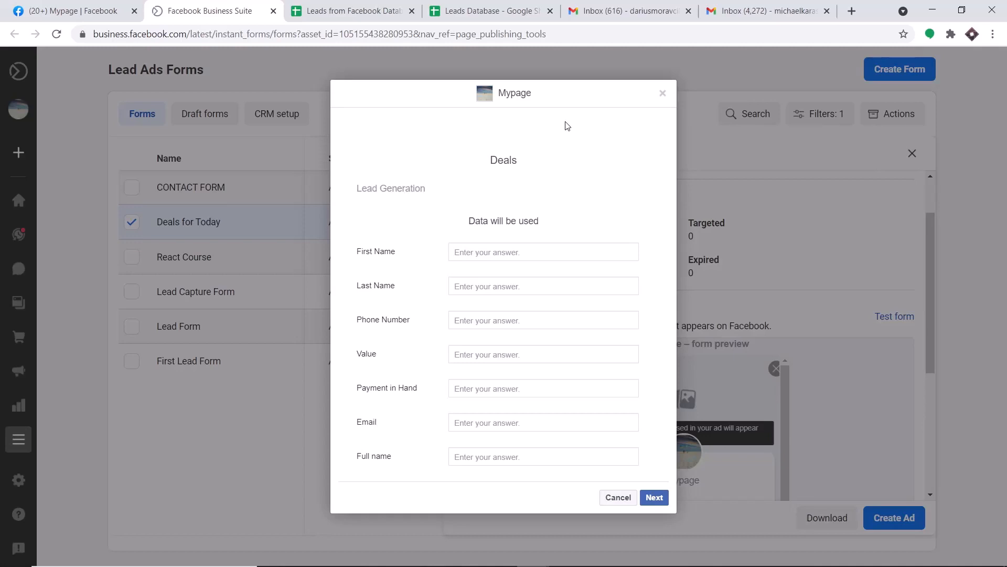
# - Fill in the sample lead's first name, last name and phone number, and IBM as the Value answer
pyautogui.click(547, 250)
pyautogui.click(497, 286)
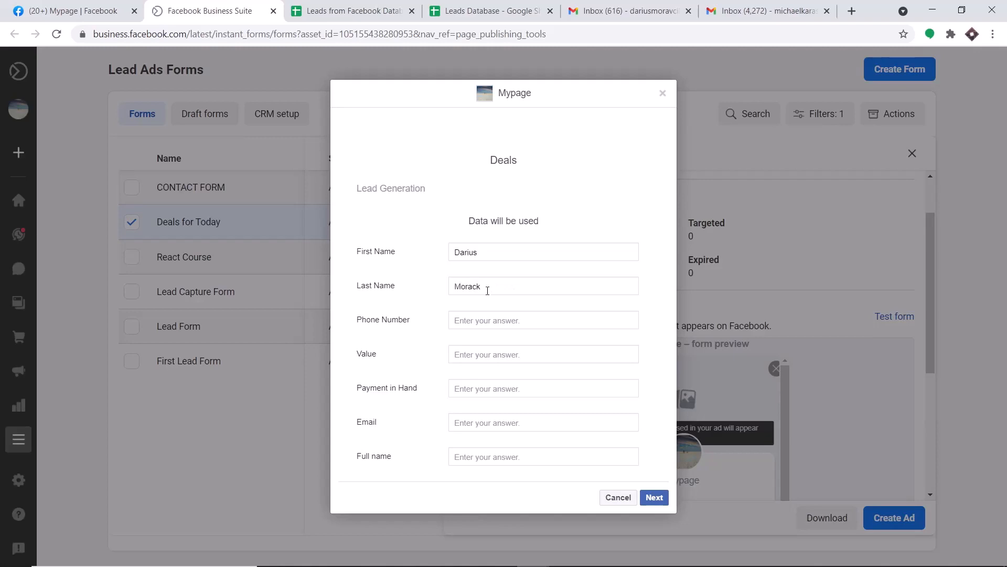
pyautogui.click(507, 322)
pyautogui.click(477, 355)
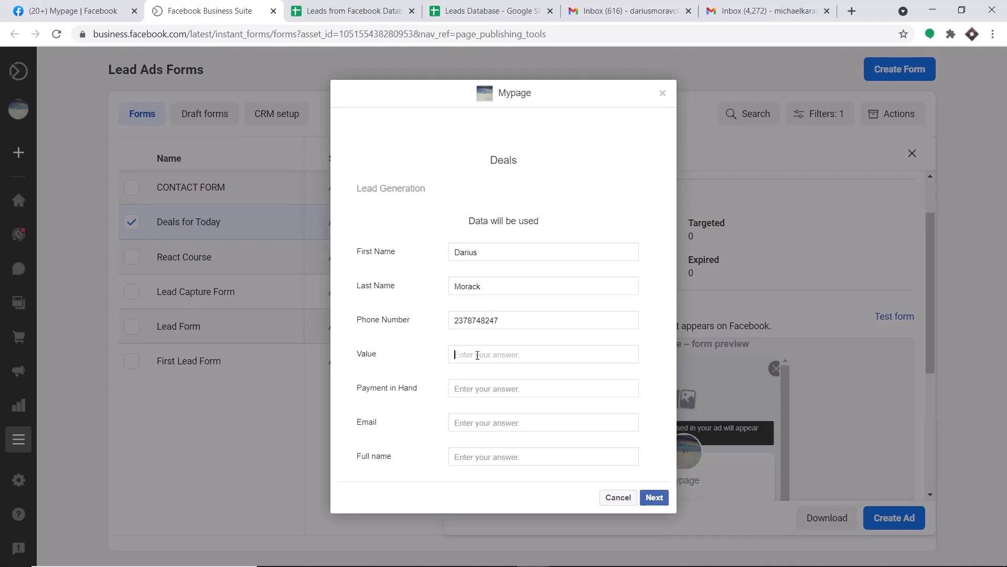
pyautogui.write('IBM')
# - Enter 900000 as the Payment in Hand answer
pyautogui.click(515, 389)
pyautogui.write('9')
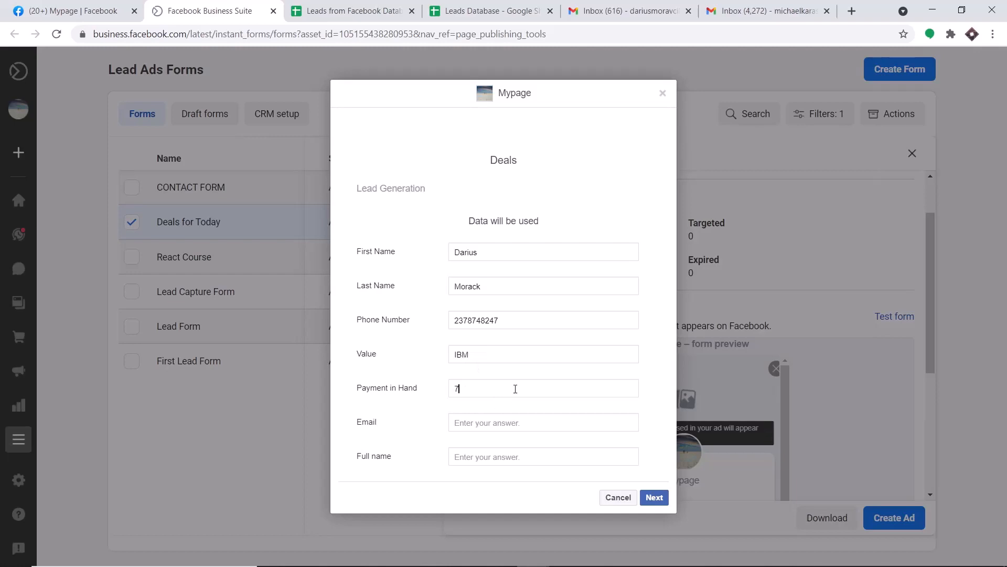
pyautogui.press('BackSpace')
pyautogui.write('900000')
# - Fill in the lead's e-mail address and full name, then continue to the Terms and Conditions page
pyautogui.click(483, 425)
pyautogui.write('d')
pyautogui.click(483, 458)
pyautogui.click(479, 454)
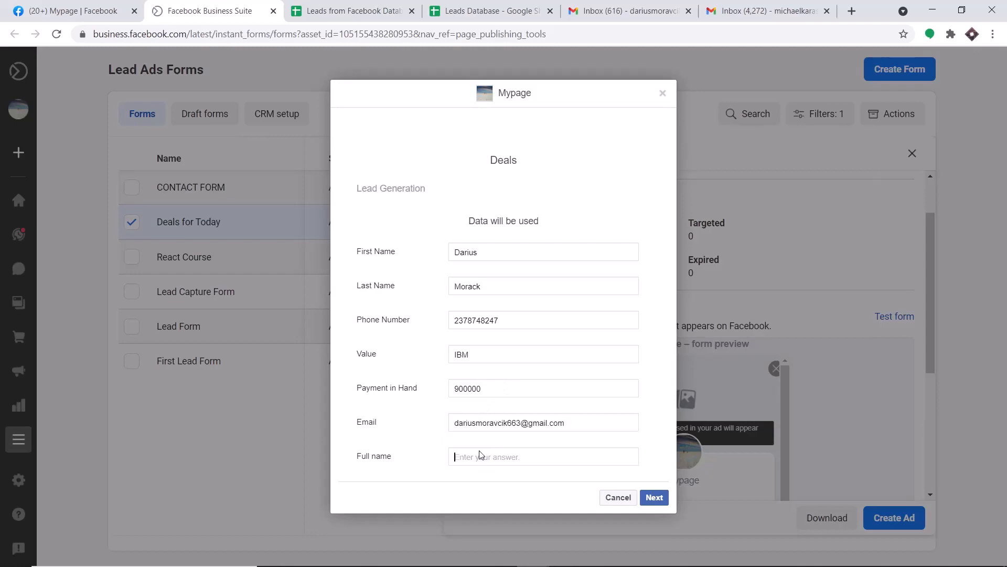
pyautogui.click(451, 429)
pyautogui.moveTo(566, 425); pyautogui.dragTo(452, 425)
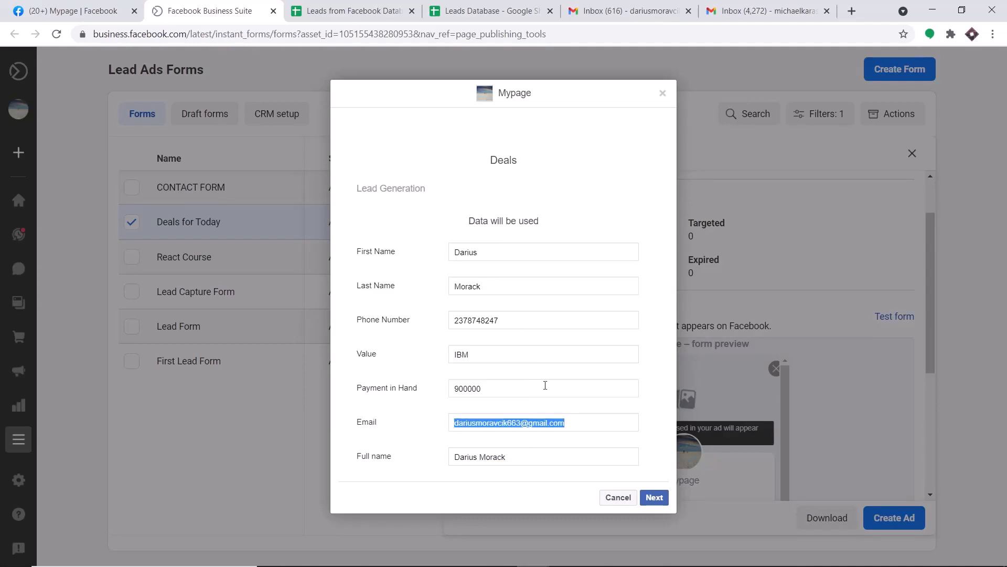
pyautogui.click(651, 499)
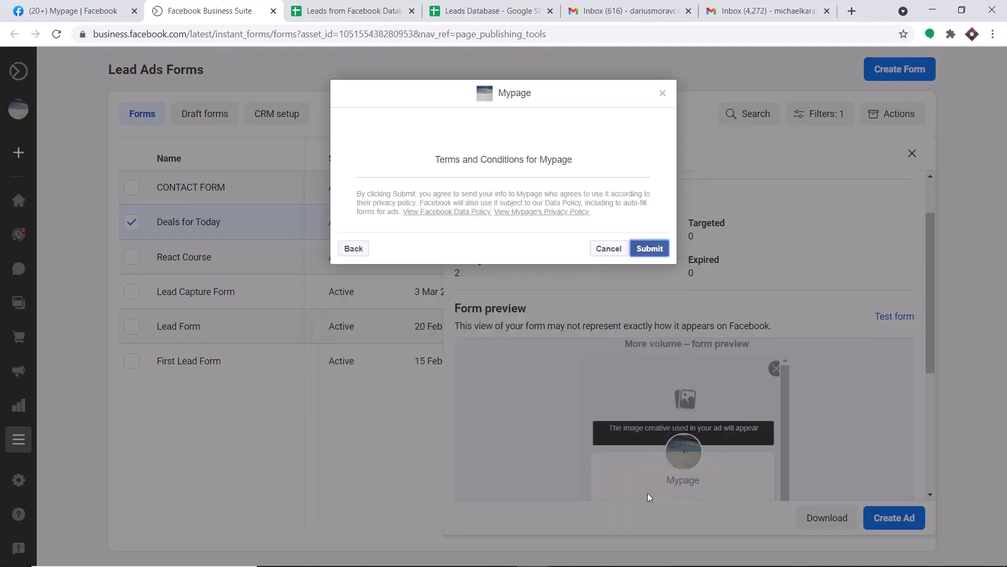
# - Submit the Deals for Today test lead and switch to the Leads from Facebook Database sheet
pyautogui.click(647, 249)
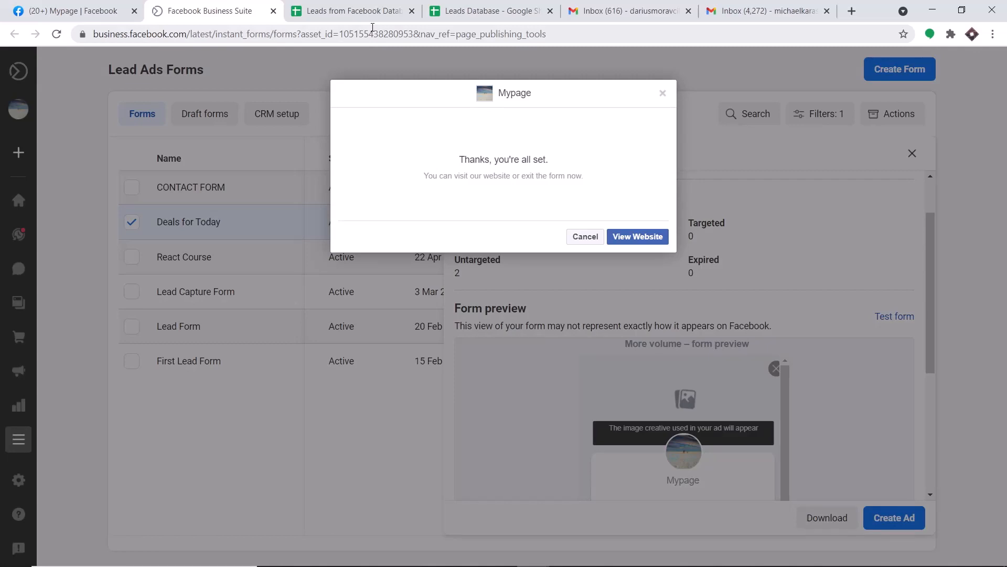
pyautogui.click(367, 11)
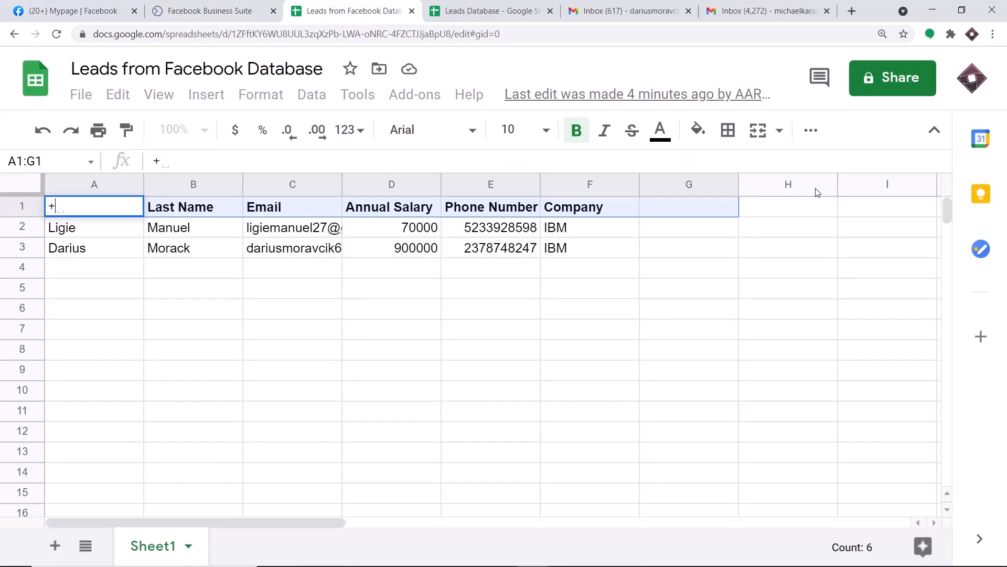
# - Verify the new lead sits in row 3 by referencing B3, discard the A1 formula, then go to Gmail
pyautogui.write('+')
pyautogui.click(230, 254)
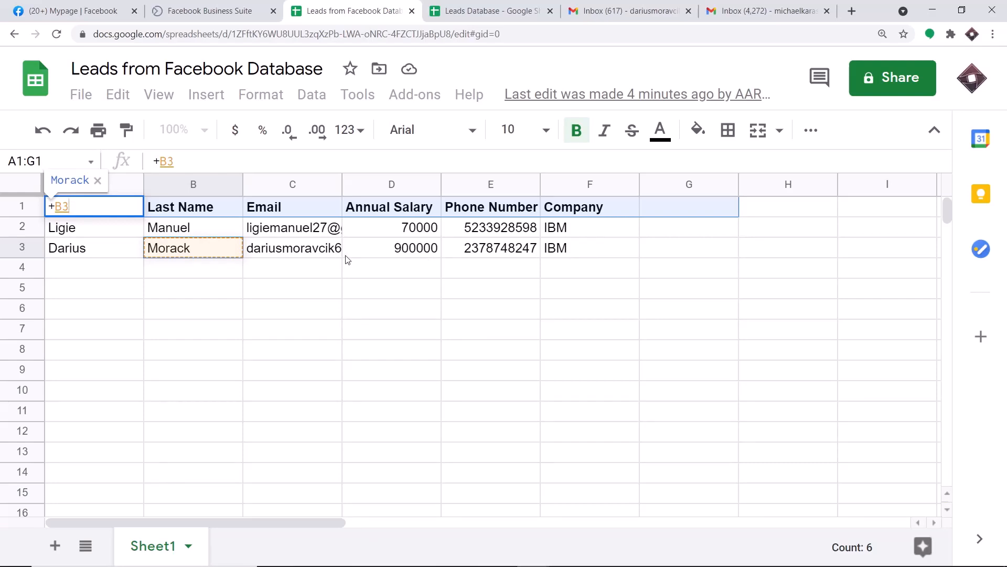
pyautogui.press('BackSpace')
pyautogui.press('BackSpace')
pyautogui.press('BackSpace')
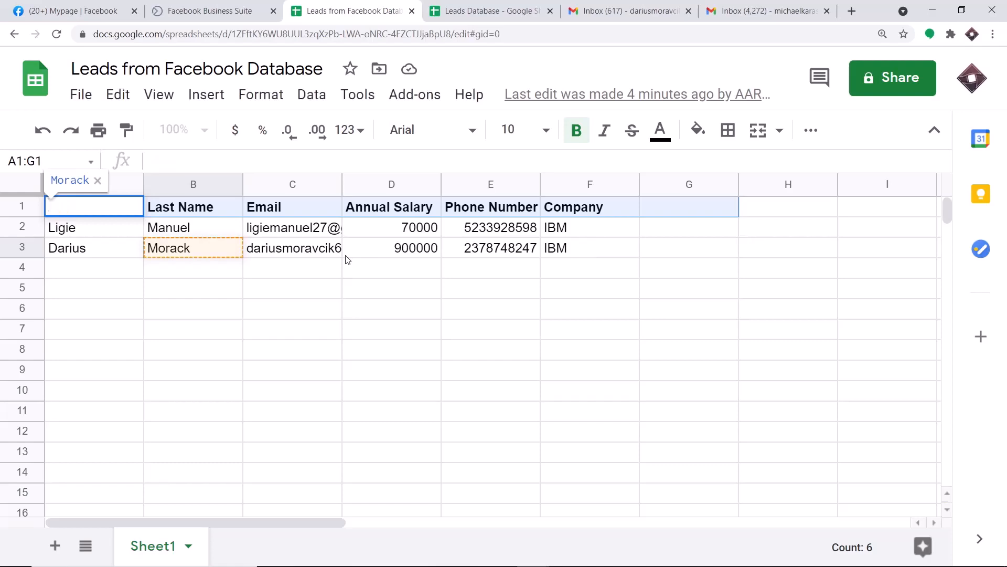
pyautogui.click(685, 5)
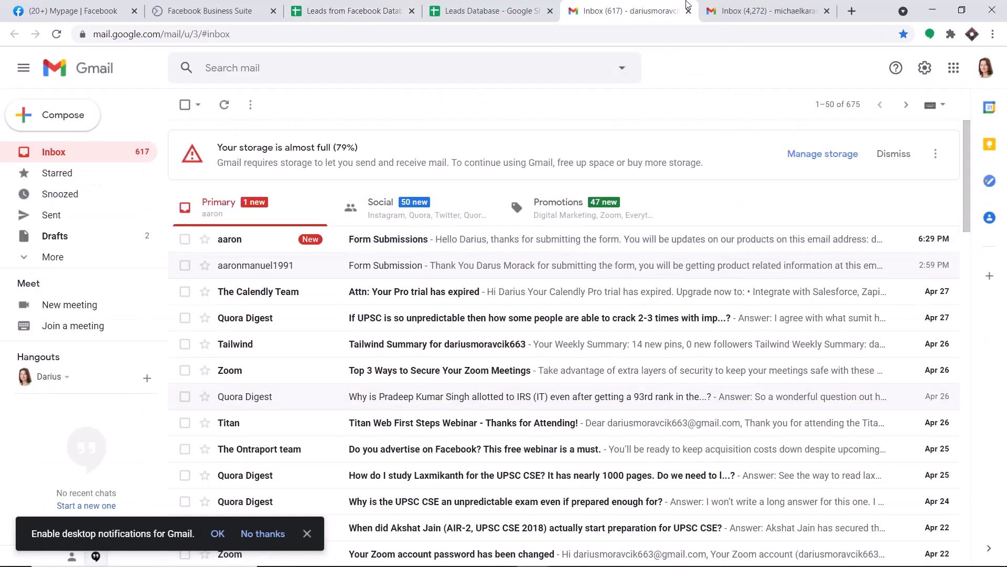
# - Read the Form Submissions email sent to the lead, then start a blank browser tab
pyautogui.click(503, 249)
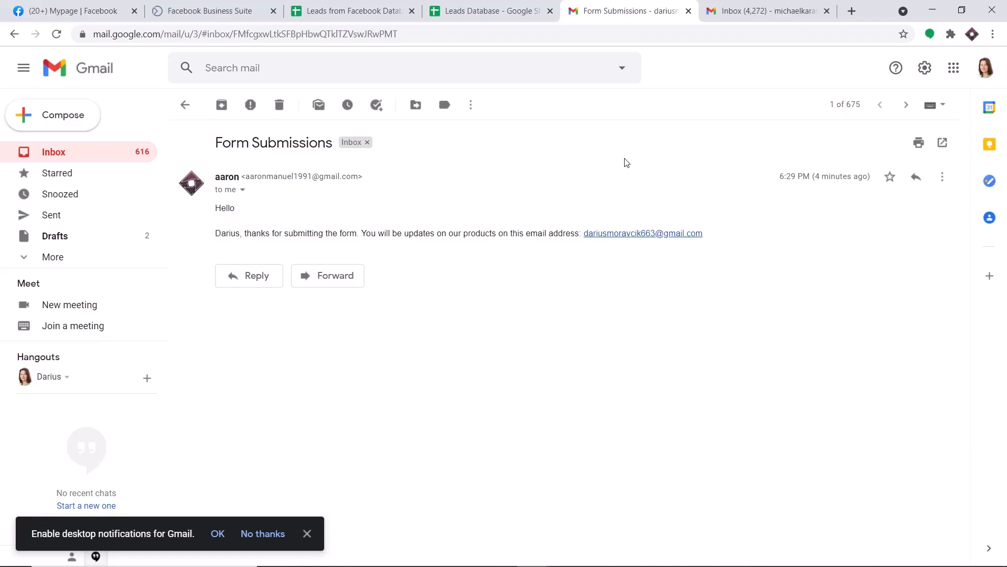
pyautogui.click(854, 14)
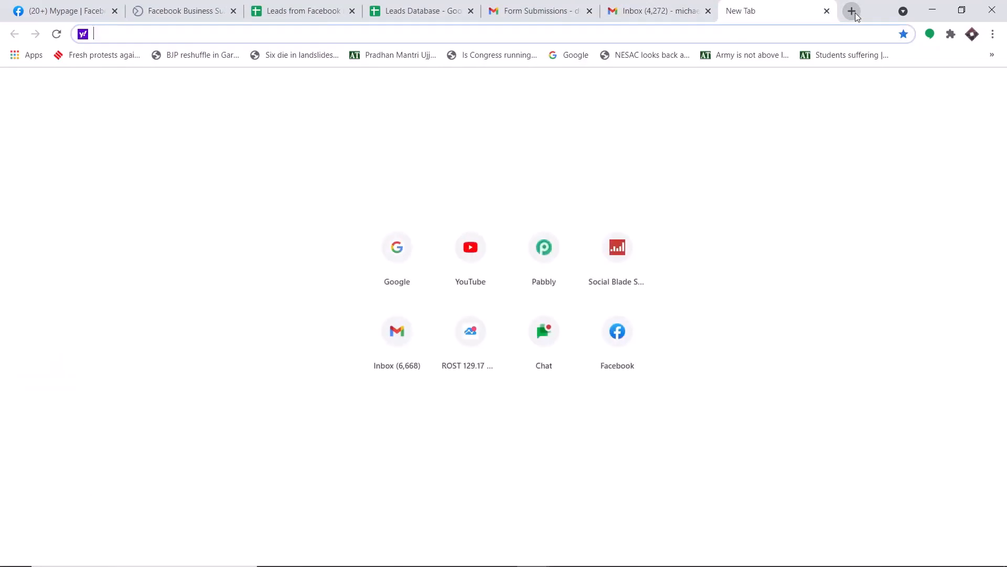
# - Go to pabbly.com, sign in, and launch Pabbly Connect from the All Apps page
pyautogui.write('p')
pyautogui.press('Return')
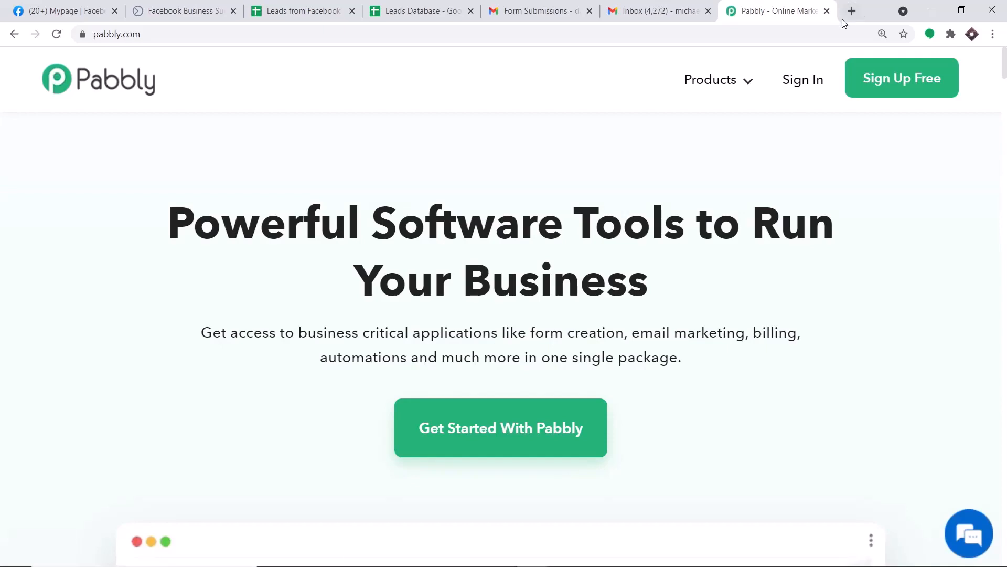
pyautogui.click(812, 81)
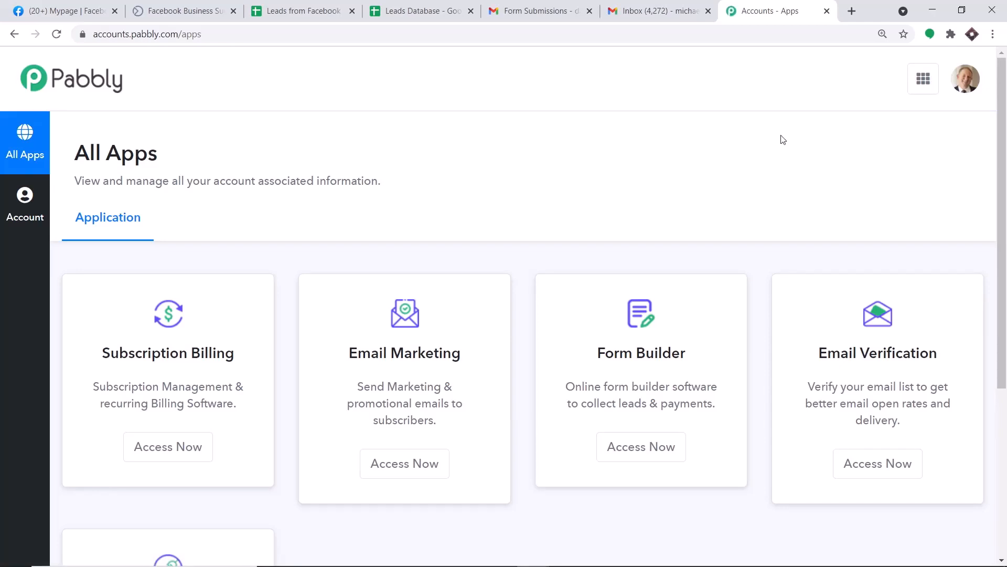
pyautogui.scroll(-5, 772, 143)
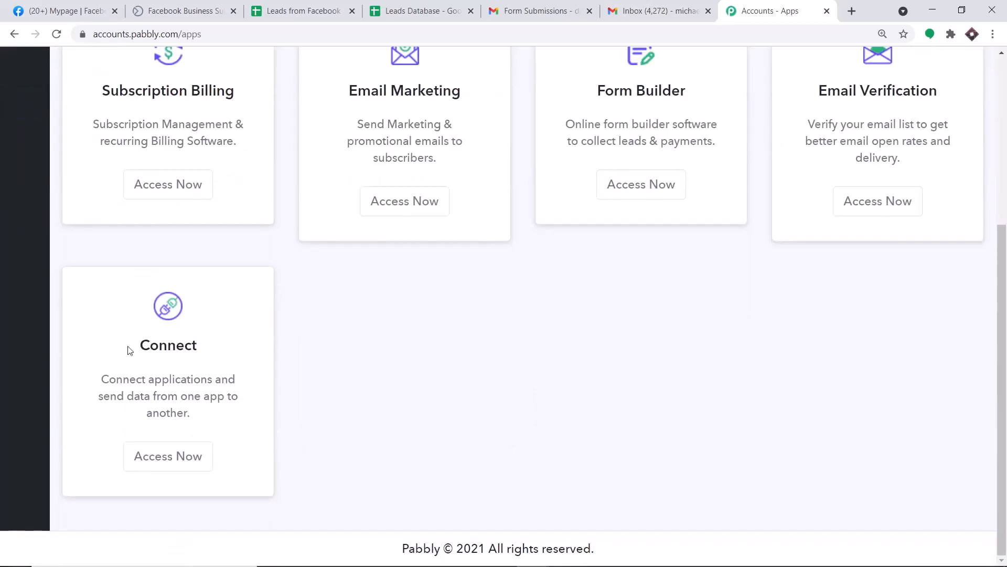
pyautogui.click(181, 456)
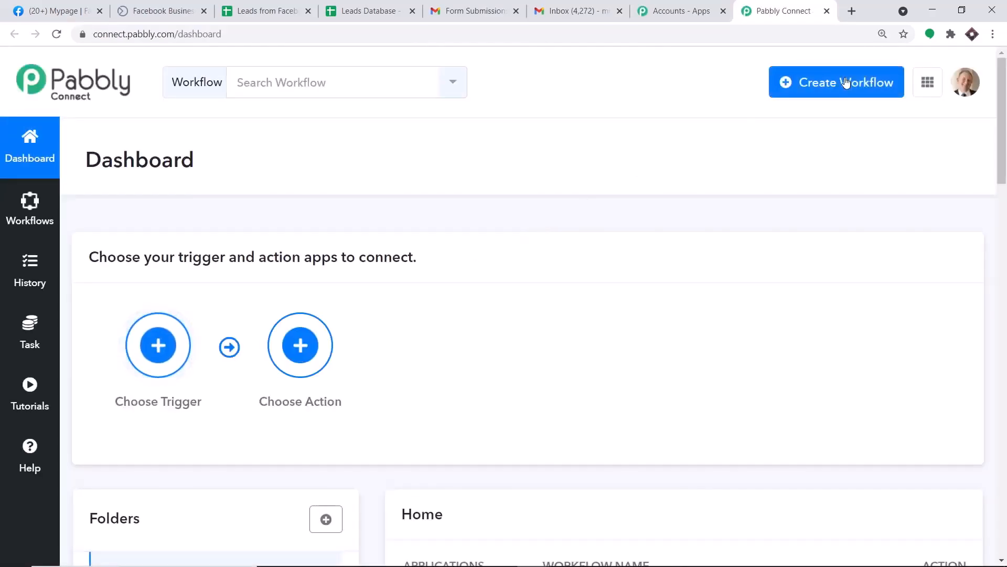
# - Turn off the Facebook to Zoho CRM workflow in the Dashboard's workflow list
pyautogui.click(846, 81)
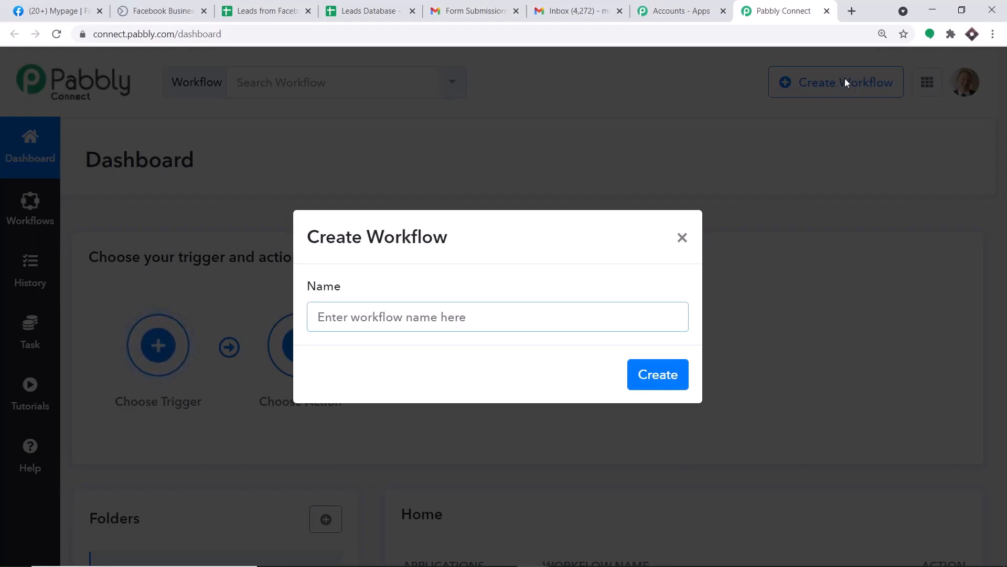
pyautogui.click(682, 237)
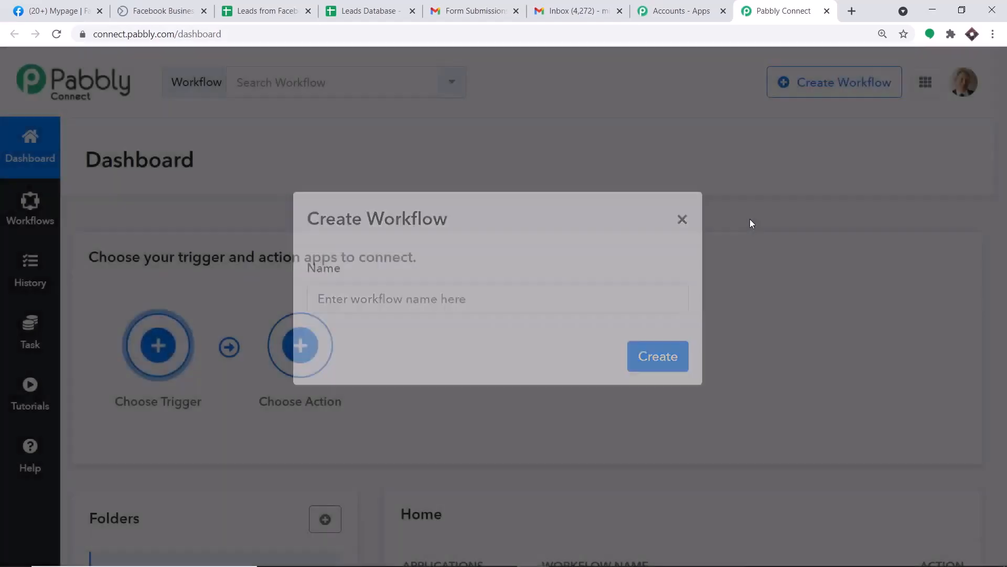
pyautogui.scroll(-3, 784, 231)
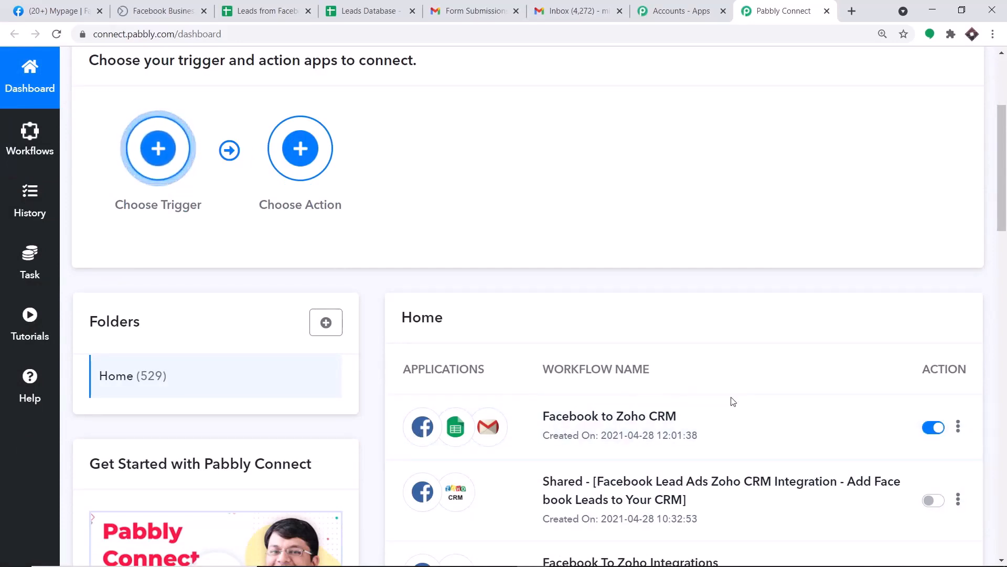
pyautogui.click(929, 430)
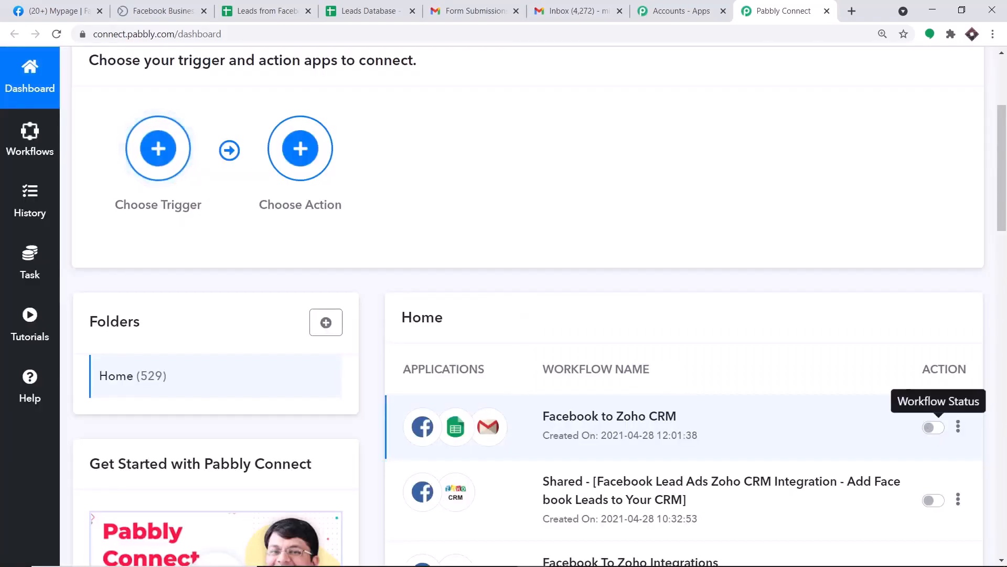
pyautogui.scroll(4, 843, 338)
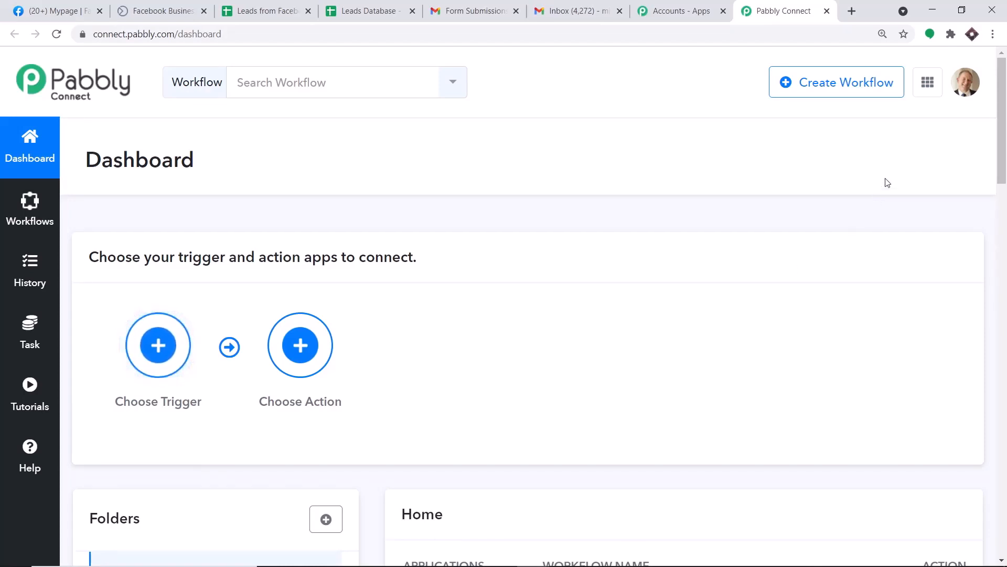
# - Create a workflow named 'Facebook to Google Sheets To Gmail Integration'
pyautogui.click(834, 93)
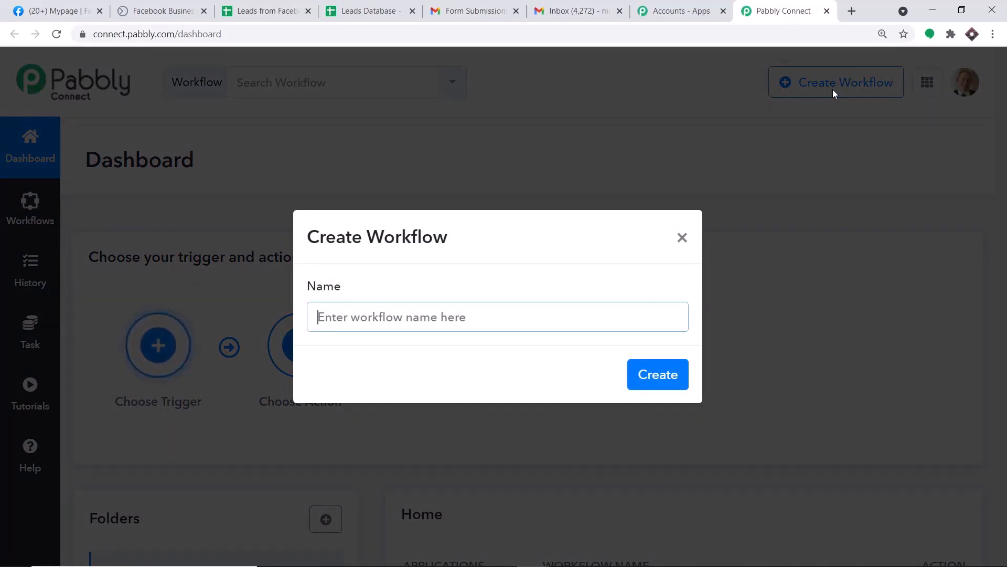
pyautogui.write('Face')
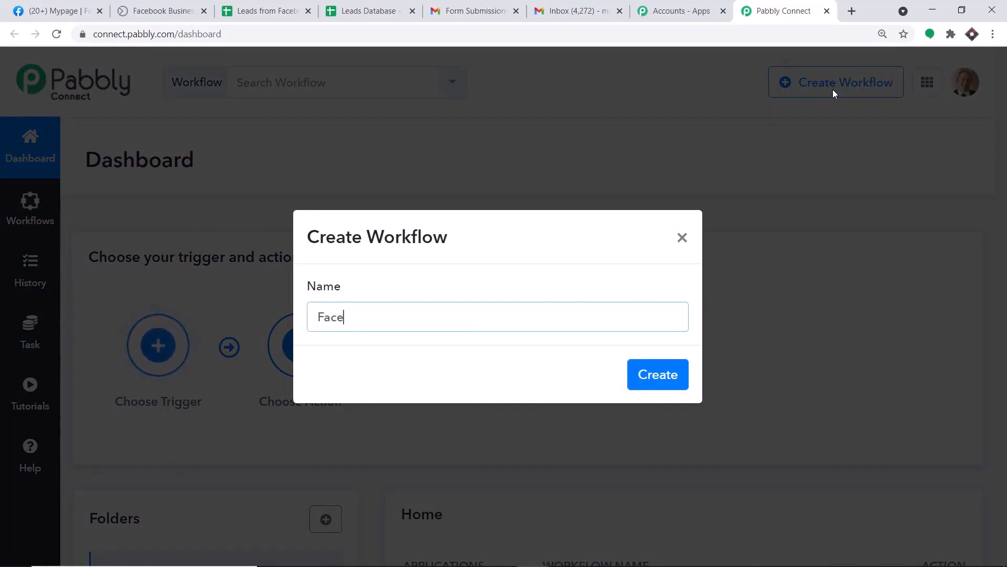
pyautogui.write('book to ')
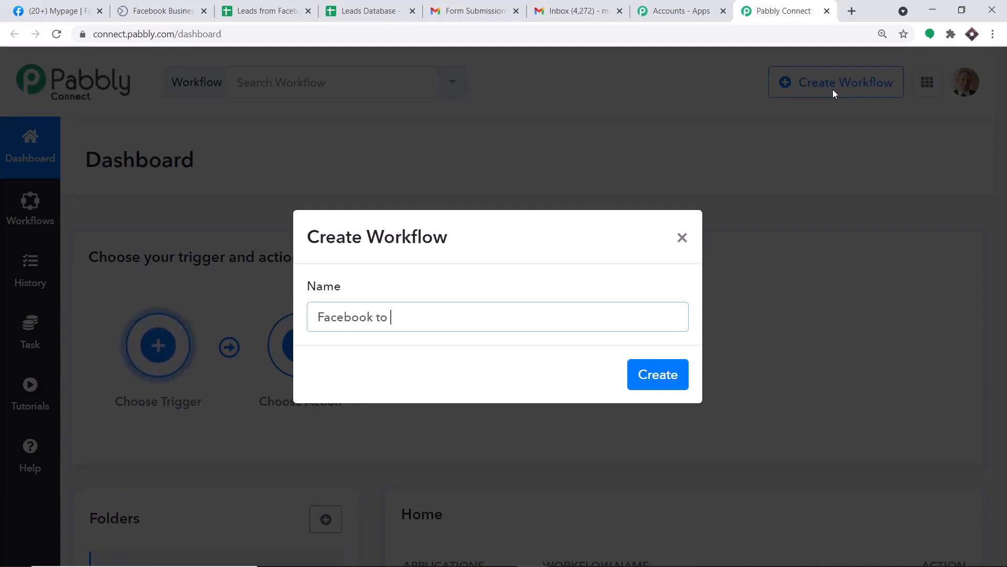
pyautogui.write('Google S')
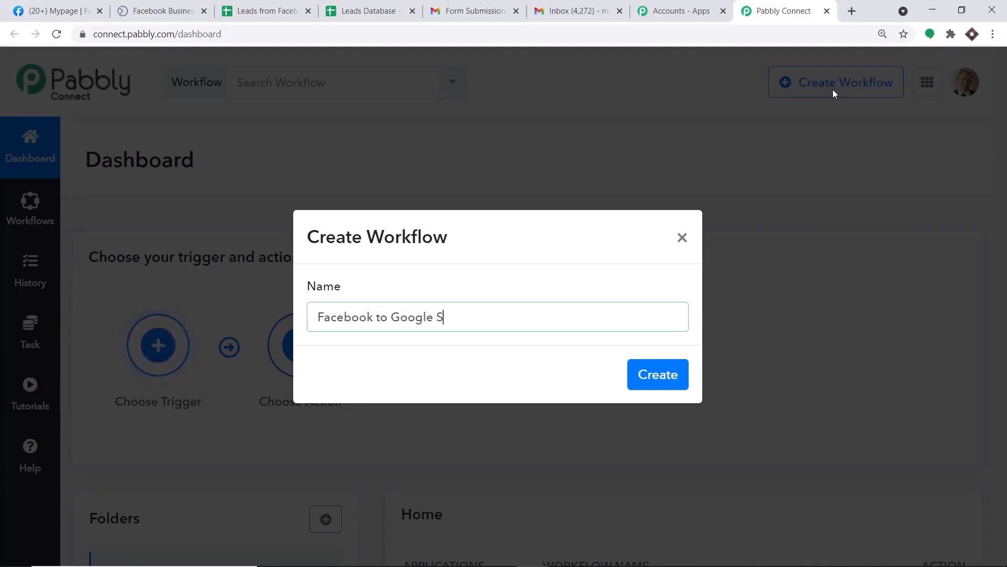
pyautogui.write('heets To')
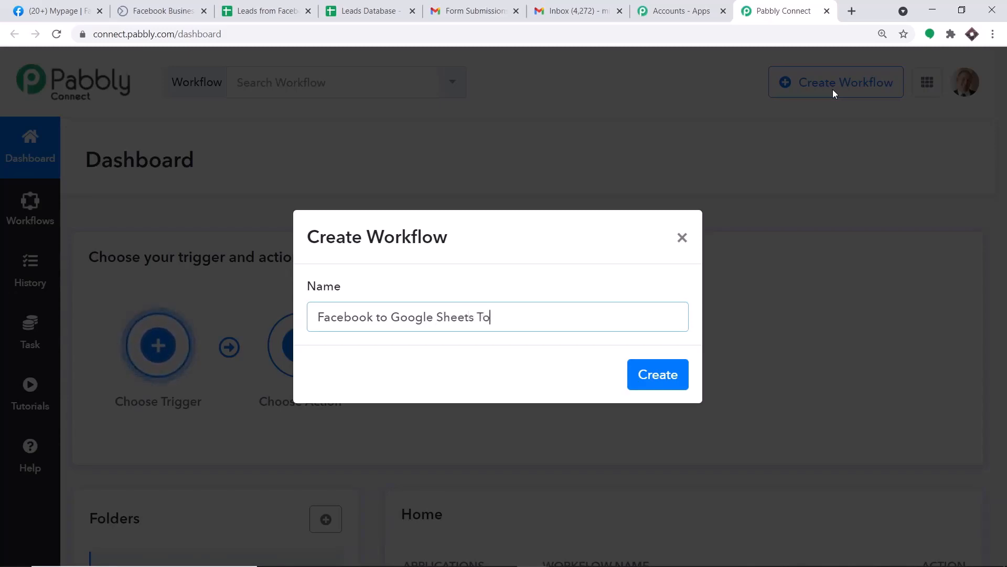
pyautogui.write(' Gmail Integration')
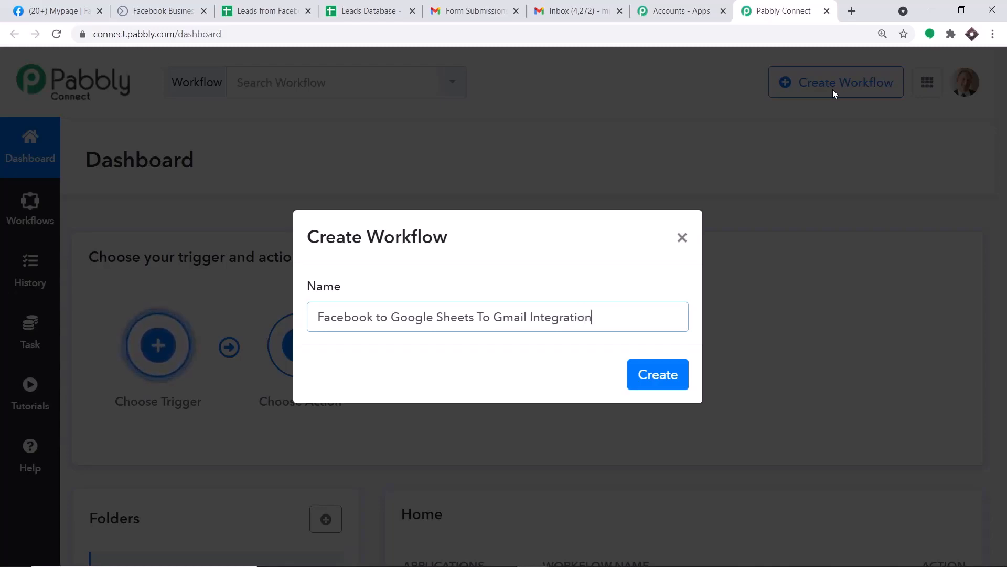
pyautogui.click(669, 376)
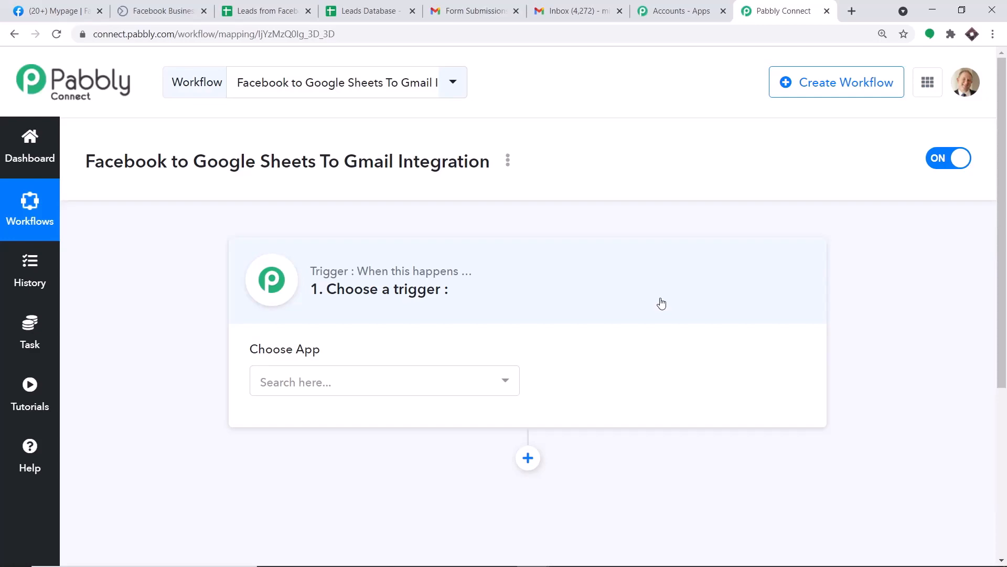
# - Choose Facebook Lead Ads as the trigger app with New Lead as its trigger event
pyautogui.click(456, 380)
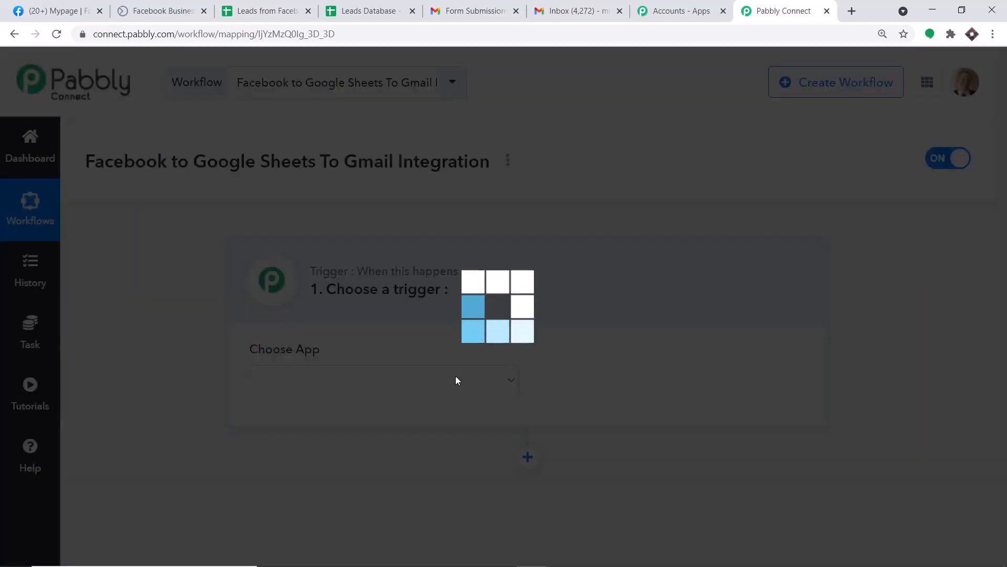
pyautogui.write('f')
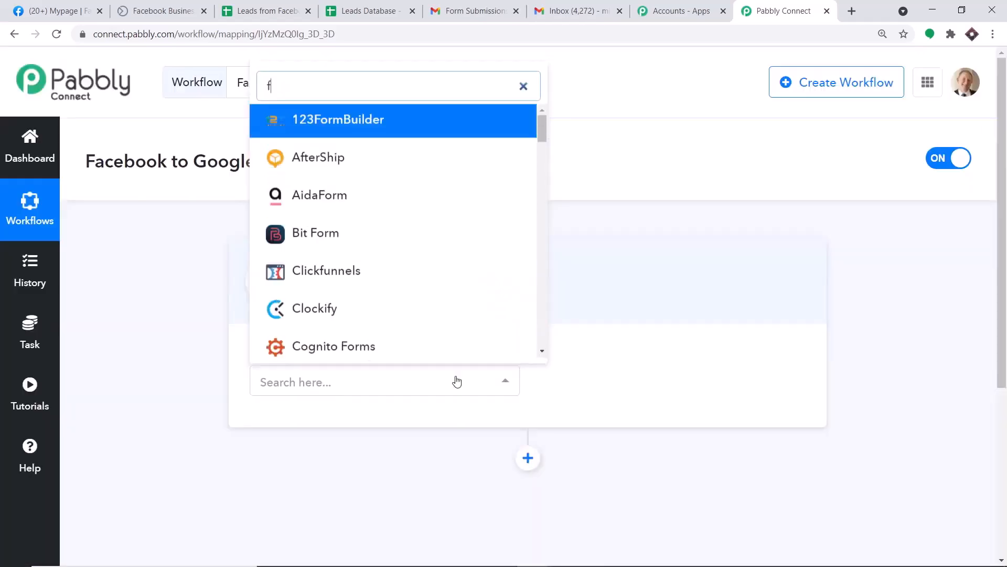
pyautogui.write('aceb')
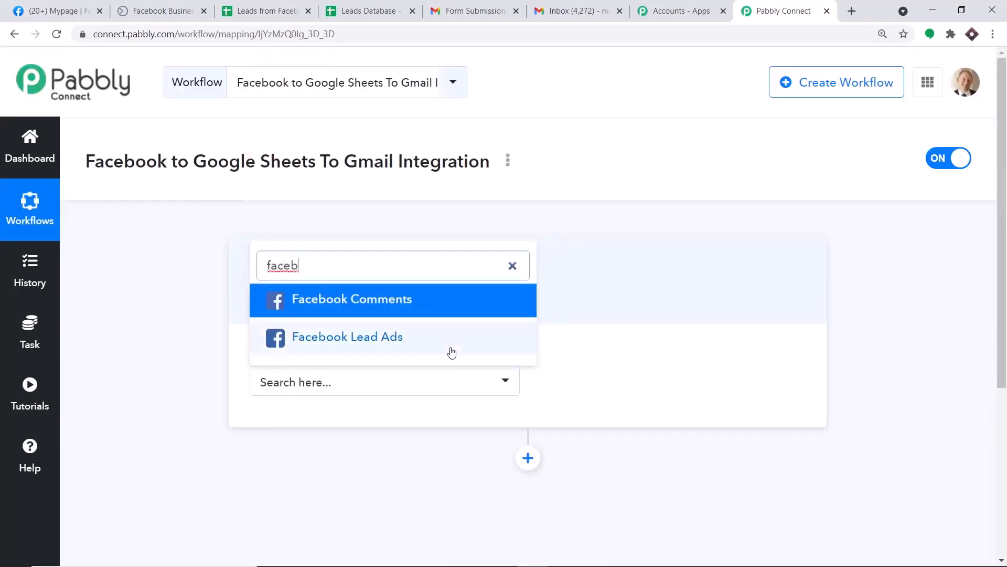
pyautogui.click(404, 338)
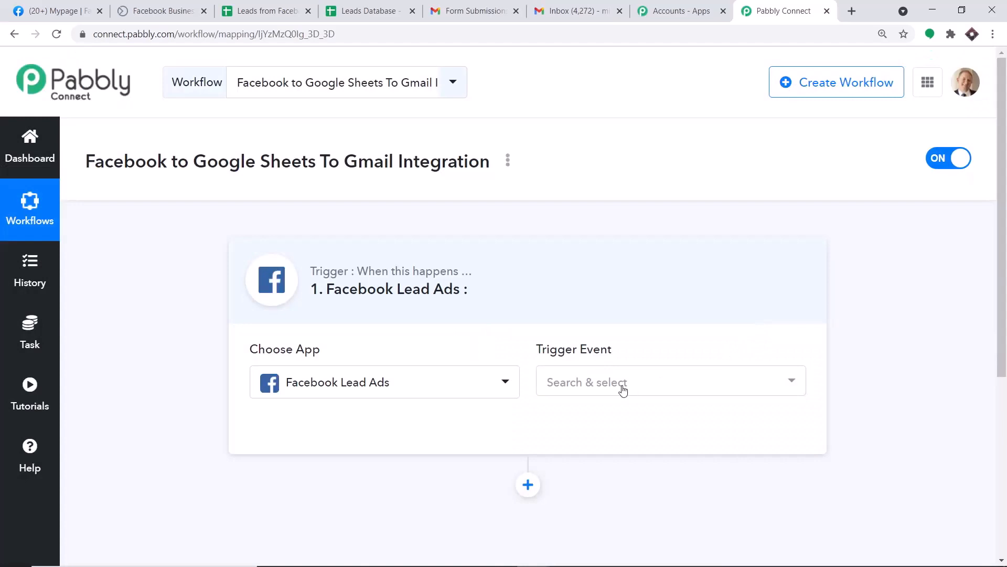
pyautogui.click(623, 390)
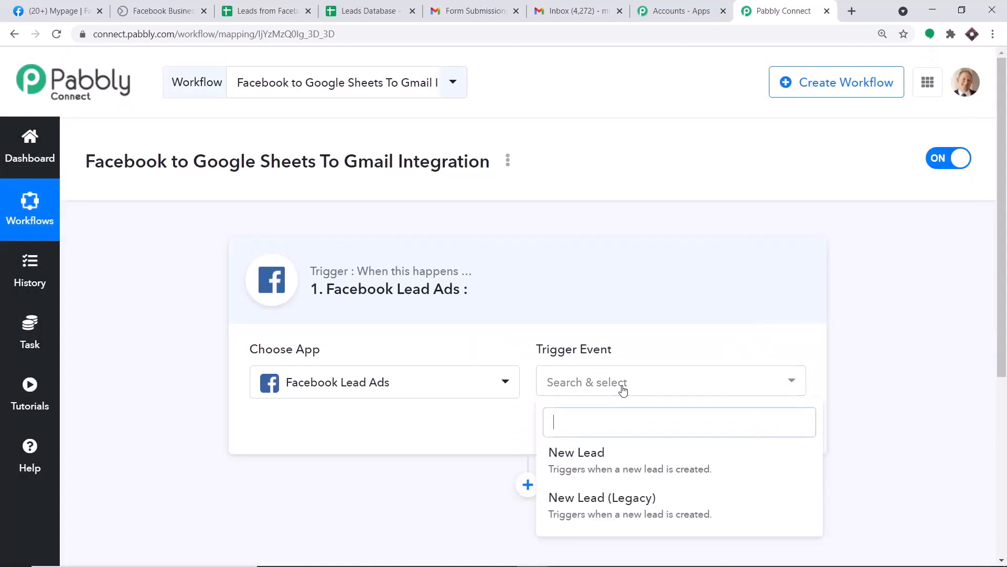
pyautogui.click(611, 459)
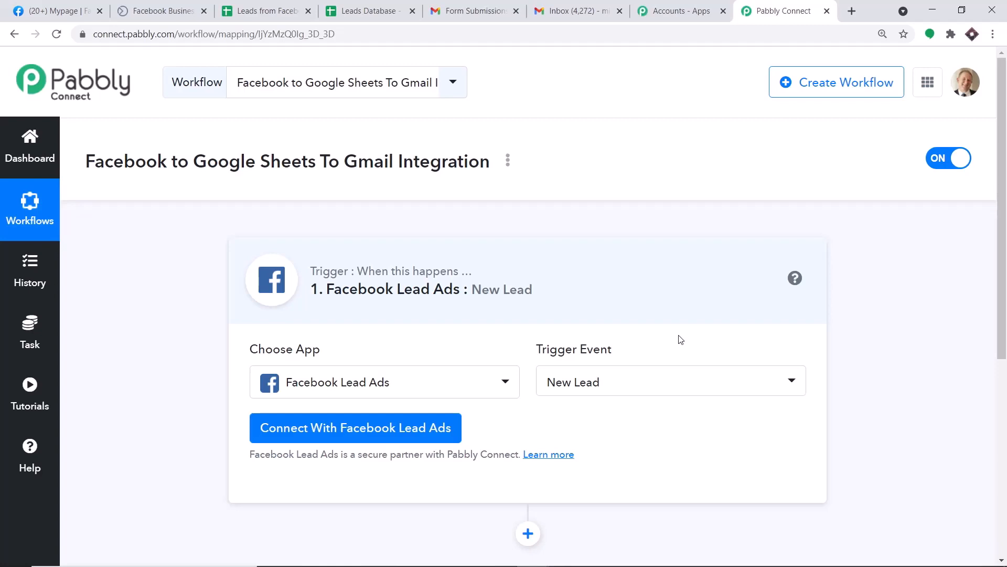
pyautogui.click(626, 385)
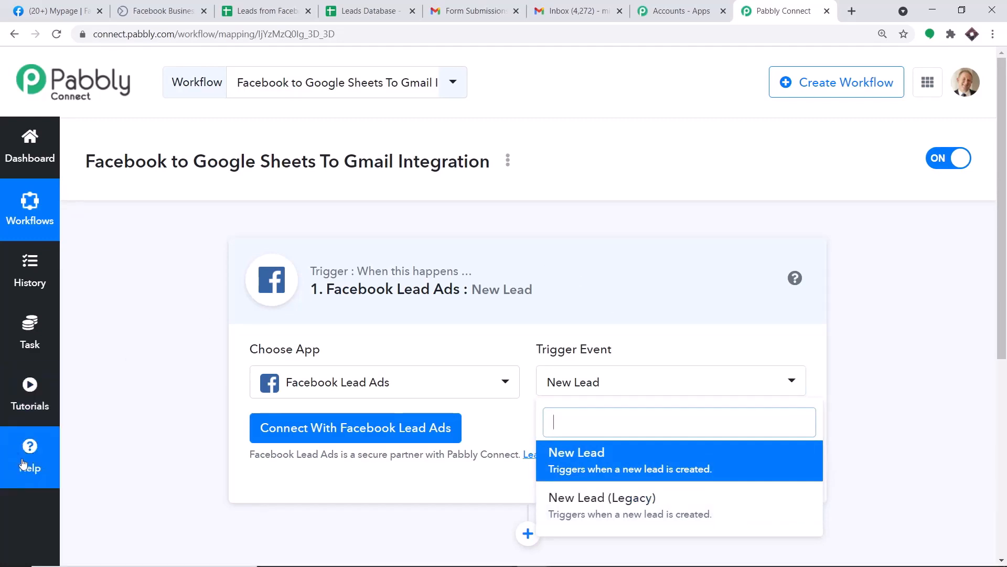
pyautogui.click(28, 450)
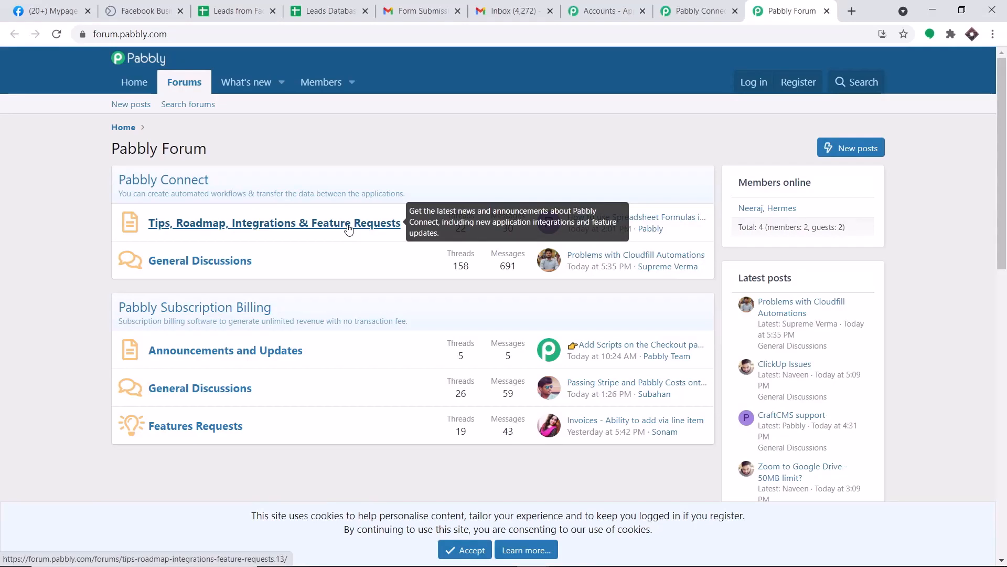
pyautogui.hotkey('ctrl', 'shift', 'Tab')
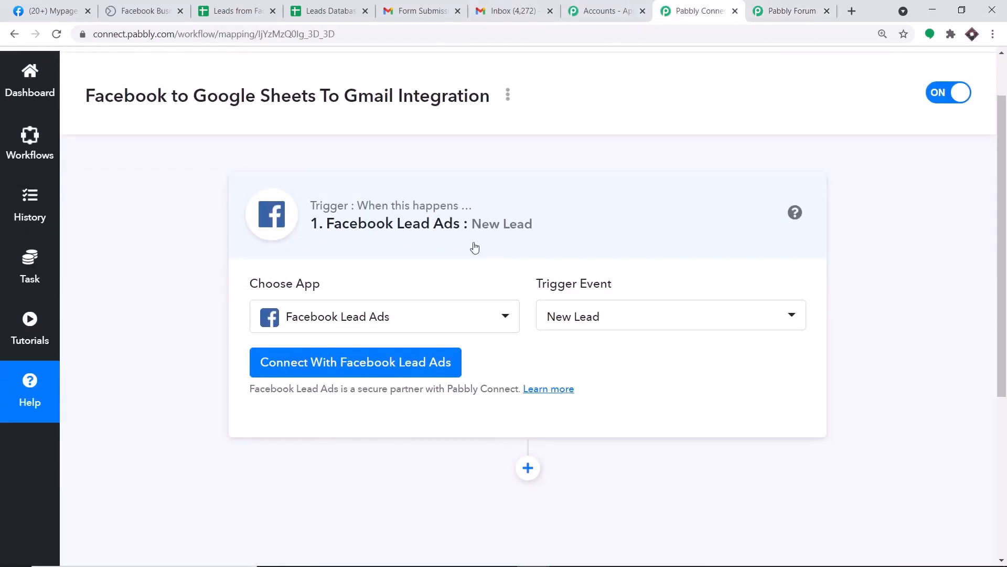
# - Connect and authorize the Facebook Lead Ads account for the trigger, confirming the success message
pyautogui.click(348, 369)
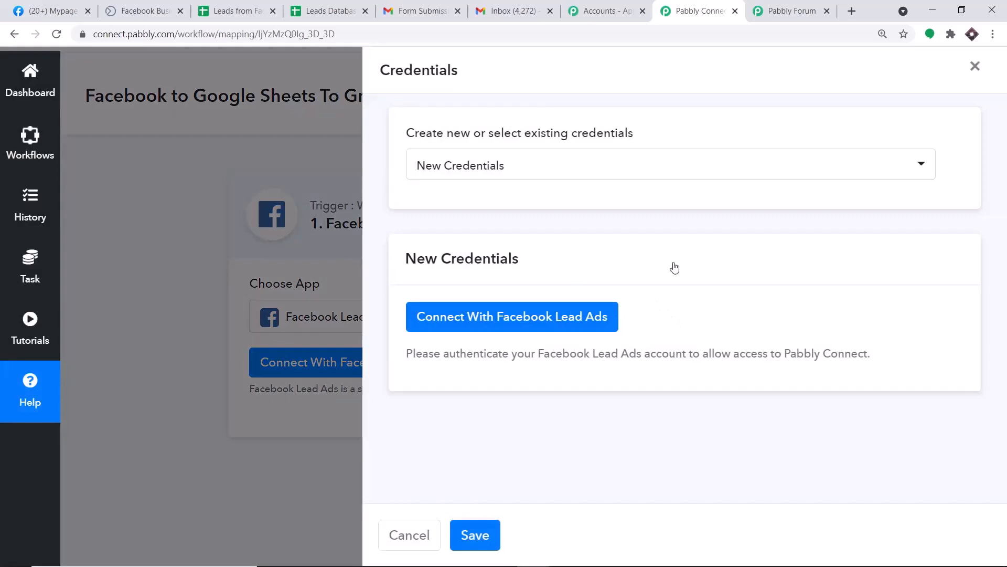
pyautogui.click(514, 312)
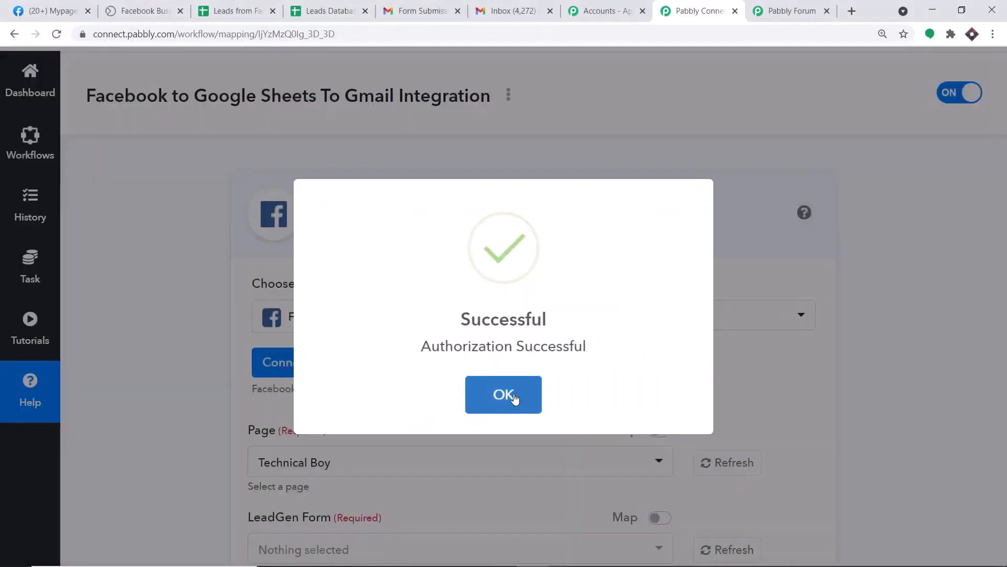
pyautogui.click(509, 382)
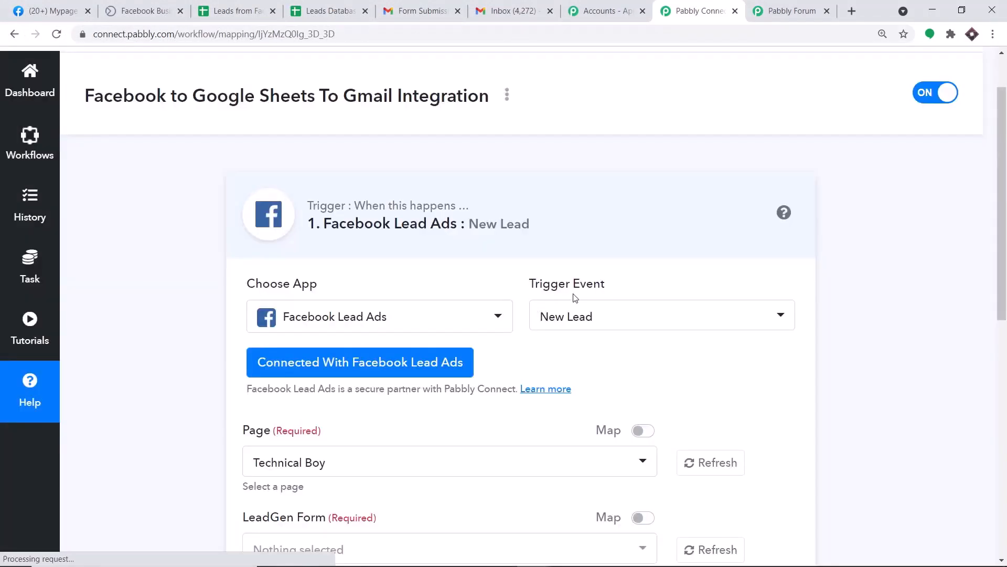
# - Browse the trigger's Page dropdown without changing it, then switch to the Facebook tab
pyautogui.scroll(-3, 573, 295)
pyautogui.scroll(-1, 563, 294)
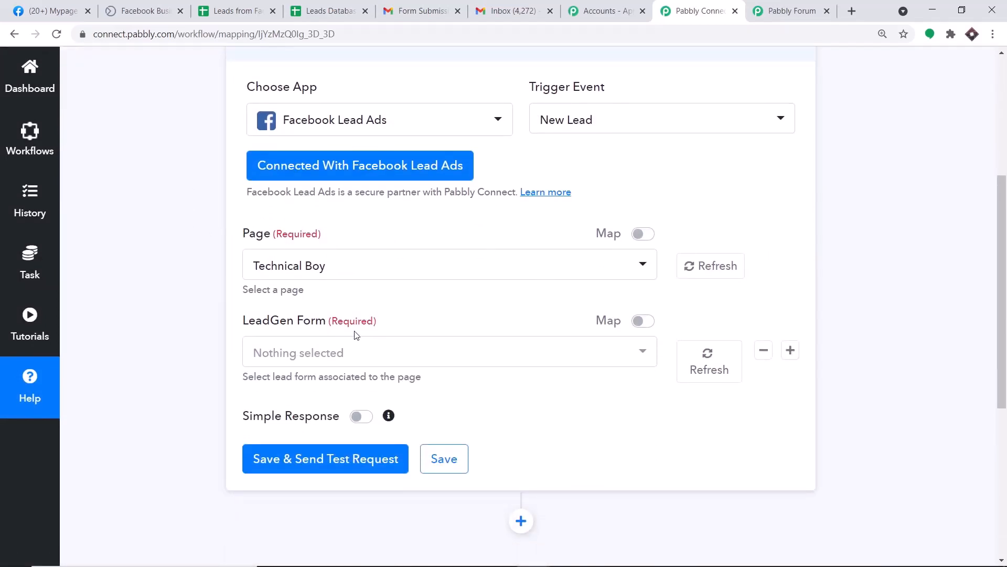
pyautogui.click(297, 262)
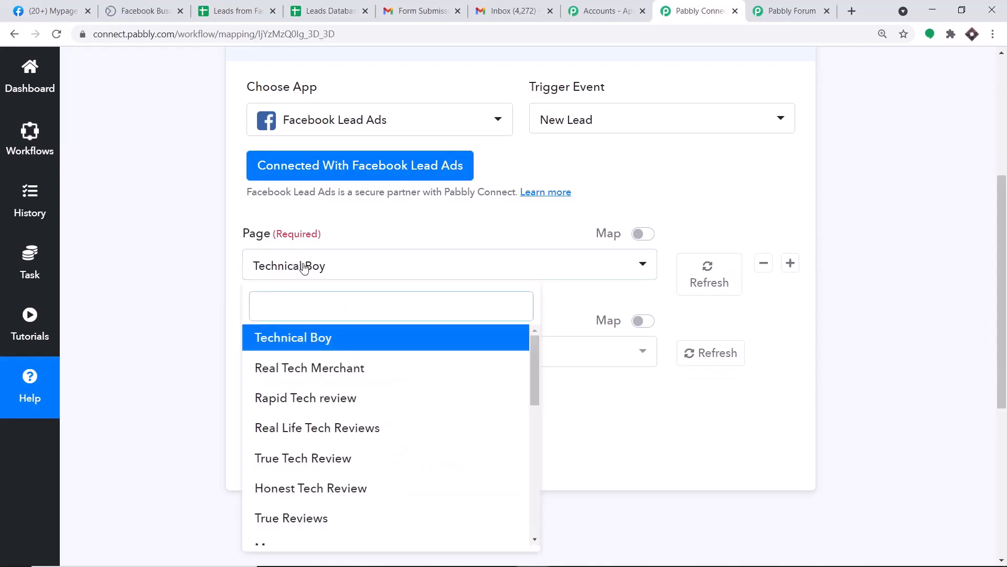
pyautogui.scroll(-12, 344, 377)
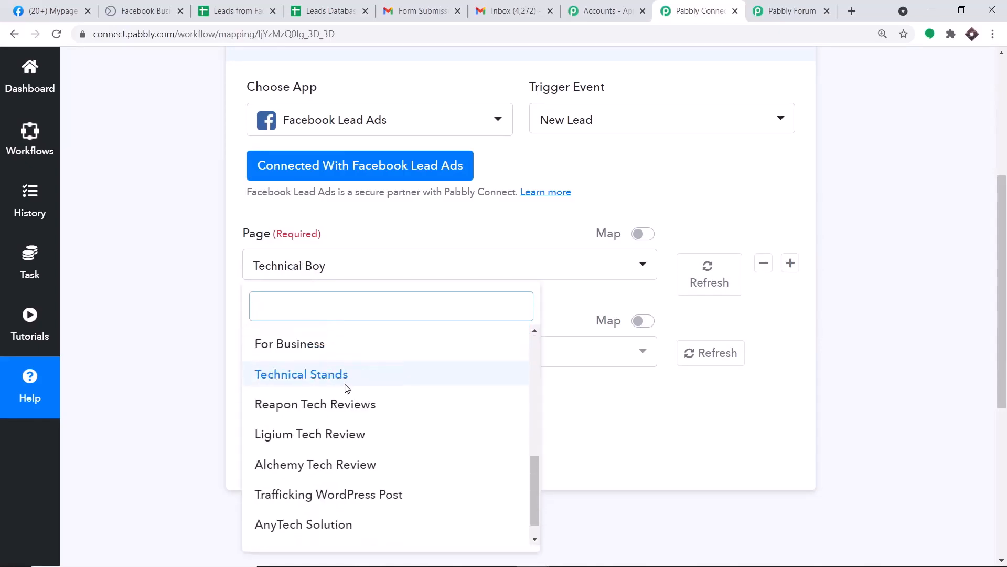
pyautogui.scroll(5, 355, 388)
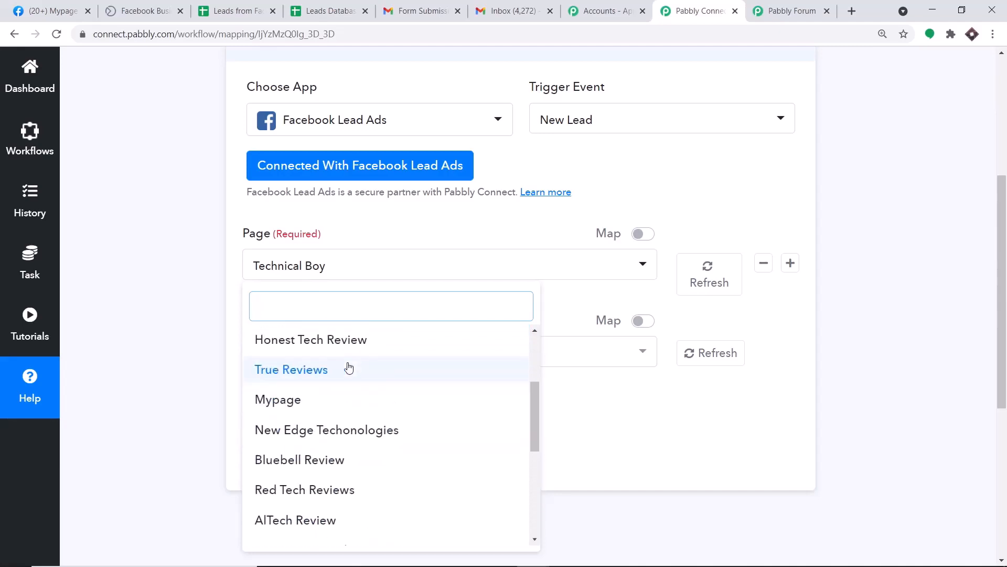
pyautogui.click(423, 228)
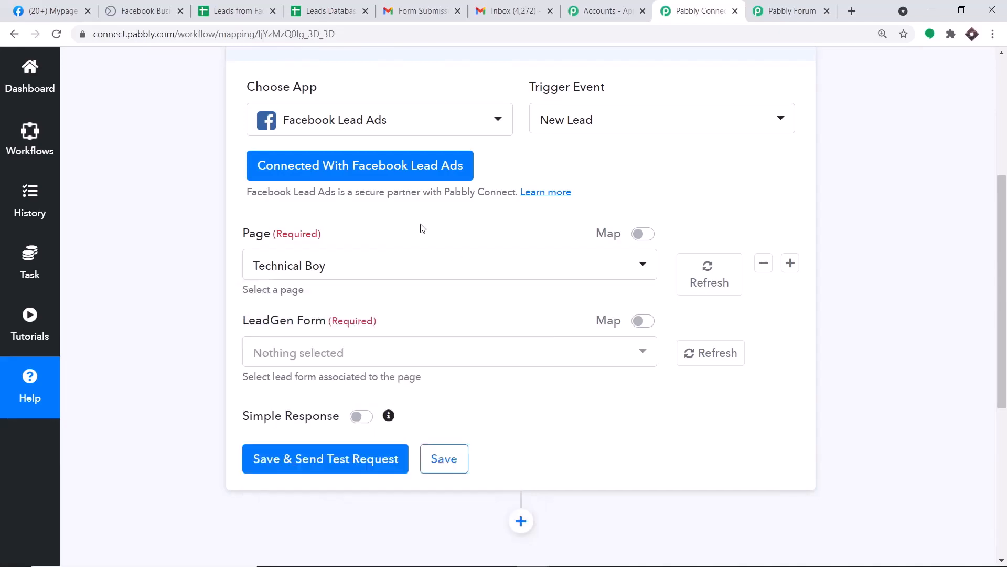
pyautogui.click(50, 11)
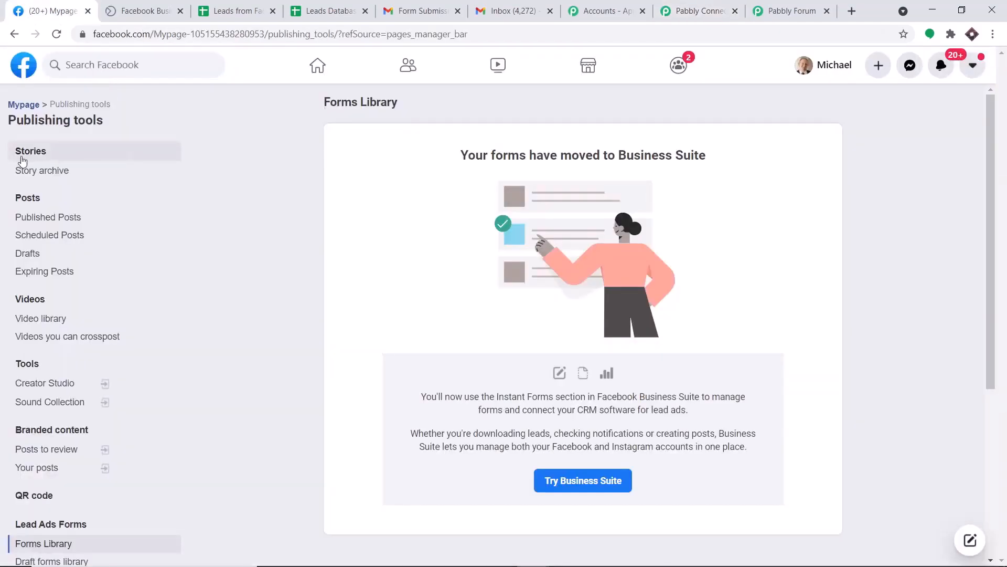
# - In Facebook, view the list of 21 pages you manage
pyautogui.click(24, 63)
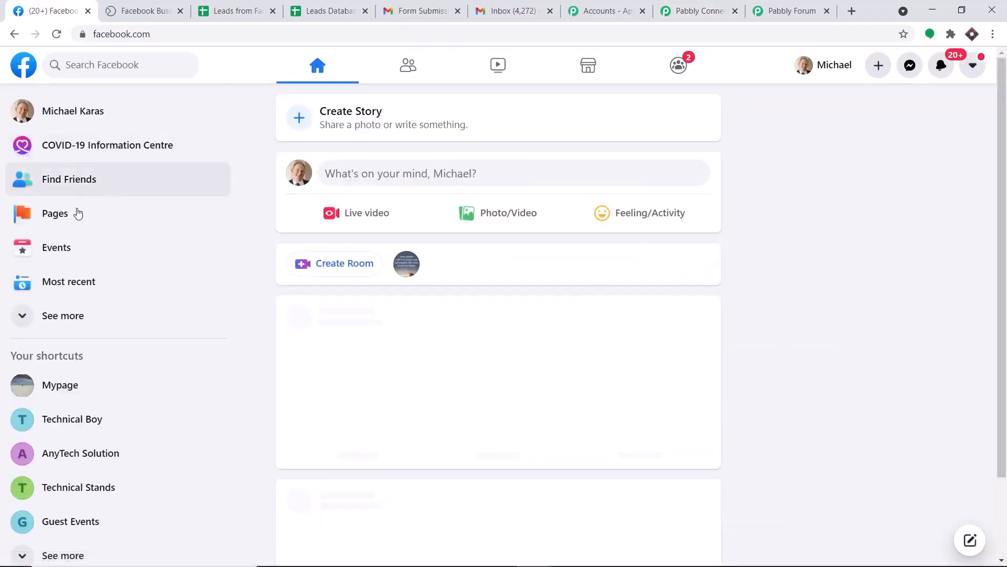
pyautogui.click(72, 215)
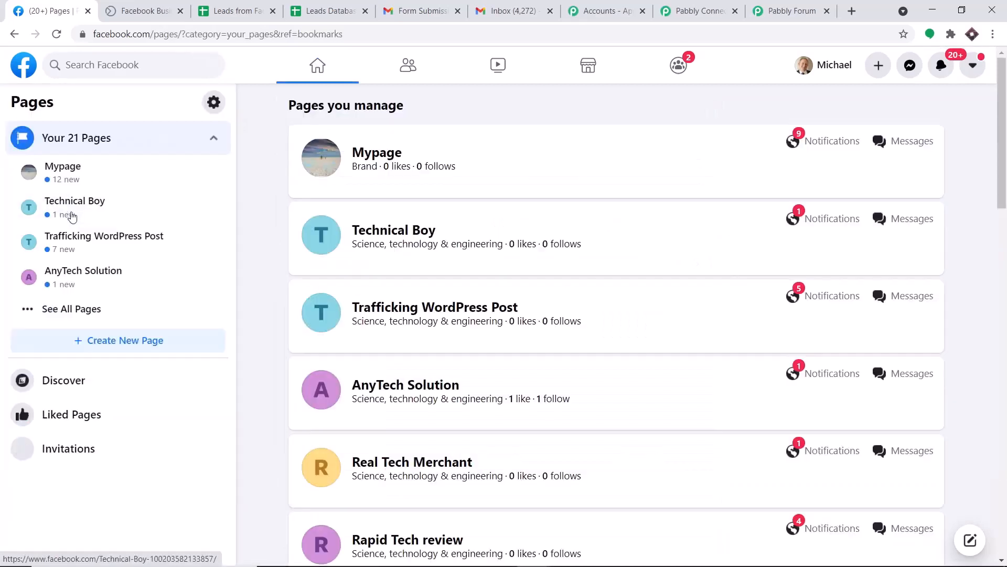
pyautogui.scroll(-20, 463, 445)
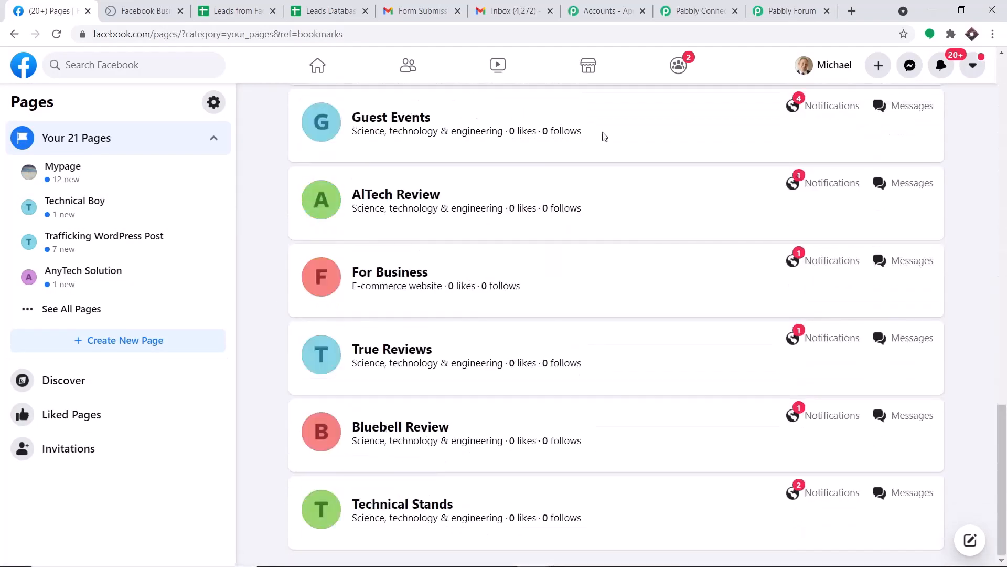
# - Back in Pabbly Connect's trigger settings, open the Facebook page list
pyautogui.click(603, 10)
pyautogui.click(698, 11)
pyautogui.click(351, 267)
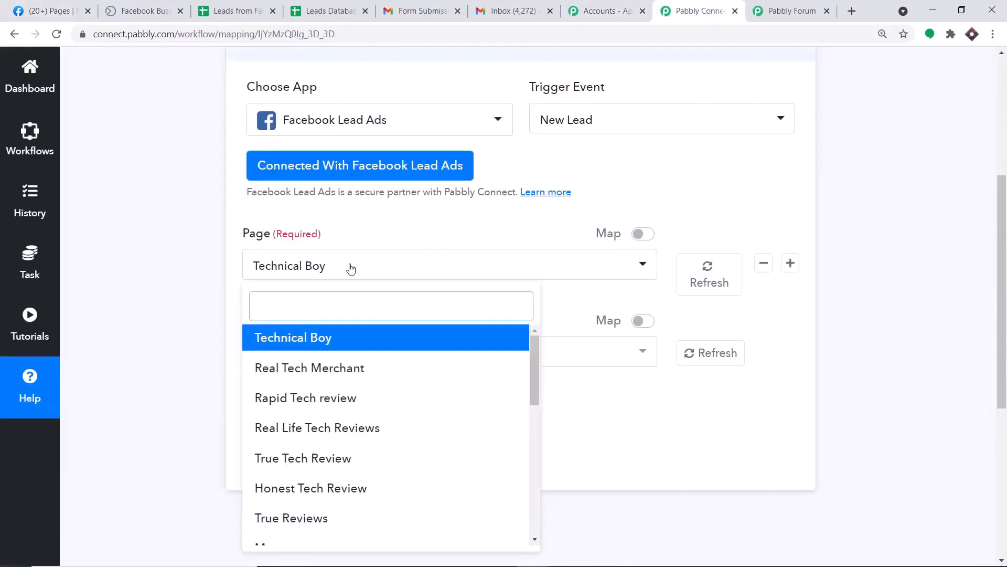
# - Change the trigger's Facebook page from Technical Boy to Mypage
pyautogui.click(411, 221)
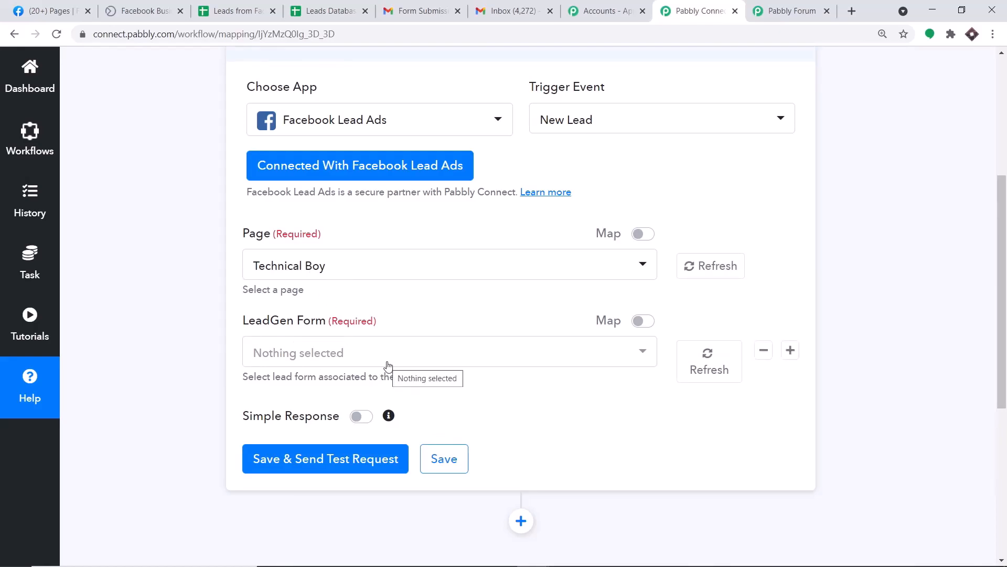
pyautogui.click(362, 265)
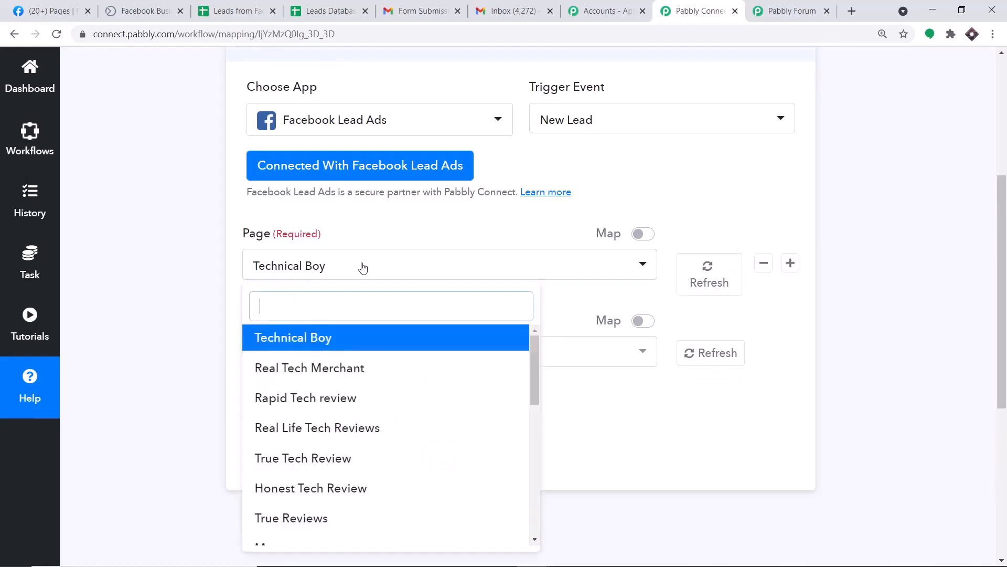
pyautogui.scroll(-7, 351, 388)
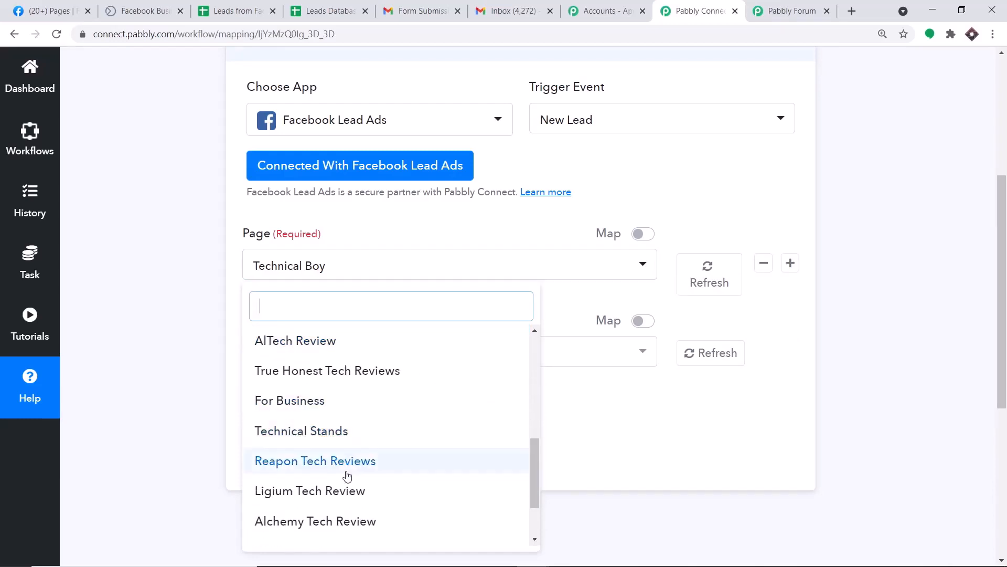
pyautogui.scroll(-1, 346, 483)
pyautogui.scroll(8, 350, 472)
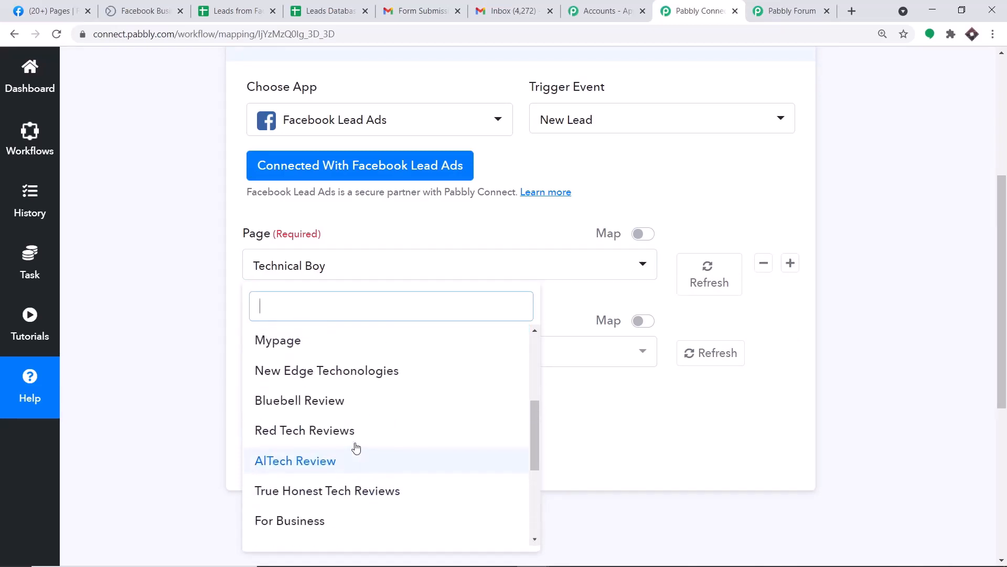
pyautogui.scroll(1, 355, 430)
pyautogui.scroll(-2, 353, 435)
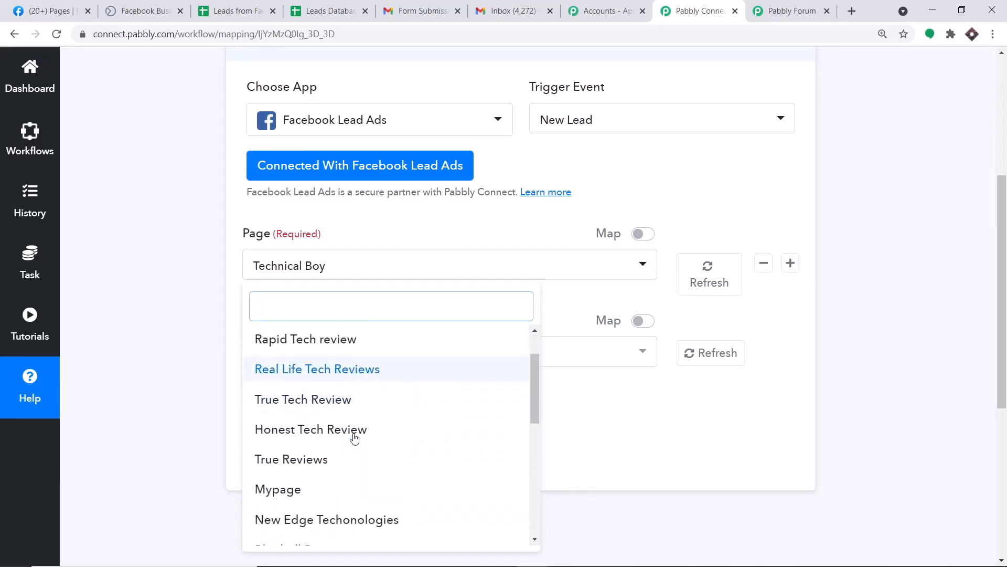
pyautogui.click(297, 493)
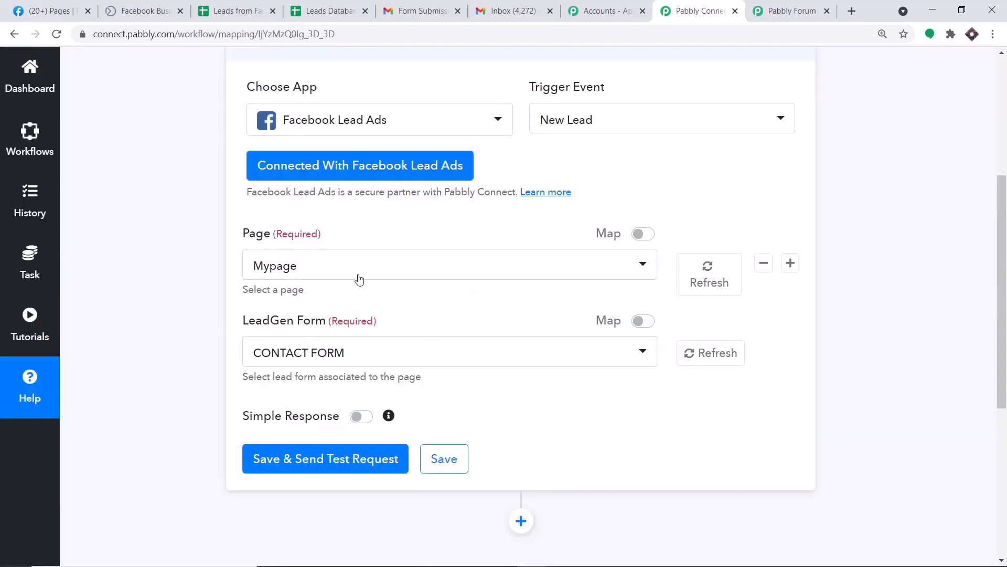
# - Review Mypage's lead forms and keep CONTACT FORM as the LeadGen Form
pyautogui.scroll(-3, 346, 288)
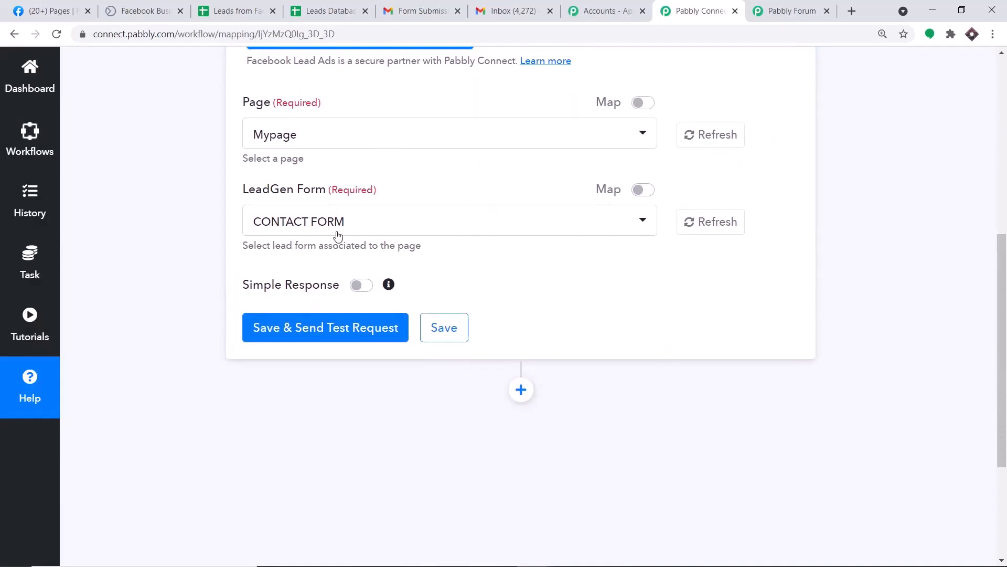
pyautogui.click(336, 223)
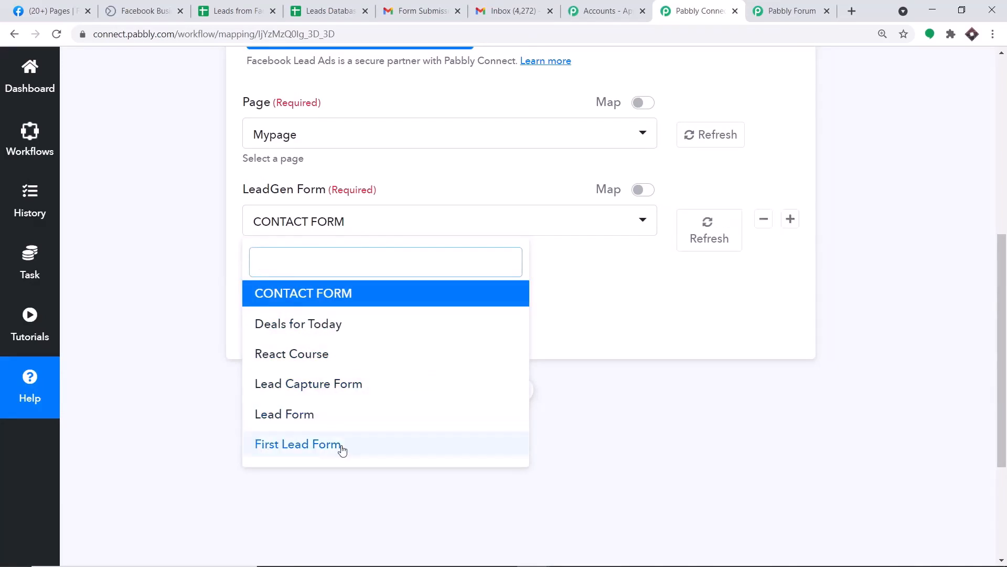
pyautogui.click(559, 311)
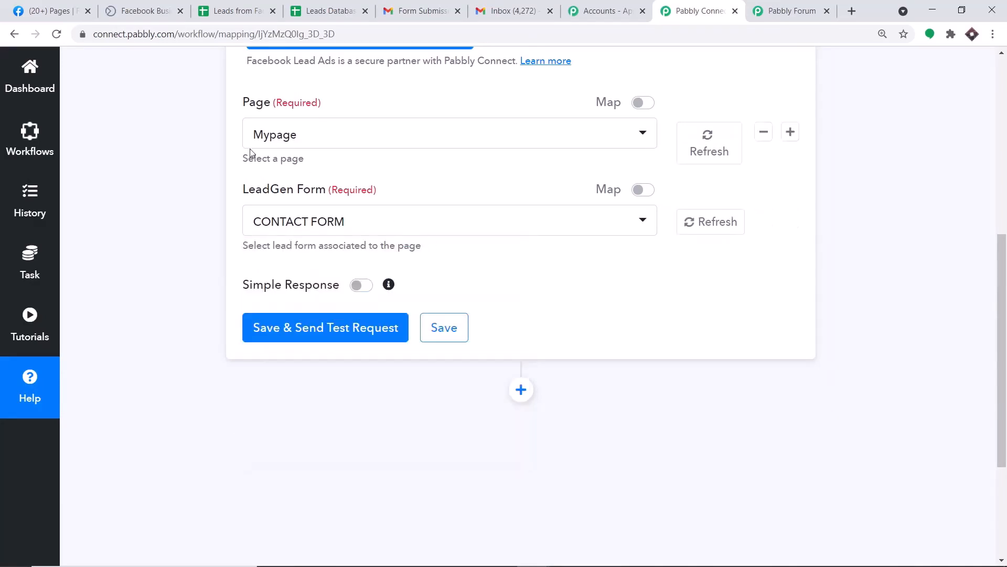
pyautogui.click(47, 11)
# - Go to Mypage's Publishing Tools Forms Library and open the forms in Business Suite
pyautogui.scroll(15, 543, 254)
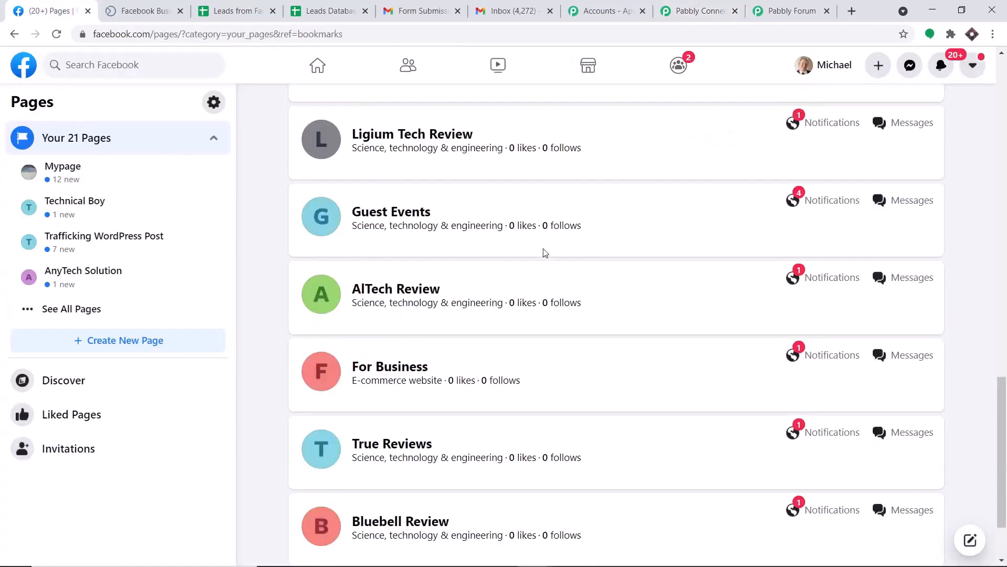
pyautogui.scroll(1, 538, 262)
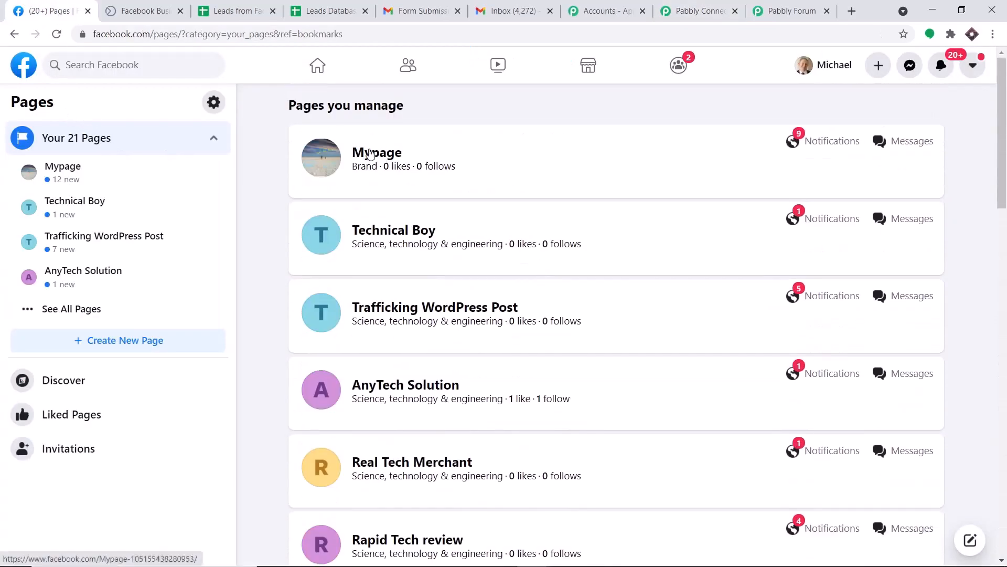
pyautogui.click(370, 153)
pyautogui.click(370, 152)
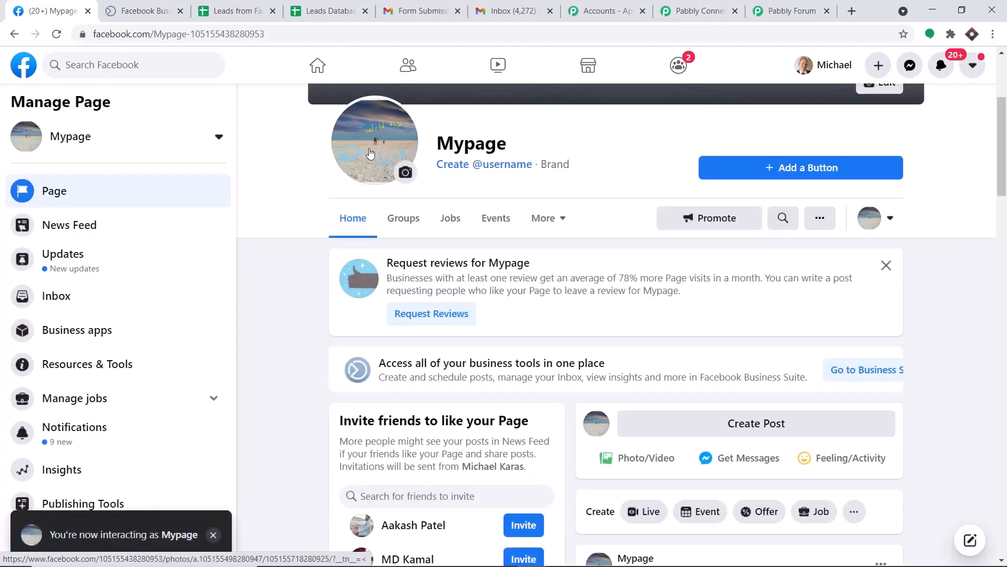
pyautogui.scroll(-1, 293, 242)
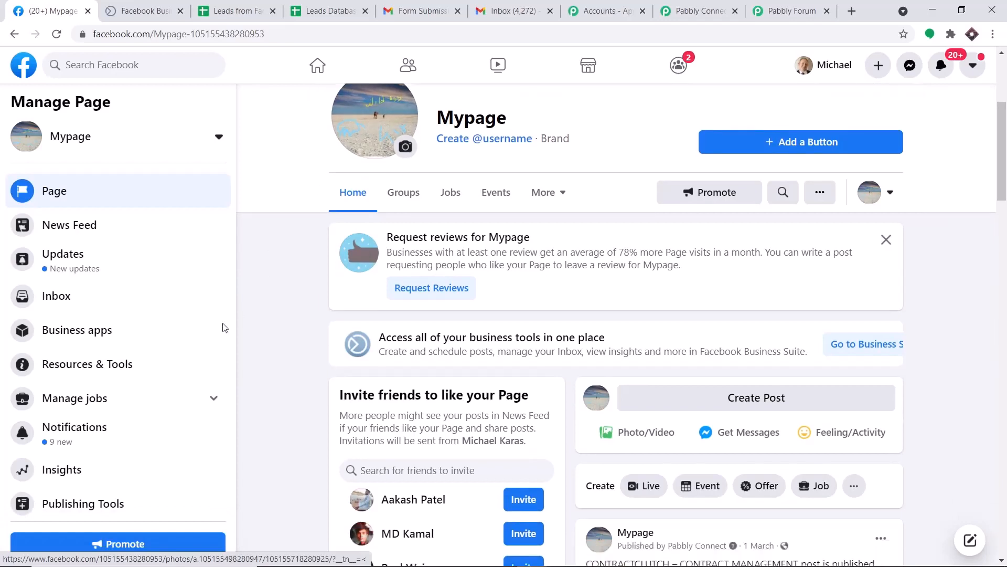
pyautogui.click(105, 503)
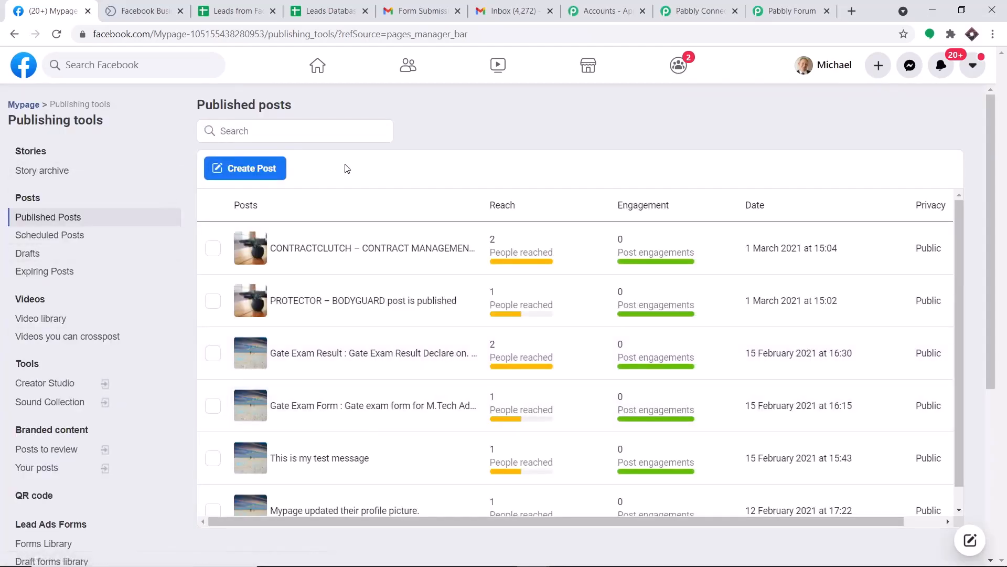
pyautogui.scroll(-1, 120, 341)
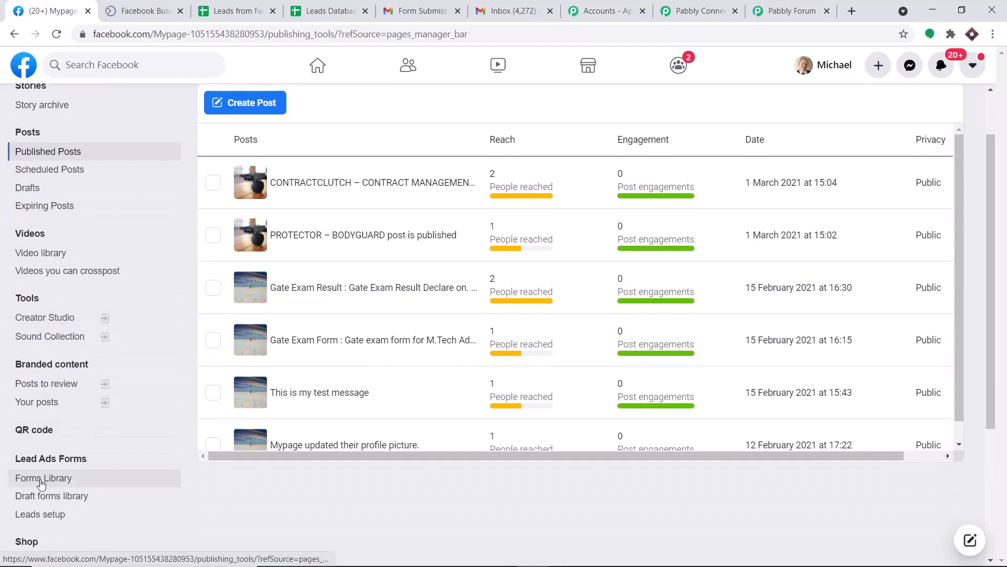
pyautogui.click(51, 483)
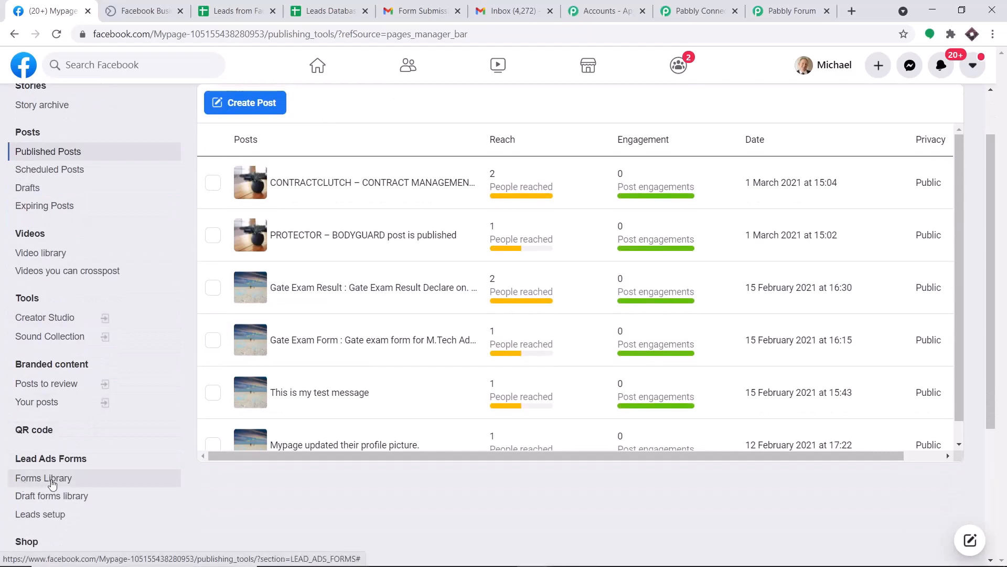
pyautogui.scroll(1, 589, 365)
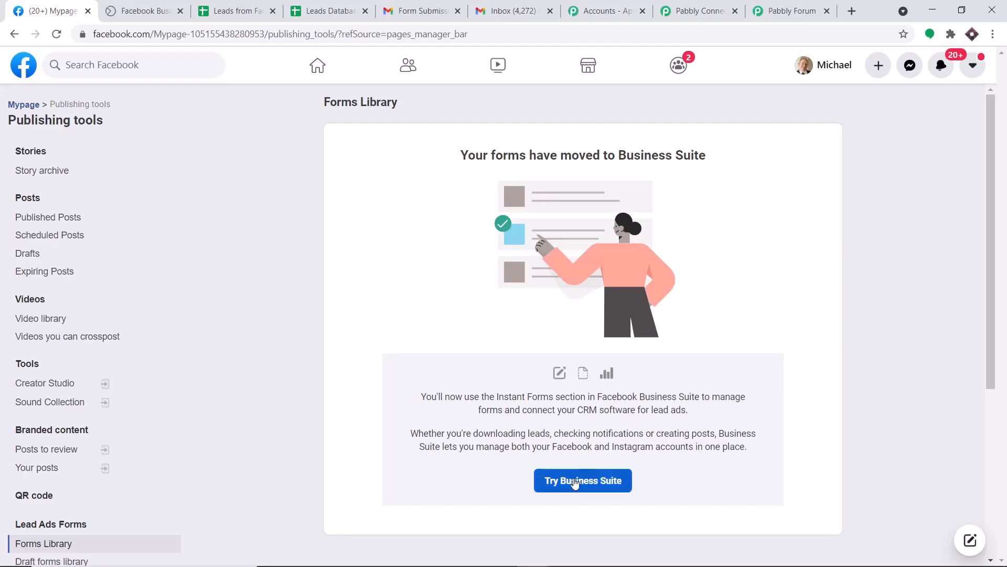
pyautogui.click(578, 479)
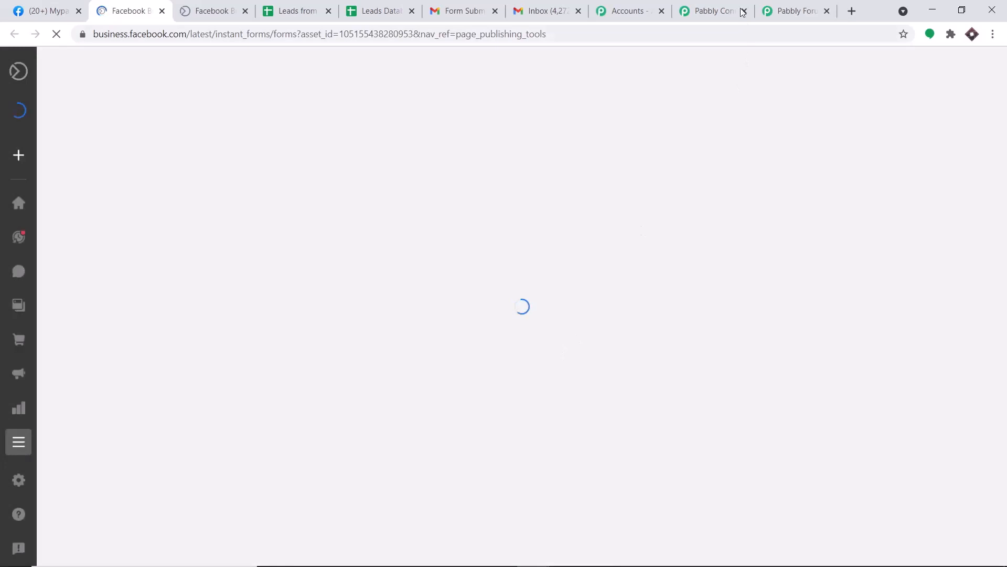
# - Set the Pabbly trigger's LeadGen Form to Deals for Today
pyautogui.click(738, 8)
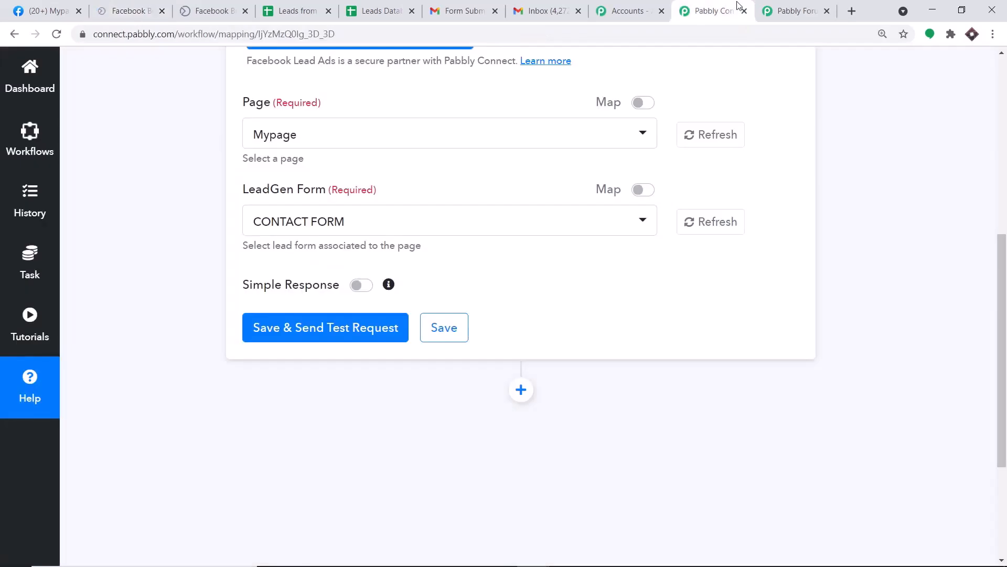
pyautogui.click(335, 220)
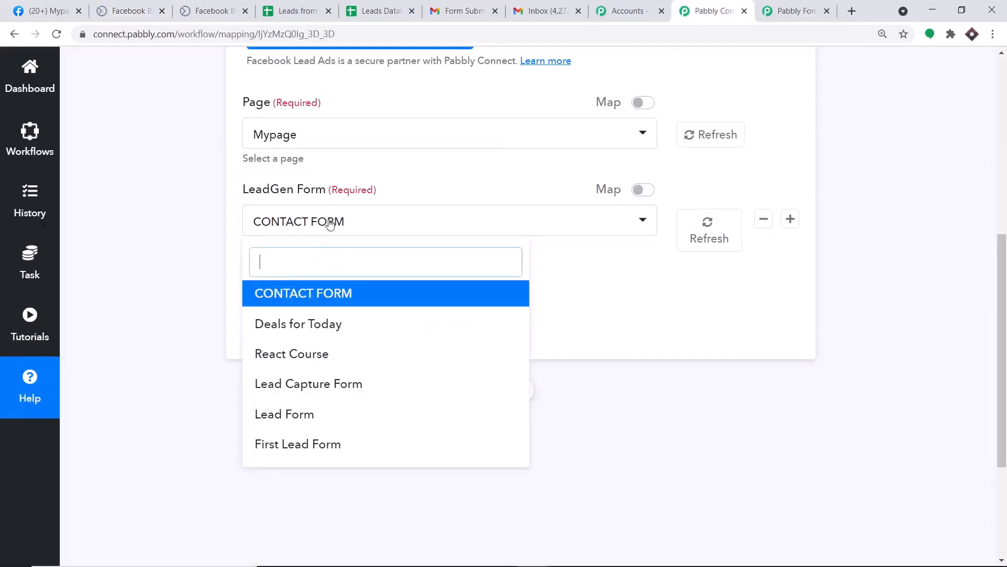
pyautogui.click(319, 325)
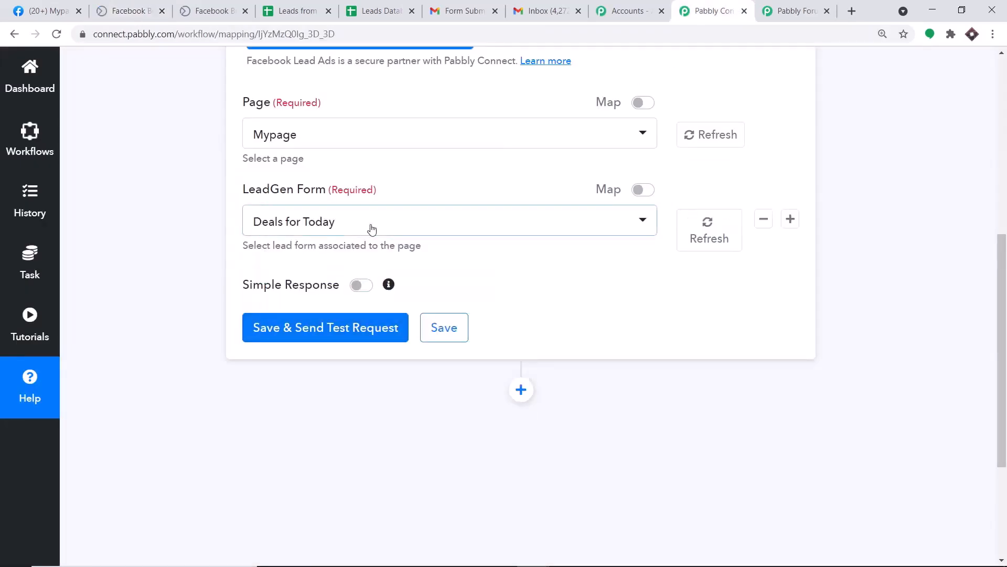
pyautogui.click(53, 9)
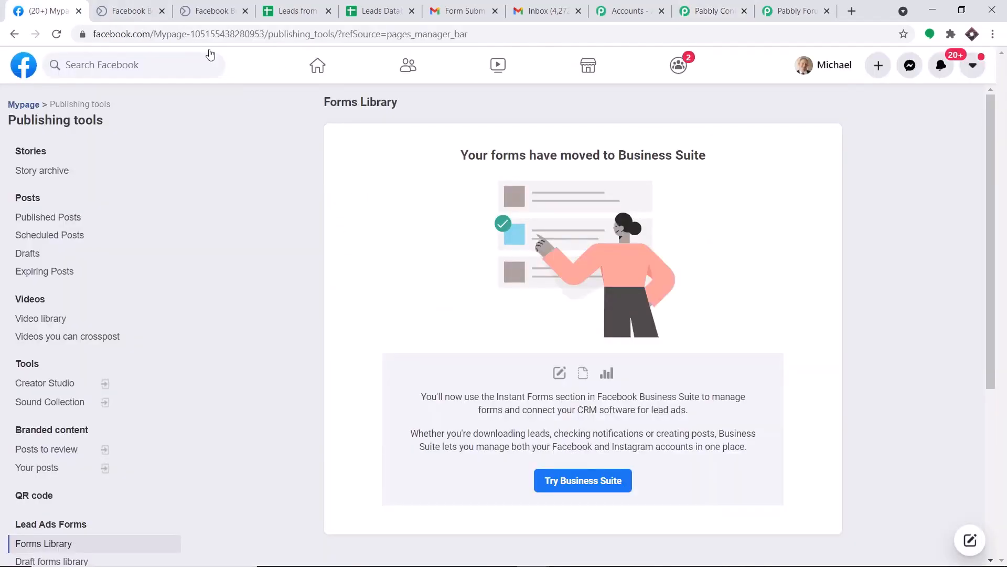
# - View the Deals for Today form details, then save the Pabbly trigger and send a test request
pyautogui.click(140, 6)
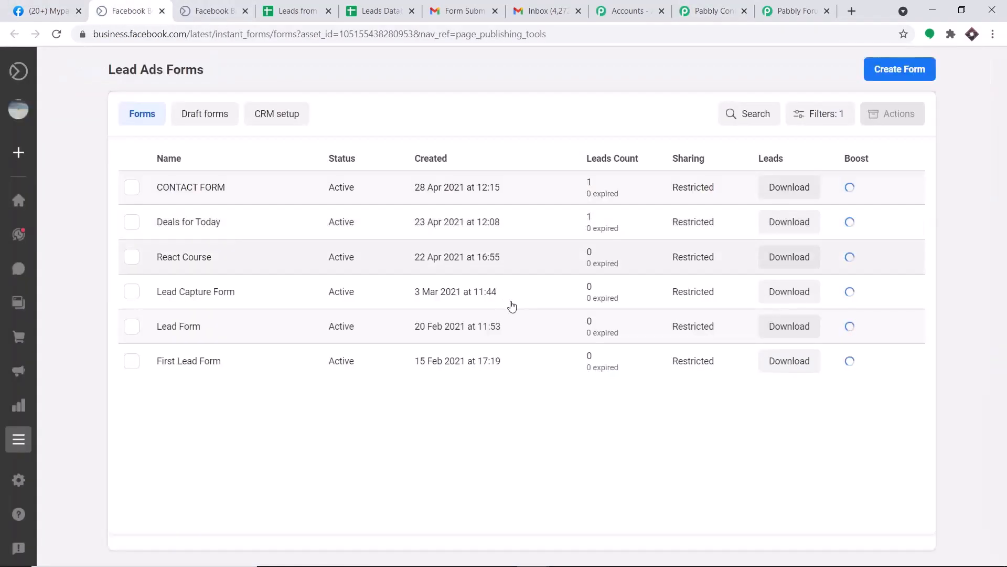
pyautogui.click(189, 226)
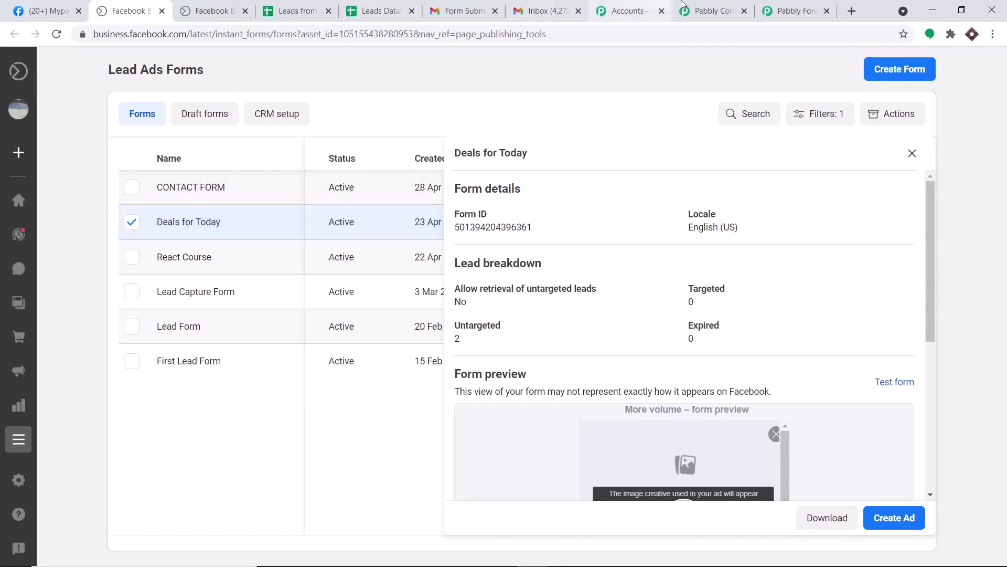
pyautogui.click(711, 10)
pyautogui.click(361, 339)
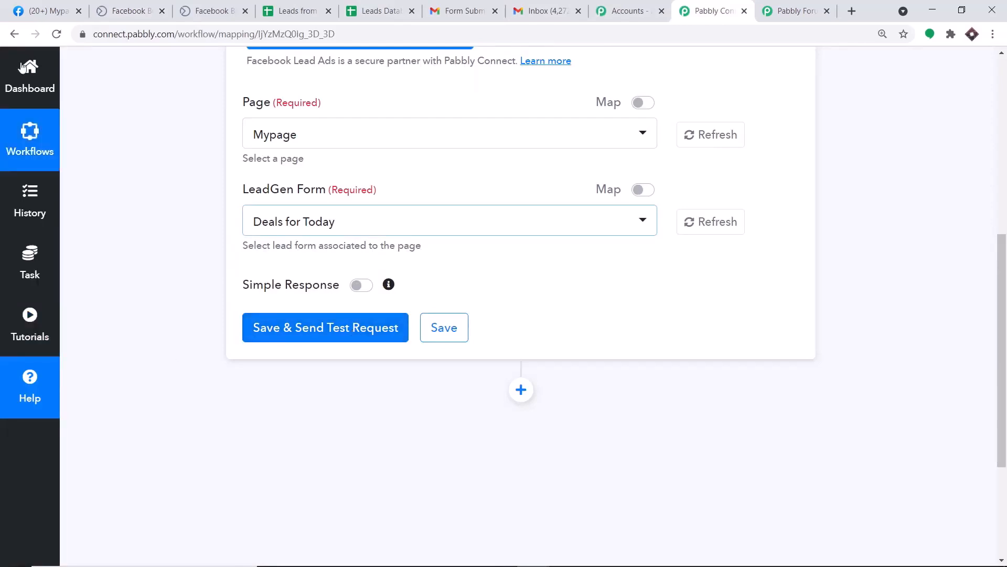
pyautogui.click(47, 10)
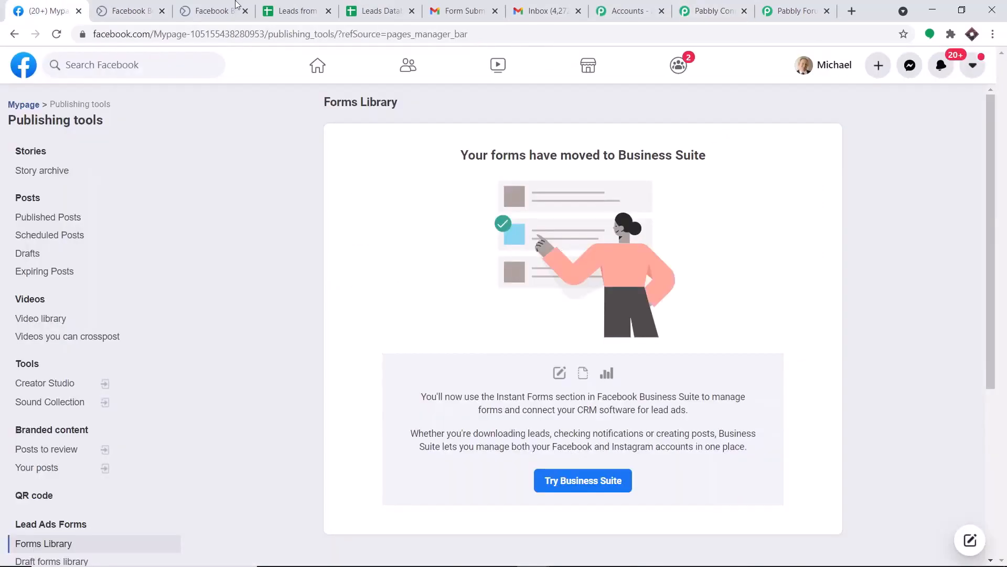
pyautogui.click(128, 11)
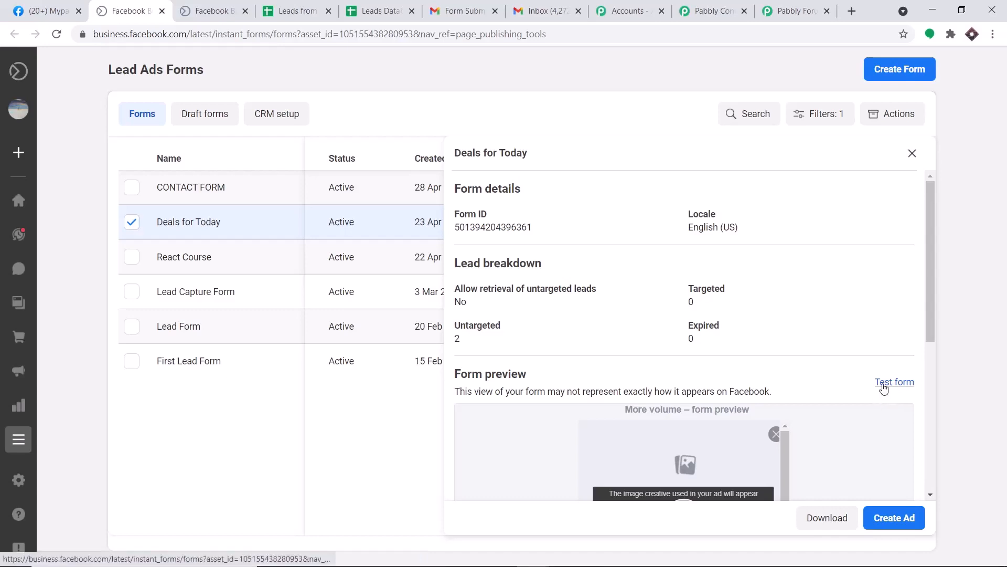
# - Open a Deals for Today test lead, clear the prefilled fields, and enter the first name
pyautogui.click(883, 386)
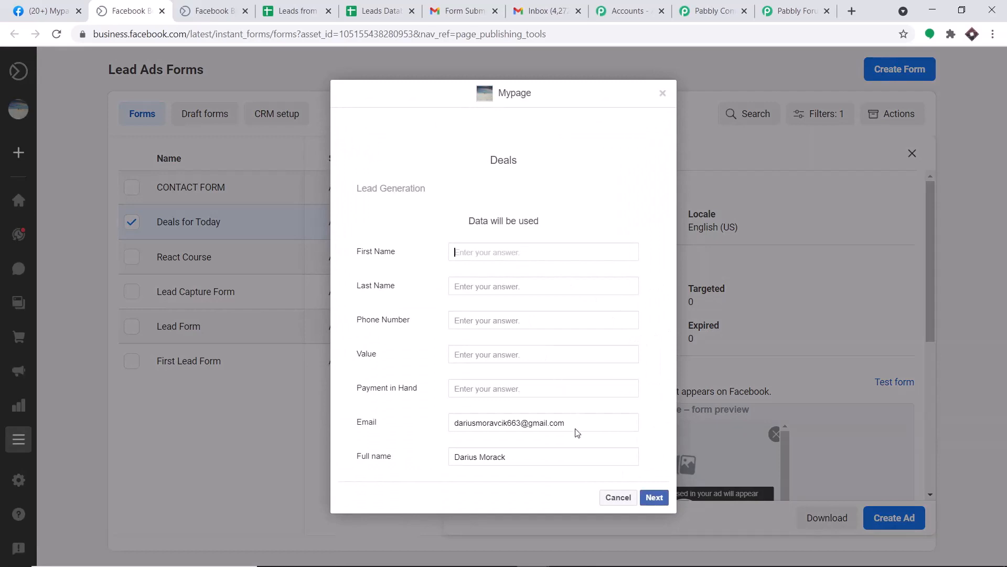
pyautogui.moveTo(566, 423); pyautogui.dragTo(460, 424)
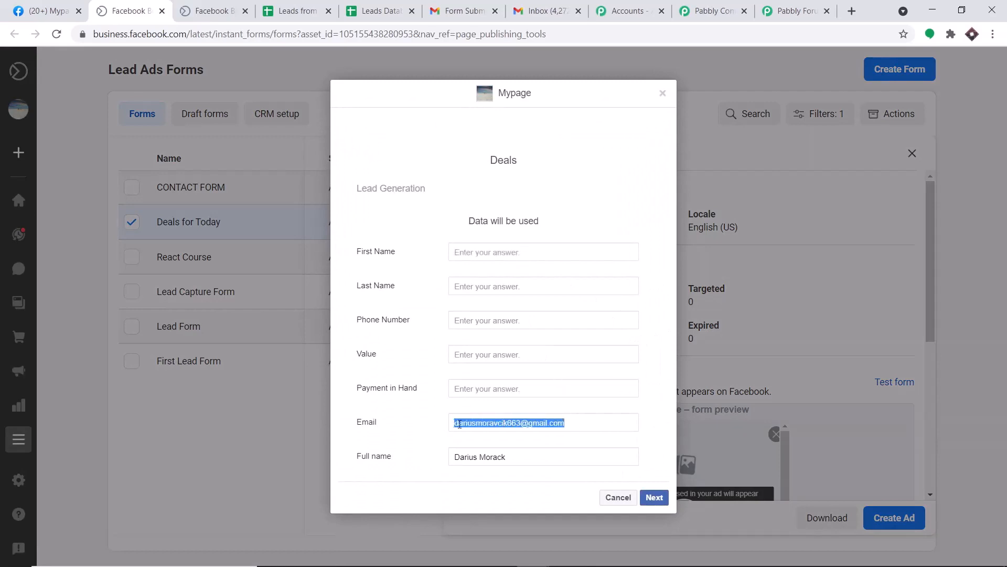
pyautogui.press('BackSpace')
pyautogui.moveTo(510, 457); pyautogui.dragTo(433, 459)
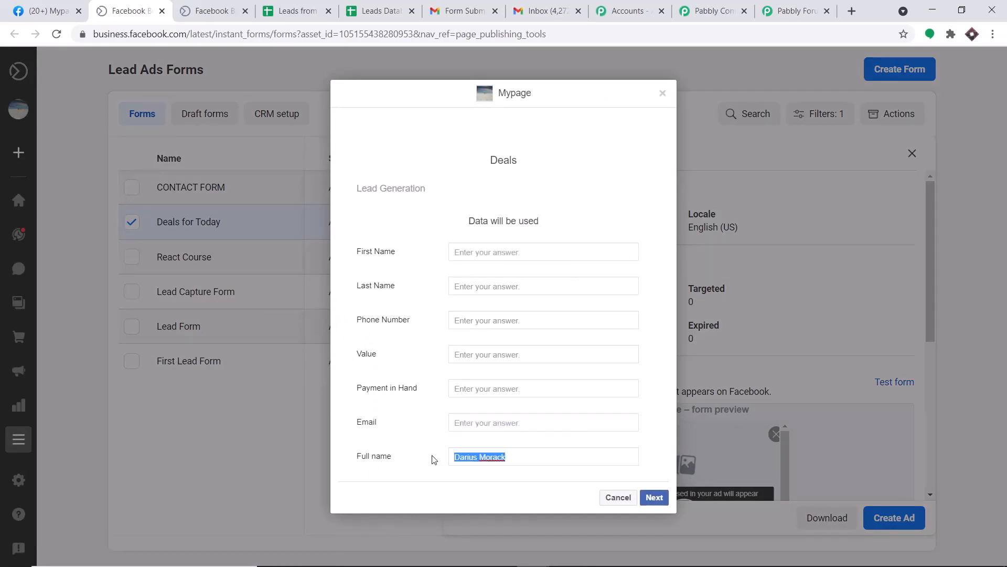
pyautogui.press('BackSpace')
pyautogui.click(510, 252)
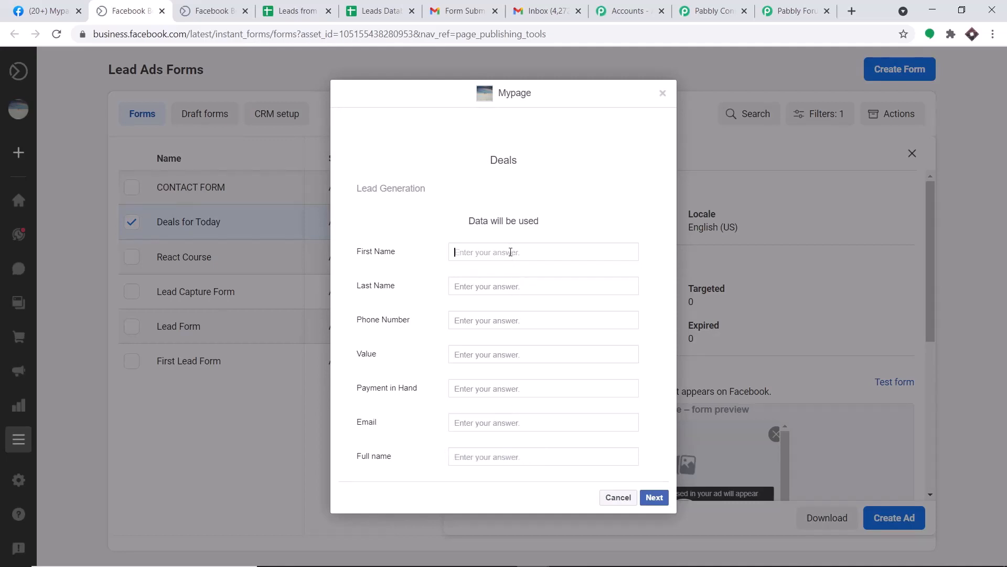
# - Fill in last name, phone number, Value 'Microsoft' and Payment in Hand 40000
pyautogui.click(503, 286)
pyautogui.click(493, 318)
pyautogui.write('7787687')
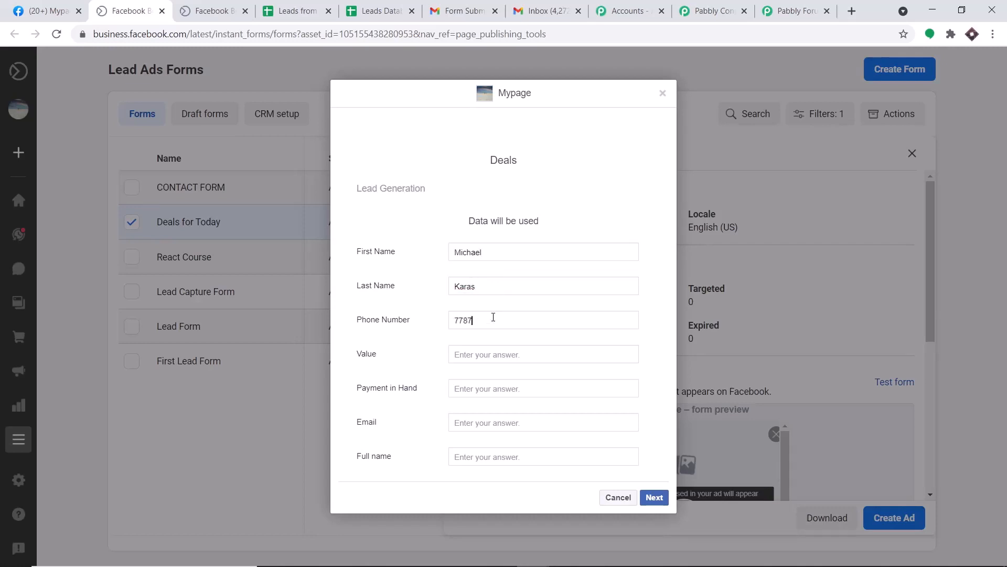
pyautogui.click(478, 350)
pyautogui.write('Microsoft')
pyautogui.click(487, 389)
pyautogui.write('7')
pyautogui.press('BackSpace')
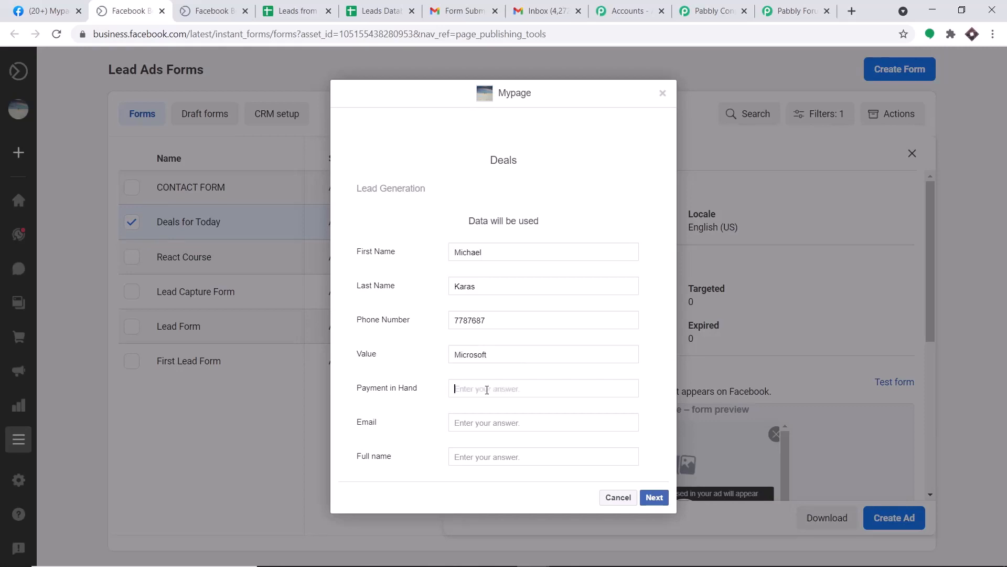
pyautogui.write('40000')
# - Add the lead's email and full name, submit the test lead, and return to Pabbly
pyautogui.click(481, 430)
pyautogui.write('mi')
pyautogui.click(492, 448)
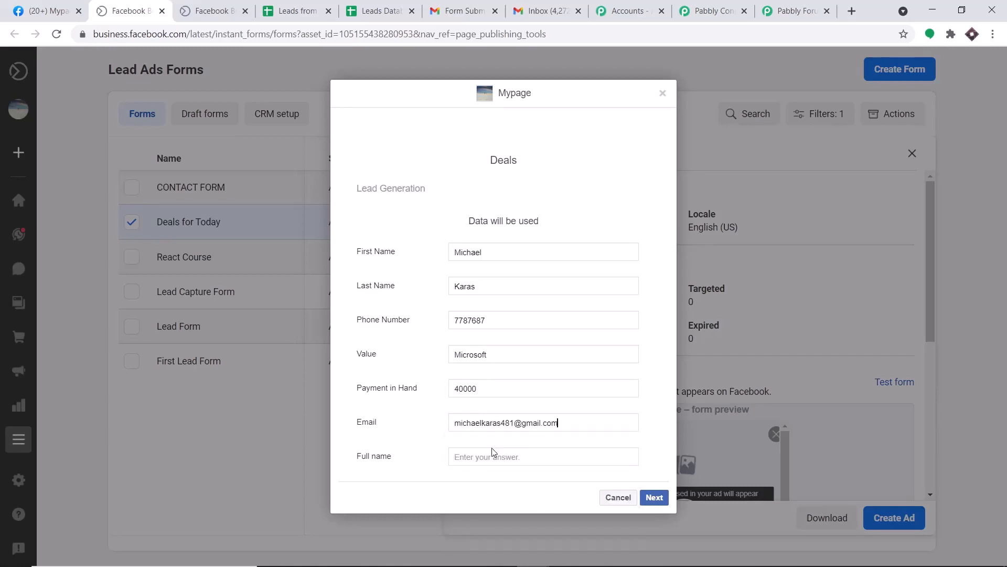
pyautogui.click(481, 454)
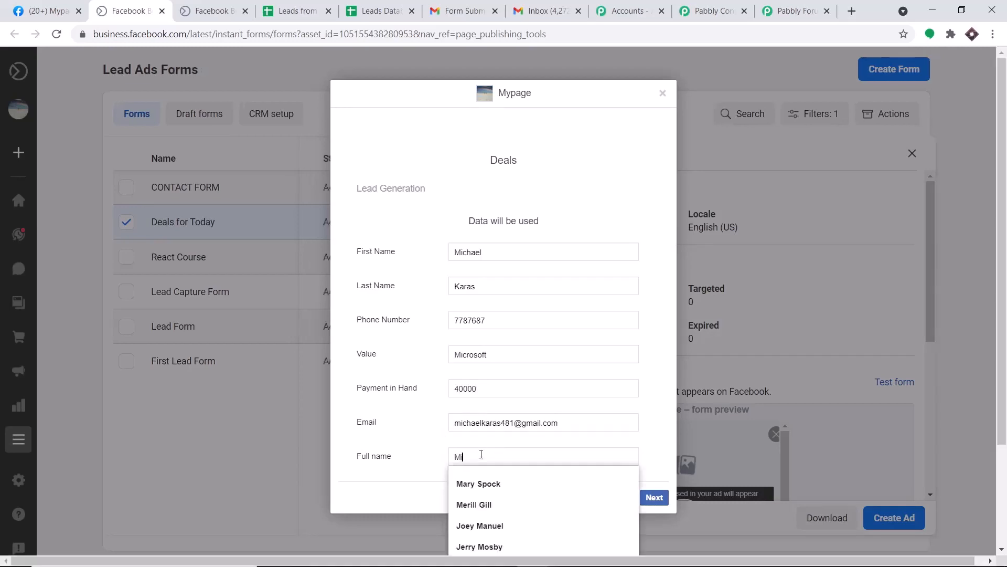
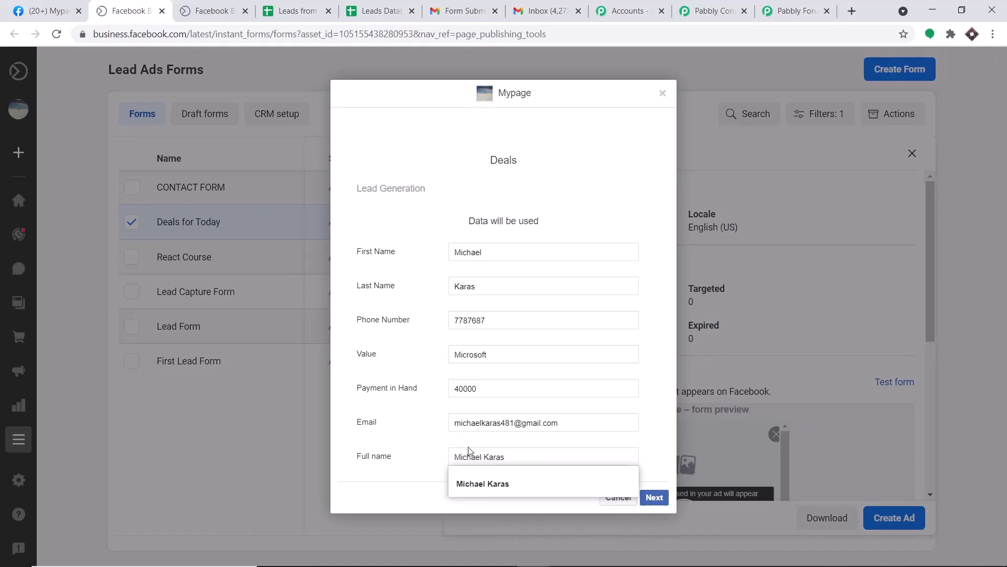
pyautogui.click(407, 426)
pyautogui.click(654, 498)
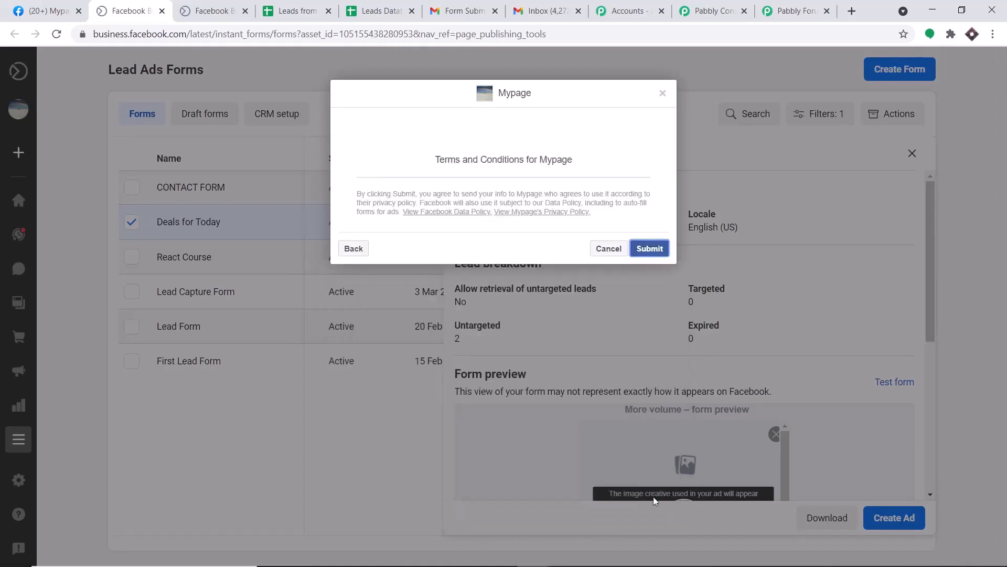
pyautogui.click(651, 246)
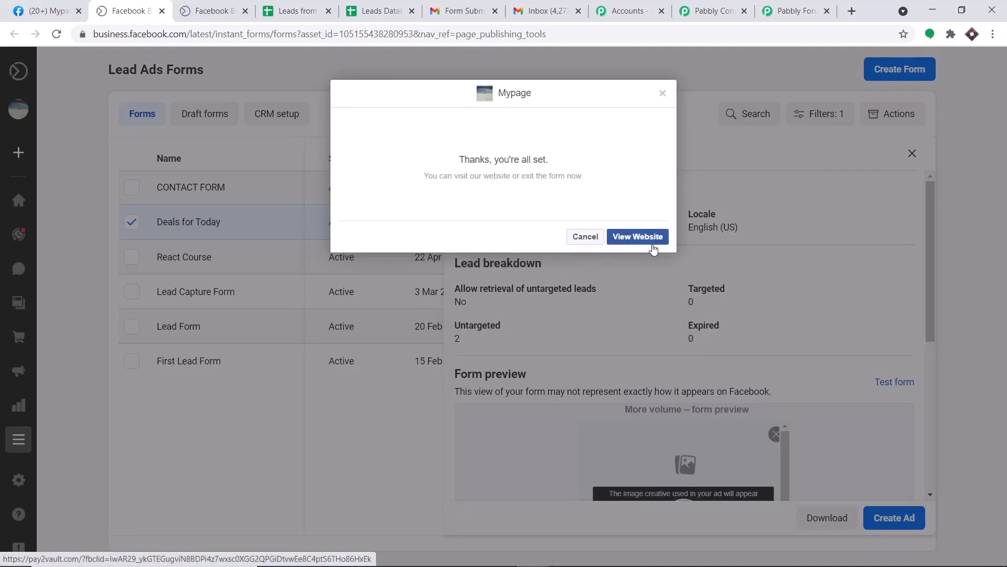
pyautogui.click(716, 13)
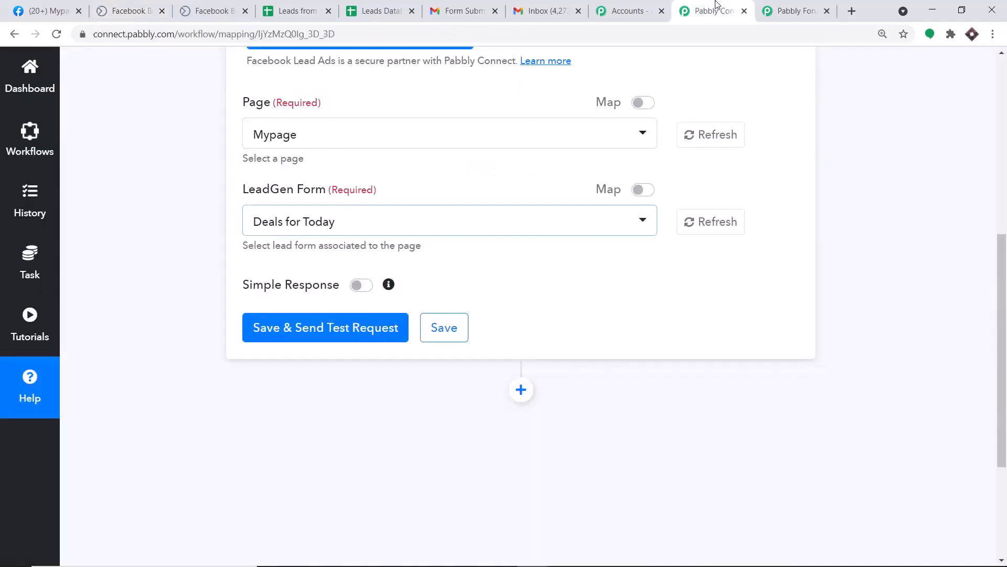
# - Fetch the test lead's response fields into the trigger and add a new step below it
pyautogui.click(354, 324)
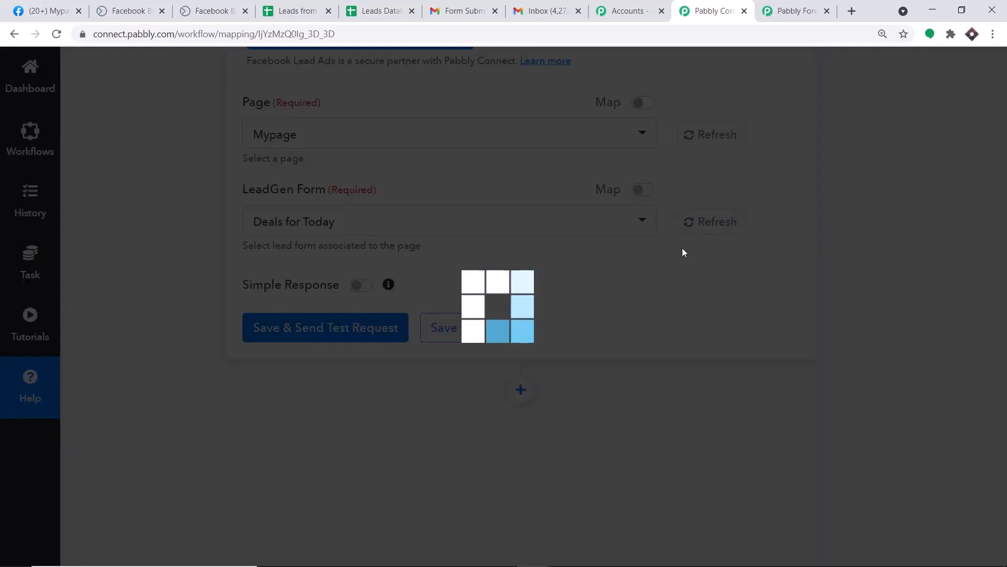
pyautogui.scroll(-5, 737, 336)
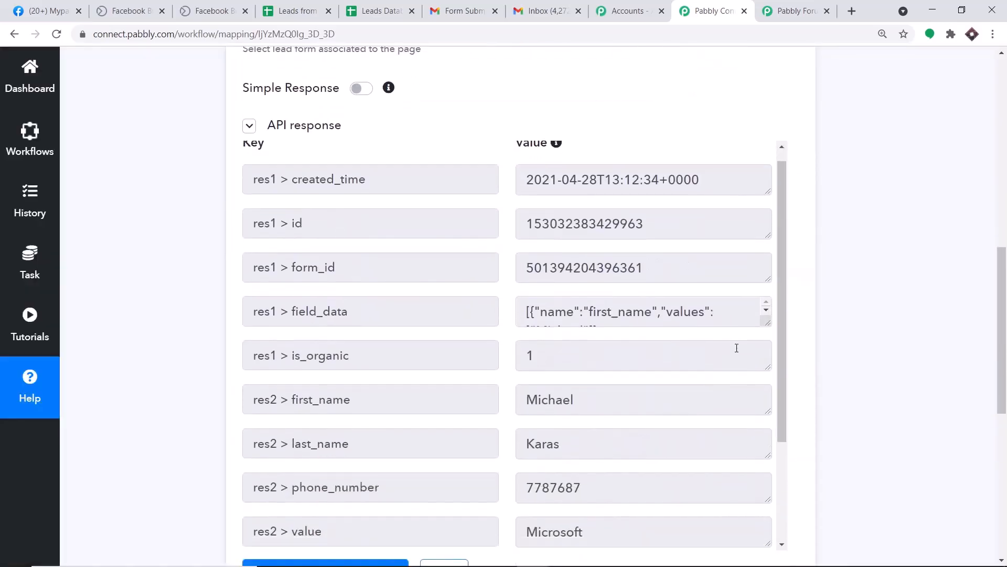
pyautogui.scroll(-2, 995, 314)
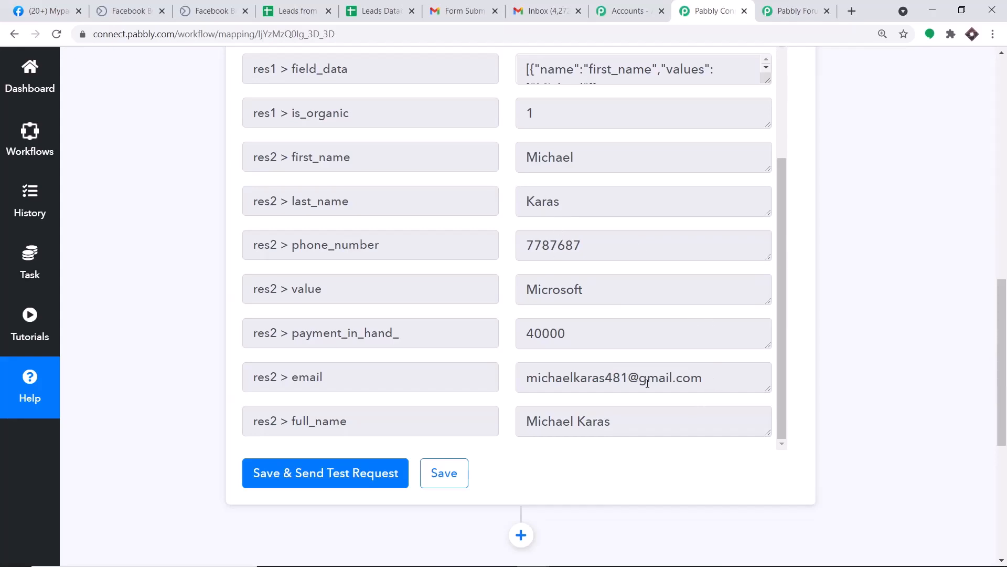
pyautogui.moveTo(713, 384); pyautogui.dragTo(524, 384)
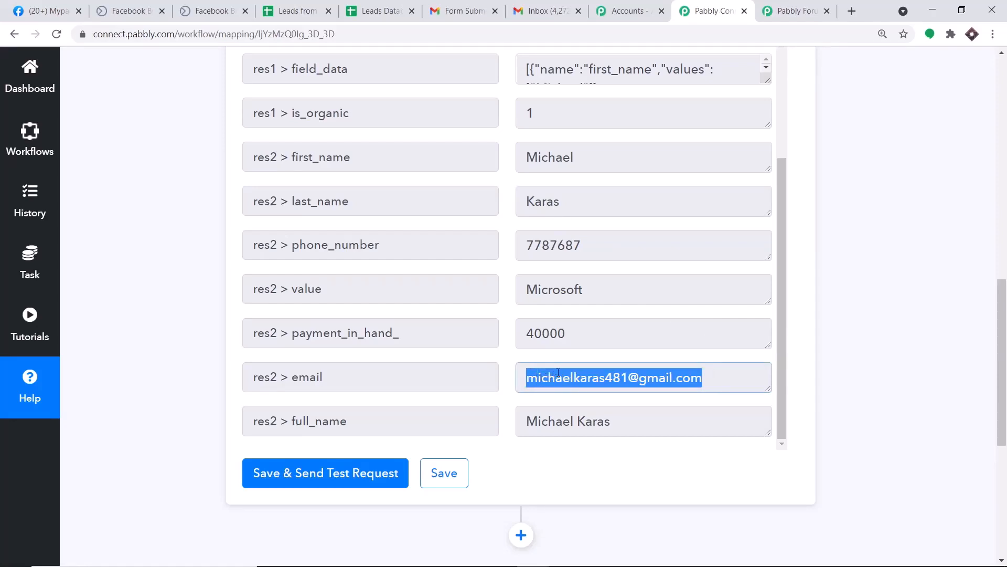
pyautogui.moveTo(1002, 359); pyautogui.dragTo(1003, 438)
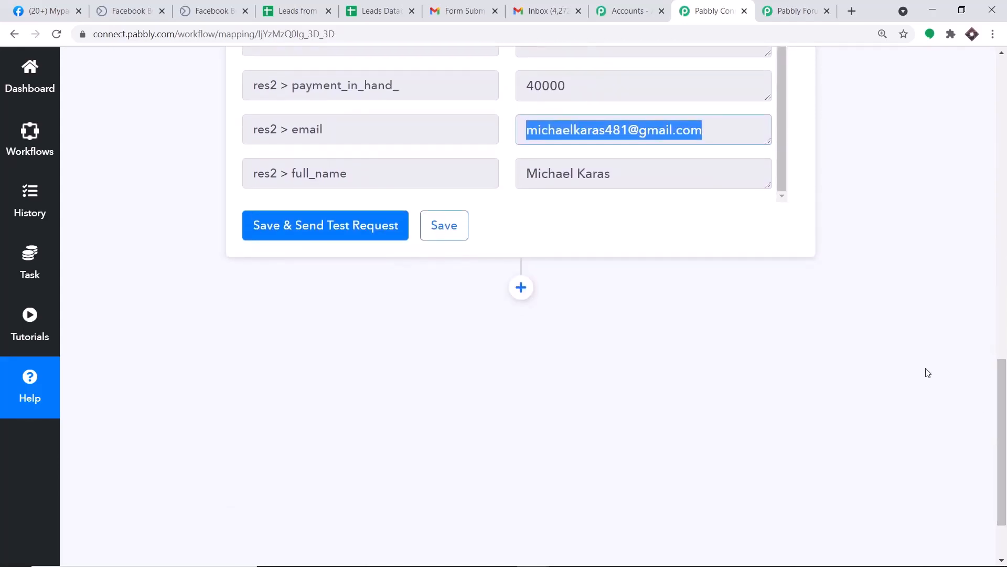
pyautogui.click(530, 286)
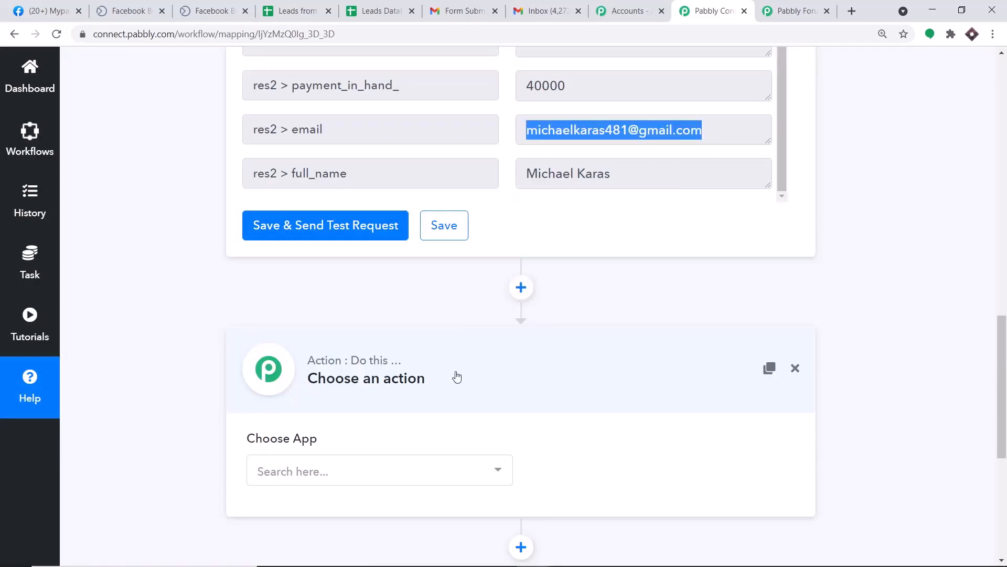
# - Set the action step to Google Sheets with the Add New Row event
pyautogui.scroll(-3, 457, 376)
pyautogui.click(444, 337)
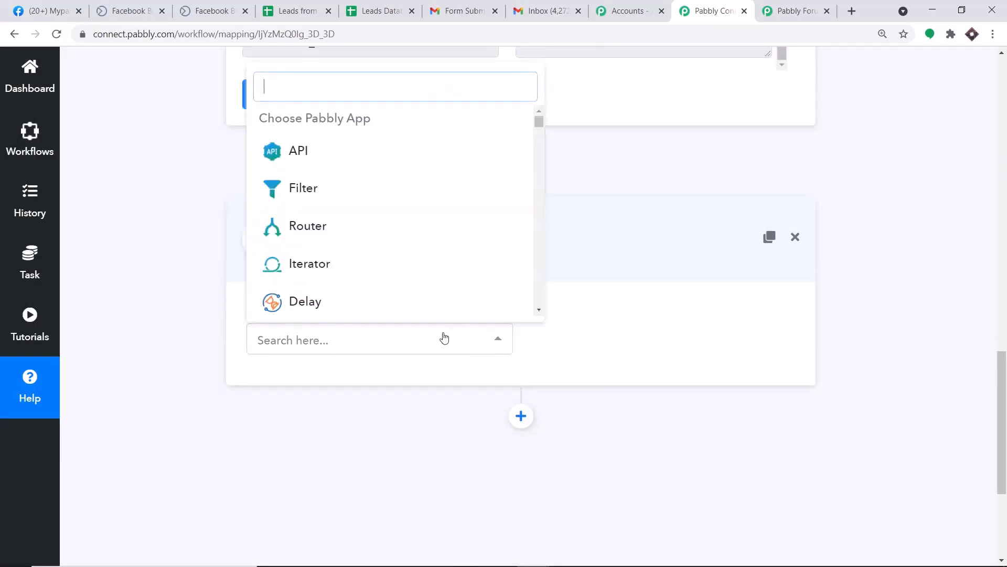
pyautogui.write('goog')
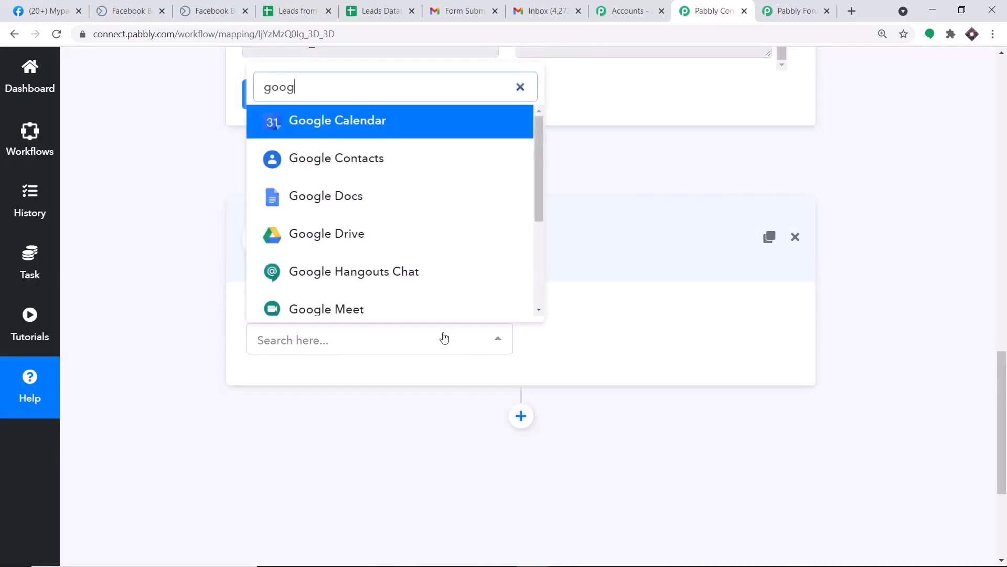
pyautogui.write('le shee')
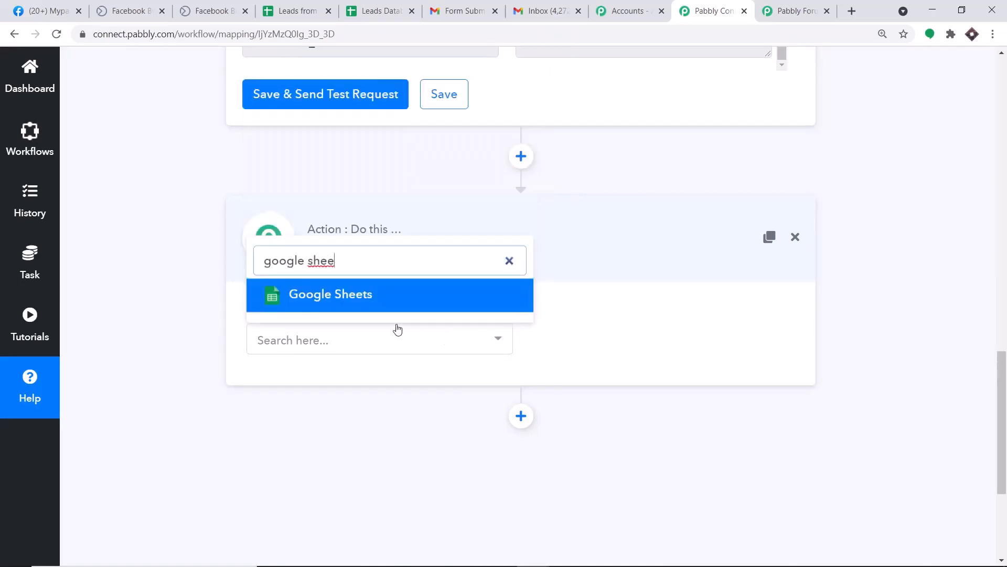
pyautogui.click(378, 294)
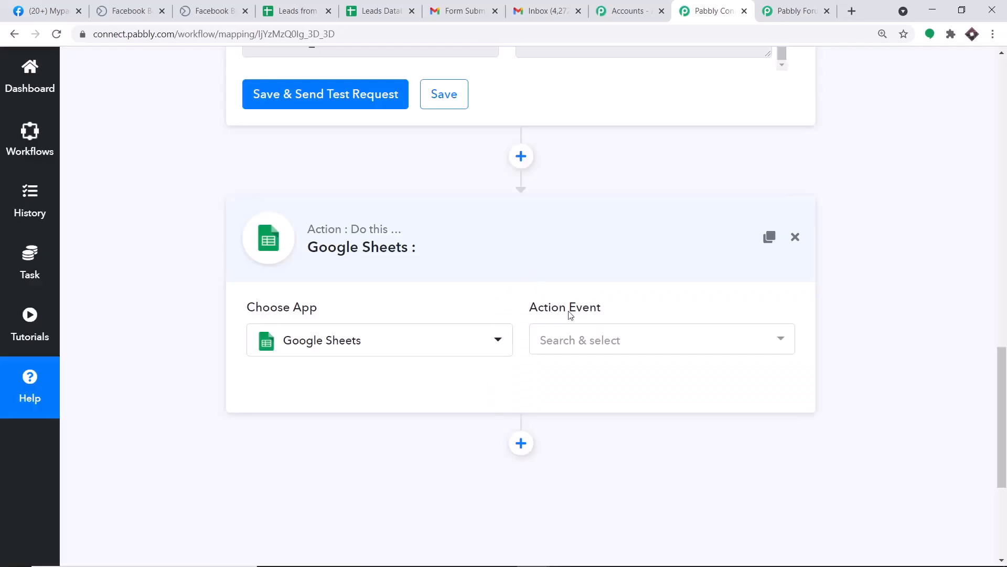
pyautogui.click(582, 330)
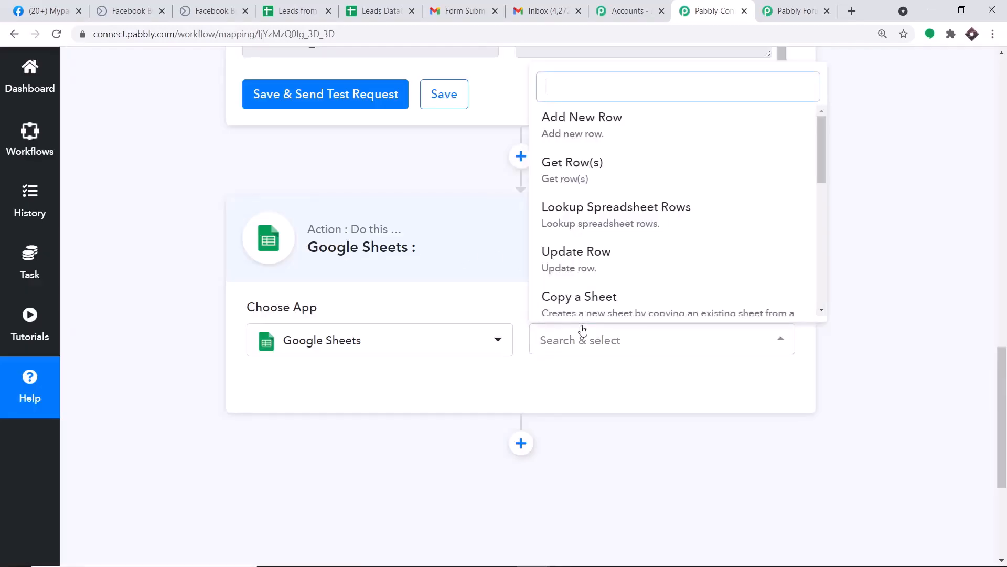
pyautogui.click(615, 125)
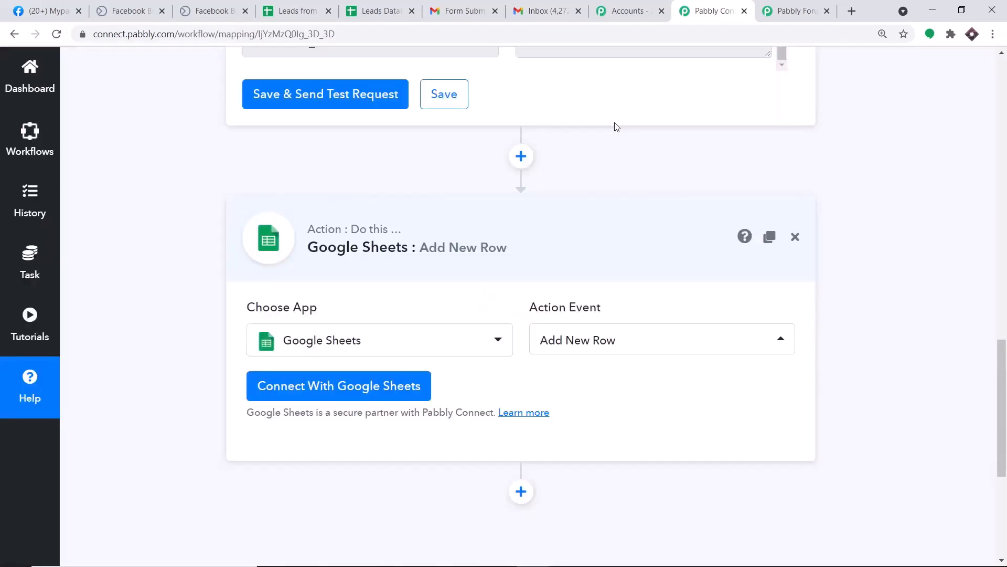
# - Browse the other action events, keep Add New Row, and bring up the Leads Database sheet
pyautogui.click(584, 332)
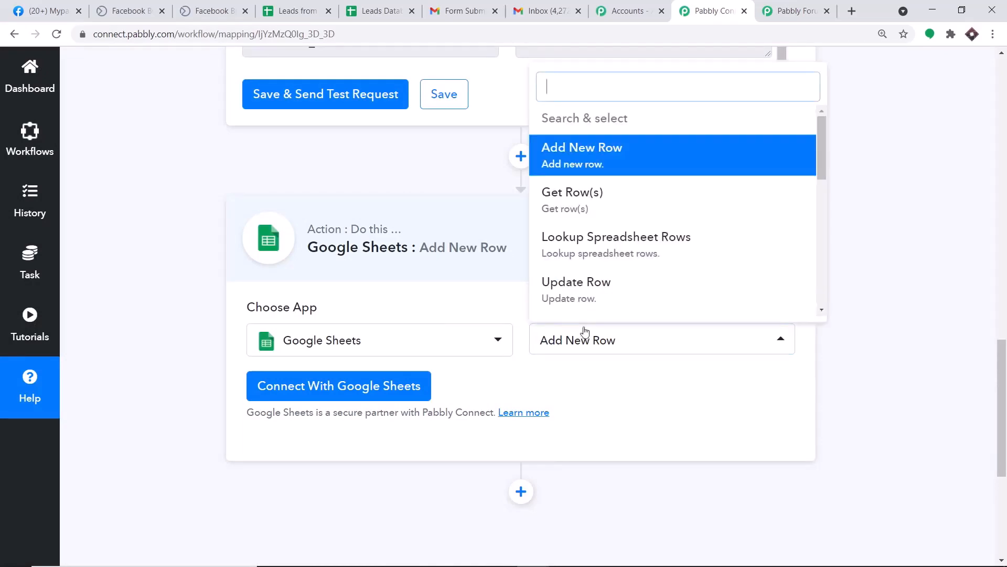
pyautogui.scroll(-3, 778, 288)
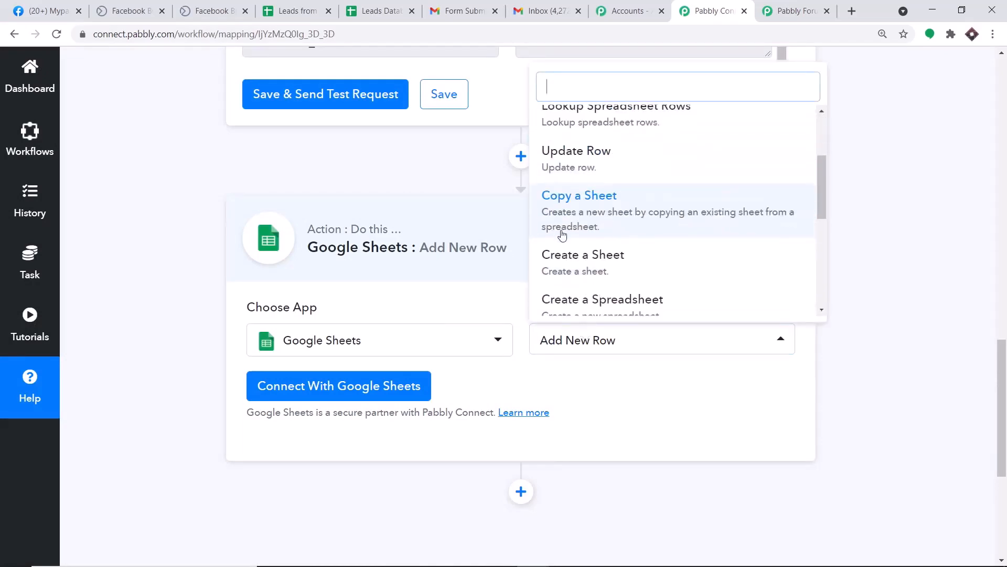
pyautogui.scroll(-1, 535, 253)
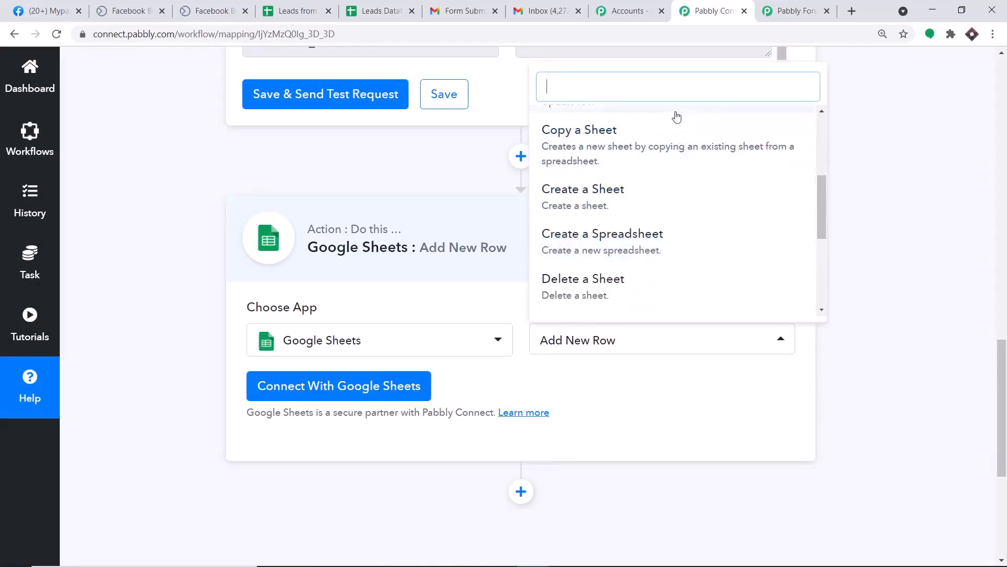
pyautogui.scroll(5, 677, 120)
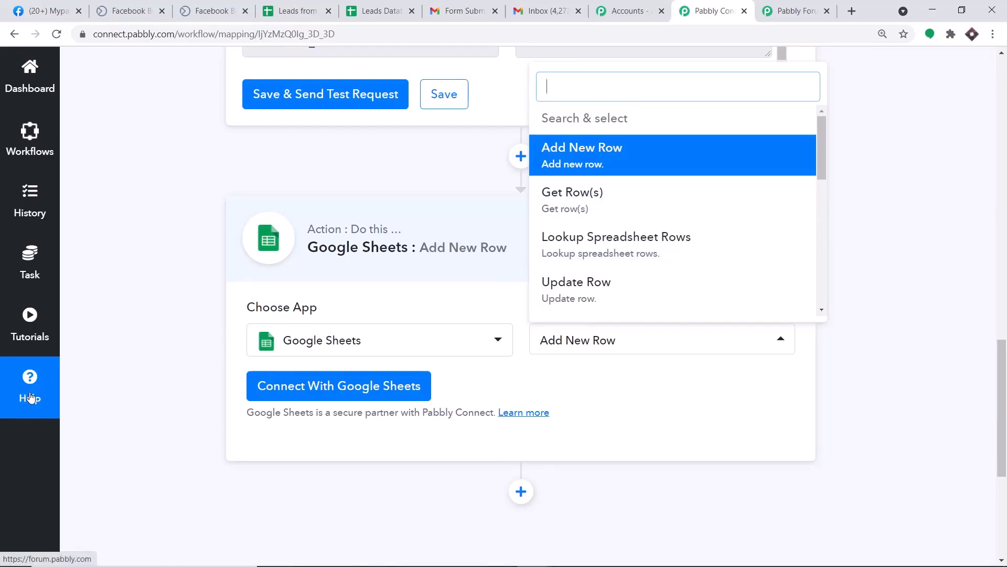
pyautogui.click(650, 405)
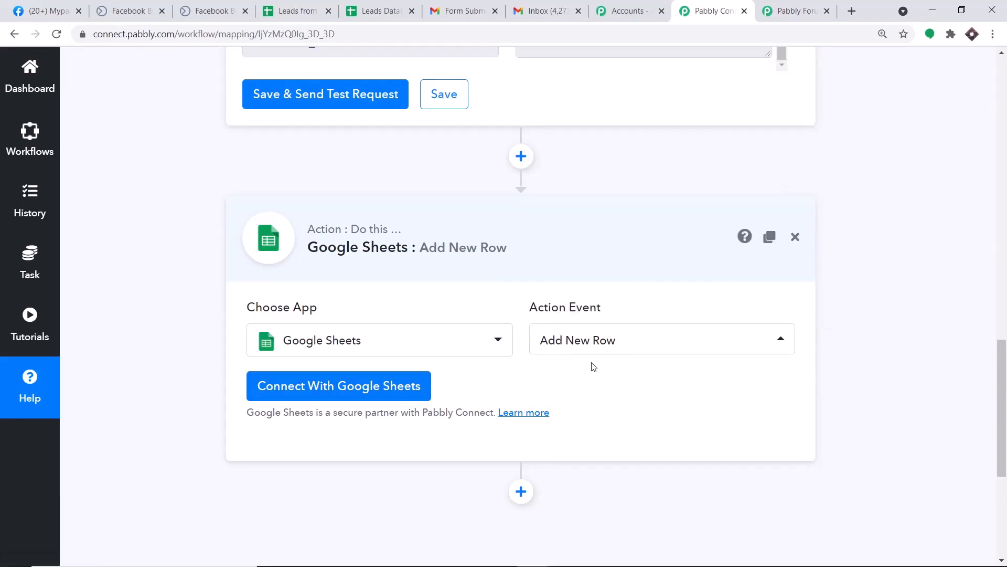
pyautogui.click(388, 7)
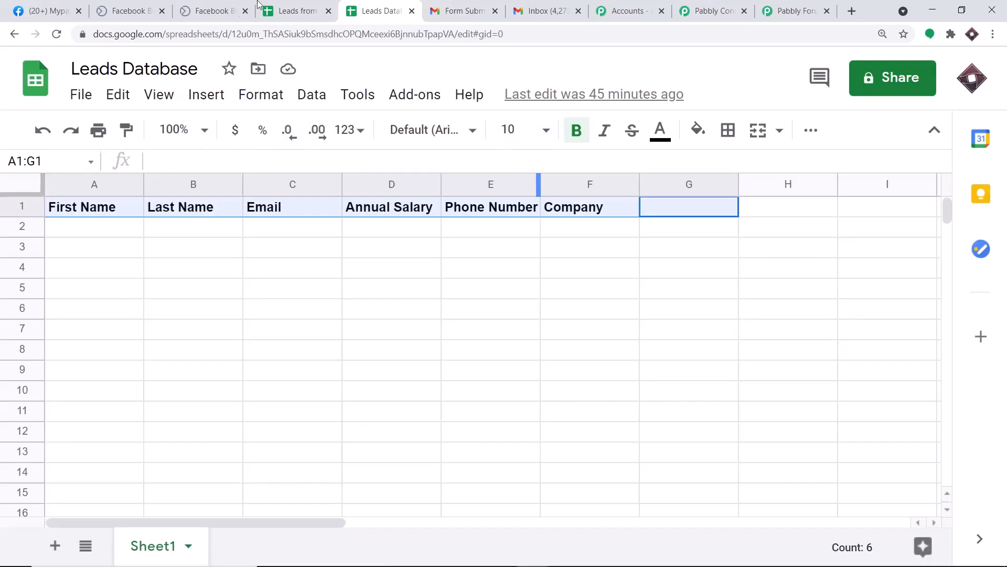
# - Compare both spreadsheets, confirming Leads Database has only headers, then return to Pabbly
pyautogui.click(282, 5)
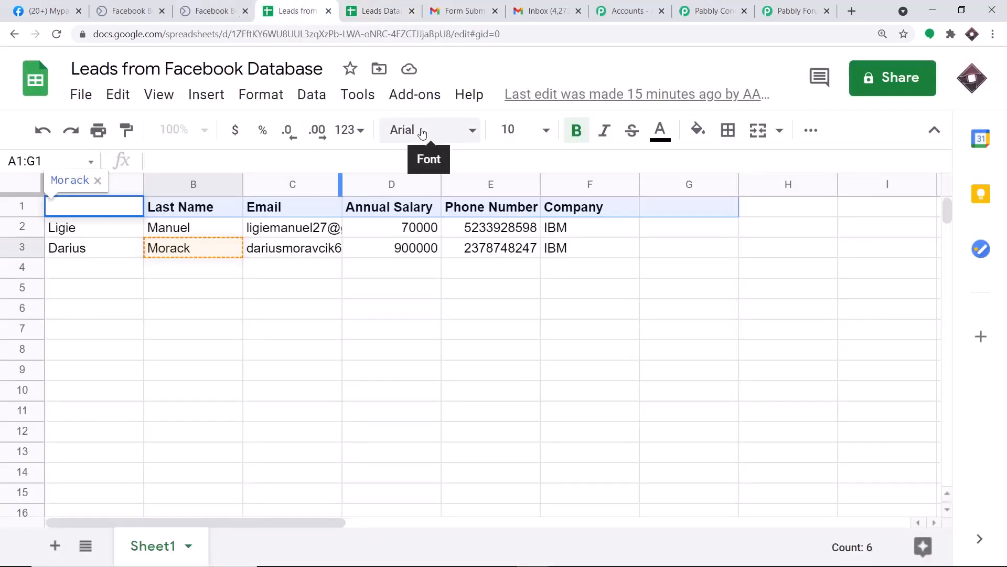
pyautogui.click(383, 9)
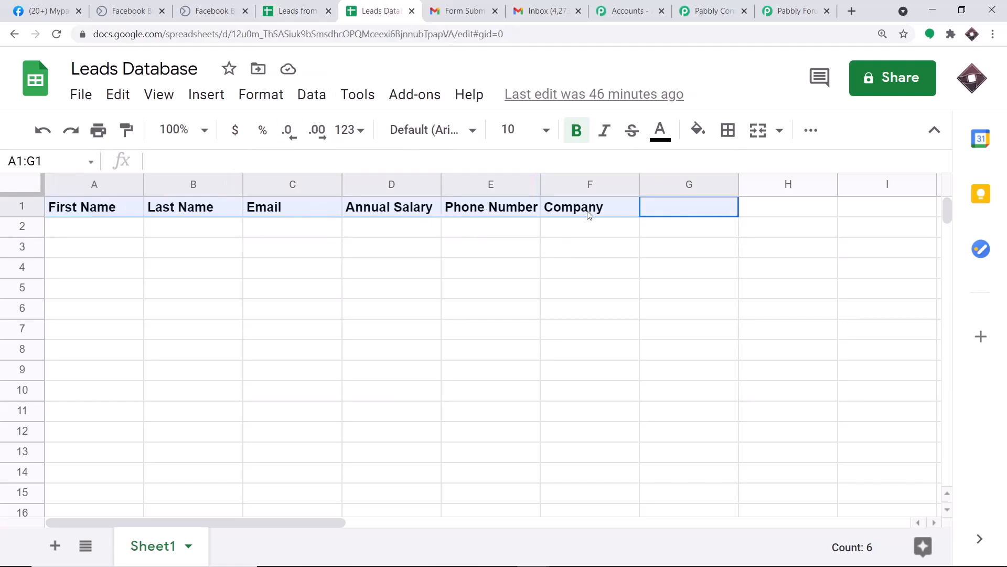
pyautogui.click(563, 234)
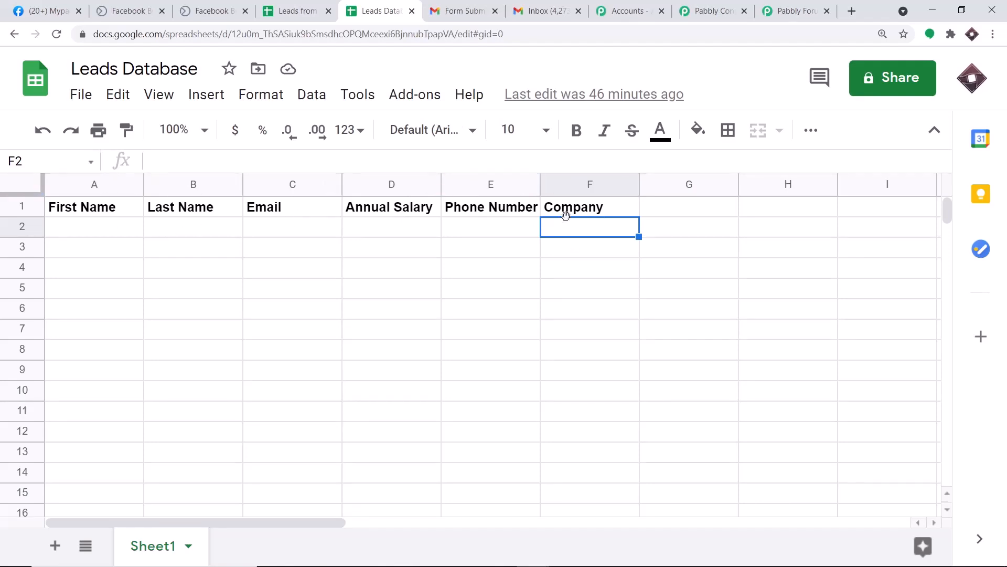
pyautogui.click(740, 7)
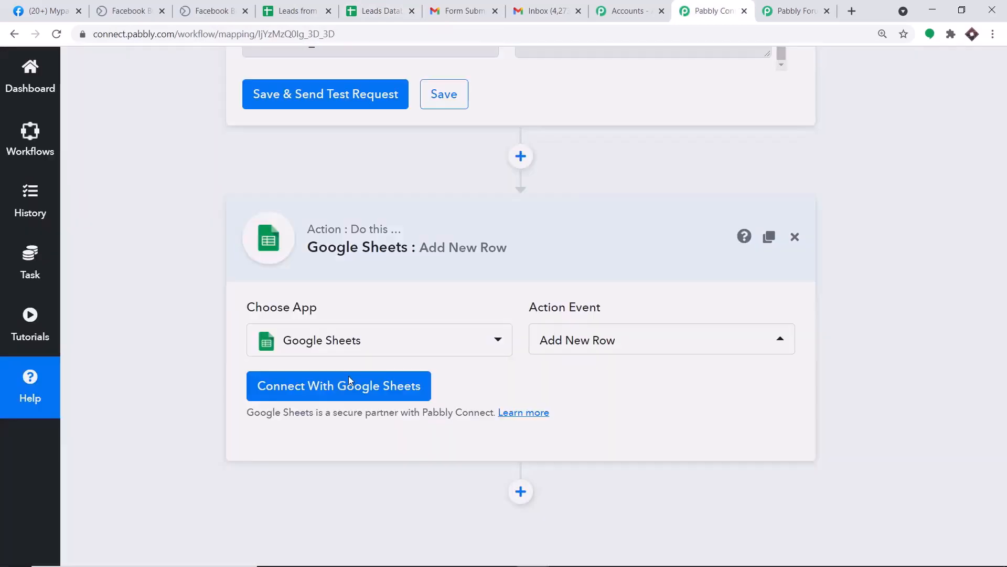
# - Start a Google Sheets connection and choose the Google account in the sign-in window
pyautogui.click(335, 386)
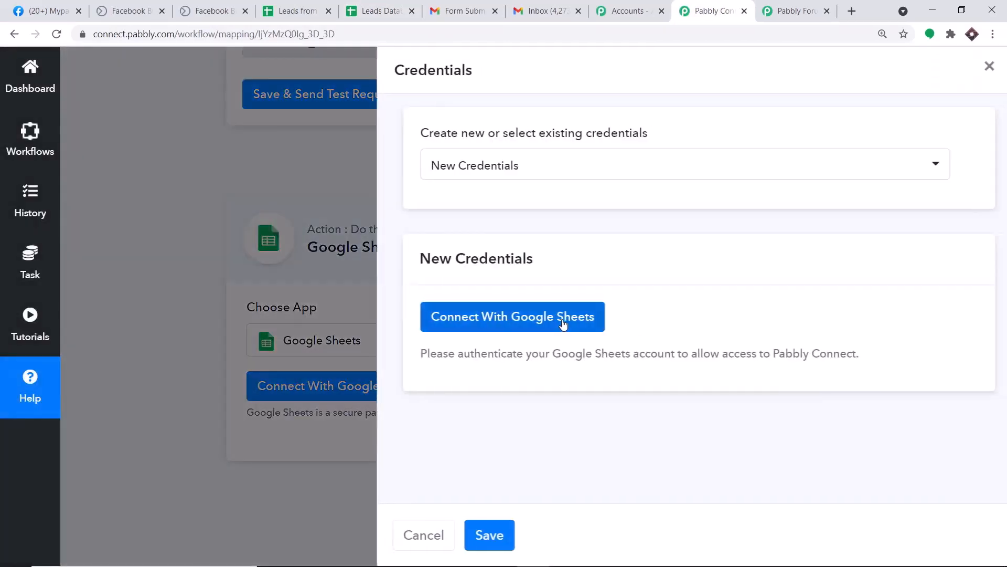
pyautogui.click(522, 323)
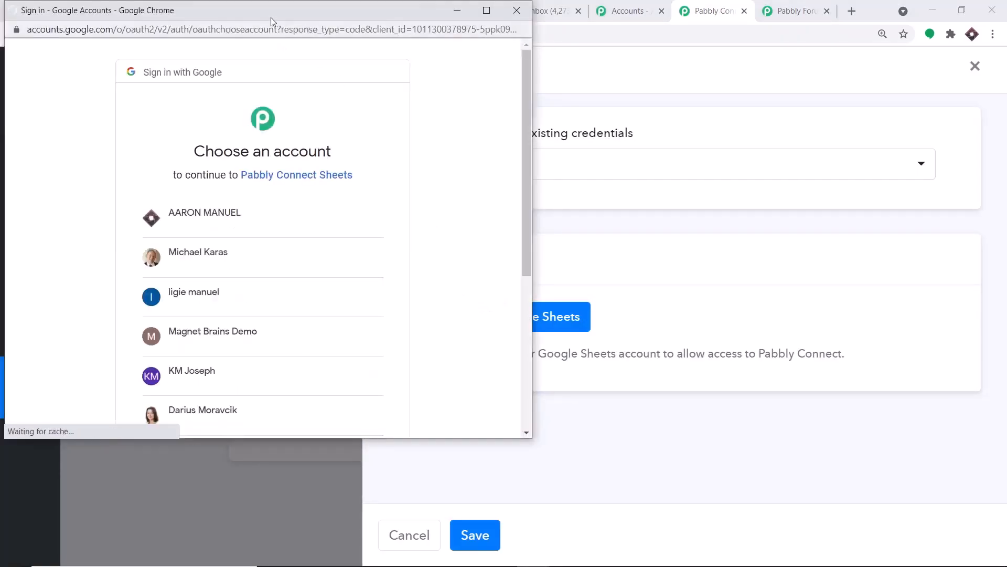
pyautogui.moveTo(271, 10); pyautogui.dragTo(744, 97)
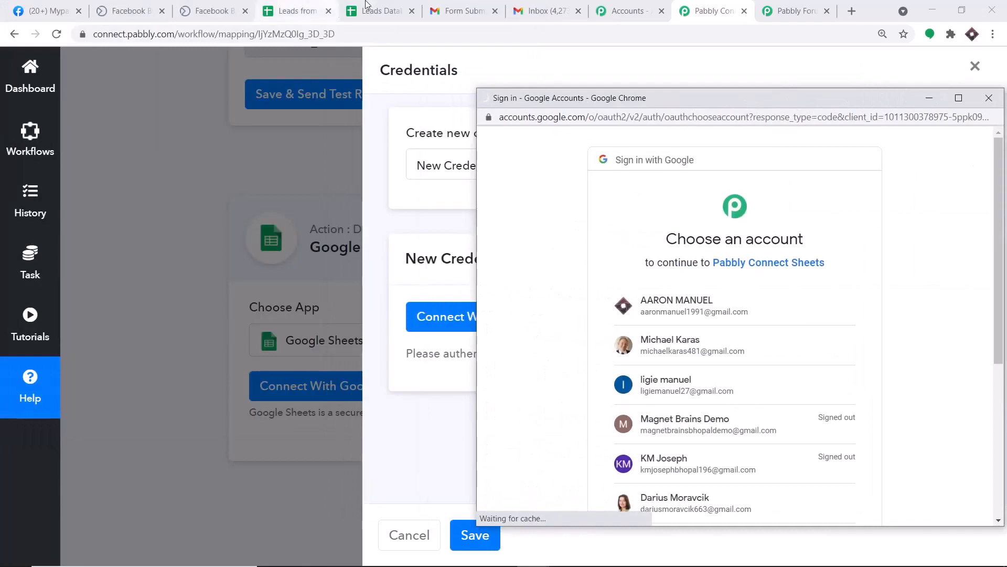
pyautogui.click(724, 304)
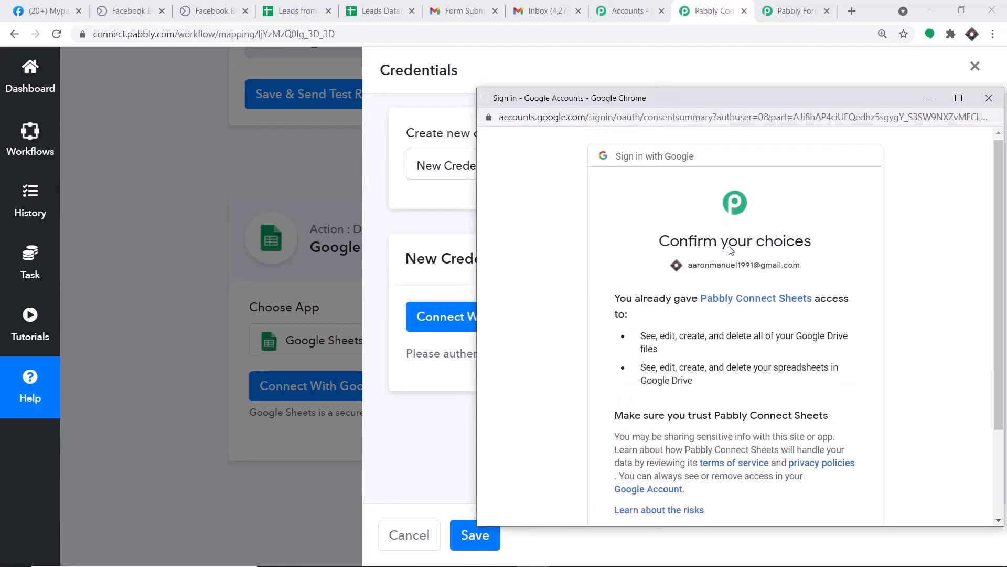
pyautogui.moveTo(755, 102); pyautogui.dragTo(695, 29)
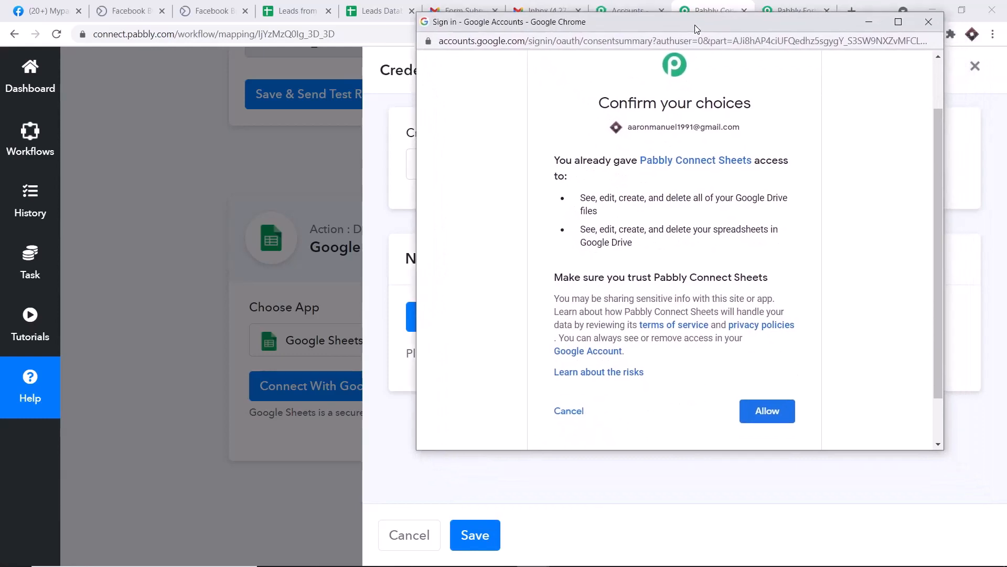
# - Grant Drive access, then review the Leads from Facebook Database, Sheet1 and column fields
pyautogui.click(780, 421)
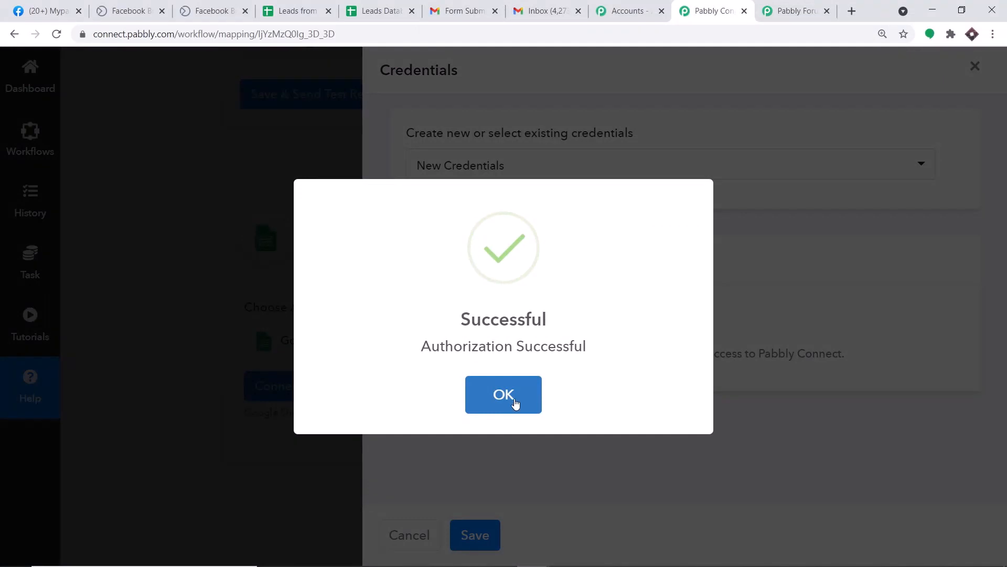
pyautogui.click(515, 402)
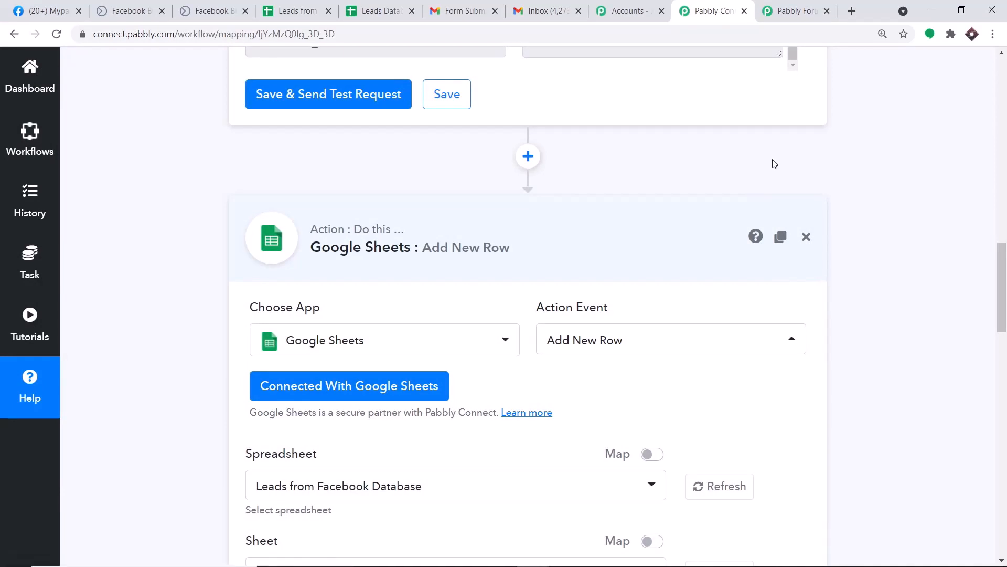
pyautogui.scroll(-5, 705, 304)
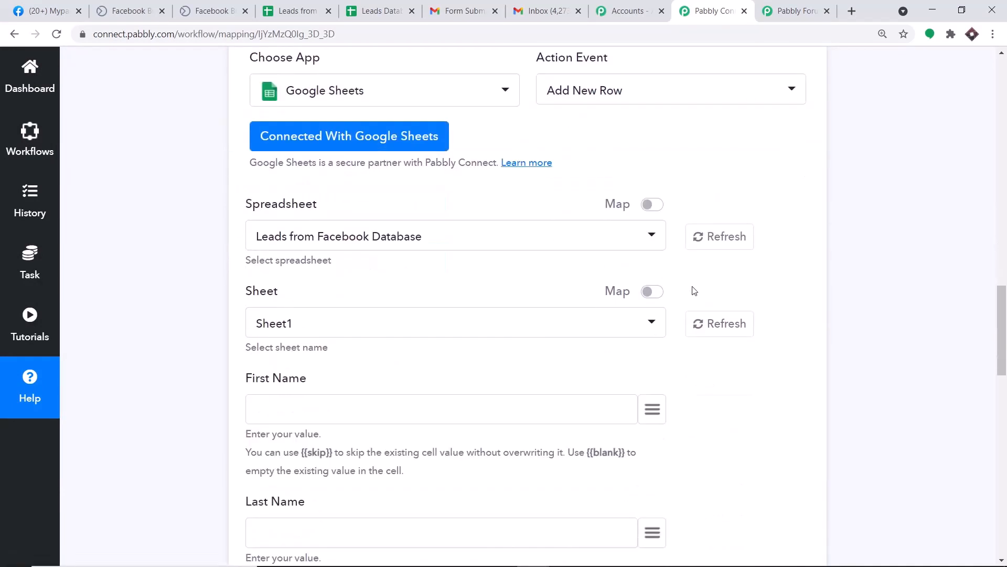
pyautogui.scroll(-1, 658, 280)
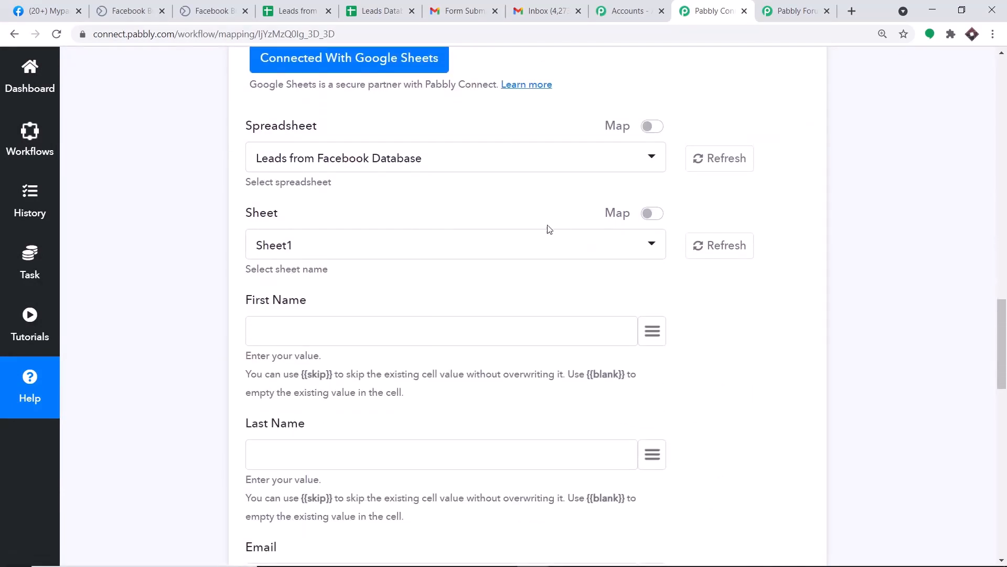
pyautogui.scroll(-10, 549, 229)
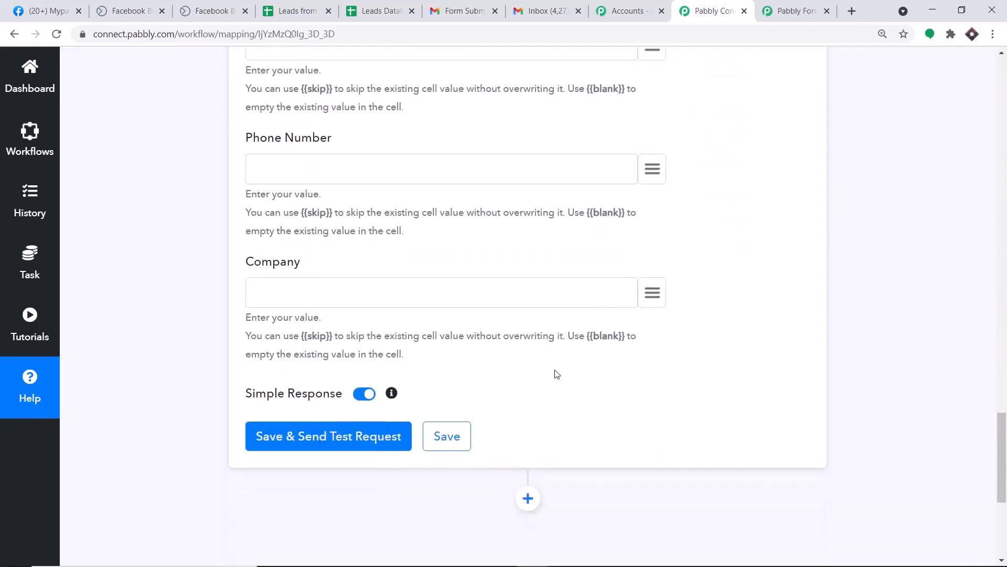
pyautogui.scroll(10, 557, 374)
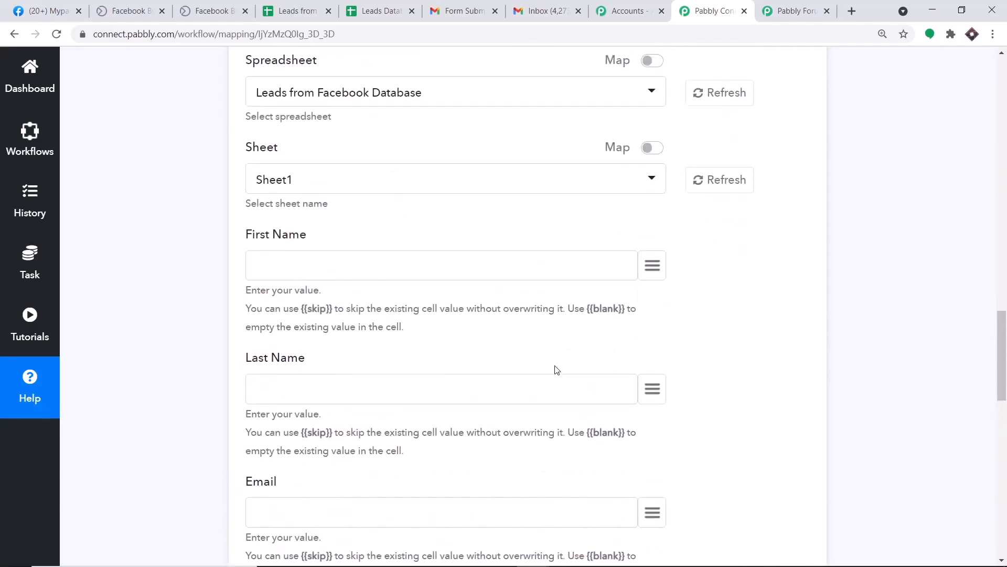
# - Scroll back to the Spreadsheet field and show the empty Leads Database sheet with its six headers
pyautogui.scroll(1, 557, 370)
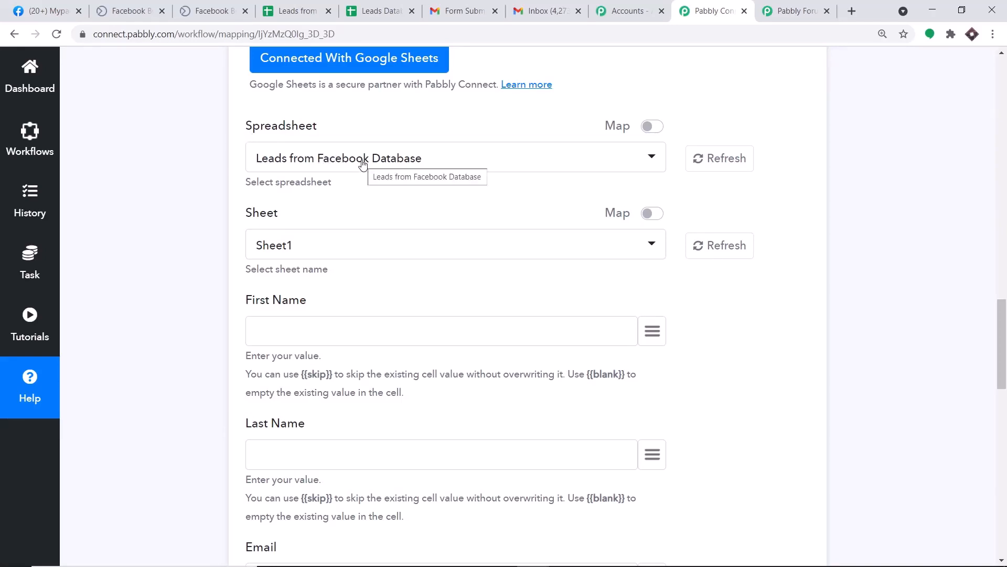
pyautogui.click(379, 11)
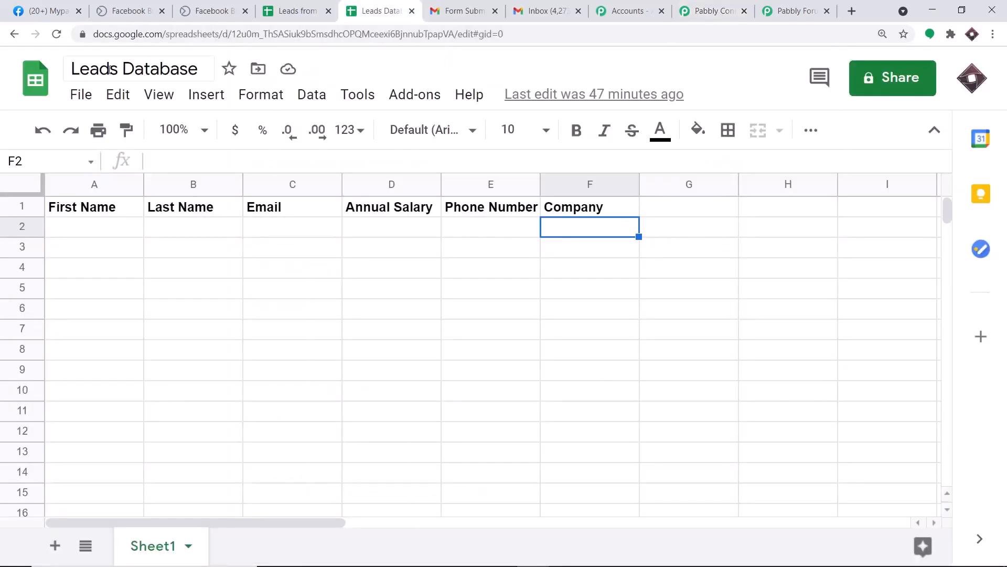
# - Close the Leads from Facebook Database spreadsheet without saving and go back to Pabbly Connect
pyautogui.click(279, 15)
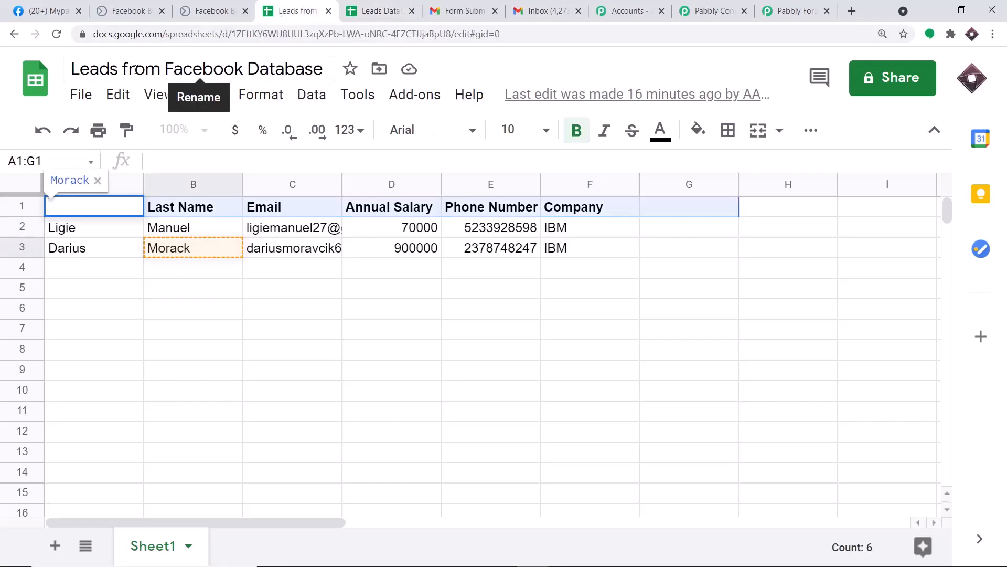
pyautogui.click(329, 11)
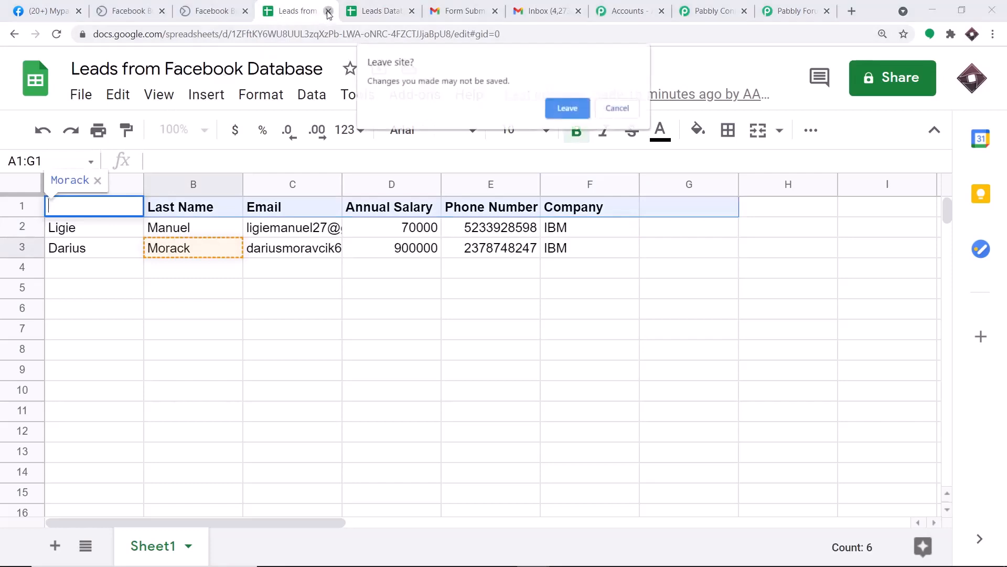
pyautogui.click(568, 108)
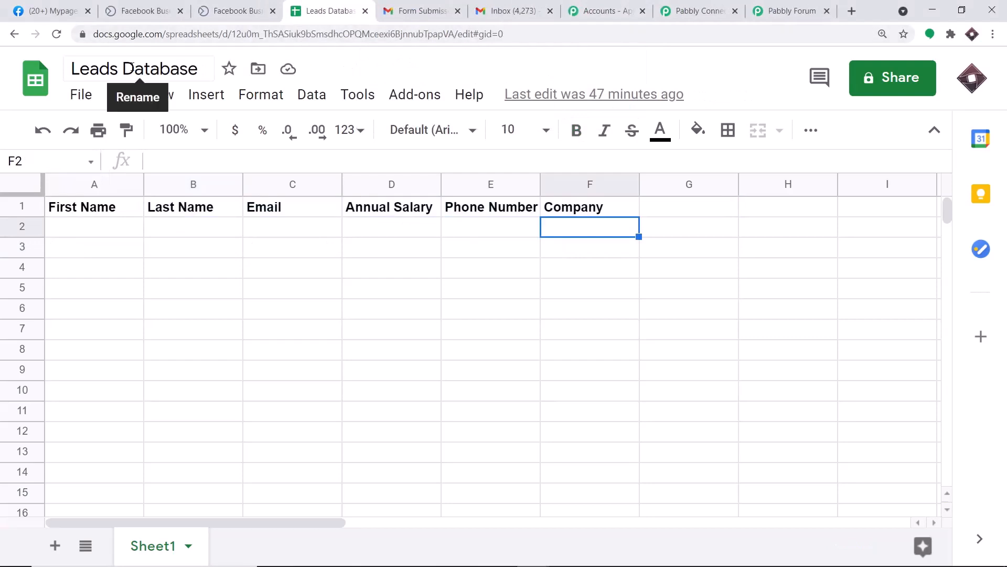
pyautogui.click(687, 10)
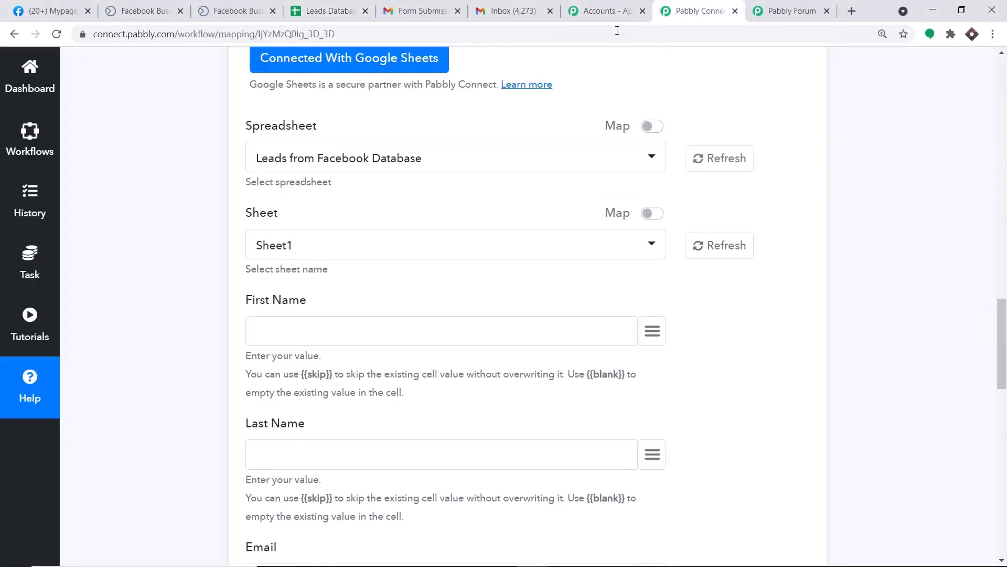
# - Choose the Leads Database spreadsheet's Sheet1 as the row target and check its columns
pyautogui.click(332, 156)
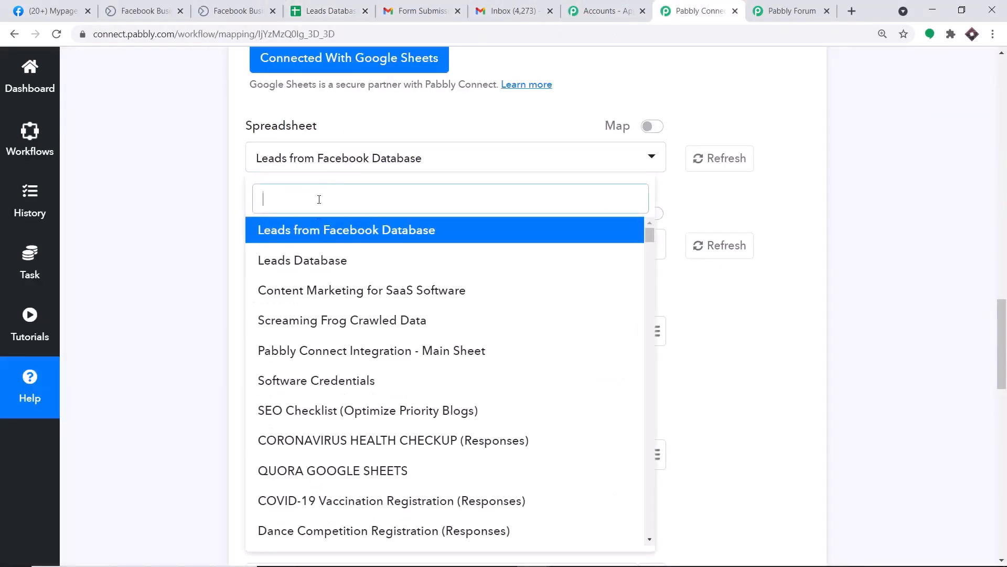
pyautogui.click(316, 261)
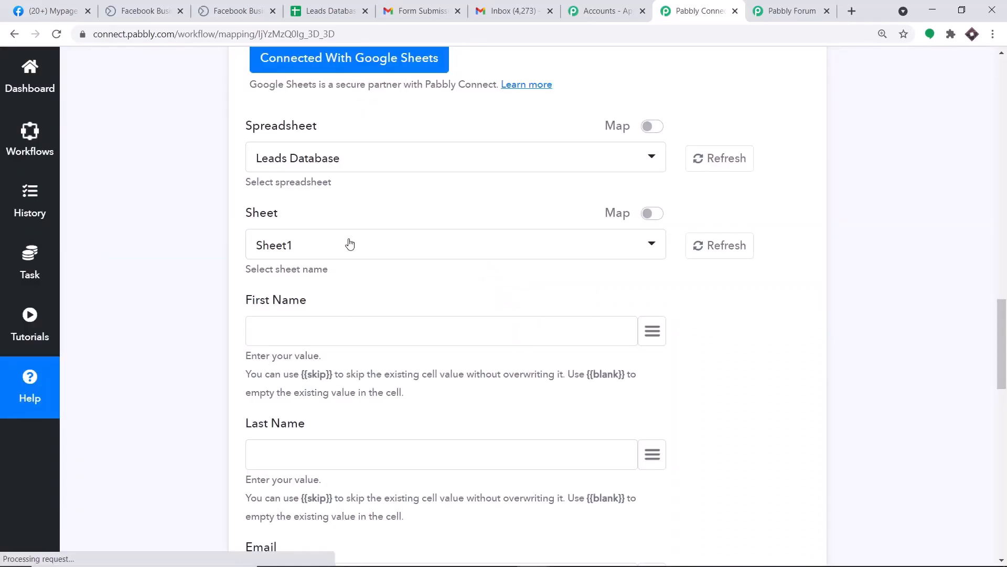
pyautogui.scroll(-1, 330, 234)
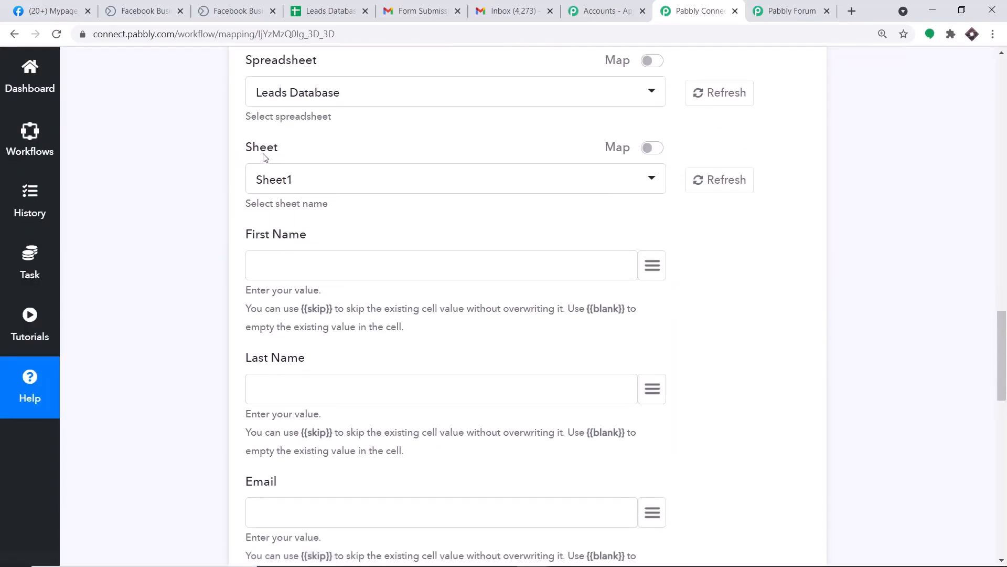
pyautogui.click(307, 8)
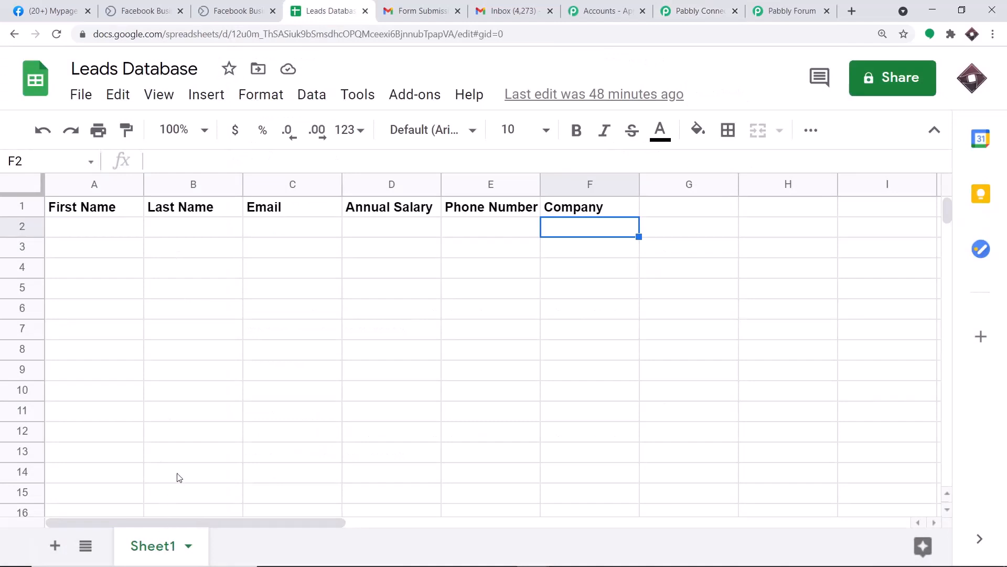
pyautogui.click(682, 9)
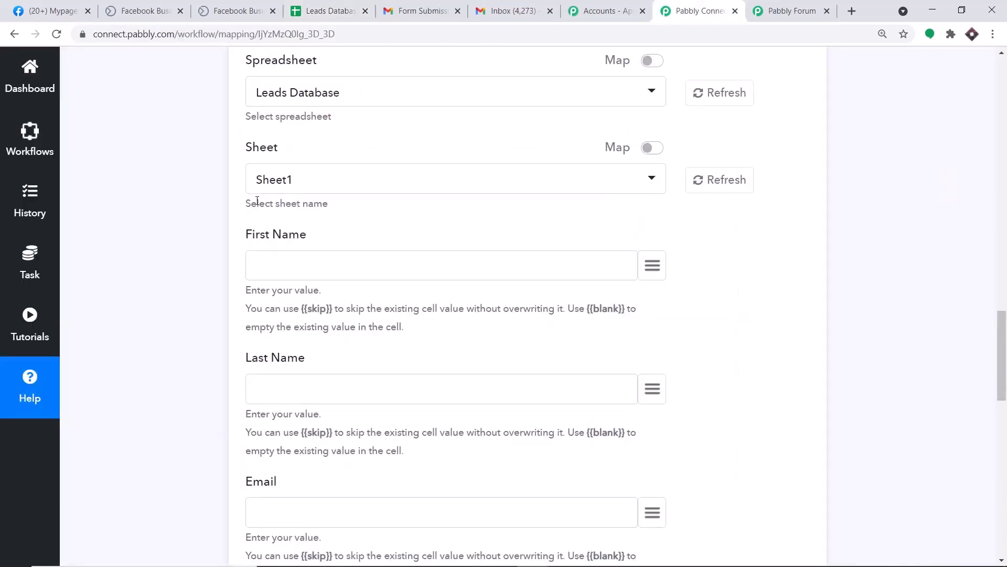
pyautogui.scroll(-1, 325, 246)
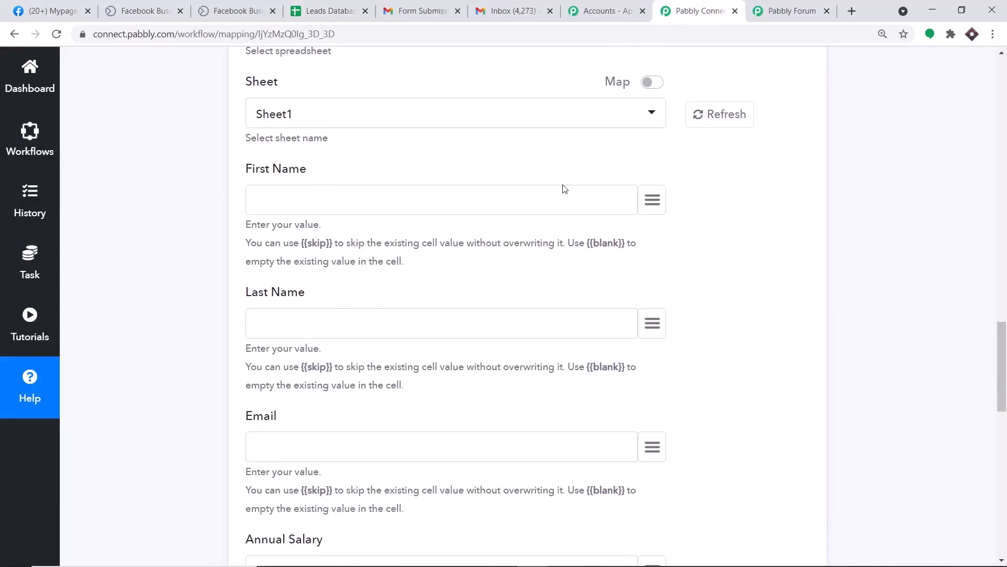
# - Map the lead's first name, last name and email into the First Name, Last Name and Email columns
pyautogui.click(652, 202)
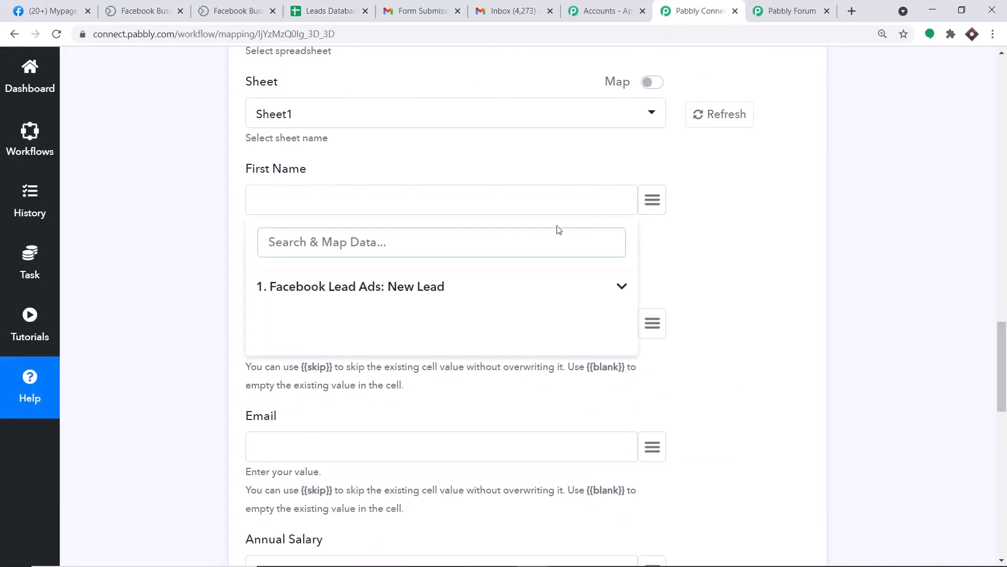
pyautogui.click(429, 287)
pyautogui.scroll(-2, 502, 361)
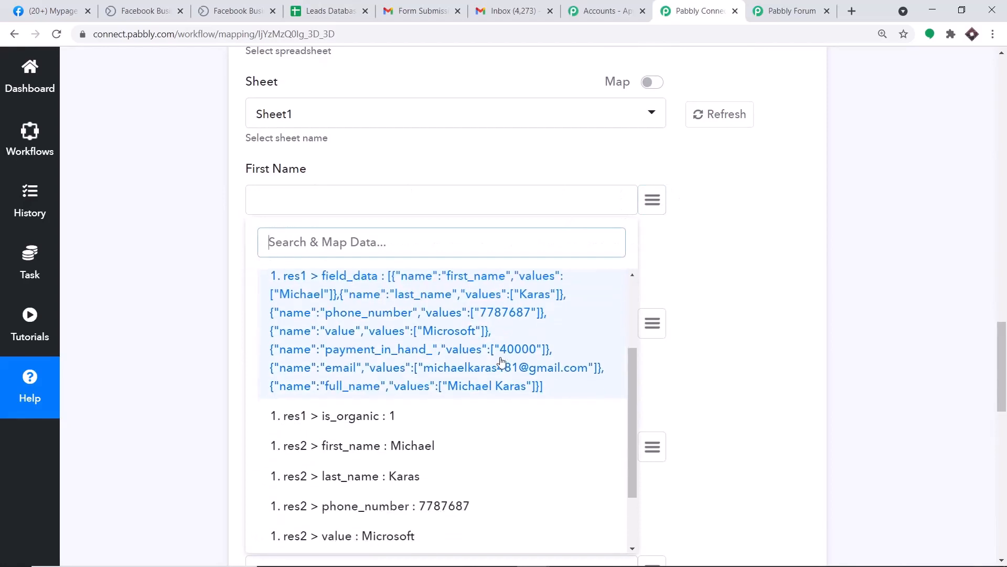
pyautogui.scroll(-3, 503, 361)
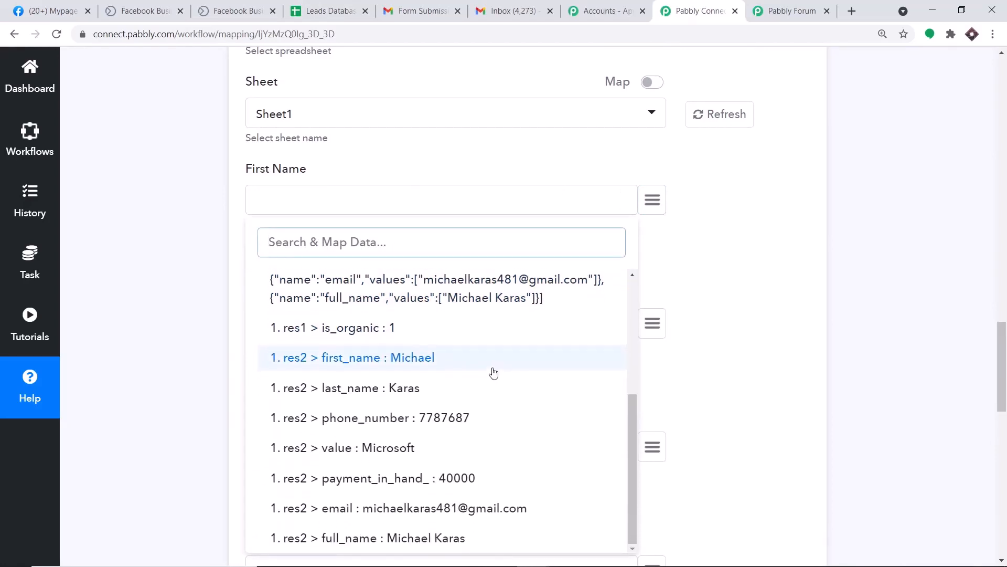
pyautogui.click(492, 368)
pyautogui.scroll(-3, 504, 357)
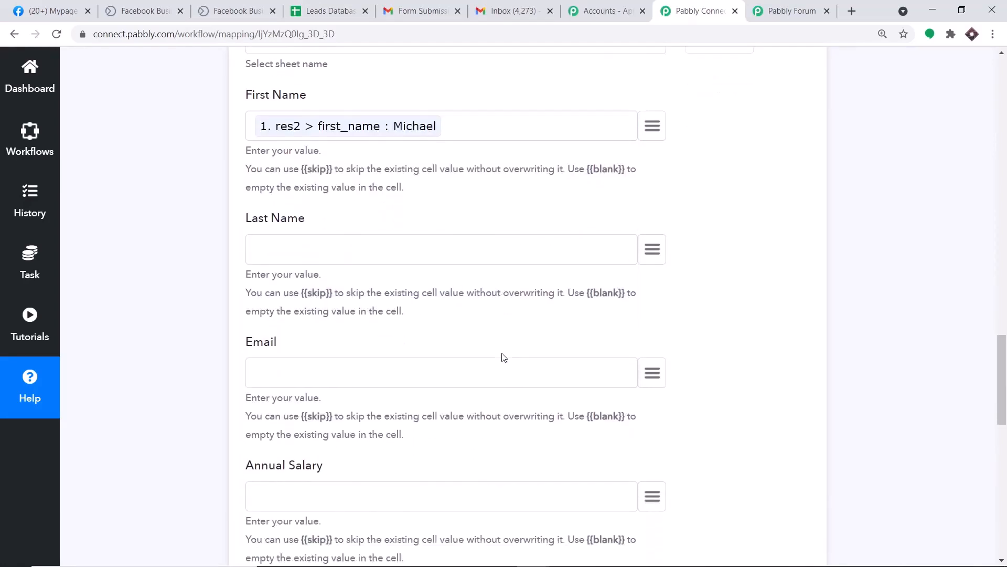
pyautogui.click(644, 200)
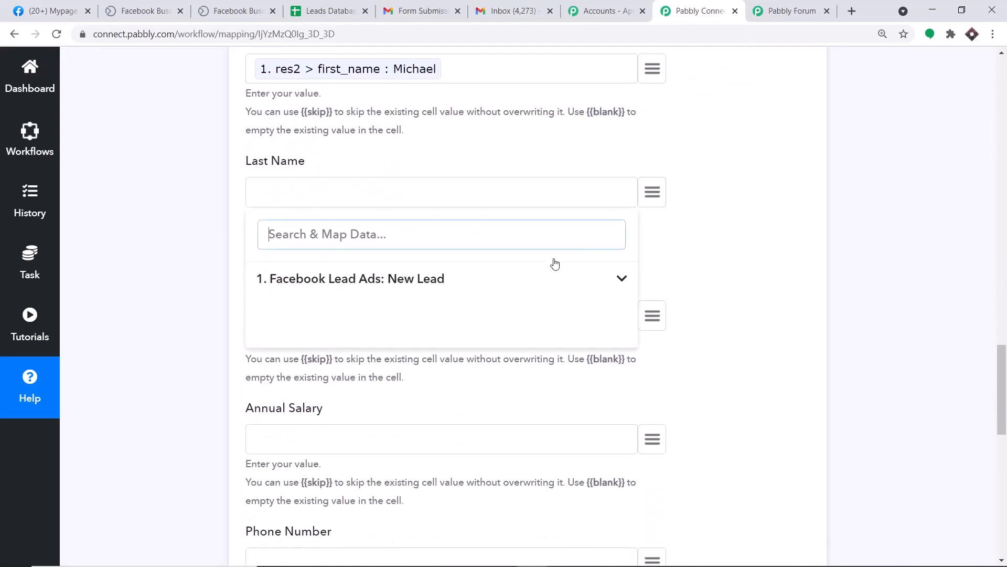
pyautogui.click(436, 281)
pyautogui.scroll(-1, 432, 394)
pyautogui.scroll(-4, 431, 394)
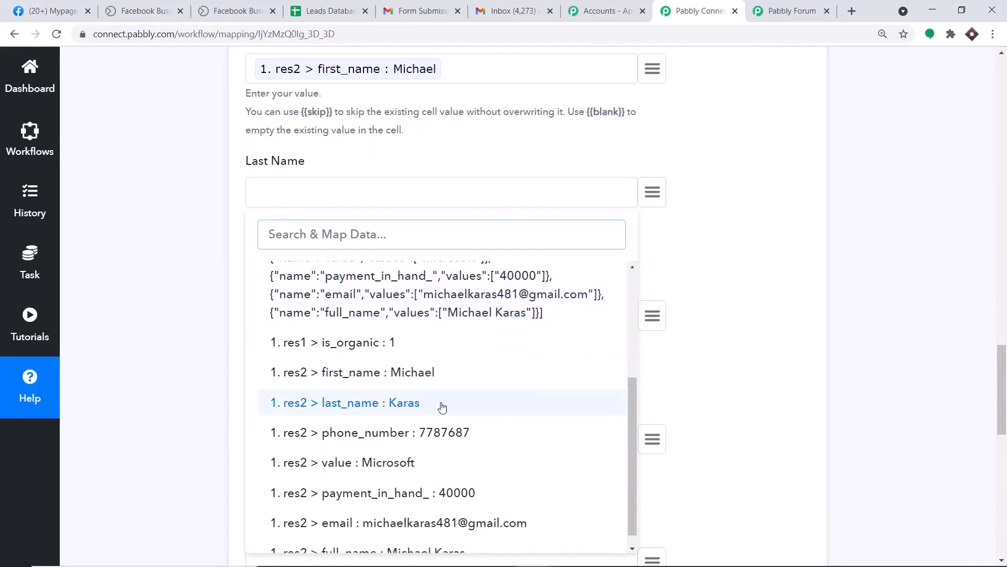
pyautogui.click(443, 407)
pyautogui.scroll(-3, 573, 284)
pyautogui.click(652, 186)
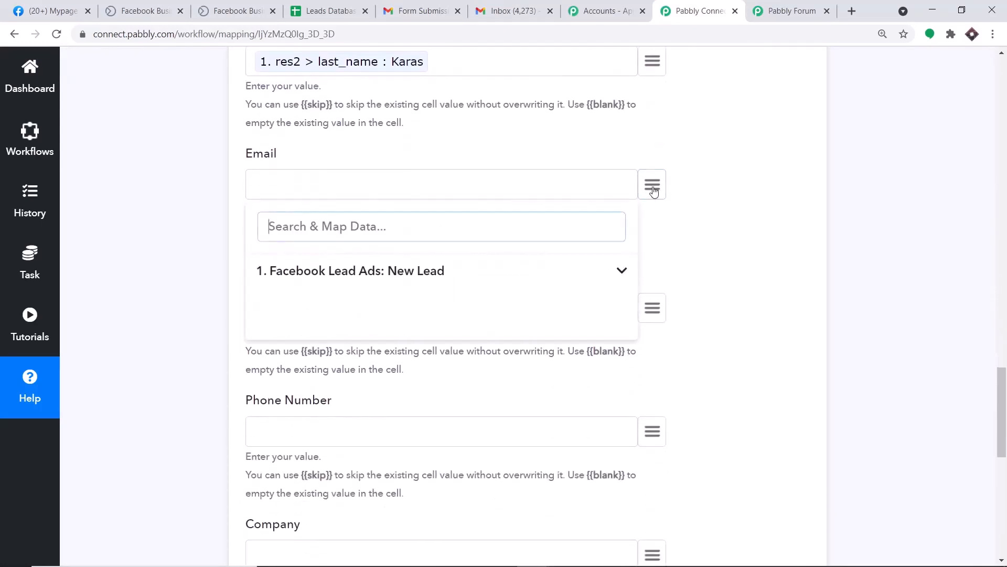
pyautogui.click(427, 271)
pyautogui.scroll(-4, 461, 420)
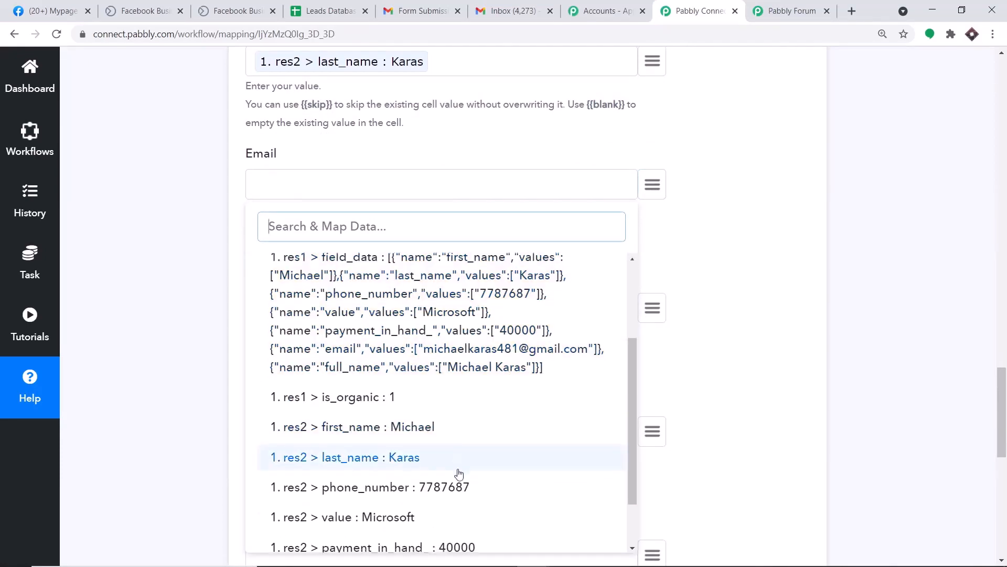
pyautogui.click(458, 515)
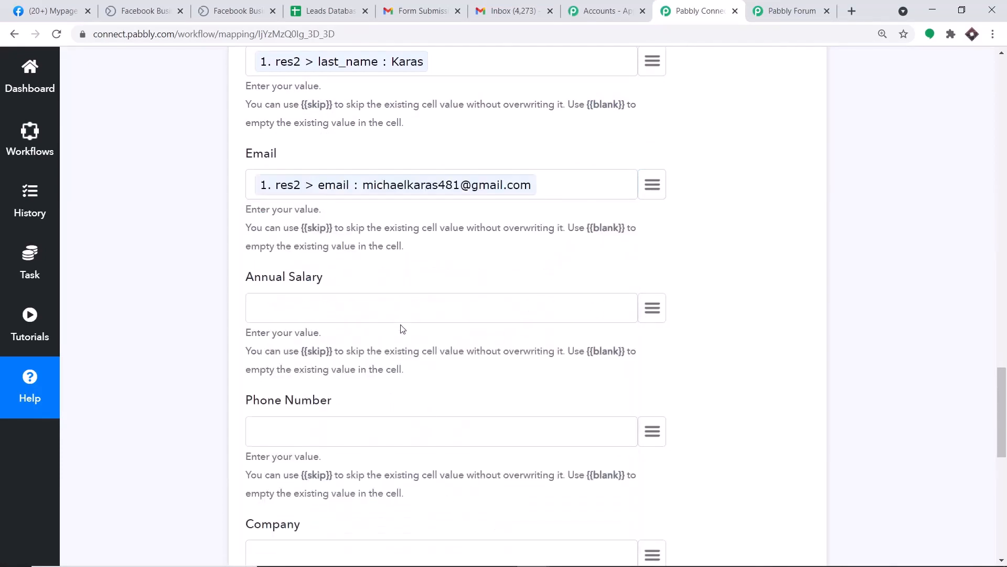
pyautogui.scroll(-1, 446, 315)
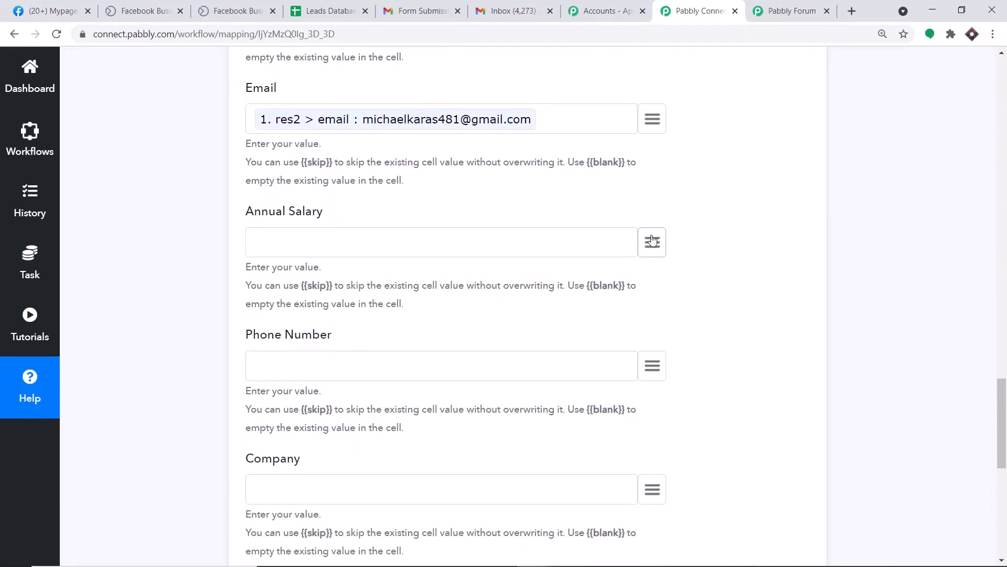
# - Map payment_in_hand_, phone_number and value into Annual Salary, Phone Number and Company
pyautogui.click(652, 242)
pyautogui.click(440, 329)
pyautogui.scroll(-5, 465, 368)
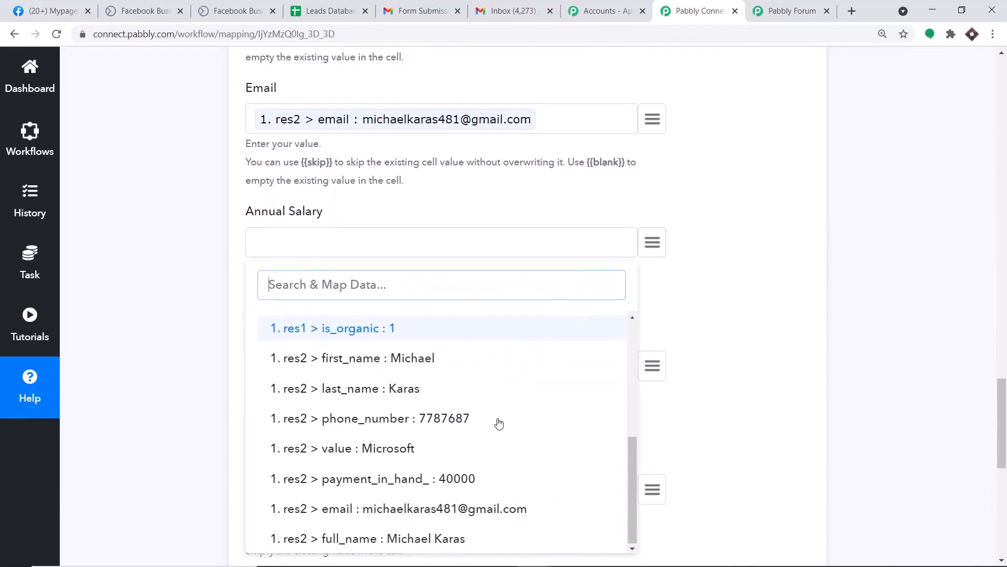
pyautogui.click(467, 477)
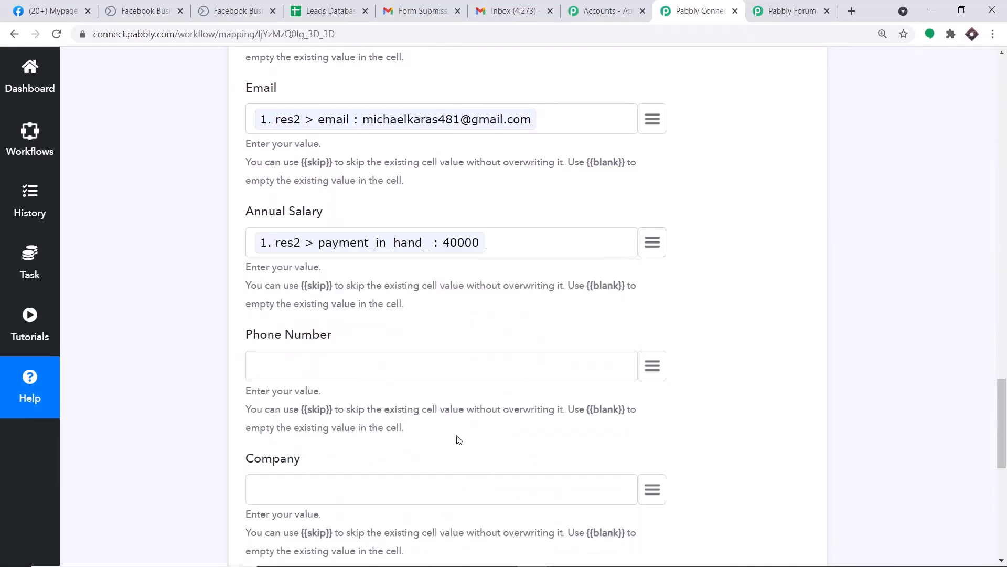
pyautogui.scroll(-1, 453, 391)
pyautogui.scroll(-2, 453, 390)
pyautogui.click(651, 234)
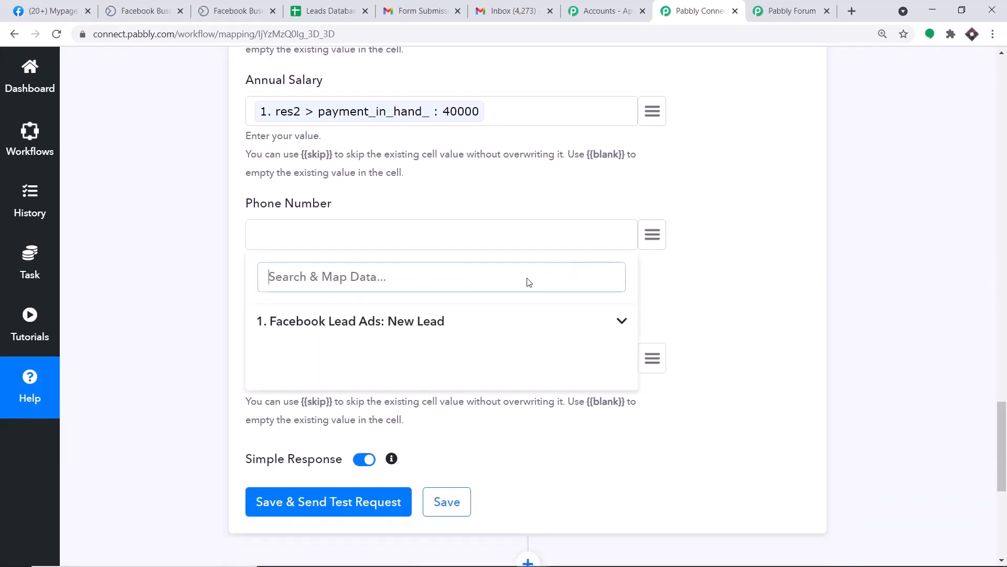
pyautogui.click(435, 315)
pyautogui.scroll(-5, 483, 404)
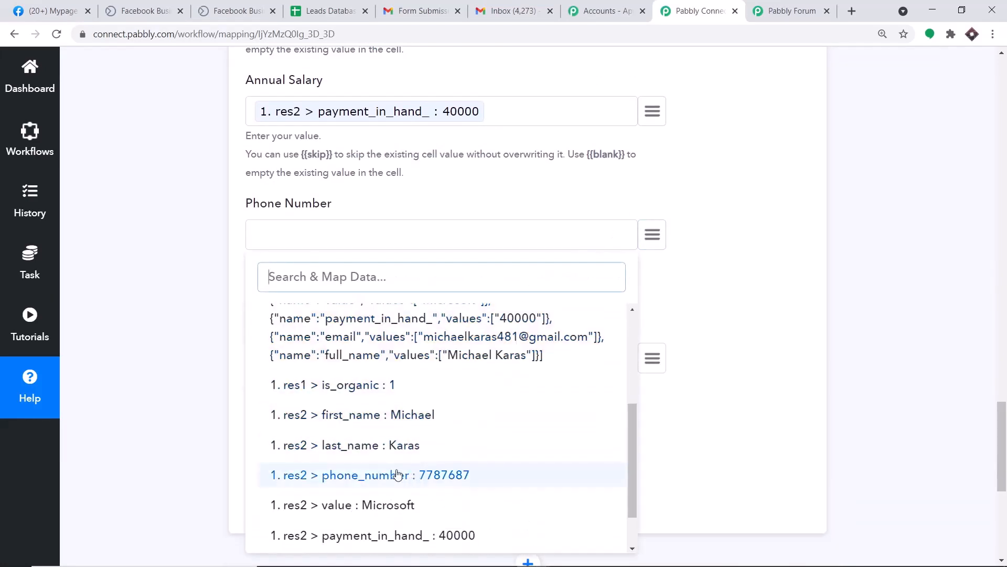
pyautogui.click(479, 472)
pyautogui.scroll(-1, 505, 236)
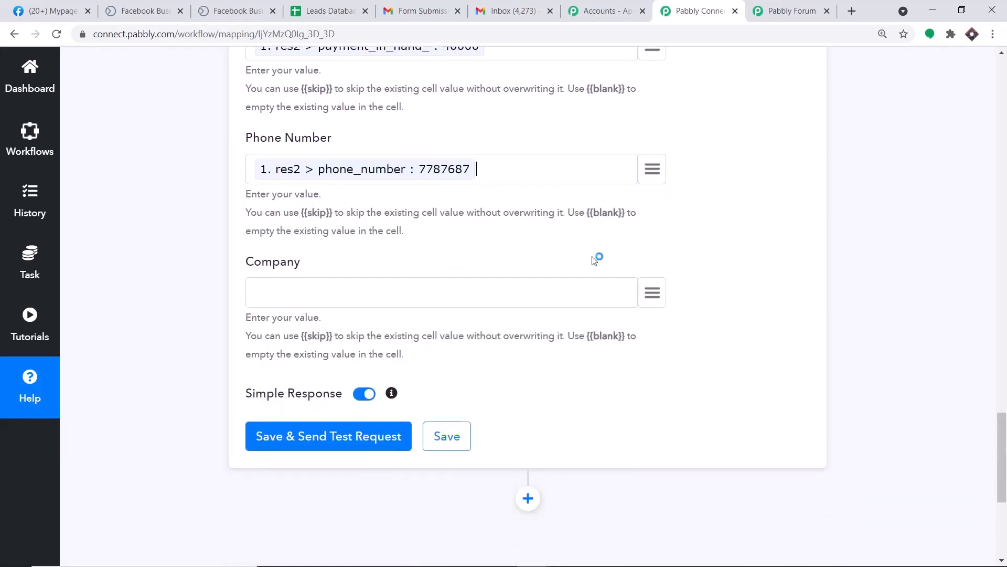
pyautogui.click(653, 293)
pyautogui.scroll(-5, 443, 378)
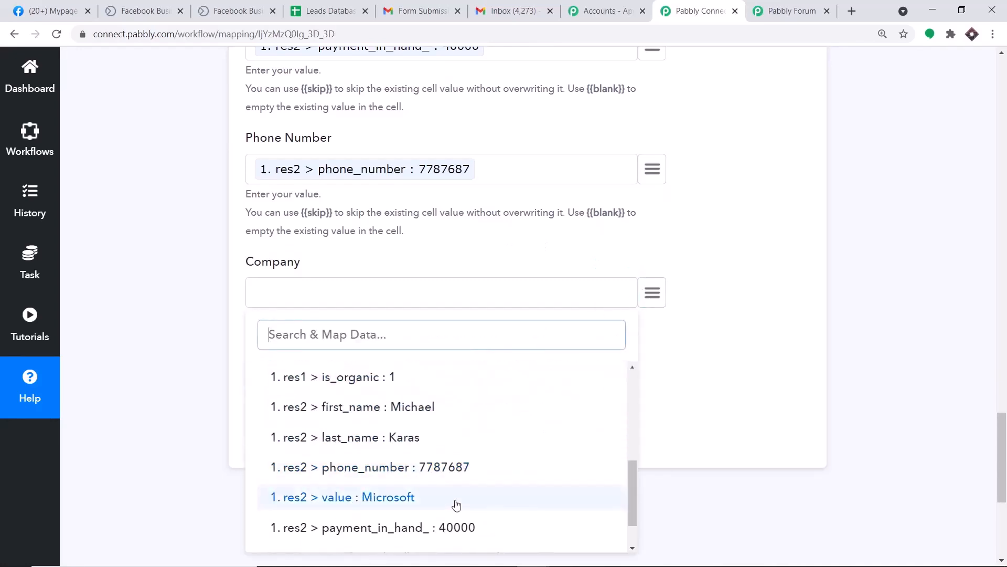
pyautogui.click(451, 501)
pyautogui.scroll(6, 538, 259)
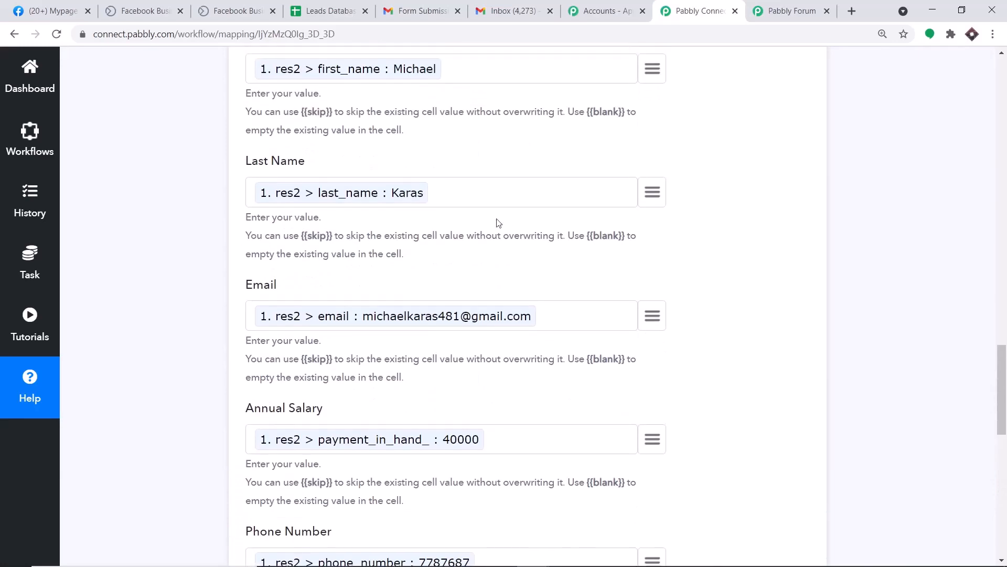
pyautogui.scroll(-5, 501, 236)
pyautogui.scroll(-6, 504, 260)
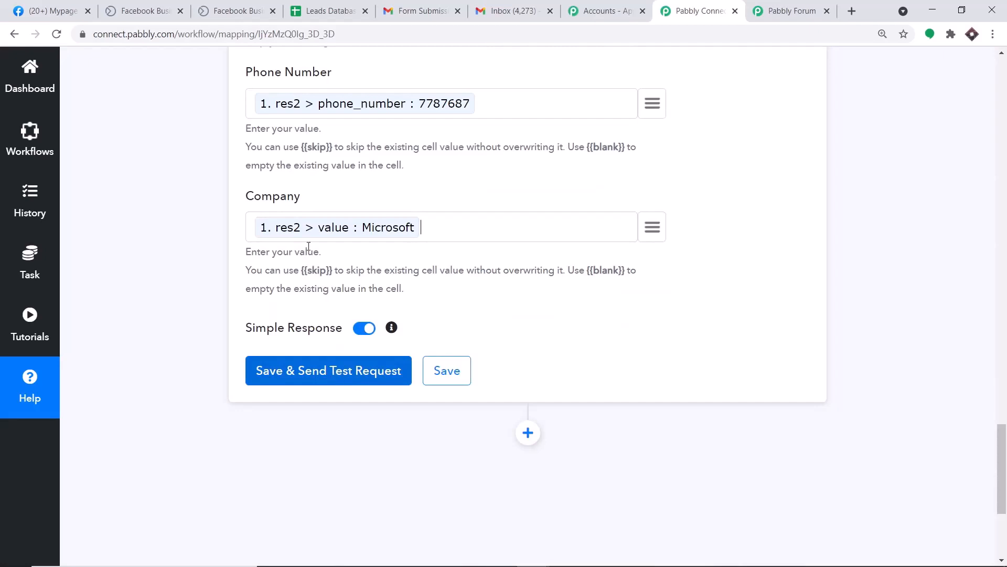
# - Send a test request for the sheet step and view the new row in Leads Database
pyautogui.click(324, 370)
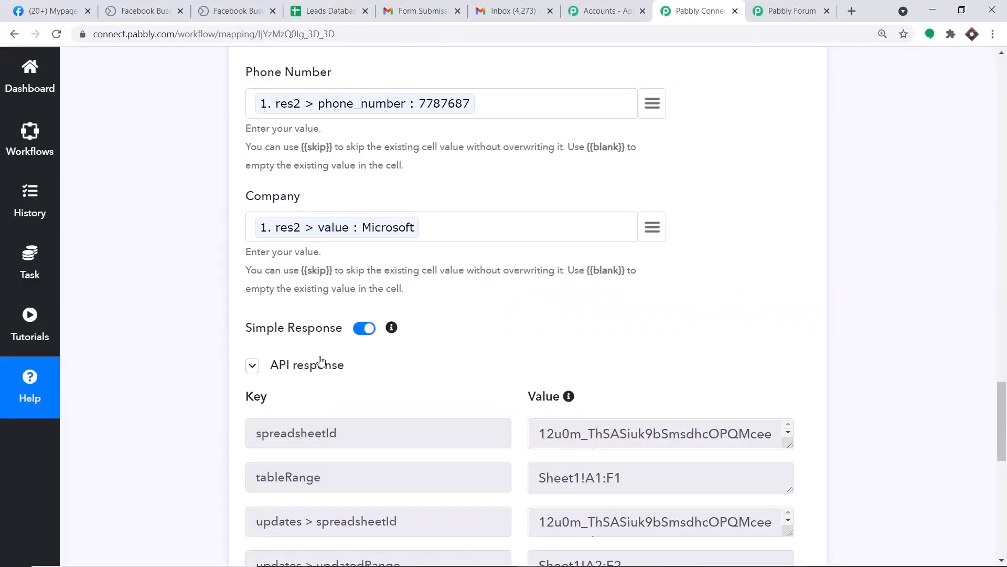
pyautogui.click(326, 8)
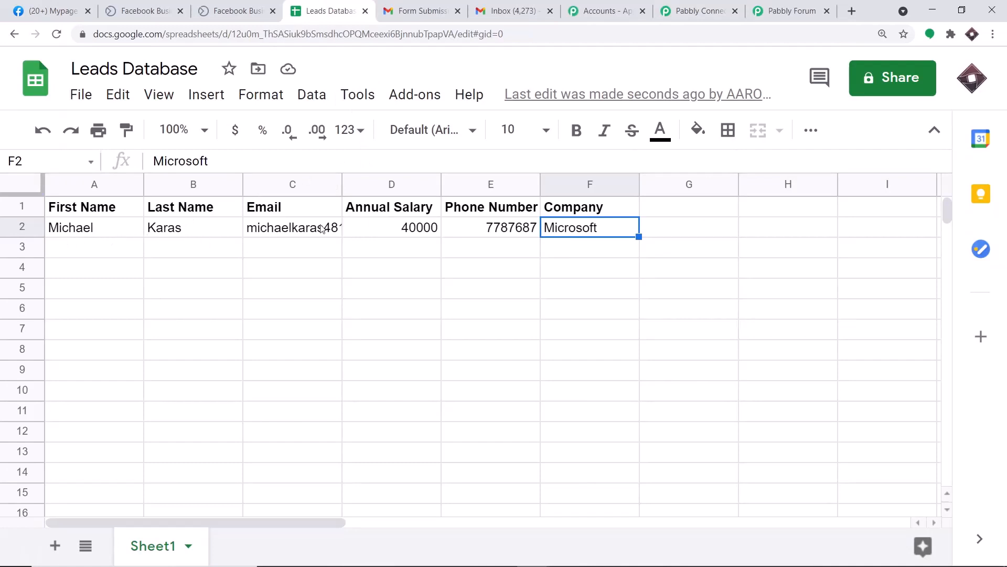
# - Widen column C so the lead's full email shows, then go back to the workflow
pyautogui.moveTo(345, 189); pyautogui.dragTo(379, 210)
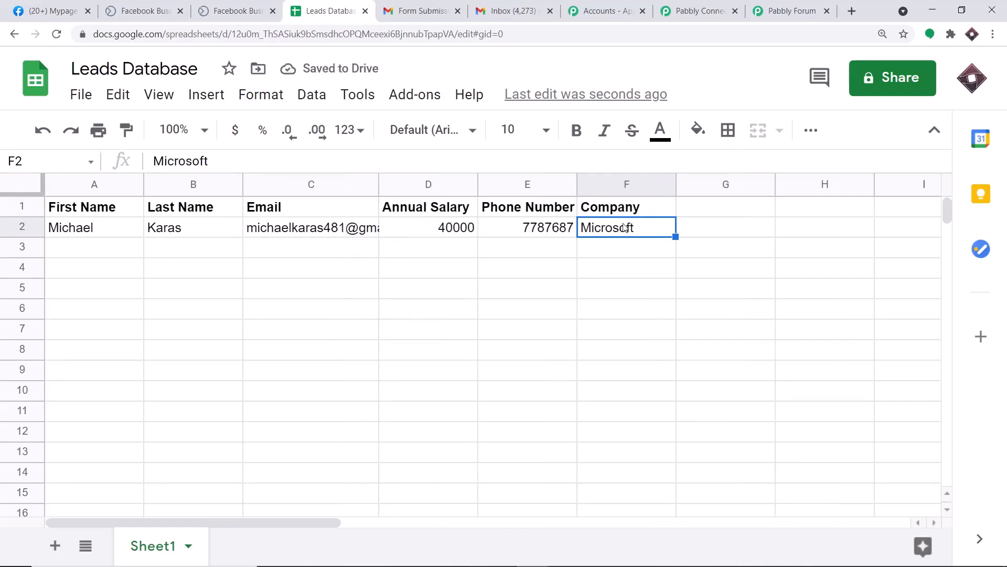
pyautogui.click(703, 7)
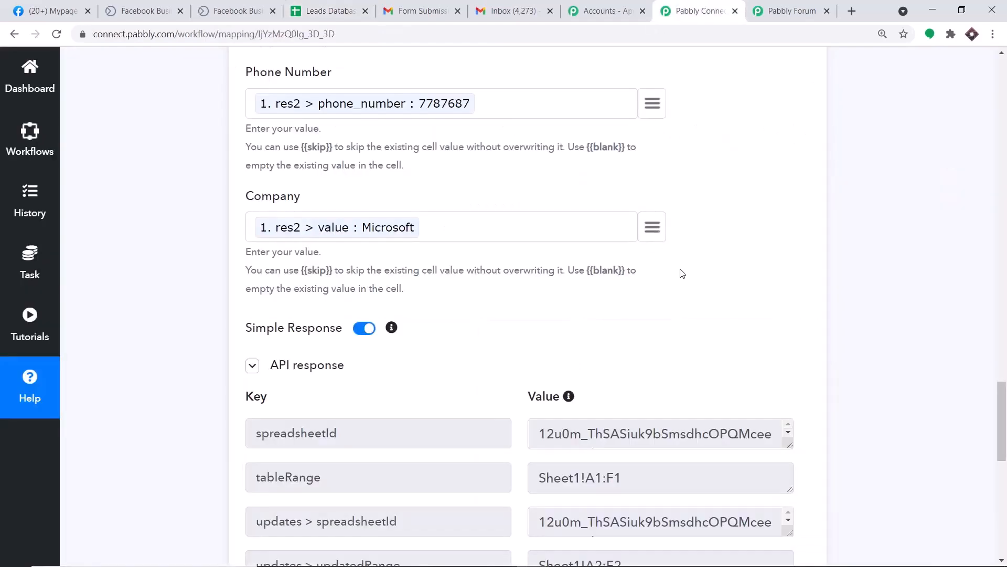
# - Add a new step after the sheet step and choose Gmail as its app
pyautogui.scroll(3, 680, 270)
pyautogui.scroll(4, 525, 244)
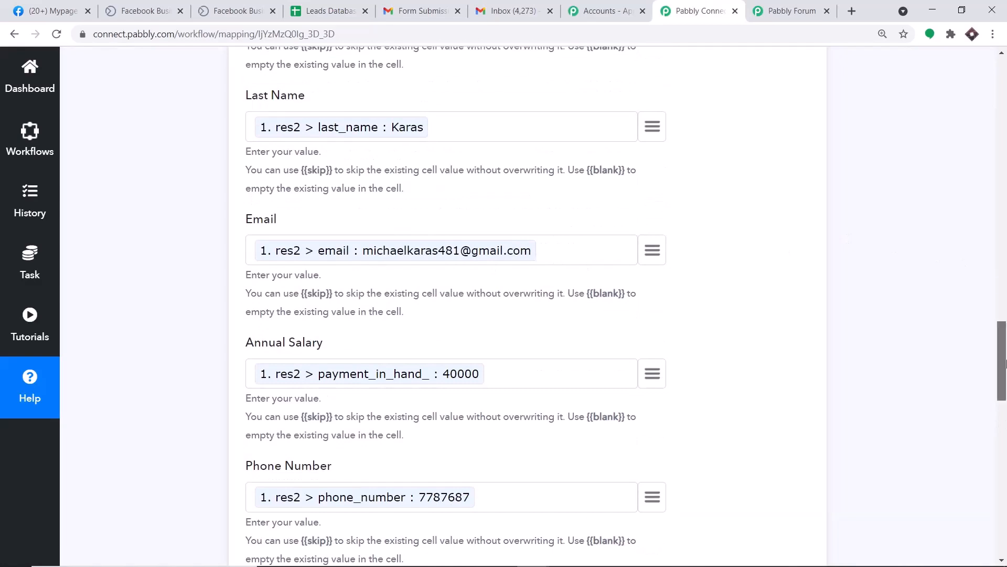
pyautogui.moveTo(1002, 374); pyautogui.dragTo(1003, 511)
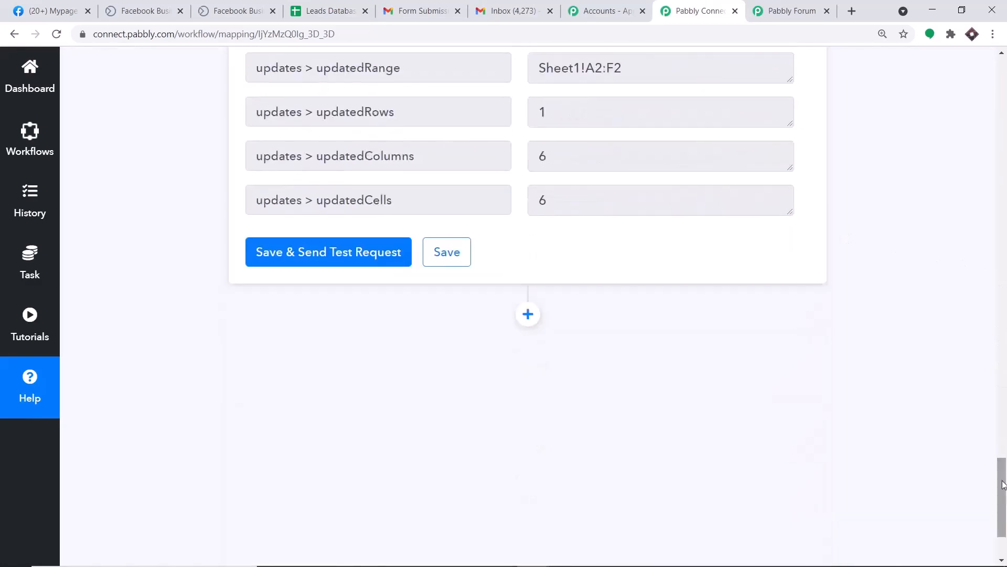
pyautogui.click(529, 314)
pyautogui.scroll(-2, 649, 295)
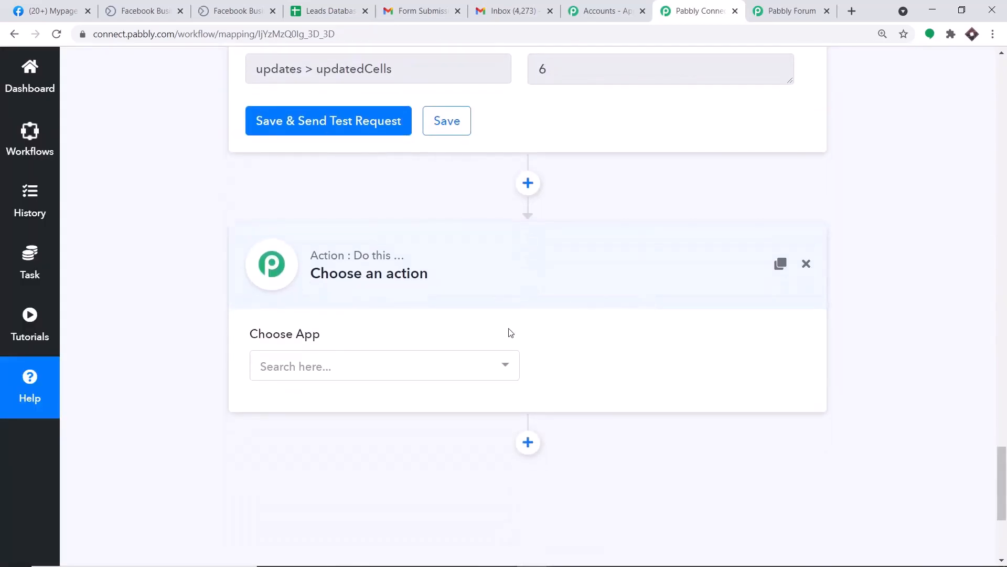
pyautogui.click(373, 369)
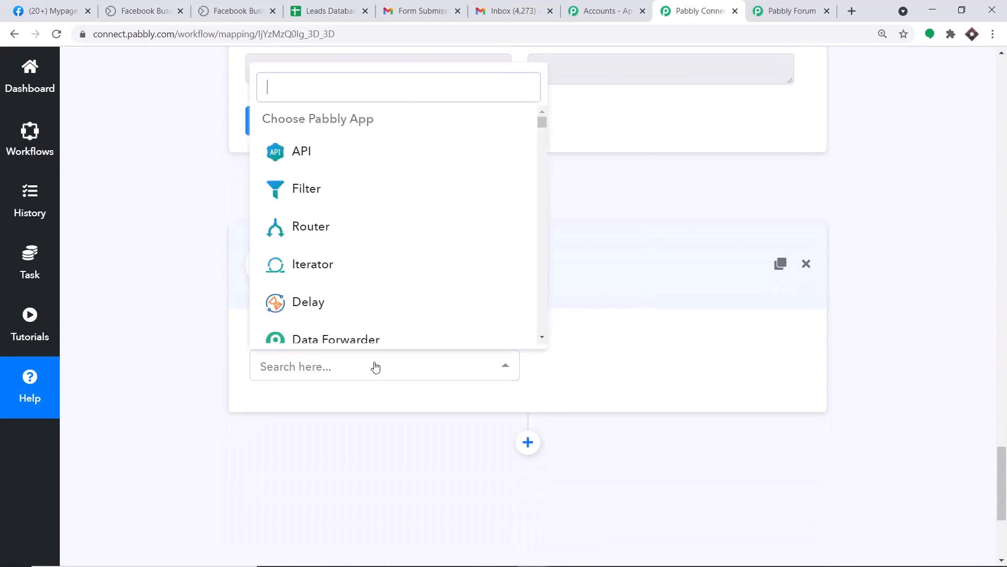
pyautogui.write('gm')
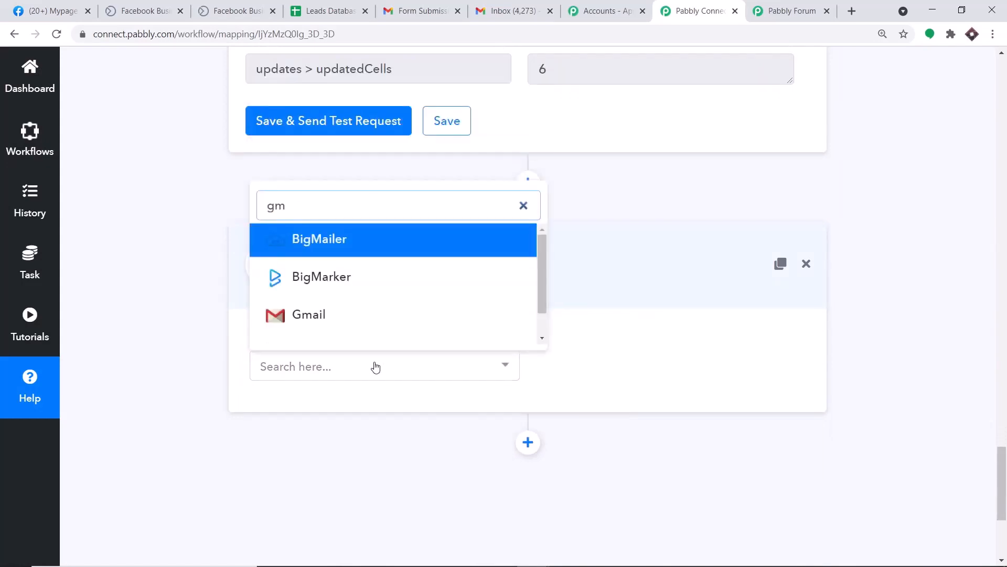
pyautogui.write('ail')
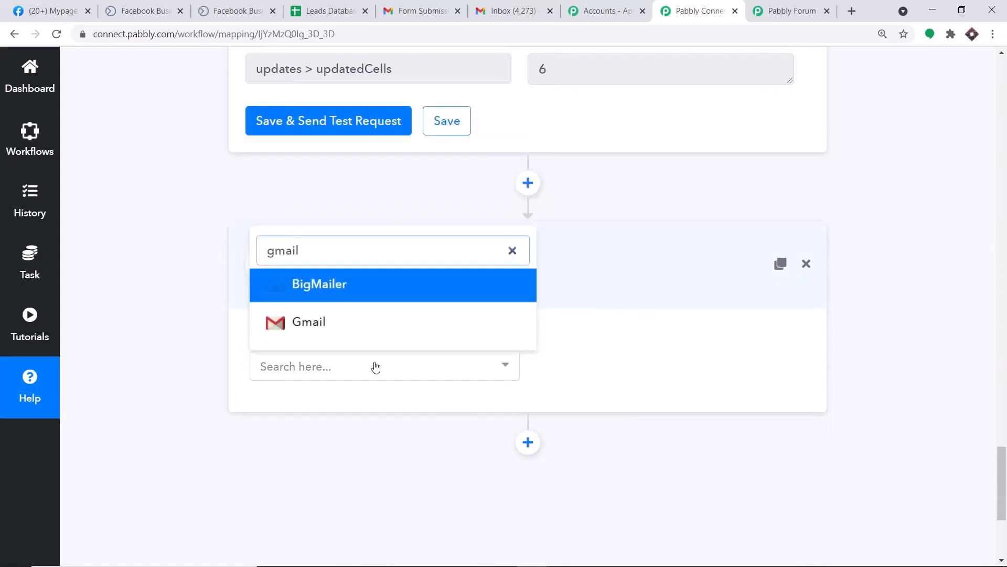
pyautogui.click(378, 328)
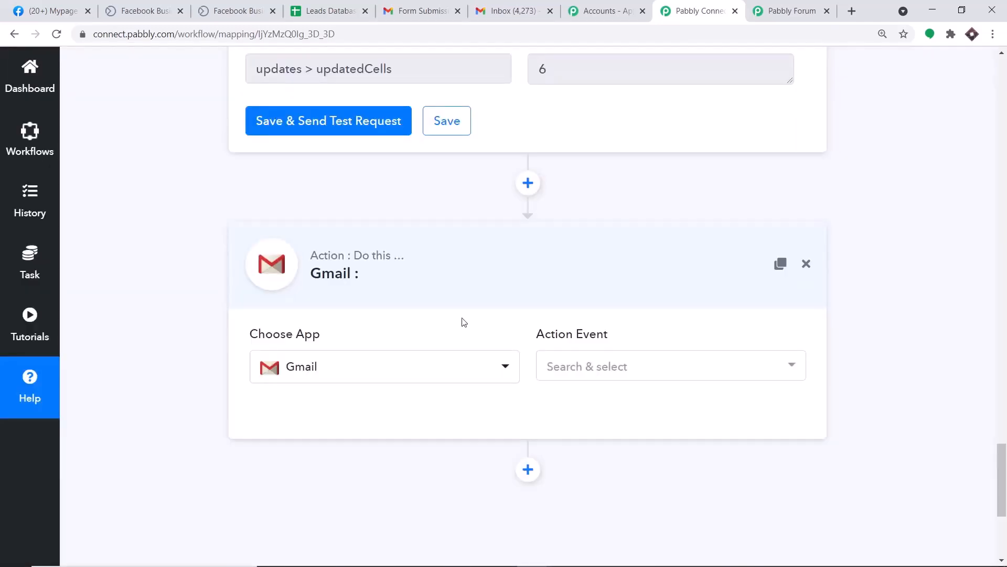
# - Set the Gmail step's action event to Send an Email
pyautogui.click(627, 367)
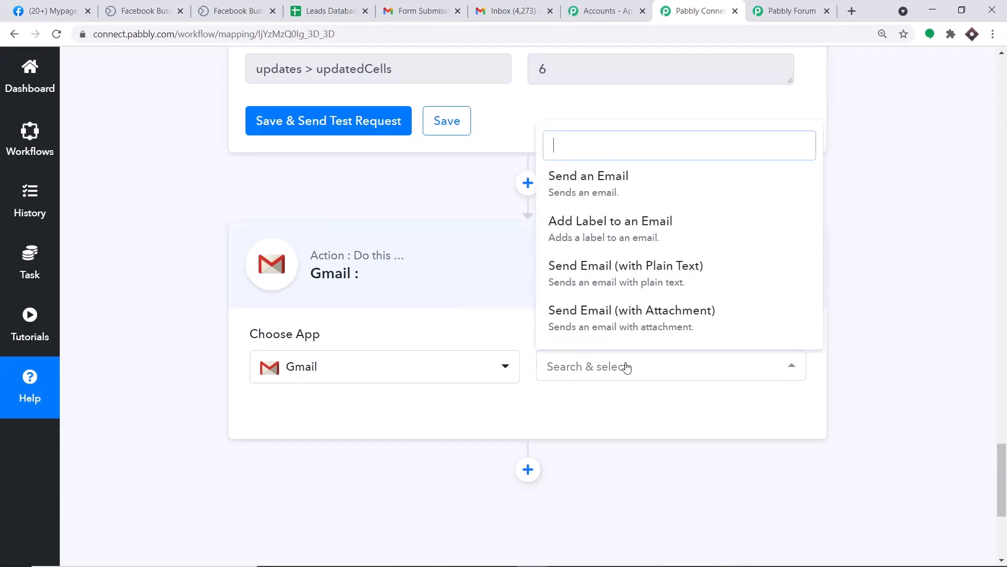
pyautogui.click(629, 190)
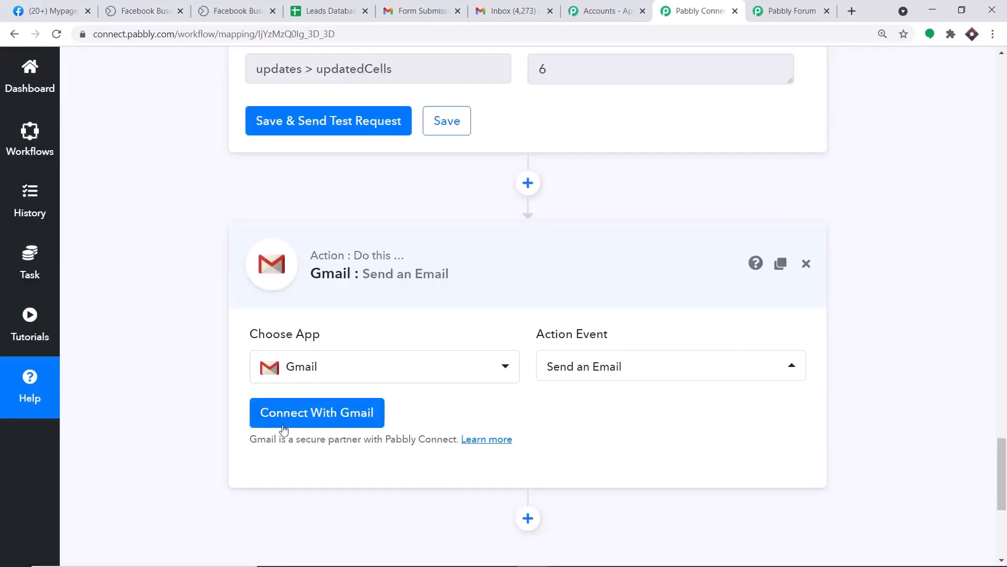
pyautogui.click(307, 416)
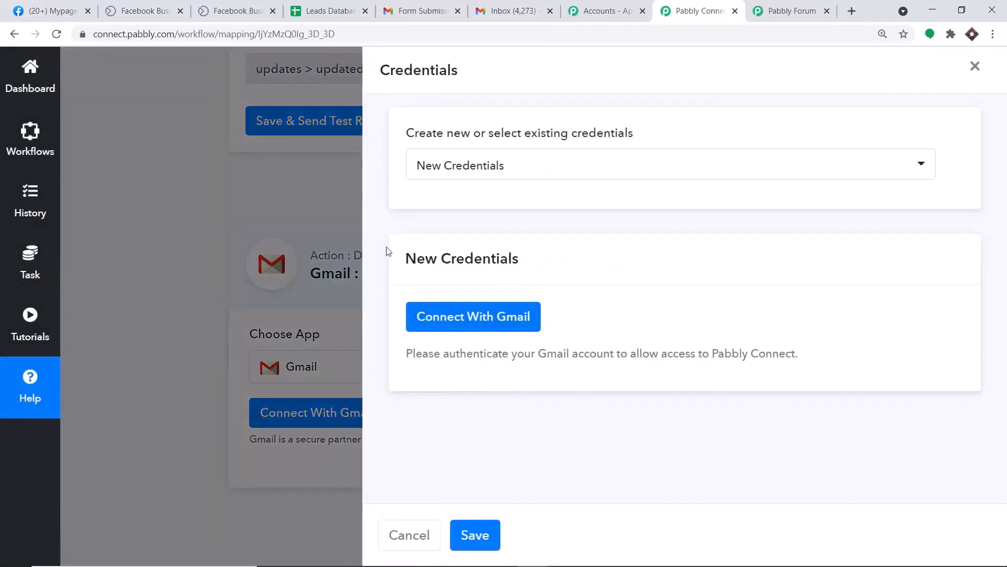
# - Connect the chosen Google account to the Gmail step and allow Pabbly Connect access
pyautogui.click(527, 312)
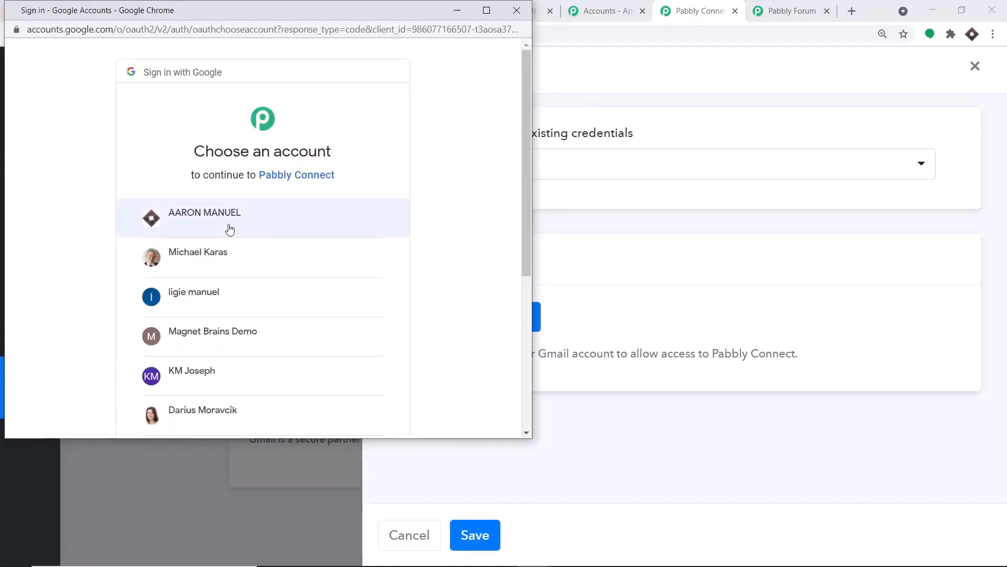
pyautogui.click(255, 219)
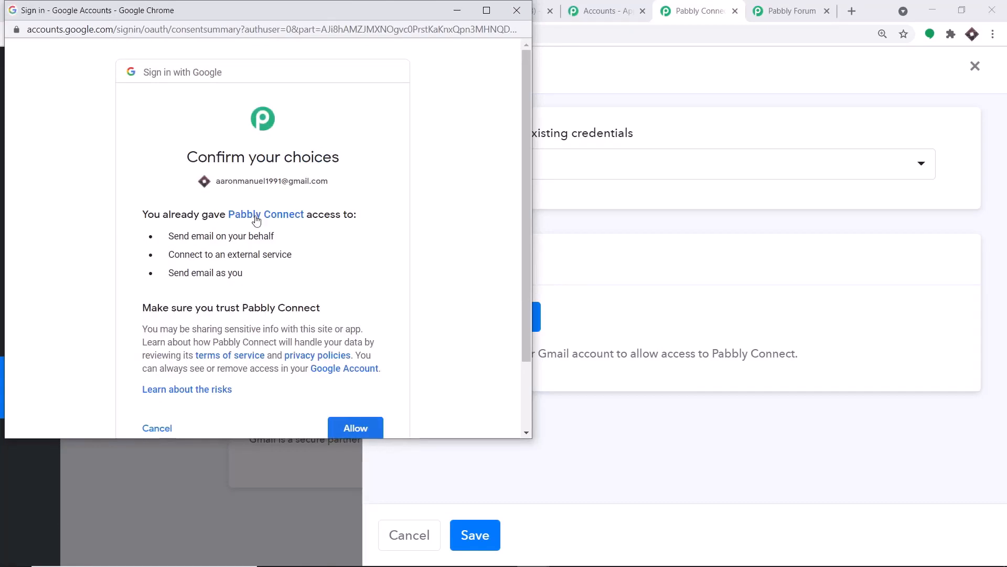
pyautogui.scroll(-2, 256, 220)
pyautogui.click(343, 341)
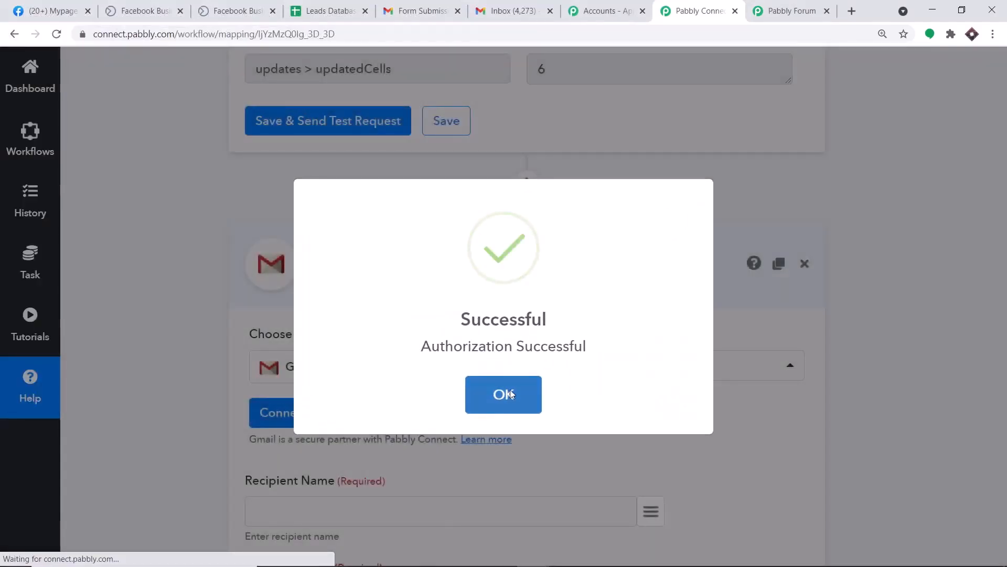
# - Map the lead's first_name into the Recipient Name field
pyautogui.click(509, 394)
pyautogui.scroll(-2, 586, 267)
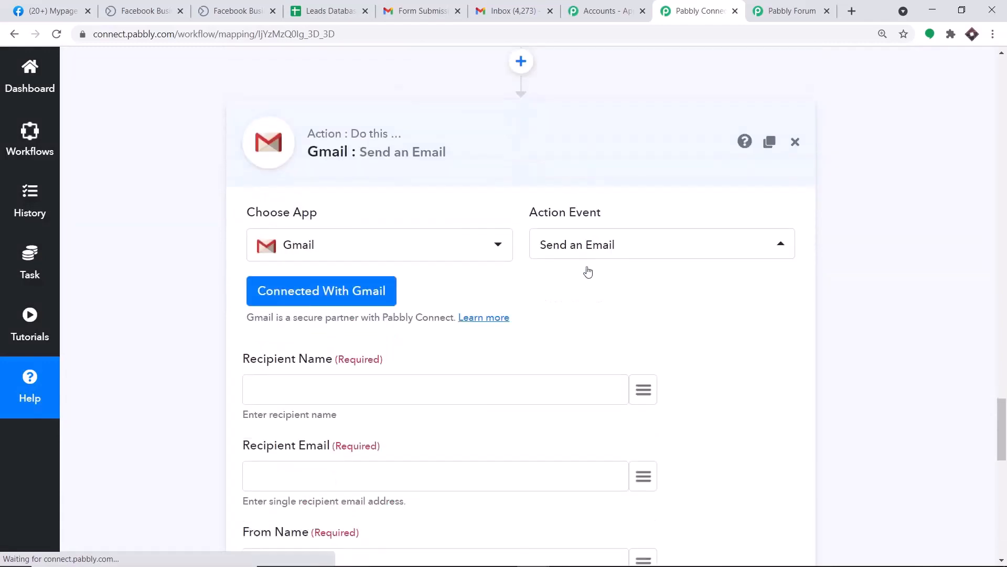
pyautogui.scroll(-10, 588, 271)
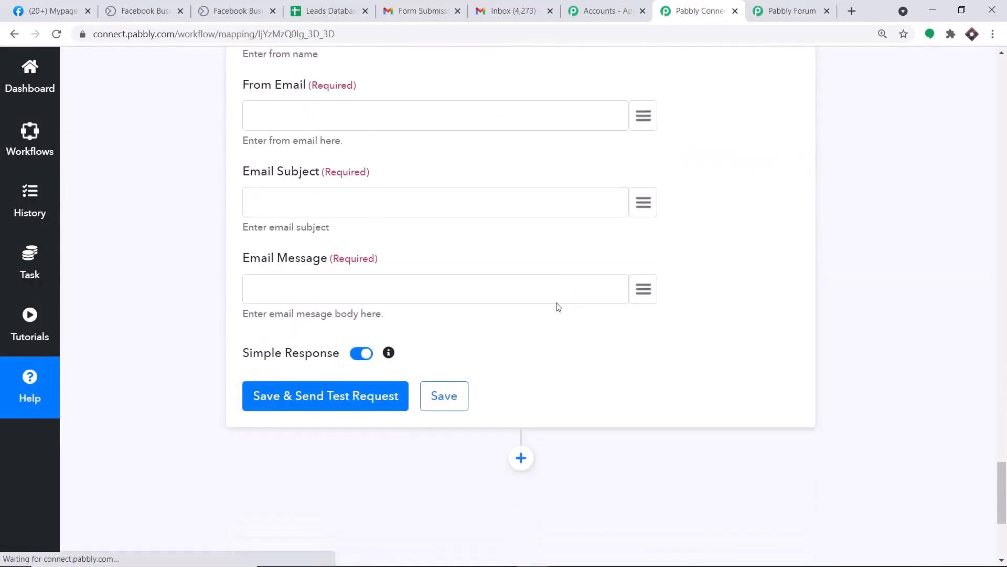
pyautogui.scroll(6, 559, 307)
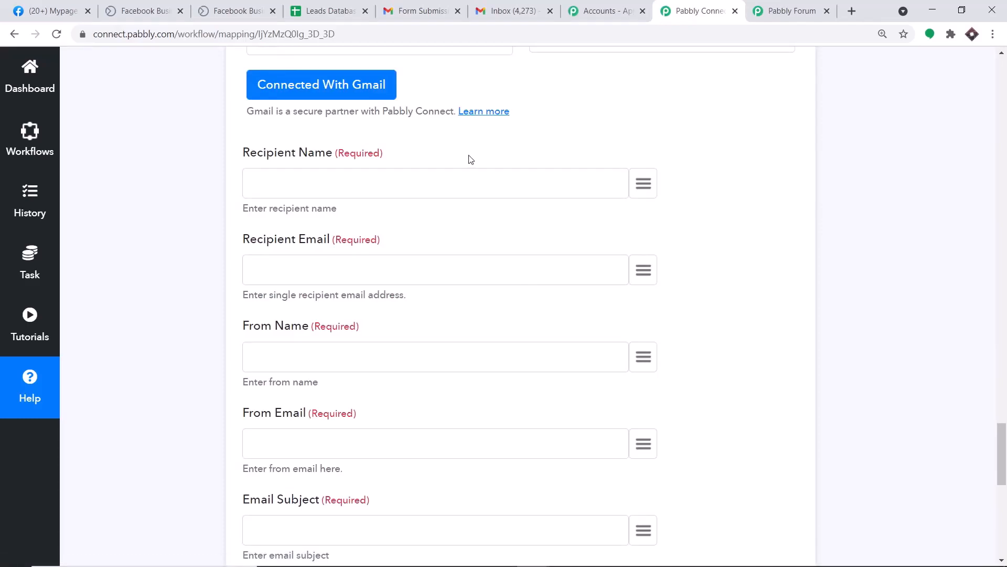
pyautogui.click(644, 183)
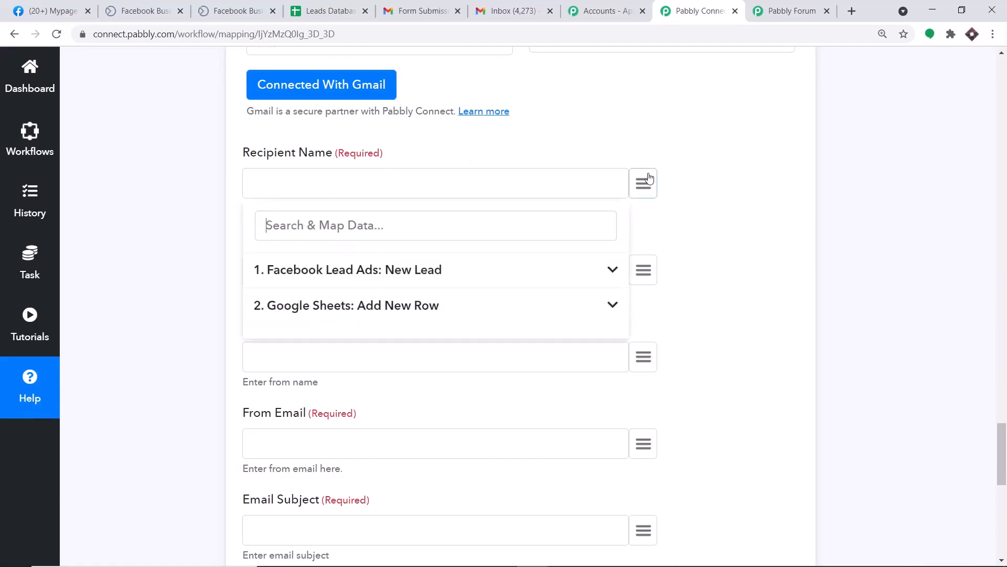
pyautogui.click(419, 284)
pyautogui.scroll(-5, 472, 335)
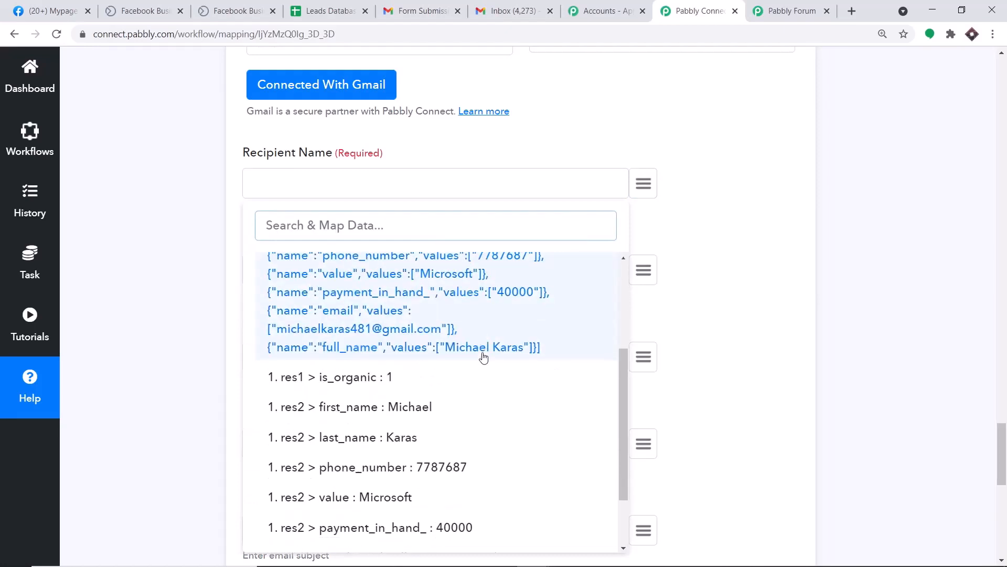
pyautogui.click(366, 323)
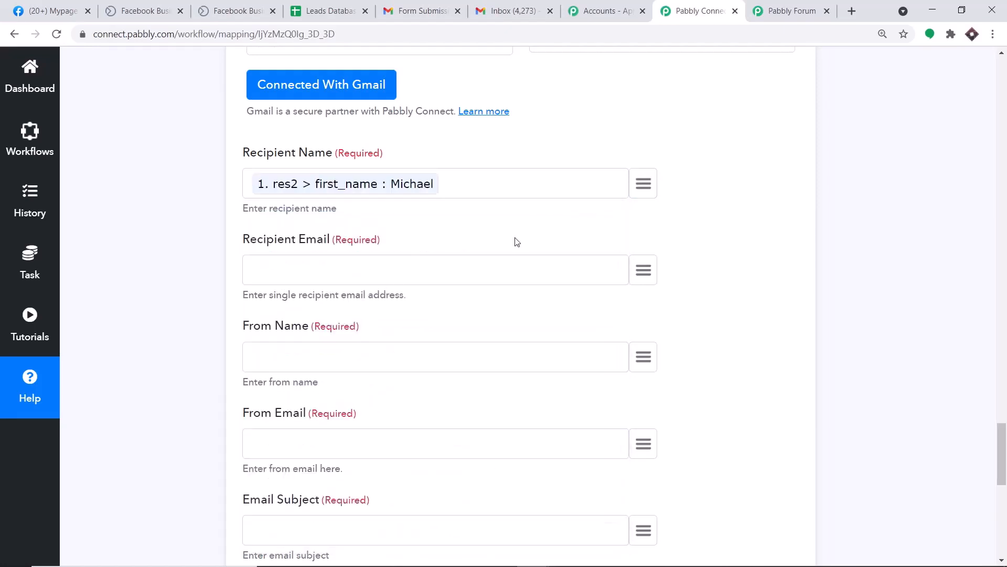
# - Map the lead's email into the Recipient Email field
pyautogui.scroll(-2, 550, 199)
pyautogui.click(639, 152)
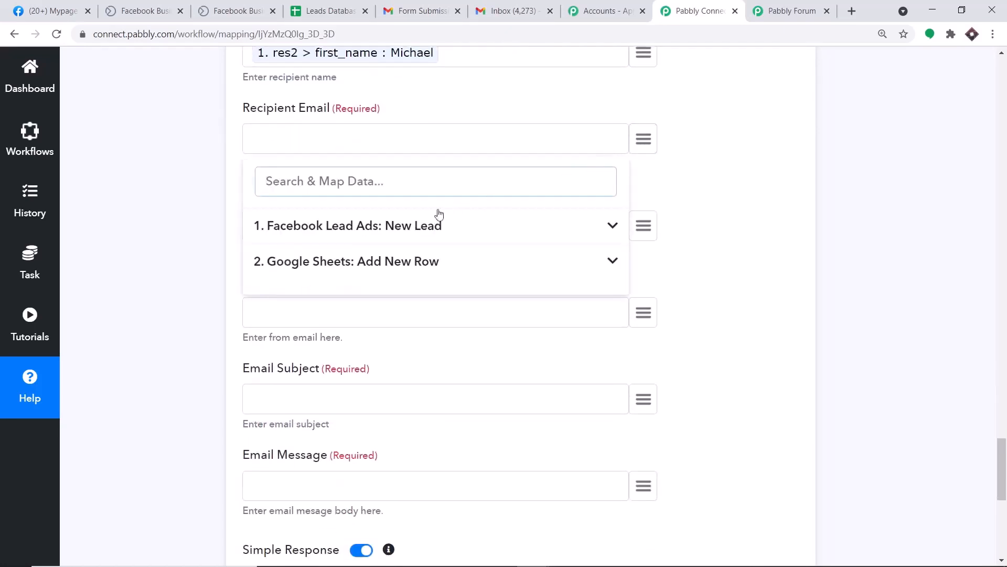
pyautogui.click(406, 225)
pyautogui.scroll(-4, 425, 286)
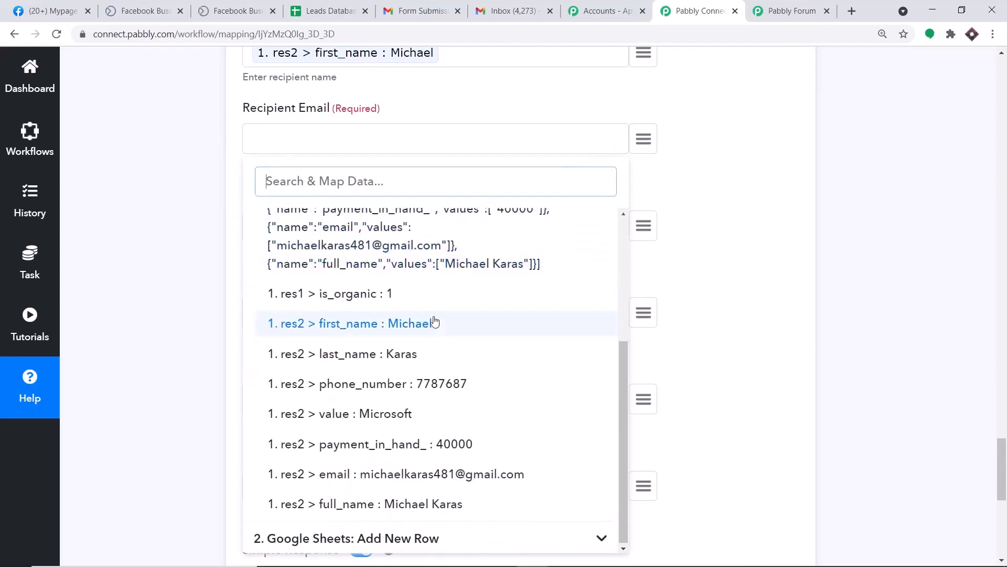
pyautogui.click(407, 472)
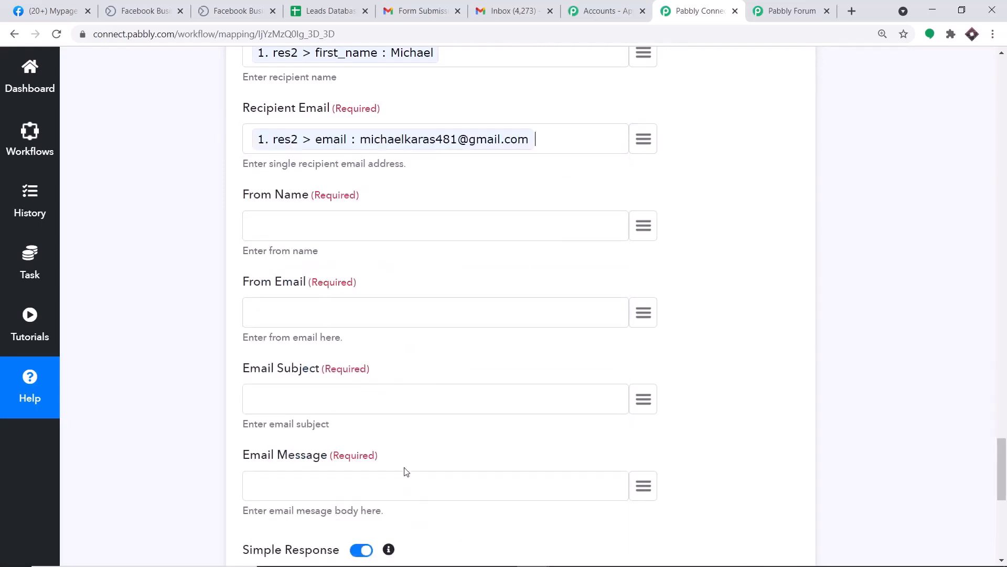
pyautogui.scroll(-1, 472, 173)
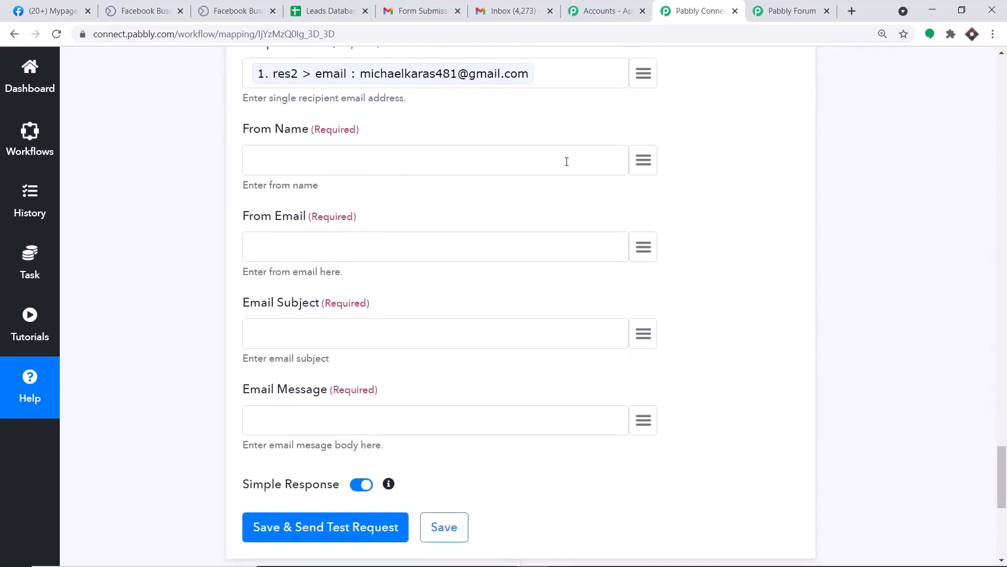
pyautogui.click(643, 160)
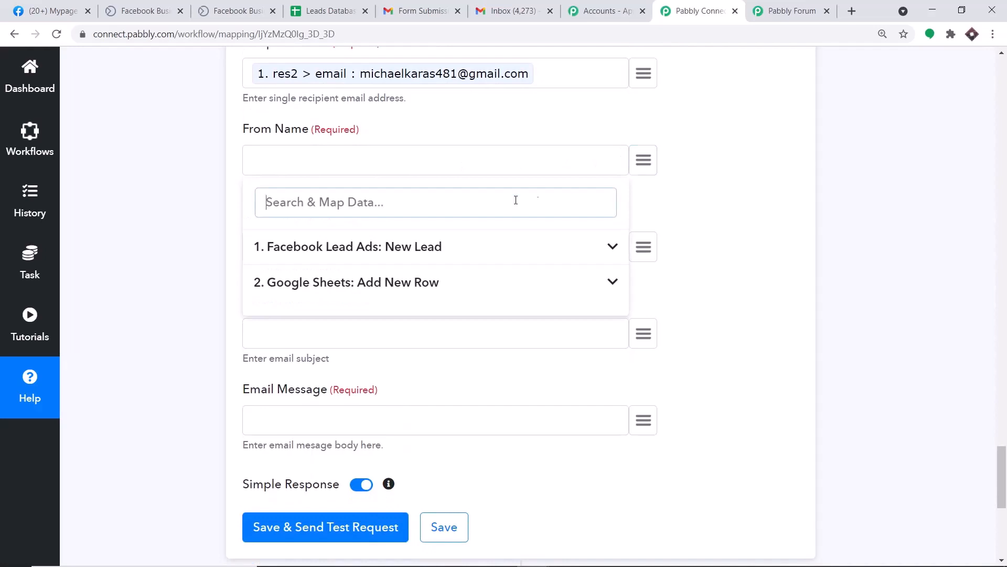
pyautogui.click(383, 156)
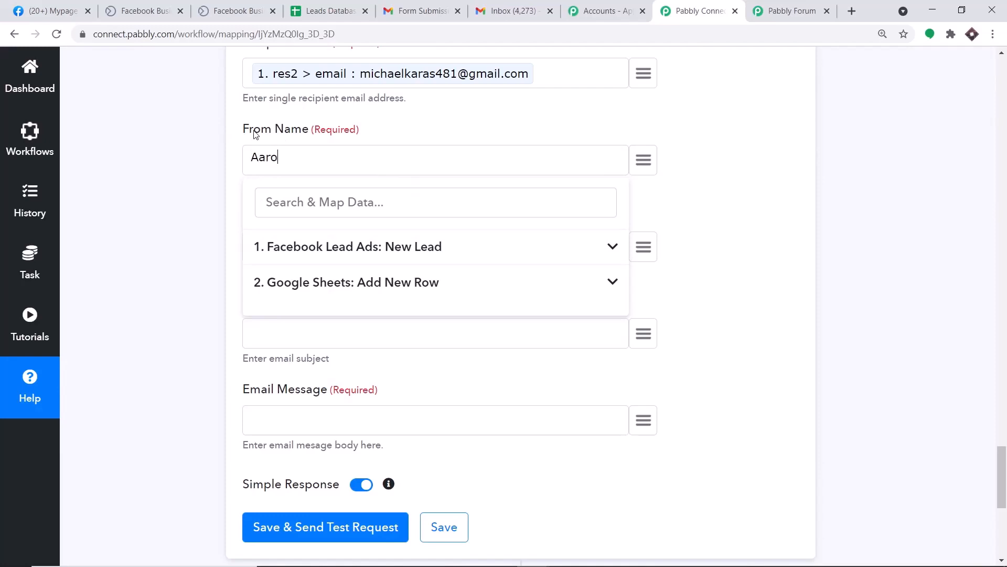
# - Enter the sender's e-mail in From Email, subject 'Form Submission', and message starting 'Hello'
pyautogui.click(196, 136)
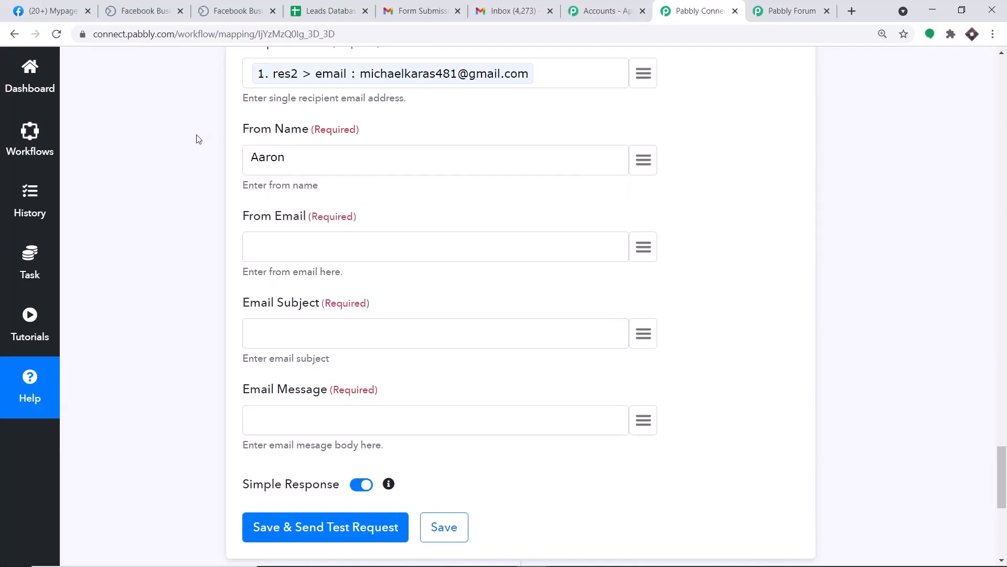
pyautogui.click(297, 243)
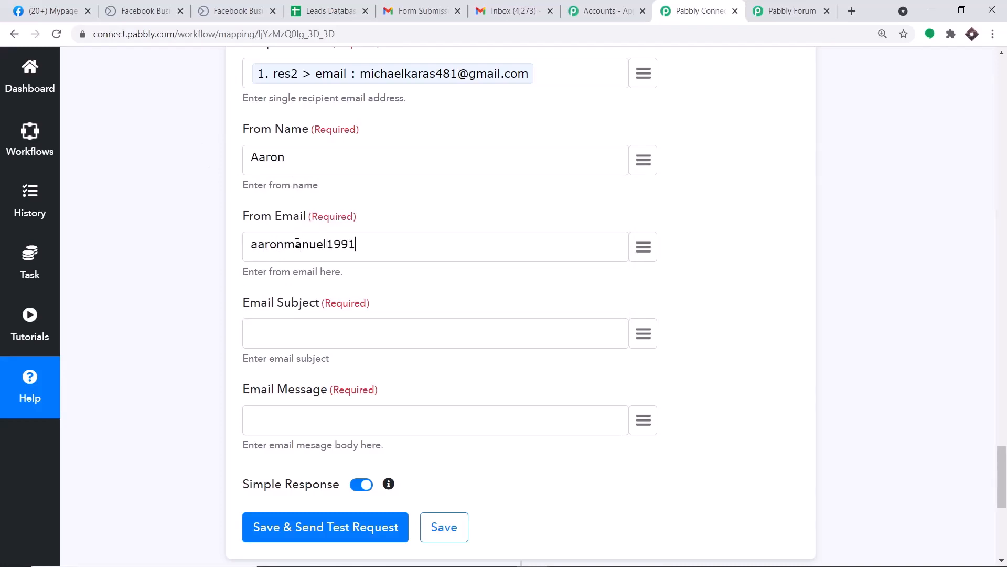
pyautogui.click(308, 331)
pyautogui.write('Form S')
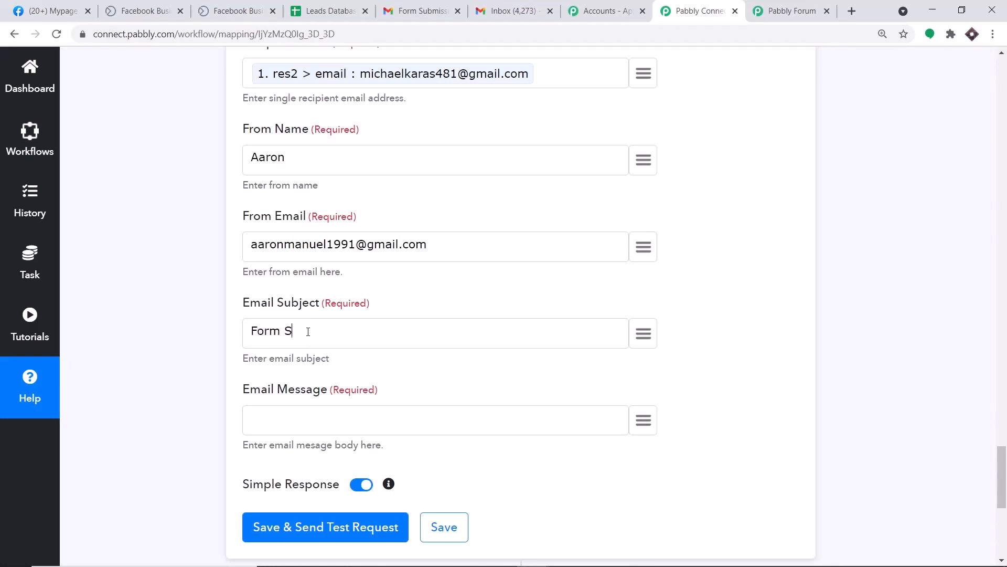
pyautogui.write('ubmission')
pyautogui.scroll(-1, 311, 359)
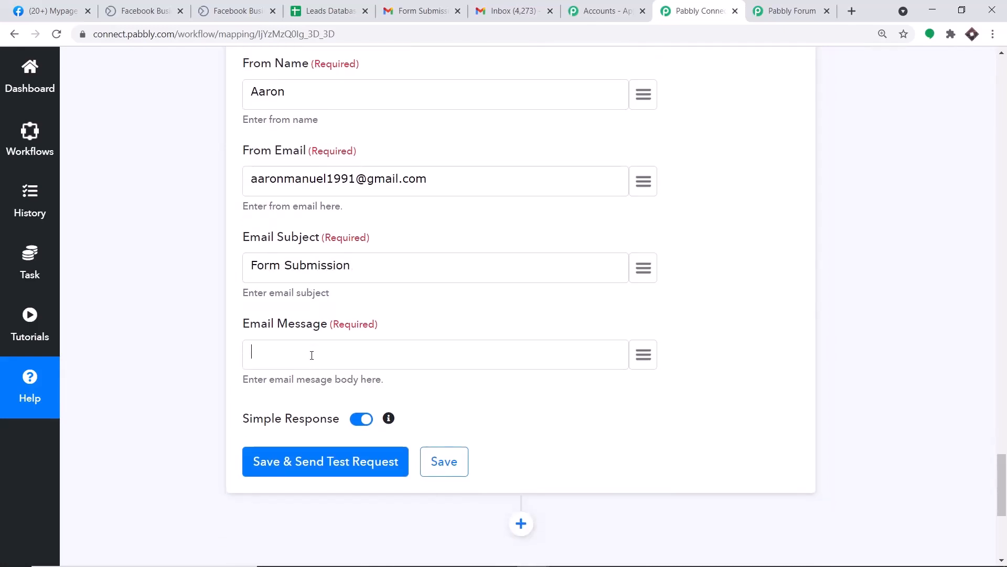
pyautogui.click(311, 355)
pyautogui.write('Hello')
pyautogui.press('Return')
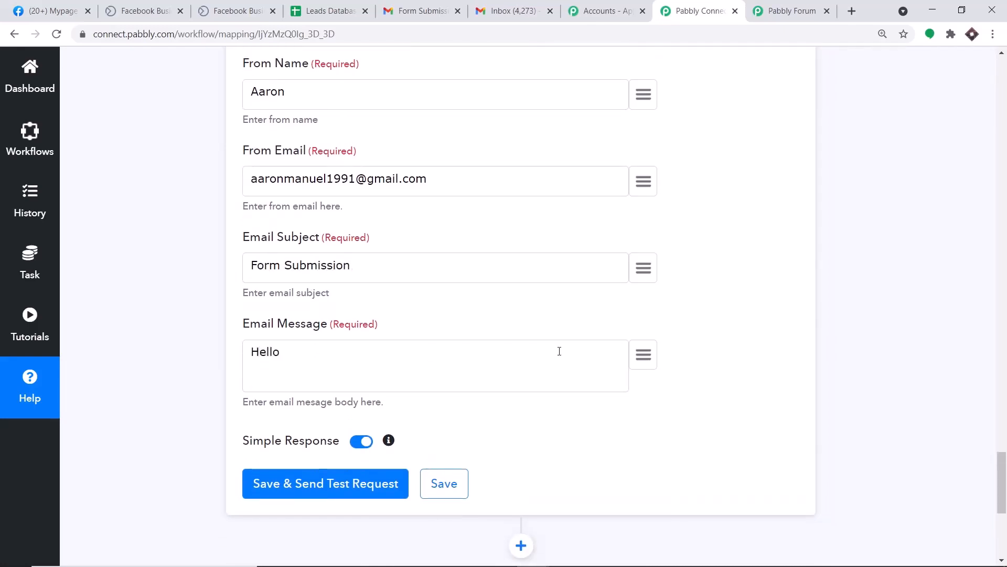
pyautogui.click(644, 354)
# - Complete the message with the lead's full_name, a thank-you/product-information line, and the lead's email
pyautogui.click(434, 467)
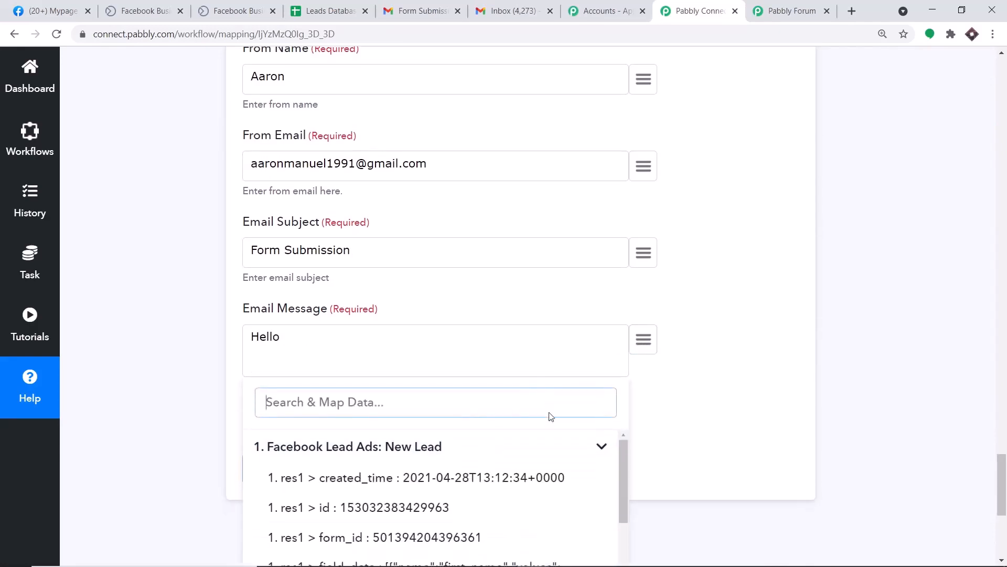
pyautogui.scroll(-5, 551, 416)
pyautogui.click(359, 109)
pyautogui.scroll(-1, 470, 370)
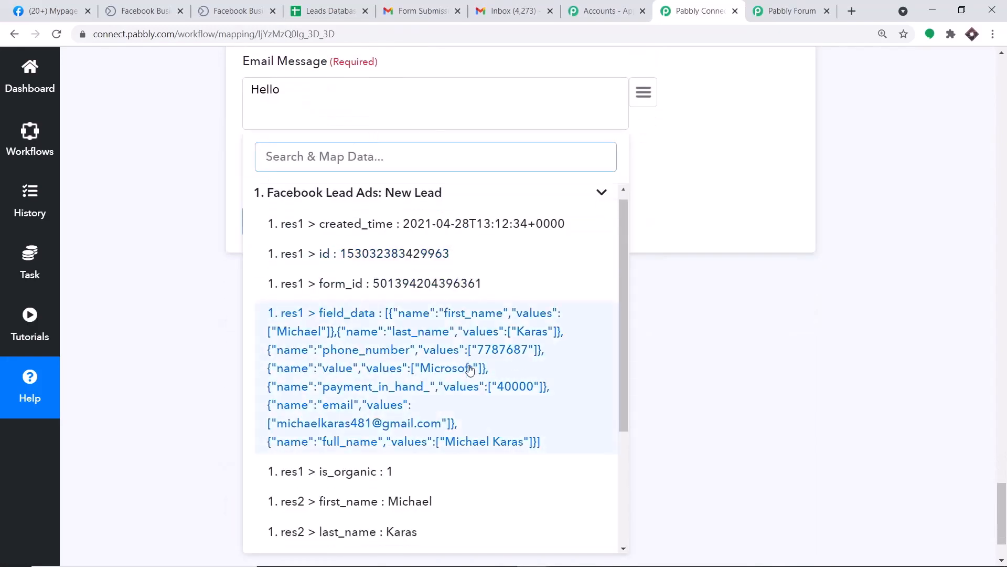
pyautogui.scroll(-3, 470, 370)
pyautogui.click(423, 512)
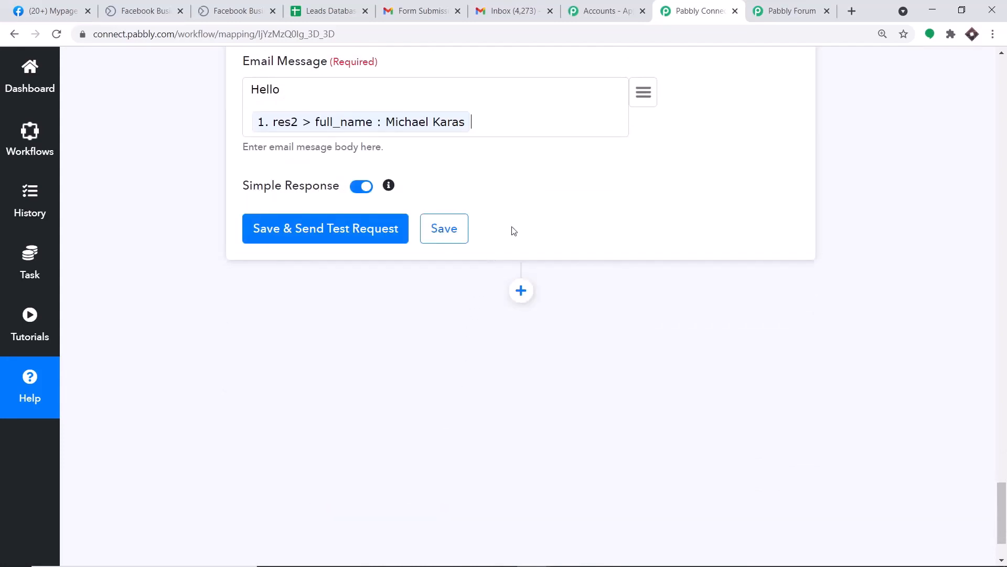
pyautogui.write(', thanks you filling out')
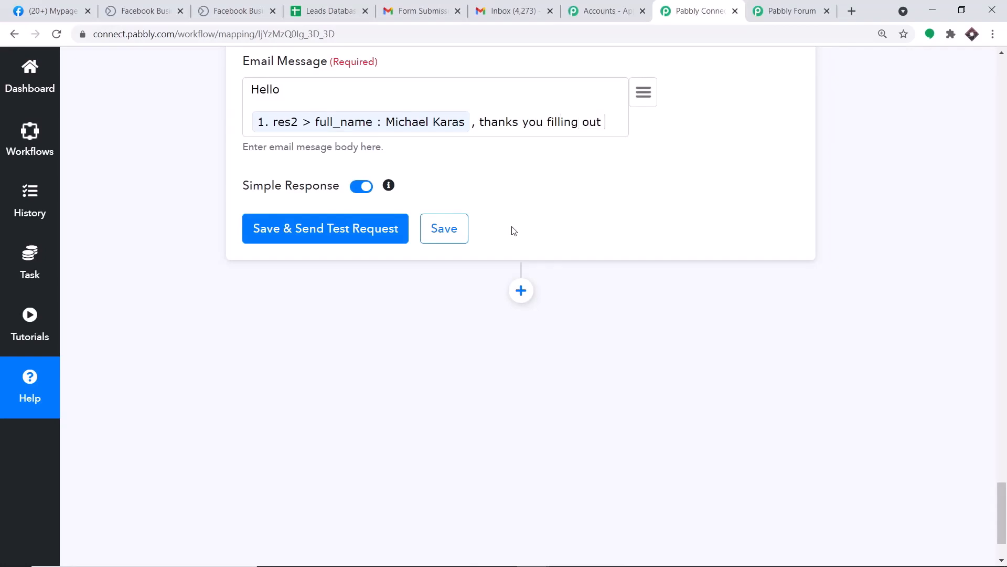
pyautogui.write(' our f')
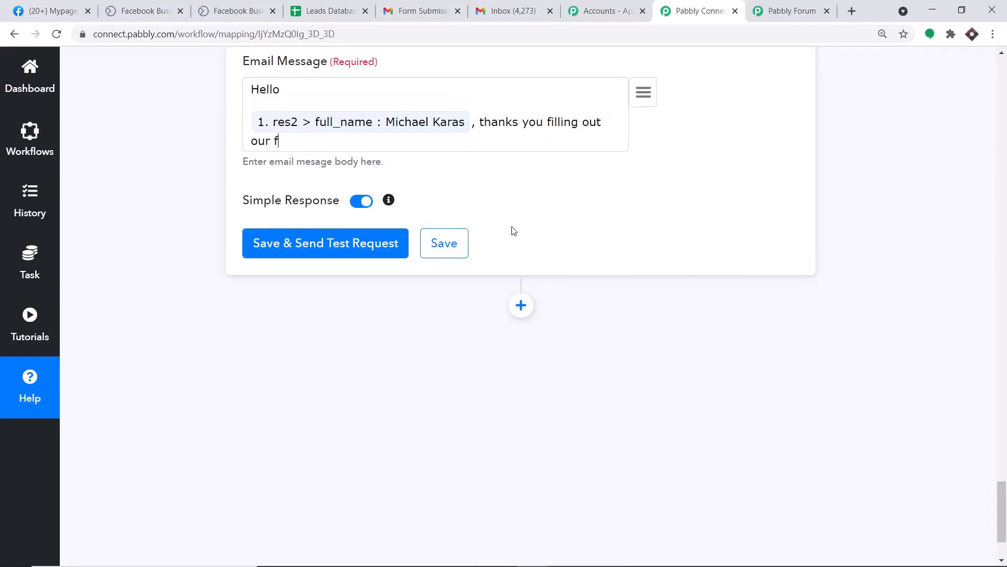
pyautogui.write('orm  You will be getting')
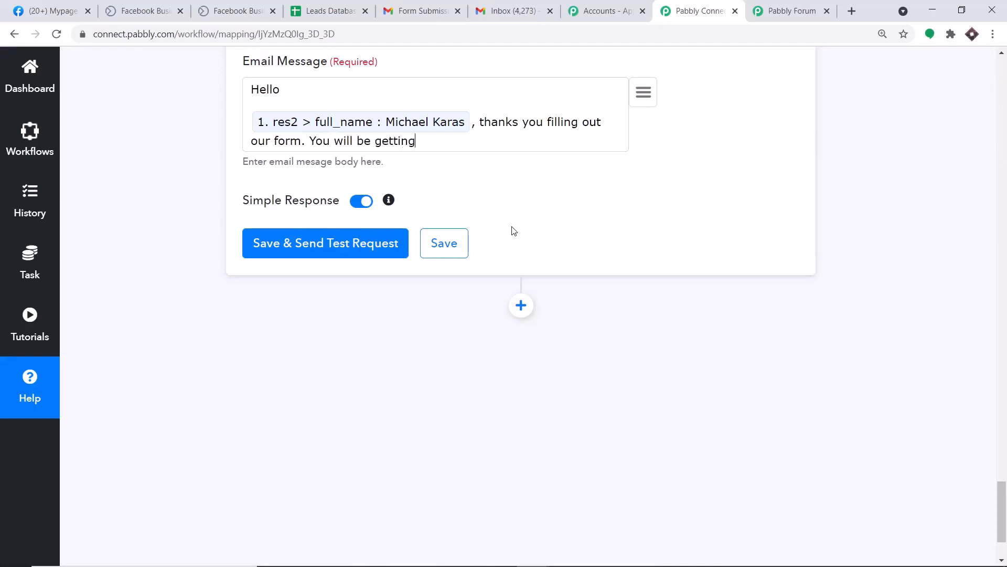
pyautogui.write(' product related information at ')
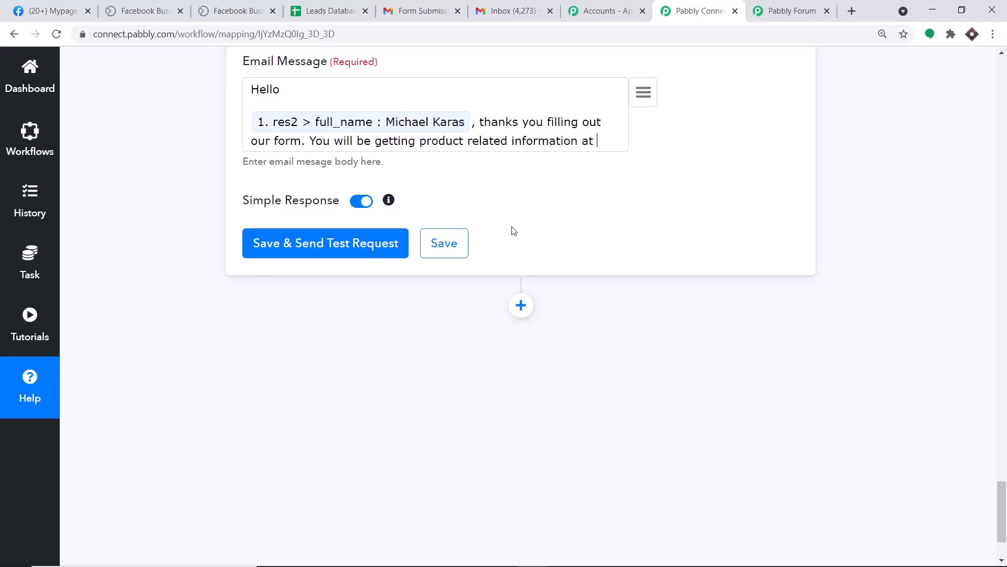
pyautogui.write('this email address:')
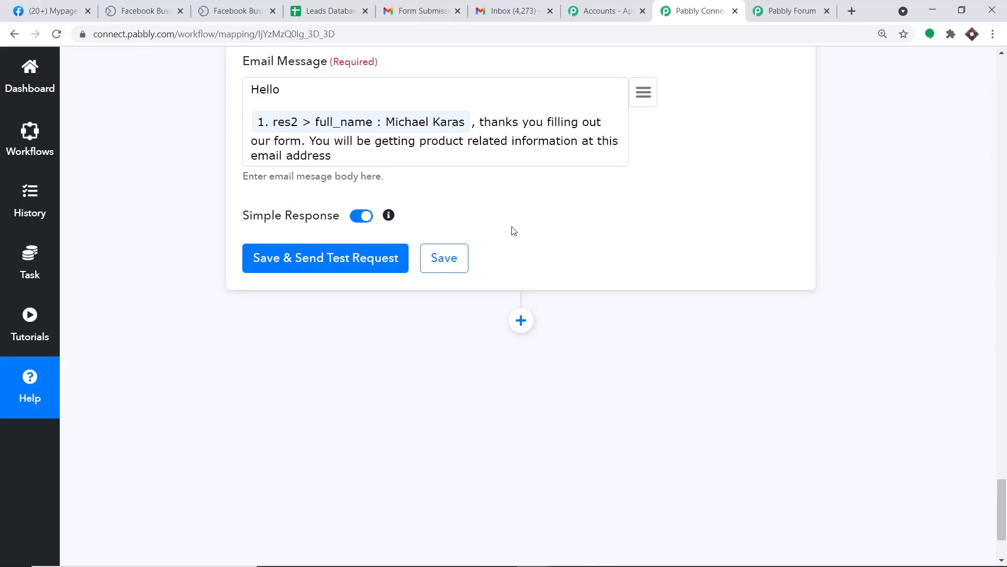
pyautogui.click(643, 92)
pyautogui.scroll(-5, 457, 388)
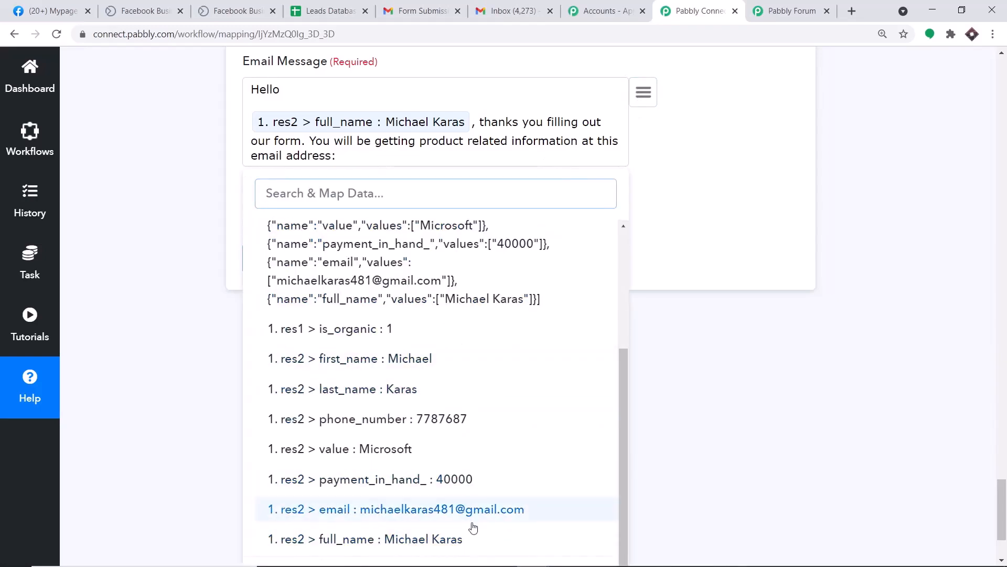
pyautogui.click(476, 505)
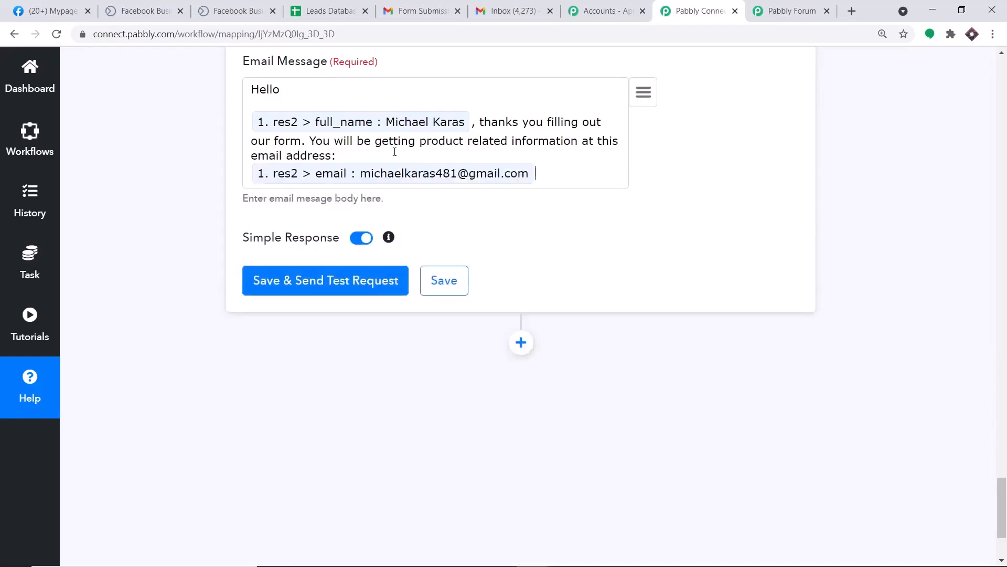
# - Correct the message wording to 'thank you for'
pyautogui.click(518, 121)
pyautogui.press('BackSpace')
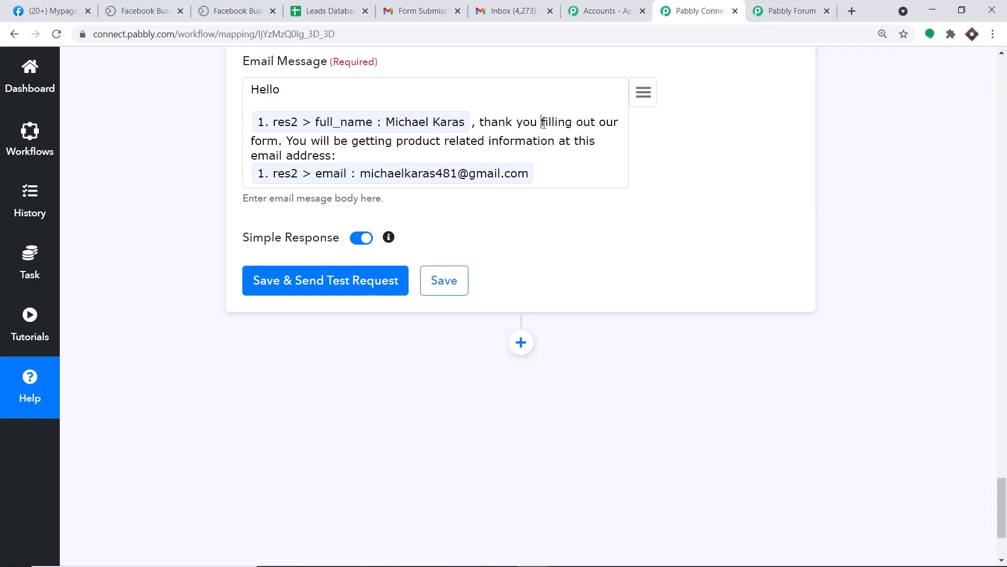
pyautogui.write('for f')
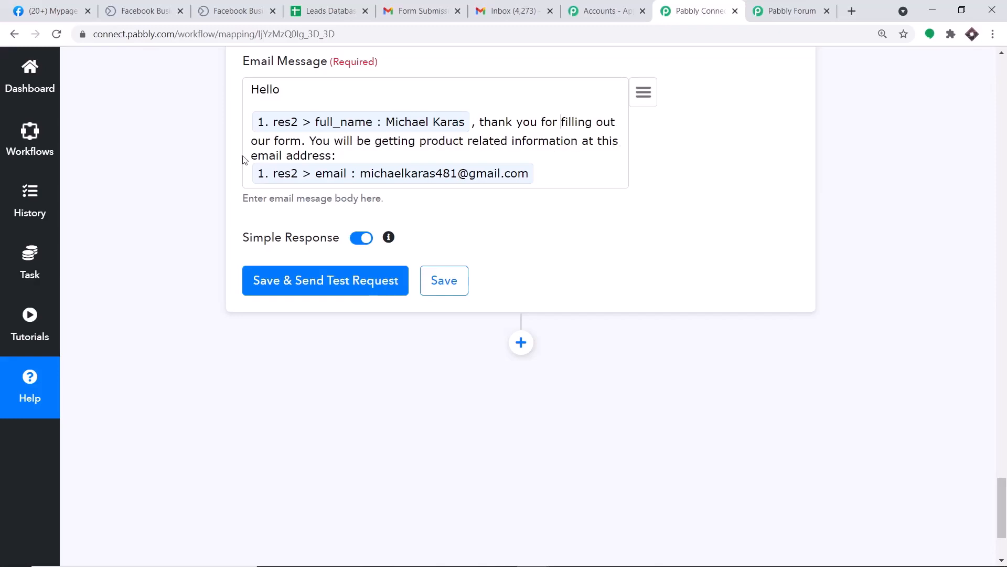
# - Send a test email from the Gmail step and reload the Gmail inbox to check it
pyautogui.click(330, 284)
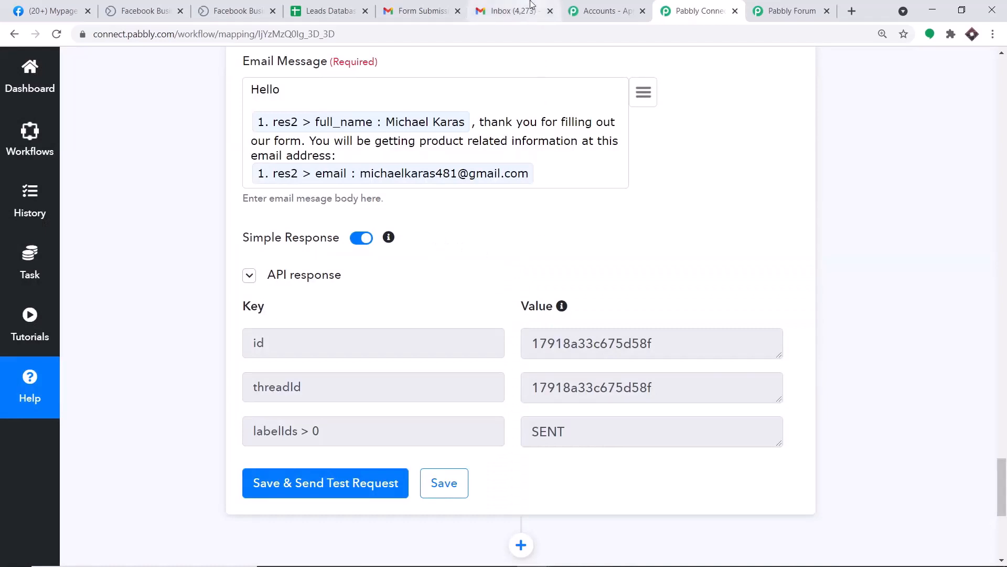
pyautogui.click(530, 4)
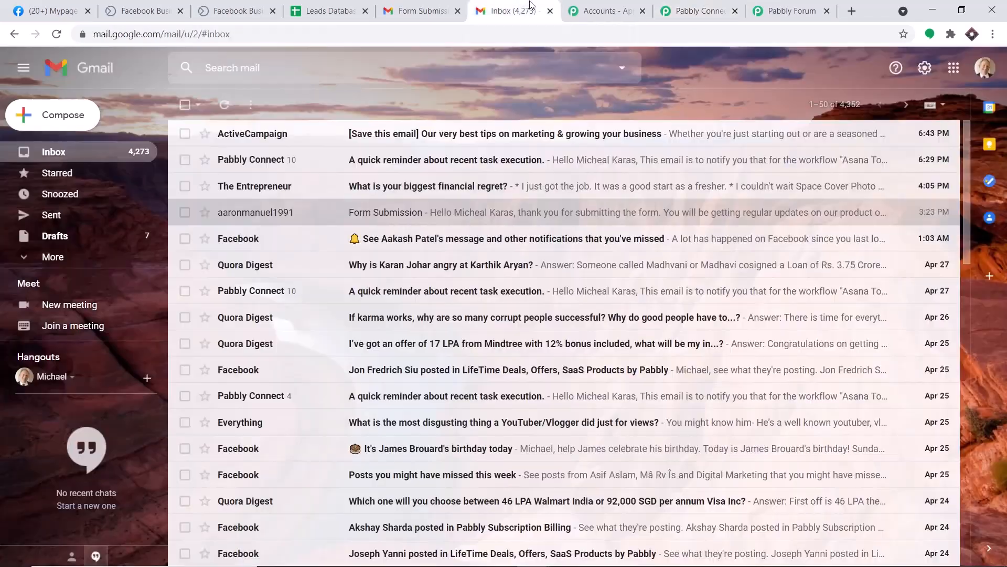
pyautogui.click(56, 34)
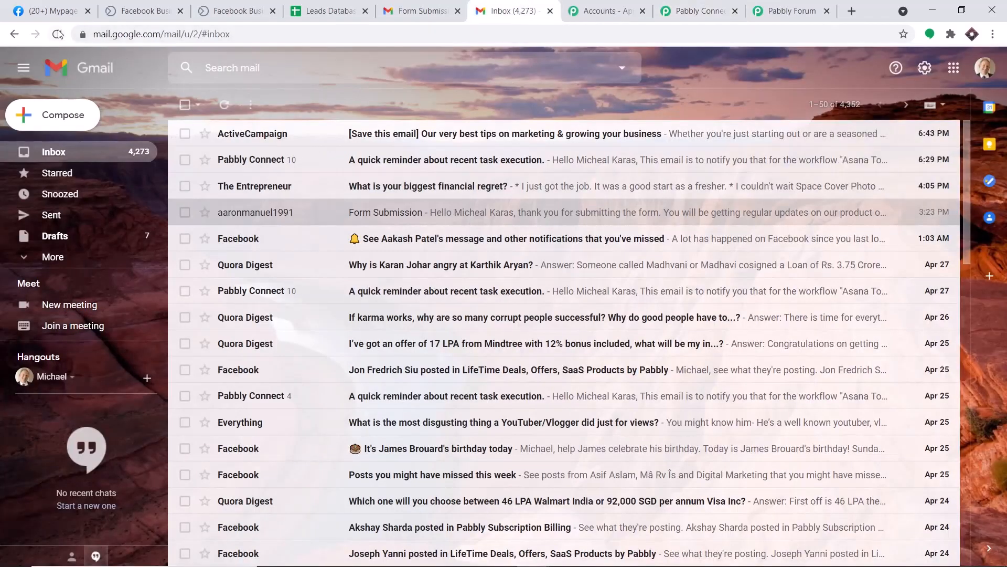
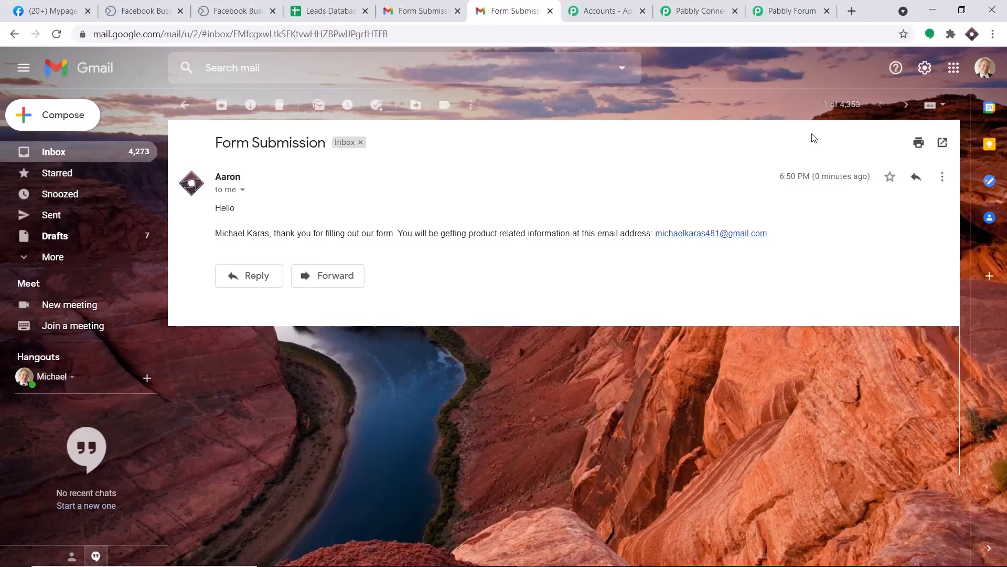
# - Collapse the Gmail send-email action and the Facebook Lead Ads trigger in the Pabbly workflow
pyautogui.click(727, 8)
pyautogui.scroll(15, 1005, 267)
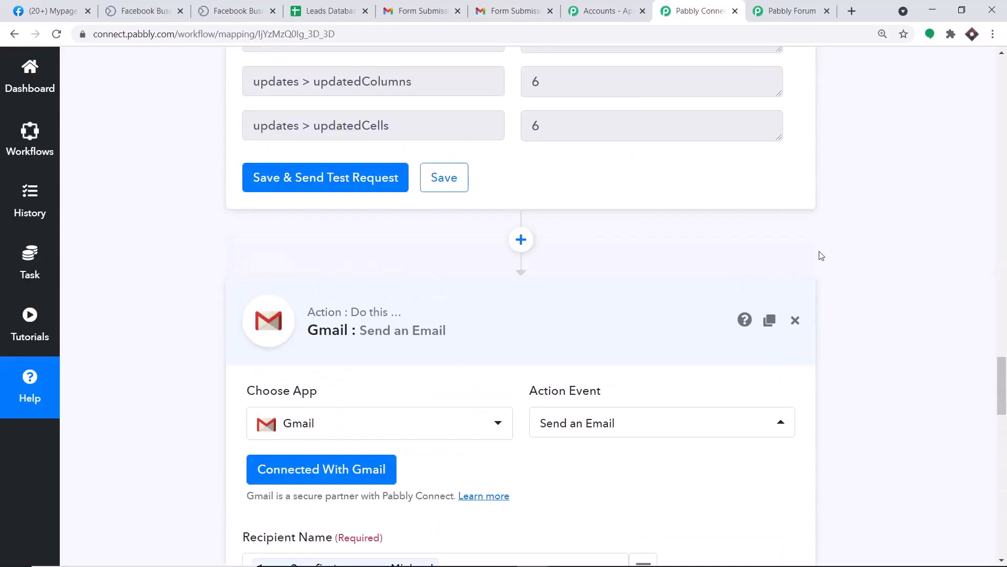
pyautogui.click(498, 315)
pyautogui.scroll(15, 1005, 287)
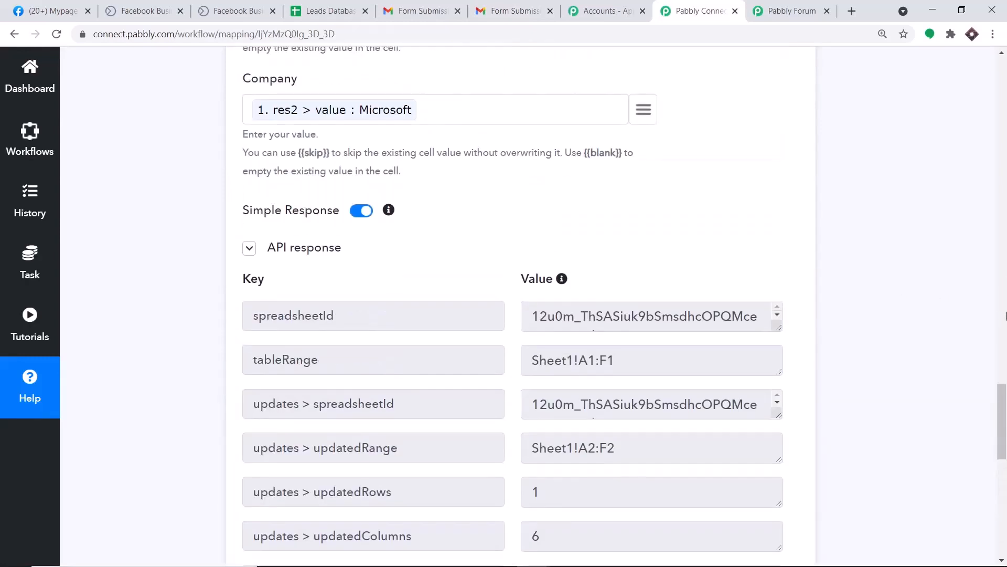
pyautogui.scroll(15, 1005, 245)
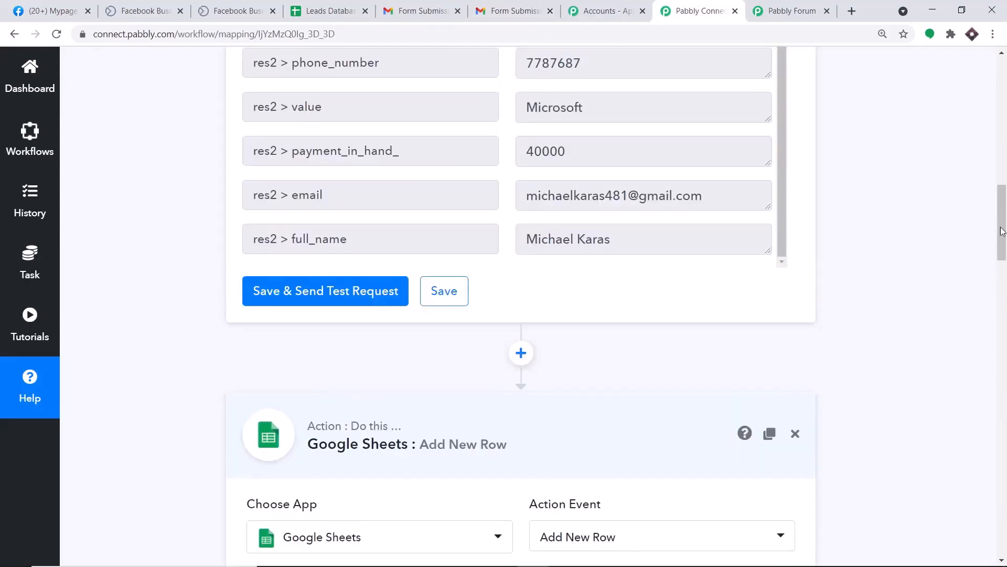
pyautogui.scroll(8, 1005, 200)
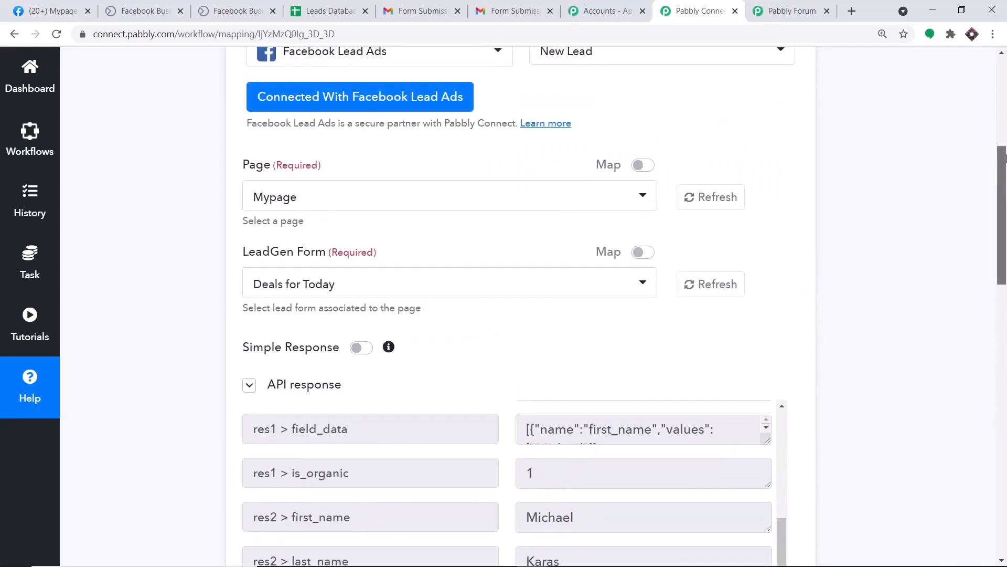
pyautogui.click(465, 245)
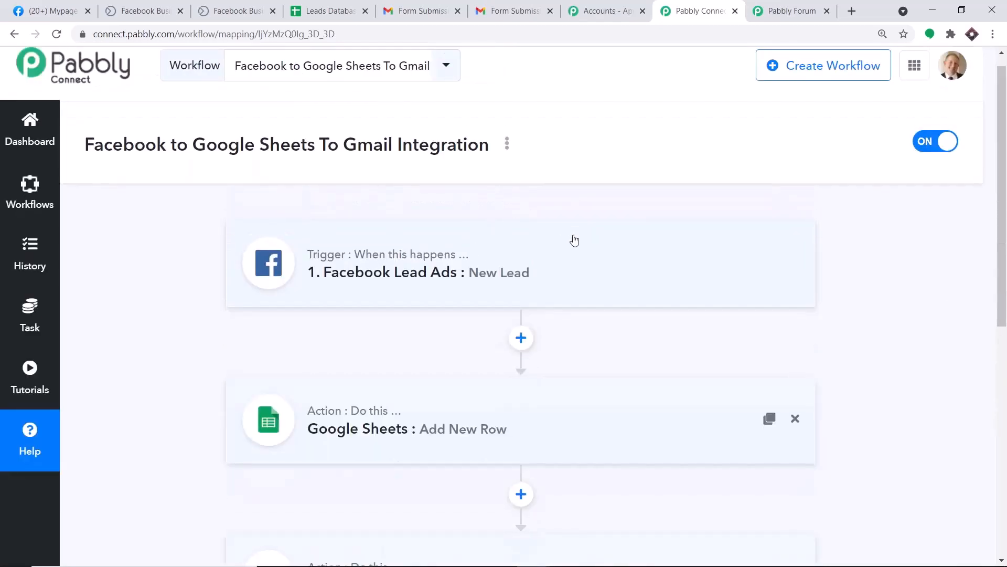
pyautogui.scroll(-1, 598, 249)
pyautogui.scroll(-1, 612, 253)
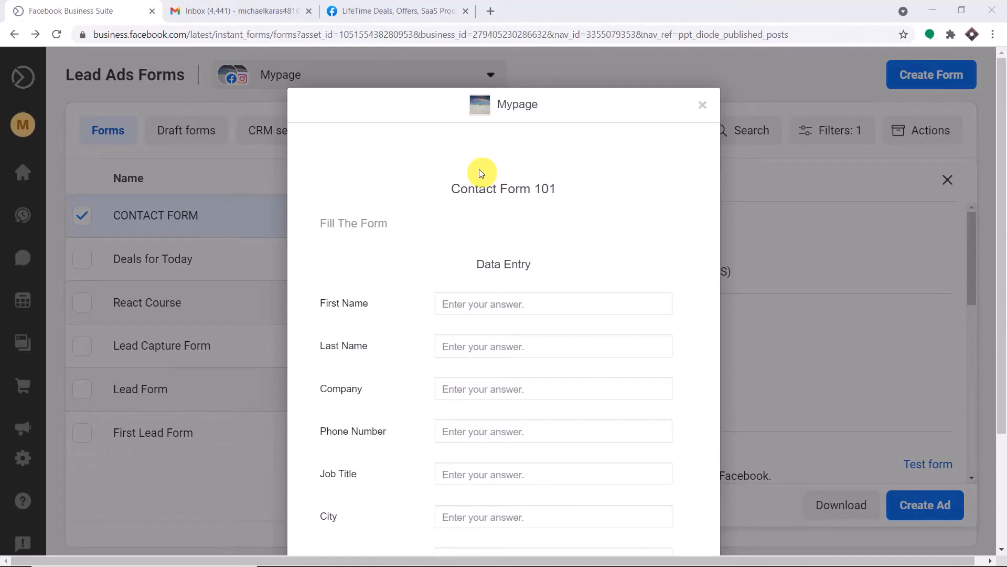
# - Enter the new contact's first and last name in the test lead form
pyautogui.scroll(-1, 493, 240)
pyautogui.click(499, 239)
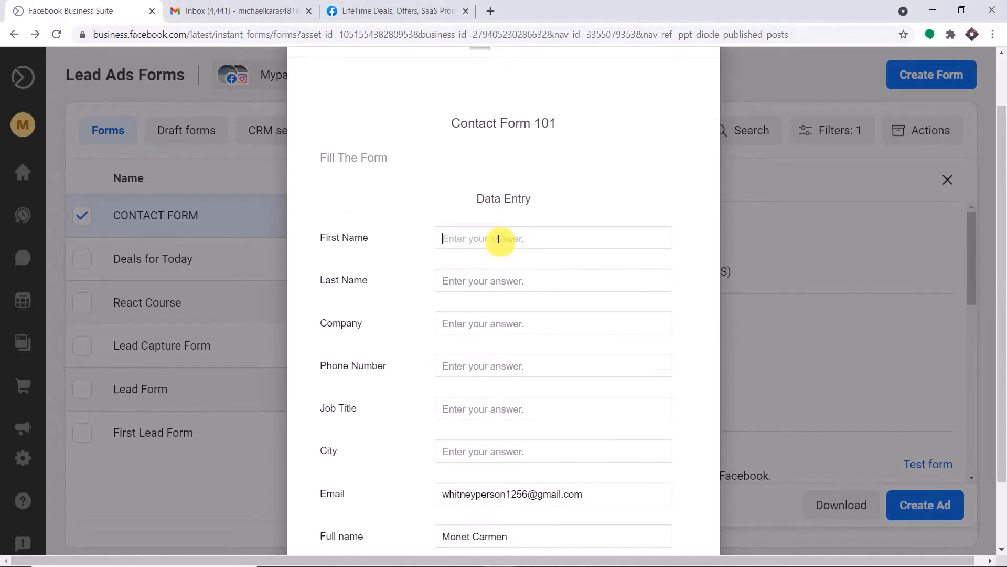
pyautogui.click(479, 277)
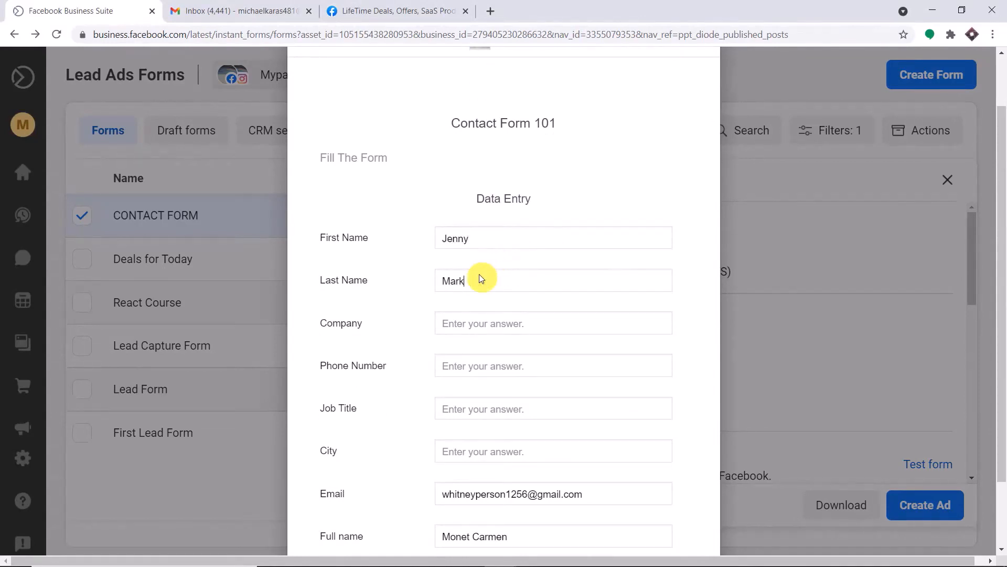
# - Set the company to 'Space X' and enter the contact's phone number
pyautogui.click(487, 321)
pyautogui.write('Spac X')
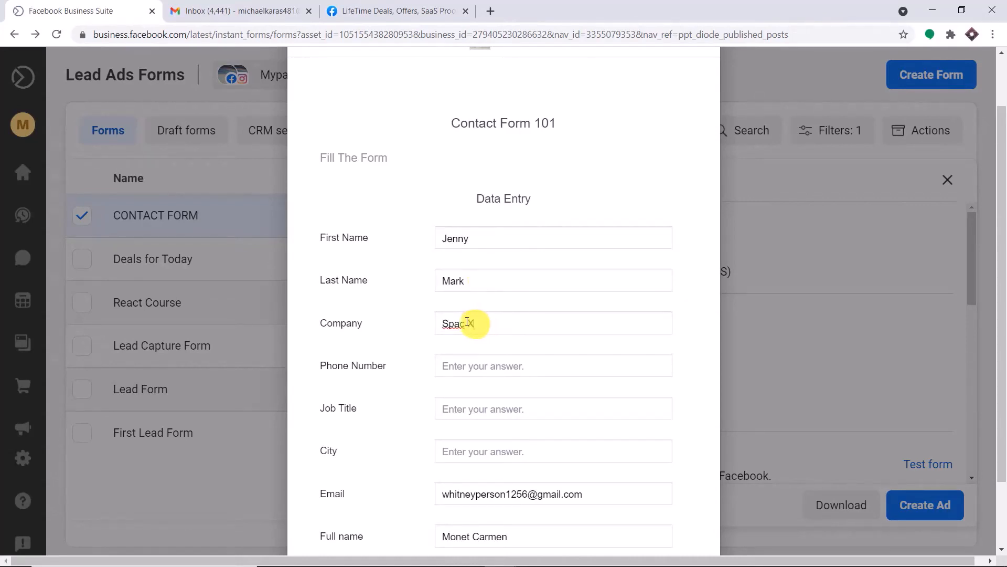
pyautogui.tripleClick(462, 322)
pyautogui.write('e')
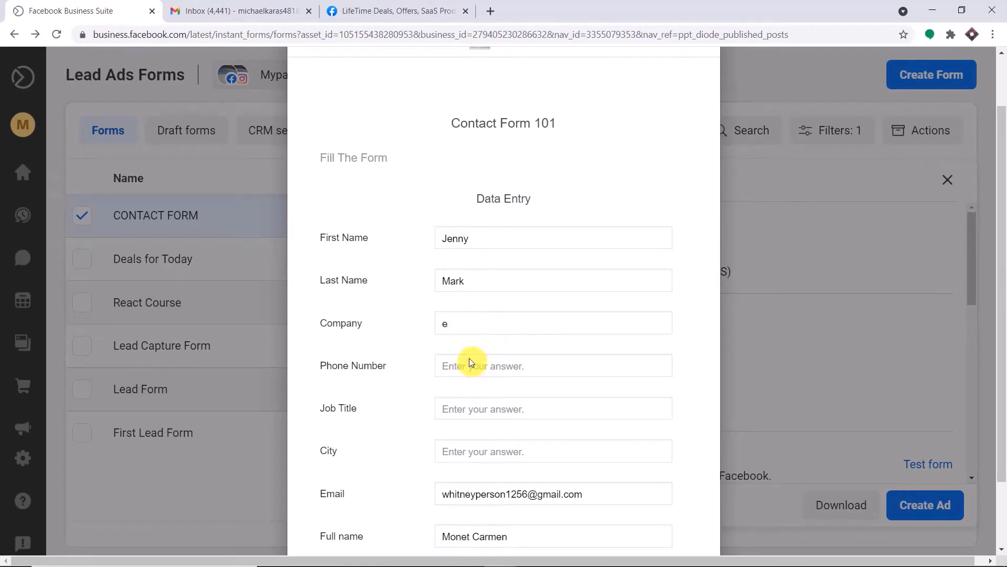
pyautogui.press('BackSpace')
pyautogui.write('Space X')
pyautogui.tripleClick(469, 362)
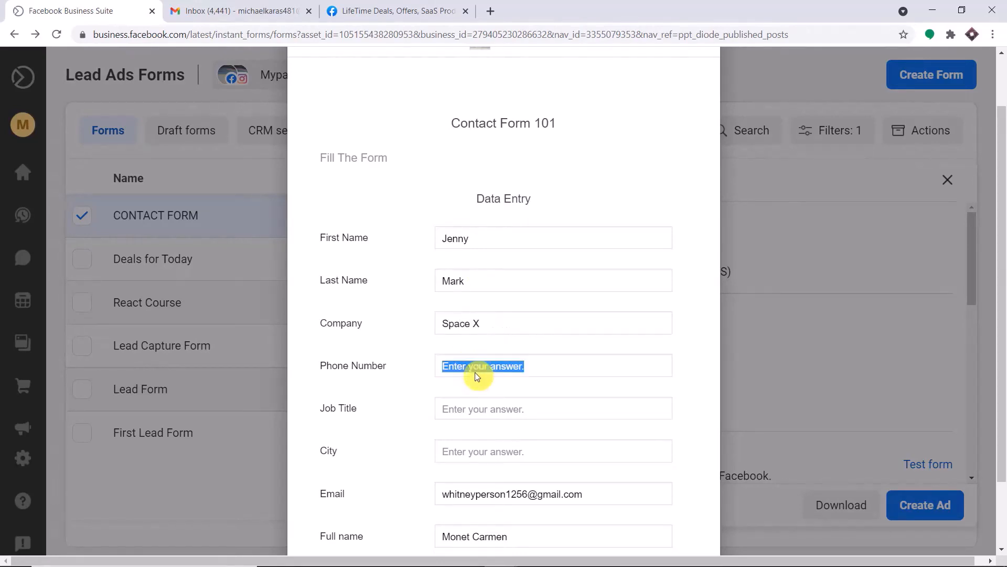
pyautogui.click(483, 366)
pyautogui.write('45y8768')
pyautogui.press('BackSpace')
pyautogui.press('BackSpace')
pyautogui.press('BackSpace')
pyautogui.press('BackSpace')
pyautogui.press('BackSpace')
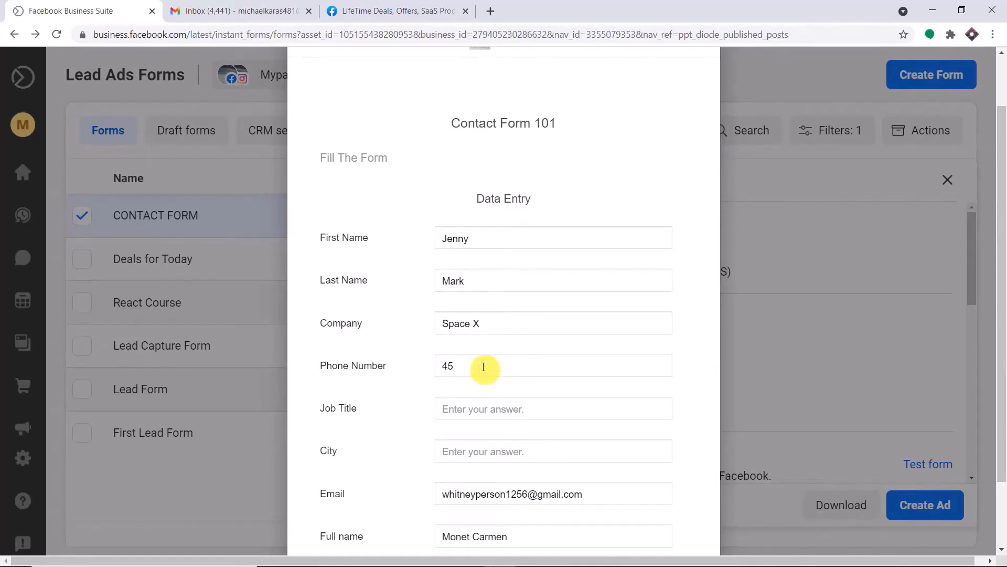
pyautogui.write('3746734')
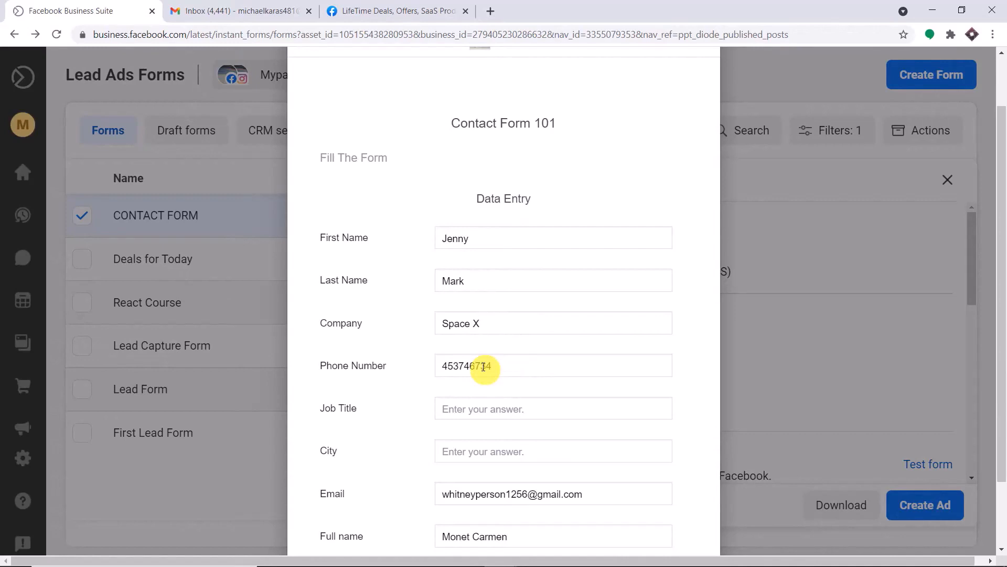
# - Set the job title to Astronaut, fixing the typo, and the city to Texas
pyautogui.click(488, 409)
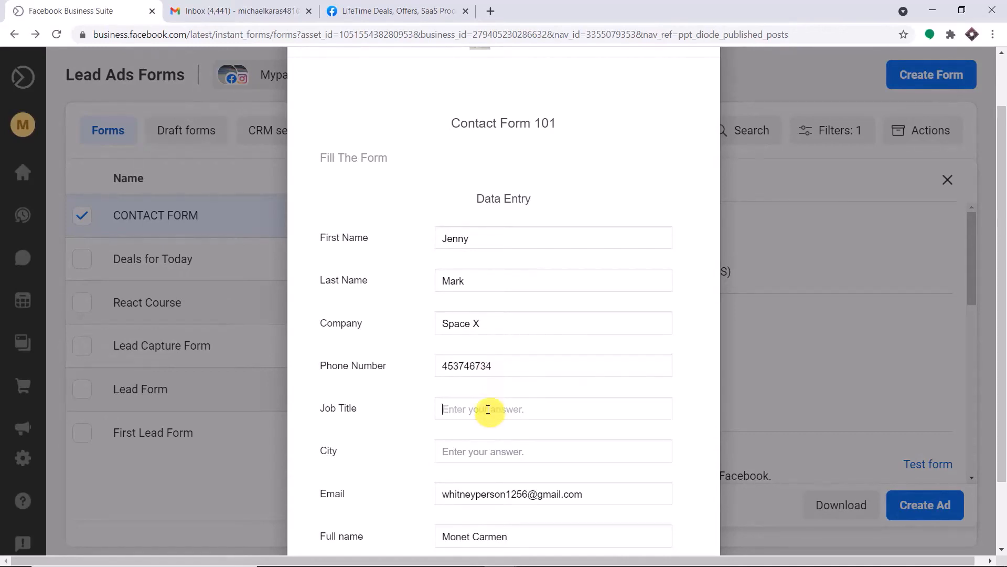
pyautogui.write('Astronuat')
pyautogui.rightClick(475, 411)
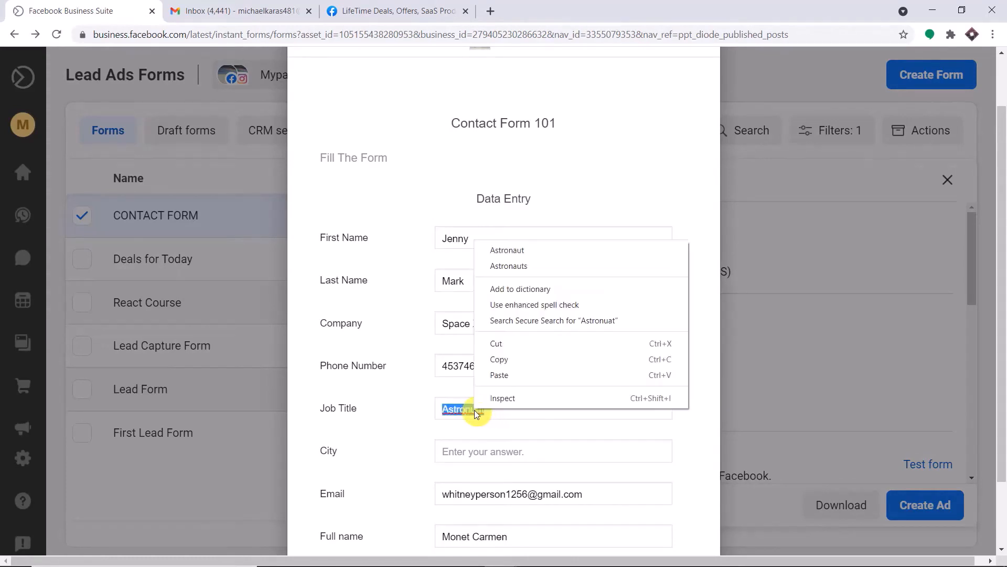
pyautogui.click(514, 250)
pyautogui.scroll(-2, 504, 399)
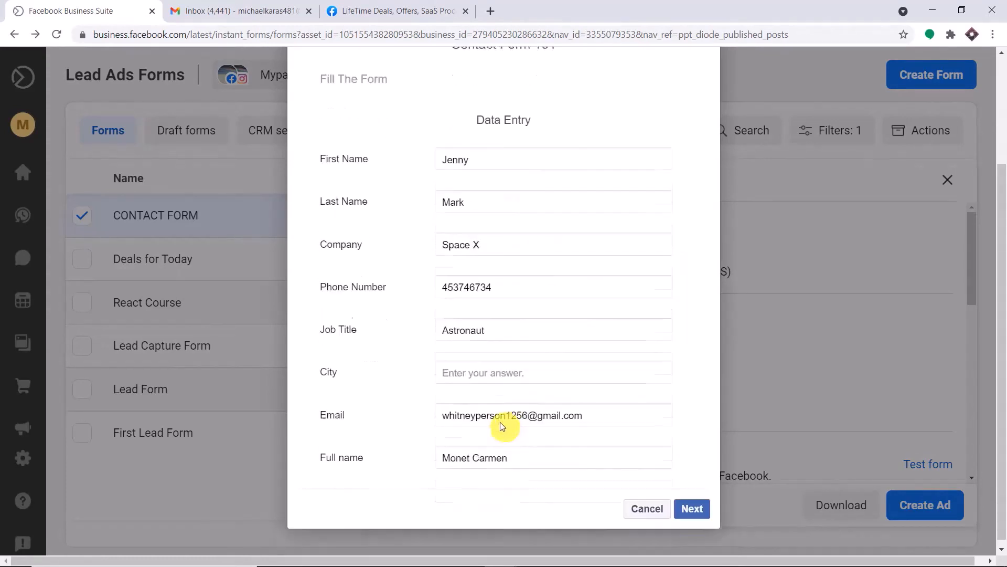
pyautogui.click(472, 364)
pyautogui.write('Texas')
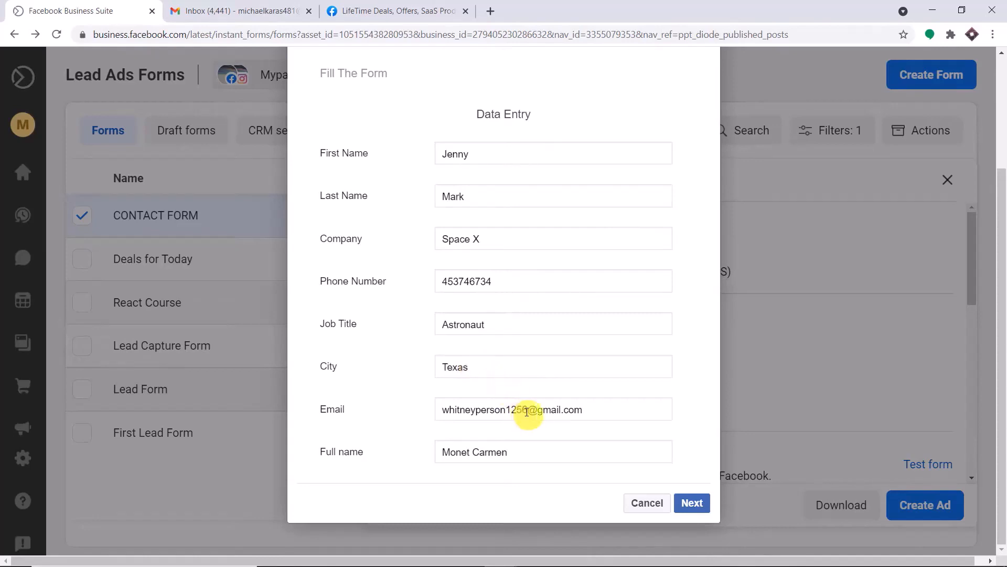
# - Replace the email and full name with the new contact's details, then continue
pyautogui.moveTo(527, 410); pyautogui.dragTo(410, 409)
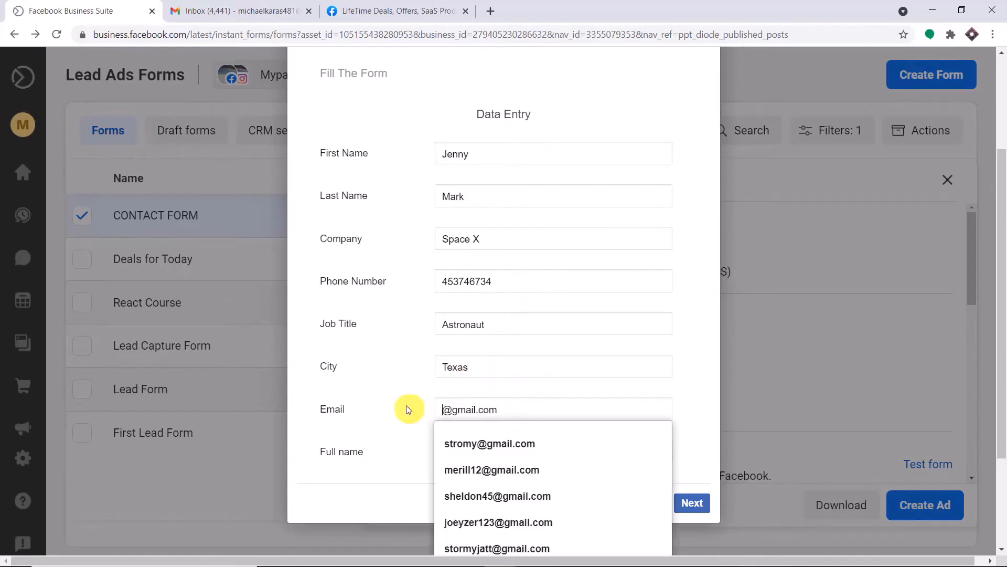
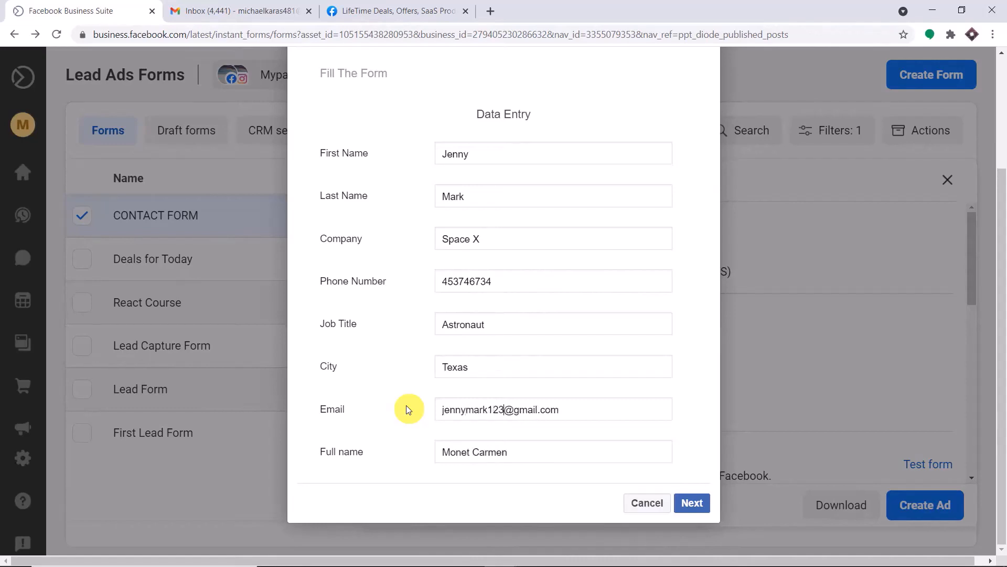
pyautogui.moveTo(530, 454); pyautogui.dragTo(420, 453)
pyautogui.press('BackSpace')
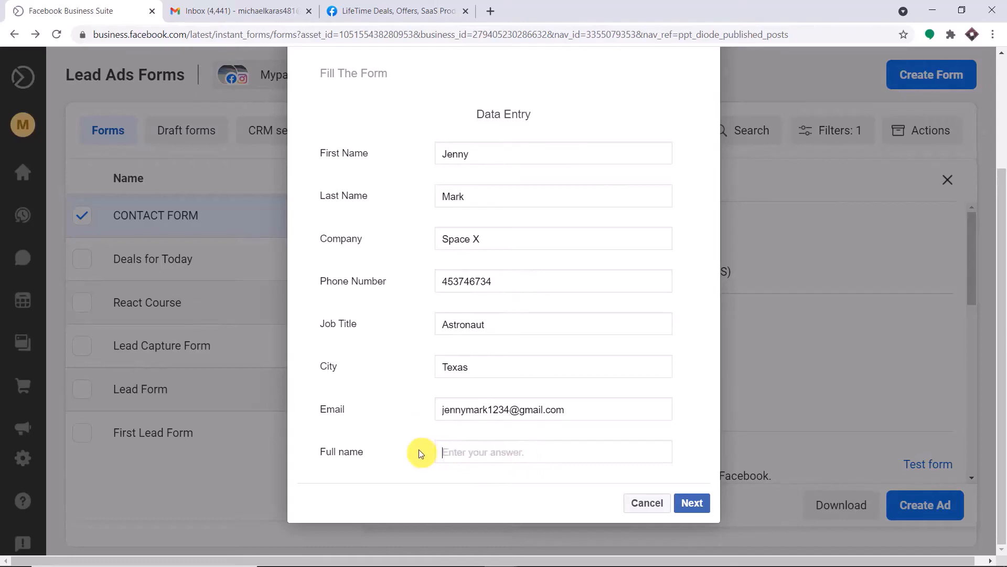
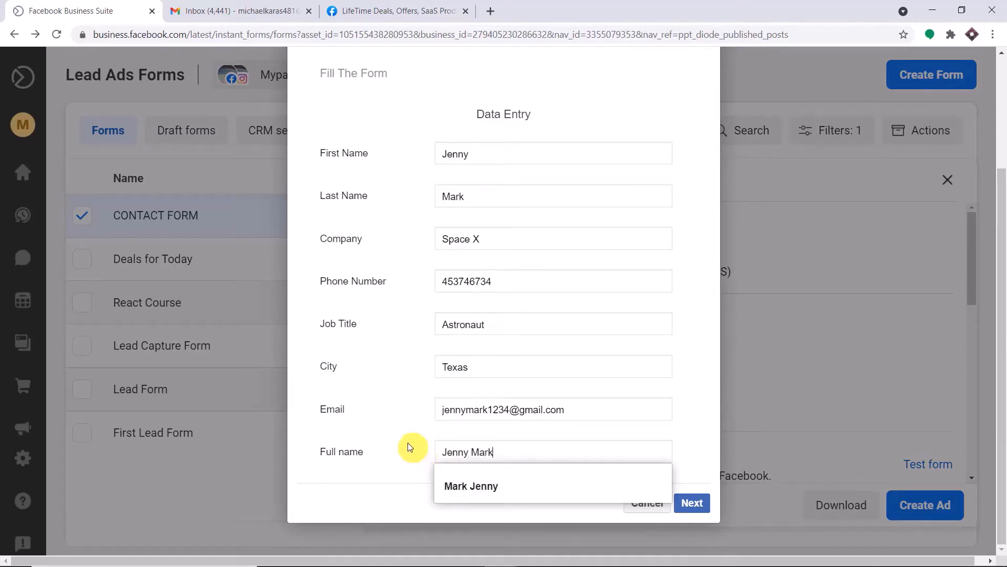
pyautogui.click(407, 442)
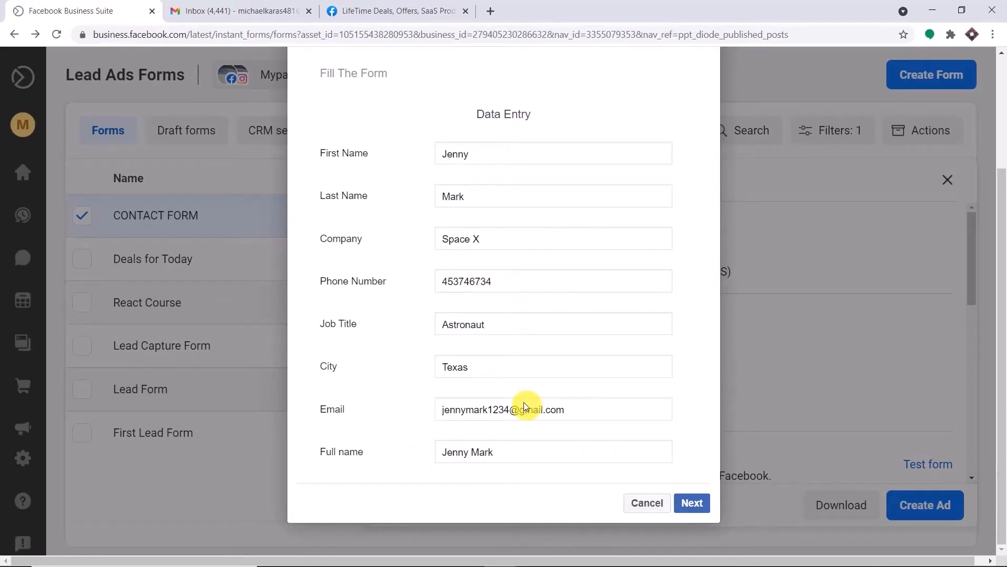
pyautogui.click(691, 503)
# - Submit the test lead and switch to the Gmail inbox showing the new 'New Leads' email
pyautogui.click(686, 302)
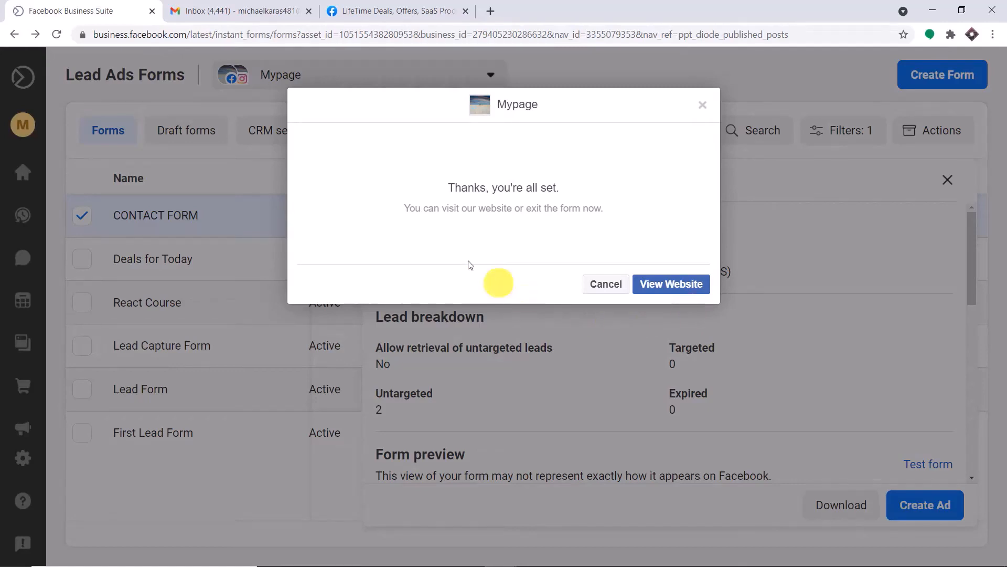
pyautogui.click(257, 5)
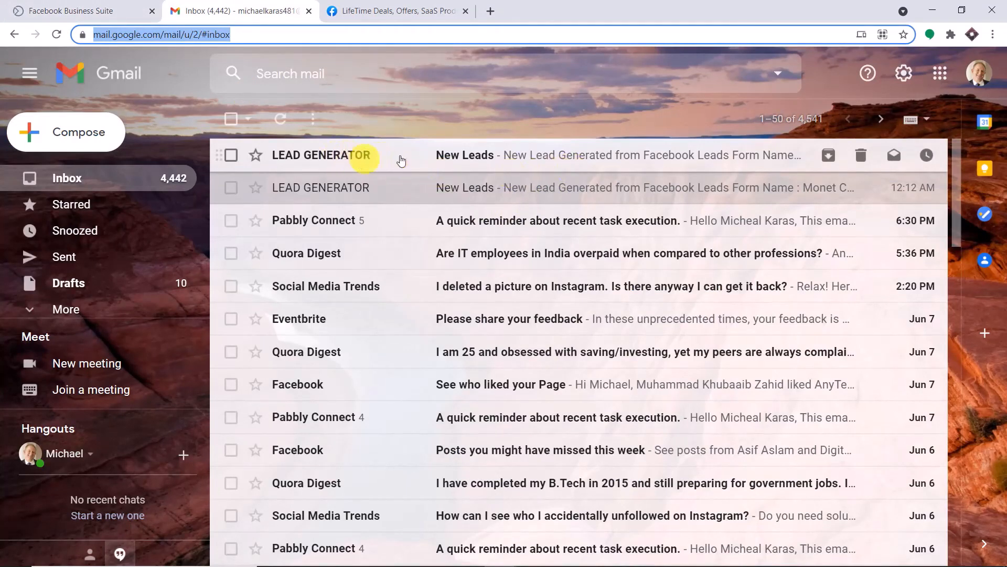
# - Open the newest 'New Leads' email with the test lead's details, then open a new tab
pyautogui.click(456, 156)
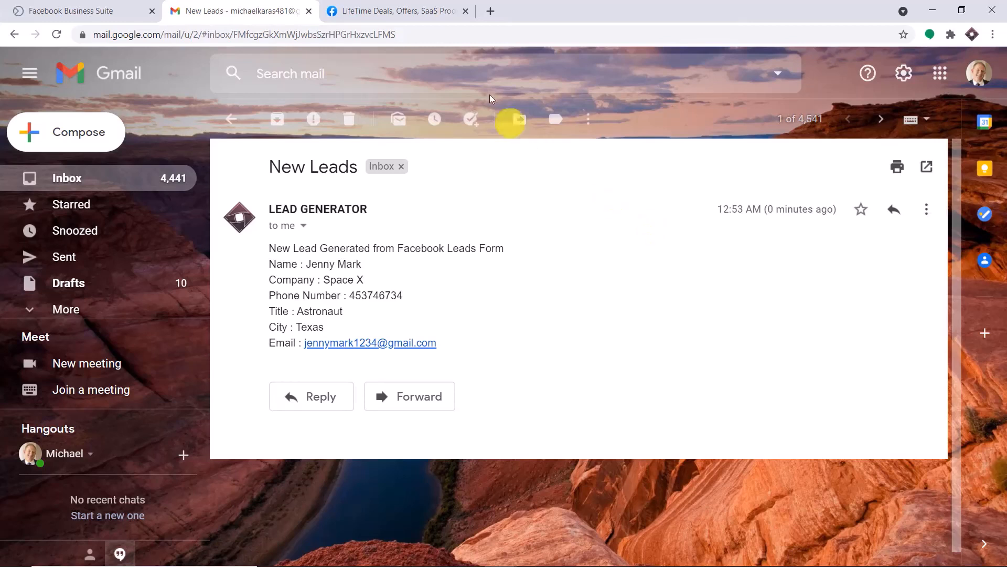
pyautogui.click(491, 11)
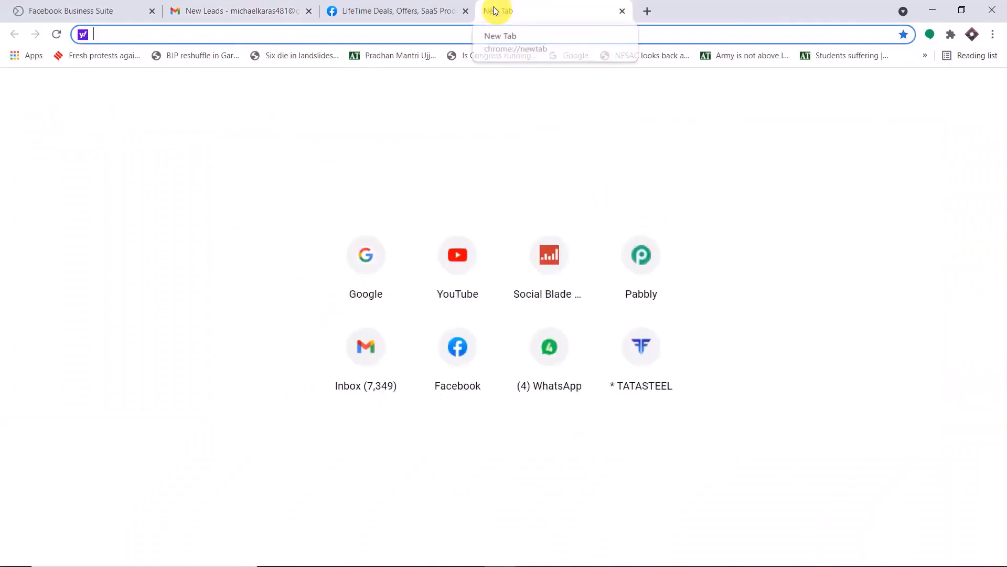
# - Go to pabbly.com, open Connect, sign in and launch the Pabbly Connect dashboard
pyautogui.write('pabbly.com')
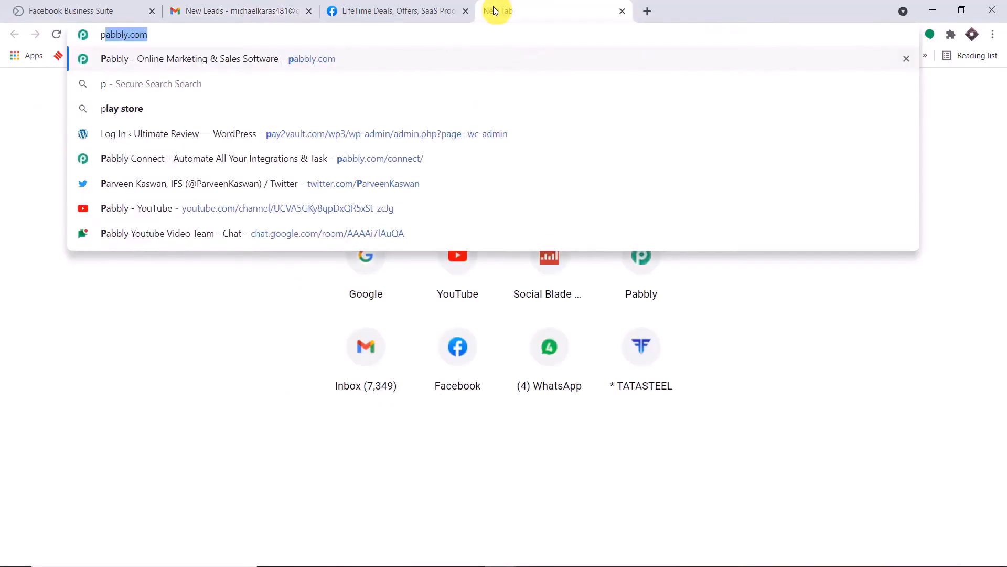
pyautogui.press('Return')
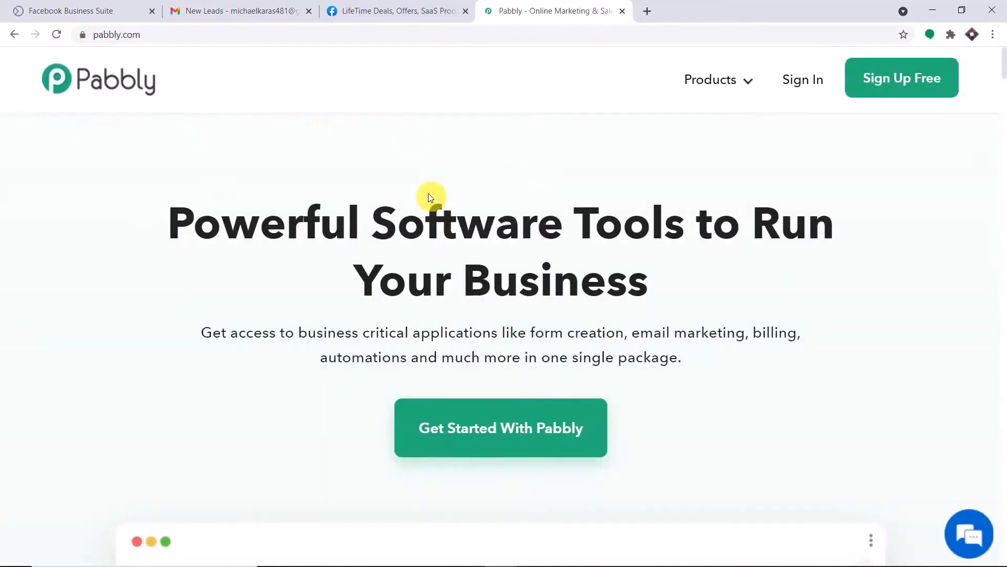
pyautogui.moveTo(720, 83)
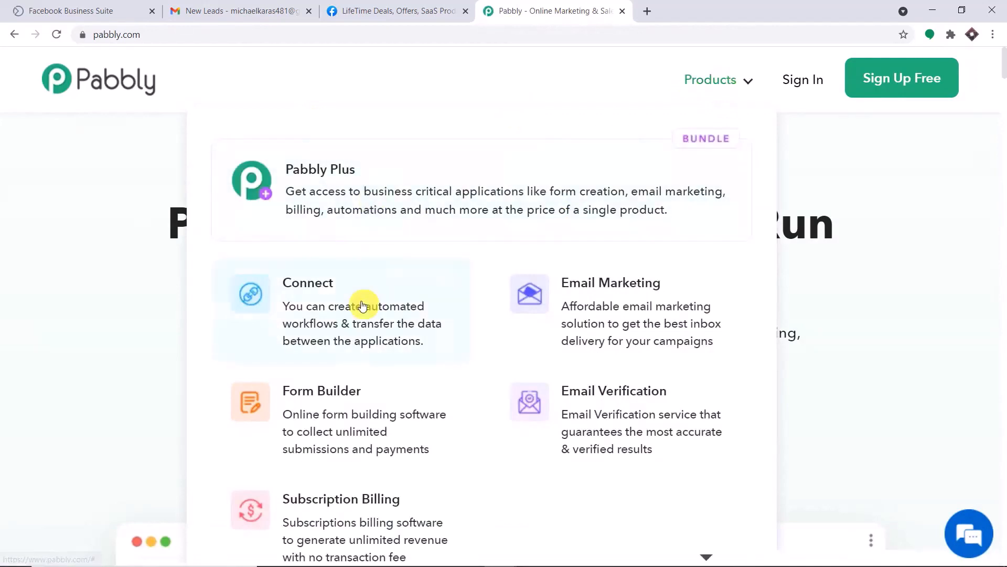
pyautogui.click(313, 302)
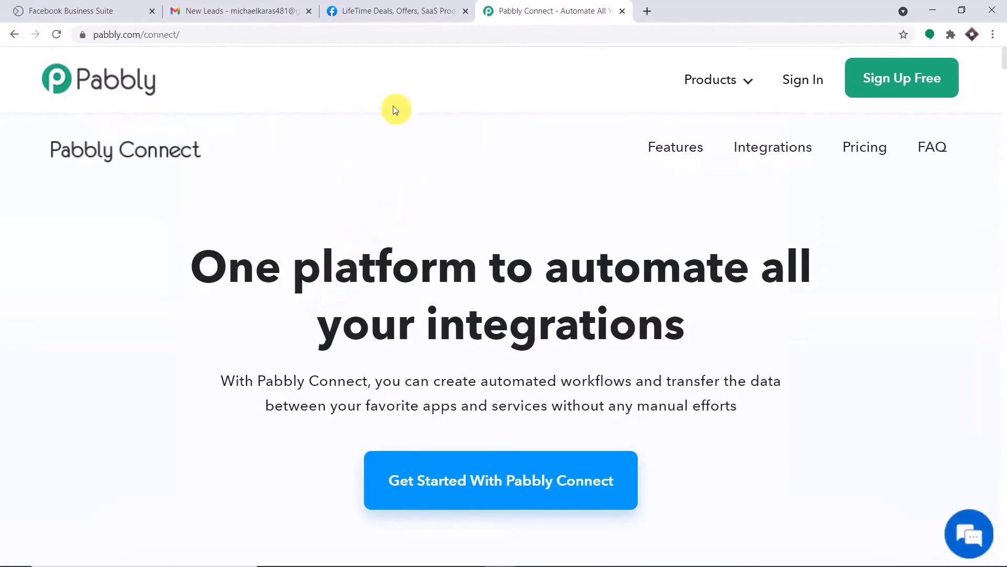
pyautogui.click(800, 84)
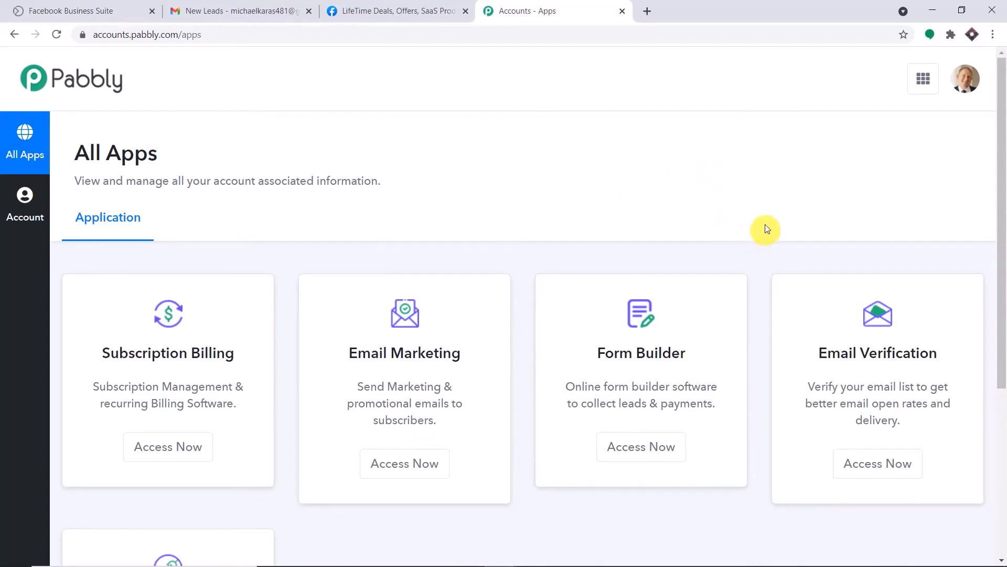
pyautogui.scroll(-5, 755, 292)
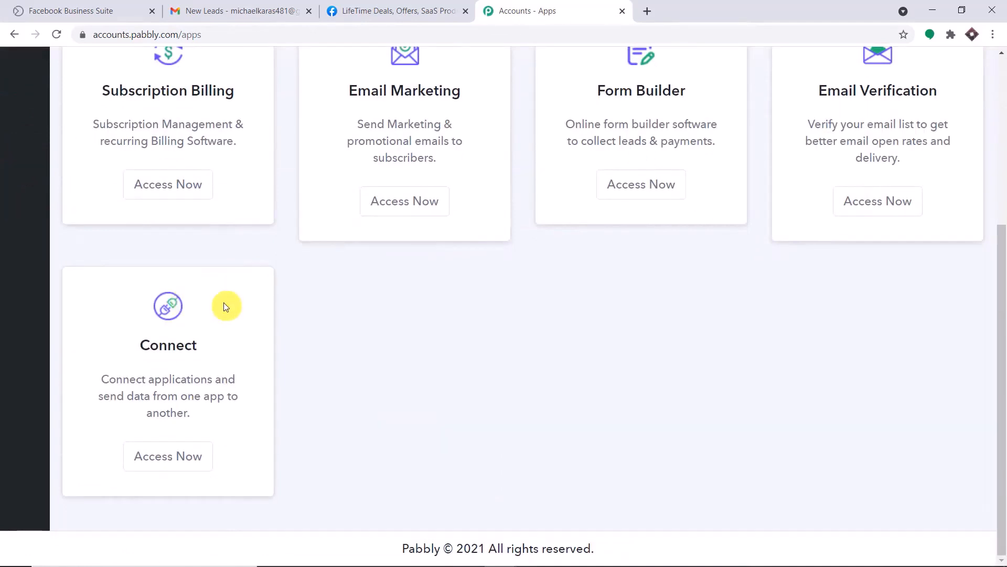
pyautogui.click(186, 456)
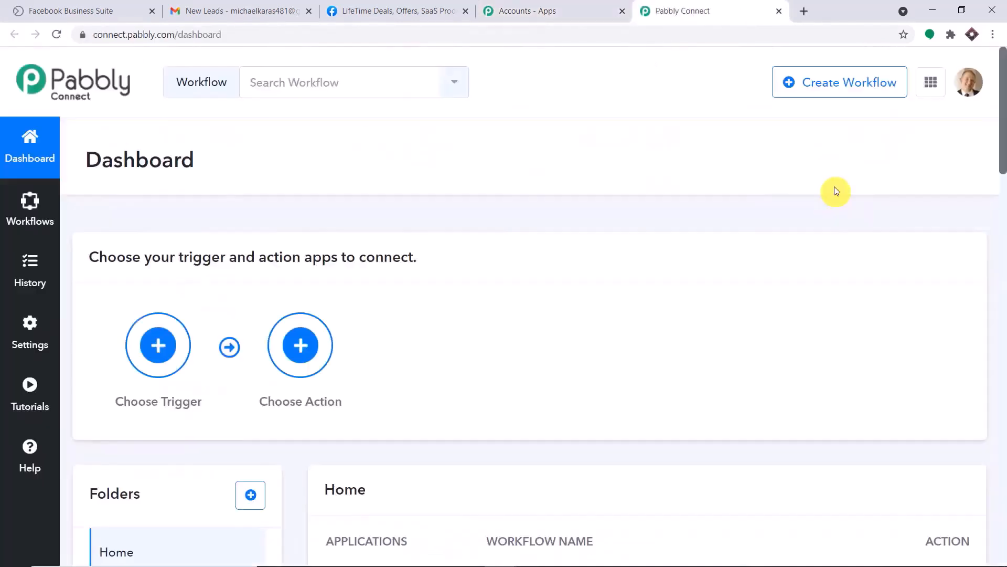
# - Create a new workflow named 'Facebook to Gmail'
pyautogui.click(851, 93)
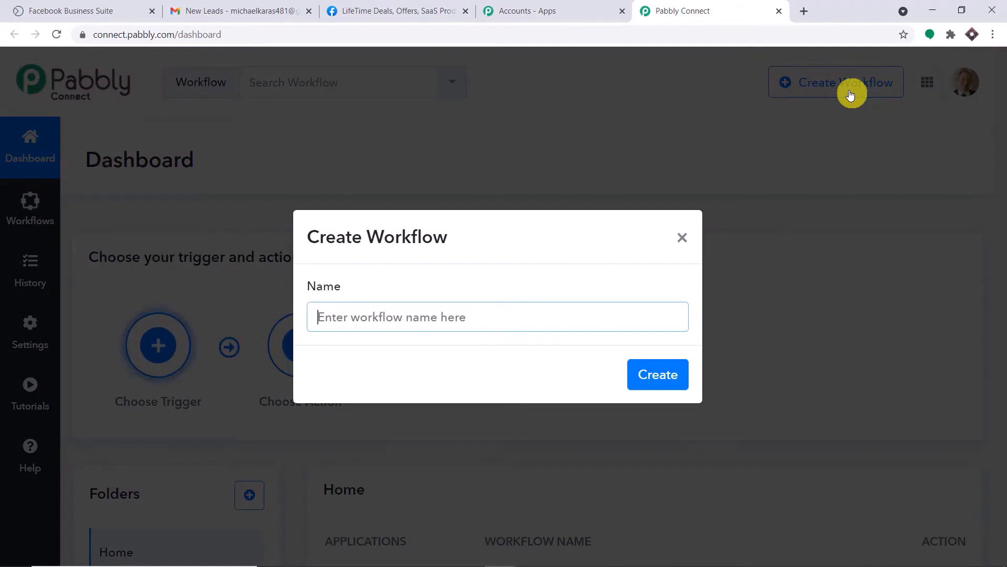
pyautogui.write('F')
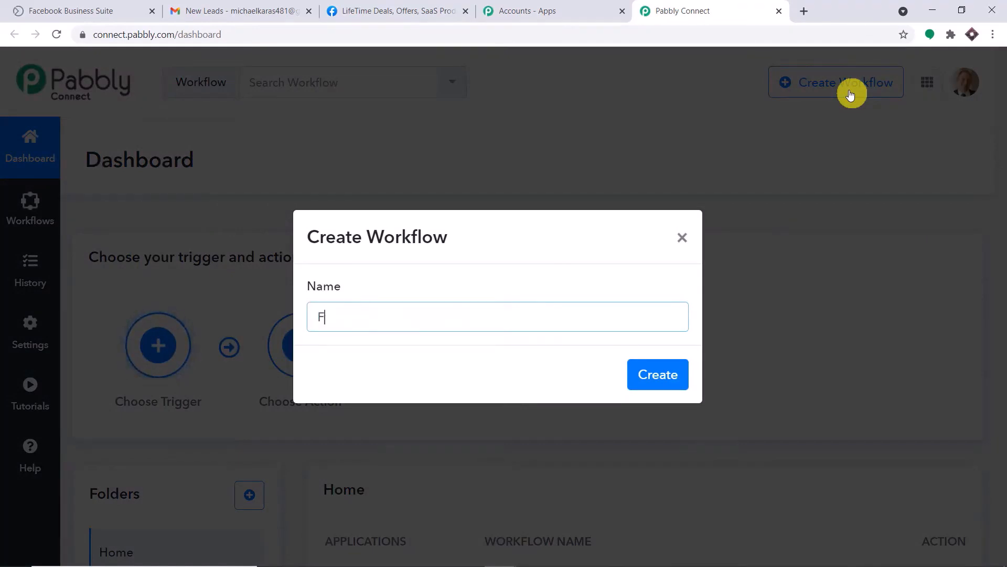
pyautogui.write('acebook to ')
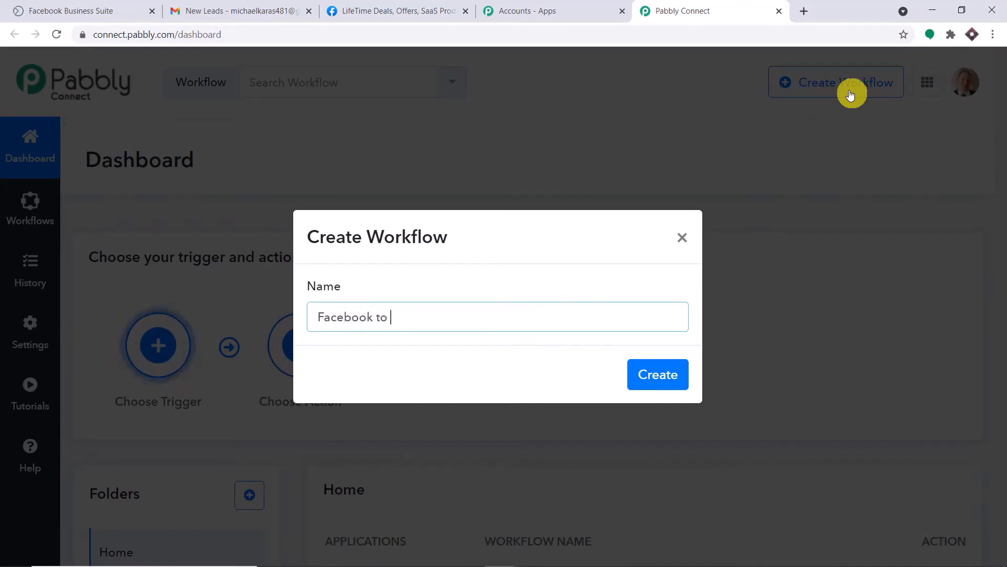
pyautogui.write('Gmail')
pyautogui.click(679, 371)
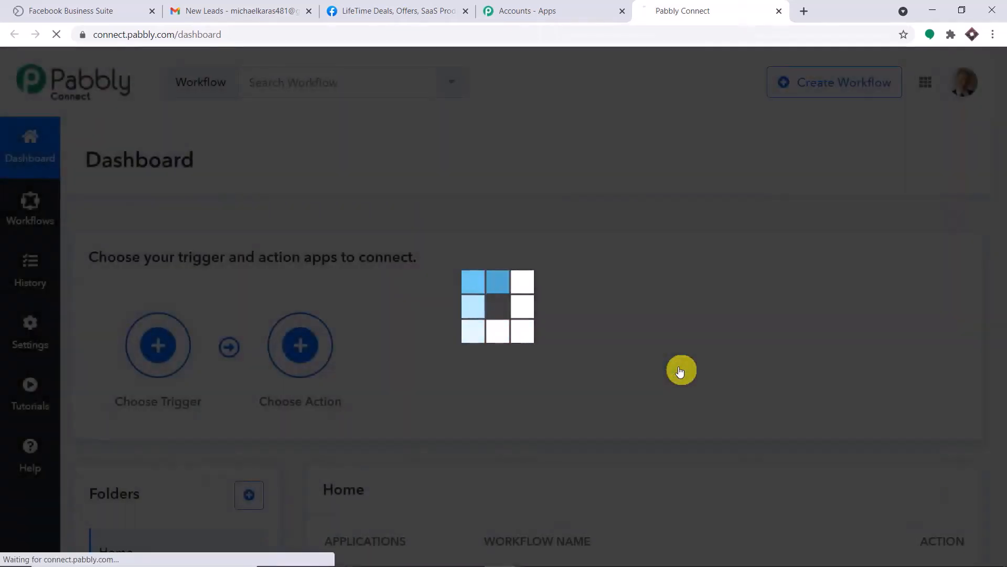
# - Set the trigger app to Facebook Lead Ads with the New Lead event
pyautogui.scroll(-3, 674, 272)
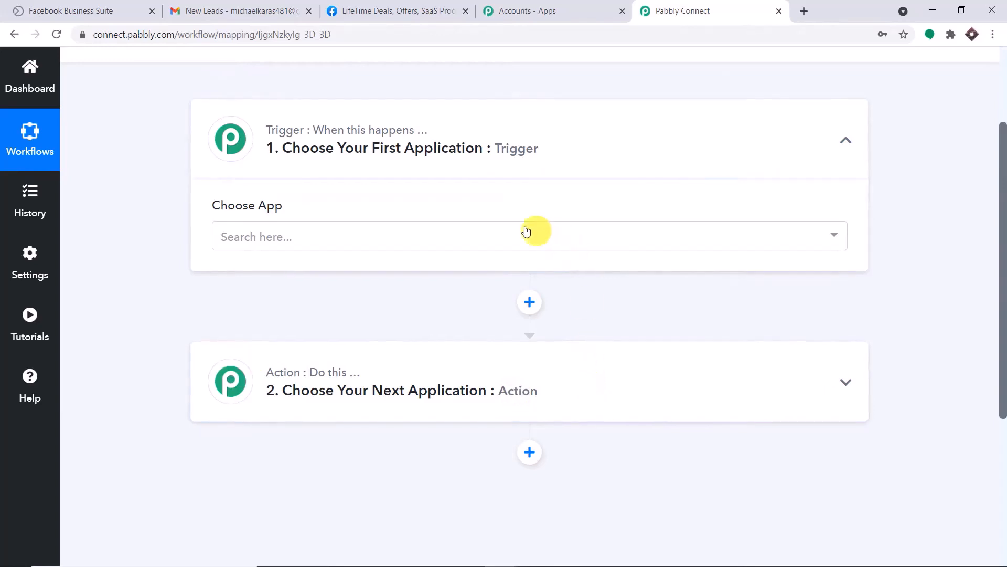
pyautogui.click(358, 239)
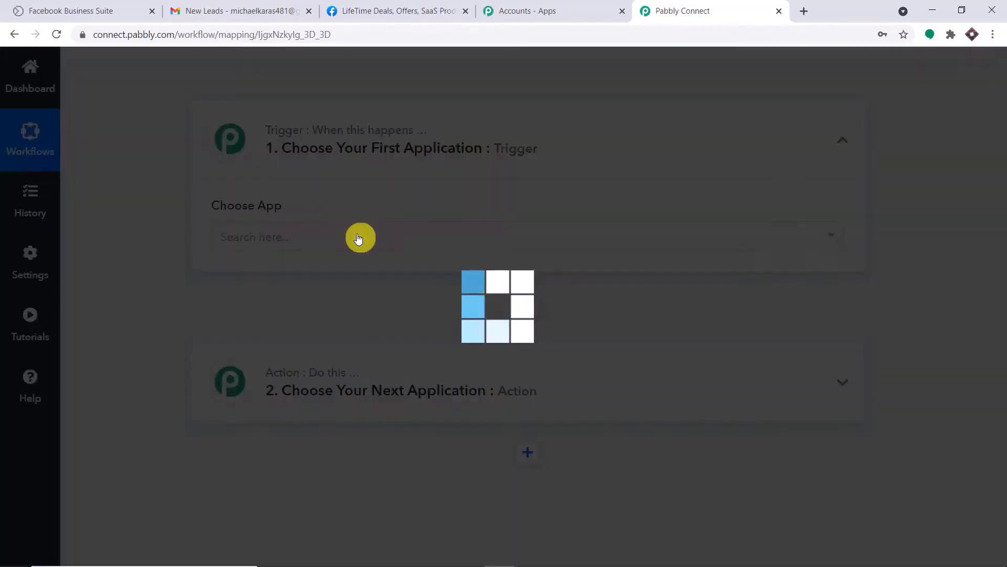
pyautogui.write('face')
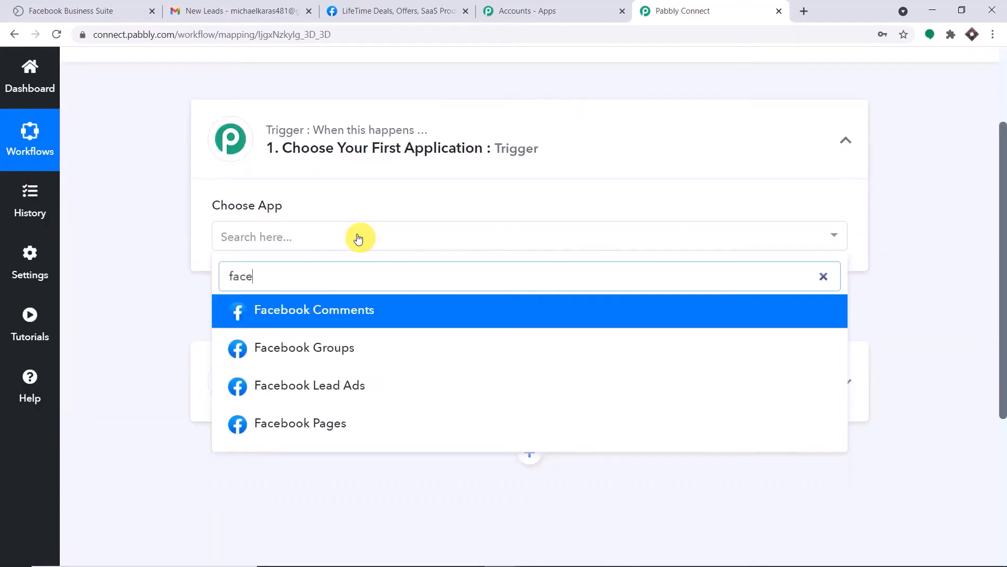
pyautogui.click(348, 385)
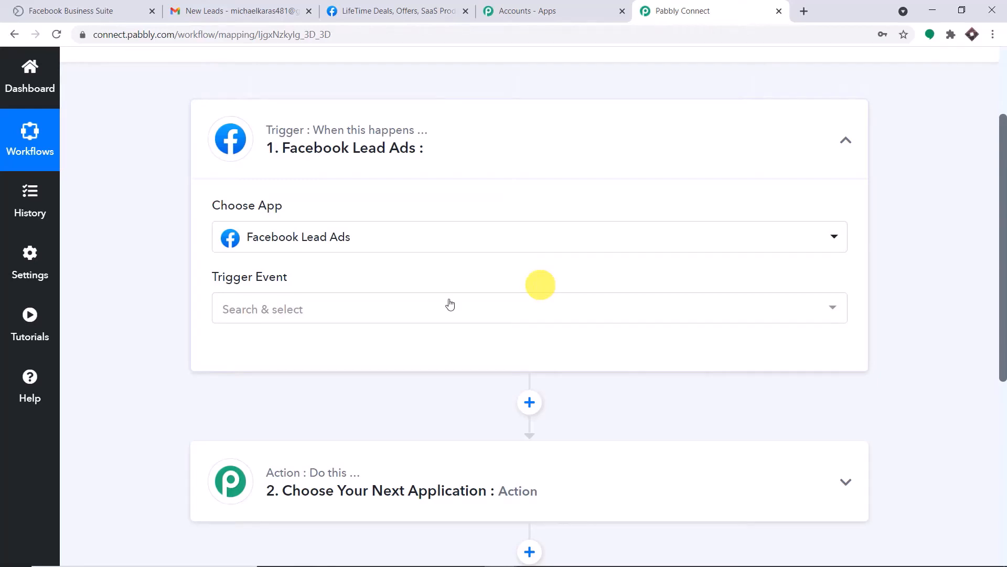
pyautogui.click(407, 309)
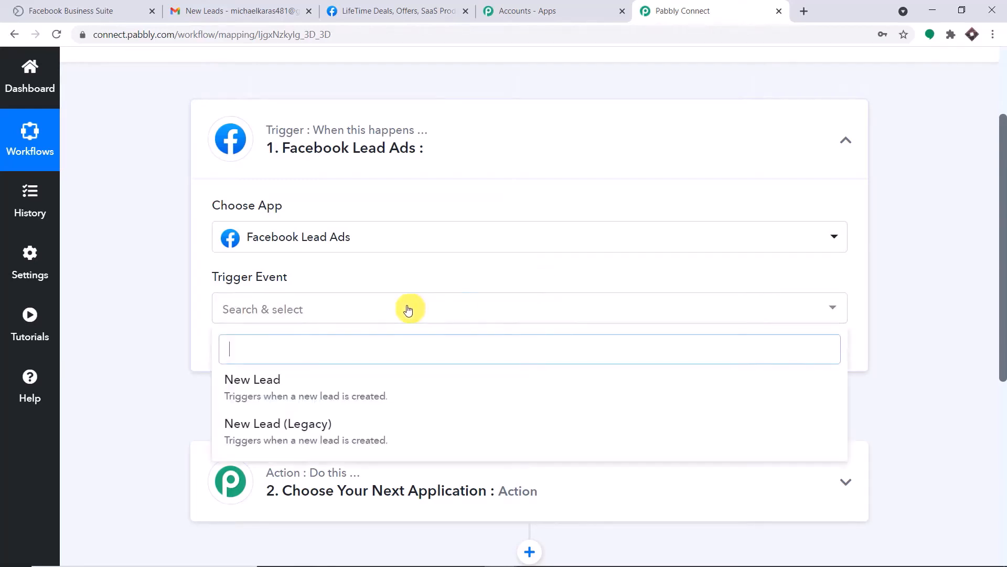
pyautogui.click(346, 380)
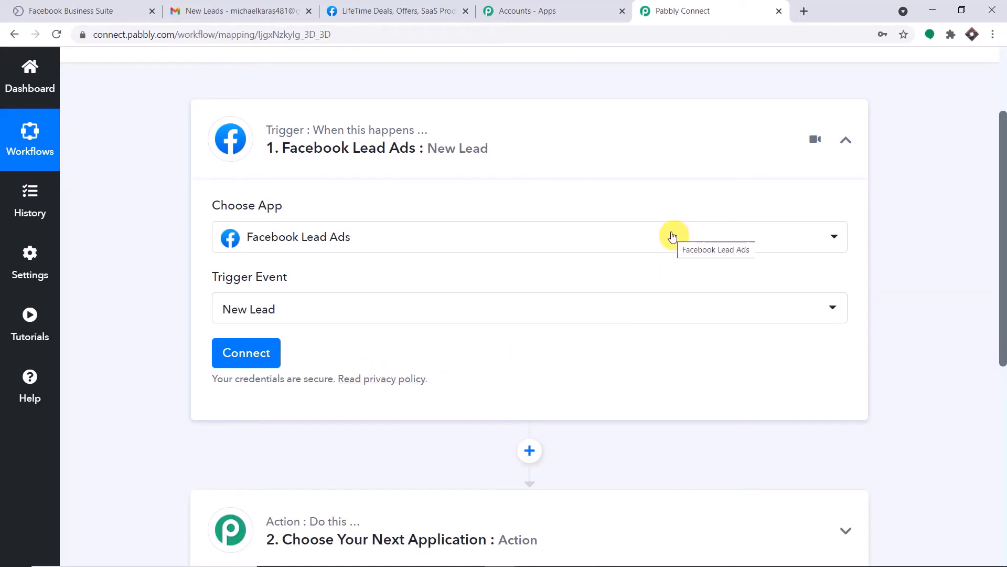
pyautogui.click(453, 317)
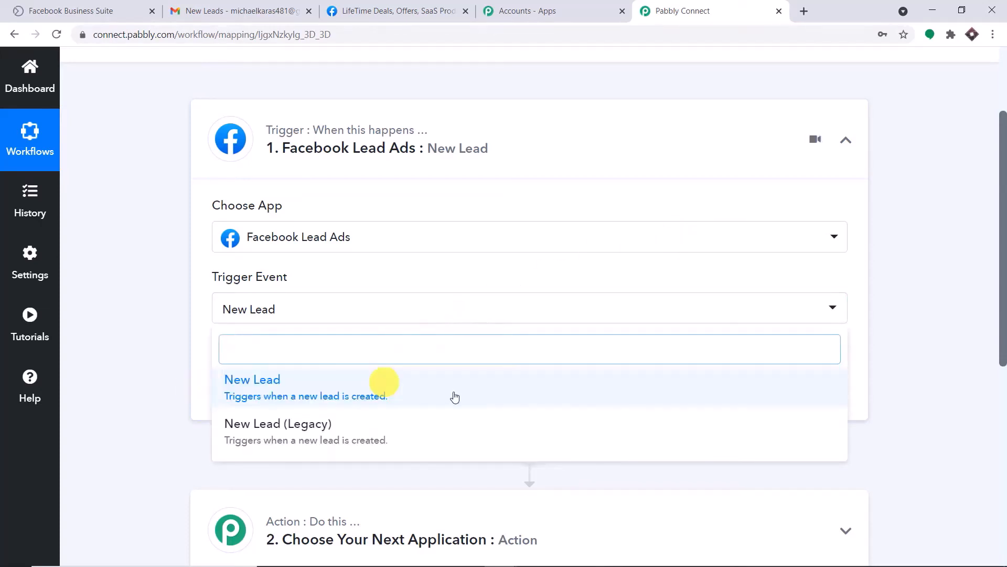
pyautogui.click(519, 280)
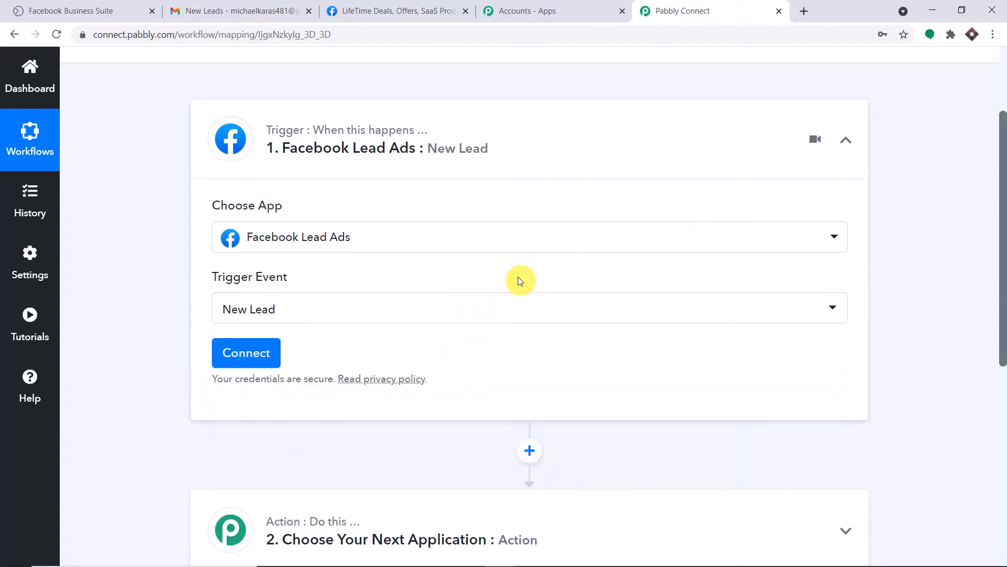
pyautogui.click(6, 390)
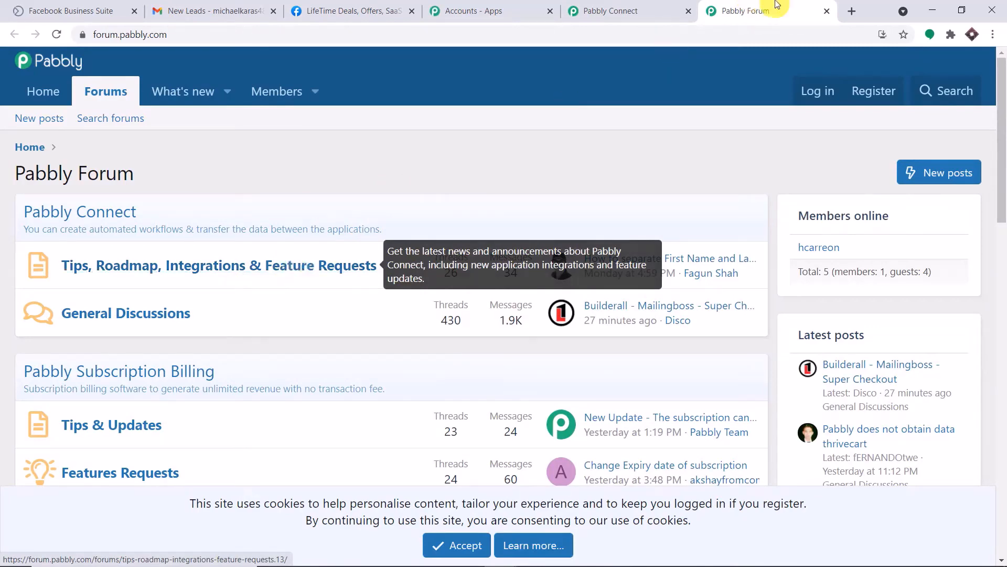
pyautogui.click(826, 11)
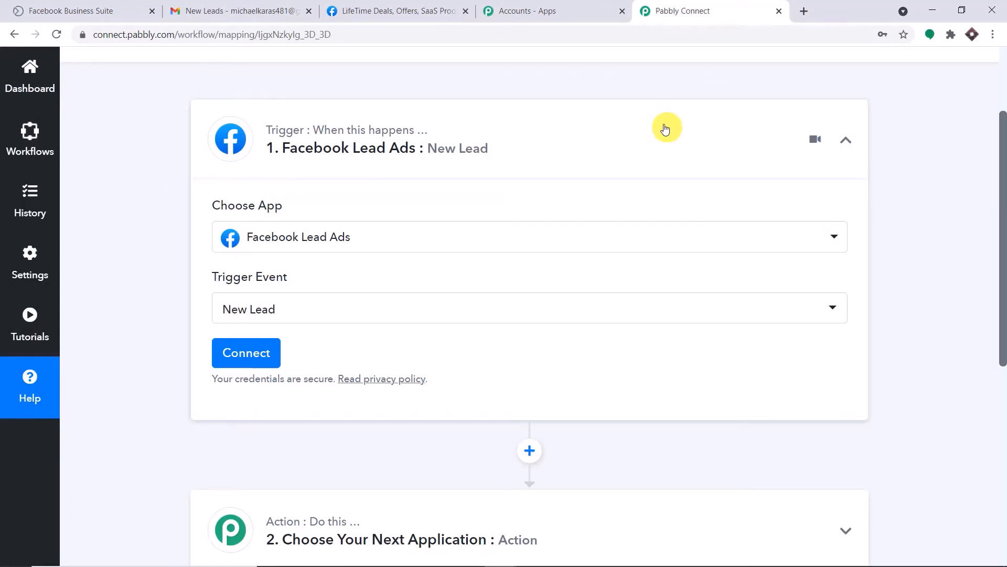
# - Authorize the Facebook Lead Ads connection and review the available pages in the Page dropdown
pyautogui.click(262, 349)
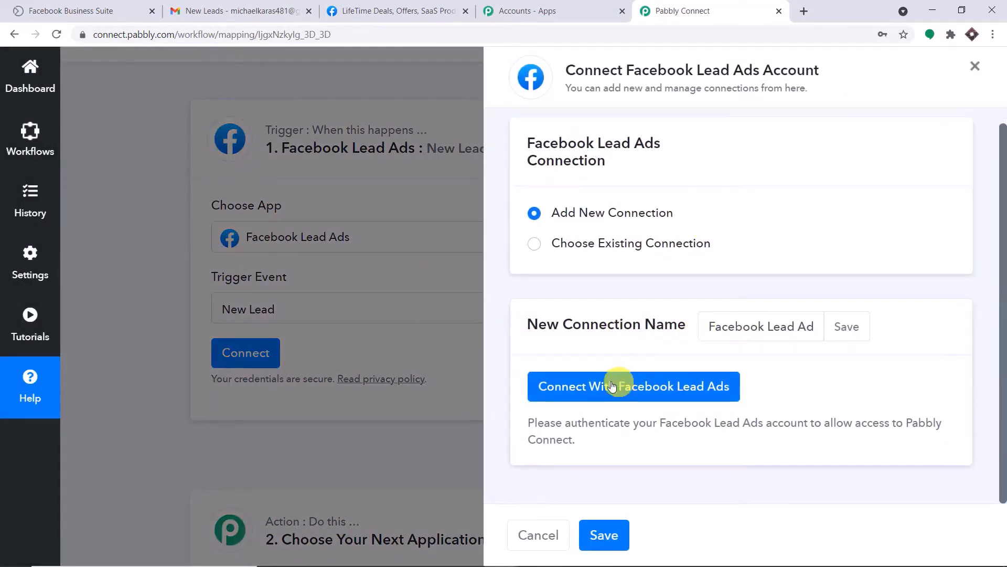
pyautogui.click(613, 386)
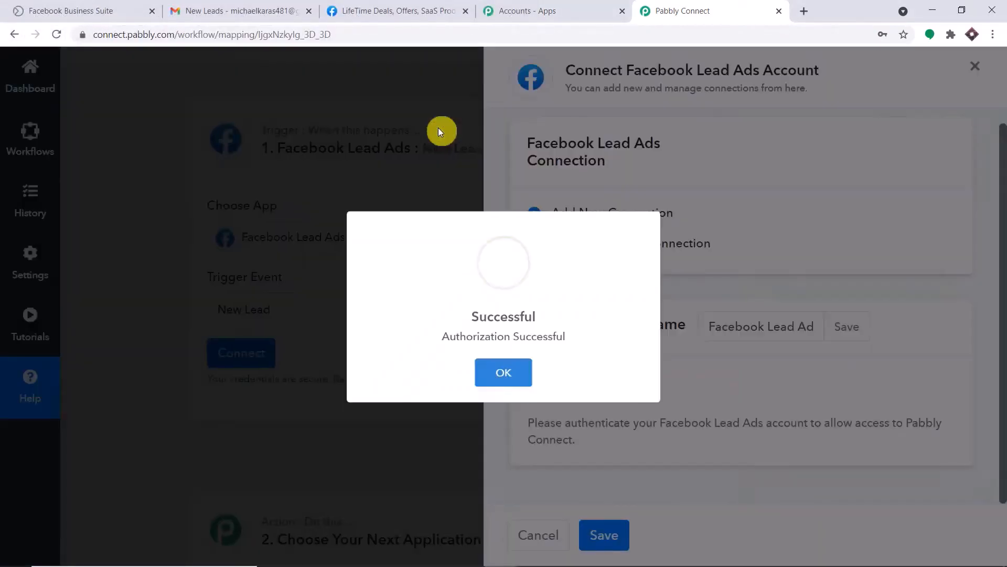
pyautogui.click(502, 372)
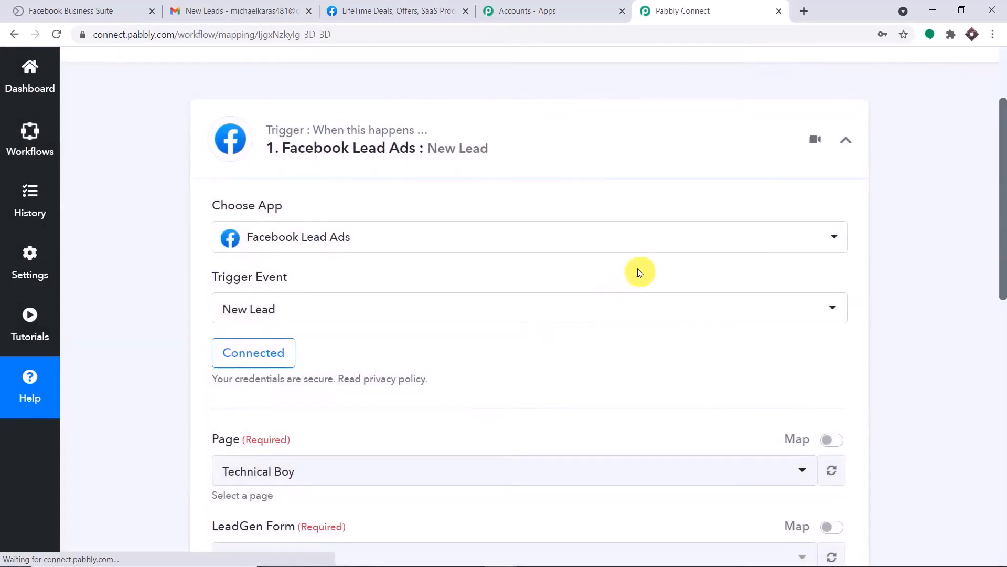
pyautogui.scroll(-5, 640, 272)
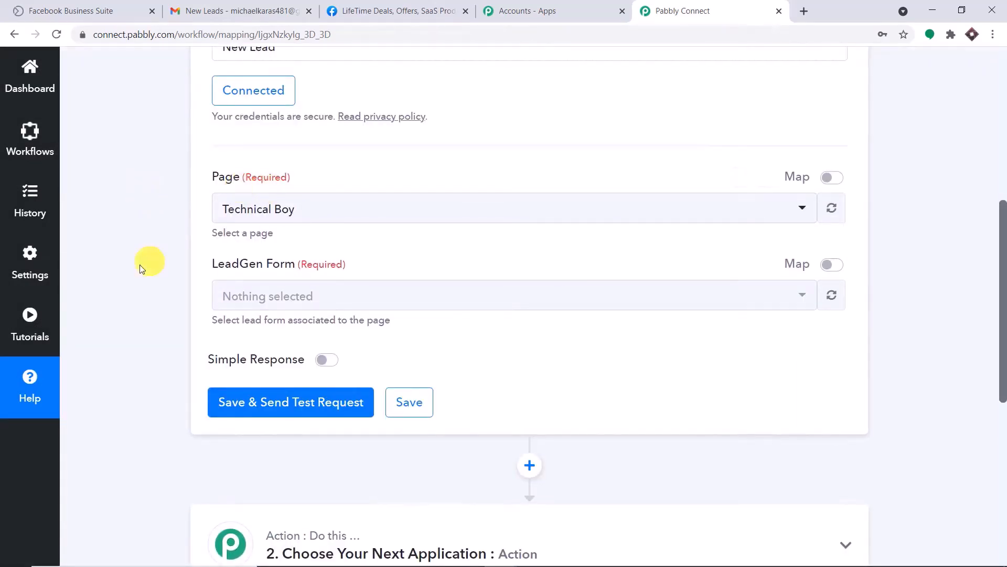
pyautogui.click(298, 210)
pyautogui.scroll(-10, 405, 326)
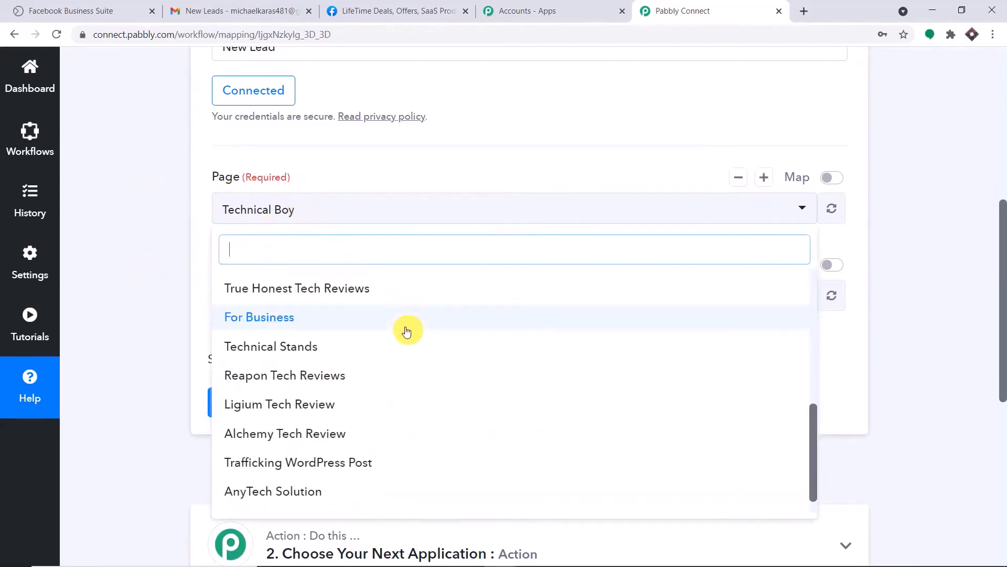
pyautogui.scroll(5, 404, 328)
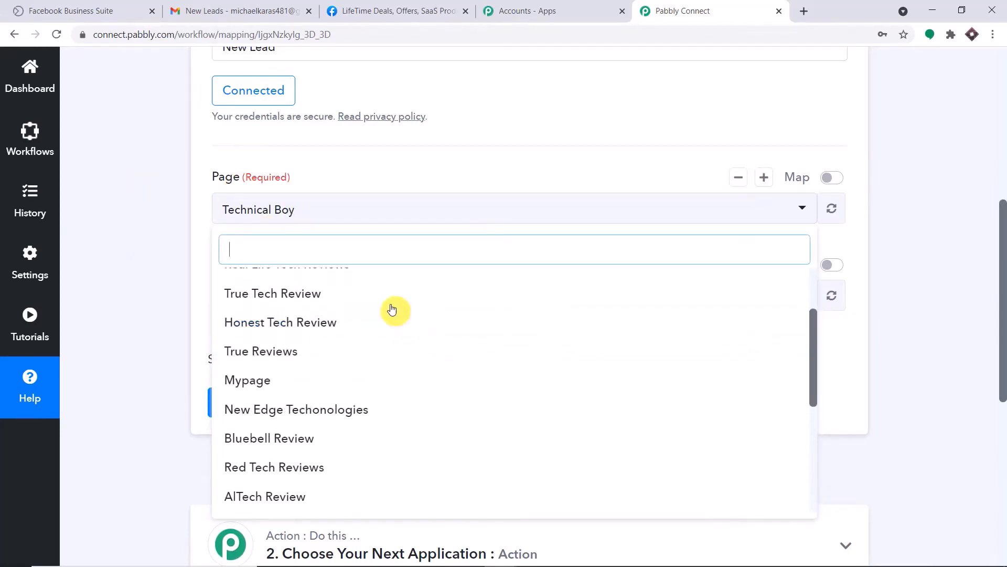
pyautogui.click(364, 10)
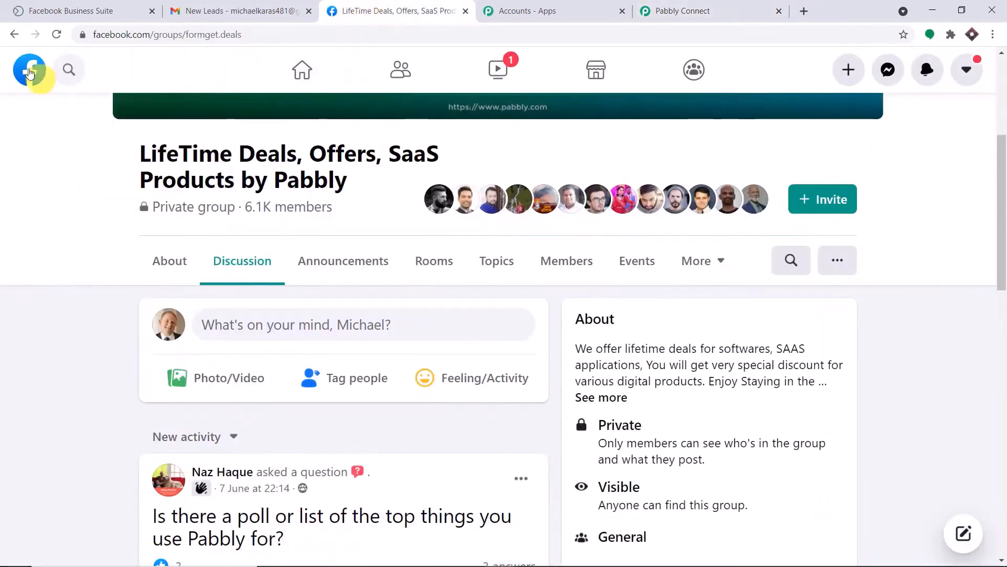
# - Review Facebook's list of 21 managed pages, then return to Pabbly Connect
pyautogui.click(27, 69)
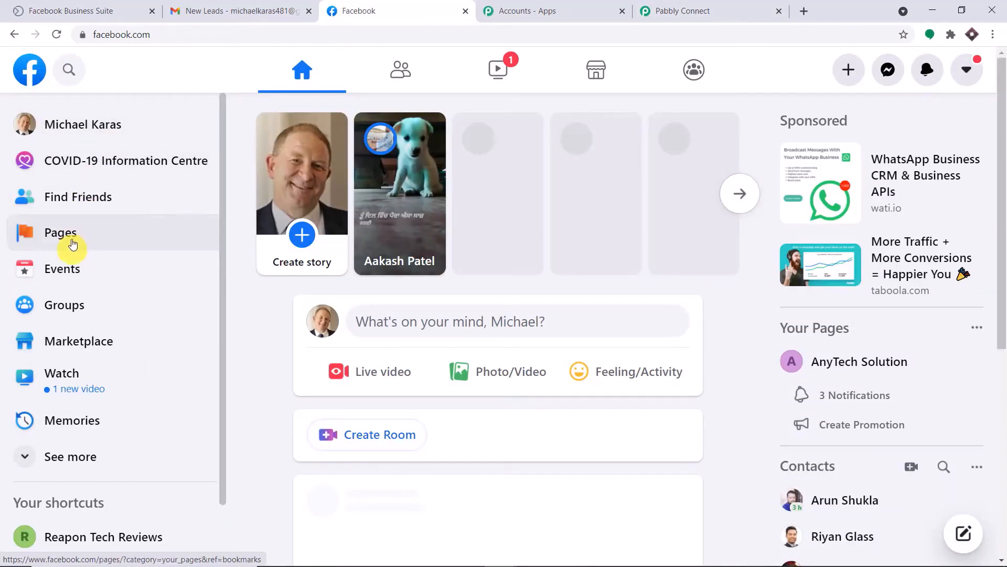
pyautogui.click(71, 234)
pyautogui.scroll(-20, 582, 214)
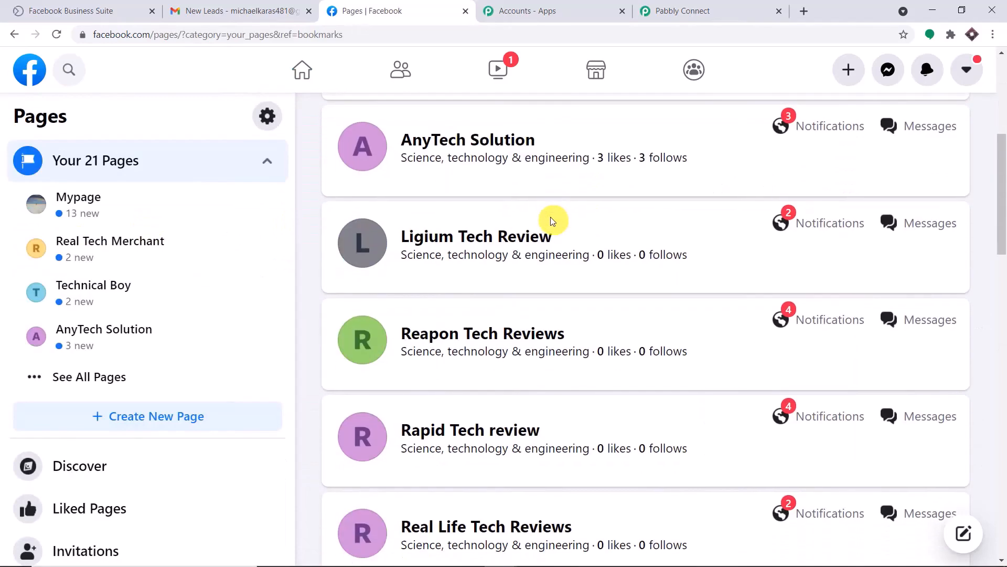
pyautogui.scroll(-3, 552, 217)
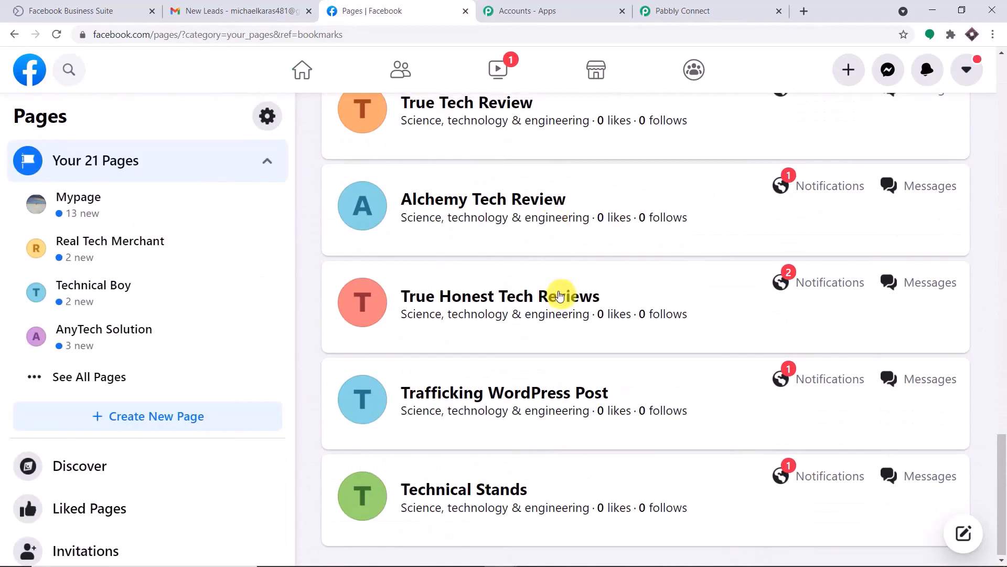
pyautogui.scroll(15, 556, 273)
pyautogui.scroll(6, 549, 245)
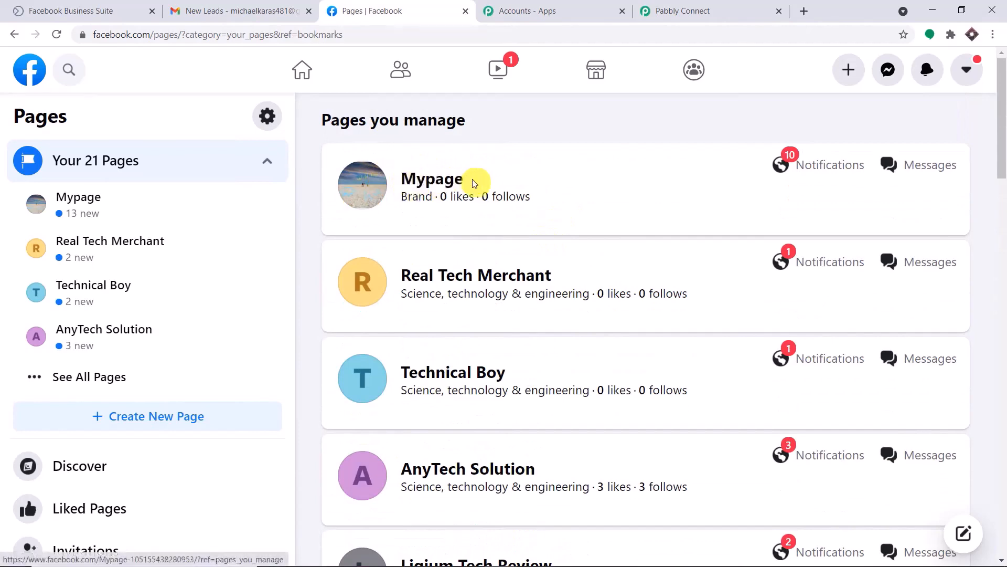
pyautogui.click(703, 11)
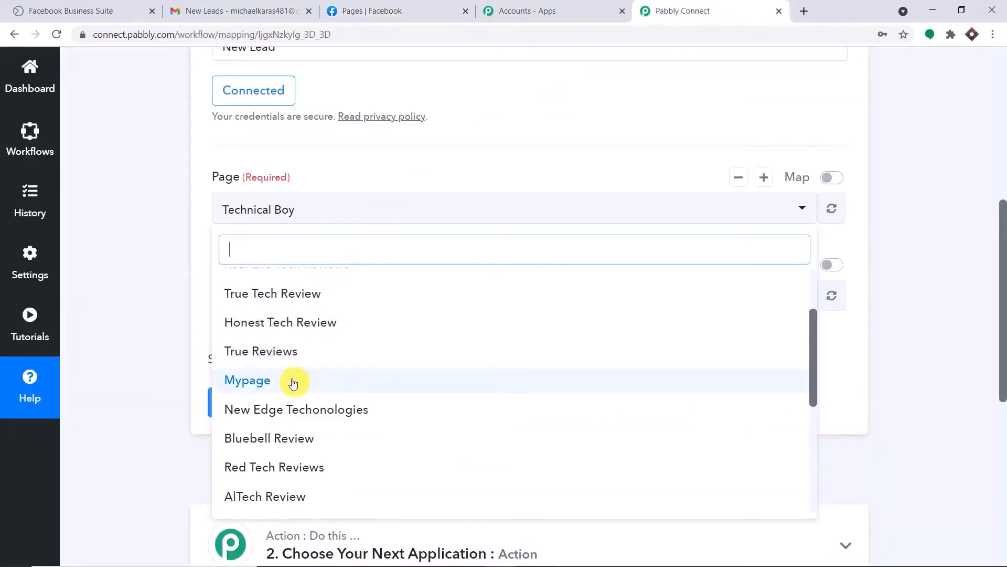
# - Set the trigger page to Mypage and the LeadGen form to CONTACT FORM
pyautogui.click(293, 381)
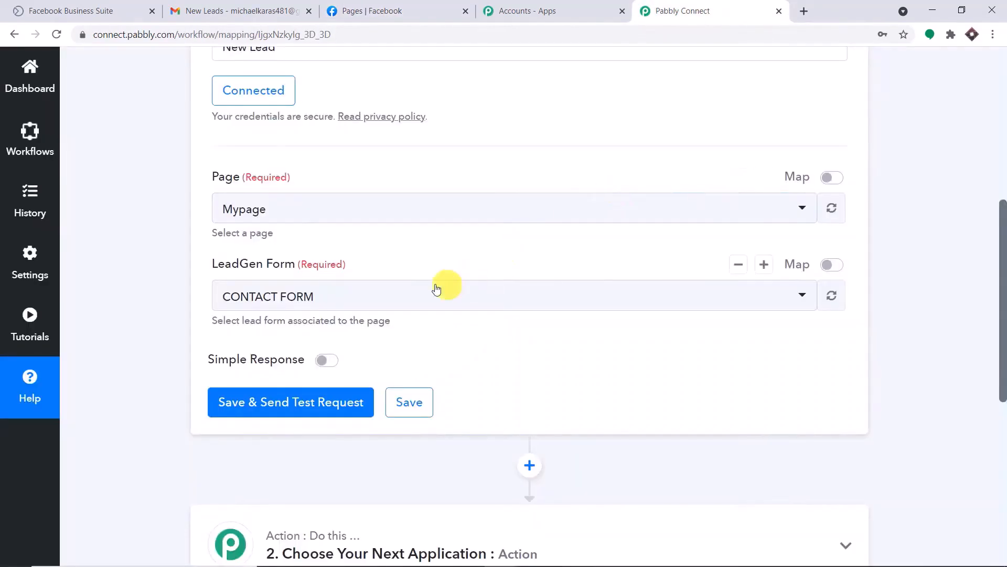
pyautogui.click(426, 297)
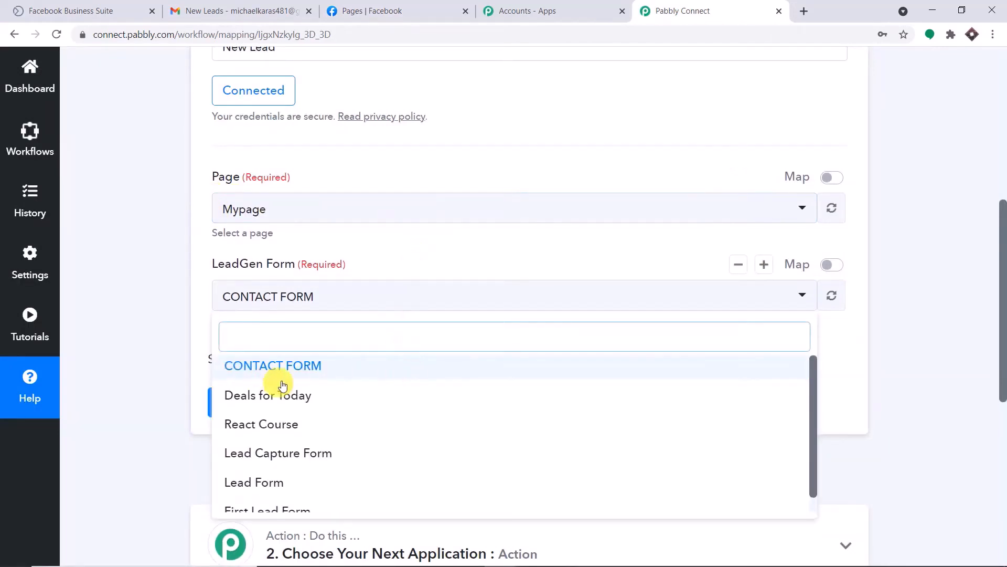
pyautogui.scroll(-1, 281, 387)
pyautogui.scroll(1, 315, 399)
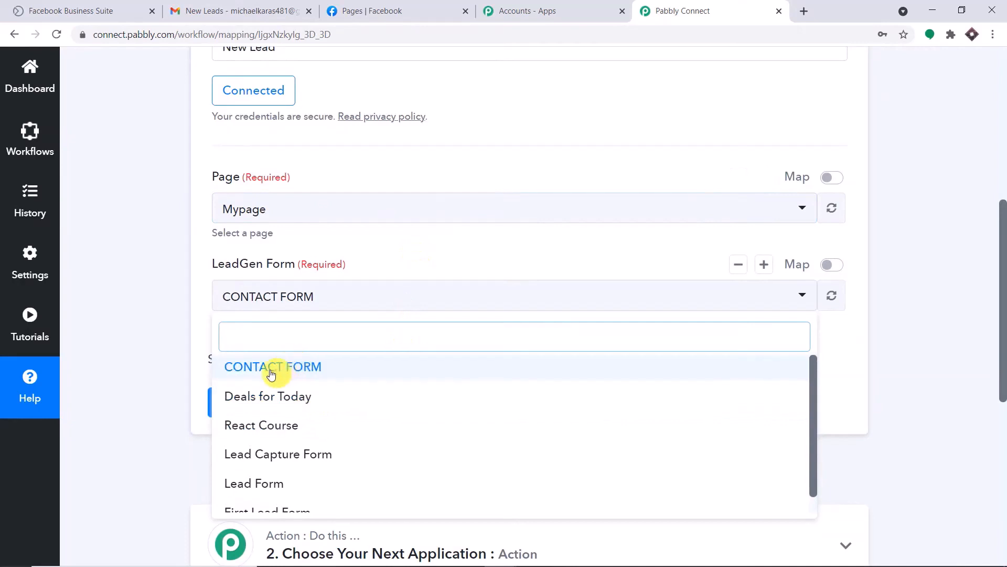
pyautogui.click(306, 370)
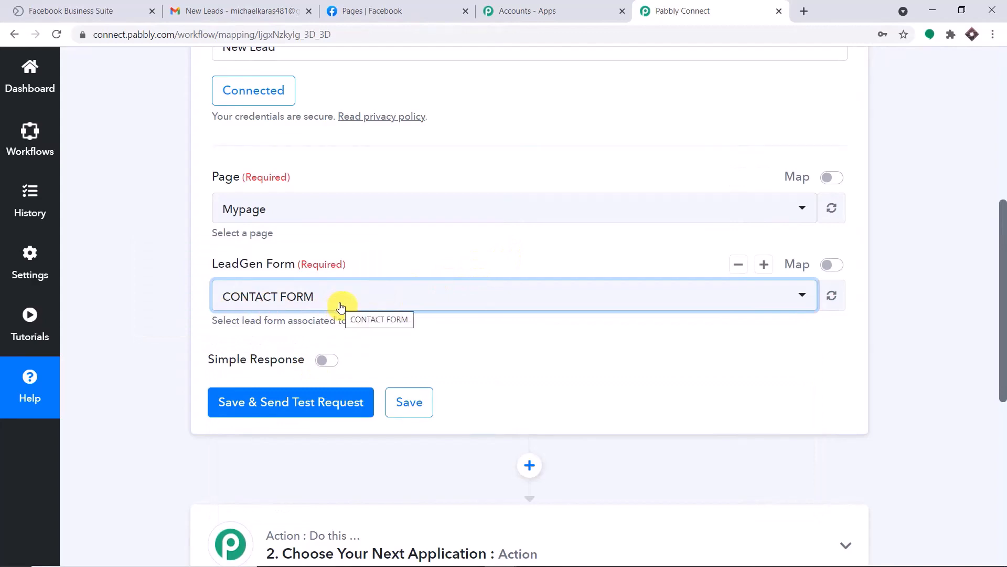
pyautogui.click(396, 7)
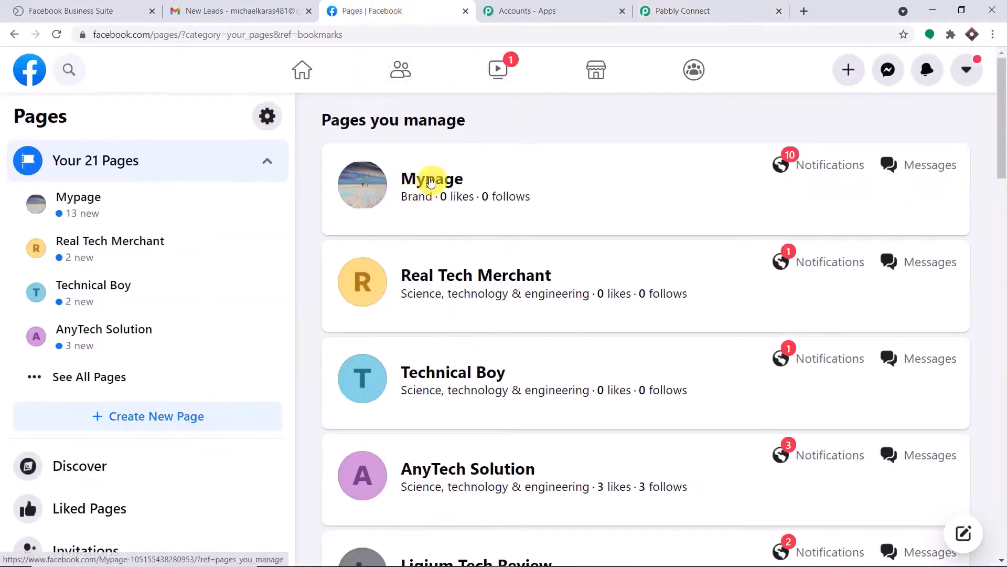
# - Open Mypage's Instant Forms list in Business Suite, dismissing the Instagram prompt
pyautogui.click(430, 181)
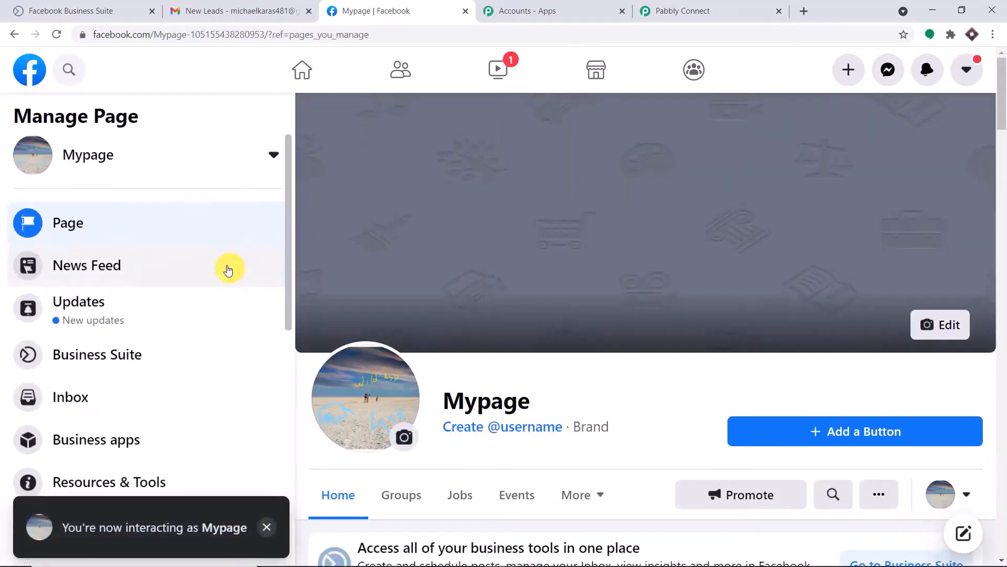
pyautogui.scroll(-5, 227, 265)
pyautogui.scroll(-2, 227, 271)
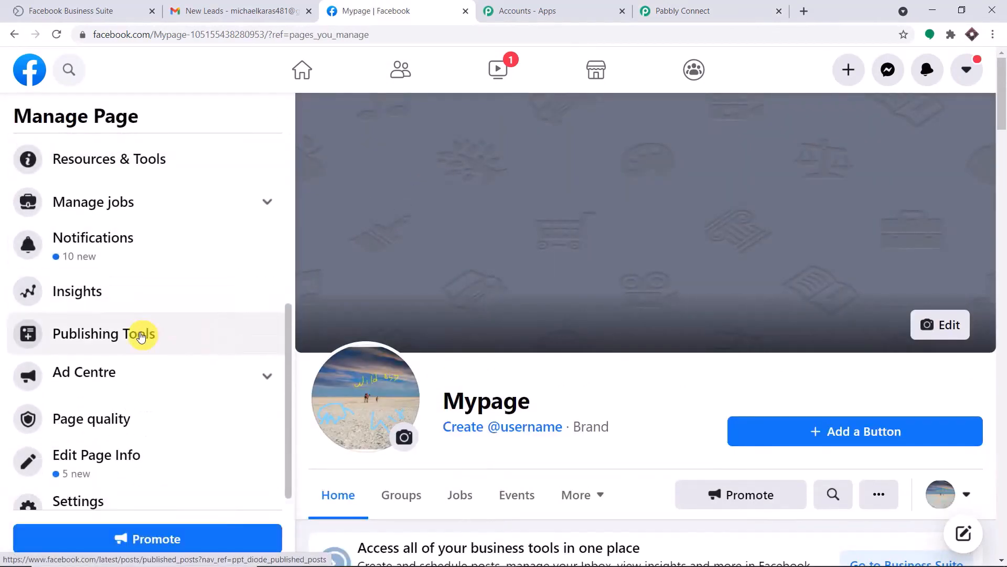
pyautogui.click(141, 335)
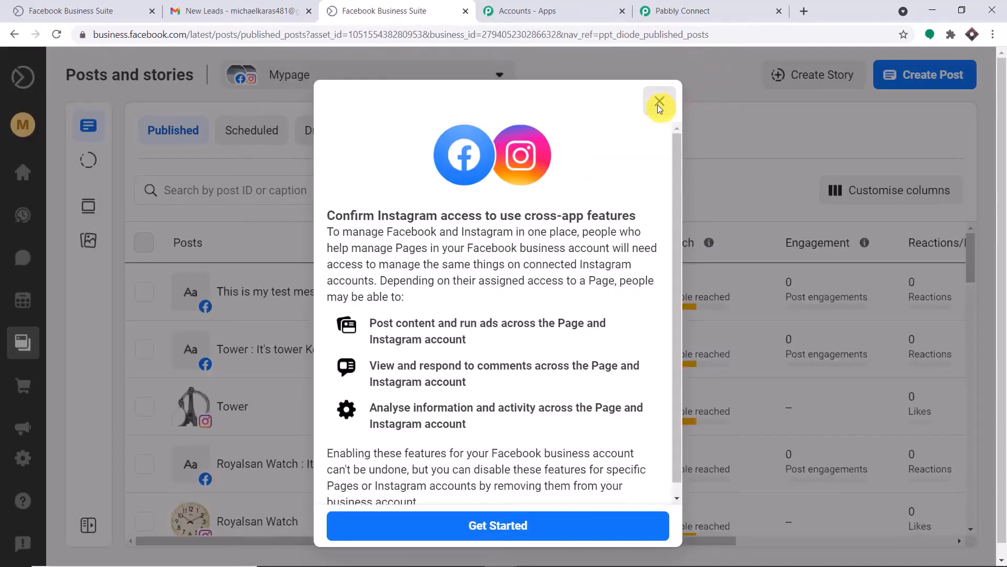
pyautogui.click(659, 100)
pyautogui.moveTo(12, 342)
pyautogui.scroll(-2, 27, 387)
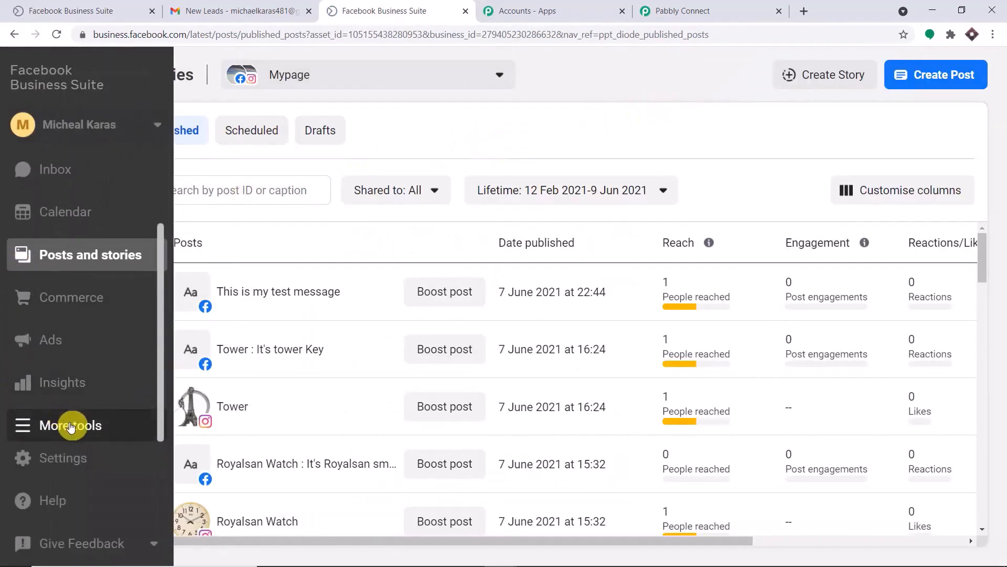
pyautogui.click(70, 426)
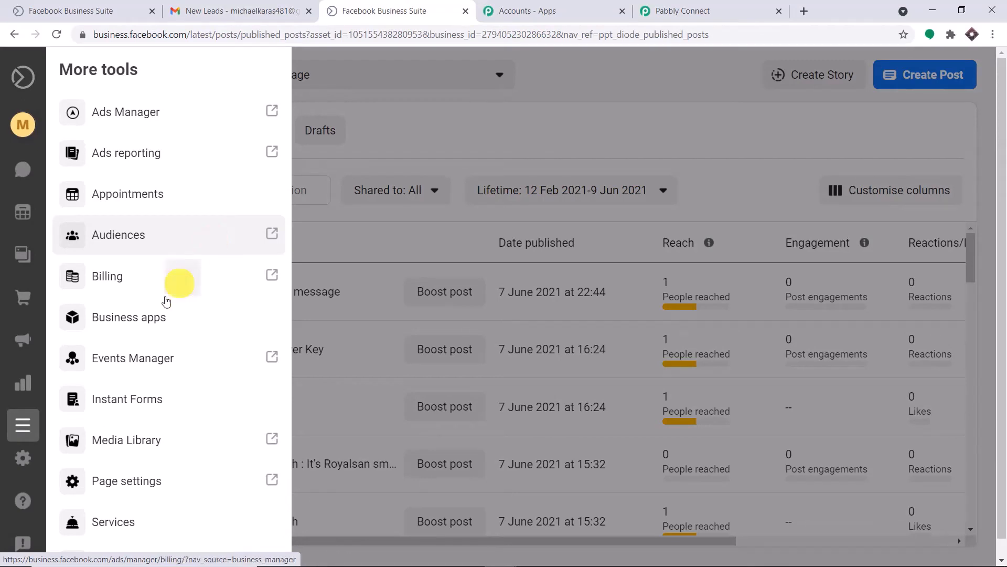
pyautogui.click(147, 398)
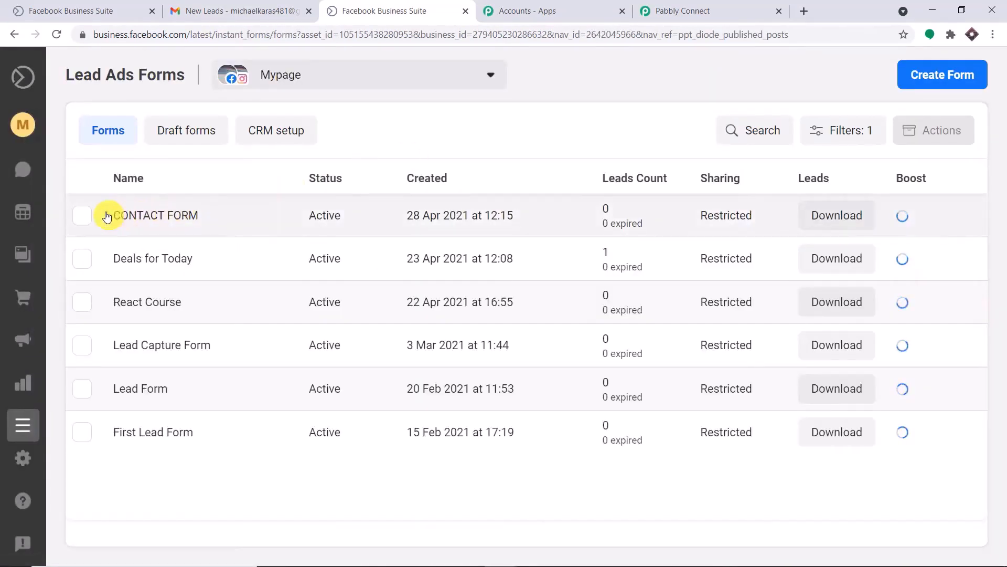
# - Open a test submission of CONTACT FORM in Facebook Business Suite
pyautogui.click(171, 220)
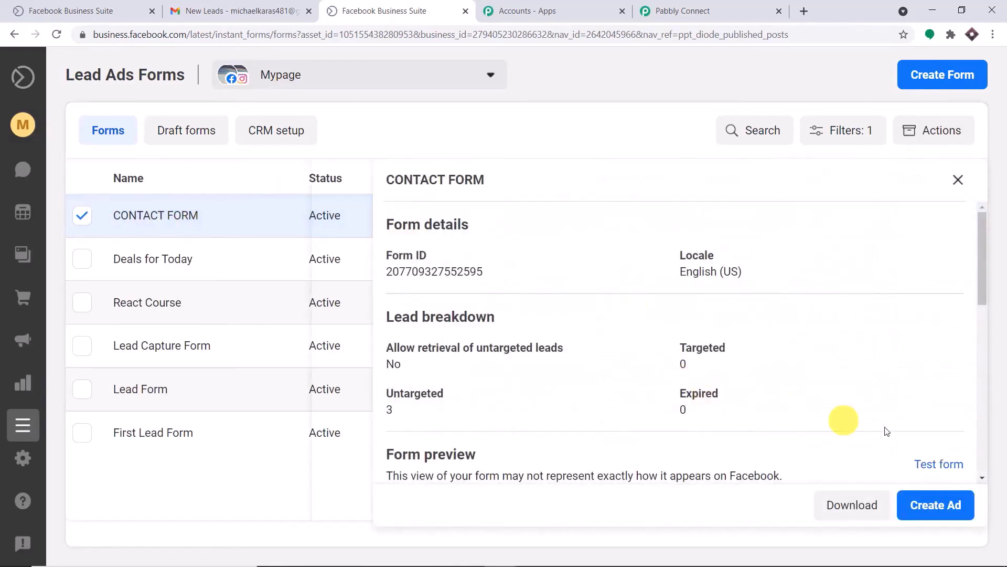
pyautogui.click(936, 465)
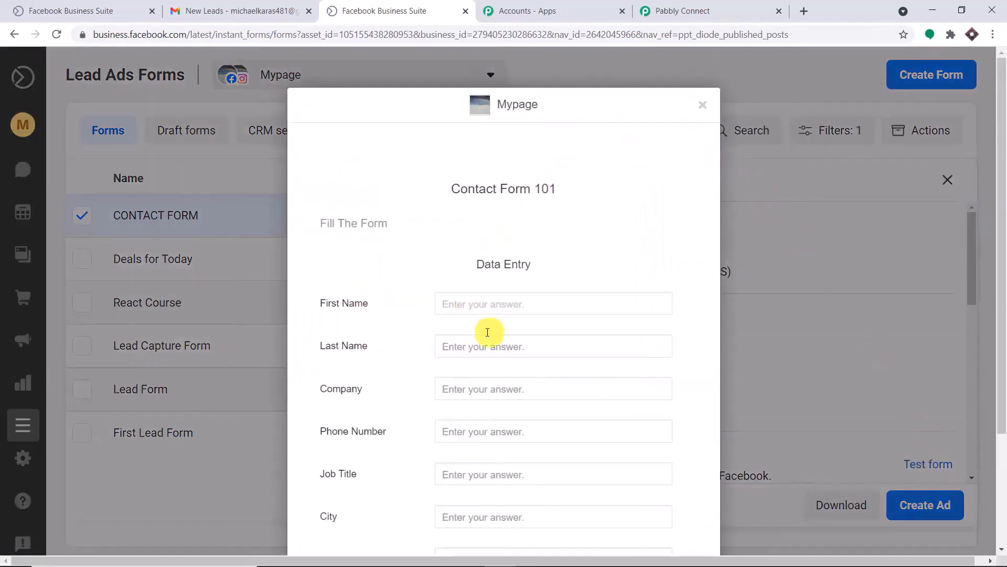
pyautogui.scroll(-3, 486, 331)
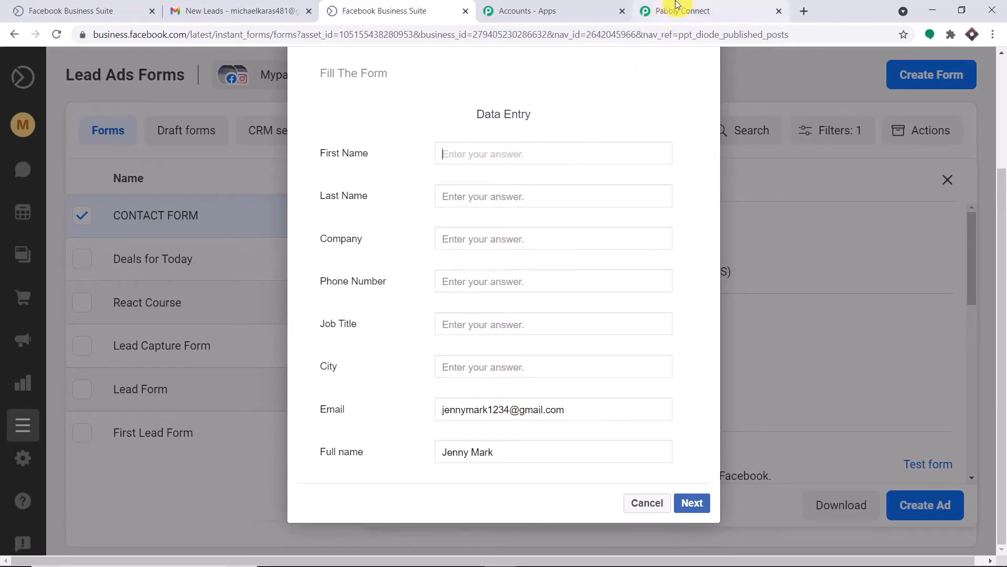
pyautogui.click(660, 12)
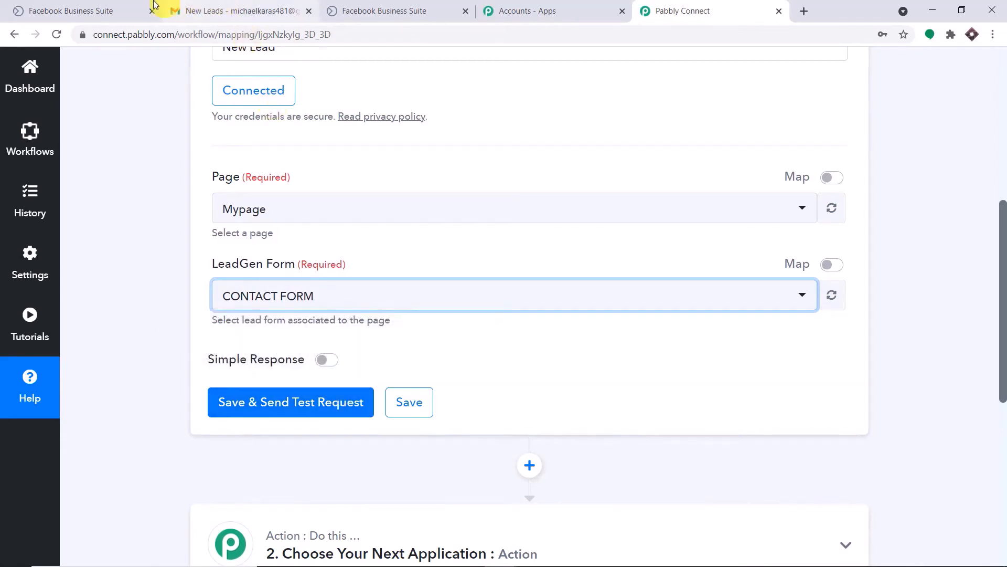
pyautogui.click(336, 11)
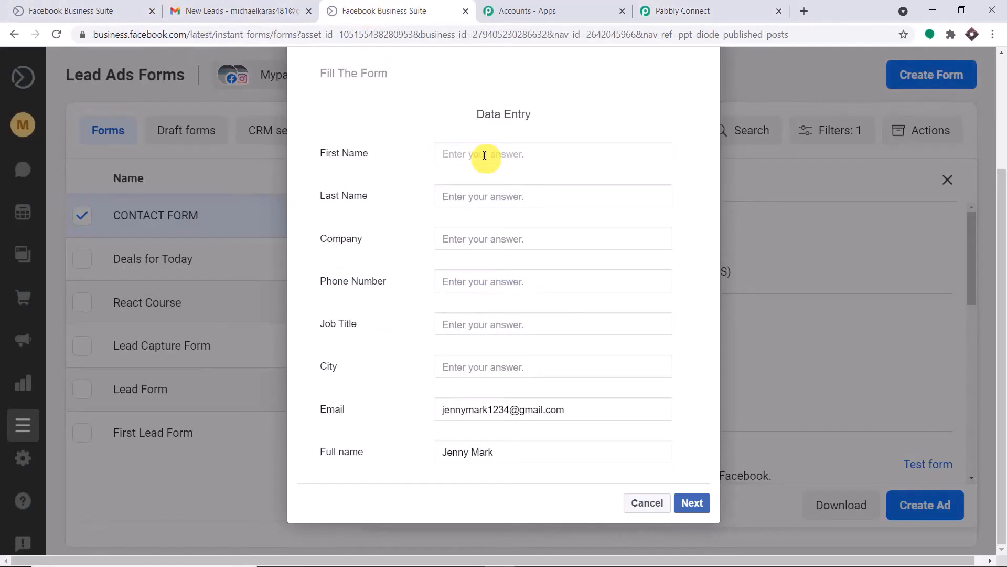
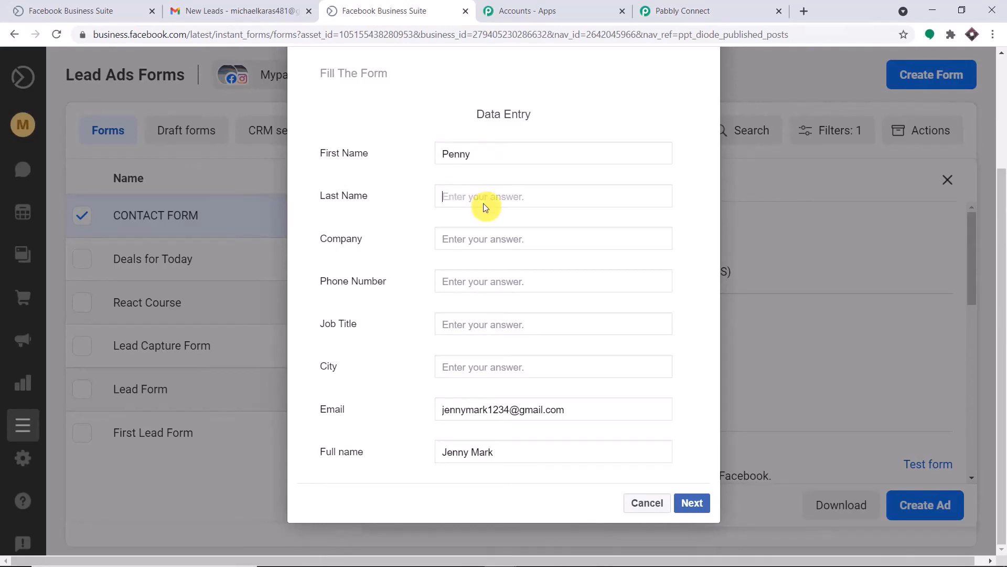
# - Fill in the test lead's name, company Tesla, phone number, job title Manager and city Houston
pyautogui.click(485, 239)
pyautogui.write('Tesla')
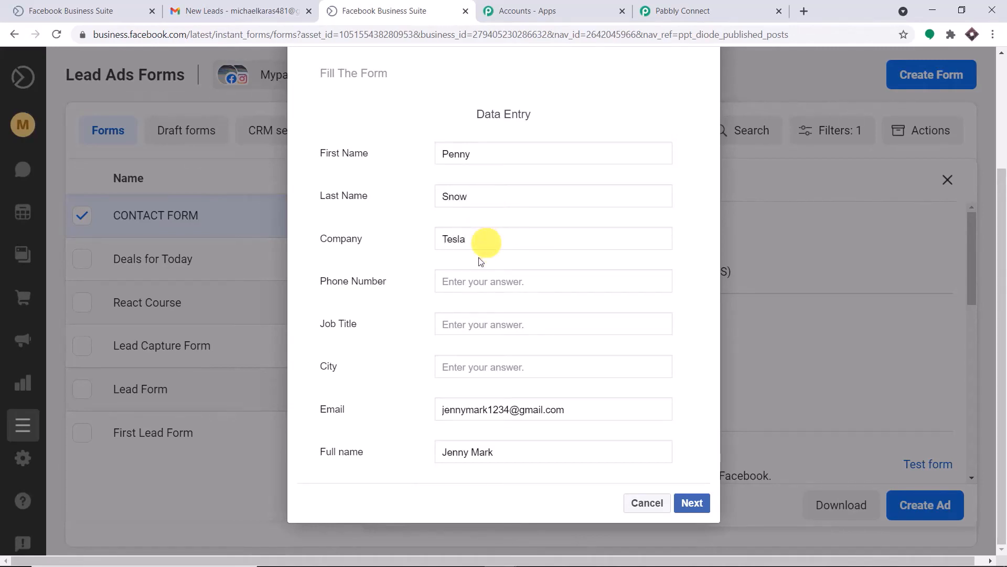
pyautogui.click(483, 279)
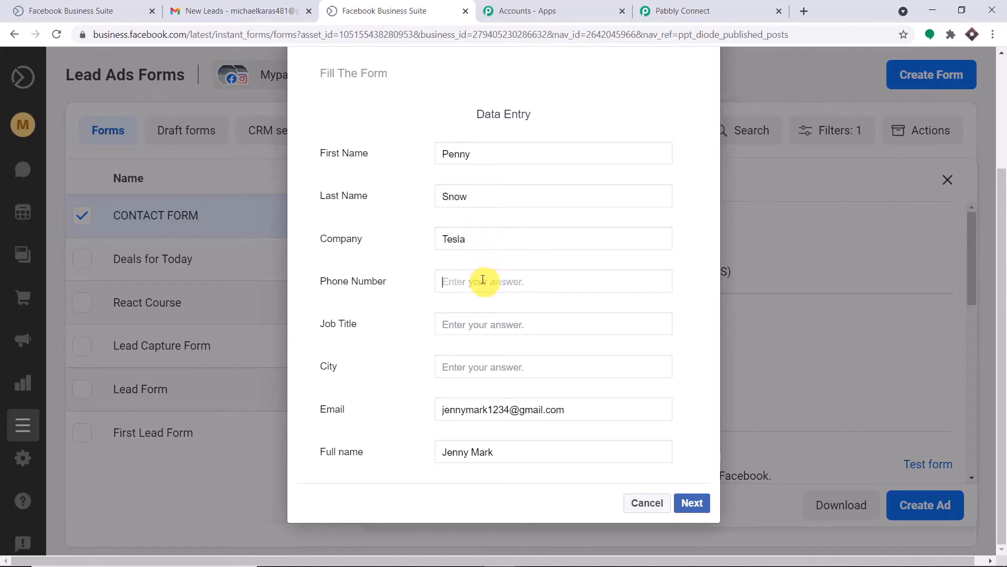
pyautogui.write('56757575')
pyautogui.click(496, 325)
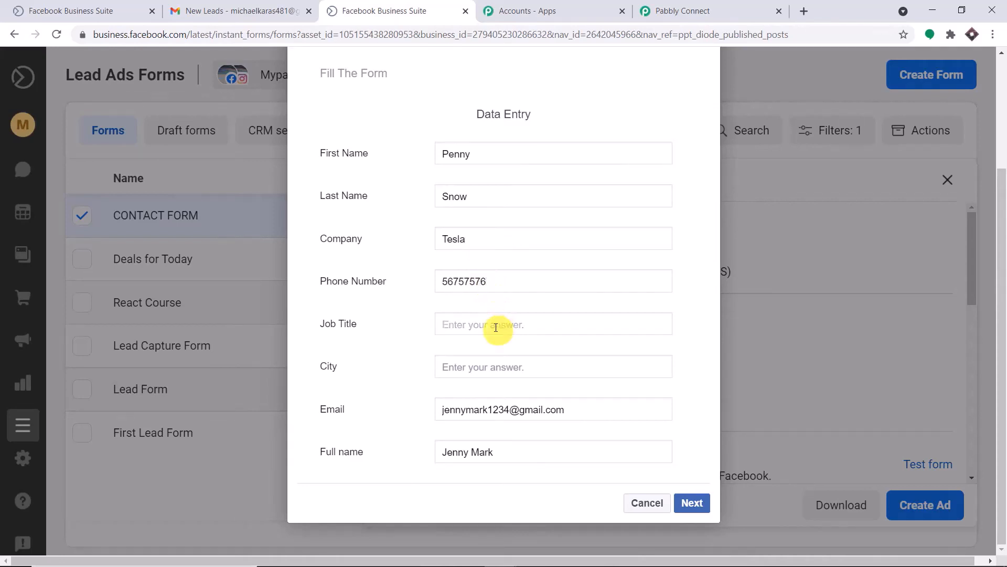
pyautogui.write('Manager')
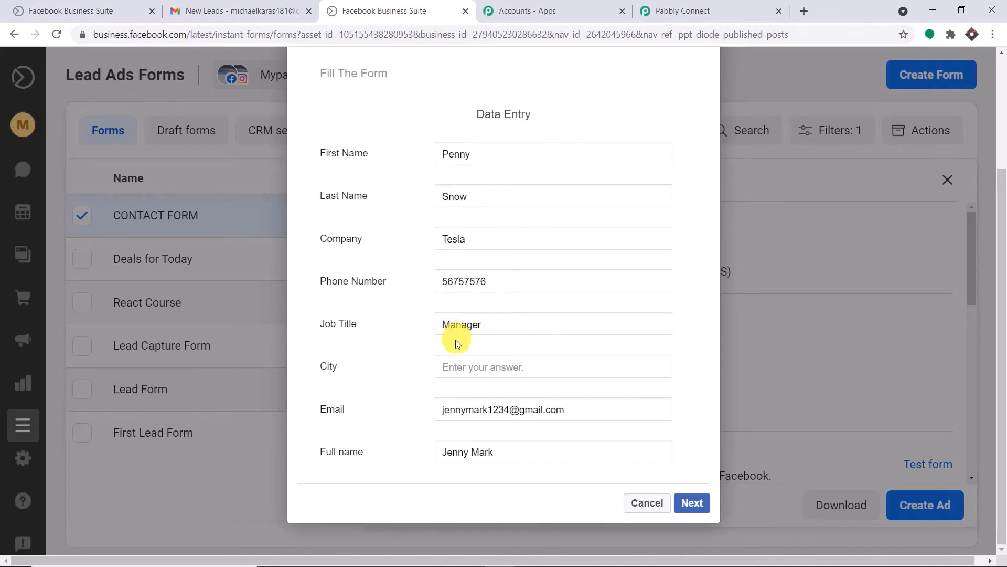
pyautogui.click(468, 369)
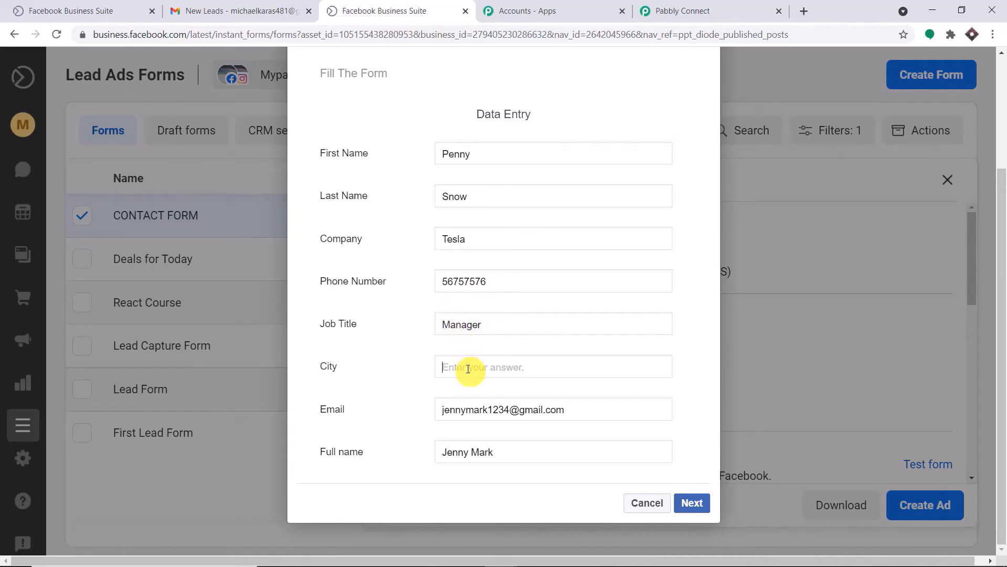
pyautogui.write('Houston')
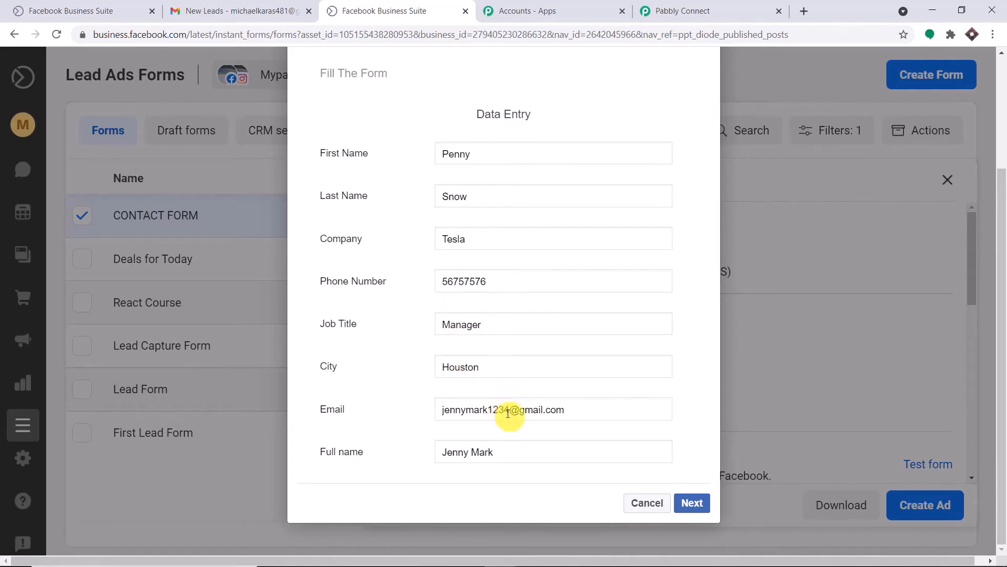
# - Correct the prefilled email and full name, then submit the test lead
pyautogui.moveTo(509, 409); pyautogui.dragTo(426, 413)
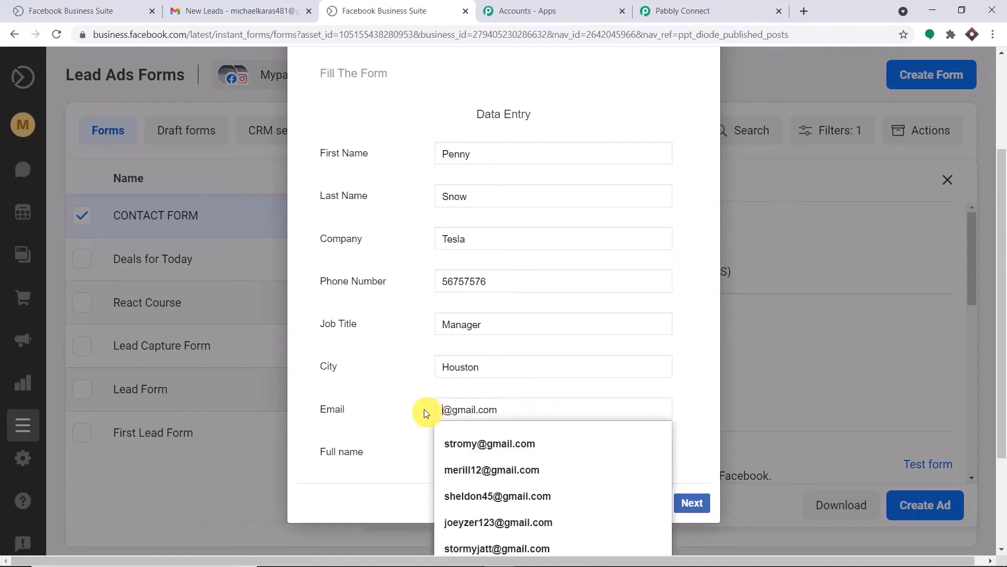
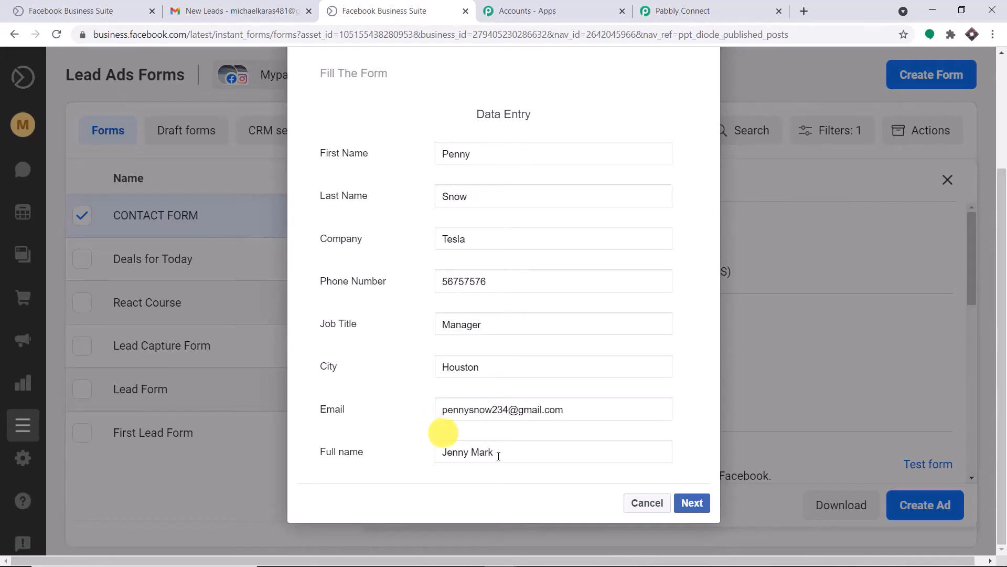
pyautogui.click(494, 452)
pyautogui.moveTo(494, 452); pyautogui.dragTo(415, 452)
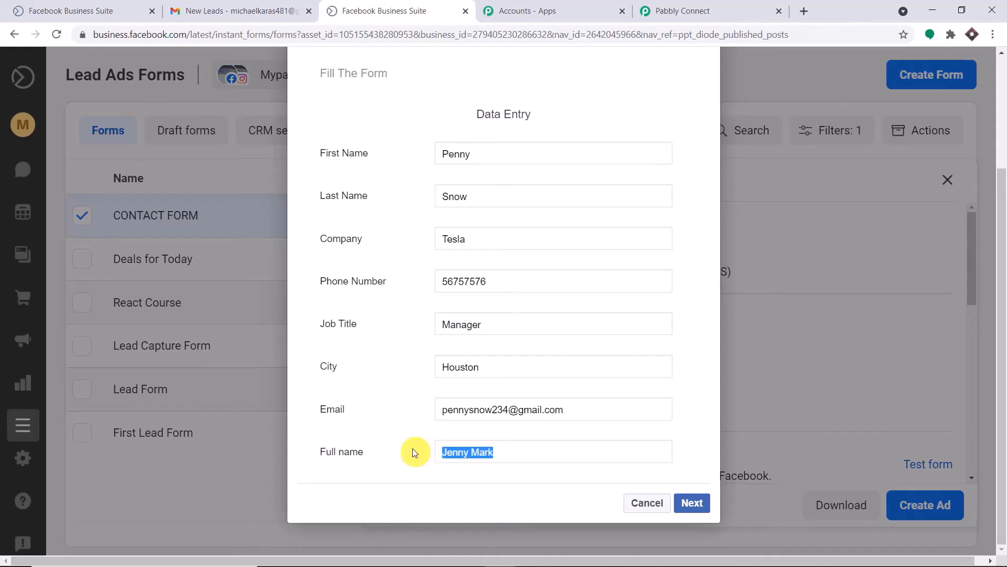
pyautogui.press('BackSpace')
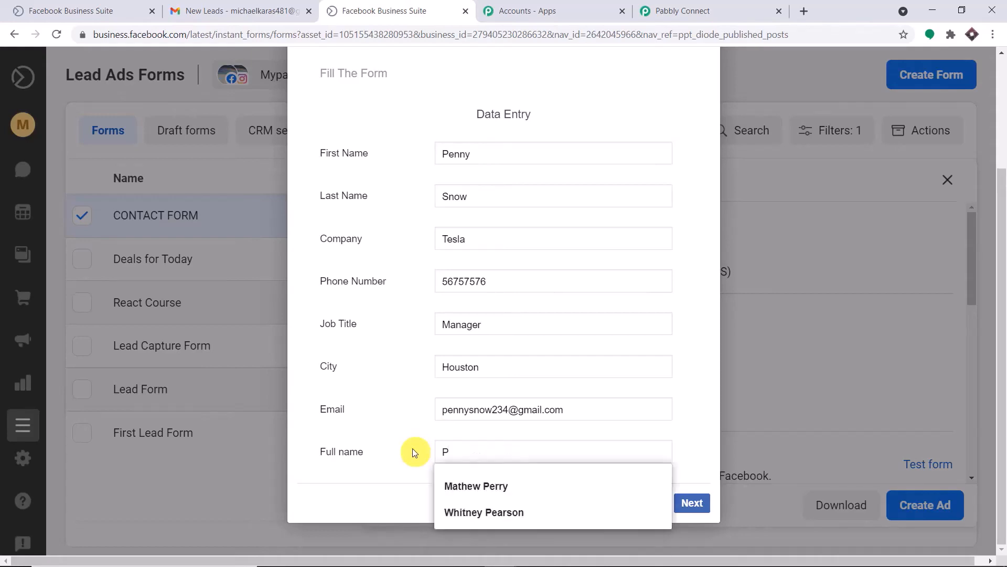
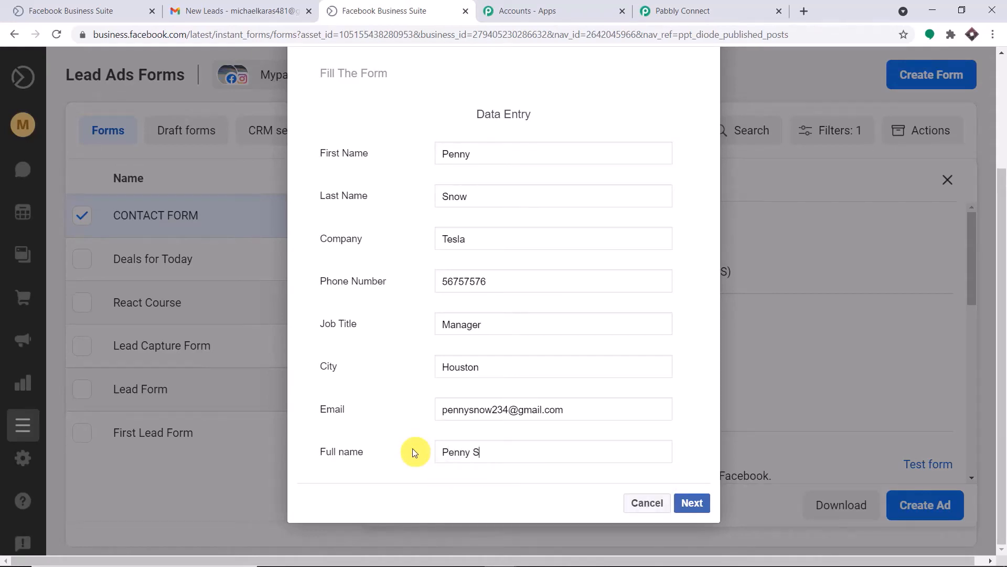
pyautogui.click(694, 503)
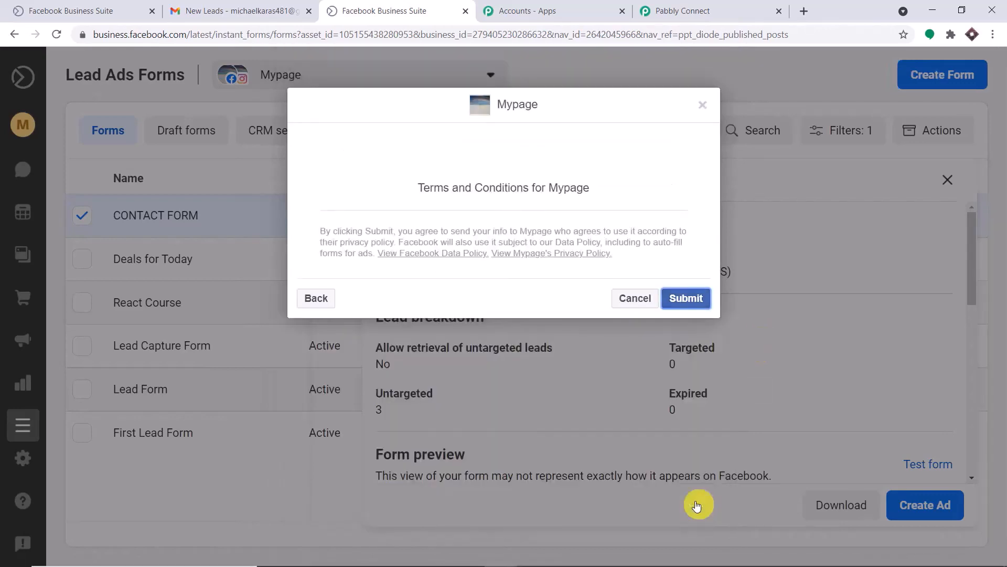
pyautogui.click(685, 297)
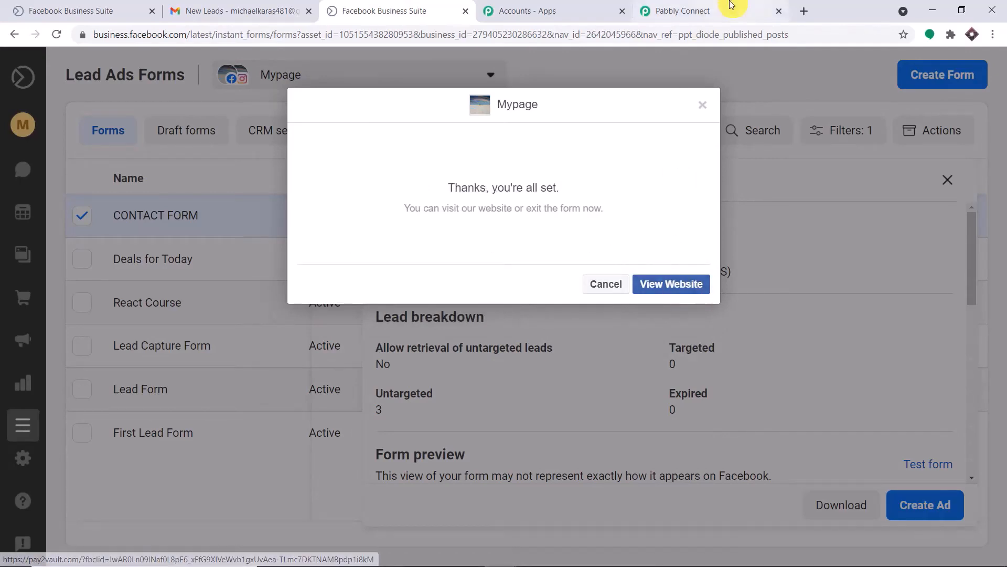
# - Save the Facebook Lead Ads trigger to fetch the test lead, then expand step 2's app choice
pyautogui.click(703, 10)
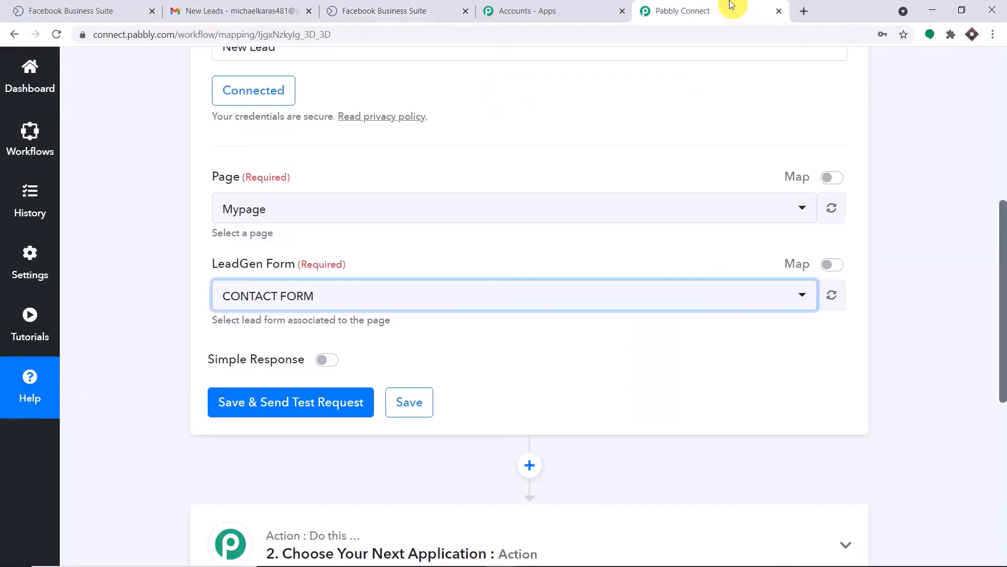
pyautogui.click(299, 410)
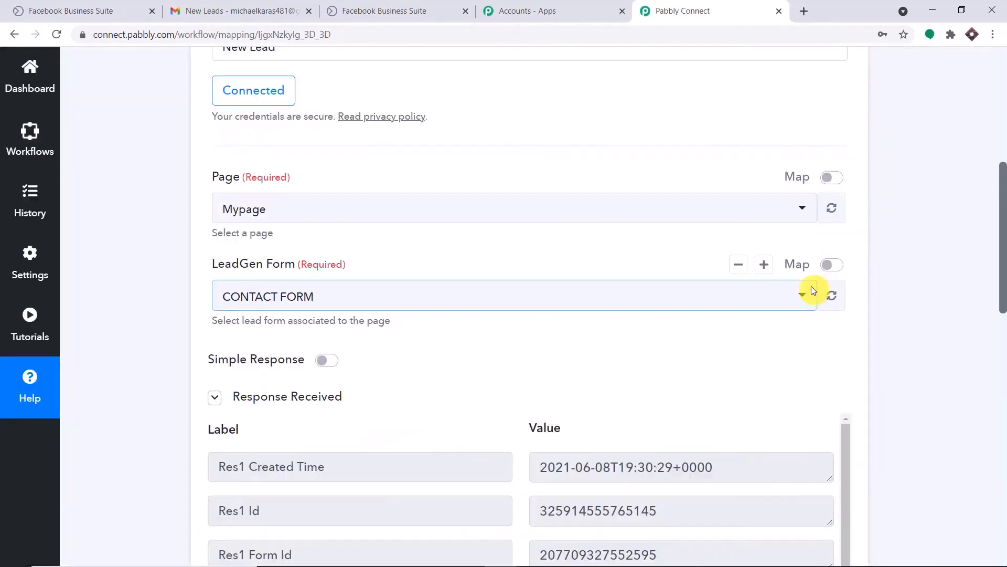
pyautogui.scroll(-6, 891, 315)
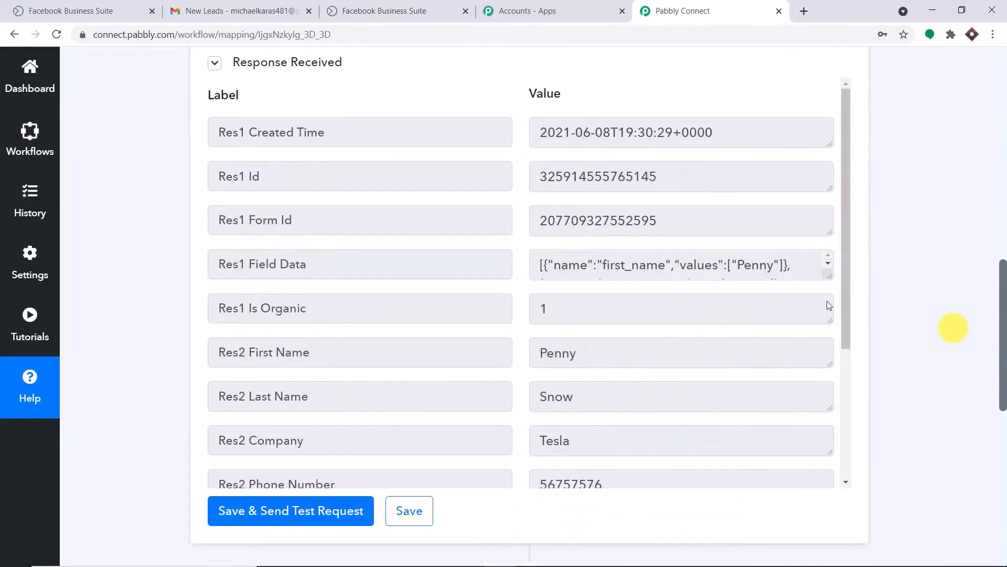
pyautogui.scroll(-3, 714, 299)
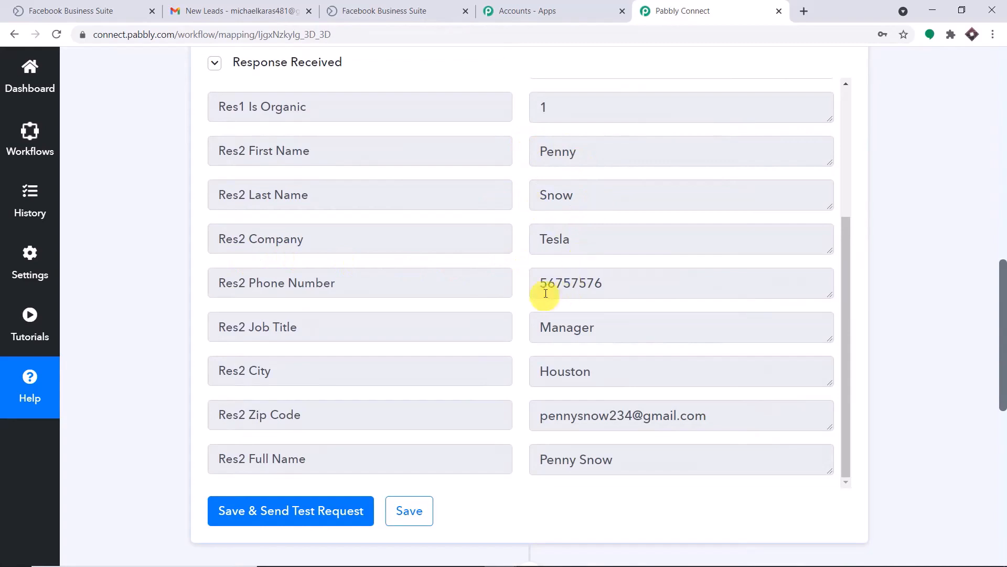
pyautogui.scroll(-2, 561, 305)
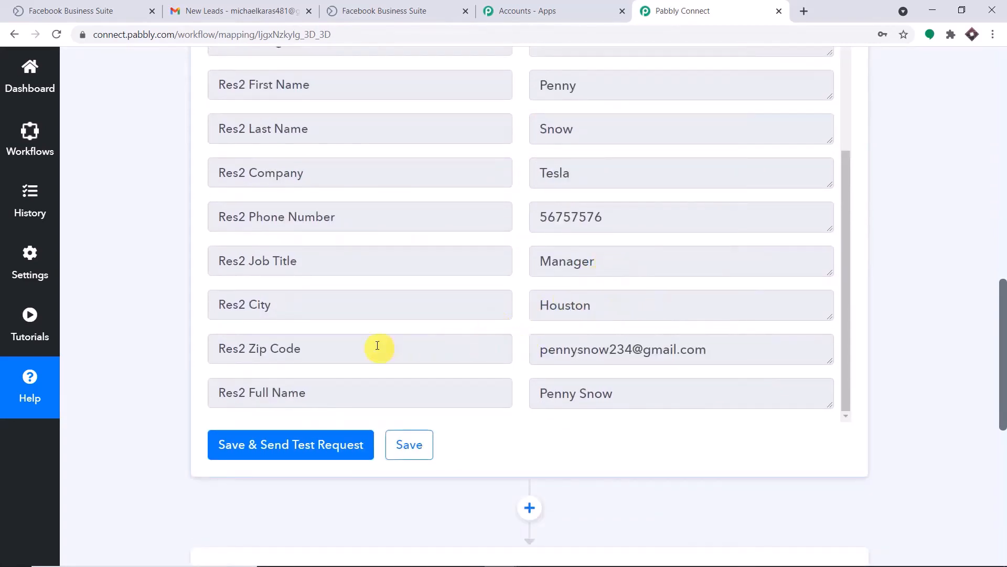
pyautogui.scroll(-2, 666, 349)
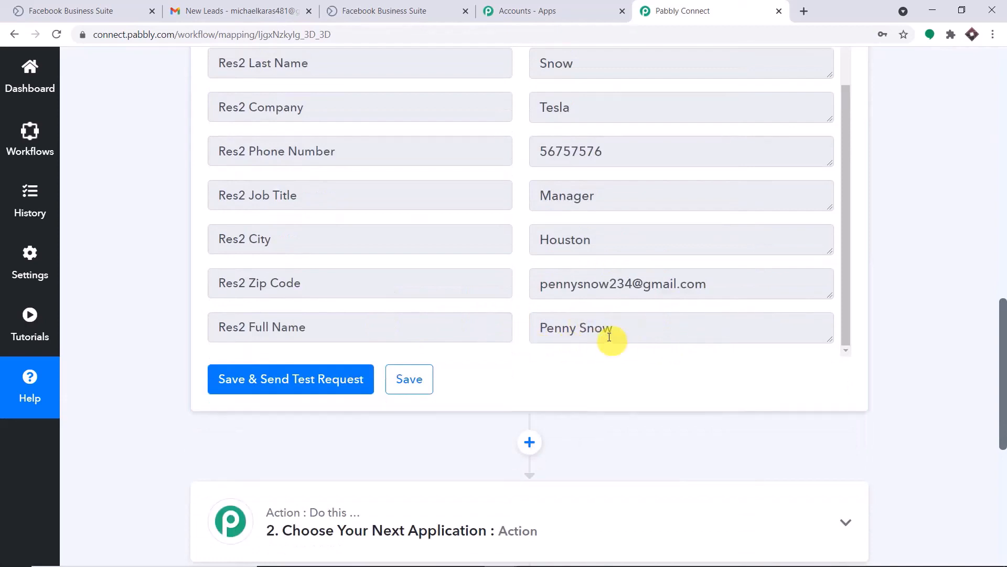
pyautogui.scroll(-3, 624, 330)
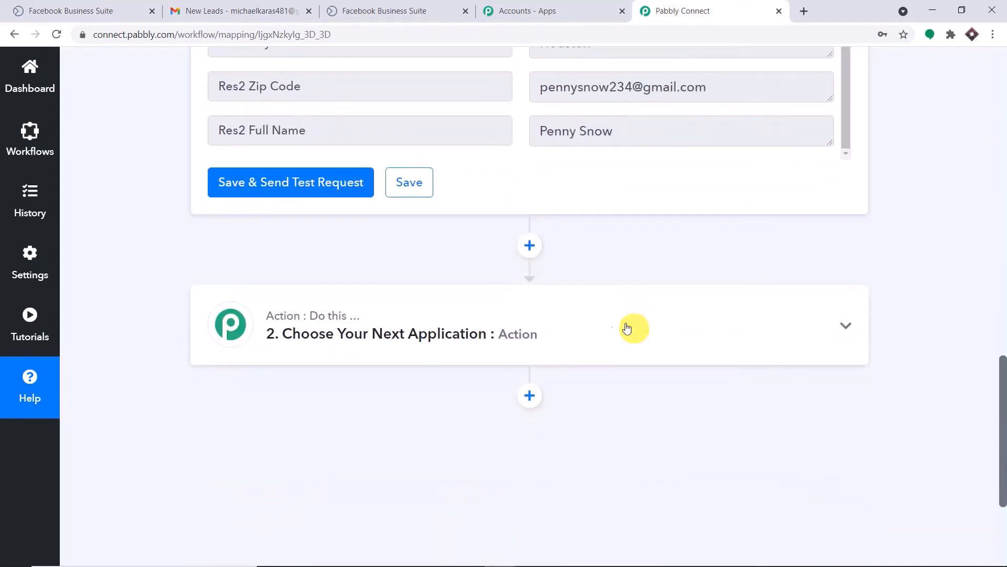
pyautogui.click(544, 326)
pyautogui.scroll(-2, 741, 287)
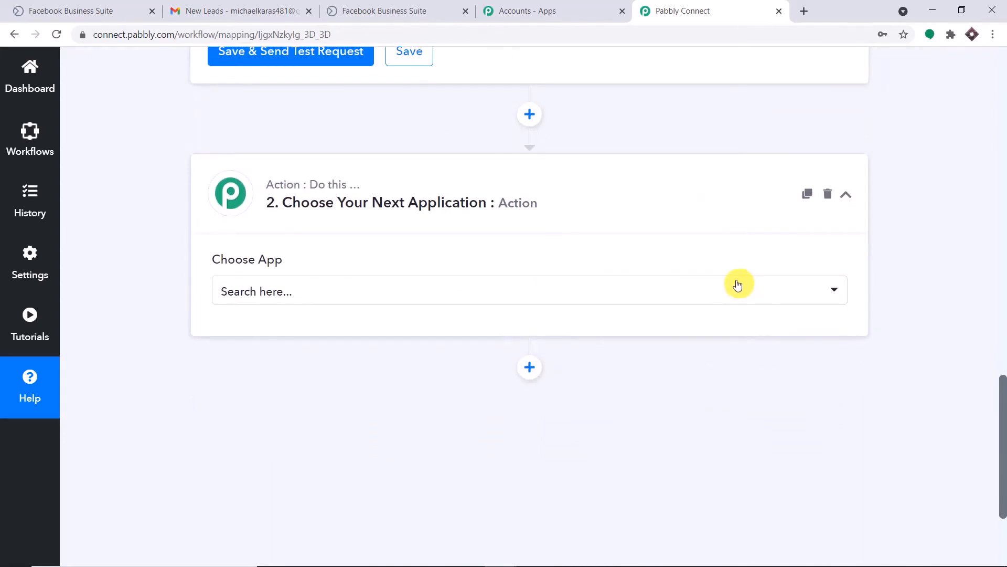
# - Set step 2 to Gmail with the Send an Email event and begin connecting an account
pyautogui.click(375, 304)
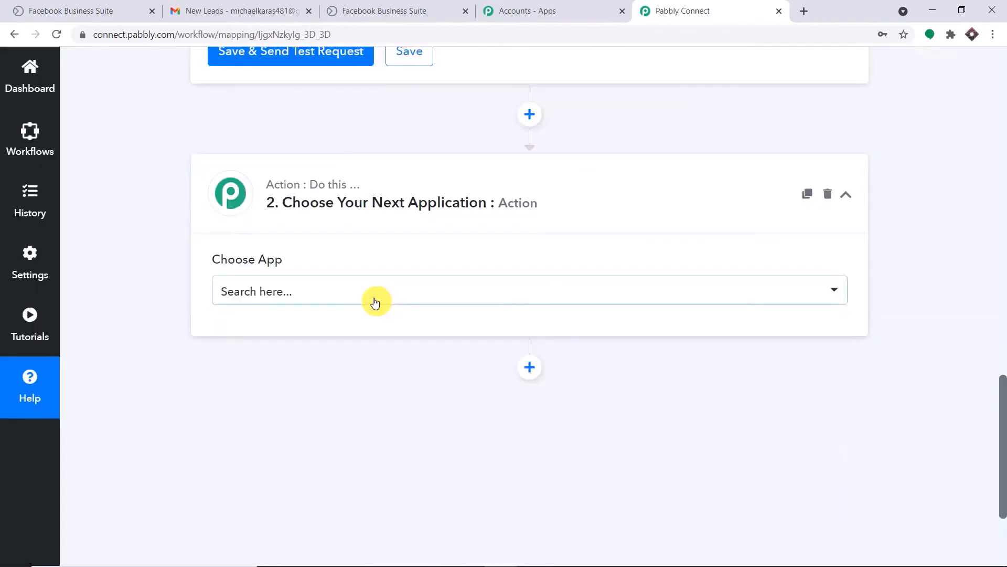
pyautogui.write('gma')
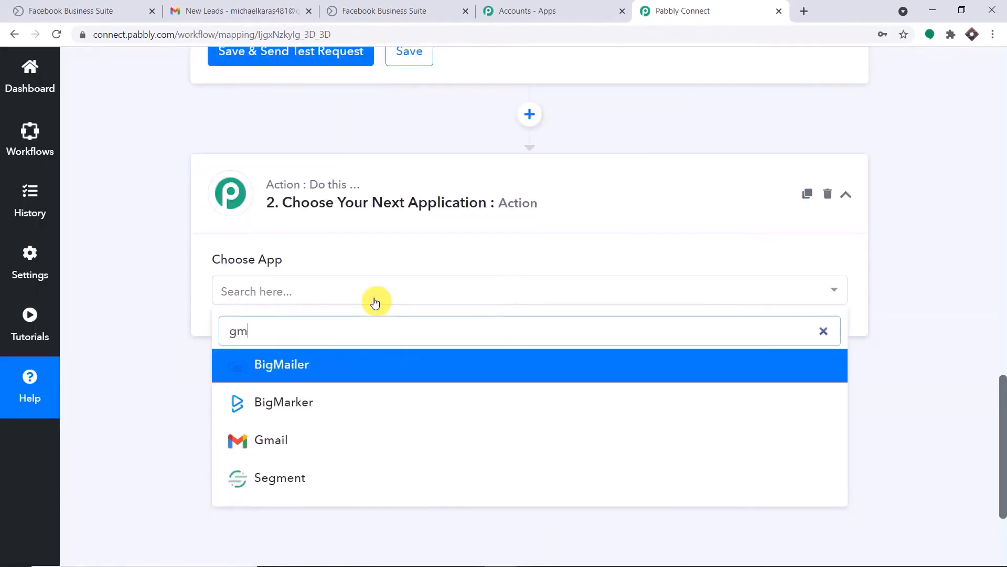
pyautogui.click(348, 438)
pyautogui.scroll(-1, 472, 308)
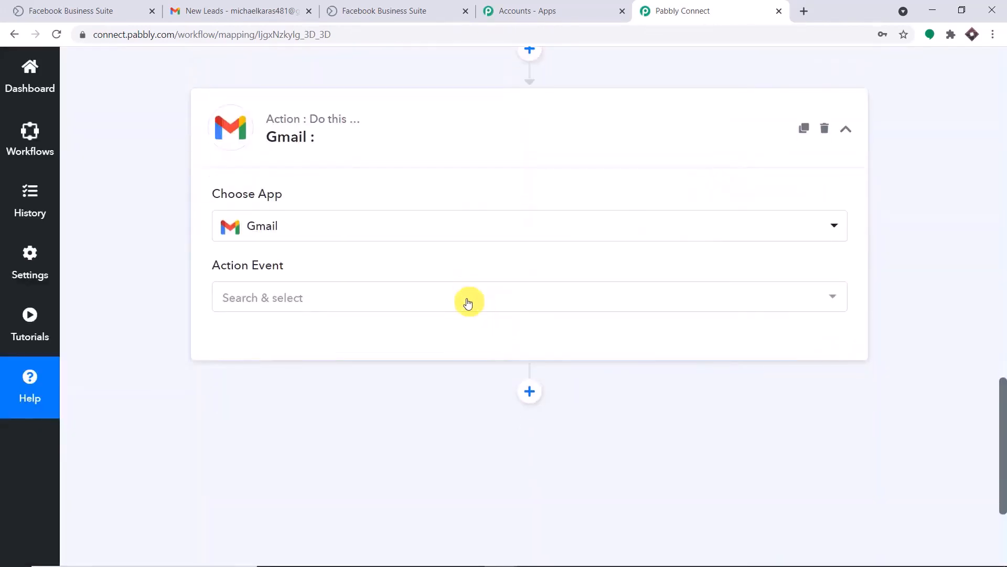
pyautogui.click(468, 301)
pyautogui.click(415, 377)
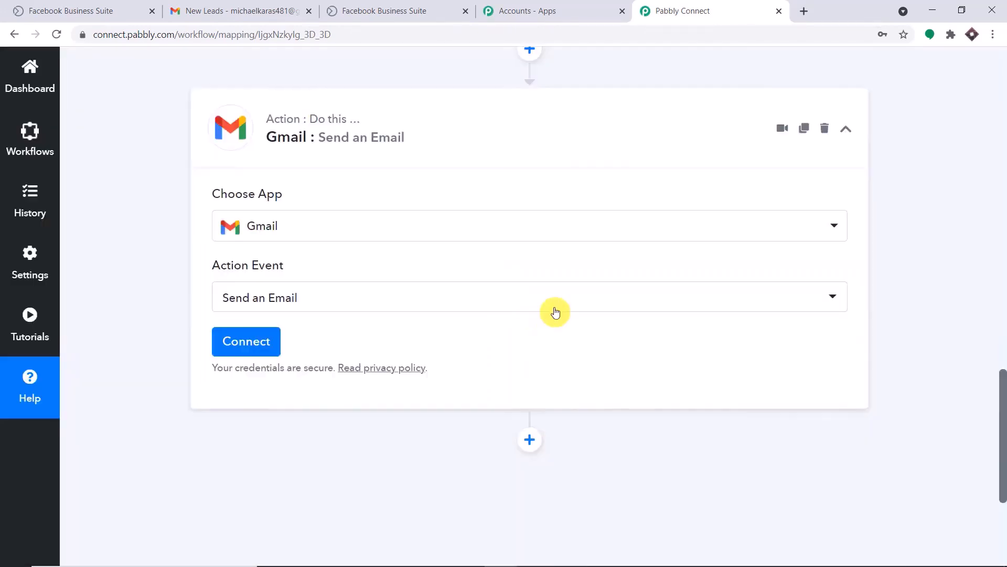
pyautogui.click(278, 340)
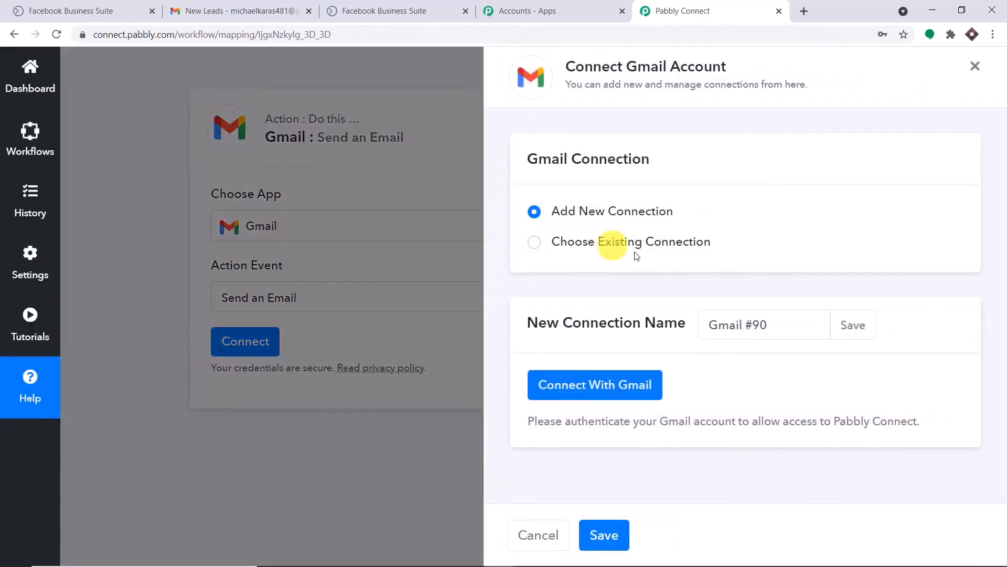
# - Sign in with the Google account and allow Pabbly Connect access to Gmail
pyautogui.click(560, 384)
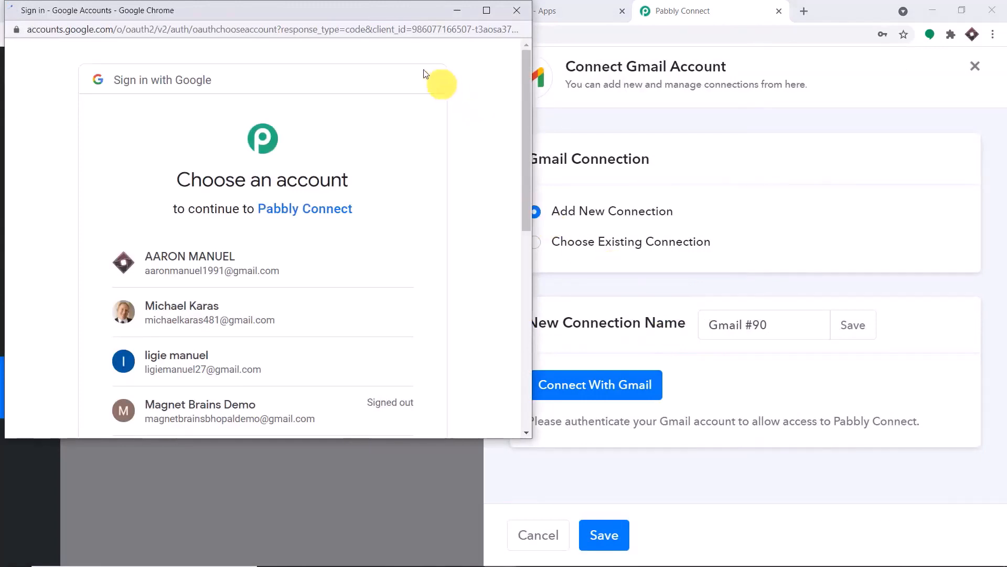
pyautogui.moveTo(379, 13); pyautogui.dragTo(879, 40)
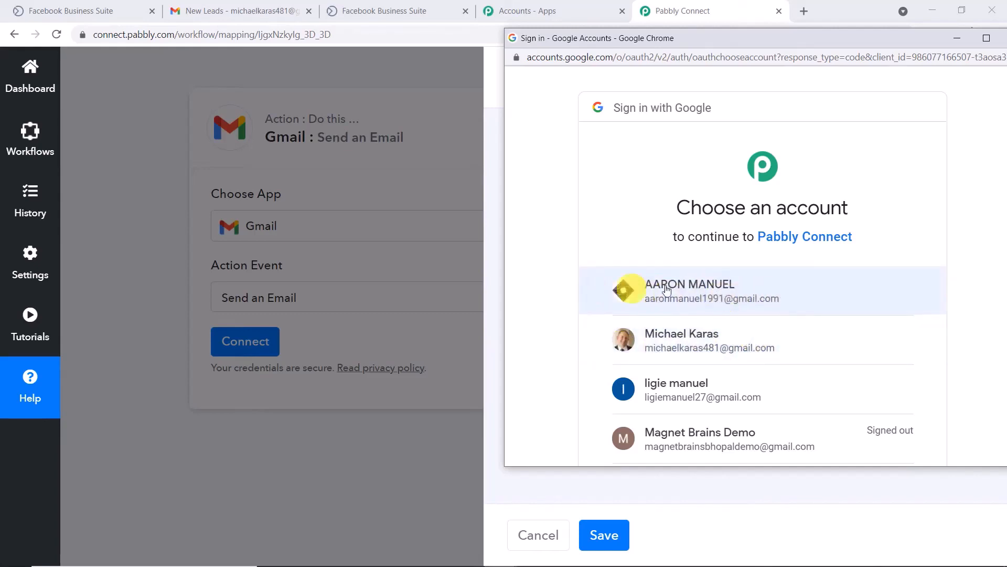
pyautogui.click(718, 286)
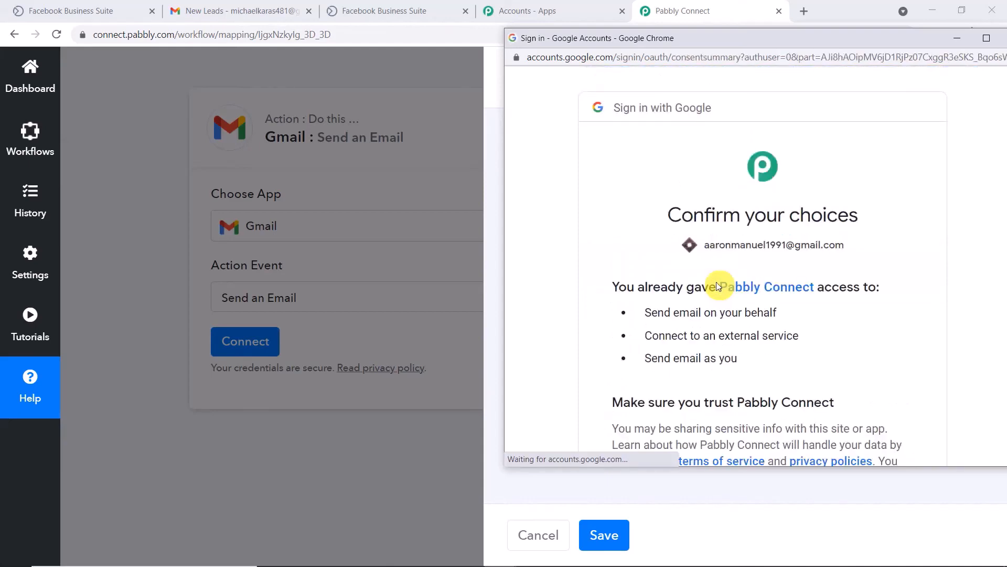
pyautogui.scroll(-3, 756, 257)
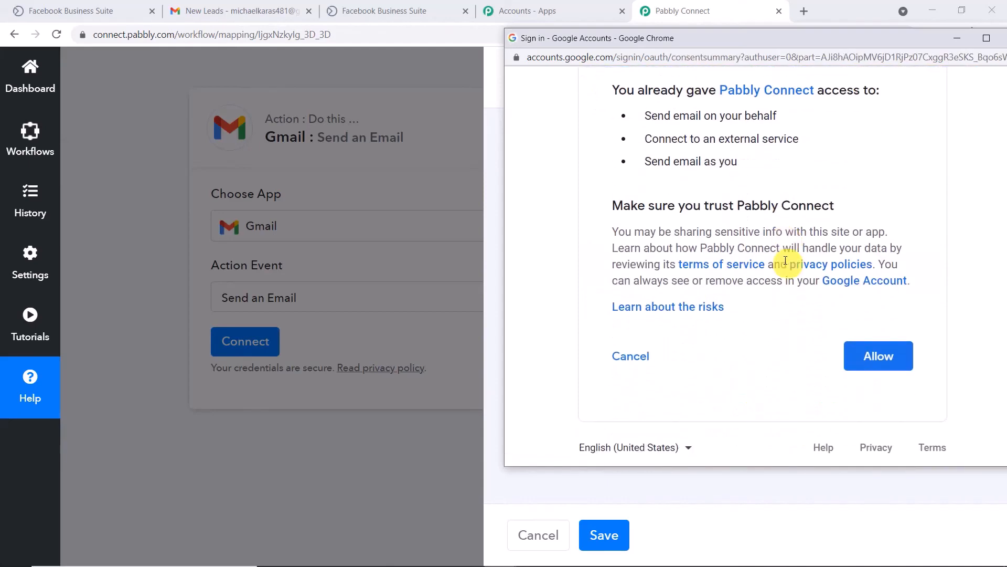
pyautogui.click(881, 362)
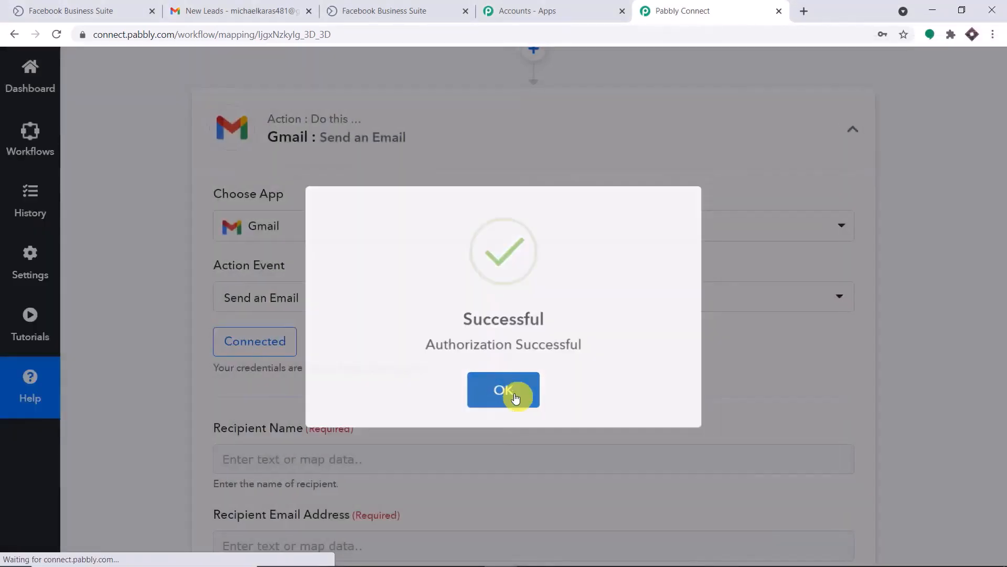
pyautogui.click(514, 392)
# - Enter the recipient's name and Gmail address in the Send an Email step
pyautogui.scroll(-3, 604, 326)
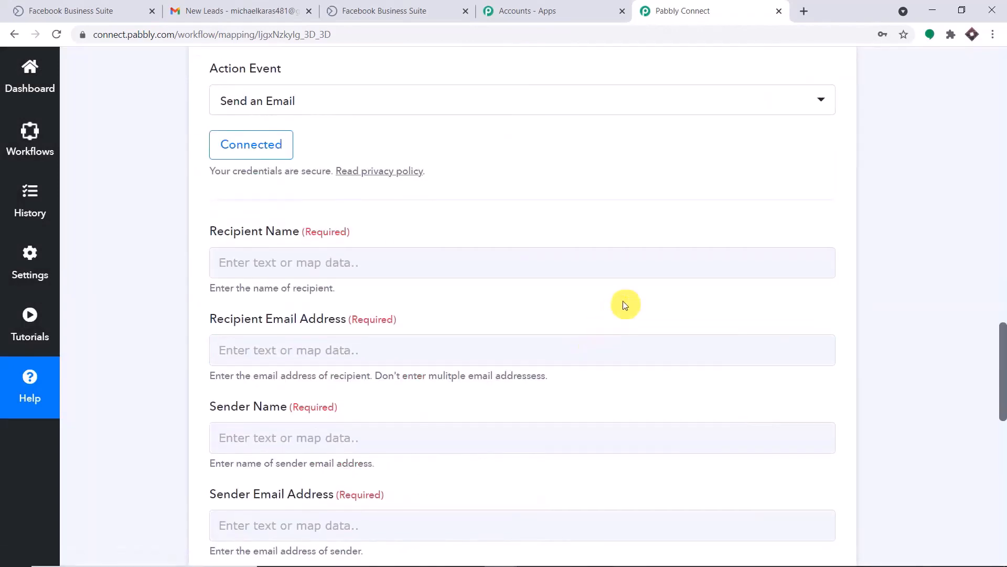
pyautogui.scroll(-1, 623, 304)
pyautogui.click(361, 194)
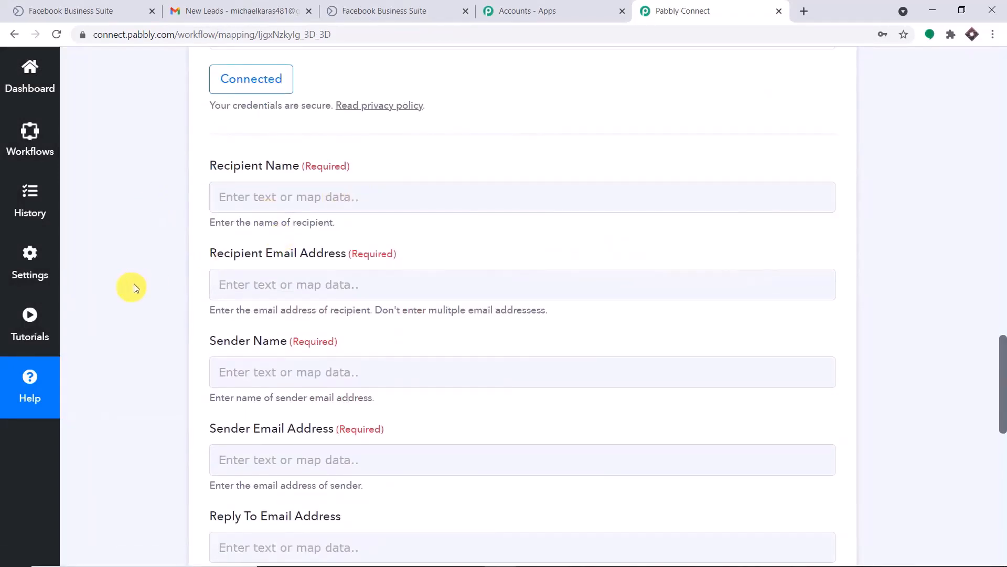
pyautogui.scroll(-2, 395, 281)
pyautogui.scroll(-5, 299, 290)
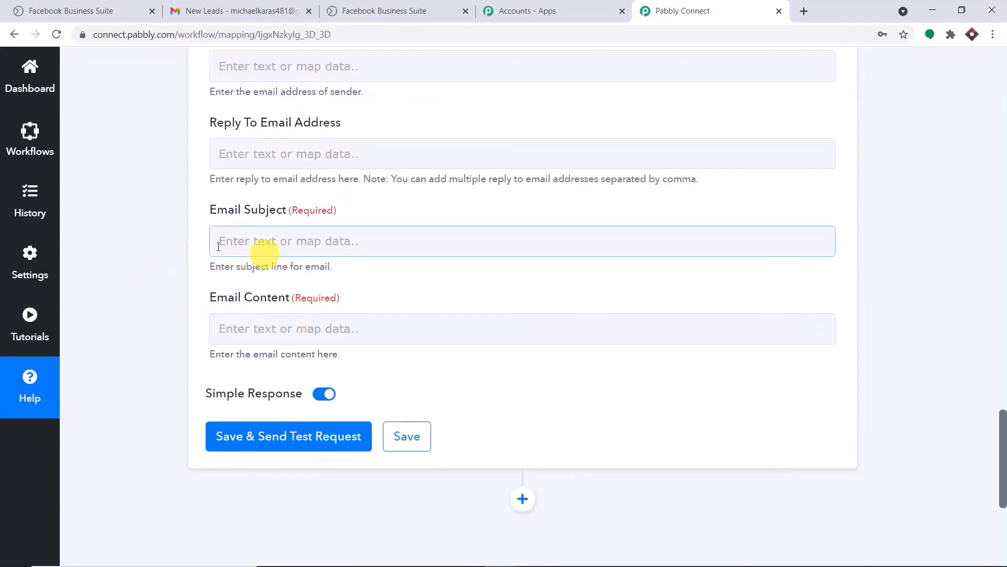
pyautogui.scroll(8, 411, 261)
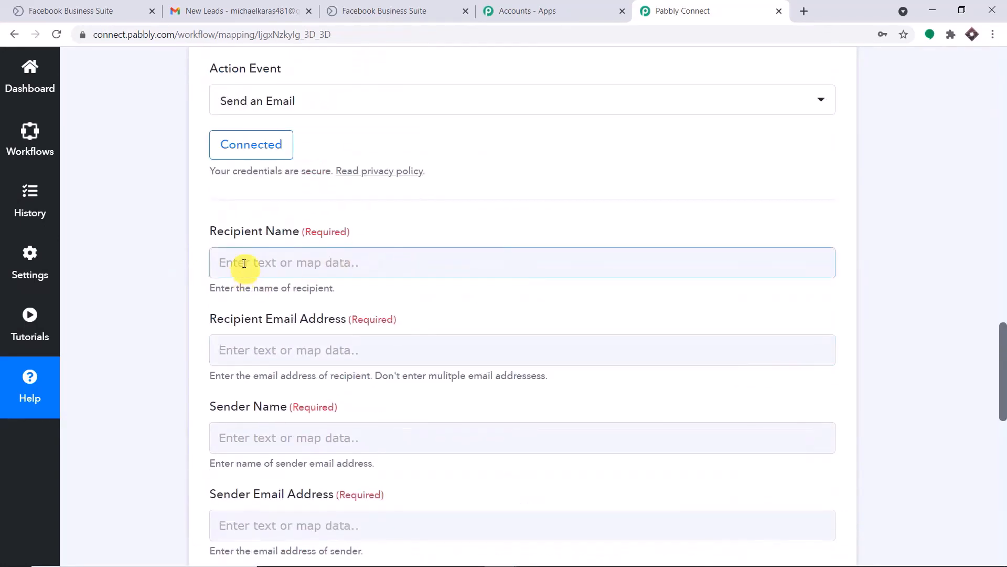
pyautogui.click(244, 262)
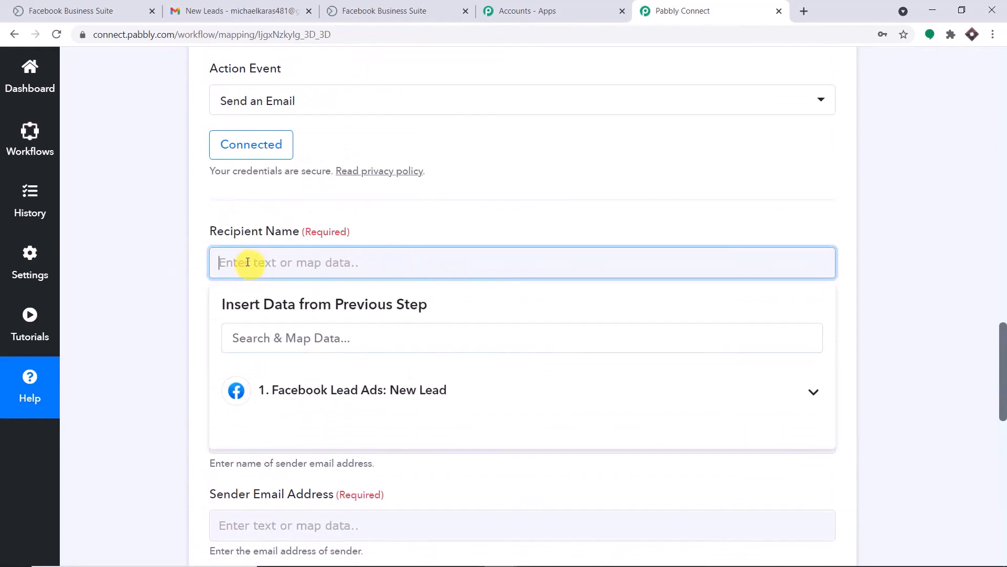
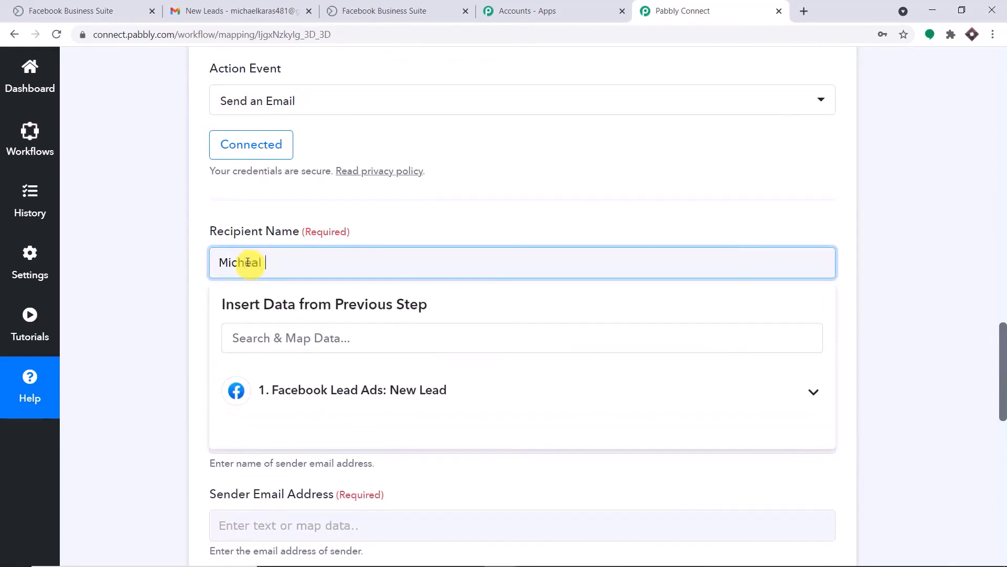
pyautogui.click(325, 206)
pyautogui.scroll(-2, 315, 215)
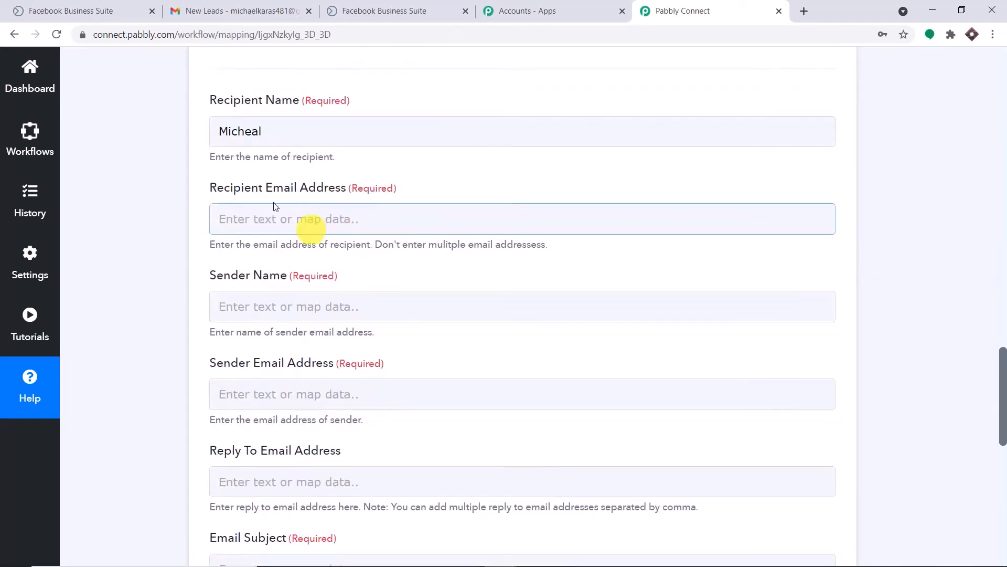
pyautogui.click(280, 218)
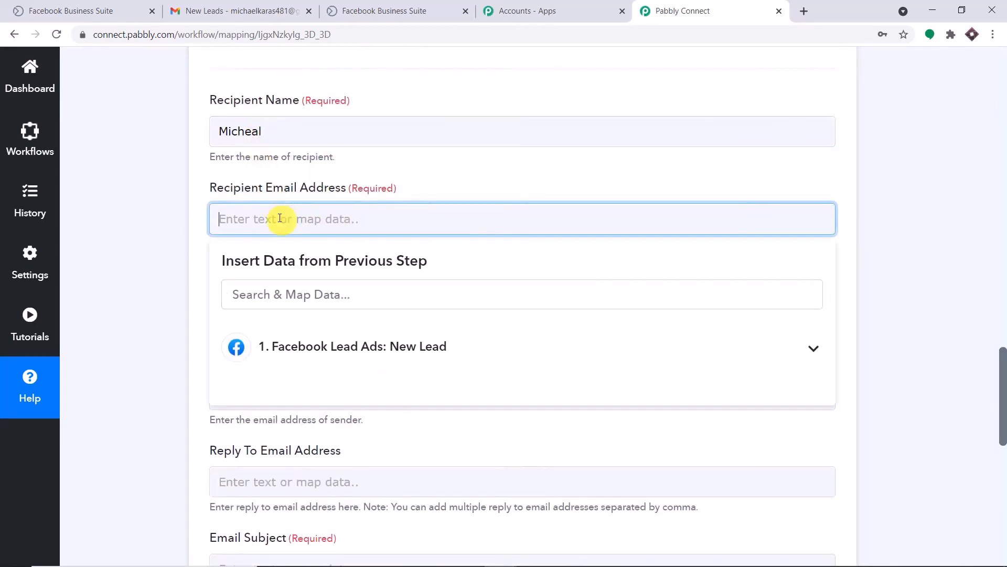
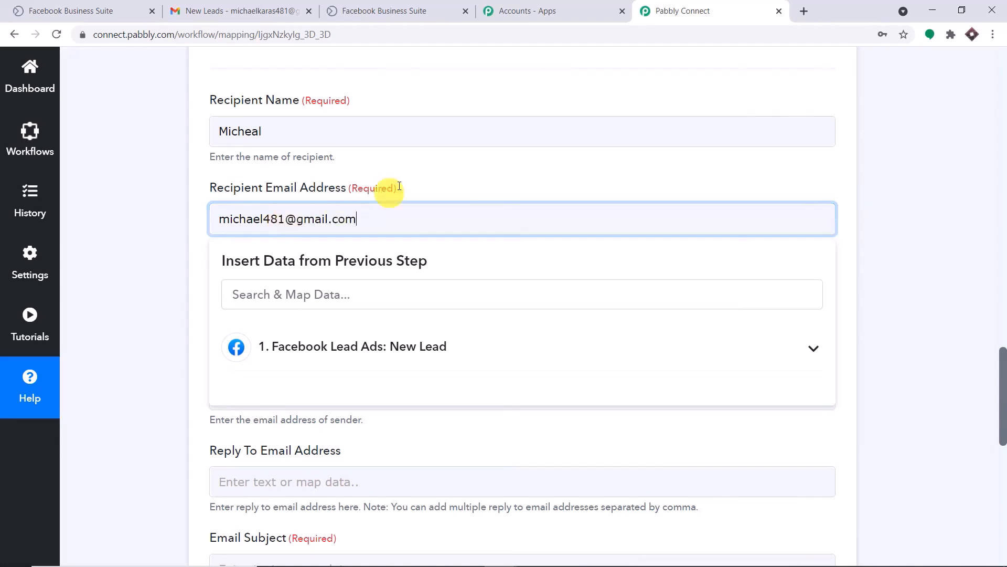
pyautogui.click(263, 219)
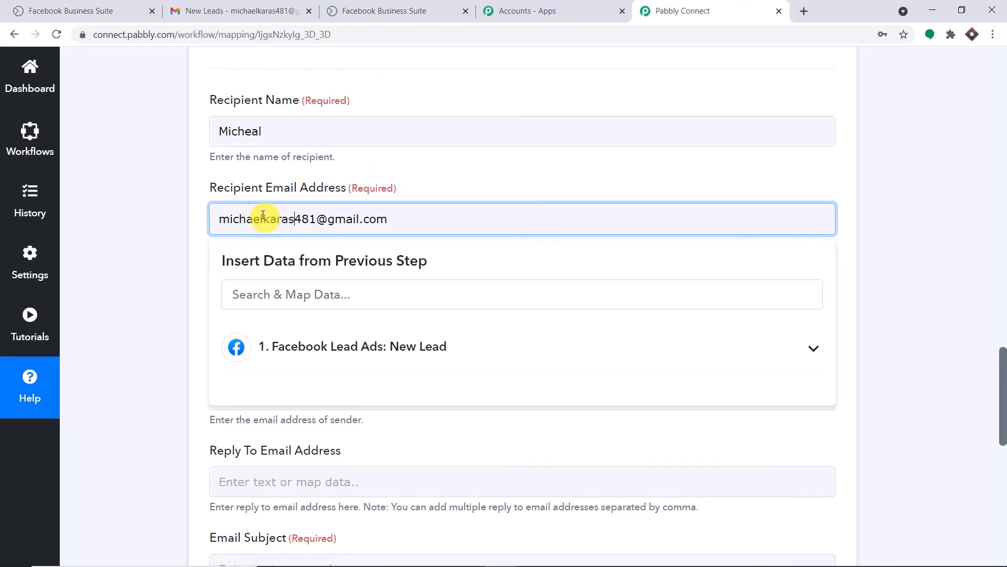
pyautogui.click(416, 187)
# - Set the sender name to LEAD SENDER and enter the sender's Gmail address
pyautogui.scroll(-2, 367, 178)
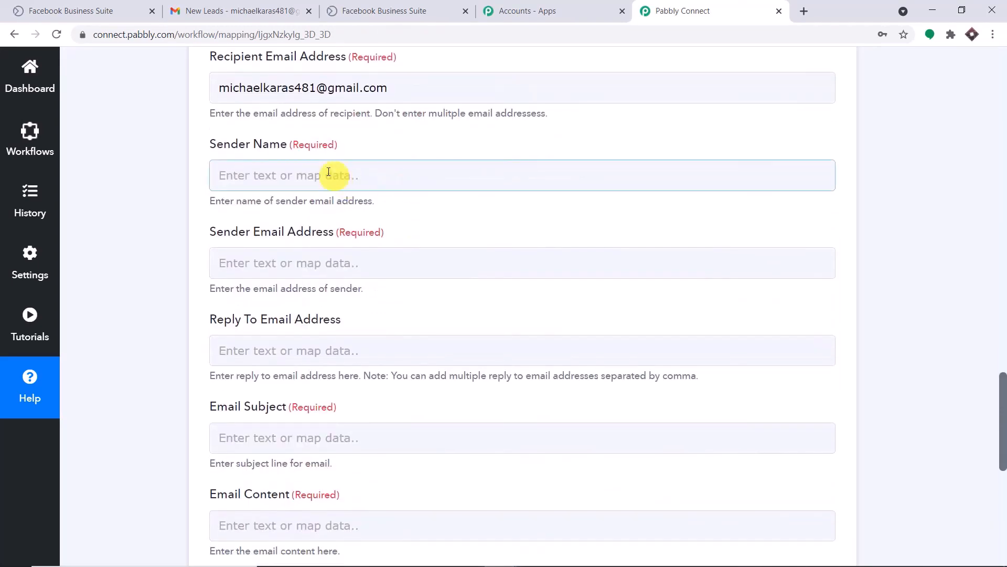
pyautogui.click(327, 173)
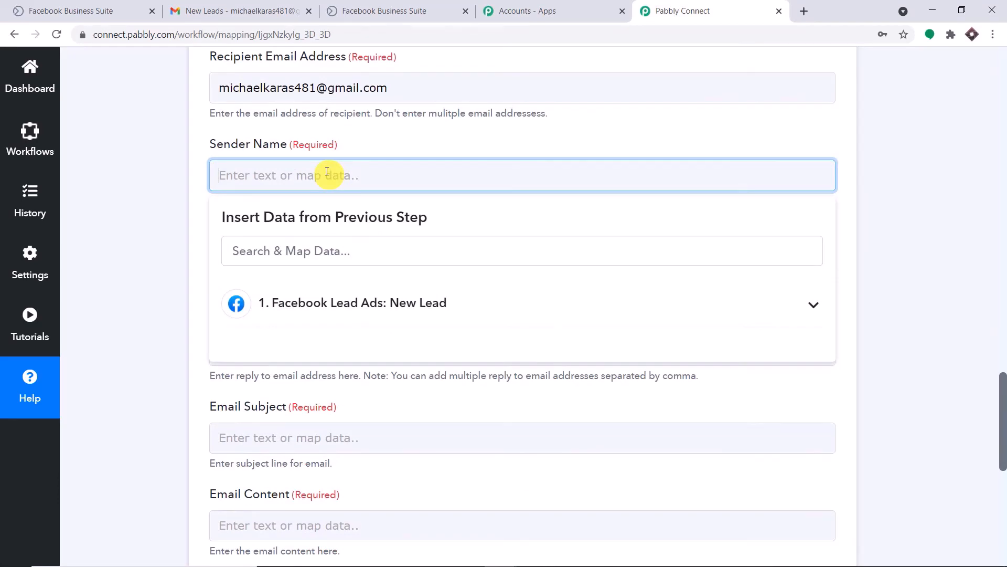
pyautogui.write('LEAD SENDER')
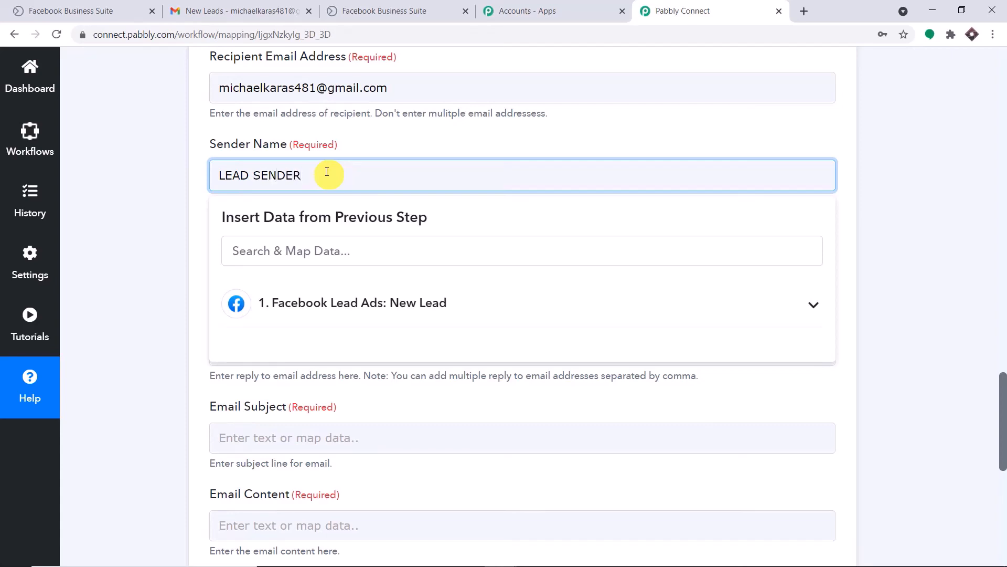
pyautogui.click(399, 143)
pyautogui.click(307, 262)
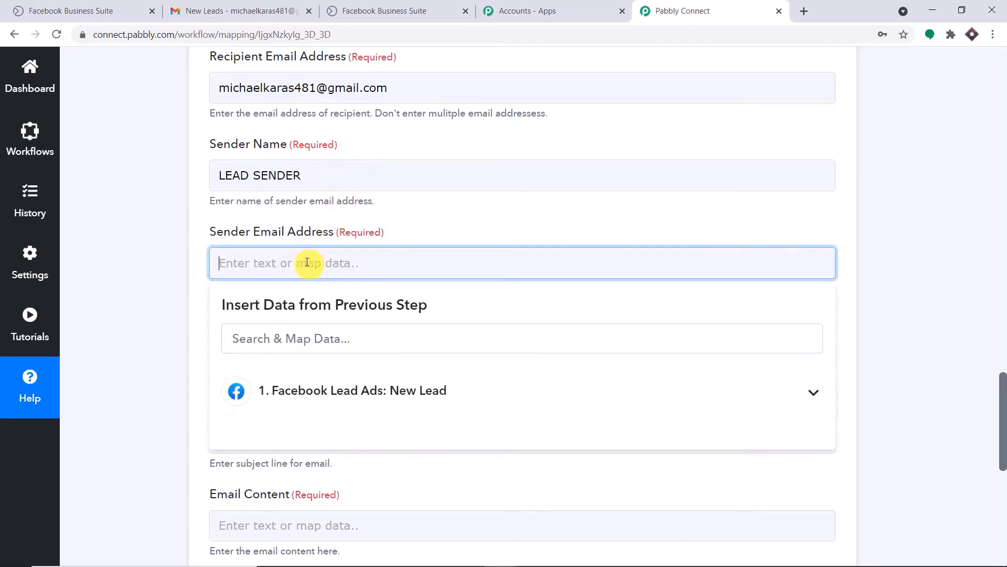
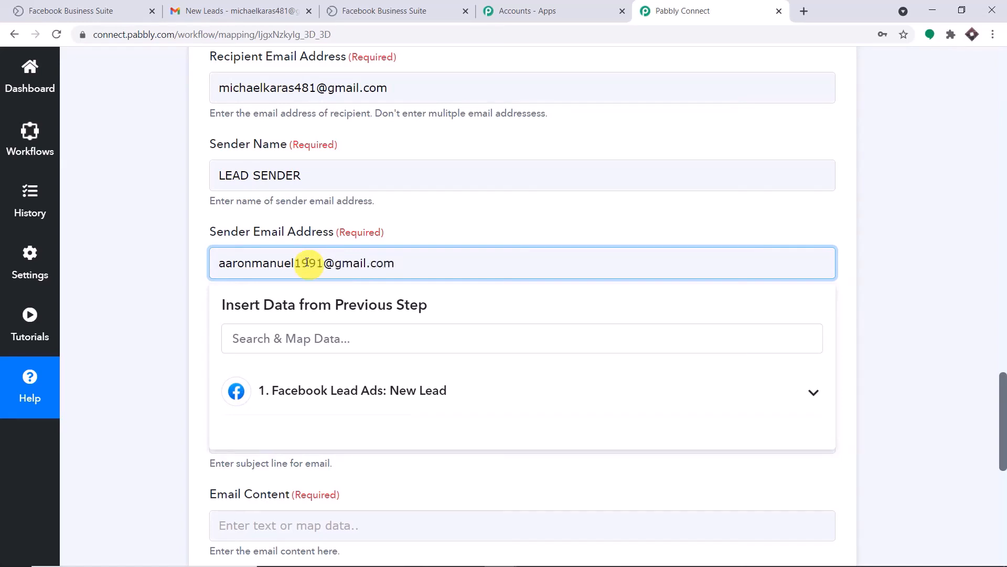
pyautogui.click(456, 208)
# - Set the email subject to LEAD DATA
pyautogui.scroll(-2, 419, 236)
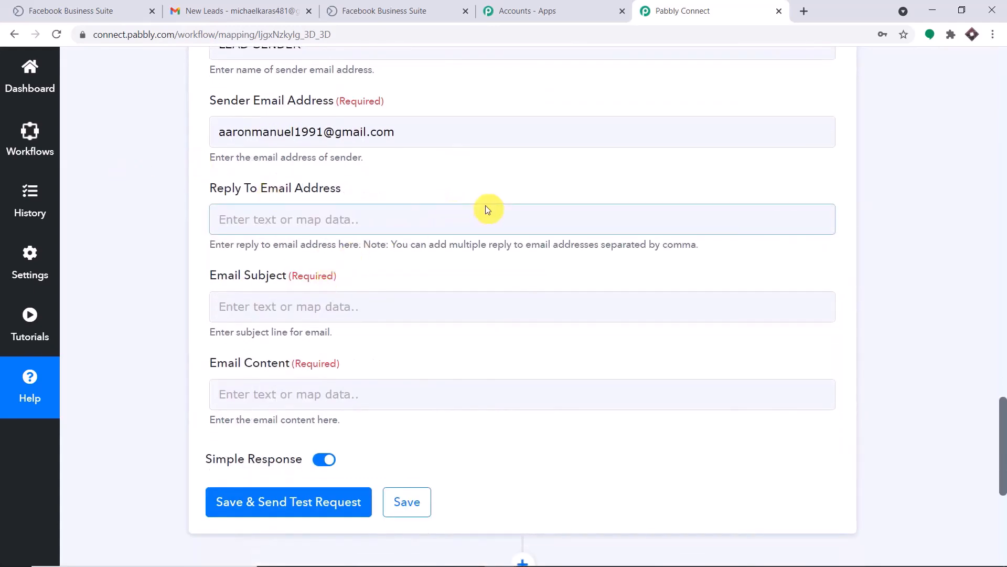
pyautogui.scroll(-1, 486, 216)
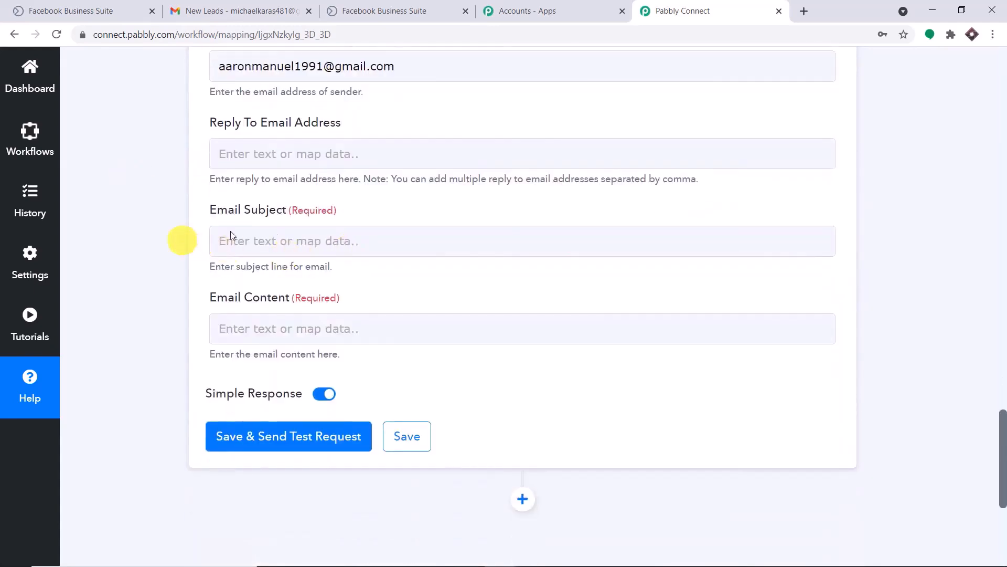
pyautogui.click(289, 238)
pyautogui.write('LEAD DATA')
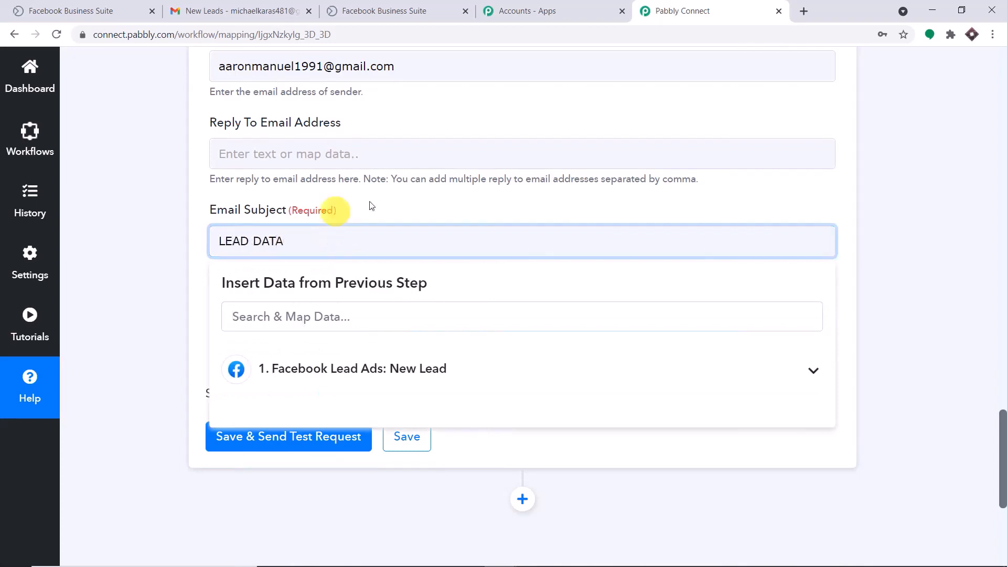
pyautogui.click(371, 217)
pyautogui.click(288, 329)
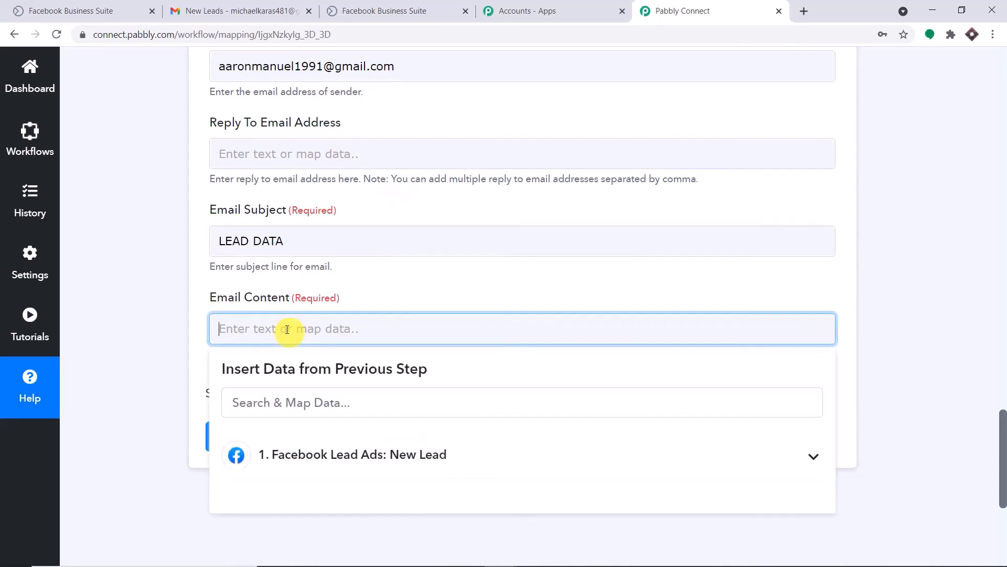
# - Write 'New Lead Generated' and a Name line mapped to the lead's Res2 Full Name
pyautogui.write('New ')
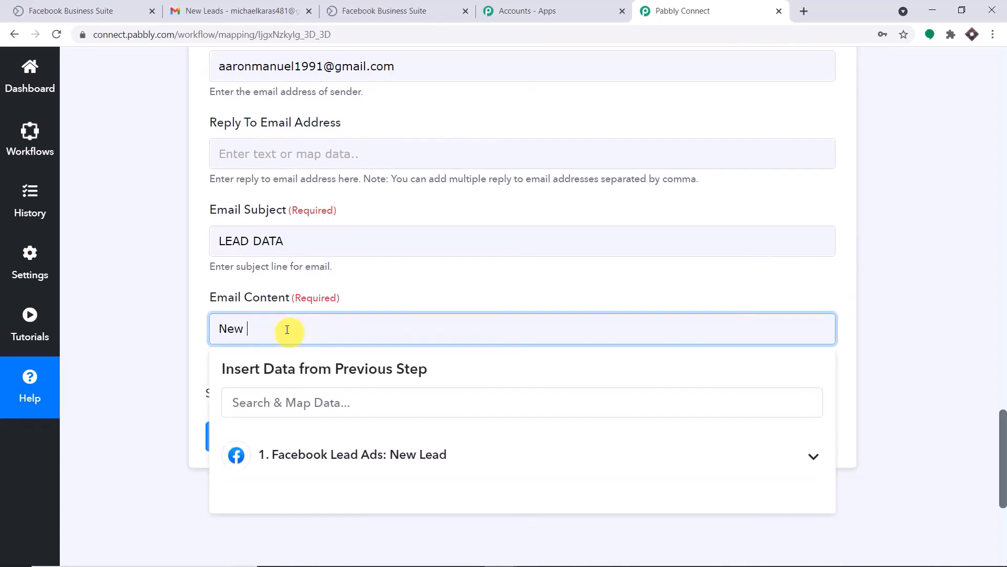
pyautogui.write('Lead Geneare')
pyautogui.press('BackSpace')
pyautogui.press('BackSpace')
pyautogui.press('BackSpace')
pyautogui.write('rated')
pyautogui.press('Return')
pyautogui.write('Name :')
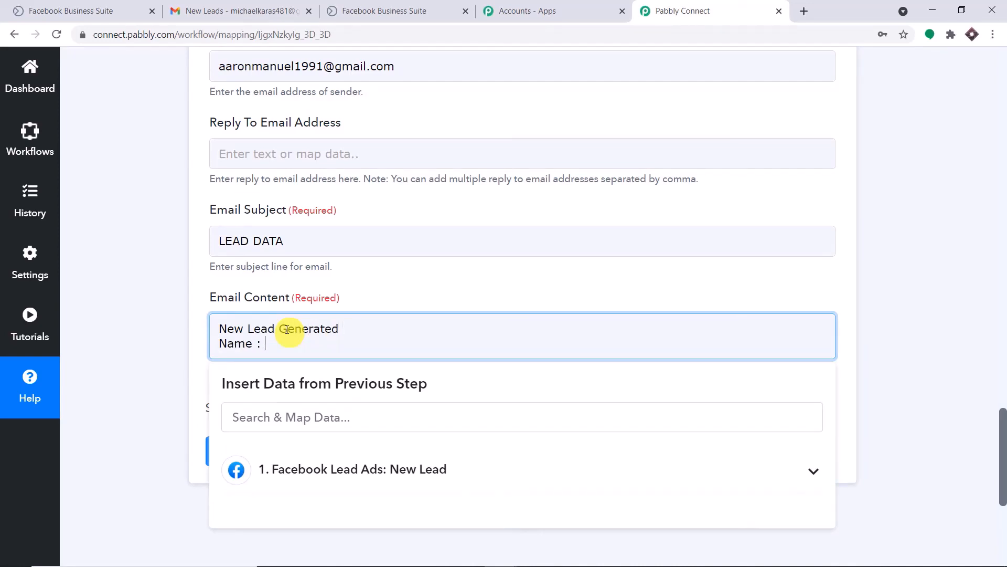
pyautogui.click(332, 469)
pyautogui.scroll(-3, 409, 460)
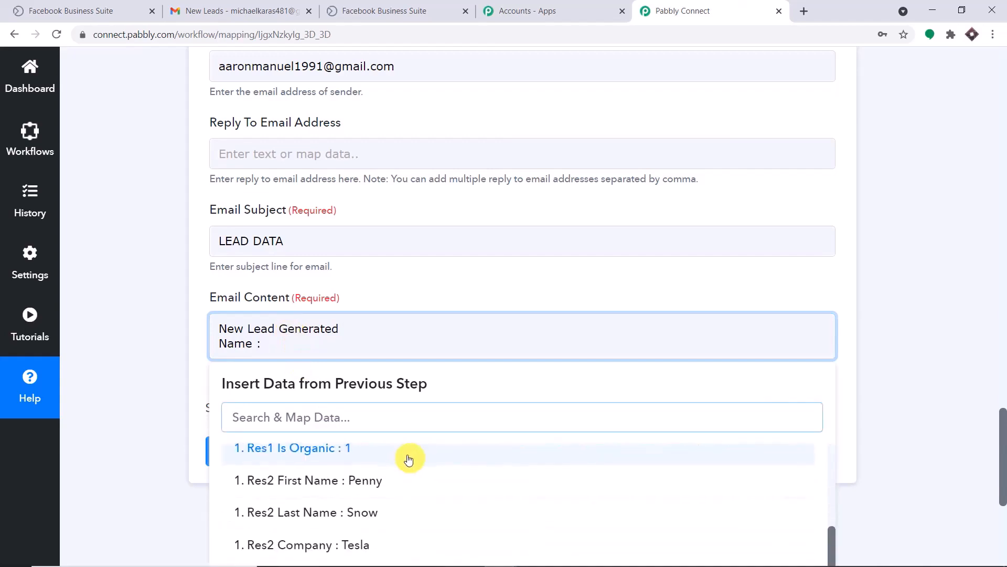
pyautogui.scroll(-5, 409, 459)
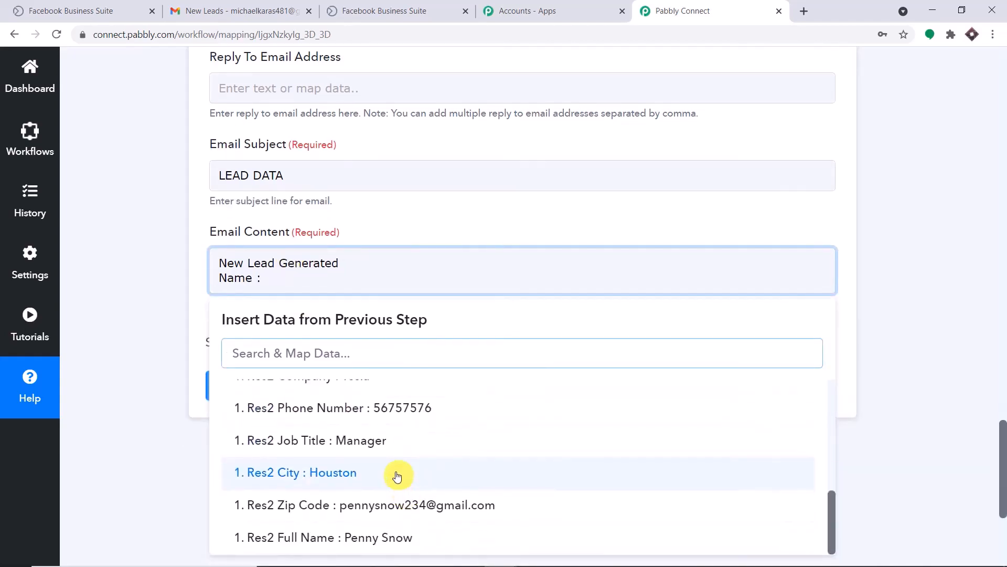
pyautogui.click(405, 536)
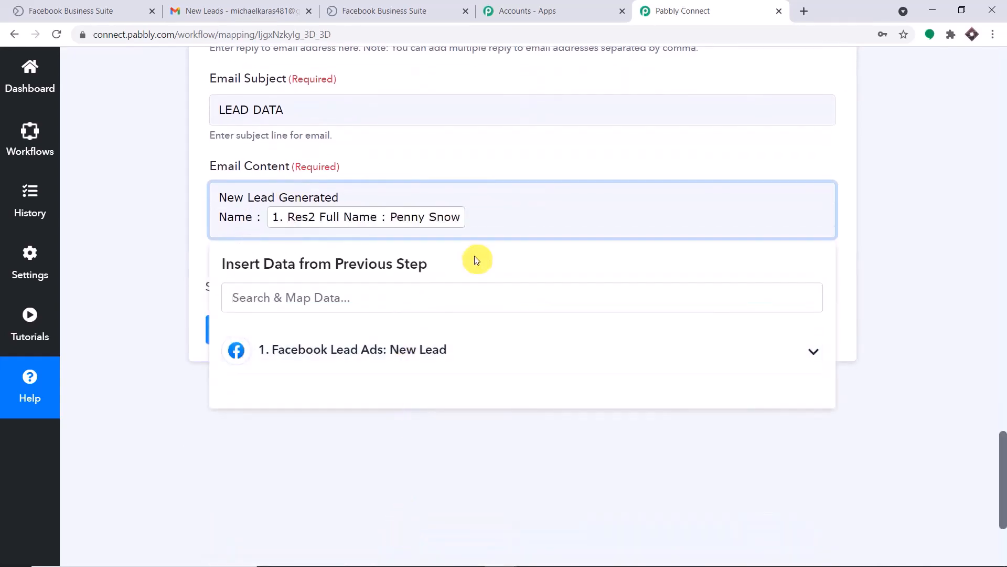
# - Add a Job line mapped to Res2 Job Title and start a 'Company' line
pyautogui.press('Return')
pyautogui.write('Jo')
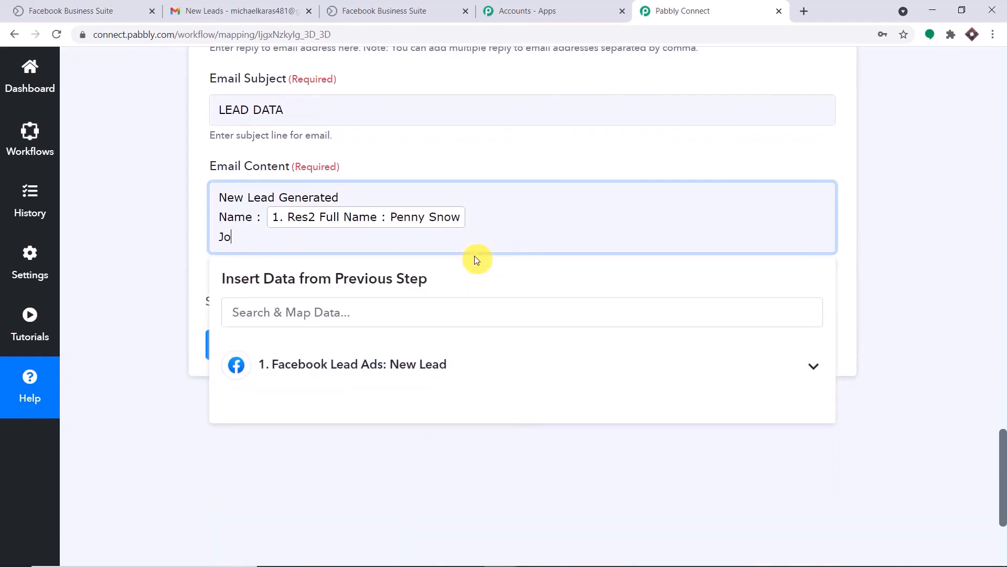
pyautogui.write('b :')
pyautogui.click(424, 373)
pyautogui.scroll(-3, 452, 435)
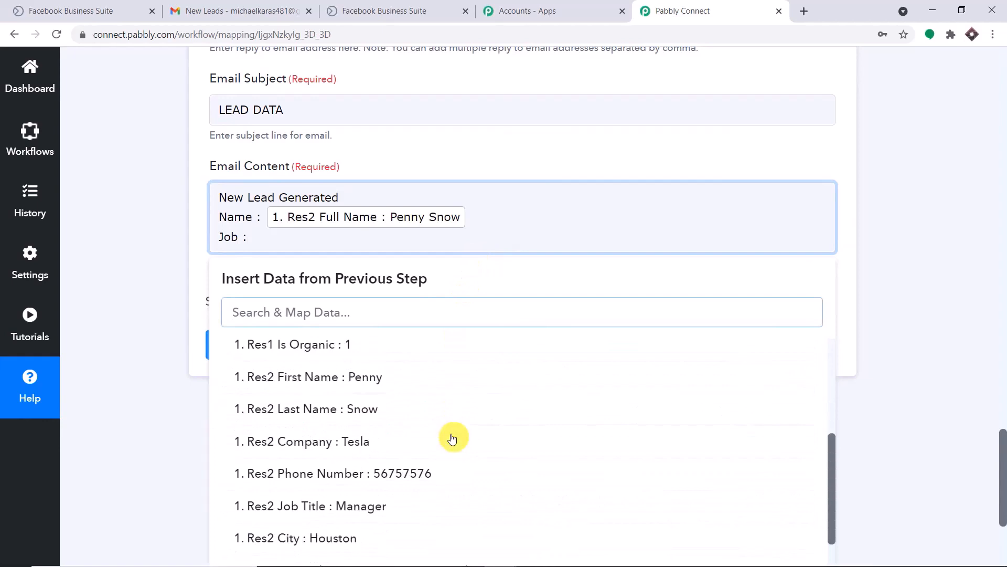
pyautogui.scroll(-1, 414, 444)
pyautogui.click(406, 456)
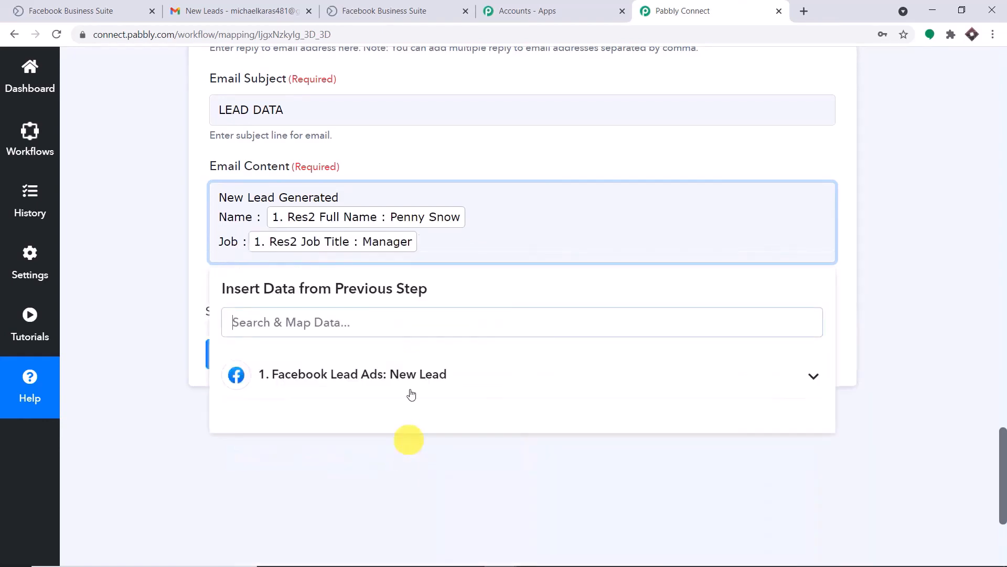
pyautogui.press('Return')
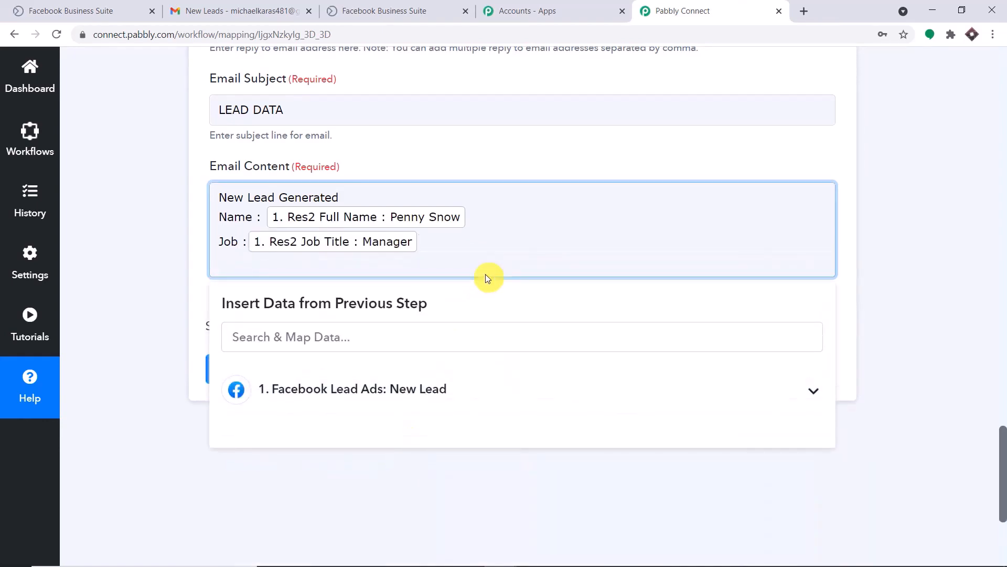
pyautogui.write('Company :')
# - Map Res2 Company to the Company line and add an Email line mapped to the lead's email
pyautogui.click(404, 379)
pyautogui.scroll(-1, 429, 428)
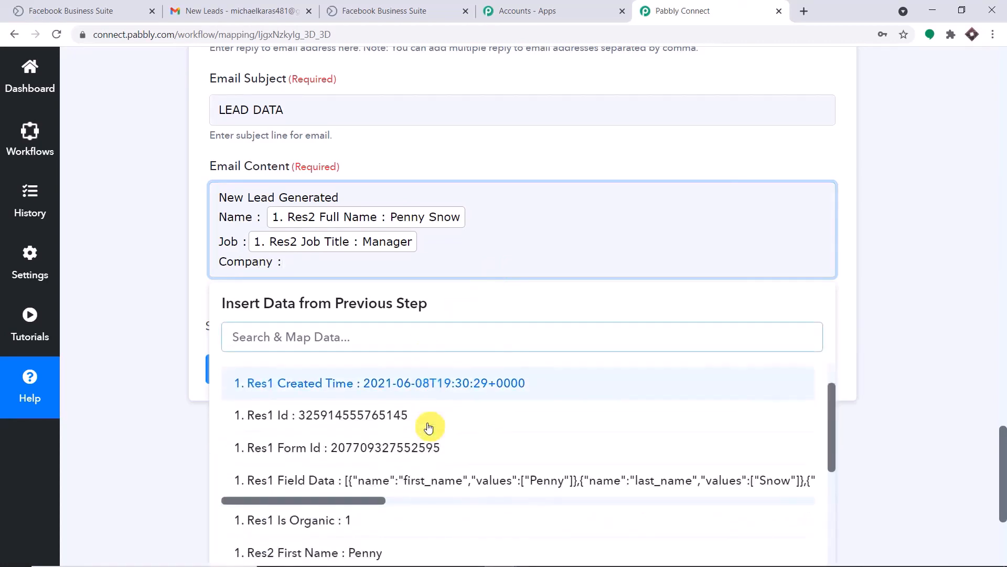
pyautogui.scroll(-3, 420, 430)
pyautogui.click(371, 465)
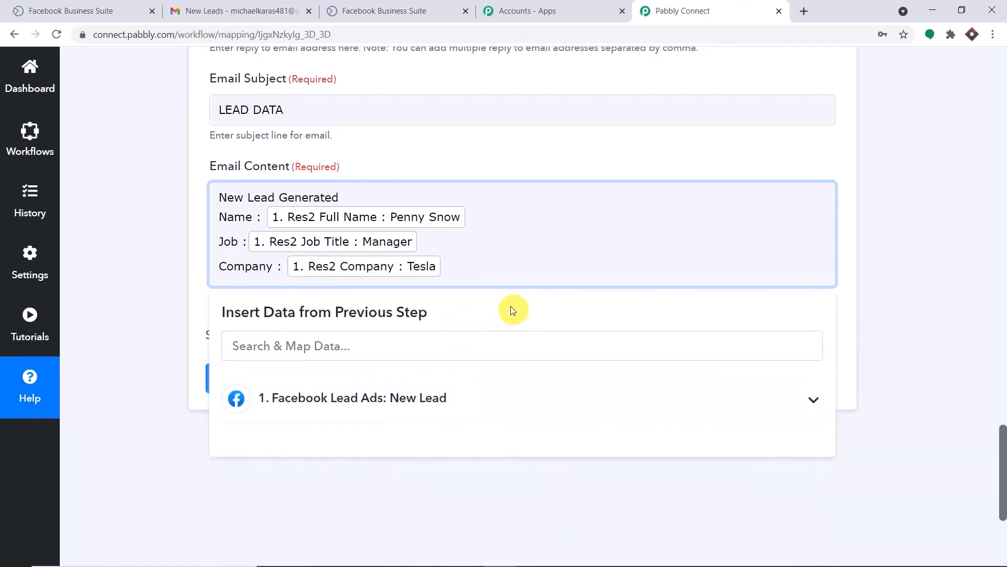
pyautogui.press('Return')
pyautogui.write('G')
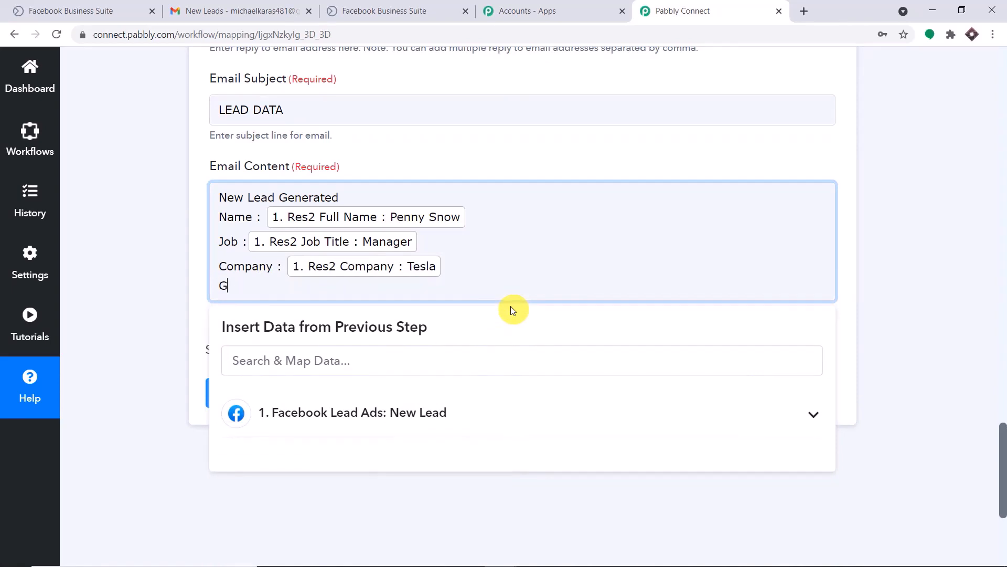
pyautogui.write('Email :')
pyautogui.click(443, 413)
pyautogui.scroll(-10, 456, 419)
pyautogui.scroll(-1, 450, 462)
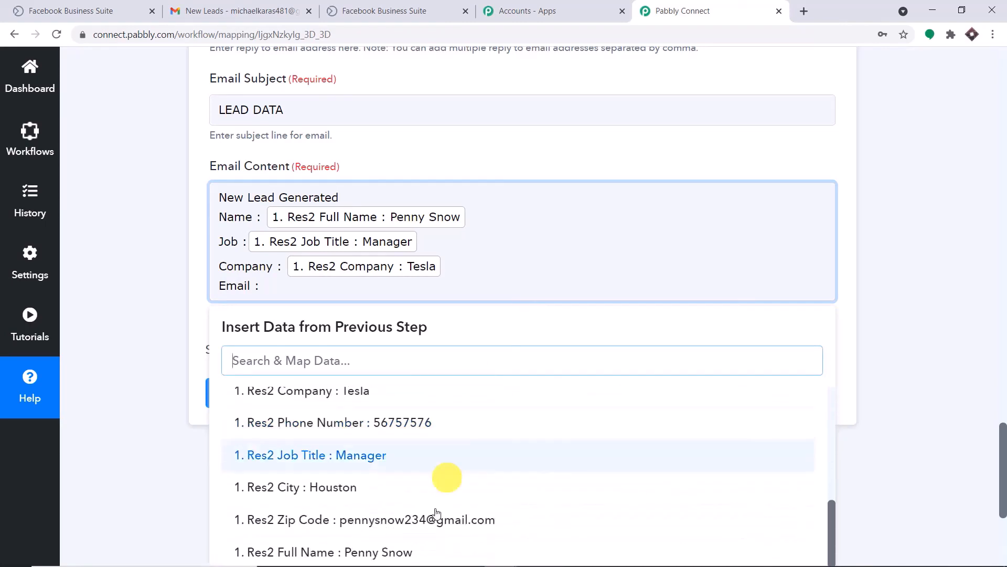
pyautogui.click(442, 519)
# - Add Phone Number and City lines mapped to the lead's phone number and city
pyautogui.press('Return')
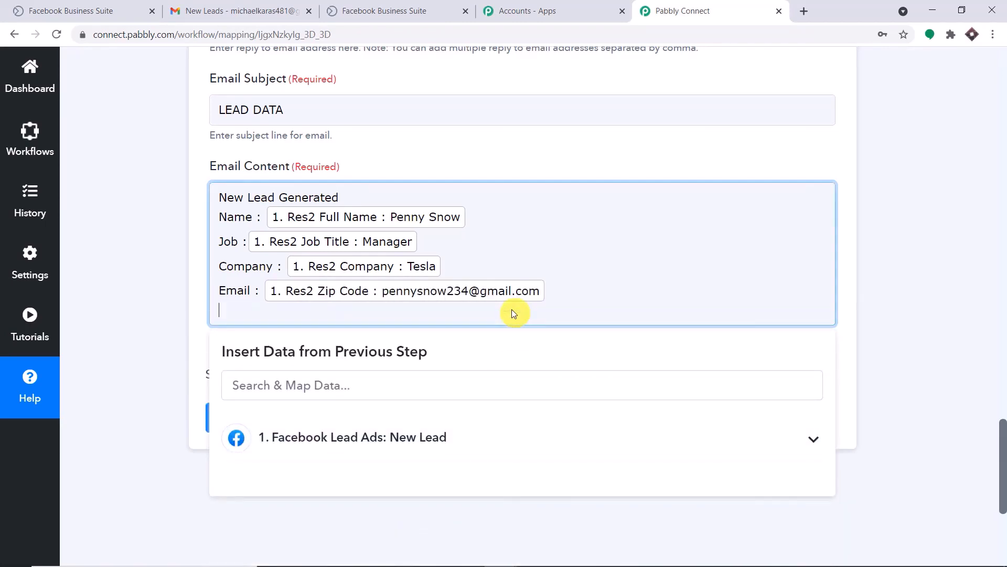
pyautogui.write('Phone Number :')
pyautogui.click(438, 441)
pyautogui.scroll(-5, 457, 450)
pyautogui.scroll(-5, 459, 448)
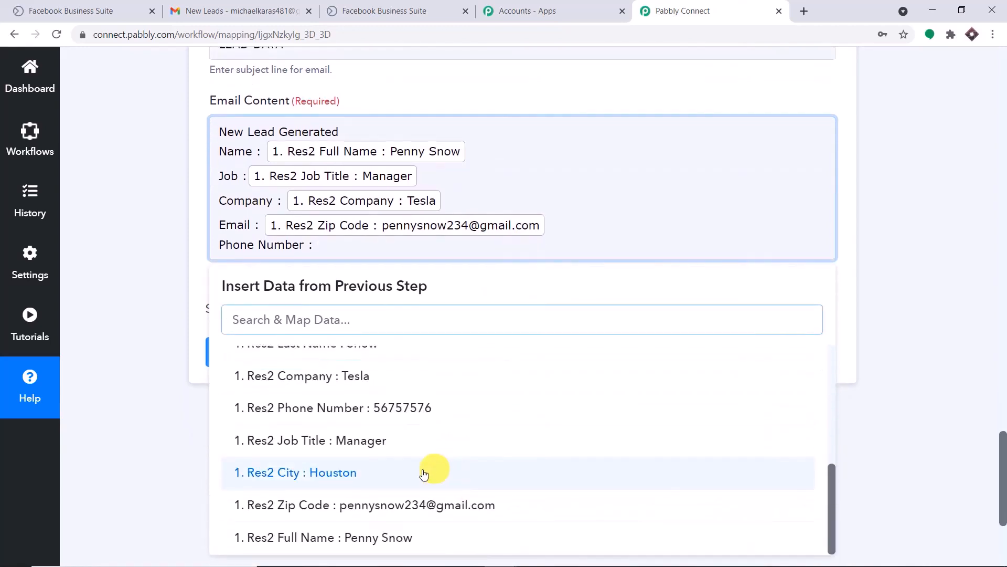
pyautogui.click(422, 418)
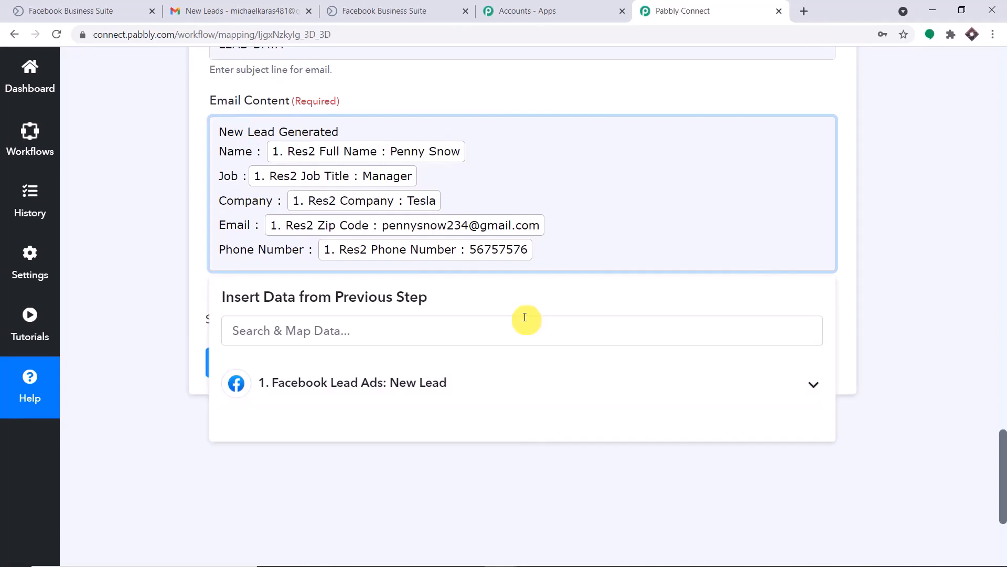
pyautogui.click(474, 382)
pyautogui.scroll(-5, 530, 430)
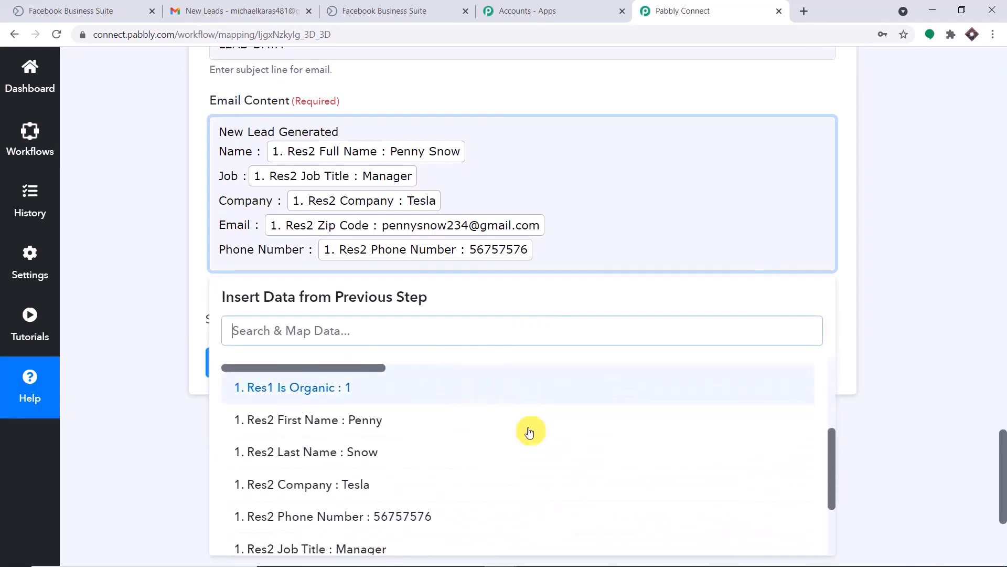
pyautogui.scroll(-2, 530, 432)
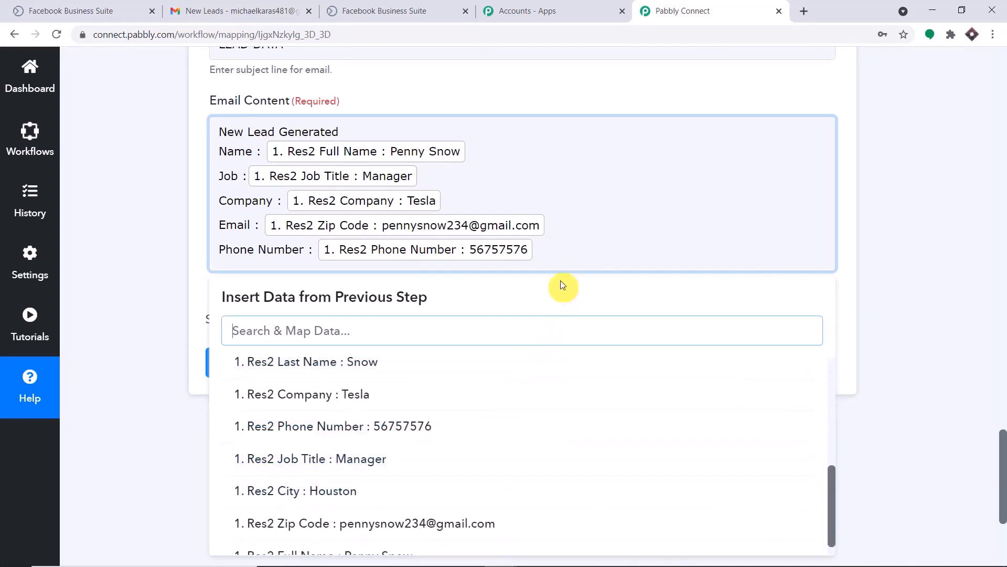
pyautogui.click(553, 254)
pyautogui.press('Return')
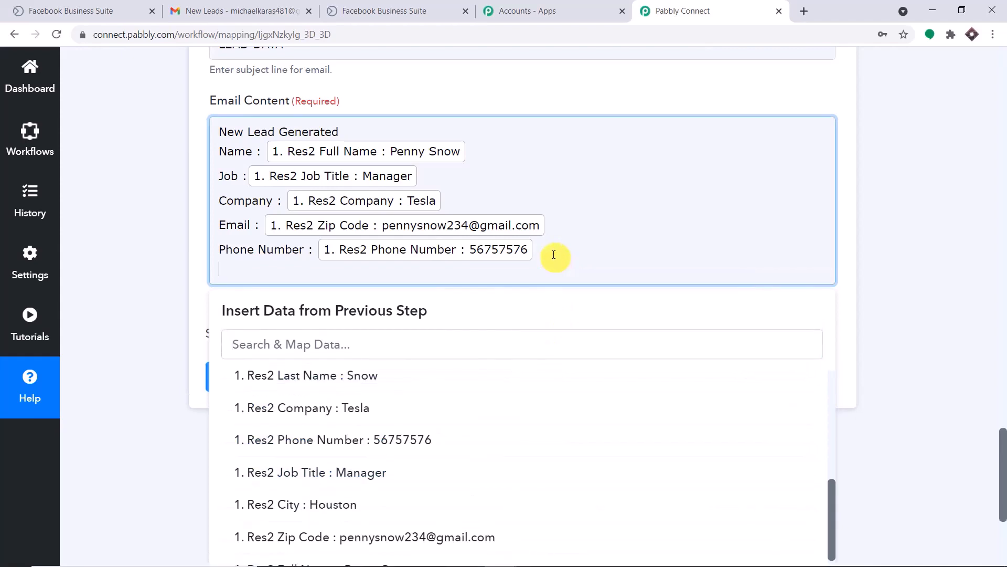
pyautogui.write('City :')
pyautogui.click(344, 505)
pyautogui.click(750, 78)
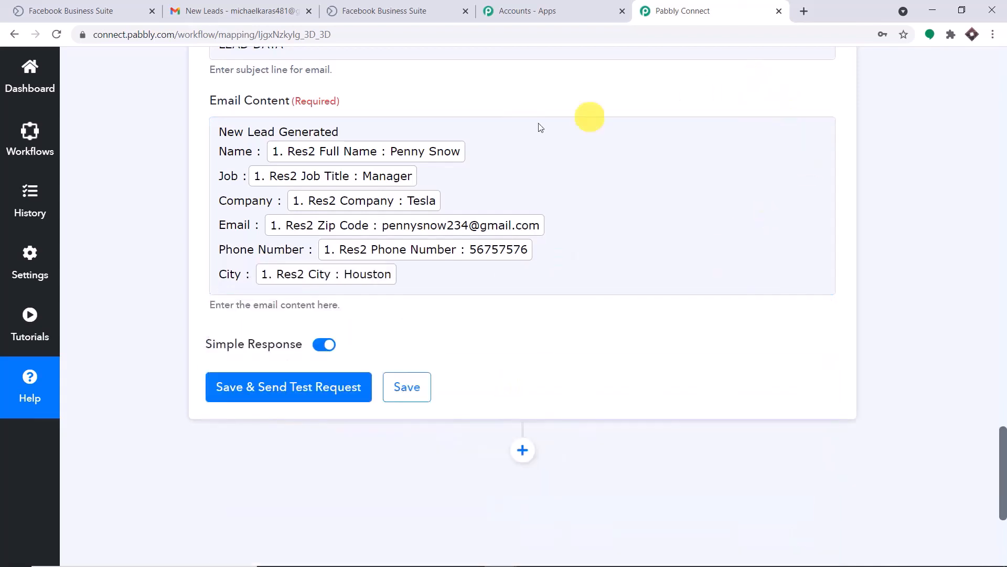
# - Save the Gmail step and send a test email, confirming the SENT response
pyautogui.click(292, 389)
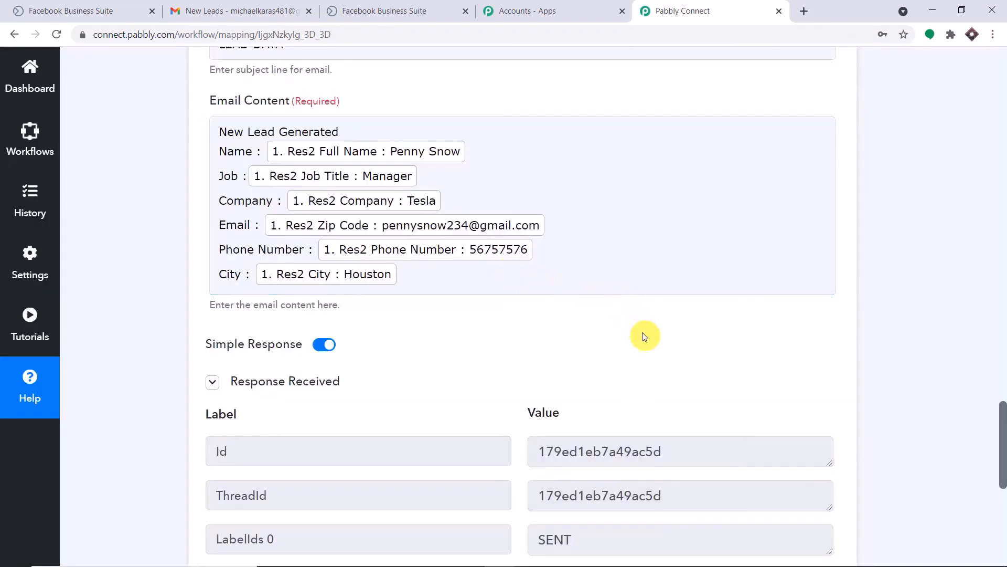
pyautogui.scroll(-3, 646, 340)
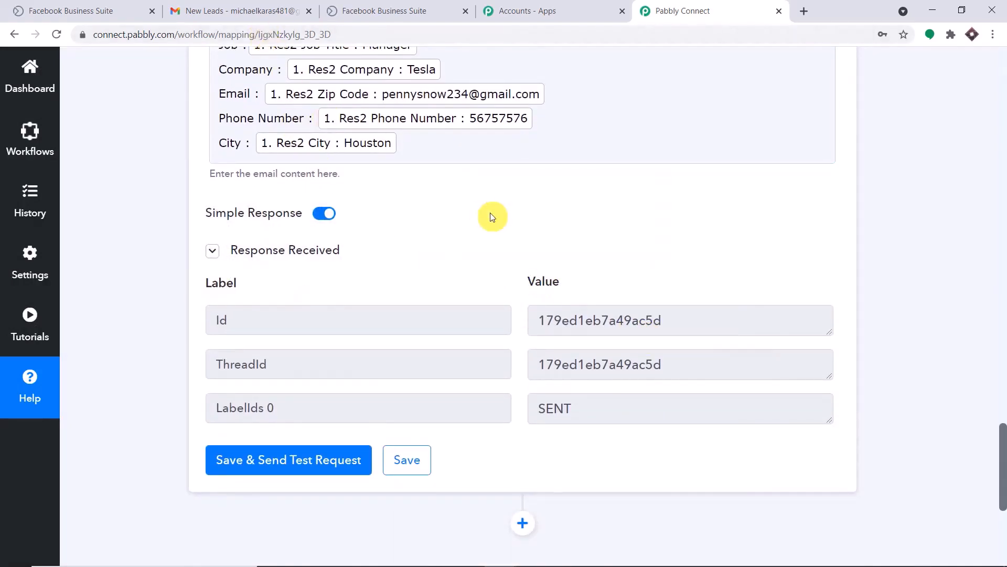
pyautogui.click(237, 11)
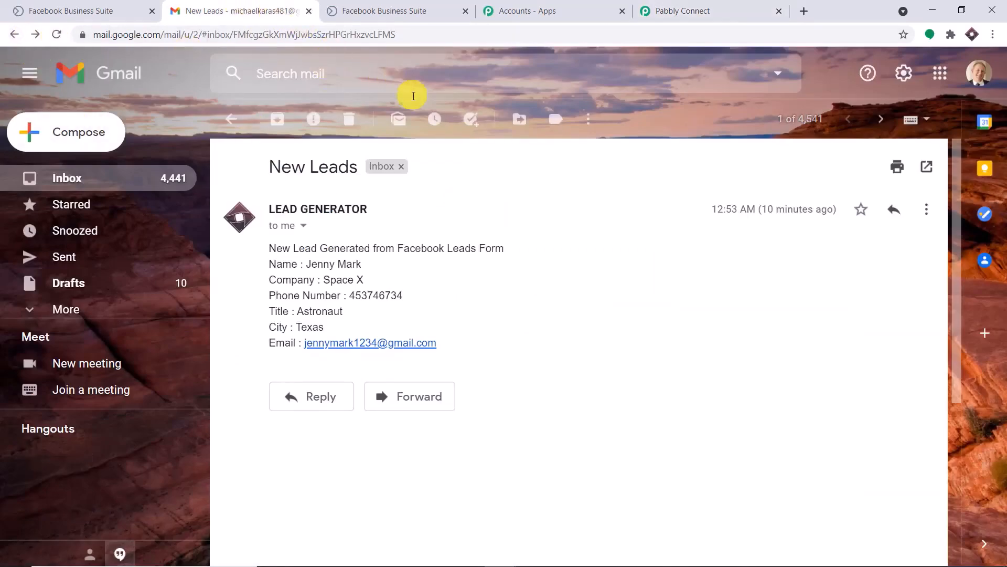
# - Reload the Gmail inbox and open the new LEAD DATA email from LEAD SENDER
pyautogui.click(14, 35)
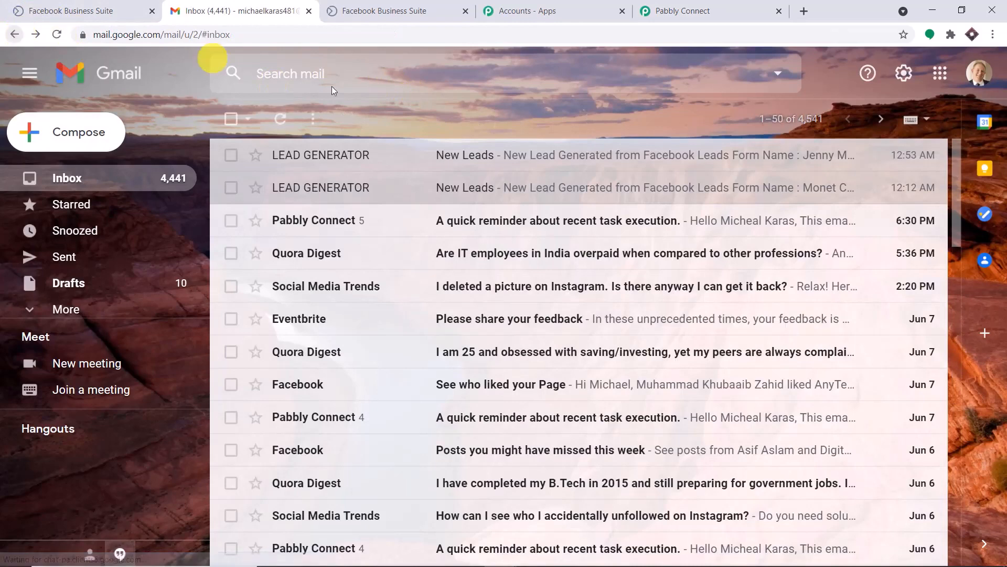
pyautogui.click(56, 35)
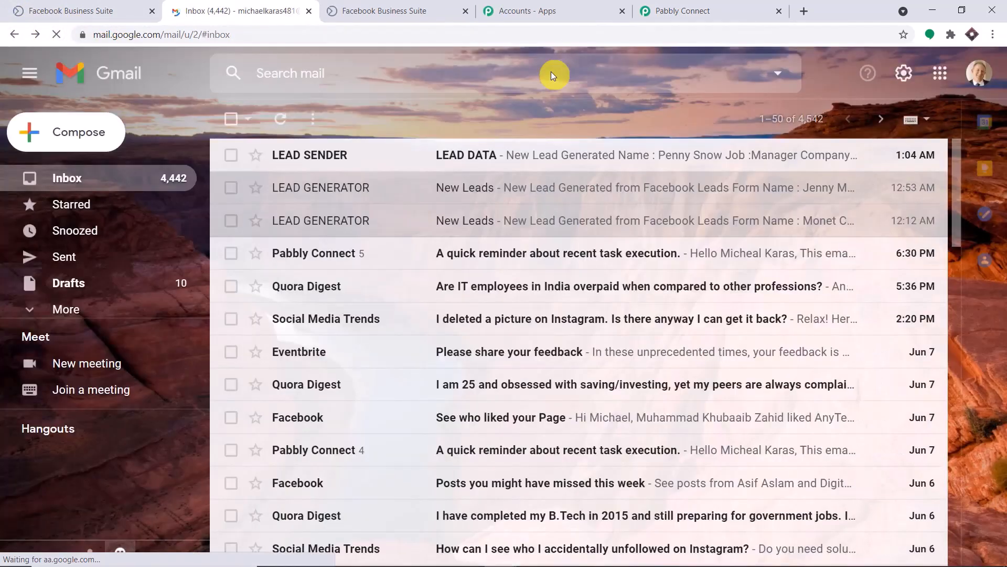
pyautogui.click(515, 158)
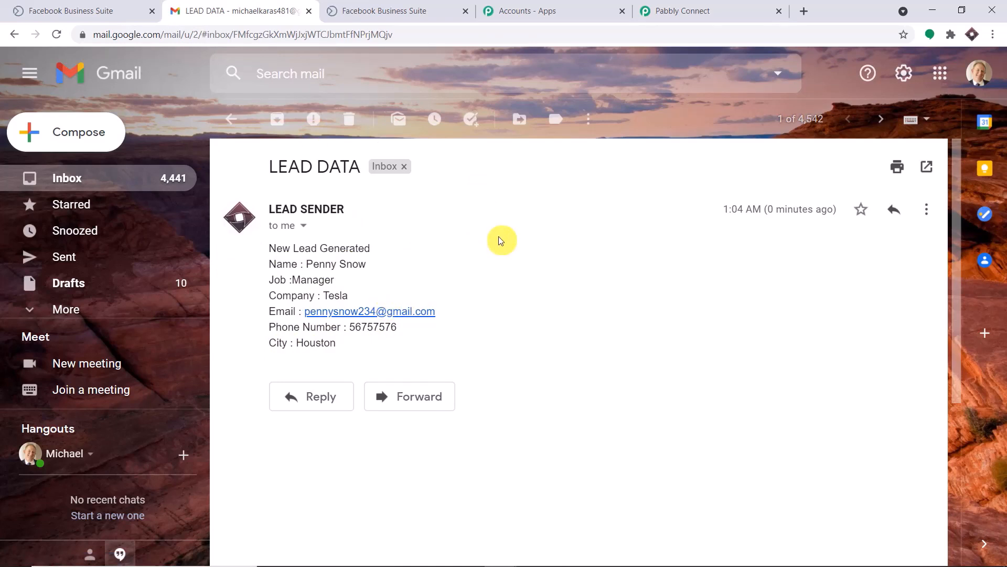
# - Collapse the Facebook Lead Ads trigger card to view the Facebook-to-Gmail workflow overview
pyautogui.click(741, 10)
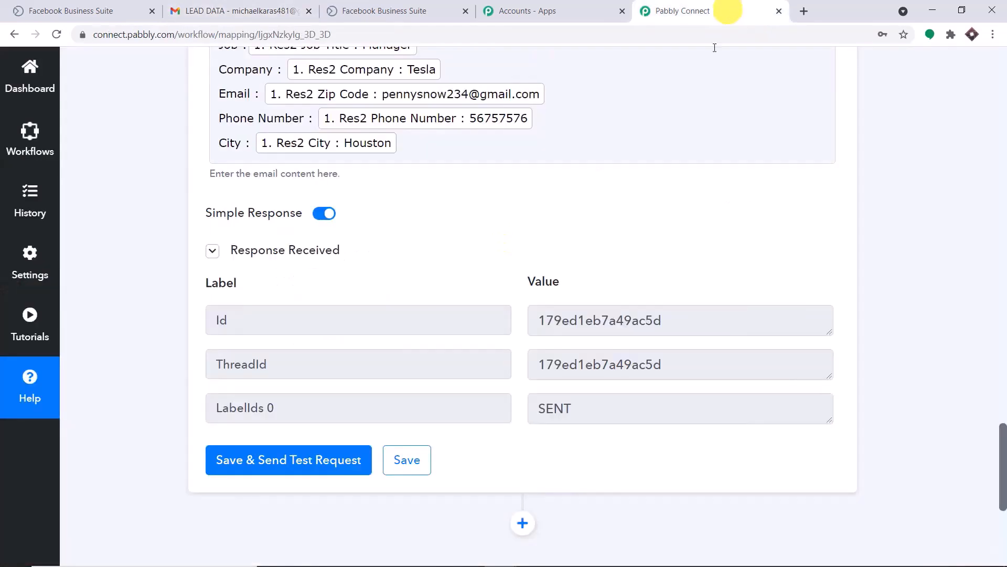
pyautogui.scroll(15, 1003, 326)
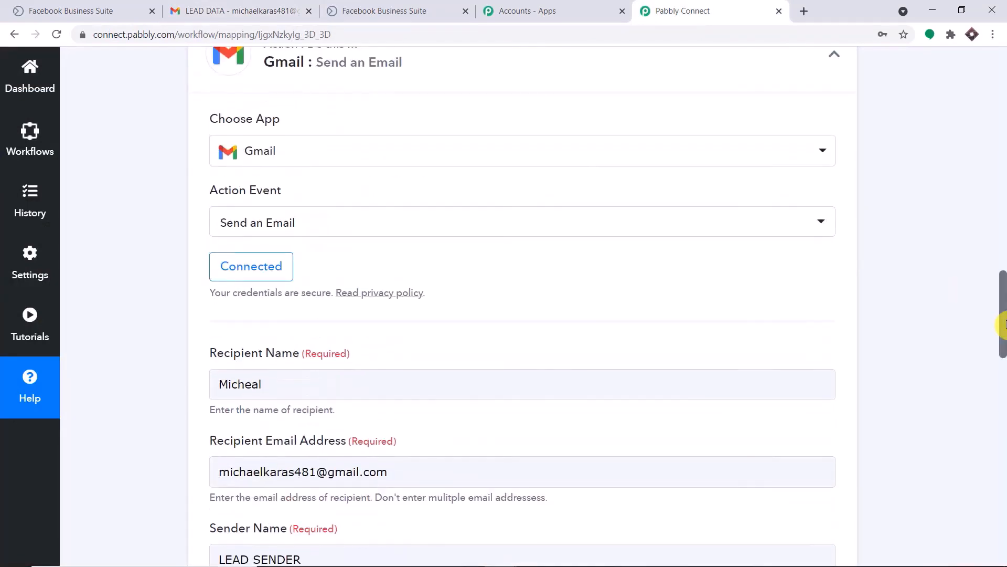
pyautogui.scroll(3, 1003, 324)
pyautogui.scroll(15, 1003, 130)
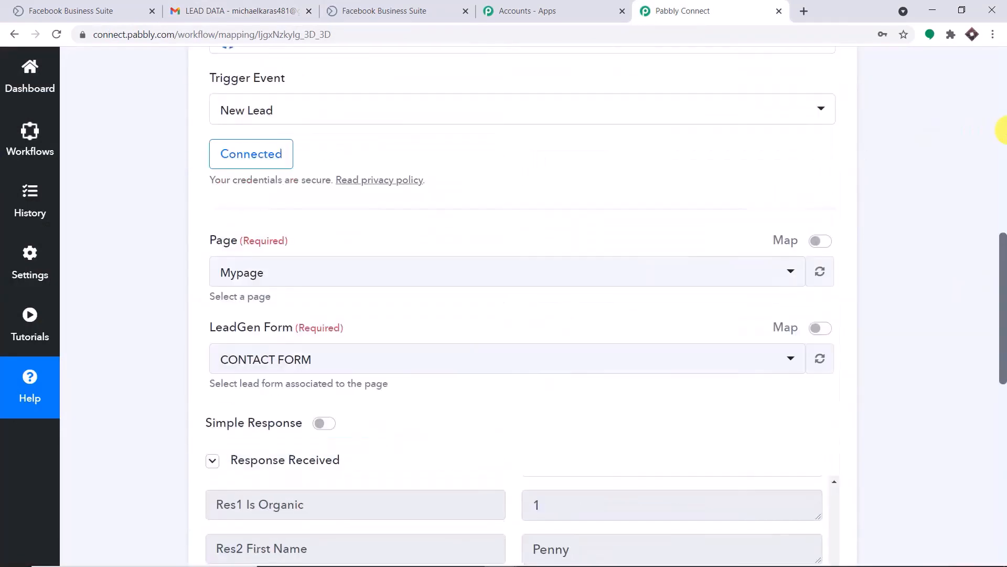
pyautogui.click(551, 247)
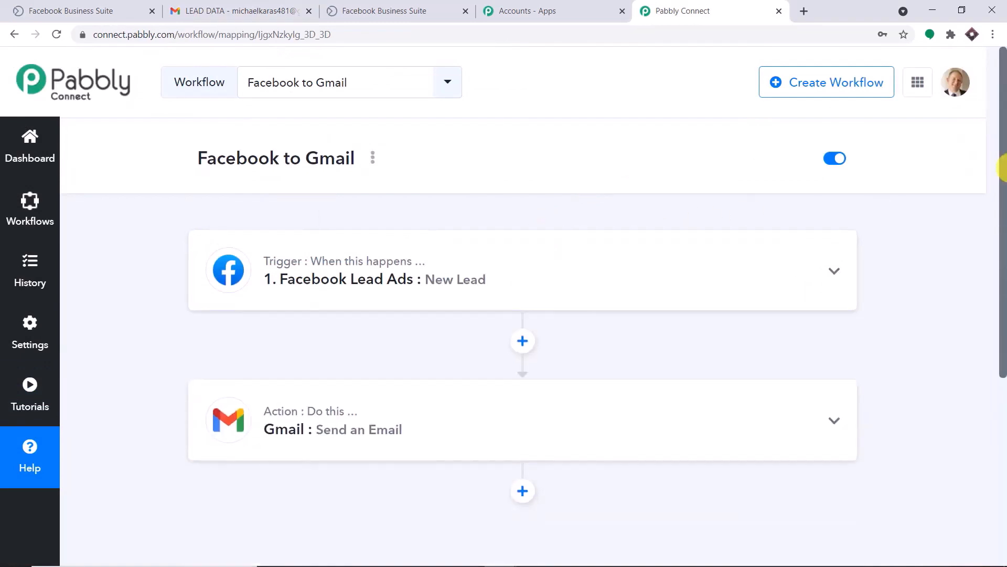
pyautogui.scroll(-2, 1002, 210)
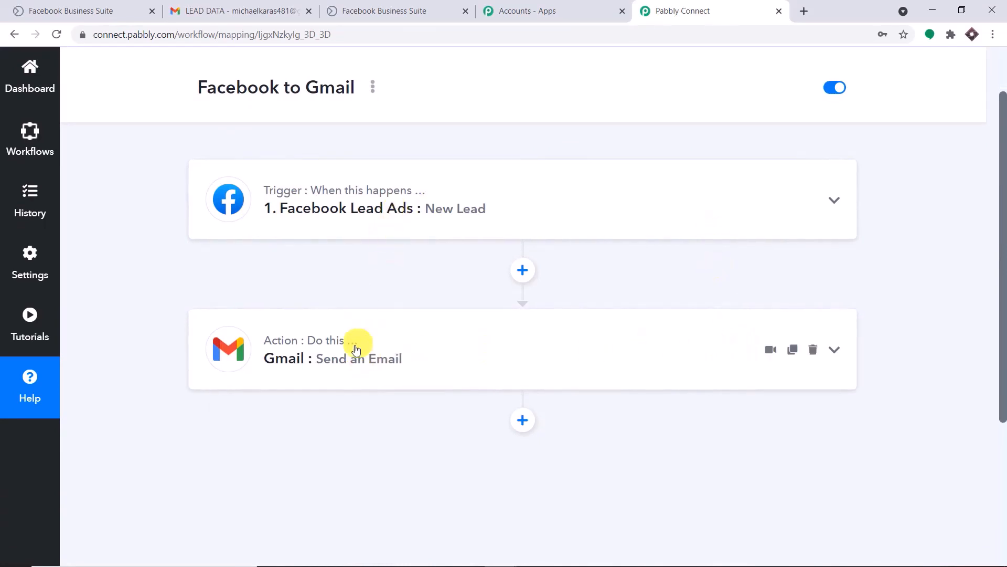
pyautogui.moveTo(355, 341)
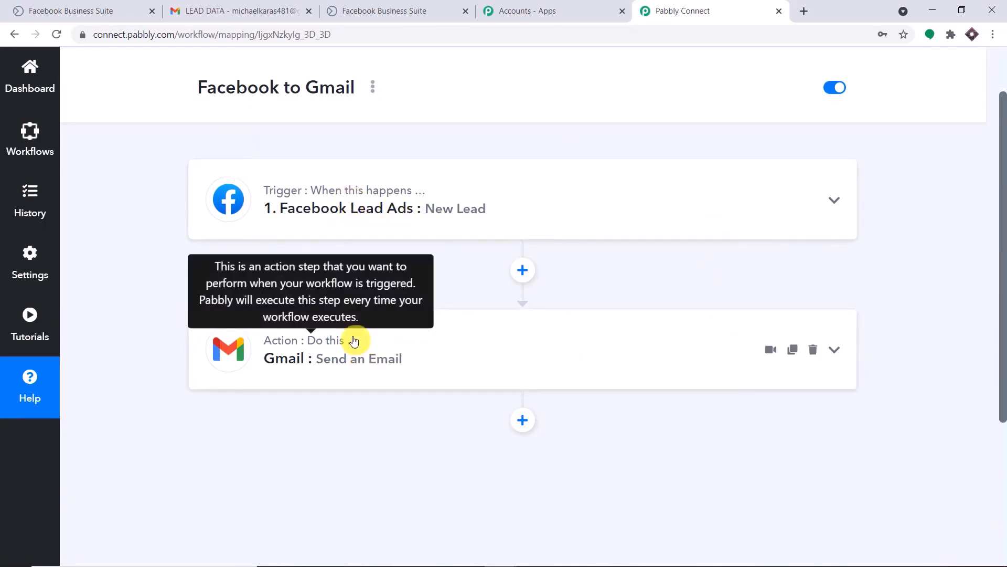
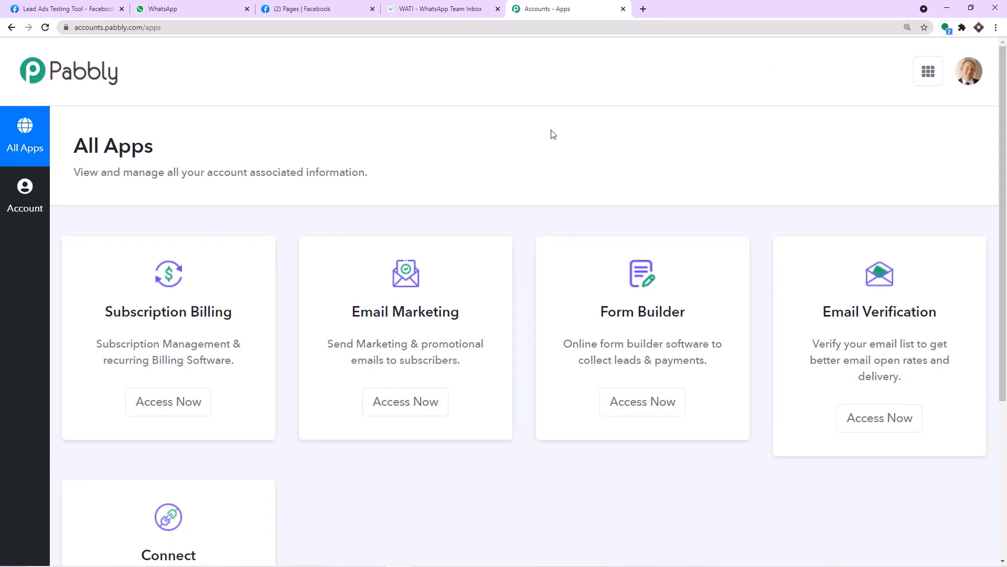
# - Scroll the All Apps page to see Subscription Billing, Email Marketing, Form Builder, Email Verification and Connect
pyautogui.scroll(-4, 552, 134)
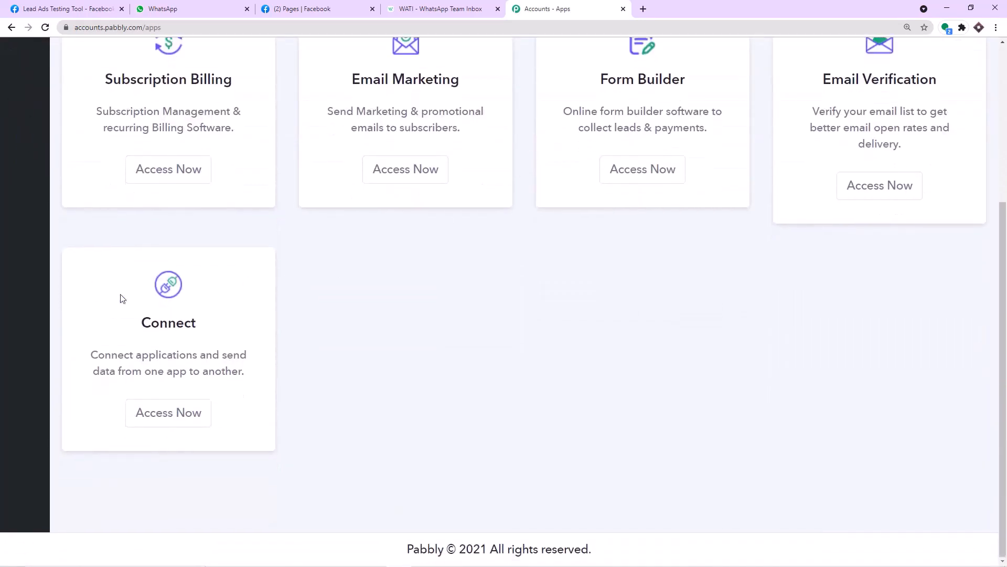
# - From the Connect card, create a new workflow named 'Facebook to WhatsApp'
pyautogui.click(203, 416)
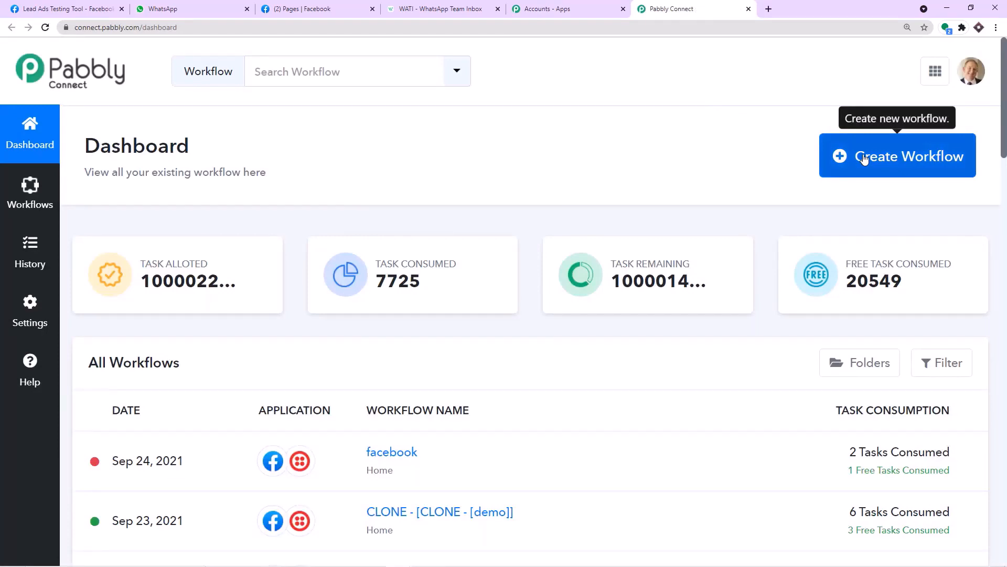
pyautogui.click(864, 159)
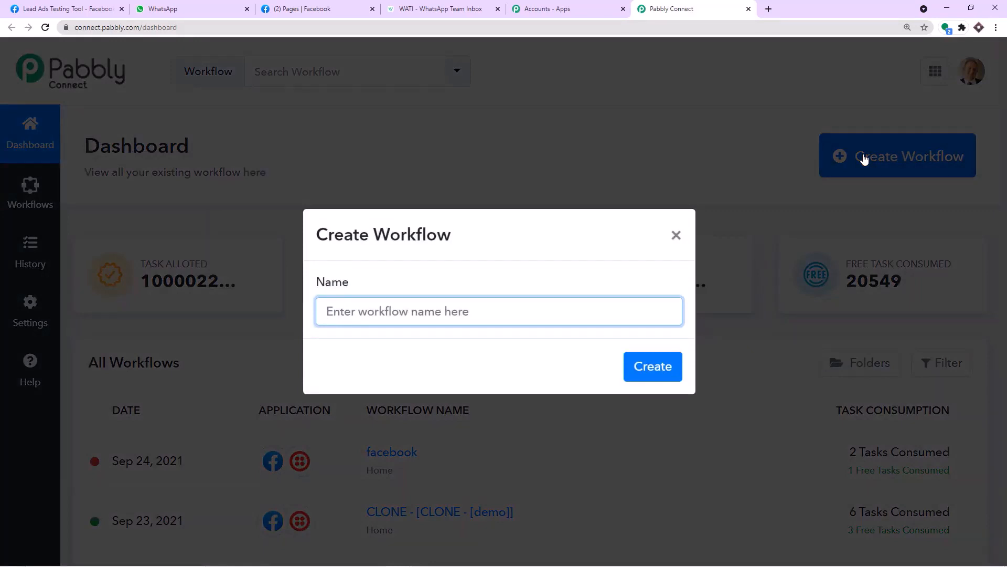
pyautogui.write('Facebook to WhatsApp')
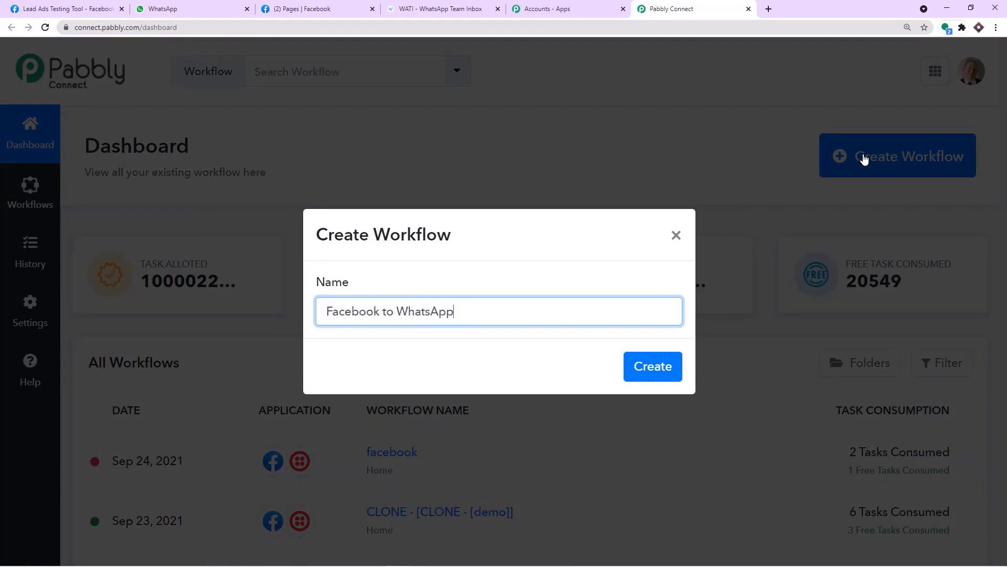
pyautogui.click(653, 368)
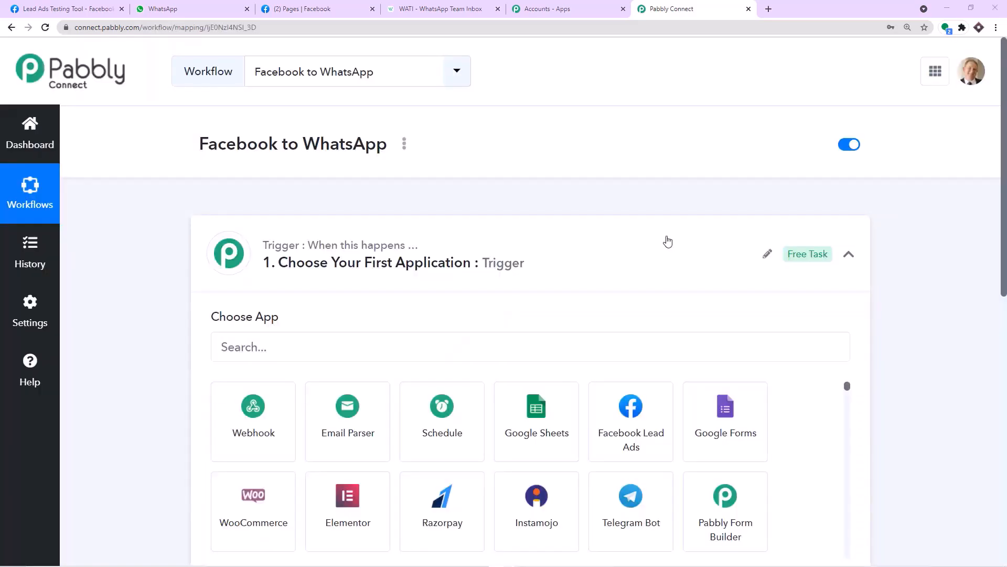
# - Search 'fac' and choose Facebook Lead Ads as the trigger app
pyautogui.click(666, 241)
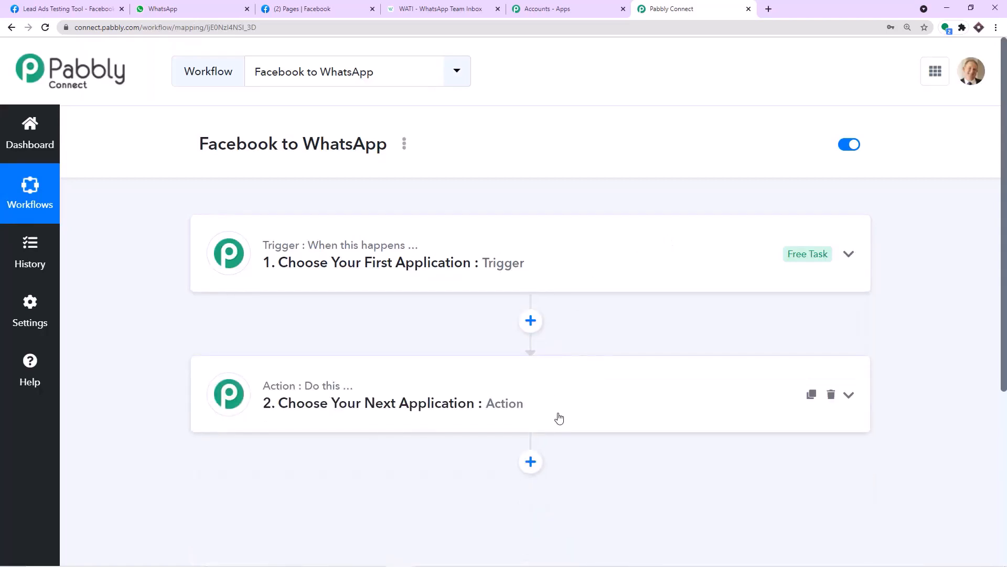
pyautogui.click(463, 262)
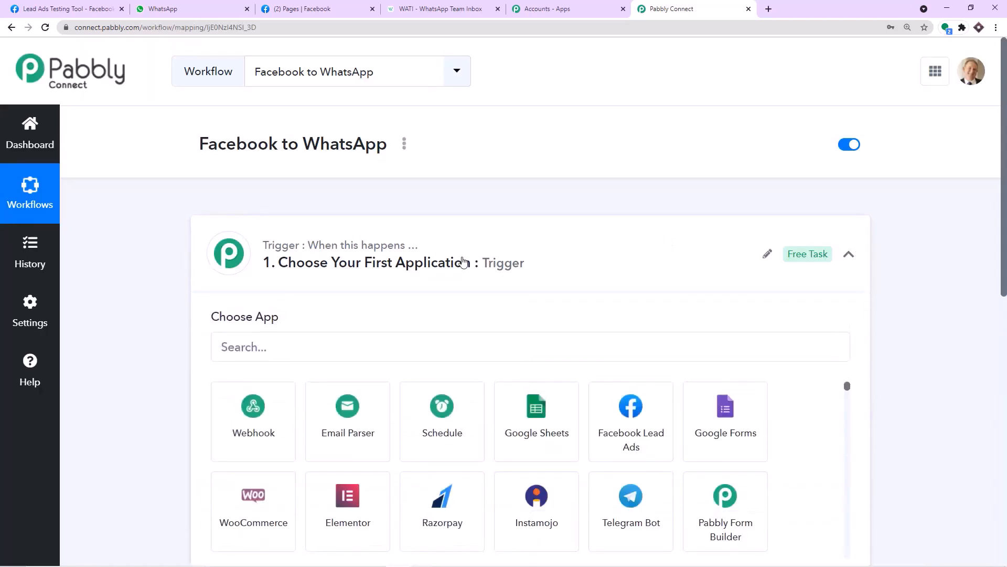
pyautogui.click(355, 350)
pyautogui.write('fac')
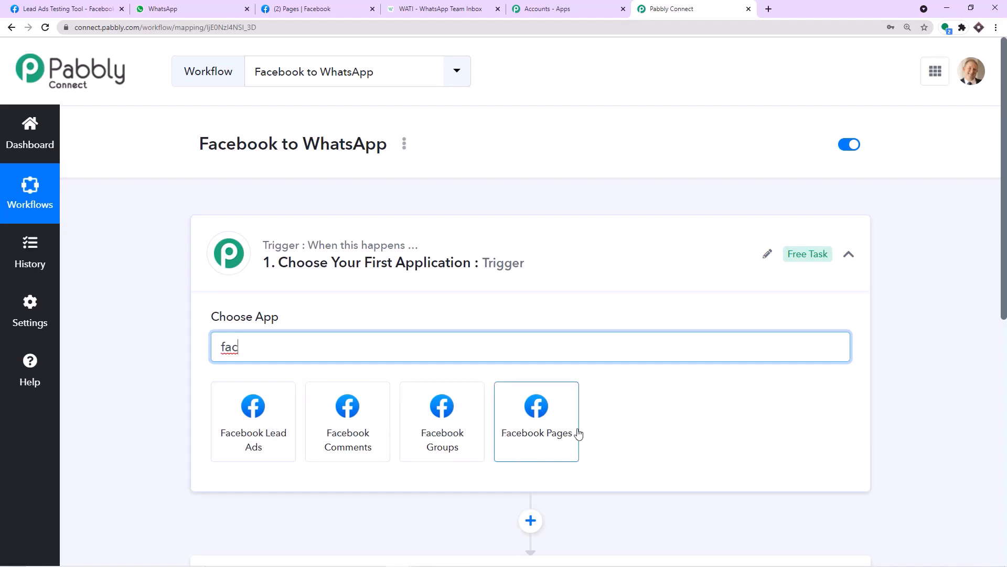
pyautogui.click(237, 433)
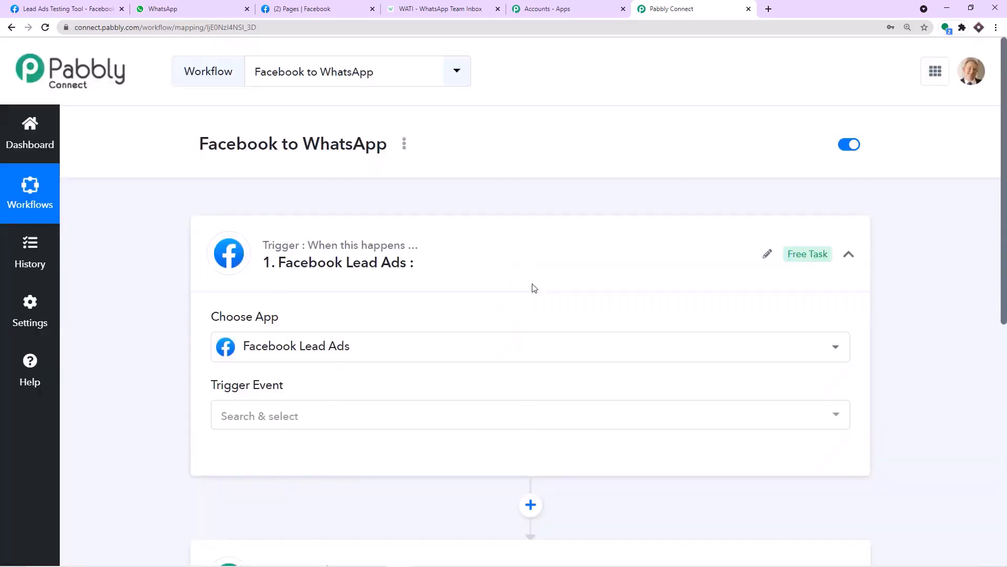
# - Set the trigger event to New Lead in any Form (Instant) and begin connecting an account
pyautogui.scroll(-2, 533, 288)
pyautogui.click(381, 317)
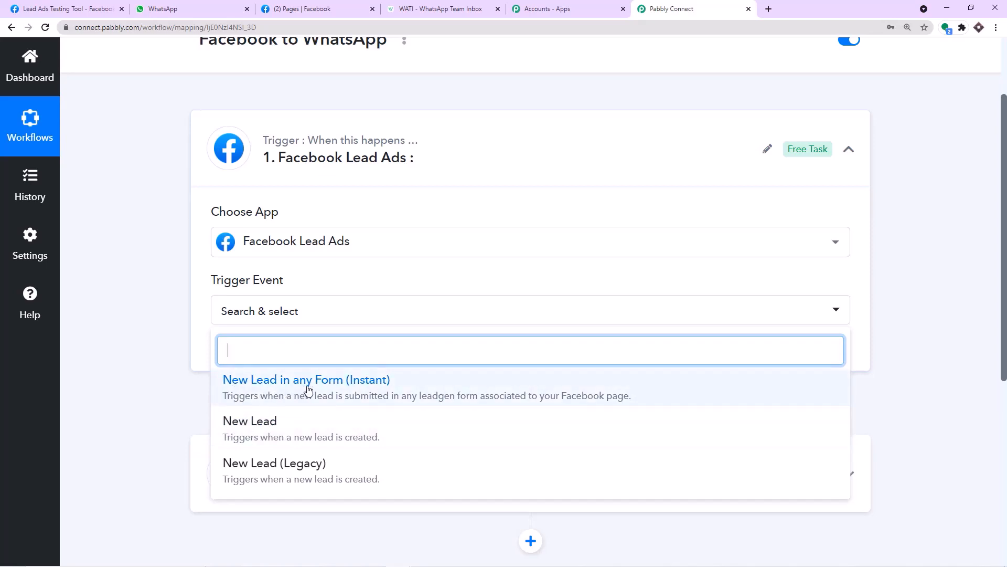
pyautogui.click(375, 394)
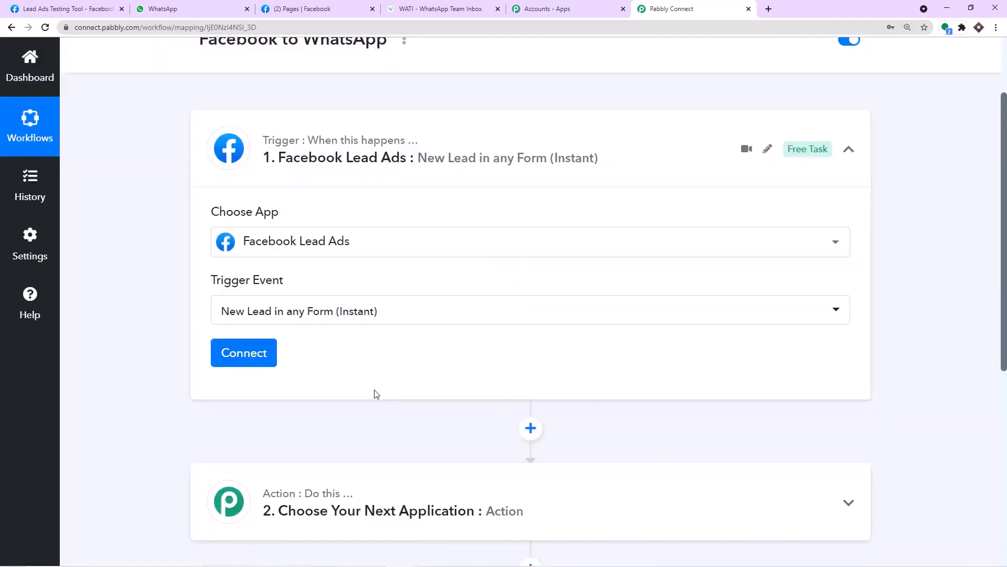
pyautogui.click(238, 357)
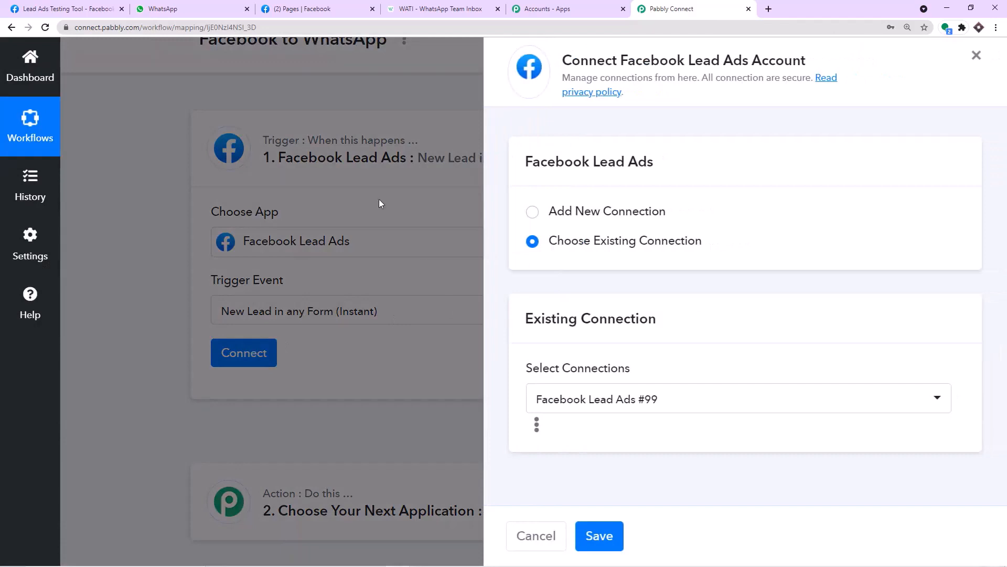
# - Add a new Facebook Lead Ads connection, save to await a test lead, and open the Testing Tool
pyautogui.click(598, 213)
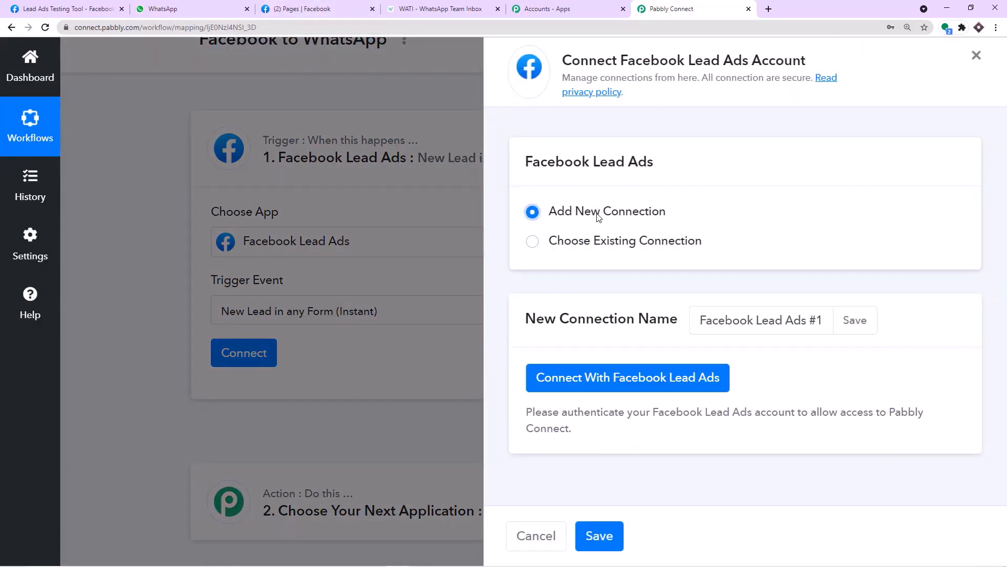
pyautogui.click(606, 386)
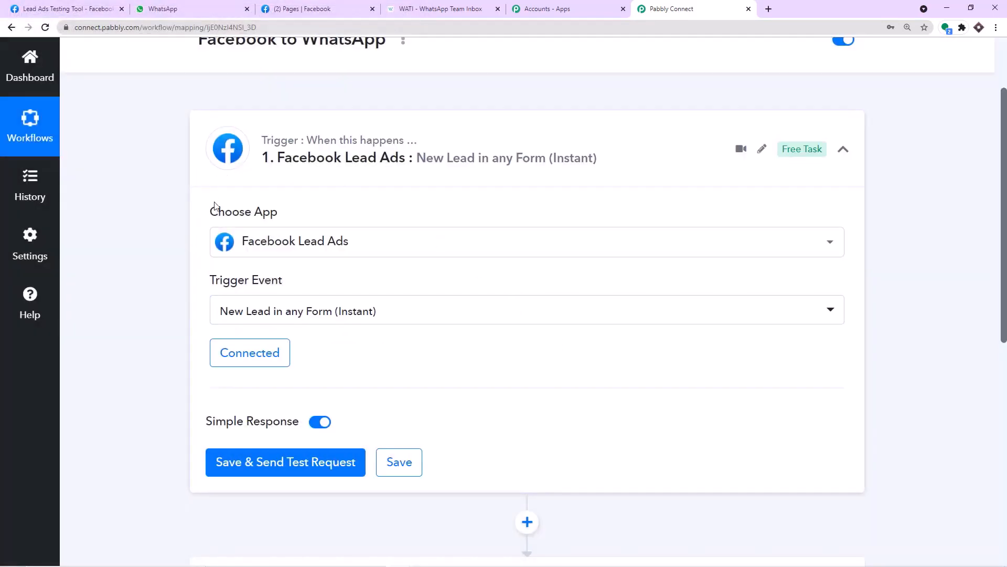
pyautogui.scroll(-2, 333, 278)
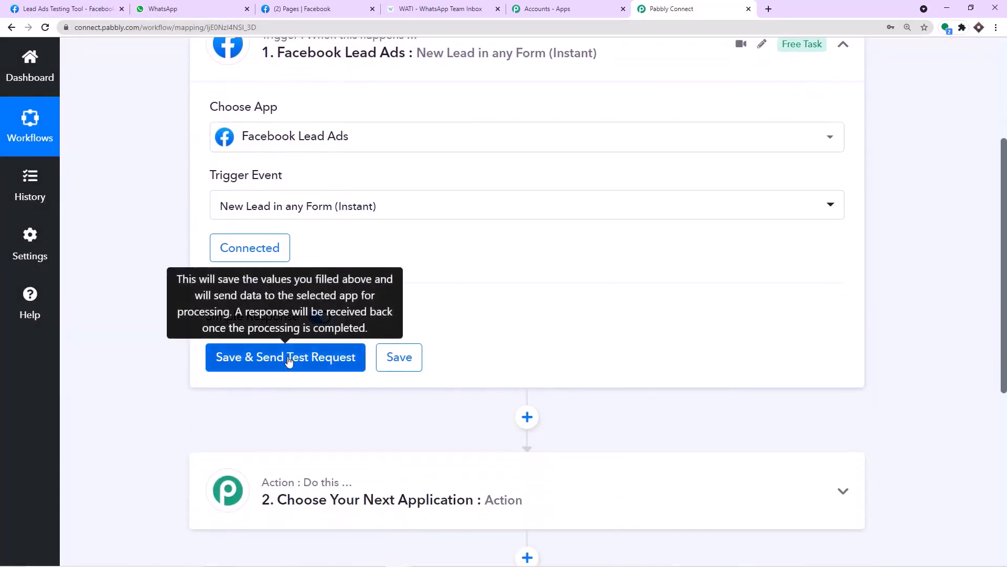
pyautogui.click(288, 360)
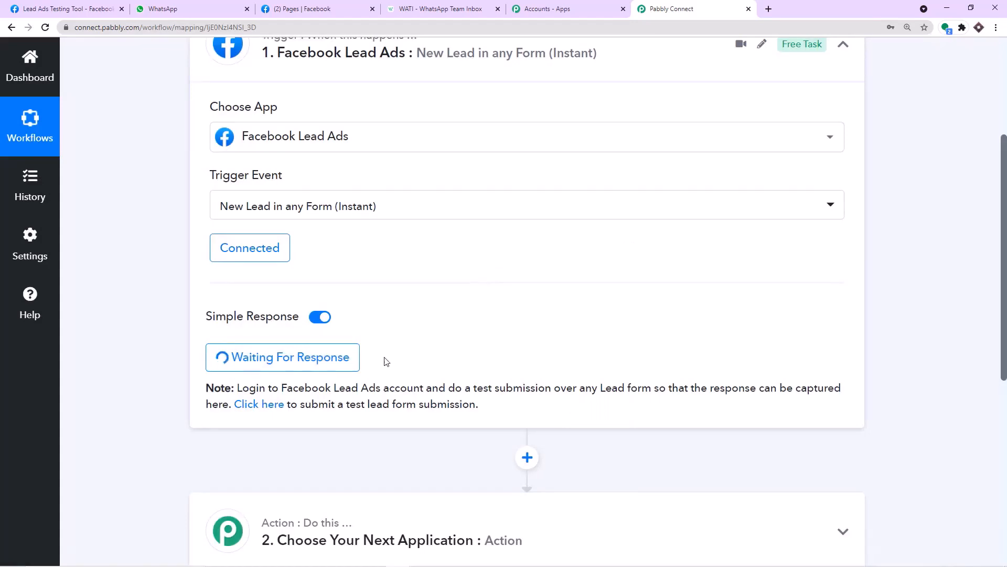
pyautogui.click(264, 409)
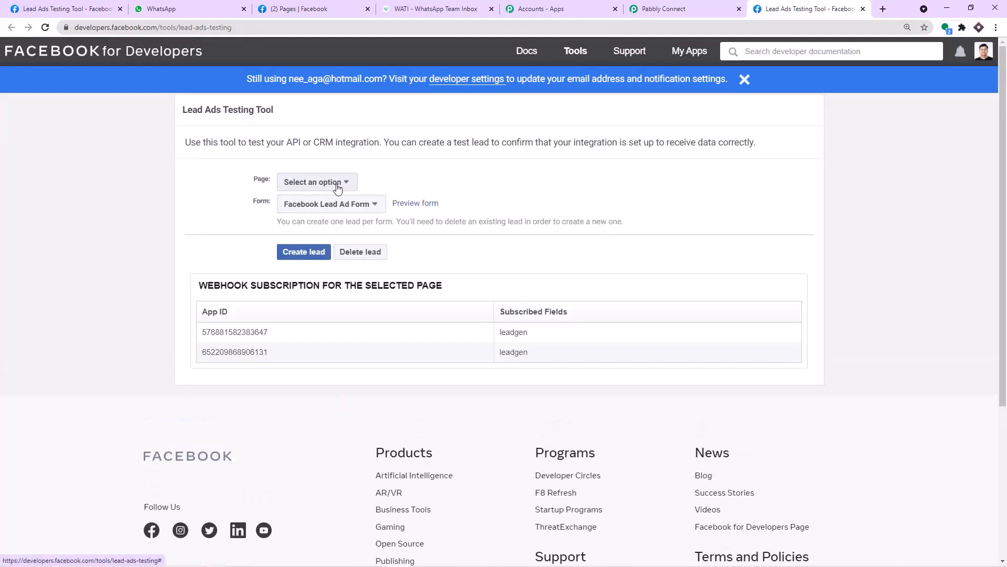
# - Check the managed pages list and choose Neepan Tech as the test page
pyautogui.click(334, 10)
pyautogui.scroll(-3, 664, 277)
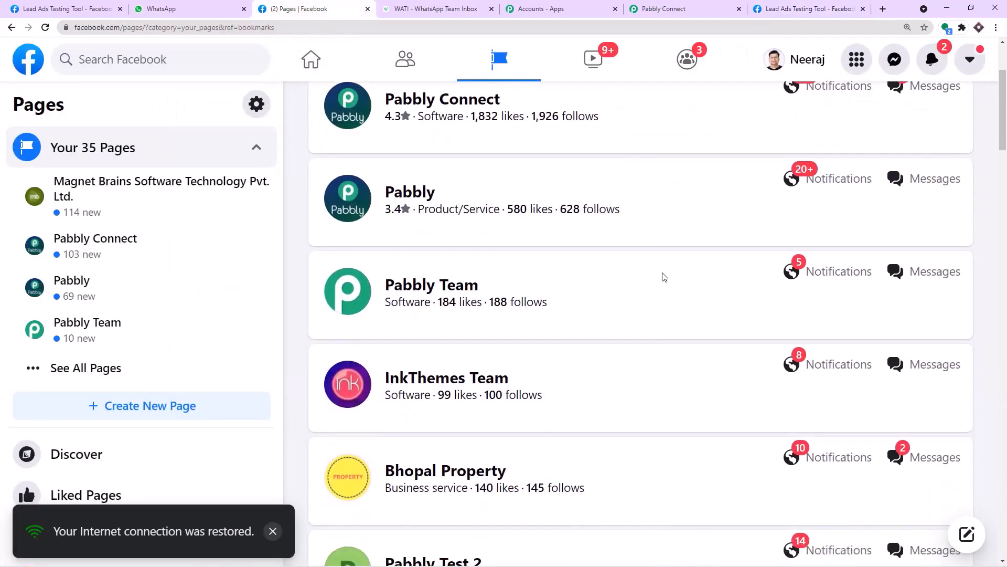
pyautogui.scroll(-20, 664, 277)
pyautogui.scroll(12, 665, 277)
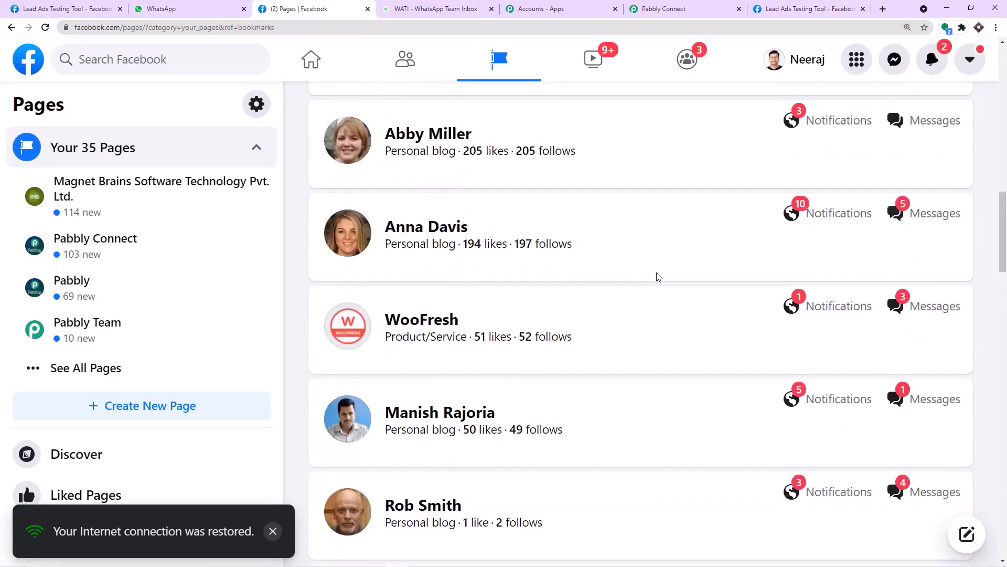
pyautogui.scroll(15, 656, 276)
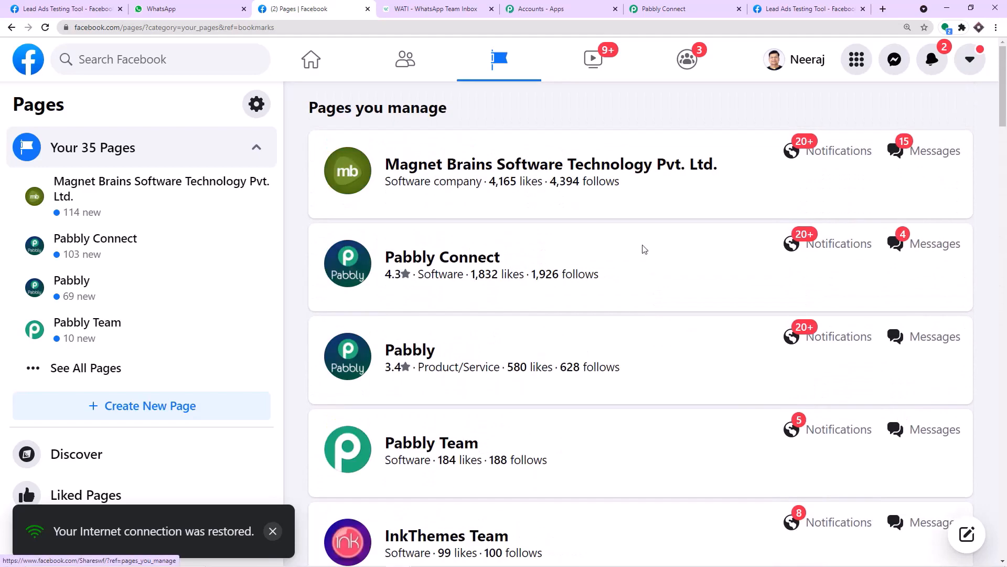
pyautogui.click(787, 7)
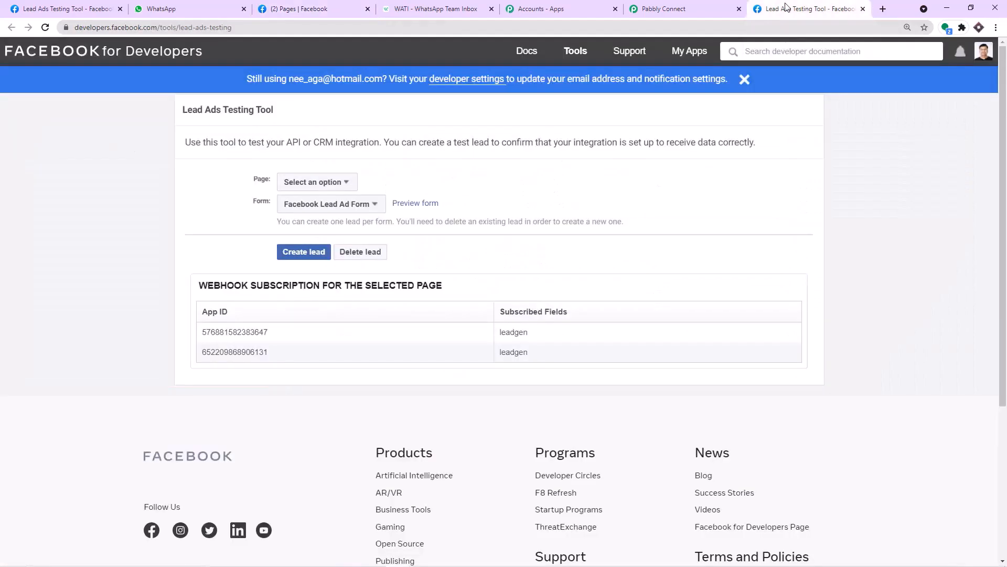
pyautogui.click(317, 182)
pyautogui.scroll(-10, 362, 266)
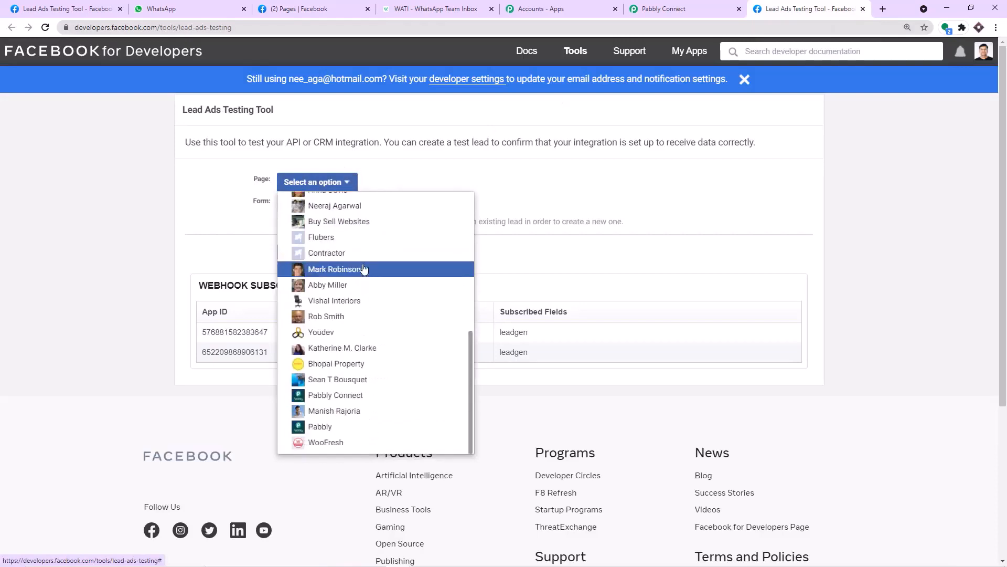
pyautogui.scroll(-2, 364, 269)
pyautogui.scroll(12, 370, 285)
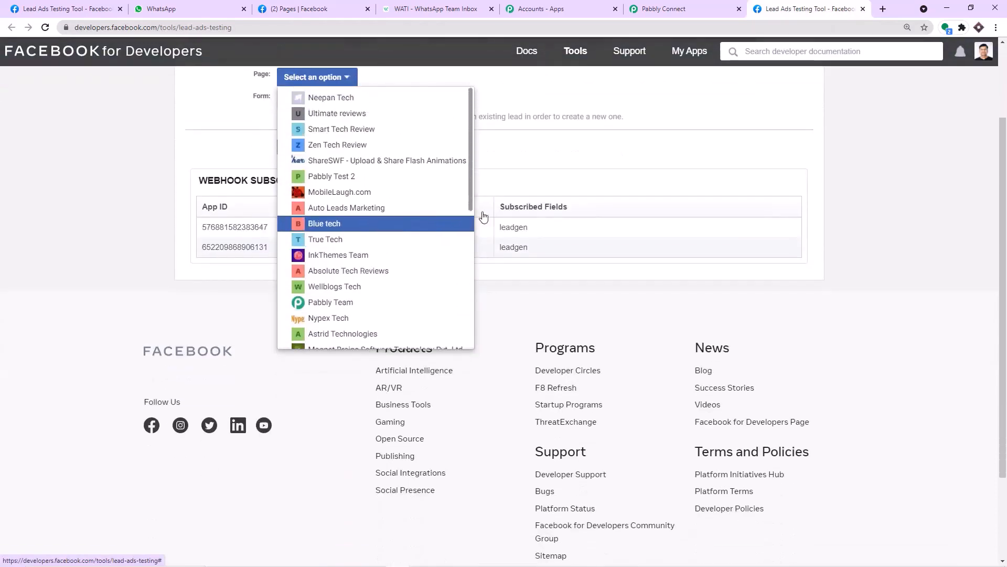
pyautogui.scroll(2, 421, 230)
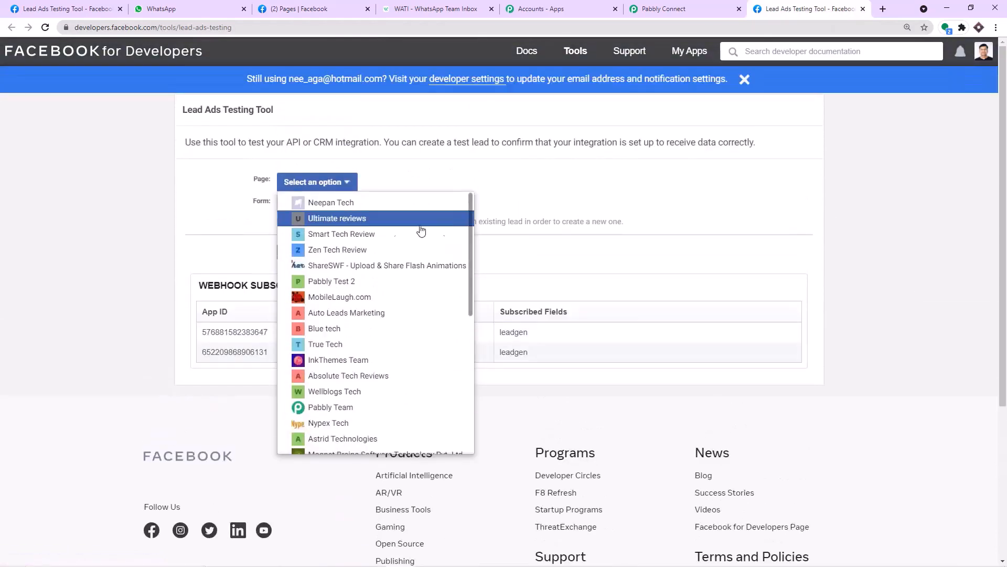
pyautogui.click(329, 209)
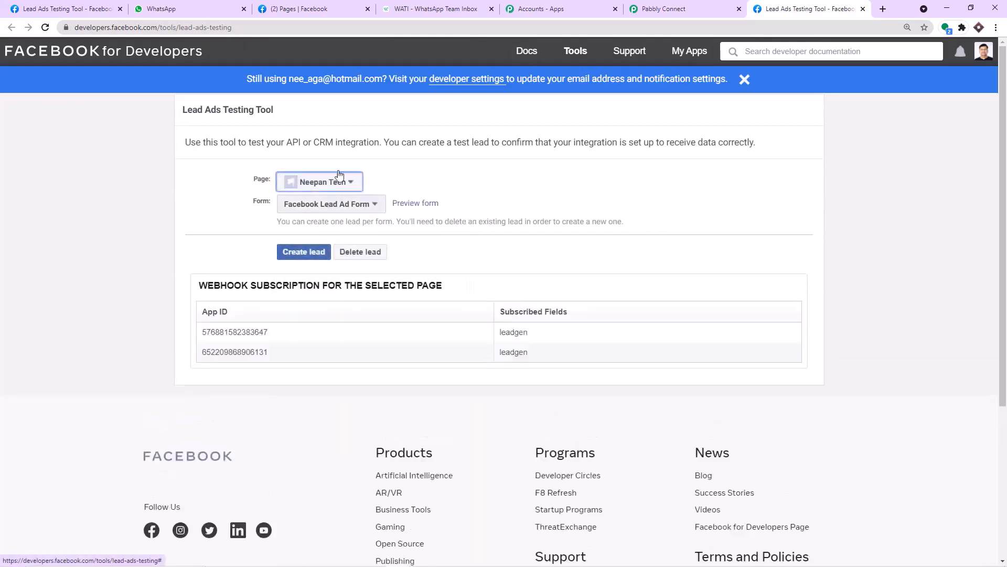
# - Select Facebook Lead Ad Form as the lead form for Neepan Tech
pyautogui.click(306, 11)
pyautogui.scroll(-20, 612, 279)
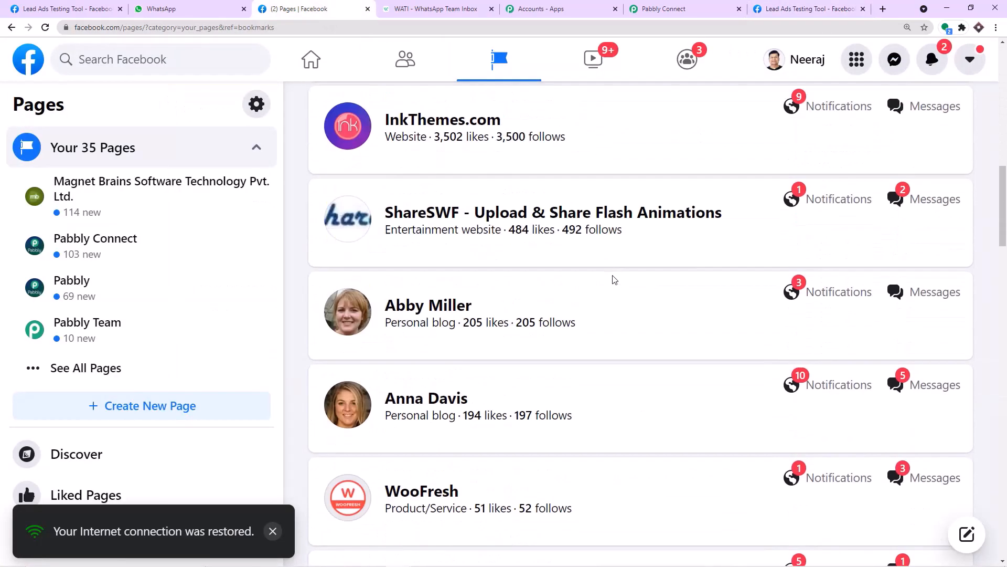
pyautogui.scroll(-20, 615, 279)
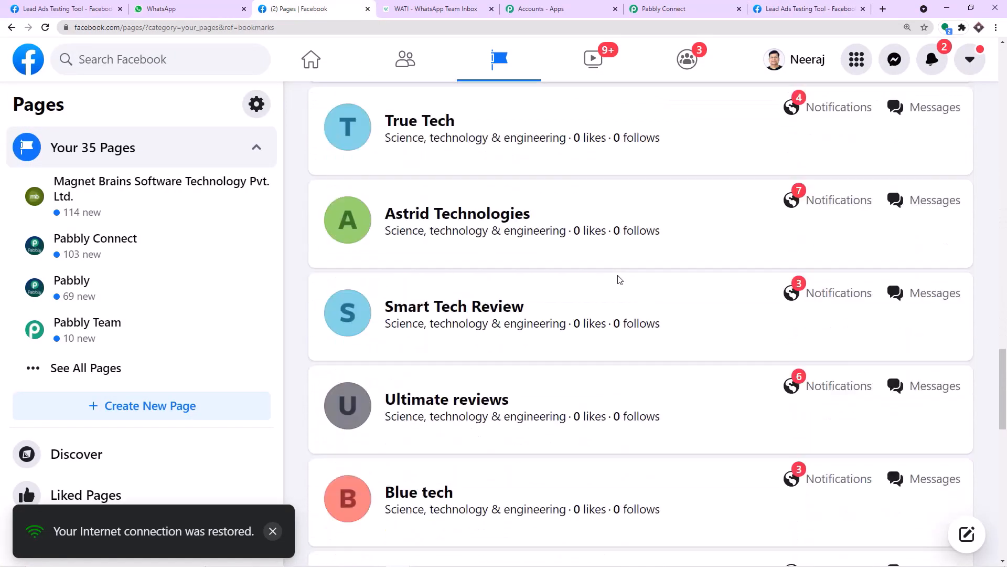
pyautogui.scroll(-5, 619, 280)
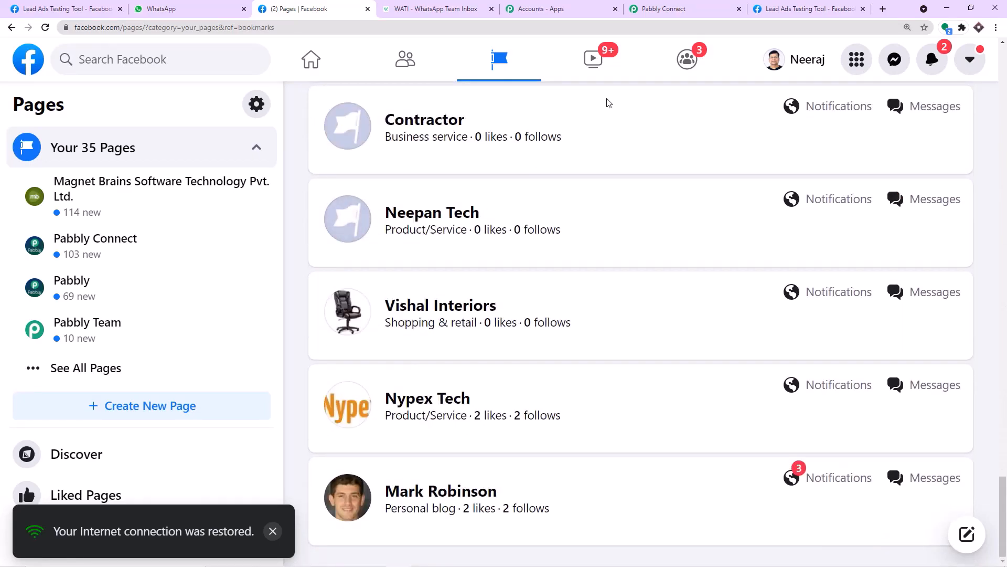
pyautogui.click(808, 9)
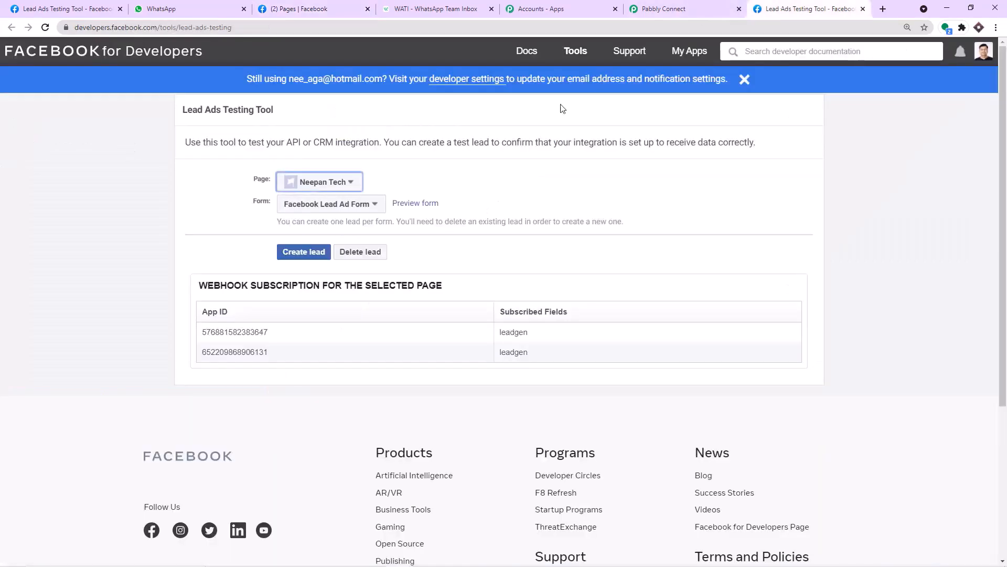
pyautogui.click(352, 206)
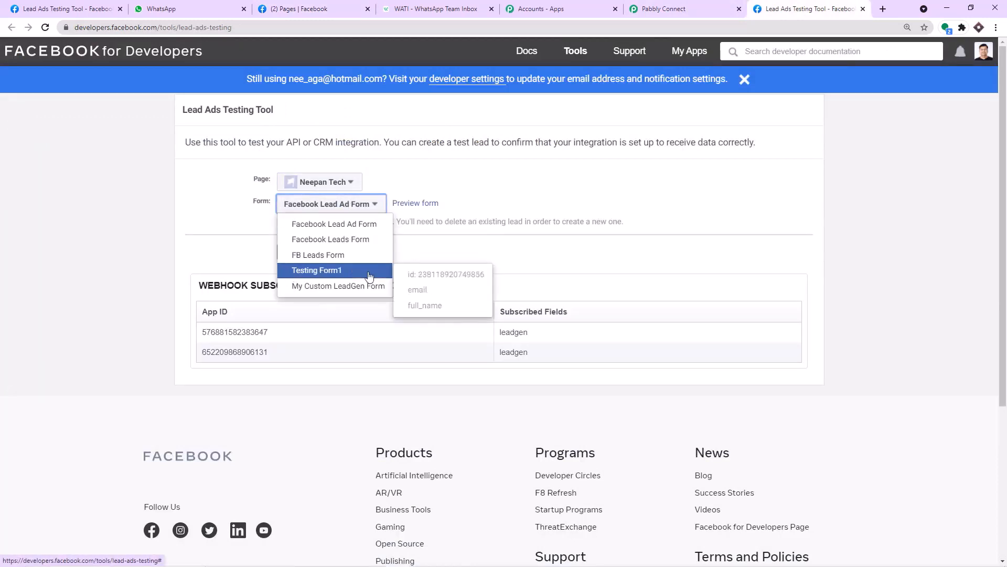
pyautogui.click(324, 229)
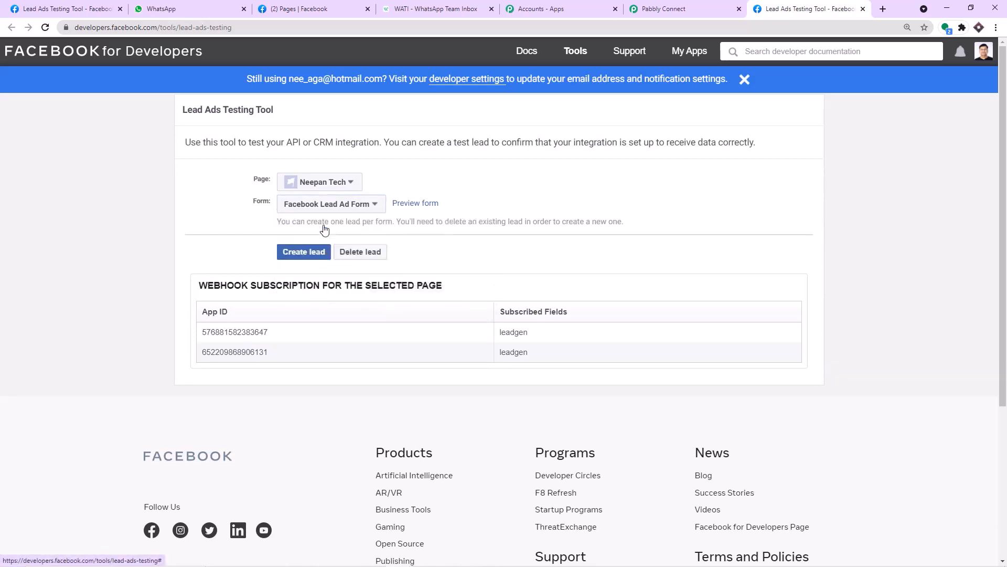
# - Preview the lead form, submit the test lead, and go back to Pabbly Connect
pyautogui.click(406, 205)
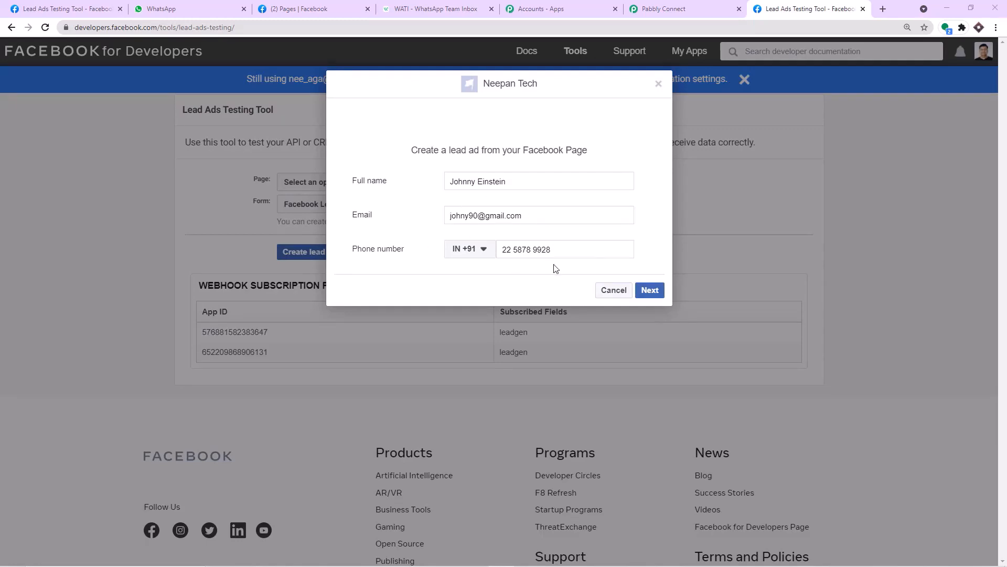
pyautogui.click(648, 291)
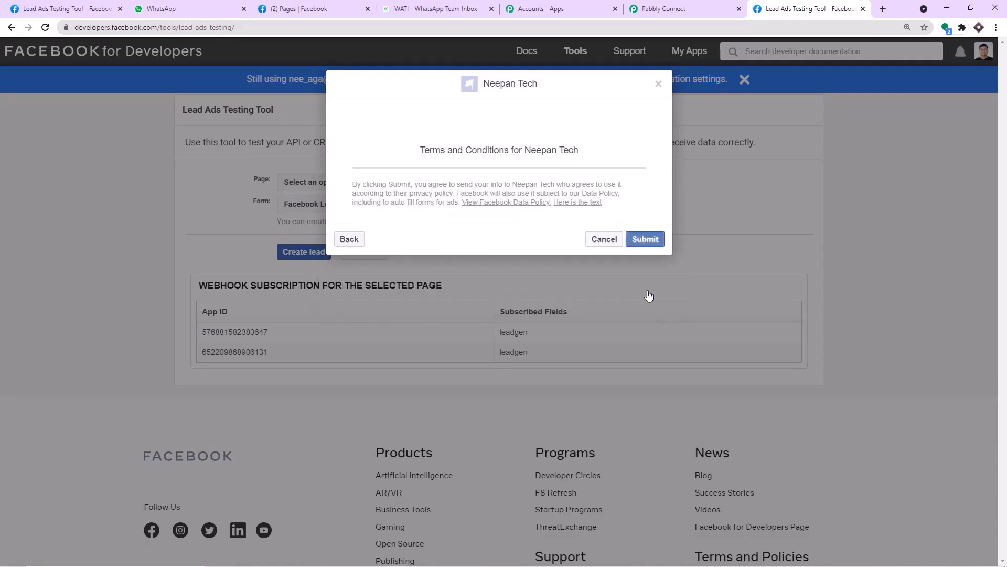
pyautogui.click(642, 241)
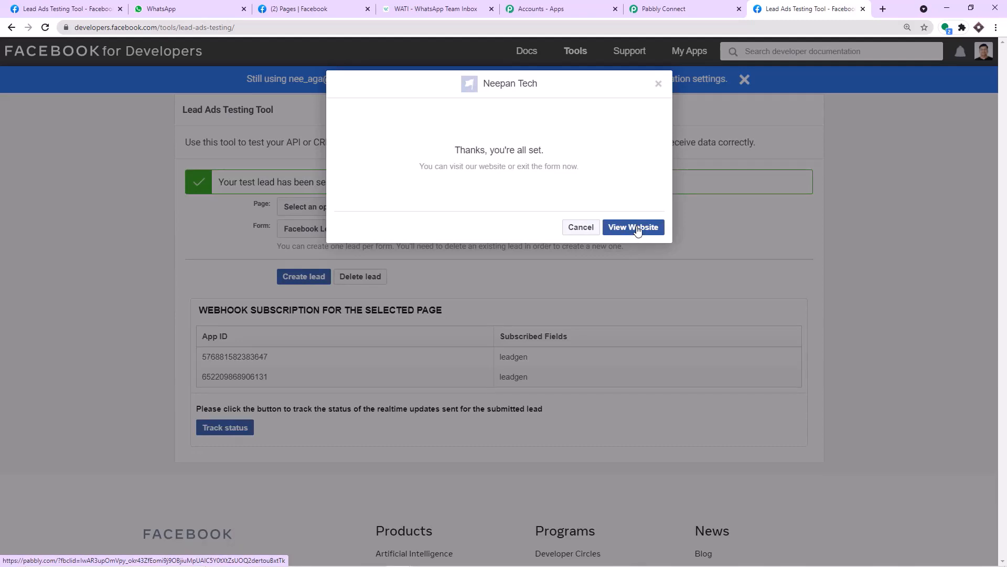
pyautogui.click(679, 8)
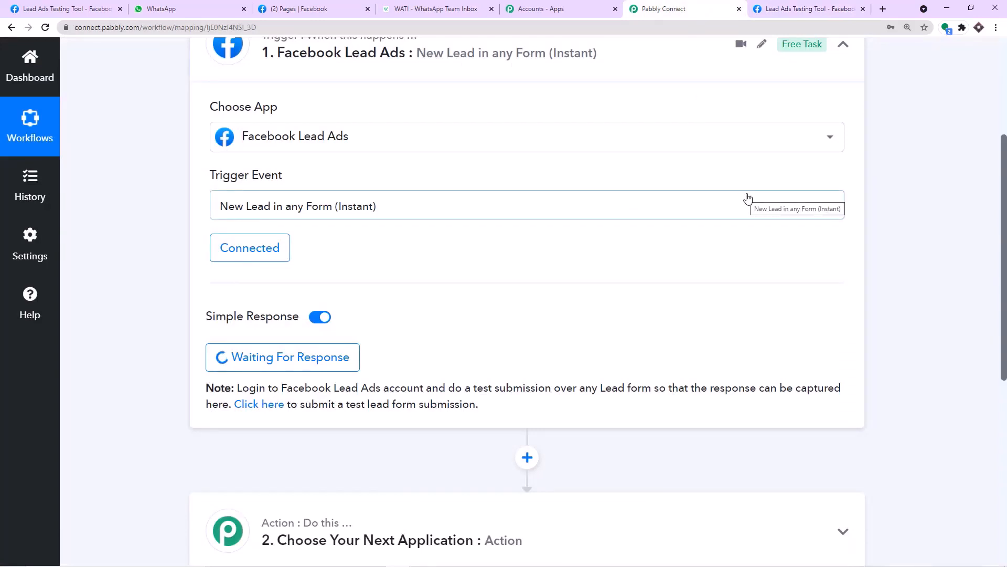
# - Review the Response Received data, highlighting the captured page name, form name and lead details
pyautogui.scroll(-1, 794, 162)
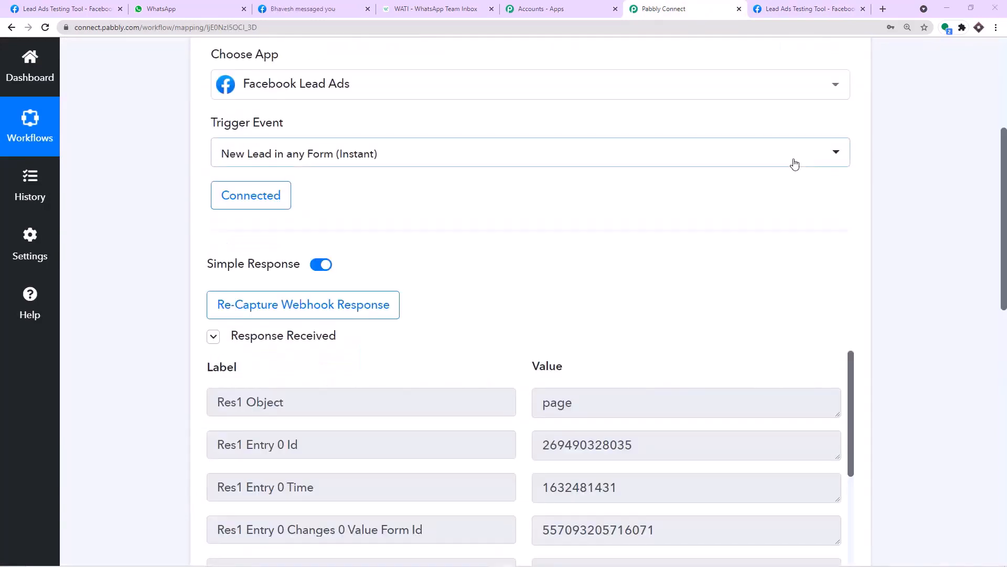
pyautogui.scroll(-3, 765, 176)
pyautogui.scroll(-4, 764, 212)
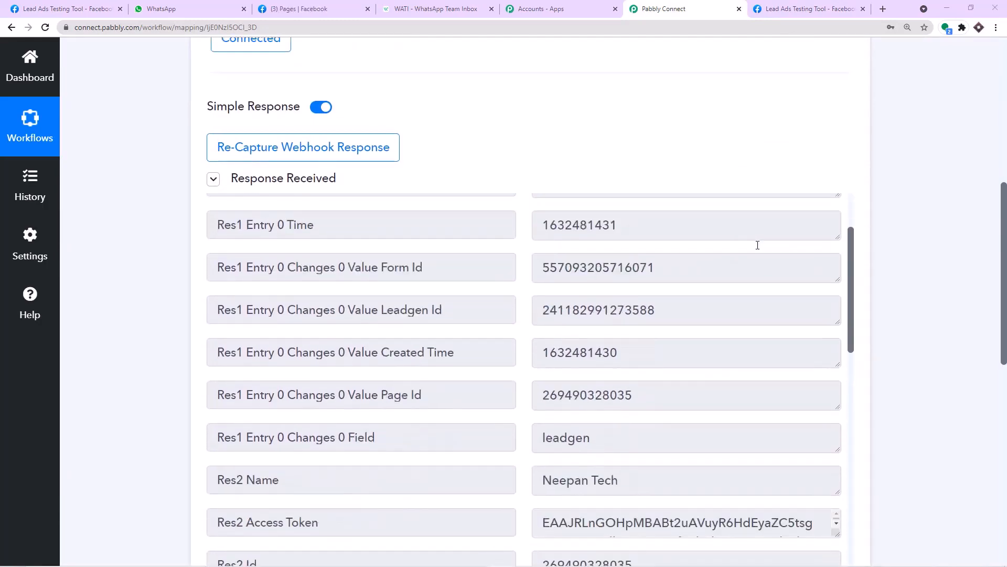
pyautogui.scroll(-1, 767, 285)
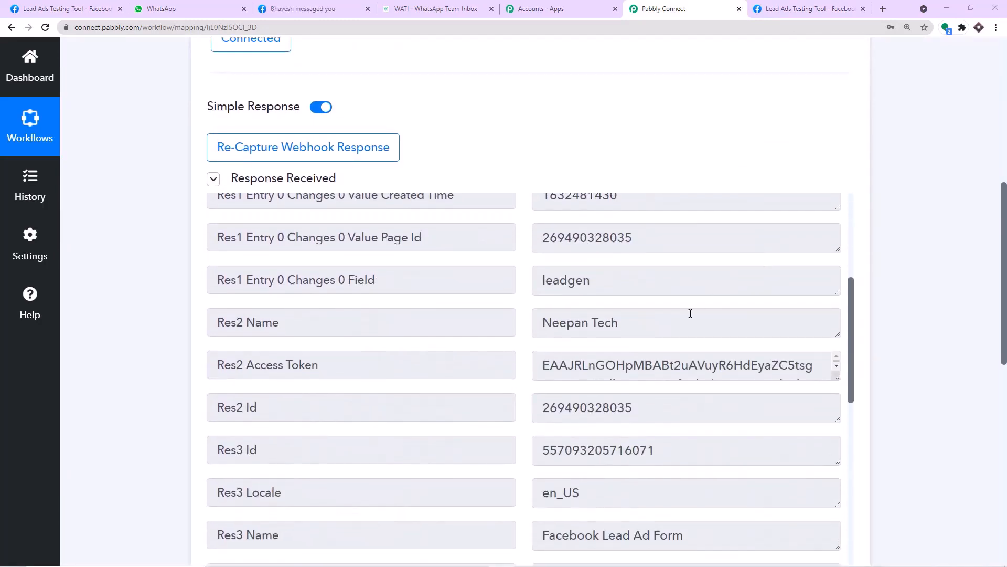
pyautogui.moveTo(666, 326); pyautogui.dragTo(407, 303)
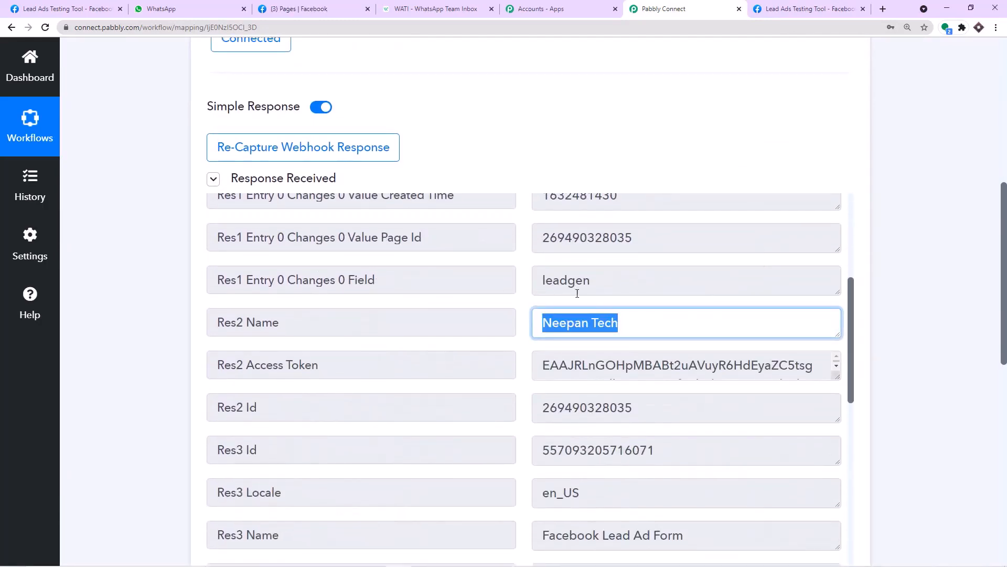
pyautogui.scroll(-2, 606, 303)
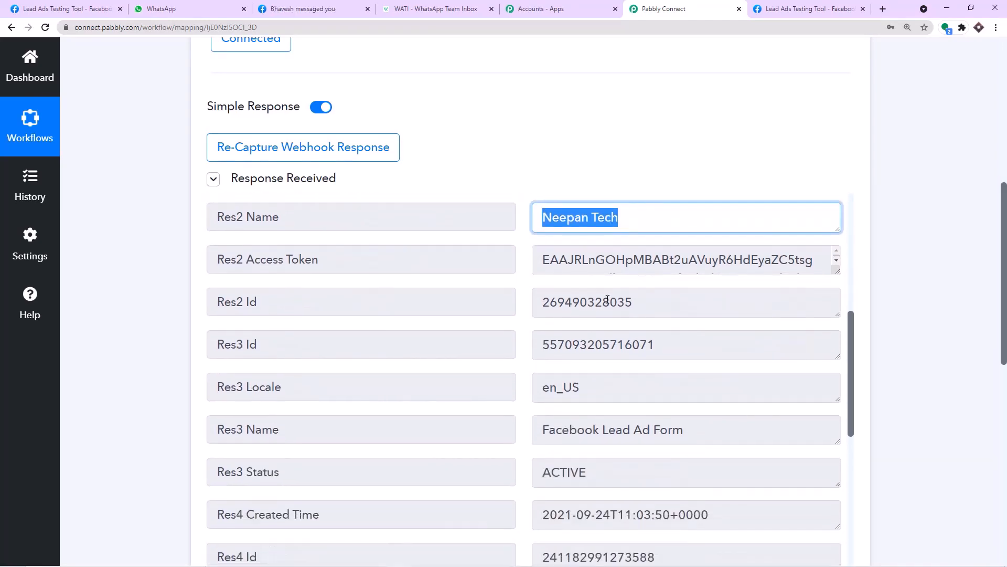
pyautogui.scroll(-3, 630, 299)
pyautogui.moveTo(682, 286); pyautogui.dragTo(467, 281)
pyautogui.scroll(-3, 634, 293)
pyautogui.moveTo(659, 366); pyautogui.dragTo(453, 361)
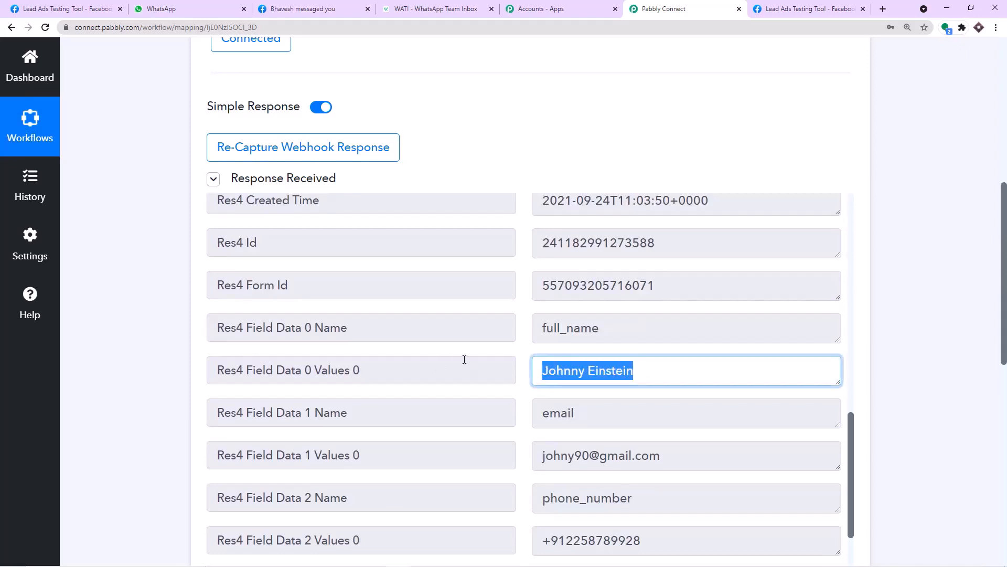
pyautogui.scroll(-2, 628, 295)
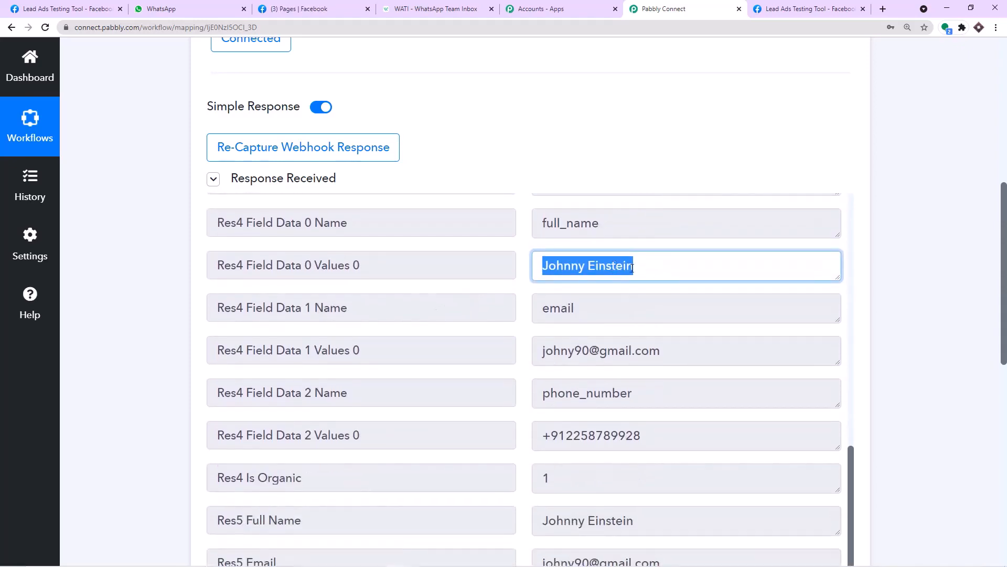
pyautogui.scroll(-1, 624, 265)
pyautogui.moveTo(659, 304); pyautogui.dragTo(383, 290)
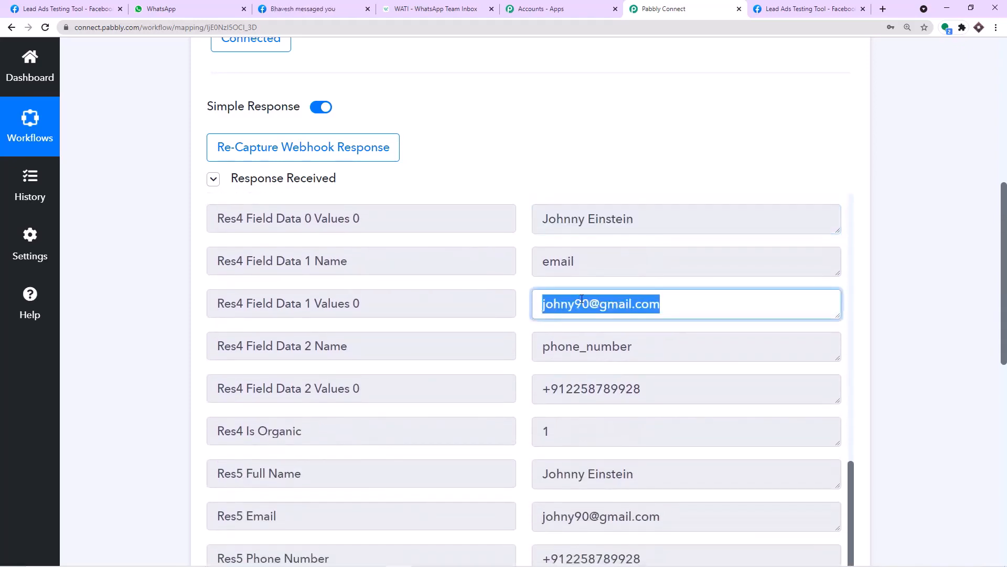
pyautogui.scroll(-2, 608, 306)
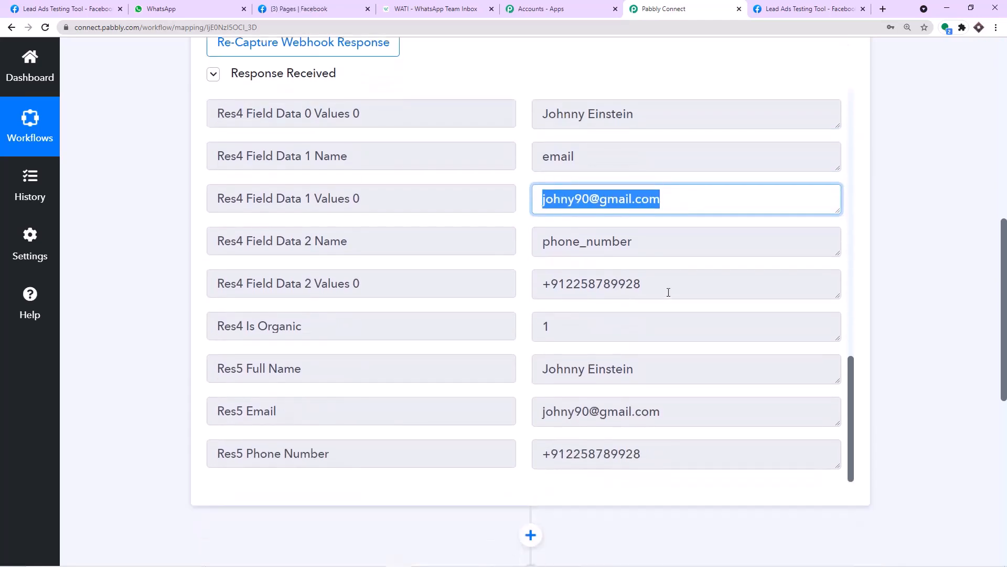
pyautogui.moveTo(667, 292); pyautogui.dragTo(454, 286)
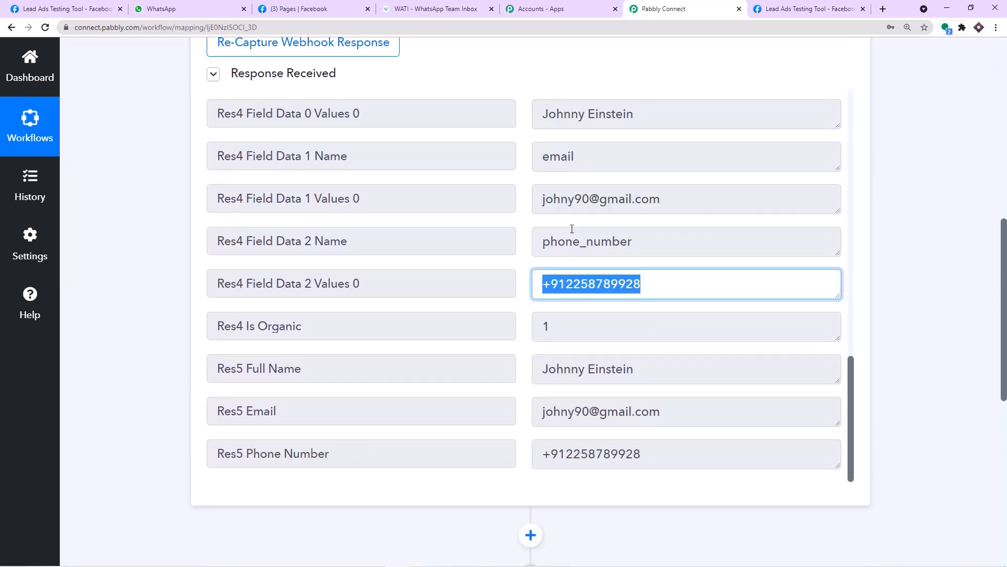
pyautogui.scroll(2, 577, 227)
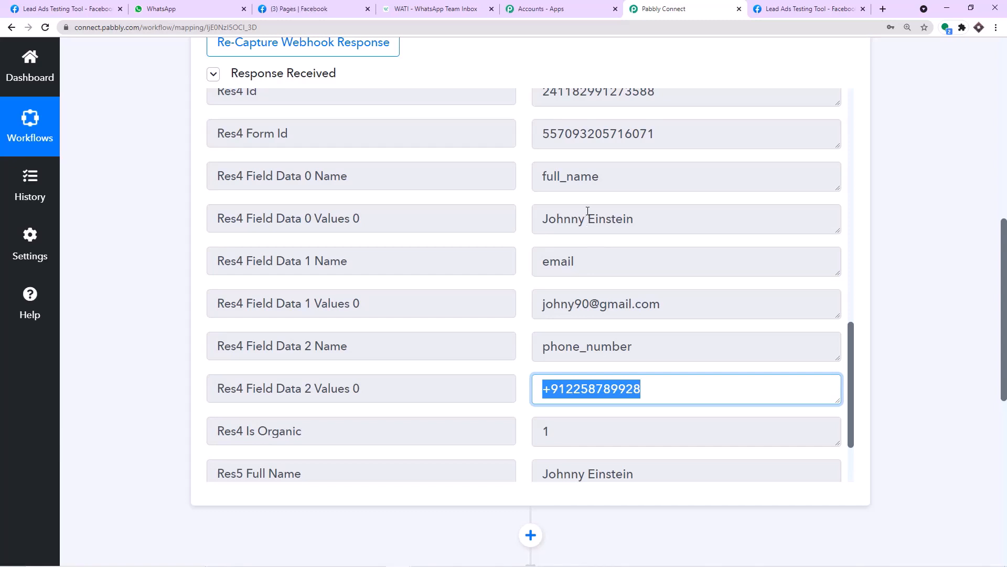
# - Expand the '2. Choose Your Next Application' action card
pyautogui.scroll(-2, 581, 216)
pyautogui.scroll(-7, 727, 234)
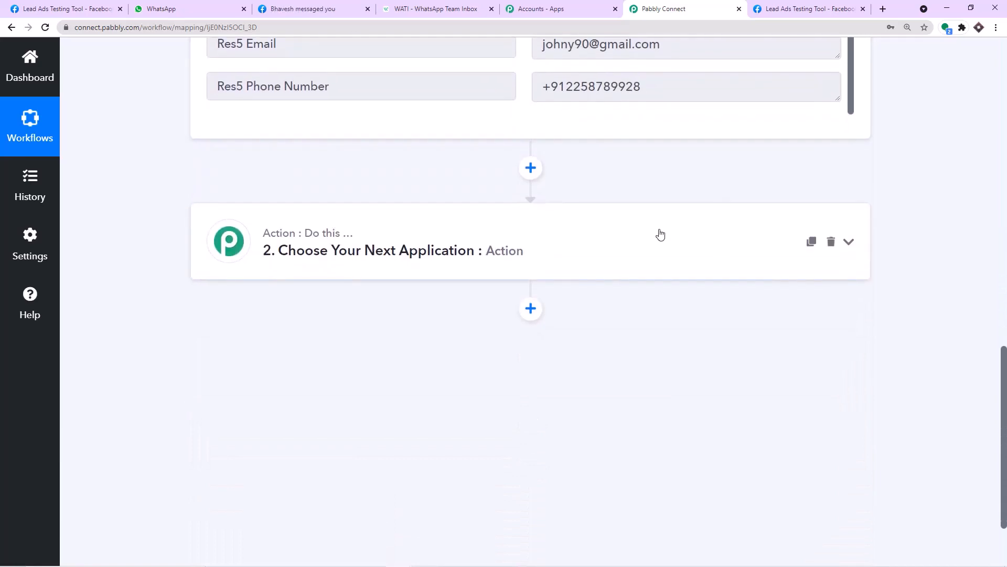
pyautogui.click(660, 235)
# - Search 'wat', pick WATI, and set the action event to Send Template Message
pyautogui.click(315, 344)
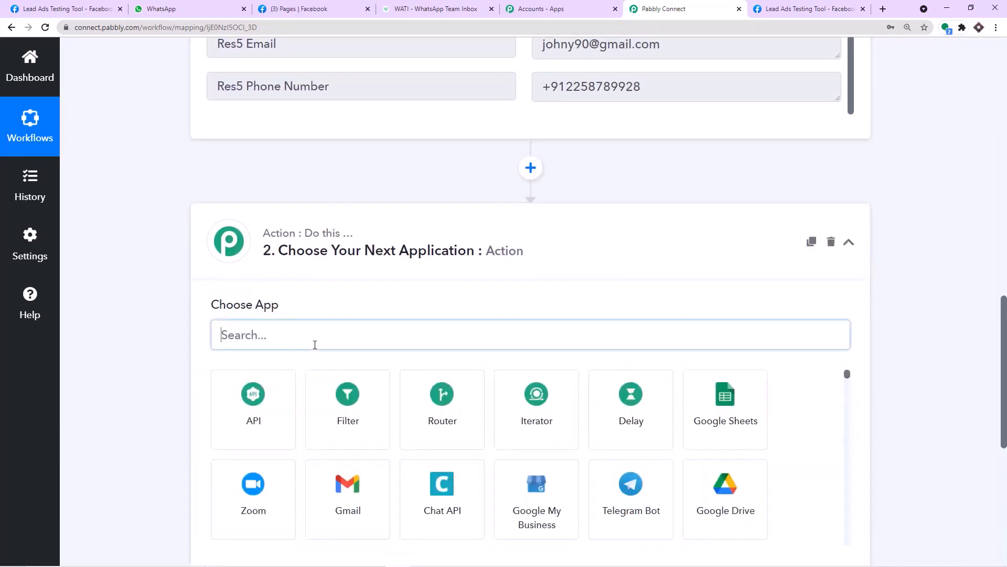
pyautogui.write('wat')
pyautogui.click(276, 409)
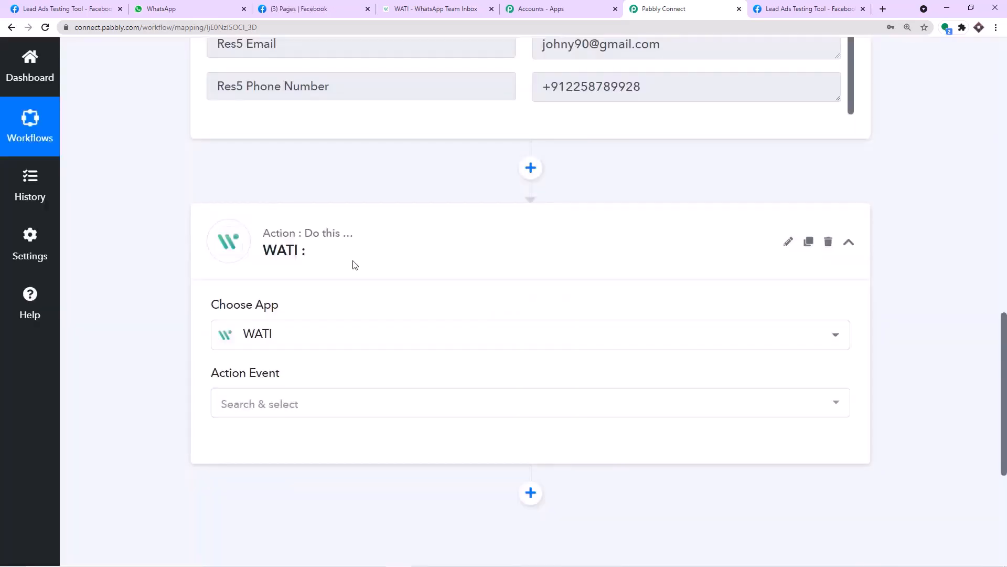
pyautogui.scroll(-1, 353, 270)
pyautogui.click(326, 351)
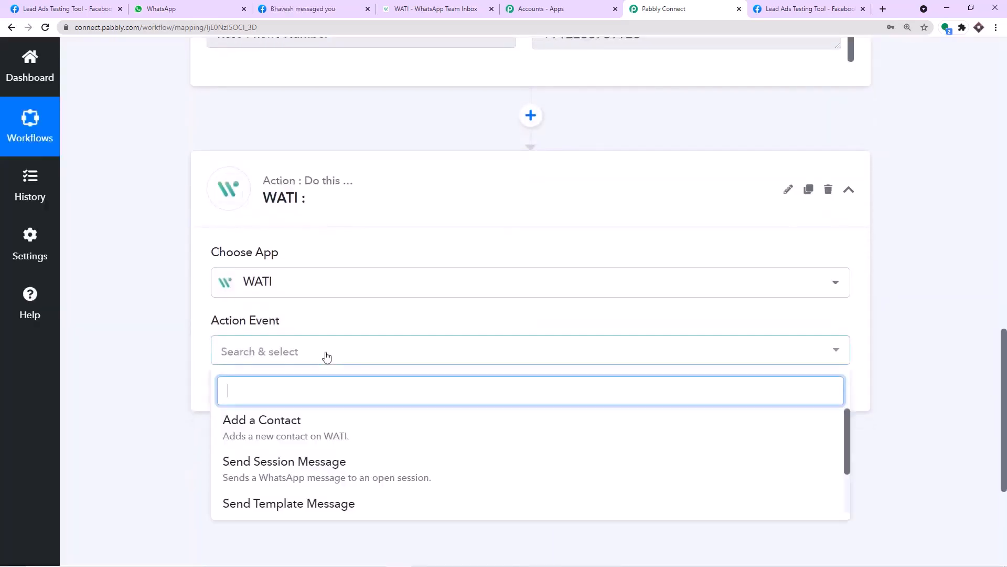
pyautogui.scroll(-1, 313, 434)
pyautogui.click(315, 447)
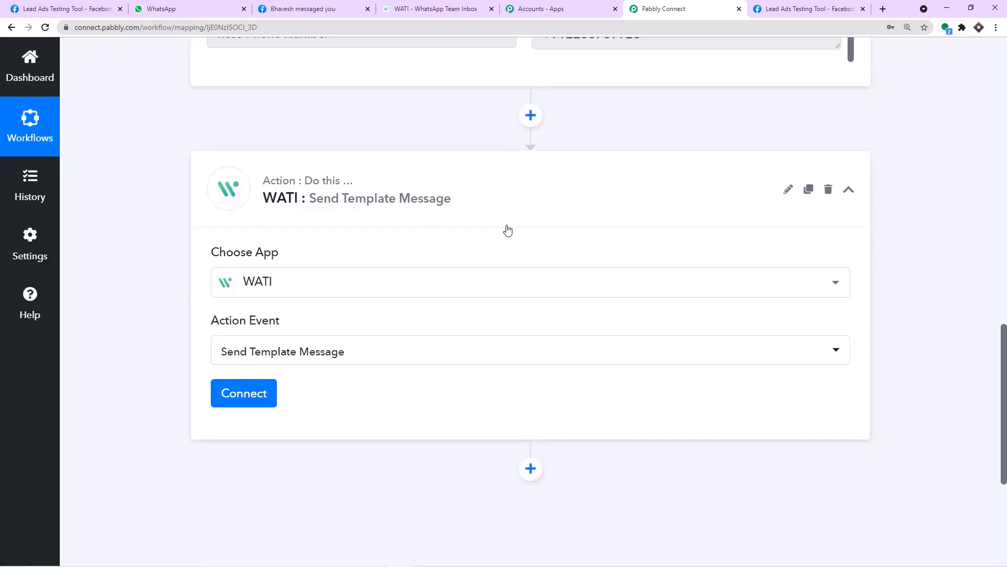
pyautogui.scroll(-1, 506, 229)
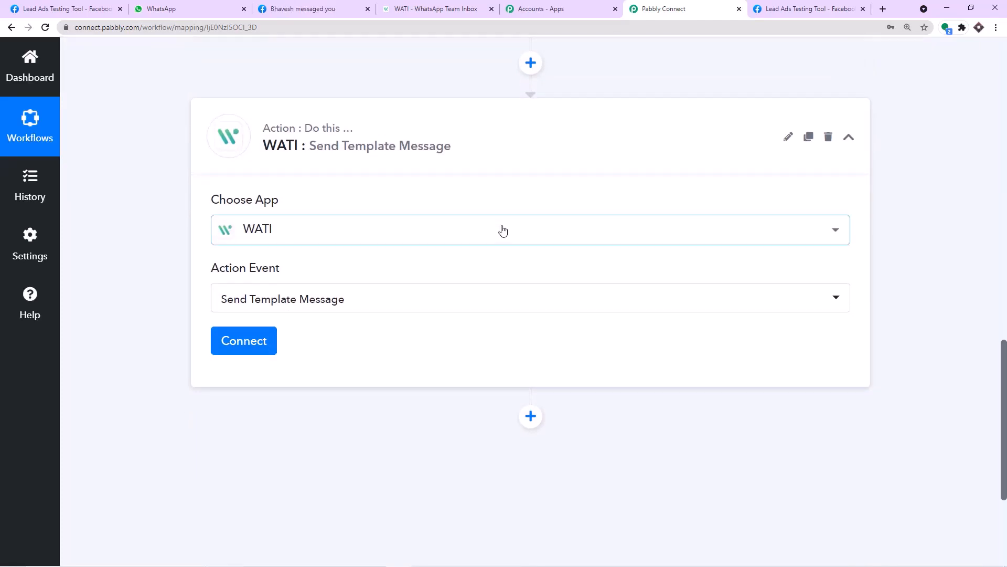
# - Check the WATI dashboard, then start connecting a WATI account in Pabbly Connect
pyautogui.click(432, 10)
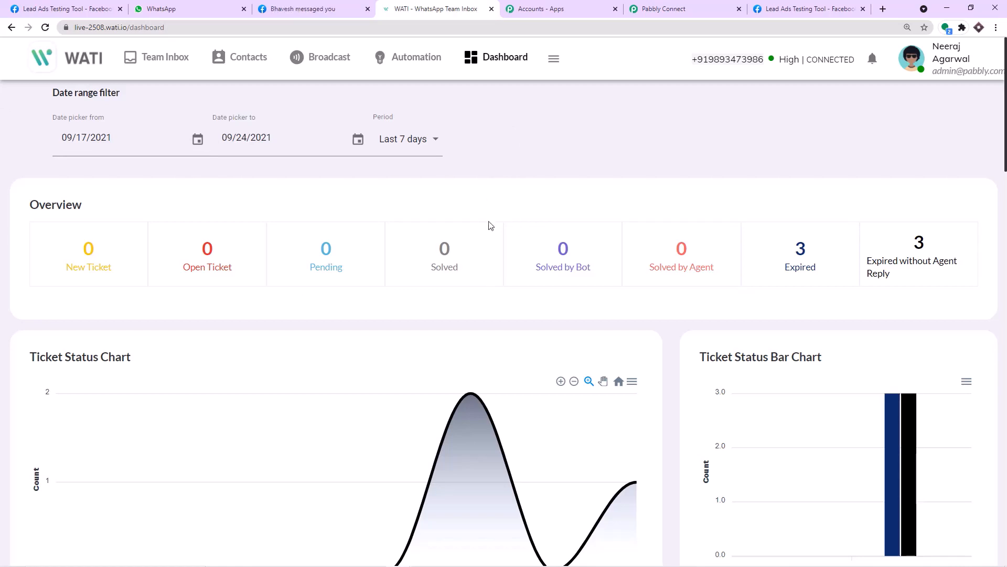
pyautogui.click(675, 9)
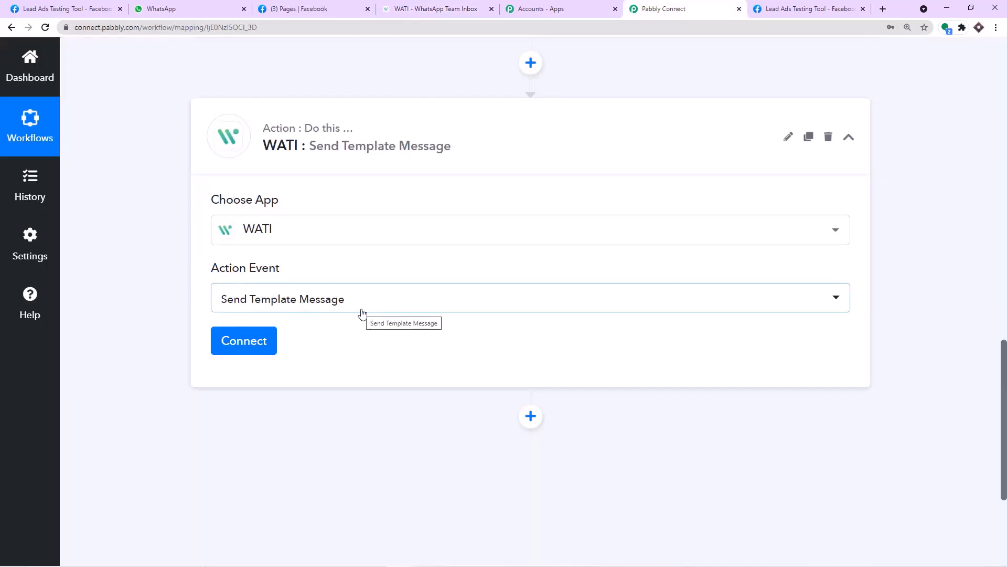
pyautogui.click(264, 349)
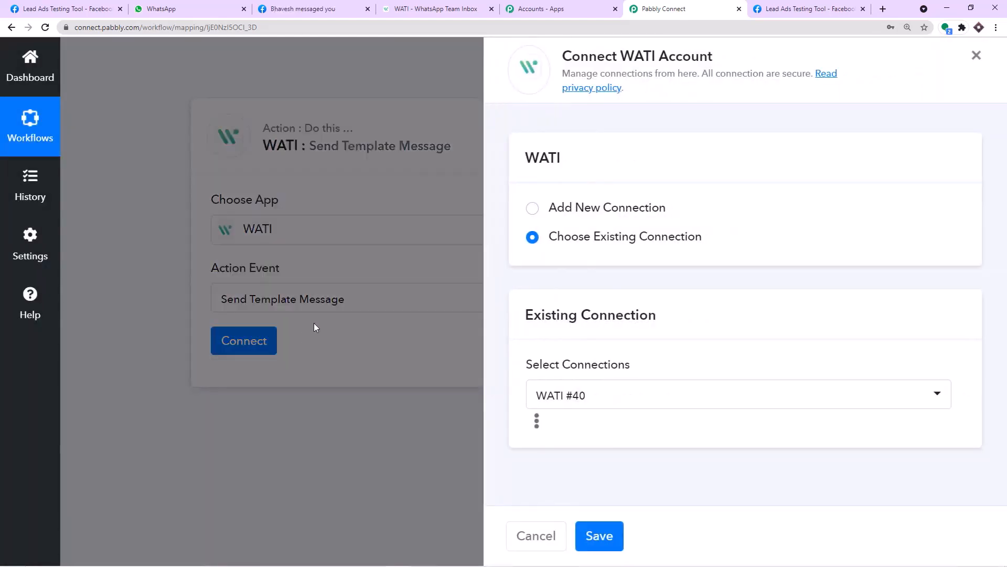
pyautogui.click(596, 211)
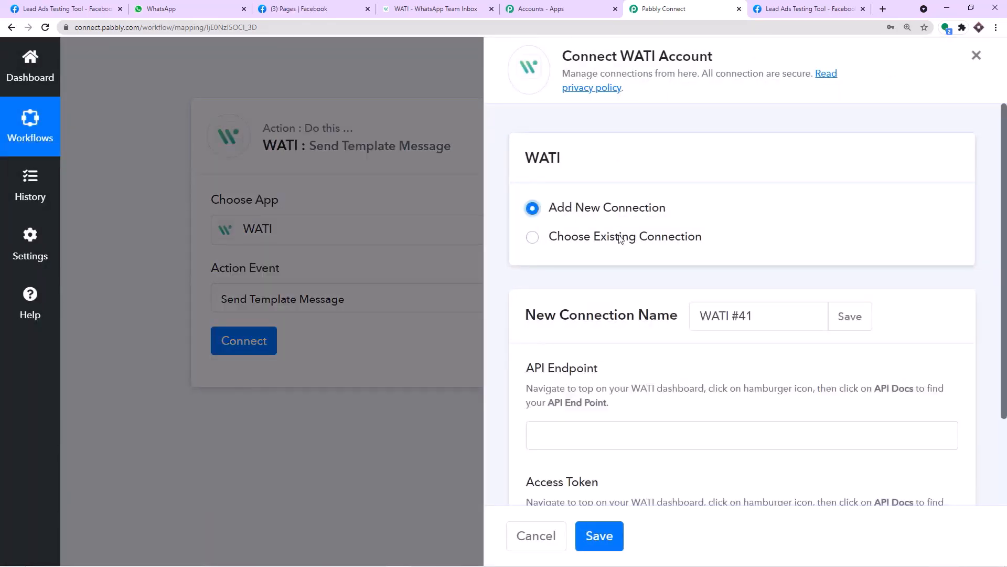
pyautogui.scroll(-1, 625, 262)
pyautogui.scroll(-1, 625, 264)
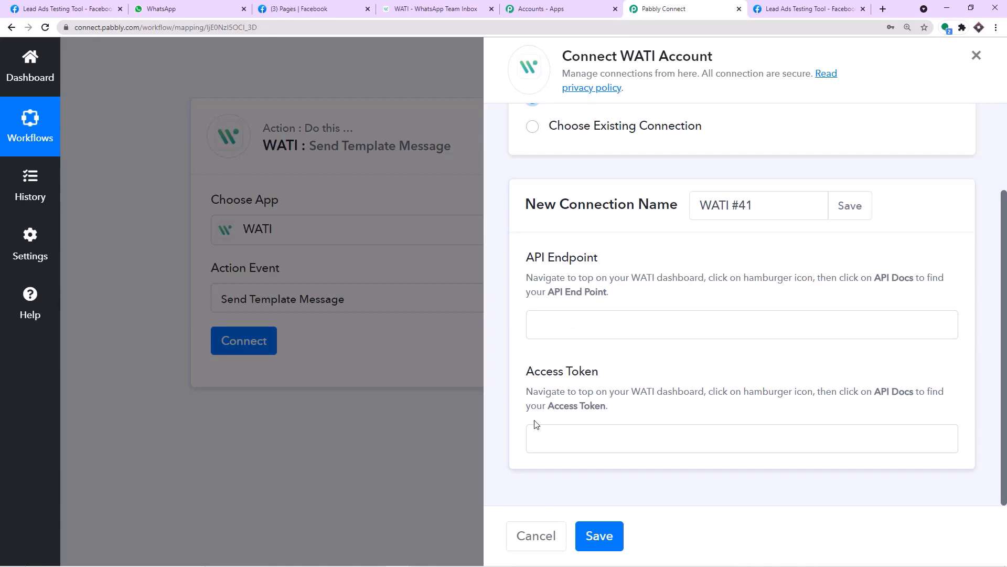
pyautogui.click(418, 3)
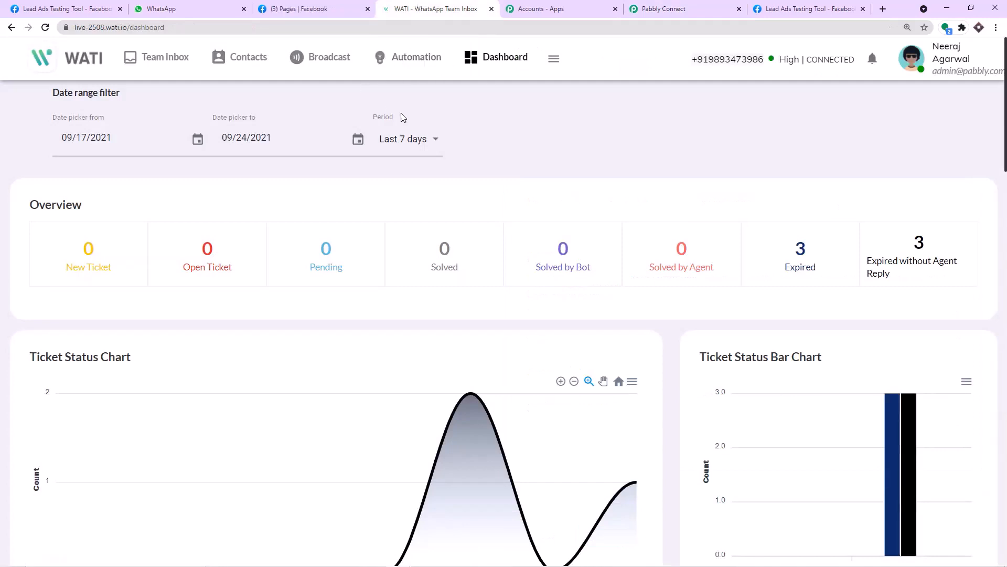
pyautogui.click(548, 66)
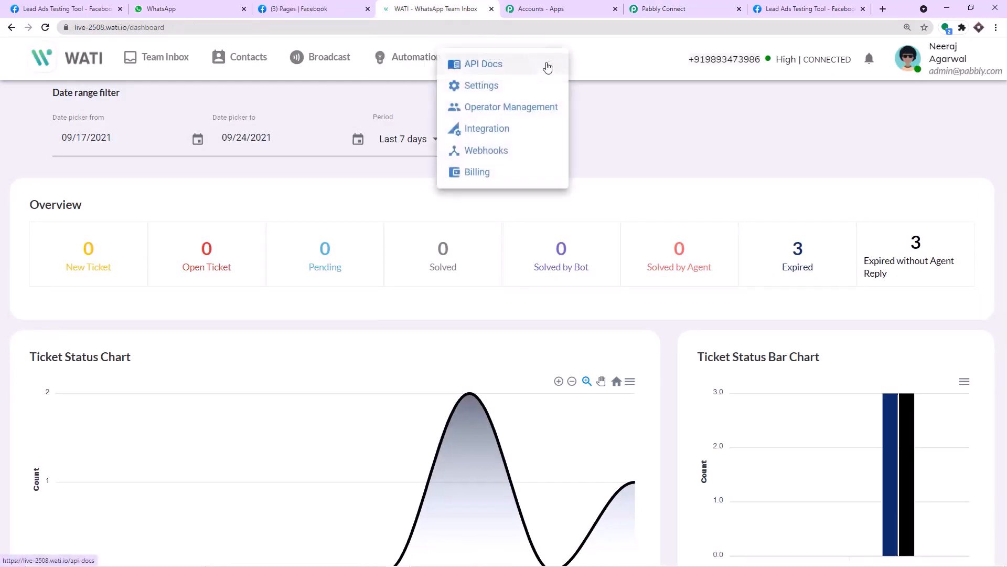
pyautogui.click(474, 67)
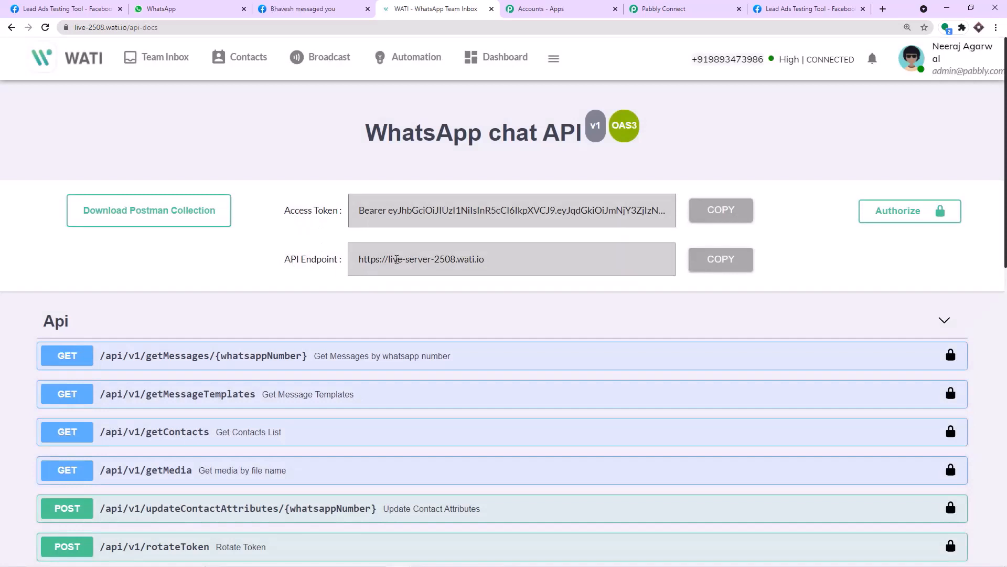
pyautogui.click(718, 259)
pyautogui.click(682, 8)
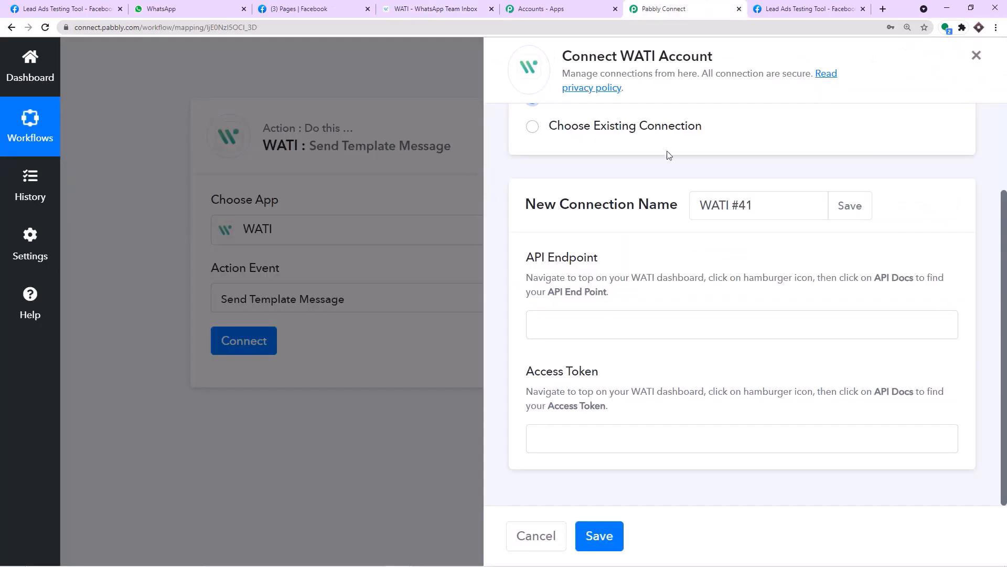
pyautogui.click(615, 326)
pyautogui.rightClick(615, 325)
pyautogui.click(654, 411)
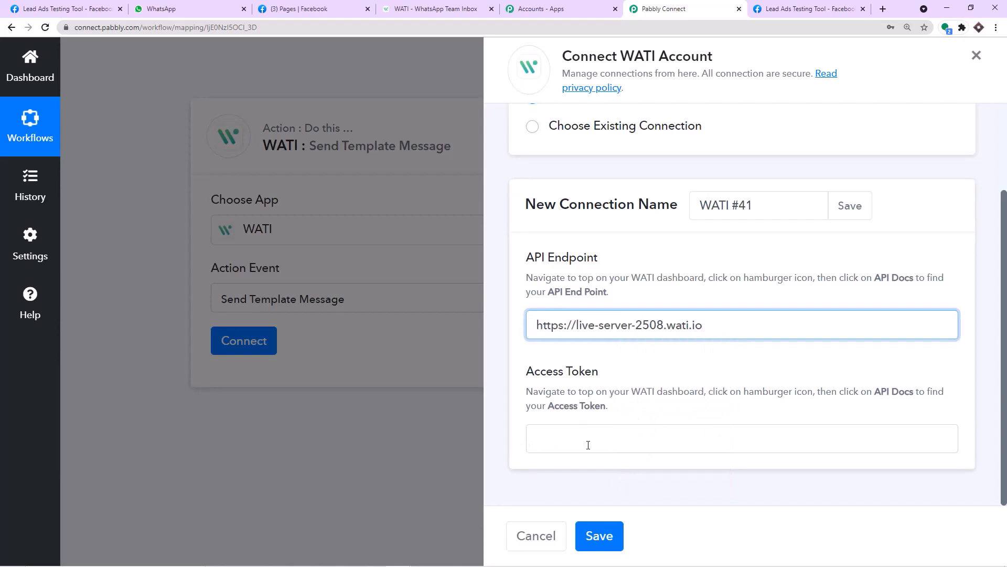
# - Paste the WATI access token from the API docs and save the connection
pyautogui.click(423, 1)
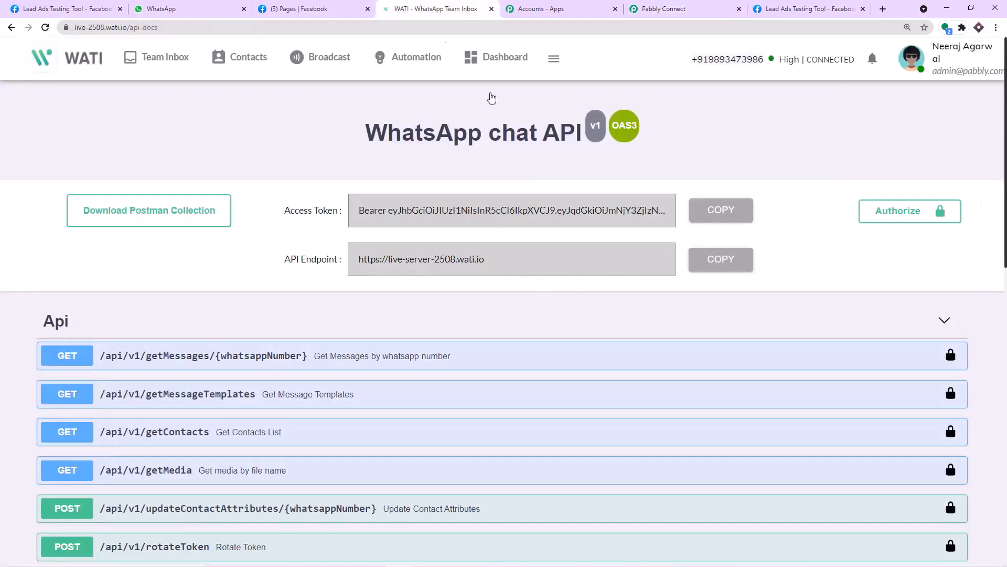
pyautogui.click(714, 220)
pyautogui.click(664, 9)
pyautogui.click(545, 443)
pyautogui.rightClick(555, 440)
pyautogui.click(586, 360)
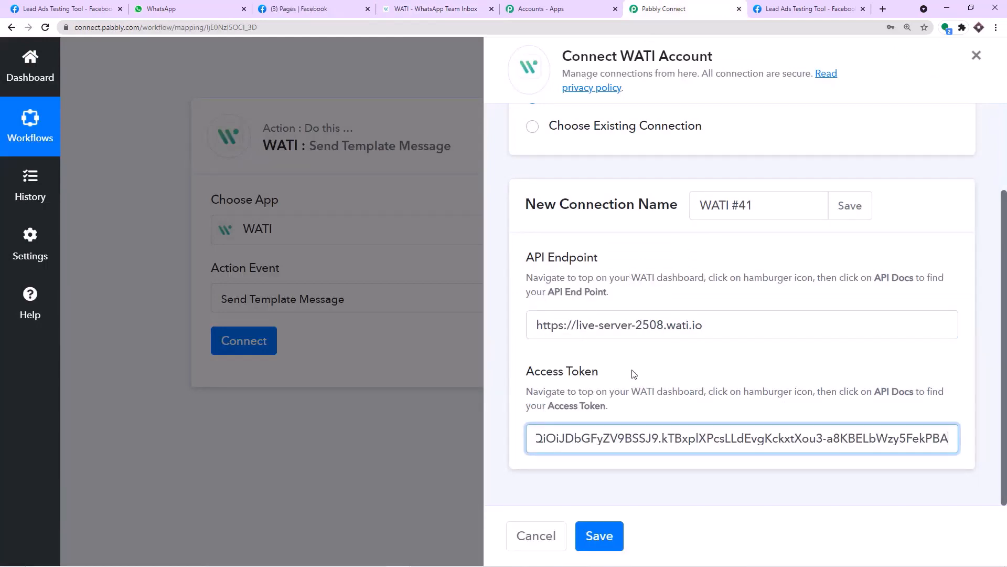
pyautogui.click(600, 535)
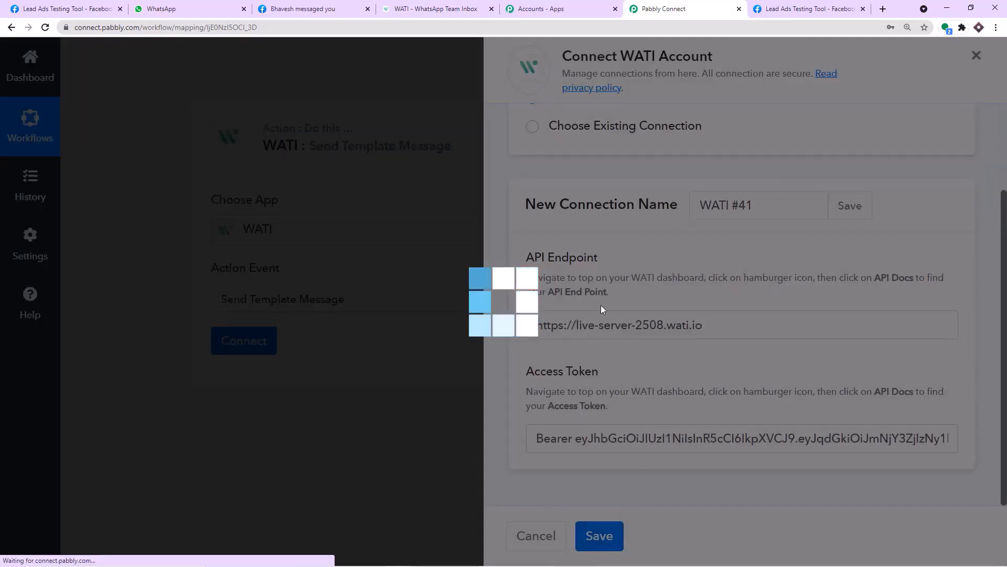
# - Open the WhatsApp Number field and note the format: 91 country code, no plus sign
pyautogui.scroll(-3, 605, 303)
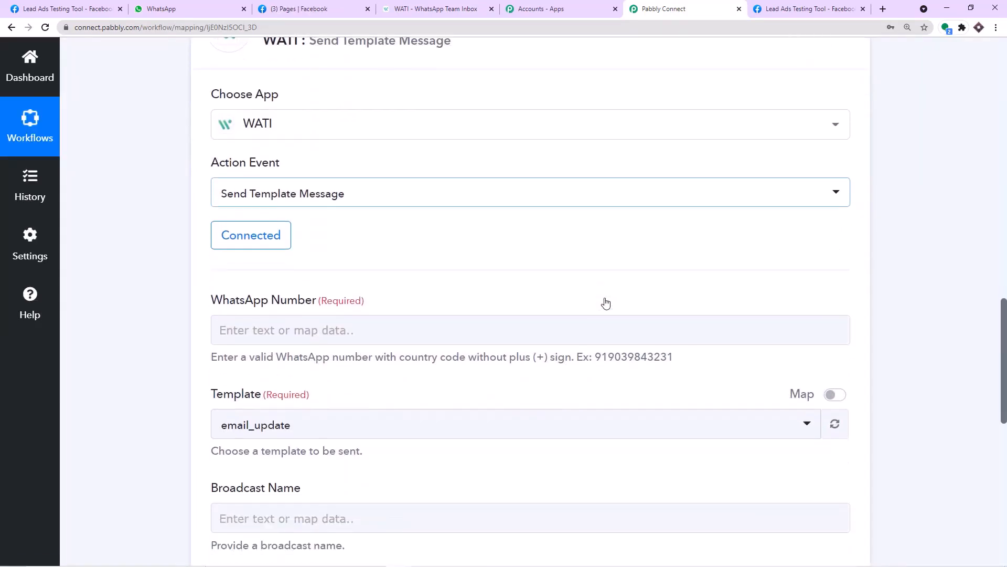
pyautogui.scroll(-2, 449, 261)
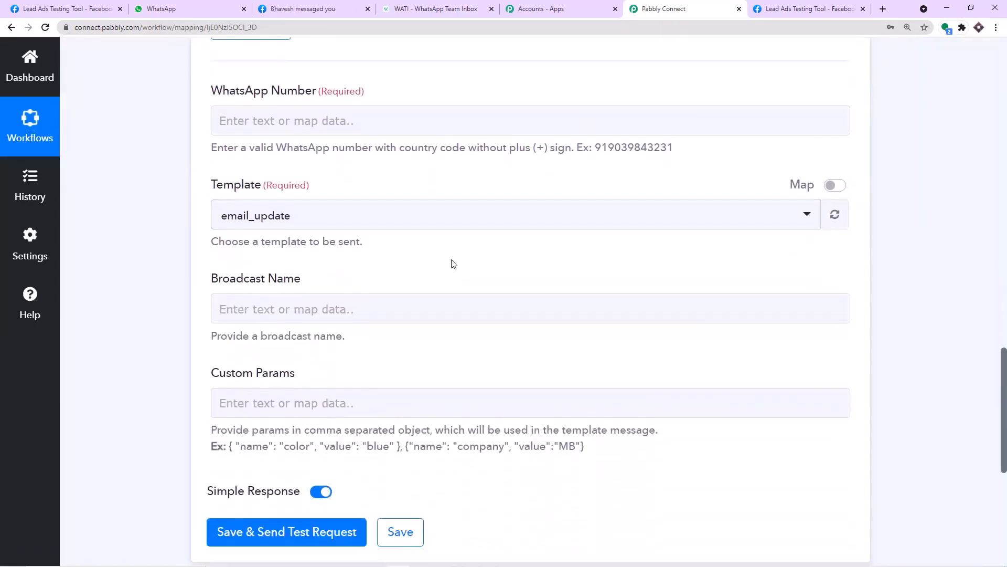
pyautogui.scroll(1, 455, 294)
pyautogui.click(345, 170)
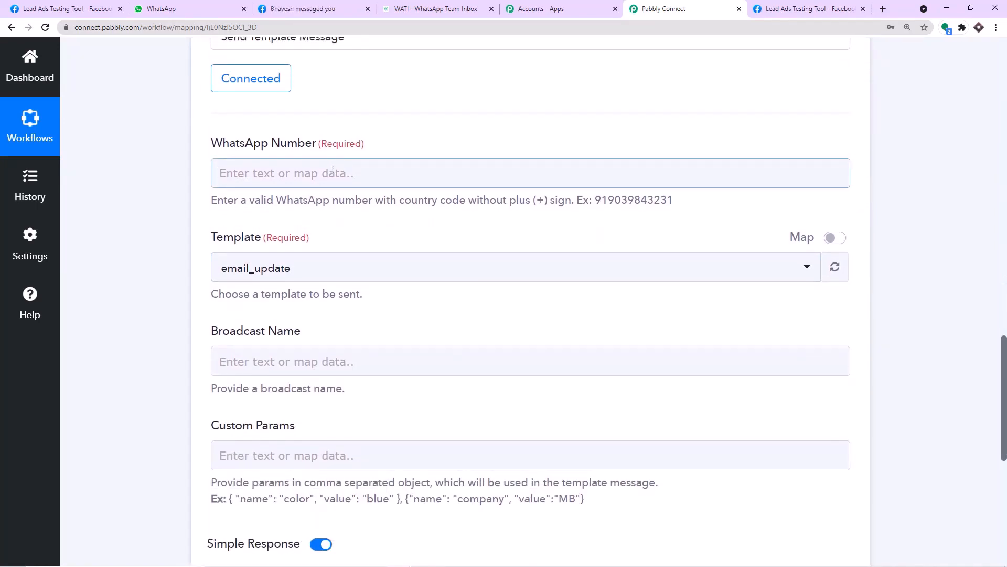
pyautogui.scroll(1, 307, 179)
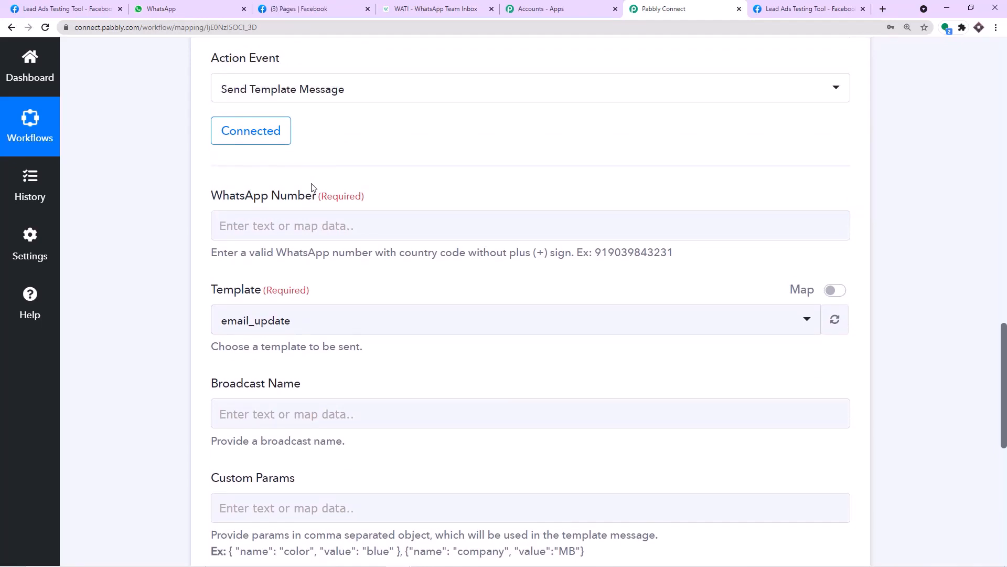
pyautogui.click(302, 226)
pyautogui.moveTo(607, 252); pyautogui.dragTo(533, 257)
pyautogui.moveTo(607, 254); pyautogui.dragTo(532, 253)
pyautogui.moveTo(608, 254); pyautogui.dragTo(595, 253)
pyautogui.moveTo(551, 254); pyautogui.dragTo(533, 254)
# - Paste the recipient's WhatsApp number into the field, then view WhatsApp Web
pyautogui.click(469, 225)
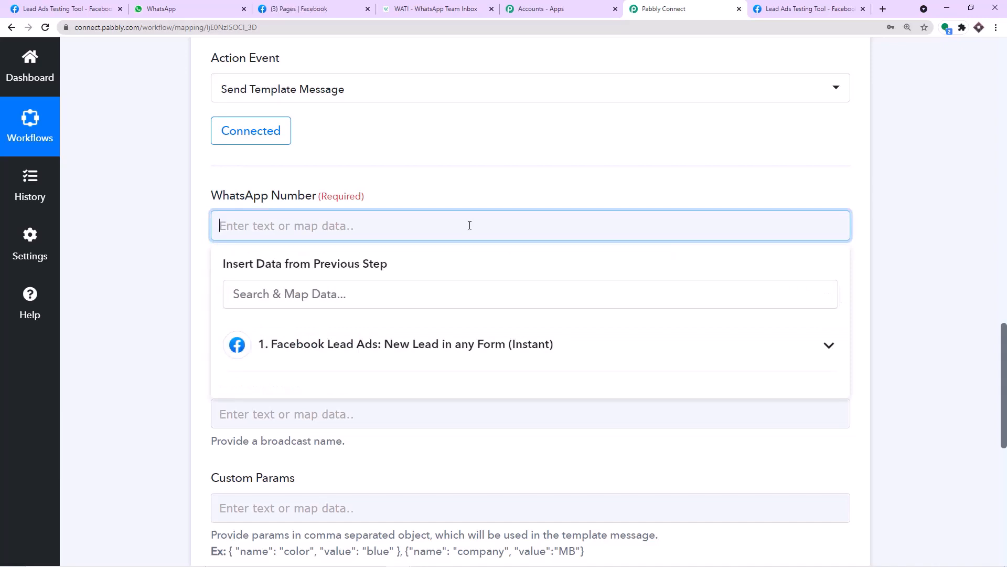
pyautogui.hotkey('ctrl', 'v')
pyautogui.click(540, 195)
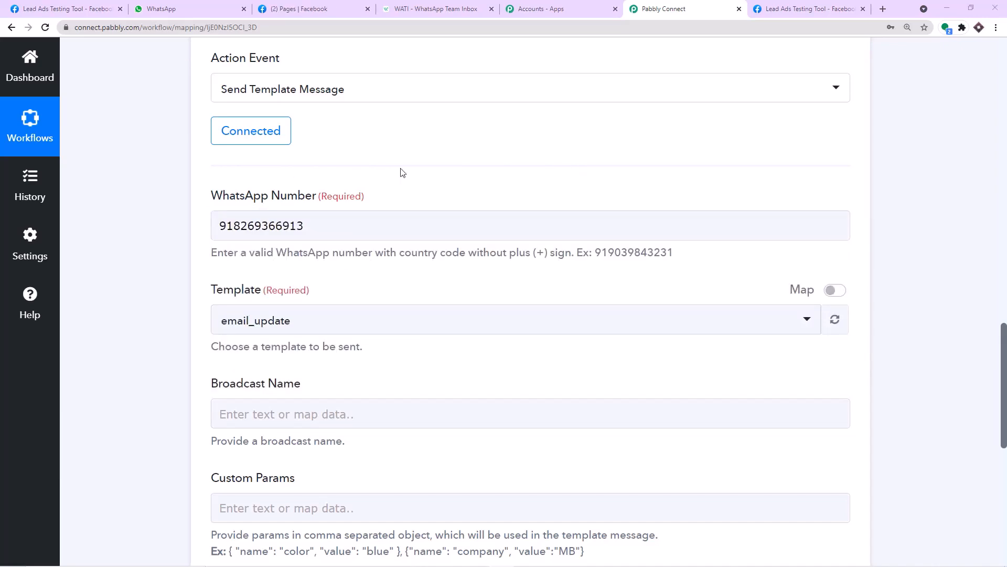
pyautogui.scroll(-2, 426, 206)
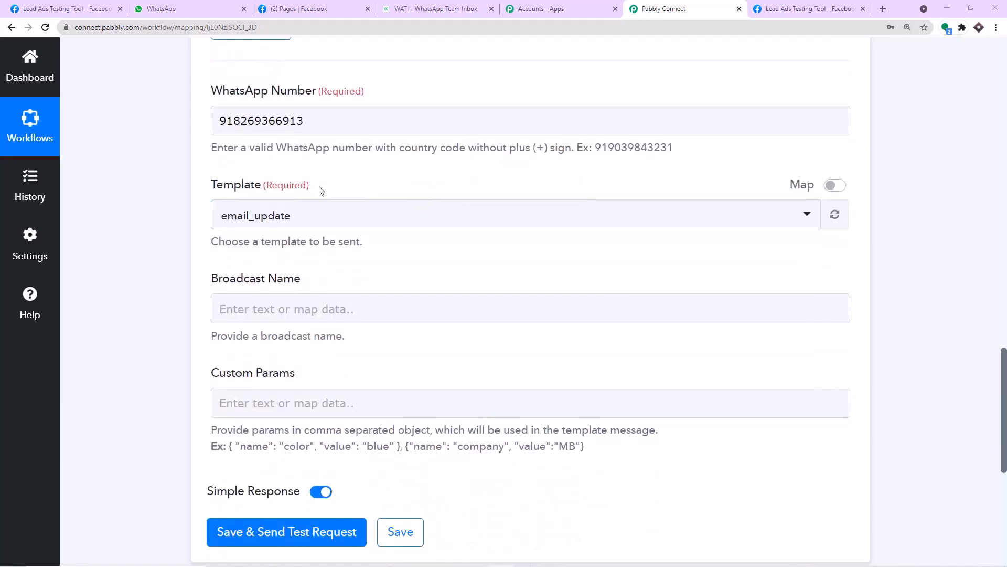
pyautogui.scroll(2, 337, 218)
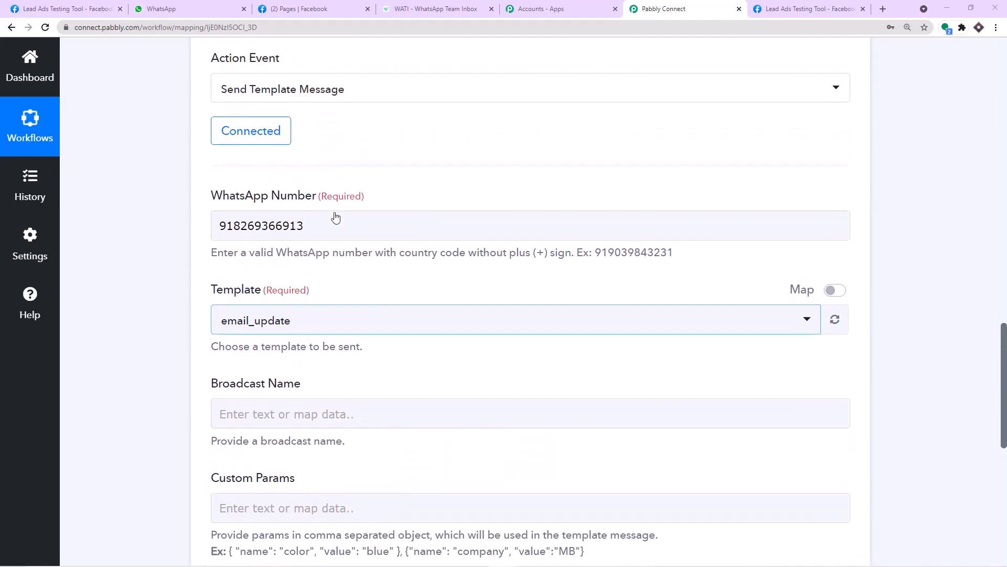
pyautogui.click(158, 9)
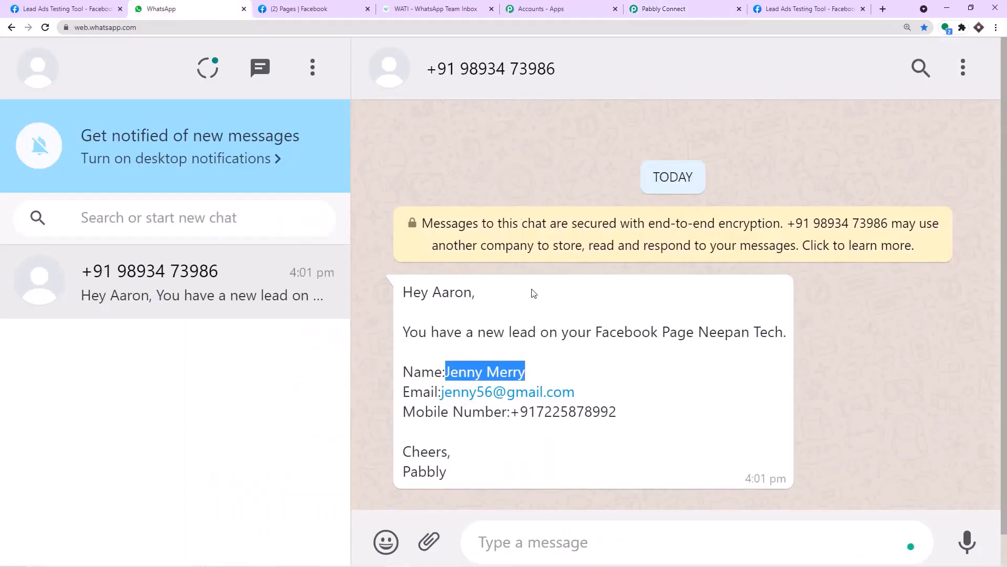
# - Look over the received lead message in WhatsApp Web, then return to the Pabbly Connect form
pyautogui.click(487, 297)
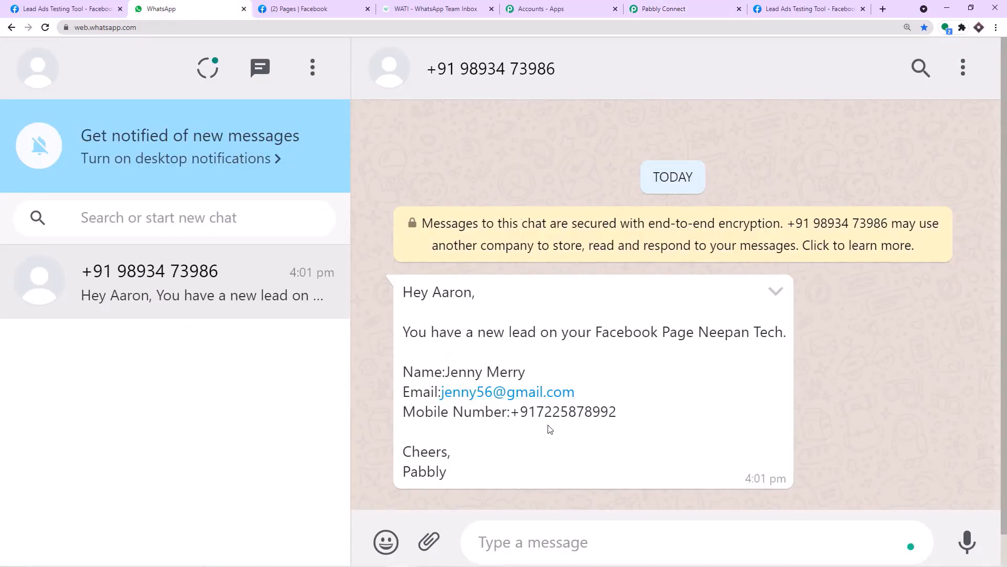
pyautogui.click(667, 9)
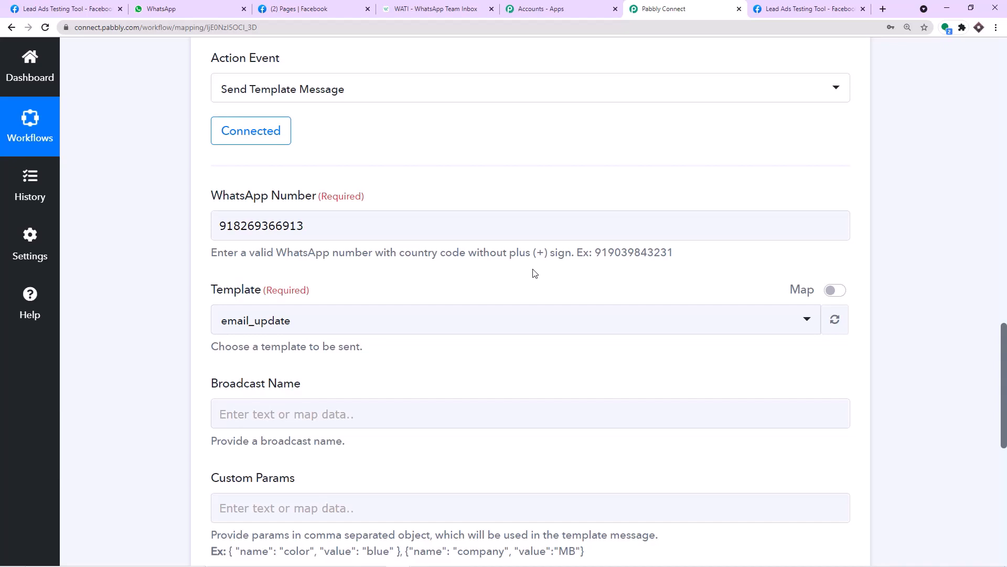
# - Bring up WATI's Broadcast Template Messages list
pyautogui.click(468, 6)
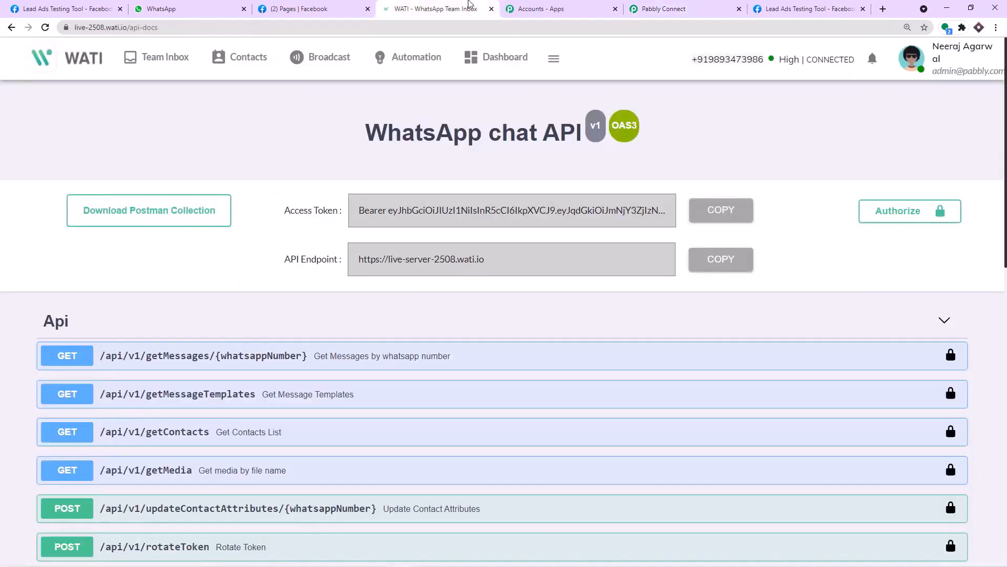
pyautogui.click(317, 62)
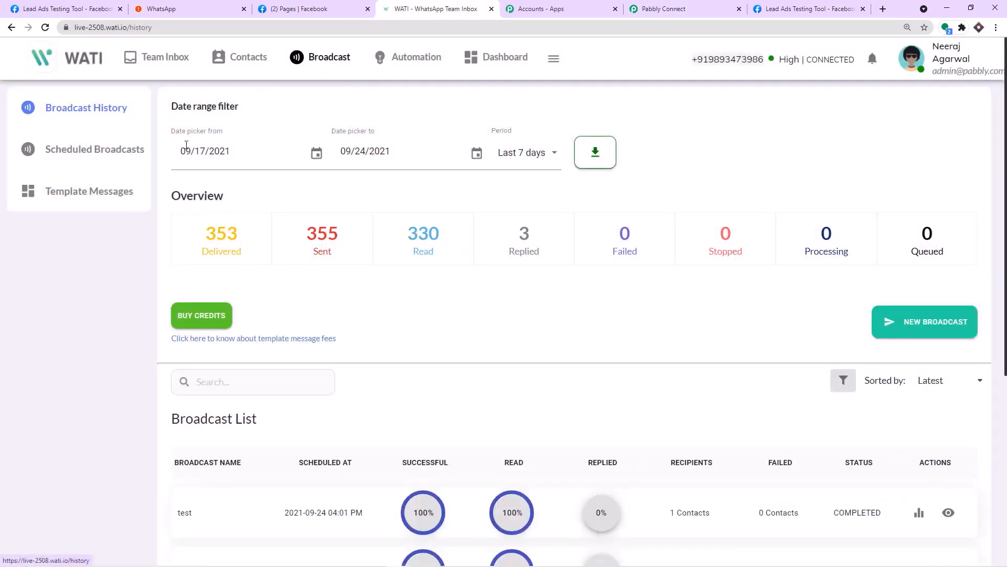
pyautogui.click(128, 197)
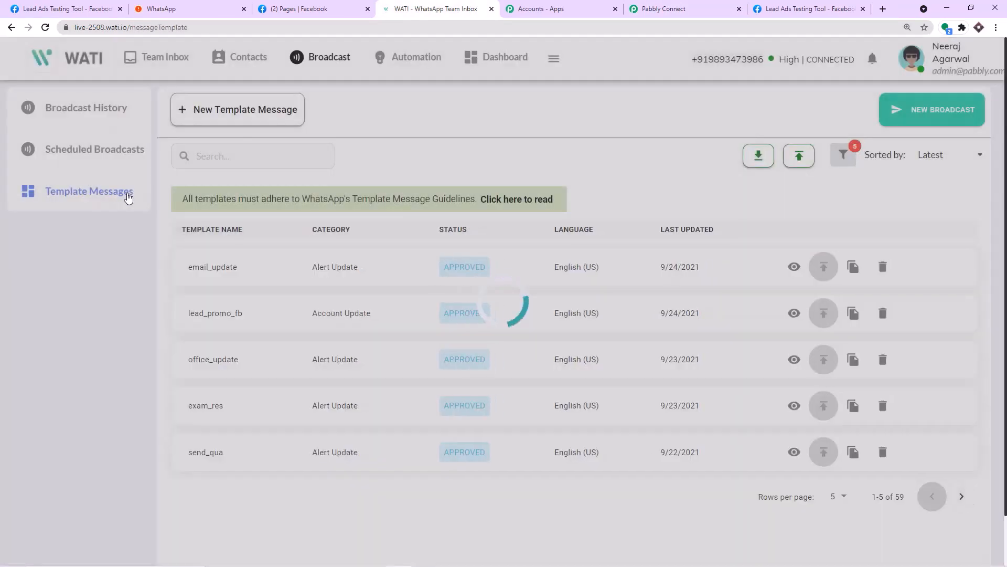
pyautogui.scroll(-1, 417, 301)
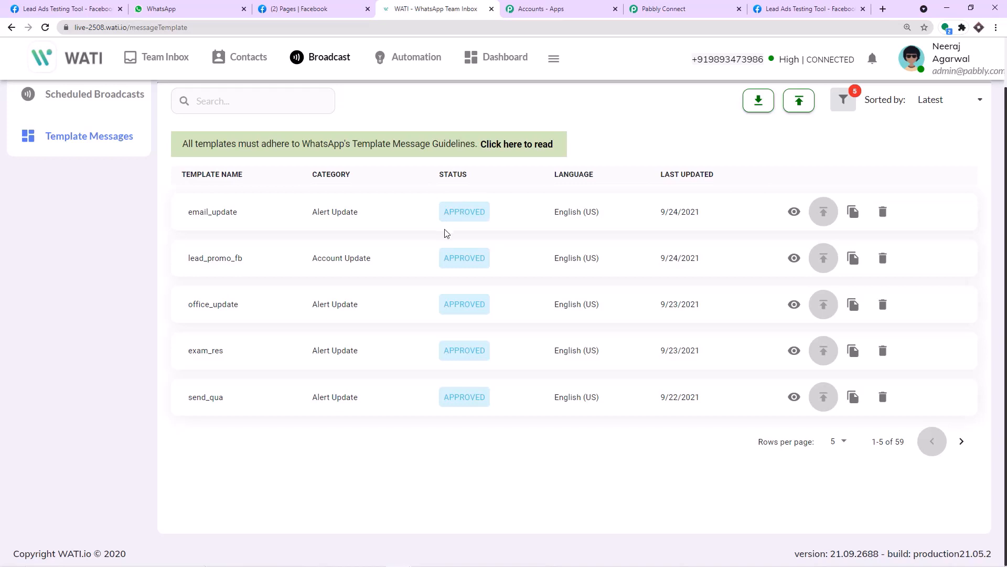
pyautogui.scroll(1, 442, 231)
# - Search templates for 'fb' and view the fb_lead body, comparing it with the WhatsApp message
pyautogui.click(318, 161)
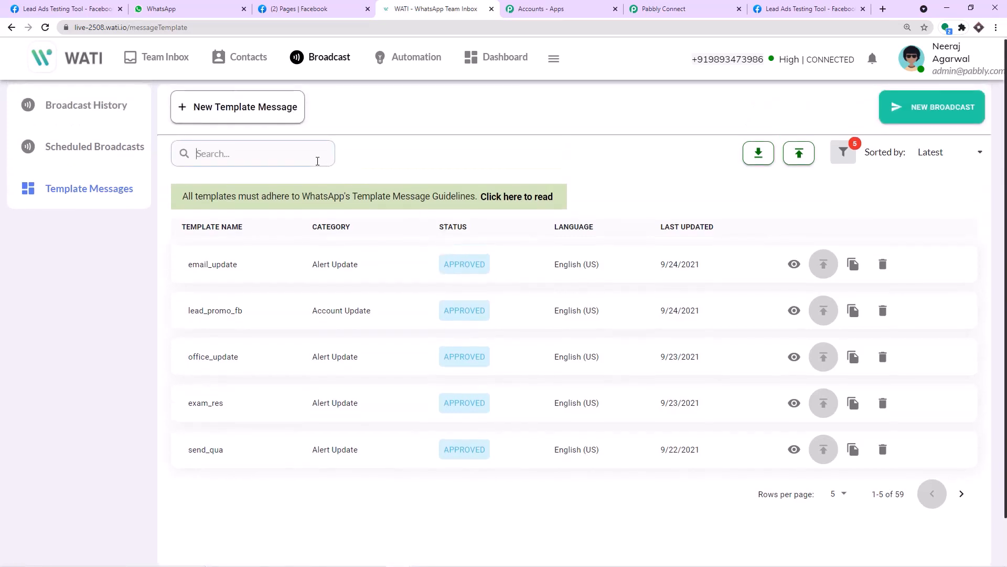
pyautogui.write('fb')
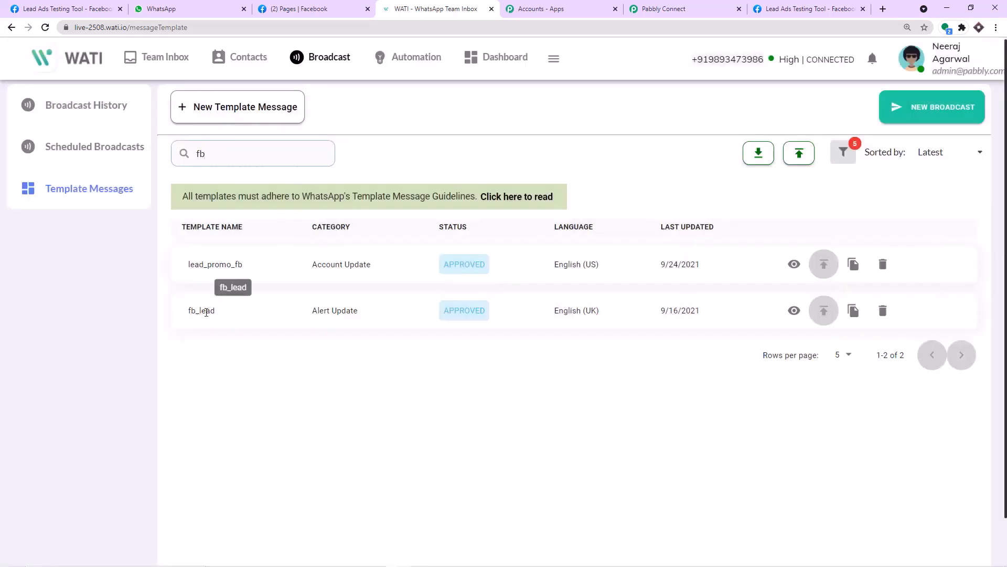
pyautogui.click(794, 310)
pyautogui.scroll(-1, 439, 355)
pyautogui.scroll(-2, 407, 344)
pyautogui.scroll(2, 358, 355)
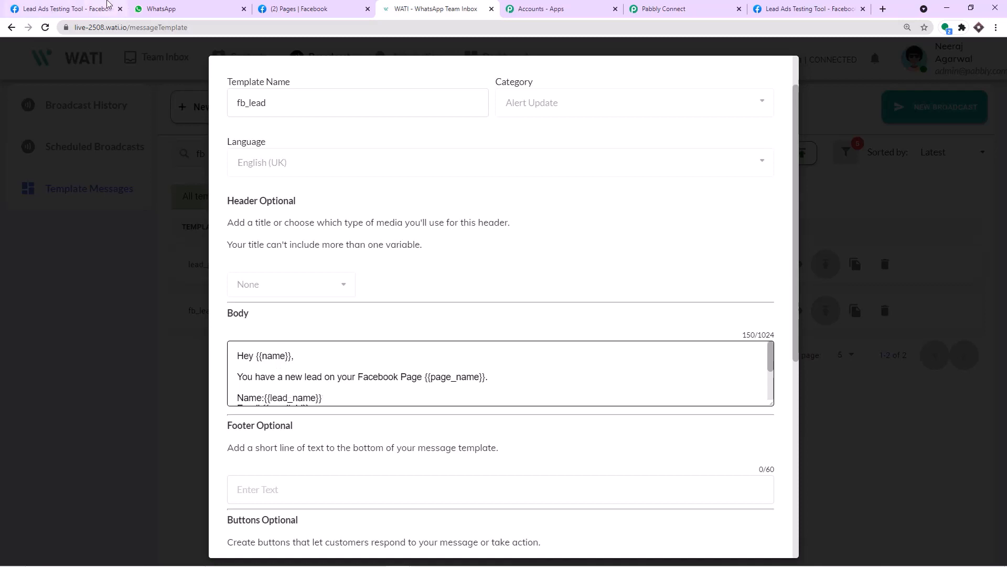
pyautogui.click(163, 9)
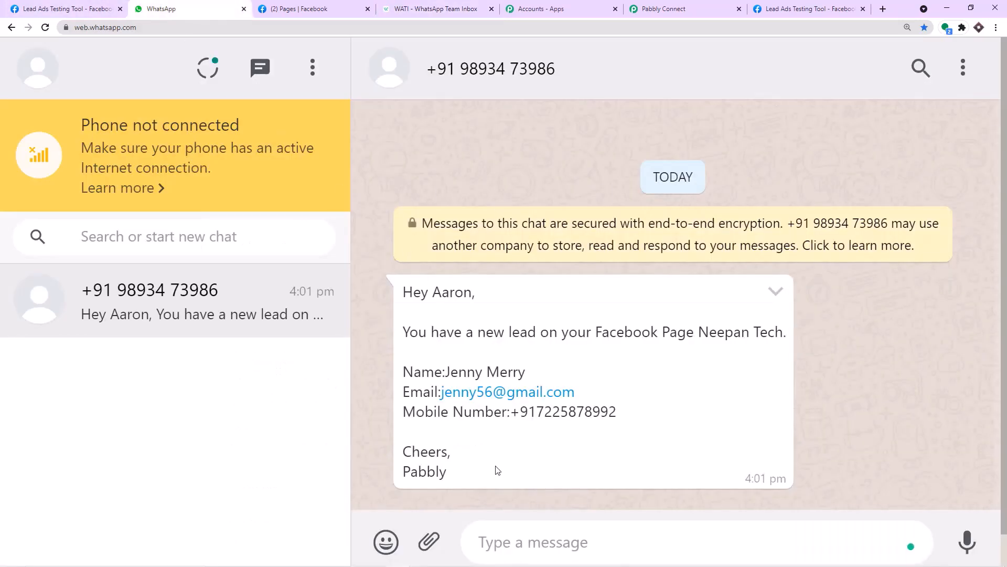
pyautogui.click(664, 8)
# - Choose fb_lead in the Template dropdown, filtering by 'fb' after checking the name in WATI
pyautogui.click(514, 319)
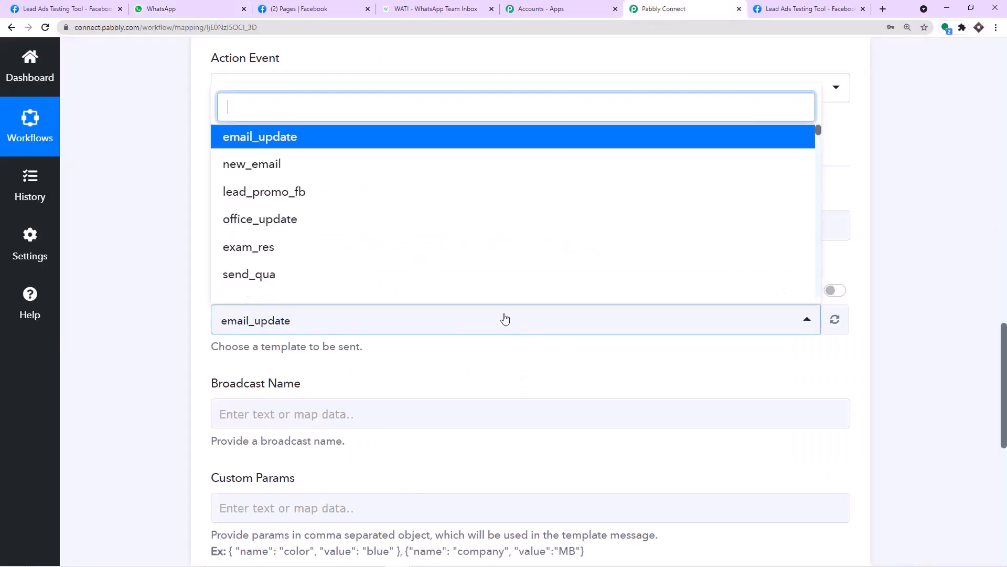
pyautogui.scroll(-5, 519, 191)
pyautogui.scroll(-20, 539, 183)
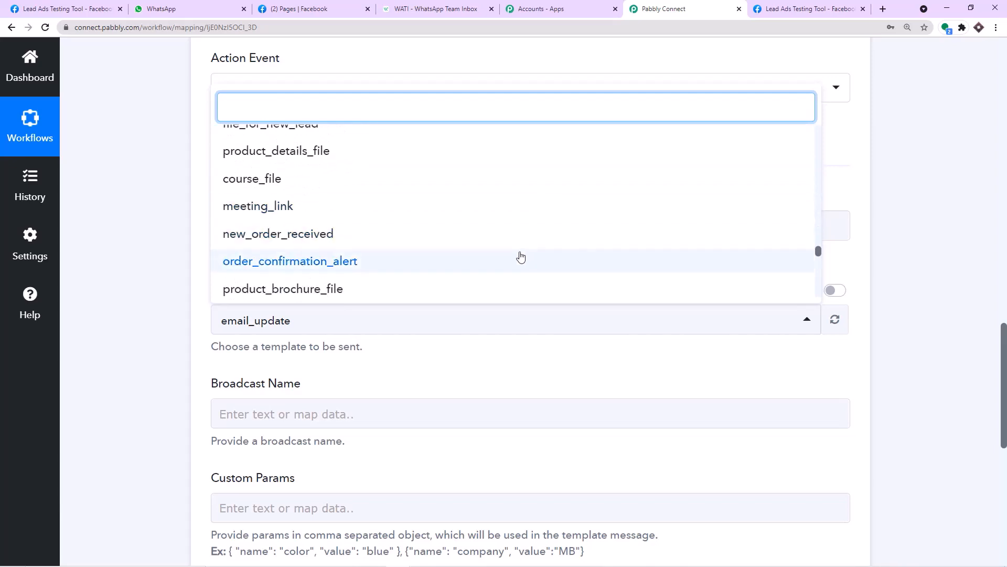
pyautogui.scroll(10, 502, 237)
pyautogui.scroll(15, 502, 231)
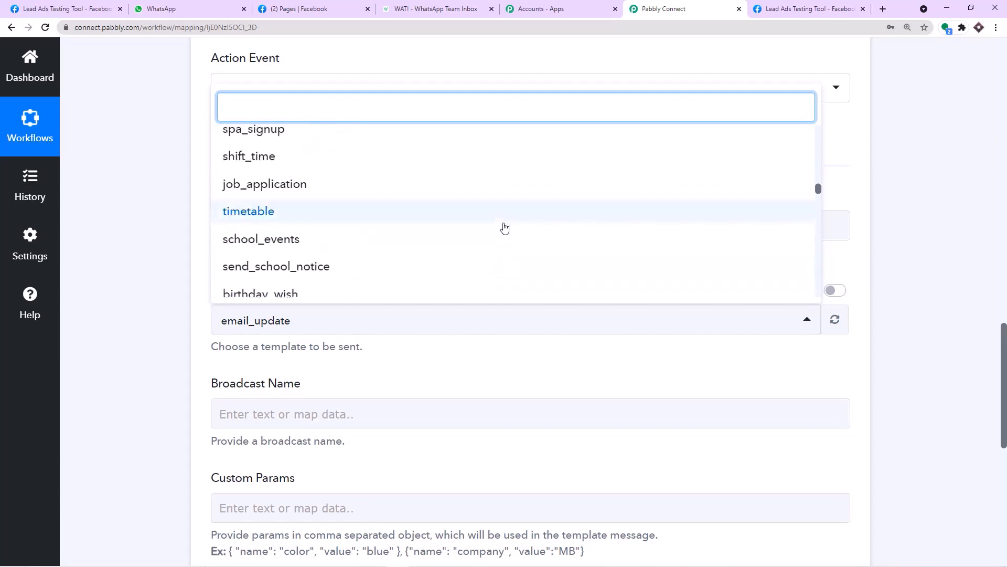
pyautogui.scroll(15, 505, 220)
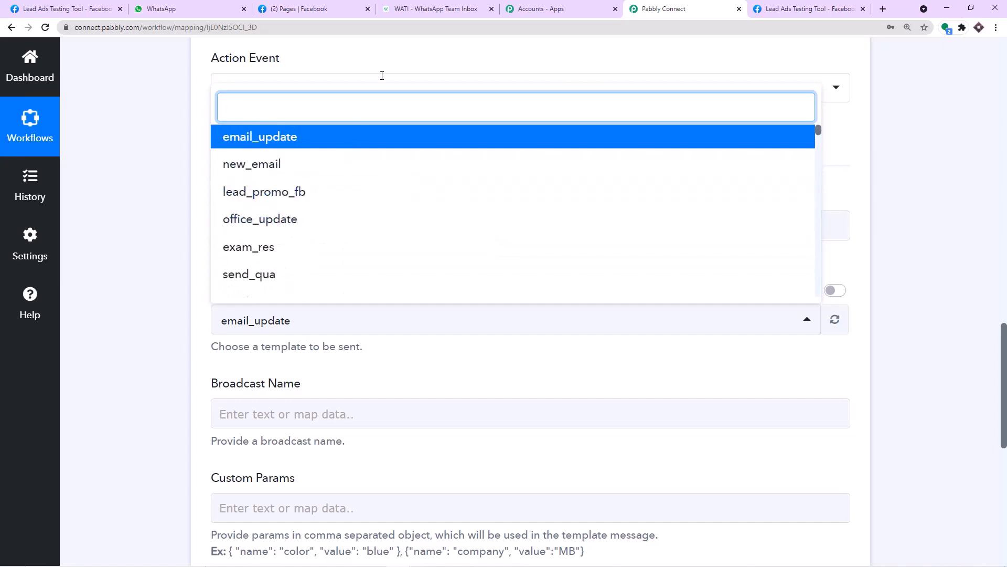
pyautogui.click(425, 8)
pyautogui.click(635, 9)
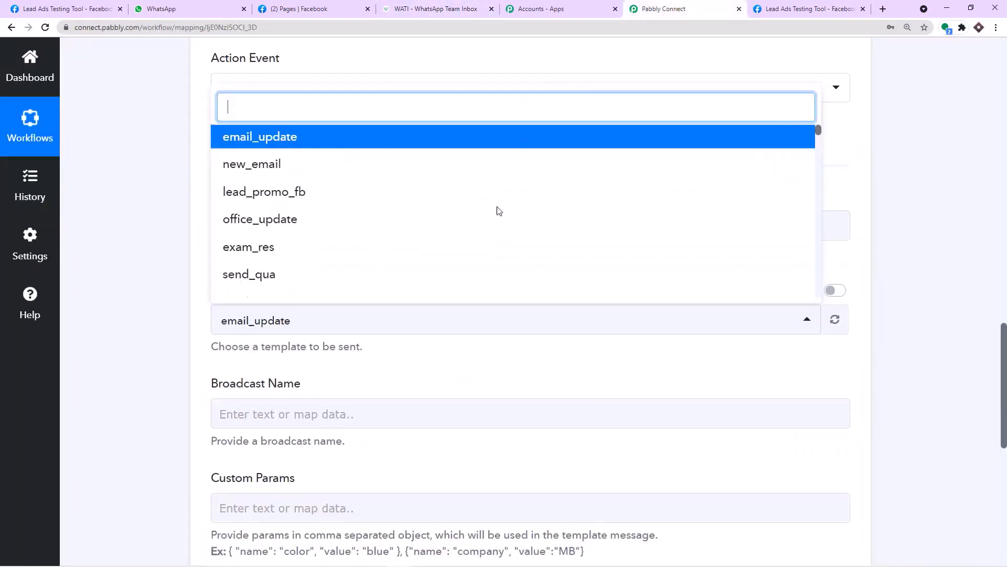
pyautogui.scroll(1, 376, 180)
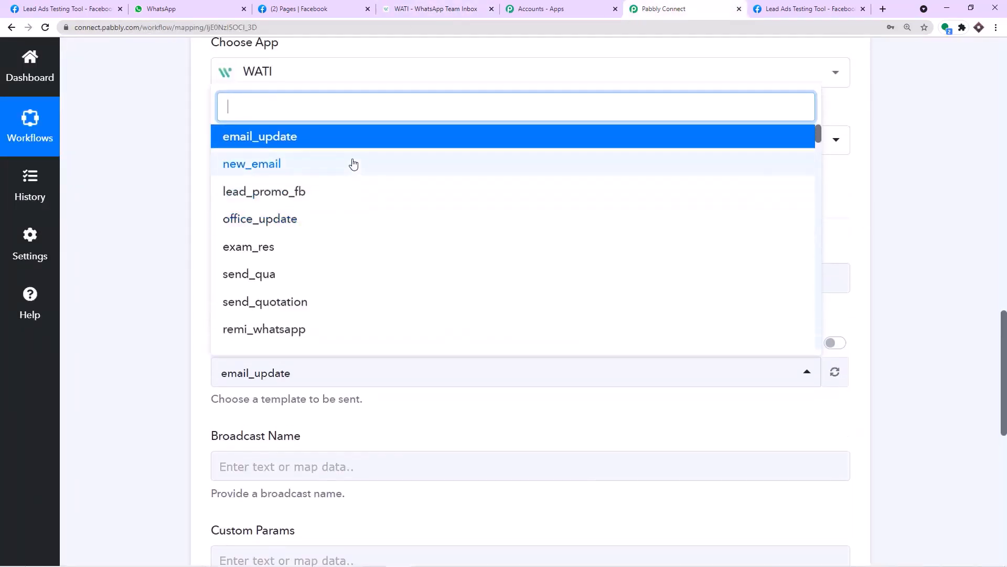
pyautogui.write('fb')
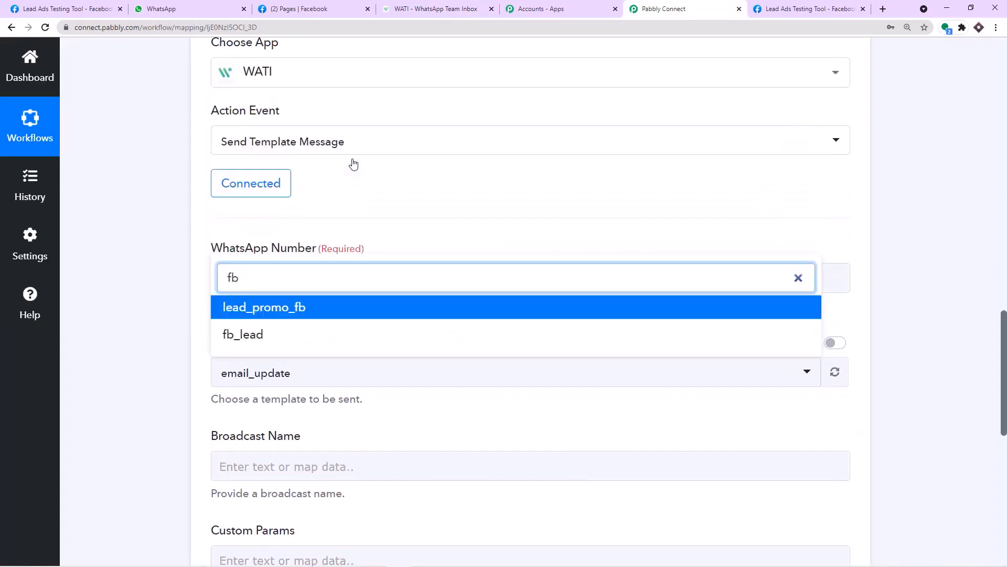
pyautogui.click(304, 337)
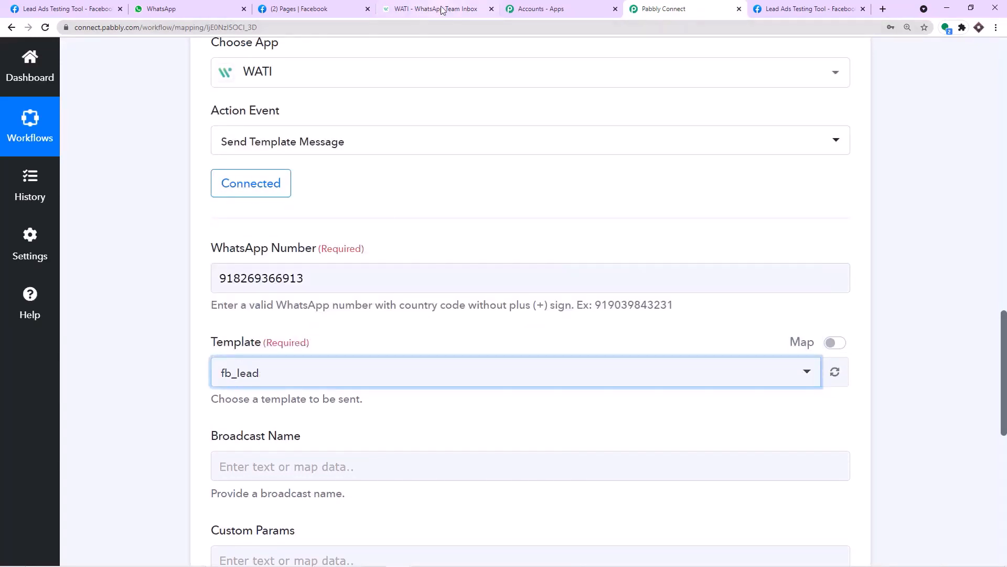
# - Review the fb_lead template in WATI and the received WhatsApp message against the action form
pyautogui.click(442, 11)
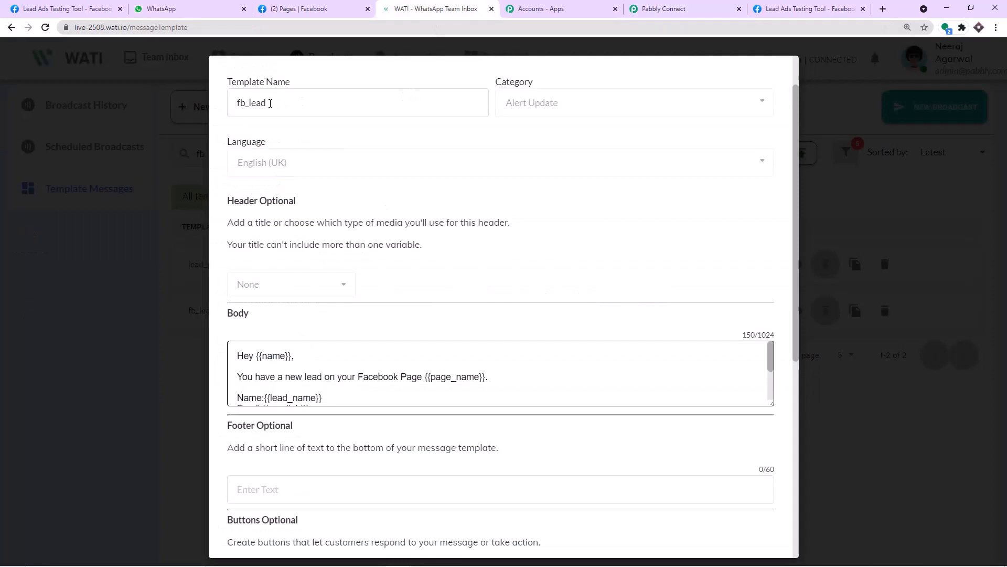
pyautogui.click(210, 9)
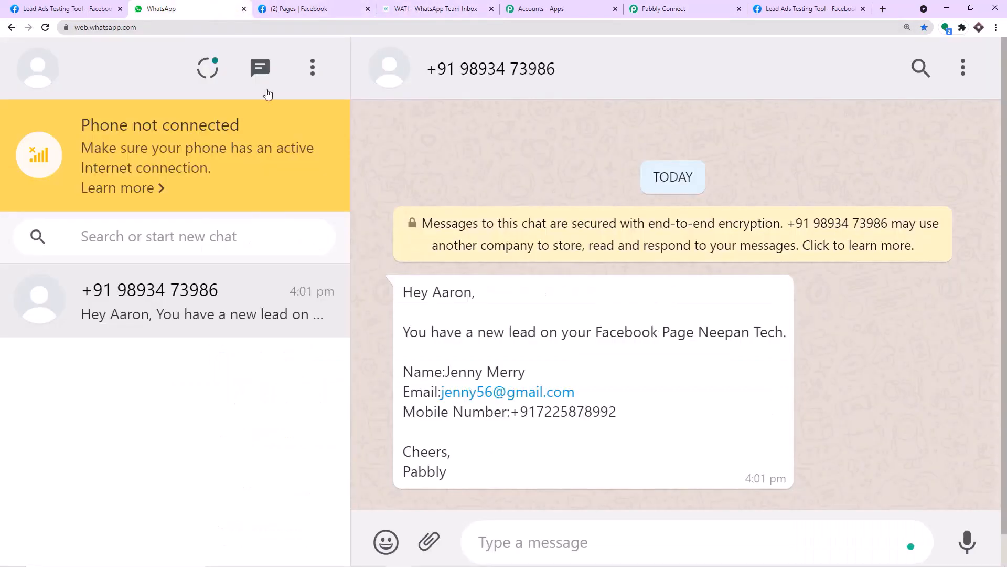
pyautogui.click(715, 8)
pyautogui.scroll(-3, 973, 227)
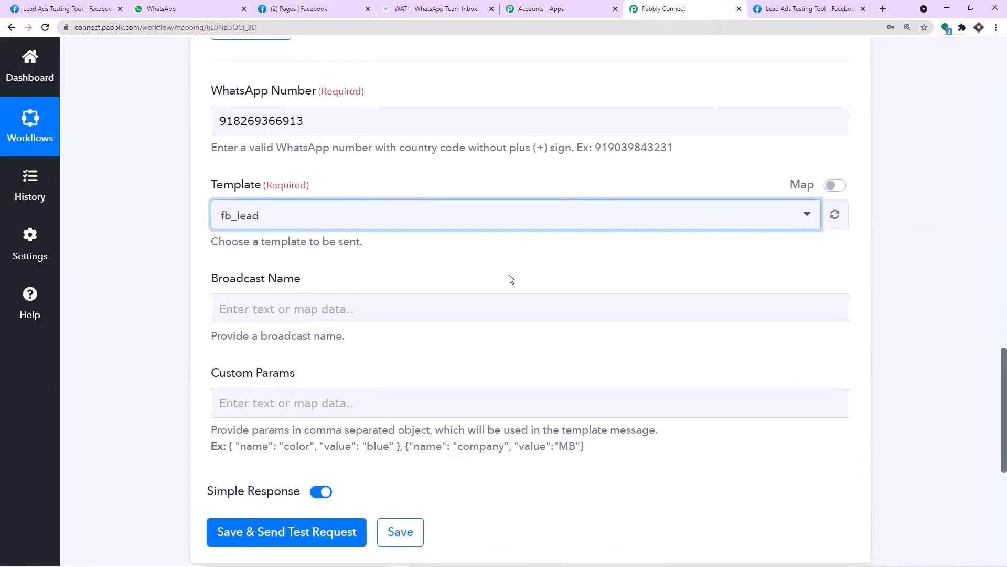
pyautogui.scroll(-1, 309, 314)
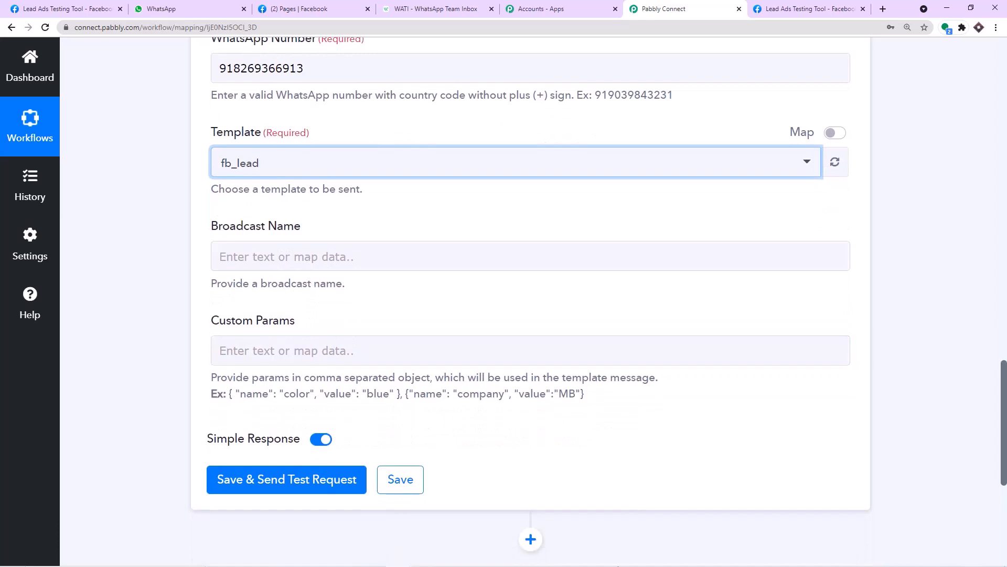
pyautogui.scroll(-1, 376, 336)
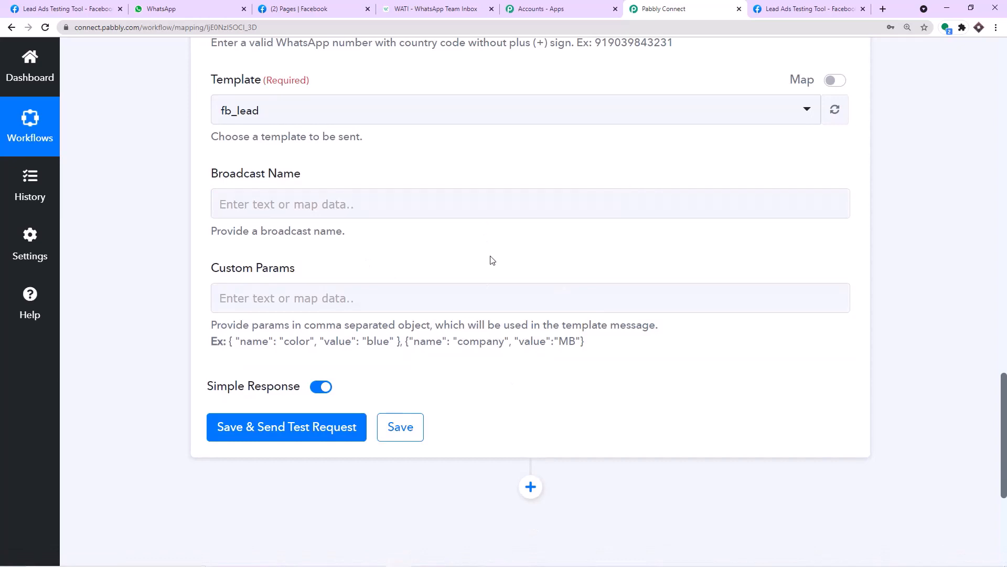
pyautogui.click(200, 11)
pyautogui.click(423, 8)
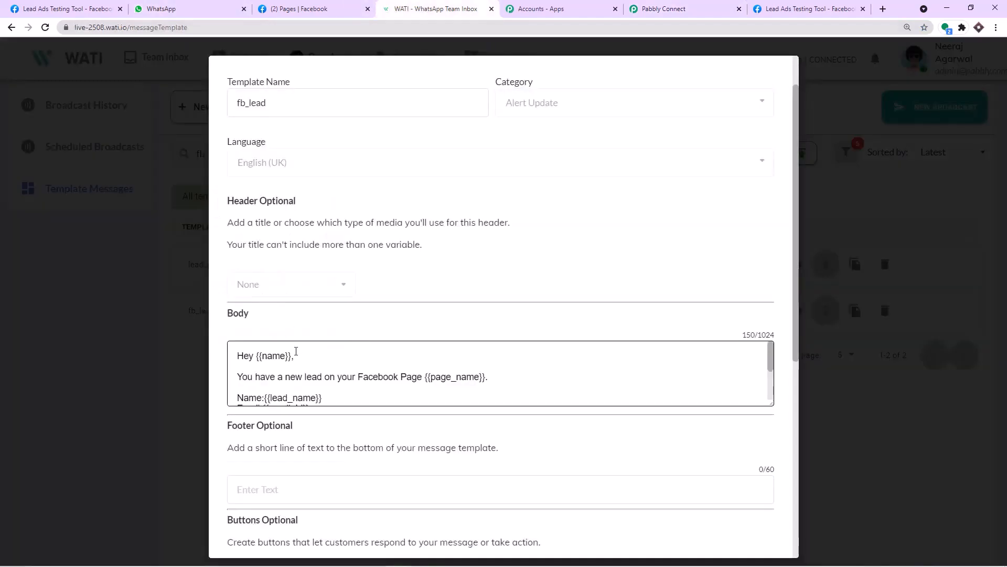
pyautogui.doubleClick(281, 358)
pyautogui.doubleClick(454, 376)
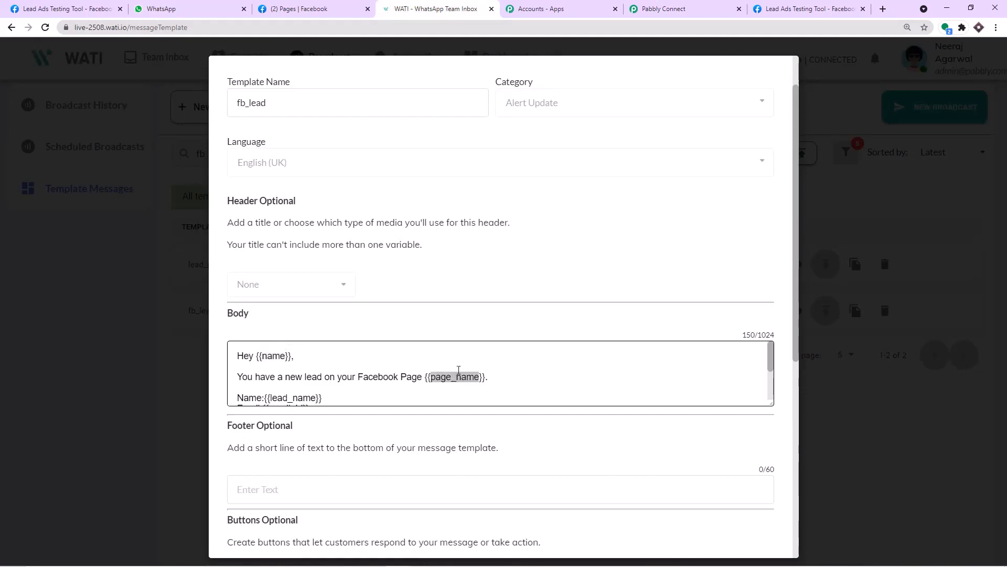
pyautogui.scroll(-2, 401, 367)
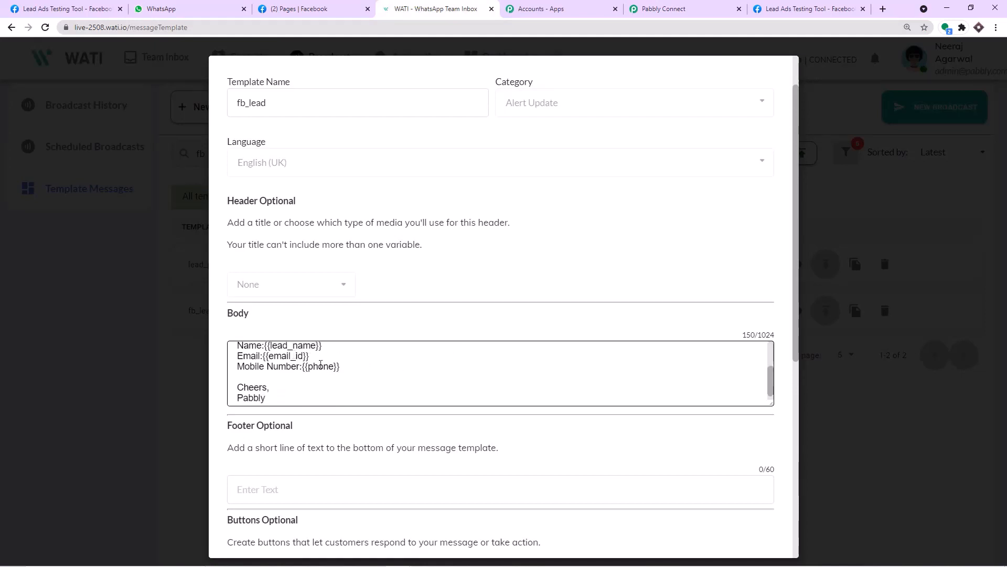
pyautogui.scroll(3, 321, 365)
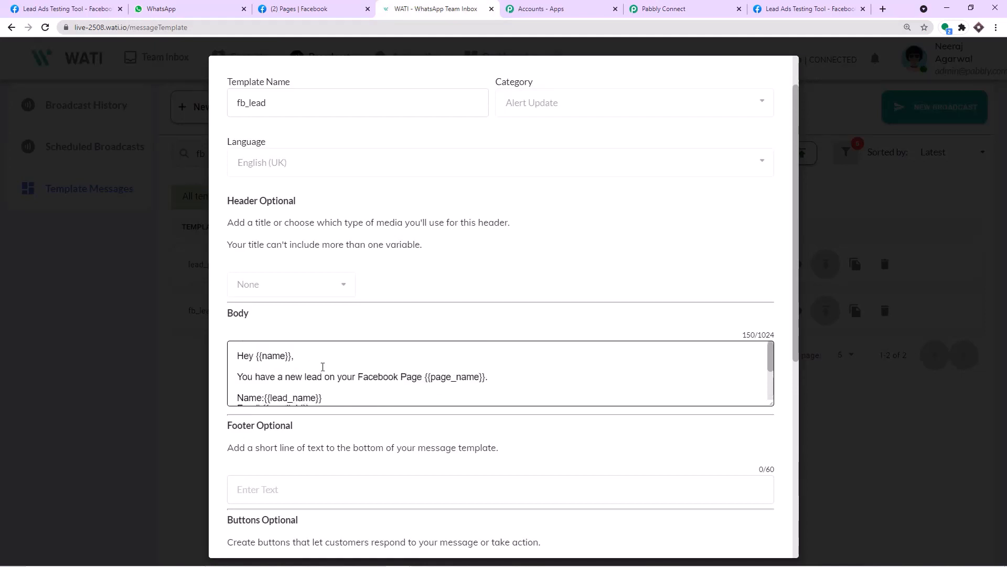
pyautogui.doubleClick(273, 356)
pyautogui.click(479, 377)
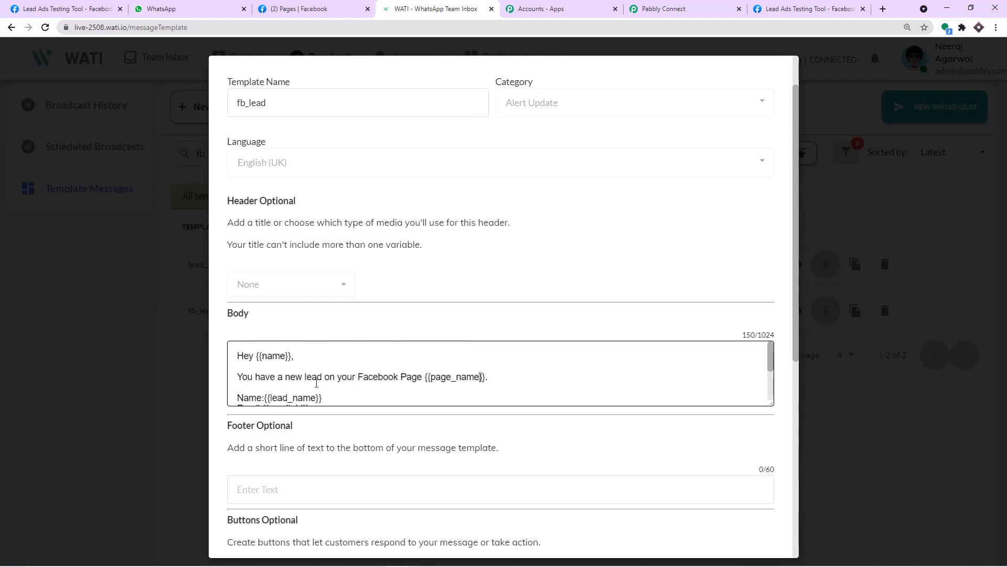
pyautogui.doubleClick(292, 397)
pyautogui.scroll(-2, 288, 367)
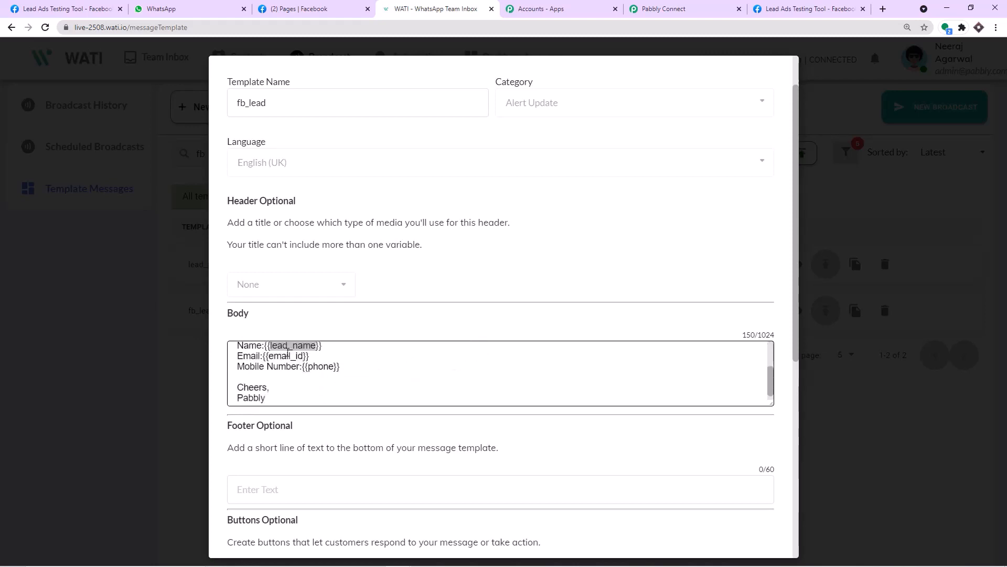
pyautogui.doubleClick(288, 355)
pyautogui.doubleClick(320, 366)
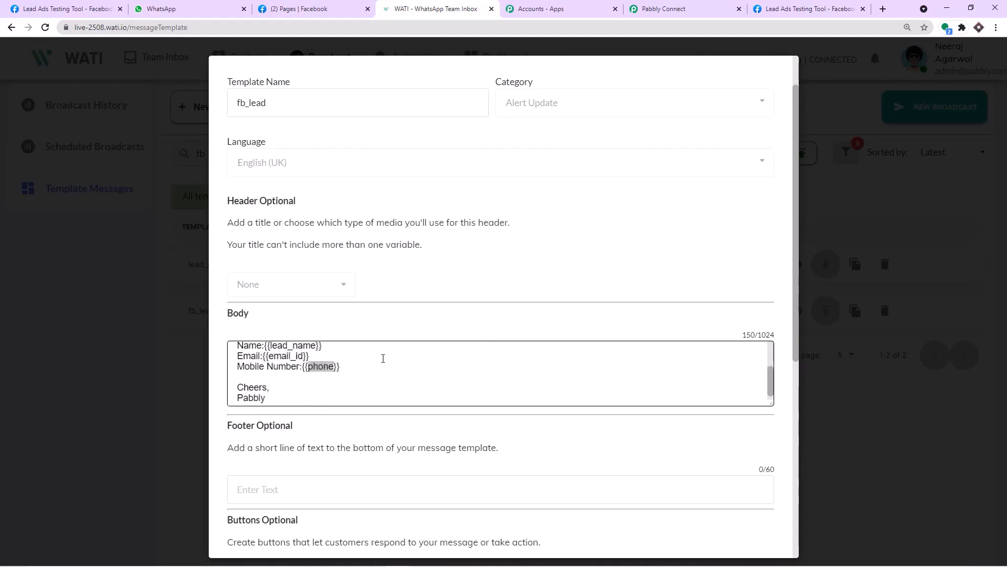
pyautogui.scroll(3, 385, 359)
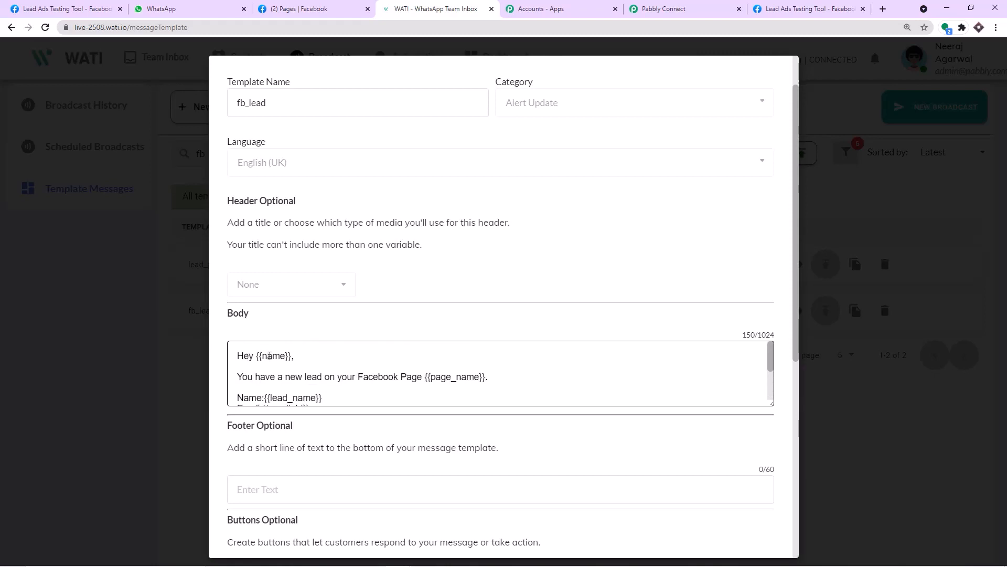
pyautogui.hotkey('ctrl', '2')
pyautogui.click(236, 294)
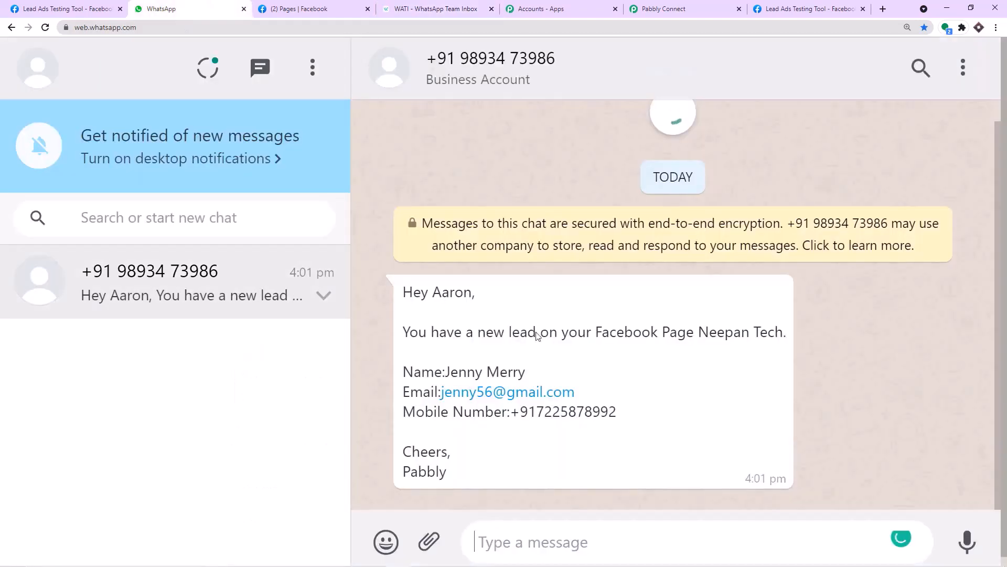
pyautogui.click(708, 8)
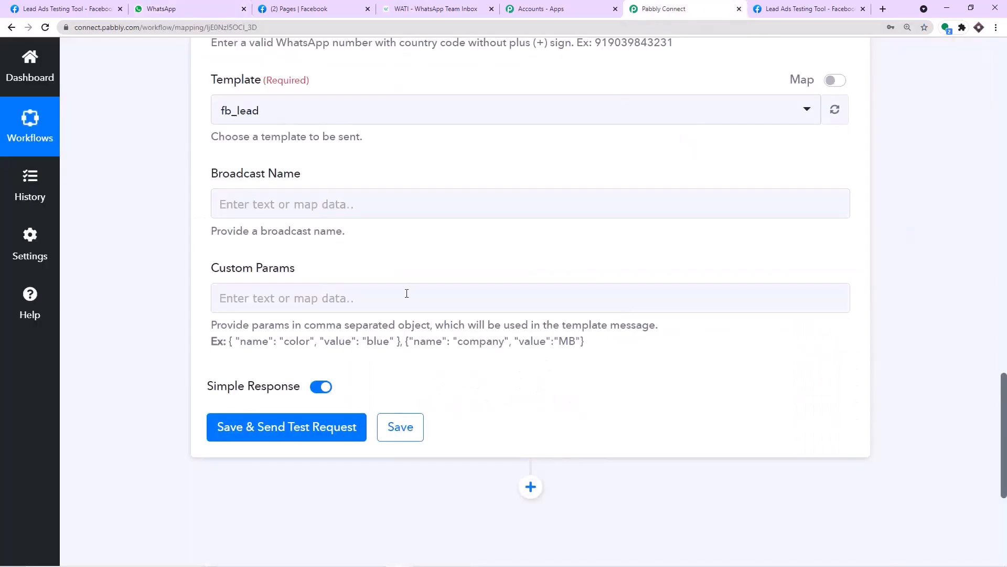
# - Copy the example parameter into the Custom Params field
pyautogui.moveTo(401, 341); pyautogui.dragTo(228, 341)
pyautogui.rightClick(231, 340)
pyautogui.click(251, 346)
pyautogui.click(258, 302)
pyautogui.hotkey('ctrl', 'v')
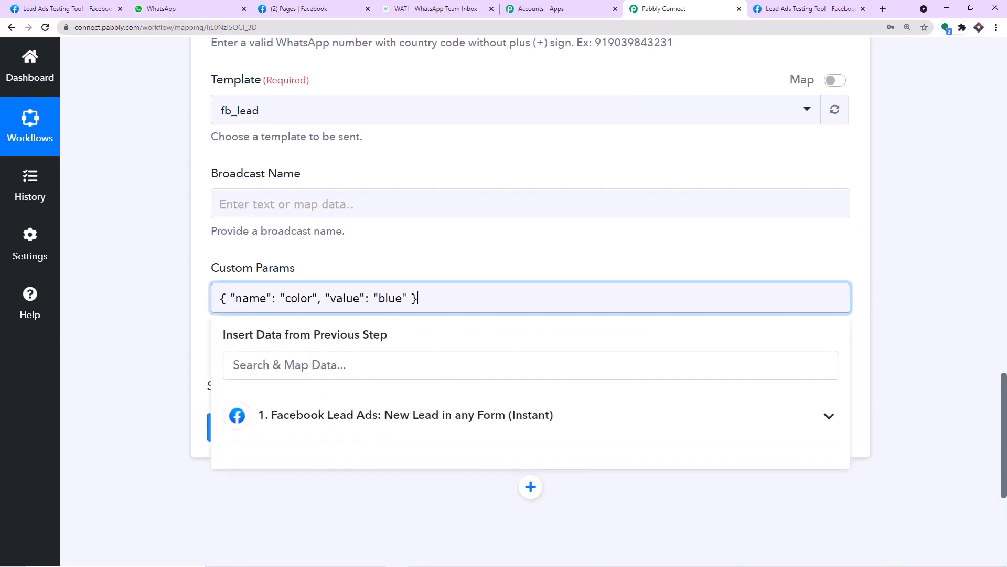
pyautogui.click(413, 260)
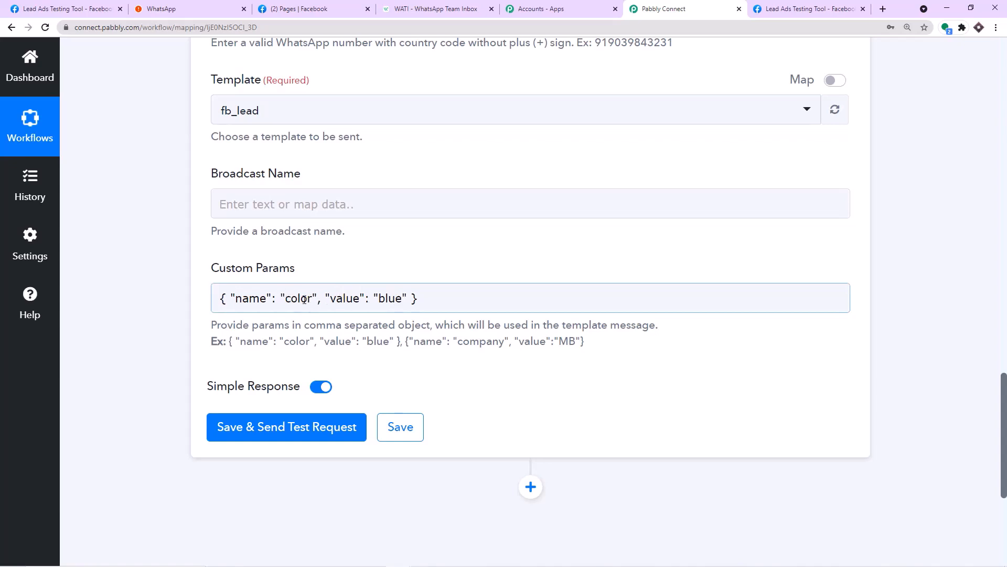
# - Replace the parameter name 'color' with the WATI template's 'name' variable
pyautogui.click(407, 6)
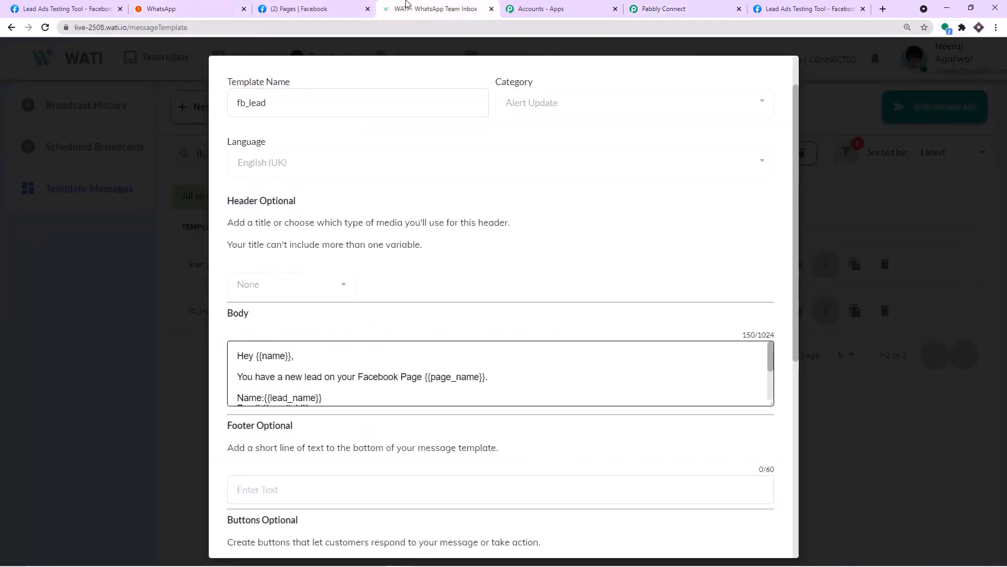
pyautogui.moveTo(284, 357); pyautogui.dragTo(263, 359)
pyautogui.rightClick(266, 359)
pyautogui.click(282, 364)
pyautogui.click(664, 8)
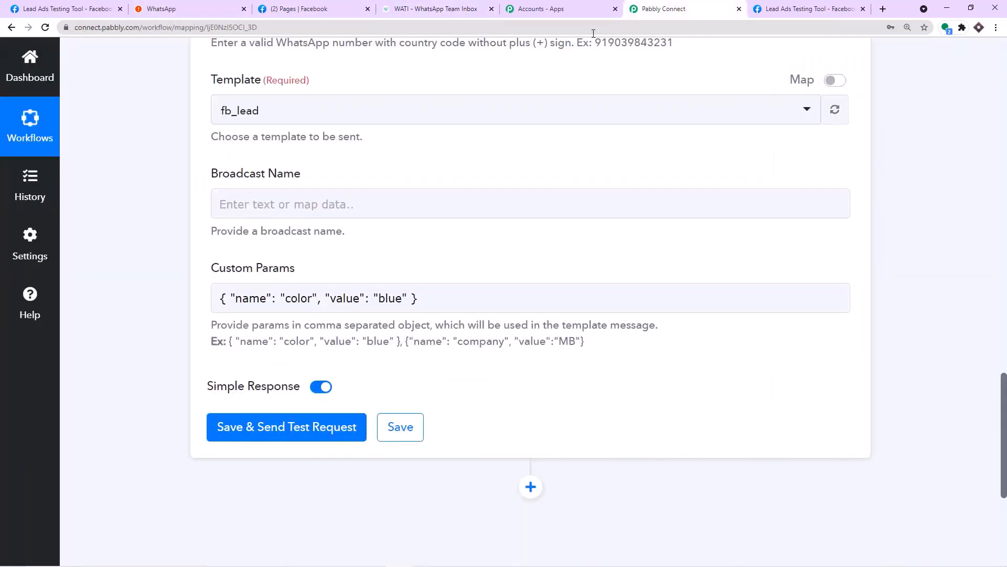
pyautogui.moveTo(312, 298); pyautogui.dragTo(287, 298)
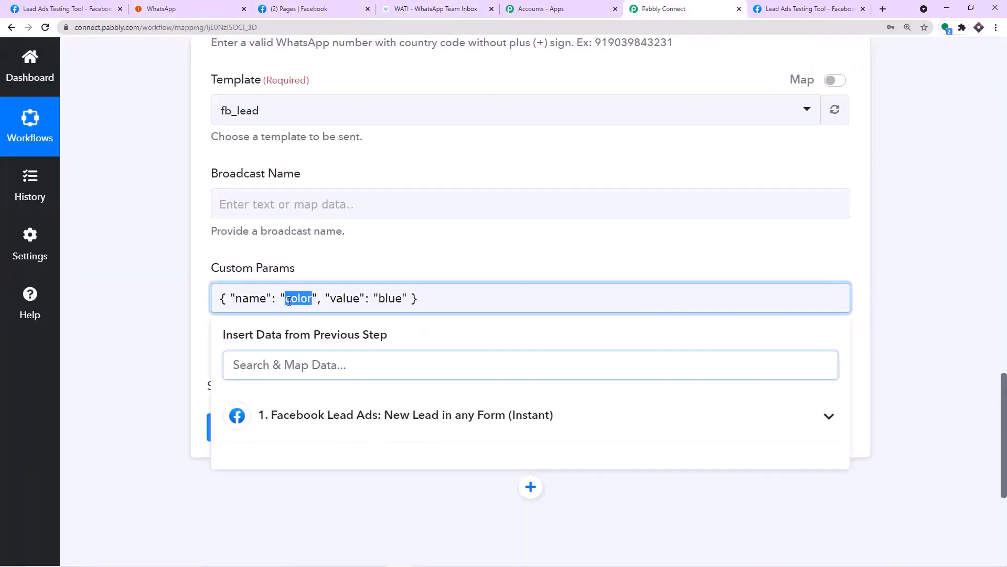
pyautogui.press('BackSpace')
pyautogui.hotkey('ctrl', 'v')
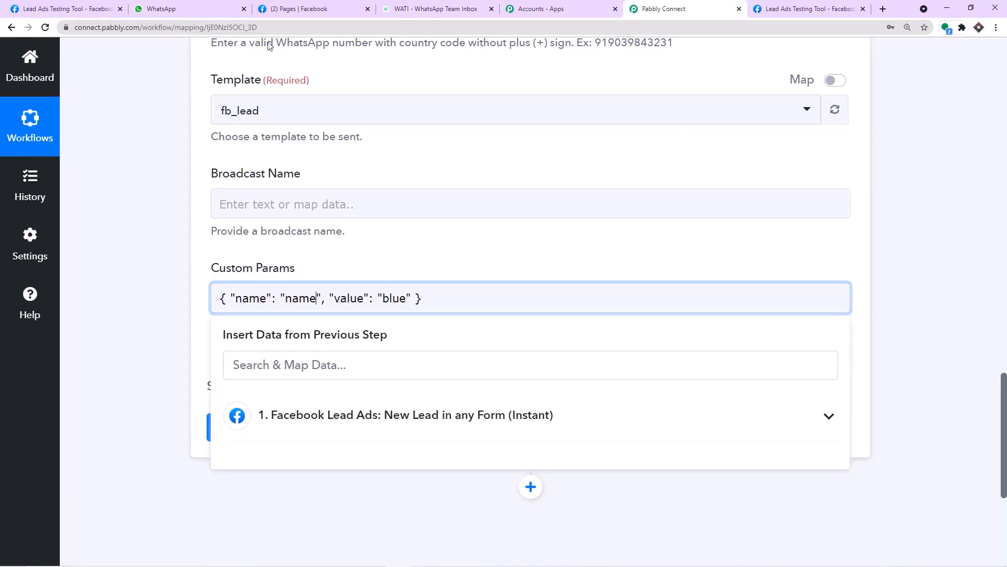
# - Replace the value 'blue' with the recipient's first name from the WhatsApp greeting
pyautogui.click(221, 9)
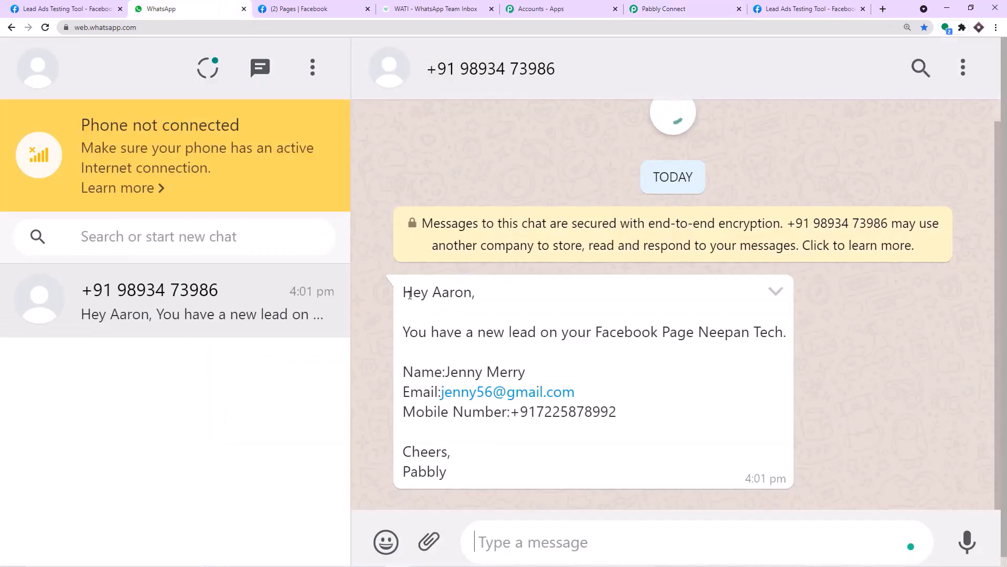
pyautogui.moveTo(403, 292); pyautogui.dragTo(471, 292)
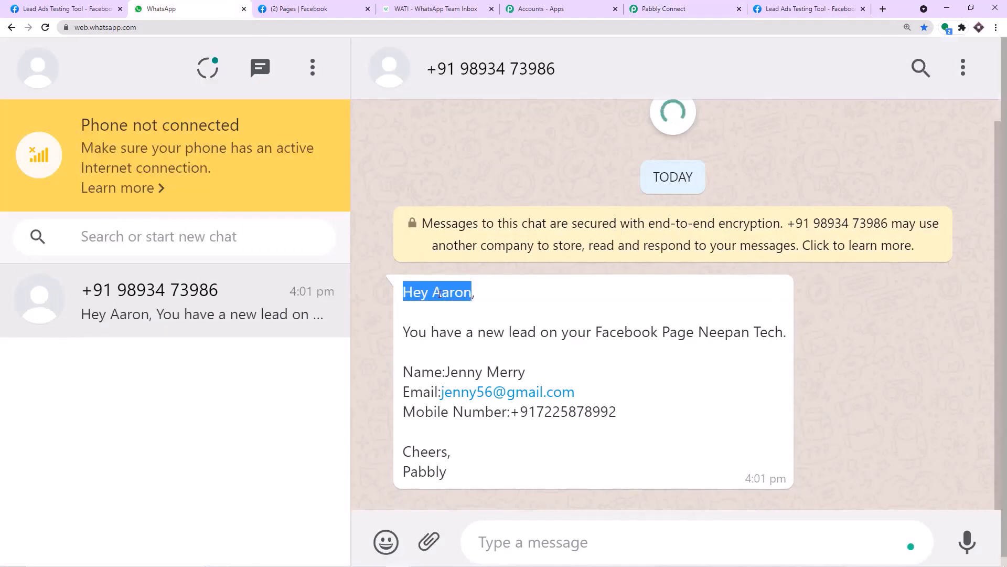
pyautogui.click(665, 9)
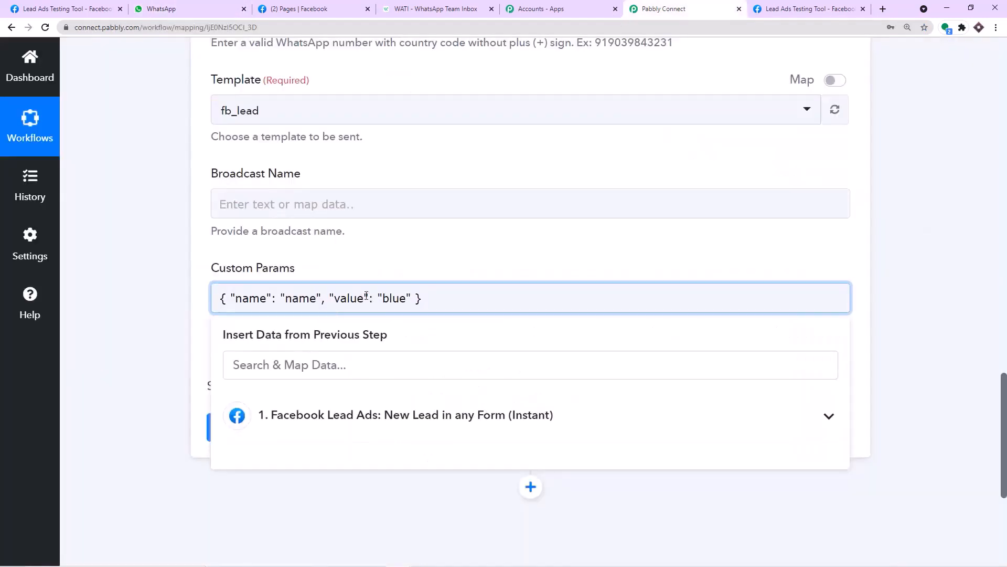
pyautogui.moveTo(408, 297); pyautogui.dragTo(384, 299)
pyautogui.press('BackSpace')
pyautogui.write('Aaron')
pyautogui.click(445, 256)
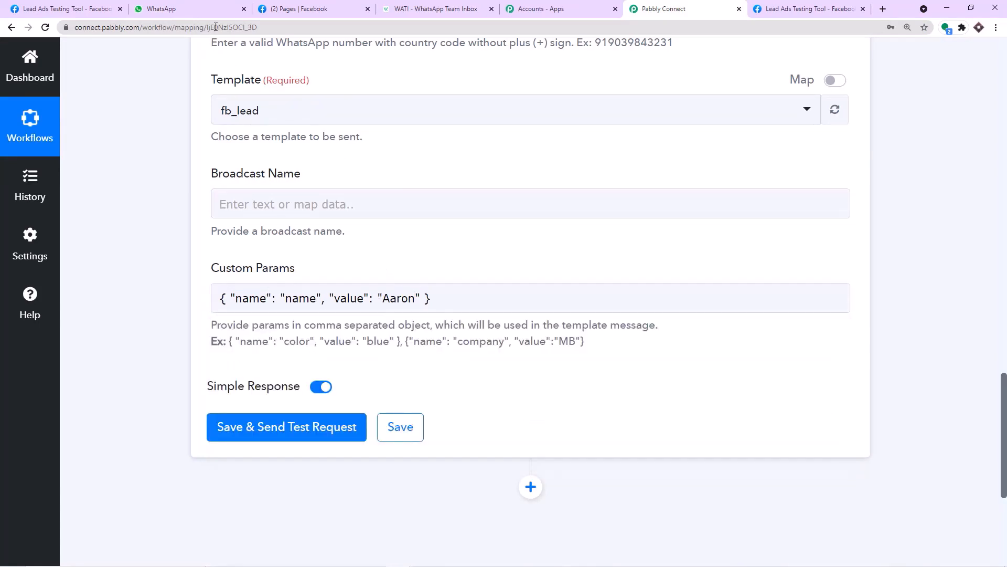
# - Look up the page_name variable in the WATI template before editing Custom Params again
pyautogui.click(412, 5)
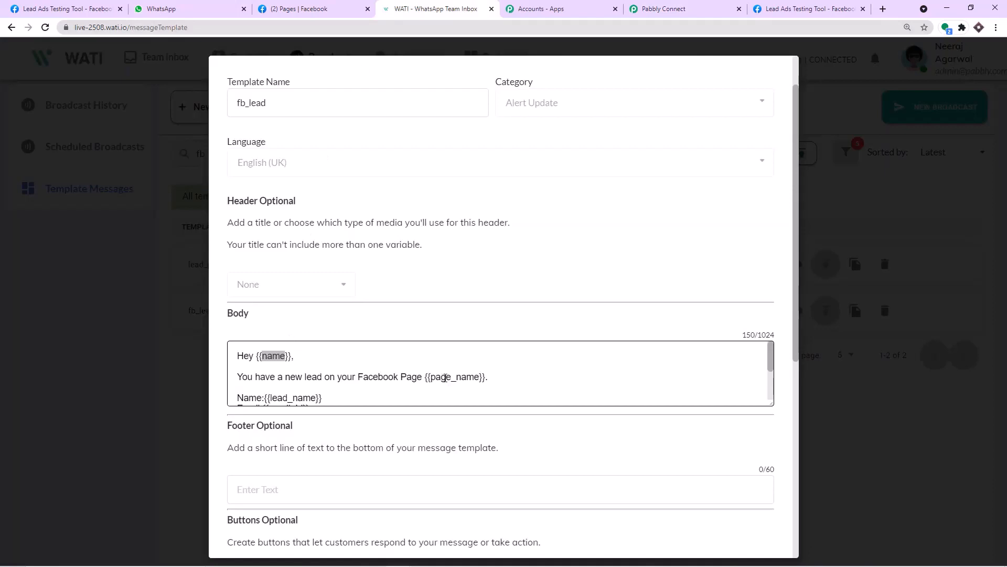
pyautogui.doubleClick(445, 378)
pyautogui.click(661, 9)
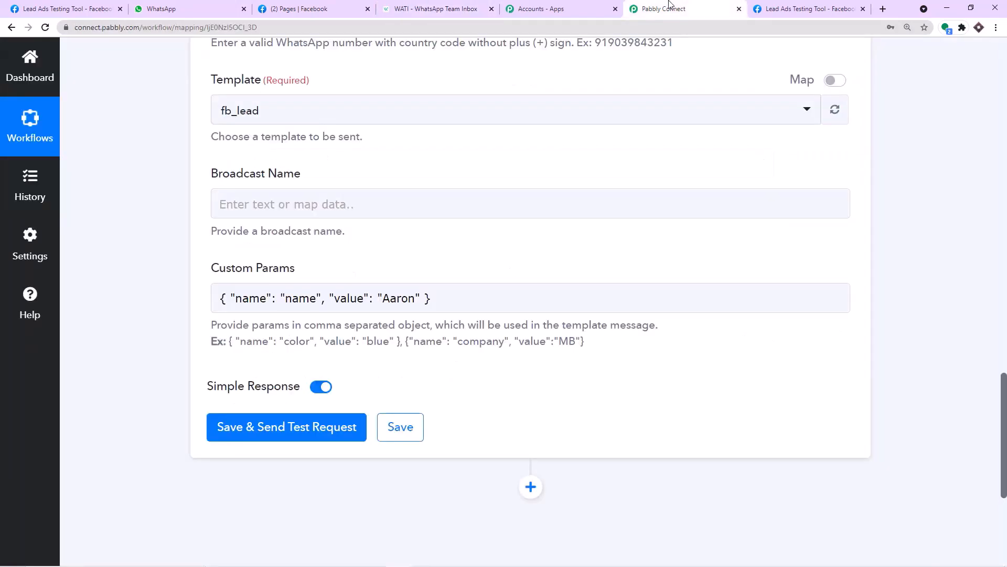
pyautogui.click(437, 300)
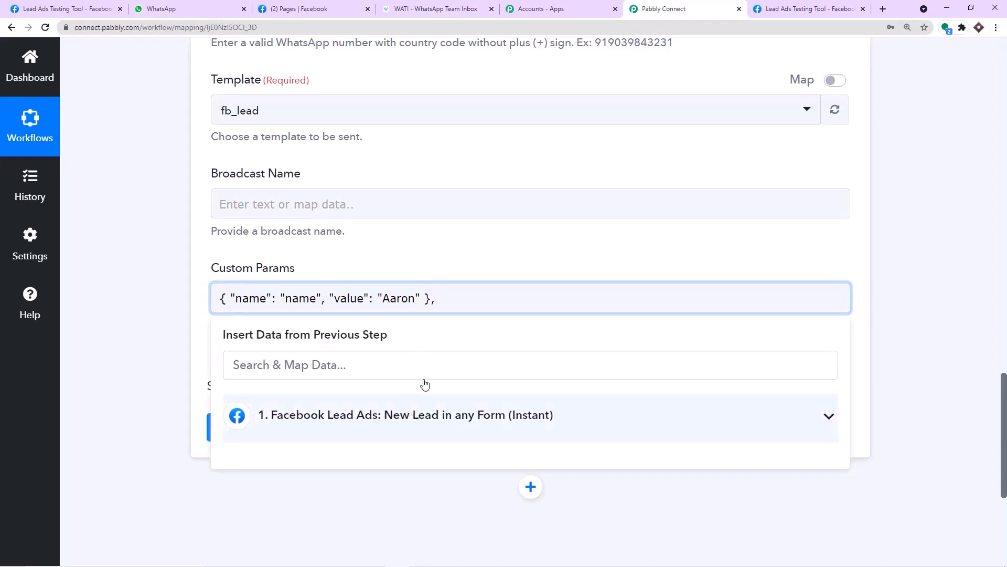
# - Append a second copy of the example parameter to Custom Params
pyautogui.click(486, 247)
pyautogui.moveTo(399, 341); pyautogui.dragTo(229, 341)
pyautogui.rightClick(266, 342)
pyautogui.click(268, 356)
pyautogui.click(446, 296)
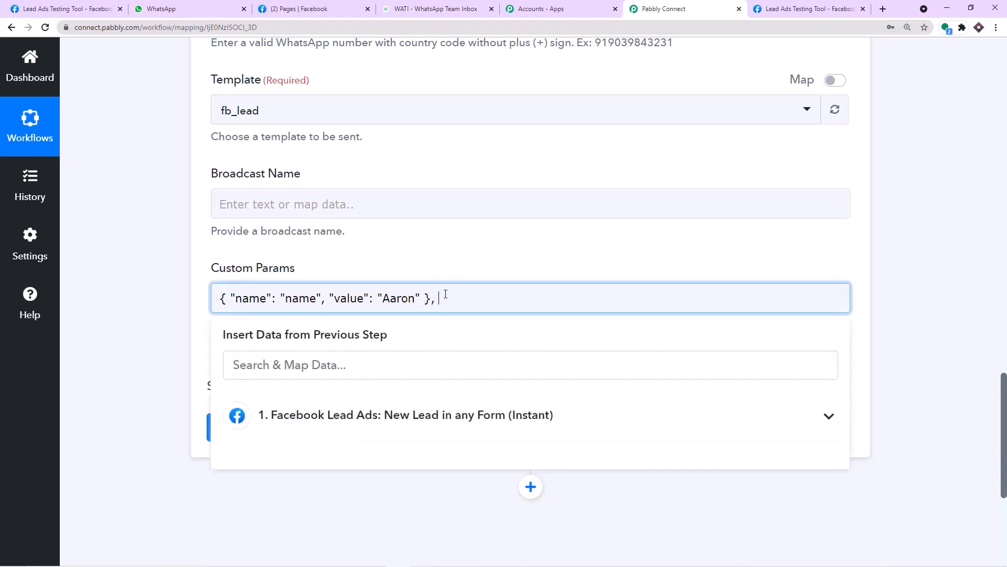
pyautogui.hotkey('ctrl', 'v')
pyautogui.click(517, 260)
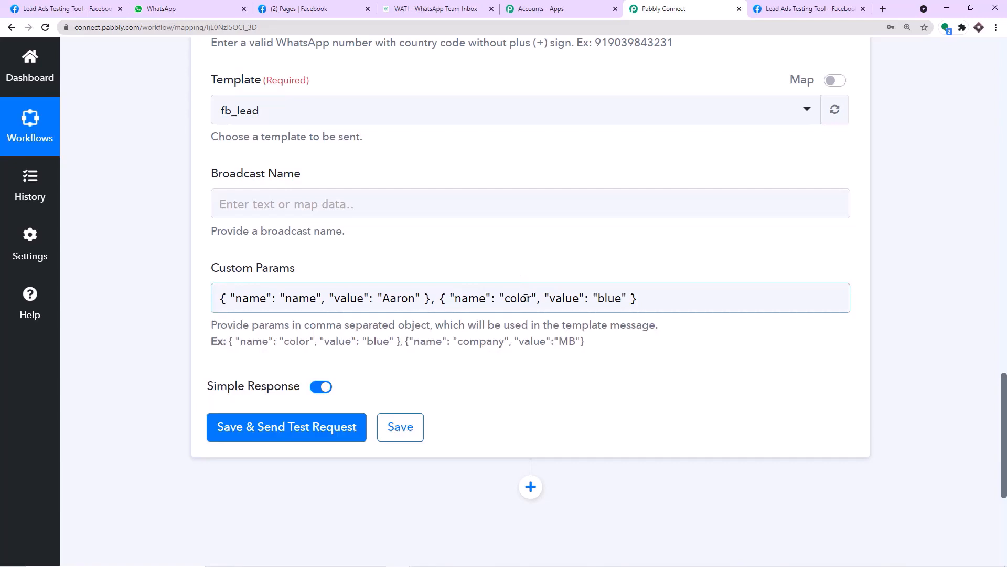
# - Rename the second parameter from 'color' to 'page_name', copied from the WATI template
pyautogui.hotkey('ctrl', '4')
pyautogui.rightClick(466, 375)
pyautogui.click(479, 386)
pyautogui.hotkey('ctrl', '6')
pyautogui.doubleClick(533, 298)
pyautogui.press('BackSpace')
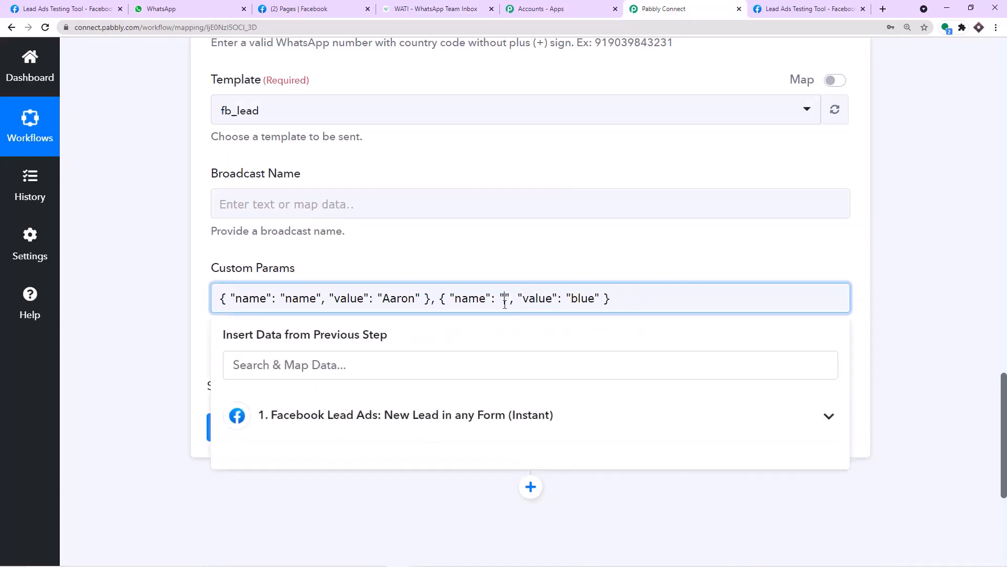
pyautogui.hotkey('ctrl', 'v')
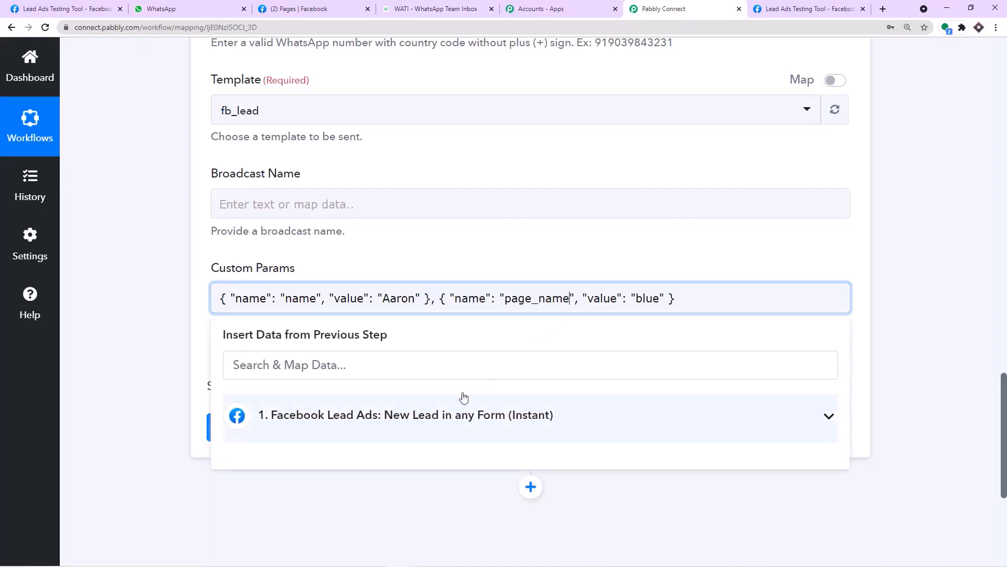
# - Check the trigger's page name Neepan Tech and clear the 'blue' value of page_name
pyautogui.scroll(10, 813, 246)
pyautogui.scroll(4, 813, 245)
pyautogui.scroll(11, 680, 203)
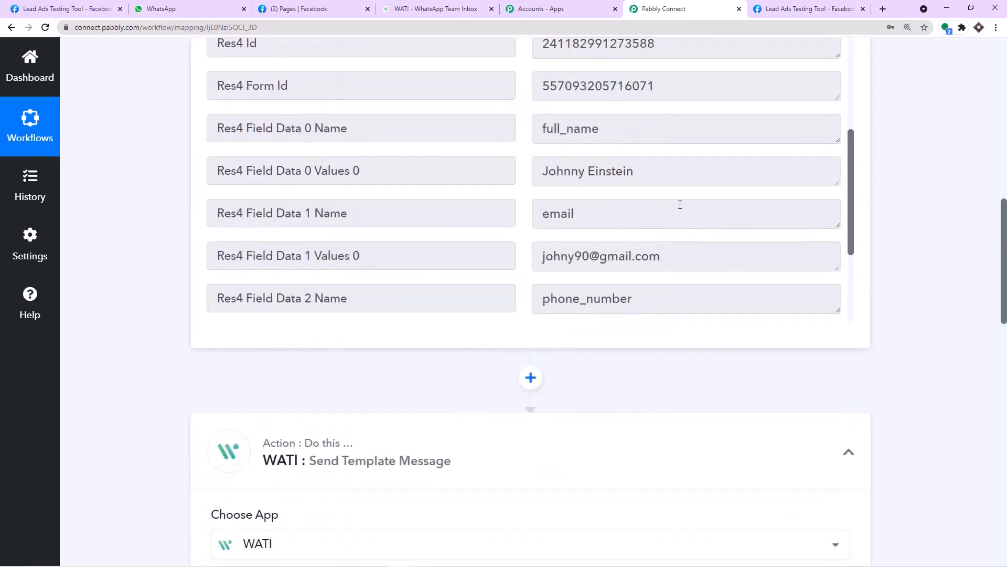
pyautogui.scroll(2, 673, 202)
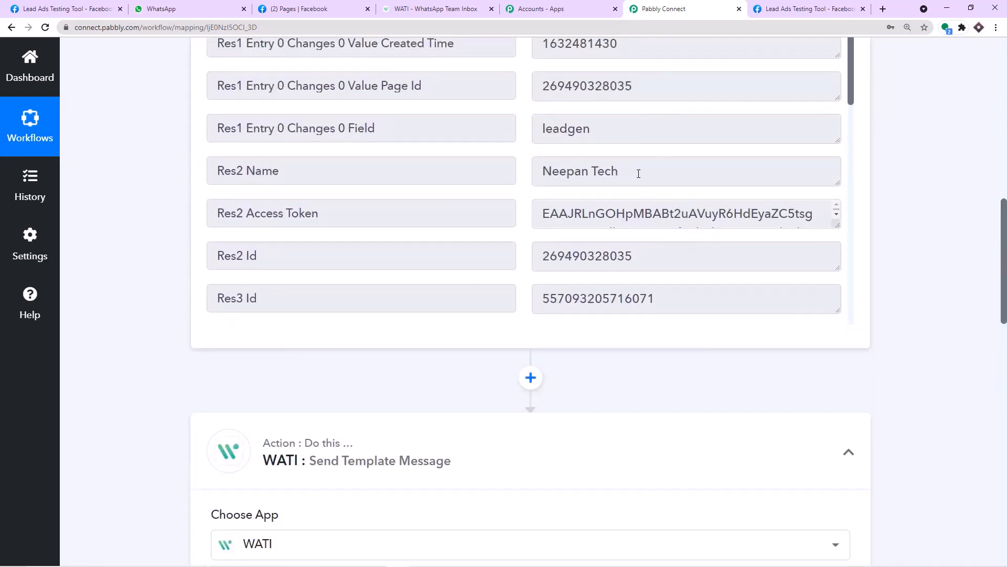
pyautogui.tripleClick(570, 165)
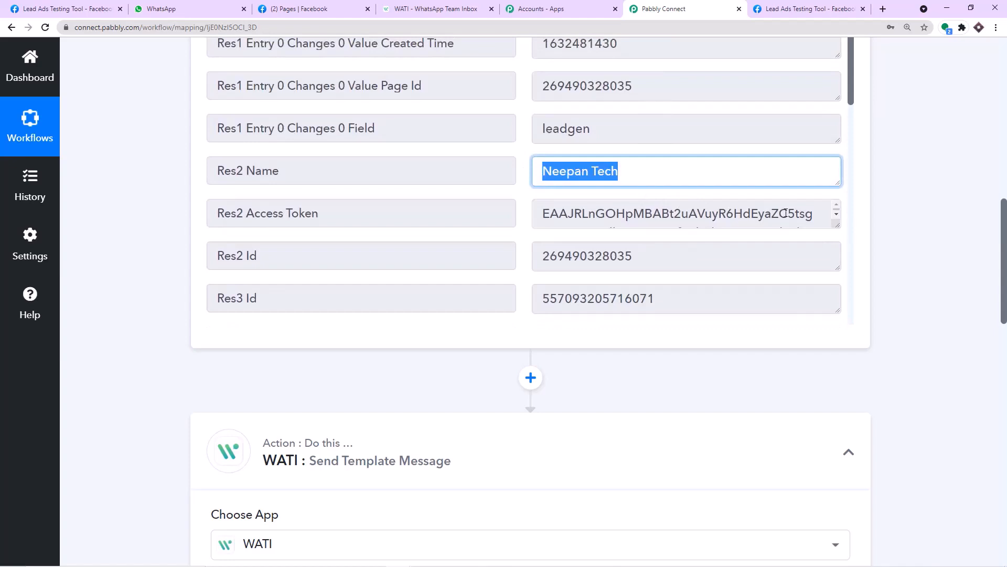
pyautogui.scroll(-4, 737, 203)
pyautogui.scroll(-10, 915, 269)
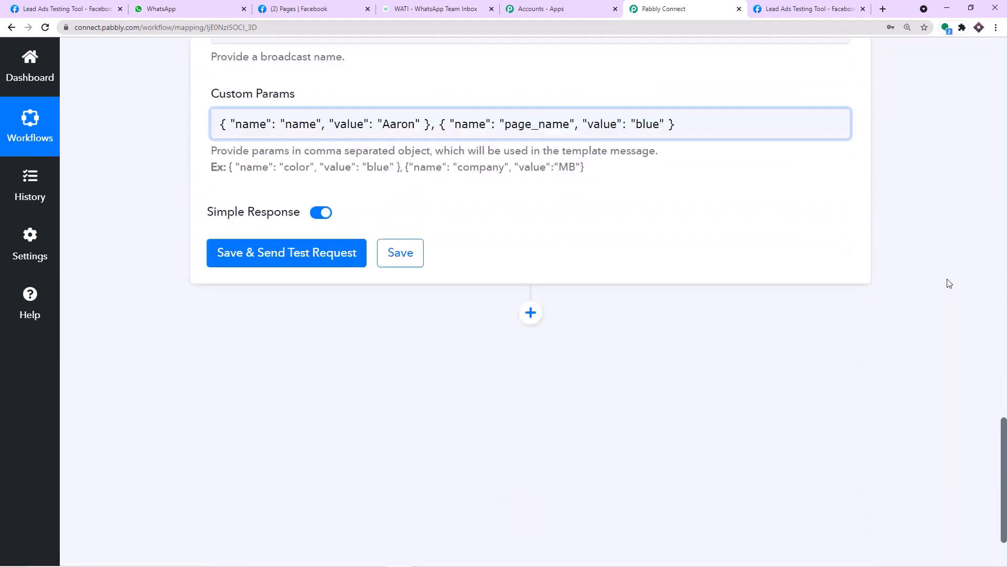
pyautogui.scroll(2, 944, 282)
pyautogui.moveTo(660, 193); pyautogui.dragTo(635, 195)
pyautogui.press('BackSpace')
# - Map the Facebook Lead Ads page name (Neepan Tech) into page_name's value
pyautogui.click(454, 311)
pyautogui.scroll(-3, 449, 393)
pyautogui.scroll(-6, 450, 392)
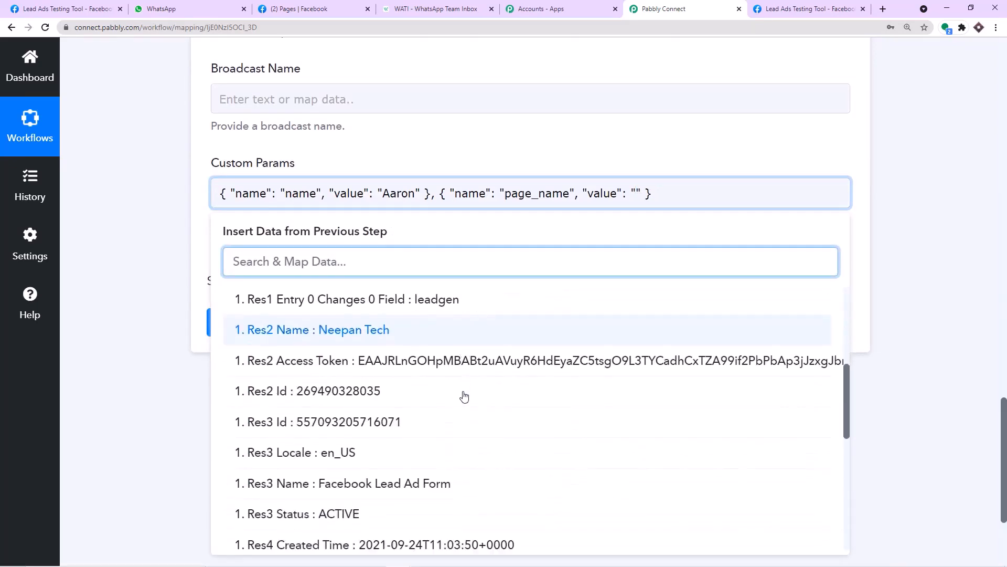
pyautogui.scroll(-5, 441, 406)
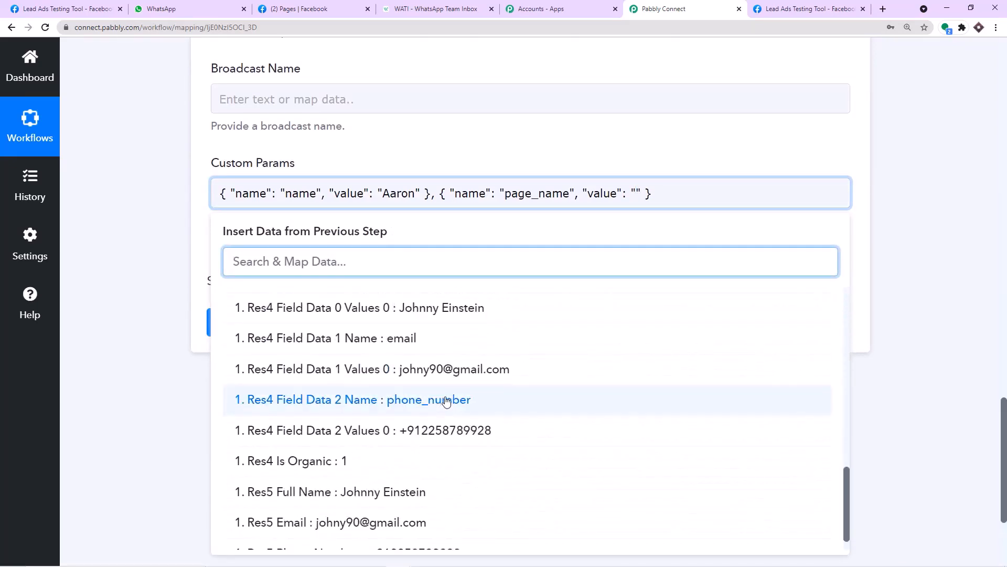
pyautogui.scroll(5, 419, 349)
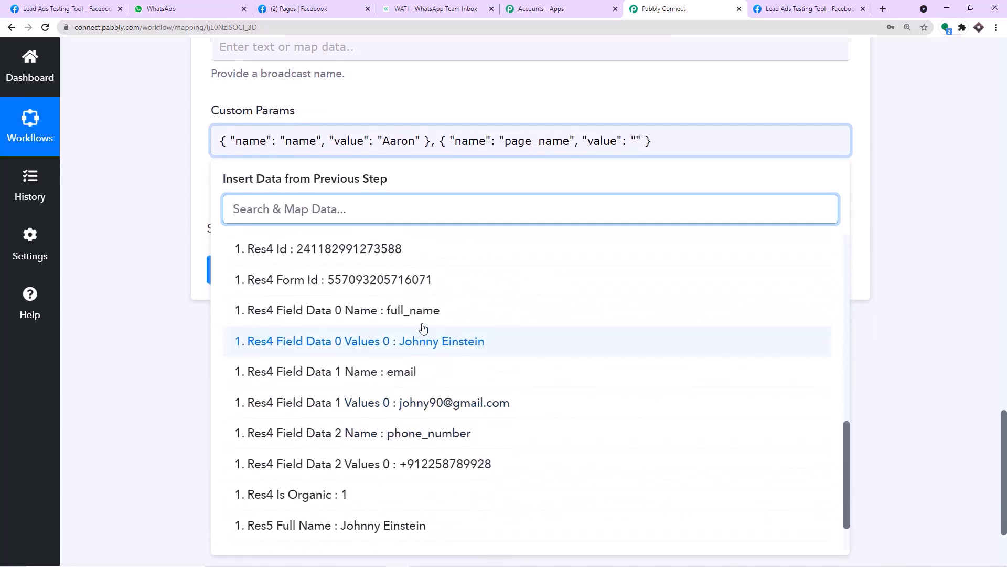
pyautogui.scroll(5, 381, 349)
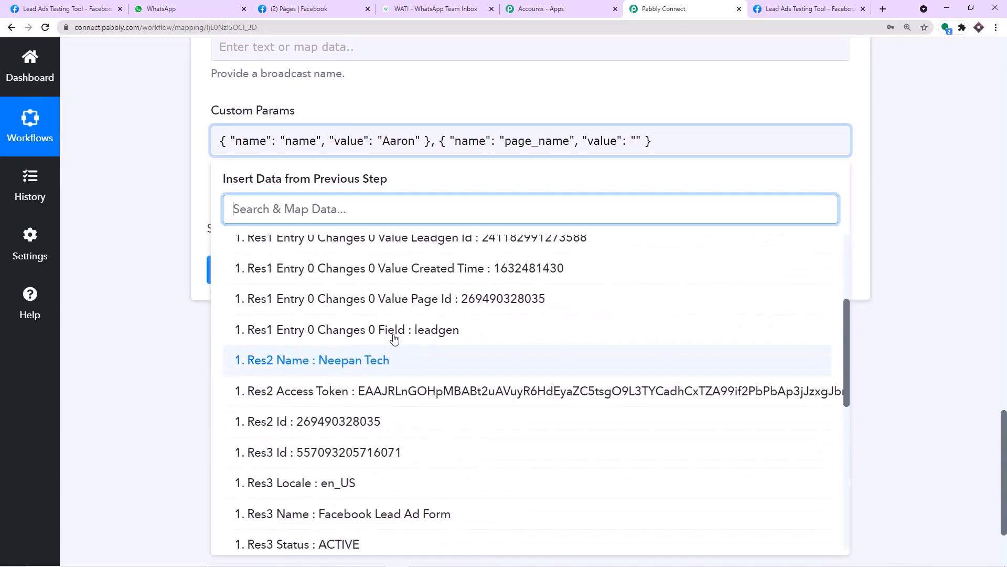
pyautogui.click(350, 366)
pyautogui.click(742, 155)
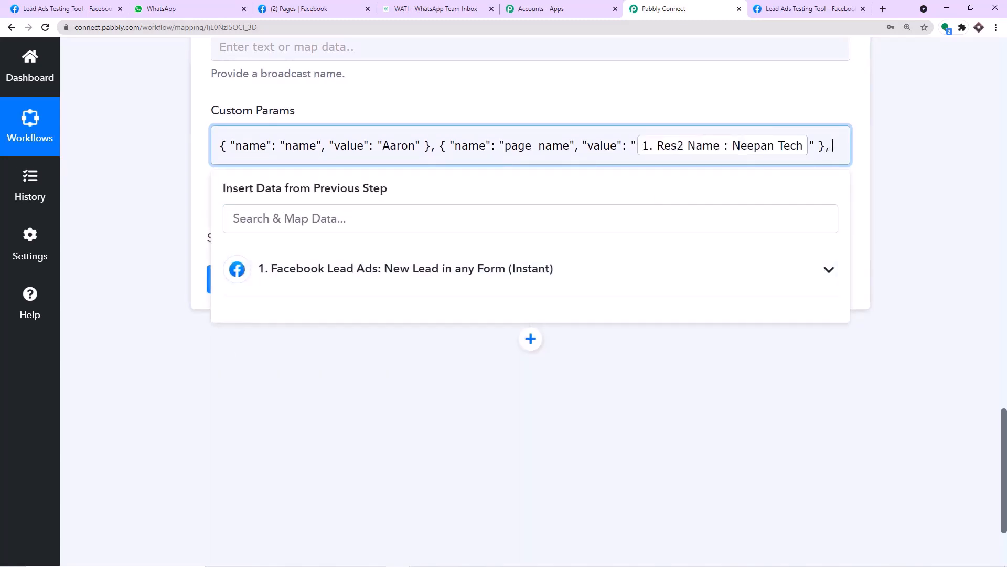
pyautogui.click(703, 102)
pyautogui.scroll(3, 652, 123)
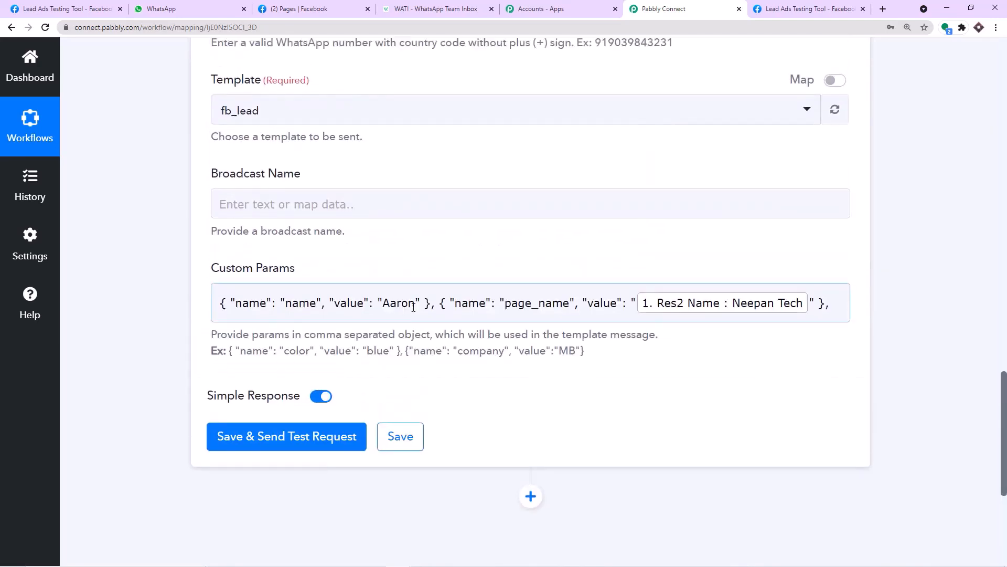
# - Append a third example parameter and clear its 'color' name
pyautogui.moveTo(400, 352); pyautogui.dragTo(230, 355)
pyautogui.rightClick(245, 354)
pyautogui.click(264, 367)
pyautogui.click(839, 303)
pyautogui.hotkey('ctrl', 'v')
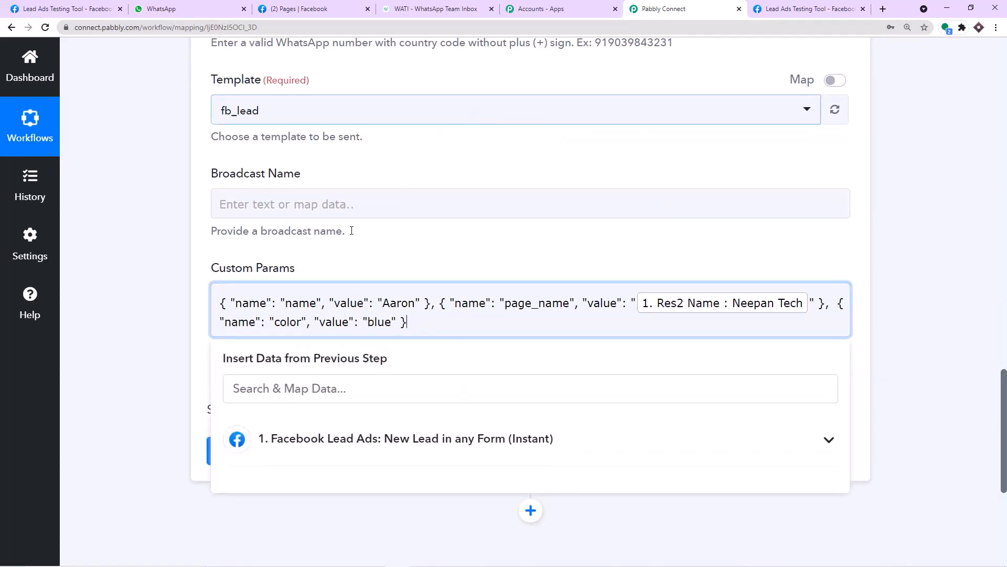
pyautogui.moveTo(303, 321); pyautogui.dragTo(275, 321)
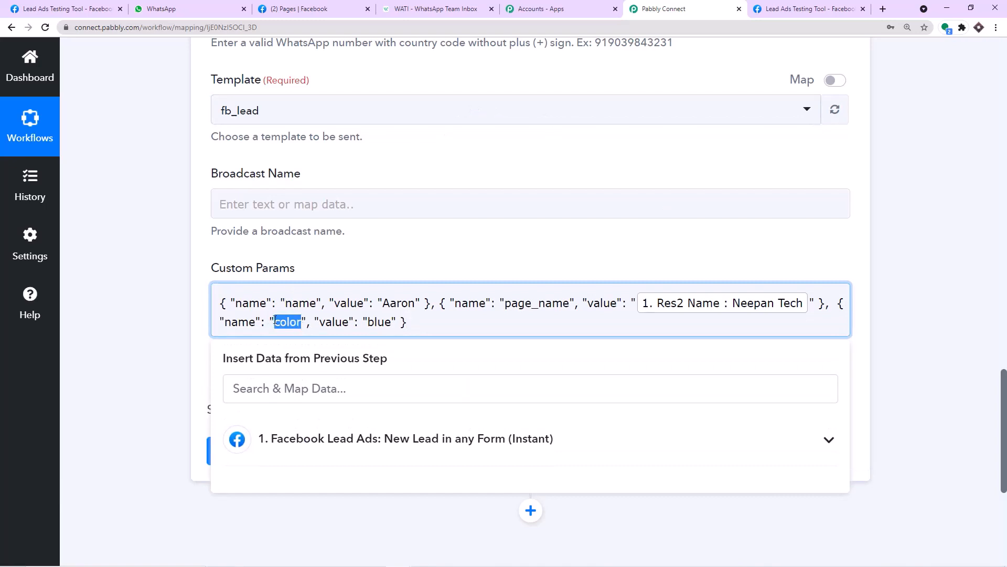
pyautogui.press('BackSpace')
# - Name the third parameter 'lead_name', copied from the WATI template body
pyautogui.click(419, 9)
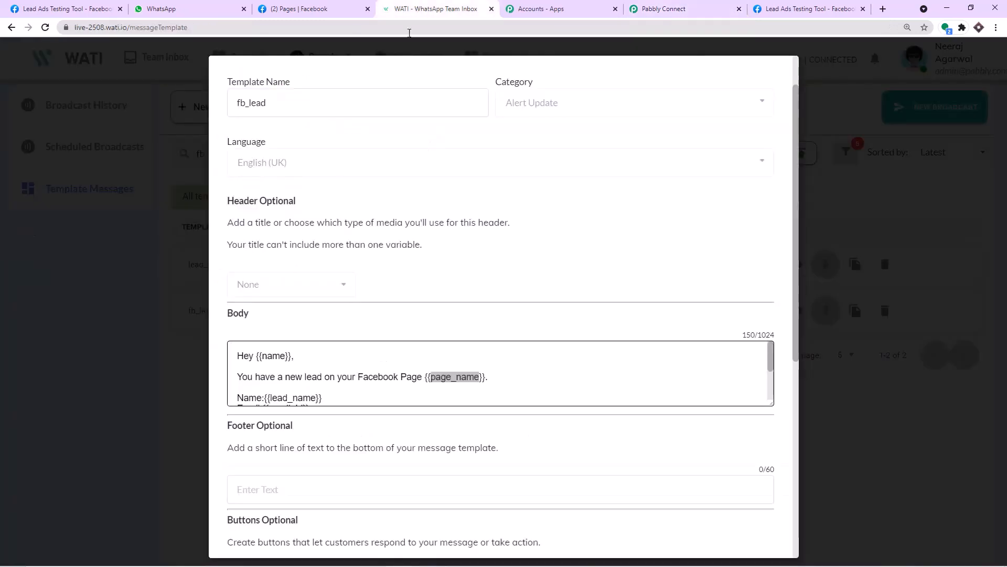
pyautogui.scroll(-2, 342, 351)
pyautogui.doubleClick(300, 349)
pyautogui.rightClick(300, 349)
pyautogui.click(320, 352)
pyautogui.click(654, 6)
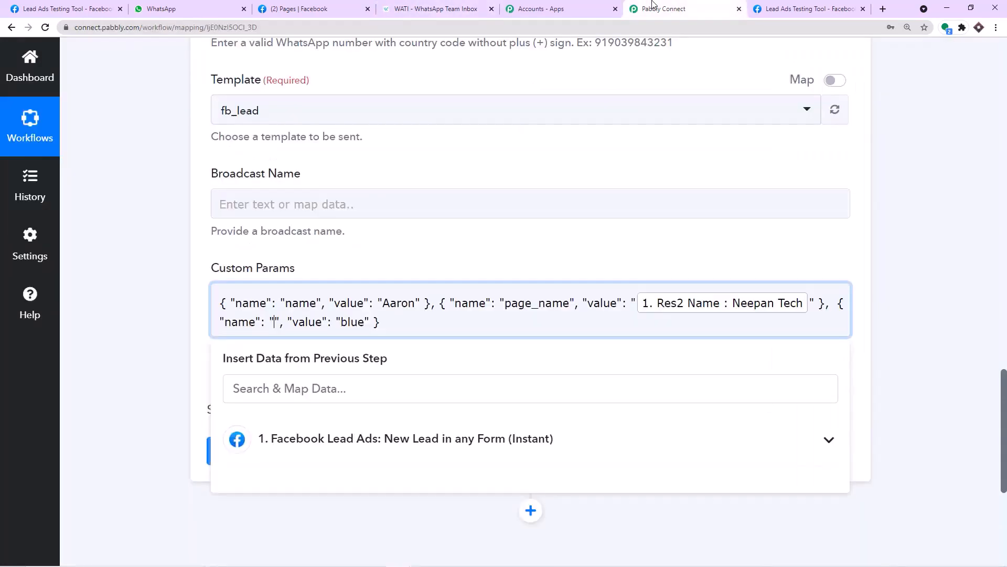
pyautogui.click(274, 322)
pyautogui.hotkey('ctrl', 'v')
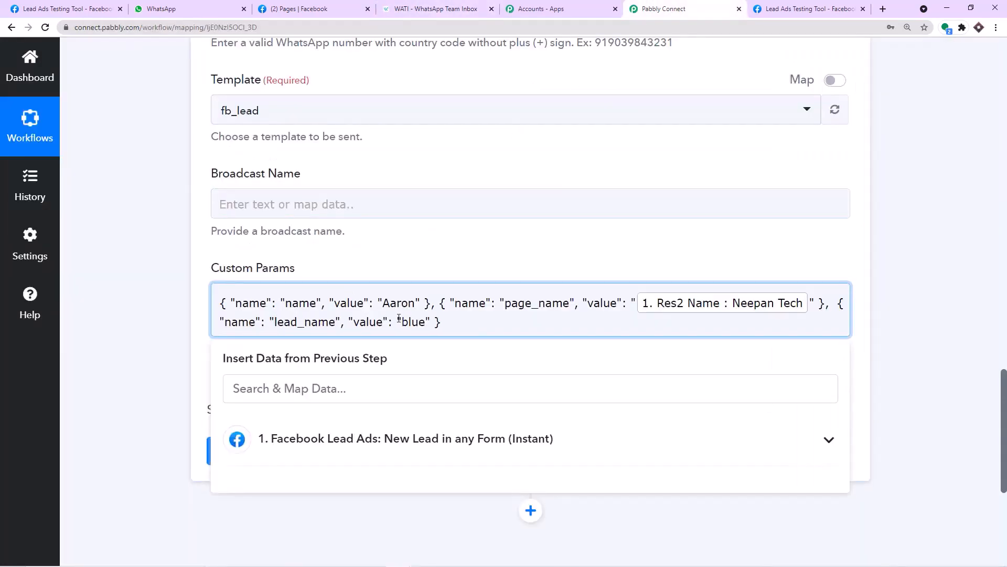
# - Replace 'blue' with the lead's full name mapped from Res4 Field Data 0 Values 0
pyautogui.moveTo(427, 322); pyautogui.dragTo(405, 323)
pyautogui.press('BackSpace')
pyautogui.click(372, 443)
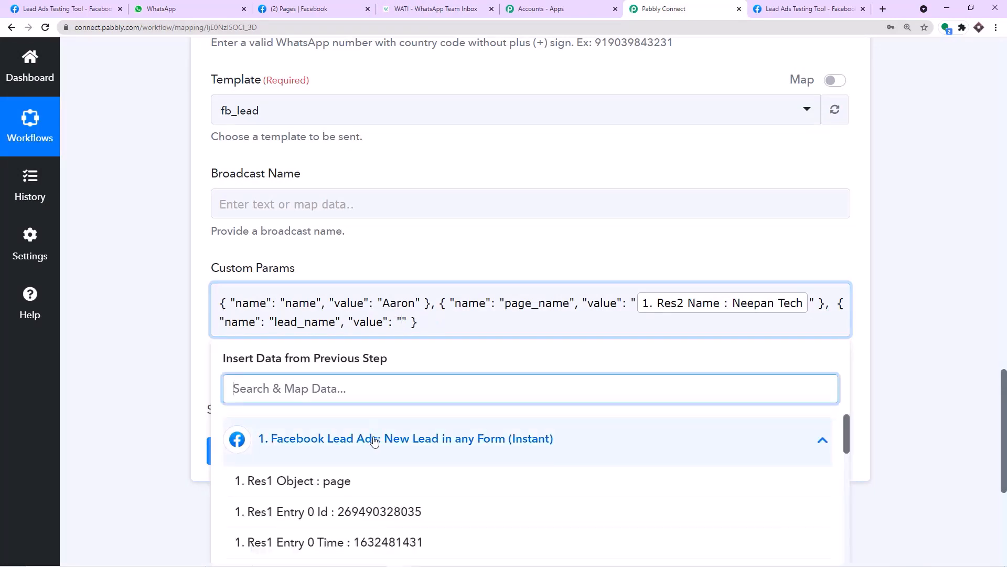
pyautogui.scroll(-5, 451, 446)
pyautogui.scroll(-6, 482, 449)
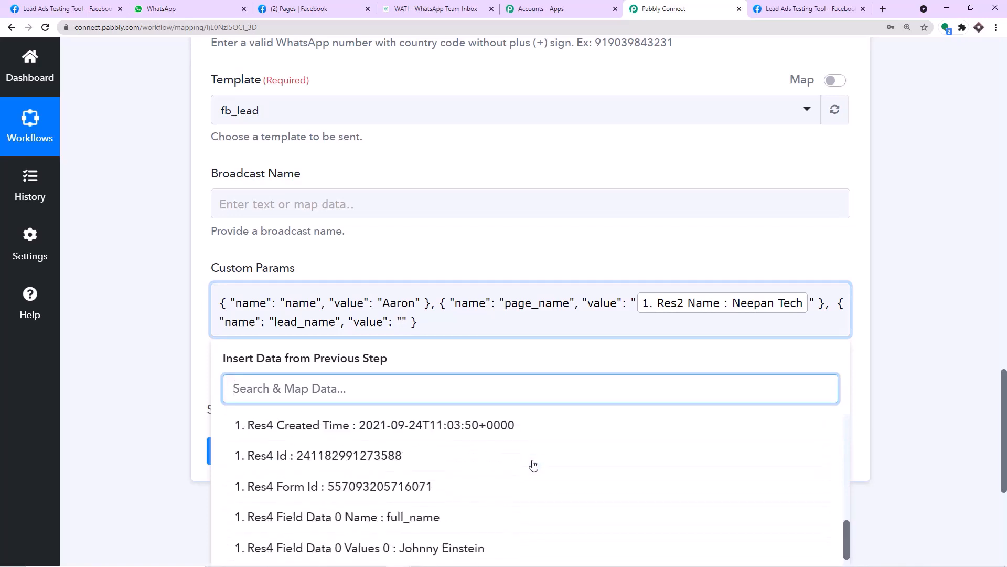
pyautogui.click(518, 435)
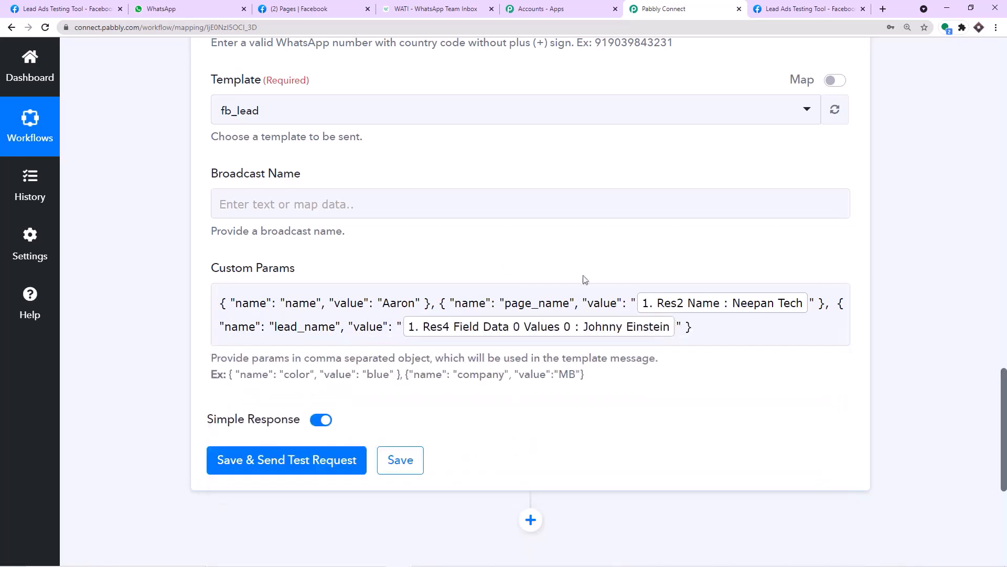
pyautogui.click(698, 327)
pyautogui.click(202, 7)
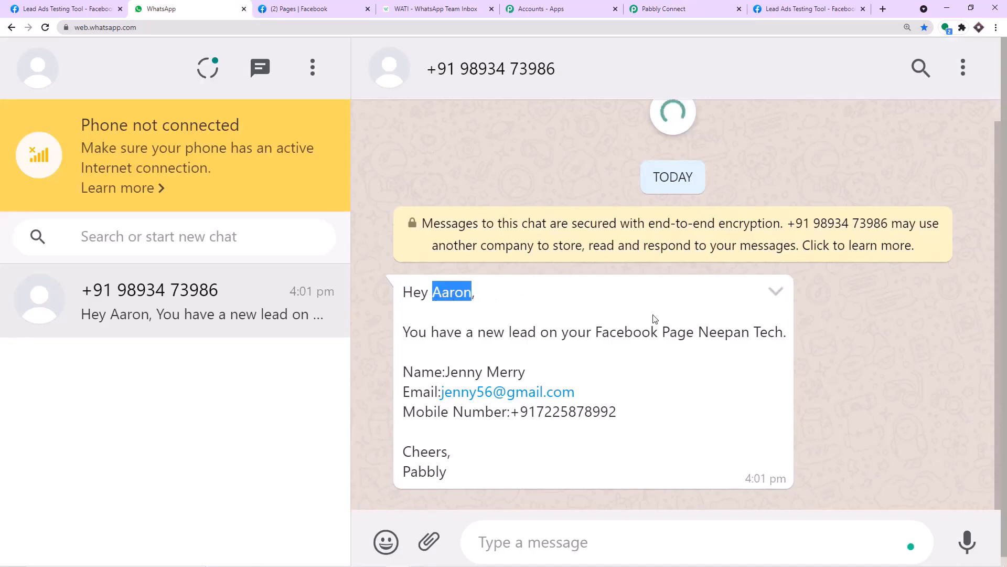
# - Highlight the page name and the lead's name in the delivered WhatsApp lead message
pyautogui.moveTo(698, 331); pyautogui.dragTo(786, 332)
pyautogui.moveTo(526, 372); pyautogui.dragTo(447, 373)
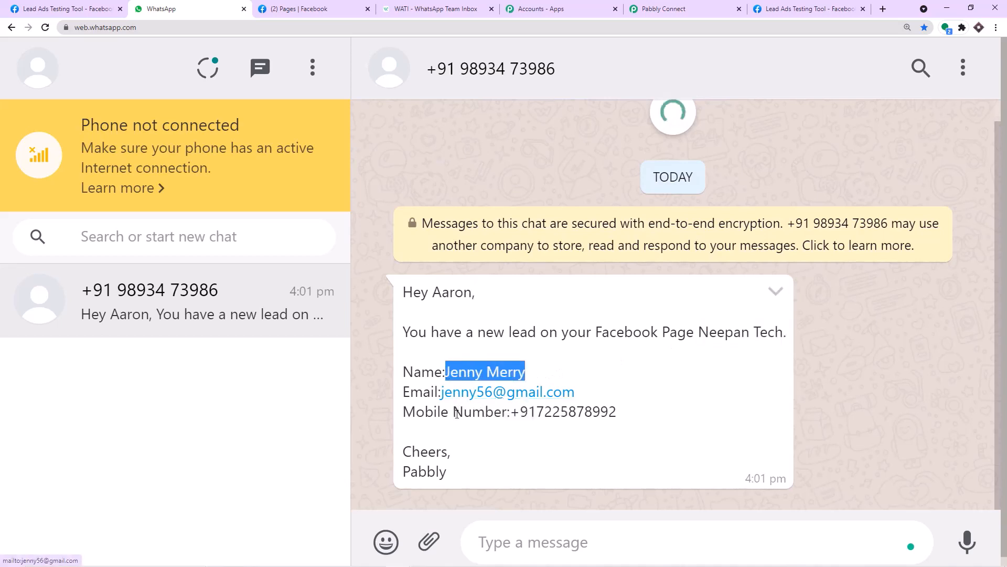
pyautogui.click(647, 5)
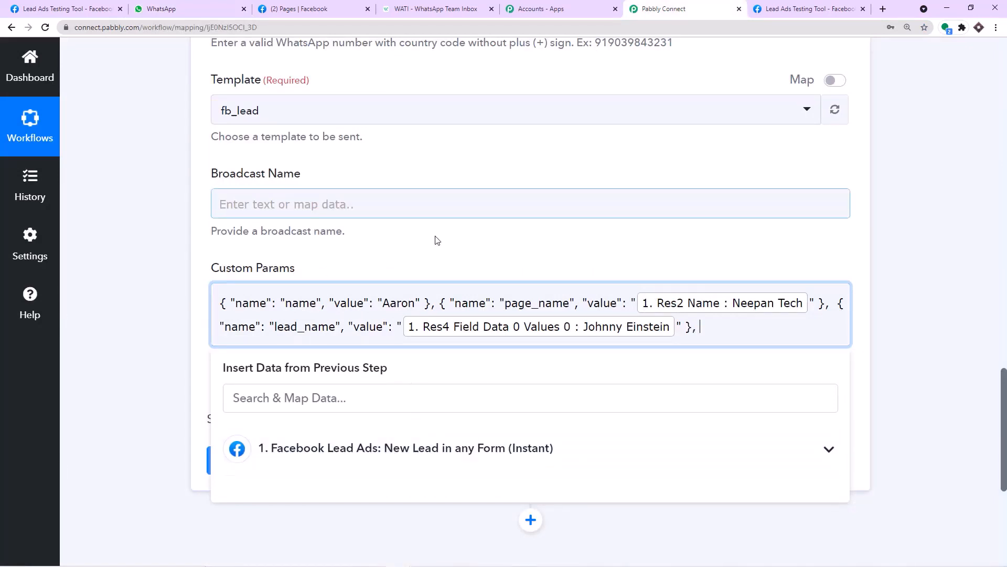
# - Paste a copy of the example custom param at the end of the params and clear its 'color' name
pyautogui.click(437, 258)
pyautogui.moveTo(400, 374); pyautogui.dragTo(231, 385)
pyautogui.rightClick(239, 376)
pyautogui.click(247, 386)
pyautogui.click(700, 327)
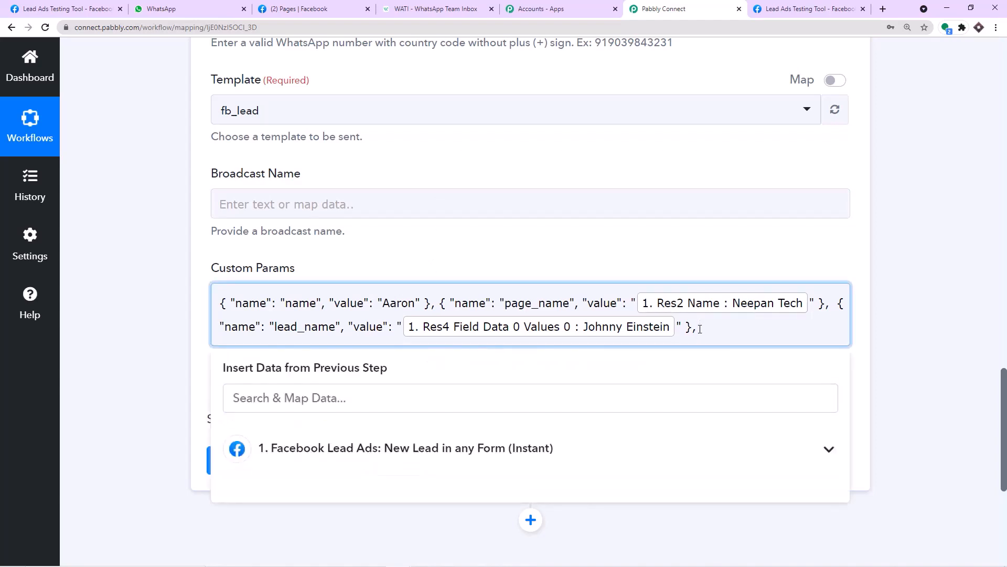
pyautogui.hotkey('ctrl', 'v')
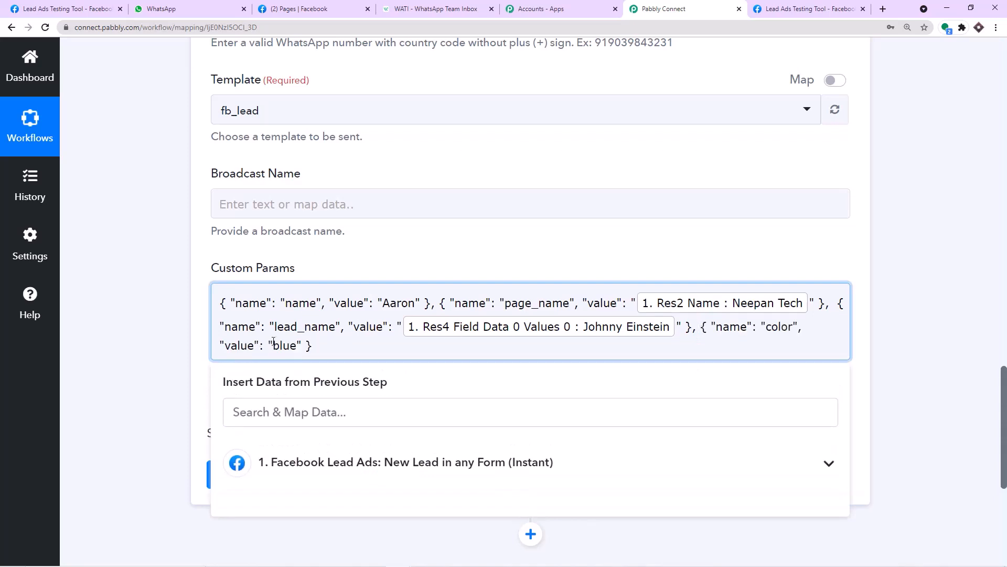
pyautogui.moveTo(793, 327); pyautogui.dragTo(769, 329)
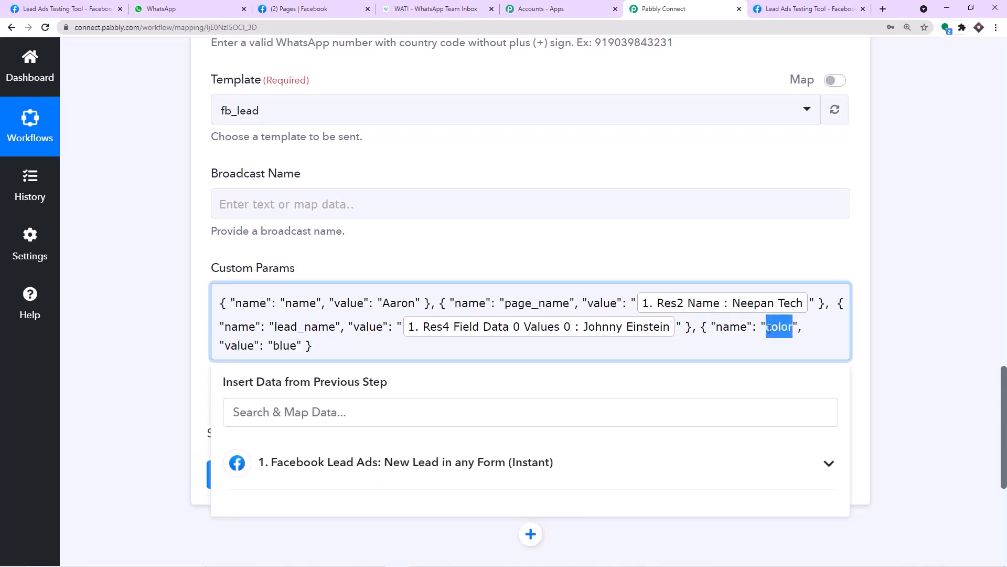
pyautogui.press('BackSpace')
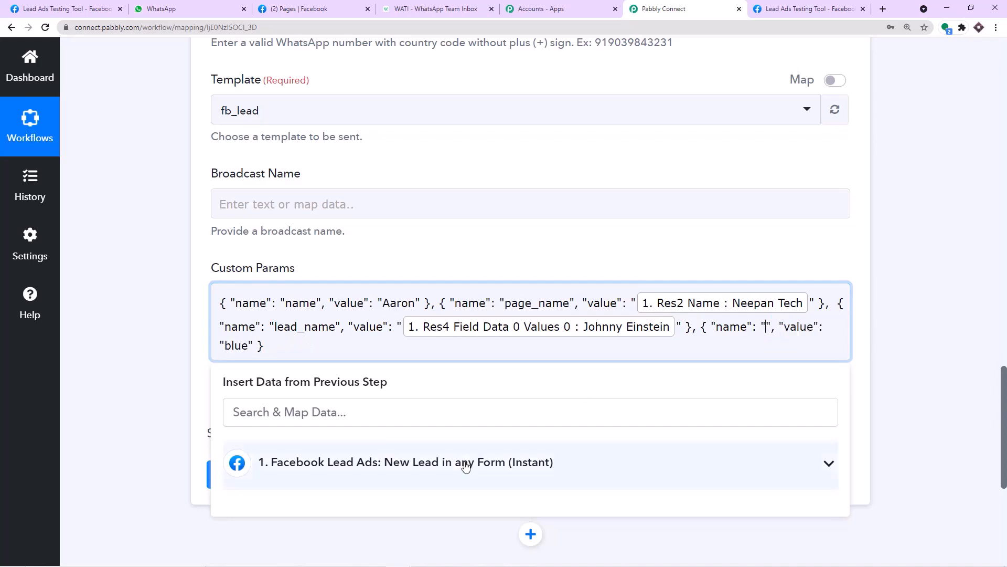
pyautogui.click(530, 468)
pyautogui.click(469, 402)
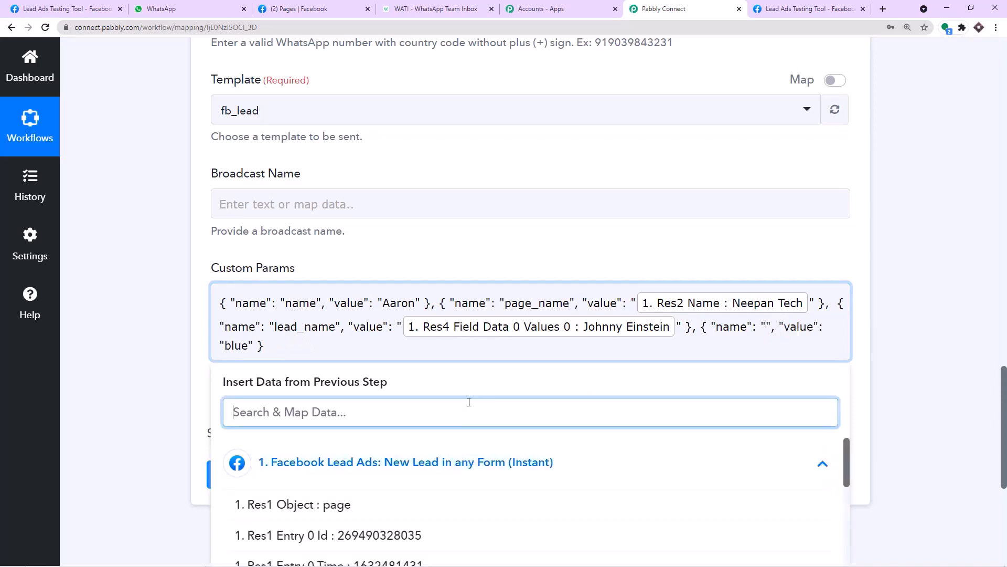
pyautogui.click(470, 253)
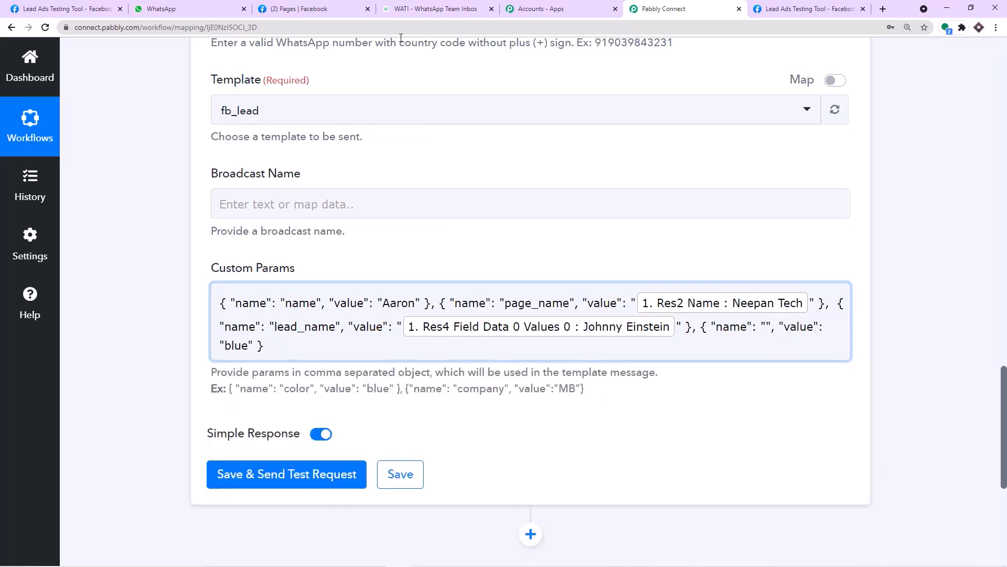
# - Name the new param email_id, copied from WATI's fb_lead template
pyautogui.click(429, 9)
pyautogui.doubleClick(289, 356)
pyautogui.rightClick(289, 355)
pyautogui.click(297, 364)
pyautogui.click(645, 9)
pyautogui.click(764, 325)
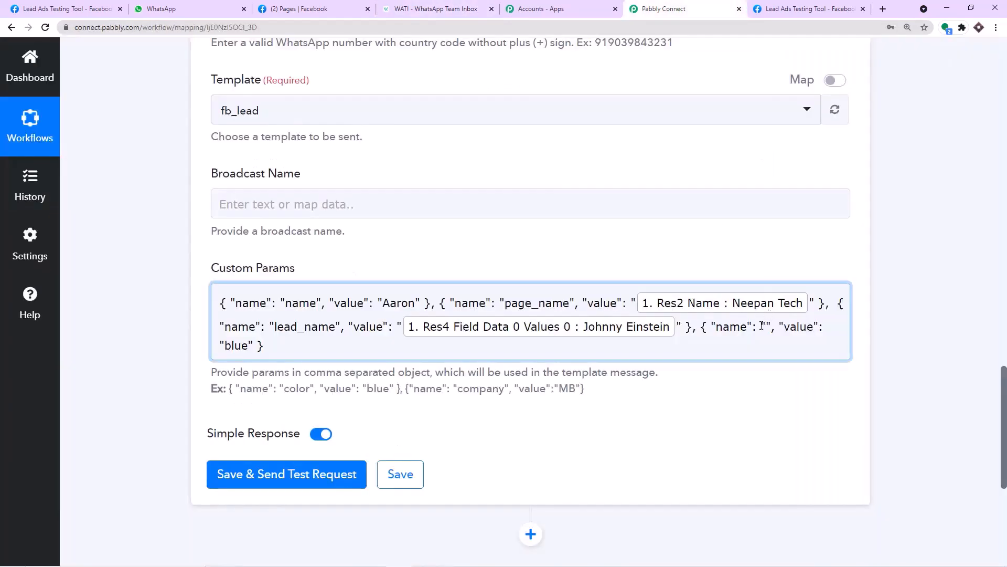
pyautogui.hotkey('ctrl', 'v')
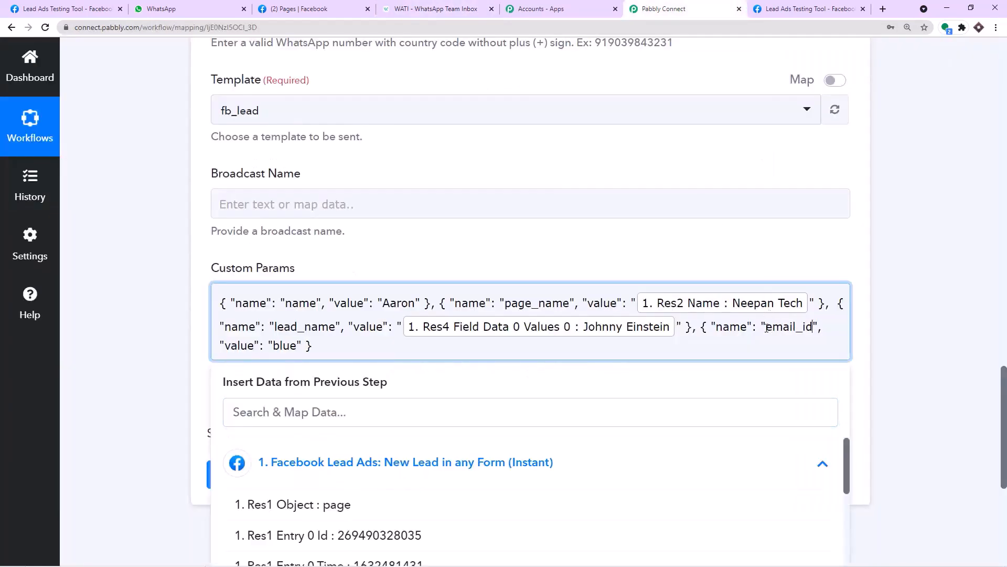
# - Replace the 'blue' value with the lead's mapped email (Res4 Field Data 1 Values 0)
pyautogui.moveTo(299, 345); pyautogui.dragTo(275, 347)
pyautogui.press('BackSpace')
pyautogui.scroll(-3, 291, 352)
pyautogui.scroll(-6, 427, 332)
pyautogui.scroll(-5, 508, 386)
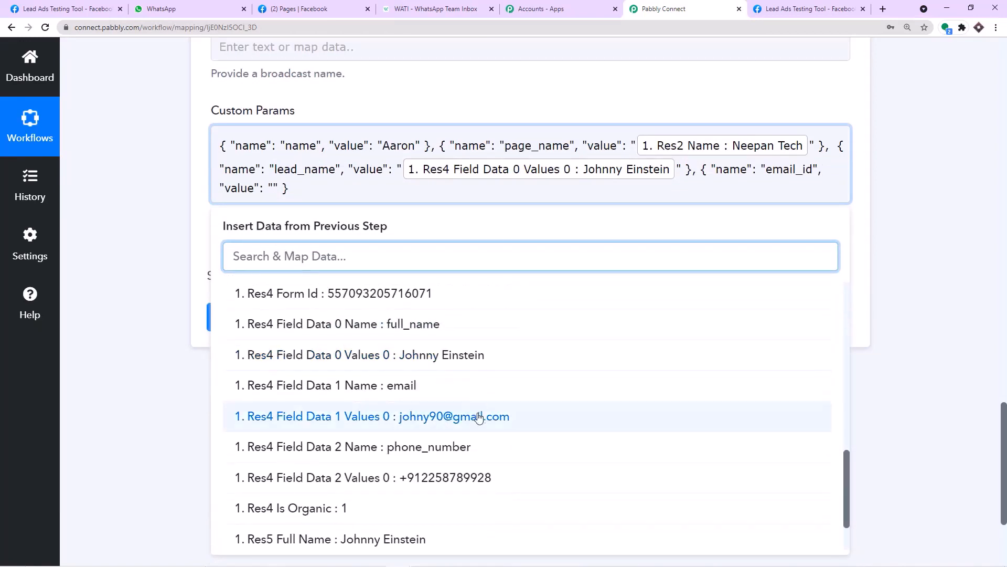
pyautogui.click(479, 417)
pyautogui.click(490, 97)
pyautogui.click(606, 195)
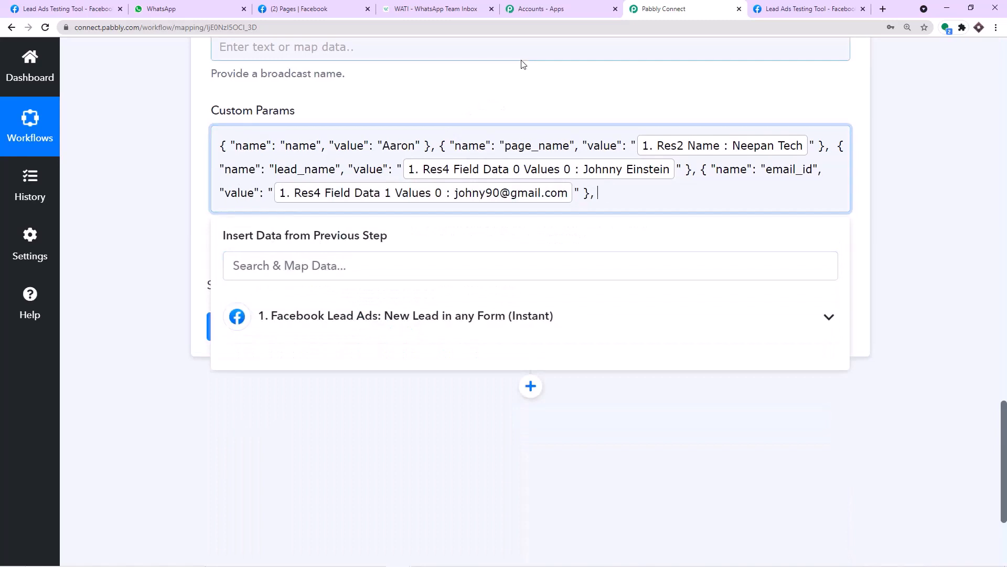
pyautogui.click(511, 85)
pyautogui.click(452, 4)
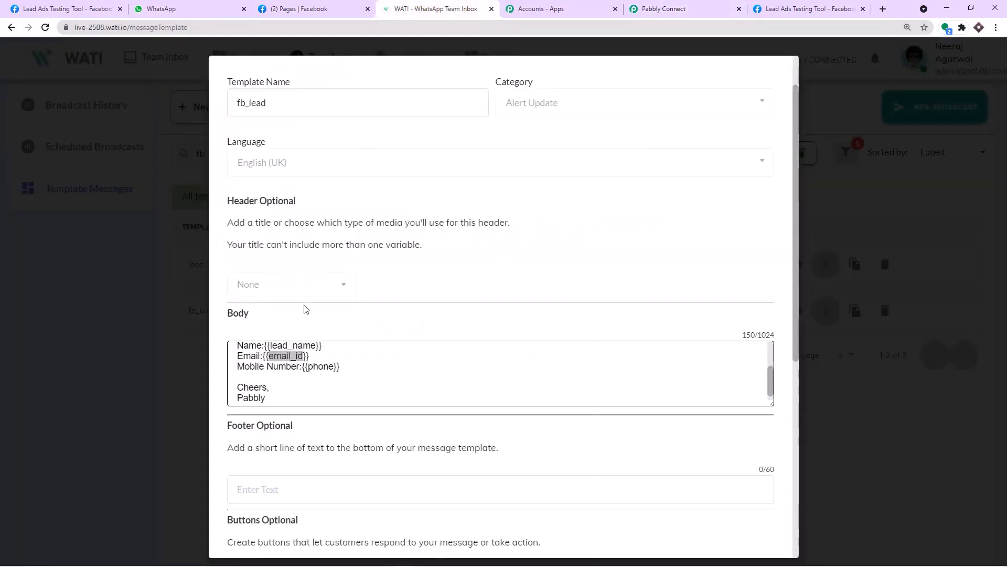
# - Paste another copy of the example param at the end and clear its 'color' name
pyautogui.click(661, 6)
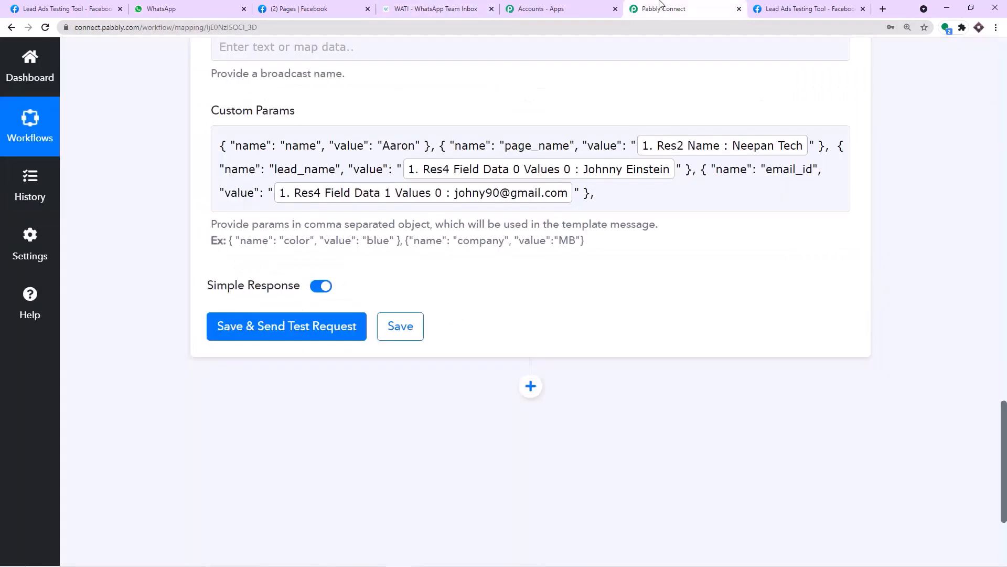
pyautogui.moveTo(402, 240); pyautogui.dragTo(228, 240)
pyautogui.rightClick(232, 241)
pyautogui.click(253, 249)
pyautogui.click(624, 201)
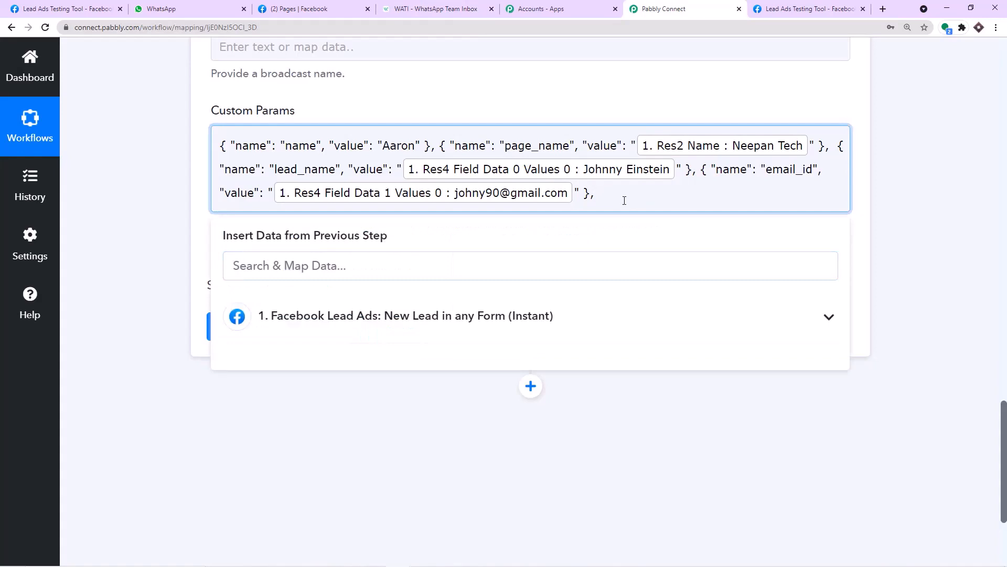
pyautogui.hotkey('ctrl', 'v')
pyautogui.doubleClick(680, 194)
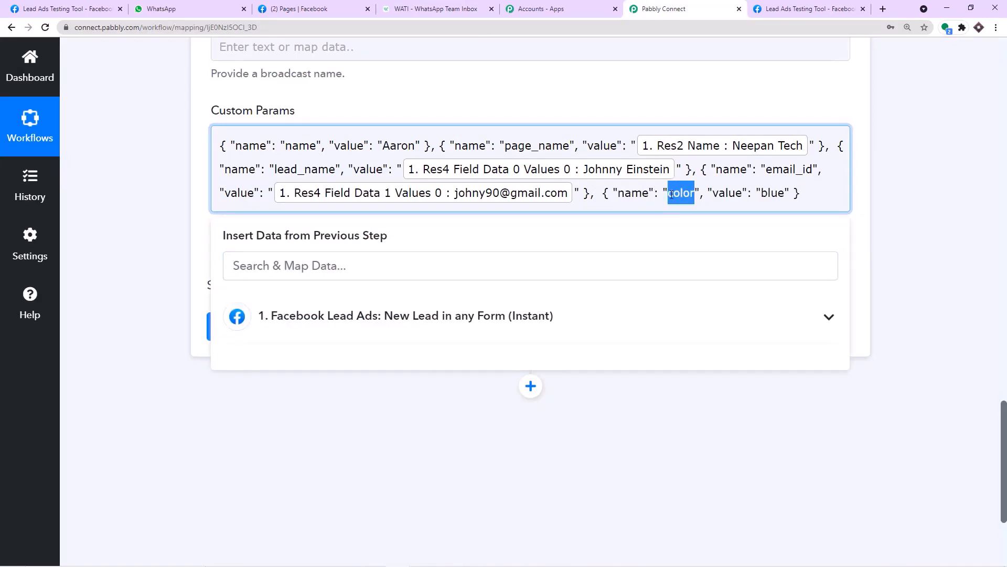
pyautogui.press('BackSpace')
# - Name the new param phone, copied from WATI's fb_lead template variables
pyautogui.click(440, 6)
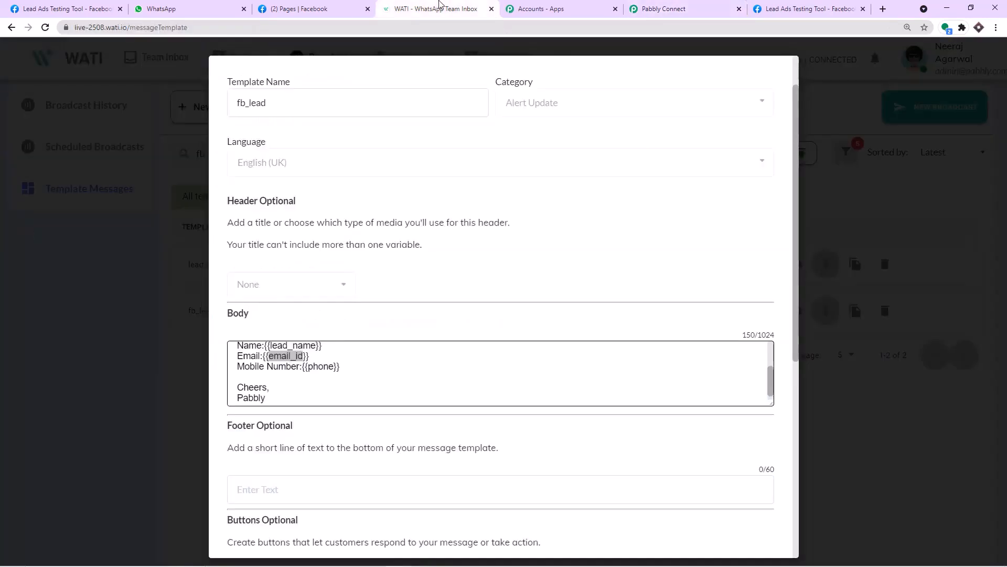
pyautogui.doubleClick(320, 366)
pyautogui.rightClick(320, 366)
pyautogui.click(329, 373)
pyautogui.click(662, 8)
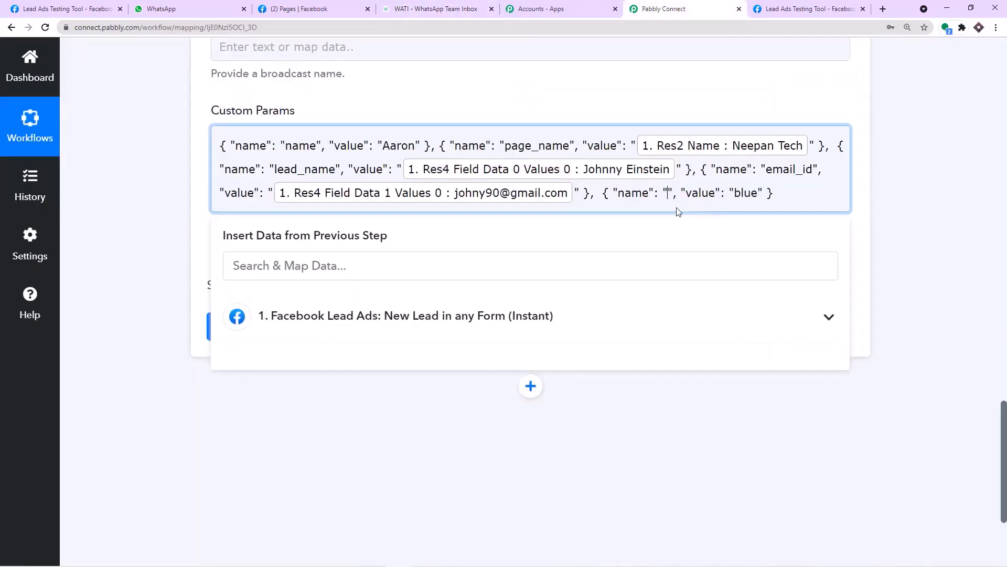
pyautogui.hotkey('ctrl', 'v')
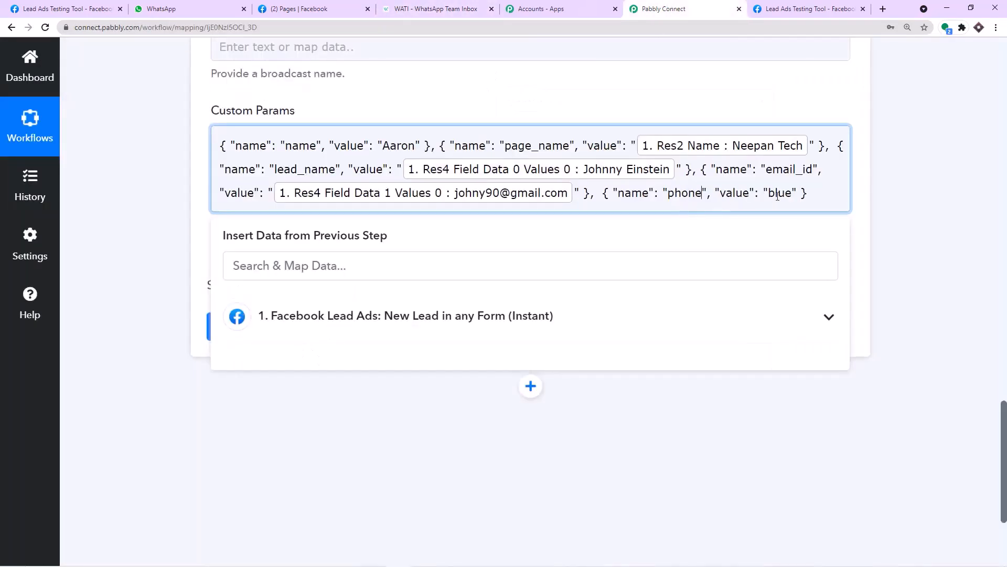
# - Replace the 'blue' value with the lead's mapped phone number (Res4 Field Data 2 Values 0)
pyautogui.moveTo(792, 193); pyautogui.dragTo(768, 193)
pyautogui.press('BackSpace')
pyautogui.click(467, 315)
pyautogui.scroll(-2, 487, 366)
pyautogui.scroll(-8, 487, 366)
pyautogui.scroll(-5, 504, 372)
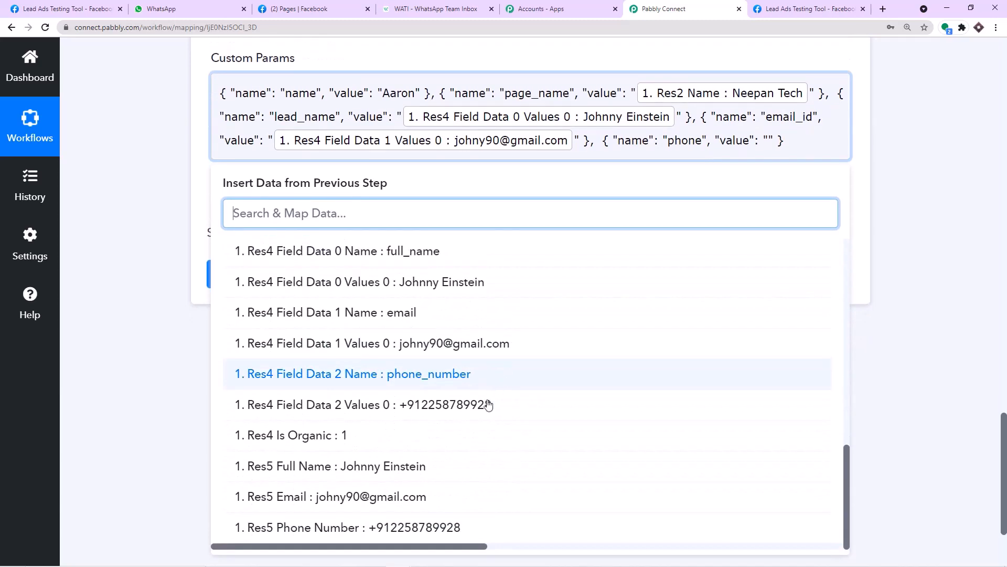
pyautogui.click(491, 402)
pyautogui.click(641, 152)
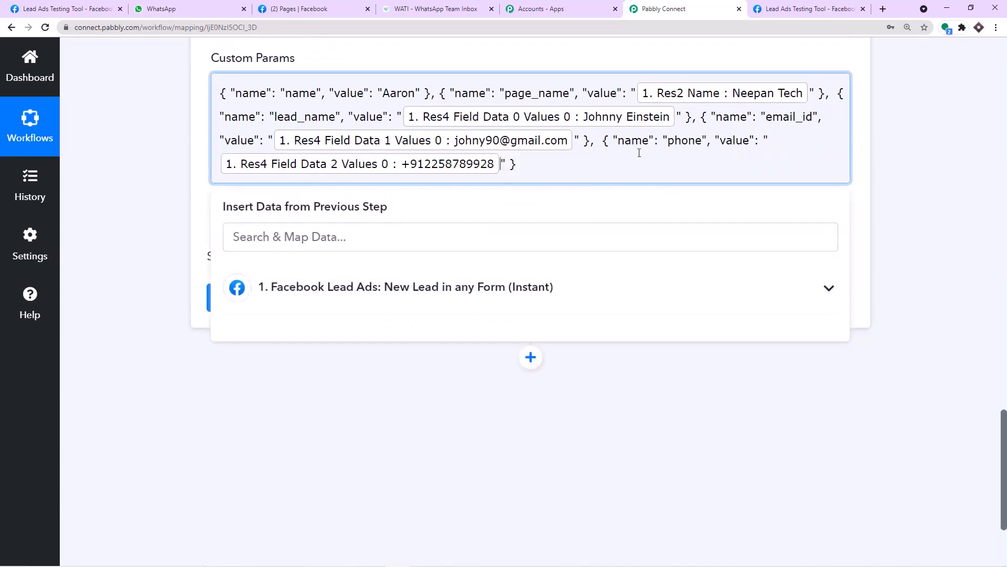
pyautogui.click(862, 154)
# - Compare the fb_lead template's variables in WATI with the Pabbly Connect custom params
pyautogui.click(400, 11)
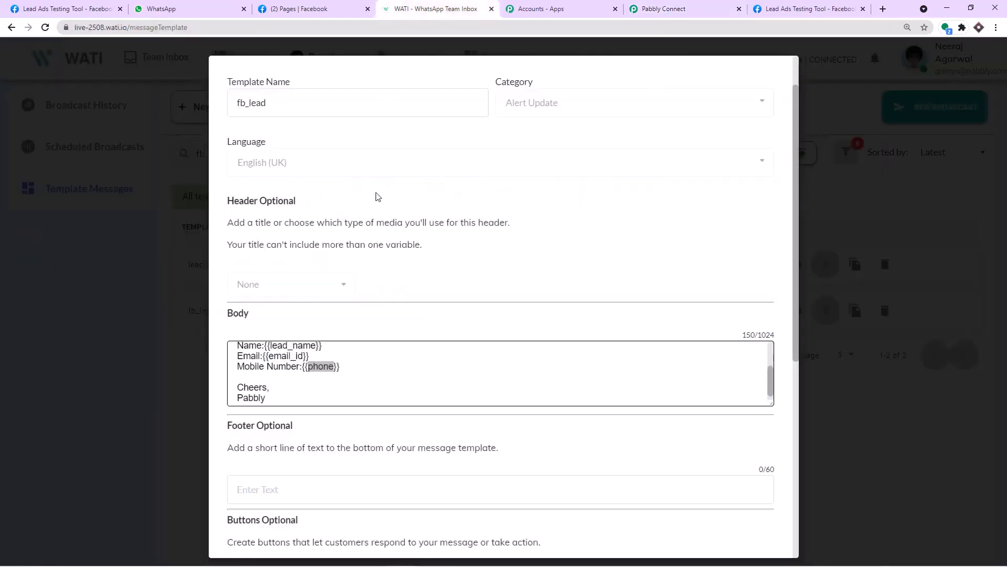
pyautogui.scroll(2, 304, 350)
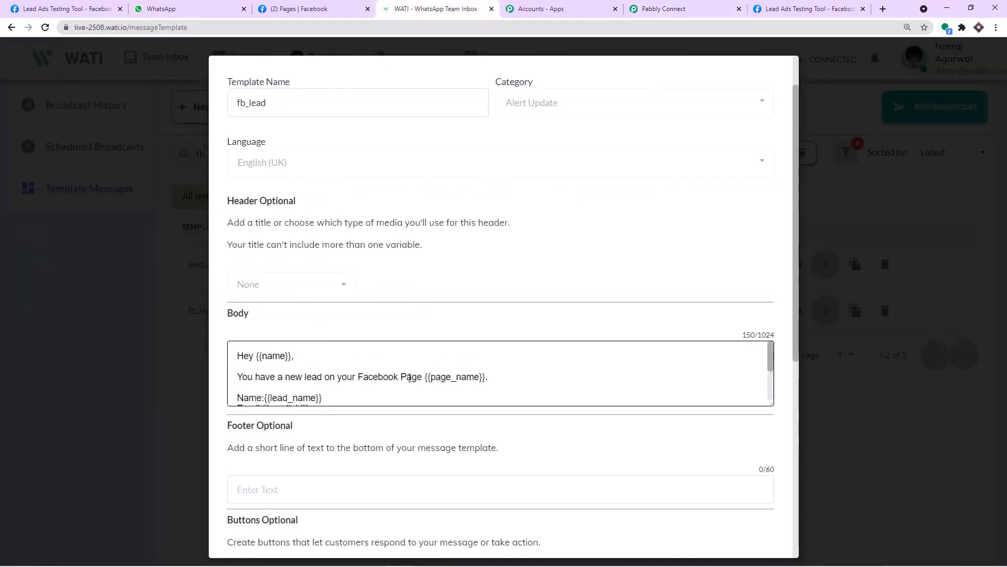
pyautogui.scroll(-2, 286, 359)
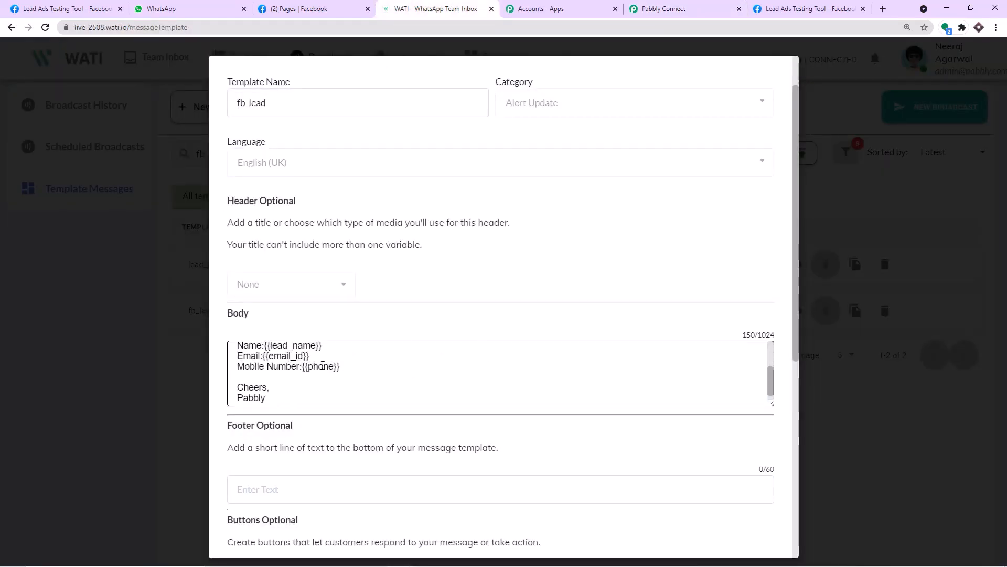
pyautogui.click(682, 9)
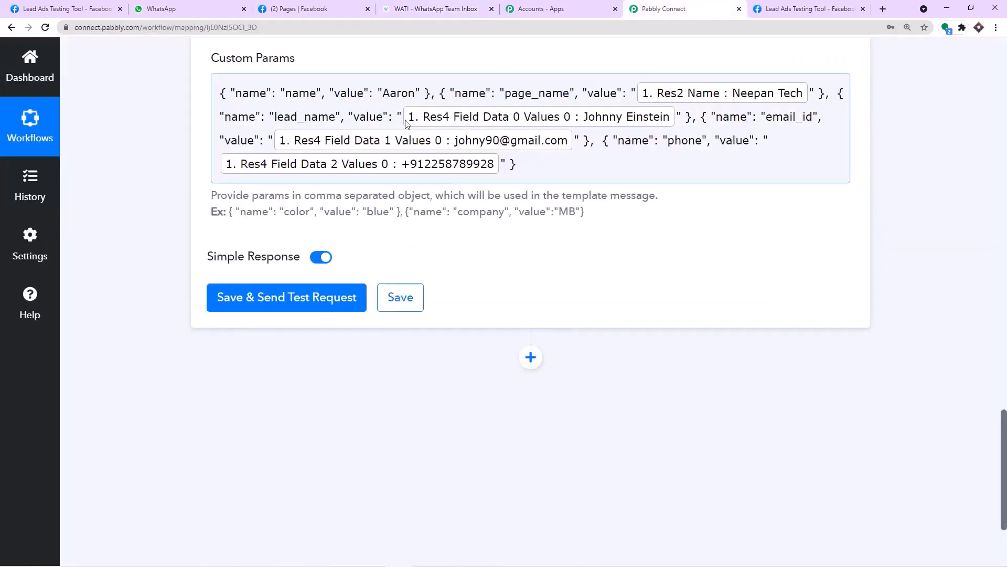
pyautogui.scroll(3, 433, 173)
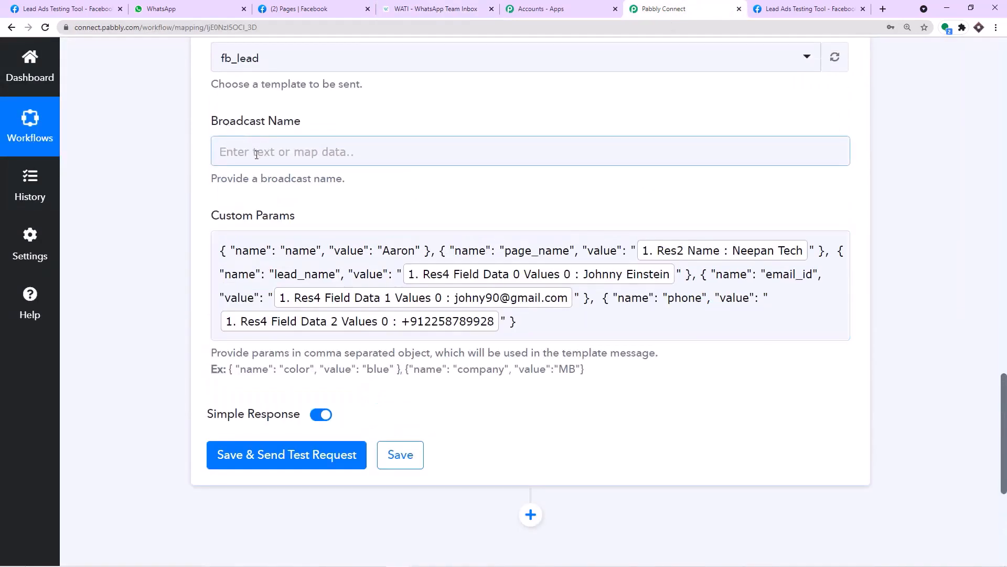
pyautogui.scroll(1, 257, 154)
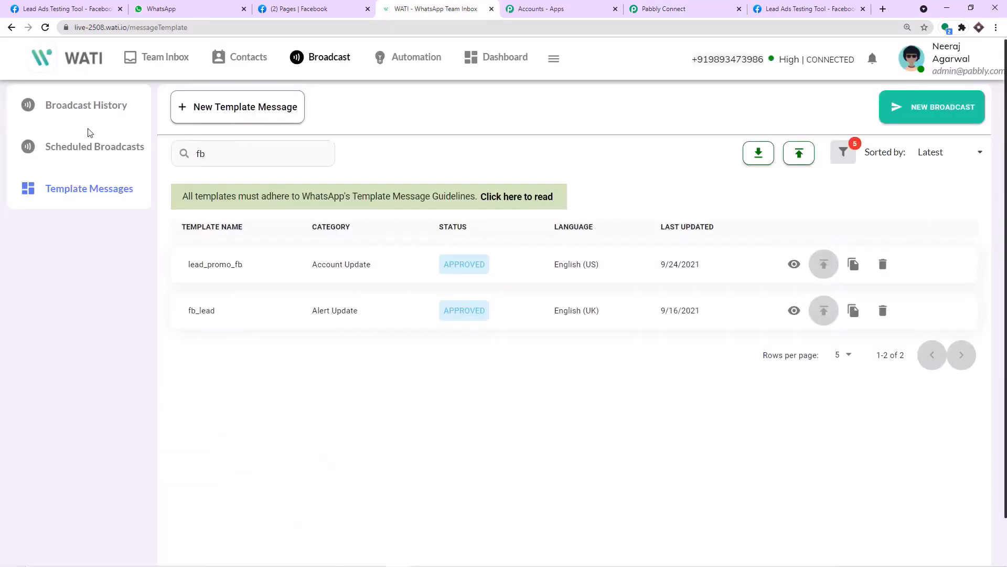
# - Open WATI's Broadcast History and page forward to broadcasts 16 to 20
pyautogui.click(86, 109)
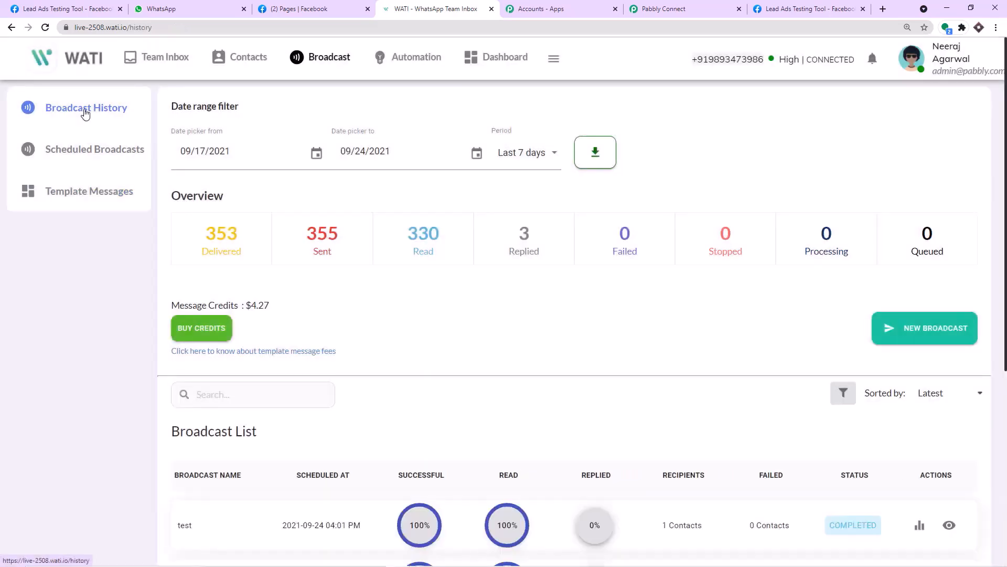
pyautogui.scroll(-5, 457, 216)
pyautogui.scroll(-1, 468, 229)
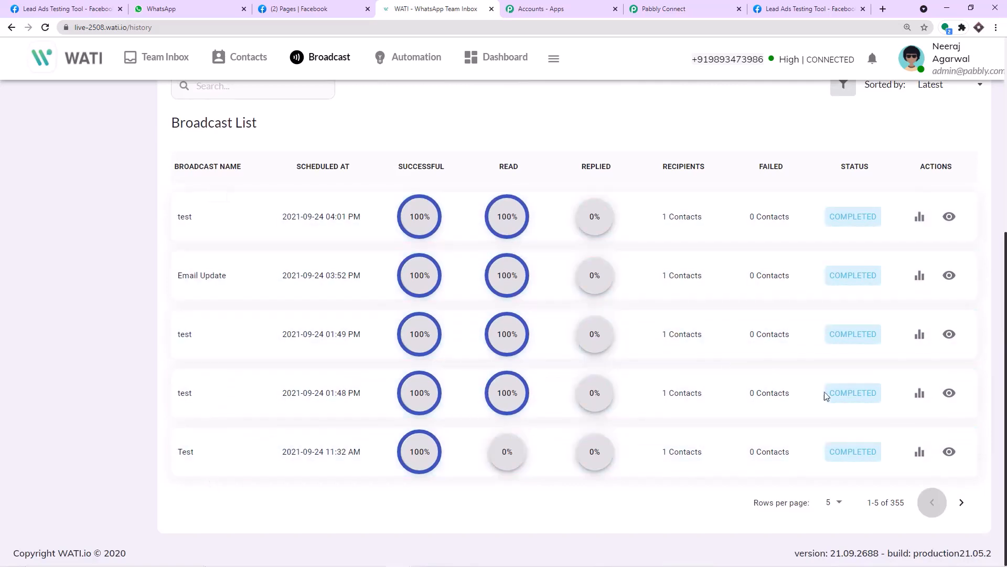
pyautogui.click(965, 503)
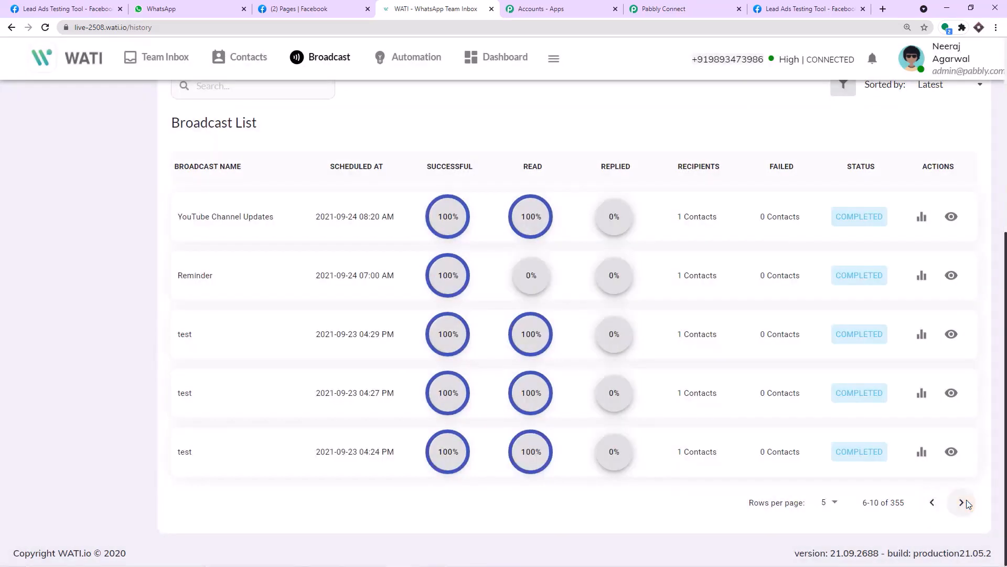
pyautogui.click(966, 502)
pyautogui.click(965, 502)
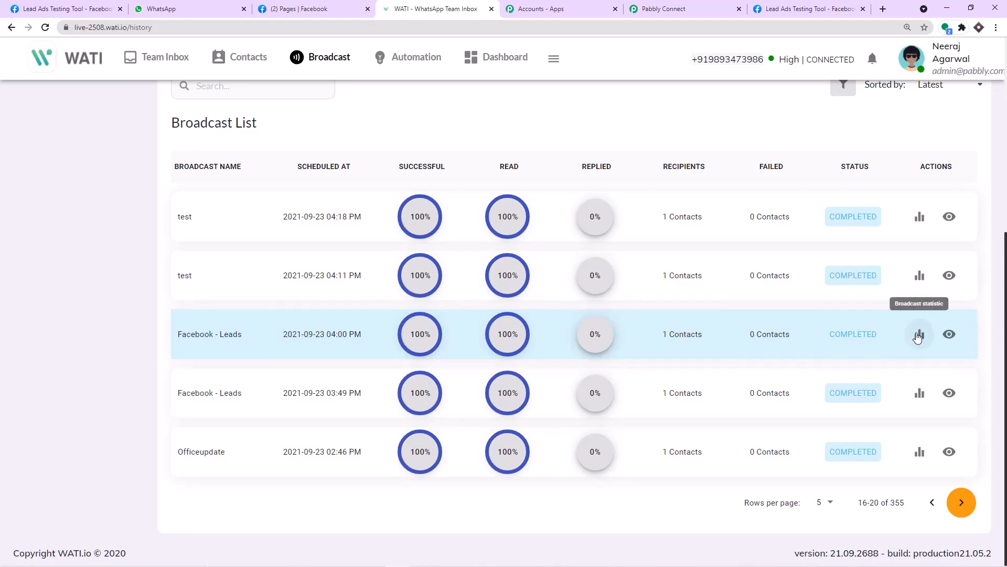
# - Set Broadcast Name to 'Facebook Lead - ' followed by the mapped lead name (Res4 Field Data 0 Values 0)
pyautogui.click(685, 6)
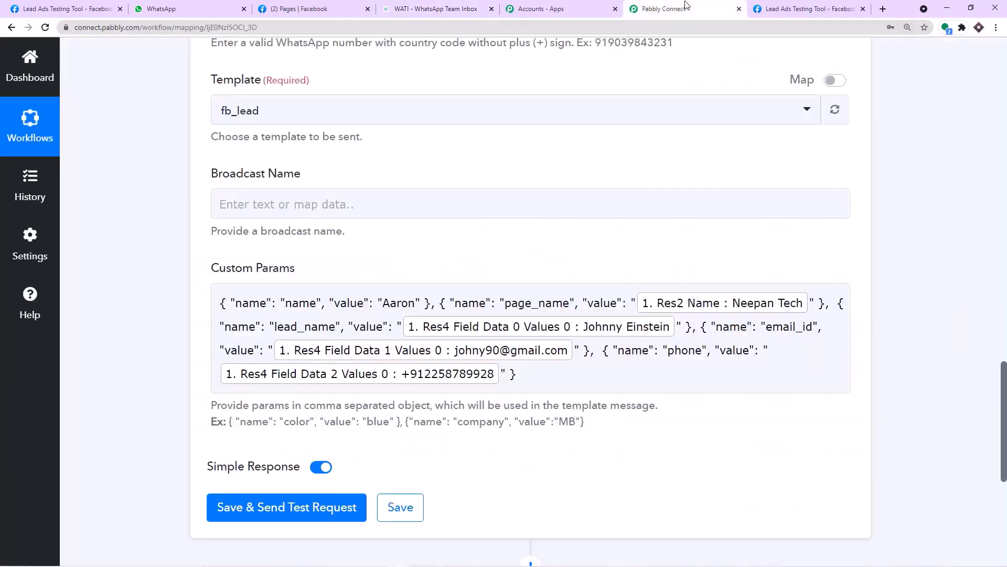
pyautogui.click(234, 203)
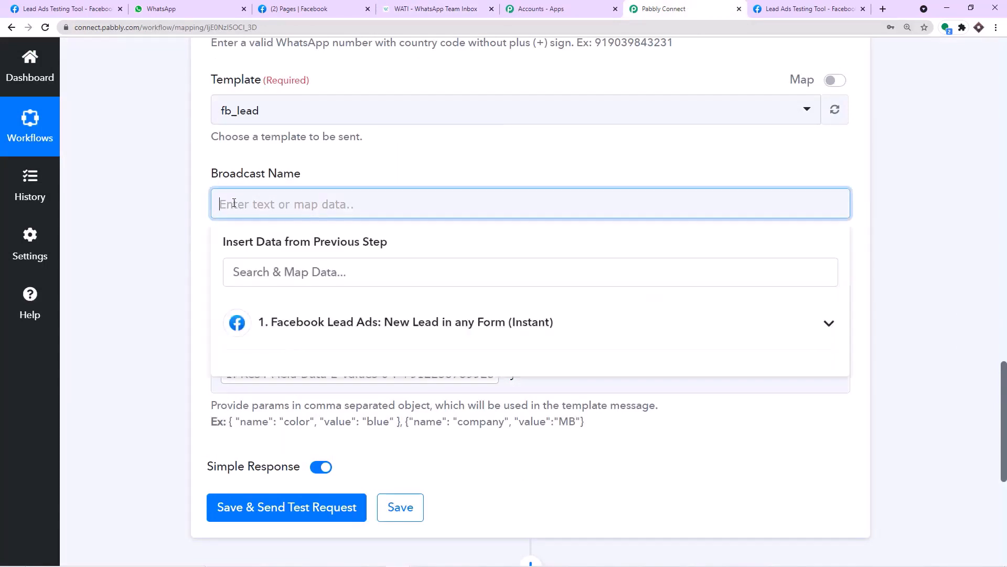
pyautogui.write('Lead -')
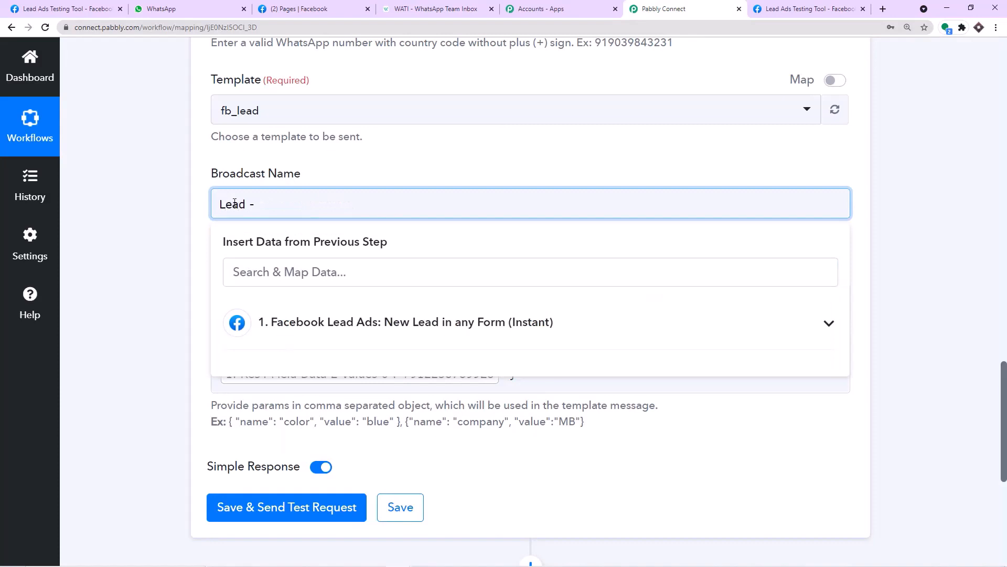
pyautogui.click(312, 317)
pyautogui.scroll(-6, 513, 404)
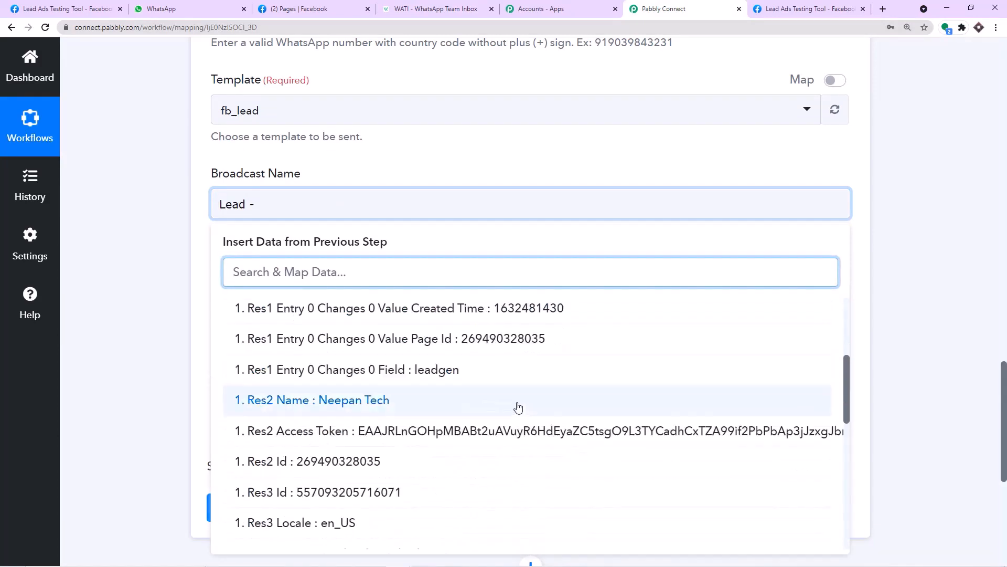
pyautogui.scroll(-4, 535, 401)
pyautogui.click(519, 369)
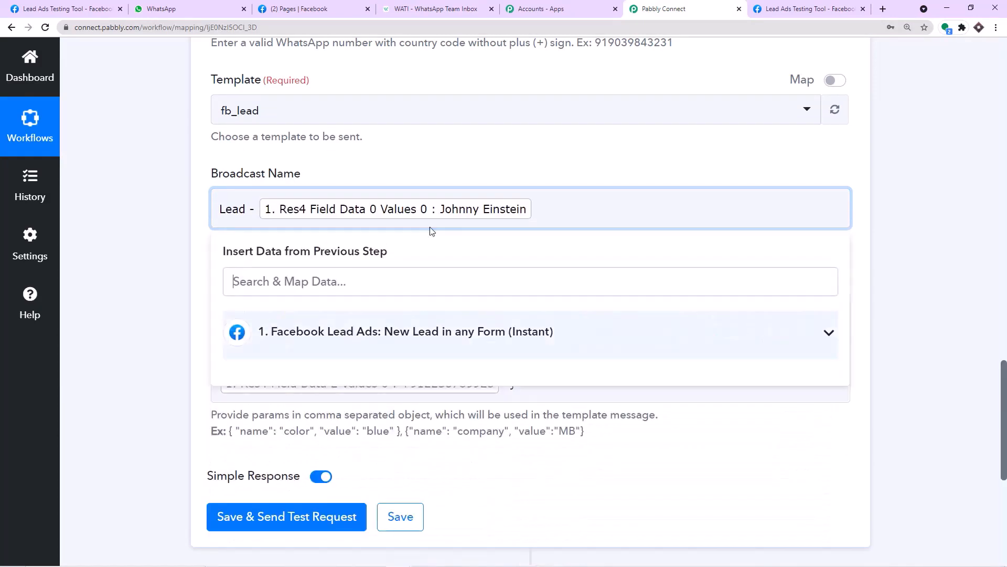
pyautogui.click(432, 163)
pyautogui.click(215, 213)
pyautogui.write('Facebook')
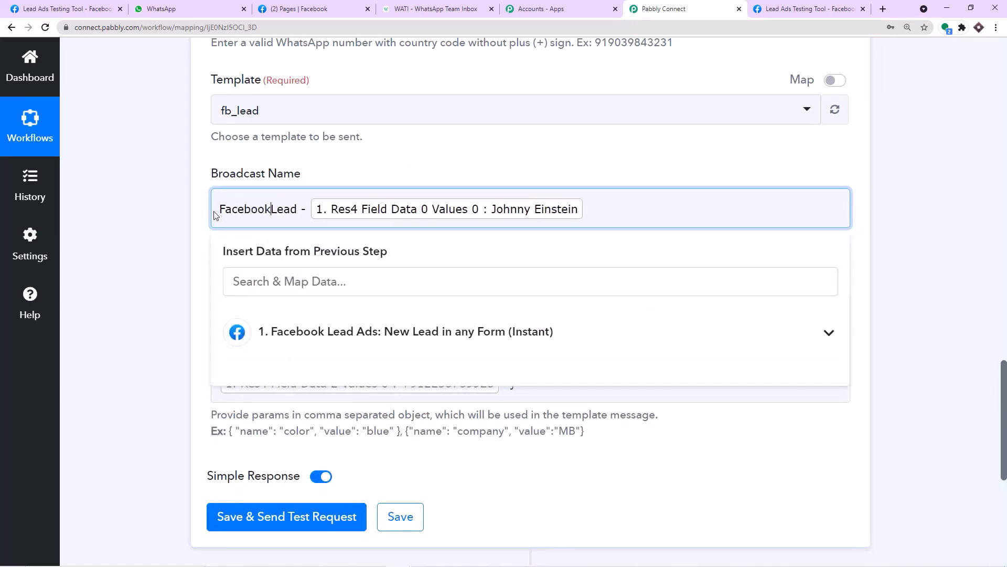
pyautogui.click(361, 140)
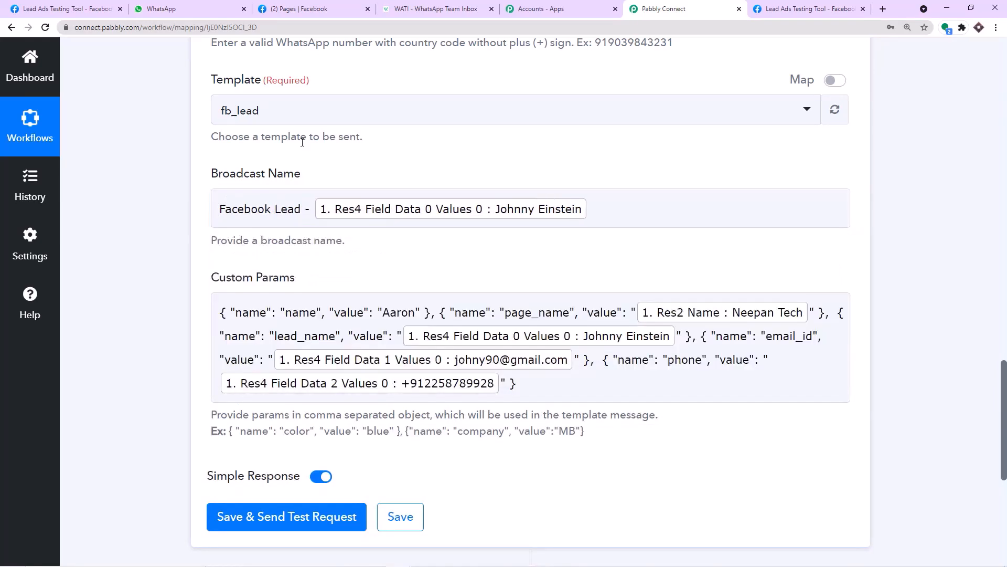
# - Save the WATI action and send a test request
pyautogui.scroll(2, 226, 126)
pyautogui.scroll(-3, 329, 257)
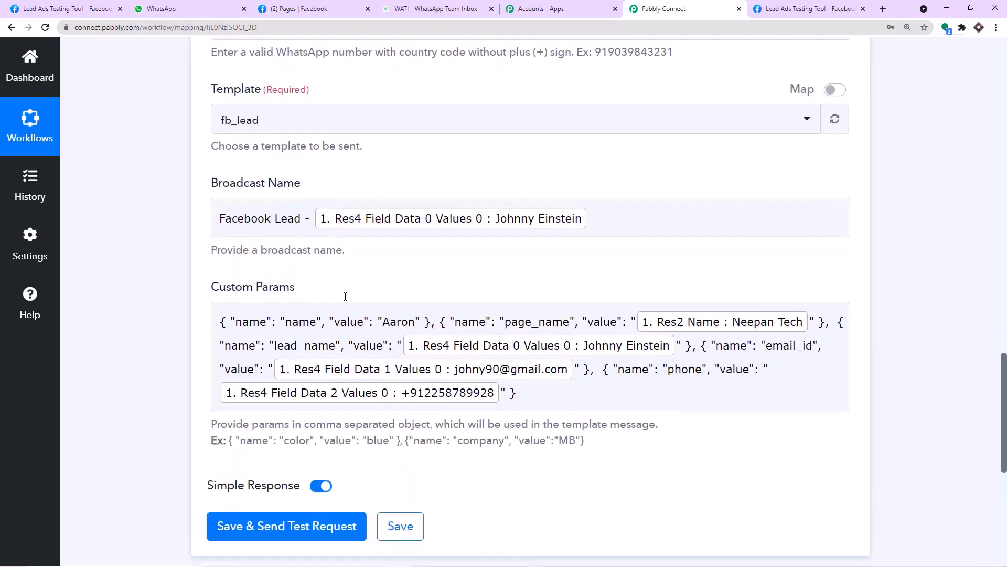
pyautogui.scroll(-3, 539, 230)
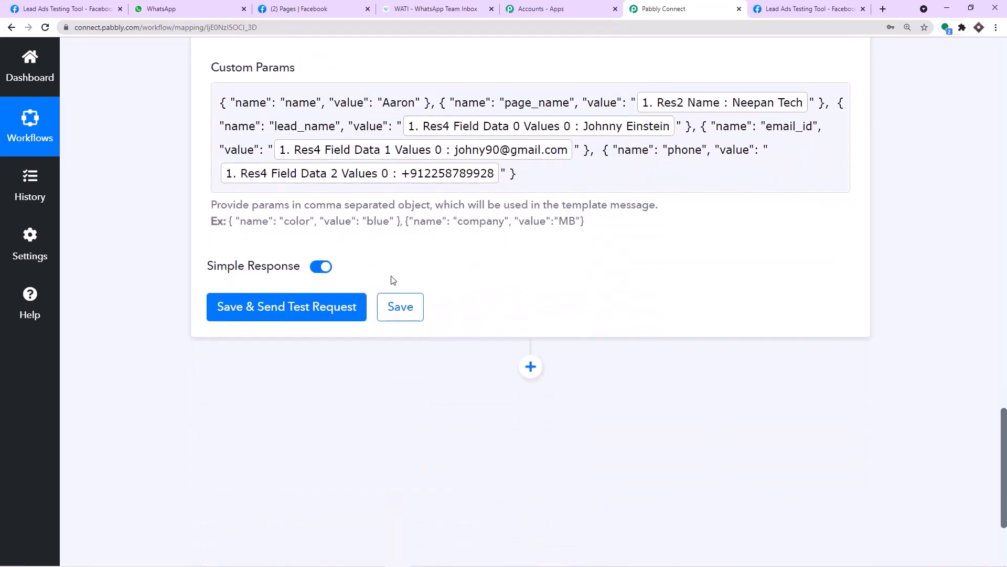
pyautogui.click(332, 305)
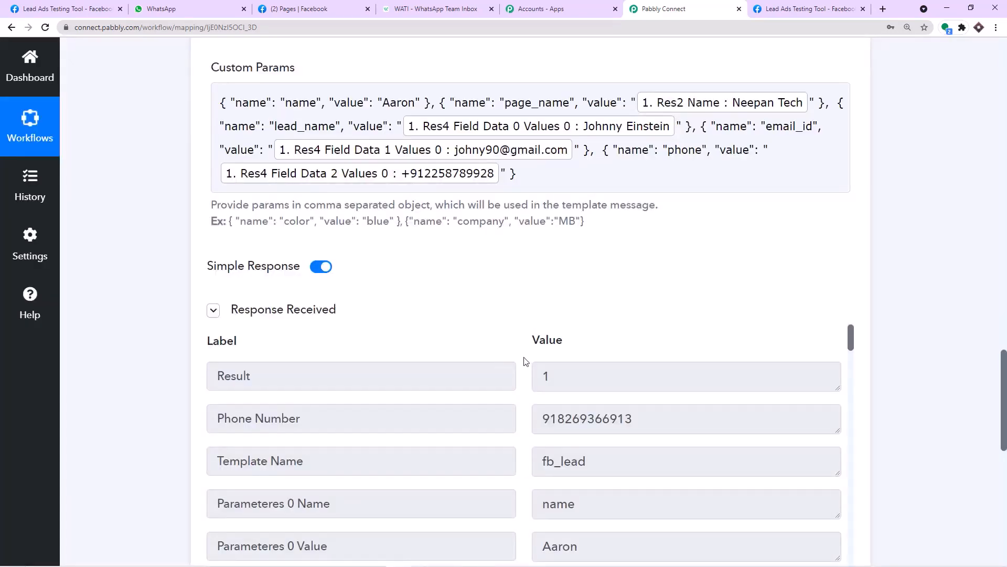
pyautogui.click(188, 5)
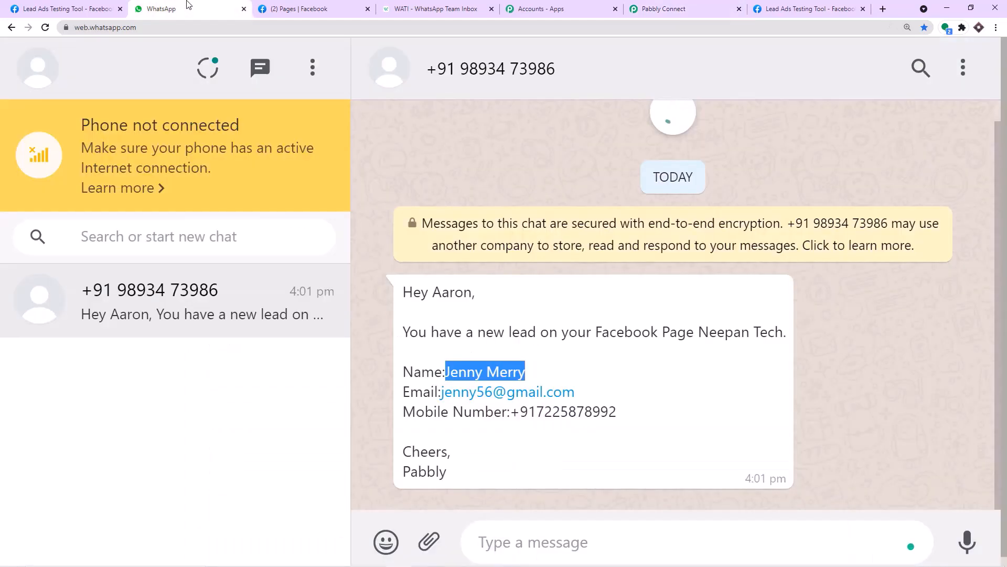
# - Reload WhatsApp Web and open the lead chat to confirm the new alert with name, email and mobile
pyautogui.click(45, 28)
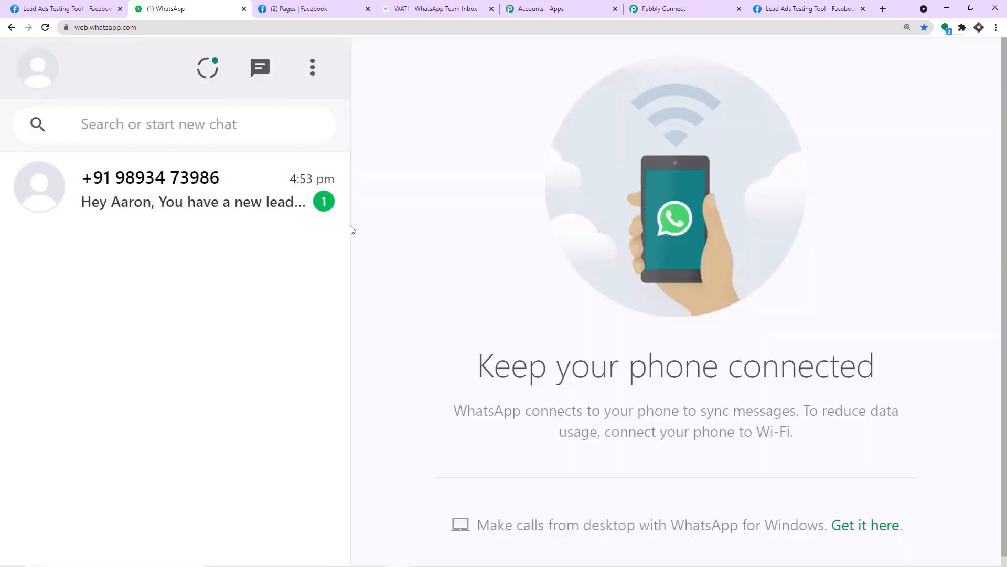
pyautogui.click(262, 194)
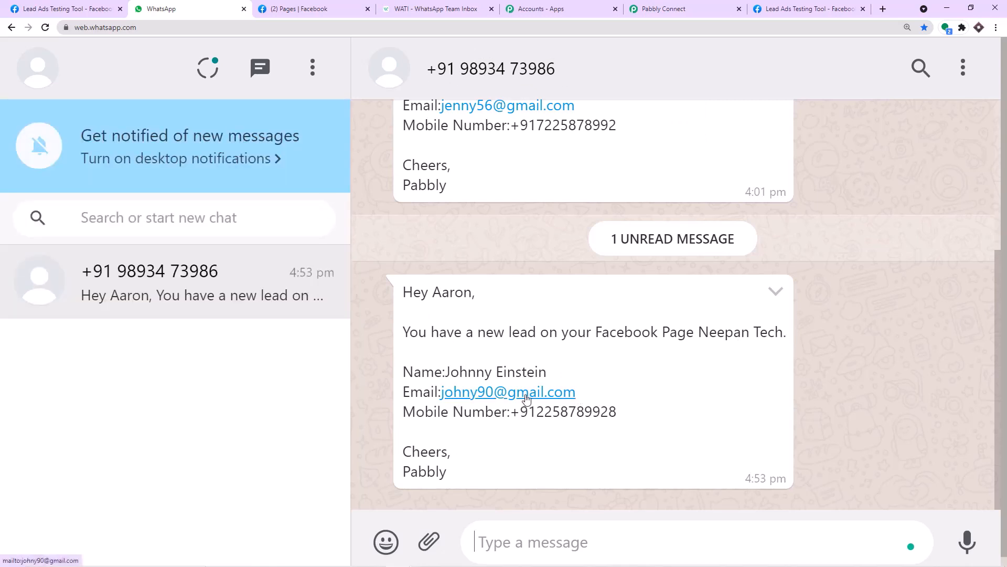
pyautogui.click(662, 4)
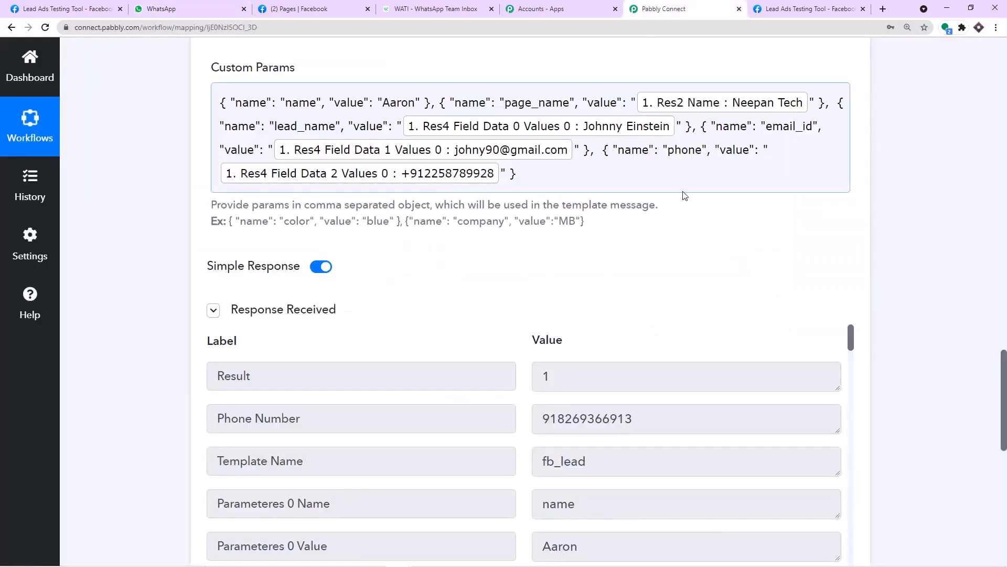
# - Collapse the WATI Send Template Message action and the Facebook Lead Ads trigger
pyautogui.scroll(10, 685, 195)
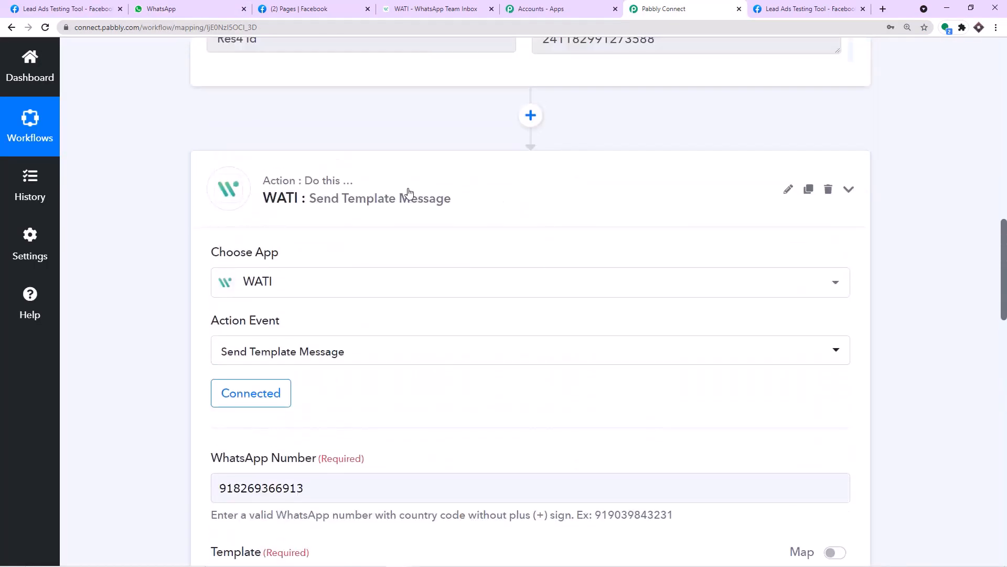
pyautogui.click(409, 192)
pyautogui.scroll(15, 675, 191)
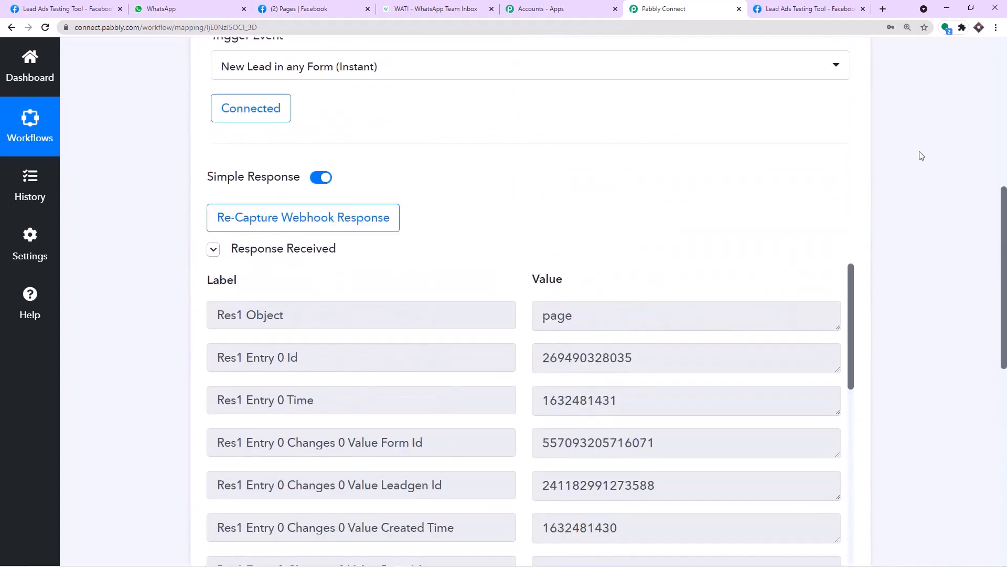
pyautogui.scroll(5, 938, 158)
pyautogui.click(533, 245)
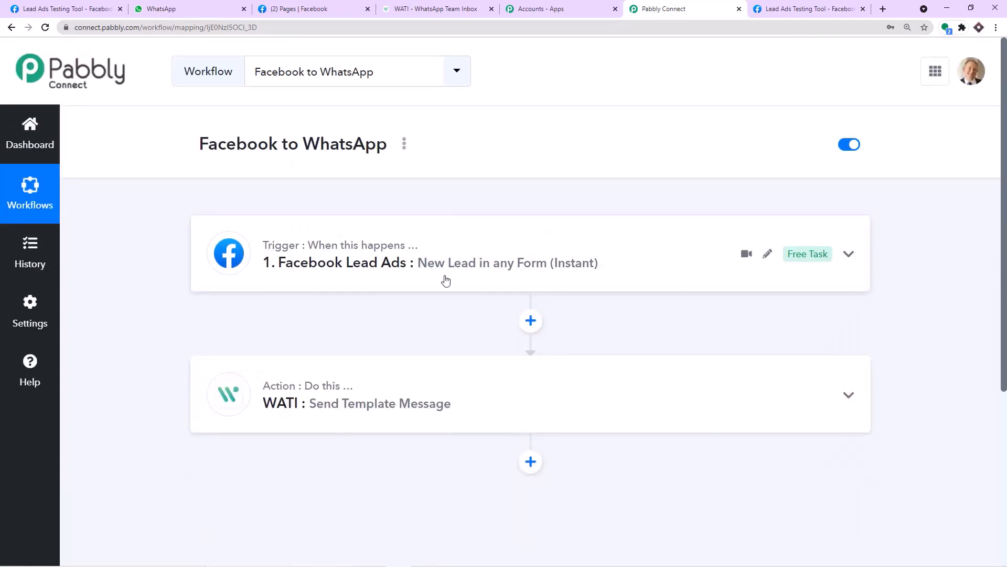
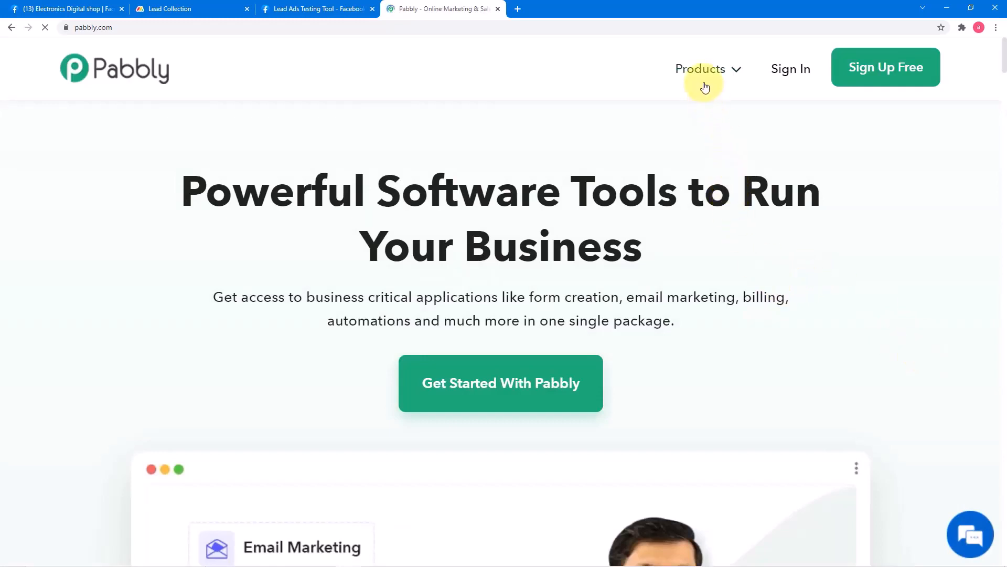
# - Open the Pabbly homepage at pabbly.com in a new browser tab beside the Facebook tabs
pyautogui.moveTo(707, 74)
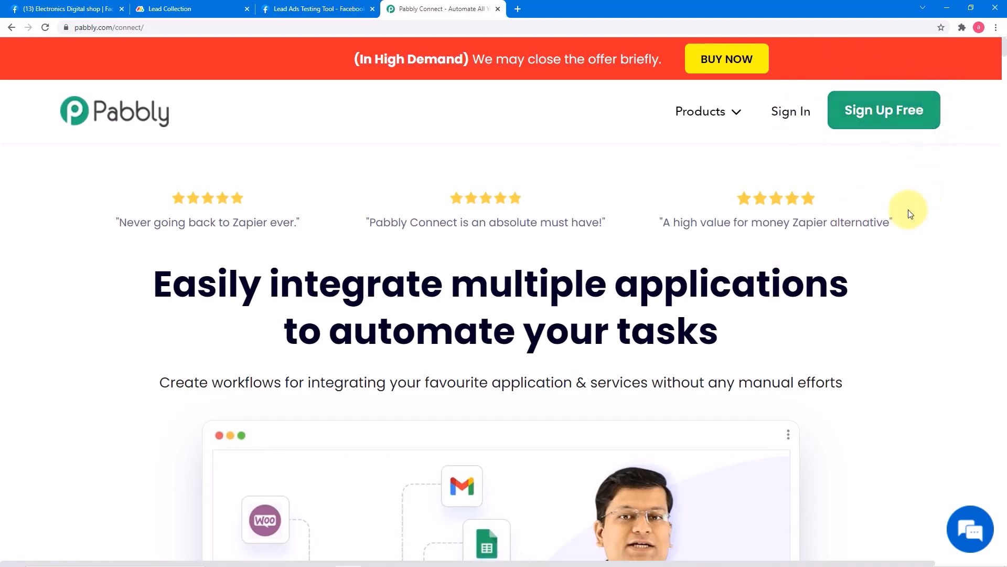
# - Sign in, open the Pabbly Connect dashboard and start creating a new workflow
pyautogui.click(799, 117)
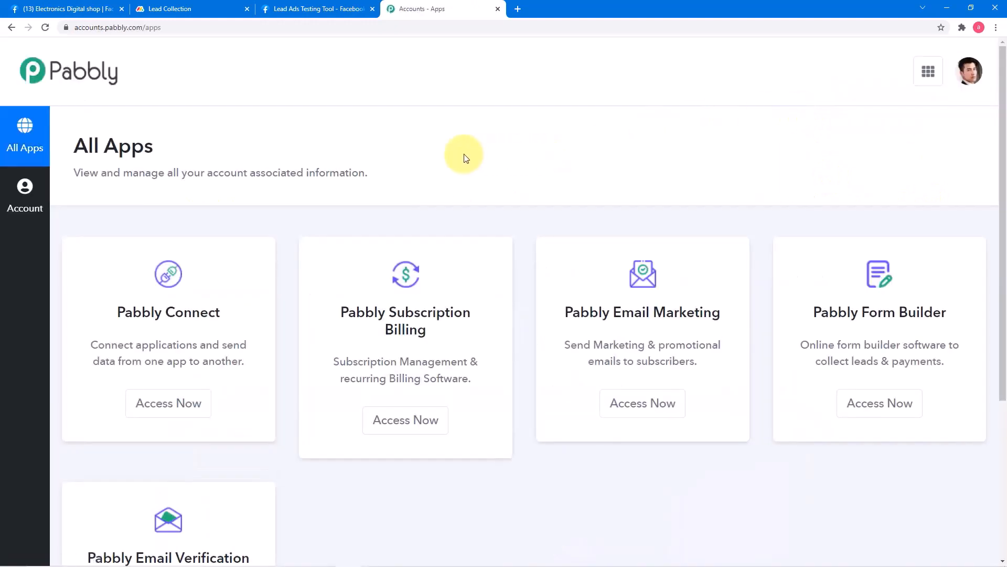
pyautogui.click(197, 419)
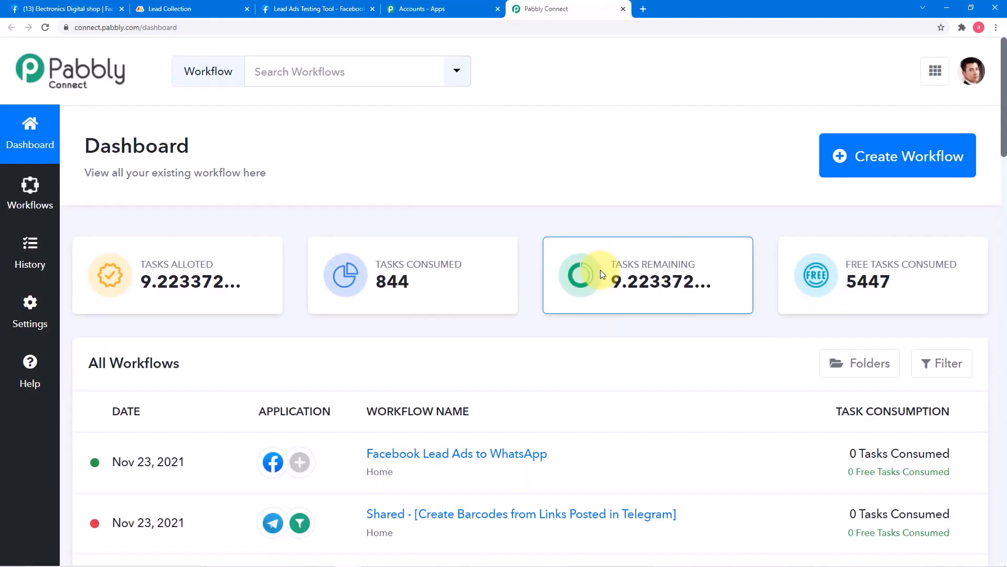
pyautogui.scroll(-5, 601, 273)
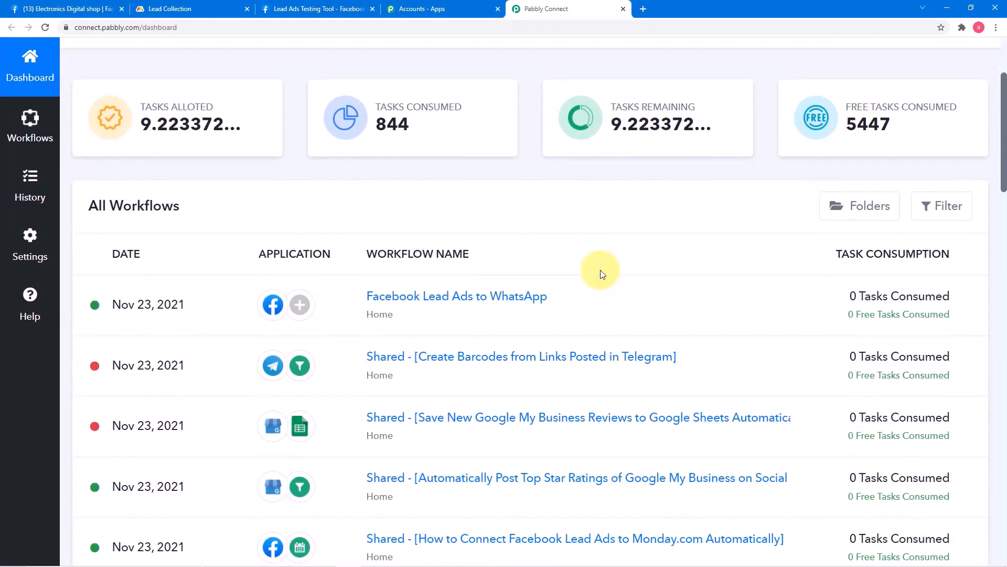
pyautogui.scroll(-2, 601, 273)
pyautogui.scroll(-4, 601, 273)
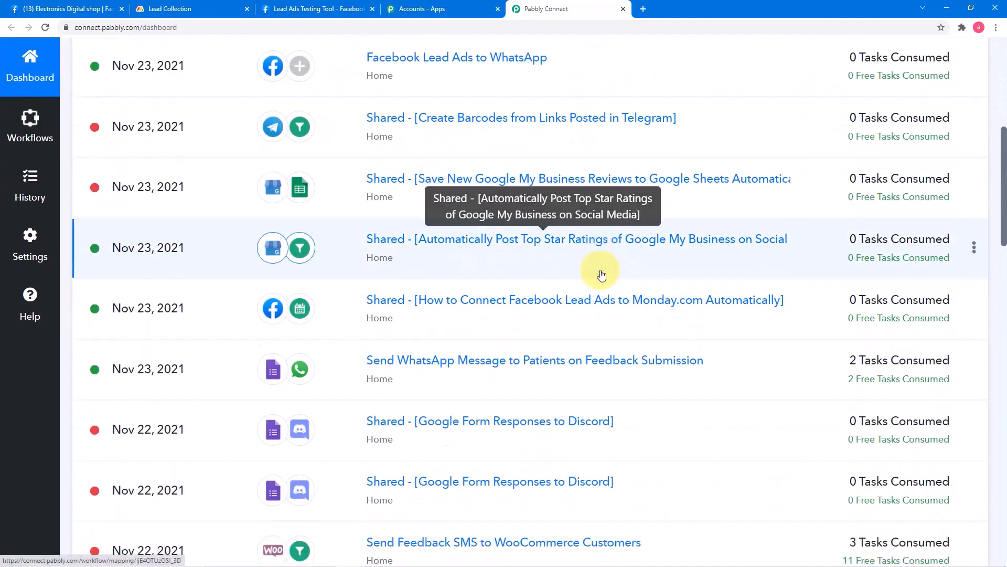
pyautogui.scroll(10, 601, 272)
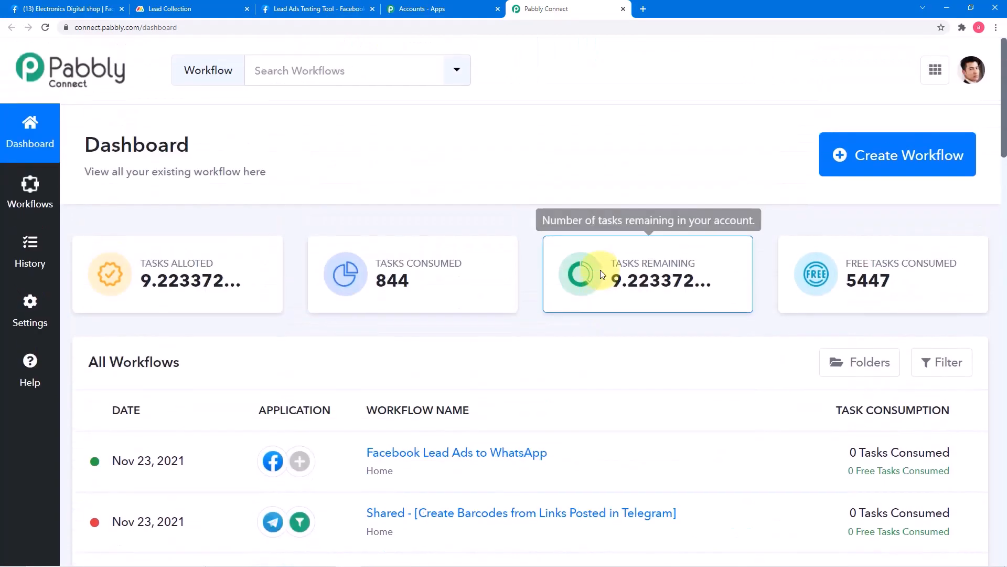
pyautogui.click(901, 166)
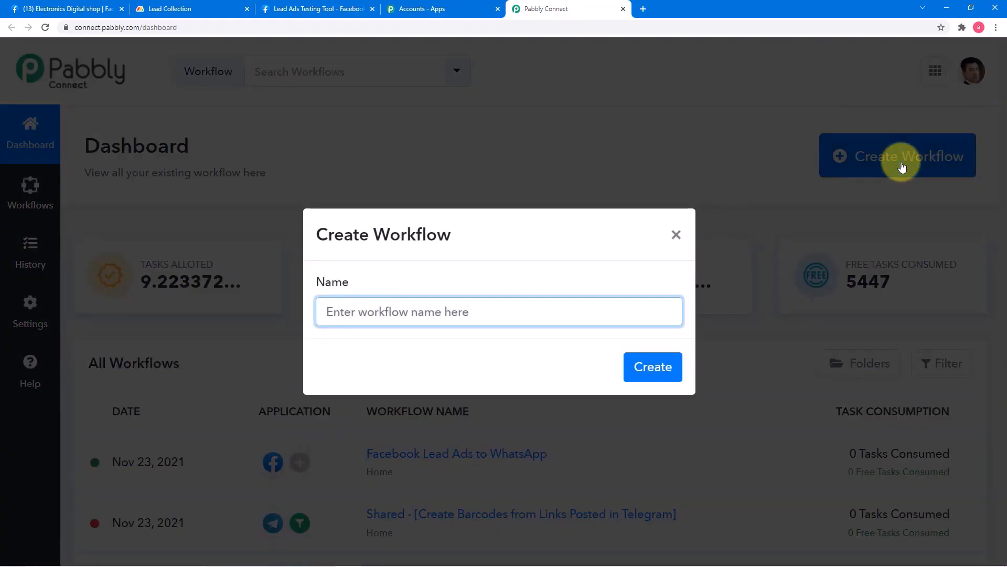
# - Create the workflow 'Send Facebook Leads to Monday.com' and expand its trigger step
pyautogui.write('Send Facebook Leads to Monday.com')
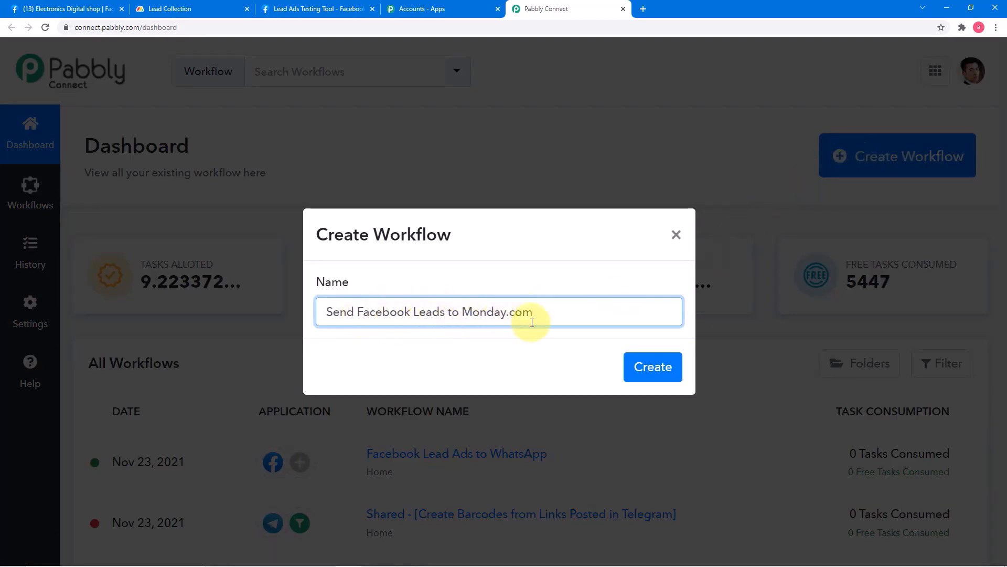
pyautogui.click(652, 375)
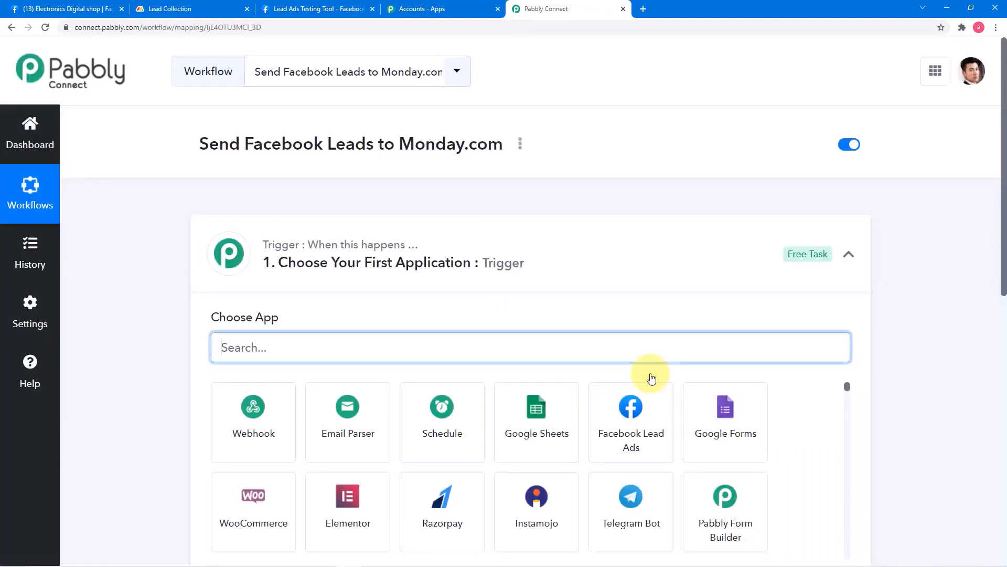
pyautogui.click(849, 255)
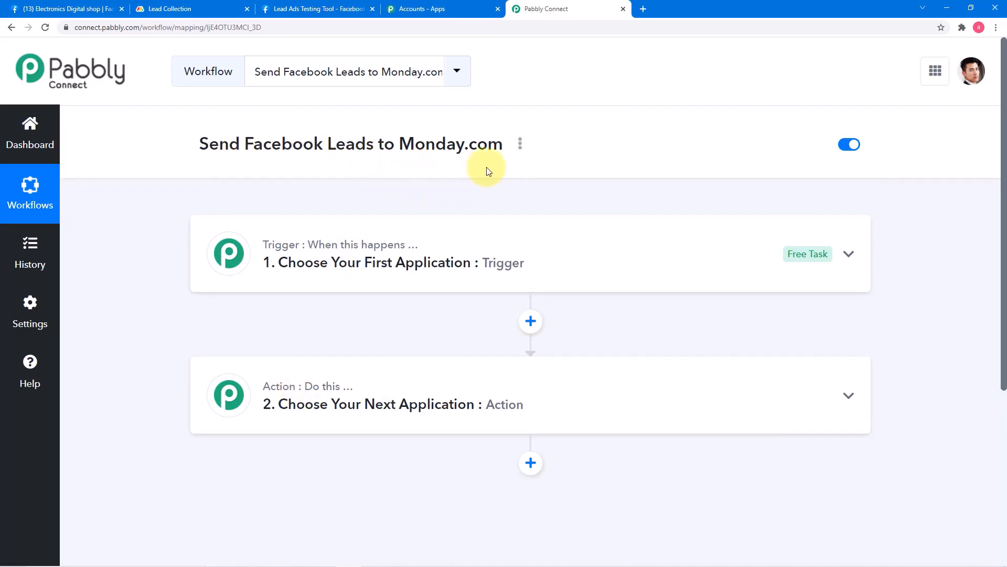
pyautogui.click(311, 271)
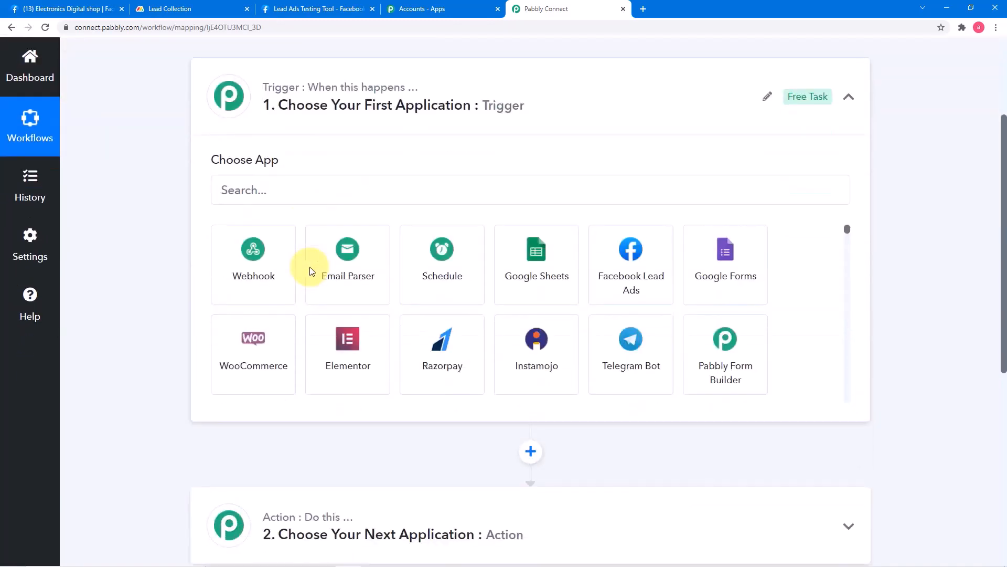
# - Set the trigger app to Facebook Lead Ads with the New Lead event
pyautogui.click(306, 192)
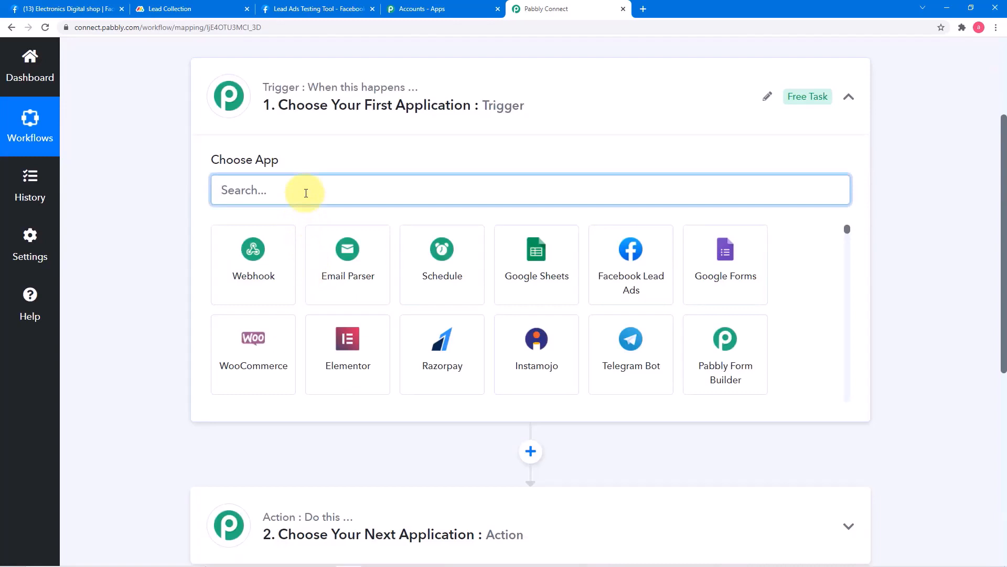
pyautogui.write('face')
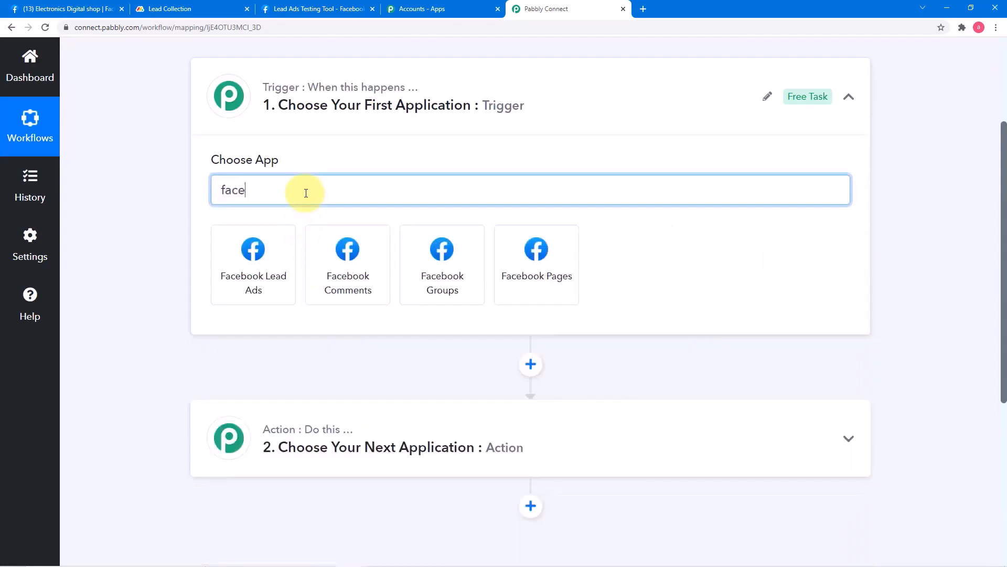
pyautogui.click(234, 274)
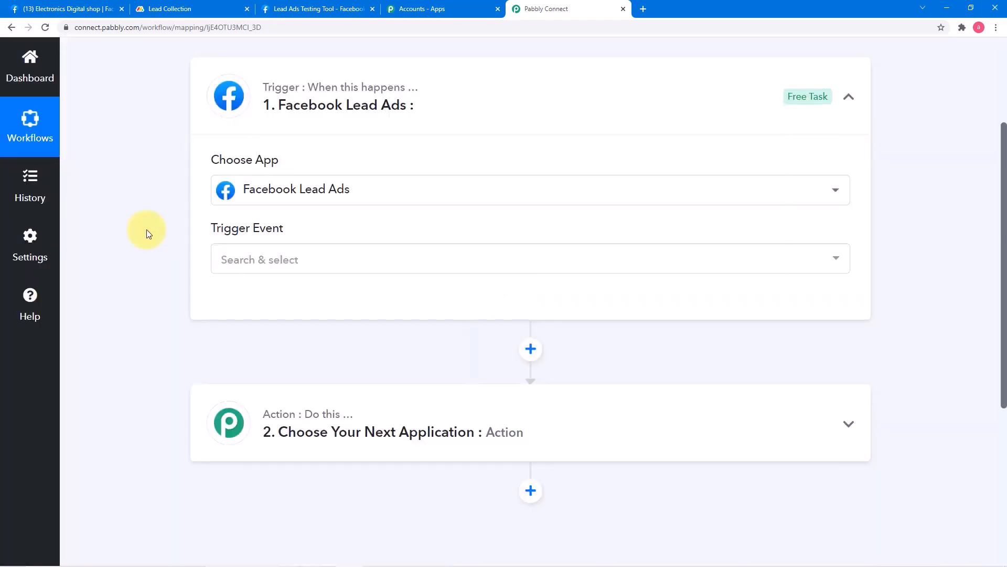
pyautogui.scroll(-2, 173, 220)
pyautogui.click(265, 155)
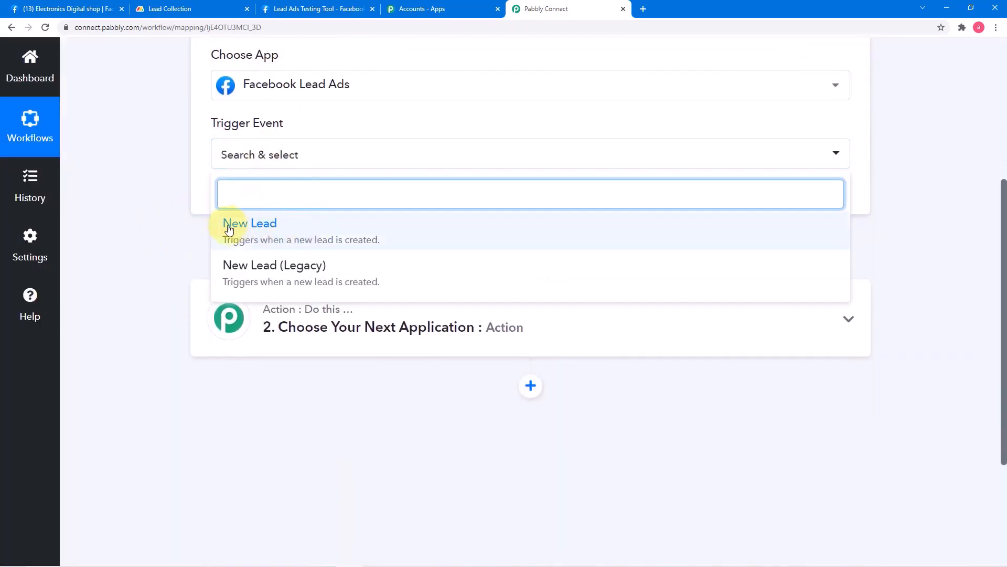
pyautogui.click(266, 231)
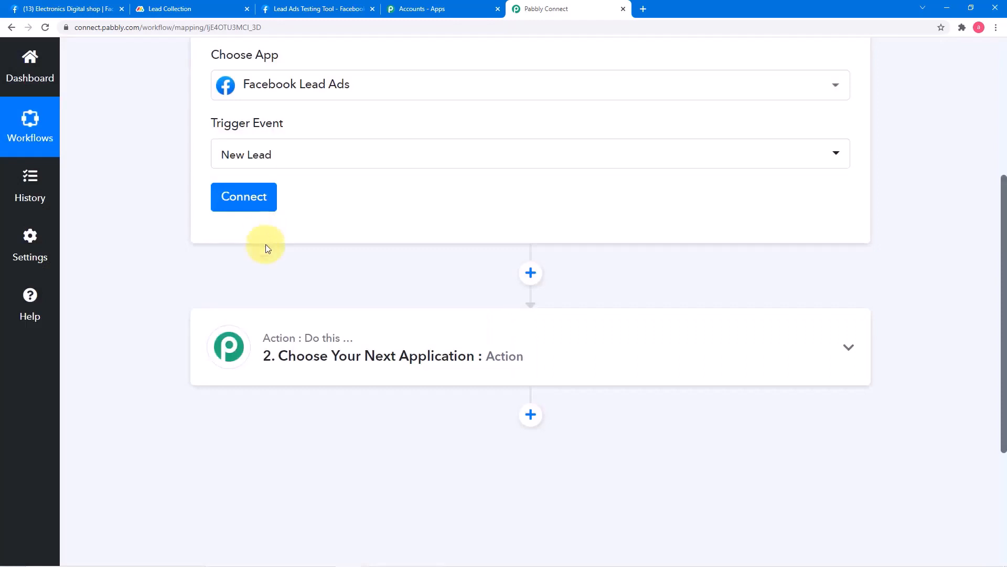
# - Add and authorize a new Facebook Lead Ads account connection
pyautogui.click(247, 202)
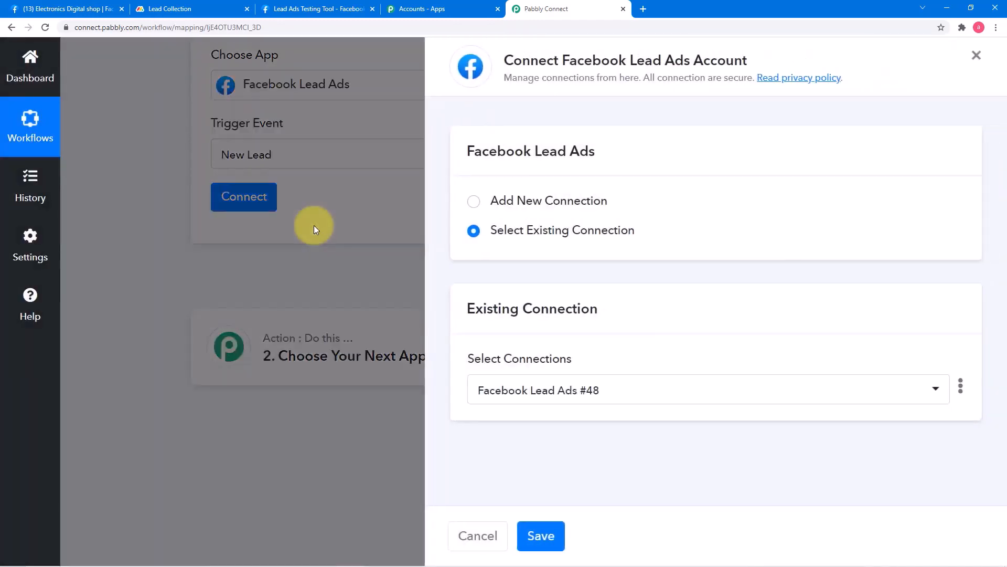
pyautogui.click(474, 201)
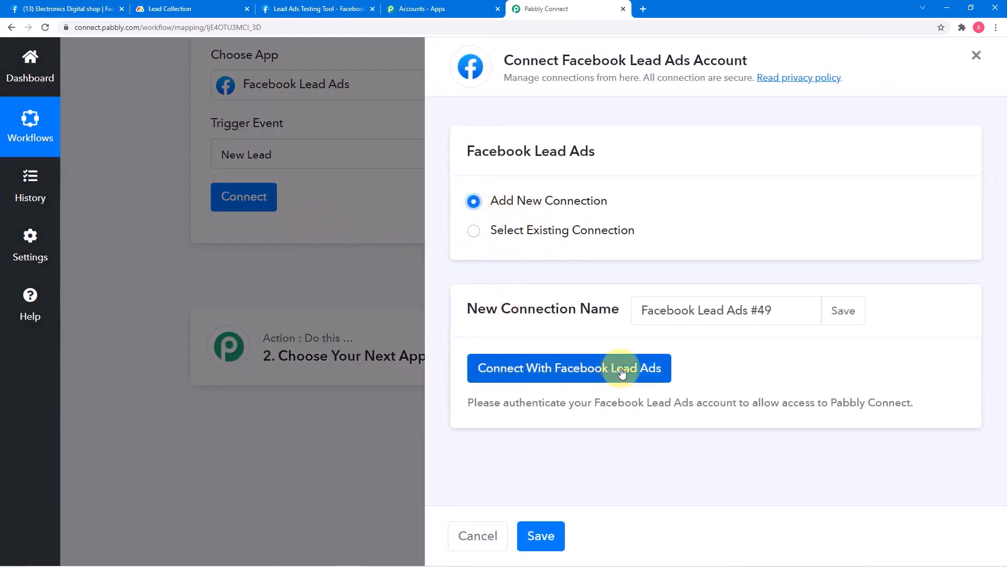
pyautogui.click(652, 373)
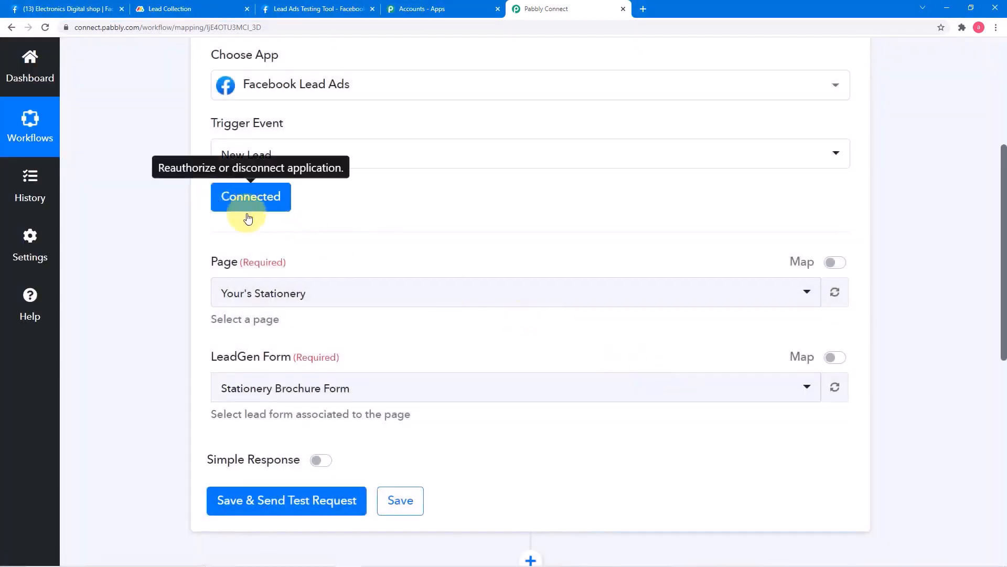
# - Select the Electronics Digital shop Facebook page for the trigger
pyautogui.scroll(-3, 134, 222)
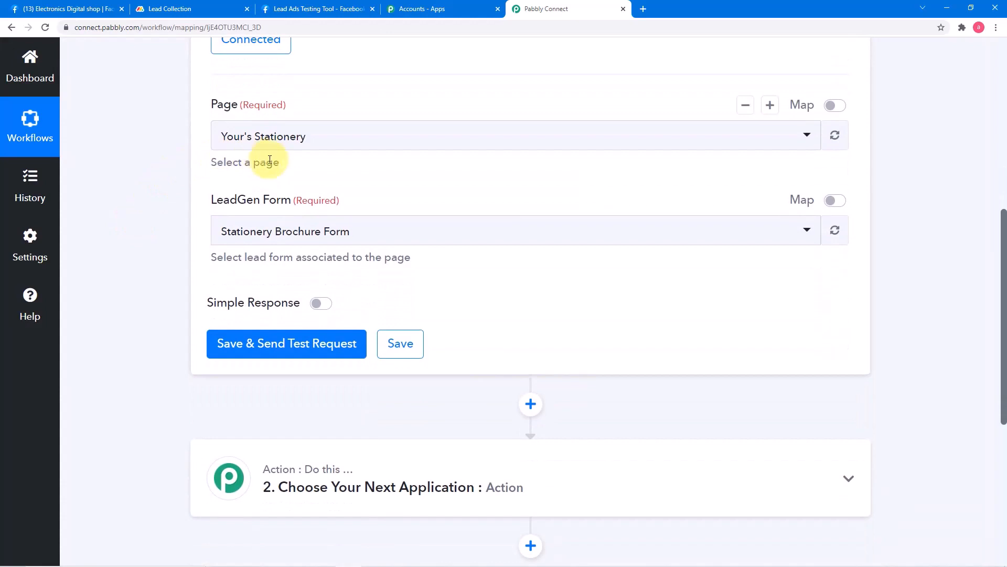
pyautogui.click(62, 9)
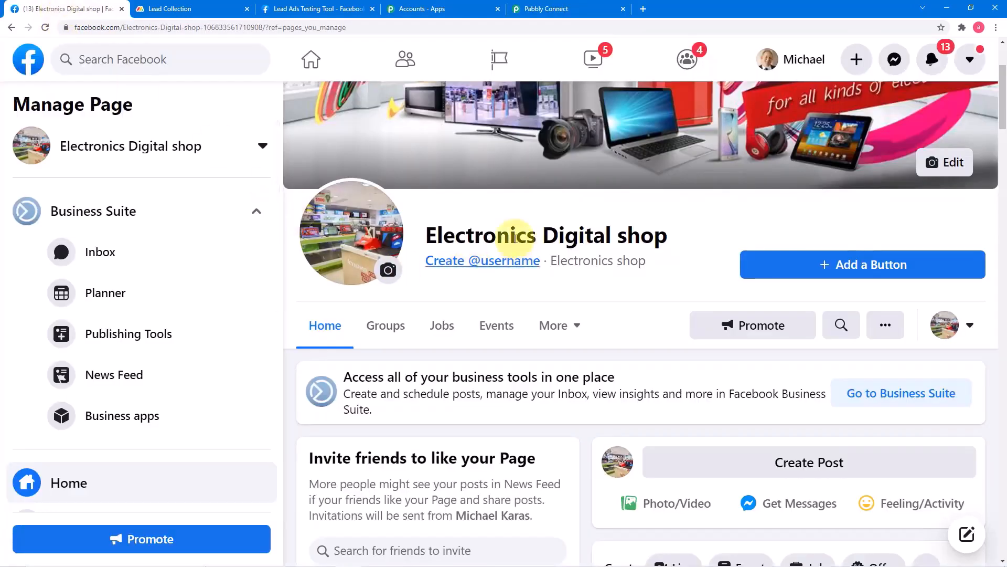
pyautogui.click(540, 8)
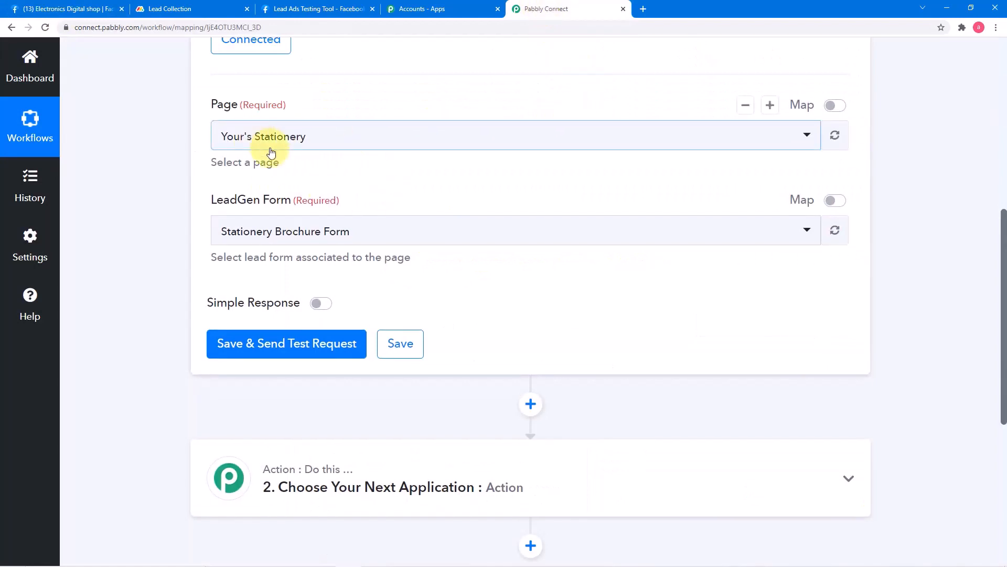
pyautogui.click(339, 144)
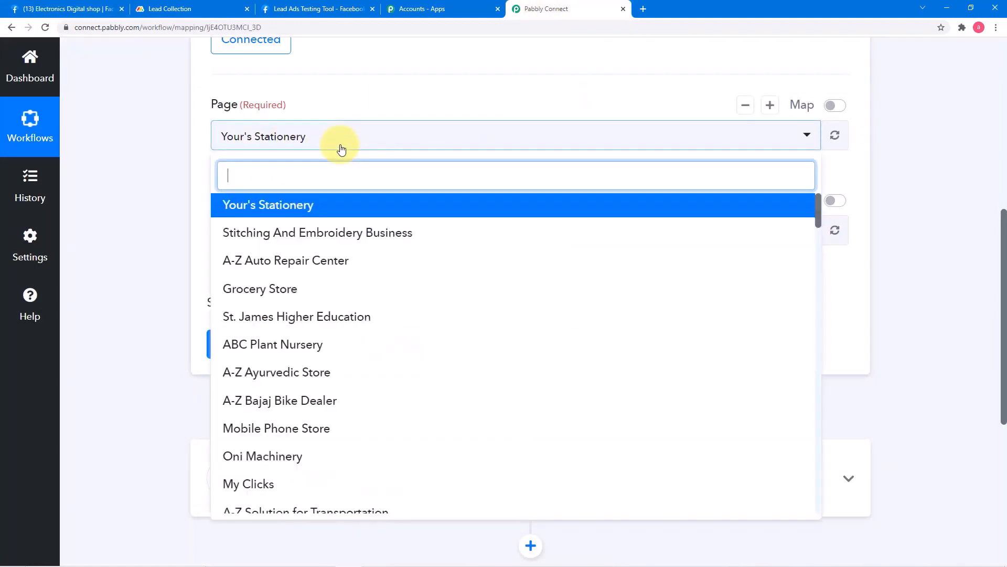
pyautogui.scroll(-2, 369, 302)
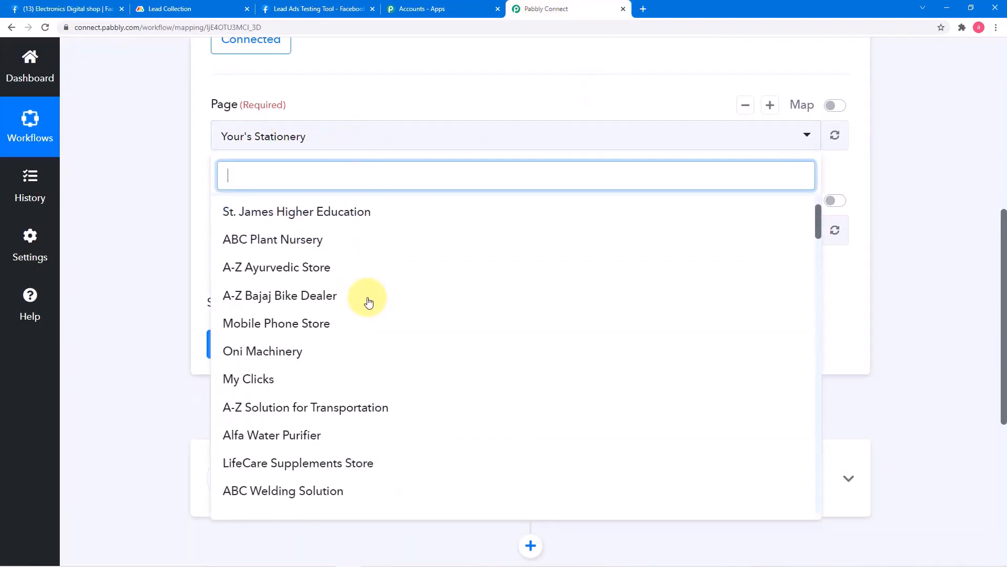
pyautogui.scroll(-2, 369, 303)
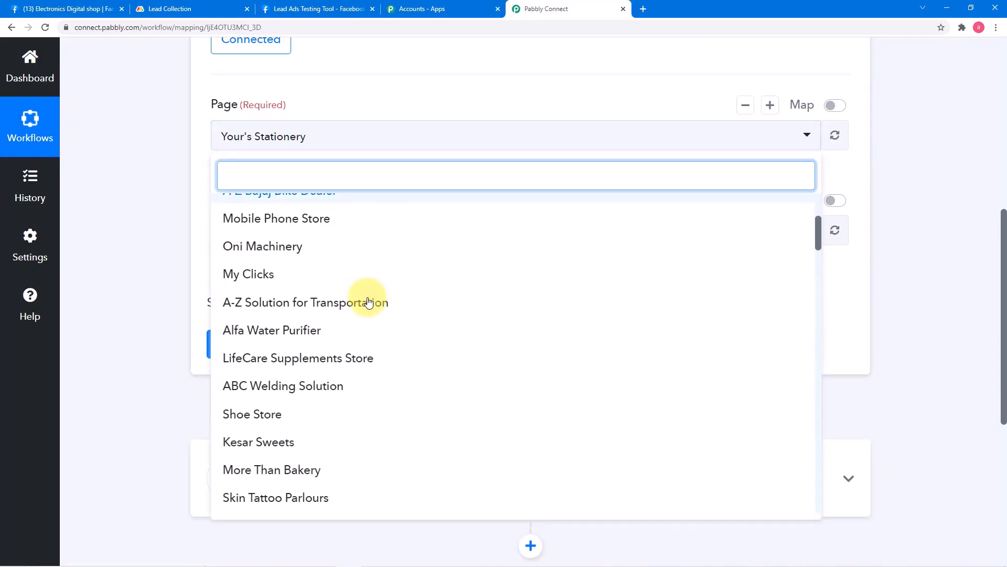
pyautogui.scroll(-2, 369, 302)
pyautogui.write('el')
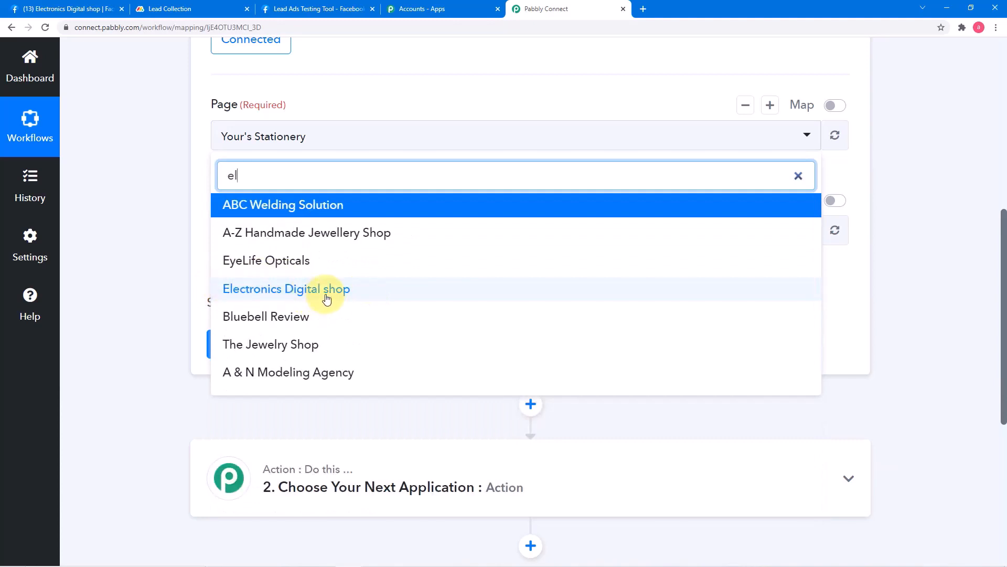
pyautogui.click(349, 291)
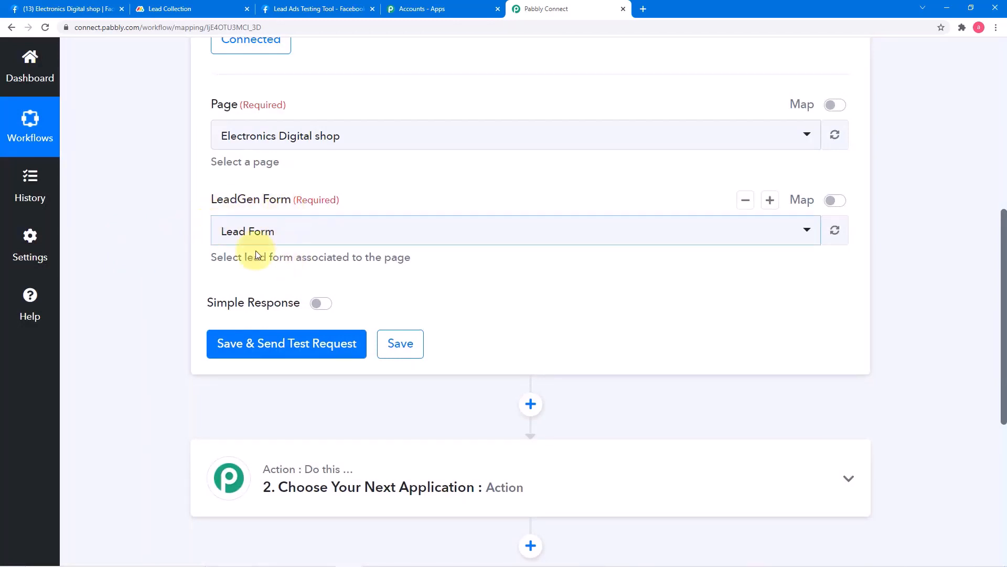
# - Choose Lead Form as the trigger's LeadGen Form
pyautogui.click(309, 235)
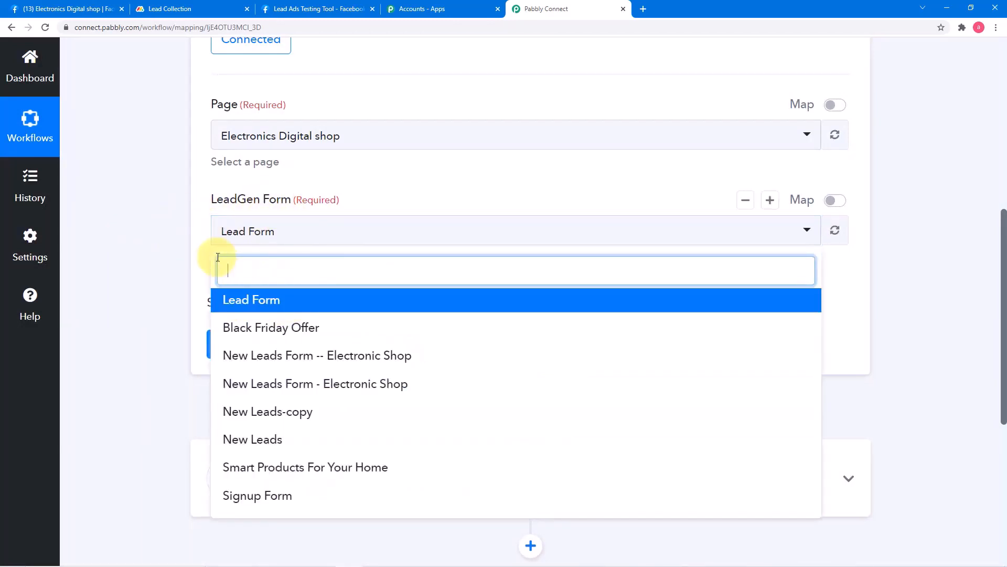
pyautogui.scroll(-2, 255, 326)
pyautogui.scroll(2, 256, 326)
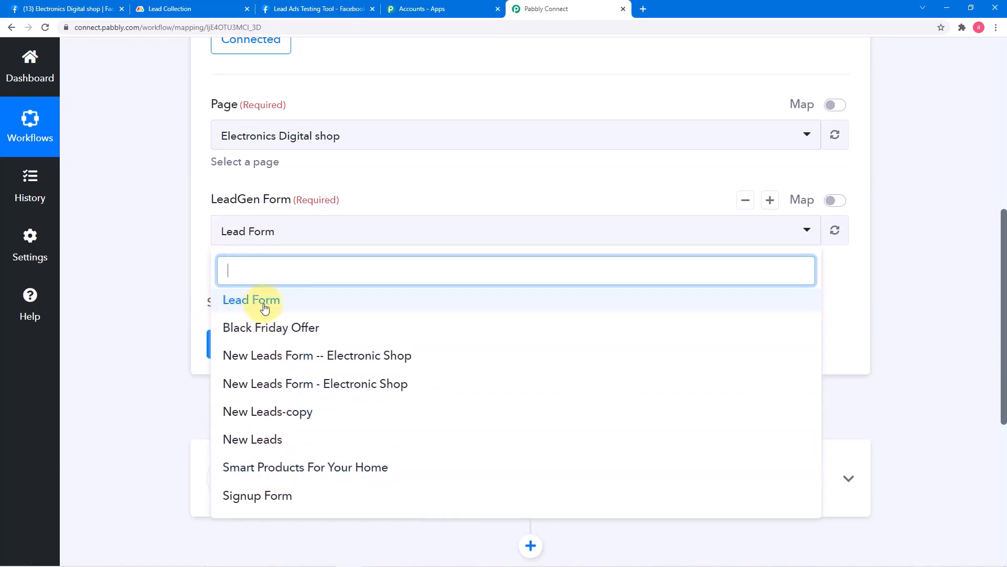
pyautogui.click(297, 13)
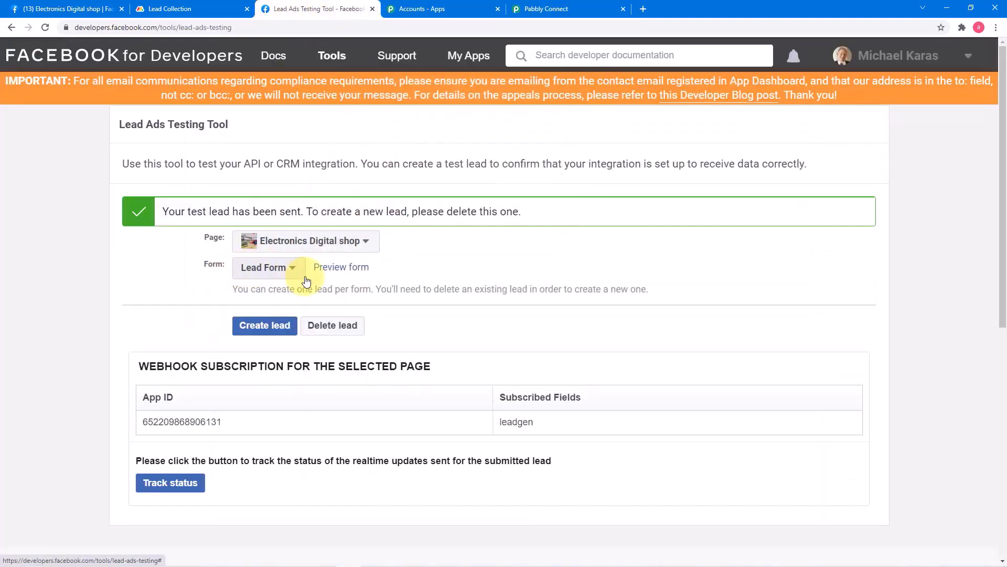
pyautogui.click(543, 9)
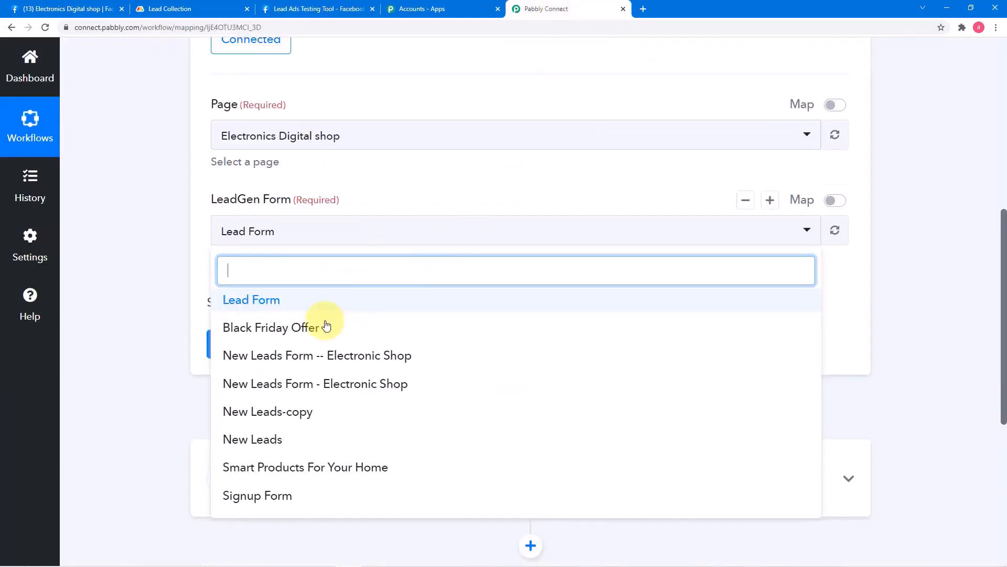
pyautogui.click(242, 307)
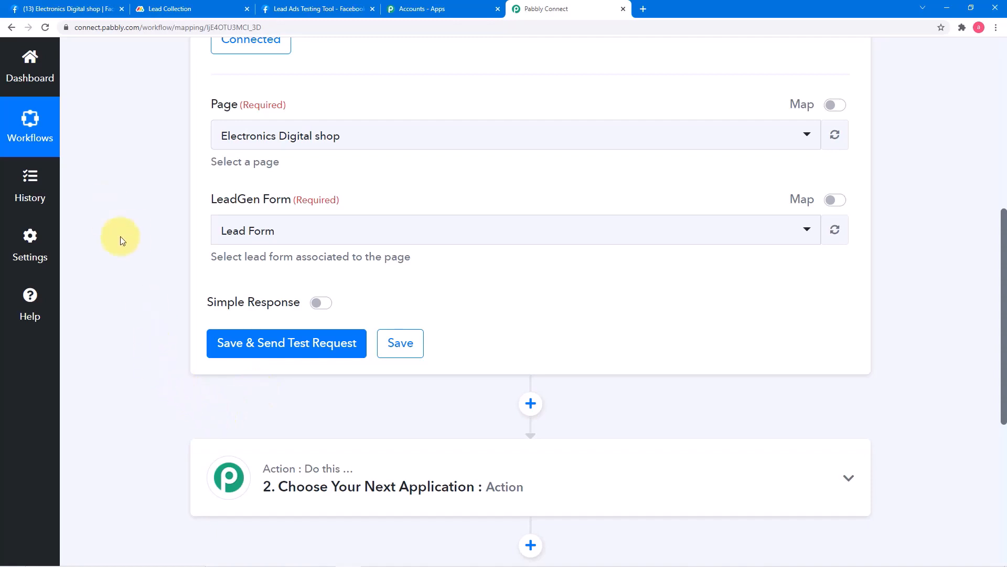
pyautogui.click(297, 11)
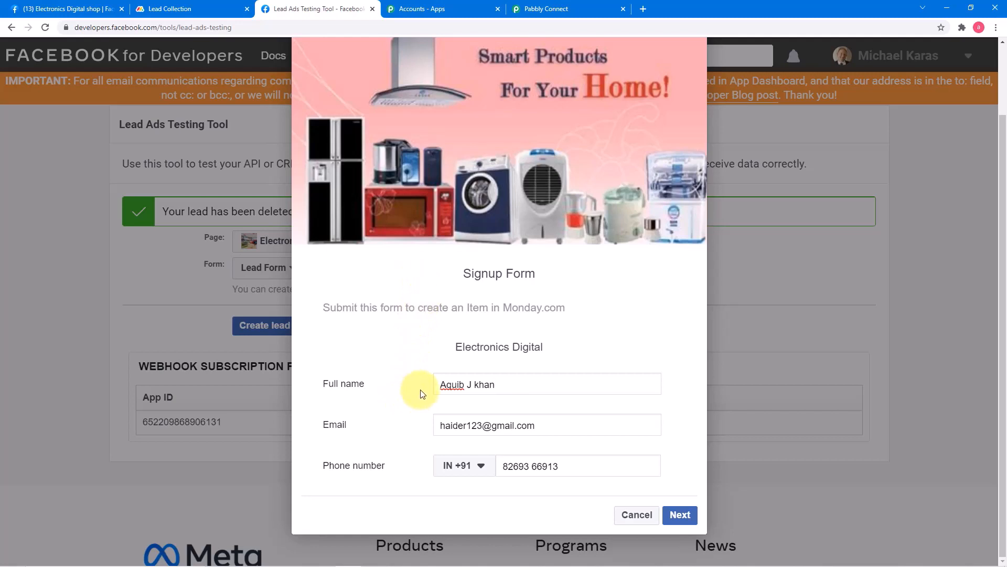
# - Submit a test lead through the Lead Form preview in the Lead Ads Testing Tool
pyautogui.click(519, 386)
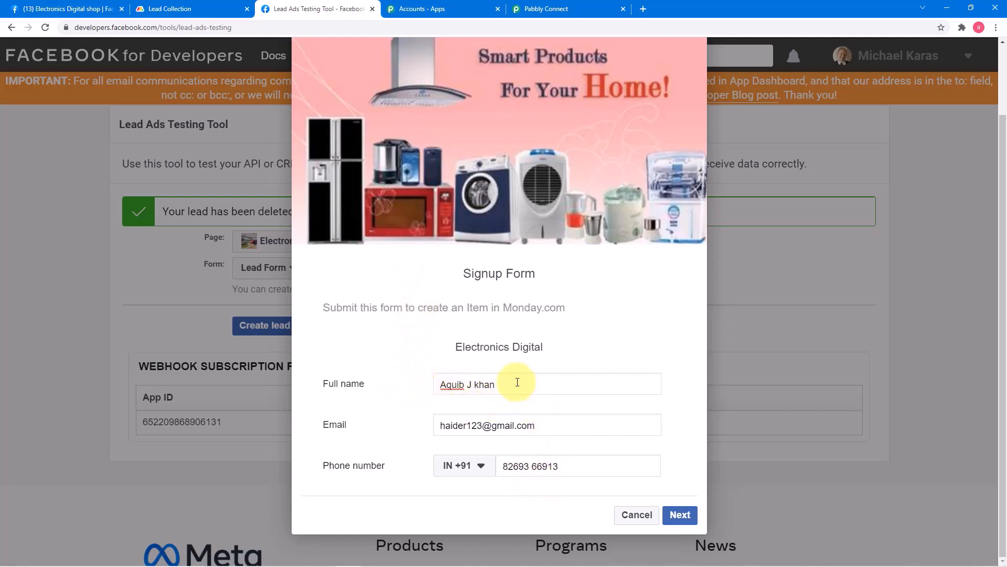
pyautogui.click(681, 519)
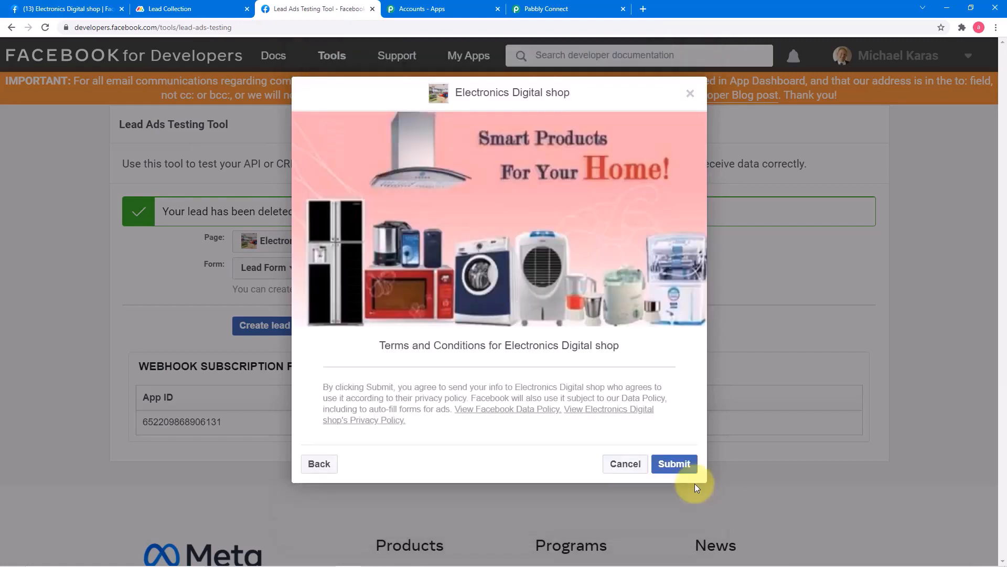
pyautogui.click(674, 465)
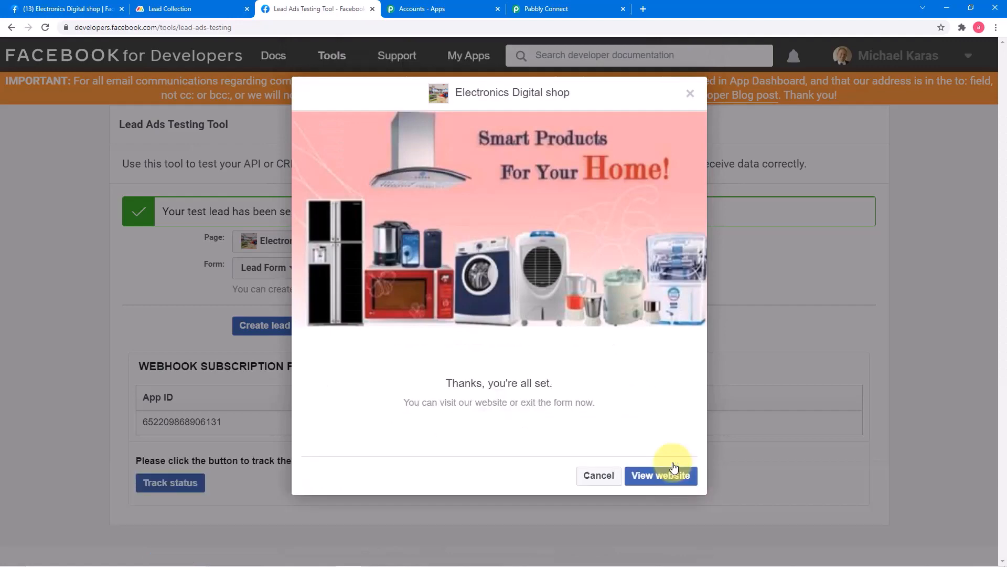
pyautogui.click(590, 478)
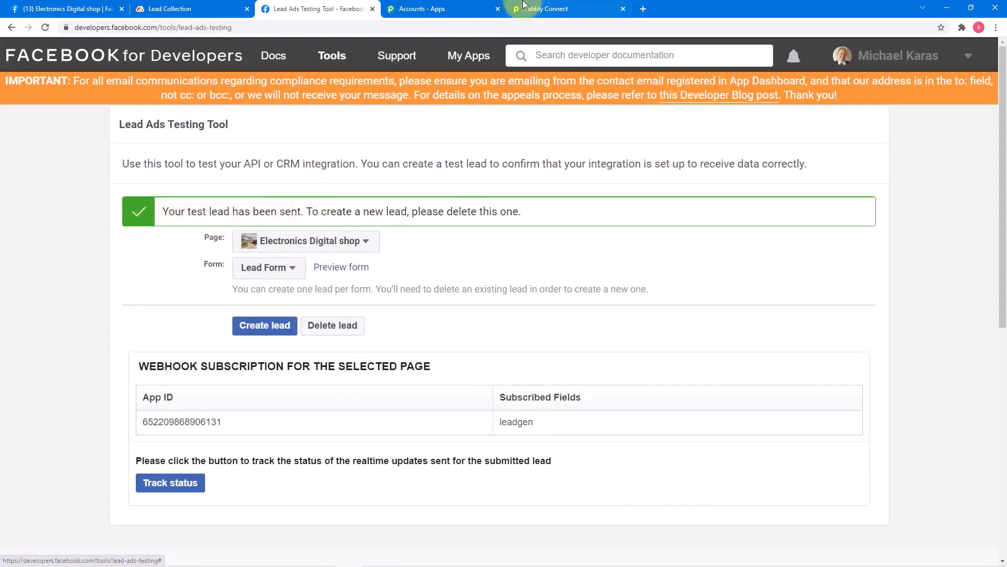
pyautogui.click(546, 9)
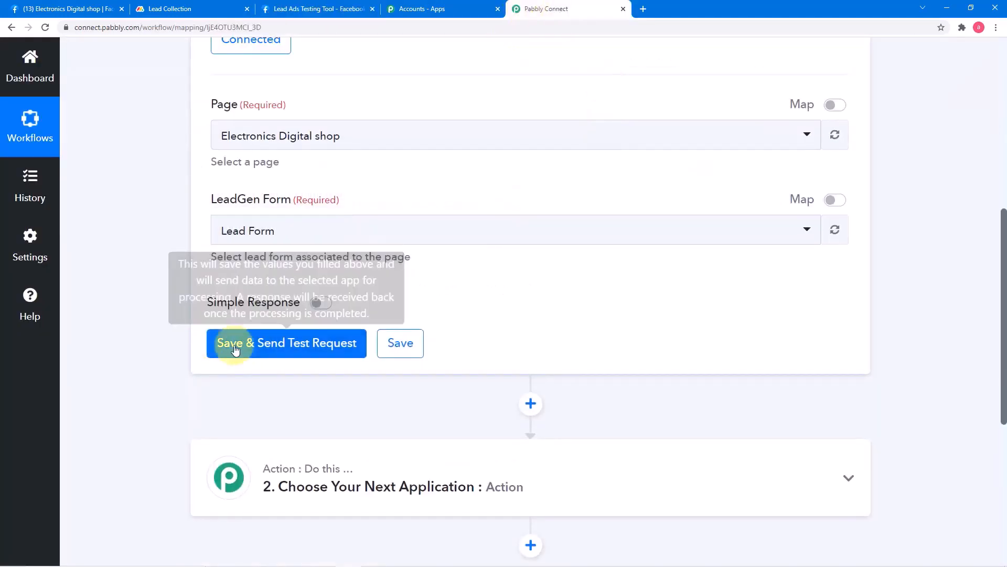
# - Save the trigger and capture the test lead's created time, full name, email and phone
pyautogui.click(265, 343)
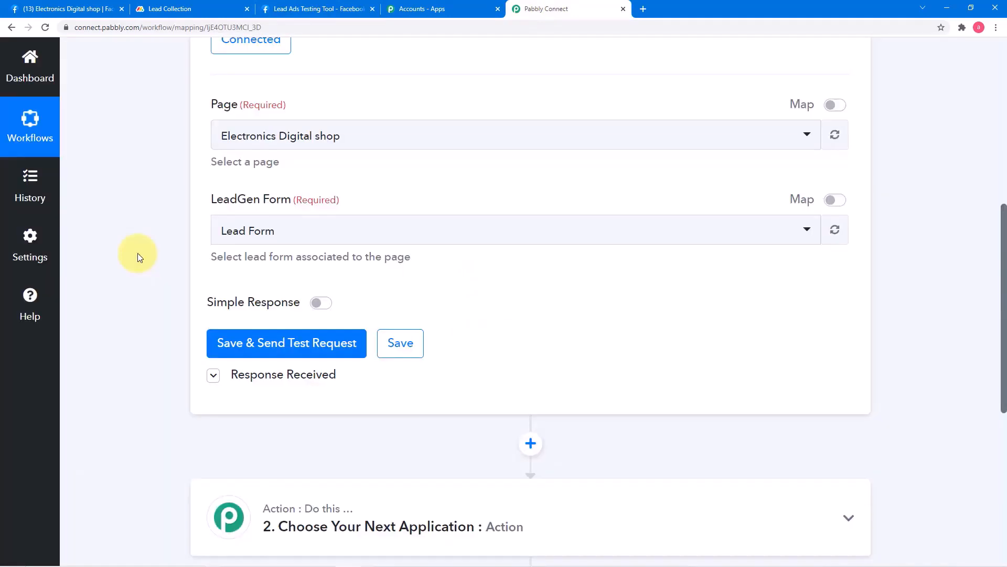
pyautogui.scroll(-3, 137, 253)
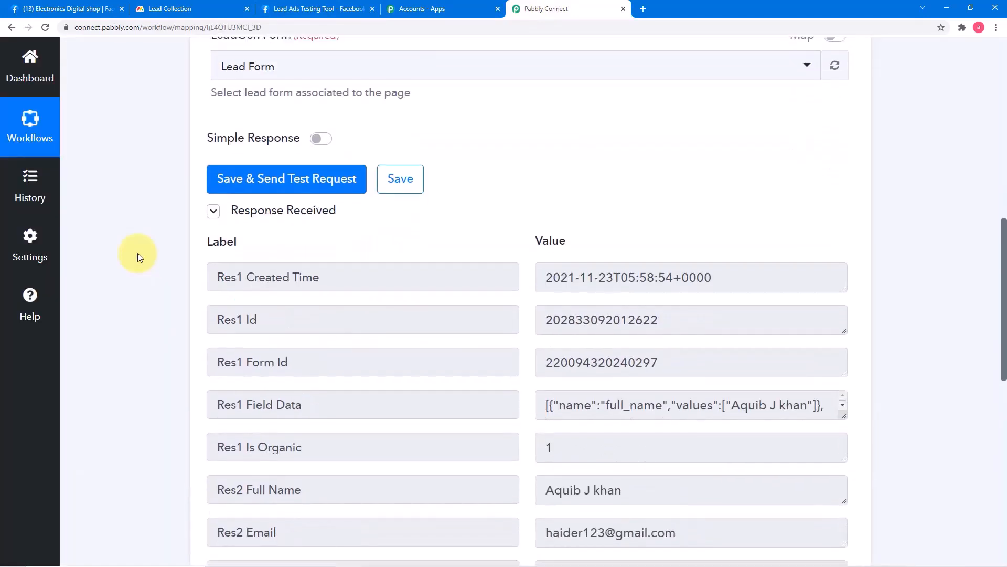
pyautogui.scroll(-3, 139, 255)
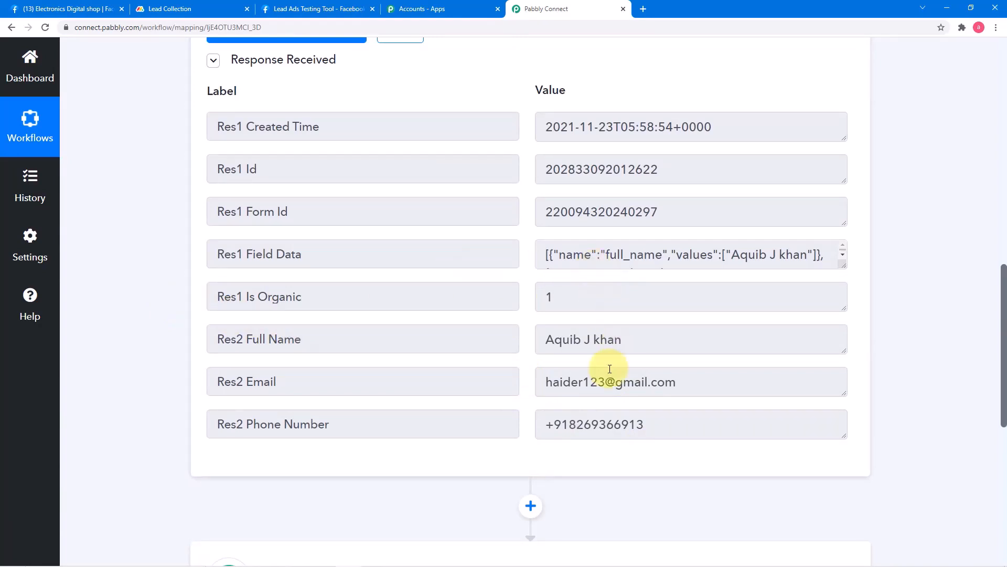
pyautogui.click(170, 8)
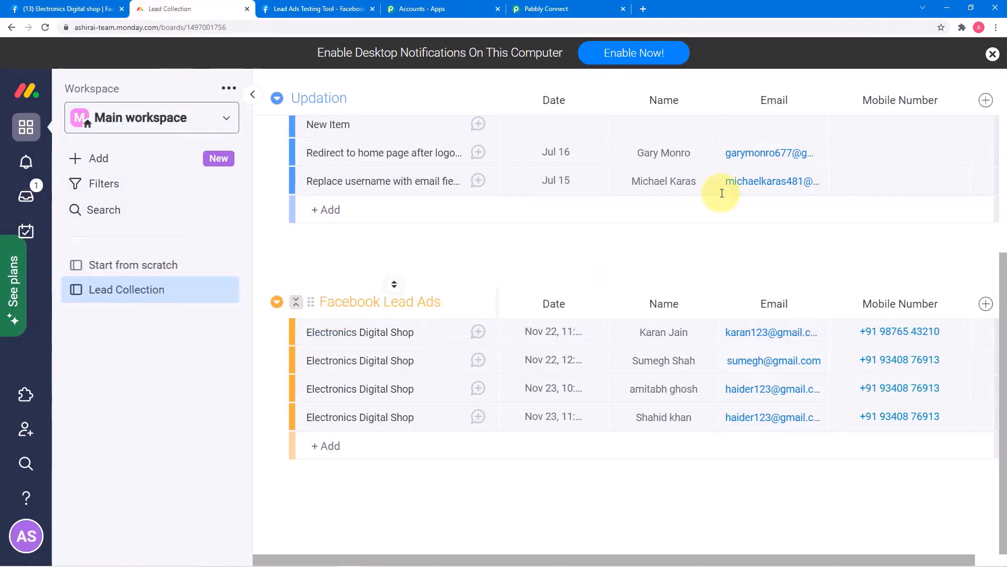
pyautogui.click(545, 9)
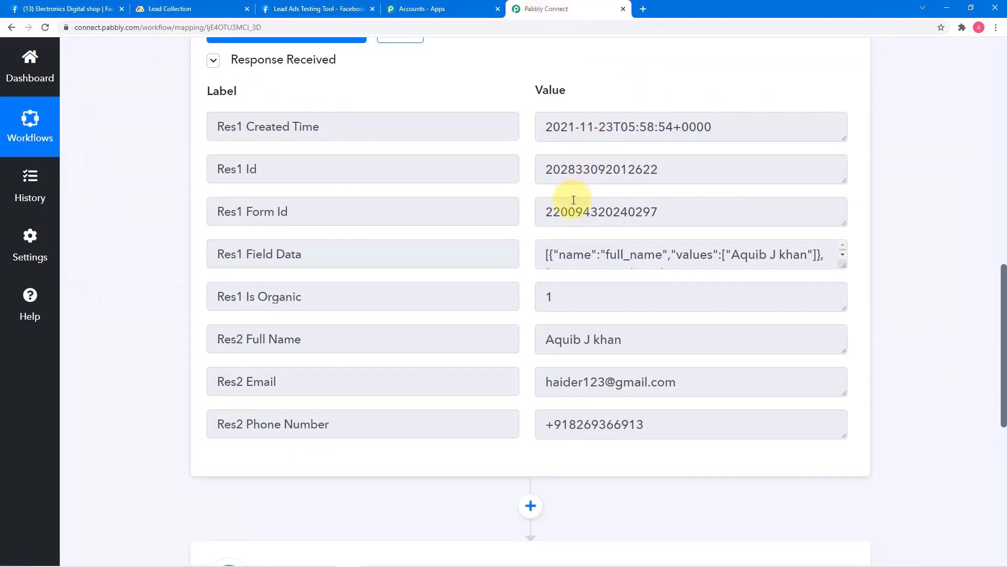
pyautogui.scroll(-1, 164, 193)
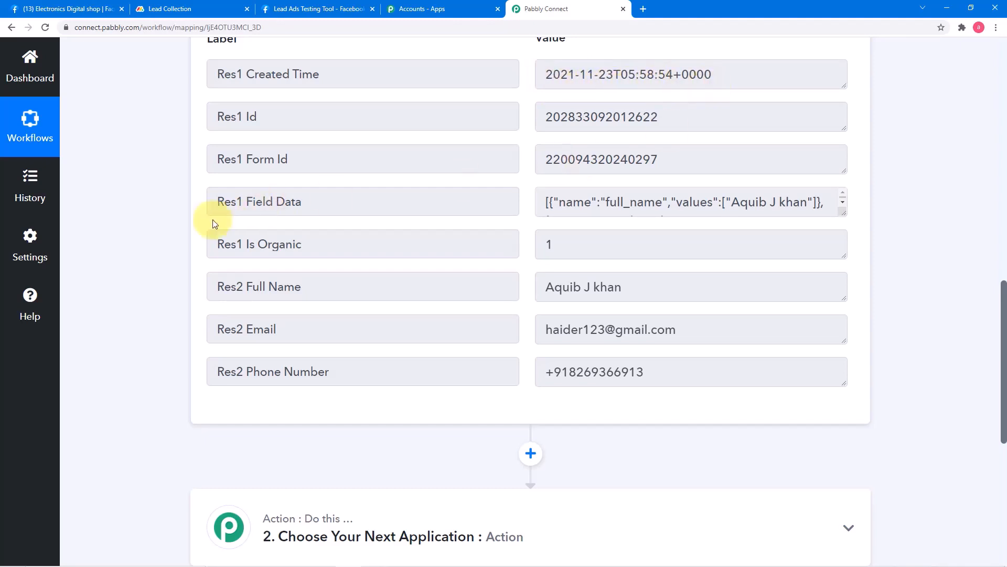
pyautogui.scroll(-5, 167, 248)
pyautogui.click(334, 277)
# - Add a Date/Time Formatter action step with the Format Date Only event
pyautogui.scroll(-2, 334, 268)
pyautogui.click(334, 259)
pyautogui.write('date')
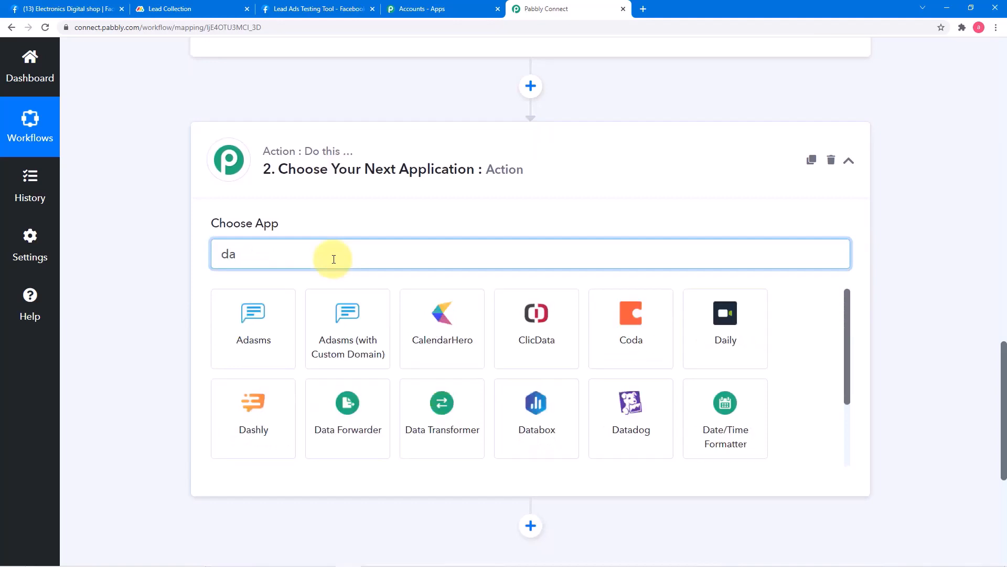
pyautogui.click(247, 309)
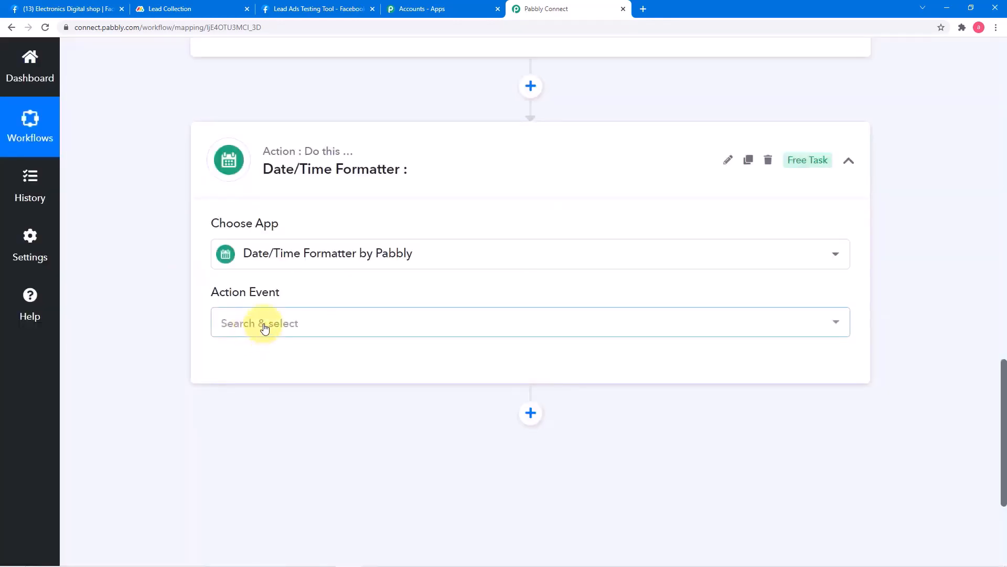
pyautogui.click(265, 328)
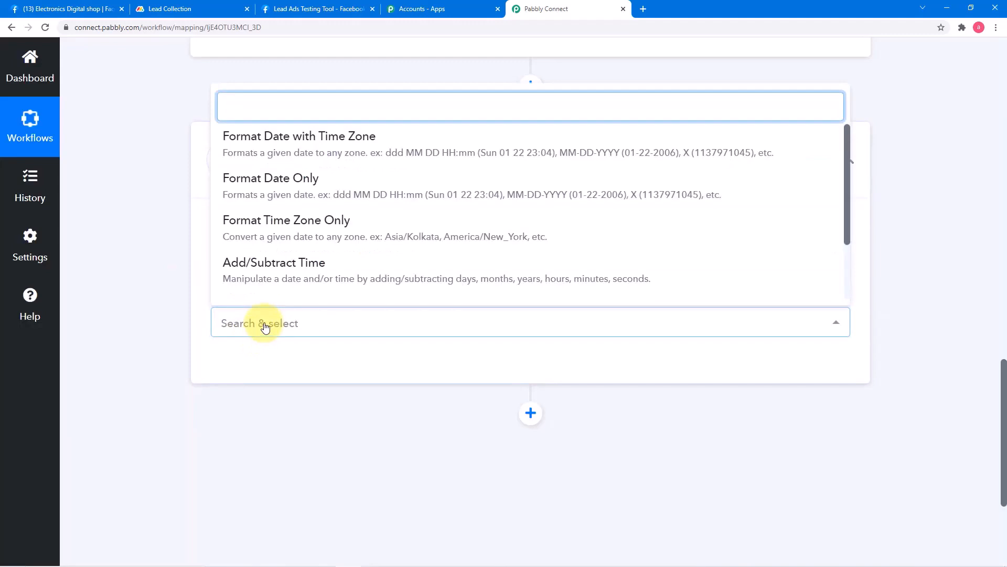
pyautogui.click(328, 189)
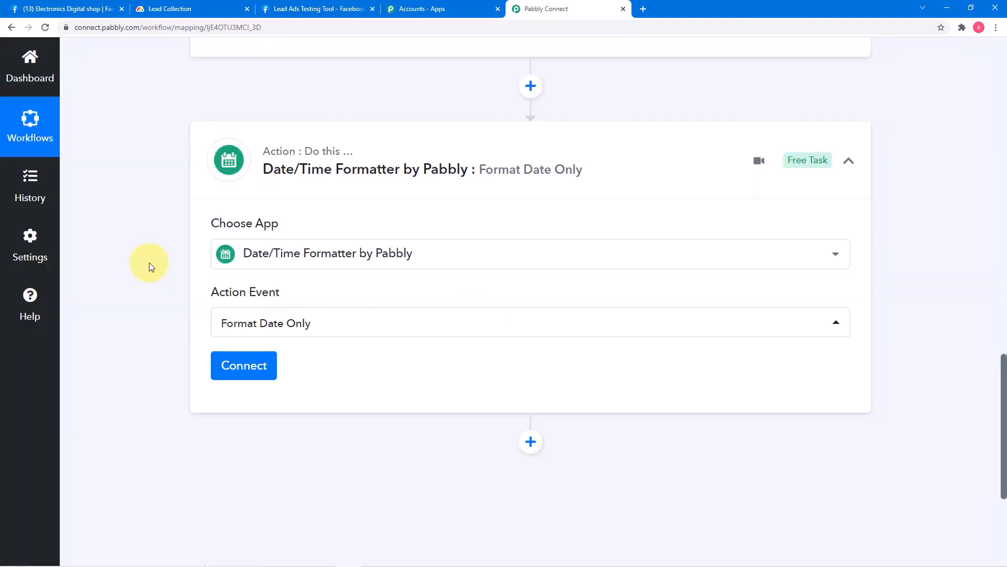
pyautogui.click(244, 375)
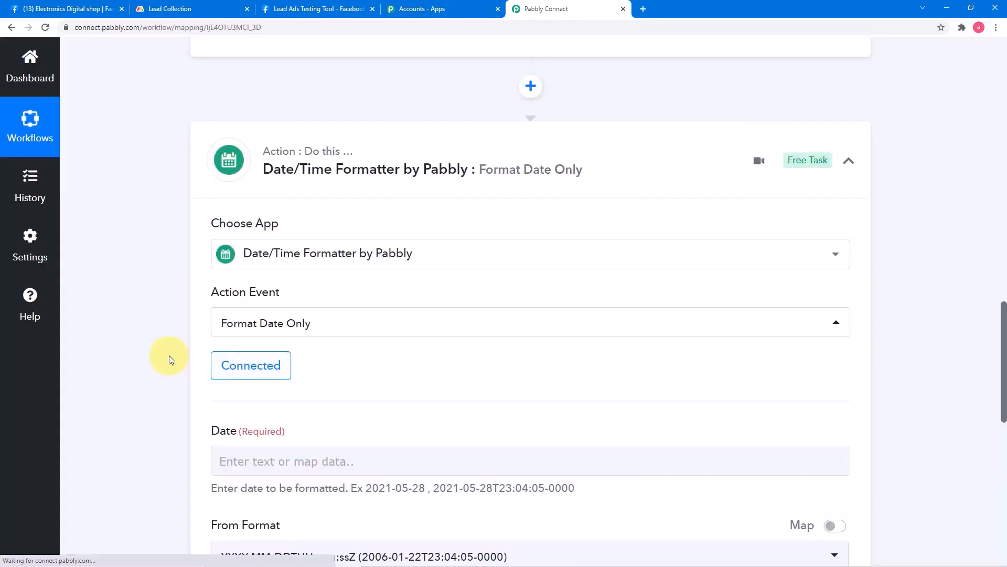
# - Map the lead's Res1 Created Time into the Date field
pyautogui.scroll(-2, 169, 355)
pyautogui.scroll(-2, 169, 355)
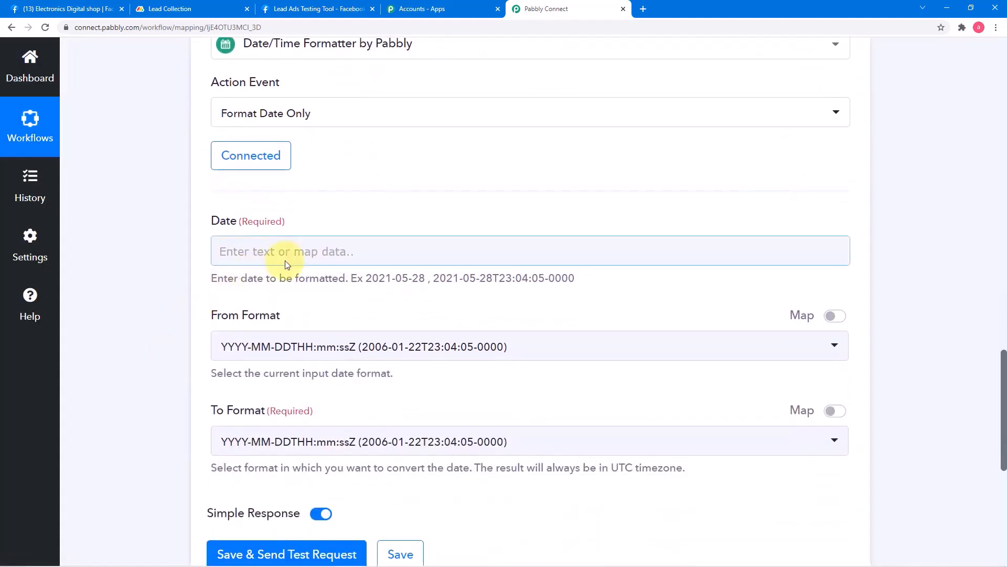
pyautogui.scroll(12, 368, 311)
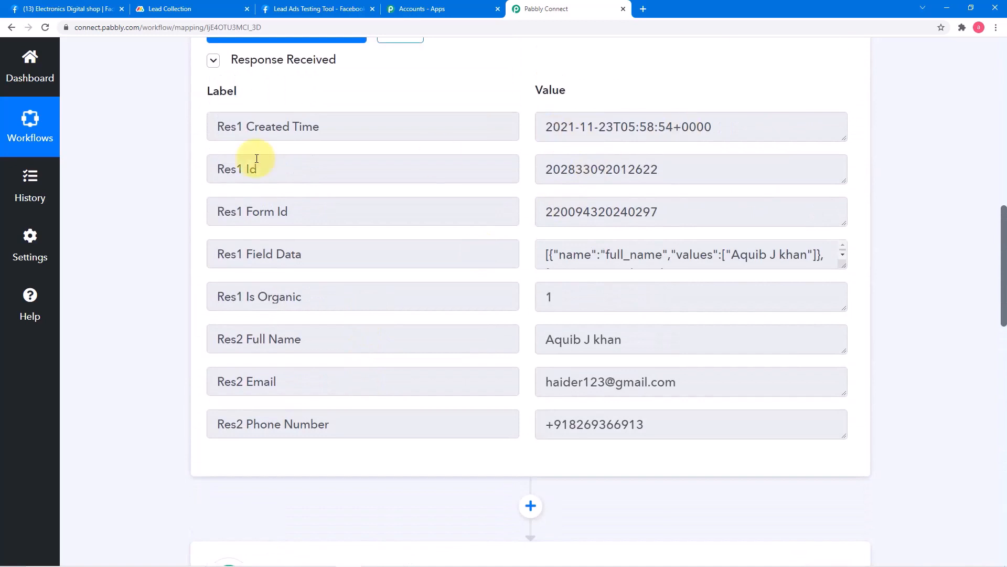
pyautogui.scroll(-3, 139, 210)
pyautogui.scroll(-7, 139, 209)
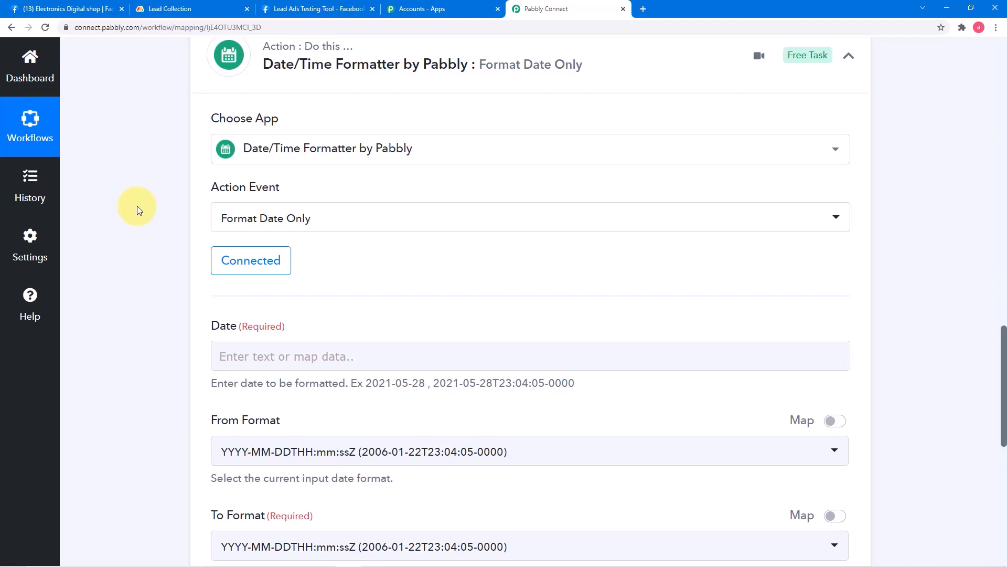
pyautogui.scroll(-3, 139, 210)
pyautogui.click(253, 201)
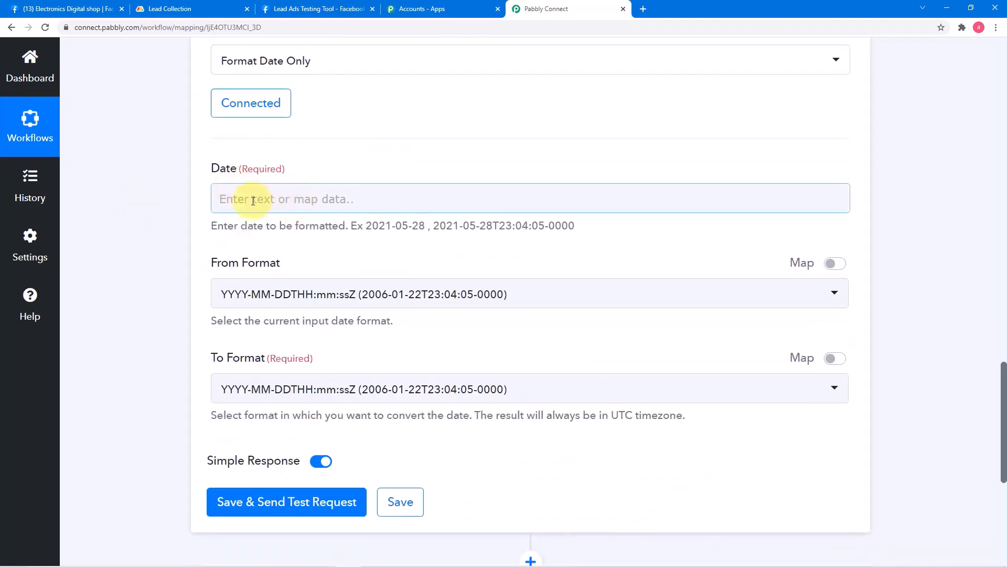
pyautogui.click(333, 198)
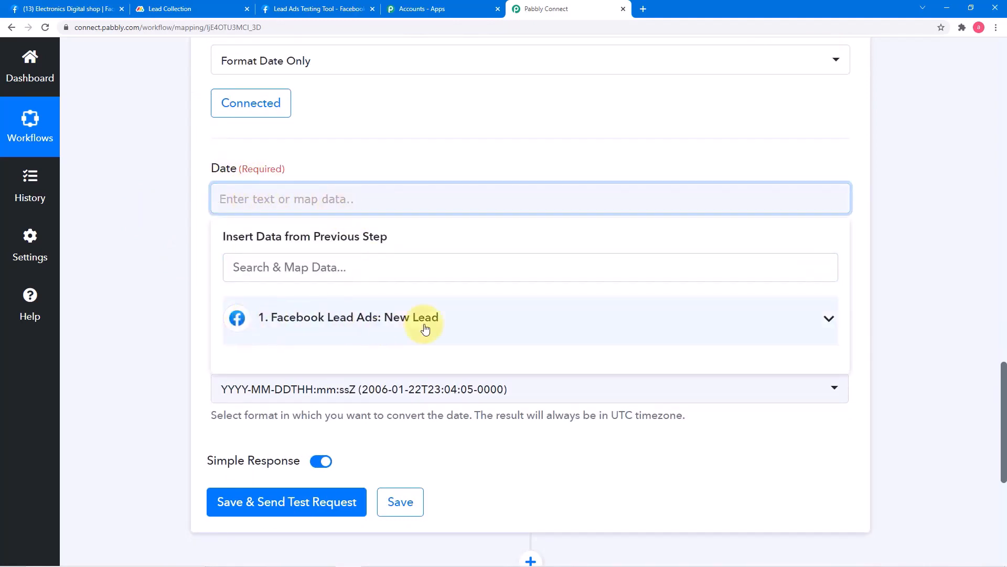
pyautogui.click(425, 328)
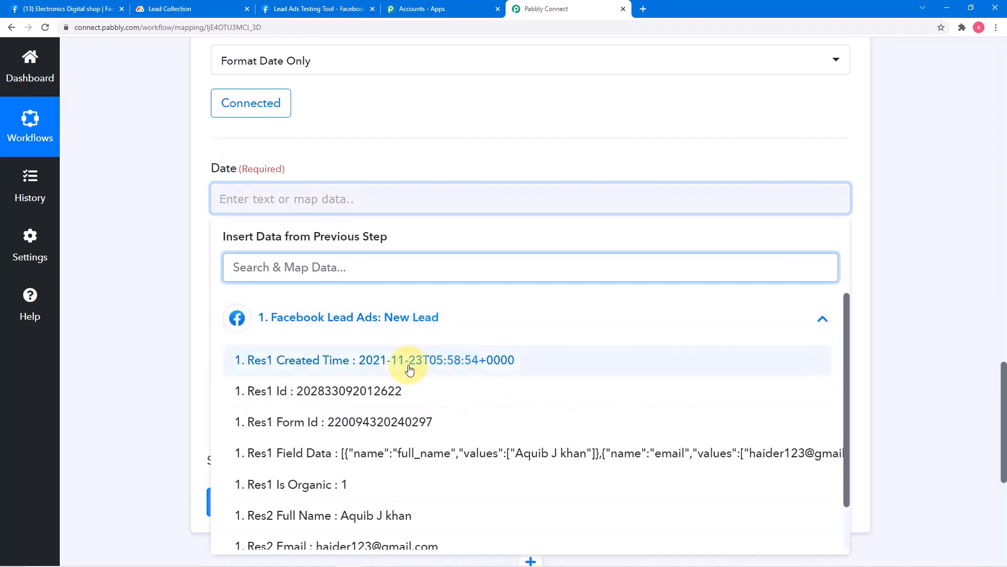
pyautogui.click(353, 369)
pyautogui.click(159, 241)
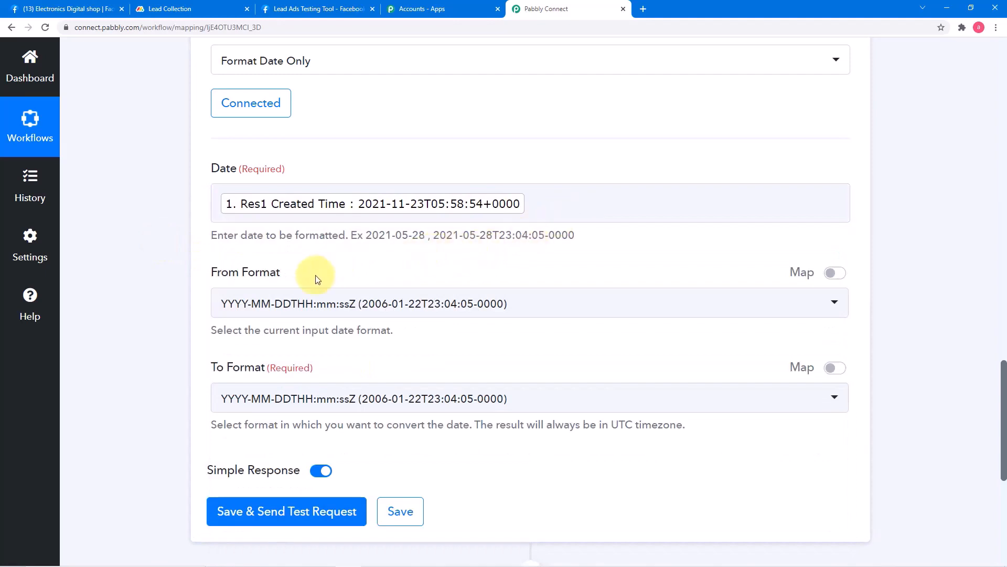
pyautogui.scroll(-1, 274, 261)
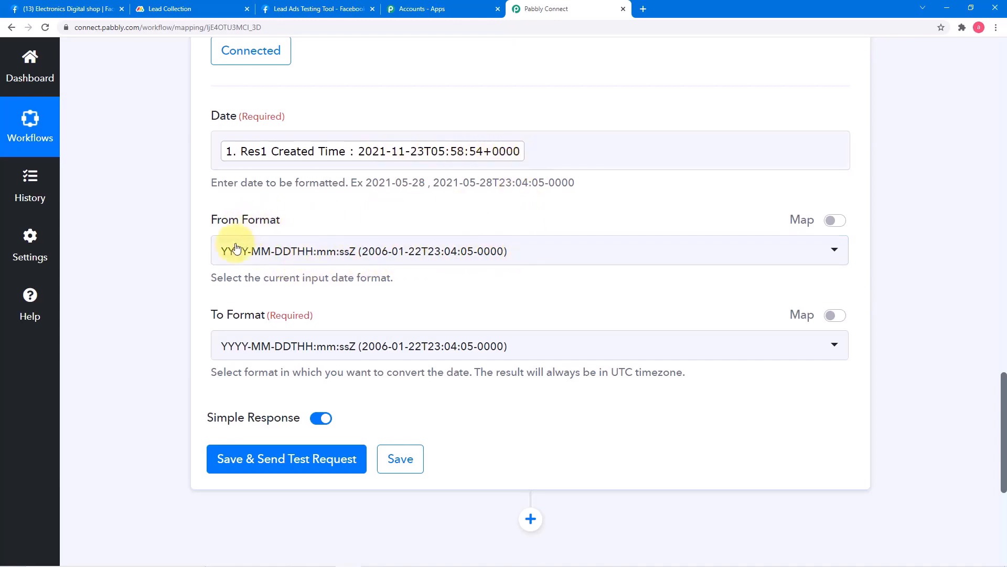
pyautogui.scroll(-2, 316, 267)
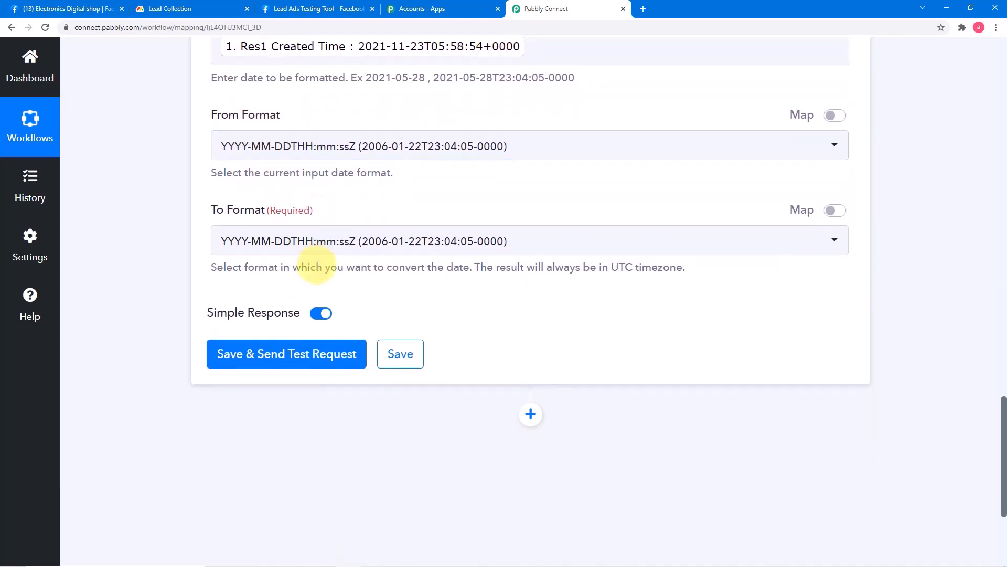
pyautogui.click(318, 246)
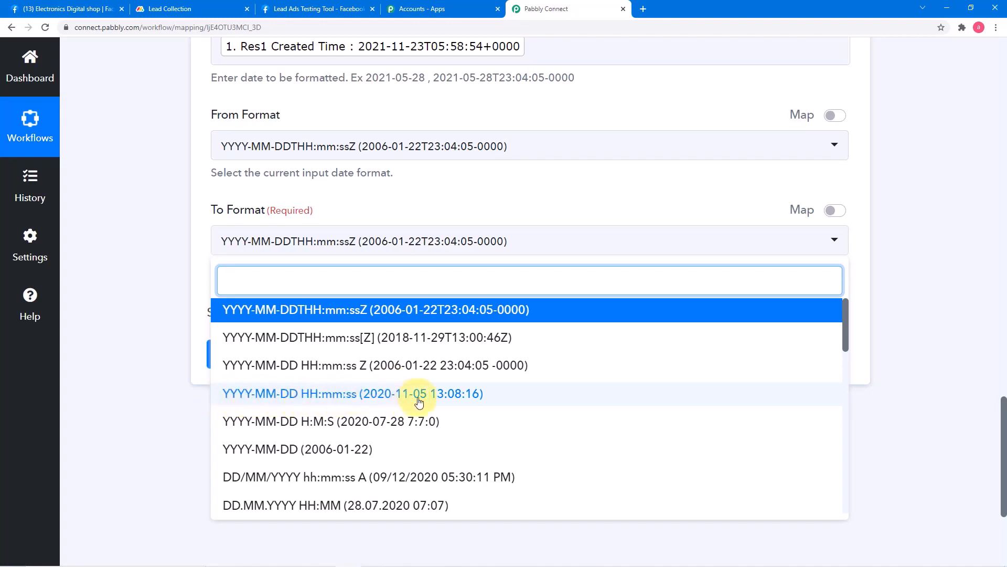
pyautogui.click(349, 401)
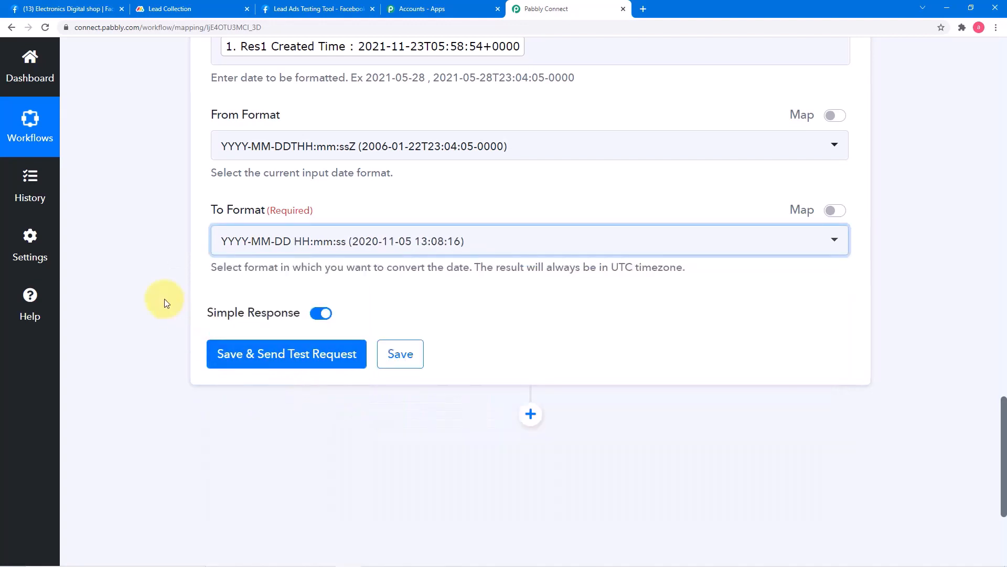
pyautogui.click(249, 358)
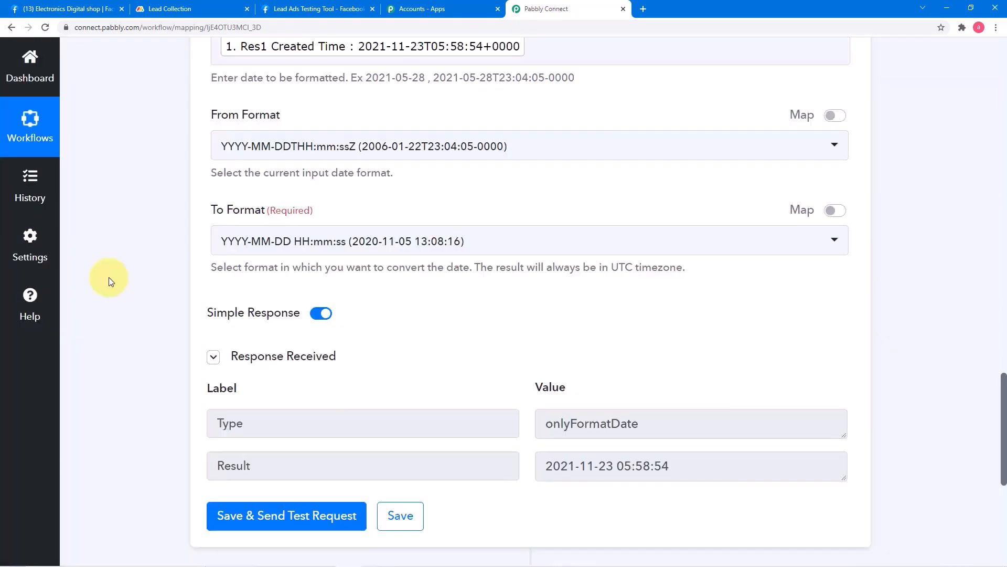
pyautogui.scroll(-2, 108, 277)
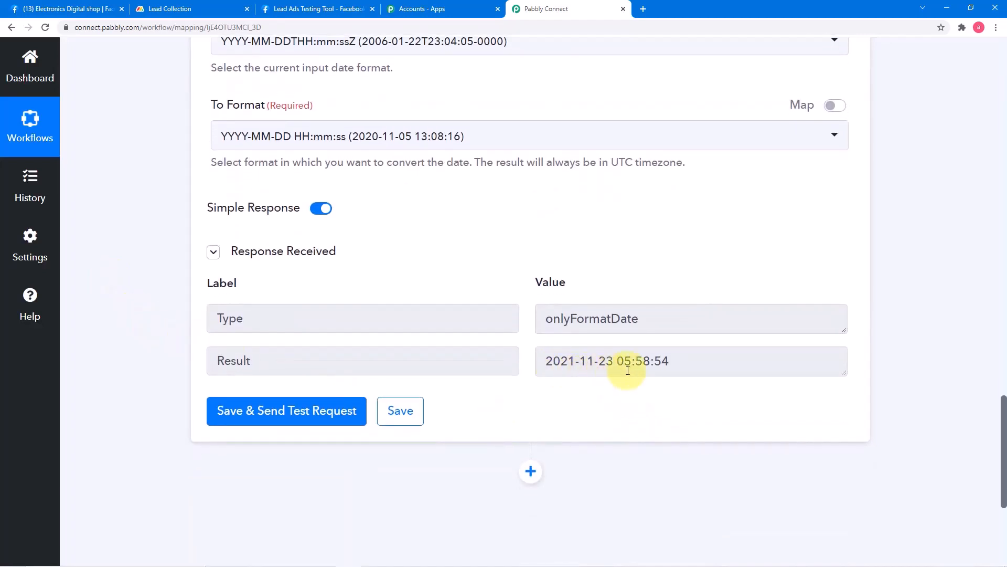
pyautogui.scroll(1, 627, 367)
pyautogui.scroll(1, 627, 370)
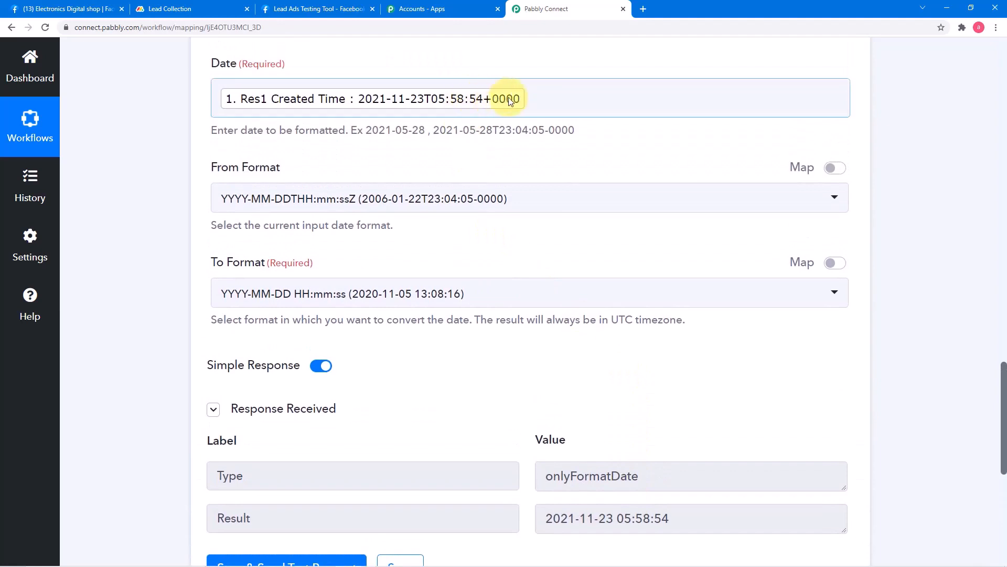
pyautogui.scroll(-4, 517, 297)
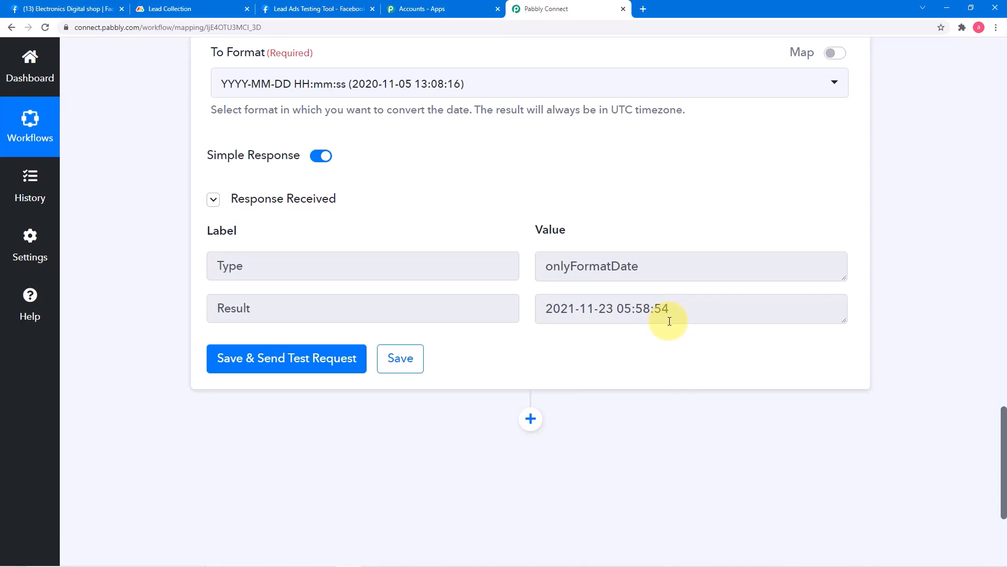
pyautogui.scroll(-2, 669, 321)
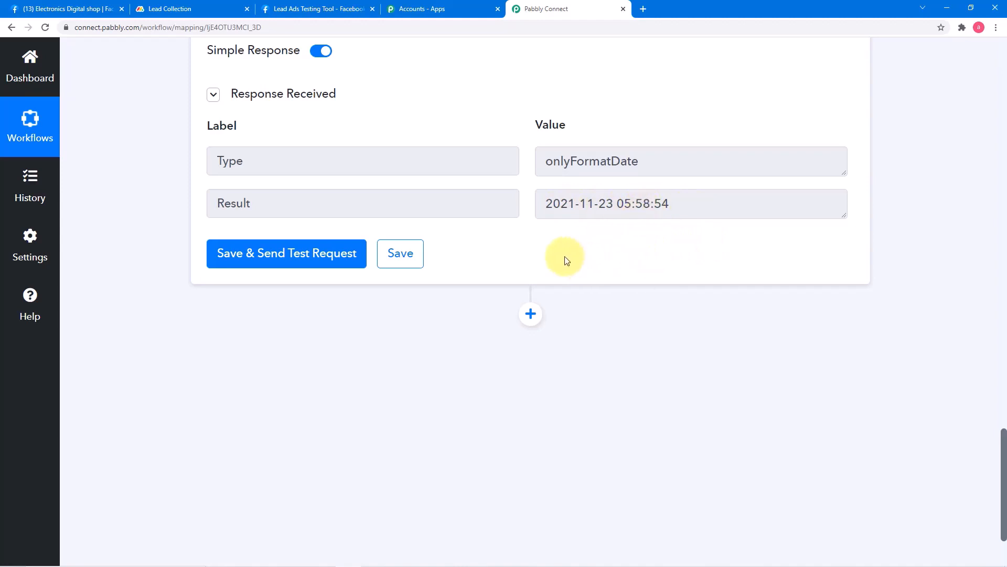
# - Add a connected Text Formatter by Pabbly step using the Split Text action
pyautogui.click(531, 315)
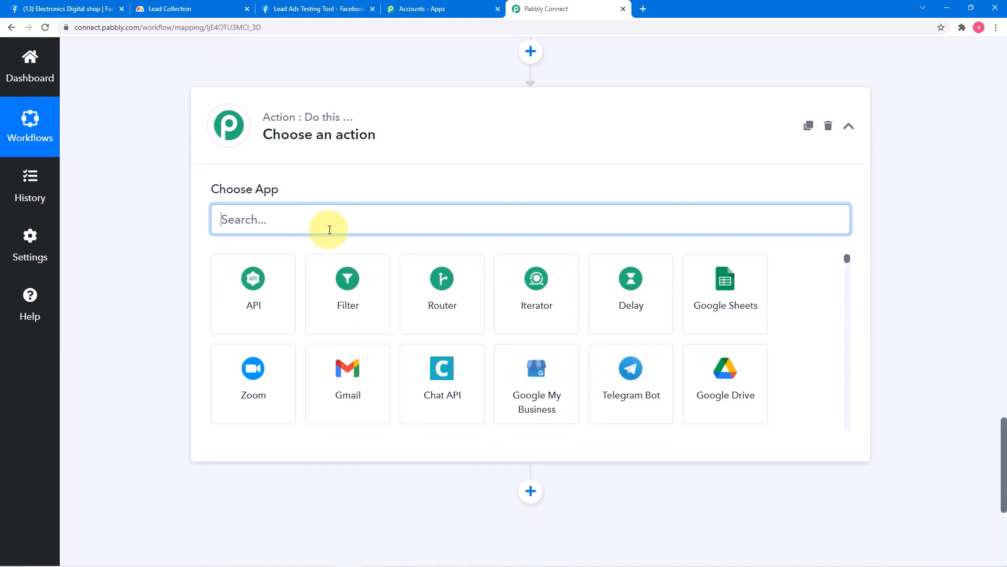
pyautogui.write('te')
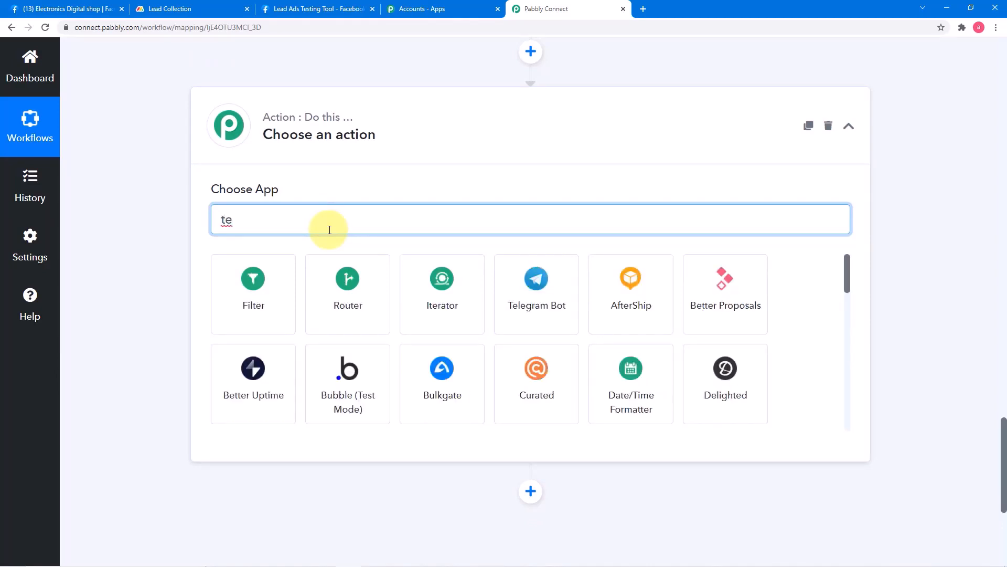
pyautogui.write('x')
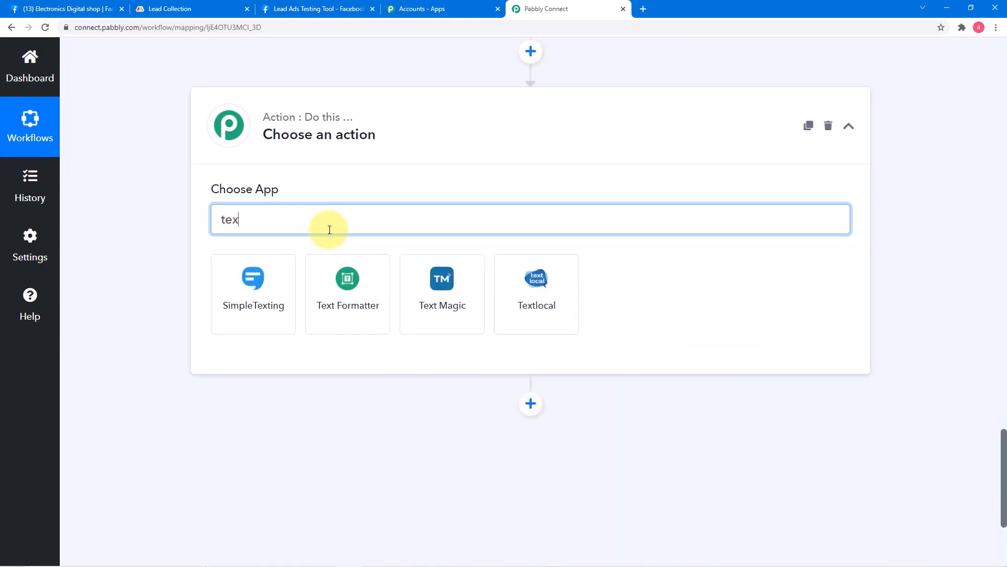
pyautogui.click(342, 326)
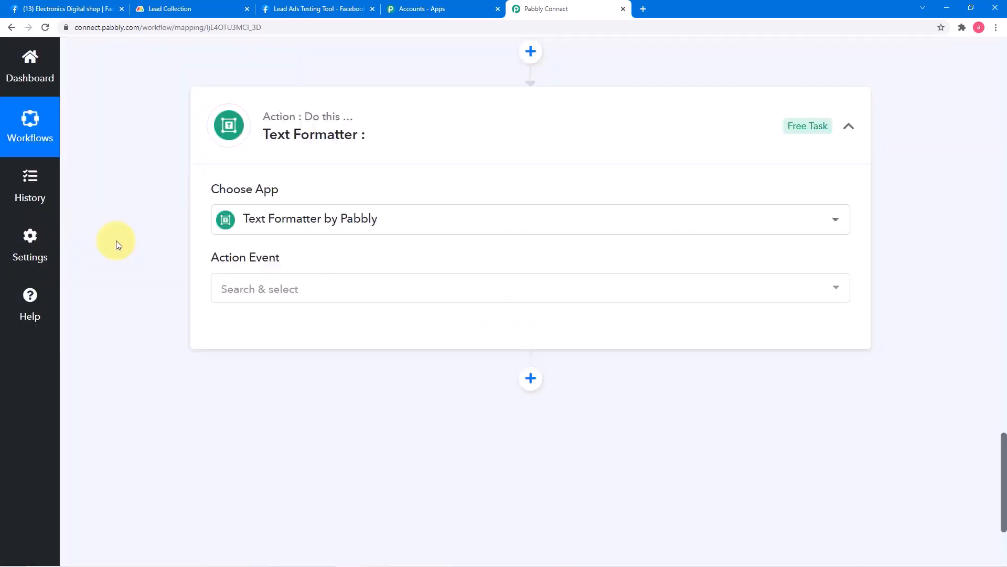
pyautogui.scroll(-2, 115, 259)
pyautogui.click(303, 195)
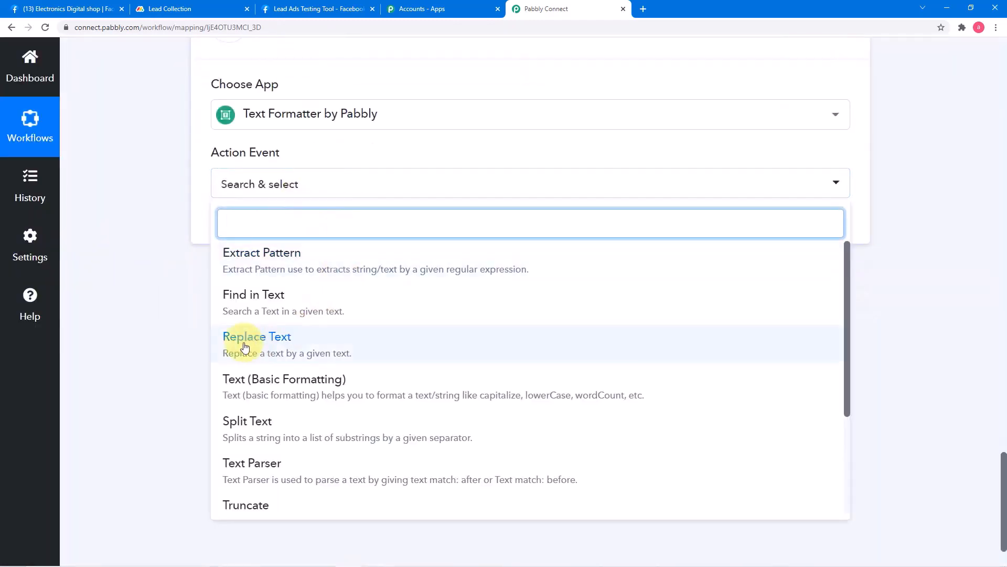
pyautogui.click(288, 431)
pyautogui.click(250, 233)
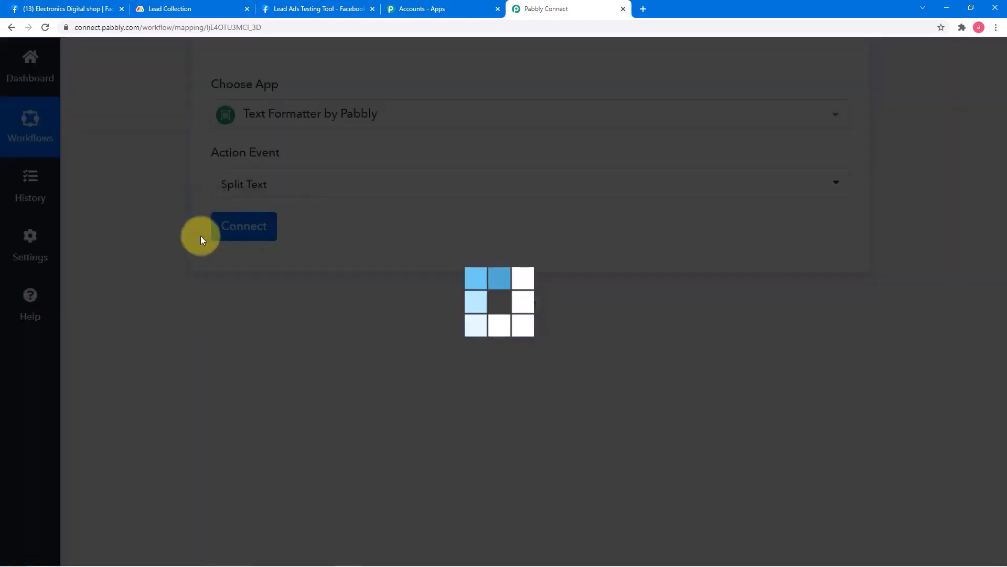
pyautogui.scroll(-2, 194, 241)
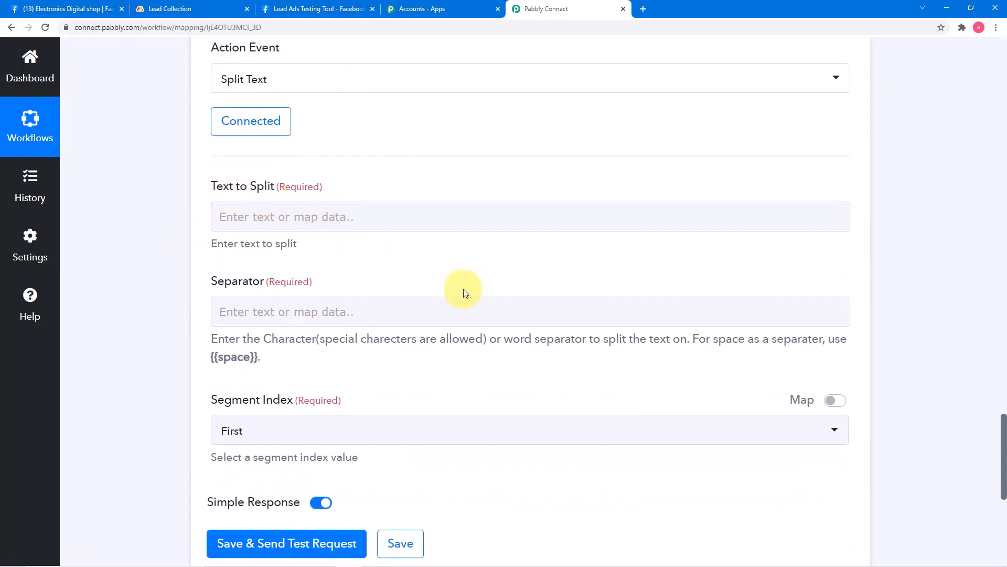
pyautogui.scroll(8, 431, 243)
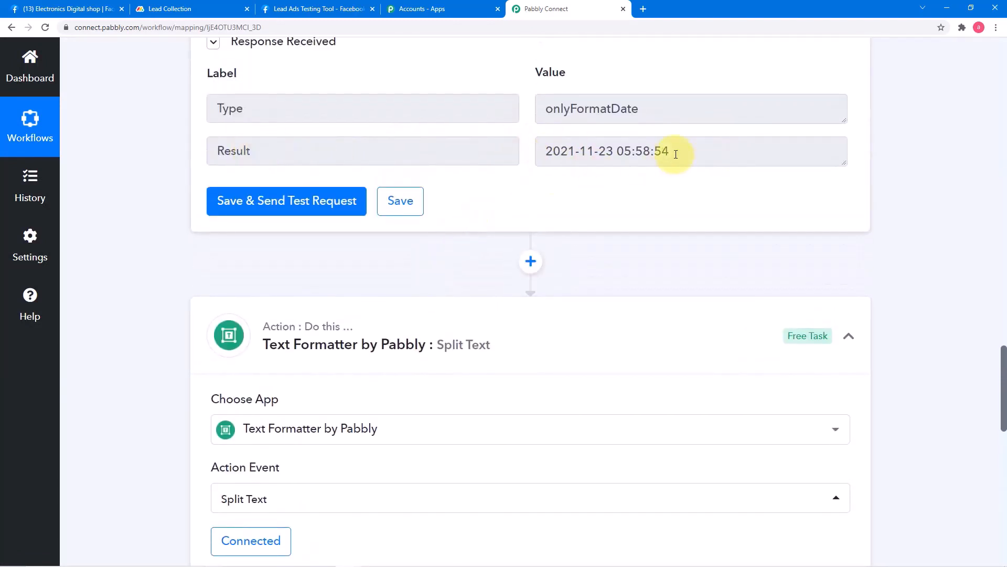
pyautogui.scroll(-2, 501, 181)
pyautogui.scroll(-8, 500, 181)
# - Map the Date/Time Formatter's formatted Result into the Text to Split field
pyautogui.click(387, 112)
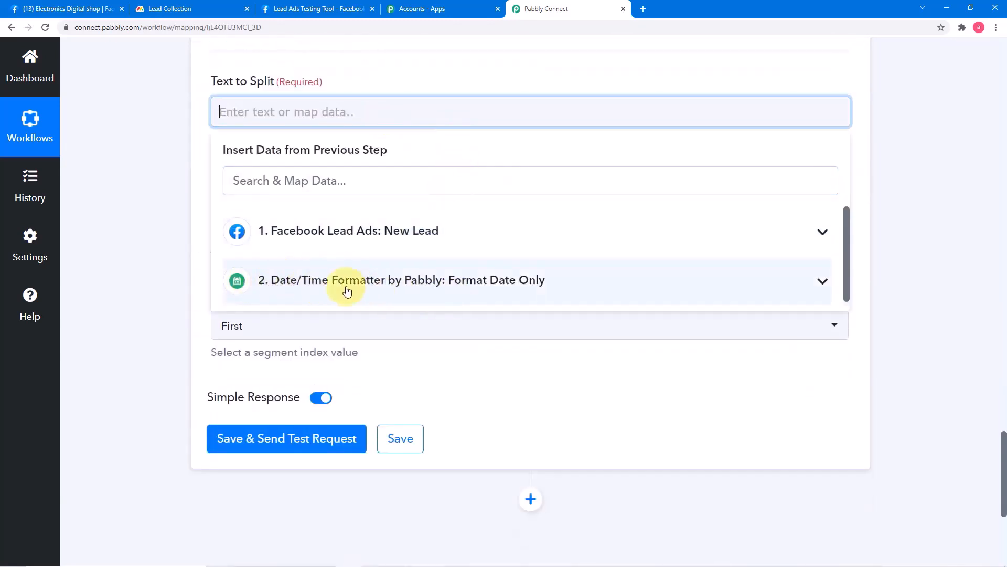
pyautogui.click(507, 291)
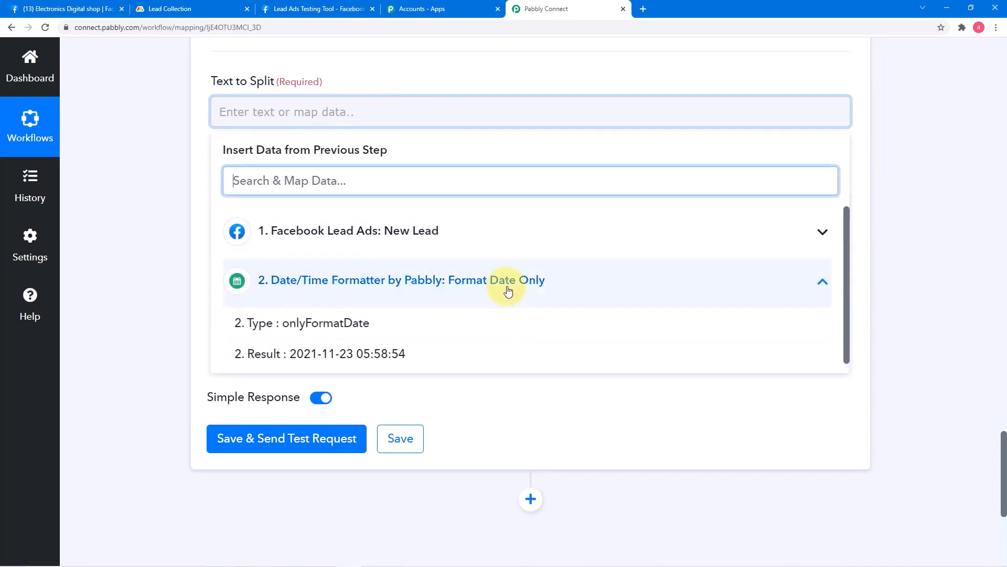
pyautogui.click(351, 355)
pyautogui.click(184, 243)
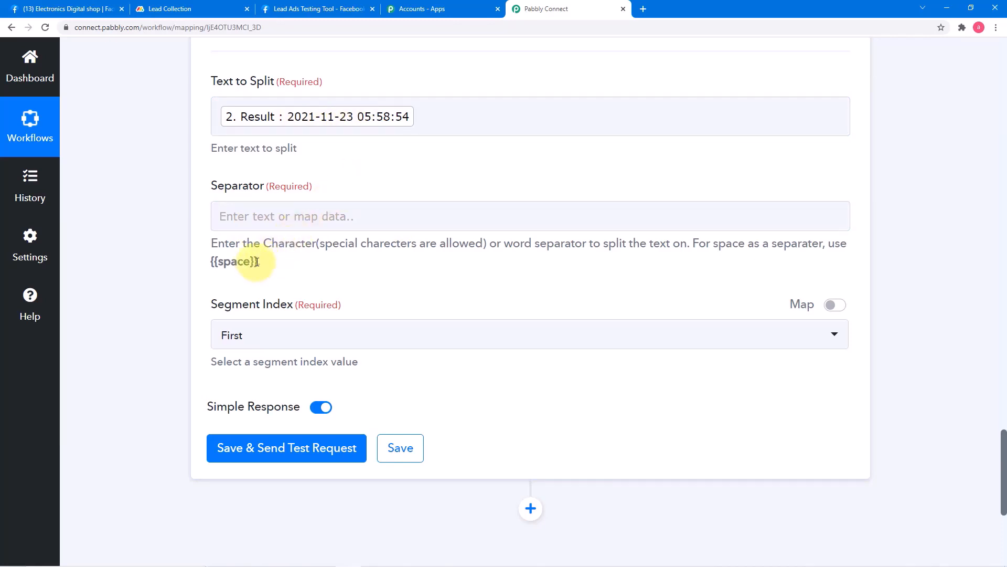
# - Copy {{space}} from the help text into the Separator field and open Segment Index
pyautogui.moveTo(253, 262); pyautogui.dragTo(218, 261)
pyautogui.click(241, 272)
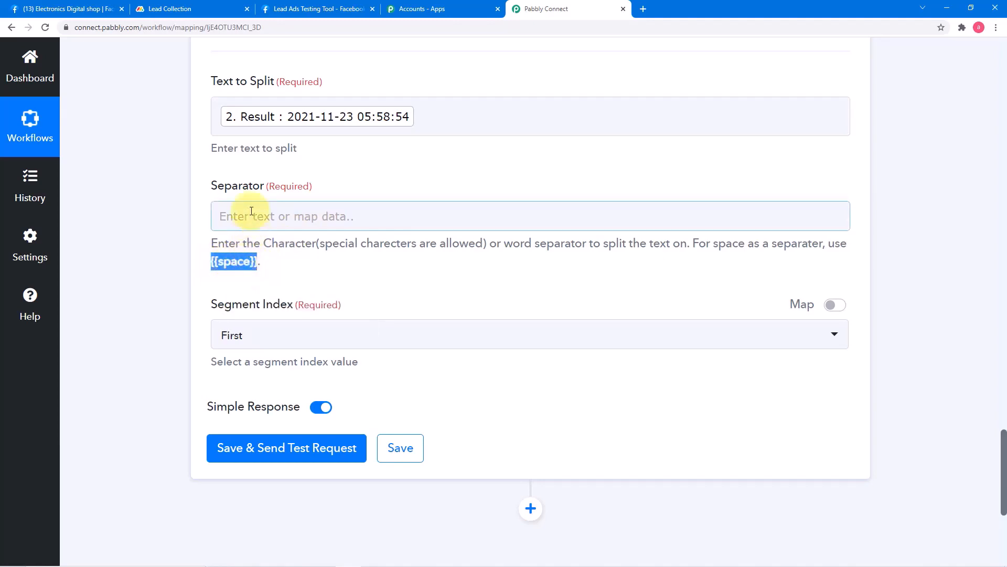
pyautogui.rightClick(252, 215)
pyautogui.click(326, 279)
pyautogui.scroll(-2, 326, 281)
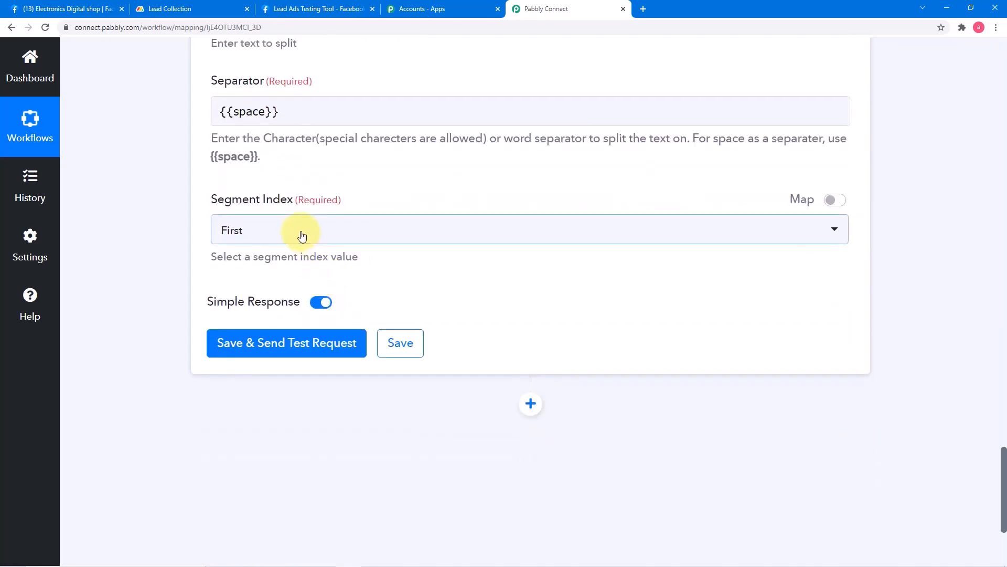
pyautogui.scroll(1, 302, 236)
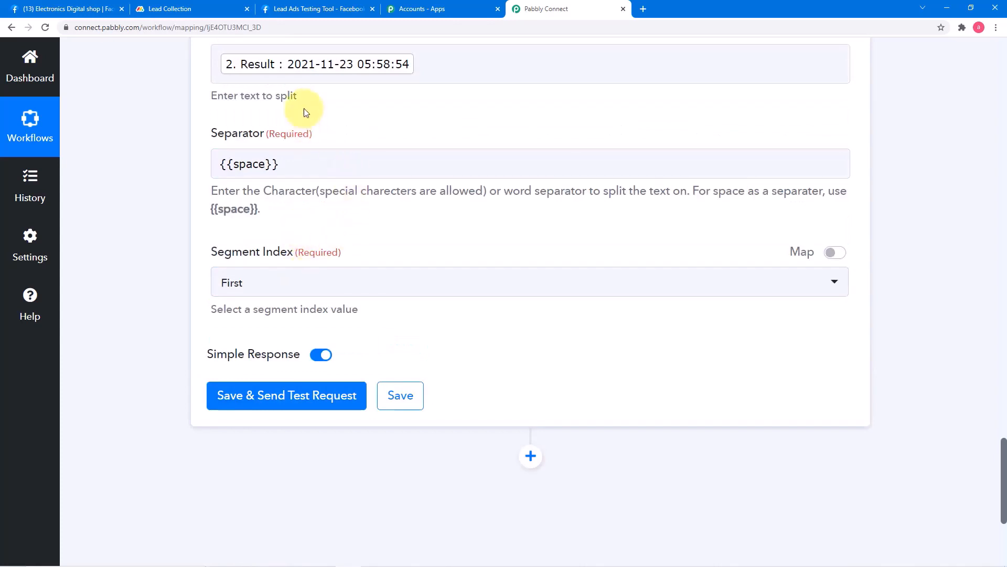
pyautogui.scroll(1, 304, 109)
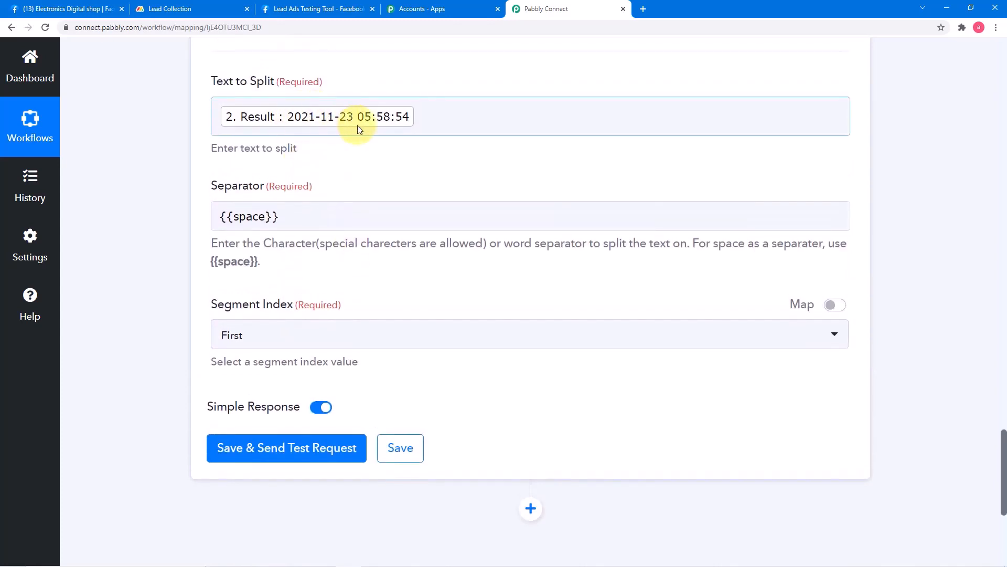
pyautogui.scroll(-1, 434, 200)
pyautogui.click(297, 282)
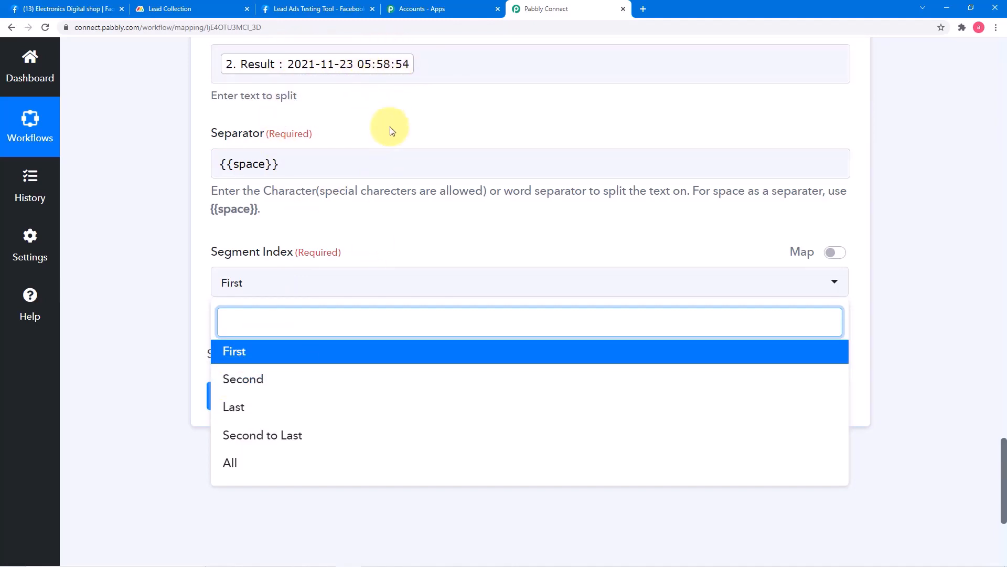
# - Return all split segments, then save and test, getting 2021-11-23 and 05:58:54
pyautogui.scroll(-2, 388, 206)
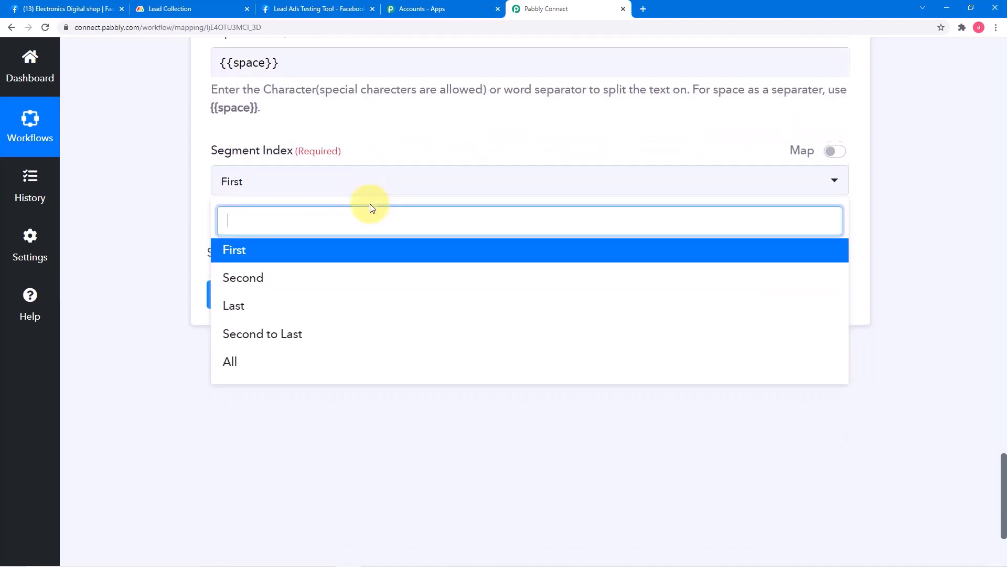
pyautogui.click(246, 369)
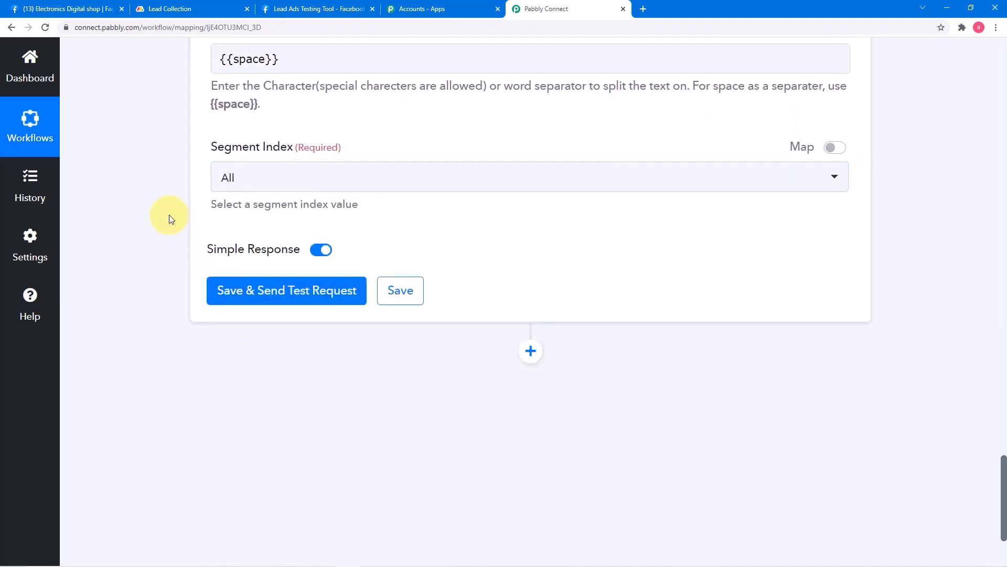
pyautogui.scroll(-2, 194, 236)
pyautogui.click(248, 192)
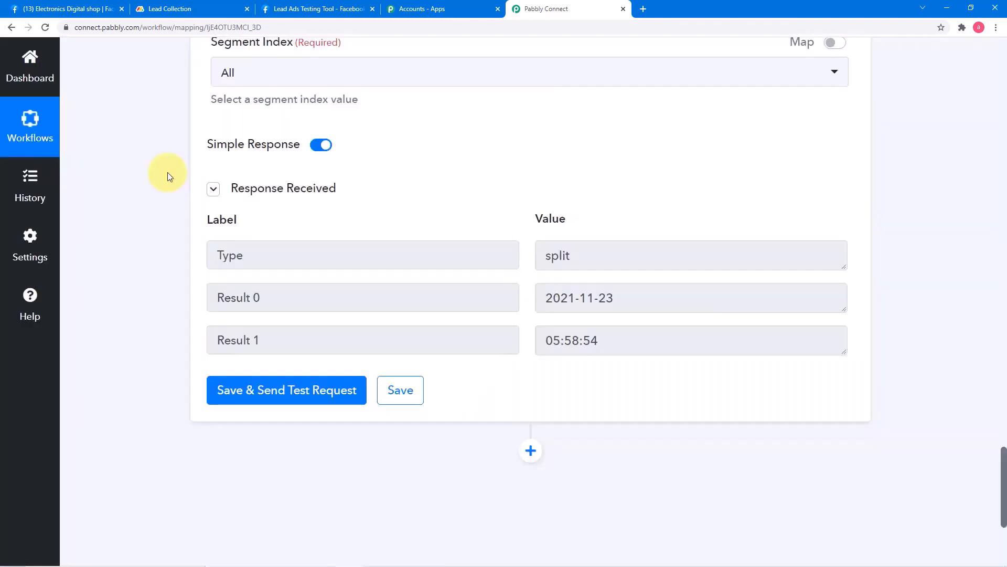
# - Review the split test response and insert a new action step below it
pyautogui.scroll(2, 168, 172)
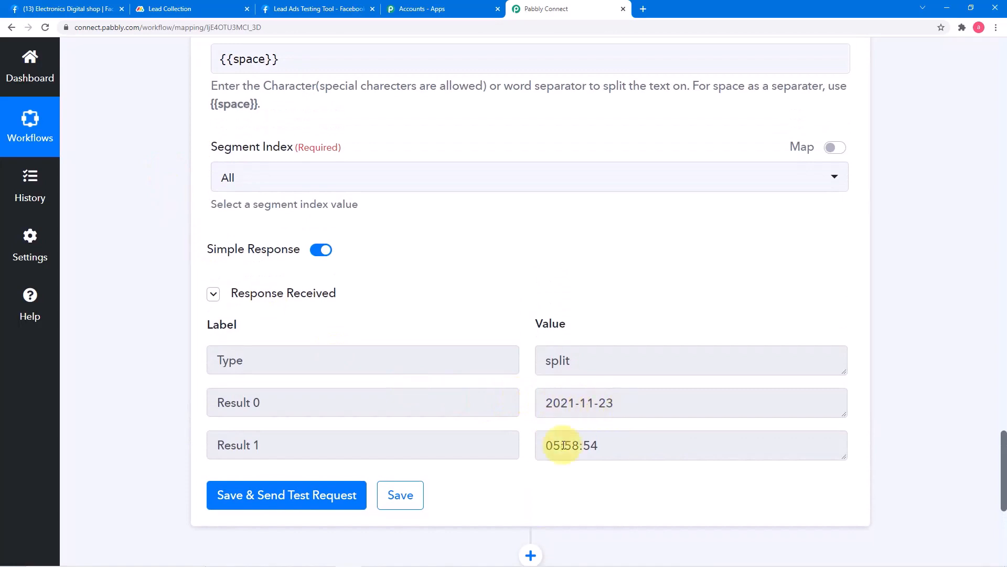
pyautogui.scroll(-4, 187, 328)
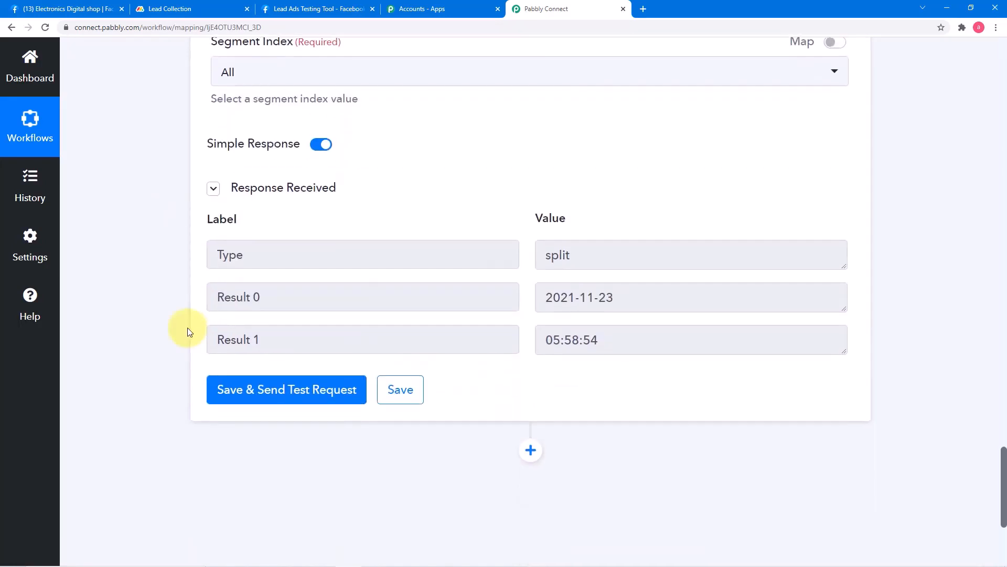
pyautogui.scroll(2, 580, 367)
pyautogui.scroll(-2, 581, 314)
pyautogui.scroll(-3, 580, 305)
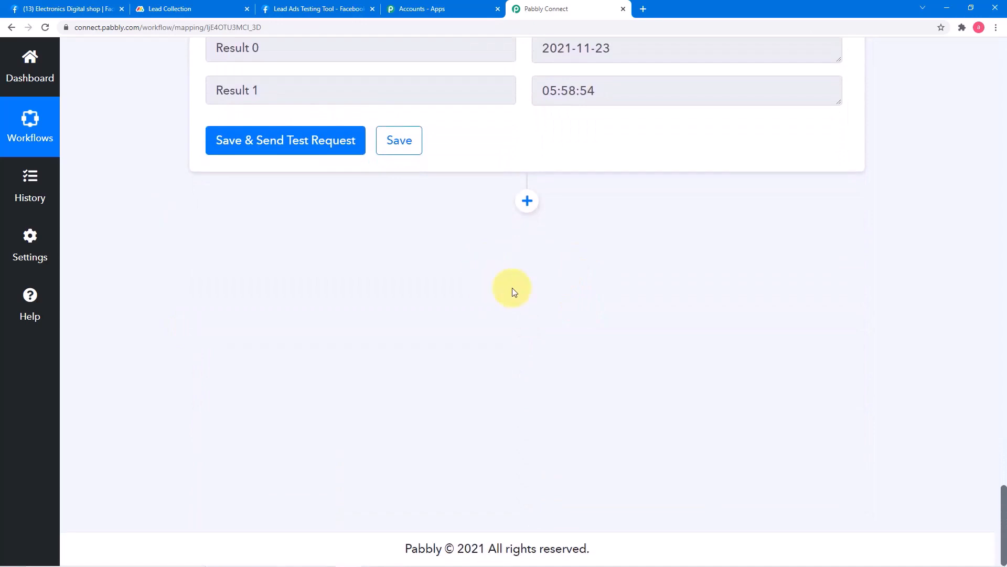
pyautogui.click(527, 201)
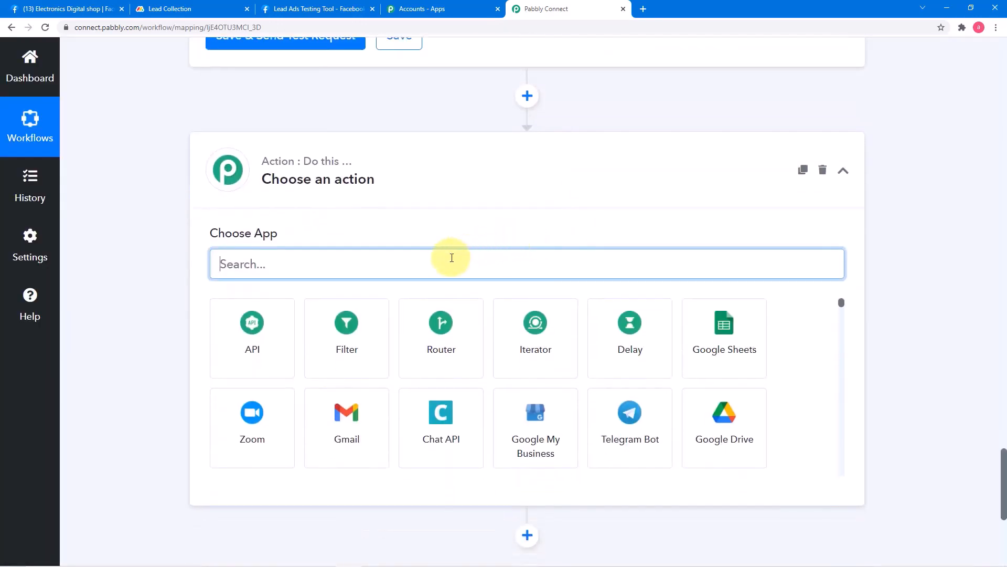
# - Choose Monday.com (searched as 'mon') as the app with the Create Item (Beta) event
pyautogui.write('mon')
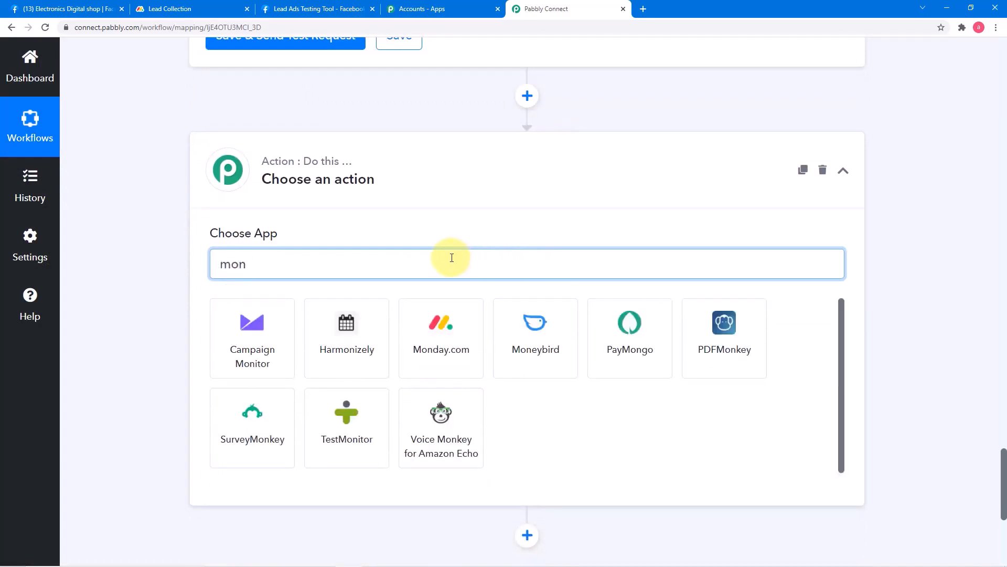
pyautogui.click(440, 366)
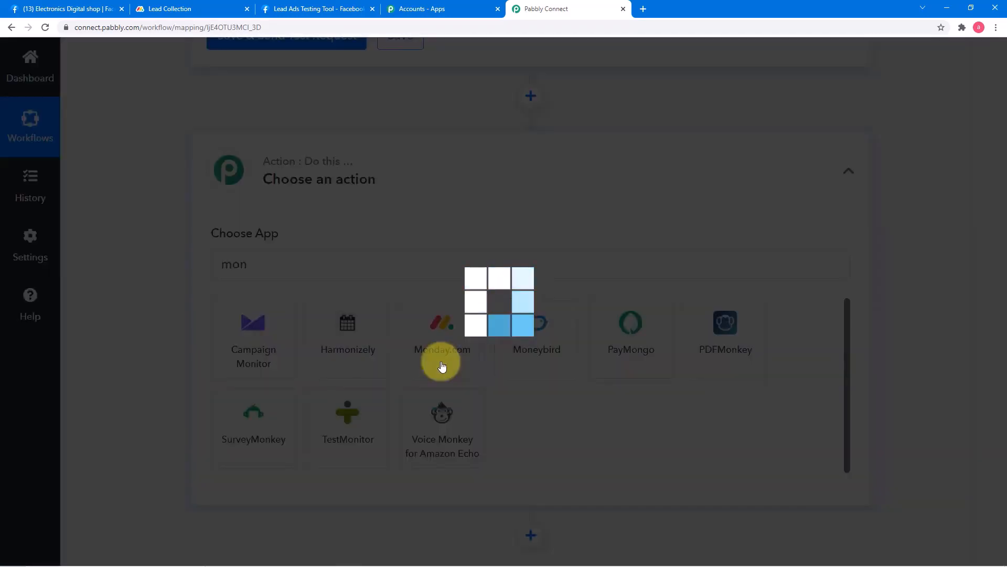
pyautogui.scroll(-1, 440, 366)
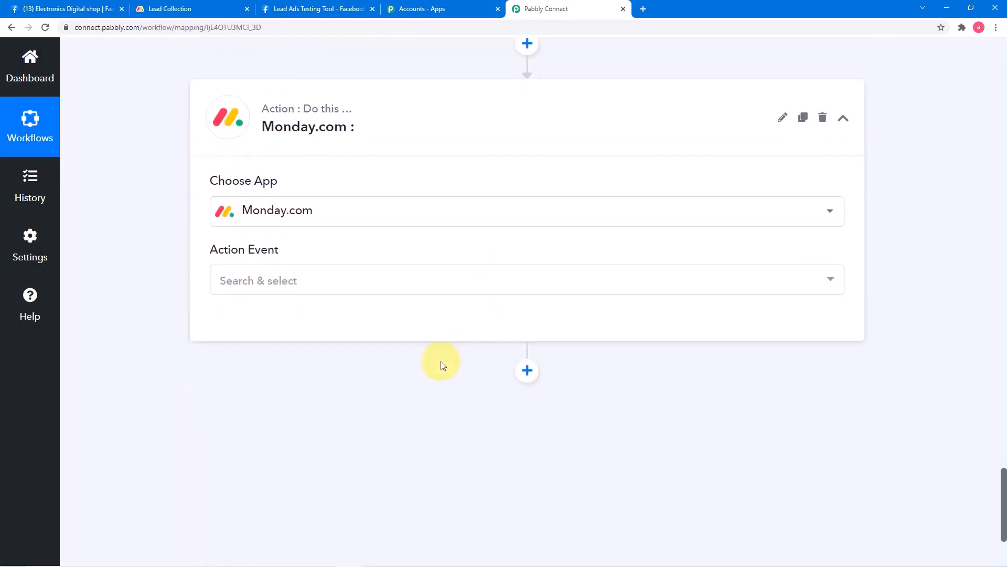
pyautogui.click(367, 288)
pyautogui.scroll(-3, 384, 382)
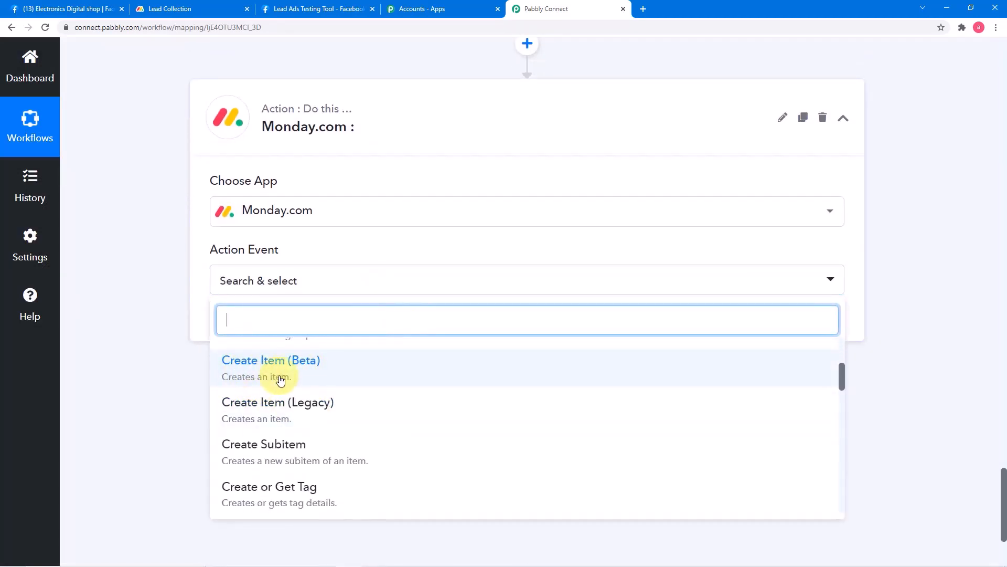
pyautogui.click(247, 370)
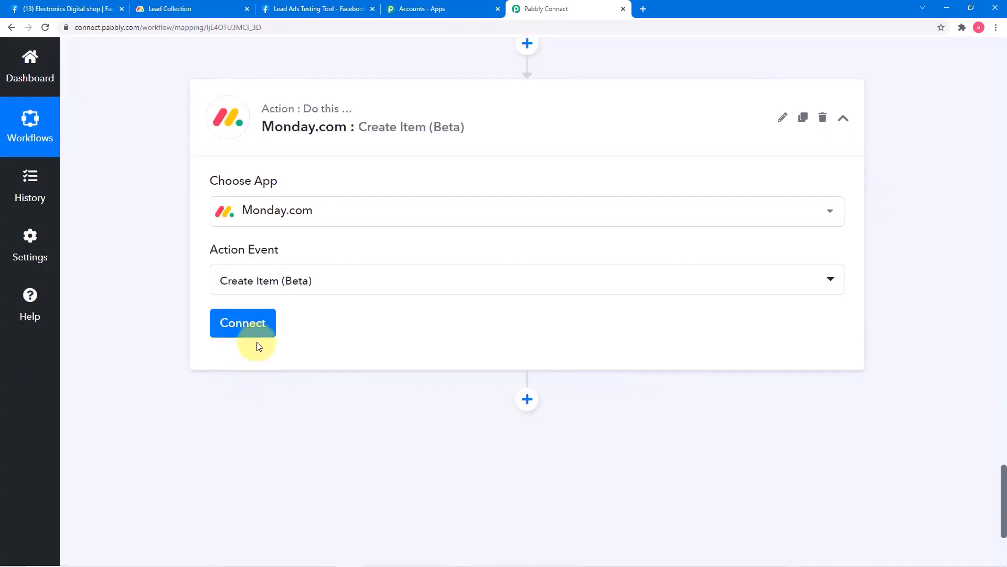
# - Start a new Monday.com connection, then switch to the Lead Collection board tab
pyautogui.click(248, 328)
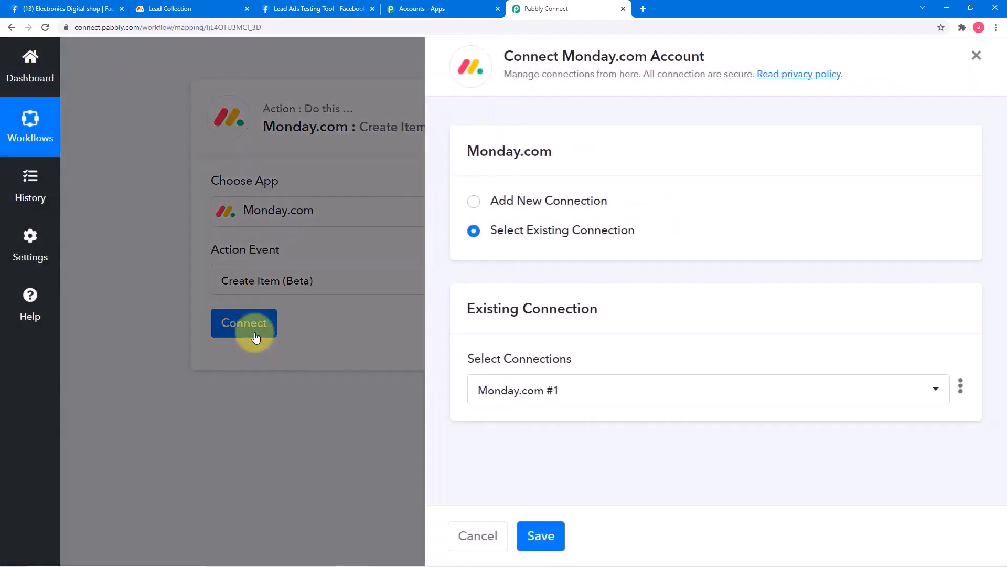
pyautogui.click(474, 202)
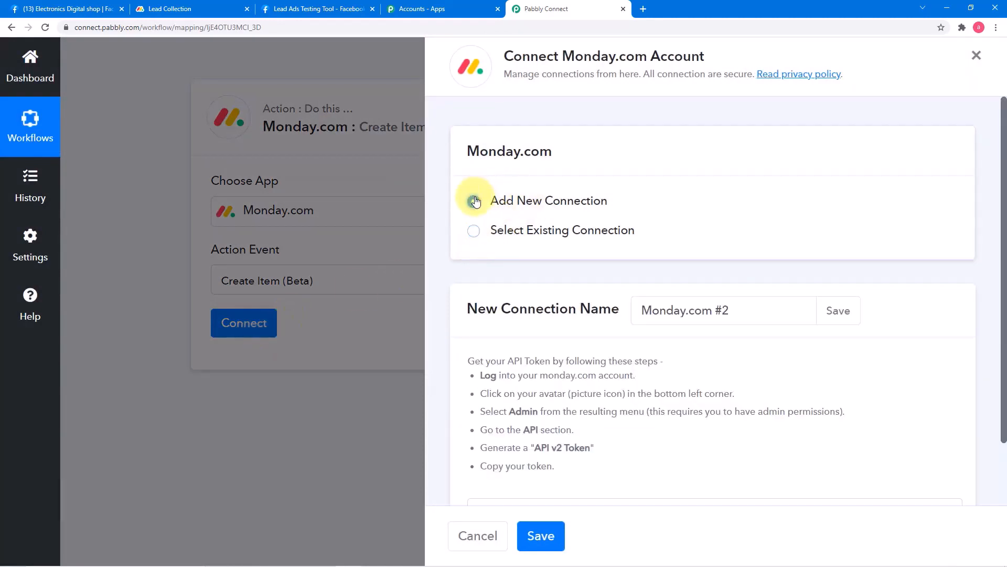
pyautogui.scroll(-2, 642, 332)
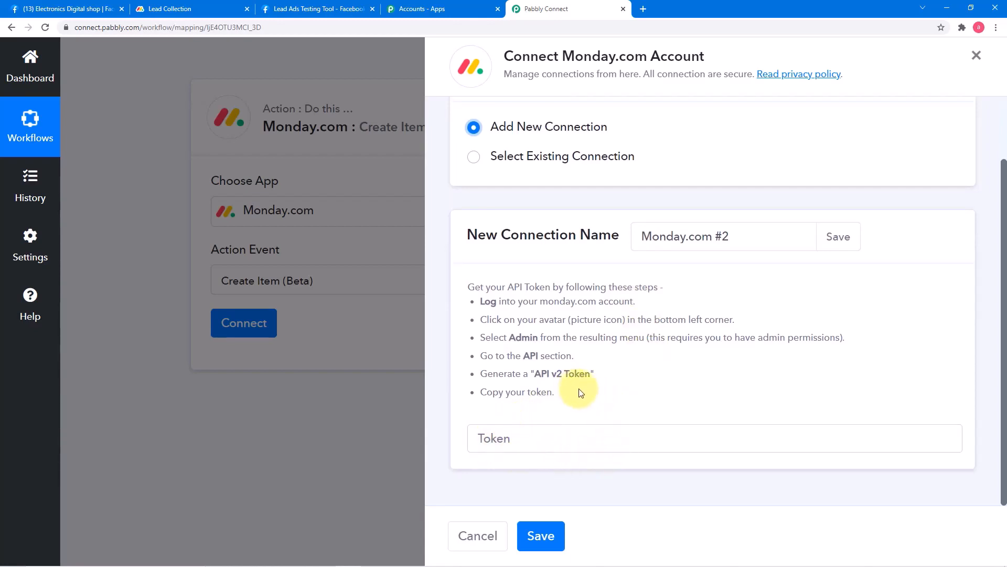
pyautogui.click(159, 11)
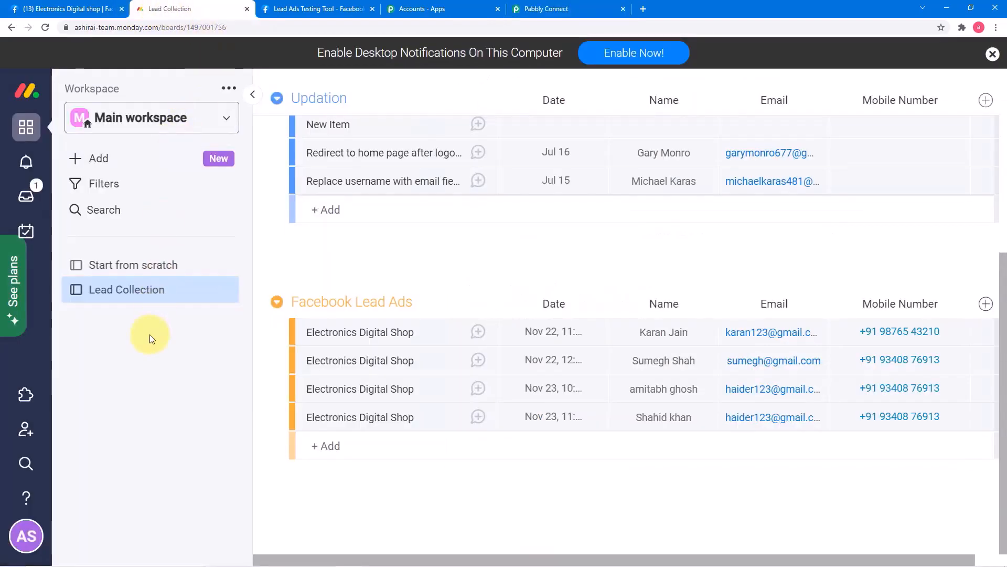
# - Copy the personal API v2 token from monday.com's Admin API page and return to Pabbly
pyautogui.click(27, 540)
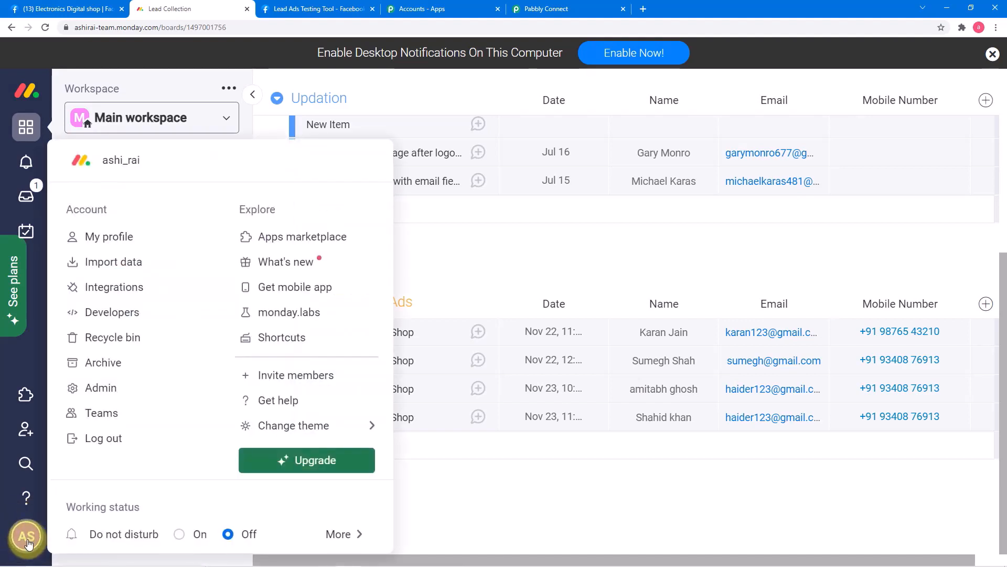
pyautogui.click(117, 392)
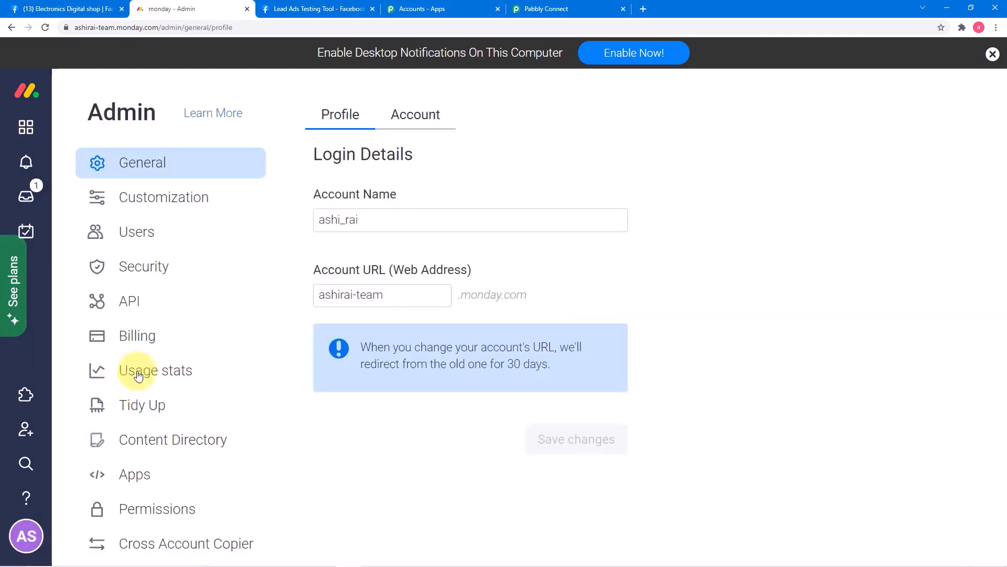
pyautogui.click(138, 305)
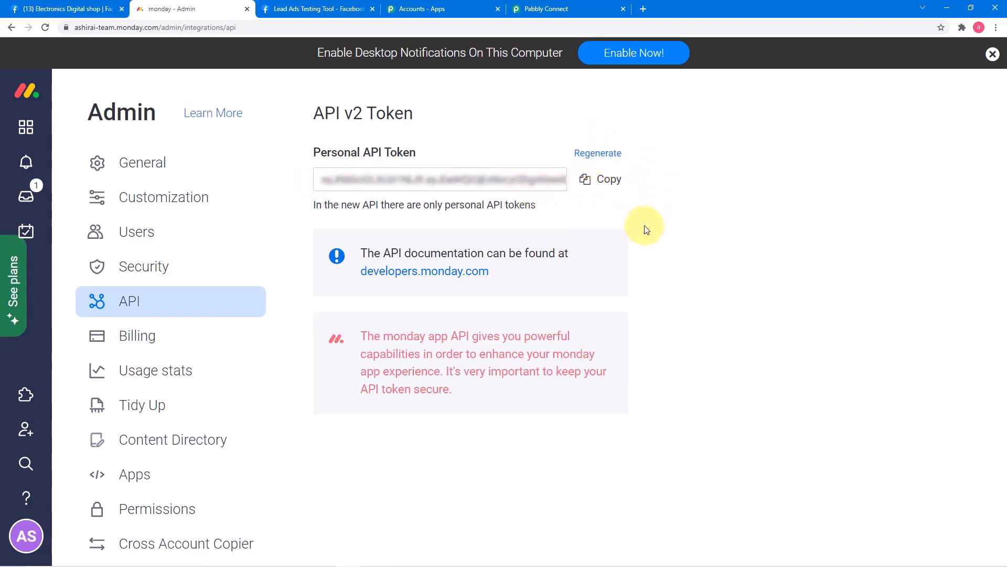
pyautogui.click(600, 188)
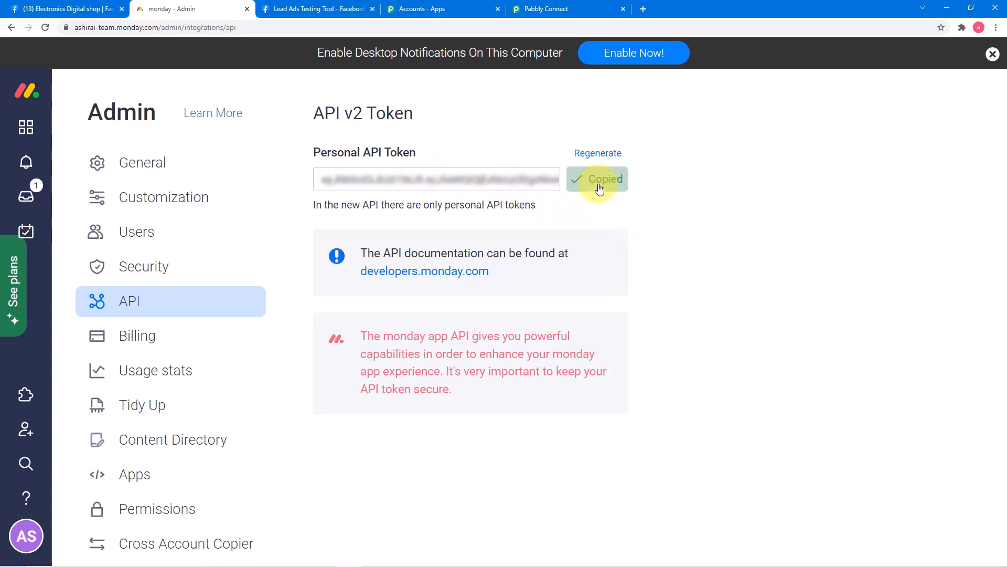
pyautogui.click(595, 9)
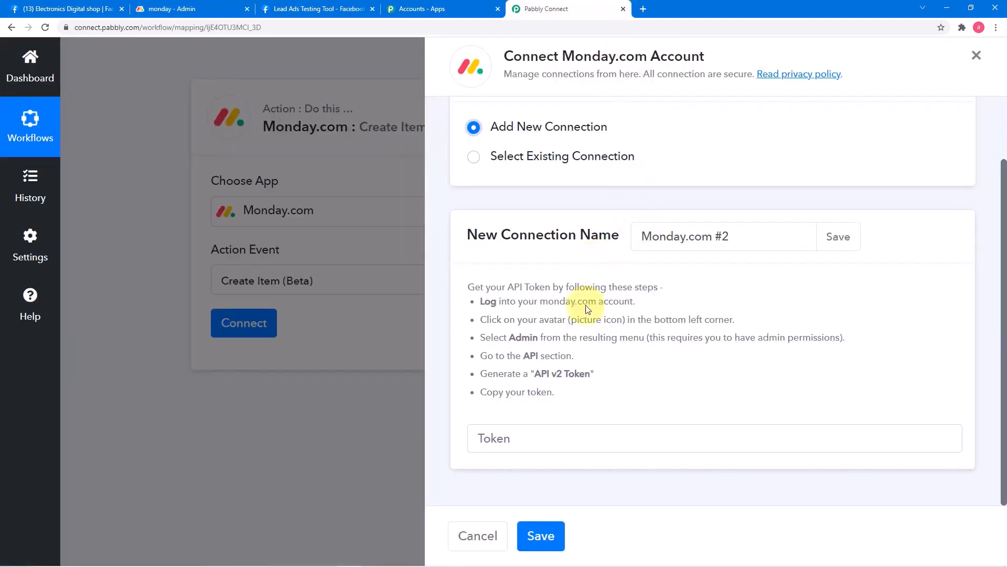
# - Paste the API token into the Token field, save the connection, and view the Board list
pyautogui.rightClick(506, 437)
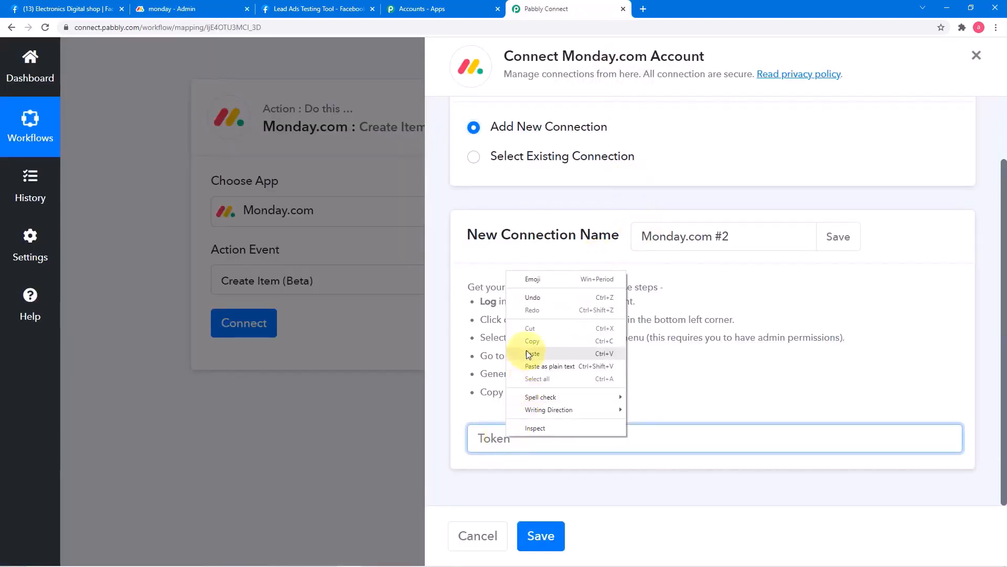
pyautogui.click(527, 350)
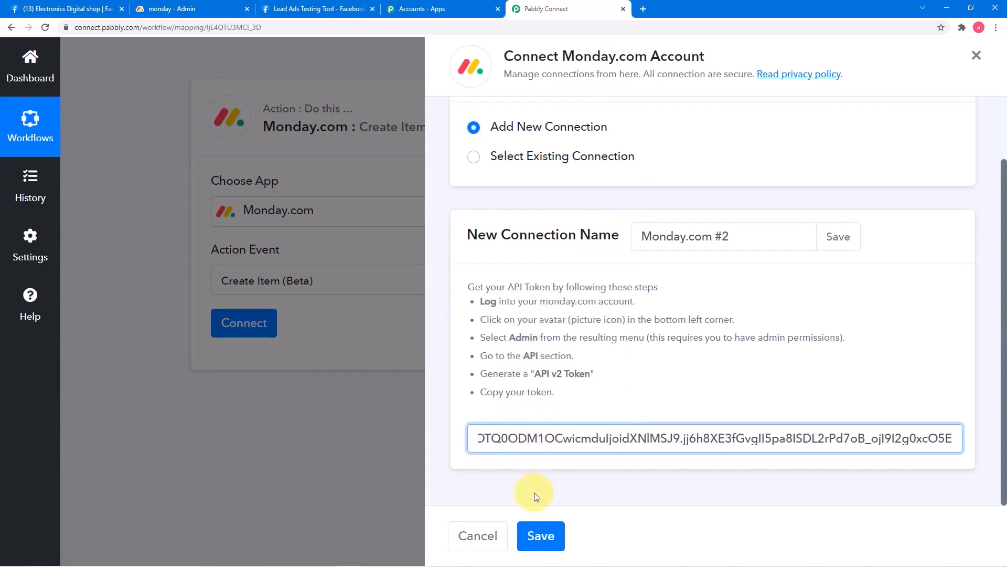
pyautogui.click(541, 535)
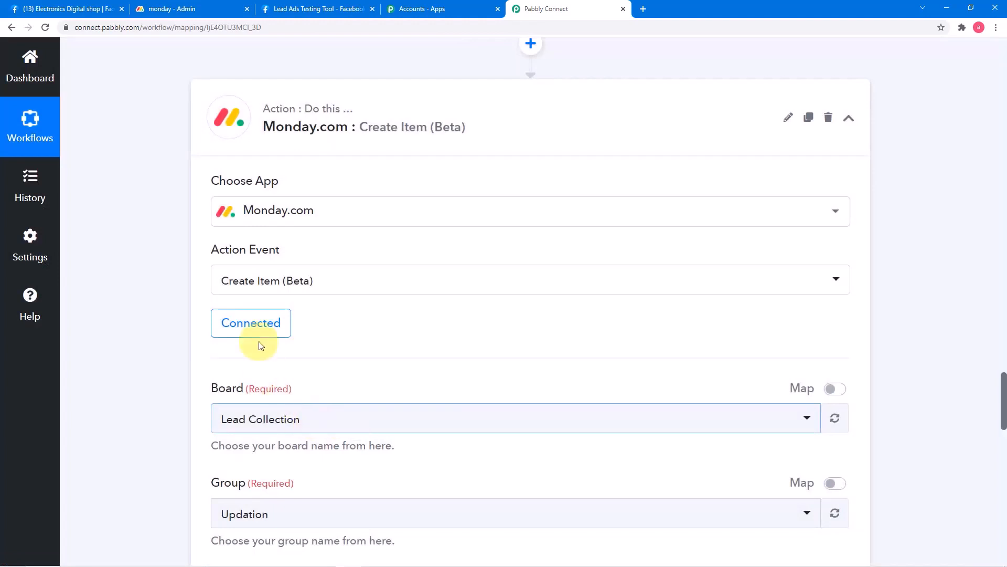
pyautogui.scroll(-2, 197, 320)
pyautogui.scroll(-3, 329, 264)
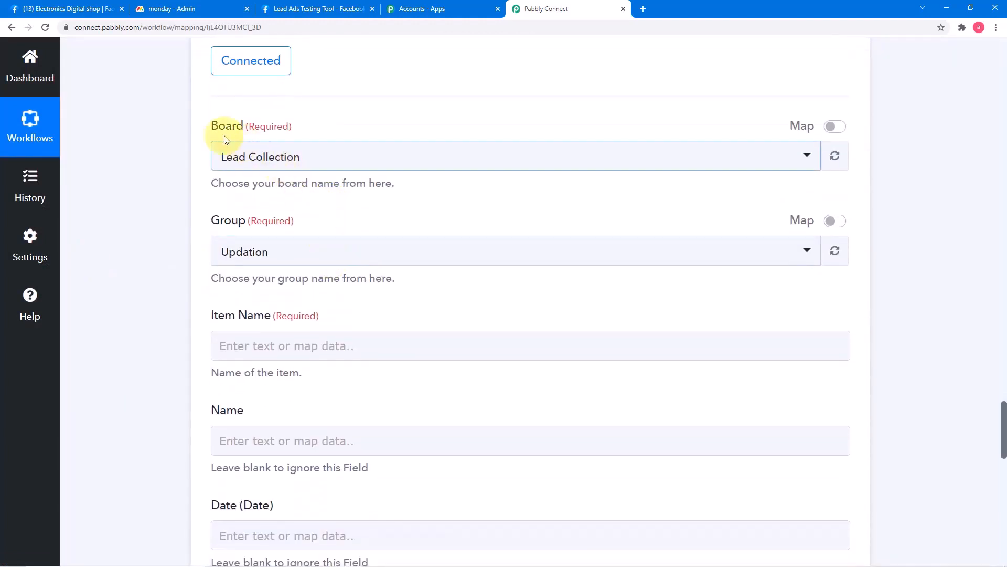
pyautogui.click(416, 160)
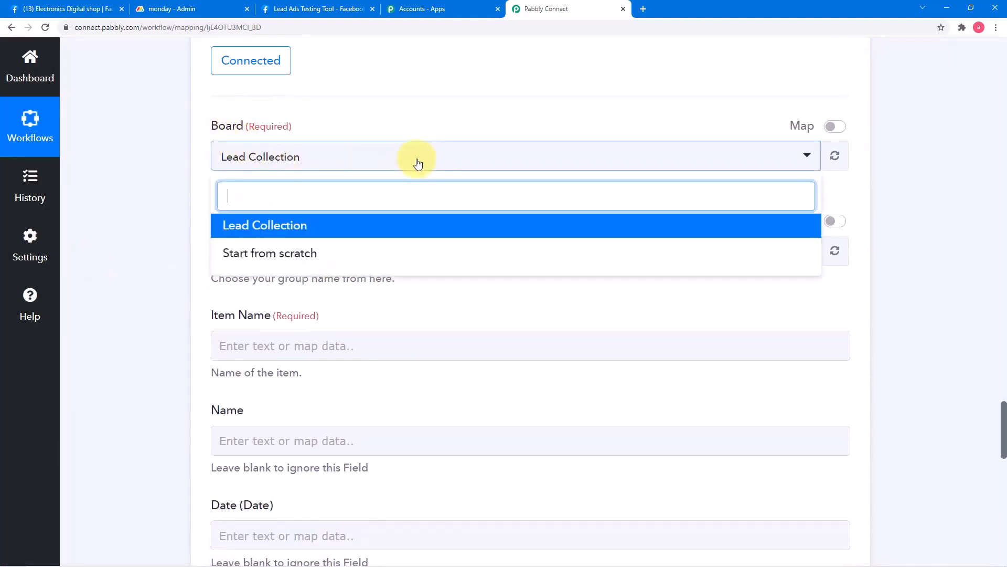
pyautogui.click(178, 9)
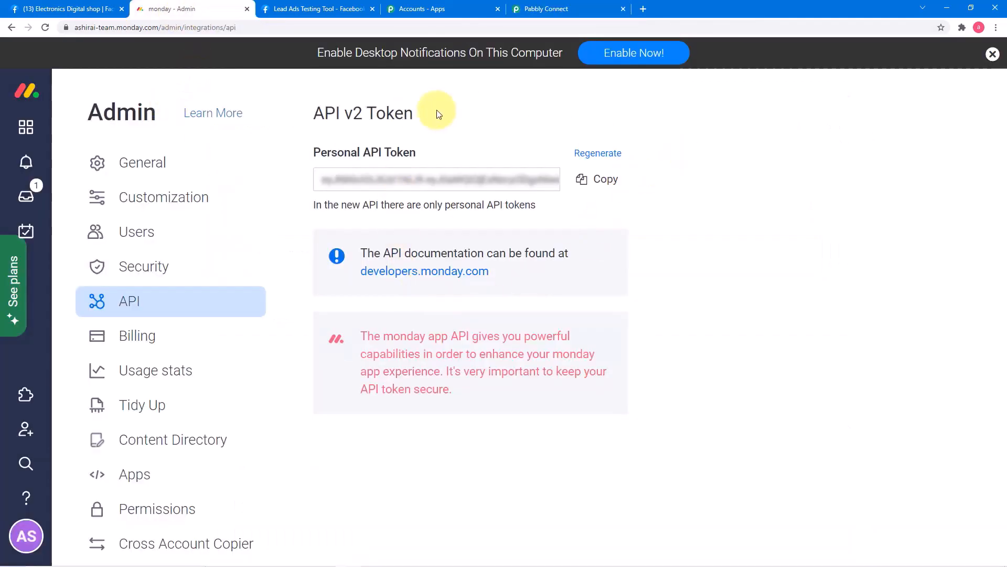
# - Dismiss the notifications banner and check the Facebook Lead Ads group's four existing leads
pyautogui.click(992, 54)
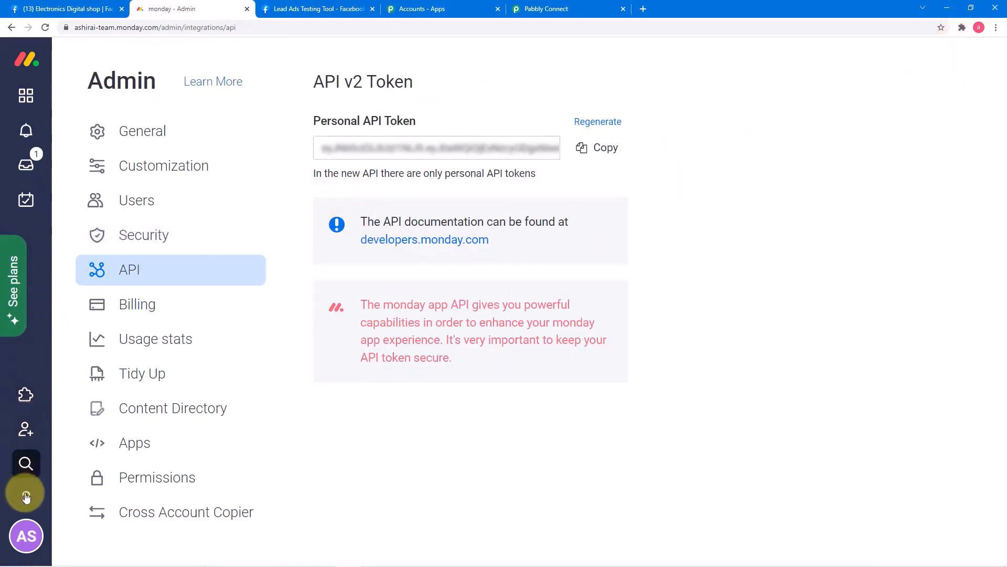
pyautogui.click(26, 535)
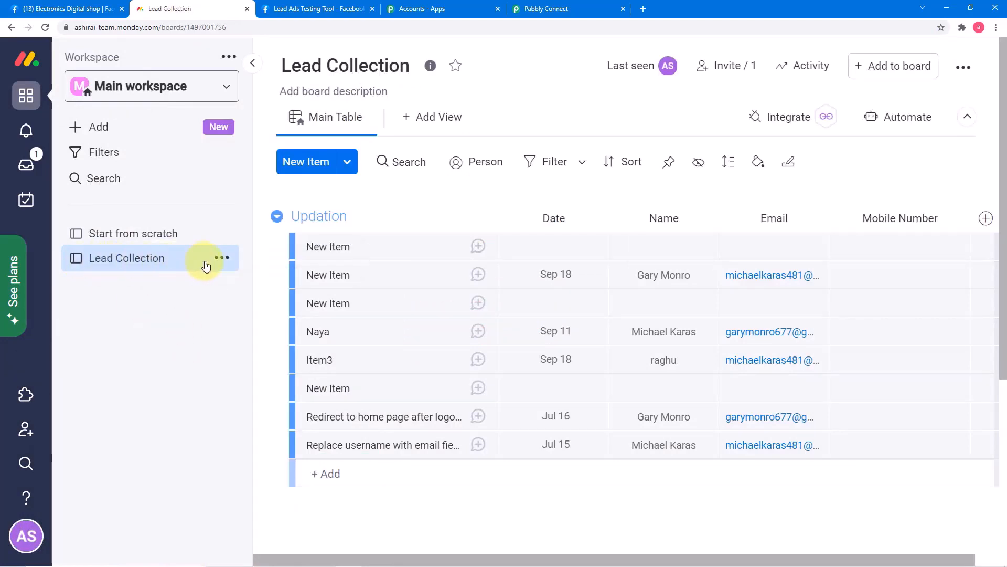
pyautogui.scroll(-5, 344, 288)
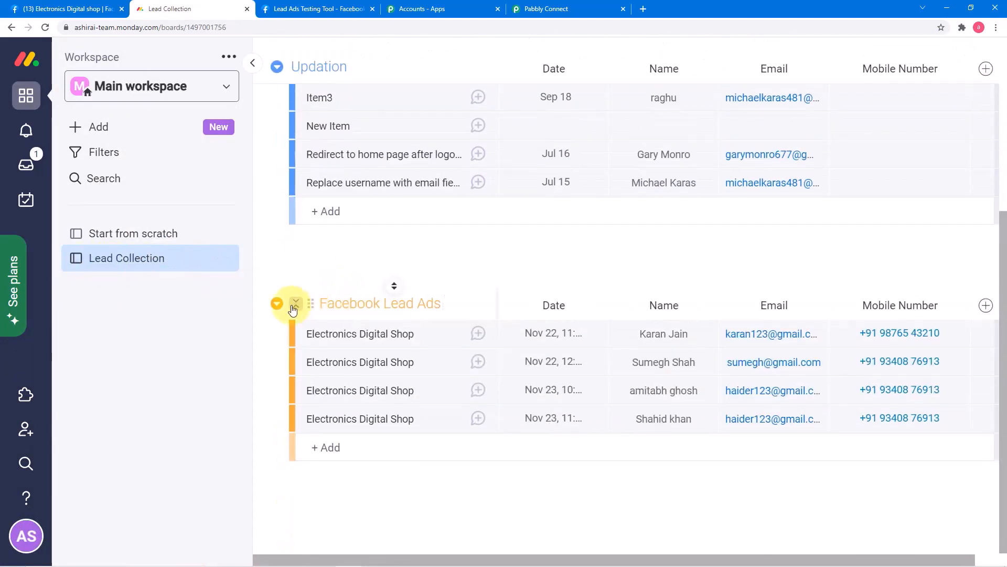
pyautogui.click(555, 6)
# - Target the Lead Collection board and its Facebook Lead Ads group
pyautogui.click(247, 228)
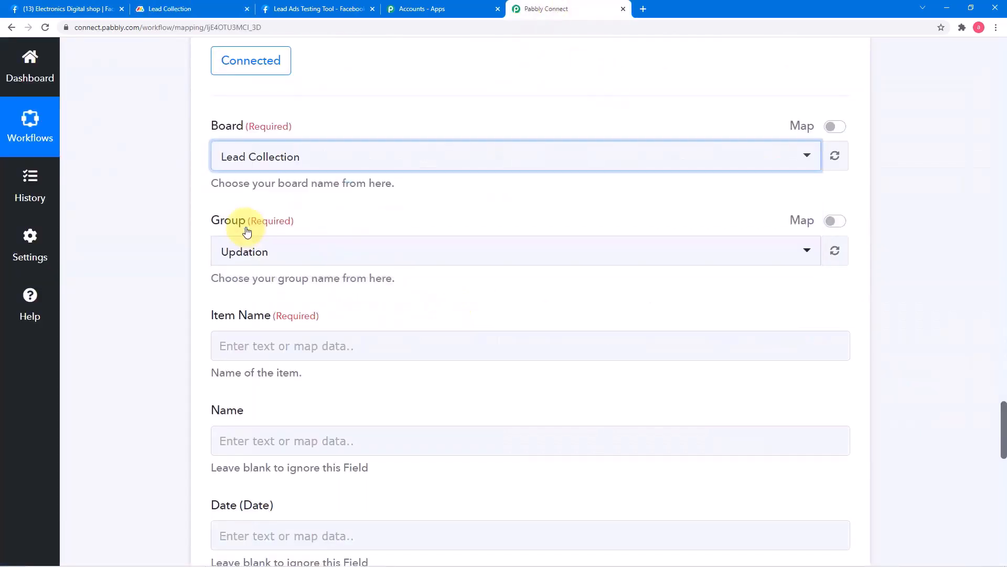
pyautogui.click(297, 263)
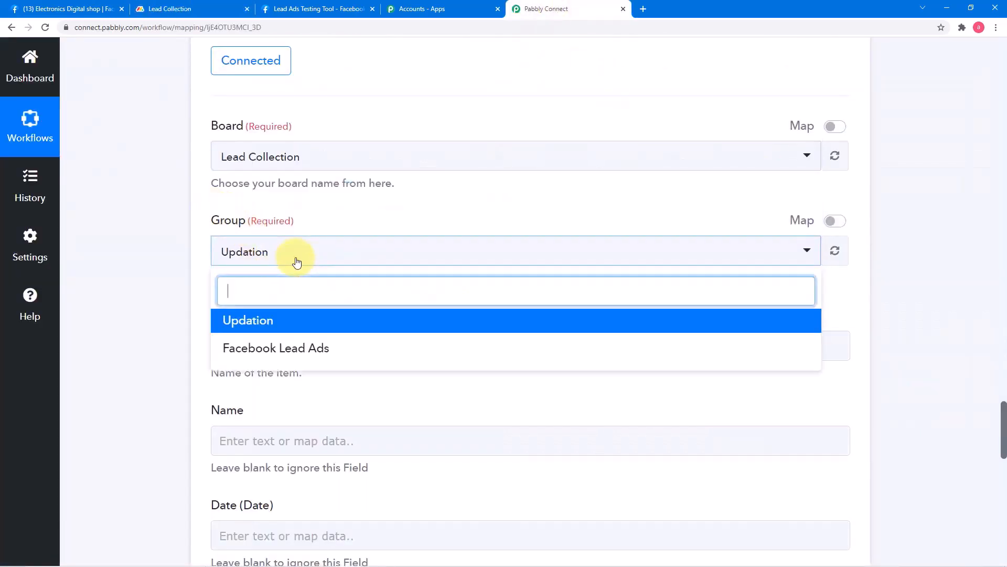
pyautogui.click(254, 348)
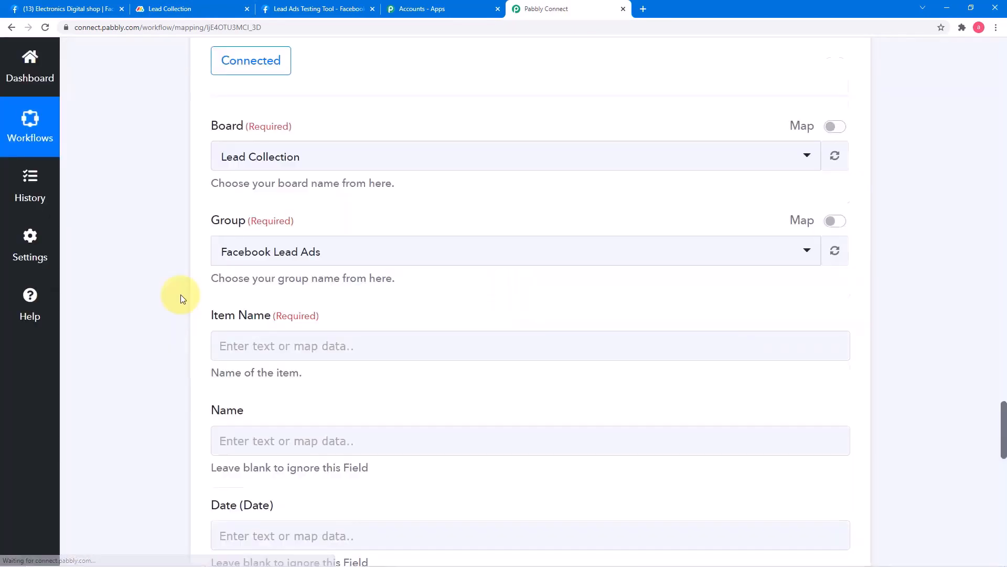
pyautogui.scroll(-3, 314, 220)
# - Browse the Facebook lead fields offered for mapping into Item Name, without choosing one
pyautogui.click(317, 187)
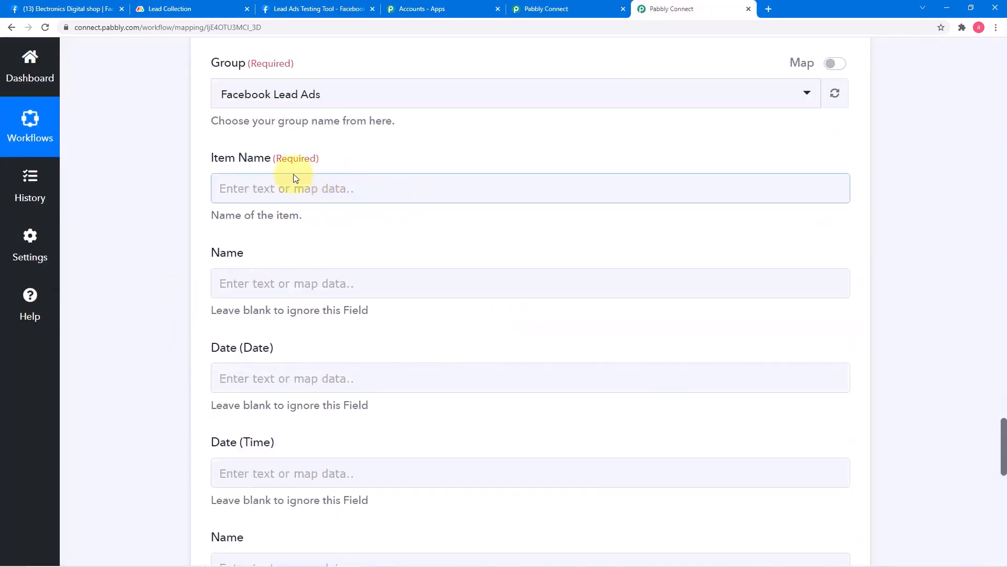
pyautogui.click(336, 234)
pyautogui.click(356, 187)
pyautogui.click(359, 236)
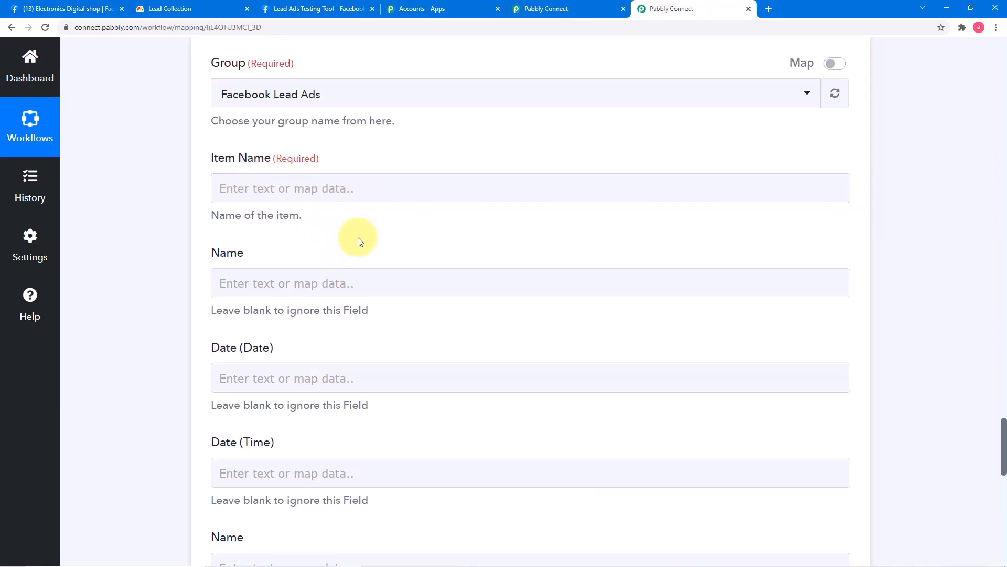
pyautogui.scroll(-2, 360, 239)
pyautogui.scroll(1, 359, 242)
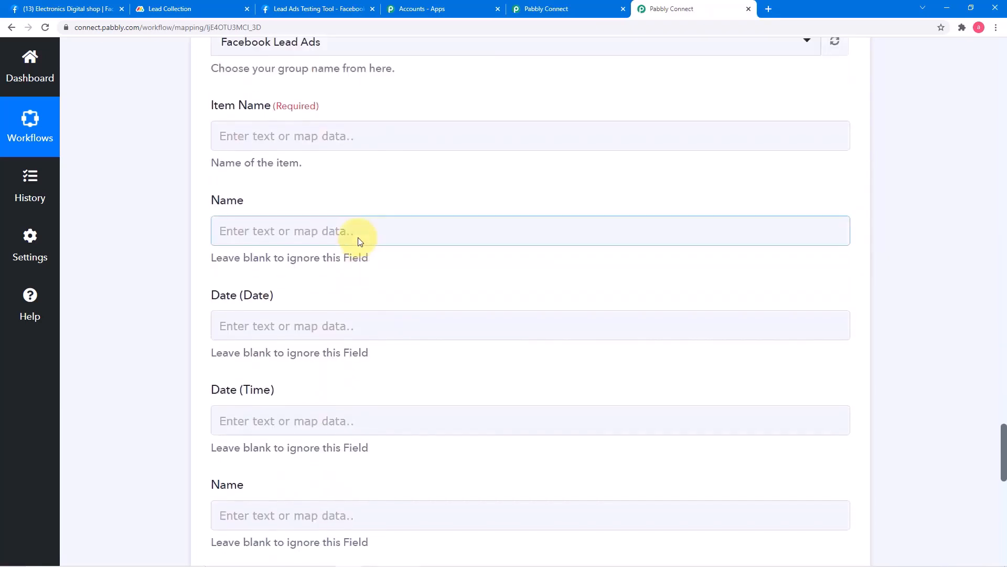
pyautogui.click(394, 141)
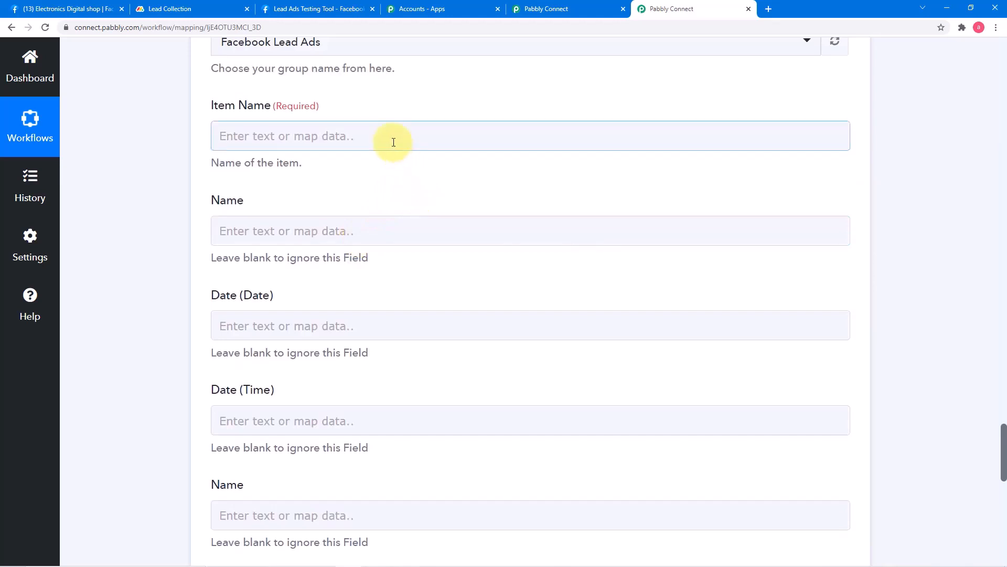
pyautogui.click(378, 246)
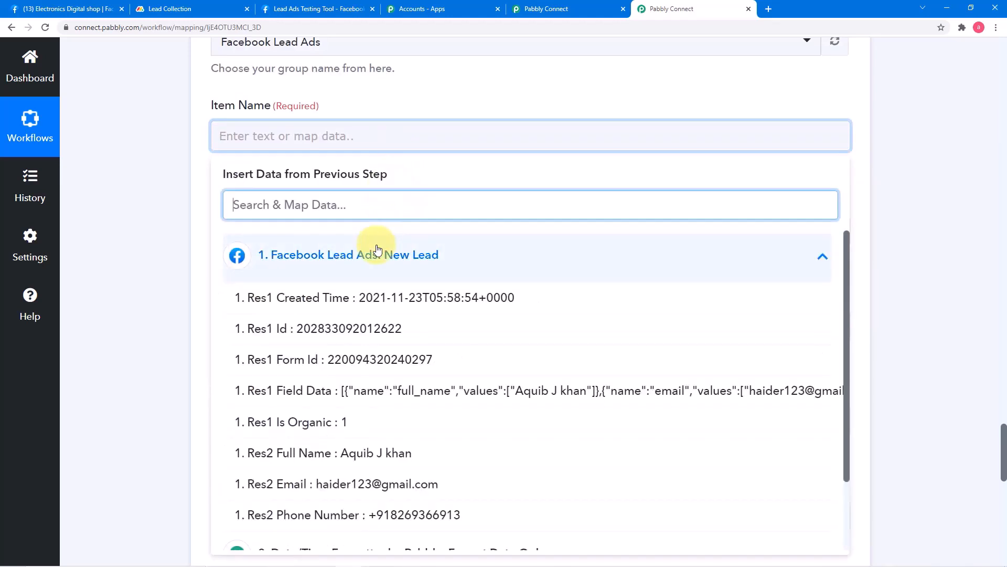
pyautogui.scroll(-2, 367, 367)
pyautogui.scroll(2, 367, 375)
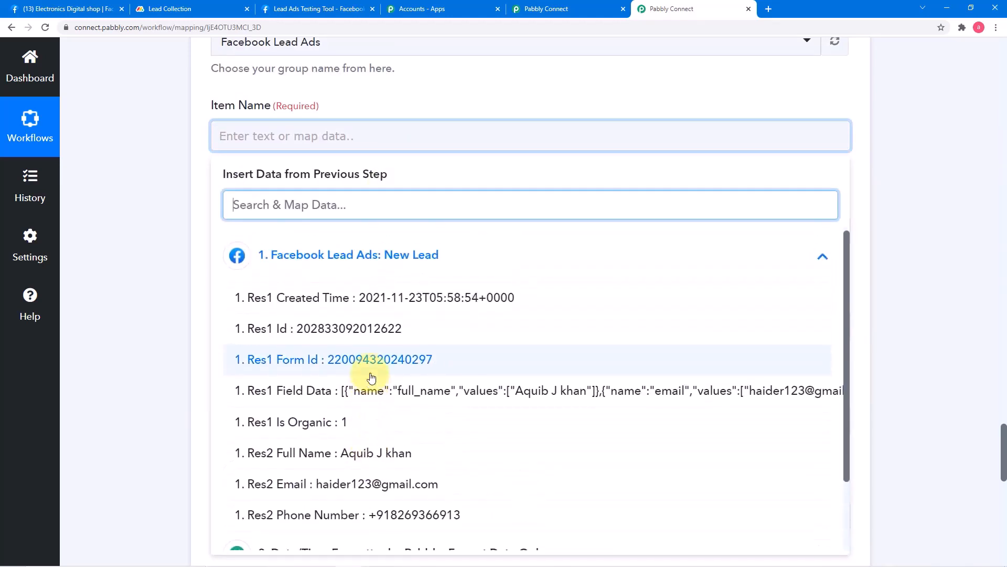
pyautogui.click(170, 257)
# - Enter the fixed Item Name 'Electronics digital shop'
pyautogui.click(326, 140)
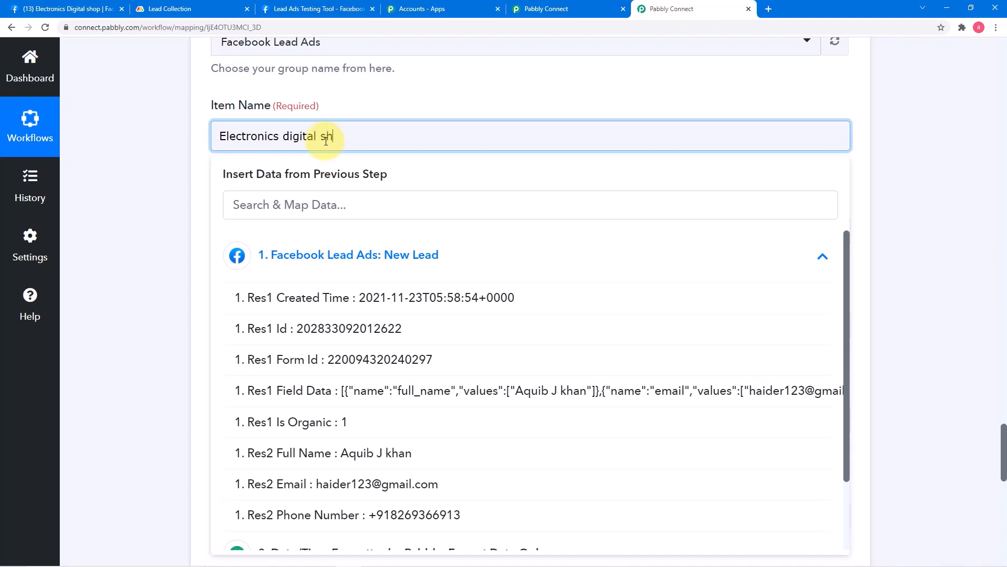
pyautogui.click(206, 162)
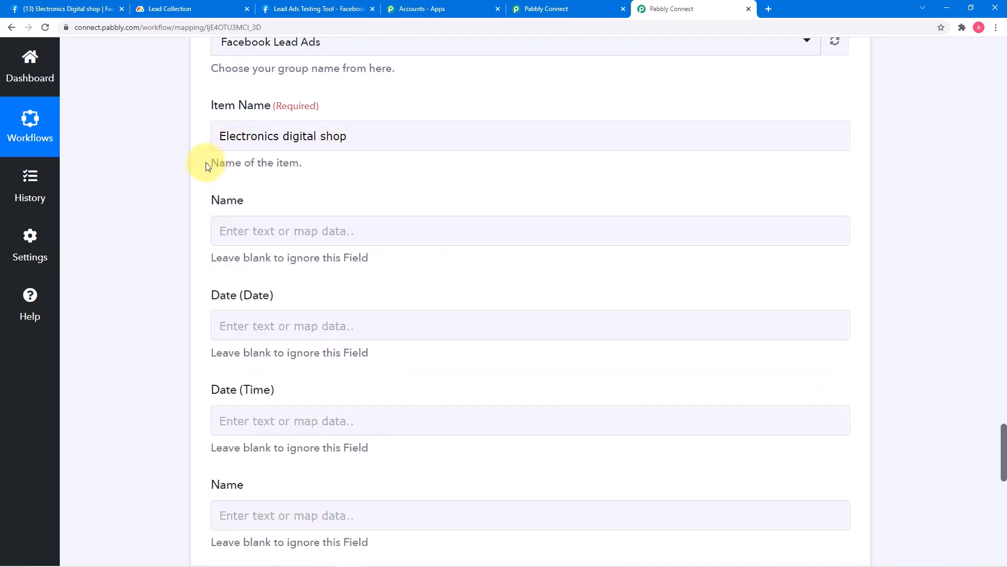
pyautogui.scroll(-2, 206, 162)
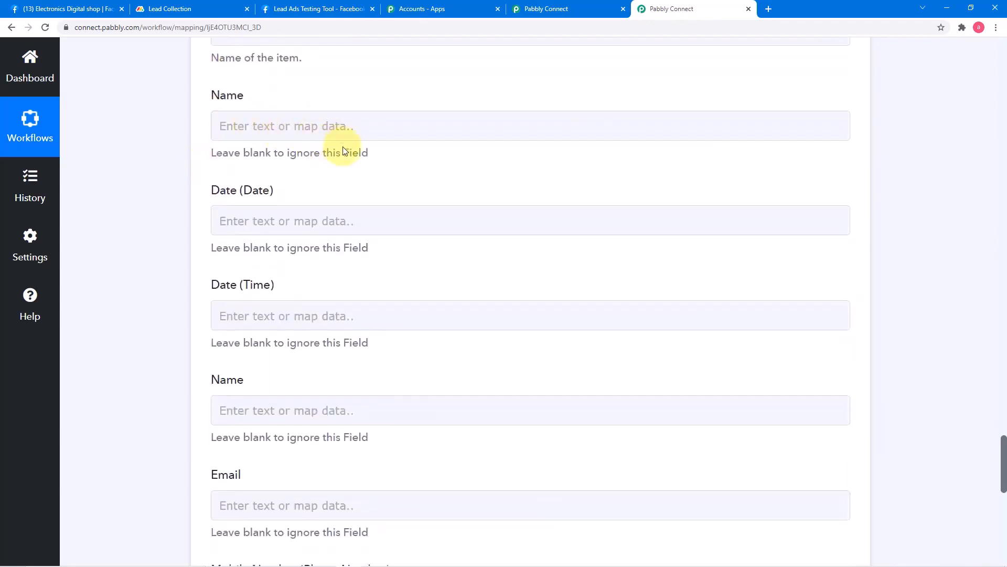
pyautogui.click(392, 123)
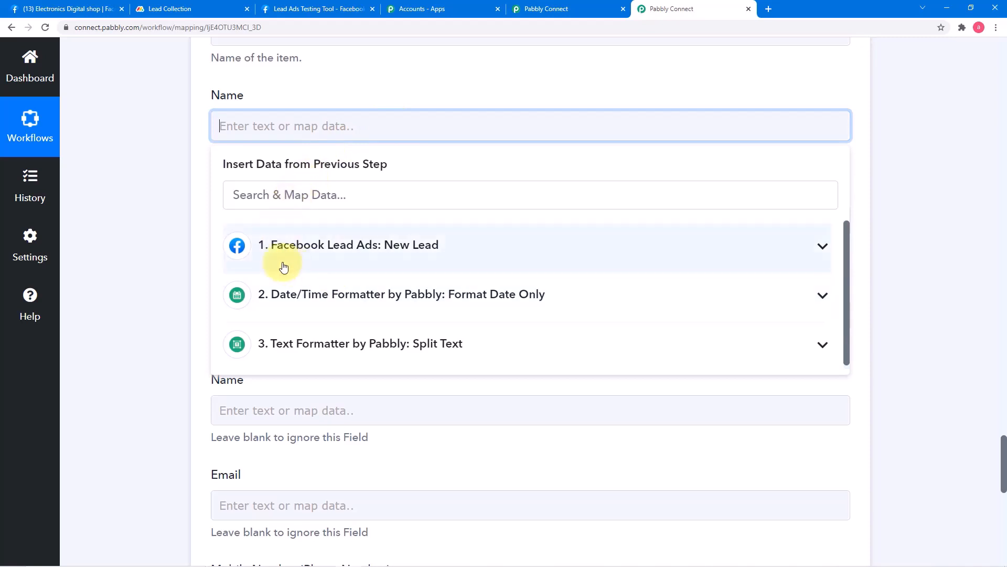
# - Map the lead's full name into the Name field
pyautogui.click(389, 263)
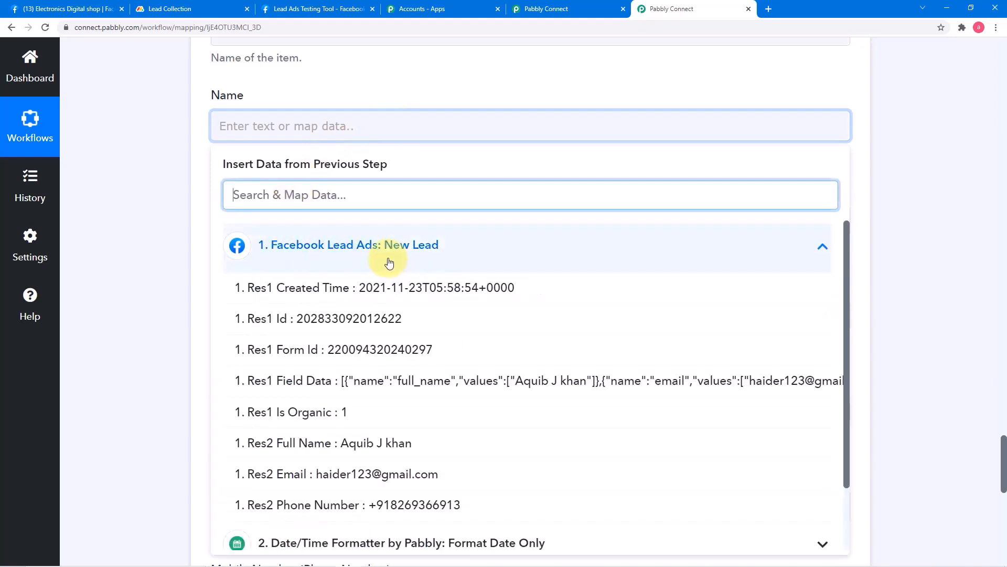
pyautogui.click(399, 448)
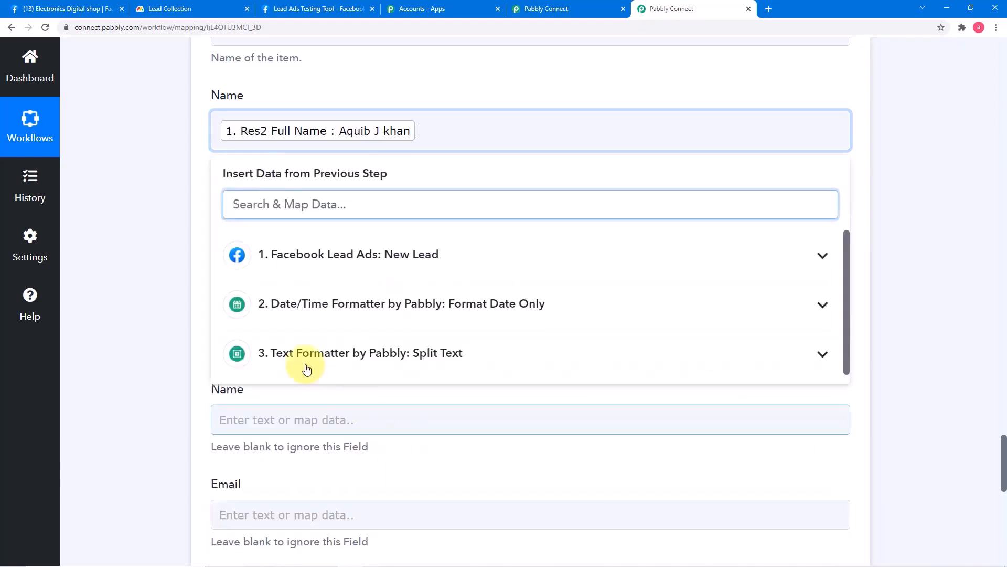
pyautogui.click(181, 314)
pyautogui.scroll(-1, 182, 316)
pyautogui.scroll(-1, 182, 316)
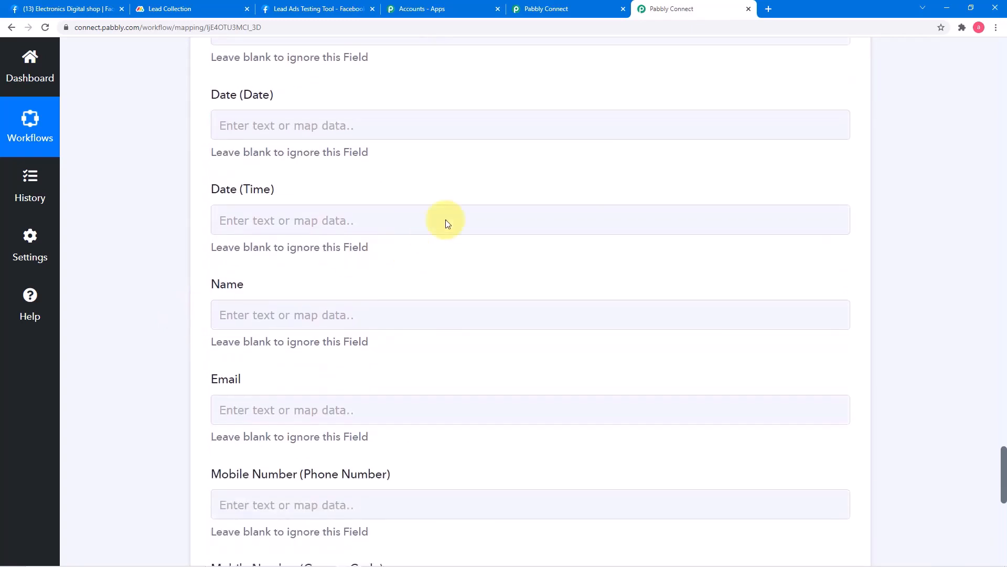
pyautogui.scroll(9, 316, 169)
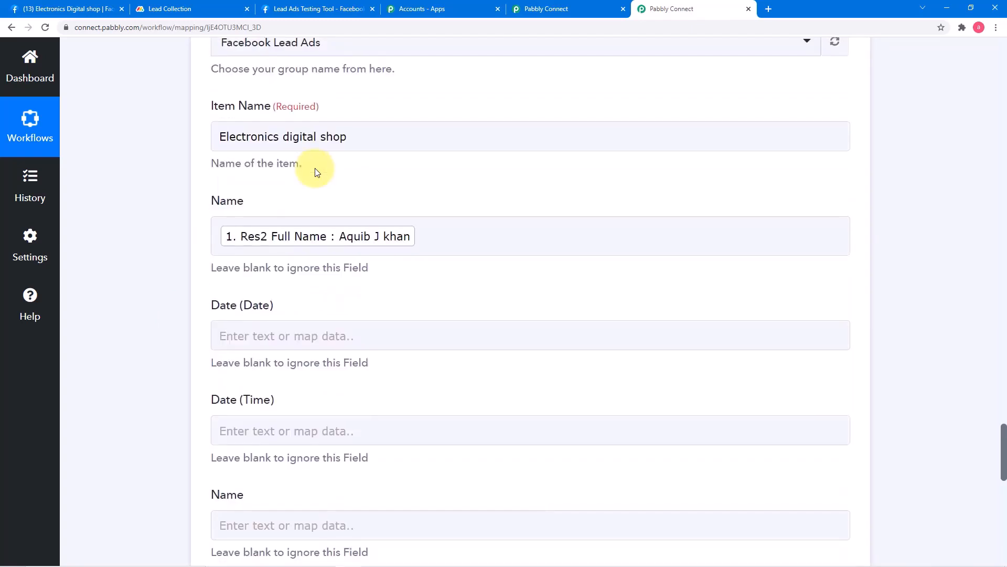
pyautogui.scroll(9, 315, 168)
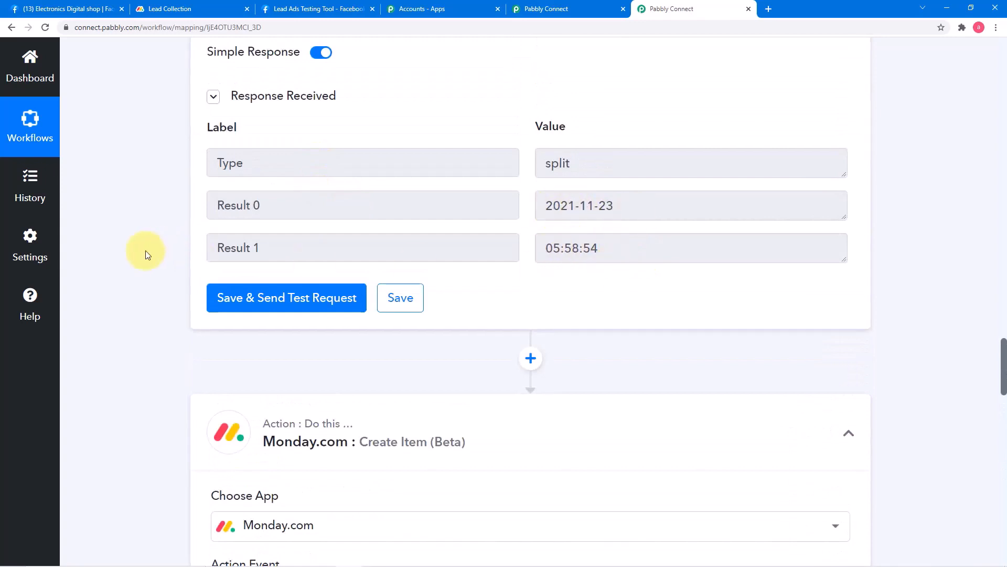
pyautogui.scroll(-2, 147, 255)
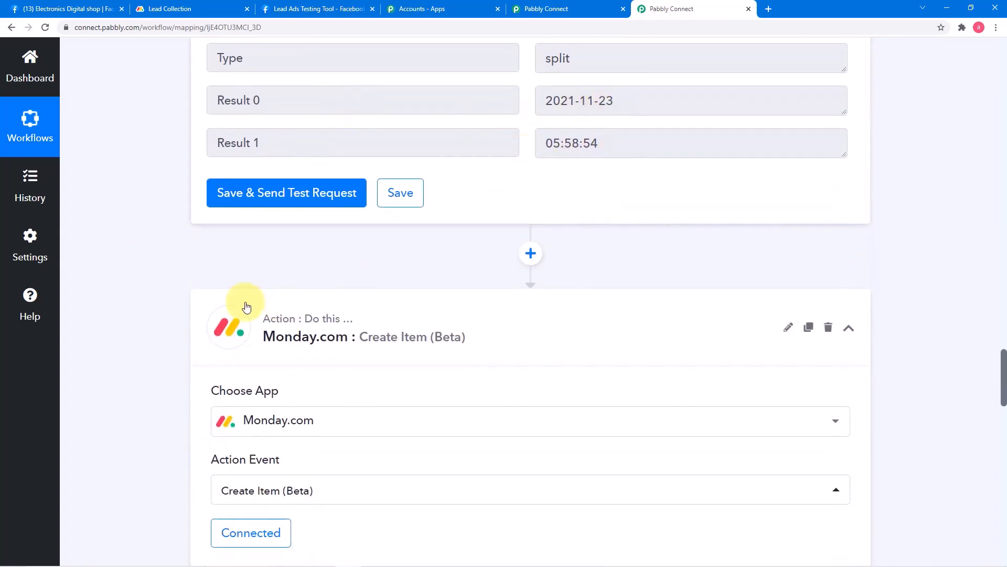
pyautogui.scroll(-7, 221, 306)
pyautogui.scroll(-8, 224, 307)
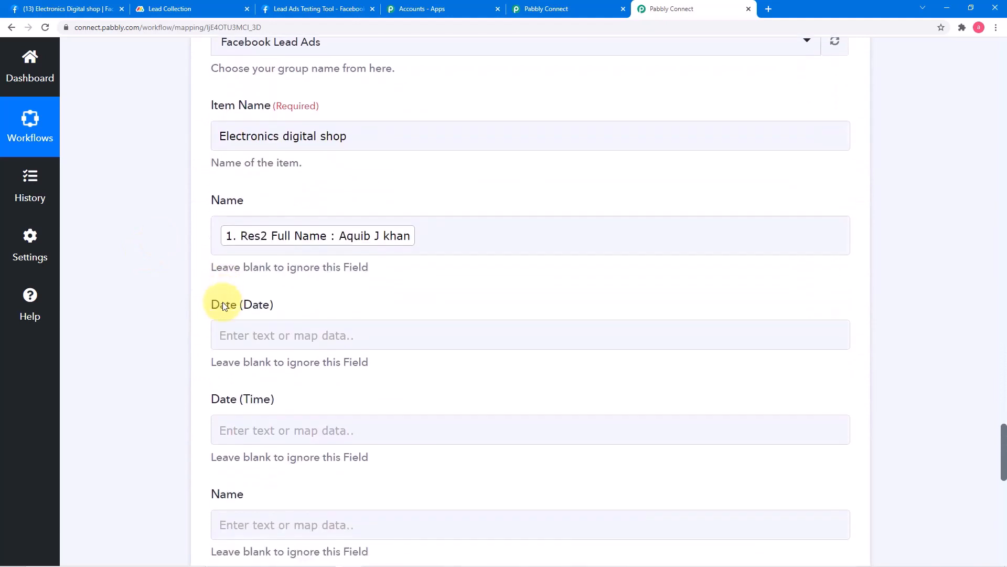
# - Map the split date 2021-11-23 into Date (Date) and time 05:58:54 into Date (Time)
pyautogui.click(297, 236)
pyautogui.scroll(-2, 286, 356)
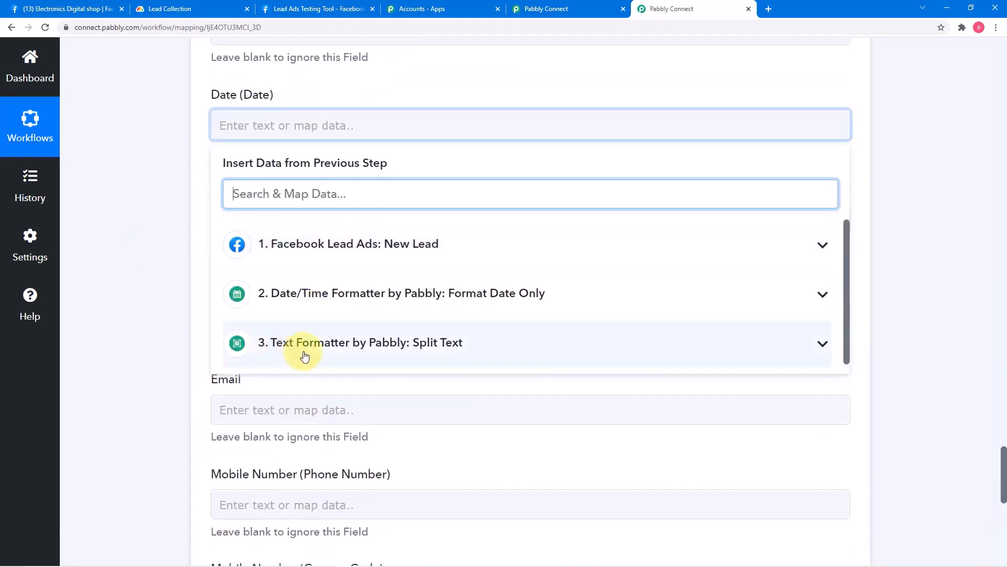
pyautogui.click(379, 350)
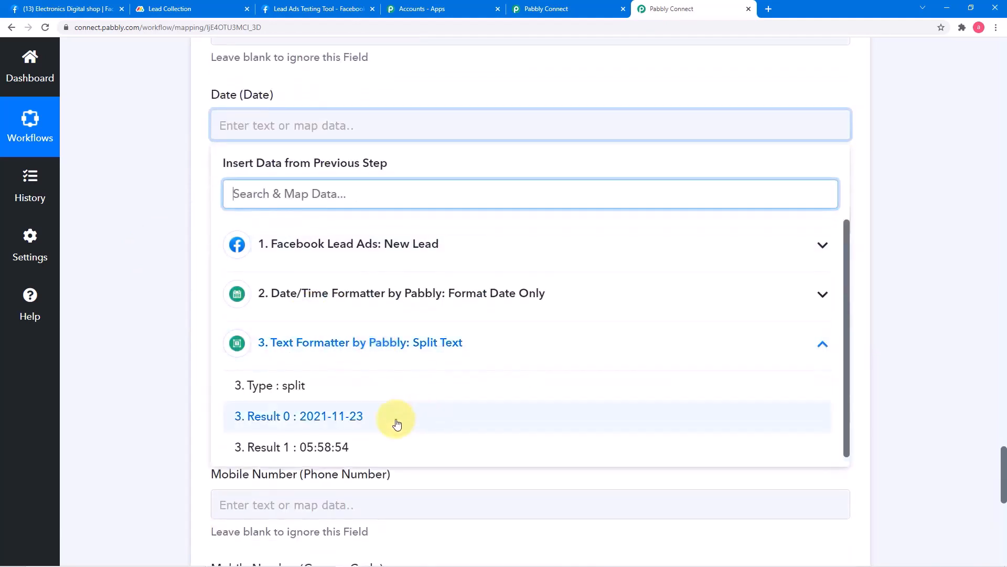
pyautogui.click(334, 417)
pyautogui.click(198, 318)
pyautogui.scroll(-2, 198, 315)
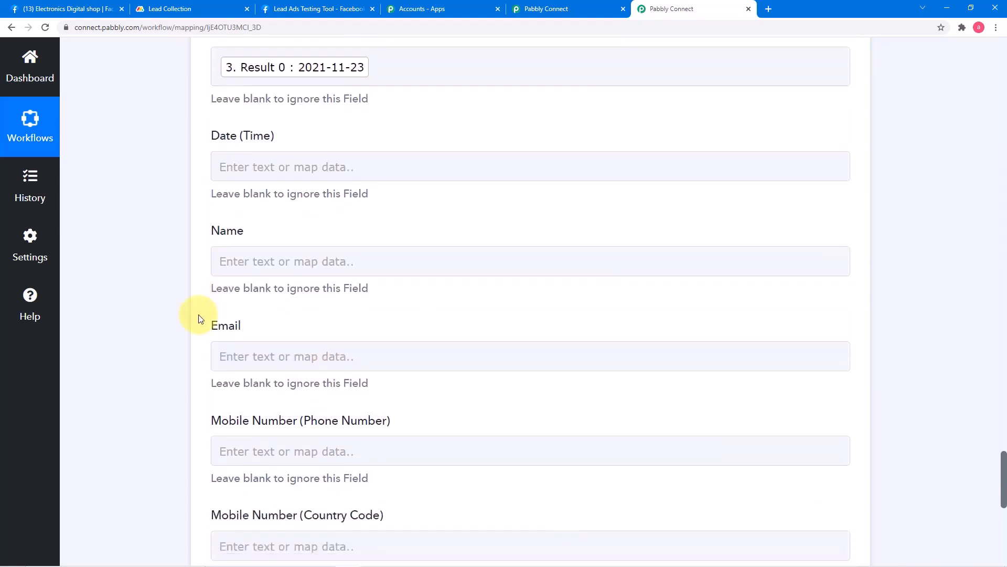
pyautogui.click(401, 125)
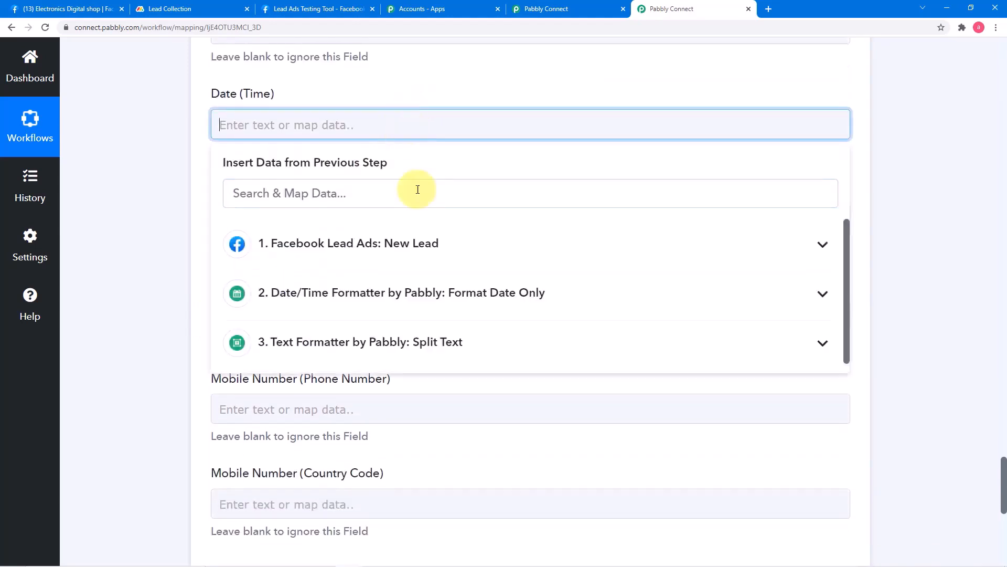
pyautogui.click(317, 341)
pyautogui.click(311, 448)
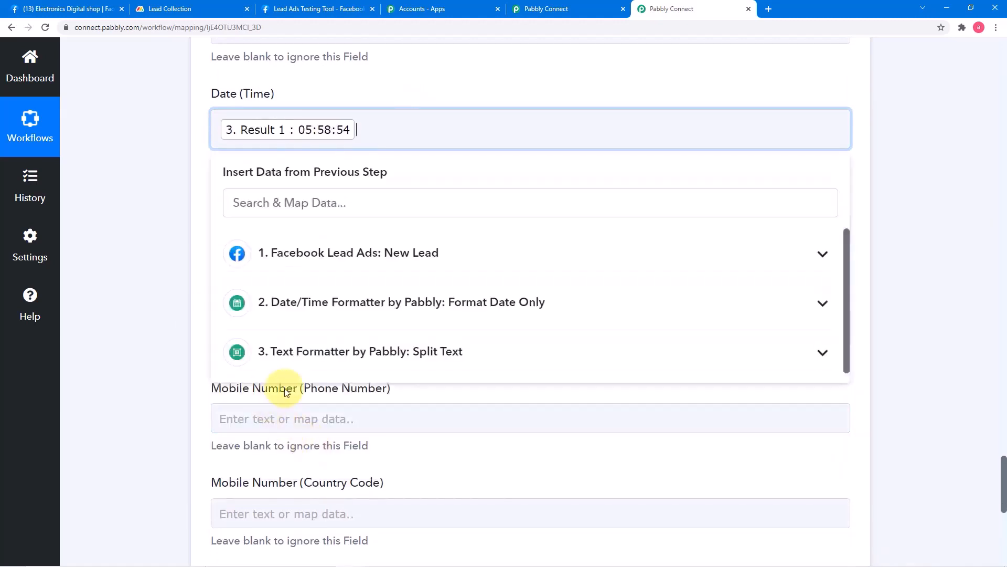
pyautogui.click(131, 309)
pyautogui.scroll(-1, 128, 306)
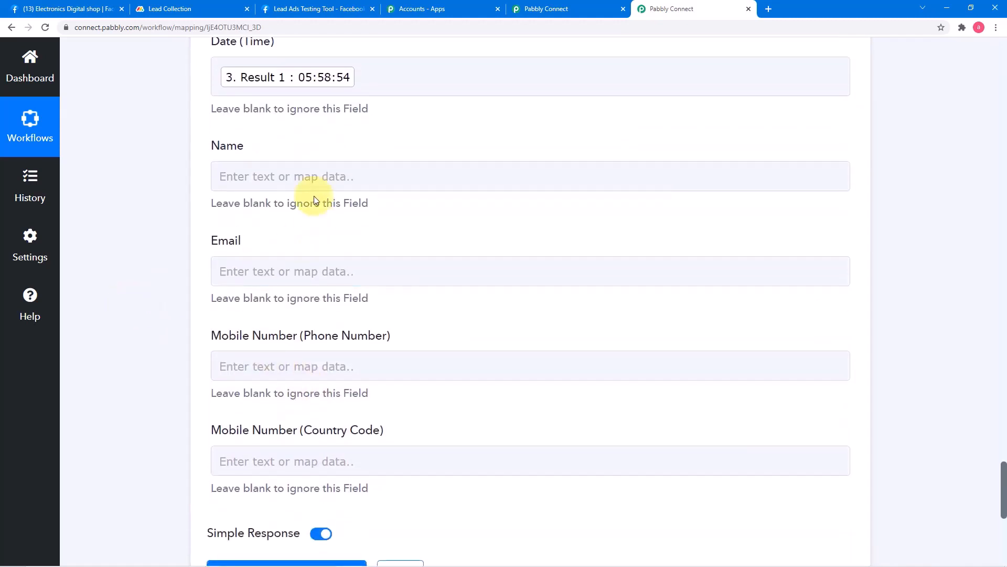
# - Map the lead's full name into the second Name field and its email into Email
pyautogui.click(312, 182)
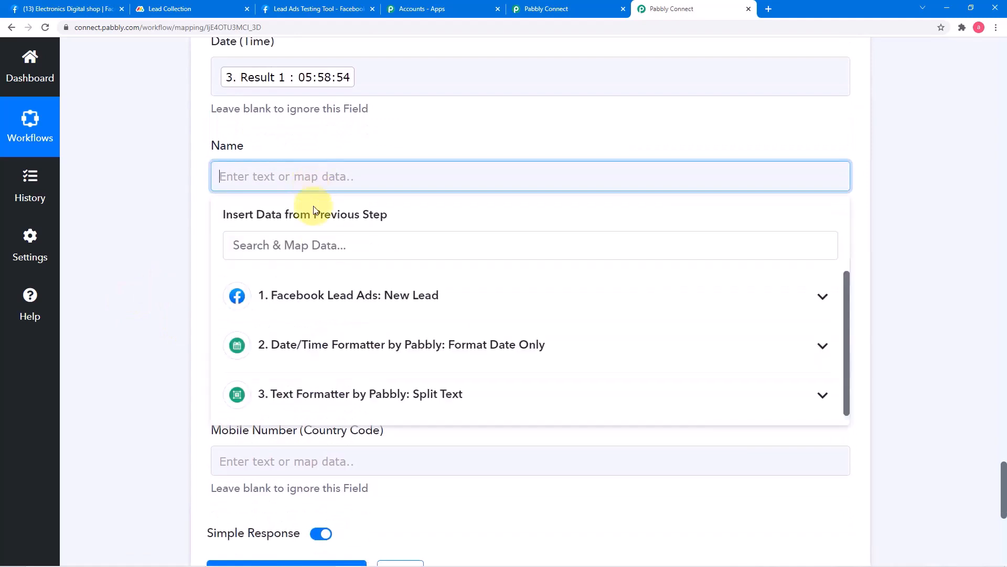
pyautogui.click(295, 295)
pyautogui.click(374, 492)
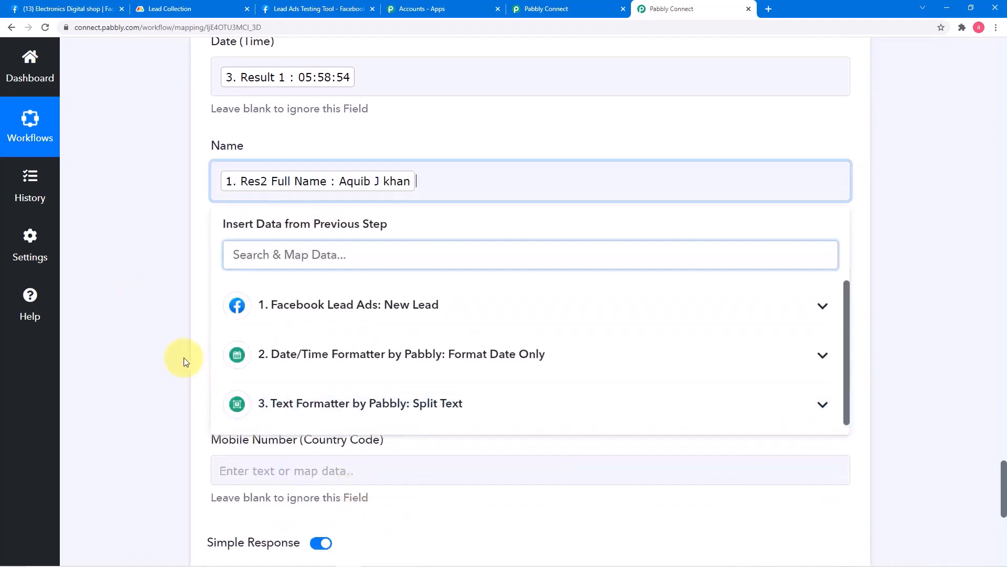
pyautogui.click(175, 350)
pyautogui.scroll(-2, 447, 213)
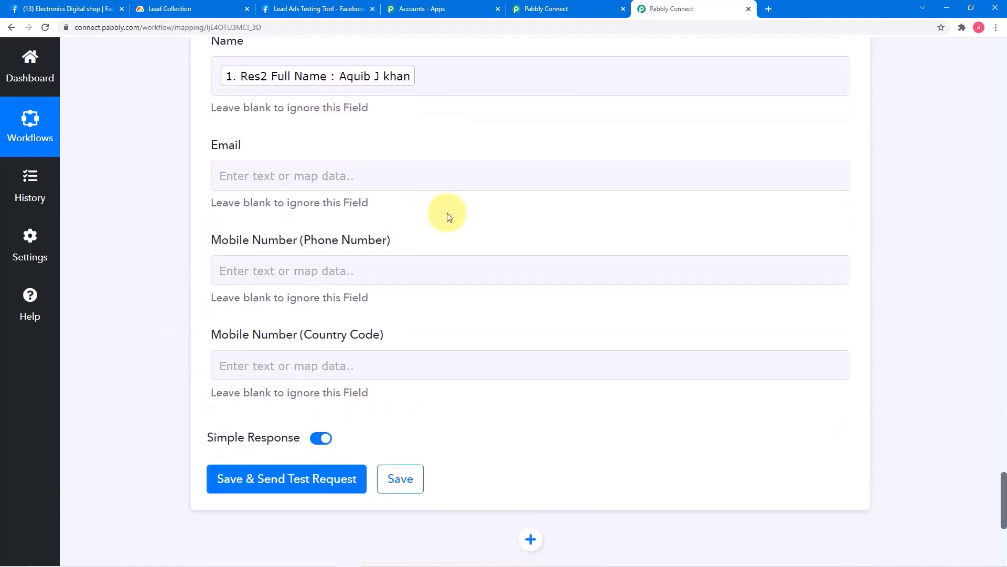
pyautogui.click(283, 178)
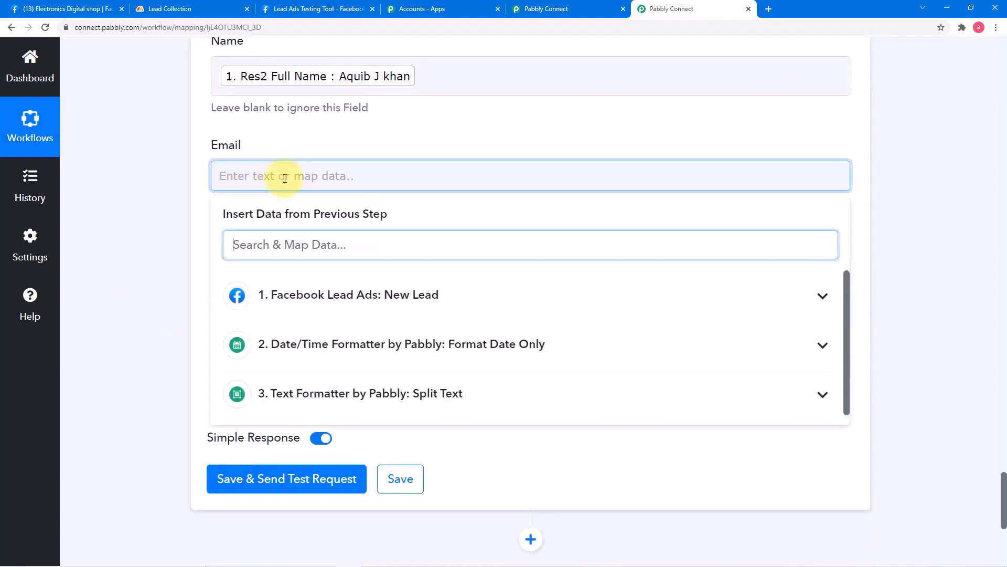
pyautogui.click(329, 306)
pyautogui.scroll(-1, 376, 462)
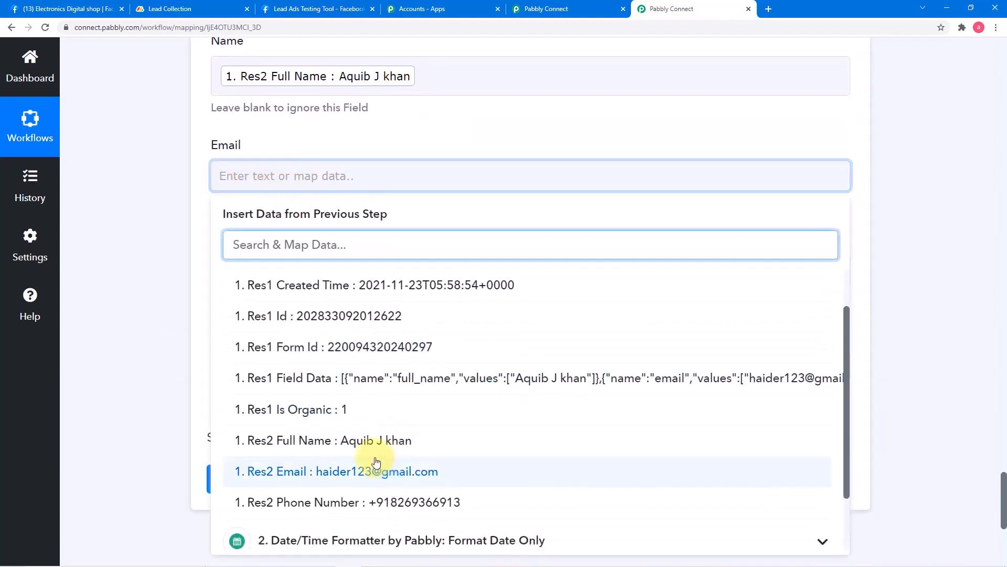
pyautogui.click(363, 471)
pyautogui.click(158, 321)
pyautogui.scroll(-2, 373, 171)
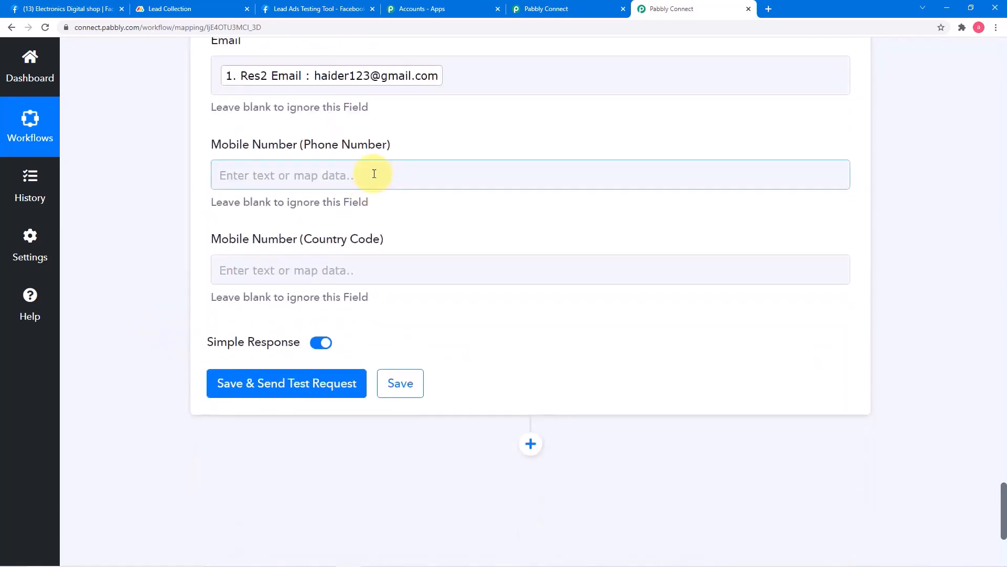
# - Map Res2 Phone Number into the Mobile Number (Phone Number) field
pyautogui.click(374, 174)
pyautogui.click(423, 310)
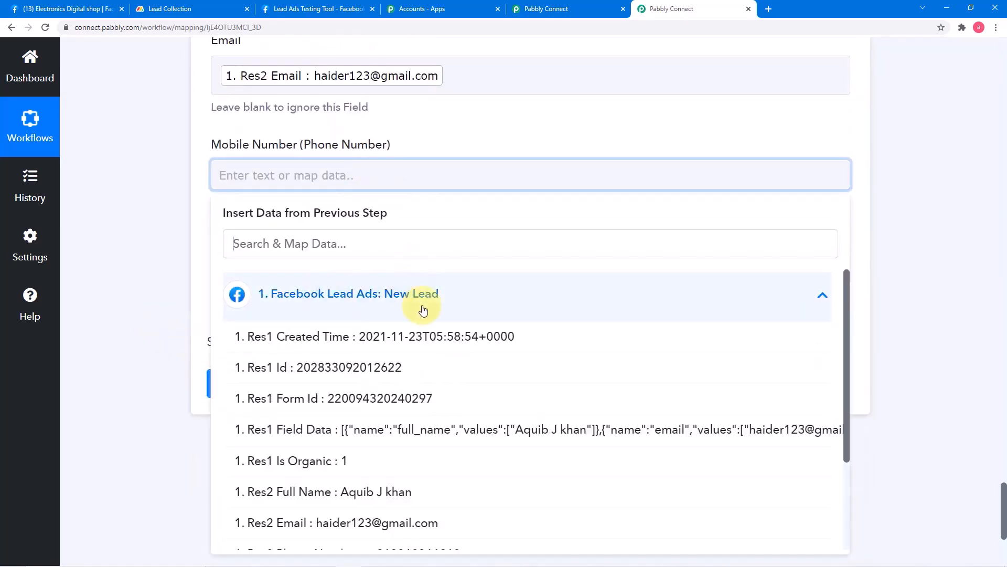
pyautogui.scroll(-2, 396, 362)
pyautogui.scroll(2, 368, 362)
pyautogui.scroll(-3, 401, 364)
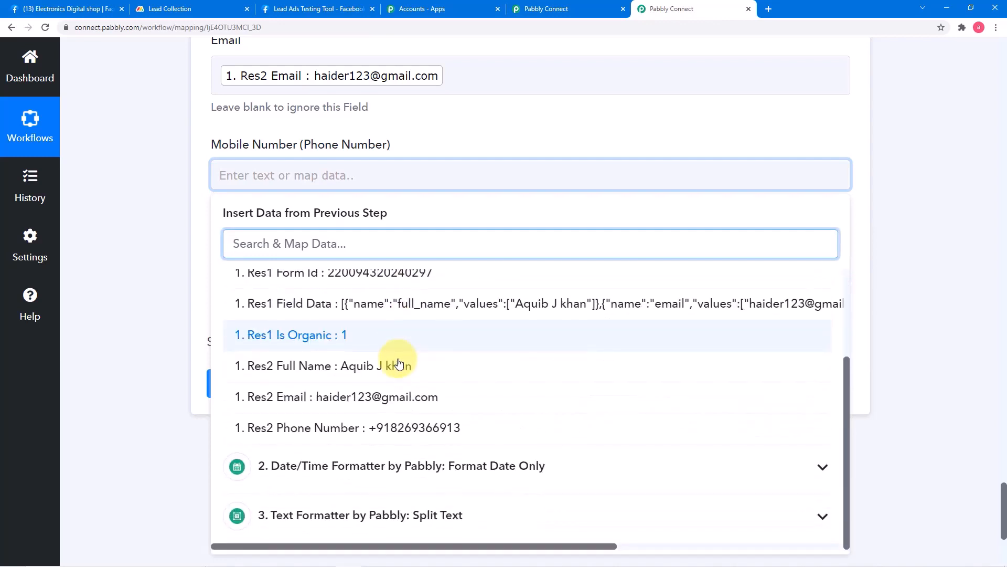
pyautogui.click(457, 438)
pyautogui.click(171, 290)
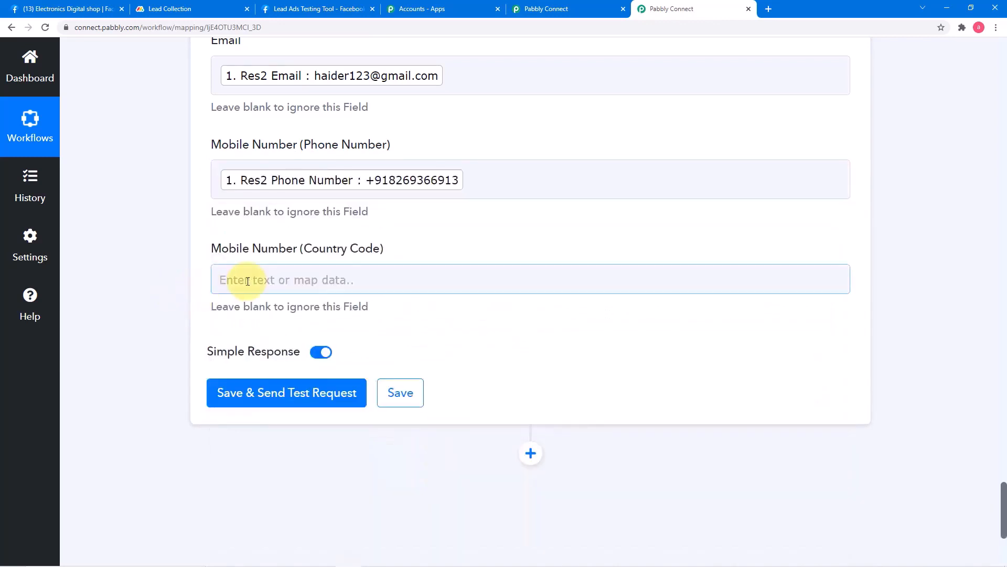
pyautogui.scroll(-1, 223, 298)
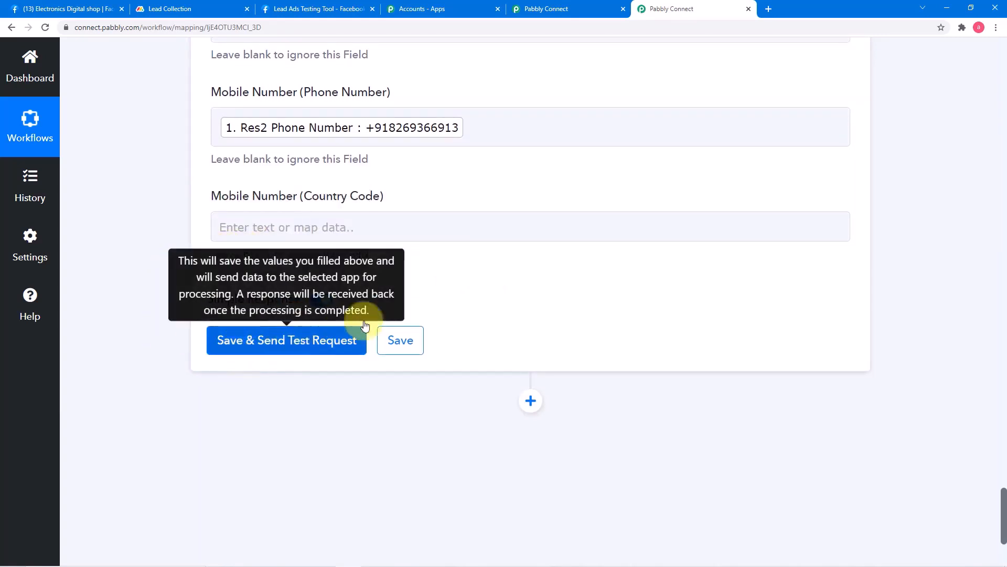
# - Check the current leads on the Lead Collection board, then return to the mapping form
pyautogui.scroll(3, 508, 265)
pyautogui.scroll(4, 509, 266)
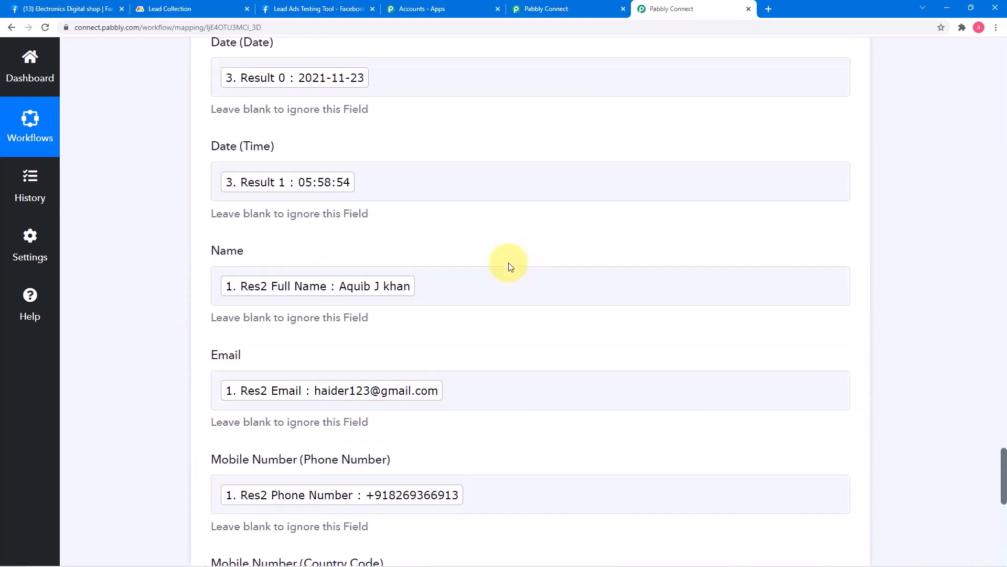
pyautogui.click(187, 13)
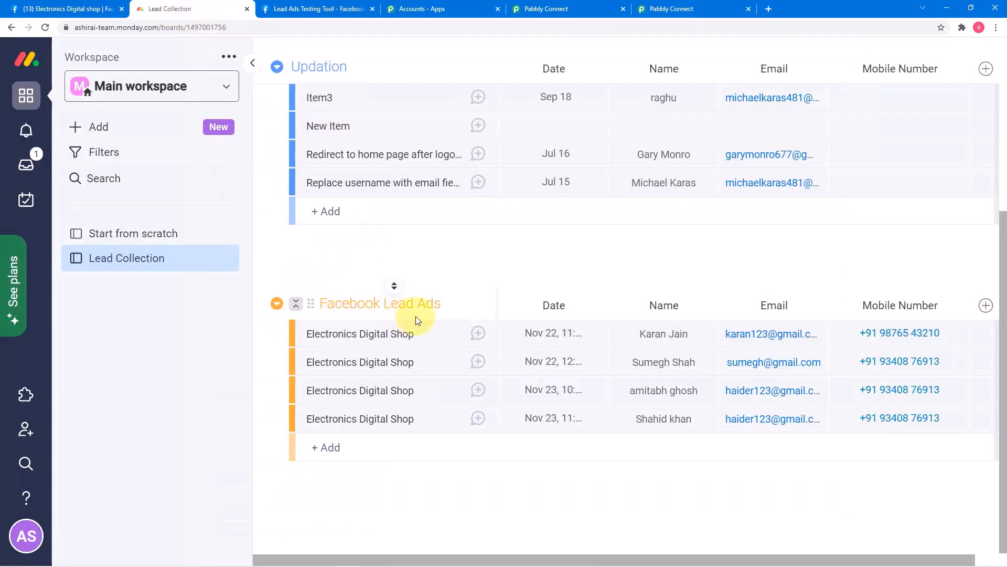
pyautogui.click(667, 9)
pyautogui.scroll(-2, 117, 205)
pyautogui.scroll(-6, 116, 205)
# - Save and send a test, confirming a fifth Electronics digital shop item on the board
pyautogui.click(234, 344)
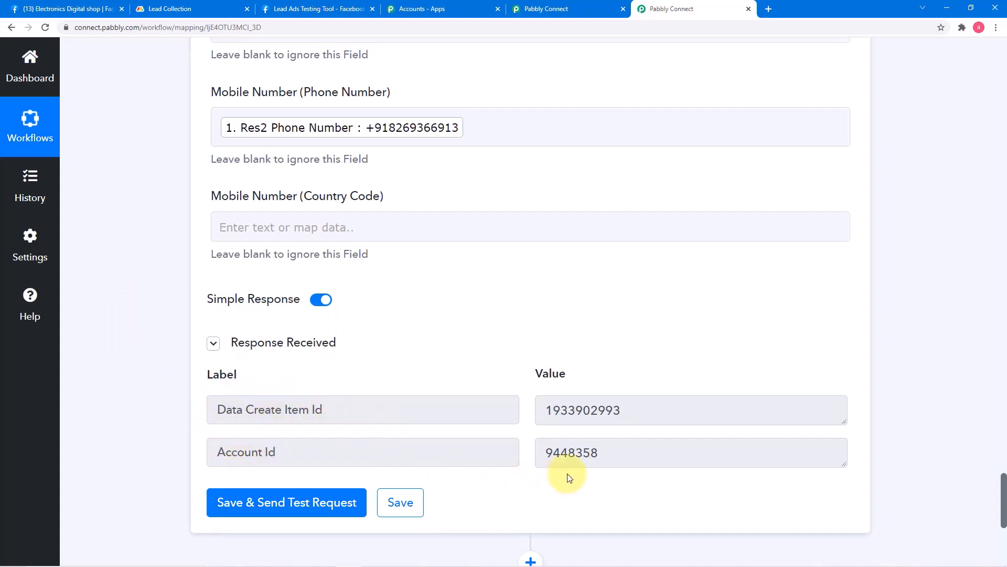
pyautogui.click(168, 9)
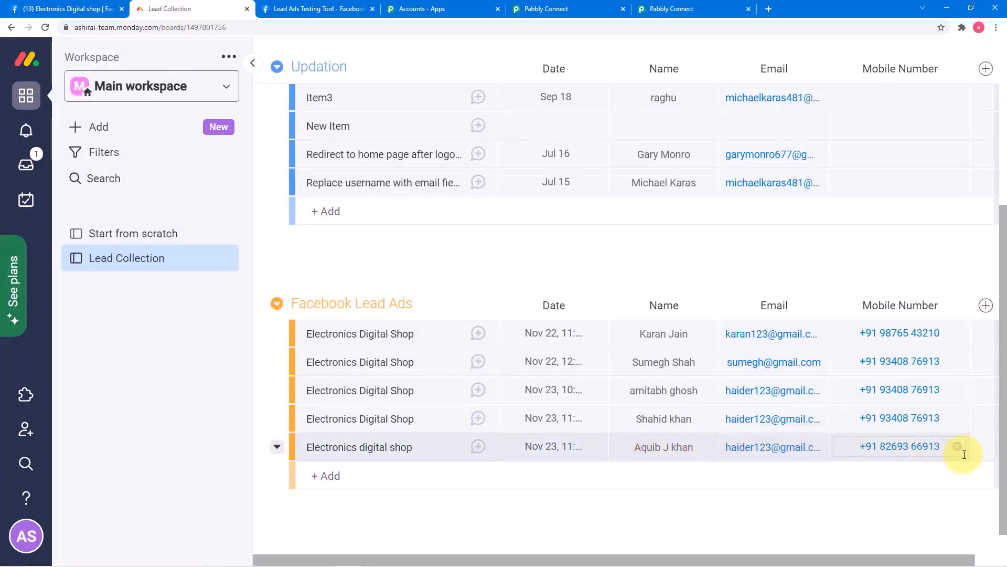
pyautogui.click(652, 10)
# - Scroll through every step of the lead workflow to review the trigger and field mappings
pyautogui.scroll(5, 286, 205)
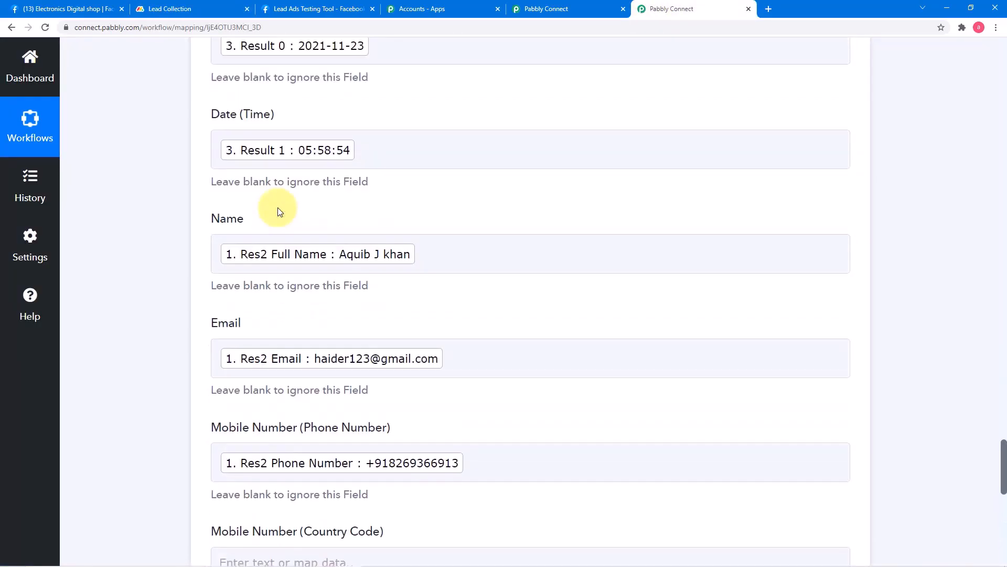
pyautogui.scroll(1, 180, 219)
pyautogui.scroll(-4, 181, 219)
pyautogui.scroll(7, 181, 219)
pyautogui.scroll(6, 181, 220)
pyautogui.scroll(3, 181, 219)
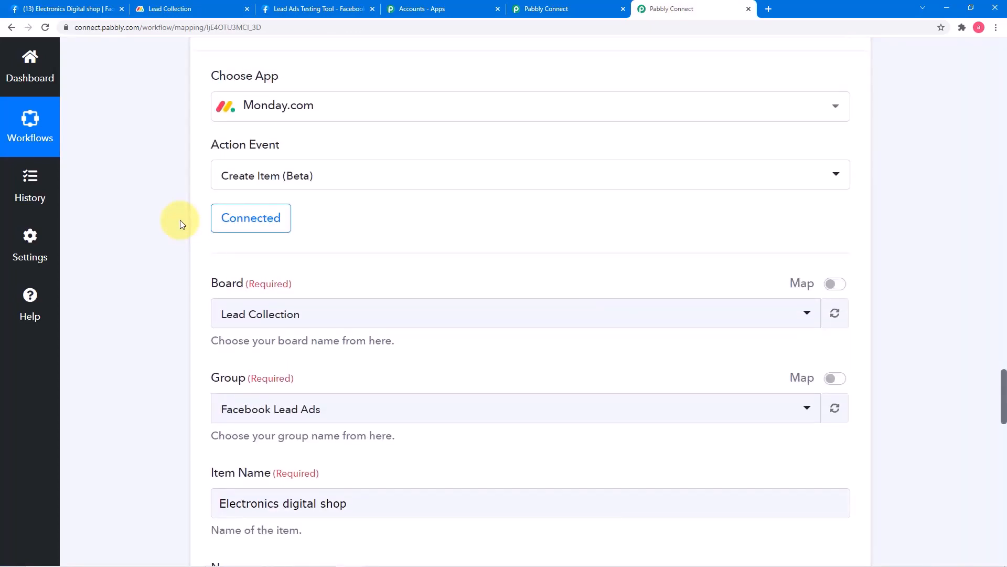
pyautogui.scroll(15, 180, 220)
pyautogui.scroll(20, 180, 219)
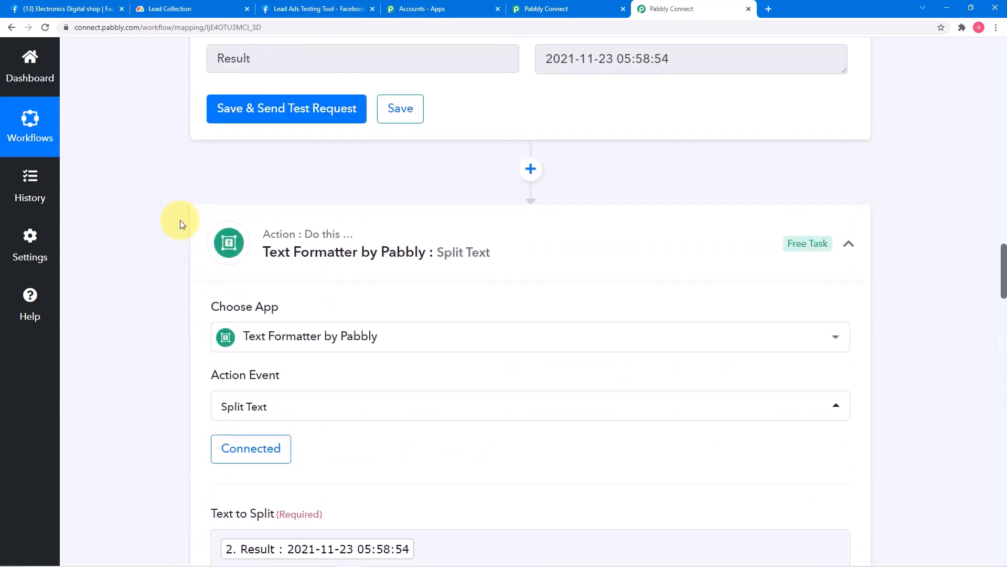
pyautogui.scroll(20, 180, 219)
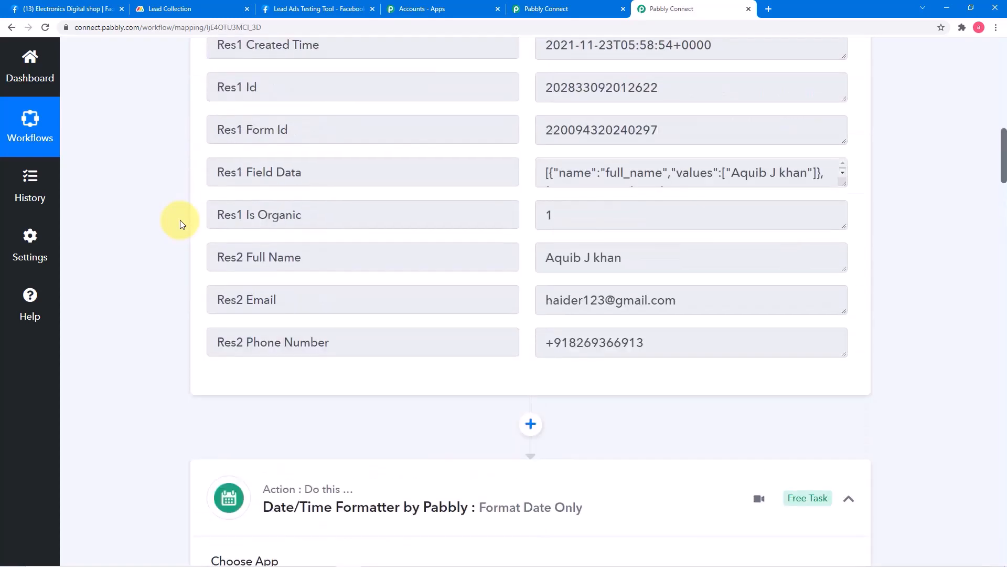
pyautogui.scroll(-1, 181, 219)
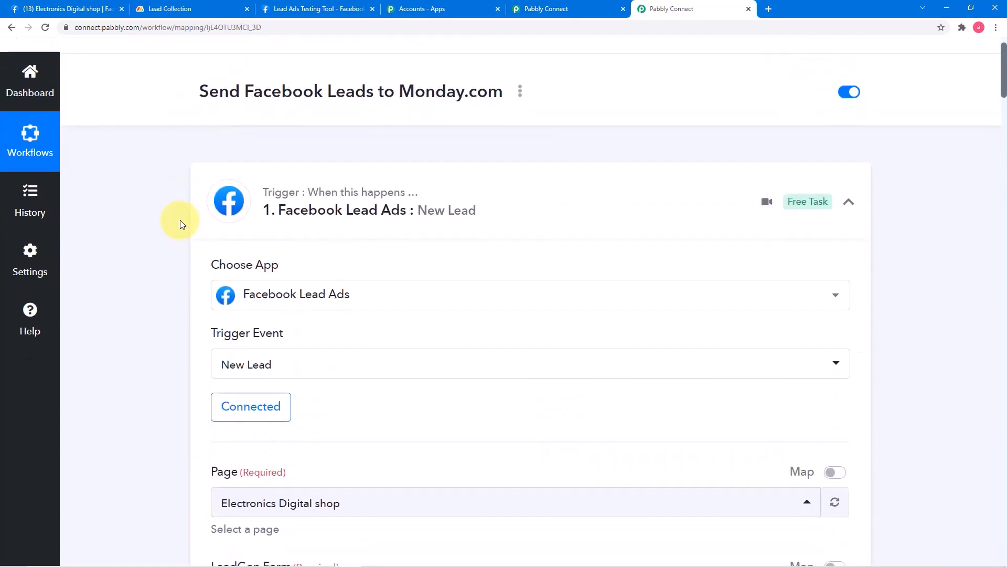
pyautogui.scroll(-1, 181, 219)
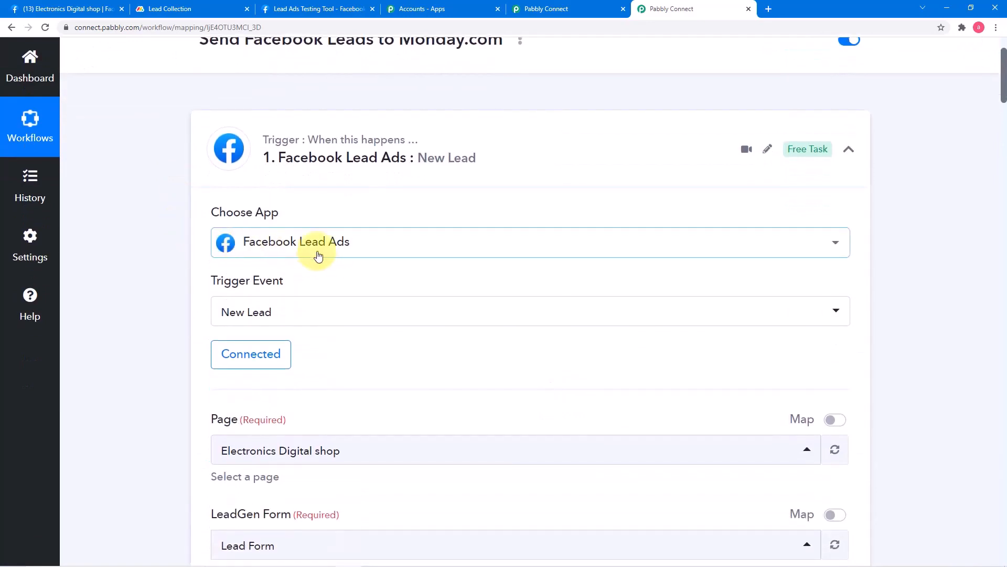
pyautogui.scroll(-7, 177, 306)
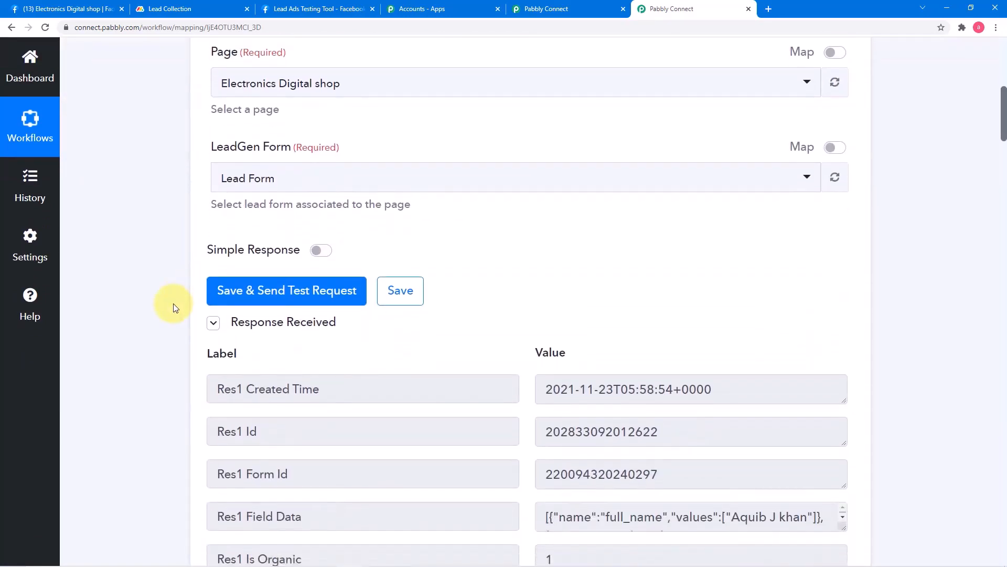
pyautogui.scroll(-2, 175, 308)
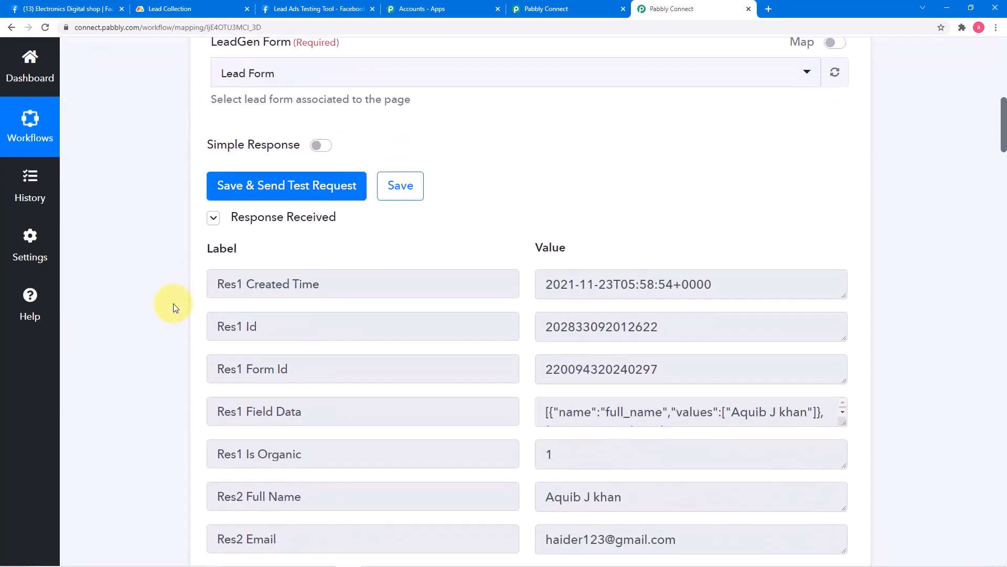
pyautogui.scroll(-3, 173, 305)
pyautogui.scroll(-1, 315, 310)
pyautogui.scroll(-5, 341, 301)
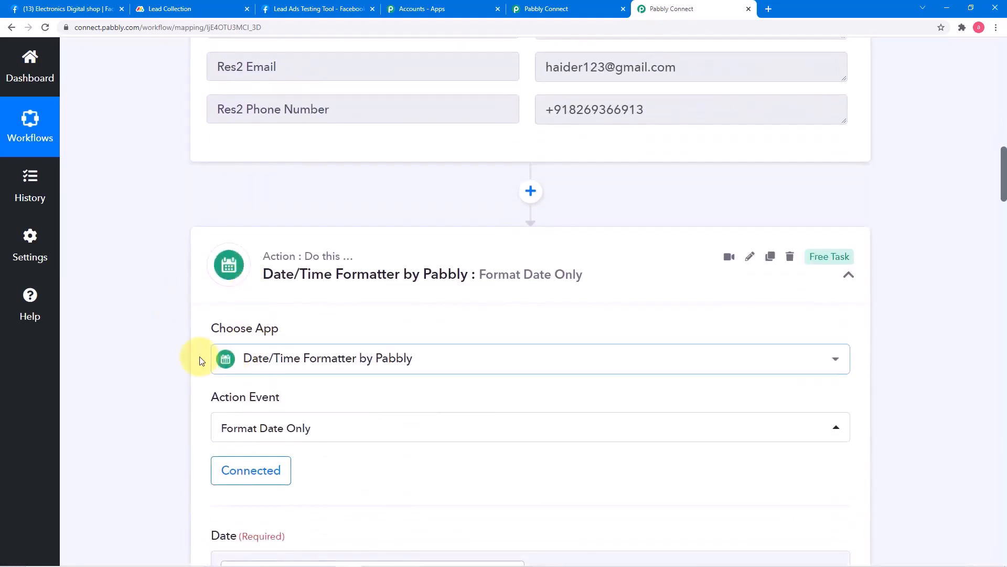
pyautogui.scroll(-4, 206, 361)
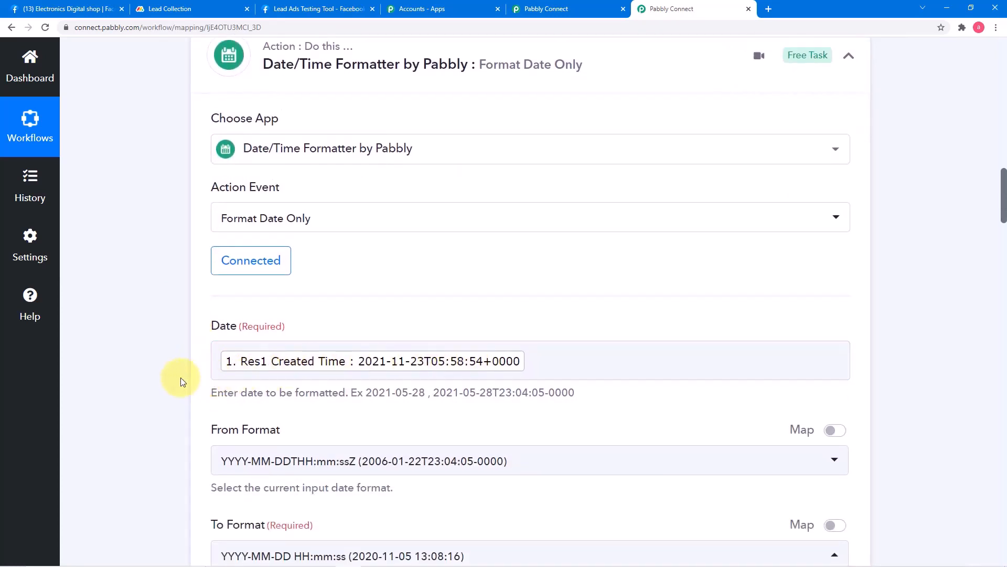
pyautogui.scroll(-3, 181, 379)
pyautogui.scroll(-5, 181, 380)
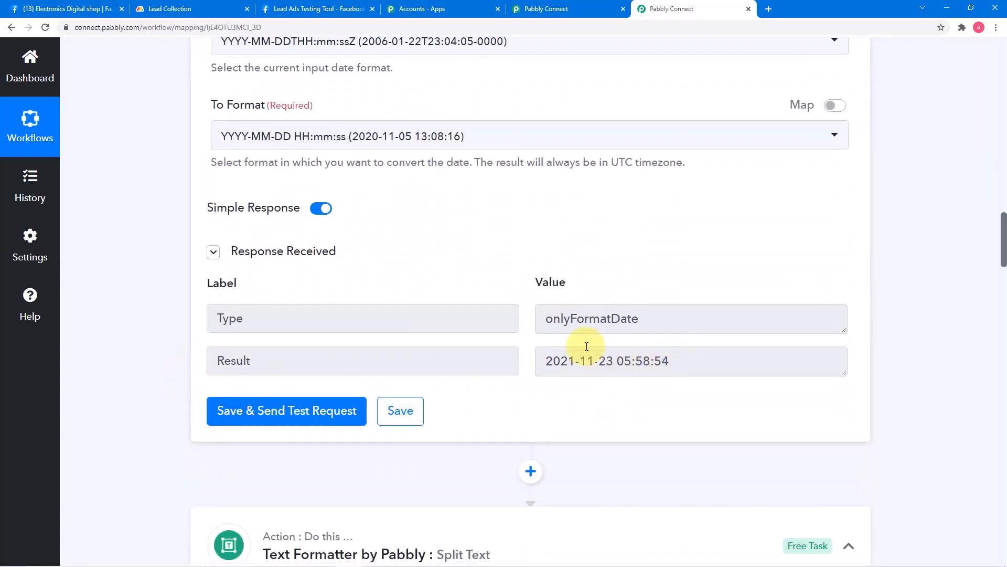
pyautogui.scroll(-3, 153, 337)
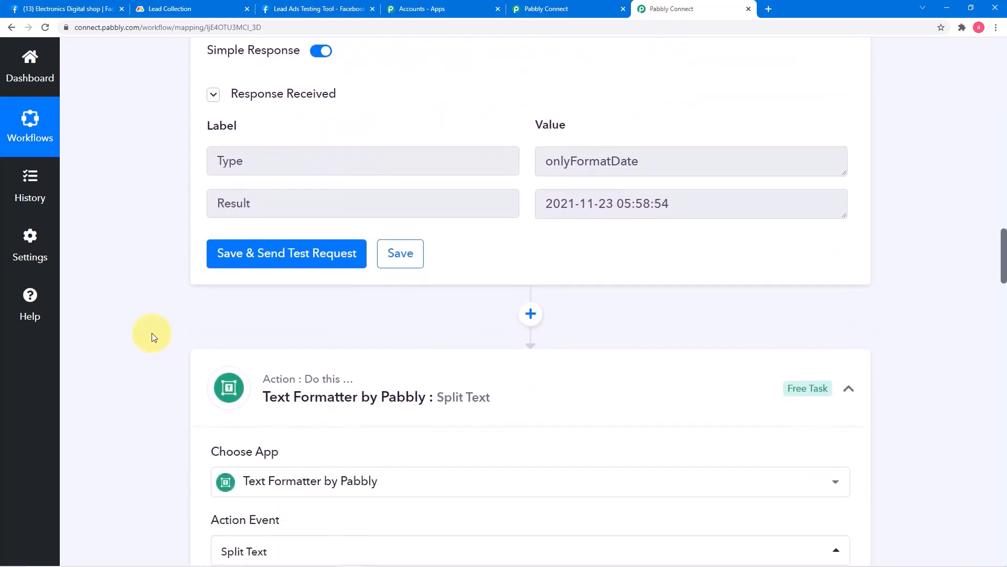
pyautogui.scroll(-4, 198, 337)
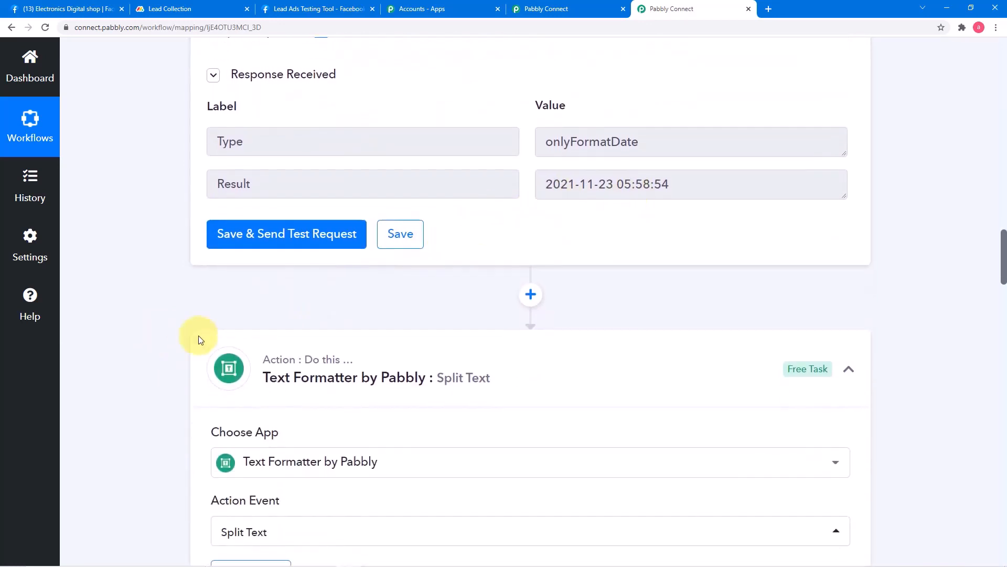
pyautogui.scroll(-11, 229, 334)
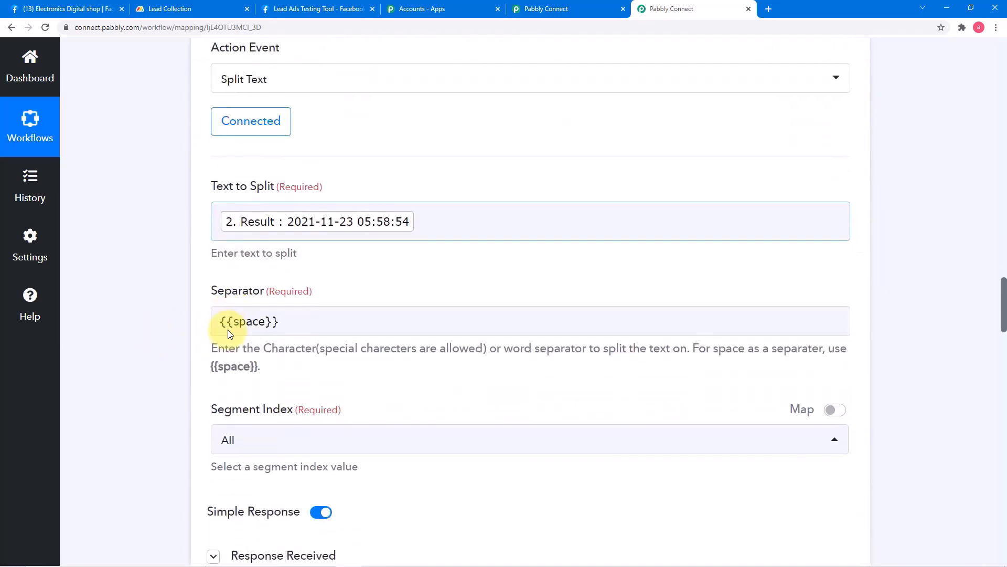
pyautogui.scroll(-8, 229, 329)
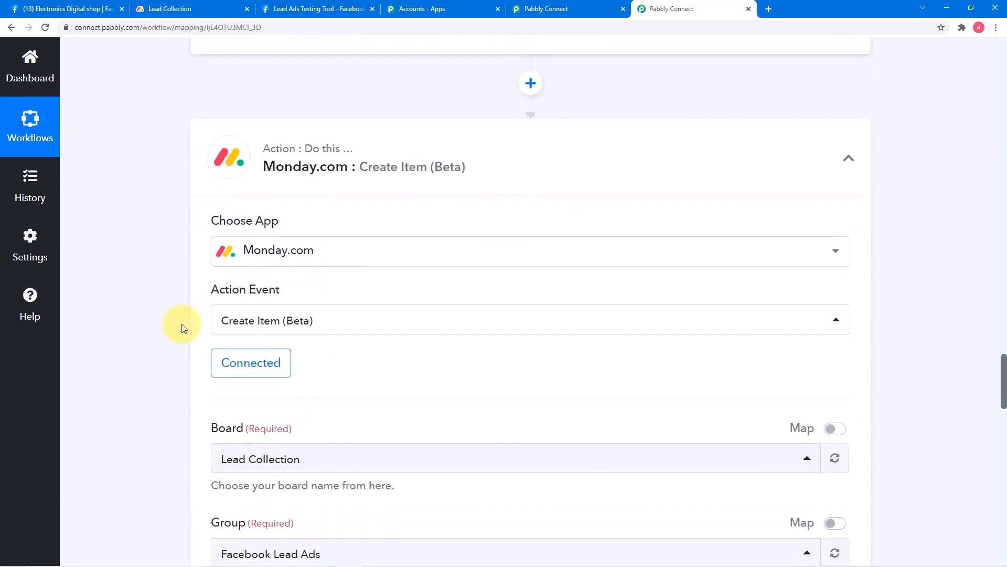
pyautogui.scroll(-2, 182, 326)
pyautogui.scroll(-1, 181, 323)
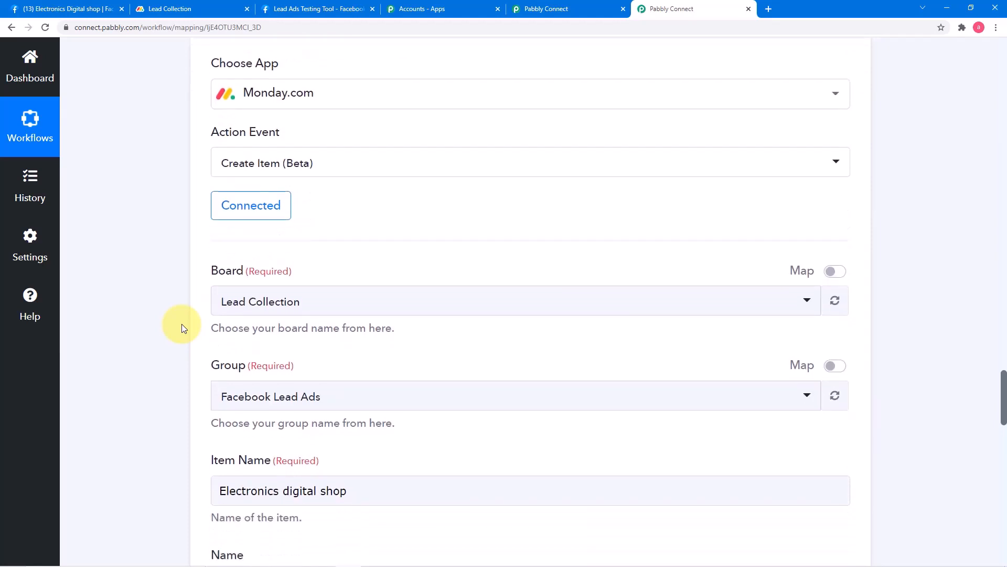
pyautogui.scroll(-2, 165, 361)
pyautogui.scroll(-2, 167, 353)
pyautogui.scroll(-2, 166, 352)
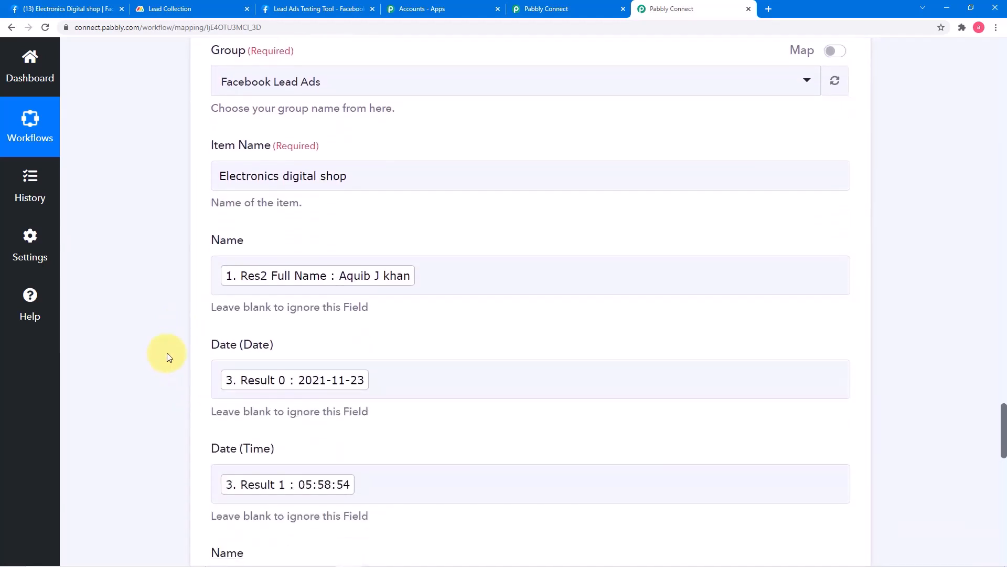
pyautogui.scroll(-4, 166, 352)
pyautogui.scroll(-10, 167, 352)
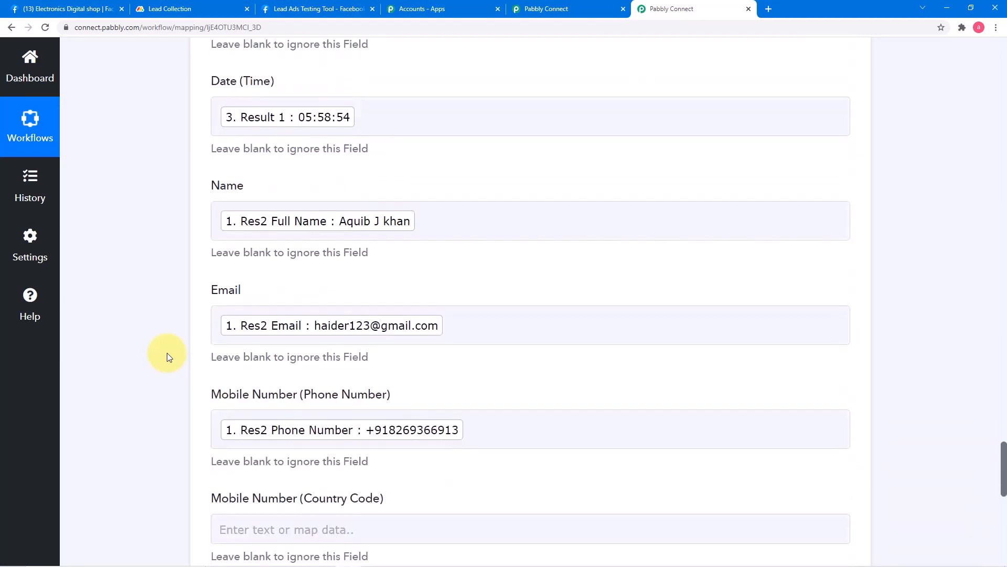
pyautogui.scroll(-1, 167, 352)
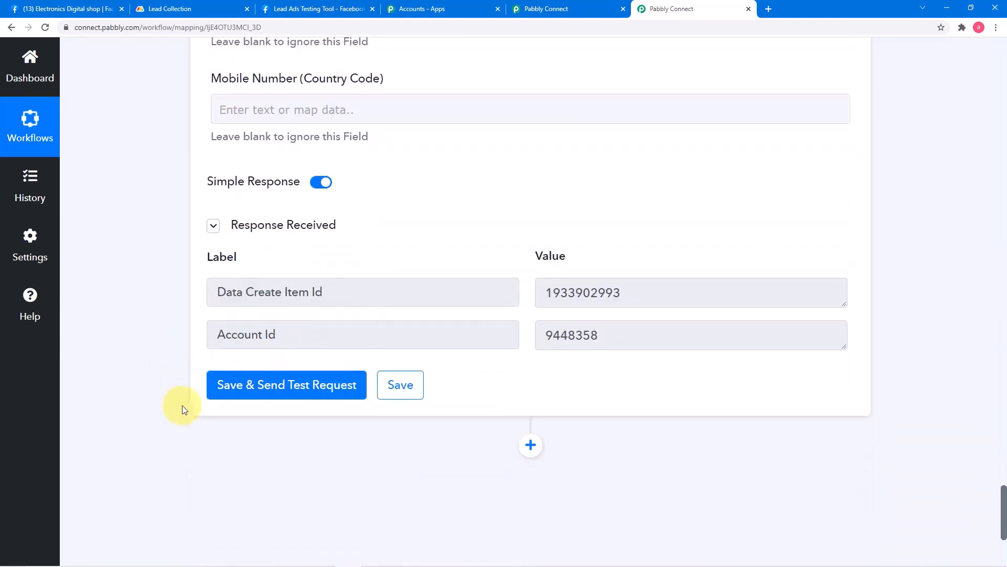
# - Confirm the new lead row on the monday.com board, then save the Monday.com Create Item step
pyautogui.click(161, 7)
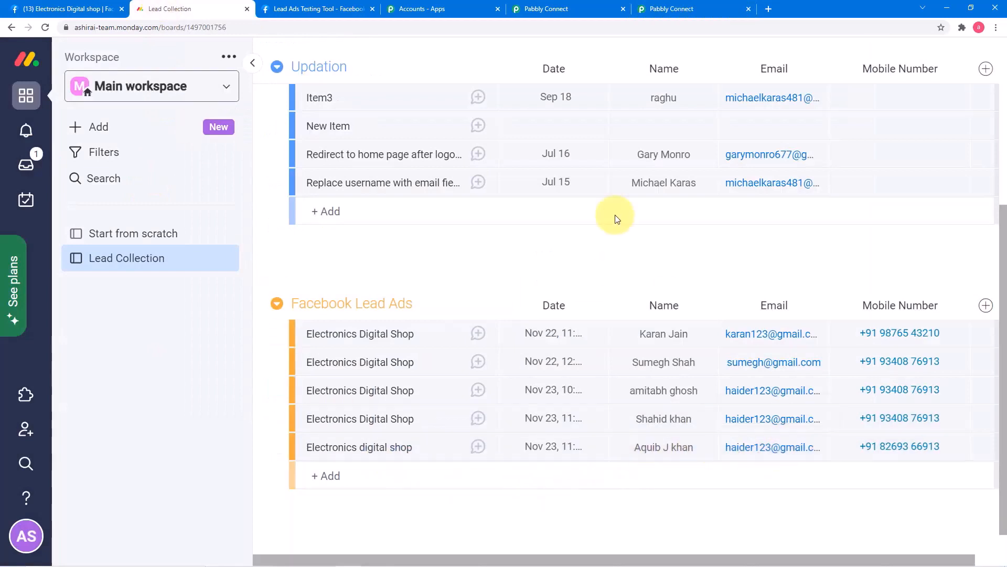
pyautogui.click(672, 9)
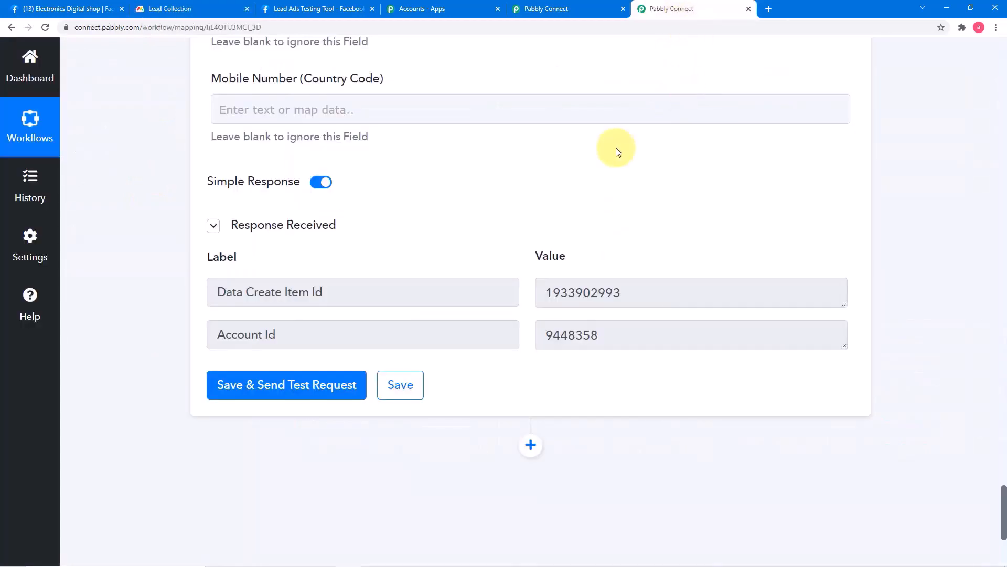
pyautogui.click(408, 386)
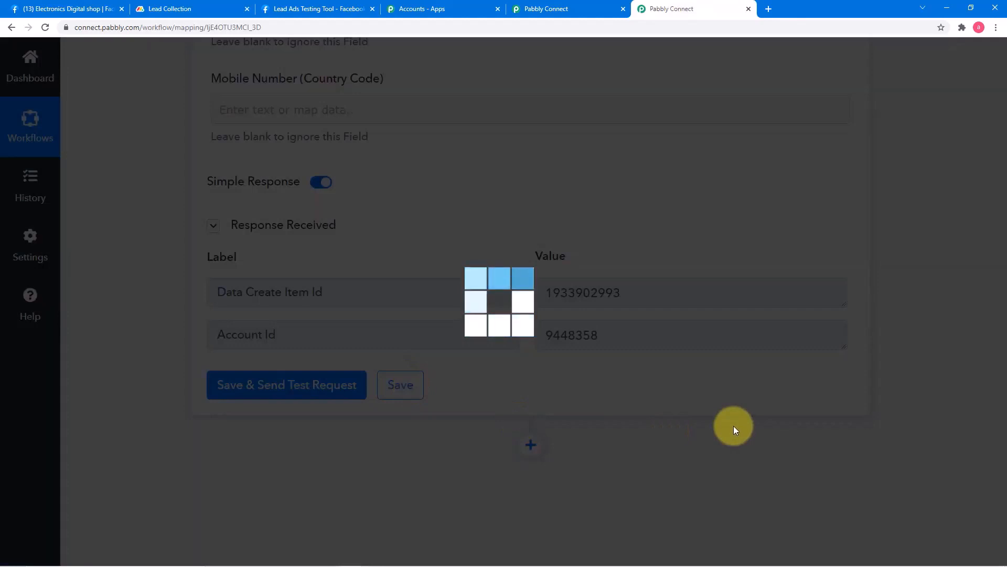
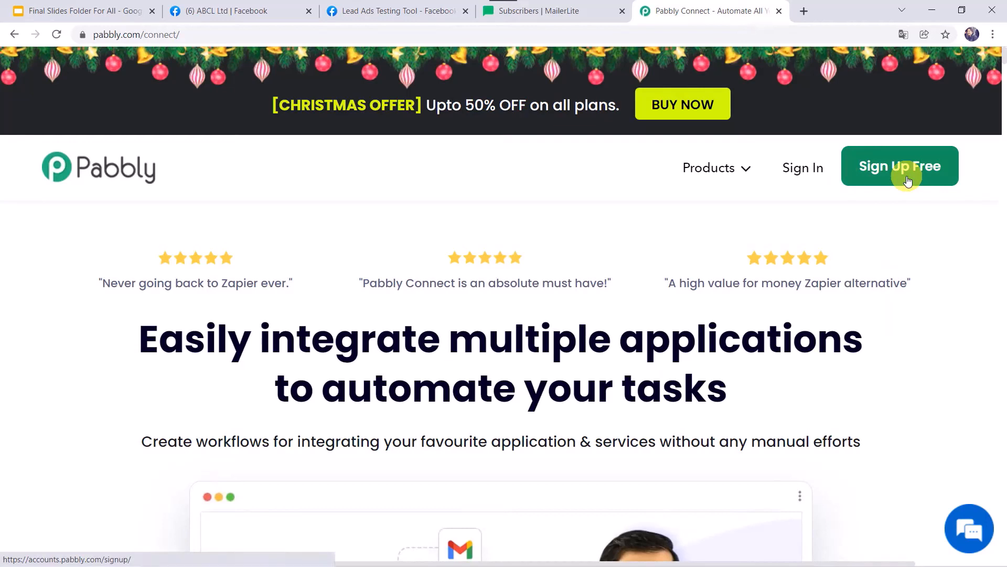
# - Sign in and launch Pabbly Connect from All Apps to reach its workflow dashboard
pyautogui.click(792, 172)
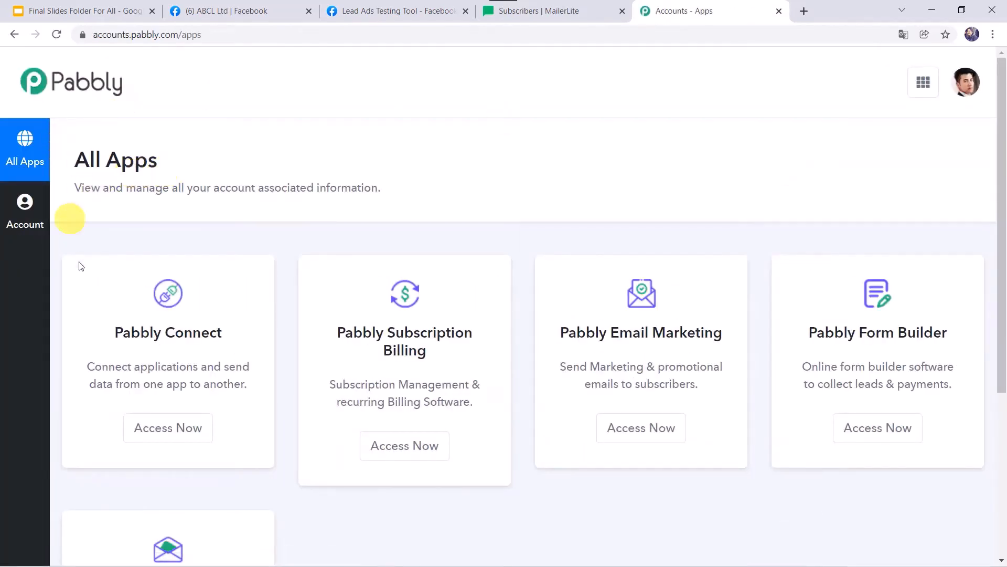
pyautogui.click(171, 436)
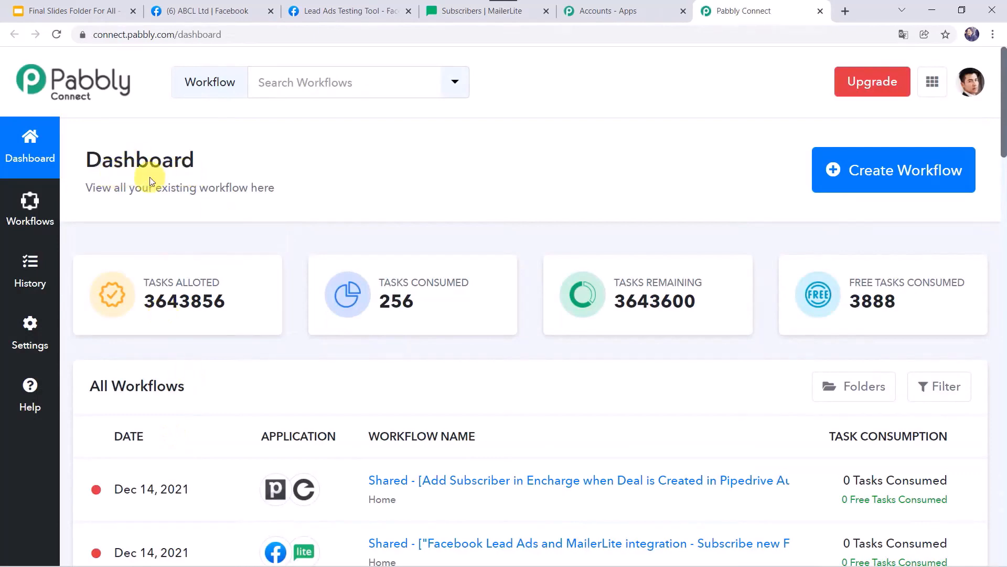
pyautogui.scroll(-6, 545, 431)
pyautogui.scroll(6, 546, 431)
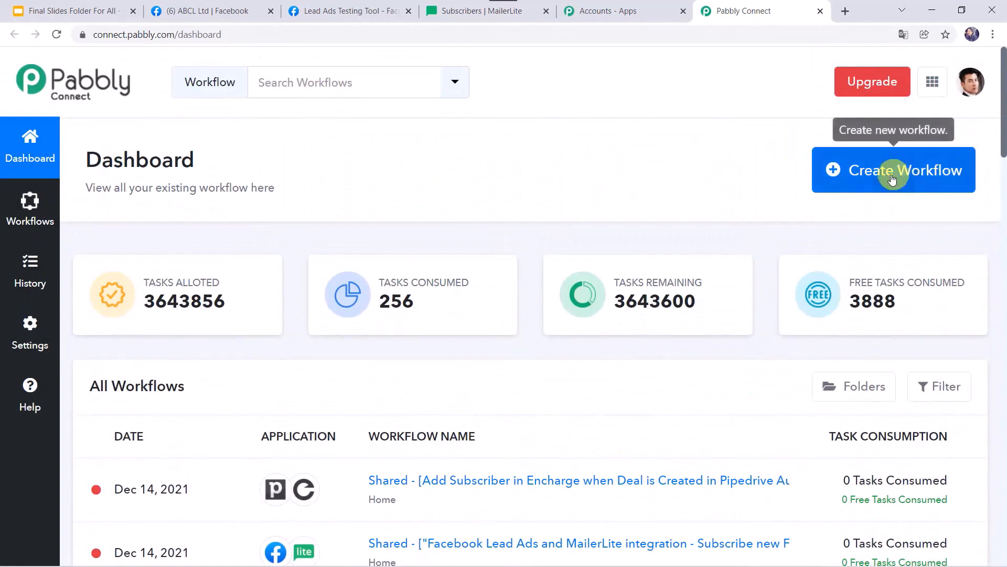
# - Create a workflow named 'Subscribe new Facebook Leads to MailerLite account' and collapse its trigger step
pyautogui.click(891, 178)
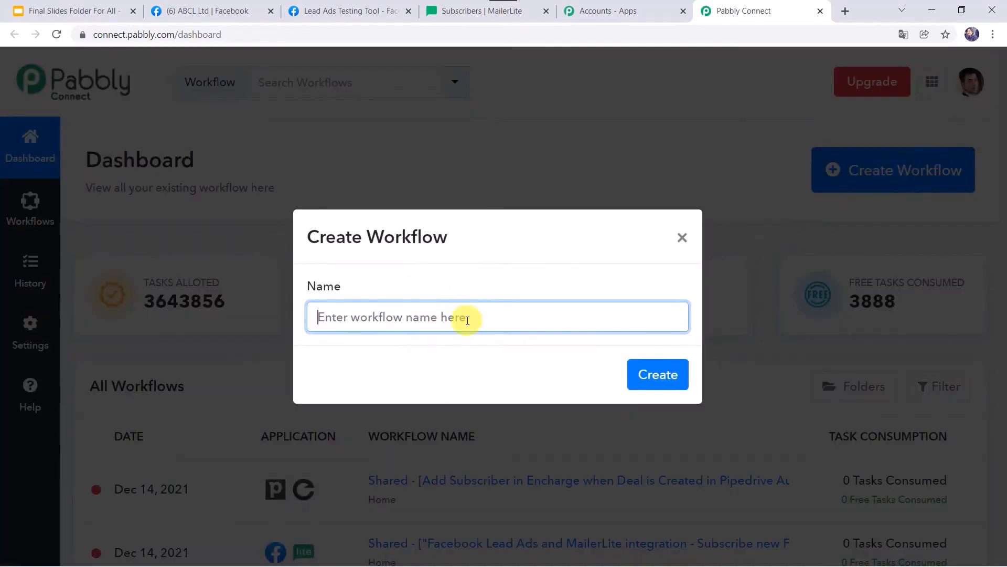
pyautogui.write('Subscribe new Facebook Leads to MailerLite account')
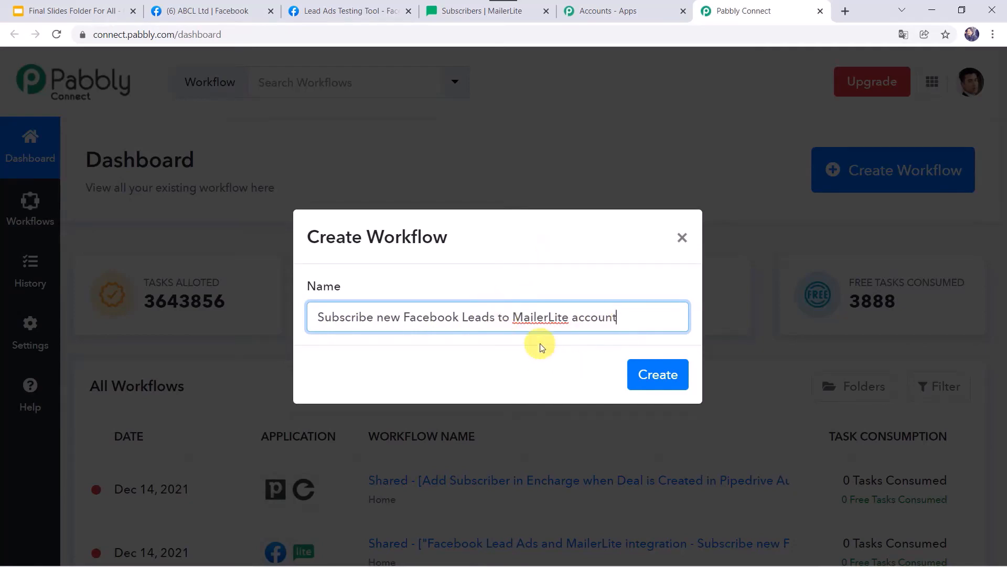
pyautogui.click(659, 375)
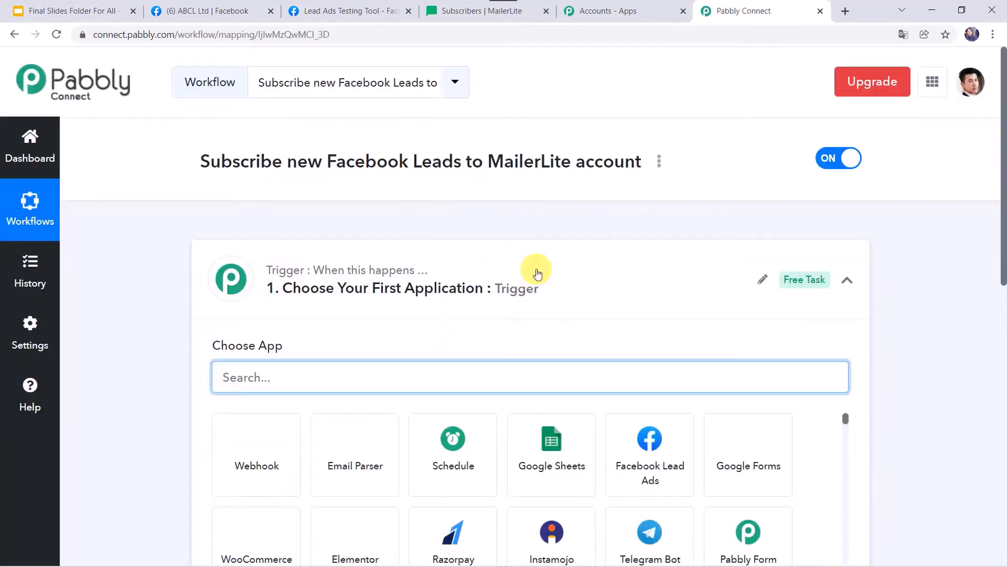
pyautogui.click(535, 270)
pyautogui.click(530, 449)
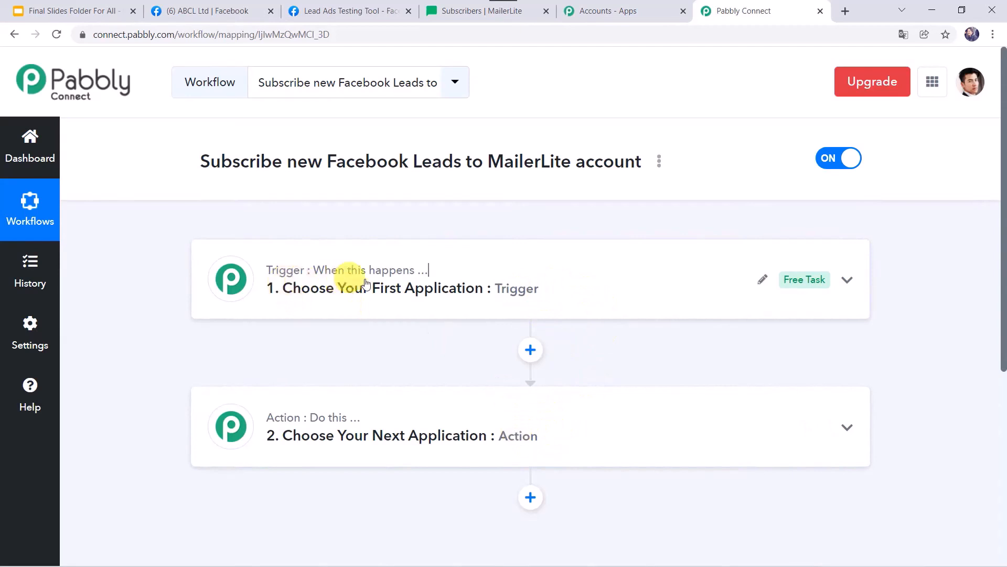
pyautogui.moveTo(281, 416)
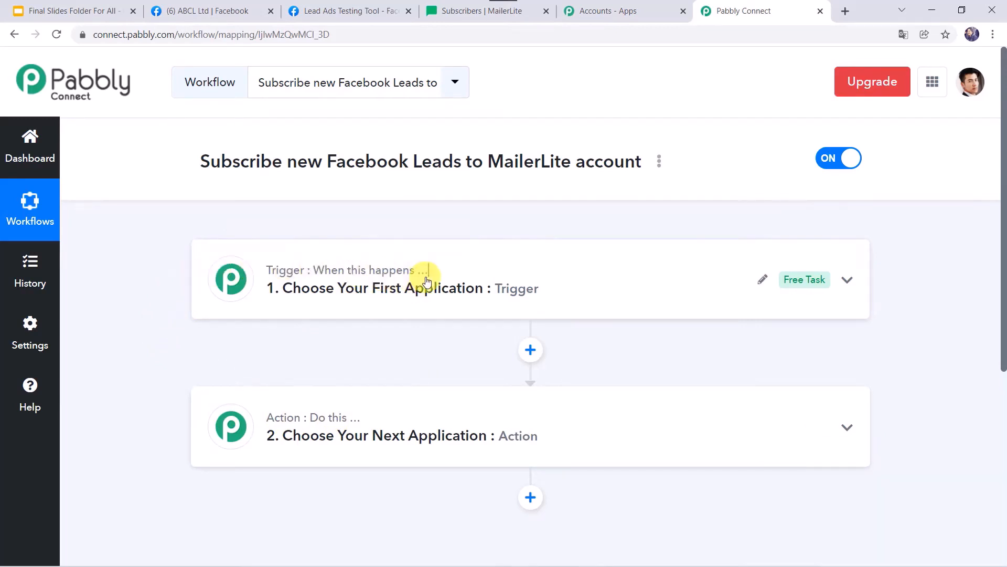
# - Set the trigger to Facebook Lead Ads with the New Lead event
pyautogui.click(516, 267)
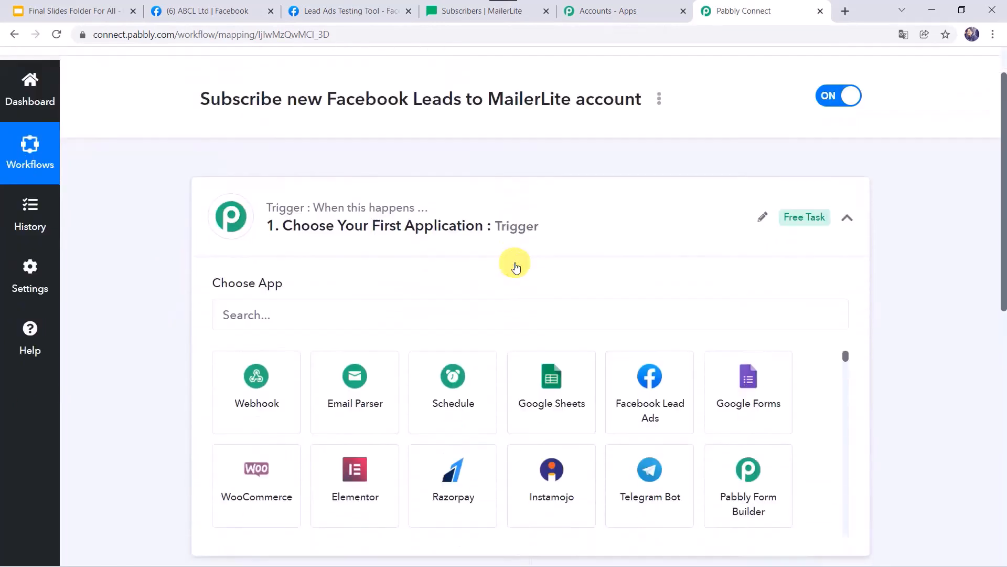
pyautogui.click(426, 171)
pyautogui.write('face')
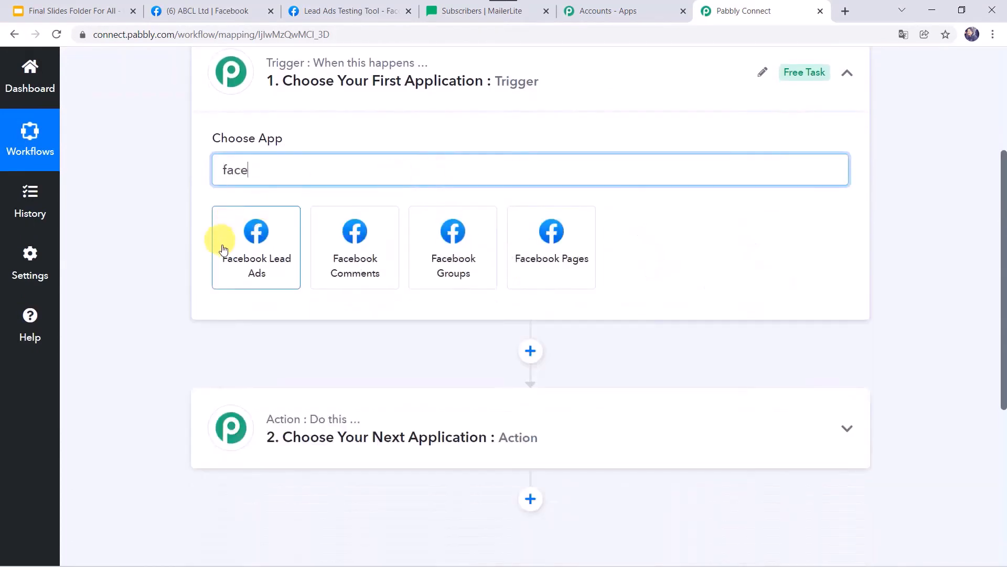
pyautogui.click(273, 272)
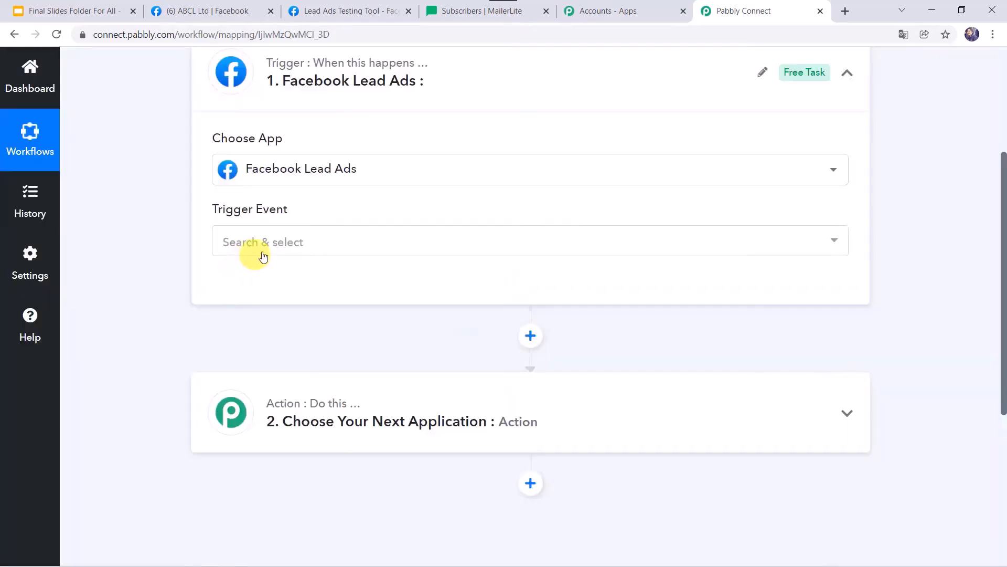
pyautogui.click(276, 241)
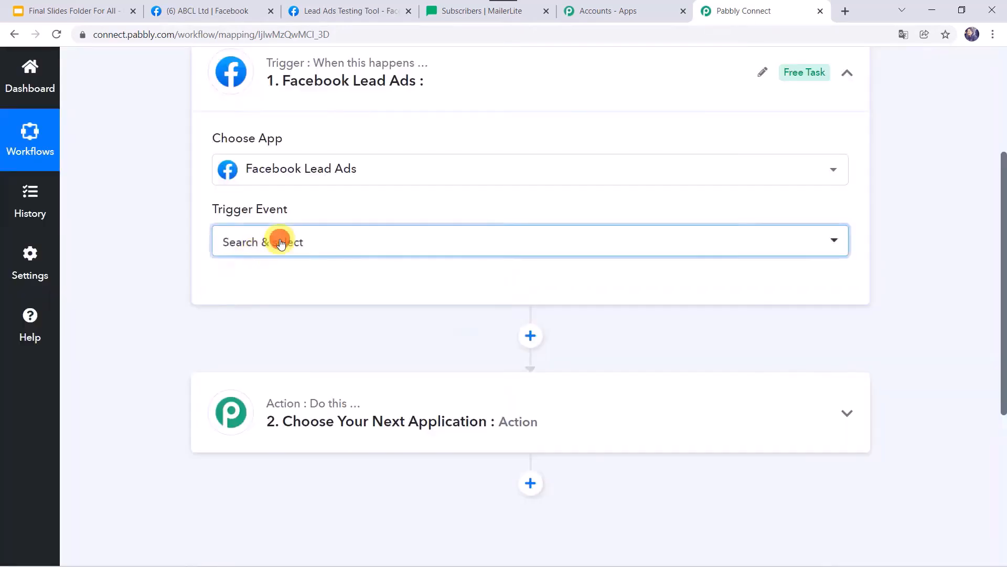
pyautogui.click(267, 329)
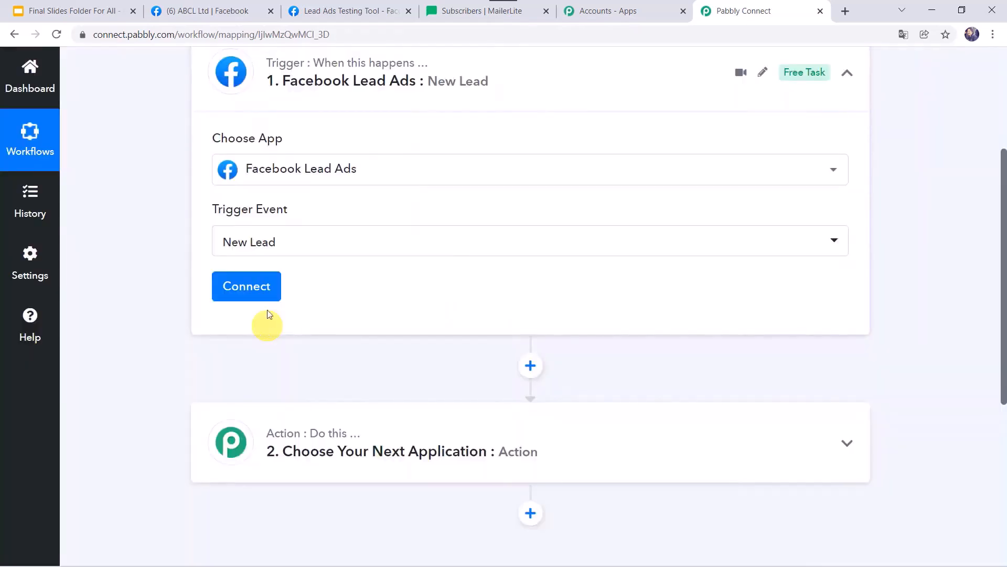
# - Add and authorize a new Facebook Lead Ads account connection
pyautogui.click(243, 287)
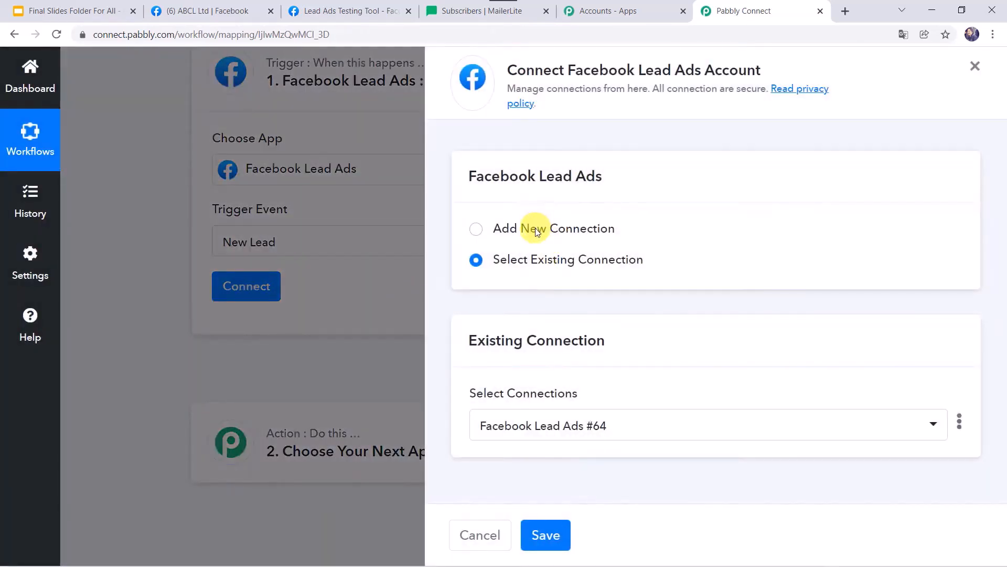
pyautogui.click(535, 230)
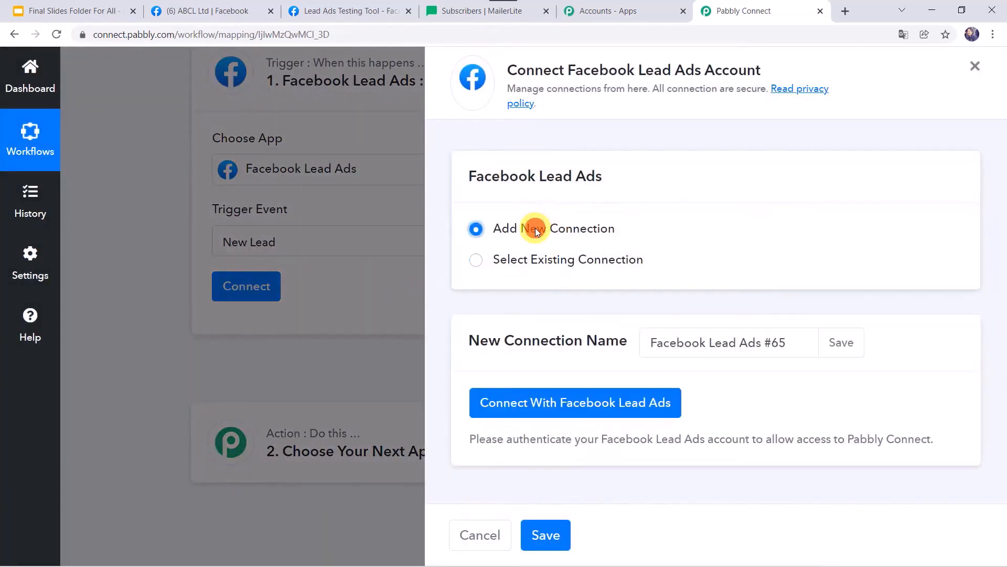
pyautogui.click(625, 404)
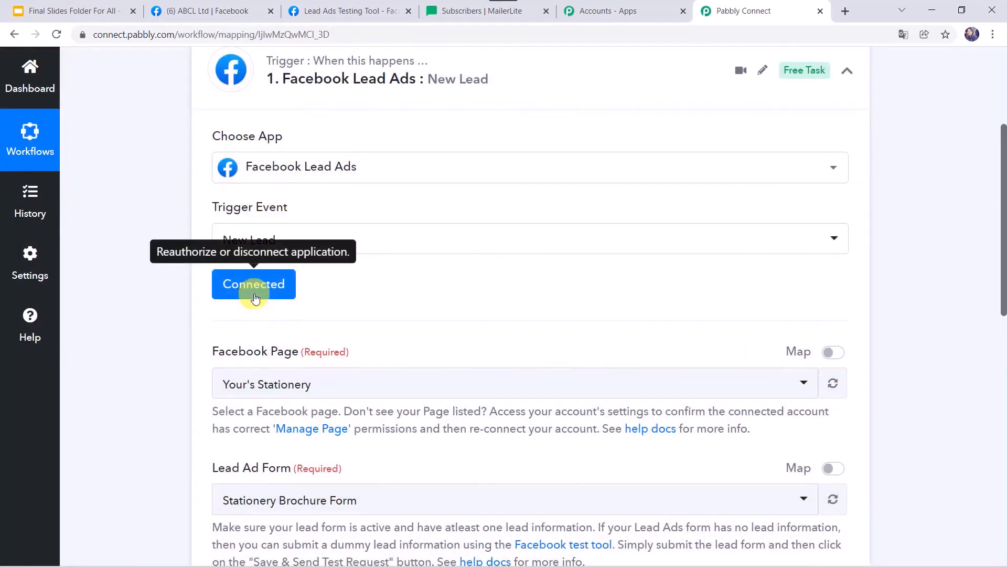
pyautogui.scroll(-3, 148, 371)
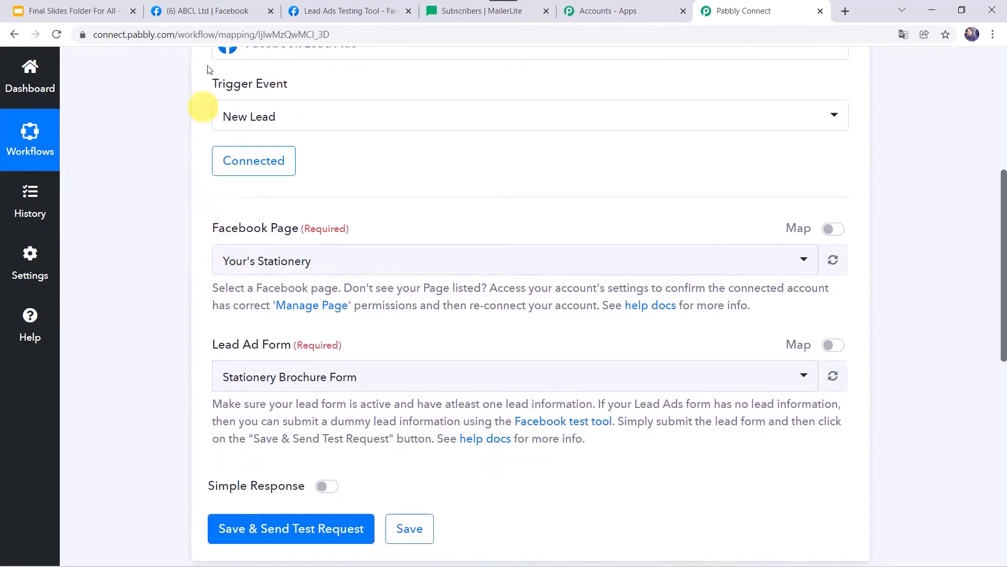
# - Check the business page name on Facebook, then select ABCL Ltd as the trigger's Facebook page
pyautogui.click(221, 16)
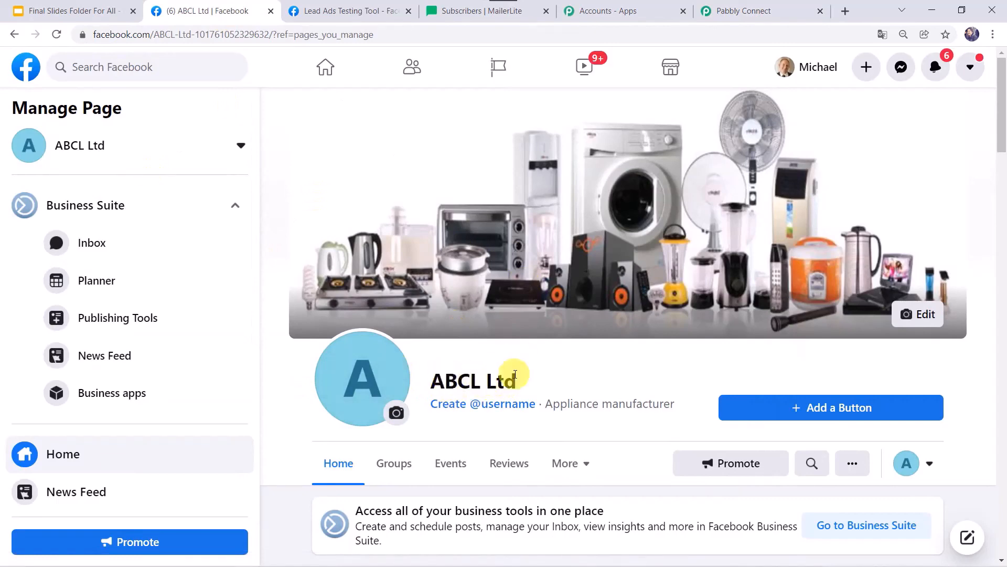
pyautogui.click(735, 10)
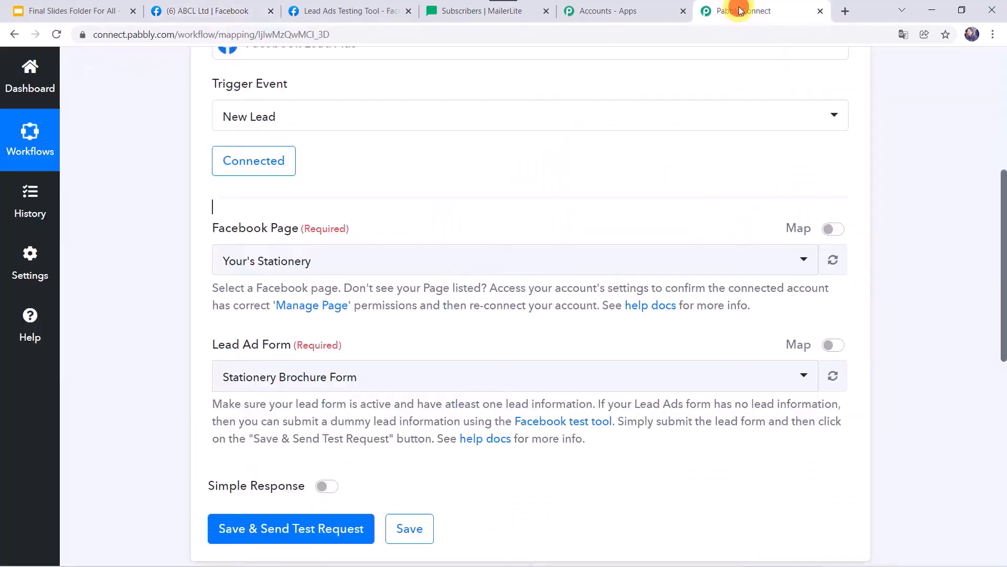
pyautogui.click(276, 266)
pyautogui.write('a')
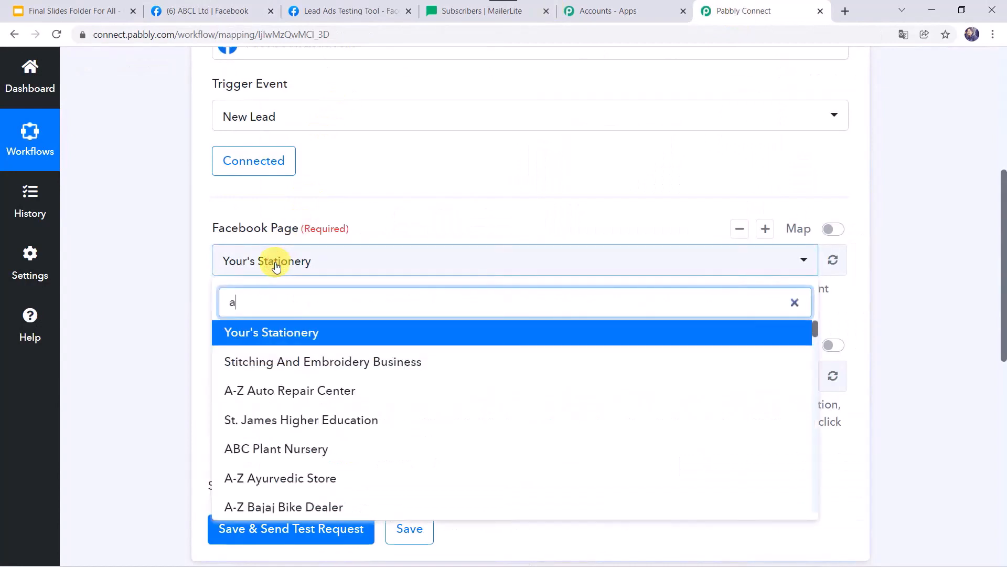
pyautogui.write('bcl')
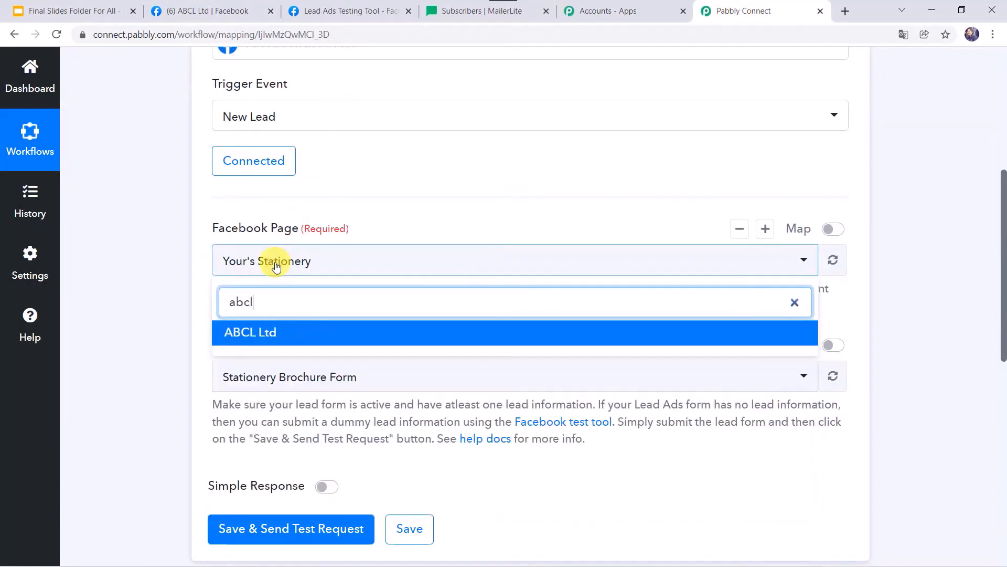
pyautogui.click(274, 336)
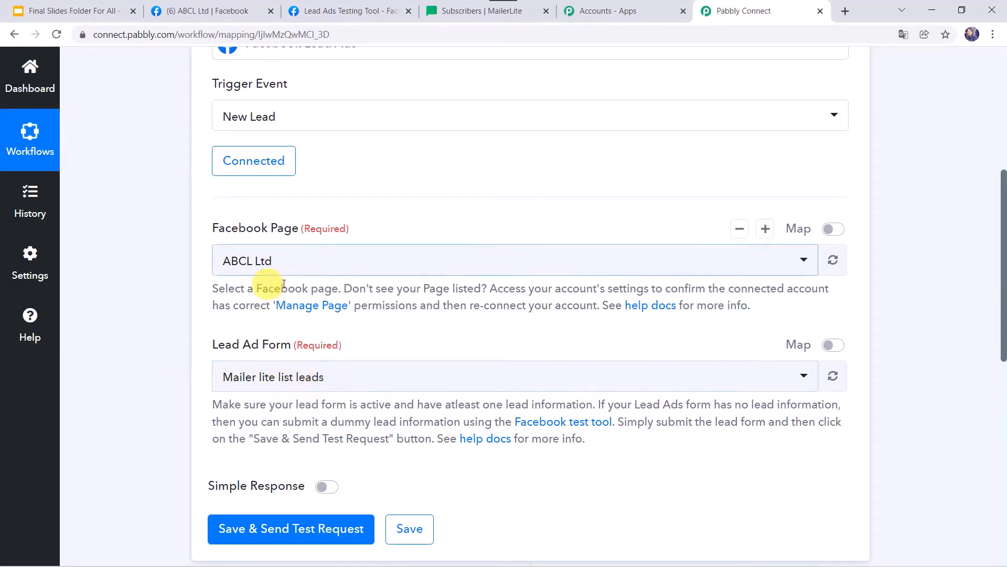
pyautogui.scroll(-2, 269, 279)
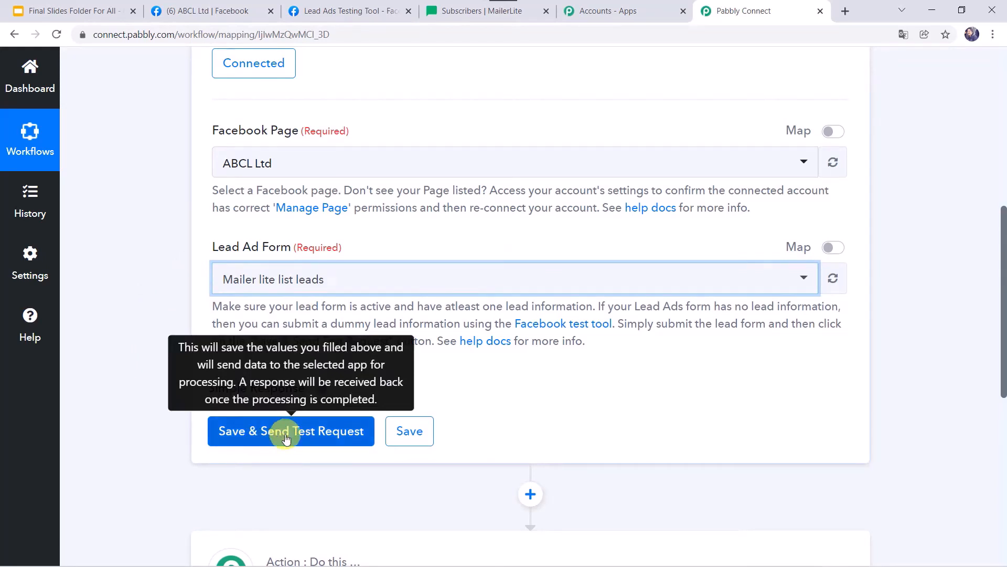
# - In the Lead Ads Testing Tool, enter the test lead's first name, email and city
pyautogui.click(363, 9)
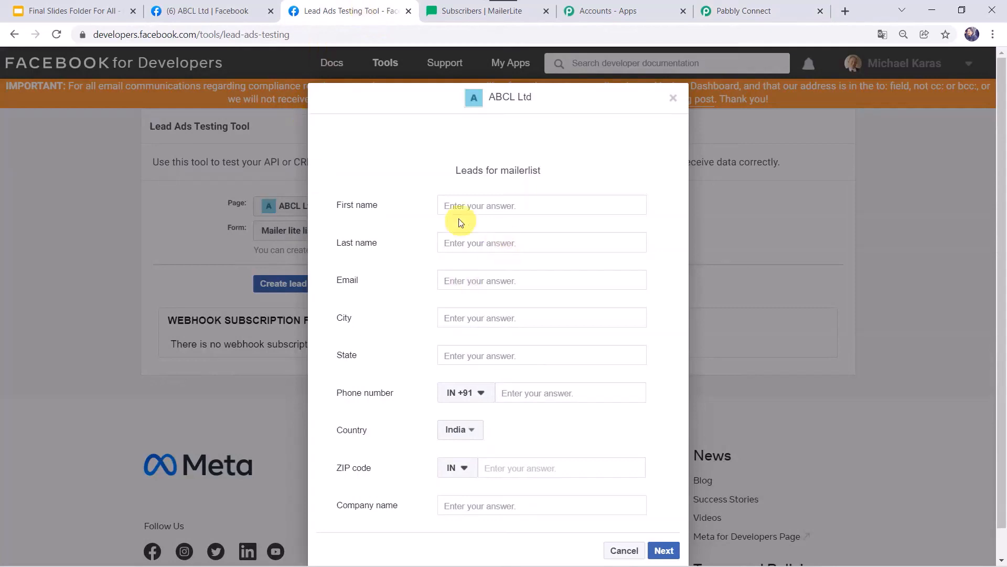
pyautogui.hotkey('ctrl', '+')
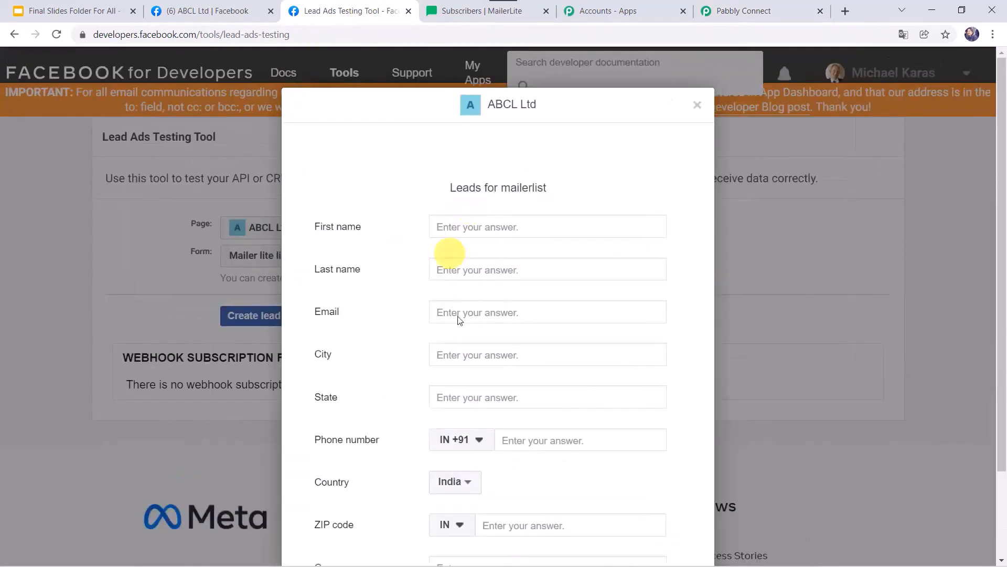
pyautogui.scroll(-2, 492, 292)
pyautogui.click(460, 146)
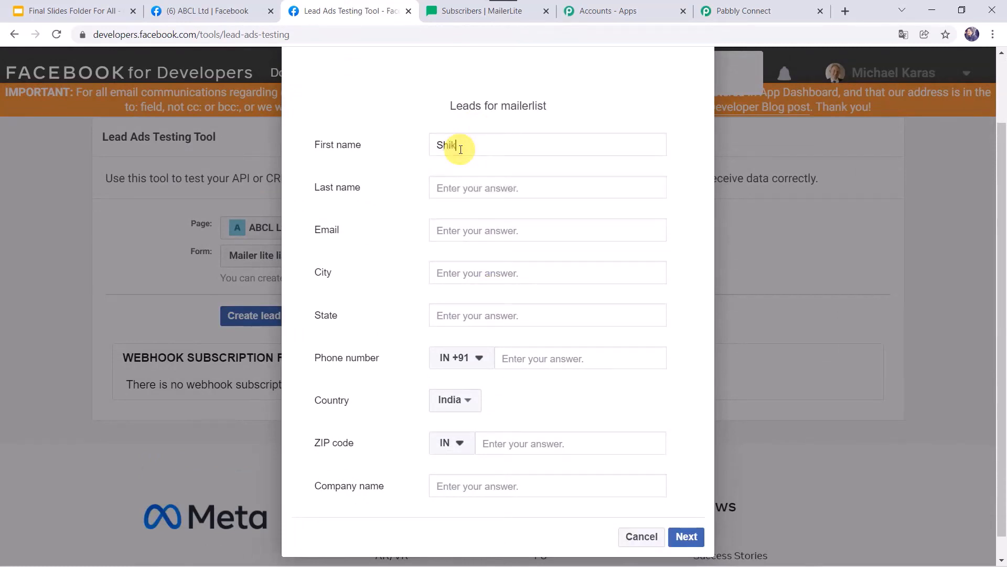
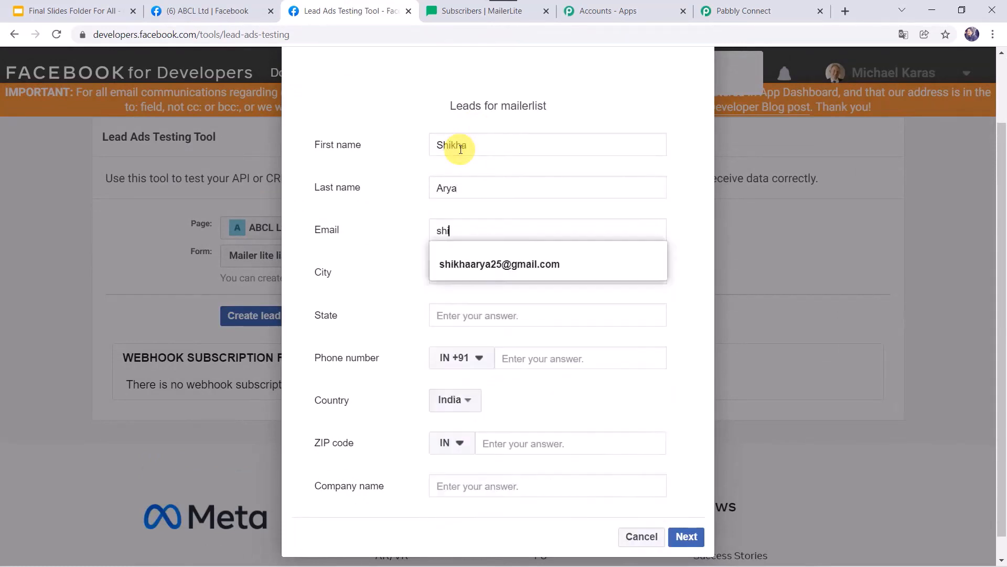
pyautogui.press('Down')
pyautogui.press('Return')
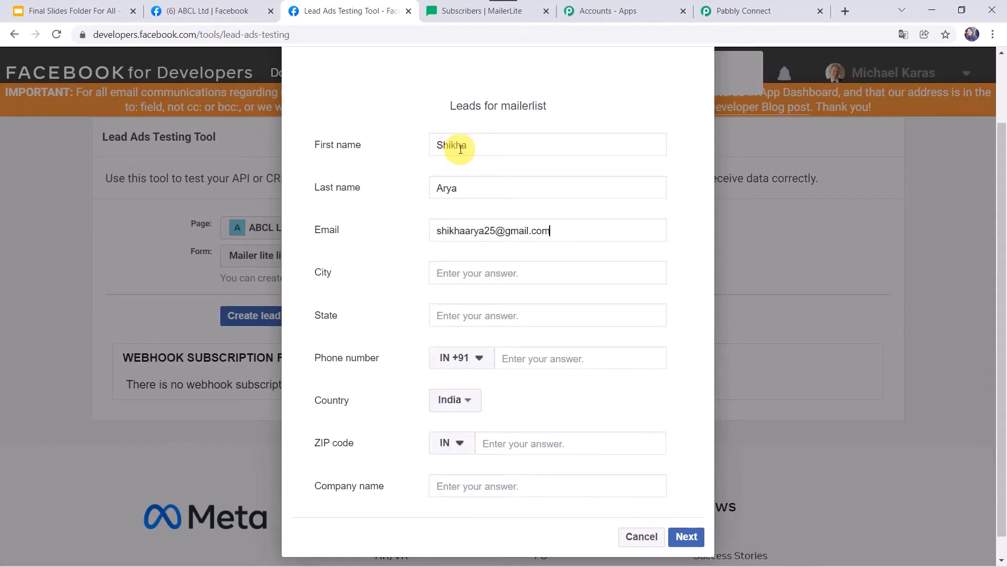
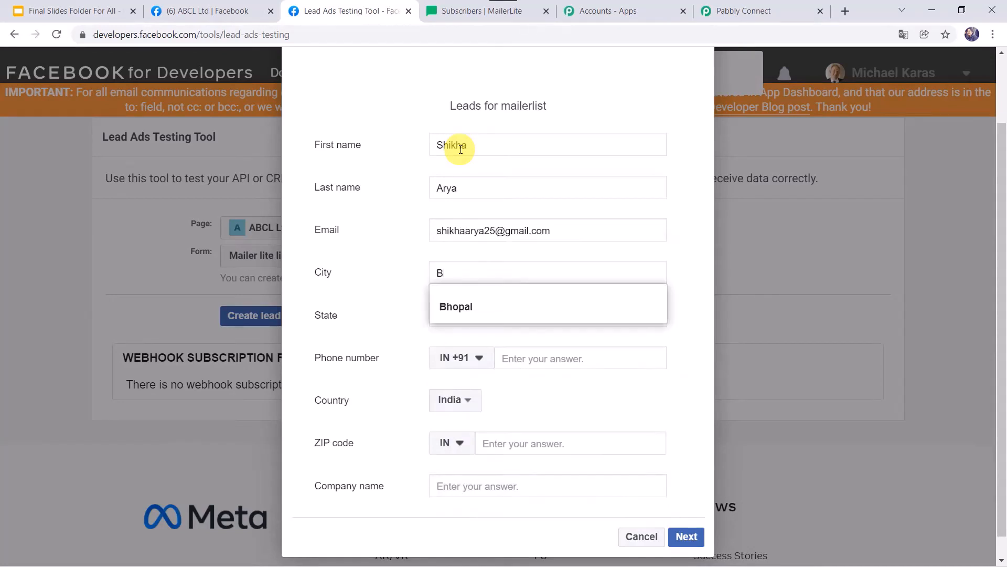
pyautogui.press('Down')
pyautogui.press('Return')
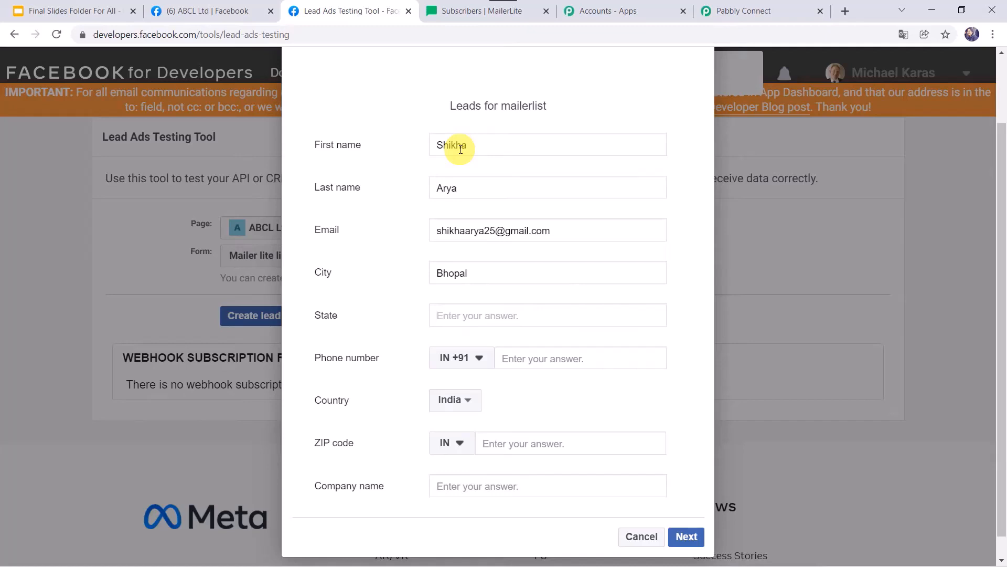
# - Fill in the state and company 'Pabbly', then submit and send the test lead
pyautogui.press('Tab')
pyautogui.write('M')
pyautogui.press('Down')
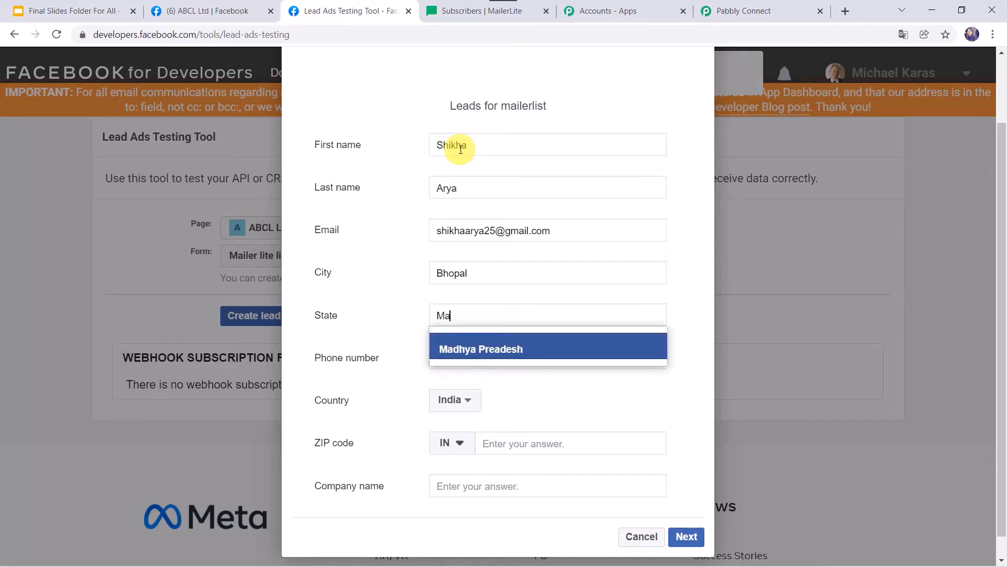
pyautogui.press('Return')
pyautogui.press('BackSpace')
pyautogui.press('BackSpace')
pyautogui.press('BackSpace')
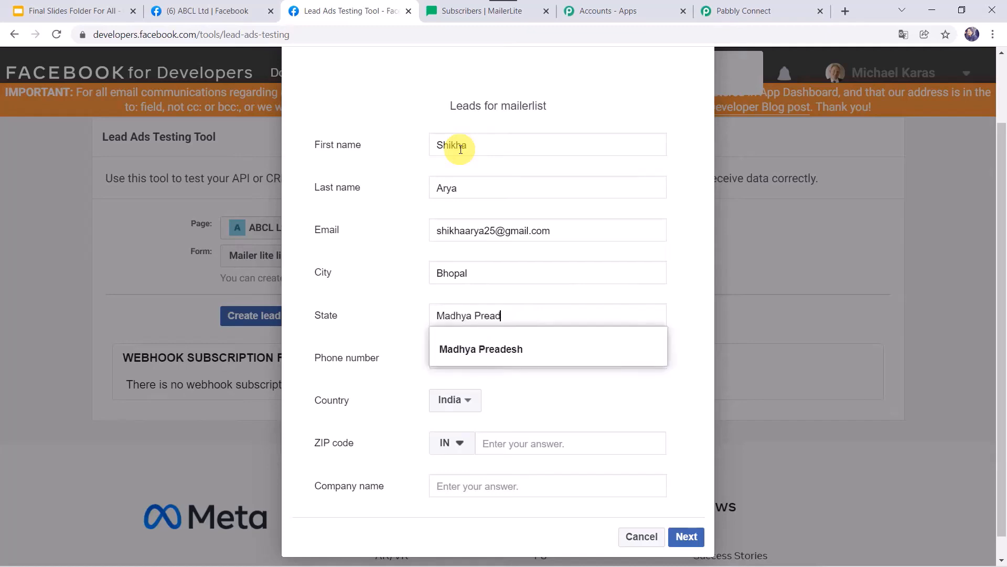
pyautogui.write('adesh')
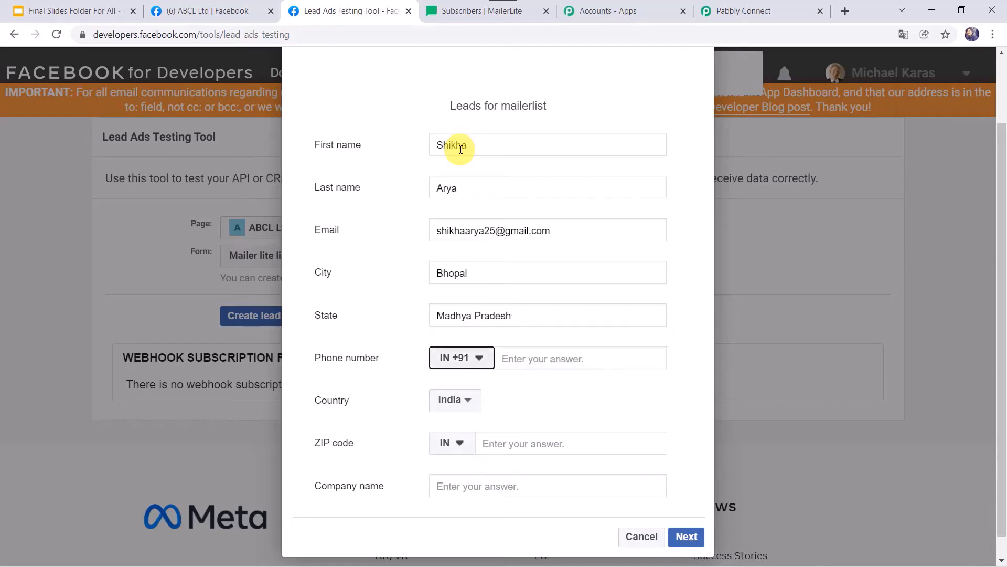
pyautogui.press('Tab')
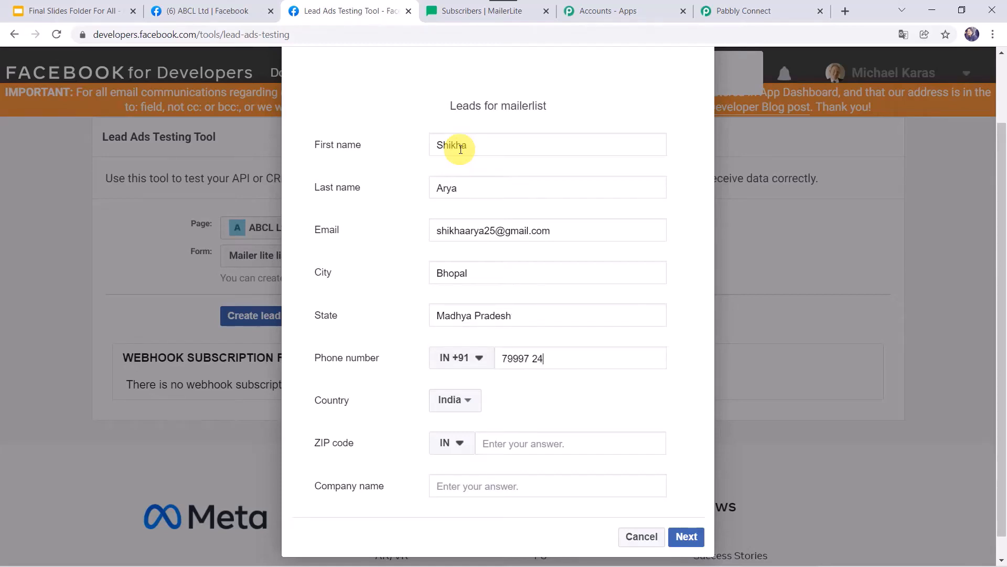
pyautogui.press('Tab')
pyautogui.press('Tab')
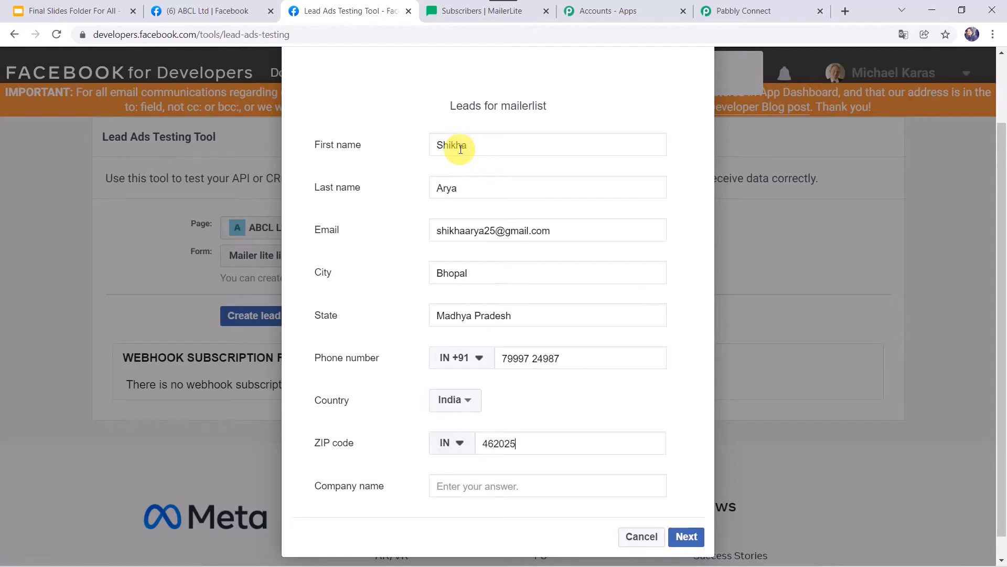
pyautogui.write('Pabb')
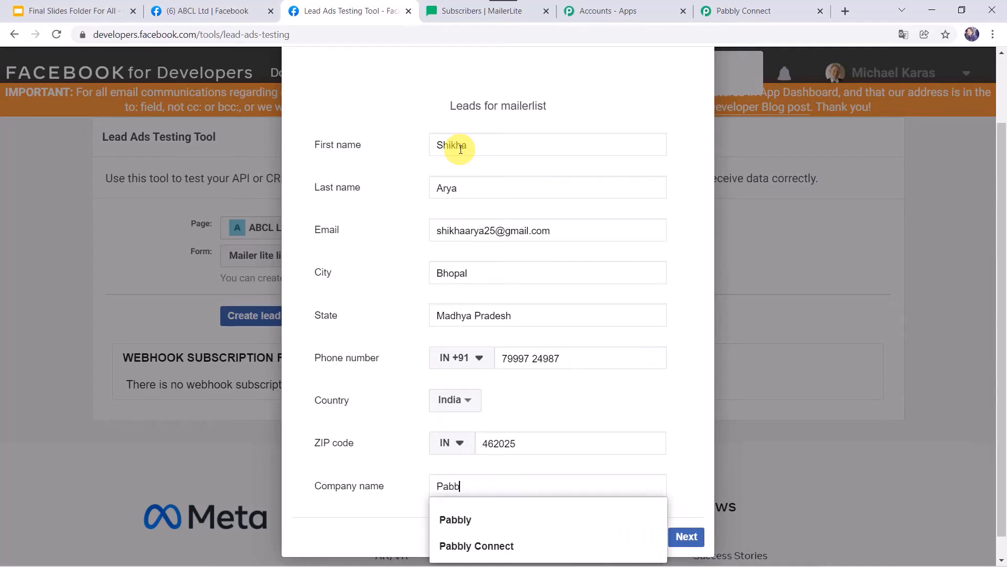
pyautogui.press('Down')
pyautogui.press('Return')
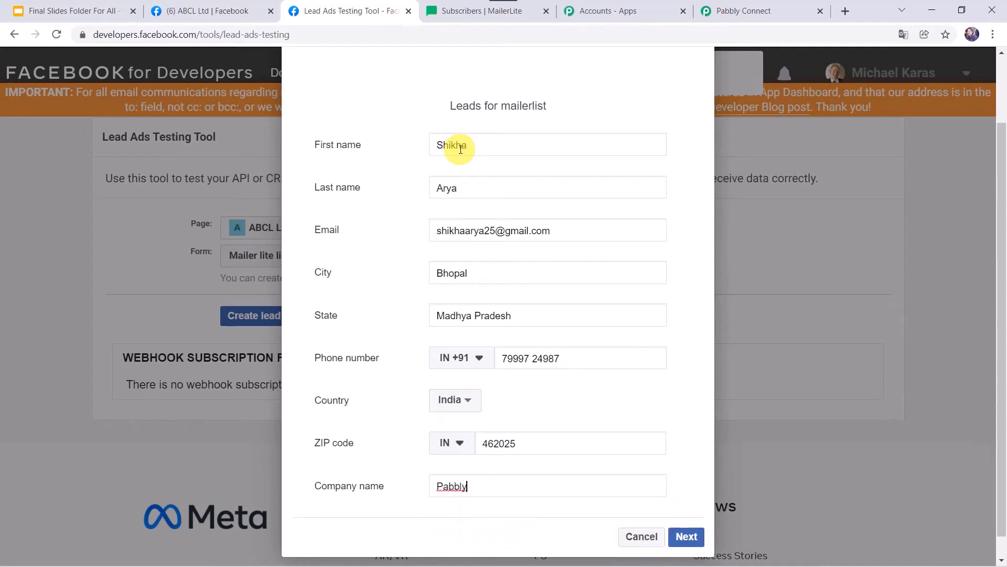
pyautogui.click(679, 537)
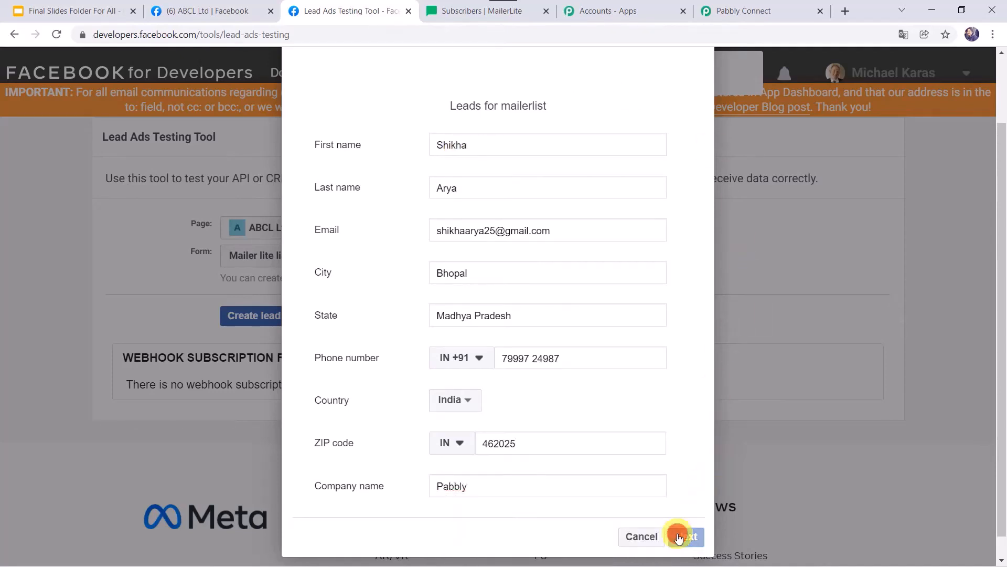
pyautogui.click(676, 301)
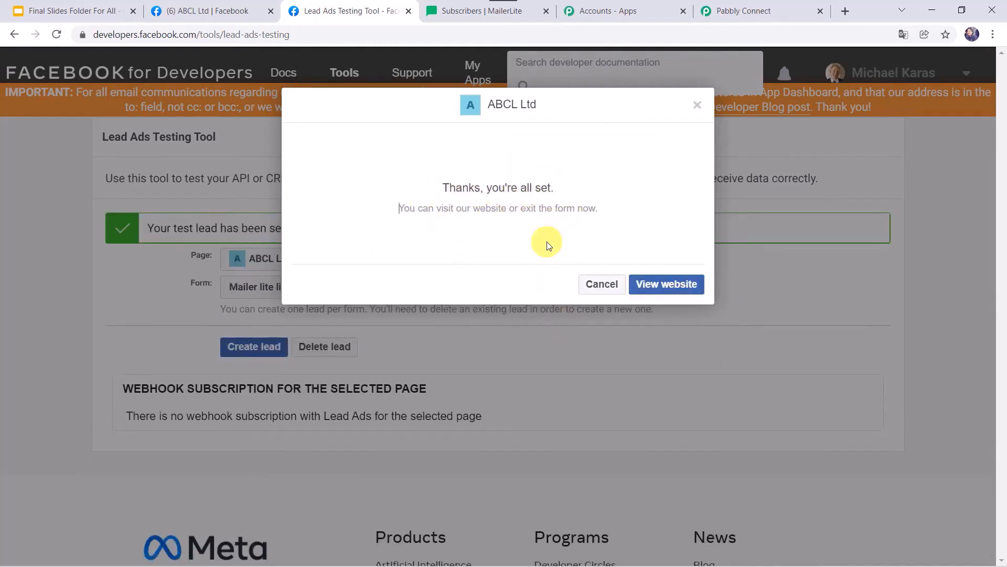
# - Save & Send Test Request and review the received name, email, city, state, phone, country, company and ZIP
pyautogui.click(757, 11)
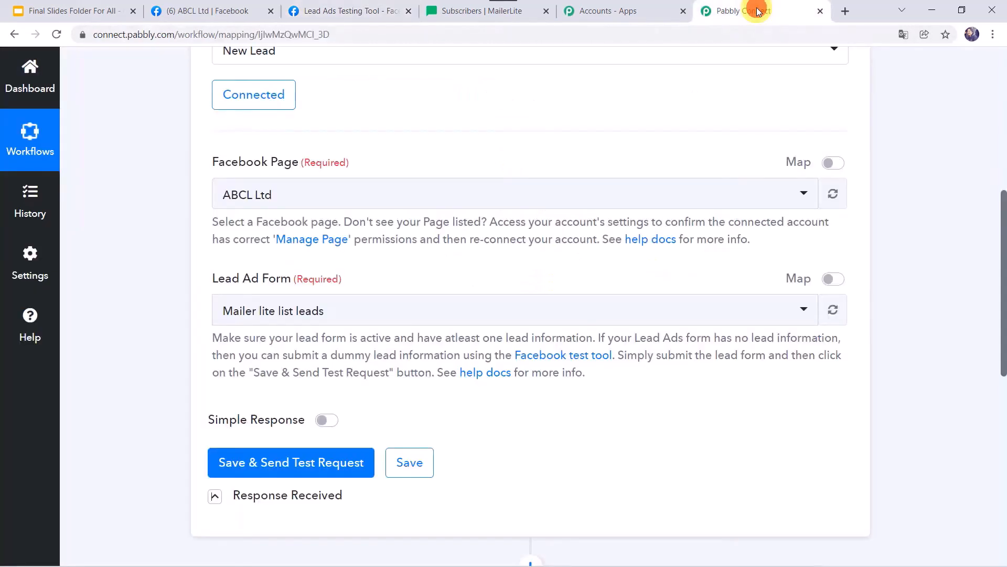
pyautogui.click(277, 466)
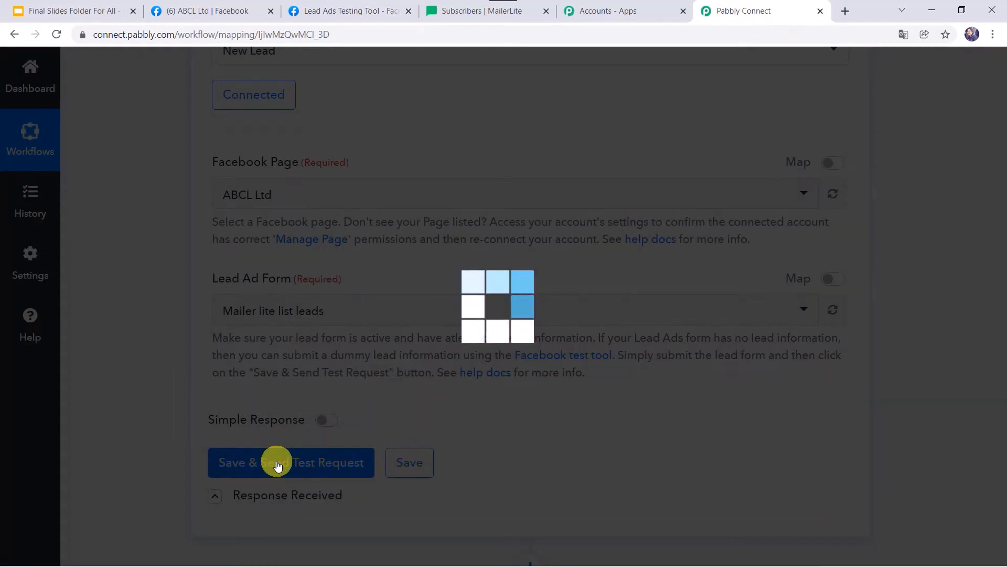
pyautogui.scroll(-3, 187, 482)
pyautogui.scroll(-3, 187, 480)
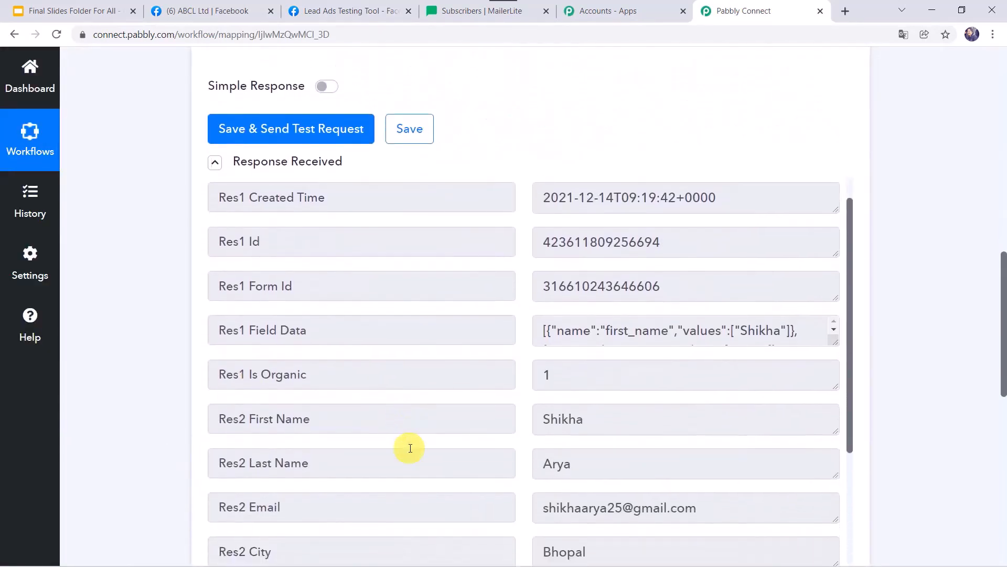
pyautogui.scroll(-1, 409, 447)
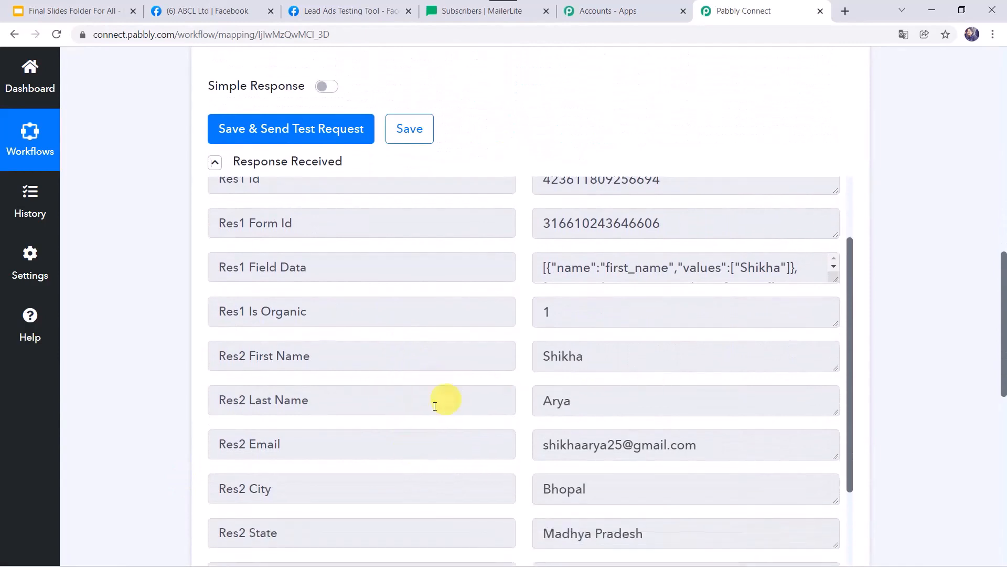
pyautogui.scroll(-2, 545, 458)
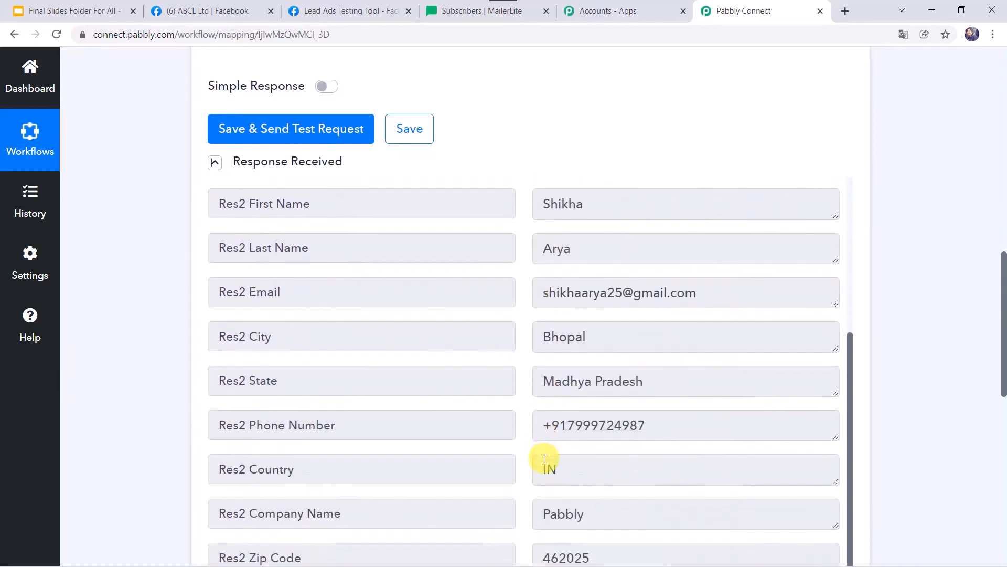
pyautogui.scroll(-3, 631, 468)
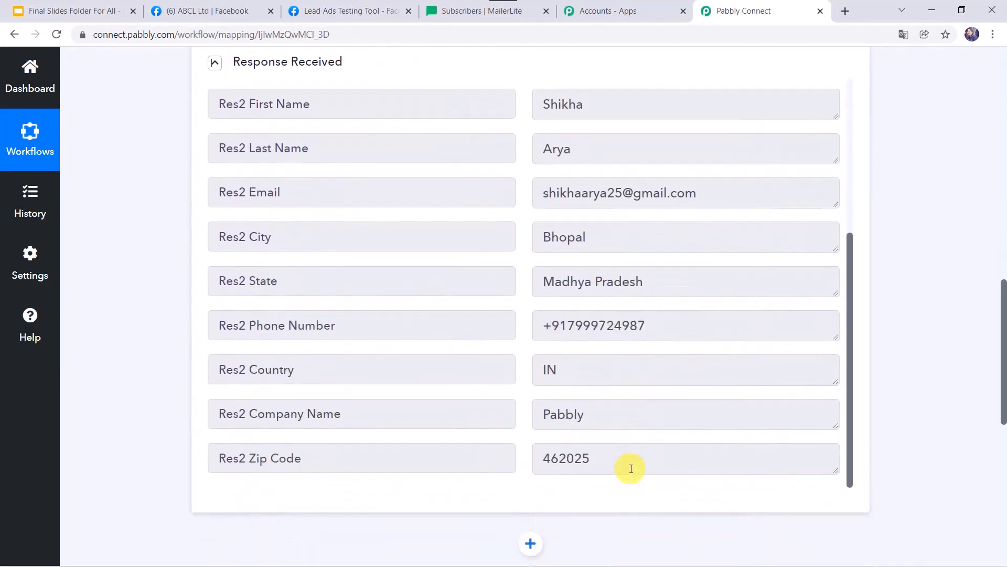
pyautogui.scroll(1, 614, 299)
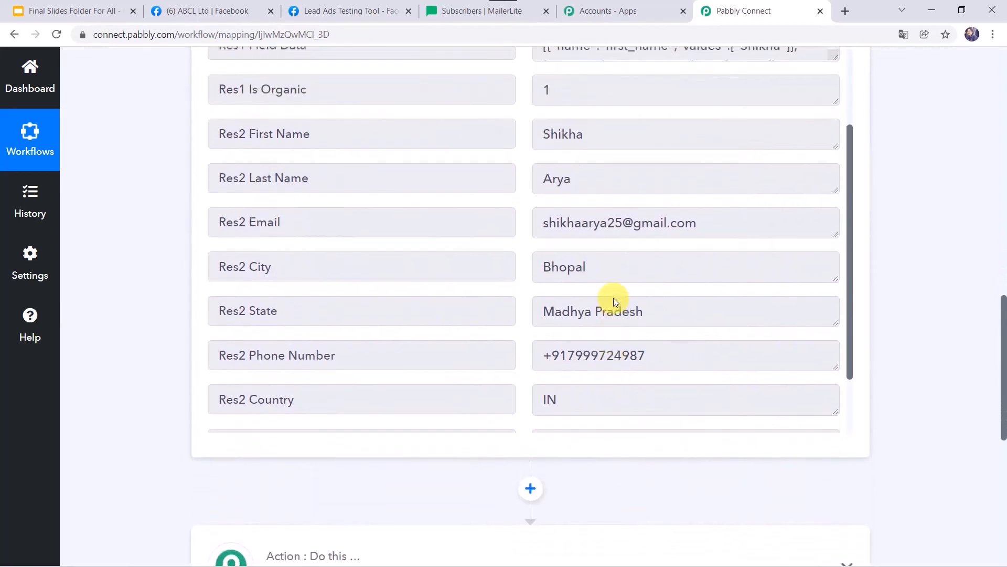
pyautogui.scroll(2, 557, 168)
pyautogui.scroll(3, 558, 167)
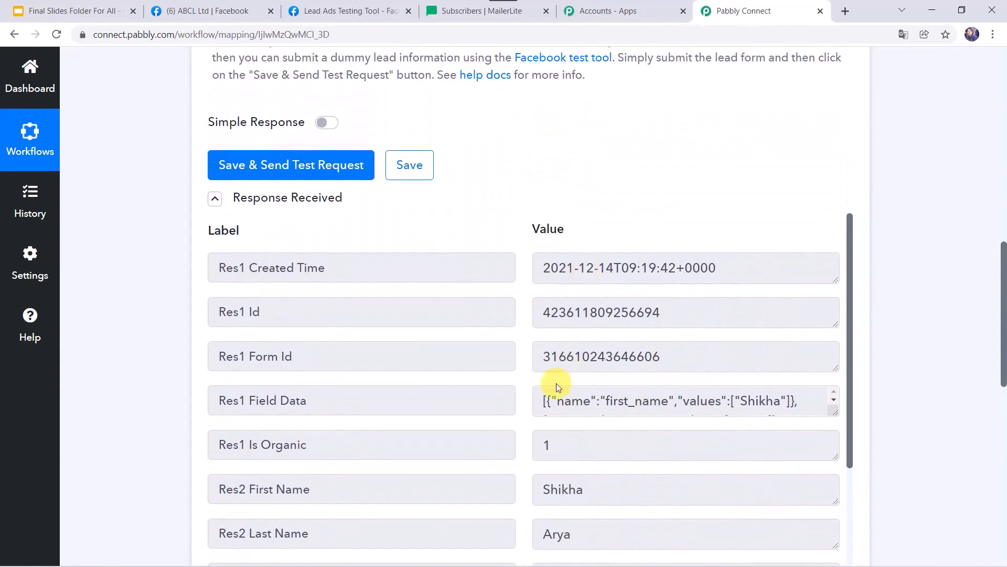
pyautogui.scroll(-5, 551, 386)
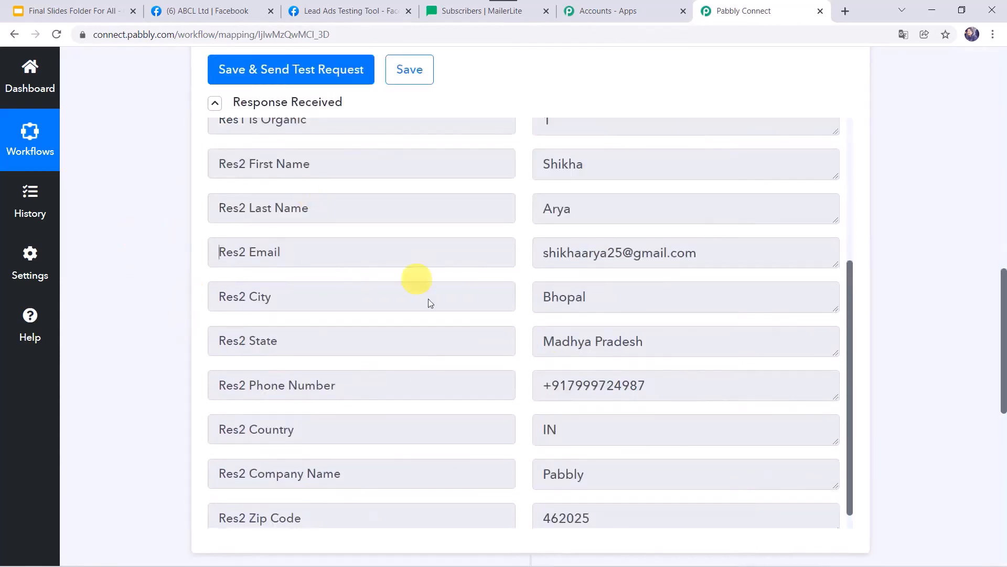
pyautogui.scroll(5, 421, 344)
pyautogui.scroll(-5, 421, 345)
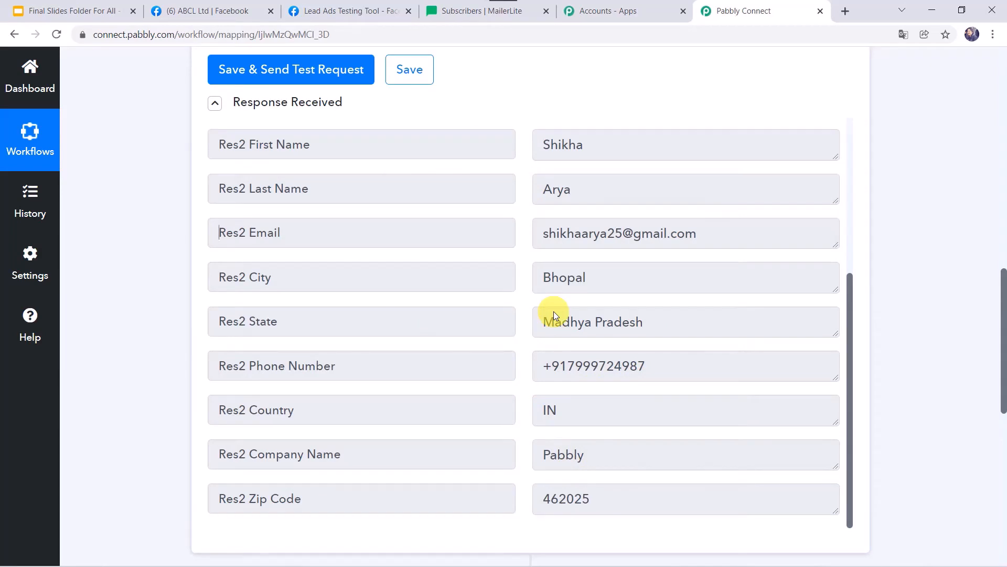
pyautogui.scroll(-1, 553, 311)
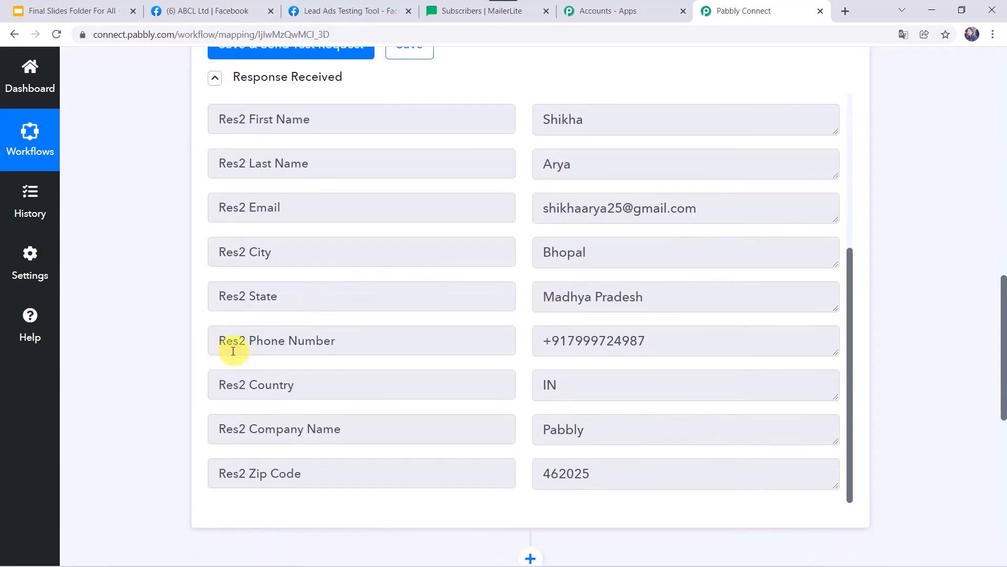
pyautogui.scroll(-5, 234, 356)
# - Set the action step to MailerLite with the 'Add or Update Subscriber in the Group' event
pyautogui.click(460, 368)
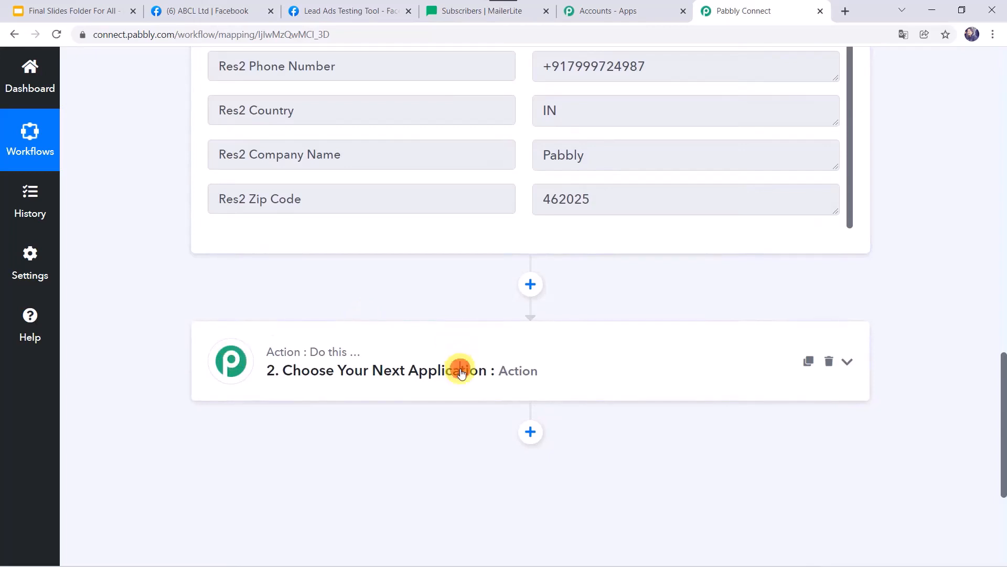
pyautogui.scroll(-3, 407, 272)
pyautogui.click(344, 267)
pyautogui.write('Mail')
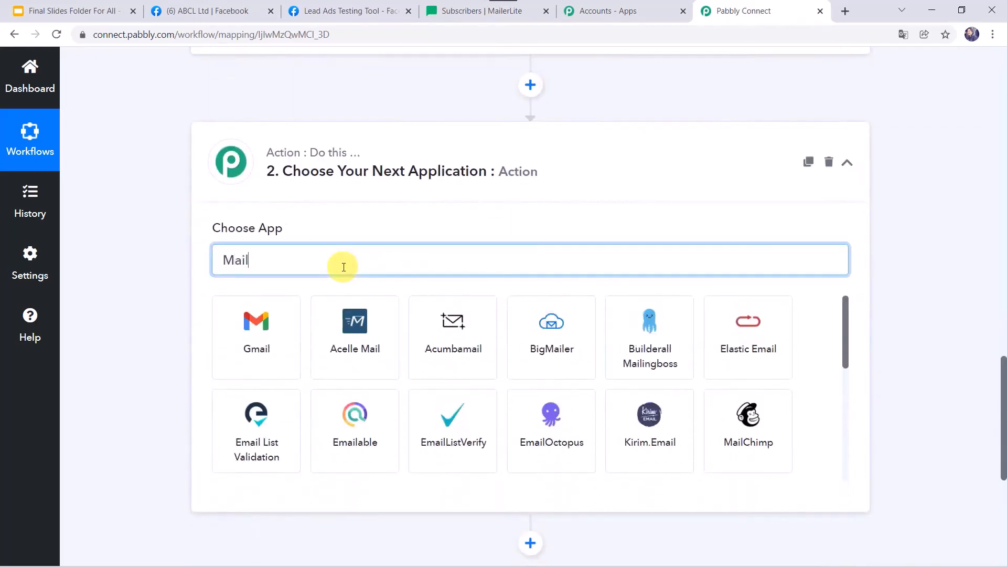
pyautogui.write('er')
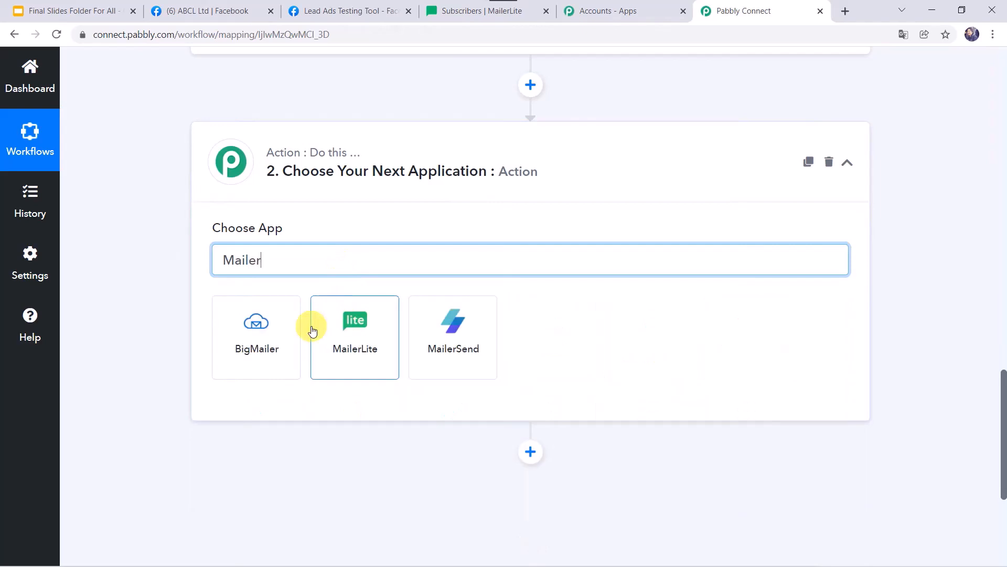
pyautogui.click(342, 348)
pyautogui.click(272, 334)
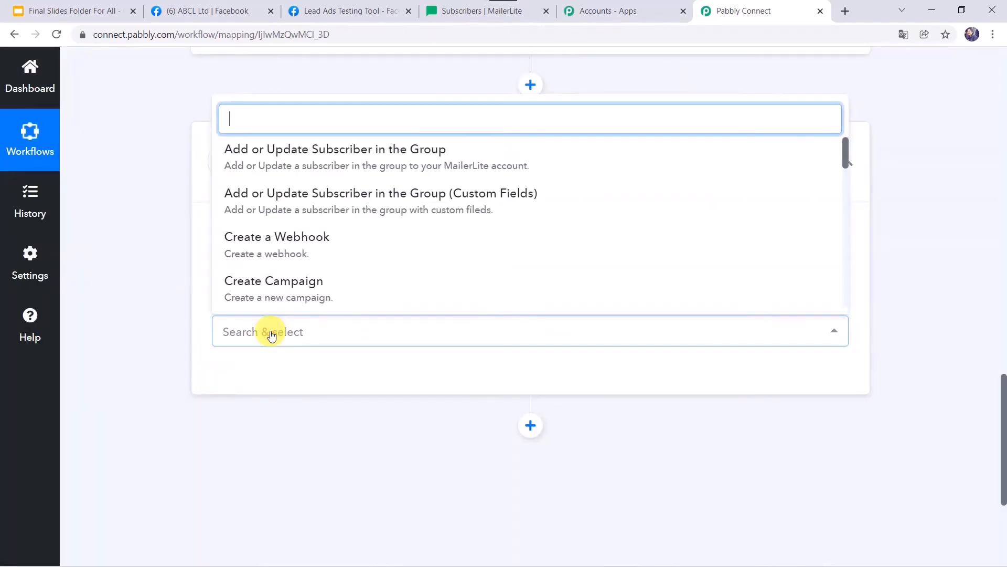
pyautogui.click(435, 162)
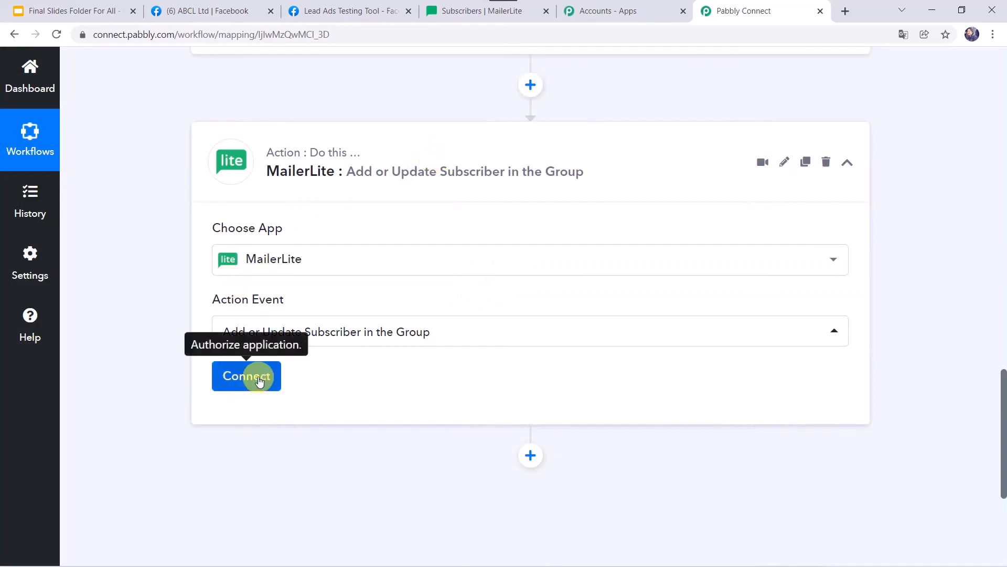
# - Start a new MailerLite connection named MailerLite #5, awaiting its API key
pyautogui.click(259, 377)
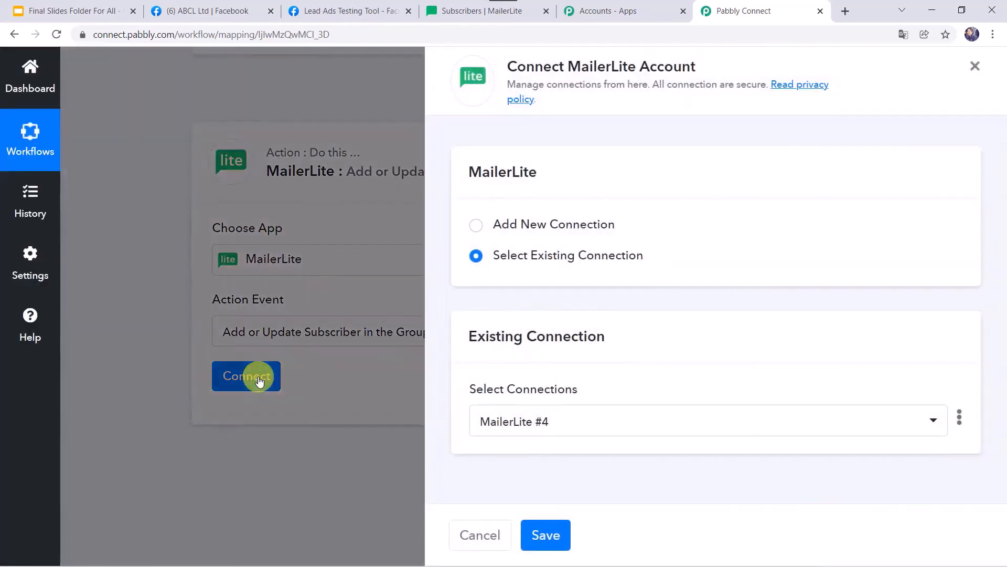
pyautogui.click(517, 224)
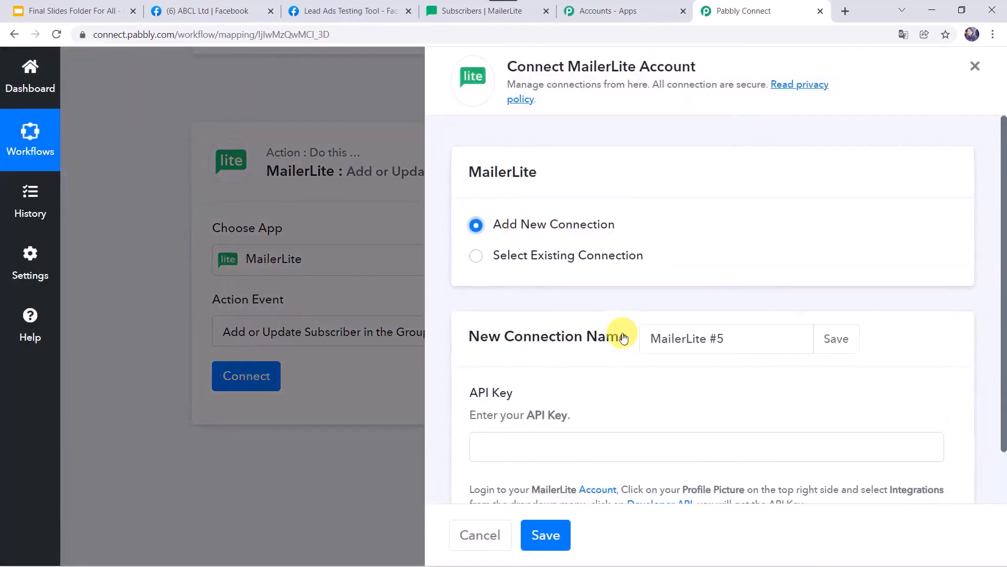
pyautogui.scroll(-1, 617, 333)
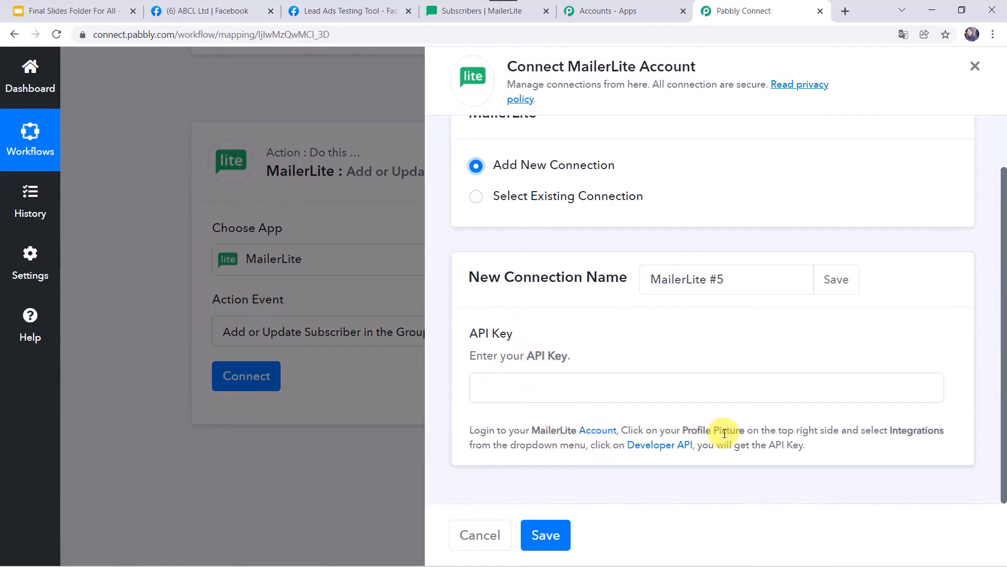
pyautogui.click(450, 14)
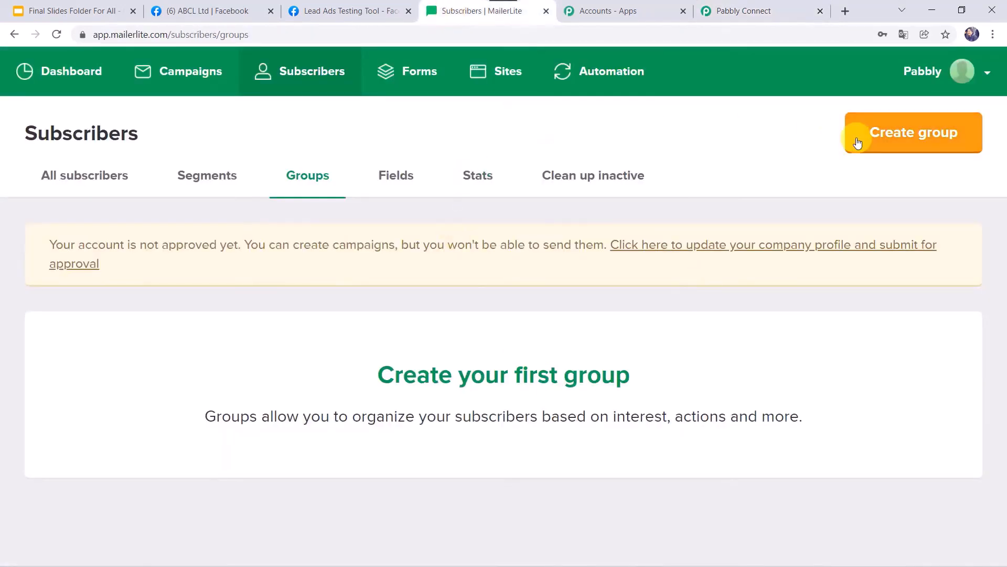
# - Copy the API key from MailerLite's Integrations > Developer API page and return to Pabbly Connect
pyautogui.click(965, 78)
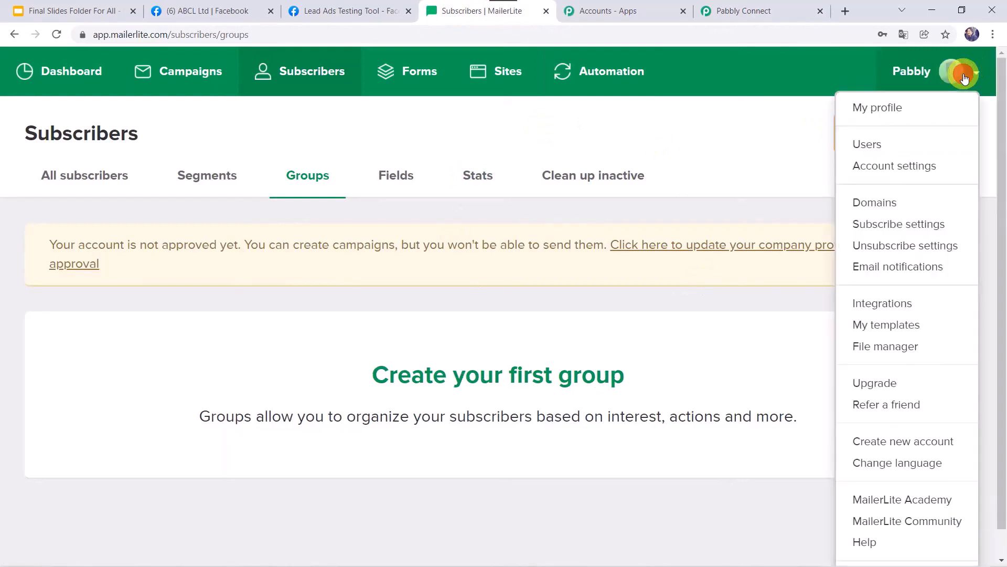
pyautogui.click(884, 305)
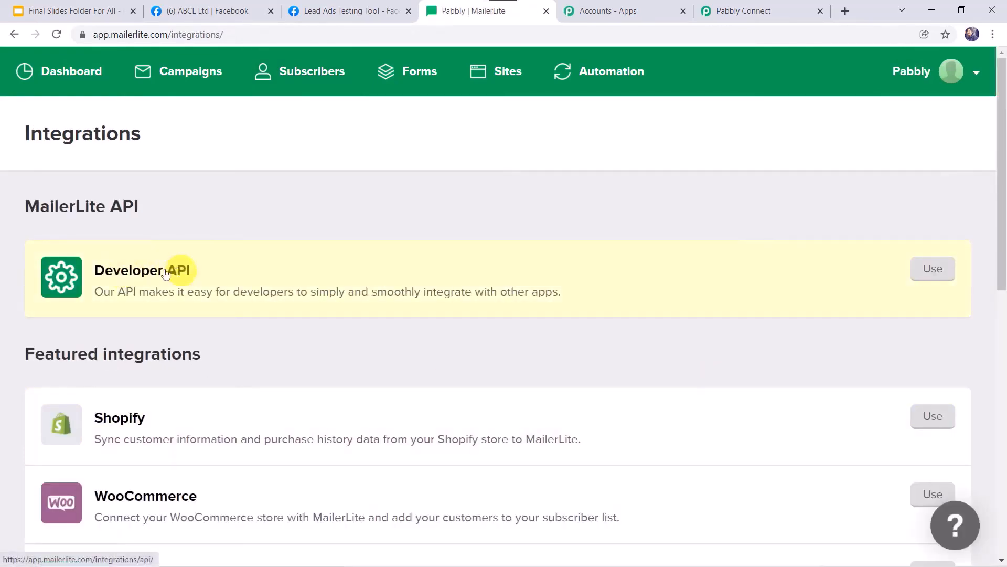
pyautogui.click(928, 273)
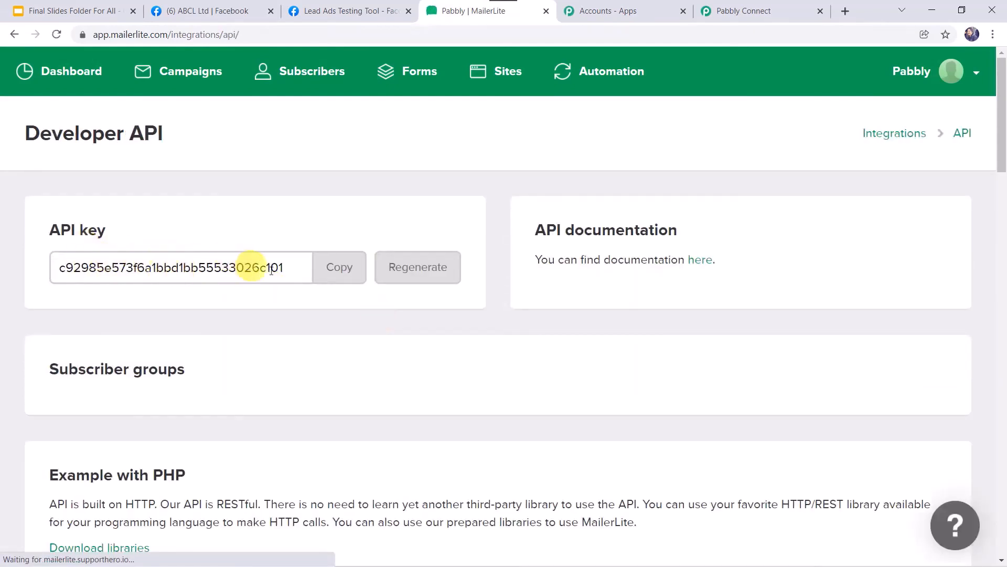
pyautogui.click(344, 274)
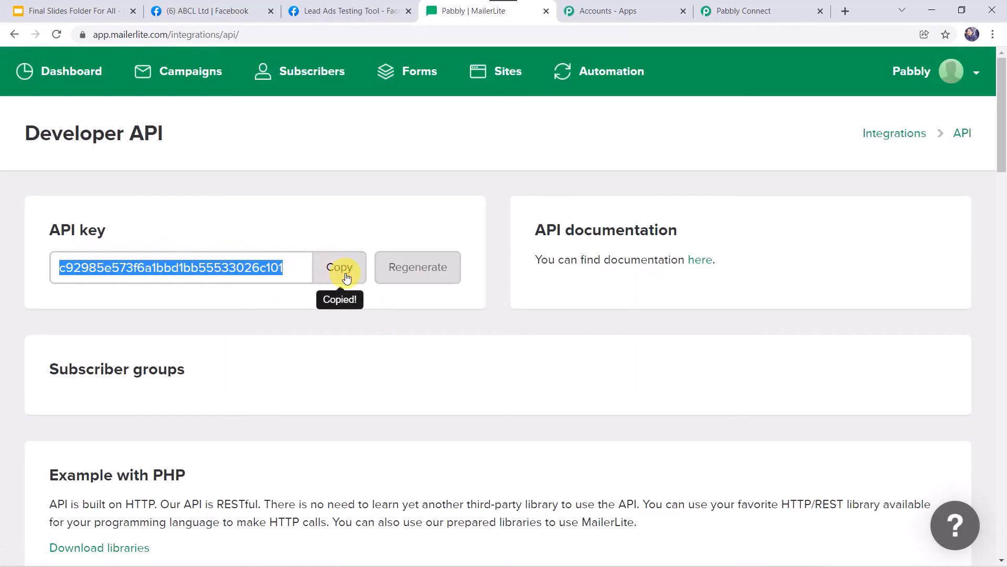
pyautogui.click(754, 12)
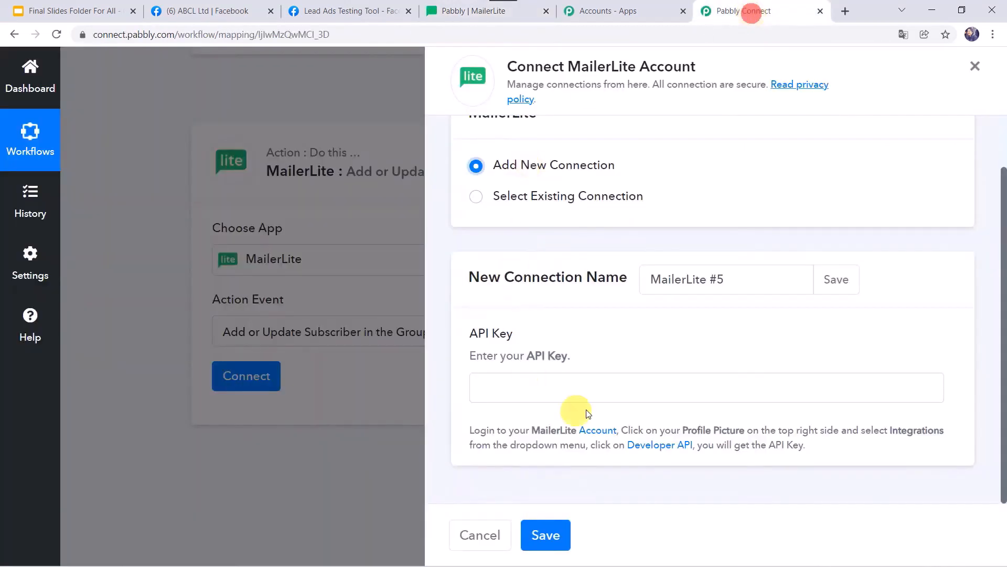
# - Paste the copied API key and save, connecting MailerLite so the Group Id field appears
pyautogui.rightClick(575, 395)
pyautogui.click(612, 291)
pyautogui.click(549, 541)
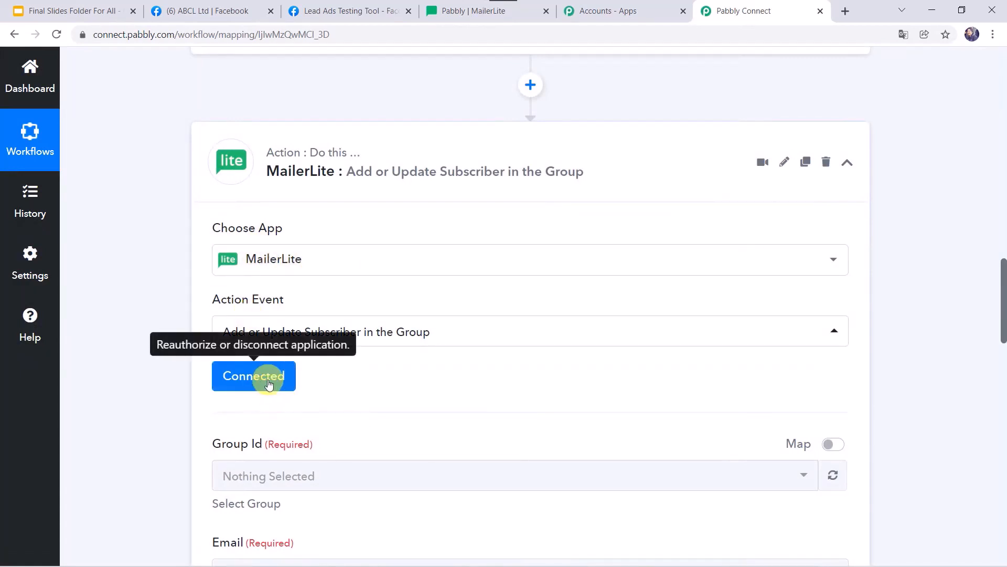
pyautogui.scroll(-5, 454, 376)
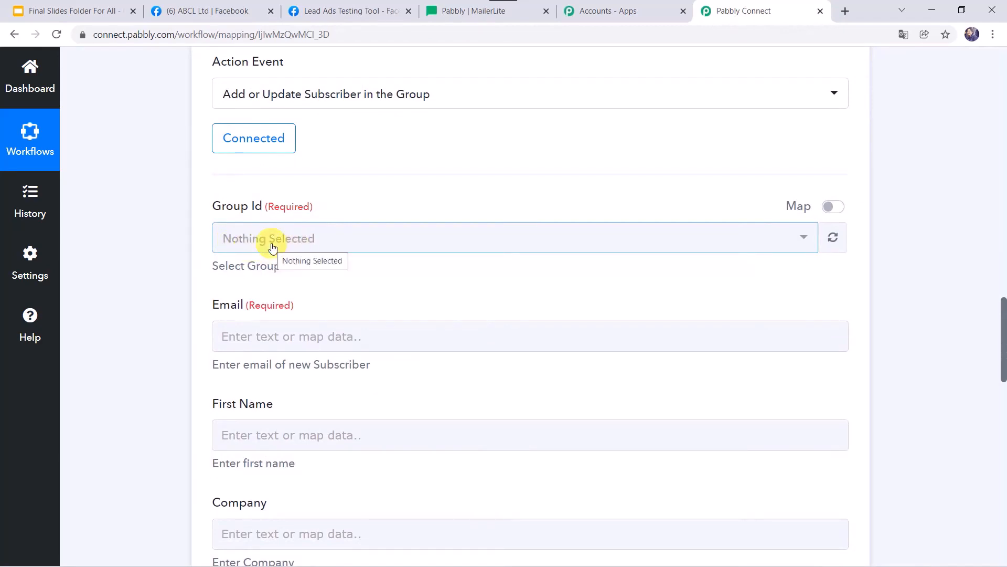
pyautogui.click(465, 10)
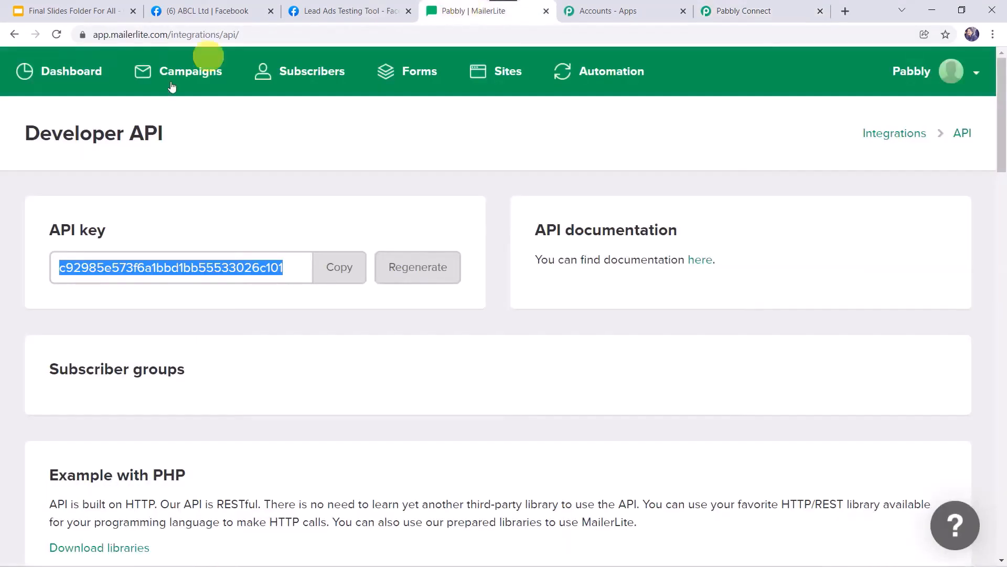
# - Create a MailerLite subscriber group named 'Pabbly Team' under Subscribers > Groups
pyautogui.click(322, 80)
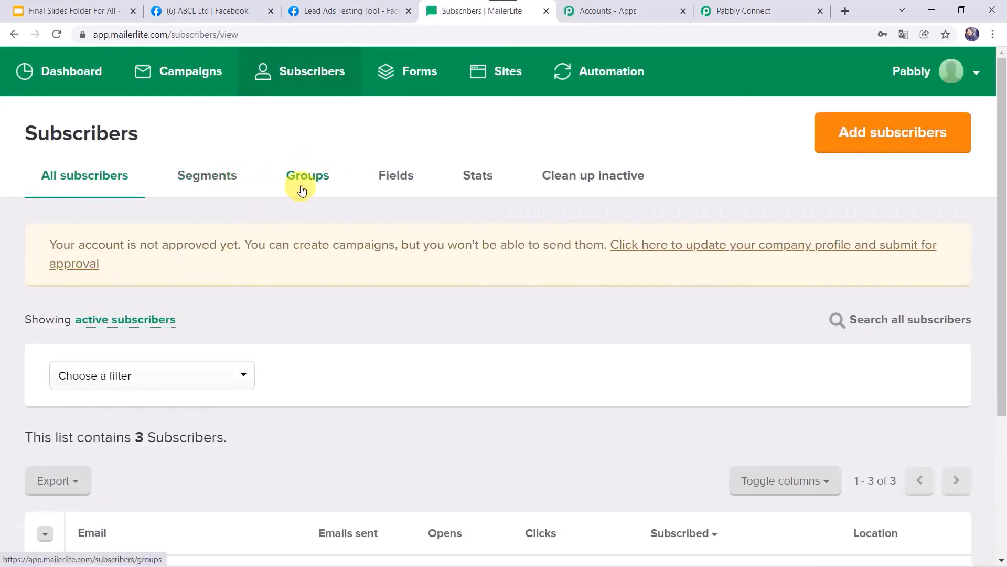
pyautogui.click(320, 177)
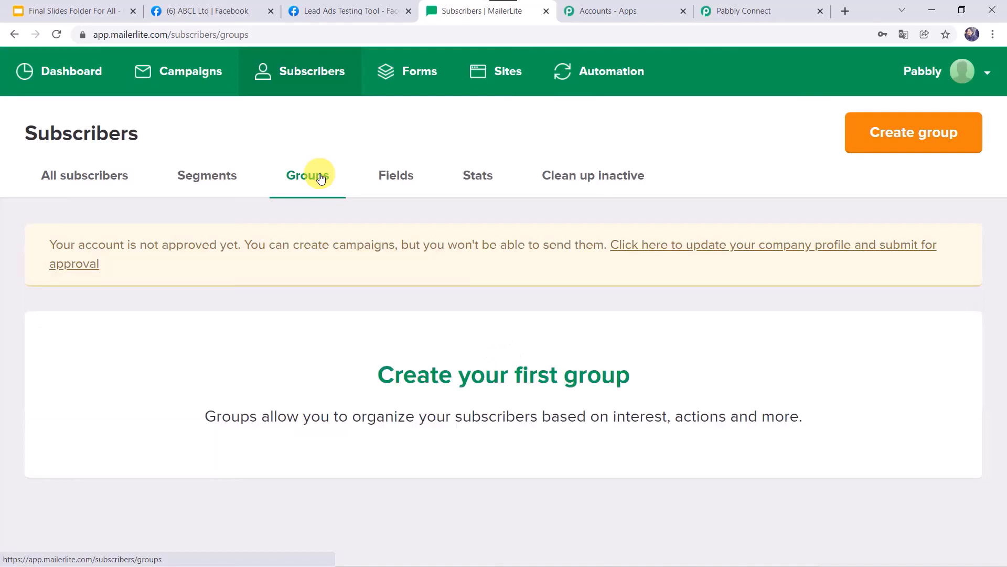
pyautogui.click(888, 135)
pyautogui.click(467, 170)
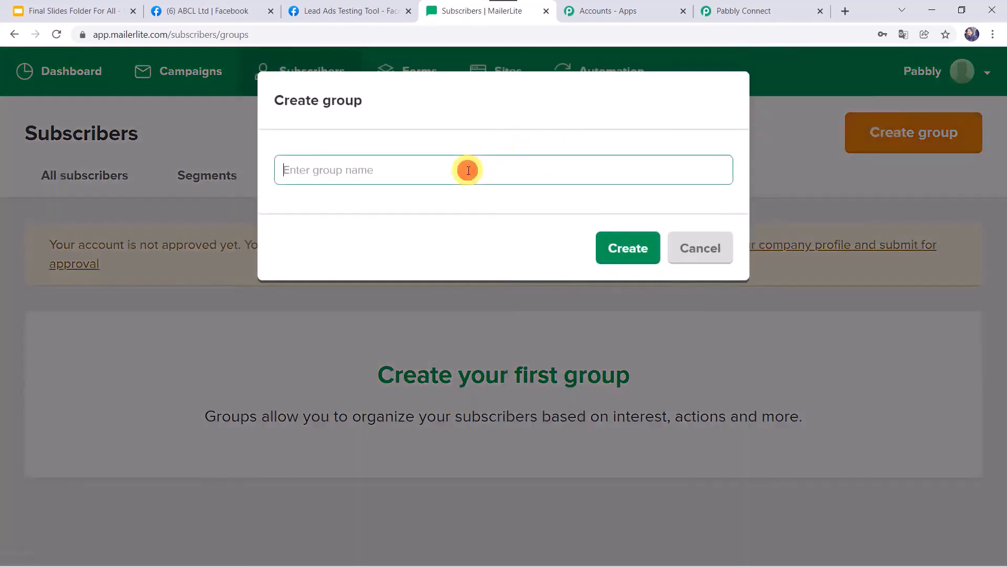
pyautogui.write('Pabbly Team')
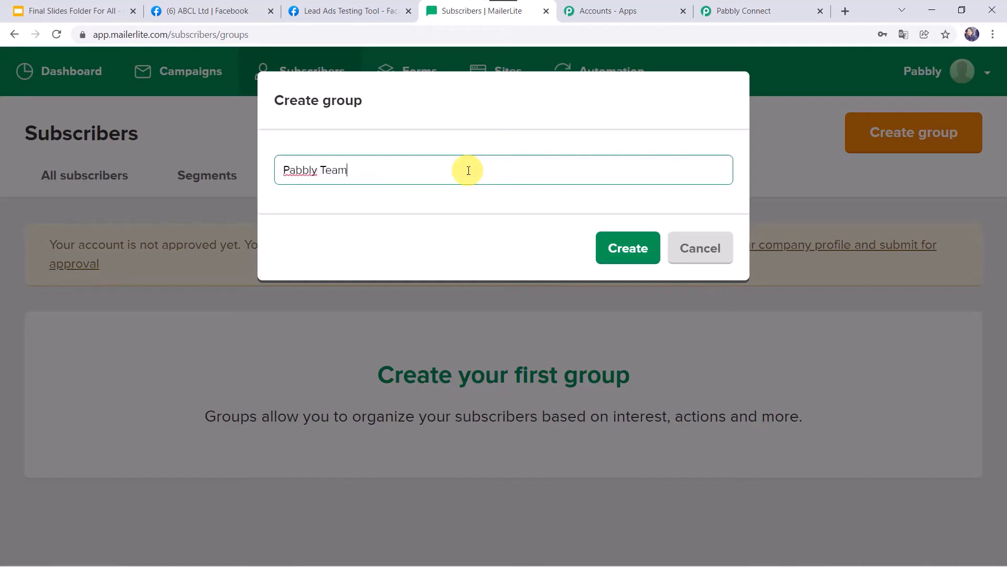
pyautogui.click(628, 257)
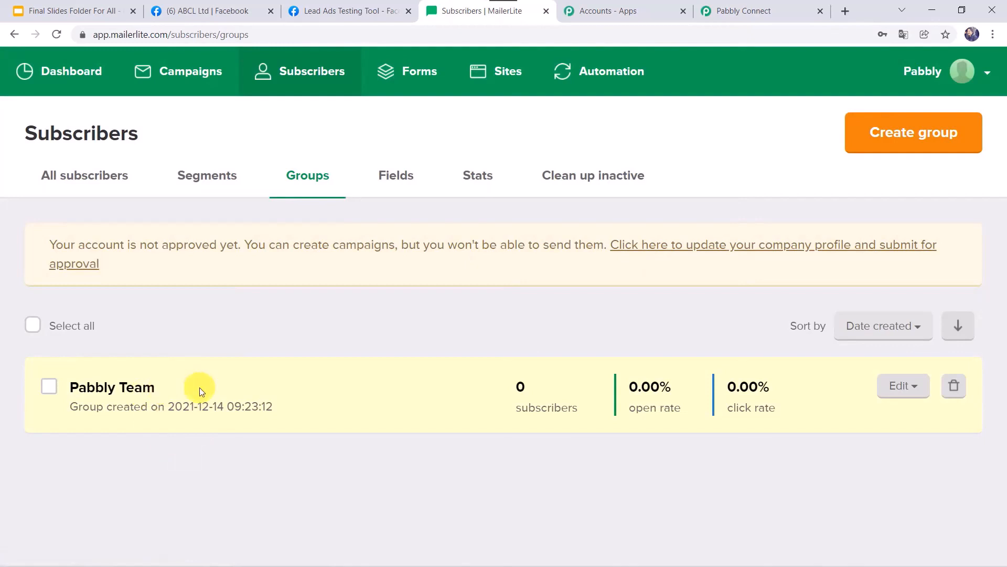
pyautogui.click(748, 8)
# - Refresh the MailerLite groups list and choose Pabbly Team as the Group Id
pyautogui.click(833, 238)
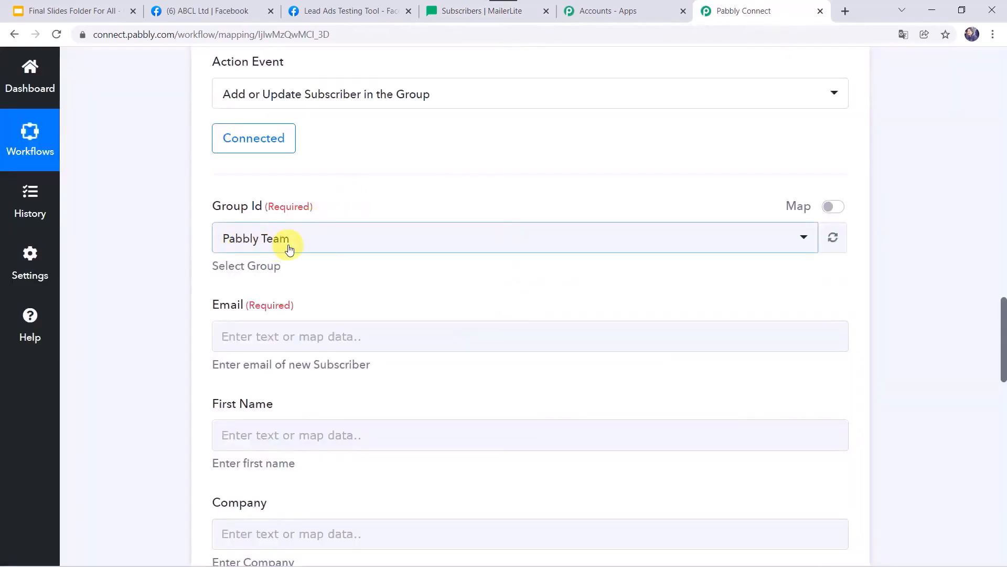
pyautogui.click(331, 239)
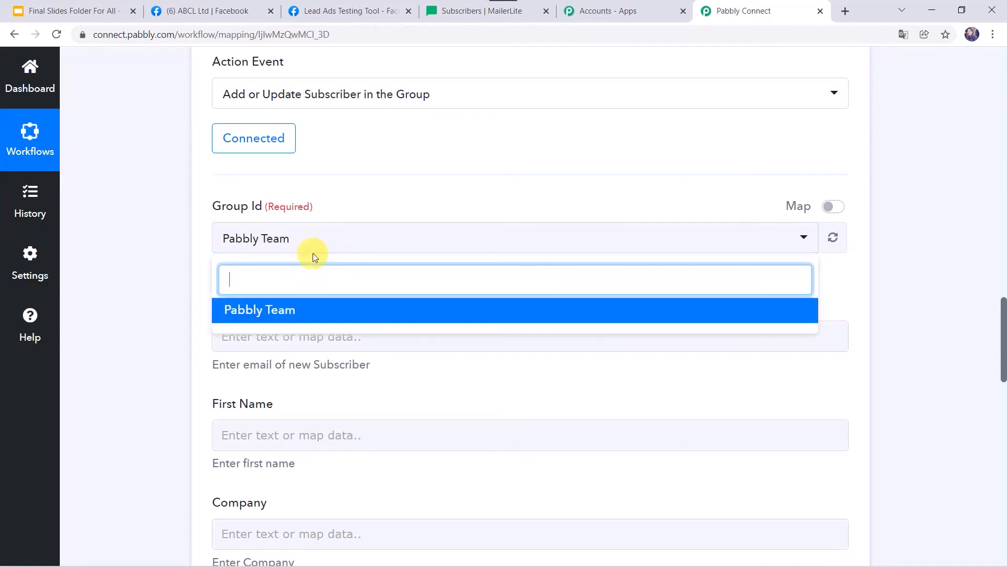
pyautogui.click(172, 263)
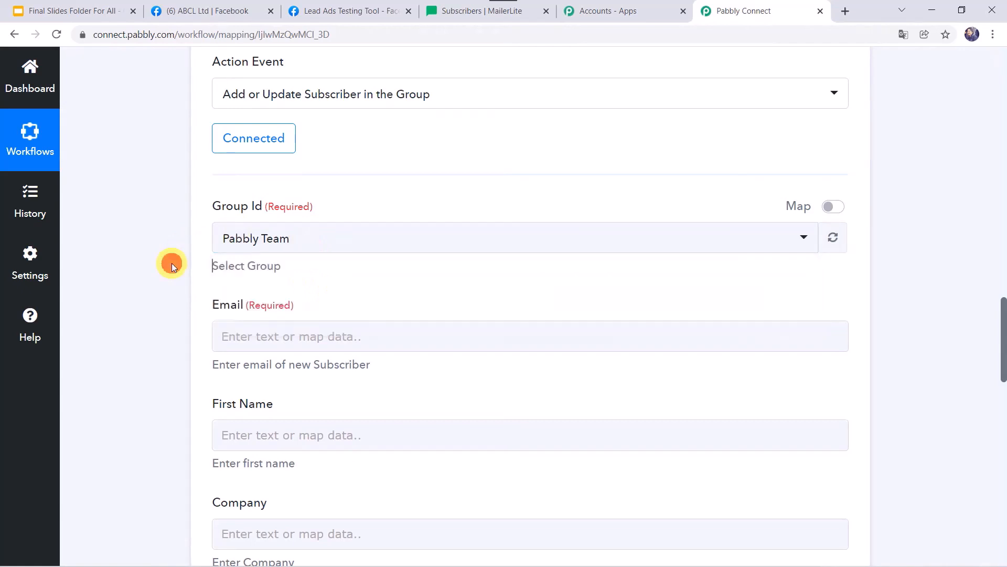
pyautogui.scroll(-1, 127, 364)
pyautogui.scroll(-1, 127, 364)
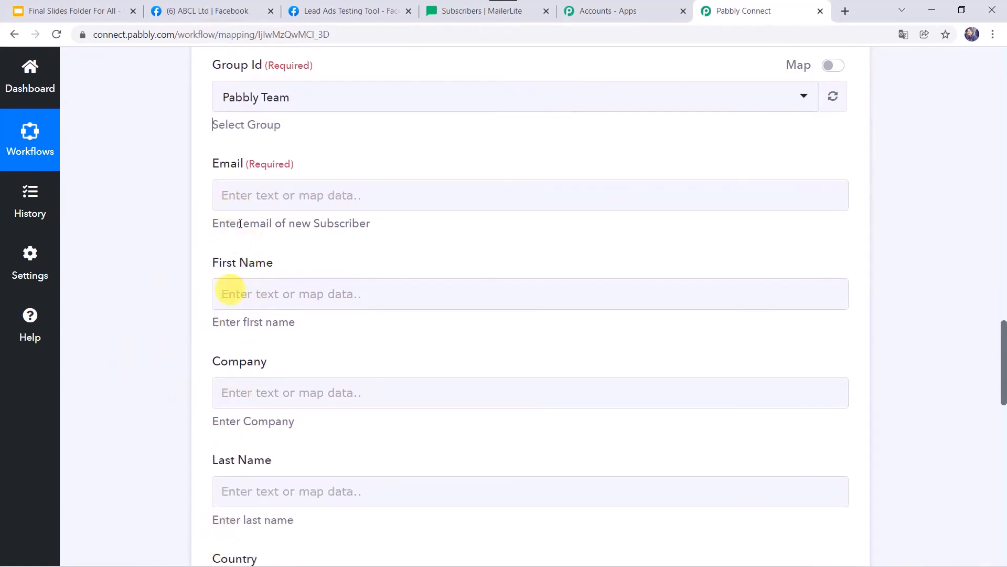
pyautogui.scroll(15, 150, 249)
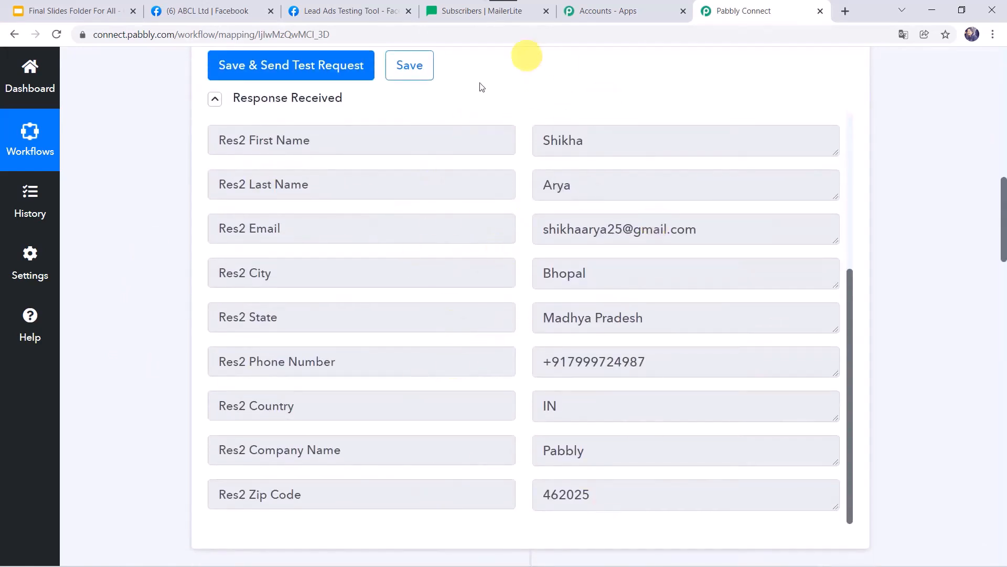
pyautogui.scroll(-15, 153, 454)
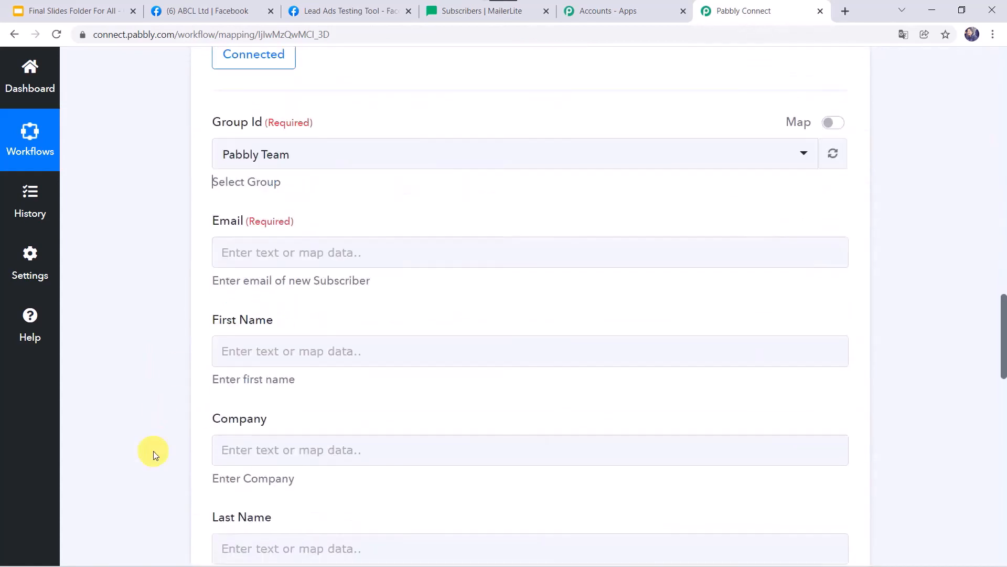
# - Map the lead's Res2 Email and Res2 First Name into the Email and First Name fields
pyautogui.click(231, 218)
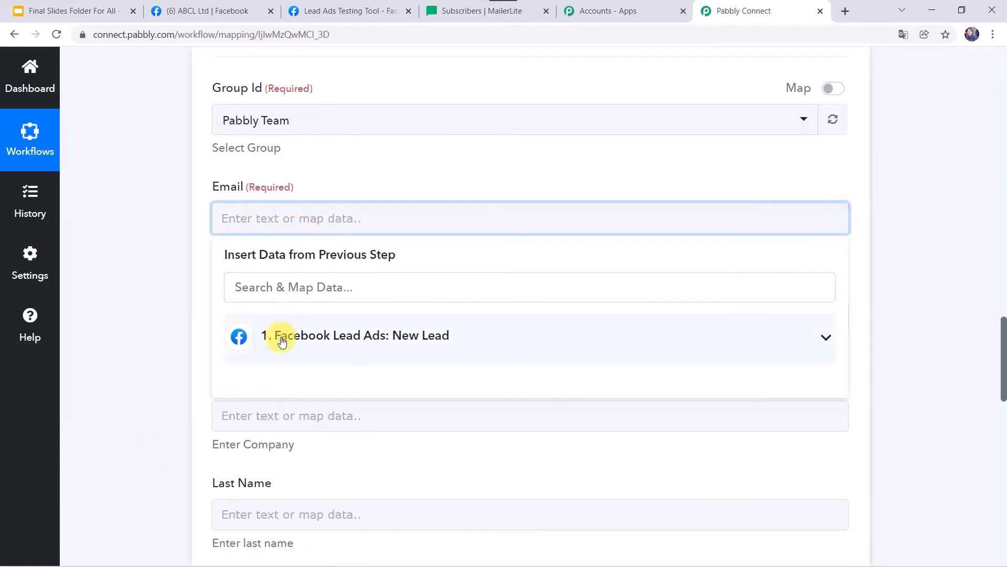
pyautogui.click(281, 336)
pyautogui.scroll(-5, 351, 455)
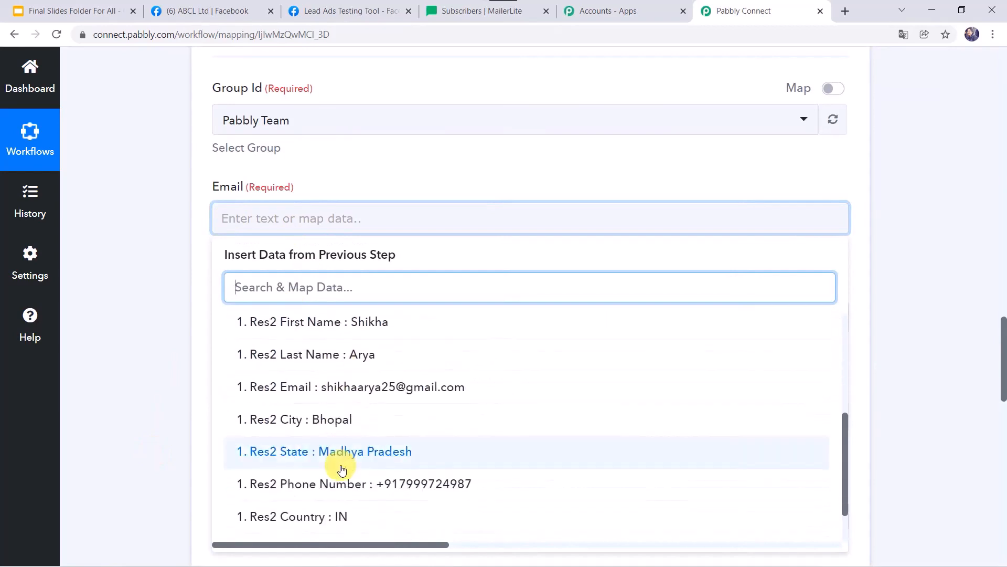
pyautogui.click(344, 391)
pyautogui.click(125, 333)
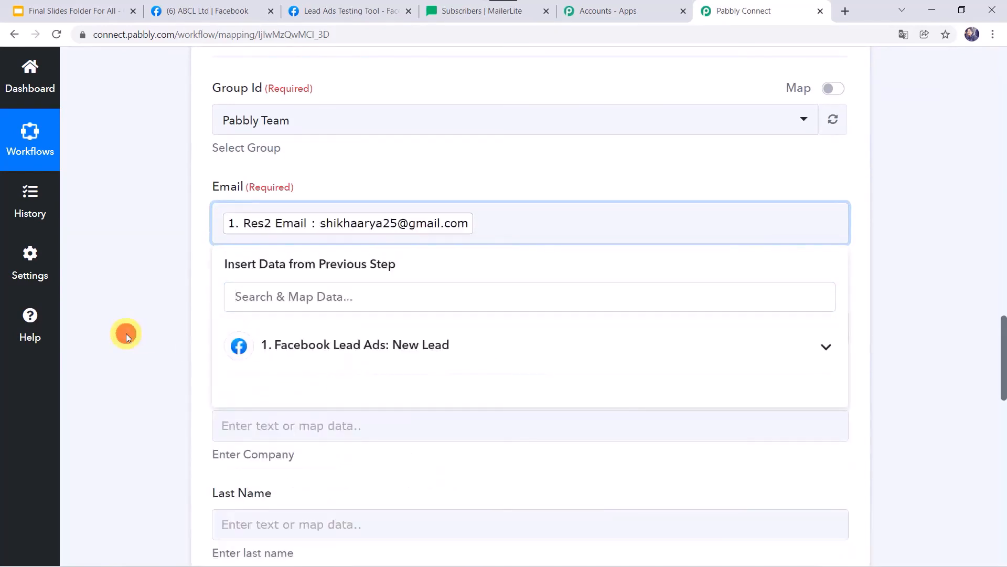
pyautogui.scroll(-3, 126, 332)
pyautogui.click(258, 182)
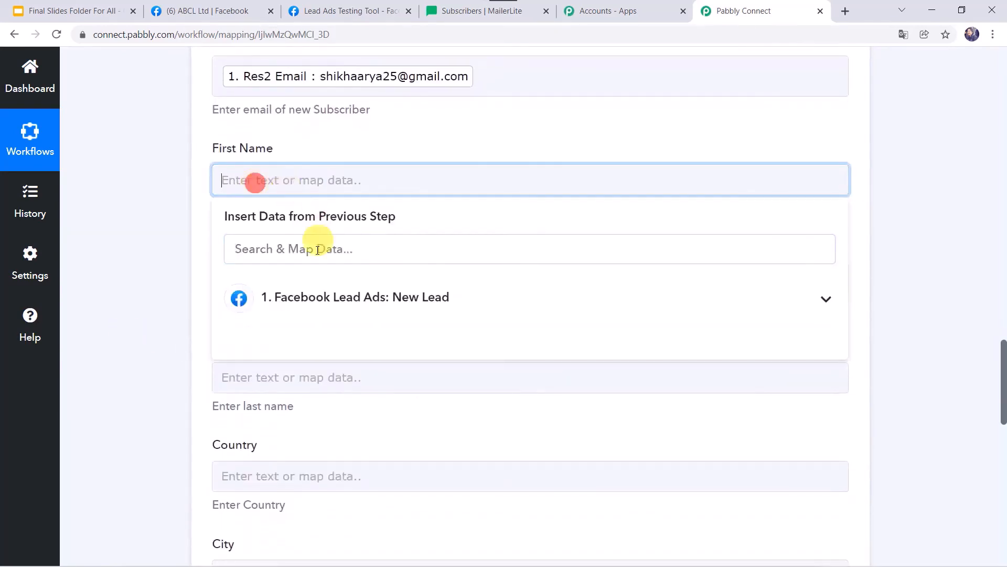
pyautogui.click(313, 283)
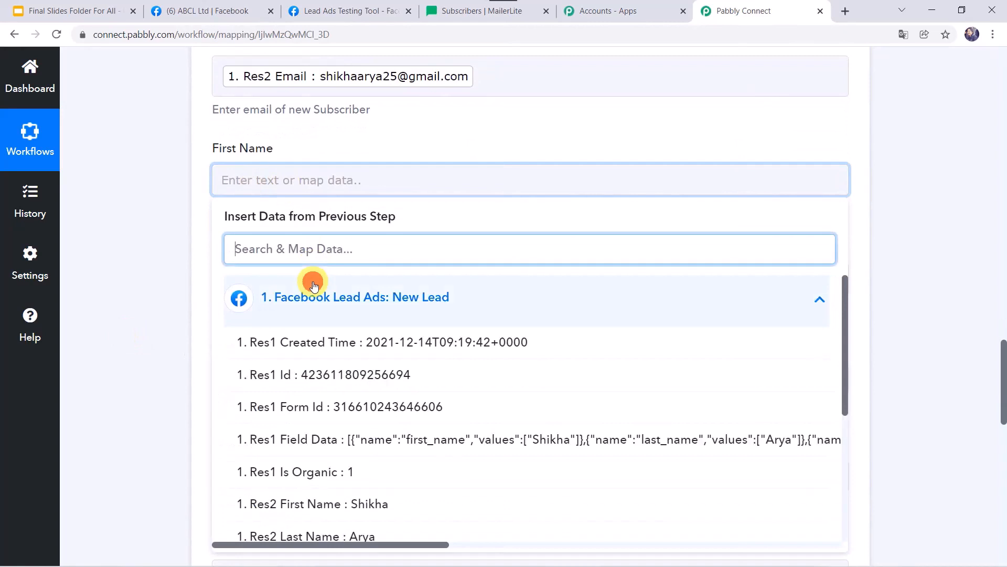
pyautogui.click(344, 505)
pyautogui.click(162, 431)
# - Map the lead's Res2 Company Name and Last Name into Company and Last Name
pyautogui.click(255, 287)
pyautogui.click(314, 407)
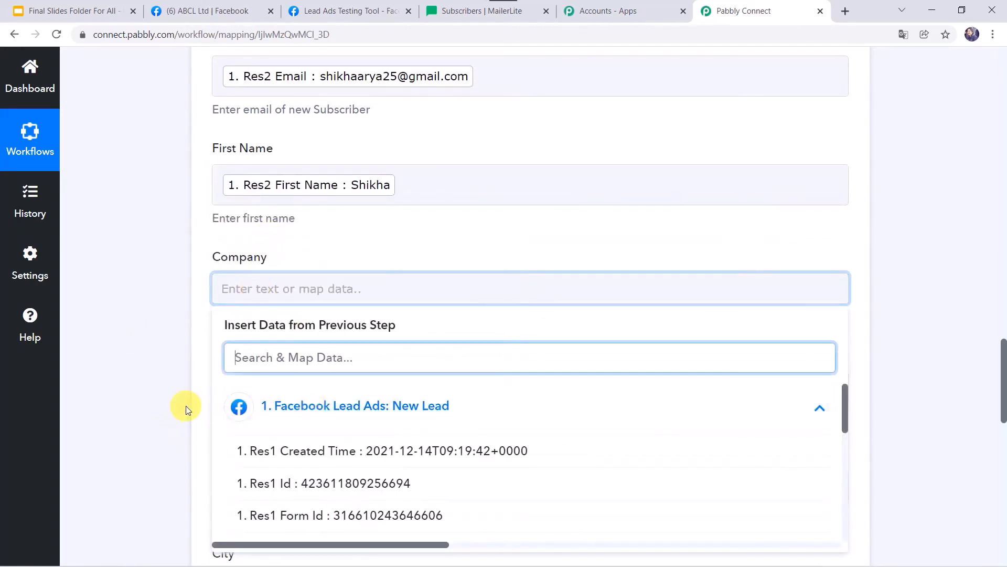
pyautogui.scroll(-5, 186, 405)
pyautogui.scroll(-1, 318, 440)
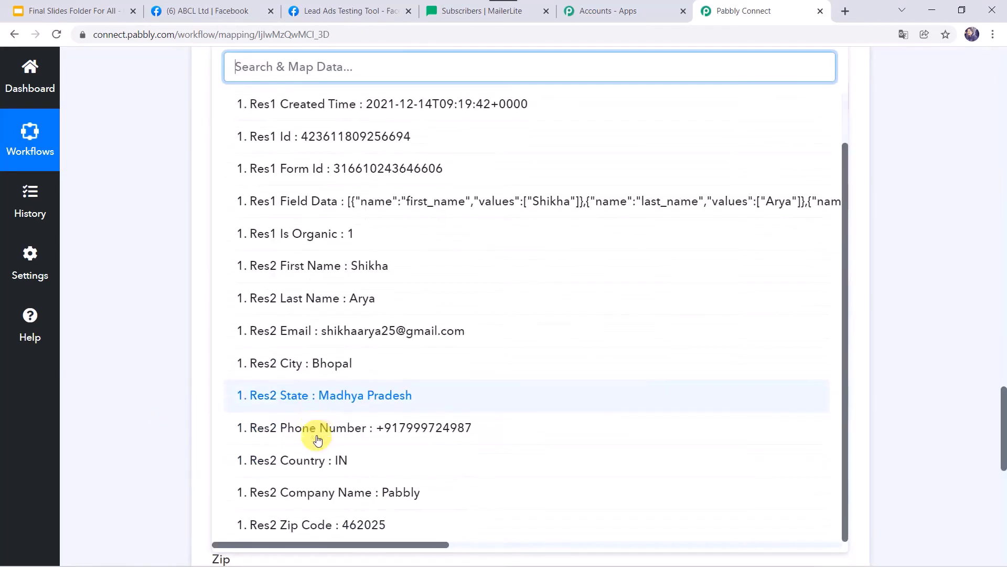
pyautogui.click(317, 490)
pyautogui.click(140, 323)
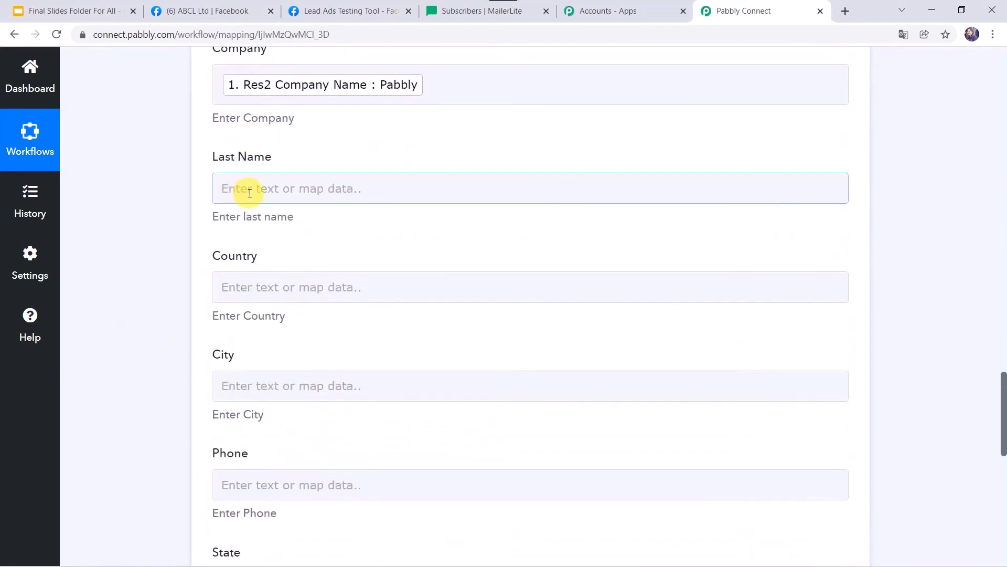
pyautogui.click(251, 190)
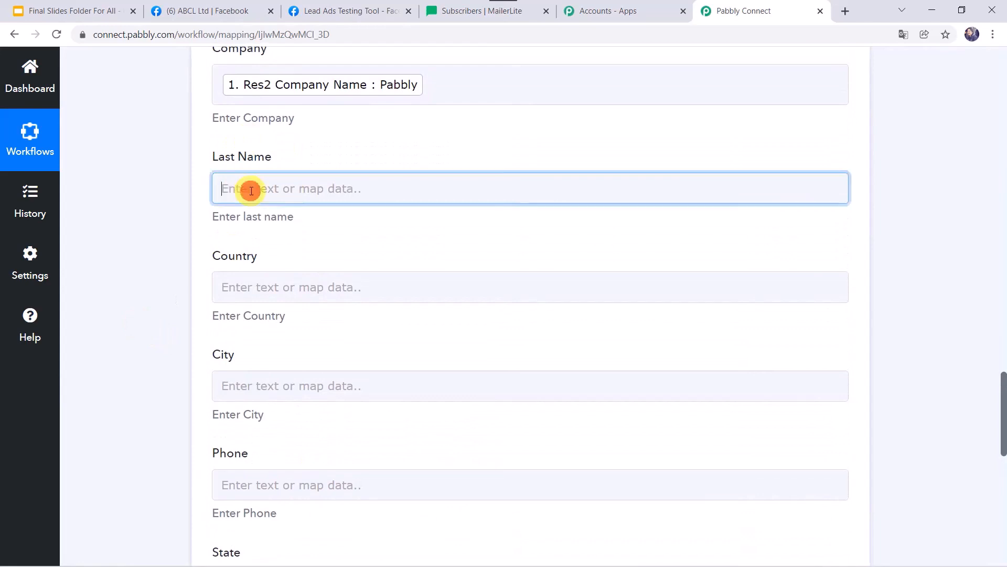
pyautogui.click(291, 288)
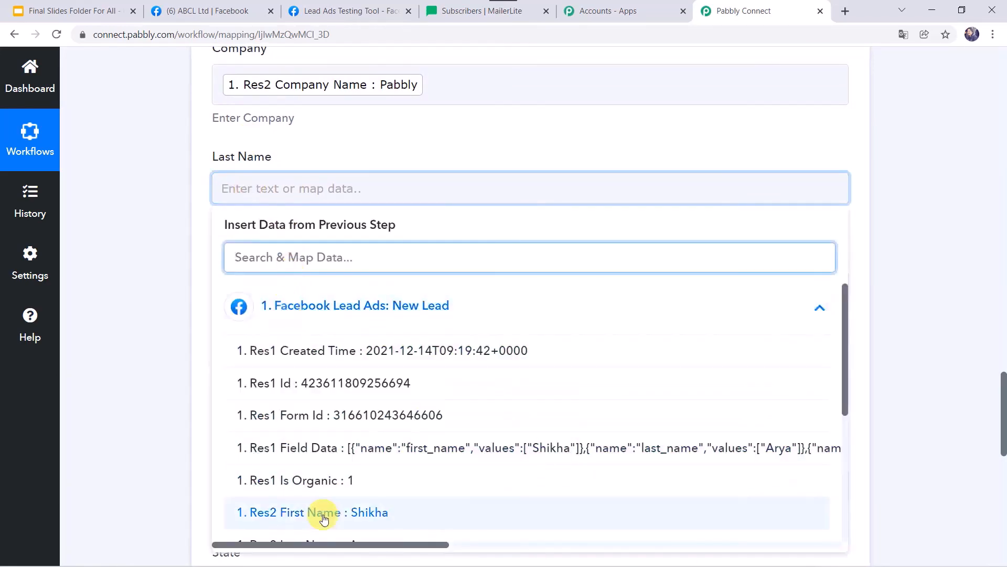
pyautogui.scroll(-2, 324, 515)
pyautogui.click(334, 469)
pyautogui.click(155, 390)
# - Map the lead's country (IN) and city into the Country and City fields
pyautogui.click(247, 212)
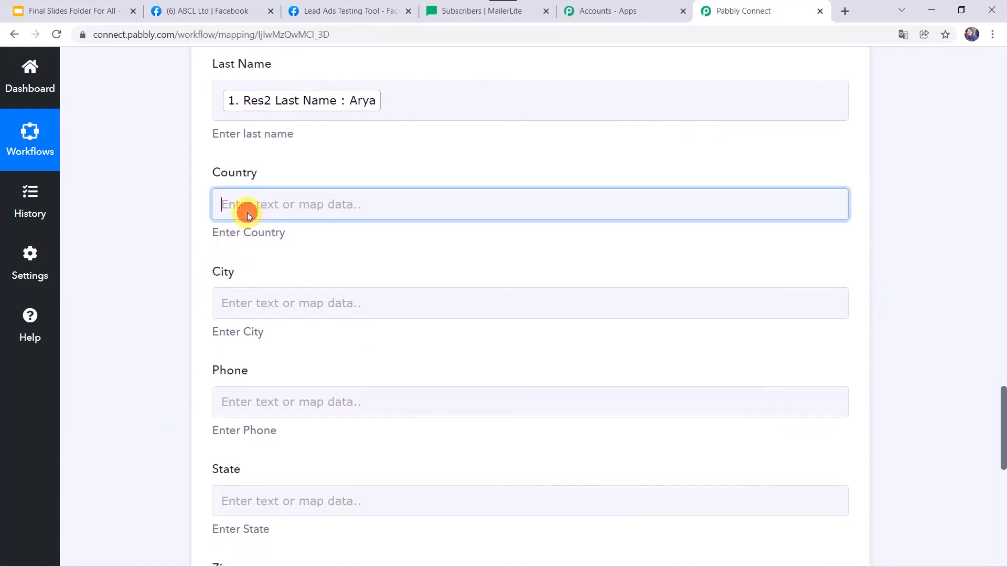
pyautogui.click(290, 330)
pyautogui.scroll(-5, 318, 477)
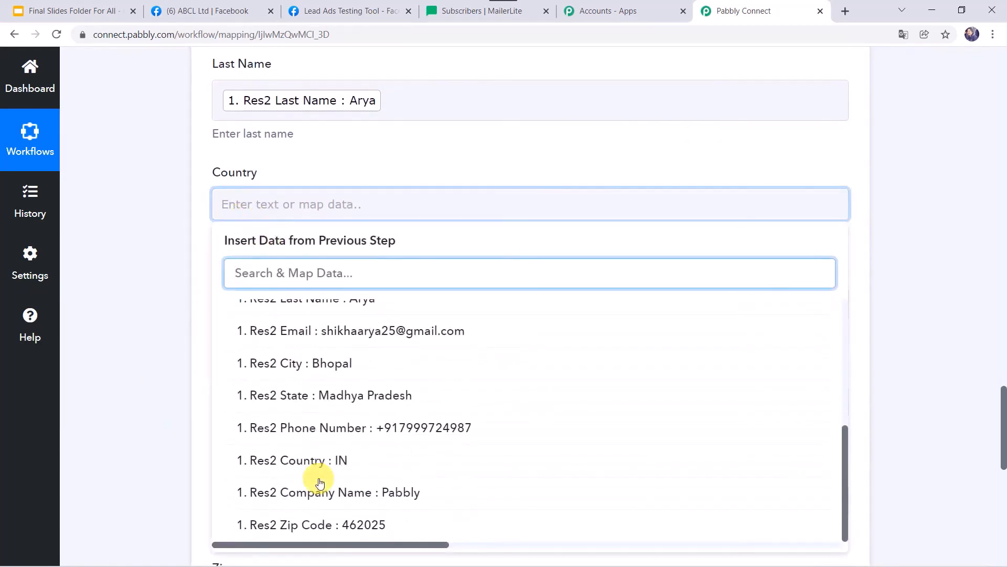
pyautogui.click(330, 460)
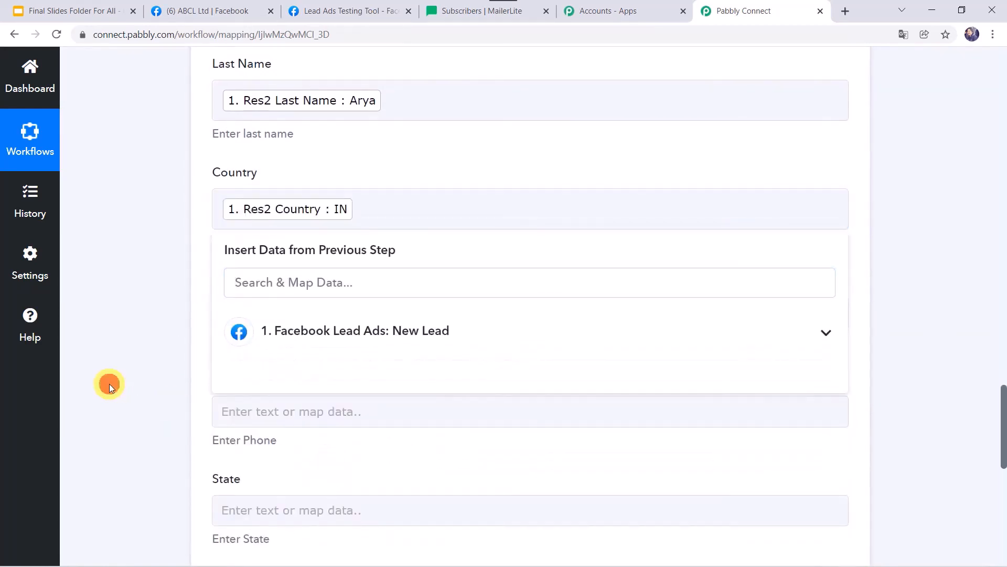
pyautogui.click(109, 385)
pyautogui.click(248, 218)
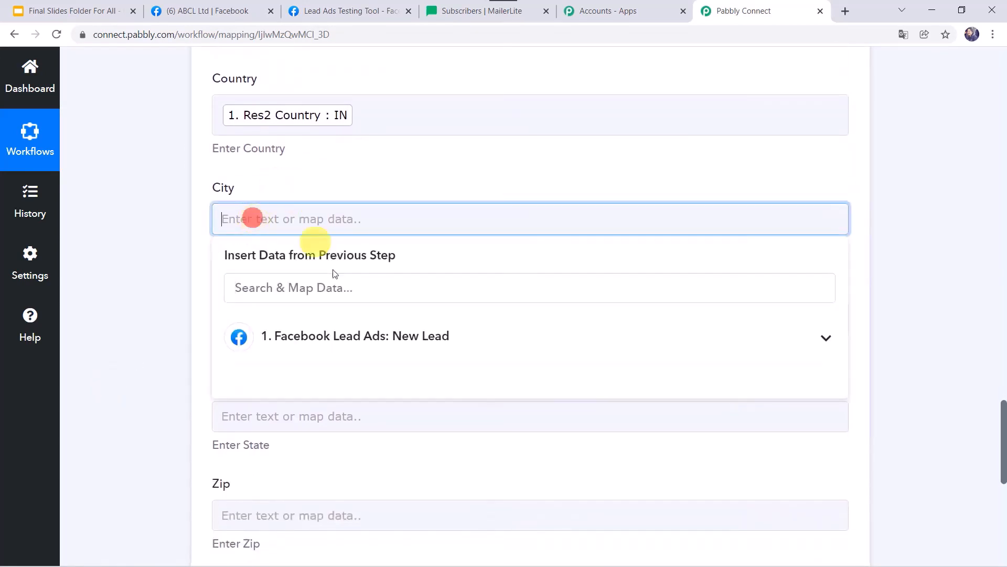
pyautogui.click(318, 332)
pyautogui.scroll(-5, 309, 478)
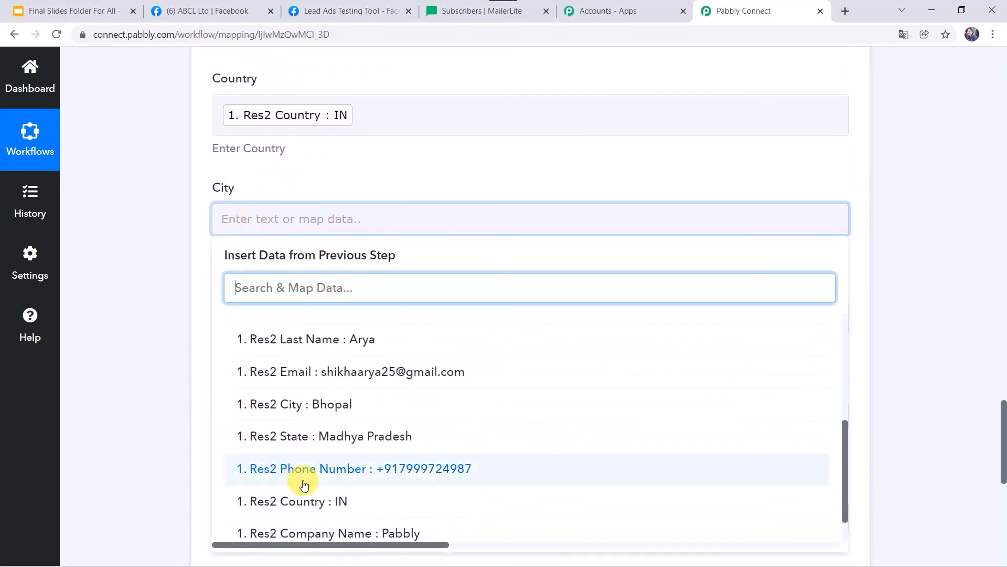
pyautogui.click(306, 363)
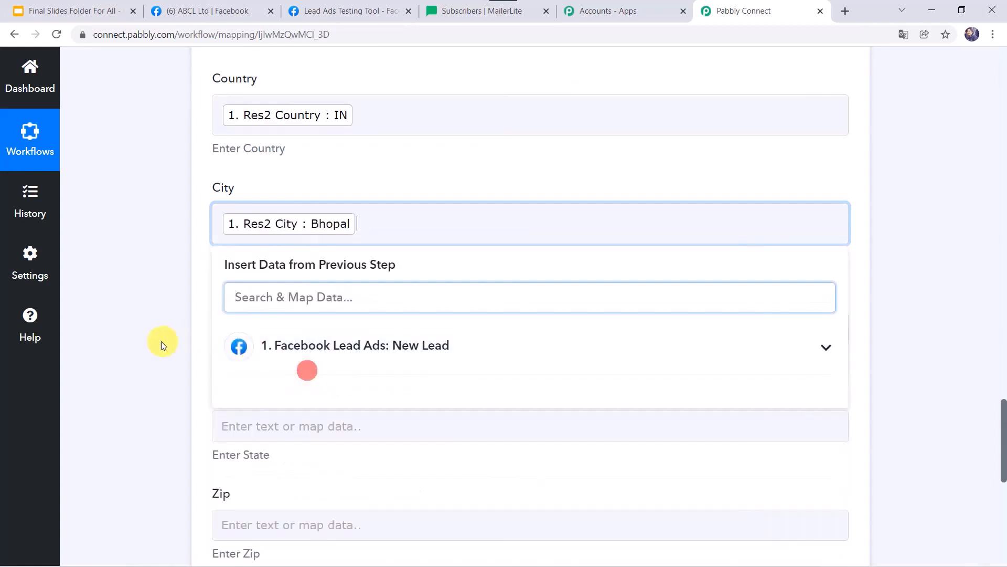
pyautogui.click(162, 342)
# - Map the lead's phone number and state into the Phone and State fields
pyautogui.click(248, 320)
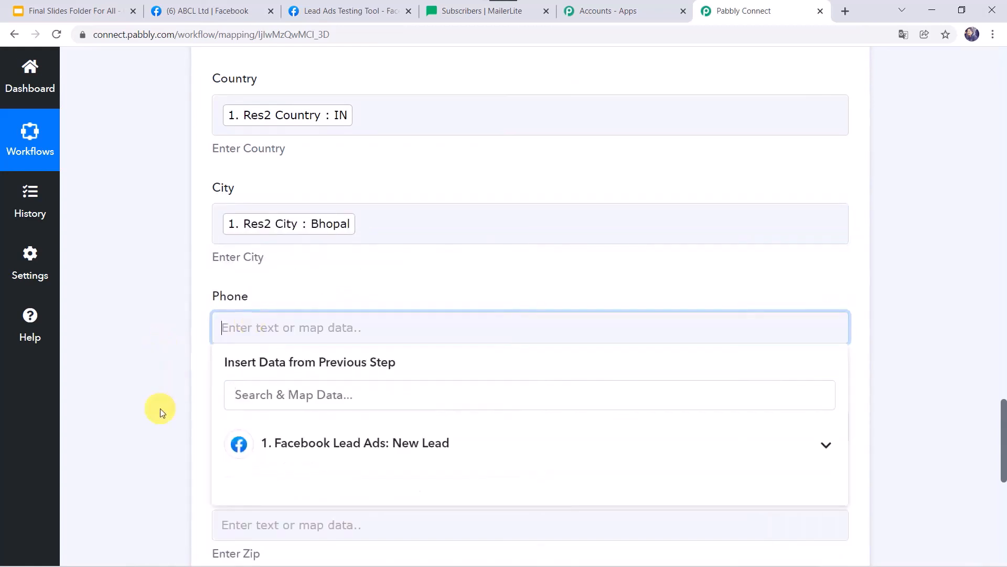
pyautogui.scroll(-2, 159, 408)
pyautogui.click(341, 319)
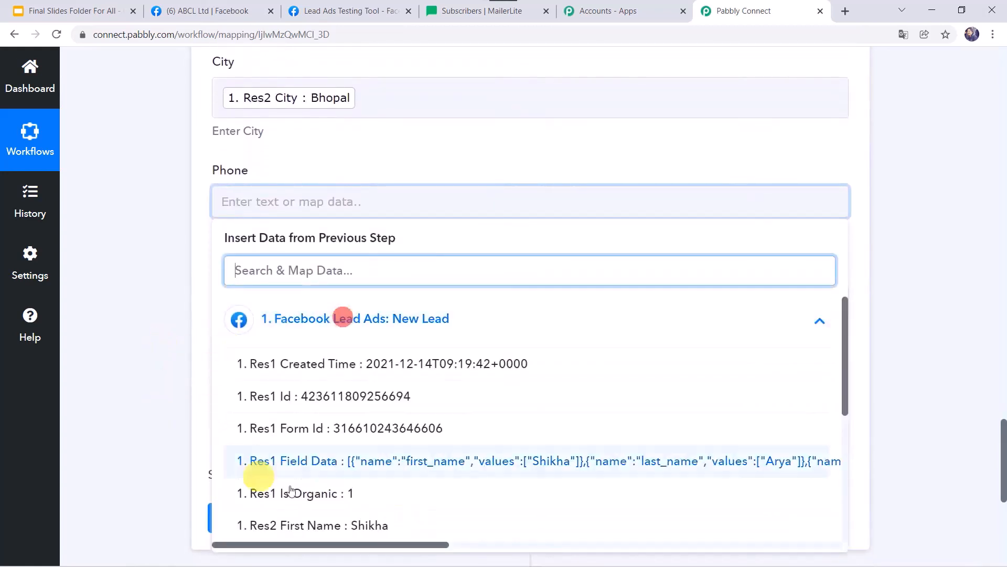
pyautogui.scroll(-5, 335, 481)
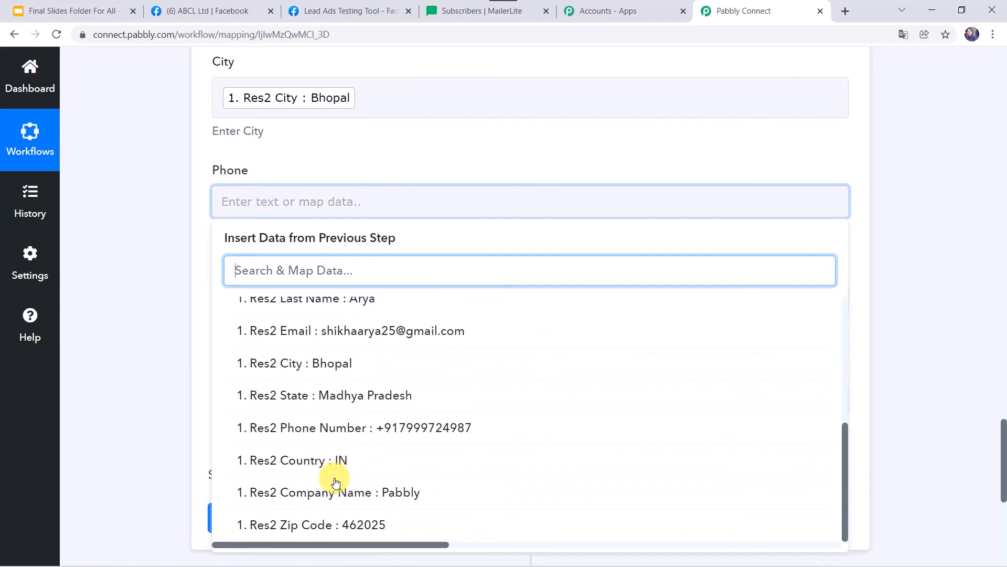
pyautogui.click(366, 432)
pyautogui.click(199, 330)
pyautogui.scroll(-2, 251, 263)
pyautogui.click(268, 227)
pyautogui.click(359, 350)
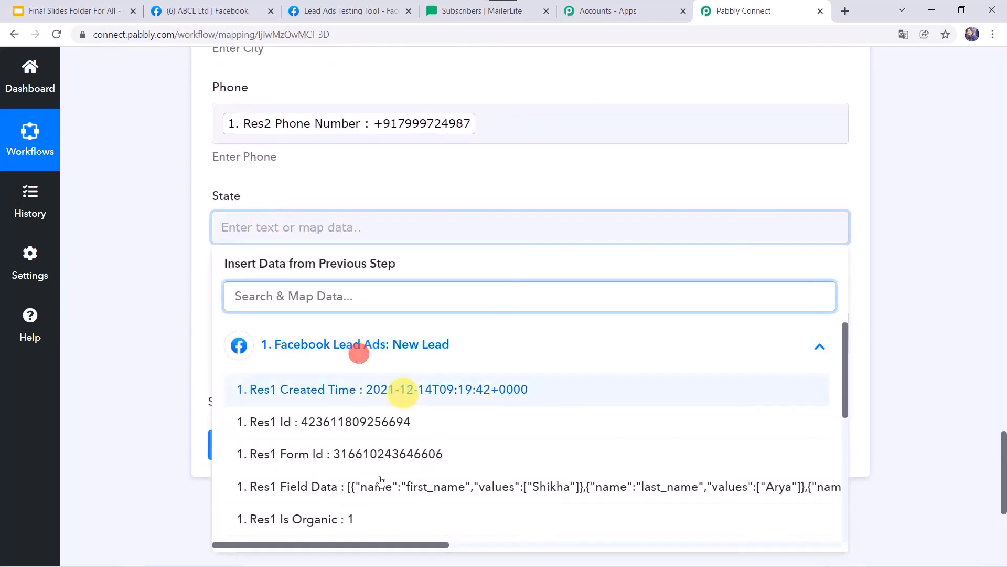
pyautogui.scroll(-5, 383, 467)
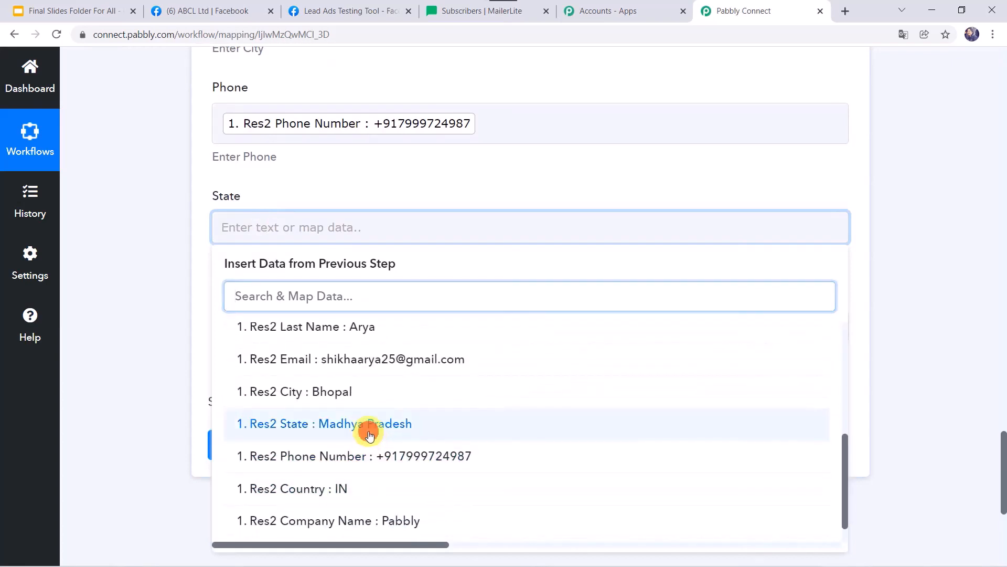
pyautogui.click(369, 435)
pyautogui.click(159, 332)
# - Map the lead's zip code into Zip, then Save & Send Test Request
pyautogui.click(242, 338)
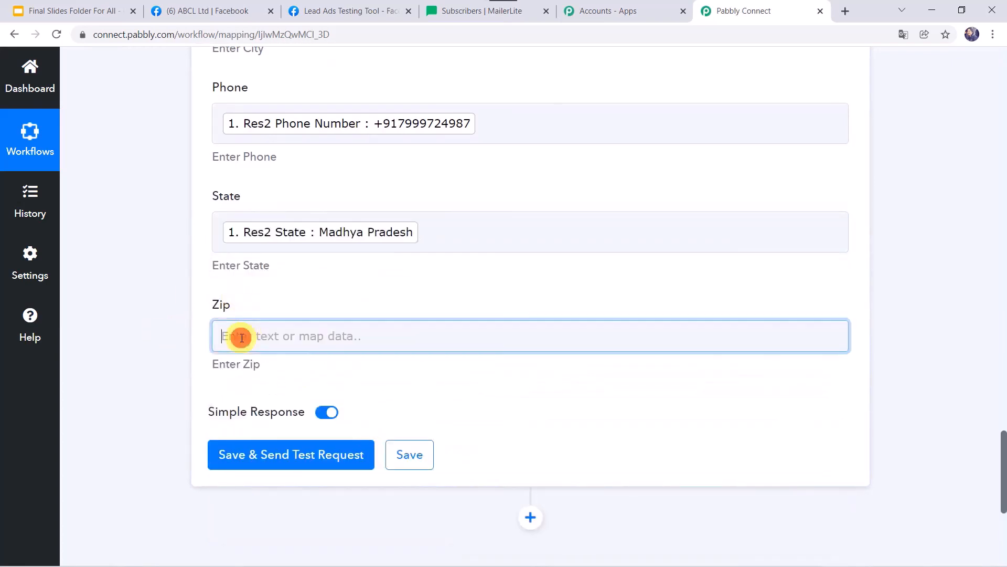
pyautogui.scroll(-4, 160, 425)
pyautogui.scroll(-4, 333, 444)
pyautogui.scroll(-2, 332, 444)
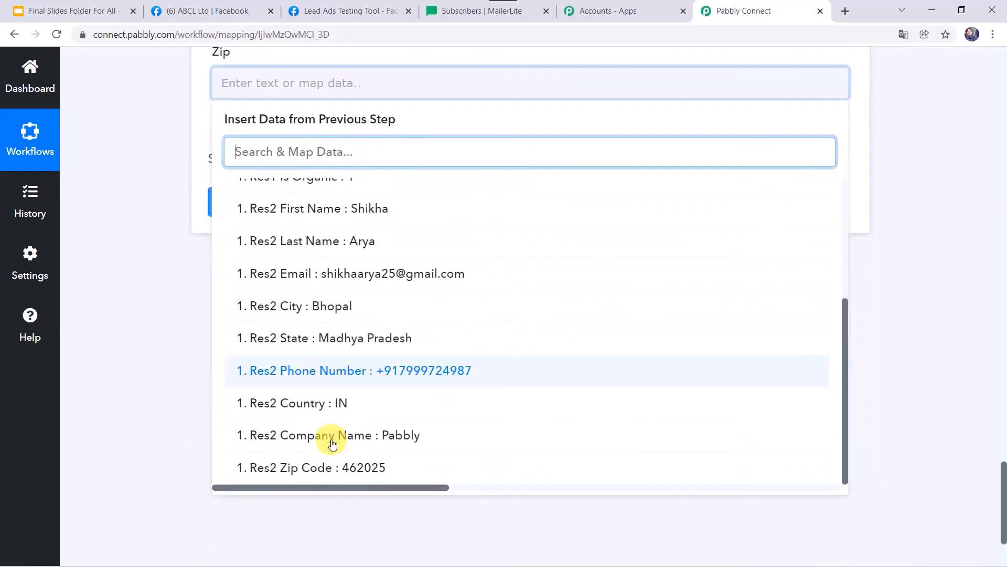
pyautogui.click(308, 526)
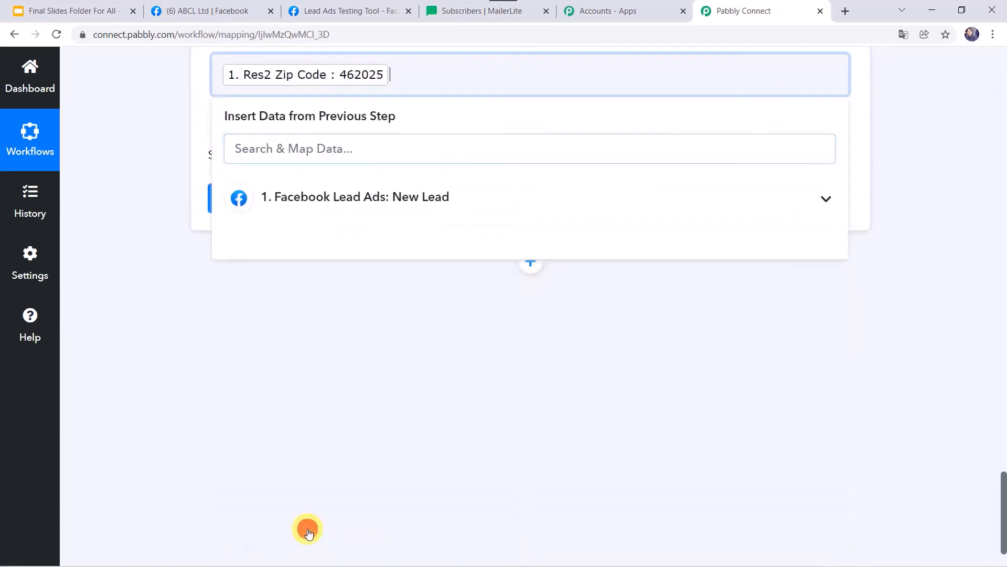
pyautogui.click(134, 307)
pyautogui.scroll(6, 133, 307)
pyautogui.scroll(7, 133, 304)
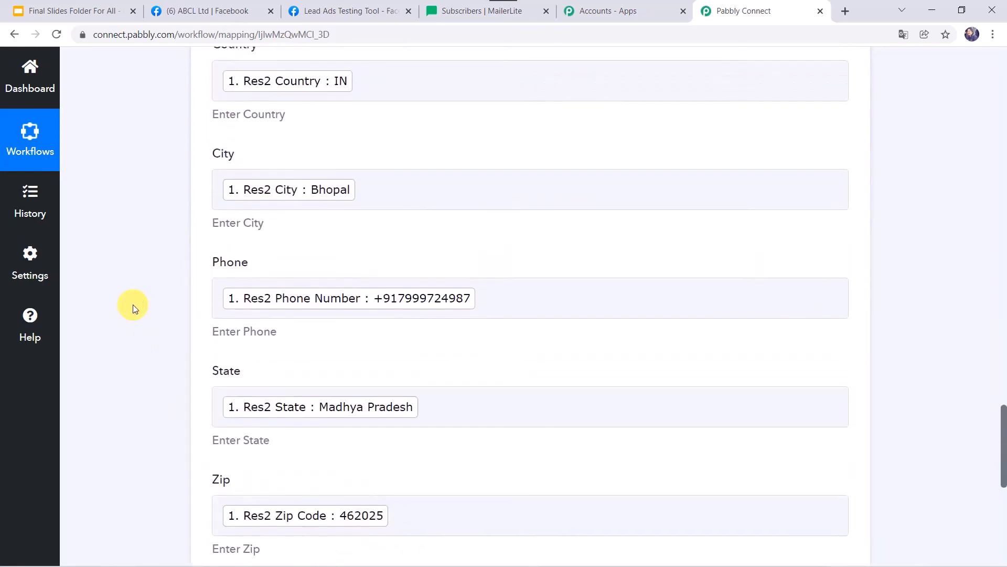
pyautogui.scroll(-9, 133, 305)
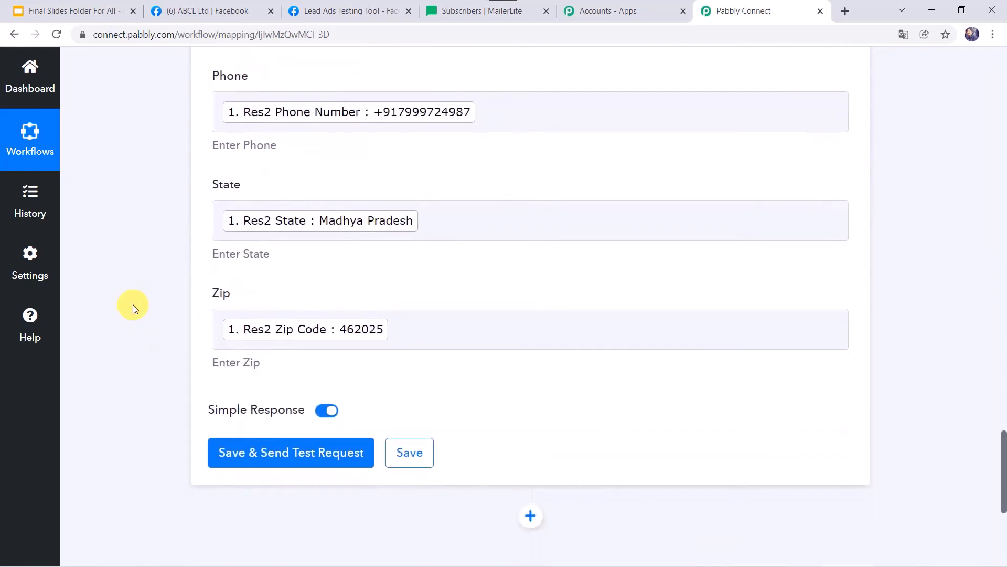
pyautogui.click(272, 461)
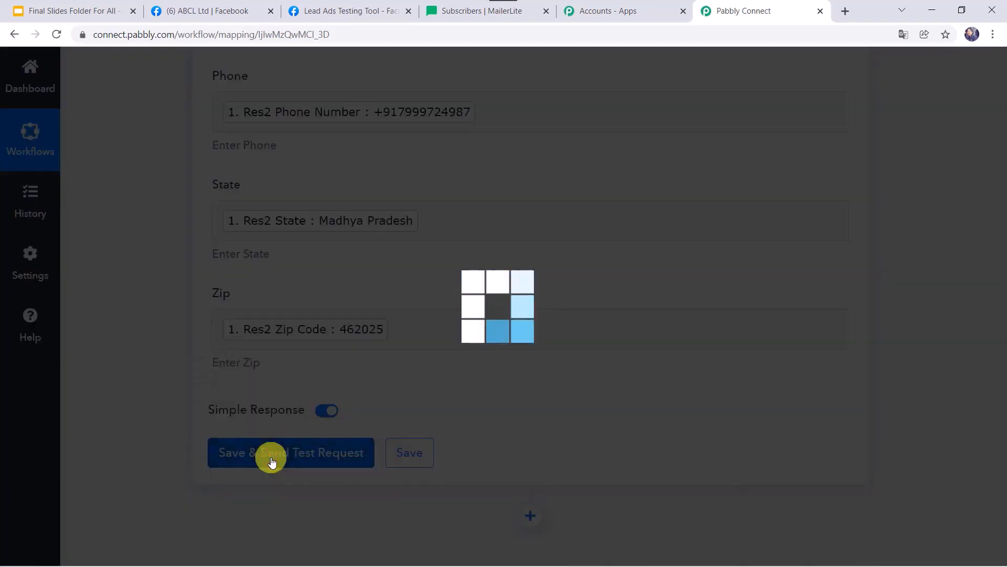
pyautogui.scroll(-4, 477, 462)
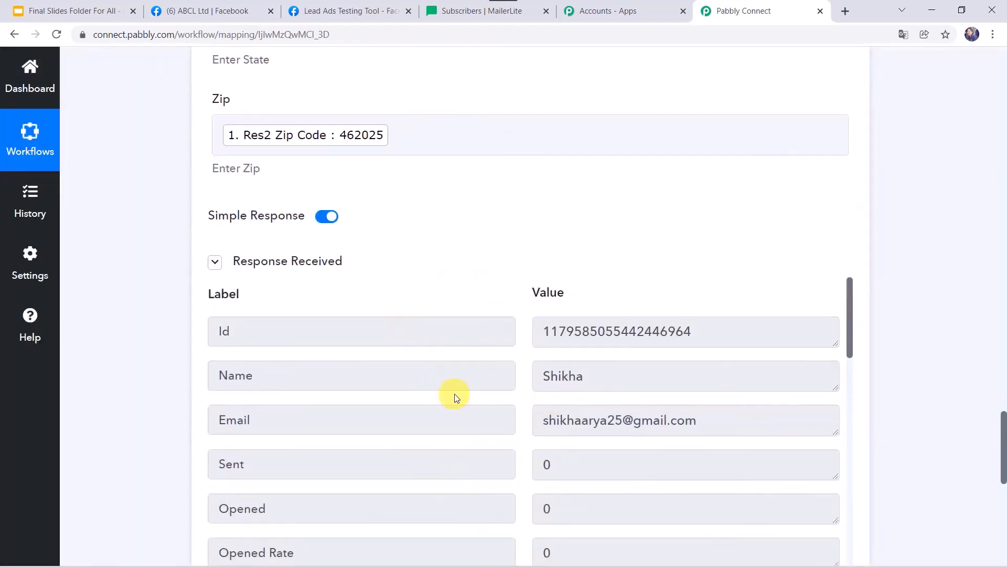
pyautogui.click(457, 9)
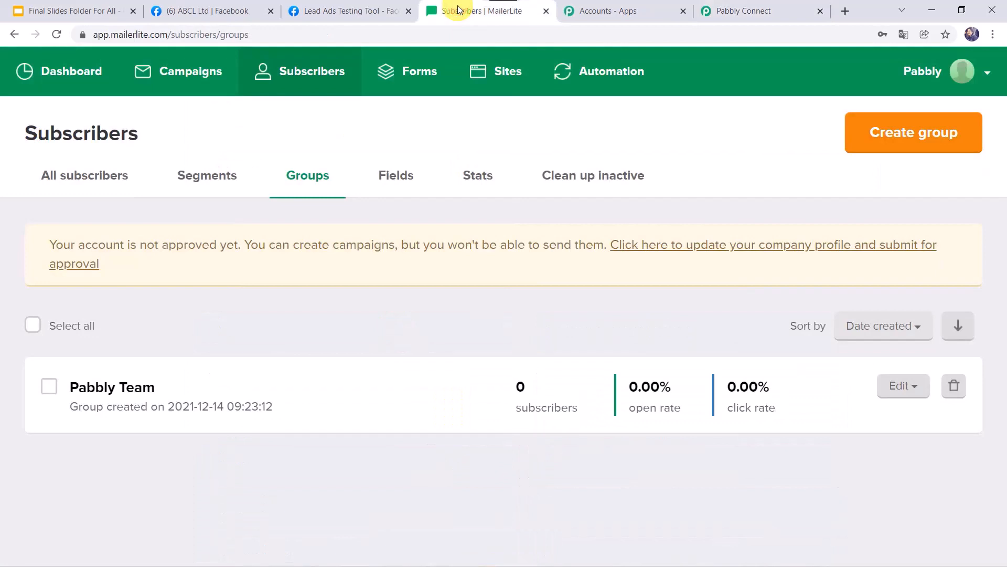
# - Open the new subscriber in Pabbly Team and check its group and populated details
pyautogui.click(55, 35)
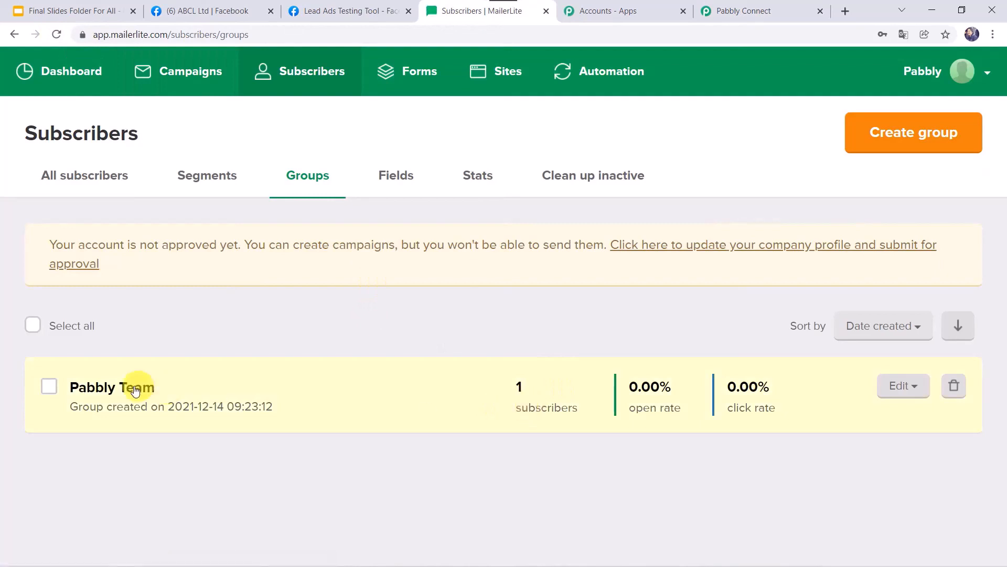
pyautogui.click(171, 399)
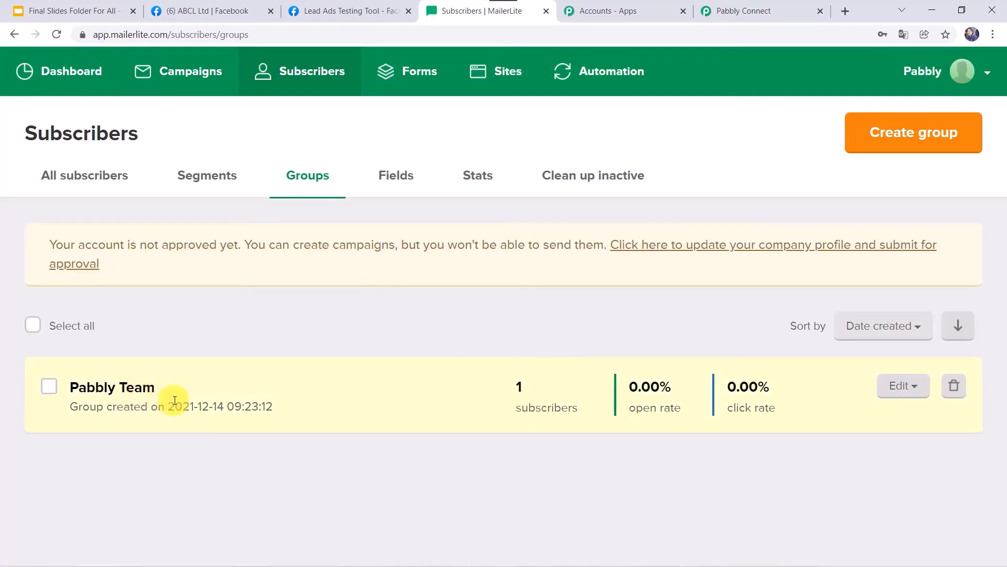
pyautogui.click(124, 388)
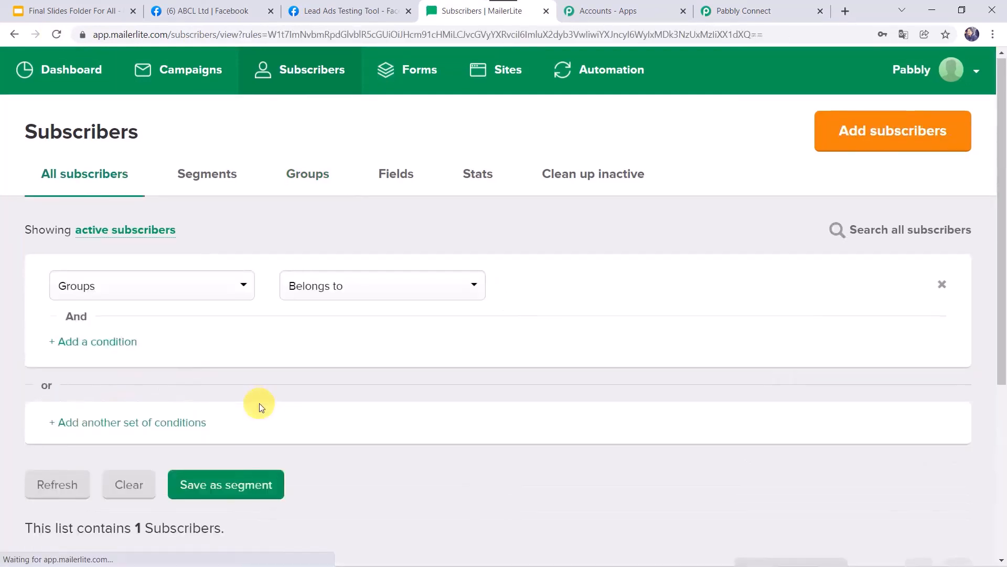
pyautogui.scroll(-4, 259, 403)
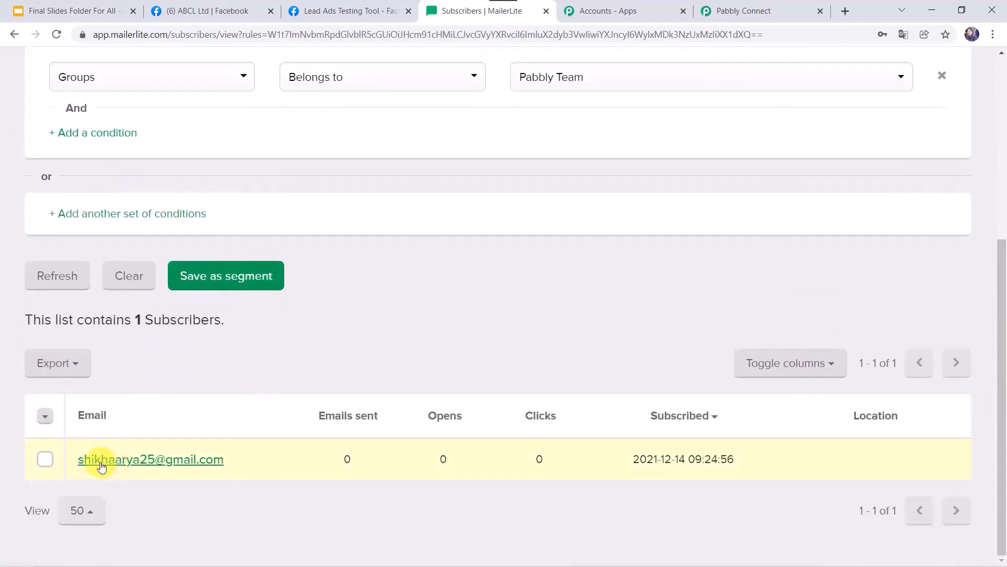
pyautogui.click(208, 463)
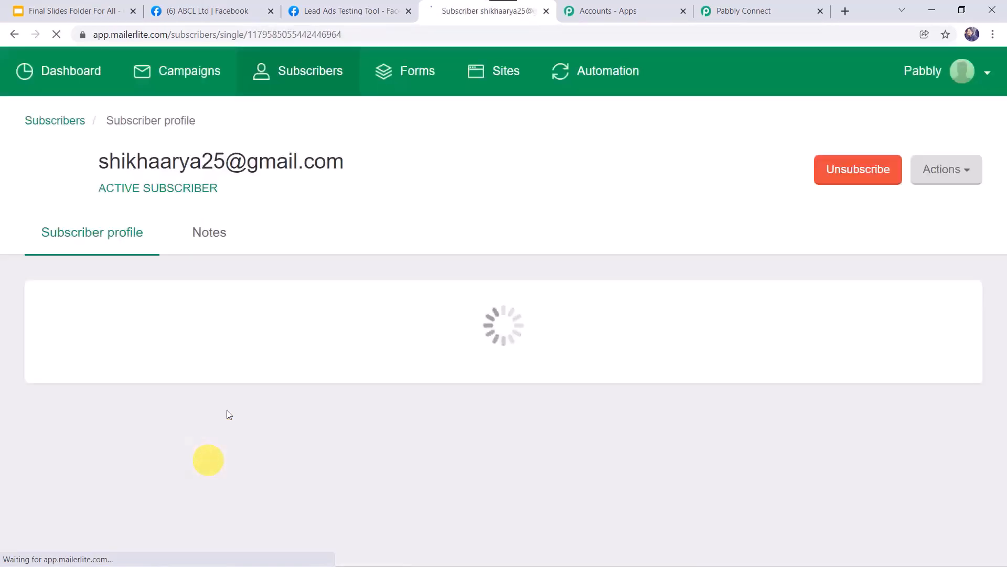
pyautogui.scroll(-1, 503, 359)
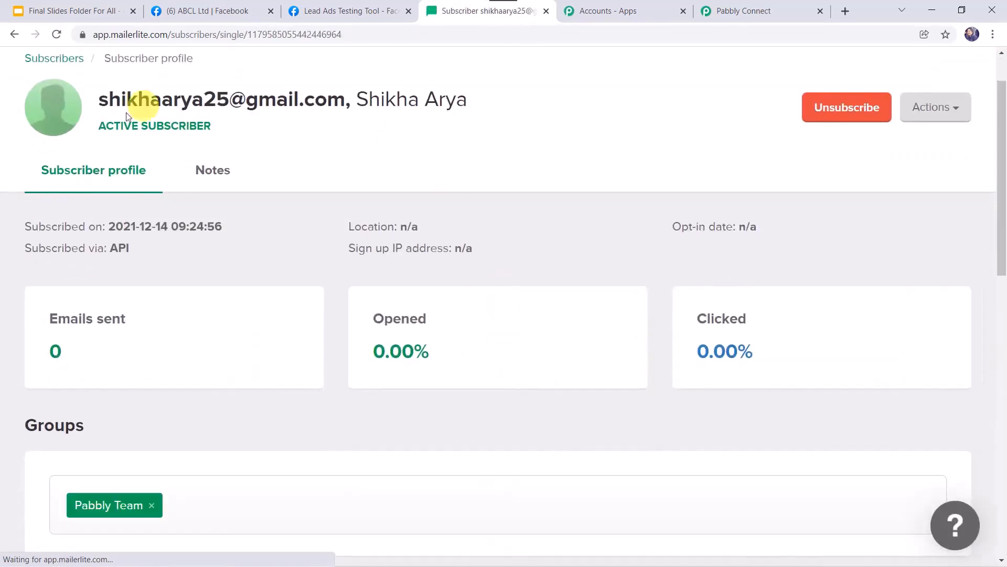
pyautogui.scroll(-10, 325, 410)
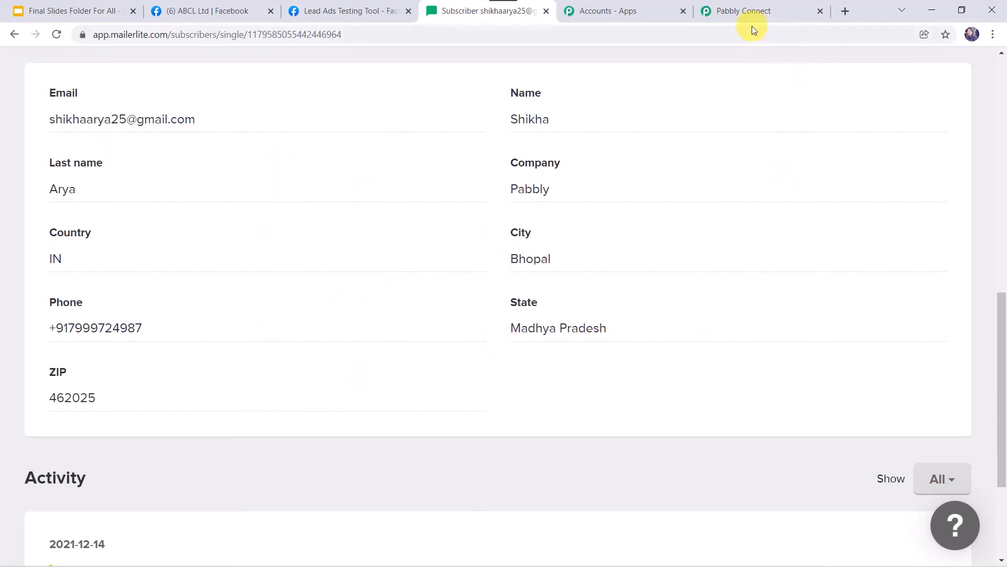
# - Save the configured MailerLite action step in the Pabbly Connect workflow
pyautogui.click(763, 8)
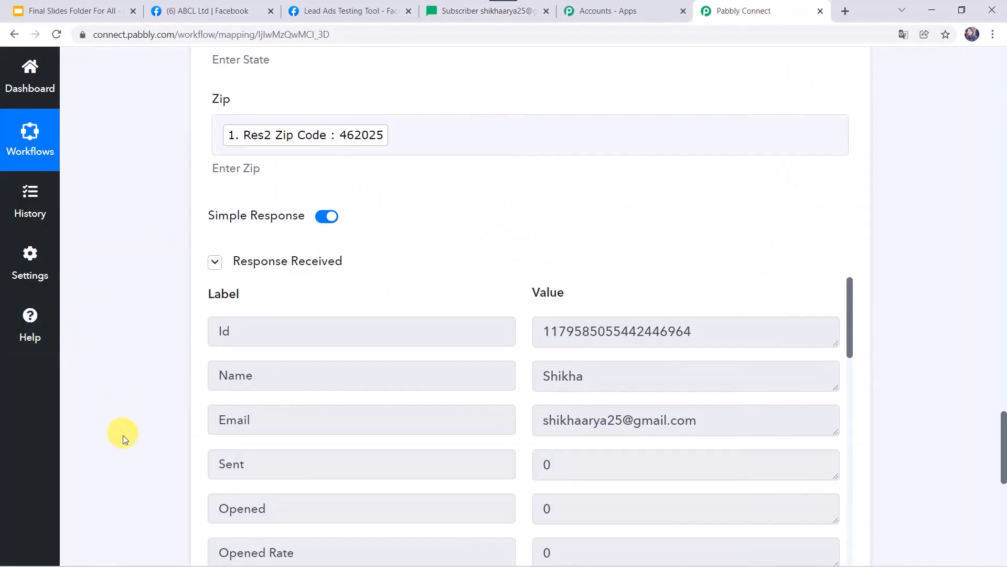
pyautogui.scroll(-6, 124, 436)
pyautogui.click(400, 406)
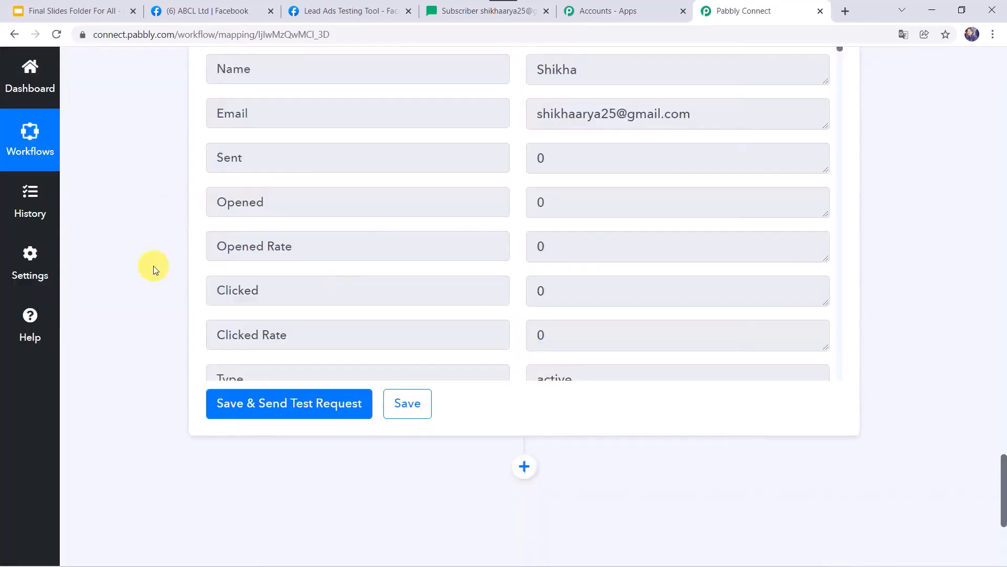
pyautogui.scroll(3, 153, 266)
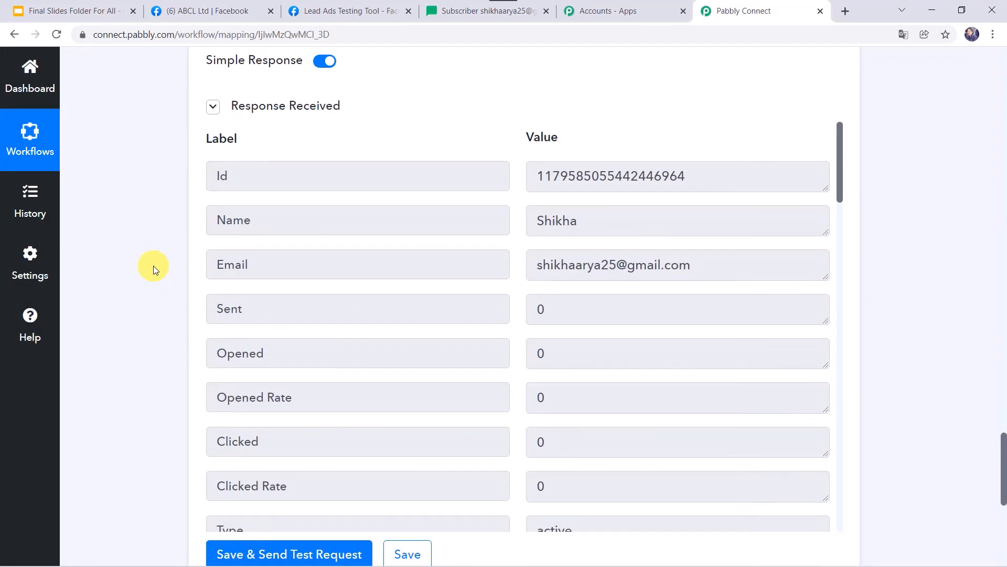
# - Enter the test lead's first name and e-mail address in the Lead Ads form
pyautogui.click(342, 9)
pyautogui.click(475, 205)
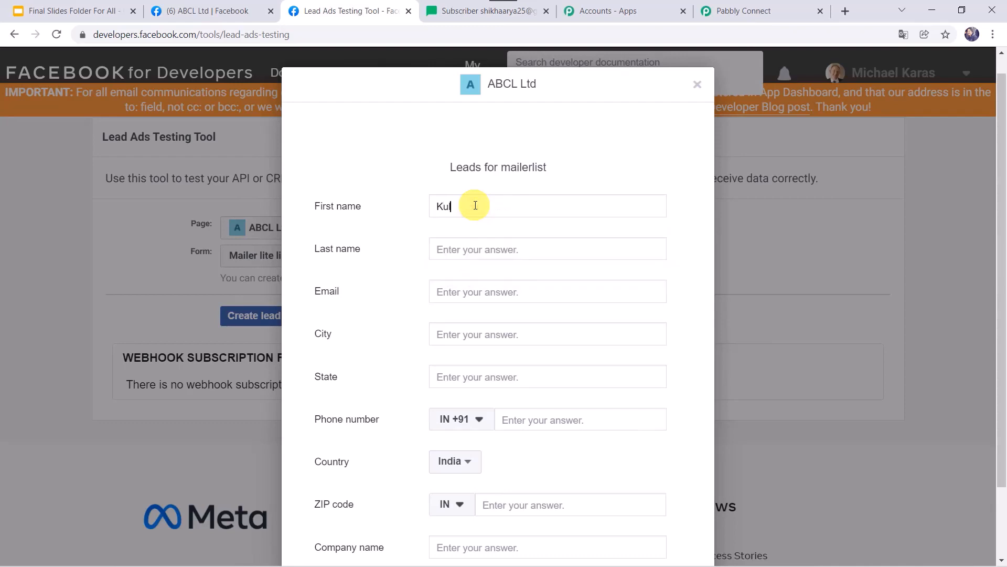
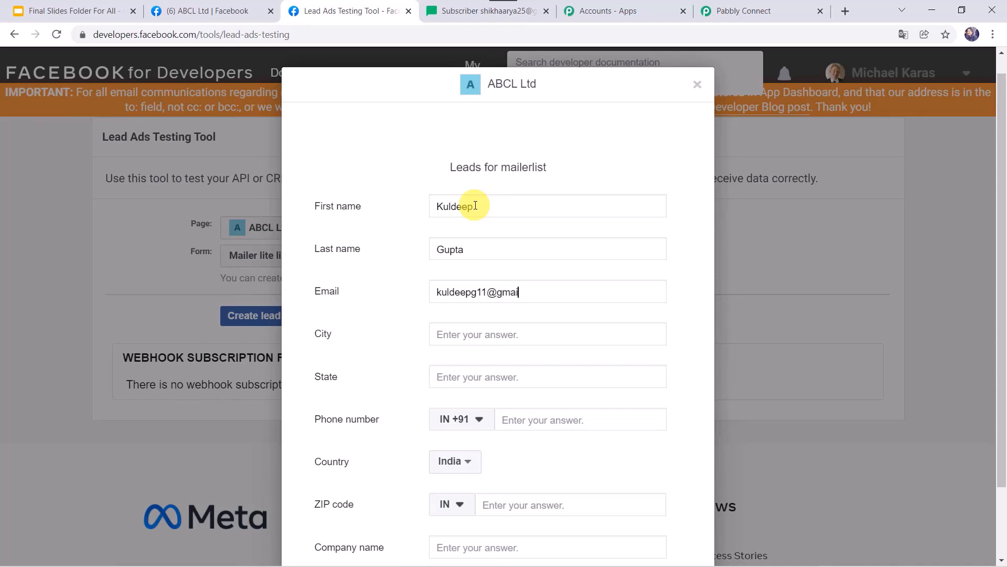
pyautogui.press('Tab')
# - Set the city to Indore, state to Madhya Pradesh, and enter the phone number
pyautogui.write('In')
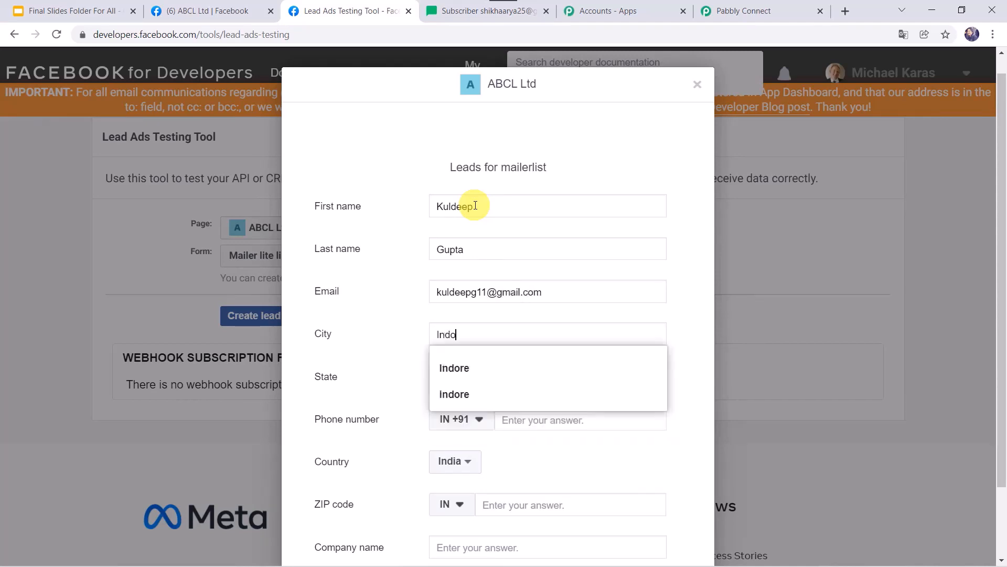
pyautogui.press('Tab')
pyautogui.write('<')
pyautogui.press('BackSpace')
pyautogui.write('Ma')
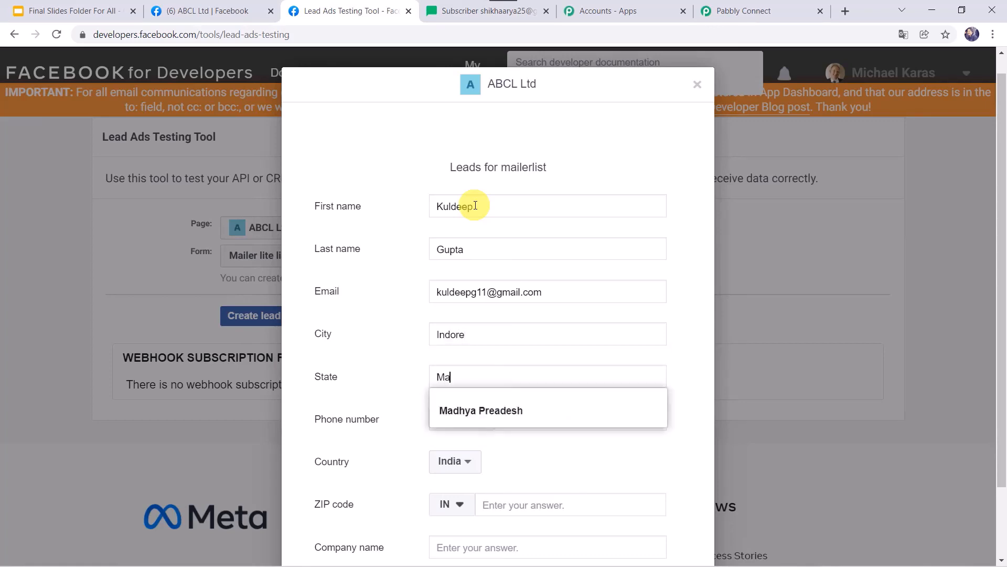
pyautogui.press('Down')
pyautogui.press('Return')
pyautogui.press('Tab')
pyautogui.press('Tab')
pyautogui.write('888')
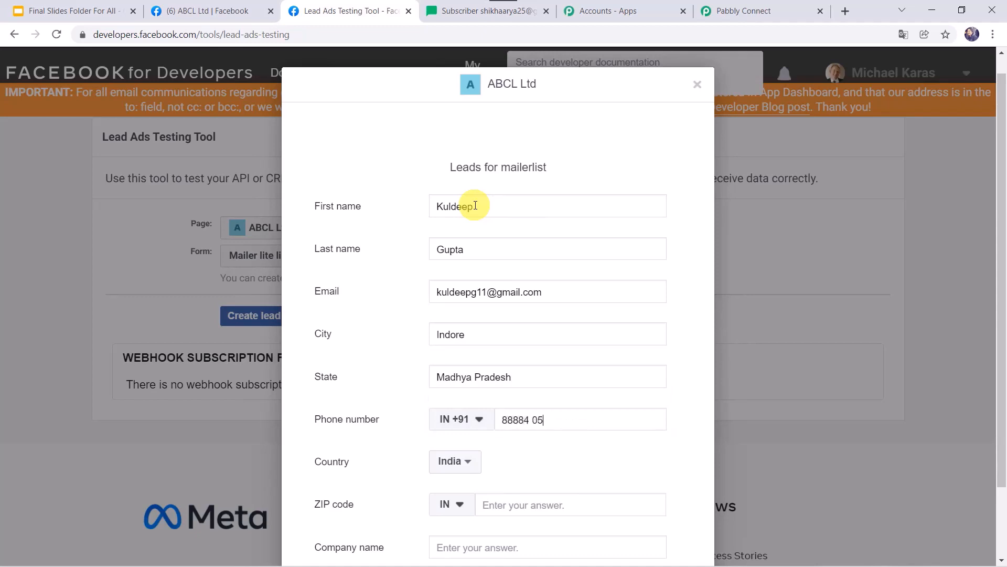
pyautogui.press('Tab')
pyautogui.press('Tab')
# - Enter the ZIP code and company Magnet Brains, then submit the test lead
pyautogui.scroll(-2, 475, 206)
pyautogui.click(510, 421)
pyautogui.write('489897')
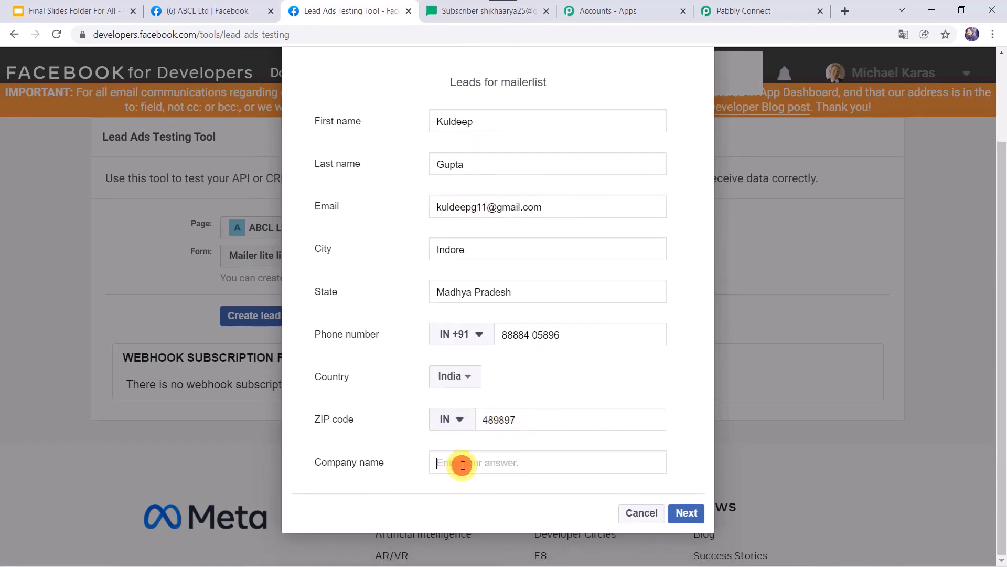
pyautogui.write('Magnet')
pyautogui.press('Down')
pyautogui.press('Return')
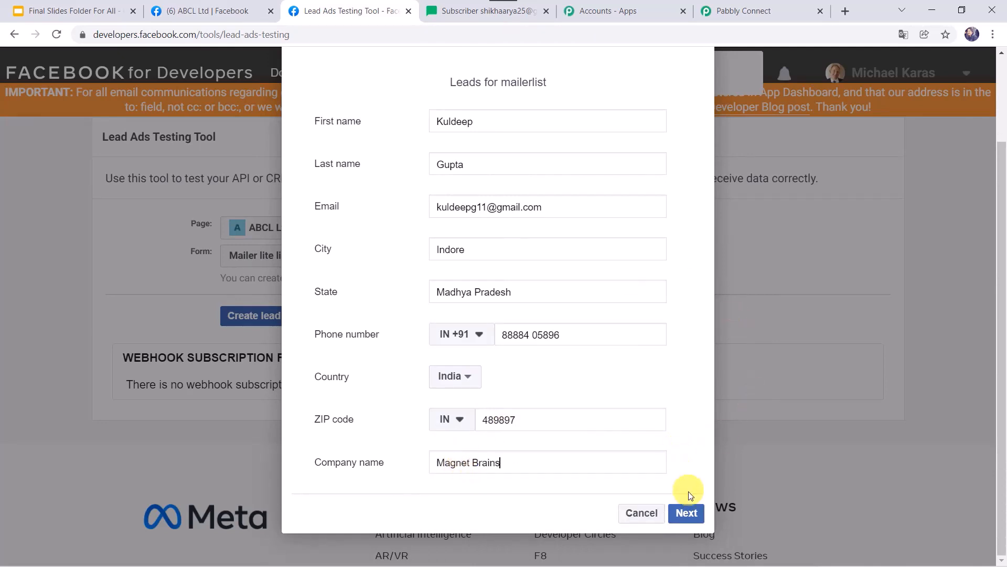
pyautogui.click(686, 512)
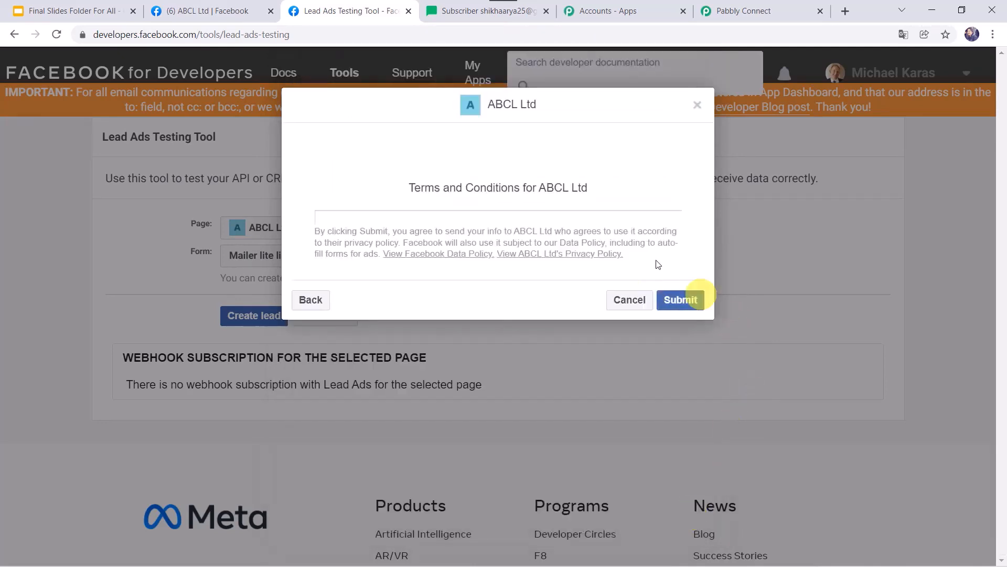
pyautogui.click(677, 300)
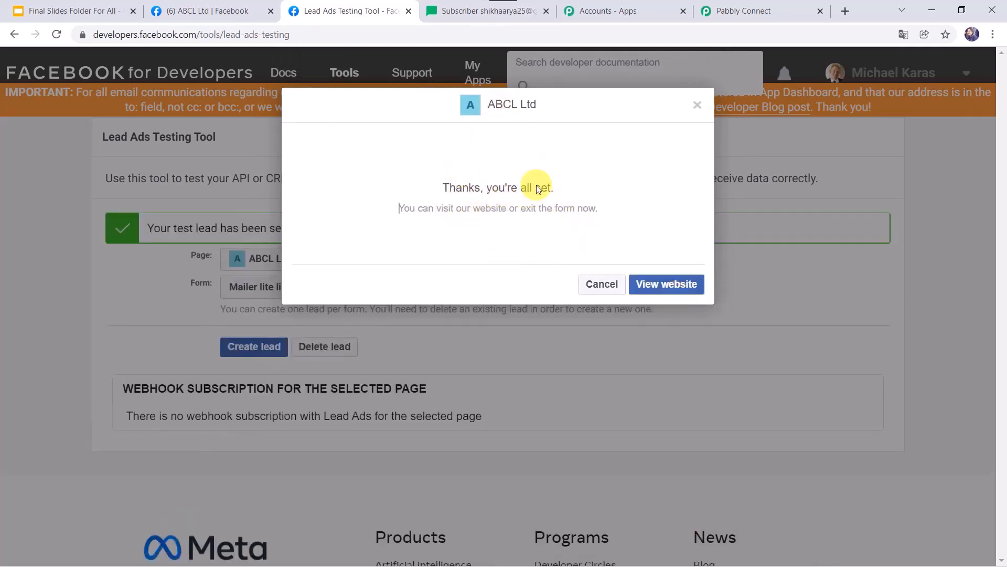
pyautogui.click(467, 10)
# - Reload MailerLite's subscriber groups and open Pabbly Team, now listing 2 subscribers
pyautogui.scroll(10, 361, 202)
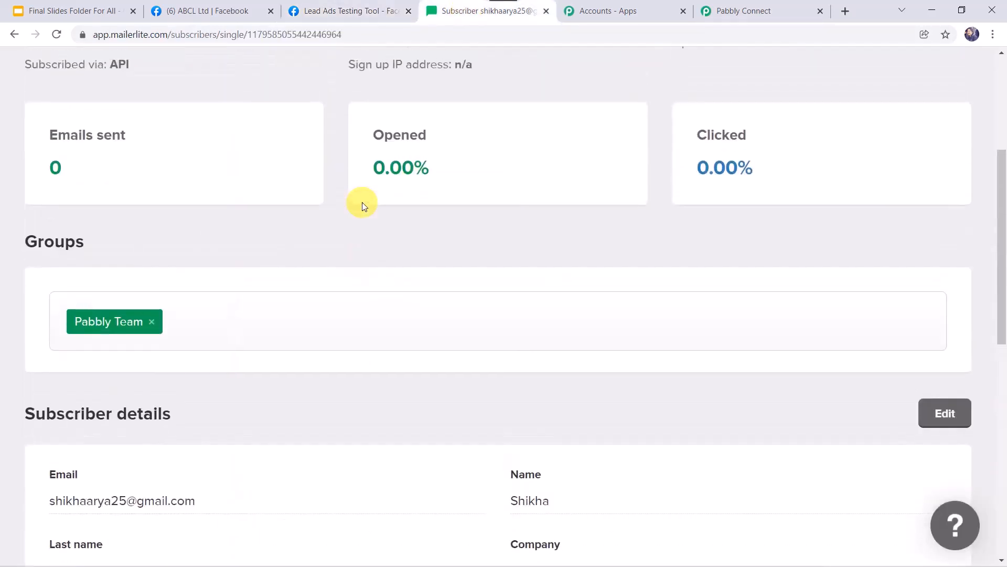
pyautogui.scroll(3, 362, 203)
pyautogui.click(306, 75)
pyautogui.click(310, 176)
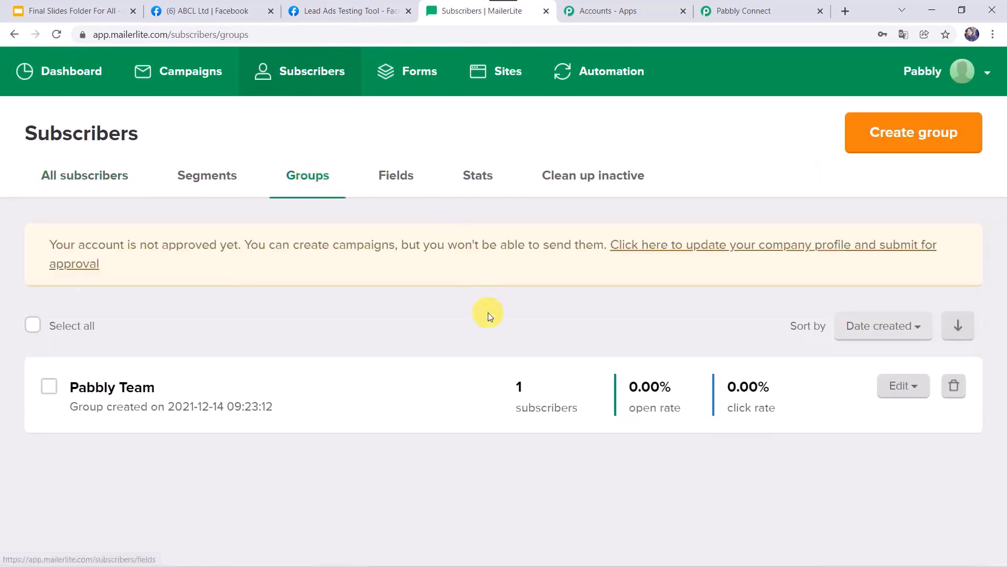
pyautogui.click(54, 40)
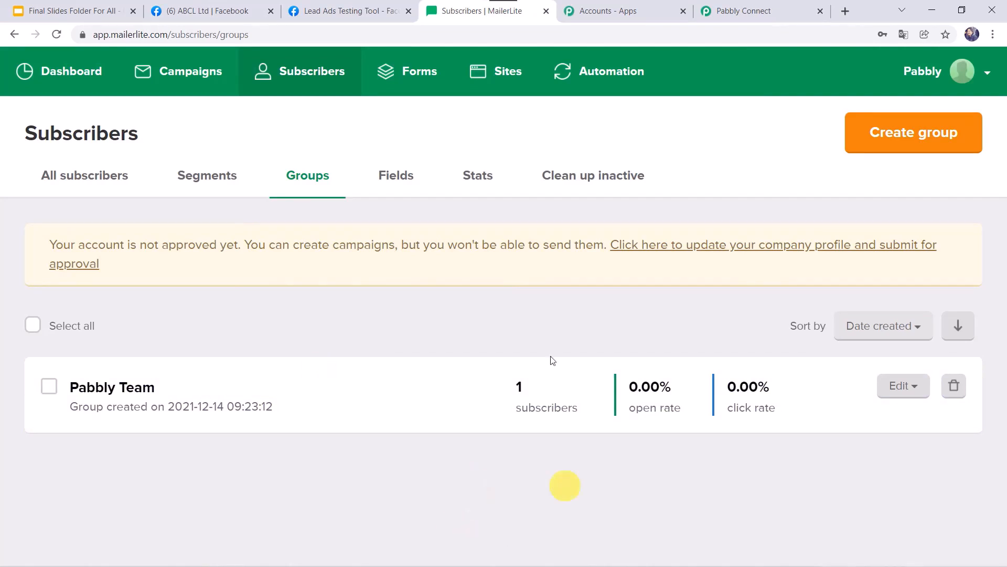
pyautogui.click(57, 34)
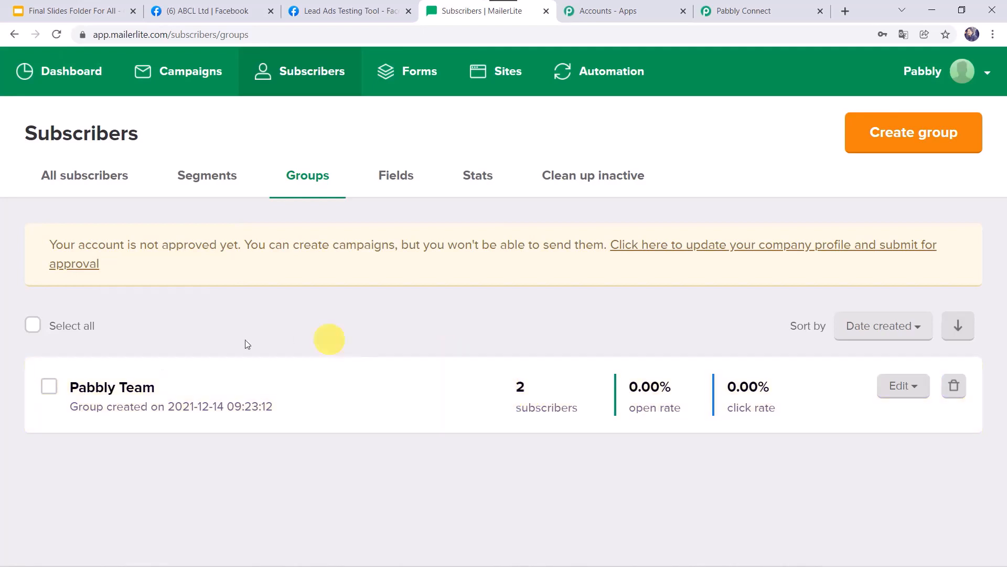
pyautogui.click(130, 392)
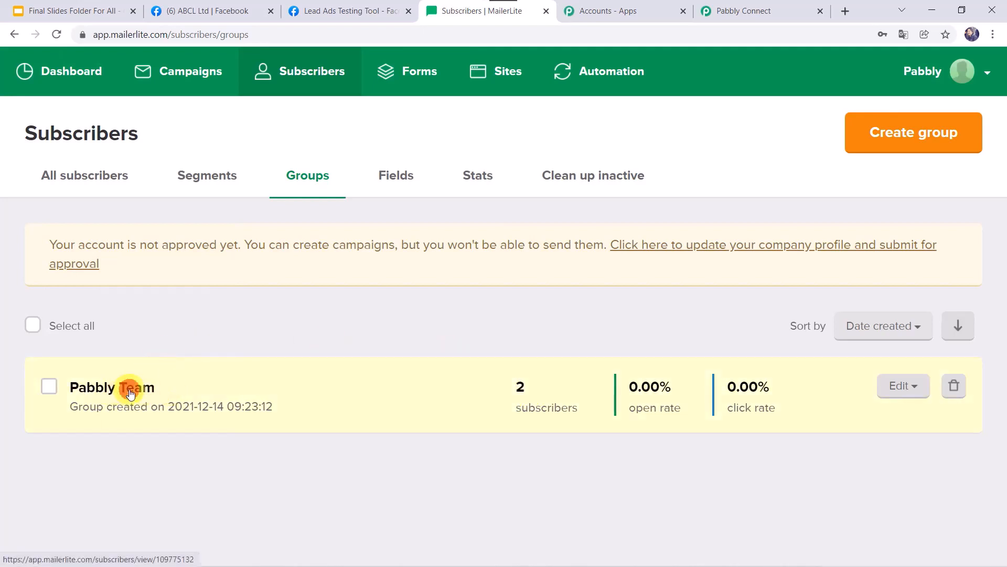
pyautogui.scroll(-5, 315, 392)
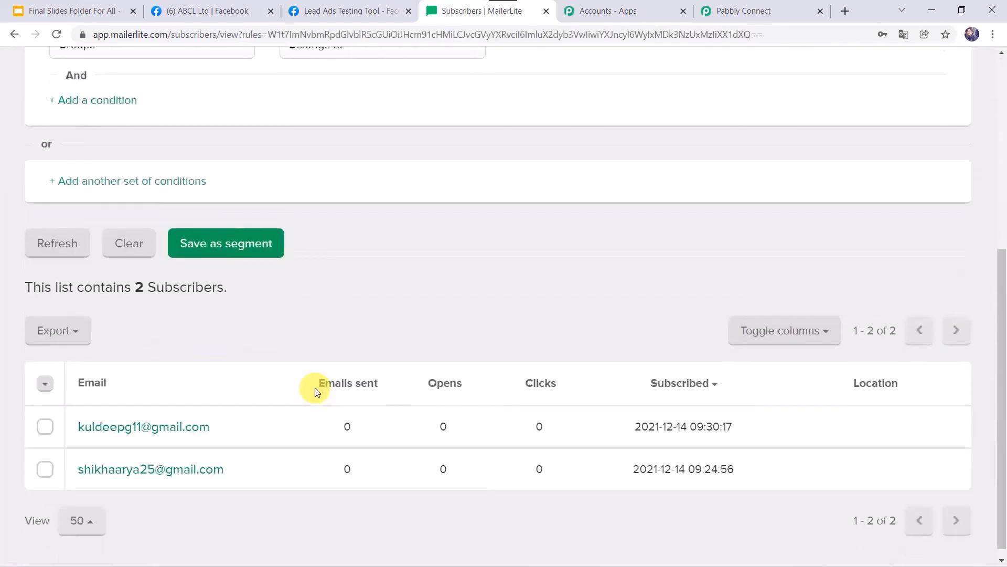
pyautogui.scroll(-1, 315, 388)
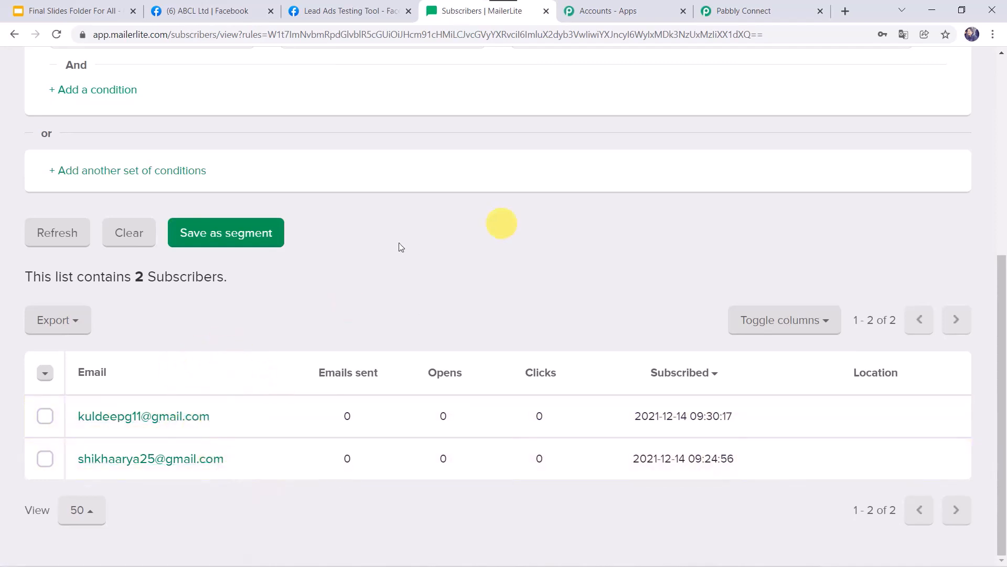
# - Collapse the MailerLite action and Facebook Lead Ads trigger steps of the workflow
pyautogui.click(734, 11)
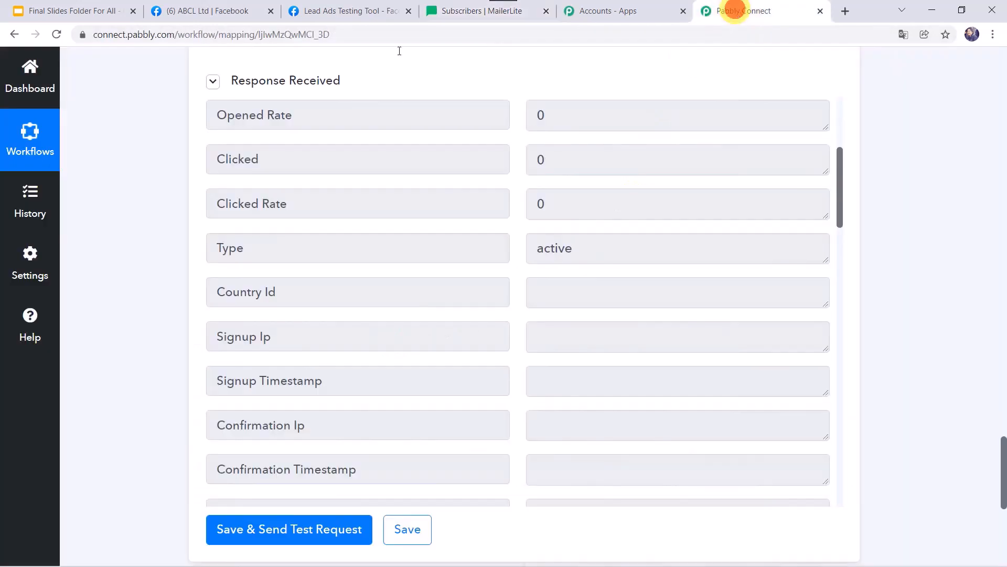
pyautogui.scroll(20, 125, 186)
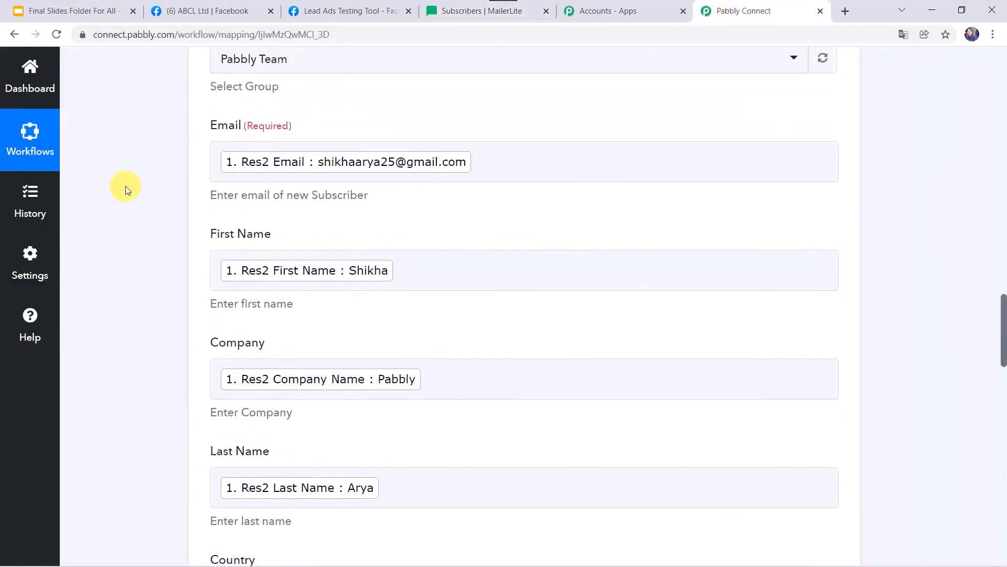
pyautogui.scroll(3, 125, 186)
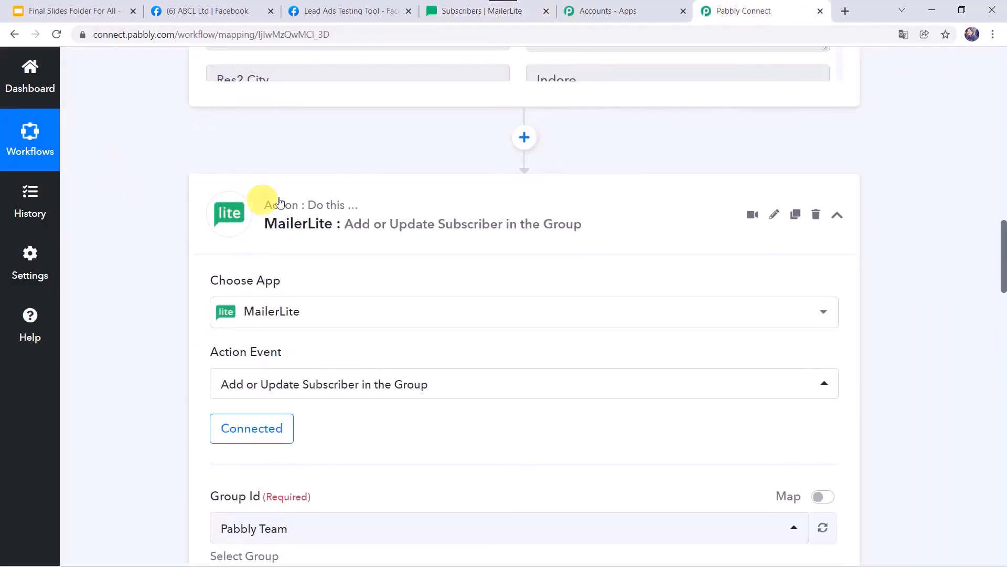
pyautogui.click(360, 204)
pyautogui.scroll(15, 130, 158)
pyautogui.click(517, 277)
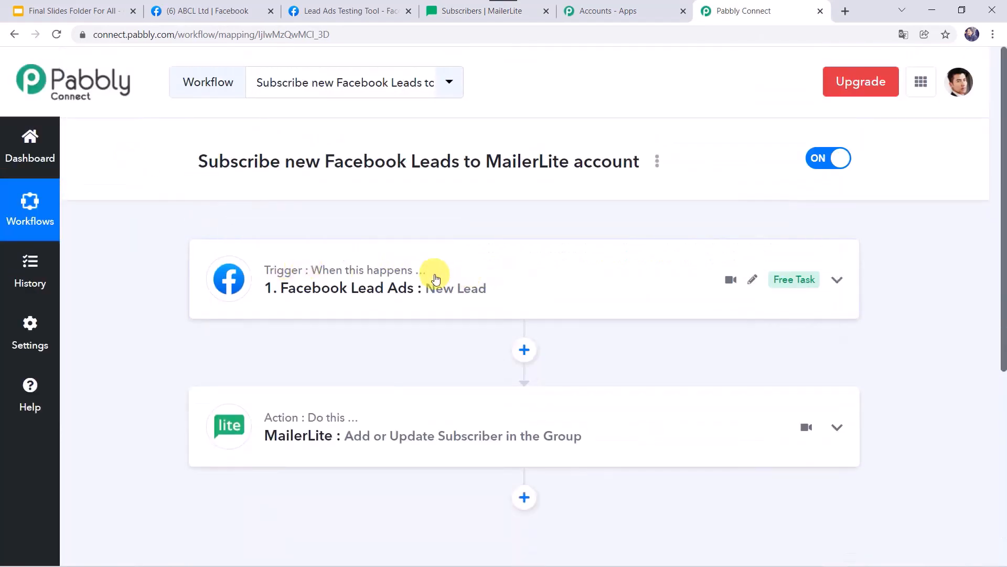
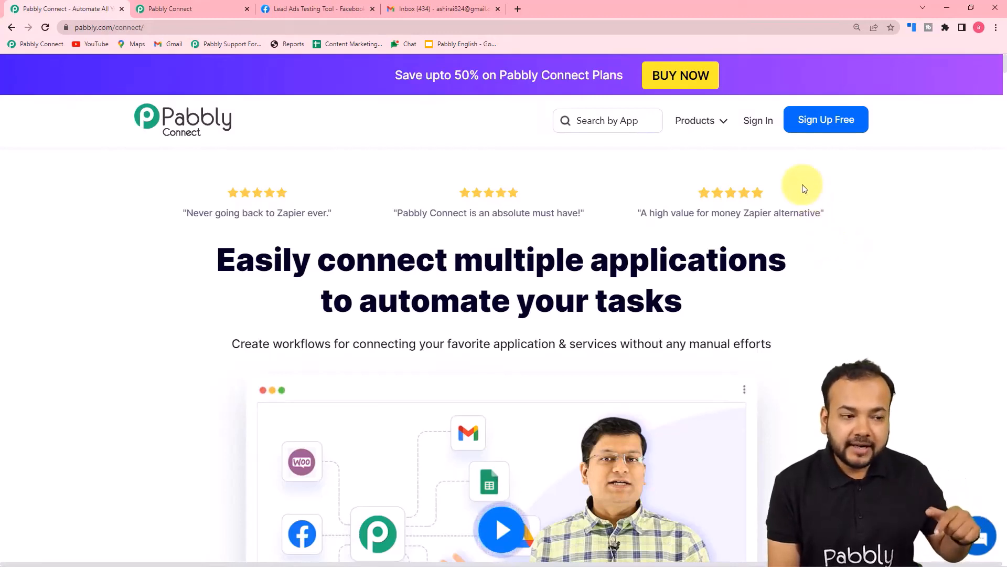
# - From the dashboard, create a new workflow named 'Facebook Leads to Gmail.'
pyautogui.click(227, 8)
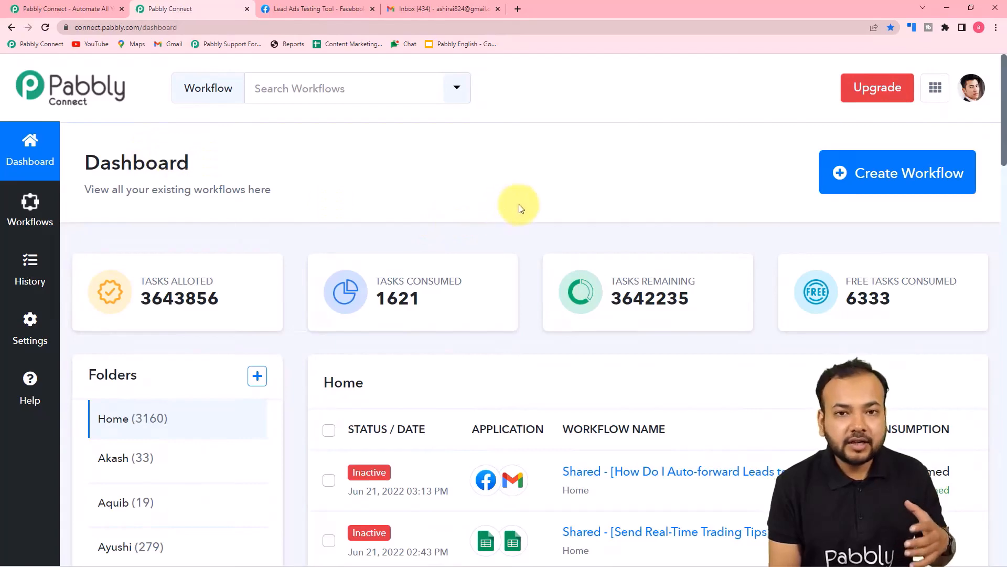
pyautogui.click(847, 173)
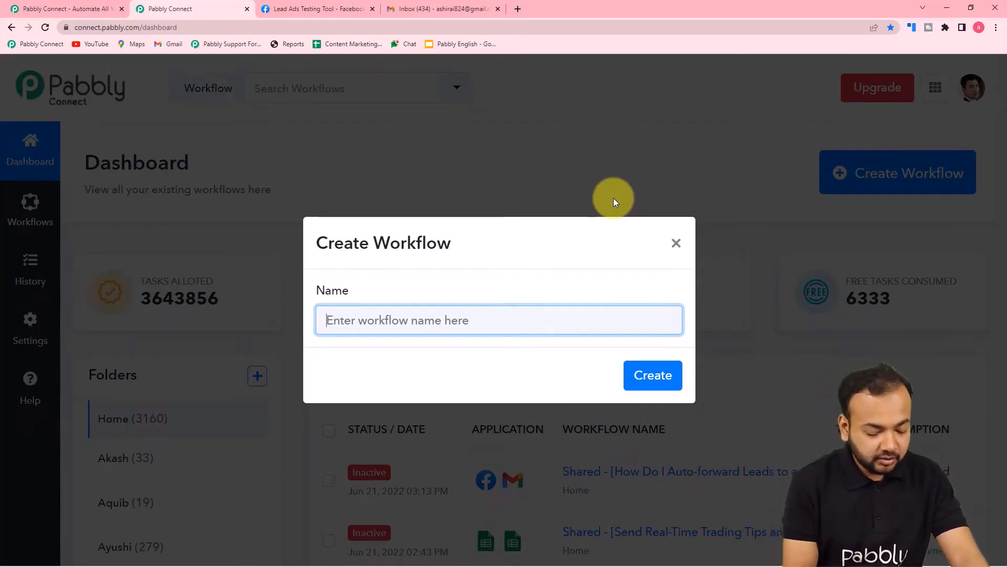
pyautogui.write('Fa')
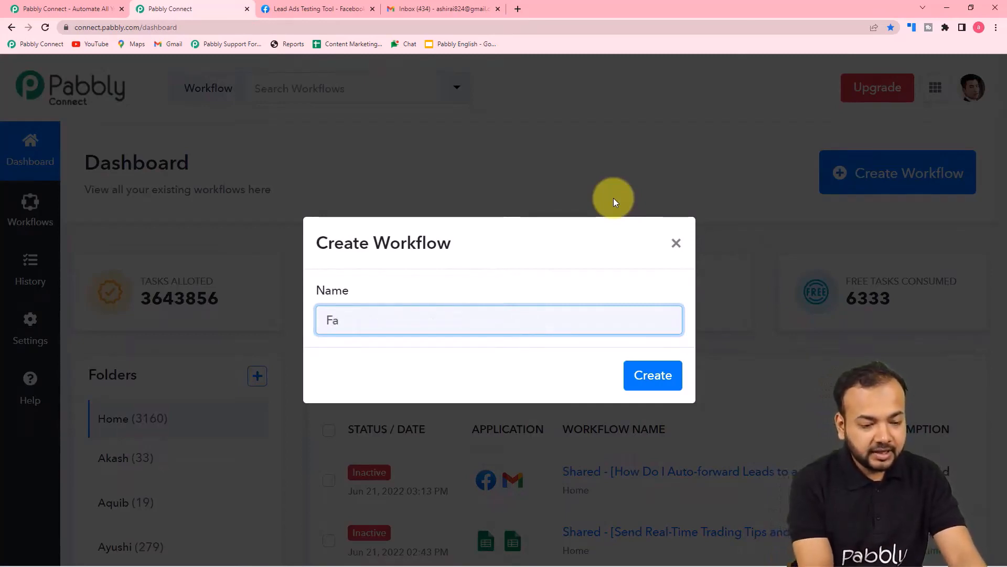
pyautogui.write('ceb')
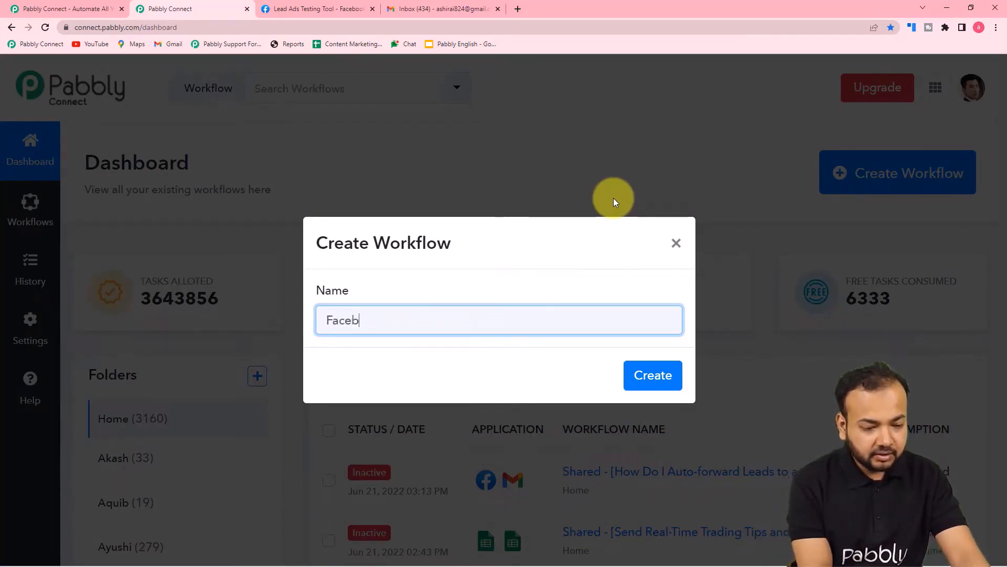
pyautogui.write('ook Lea')
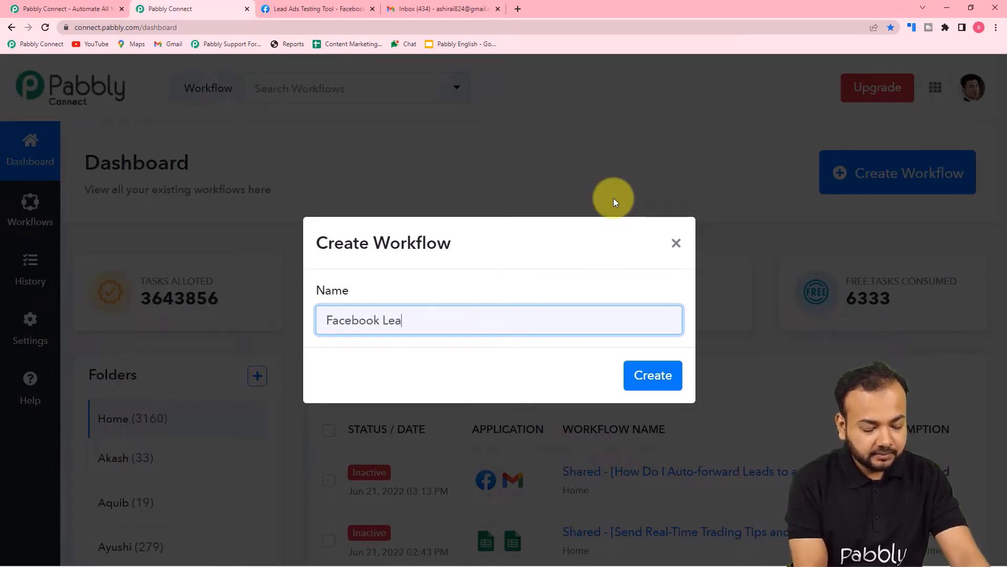
pyautogui.write('ds to ')
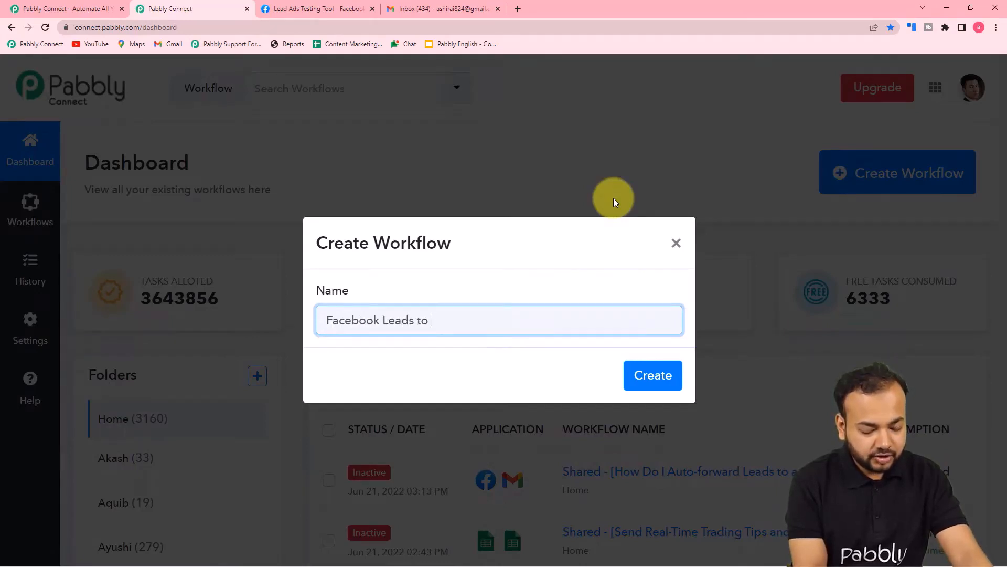
pyautogui.write('Gamil')
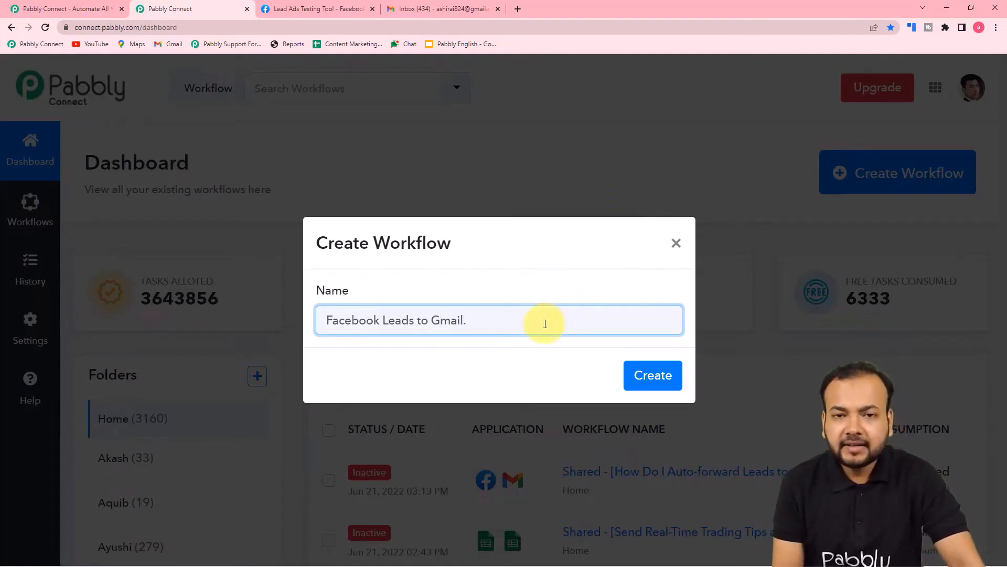
pyautogui.click(633, 386)
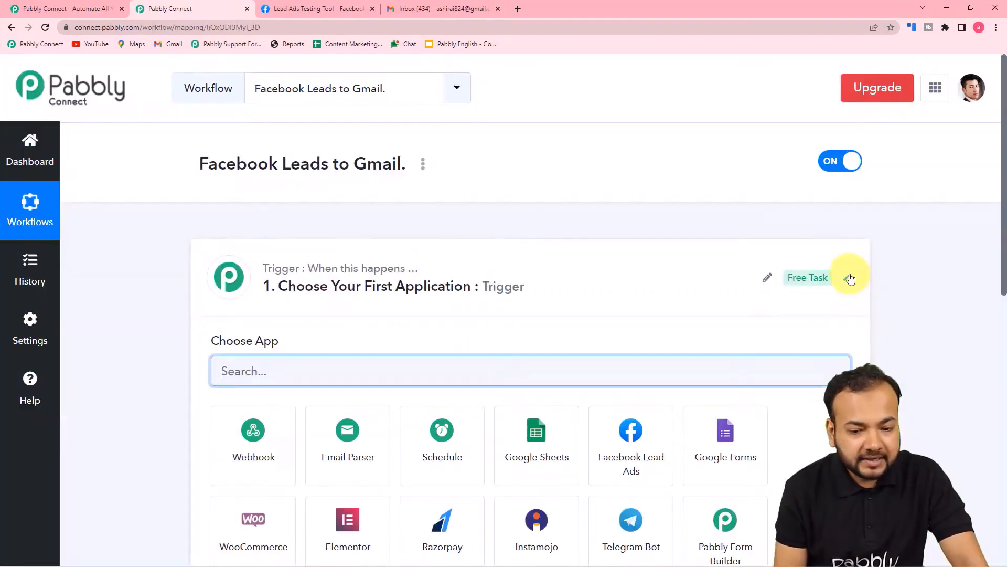
# - Set the trigger app to Facebook Lead Ads with the New Lead (Instant) event
pyautogui.click(549, 313)
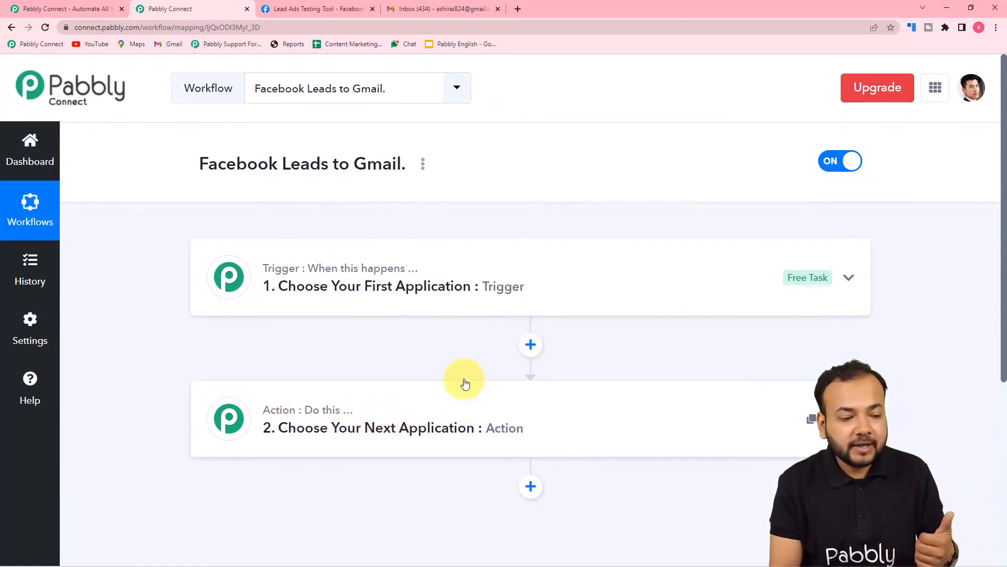
pyautogui.click(336, 256)
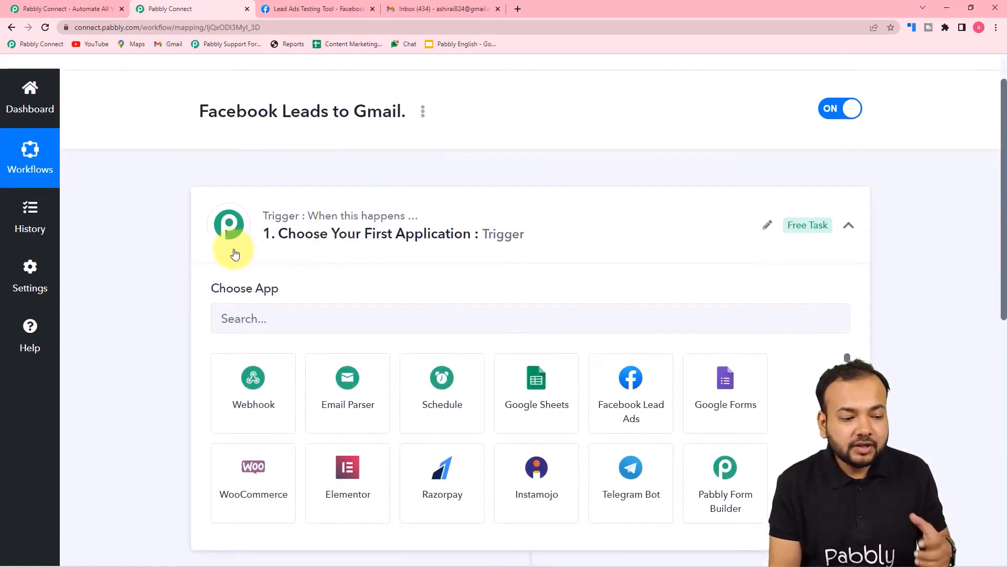
pyautogui.scroll(-3, 353, 280)
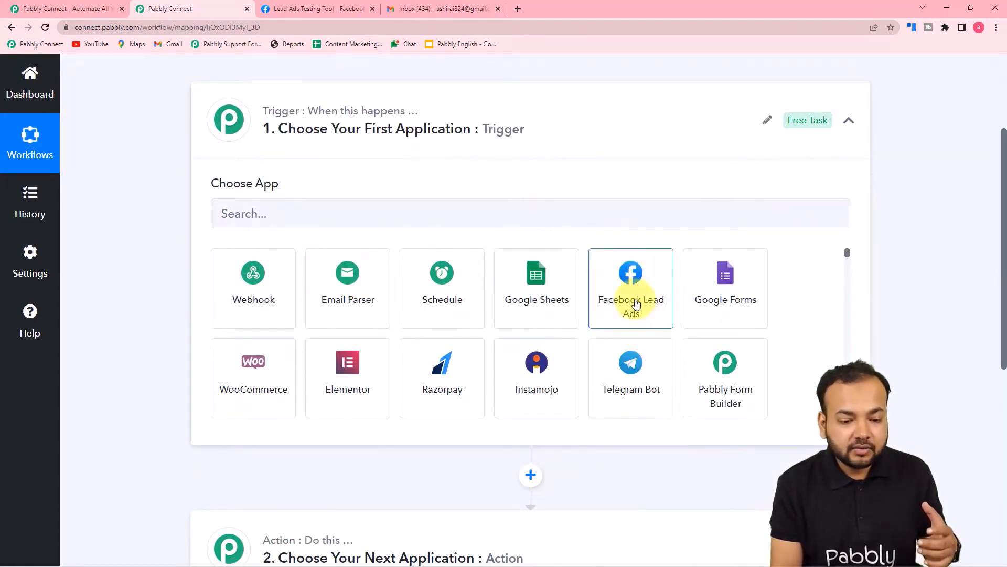
pyautogui.click(641, 325)
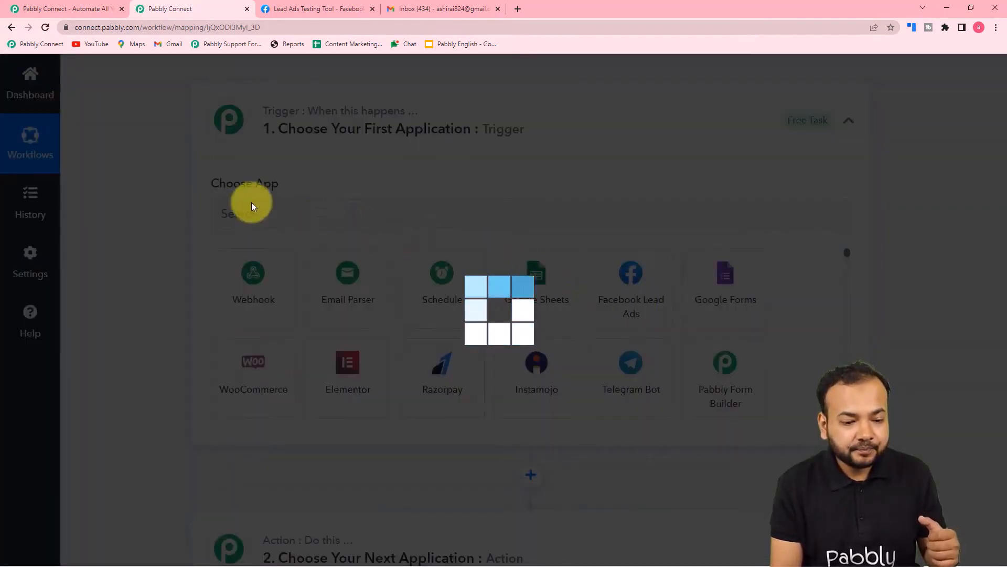
pyautogui.scroll(-3, 341, 185)
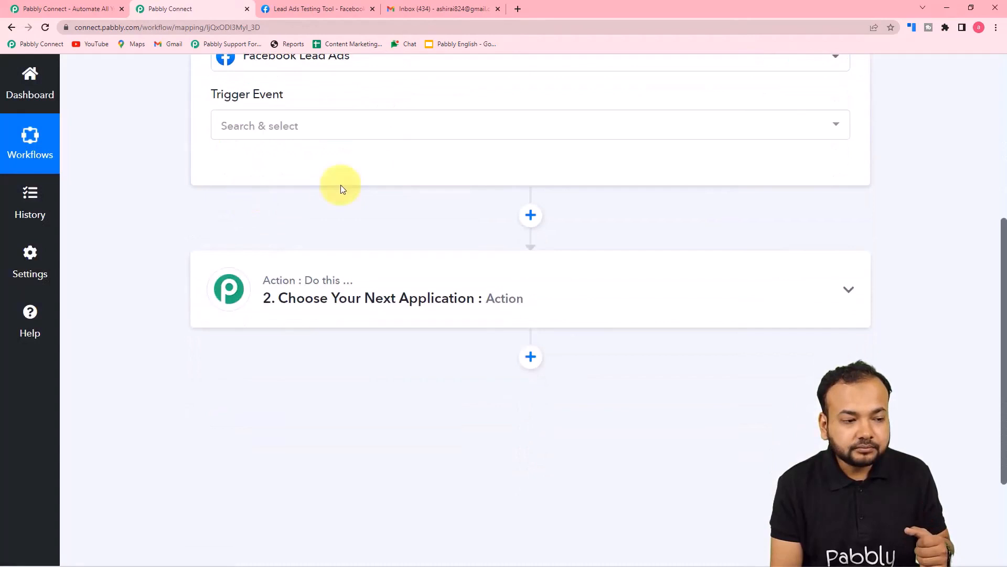
pyautogui.click(319, 131)
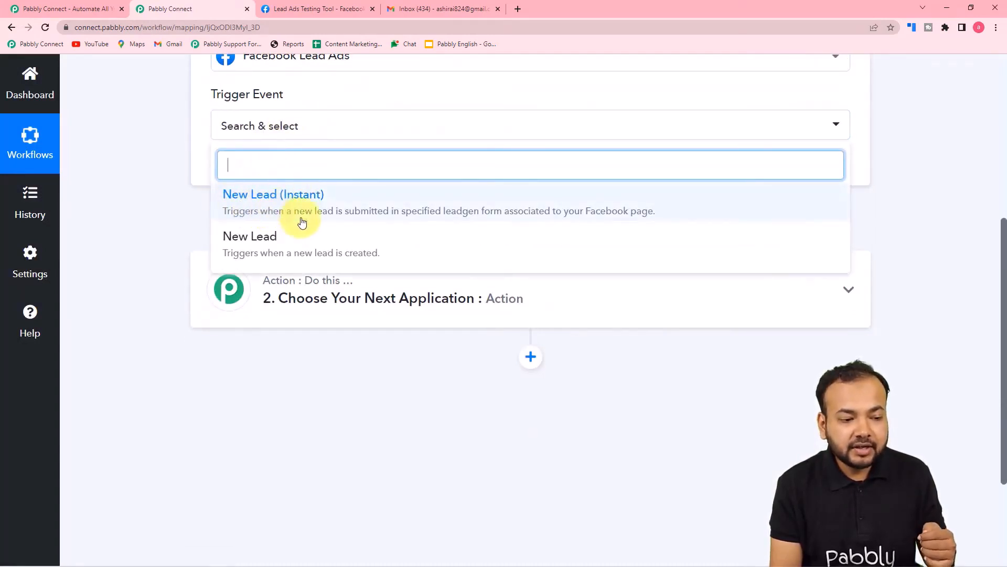
pyautogui.click(409, 214)
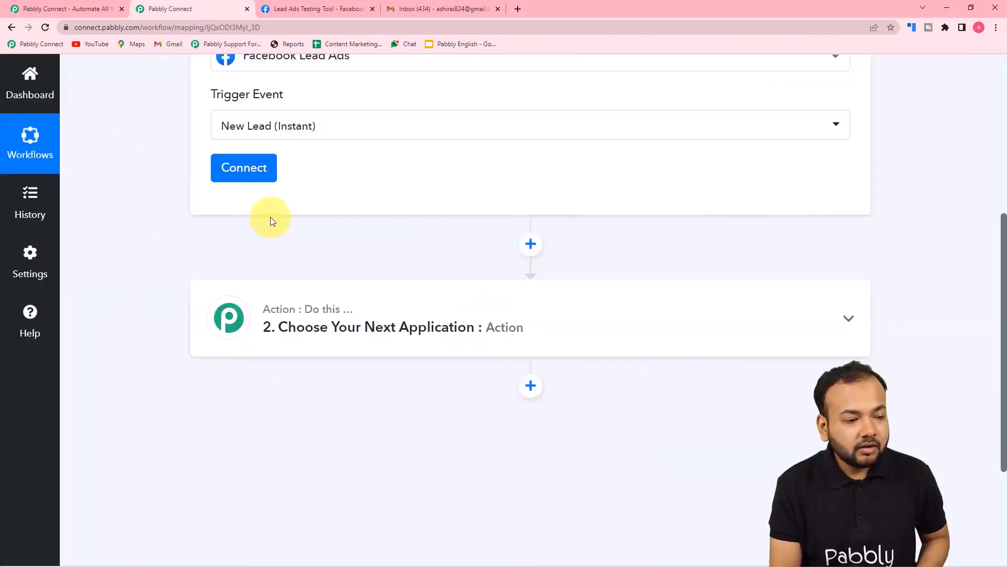
# - Connect a new Facebook Lead Ads account to the trigger and acknowledge the successful authorization
pyautogui.click(233, 175)
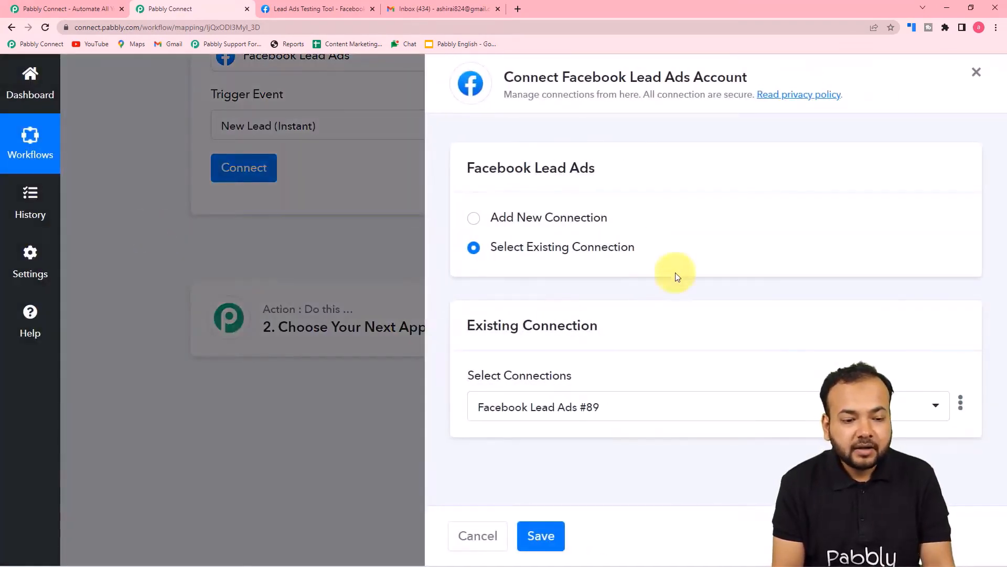
pyautogui.click(474, 219)
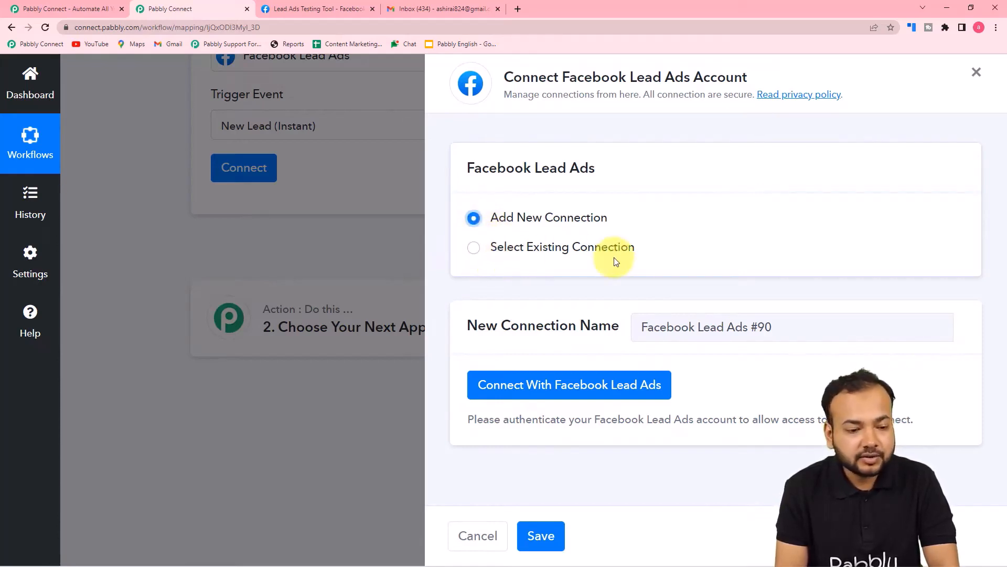
pyautogui.click(498, 393)
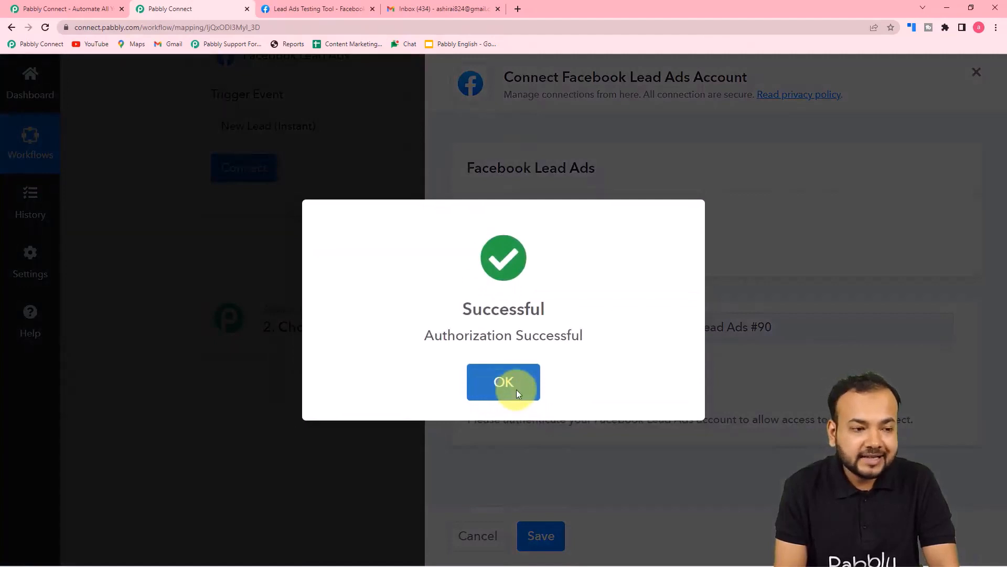
pyautogui.click(516, 388)
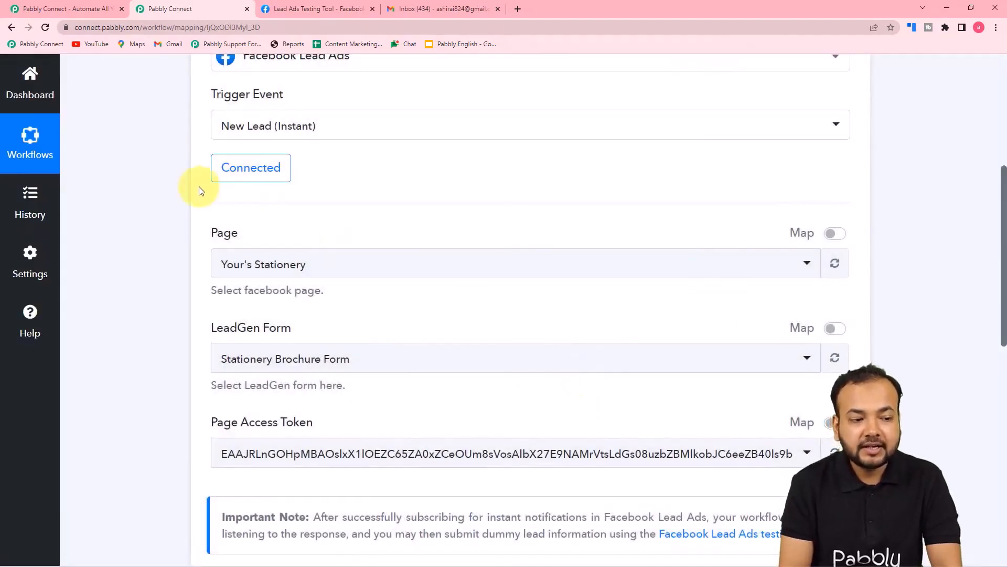
pyautogui.scroll(-2, 193, 211)
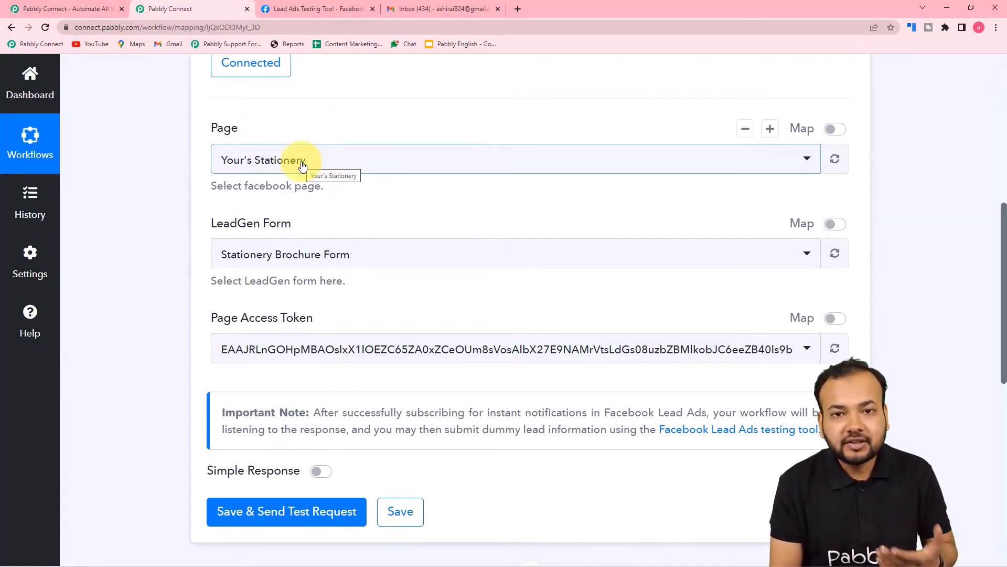
pyautogui.click(334, 7)
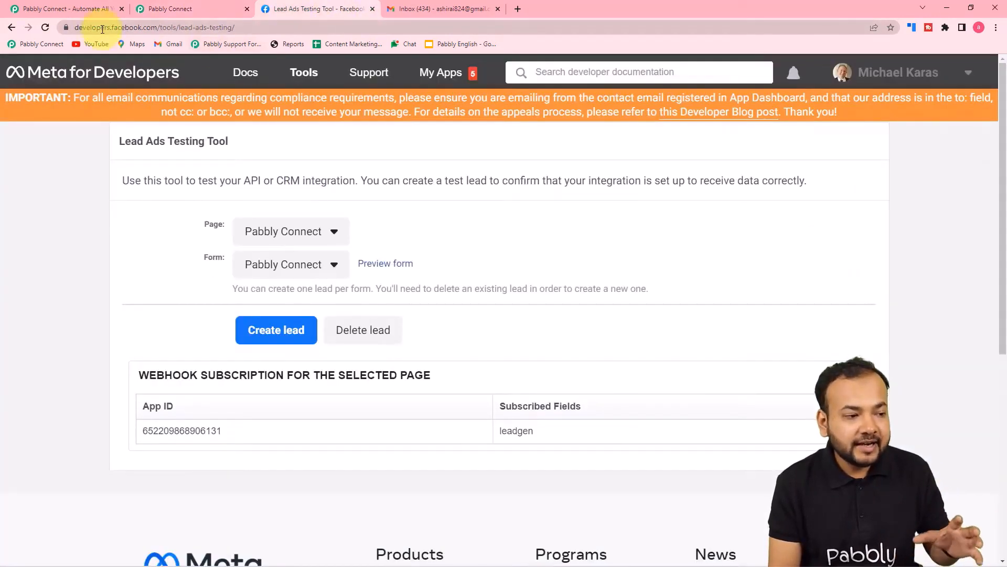
pyautogui.click(246, 72)
pyautogui.click(109, 230)
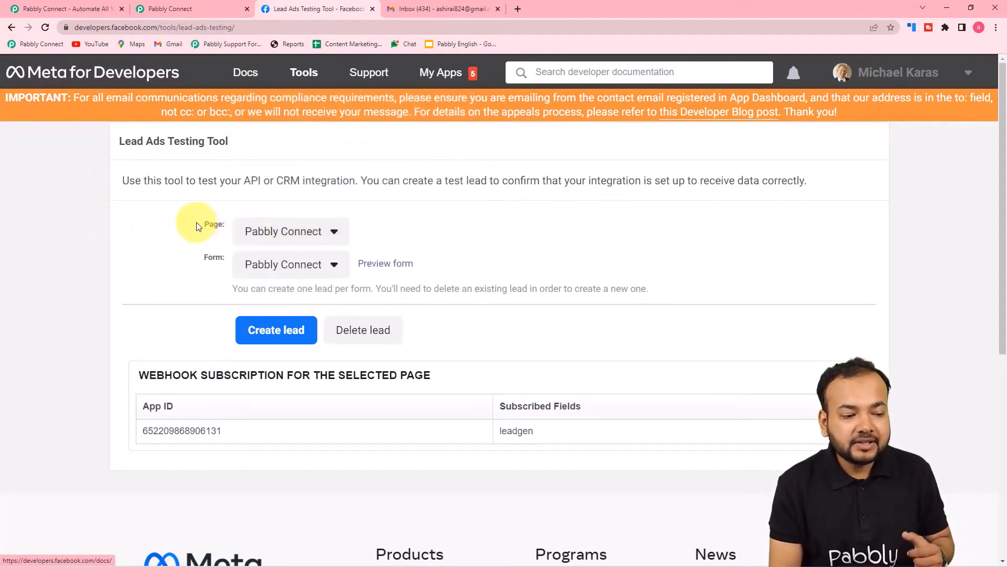
pyautogui.click(284, 240)
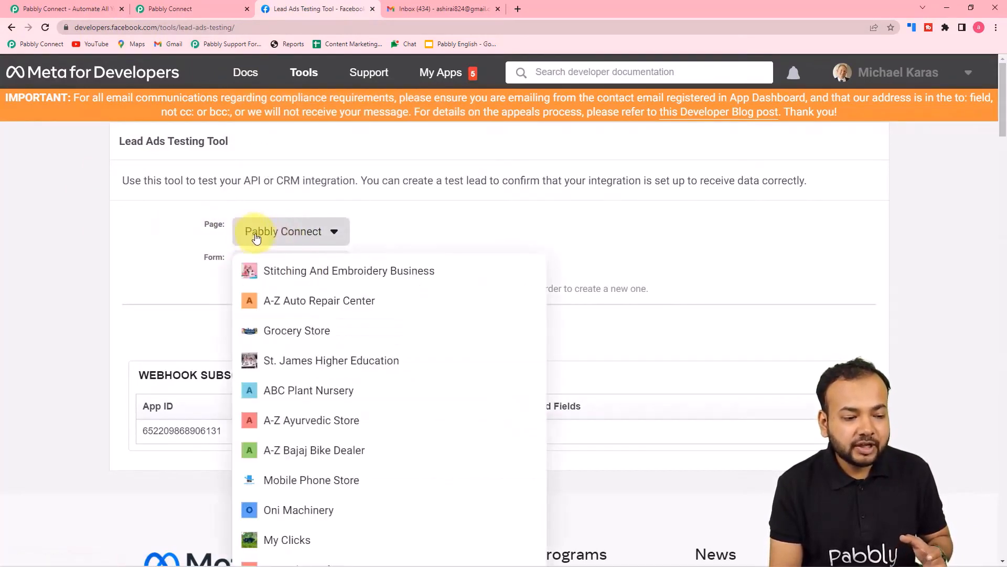
pyautogui.click(450, 218)
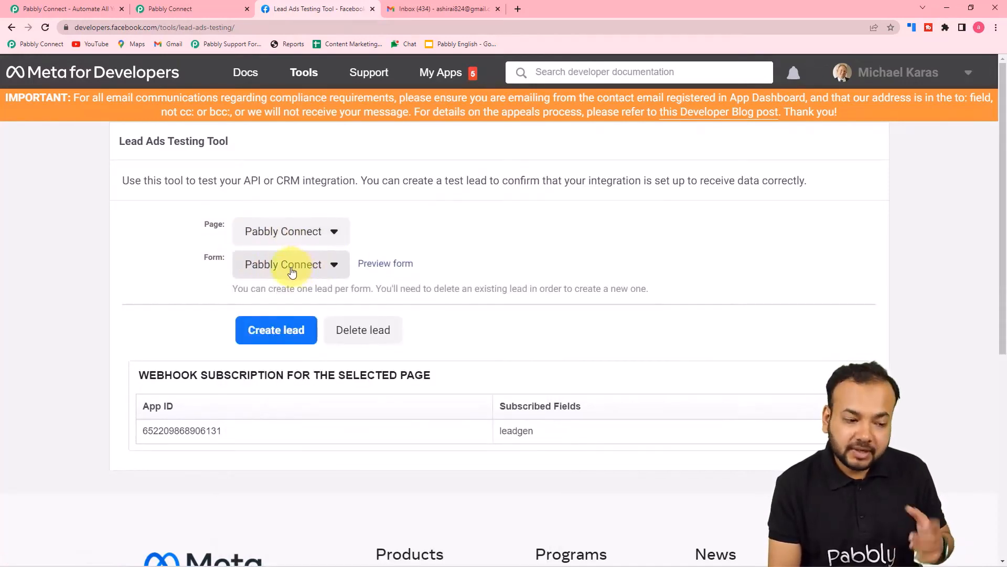
pyautogui.click(376, 274)
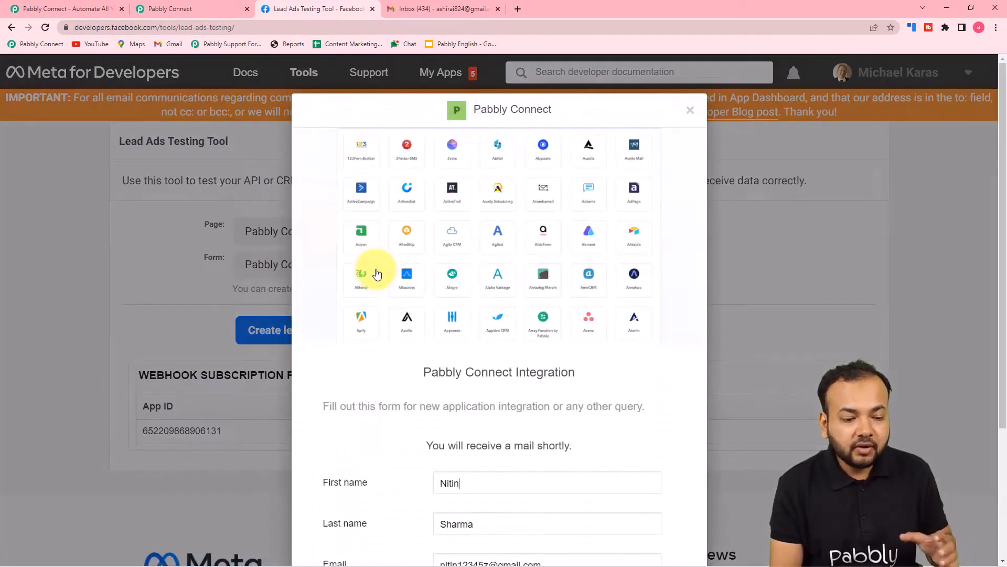
pyautogui.scroll(-3, 377, 273)
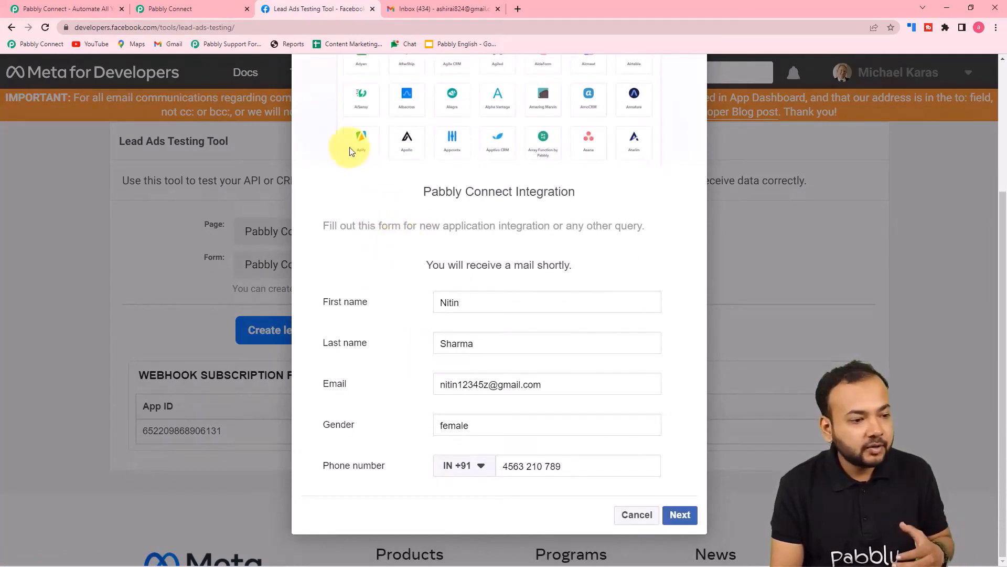
pyautogui.click(169, 8)
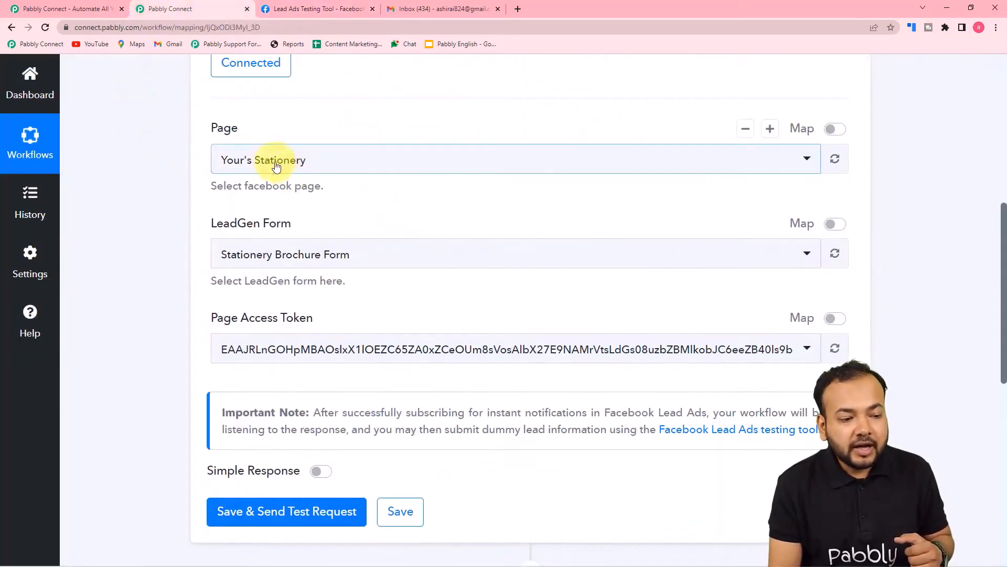
# - Search 'pabb' and select Pabbly Connect as the trigger's Facebook page
pyautogui.click(329, 167)
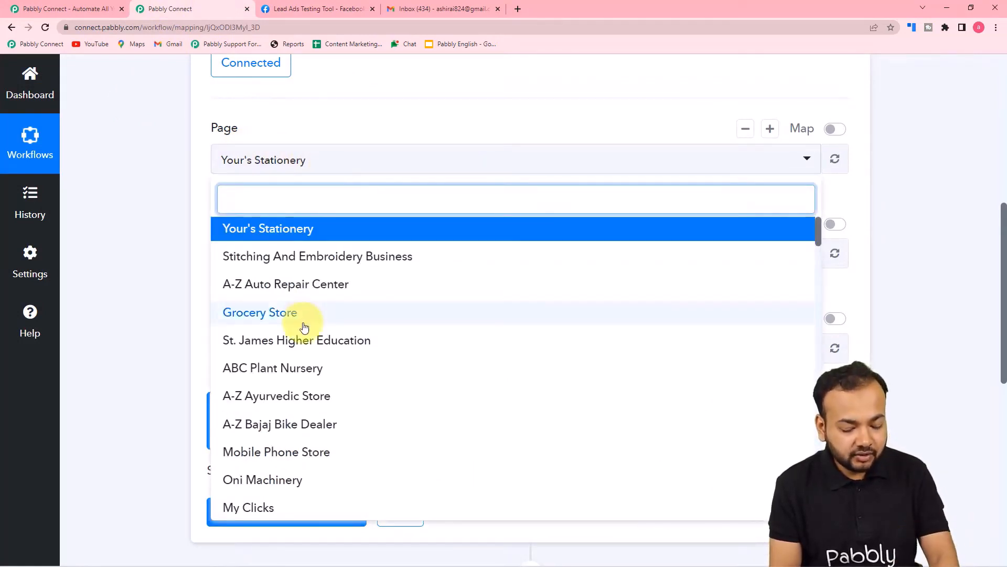
pyautogui.write('page')
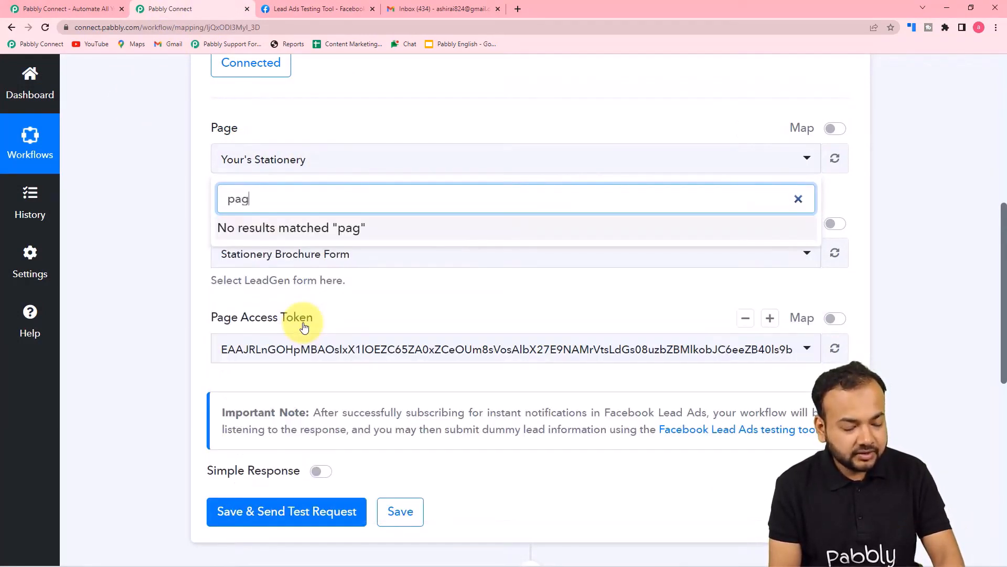
pyautogui.press('BackSpace')
pyautogui.press('BackSpace')
pyautogui.press('BackSpace')
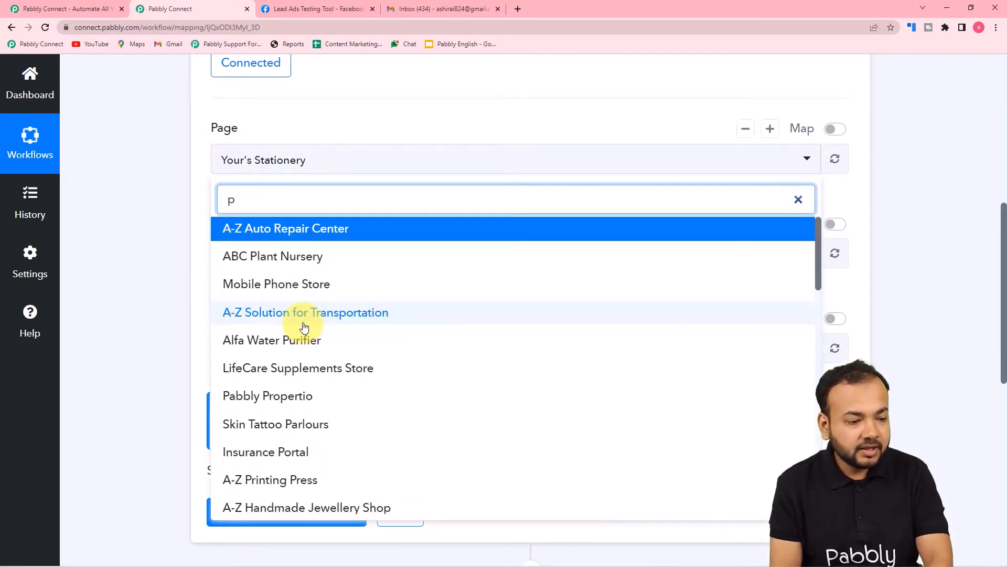
pyautogui.write('abb')
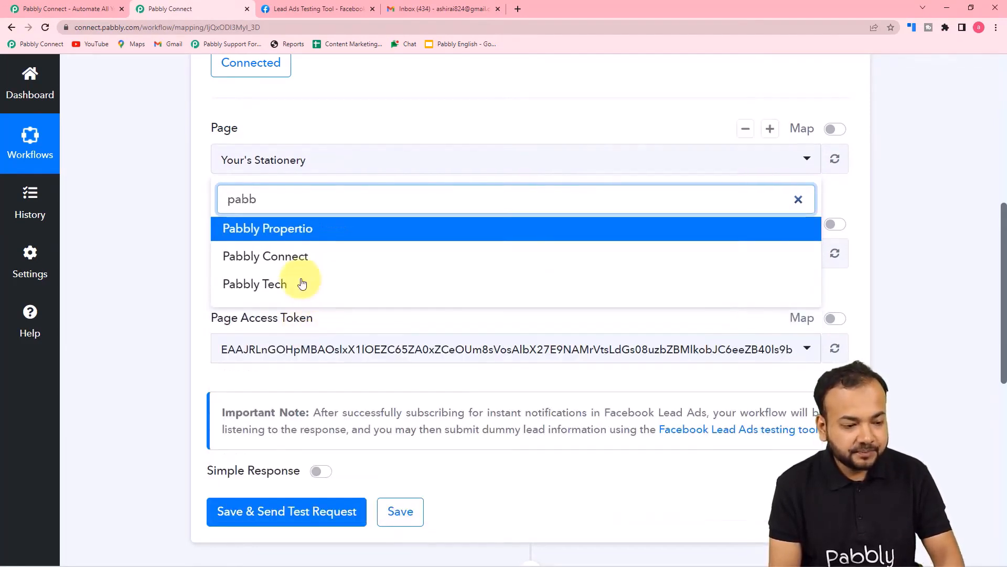
pyautogui.click(293, 256)
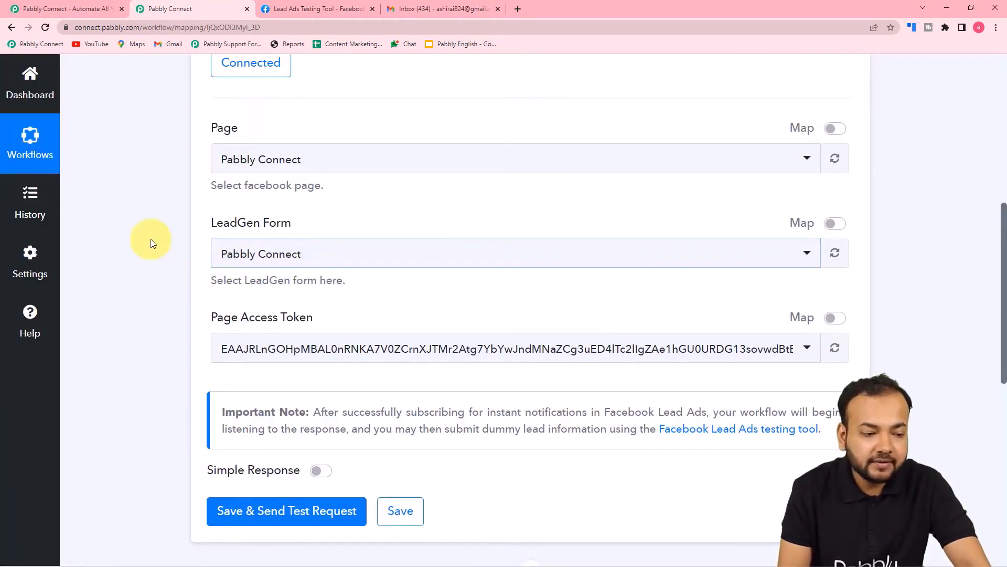
pyautogui.scroll(-2, 151, 241)
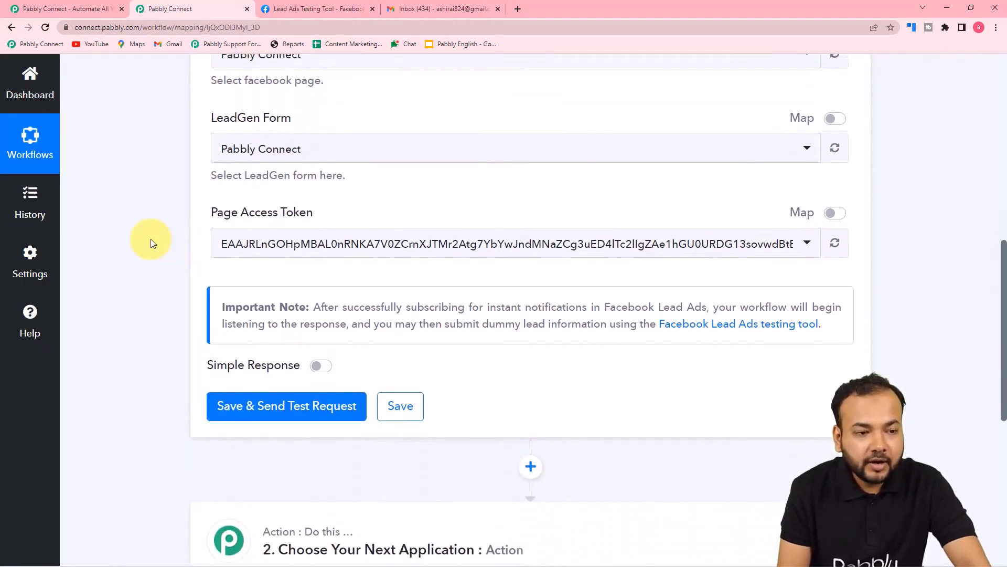
# - Move between the Lead Ads Testing Tool and the Pabbly Connect workflow
pyautogui.click(316, 9)
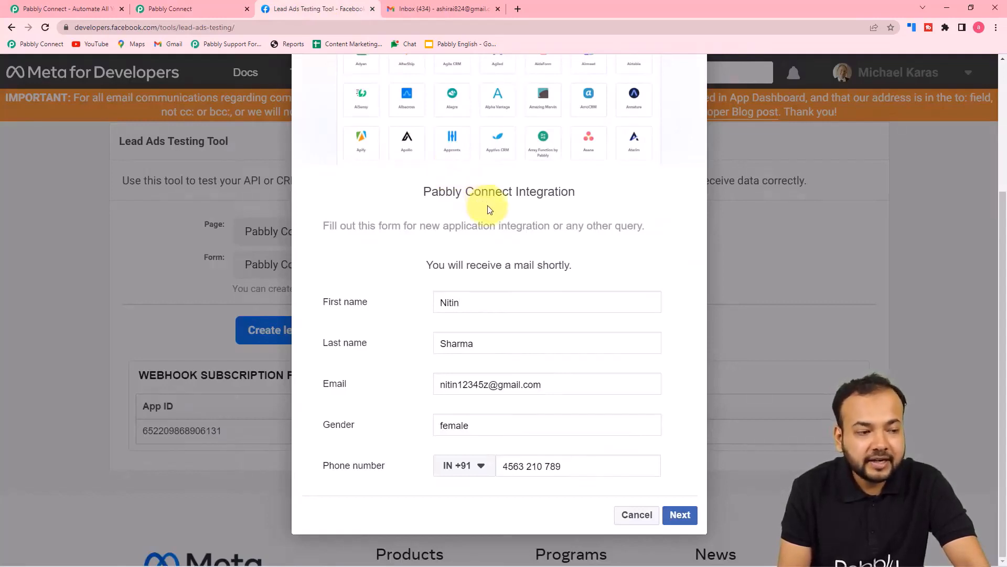
pyautogui.click(173, 11)
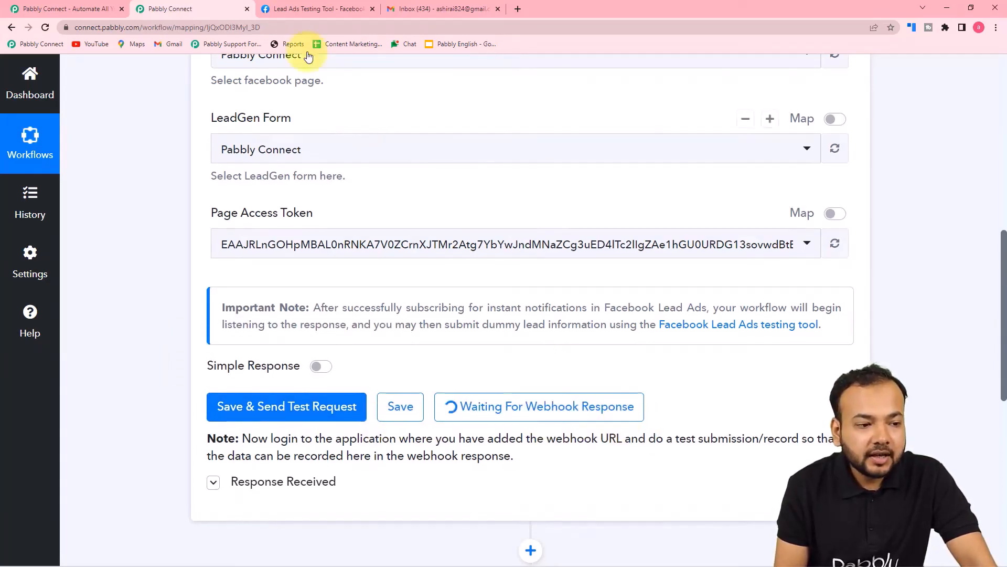
pyautogui.click(303, 8)
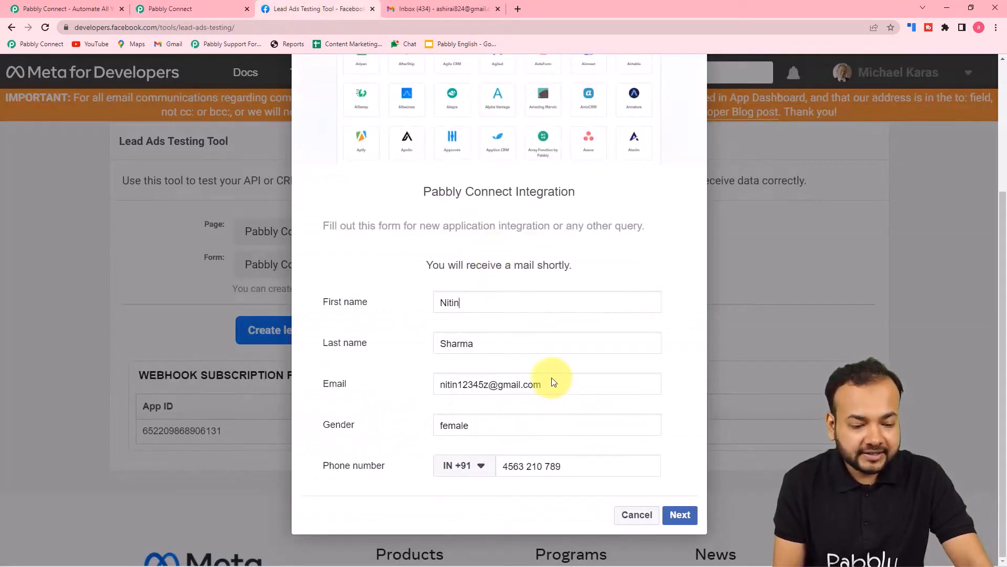
# - Save the trigger and send a test request so it listens for a lead
pyautogui.click(192, 11)
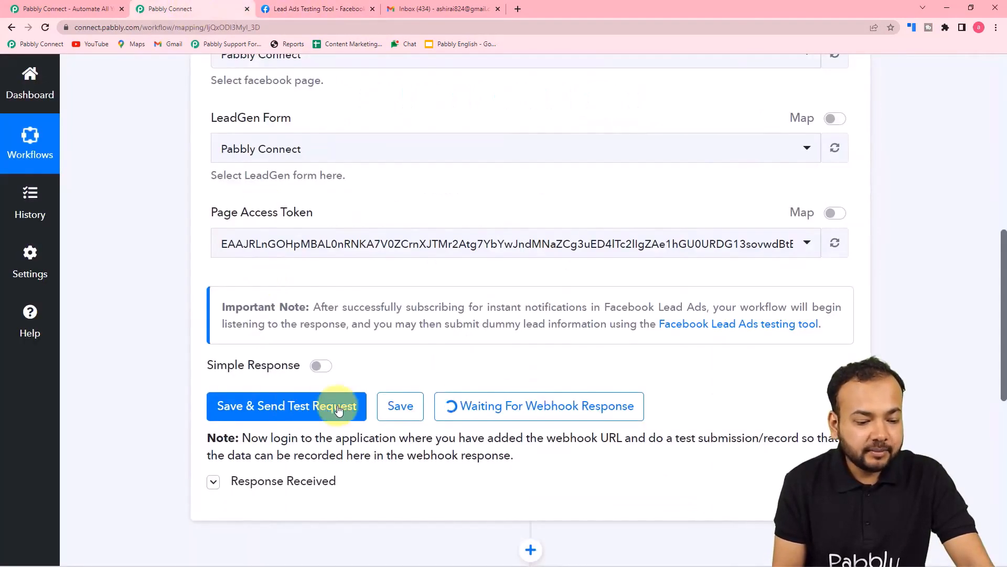
pyautogui.click(338, 405)
pyautogui.click(304, 8)
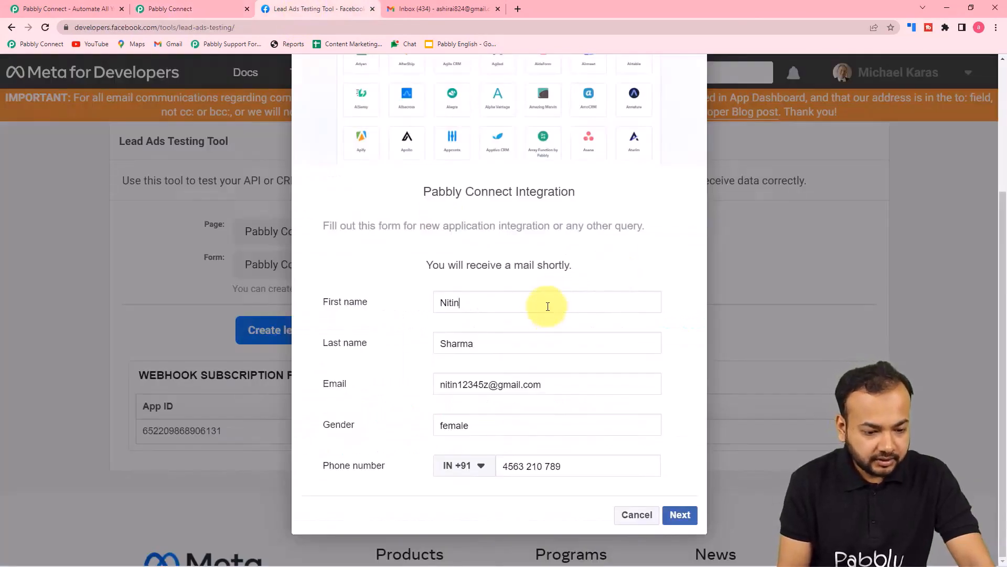
# - Replace the test lead's first name and email, and set gender to Male
pyautogui.doubleClick(548, 306)
pyautogui.write('Sa')
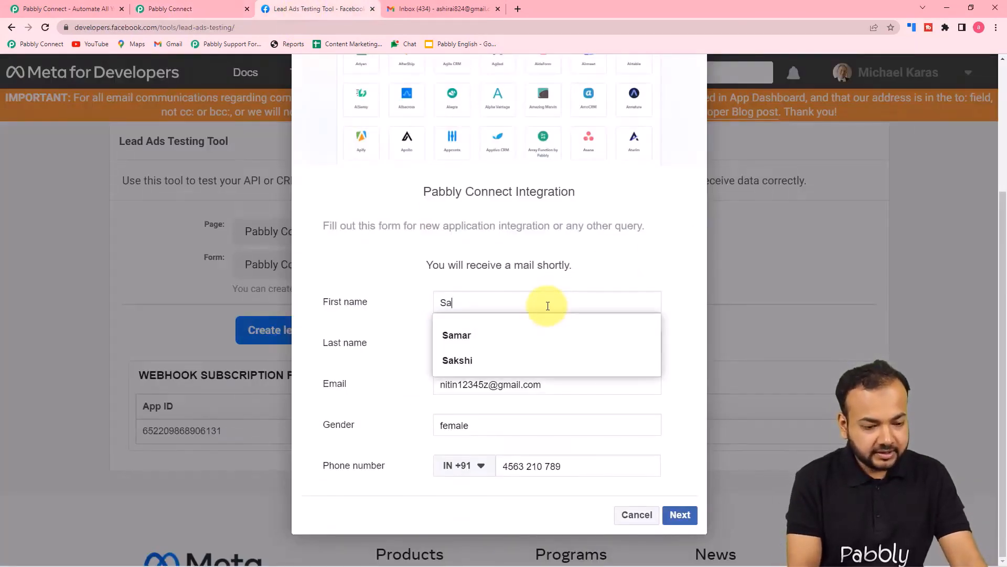
pyautogui.write('meer')
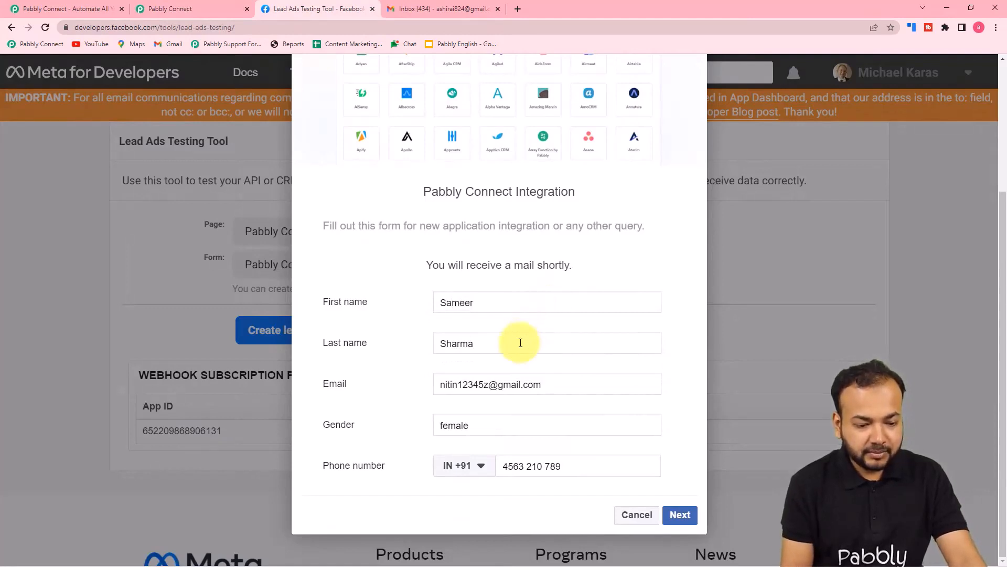
pyautogui.tripleClick(462, 386)
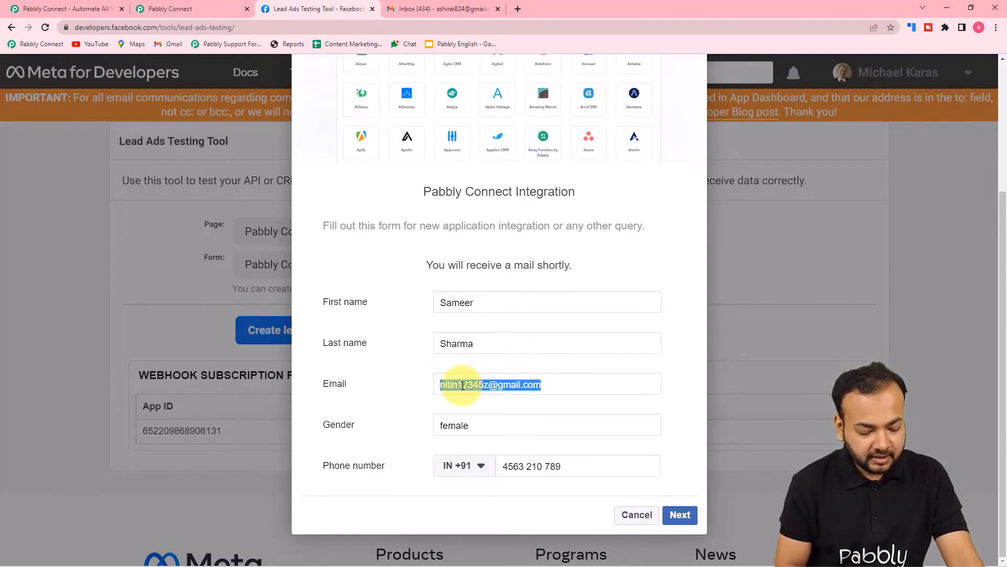
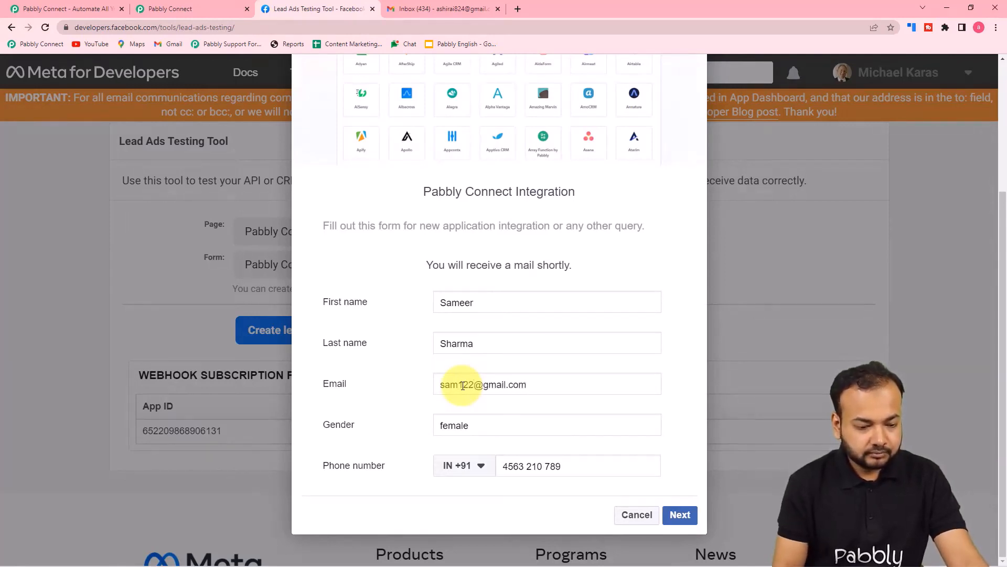
pyautogui.doubleClick(482, 424)
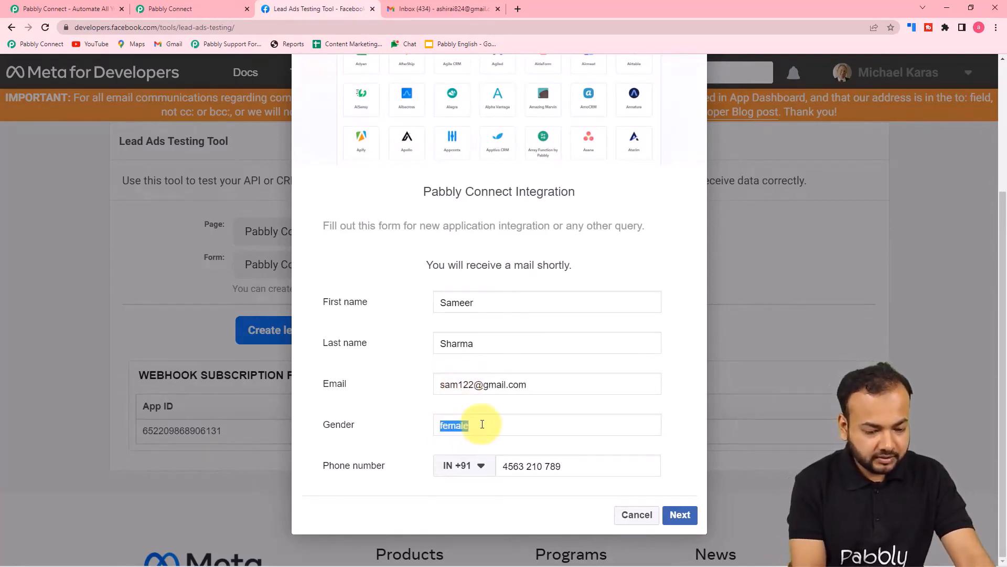
pyautogui.write('Mal')
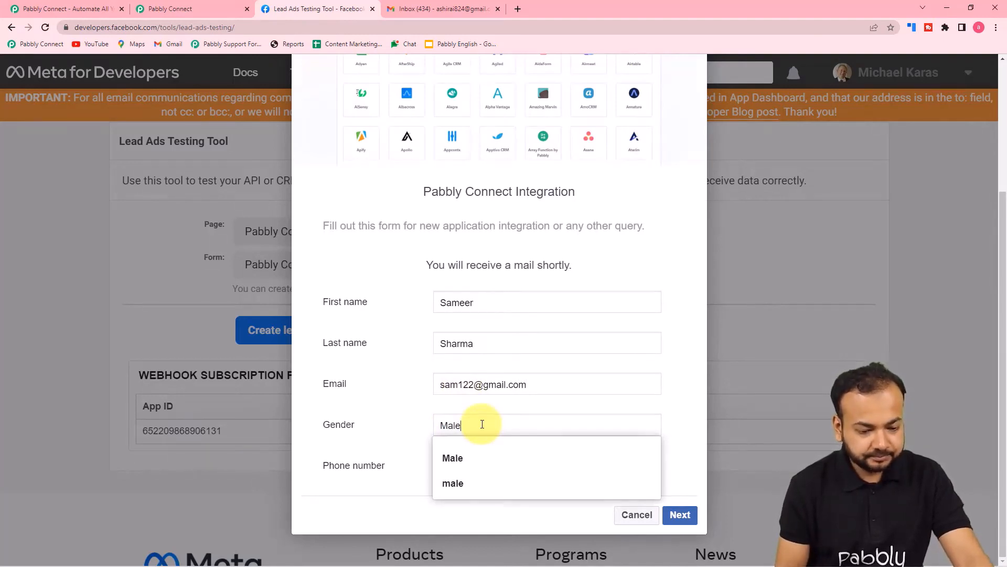
pyautogui.write('e')
pyautogui.click(401, 427)
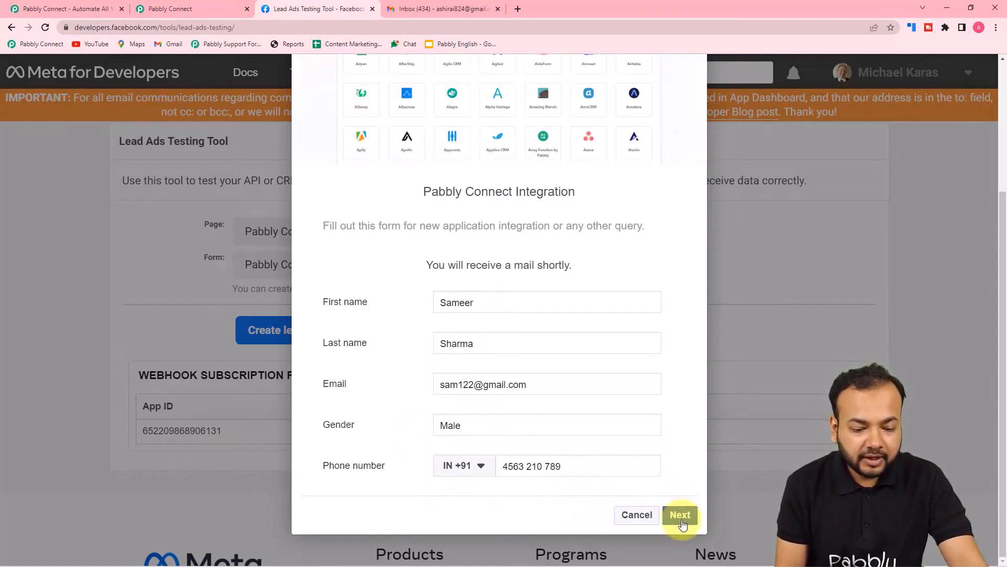
# - Submit the test lead, close the dialog and return to the workflow
pyautogui.click(681, 516)
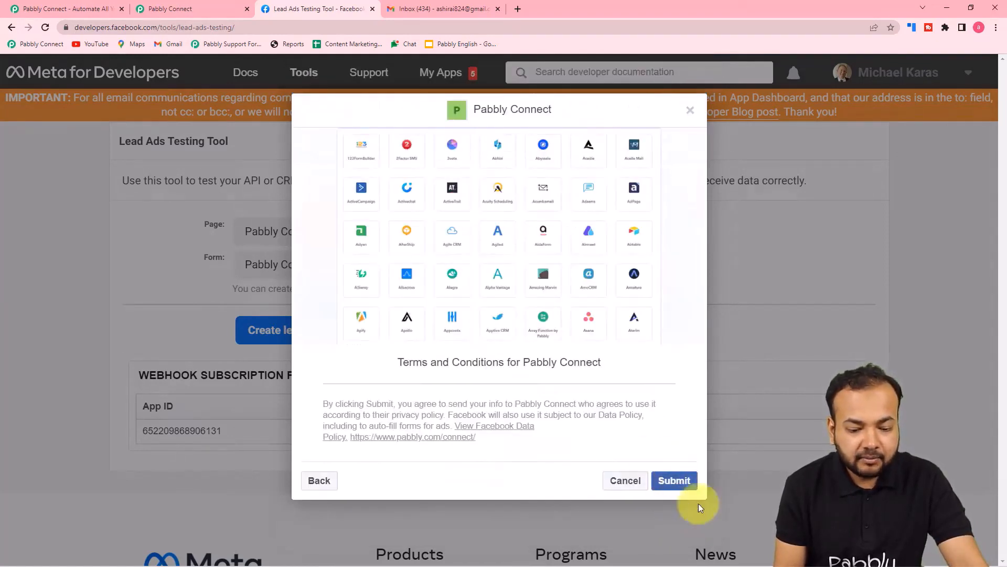
pyautogui.click(673, 479)
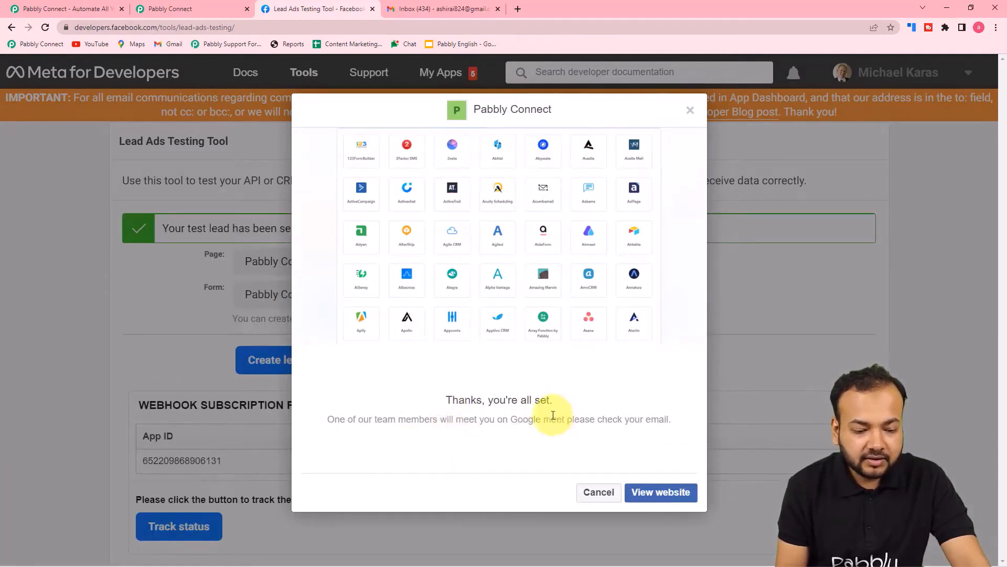
pyautogui.click(587, 496)
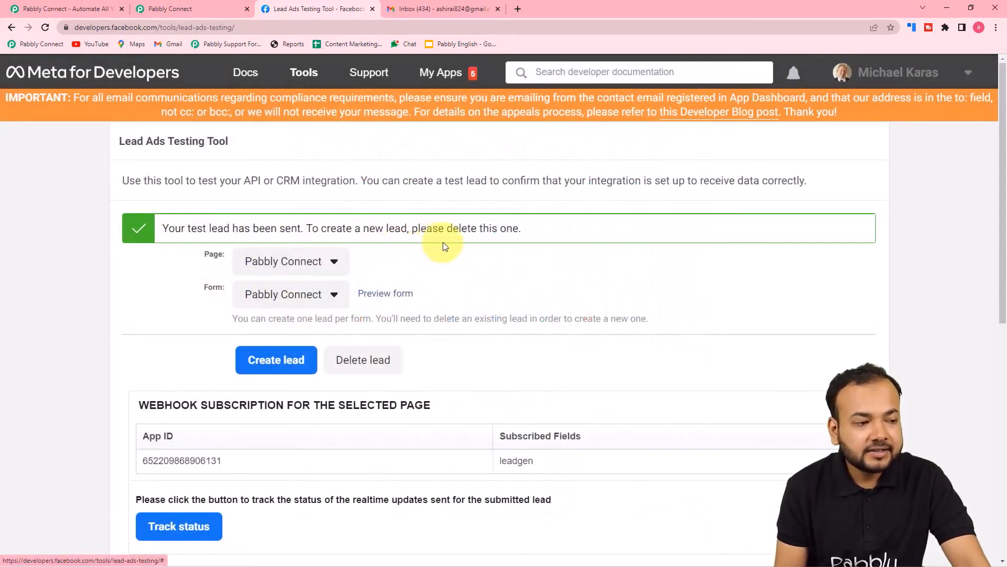
pyautogui.click(181, 9)
# - Scroll past the captured lead fields down to the empty next action step
pyautogui.scroll(-8, 137, 231)
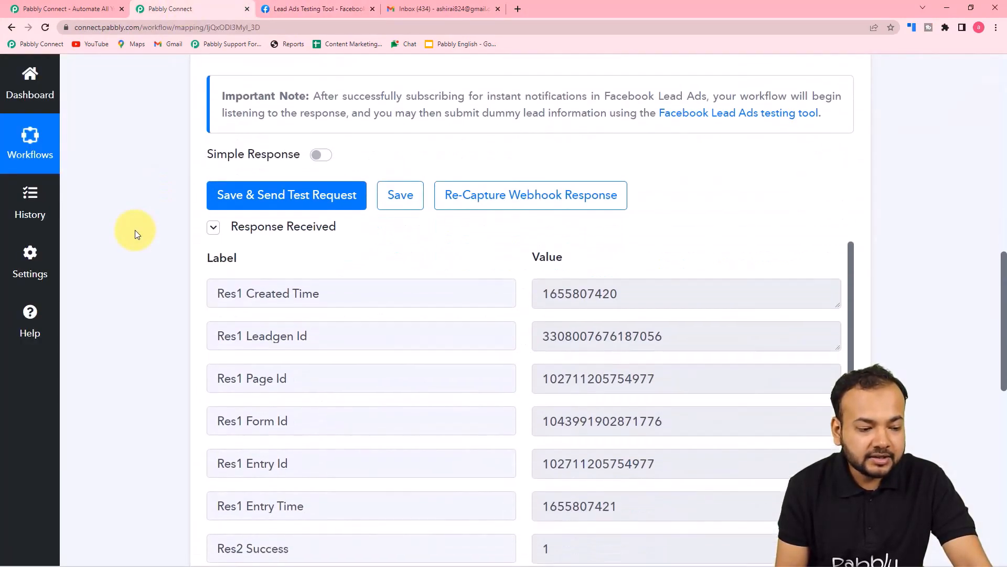
pyautogui.scroll(-4, 354, 205)
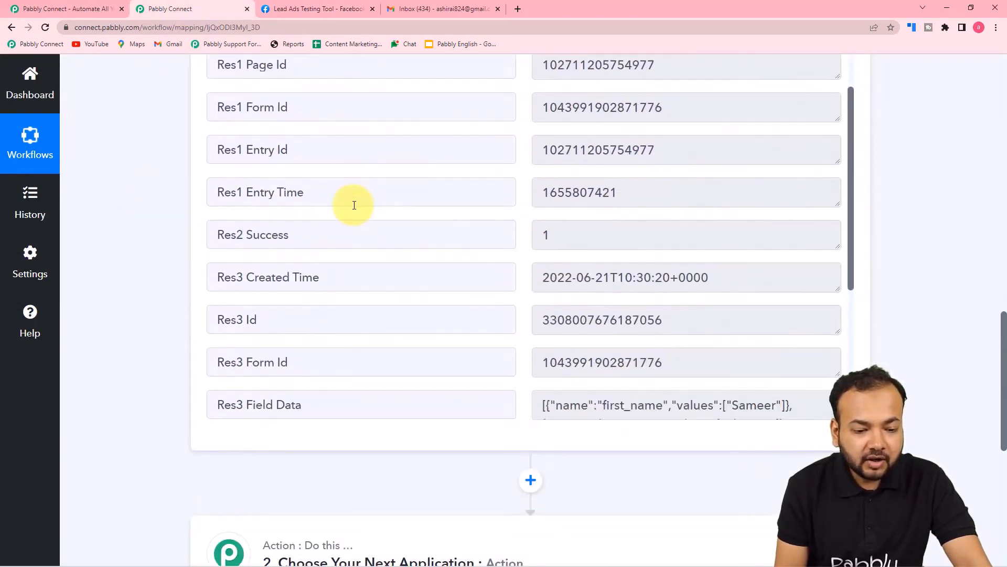
pyautogui.scroll(-2, 354, 205)
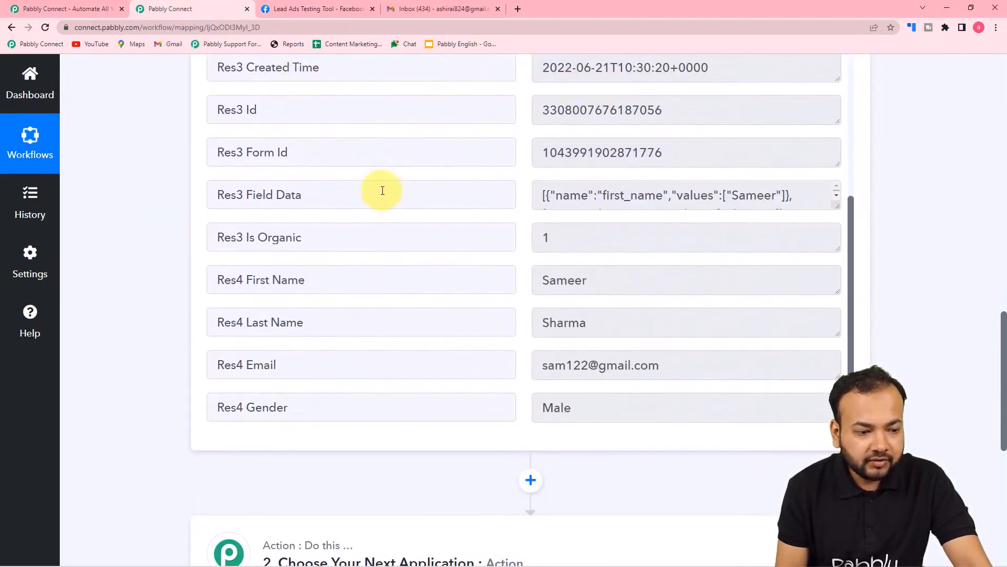
pyautogui.scroll(-1, 383, 191)
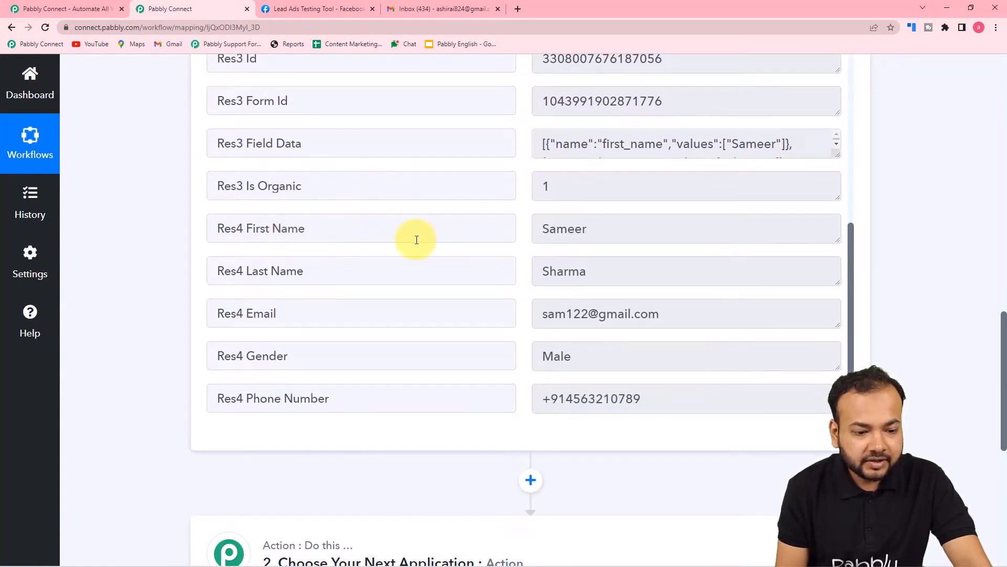
pyautogui.scroll(-2, 308, 284)
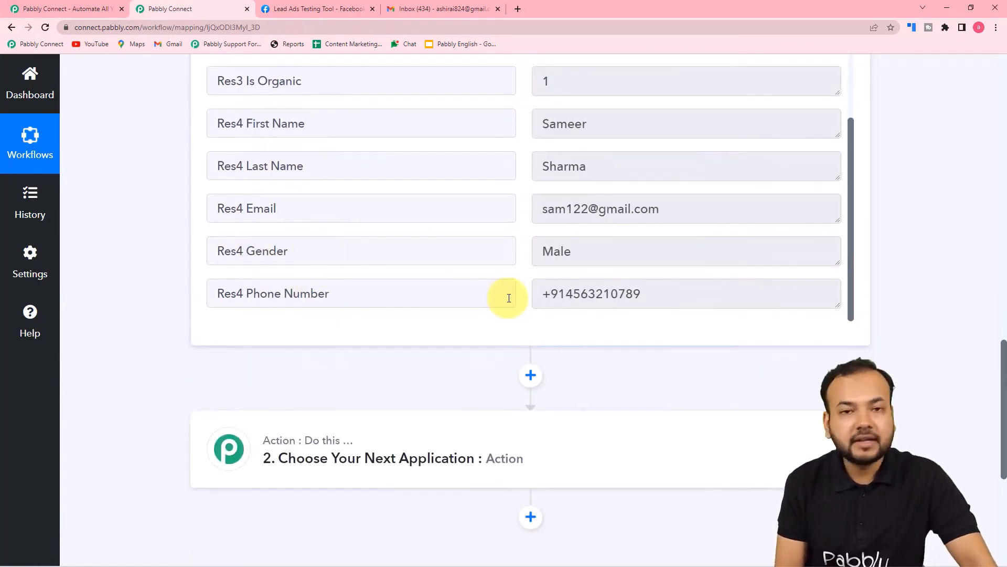
pyautogui.scroll(-3, 151, 265)
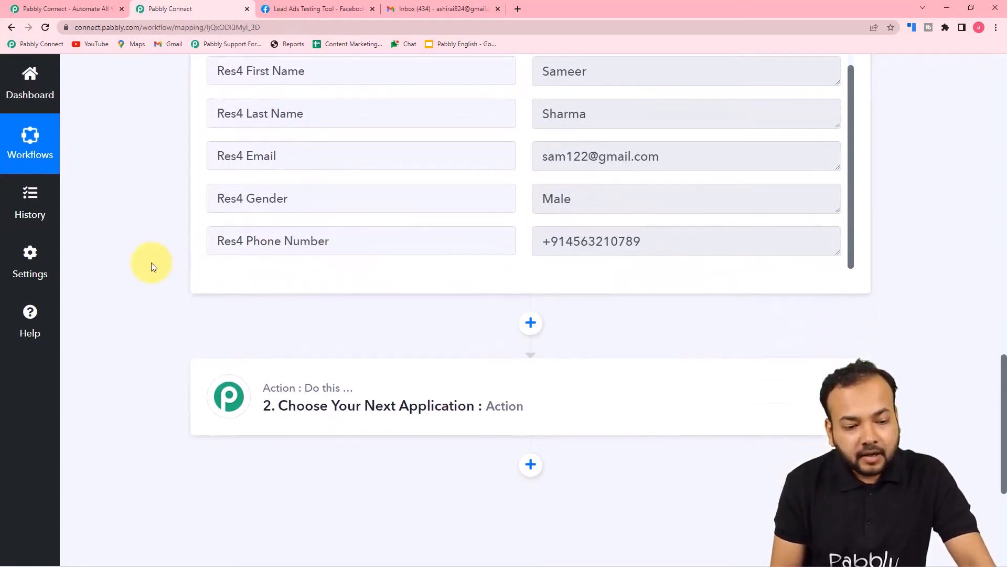
pyautogui.scroll(-3, 151, 266)
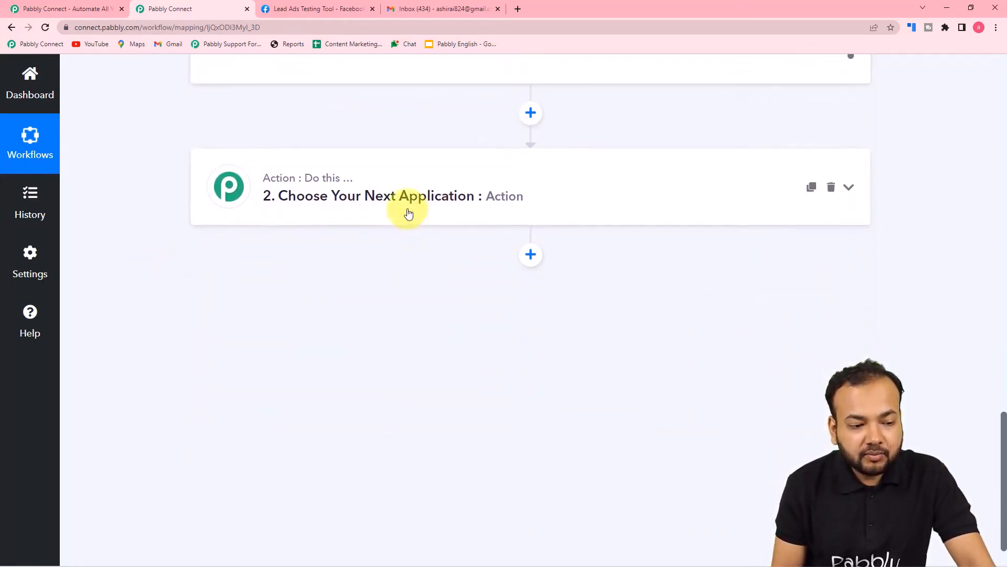
# - Set the action to Gmail's Send Email event and begin adding a new Gmail connection
pyautogui.click(408, 211)
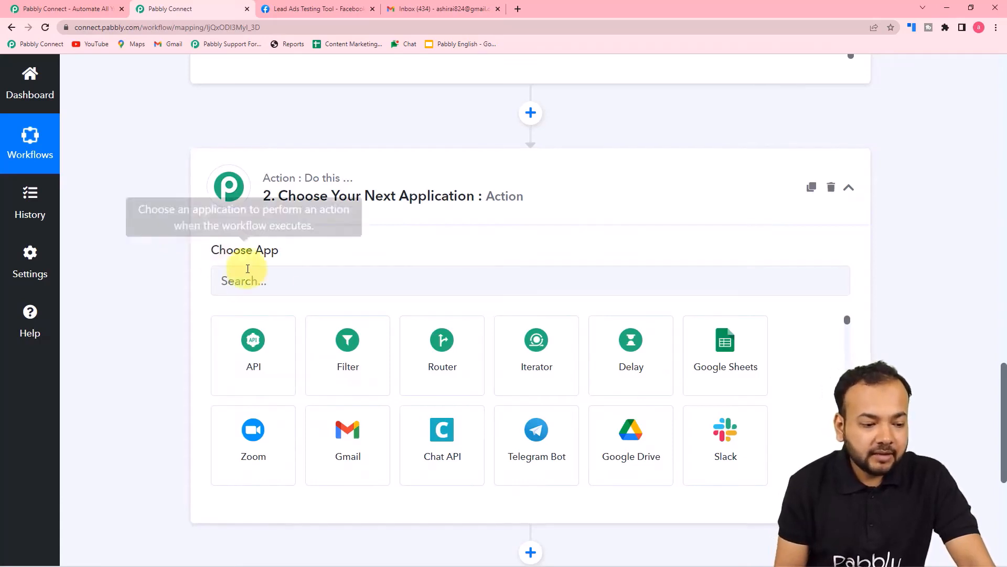
pyautogui.click(340, 454)
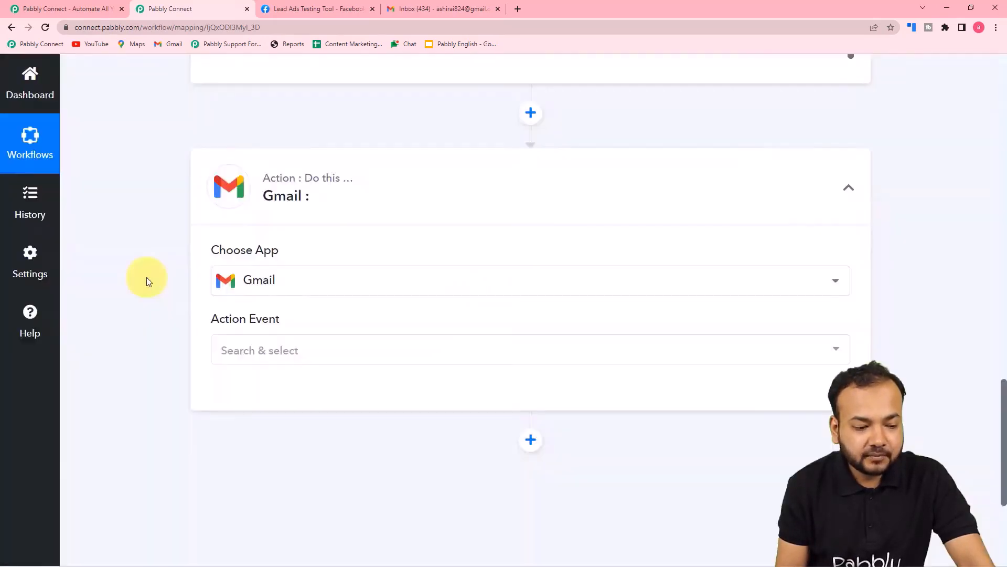
pyautogui.scroll(-3, 146, 277)
pyautogui.click(294, 196)
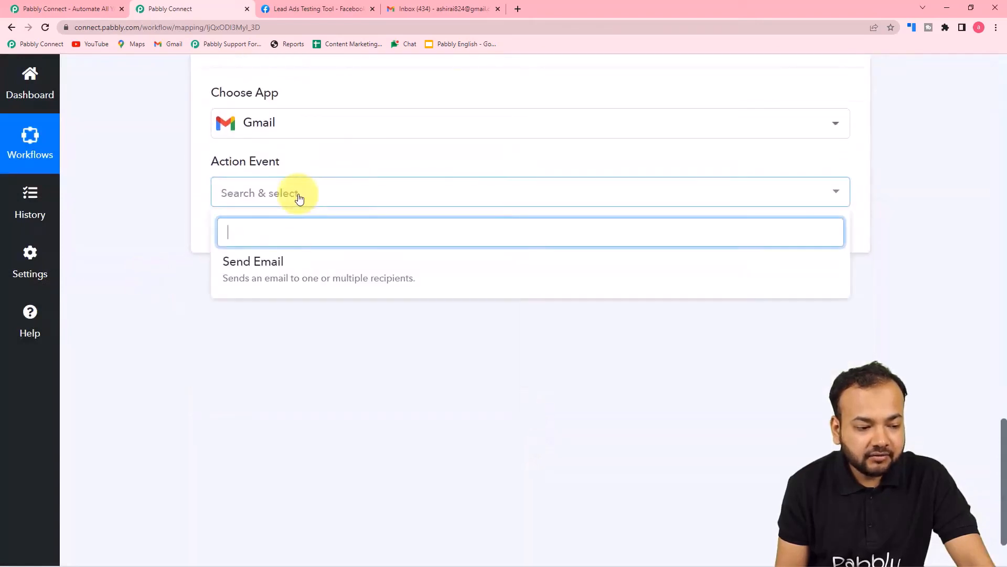
pyautogui.click(278, 273)
pyautogui.click(243, 234)
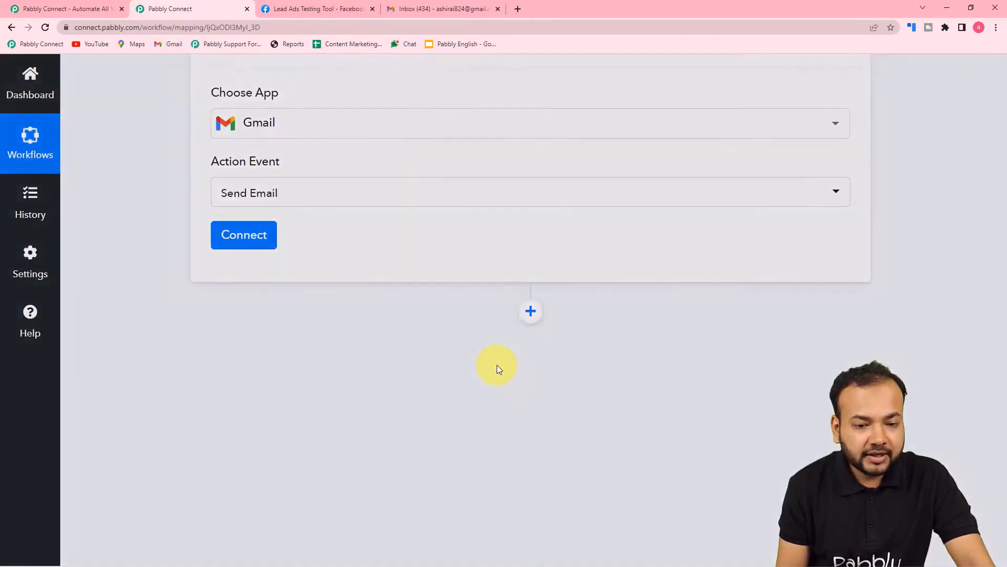
pyautogui.click(474, 220)
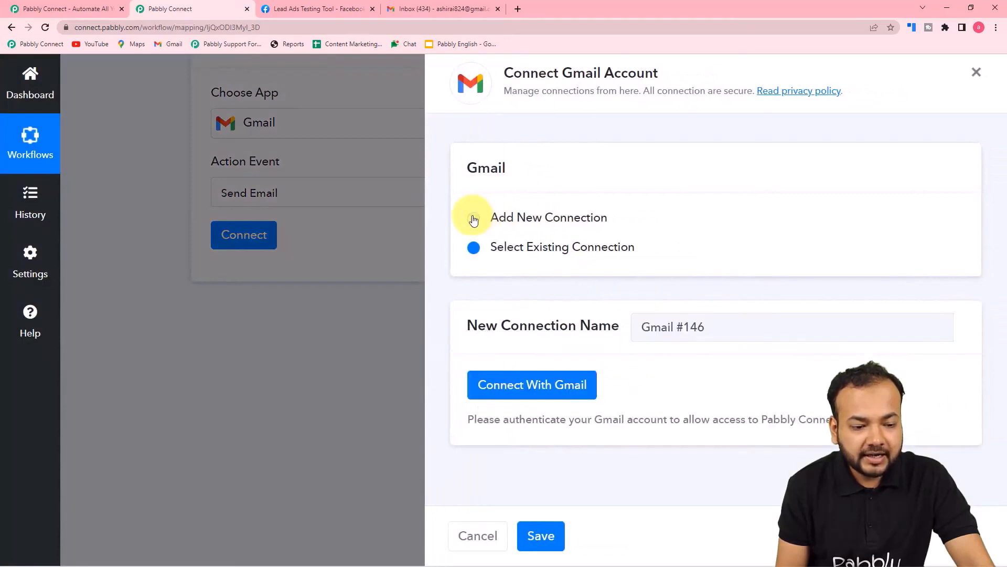
# - Authorize the Gmail connection with the chosen Google account and grant access
pyautogui.click(512, 384)
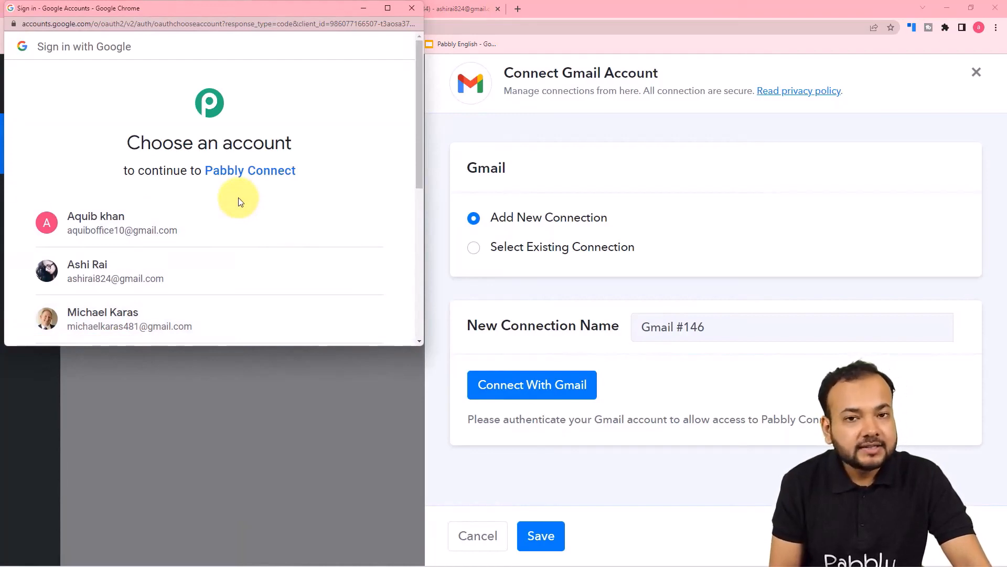
pyautogui.click(172, 261)
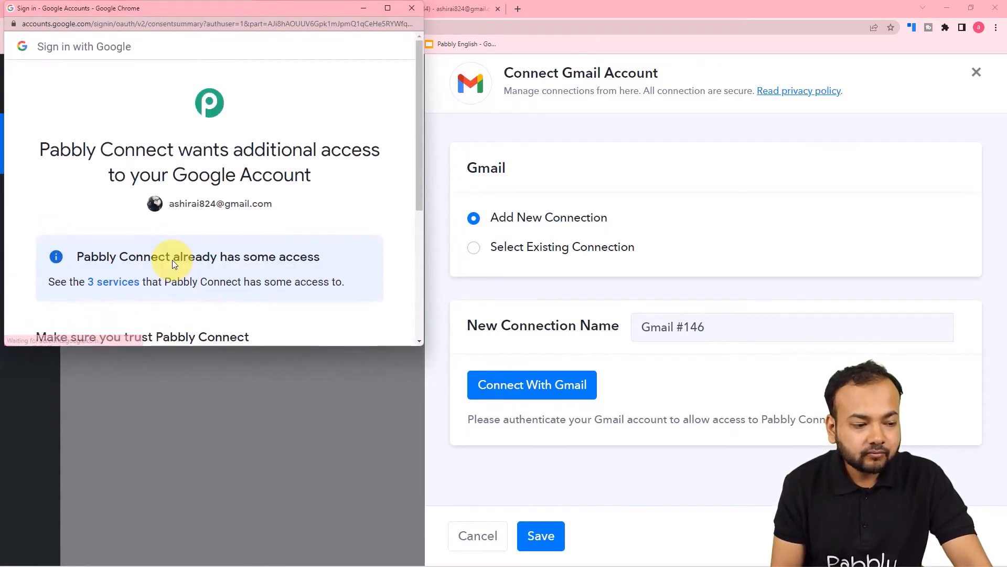
pyautogui.scroll(-4, 190, 199)
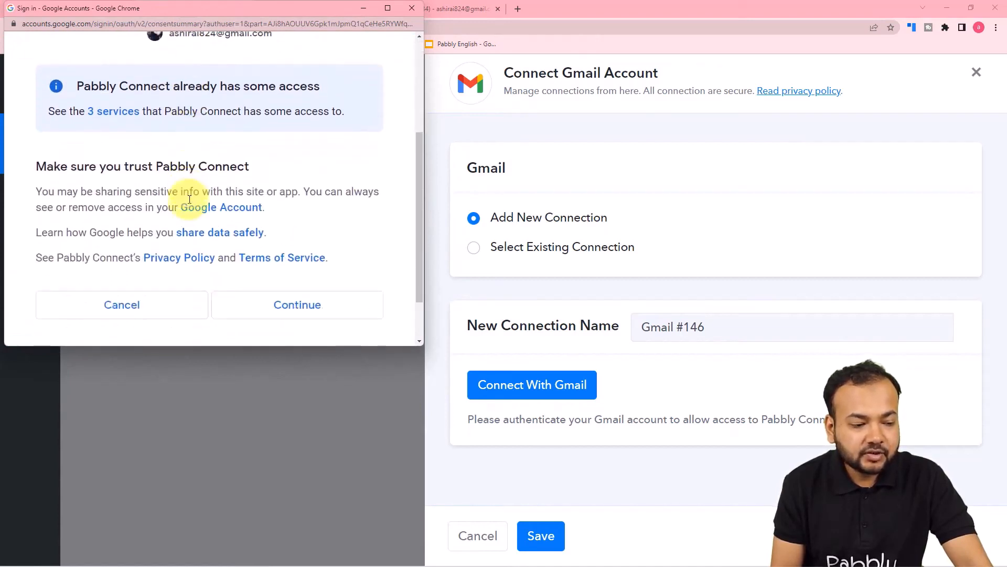
pyautogui.click(258, 278)
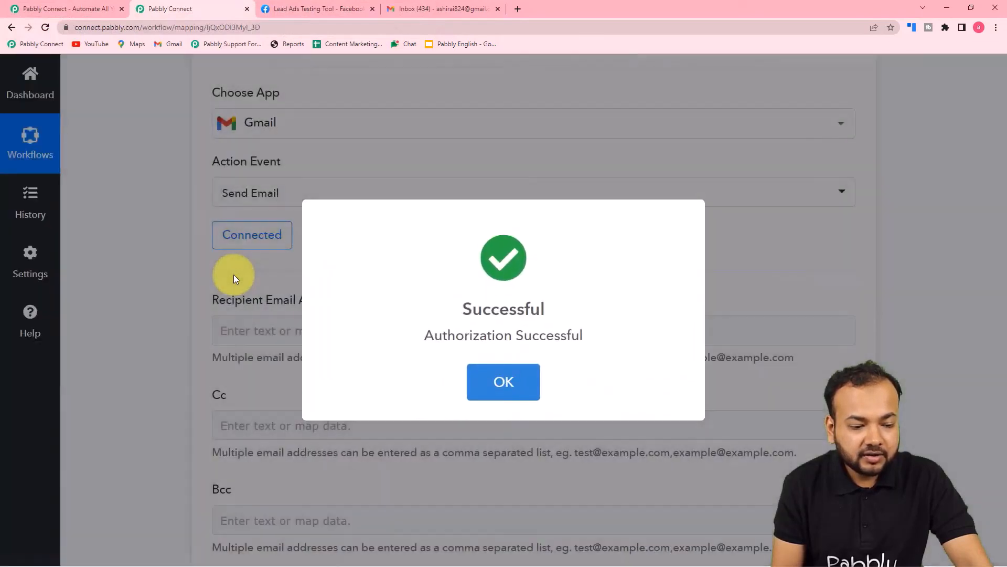
# - Dismiss the success message and enter the recipient's email address in Recipient Email Addresses
pyautogui.click(234, 275)
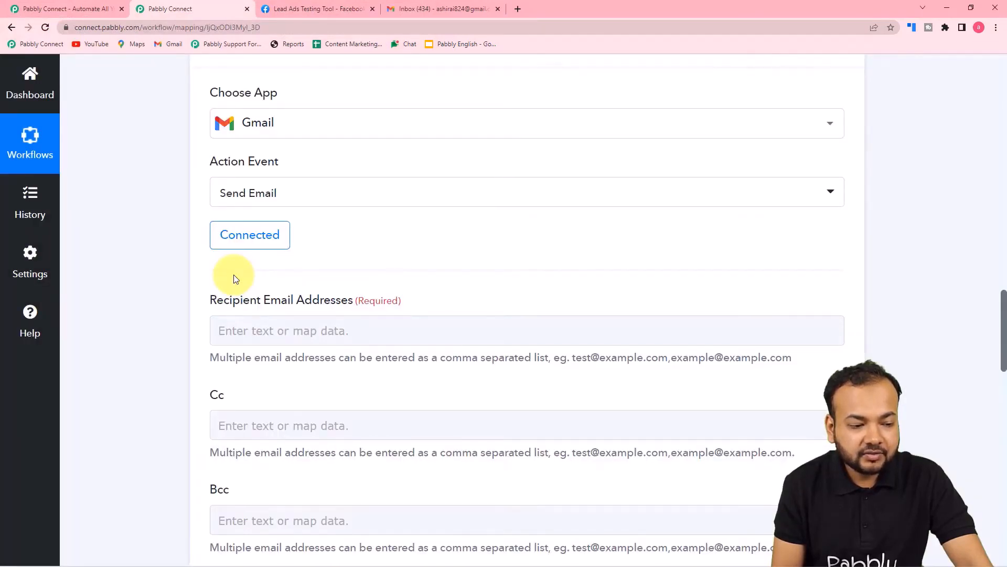
pyautogui.scroll(-1, 153, 209)
pyautogui.scroll(-2, 132, 199)
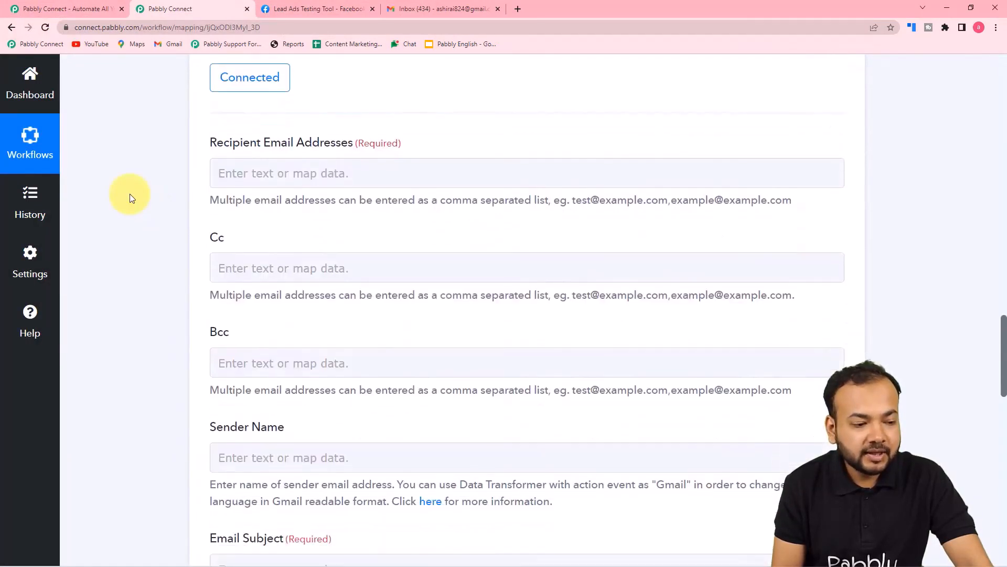
pyautogui.scroll(-1, 131, 198)
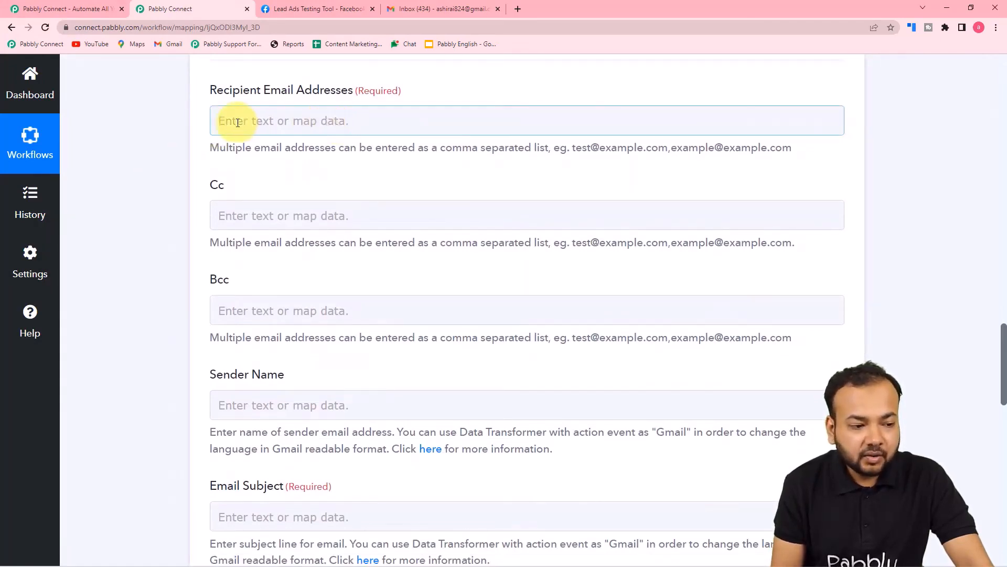
pyautogui.scroll(4, 193, 150)
pyautogui.scroll(8, 193, 151)
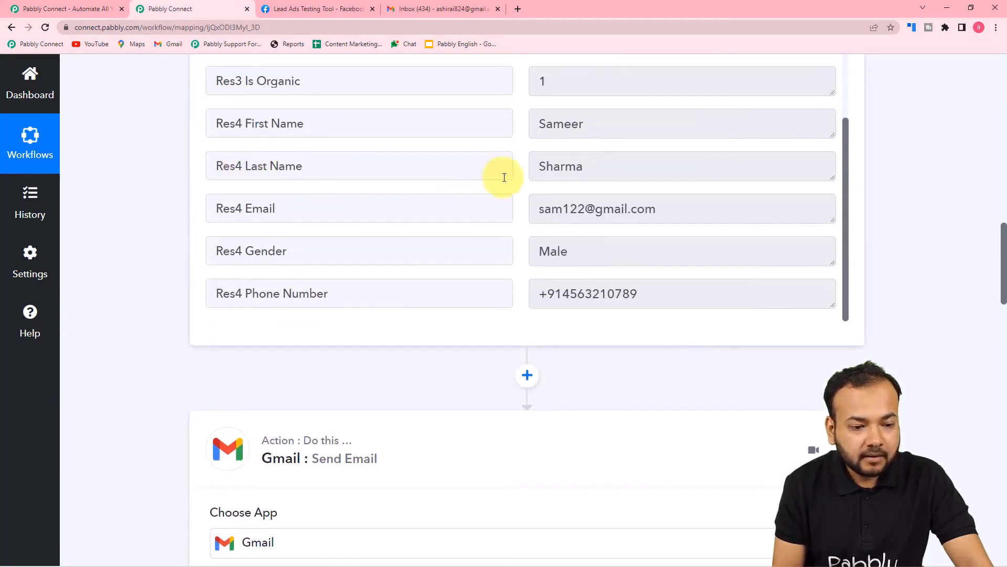
pyautogui.scroll(-9, 169, 175)
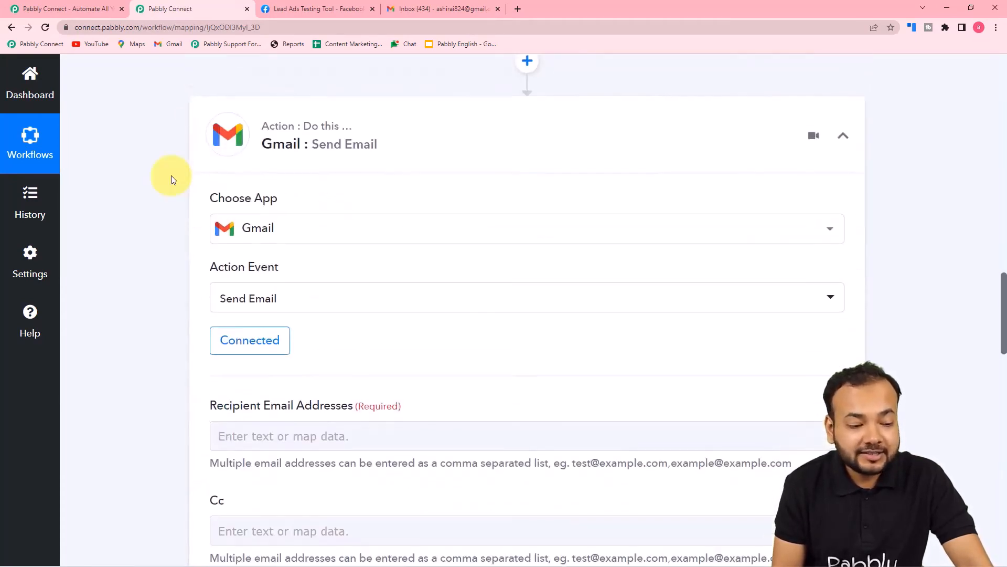
pyautogui.scroll(-1, 174, 180)
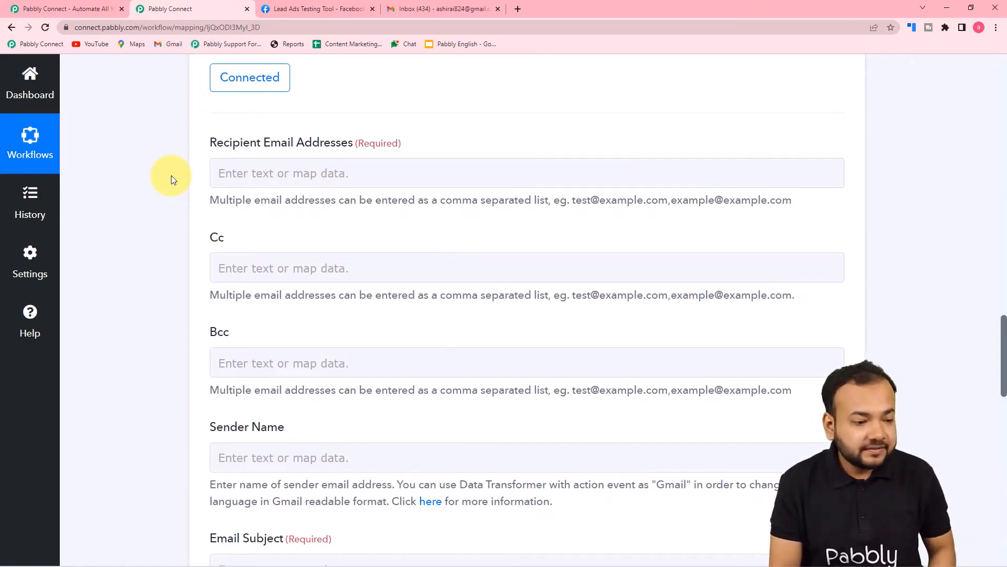
pyautogui.click(379, 178)
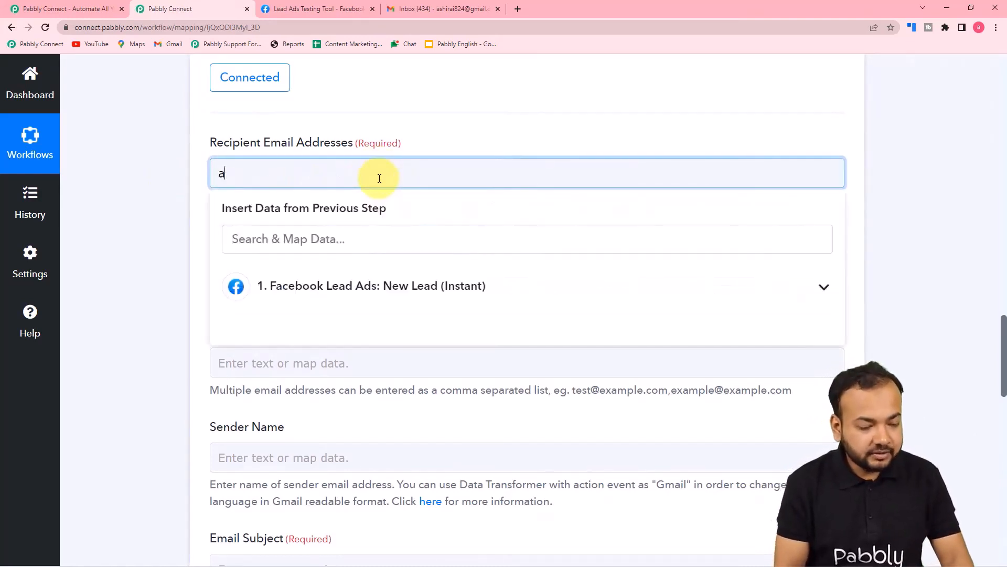
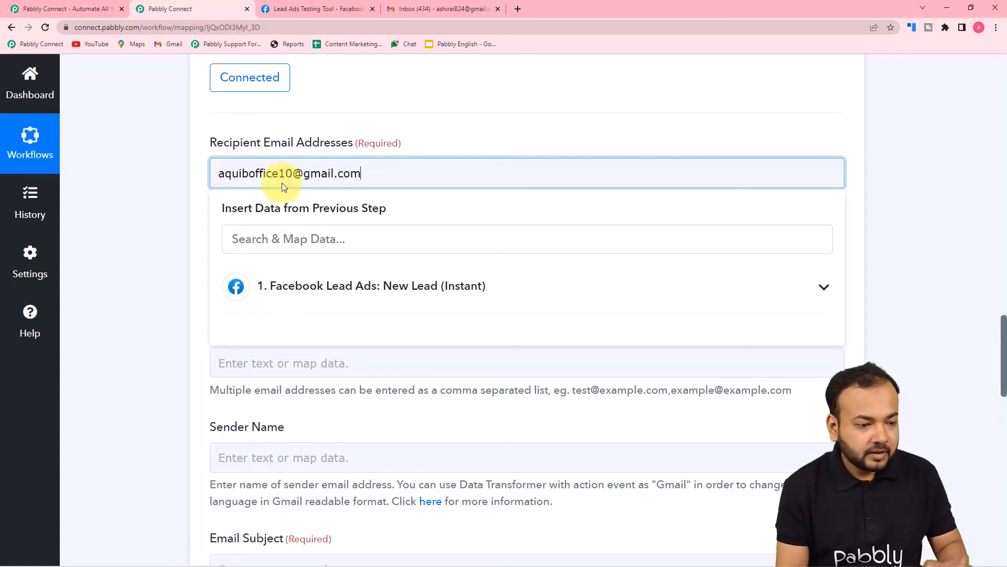
pyautogui.click(191, 180)
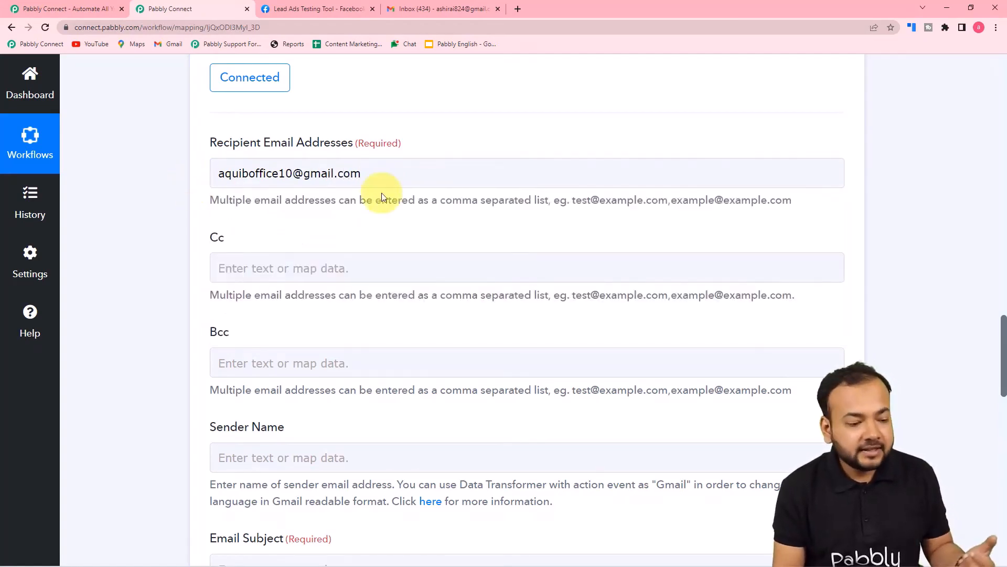
# - Set the Gmail Sender Name to 'Facebook Lead ads'
pyautogui.scroll(-2, 382, 195)
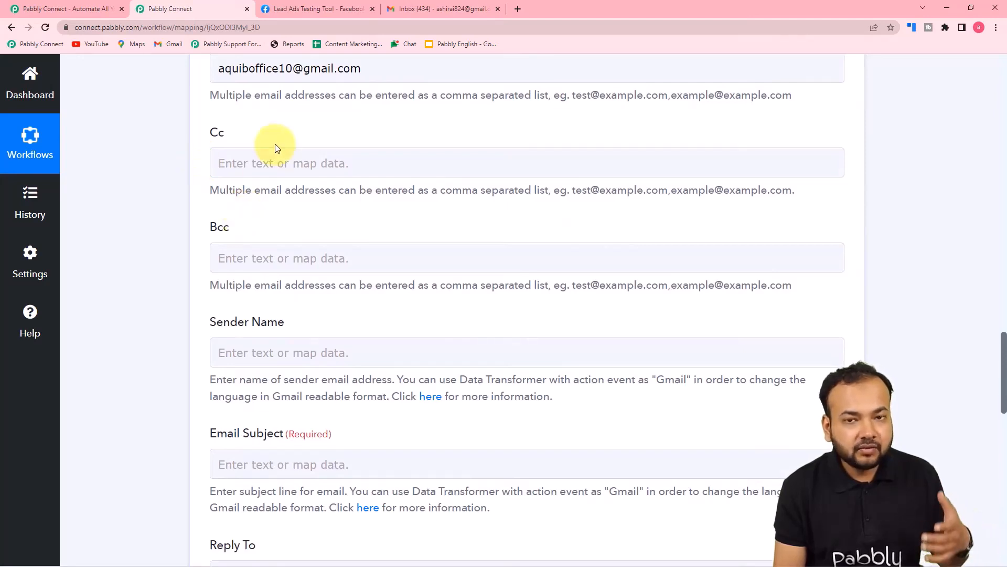
pyautogui.click(247, 163)
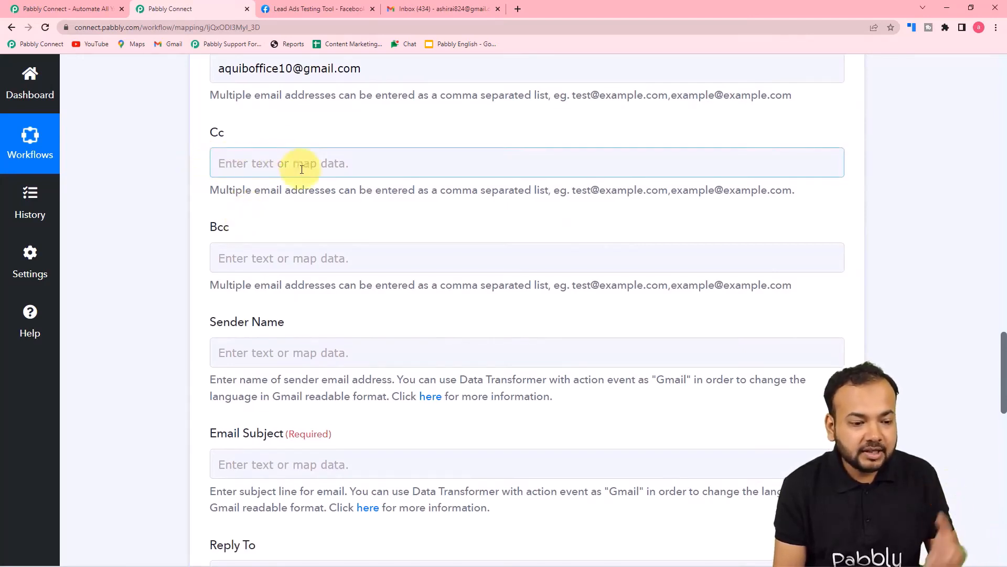
pyautogui.click(261, 268)
pyautogui.scroll(-3, 260, 271)
pyautogui.click(312, 197)
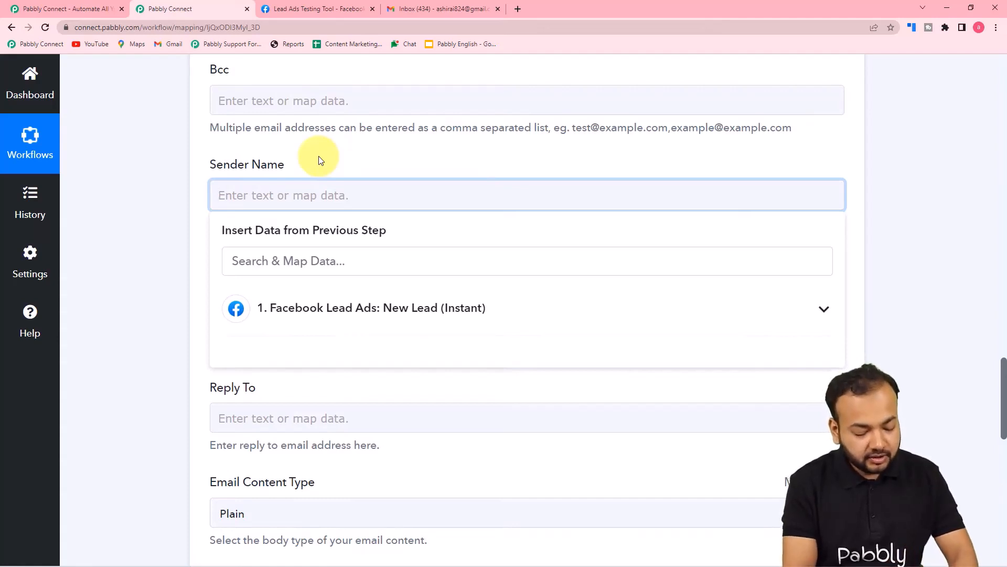
pyautogui.write('FA')
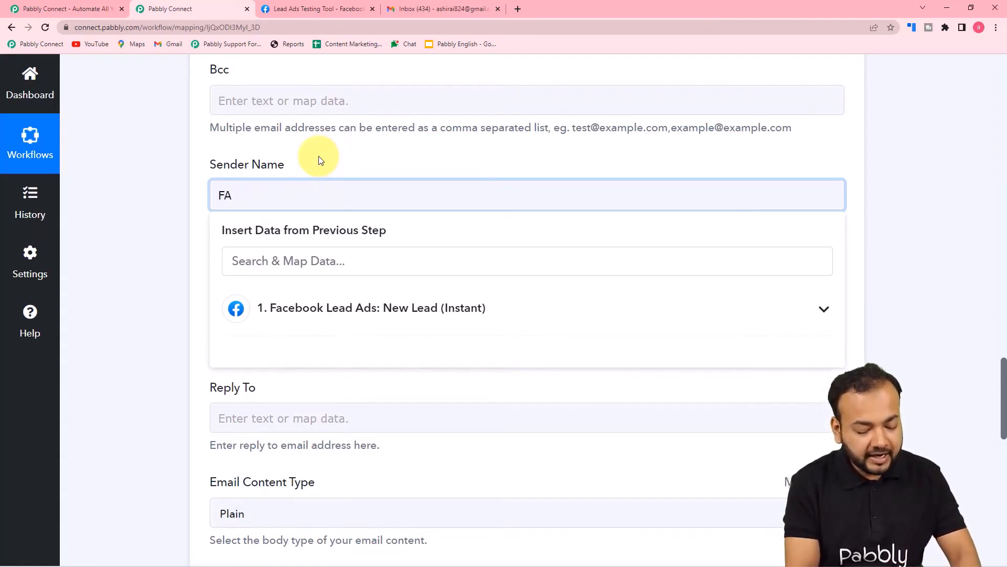
pyautogui.press('BackSpace')
pyautogui.press('BackSpace')
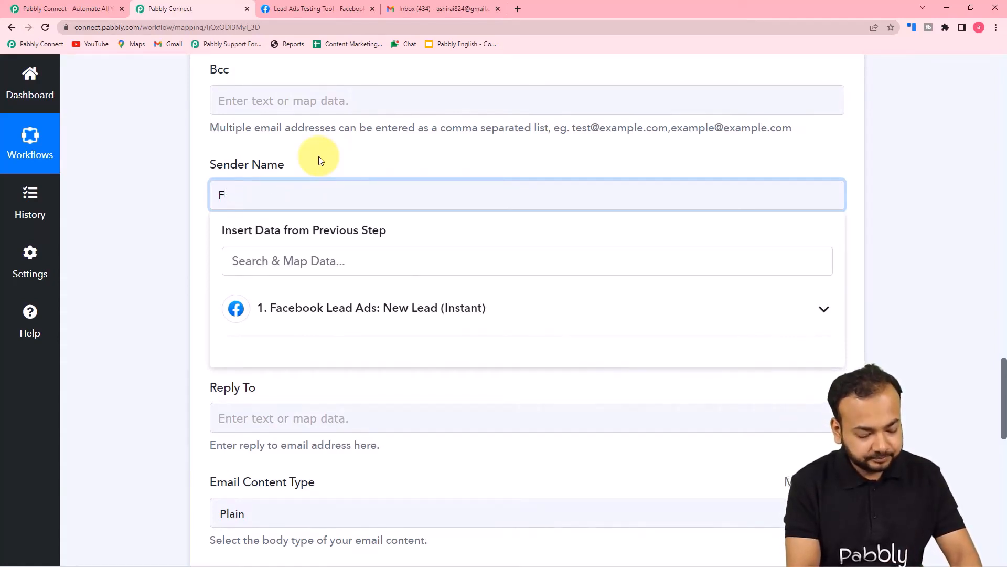
pyautogui.write('acebookj ')
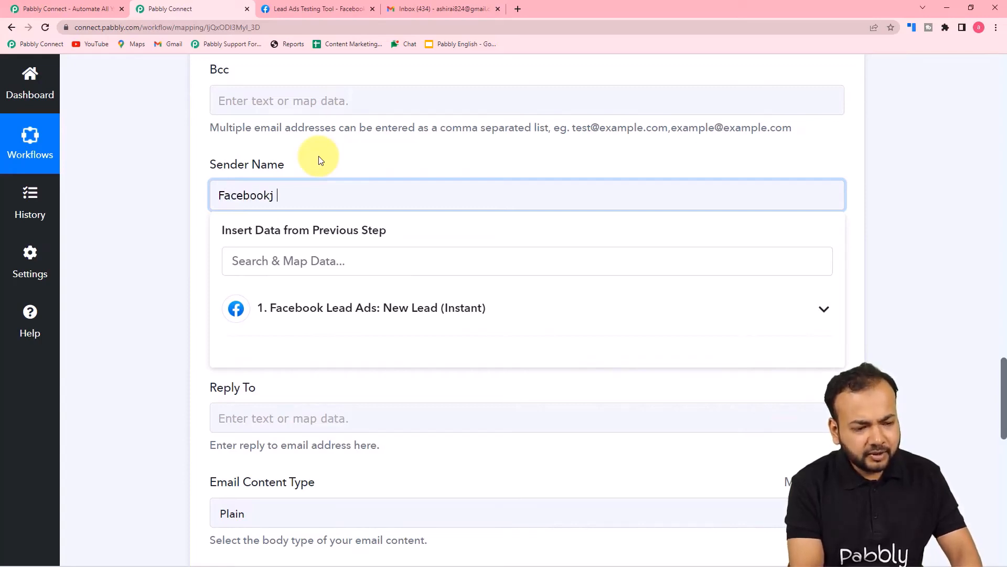
pyautogui.press('BackSpace')
pyautogui.press('BackSpace')
pyautogui.write(' Lea')
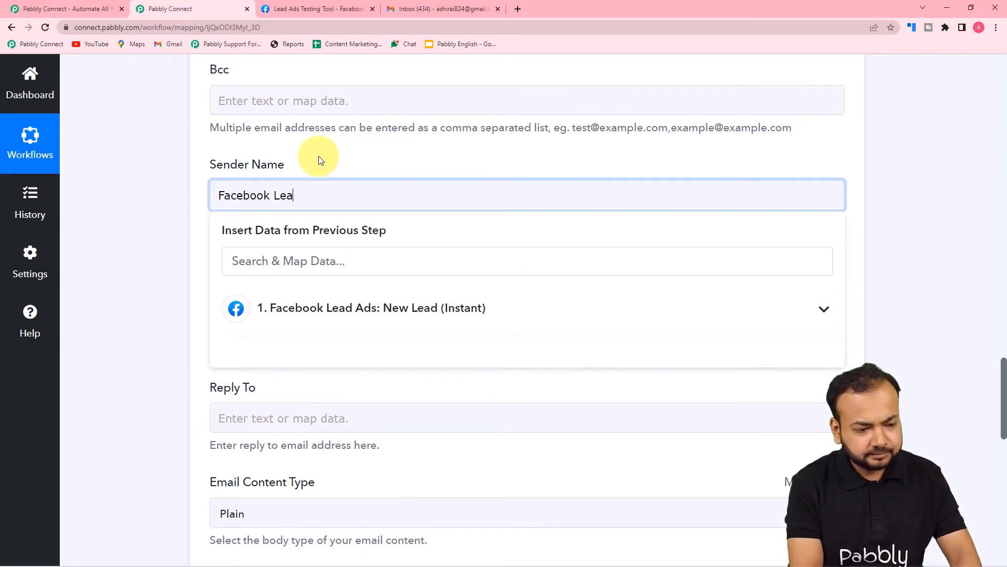
pyautogui.write('d asds')
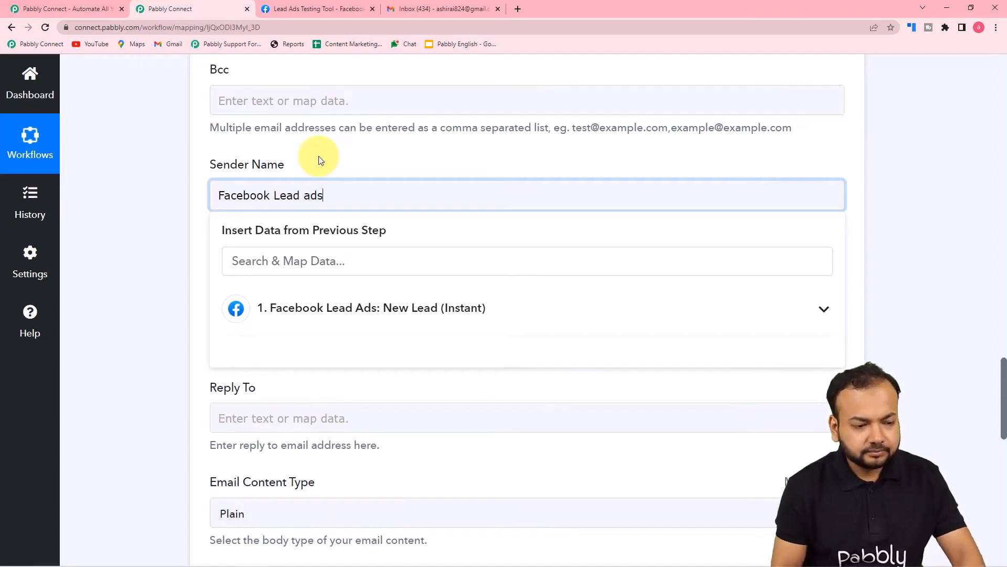
pyautogui.click(106, 155)
# - Begin typing the email subject 'New Lead Captured'
pyautogui.scroll(-3, 109, 158)
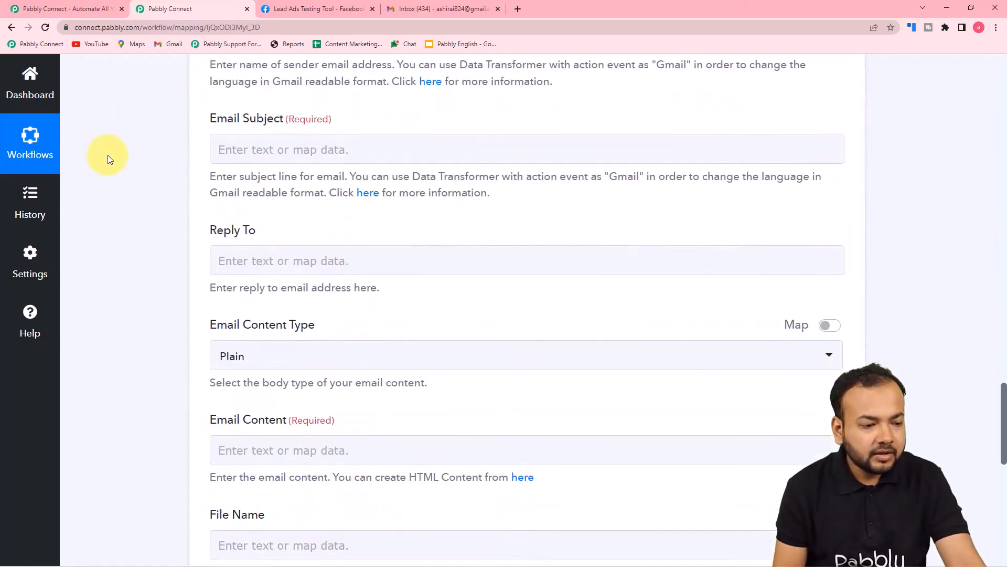
pyautogui.click(277, 152)
pyautogui.write('Ne')
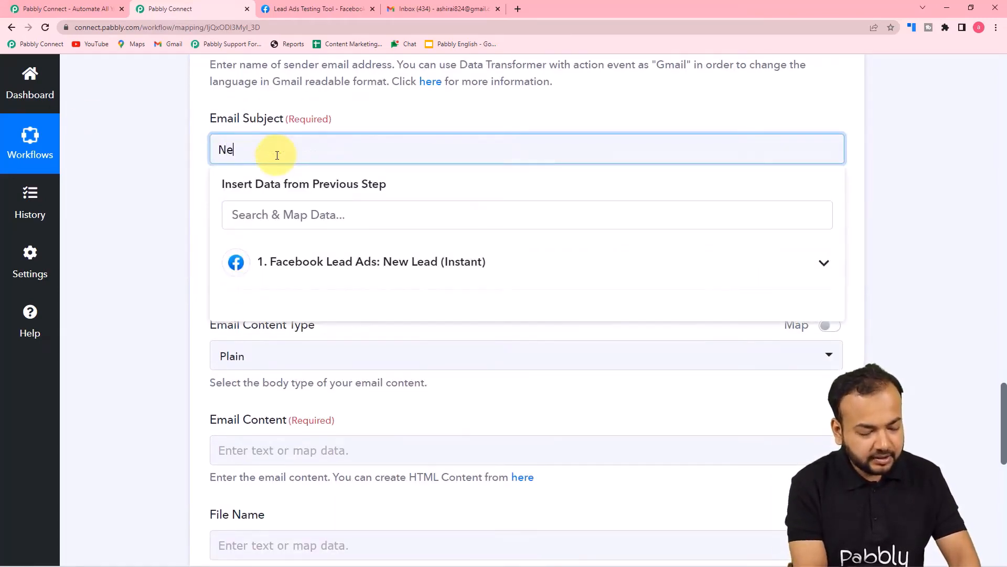
pyautogui.write(' ww Le')
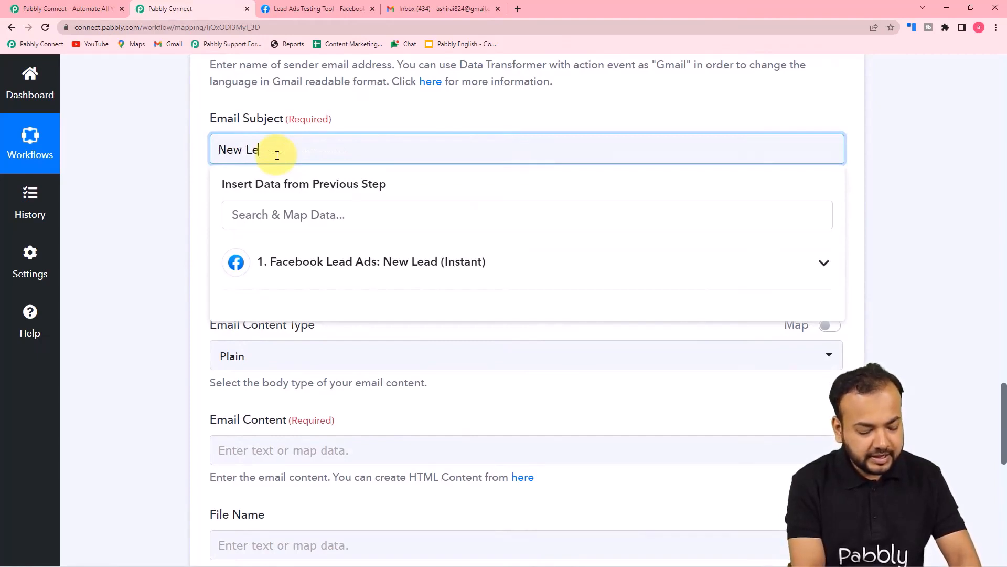
pyautogui.write('ad Cap')
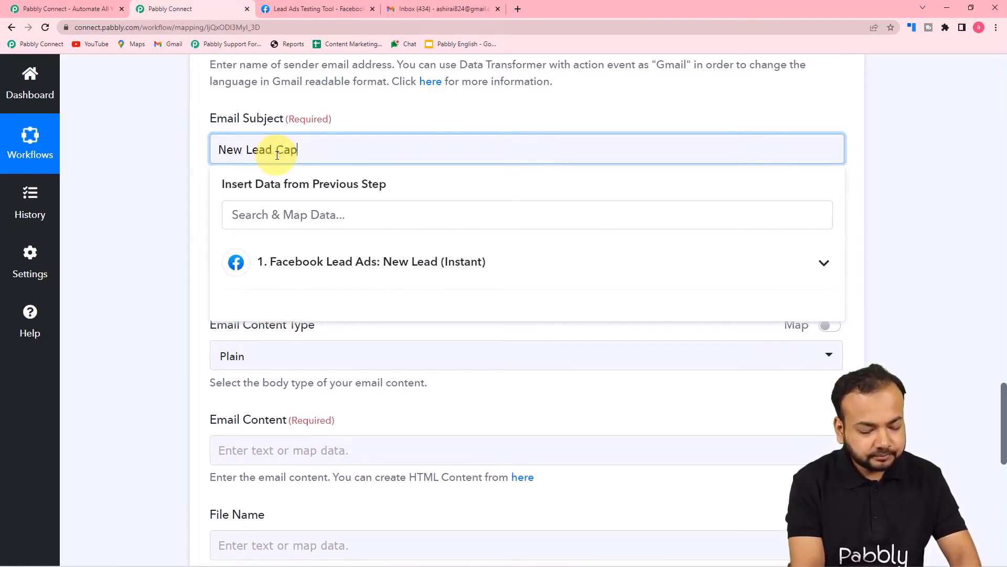
pyautogui.write('tured')
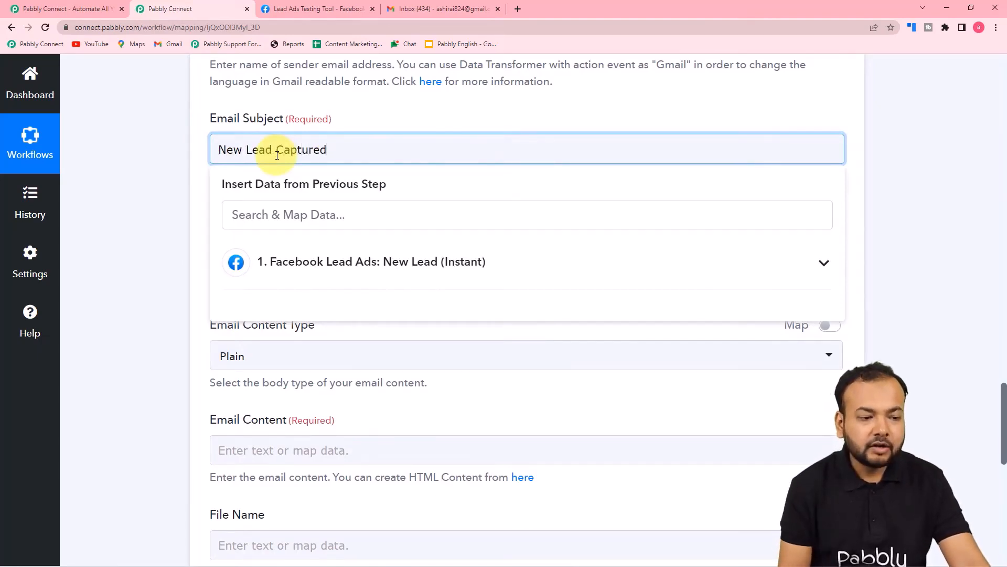
# - Close the subject's data list and keep the Email Content Type set to Plain
pyautogui.click(195, 156)
pyautogui.scroll(-3, 195, 158)
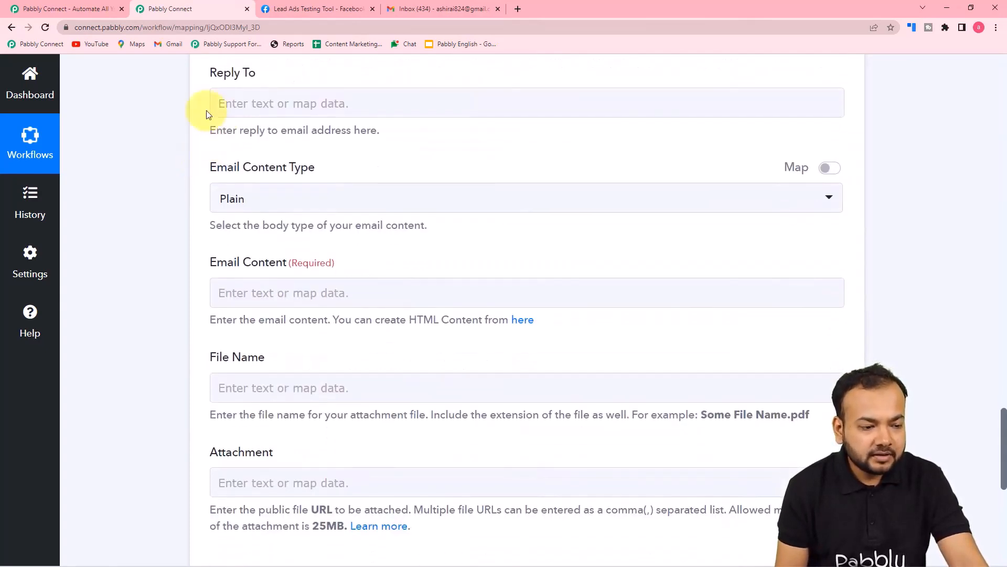
pyautogui.scroll(-3, 216, 117)
pyautogui.scroll(2, 266, 106)
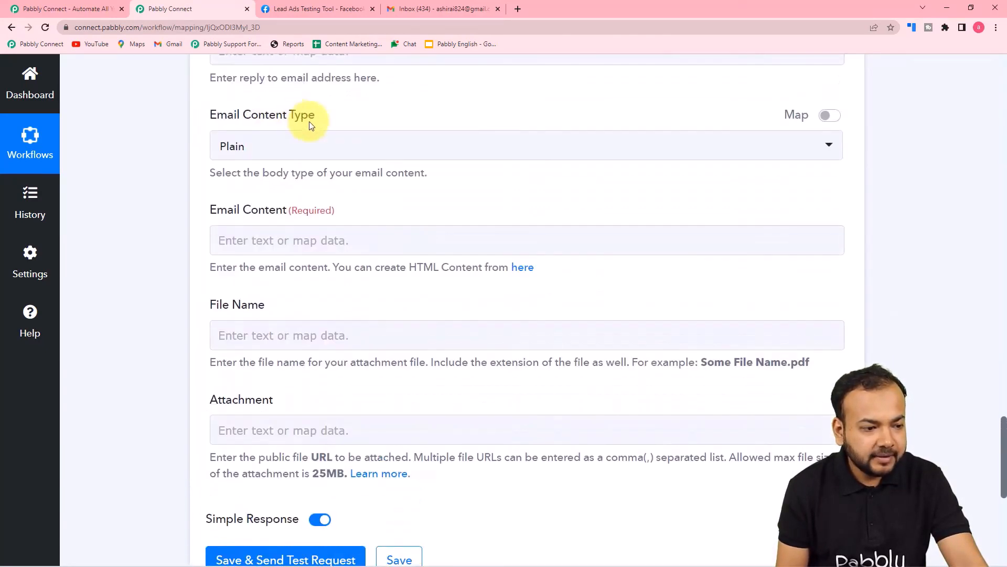
pyautogui.click(288, 152)
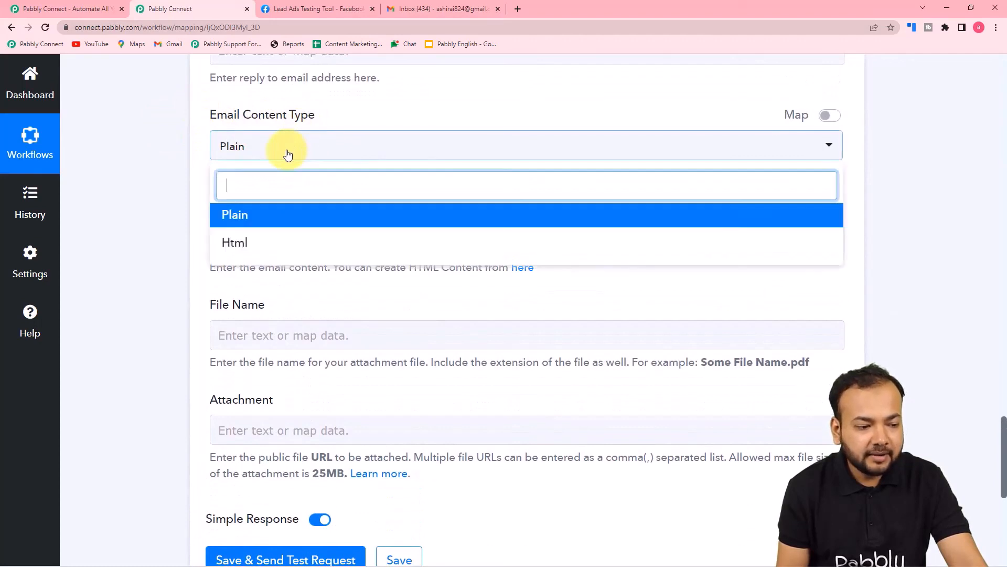
pyautogui.click(247, 217)
pyautogui.scroll(-1, 189, 185)
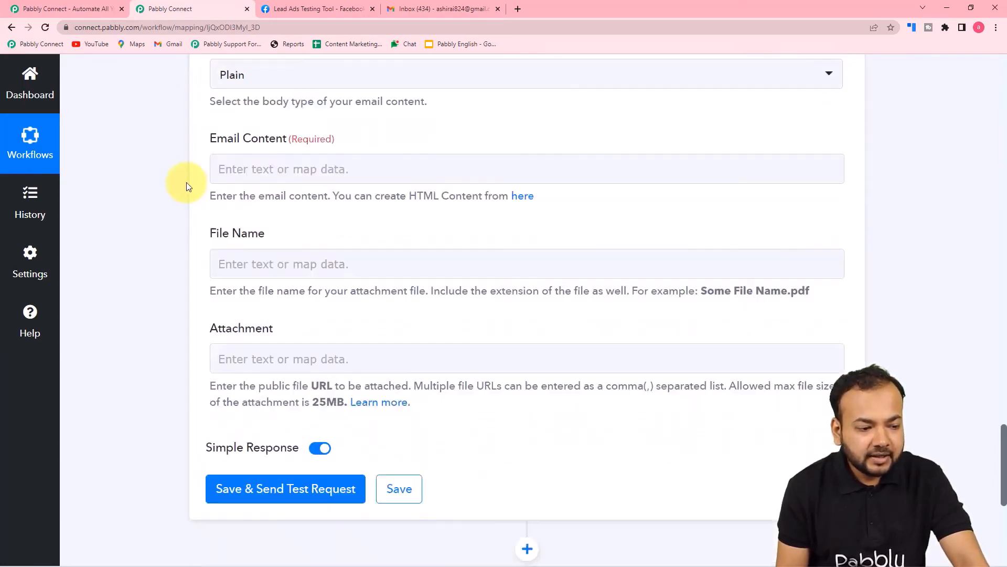
pyautogui.scroll(-1, 189, 187)
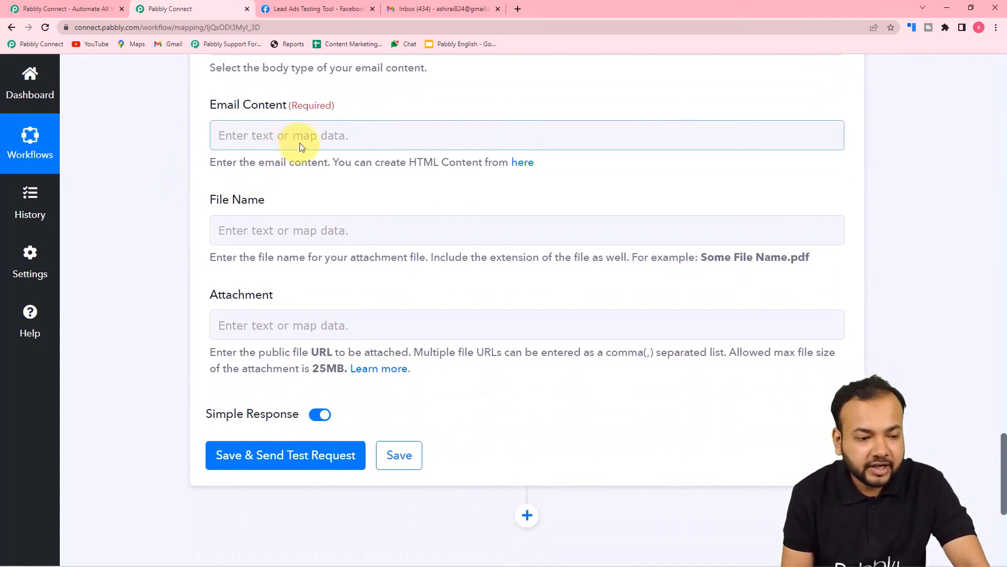
pyautogui.scroll(-1, 292, 191)
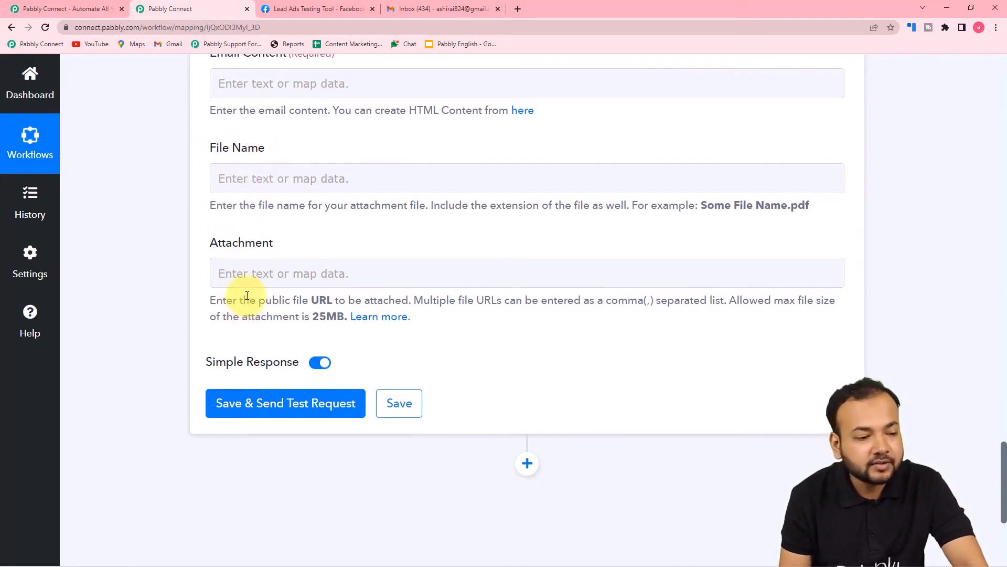
pyautogui.scroll(3, 295, 289)
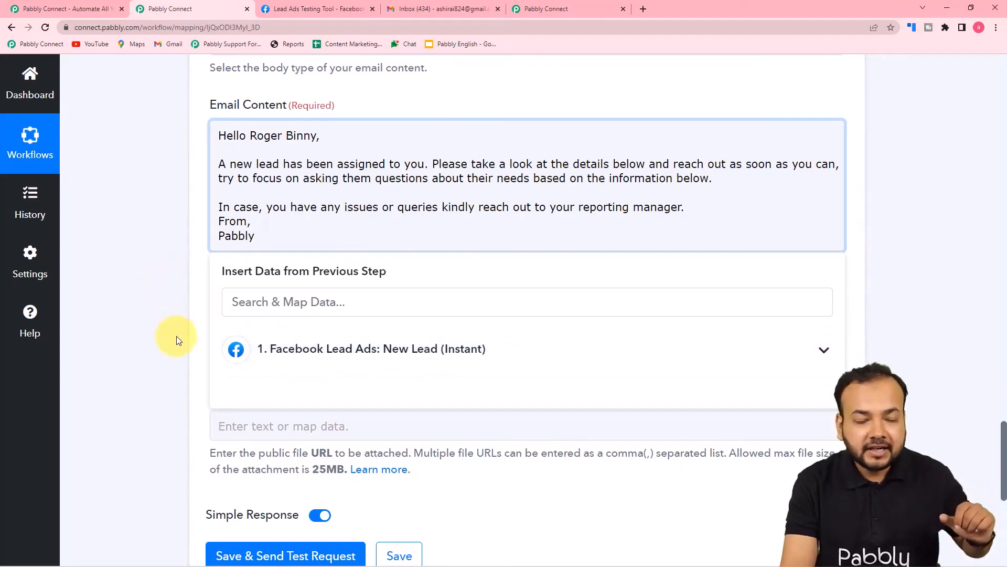
# - Add a blank line before the 'In case' line in the Email Content
pyautogui.scroll(10, 176, 335)
pyautogui.scroll(15, 176, 336)
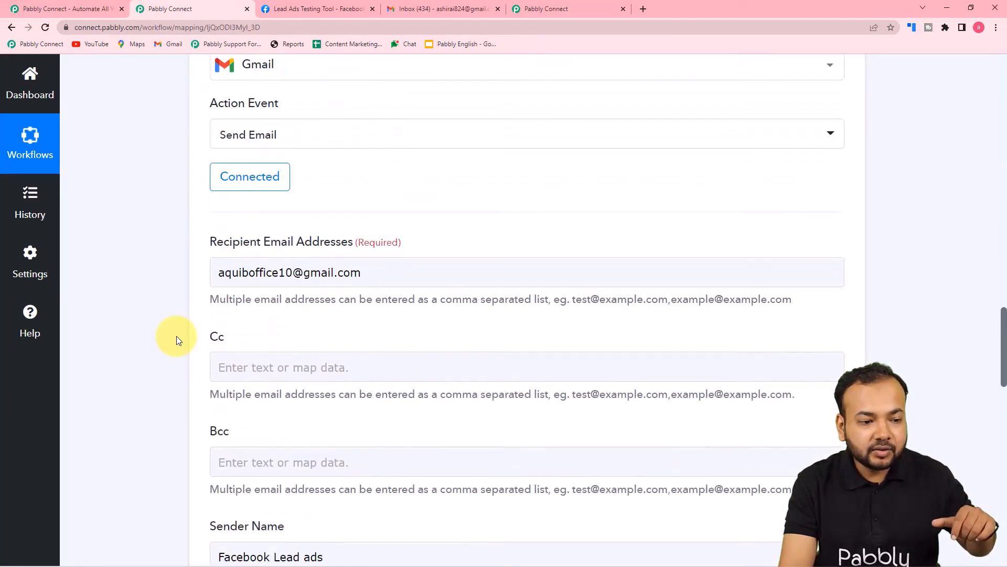
pyautogui.scroll(1, 177, 335)
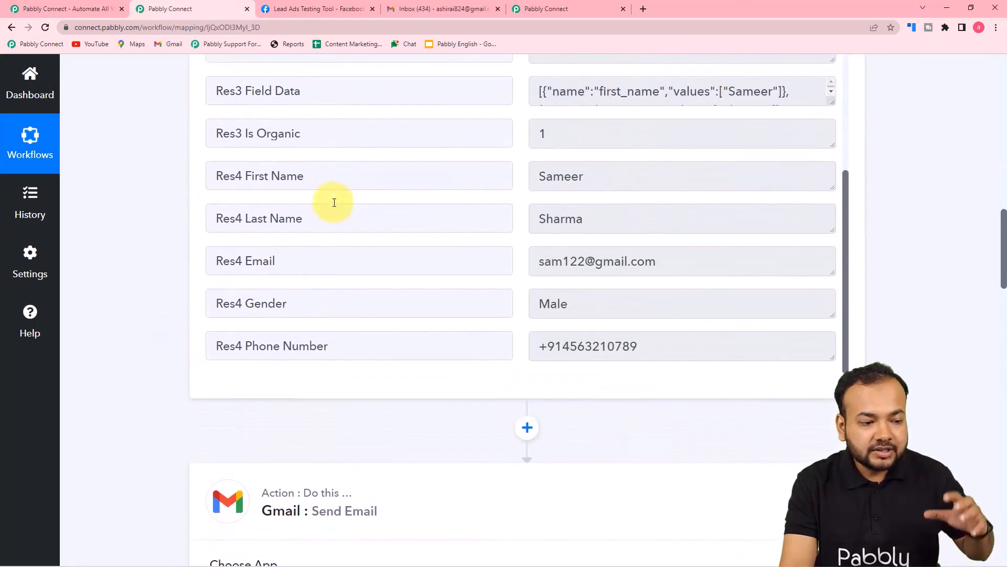
pyautogui.moveTo(1002, 247); pyautogui.dragTo(960, 455)
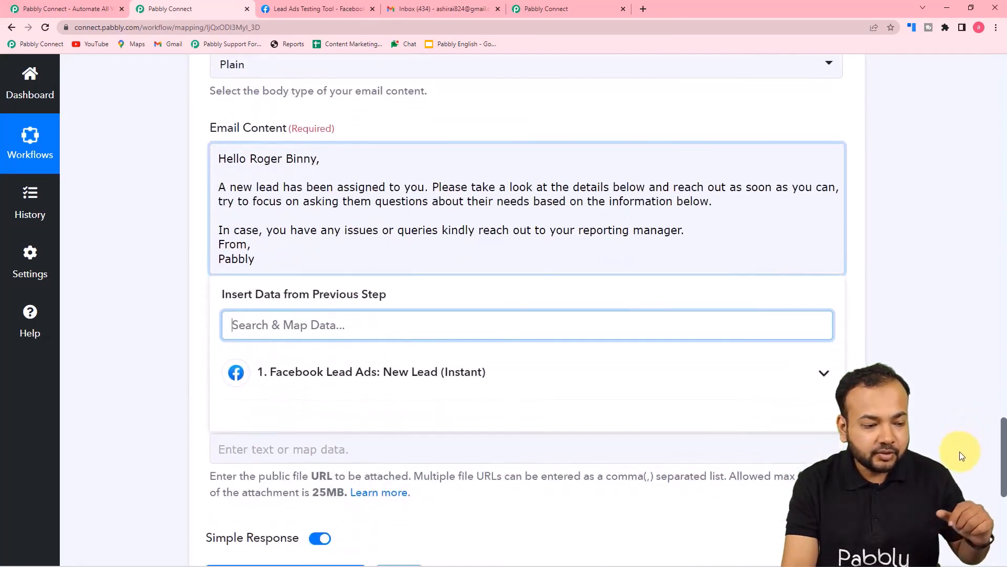
pyautogui.click(223, 218)
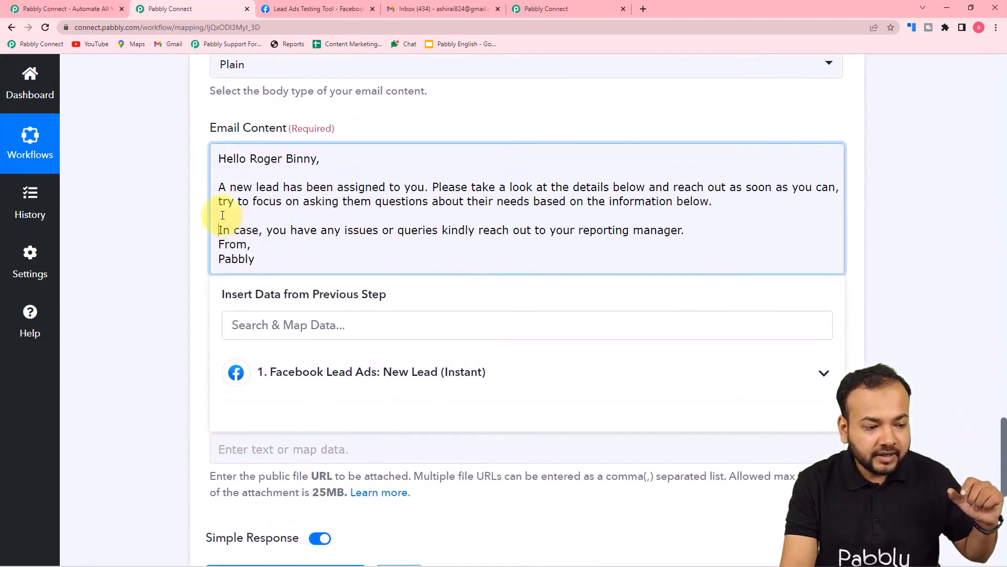
pyautogui.press('Return')
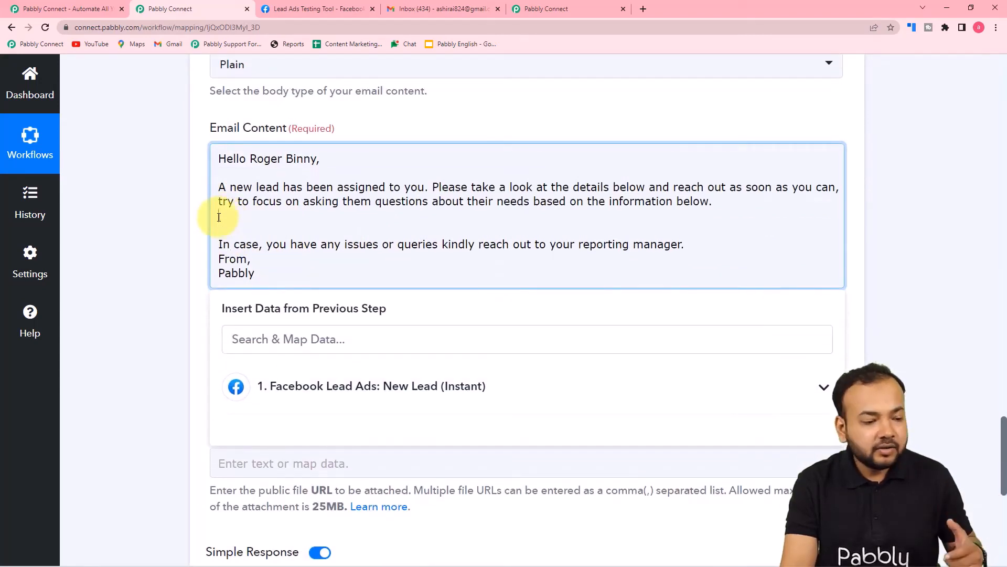
# - Map the Facebook lead's first and last name into the body after a 'Name:' label
pyautogui.click(229, 331)
pyautogui.scroll(-1, 252, 341)
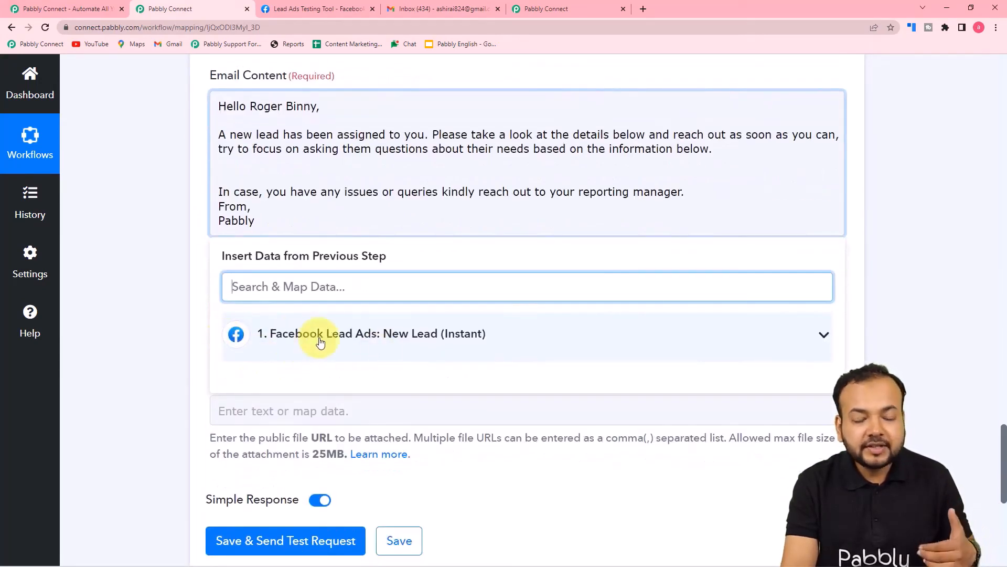
pyautogui.click(349, 341)
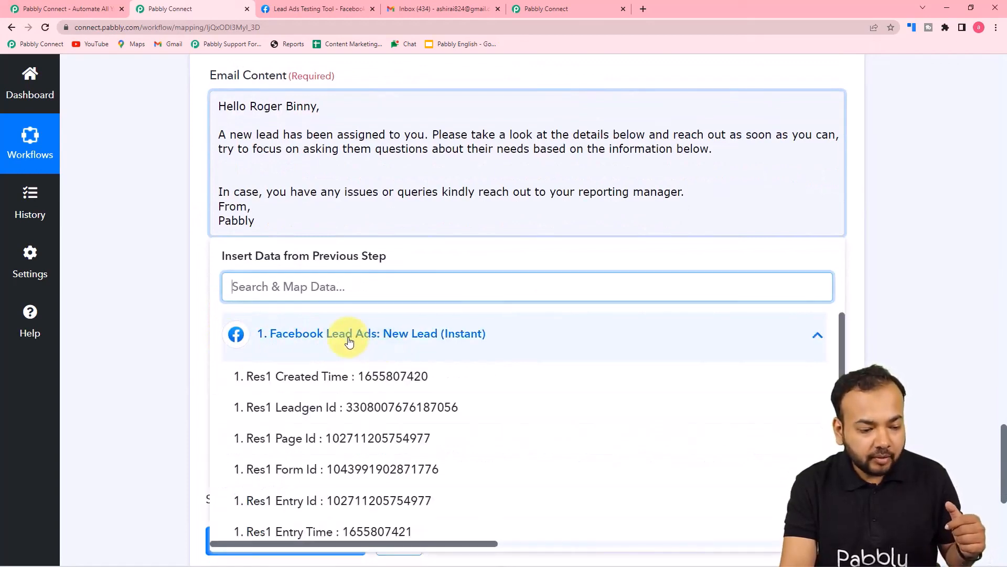
pyautogui.scroll(-6, 371, 376)
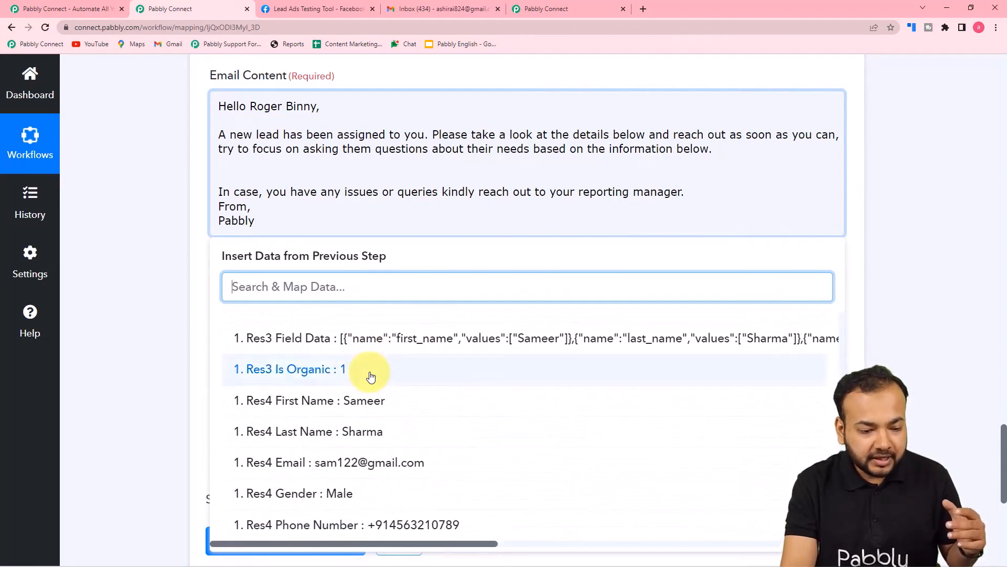
pyautogui.click(319, 412)
pyautogui.click(322, 343)
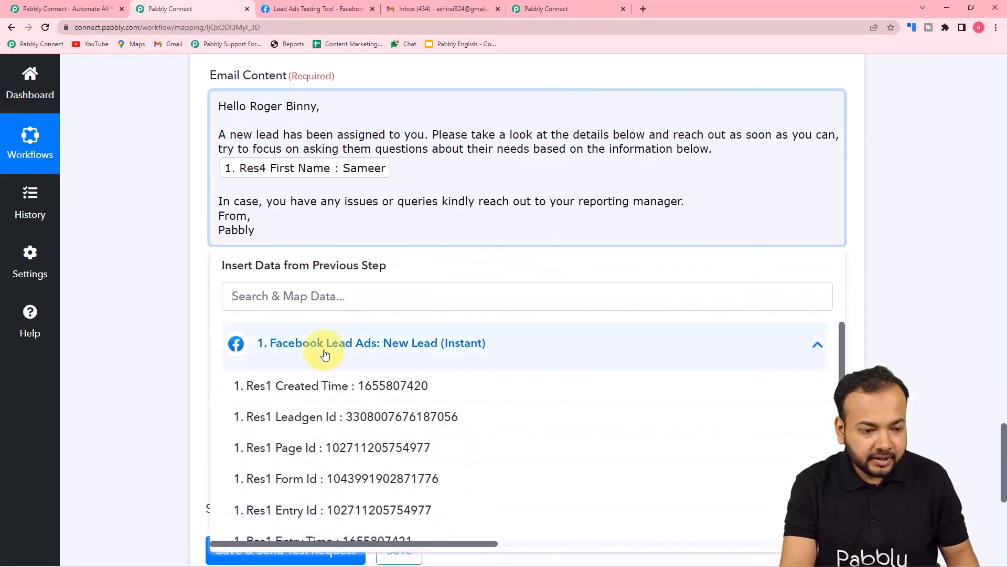
pyautogui.scroll(-5, 373, 430)
pyautogui.click(362, 433)
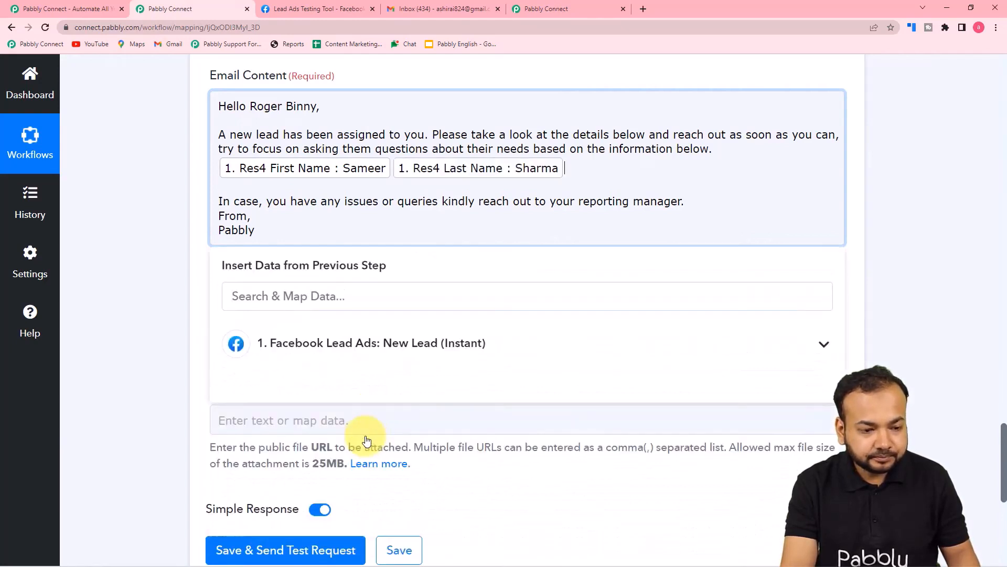
pyautogui.click(219, 168)
pyautogui.write('Name')
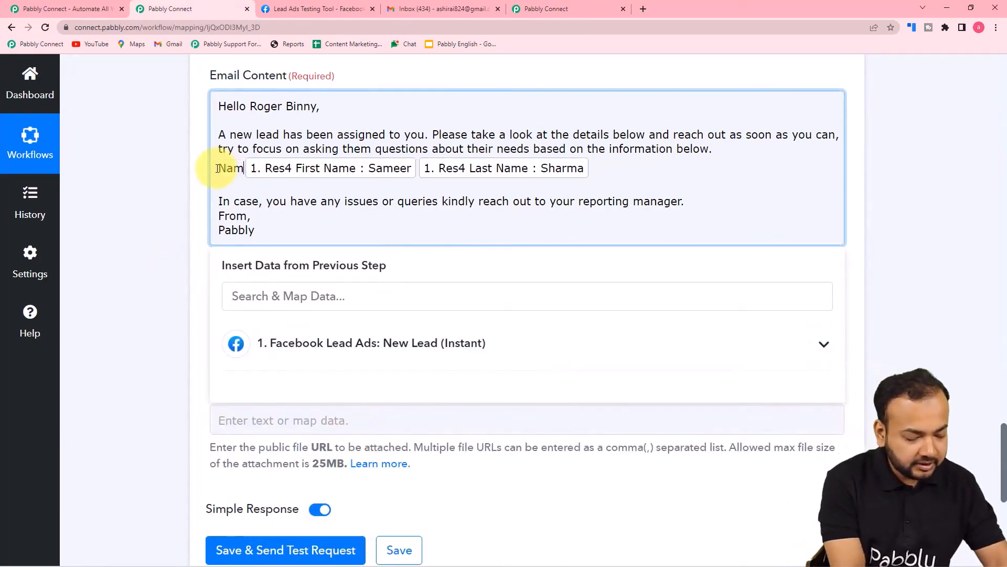
pyautogui.write(':')
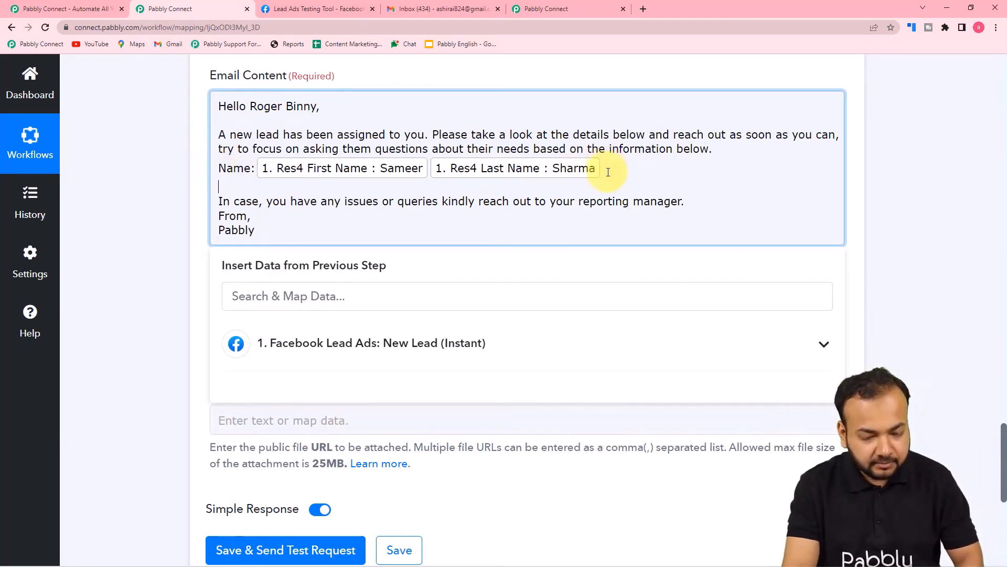
# - Insert the lead's phone number after the Contact Number label and start a new line
pyautogui.click(286, 342)
pyautogui.scroll(-3, 384, 446)
pyautogui.scroll(-4, 385, 446)
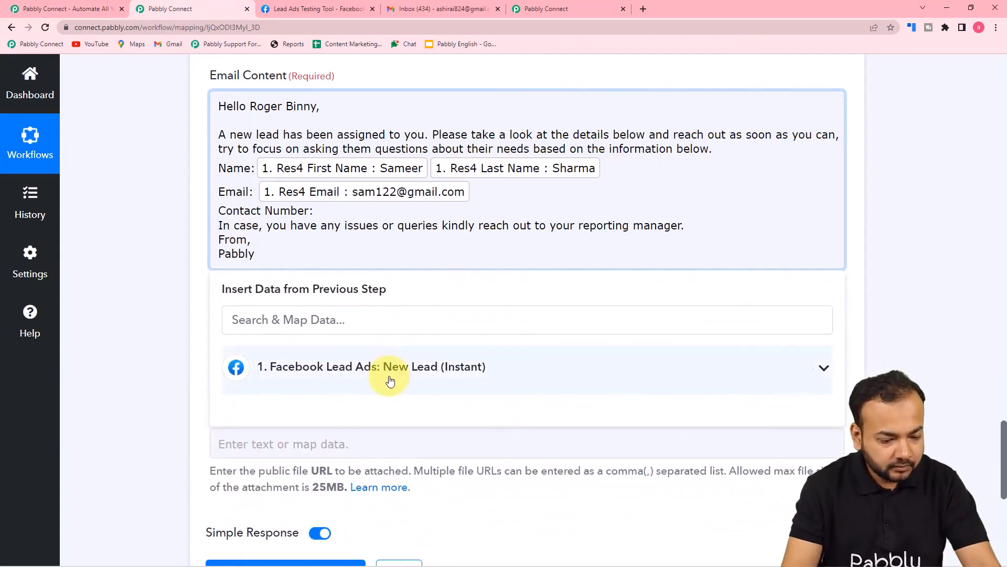
pyautogui.click(390, 381)
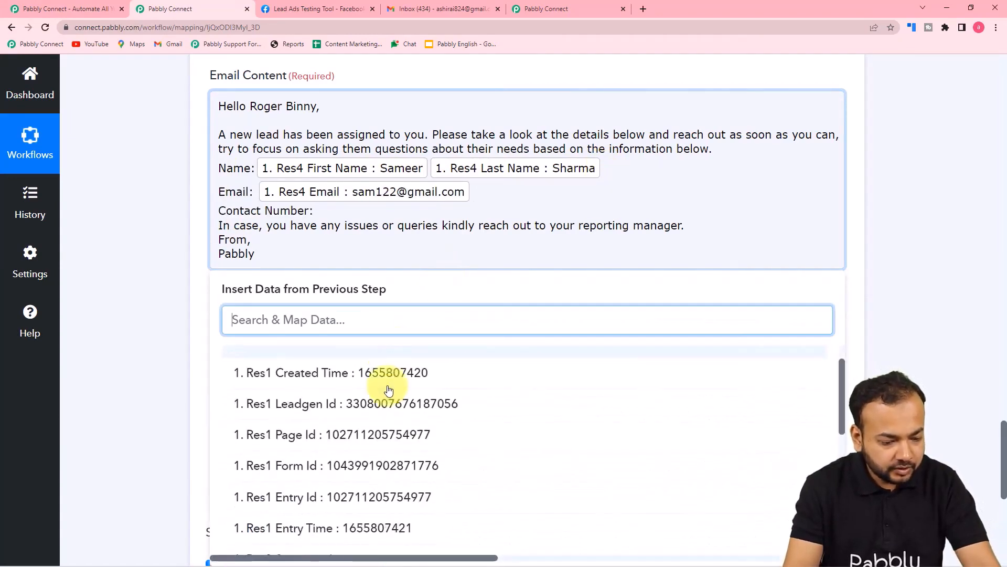
pyautogui.scroll(-5, 385, 400)
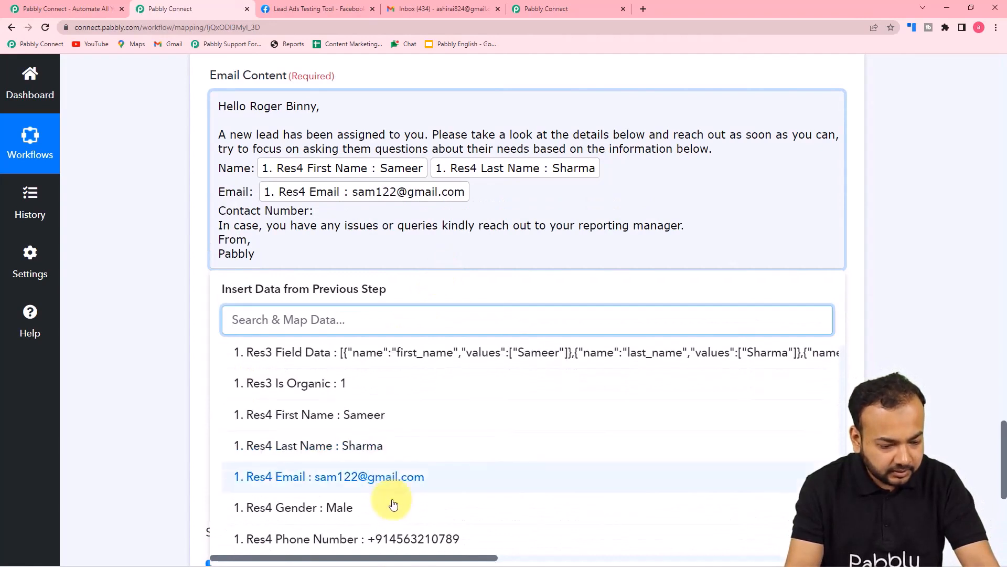
pyautogui.click(407, 538)
pyautogui.press('Return')
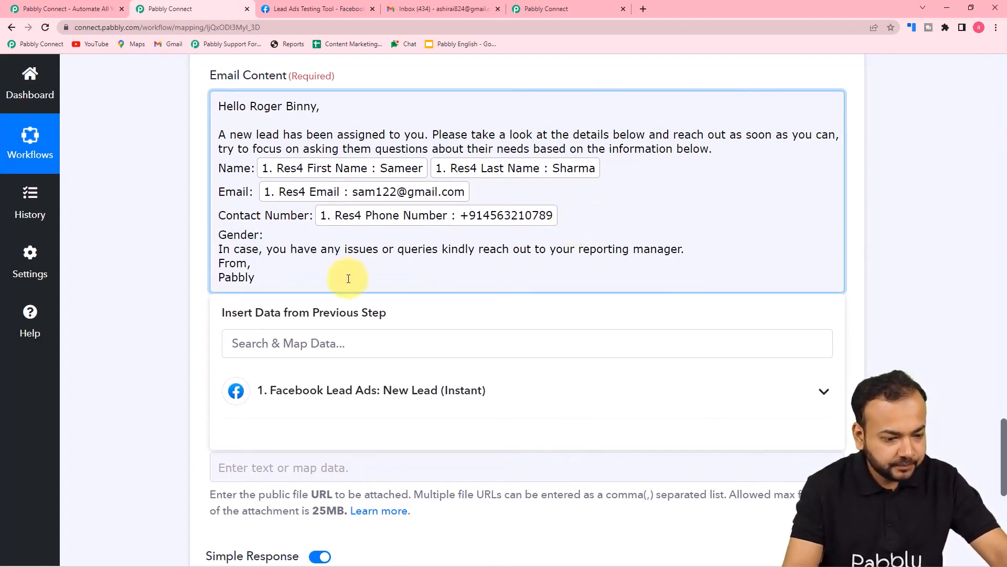
# - Insert the lead's gender field after the Gender label
pyautogui.click(266, 398)
pyautogui.scroll(-5, 401, 423)
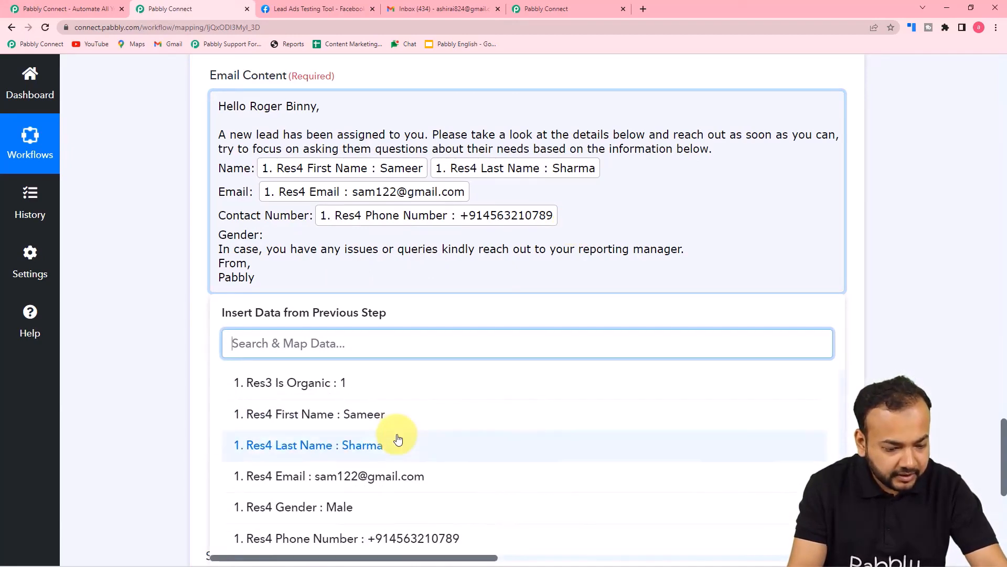
pyautogui.scroll(-3, 398, 439)
pyautogui.click(341, 449)
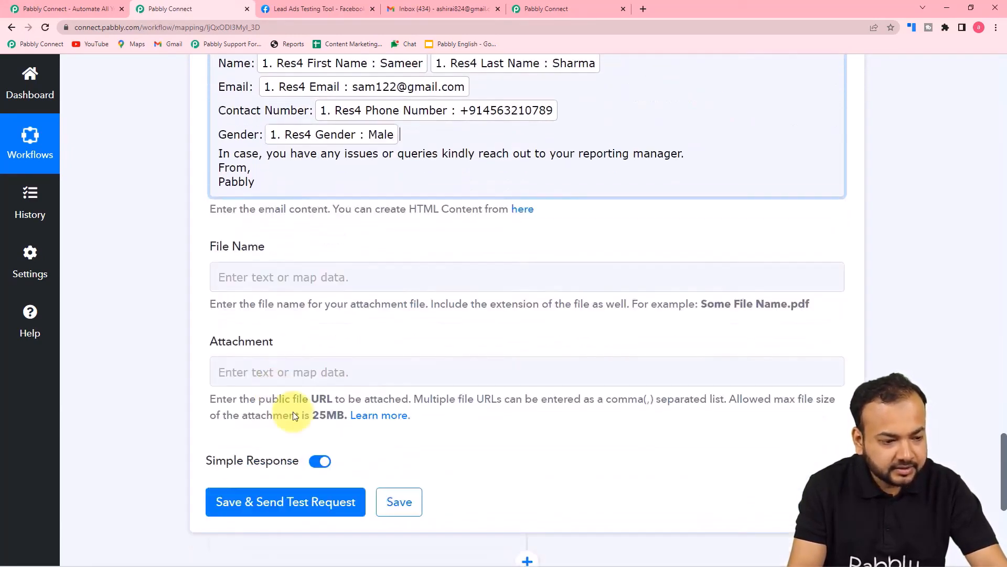
# - Save the Gmail step, send a test email, and check the Gmail inbox for delivery
pyautogui.click(156, 298)
pyautogui.scroll(2, 153, 294)
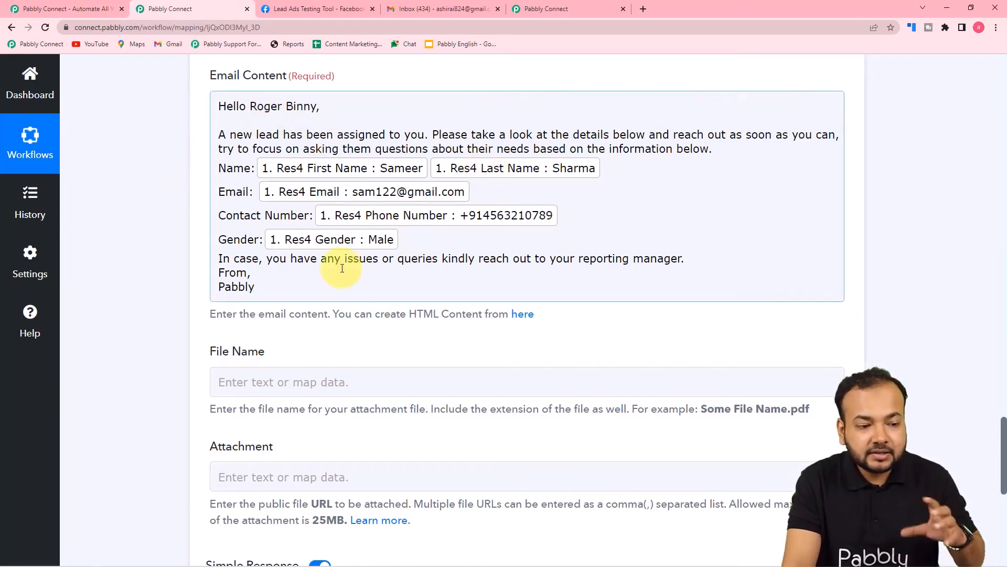
pyautogui.scroll(-1, 134, 261)
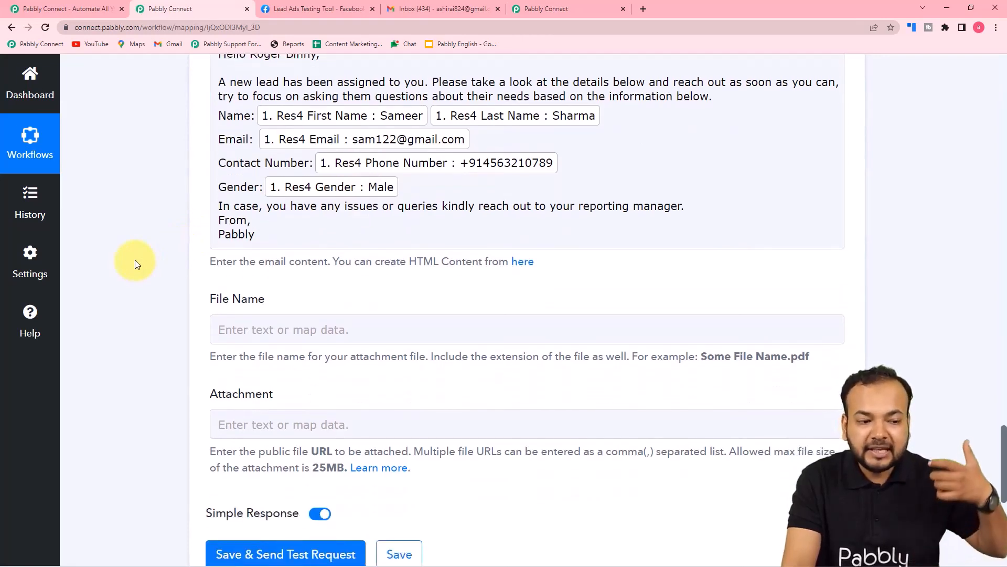
pyautogui.scroll(9, 188, 266)
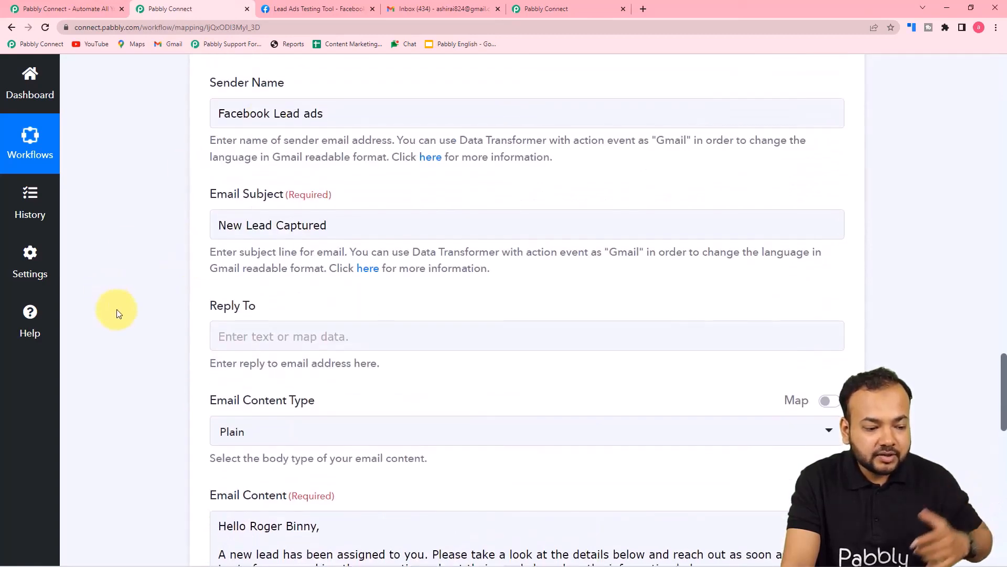
pyautogui.scroll(-12, 135, 333)
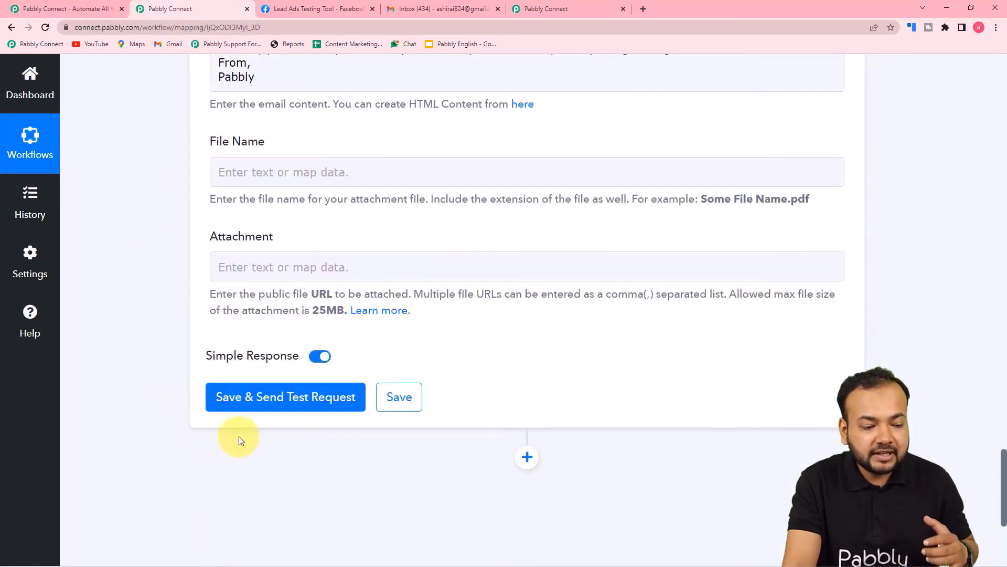
pyautogui.scroll(11, 238, 436)
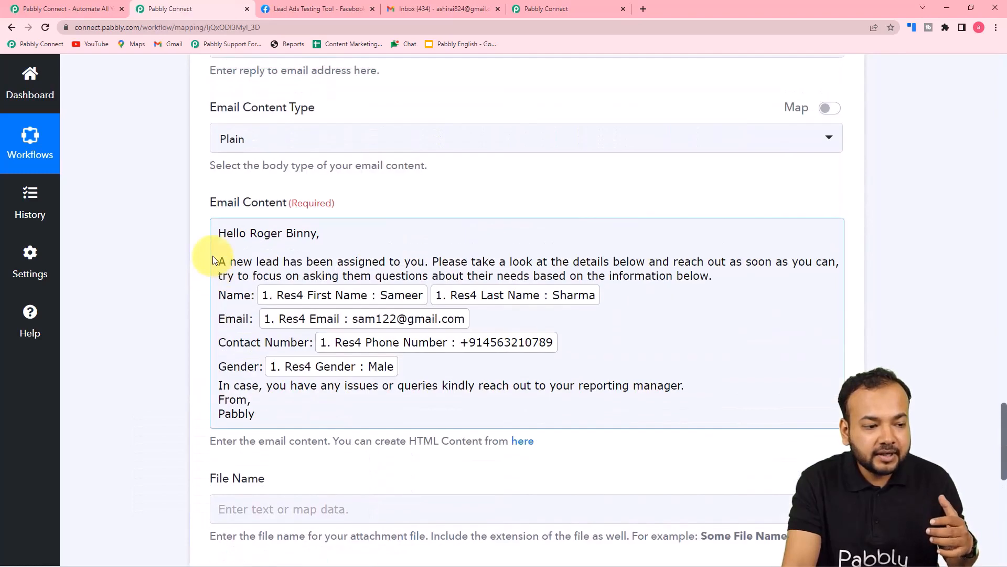
pyautogui.scroll(-1, 225, 366)
pyautogui.scroll(4, 210, 361)
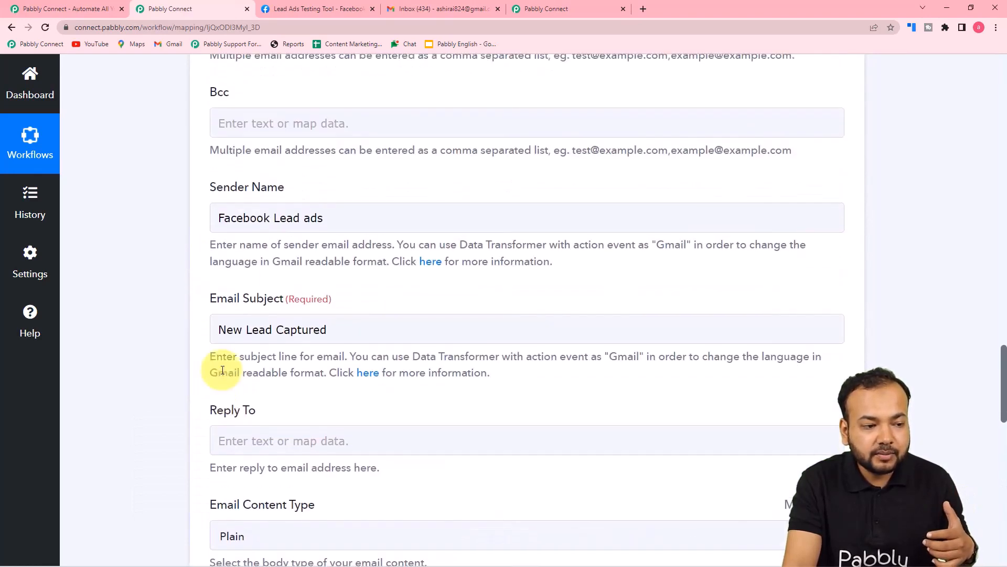
pyautogui.scroll(6, 220, 157)
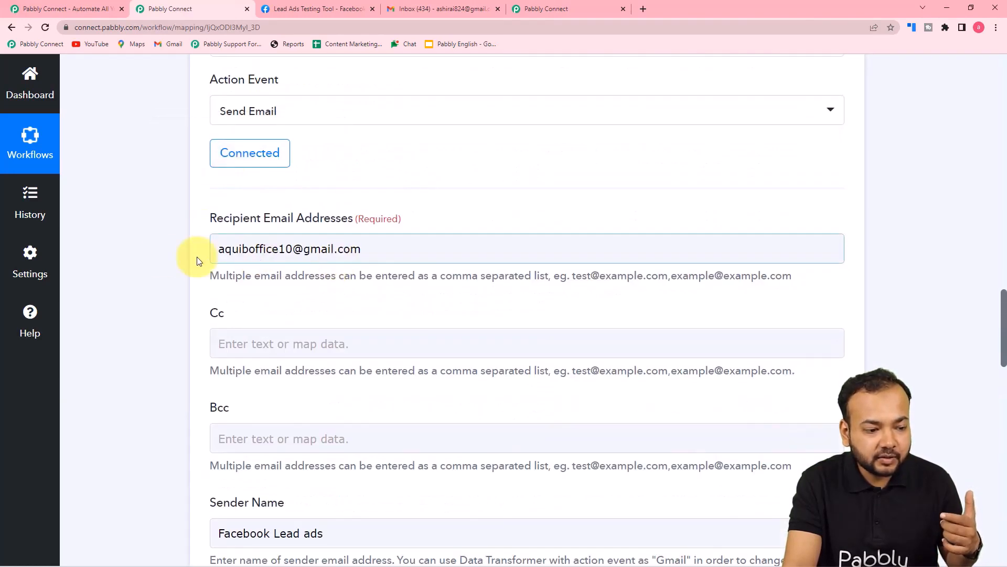
pyautogui.scroll(-1, 162, 259)
pyautogui.scroll(-16, 161, 258)
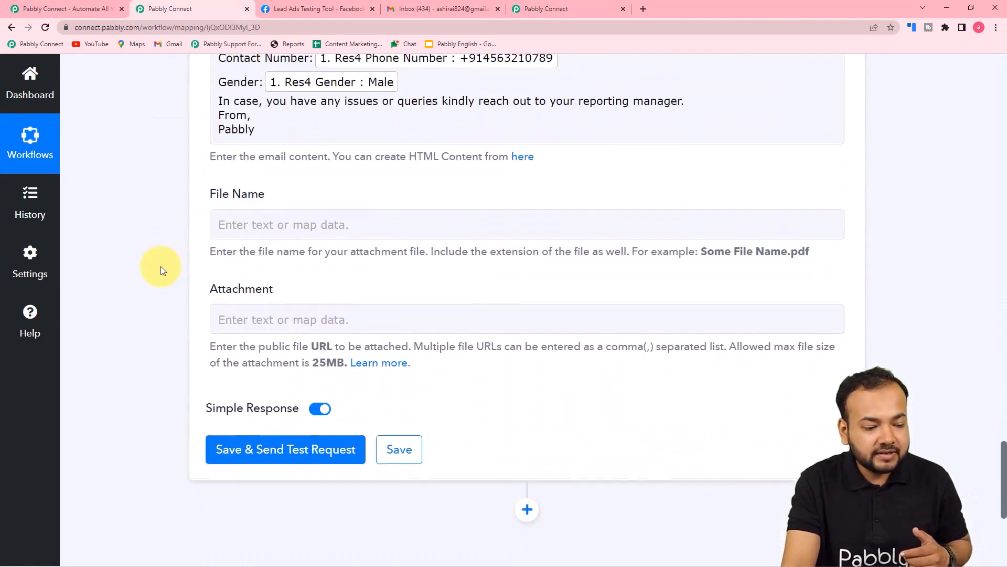
pyautogui.scroll(-6, 161, 266)
pyautogui.click(256, 144)
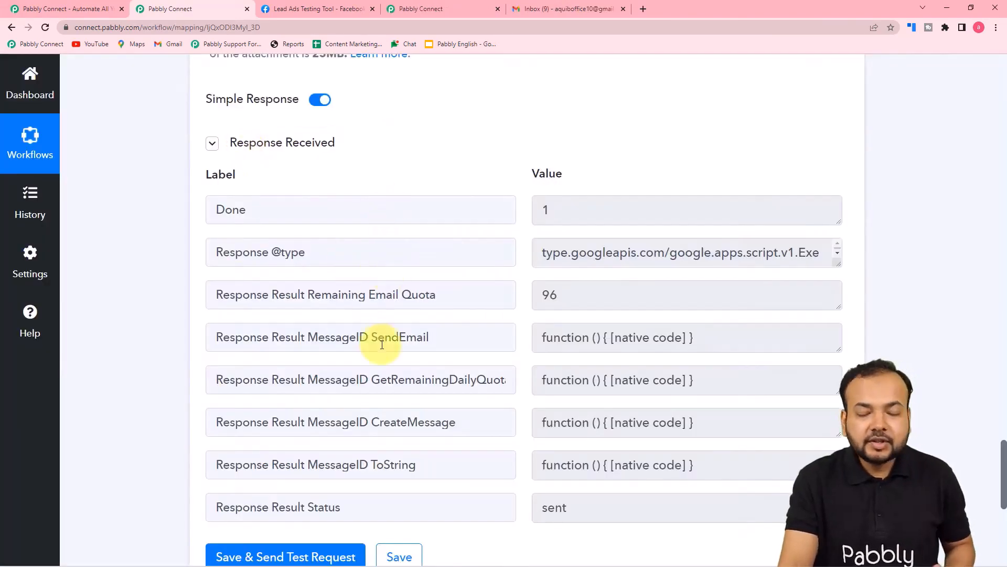
pyautogui.click(567, 10)
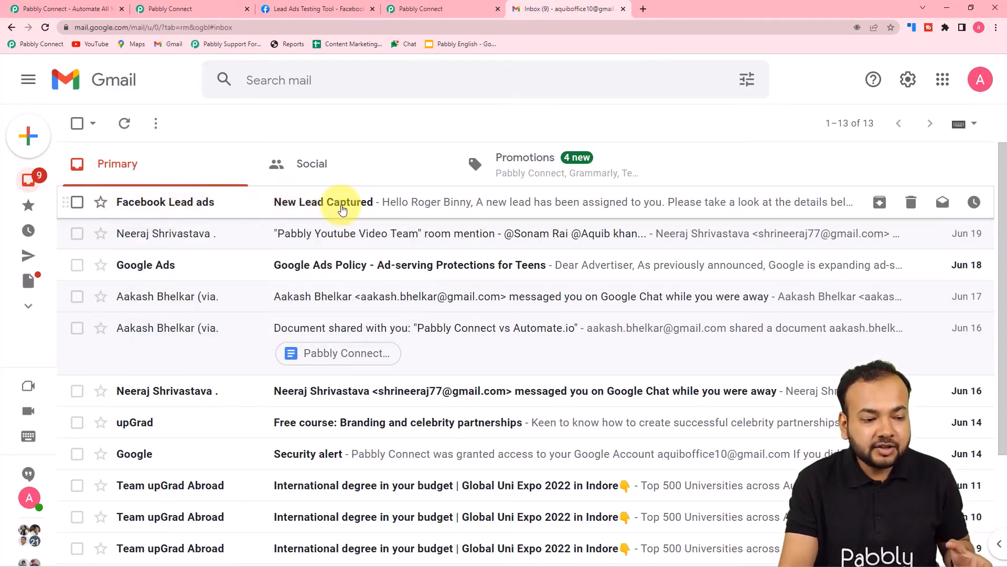
# - Open the 'New Lead Captured' email and compare its lead details with the Pabbly mapping
pyautogui.click(361, 207)
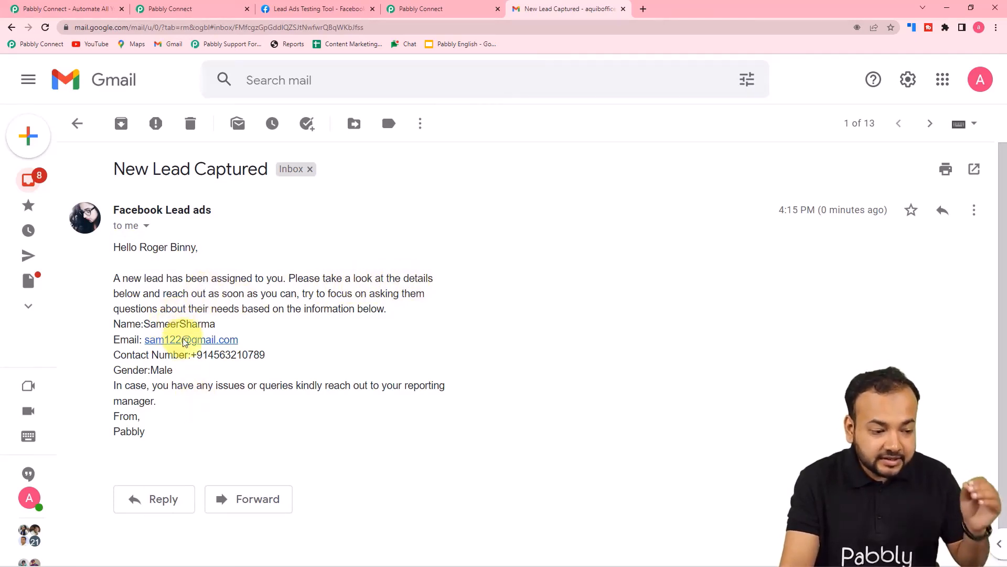
pyautogui.click(161, 16)
pyautogui.scroll(7, 208, 264)
pyautogui.scroll(3, 210, 263)
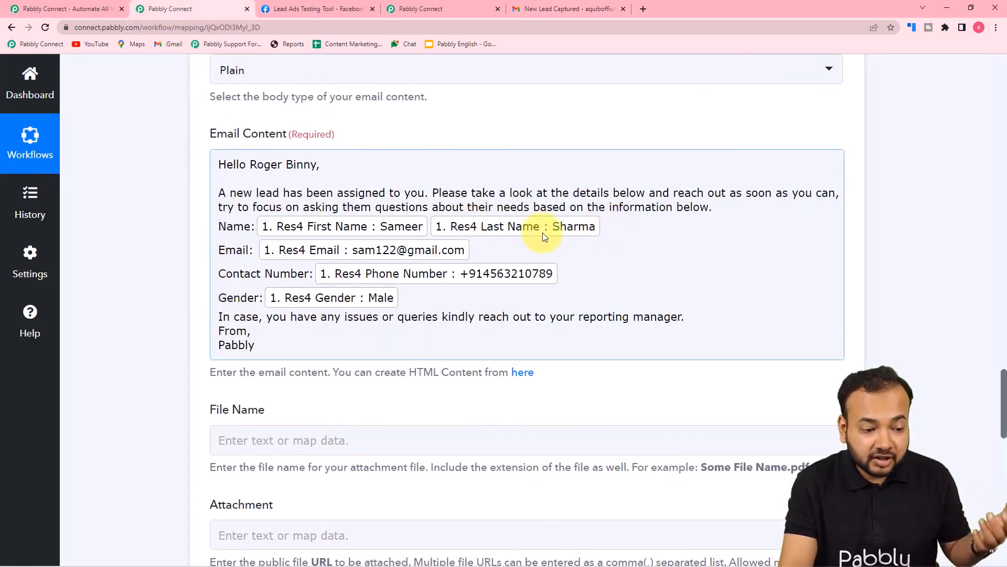
pyautogui.click(521, 9)
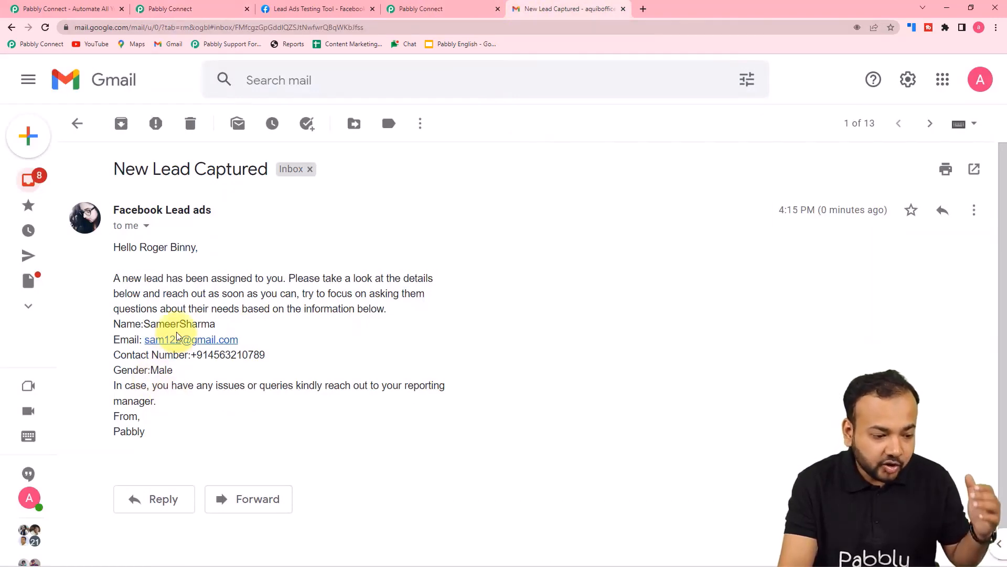
pyautogui.click(164, 9)
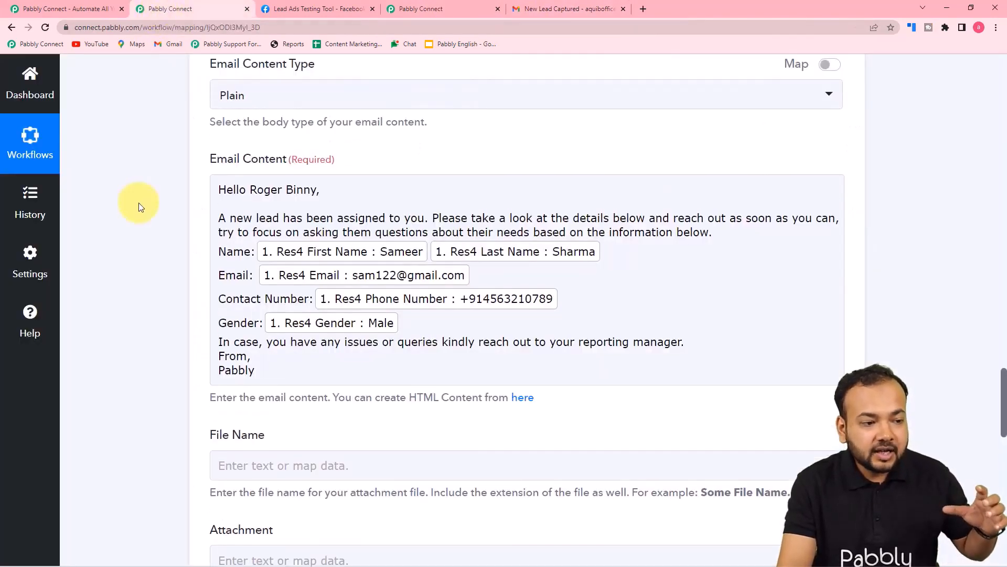
# - Collapse the Facebook Lead Ads trigger and Gmail Send Email action, then recheck the received email
pyautogui.scroll(10, 139, 212)
pyautogui.scroll(15, 140, 212)
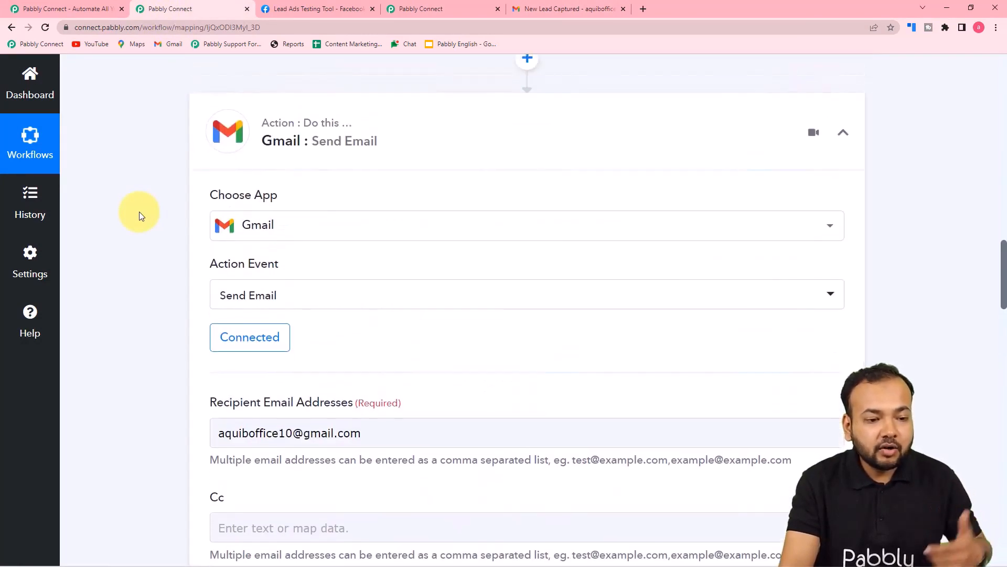
pyautogui.scroll(15, 838, 321)
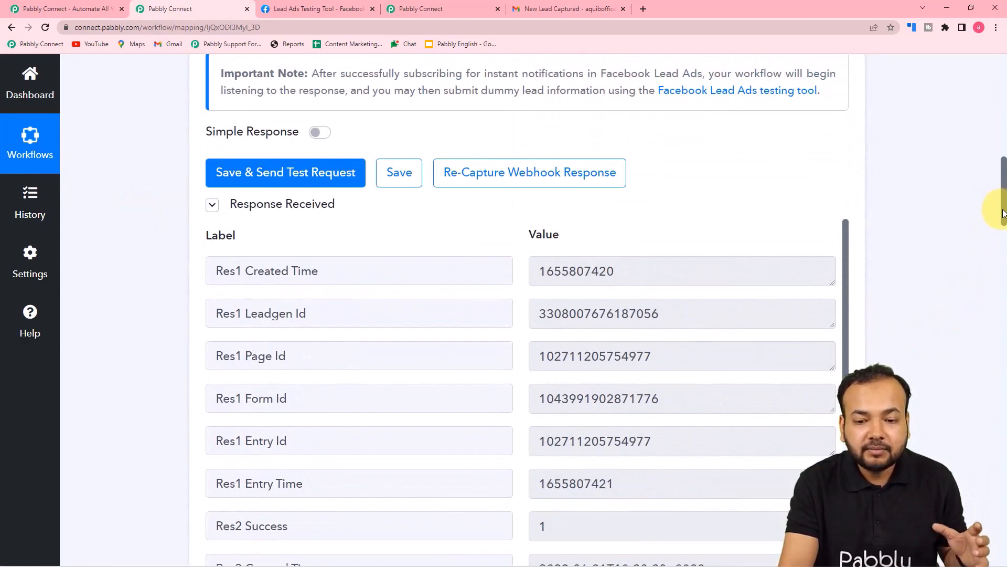
pyautogui.moveTo(1002, 213); pyautogui.dragTo(1002, 123)
pyautogui.click(844, 190)
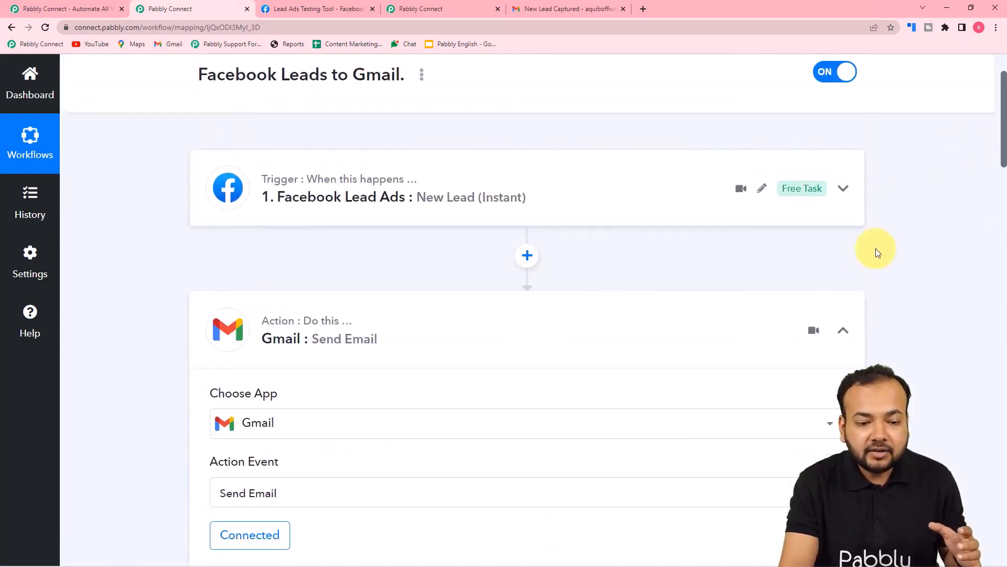
pyautogui.click(843, 329)
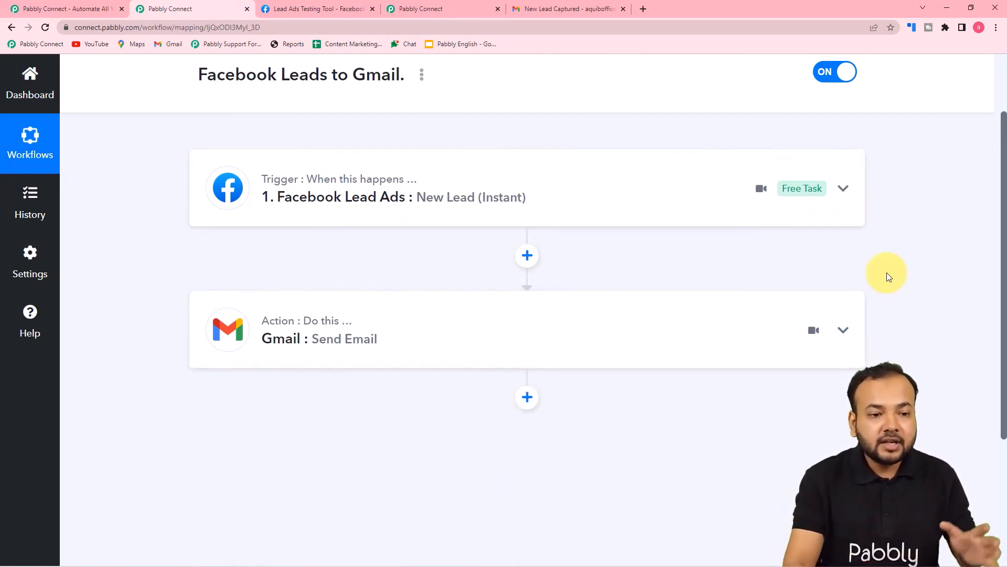
pyautogui.click(586, 11)
pyautogui.click(170, 12)
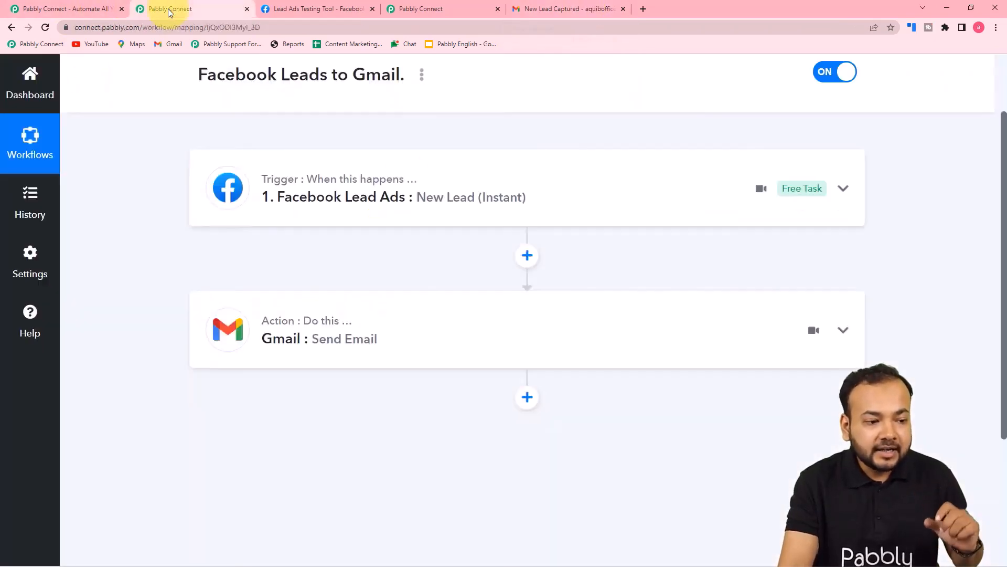
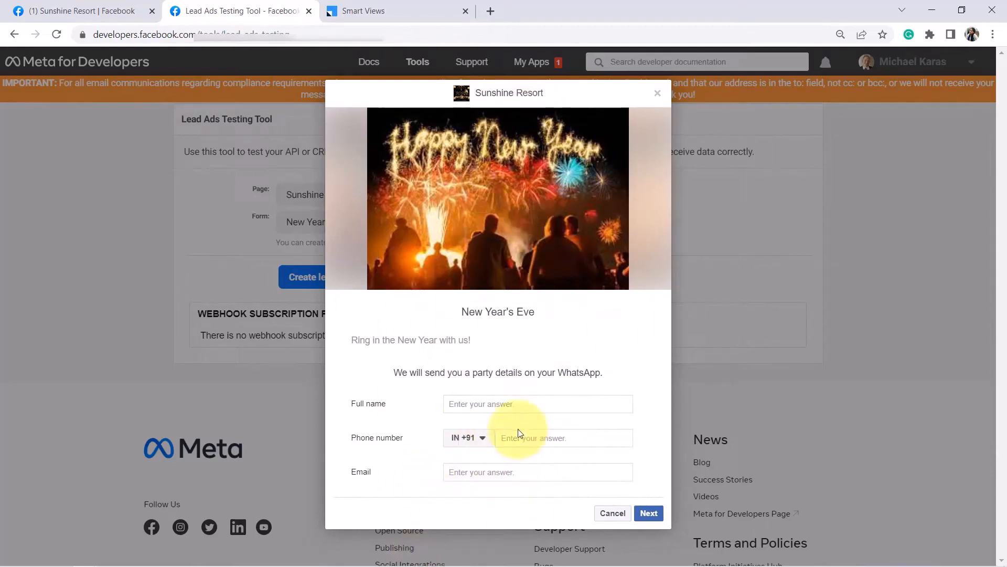
# - Cross-check the test lead form against LeadSquared's 5 new leads, then open a blank tab
pyautogui.click(393, 6)
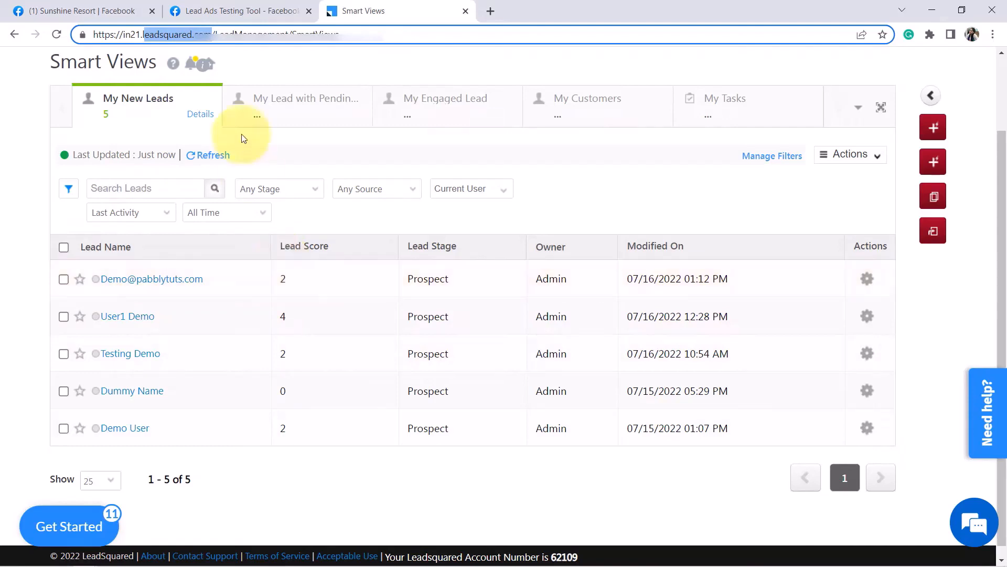
pyautogui.click(241, 9)
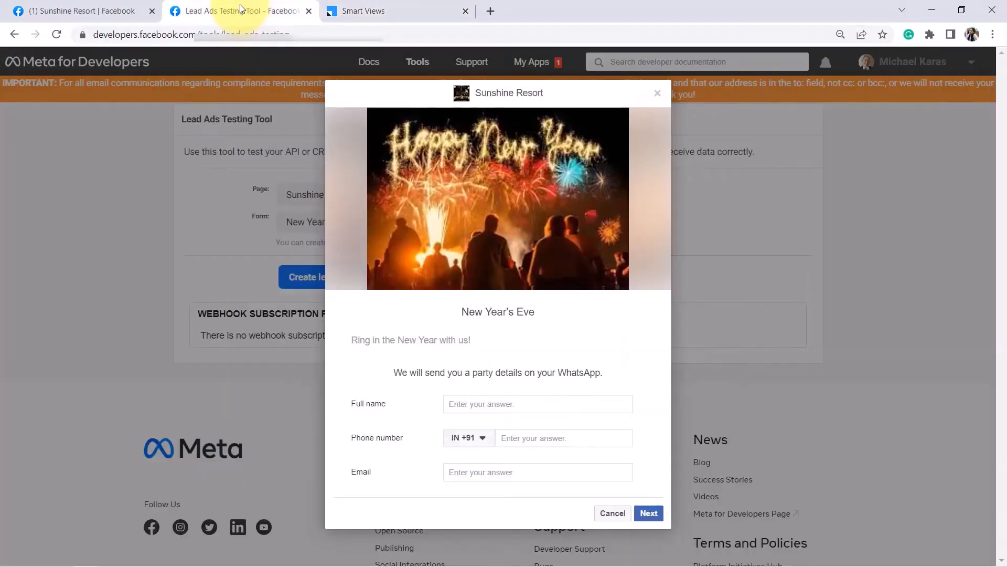
pyautogui.click(341, 14)
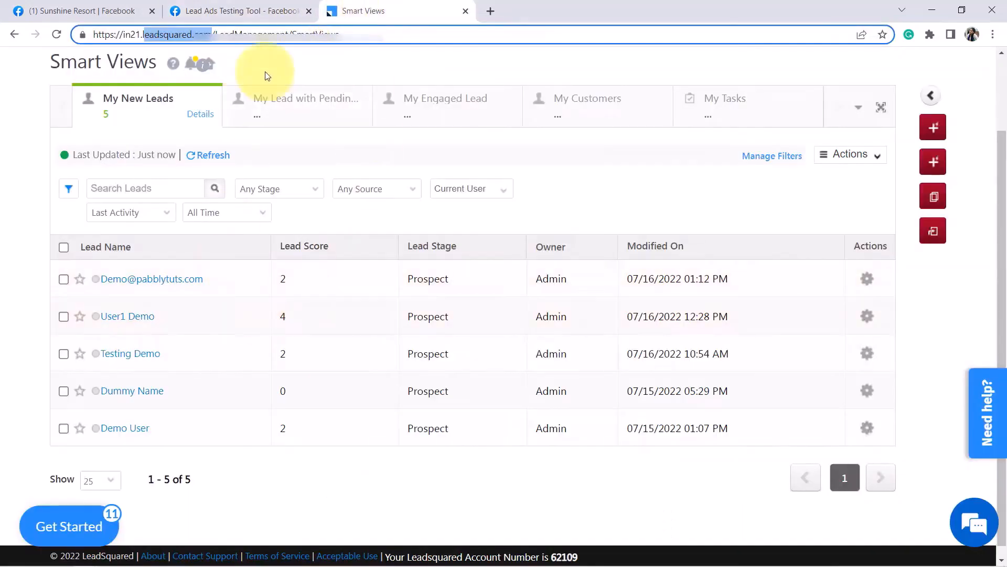
pyautogui.click(491, 11)
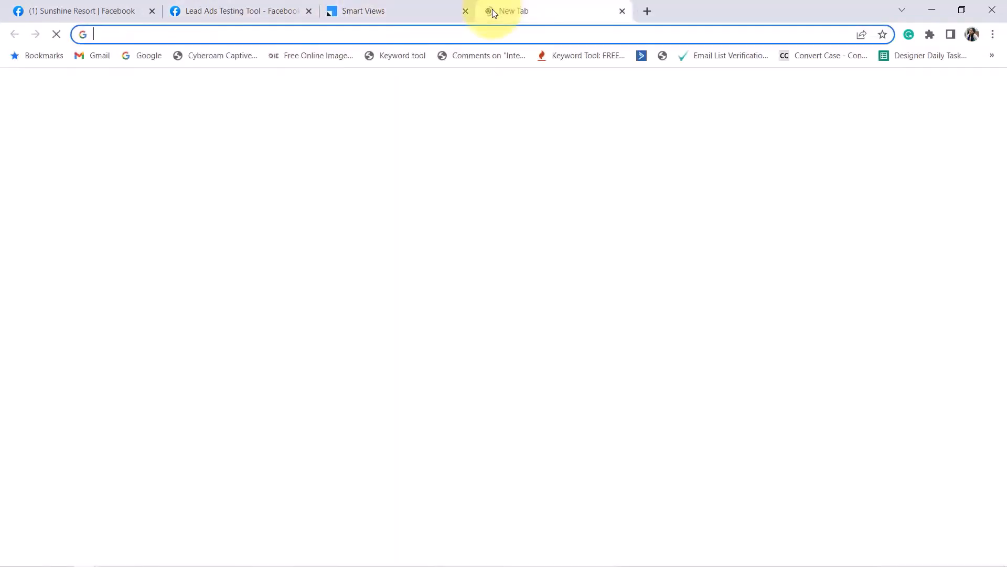
# - Go to pabbly.com/connect, sign in, and open the Pabbly Connect dashboard
pyautogui.write('pabb')
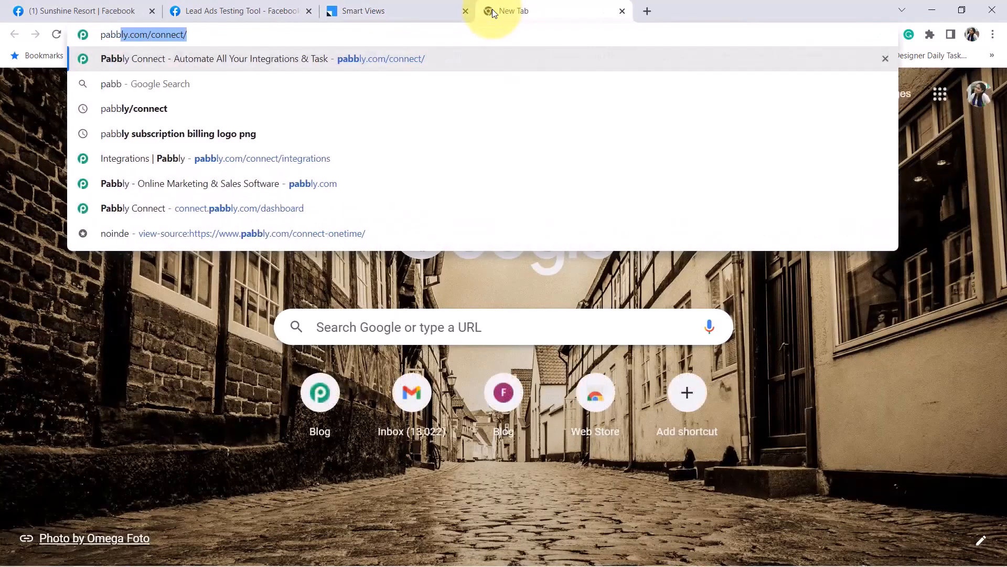
pyautogui.write('ly.com')
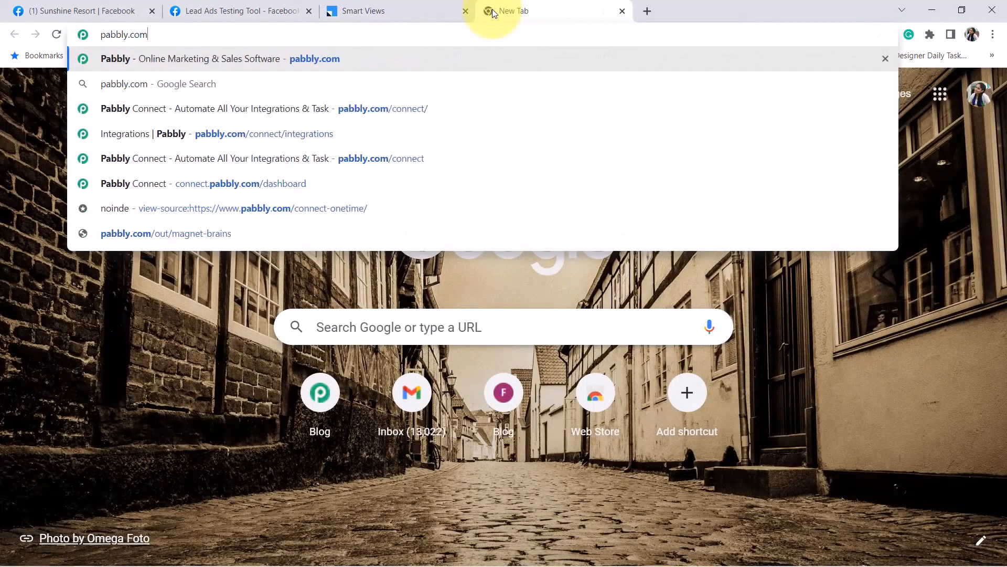
pyautogui.write('/connect')
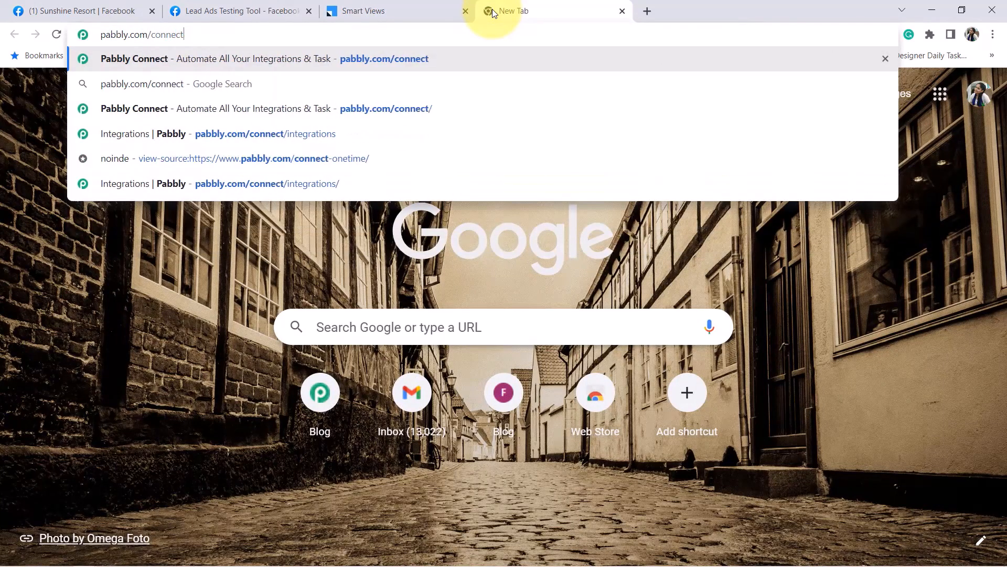
pyautogui.press('Return')
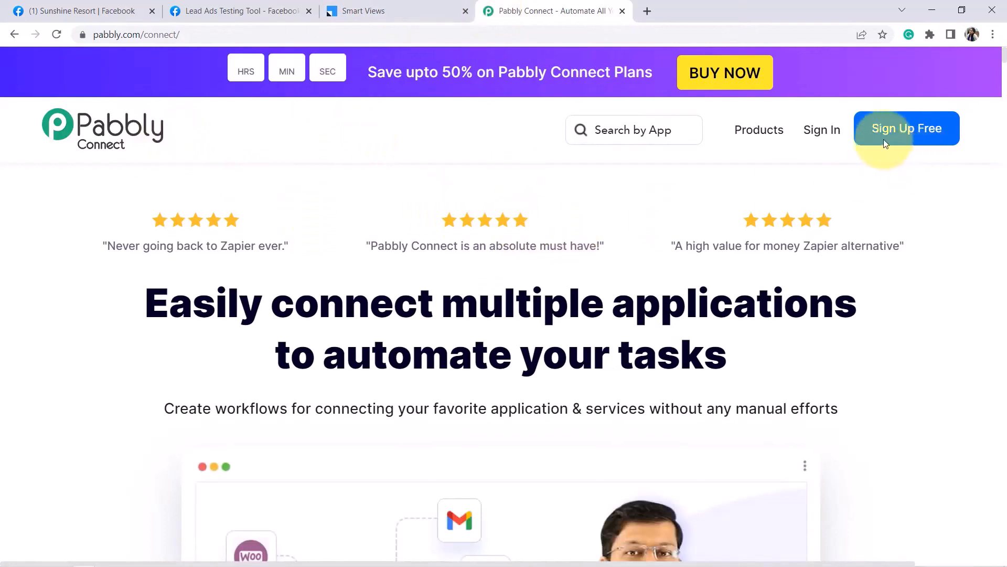
pyautogui.click(826, 135)
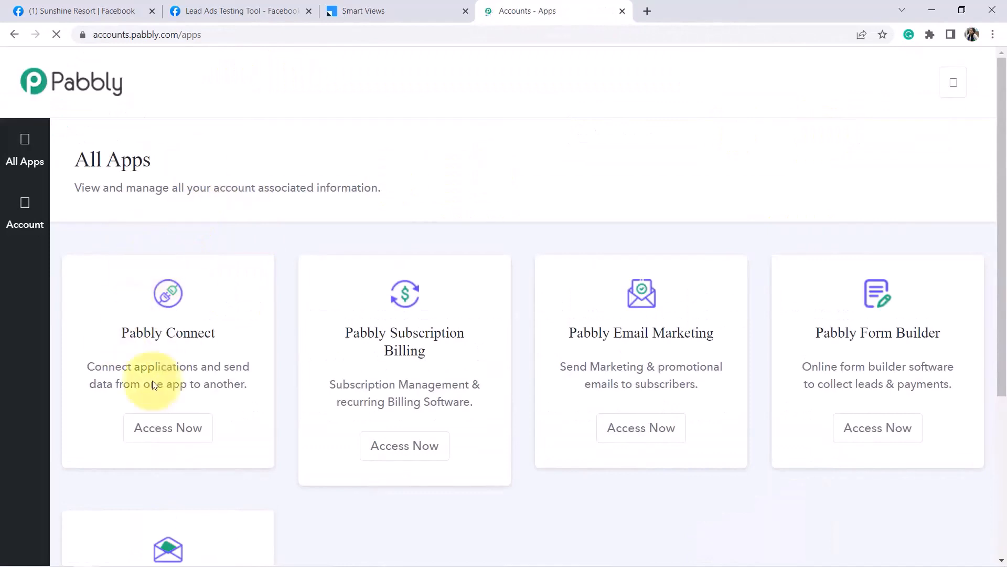
pyautogui.click(172, 436)
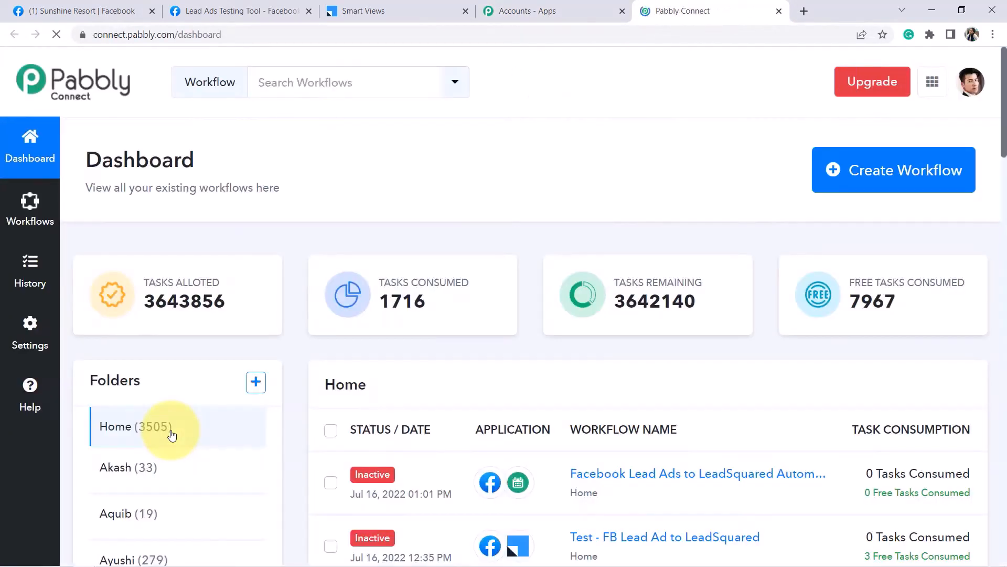
# - Create the 'Facebook Leads to LeadSquared CRM' workflow and choose Facebook Lead Ads as trigger app
pyautogui.click(903, 175)
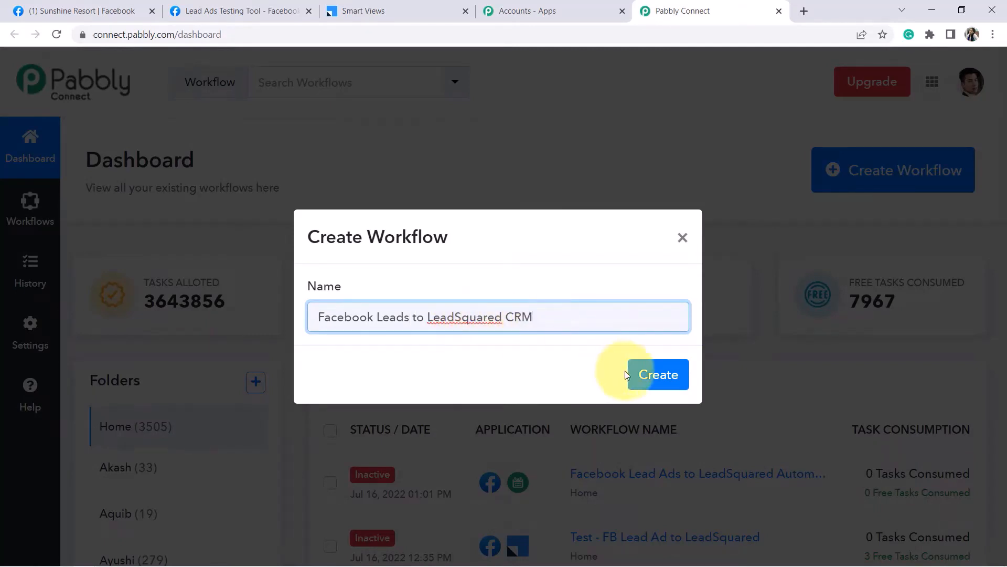
pyautogui.click(638, 376)
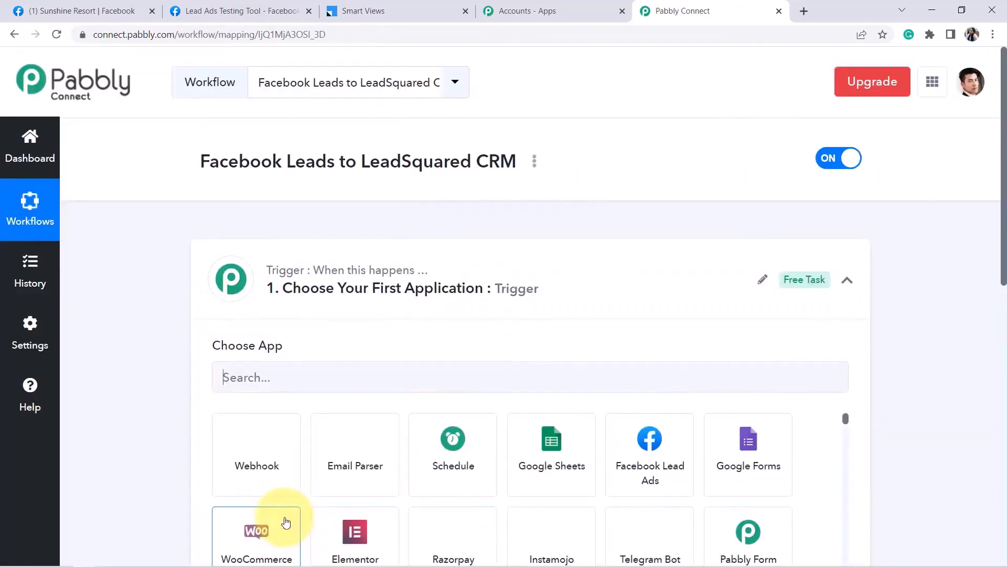
pyautogui.click(379, 277)
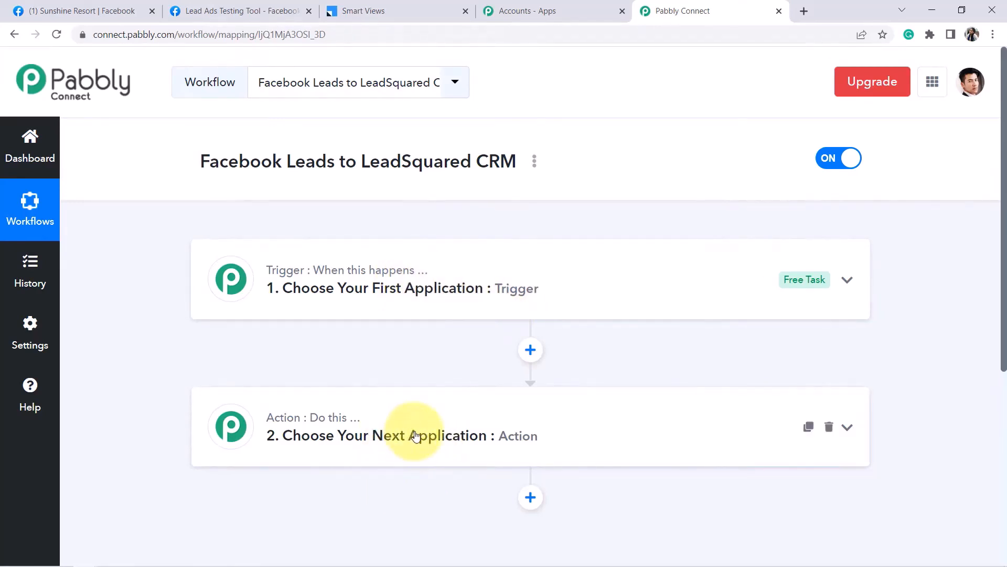
pyautogui.click(354, 290)
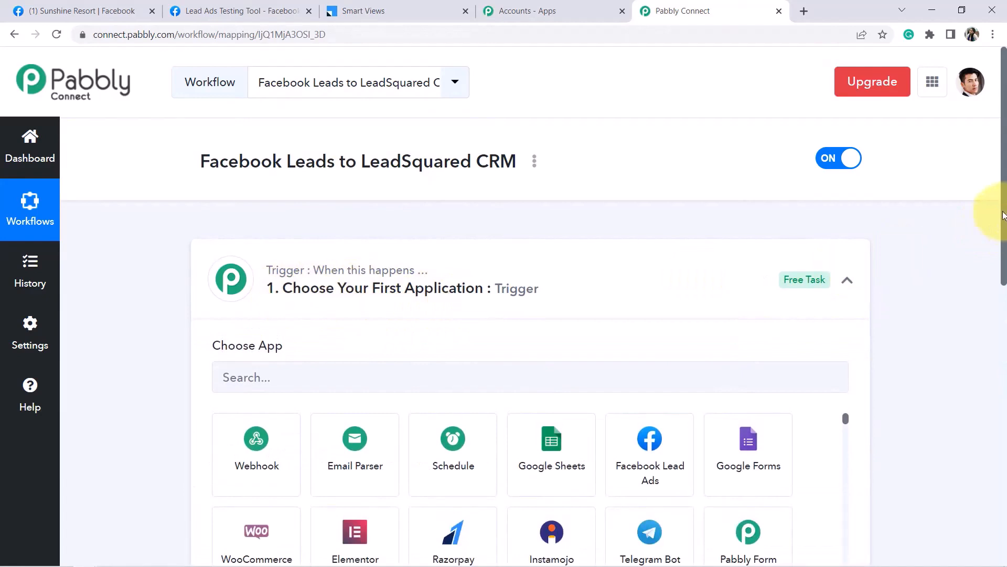
pyautogui.scroll(-5, 1002, 236)
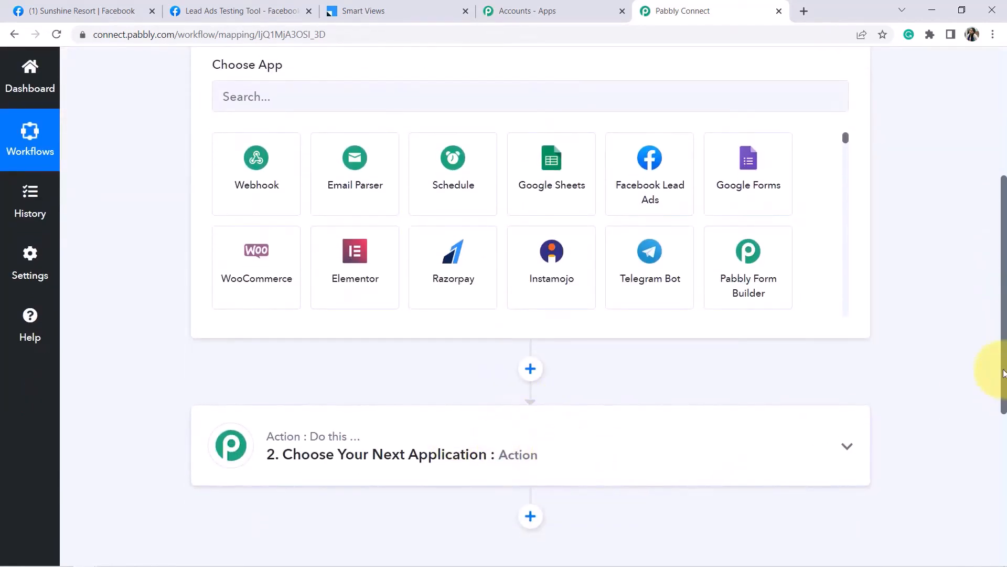
pyautogui.moveTo(1003, 373); pyautogui.dragTo(1004, 276)
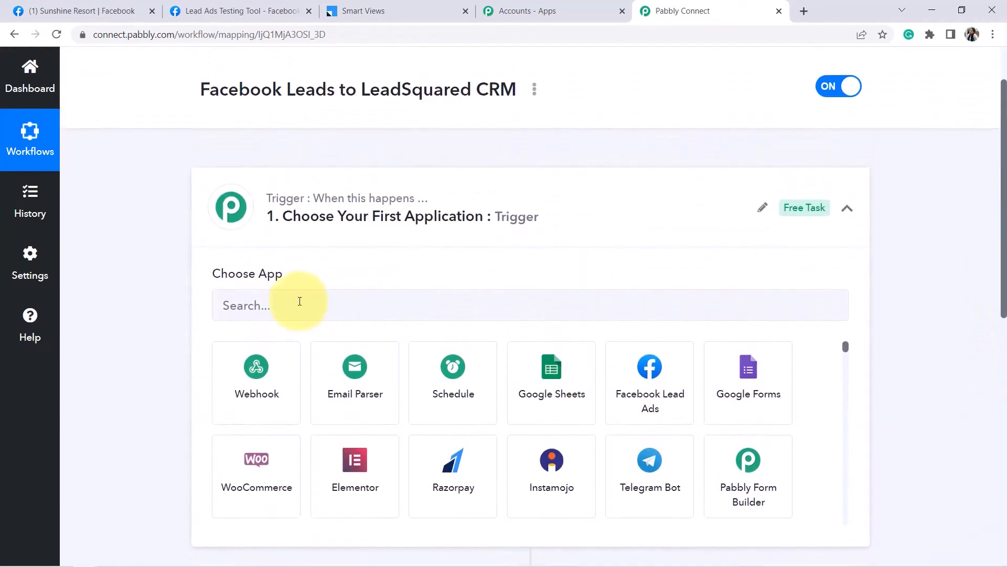
pyautogui.click(315, 315)
pyautogui.write('faceboo')
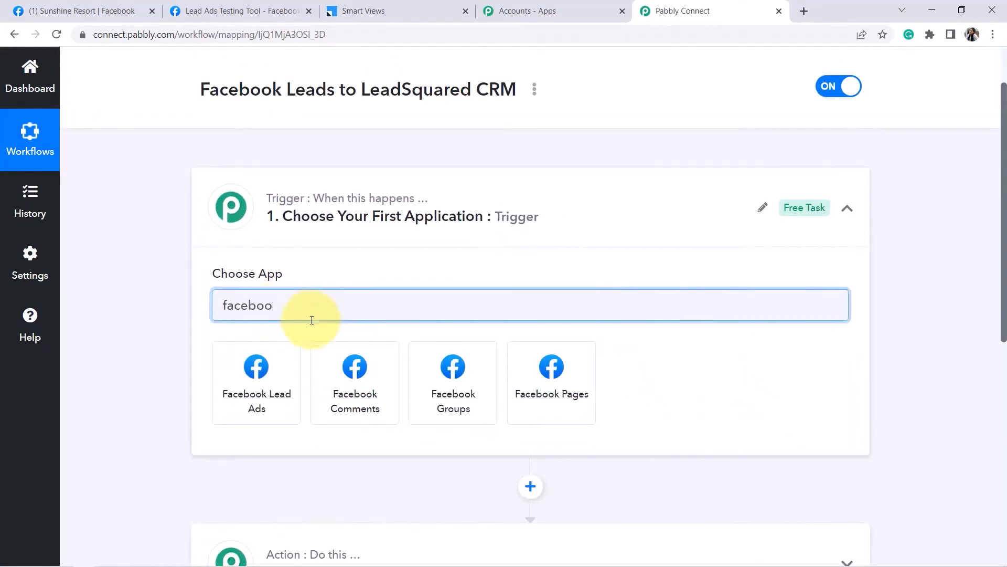
pyautogui.click(260, 380)
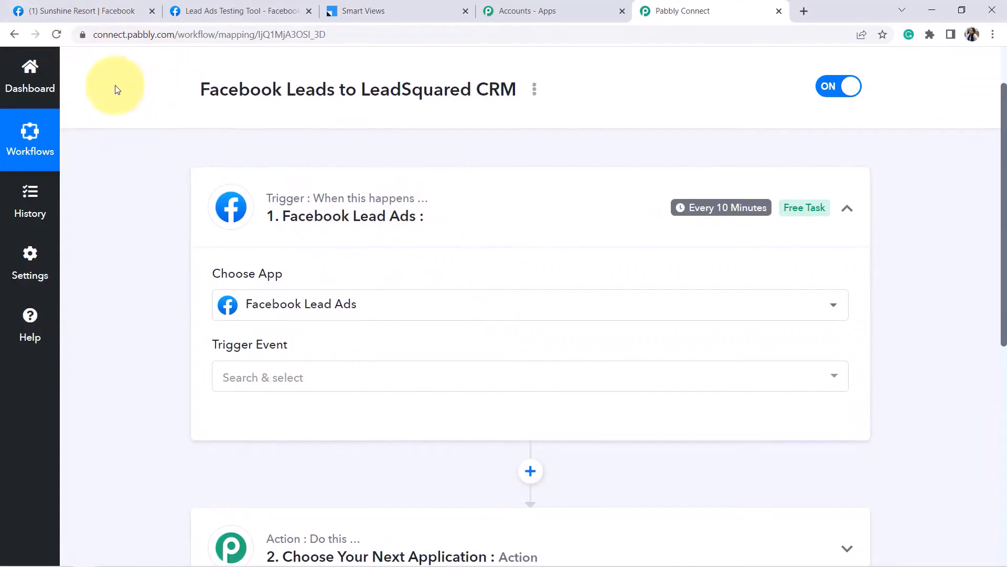
# - Set the trigger event to New Lead (Instant) using the existing Facebook Lead Ads #102 connection
pyautogui.click(260, 377)
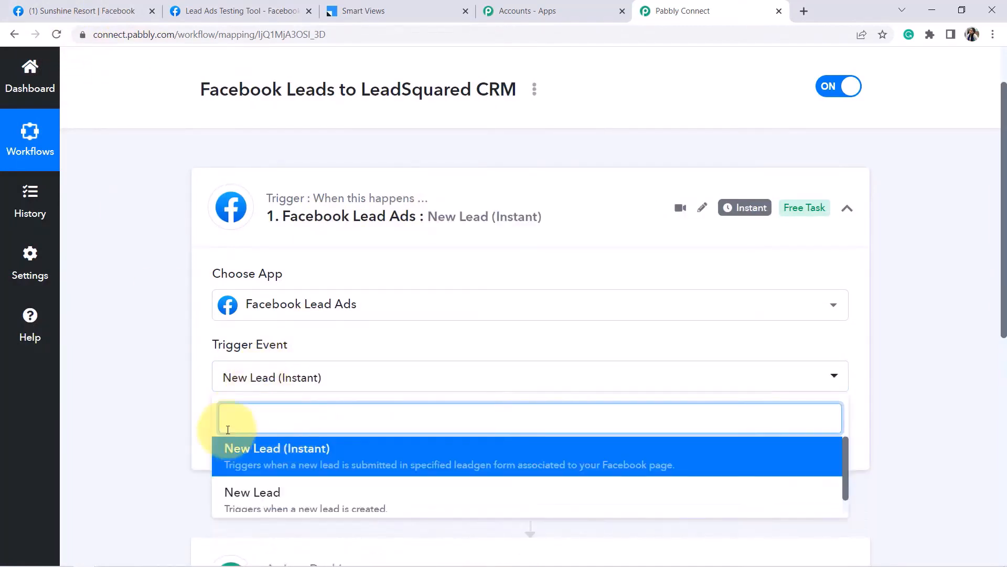
pyautogui.click(269, 454)
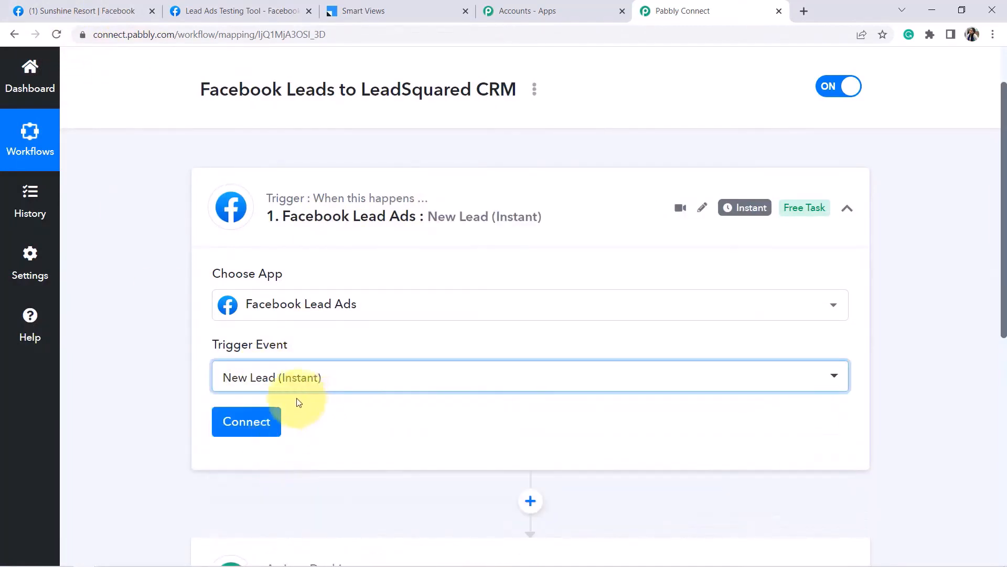
pyautogui.click(246, 423)
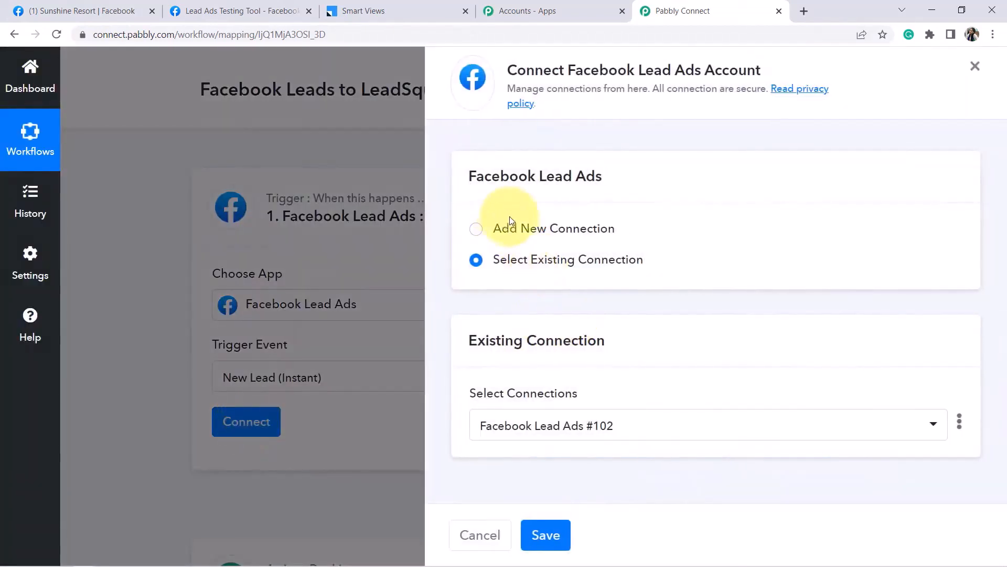
pyautogui.click(511, 221)
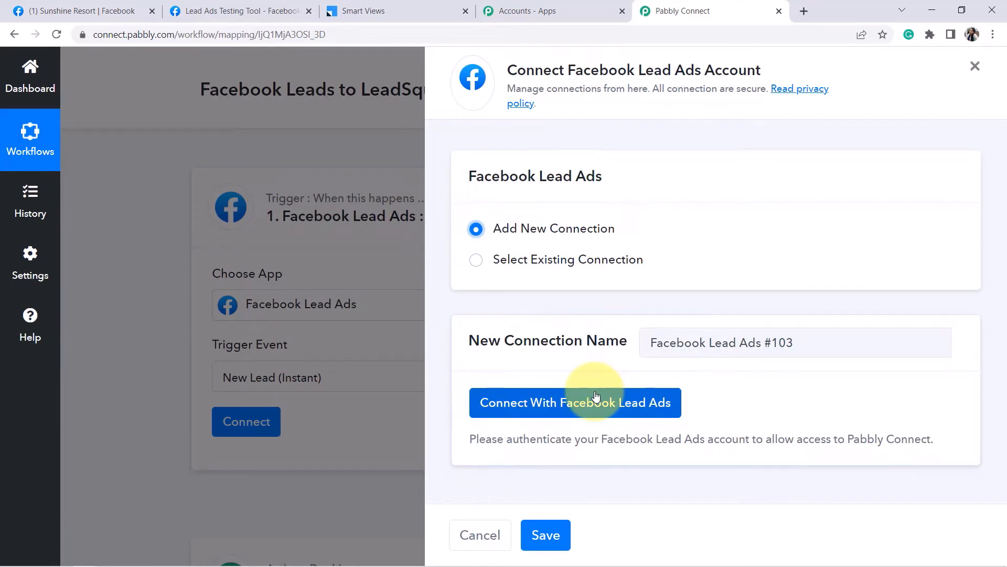
pyautogui.click(475, 260)
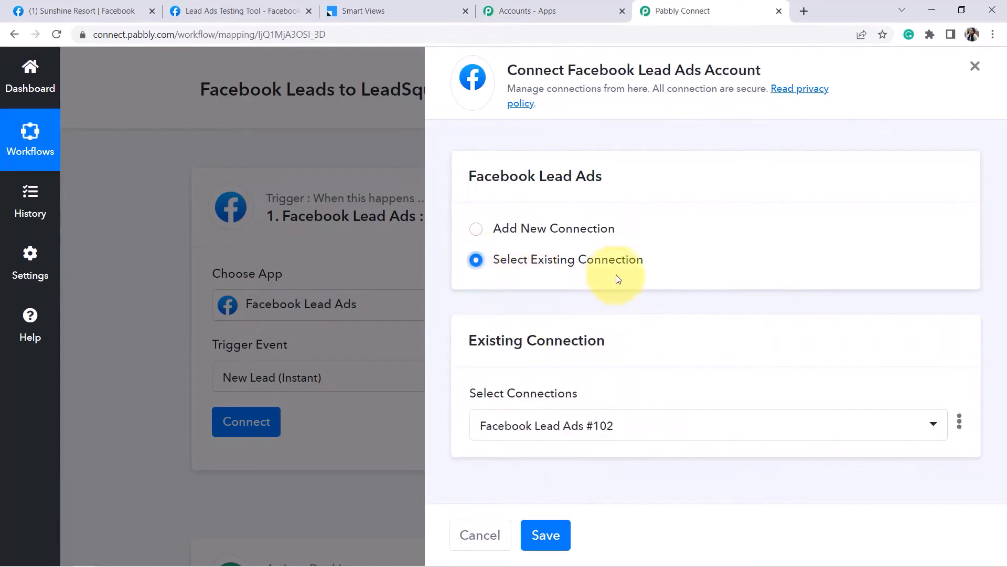
pyautogui.click(551, 540)
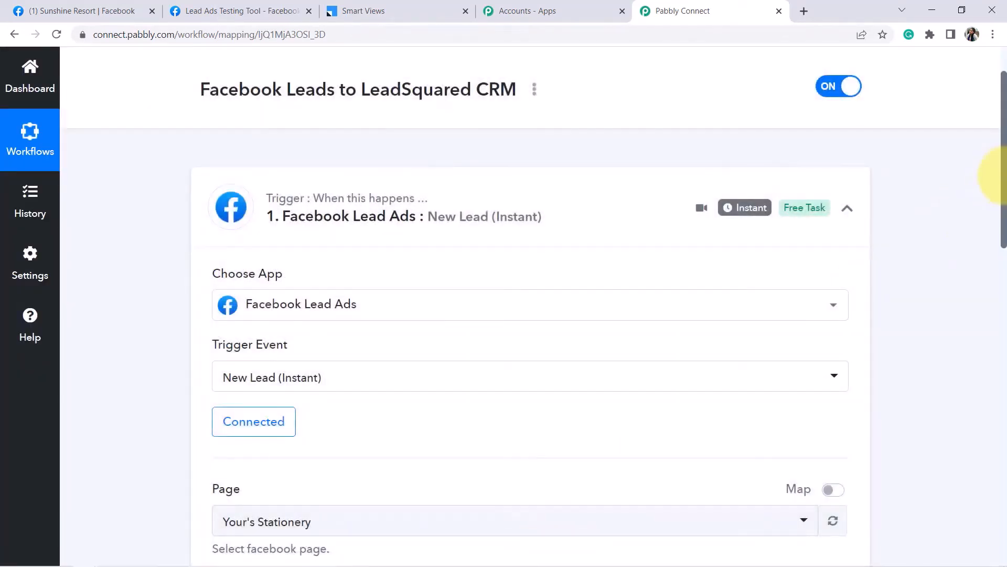
# - Point the trigger at the Sunshine Resort page and its New Year's Eve lead form
pyautogui.moveTo(1003, 174); pyautogui.dragTo(996, 270)
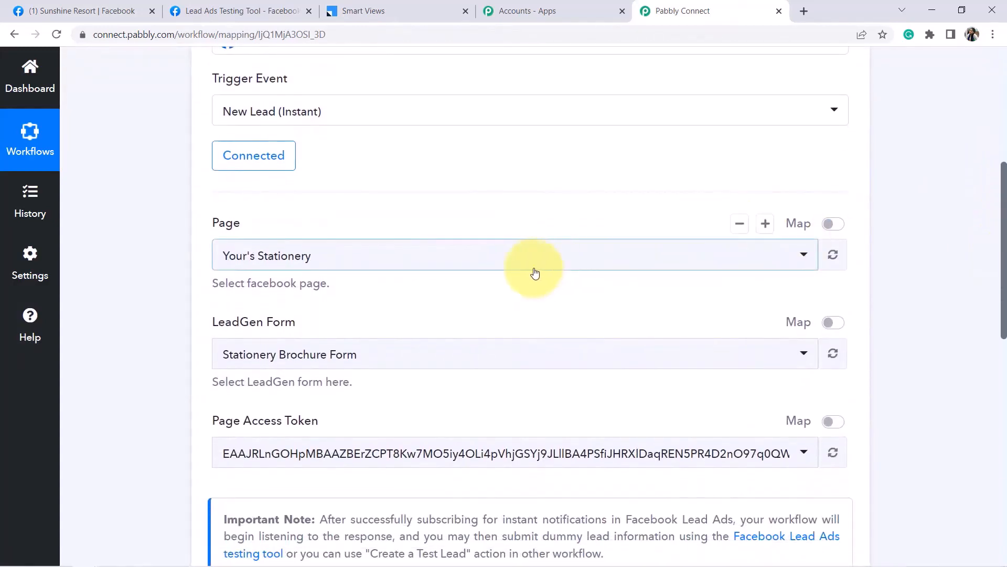
pyautogui.click(511, 262)
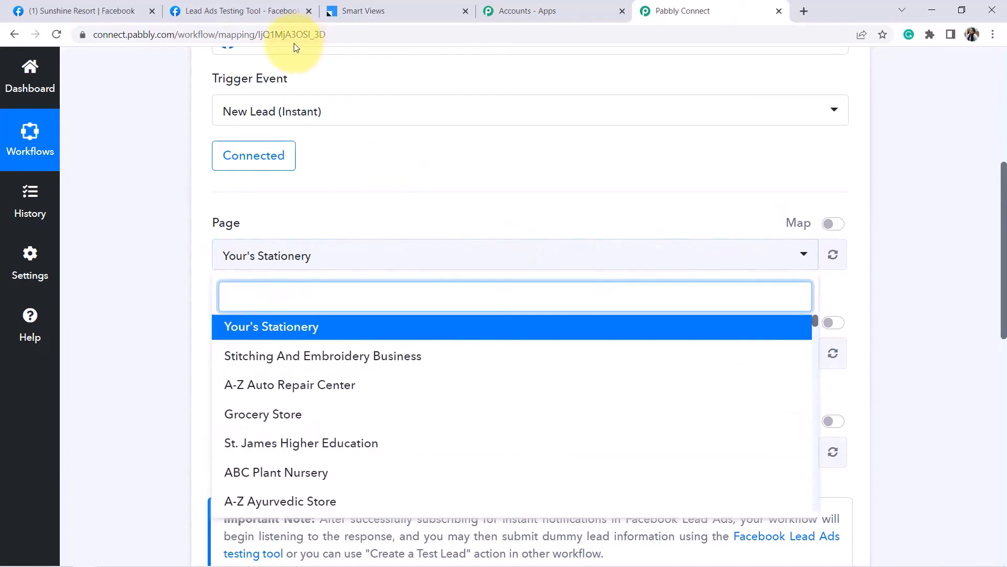
pyautogui.click(105, 3)
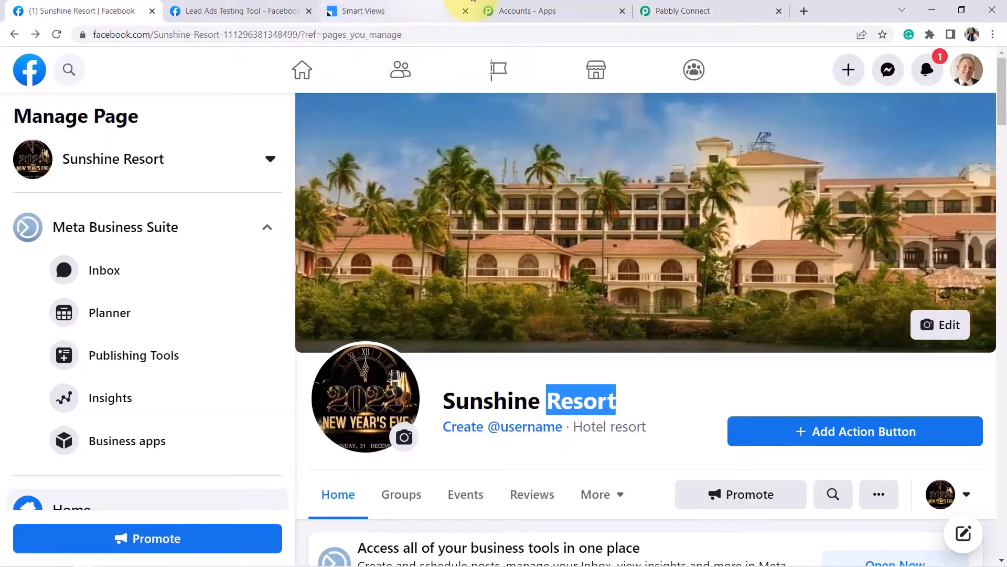
pyautogui.click(671, 4)
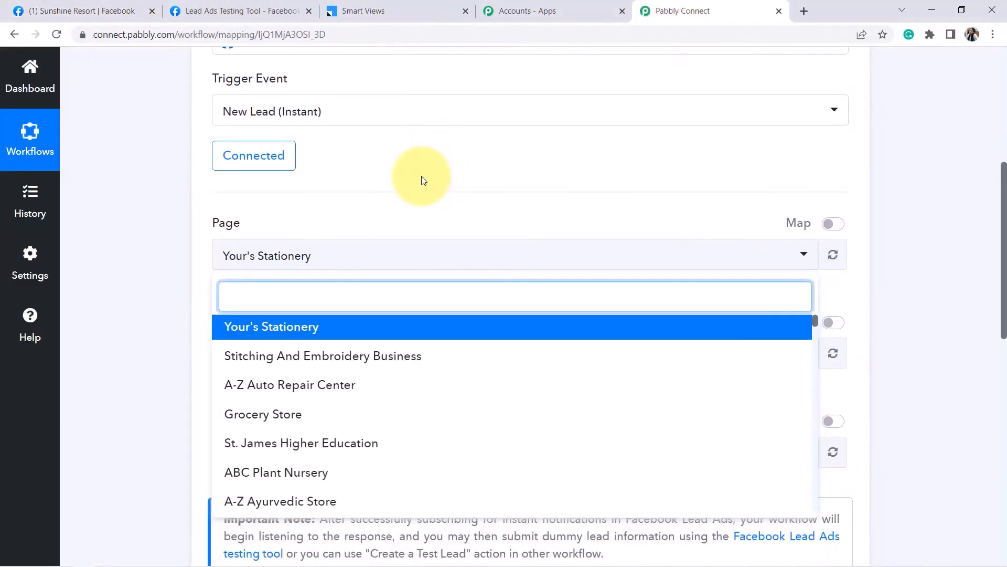
pyautogui.write('suns')
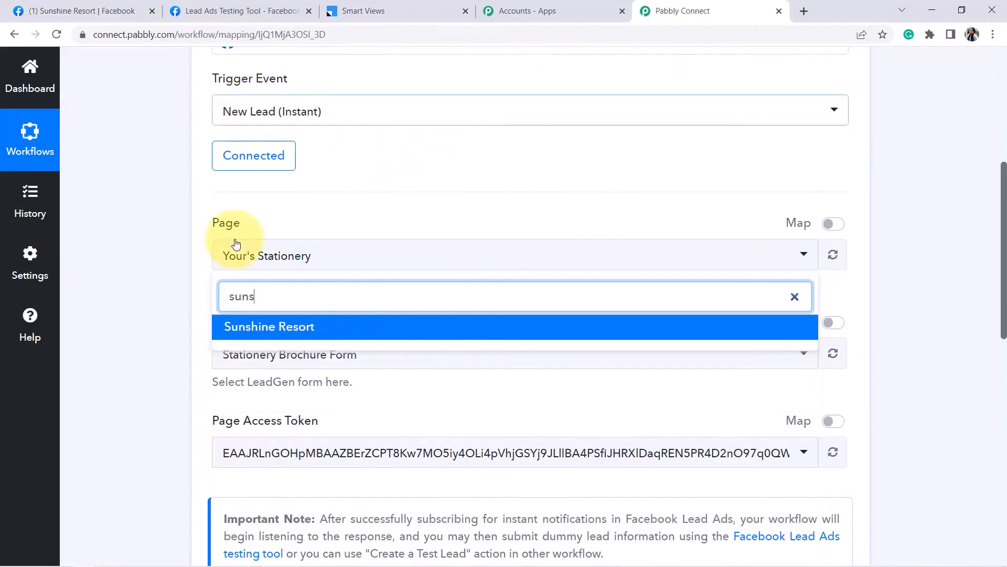
pyautogui.click(237, 326)
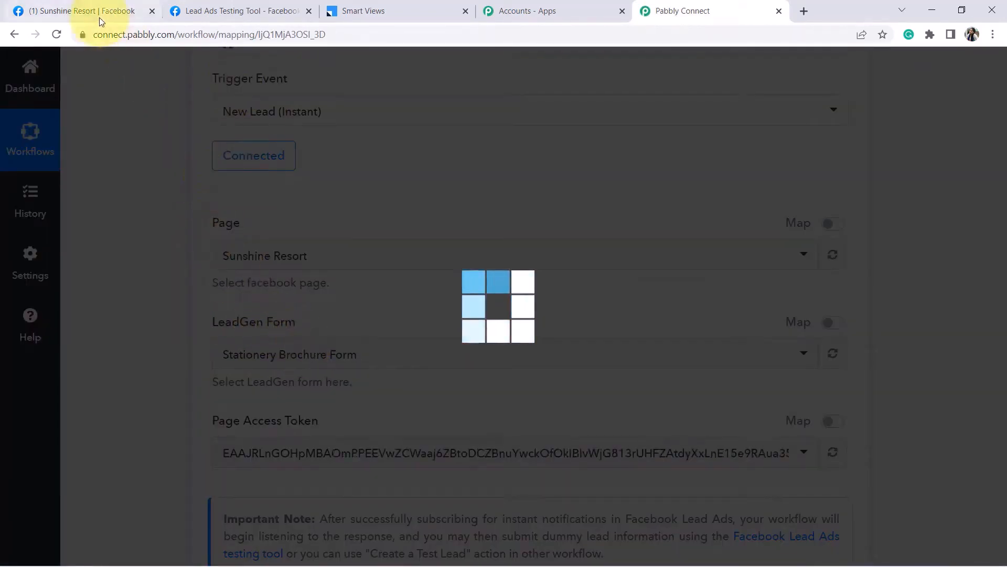
pyautogui.click(213, 12)
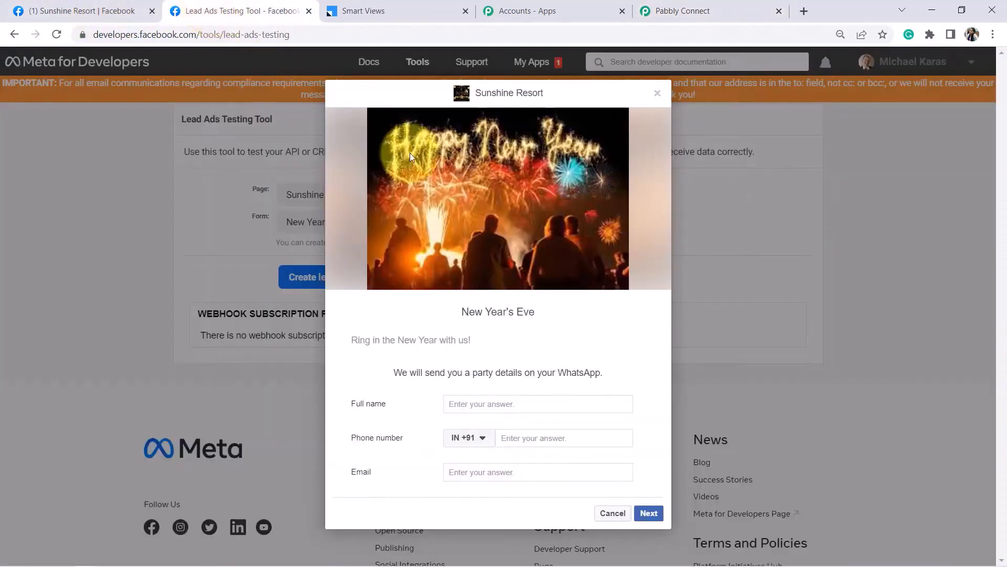
pyautogui.click(650, 11)
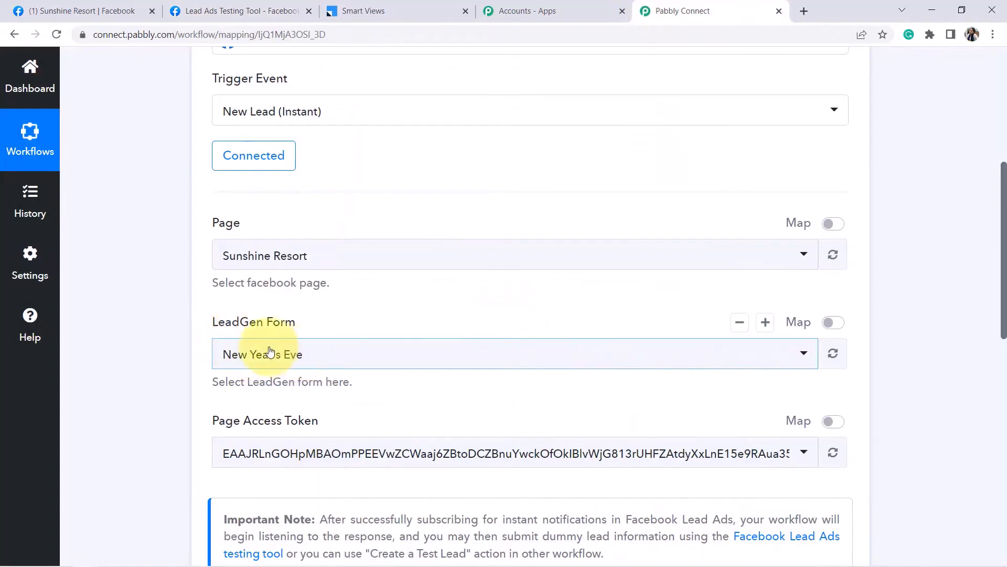
pyautogui.moveTo(999, 240); pyautogui.dragTo(1000, 328)
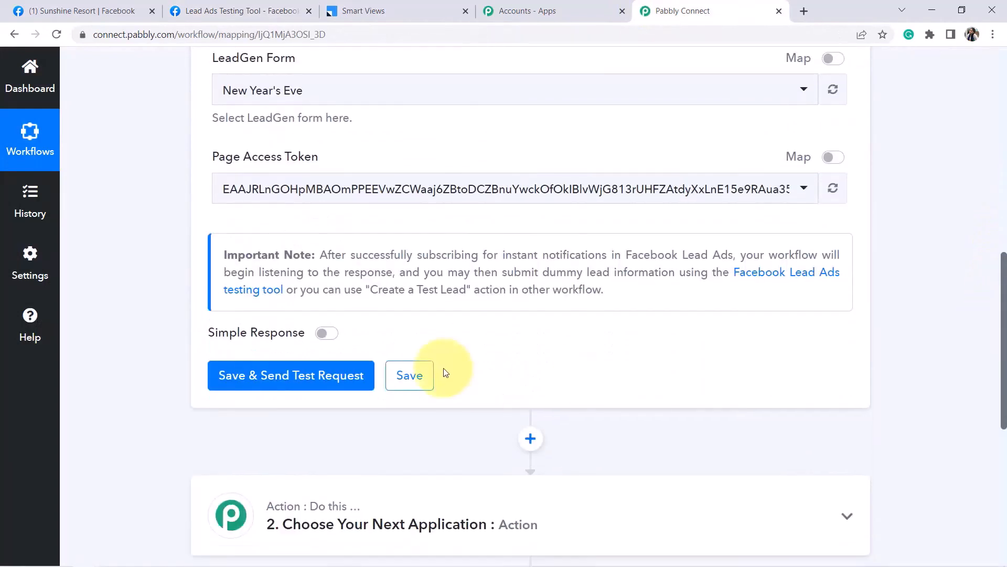
# - Save the trigger with a test request, then launch the Lead Ads Testing Tool from the note
pyautogui.click(268, 379)
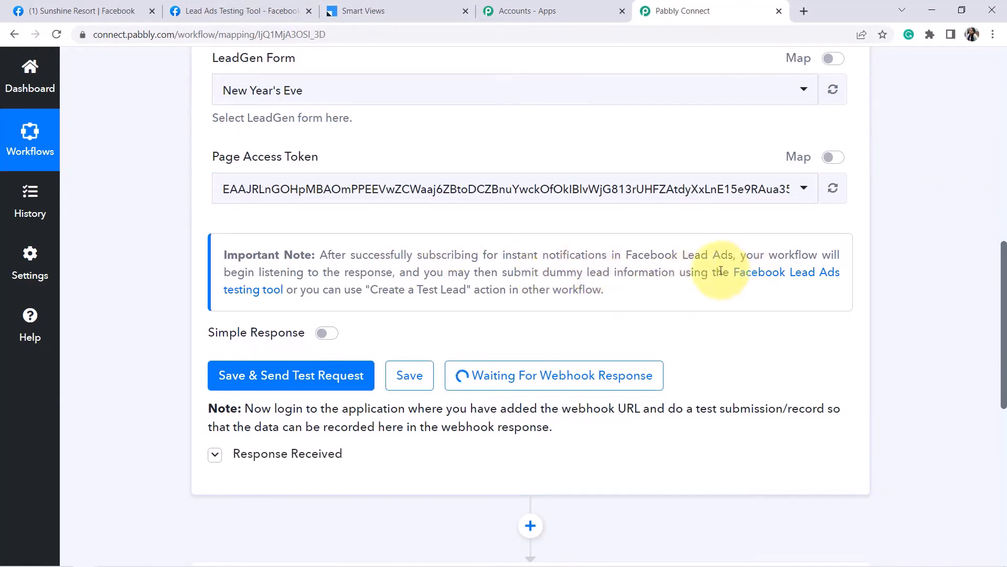
pyautogui.moveTo(717, 271); pyautogui.dragTo(631, 284)
pyautogui.click(631, 279)
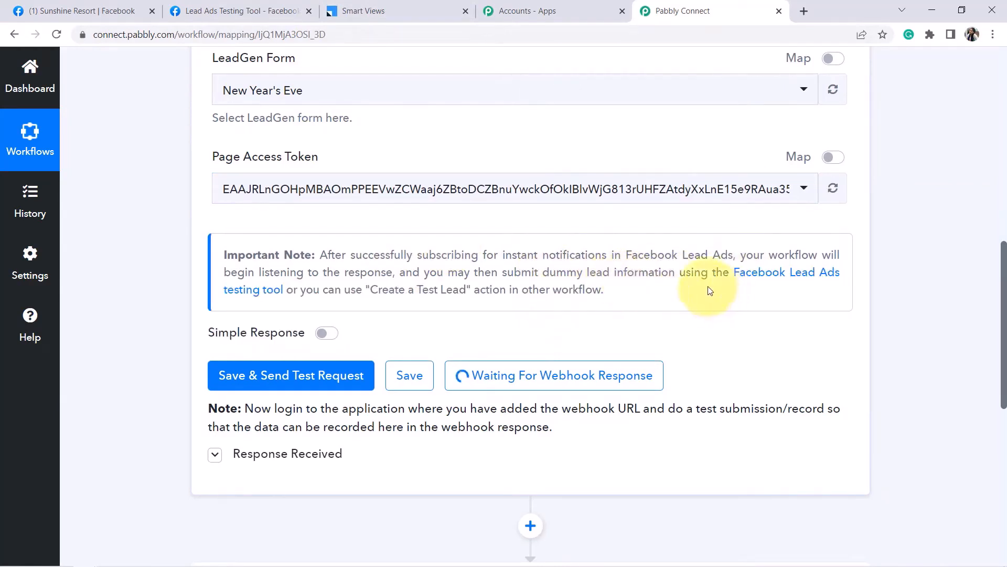
pyautogui.click(771, 274)
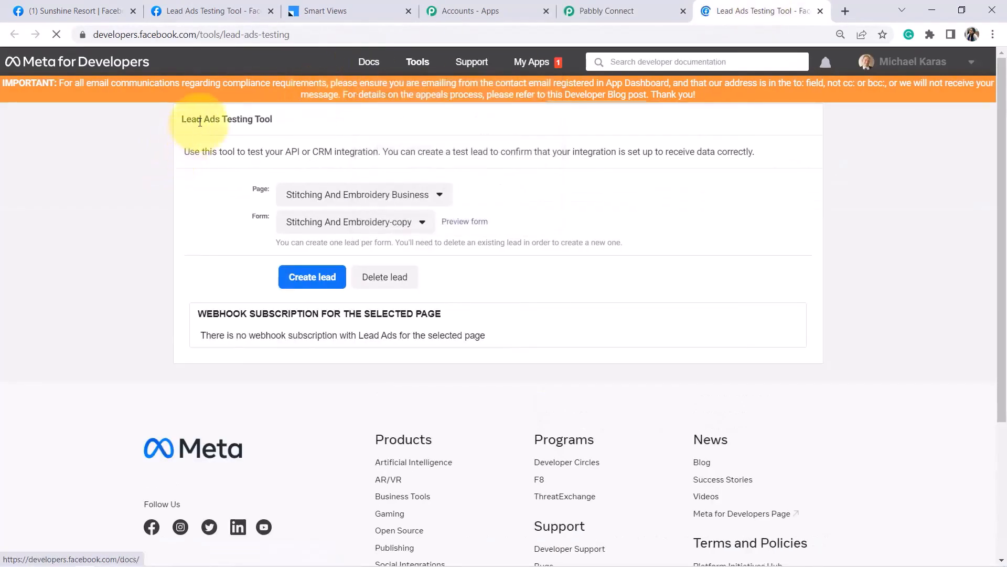
# - In the testing tool, select Sunshine Resort and the New Year's Eve form and preview it
pyautogui.moveTo(201, 121); pyautogui.dragTo(264, 119)
pyautogui.click(265, 119)
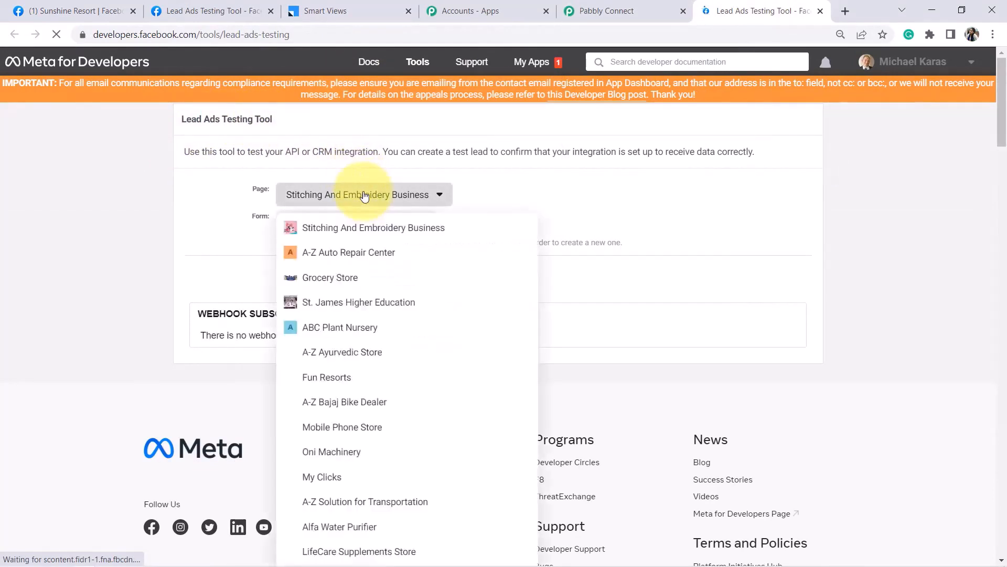
pyautogui.click(363, 195)
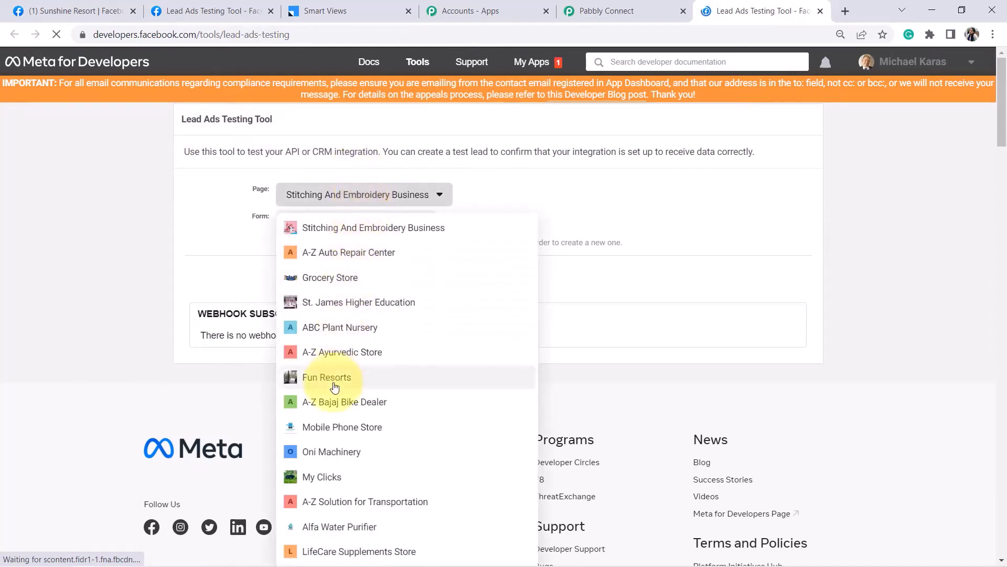
pyautogui.scroll(-10, 335, 387)
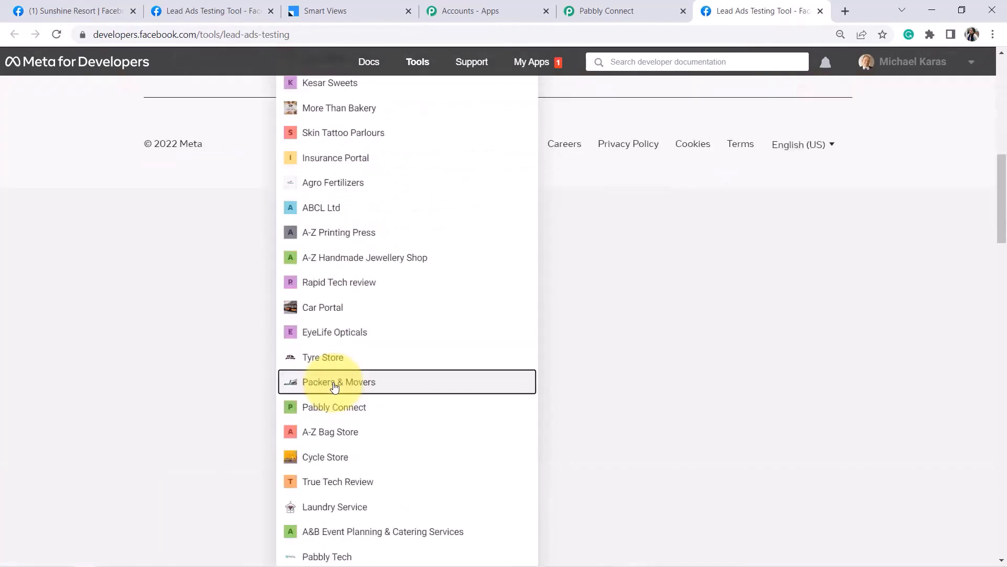
pyautogui.scroll(-10, 335, 388)
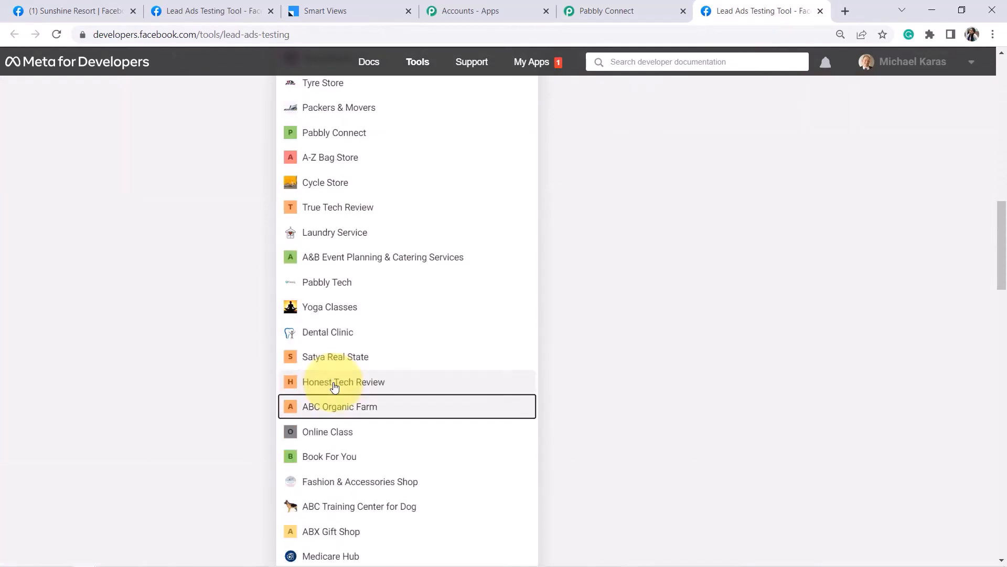
pyautogui.press('Up')
pyautogui.press('Up')
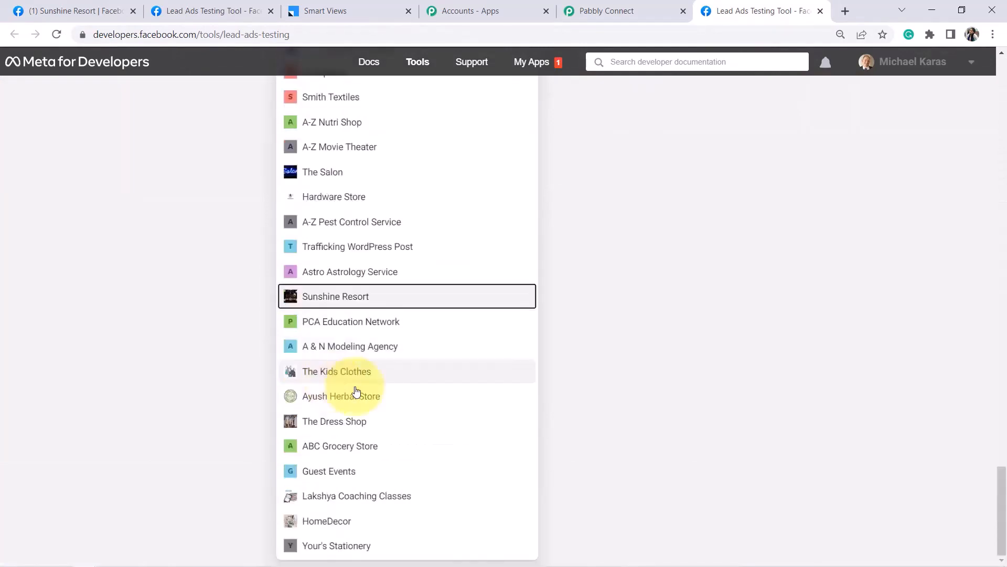
pyautogui.click(356, 296)
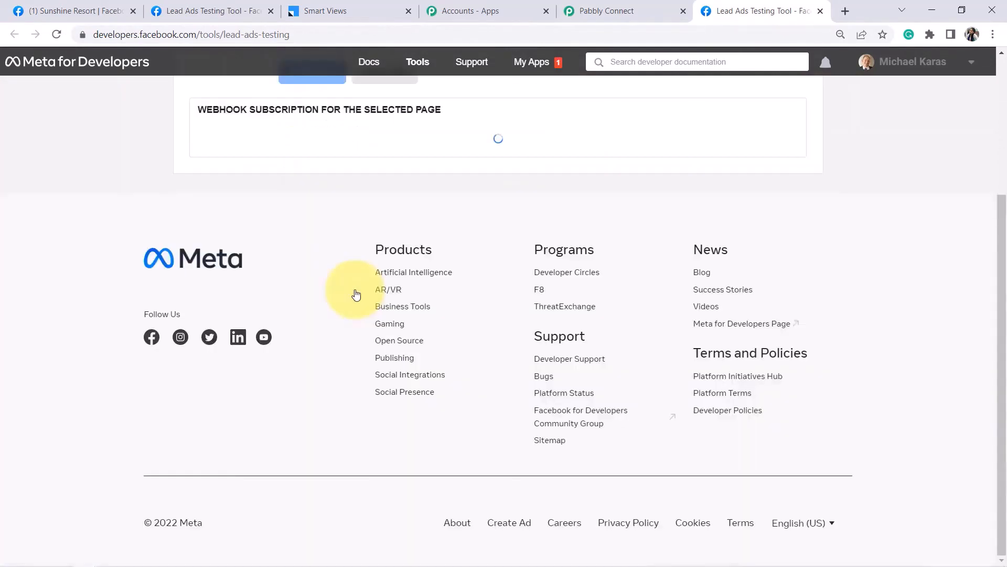
pyautogui.scroll(3, 136, 218)
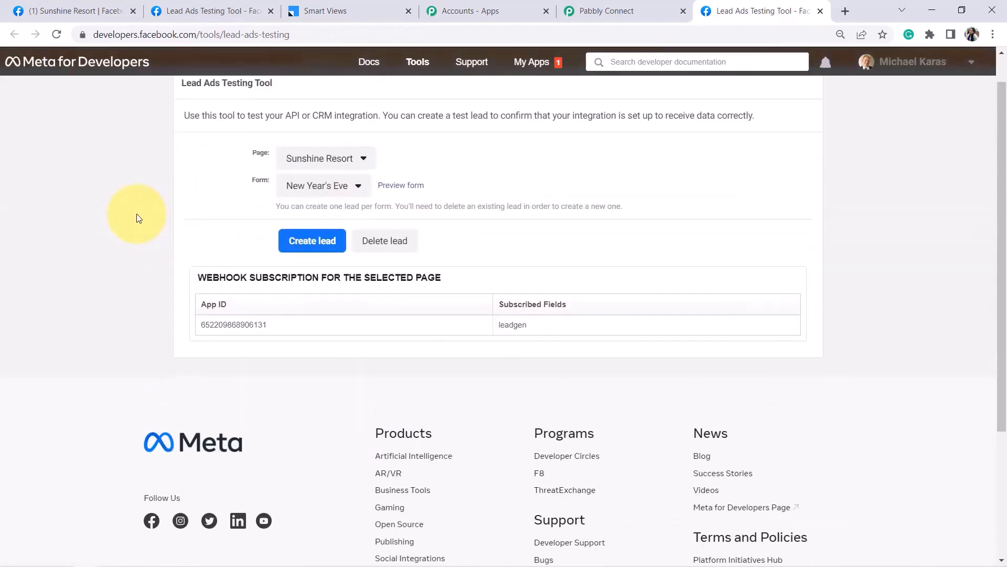
pyautogui.click(297, 223)
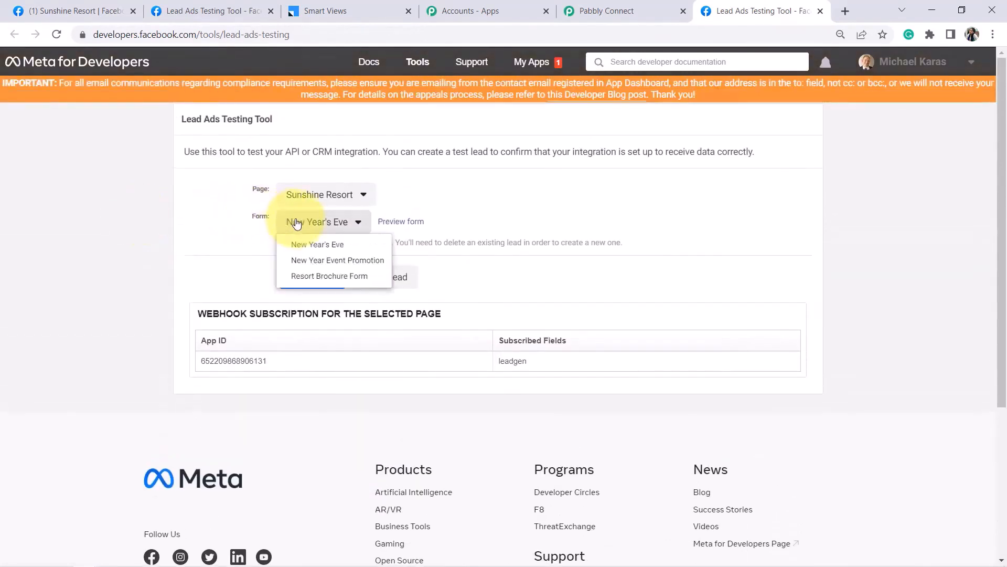
pyautogui.click(289, 223)
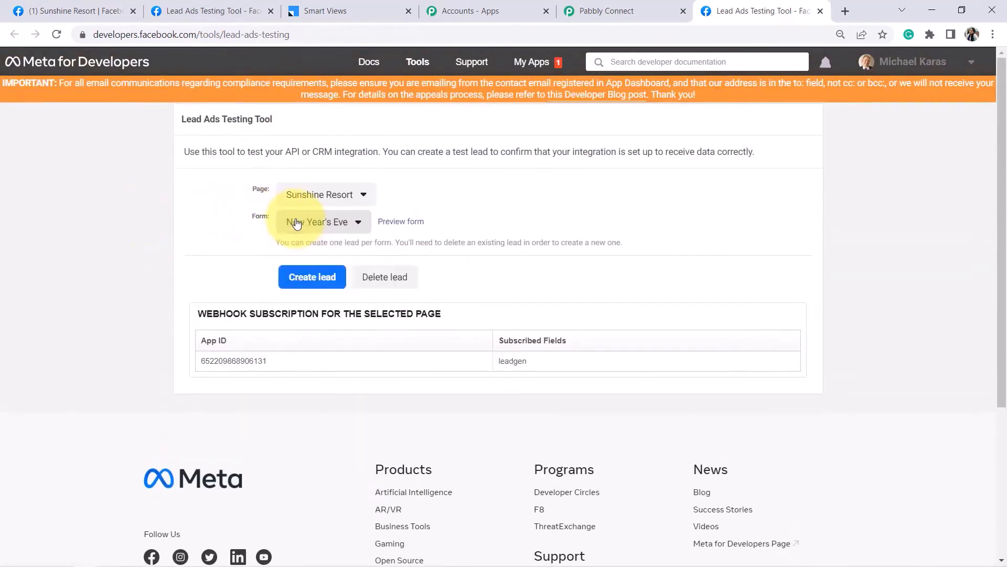
pyautogui.click(400, 223)
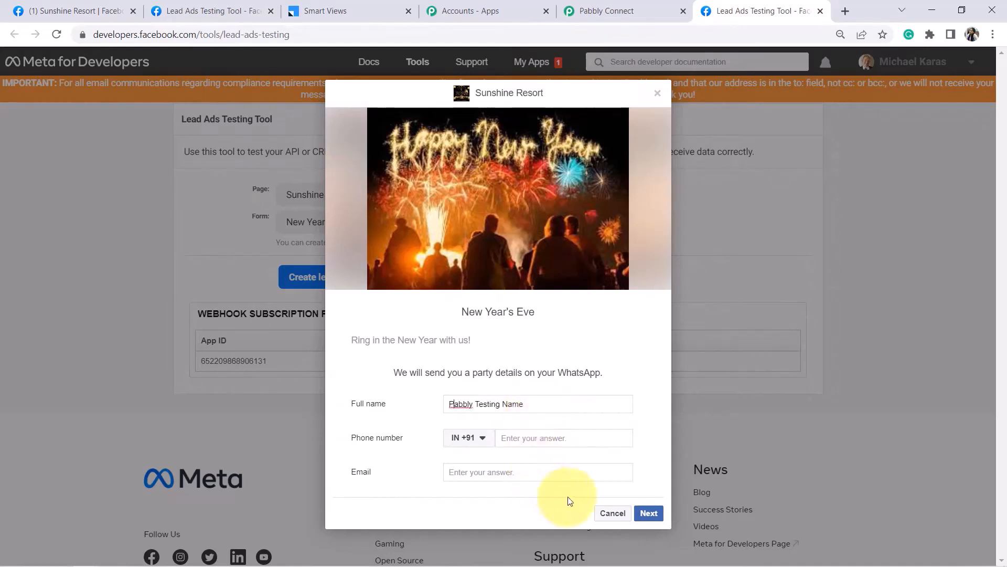
# - Enter the test lead's phone number and email, then submit the lead past the terms page
pyautogui.click(505, 438)
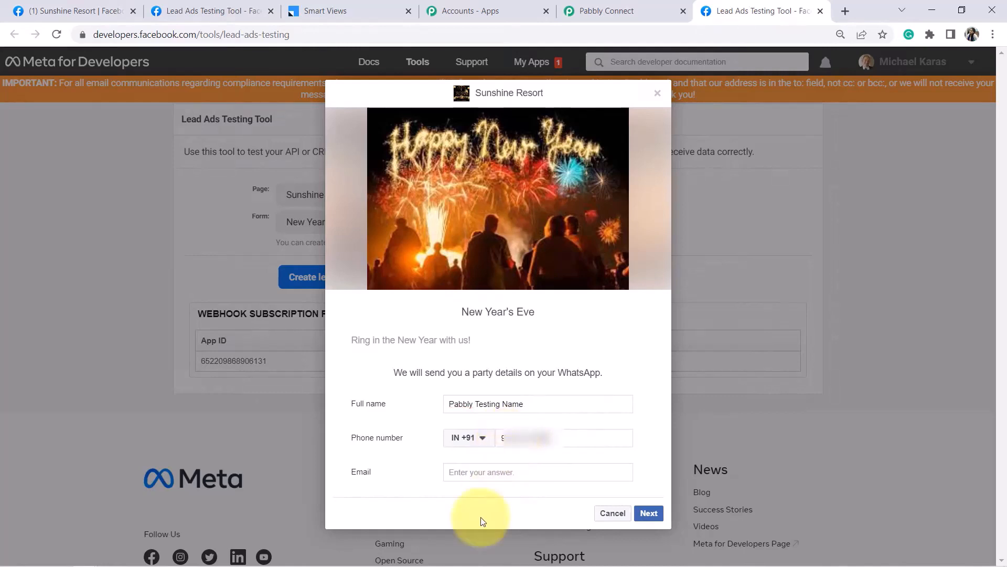
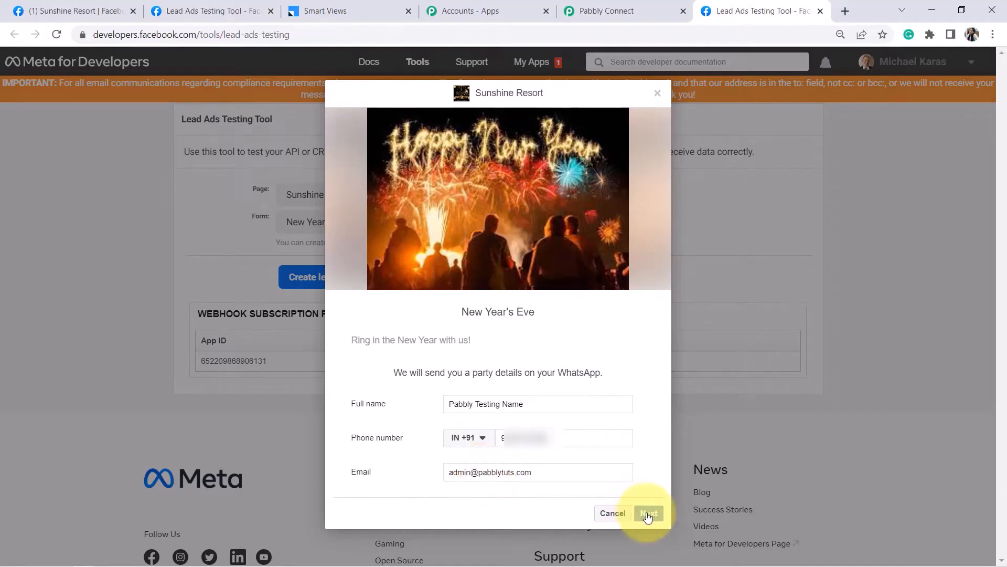
pyautogui.click(648, 514)
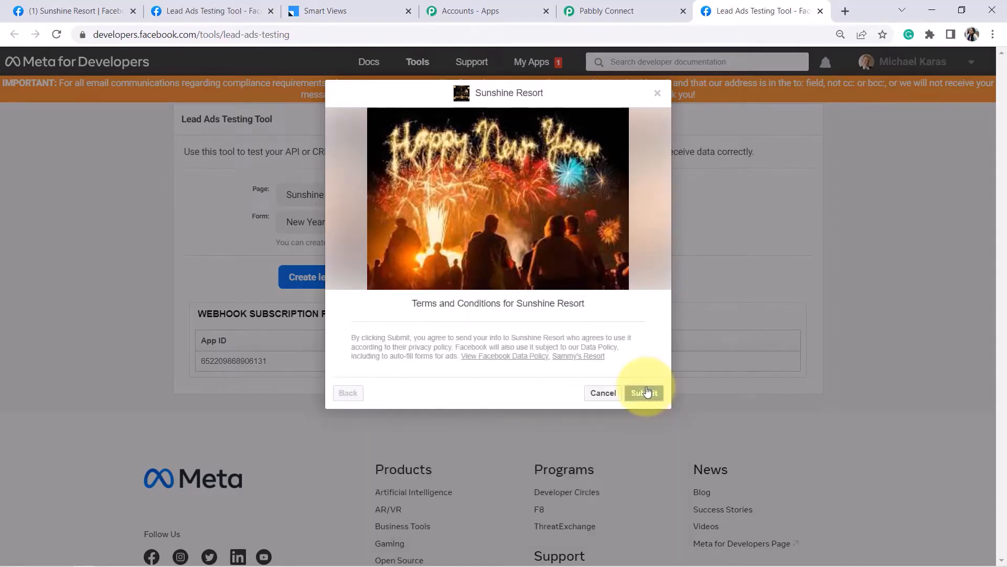
pyautogui.click(647, 392)
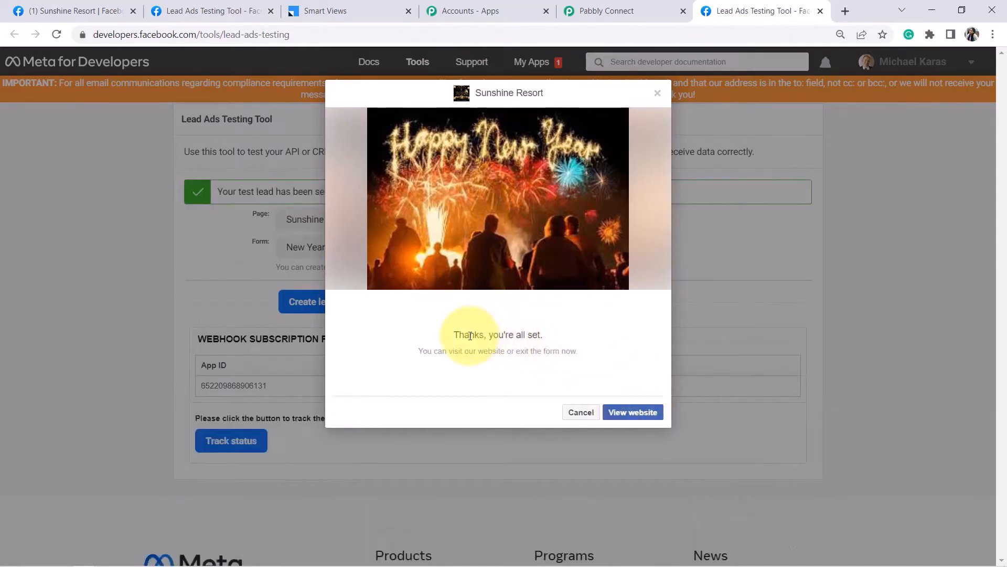
pyautogui.moveTo(470, 334); pyautogui.dragTo(535, 361)
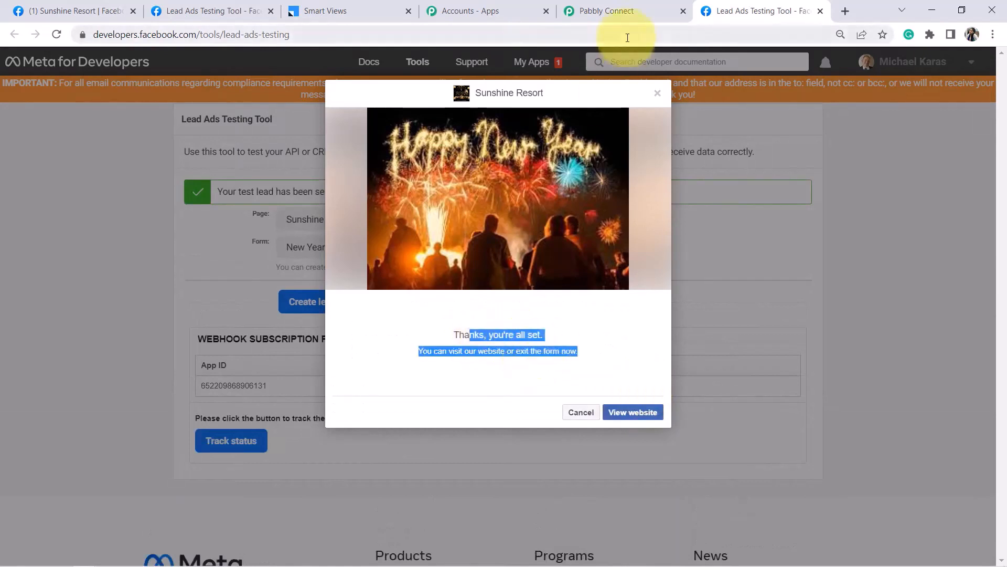
# - Review the captured form ID, full name, phone and email in Pabbly, then collapse the response
pyautogui.click(618, 8)
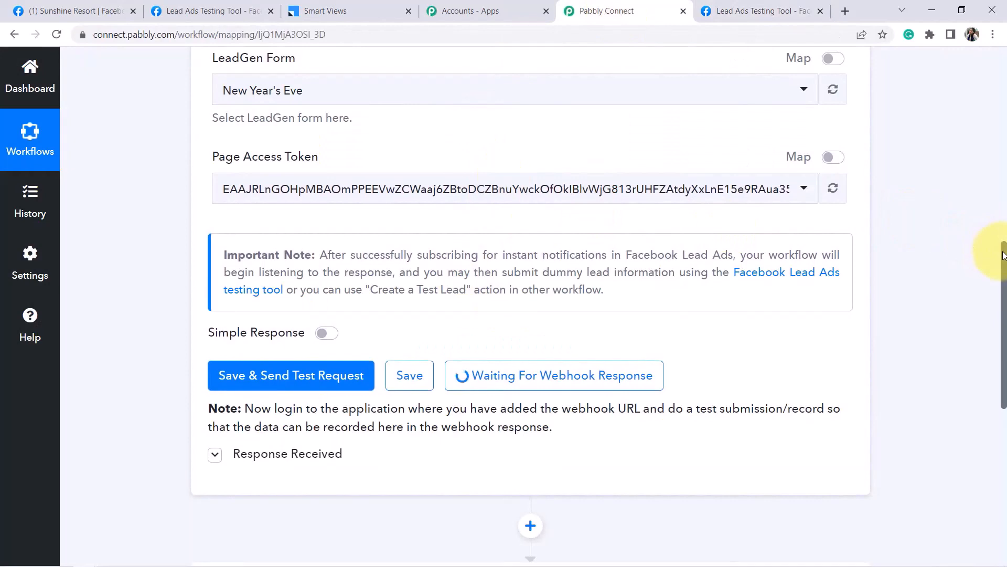
pyautogui.moveTo(1003, 256); pyautogui.dragTo(1004, 311)
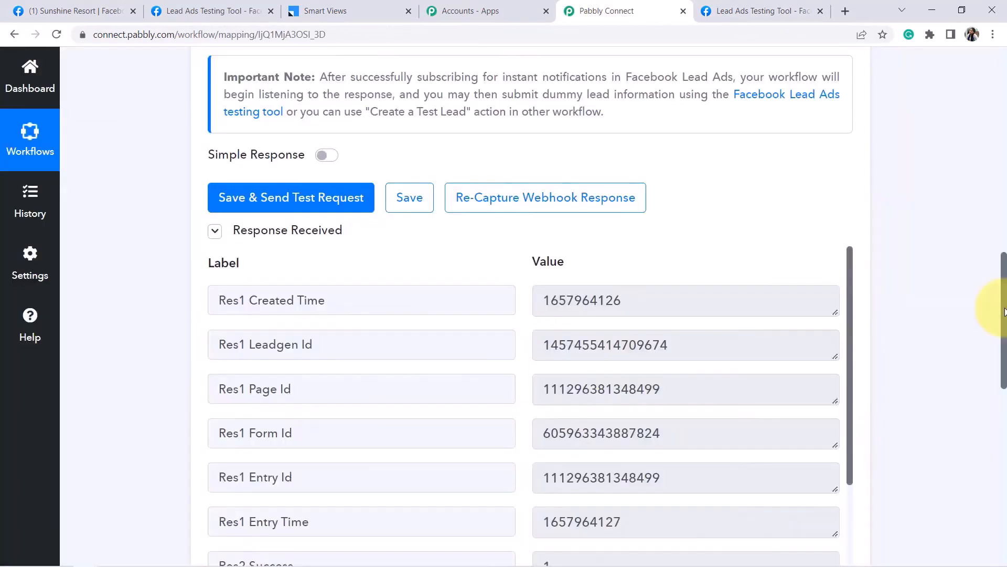
pyautogui.moveTo(852, 280); pyautogui.dragTo(857, 476)
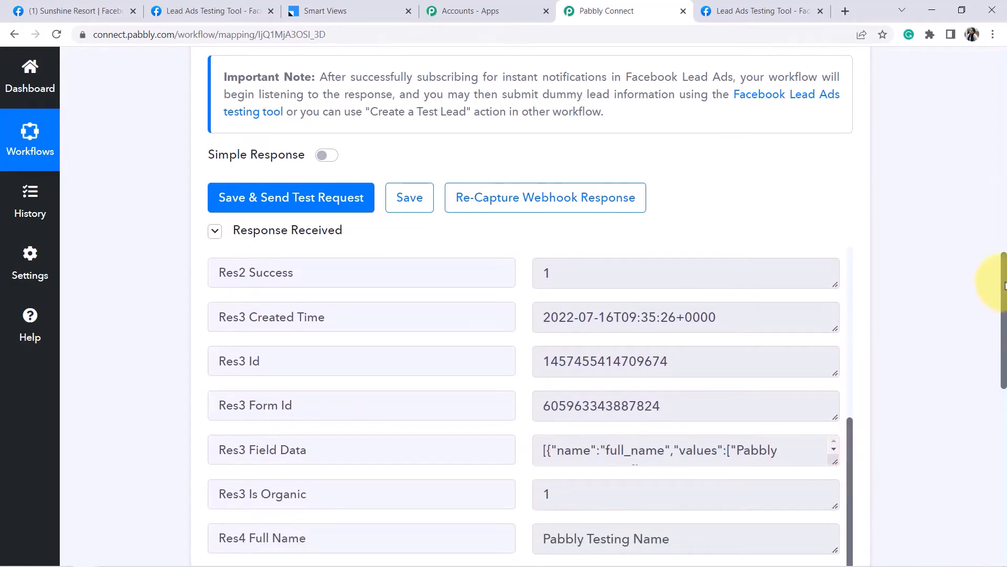
pyautogui.moveTo(1004, 288); pyautogui.dragTo(1004, 335)
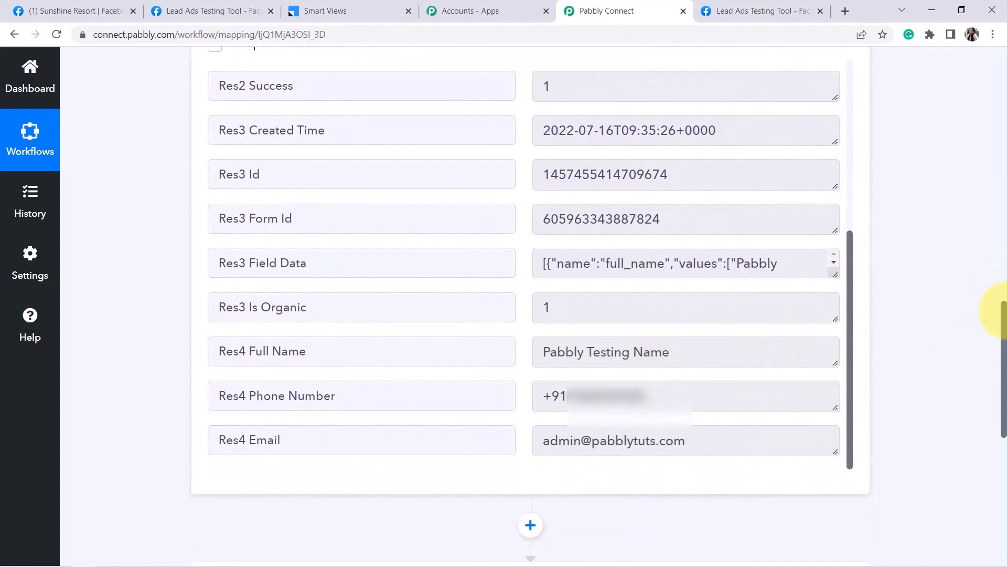
pyautogui.moveTo(1003, 331); pyautogui.dragTo(1002, 288)
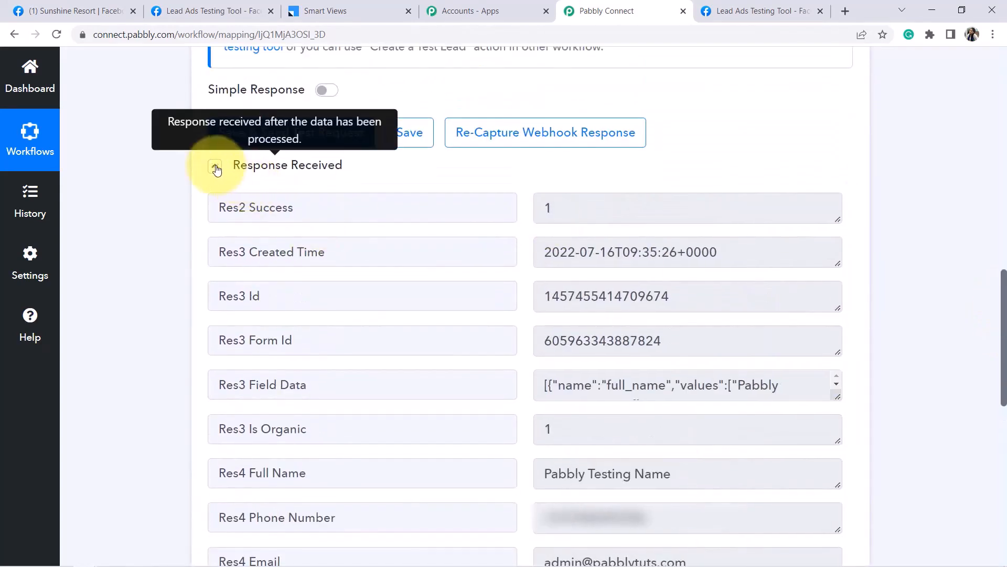
pyautogui.click(215, 166)
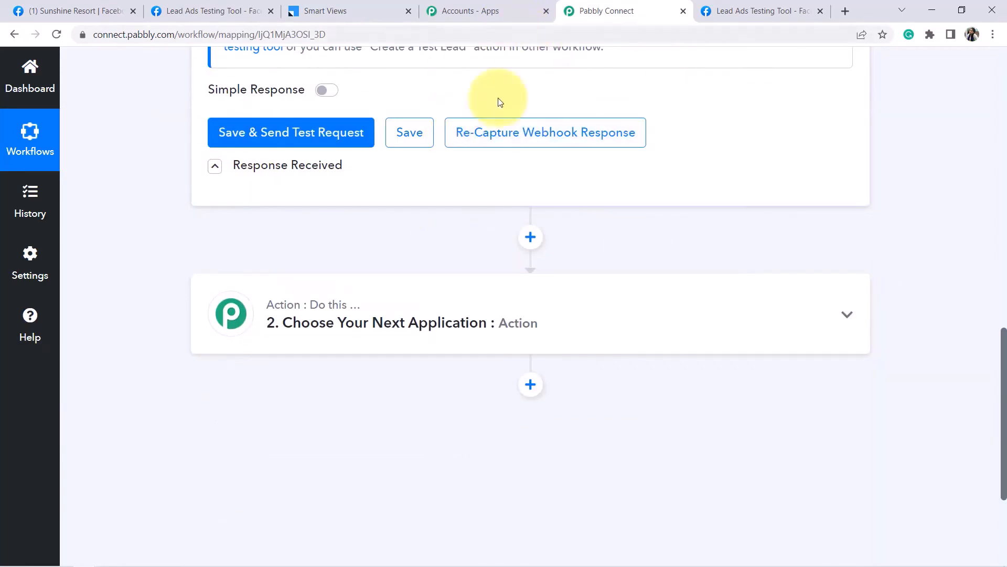
# - Add Leadsquared as the action app and set its action event to Capture Lead
pyautogui.click(362, 333)
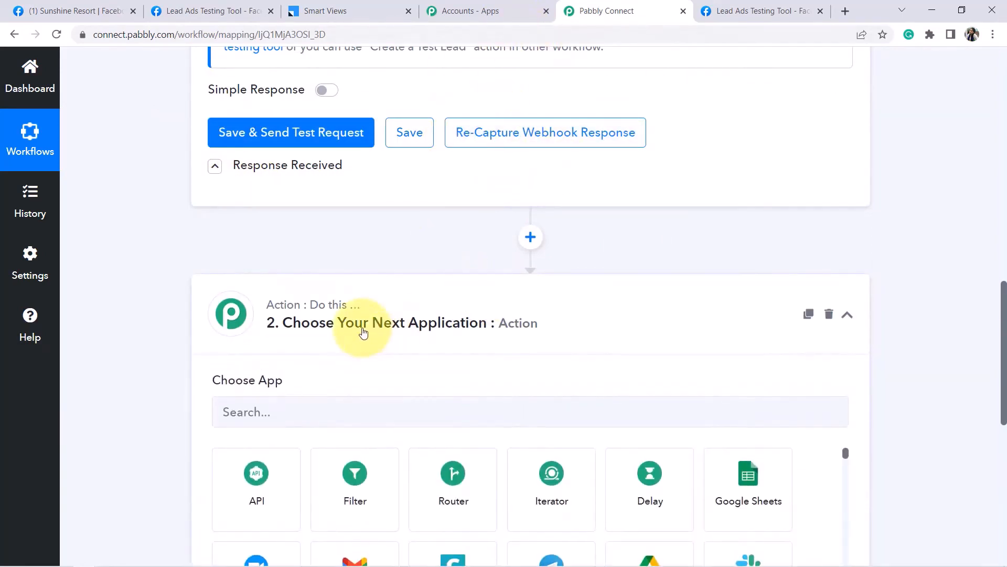
pyautogui.click(281, 408)
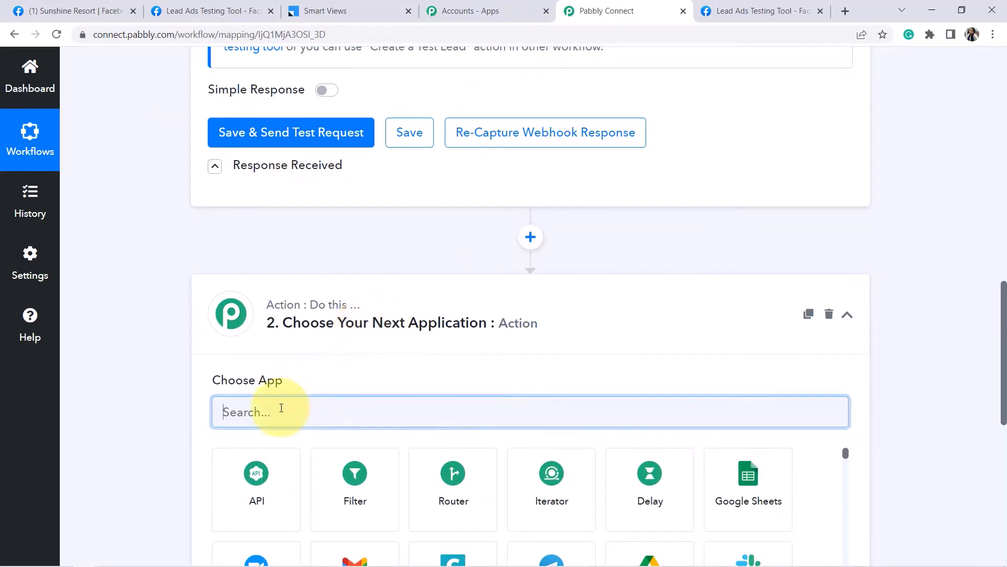
pyautogui.write('leads')
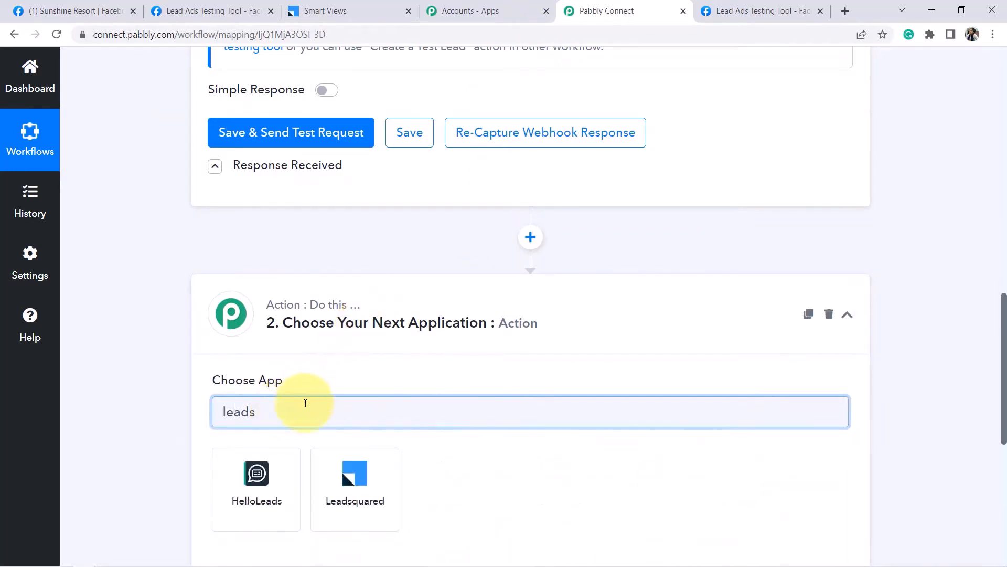
pyautogui.click(360, 489)
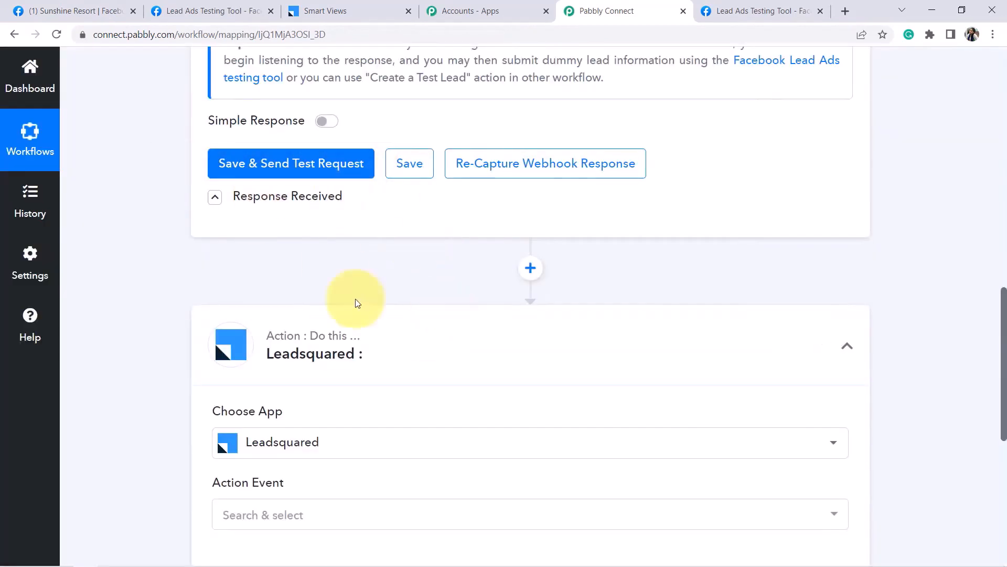
pyautogui.moveTo(1004, 295); pyautogui.dragTo(999, 341)
pyautogui.click(256, 348)
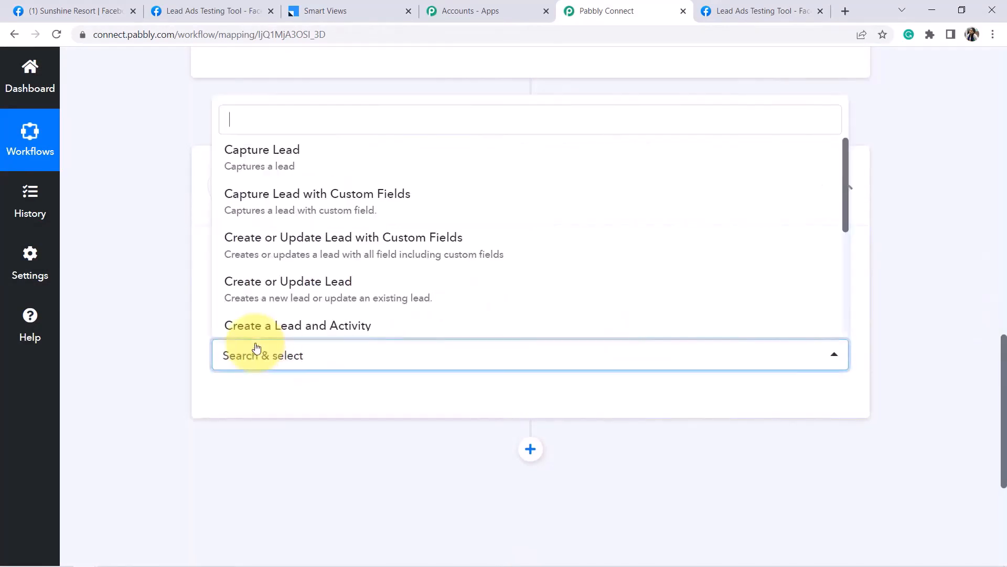
pyautogui.click(338, 157)
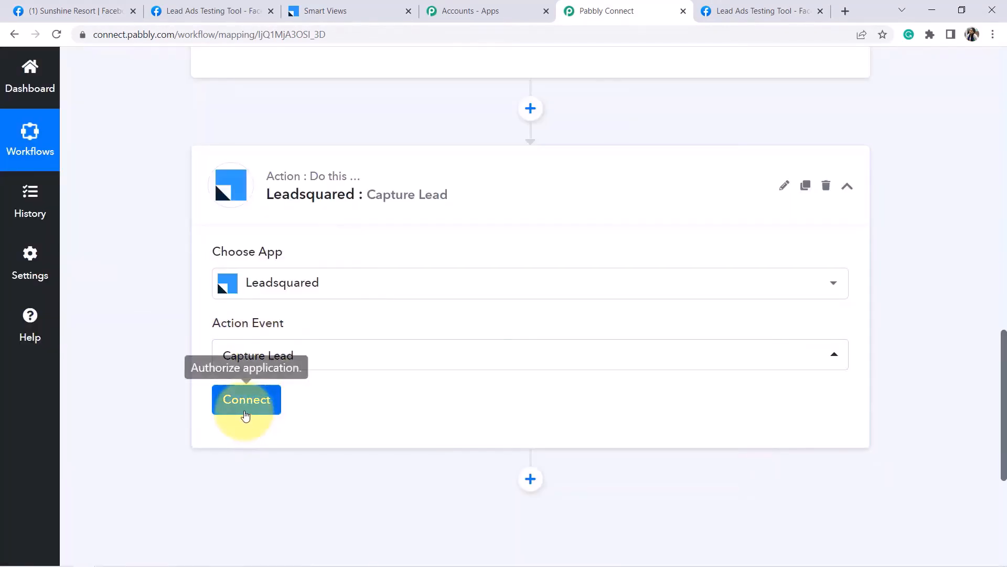
# - Add a new Leadsquared connection (Leadsquared #6) and find the API and Webhooks path in the access key instructions
pyautogui.click(237, 408)
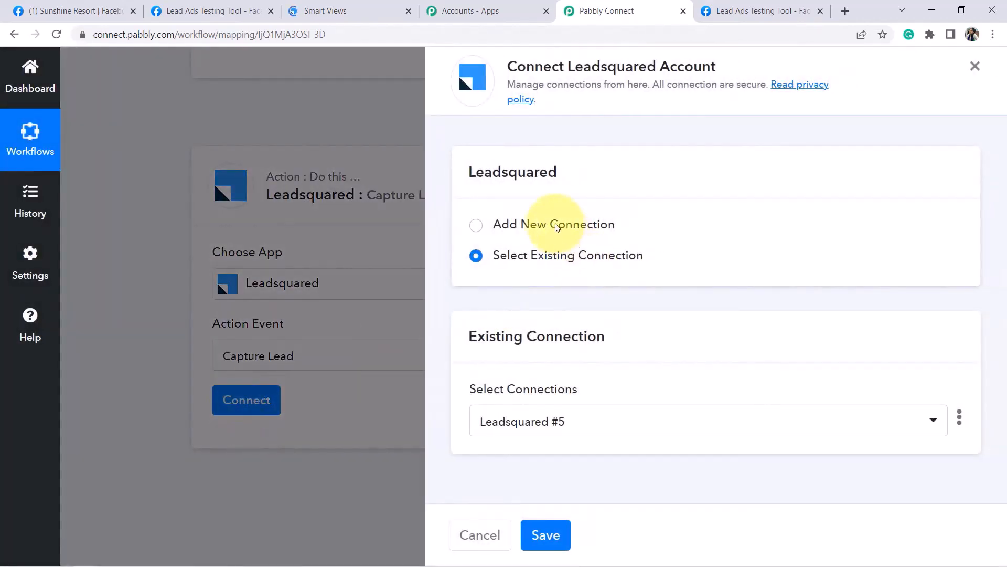
pyautogui.click(543, 225)
pyautogui.moveTo(1003, 152); pyautogui.dragTo(1004, 266)
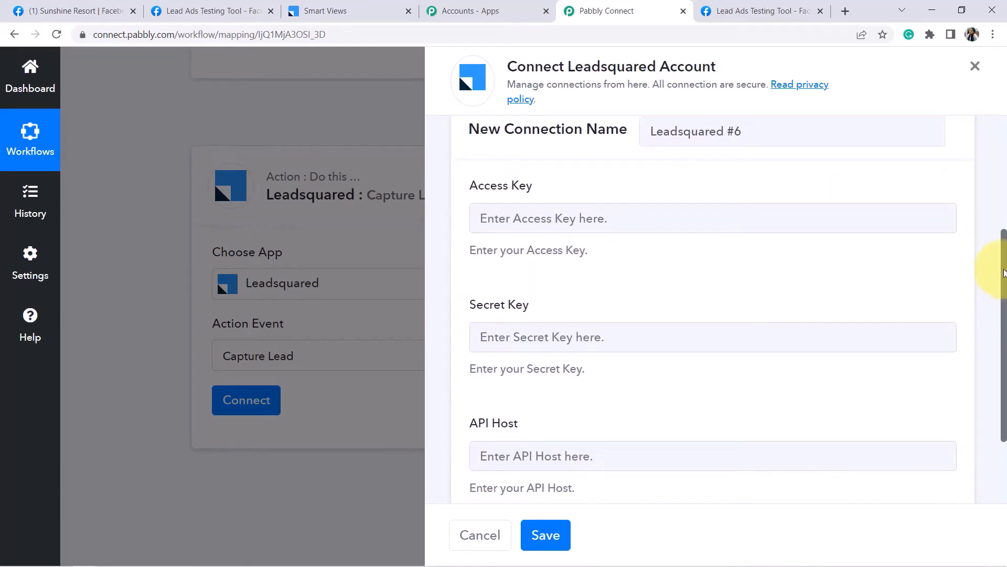
pyautogui.moveTo(1004, 307); pyautogui.dragTo(1004, 369)
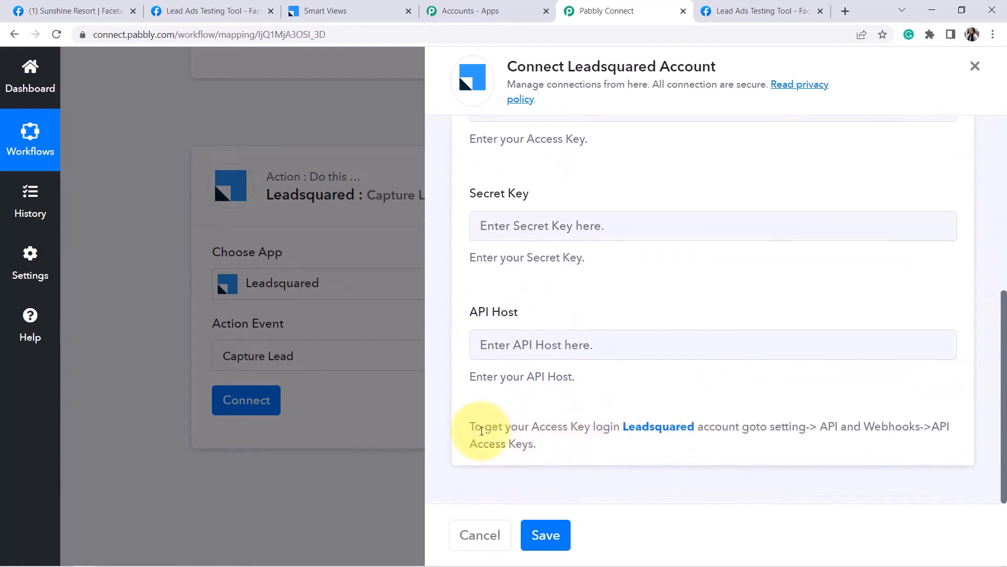
pyautogui.moveTo(482, 430); pyautogui.dragTo(562, 429)
pyautogui.click(563, 428)
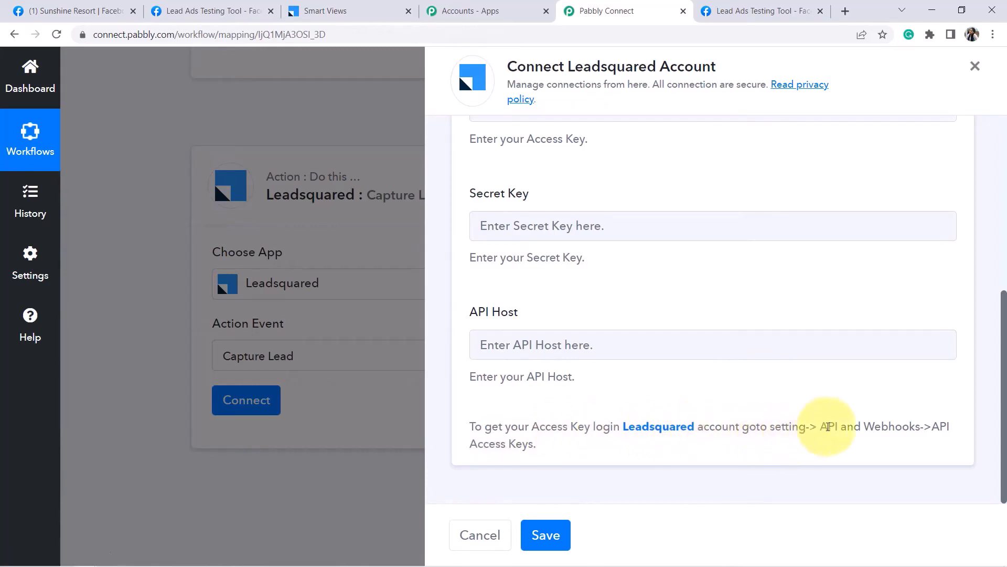
pyautogui.moveTo(828, 427); pyautogui.dragTo(939, 427)
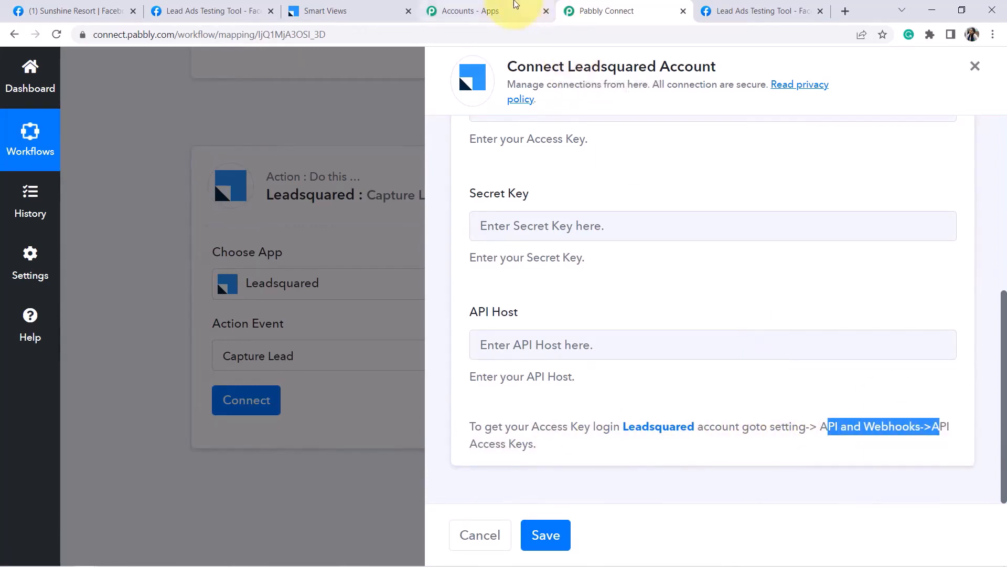
# - Copy the API host URL from LeadSquared's Settings > API and Webhooks page
pyautogui.click(353, 5)
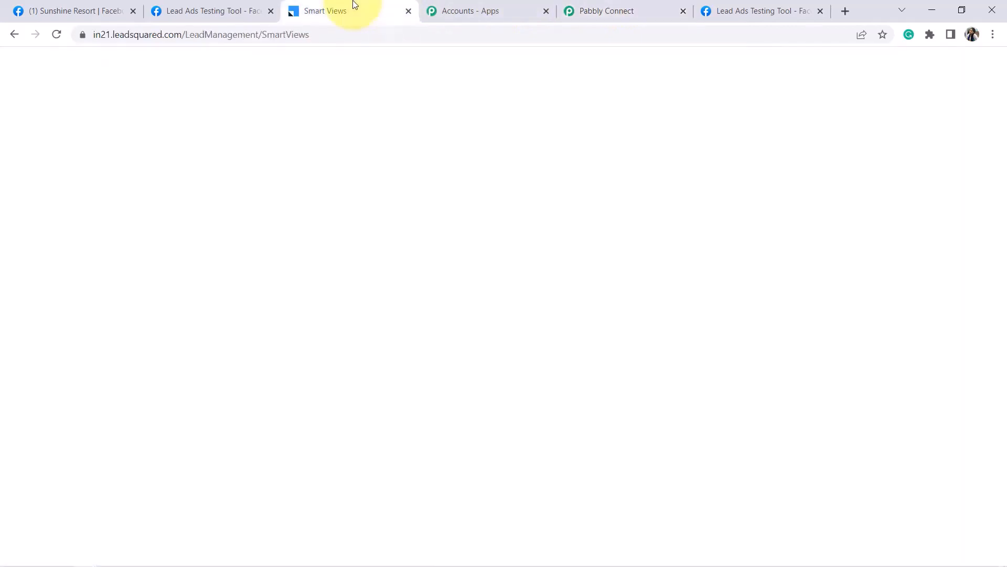
pyautogui.click(927, 98)
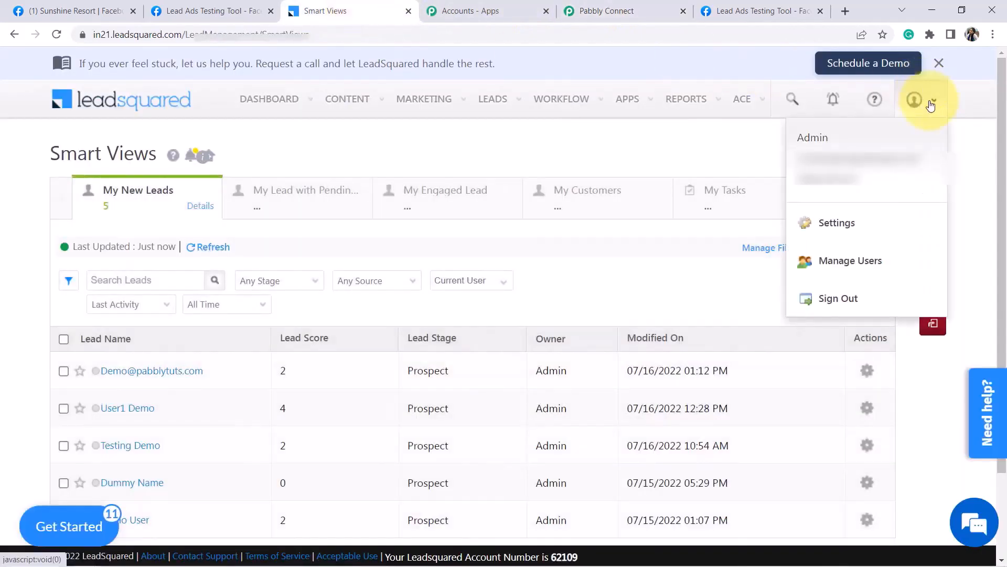
pyautogui.click(844, 223)
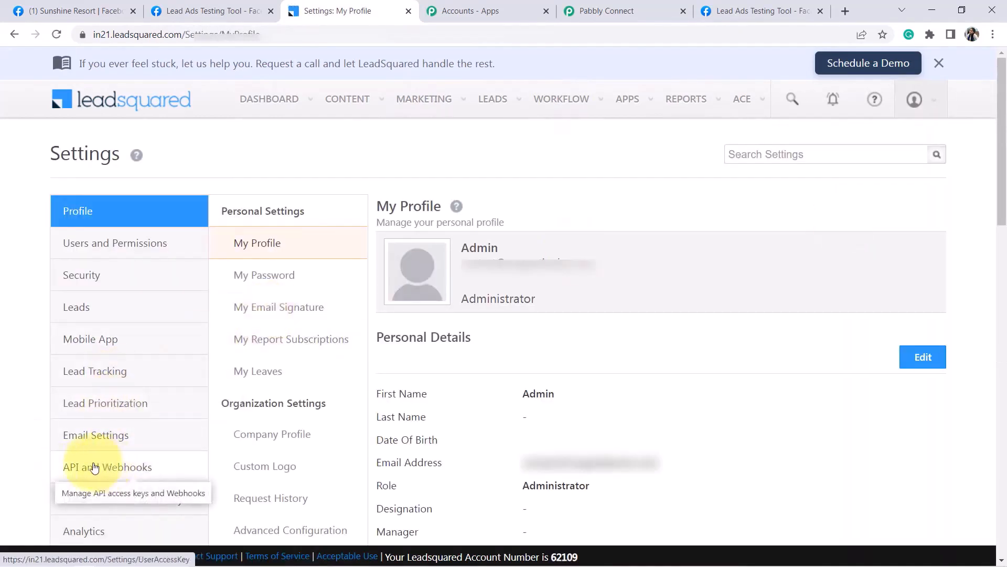
pyautogui.click(92, 468)
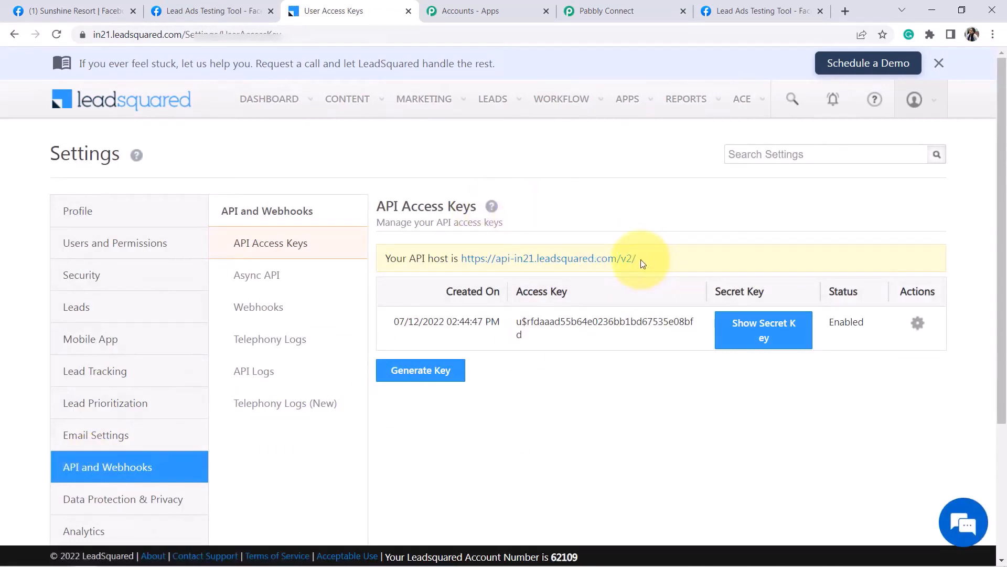
pyautogui.moveTo(643, 263); pyautogui.dragTo(460, 272)
pyautogui.hotkey('ctrl', 'c')
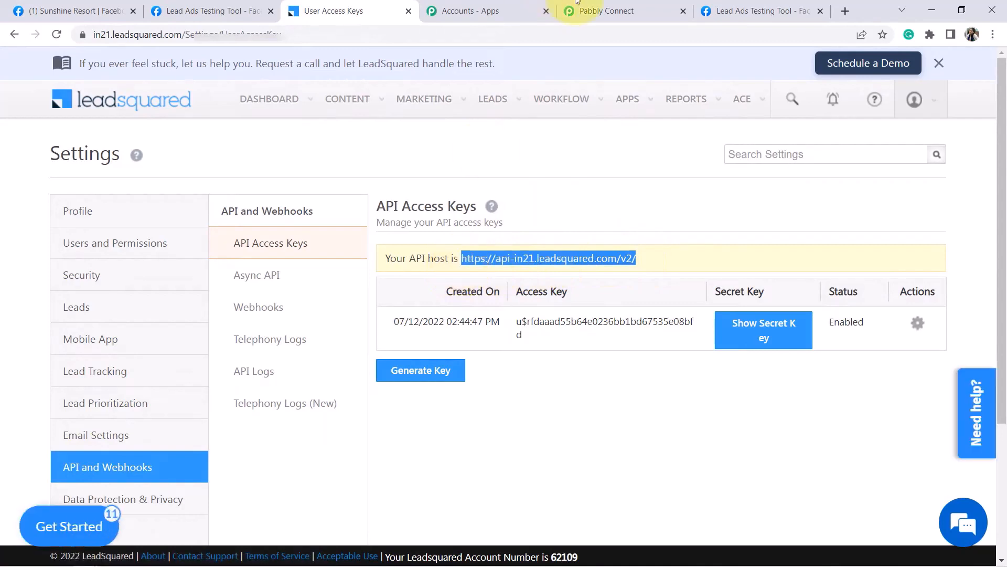
pyautogui.moveTo(603, 8); pyautogui.dragTo(512, 8)
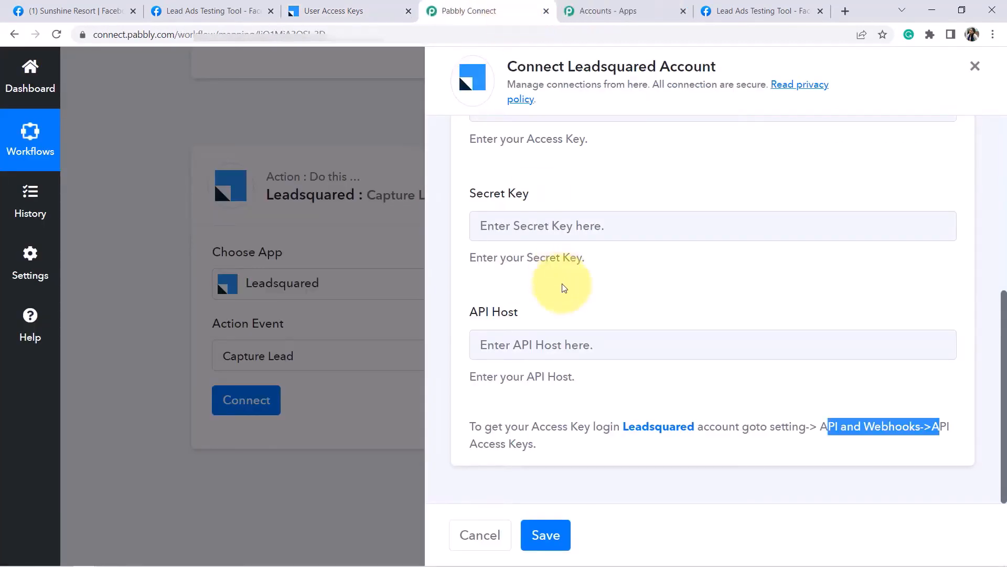
# - Paste the API host and the LeadSquared secret key into the connection fields
pyautogui.click(527, 343)
pyautogui.hotkey('ctrl', 'v')
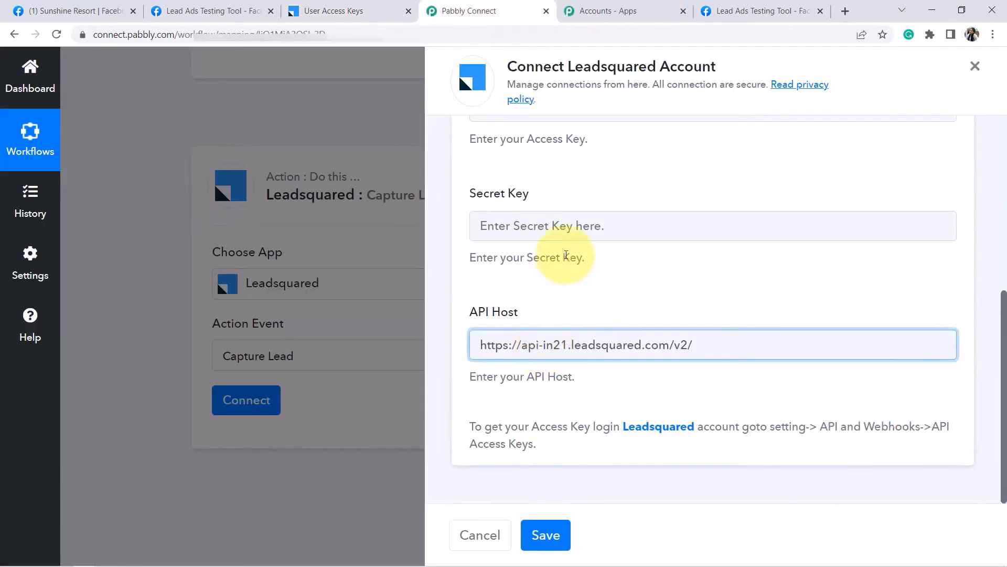
pyautogui.click(558, 225)
pyautogui.click(354, 8)
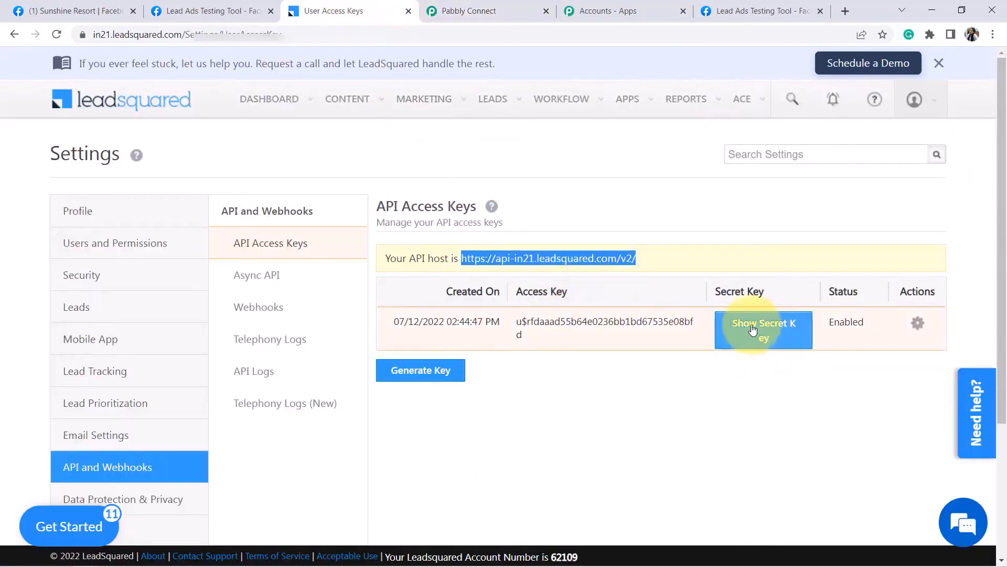
pyautogui.click(752, 330)
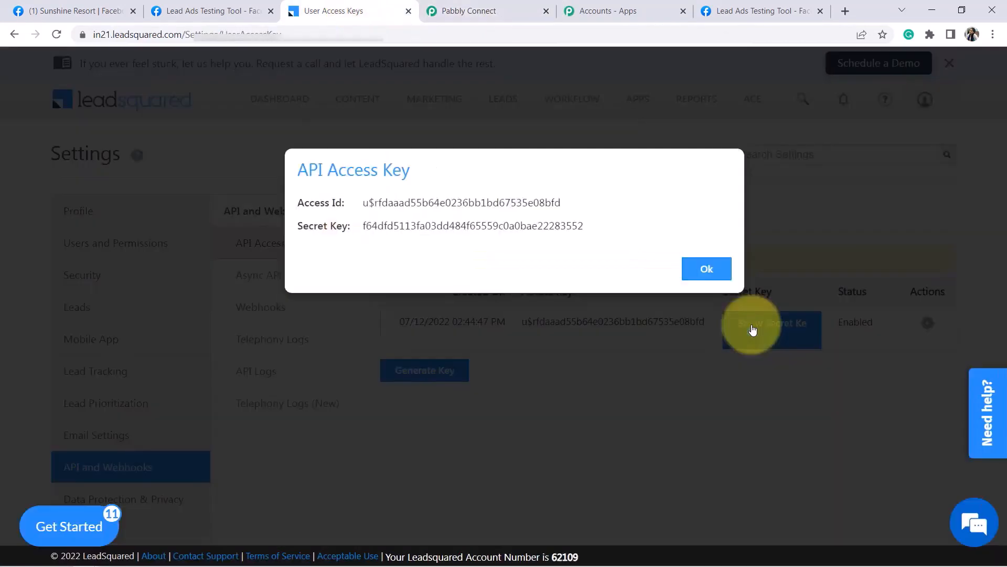
pyautogui.doubleClick(374, 226)
pyautogui.hotkey('ctrl', 'c')
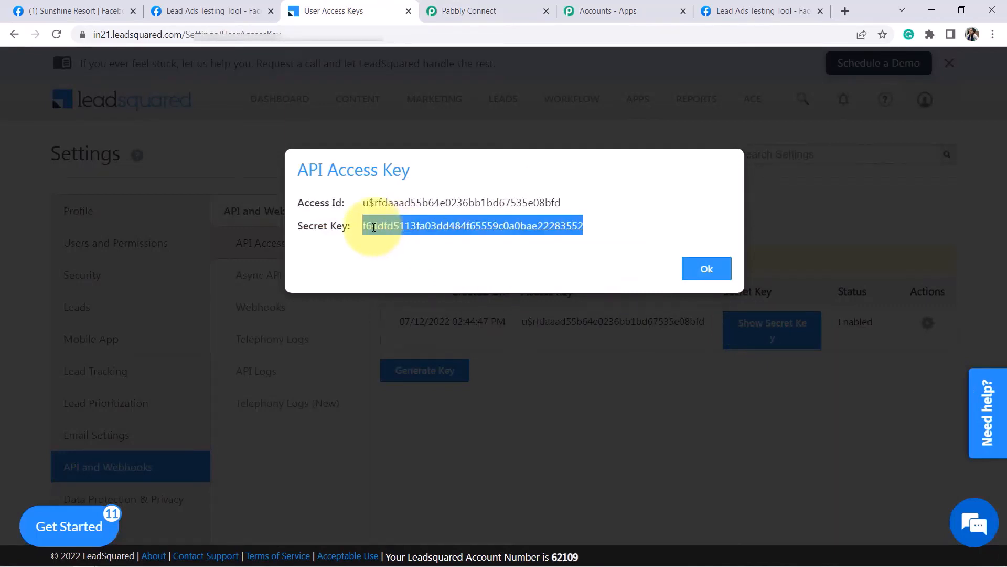
pyautogui.click(440, 11)
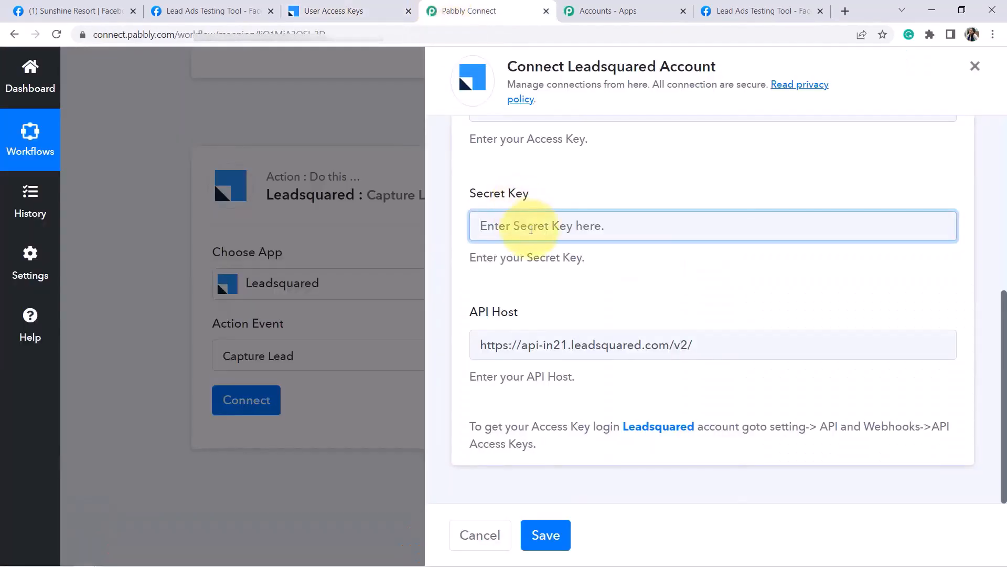
pyautogui.hotkey('ctrl', 'v')
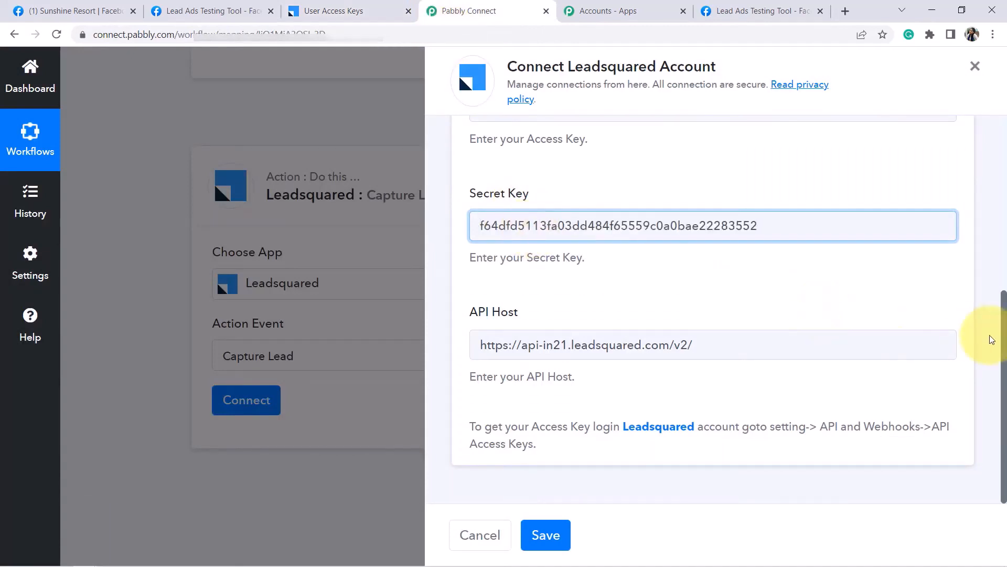
# - Copy the LeadSquared access key into the connection and save it
pyautogui.moveTo(1005, 357); pyautogui.dragTo(1006, 308)
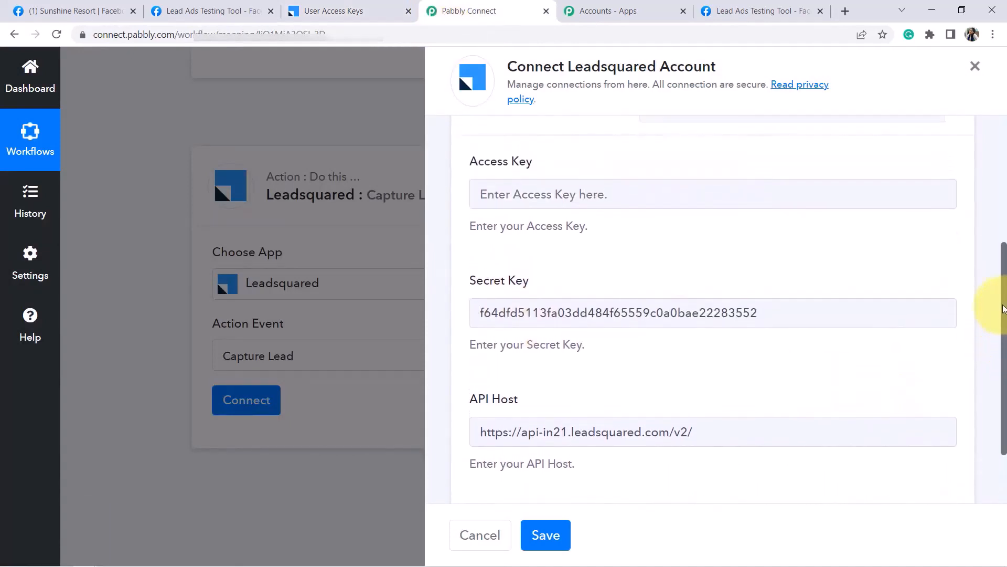
pyautogui.moveTo(326, 12)
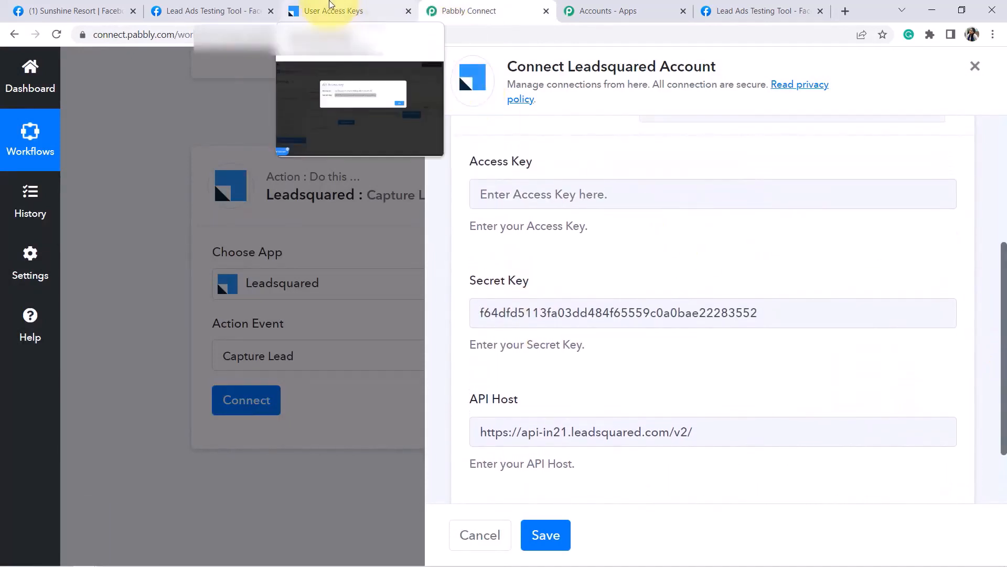
pyautogui.click(328, 12)
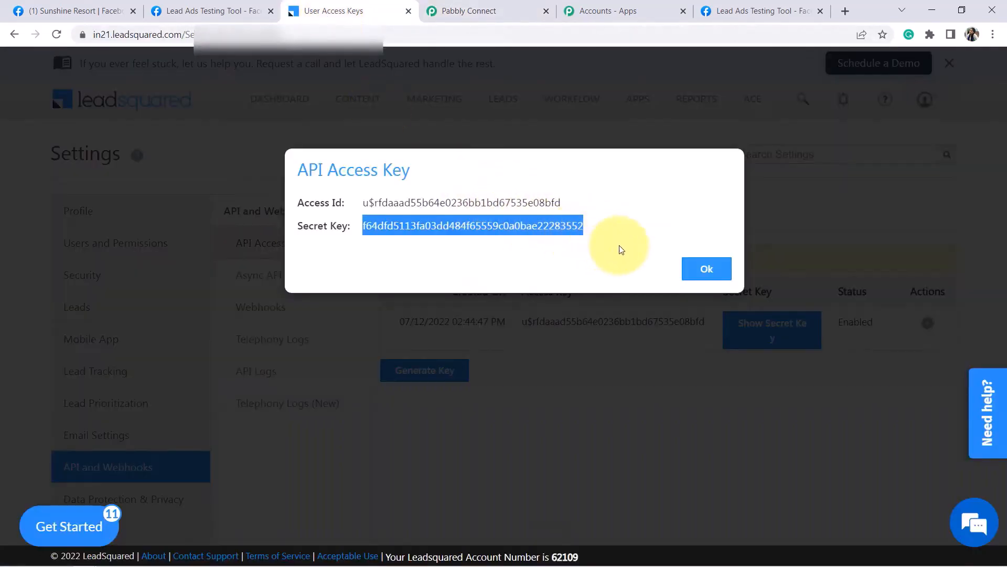
pyautogui.doubleClick(577, 323)
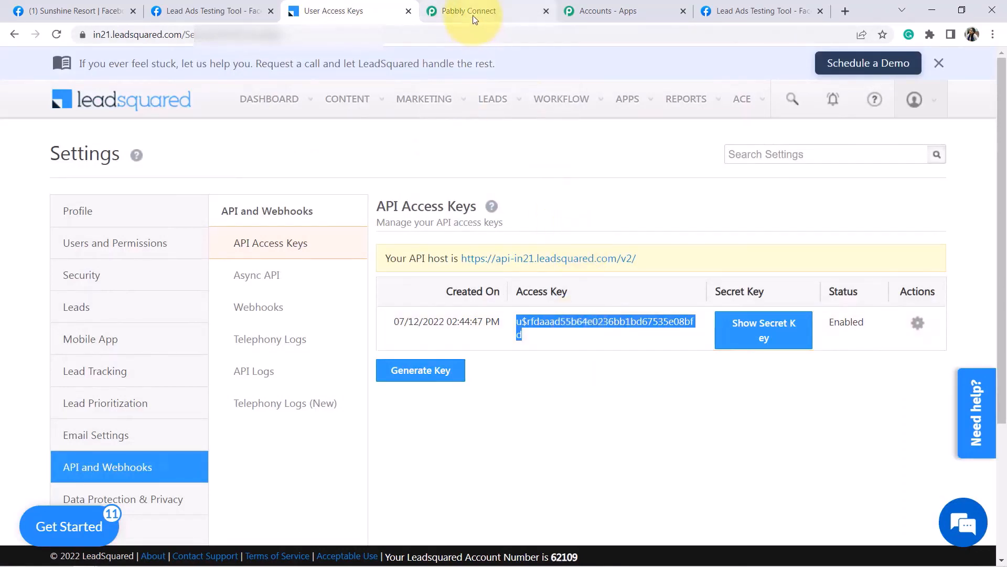
pyautogui.click(473, 15)
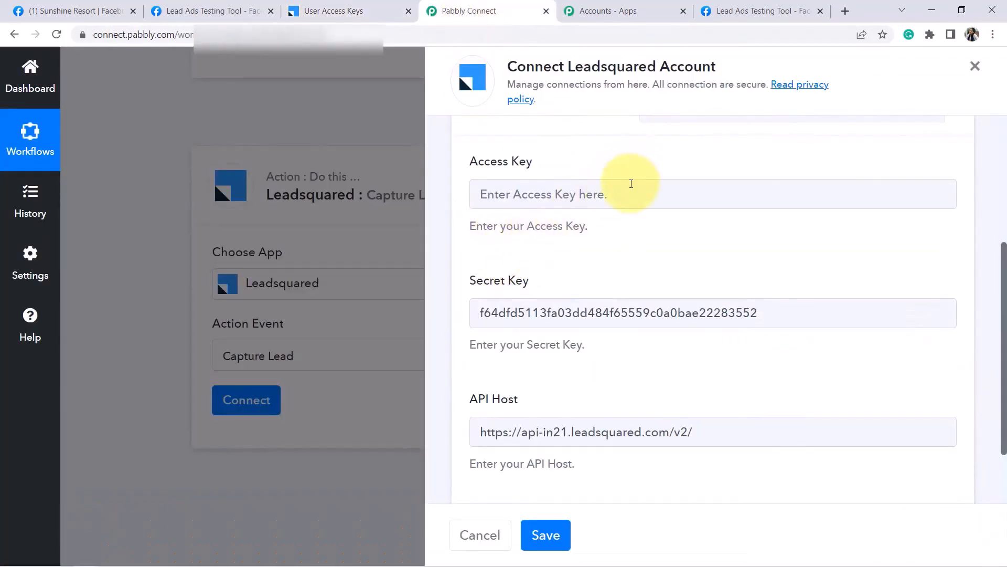
pyautogui.click(631, 183)
pyautogui.hotkey('ctrl', 'v')
pyautogui.click(546, 535)
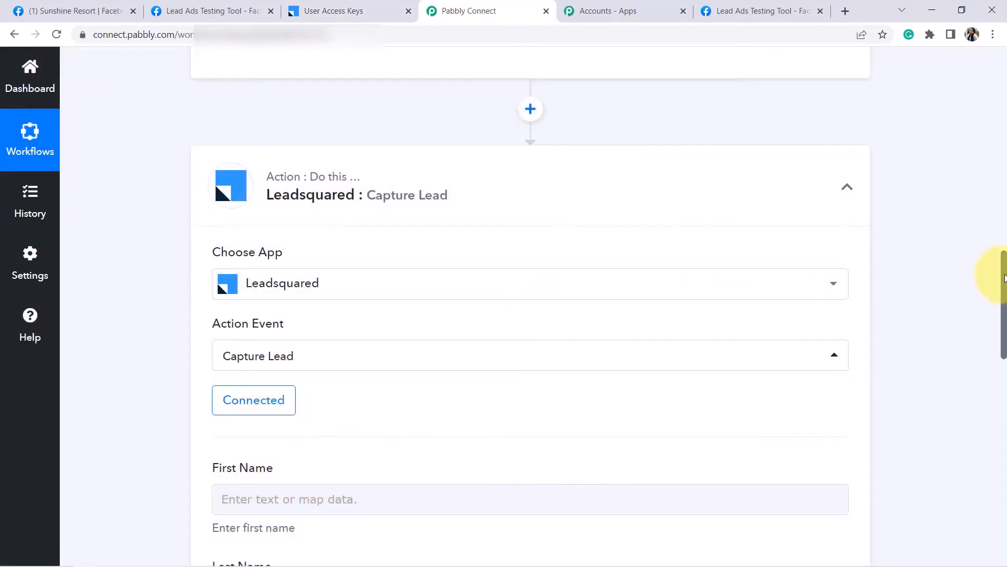
# - Map First Name to the Facebook Lead Ads: New Lead (Instant) Res4 Full Name value
pyautogui.moveTo(1005, 278); pyautogui.dragTo(1002, 348)
pyautogui.click(292, 114)
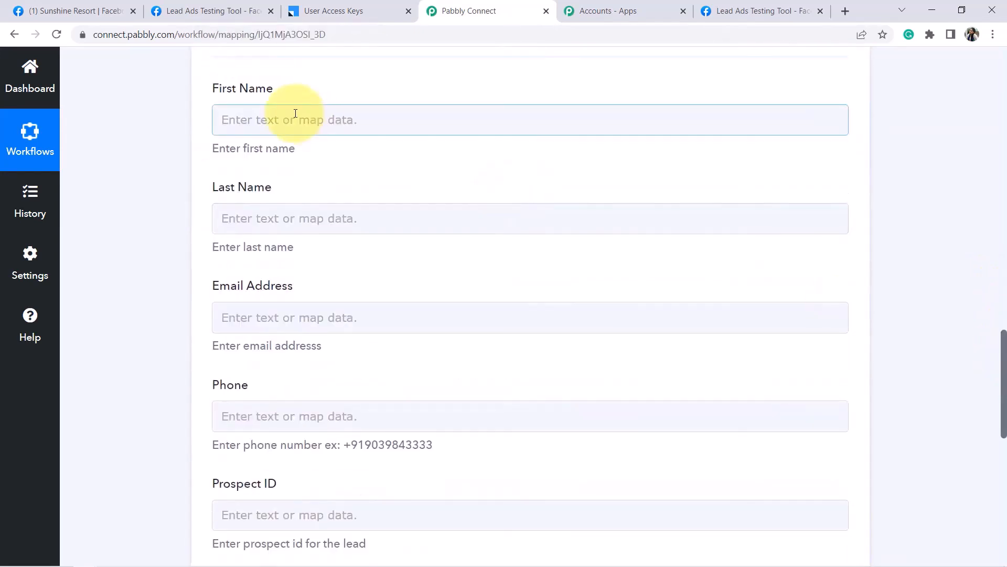
pyautogui.click(261, 117)
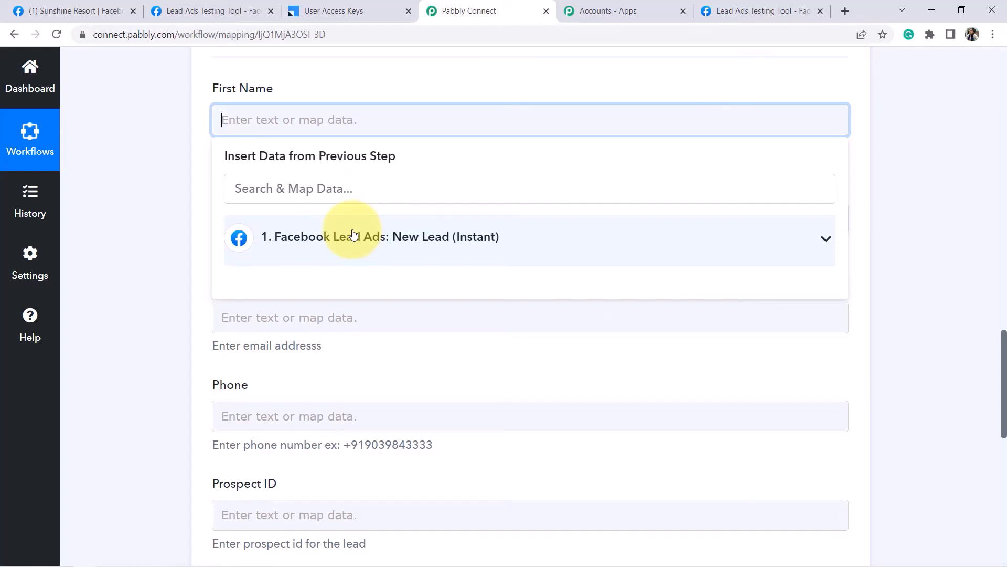
pyautogui.click(390, 240)
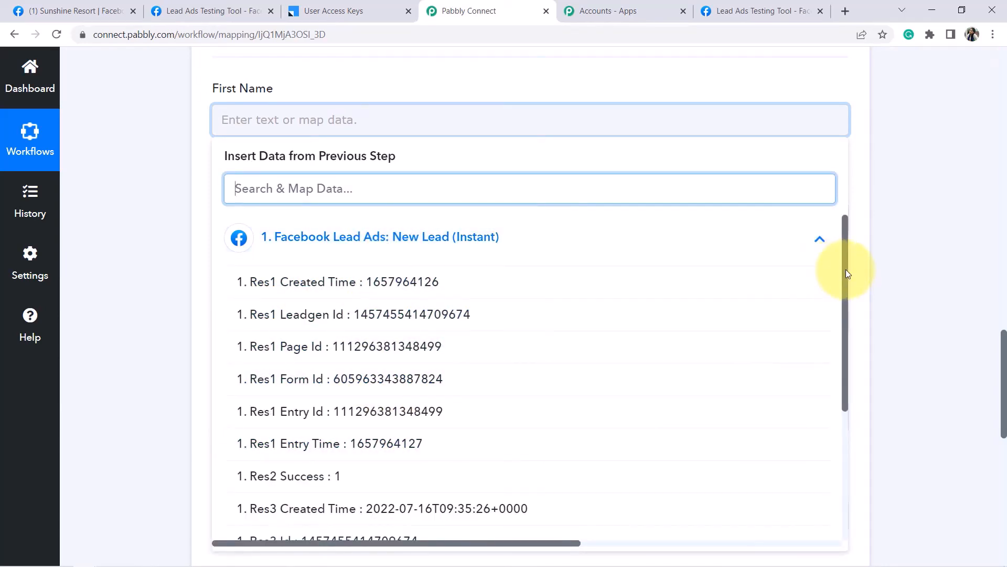
pyautogui.moveTo(847, 271); pyautogui.dragTo(858, 398)
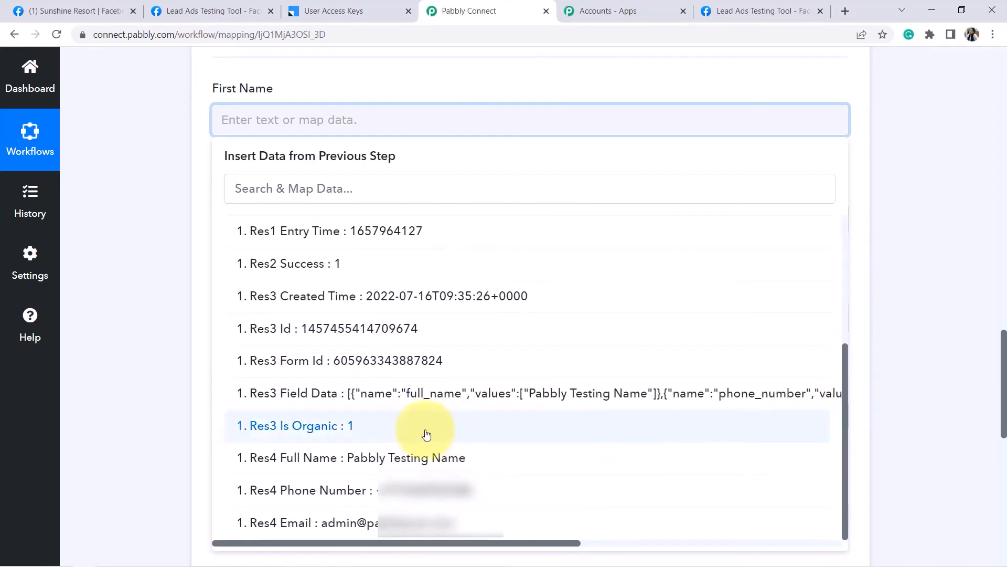
pyautogui.click(403, 465)
pyautogui.click(159, 243)
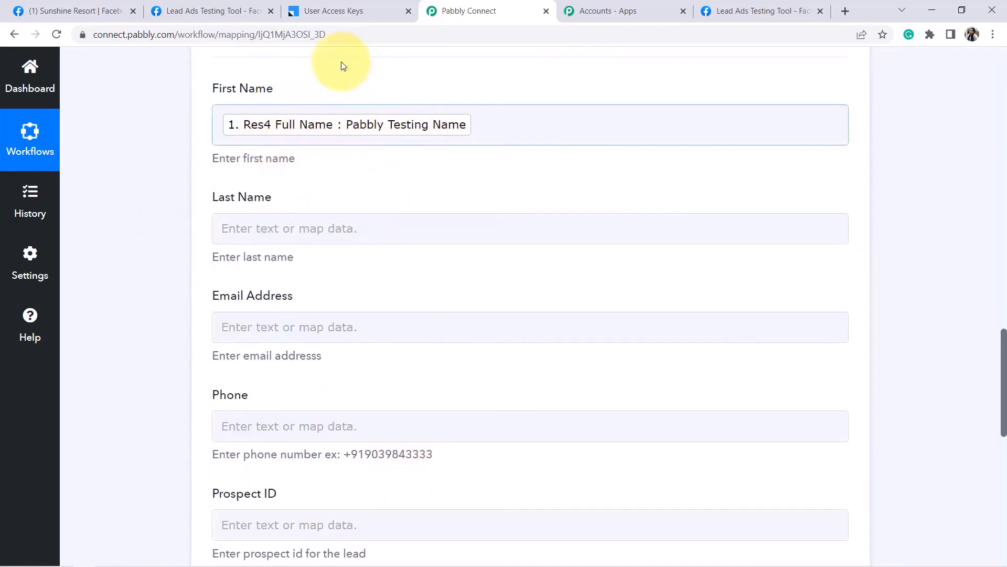
pyautogui.click(373, 165)
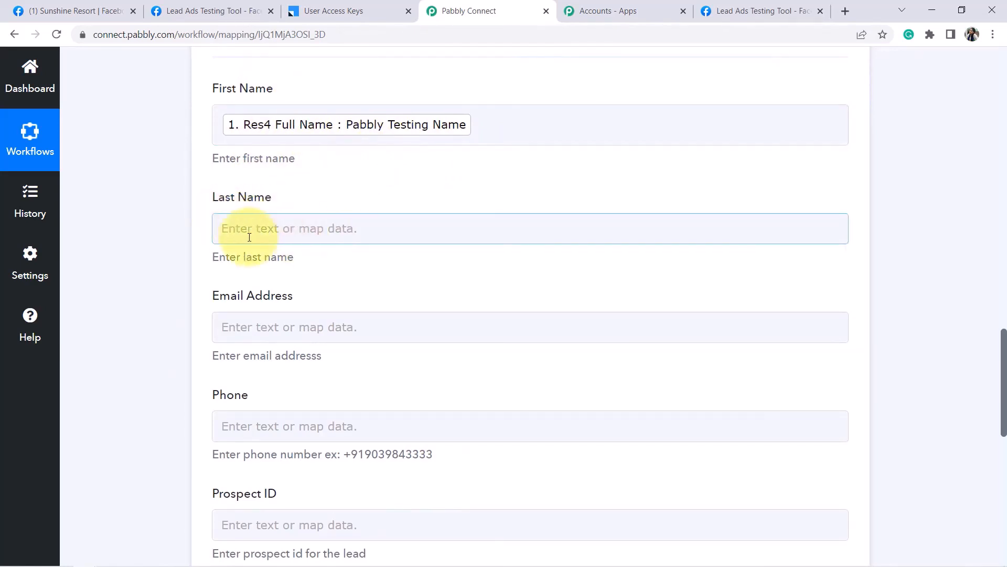
# - Map Email Address to the trigger's Res4 Email value
pyautogui.click(293, 328)
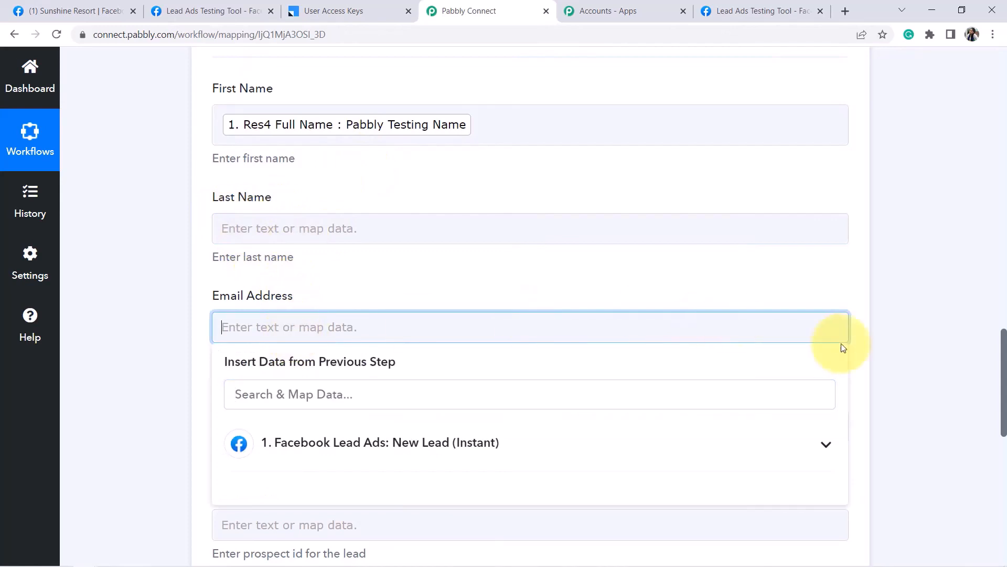
pyautogui.click(826, 446)
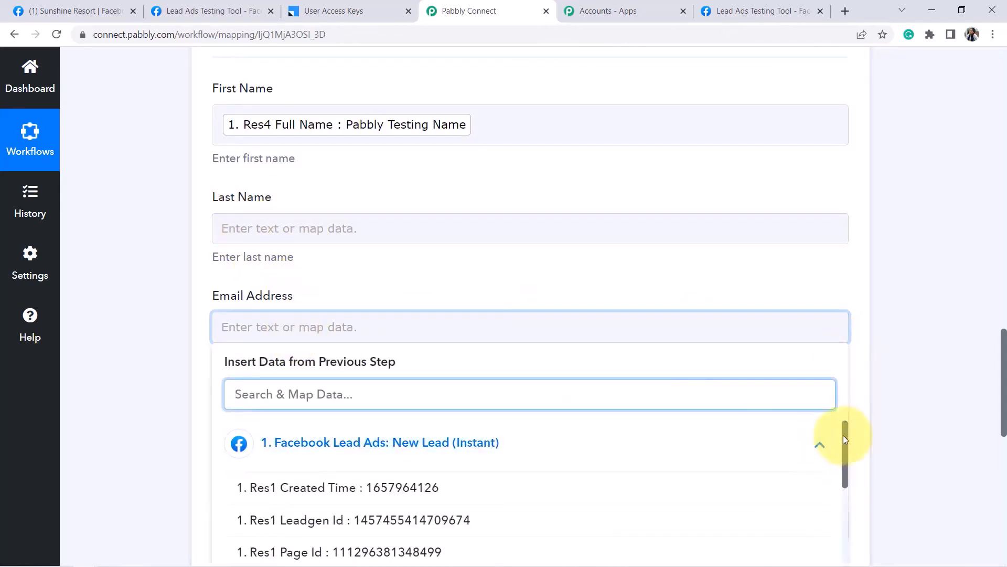
pyautogui.moveTo(845, 432); pyautogui.dragTo(850, 518)
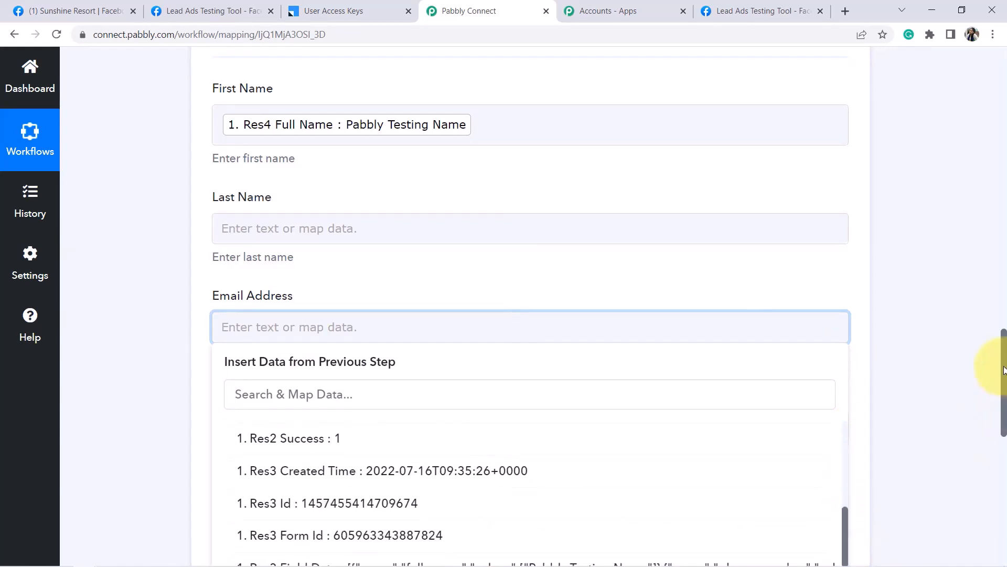
pyautogui.scroll(-3, 1005, 387)
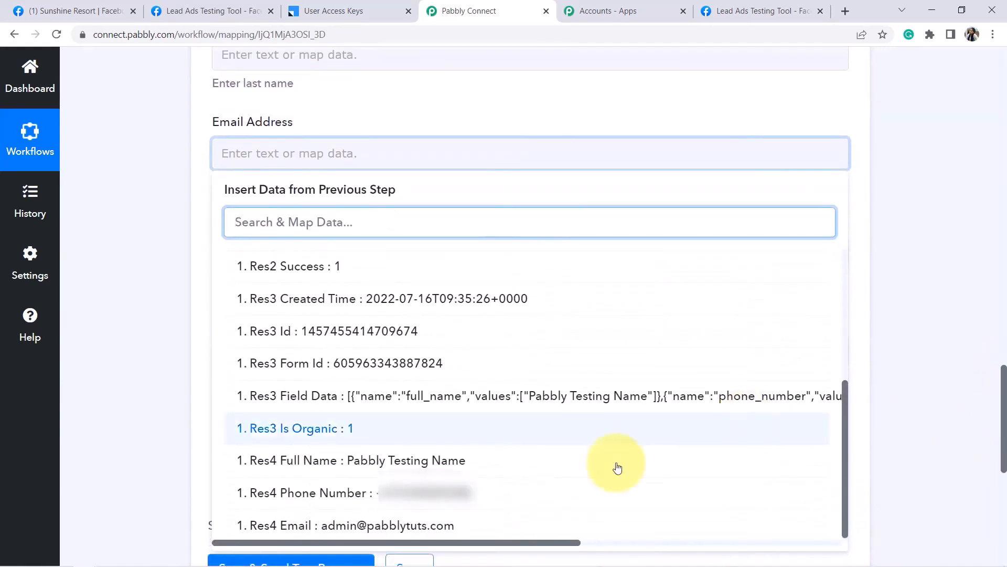
pyautogui.click(403, 534)
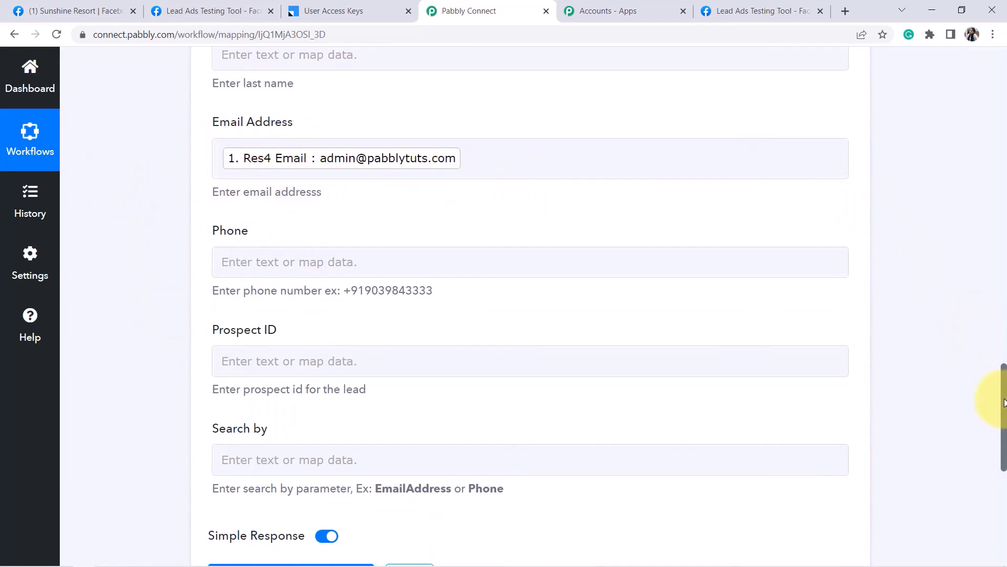
pyautogui.scroll(3, 1002, 388)
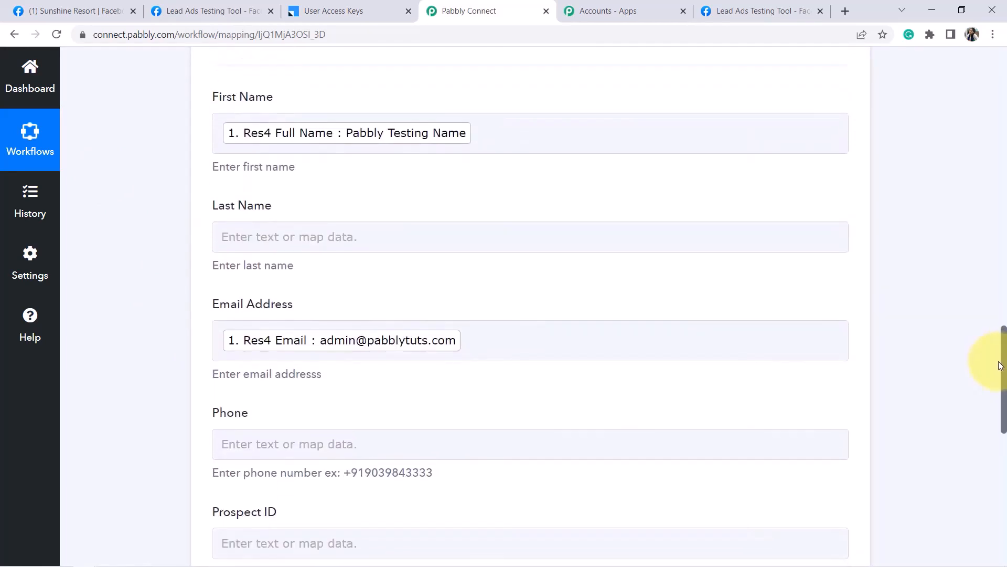
# - Map the Phone field to the trigger's Res4 Phone Number value
pyautogui.moveTo(1001, 366); pyautogui.dragTo(1005, 425)
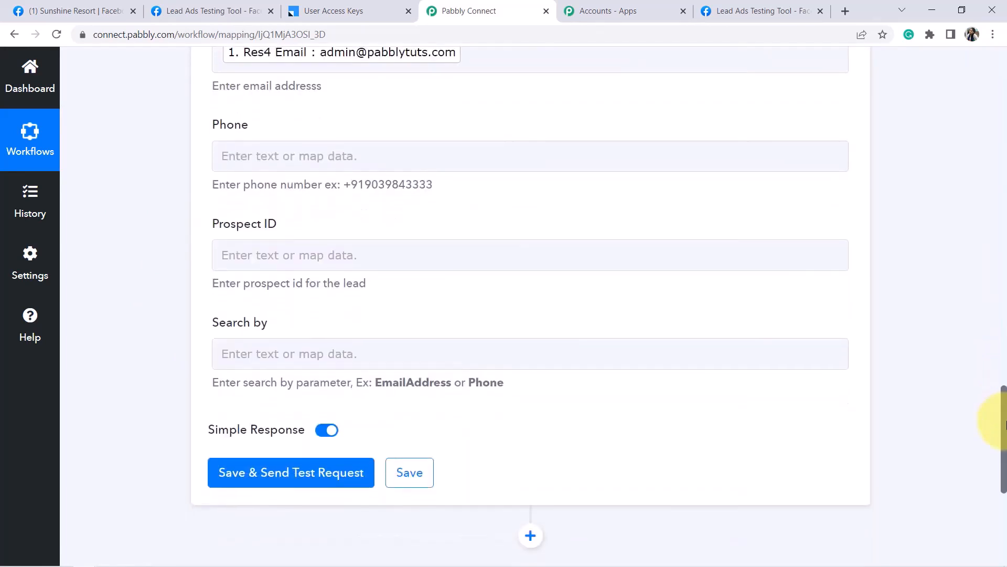
pyautogui.click(269, 158)
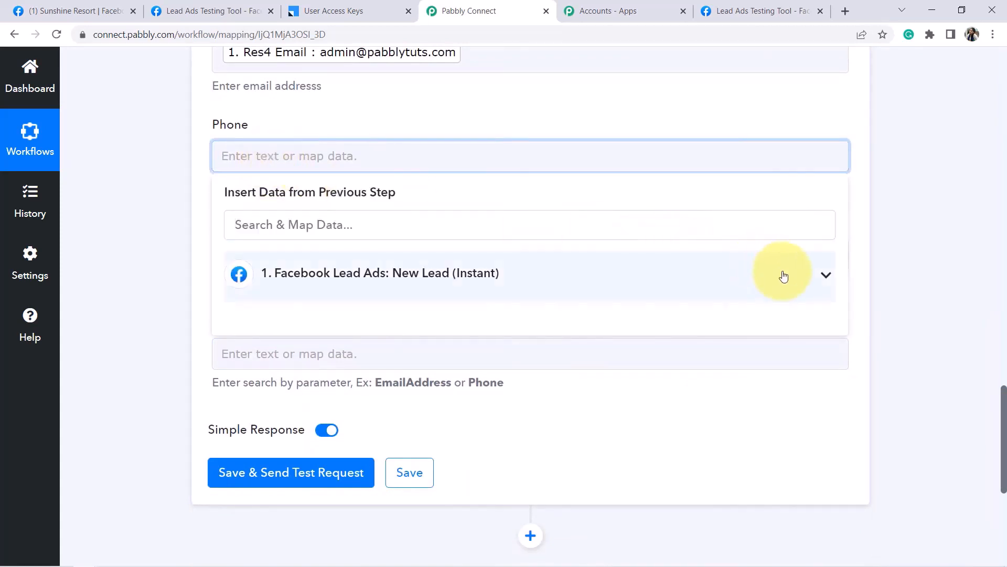
pyautogui.click(783, 275)
pyautogui.moveTo(843, 298); pyautogui.dragTo(848, 402)
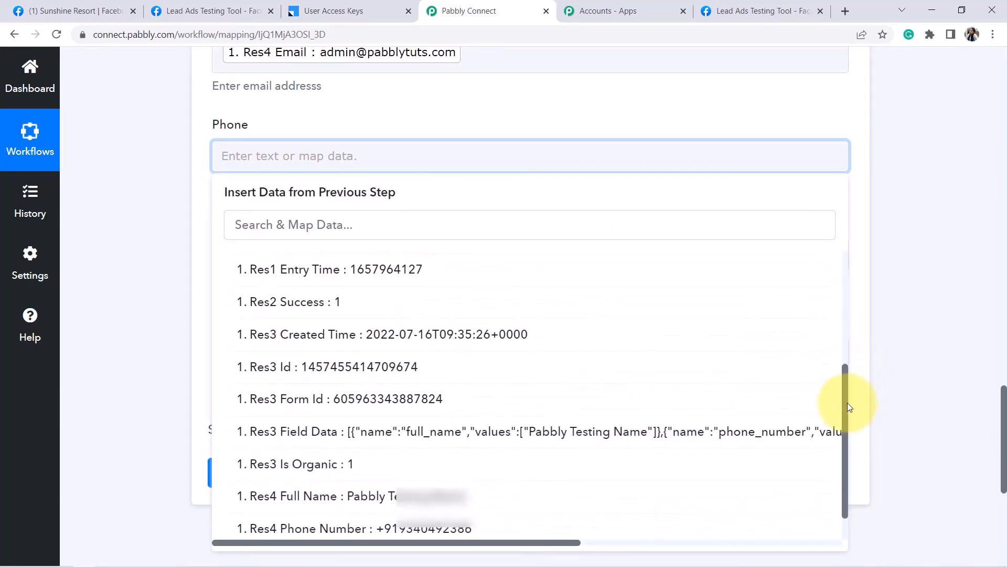
pyautogui.click(416, 528)
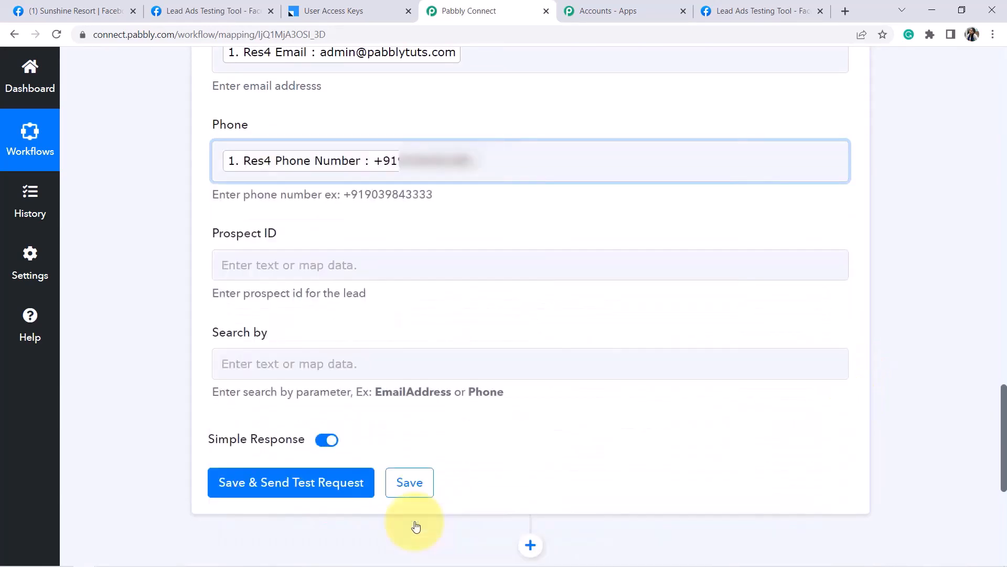
pyautogui.click(148, 294)
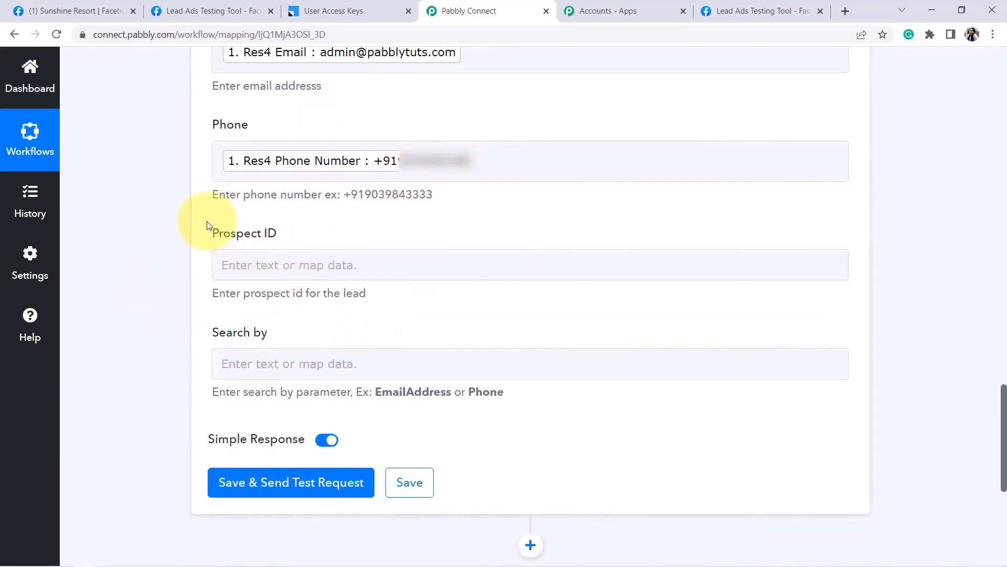
# - Point out the Prospect ID and Search by labels, then save and send a test request
pyautogui.moveTo(212, 231); pyautogui.dragTo(277, 234)
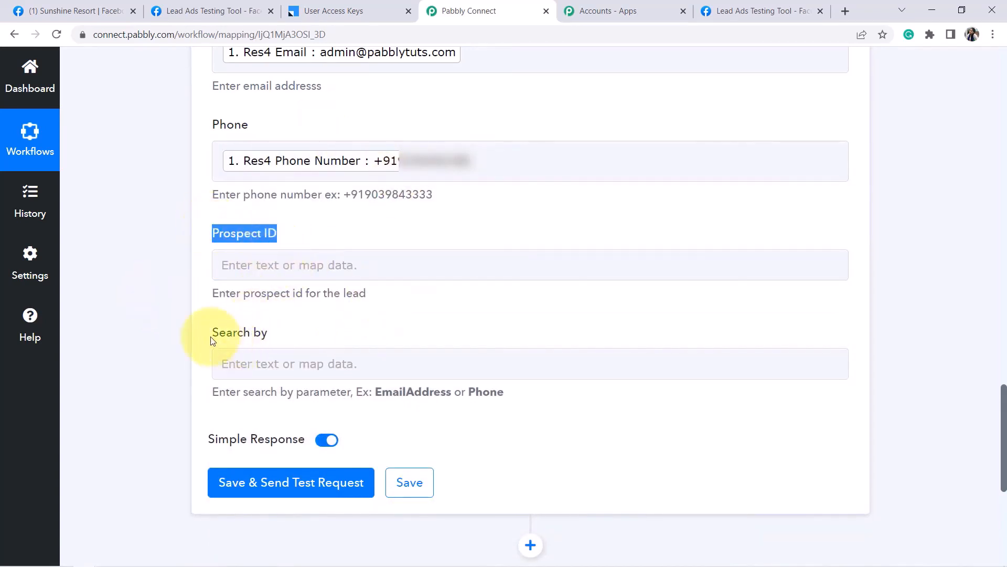
pyautogui.moveTo(212, 334); pyautogui.dragTo(266, 336)
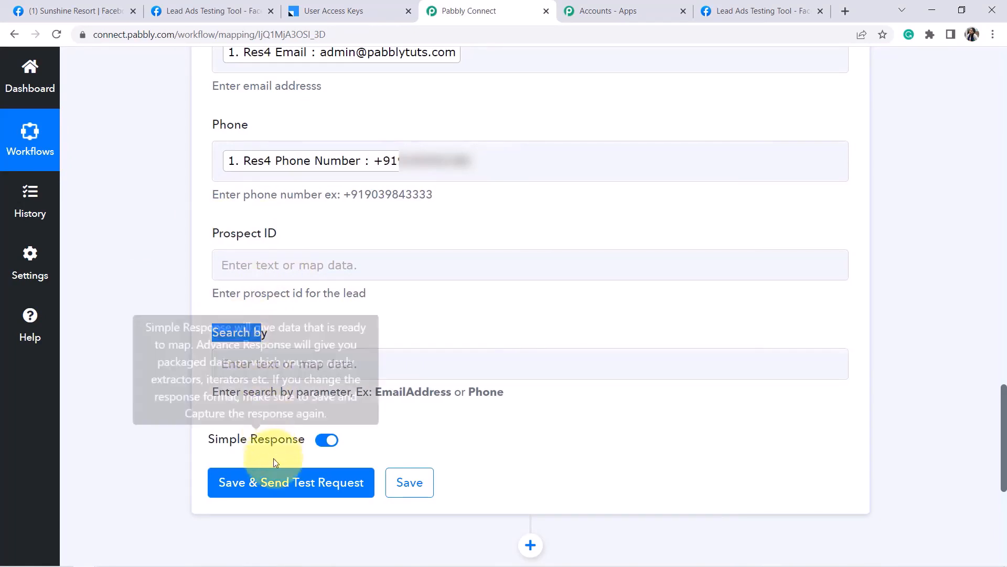
pyautogui.click(278, 482)
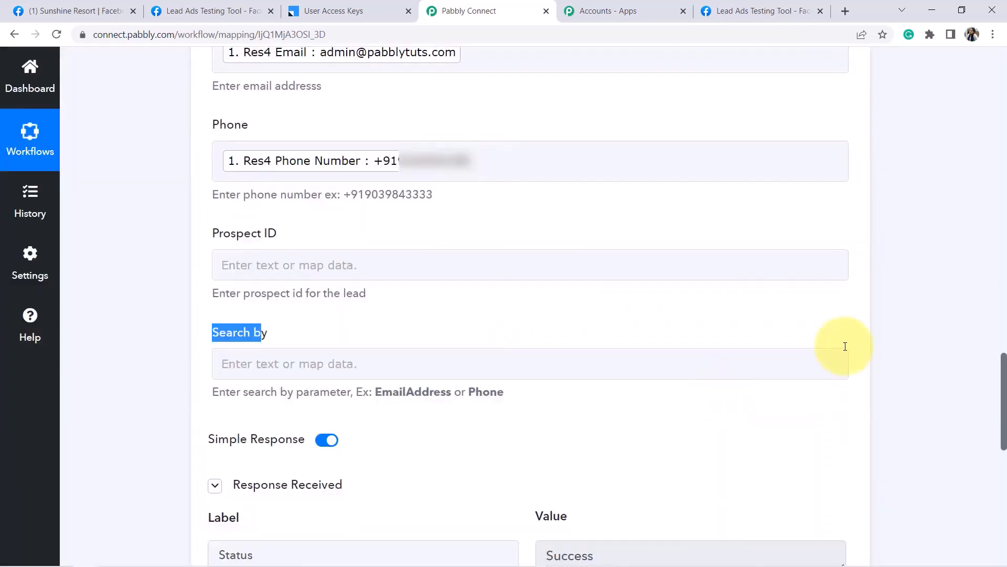
pyautogui.moveTo(1003, 381); pyautogui.dragTo(1003, 423)
# - Open LeadSquared's LEADS > Smart Views list to check for the new Pabbly Testing Name lead
pyautogui.click(334, 9)
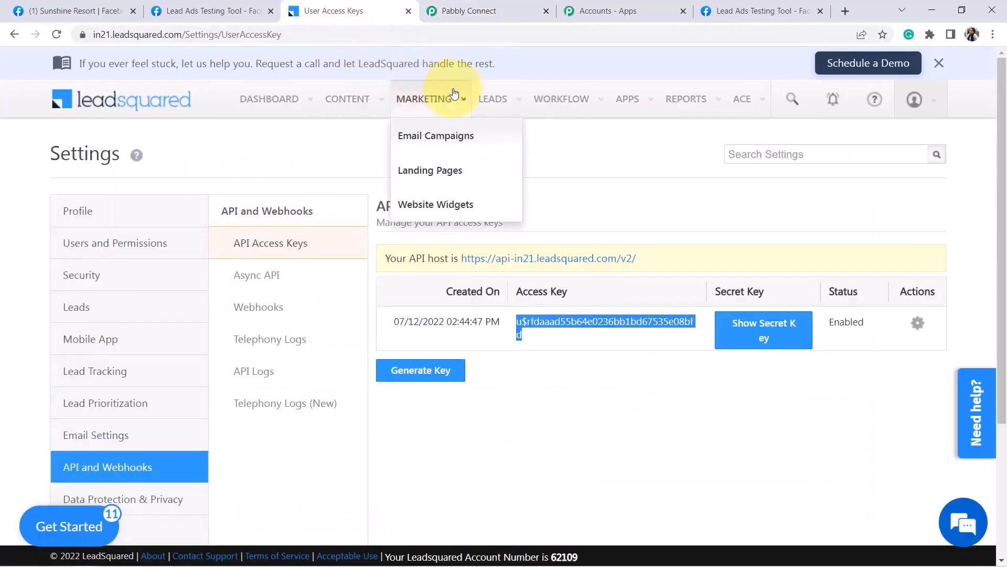
pyautogui.moveTo(488, 98)
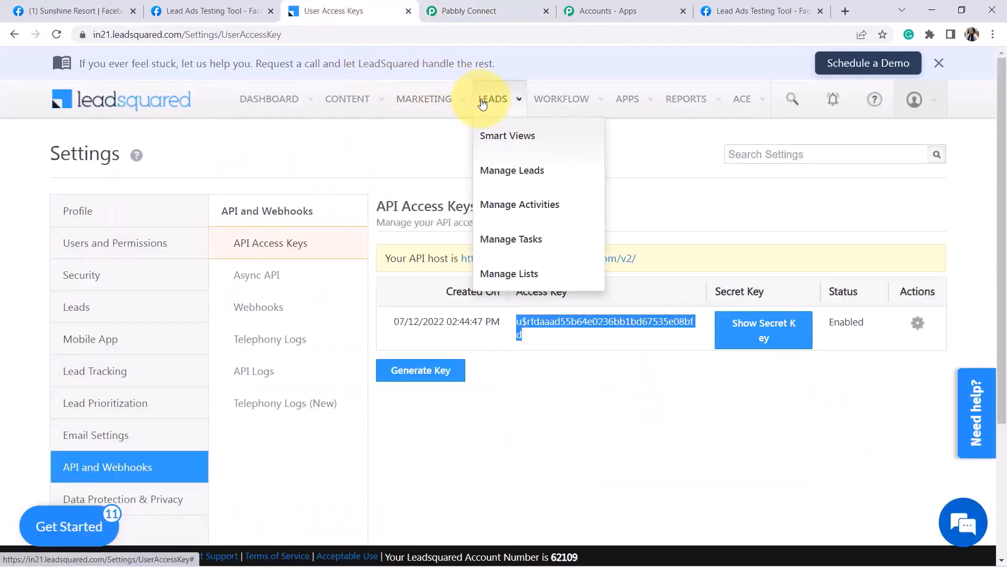
pyautogui.click(502, 145)
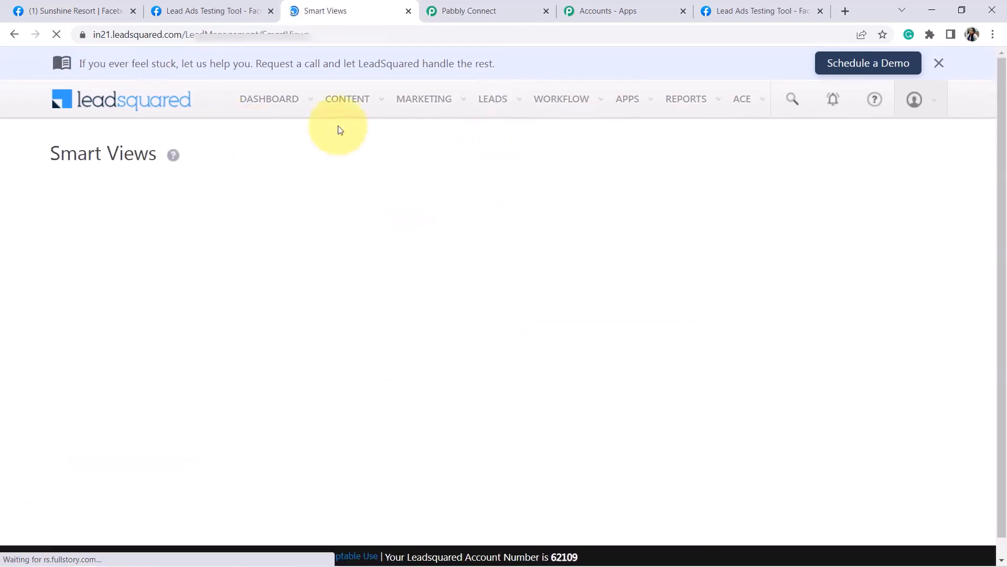
pyautogui.moveTo(508, 104)
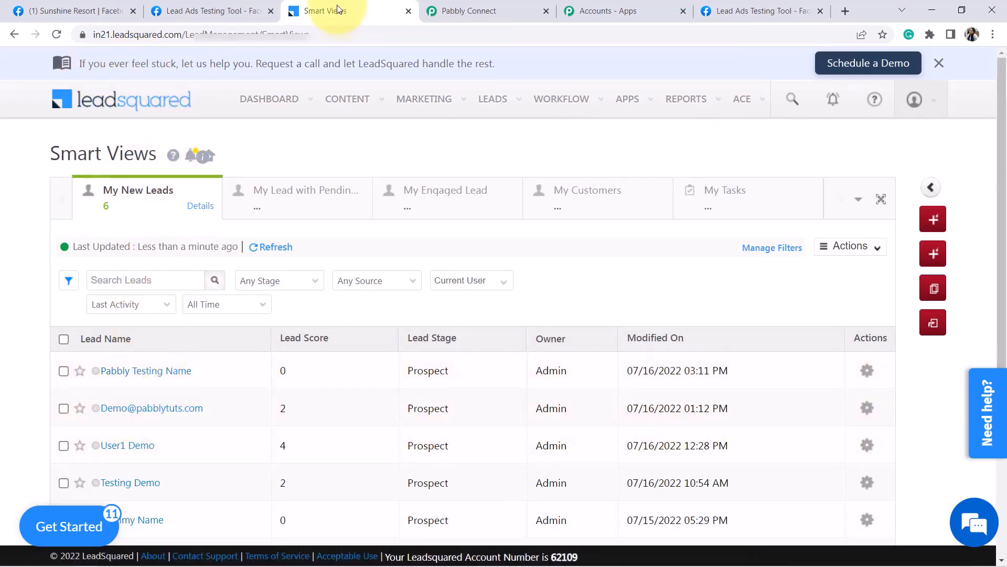
# - Collapse the Facebook Lead Ads and Capture Lead steps, then close the Pabbly Connect and Accounts tabs
pyautogui.click(455, 6)
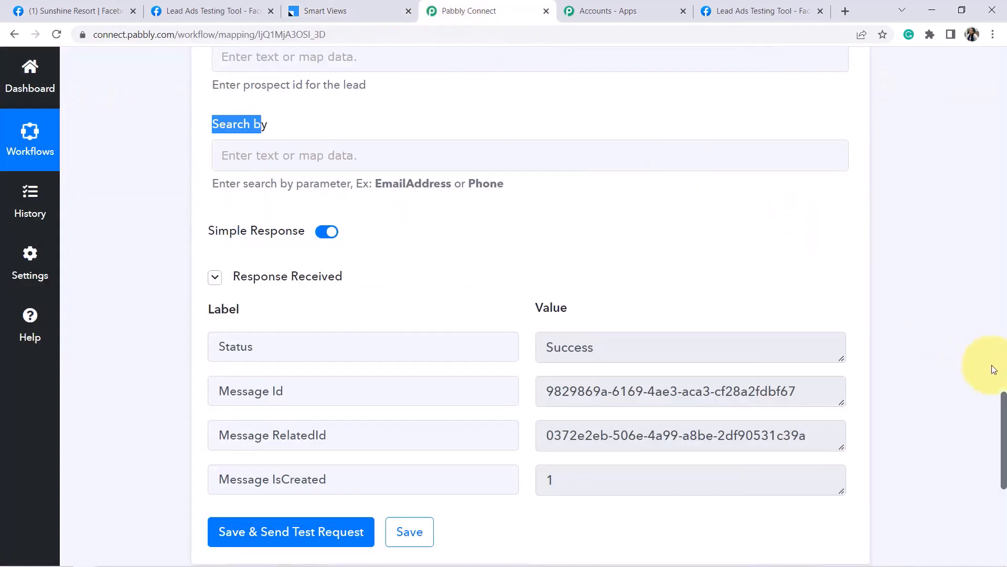
pyautogui.moveTo(1003, 376); pyautogui.dragTo(993, 74)
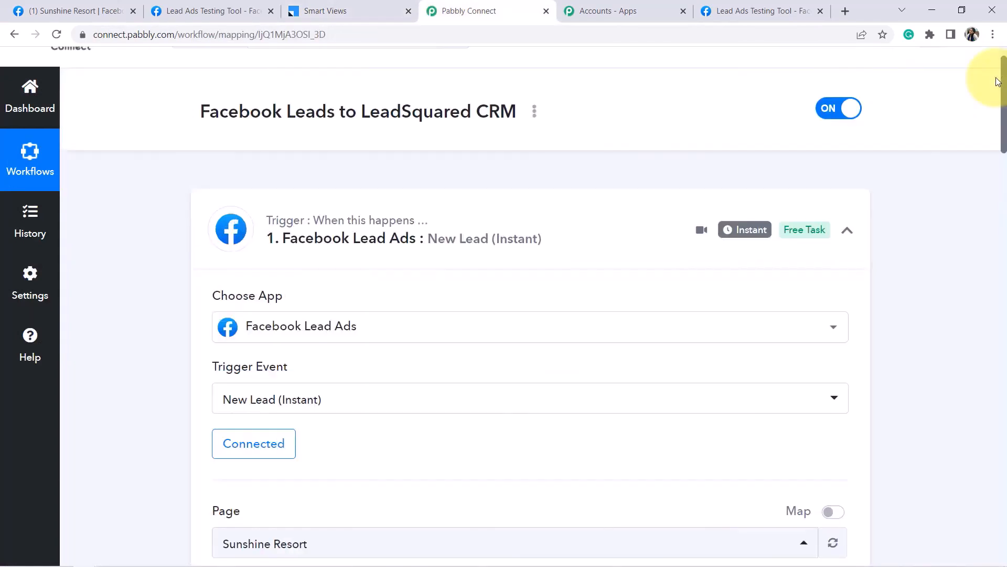
pyautogui.click(351, 235)
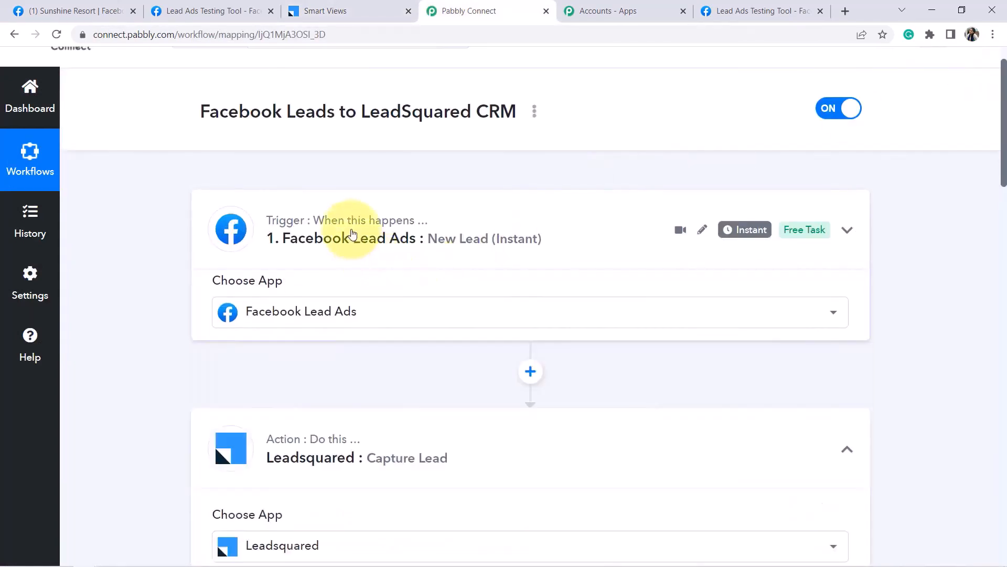
pyautogui.click(319, 378)
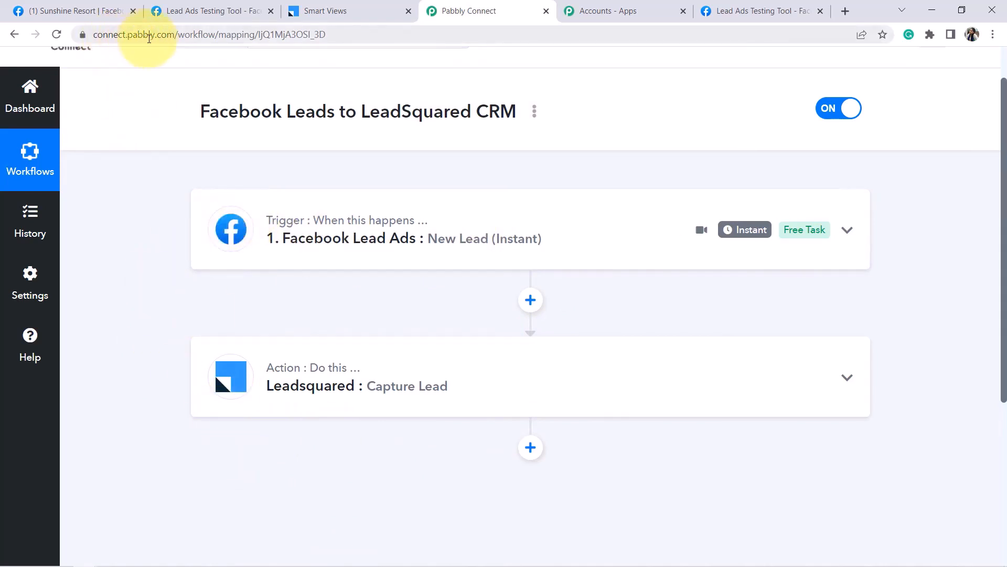
pyautogui.click(546, 11)
pyautogui.click(546, 11)
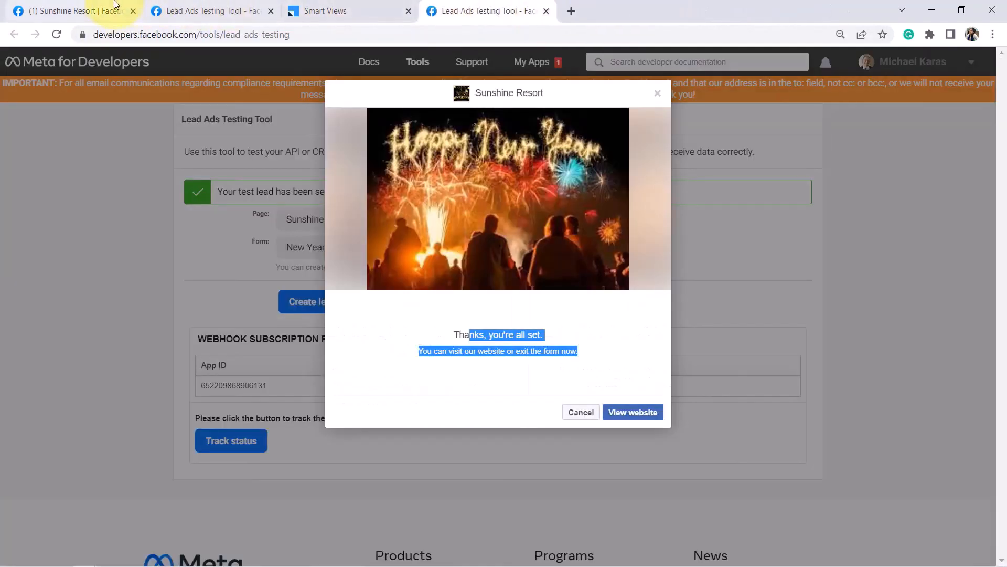
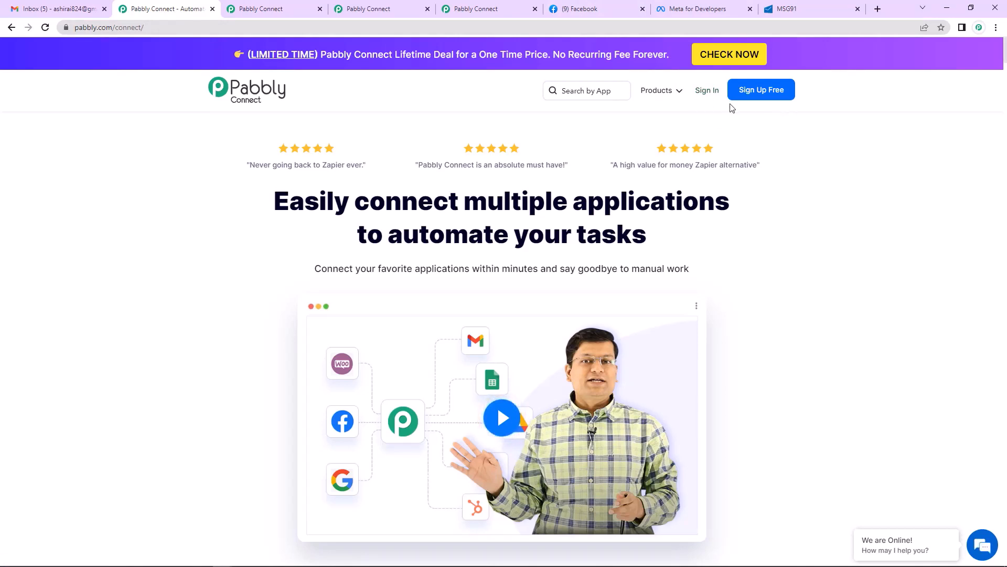
# - Sign in, open Pabbly Connect from the apps list, and start a new workflow
pyautogui.click(705, 91)
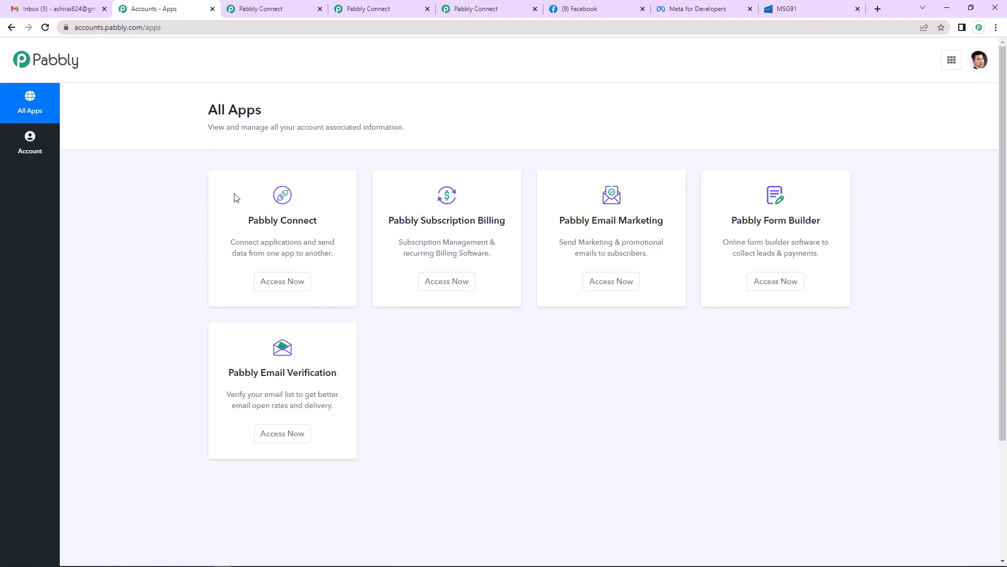
pyautogui.click(287, 283)
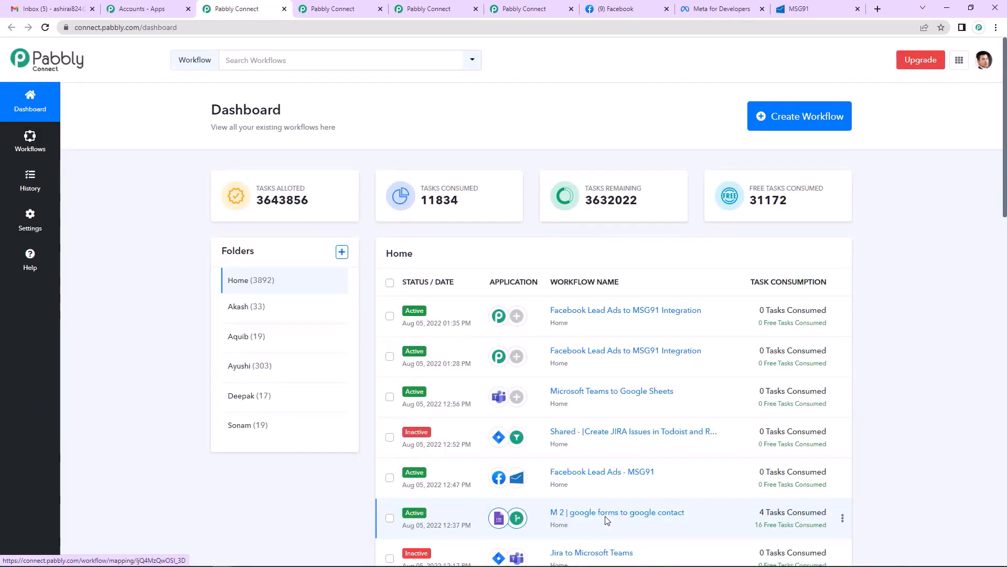
pyautogui.click(806, 121)
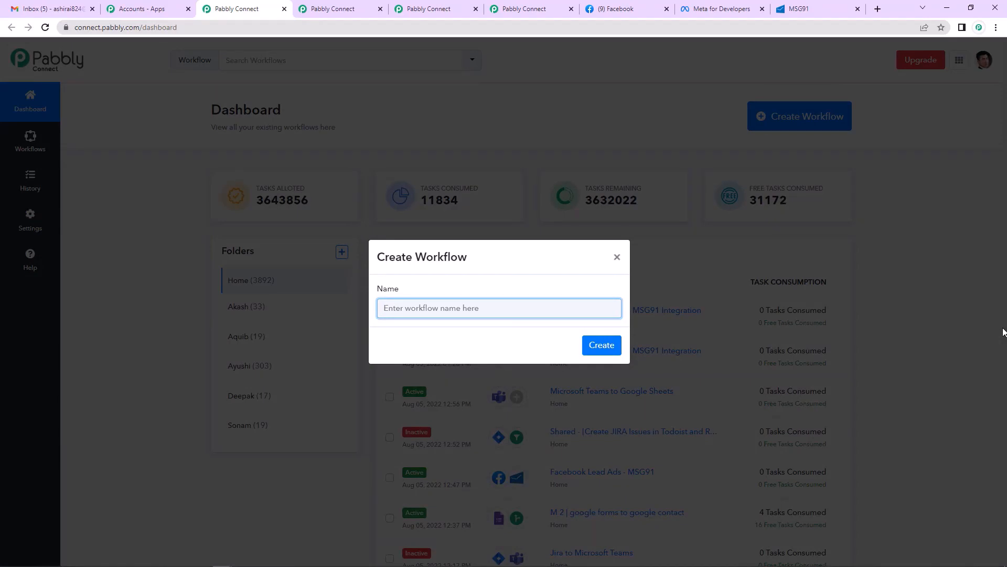
# - Name the workflow 'Facebook Lead Ads to MSG91 Integration' and create it
pyautogui.write('Facebook Lead Ads to MSG91 Int')
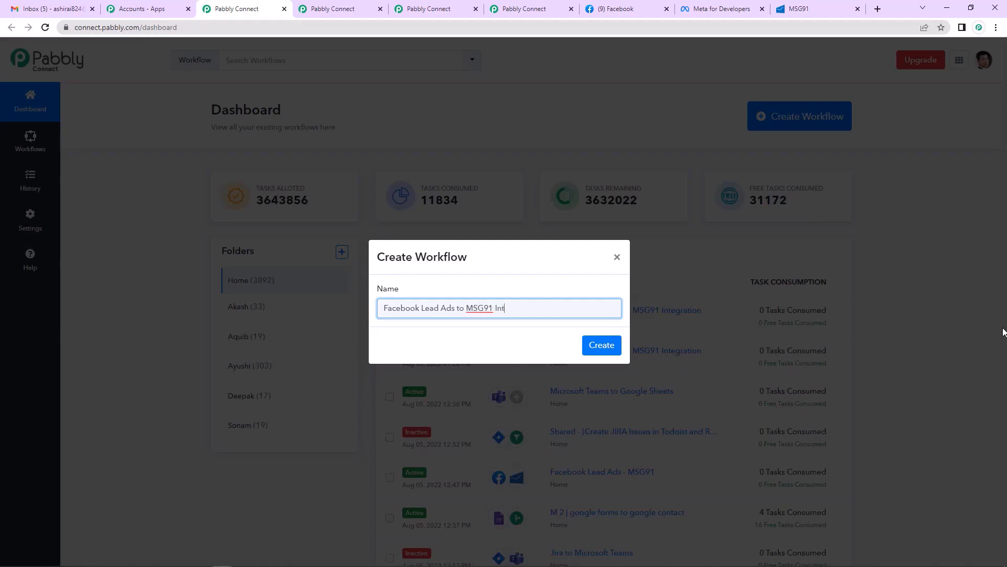
pyautogui.write('egration')
pyautogui.click(586, 348)
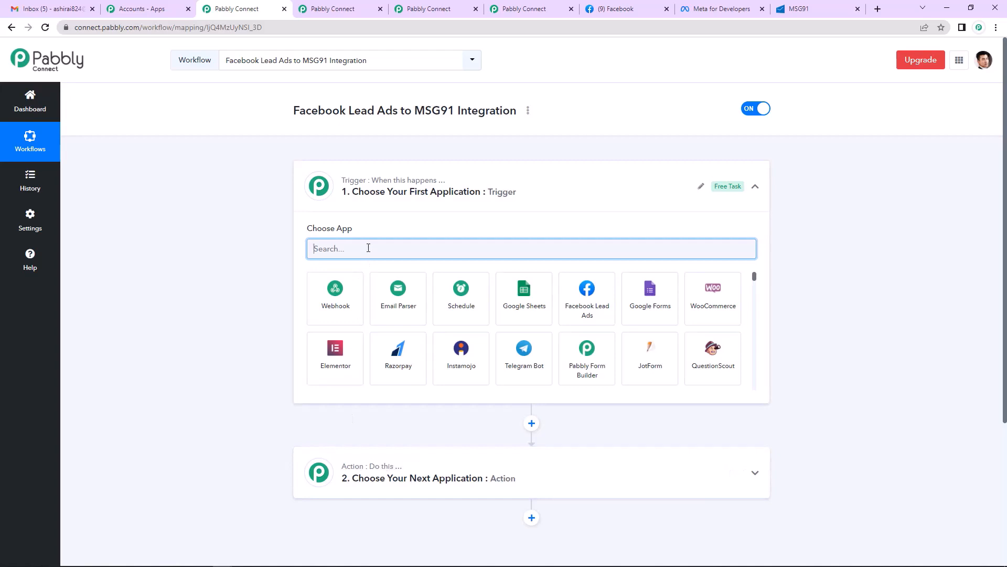
# - Set the trigger to Facebook Lead Ads with the New Lead (Instant) event
pyautogui.click(590, 307)
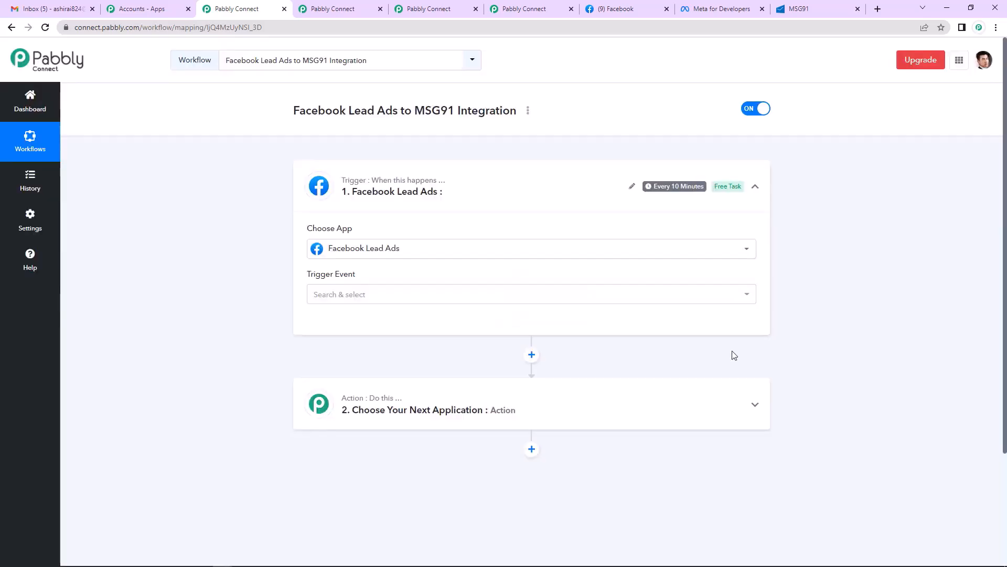
pyautogui.click(349, 298)
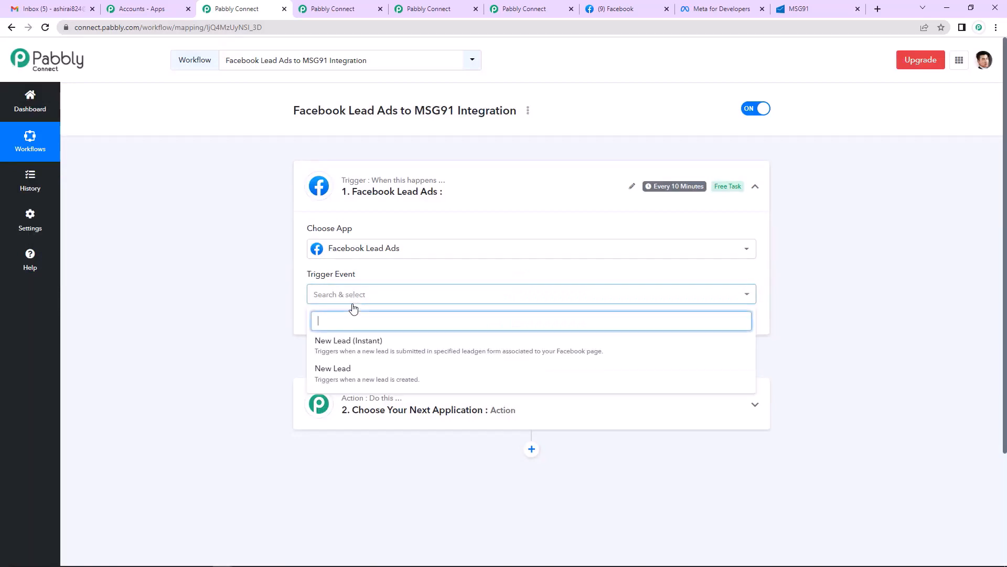
pyautogui.click(355, 346)
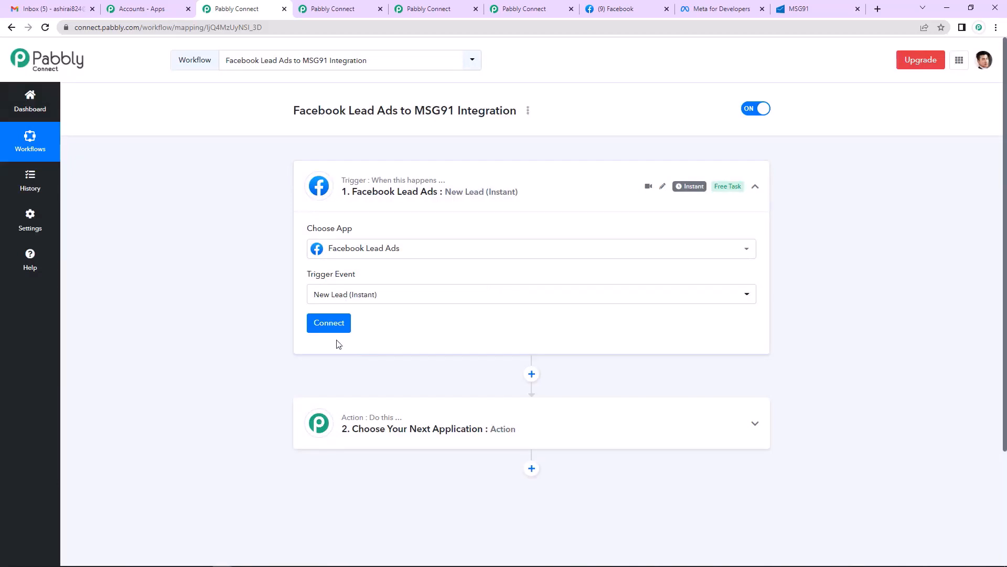
# - Add and authorise a new Facebook Lead Ads connection, then go to Facebook
pyautogui.click(329, 323)
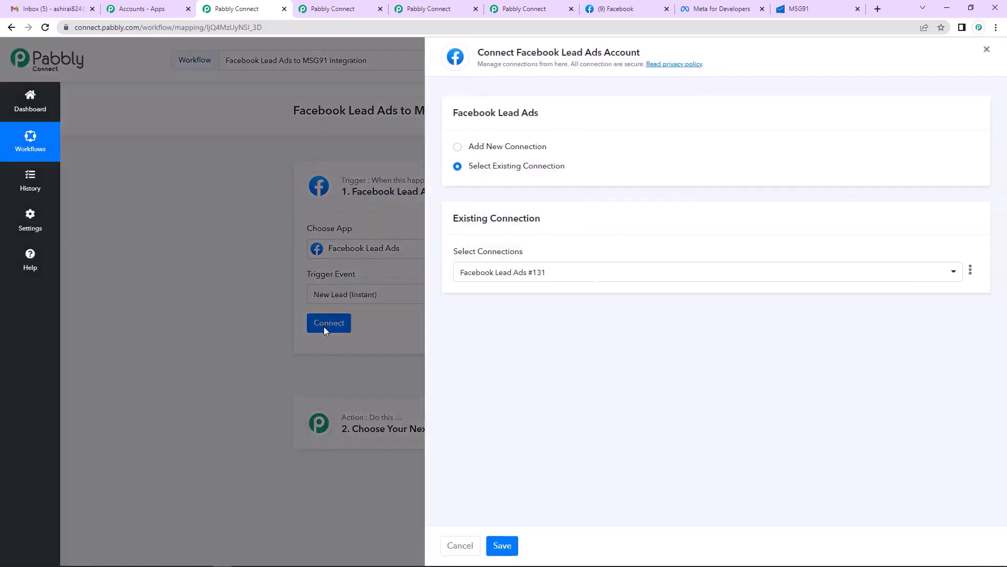
pyautogui.click(457, 148)
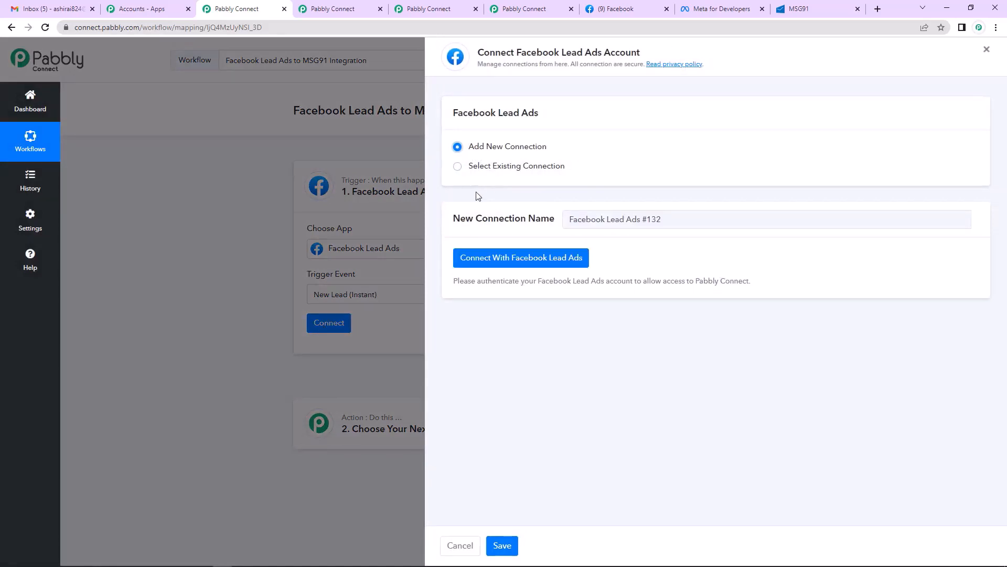
pyautogui.click(515, 259)
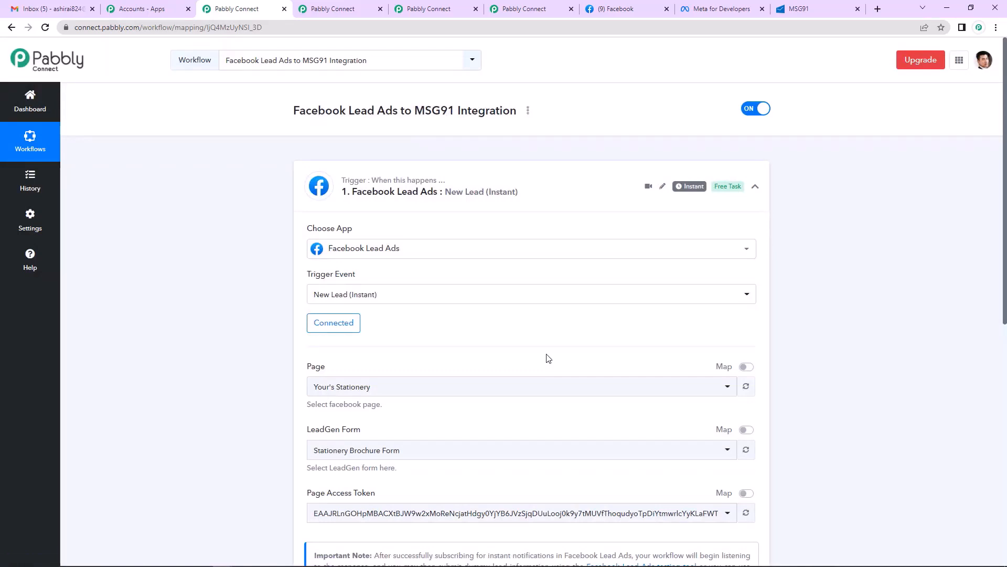
pyautogui.scroll(-1, 357, 334)
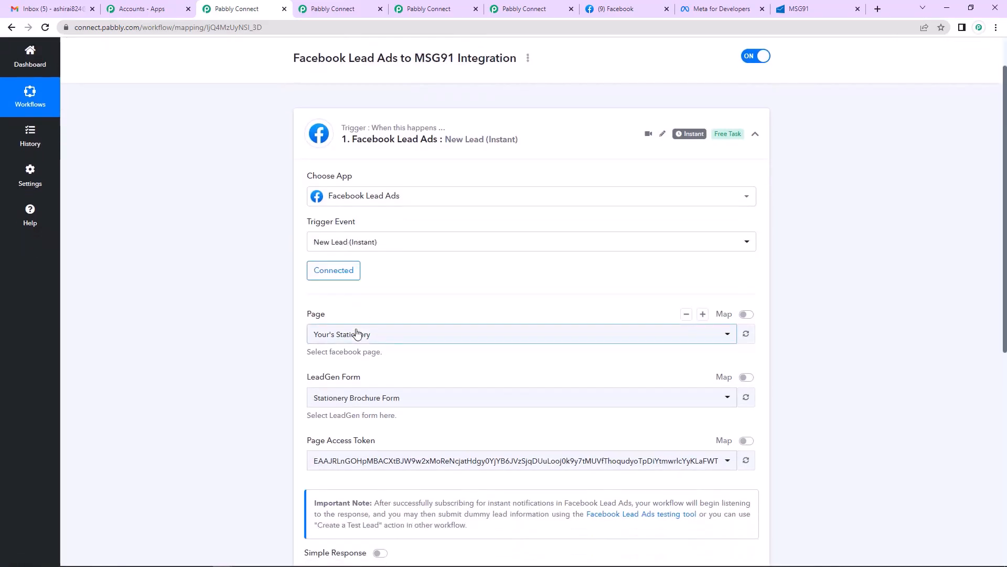
pyautogui.scroll(-1, 357, 334)
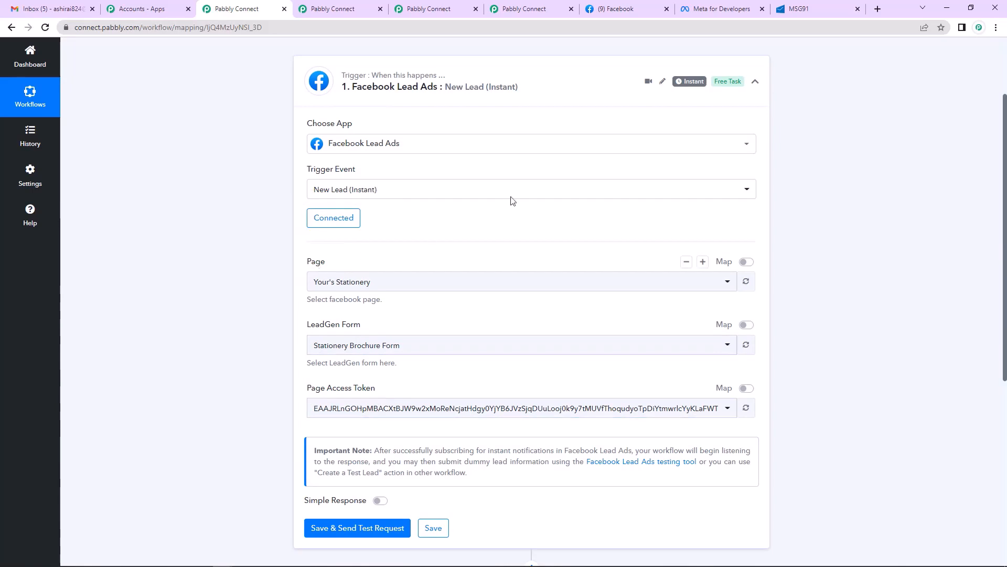
pyautogui.click(616, 9)
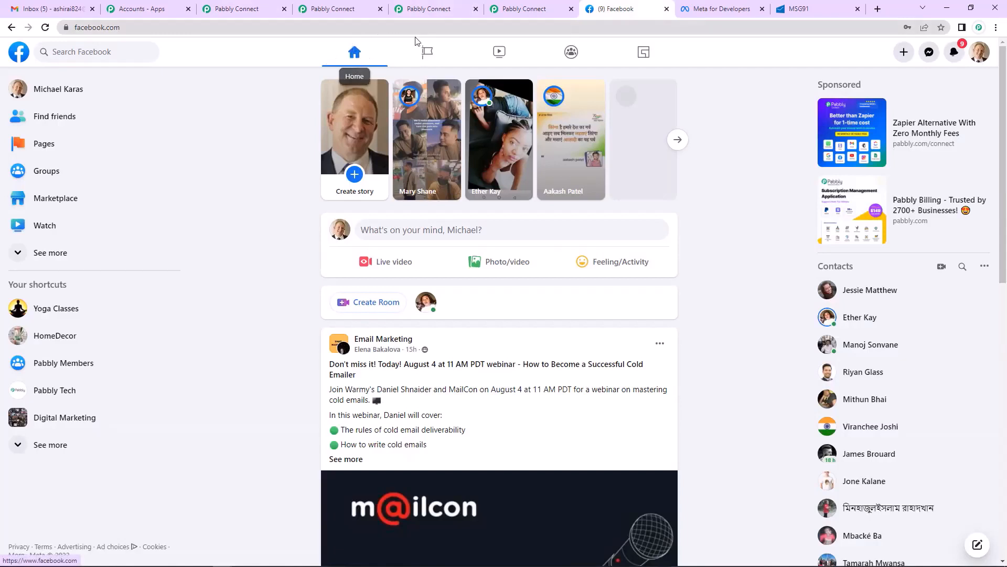
# - Browse through the Pages you manage list on Facebook
pyautogui.click(428, 55)
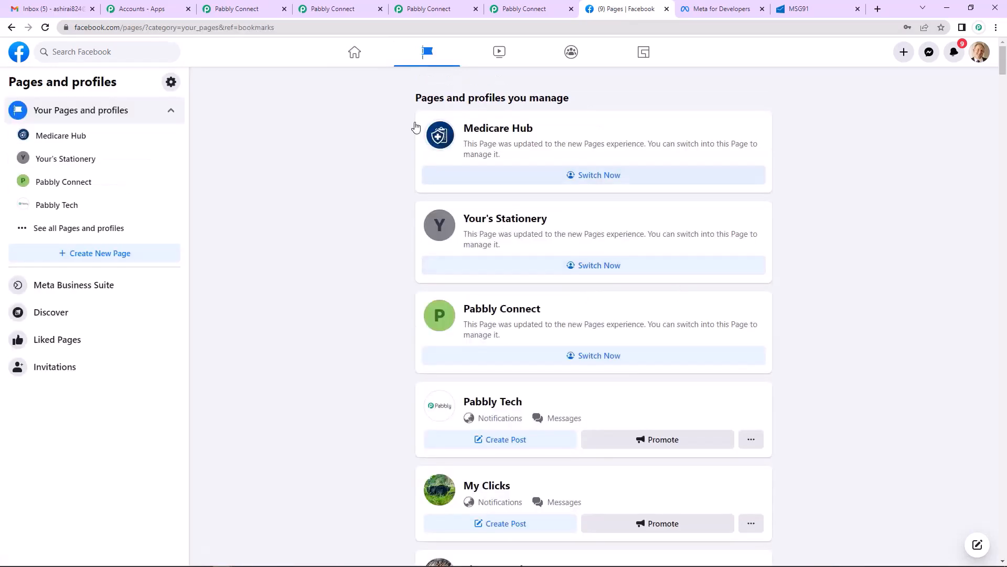
pyautogui.scroll(-4, 564, 315)
pyautogui.scroll(-7, 572, 282)
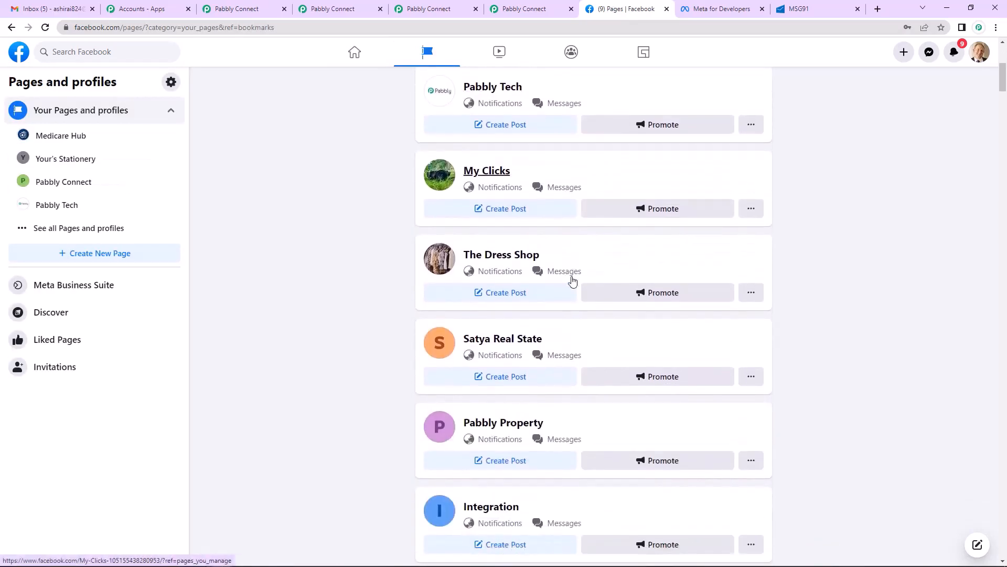
pyautogui.scroll(-5, 574, 284)
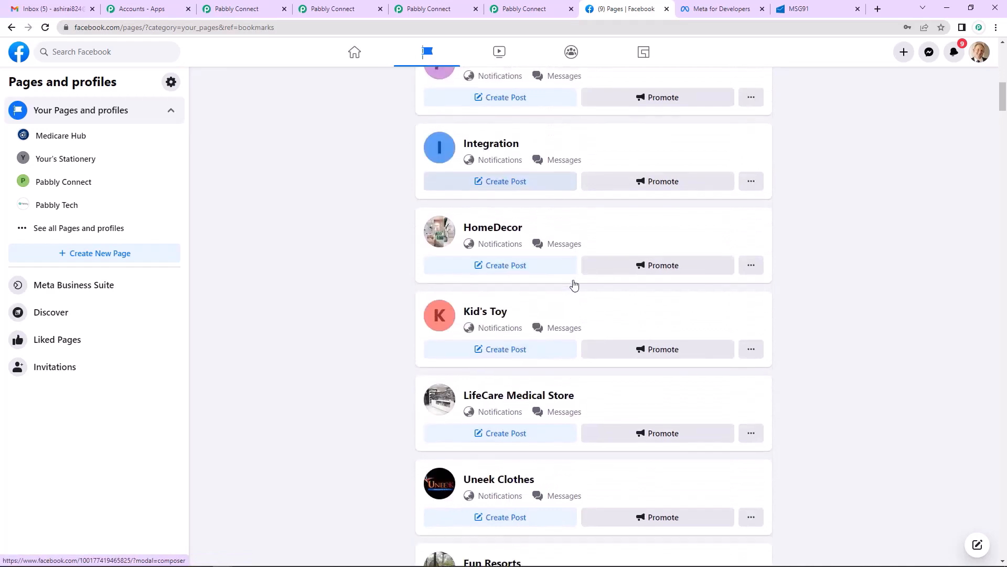
pyautogui.scroll(-4, 573, 283)
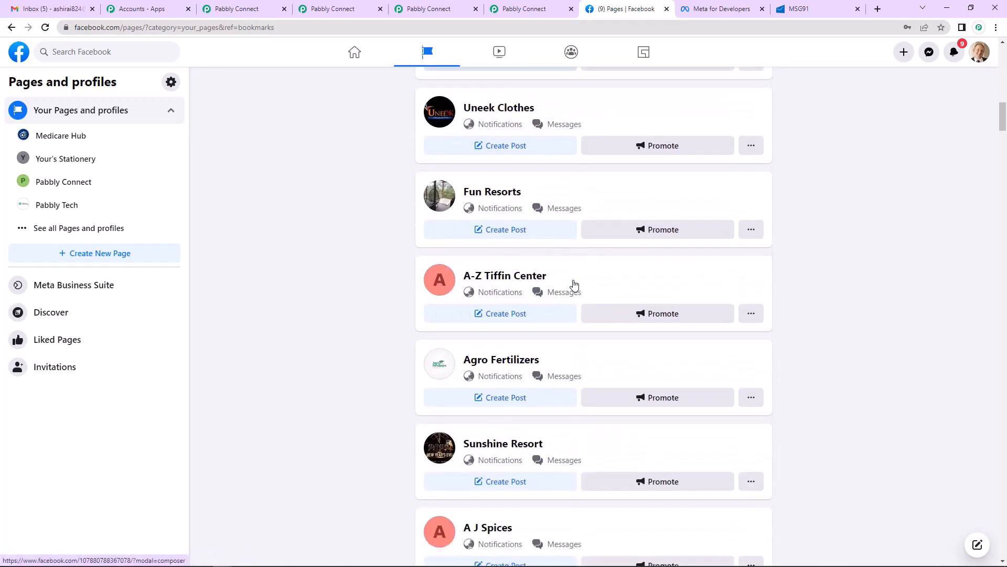
pyautogui.scroll(-3, 573, 284)
pyautogui.scroll(-1, 574, 283)
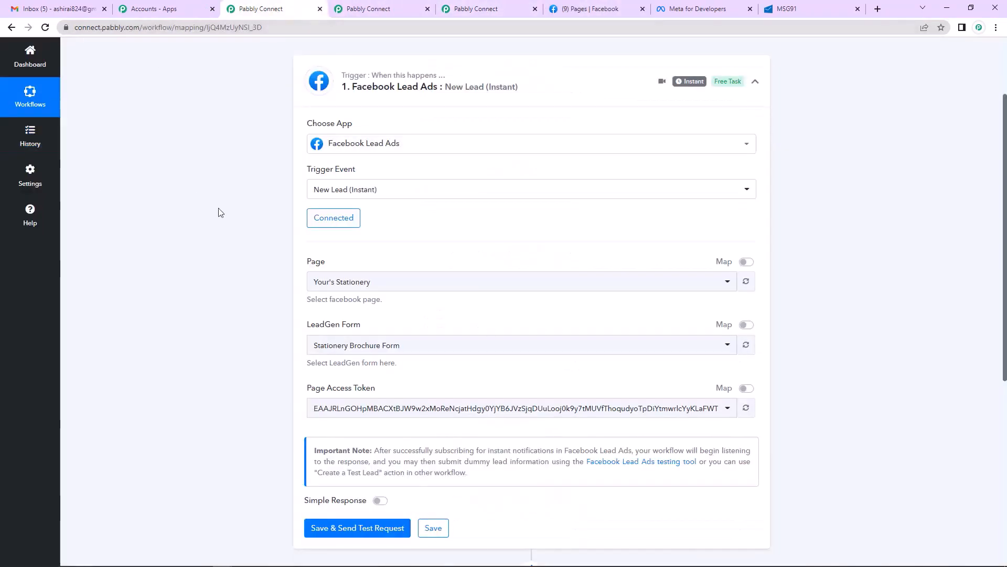
# - Set the trigger page to Grocery Store, send a test request, and open the Lead Ads Testing Tool
pyautogui.click(391, 281)
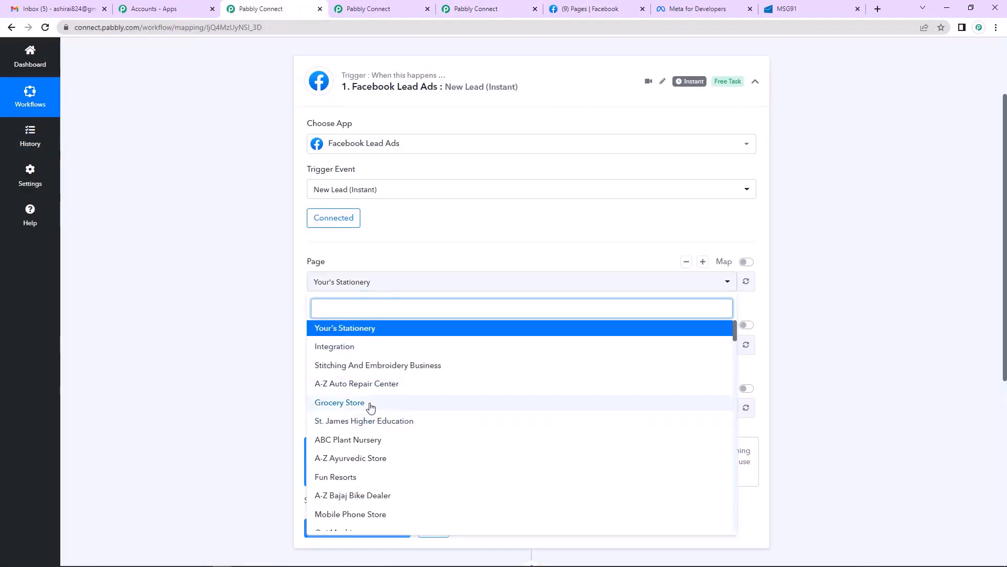
pyautogui.click(392, 403)
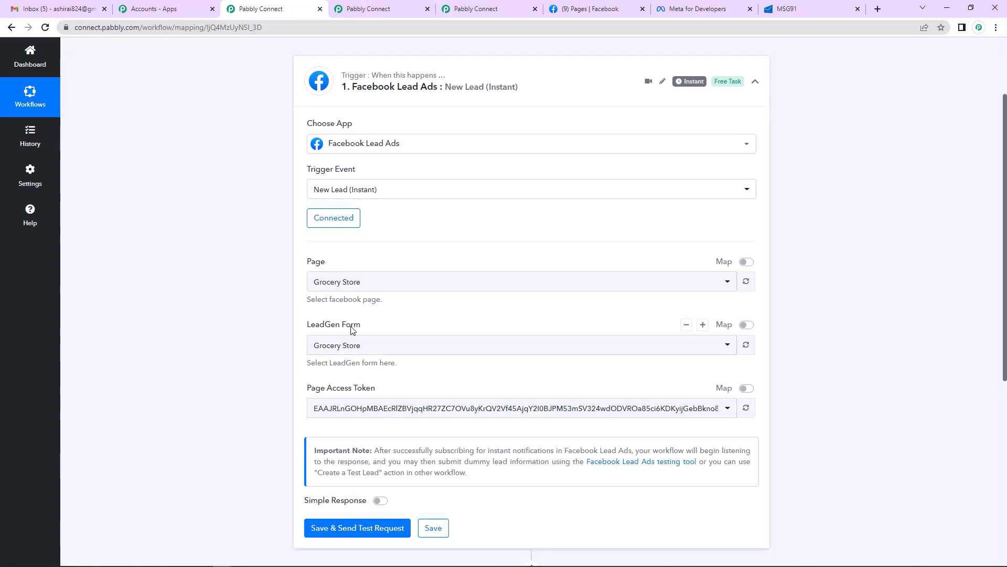
pyautogui.scroll(-3, 347, 361)
pyautogui.click(354, 371)
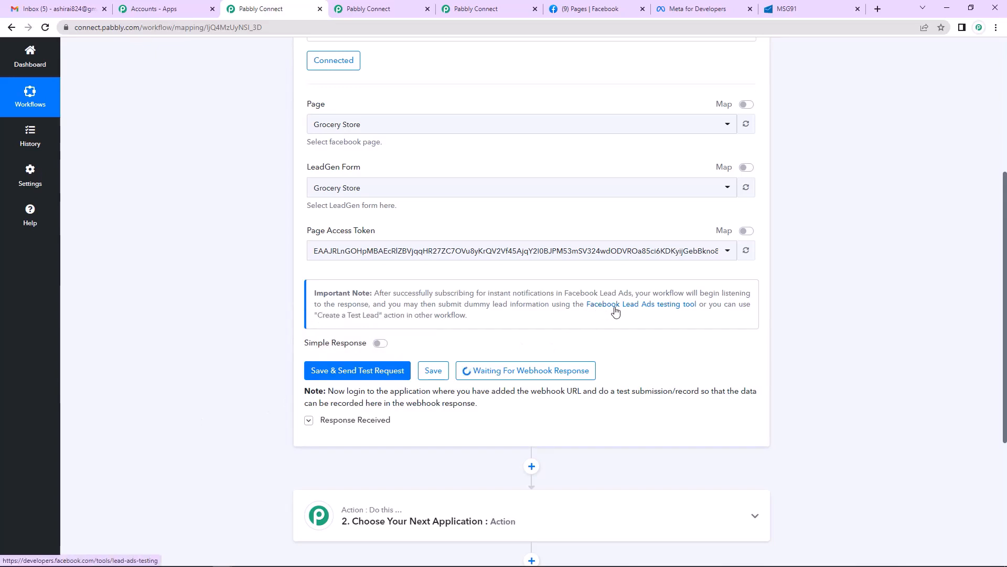
pyautogui.click(675, 309)
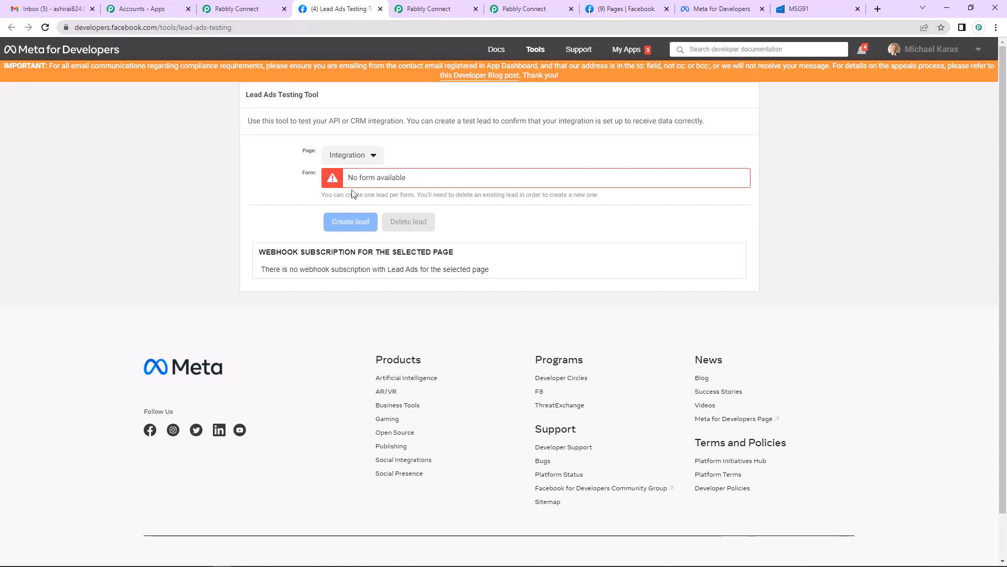
# - Select the Grocery Store page in the testing tool and preview its lead form
pyautogui.click(372, 157)
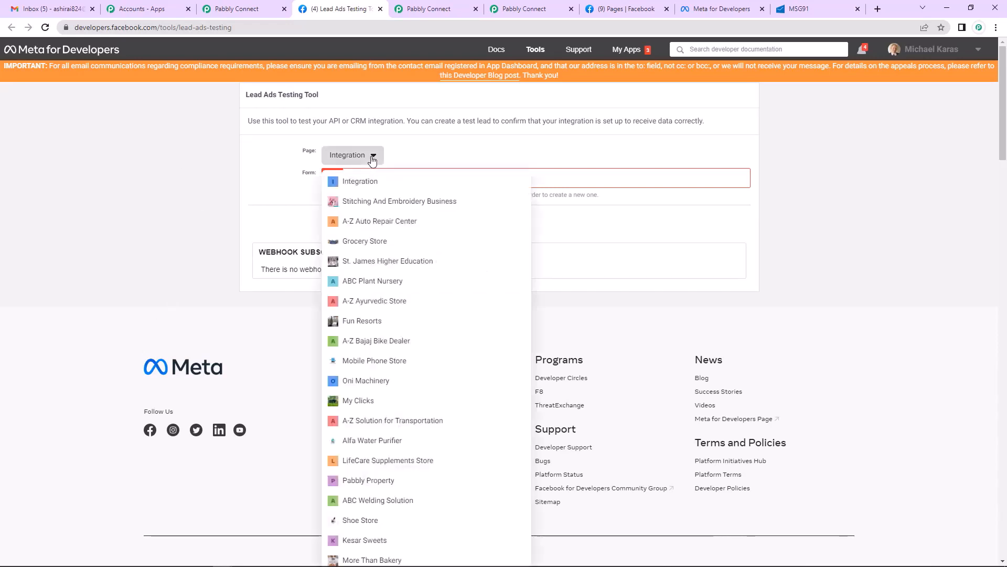
pyautogui.click(362, 242)
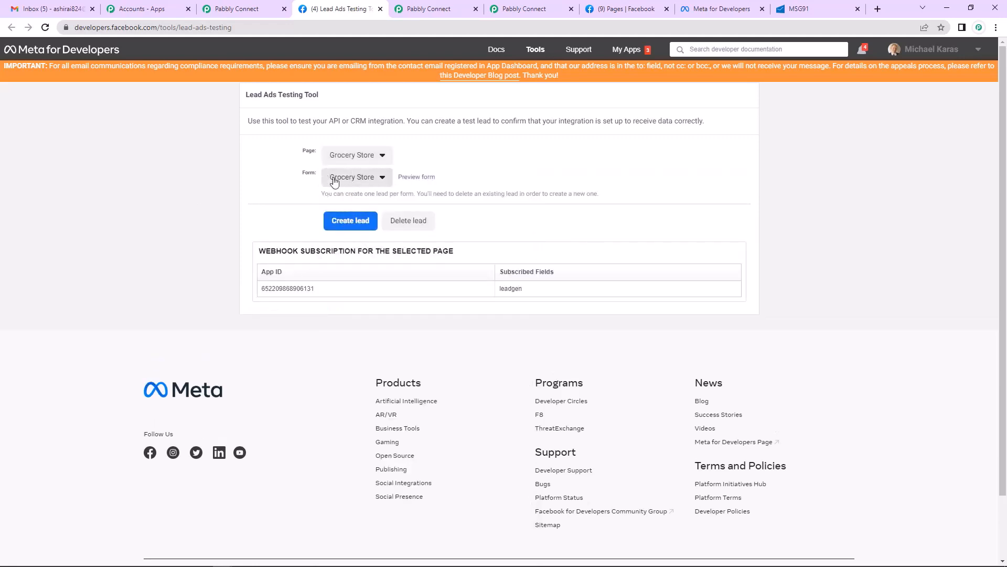
pyautogui.click(417, 177)
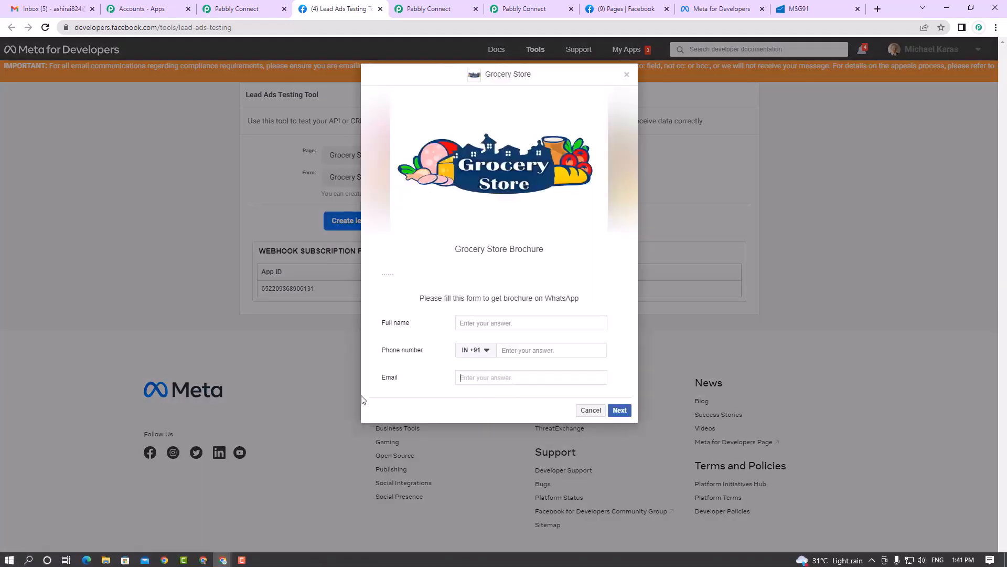
# - Fill in a test full name and email, submit the test lead, and return to Pabbly
pyautogui.click(473, 321)
pyautogui.write('De')
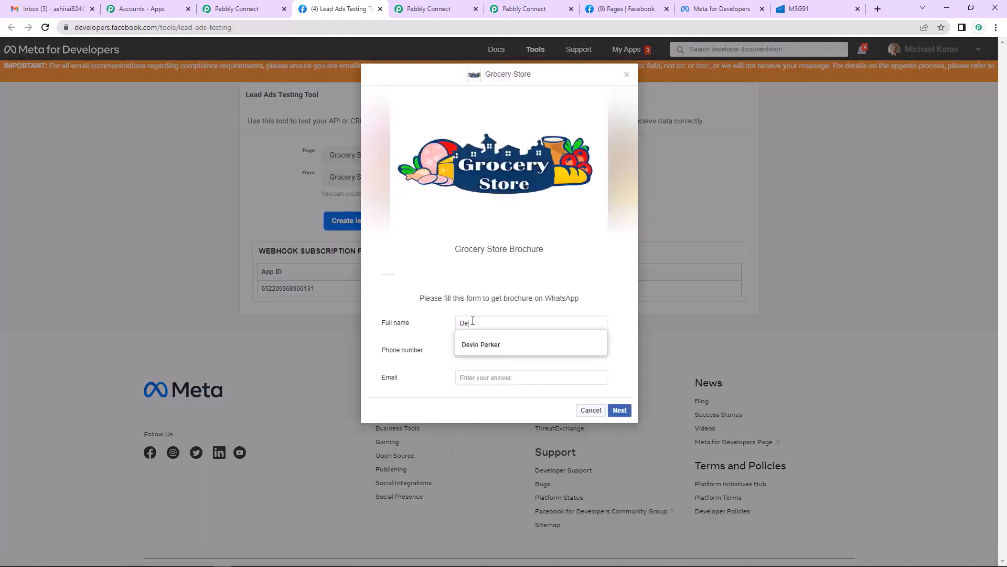
pyautogui.write('mo Name')
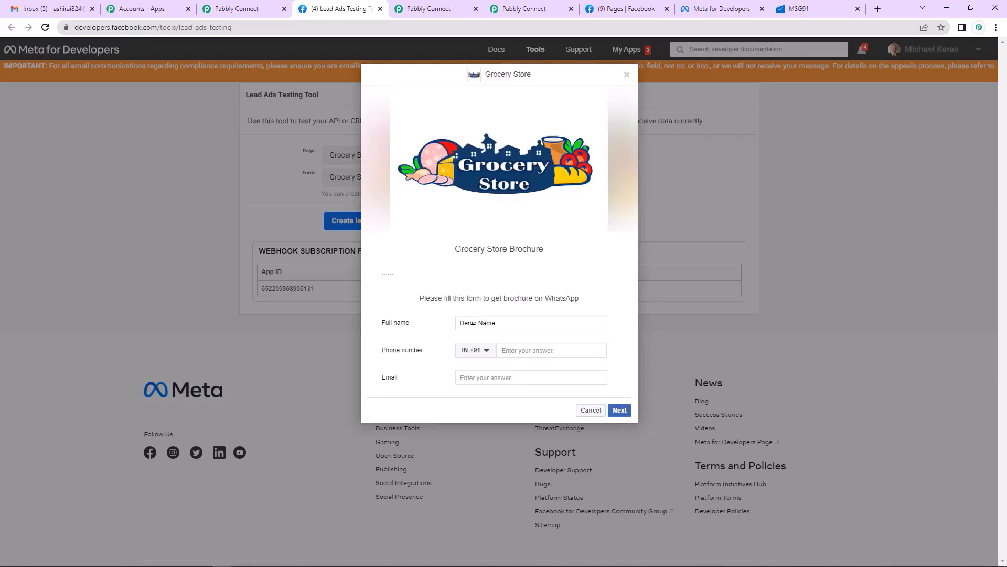
pyautogui.click(517, 348)
pyautogui.write('00')
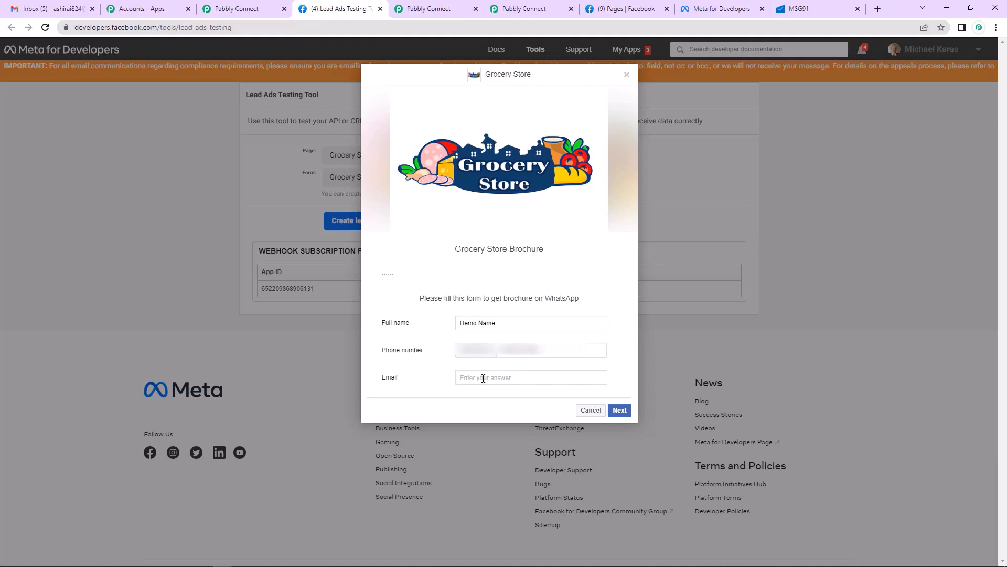
pyautogui.click(619, 410)
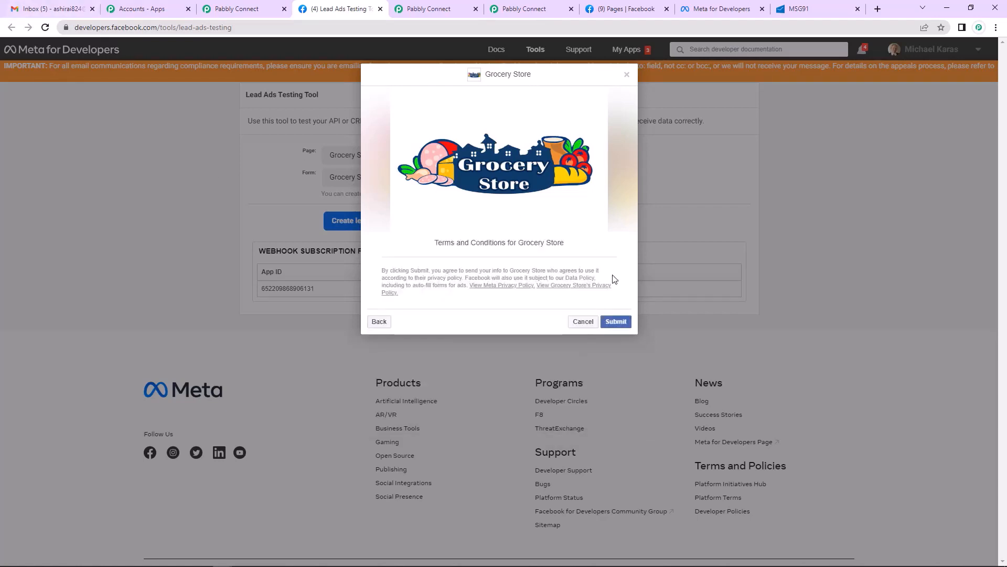
pyautogui.click(624, 323)
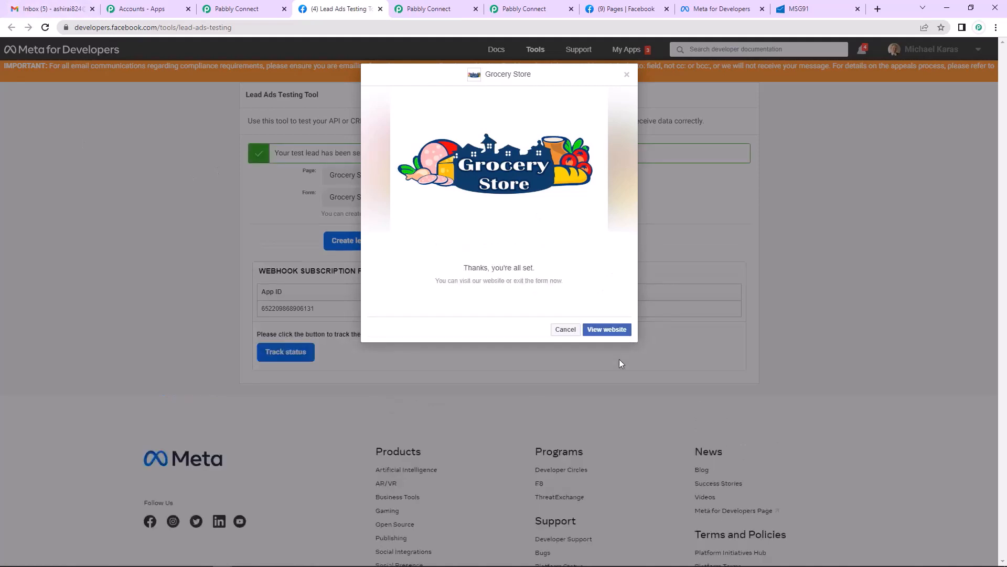
pyautogui.click(627, 74)
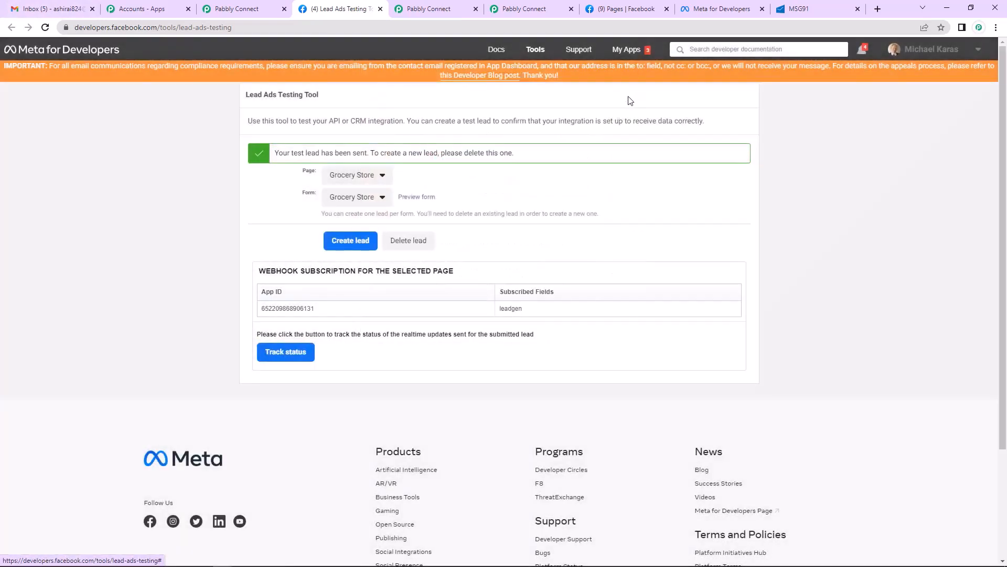
pyautogui.click(237, 9)
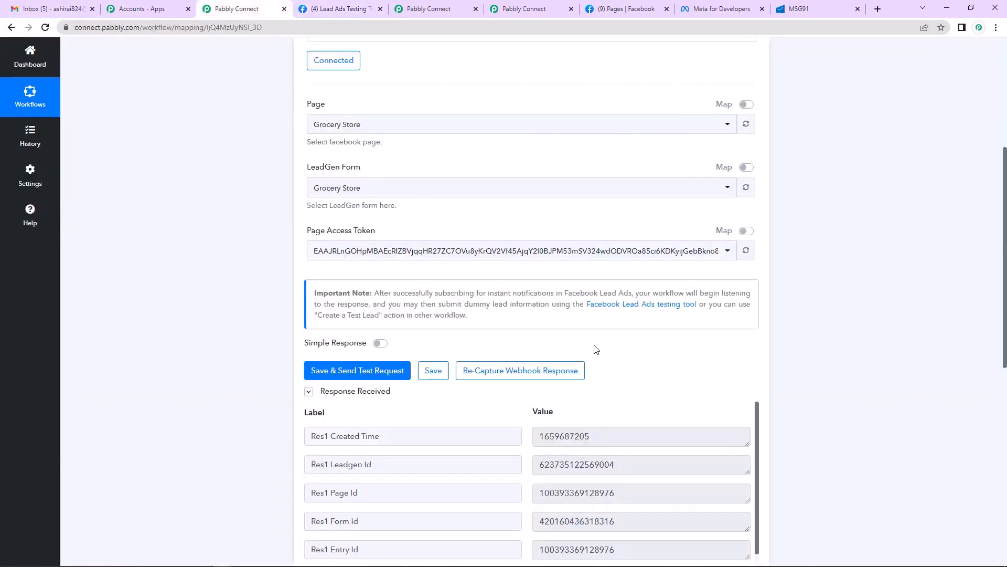
# - Scroll through the Response Received lead data, then open step 2's Choose App search
pyautogui.scroll(-4, 594, 345)
pyautogui.scroll(-2, 593, 346)
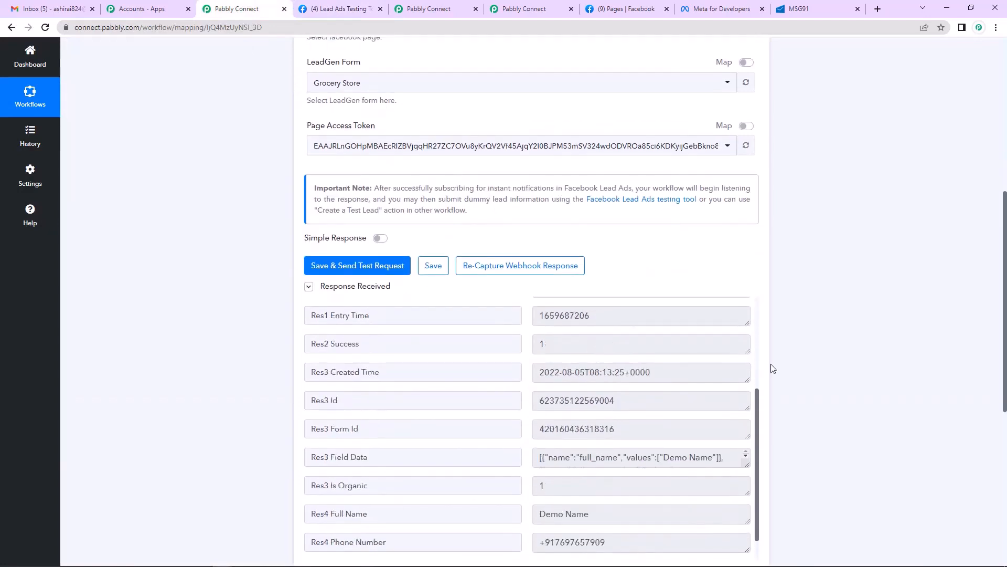
pyautogui.scroll(-2, 871, 362)
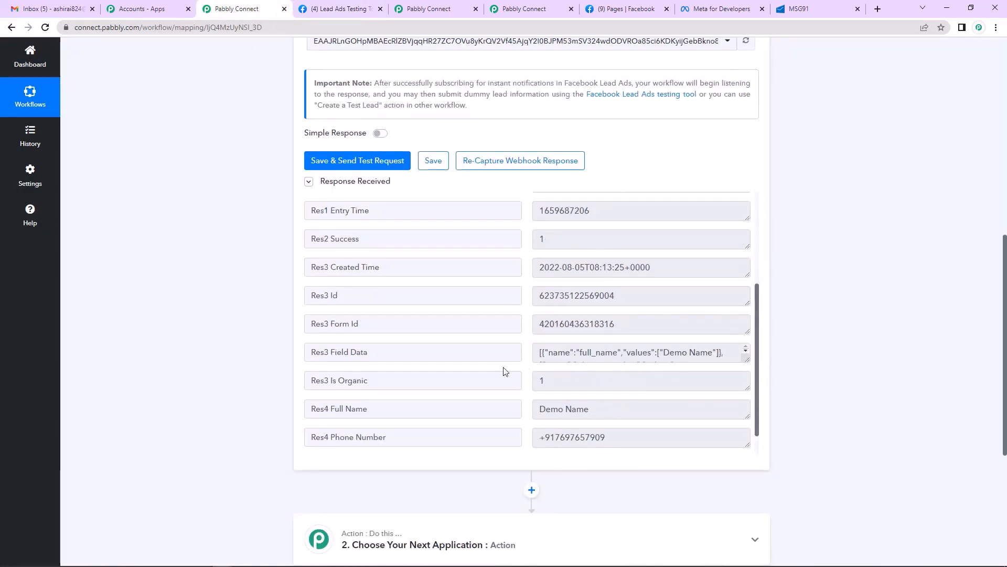
pyautogui.scroll(4, 464, 371)
pyautogui.scroll(-6, 463, 371)
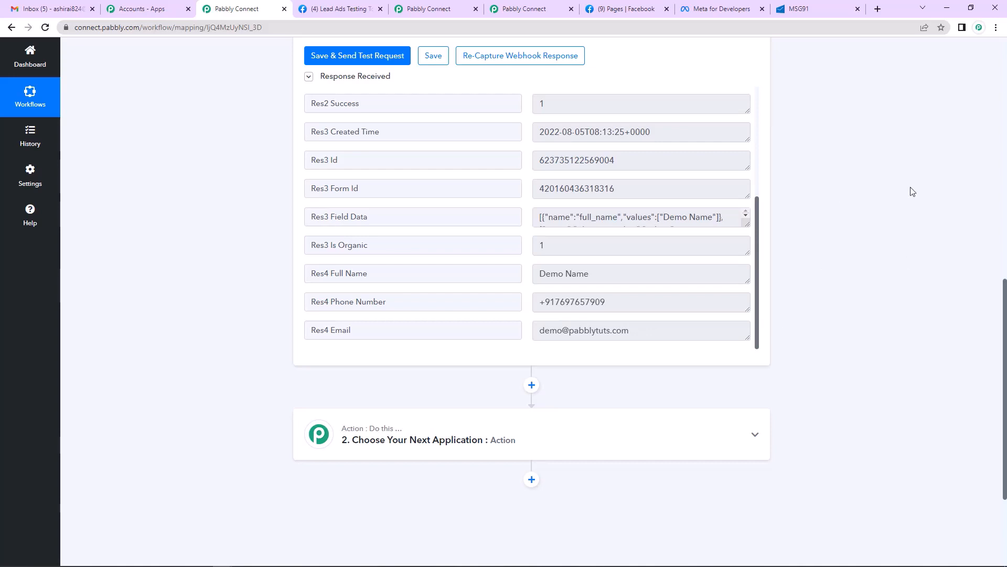
pyautogui.scroll(-3, 426, 313)
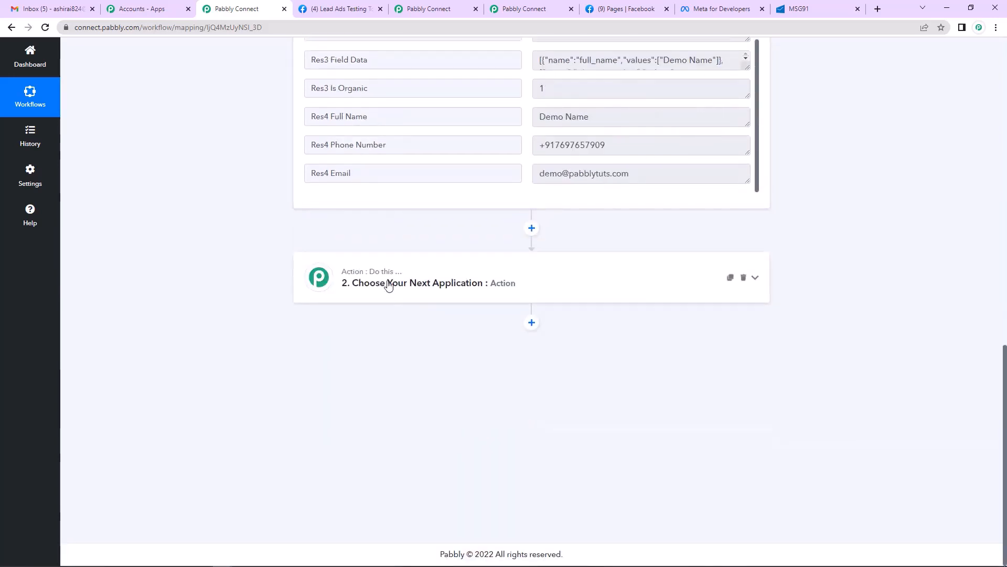
pyautogui.click(388, 285)
pyautogui.click(360, 336)
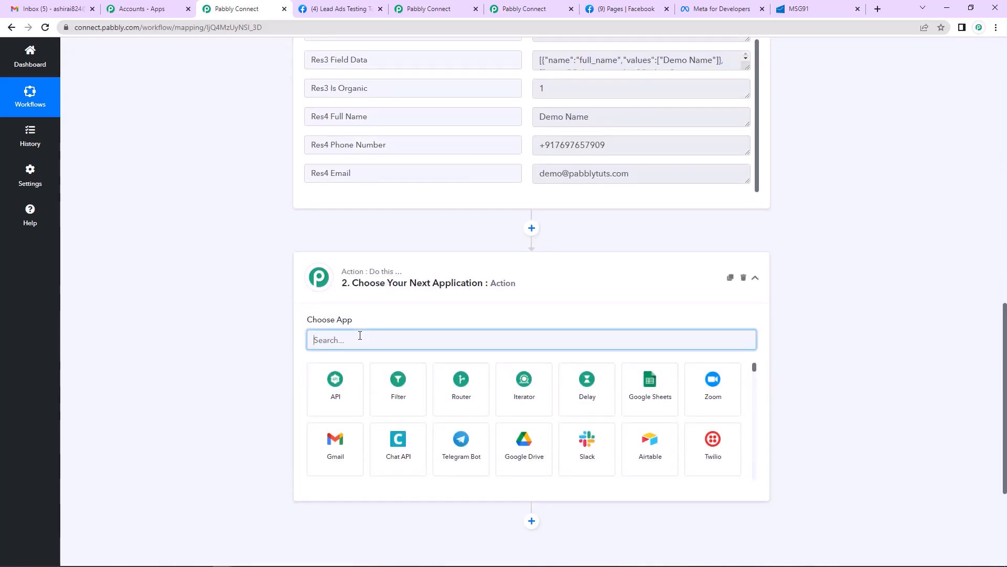
# - Set the action app to MSG91 with the Send Campaign event
pyautogui.write('MS')
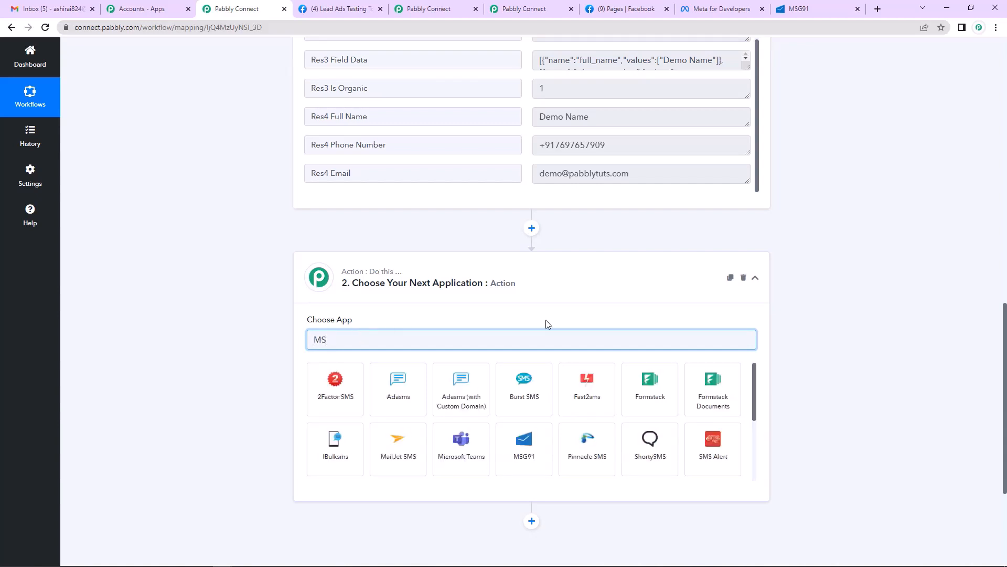
pyautogui.click(524, 448)
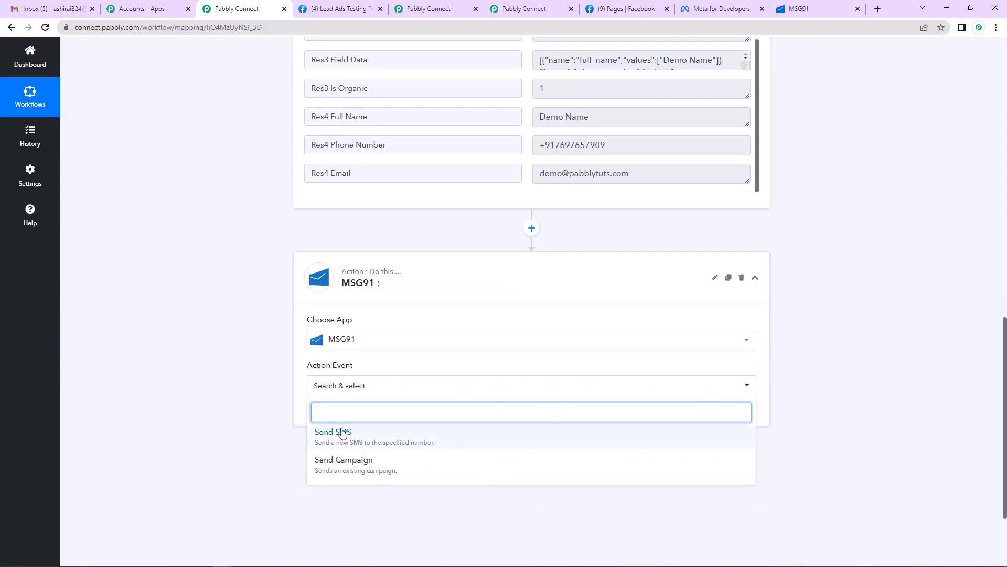
pyautogui.click(361, 464)
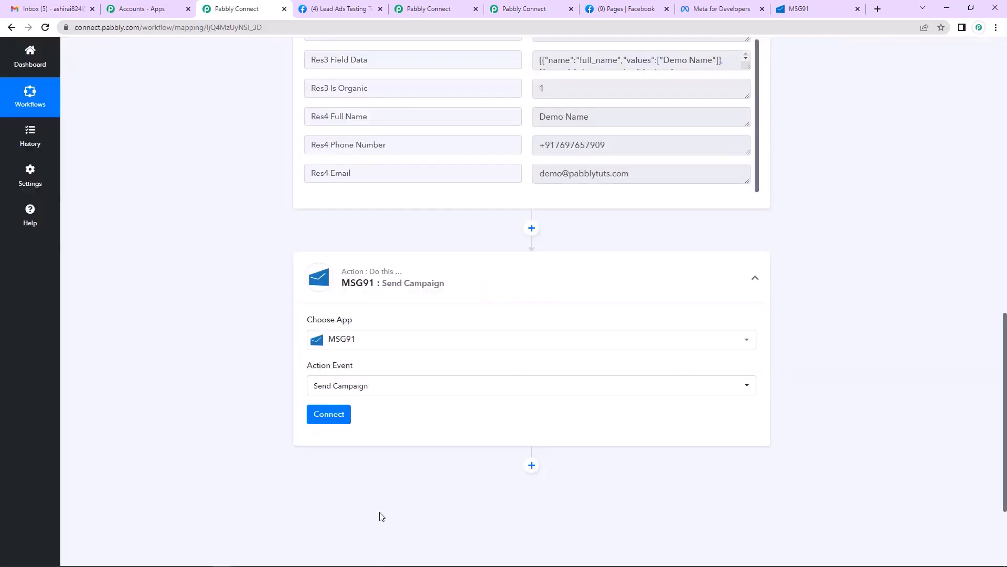
# - Start a new MSG91 connection and open MSG91's products home
pyautogui.click(319, 414)
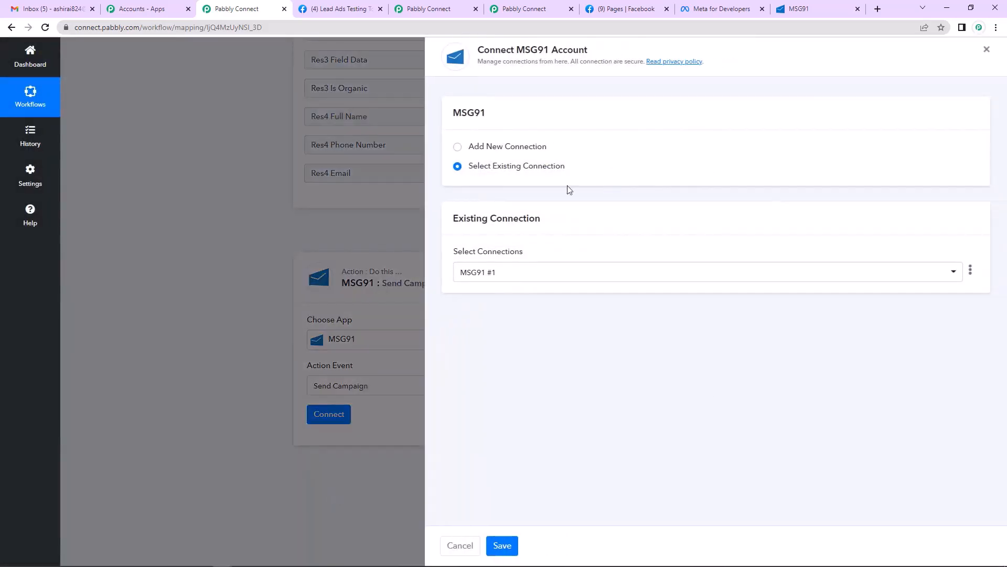
pyautogui.click(459, 149)
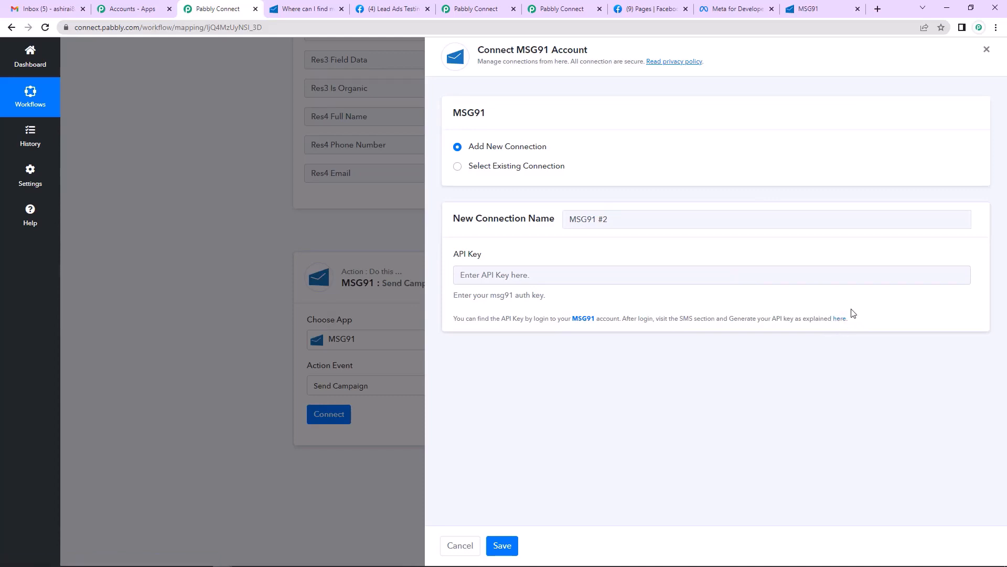
pyautogui.click(820, 9)
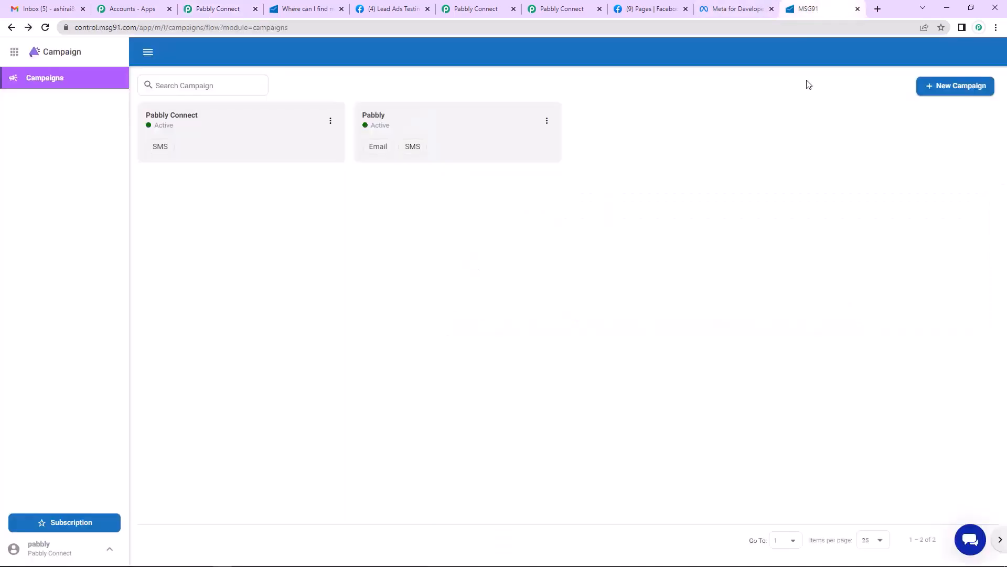
pyautogui.click(14, 54)
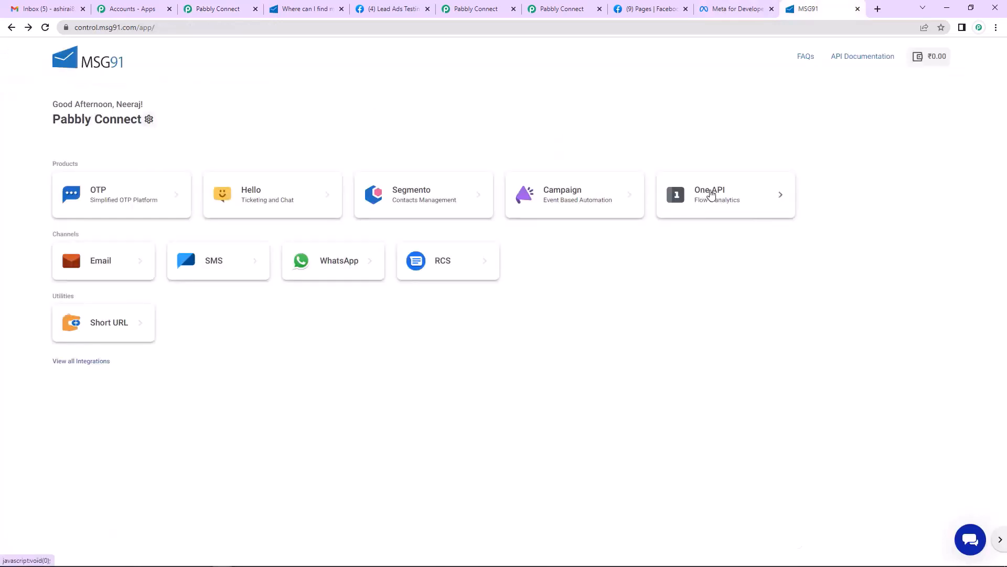
# - Go through One API and the SMS panel to MSG91's Authkey settings
pyautogui.click(711, 195)
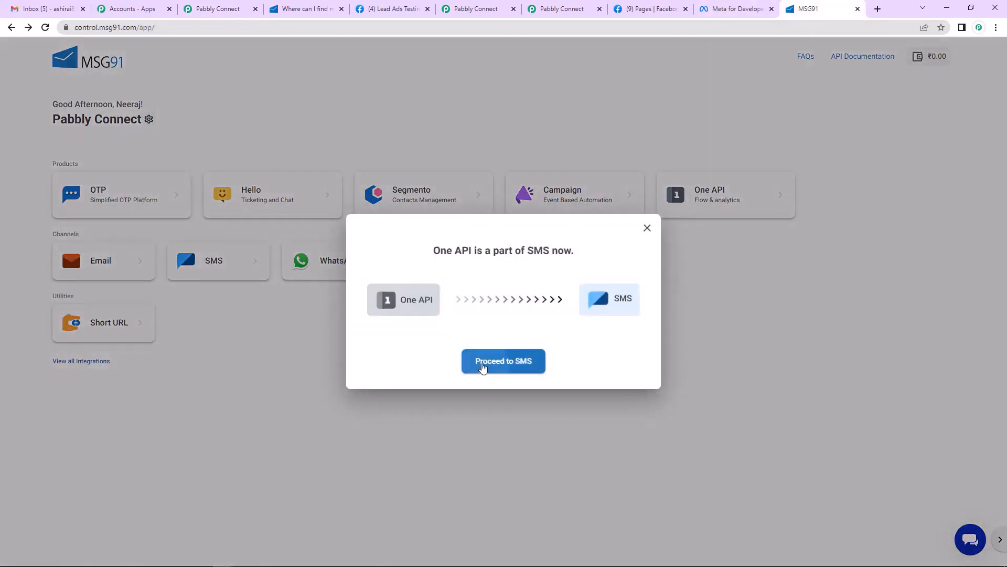
pyautogui.click(483, 367)
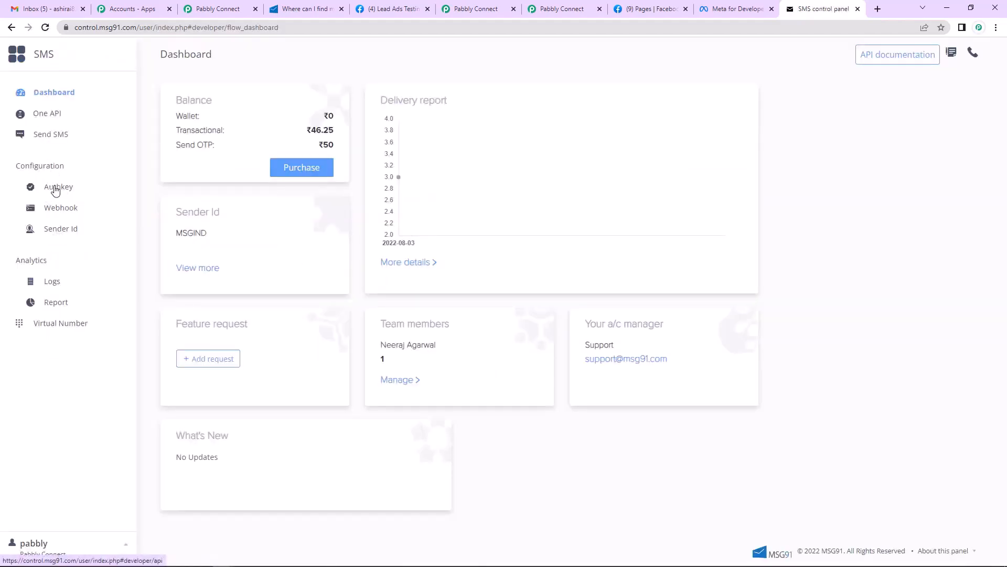
pyautogui.click(56, 188)
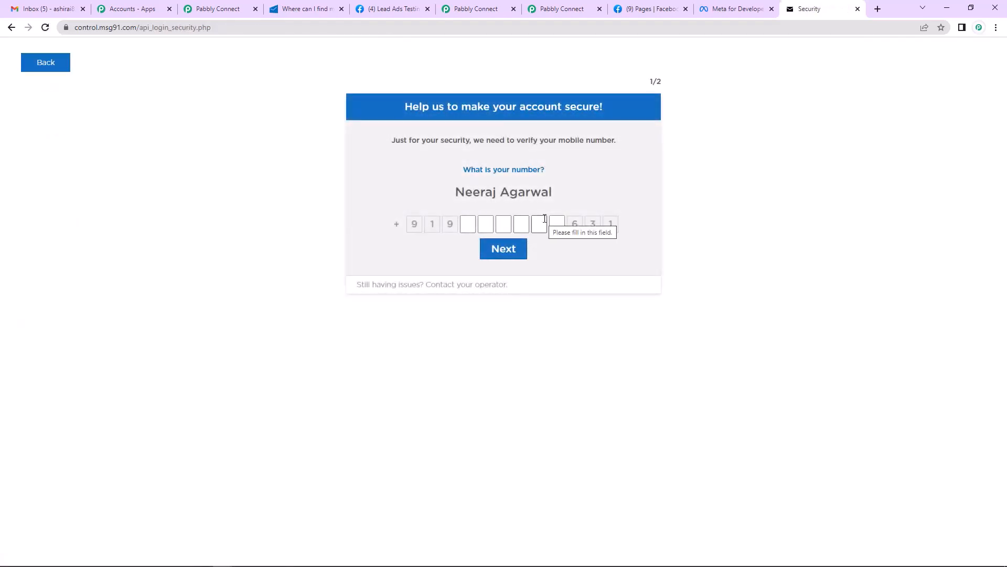
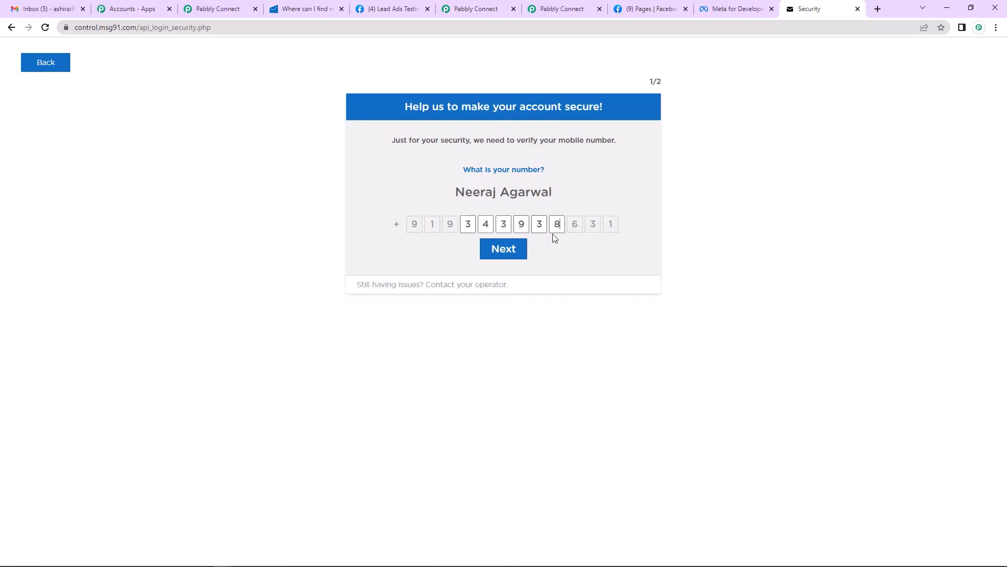
# - Verify the account with the mobile number and one-time code, then copy the Testing authkey
pyautogui.click(518, 253)
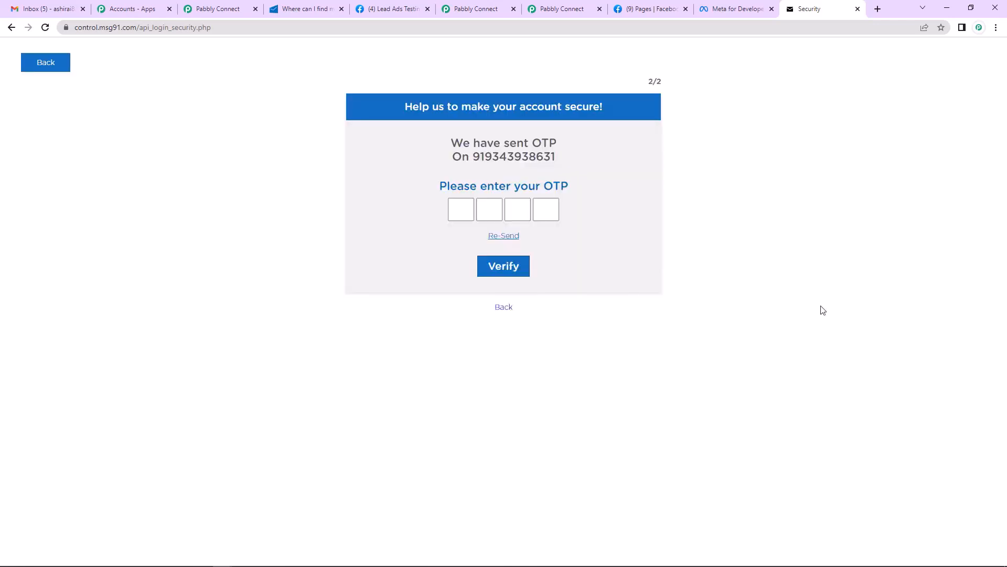
pyautogui.click(521, 273)
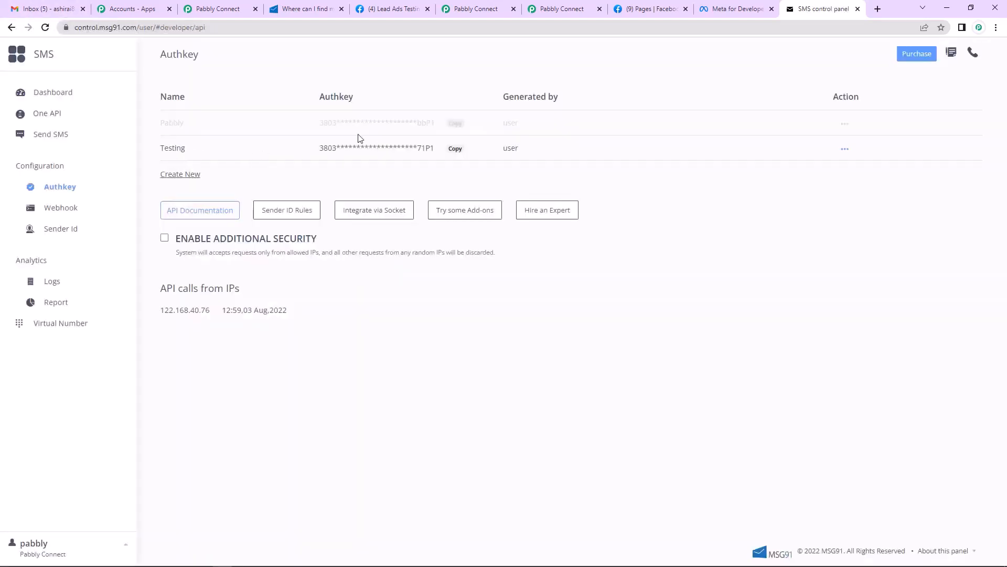
pyautogui.click(455, 149)
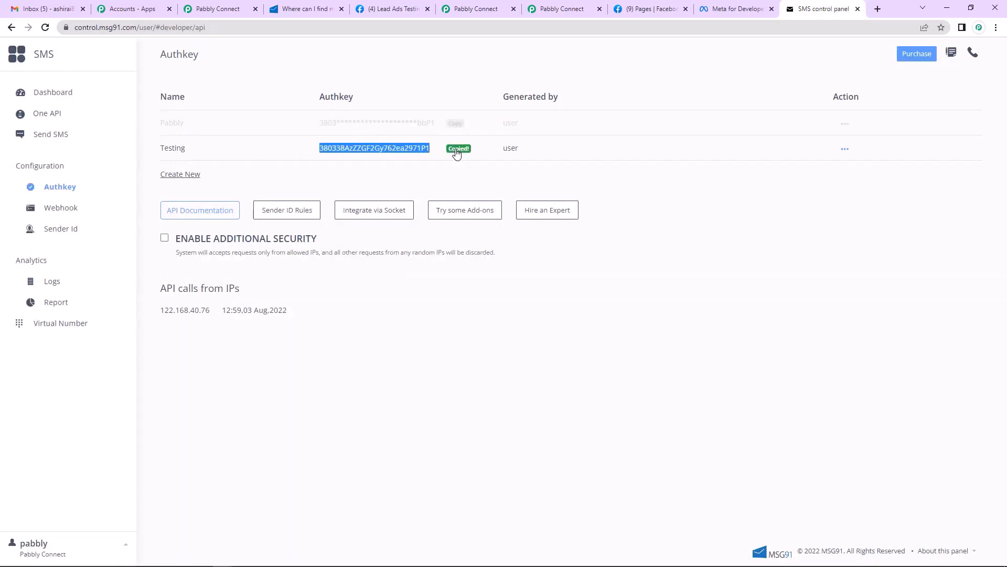
# - Paste the copied authkey as the MSG91 API key and save the connection
pyautogui.click(205, 8)
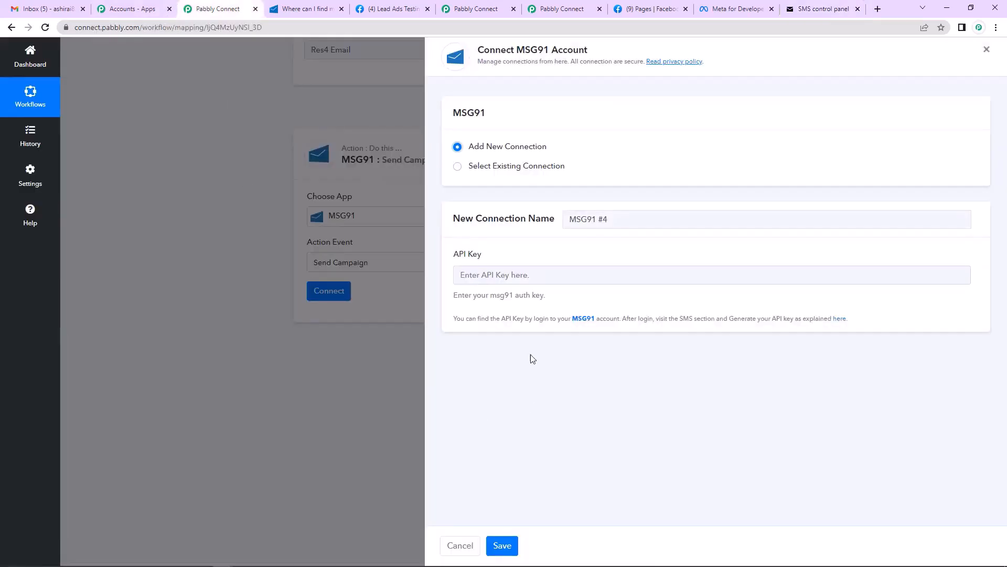
pyautogui.click(520, 267)
pyautogui.hotkey('ctrl', 'v')
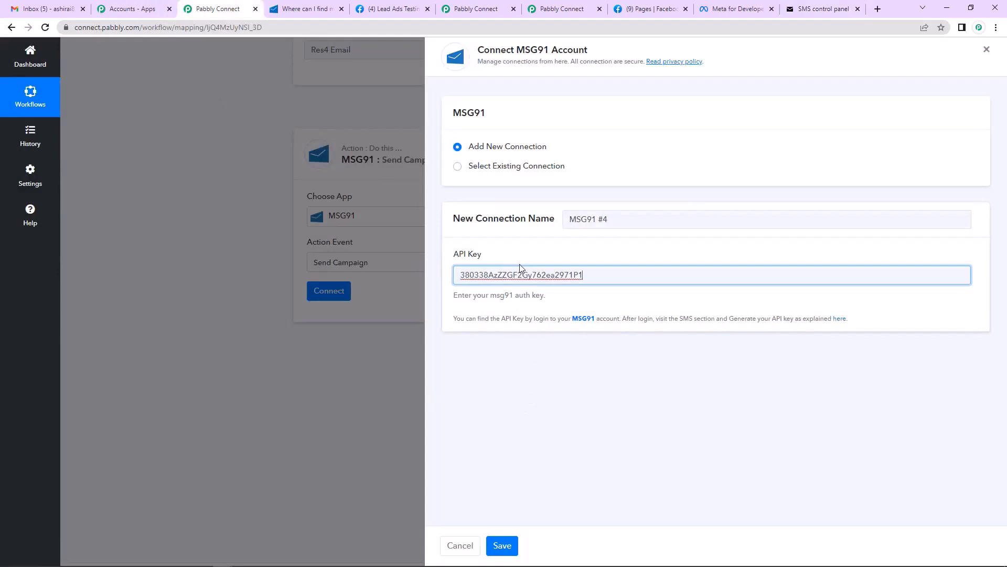
pyautogui.click(503, 545)
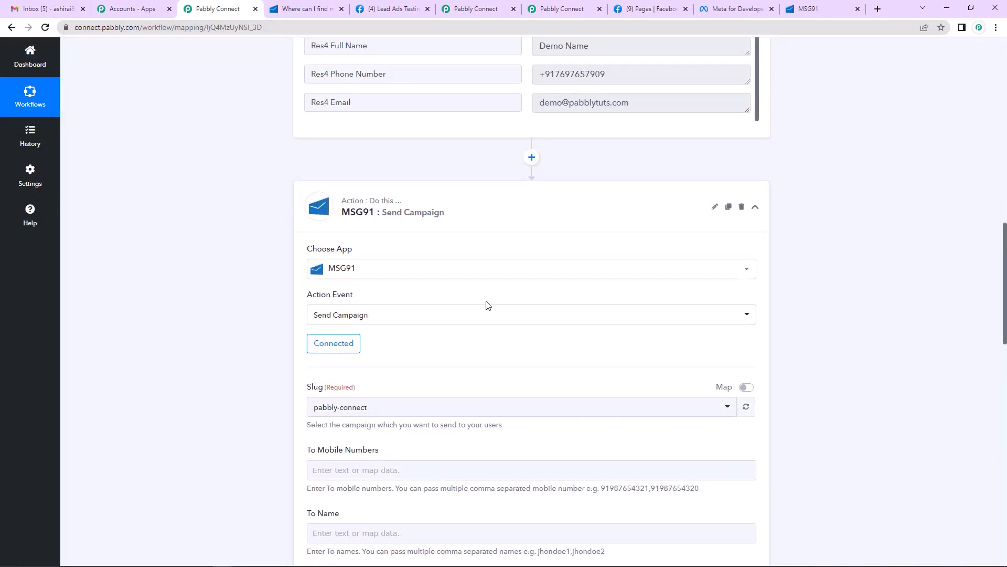
pyautogui.scroll(-3, 573, 337)
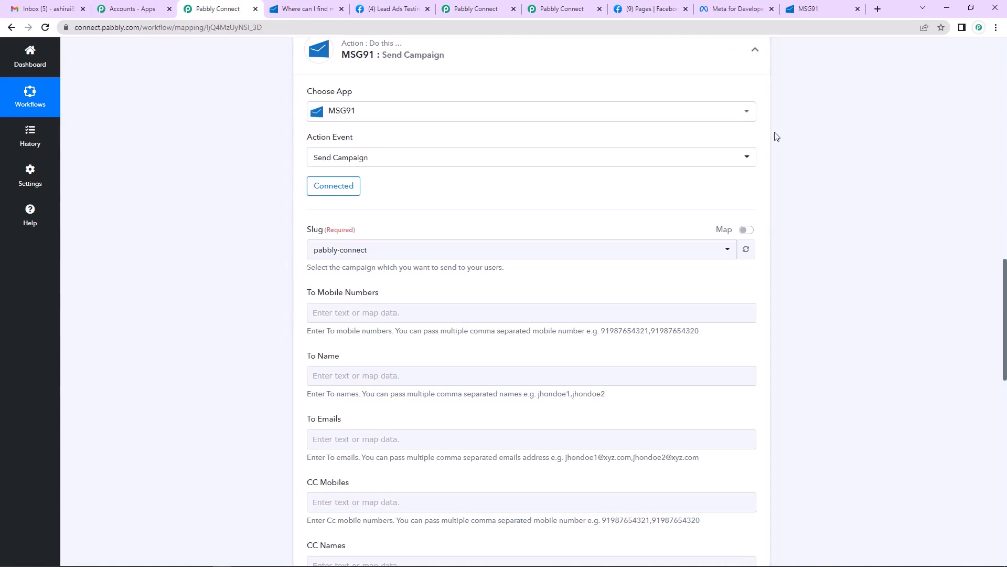
pyautogui.click(811, 10)
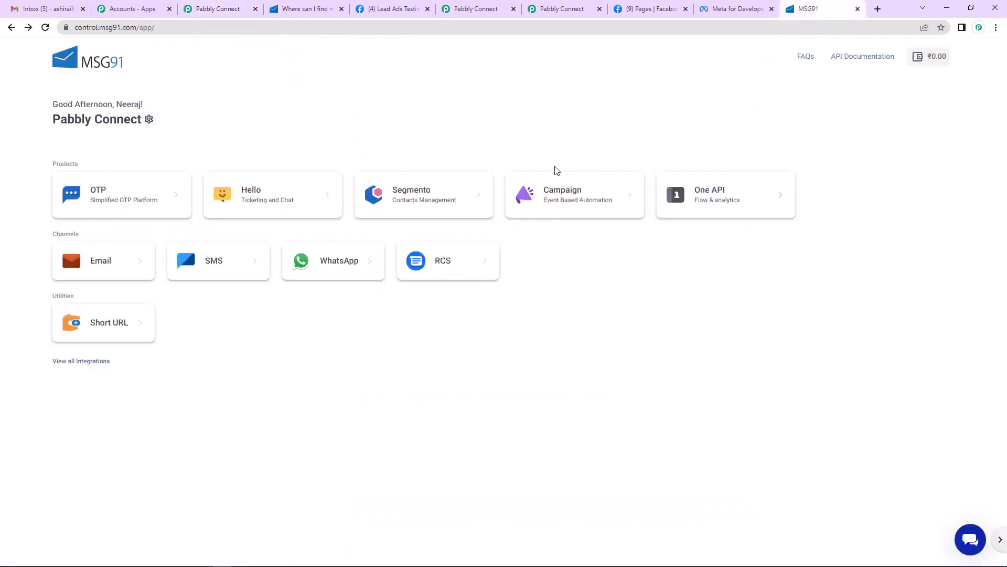
# - View MSG91's campaigns list, including Pabbly Connect and Pabbly, then return to the Pabbly workflow
pyautogui.click(560, 195)
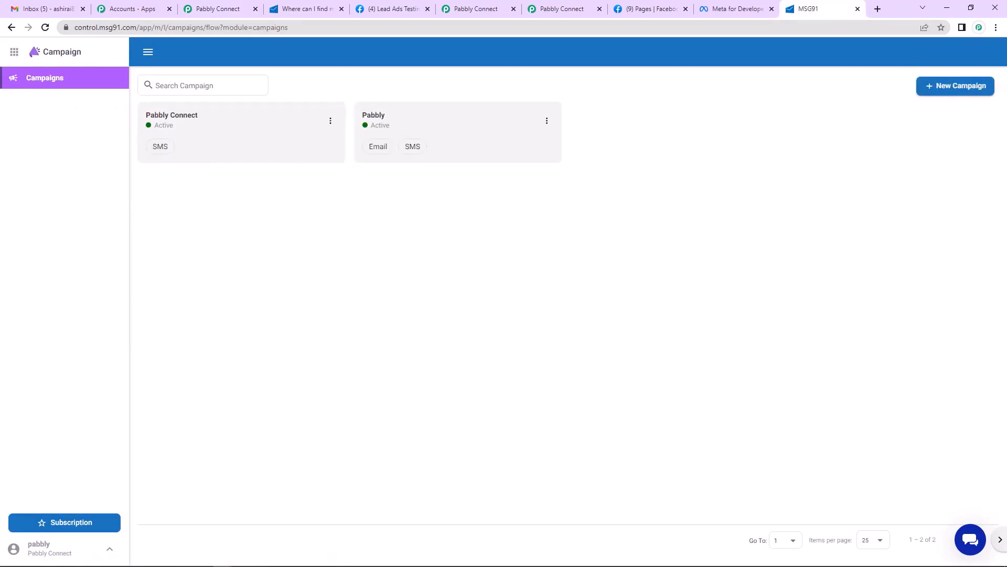
pyautogui.click(216, 13)
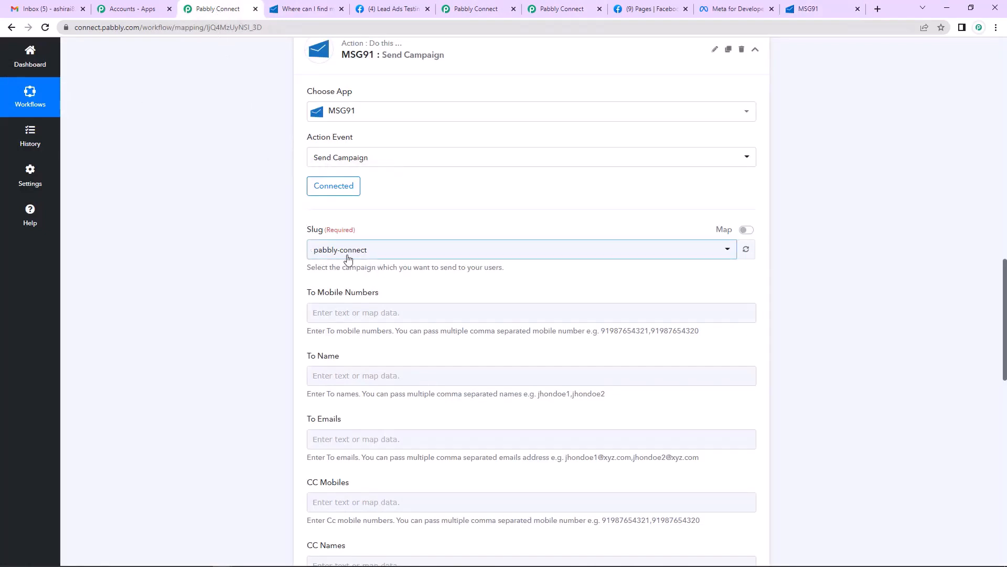
# - Fill the lead's phone number into the Send Campaign step's To Mobile Numbers field
pyautogui.scroll(-2, 365, 257)
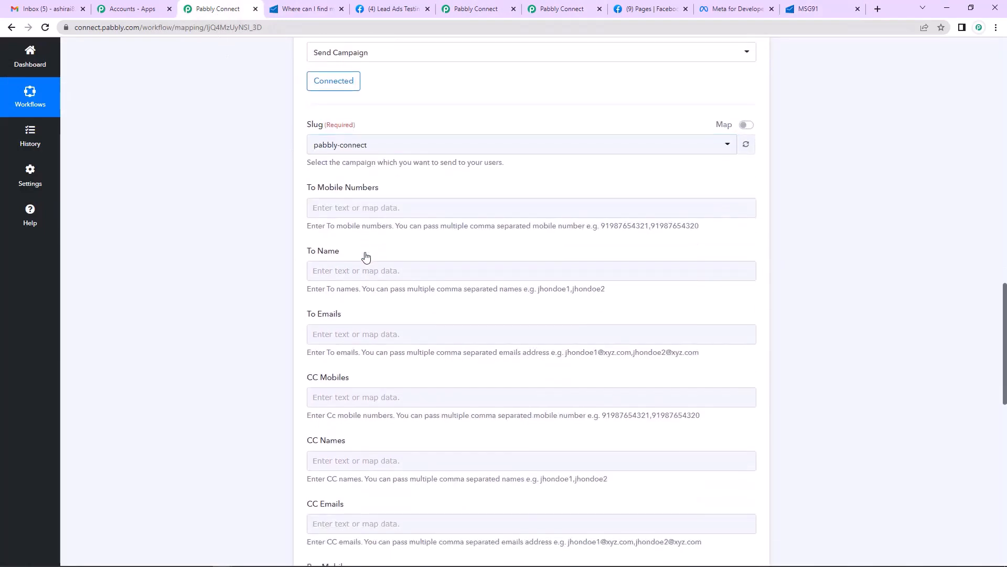
pyautogui.click(377, 208)
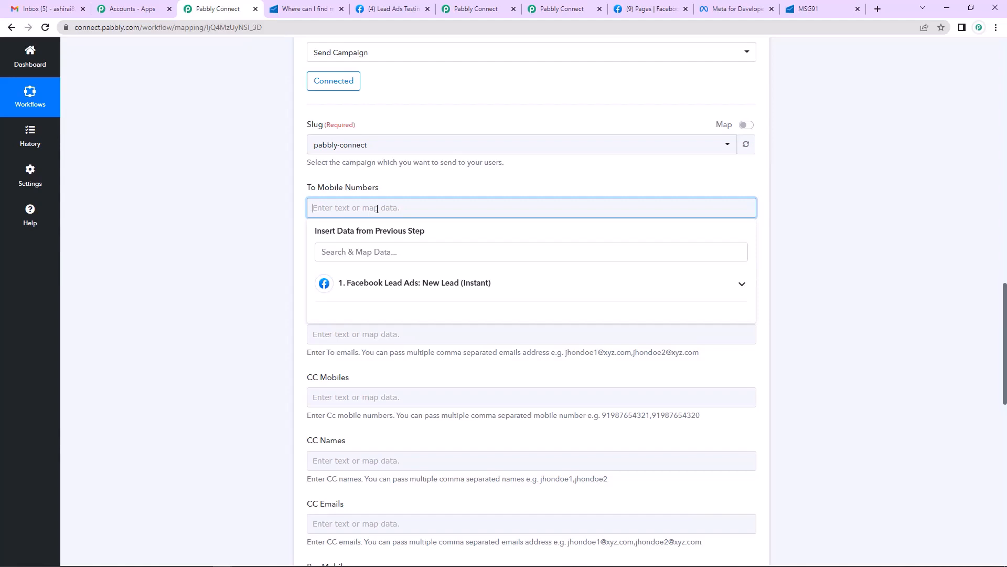
pyautogui.hotkey('ctrl', 'v')
pyautogui.scroll(1, 262, 236)
pyautogui.click(247, 304)
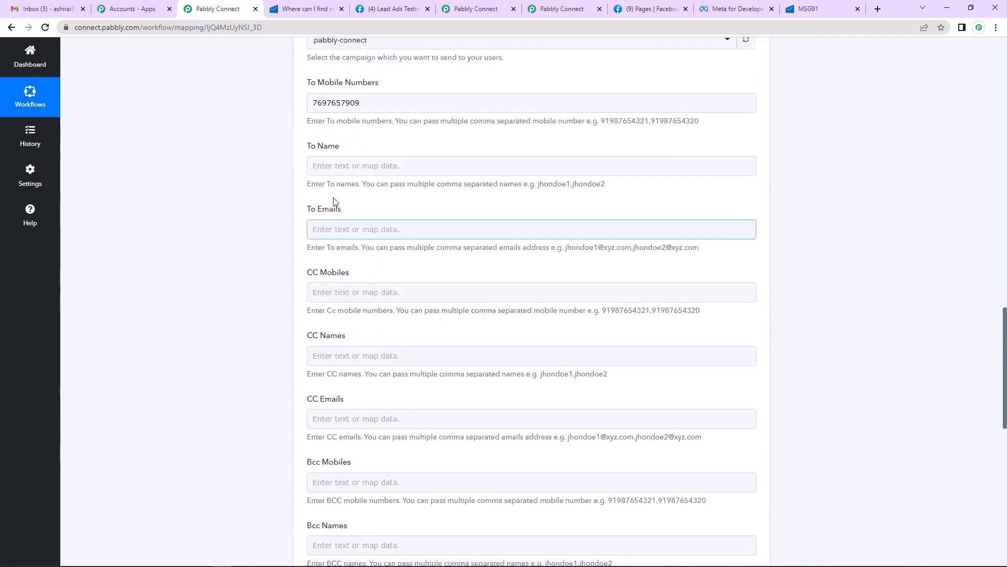
# - Enter 'Dummy' as the recipient's To Name
pyautogui.click(354, 165)
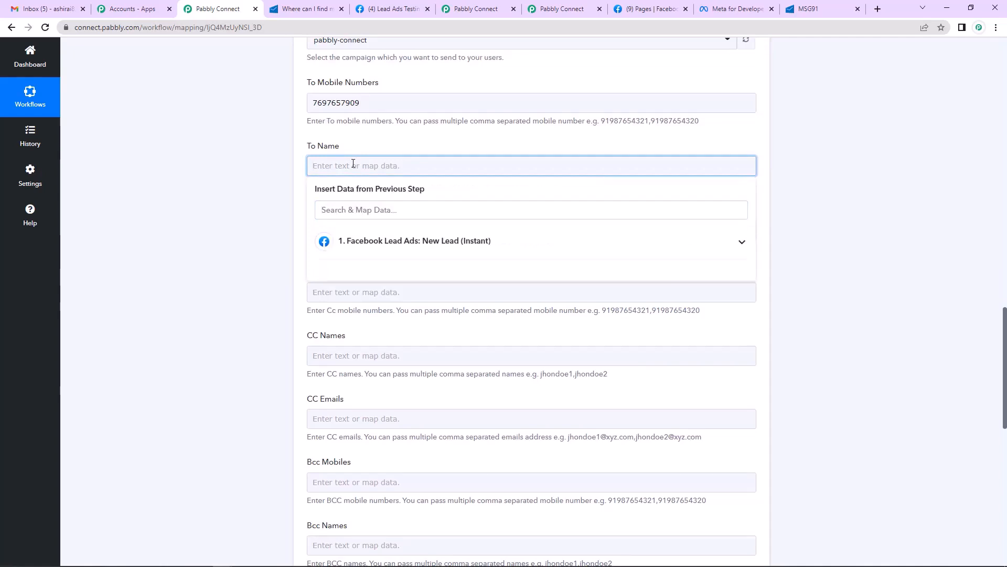
pyautogui.write('Dummy')
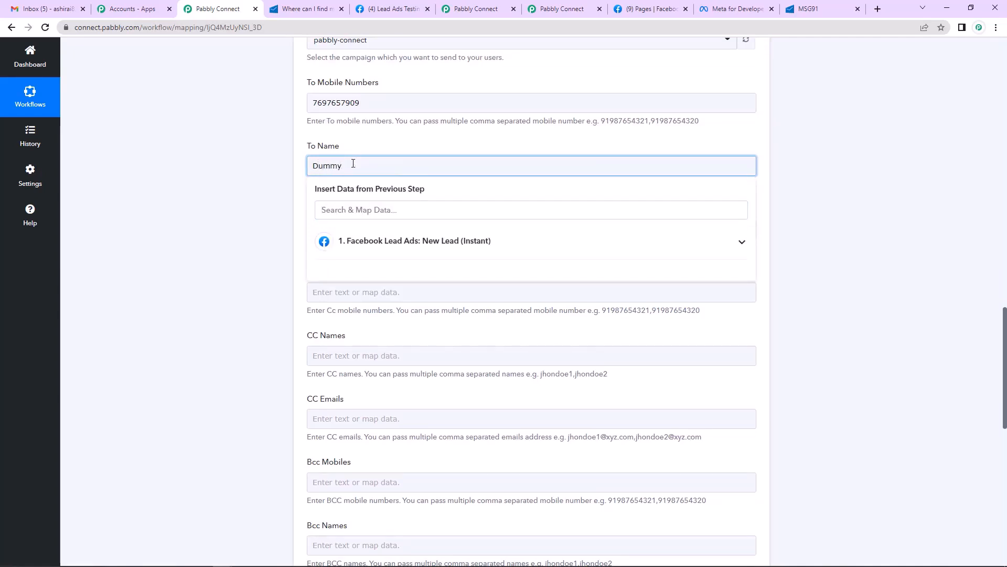
pyautogui.write('Test')
pyautogui.scroll(-9, 265, 242)
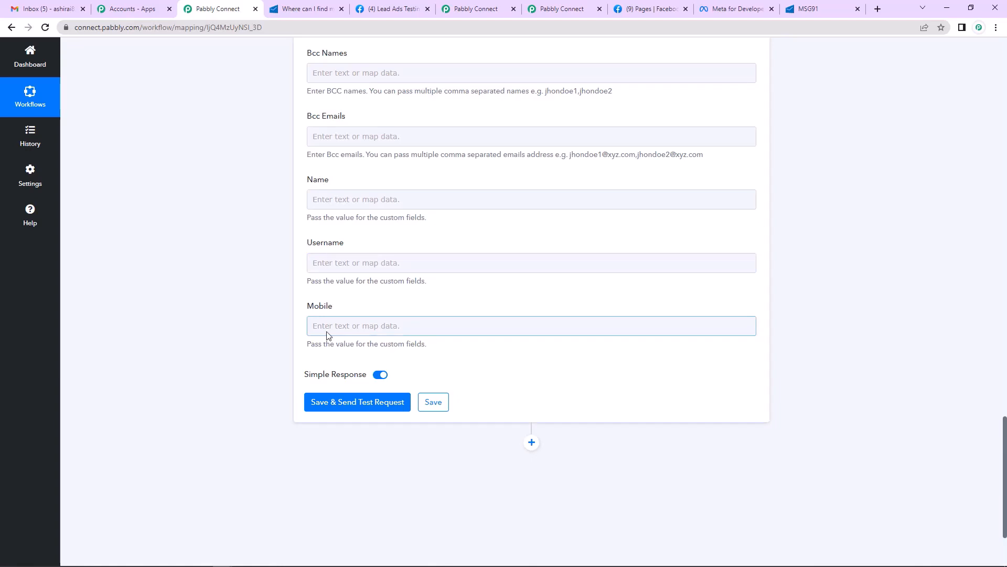
# - Map the Facebook lead's Full Name into both the Name and Username fields
pyautogui.click(347, 198)
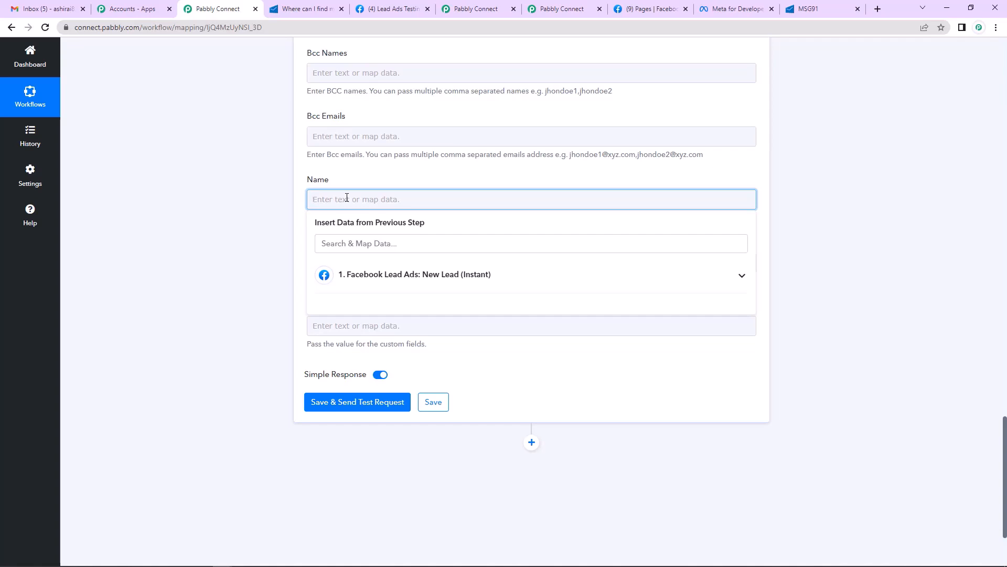
pyautogui.click(372, 278)
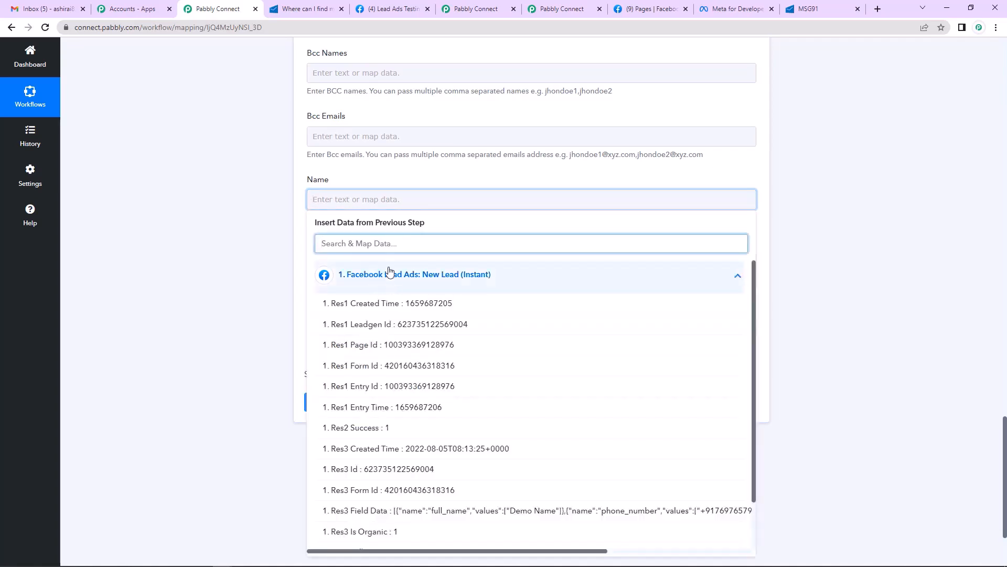
pyautogui.write('name')
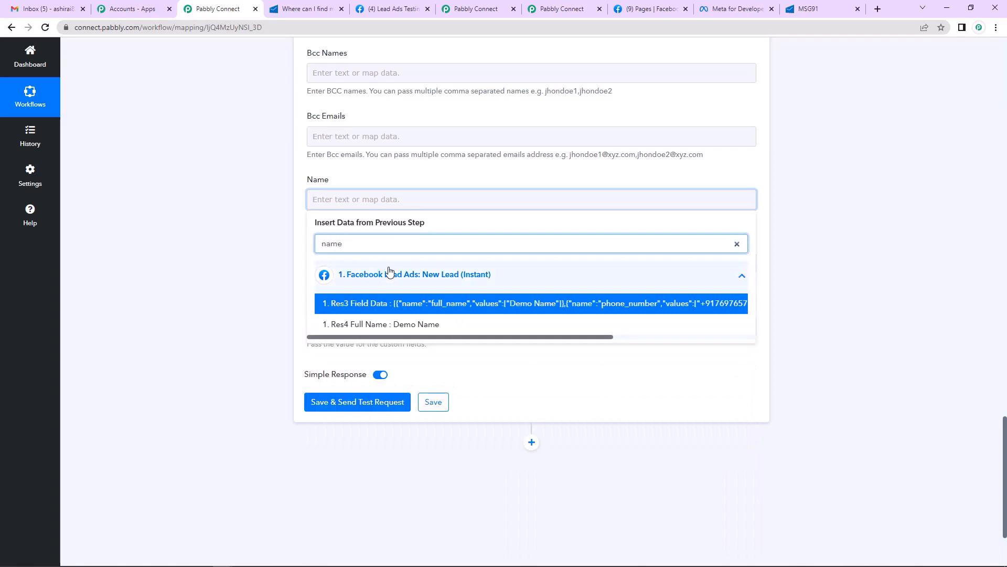
pyautogui.click(371, 326)
pyautogui.click(288, 295)
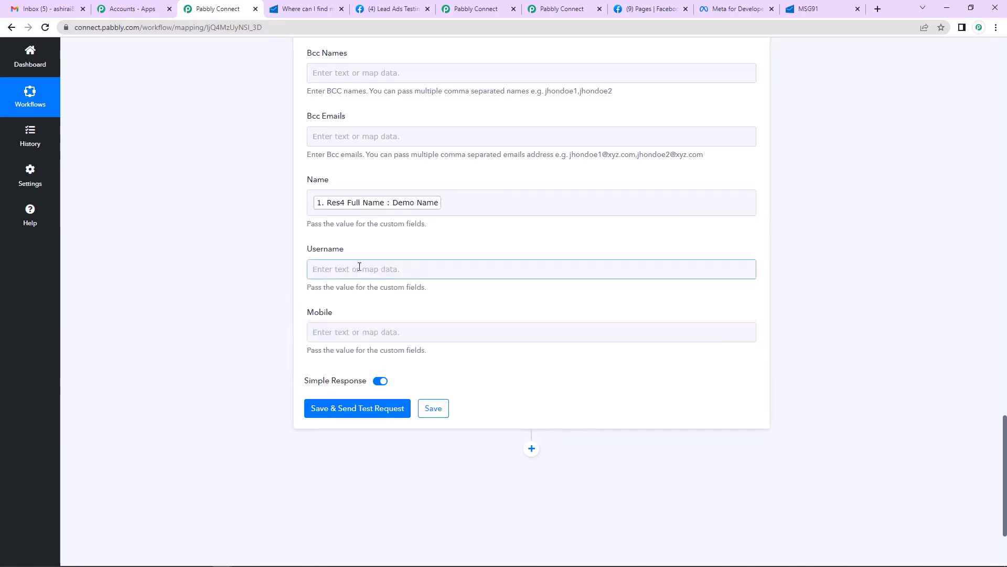
pyautogui.click(360, 267)
pyautogui.click(386, 346)
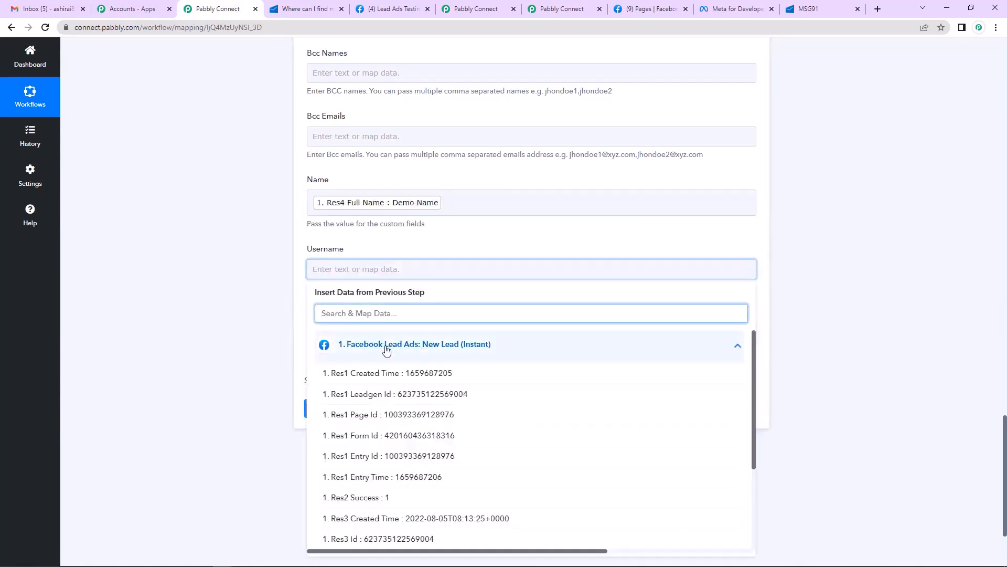
pyautogui.write('name')
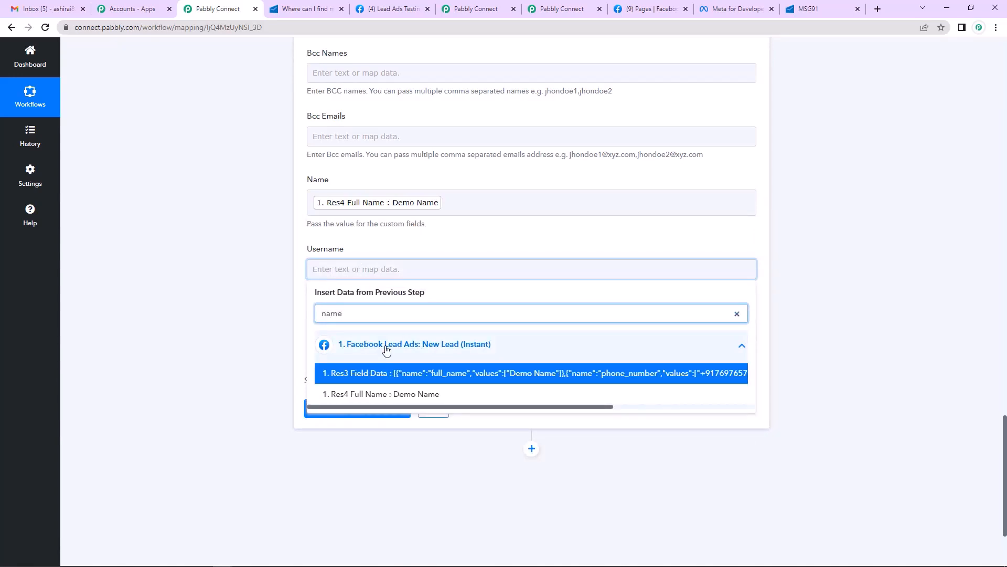
pyautogui.click(397, 394)
pyautogui.click(239, 310)
# - Map the lead's Phone Number into Mobile, then save and send a successful test request
pyautogui.scroll(-2, 238, 311)
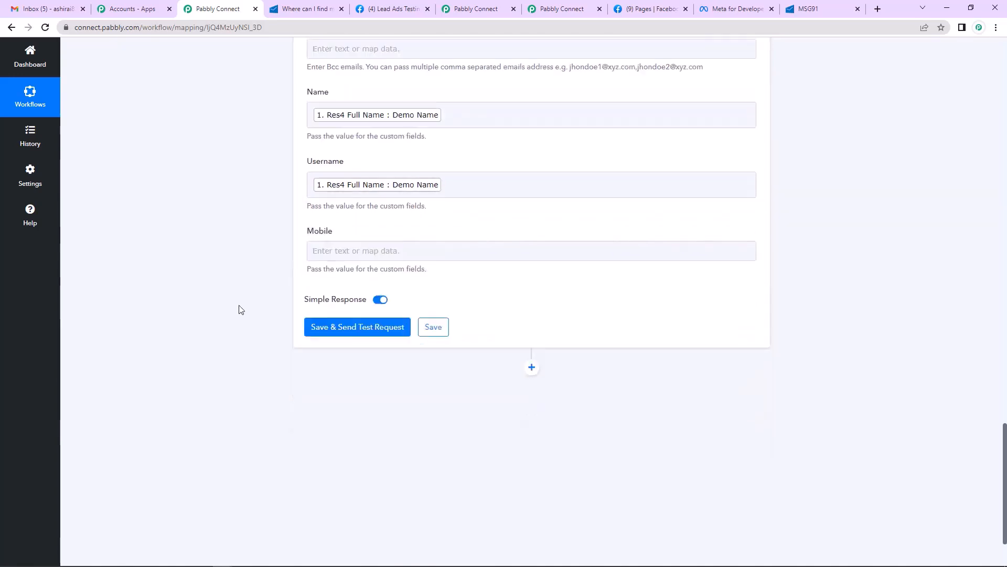
pyautogui.click(356, 231)
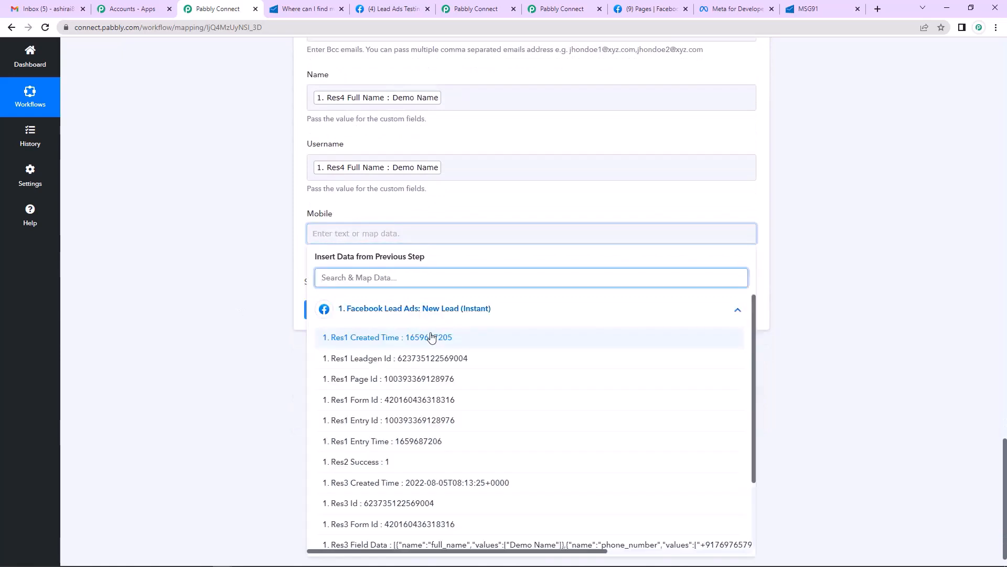
pyautogui.write('phone')
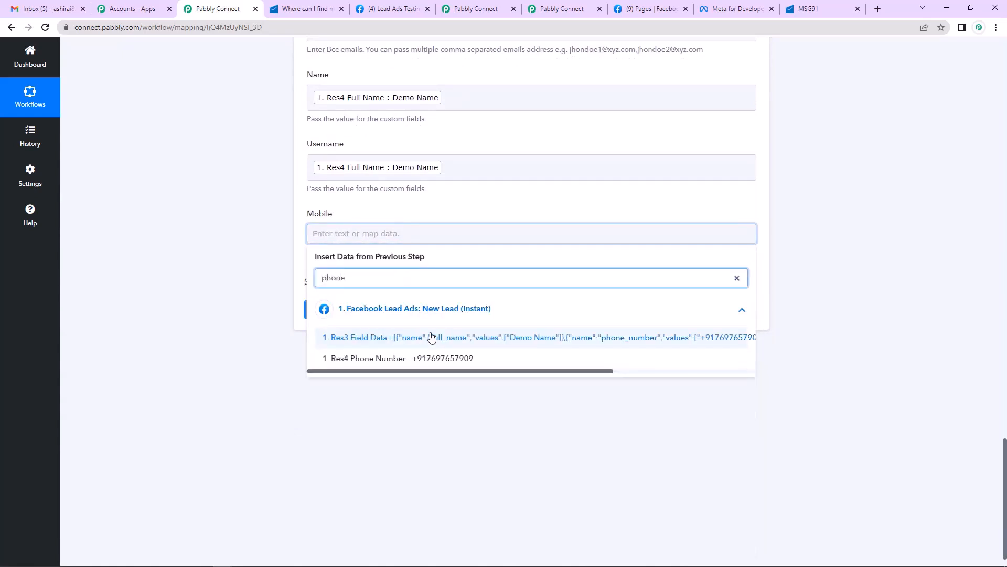
pyautogui.click(427, 359)
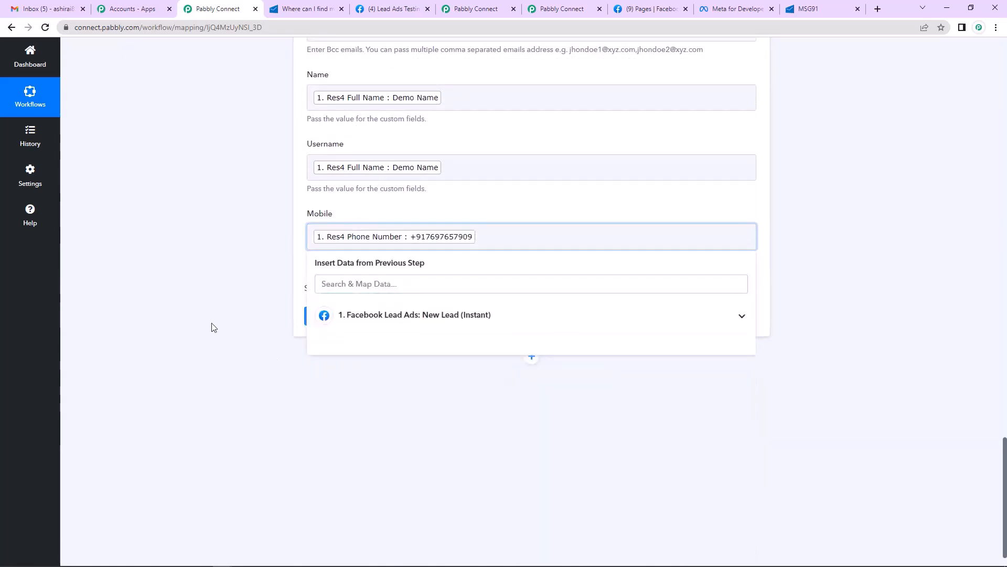
pyautogui.click(214, 327)
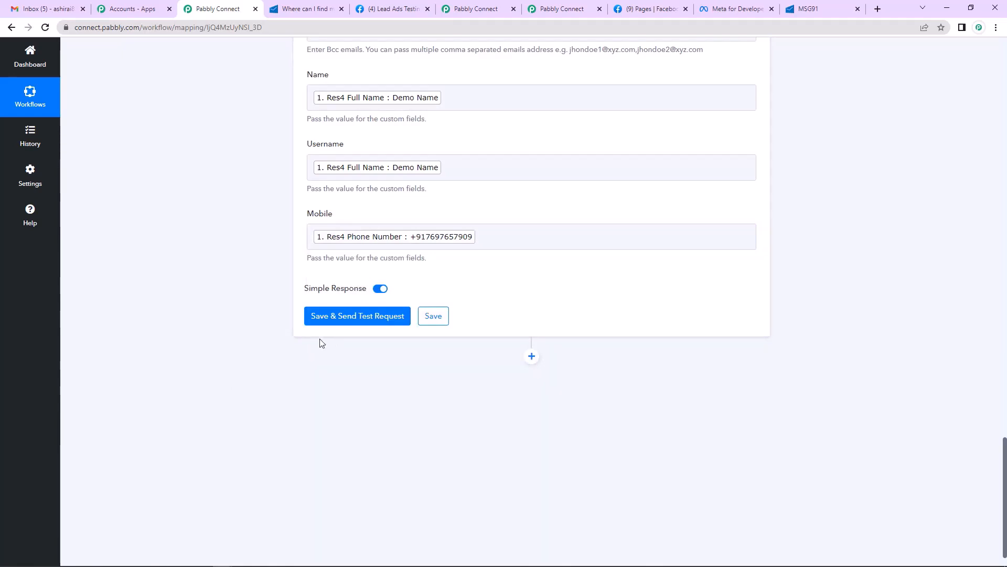
pyautogui.scroll(-1, 321, 343)
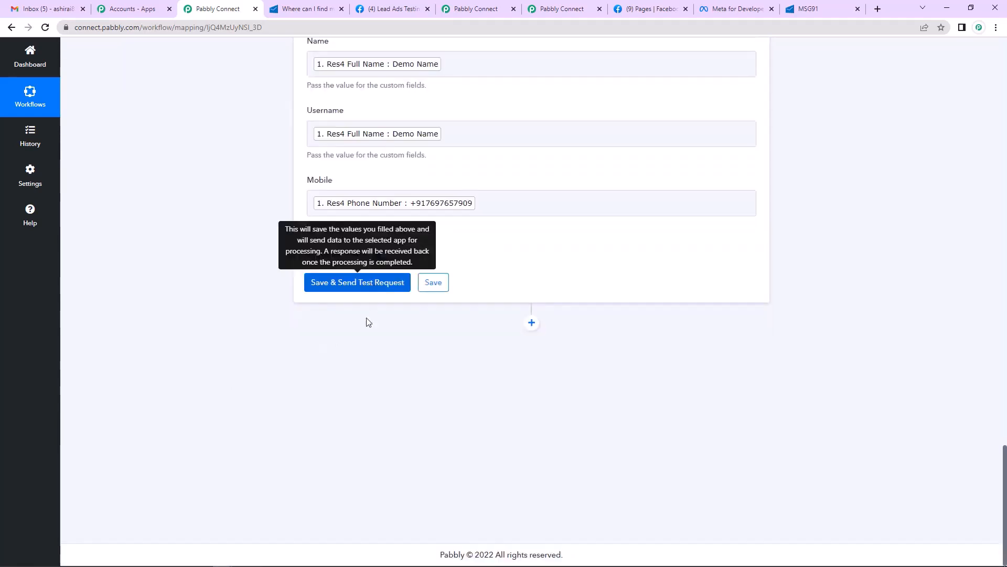
pyautogui.click(367, 283)
pyautogui.scroll(-5, 824, 390)
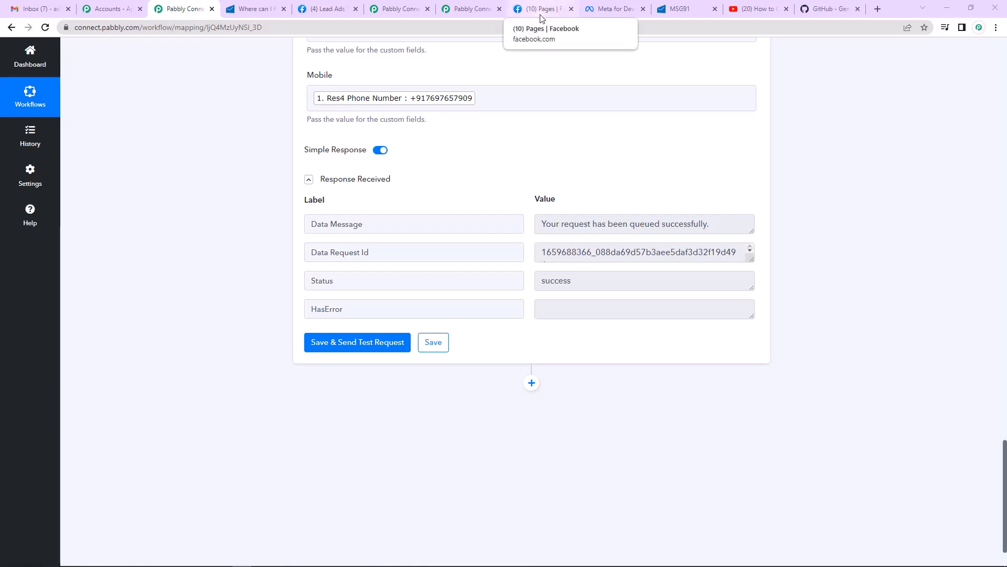
# - In Meta for Developers, open the Lead Ads Testing Tool and preview the Grocery Store form
pyautogui.click(607, 12)
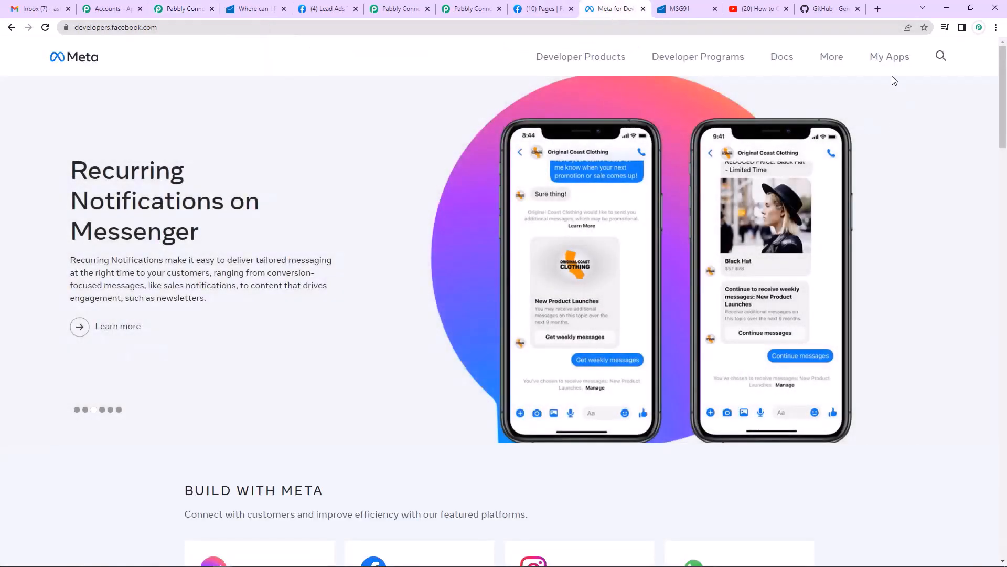
pyautogui.click(893, 59)
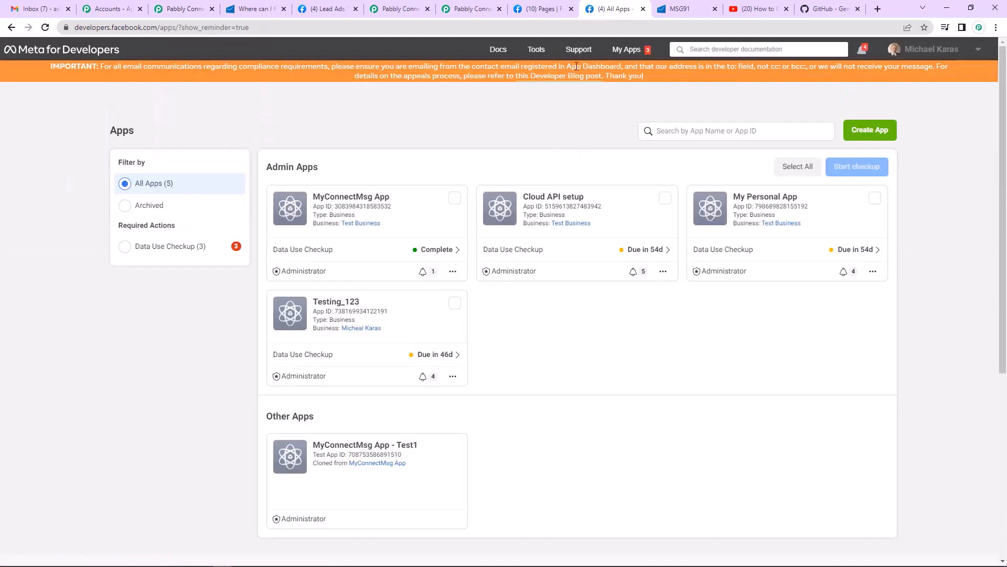
pyautogui.click(535, 49)
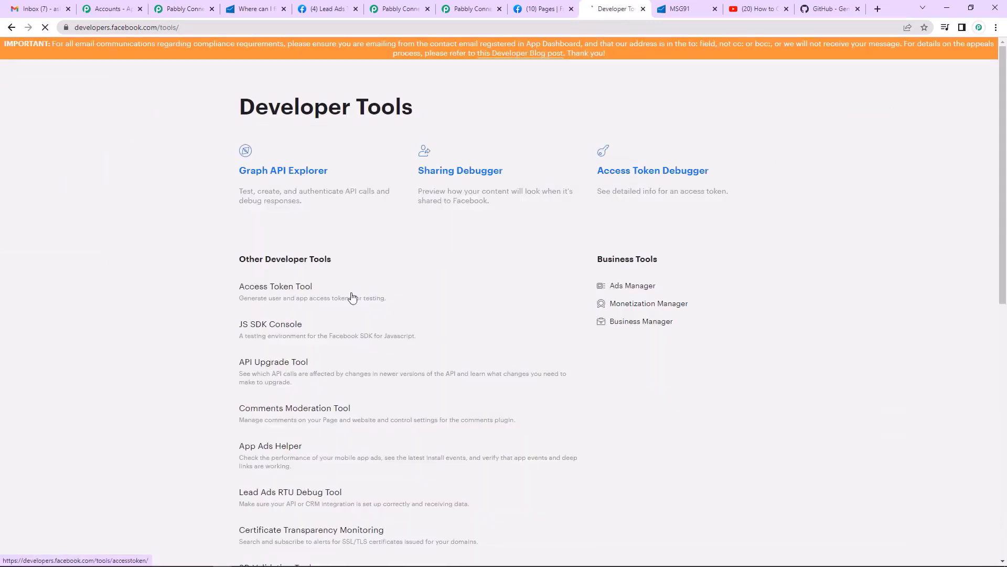
pyautogui.scroll(-3, 351, 295)
pyautogui.click(271, 317)
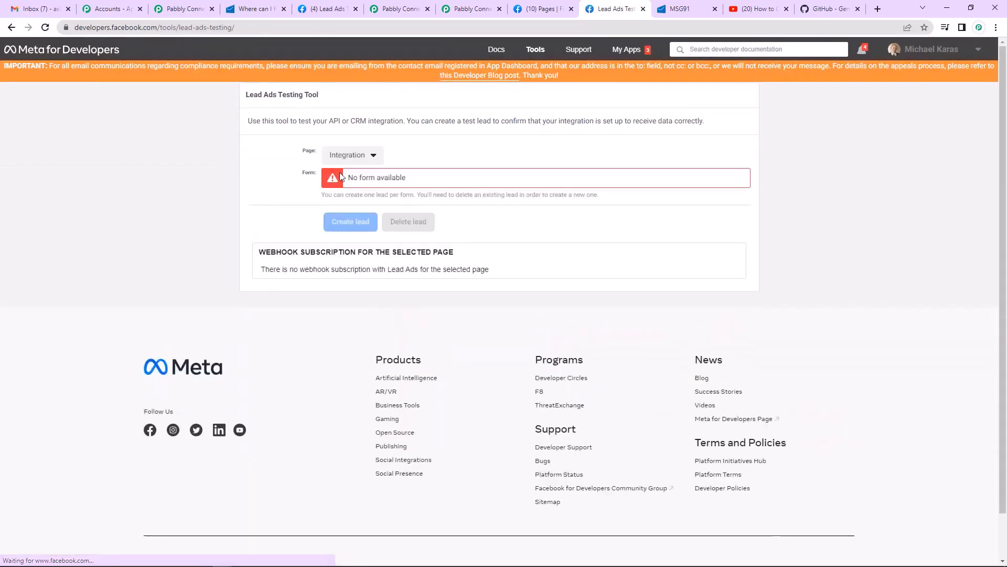
pyautogui.click(370, 154)
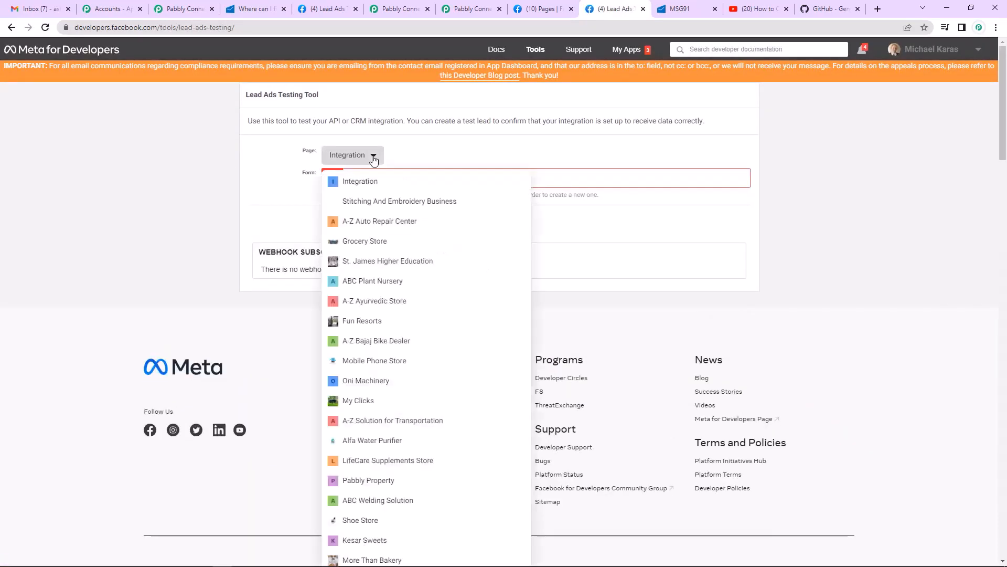
pyautogui.click(368, 242)
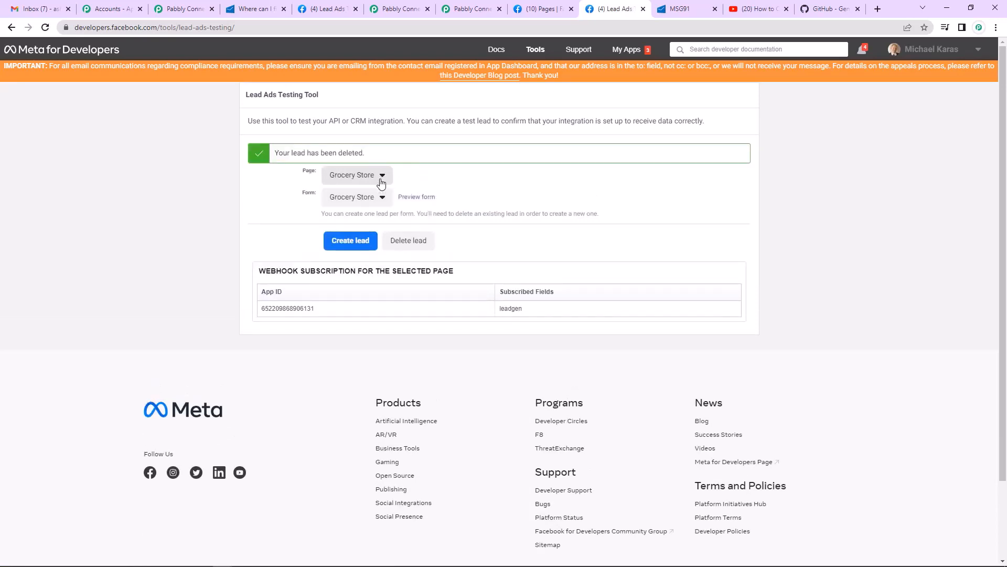
pyautogui.click(416, 197)
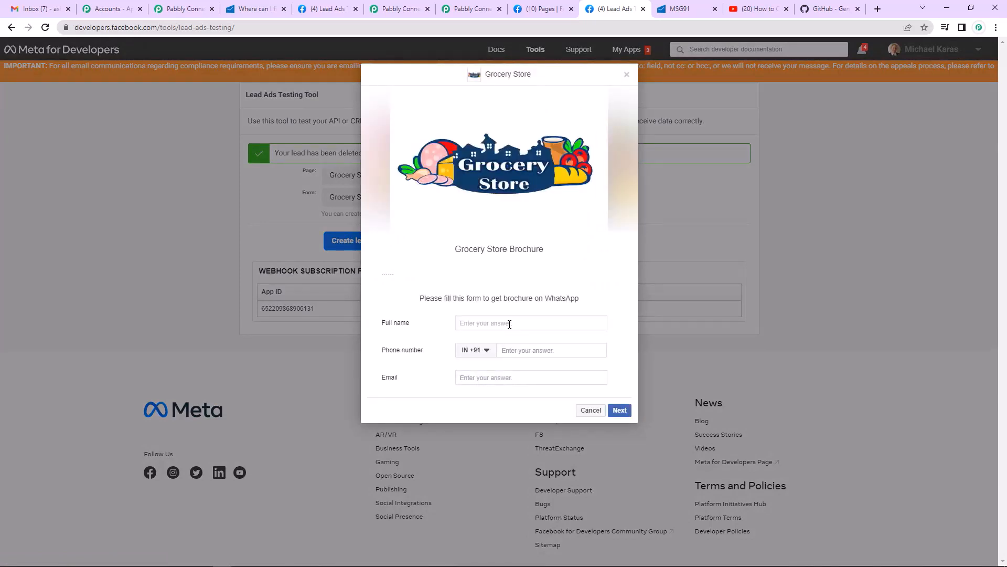
# - Submit a test lead named Testing123 with a phone number and email, then return to Pabbly Connect
pyautogui.write('Testing123')
pyautogui.click(528, 352)
pyautogui.hotkey('ctrl', 'v')
pyautogui.click(537, 377)
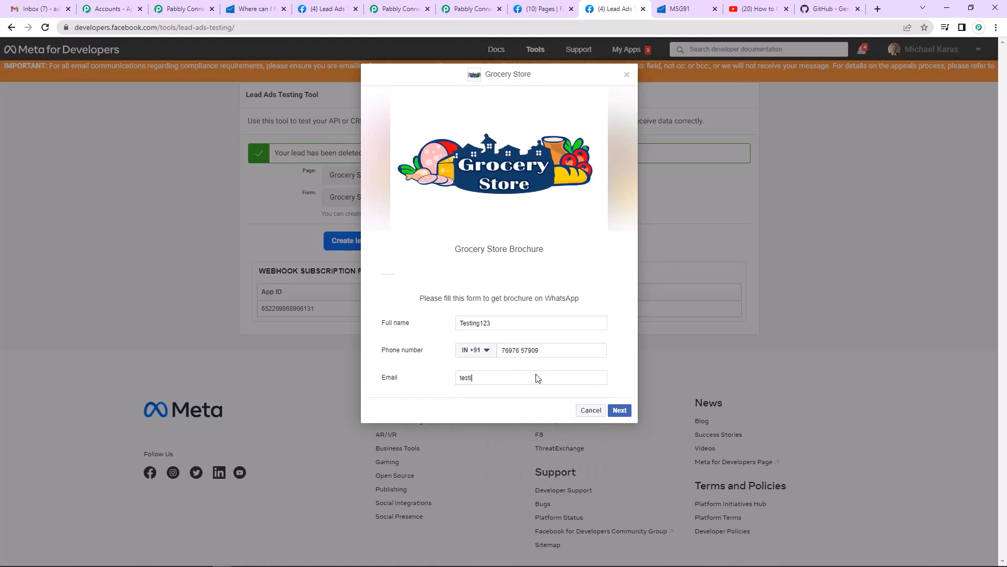
pyautogui.click(619, 410)
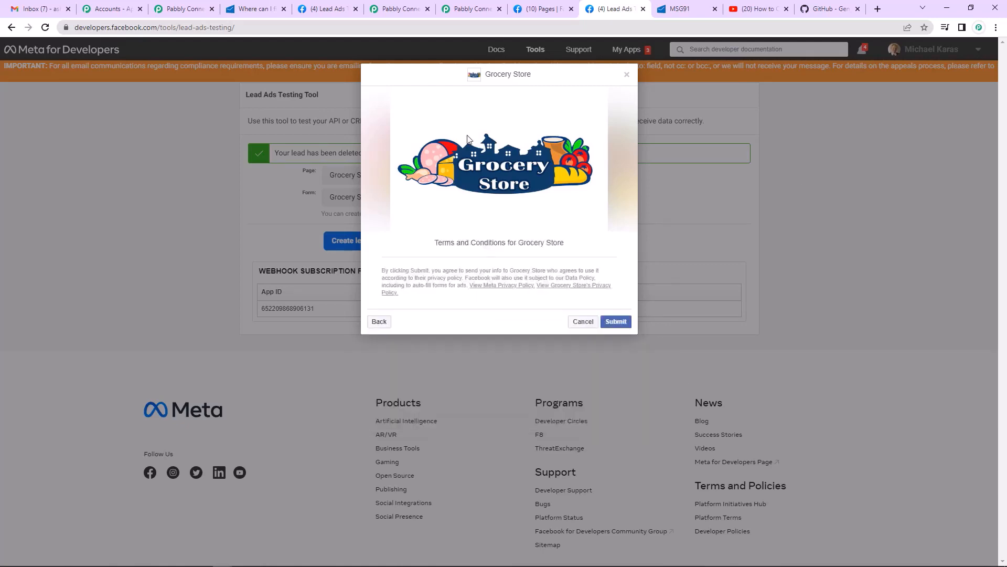
pyautogui.click(619, 322)
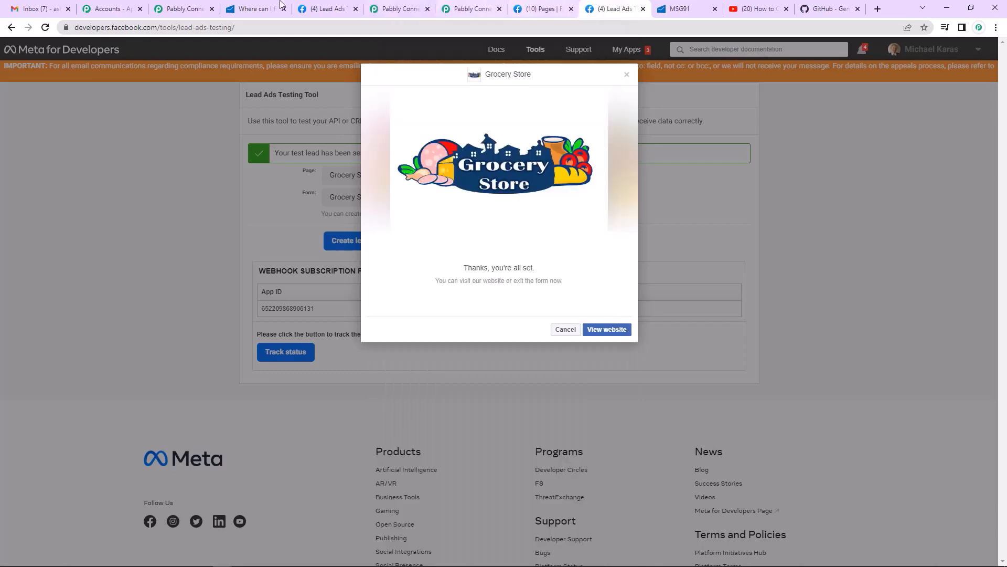
pyautogui.click(183, 13)
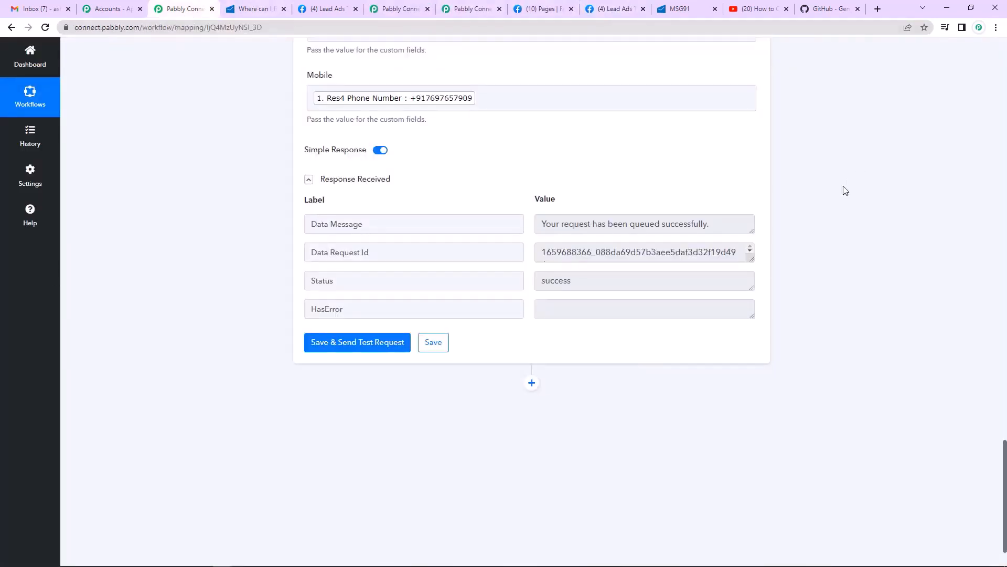
pyautogui.scroll(15, 844, 189)
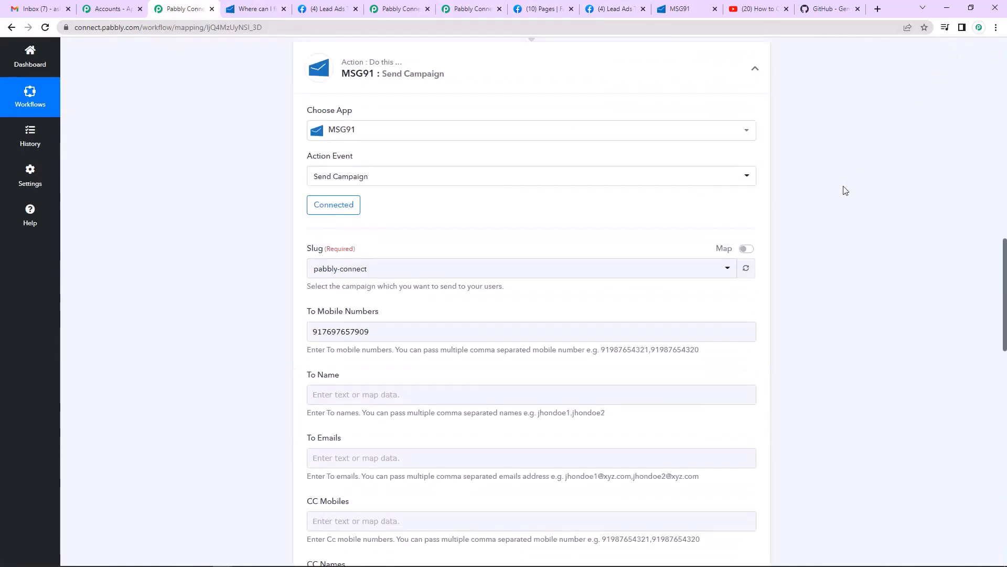
# - Collapse the MSG91 Send Campaign step and the Facebook Lead Ads trigger step
pyautogui.click(756, 70)
pyautogui.scroll(9, 859, 196)
pyautogui.scroll(5, 859, 195)
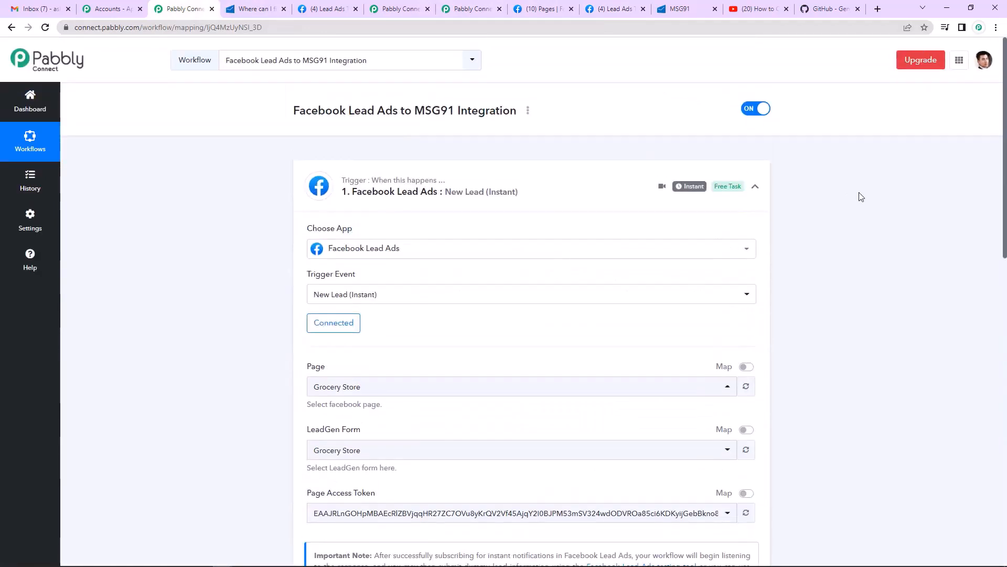
pyautogui.click(758, 198)
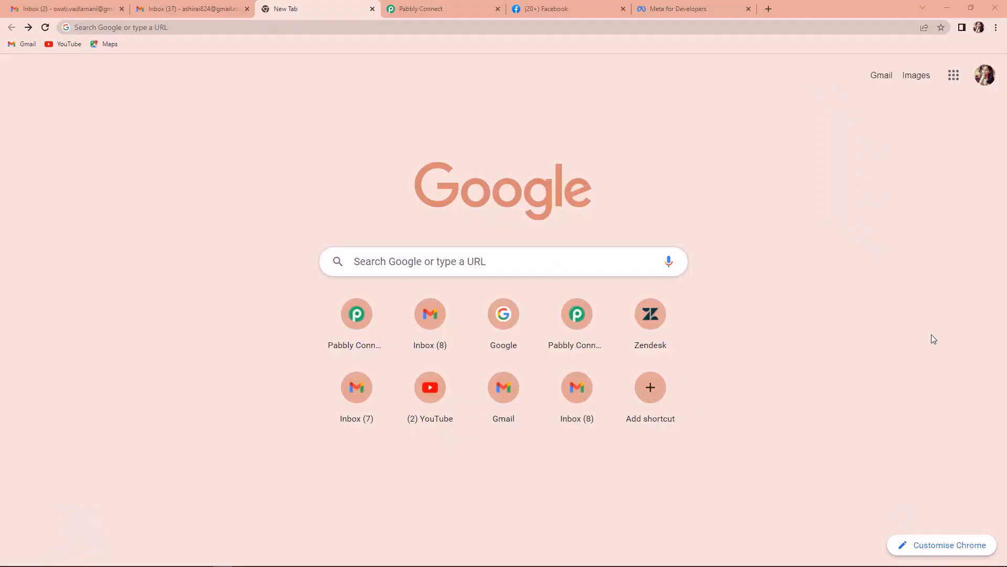
# - Go to the Pabbly website, sign in, and open the Pabbly Connect dashboard from All Apps
pyautogui.click(181, 29)
pyautogui.write('pabb')
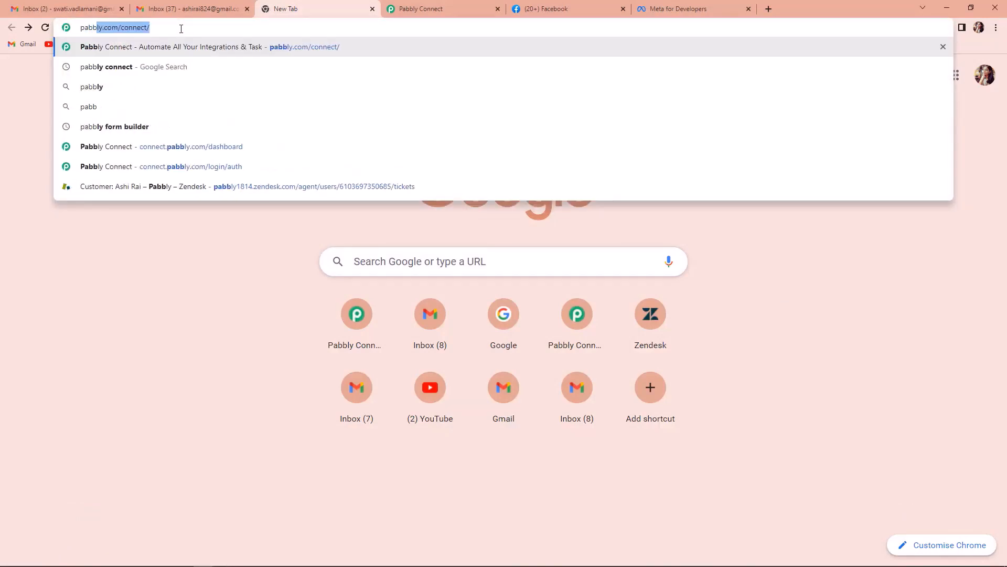
pyautogui.press('Return')
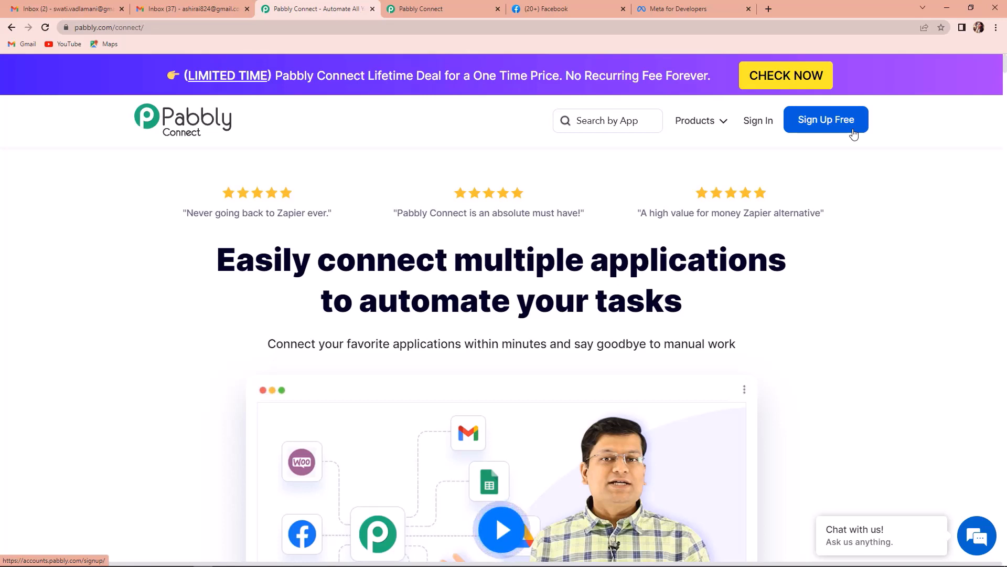
pyautogui.click(757, 139)
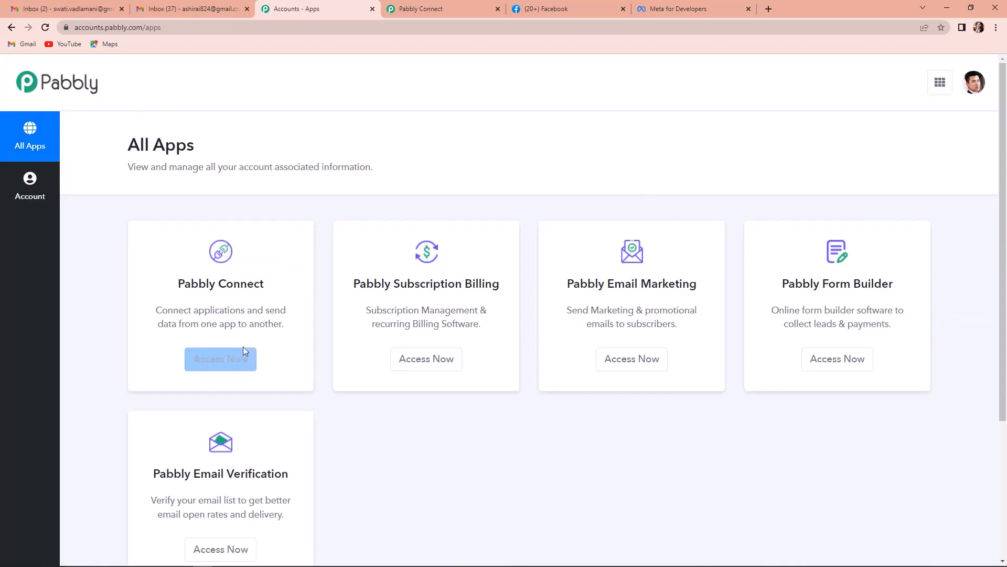
pyautogui.click(233, 362)
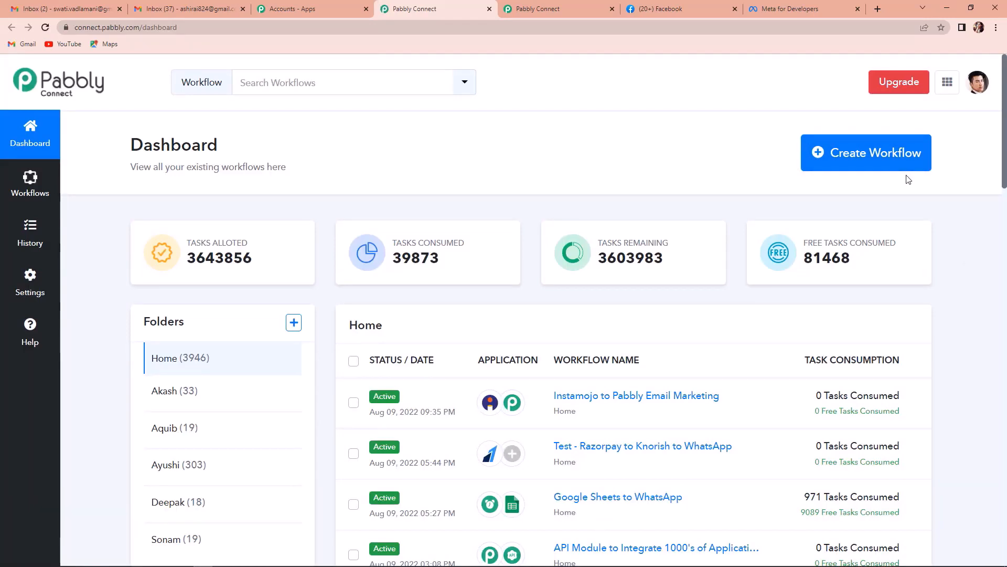
# - Create a new workflow named 'Facebook Lead Ads to Zoho CRM'
pyautogui.click(852, 159)
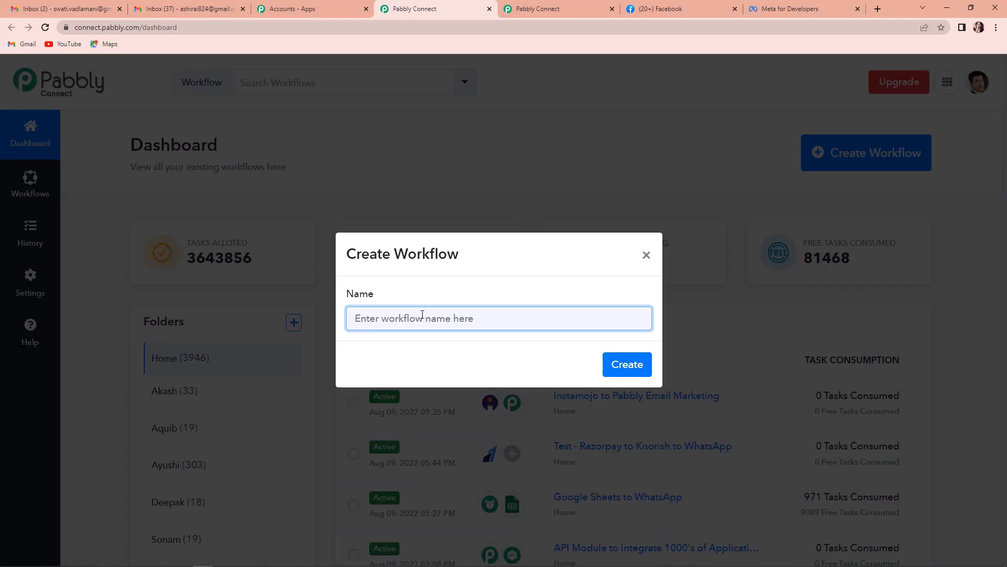
pyautogui.write('Facebook Lead Ads to Zoho CRM')
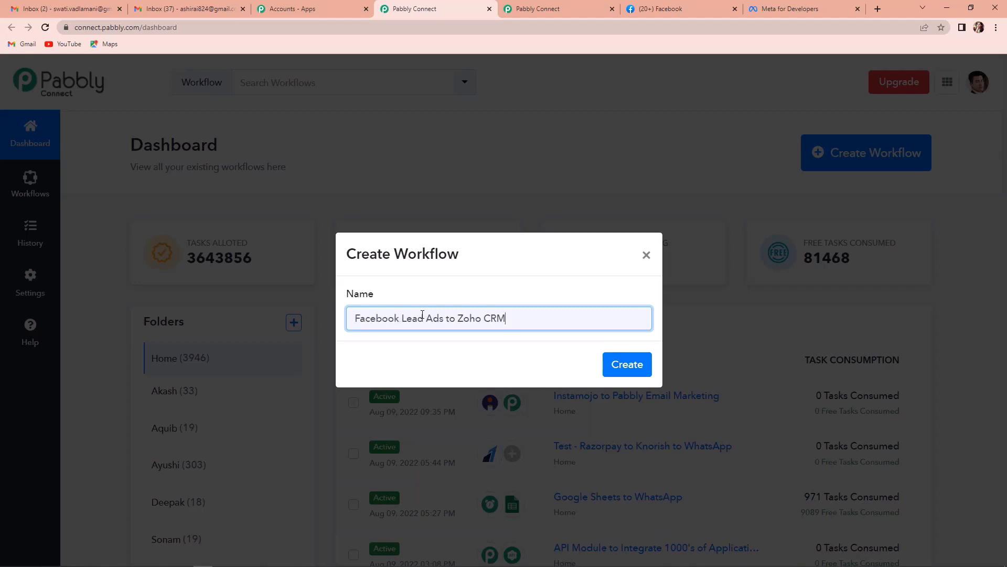
pyautogui.click(626, 364)
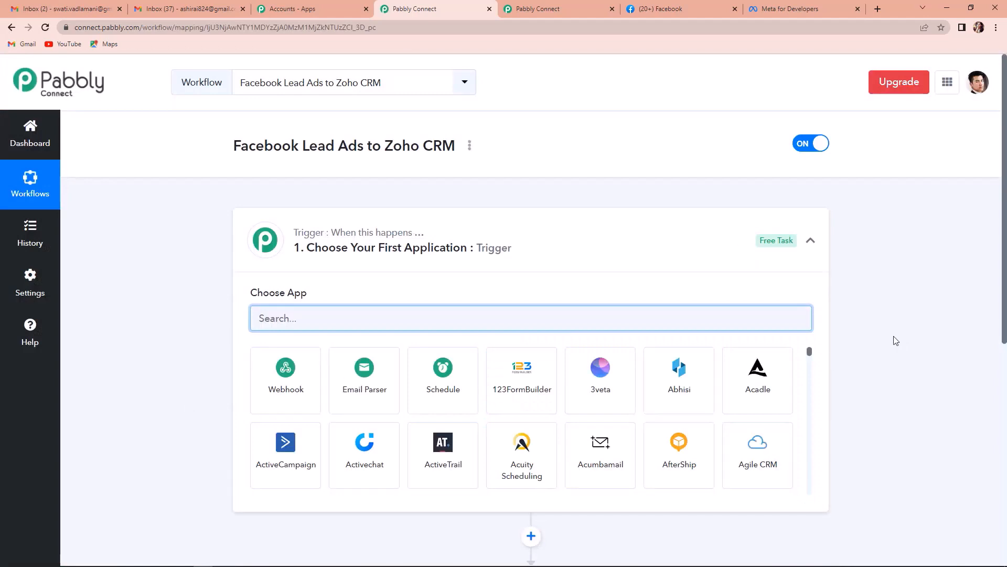
pyautogui.scroll(-3, 892, 317)
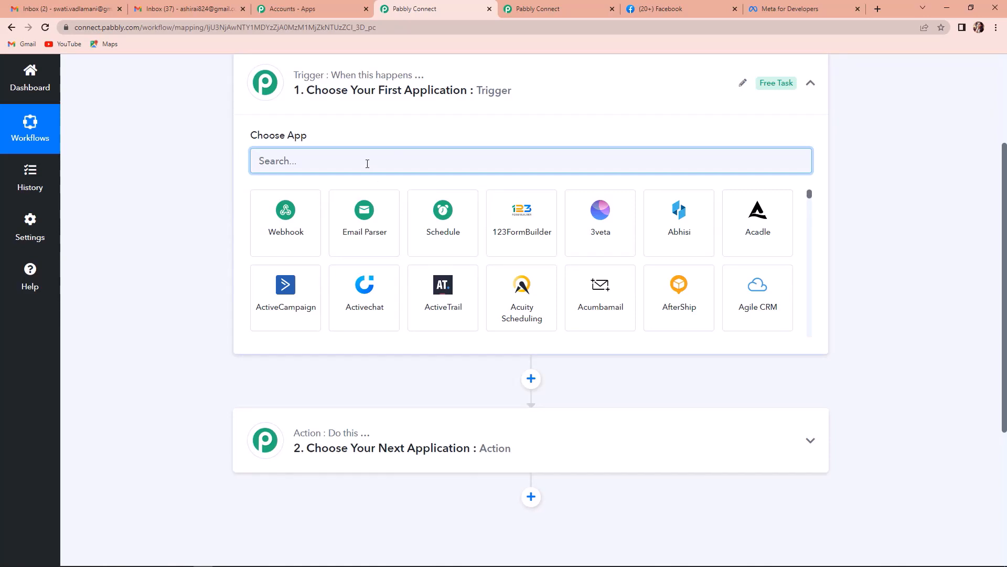
# - Set the trigger to Facebook Lead Ads with the New Lead (Instant) event
pyautogui.write('facebook')
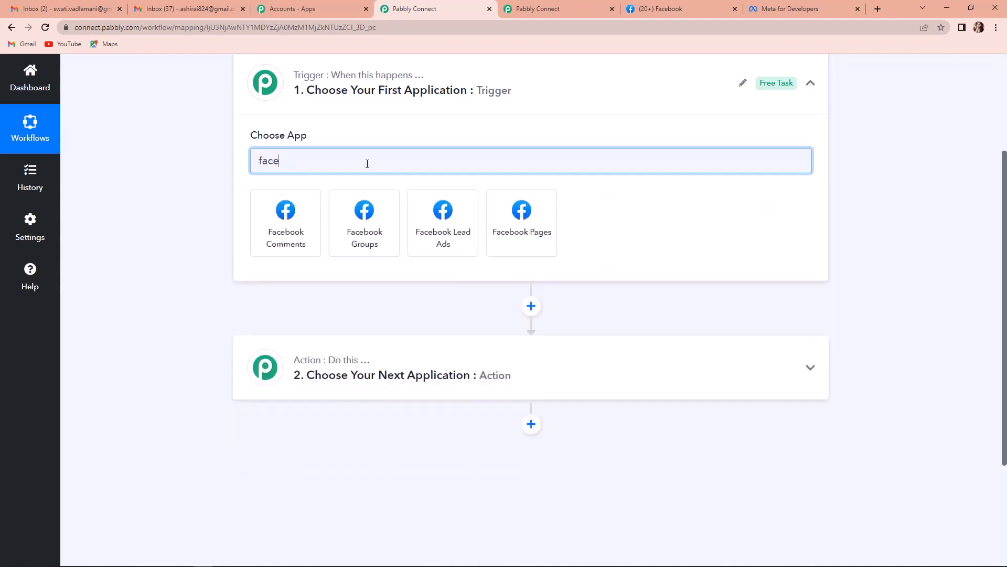
pyautogui.click(447, 206)
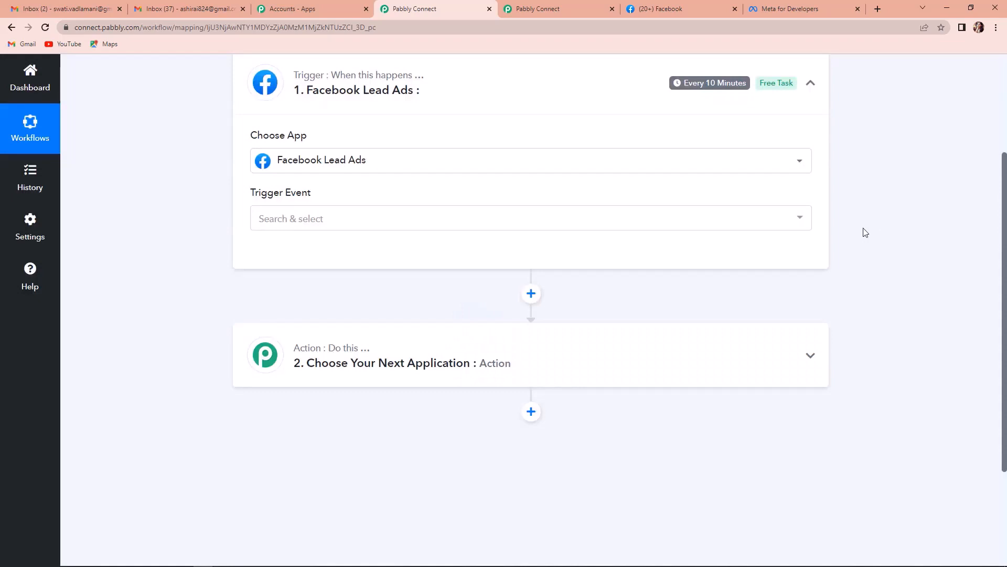
pyautogui.click(303, 228)
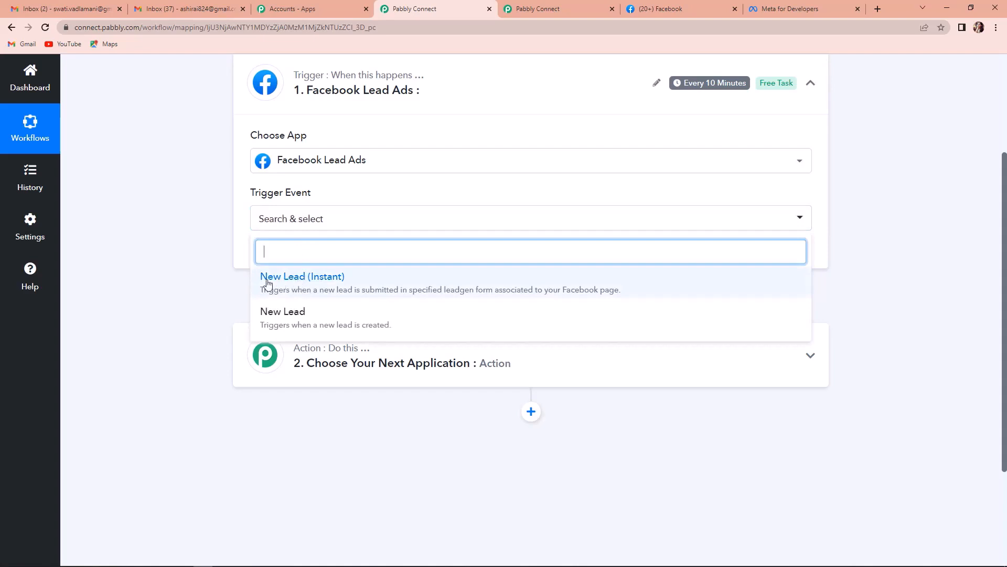
pyautogui.click(387, 283)
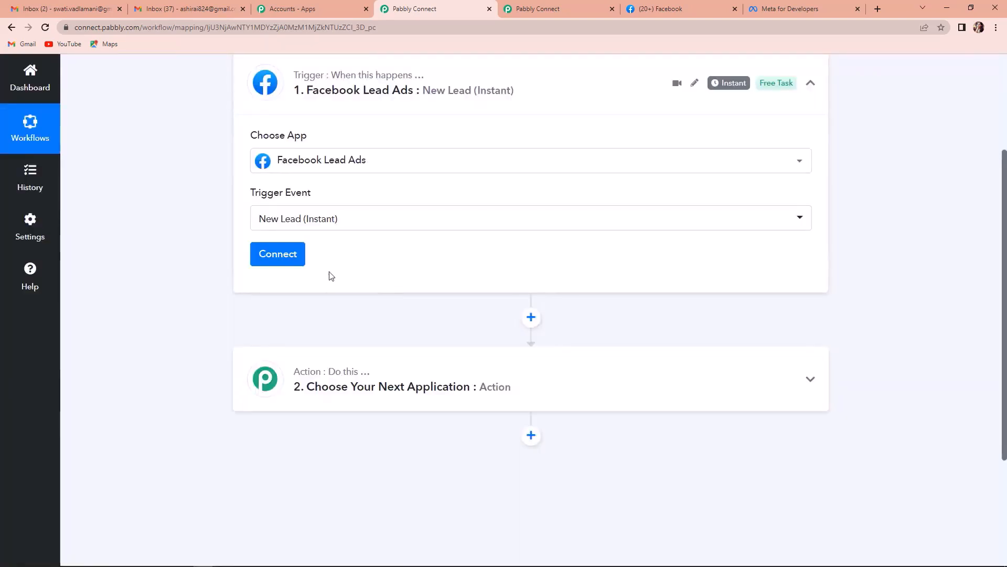
# - Add and authorise a new Facebook Lead Ads connection, then switch to Facebook
pyautogui.click(271, 256)
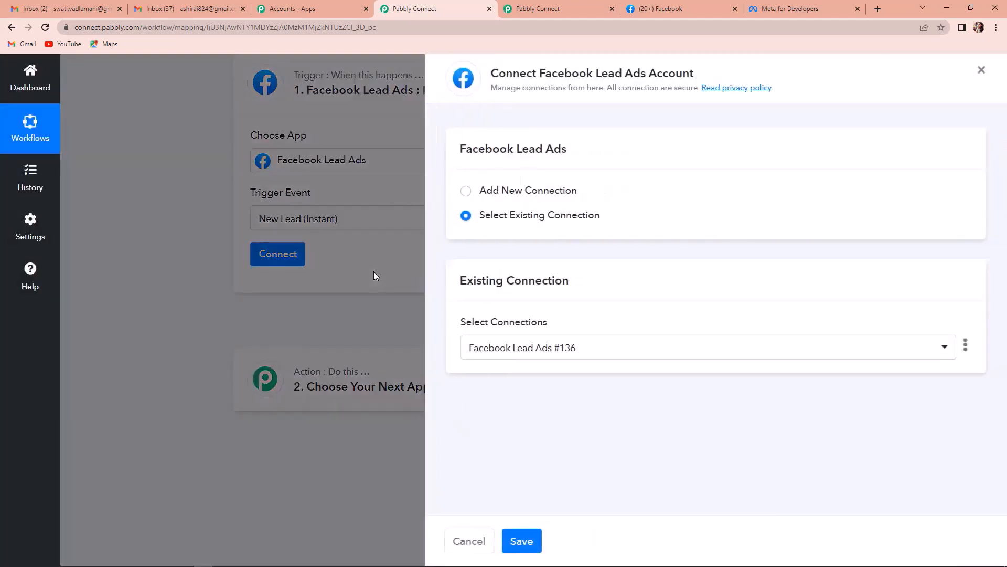
pyautogui.click(465, 192)
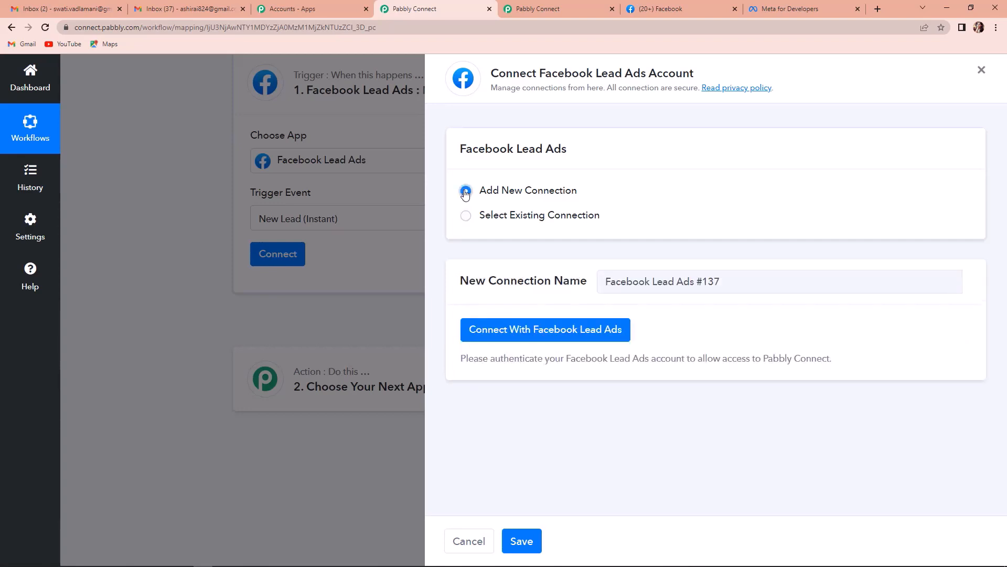
pyautogui.click(529, 336)
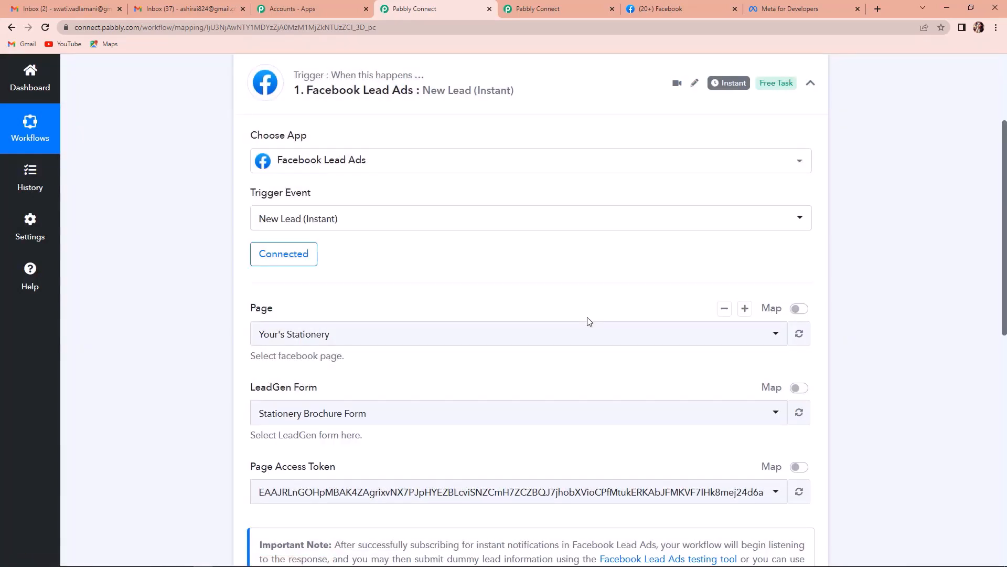
pyautogui.scroll(-2, 532, 289)
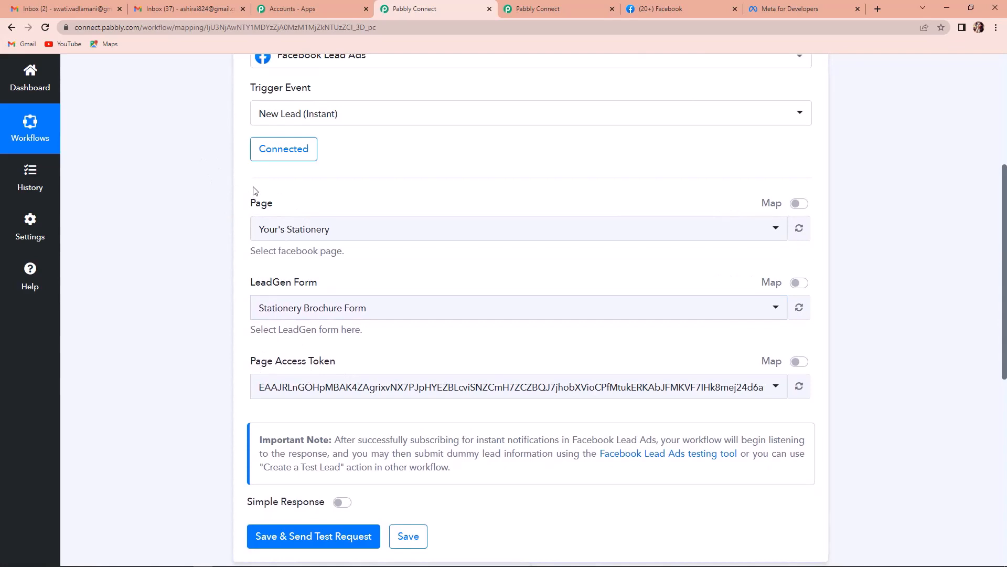
pyautogui.click(677, 9)
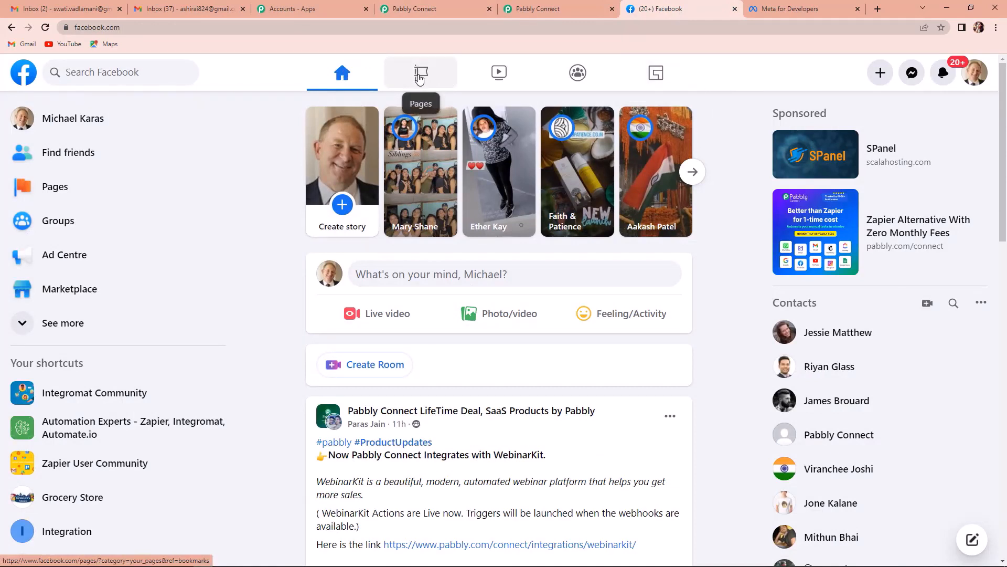
# - Browse the list of Facebook pages you manage, then return to Pabbly Connect
pyautogui.click(419, 79)
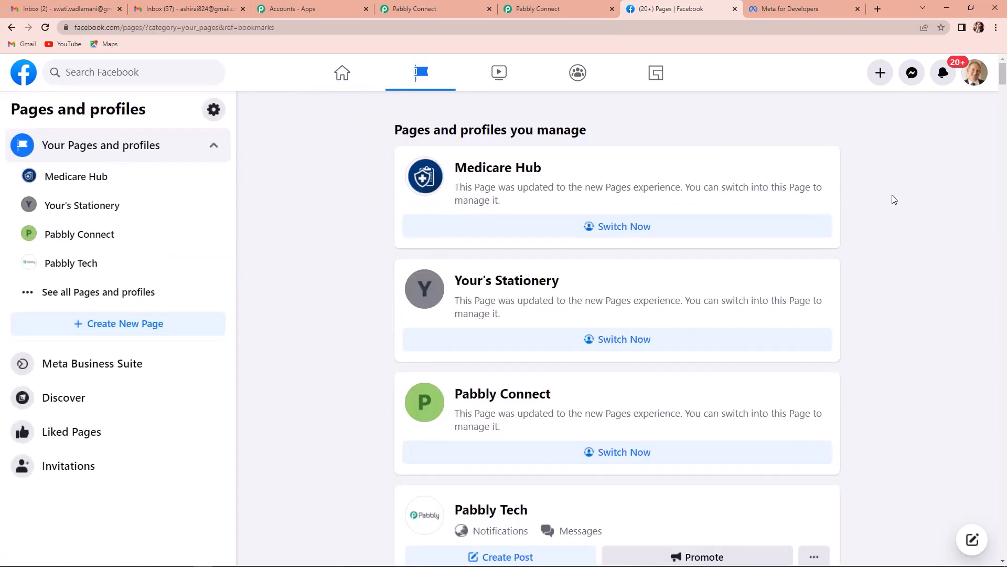
pyautogui.scroll(-4, 894, 199)
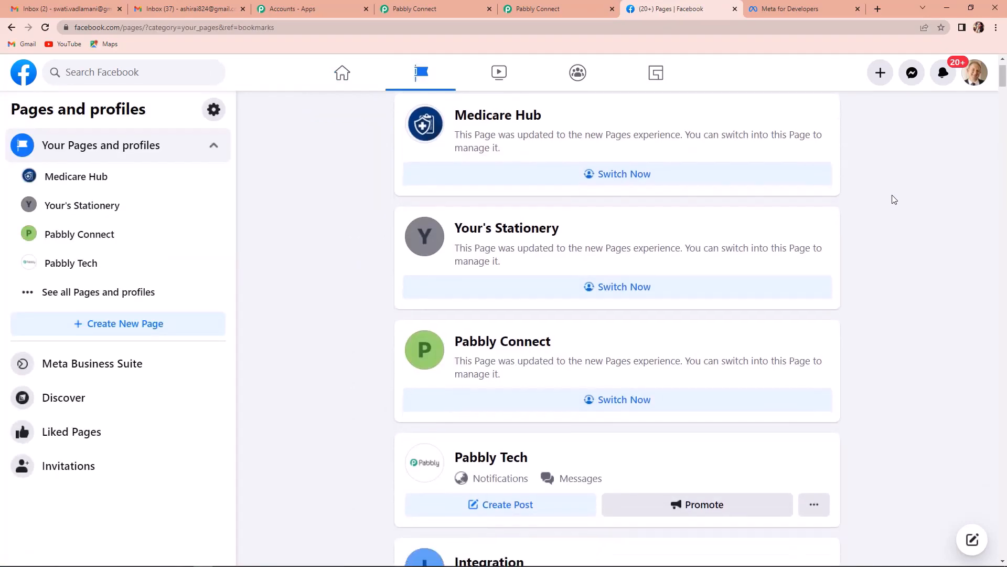
pyautogui.scroll(-11, 894, 200)
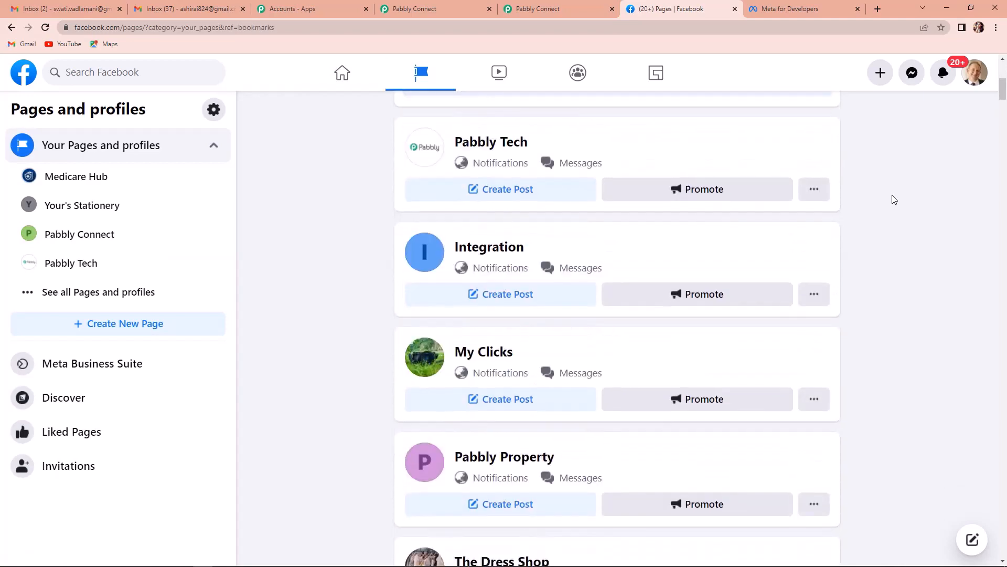
pyautogui.scroll(-5, 894, 199)
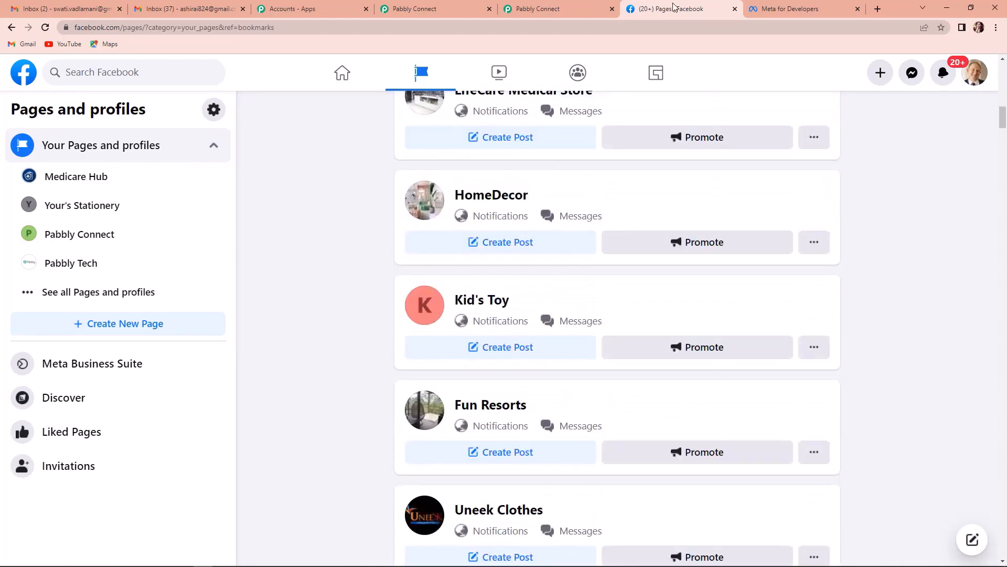
pyautogui.click(431, 9)
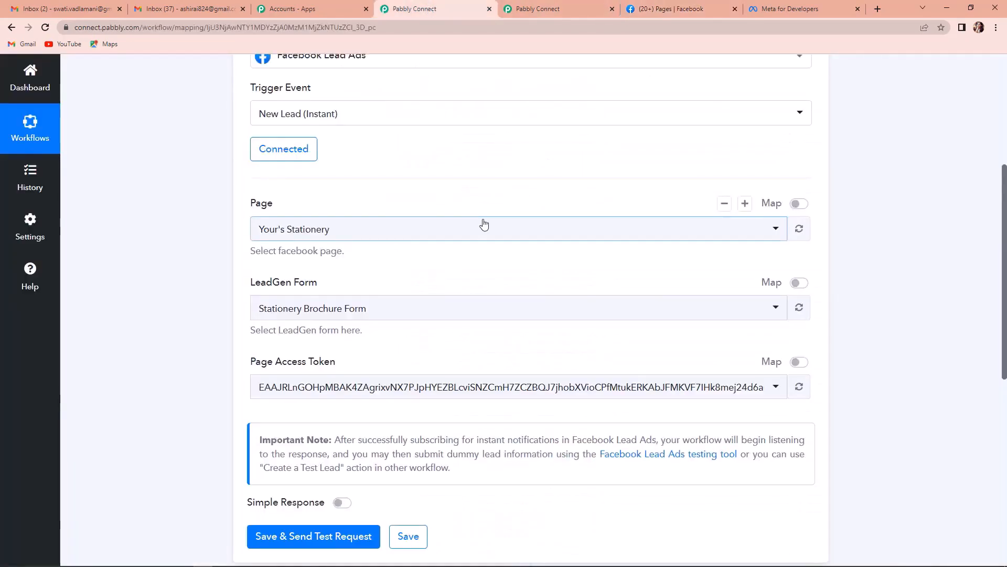
# - Choose the Mobile Phone Store page for the trigger, then save and send a test request
pyautogui.scroll(-2, 483, 223)
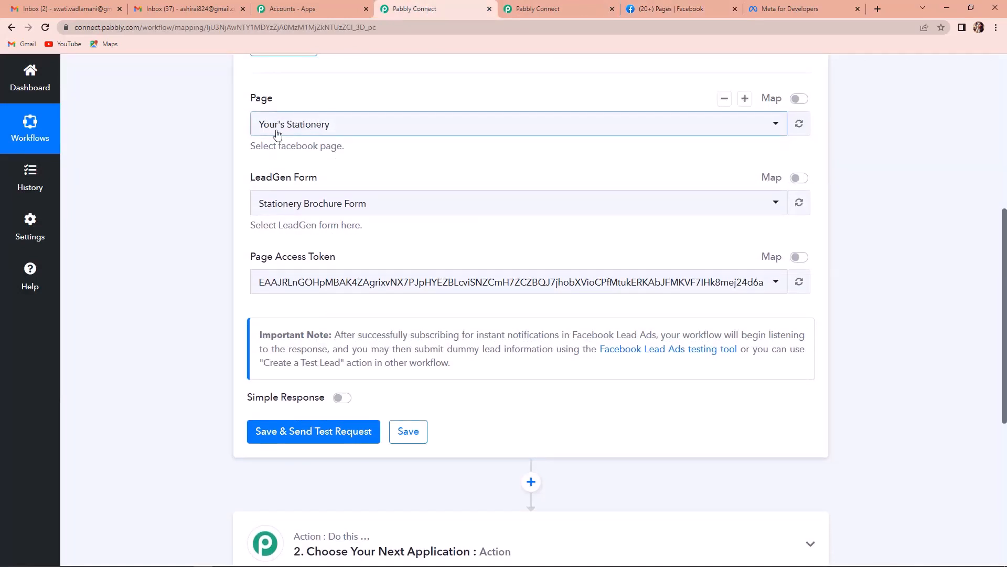
pyautogui.click(341, 126)
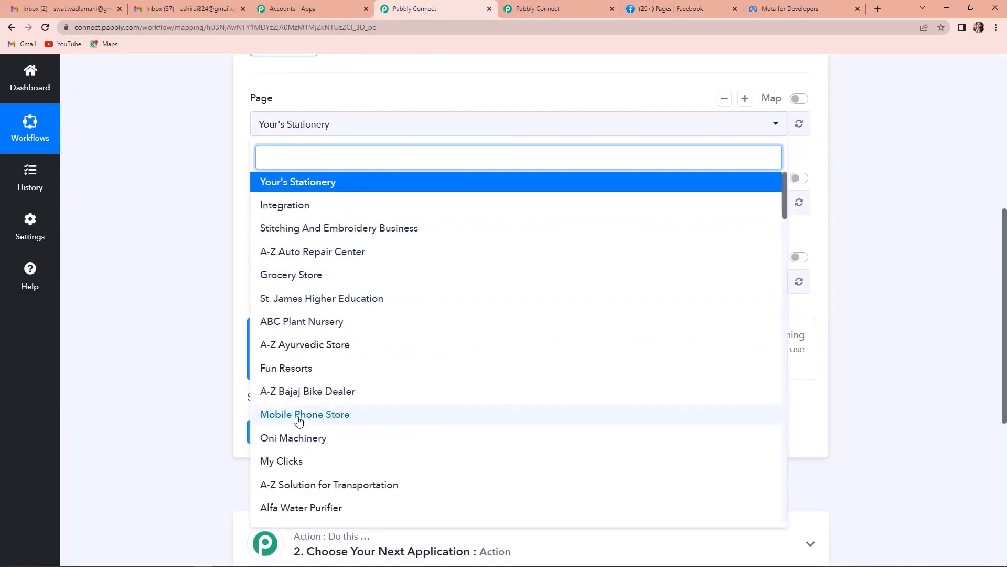
pyautogui.click(374, 414)
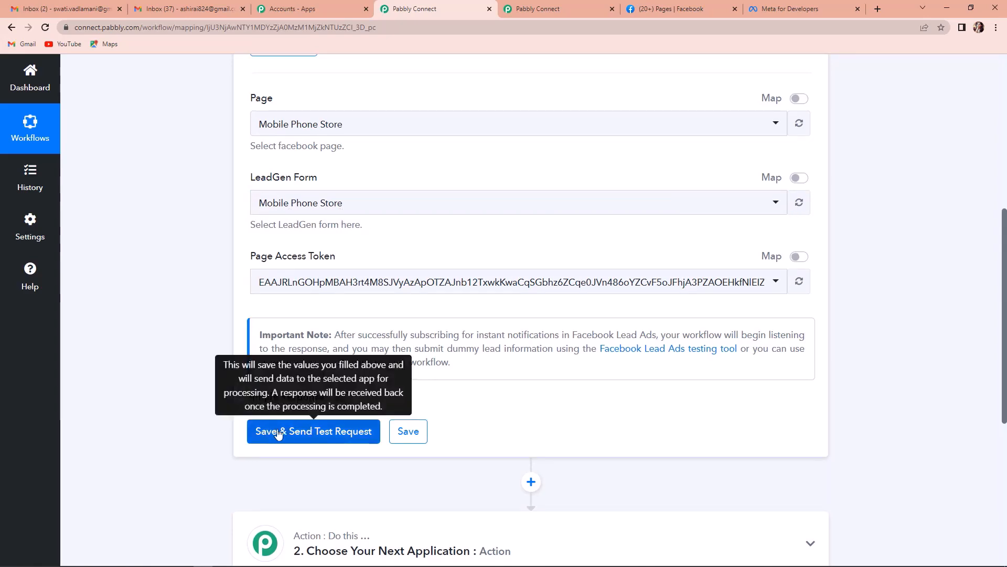
pyautogui.click(339, 433)
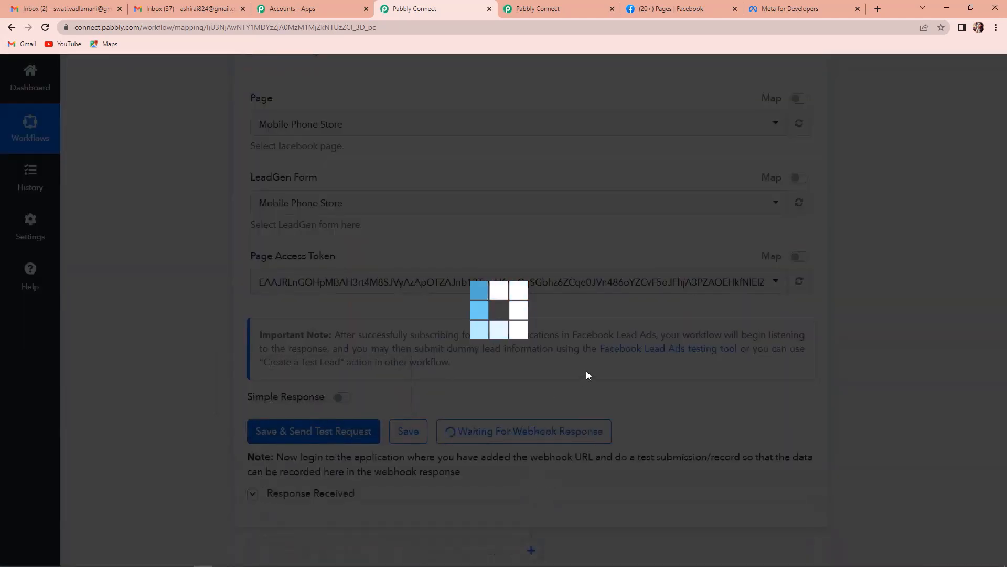
pyautogui.scroll(-2, 588, 374)
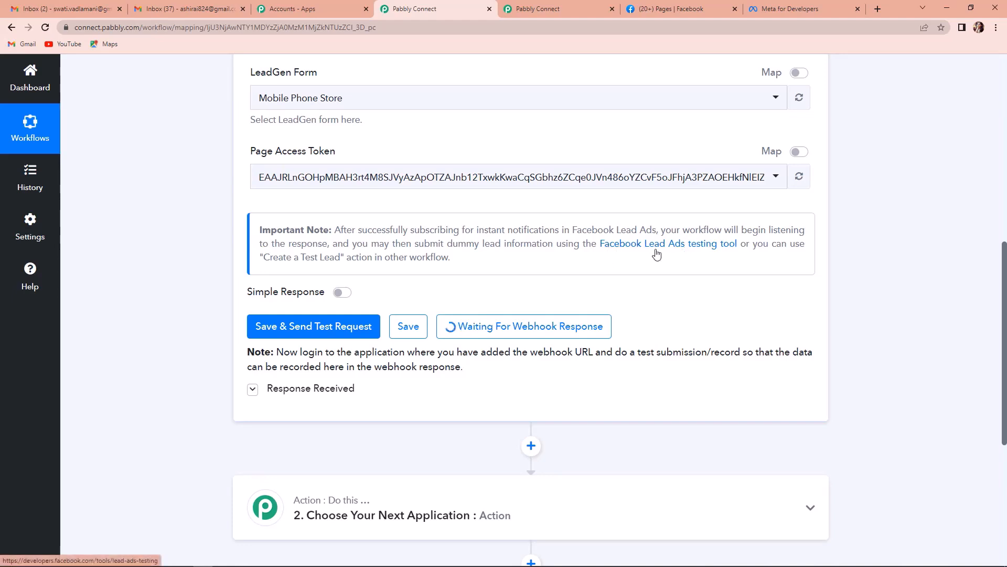
# - Open the Lead Ads Testing Tool and load the Mobile Phone Store page's lead form
pyautogui.click(702, 250)
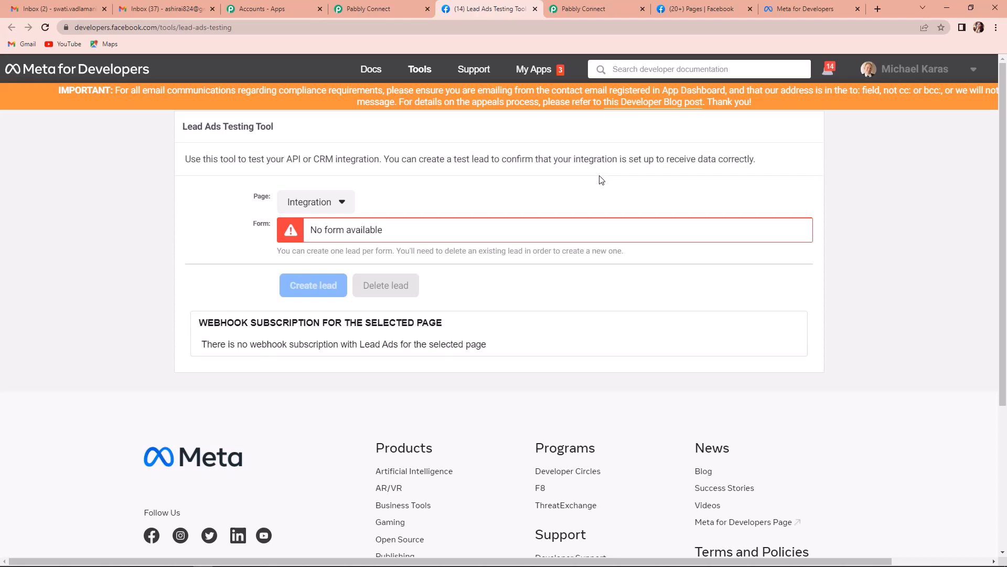
pyautogui.click(341, 205)
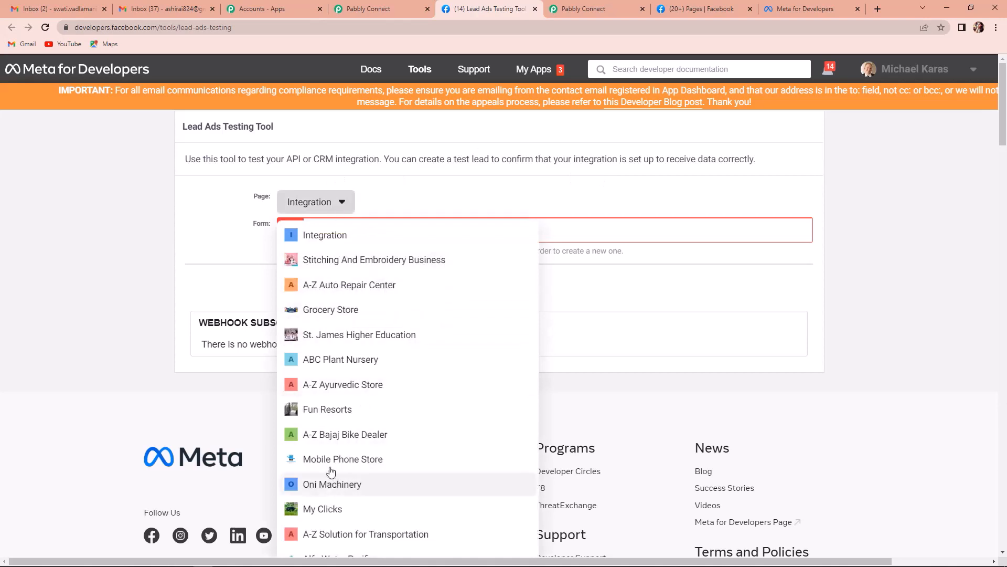
pyautogui.click(457, 458)
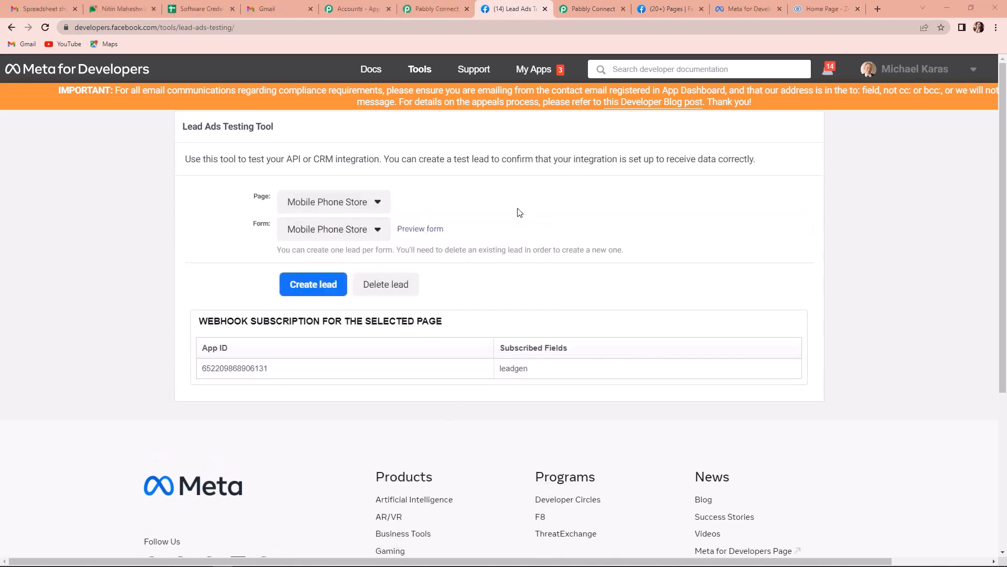
pyautogui.click(422, 230)
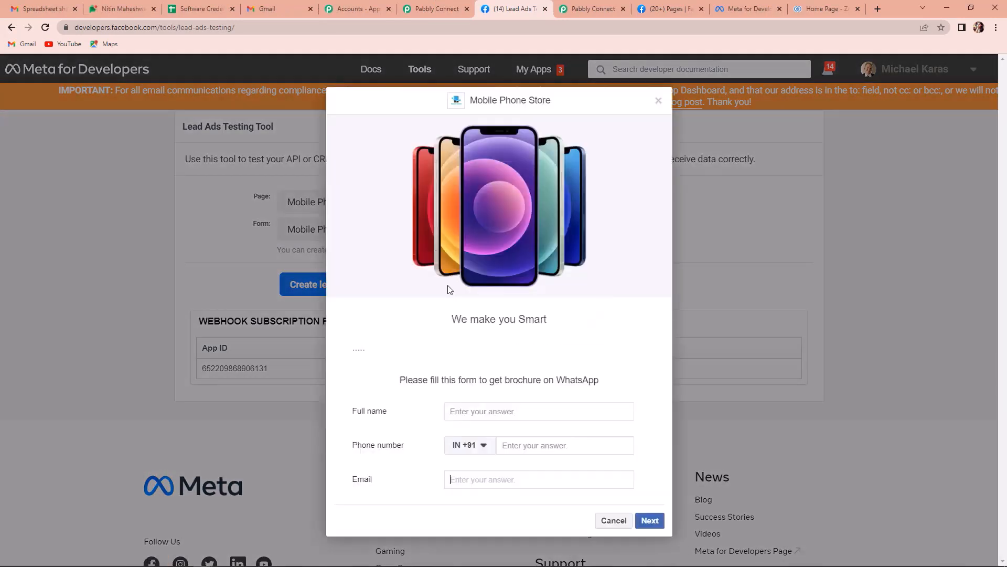
# - Submit a test lead with full name Demo Name, a phone number and an email address
pyautogui.click(509, 412)
pyautogui.write('De')
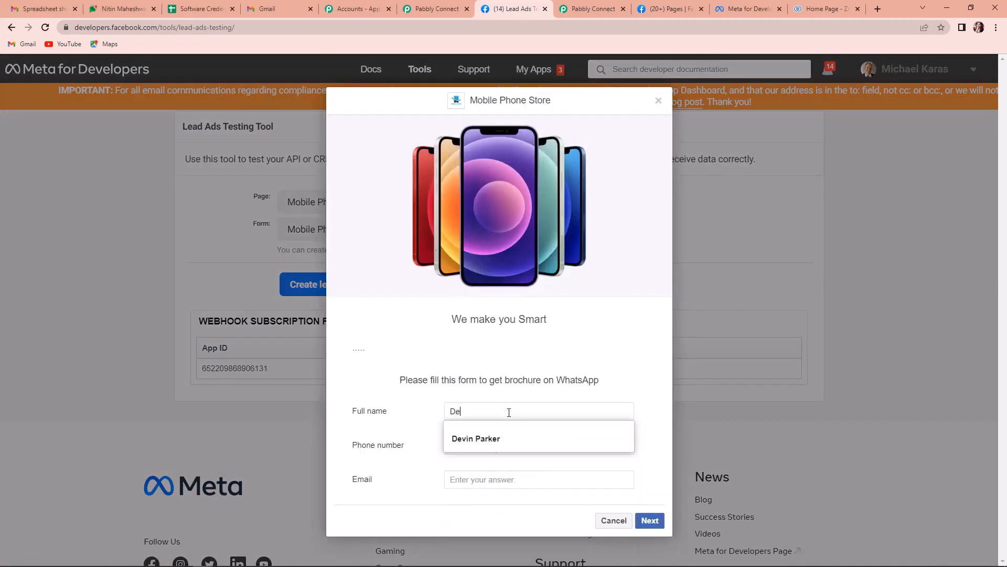
pyautogui.write('mo Name')
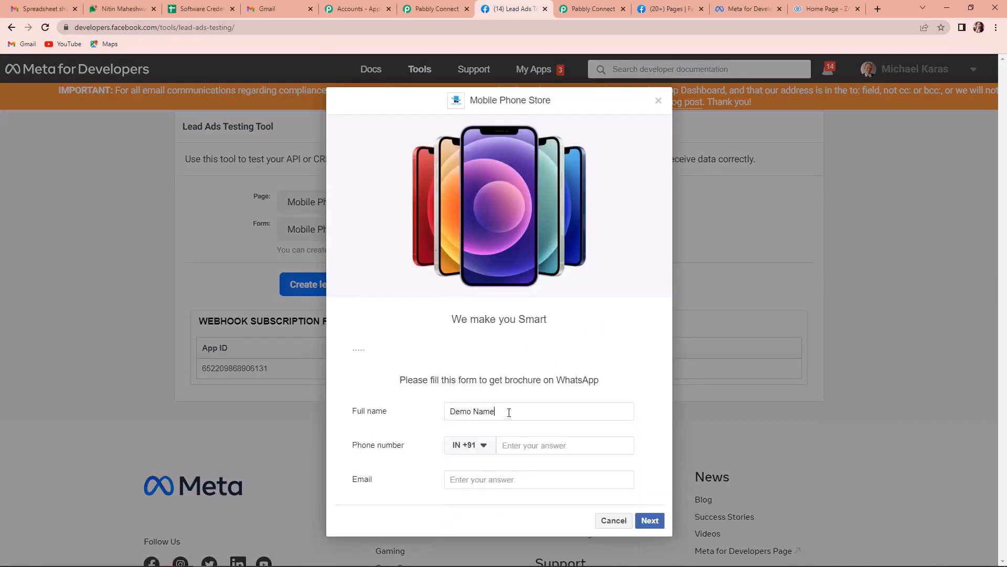
pyautogui.click(518, 443)
pyautogui.write('????????')
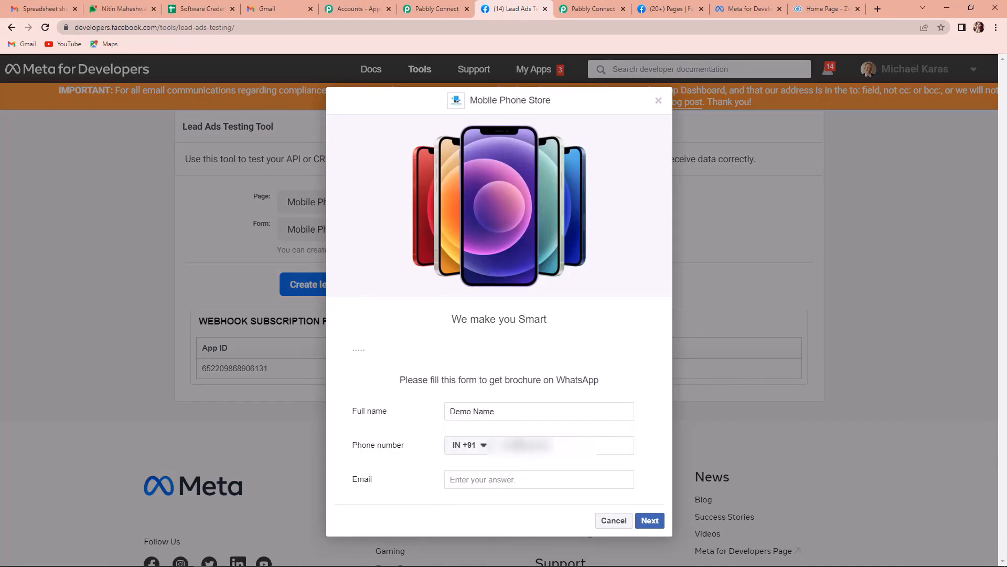
pyautogui.click(515, 476)
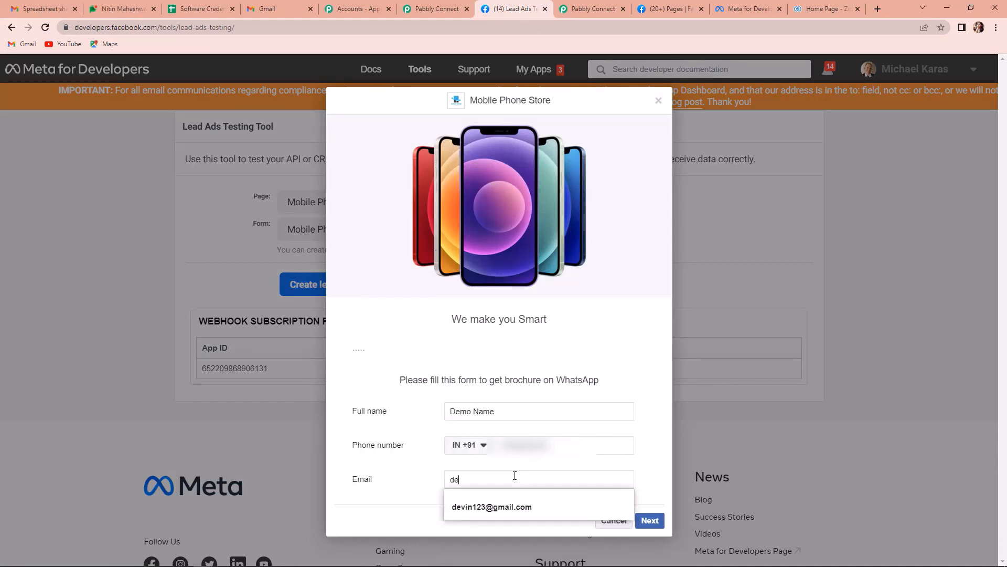
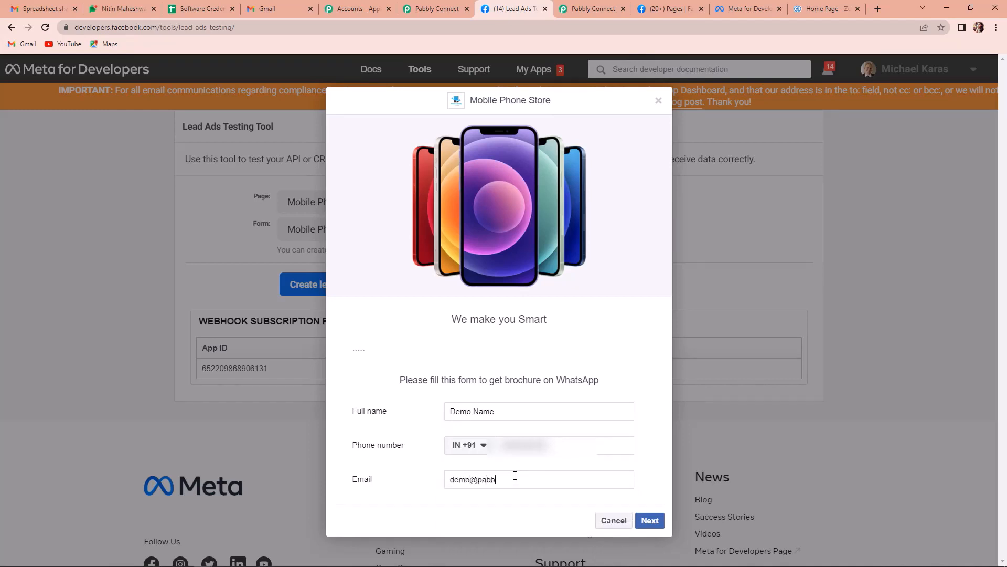
pyautogui.click(649, 520)
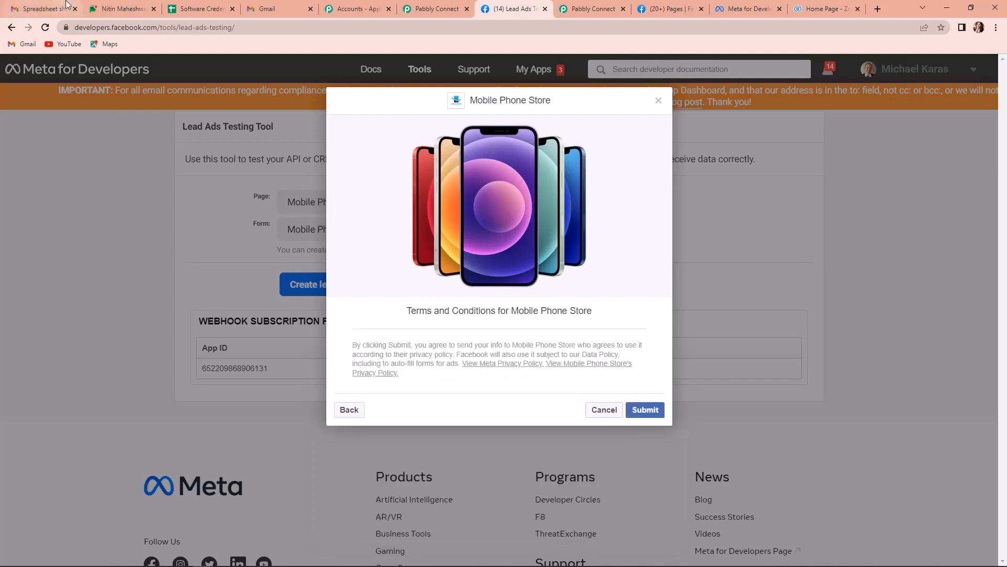
pyautogui.click(646, 413)
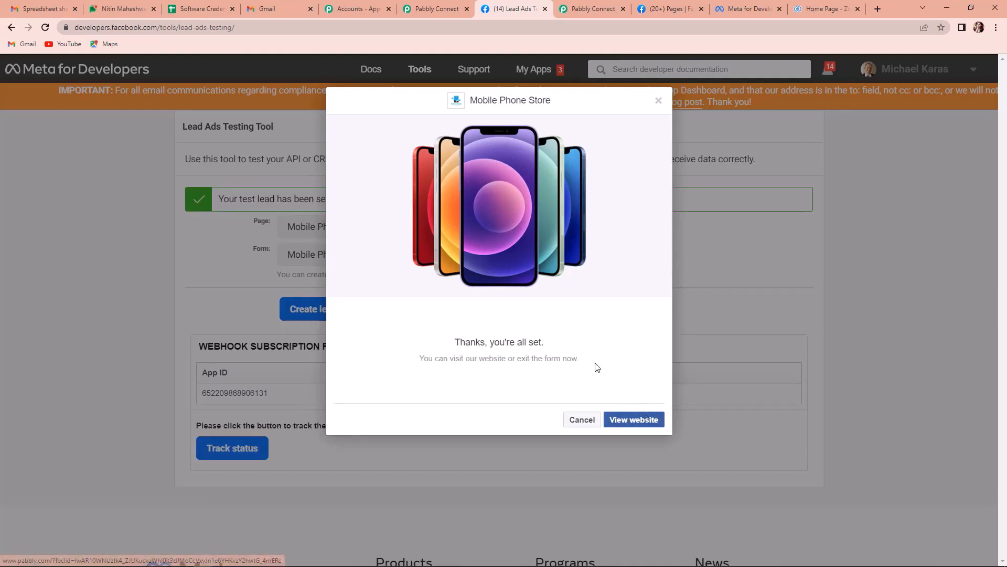
pyautogui.click(436, 9)
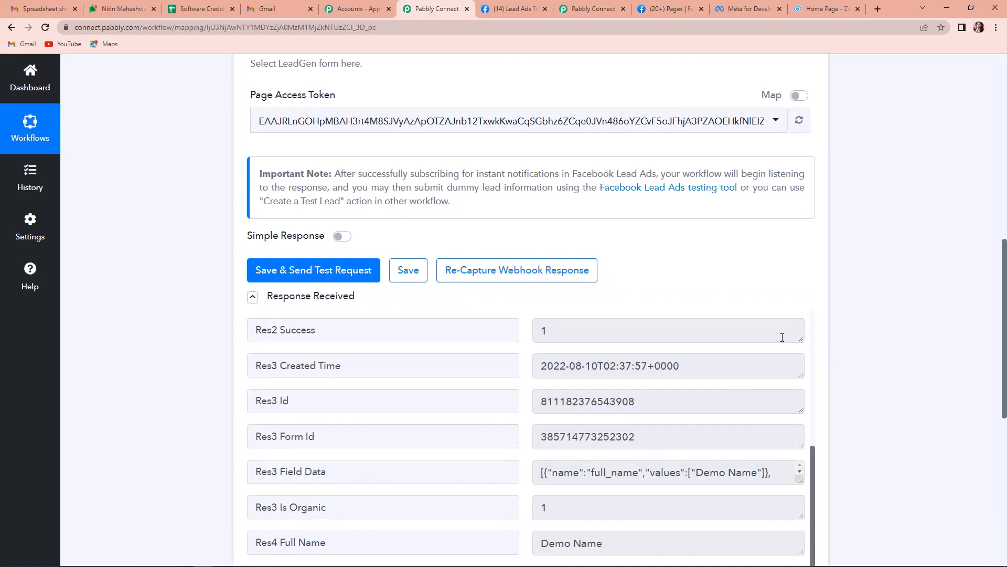
# - Add an action step below the captured lead response and search the apps for 'zoho'
pyautogui.scroll(-1, 781, 337)
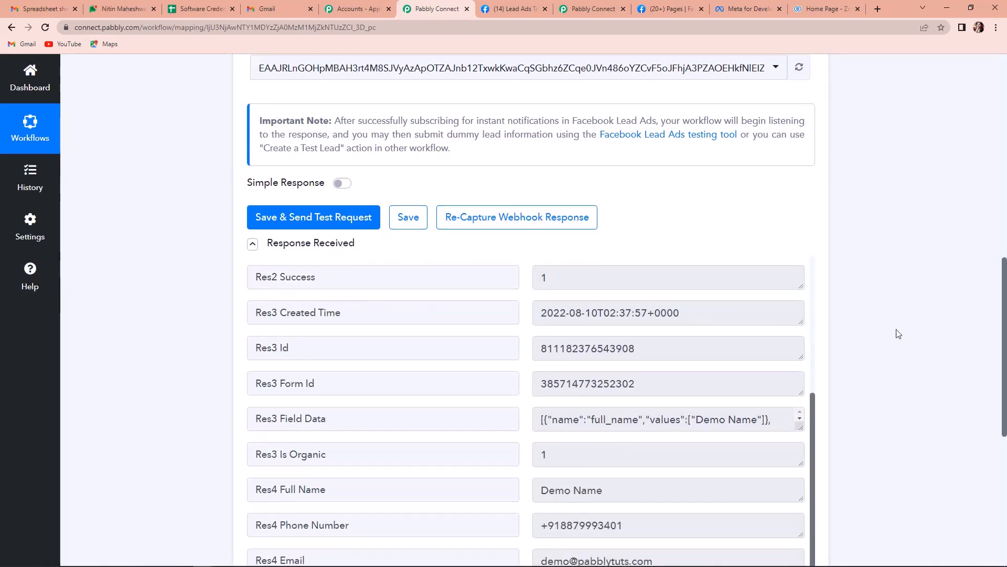
pyautogui.scroll(-4, 895, 332)
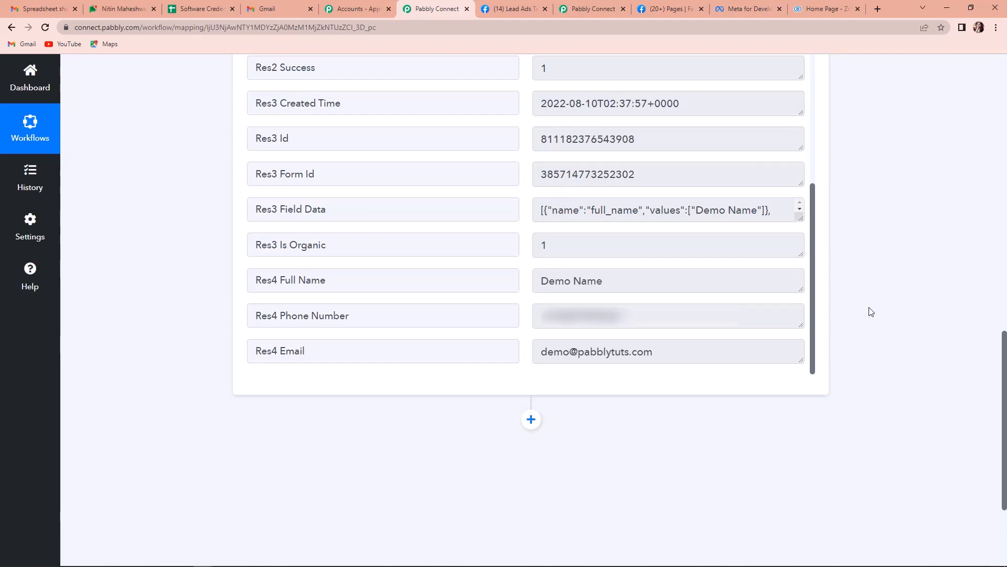
pyautogui.scroll(-3, 871, 311)
pyautogui.click(530, 262)
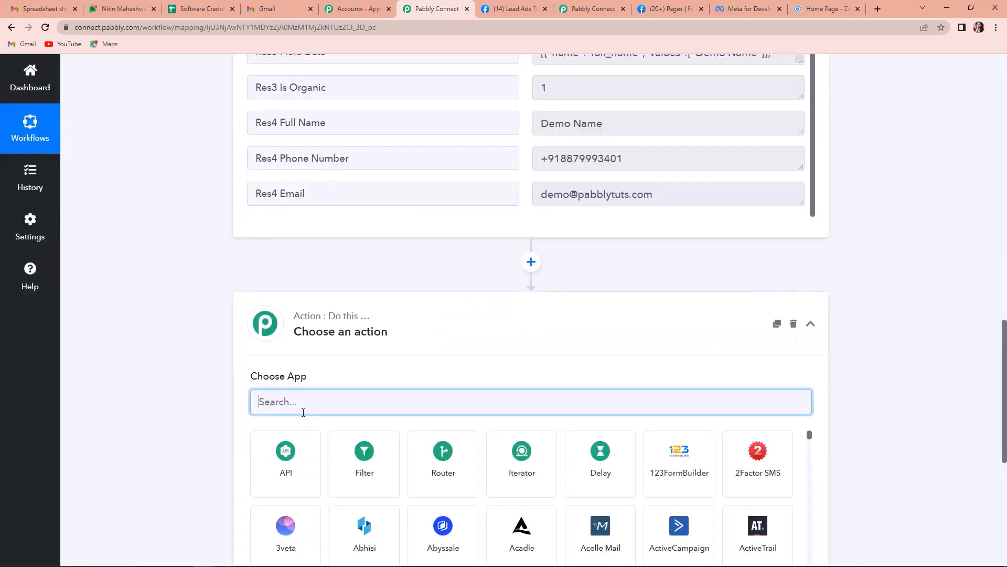
pyautogui.write('zoho')
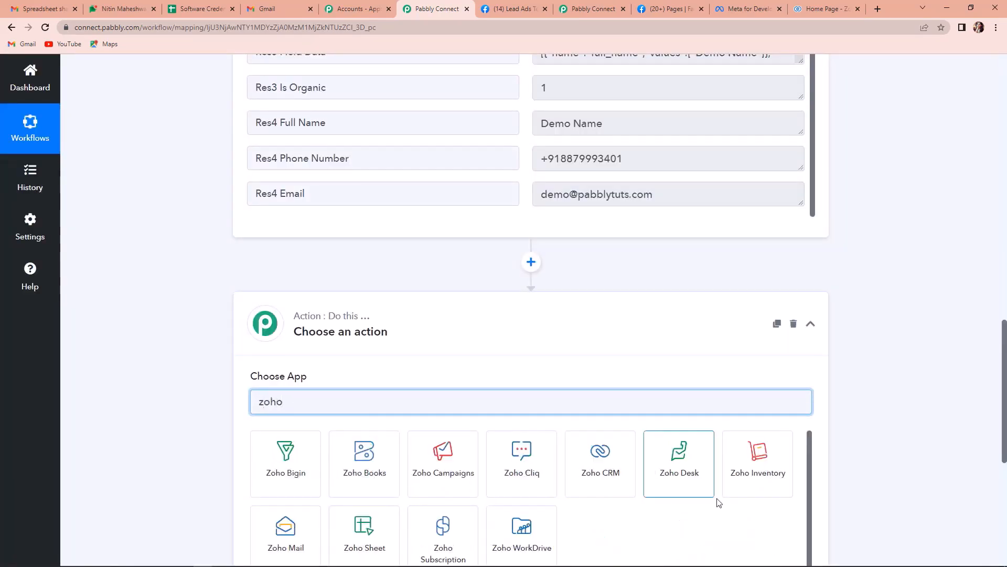
# - Pick Zoho CRM with the Create Lead event and start a new Zoho CRM connection
pyautogui.click(598, 456)
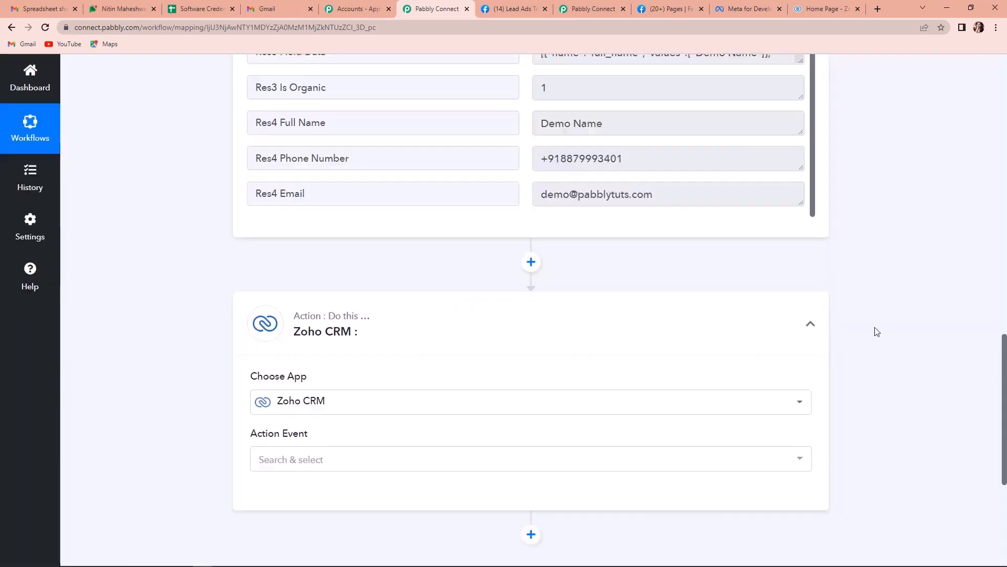
pyautogui.click(321, 455)
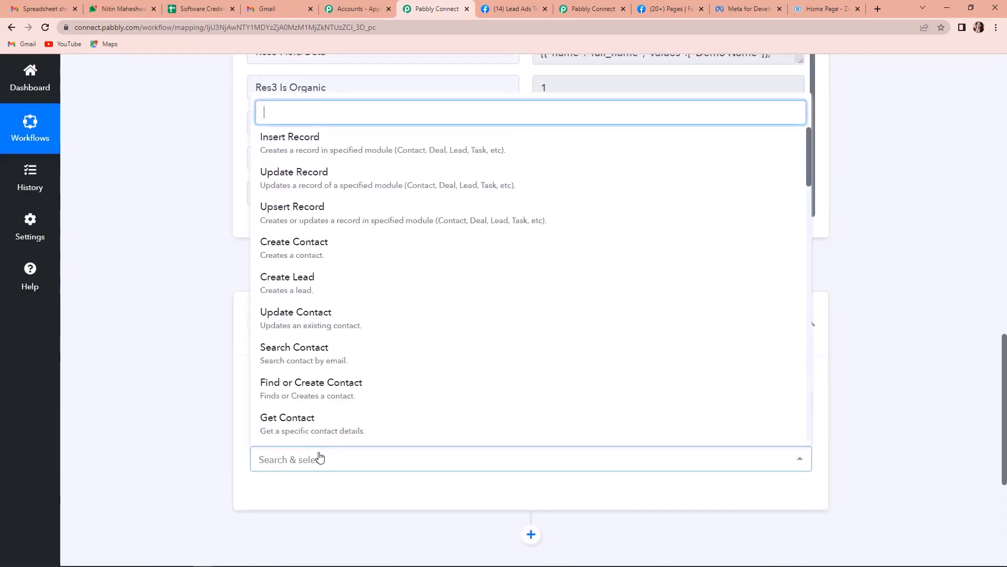
pyautogui.click(305, 287)
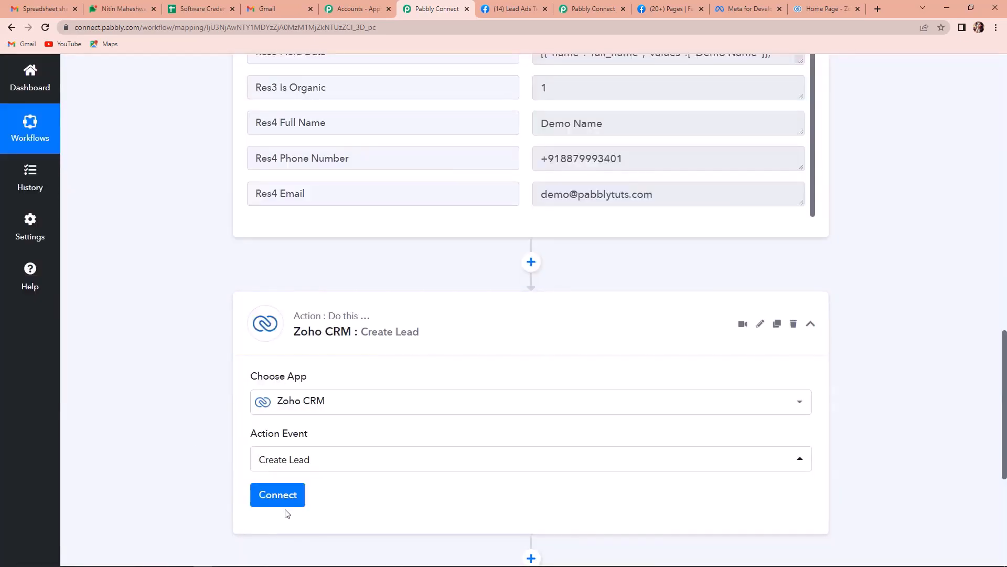
pyautogui.click(266, 501)
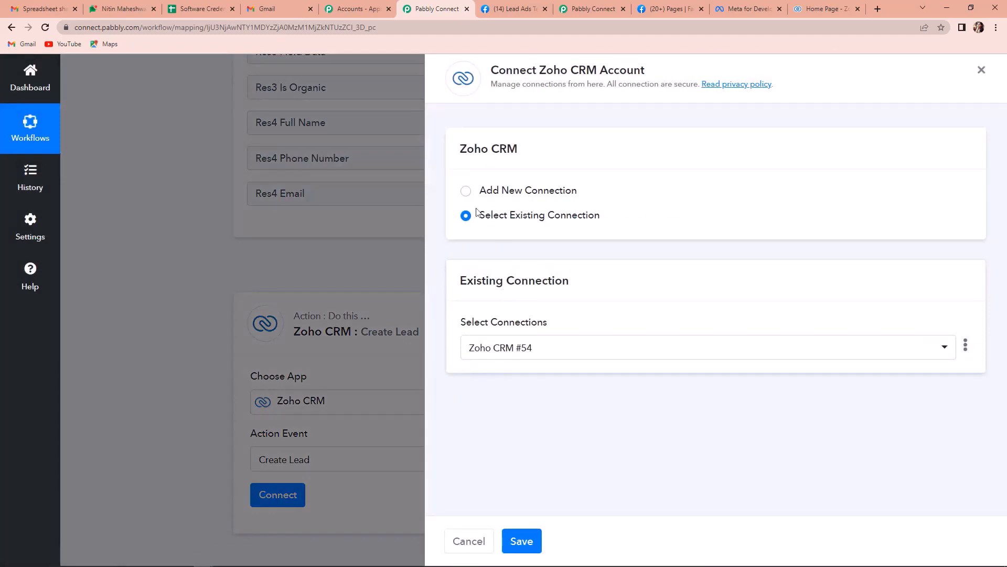
pyautogui.click(466, 193)
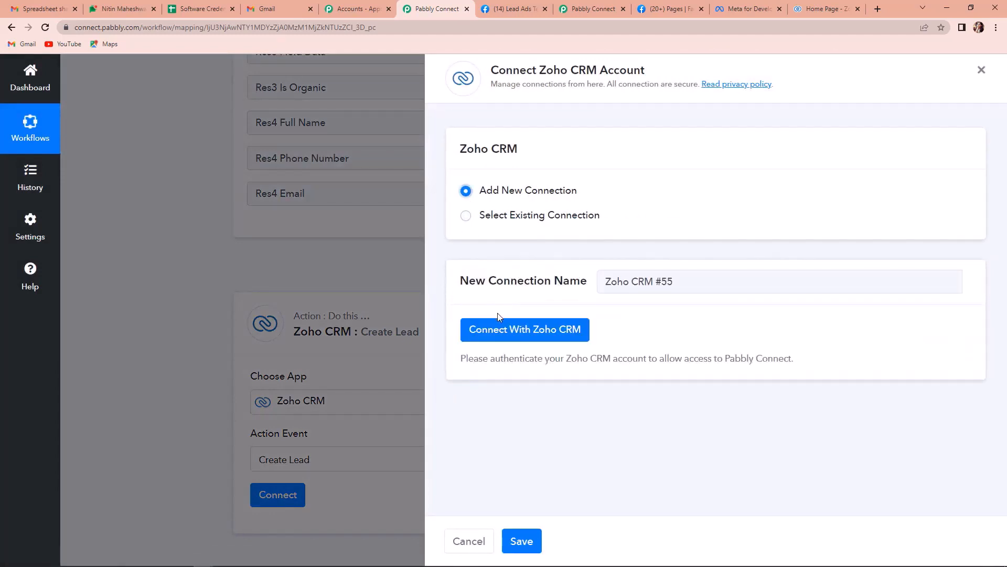
pyautogui.click(487, 338)
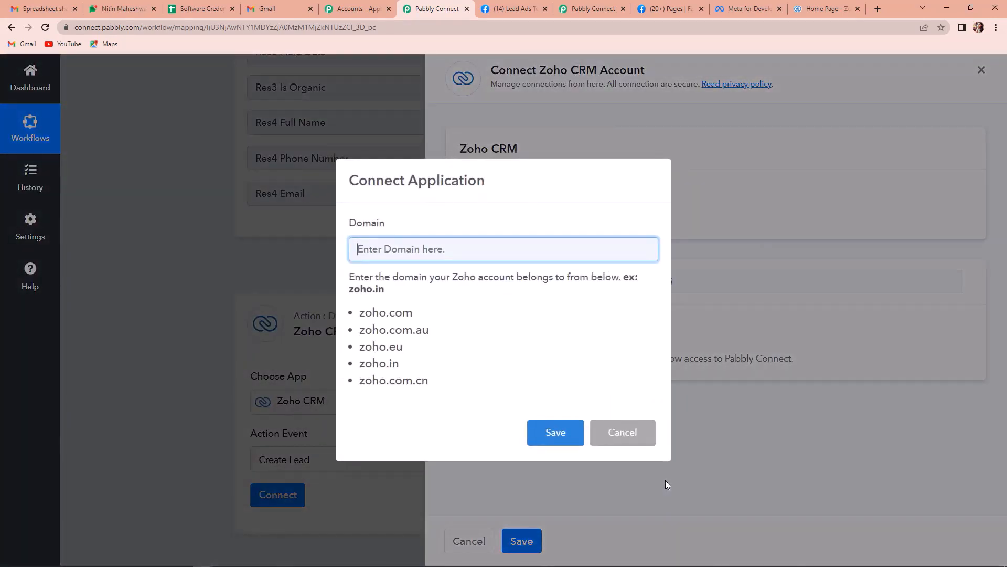
pyautogui.click(818, 10)
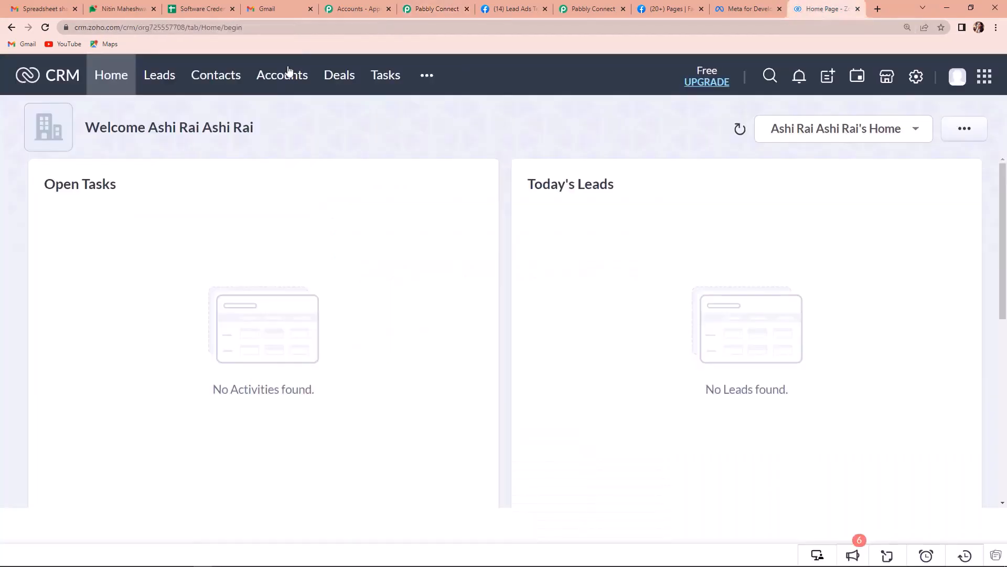
pyautogui.click(122, 28)
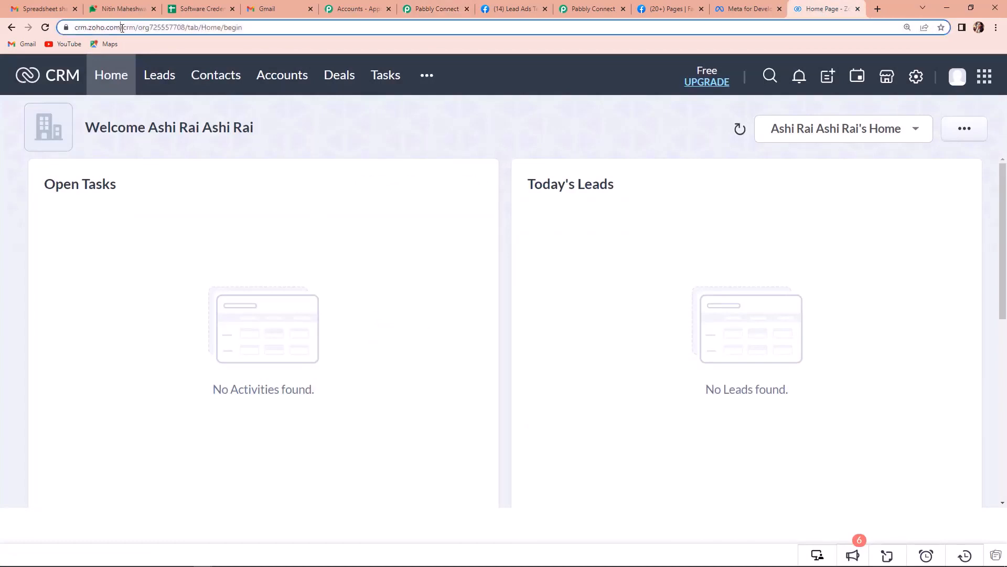
pyautogui.moveTo(122, 28); pyautogui.dragTo(89, 28)
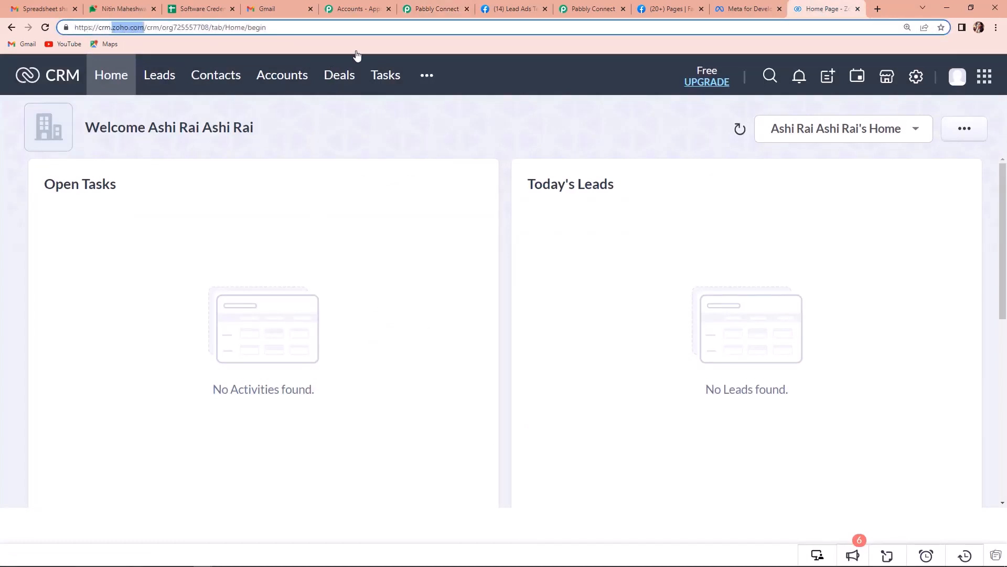
pyautogui.click(422, 11)
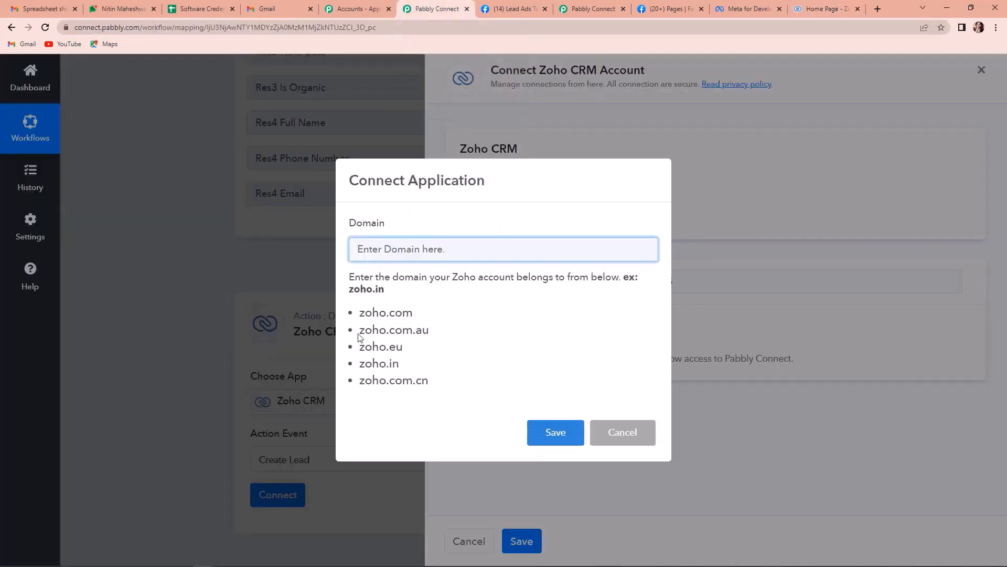
# - Enter zoho.com as the Zoho domain, save it, and accept Zoho's access request
pyautogui.write('z')
pyautogui.press('BackSpace')
pyautogui.write('zoho')
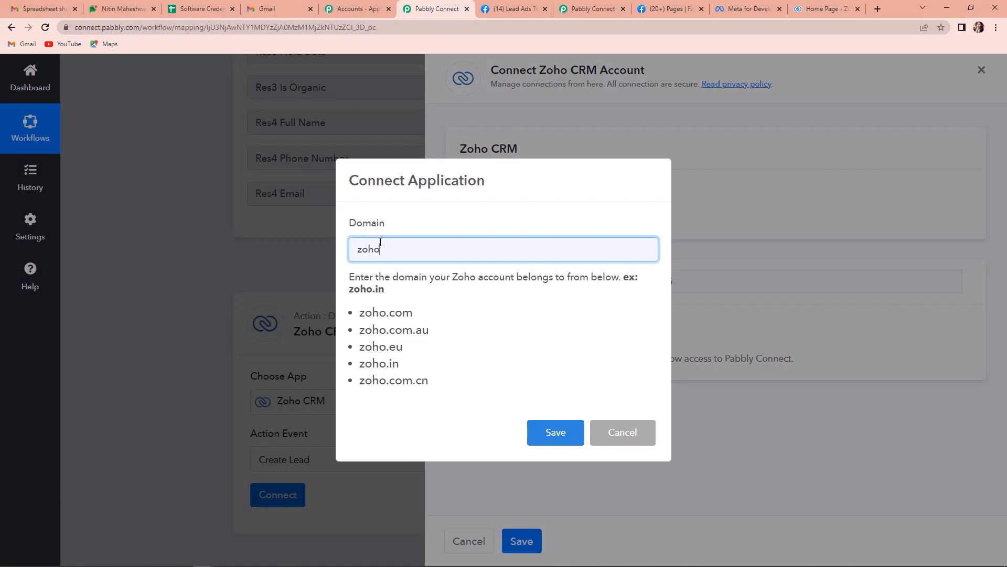
pyautogui.write('.com')
pyautogui.click(551, 433)
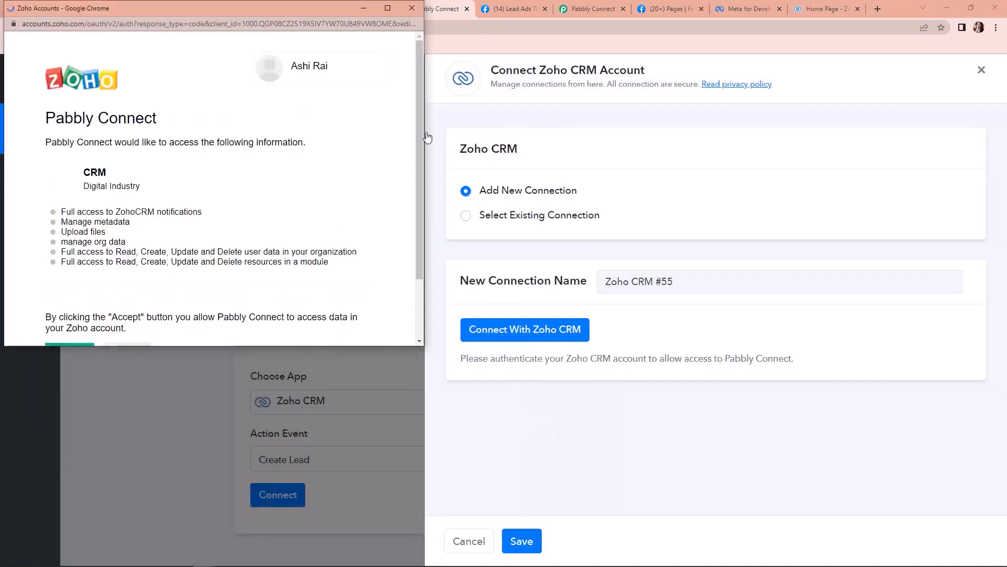
pyautogui.scroll(-2, 371, 149)
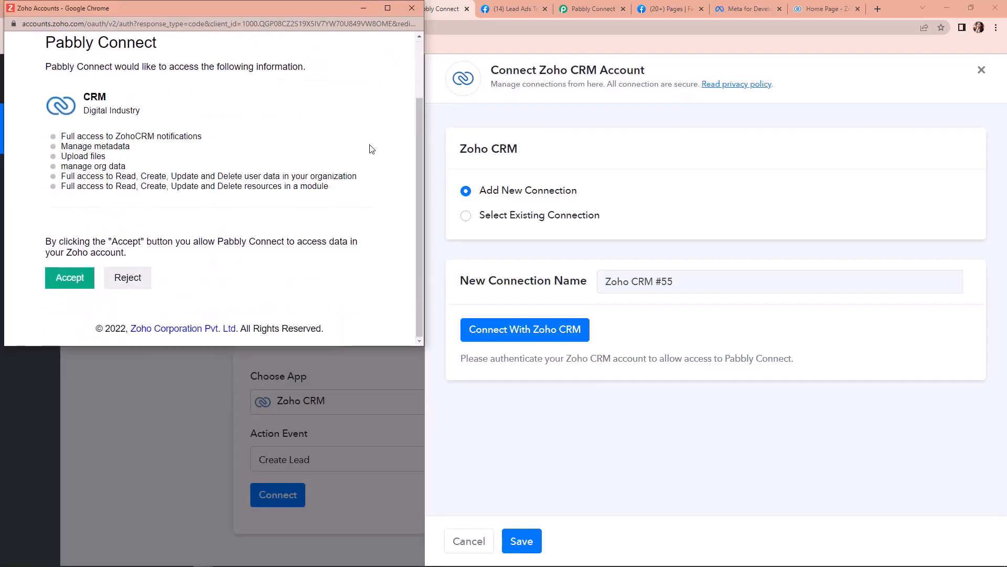
pyautogui.click(64, 280)
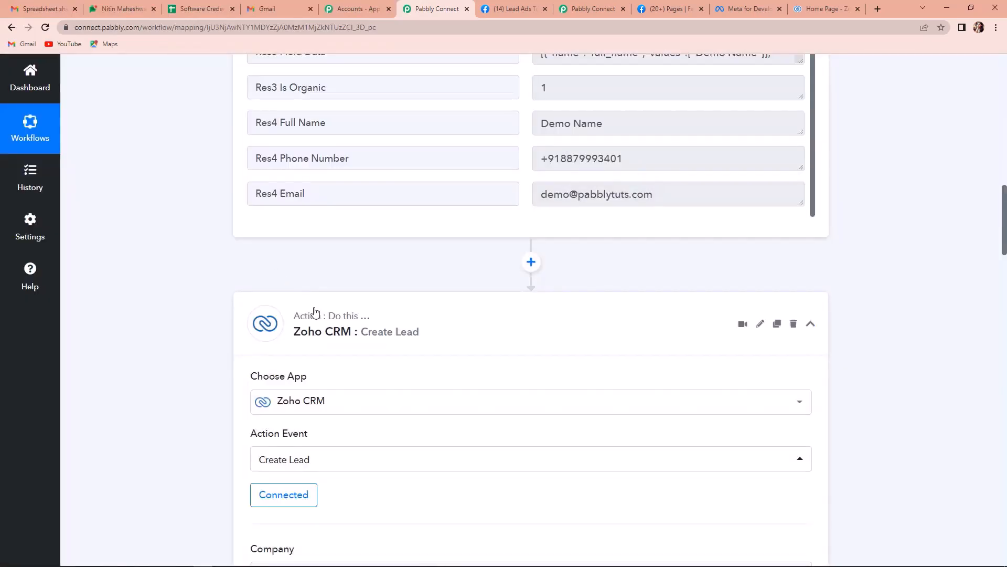
# - Fill the Zoho CRM lead's Company field with 'Mobile Store'
pyautogui.scroll(-6, 315, 312)
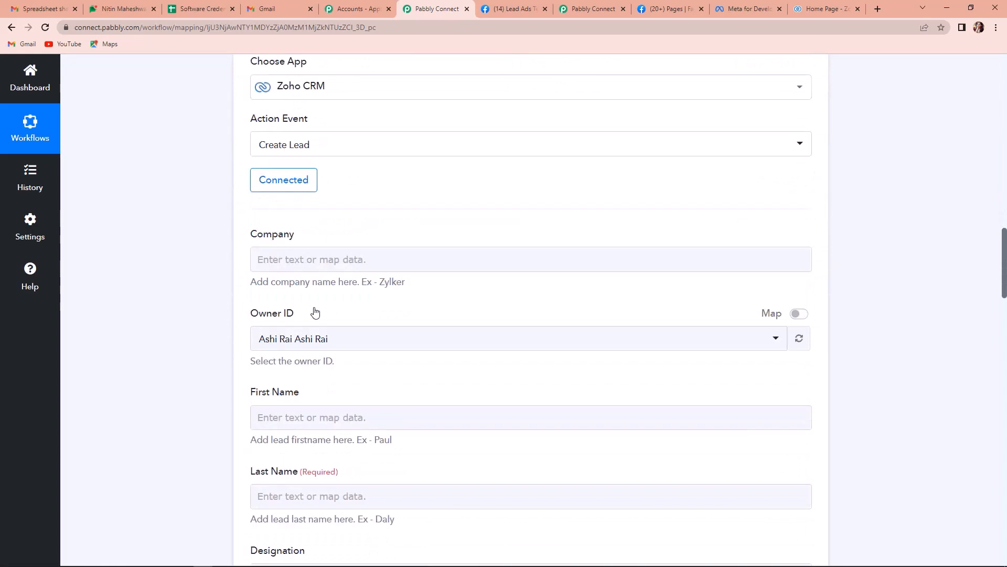
pyautogui.click(290, 260)
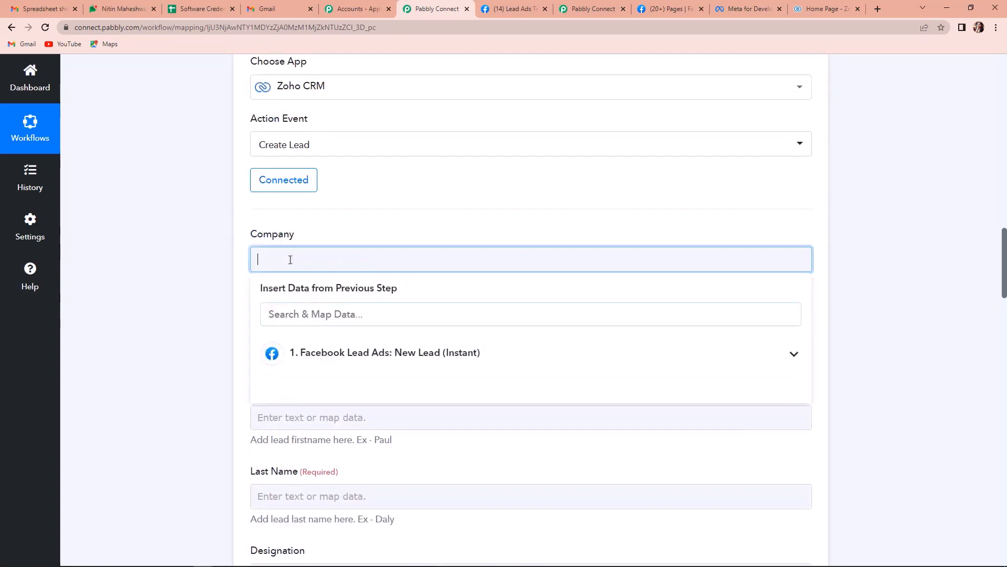
pyautogui.write('Mobile Store')
pyautogui.click(159, 292)
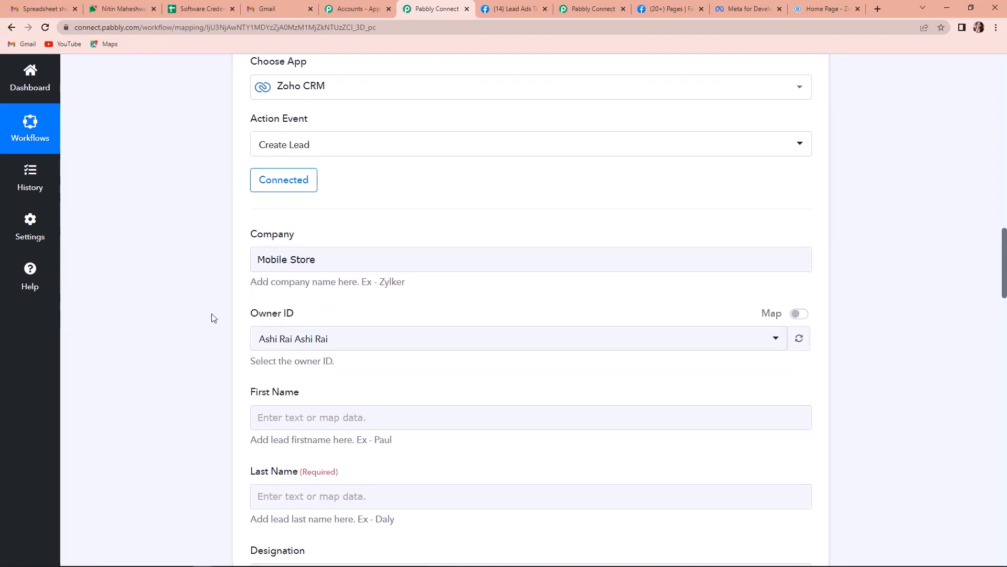
pyautogui.scroll(-3, 242, 345)
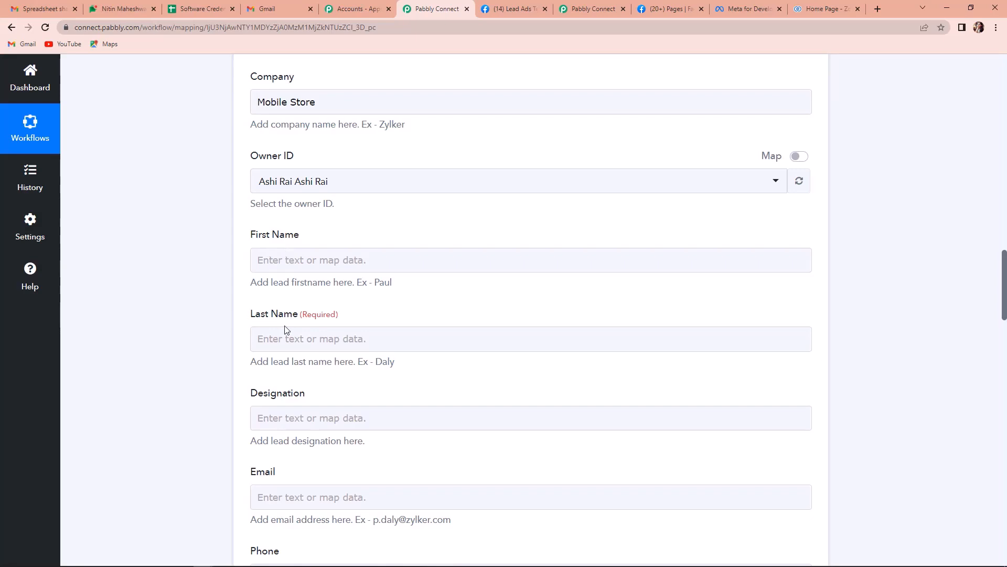
pyautogui.scroll(10, 287, 330)
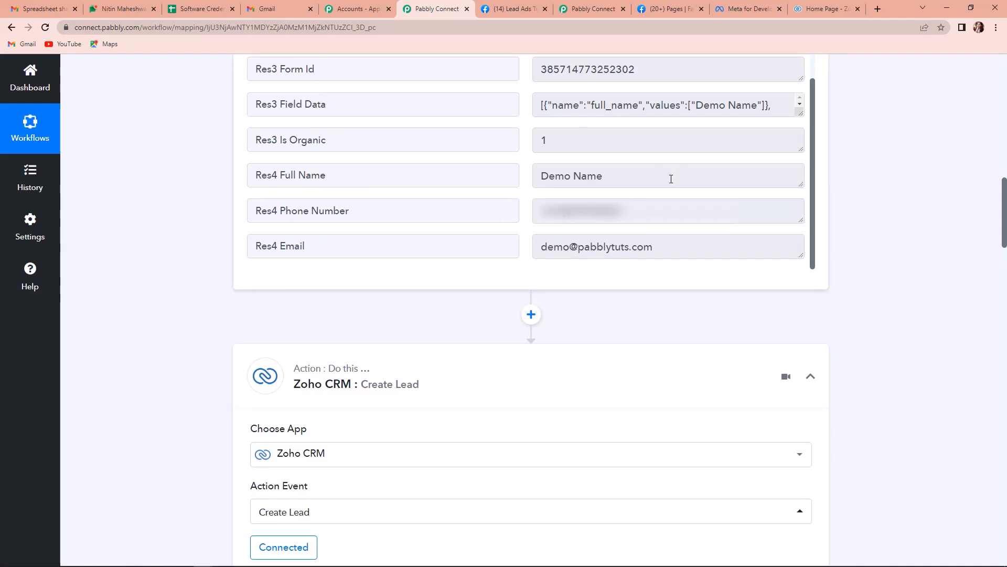
# - Insert a Text Formatter Split Text step before the Zoho CRM step and connect it
pyautogui.click(532, 316)
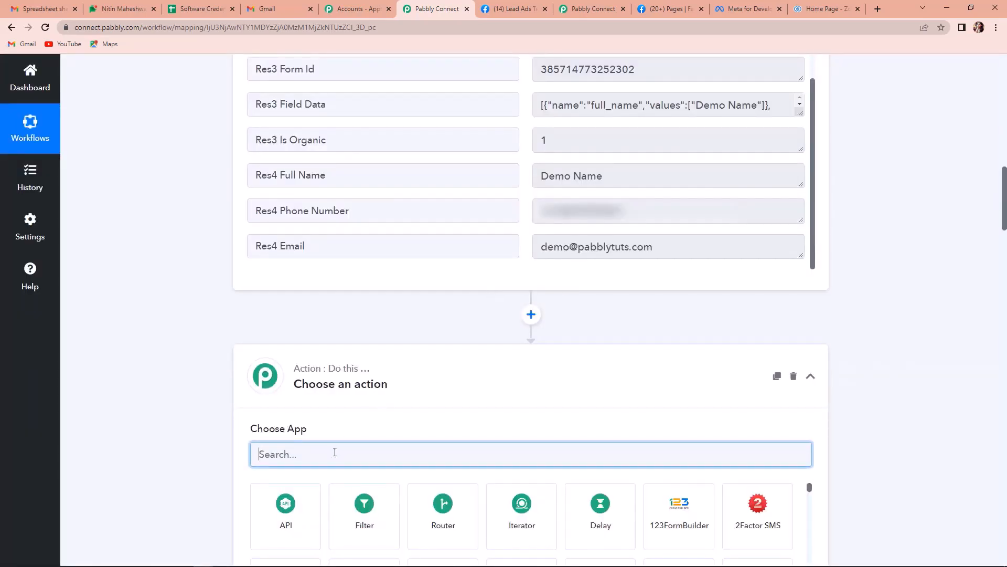
pyautogui.write('text')
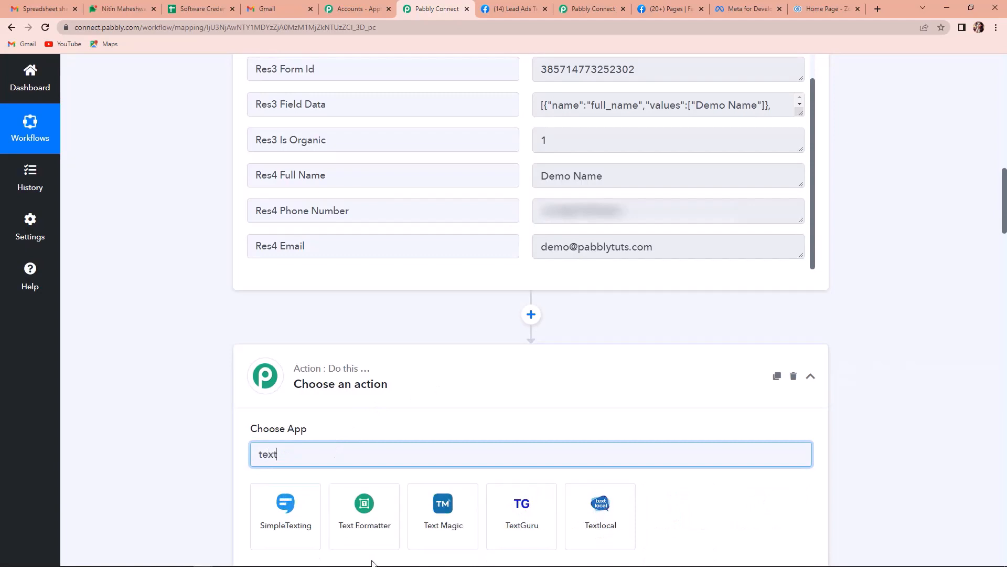
pyautogui.click(362, 531)
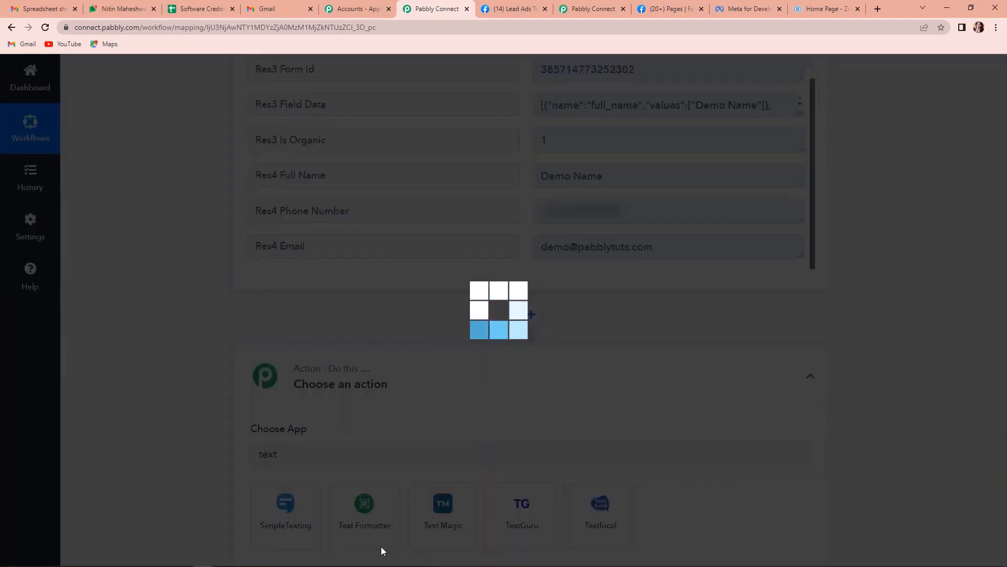
pyautogui.scroll(-2, 325, 445)
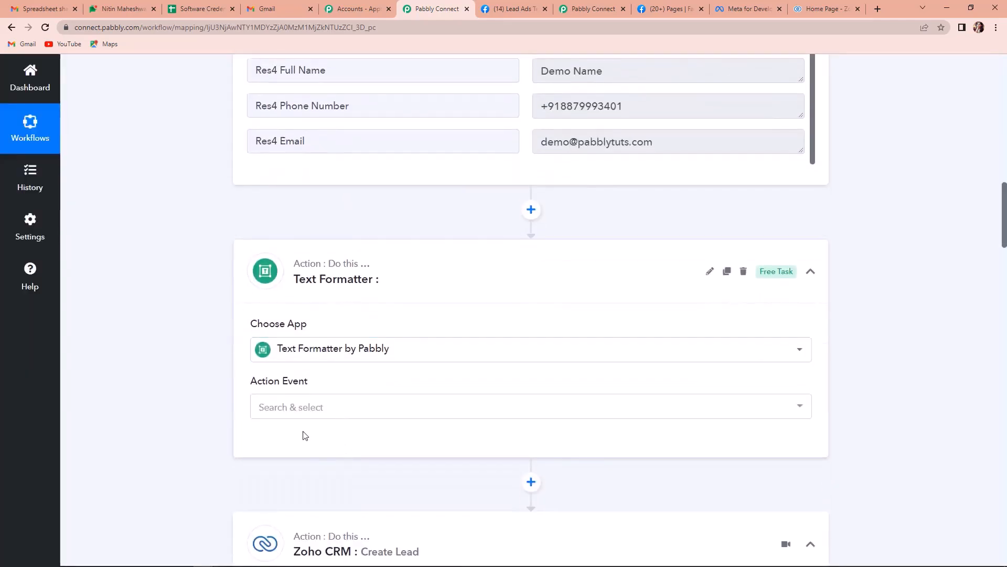
pyautogui.click(305, 411)
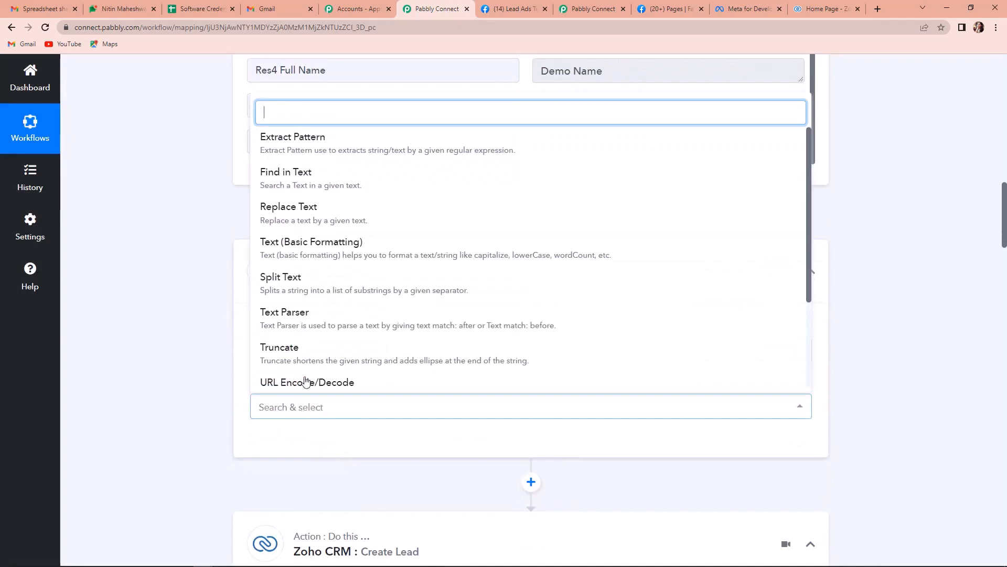
pyautogui.click(287, 286)
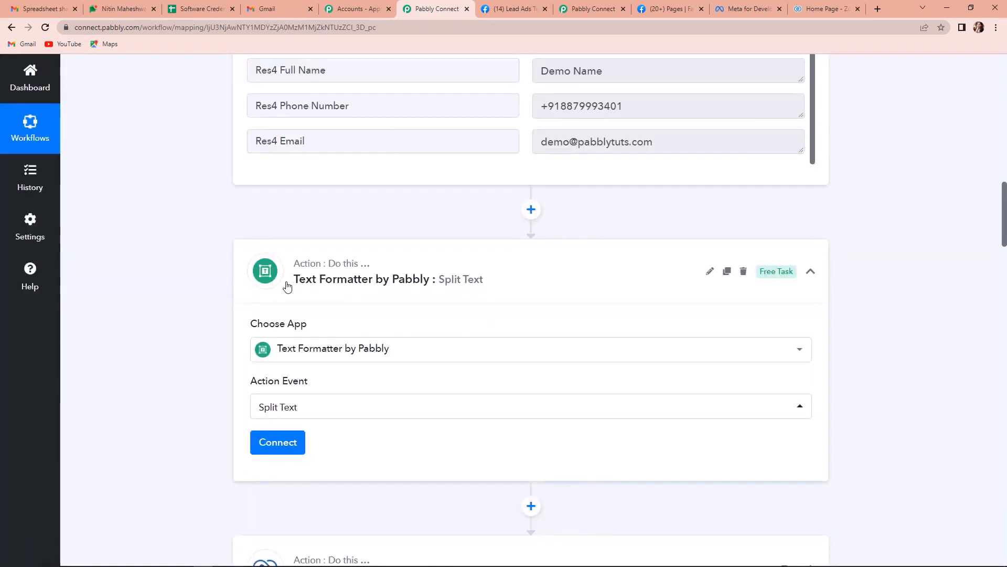
pyautogui.click(285, 449)
# - Split the lead's Res4 Full Name on {{space}}, returning All segments
pyautogui.scroll(-5, 486, 425)
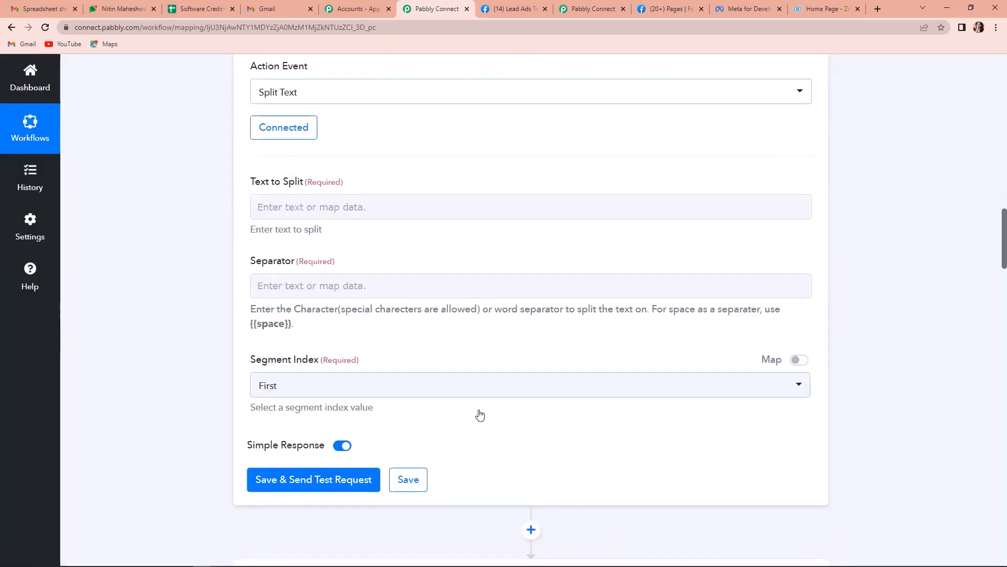
pyautogui.click(309, 204)
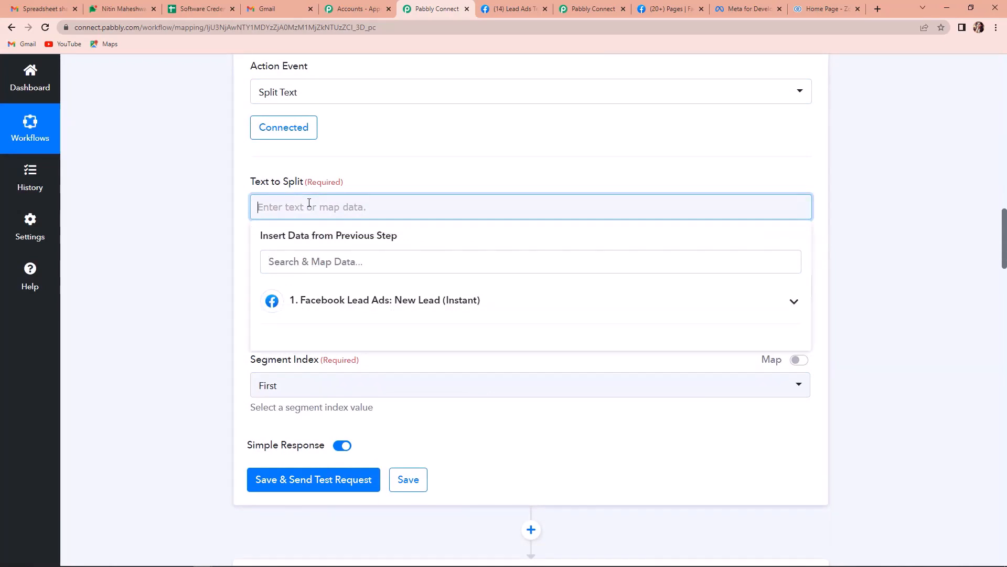
pyautogui.click(362, 304)
pyautogui.scroll(-3, 417, 444)
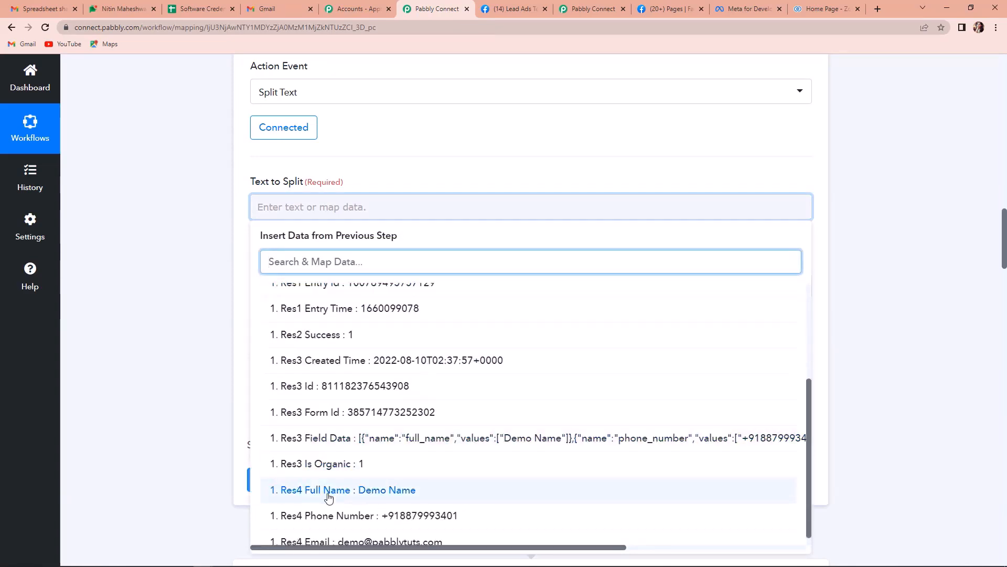
pyautogui.click(419, 495)
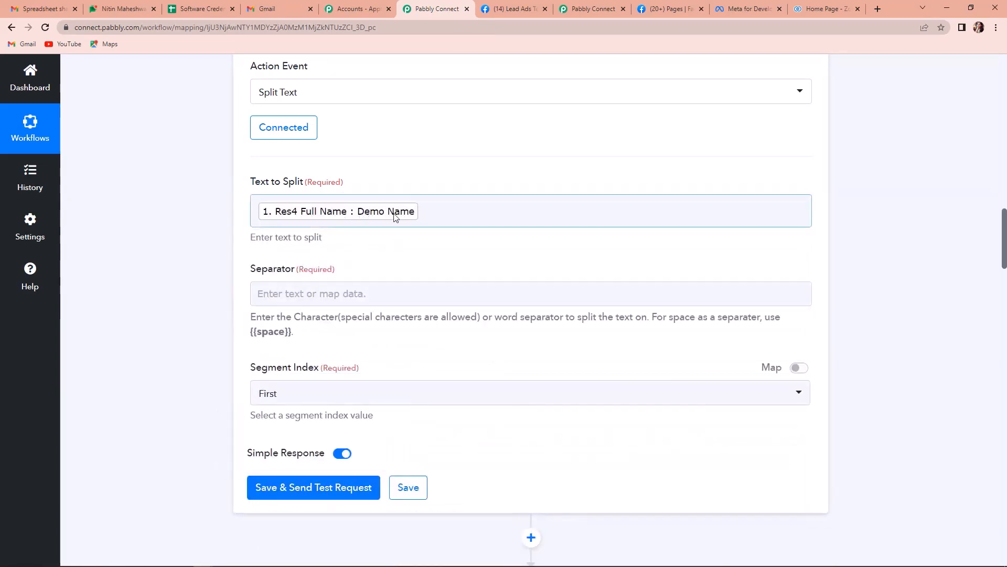
pyautogui.click(287, 291)
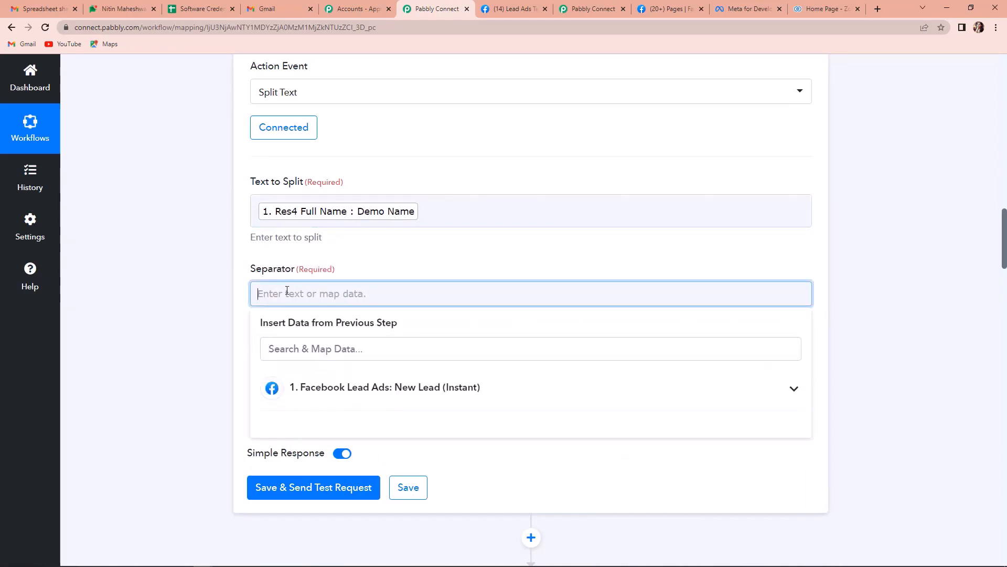
pyautogui.write('{{')
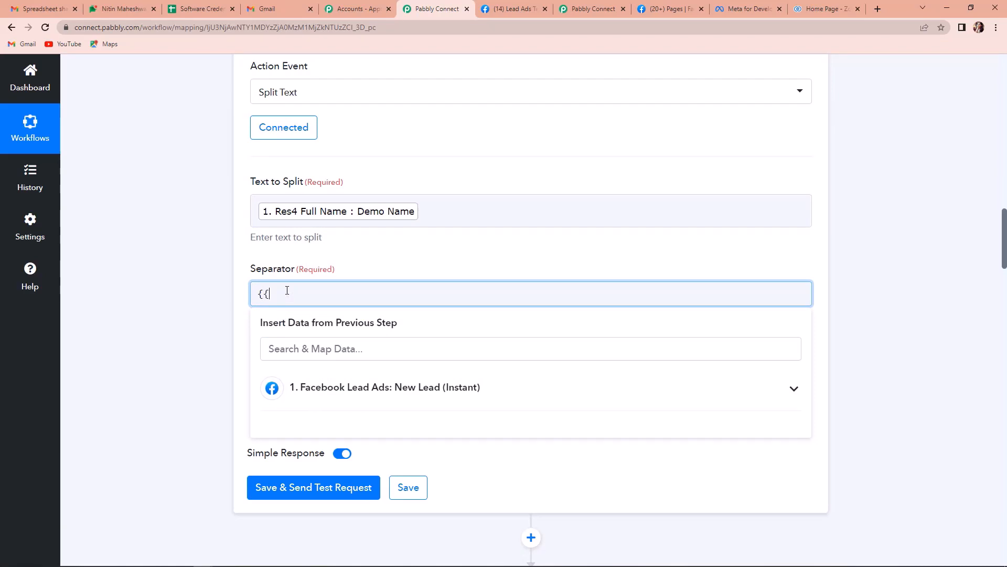
pyautogui.write('space}}')
pyautogui.click(199, 293)
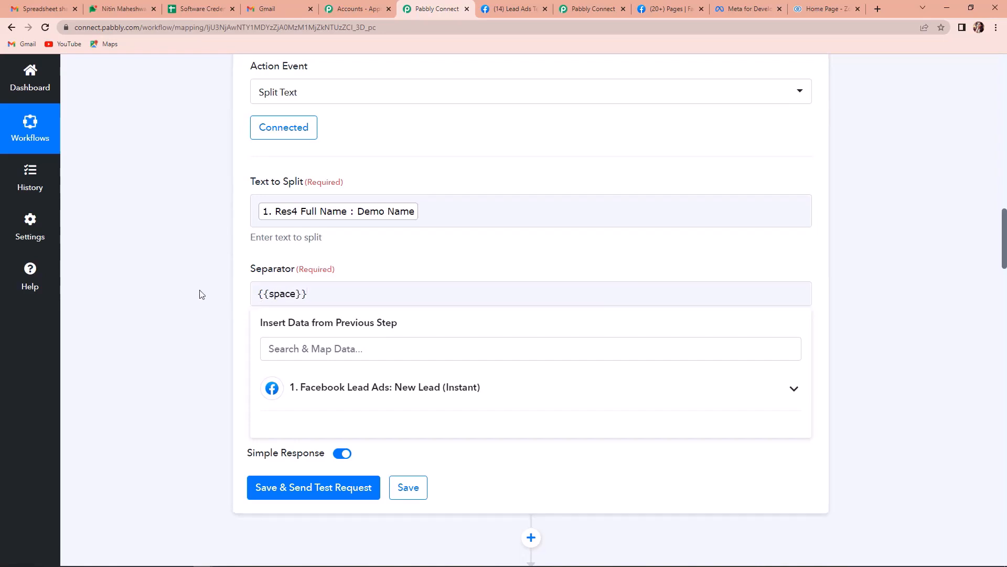
pyautogui.click(289, 395)
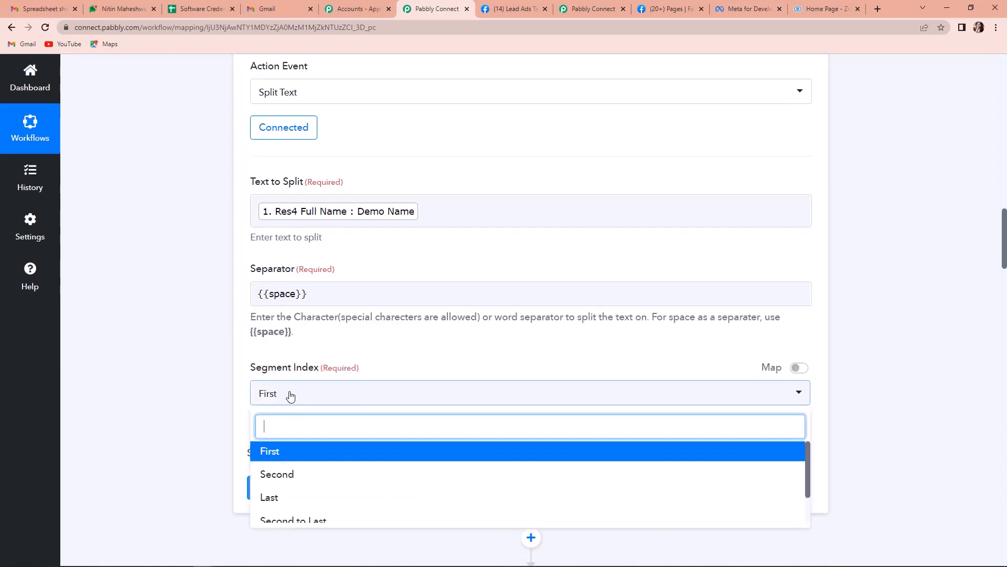
pyautogui.scroll(-1, 347, 485)
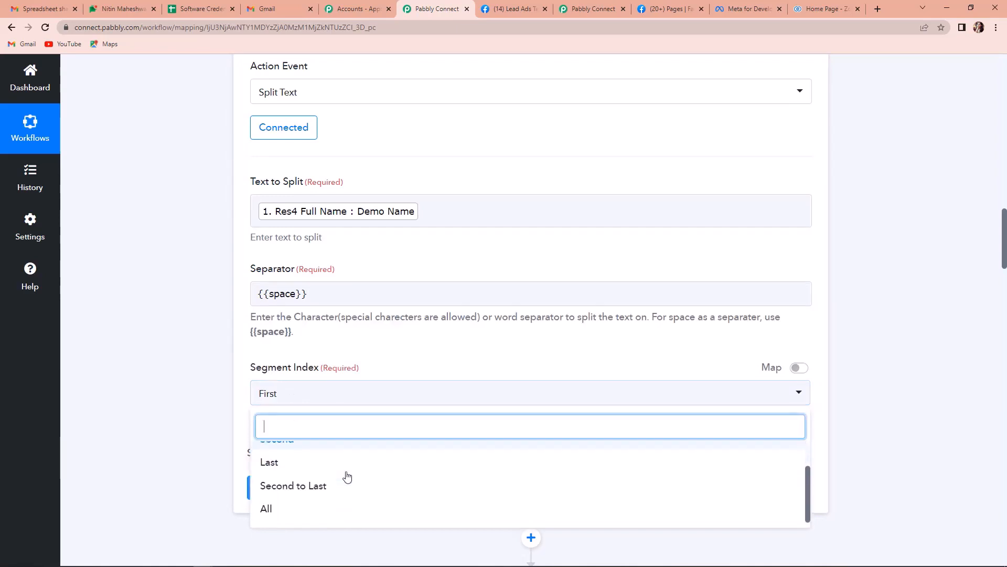
pyautogui.click(285, 510)
pyautogui.scroll(-1, 236, 396)
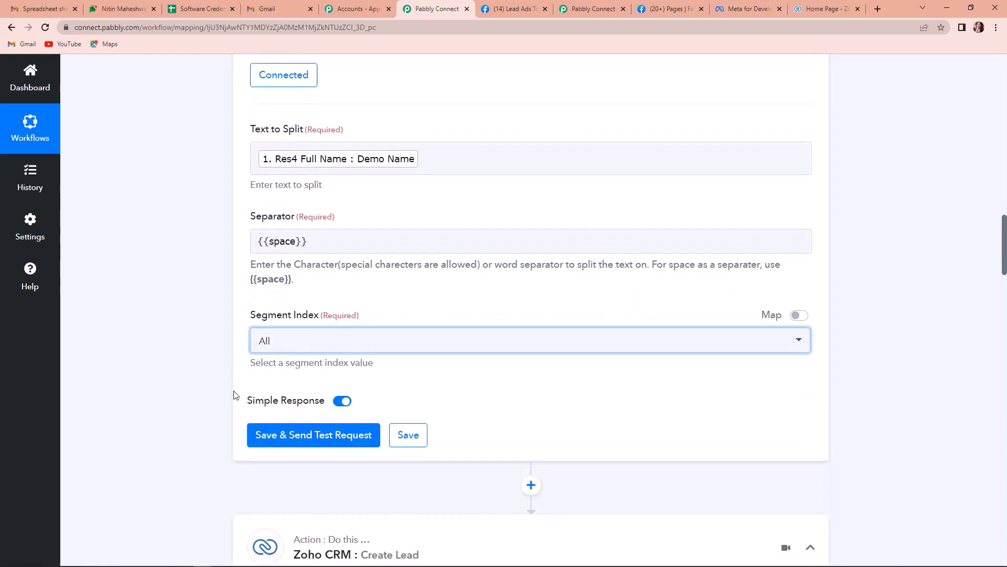
# - Save and test the Split Text step, then keep the existing Zoho CRM connection
pyautogui.click(321, 439)
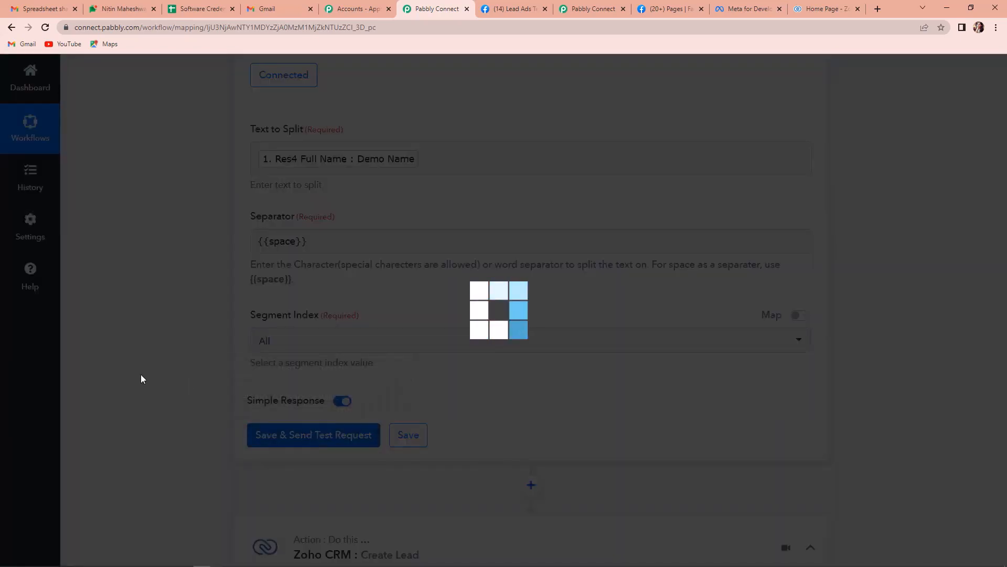
pyautogui.scroll(-4, 140, 378)
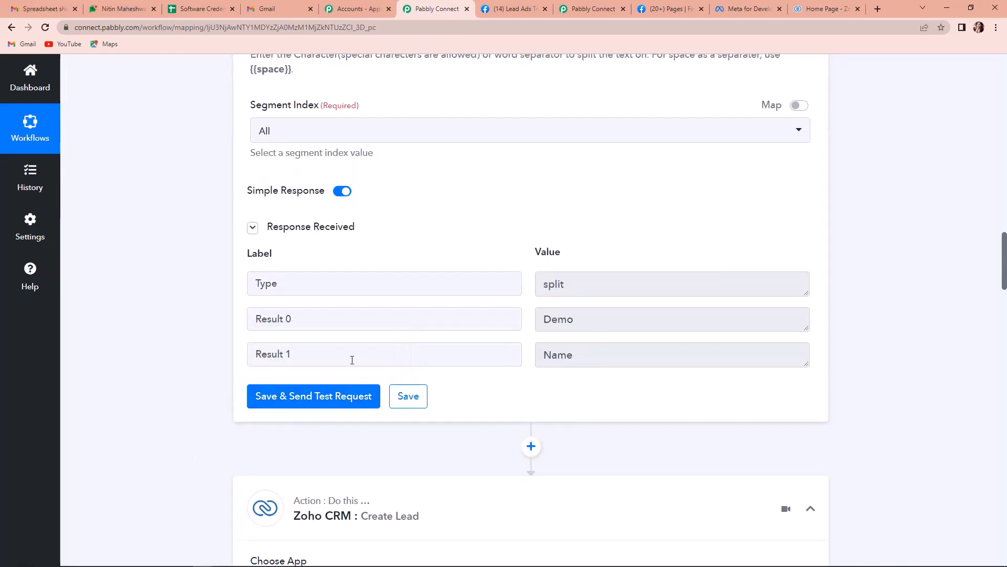
pyautogui.scroll(-7, 900, 337)
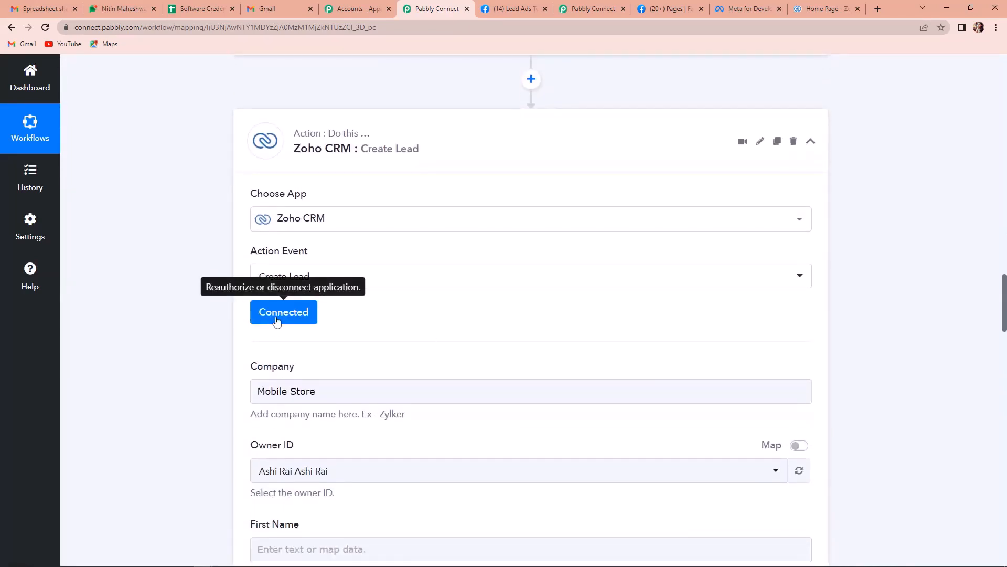
pyautogui.click(292, 316)
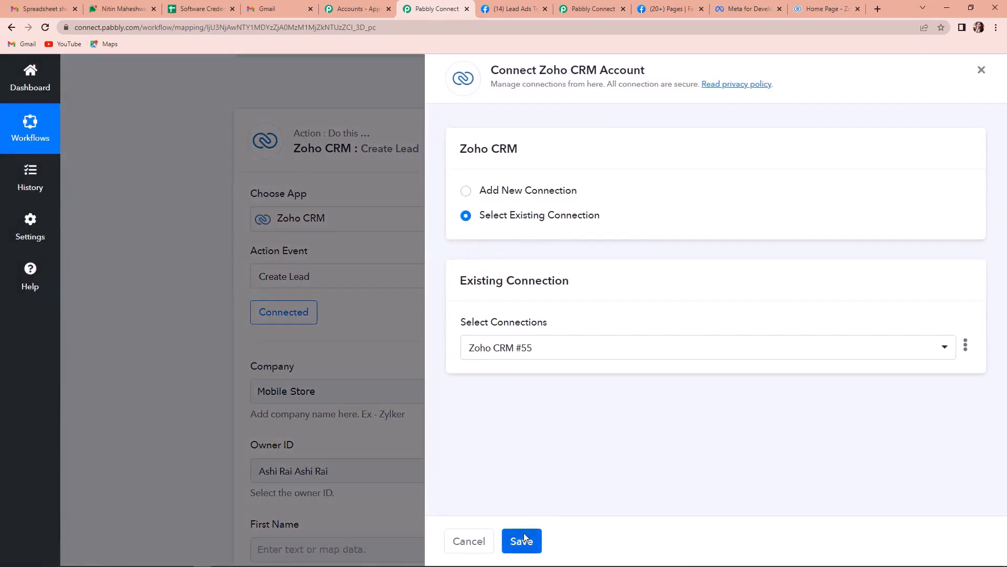
pyautogui.click(524, 533)
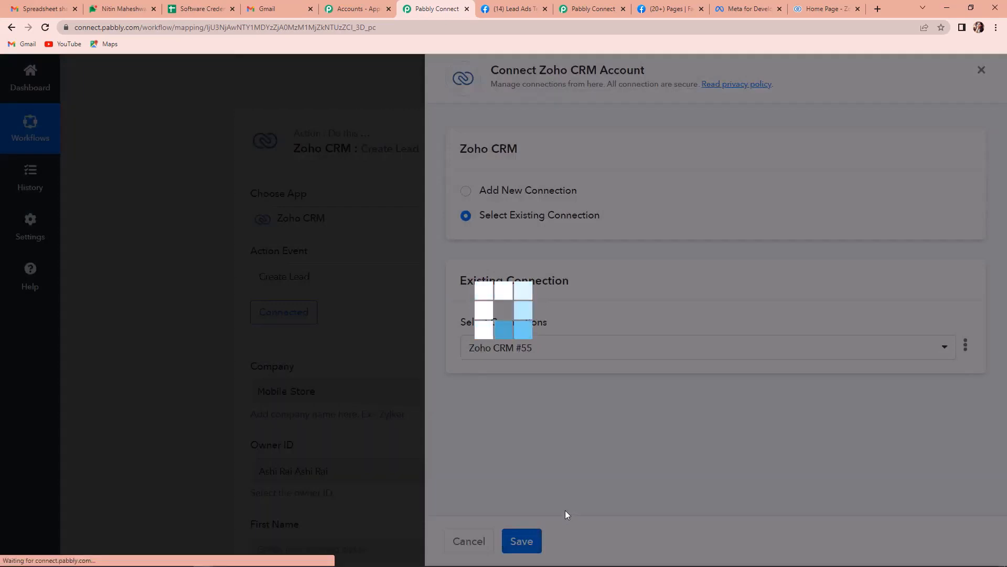
# - Map split Result 0 to First Name and Result 1 to Last Name
pyautogui.scroll(-5, 205, 385)
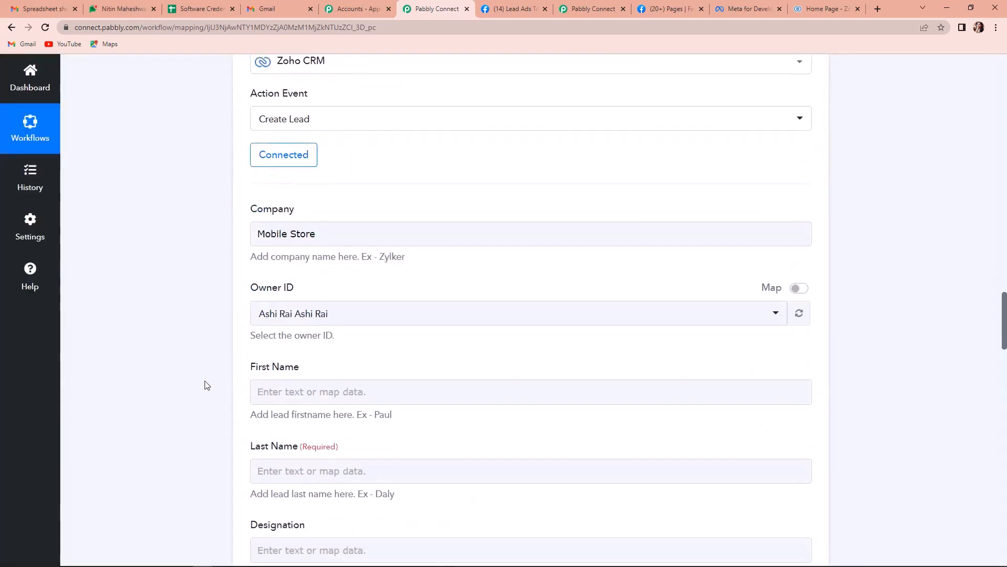
pyautogui.click(297, 287)
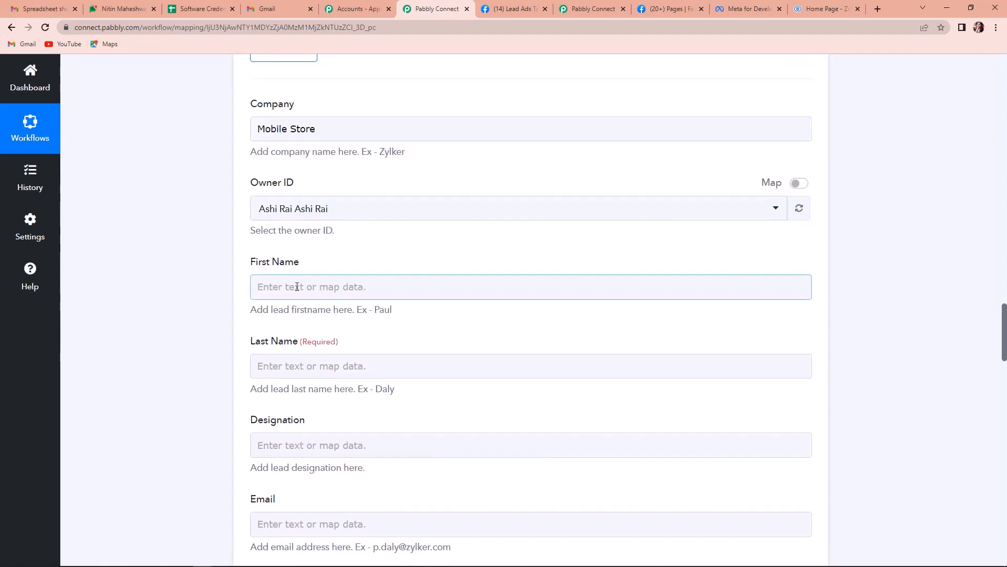
pyautogui.click(296, 287)
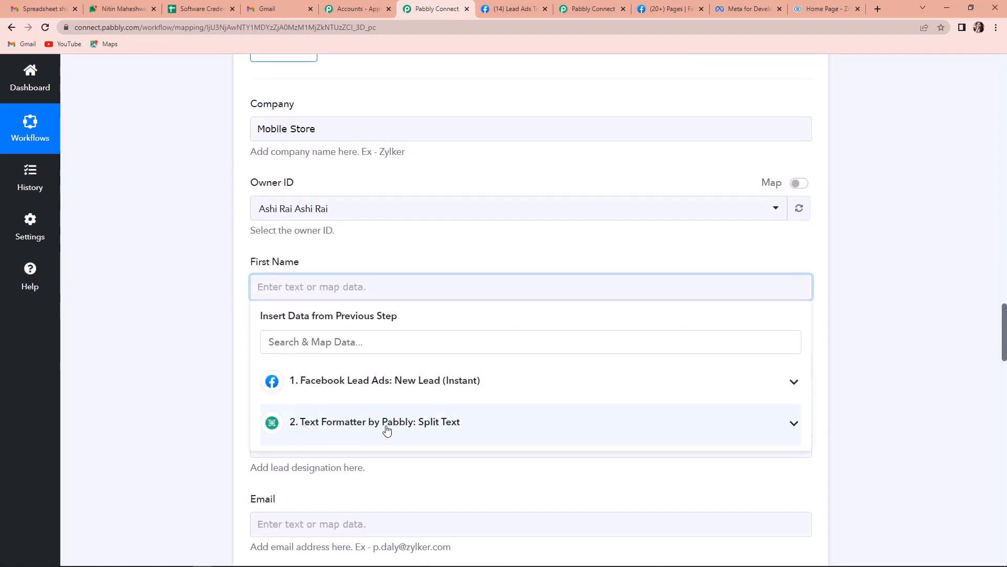
pyautogui.click(338, 422)
pyautogui.click(325, 486)
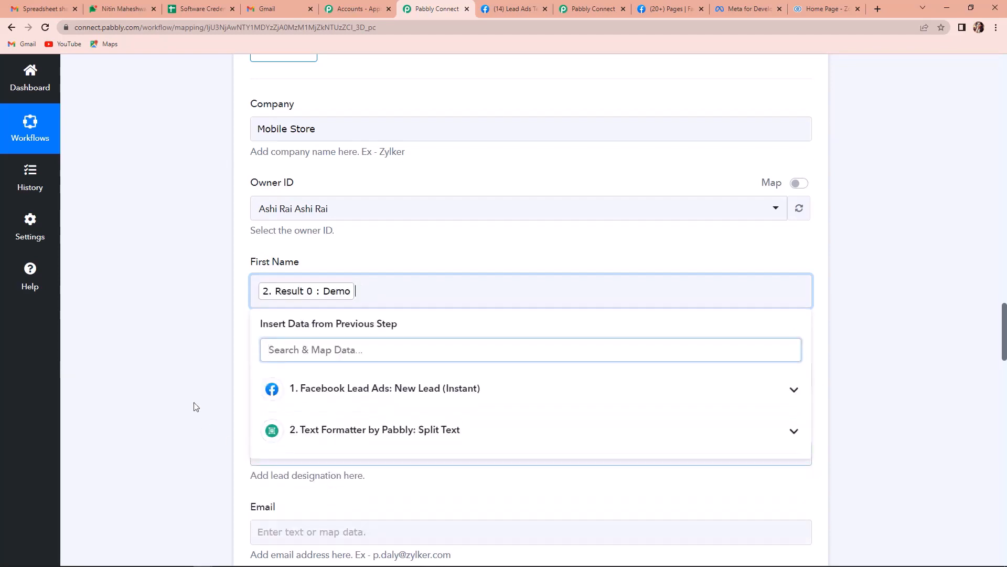
pyautogui.click(194, 406)
pyautogui.scroll(-3, 171, 355)
pyautogui.click(306, 220)
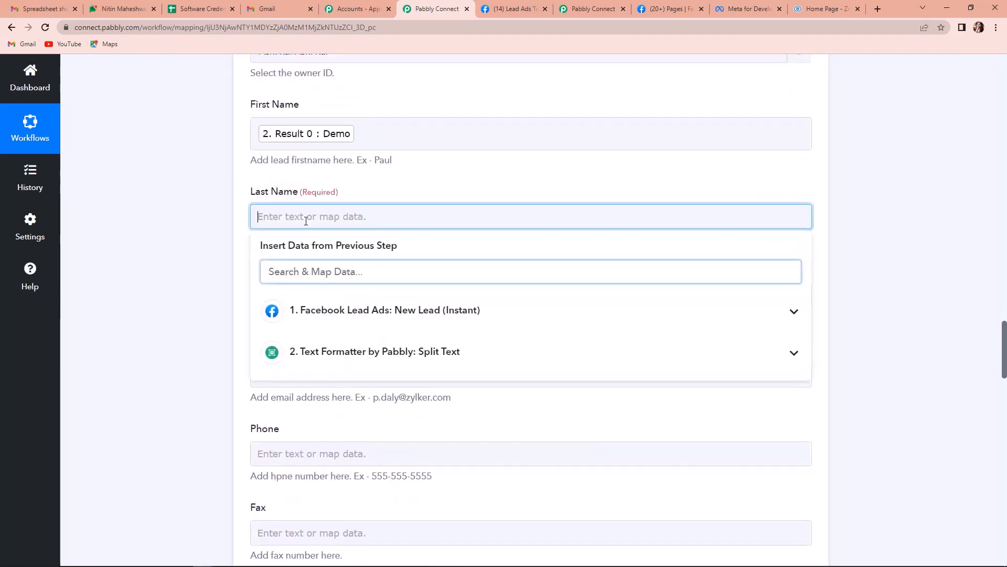
pyautogui.click(322, 352)
pyautogui.click(313, 438)
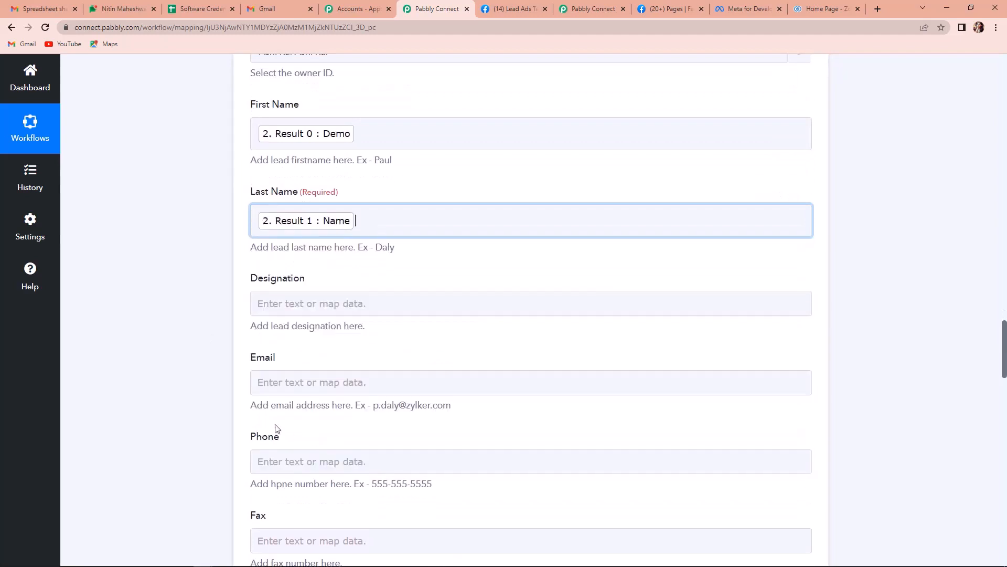
pyautogui.click(165, 325)
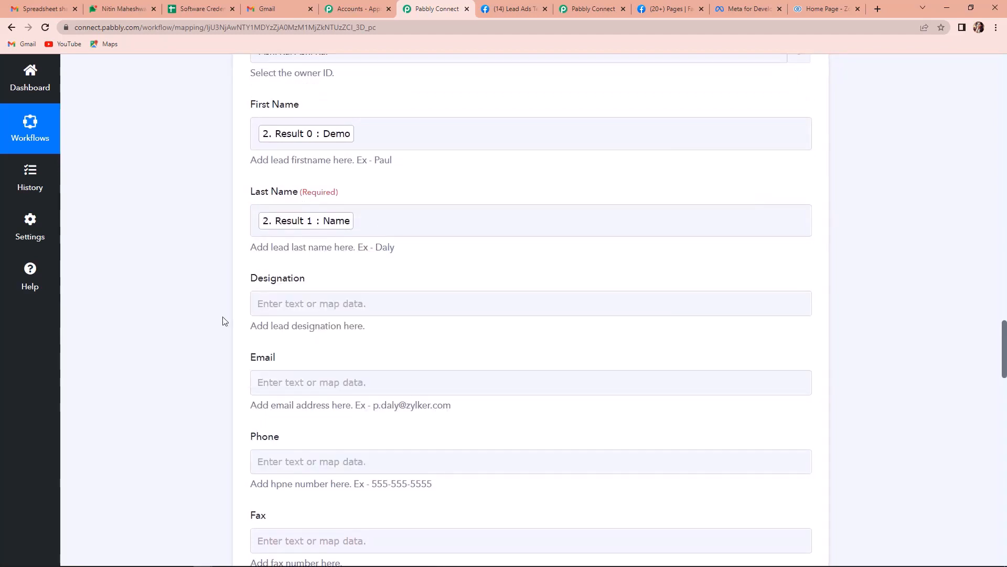
# - Map the lead's Res4 Email into the Email field
pyautogui.click(279, 304)
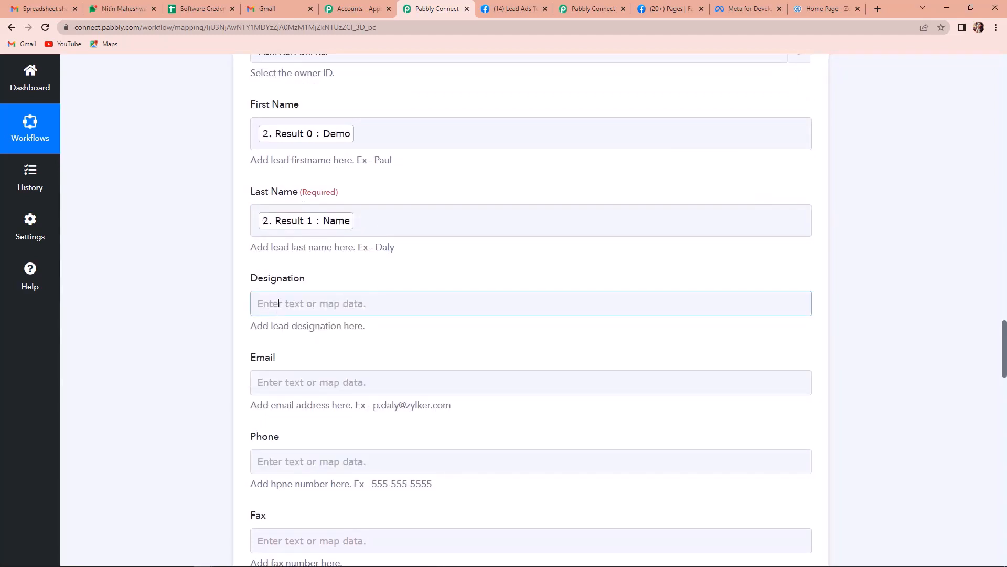
pyautogui.click(280, 382)
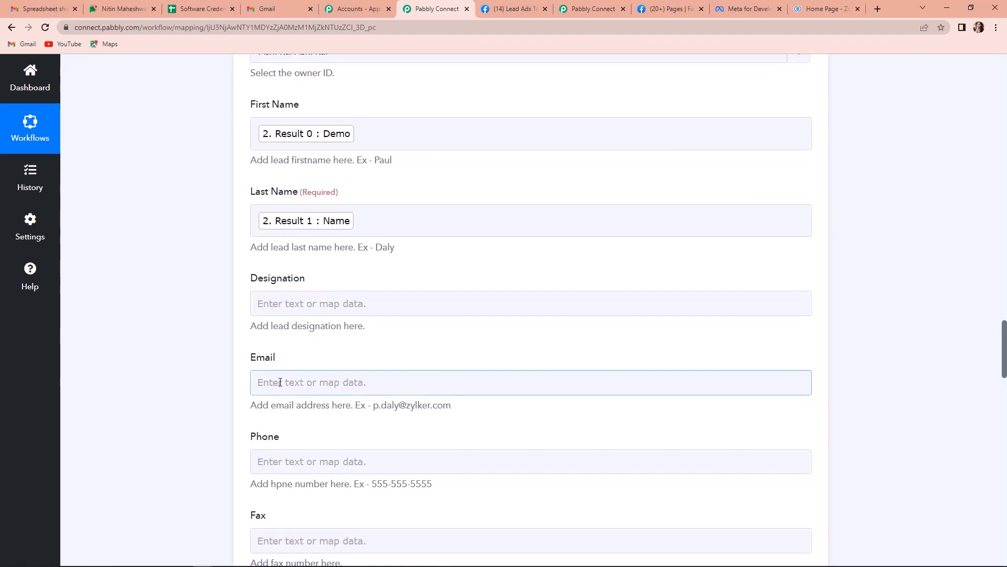
pyautogui.click(280, 382)
pyautogui.scroll(-2, 357, 472)
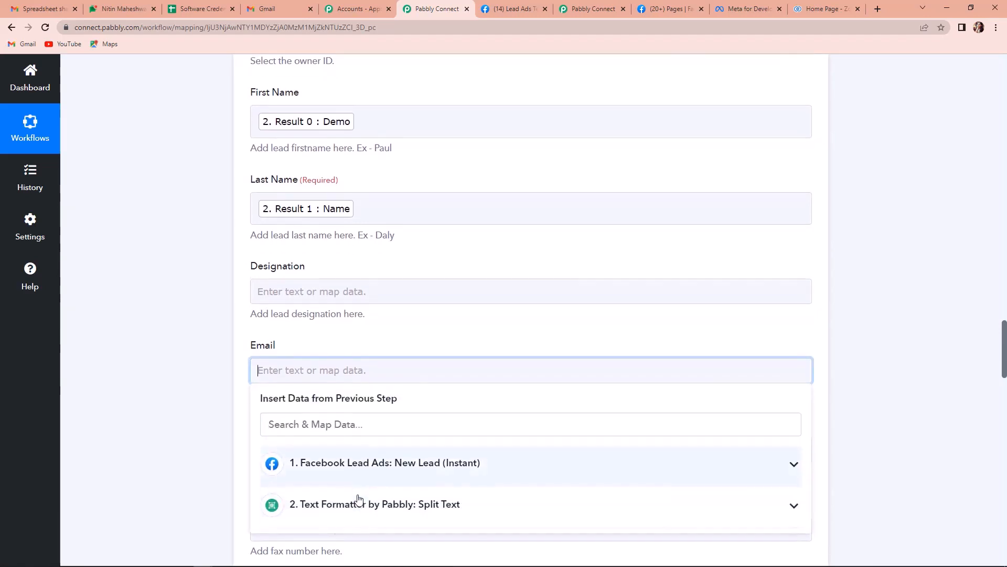
pyautogui.click(348, 372)
pyautogui.scroll(-5, 428, 445)
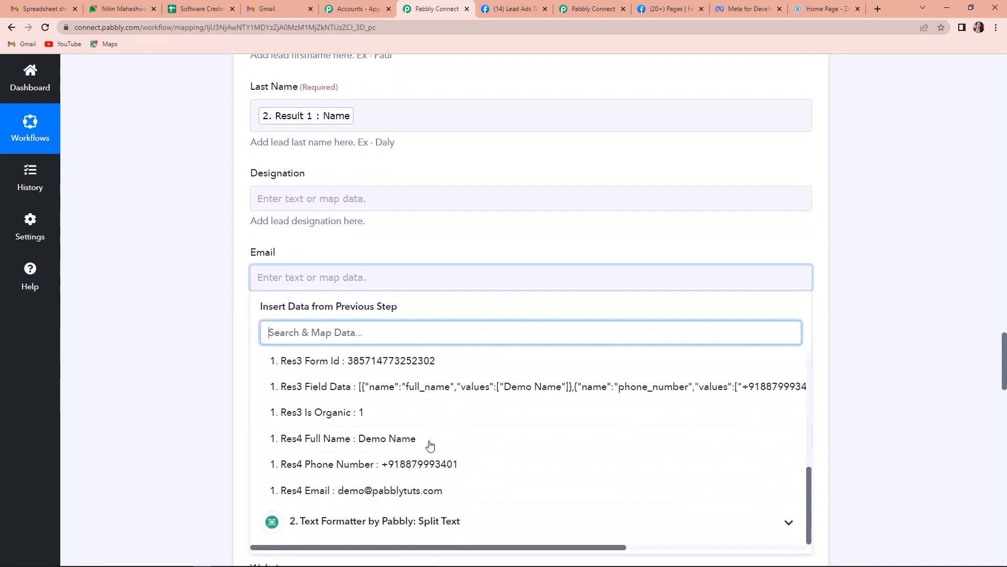
pyautogui.click(351, 492)
pyautogui.click(149, 397)
# - Enter a phone number in the Phone field
pyautogui.scroll(-3, 149, 397)
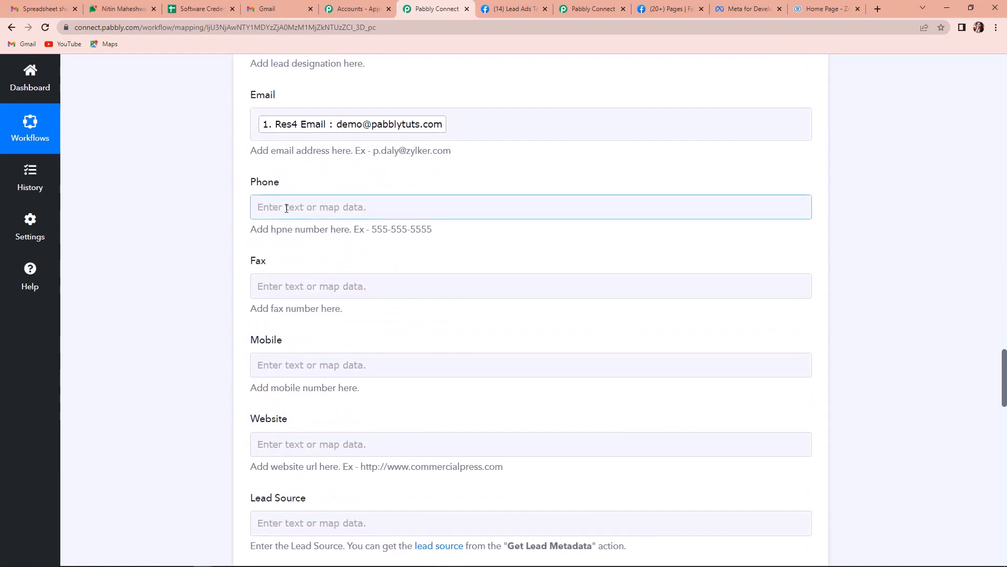
pyautogui.moveTo(447, 229); pyautogui.dragTo(377, 232)
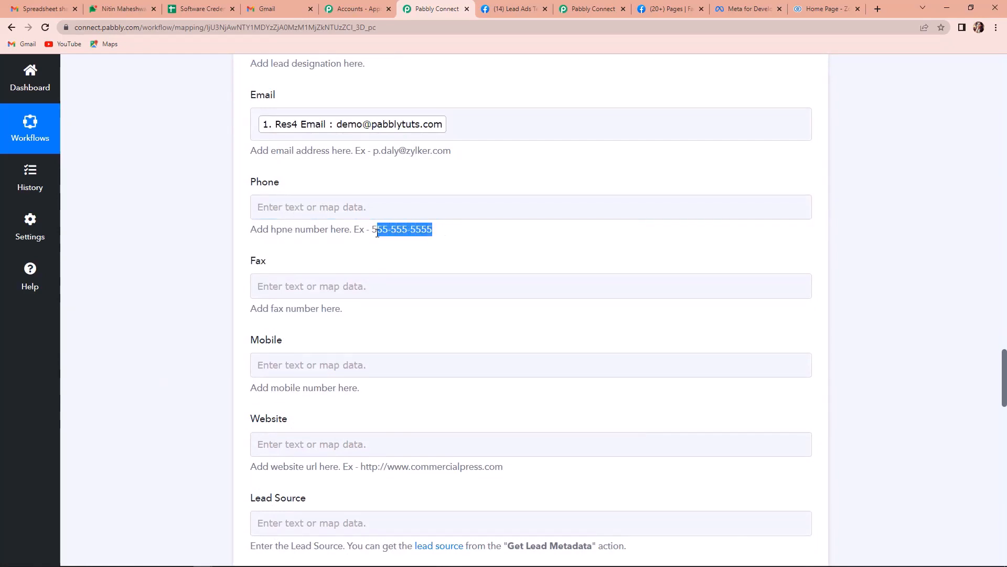
pyautogui.click(333, 209)
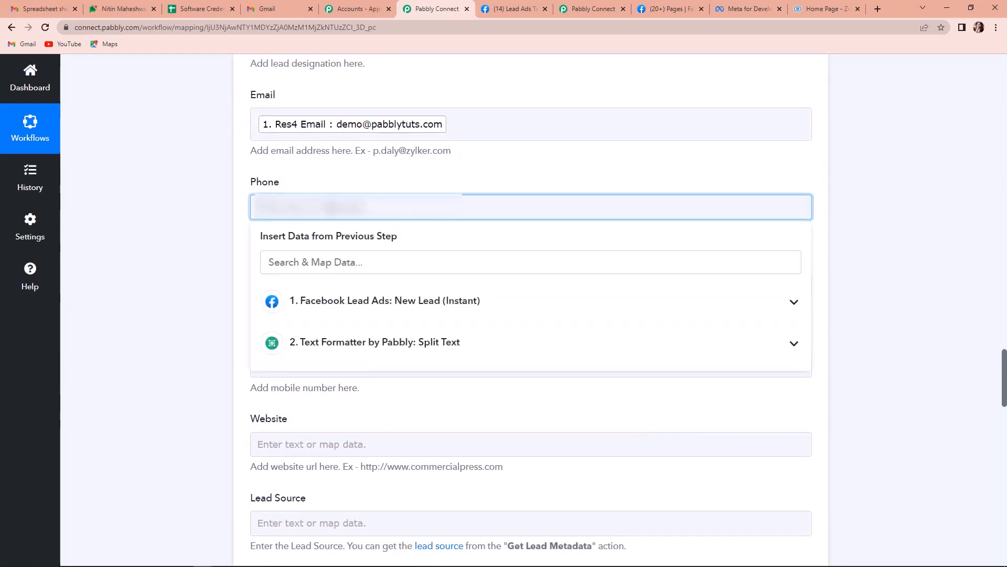
pyautogui.write('888')
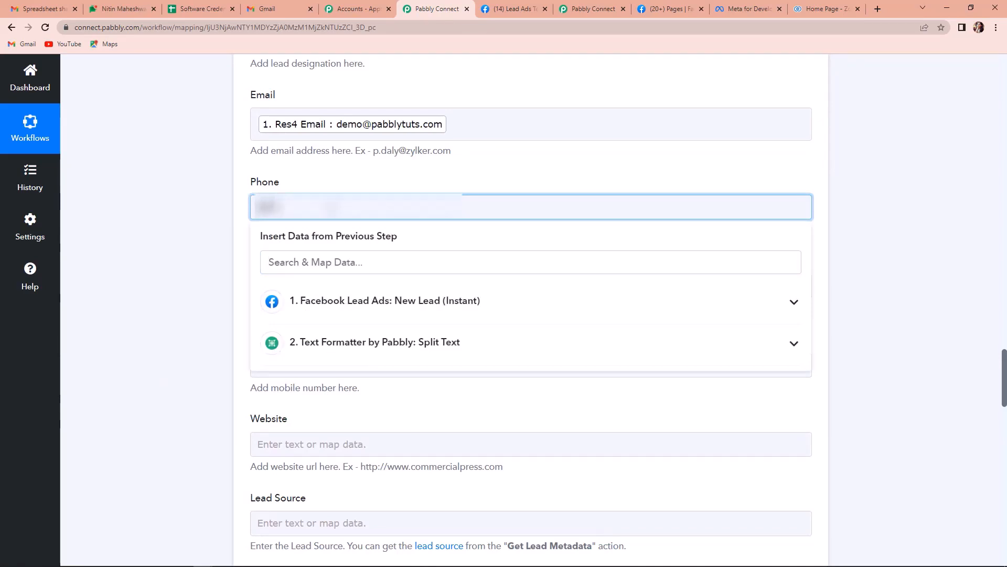
pyautogui.write('-8888888')
pyautogui.click(247, 241)
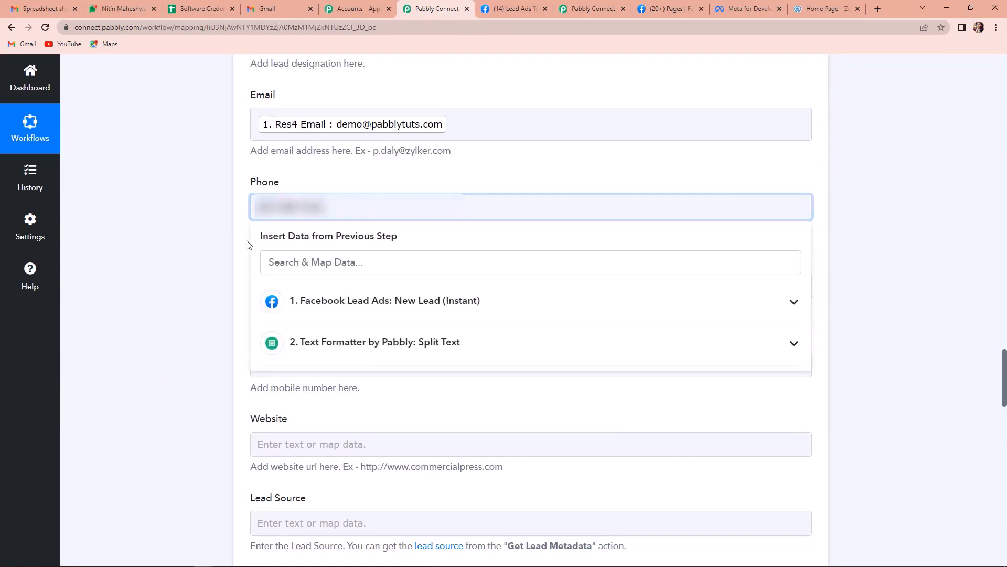
pyautogui.click(188, 247)
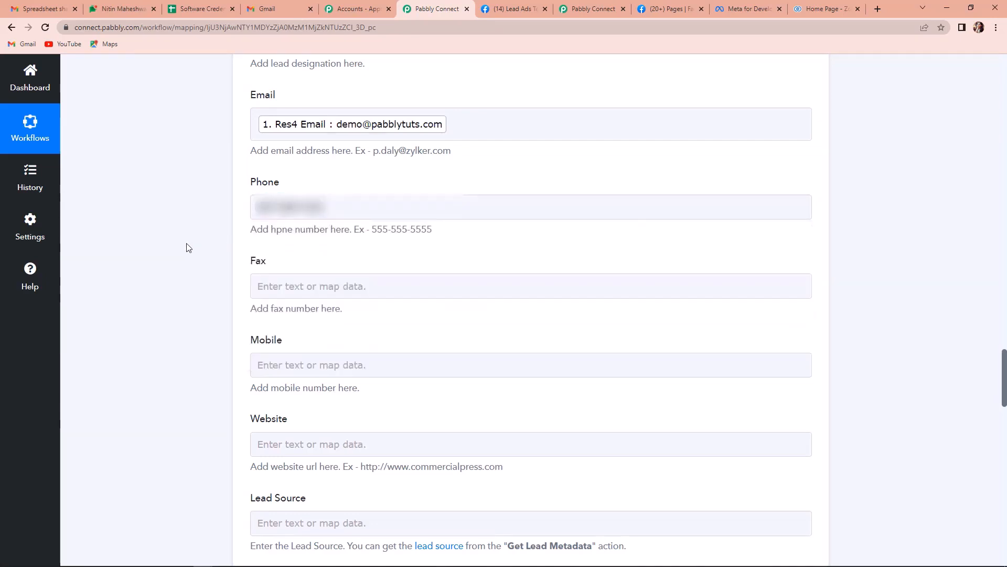
# - Map the lead's Res4 Phone Number into the Mobile field
pyautogui.scroll(-1, 301, 297)
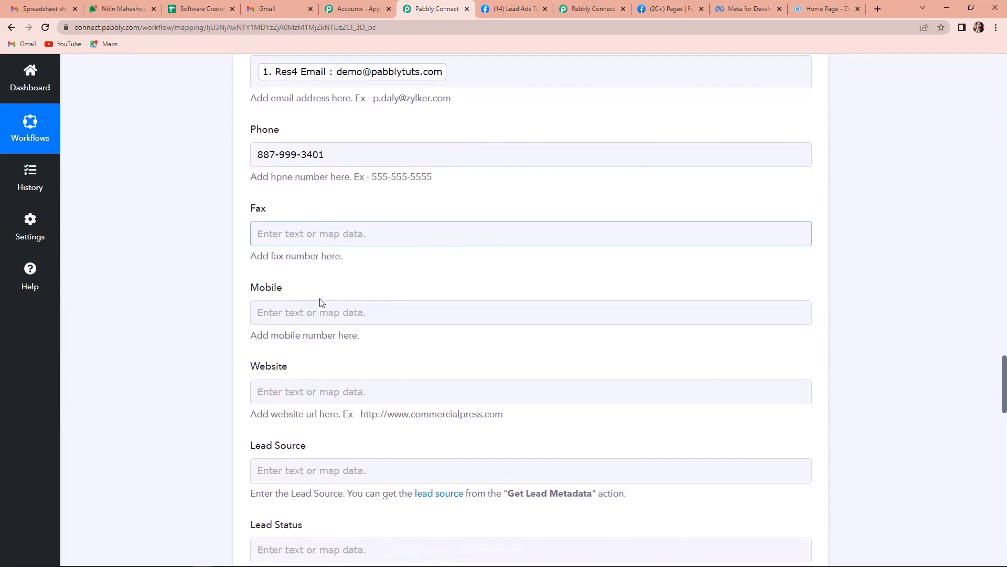
pyautogui.click(305, 318)
pyautogui.scroll(-1, 315, 341)
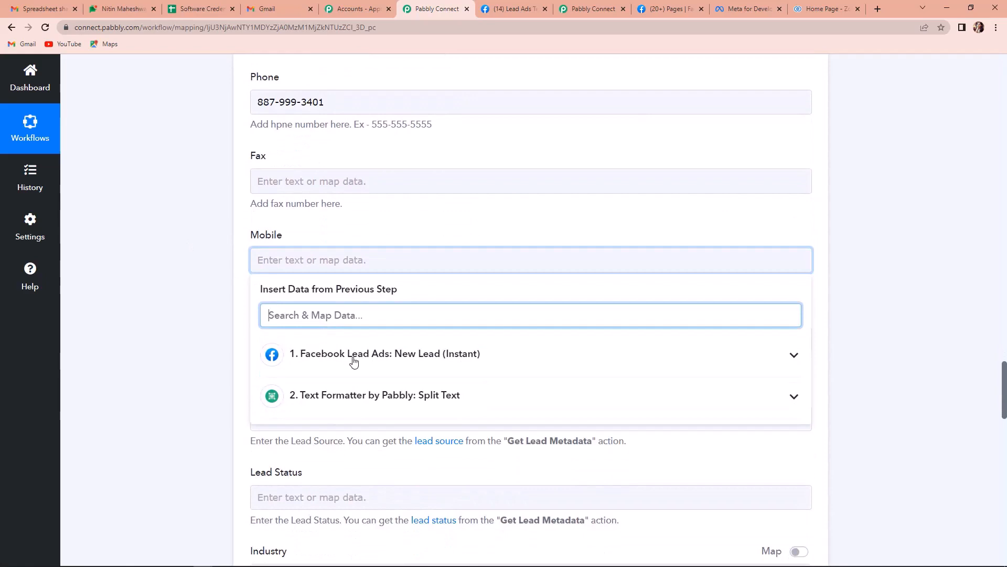
pyautogui.click(412, 364)
pyautogui.scroll(-5, 446, 488)
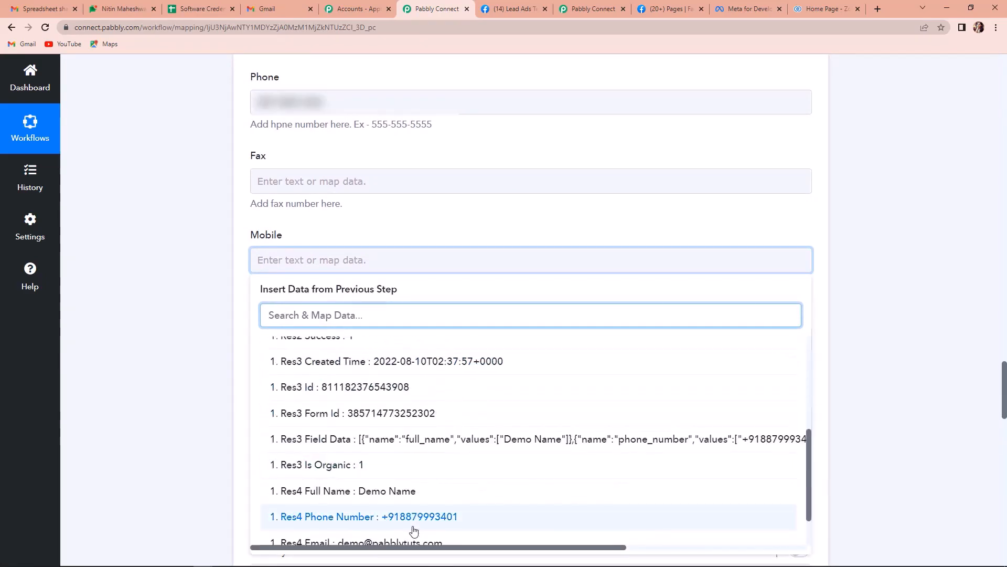
pyautogui.click(443, 531)
pyautogui.click(142, 342)
# - Leave Website empty and set Annual Revenue to 100000
pyautogui.scroll(-2, 140, 339)
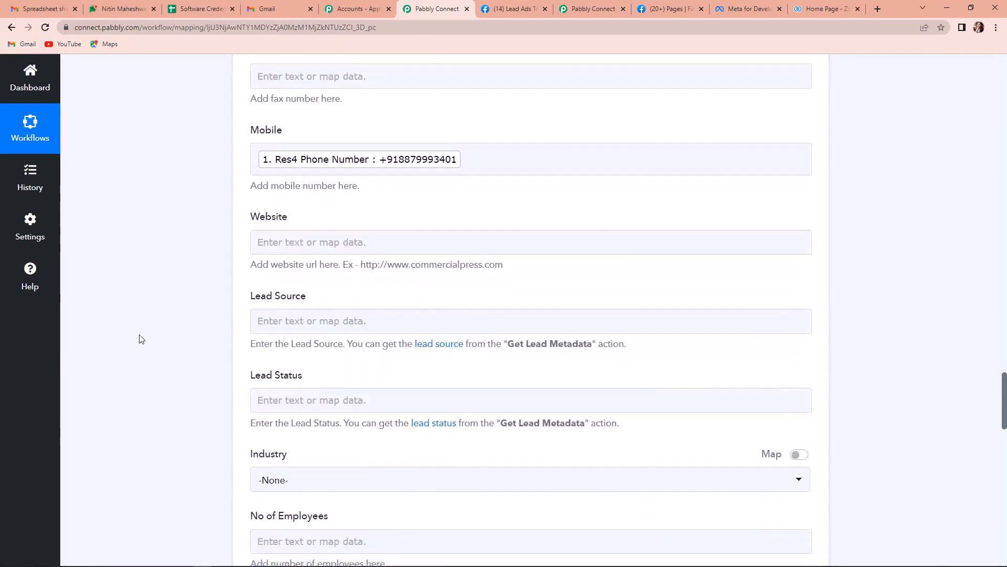
pyautogui.click(314, 247)
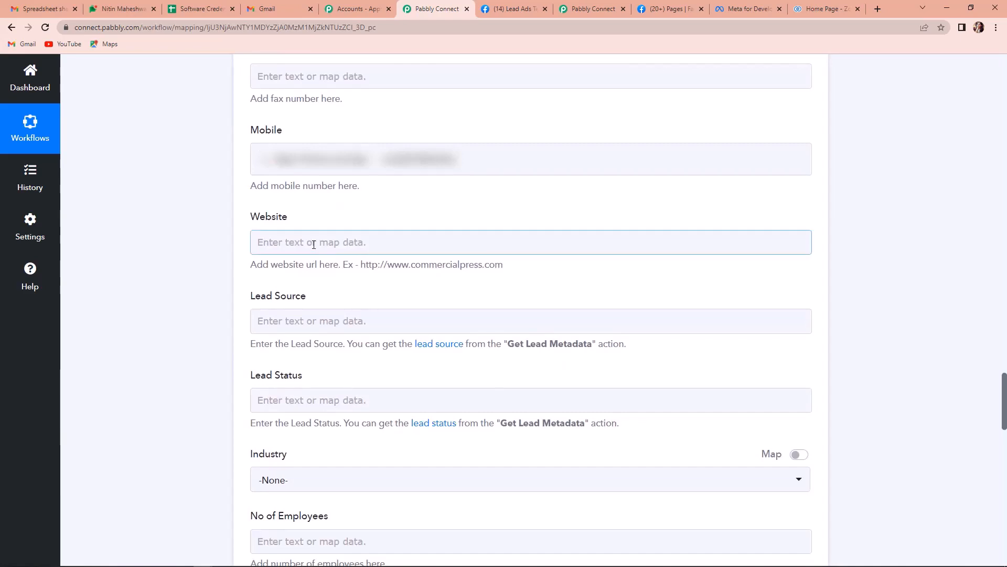
pyautogui.click(313, 262)
pyautogui.scroll(-4, 307, 296)
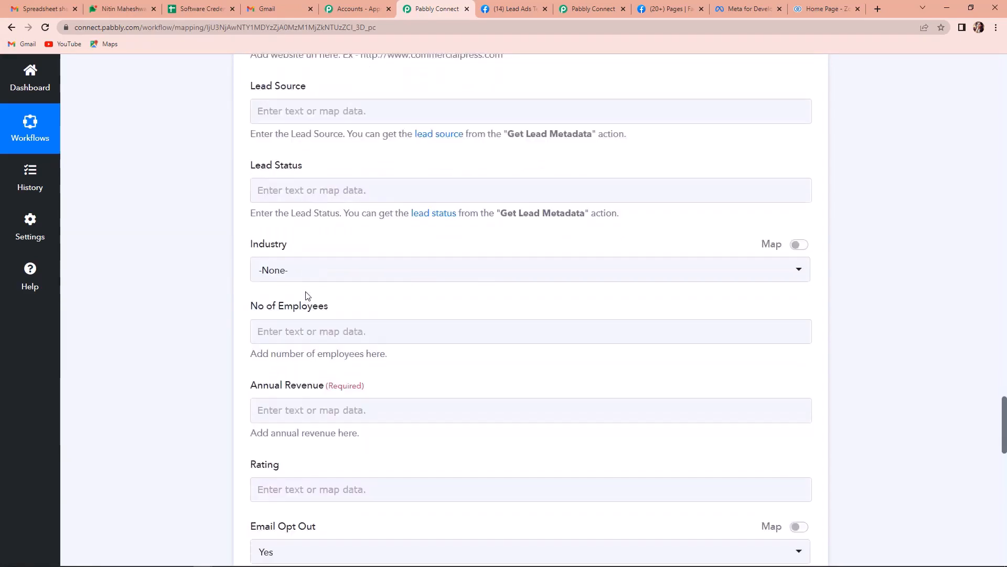
pyautogui.scroll(-3, 307, 295)
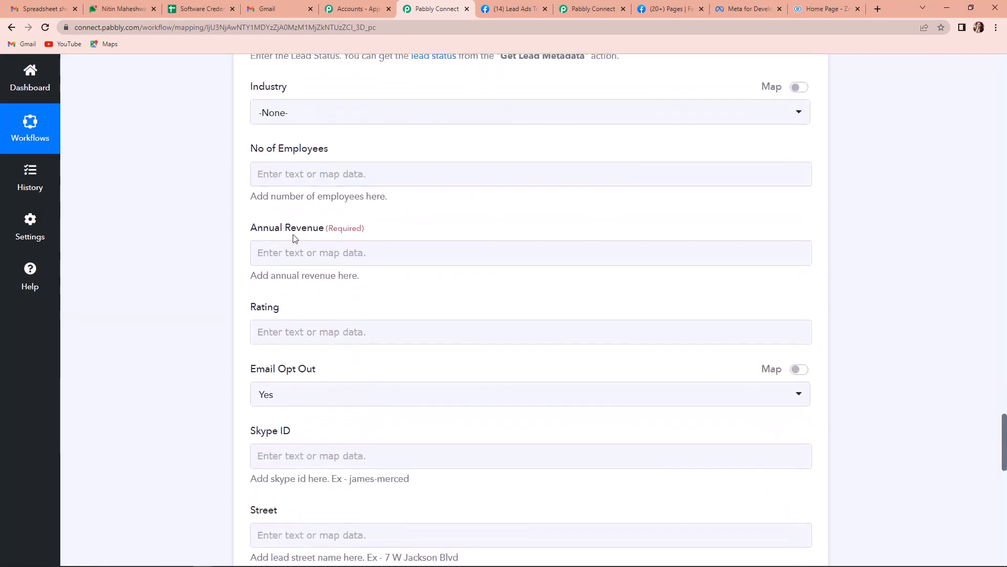
pyautogui.click(305, 247)
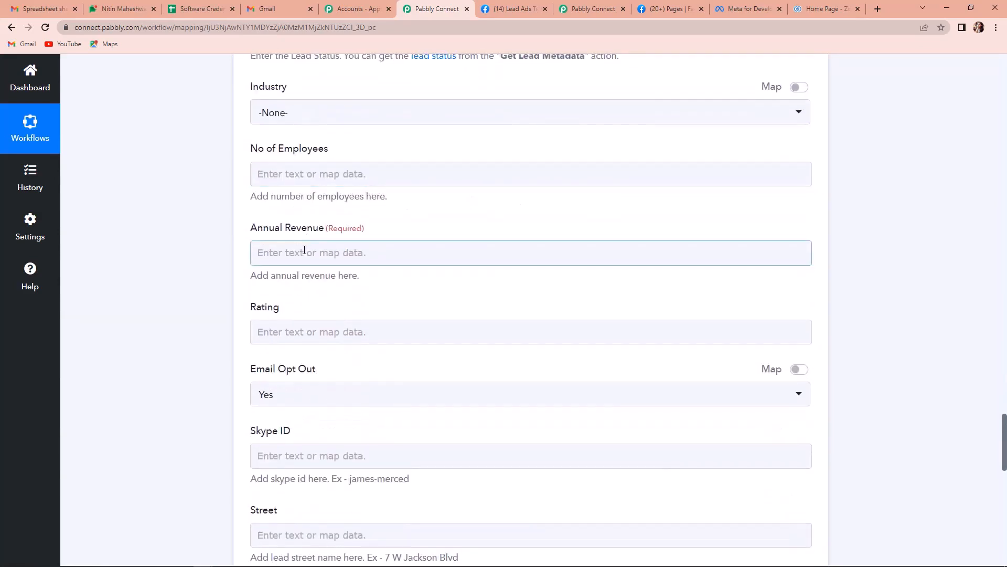
pyautogui.click(304, 250)
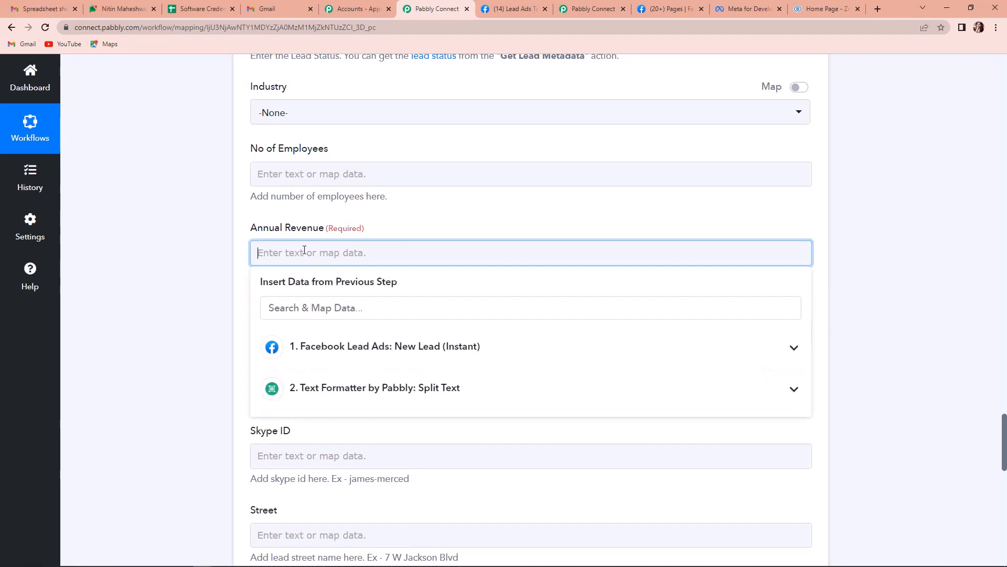
pyautogui.write('100000')
pyautogui.click(207, 331)
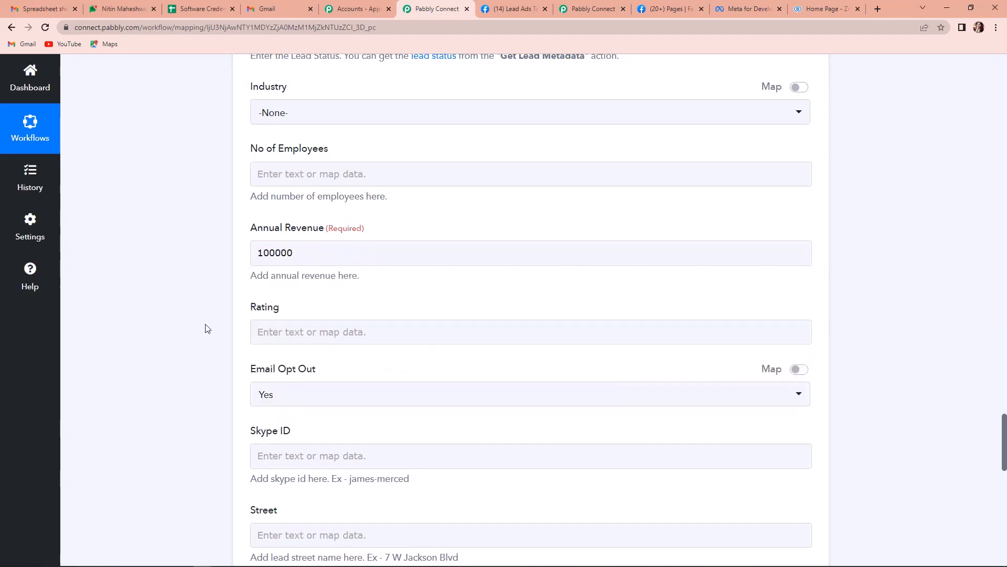
pyautogui.scroll(-2, 206, 334)
pyautogui.scroll(-10, 207, 334)
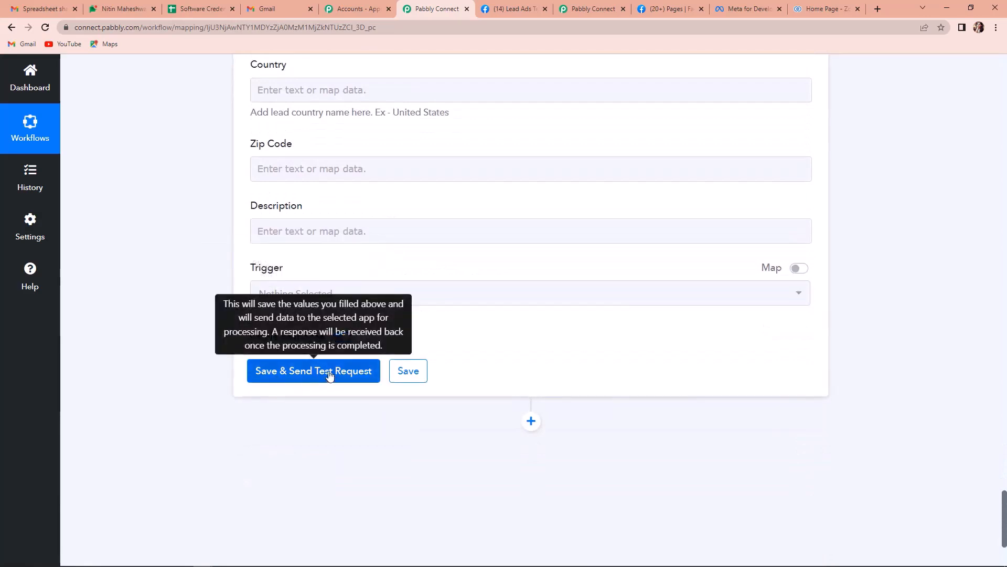
# - Save the Create Lead step, send a test request, and check the 'record added' success response
pyautogui.click(323, 375)
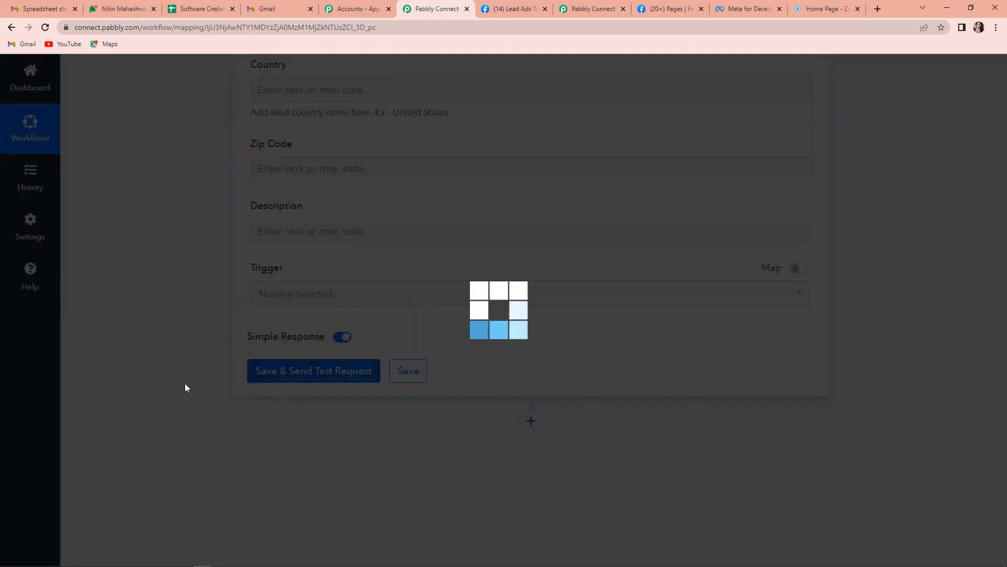
pyautogui.scroll(-2, 184, 383)
pyautogui.scroll(-3, 185, 388)
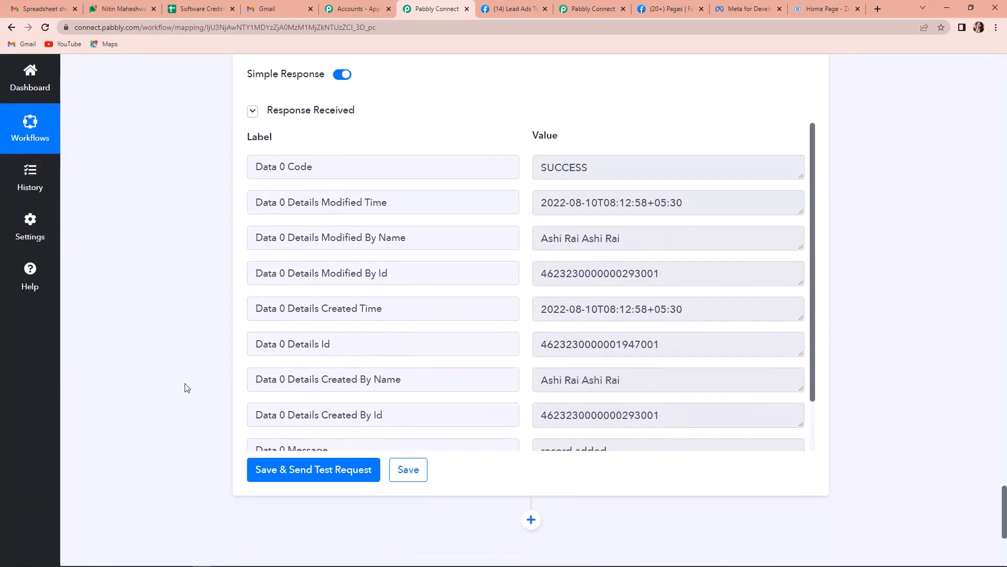
pyautogui.scroll(-2, 903, 368)
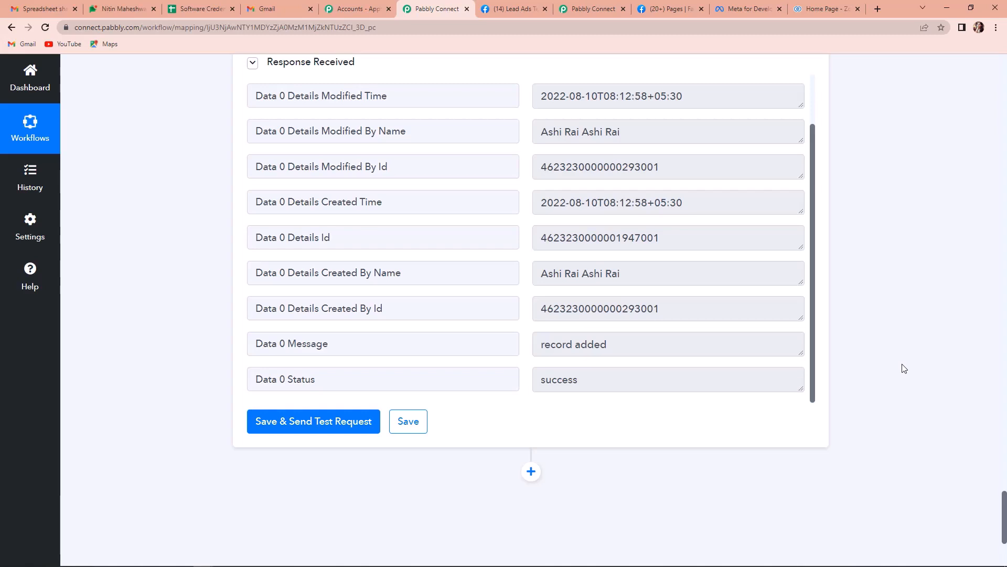
# - Check Zoho CRM's Leads list for the new Demo Name lead at Mobile Store, then return
pyautogui.click(824, 14)
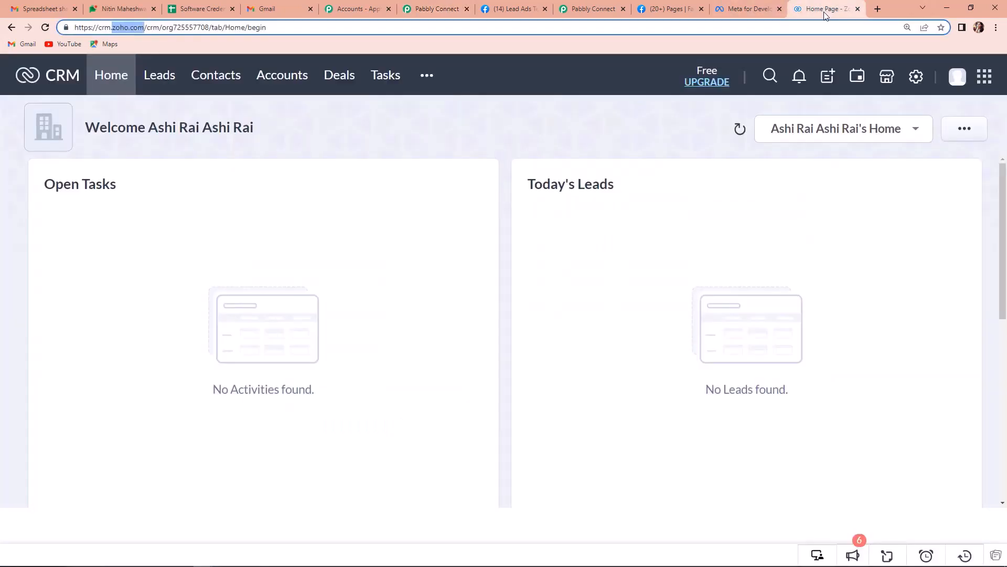
pyautogui.click(161, 82)
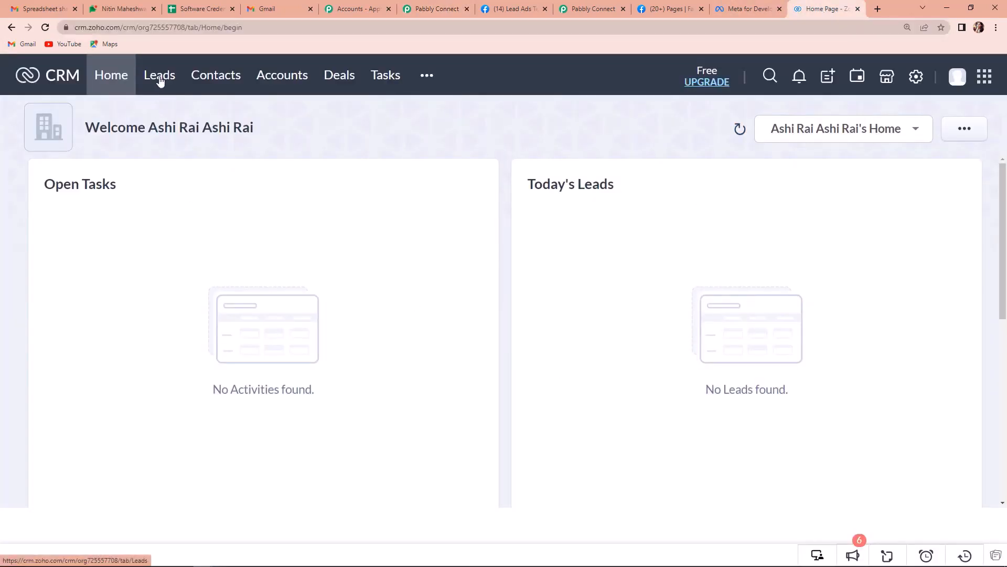
pyautogui.click(161, 77)
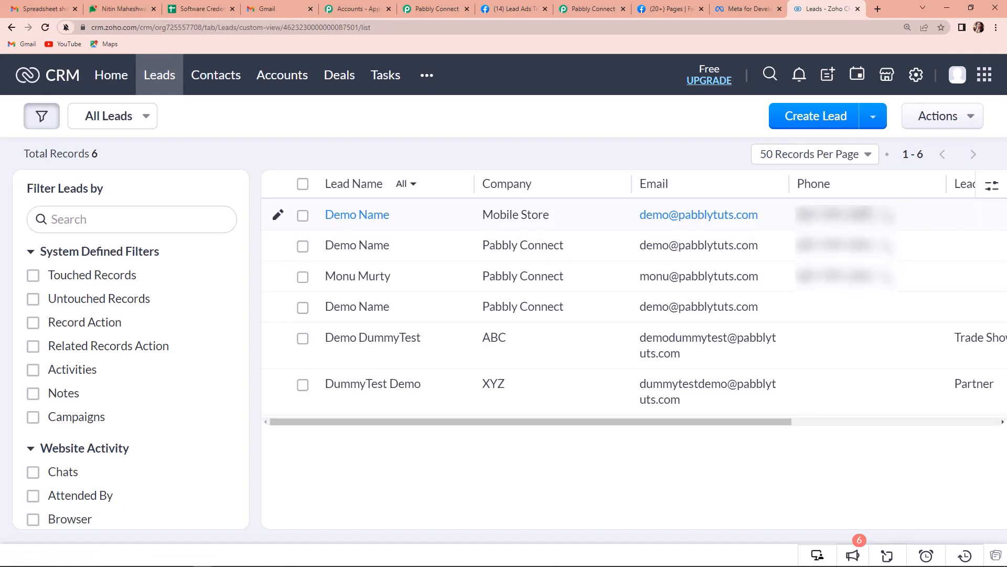
pyautogui.click(437, 9)
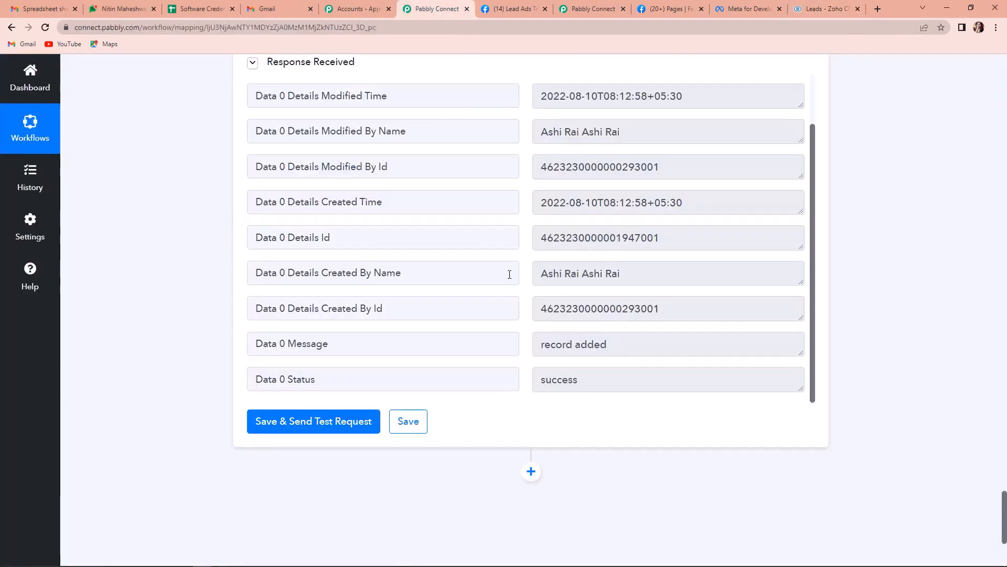
# - In the Lead Ads Testing Tool, delete the previous test lead and start a new one
pyautogui.scroll(1, 510, 274)
pyautogui.scroll(2, 841, 305)
pyautogui.scroll(-1, 904, 376)
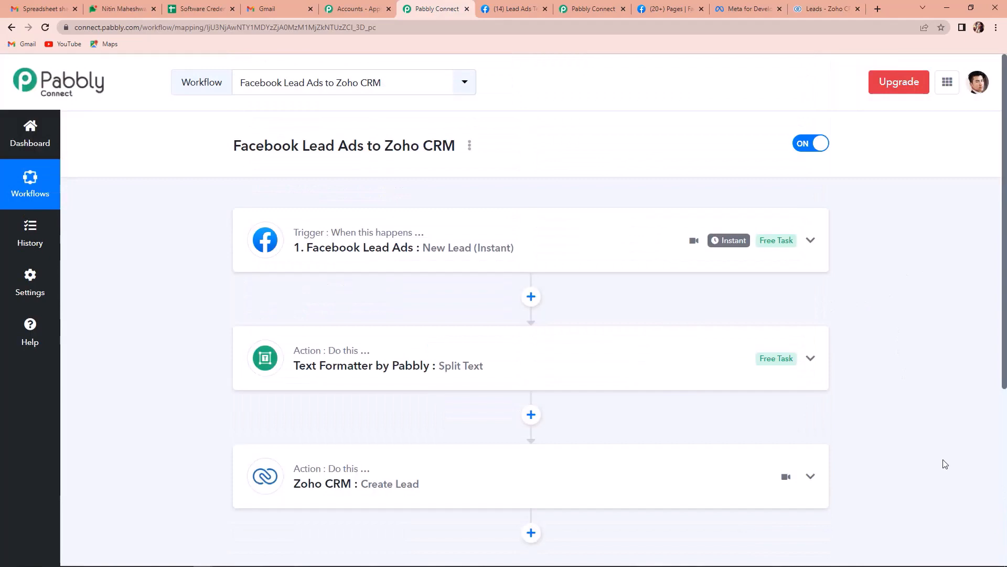
pyautogui.click(518, 12)
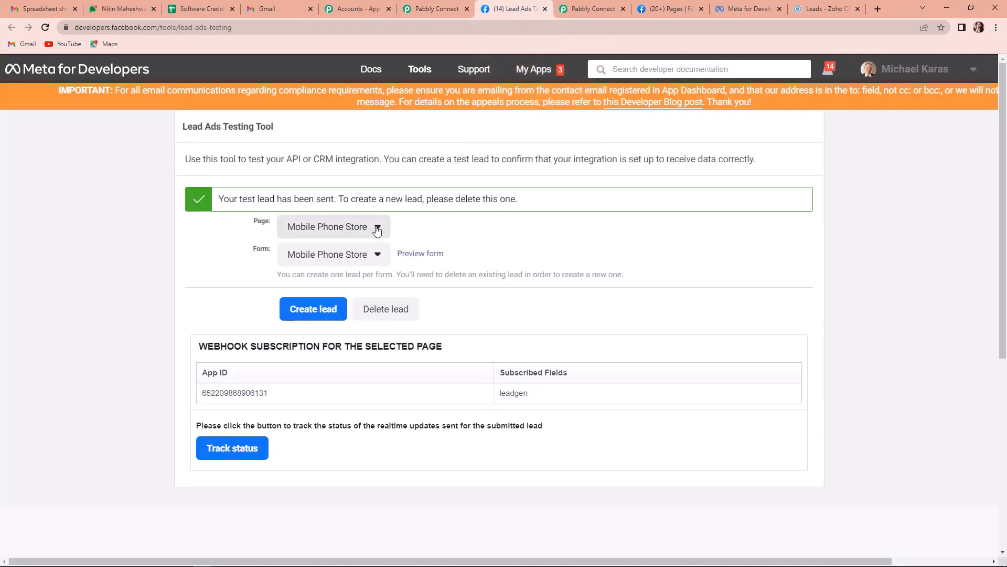
pyautogui.click(379, 310)
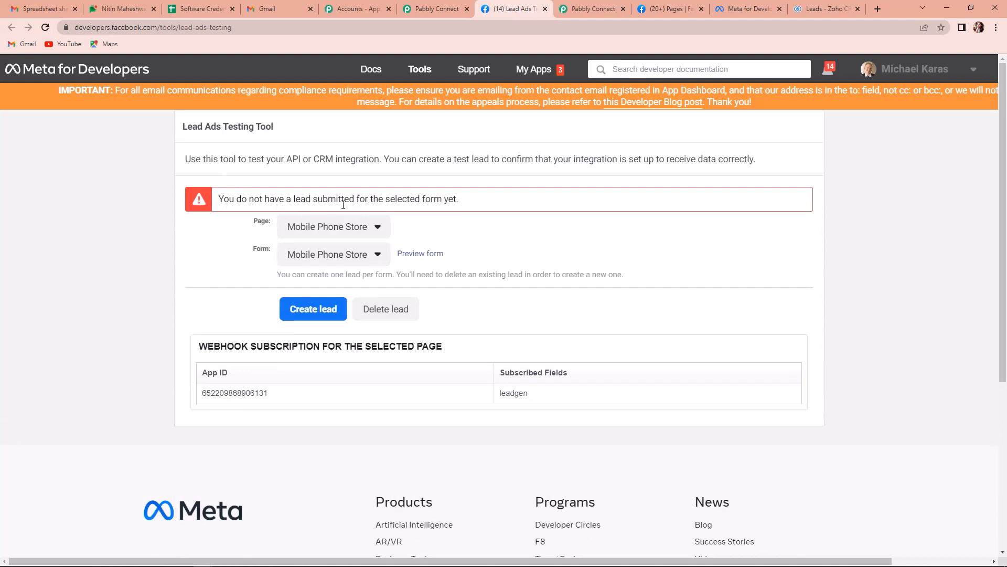
pyautogui.click(420, 255)
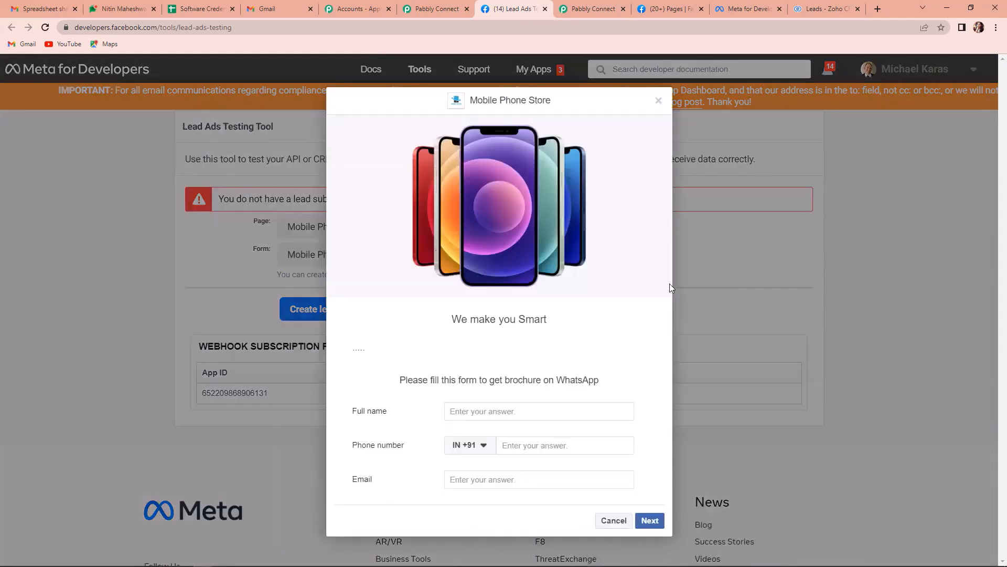
# - Submit the new test lead with a full name, phone number and email address
pyautogui.click(522, 412)
pyautogui.write('Mobile Applicant')
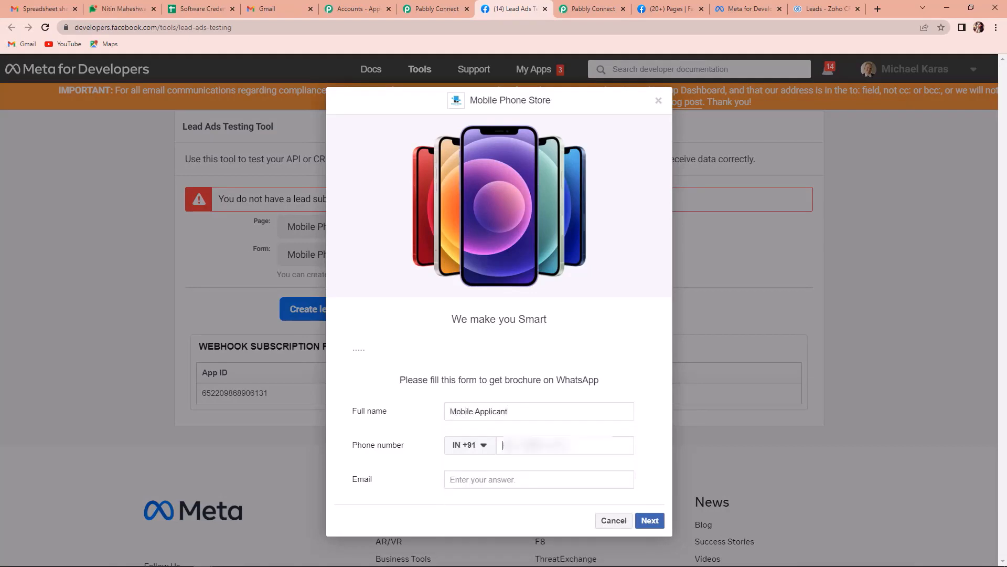
pyautogui.write('******')
pyautogui.click(493, 484)
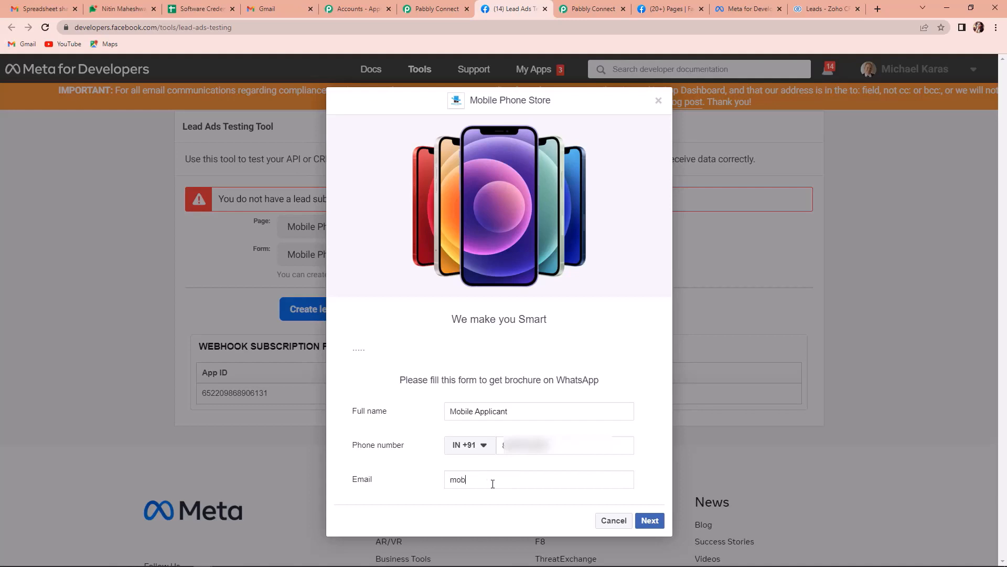
pyautogui.click(650, 520)
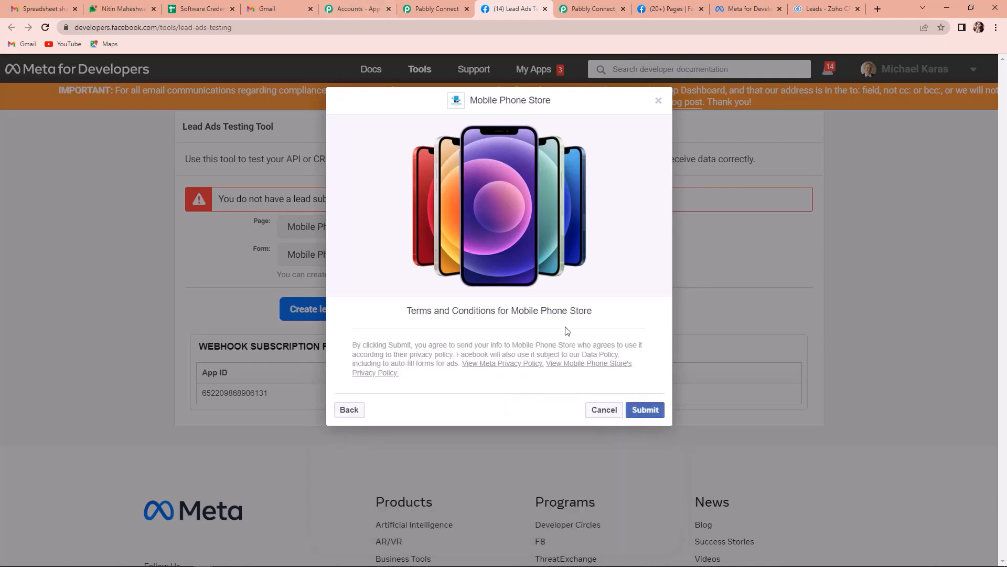
pyautogui.click(650, 411)
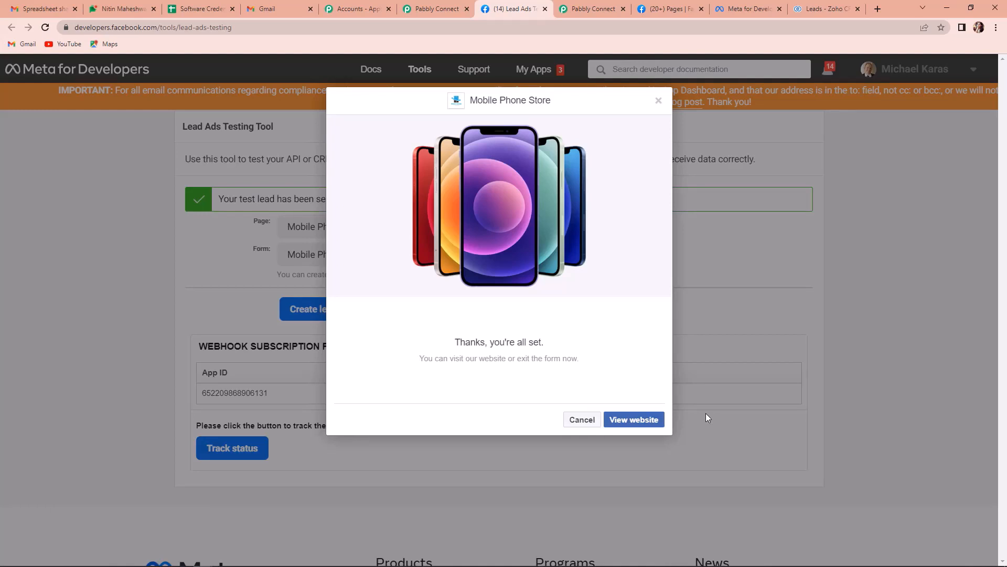
pyautogui.click(832, 9)
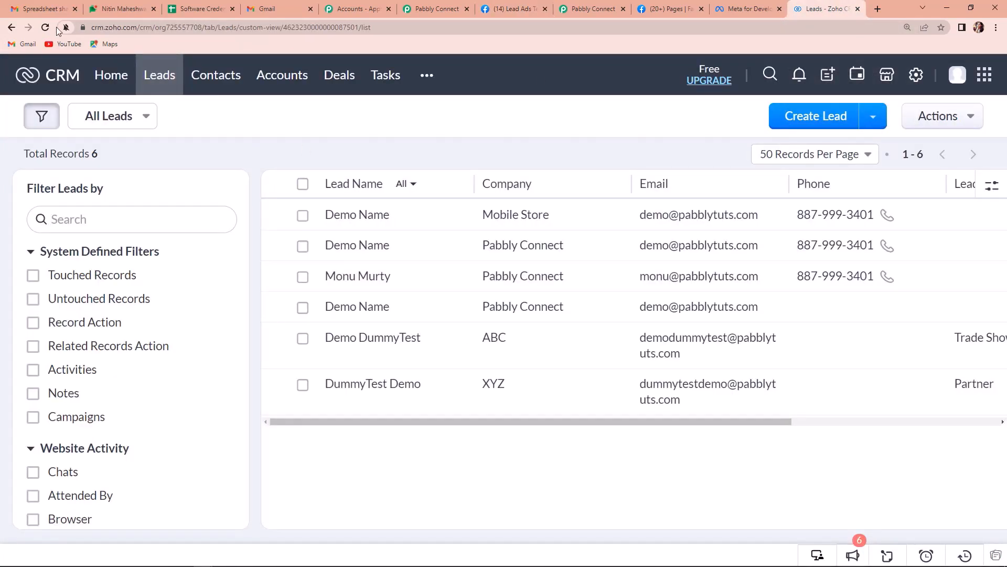
# - Refresh Zoho CRM Leads to confirm Mobile Applicant at Mobile Store as the seventh record, then return to Pabbly Connect
pyautogui.click(45, 27)
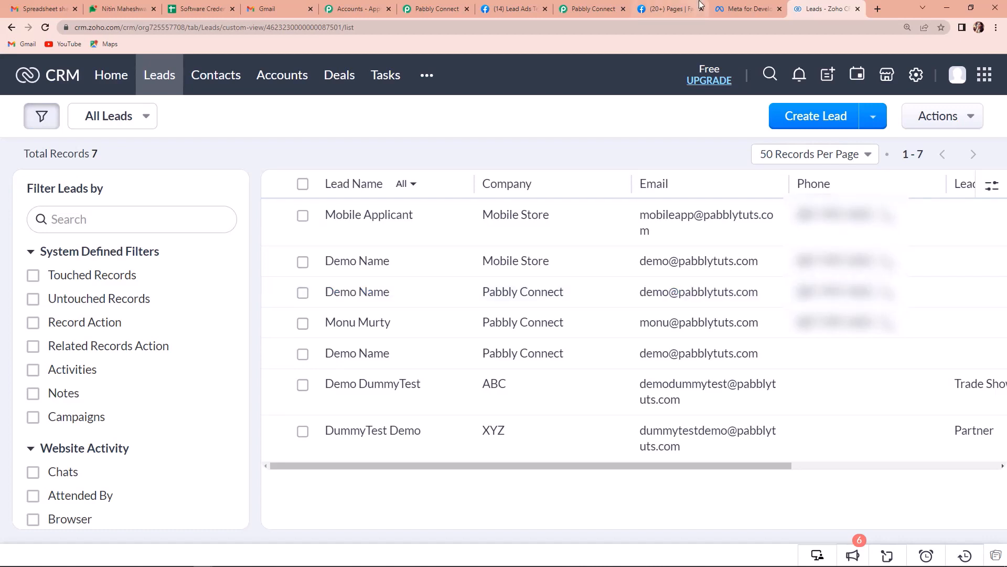
pyautogui.click(424, 9)
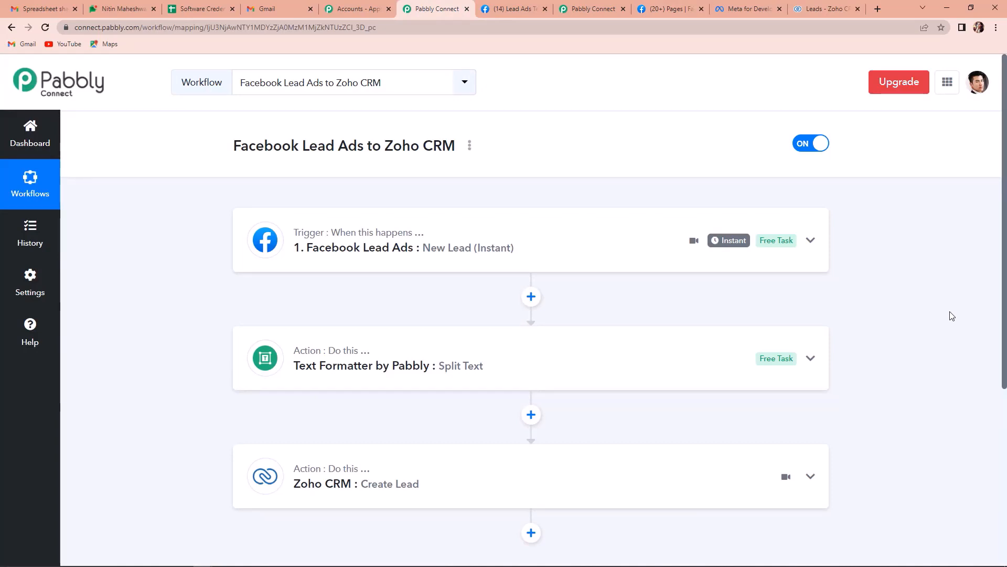
pyautogui.scroll(-1, 337, 440)
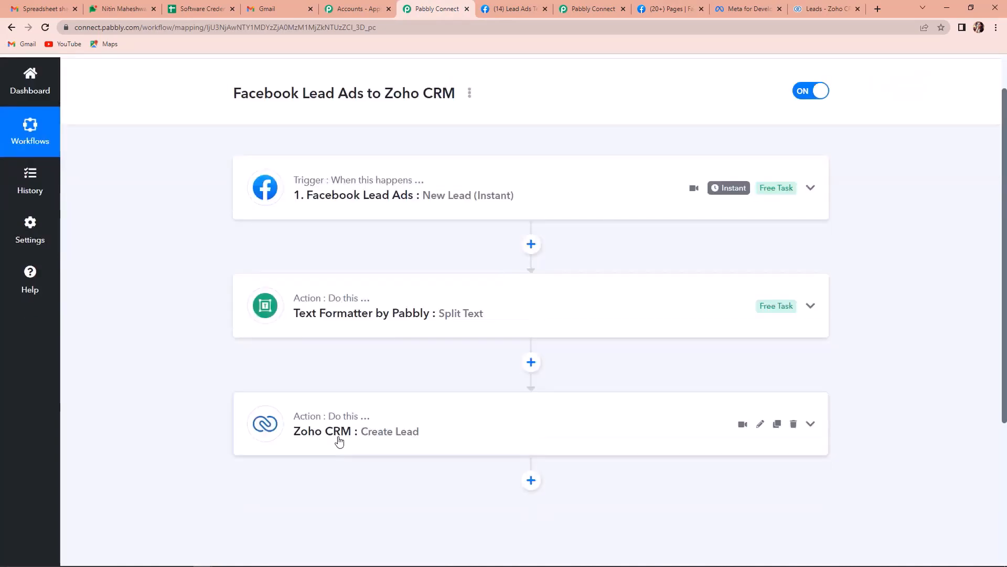
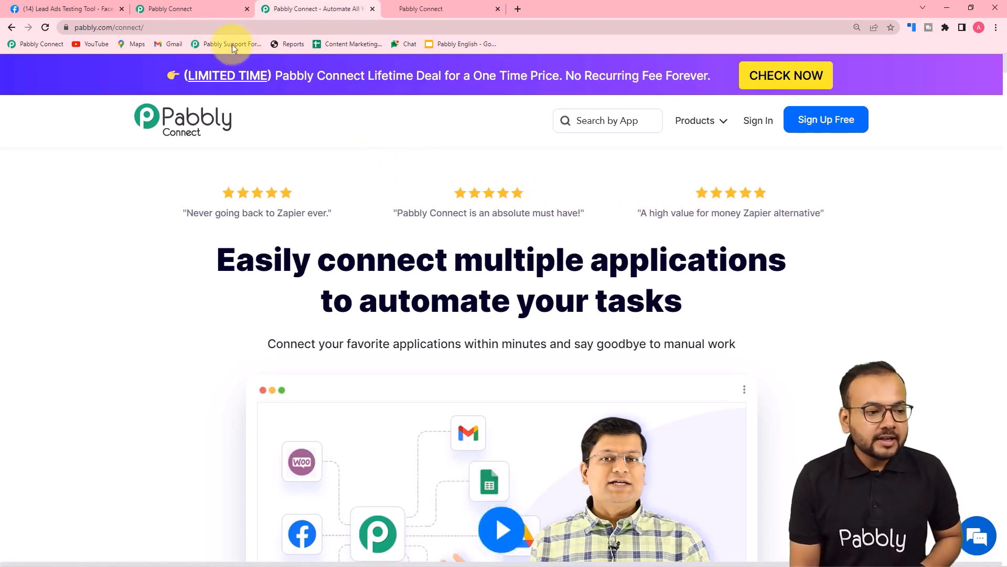
# - From the dashboard, create a workflow named 'Facebook to HighLevel Integration'
pyautogui.click(200, 8)
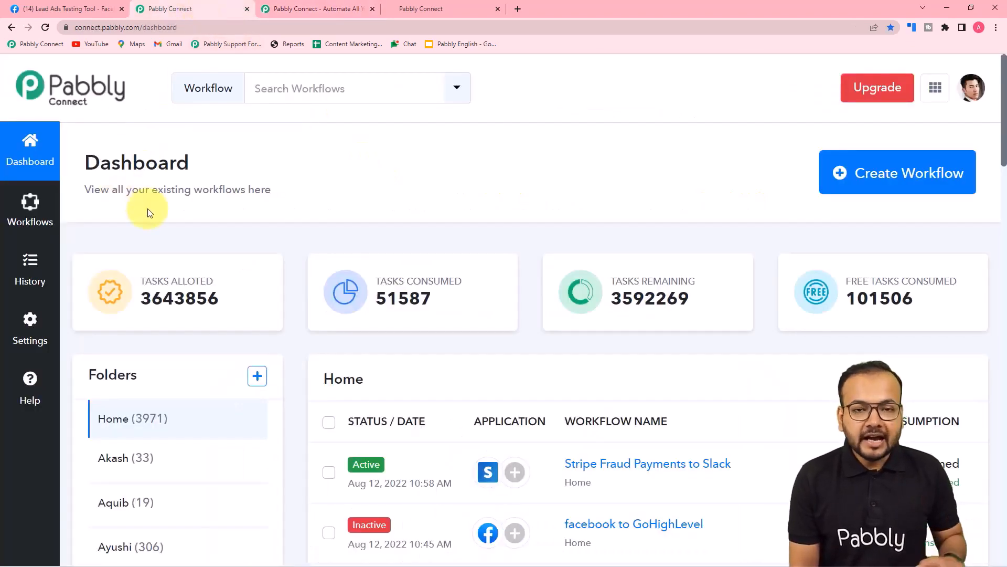
pyautogui.click(333, 7)
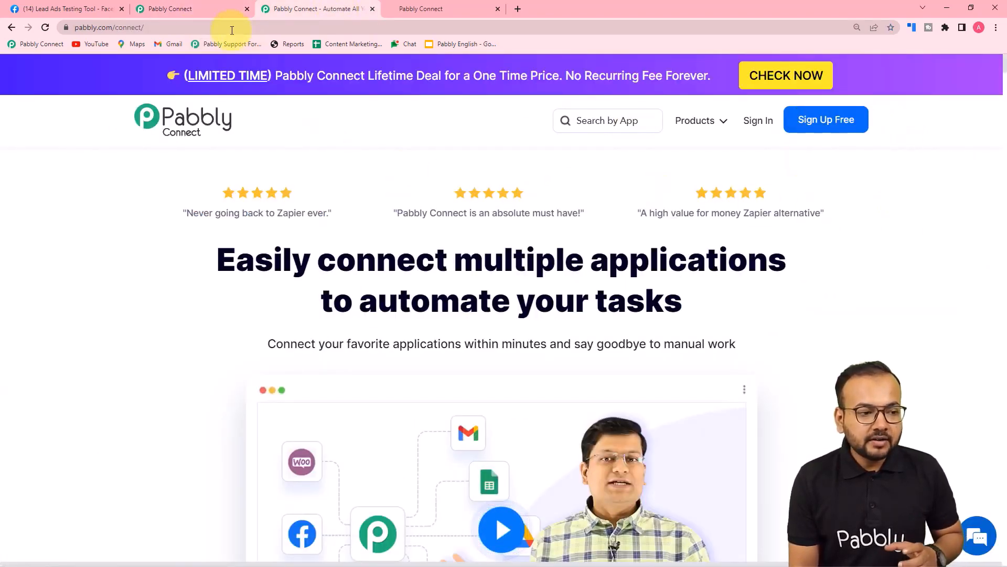
pyautogui.click(220, 10)
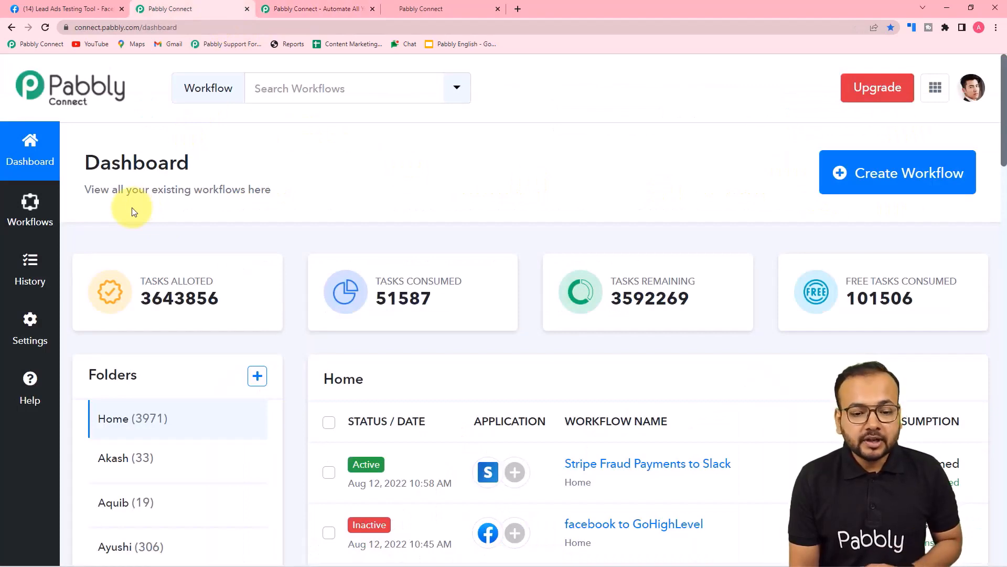
pyautogui.click(868, 182)
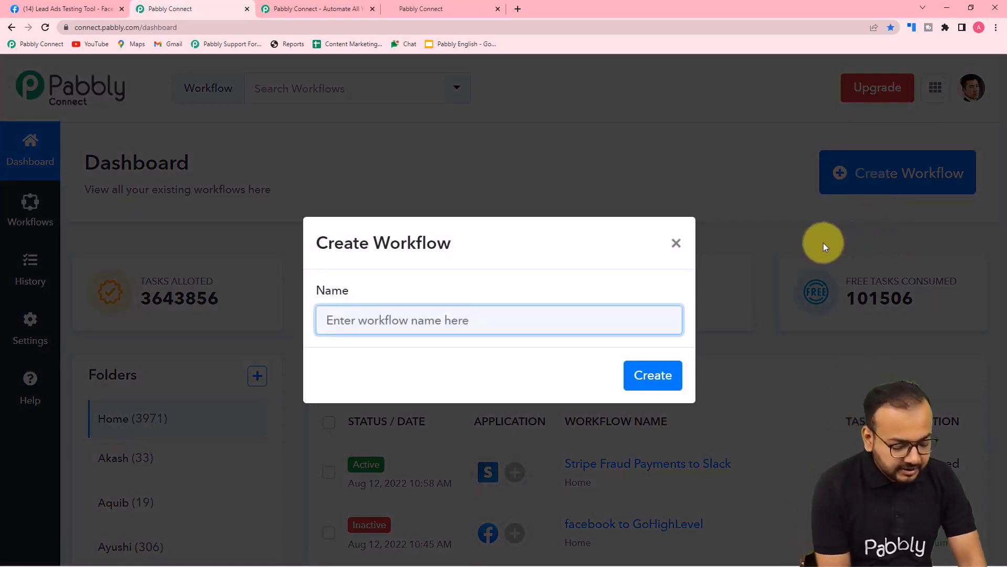
pyautogui.write('Facebook to HighLevel')
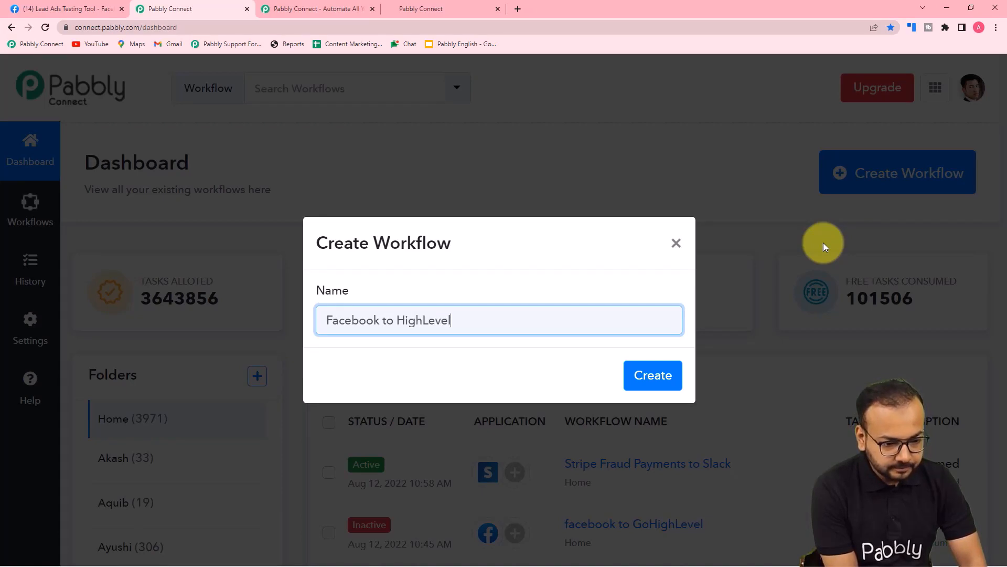
pyautogui.write('te')
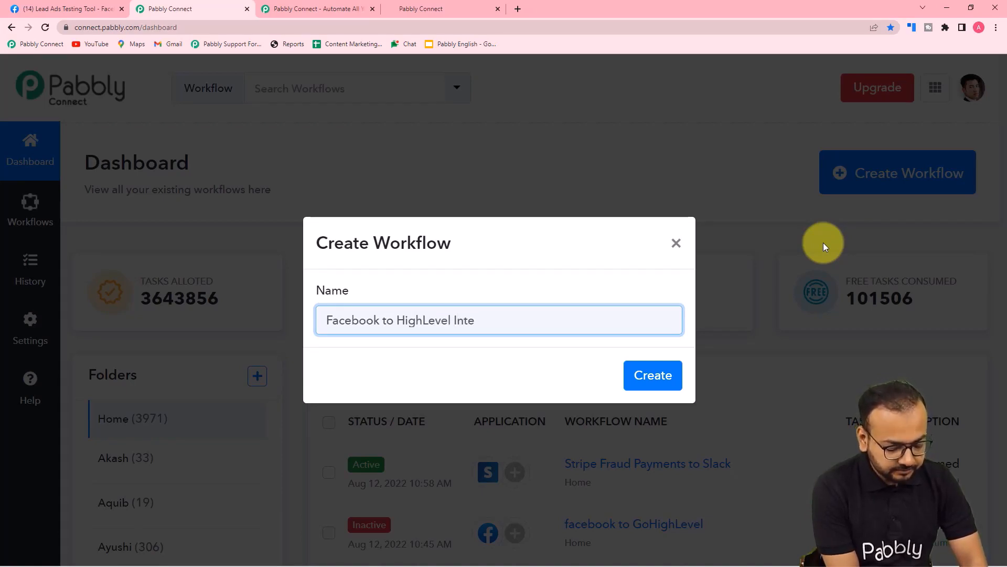
pyautogui.write('gration')
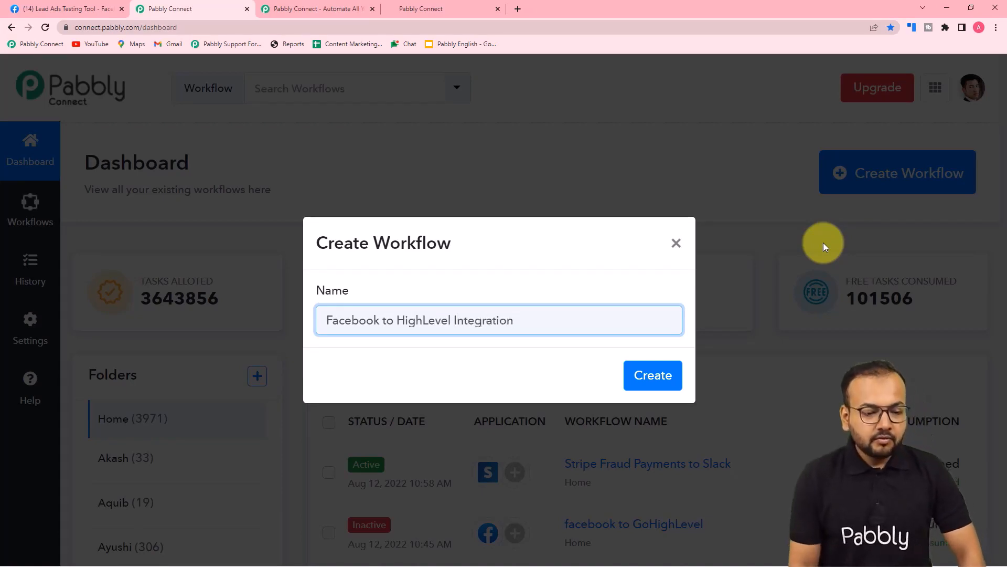
pyautogui.click(653, 376)
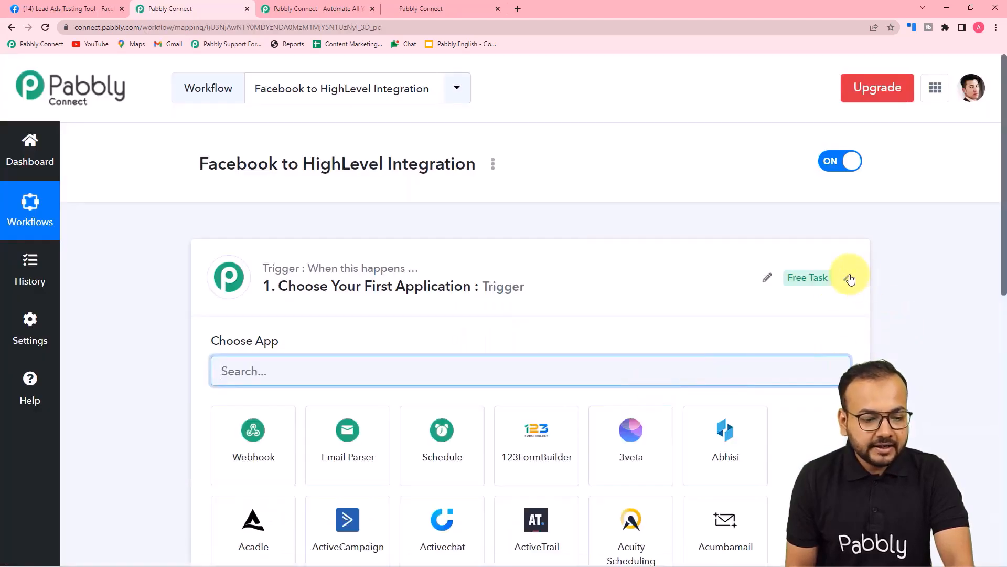
pyautogui.click(849, 277)
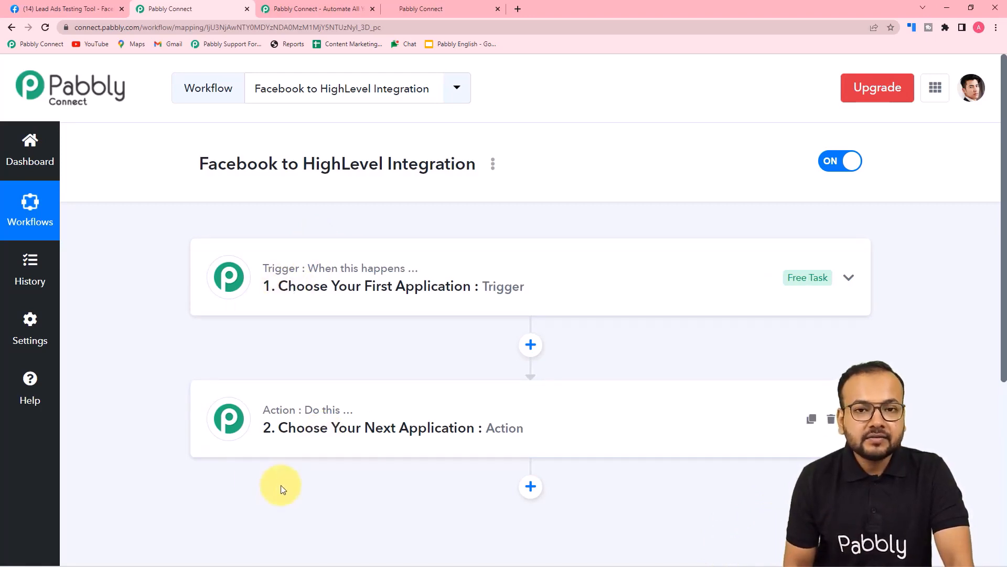
# - Set the trigger app to Facebook Lead Ads with the New Lead (Instant) event
pyautogui.click(288, 283)
pyautogui.click(288, 214)
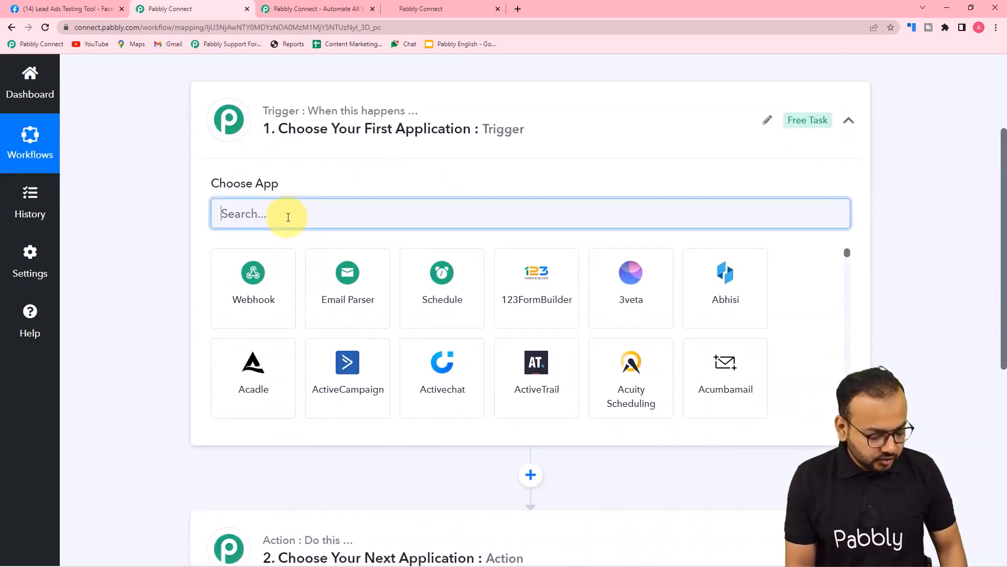
pyautogui.write('face')
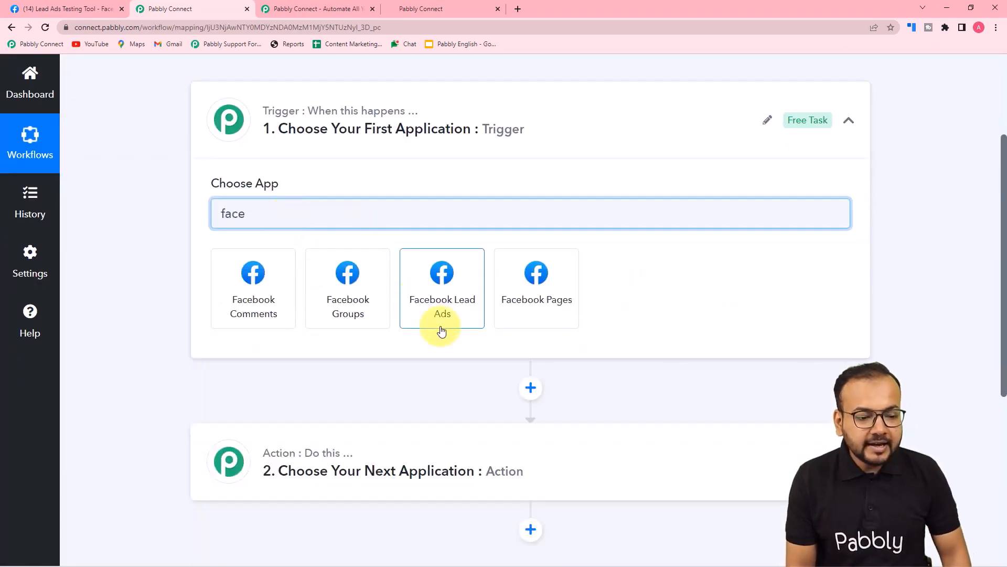
pyautogui.click(455, 313)
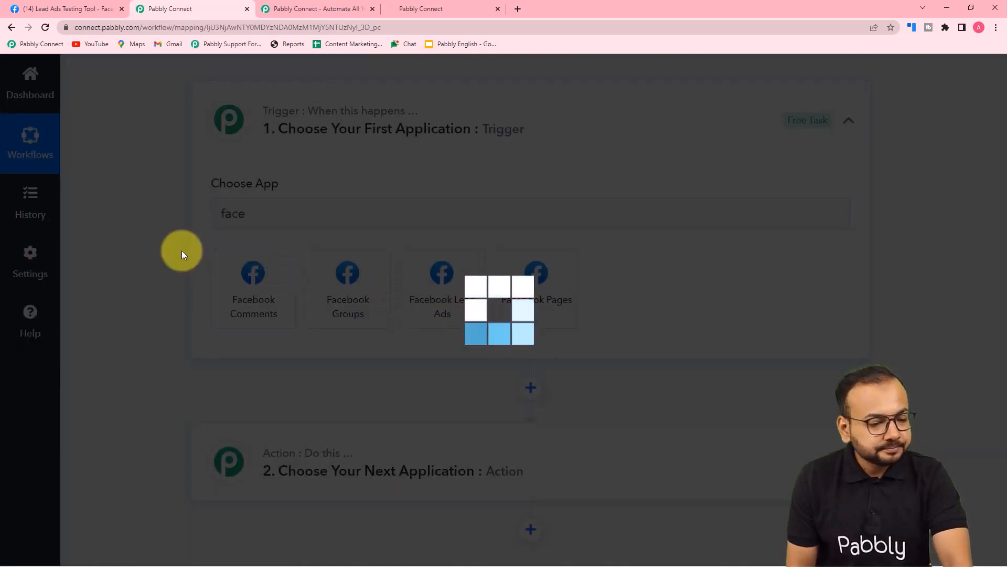
pyautogui.scroll(-2, 181, 254)
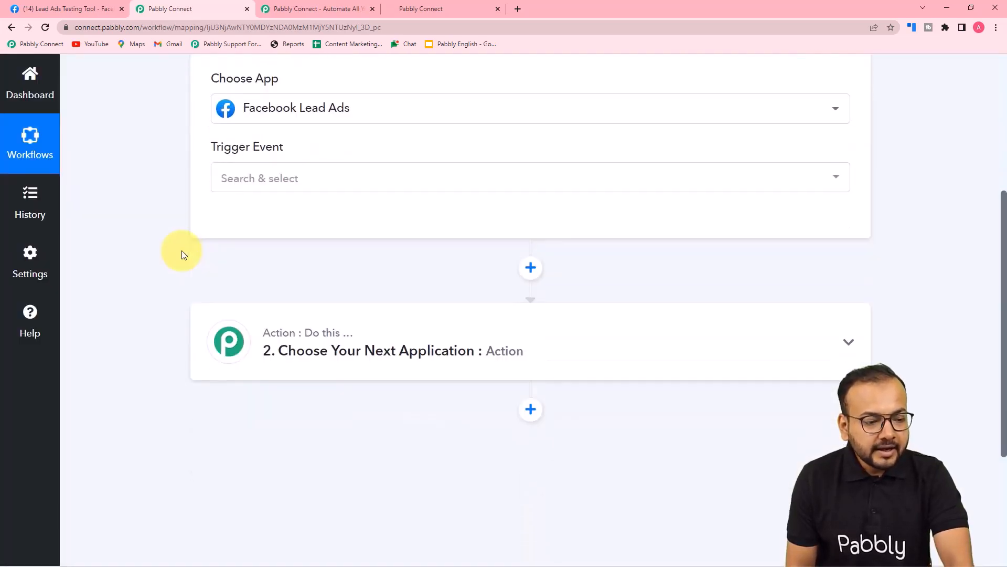
pyautogui.click(299, 179)
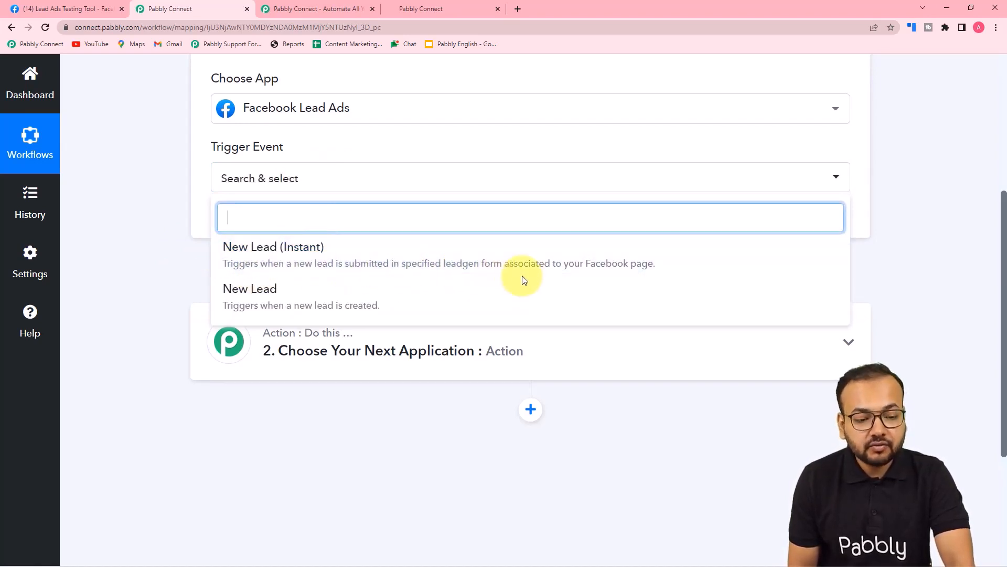
pyautogui.click(603, 267)
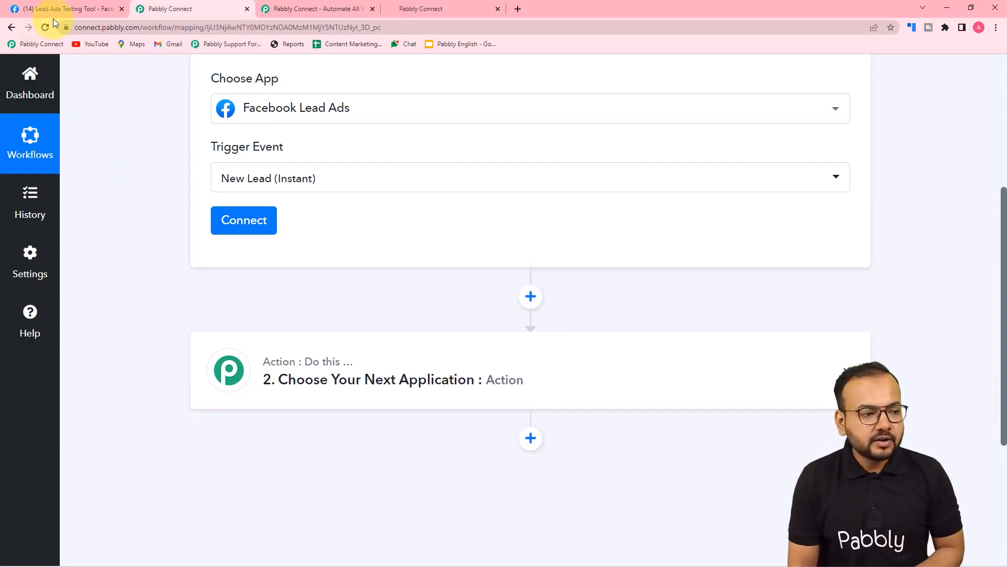
# - Preview the Grocery Store page's Brochure Form in the Lead Ads Testing Tool, then go to HighLevel
pyautogui.click(58, 2)
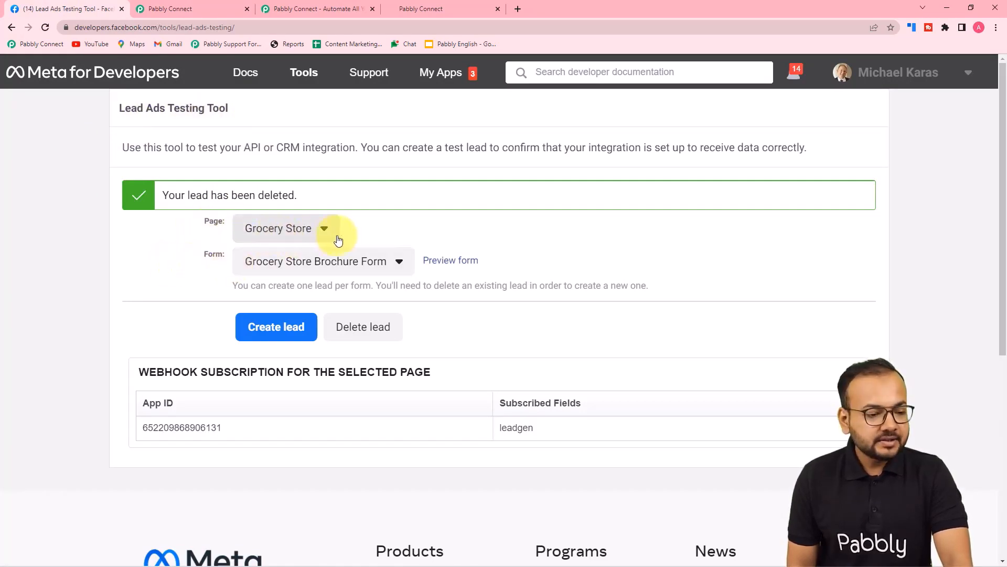
pyautogui.click(312, 239)
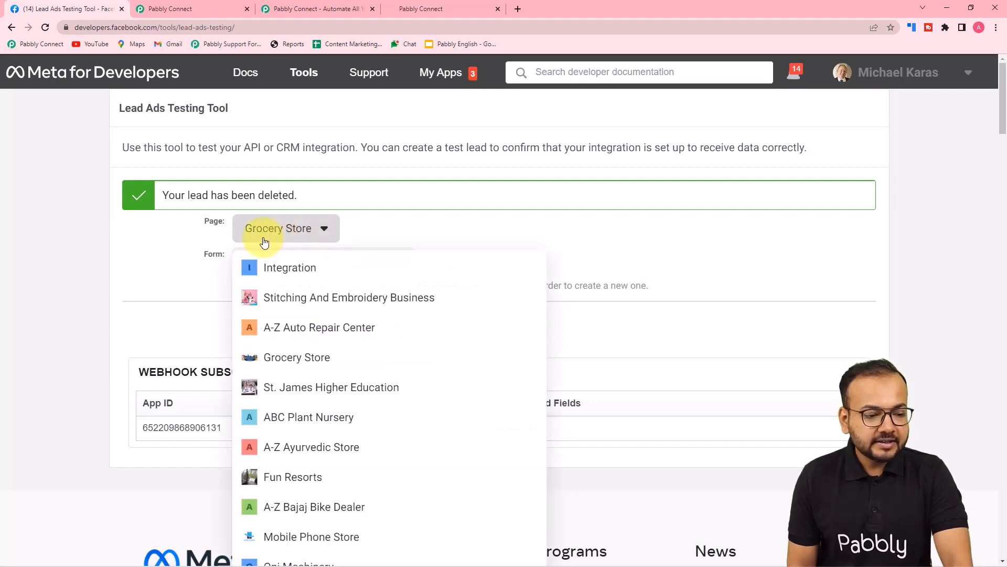
pyautogui.click(418, 228)
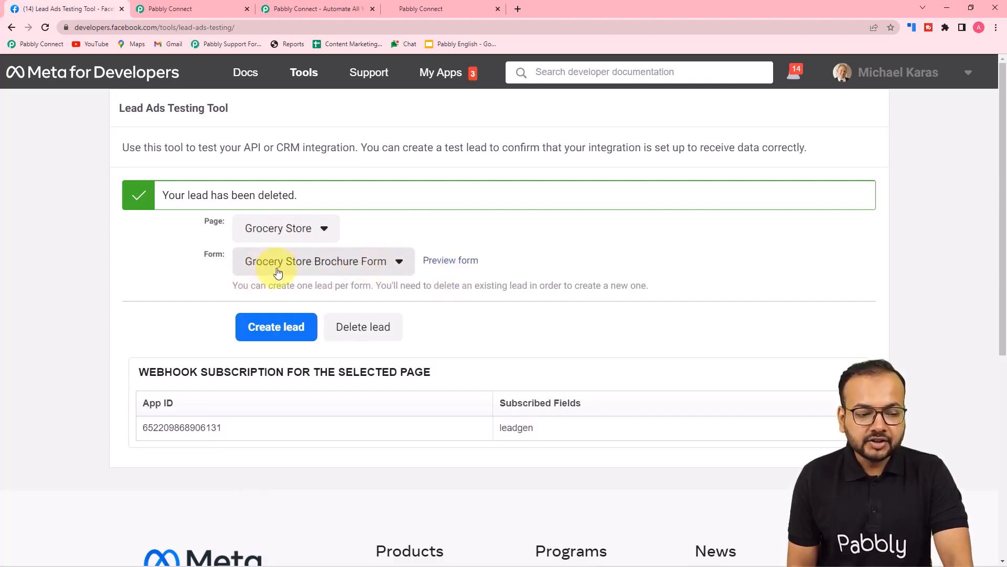
pyautogui.click(454, 260)
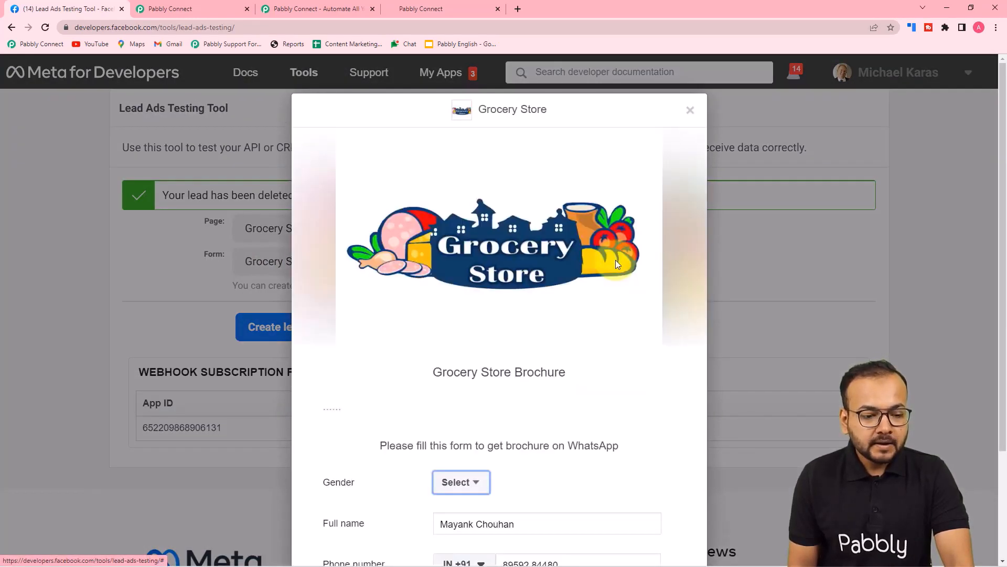
pyautogui.scroll(-3, 615, 260)
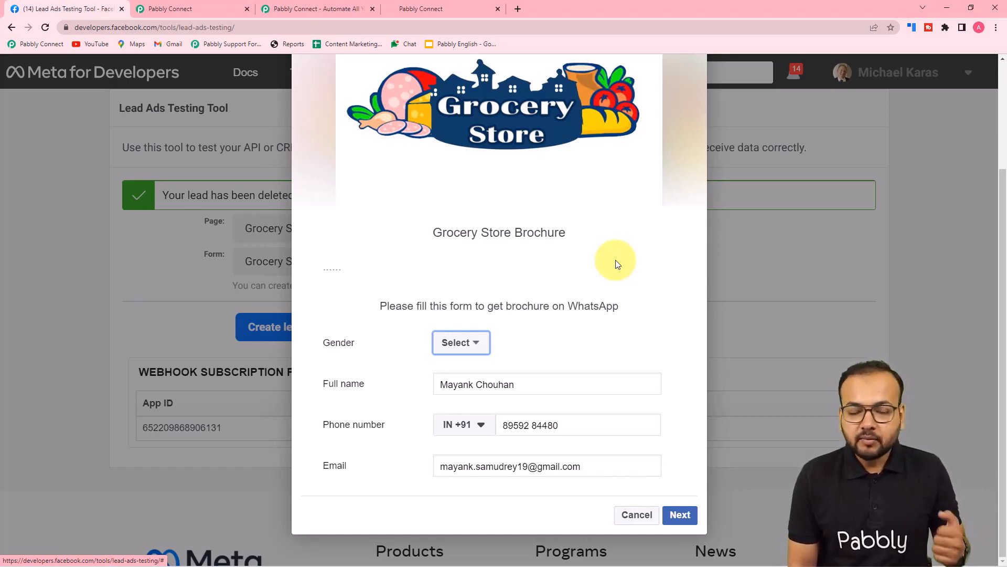
pyautogui.click(418, 9)
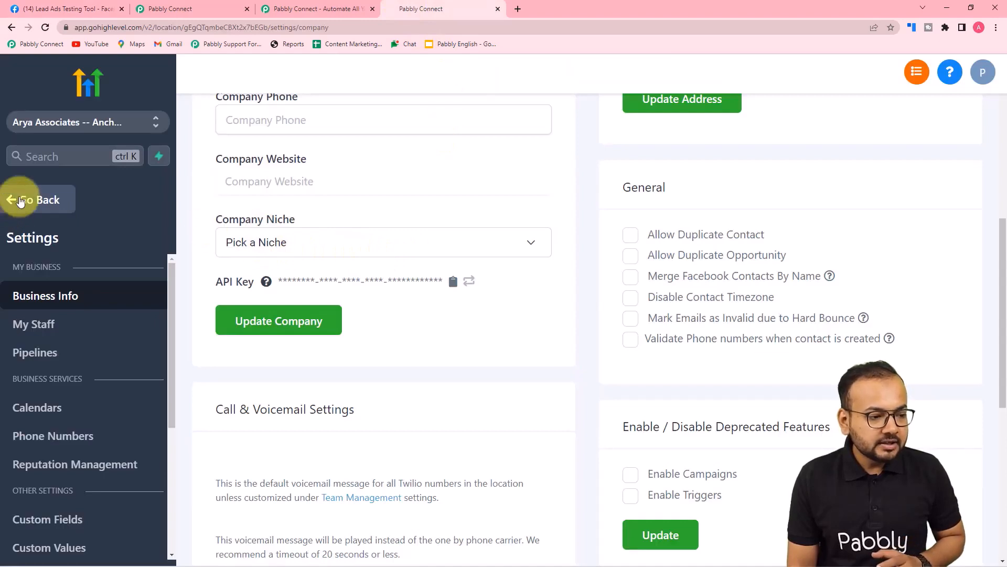
# - In Contacts, look over the new contact form's fields and close it without saving
pyautogui.click(20, 200)
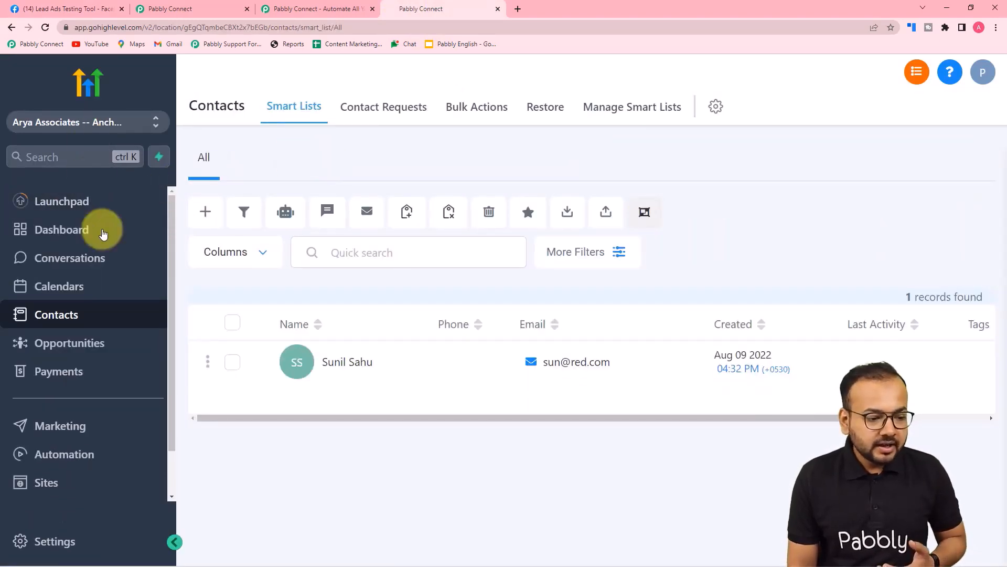
pyautogui.click(206, 212)
pyautogui.scroll(-3, 386, 305)
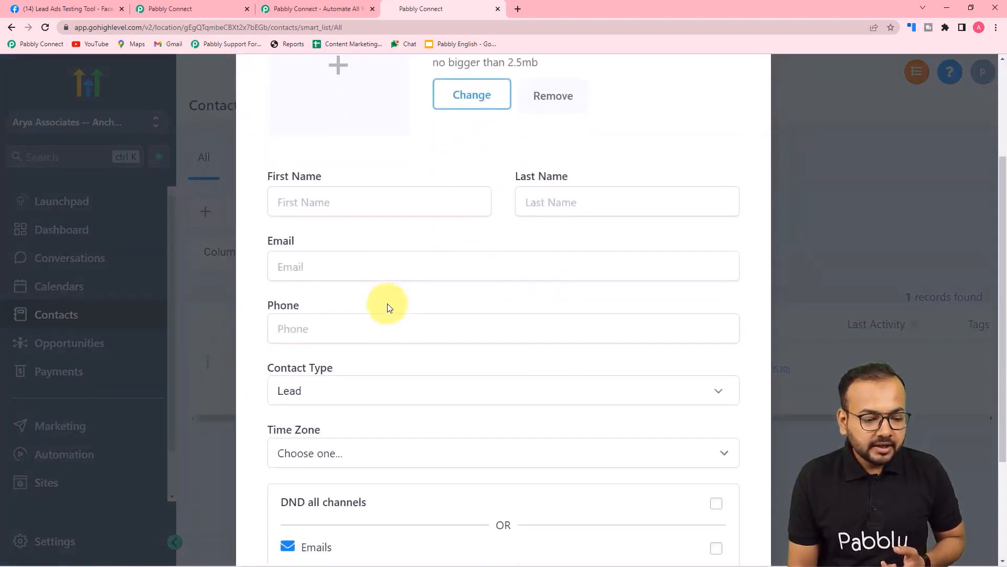
pyautogui.scroll(-3, 388, 305)
pyautogui.scroll(5, 387, 303)
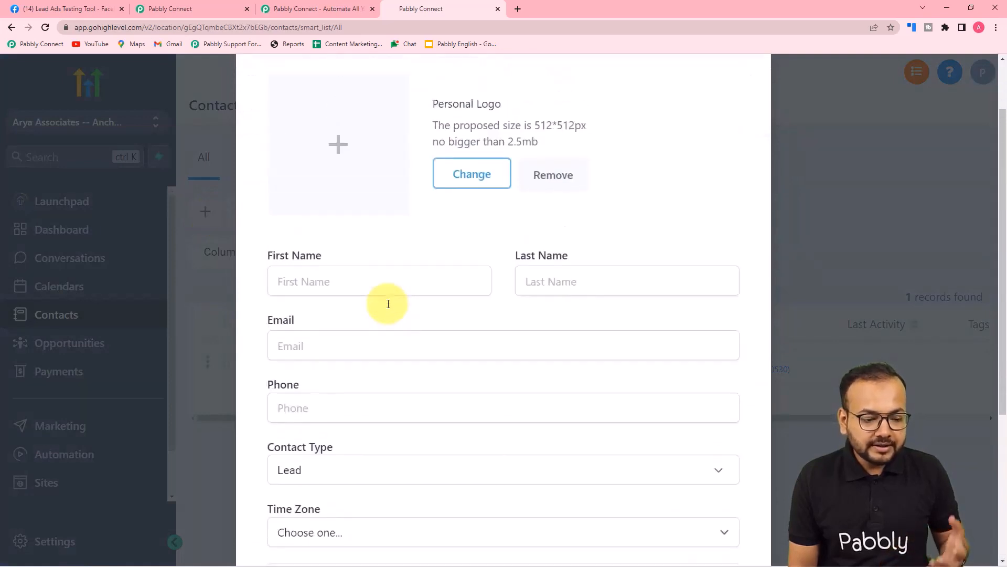
pyautogui.scroll(-1, 386, 301)
pyautogui.click(860, 171)
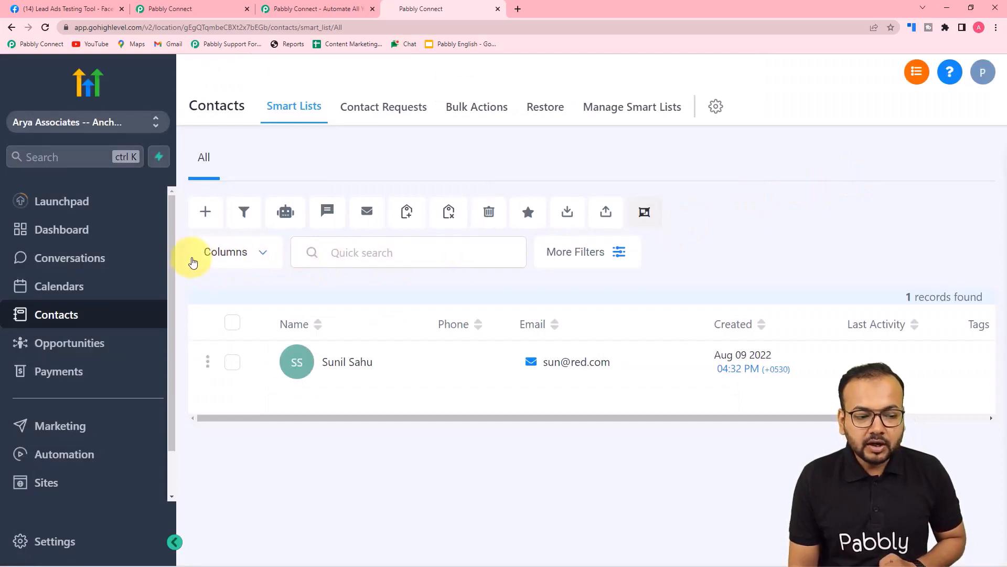
# - Review the contacts table's available columns, adding a Gender column
pyautogui.click(263, 256)
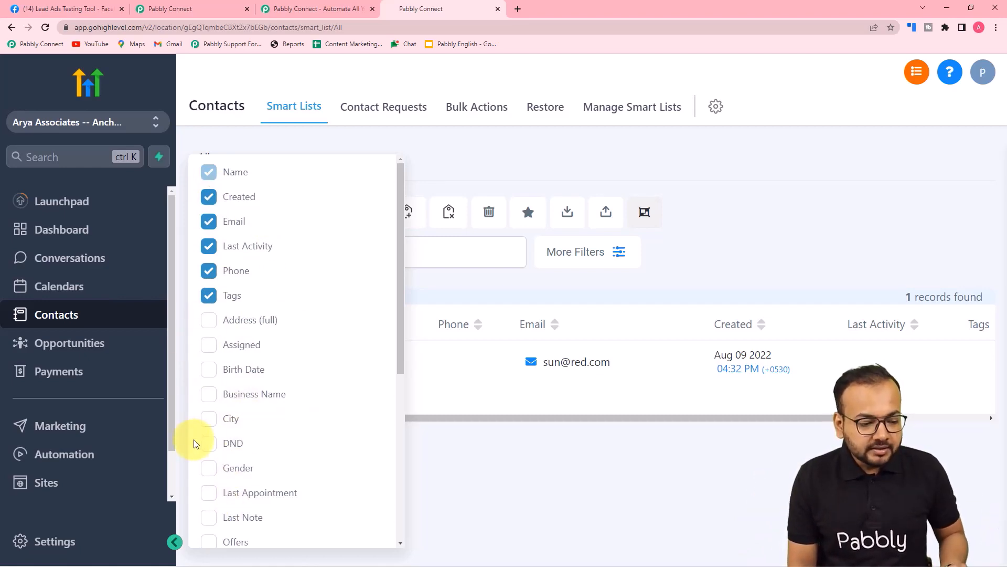
pyautogui.scroll(-2, 212, 462)
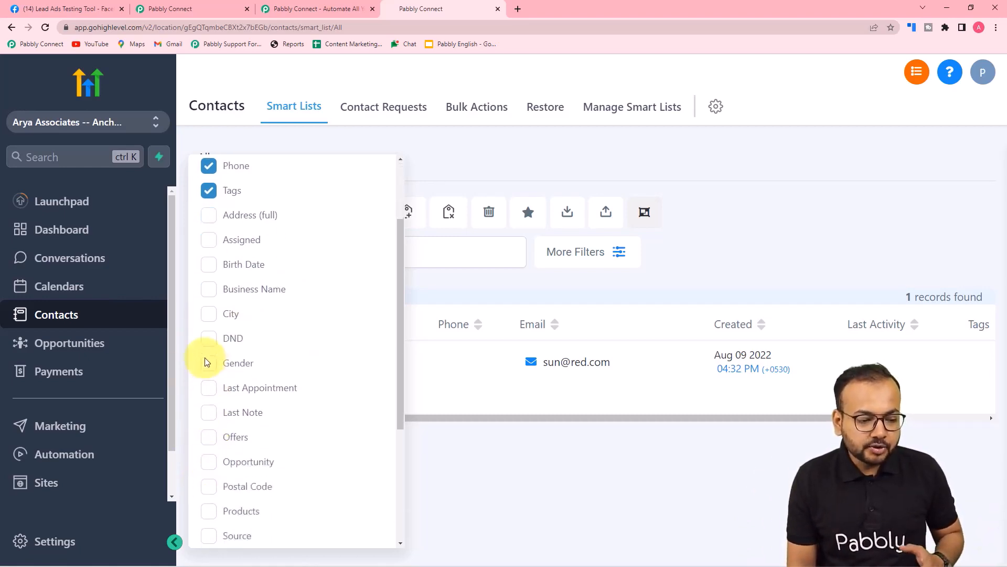
pyautogui.click(207, 367)
pyautogui.scroll(2, 245, 312)
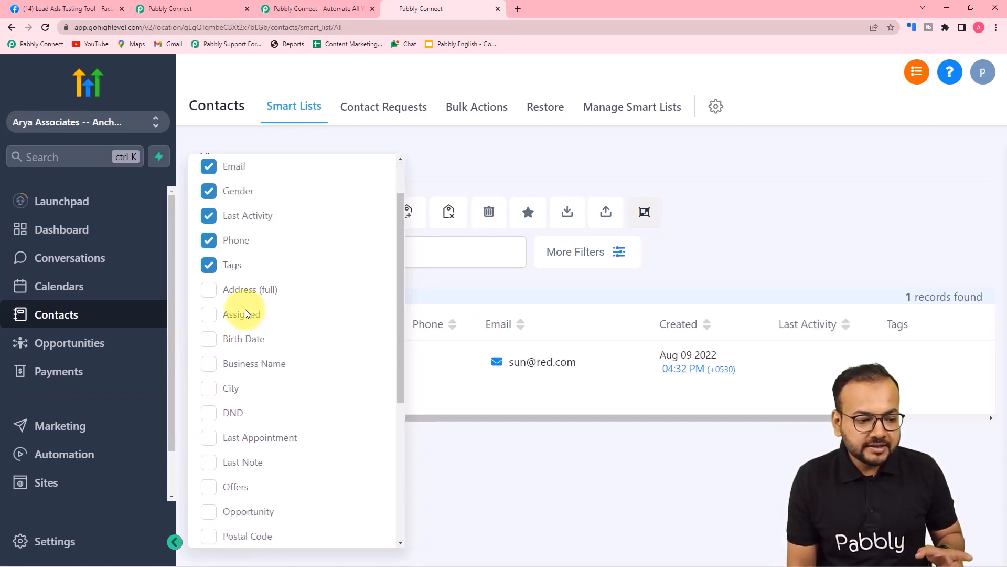
pyautogui.scroll(-2, 246, 313)
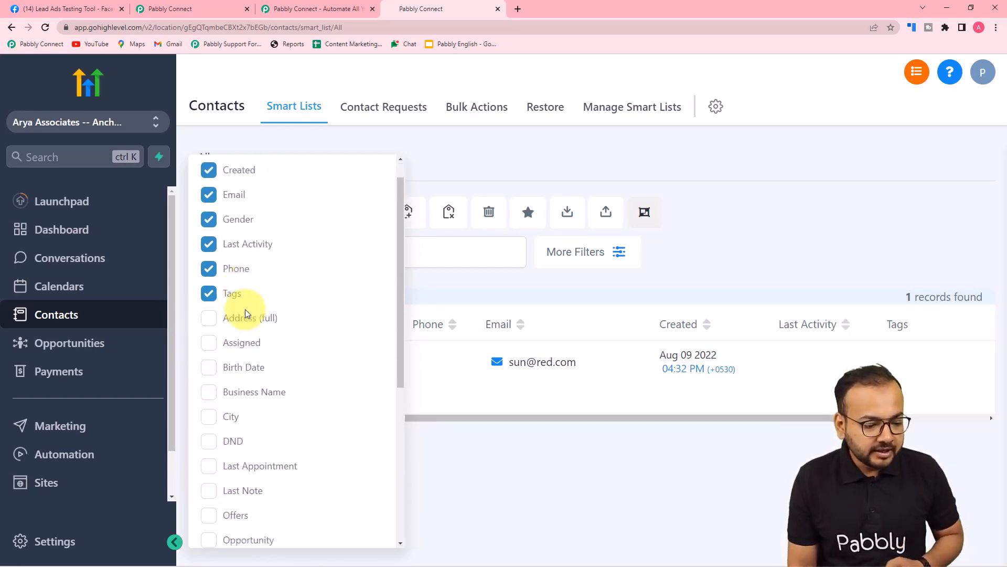
pyautogui.scroll(-2, 244, 313)
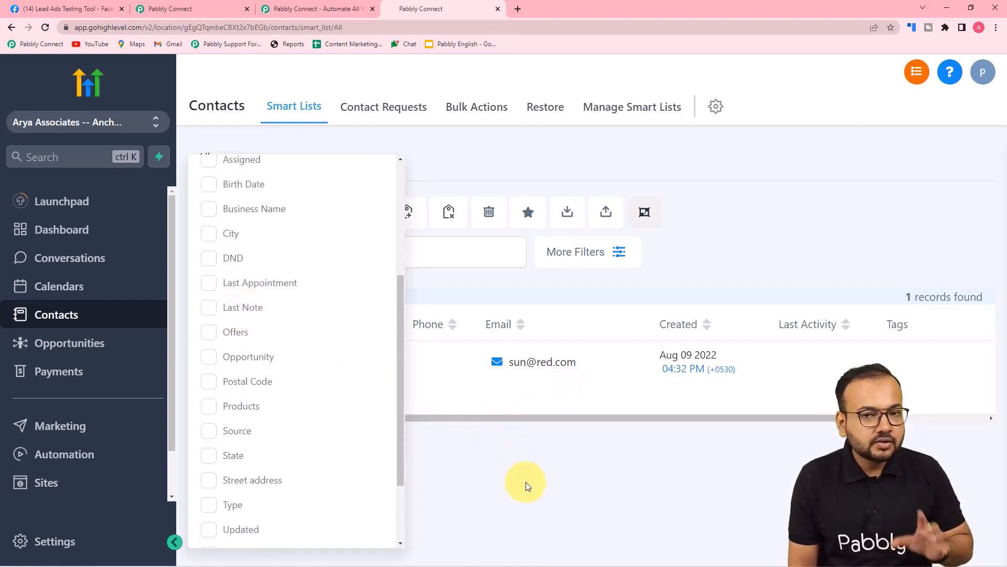
pyautogui.scroll(4, 302, 307)
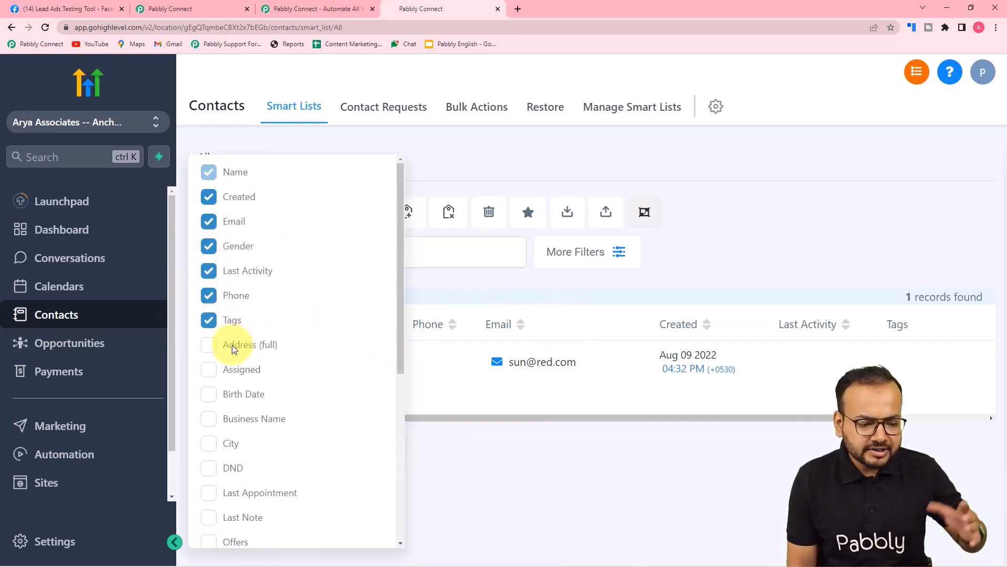
pyautogui.scroll(-6, 232, 344)
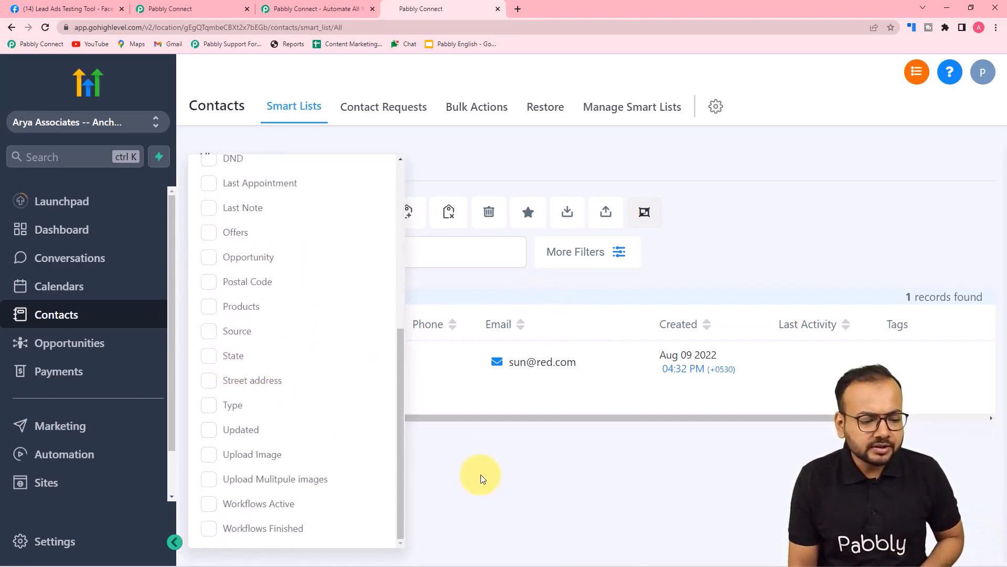
pyautogui.click(519, 476)
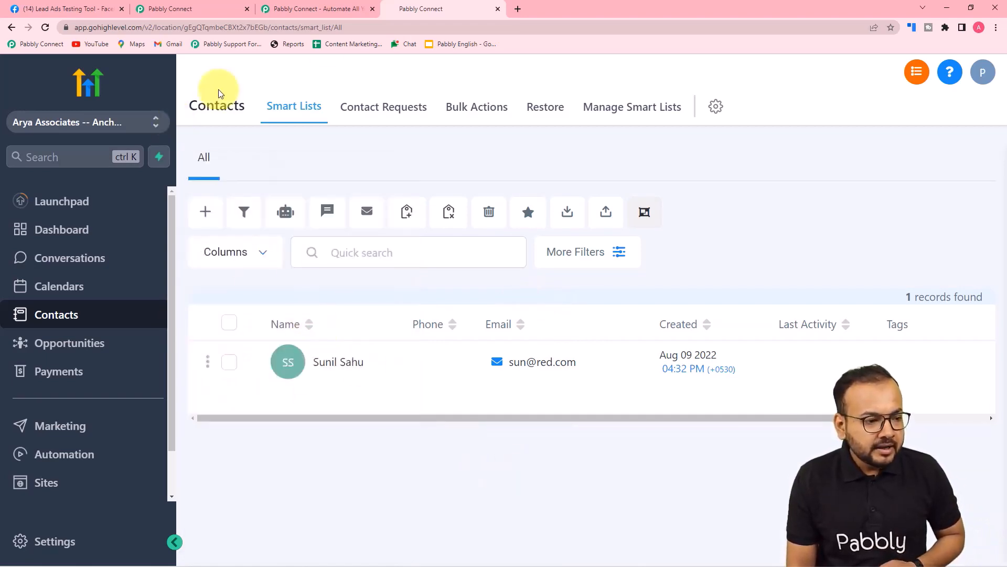
# - Glance at the Lead Ads Testing Tool and HighLevel contacts, then return to the Pabbly workflow
pyautogui.click(100, 9)
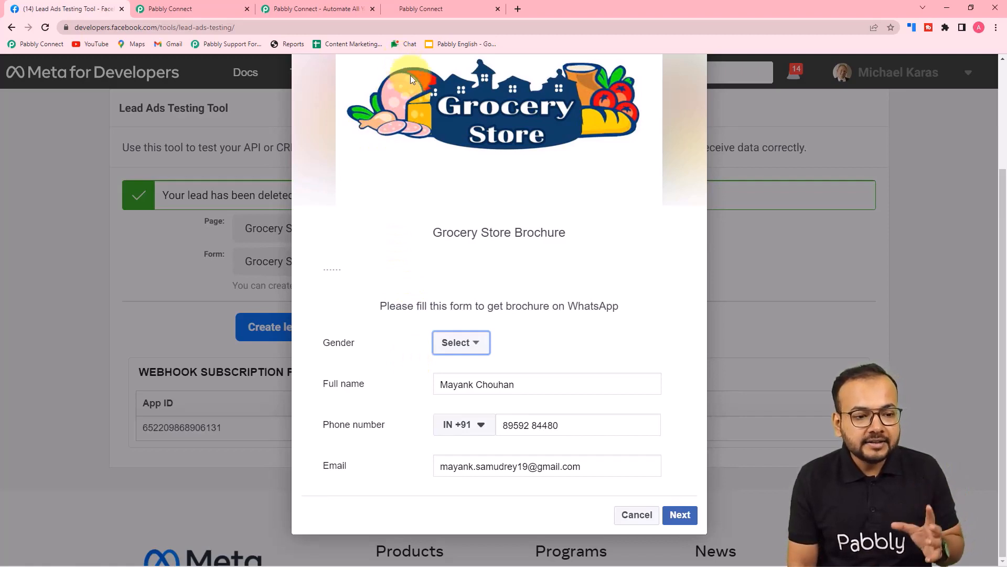
pyautogui.click(423, 14)
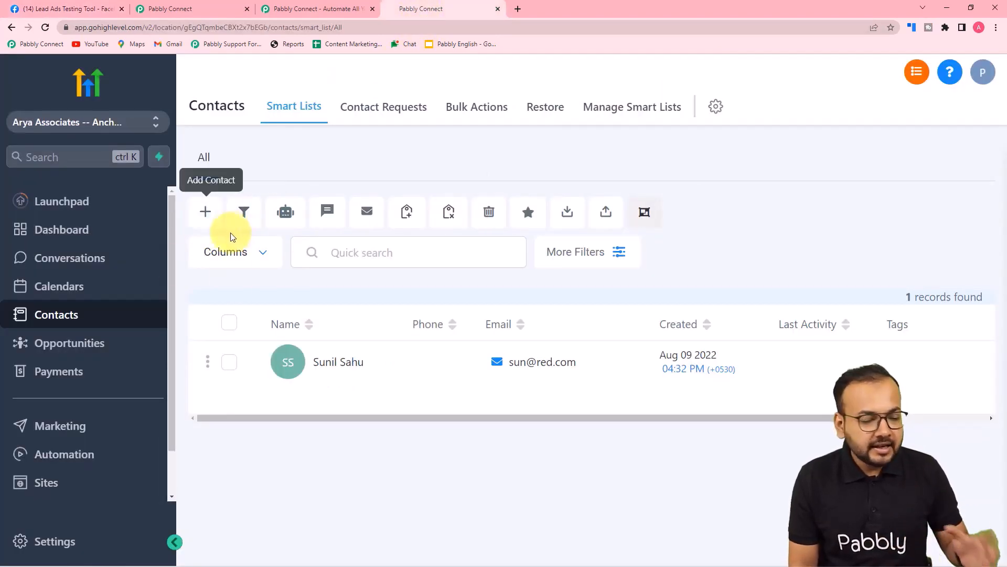
pyautogui.click(197, 9)
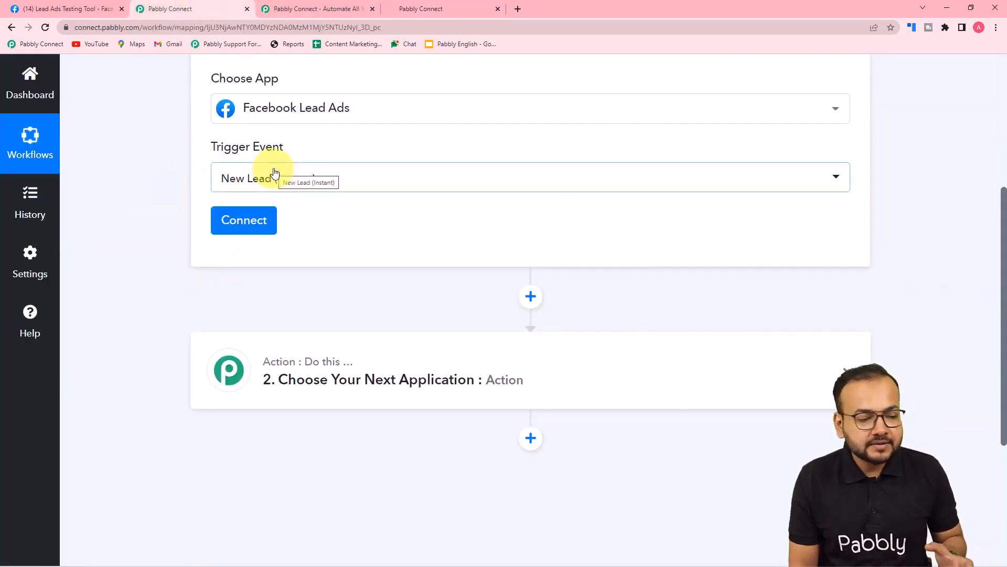
# - Connect the Facebook Lead Ads trigger through a new, authorized account connection
pyautogui.scroll(3, 325, 235)
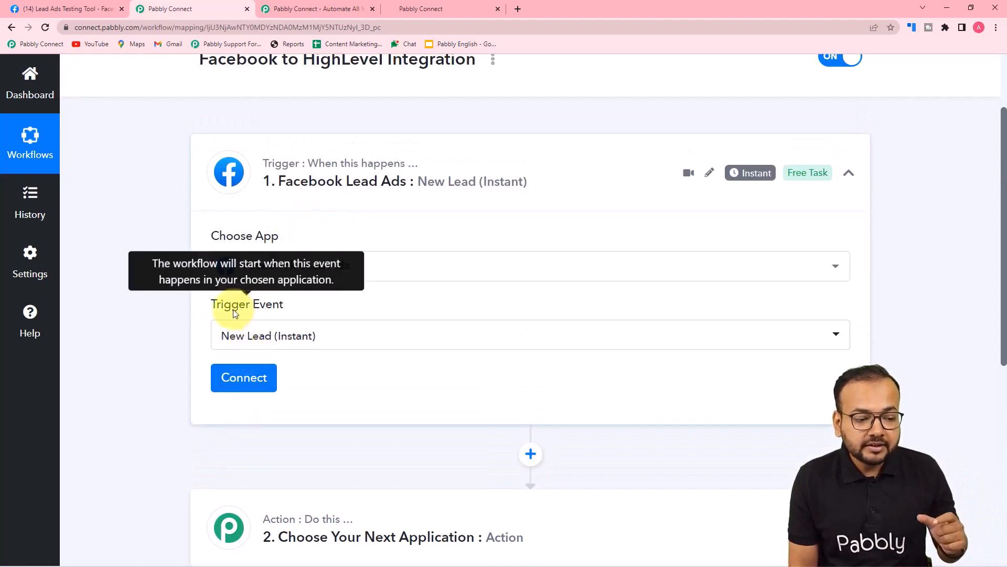
pyautogui.click(240, 383)
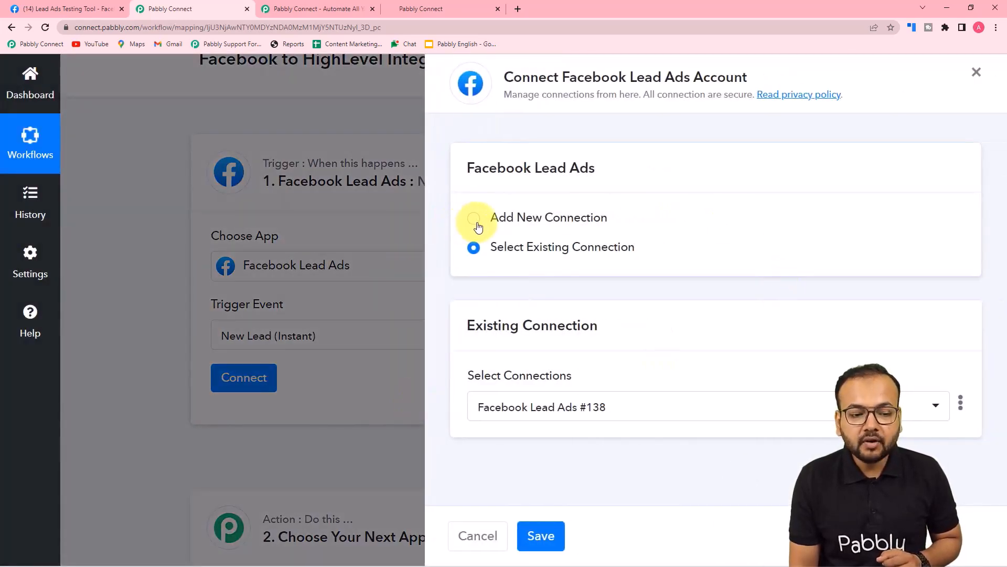
pyautogui.click(478, 223)
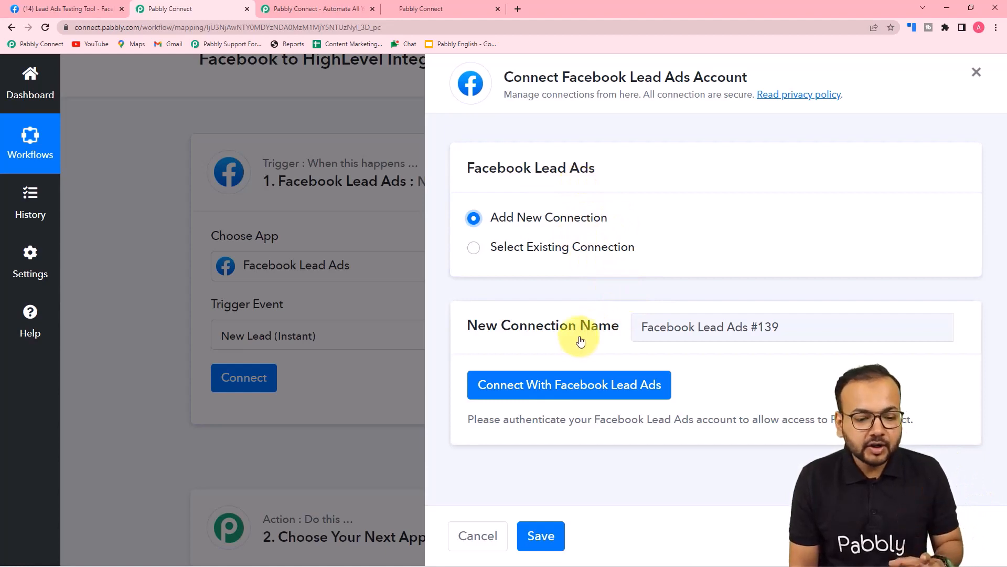
pyautogui.click(531, 393)
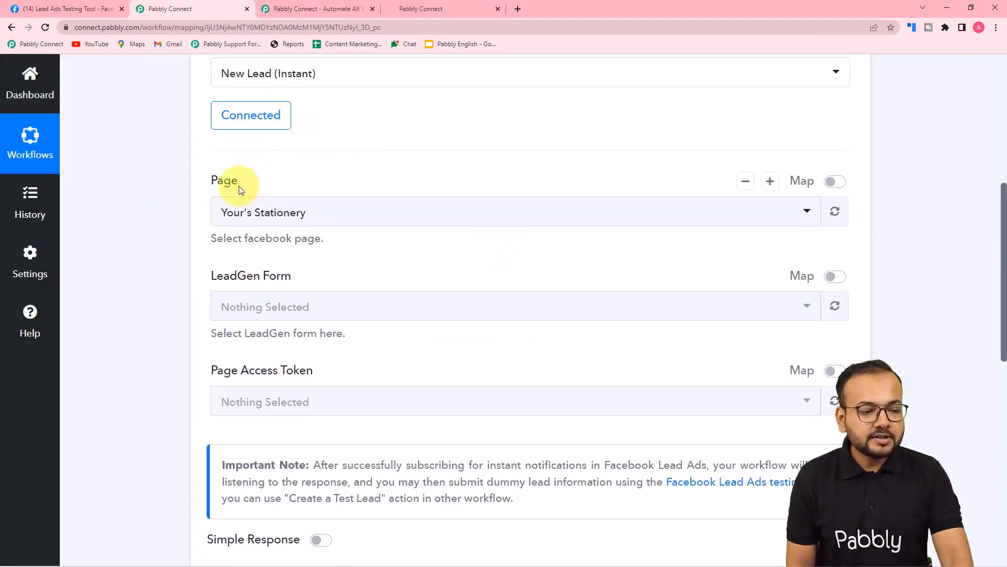
# - Choose the Grocery Store page and the Grocery Store Brochure Form lead form
pyautogui.scroll(-1, 220, 194)
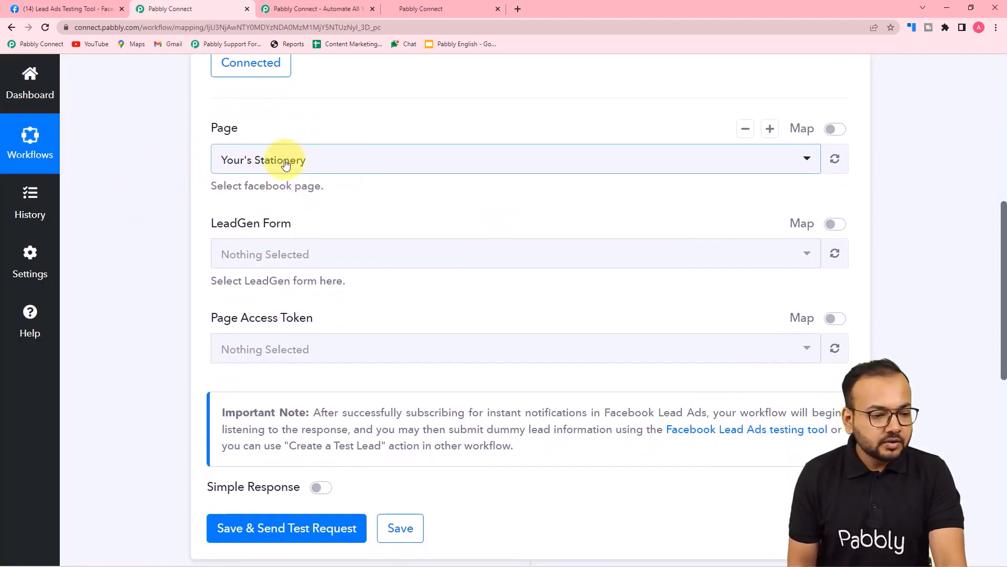
pyautogui.click(269, 165)
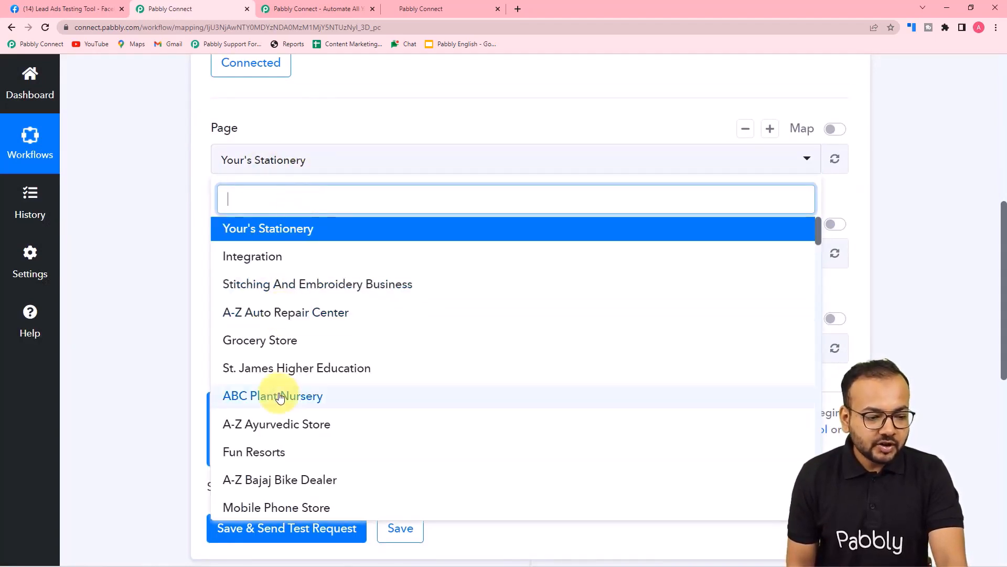
pyautogui.click(242, 342)
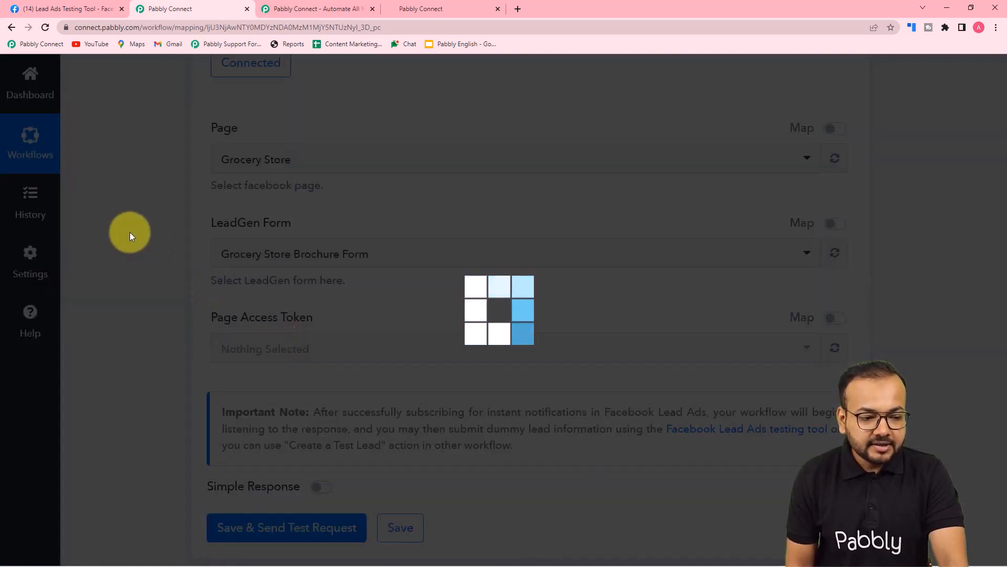
pyautogui.scroll(-2, 244, 151)
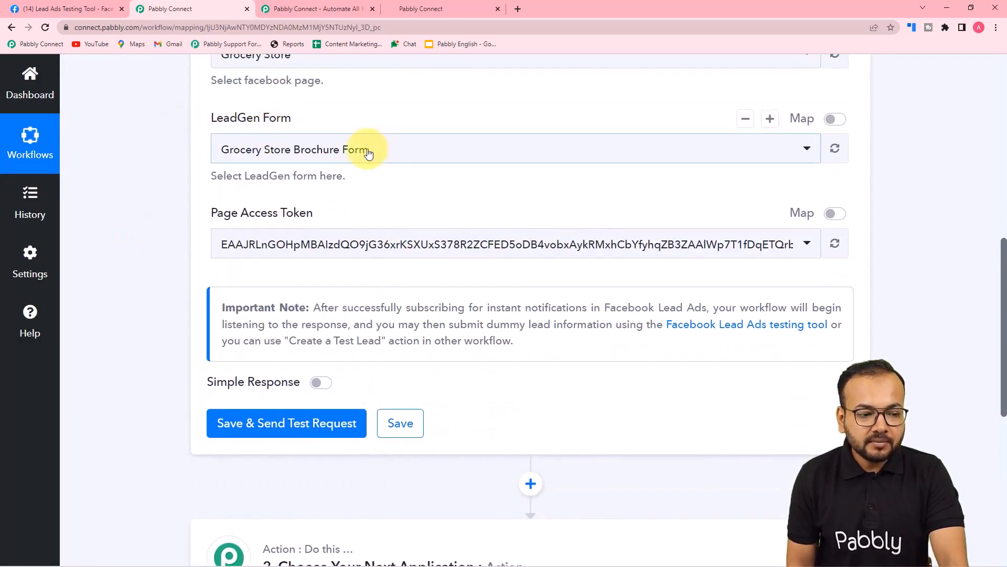
pyautogui.click(390, 161)
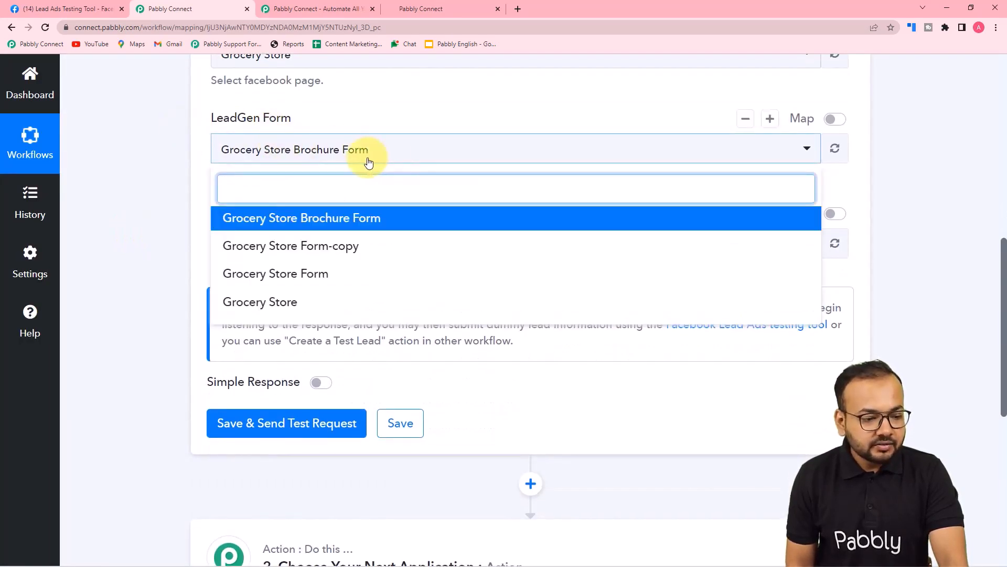
pyautogui.click(249, 218)
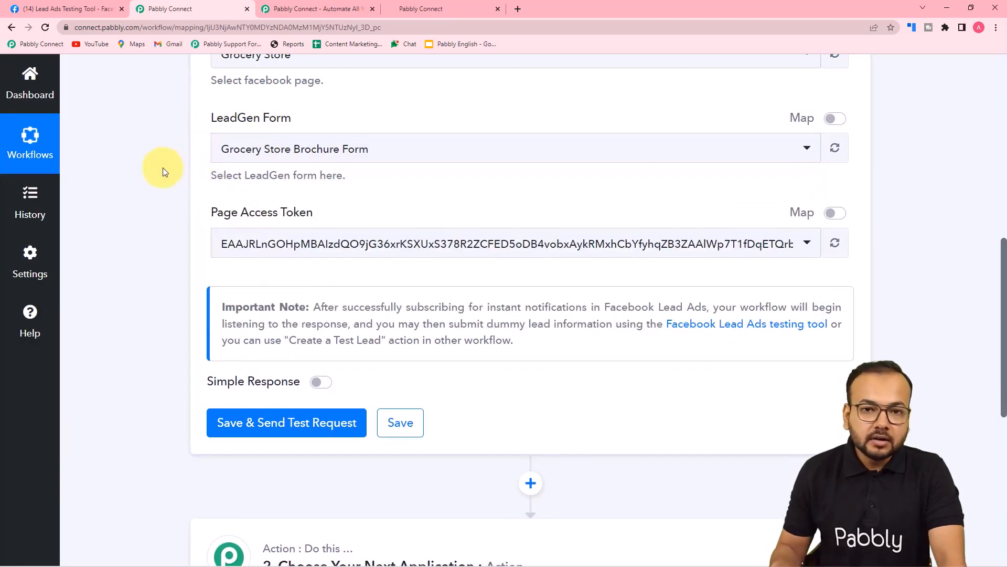
# - Save the trigger so it listens for a test lead, then go to the Lead Ads Testing Tool
pyautogui.scroll(-2, 189, 215)
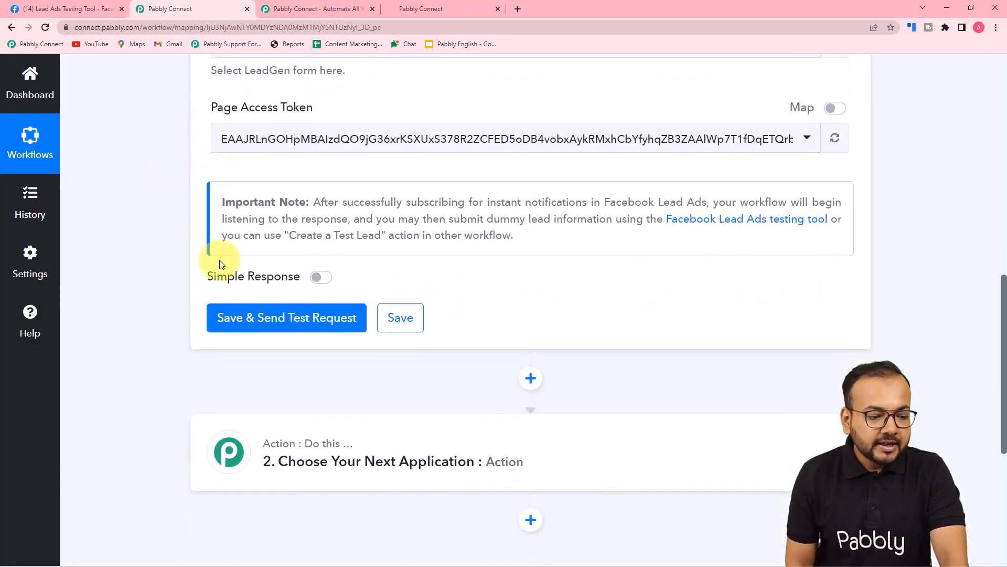
pyautogui.click(242, 317)
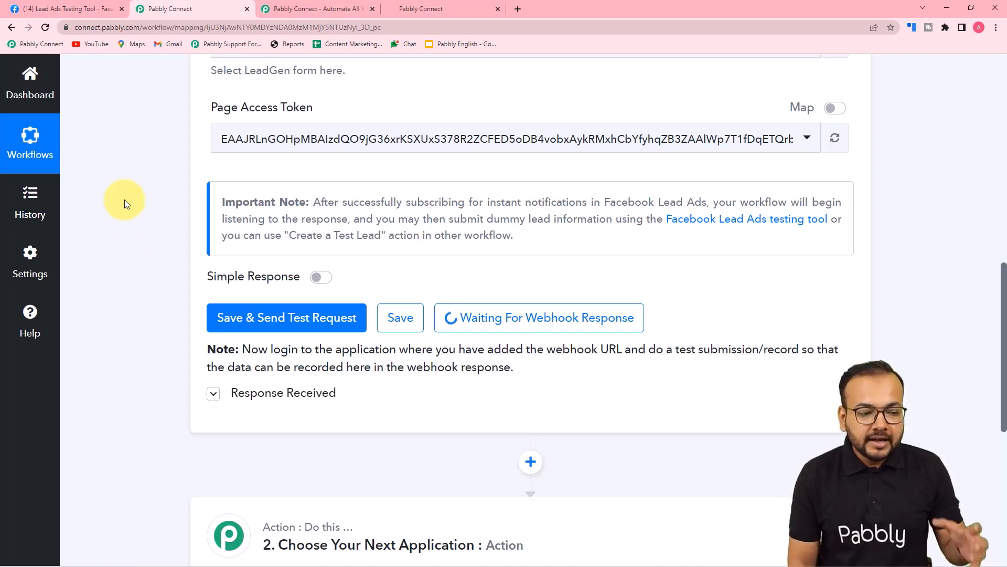
pyautogui.click(88, 6)
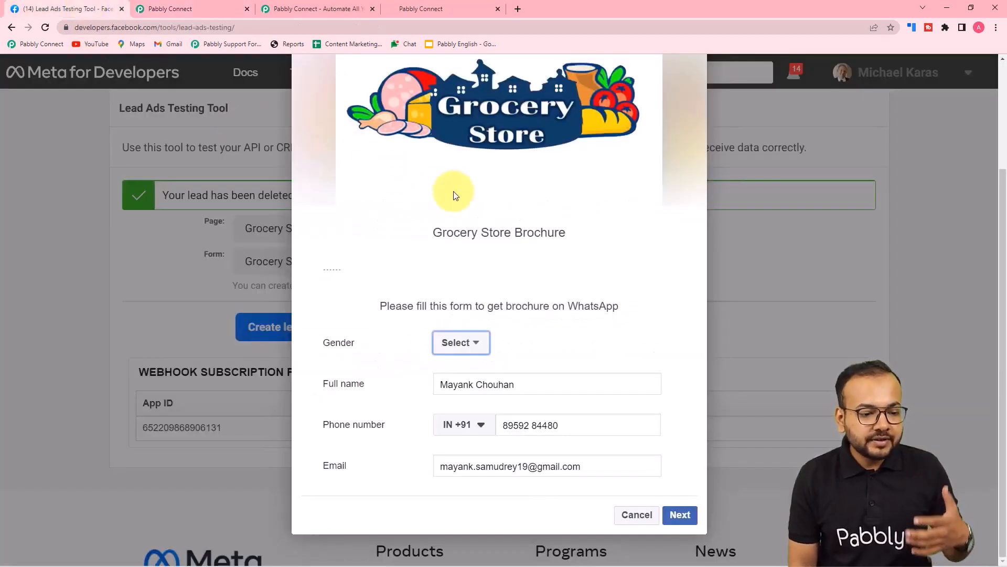
# - Fill the Grocery Store test form with gender Female and dummy name, phone and email
pyautogui.click(151, 6)
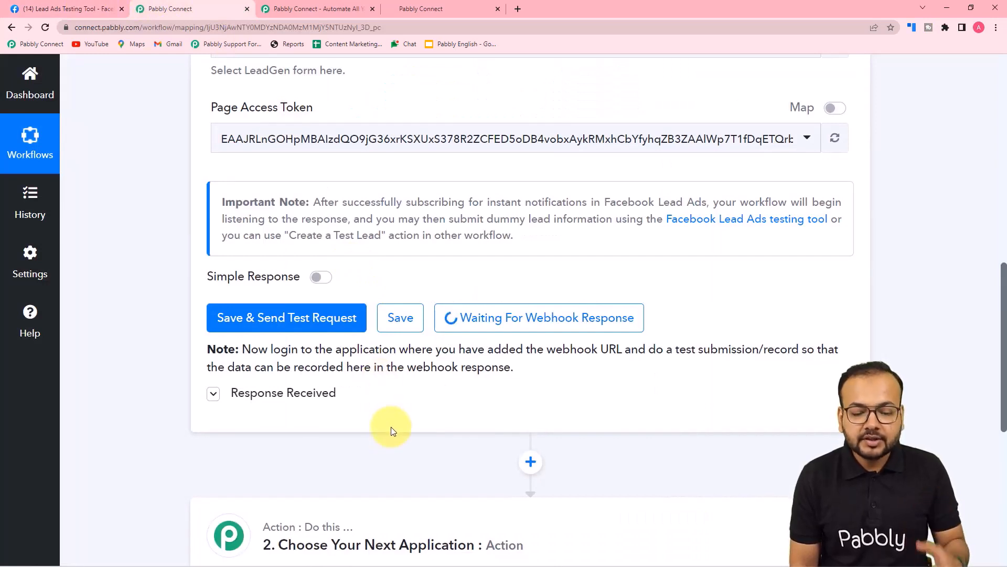
pyautogui.click(74, 11)
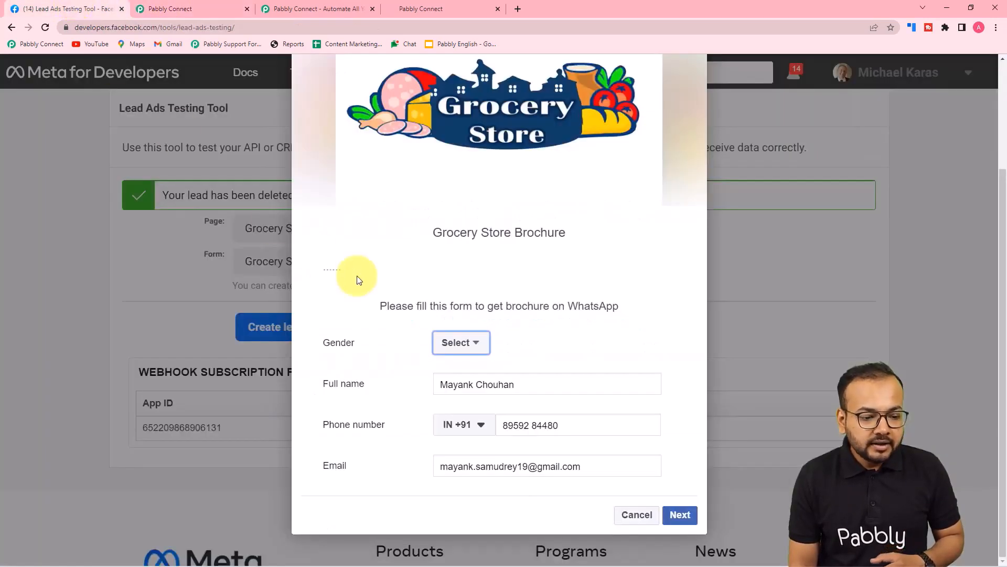
pyautogui.click(461, 348)
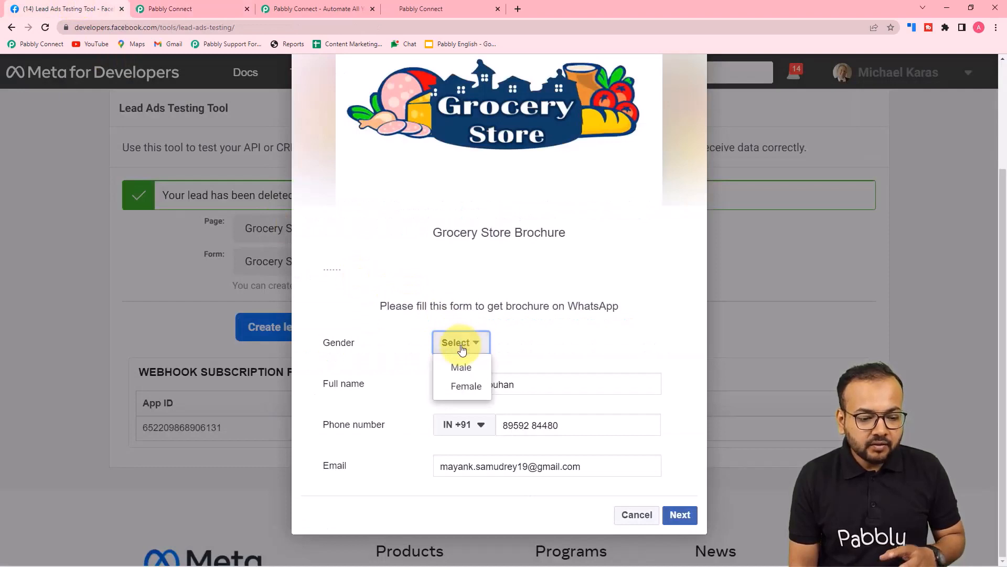
pyautogui.click(465, 386)
pyautogui.moveTo(515, 384); pyautogui.dragTo(359, 376)
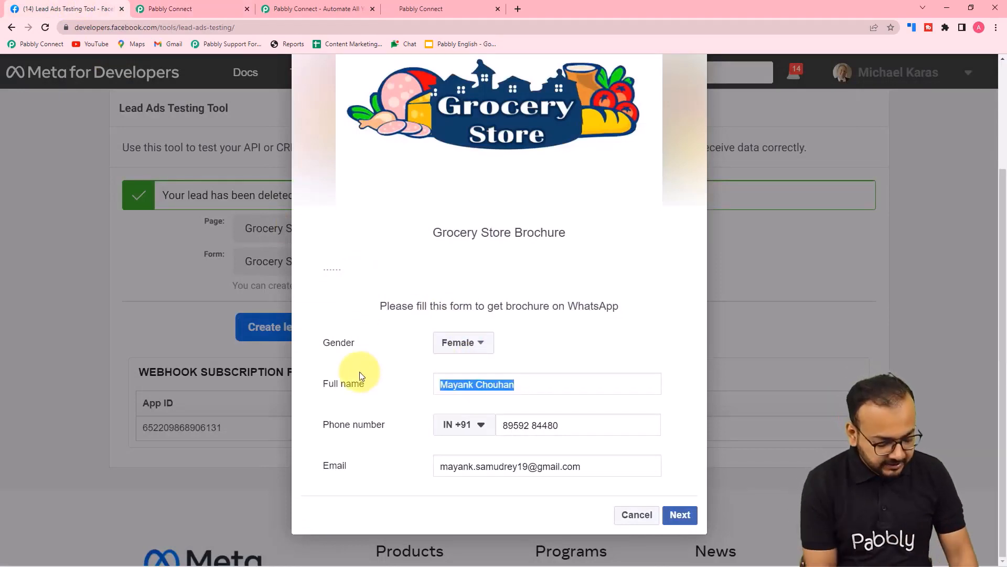
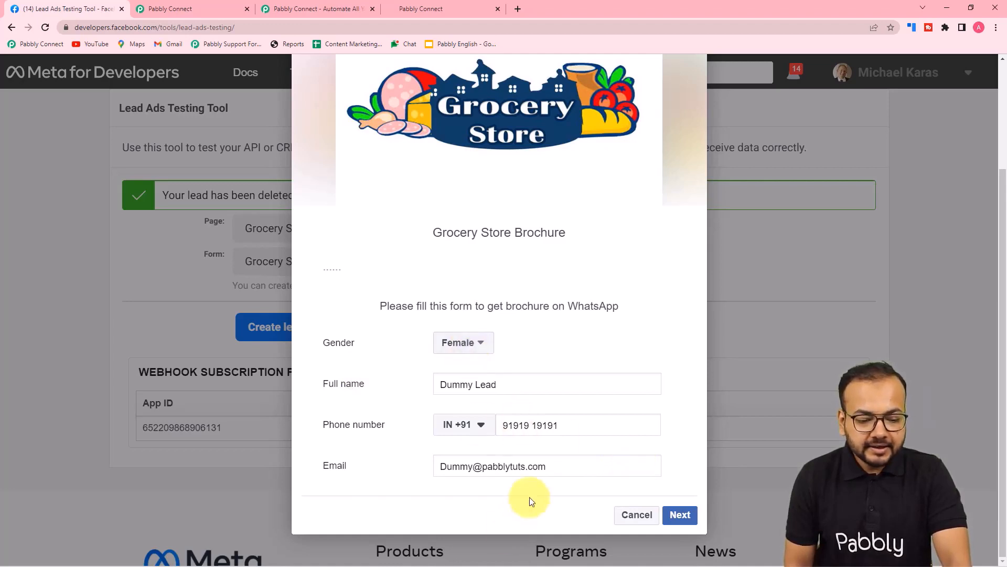
# - Submit the test lead and close the thank-you confirmation
pyautogui.click(685, 514)
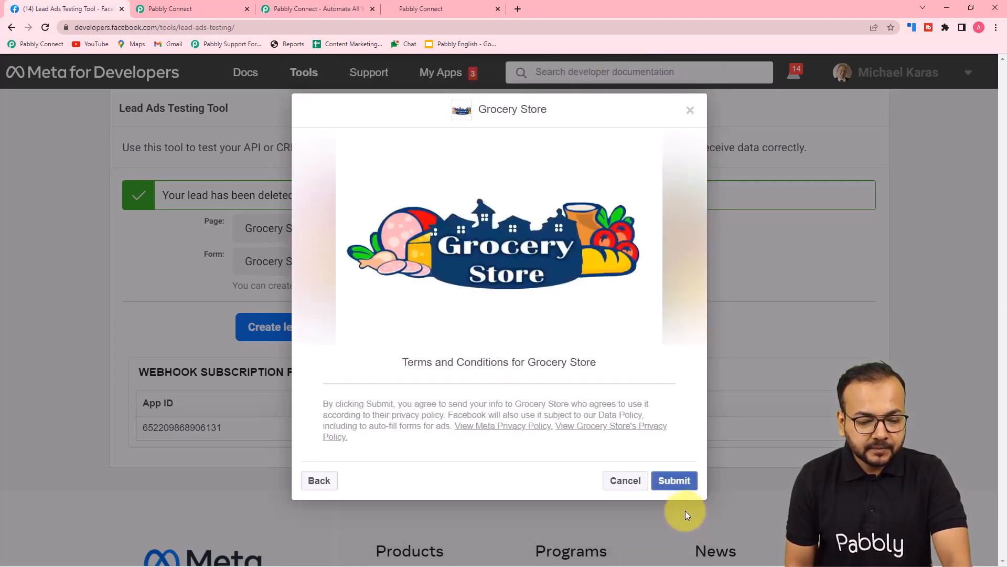
pyautogui.click(675, 479)
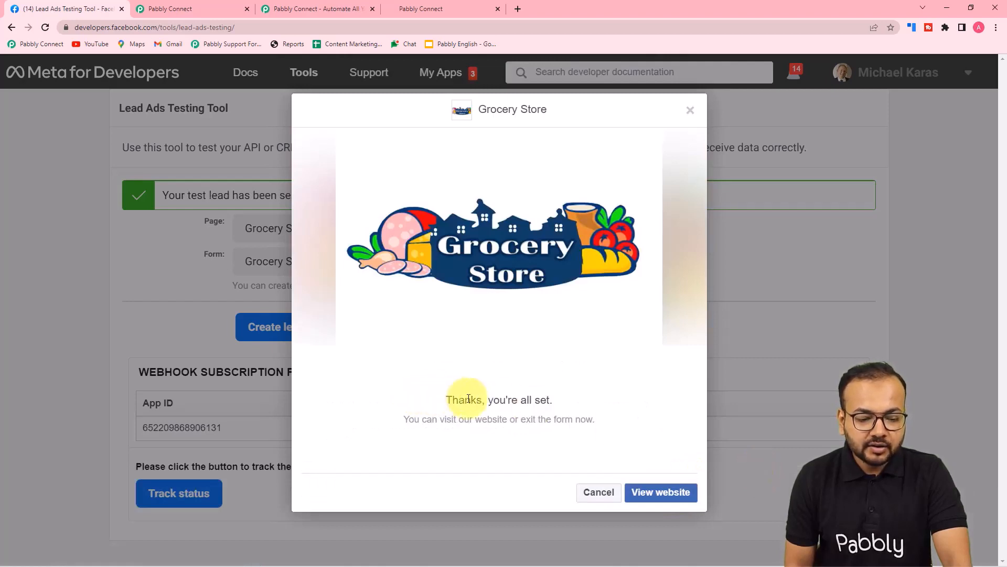
pyautogui.click(592, 495)
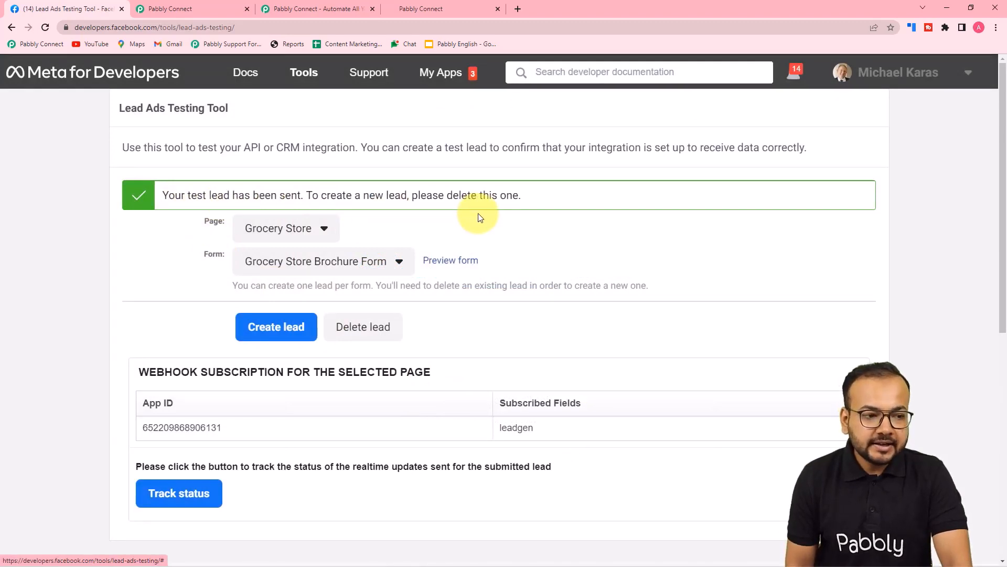
# - Check the captured lead's gender, full name, phone number and email in the trigger response
pyautogui.click(190, 9)
pyautogui.scroll(-6, 100, 252)
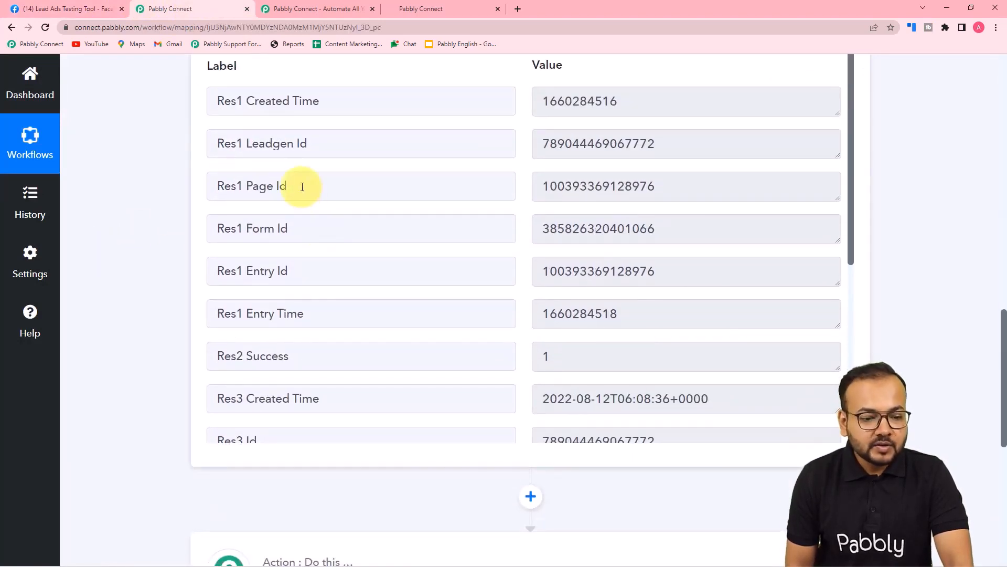
pyautogui.scroll(-5, 302, 186)
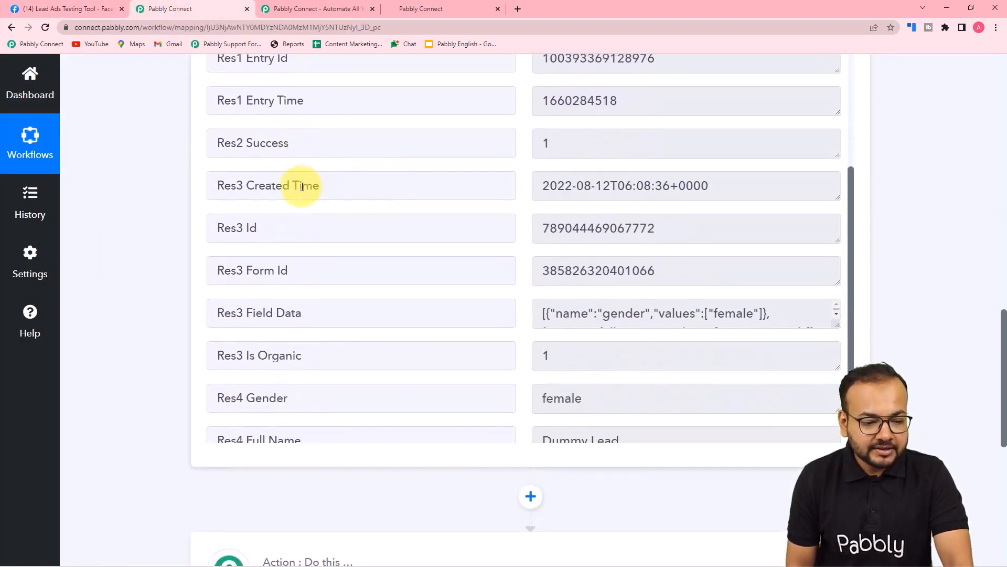
pyautogui.scroll(-1, 302, 187)
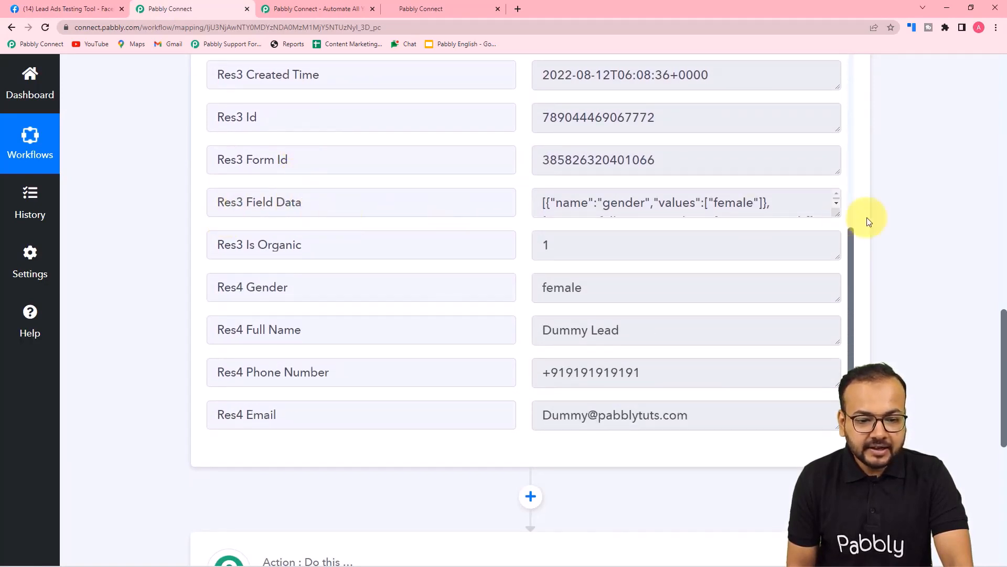
pyautogui.moveTo(836, 221); pyautogui.dragTo(376, 257)
pyautogui.scroll(-1, 376, 259)
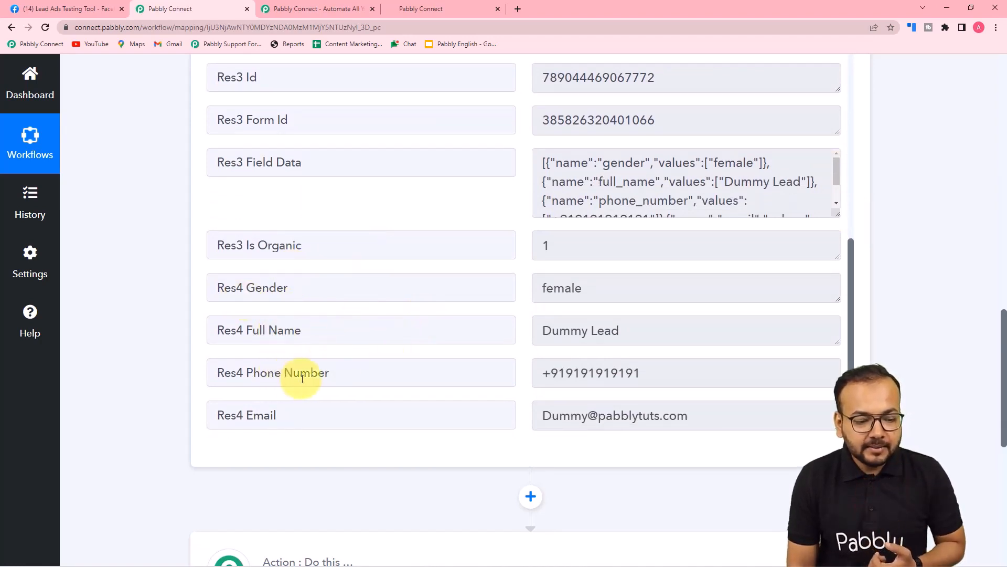
pyautogui.scroll(-1, 397, 288)
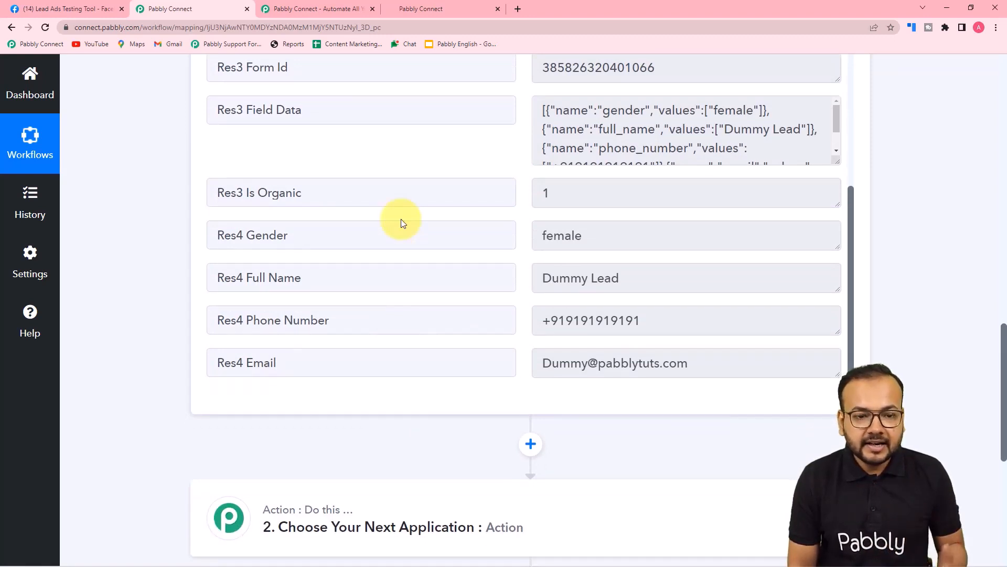
pyautogui.scroll(-1, 401, 219)
pyautogui.scroll(-4, 379, 186)
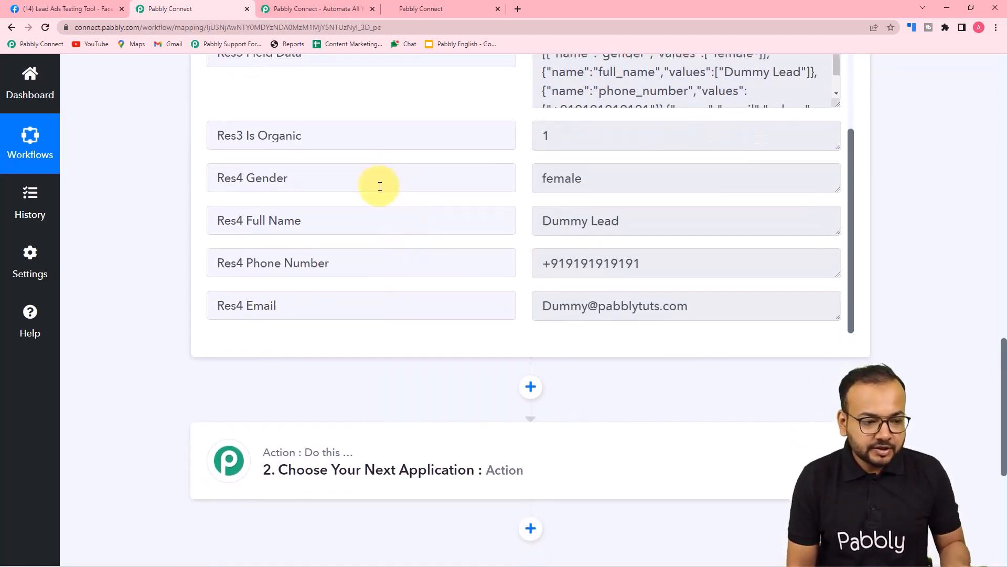
# - Search 'high' and pick HighLevel as the next action step's app
pyautogui.click(329, 279)
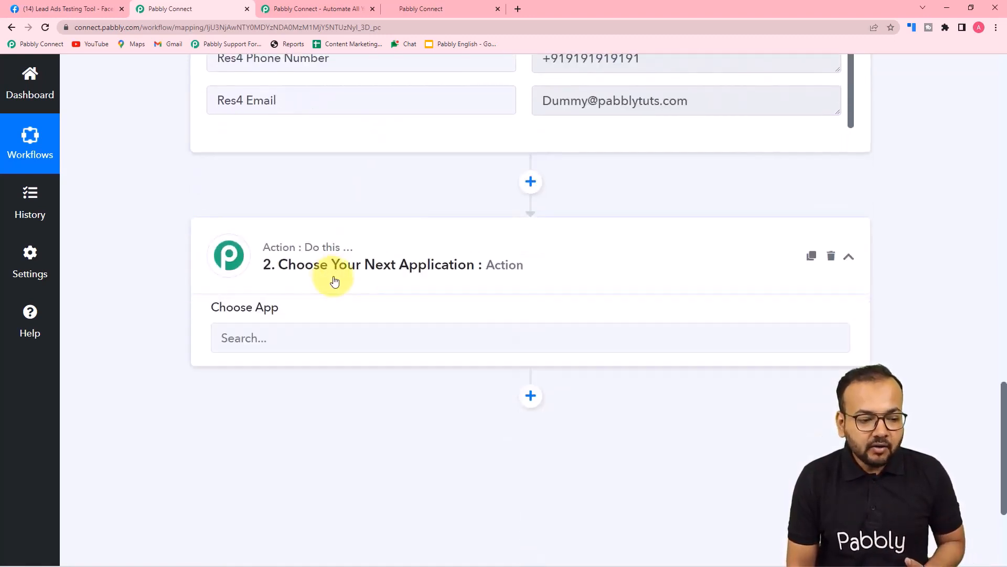
pyautogui.scroll(-3, 333, 281)
pyautogui.click(296, 198)
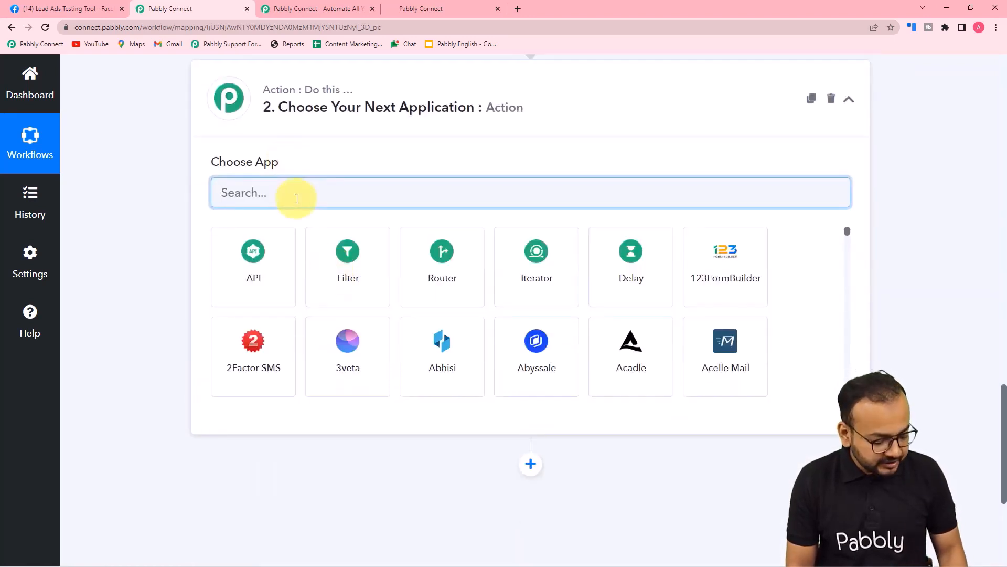
pyautogui.write('high')
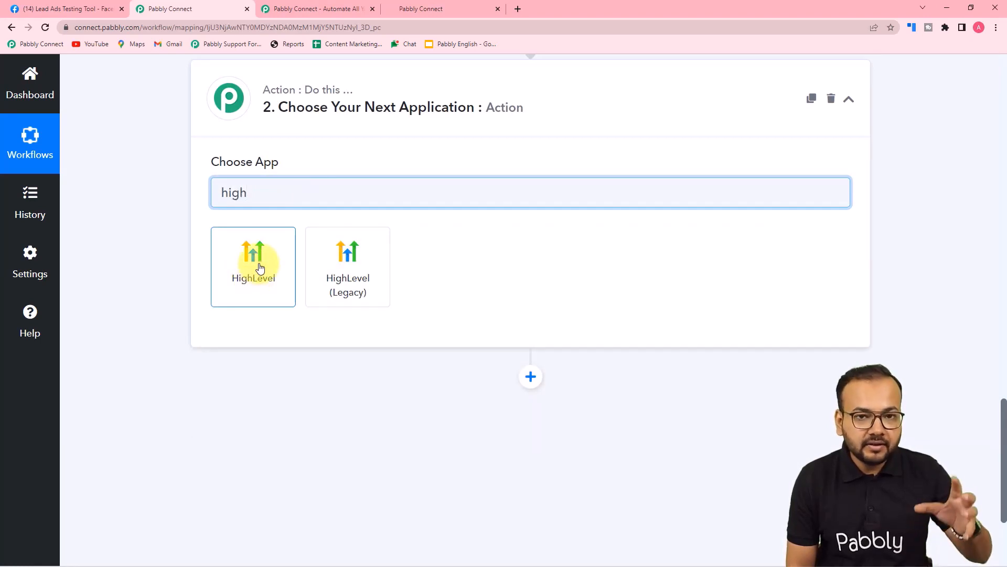
pyautogui.scroll(4, 263, 259)
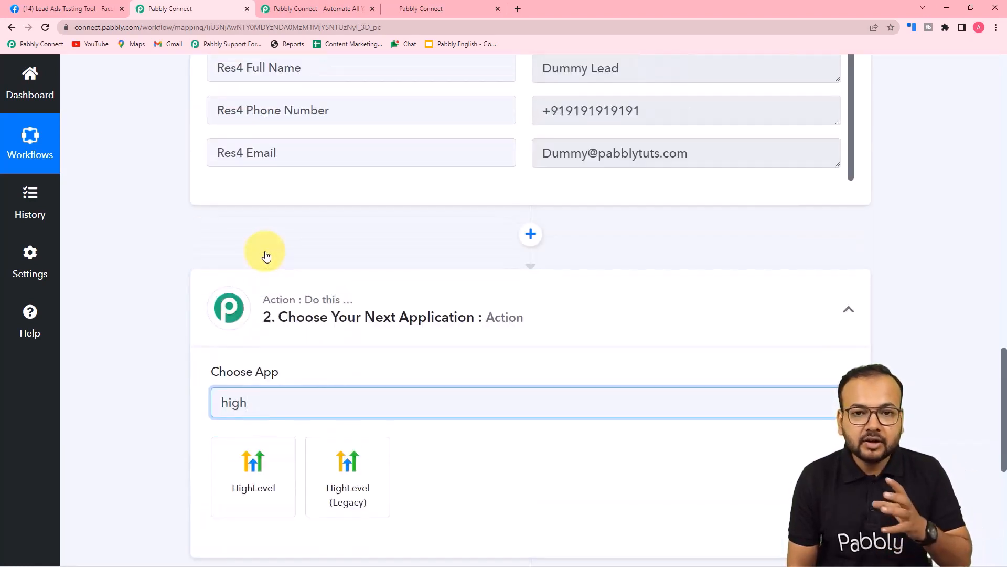
pyautogui.scroll(-4, 265, 255)
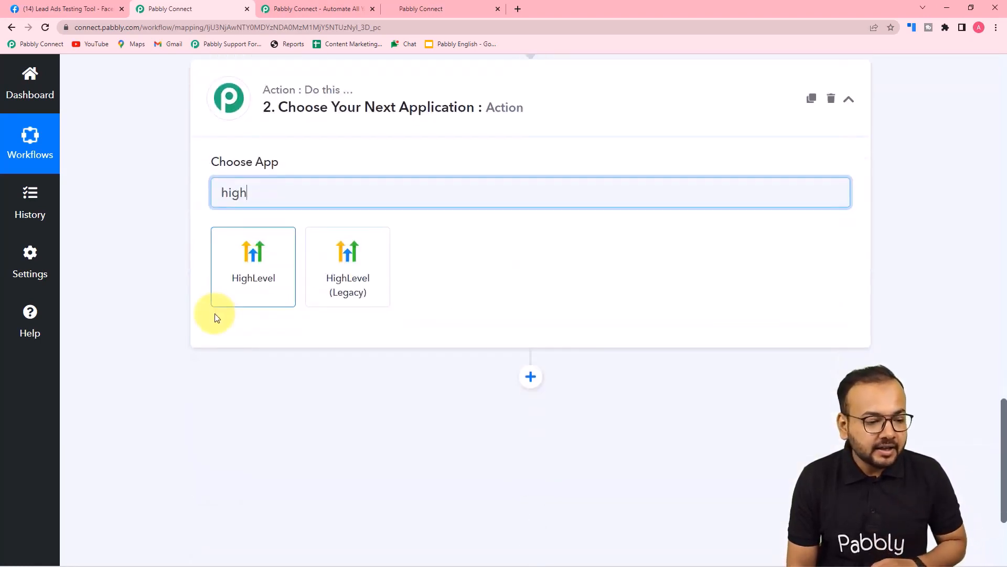
pyautogui.click(241, 269)
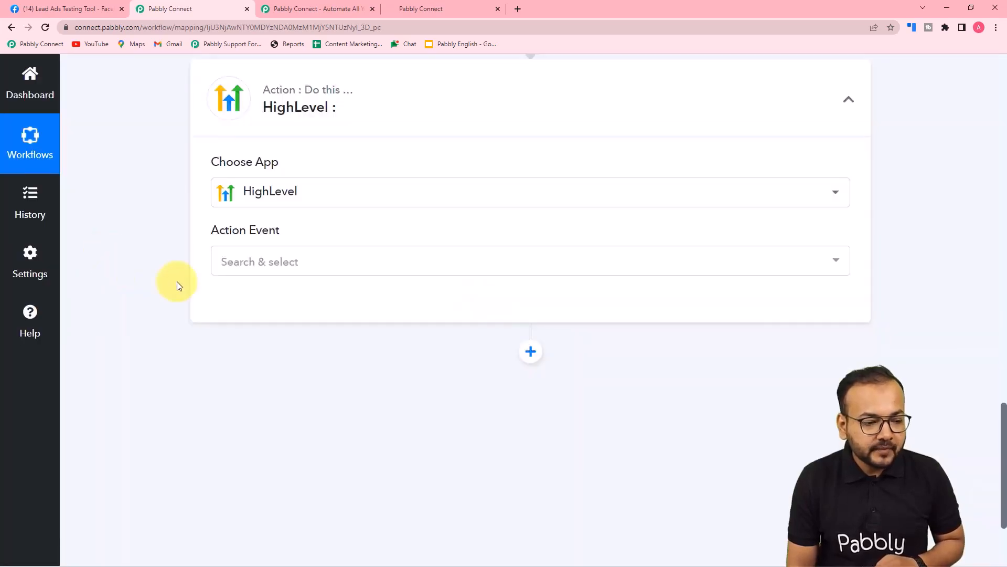
# - Choose the Create or Update Contact event and bring up HighLevel's account connection panel
pyautogui.click(251, 263)
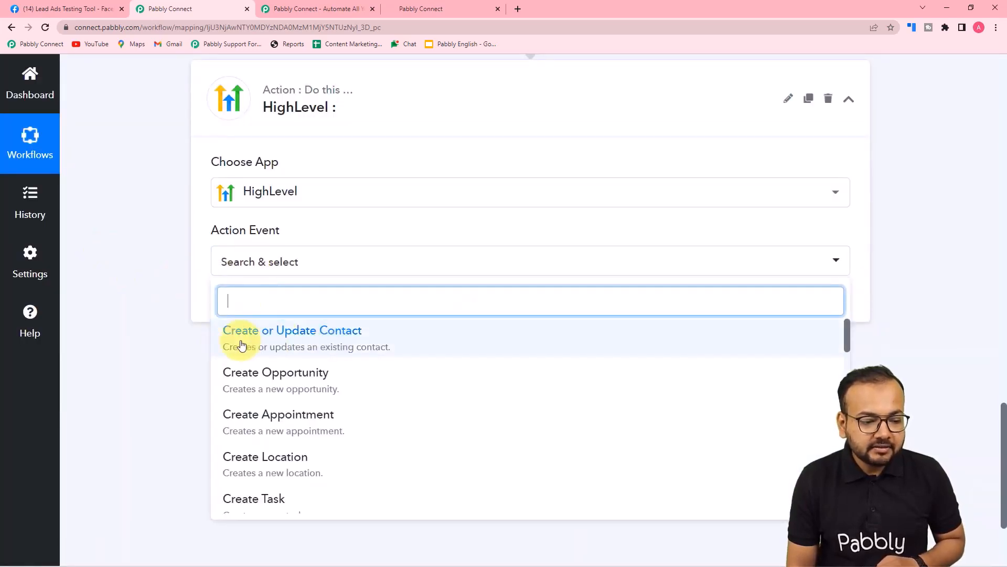
pyautogui.click(294, 344)
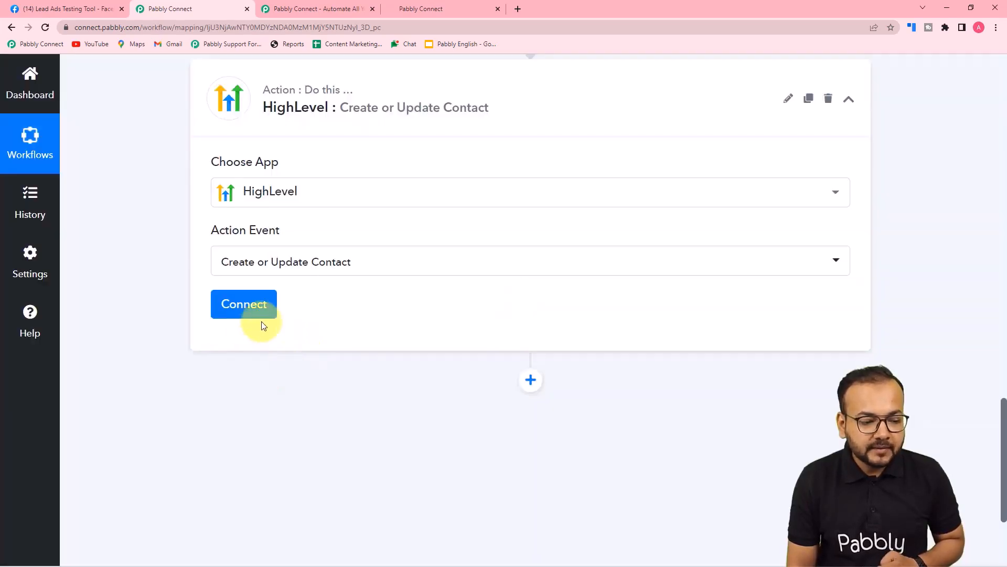
pyautogui.click(255, 306)
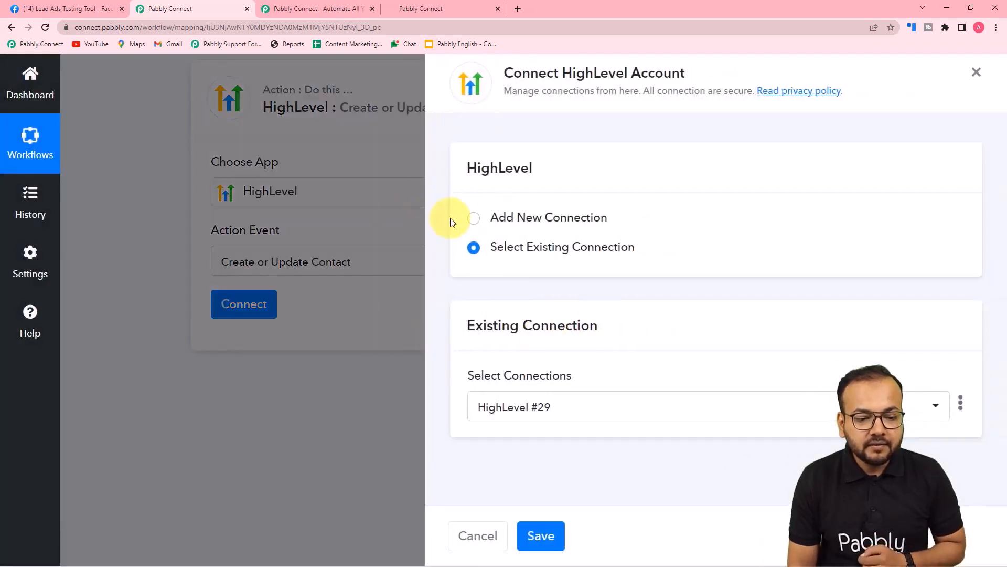
# - Start a new HighLevel #30 connection, then go to the GoHighLevel Contacts tab
pyautogui.click(469, 218)
pyautogui.scroll(-1, 567, 229)
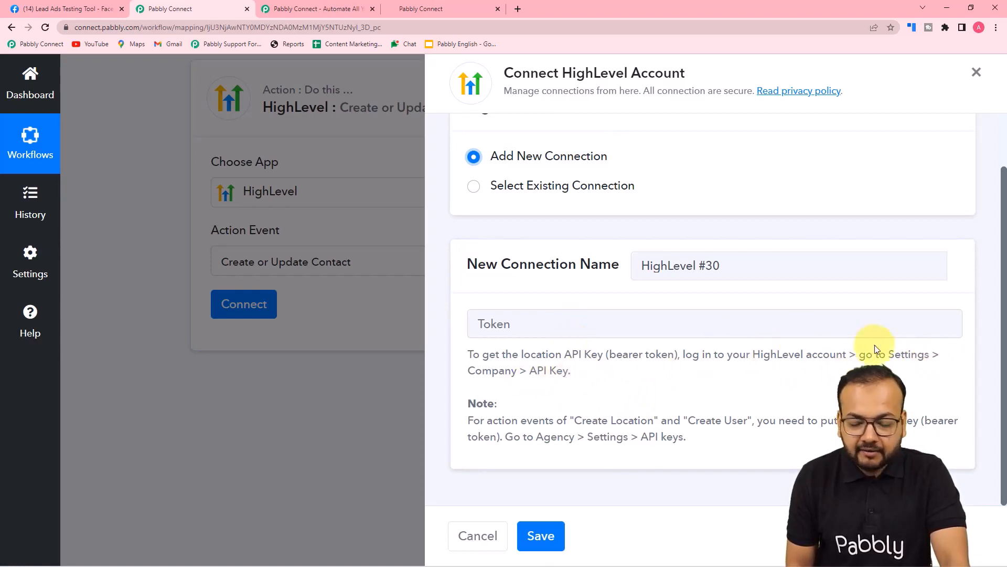
pyautogui.click(428, 9)
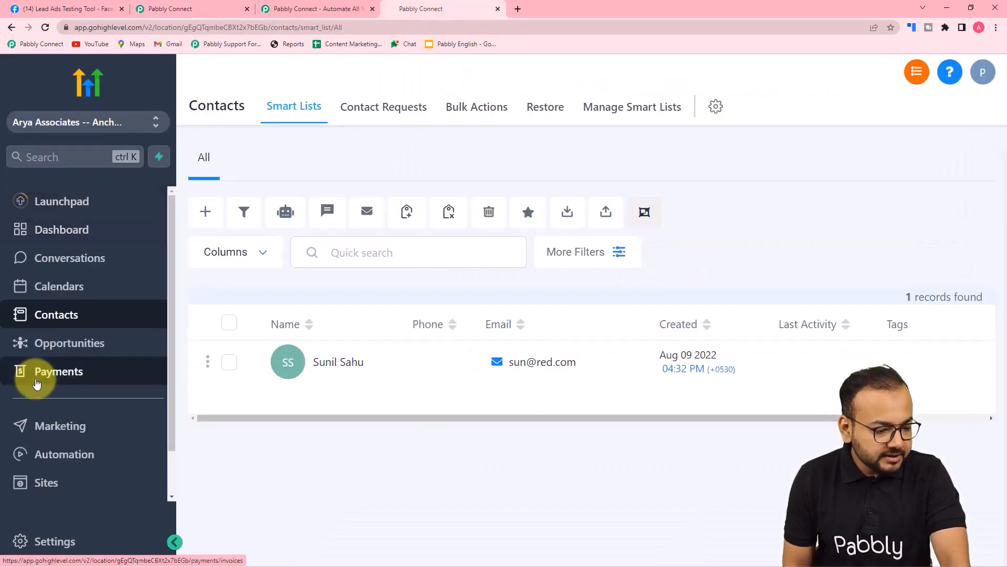
# - Copy the location's API key from GoHighLevel's Business Info settings
pyautogui.click(46, 544)
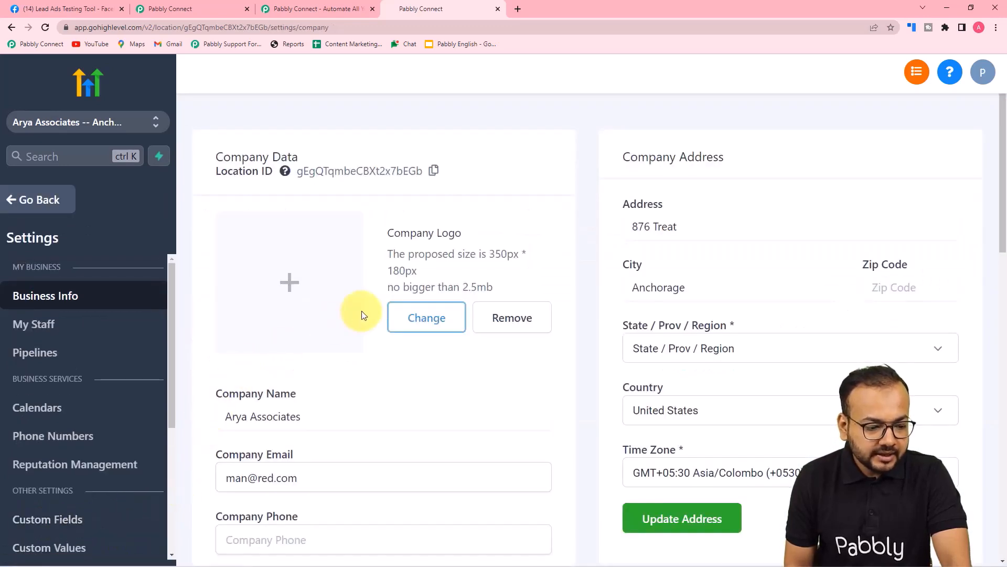
pyautogui.scroll(-3, 360, 310)
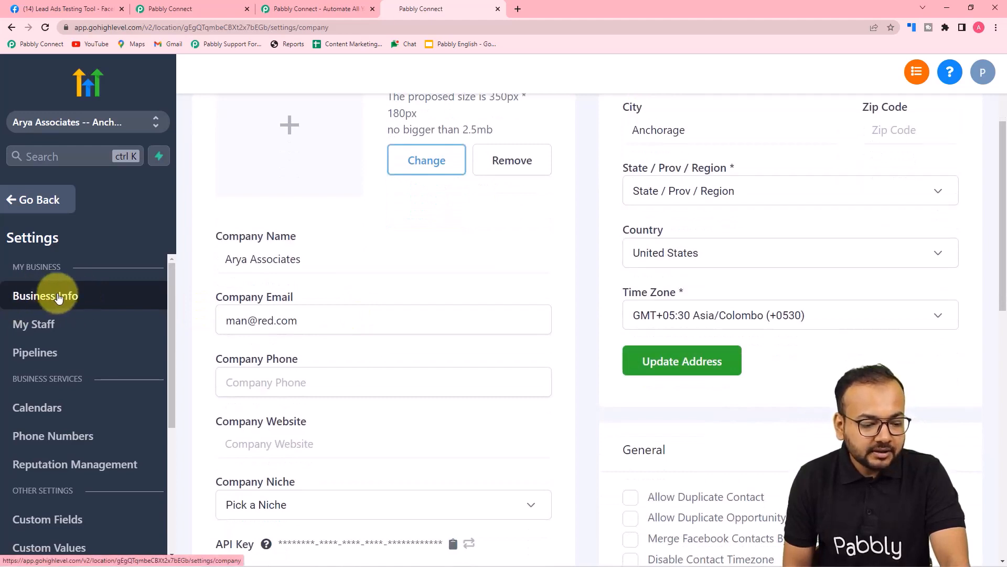
pyautogui.scroll(-5, 427, 308)
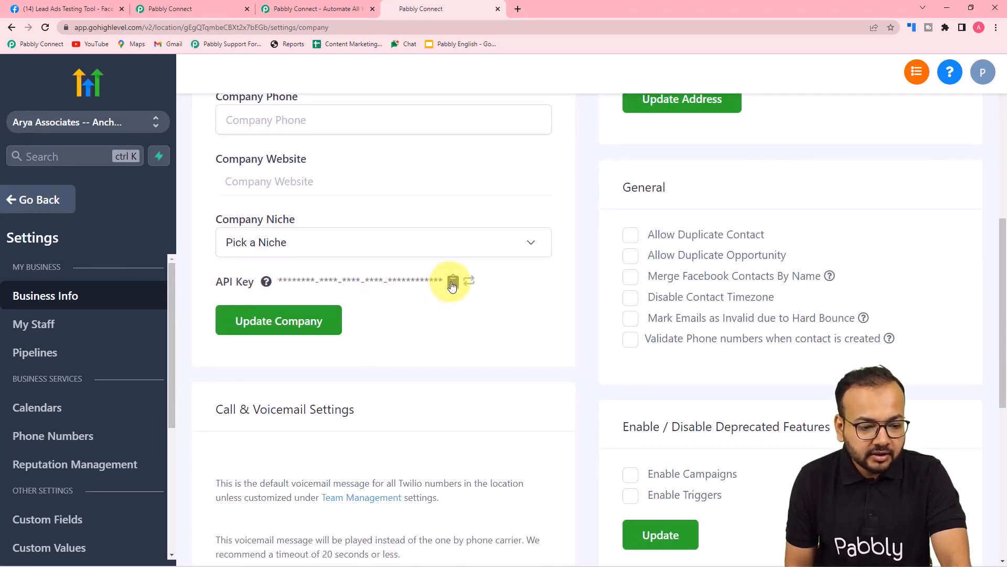
pyautogui.click(452, 283)
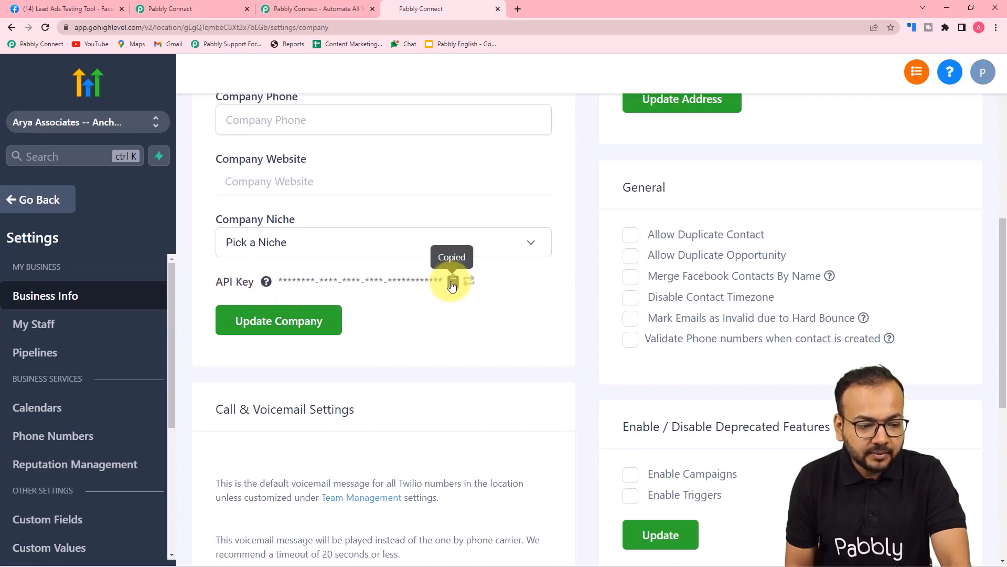
# - Paste the copied API key as the HighLevel #30 token and save the connection
pyautogui.click(185, 5)
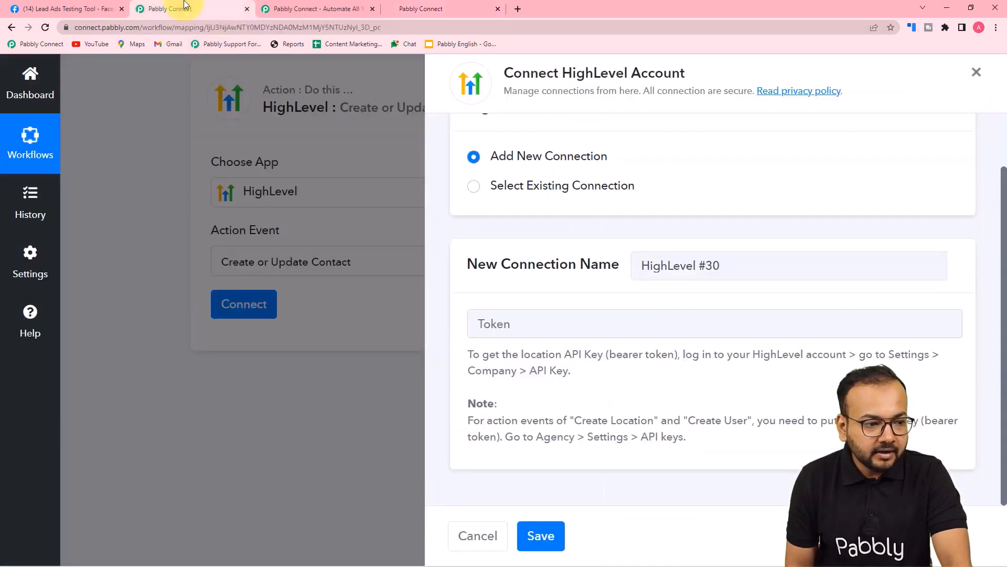
pyautogui.rightClick(492, 324)
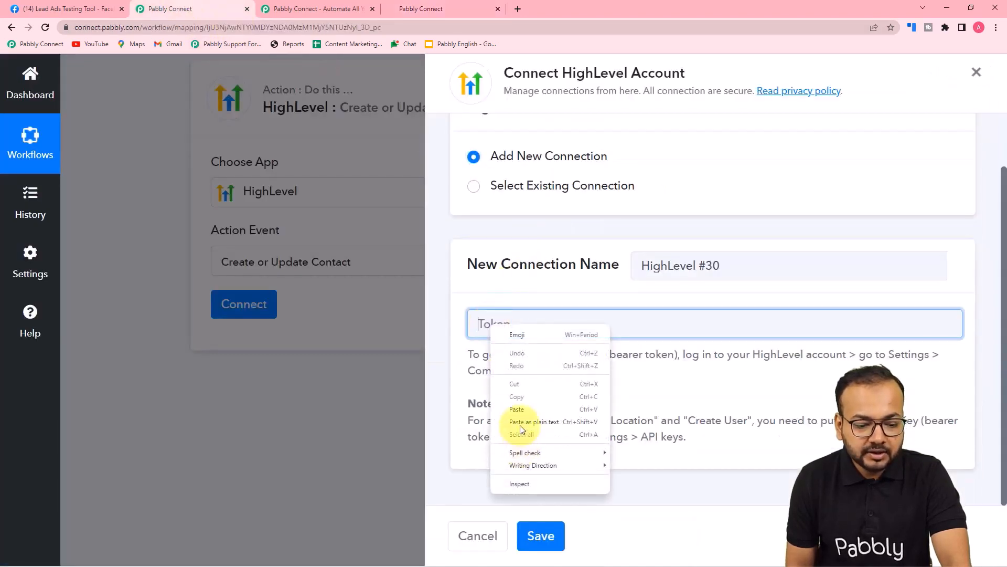
pyautogui.click(520, 424)
pyautogui.click(530, 527)
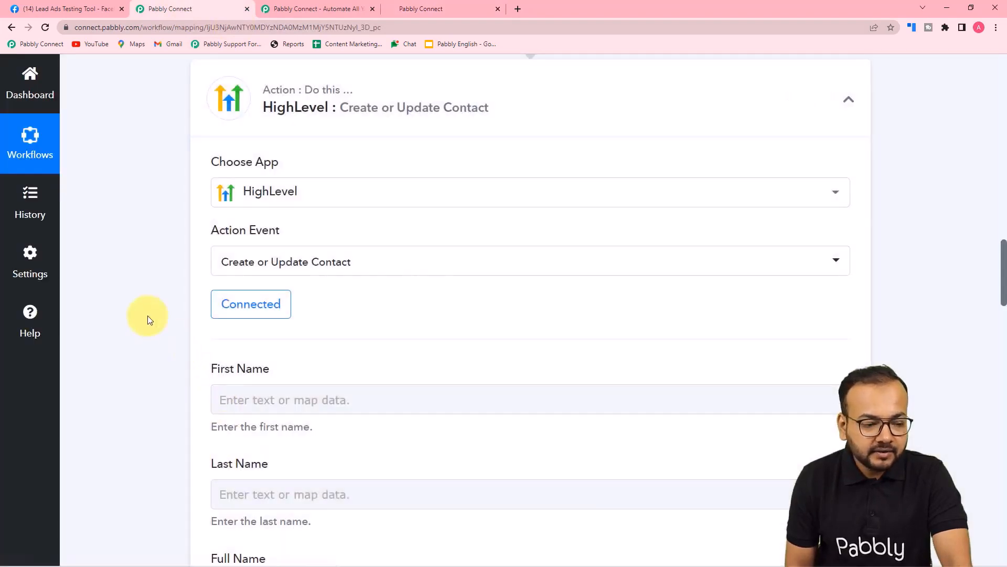
# - Scroll through the lead's captured name, phone and email down to HighLevel's contact fields
pyautogui.scroll(-2, 150, 320)
pyautogui.scroll(-2, 171, 224)
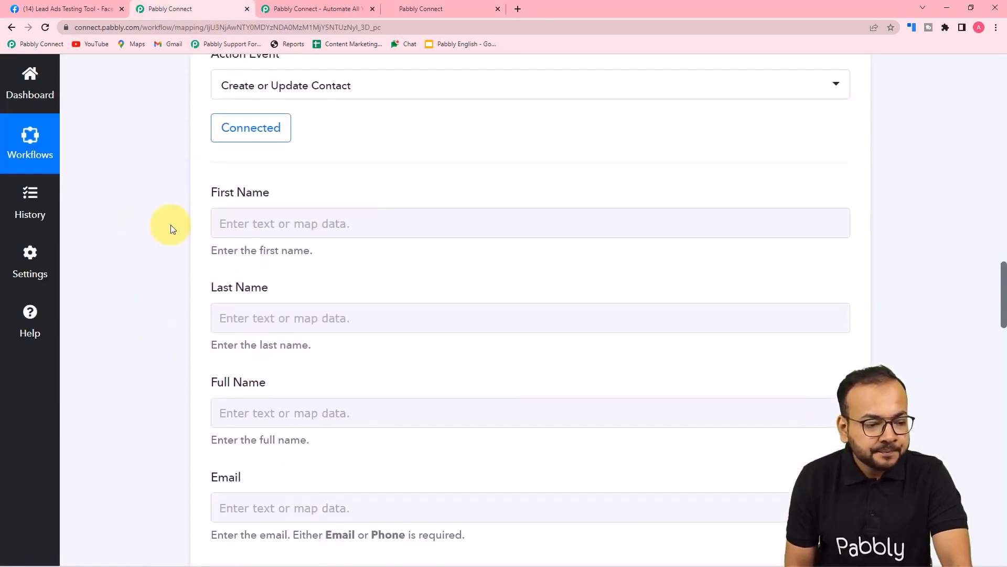
pyautogui.scroll(-2, 171, 225)
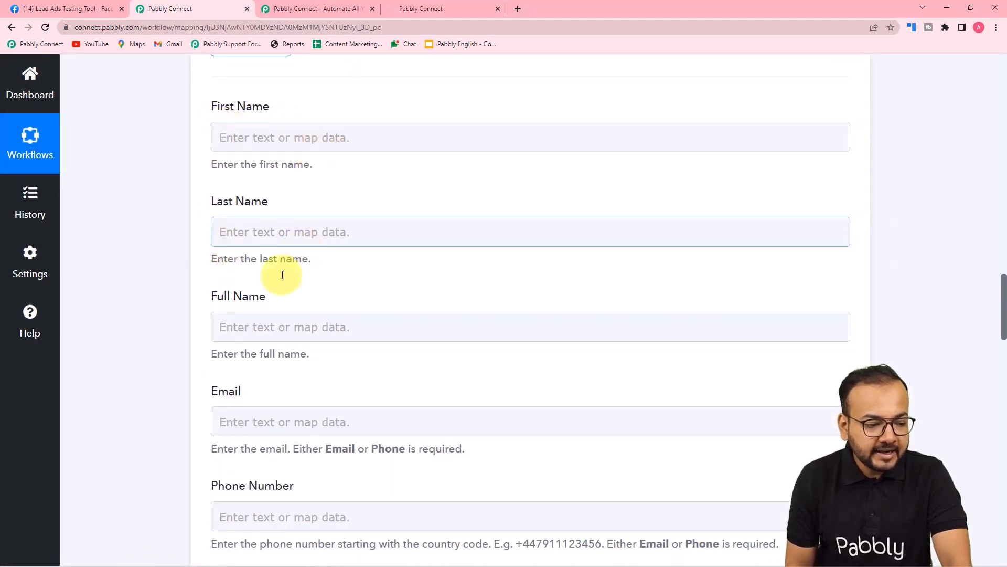
pyautogui.scroll(-4, 304, 315)
pyautogui.scroll(5, 436, 412)
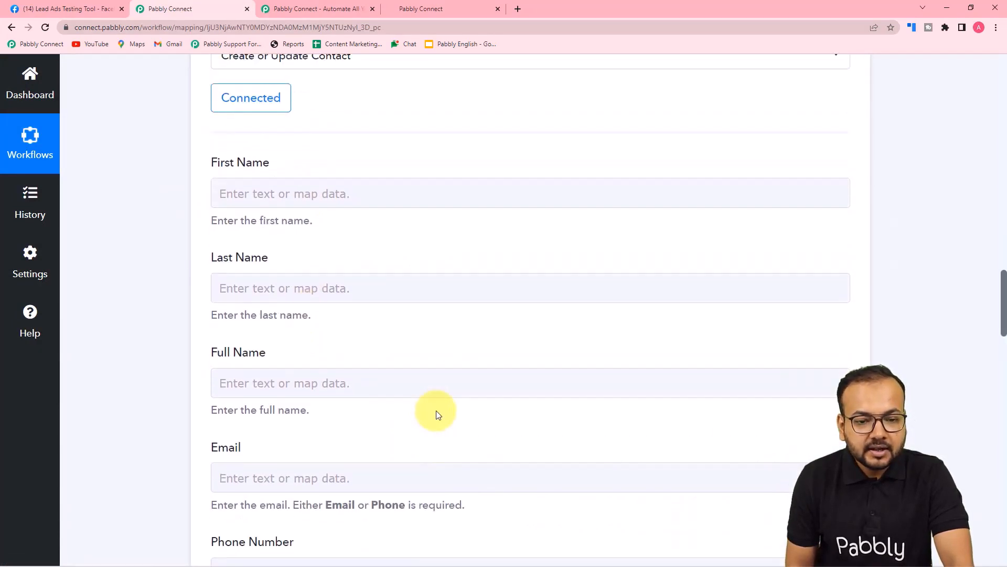
pyautogui.scroll(15, 437, 415)
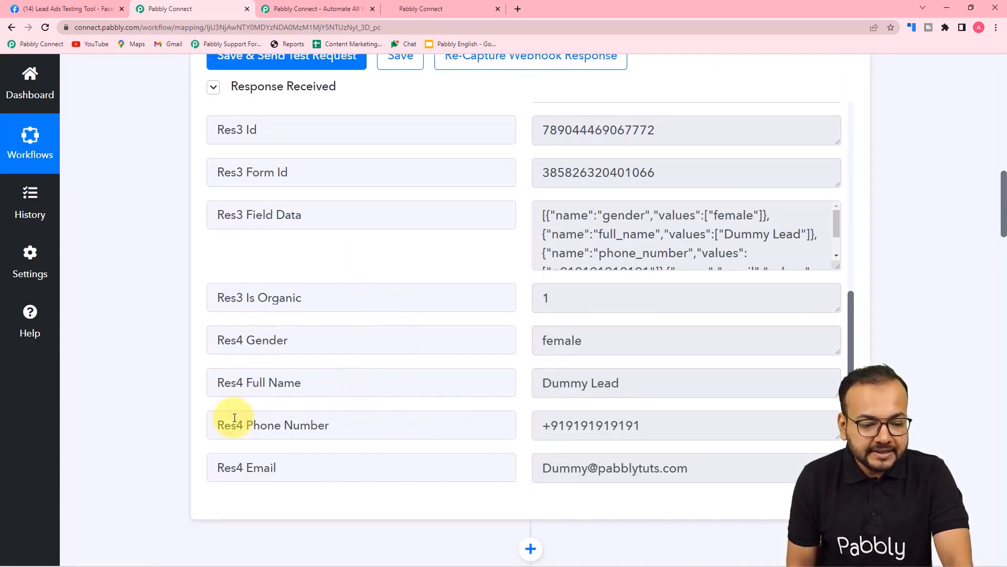
pyautogui.scroll(-12, 152, 418)
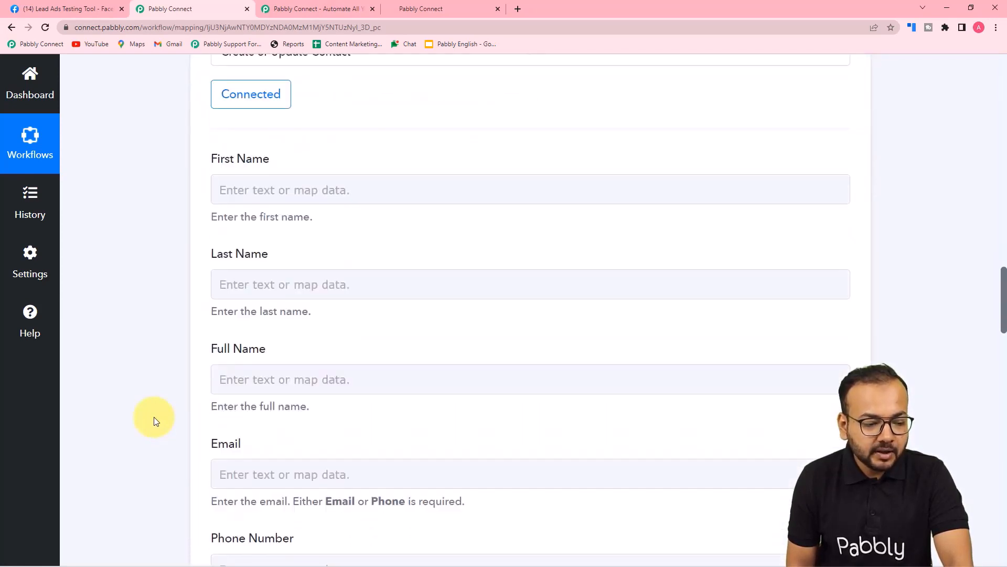
pyautogui.scroll(10, 154, 420)
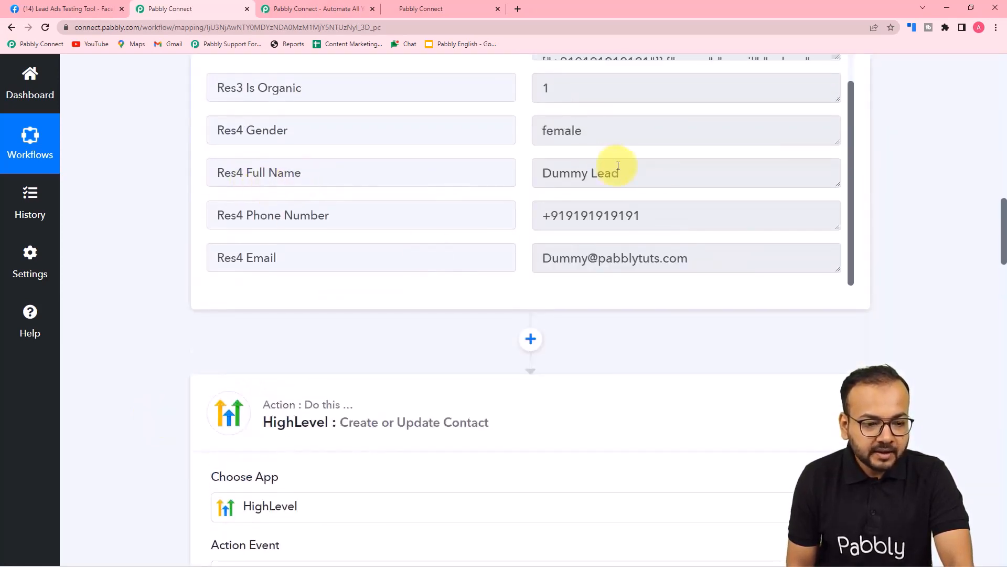
pyautogui.scroll(-10, 301, 208)
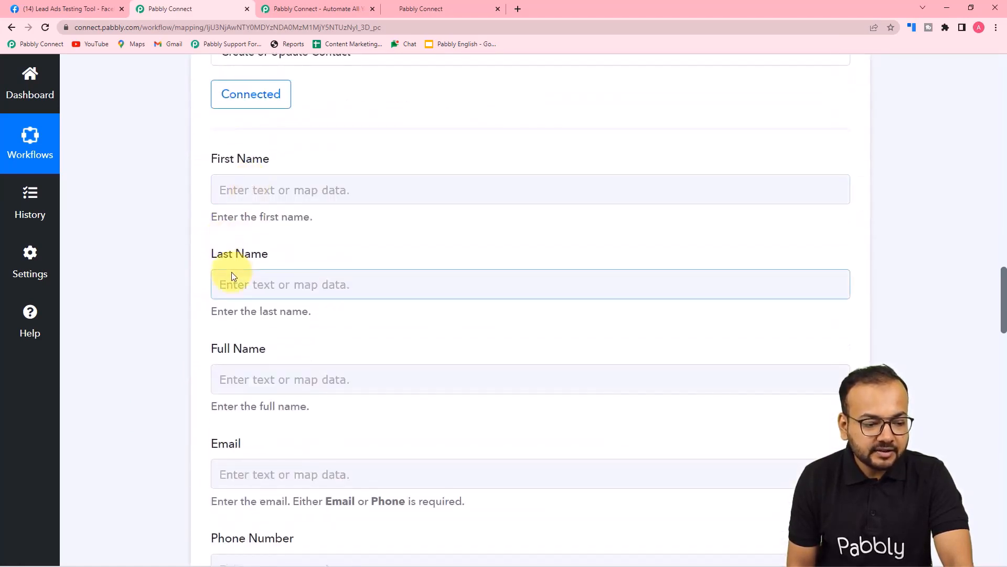
pyautogui.scroll(10, 231, 355)
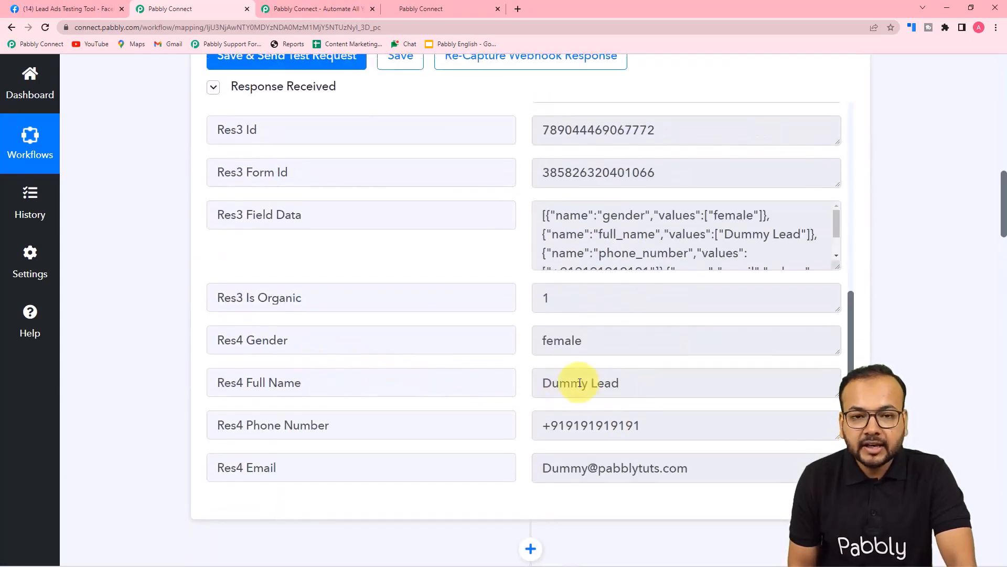
pyautogui.scroll(-2, 577, 360)
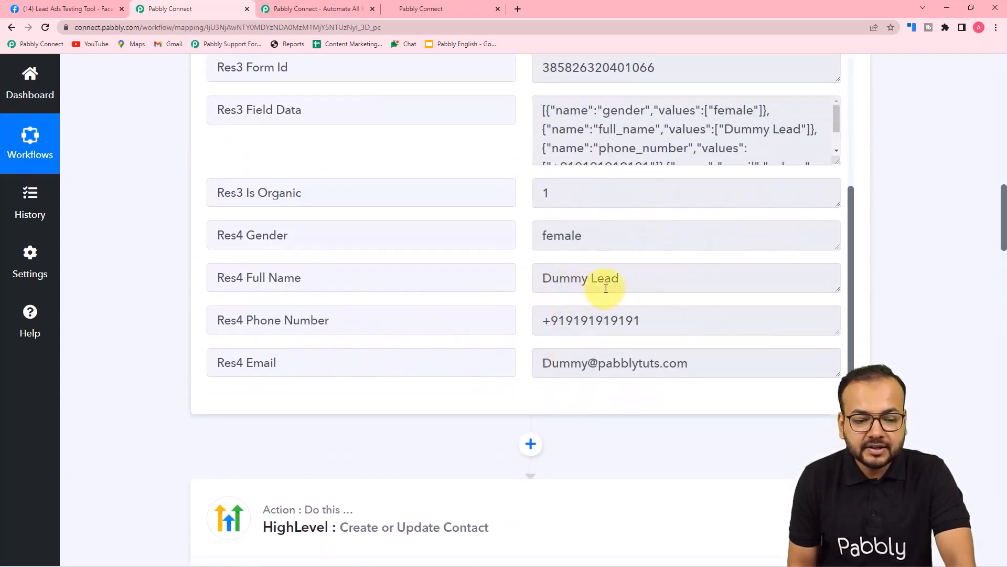
pyautogui.scroll(-2, 651, 288)
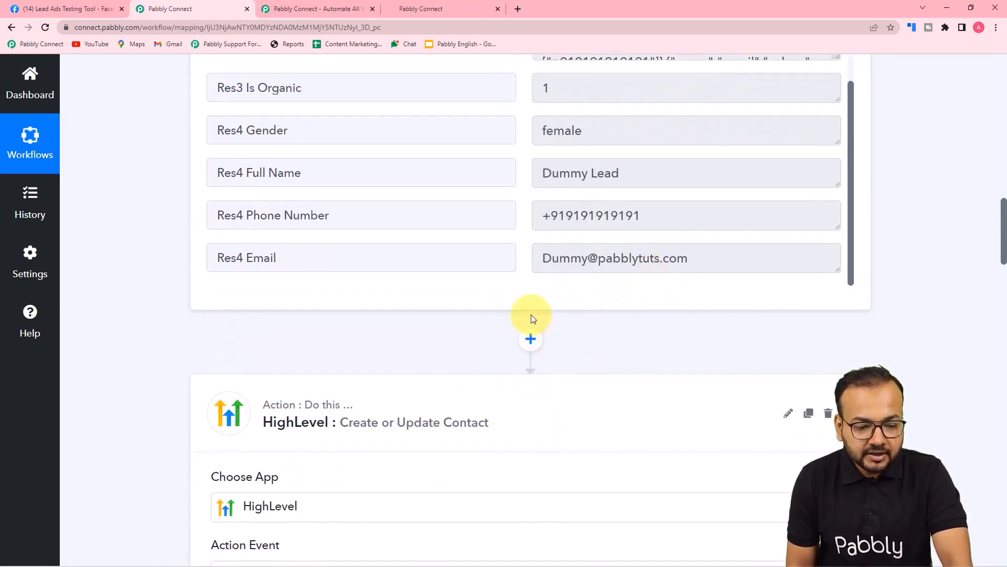
# - Search 'tex' and add a Text Formatter step with the Split Text event above HighLevel
pyautogui.click(530, 342)
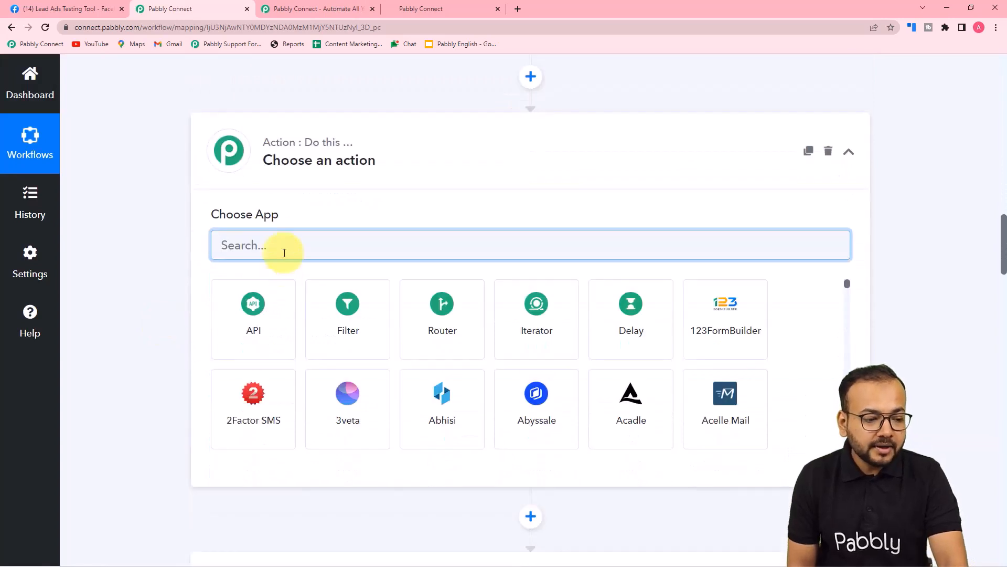
pyautogui.write('text')
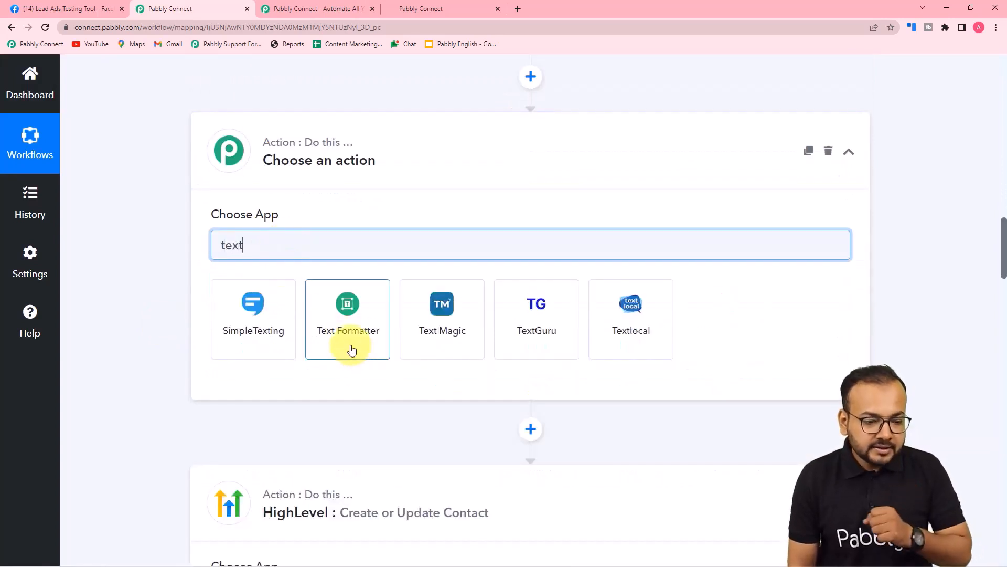
pyautogui.click(352, 348)
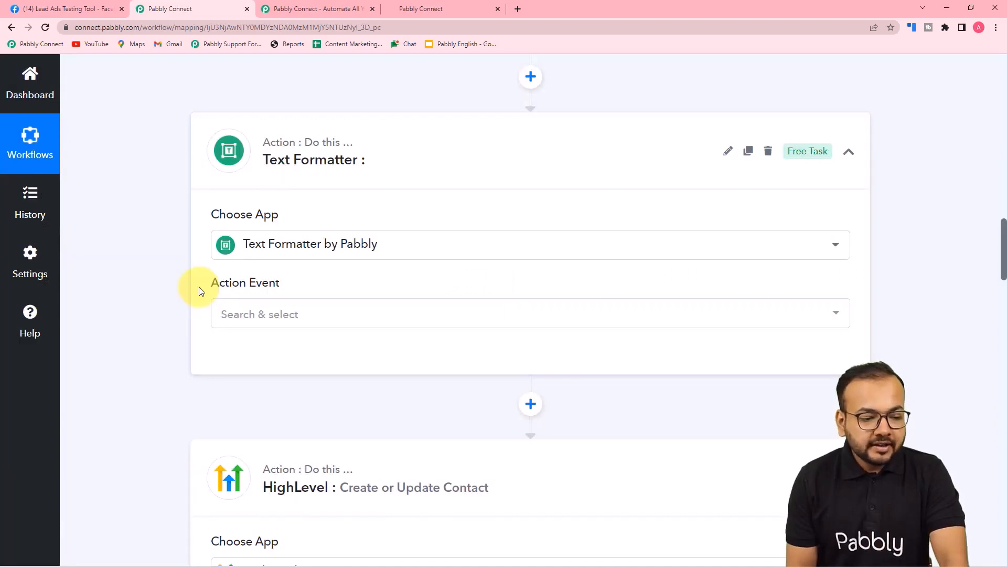
pyautogui.scroll(-3, 322, 278)
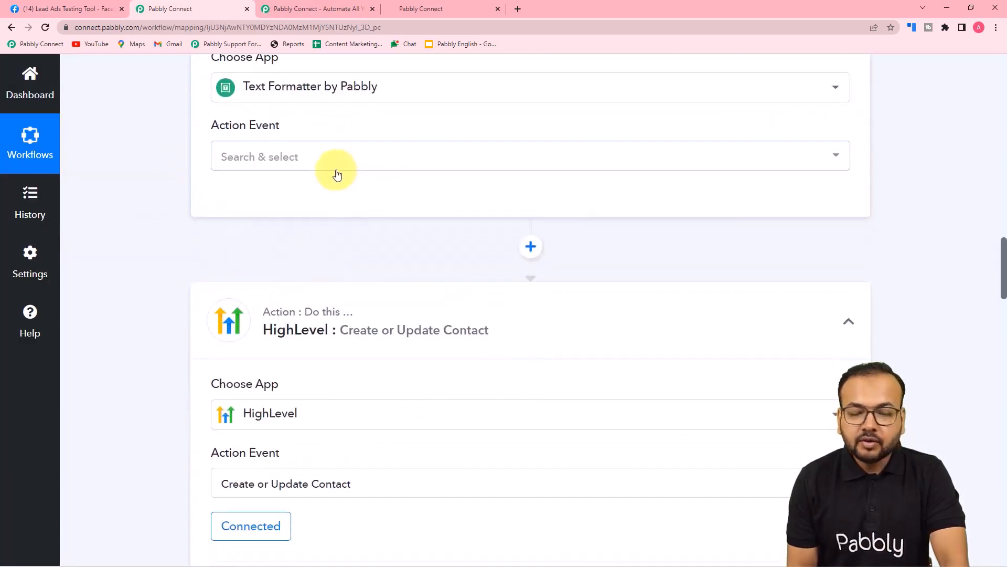
pyautogui.click(282, 165)
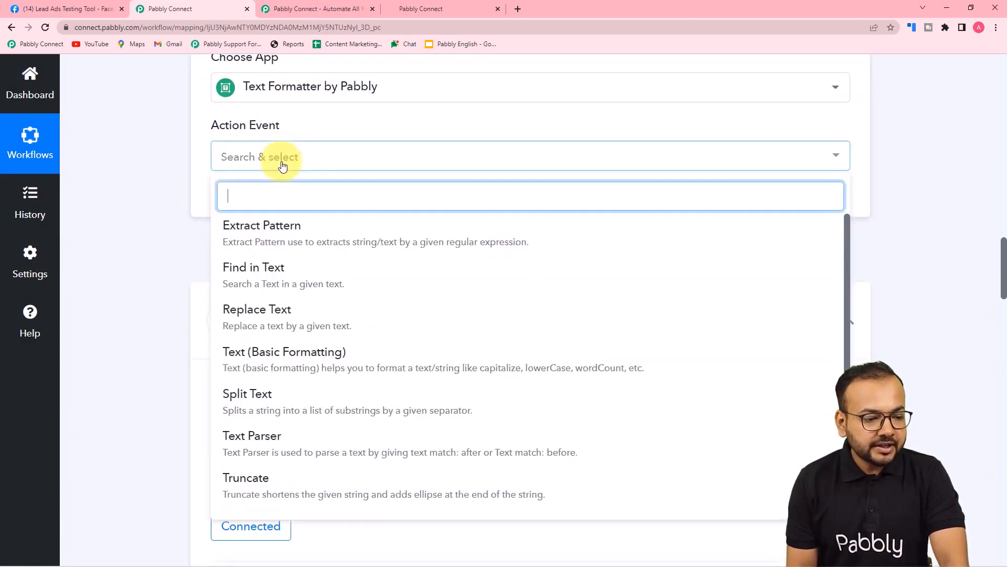
pyautogui.click(264, 408)
pyautogui.scroll(7, 383, 215)
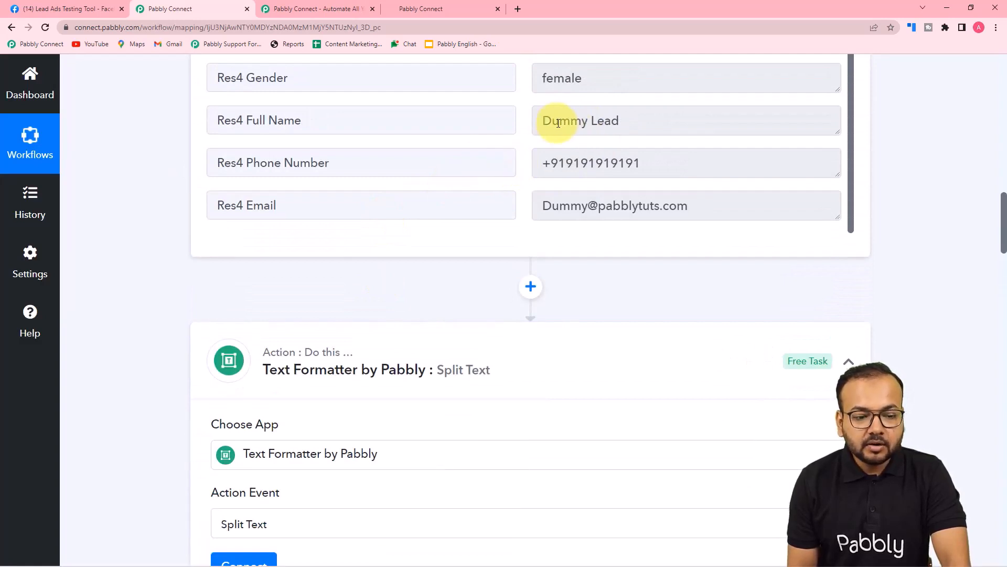
pyautogui.scroll(-7, 306, 209)
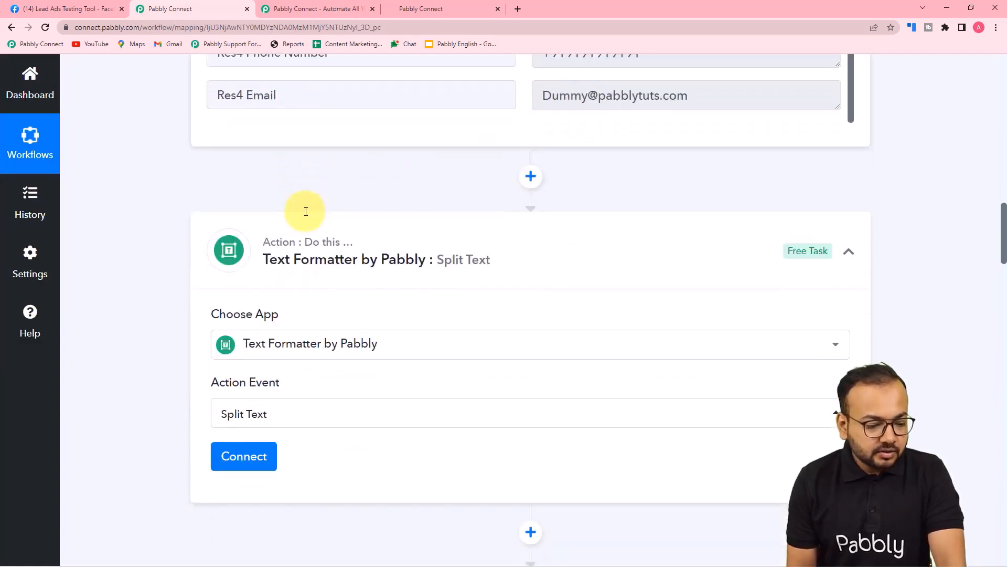
# - Connect the Text Formatter Split Text step
pyautogui.click(229, 205)
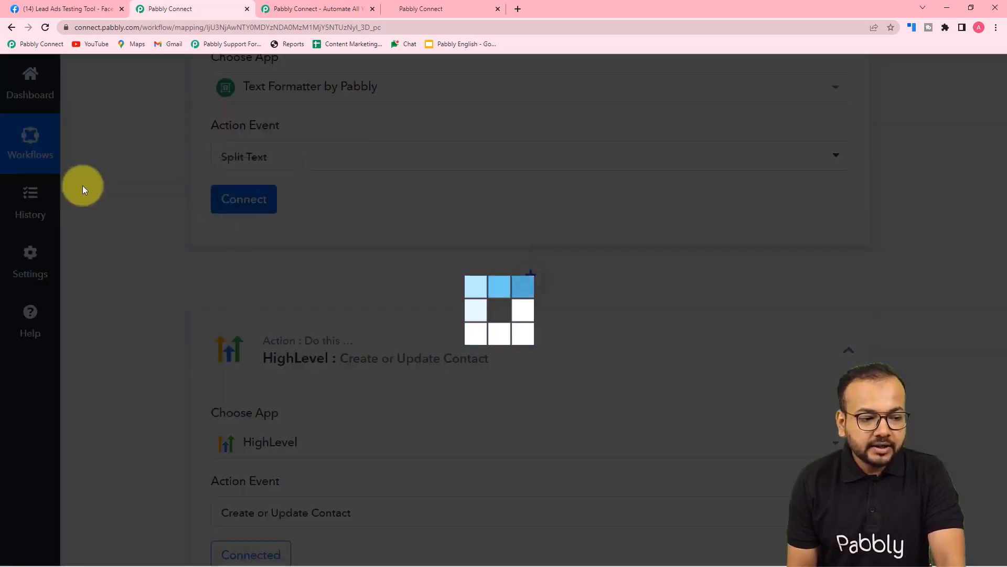
pyautogui.scroll(-4, 83, 186)
pyautogui.scroll(3, 82, 185)
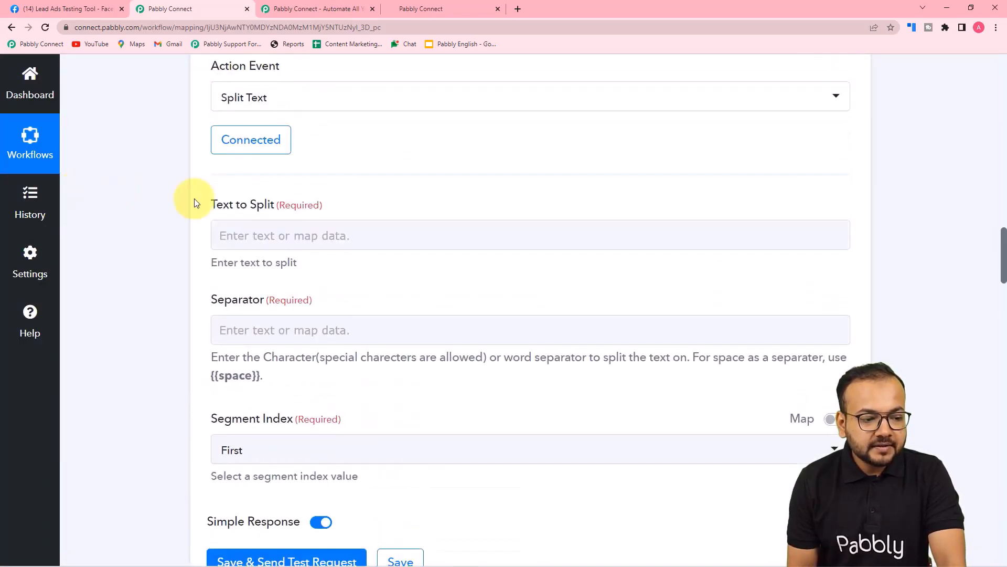
pyautogui.scroll(9, 314, 243)
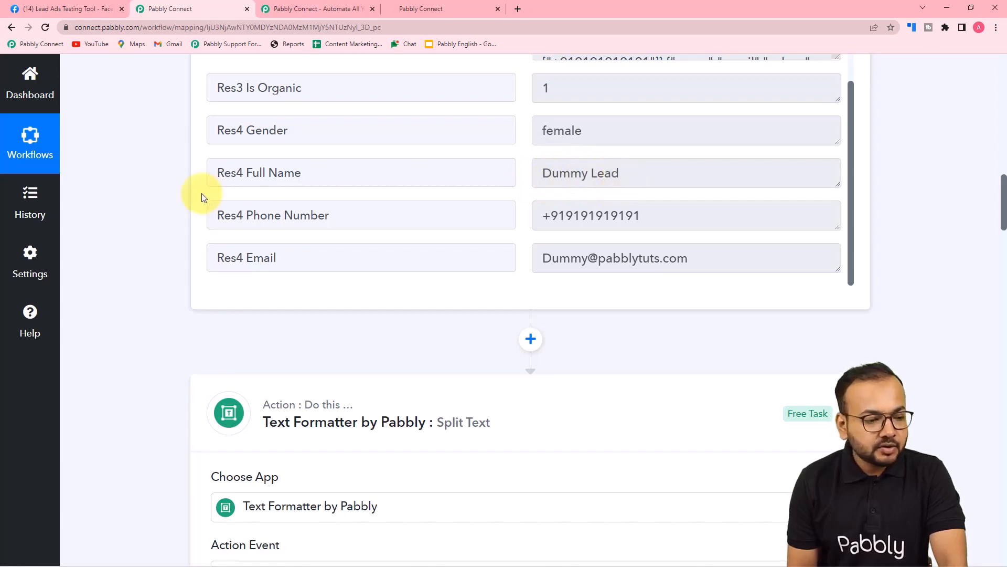
pyautogui.scroll(-9, 161, 194)
pyautogui.scroll(-4, 162, 196)
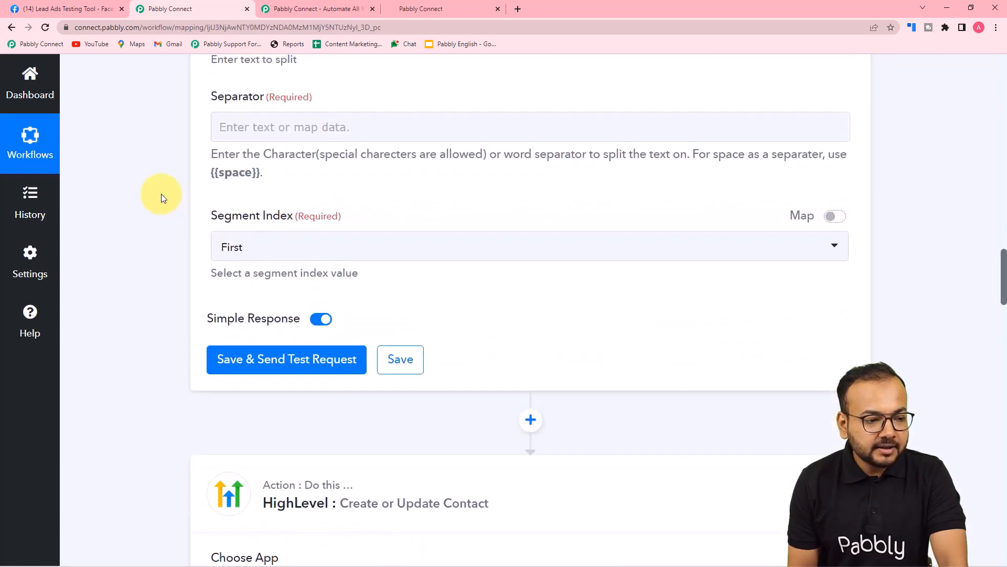
pyautogui.scroll(3, 162, 196)
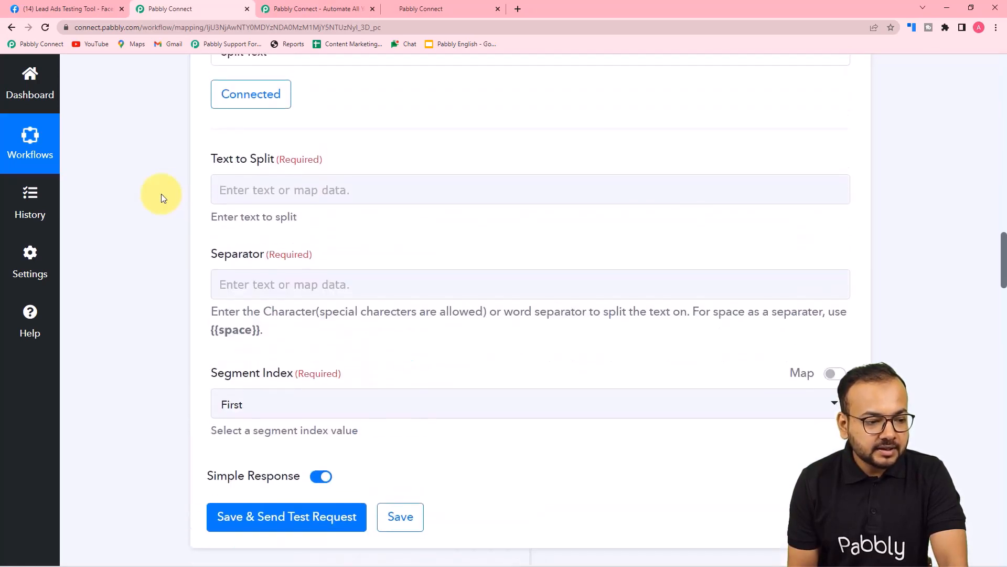
# - Map the lead's Res4 Full Name into Text to Split
pyautogui.click(283, 191)
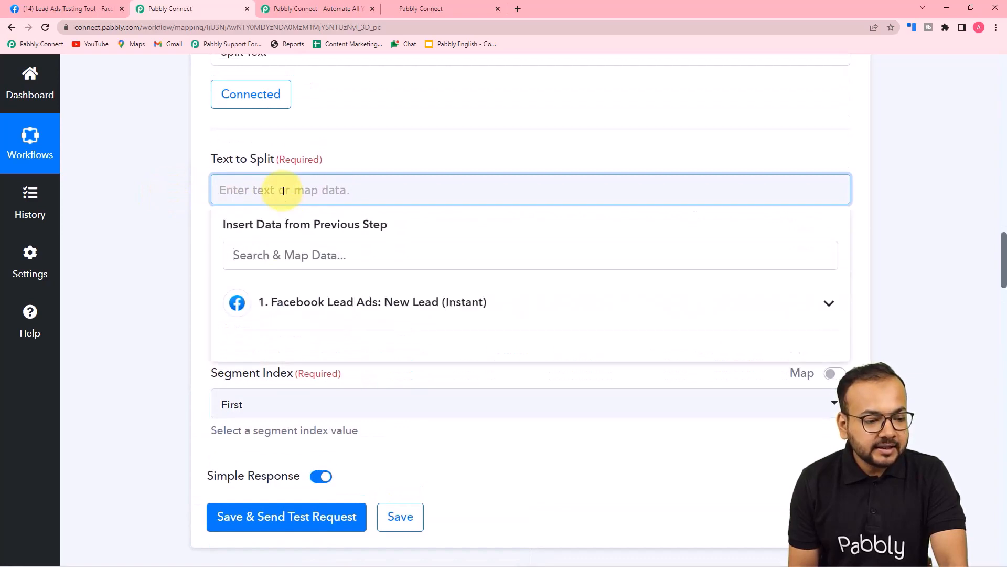
pyautogui.click(287, 315)
pyautogui.scroll(-5, 318, 529)
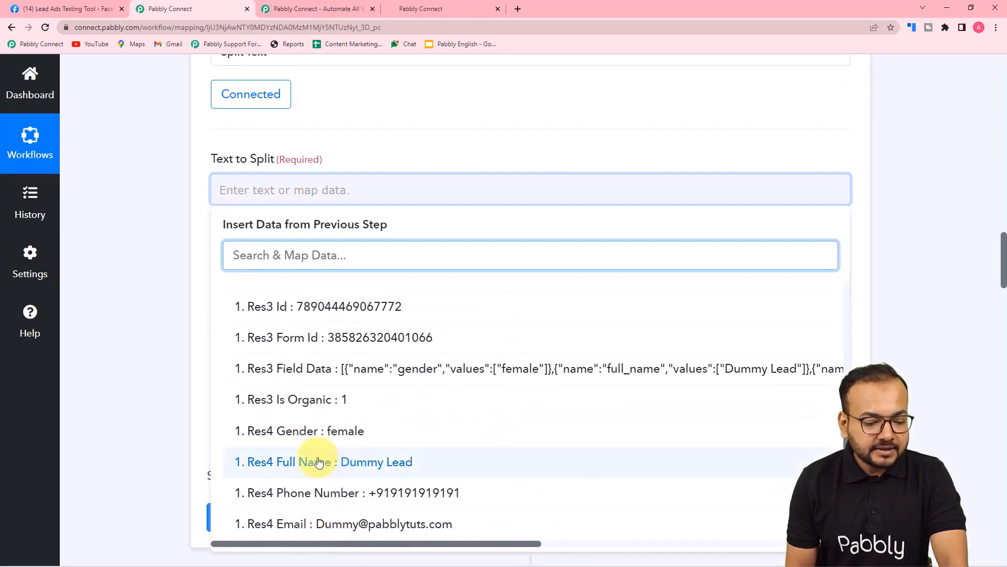
pyautogui.click(351, 461)
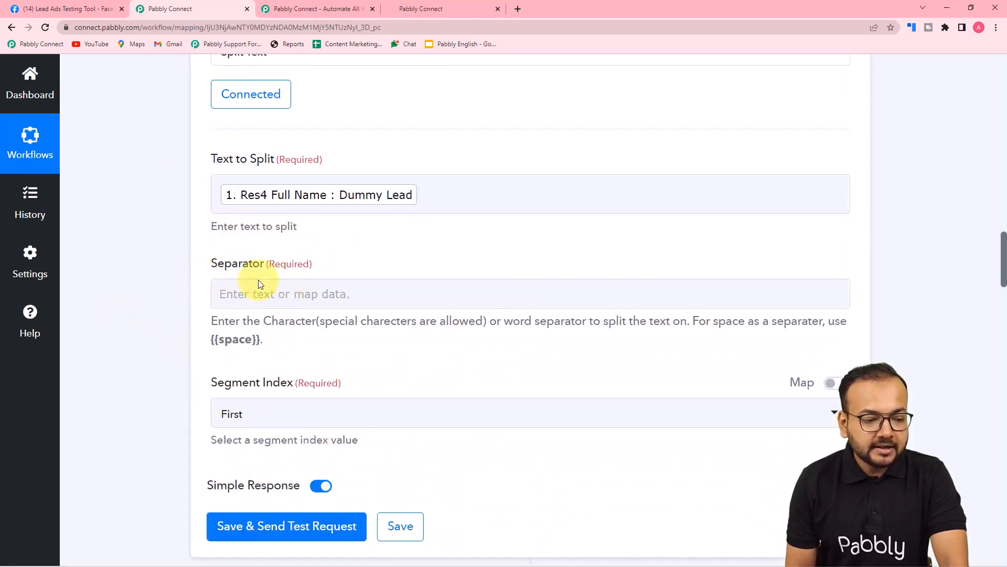
# - Copy the {{space}} placeholder from the Separator help text
pyautogui.click(303, 294)
pyautogui.click(356, 205)
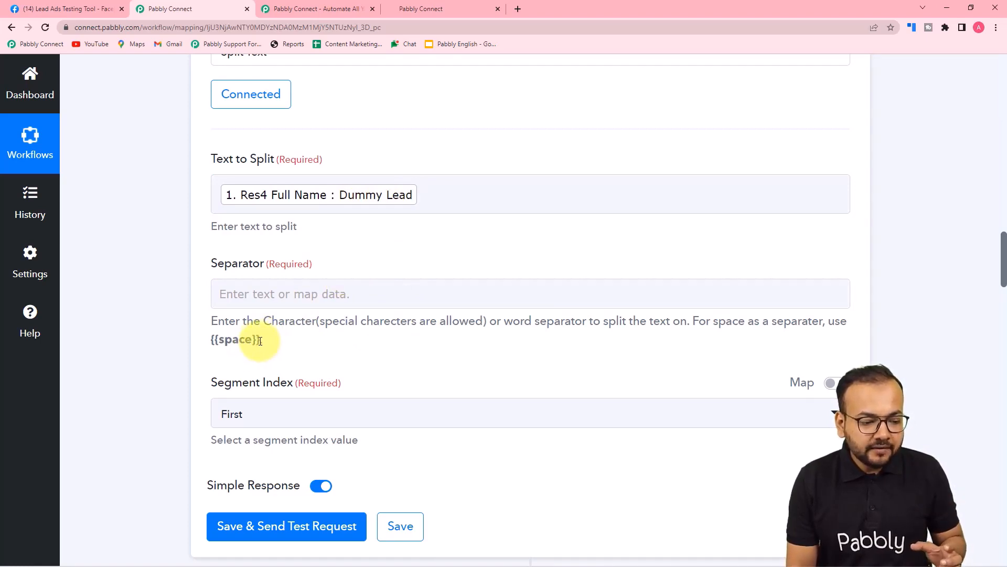
pyautogui.rightClick(221, 344)
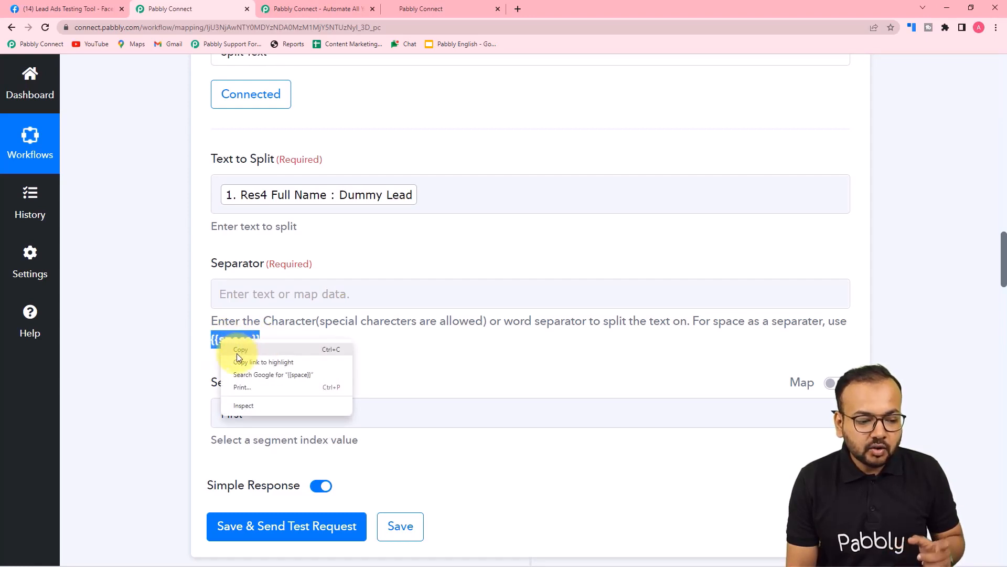
pyautogui.click(239, 350)
# - Paste {{space}} as the Separator, set Segment Index to All, and send a test request
pyautogui.rightClick(235, 293)
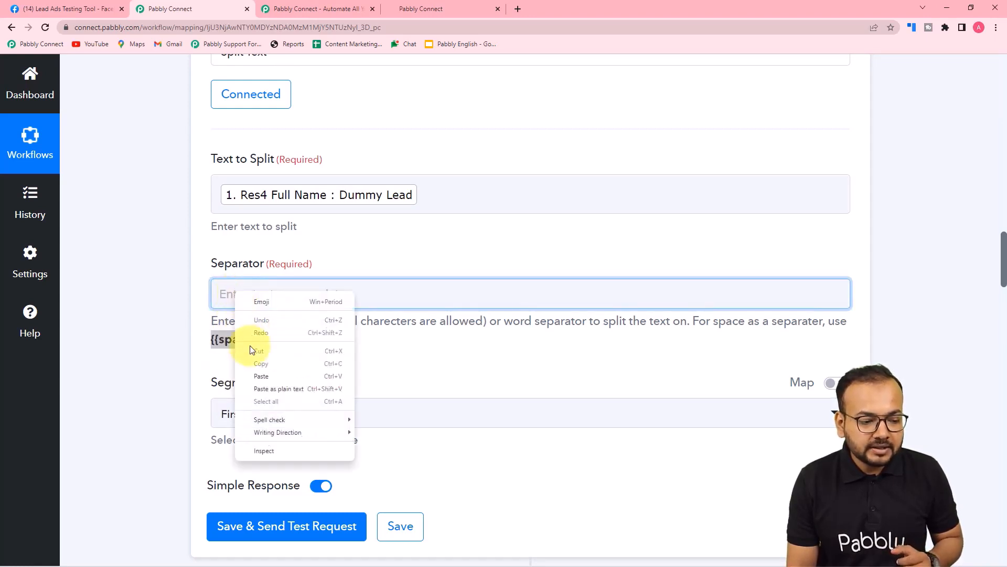
pyautogui.click(261, 376)
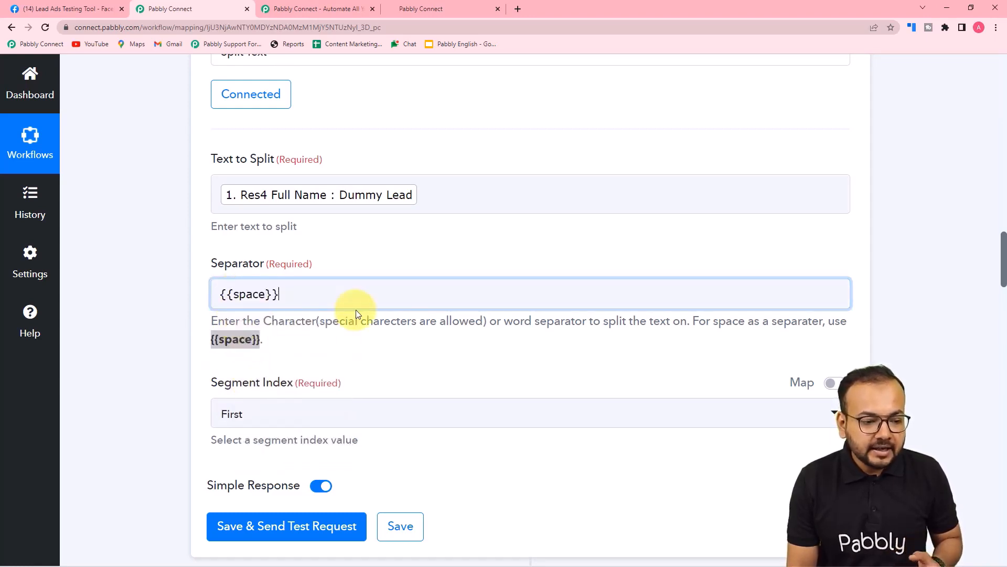
pyautogui.scroll(-2, 314, 337)
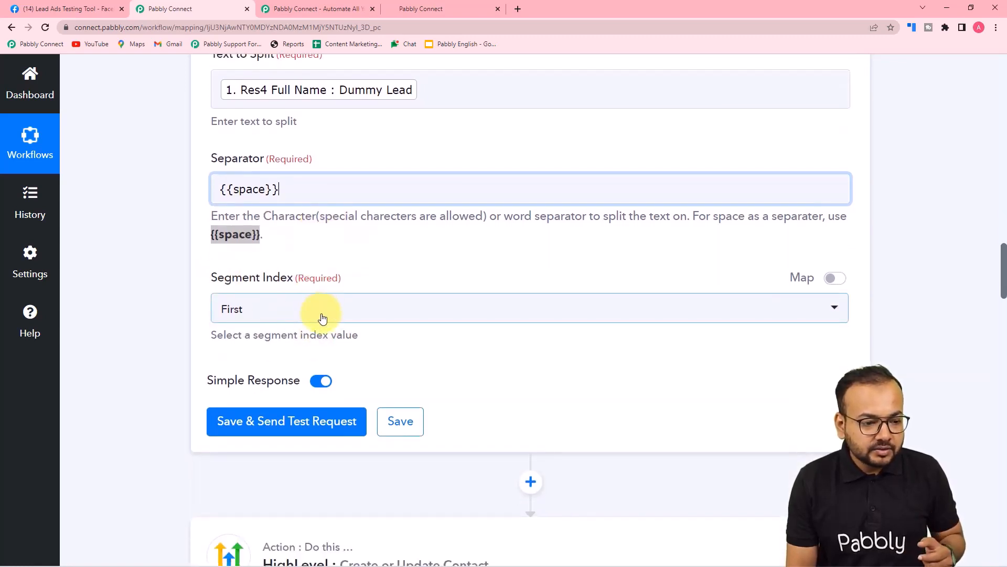
pyautogui.click(322, 315)
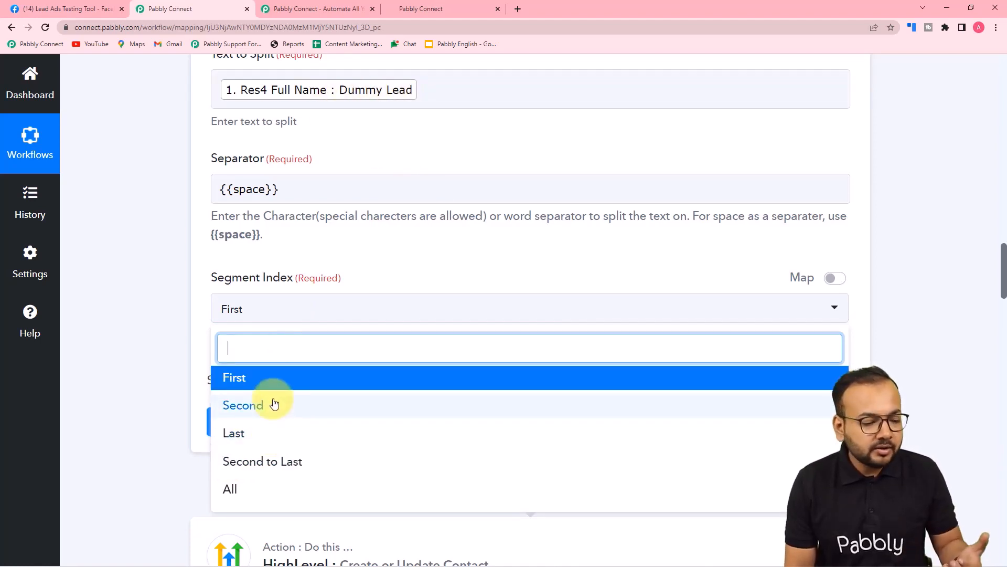
pyautogui.click(231, 489)
pyautogui.click(215, 338)
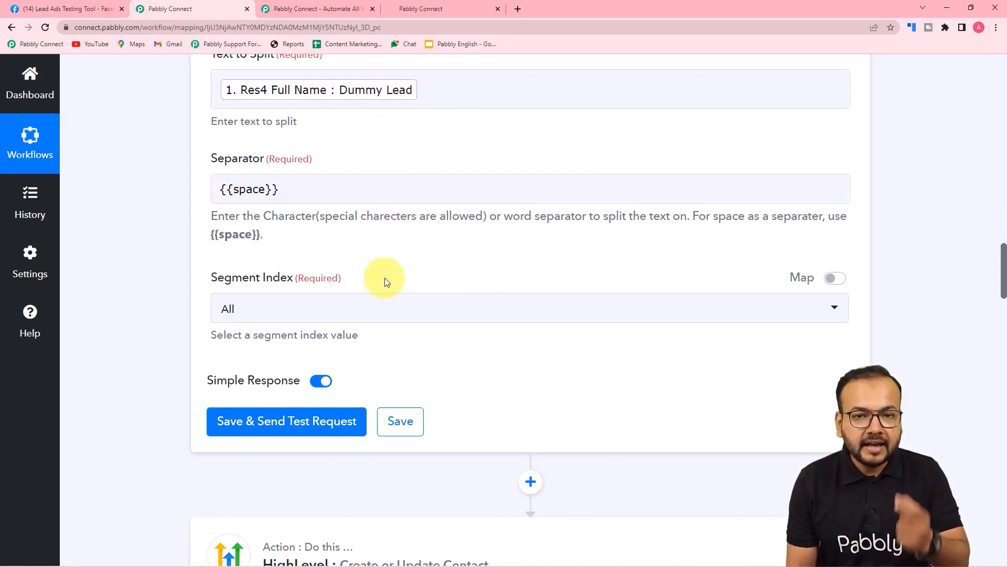
pyautogui.click(249, 422)
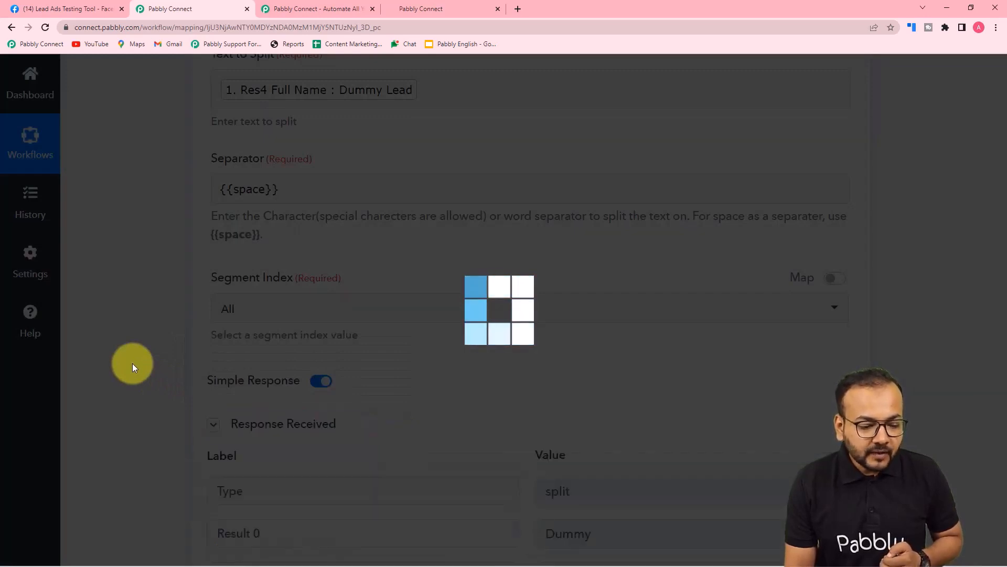
# - Check the split results, Dummy as Result 0 and Lead as Result 1, then scroll to HighLevel's First Name
pyautogui.scroll(-4, 132, 363)
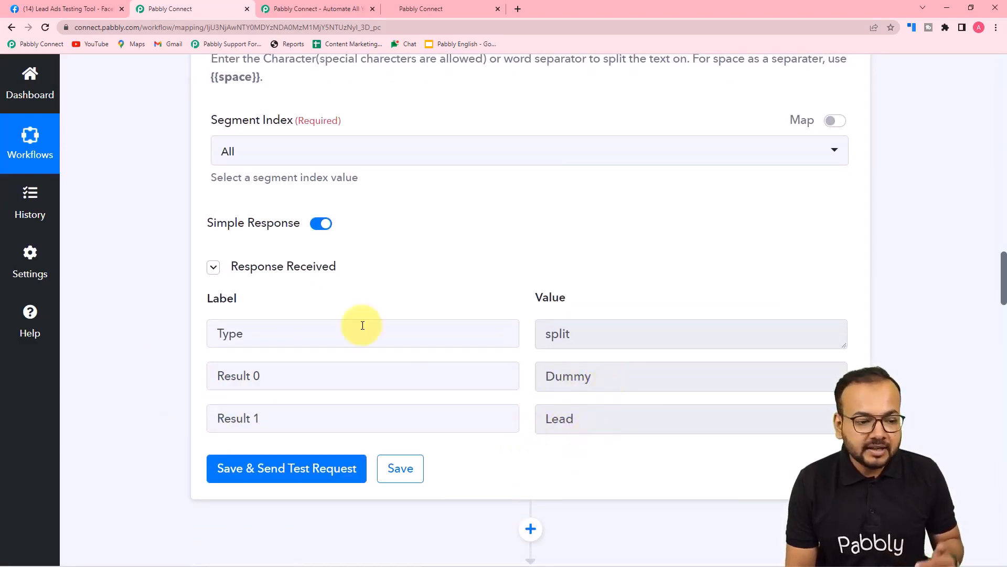
pyautogui.scroll(-10, 375, 312)
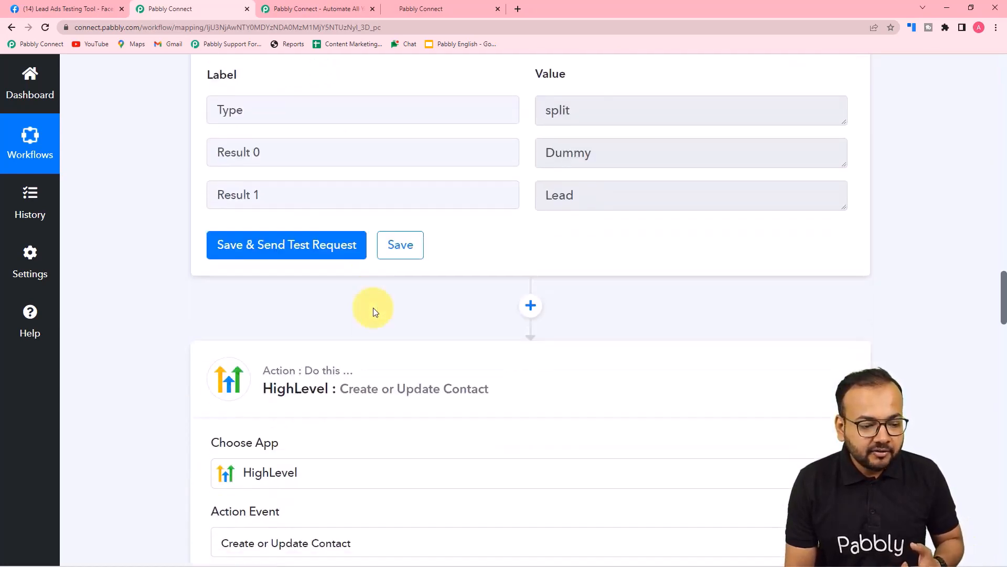
pyautogui.scroll(-3, 375, 312)
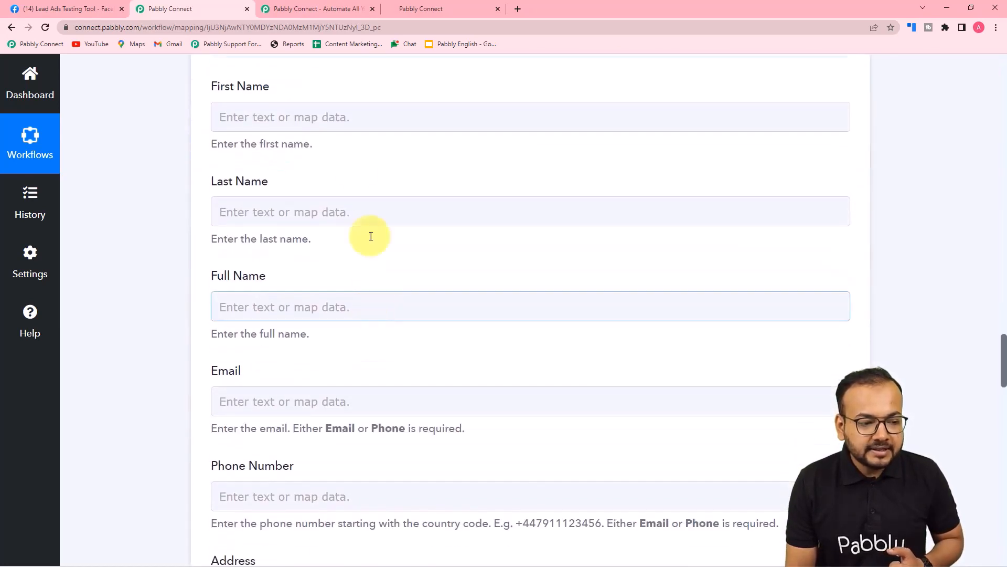
# - Keep the existing HighLevel #30 connection for the contact action and save it
pyautogui.click(330, 112)
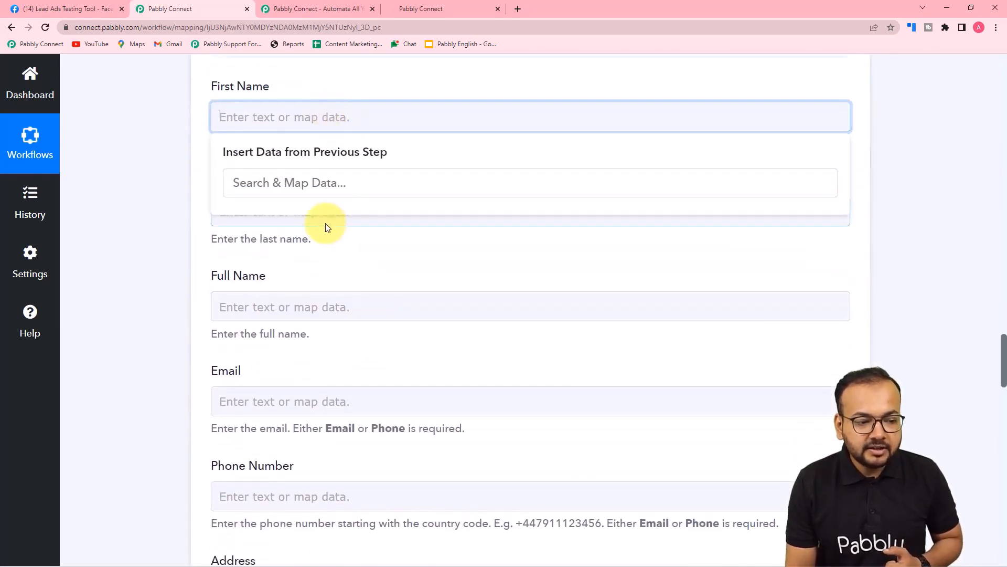
pyautogui.scroll(4, 324, 225)
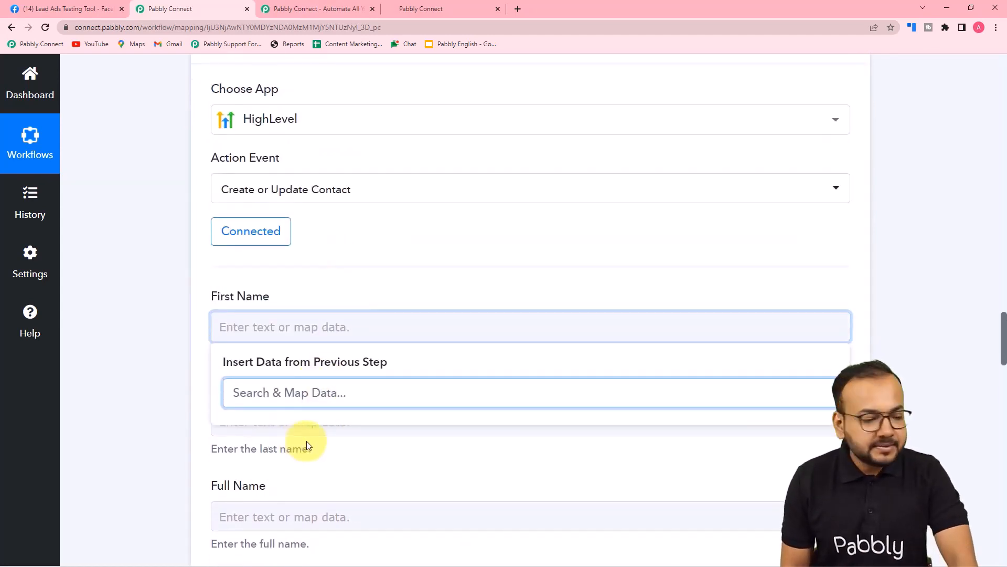
pyautogui.click(124, 300)
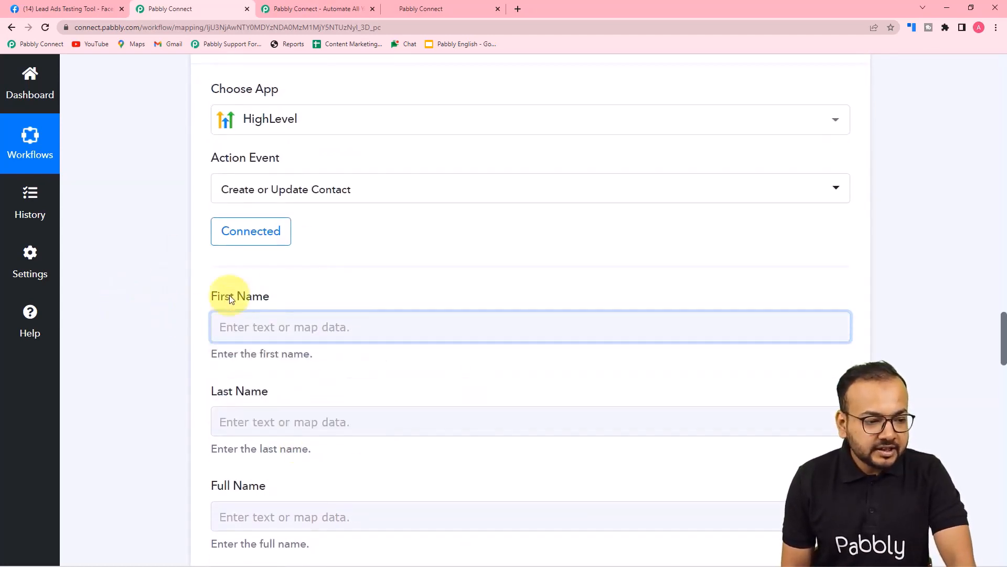
pyautogui.click(248, 235)
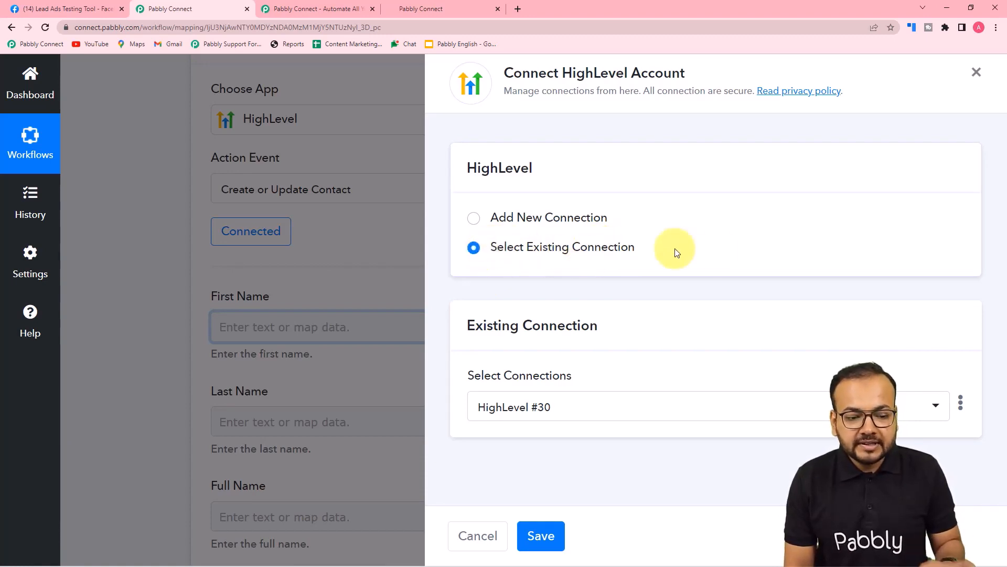
pyautogui.click(543, 541)
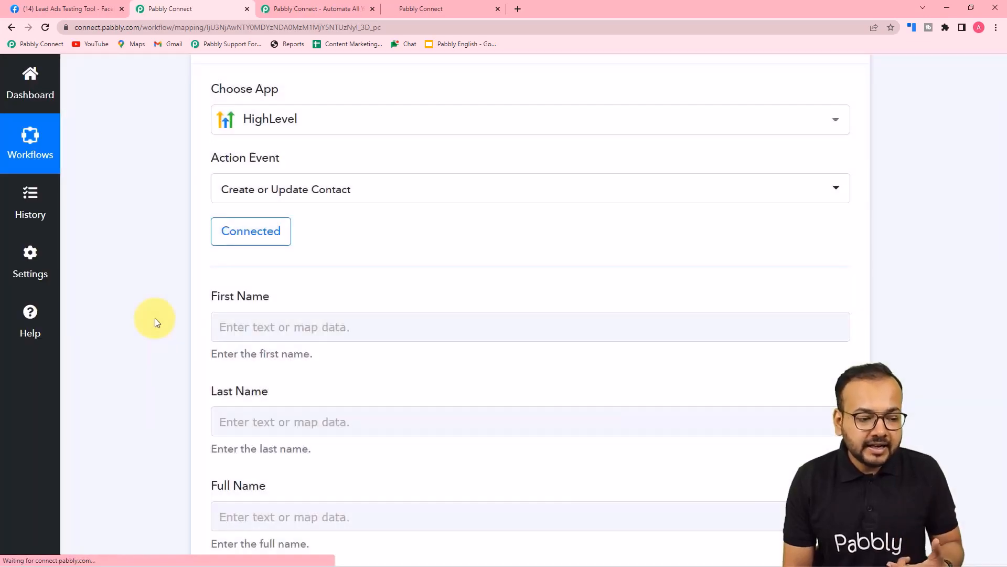
pyautogui.scroll(-2, 155, 318)
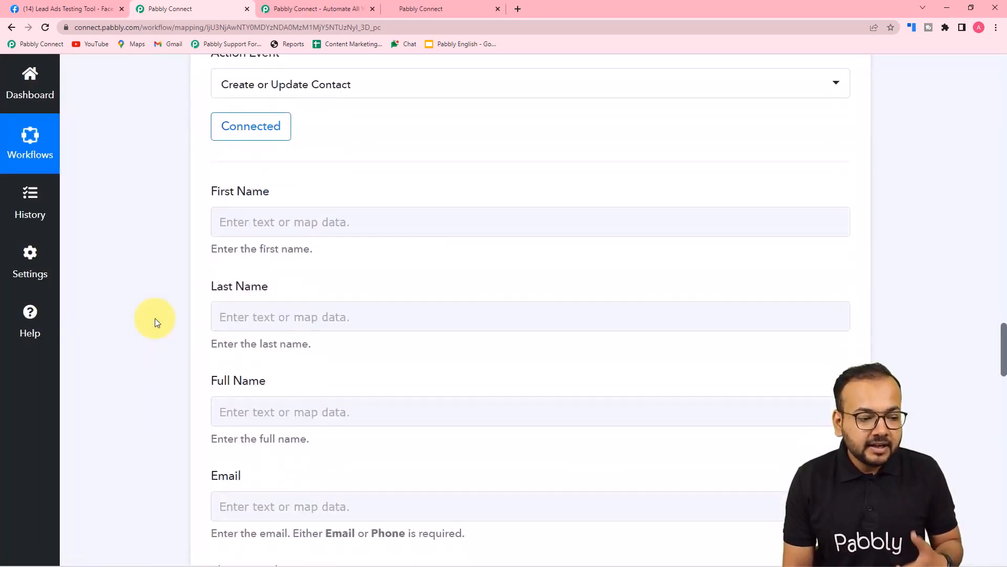
# - Map Split Text Result 0 (Dummy) to First Name and Result 1 (Lead) to Last Name
pyautogui.click(288, 220)
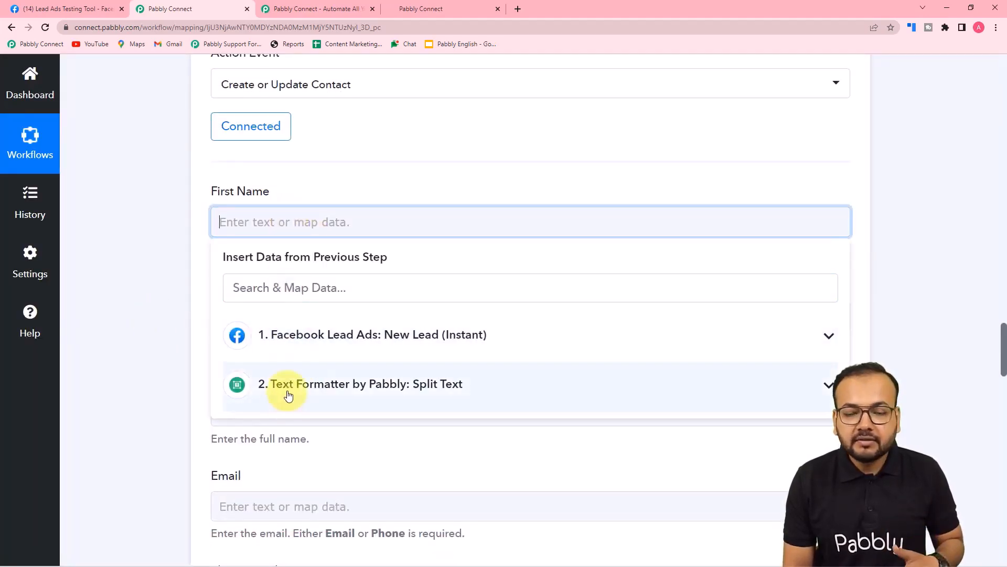
pyautogui.scroll(-2, 288, 395)
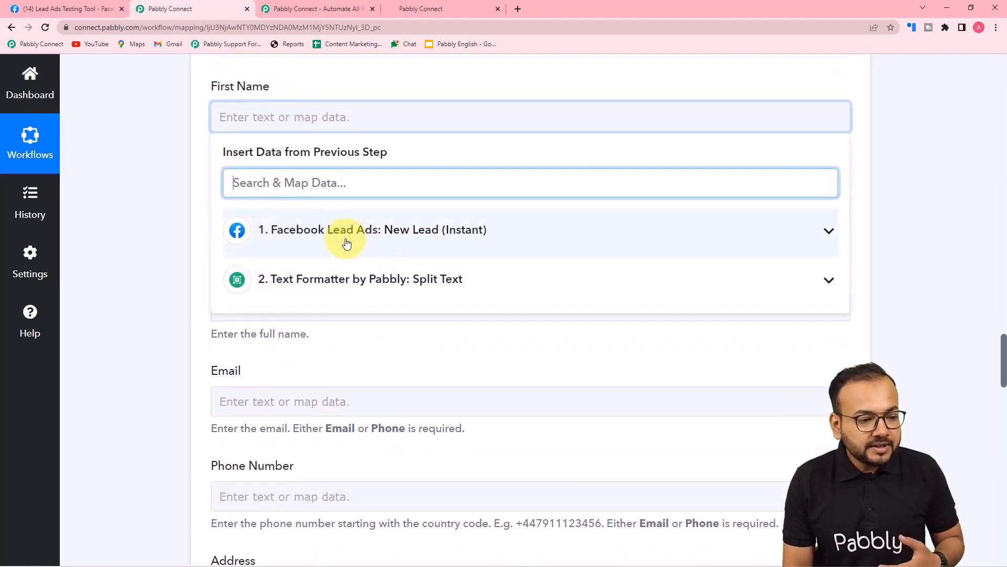
pyautogui.click(291, 288)
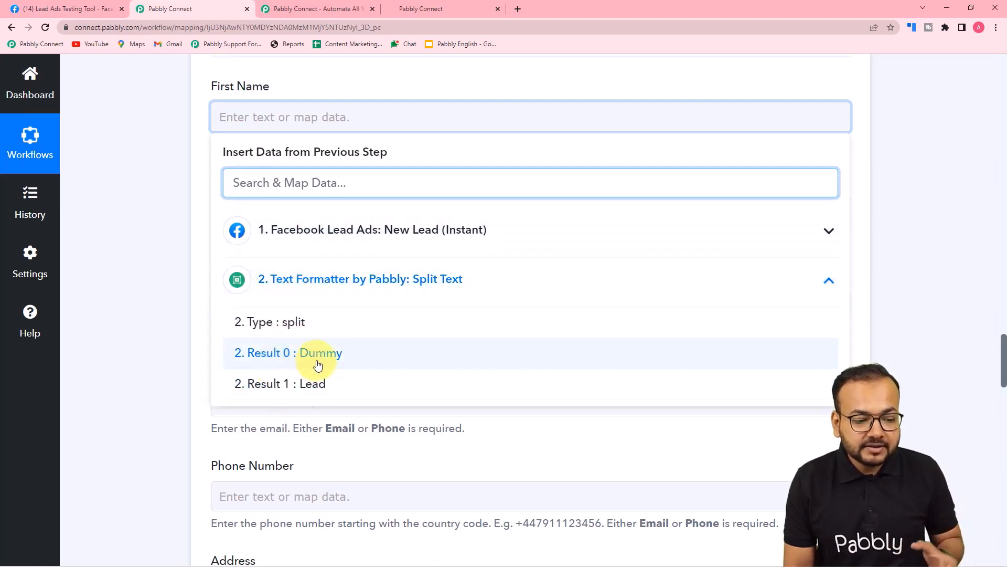
pyautogui.click(286, 354)
pyautogui.click(145, 217)
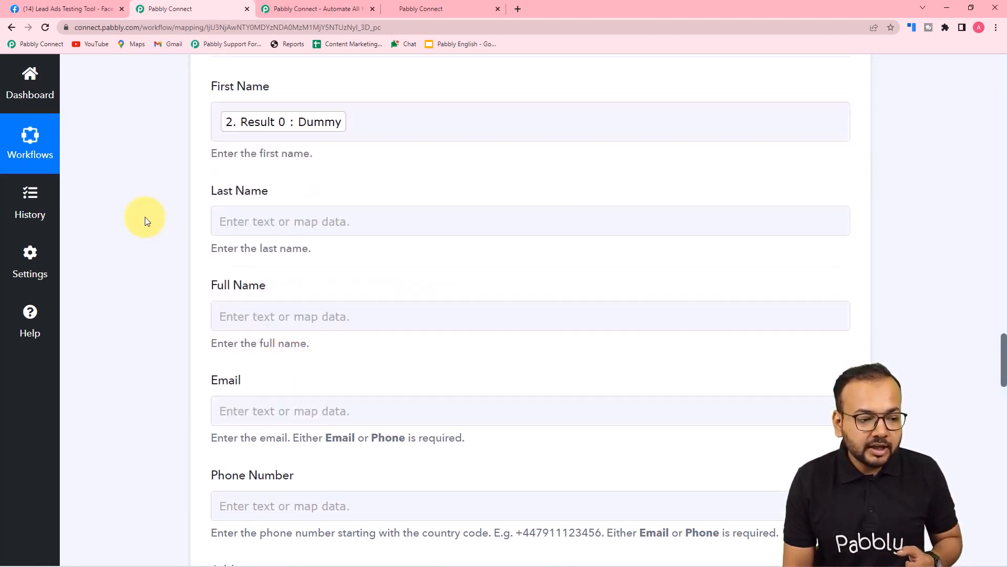
pyautogui.scroll(-2, 147, 216)
pyautogui.click(311, 123)
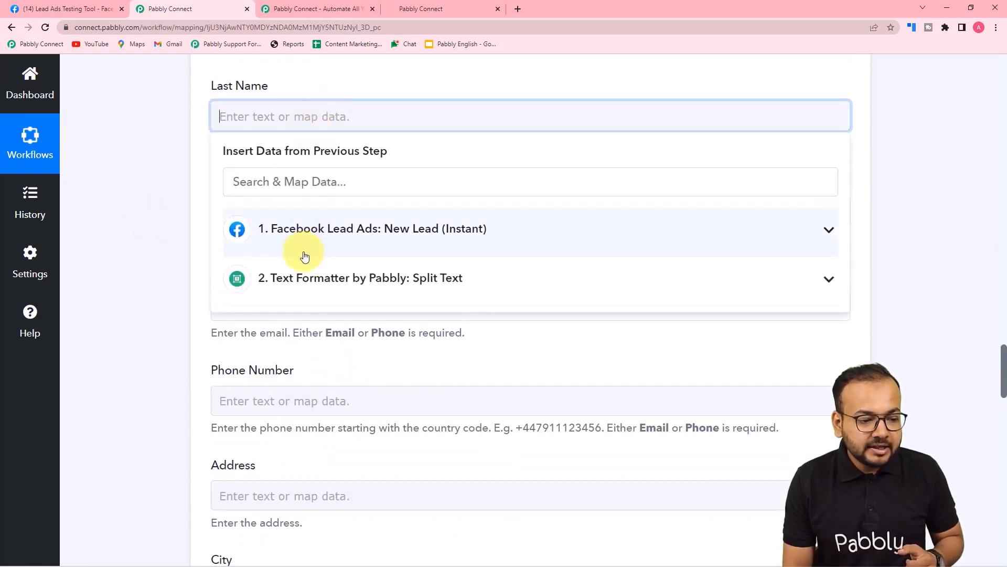
pyautogui.click(283, 279)
pyautogui.click(281, 387)
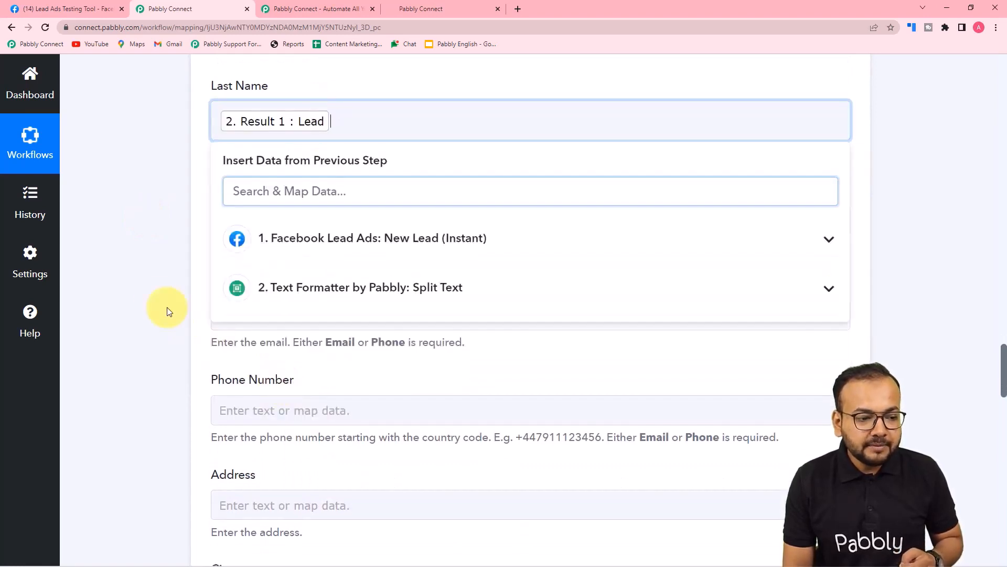
pyautogui.click(158, 295)
# - Map the lead's Res4 Full Name into HighLevel's Full Name field
pyautogui.scroll(2, 157, 294)
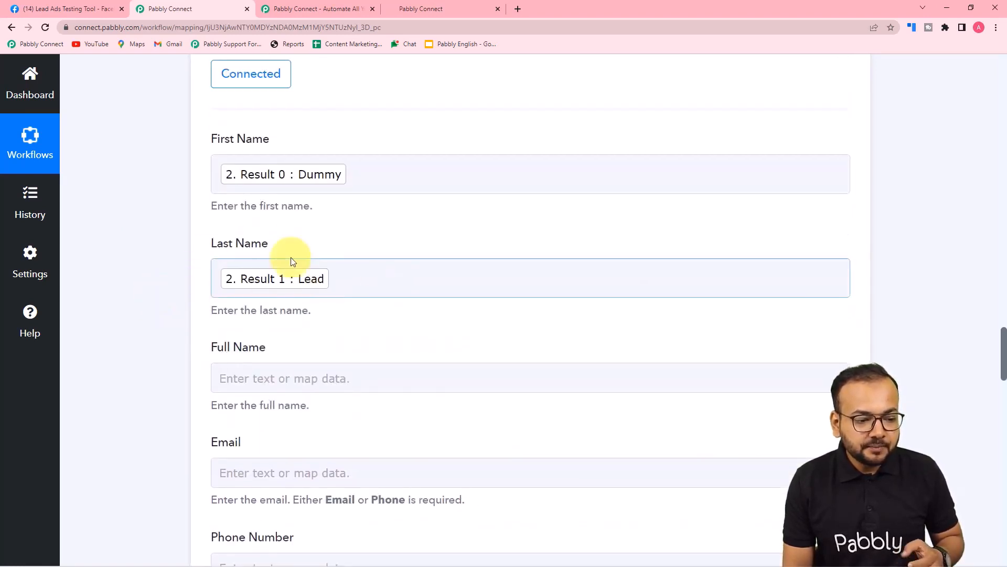
pyautogui.scroll(-1, 288, 294)
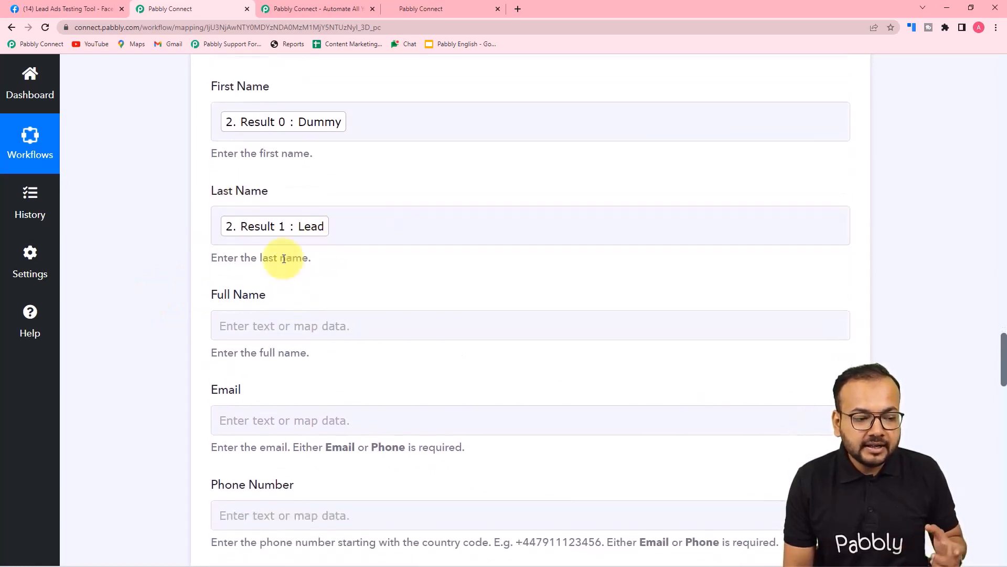
pyautogui.scroll(-1, 282, 259)
pyautogui.scroll(-3, 337, 187)
pyautogui.scroll(1, 299, 141)
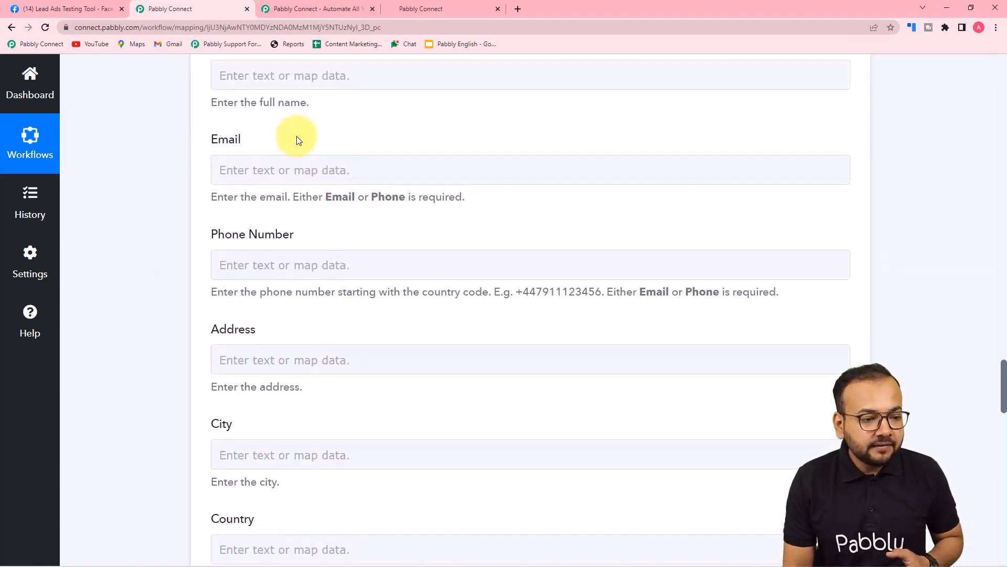
pyautogui.scroll(2, 299, 141)
pyautogui.click(311, 168)
pyautogui.click(311, 290)
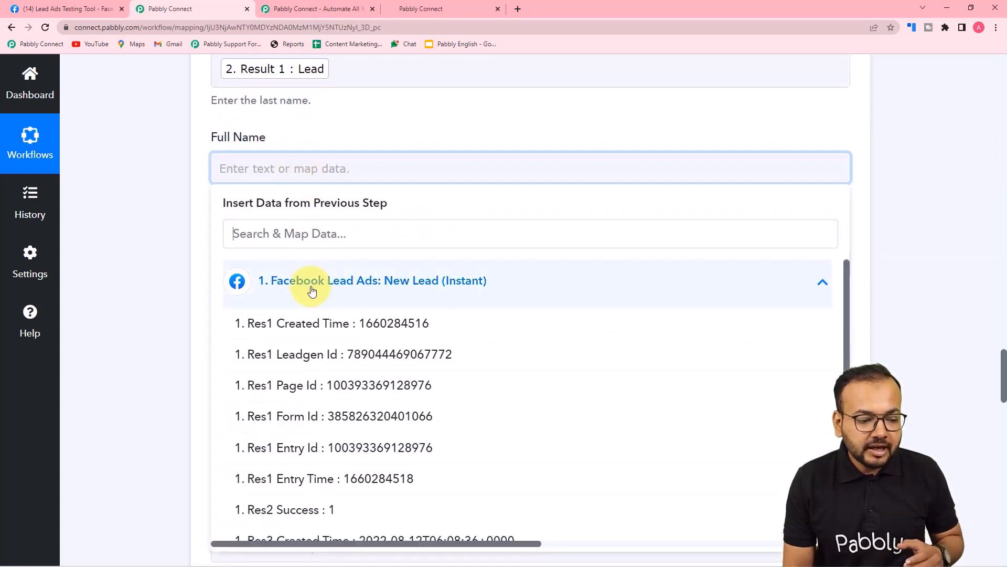
pyautogui.scroll(-5, 337, 479)
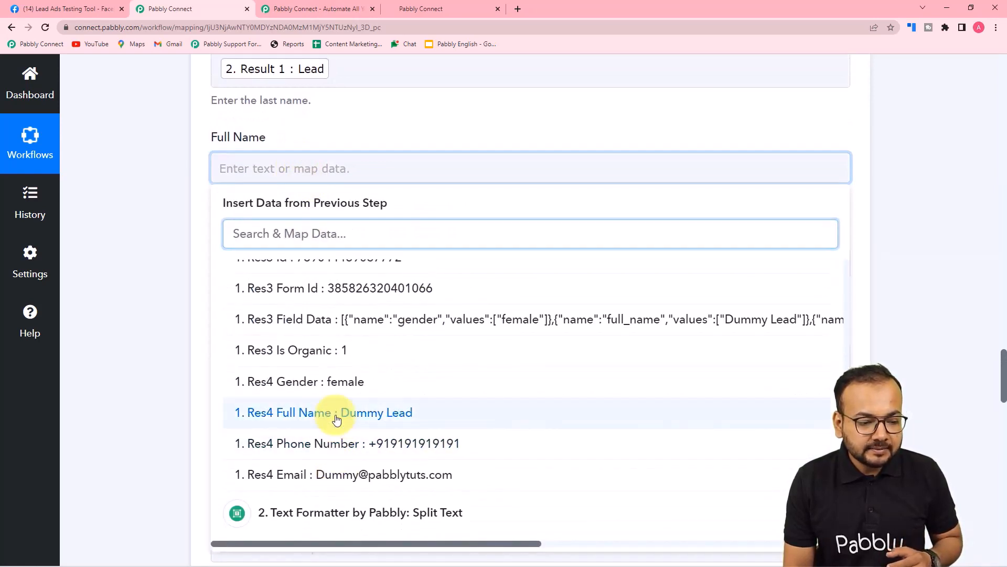
pyautogui.click(336, 418)
pyautogui.click(146, 277)
# - Map the lead's Res4 Email and Res4 Phone Number into Email and Phone Number
pyautogui.scroll(-3, 209, 221)
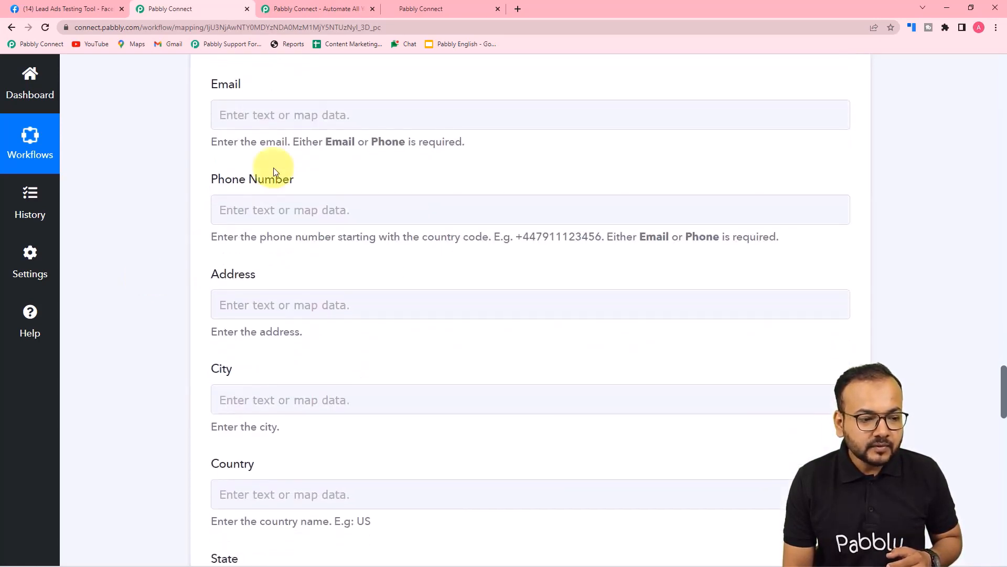
pyautogui.click(287, 116)
pyautogui.click(299, 229)
pyautogui.scroll(-3, 382, 417)
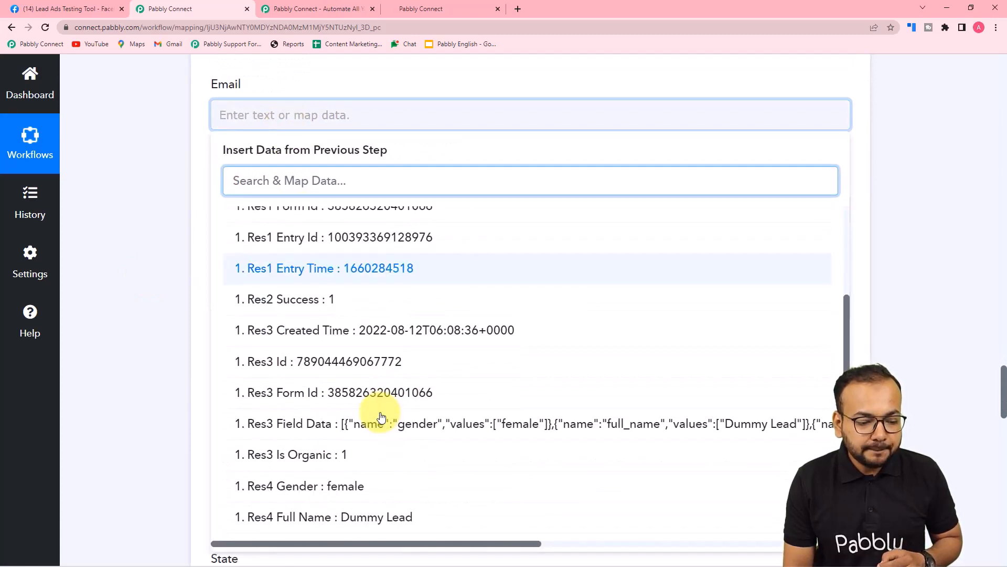
pyautogui.scroll(-2, 361, 472)
pyautogui.click(358, 475)
pyautogui.click(117, 283)
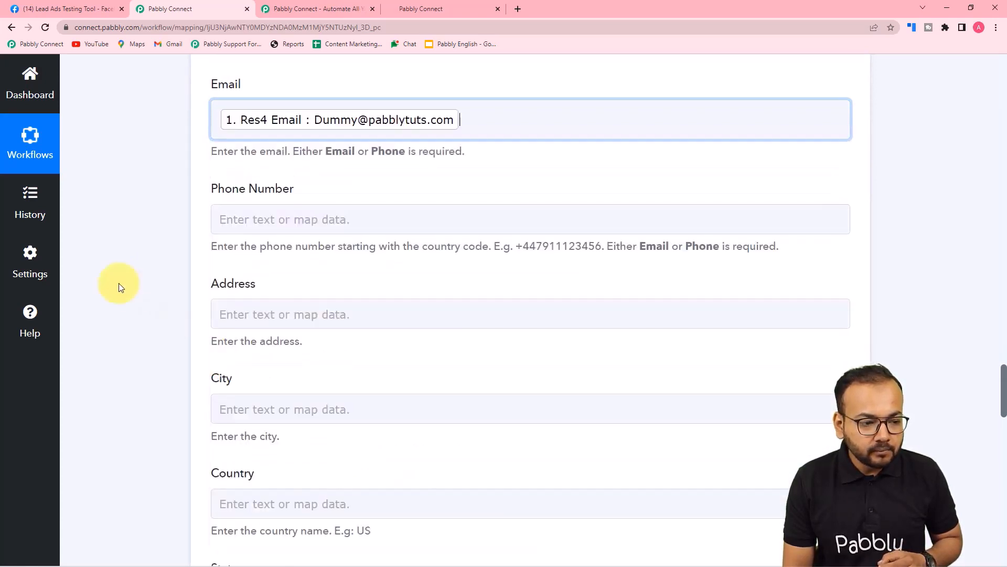
pyautogui.click(220, 219)
pyautogui.scroll(-1, 283, 310)
pyautogui.scroll(-1, 283, 310)
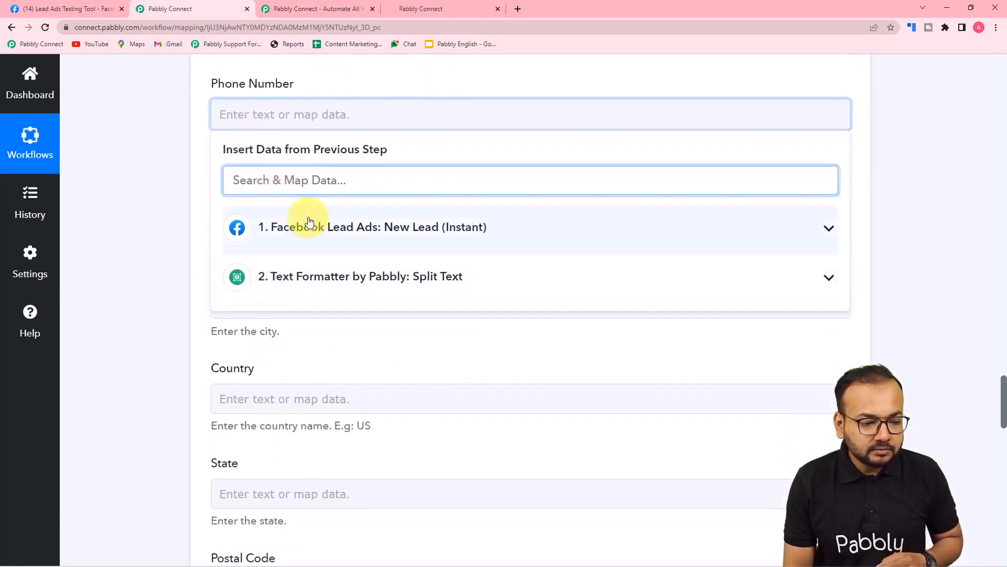
pyautogui.click(297, 215)
pyautogui.scroll(-7, 399, 423)
pyautogui.click(400, 439)
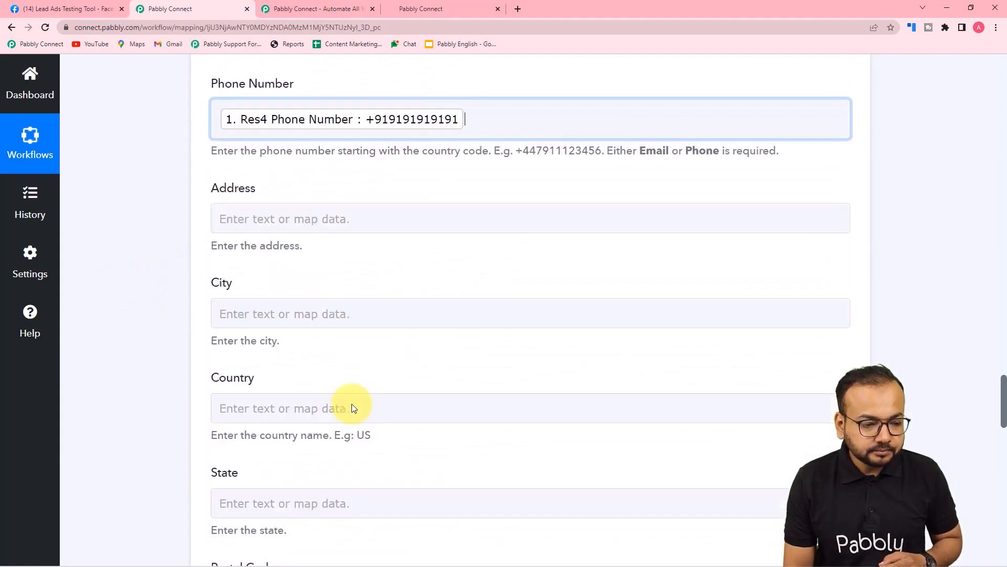
pyautogui.click(148, 278)
# - Switch Gender to mapped data, clear Male, and map the lead's Res4 Gender (female)
pyautogui.scroll(-1, 222, 258)
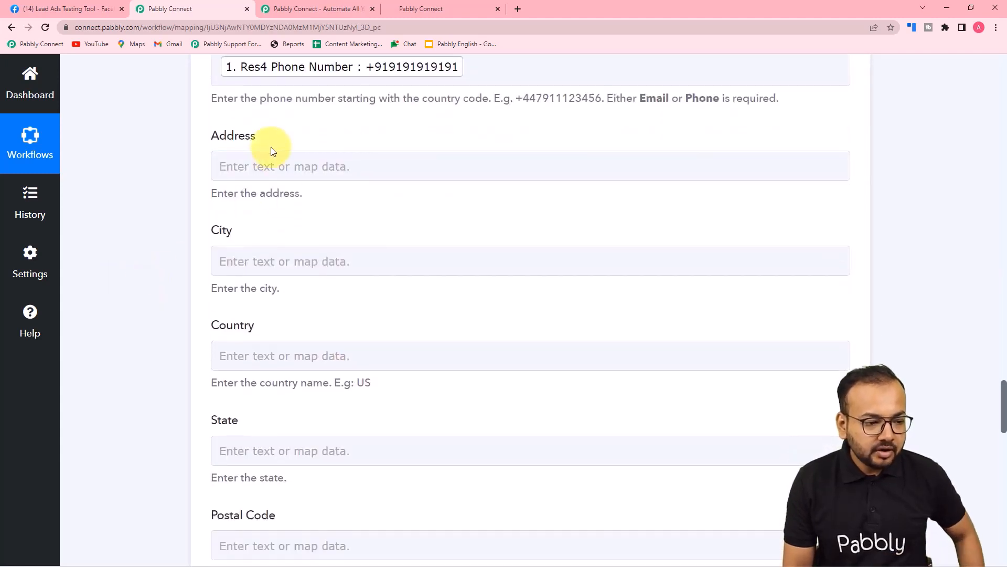
pyautogui.scroll(-3, 297, 153)
pyautogui.scroll(-7, 297, 152)
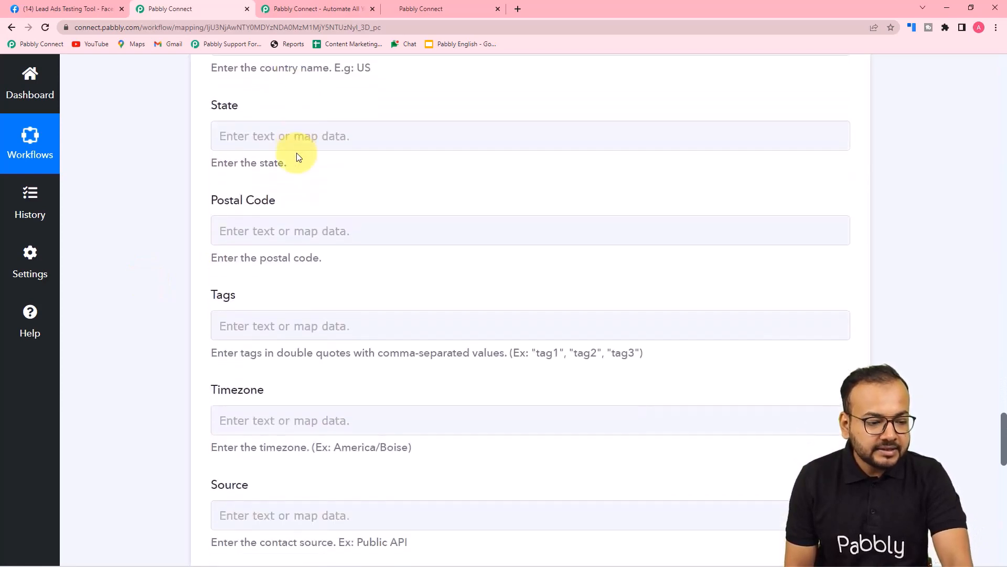
pyautogui.scroll(-2, 330, 175)
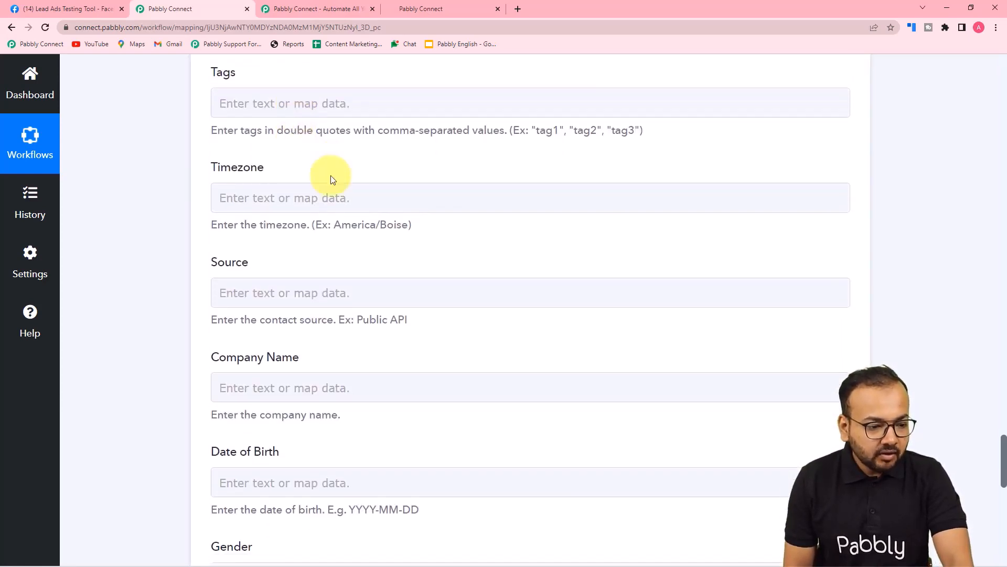
pyautogui.scroll(-5, 331, 175)
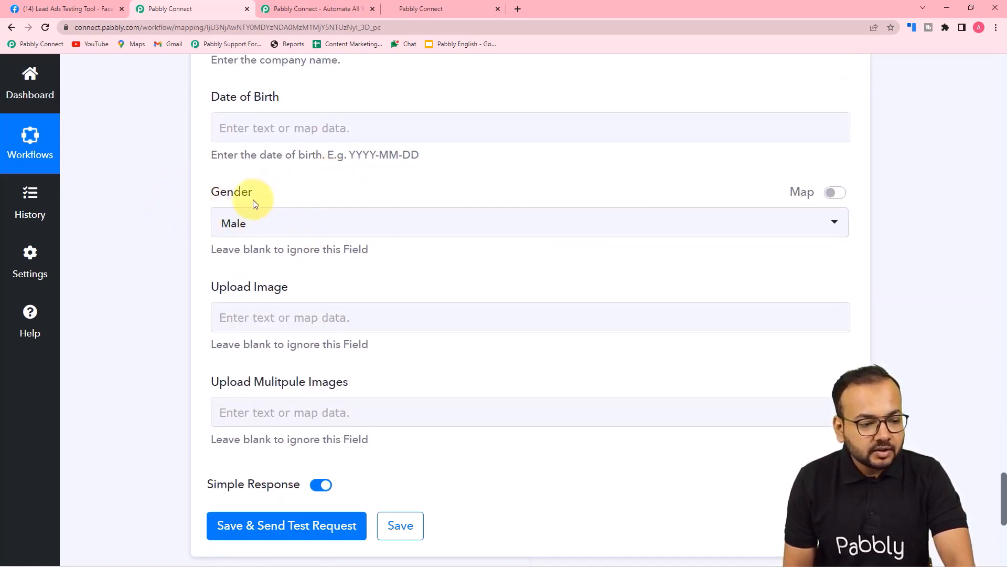
pyautogui.scroll(1, 347, 216)
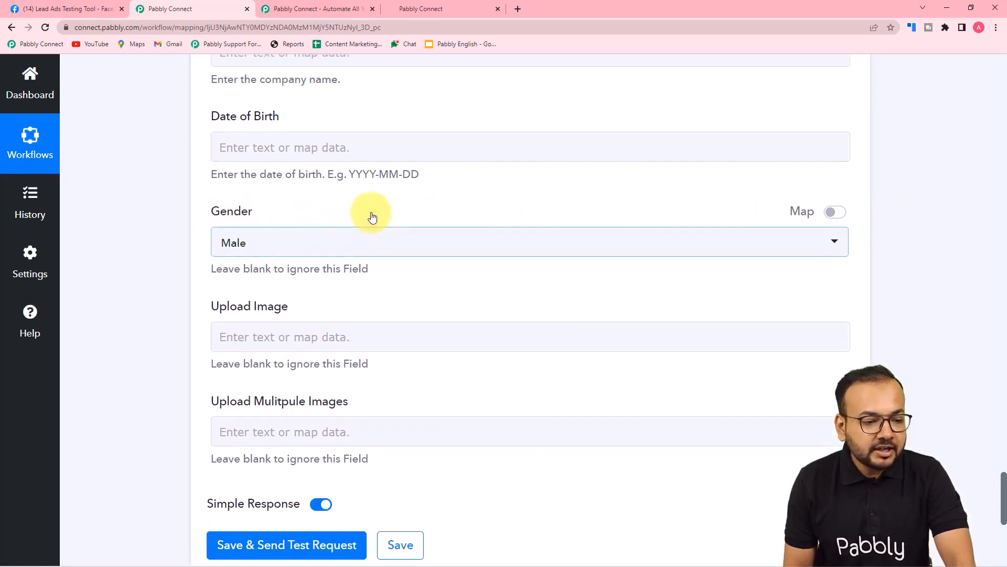
pyautogui.scroll(2, 373, 216)
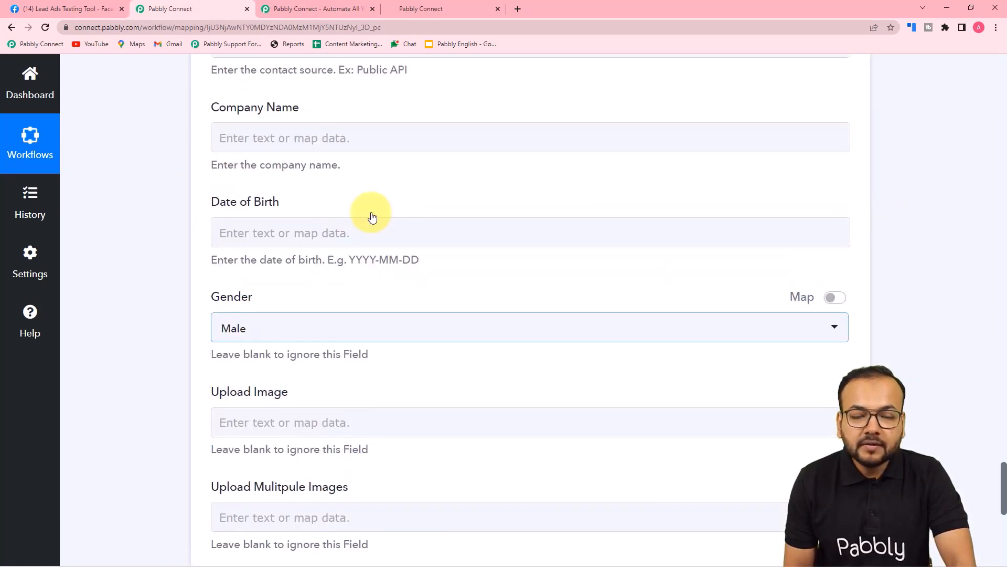
pyautogui.click(834, 298)
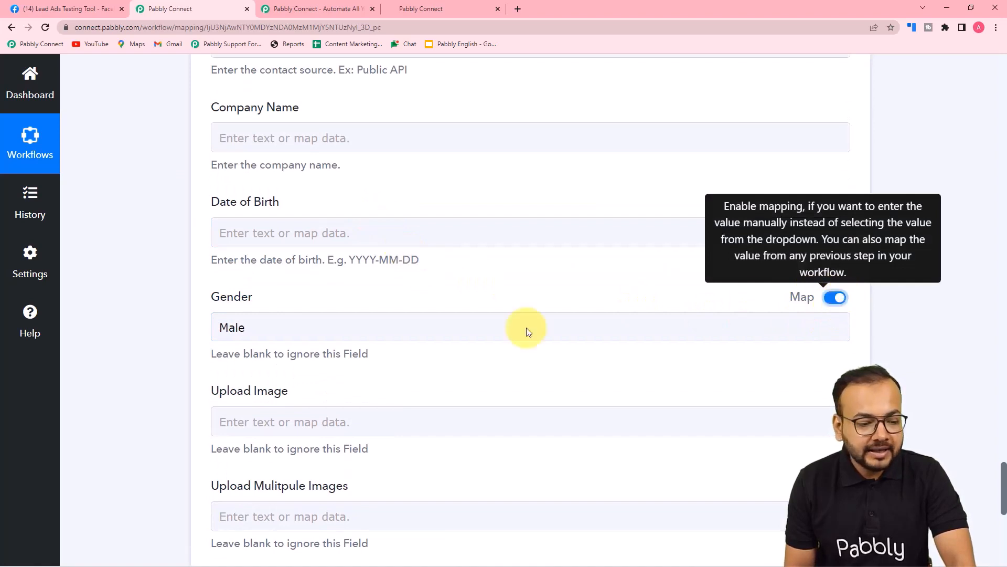
pyautogui.click(265, 339)
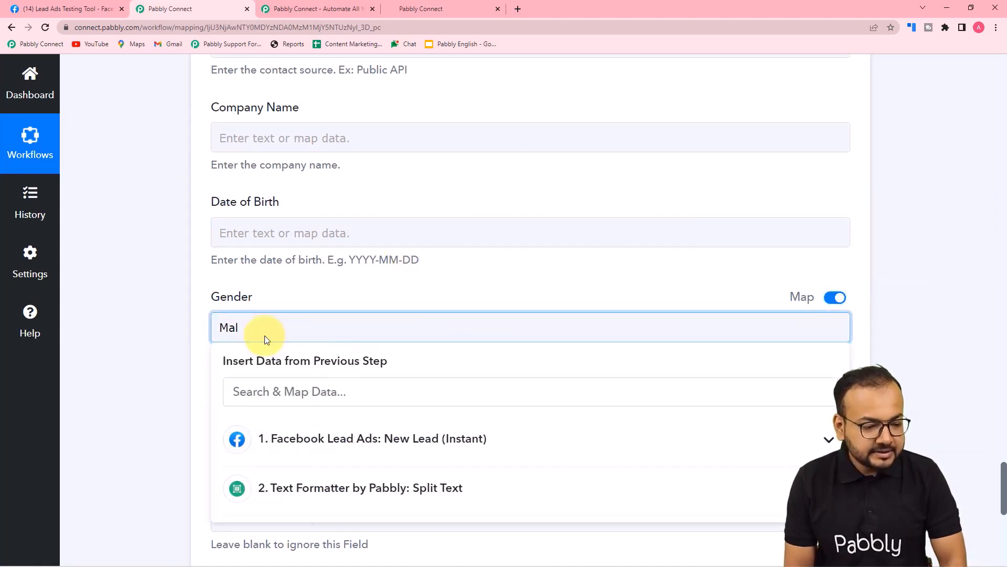
pyautogui.press('BackSpace')
pyautogui.press('BackSpace')
pyautogui.press('BackSpace')
pyautogui.scroll(-3, 146, 317)
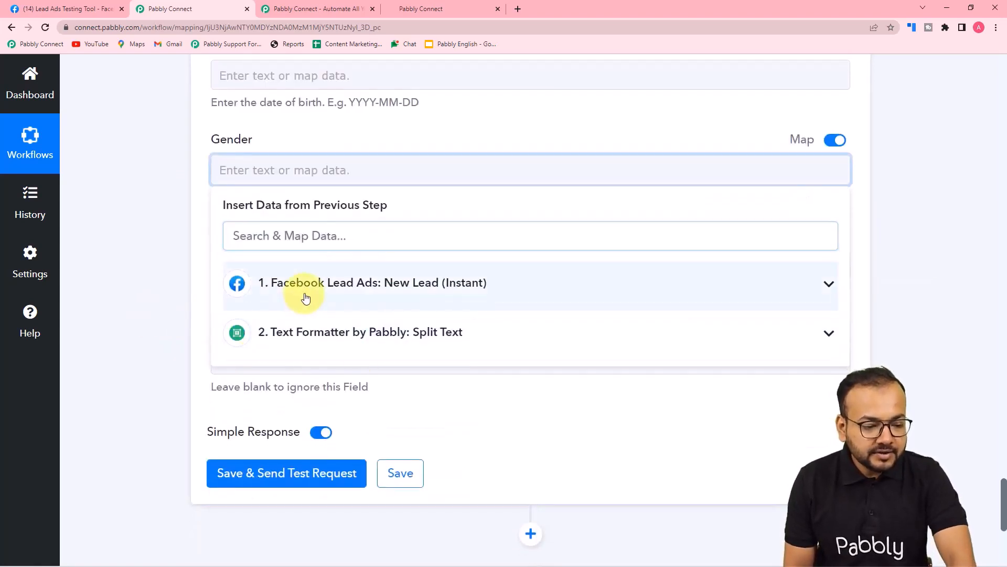
pyautogui.click(305, 297)
pyautogui.scroll(-7, 266, 292)
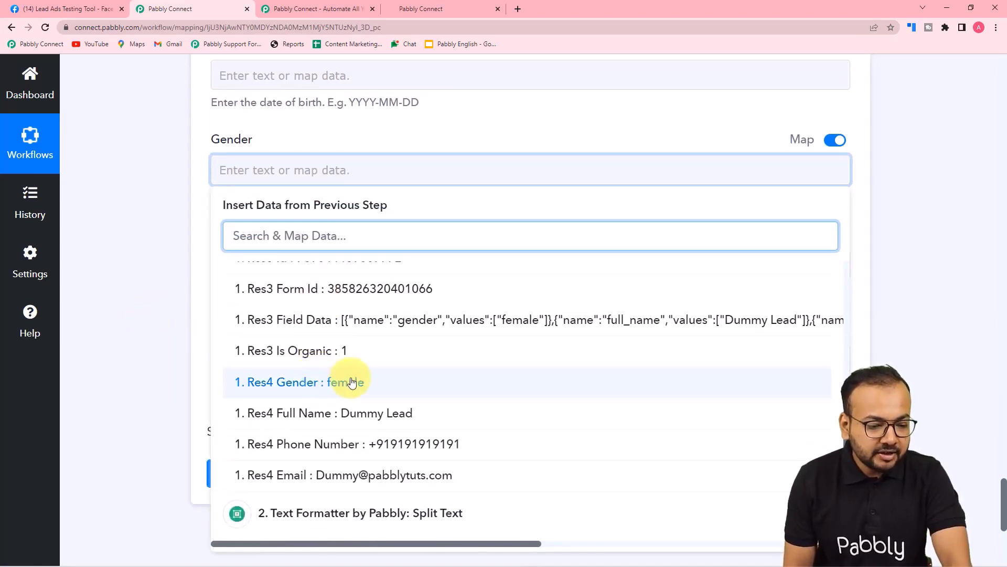
pyautogui.click(352, 382)
pyautogui.click(132, 274)
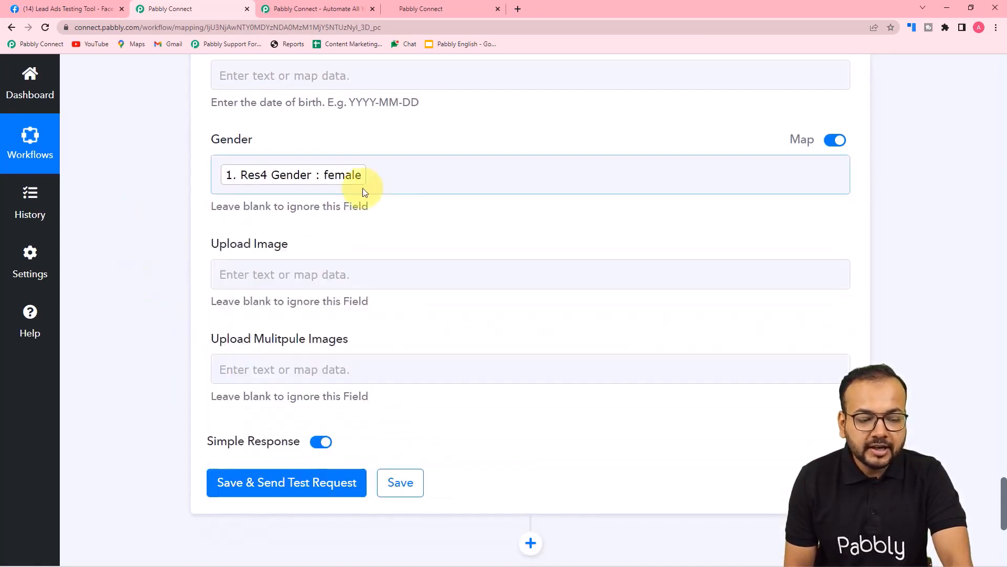
pyautogui.scroll(-3, 159, 218)
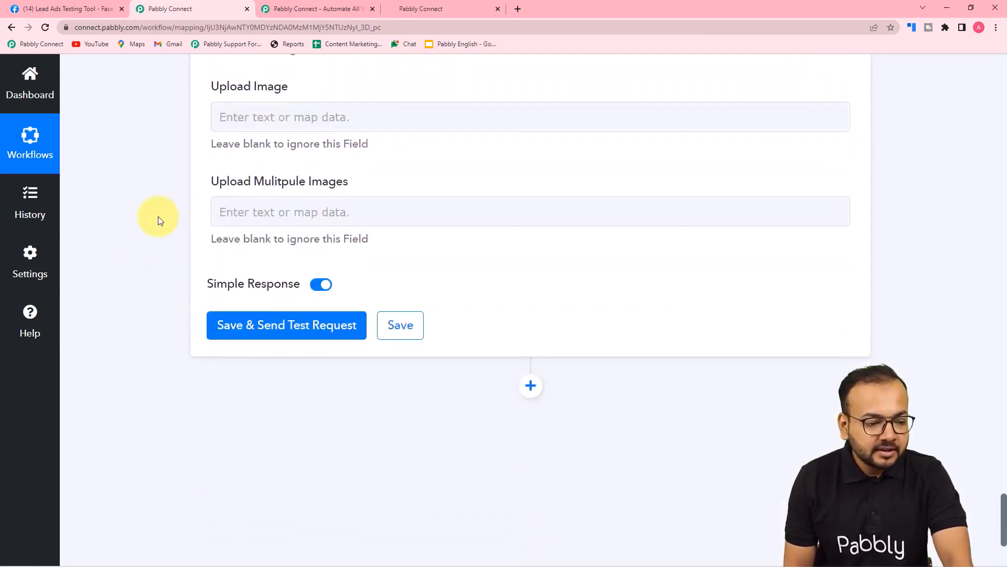
pyautogui.scroll(15, 159, 218)
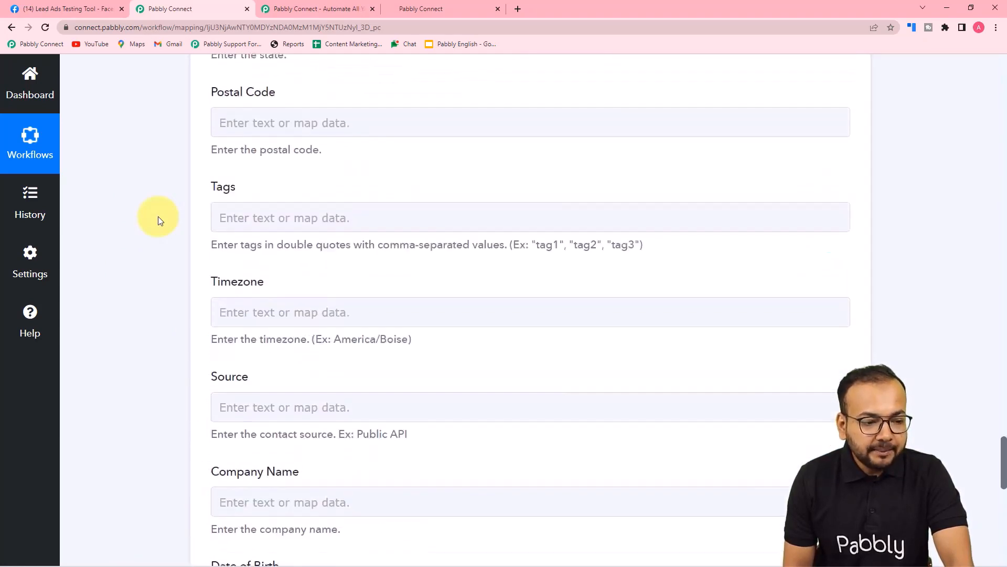
pyautogui.scroll(14, 159, 216)
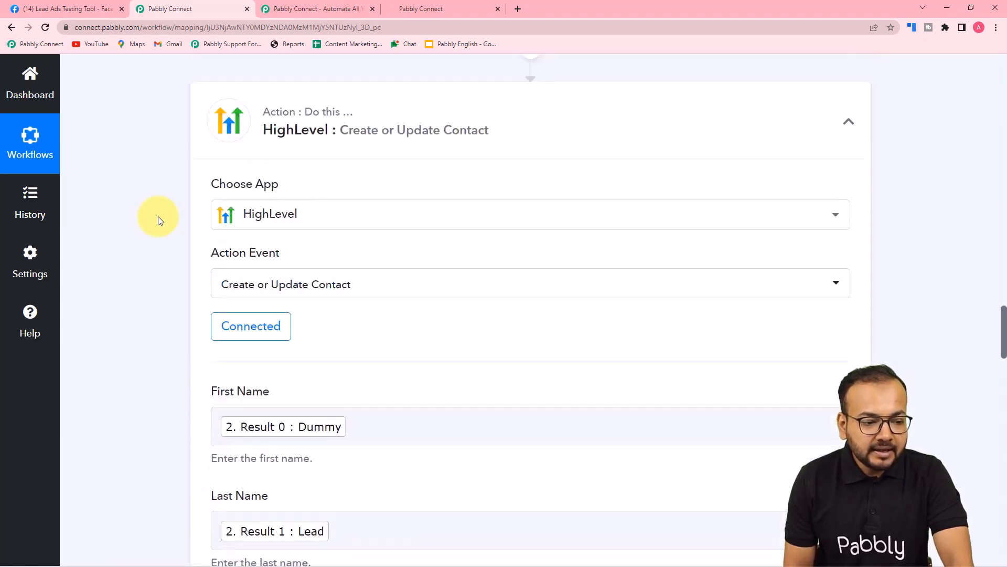
pyautogui.scroll(-4, 158, 216)
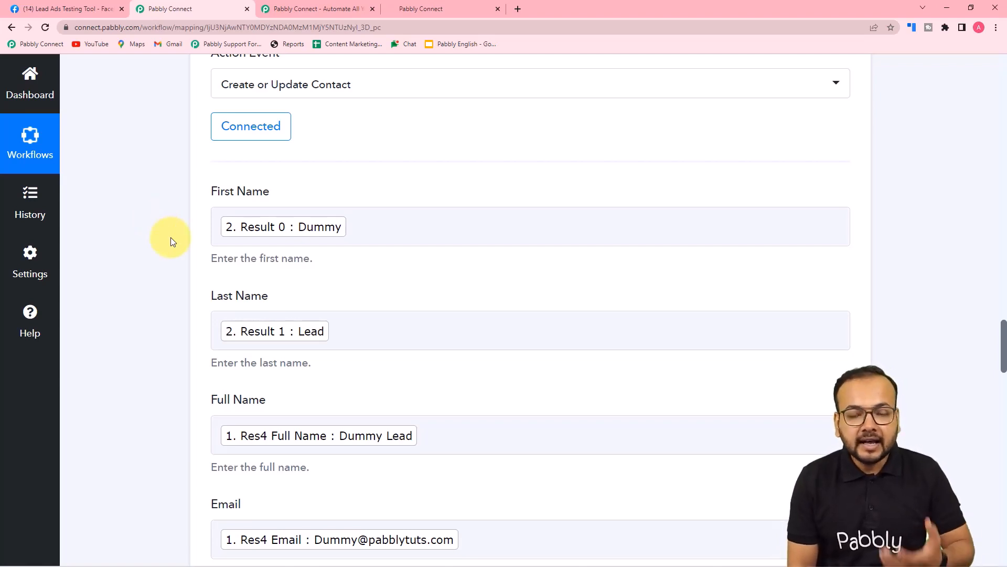
pyautogui.scroll(-1, 172, 238)
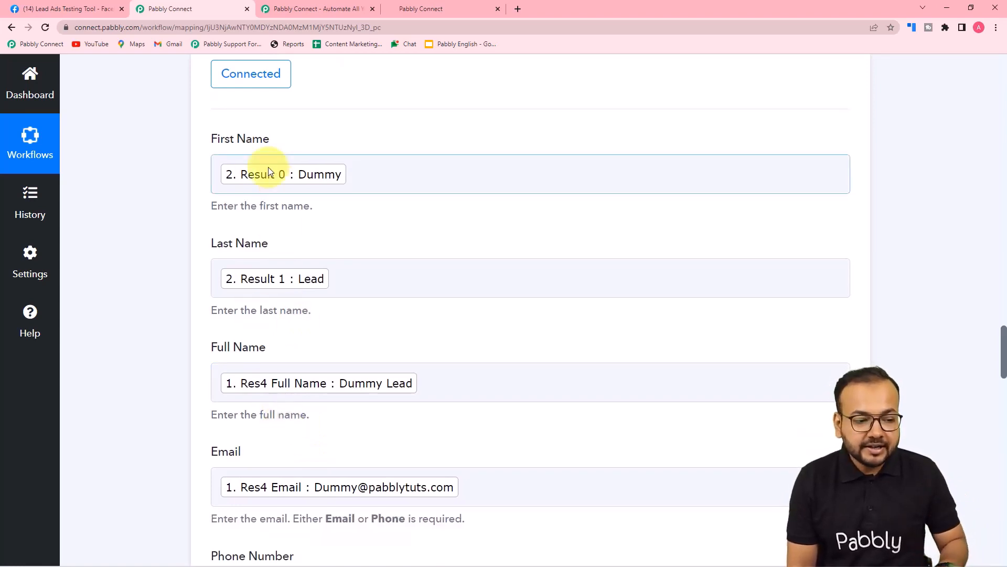
pyautogui.scroll(-4, 152, 215)
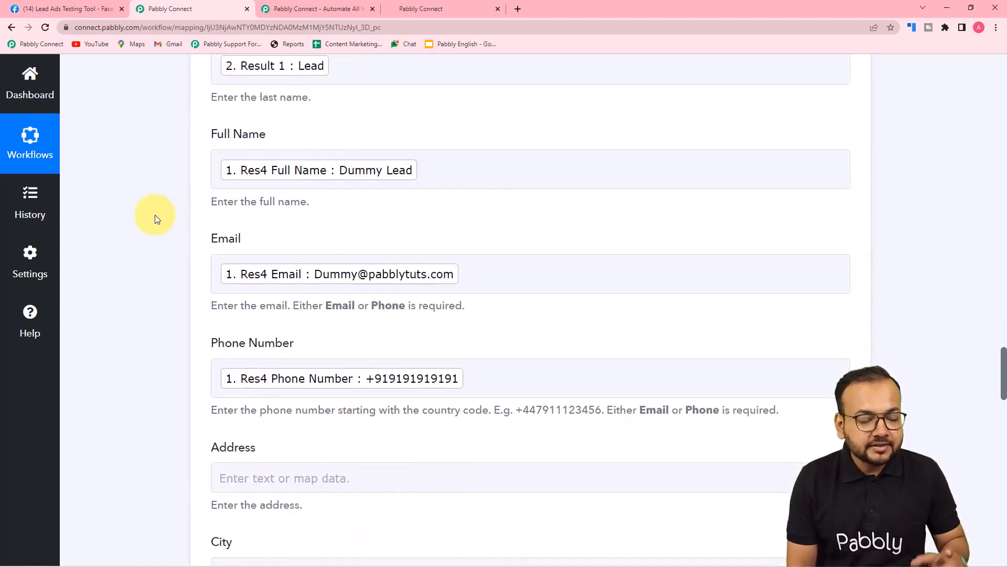
pyautogui.scroll(-8, 156, 218)
pyautogui.scroll(-15, 157, 219)
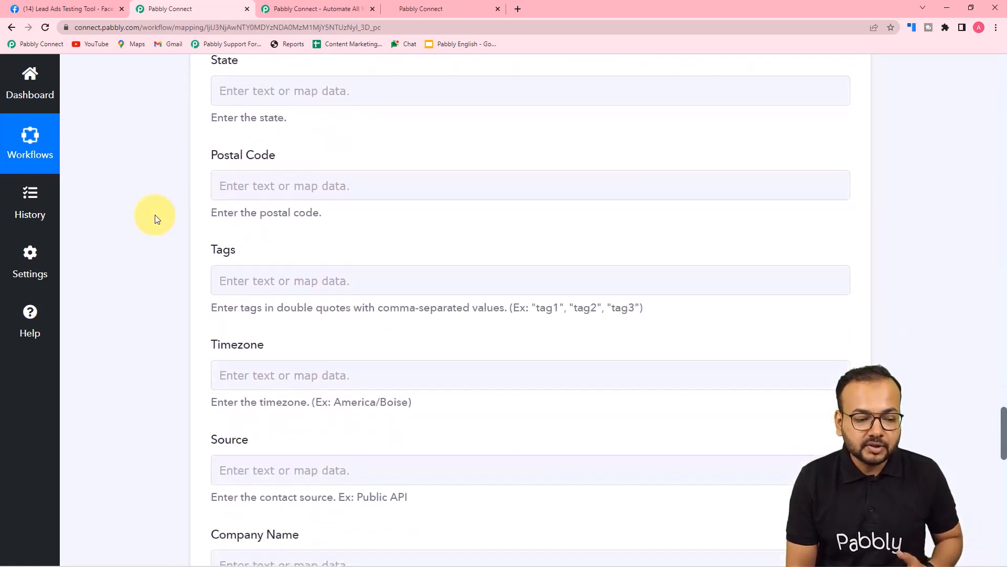
pyautogui.scroll(-2, 156, 219)
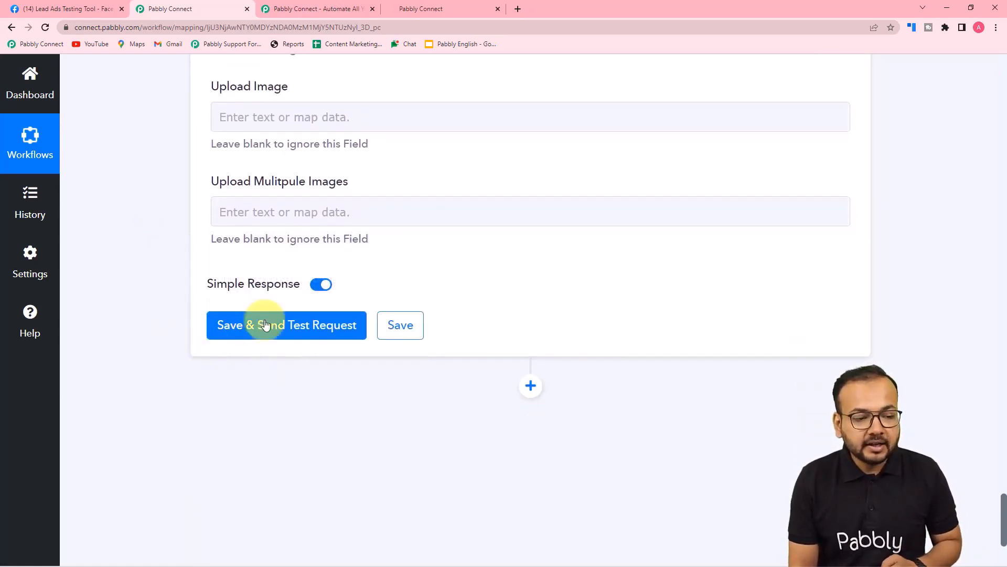
# - Leave HighLevel Settings for the Contacts list, which holds one record, then return to Pabbly Connect
pyautogui.click(422, 9)
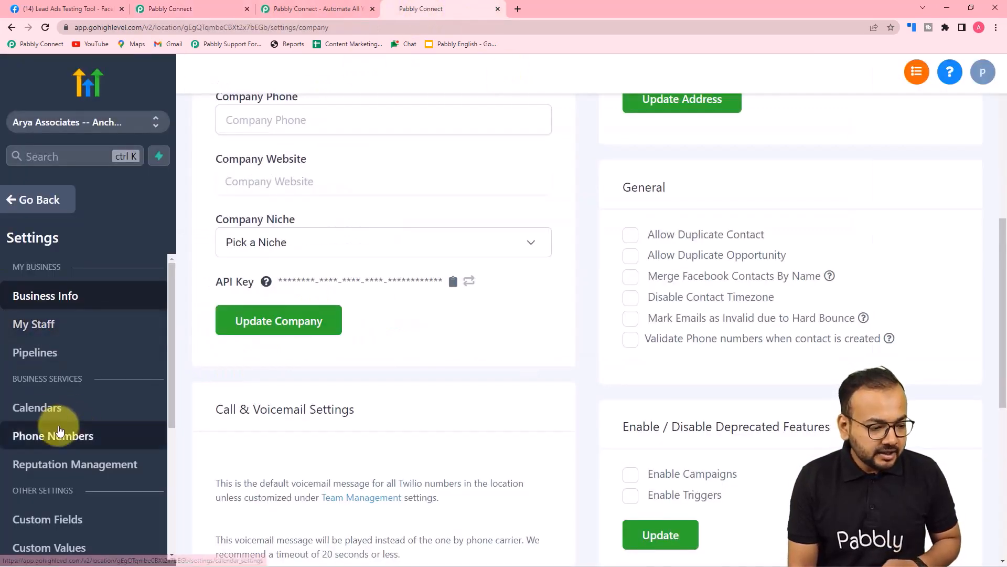
pyautogui.click(24, 208)
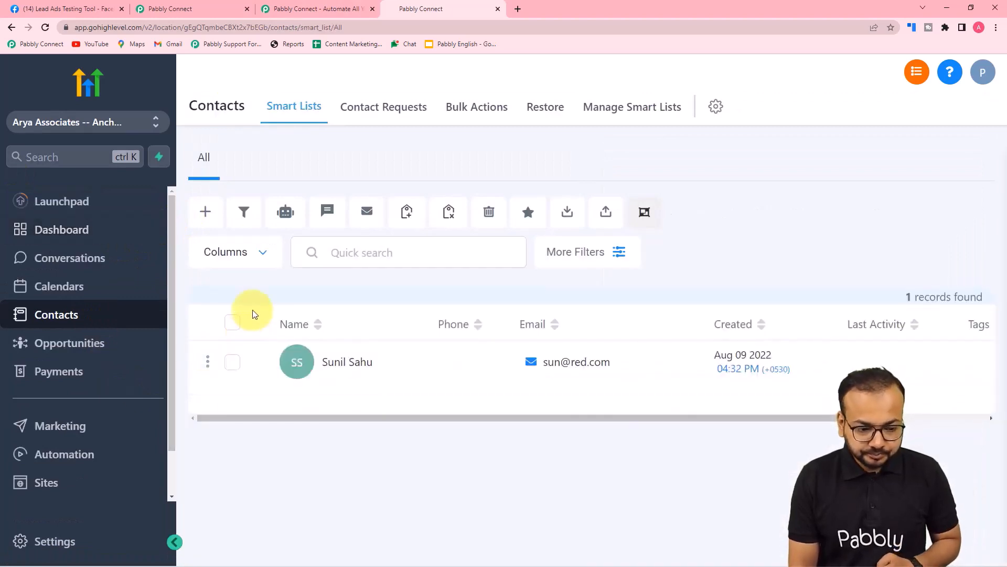
pyautogui.moveTo(515, 418); pyautogui.dragTo(191, 367)
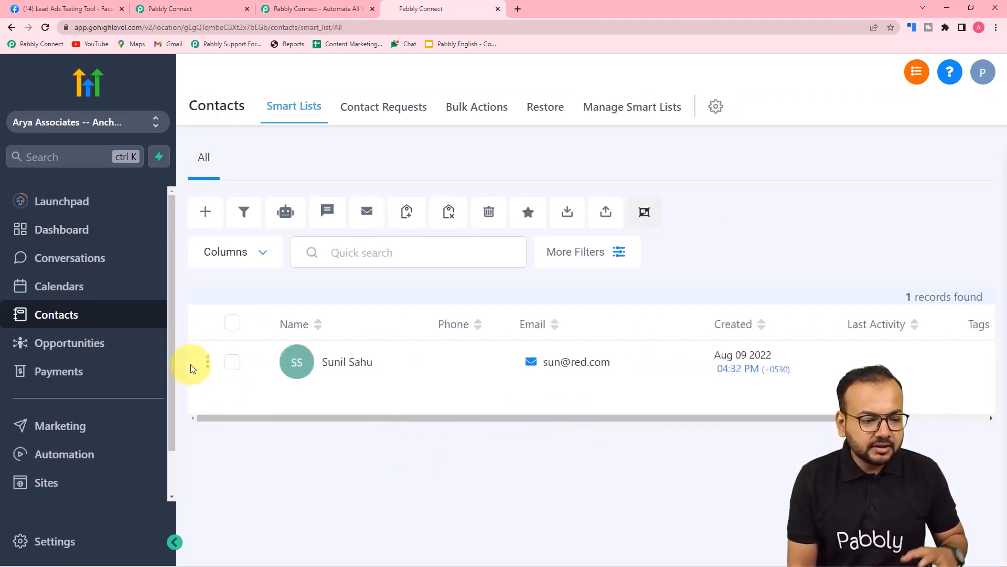
pyautogui.click(176, 7)
# - Send the HighLevel contact test request and review the returned contact ID, name and email
pyautogui.click(236, 322)
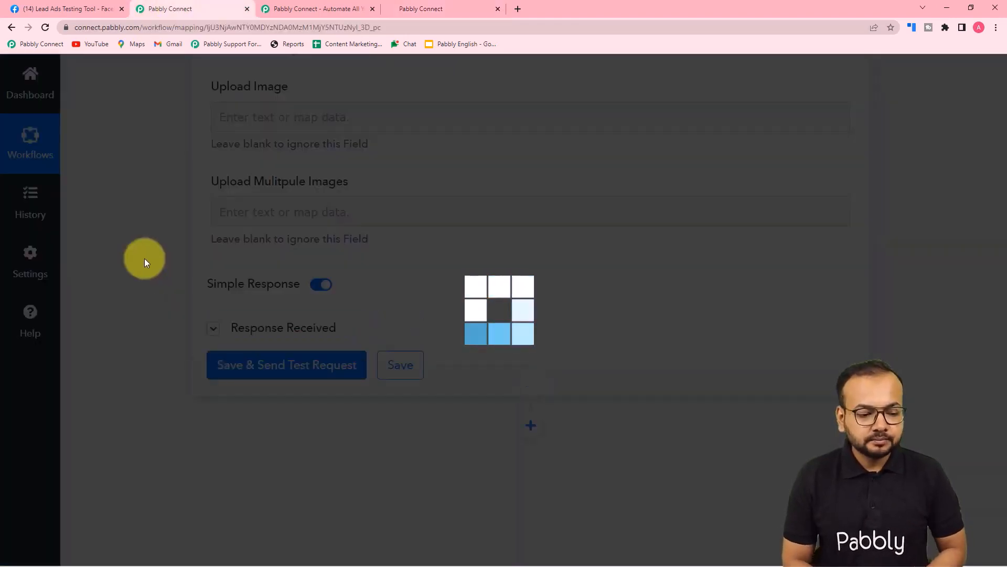
pyautogui.scroll(-7, 144, 258)
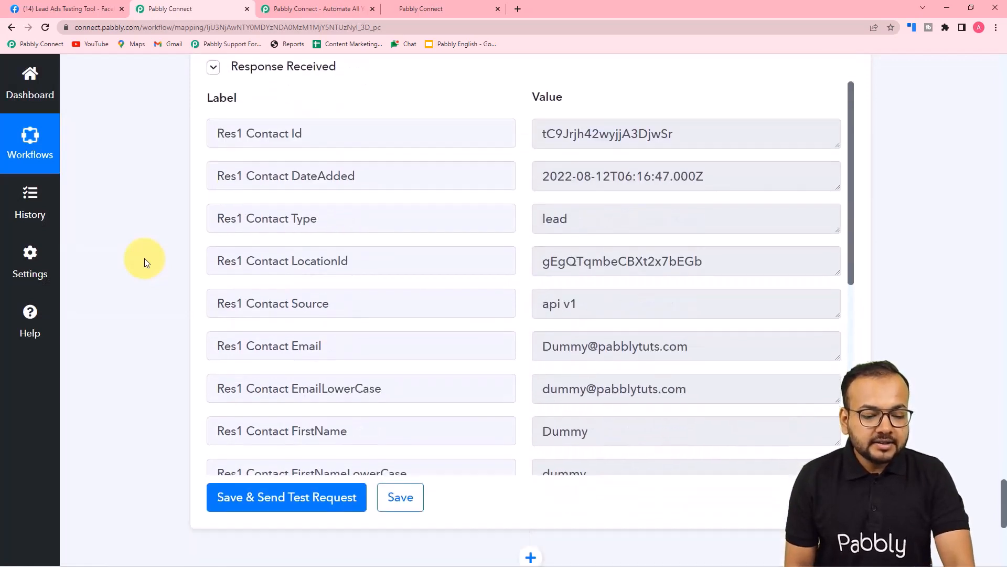
pyautogui.scroll(-3, 488, 179)
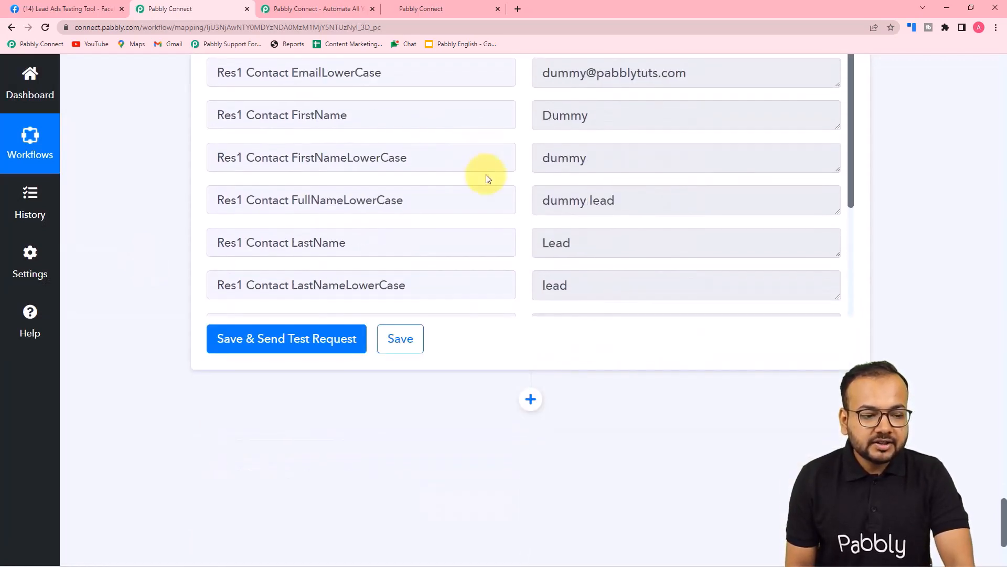
pyautogui.click(430, 8)
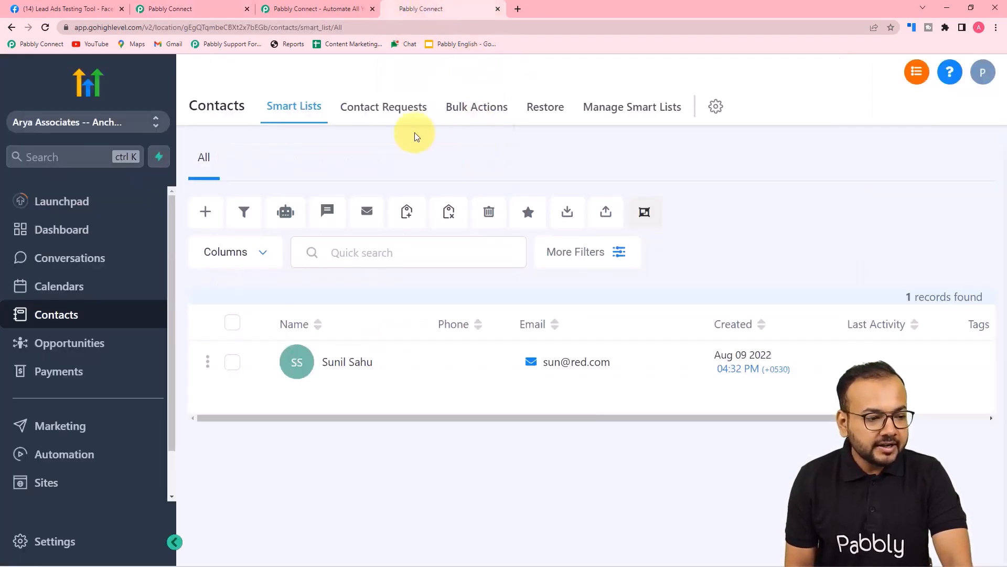
# - Reload the HighLevel contacts and open the new Dummy Lead contact
pyautogui.click(46, 27)
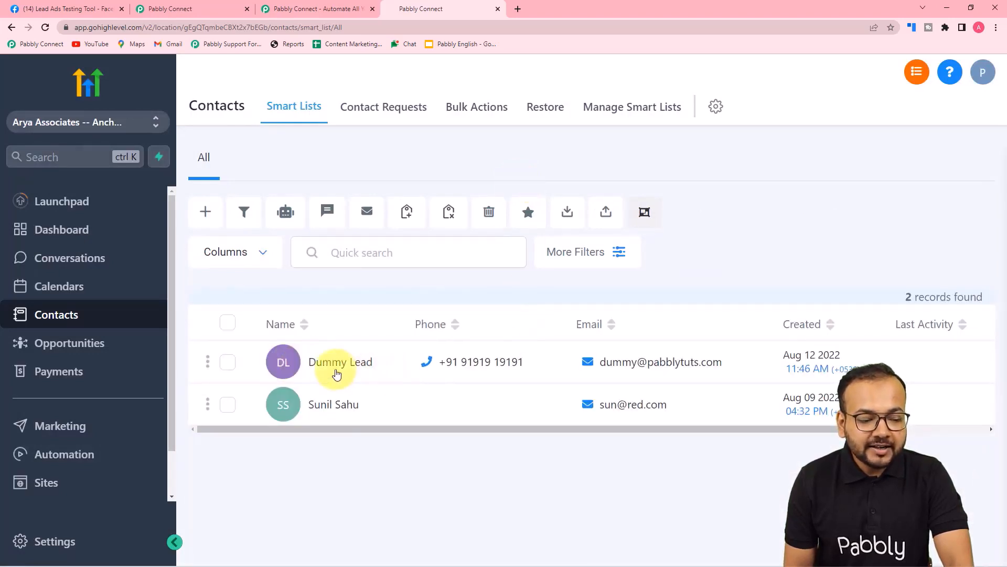
pyautogui.click(361, 361)
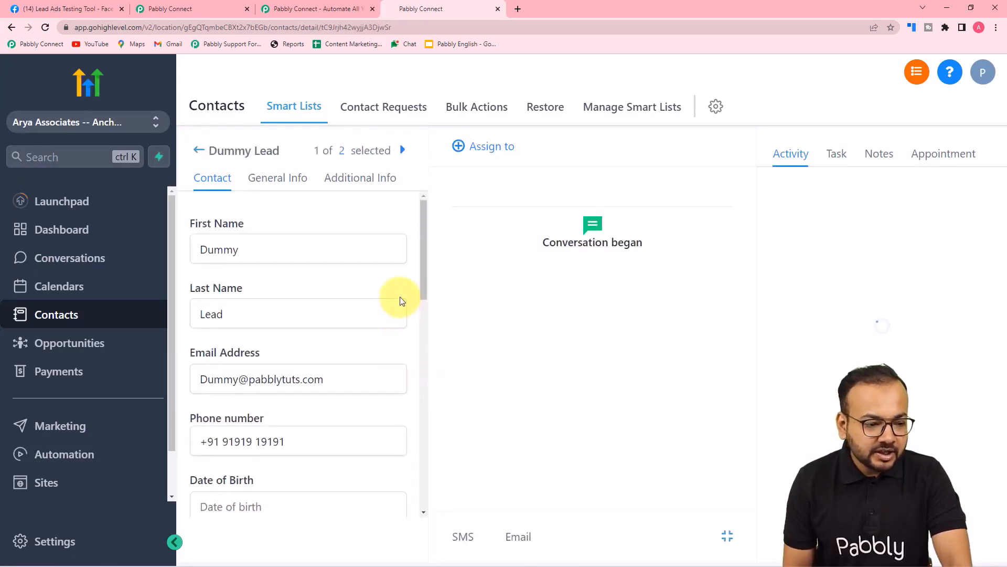
pyautogui.scroll(-6, 400, 299)
pyautogui.scroll(5, 400, 300)
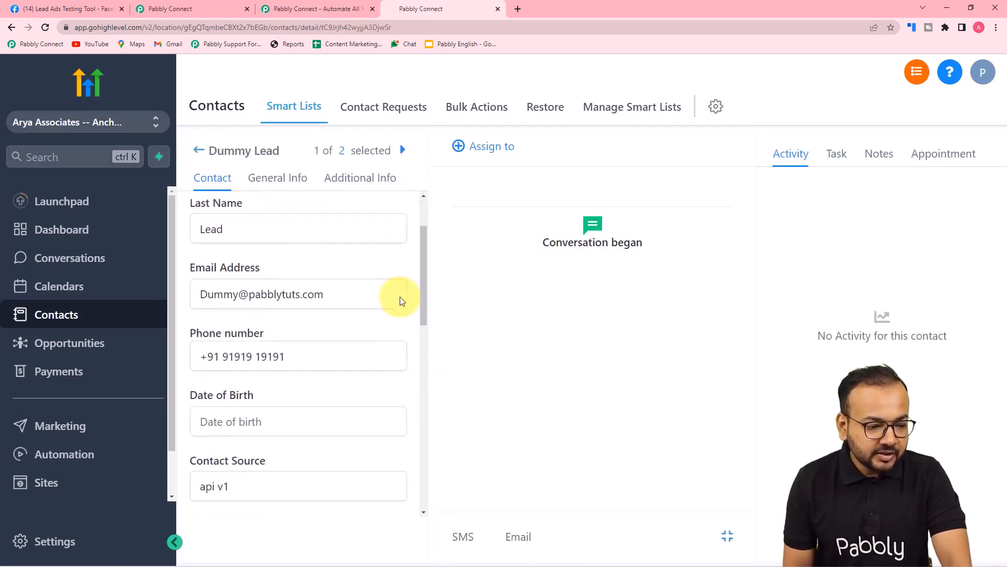
pyautogui.scroll(-10, 210, 256)
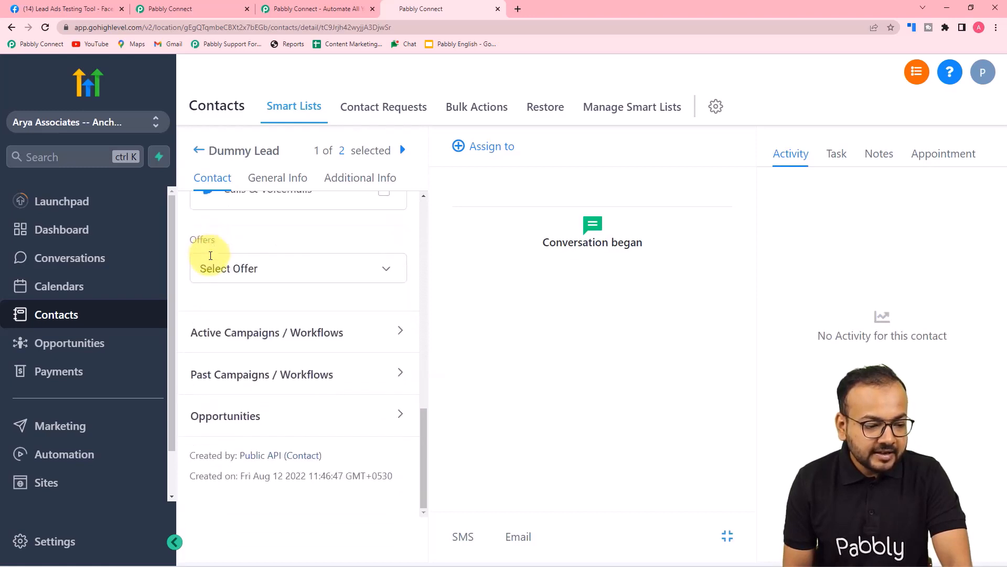
pyautogui.scroll(12, 210, 256)
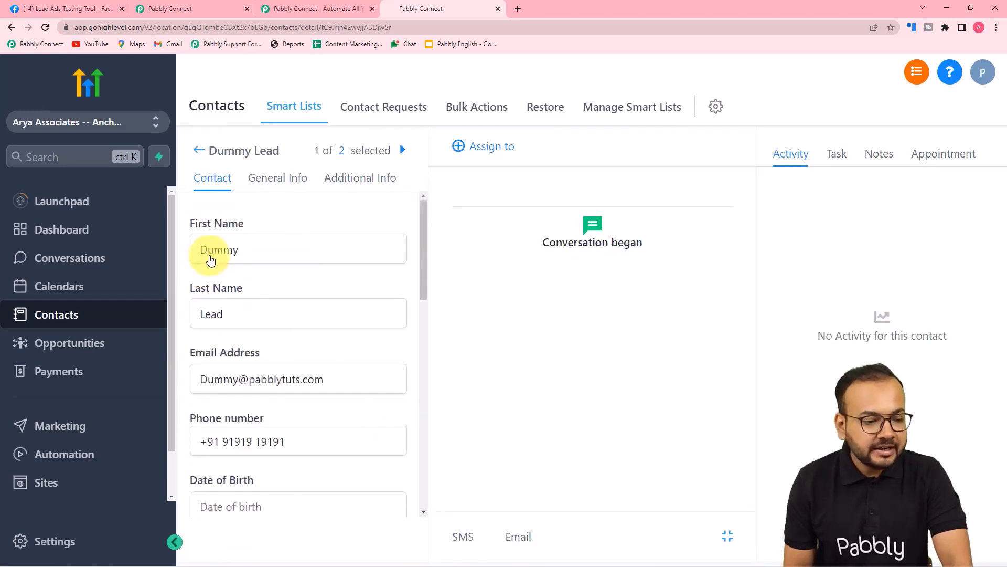
# - Check the Dummy Lead contact's Additional Info and General Info tabs for name, email and phone
pyautogui.click(347, 177)
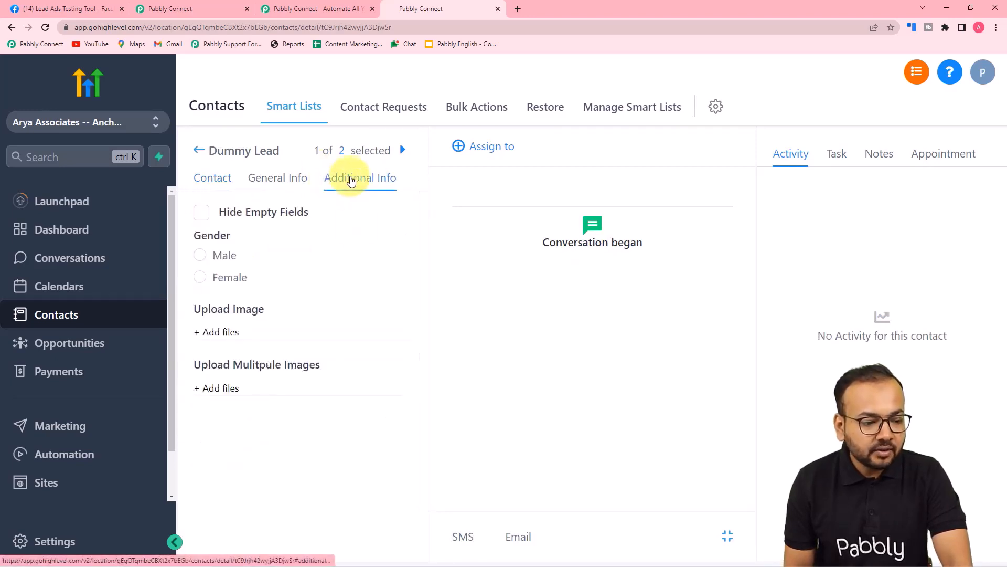
pyautogui.click(283, 178)
pyautogui.scroll(-5, 299, 285)
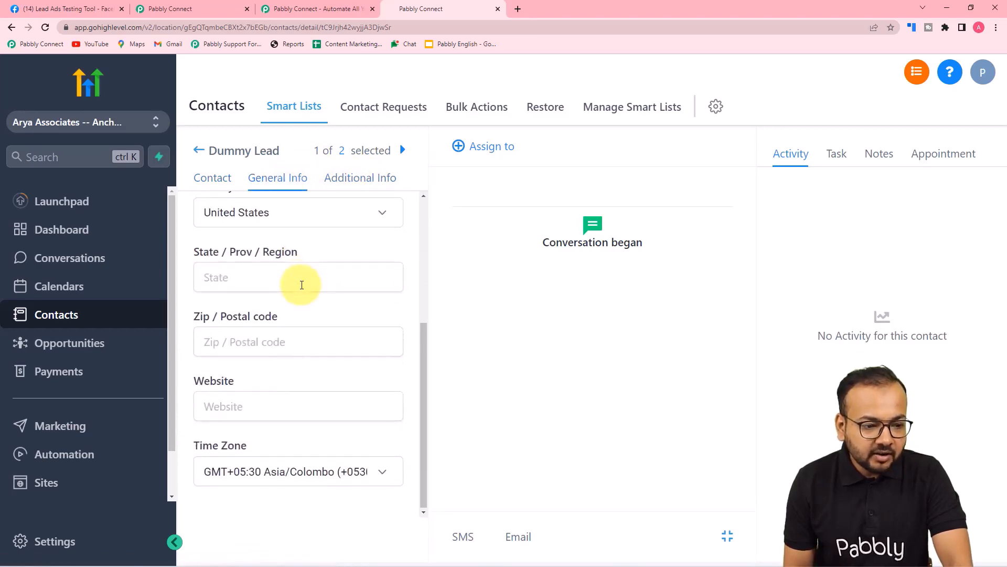
pyautogui.scroll(5, 247, 254)
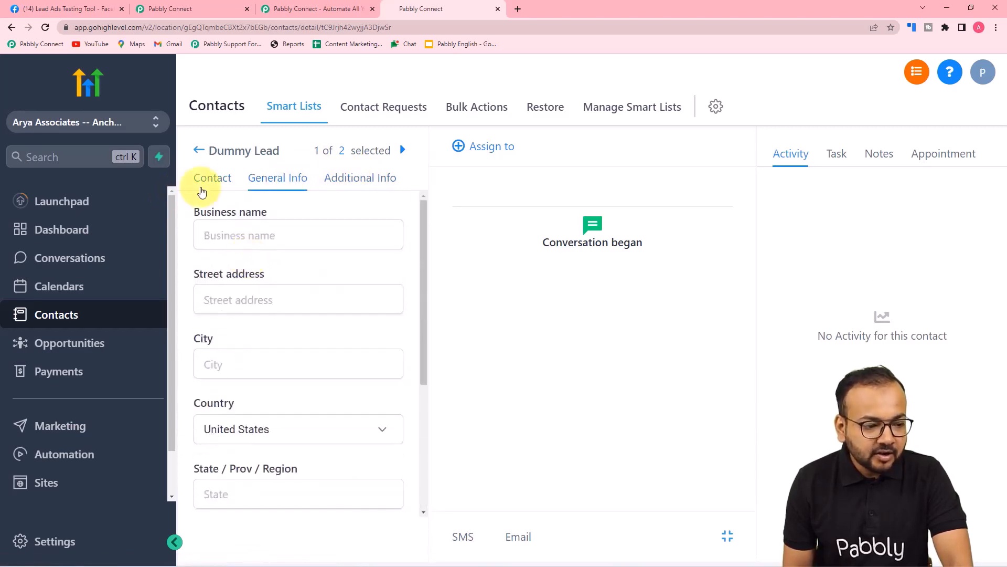
pyautogui.click(226, 189)
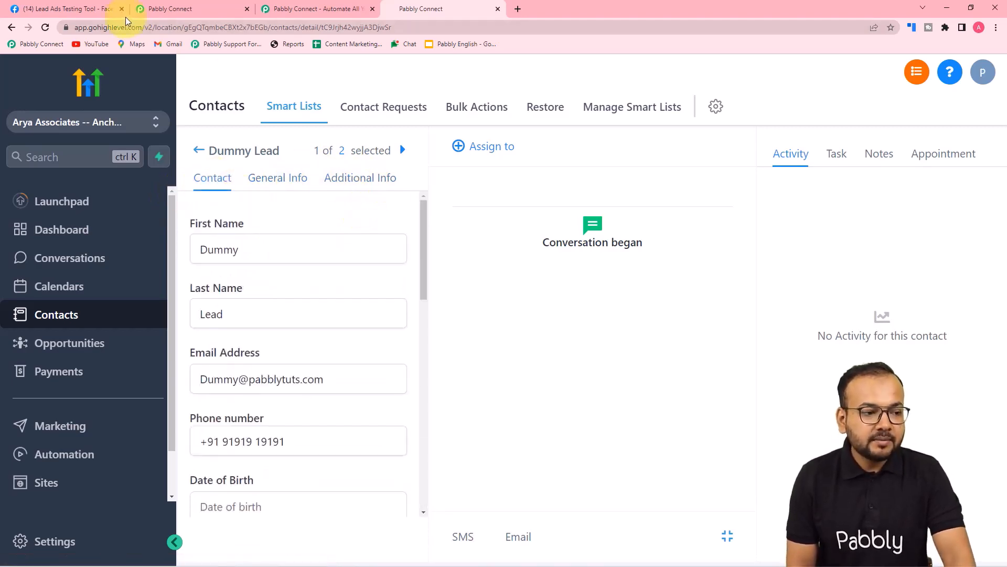
# - Collapse the Facebook Lead Ads trigger card and the Text Formatter action card
pyautogui.click(183, 10)
pyautogui.scroll(3, 452, 288)
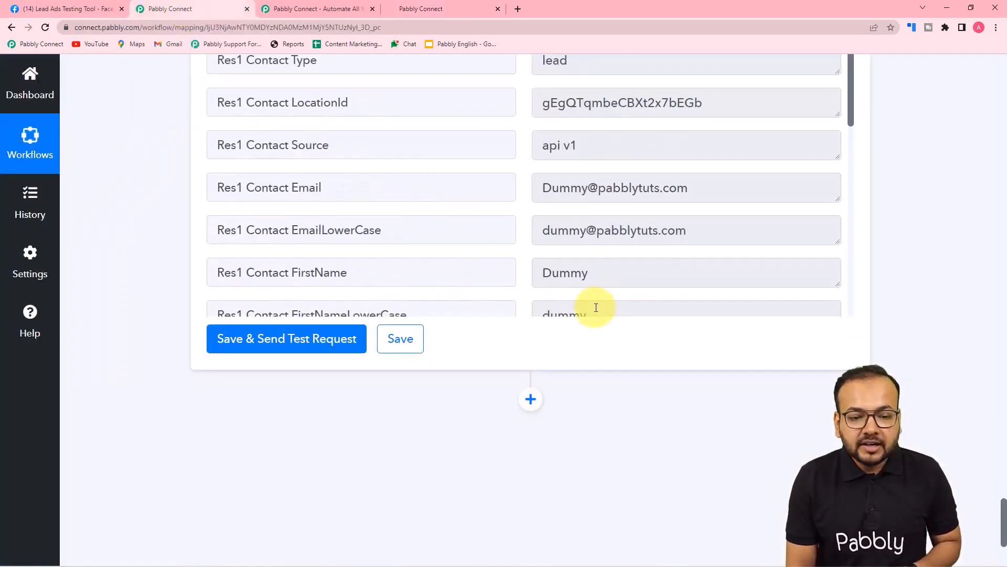
pyautogui.scroll(3, 1004, 307)
pyautogui.scroll(20, 1005, 307)
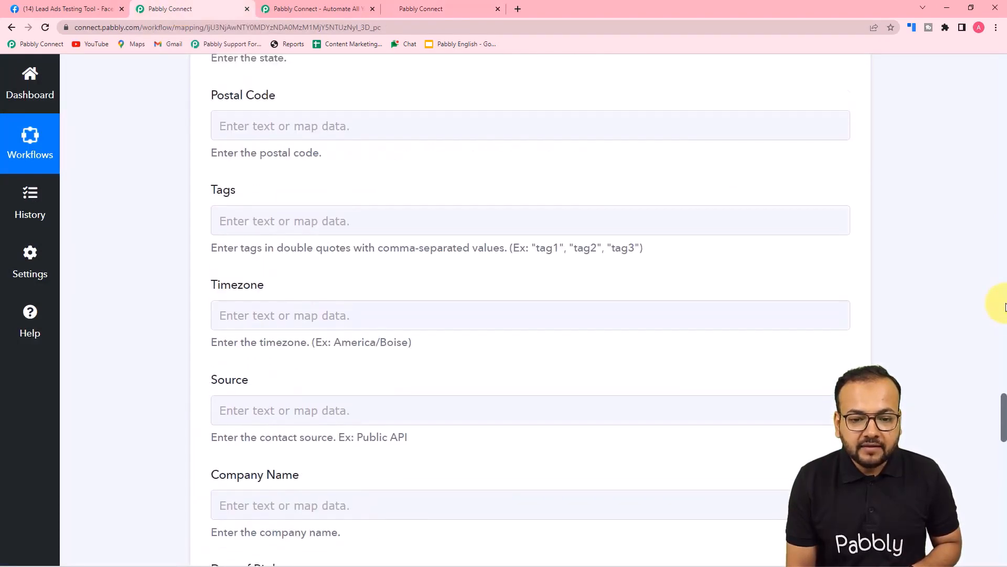
pyautogui.scroll(10, 998, 312)
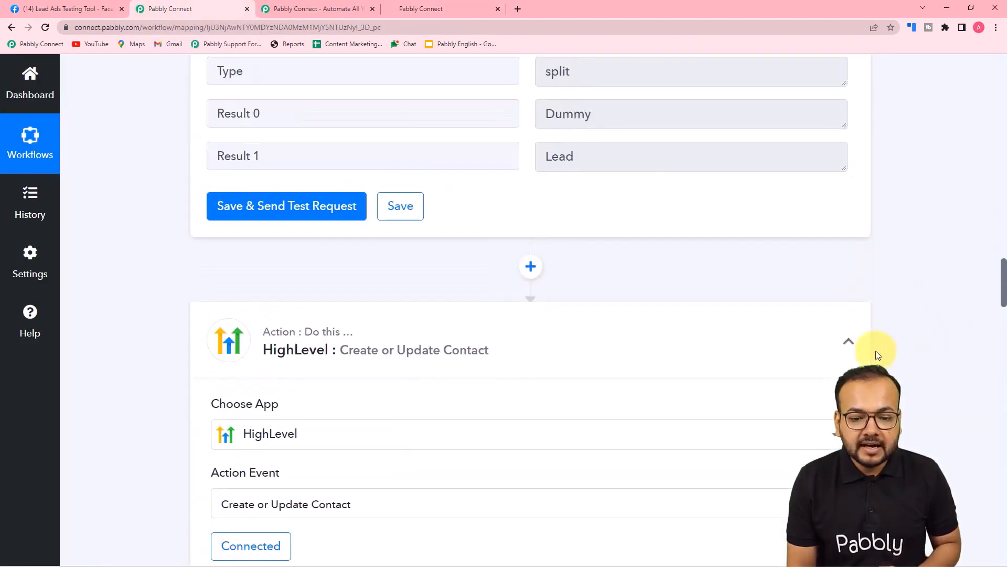
pyautogui.scroll(15, 940, 321)
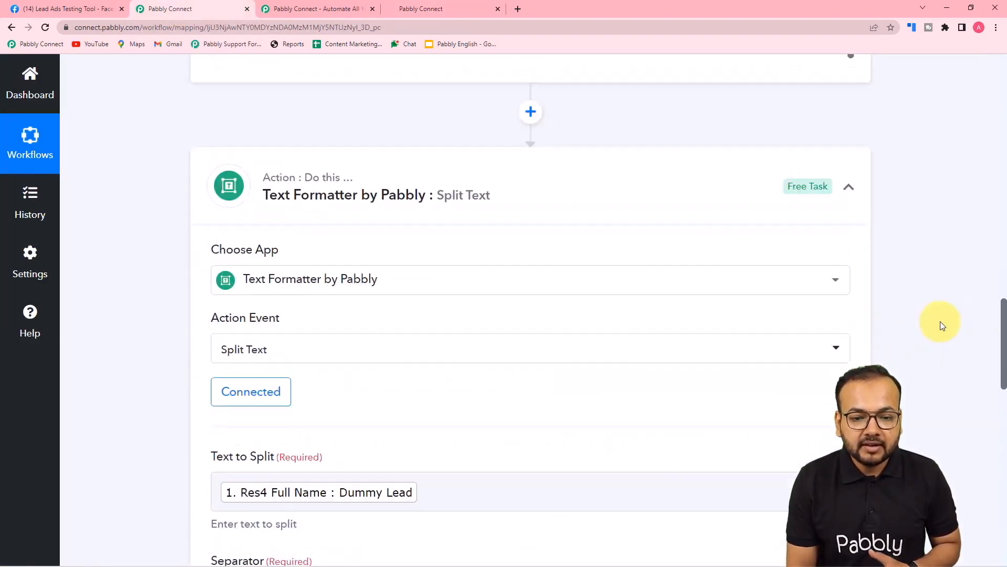
pyautogui.scroll(20, 940, 321)
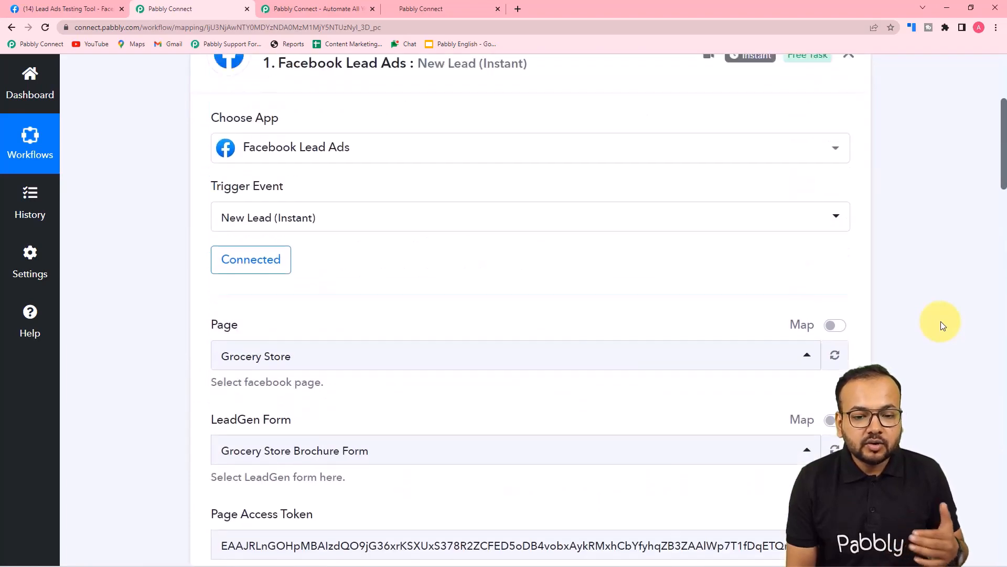
pyautogui.click(849, 277)
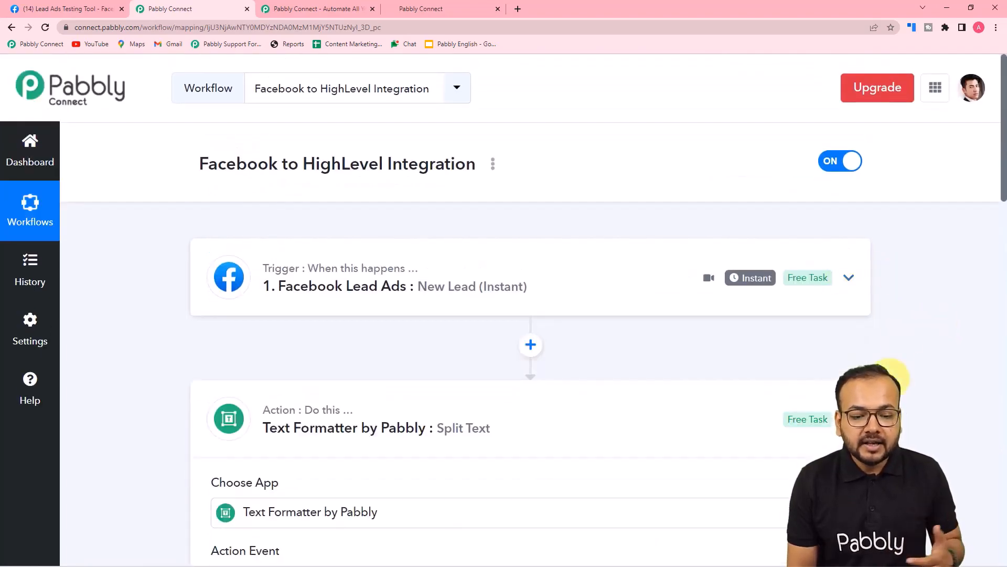
pyautogui.click(846, 418)
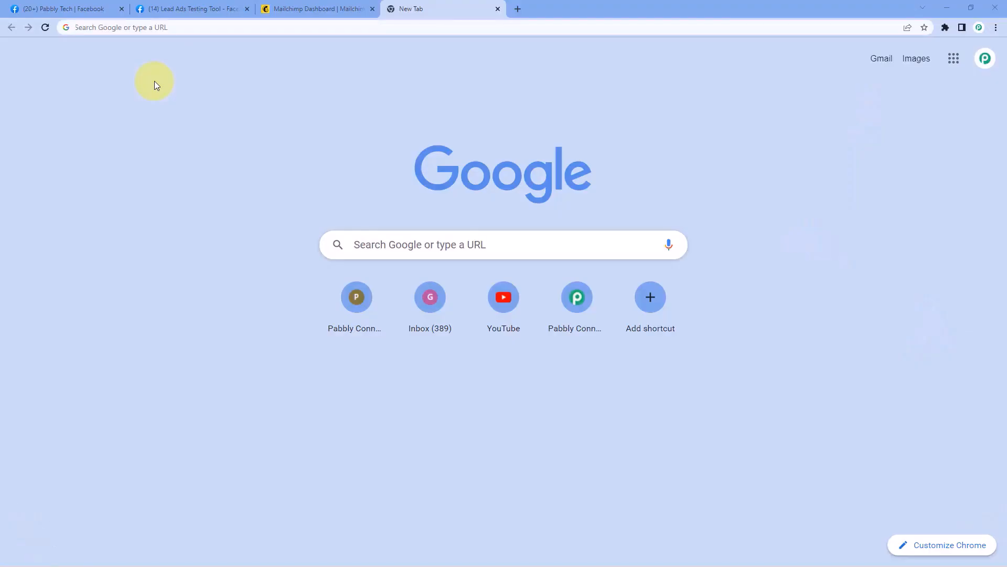
# - Load pabbly.com/connect in the new Chrome tab
pyautogui.write('pabbly.com/connect')
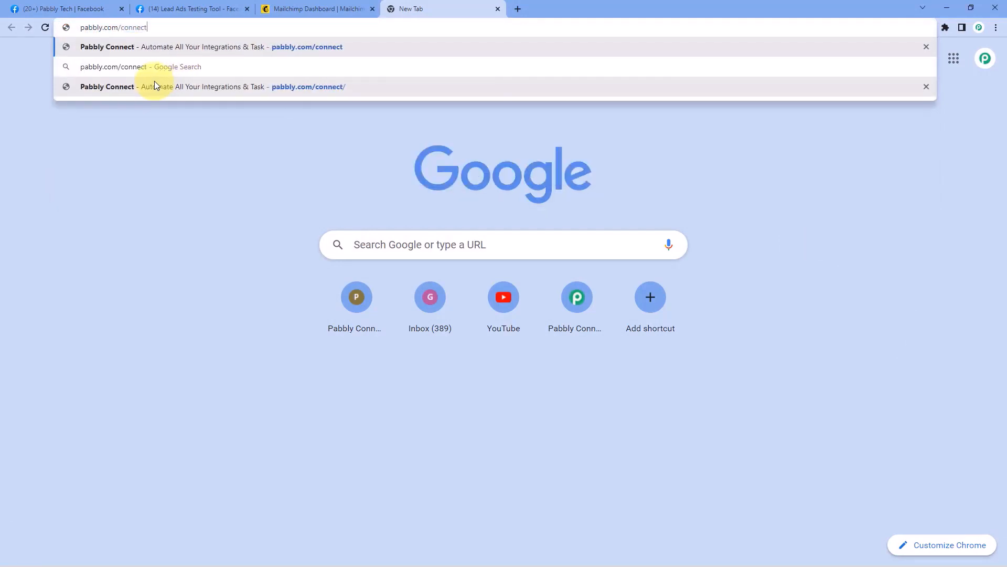
pyautogui.press('Return')
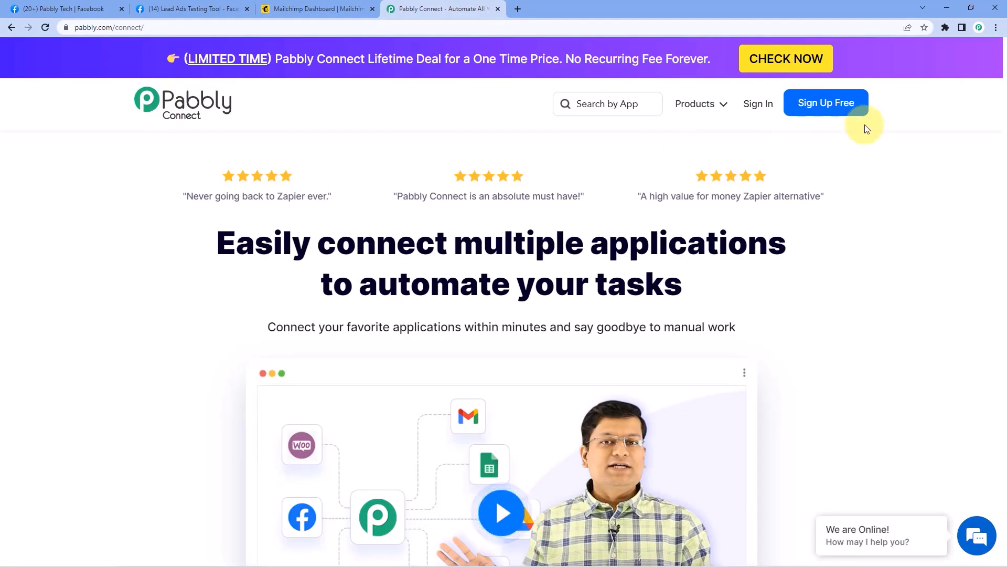
# - Sign in, access Pabbly Connect, and create the workflow 'Facebook Lead Ads to Mailchimp'
pyautogui.click(761, 103)
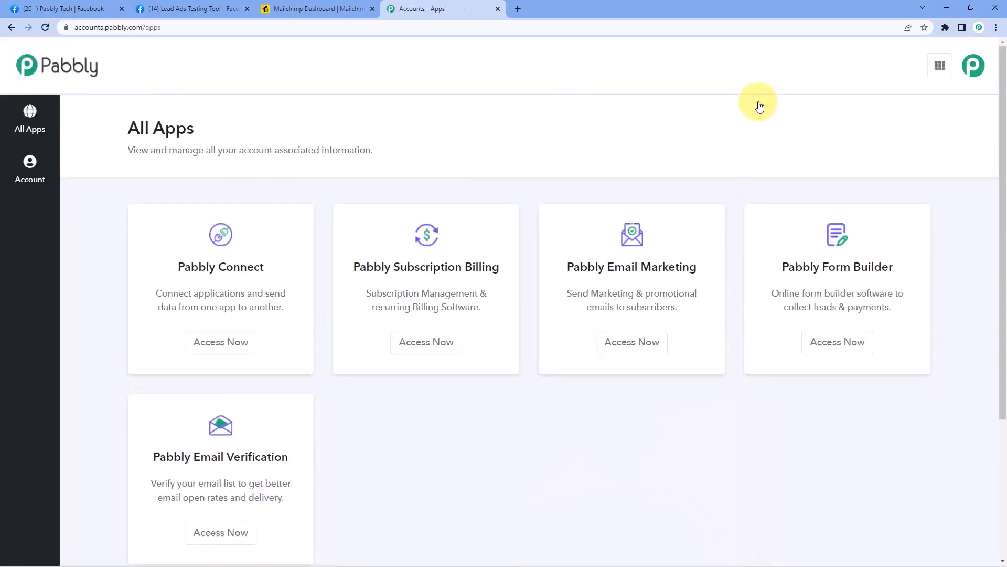
pyautogui.scroll(-1, 214, 106)
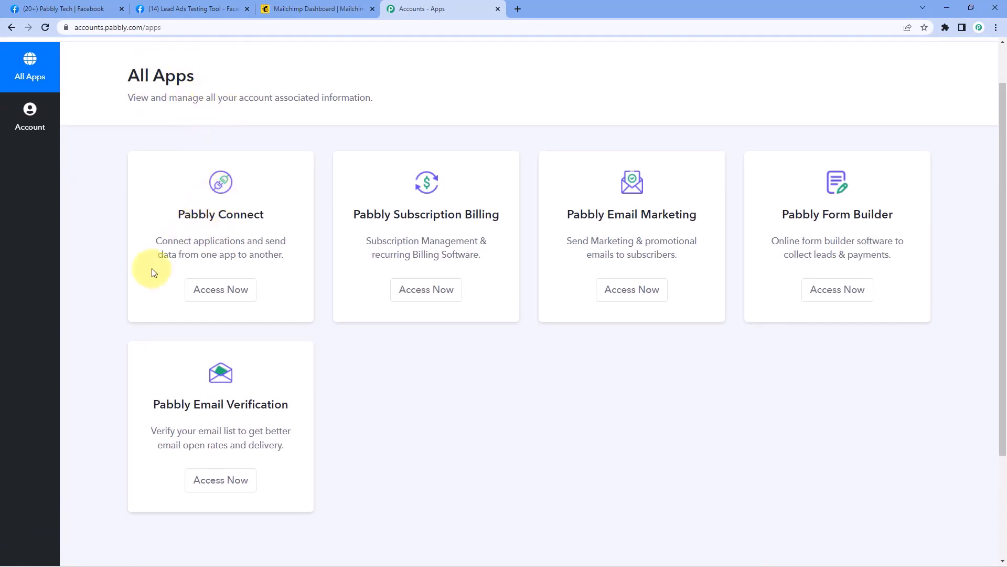
pyautogui.click(235, 293)
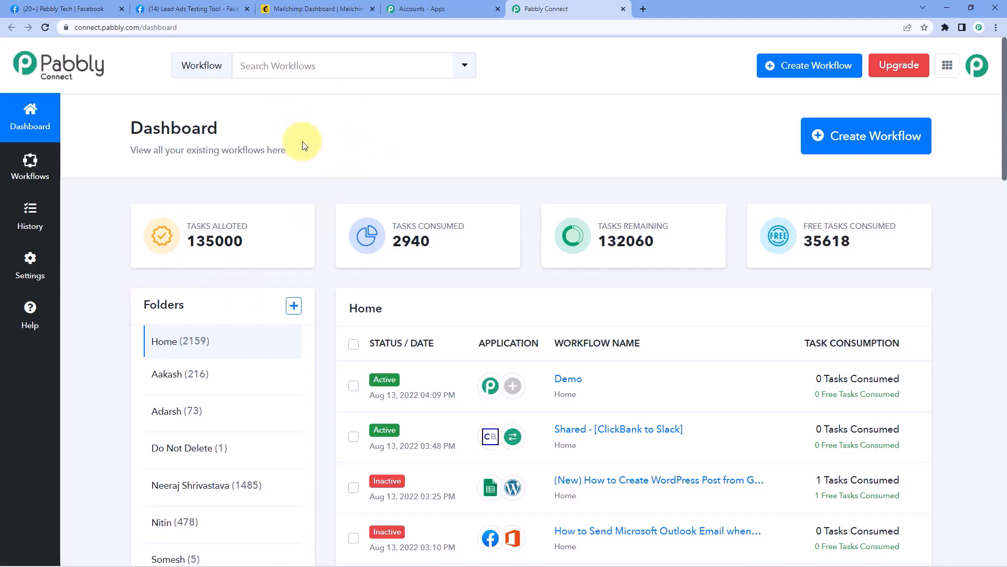
pyautogui.click(847, 129)
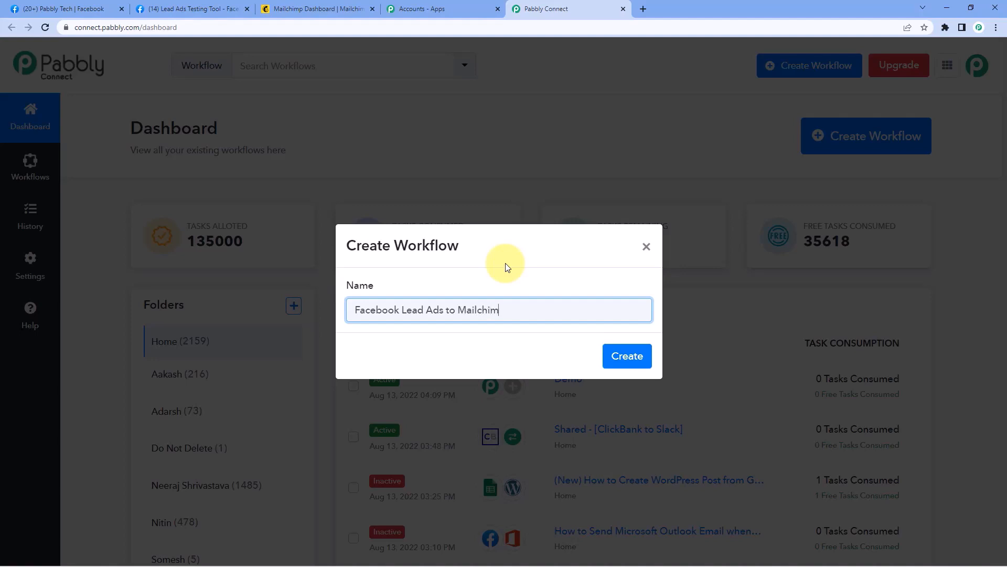
pyautogui.click(618, 356)
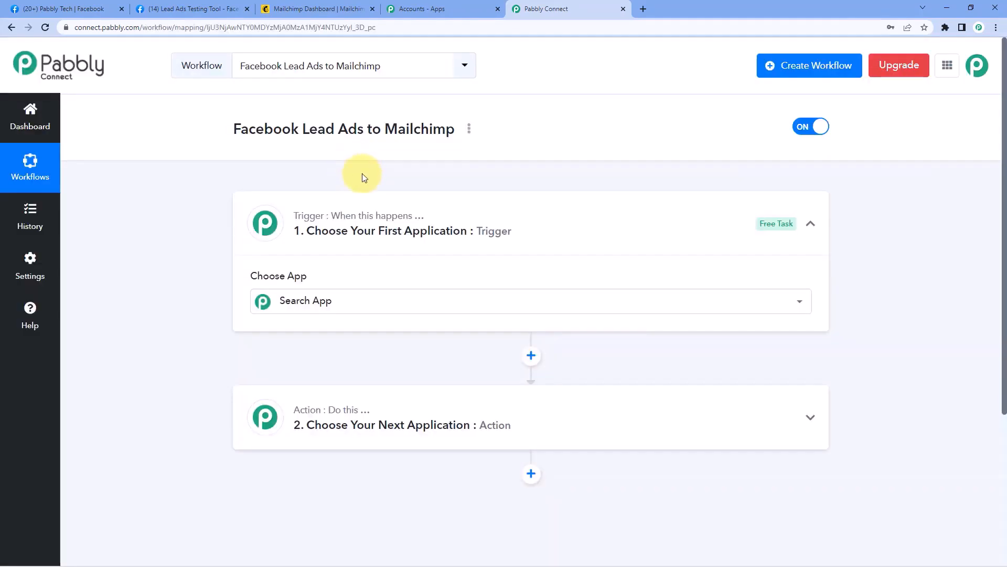
# - Choose Facebook Lead Ads as the trigger app, searching 'Fac'
pyautogui.scroll(-1, 174, 233)
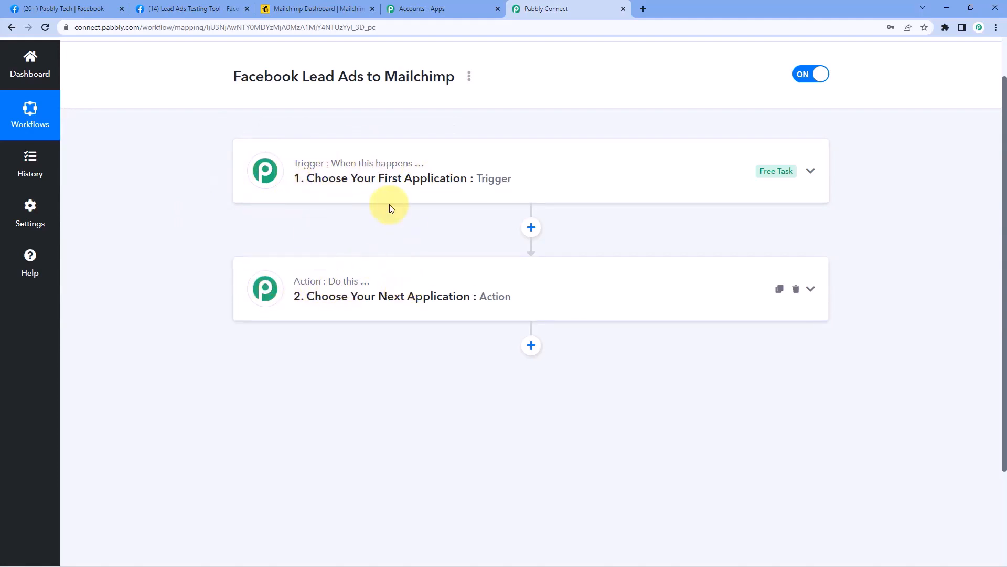
pyautogui.click(289, 163)
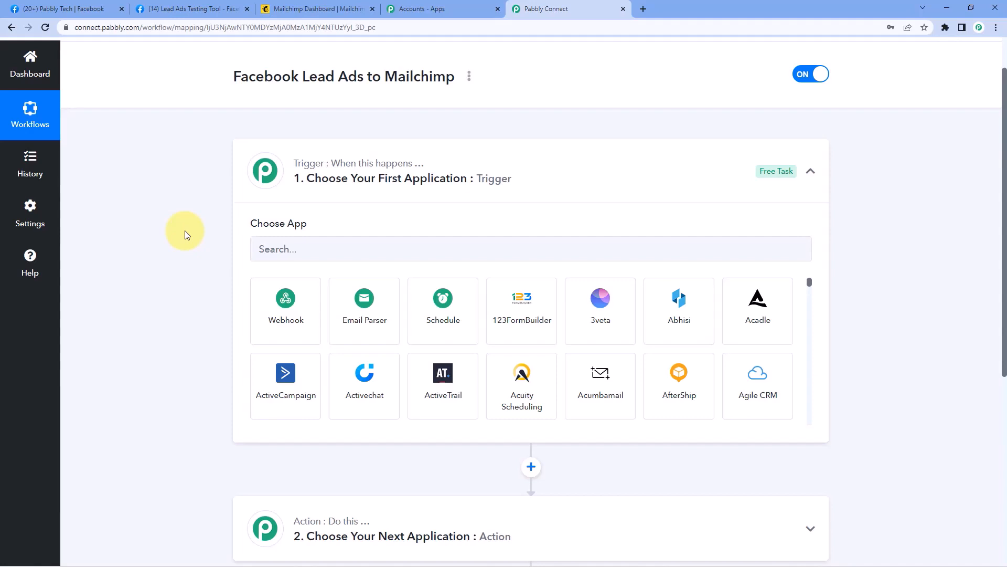
pyautogui.scroll(-2, 168, 229)
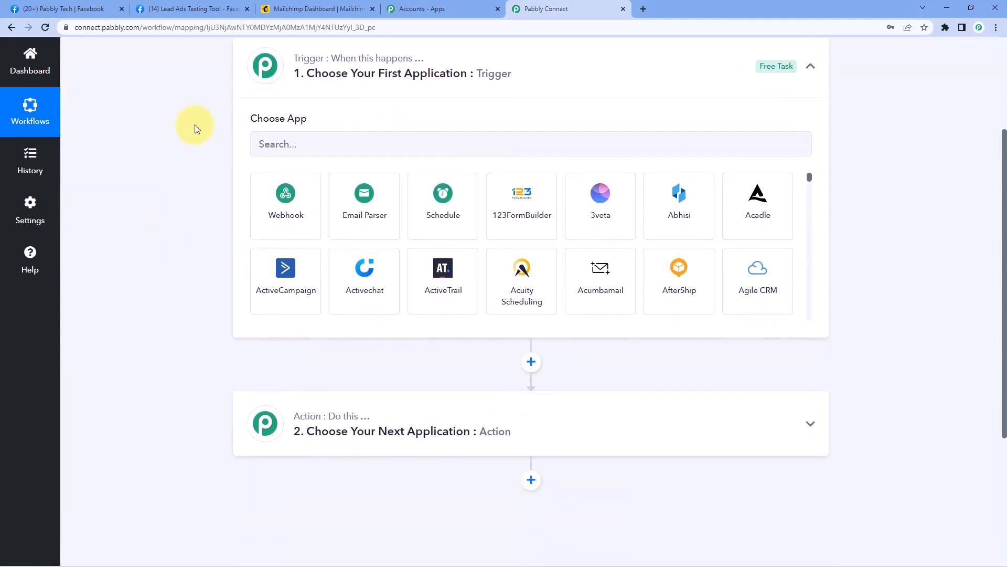
pyautogui.click(299, 145)
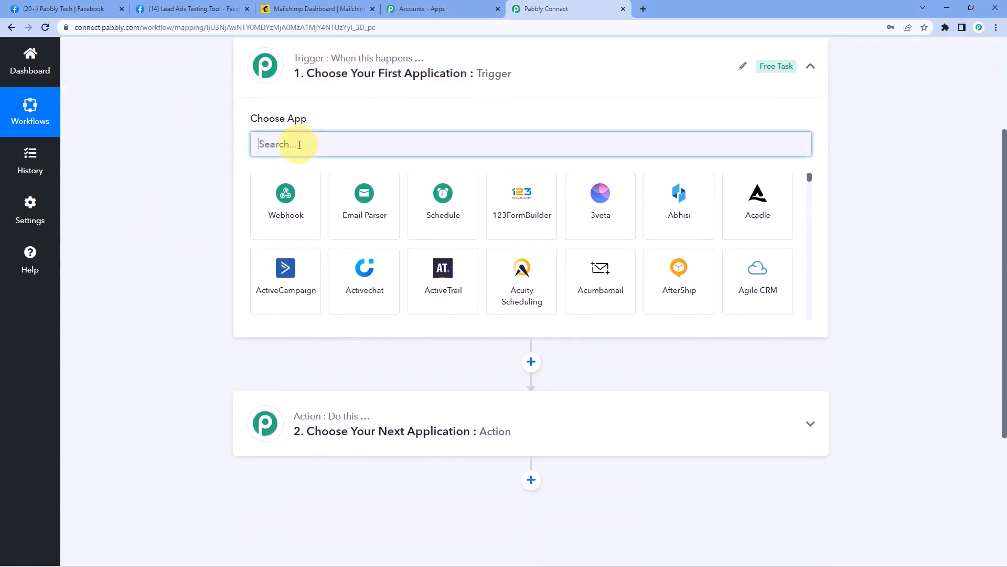
pyautogui.write('Facebook Le')
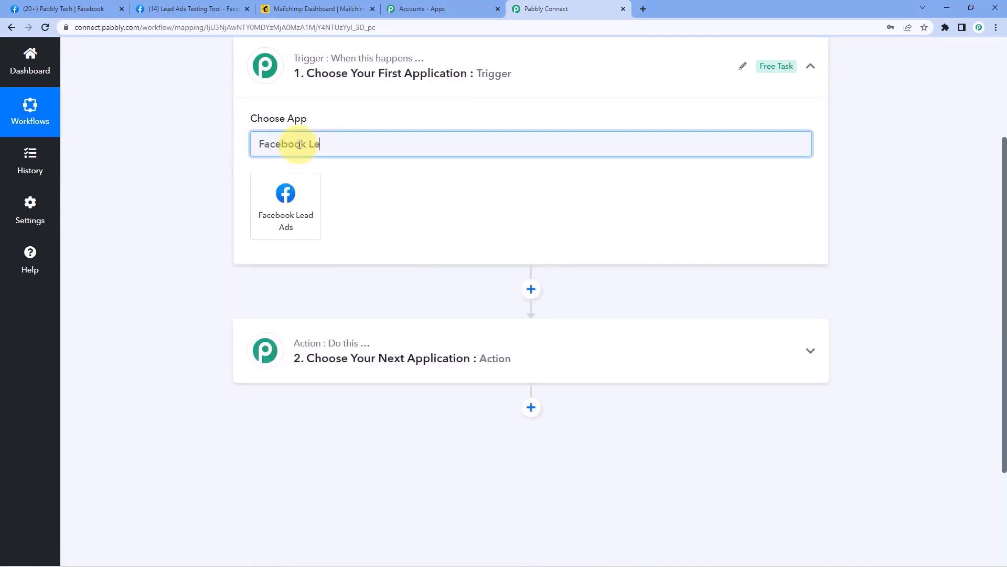
pyautogui.click(310, 198)
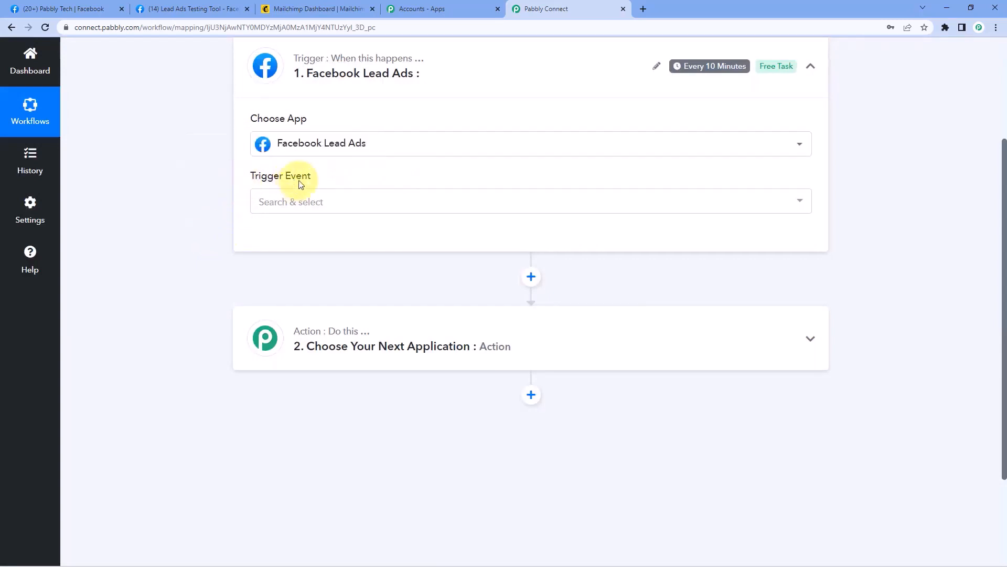
# - Set the trigger event to New Lead (Instant) and start adding a new account connection
pyautogui.click(309, 201)
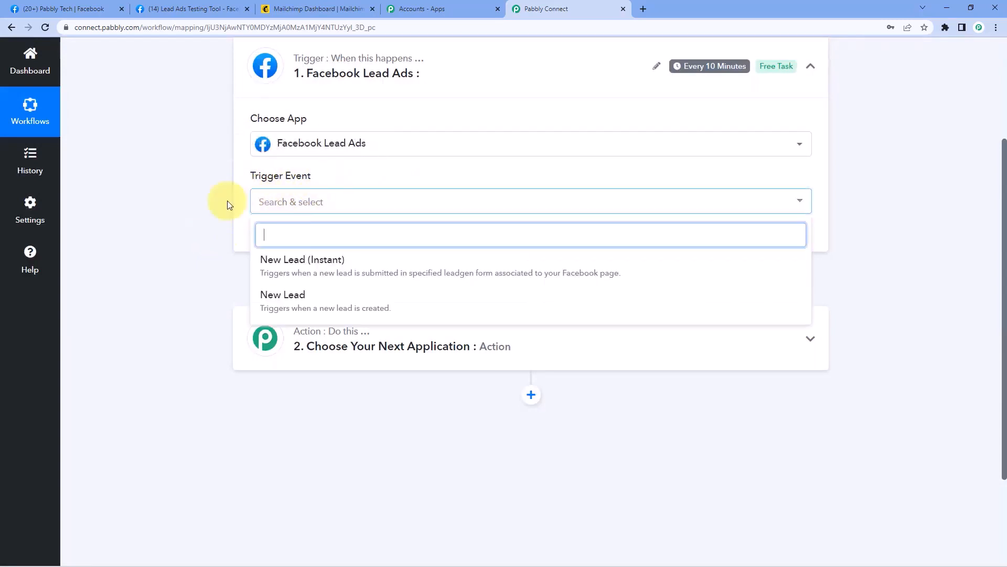
pyautogui.click(315, 276)
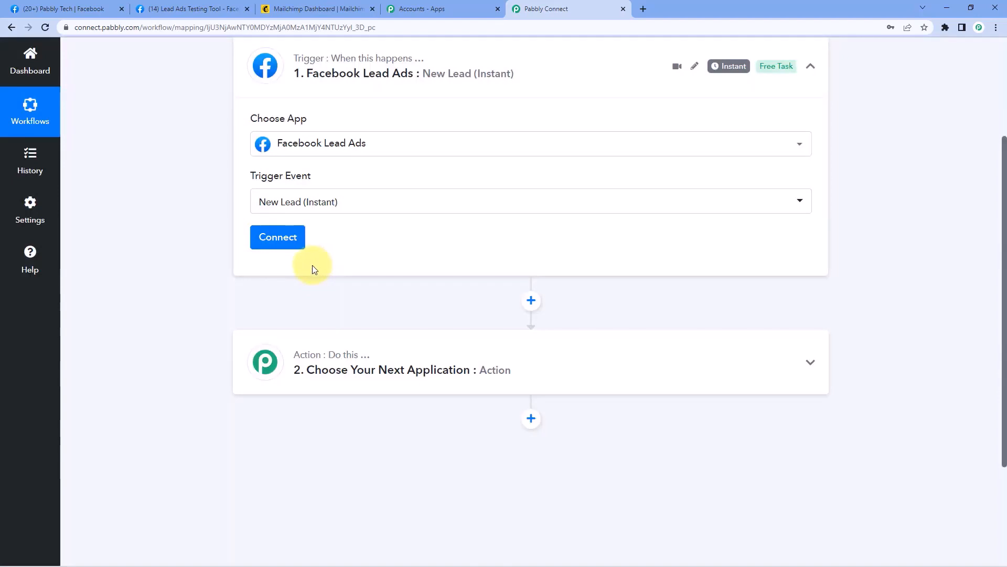
pyautogui.click(288, 244)
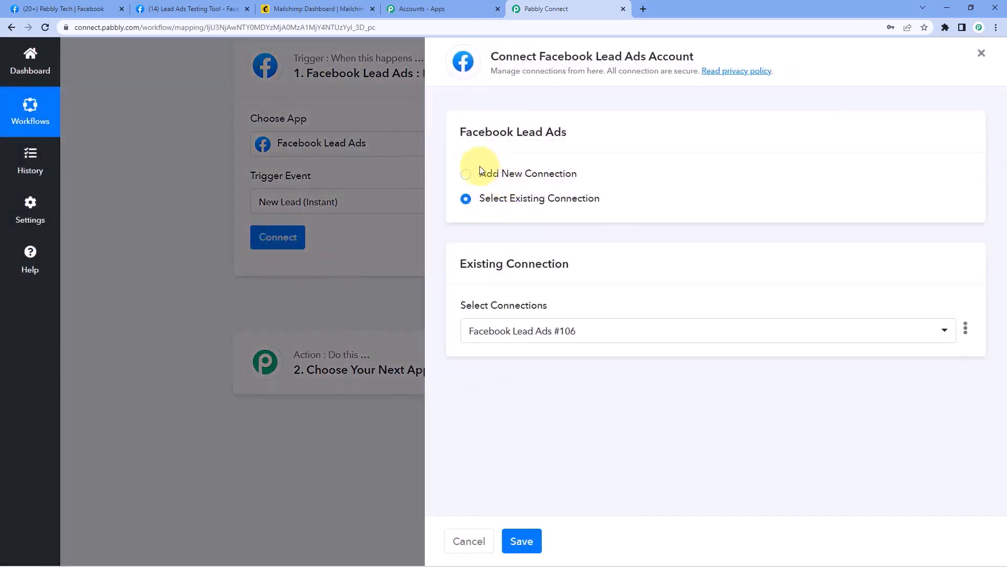
pyautogui.click(468, 175)
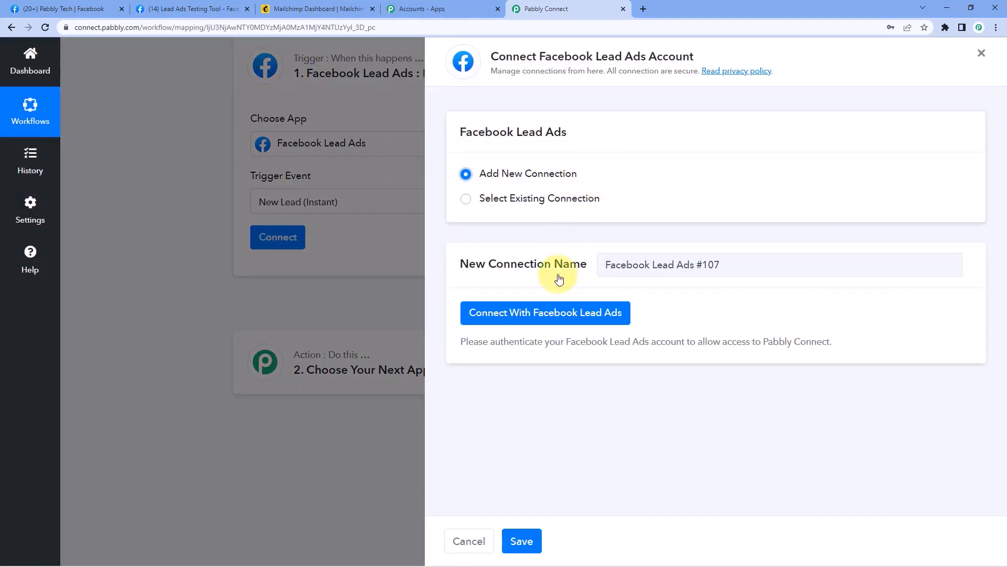
# - Authorize the new Facebook Lead Ads connection and select the Pabbly Tech page
pyautogui.click(545, 311)
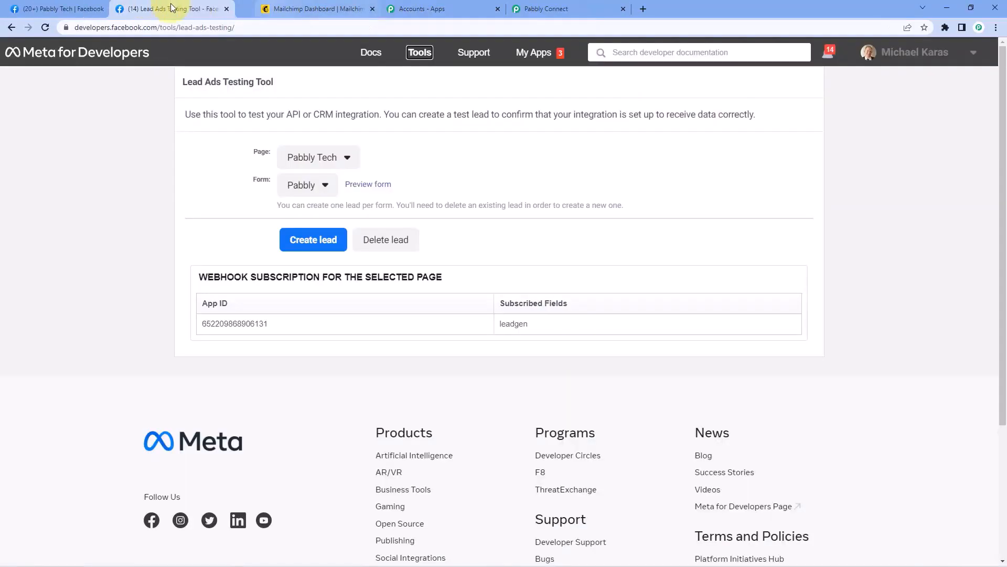
pyautogui.click(546, 8)
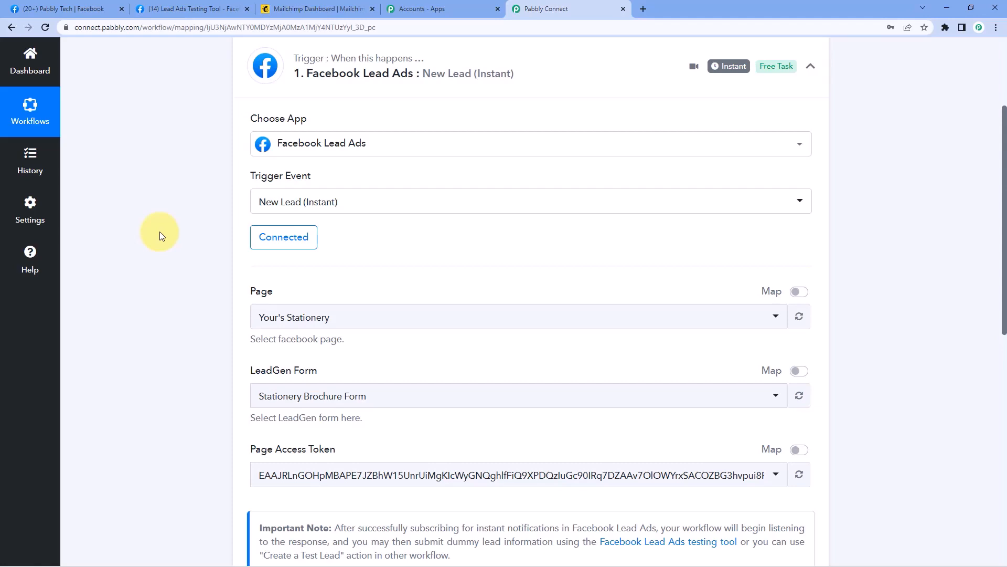
pyautogui.scroll(-2, 162, 229)
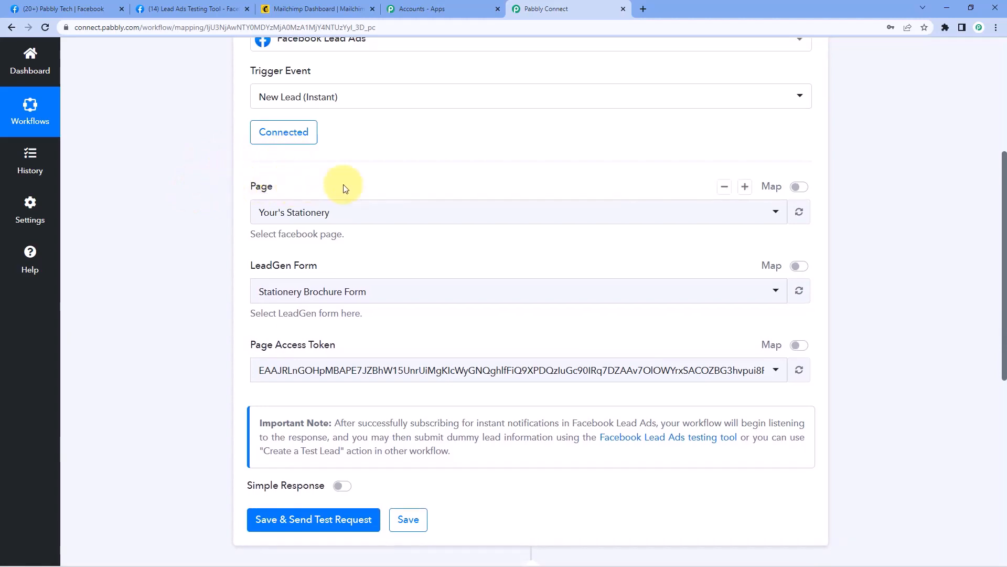
pyautogui.click(330, 205)
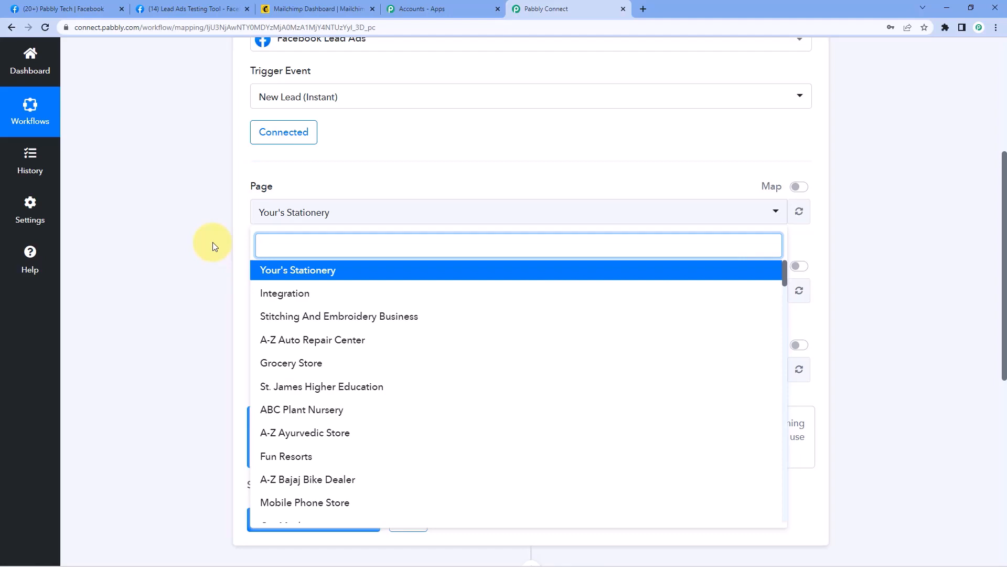
pyautogui.scroll(-2, 269, 309)
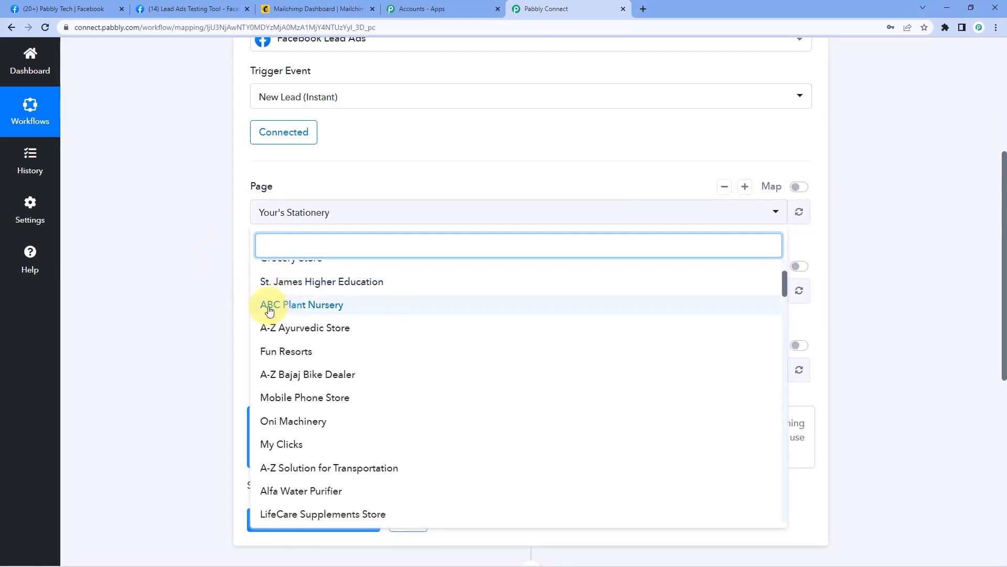
pyautogui.scroll(1, 269, 310)
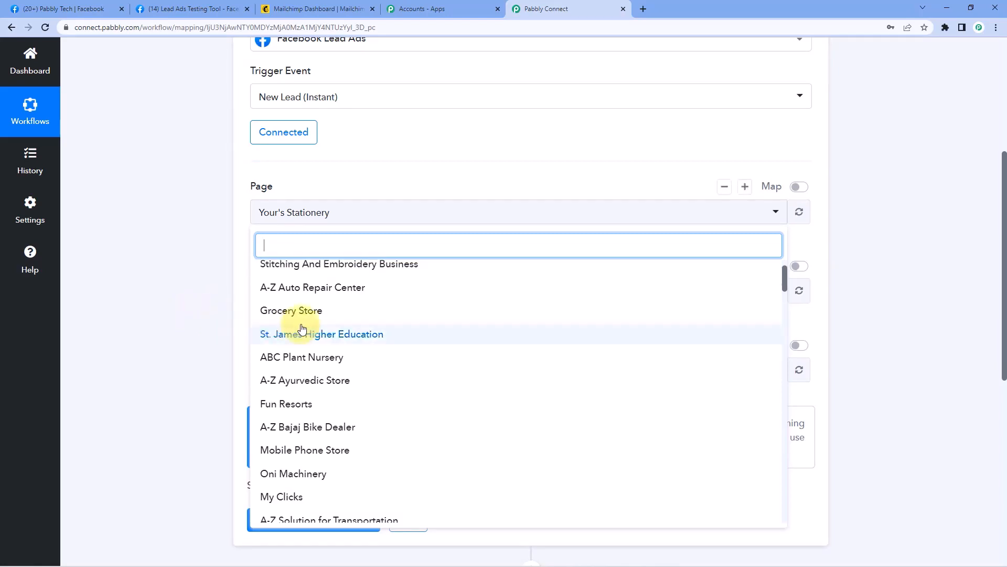
pyautogui.scroll(1, 299, 328)
pyautogui.click(72, 5)
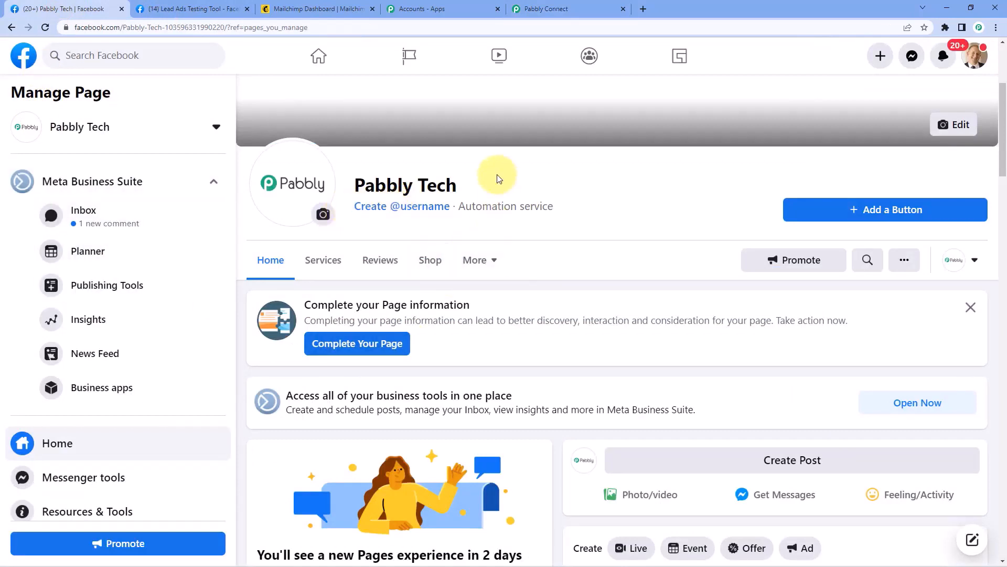
pyautogui.click(574, 7)
pyautogui.write('Pabbly')
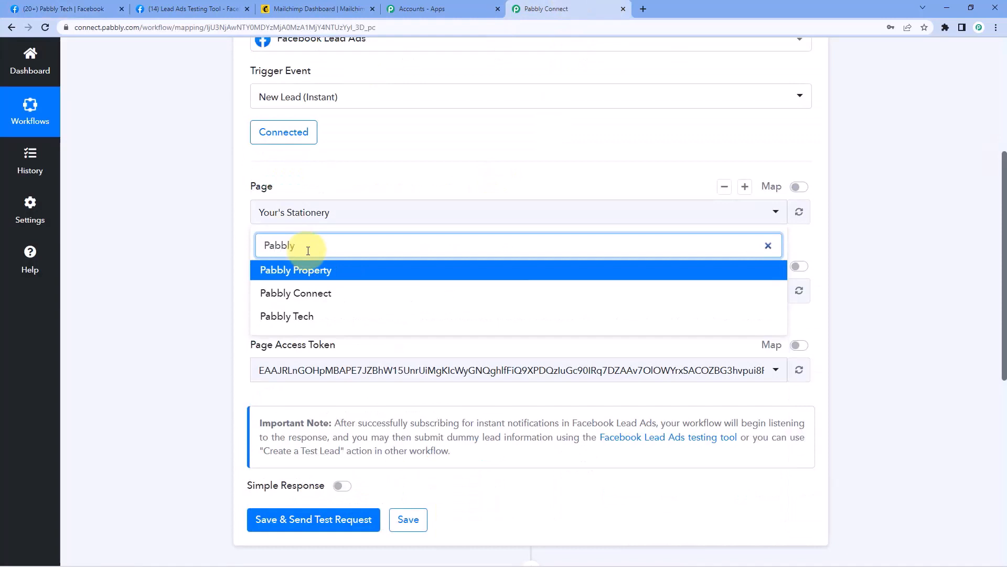
pyautogui.click(294, 315)
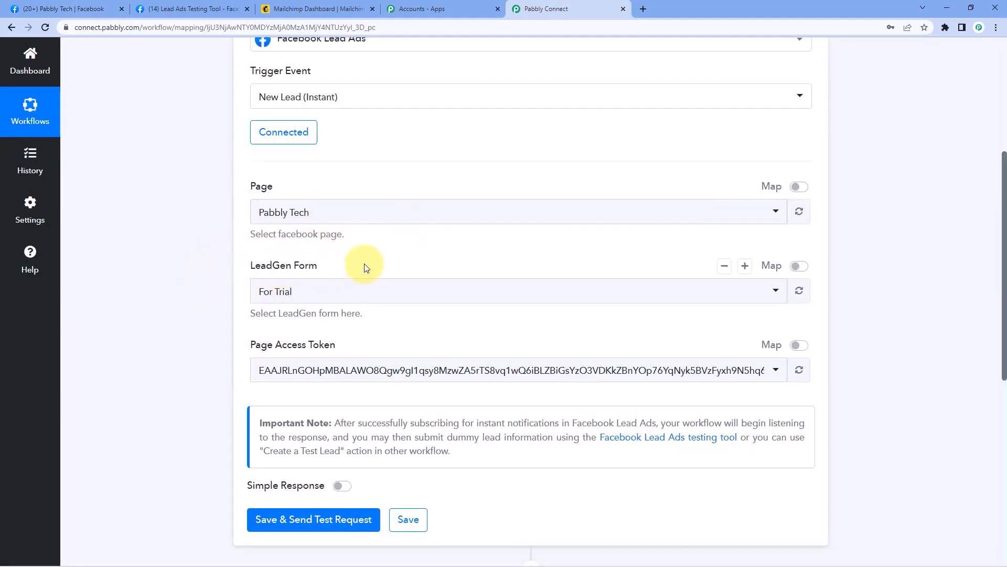
# - Select Pabbly as the trigger's LeadGen form
pyautogui.click(323, 295)
pyautogui.scroll(-2, 268, 388)
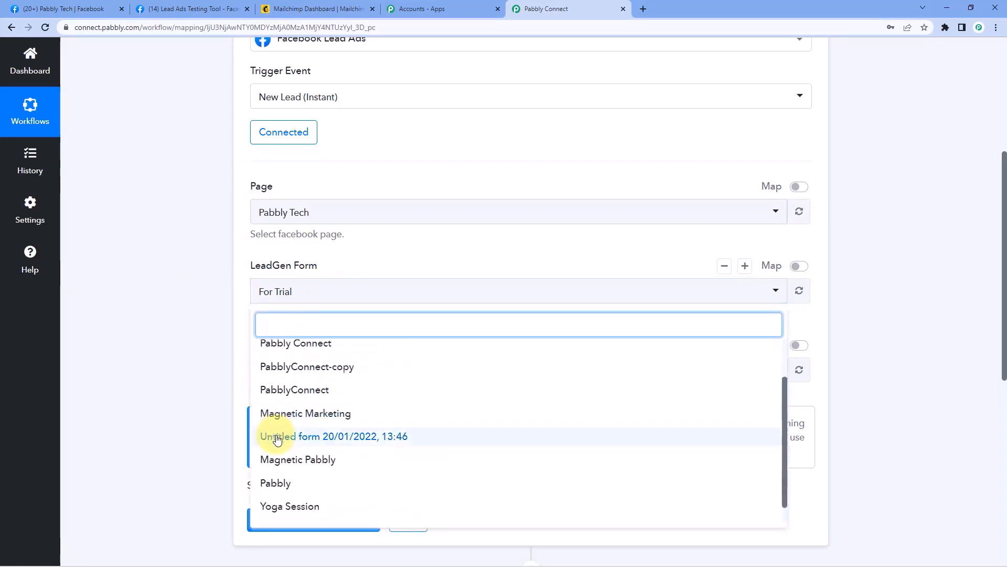
pyautogui.scroll(2, 322, 363)
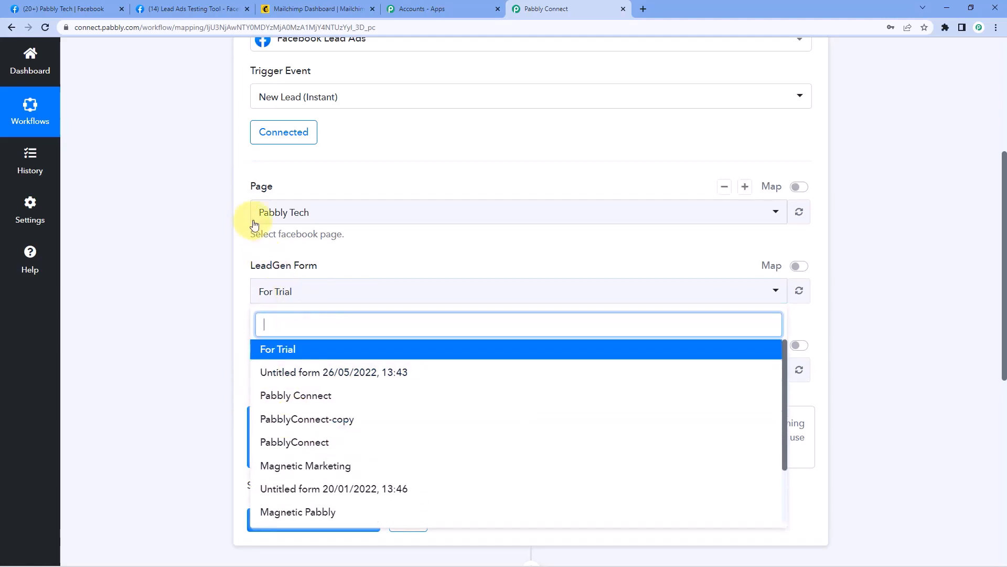
pyautogui.scroll(-1, 277, 419)
pyautogui.scroll(-1, 278, 421)
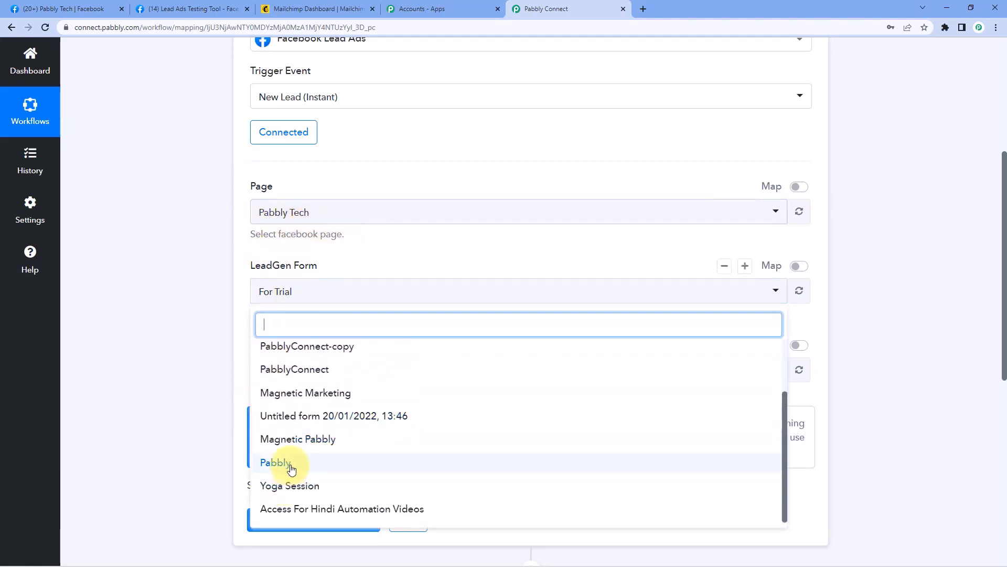
pyautogui.click(297, 468)
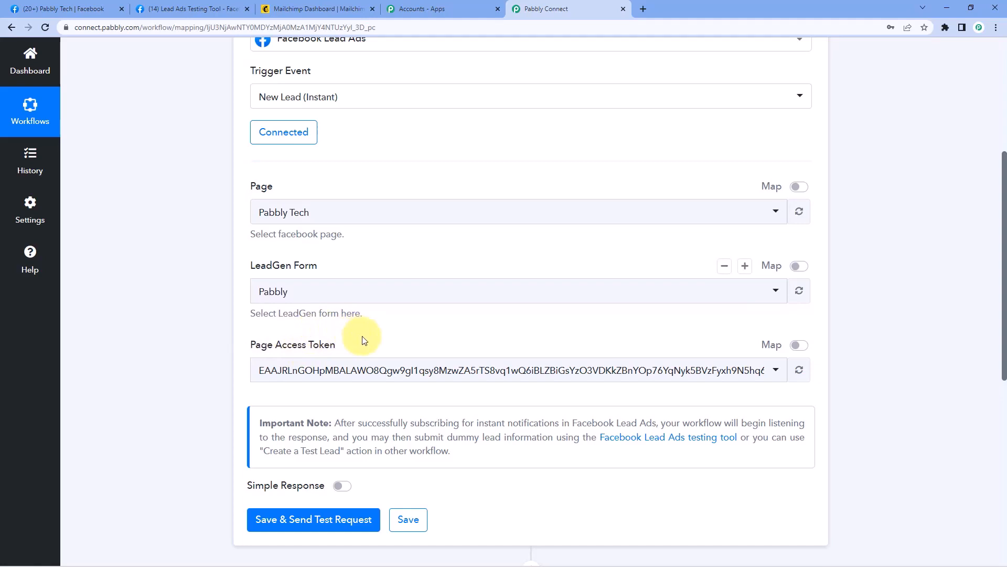
# - Save the trigger so it waits for a test lead, then go to the Lead Ads Testing Tool
pyautogui.scroll(-2, 363, 340)
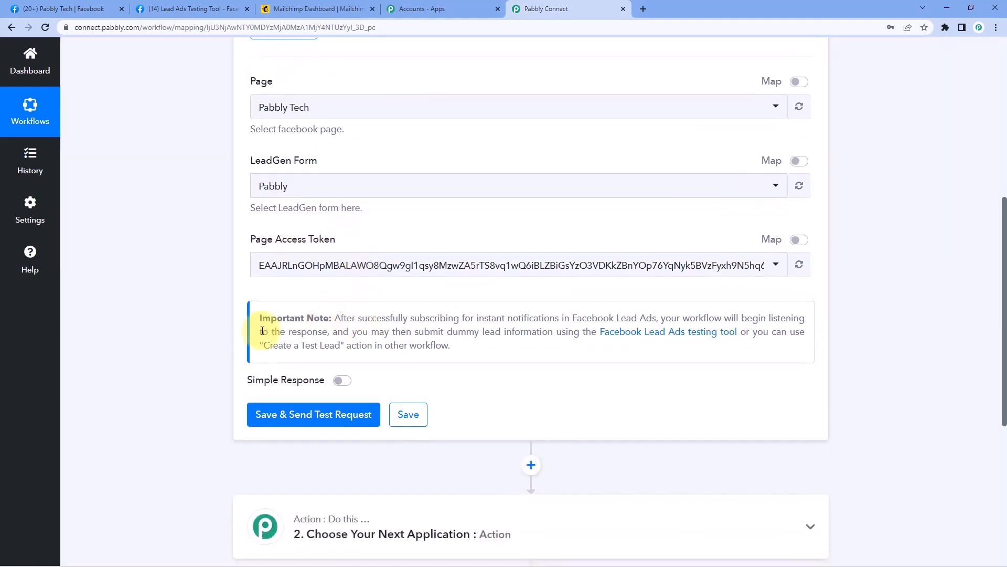
pyautogui.click(309, 412)
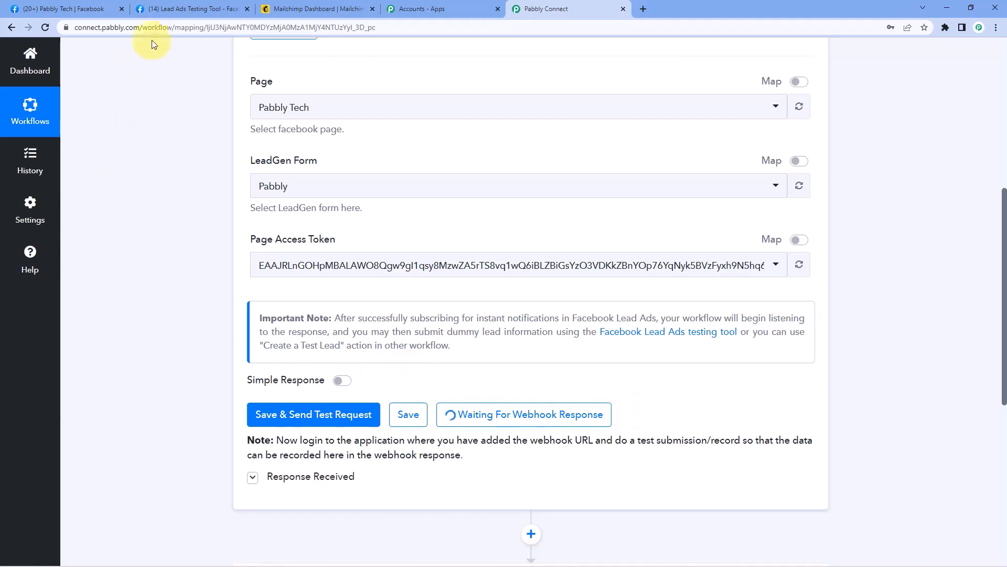
pyautogui.click(217, 8)
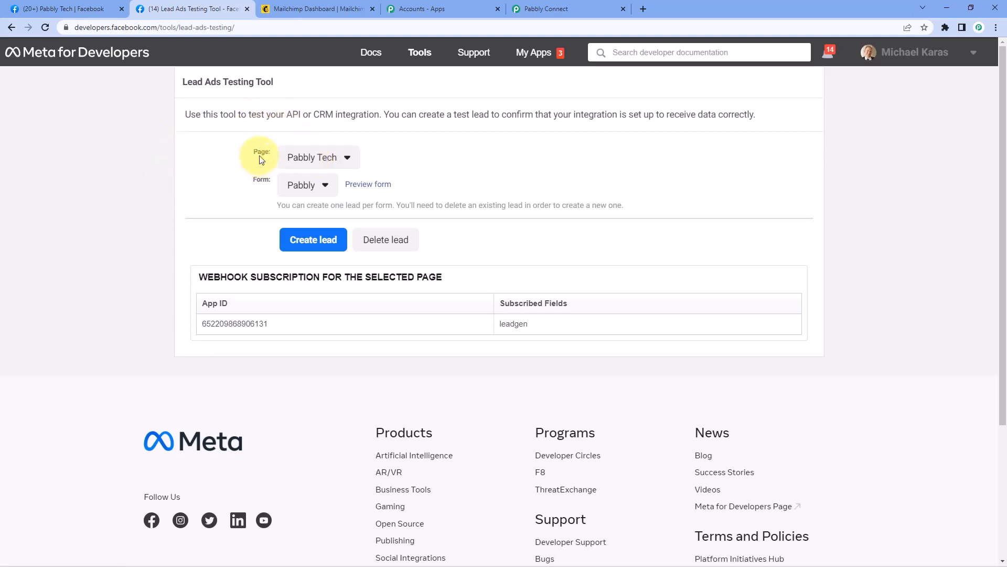
# - Keep Pabbly Tech as the page and Pabbly as the form in the testing tool
pyautogui.click(327, 158)
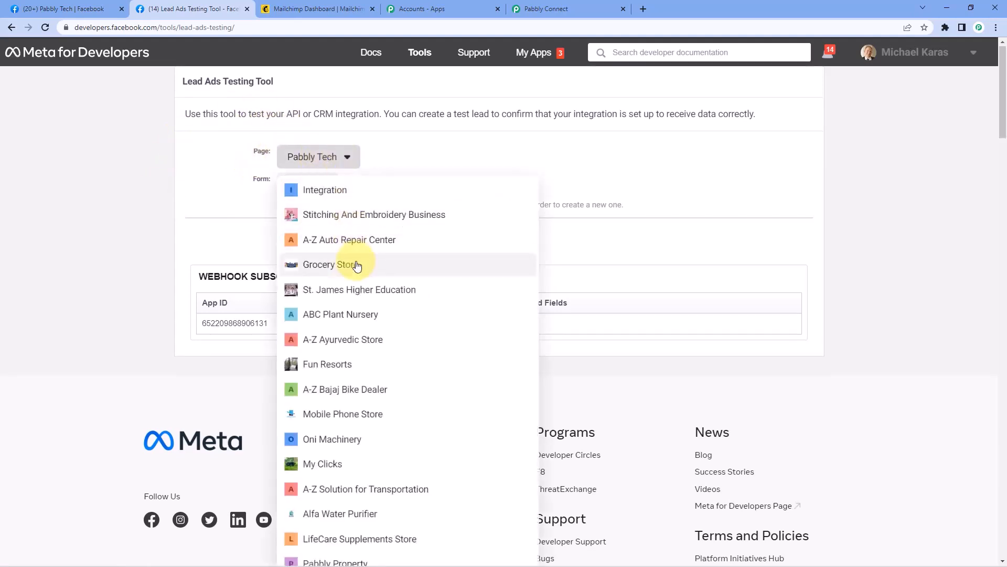
pyautogui.scroll(-1, 351, 263)
pyautogui.scroll(1, 351, 263)
pyautogui.click(232, 192)
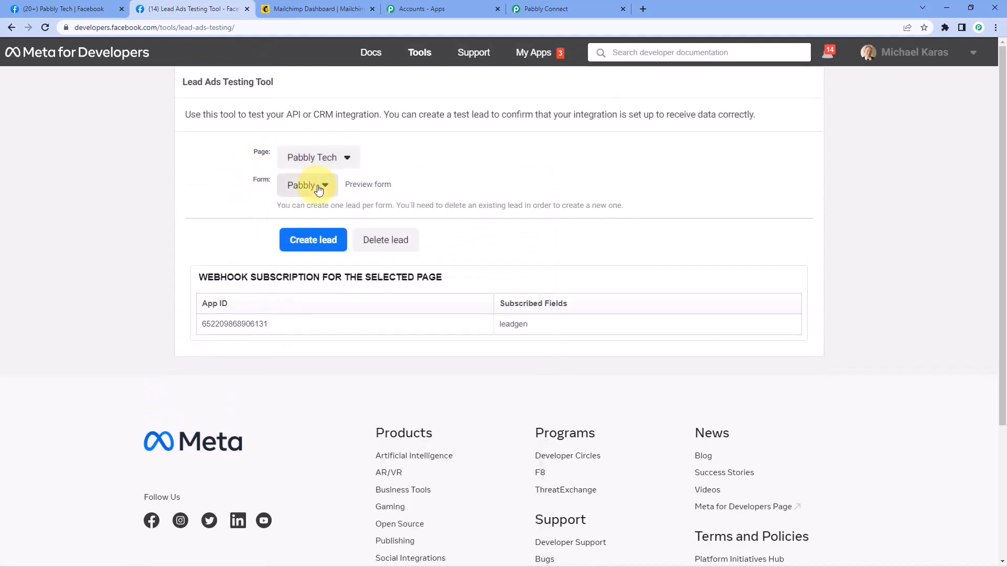
pyautogui.click(302, 185)
pyautogui.moveTo(314, 239)
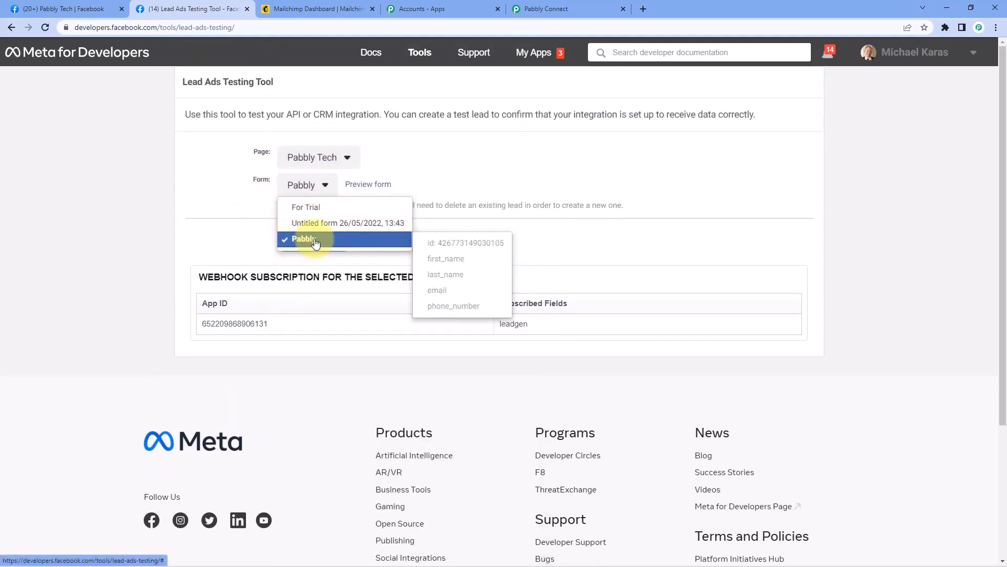
pyautogui.click(304, 240)
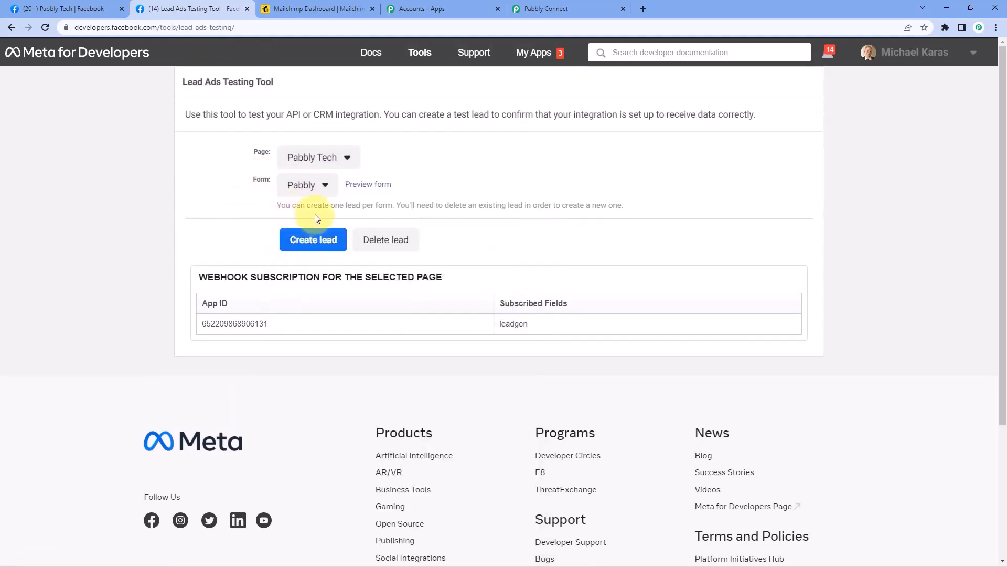
# - Create and submit a test lead named DummyName with a test email and phone number
pyautogui.click(389, 183)
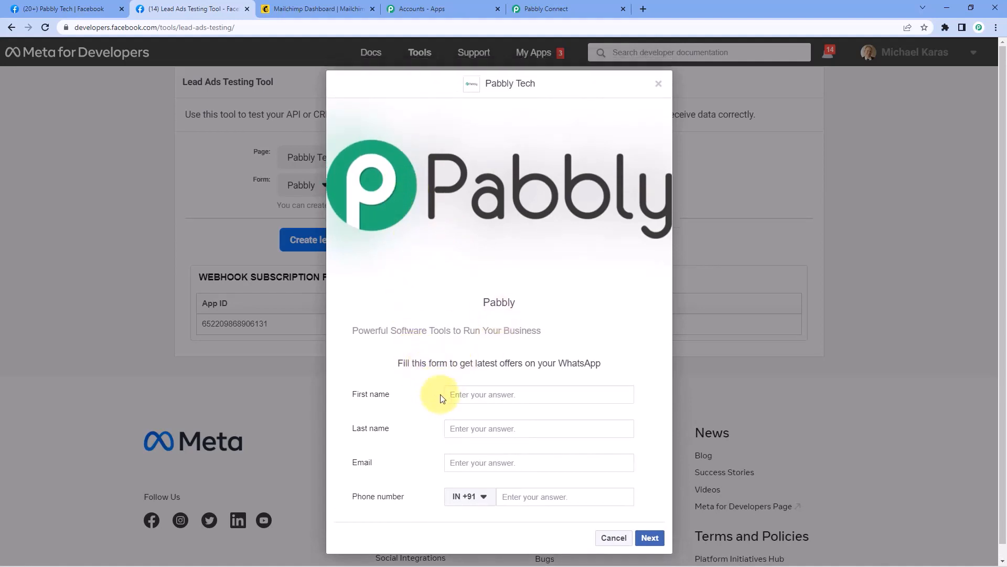
pyautogui.click(471, 398)
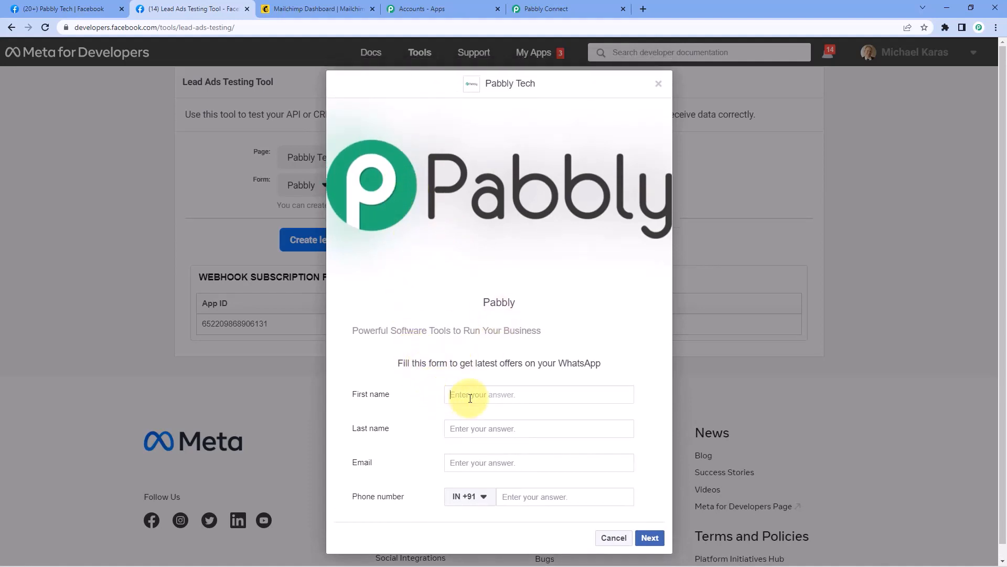
pyautogui.write('Dummy')
pyautogui.write('Name')
pyautogui.press('Tab')
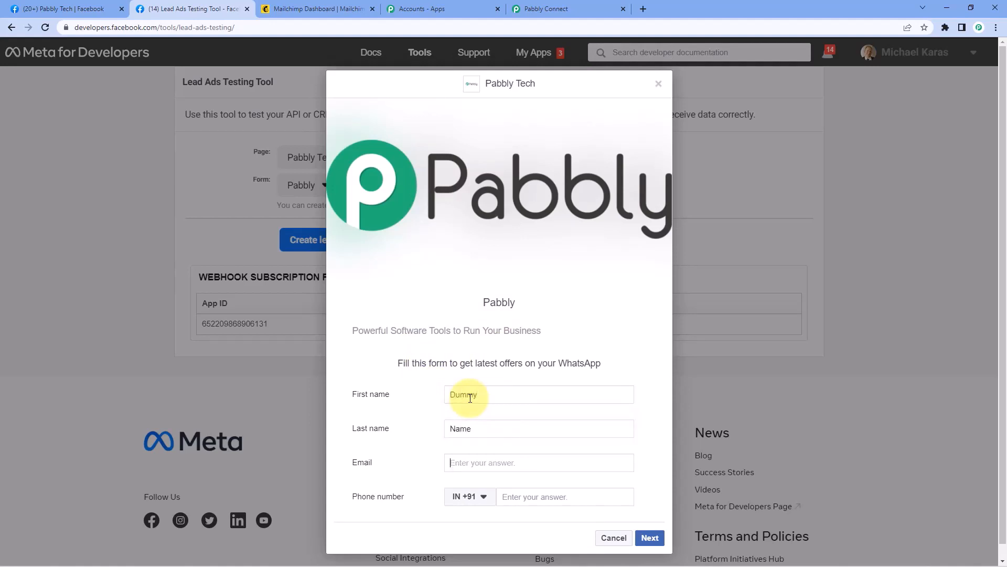
pyautogui.press('Tab')
pyautogui.press('Tab')
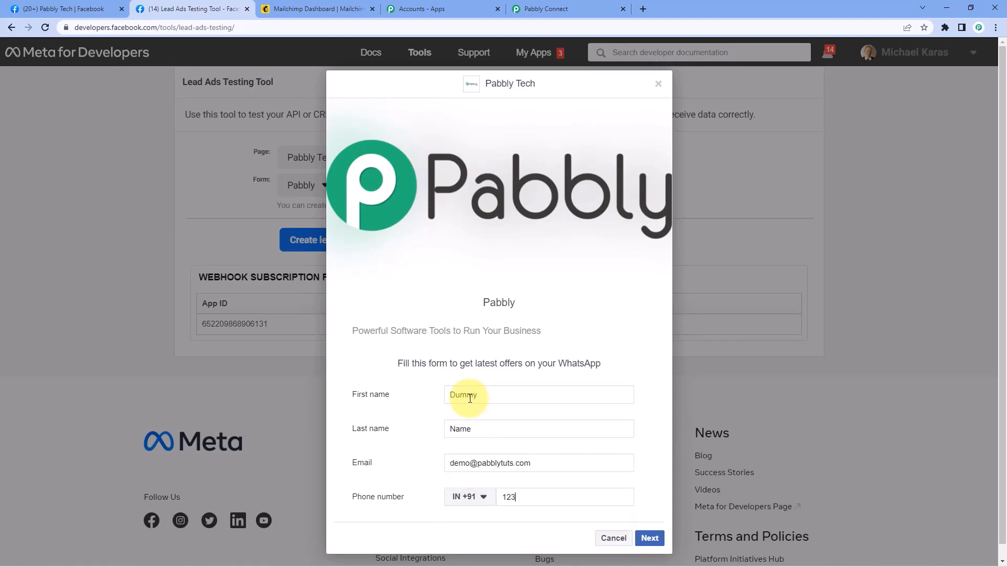
pyautogui.click(658, 538)
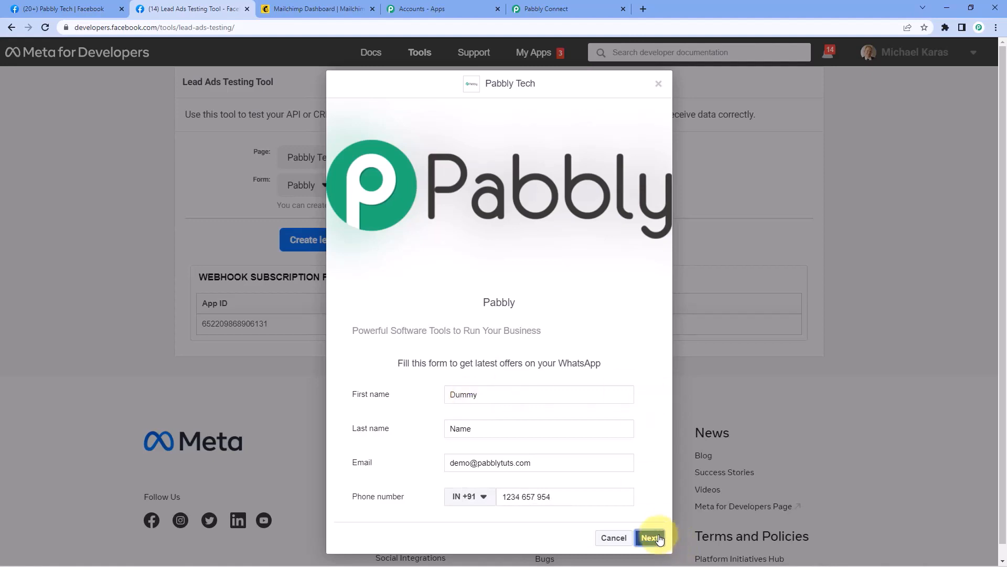
pyautogui.click(646, 393)
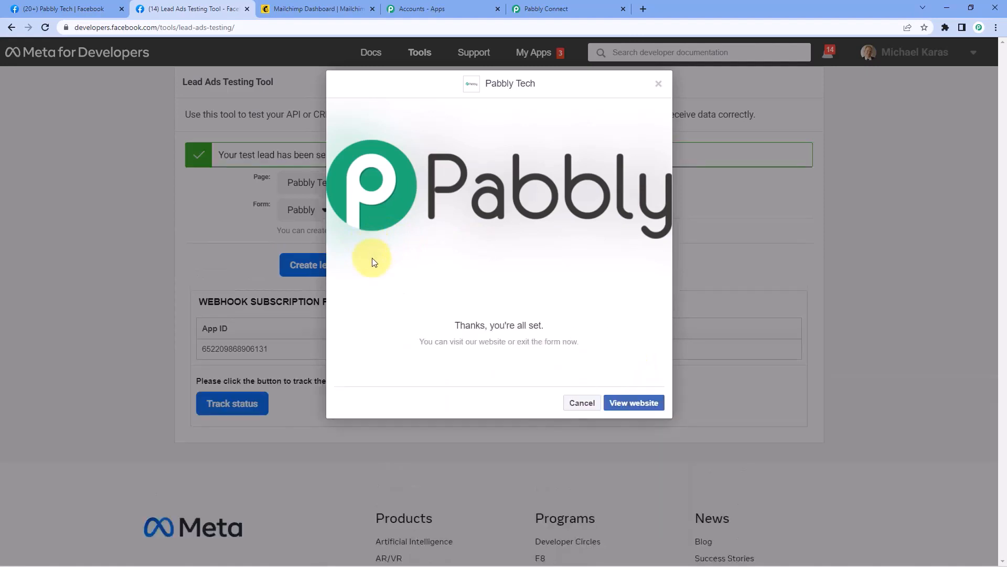
pyautogui.click(659, 83)
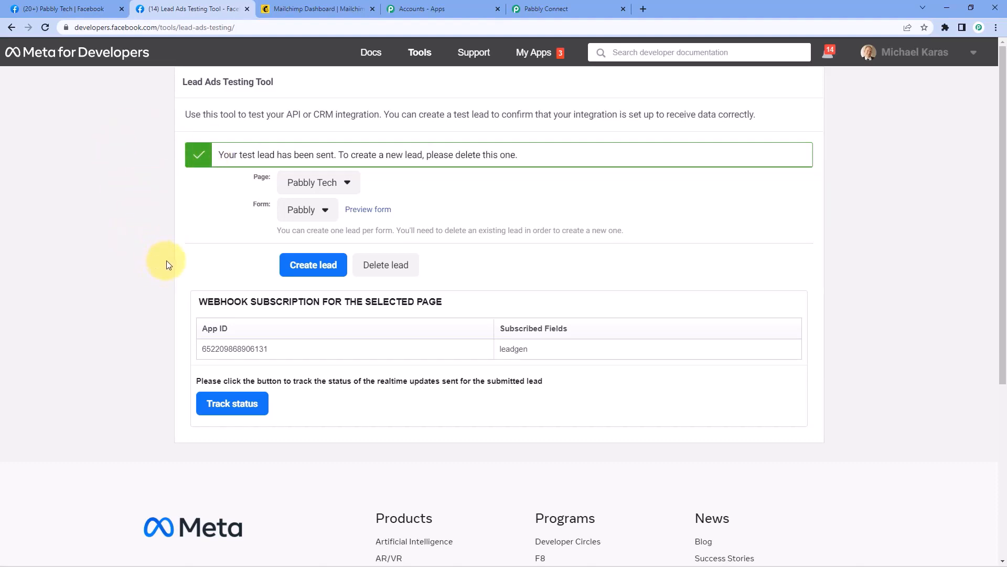
# - Back in Pabbly Connect, review the Response Received fields for the lead's first name, last name, email and phone number
pyautogui.click(571, 7)
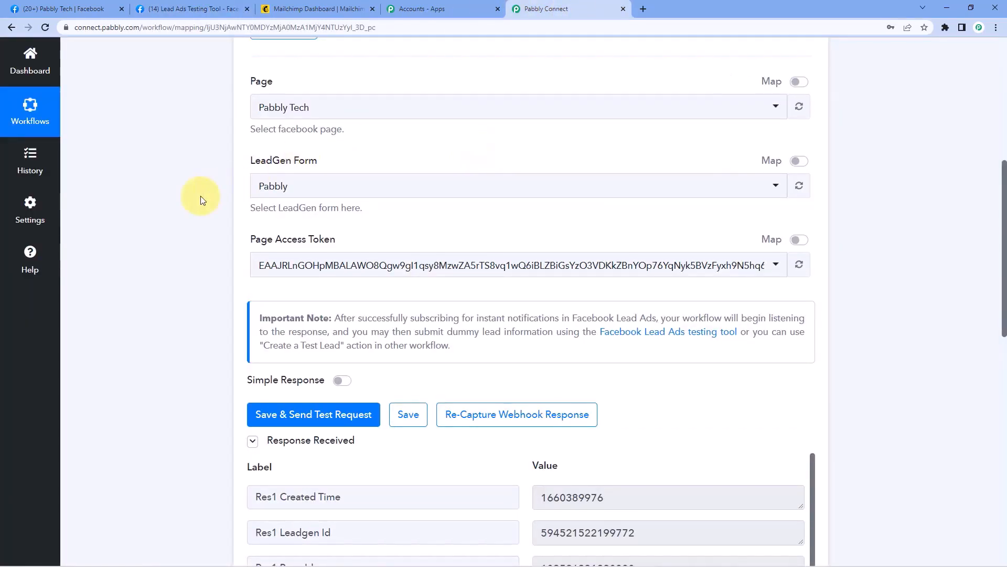
pyautogui.scroll(-3, 204, 198)
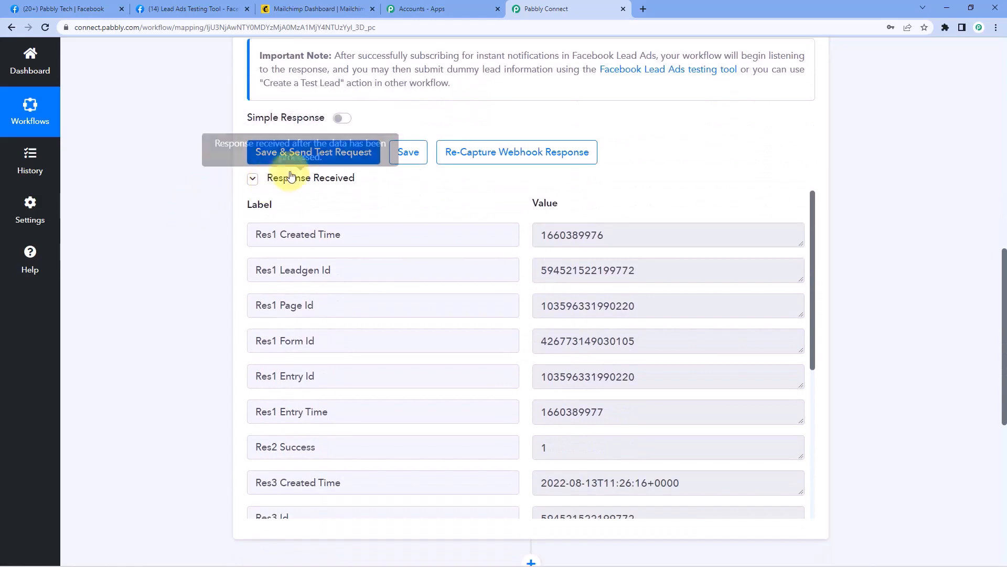
pyautogui.scroll(-2, 472, 215)
pyautogui.scroll(-5, 488, 220)
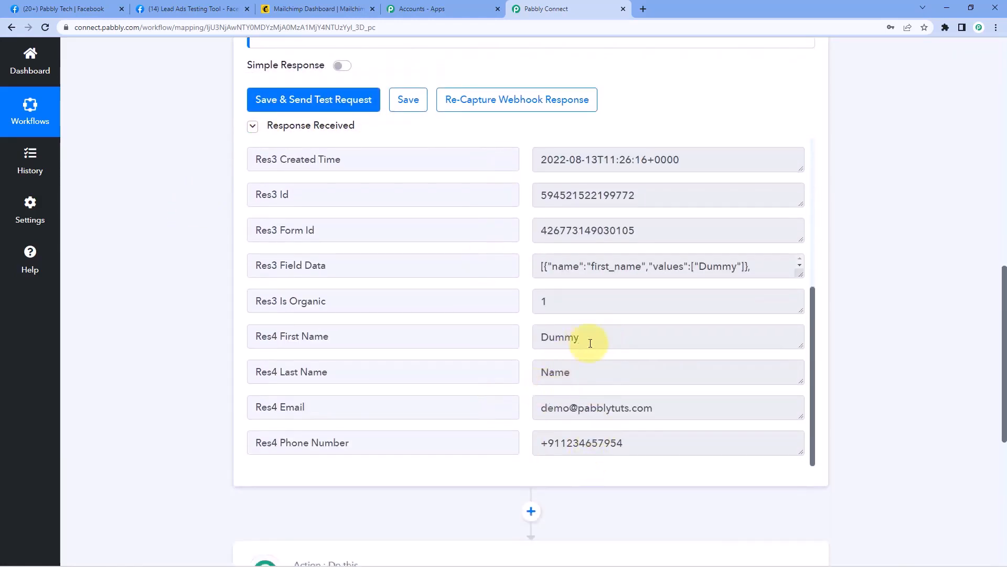
pyautogui.click(602, 339)
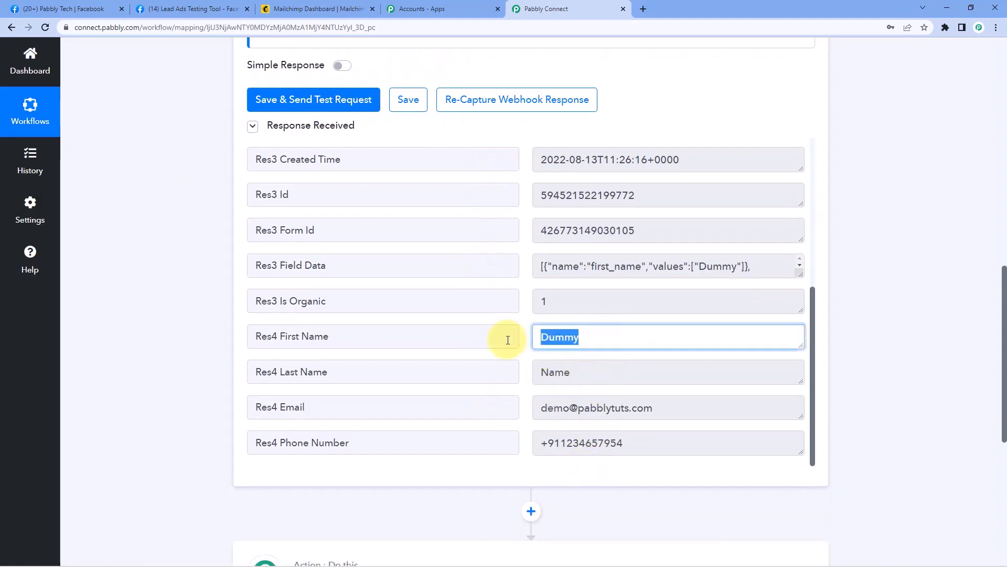
pyautogui.click(603, 367)
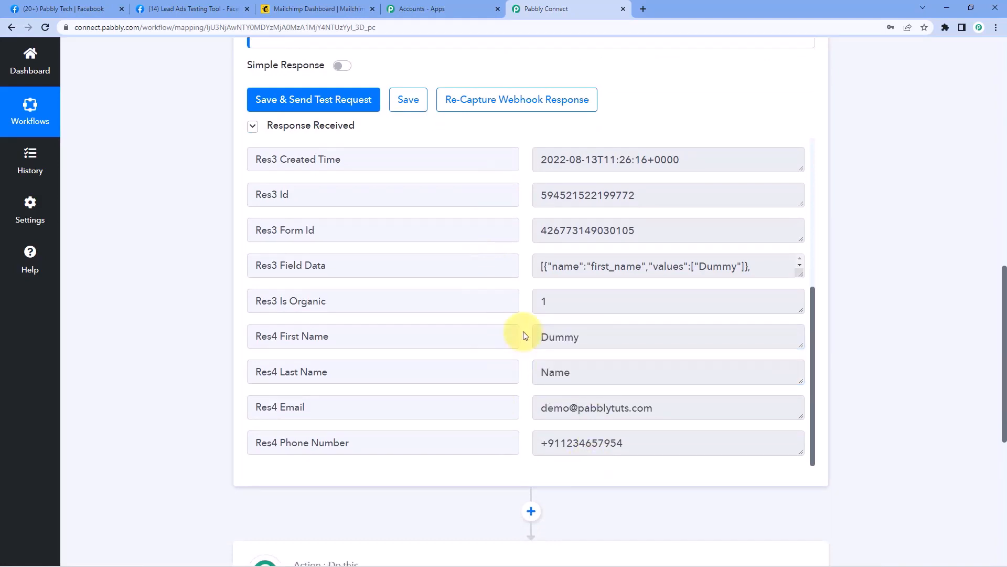
pyautogui.moveTo(609, 341); pyautogui.dragTo(514, 342)
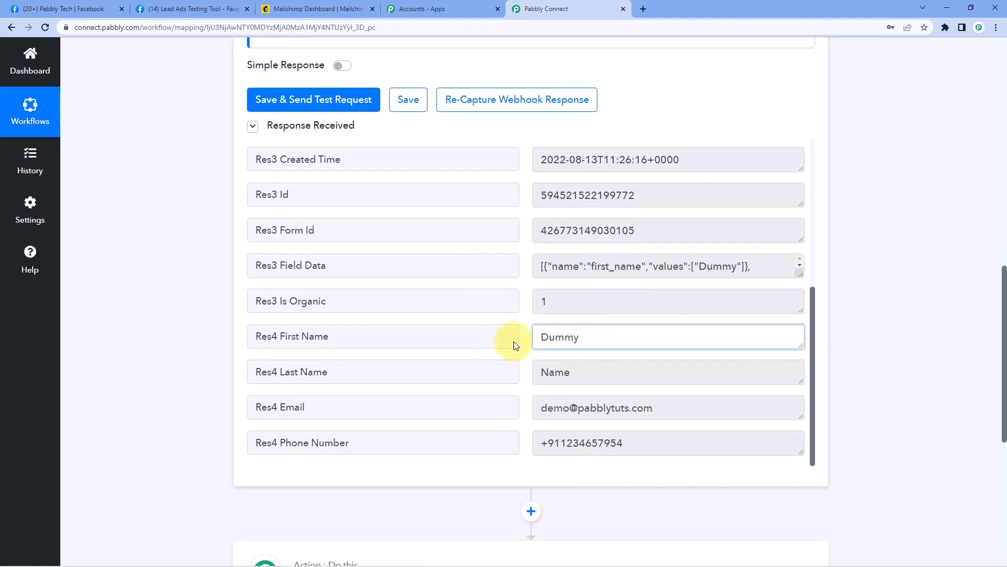
pyautogui.moveTo(593, 372); pyautogui.dragTo(511, 371)
pyautogui.moveTo(681, 410); pyautogui.dragTo(512, 407)
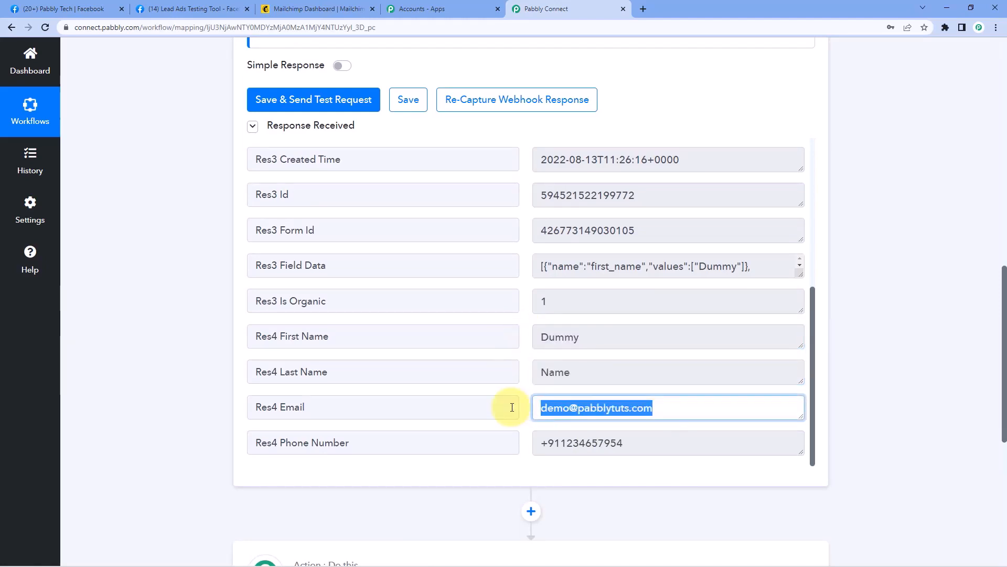
pyautogui.moveTo(635, 443); pyautogui.dragTo(519, 439)
pyautogui.click(526, 370)
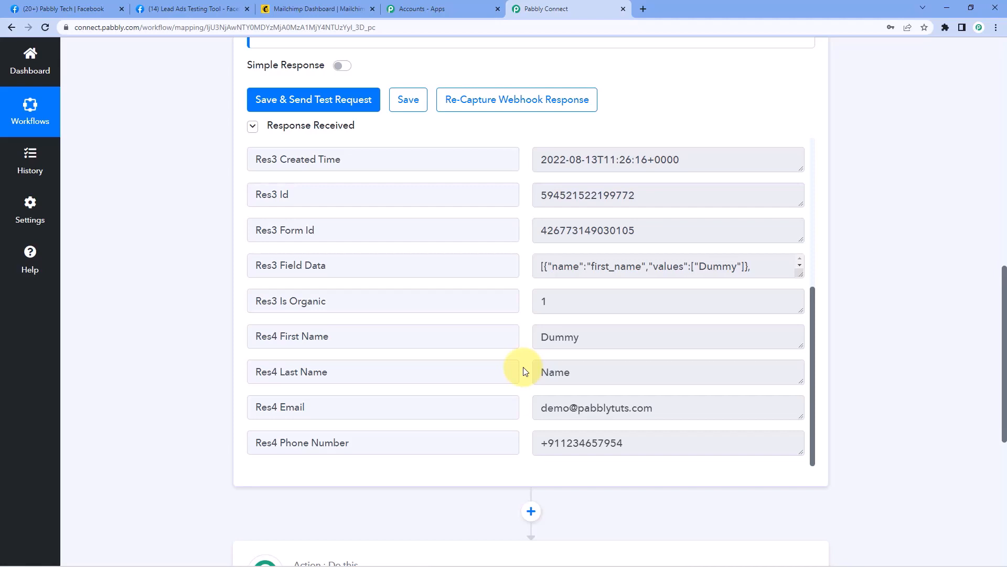
# - Search for 'Mailchimp' and pick MailChimp as the action step's app
pyautogui.scroll(-7, 824, 208)
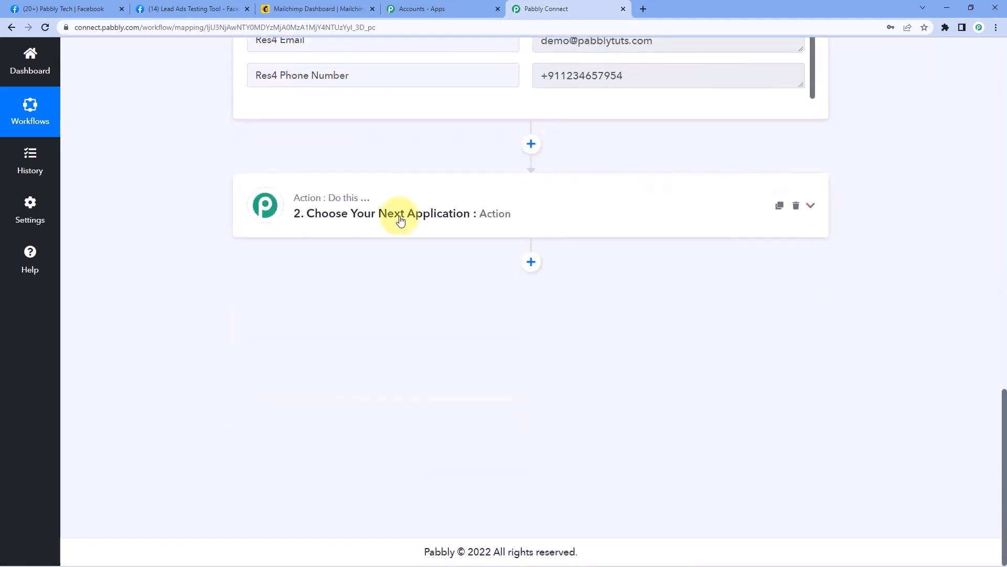
pyautogui.click(372, 225)
pyautogui.scroll(-2, 209, 268)
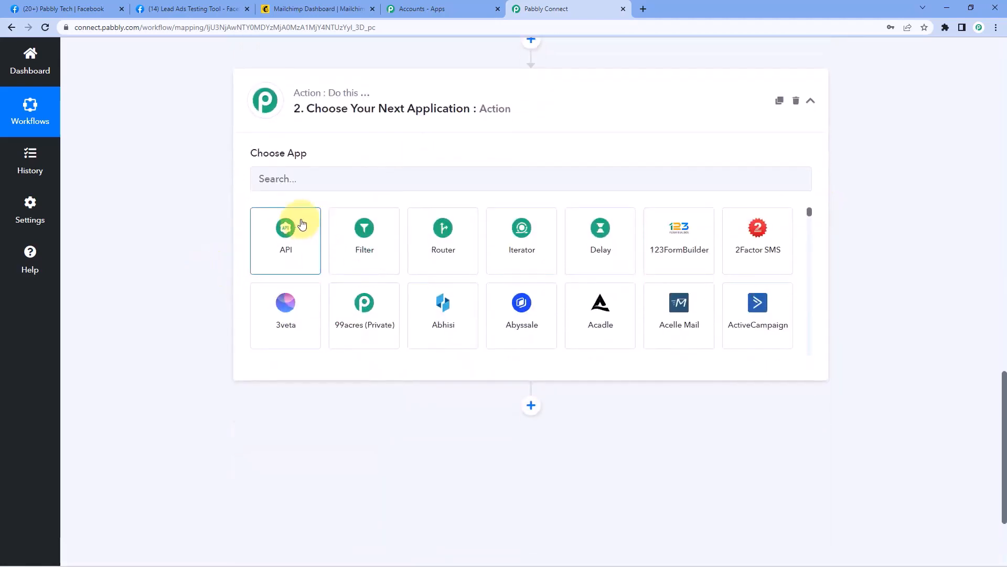
pyautogui.click(306, 182)
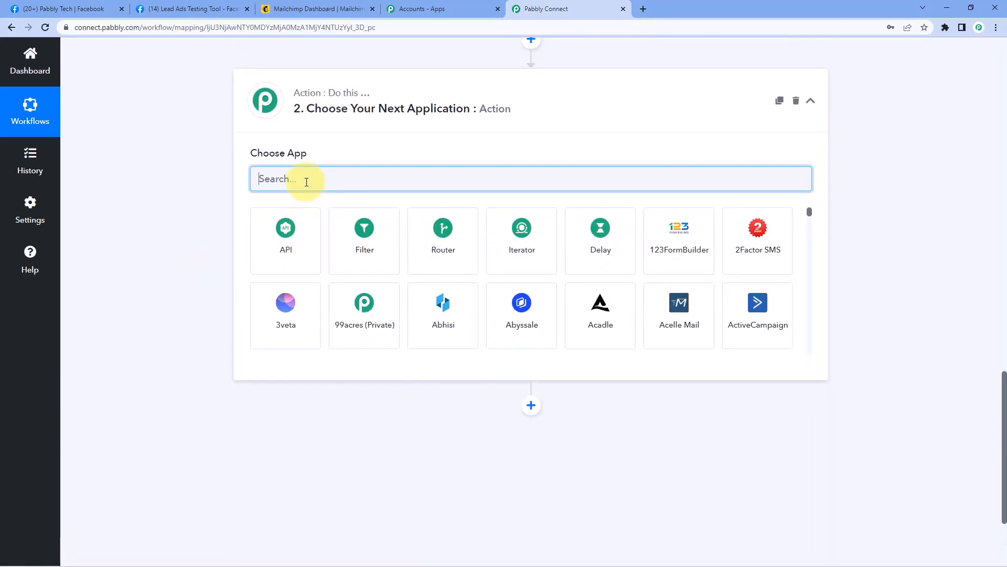
pyautogui.write('Mailchmp')
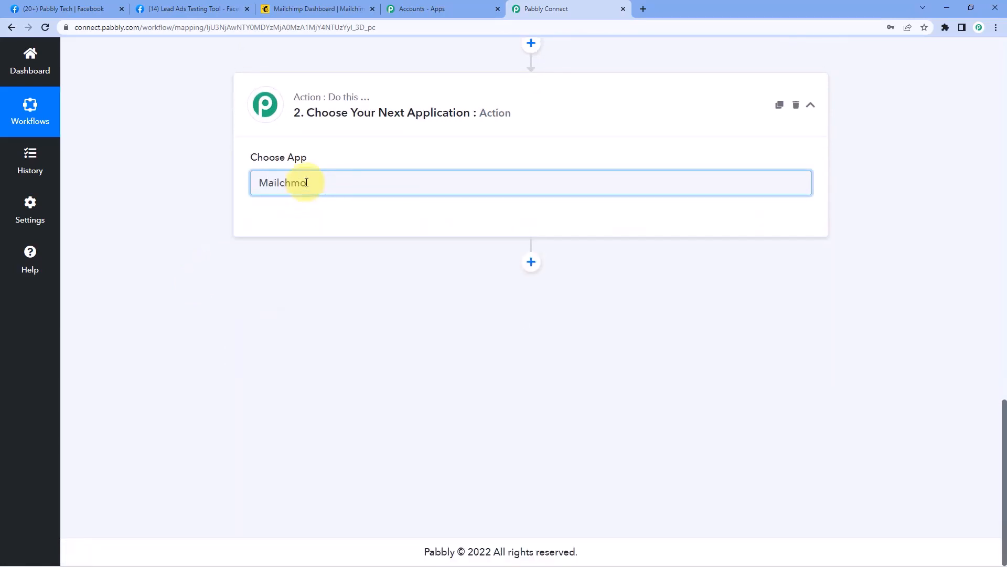
pyautogui.click(301, 229)
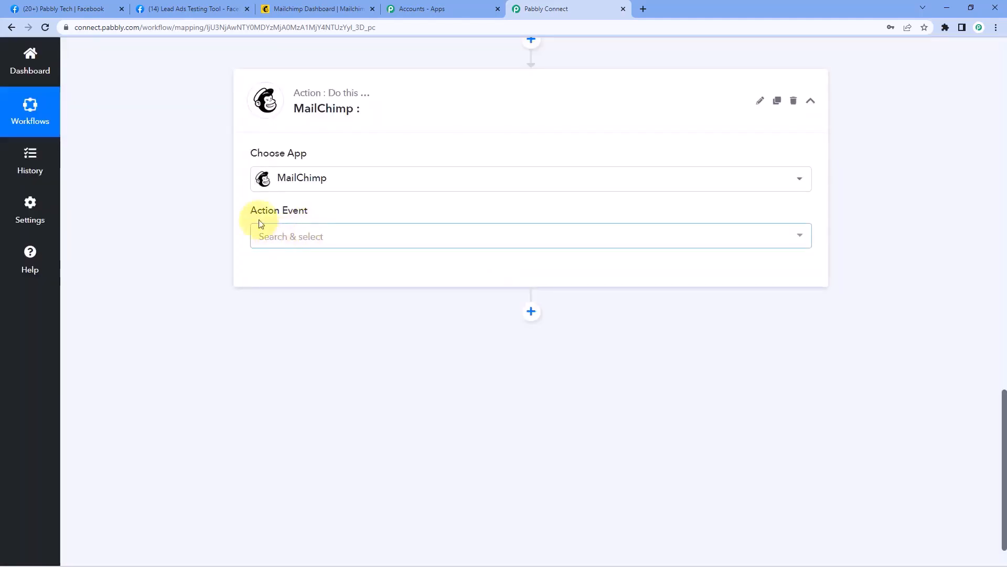
# - Set the MailChimp action event to Add New Member with Custom Fields
pyautogui.click(320, 234)
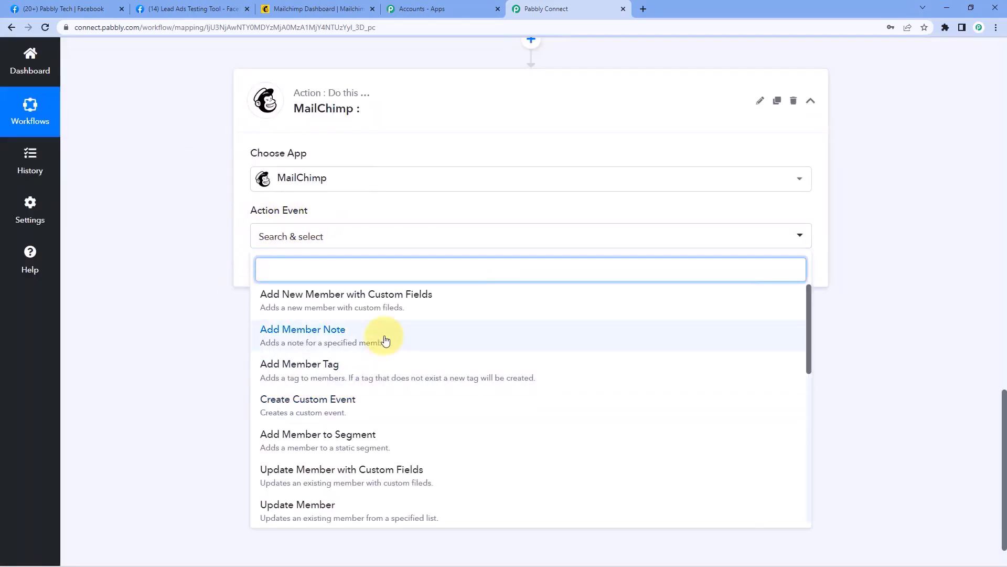
pyautogui.scroll(-1, 402, 324)
pyautogui.scroll(-1, 402, 324)
pyautogui.scroll(-1, 367, 346)
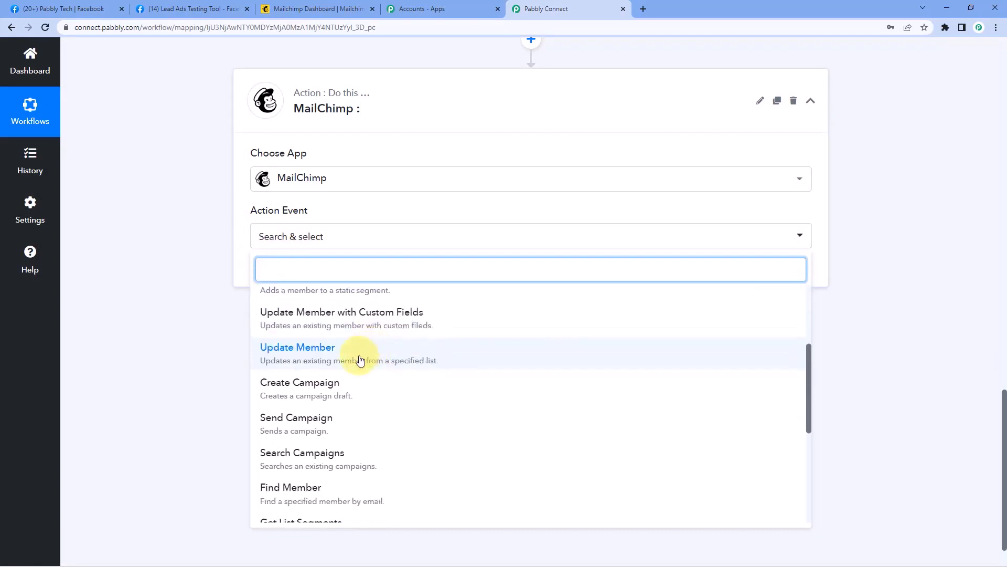
pyautogui.scroll(1, 374, 374)
pyautogui.scroll(4, 374, 375)
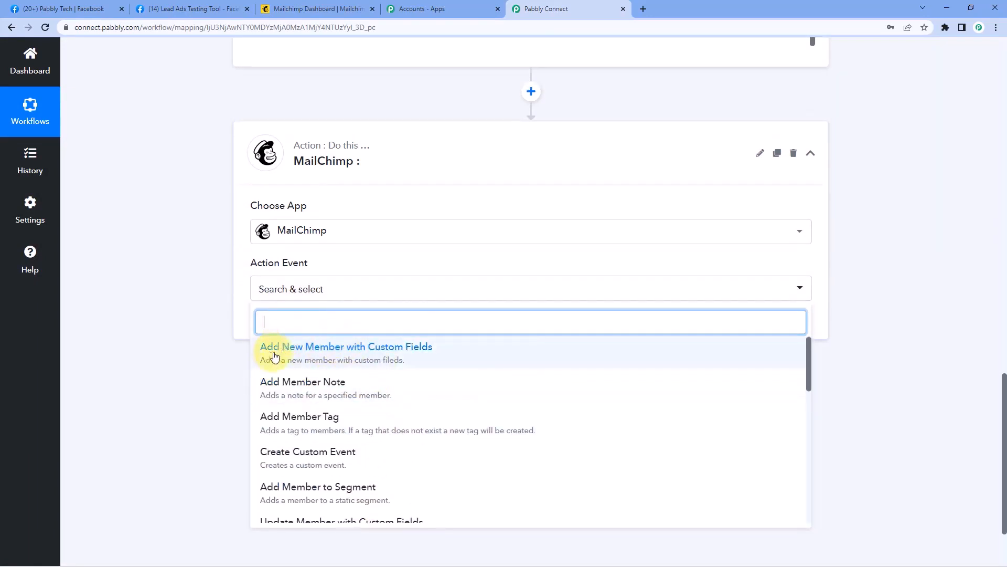
pyautogui.click(357, 360)
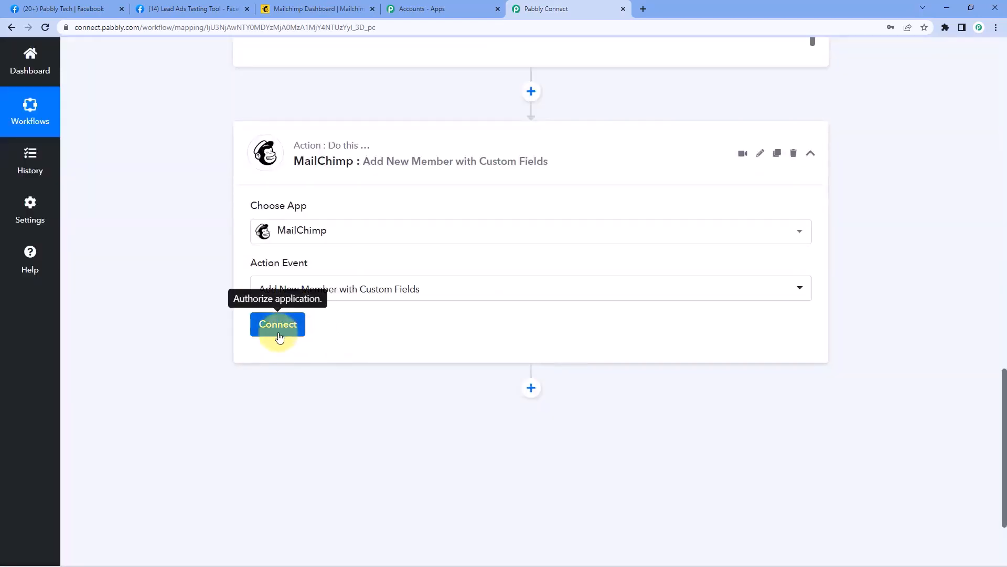
# - Start a new MailChimp connection, then bring up the Mailchimp dashboard
pyautogui.click(279, 336)
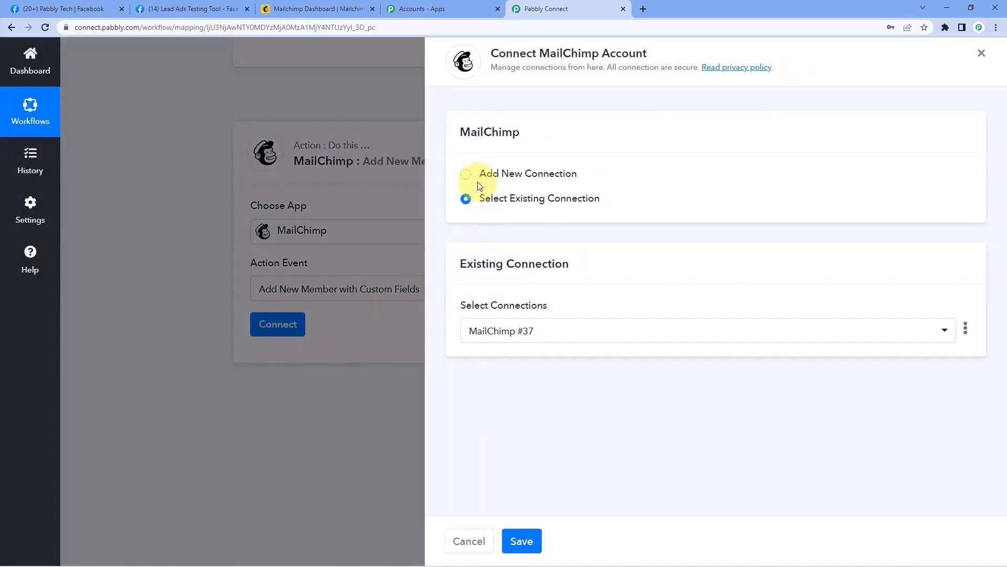
pyautogui.click(463, 174)
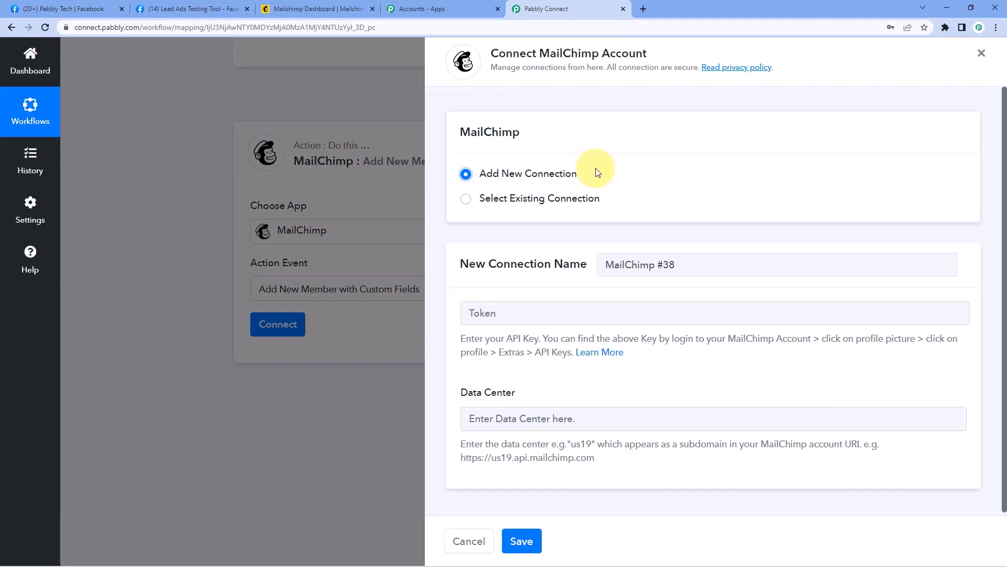
pyautogui.click(299, 9)
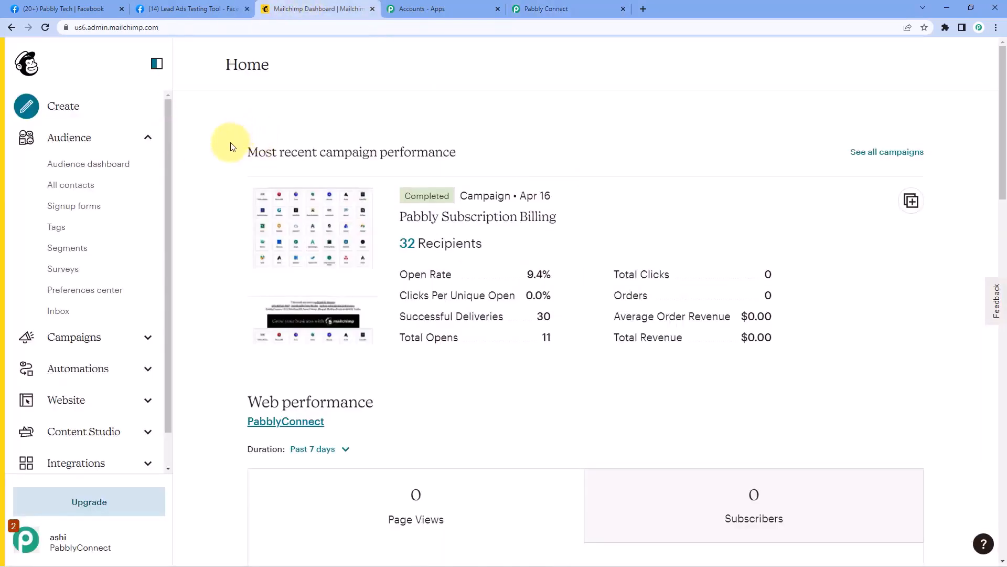
# - Go to the Mailchimp account's Profile > Extras > API keys page
pyautogui.click(53, 540)
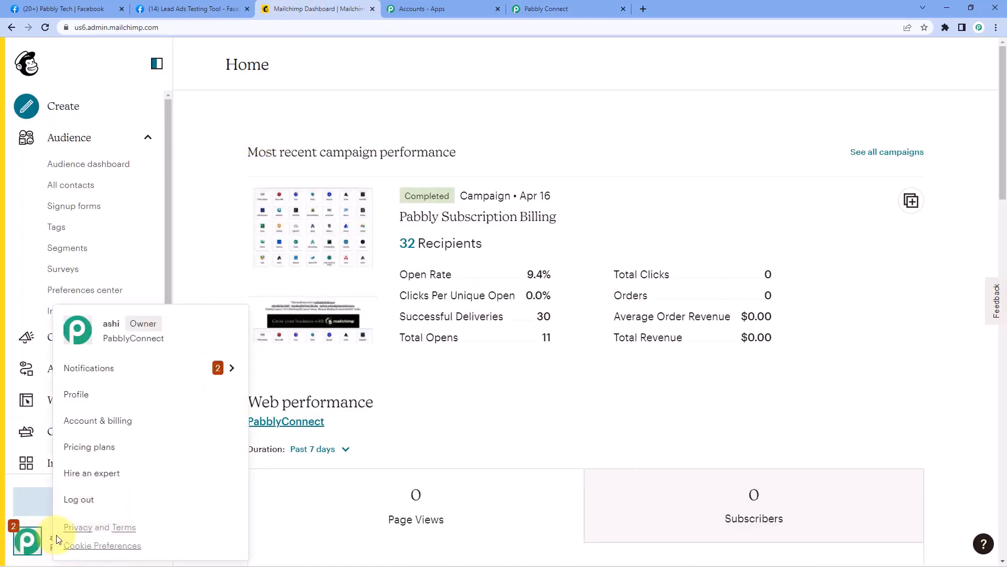
pyautogui.click(85, 398)
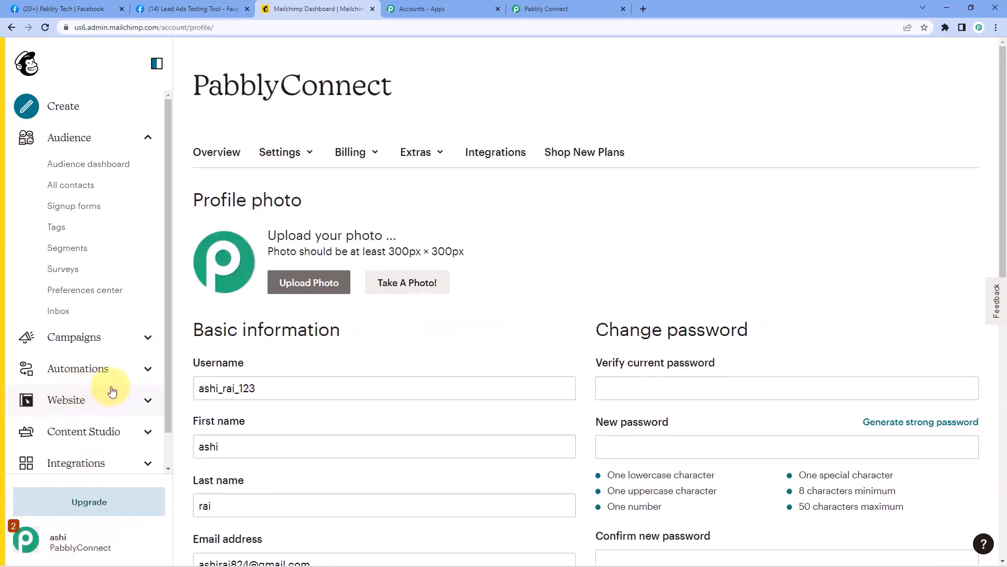
pyautogui.click(434, 152)
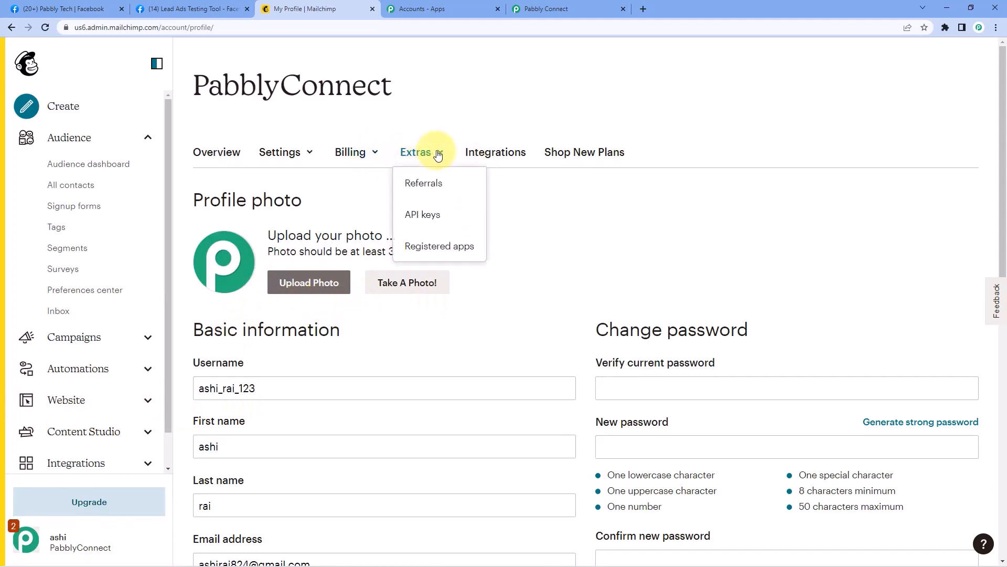
pyautogui.click(445, 217)
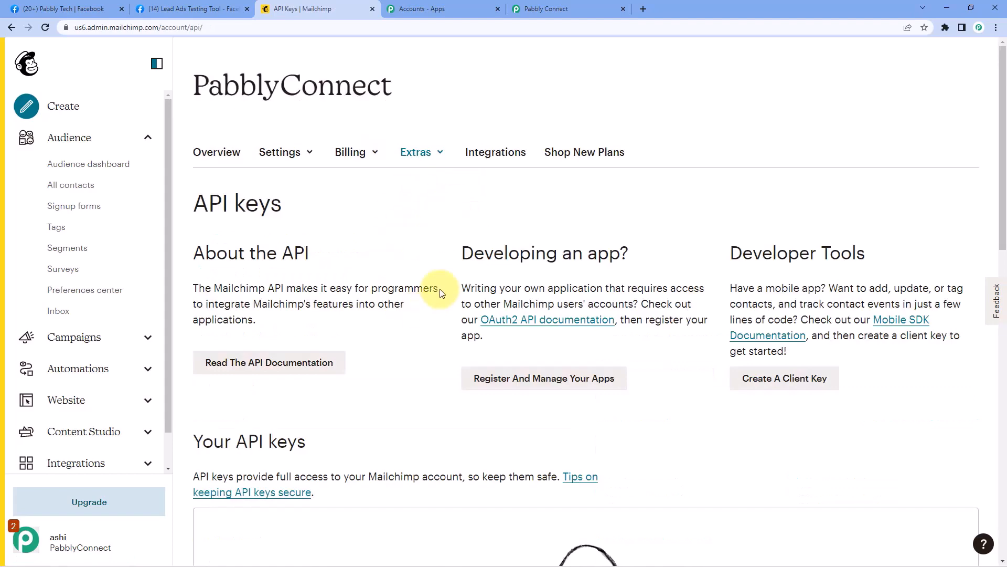
pyautogui.scroll(-6, 434, 286)
pyautogui.scroll(1, 474, 304)
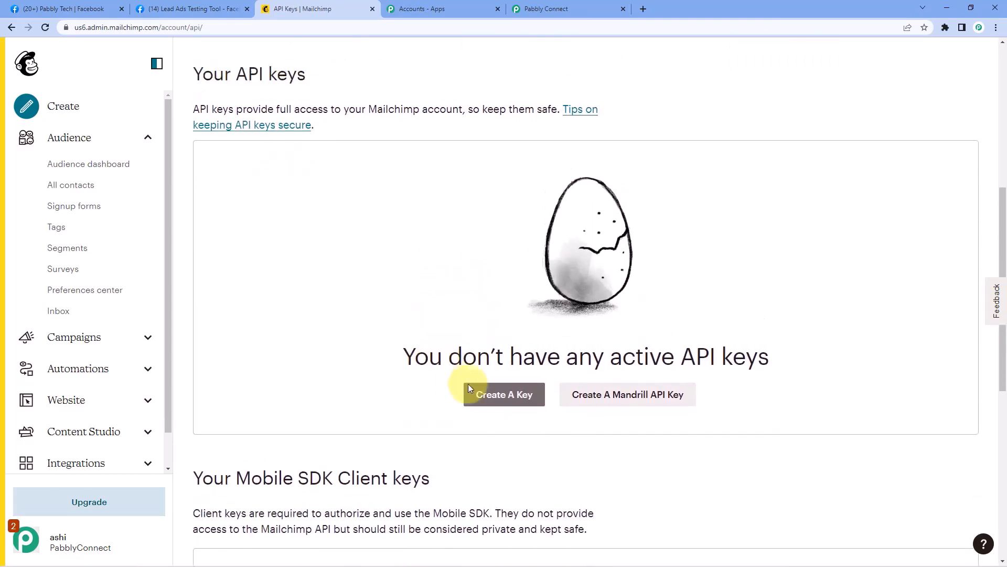
# - Create a new API key, copy it, and return to Pabbly Connect
pyautogui.click(499, 402)
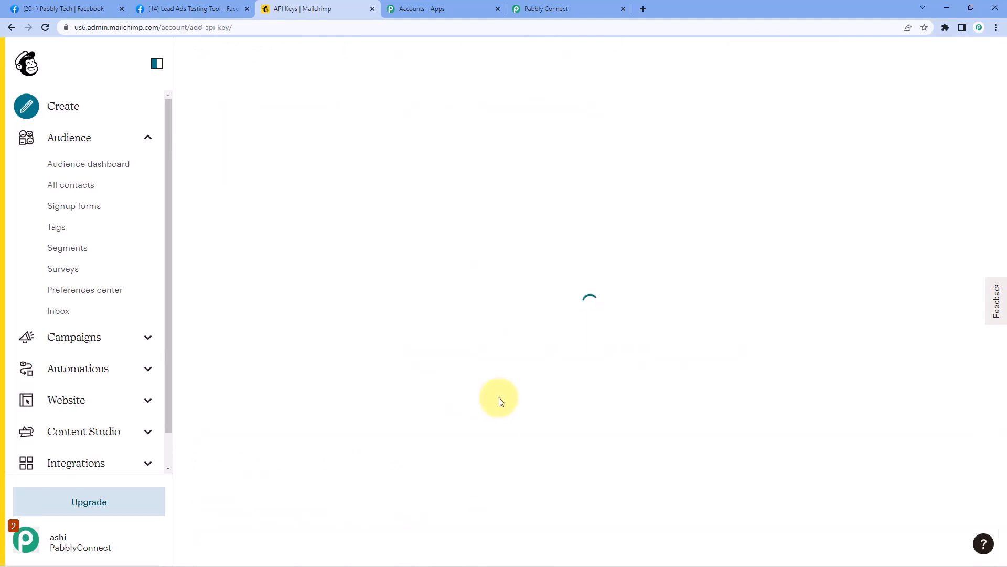
pyautogui.scroll(-6, 498, 400)
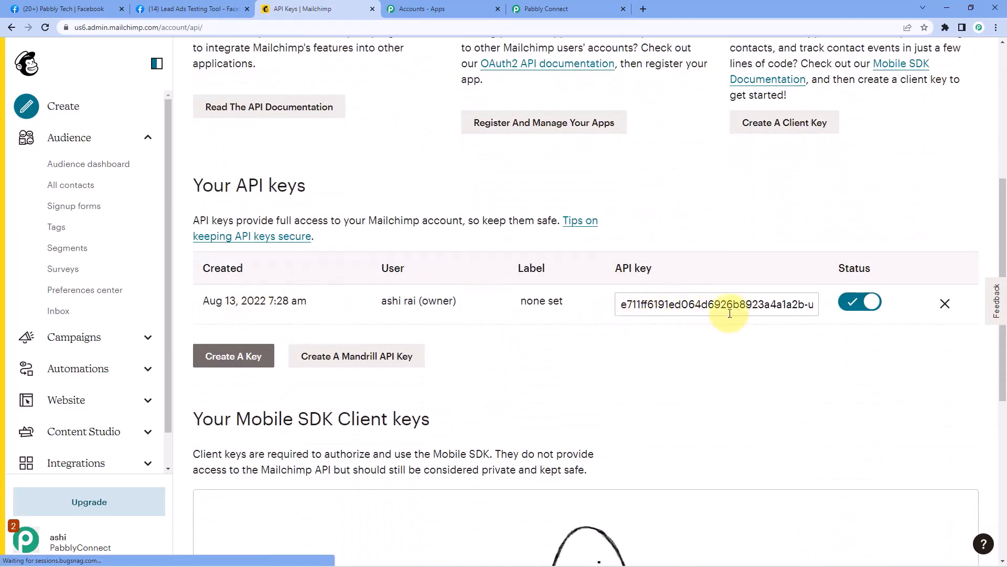
pyautogui.click(732, 305)
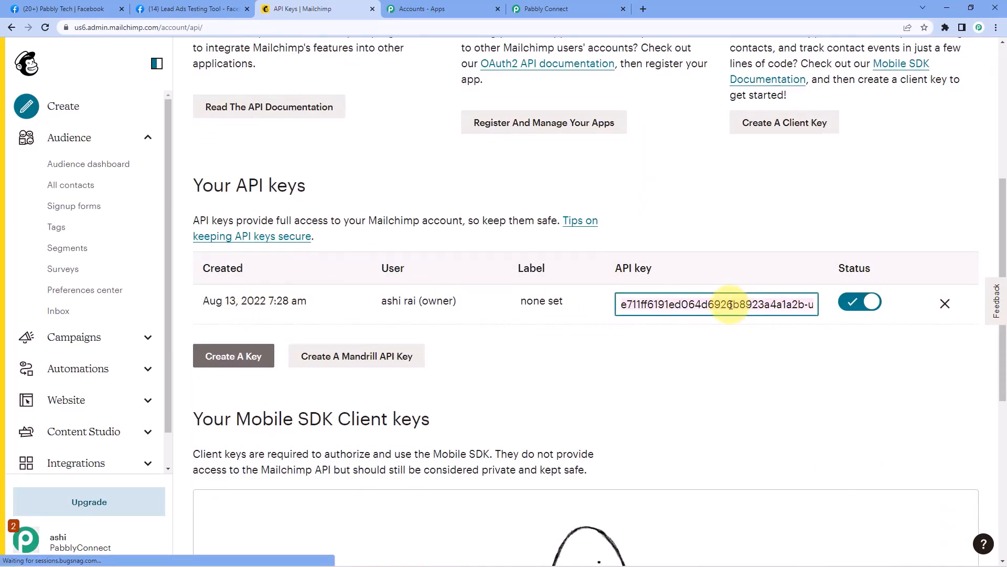
pyautogui.rightClick(732, 307)
pyautogui.click(744, 338)
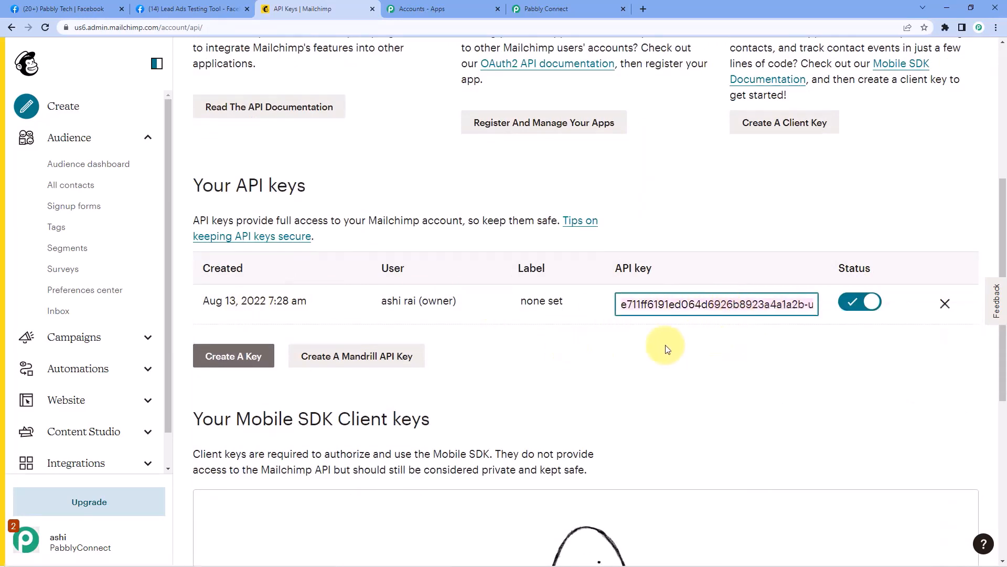
pyautogui.click(545, 9)
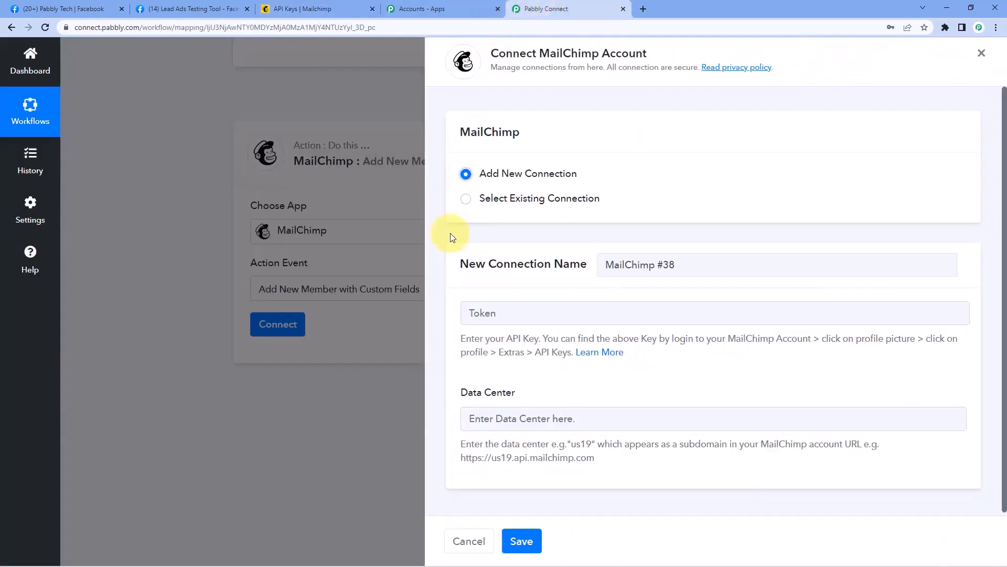
# - Paste the copied API key into the connection's Token field, then return to Mailchimp's API keys page
pyautogui.rightClick(503, 313)
pyautogui.click(524, 392)
pyautogui.click(523, 362)
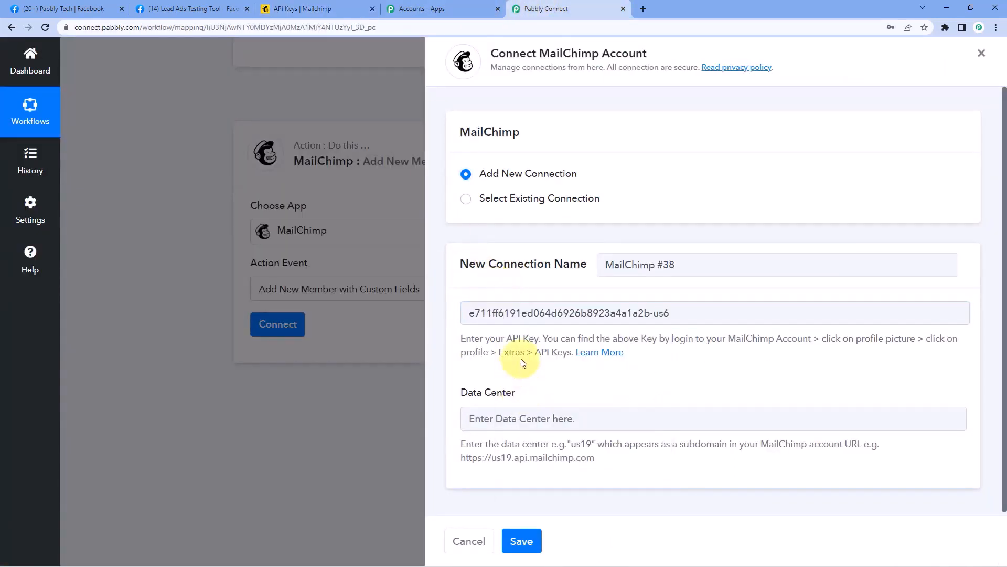
pyautogui.scroll(-1, 520, 359)
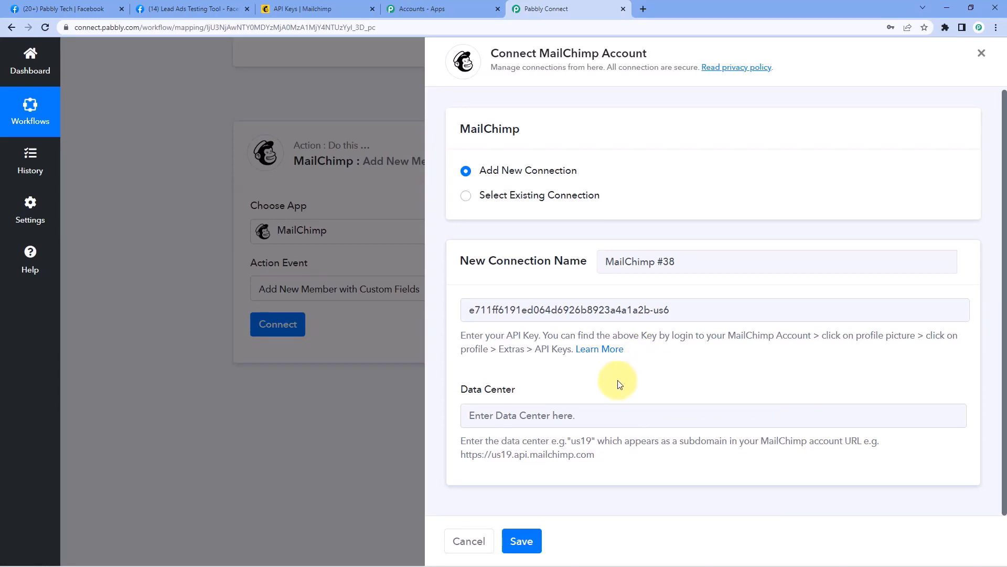
pyautogui.click(318, 9)
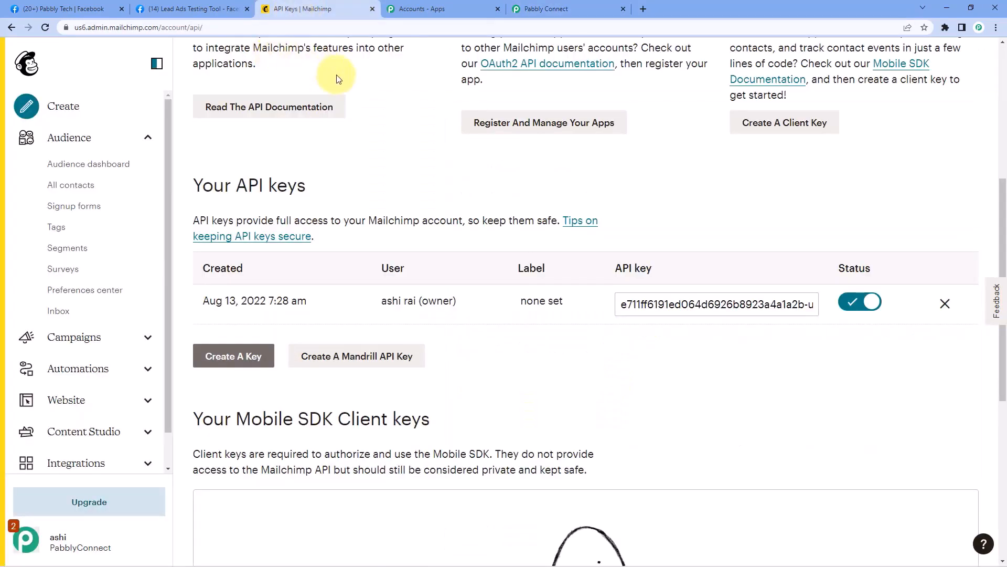
# - Copy the us6 data center code from Mailchimp's address bar and go to Pabbly Connect's Data Center field
pyautogui.click(80, 27)
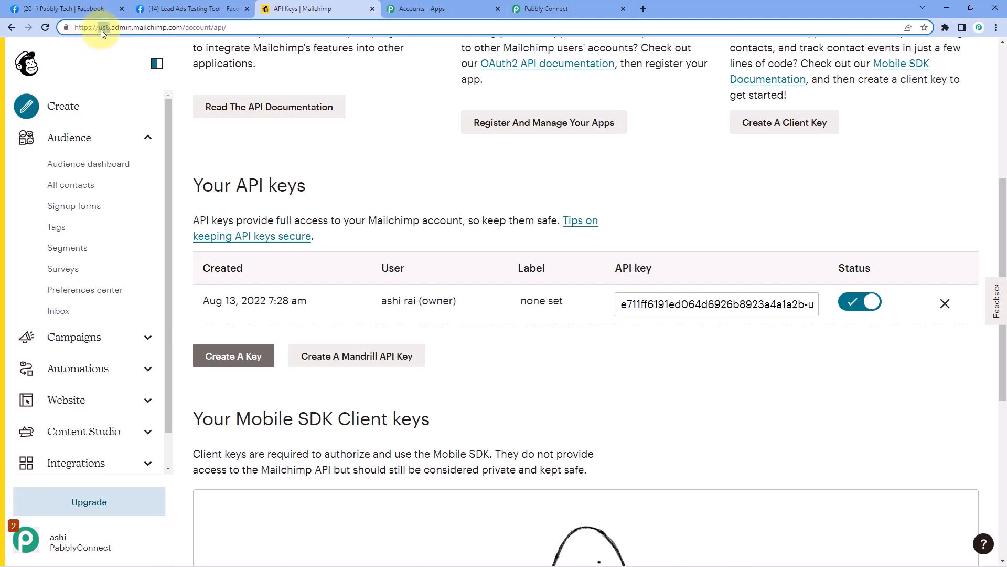
pyautogui.rightClick(102, 27)
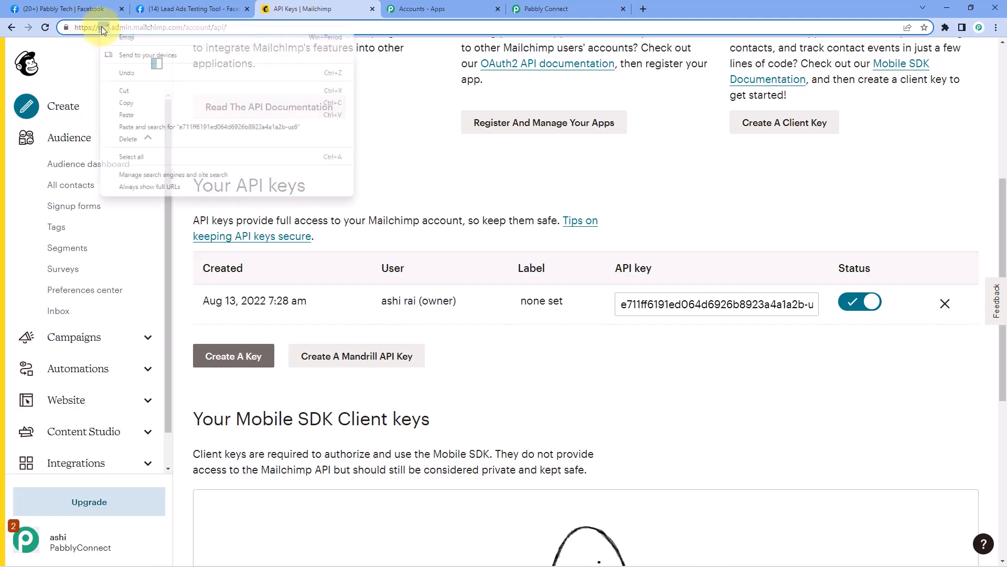
pyautogui.click(124, 104)
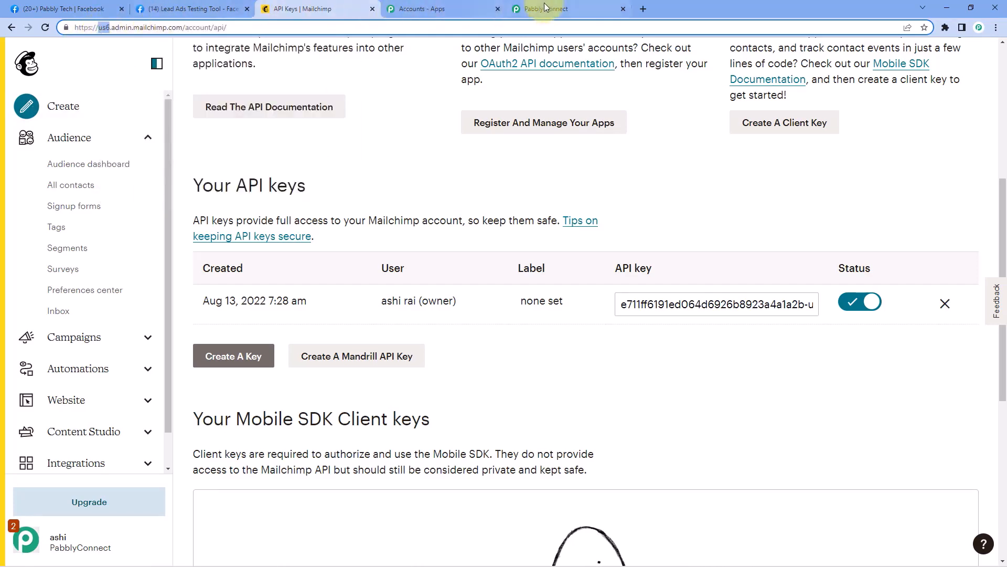
pyautogui.click(572, 9)
pyautogui.click(480, 415)
# - Paste us6 as the Data Center and save the MailChimp connection
pyautogui.rightClick(486, 417)
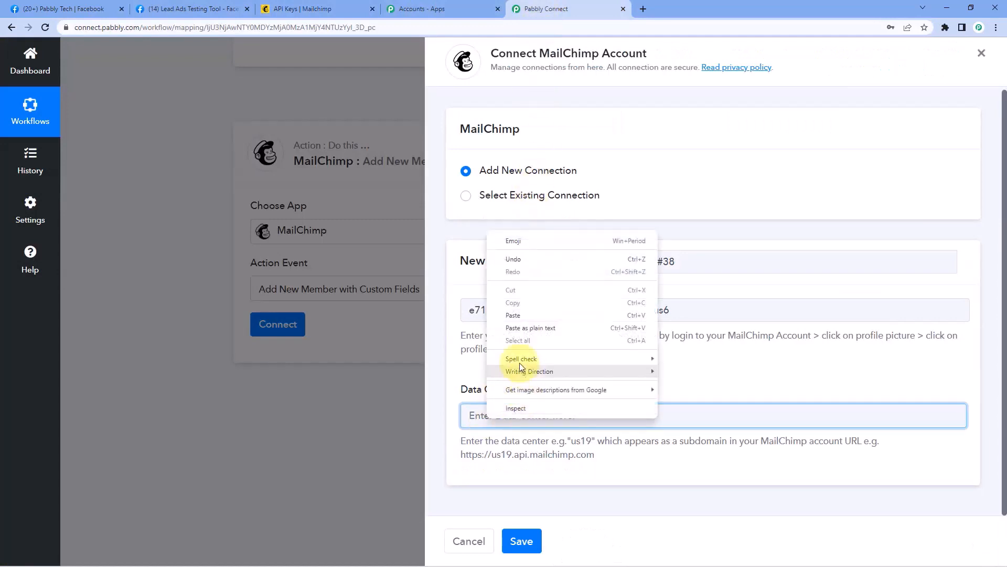
pyautogui.click(513, 316)
pyautogui.click(522, 538)
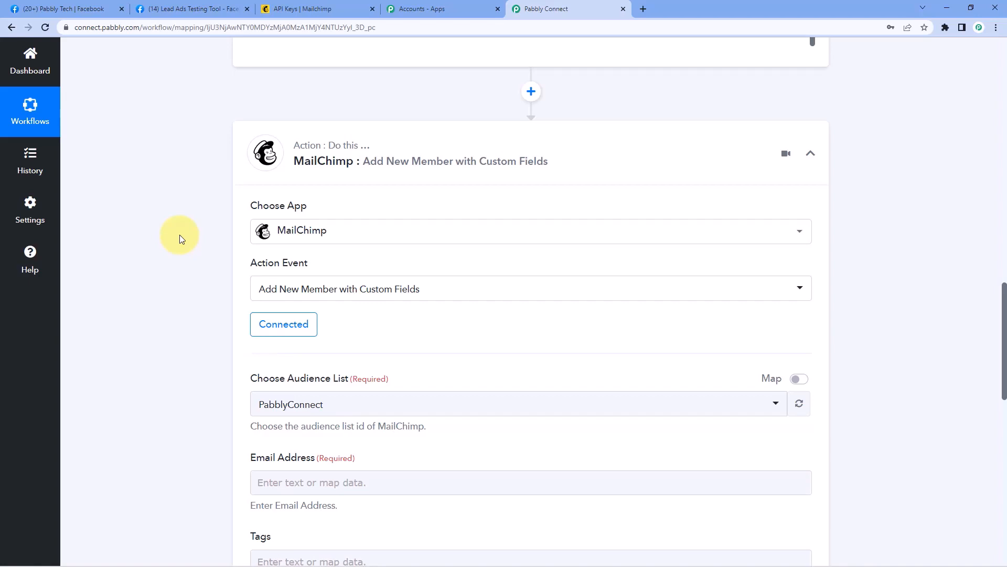
# - Choose PabblyConnect as the audience list for new members
pyautogui.scroll(-3, 179, 234)
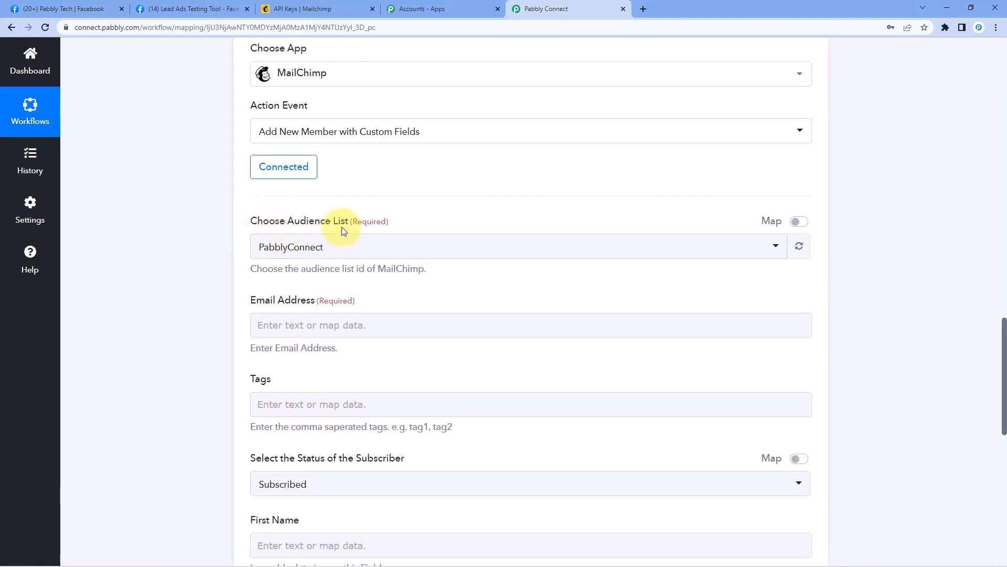
pyautogui.click(368, 250)
pyautogui.scroll(-1, 215, 265)
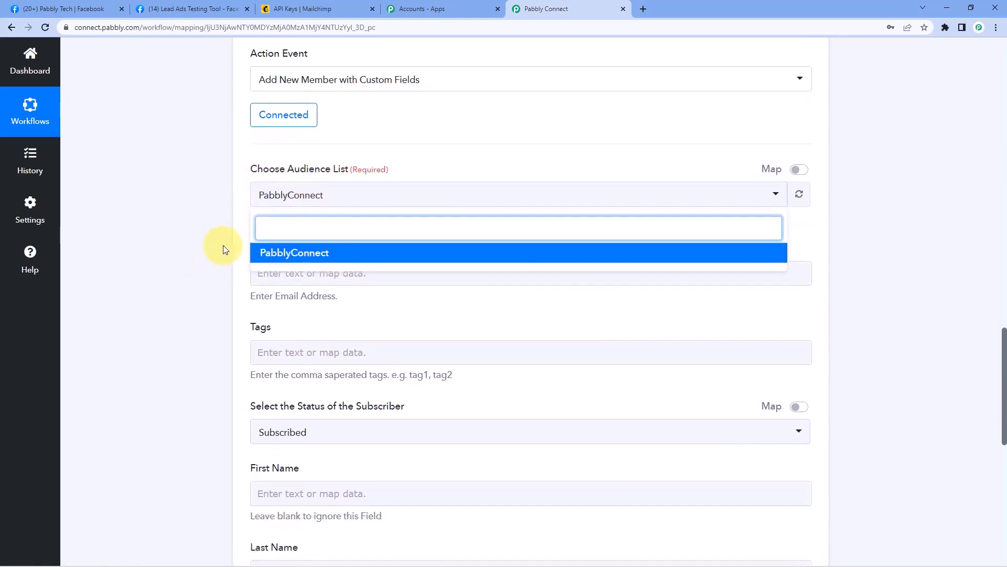
pyautogui.click(337, 256)
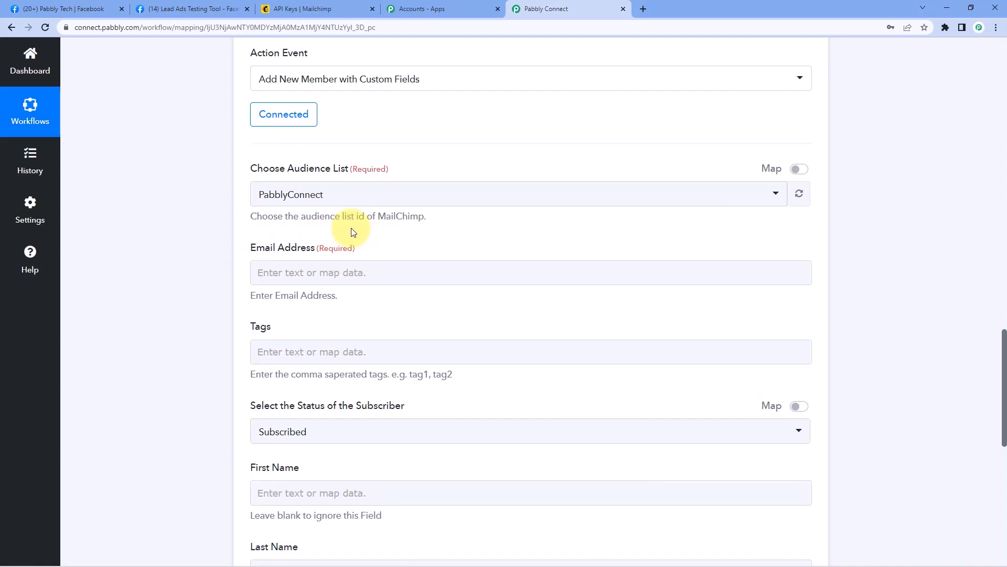
pyautogui.scroll(-1, 352, 233)
pyautogui.click(309, 216)
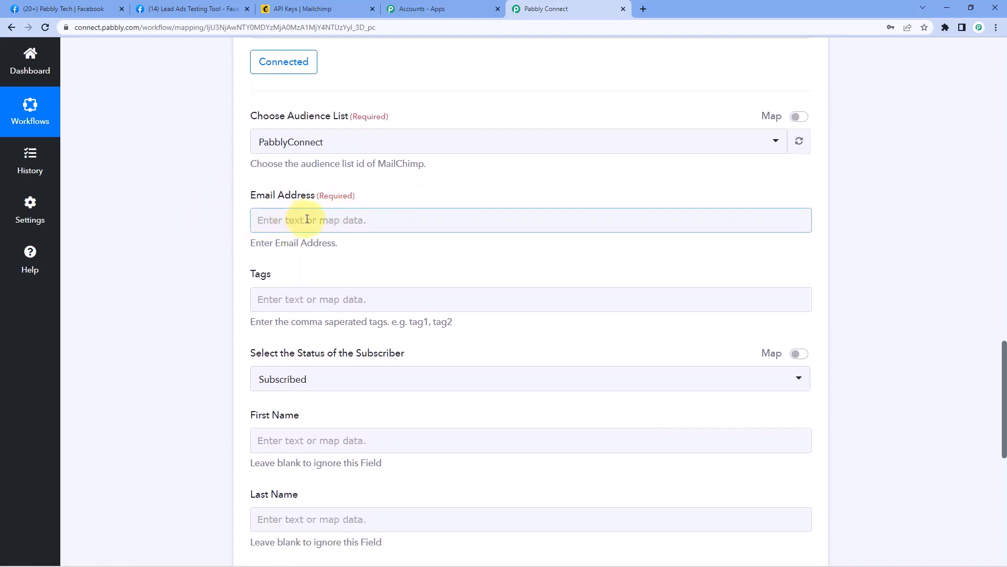
# - Highlight the test lead's email value in the Facebook response data
pyautogui.scroll(10, 308, 219)
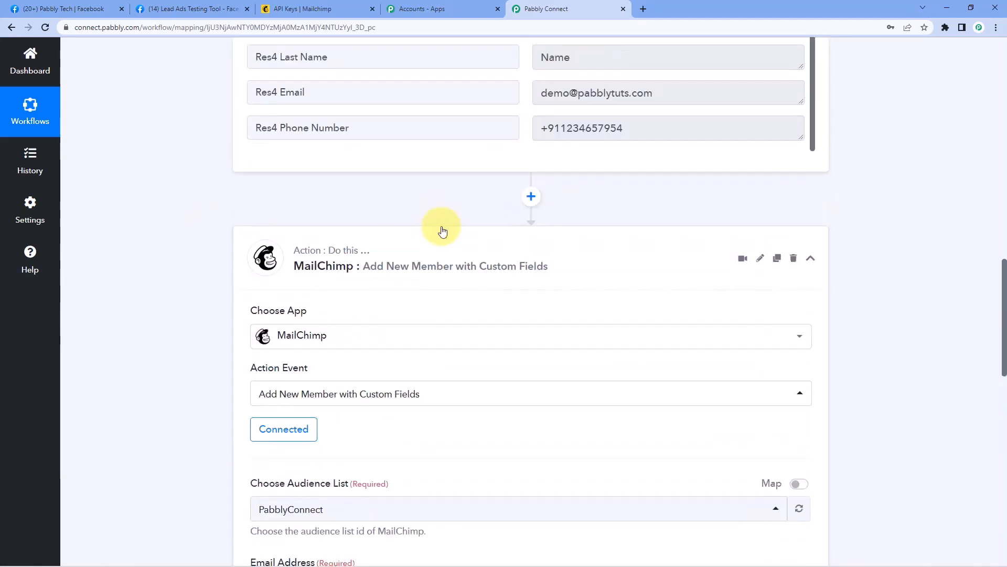
pyautogui.moveTo(678, 257); pyautogui.dragTo(513, 252)
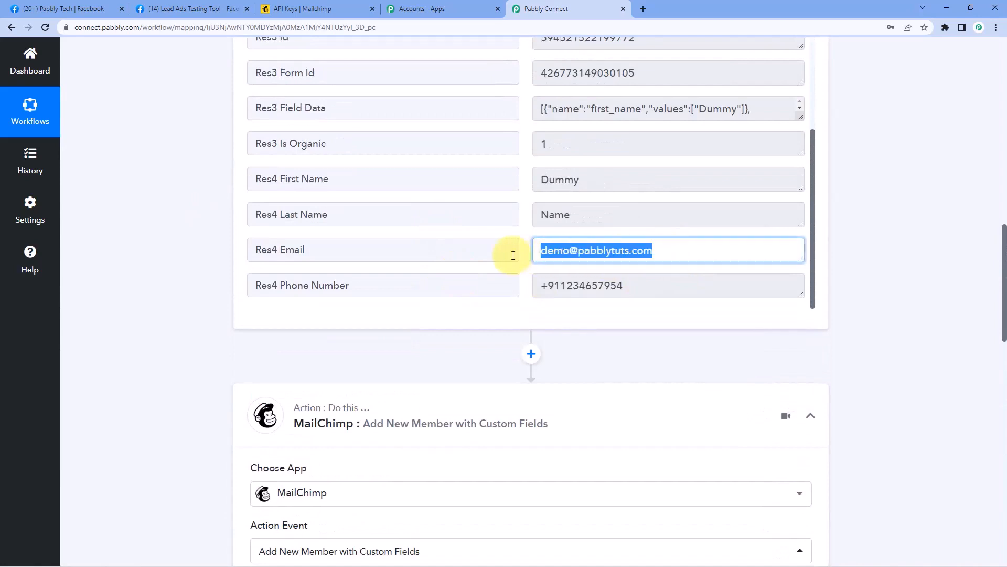
pyautogui.click(527, 250)
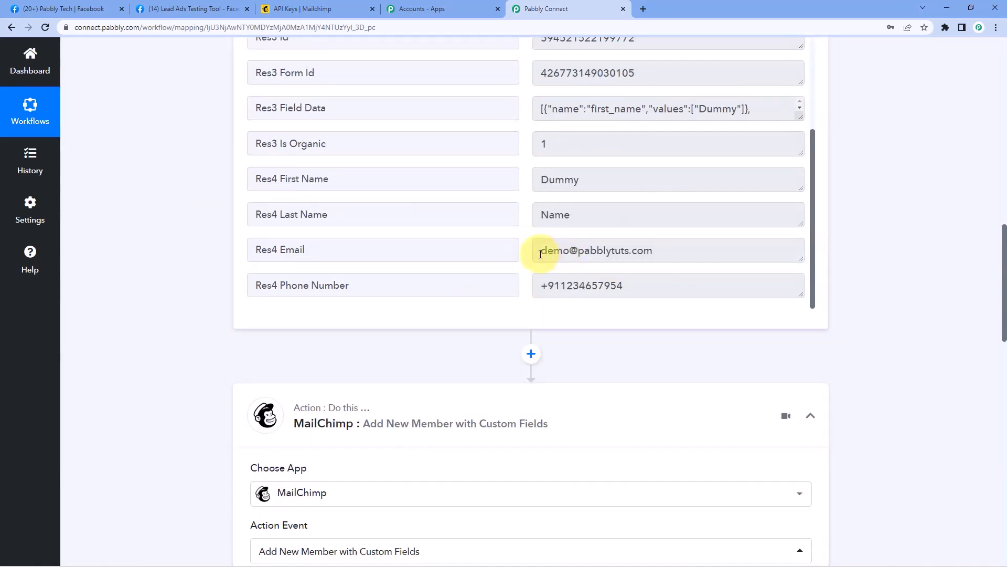
pyautogui.moveTo(537, 252); pyautogui.dragTo(693, 260)
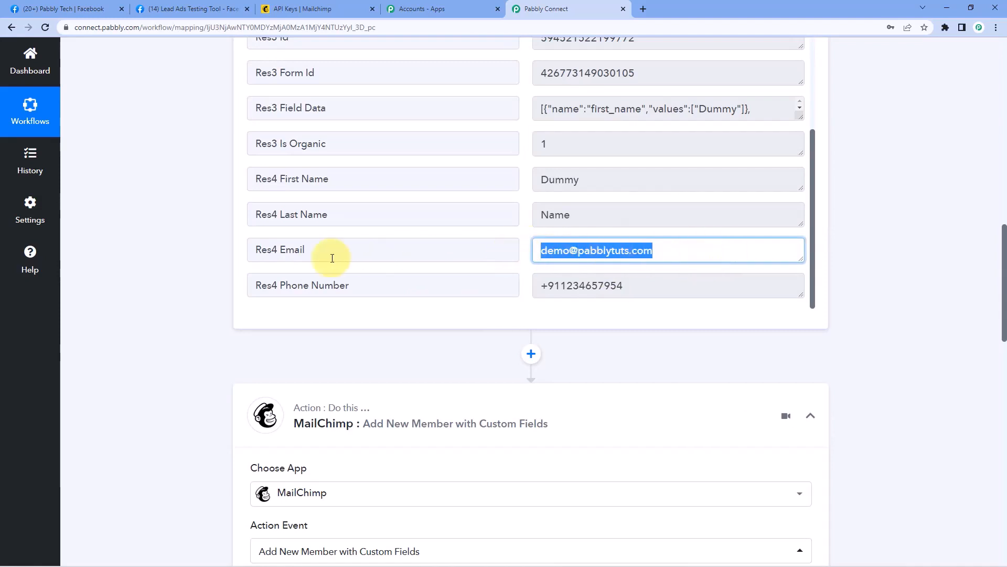
pyautogui.scroll(-9, 200, 254)
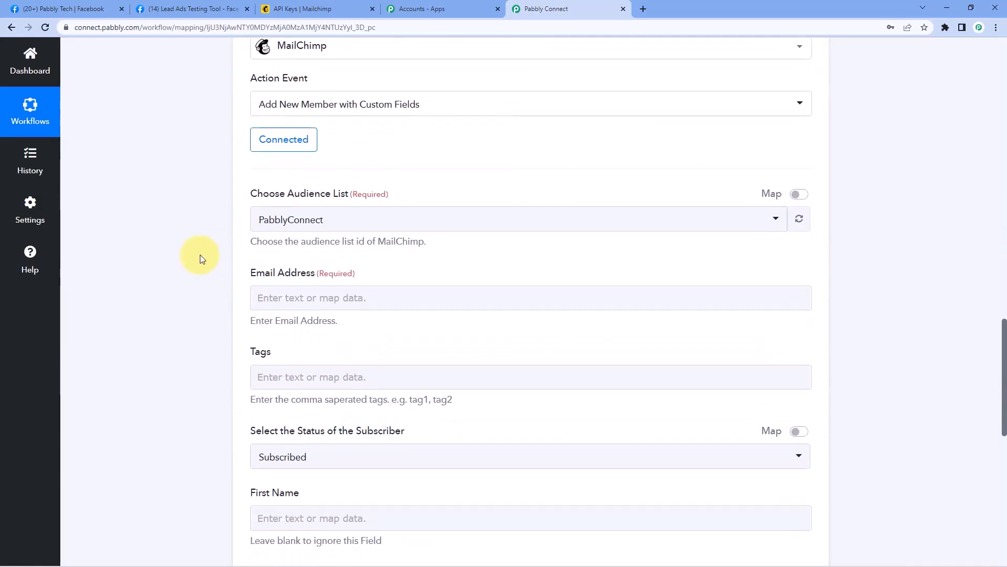
pyautogui.scroll(-2, 209, 269)
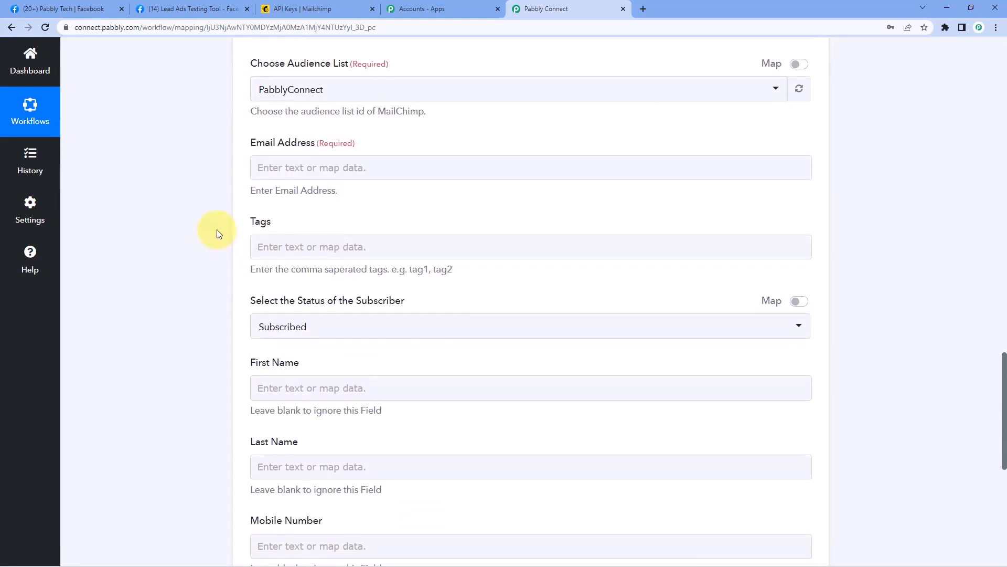
# - Map the Facebook lead's Res4 Email into the Email Address field
pyautogui.click(288, 166)
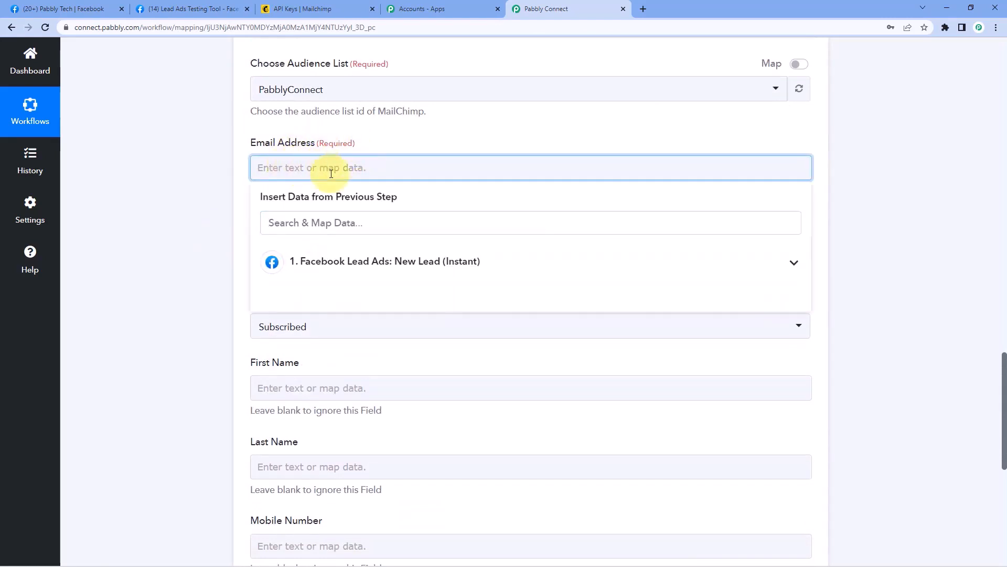
pyautogui.click(376, 268)
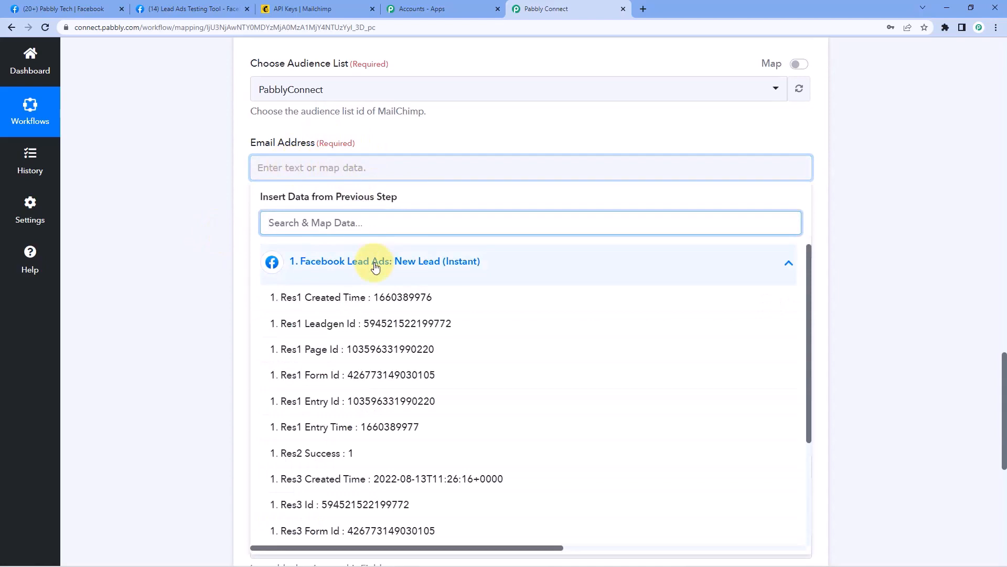
pyautogui.scroll(-3, 360, 349)
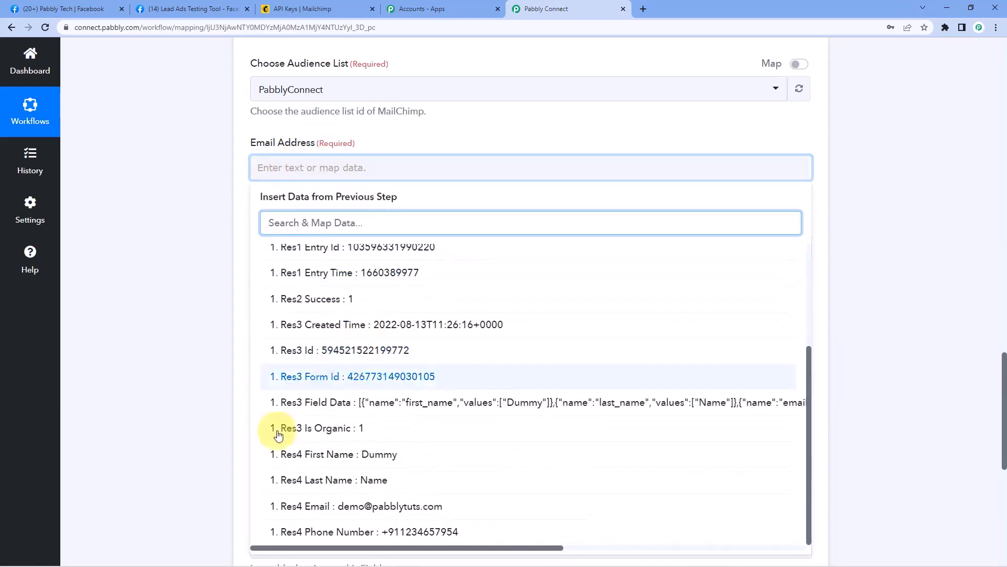
pyautogui.click(317, 506)
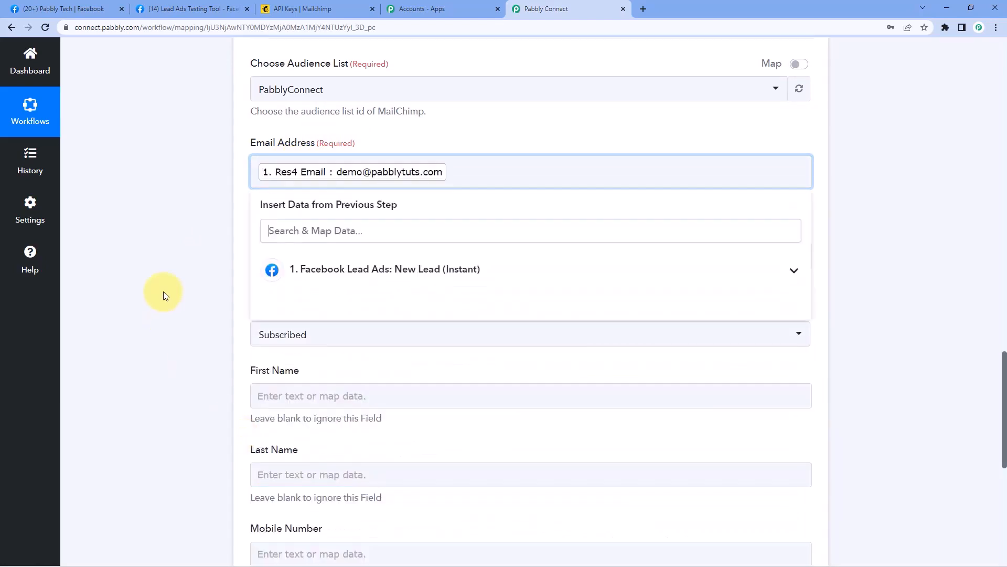
pyautogui.click(163, 291)
pyautogui.click(477, 168)
pyautogui.click(382, 267)
pyautogui.scroll(-2, 318, 385)
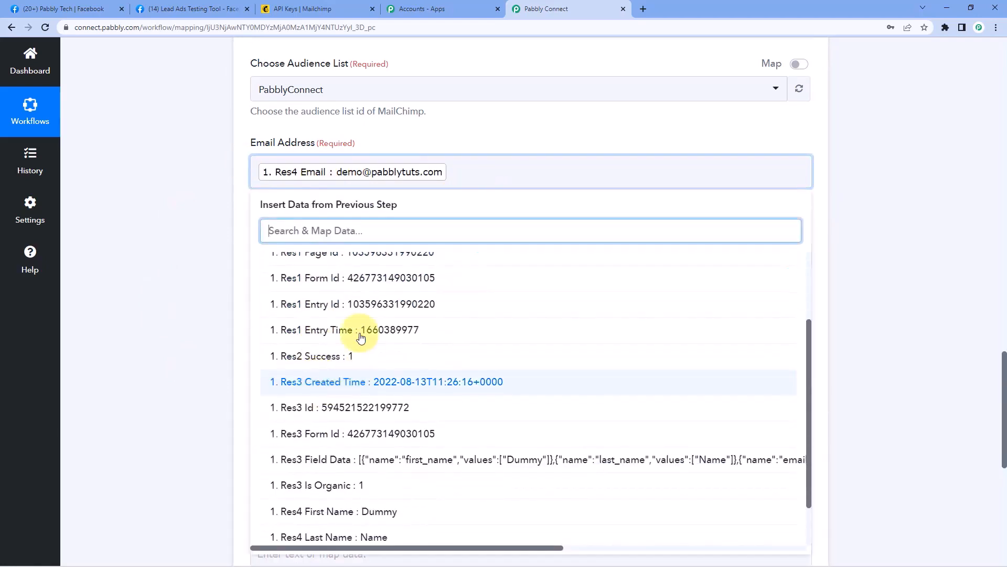
pyautogui.scroll(-1, 292, 432)
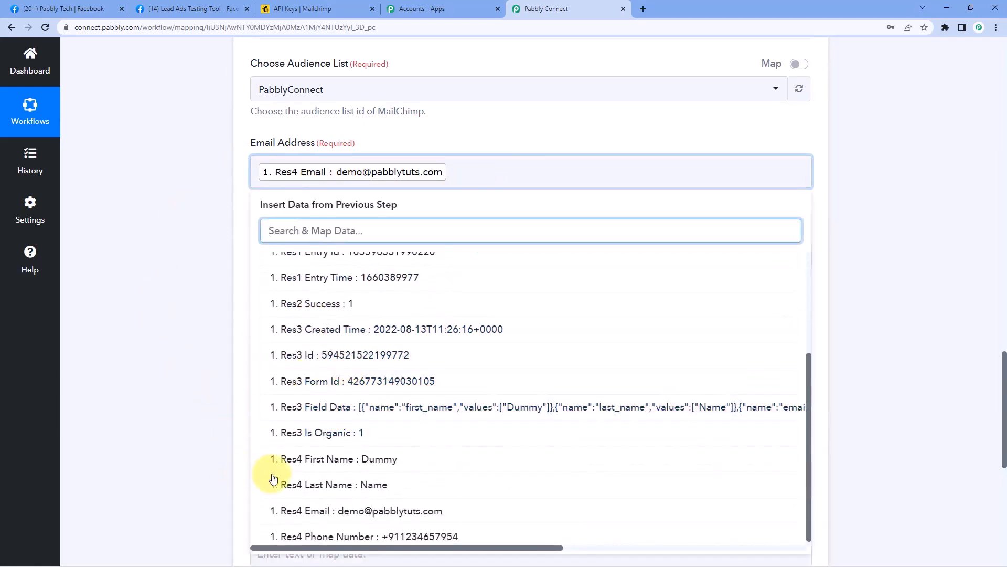
pyautogui.click(220, 333)
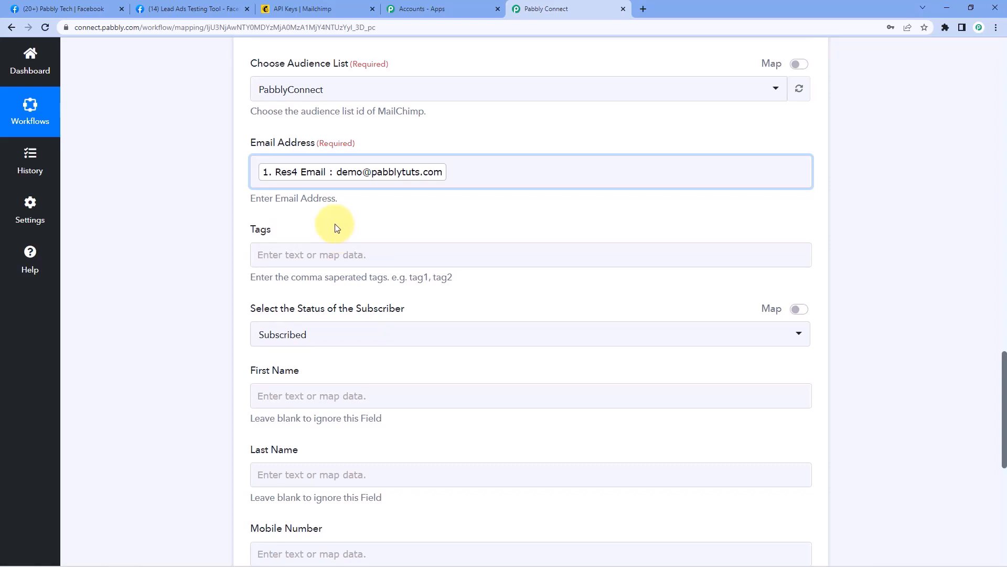
# - Keep the subscriber status set to Subscribed
pyautogui.scroll(-1, 337, 228)
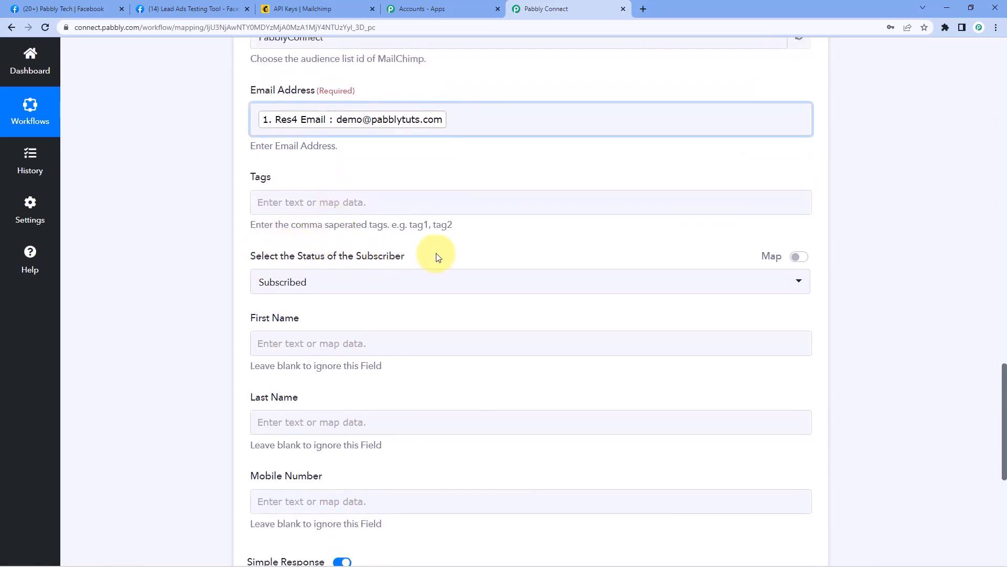
pyautogui.click(314, 282)
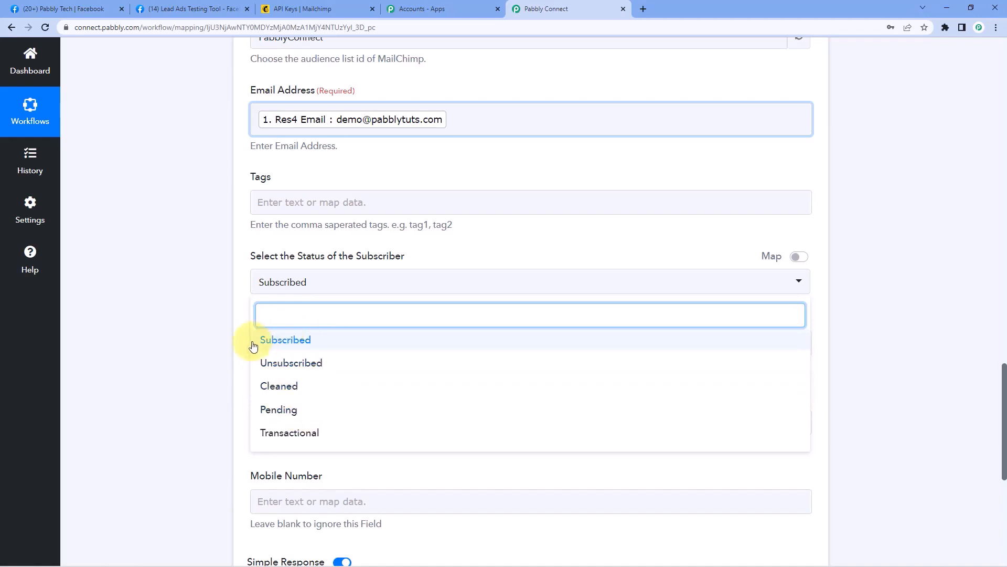
pyautogui.click(278, 339)
pyautogui.scroll(-2, 224, 308)
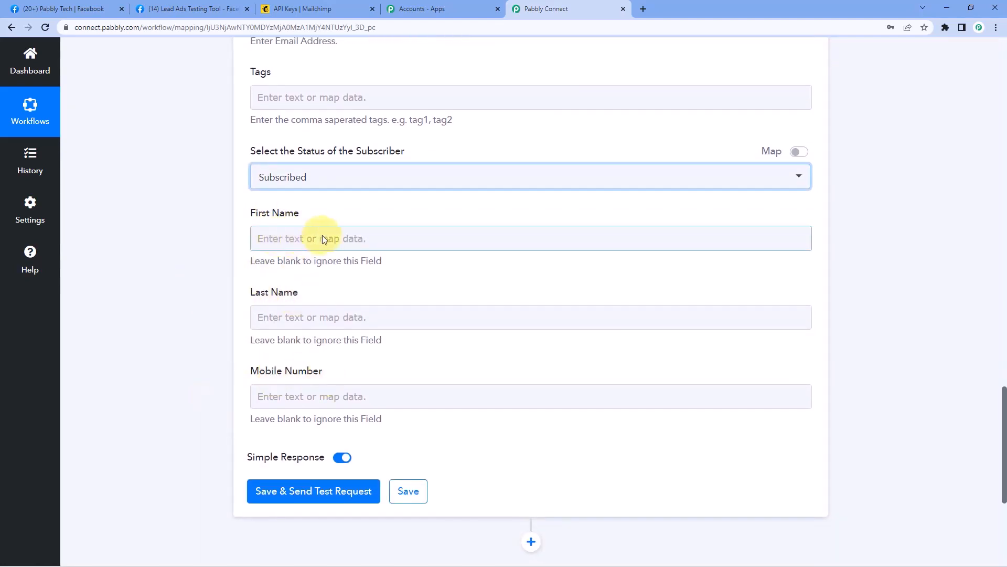
pyautogui.scroll(15, 432, 241)
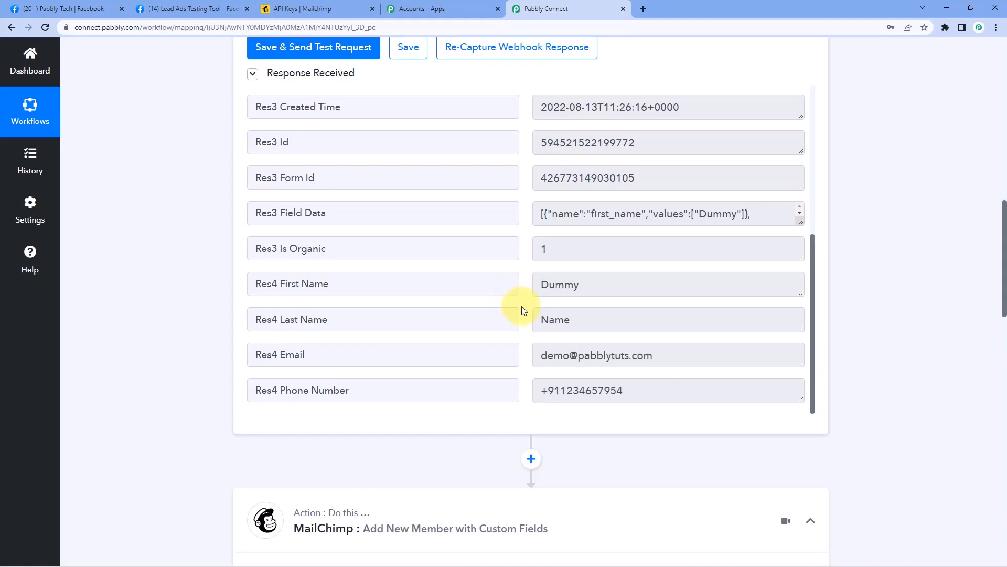
# - Map the lead's Res4 First Name into the First Name field
pyautogui.click(583, 284)
pyautogui.click(585, 322)
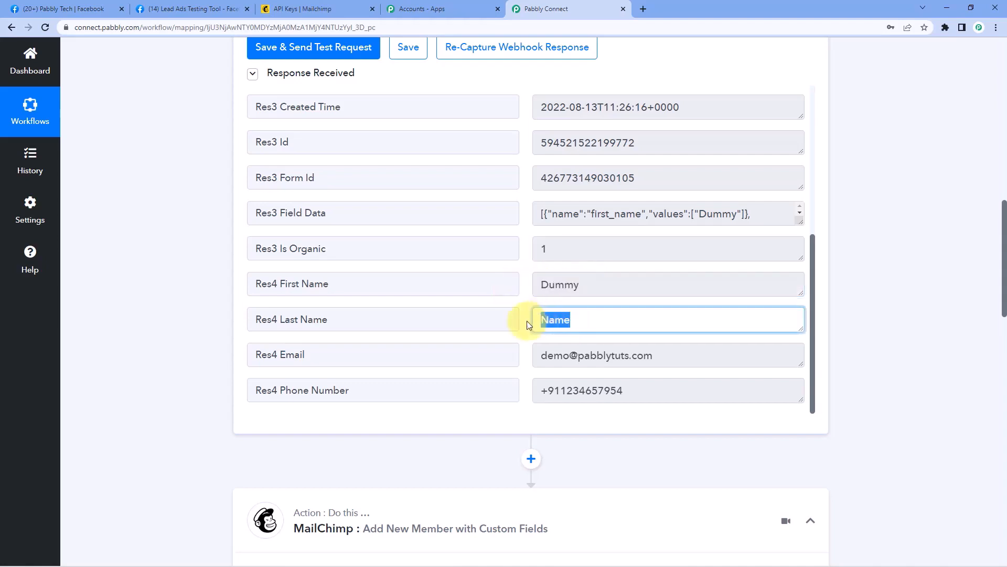
pyautogui.click(591, 285)
pyautogui.click(656, 388)
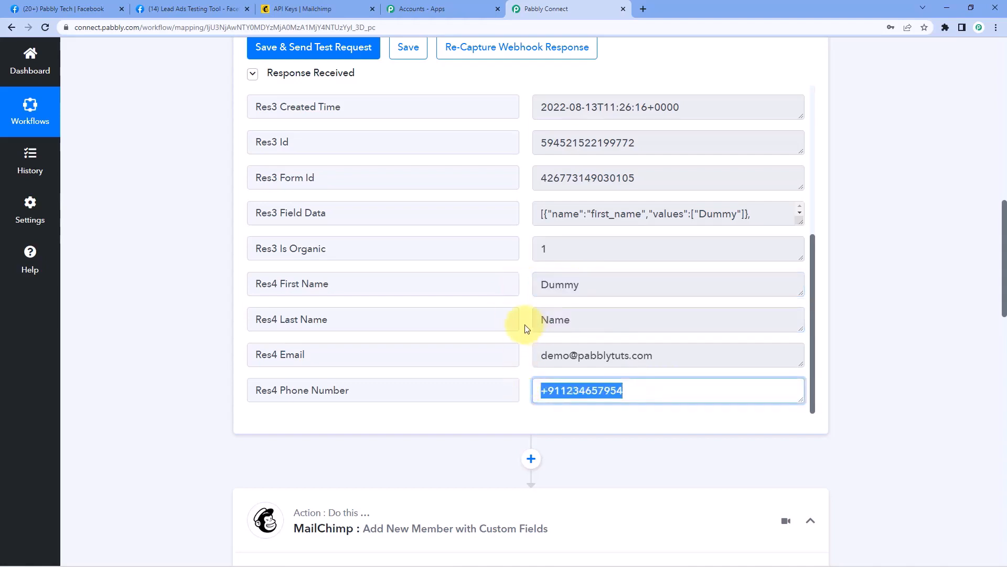
pyautogui.scroll(-18, 179, 357)
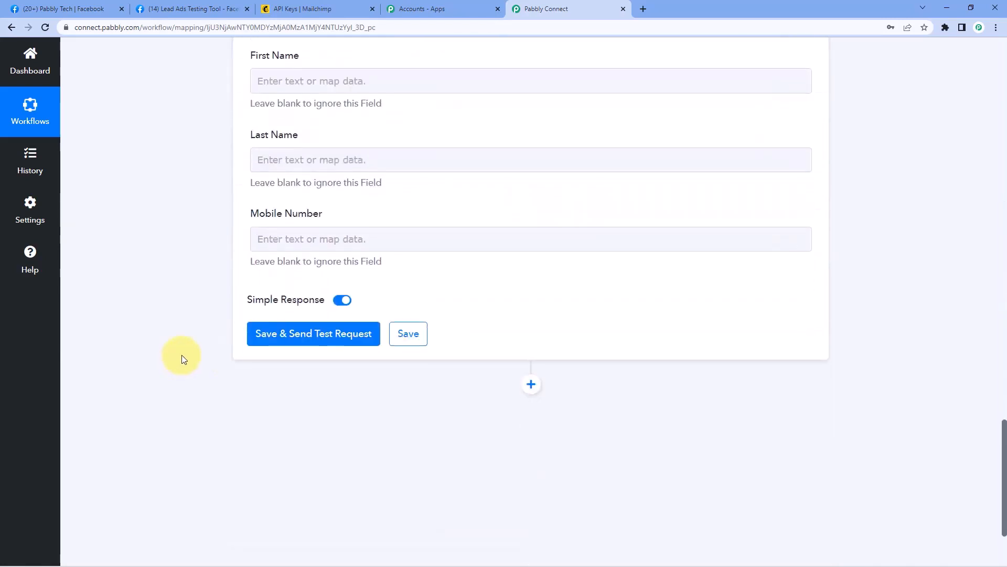
pyautogui.scroll(3, 183, 358)
pyautogui.click(265, 237)
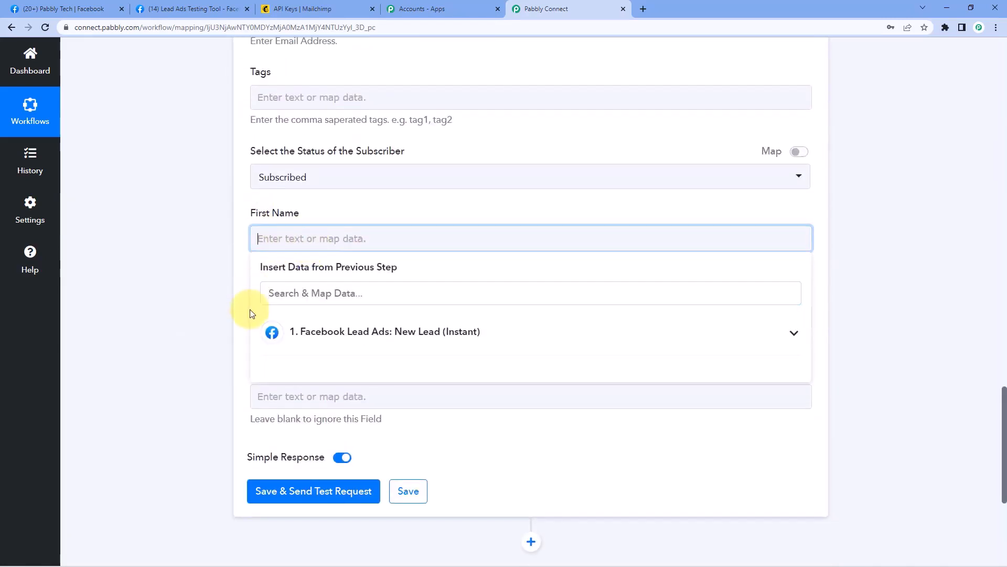
pyautogui.click(360, 336)
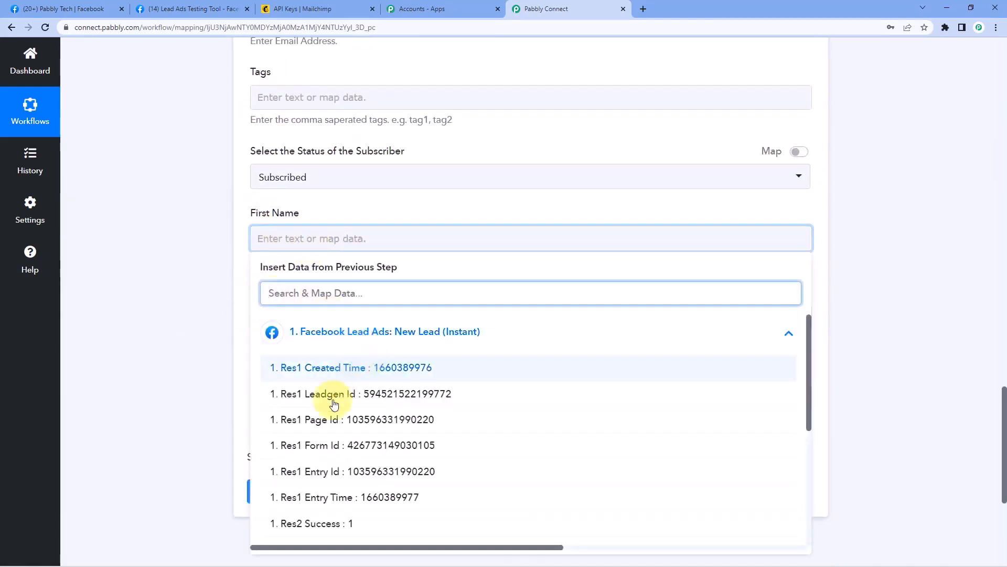
pyautogui.scroll(-5, 336, 404)
pyautogui.scroll(-1, 334, 415)
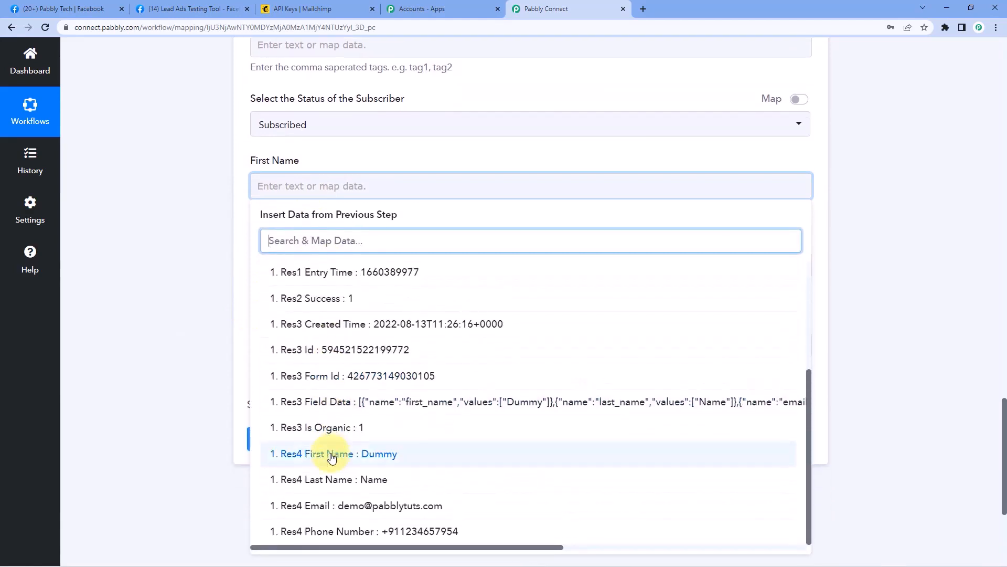
pyautogui.click(333, 451)
# - Map Res4 Last Name into Last Name and Res4 Phone Number into Mobile Number
pyautogui.scroll(-1, 157, 223)
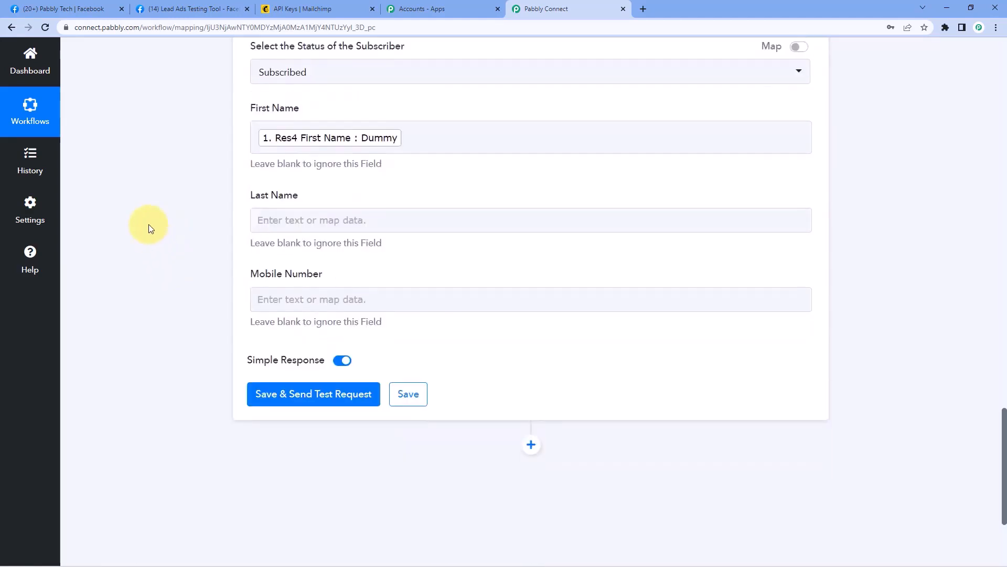
pyautogui.click(286, 223)
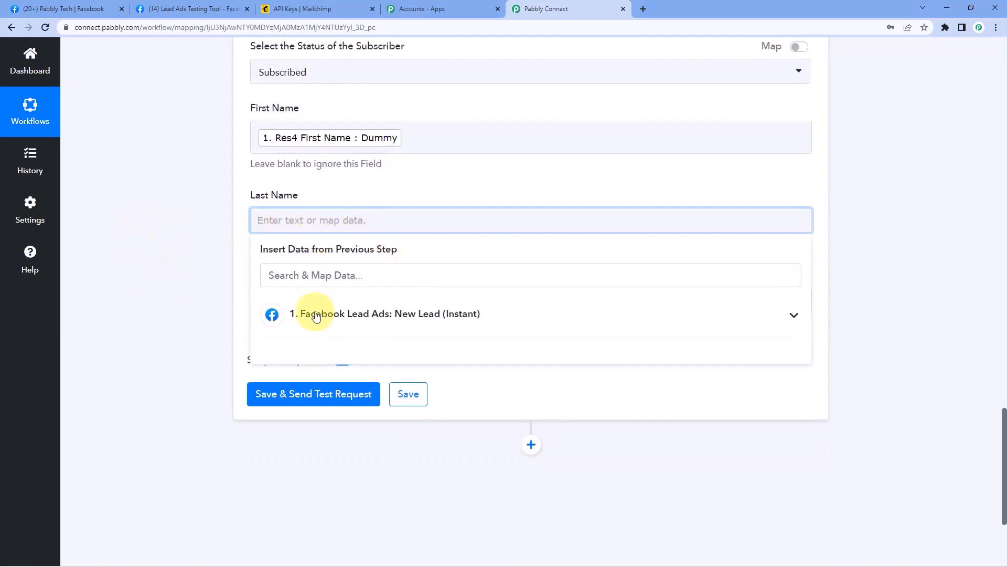
pyautogui.click(330, 315)
pyautogui.scroll(-4, 334, 397)
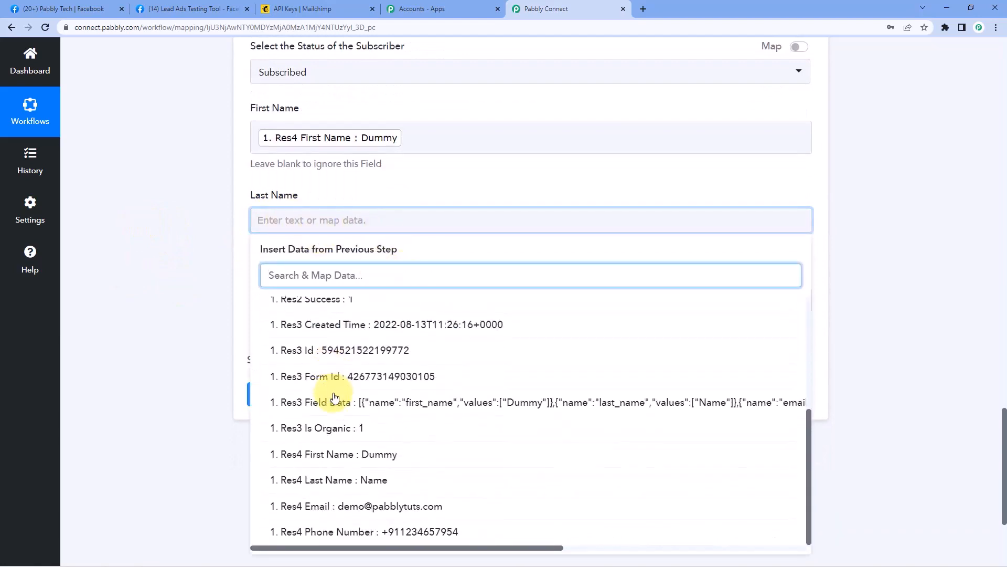
pyautogui.click(326, 478)
pyautogui.click(205, 339)
pyautogui.click(284, 306)
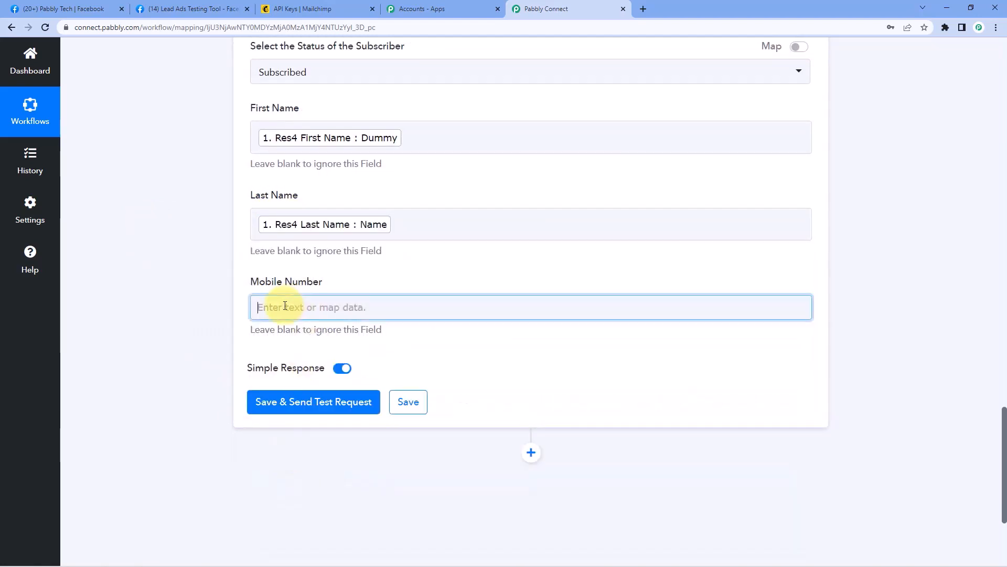
pyautogui.click(359, 296)
pyautogui.scroll(-5, 336, 409)
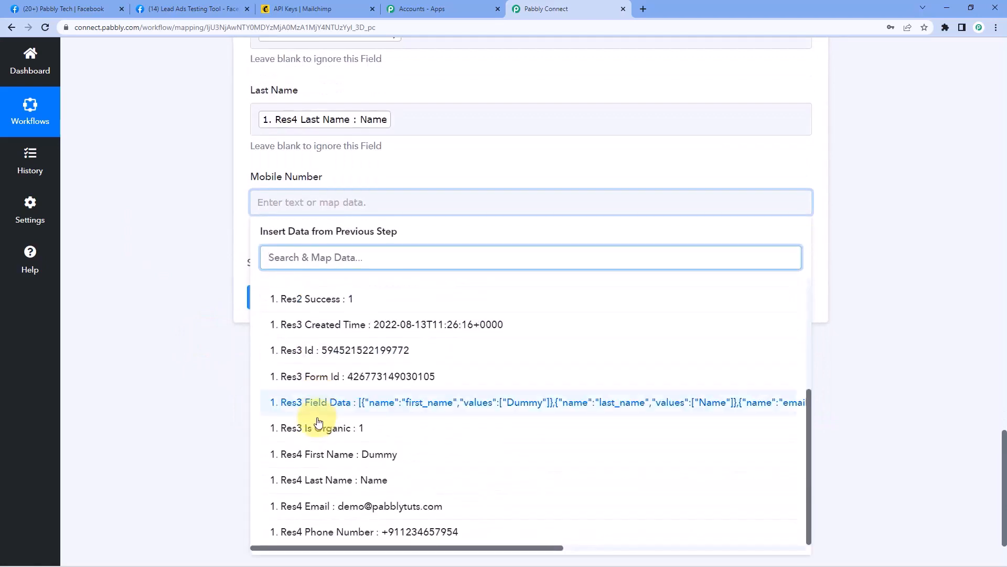
pyautogui.click(325, 533)
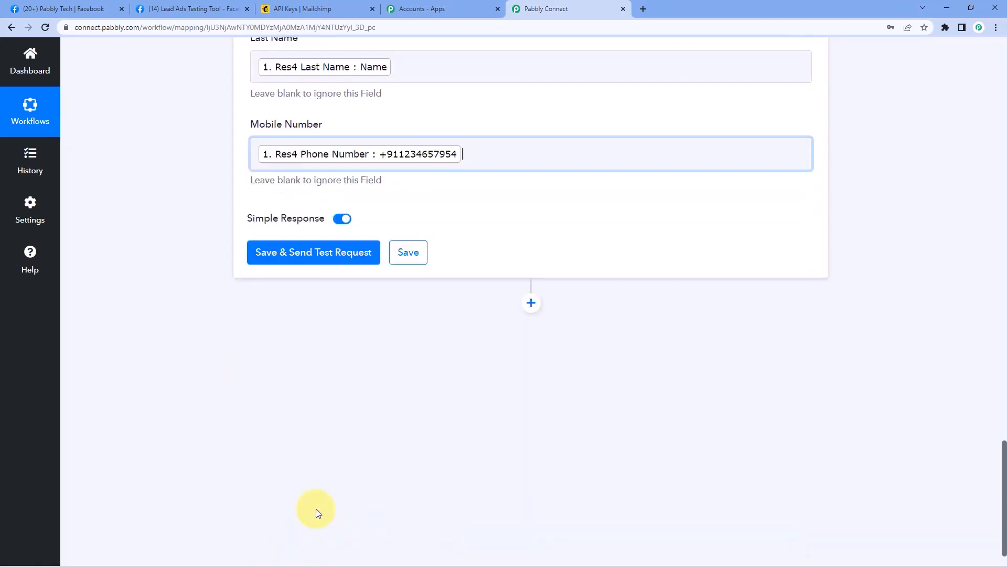
pyautogui.click(200, 295)
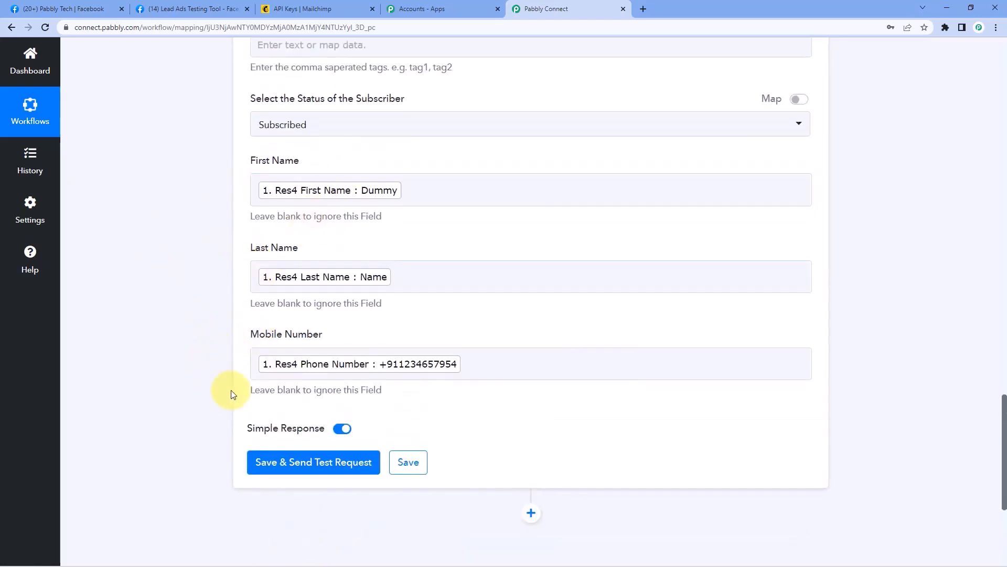
# - Save and test the MailChimp step, check the subscribed member in the response, then go to Mailchimp
pyautogui.click(314, 464)
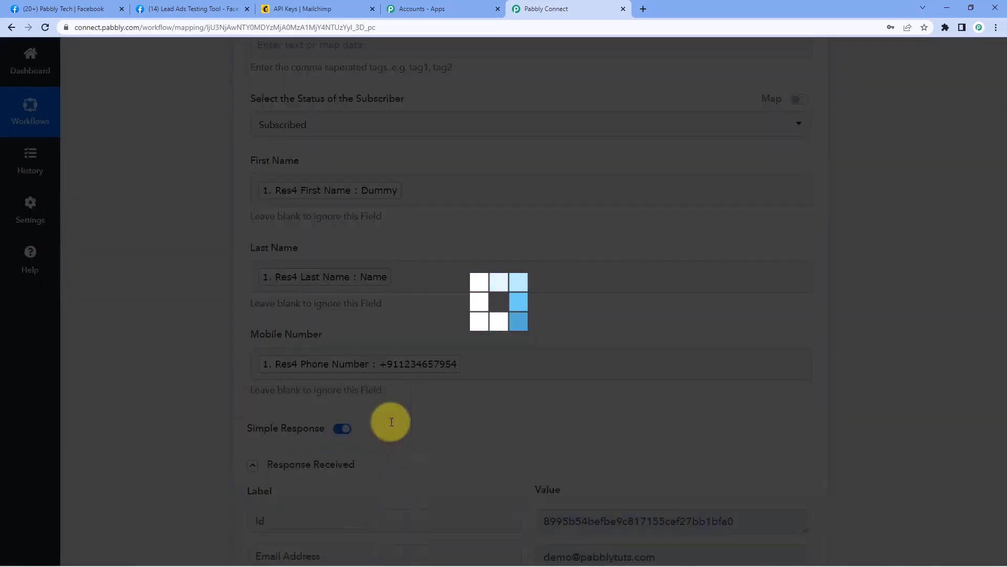
pyautogui.scroll(-2, 382, 383)
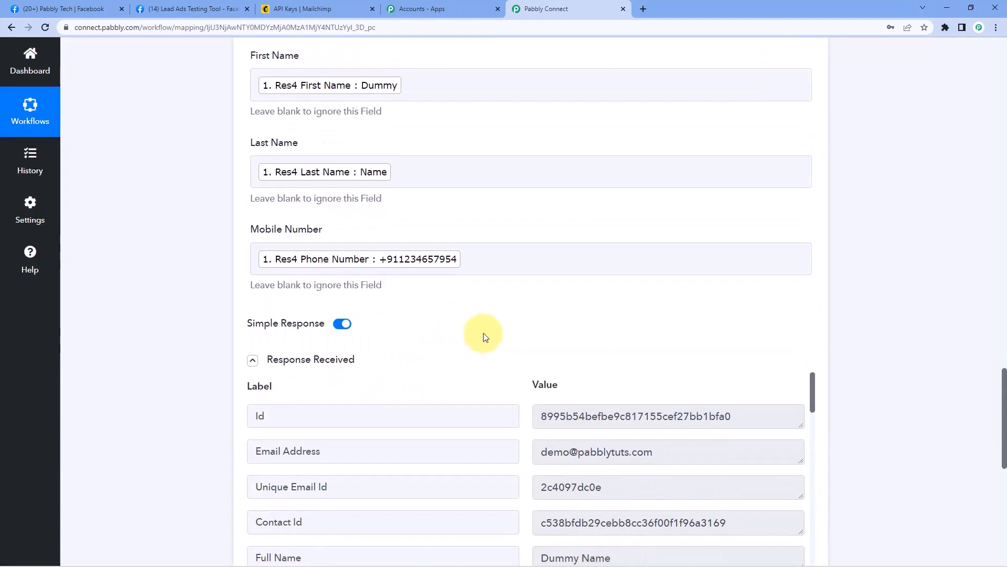
pyautogui.scroll(-2, 472, 325)
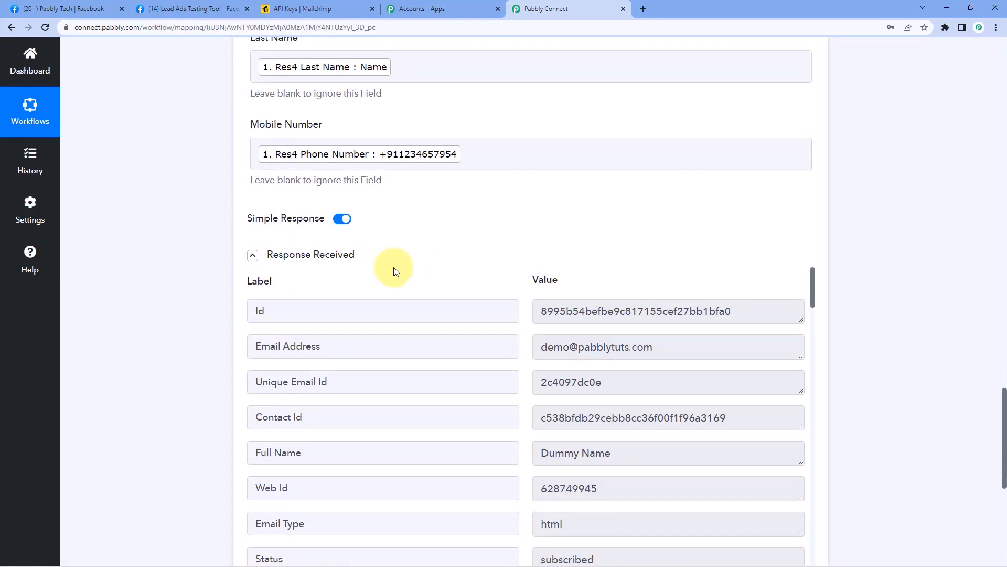
pyautogui.scroll(-1, 396, 272)
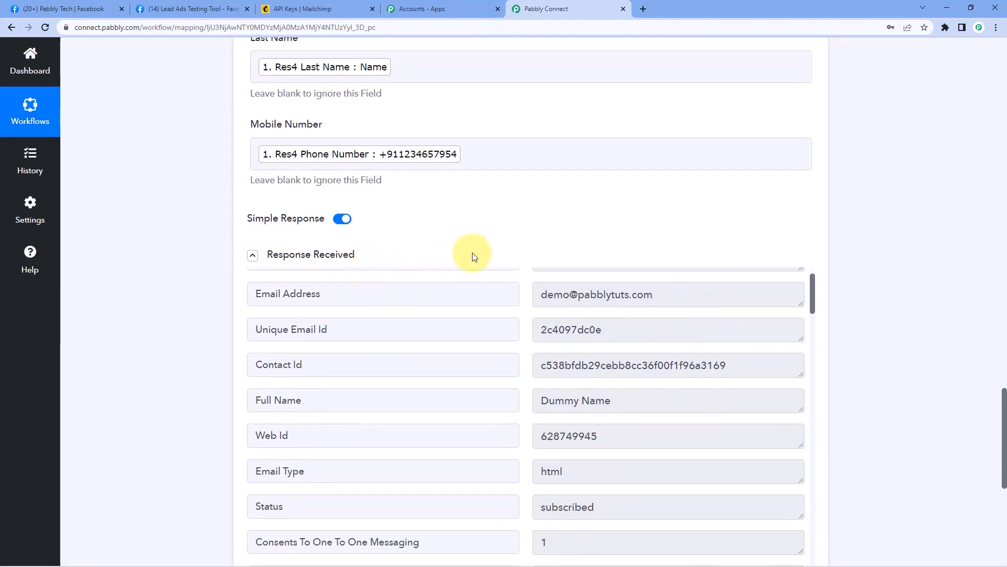
pyautogui.scroll(-2, 455, 257)
pyautogui.scroll(1, 423, 234)
pyautogui.scroll(7, 540, 259)
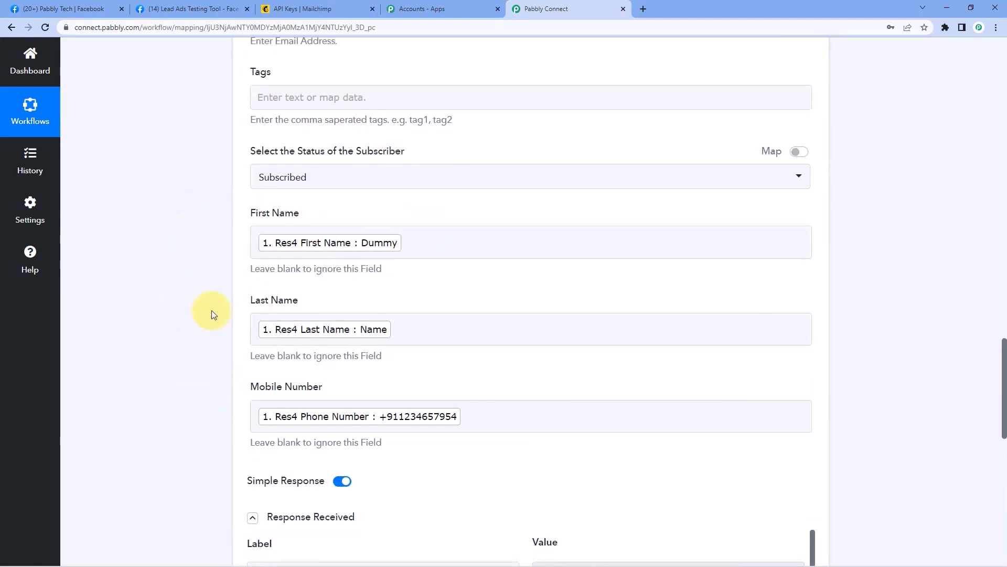
pyautogui.scroll(-6, 212, 313)
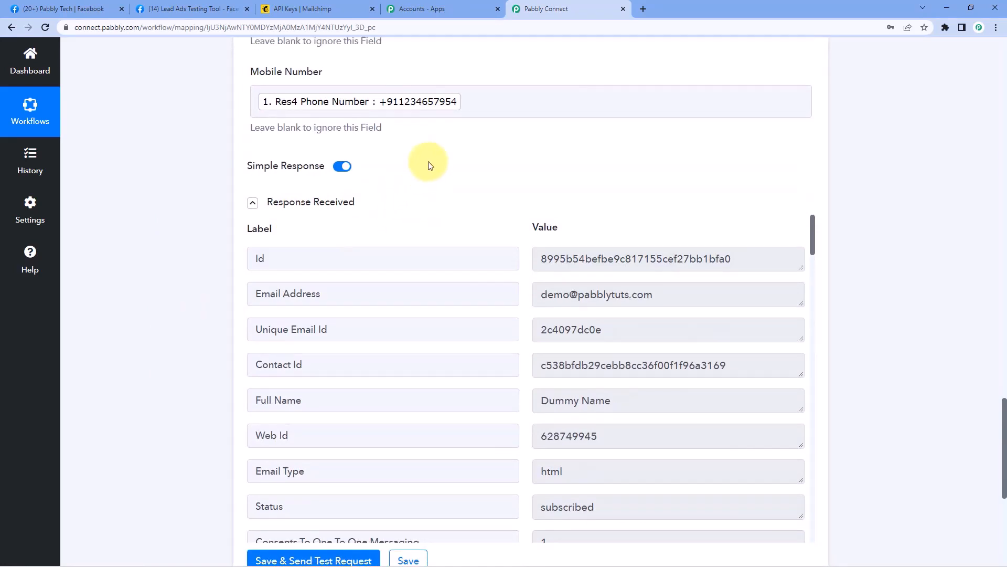
pyautogui.click(308, 8)
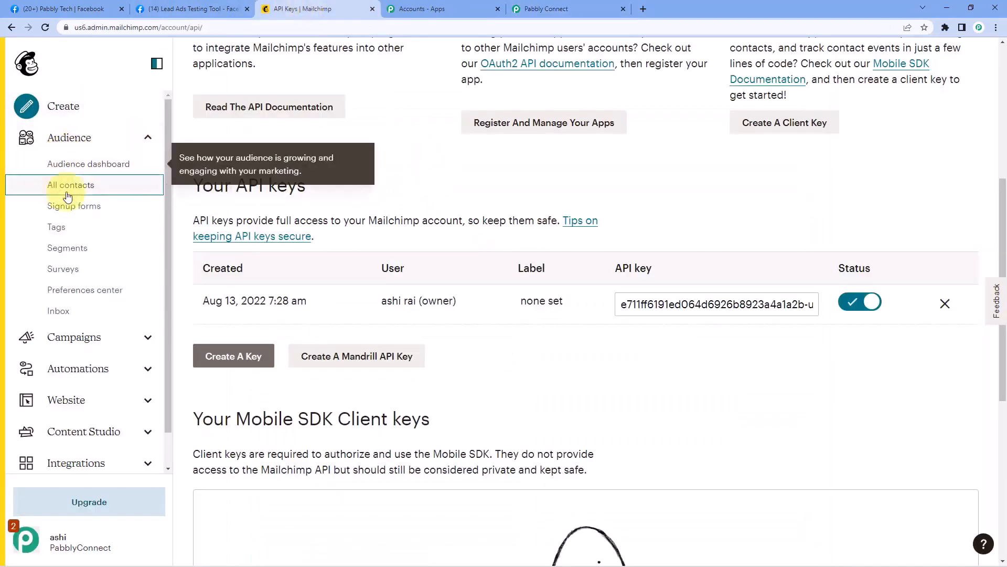
# - Check Audience > All contacts for the new Dummy Name contact, then go to the Lead Ads Testing Tool
pyautogui.click(78, 187)
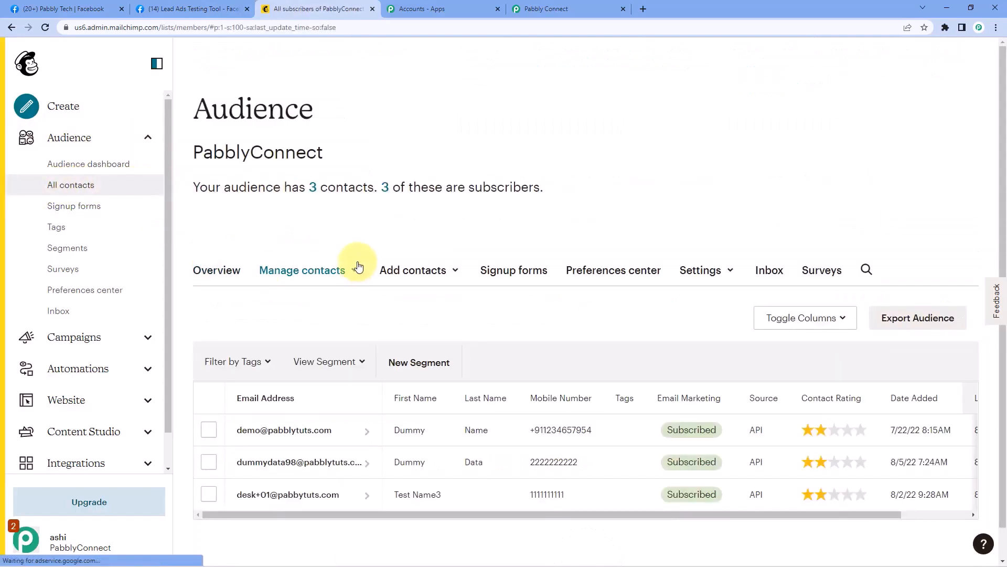
pyautogui.scroll(-1, 355, 265)
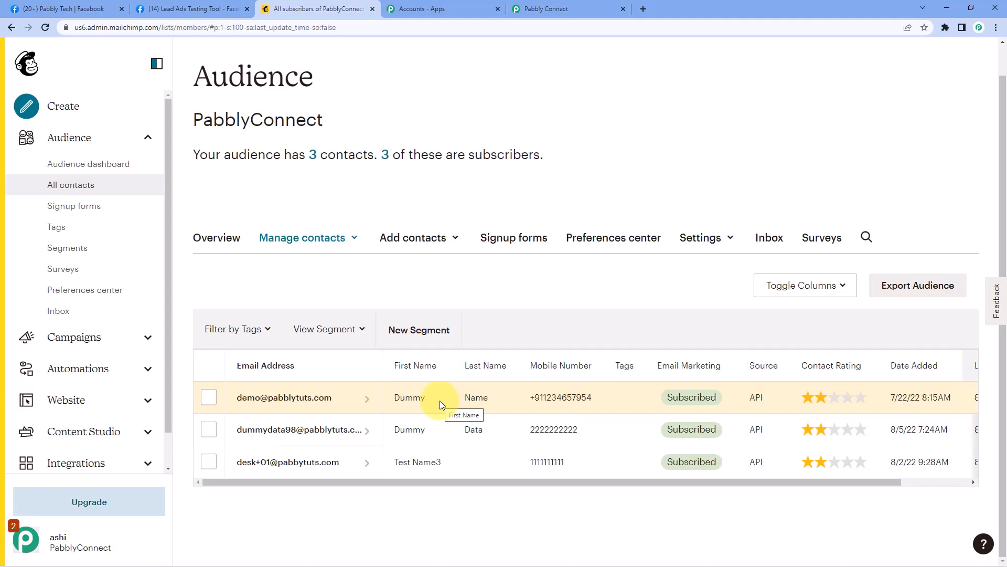
pyautogui.click(223, 9)
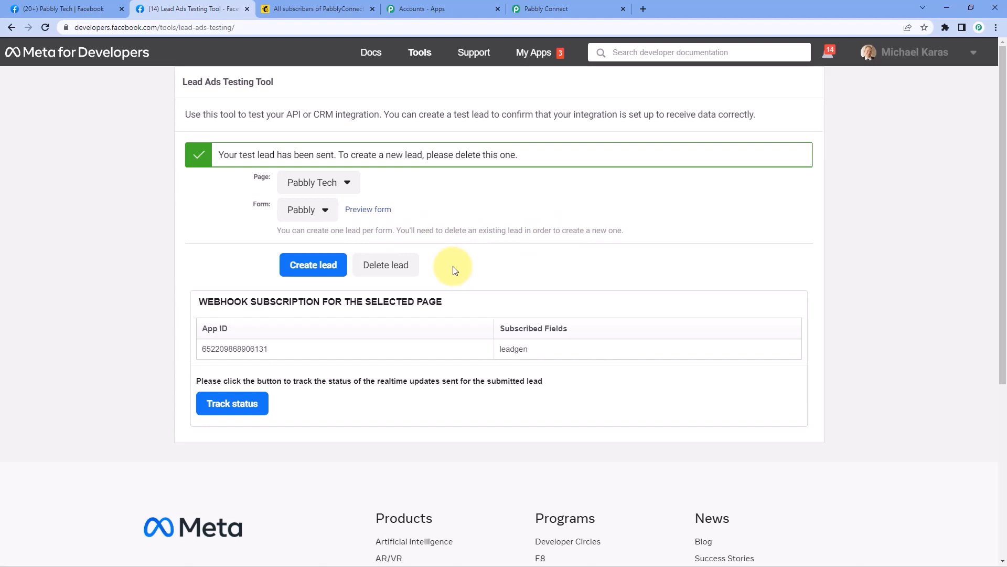
# - Delete the old test lead and start a new one with first name 'Test' and last name 'n'
pyautogui.click(372, 264)
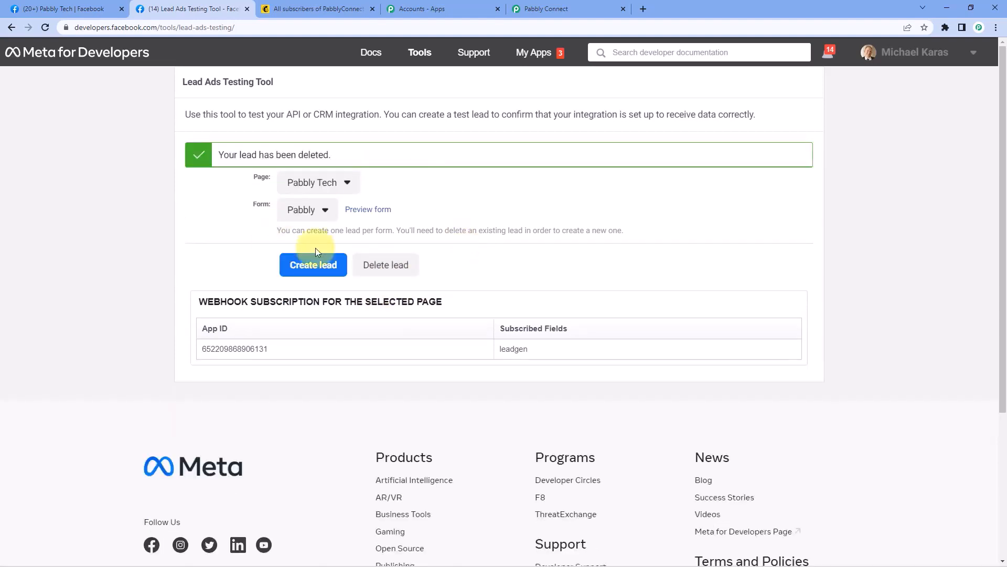
pyautogui.click(365, 213)
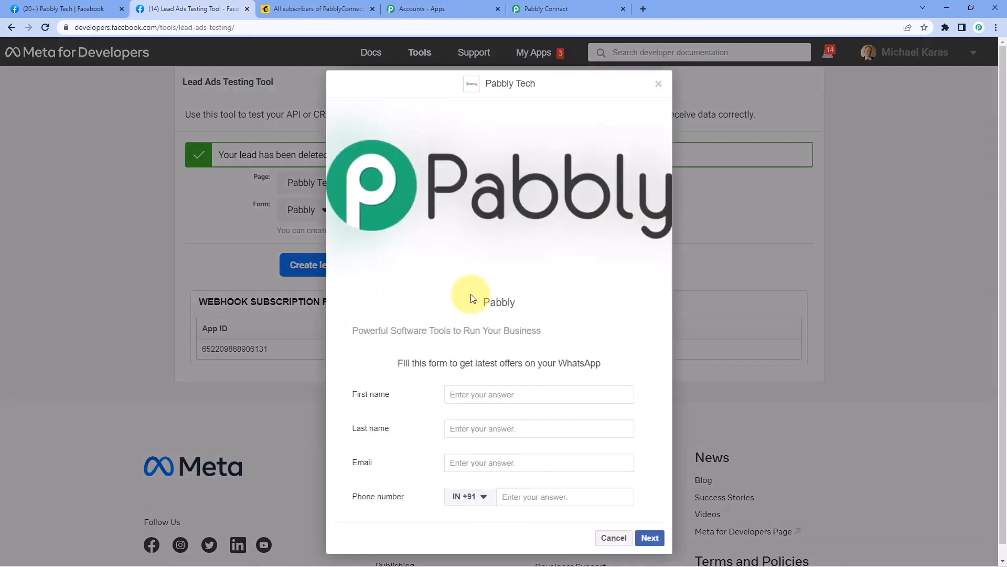
pyautogui.click(485, 396)
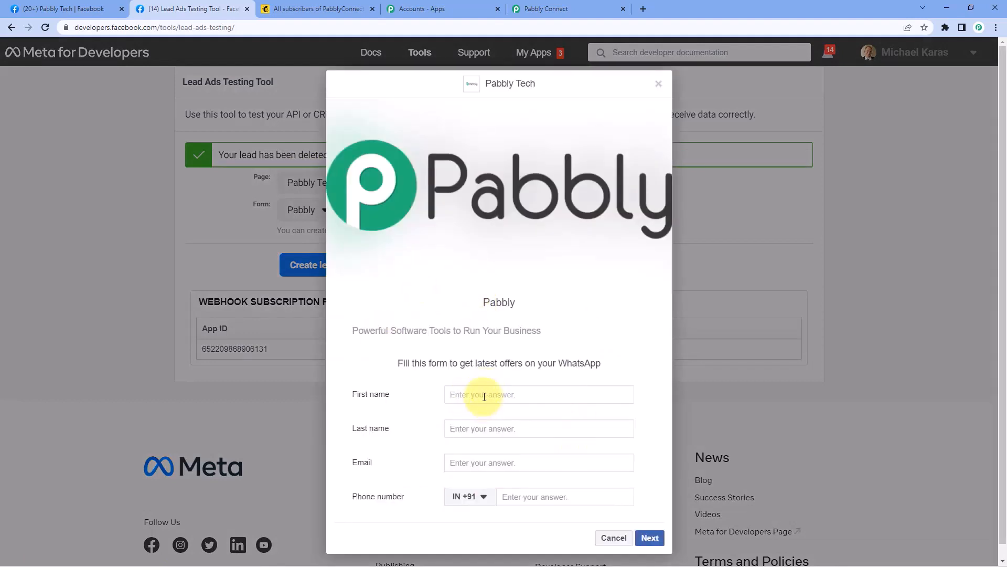
pyautogui.write('Test')
pyautogui.press('Tab')
pyautogui.write('n')
pyautogui.press('Tab')
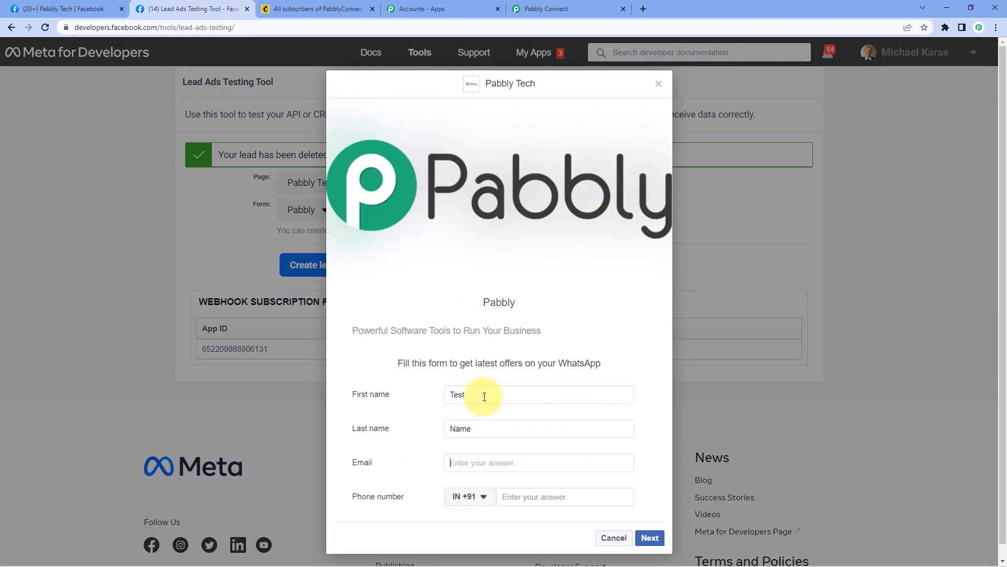
# - Fill in the email address and phone number, submit the test lead, and close the form
pyautogui.press('Tab')
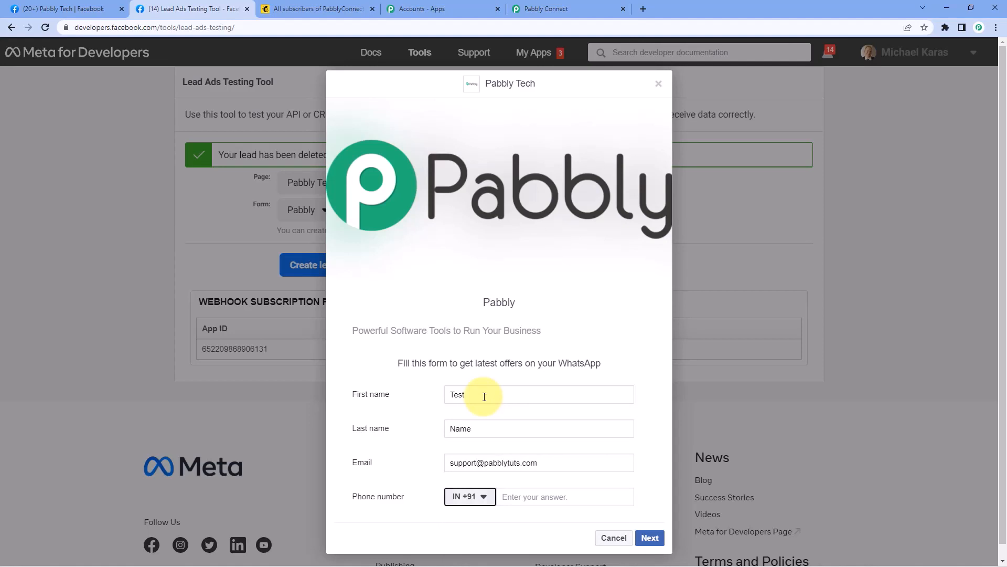
pyautogui.press('Tab')
pyautogui.write('1')
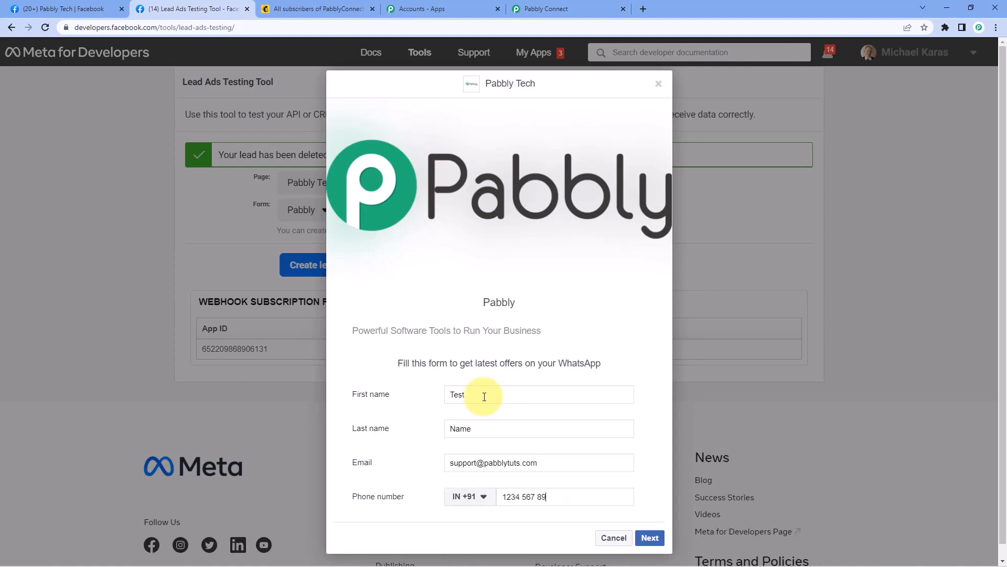
pyautogui.click(649, 537)
pyautogui.click(642, 393)
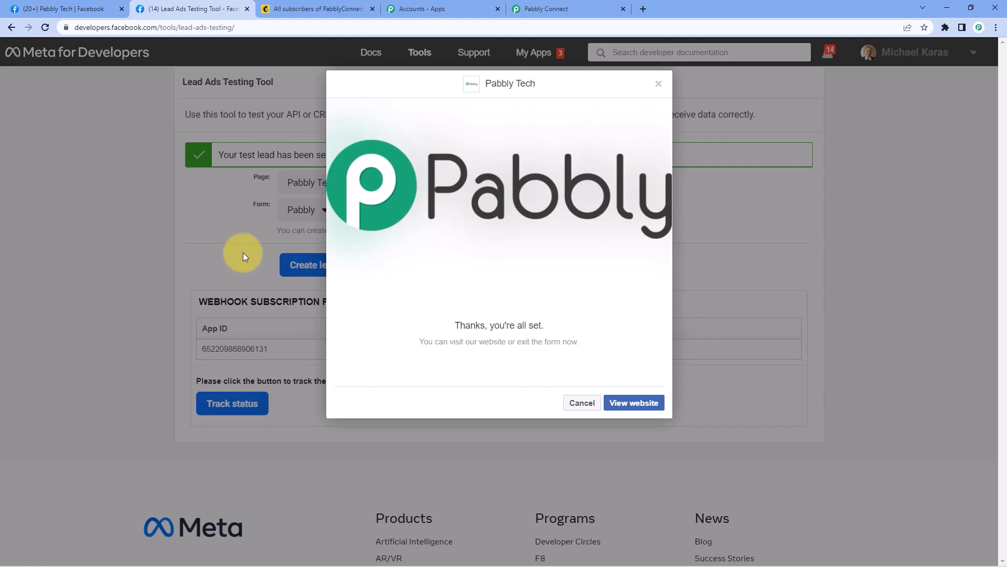
pyautogui.click(657, 84)
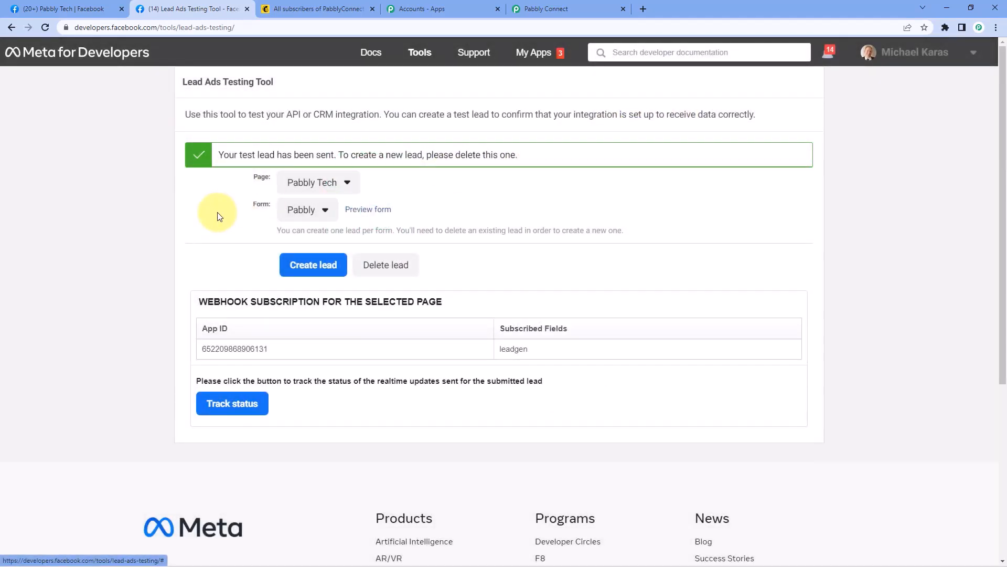
# - Reload Mailchimp's contacts and confirm the Test Name lead appears, making four contacts
pyautogui.click(308, 7)
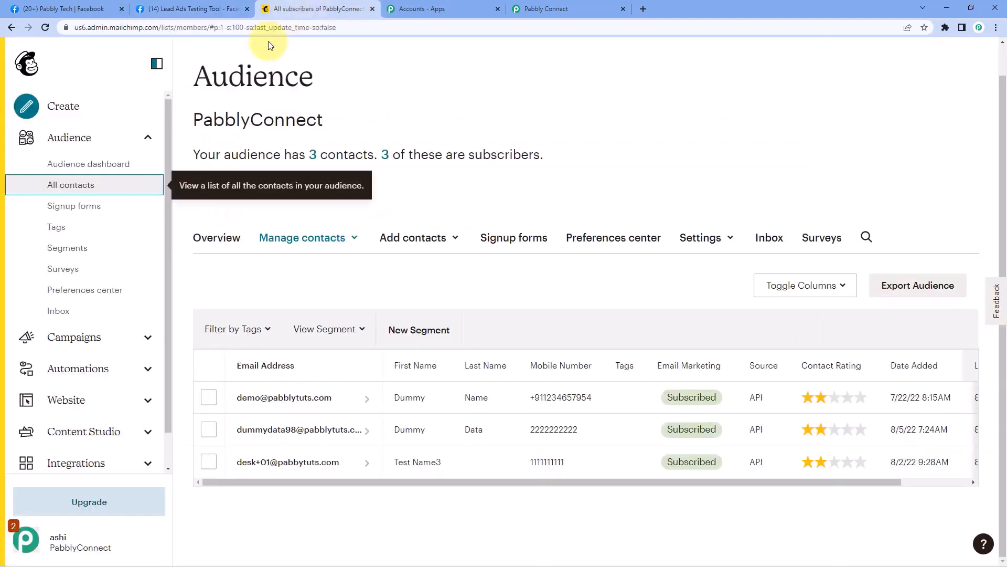
pyautogui.click(45, 27)
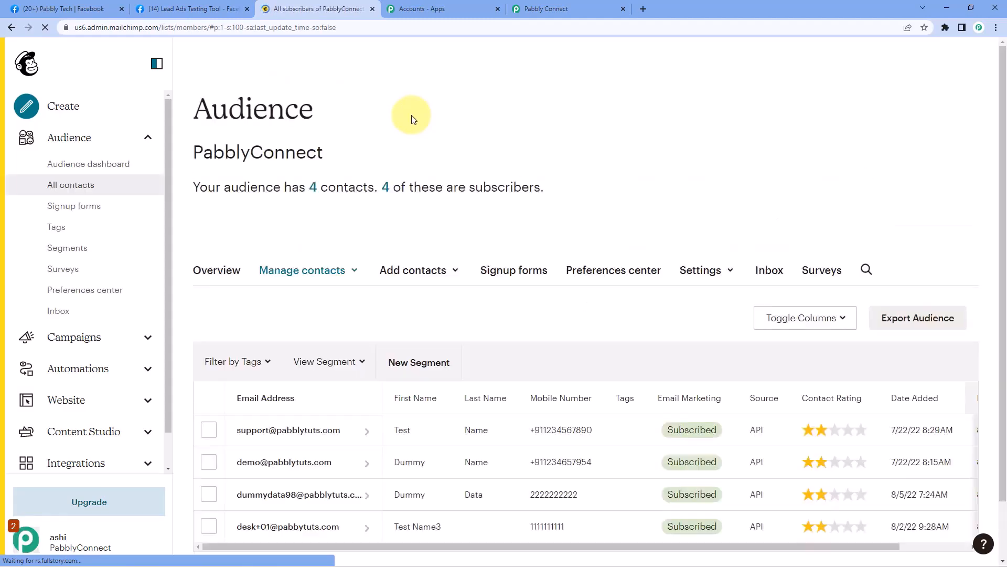
pyautogui.scroll(-1, 392, 252)
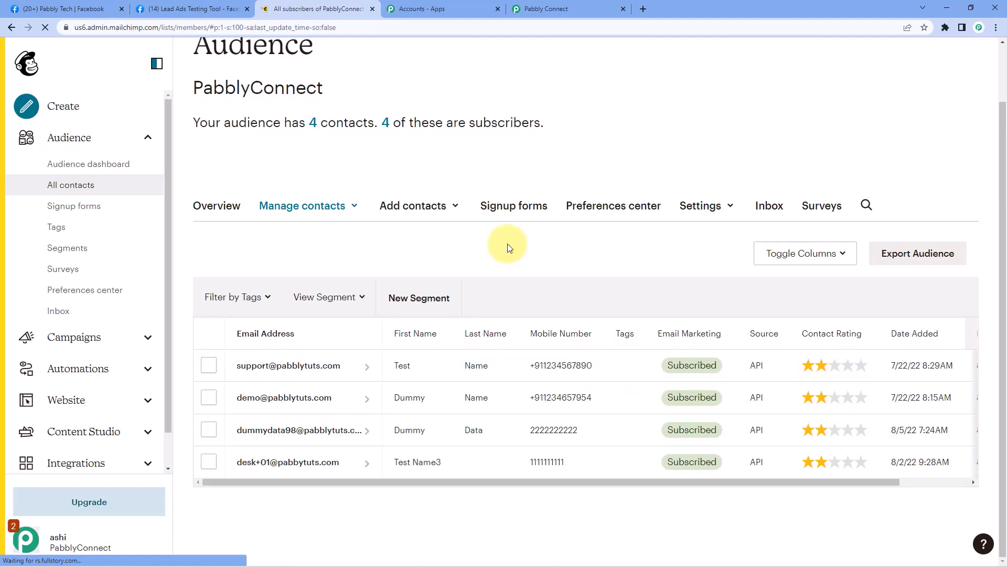
pyautogui.click(574, 8)
# - Collapse the Facebook Lead Ads trigger at the top of the workflow
pyautogui.scroll(15, 829, 257)
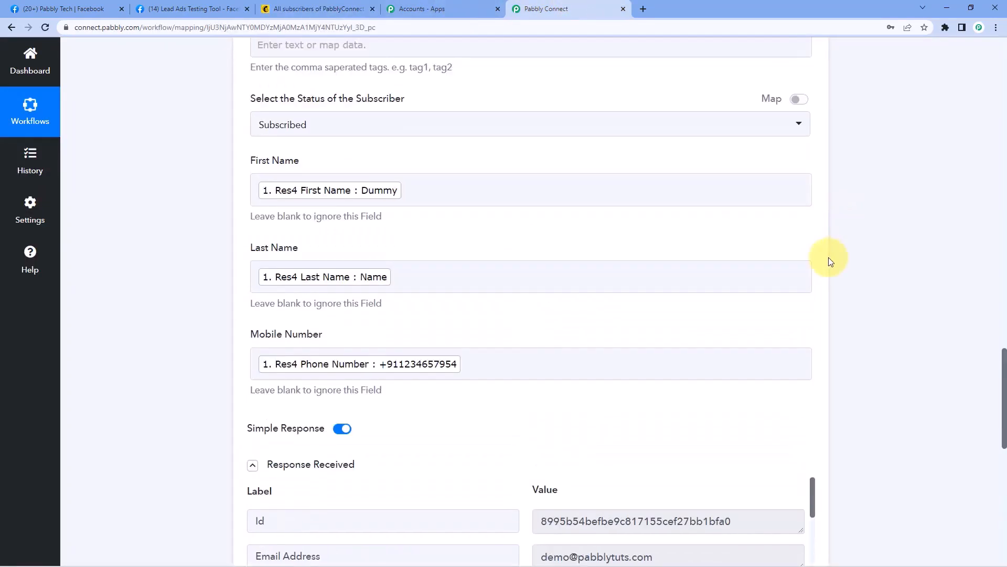
pyautogui.scroll(20, 839, 189)
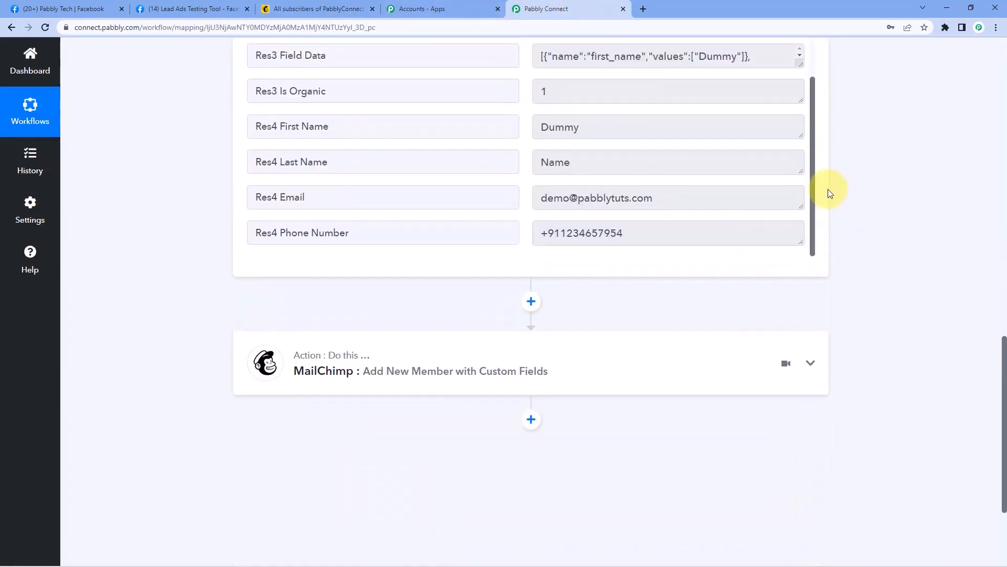
pyautogui.click(811, 224)
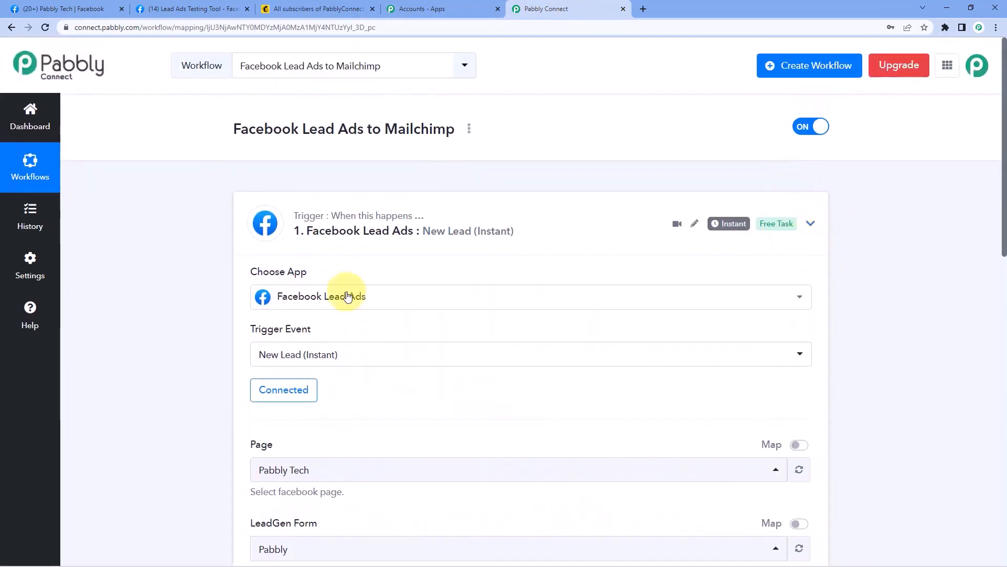
pyautogui.scroll(-1, 156, 247)
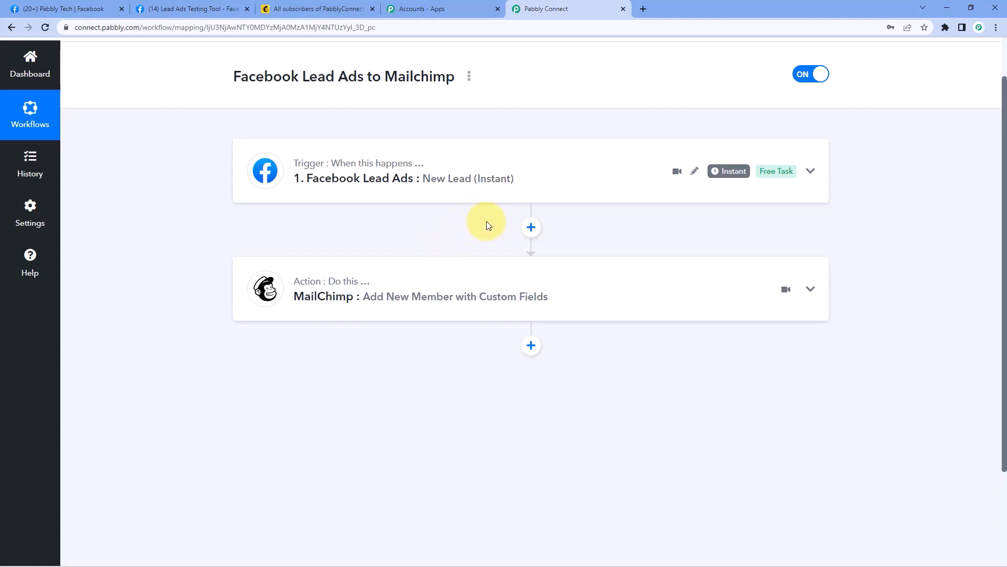
pyautogui.scroll(1, 485, 233)
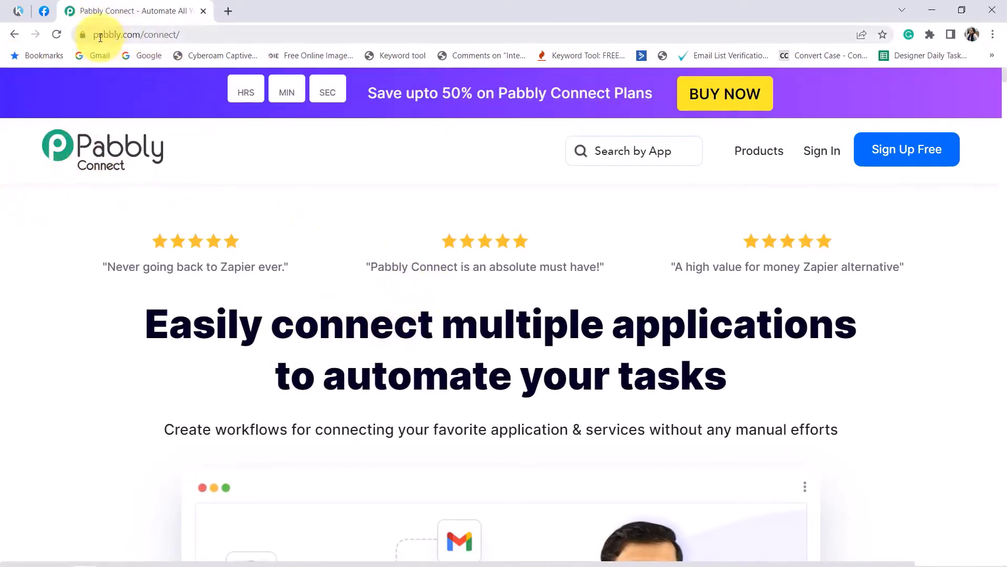
# - Sign in from pabbly.com/connect and open Pabbly Connect from the All Apps page
pyautogui.moveTo(100, 38); pyautogui.dragTo(232, 55)
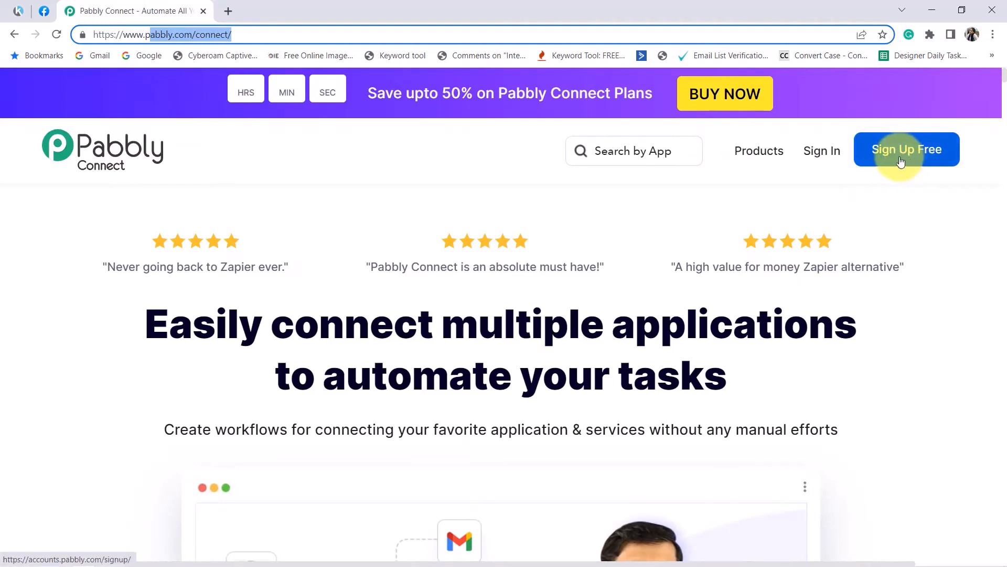
pyautogui.click(820, 154)
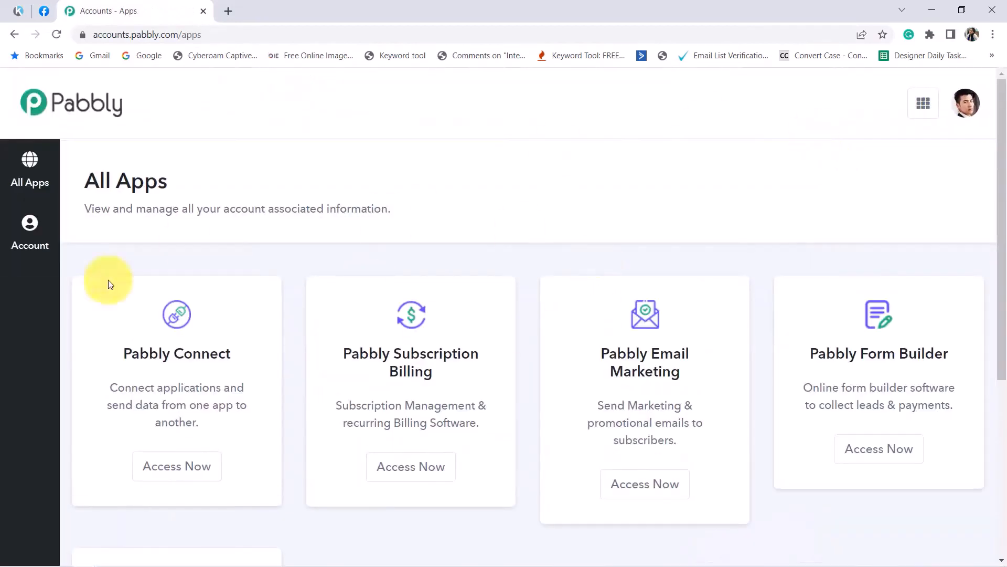
pyautogui.click(172, 469)
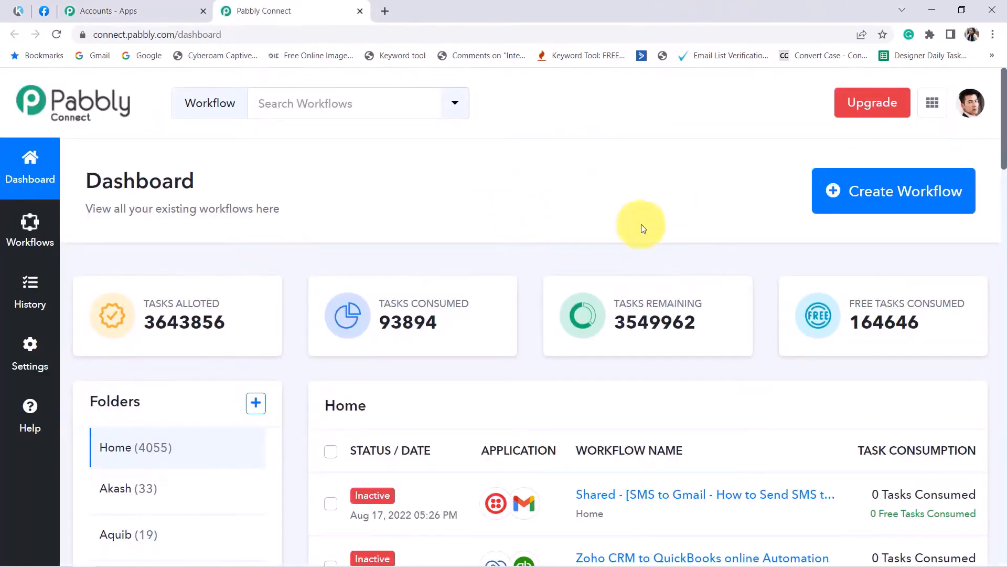
# - Paste 'Add Facebook Leads to Karta Automatically' as the new workflow's name and create it
pyautogui.click(862, 196)
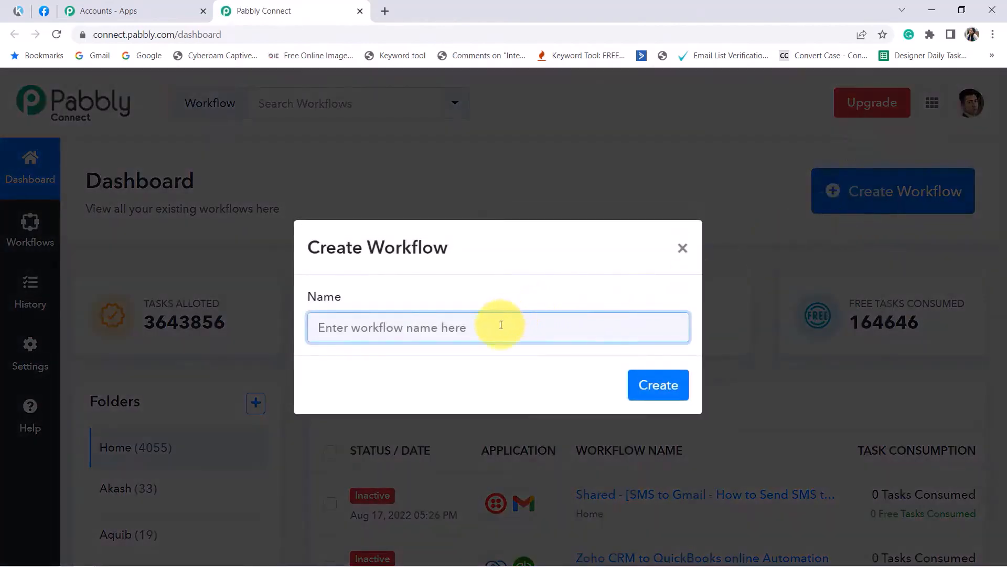
pyautogui.write('Add Facebook Leads to Karta Automatically')
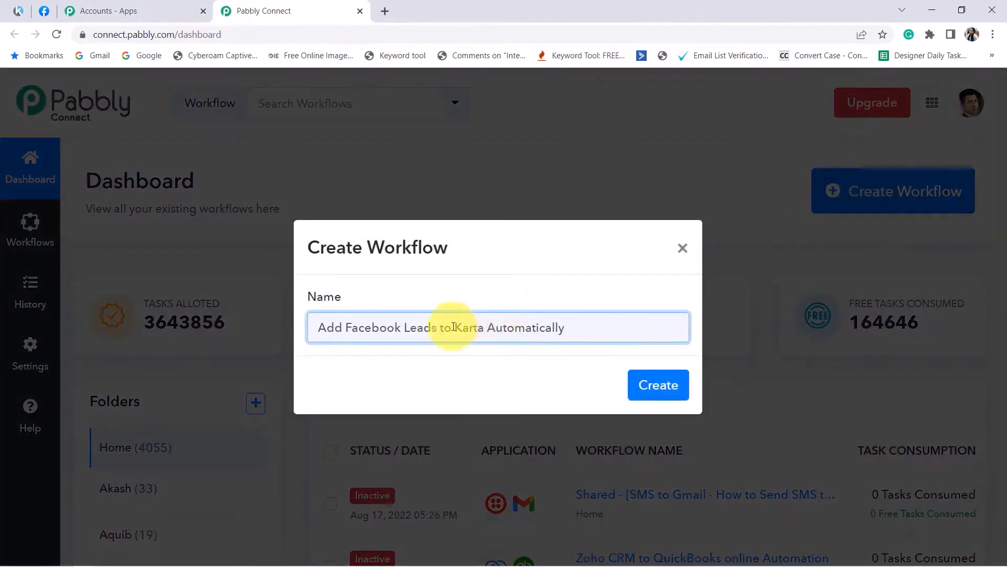
pyautogui.moveTo(341, 334); pyautogui.dragTo(546, 332)
pyautogui.click(573, 334)
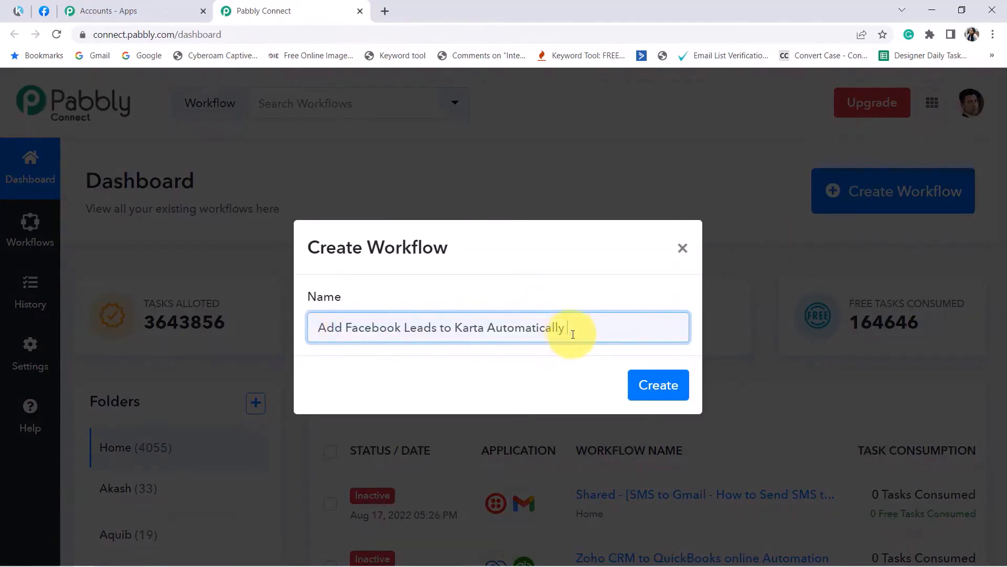
pyautogui.click(656, 385)
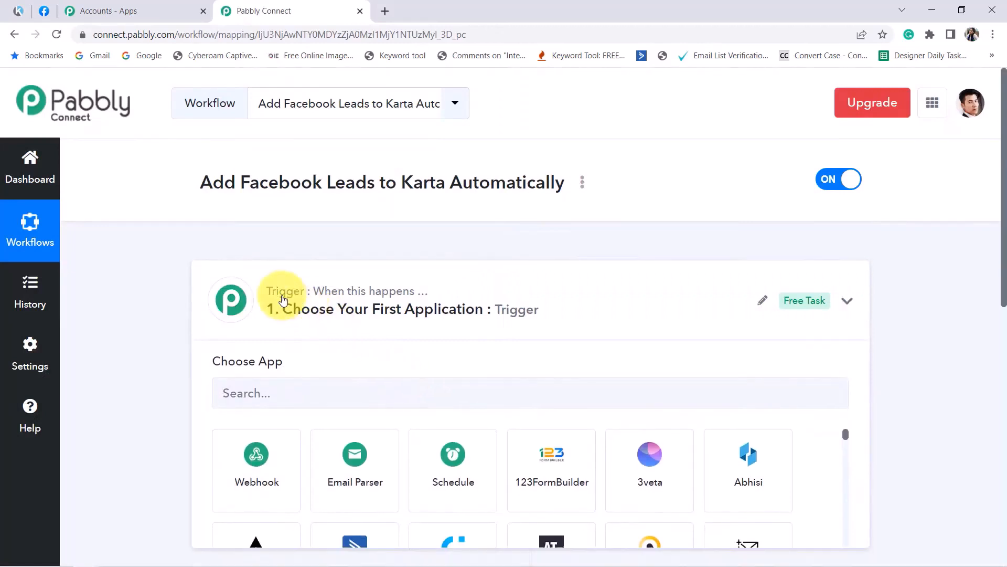
# - Choose Facebook Lead Ads with the New Lead (Instant) event as the trigger
pyautogui.click(275, 292)
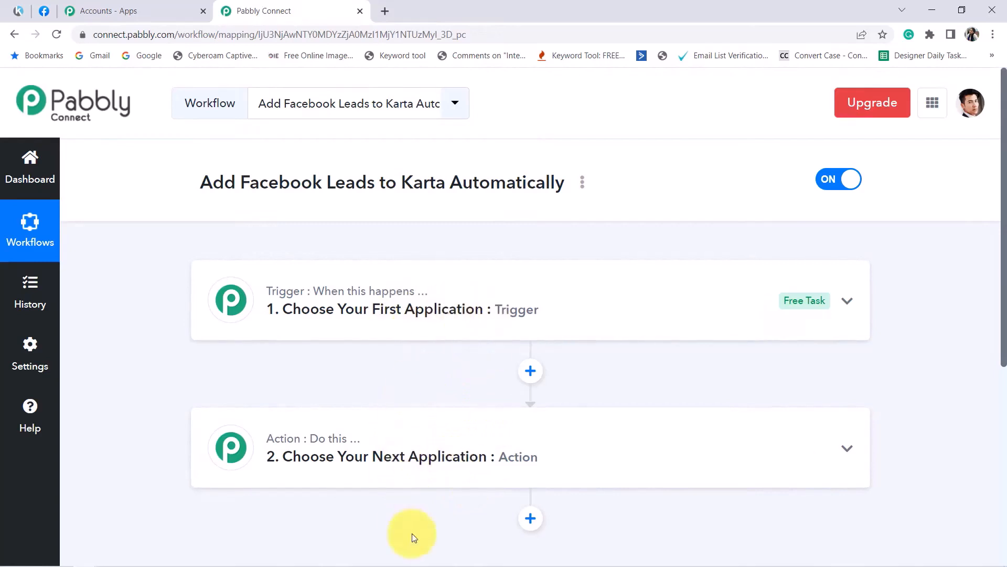
pyautogui.moveTo(209, 186); pyautogui.dragTo(668, 190)
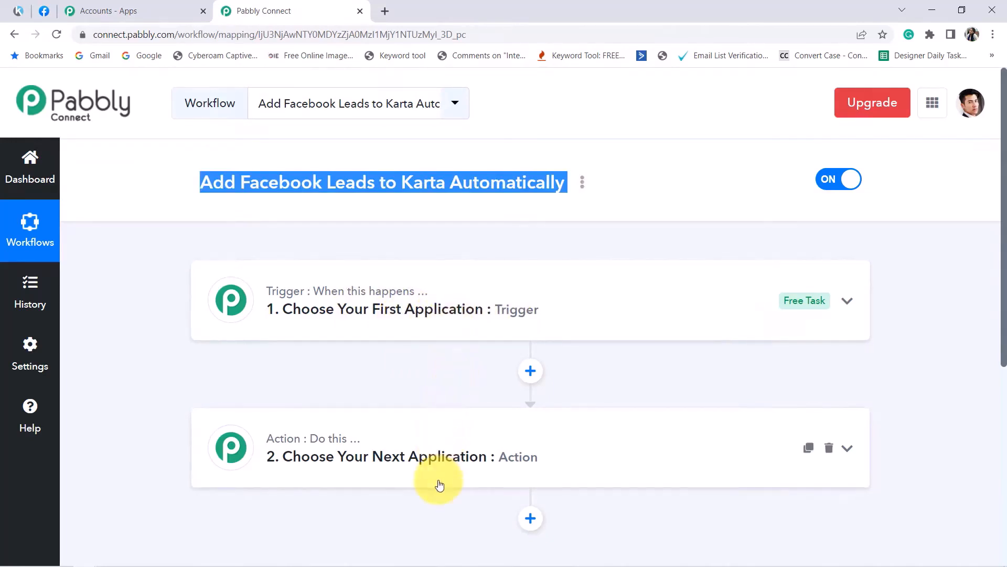
pyautogui.click(419, 306)
pyautogui.click(337, 332)
pyautogui.write('f')
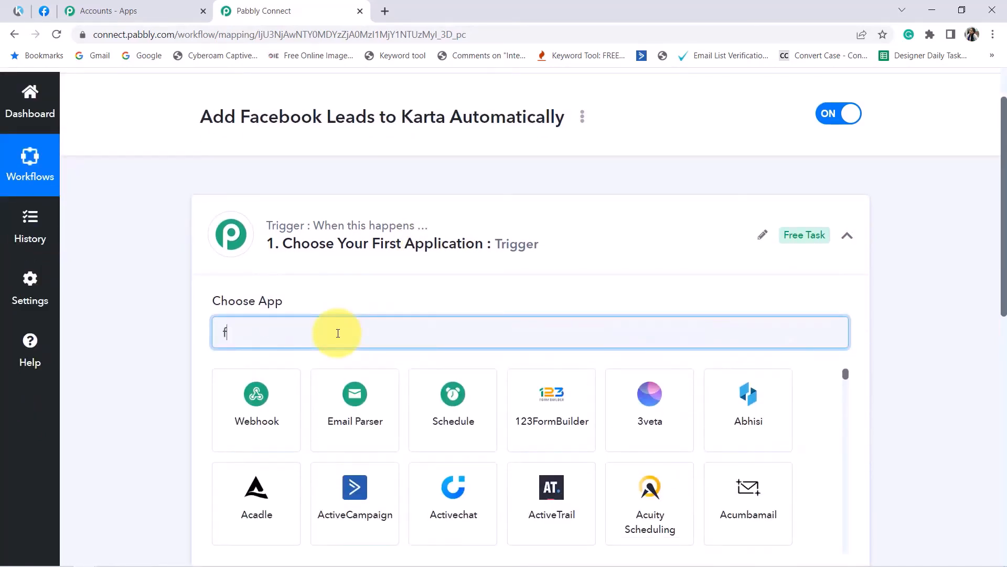
pyautogui.write('aceb')
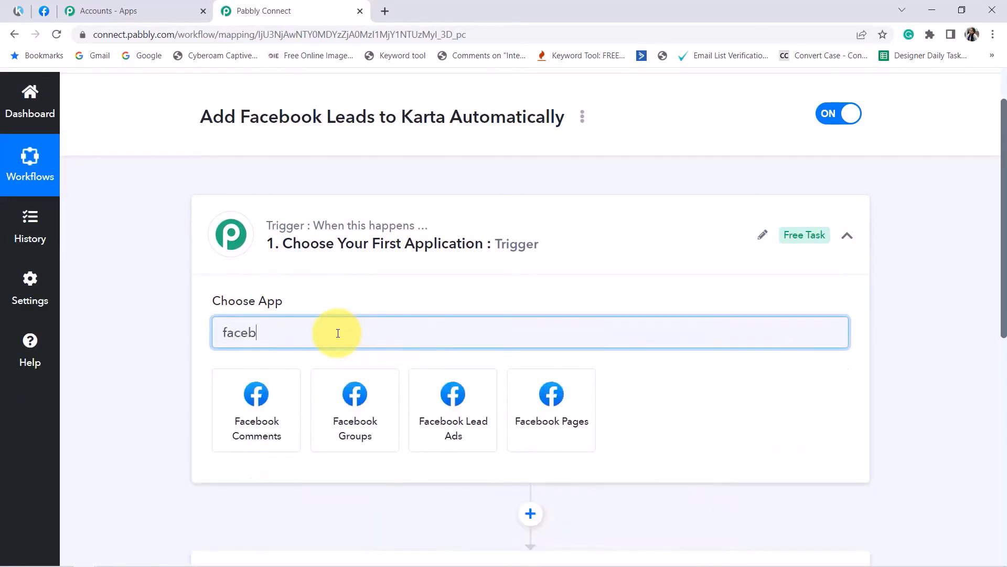
pyautogui.click(458, 424)
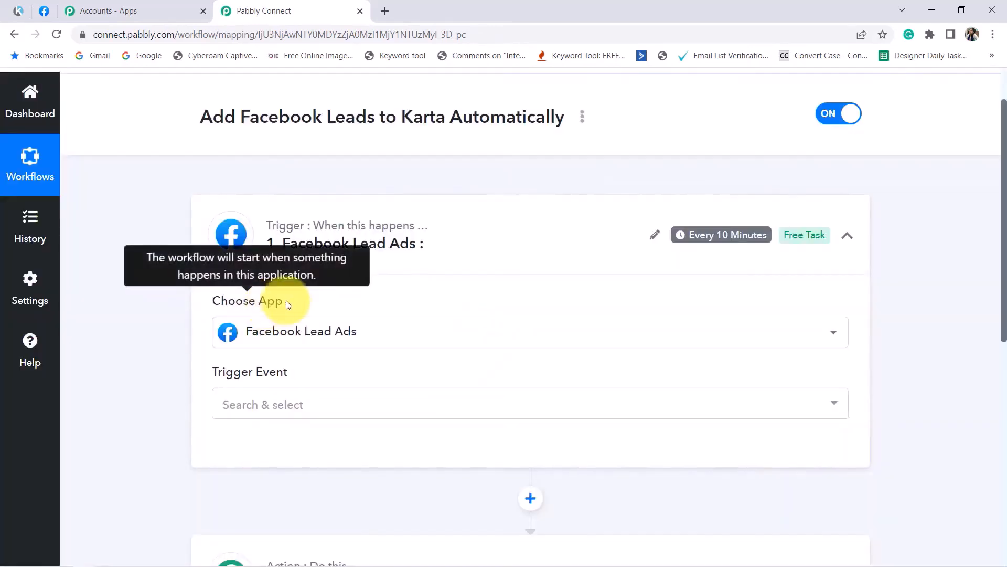
pyautogui.scroll(-3, 288, 304)
pyautogui.click(263, 275)
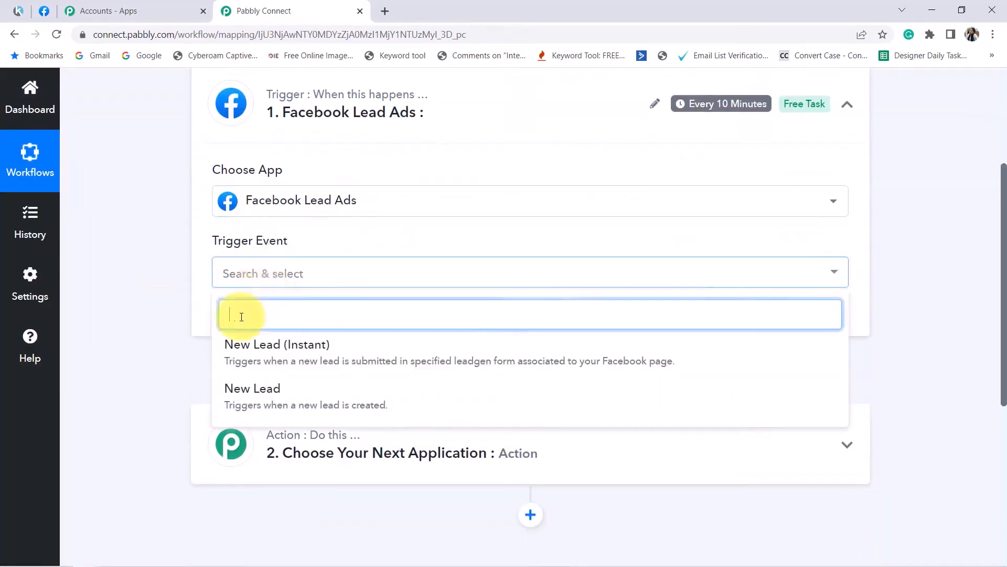
pyautogui.click(283, 354)
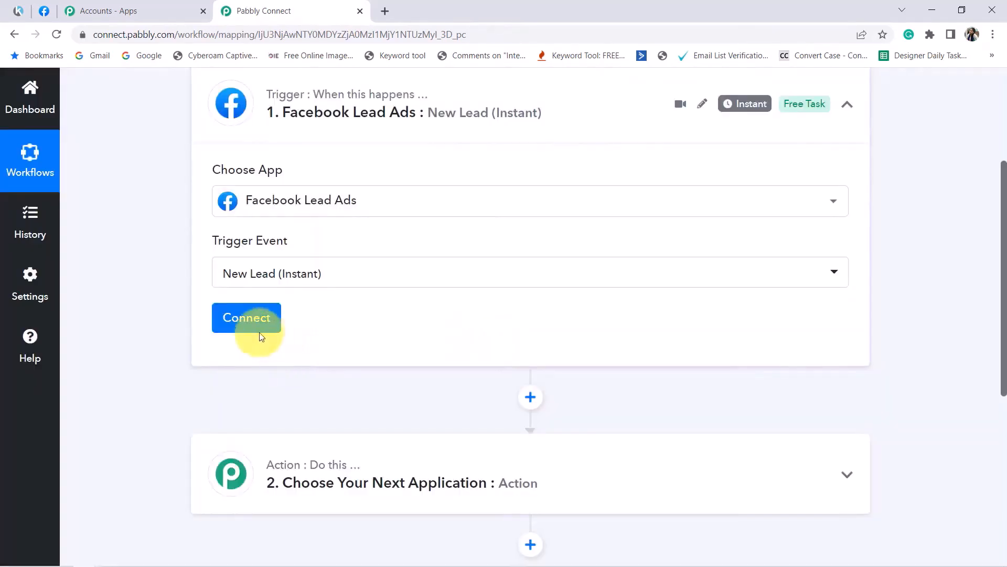
# - Add and authorize a new Facebook Lead Ads connection, then open the Page list
pyautogui.click(250, 330)
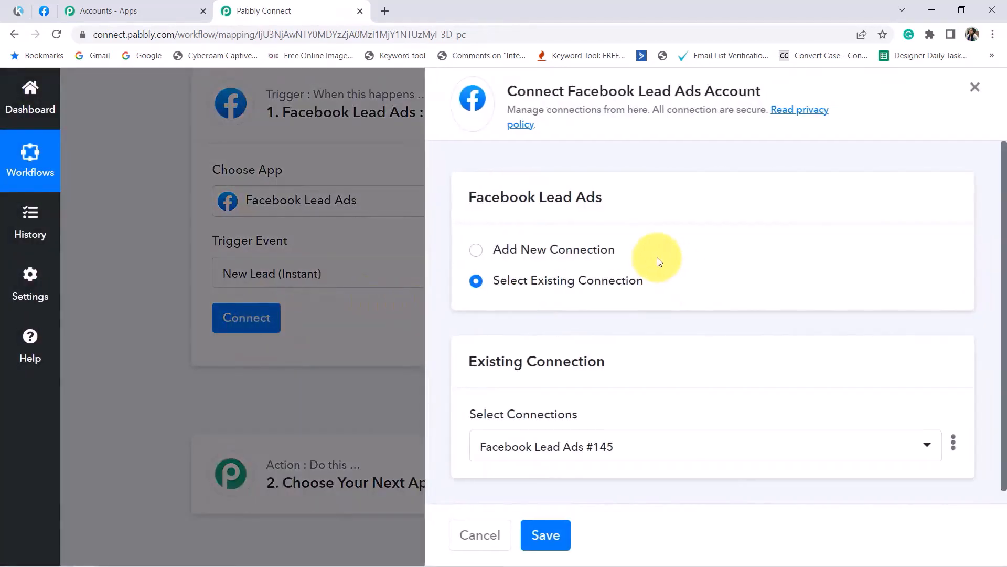
pyautogui.click(572, 255)
pyautogui.click(535, 426)
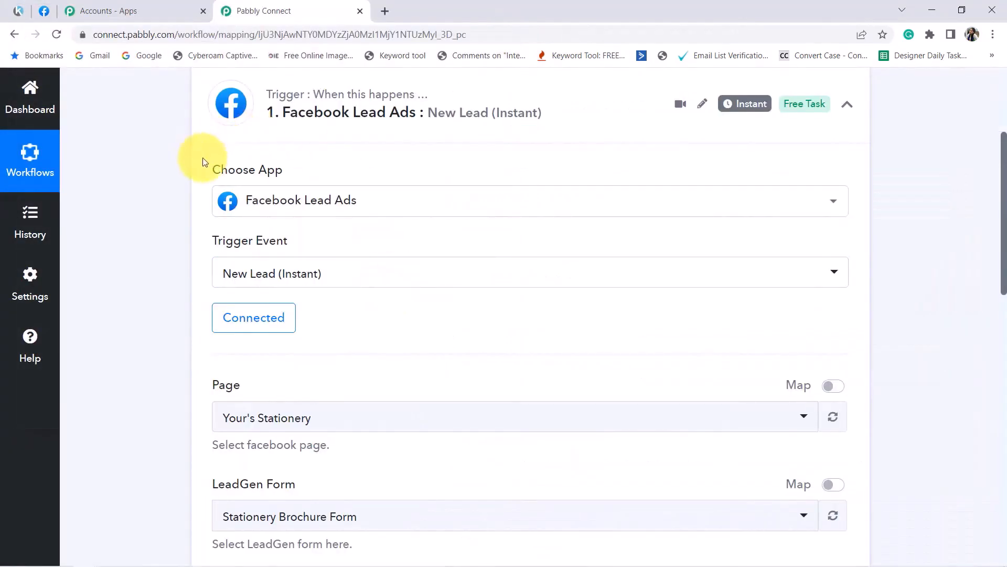
pyautogui.click(225, 328)
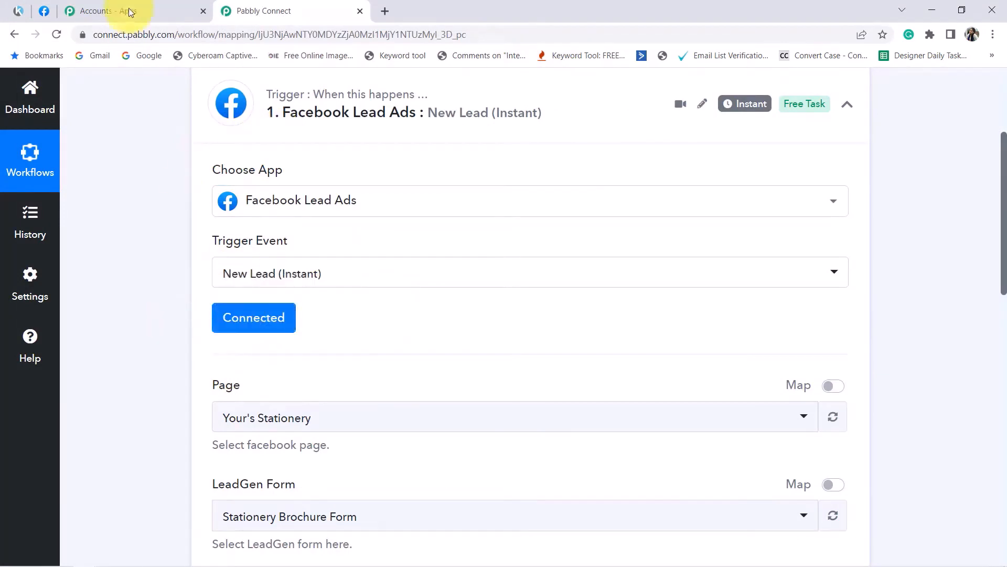
pyautogui.scroll(-3, 331, 334)
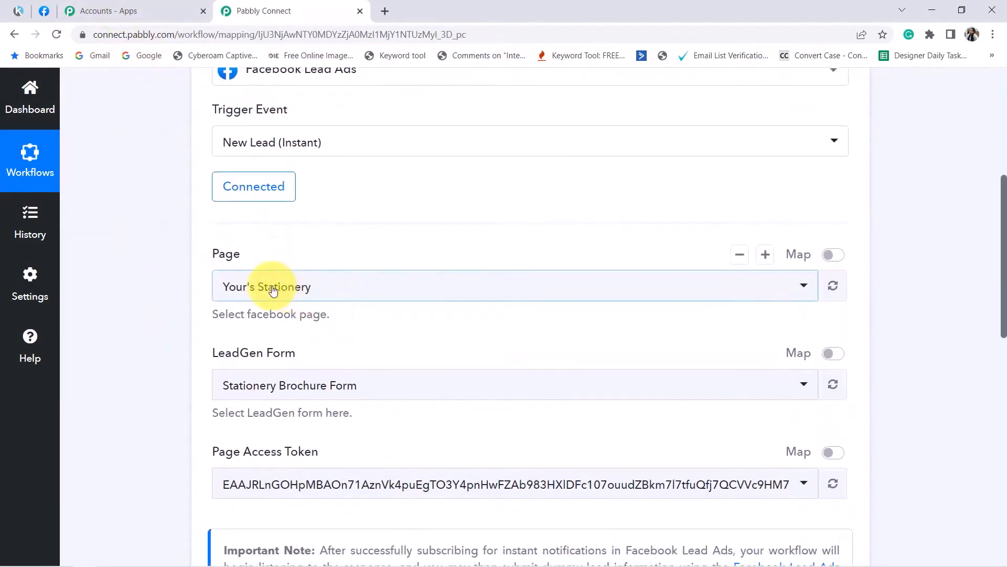
pyautogui.click(273, 292)
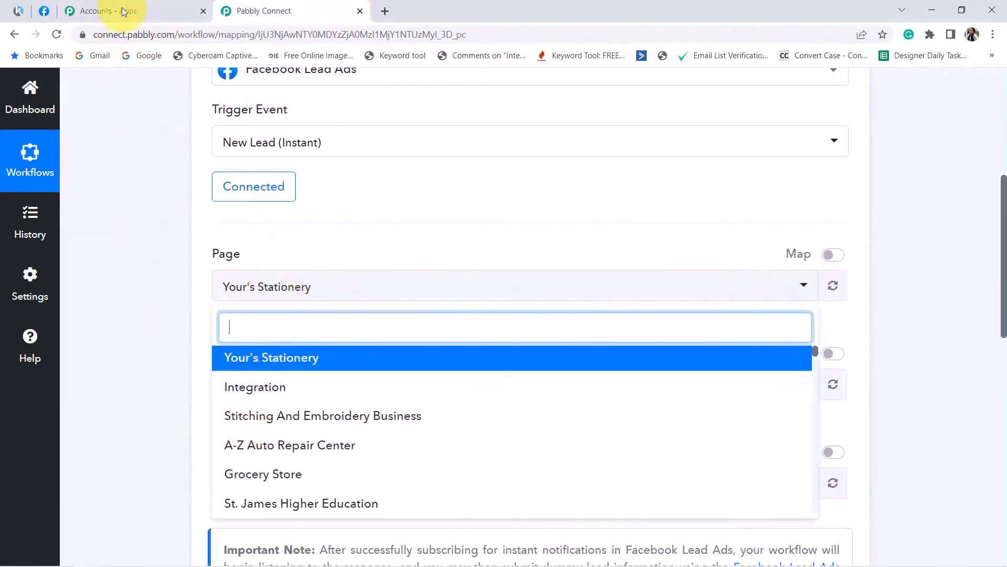
pyautogui.click(43, 11)
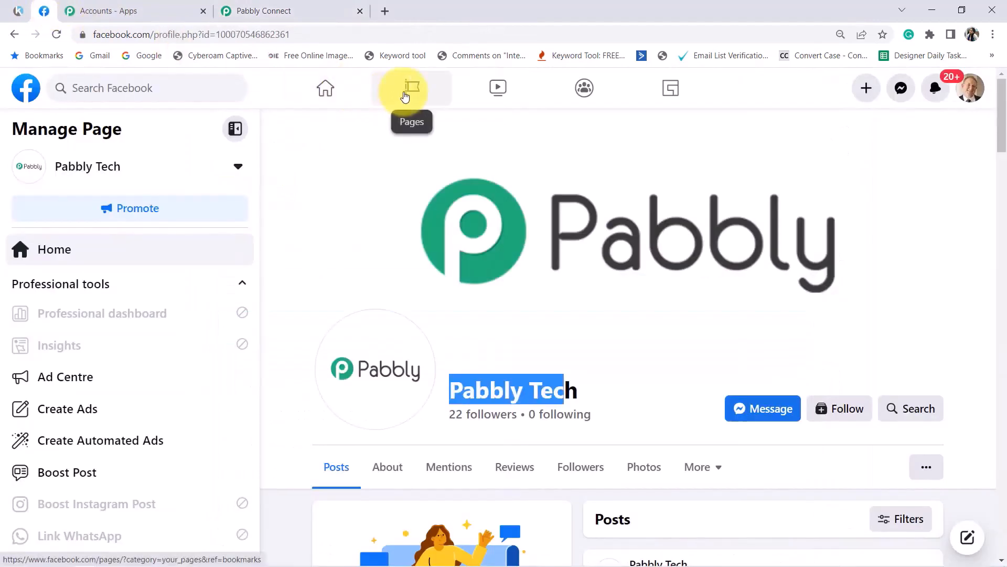
# - Open Facebook Pages in a new tab and review the list of pages
pyautogui.rightClick(407, 94)
pyautogui.click(426, 103)
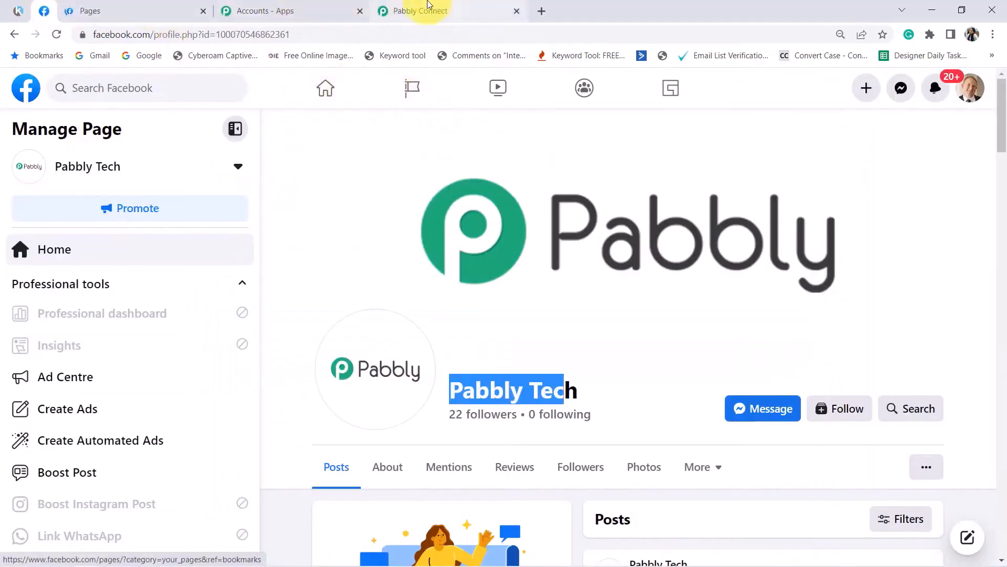
pyautogui.moveTo(438, 10); pyautogui.dragTo(288, 18)
pyautogui.scroll(-3, 323, 385)
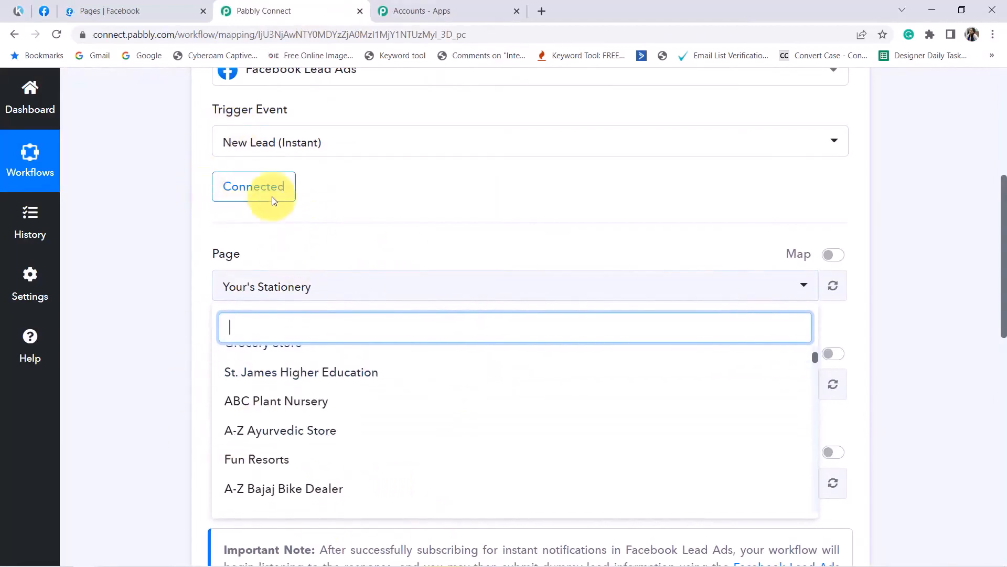
pyautogui.click(121, 10)
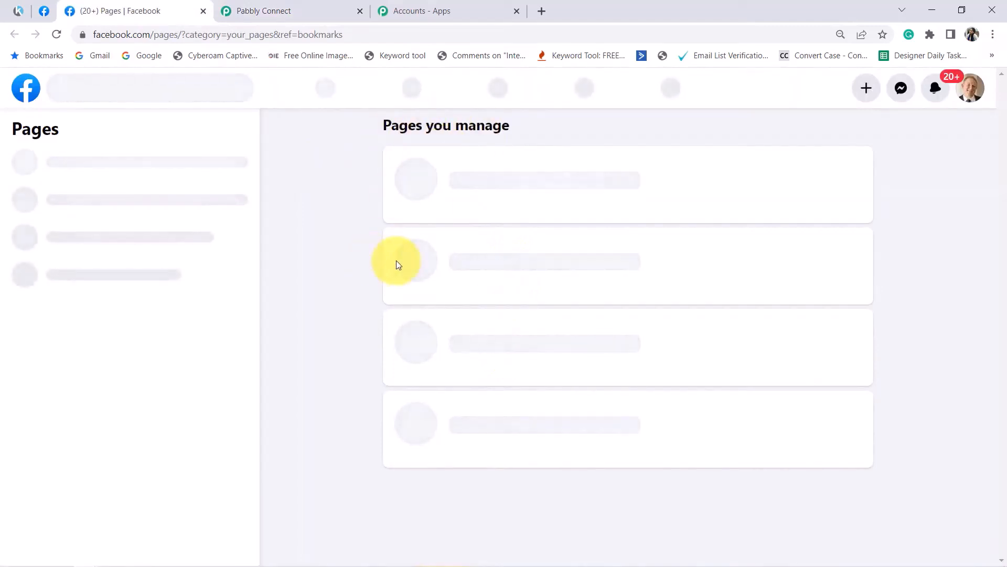
pyautogui.scroll(-8, 479, 274)
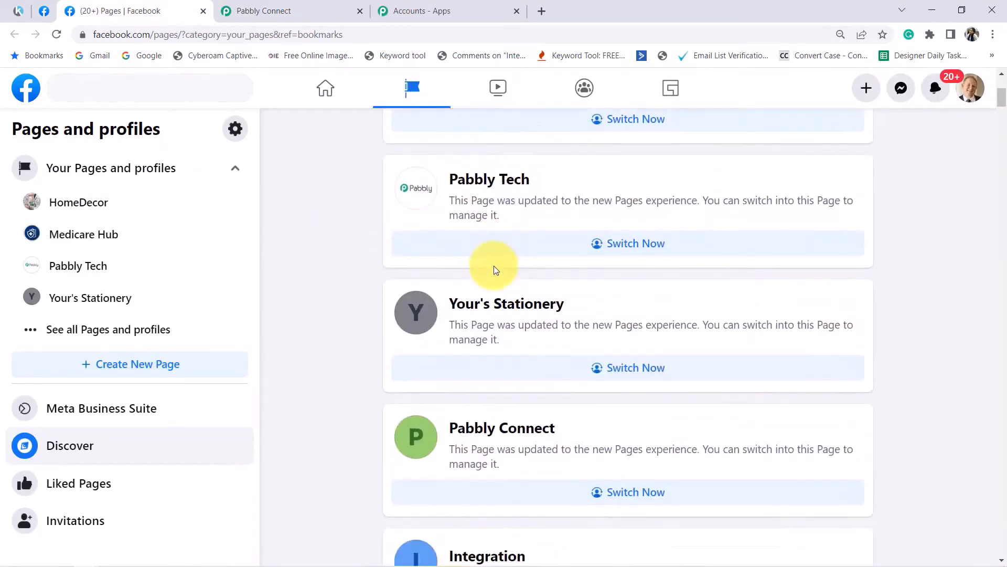
pyautogui.scroll(-5, 495, 307)
pyautogui.click(257, 11)
# - Confirm the business page is named Pabbly Tech, then return to the workflow tab
pyautogui.click(306, 328)
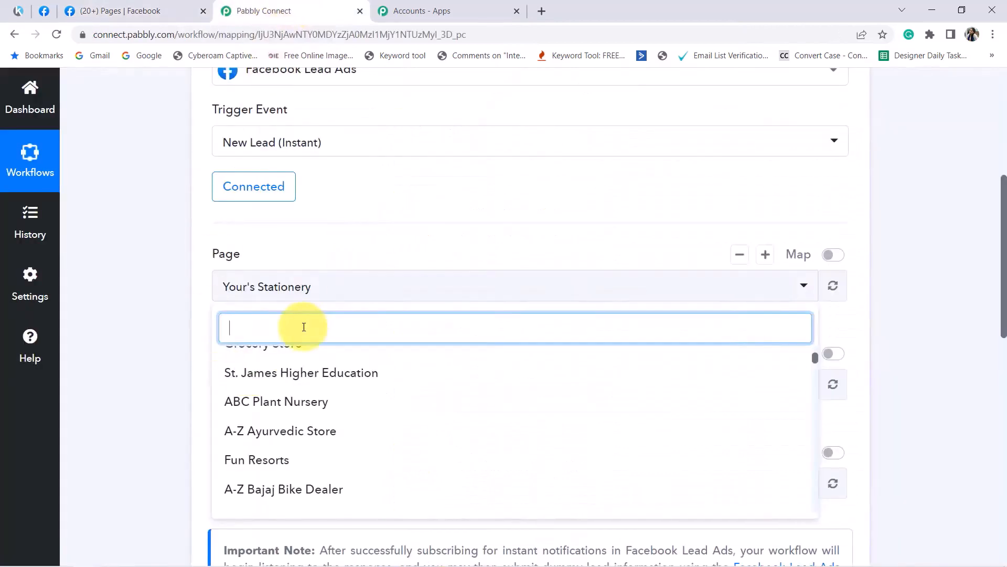
pyautogui.click(188, 17)
pyautogui.click(203, 11)
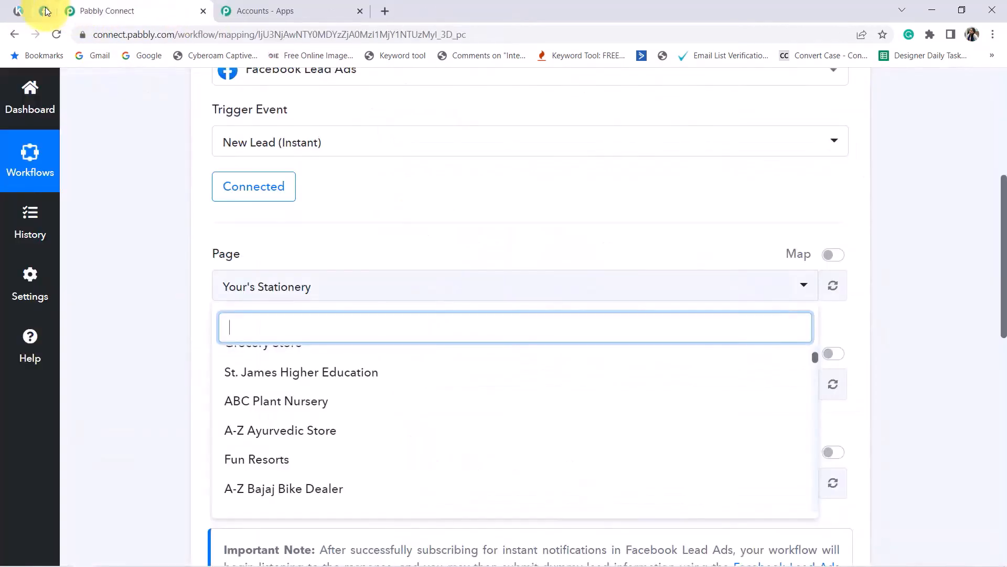
pyautogui.click(46, 12)
pyautogui.scroll(-2, 483, 412)
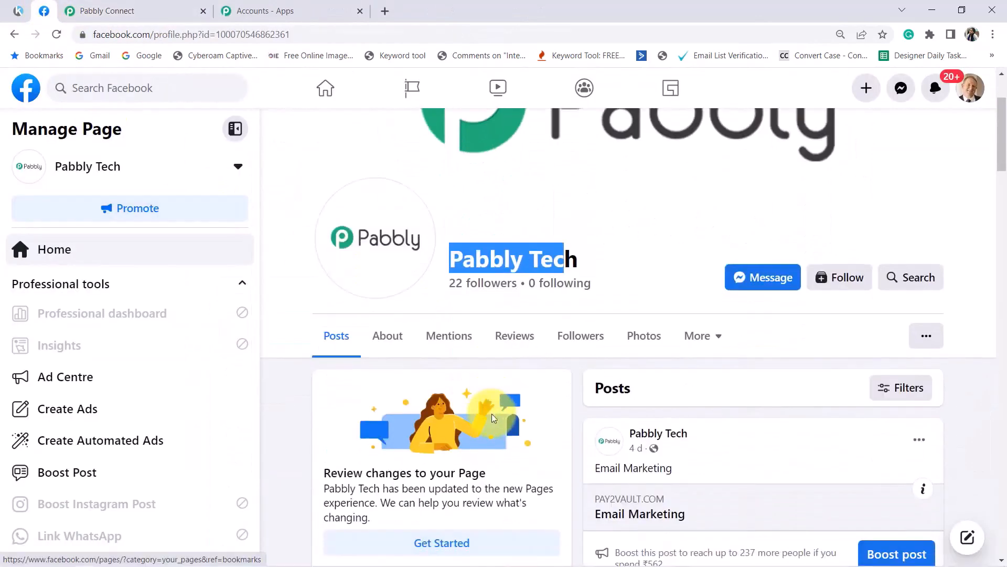
pyautogui.click(991, 34)
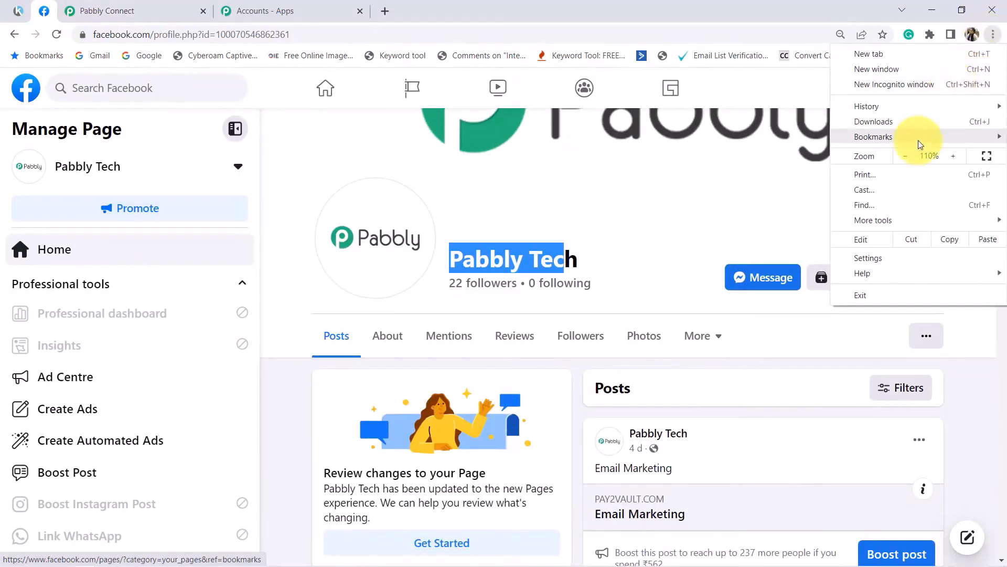
pyautogui.click(333, 117)
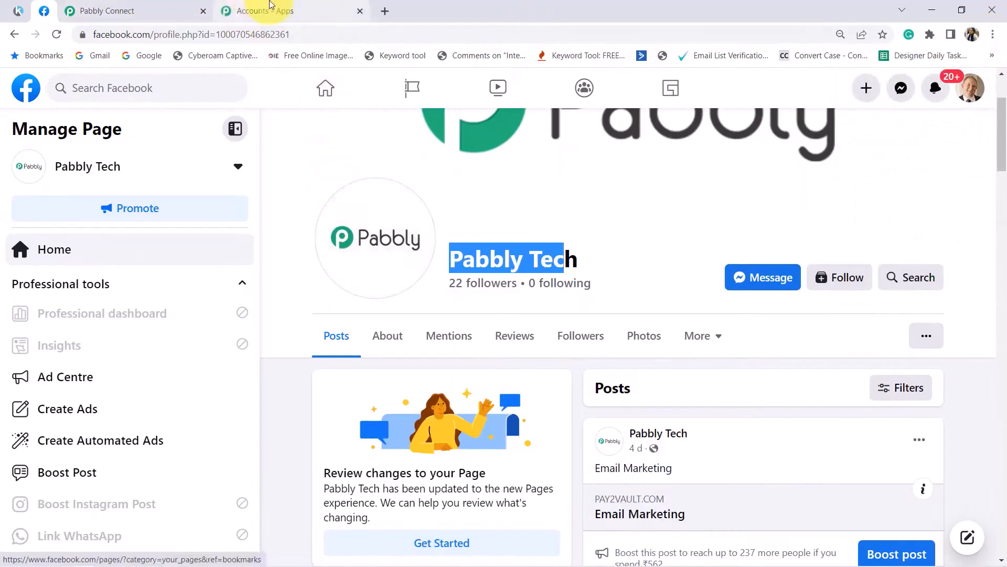
pyautogui.click(259, 11)
pyautogui.click(131, 11)
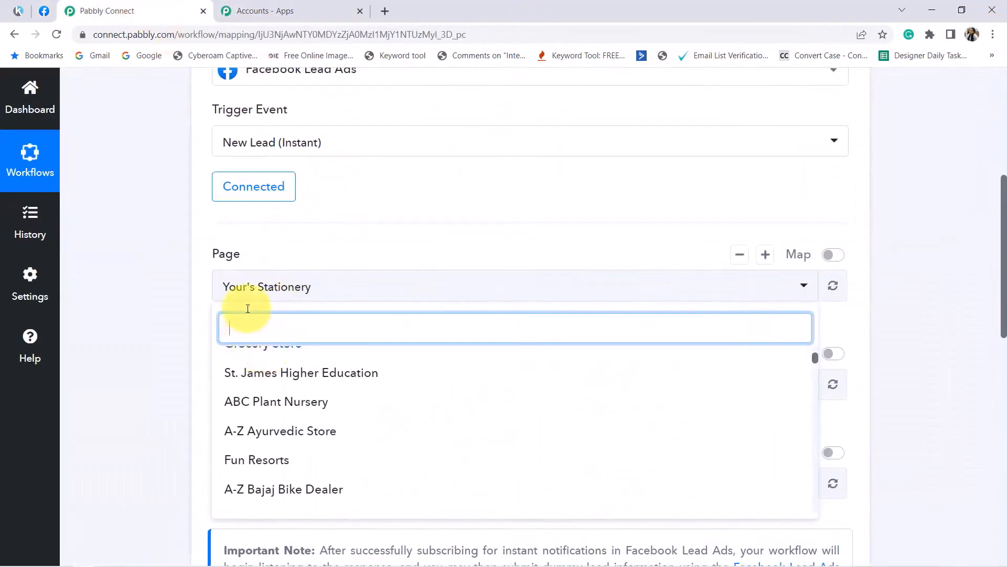
# - Pick Pabbly Tech as the page via 'pabbl', keeping the Enquiry Form for School Admission form
pyautogui.write('pabb')
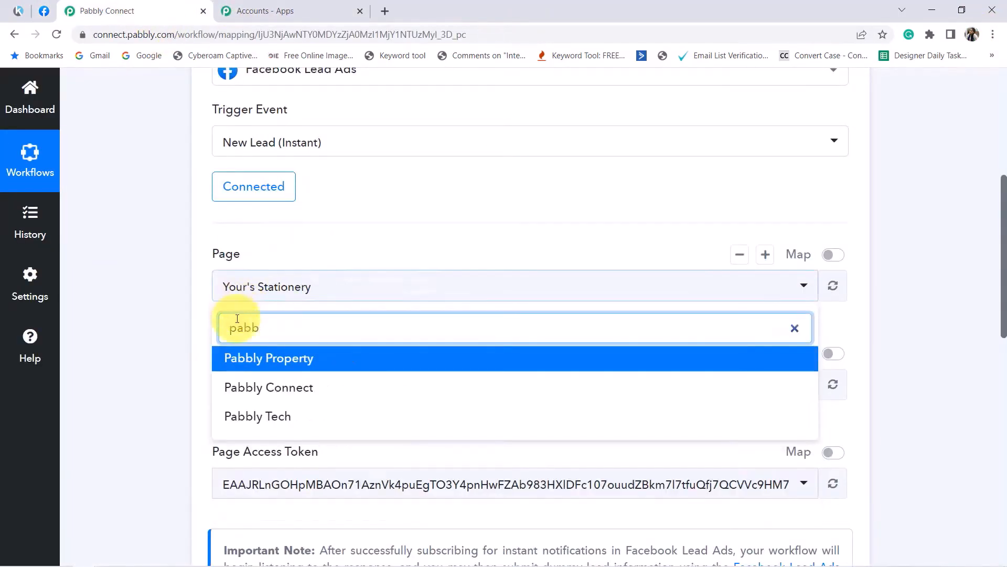
pyautogui.write('l')
pyautogui.click(256, 415)
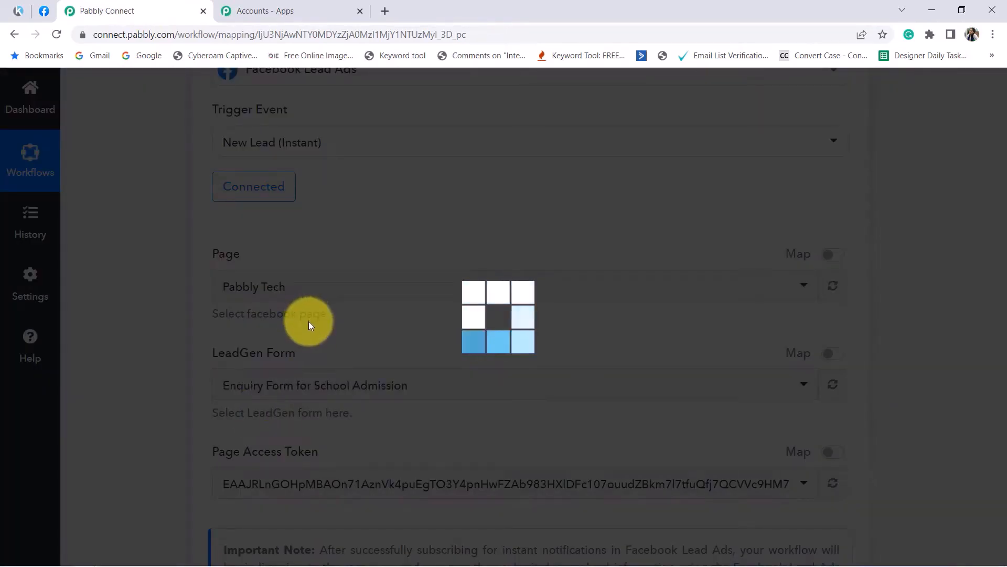
pyautogui.scroll(-1, 352, 346)
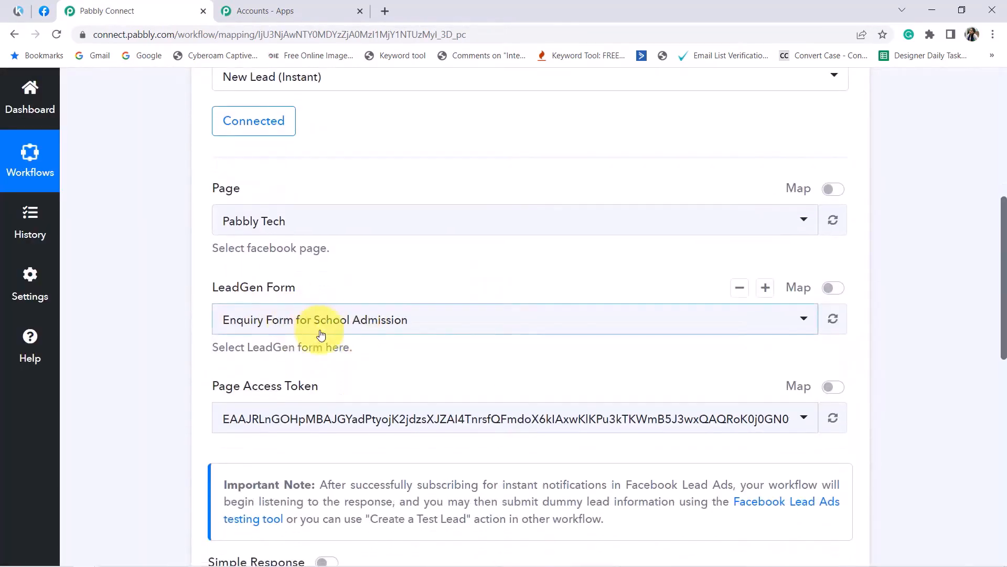
pyautogui.moveTo(218, 288); pyautogui.dragTo(305, 288)
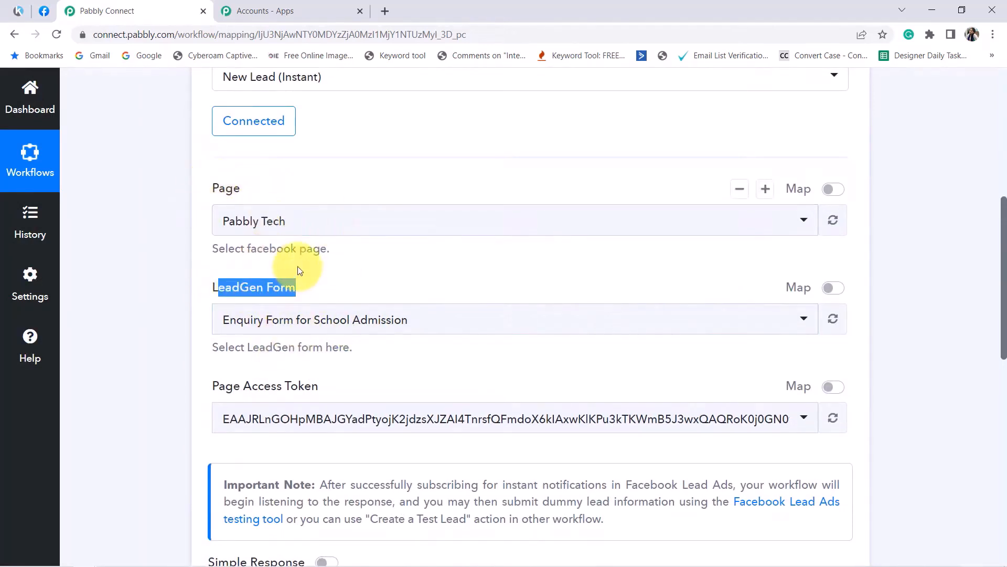
pyautogui.click(340, 284)
pyautogui.click(316, 316)
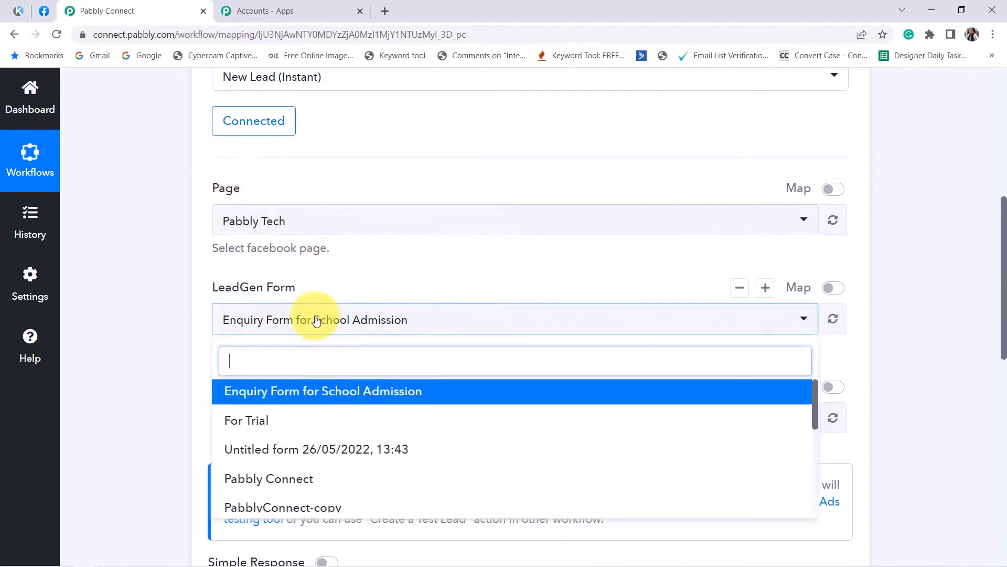
pyautogui.click(318, 317)
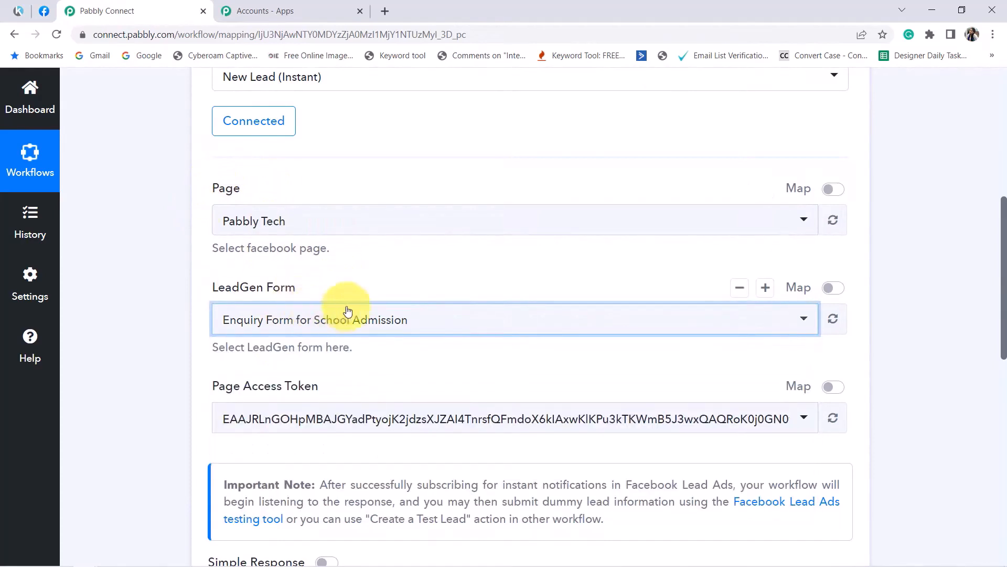
# - Review the Page Access Token field and the Important Note below it
pyautogui.click(157, 342)
pyautogui.scroll(-3, 404, 263)
pyautogui.moveTo(234, 257); pyautogui.dragTo(331, 258)
pyautogui.click(392, 392)
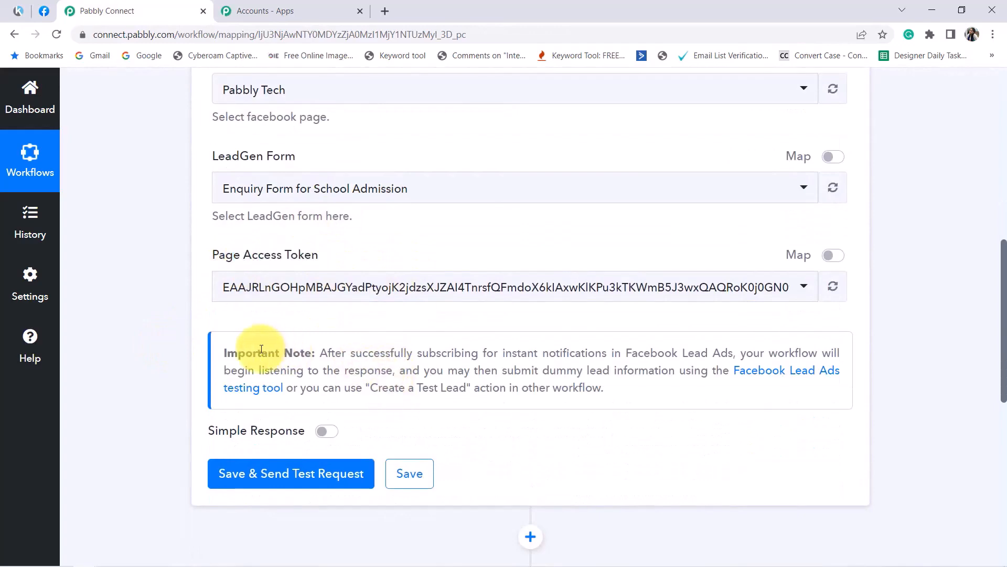
pyautogui.moveTo(261, 349); pyautogui.dragTo(587, 384)
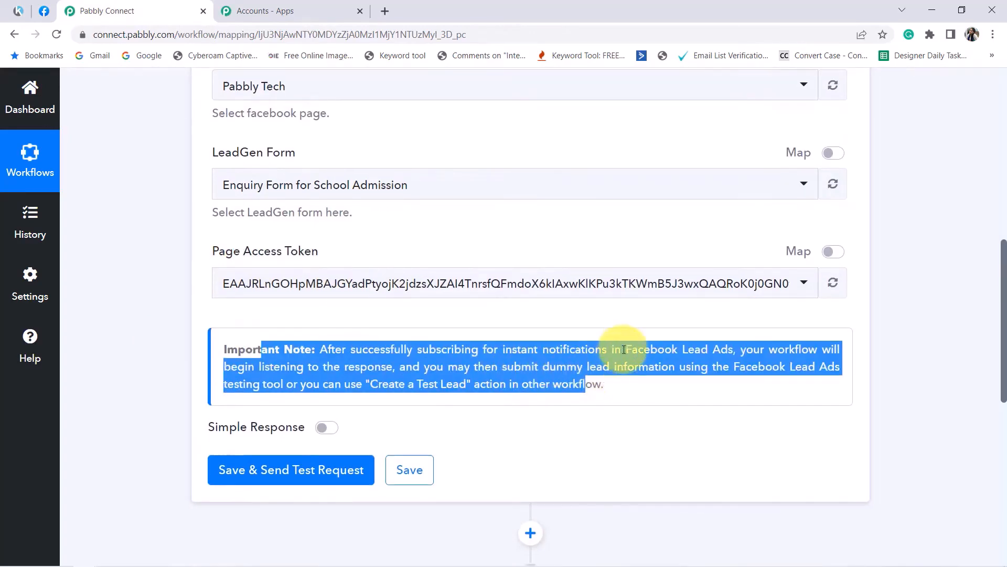
pyautogui.scroll(-2, 623, 350)
# - Save and send a test request so the trigger waits for a webhook response
pyautogui.click(276, 342)
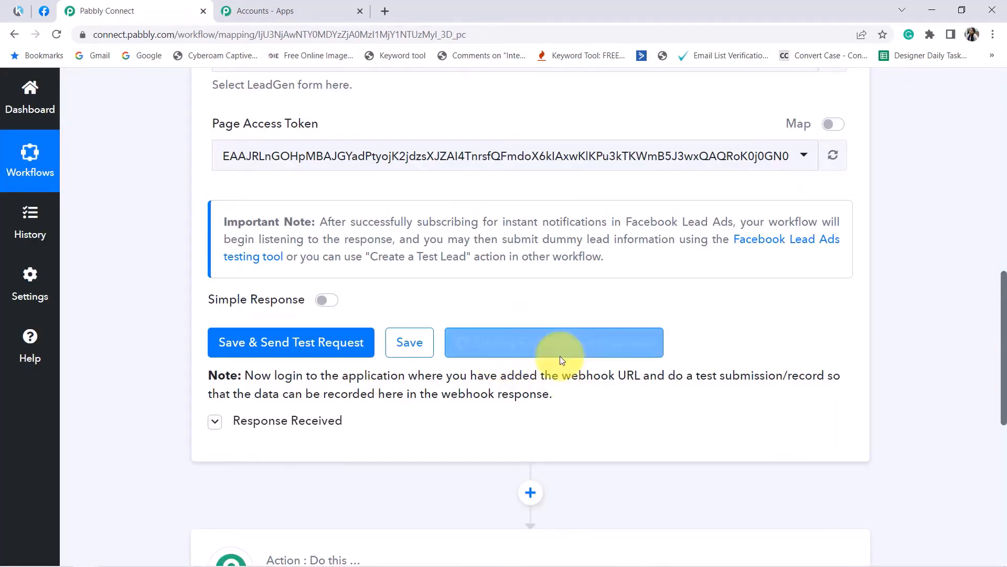
pyautogui.moveTo(271, 234); pyautogui.dragTo(388, 256)
pyautogui.click(431, 307)
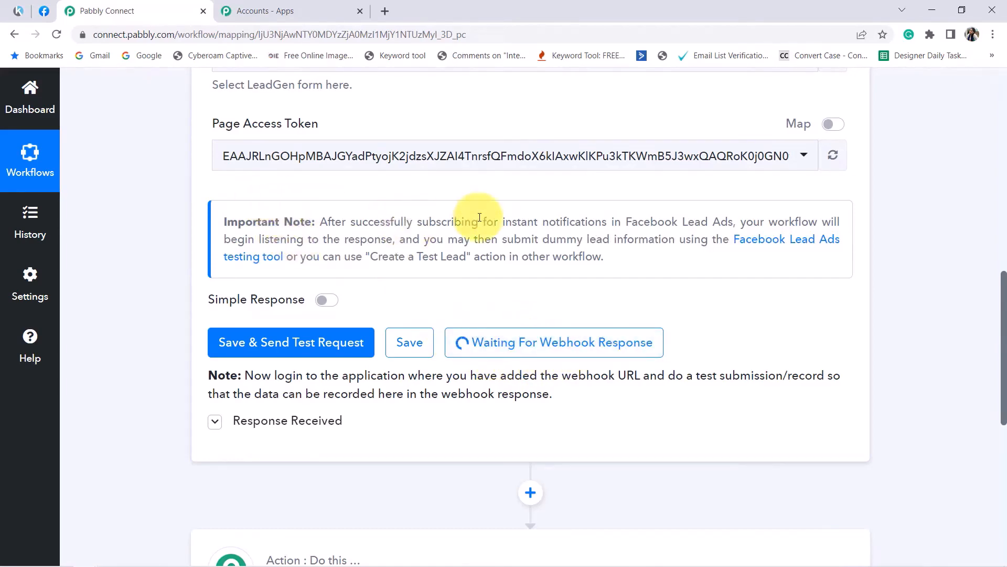
pyautogui.scroll(4, 519, 180)
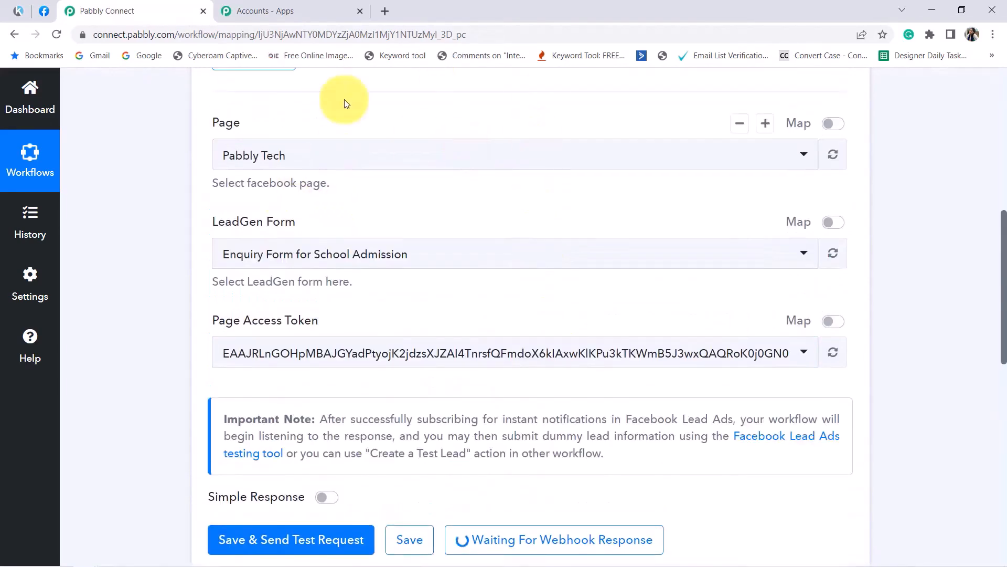
pyautogui.scroll(-1, 669, 397)
pyautogui.moveTo(651, 352); pyautogui.dragTo(693, 355)
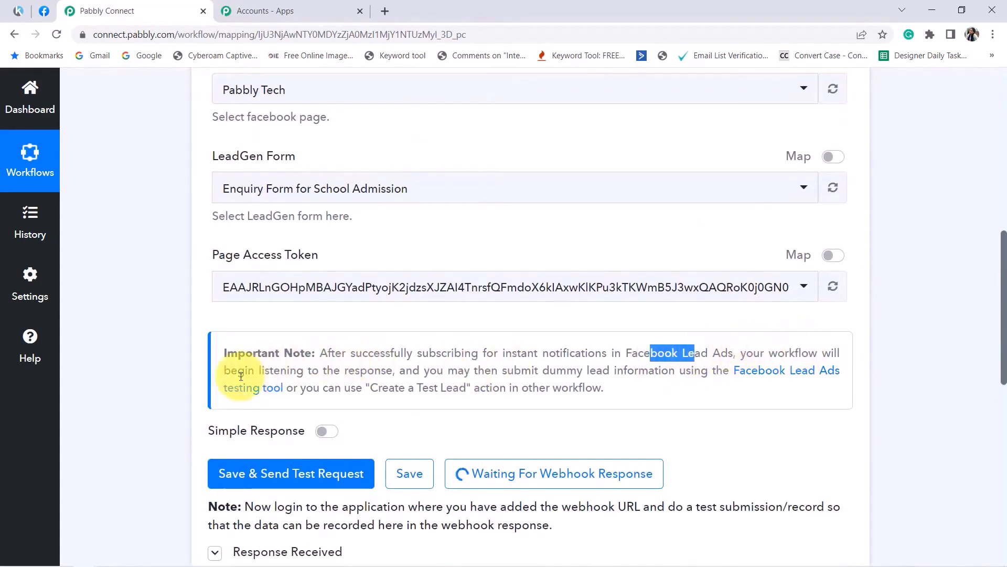
pyautogui.moveTo(241, 376); pyautogui.dragTo(701, 381)
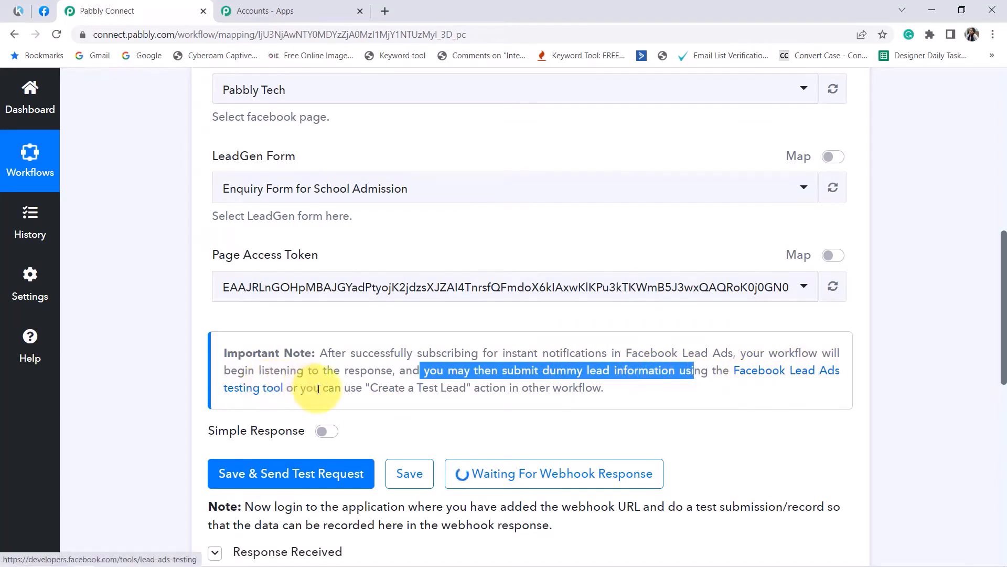
pyautogui.moveTo(320, 387); pyautogui.dragTo(456, 388)
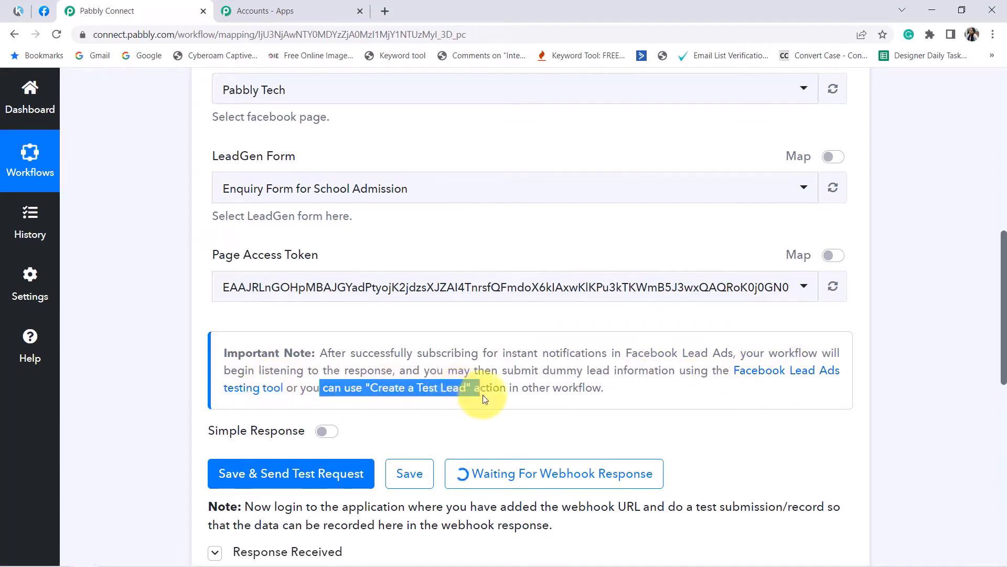
pyautogui.click(570, 393)
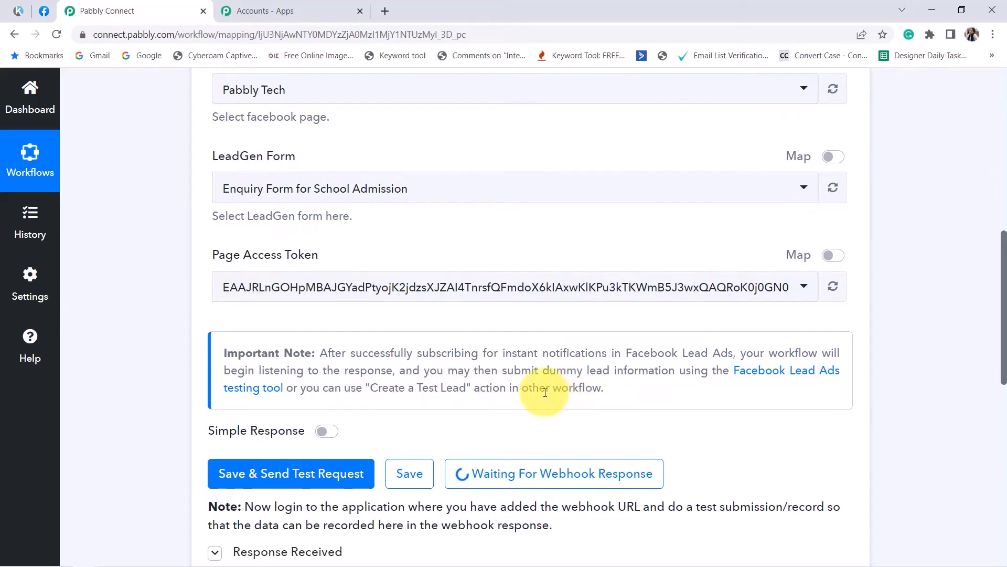
# - Review the note on dummy leads, then launch the Facebook Lead Ads Testing Tool
pyautogui.scroll(6, 536, 382)
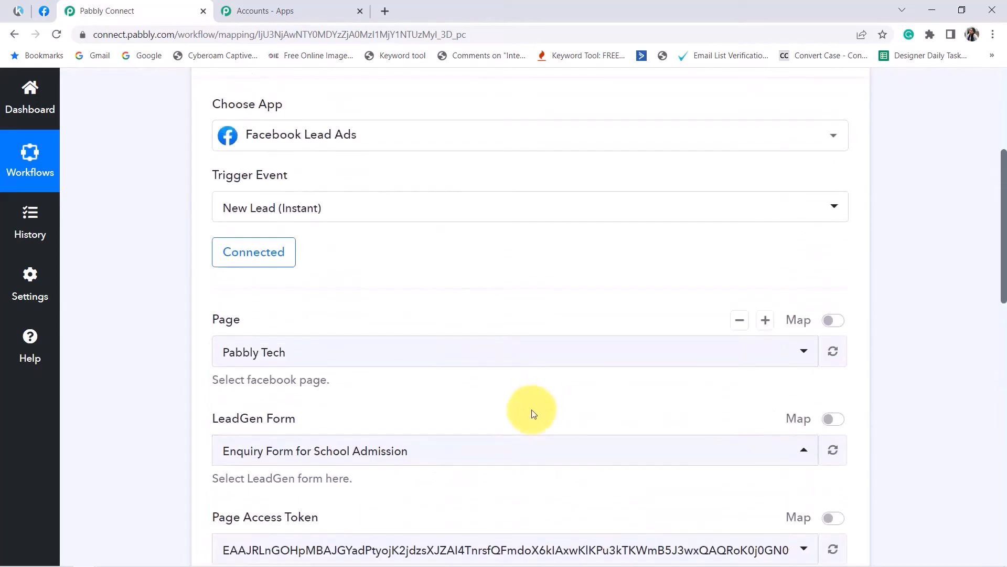
pyautogui.scroll(-3, 538, 417)
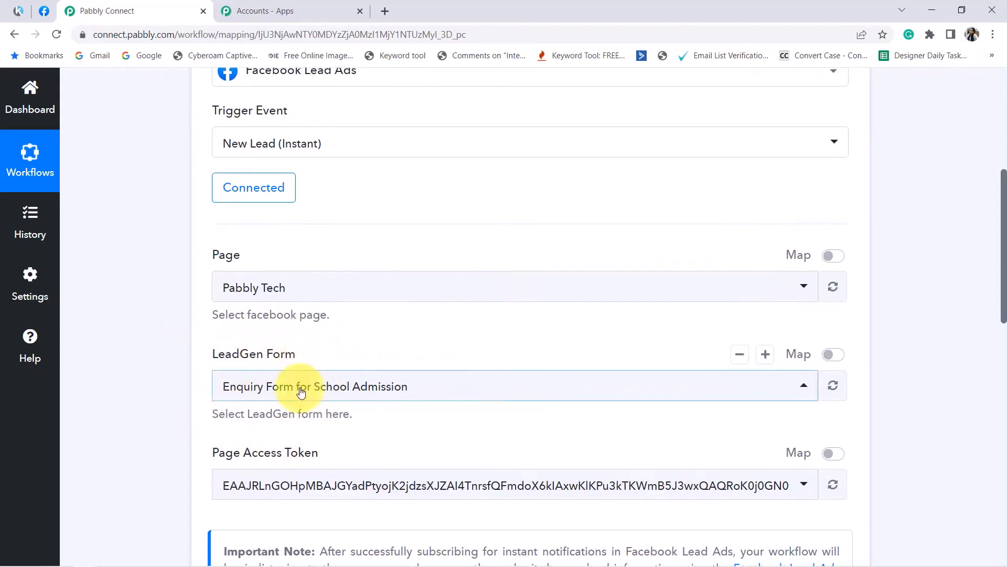
pyautogui.scroll(1, 300, 389)
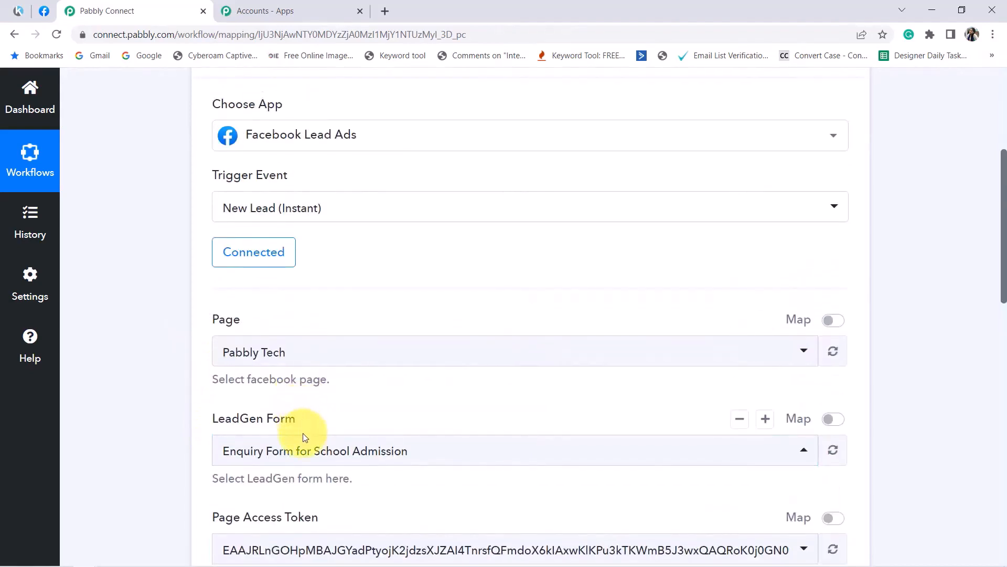
pyautogui.scroll(-4, 421, 441)
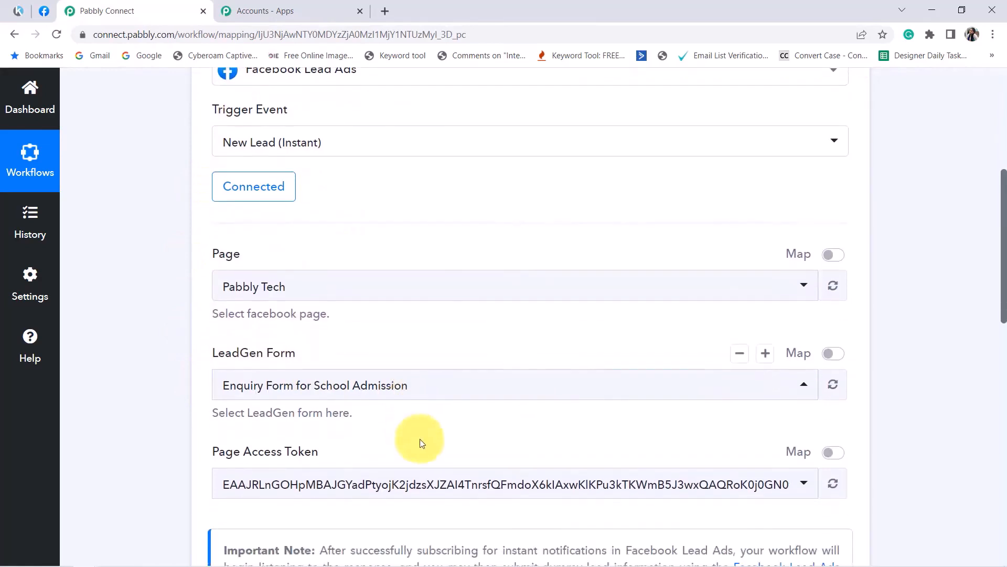
pyautogui.scroll(5, 355, 424)
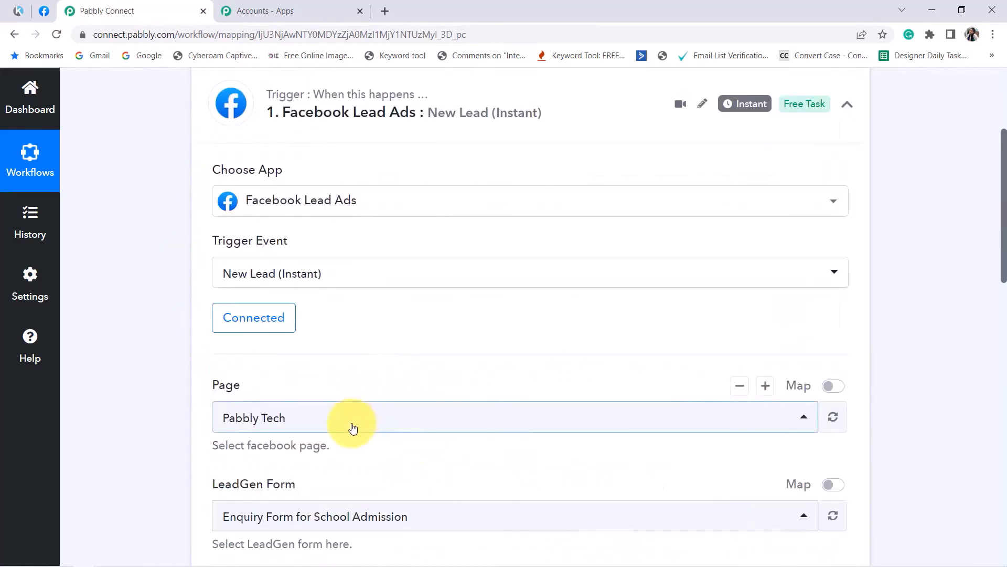
pyautogui.scroll(-1, 353, 426)
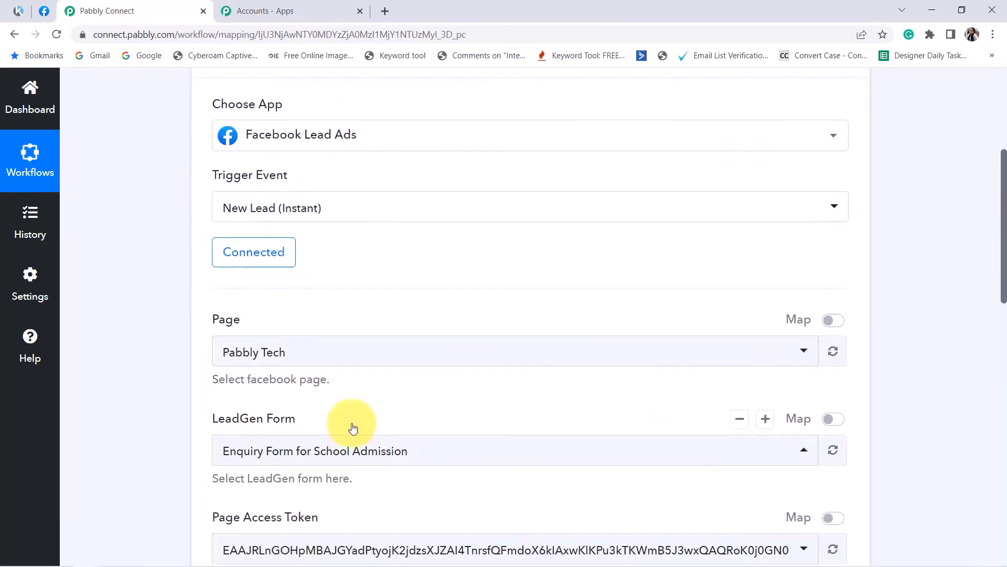
pyautogui.scroll(-2, 352, 427)
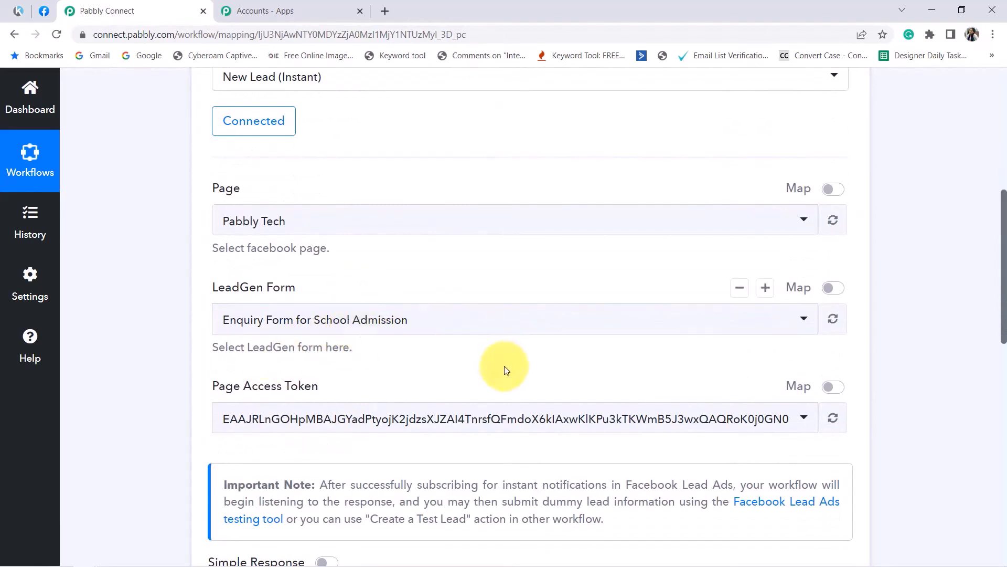
pyautogui.scroll(-1, 559, 366)
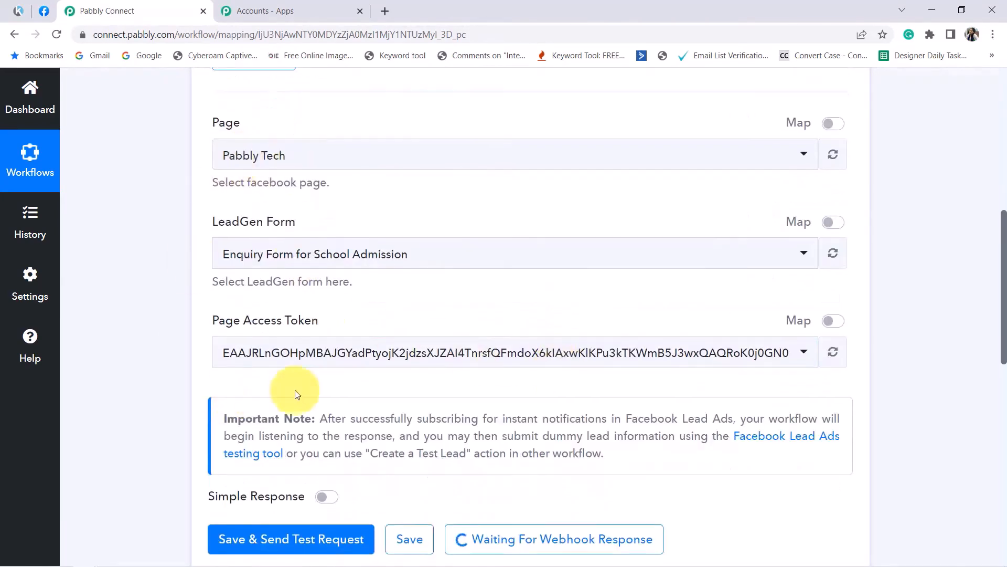
pyautogui.click(803, 438)
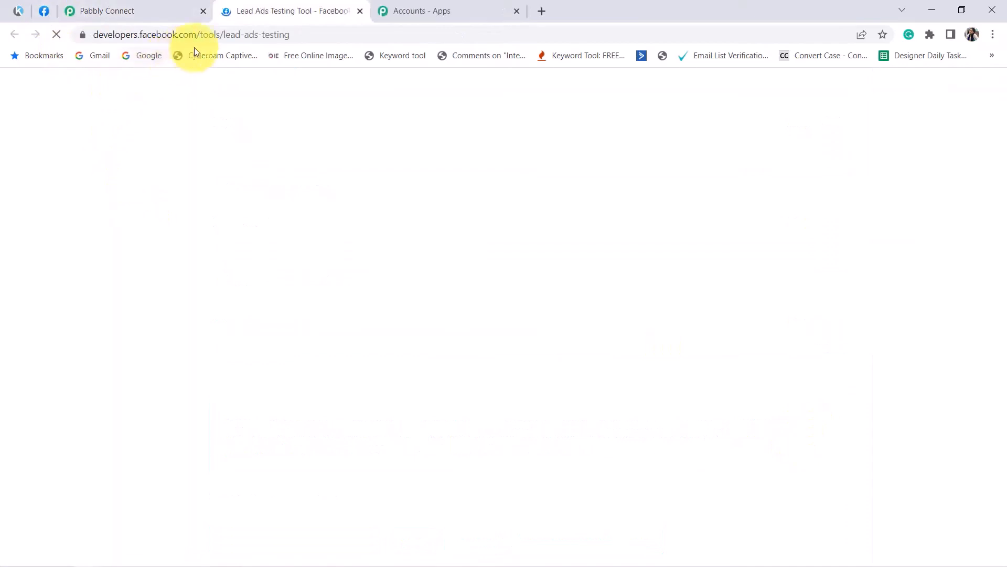
# - Select page Pabbly Tech and form Enquiry Form for School Admission, then preview the form
pyautogui.moveTo(227, 35); pyautogui.dragTo(307, 40)
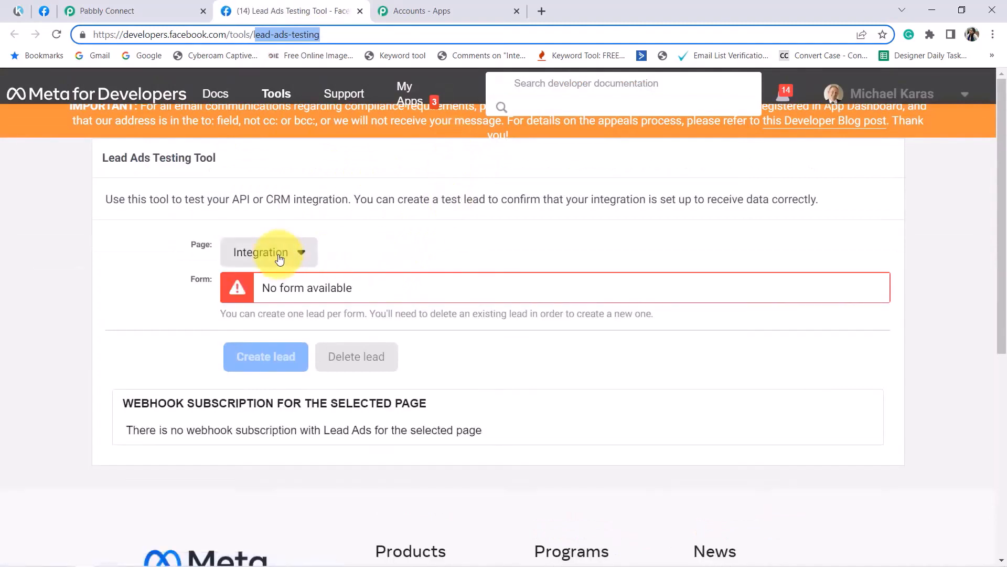
pyautogui.moveTo(192, 245); pyautogui.dragTo(208, 265)
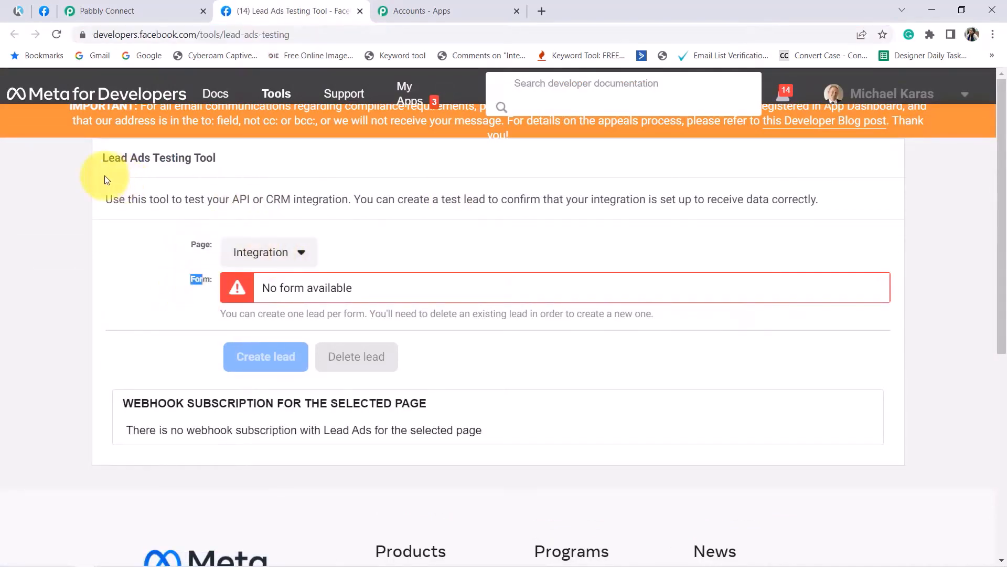
pyautogui.moveTo(107, 156); pyautogui.dragTo(715, 218)
pyautogui.click(715, 218)
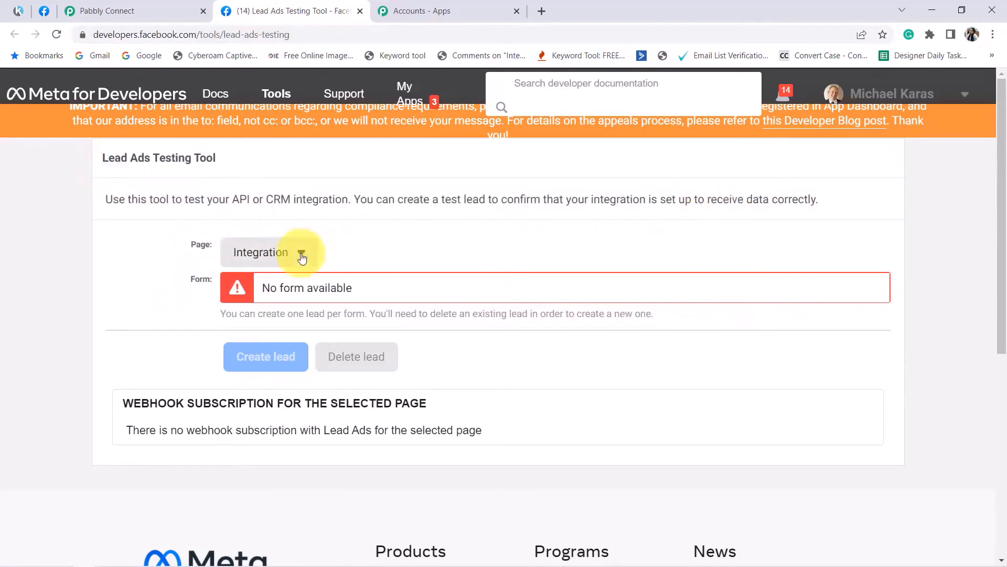
pyautogui.click(266, 262)
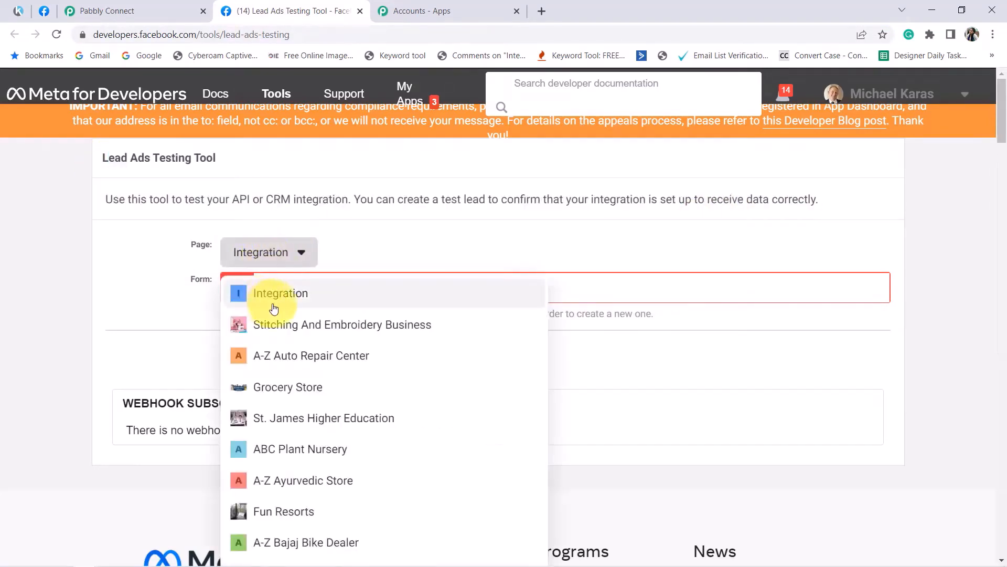
pyautogui.scroll(-10, 311, 418)
pyautogui.click(310, 418)
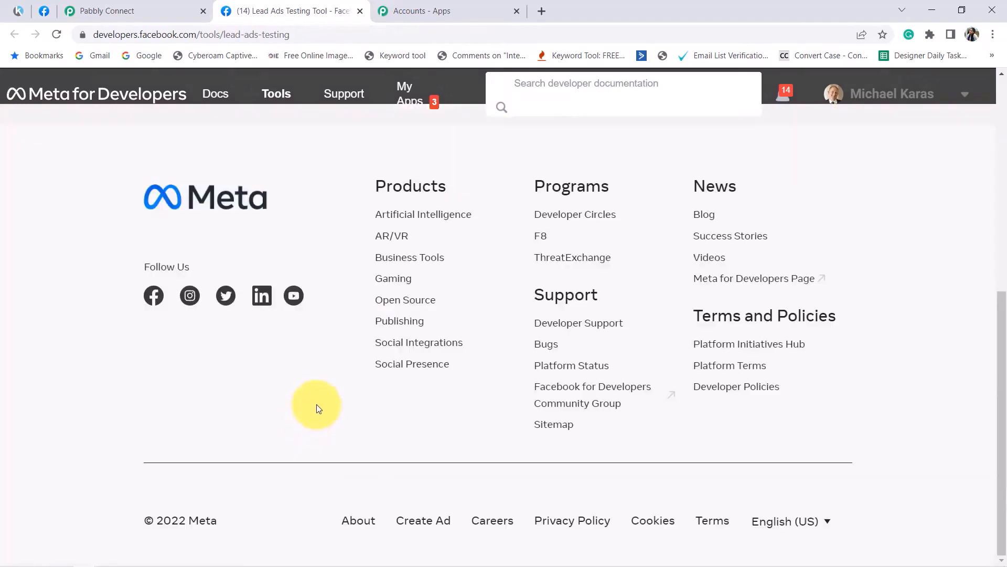
pyautogui.scroll(8, 317, 405)
pyautogui.click(346, 286)
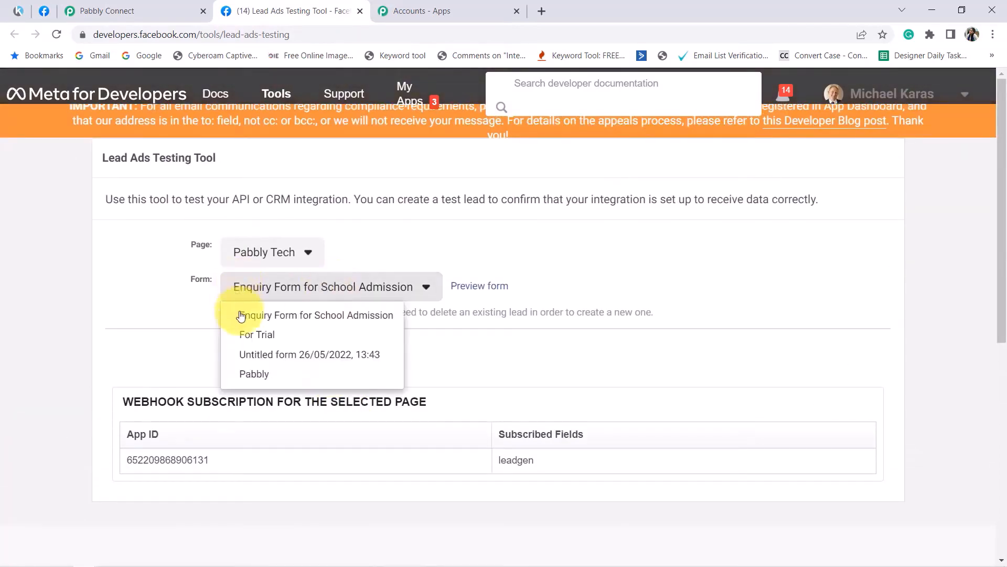
pyautogui.click(240, 313)
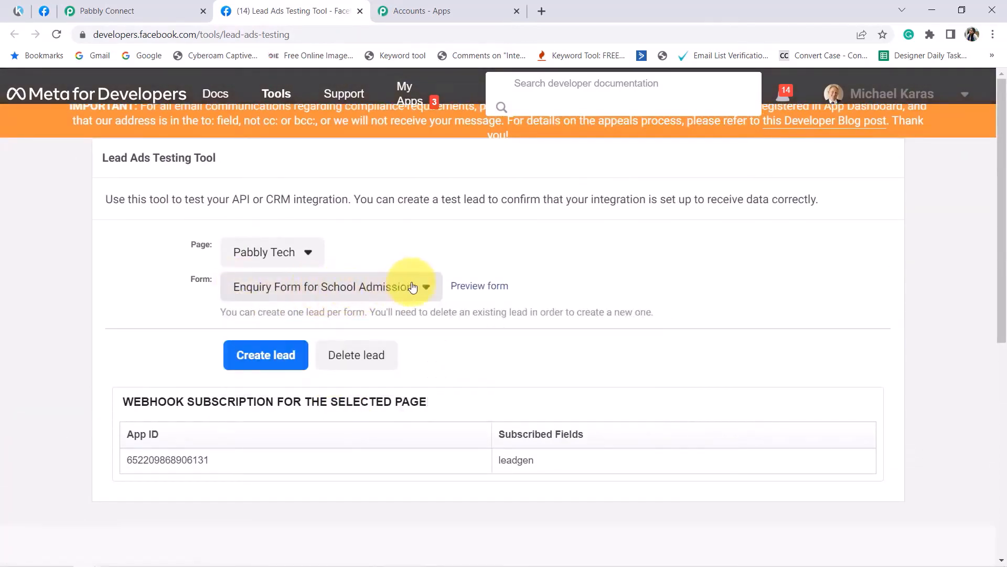
pyautogui.click(479, 288)
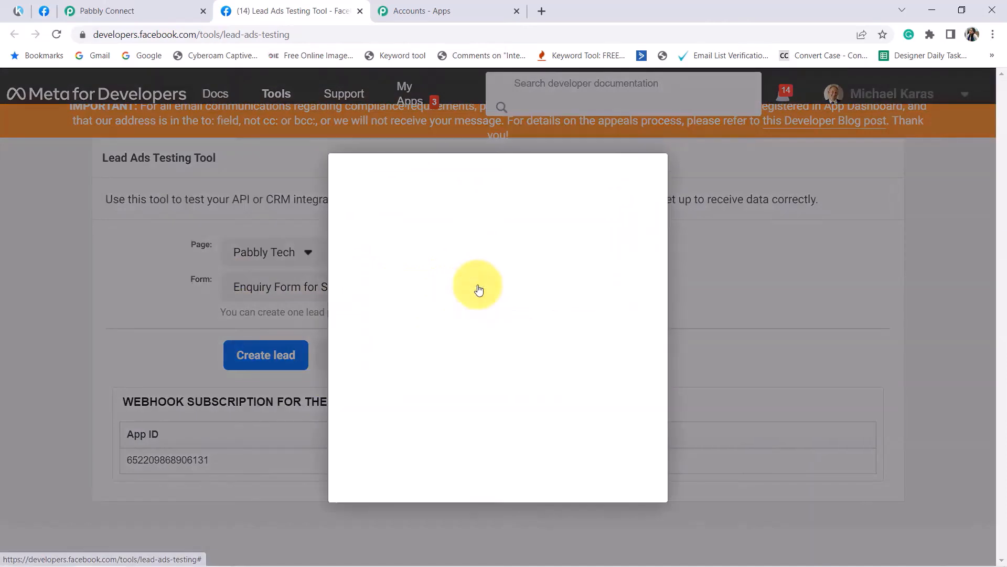
# - Fill the school admission enquiry test form with sample contact details and class 5th
pyautogui.scroll(-3, 467, 337)
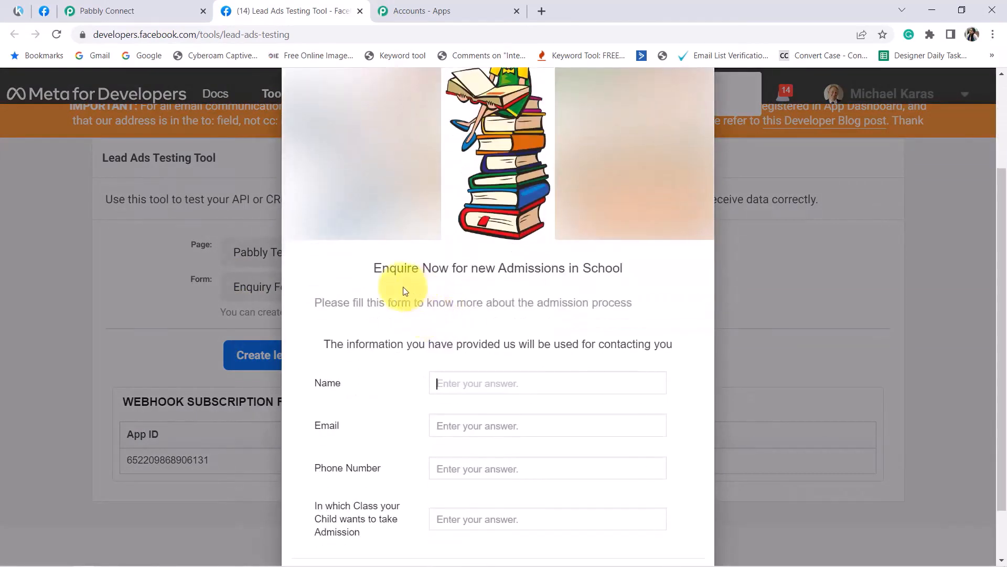
pyautogui.moveTo(404, 274); pyautogui.dragTo(622, 268)
pyautogui.click(581, 268)
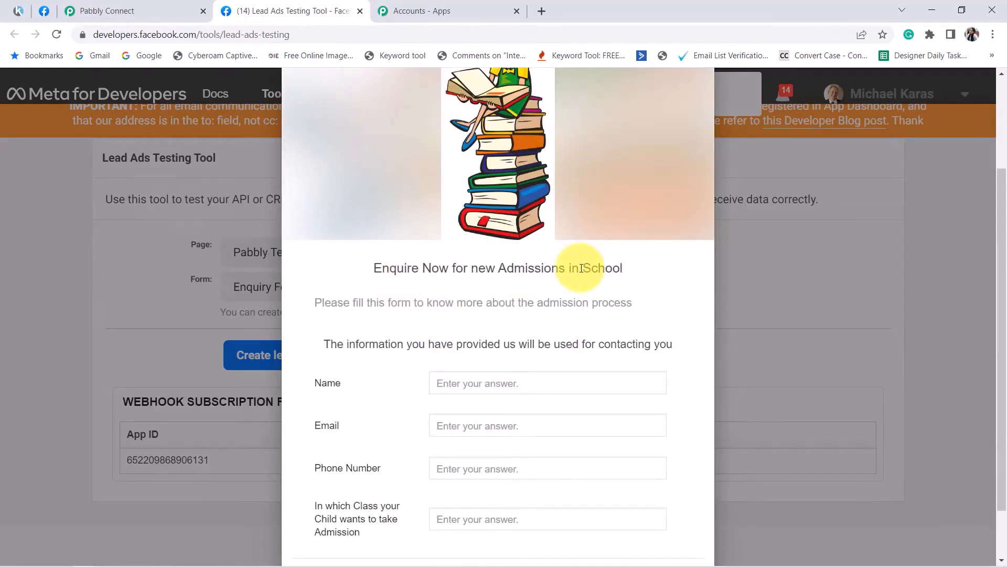
pyautogui.moveTo(470, 267); pyautogui.dragTo(574, 270)
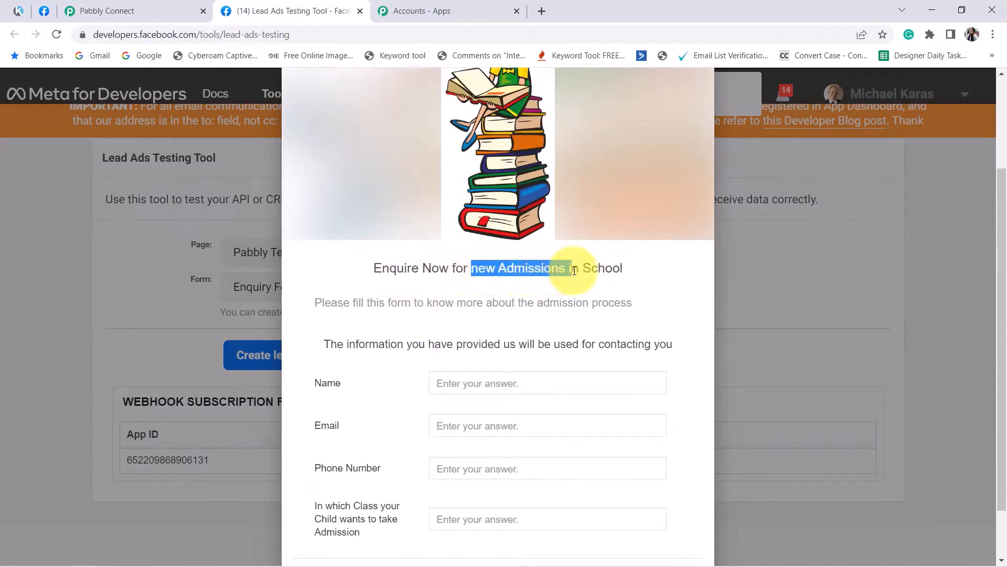
pyautogui.scroll(-2, 499, 294)
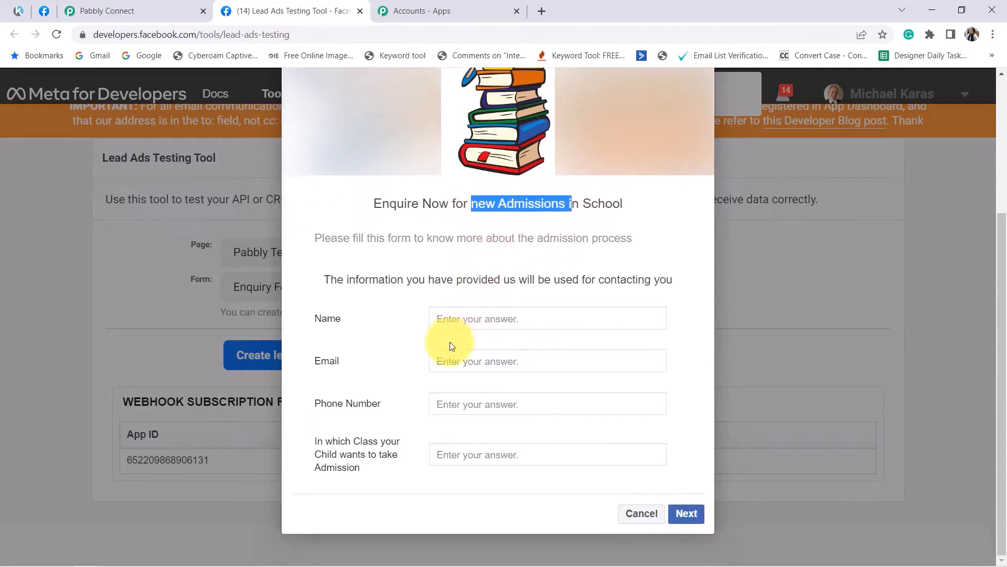
pyautogui.click(445, 319)
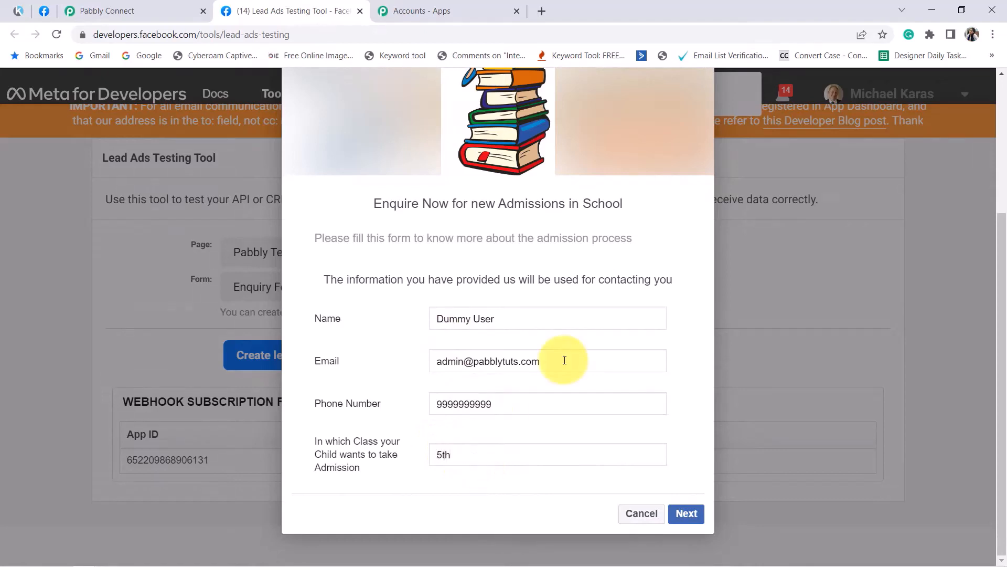
# - Submit the test lead, close the confirmation dialog, and return to Pabbly Connect
pyautogui.click(689, 515)
pyautogui.click(677, 522)
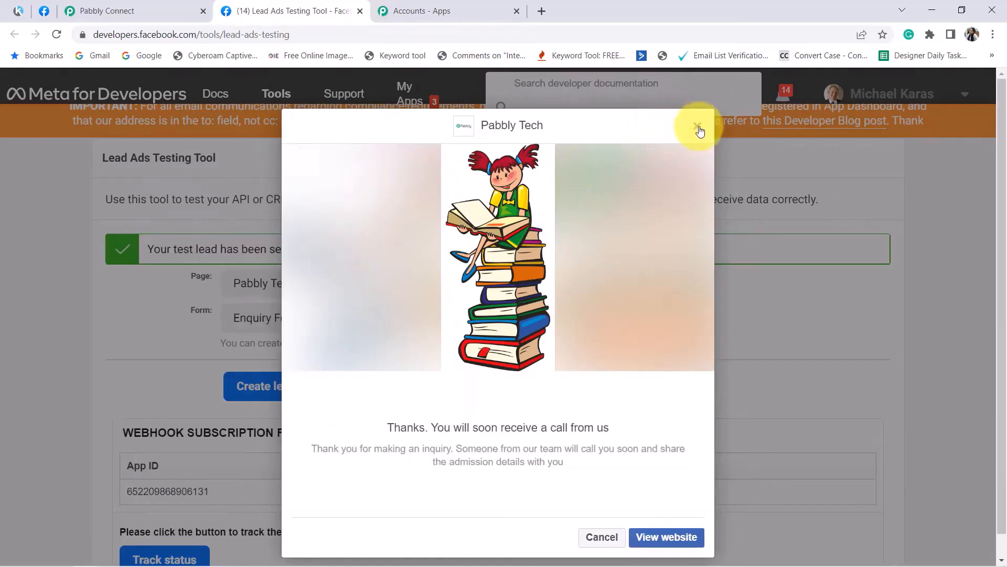
pyautogui.click(698, 128)
pyautogui.moveTo(152, 249); pyautogui.dragTo(505, 250)
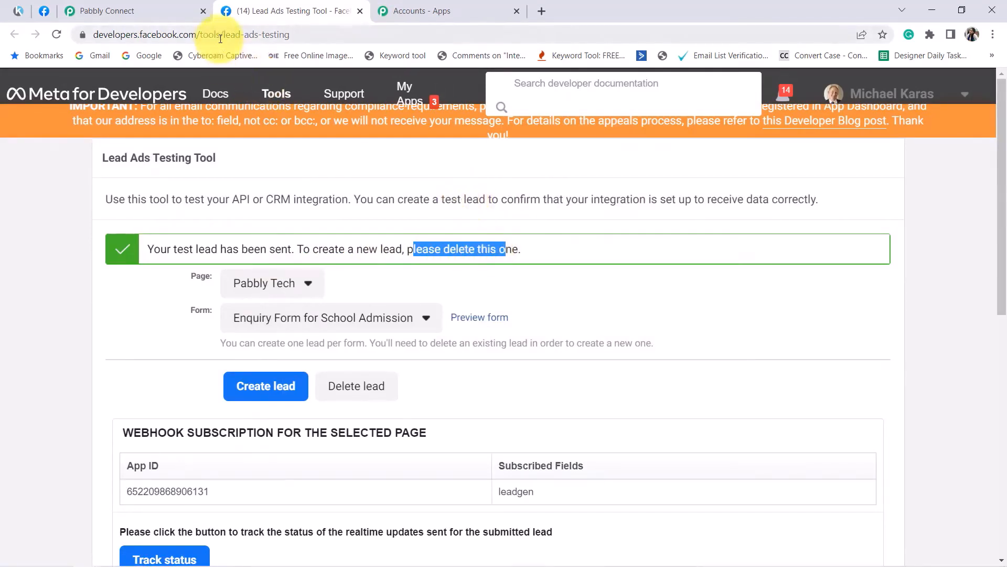
pyautogui.moveTo(220, 38); pyautogui.dragTo(298, 37)
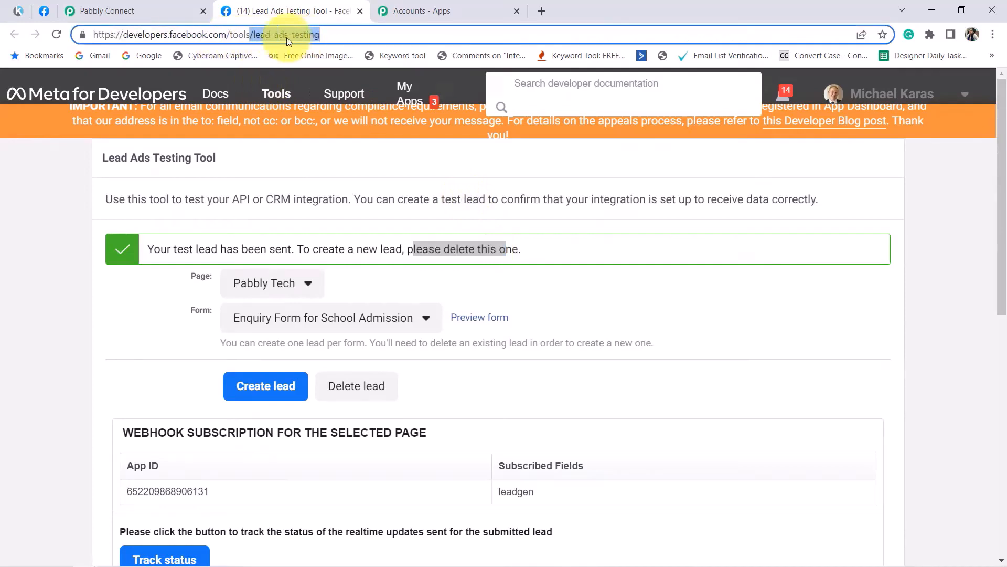
pyautogui.click(154, 199)
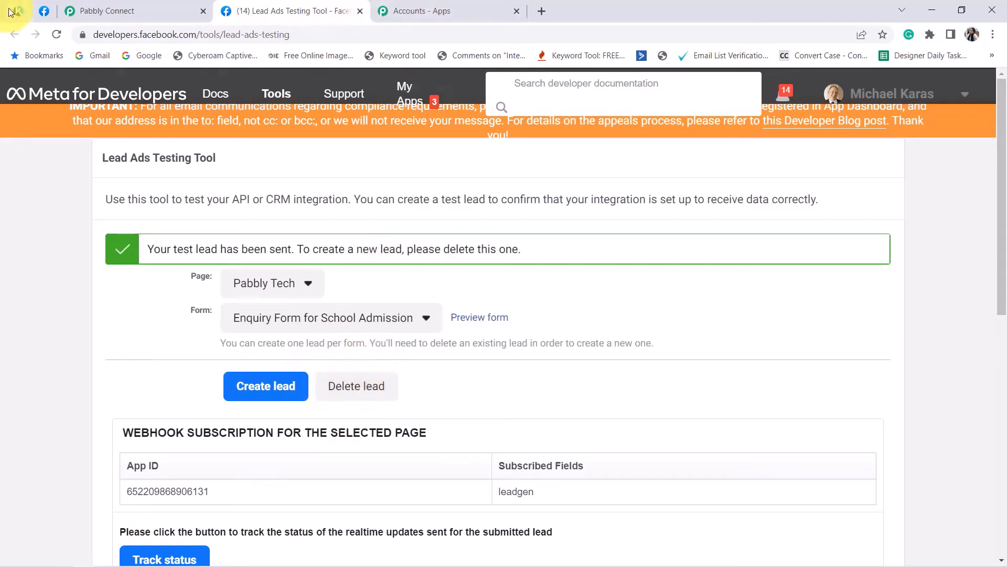
pyautogui.click(119, 6)
pyautogui.scroll(-7, 669, 326)
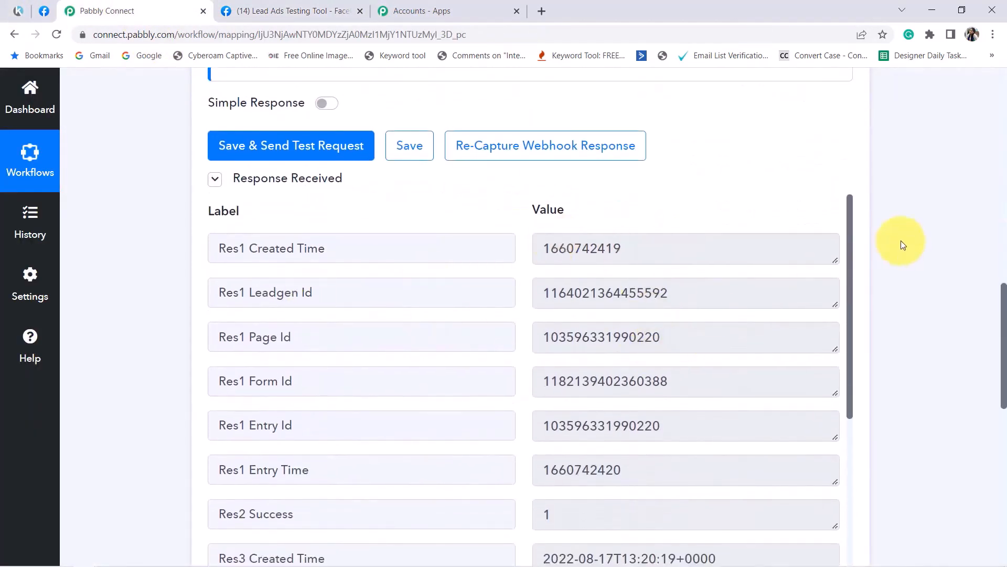
# - Check the received response's name, email, phone number and class 5th values
pyautogui.moveTo(356, 179); pyautogui.dragTo(253, 179)
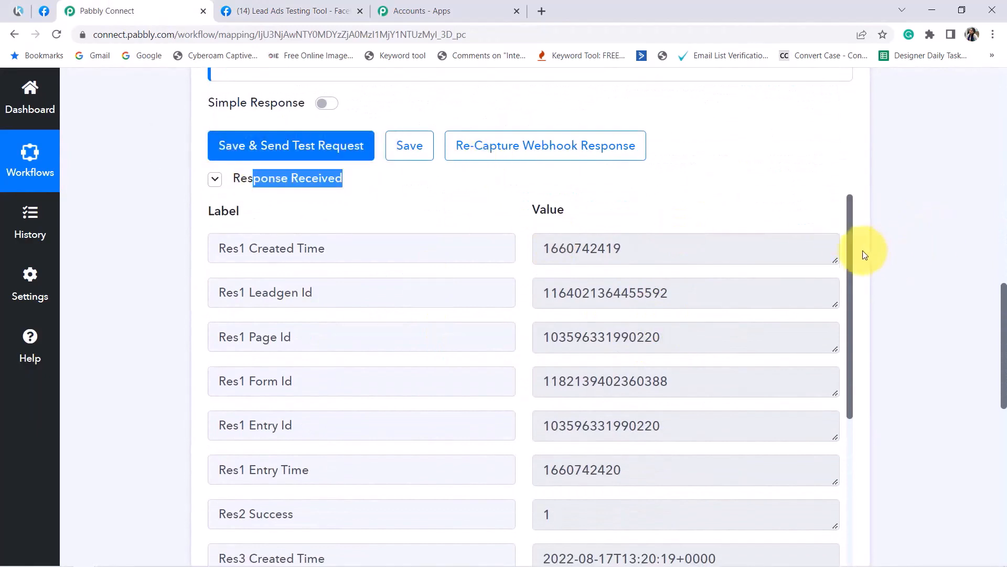
pyautogui.moveTo(849, 260); pyautogui.dragTo(811, 473)
pyautogui.scroll(-1, 584, 365)
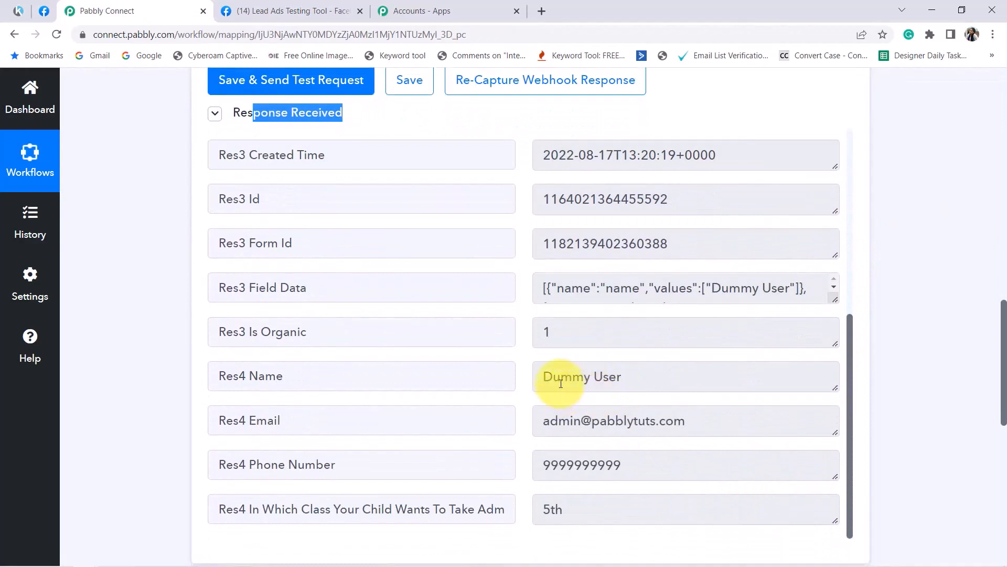
pyautogui.moveTo(558, 421); pyautogui.dragTo(674, 423)
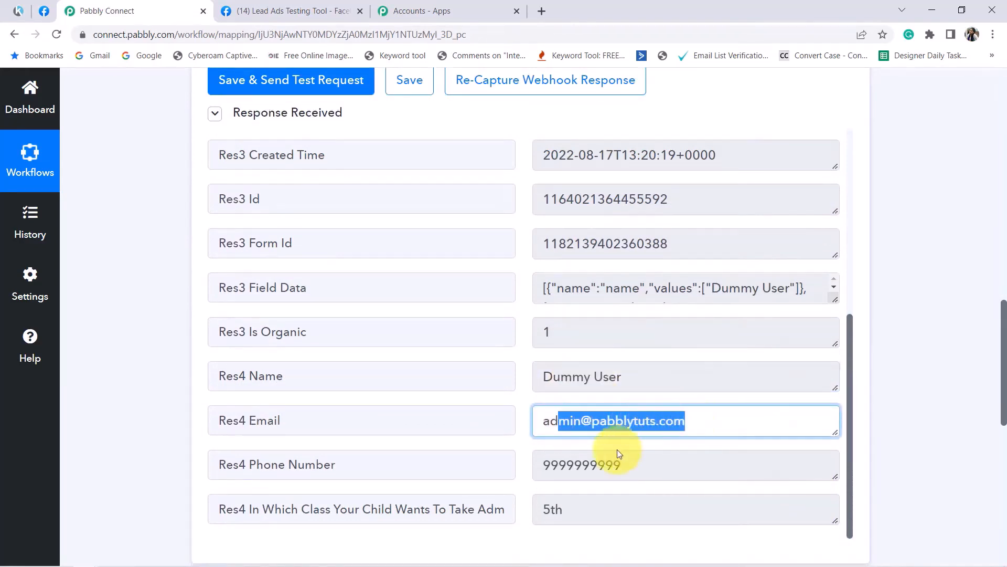
pyautogui.moveTo(573, 465); pyautogui.dragTo(585, 474)
pyautogui.doubleClick(539, 508)
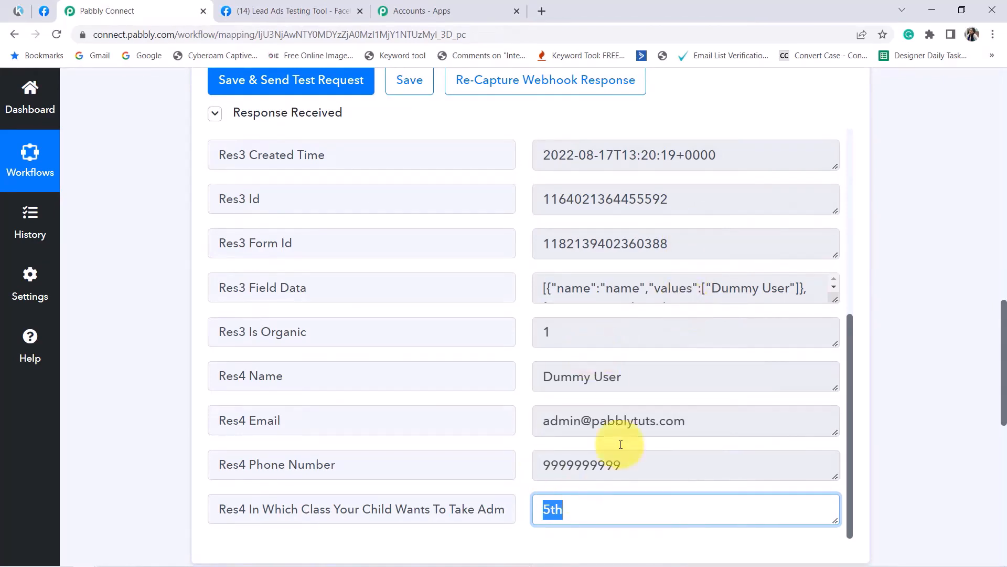
pyautogui.click(592, 383)
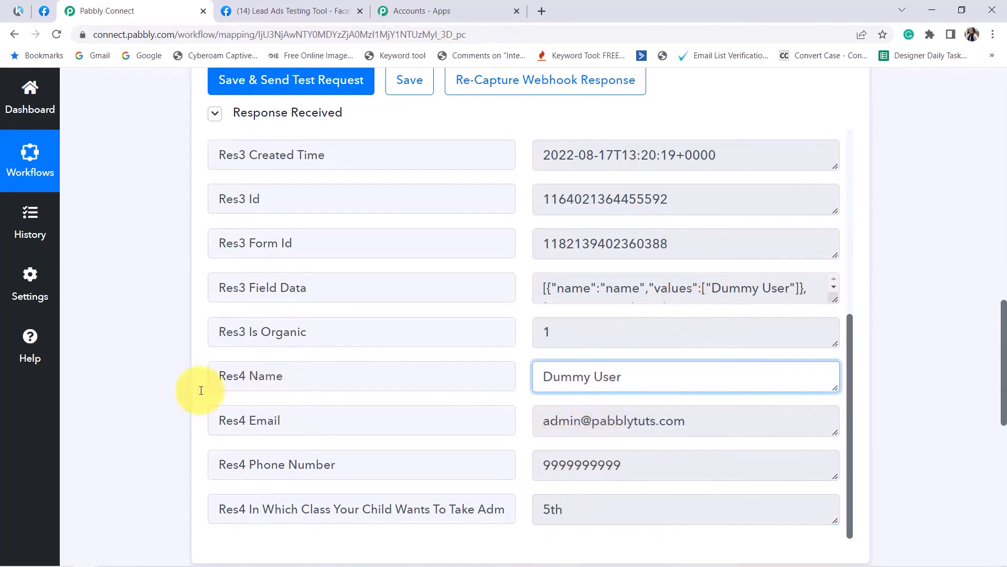
pyautogui.scroll(-6, 128, 407)
# - Set the action step's app to Kartra with the Create Lead event
pyautogui.click(404, 301)
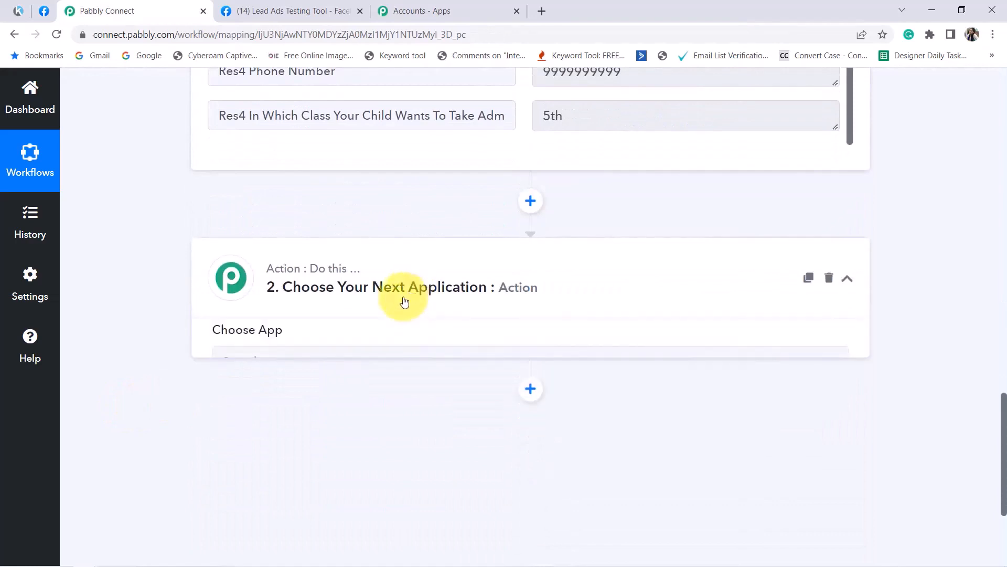
pyautogui.click(284, 379)
pyautogui.write('k')
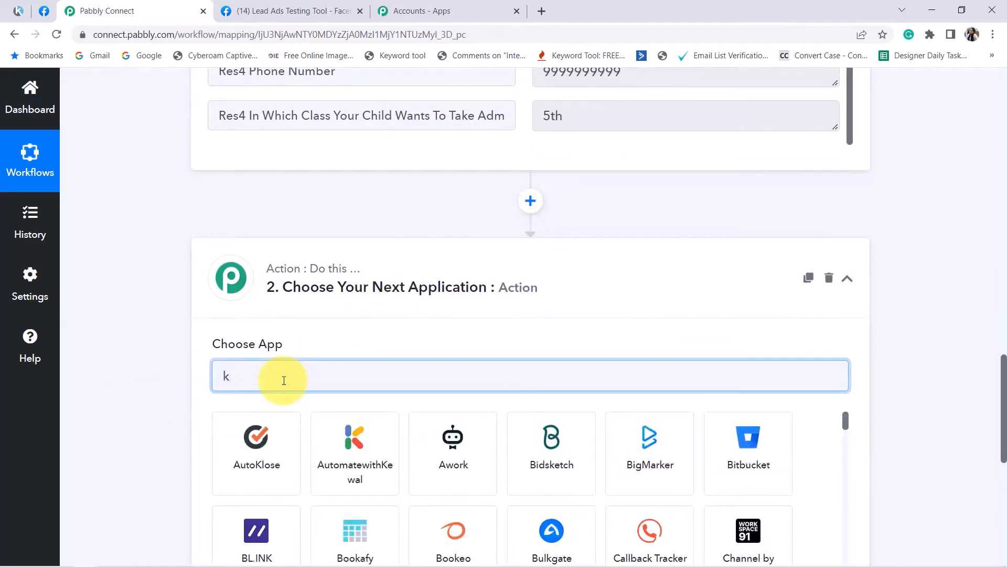
pyautogui.write('art')
pyautogui.click(285, 451)
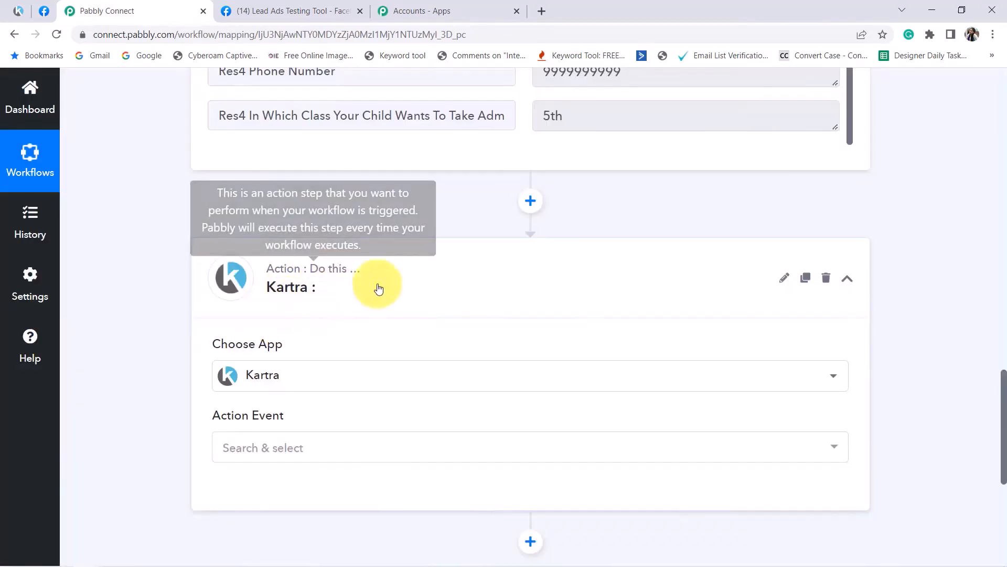
pyautogui.scroll(-4, 353, 272)
pyautogui.click(281, 257)
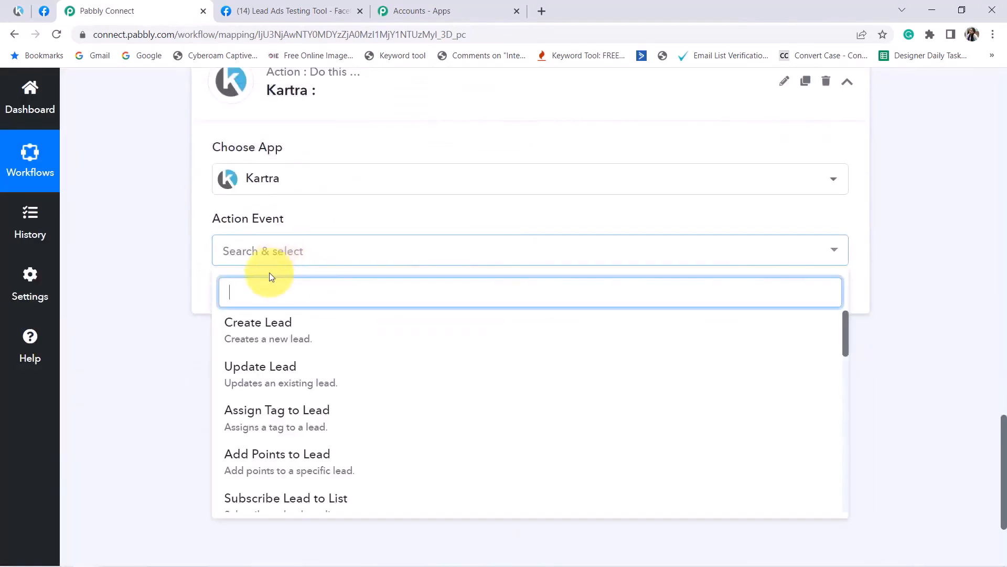
pyautogui.click(252, 322)
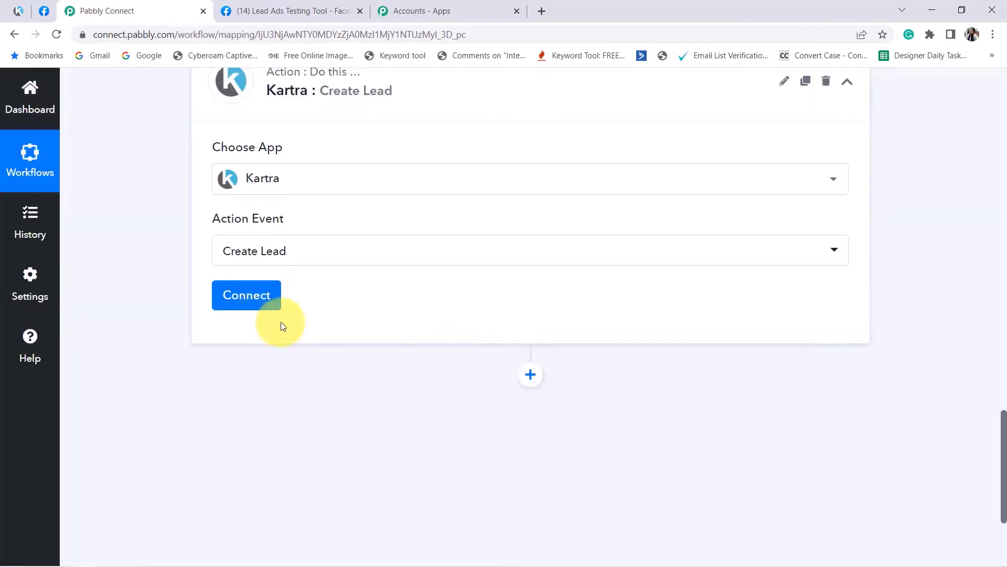
# - Start adding a new Kartra connection
pyautogui.click(246, 303)
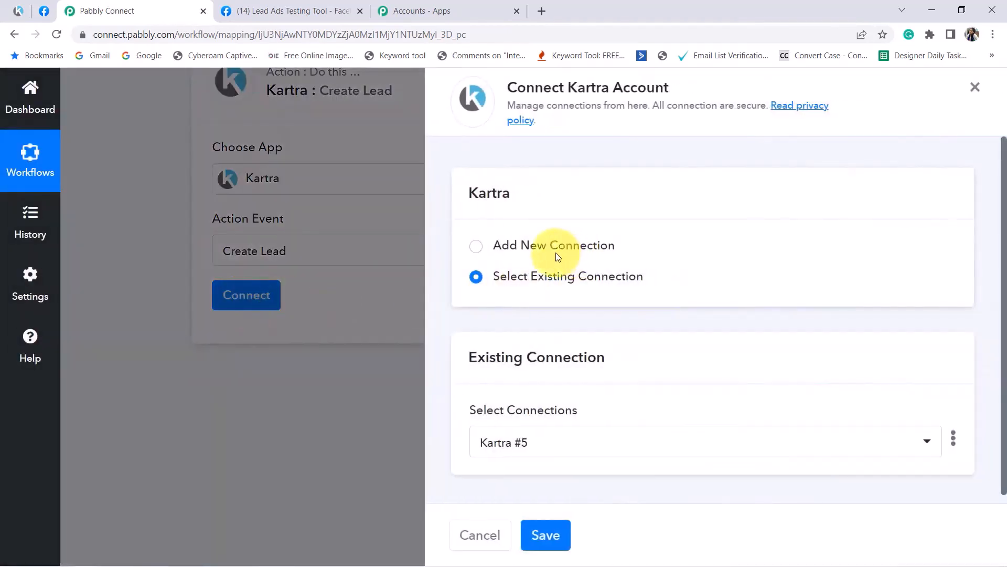
pyautogui.click(558, 257)
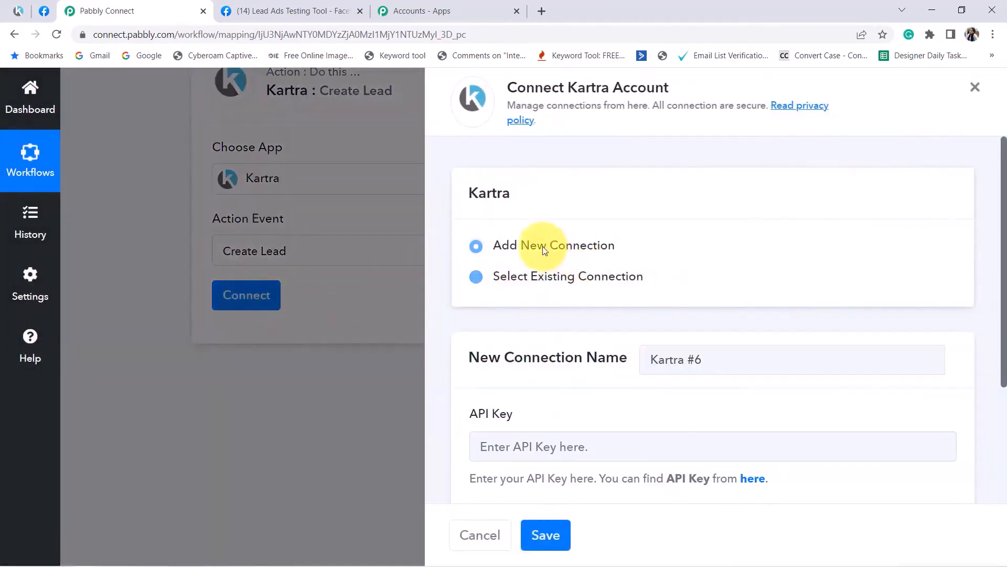
pyautogui.scroll(-3, 540, 249)
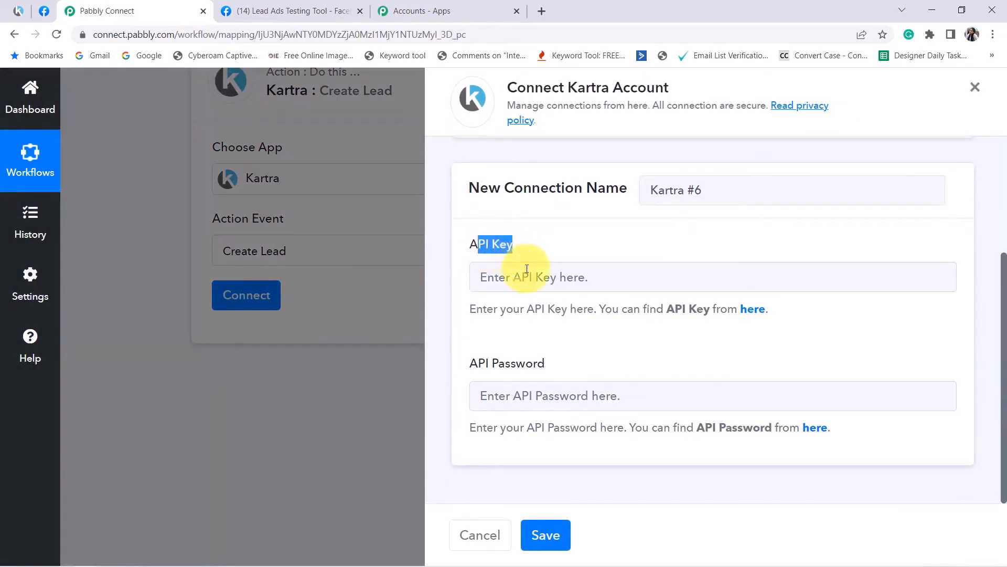
pyautogui.moveTo(479, 367); pyautogui.dragTo(550, 374)
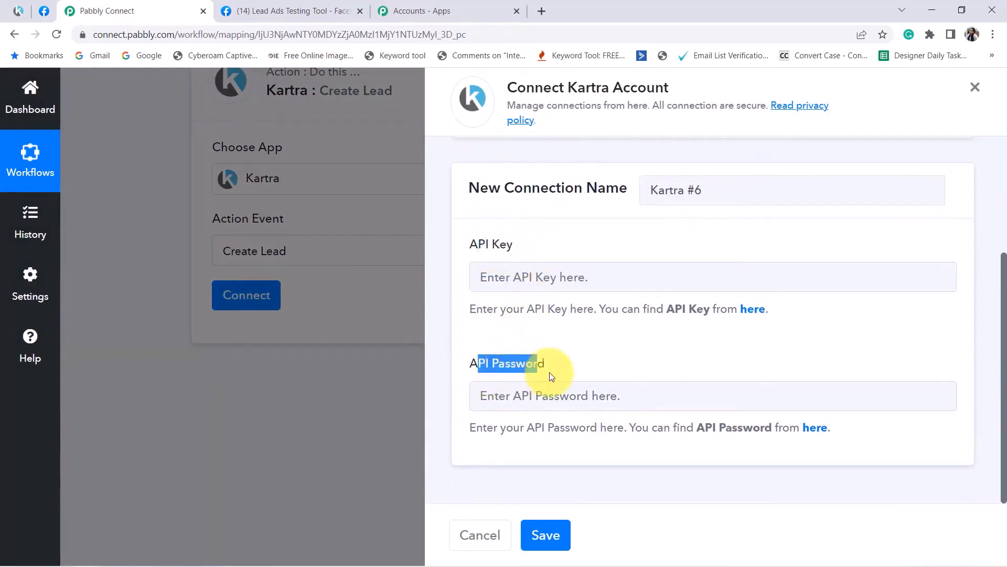
# - Copy the API key from Kartra's API page into the connection form and save the connection
pyautogui.click(753, 311)
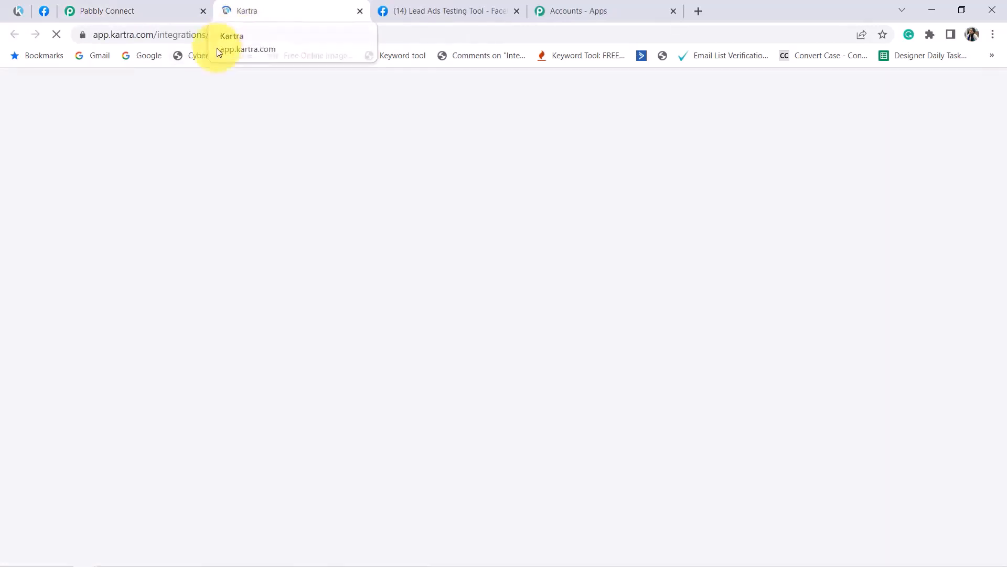
pyautogui.moveTo(169, 33); pyautogui.dragTo(267, 39)
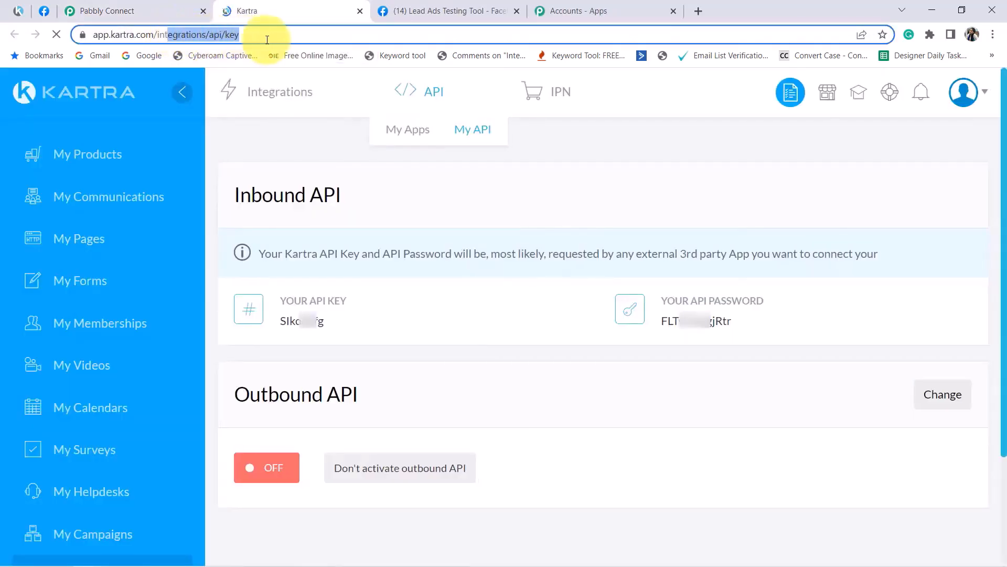
pyautogui.doubleClick(291, 322)
pyautogui.click(158, 10)
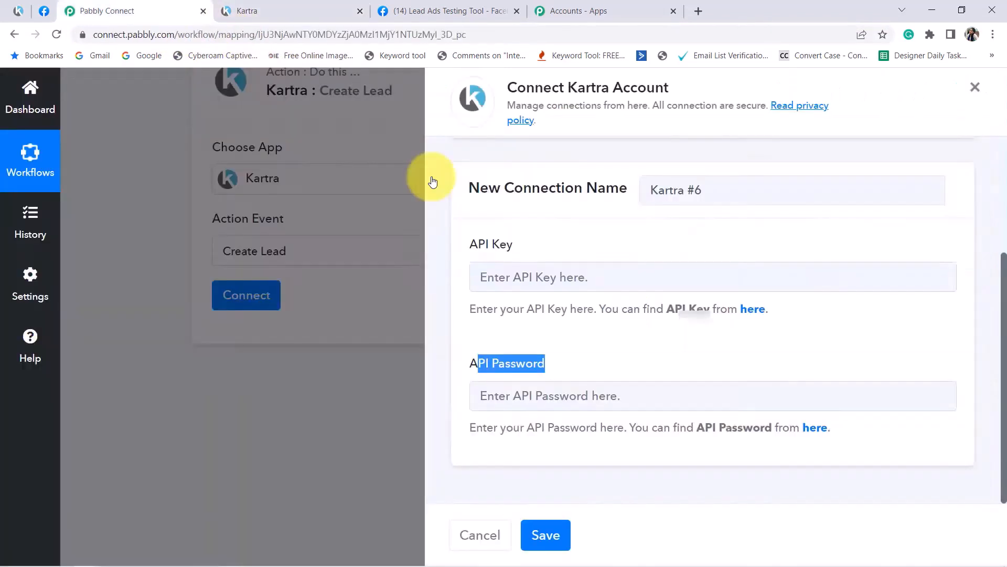
pyautogui.click(507, 274)
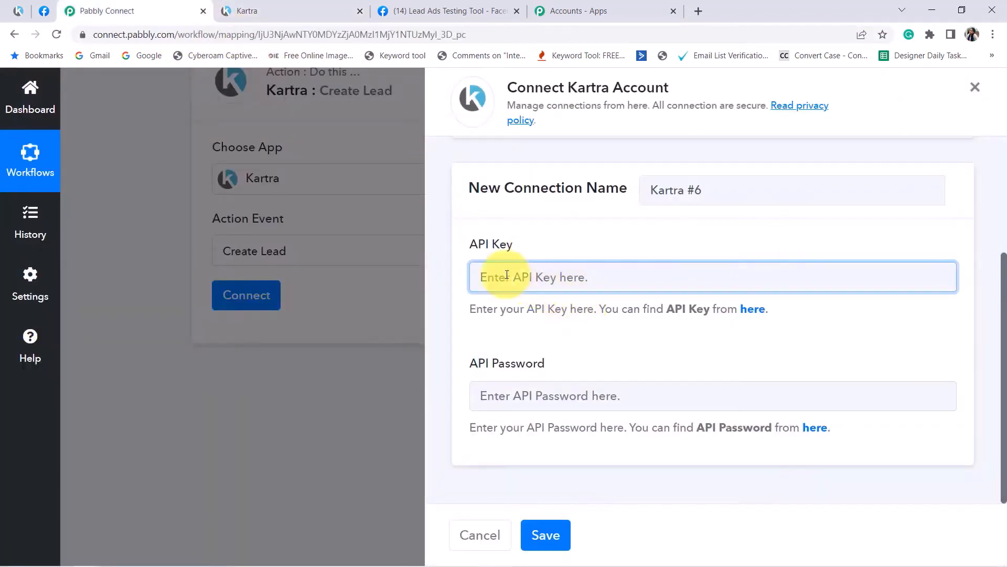
pyautogui.click(265, 10)
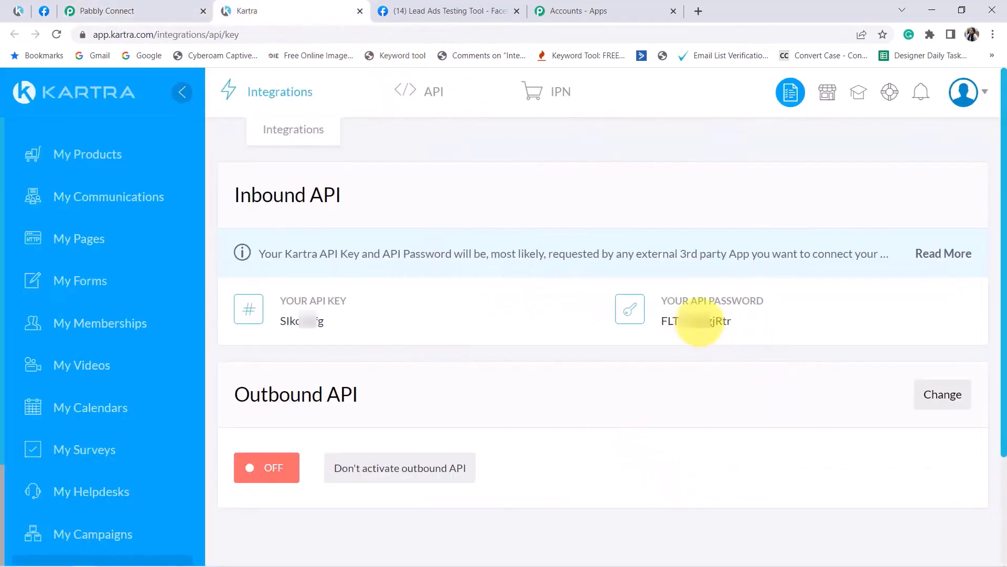
pyautogui.click(178, 13)
pyautogui.hotkey('ctrl', 'v')
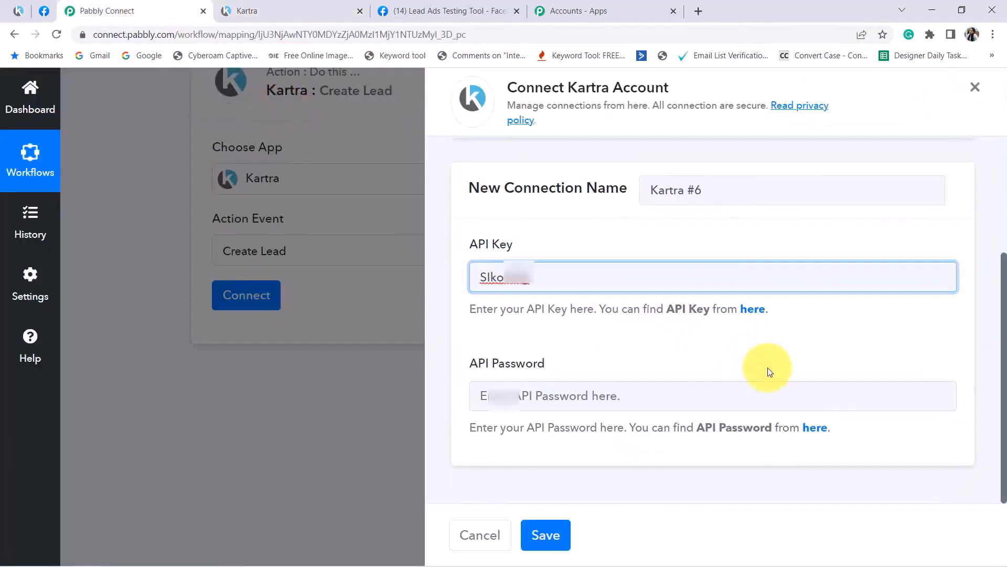
pyautogui.click(663, 401)
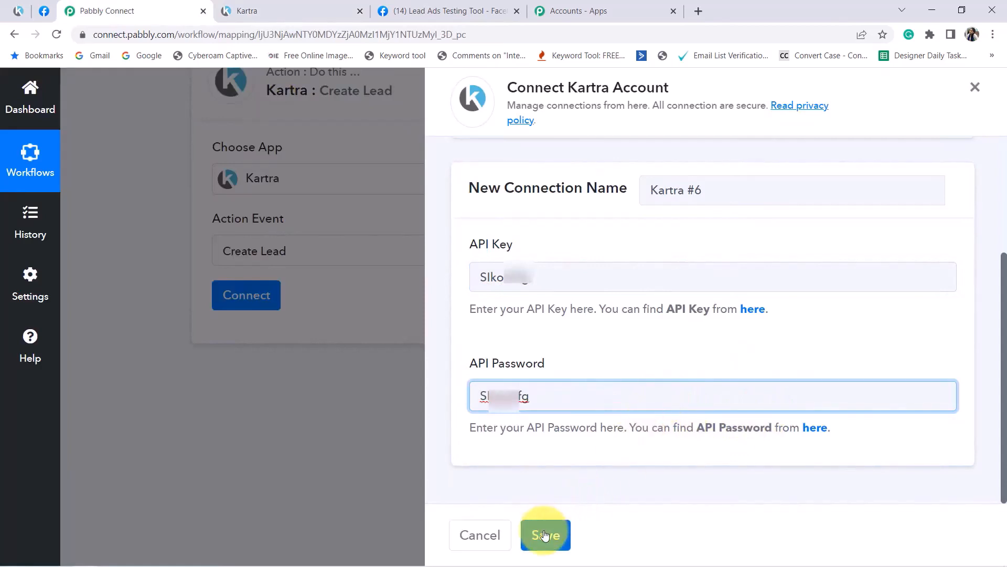
pyautogui.click(546, 535)
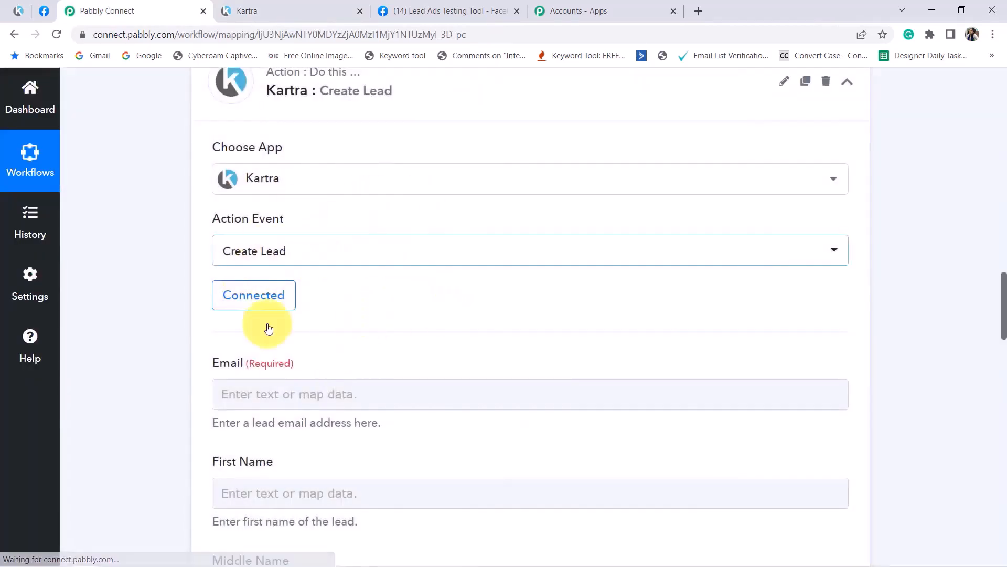
# - Compare the Kartra Create Lead fields with the trigger's Res3/Res4 data, stopping at Email
pyautogui.scroll(-3, 328, 270)
pyautogui.moveTo(214, 227); pyautogui.dragTo(310, 363)
pyautogui.scroll(-5, 299, 371)
pyautogui.scroll(7, 299, 398)
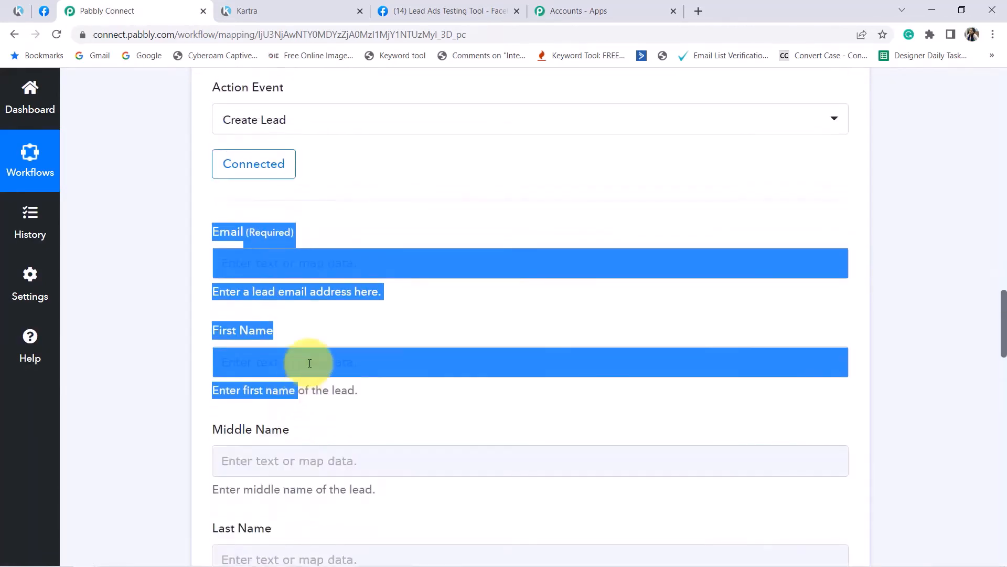
pyautogui.click(268, 231)
pyautogui.scroll(3, 278, 215)
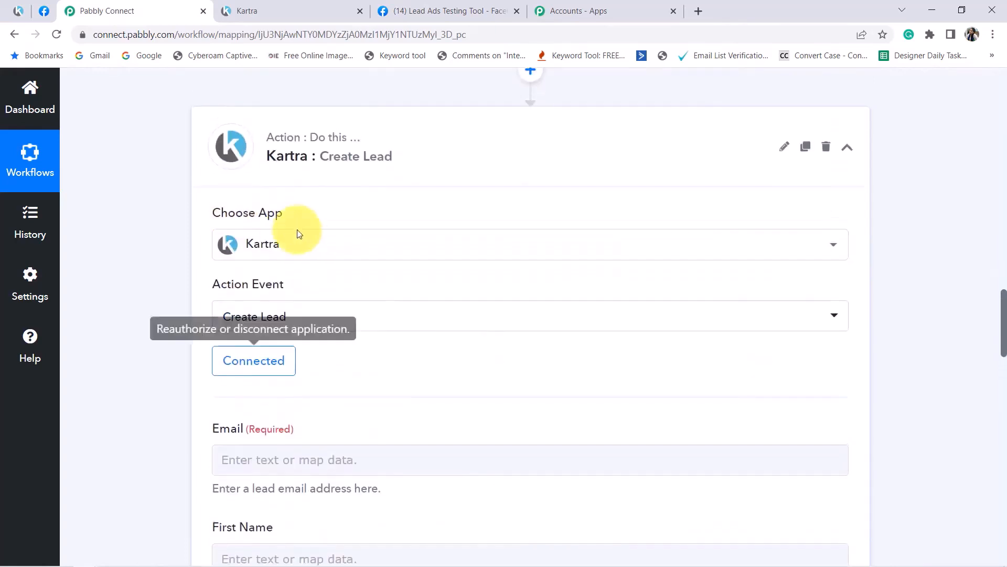
pyautogui.scroll(-2, 295, 227)
pyautogui.moveTo(230, 301); pyautogui.dragTo(290, 299)
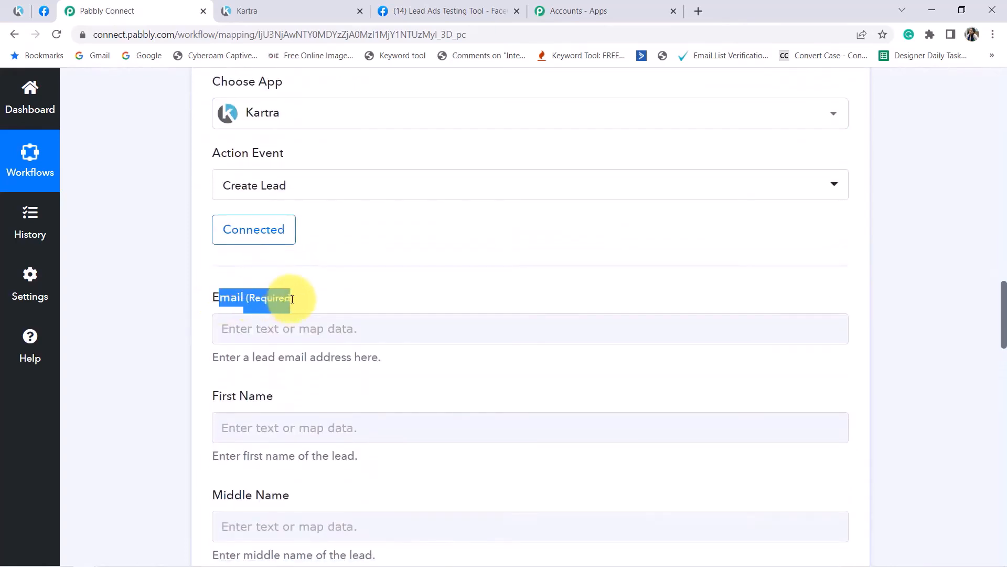
pyautogui.scroll(9, 387, 291)
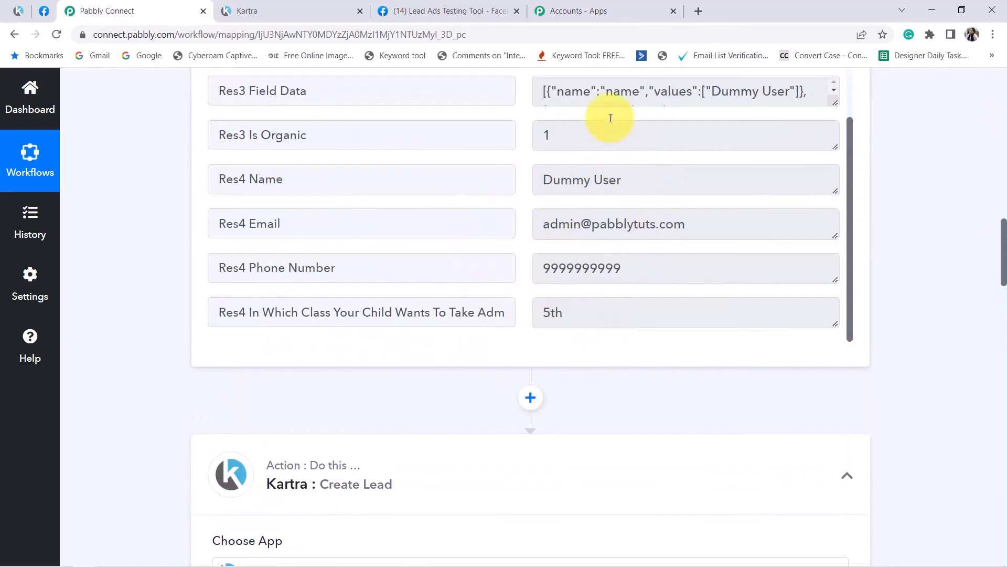
pyautogui.scroll(-8, 555, 294)
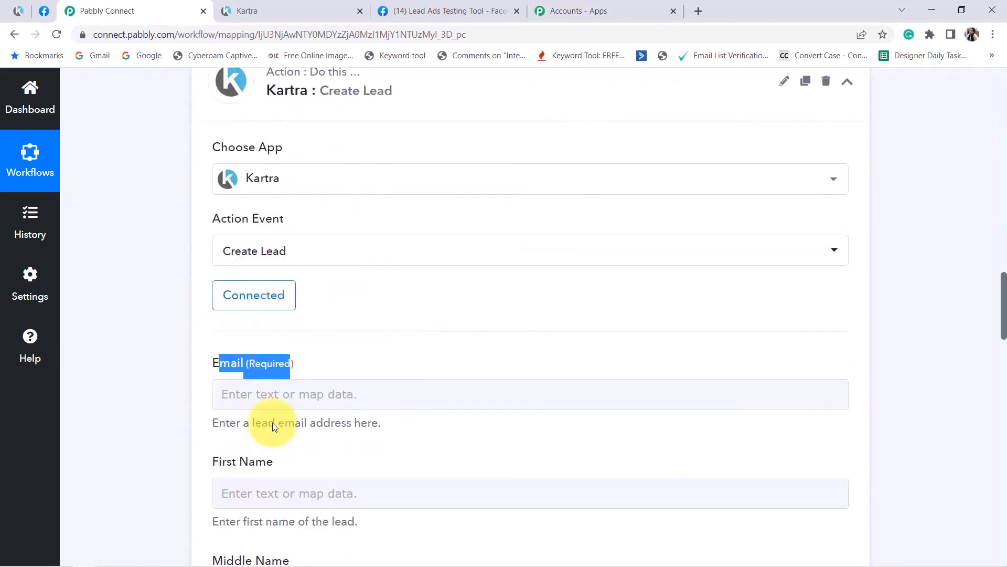
pyautogui.scroll(6, 591, 303)
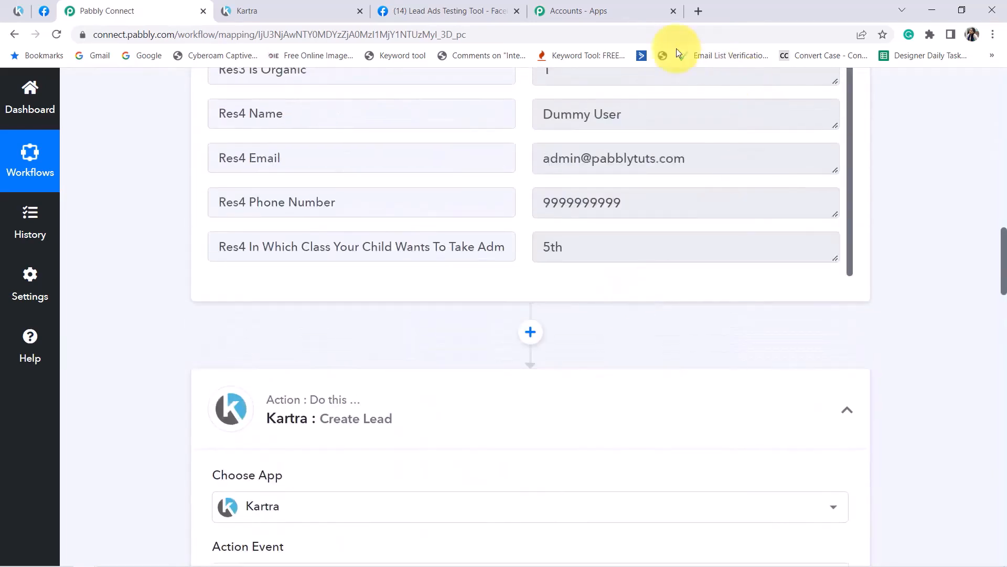
pyautogui.scroll(-8, 462, 388)
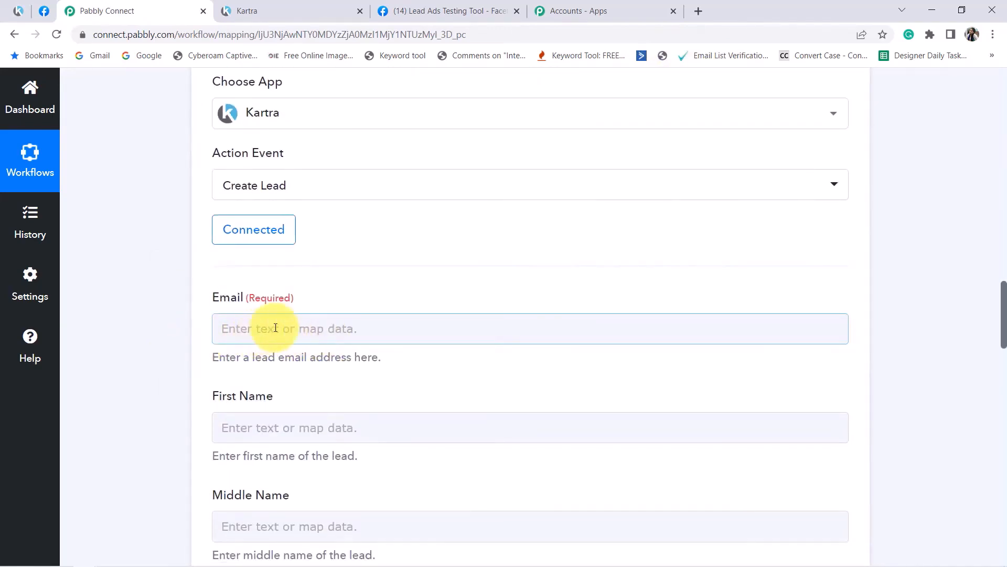
pyautogui.scroll(-3, 404, 246)
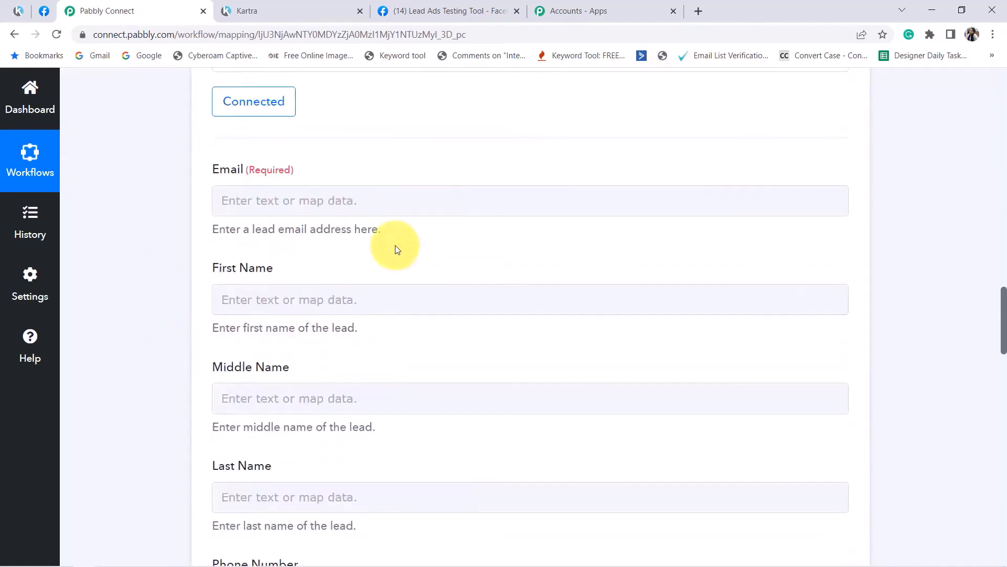
# - Map the Facebook lead's Res4 Email into the Kartra Email field
pyautogui.click(273, 201)
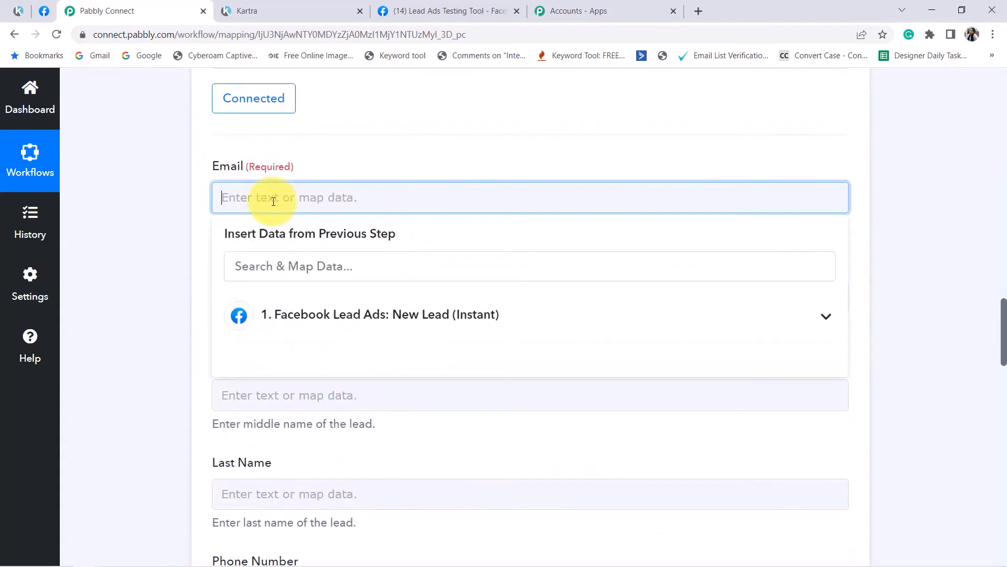
pyautogui.click(315, 316)
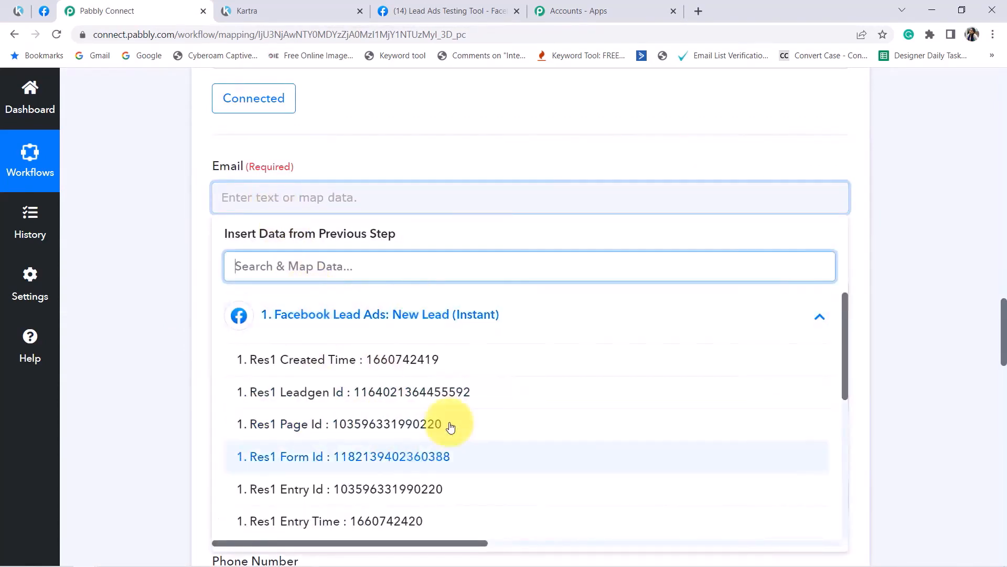
pyautogui.scroll(-6, 388, 346)
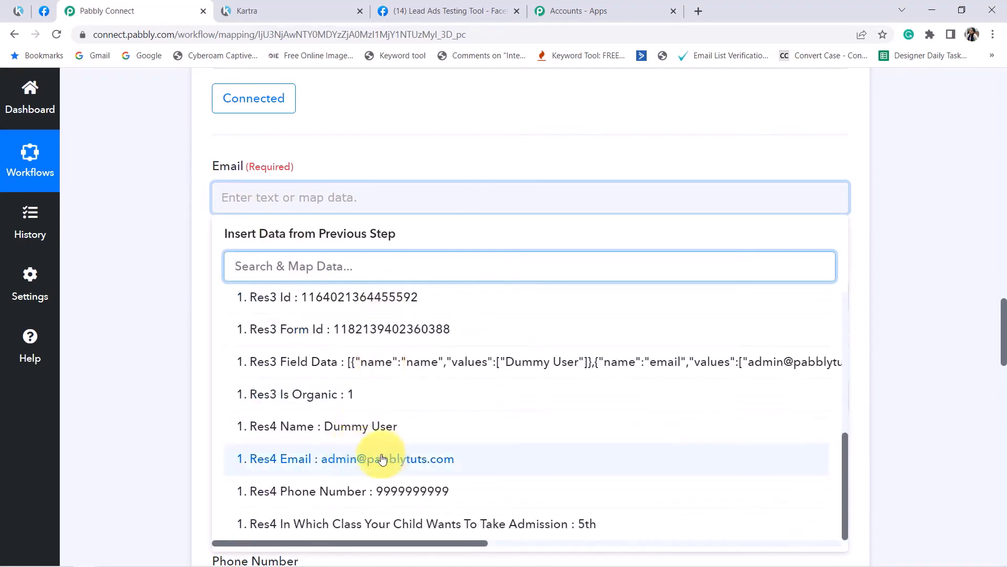
pyautogui.click(366, 460)
pyautogui.click(146, 310)
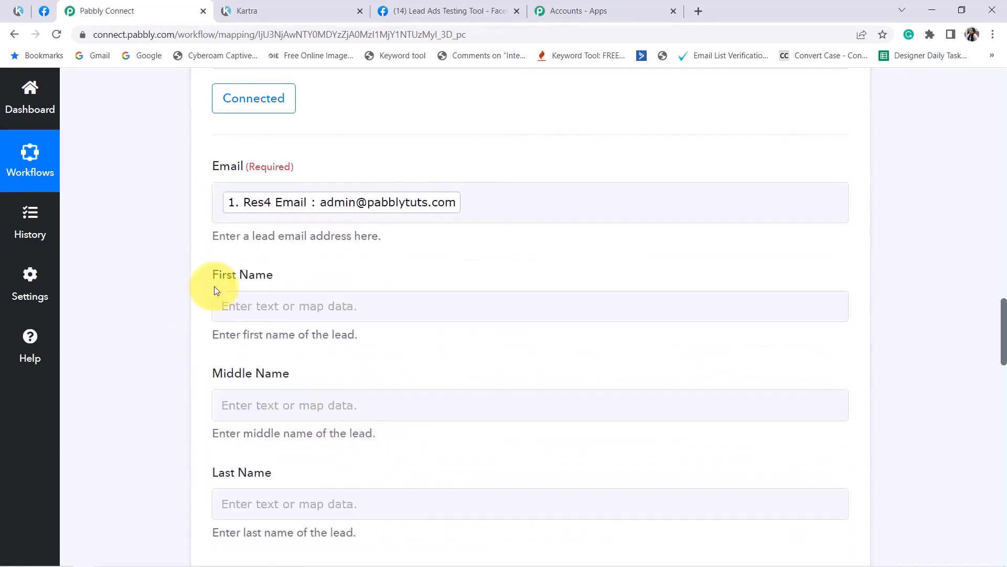
pyautogui.scroll(-1, 266, 242)
# - Map the Facebook lead's Res4 Name into the Kartra First Name field
pyautogui.click(266, 242)
pyautogui.scroll(-2, 321, 283)
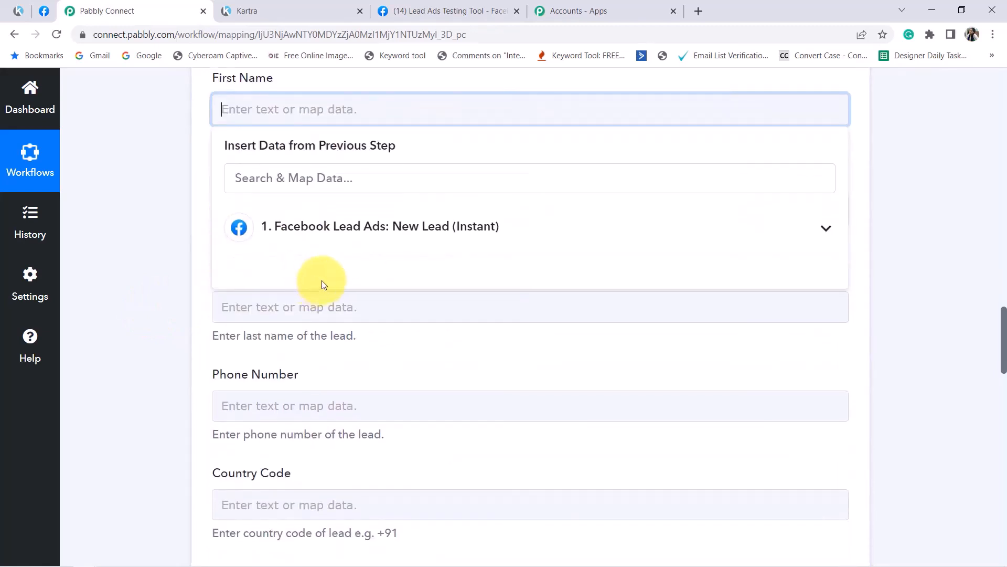
pyautogui.click(371, 229)
pyautogui.scroll(-1, 368, 324)
pyautogui.scroll(-4, 369, 324)
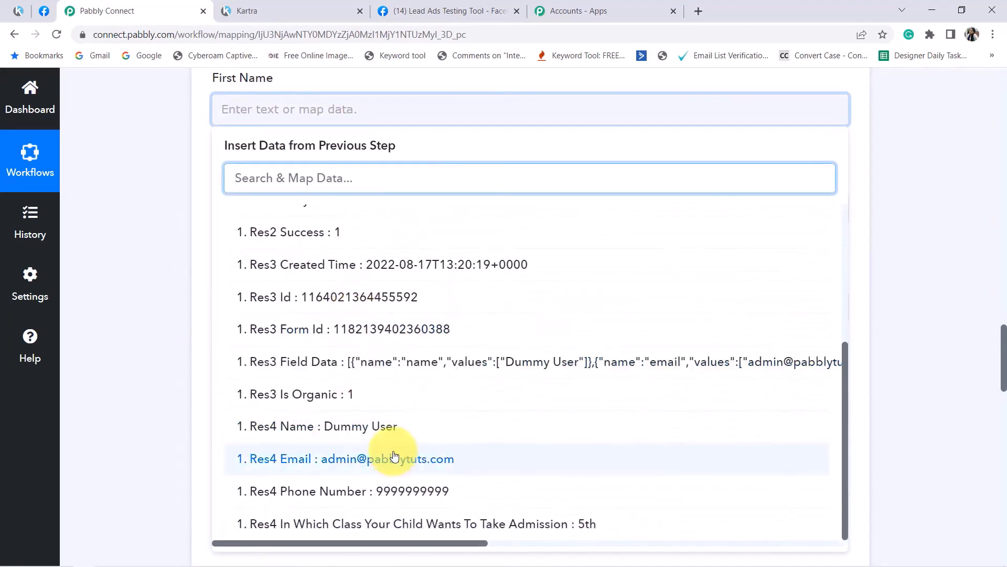
pyautogui.click(361, 426)
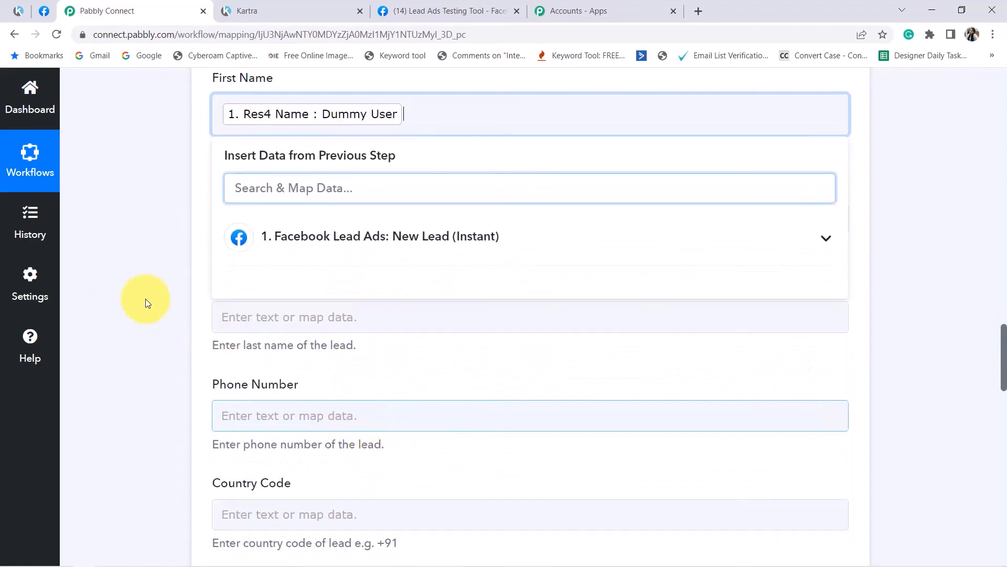
pyautogui.click(117, 288)
pyautogui.scroll(2, 367, 273)
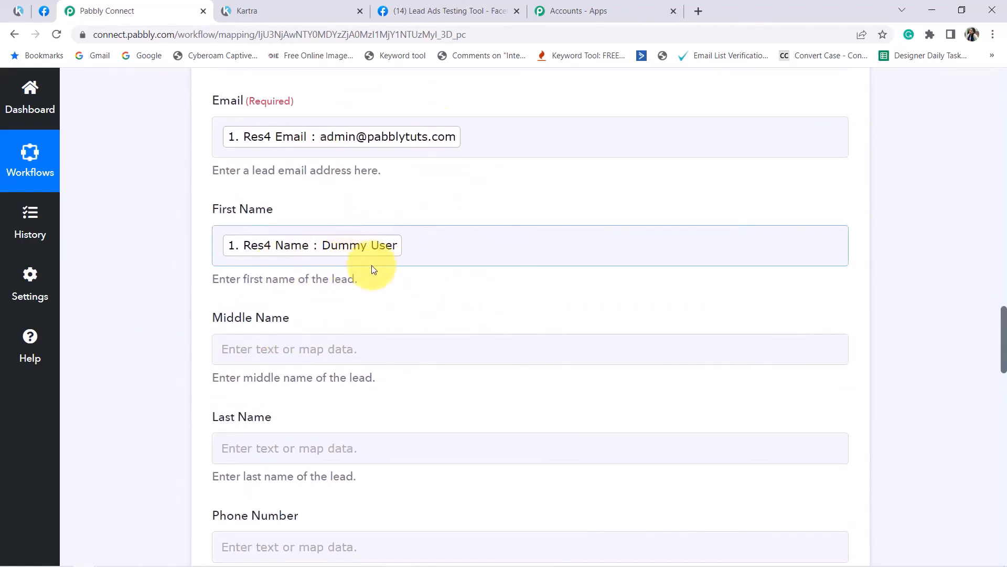
pyautogui.scroll(10, 581, 232)
pyautogui.scroll(-14, 614, 288)
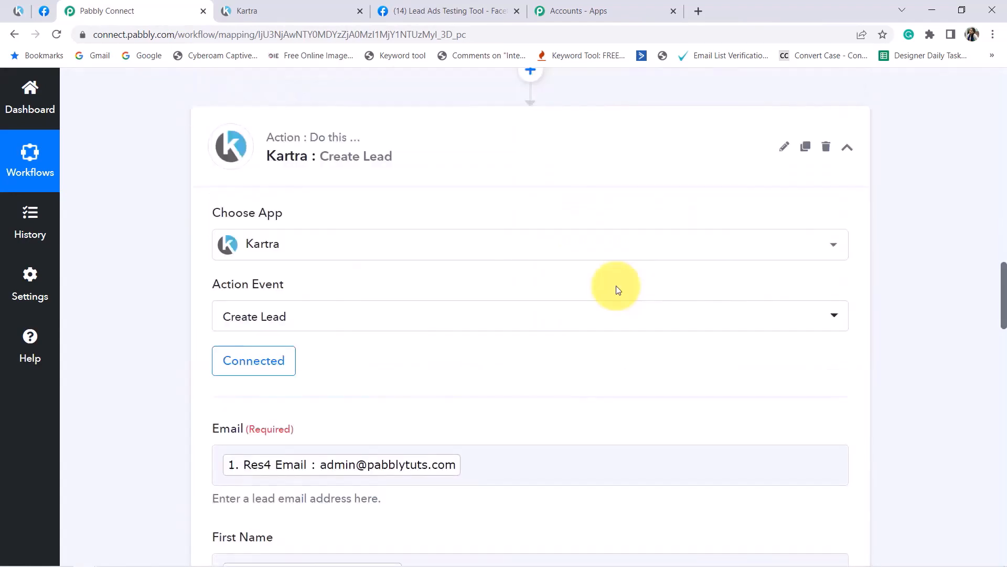
pyautogui.scroll(-4, 495, 284)
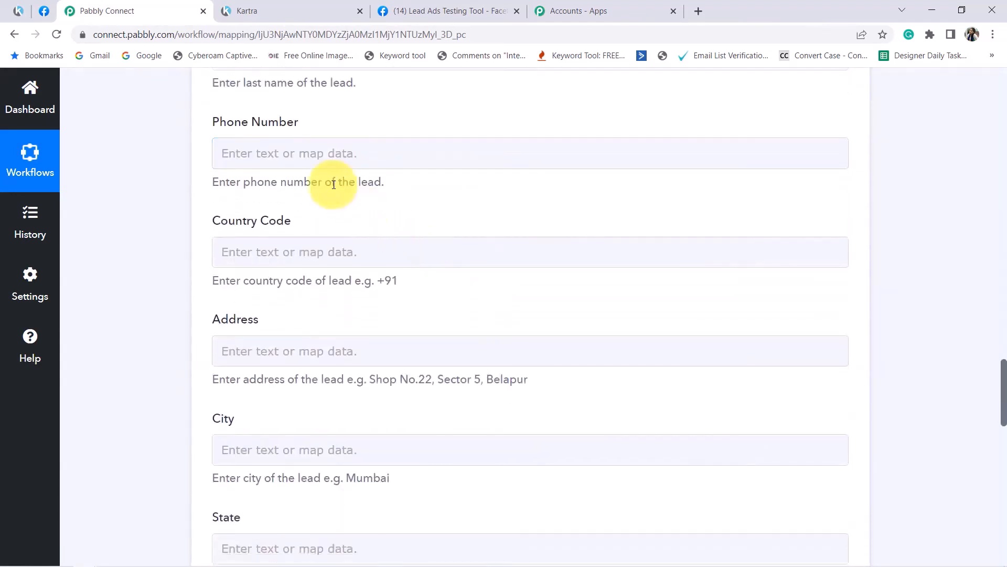
# - Map the Facebook lead's Res4 Phone Number into the Kartra Phone Number field
pyautogui.click(288, 153)
pyautogui.click(293, 270)
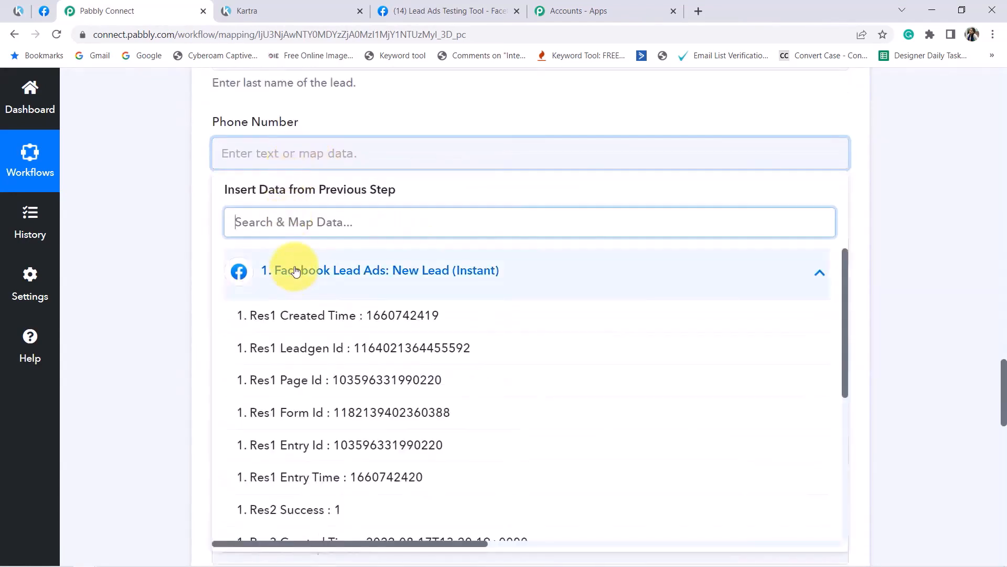
pyautogui.scroll(-5, 411, 371)
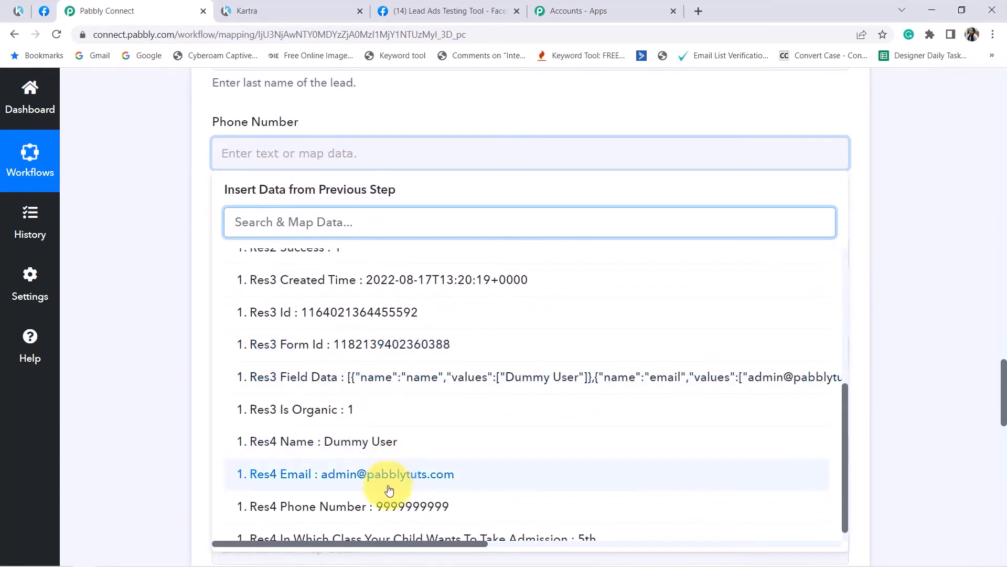
pyautogui.click(388, 509)
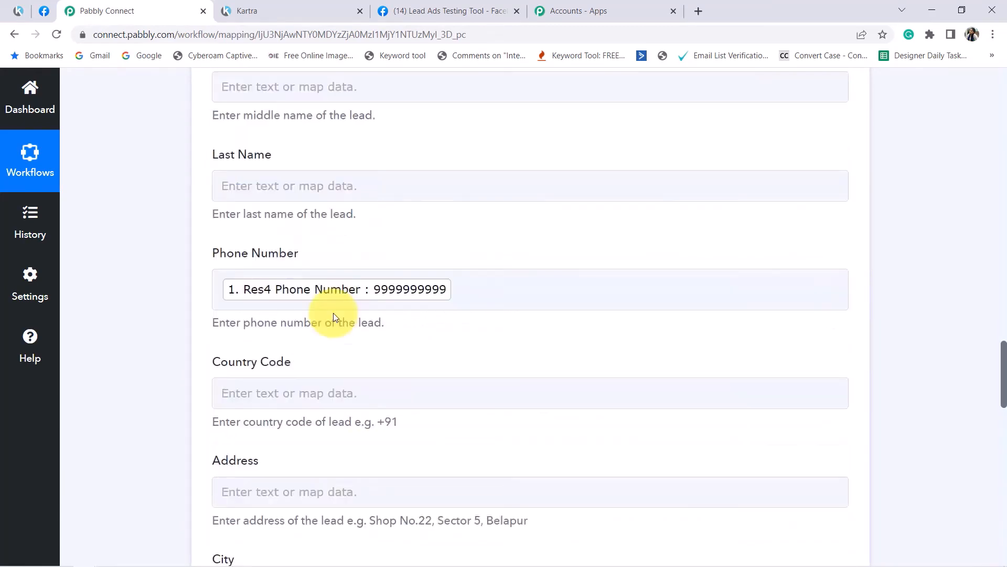
pyautogui.scroll(-3, 336, 318)
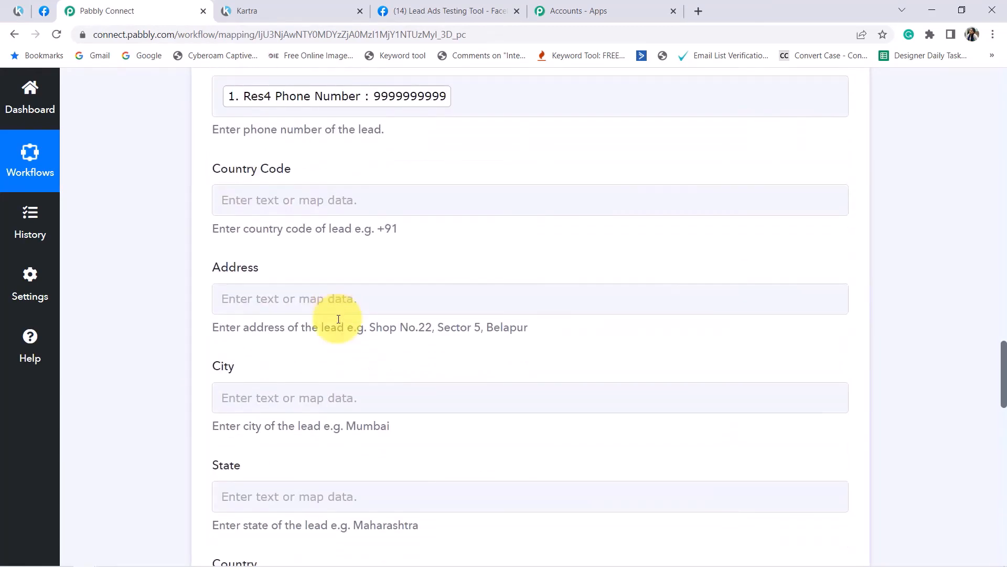
pyautogui.scroll(-2, 339, 320)
pyautogui.scroll(-10, 338, 321)
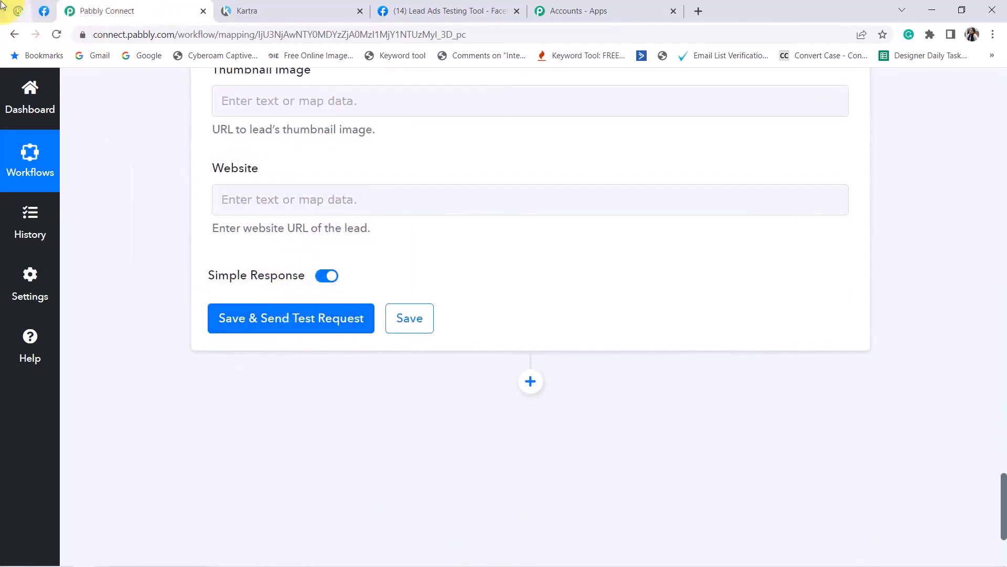
# - Reload Kartra's Leads page, see it is still empty, and return to the workflow
pyautogui.click(21, 11)
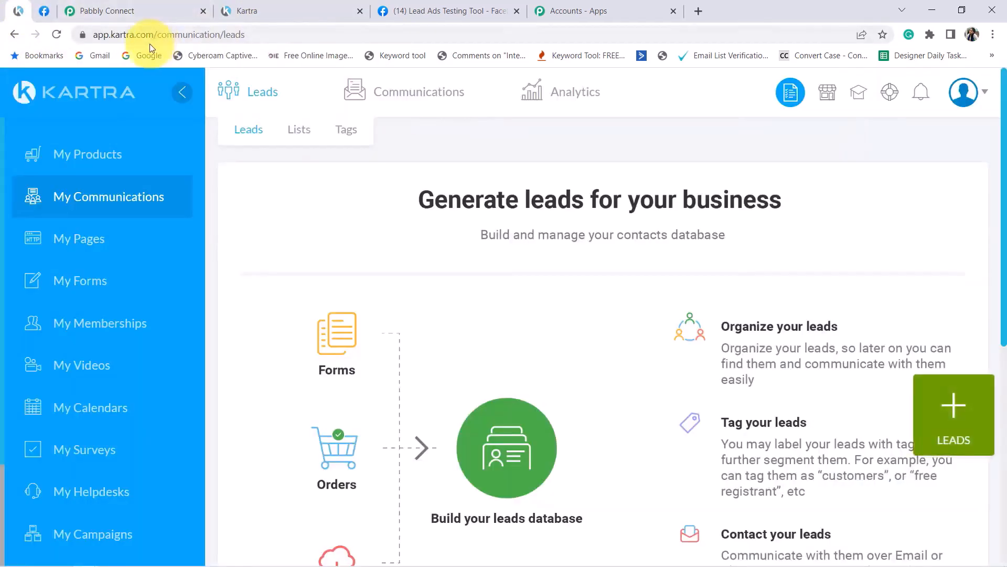
pyautogui.moveTo(155, 34); pyautogui.dragTo(234, 34)
pyautogui.click(243, 135)
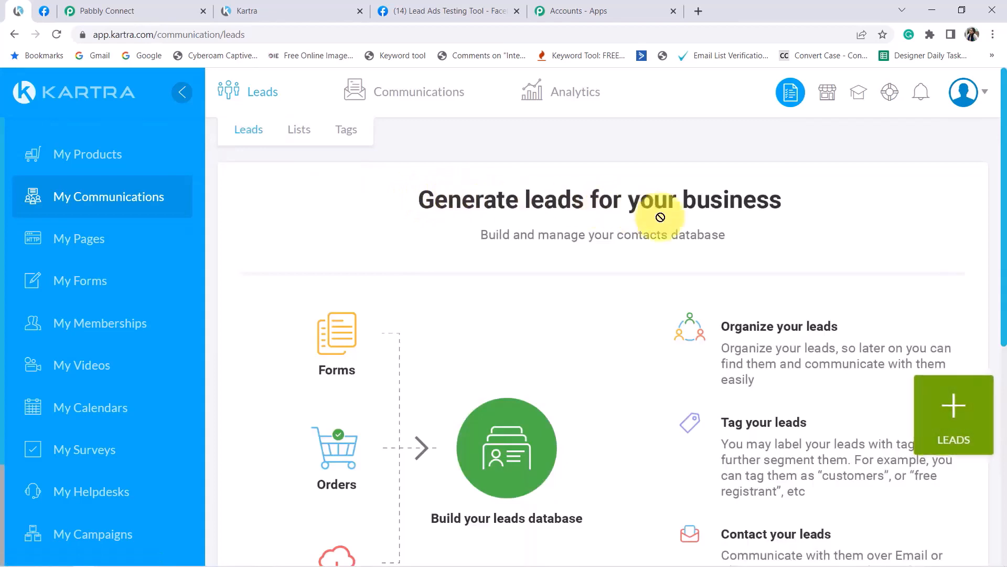
pyautogui.scroll(-7, 647, 386)
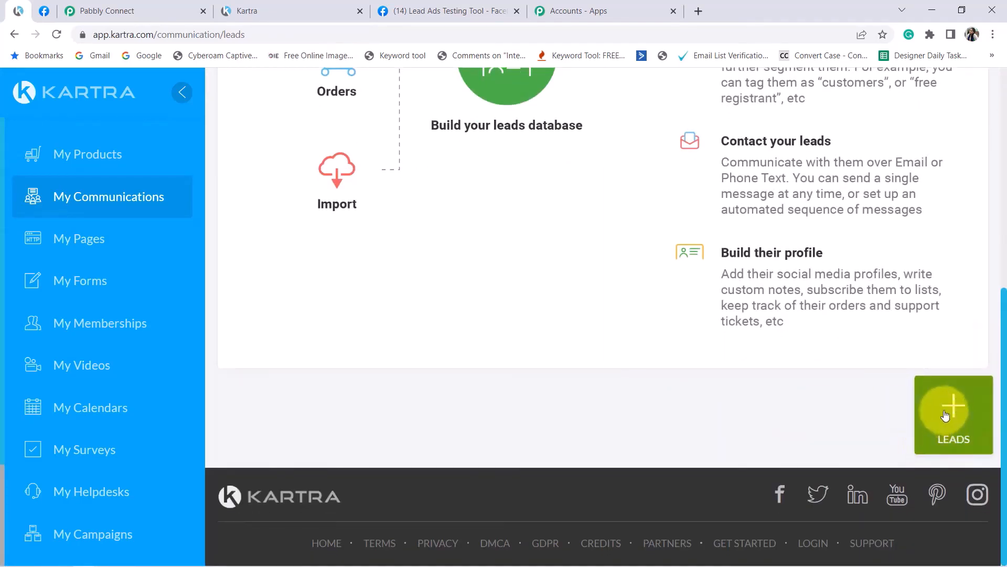
pyautogui.click(102, 8)
pyautogui.scroll(20, 314, 304)
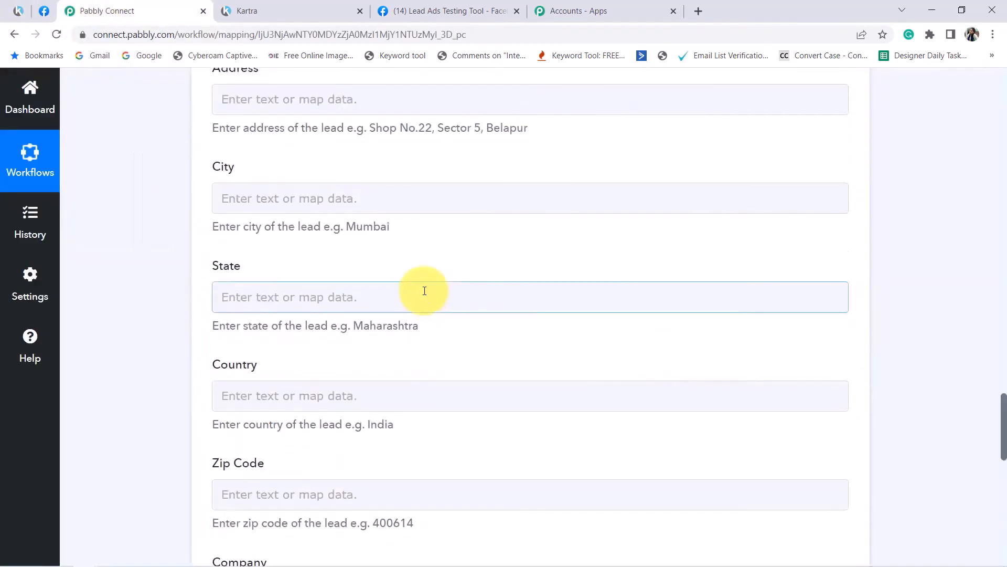
# - Save and test the Kartra Create Lead action, getting Success with lead ID 5
pyautogui.scroll(-20, 412, 310)
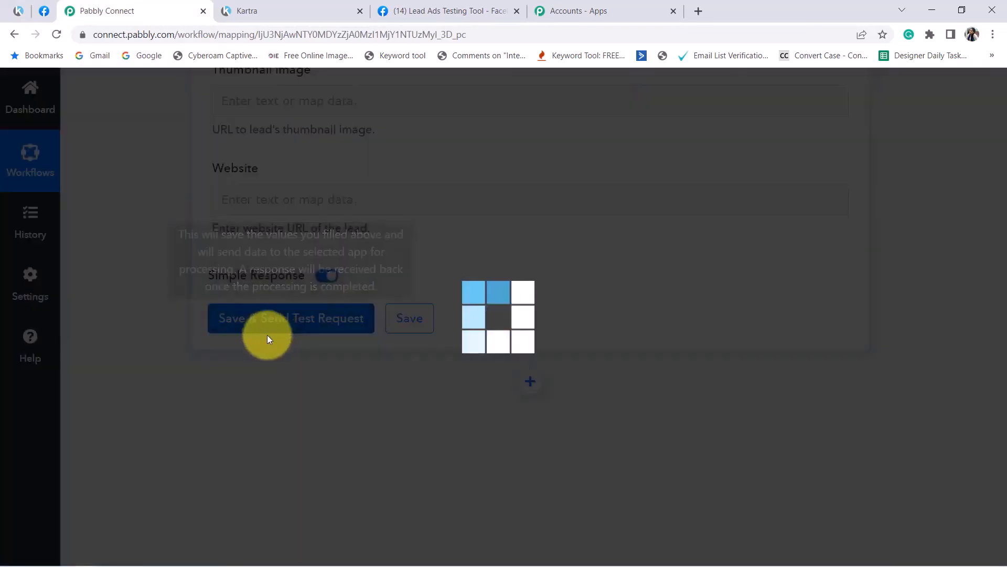
pyautogui.click(270, 329)
pyautogui.rightClick(267, 335)
pyautogui.click(373, 282)
pyautogui.scroll(-1, 374, 282)
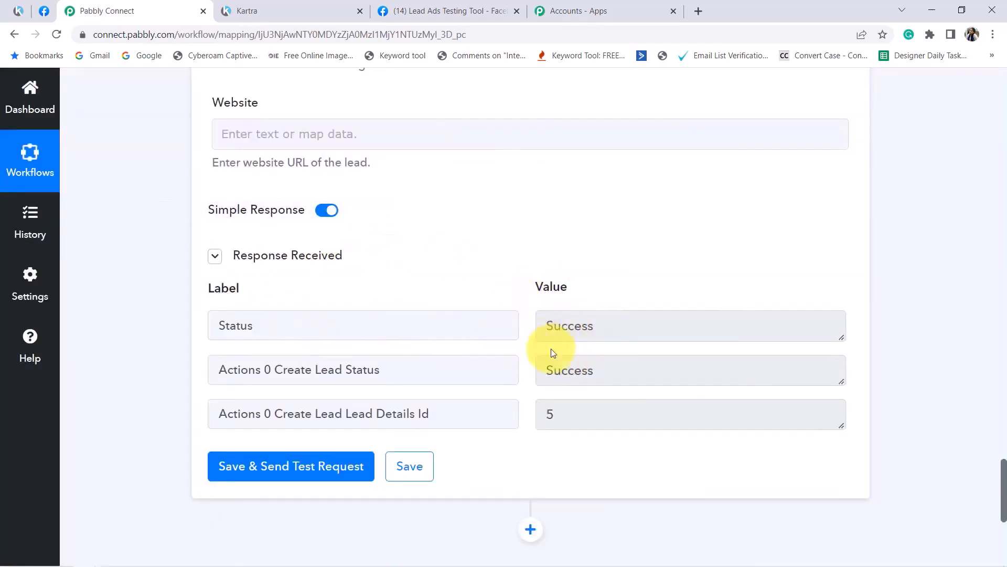
# - Reload Kartra's leads list and view the new API-created test lead, then return
pyautogui.click(19, 11)
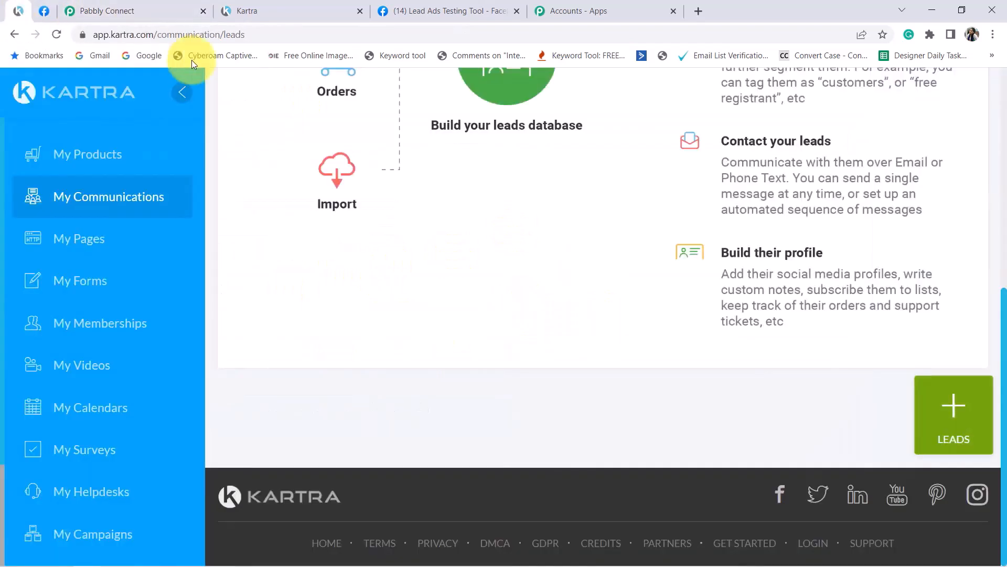
pyautogui.click(260, 32)
pyautogui.press('Return')
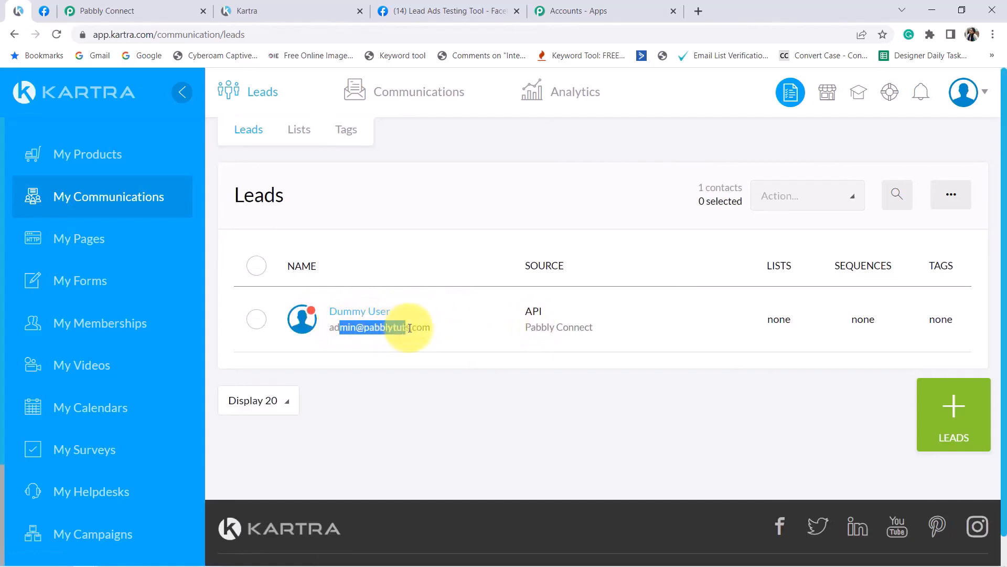
pyautogui.click(352, 316)
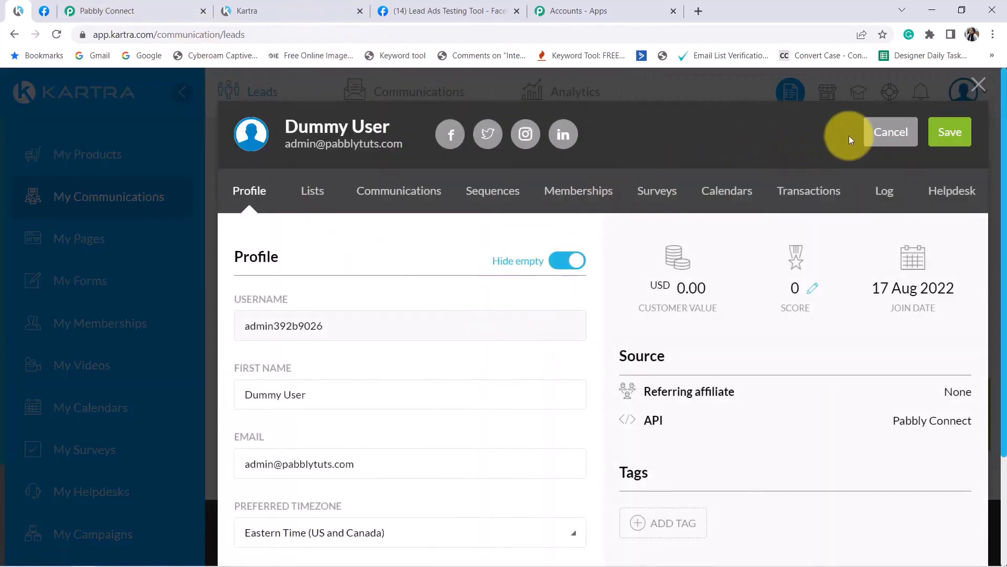
pyautogui.click(879, 131)
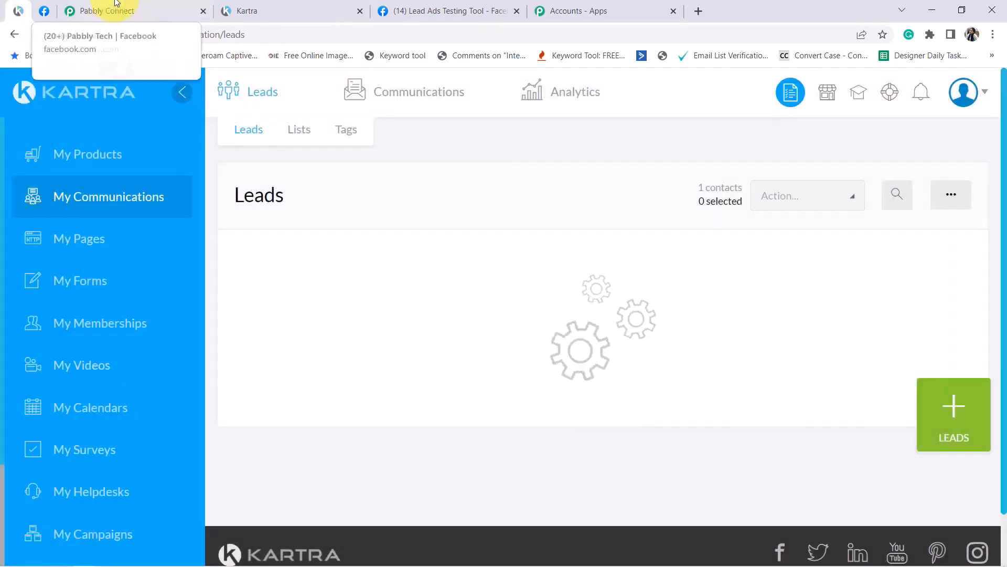
pyautogui.click(116, 3)
pyautogui.scroll(15, 688, 274)
# - Collapse the Facebook Lead Ads New Lead (Instant) trigger card at the top of the workflow
pyautogui.scroll(-7, 449, 234)
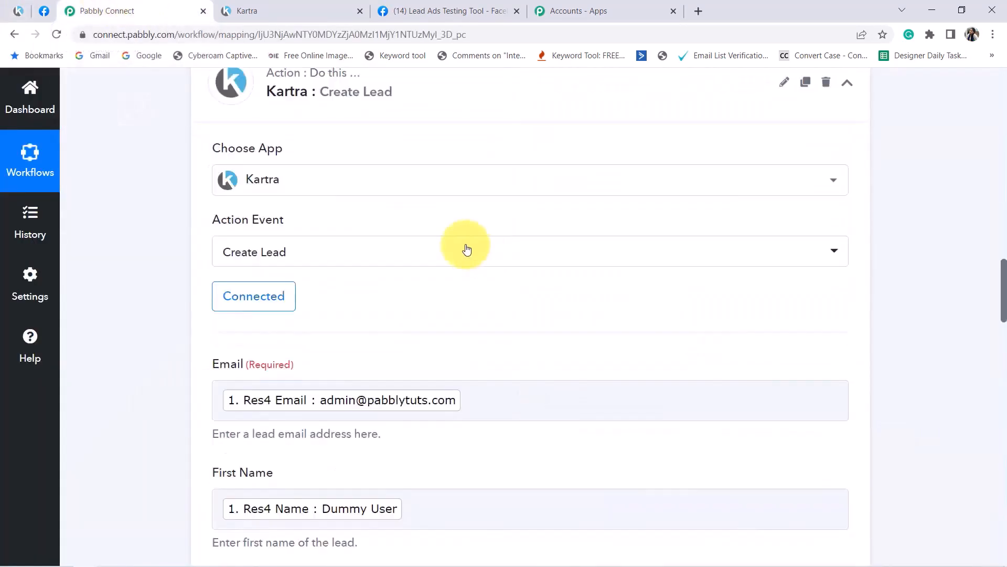
pyautogui.scroll(5, 481, 290)
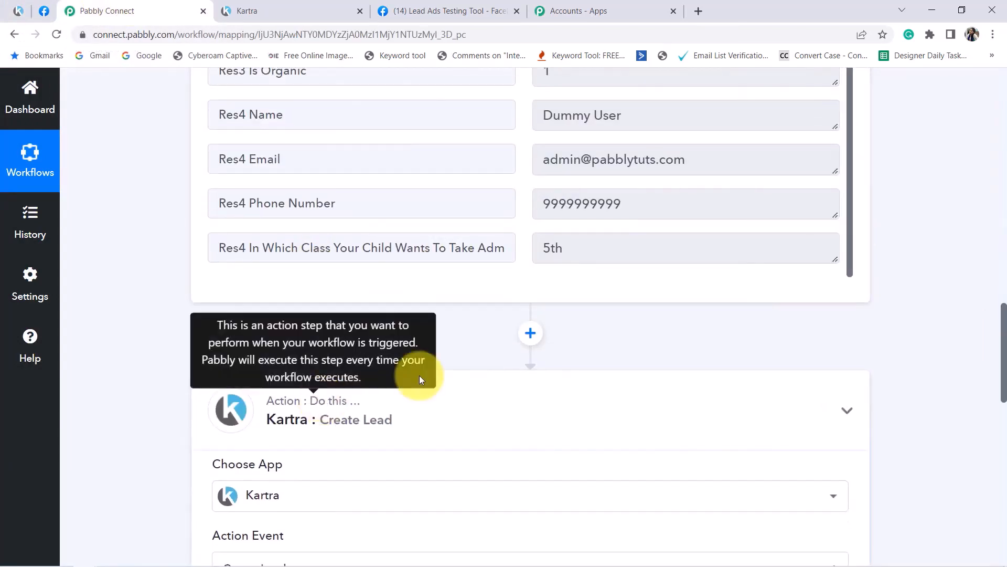
pyautogui.scroll(15, 467, 364)
pyautogui.scroll(10, 255, 265)
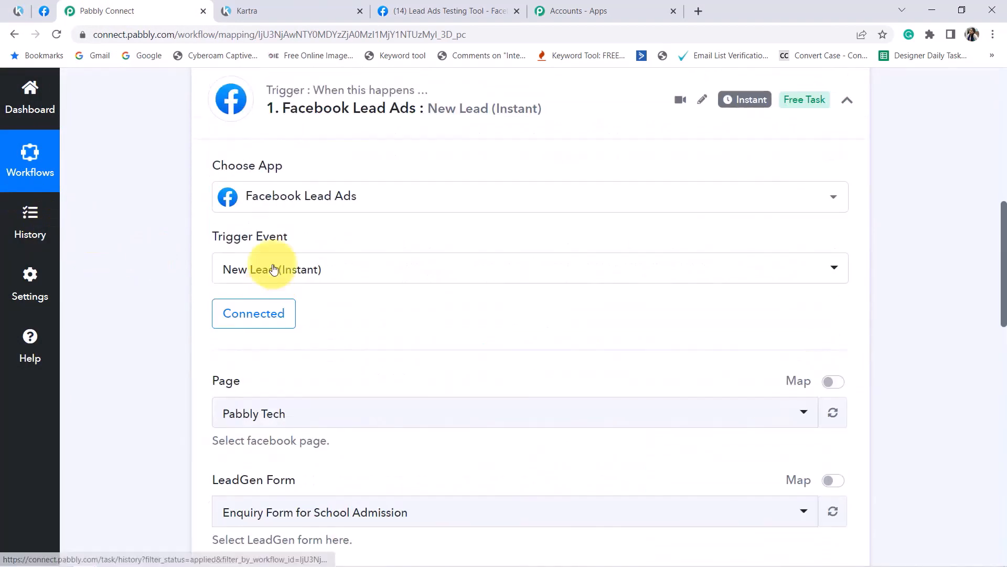
pyautogui.click(301, 302)
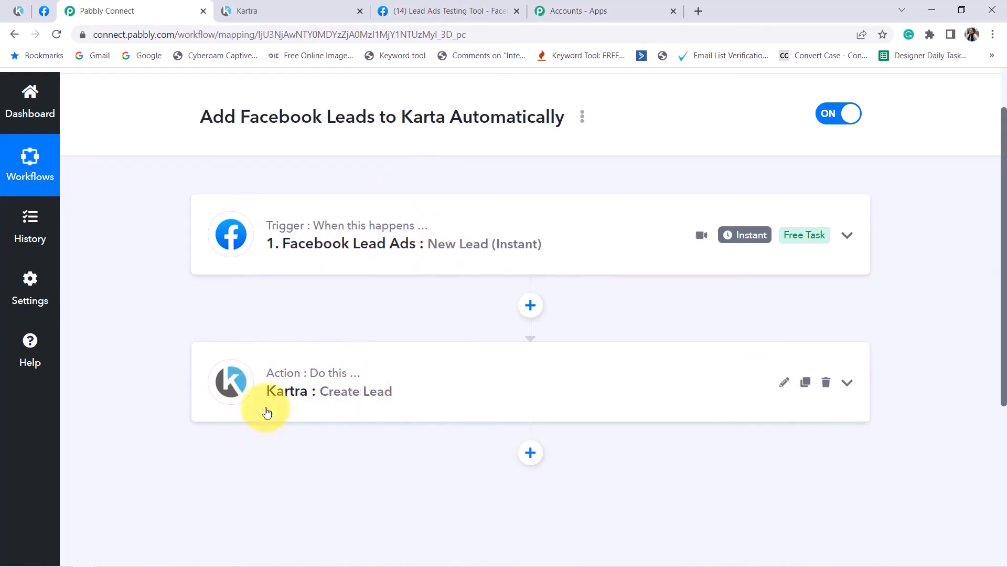
pyautogui.click(582, 117)
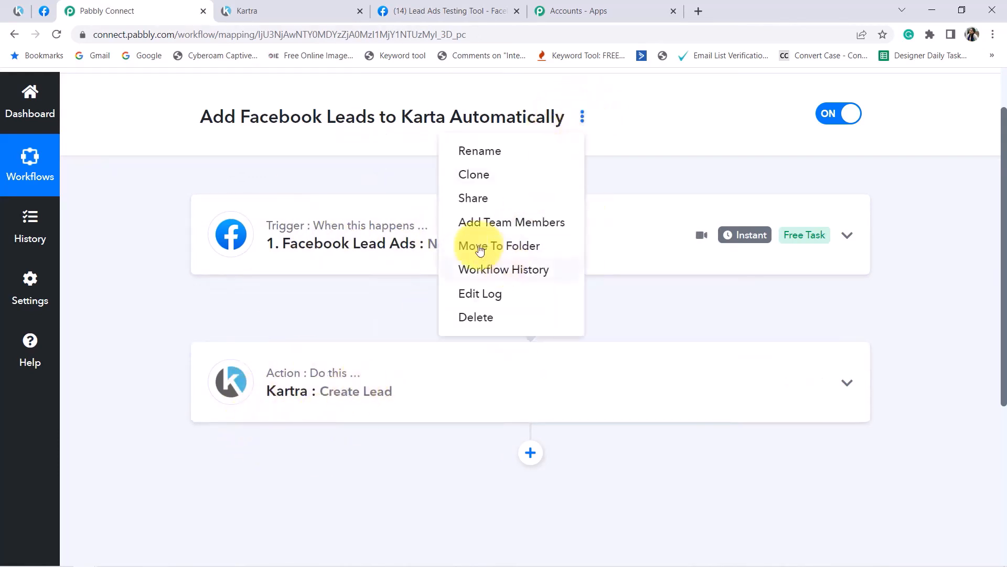
pyautogui.click(474, 198)
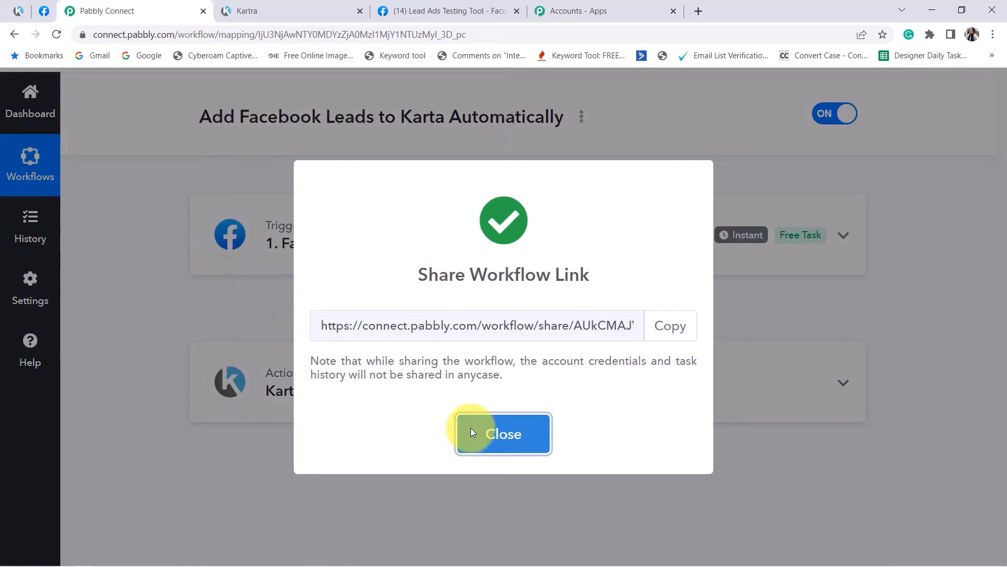
pyautogui.click(500, 449)
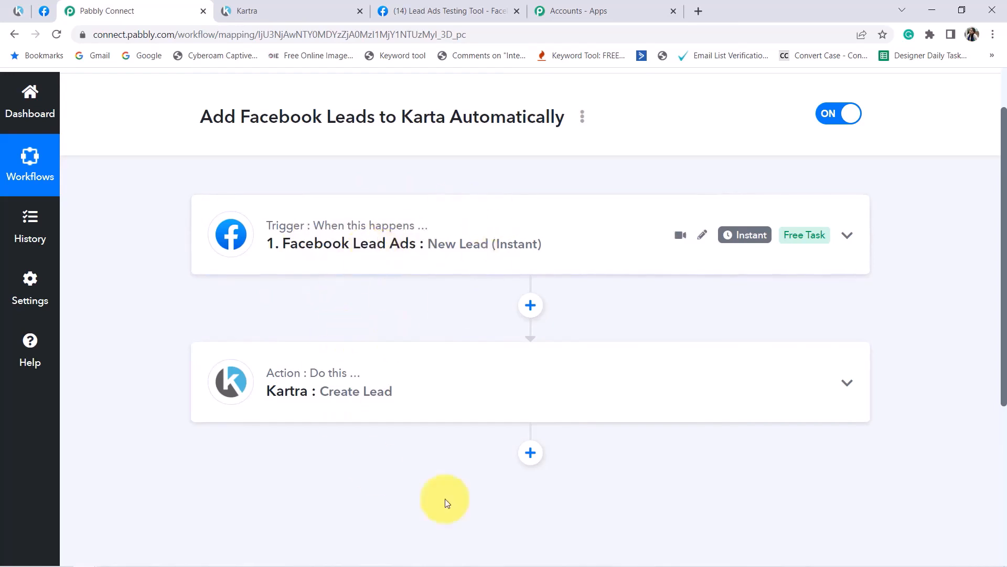
pyautogui.scroll(-1, 523, 441)
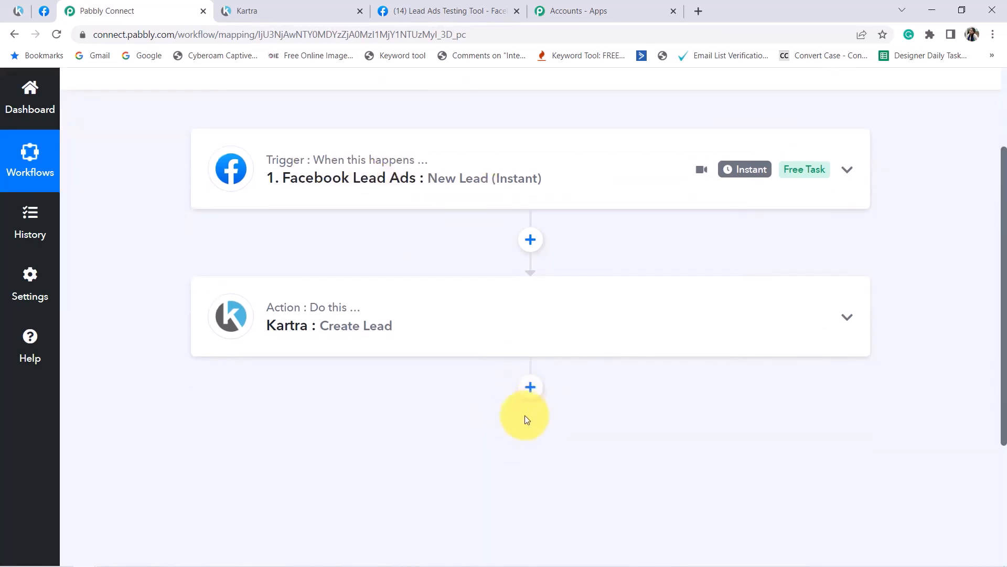
pyautogui.scroll(-2, 538, 393)
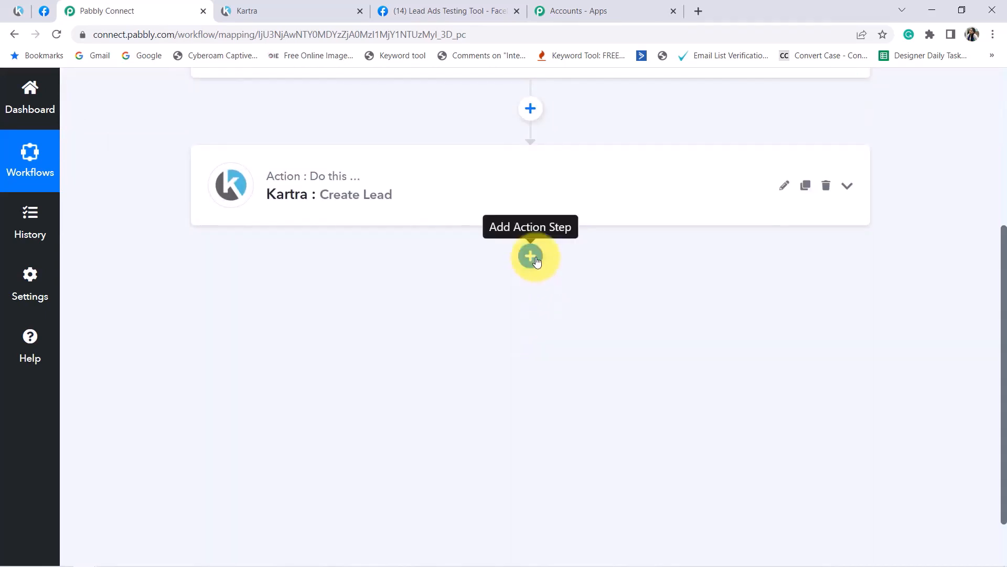
pyautogui.scroll(4, 531, 404)
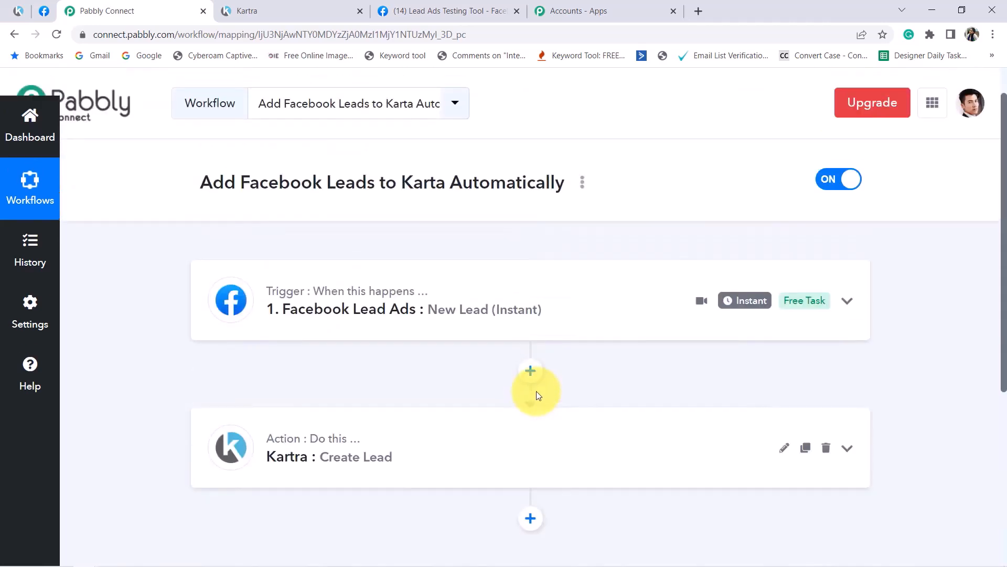
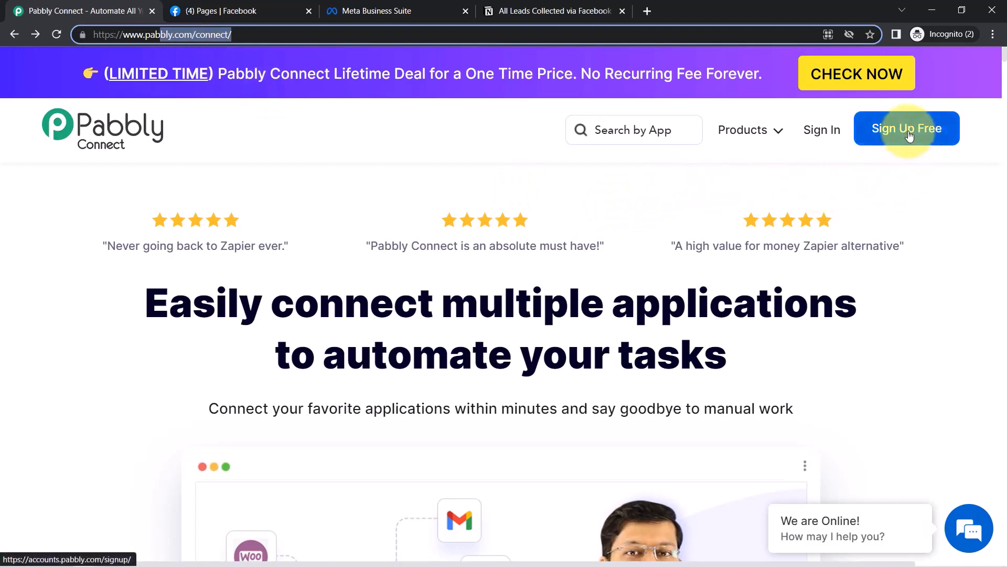
# - Sign in to the Pabbly account and open Pabbly Connect
pyautogui.click(834, 138)
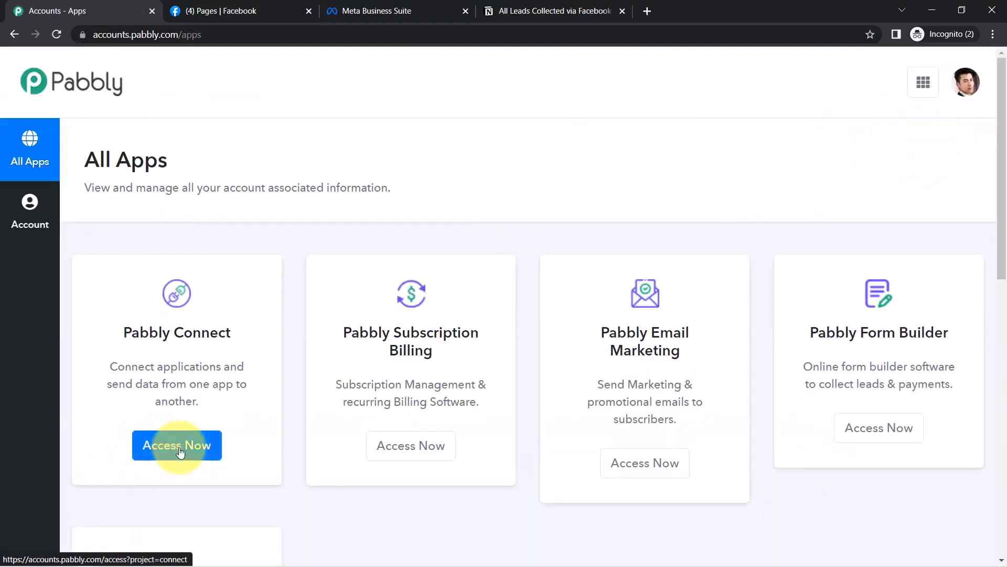
pyautogui.click(168, 449)
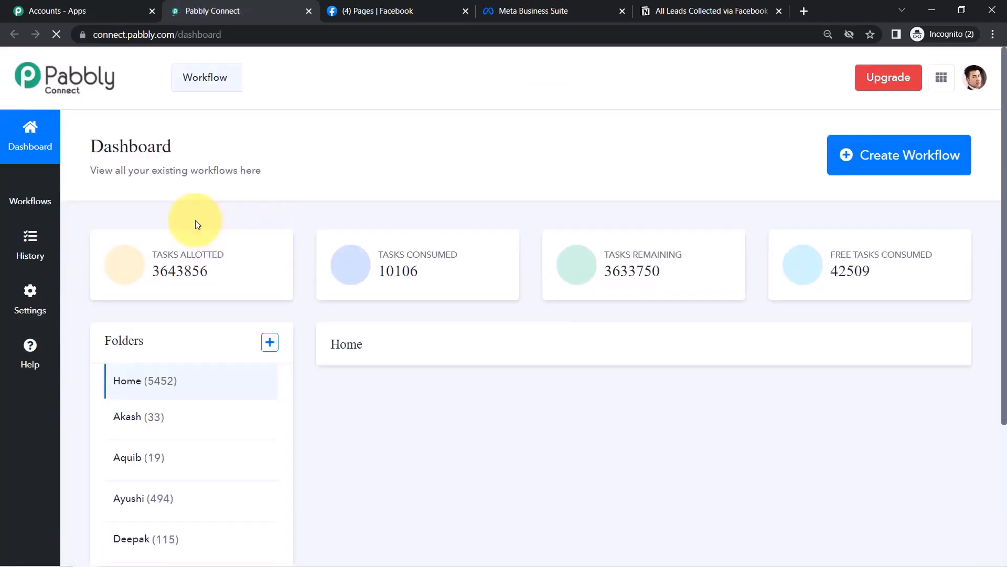
pyautogui.moveTo(122, 145); pyautogui.dragTo(209, 157)
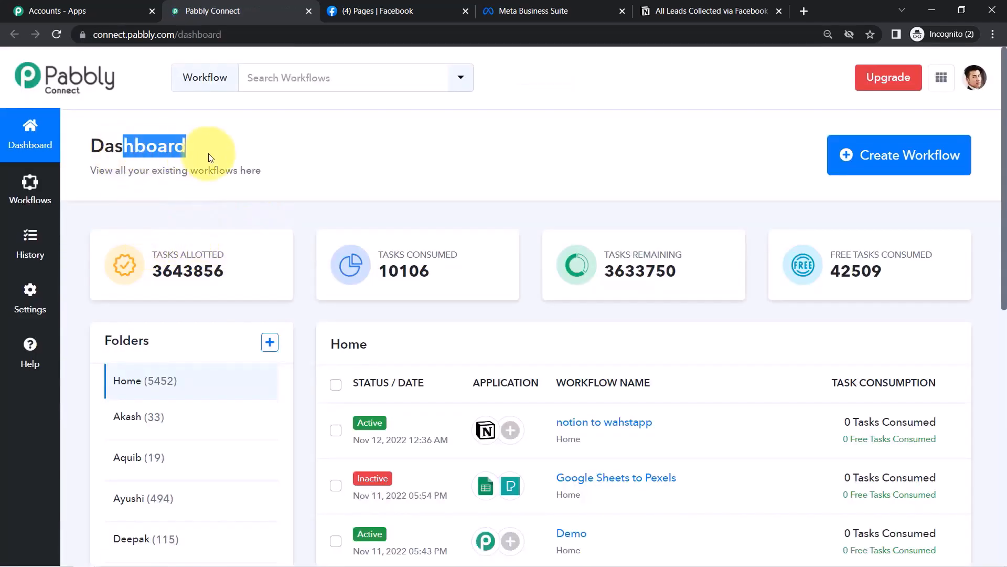
# - Create a workflow named 'Collect Facebook Leads to Notion Database Automatically'
pyautogui.click(890, 165)
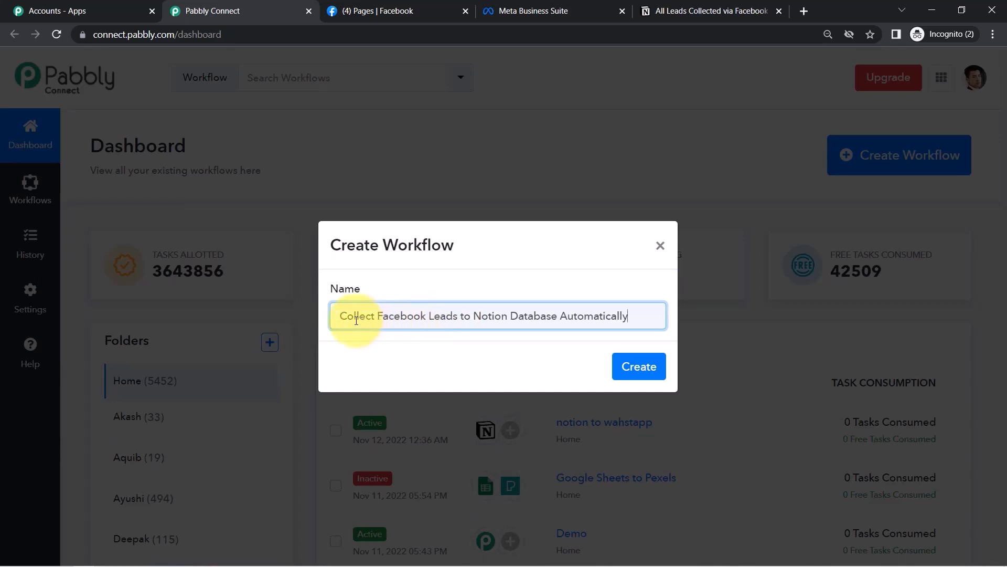
pyautogui.moveTo(399, 319); pyautogui.dragTo(581, 315)
pyautogui.click(593, 315)
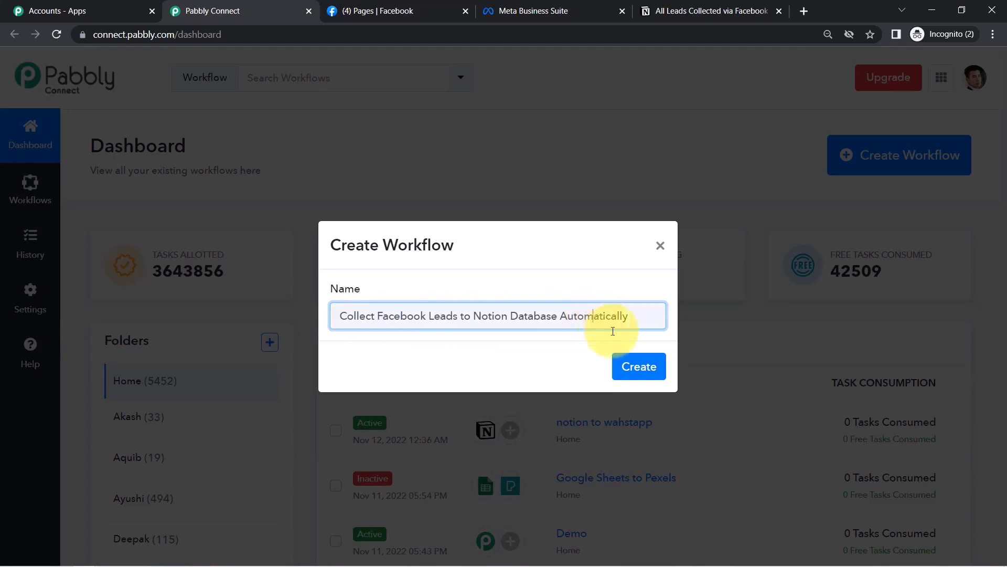
pyautogui.click(638, 366)
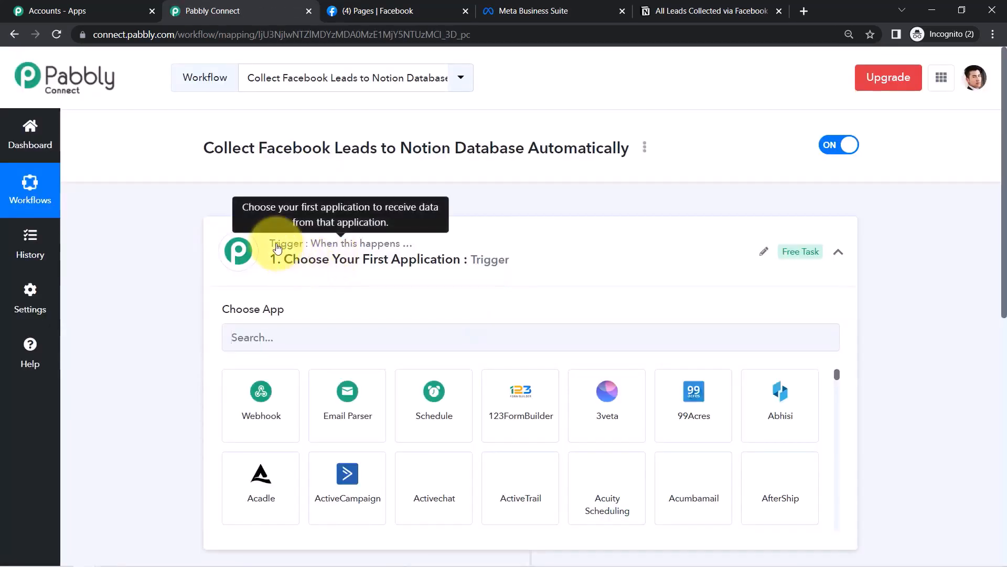
pyautogui.click(286, 257)
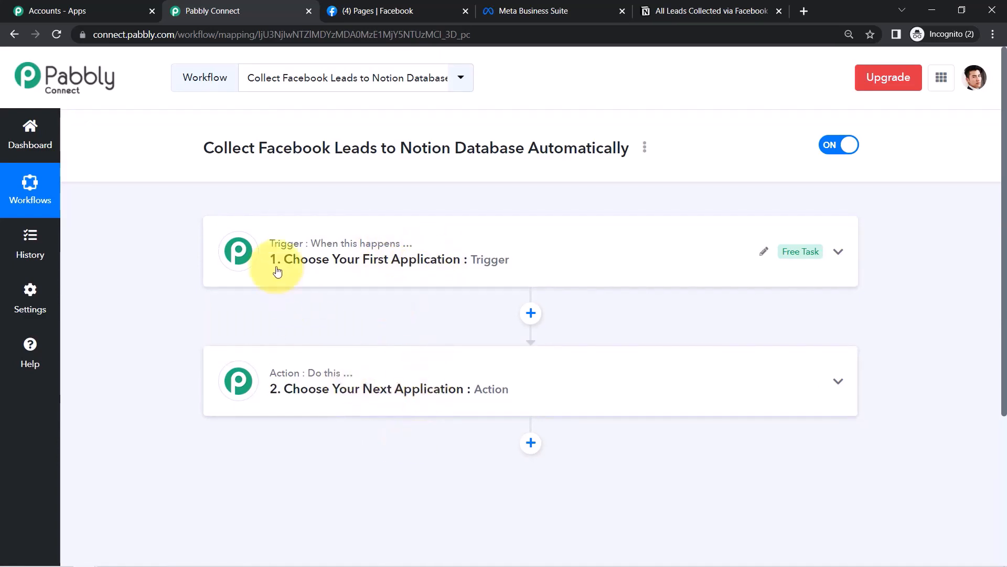
# - Search 'fac' and choose Facebook Lead Ads as the trigger app
pyautogui.moveTo(214, 148); pyautogui.dragTo(508, 147)
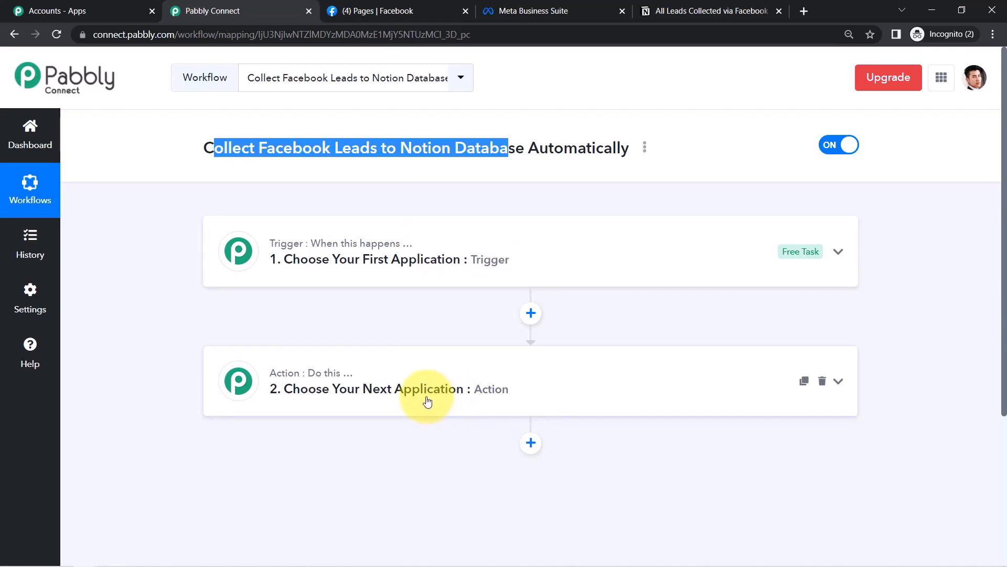
pyautogui.click(412, 270)
pyautogui.click(260, 337)
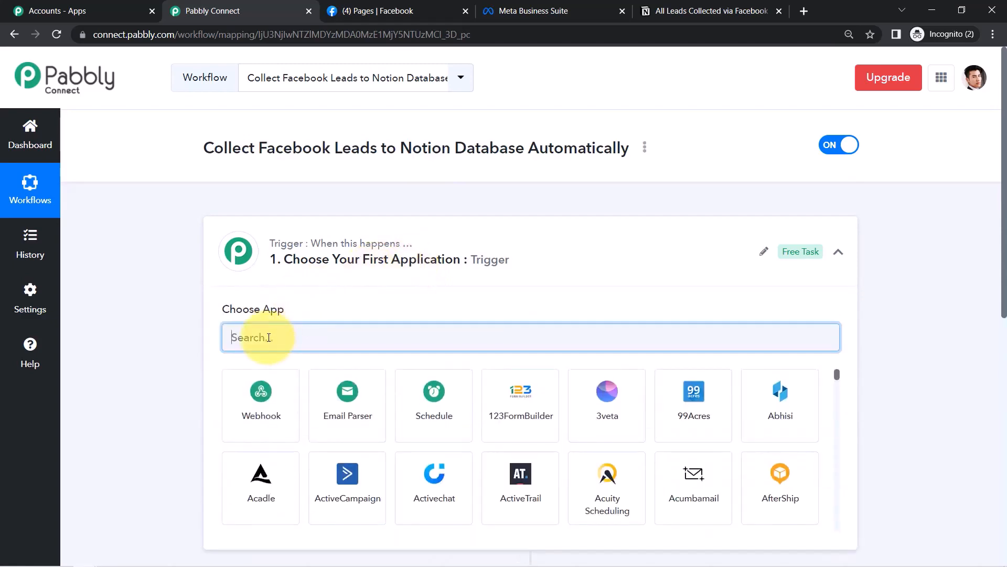
pyautogui.write('facebo')
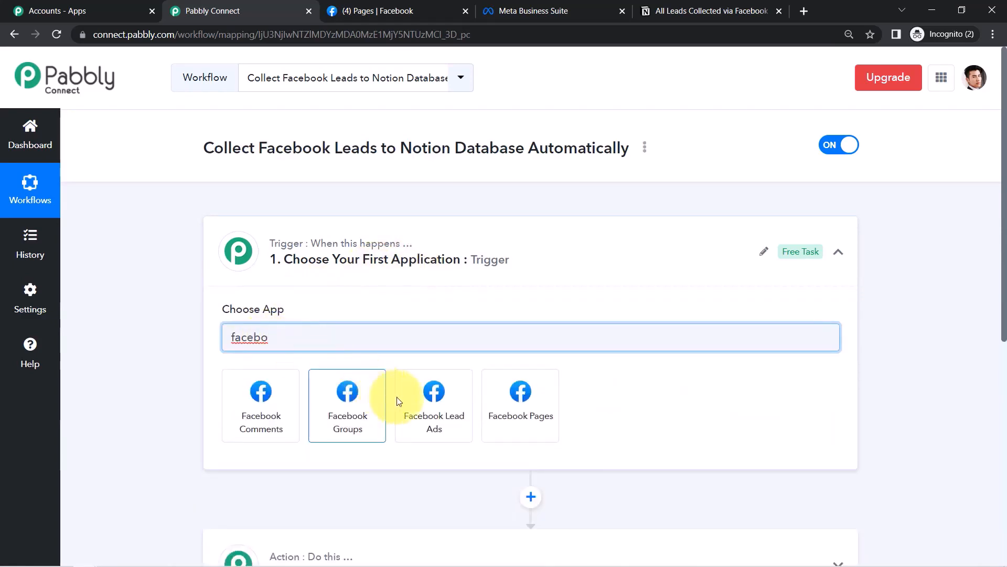
pyautogui.click(419, 410)
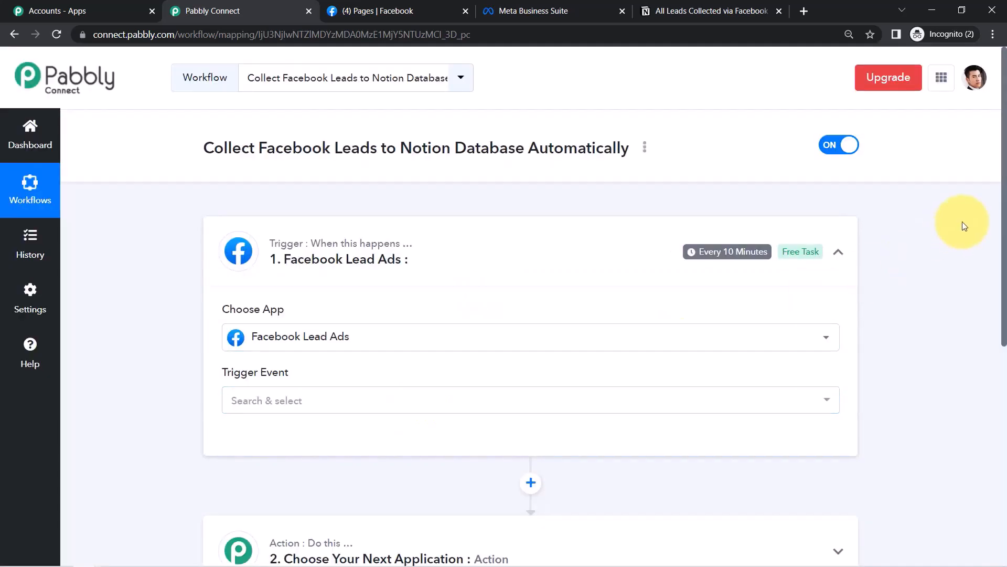
# - Select New Lead (Instant) as the trigger event and start the account connection
pyautogui.moveTo(1004, 188); pyautogui.dragTo(1004, 252)
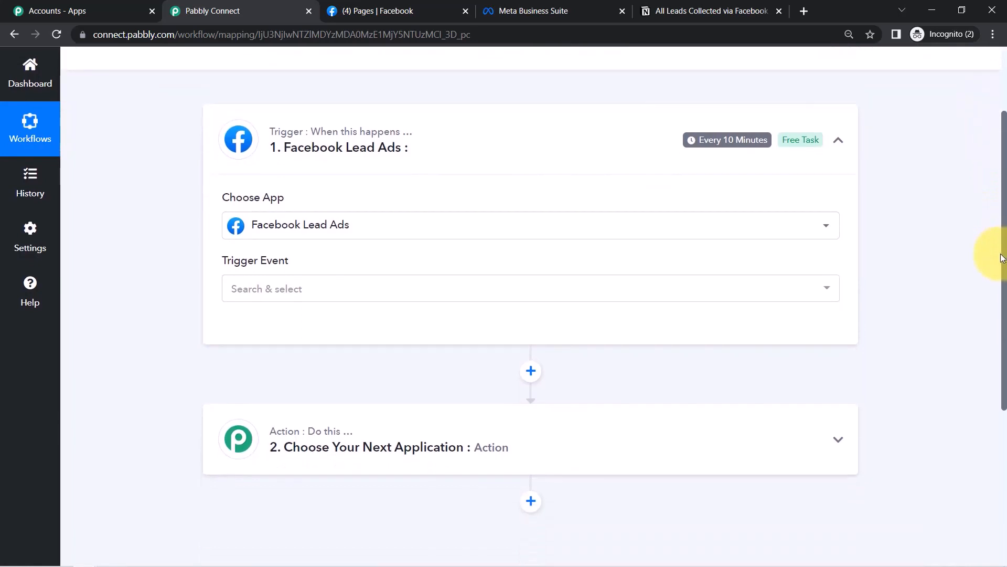
pyautogui.click(255, 297)
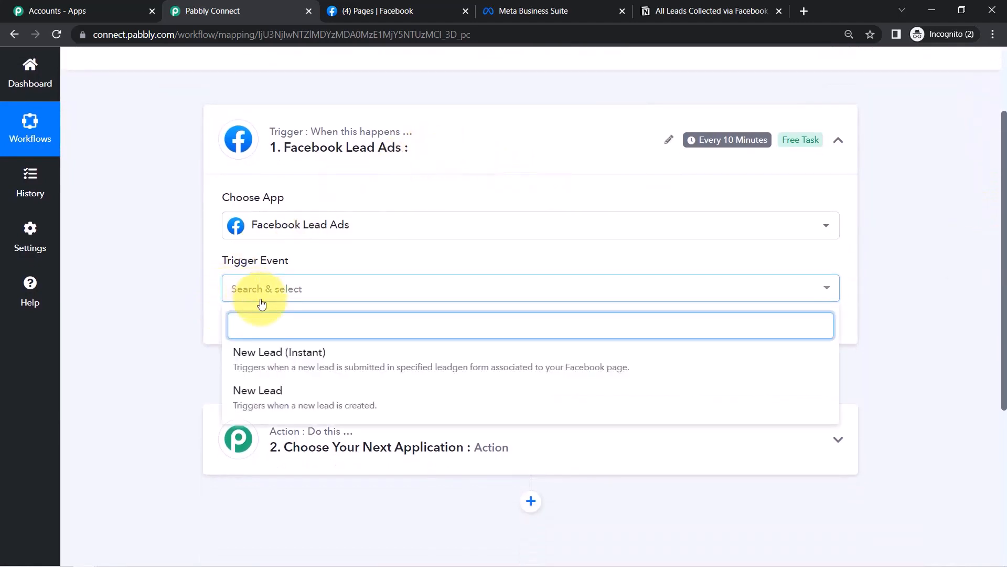
pyautogui.click(276, 360)
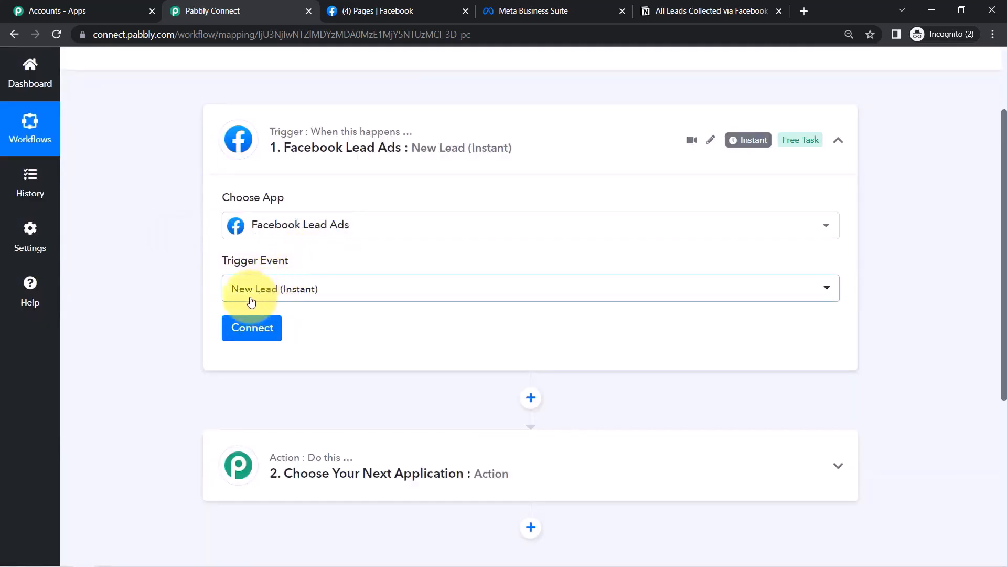
pyautogui.click(251, 331)
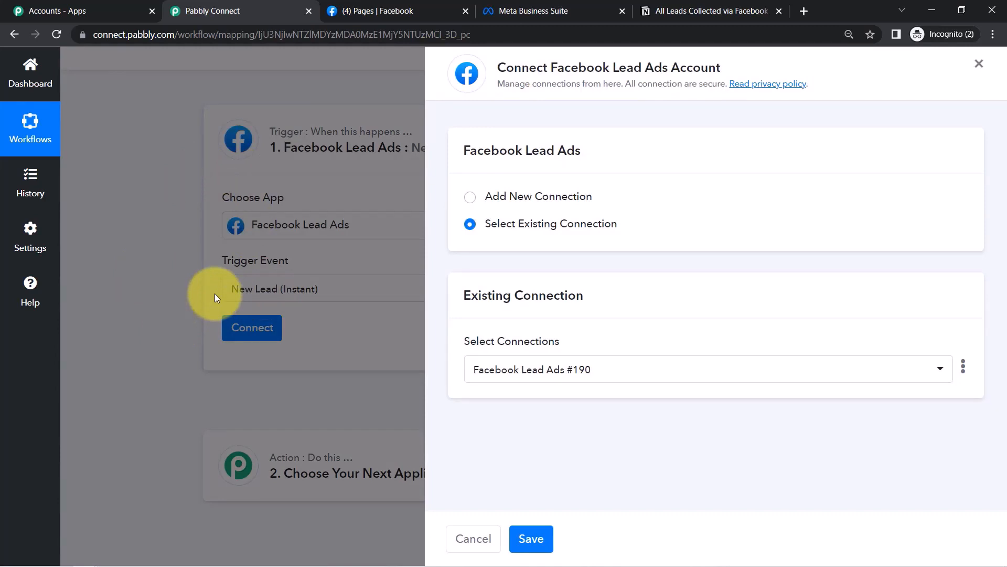
# - Add and authorize a new Facebook Lead Ads connection, dismissing the success message
pyautogui.click(534, 200)
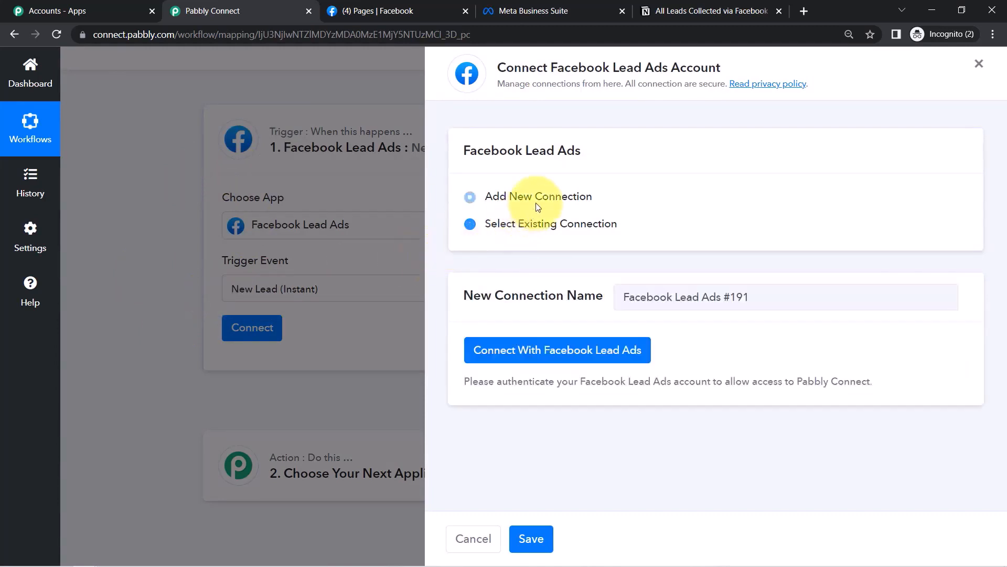
pyautogui.click(504, 356)
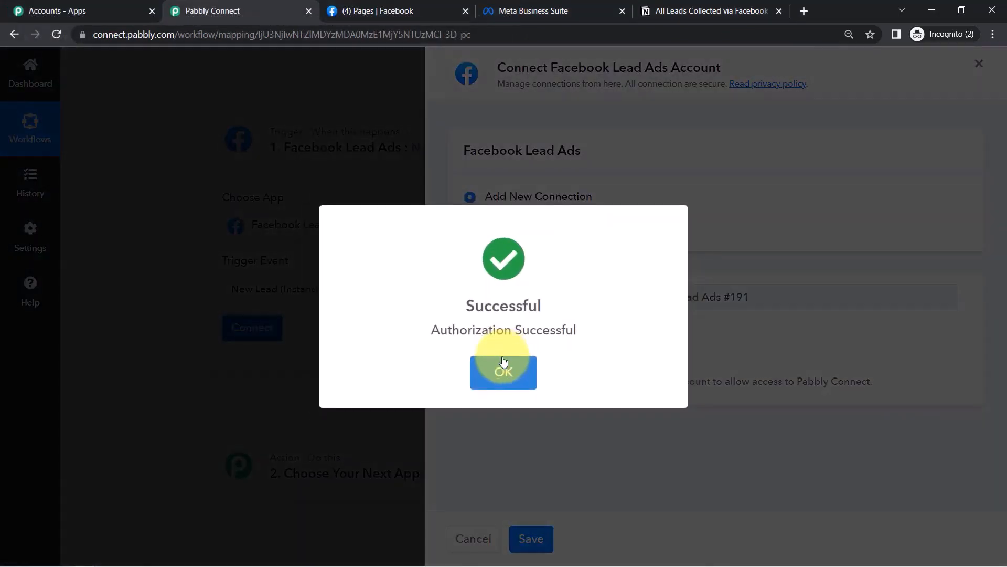
pyautogui.click(505, 359)
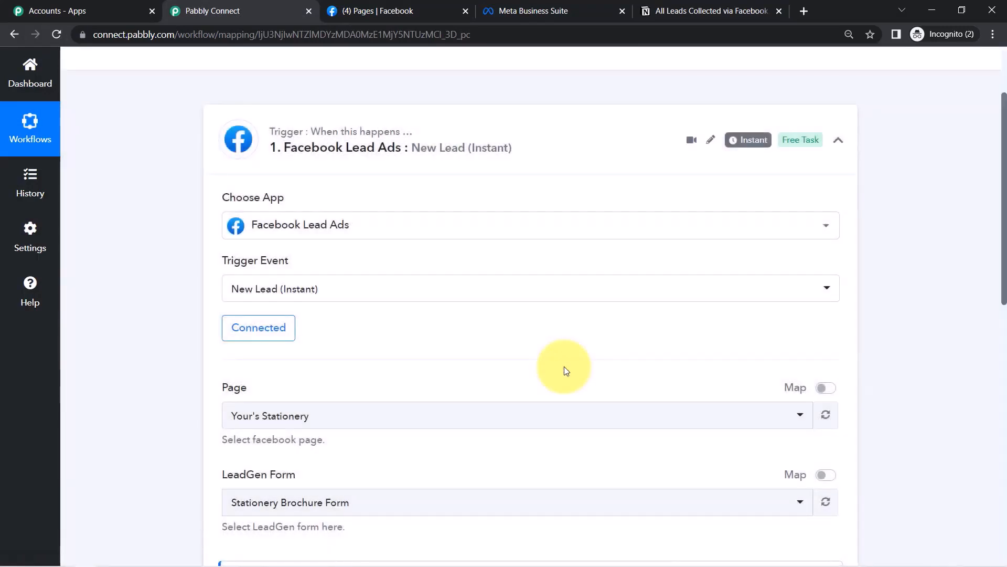
# - Move over to the Facebook Pages browser tab
pyautogui.click(396, 10)
pyautogui.click(557, 6)
pyautogui.click(261, 11)
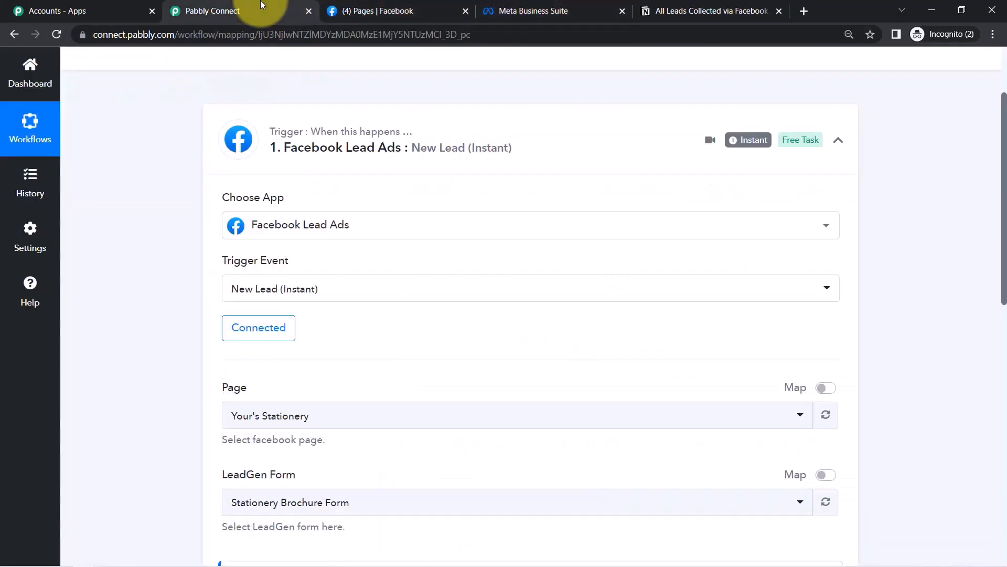
pyautogui.moveTo(1005, 174); pyautogui.dragTo(1003, 233)
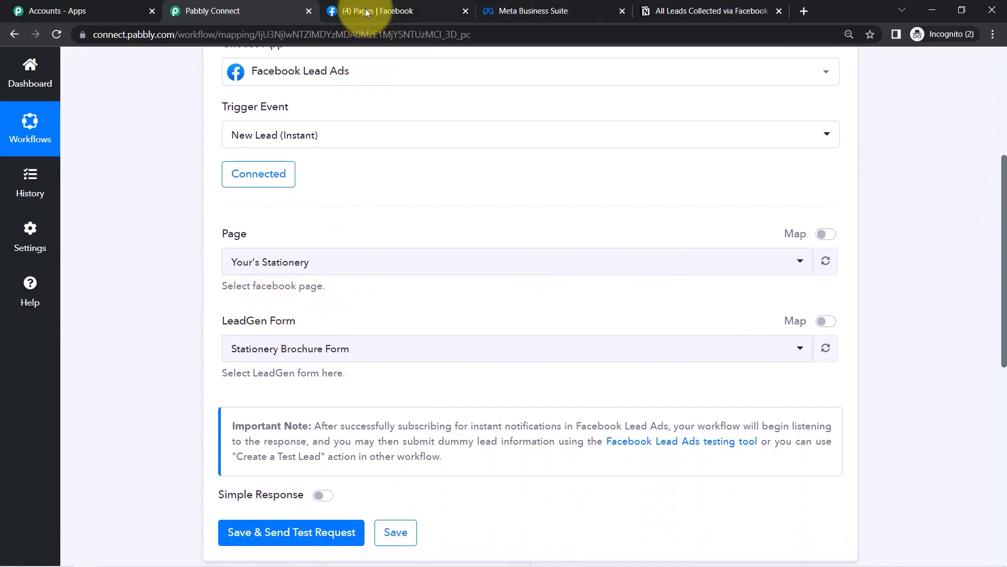
pyautogui.click(399, 11)
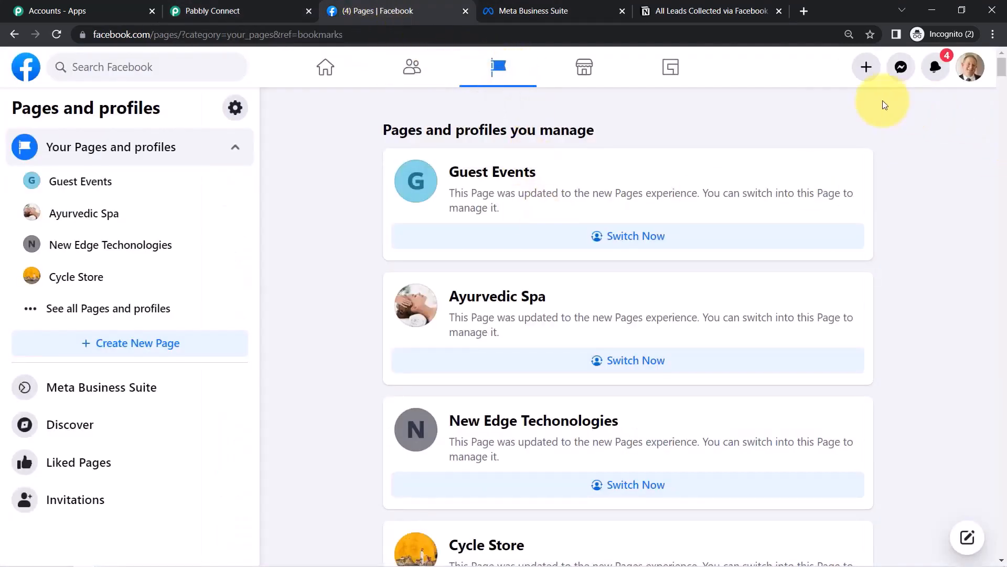
# - Find the catering Page in the list and switch into A&B Event Planning & Catering Services
pyautogui.hotkey('ctrl', 'f')
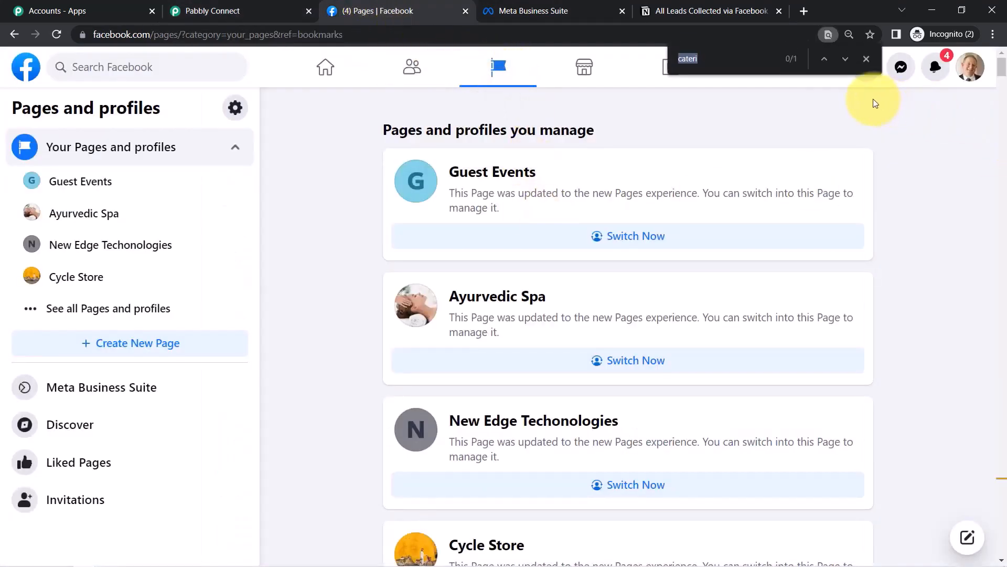
pyautogui.press('Return')
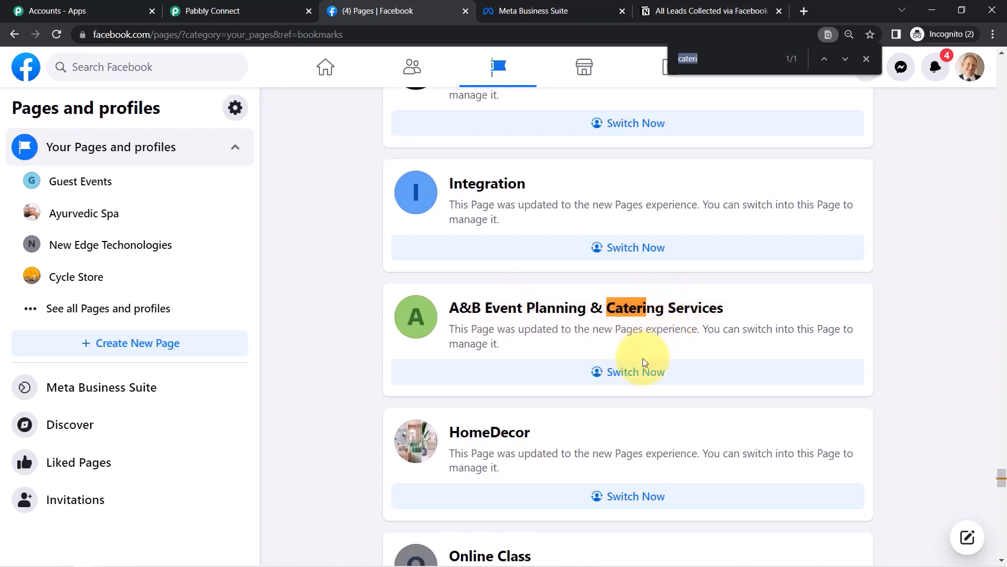
pyautogui.click(630, 377)
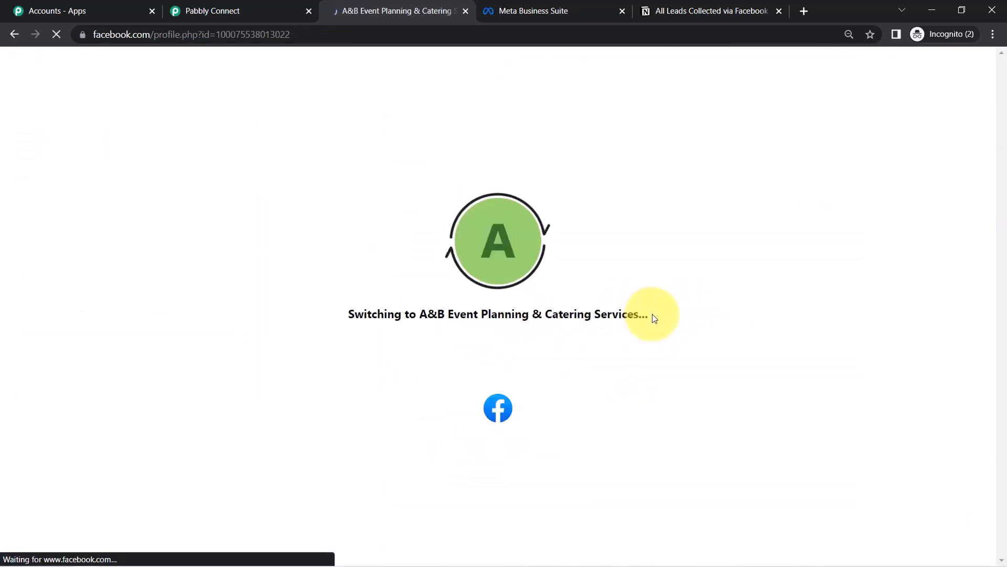
# - Open the Page's dashboard and launch Meta Business Suite for it
pyautogui.scroll(-3, 591, 315)
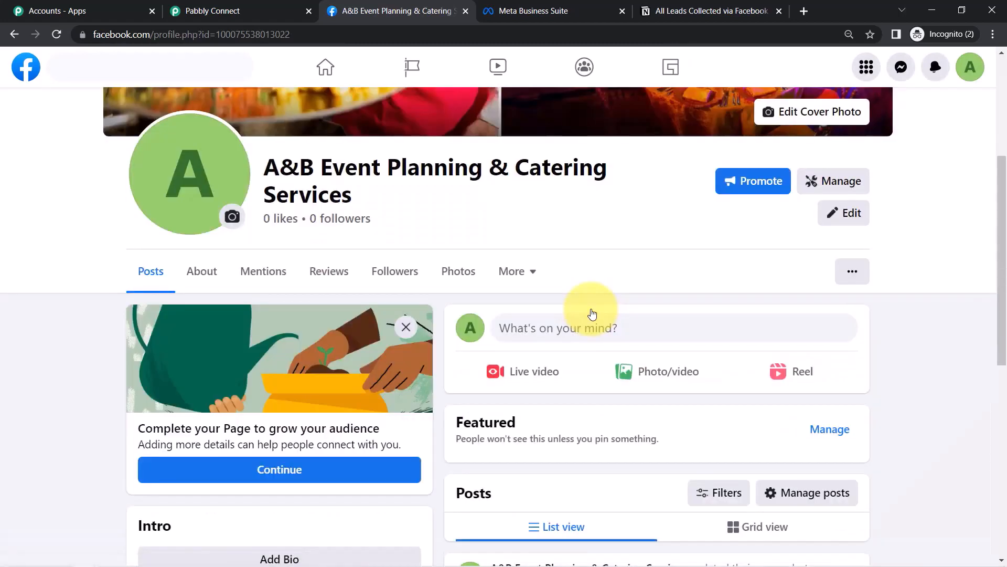
pyautogui.click(825, 182)
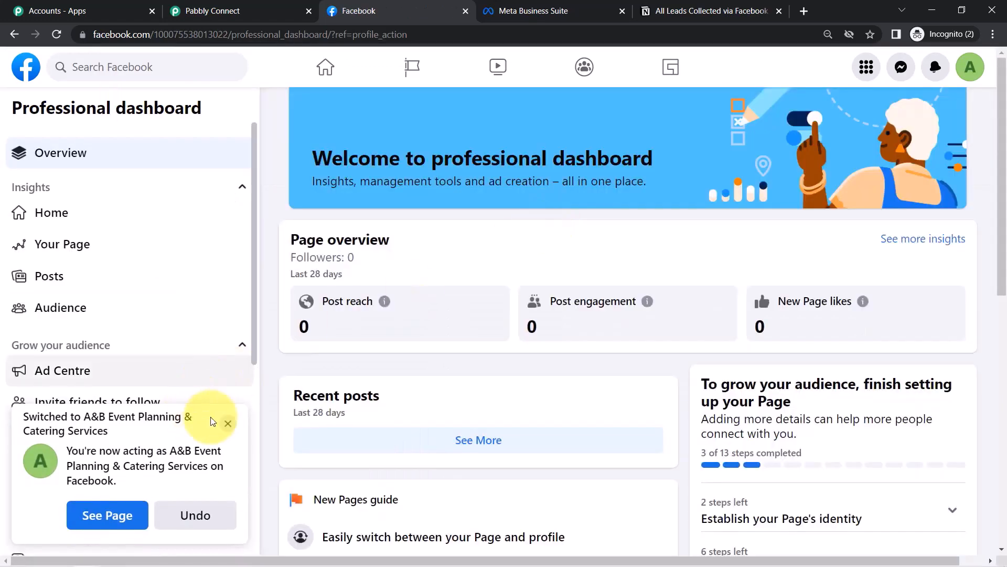
pyautogui.click(227, 422)
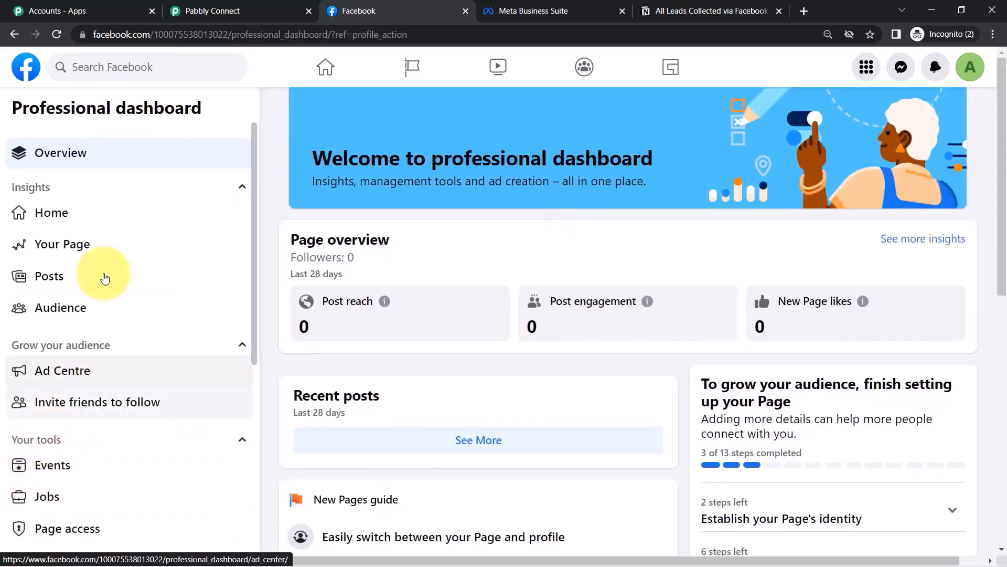
pyautogui.scroll(-4, 103, 442)
pyautogui.scroll(-2, 103, 442)
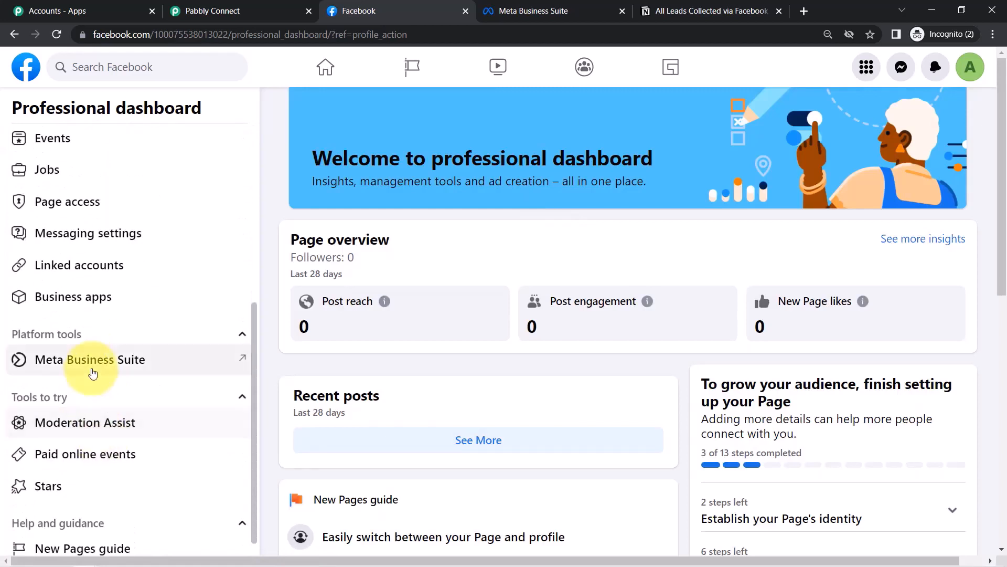
pyautogui.click(244, 355)
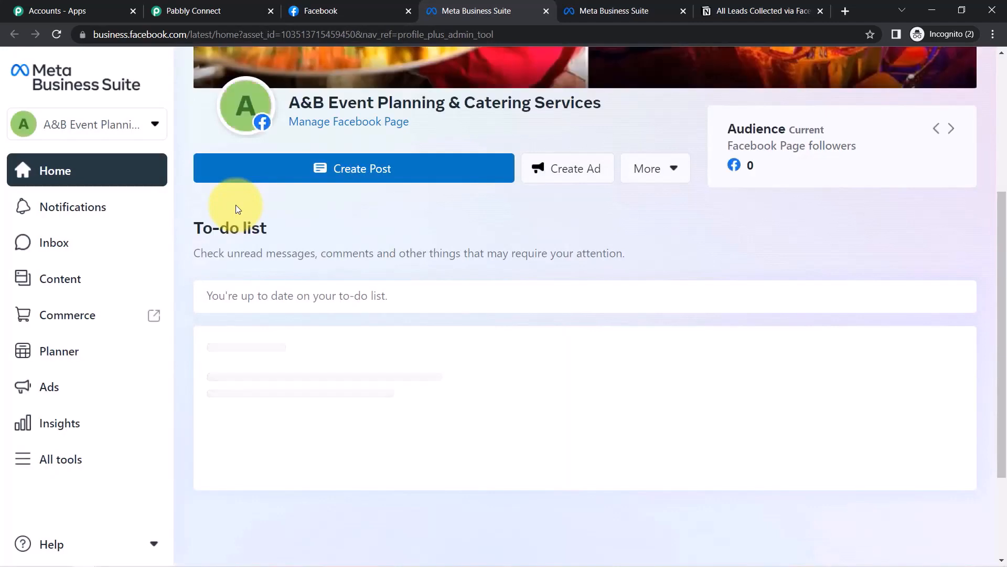
# - Open Lead Ads Forms in All Tools and select the Food & Catering Service form
pyautogui.click(38, 465)
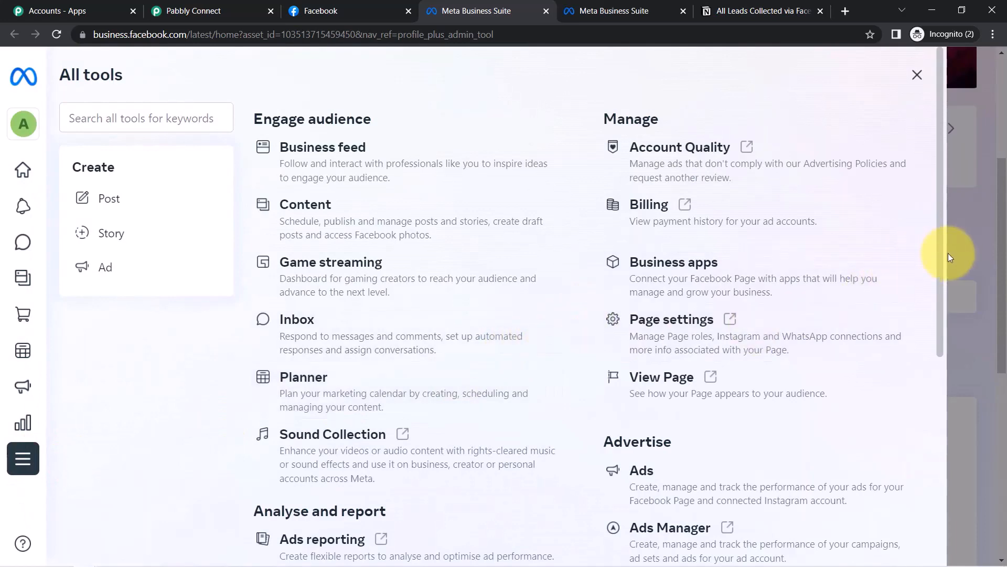
pyautogui.moveTo(941, 255); pyautogui.dragTo(929, 454)
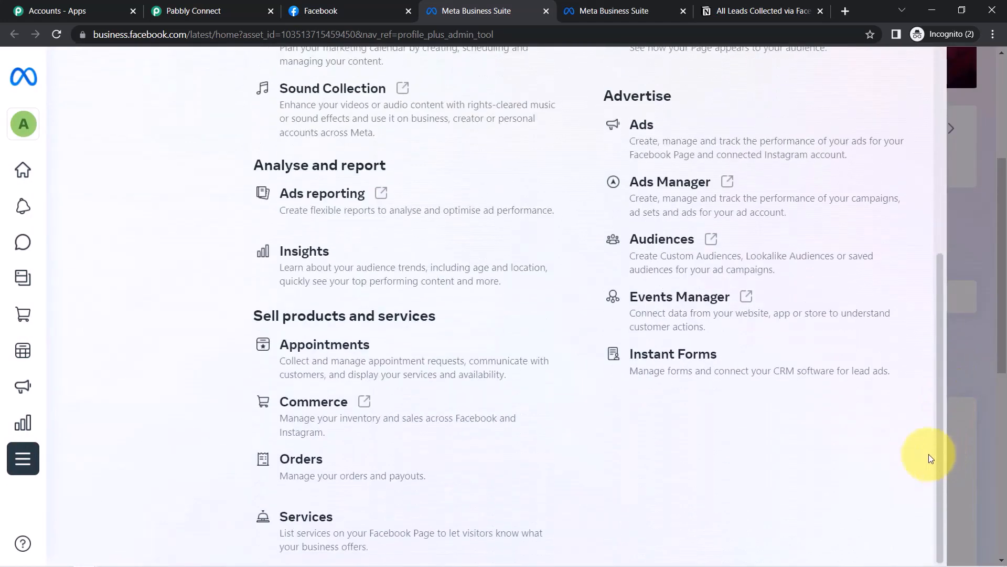
pyautogui.click(660, 351)
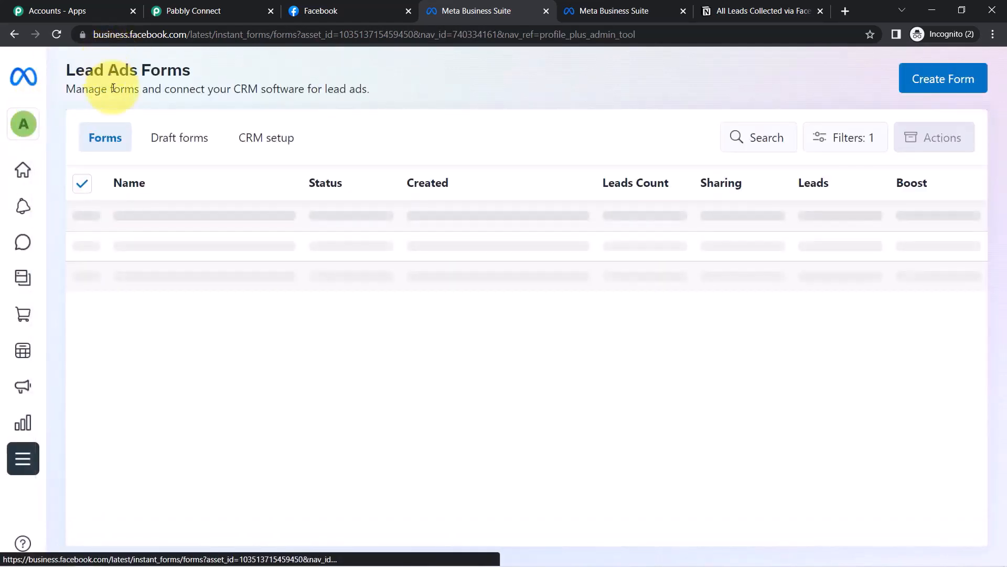
pyautogui.moveTo(94, 69); pyautogui.dragTo(194, 77)
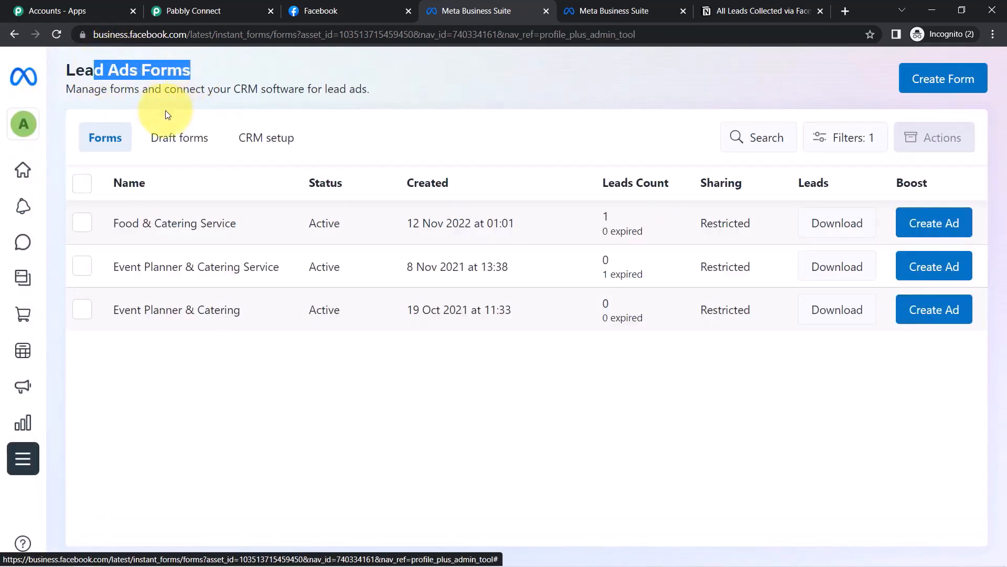
pyautogui.click(163, 229)
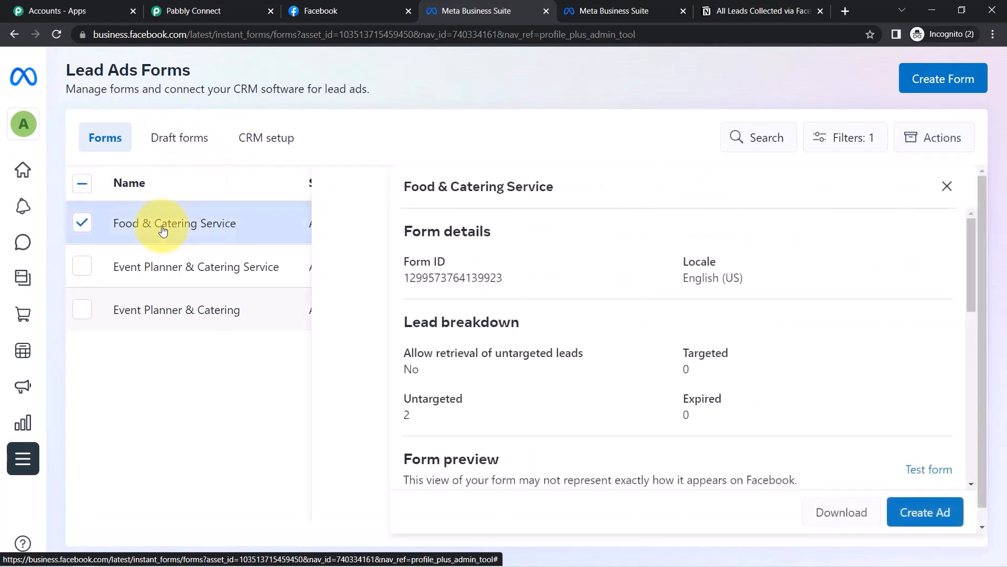
# - Zoom the page to 110% and page through the form preview to the thank-you page
pyautogui.moveTo(968, 240); pyautogui.dragTo(961, 389)
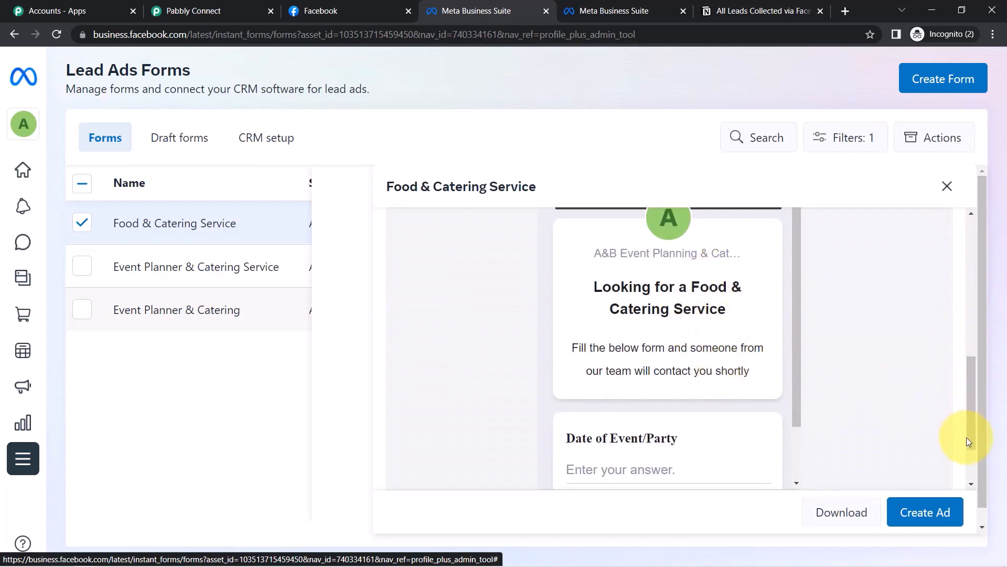
pyautogui.moveTo(969, 405); pyautogui.dragTo(974, 434)
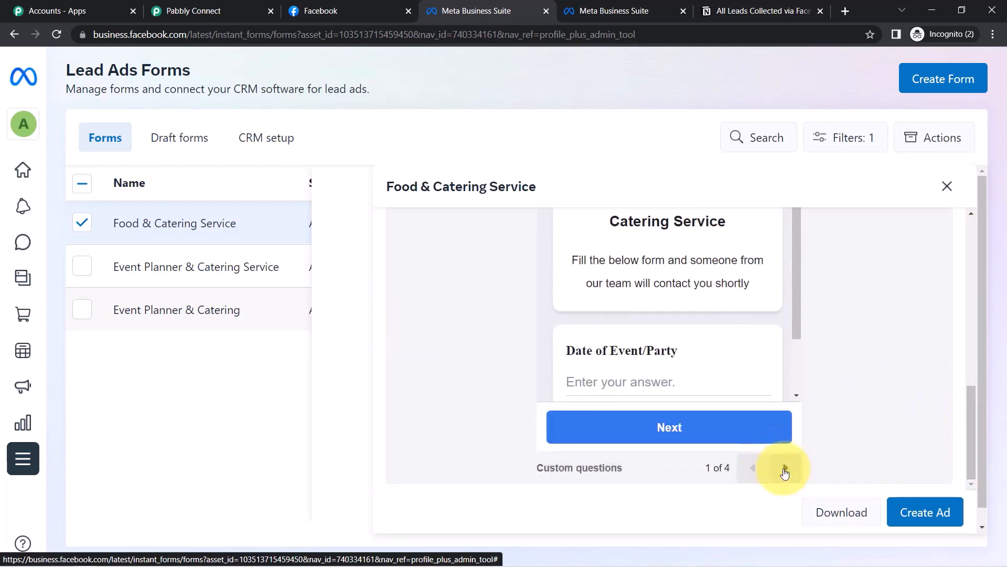
pyautogui.click(993, 35)
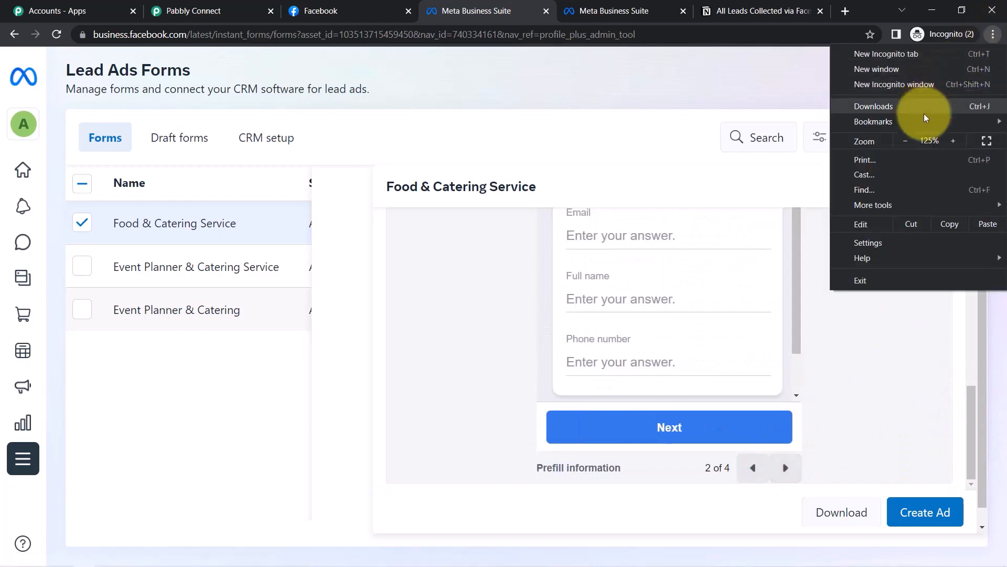
pyautogui.click(908, 141)
pyautogui.click(902, 405)
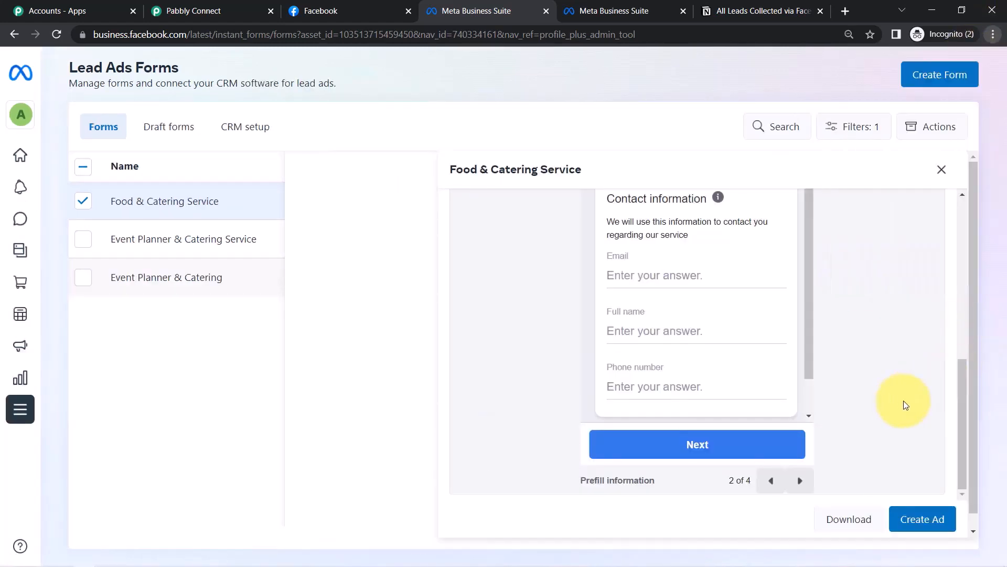
pyautogui.moveTo(964, 402)
pyautogui.mouseDown()
pyautogui.moveTo(964, 366)
pyautogui.moveTo(965, 430)
pyautogui.moveTo(962, 403)
pyautogui.mouseUp()
pyautogui.click(800, 482)
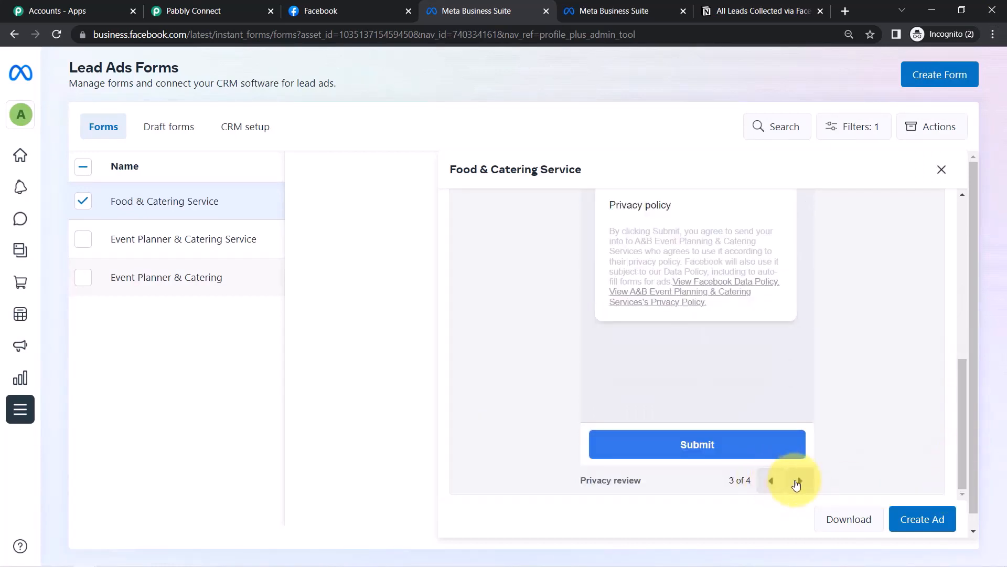
pyautogui.click(798, 481)
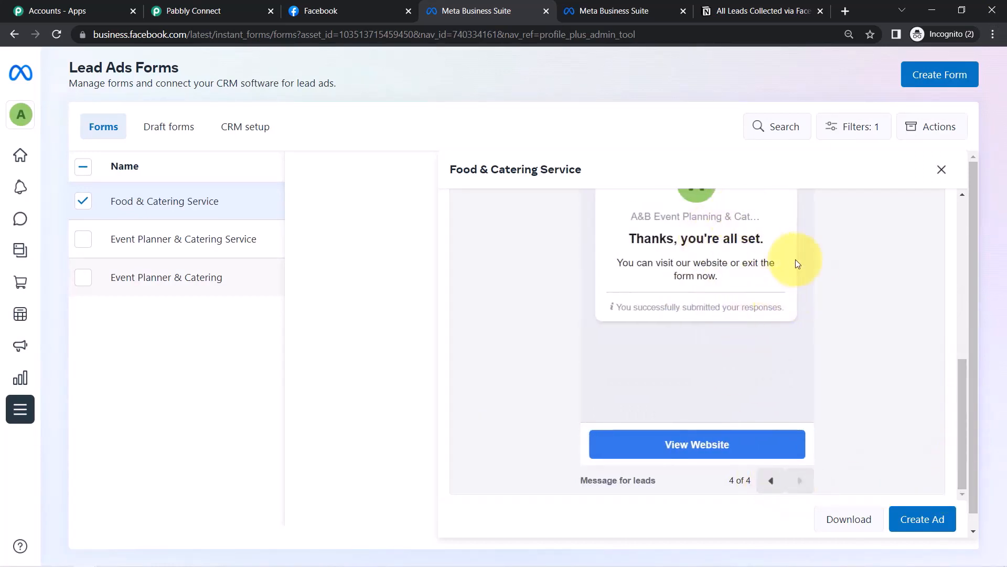
pyautogui.click(202, 12)
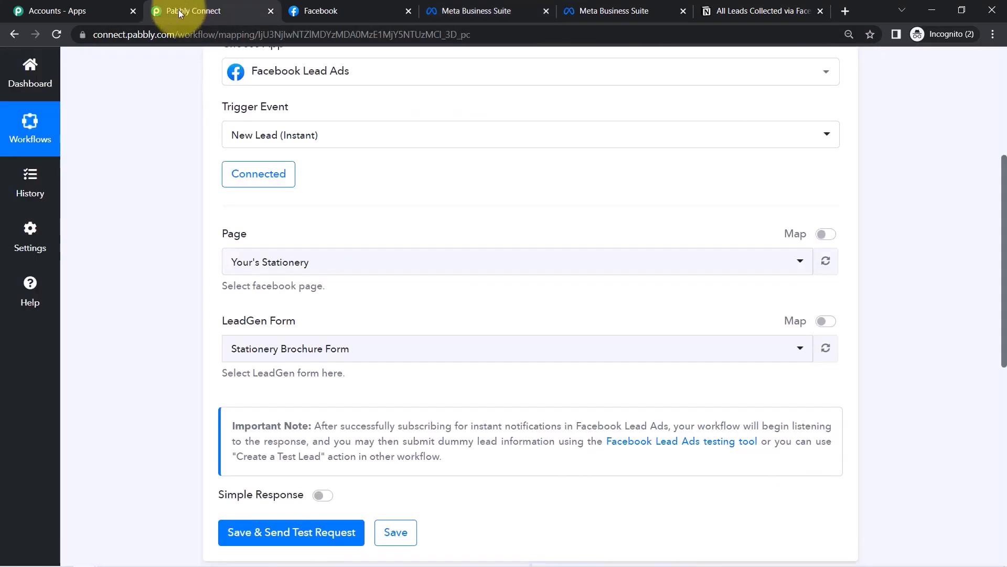
# - Pick Page 'A&B Event Planning & Catering Services' (searched 'A&') and LeadGen Form 'Food & Catering Service'
pyautogui.click(266, 260)
pyautogui.write('A')
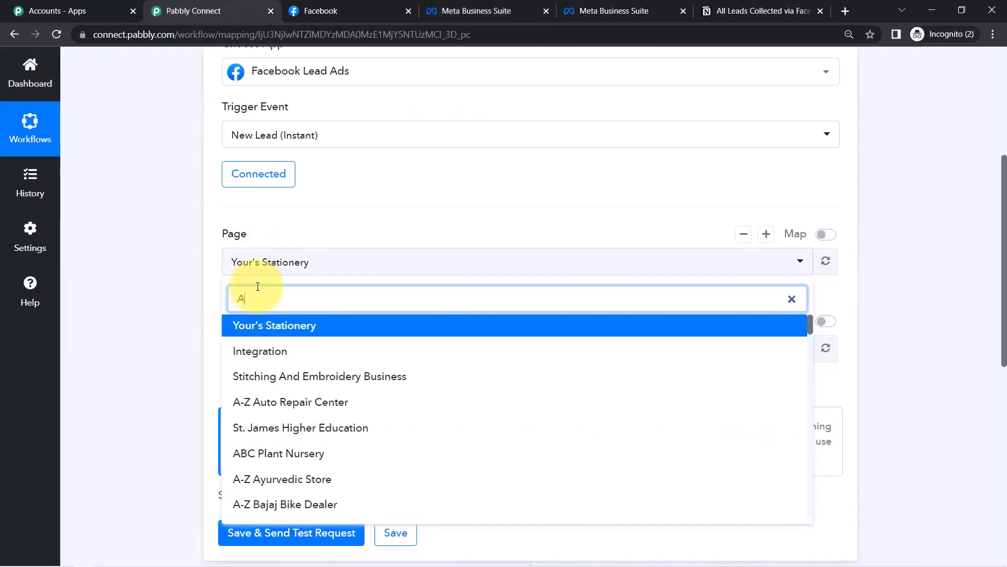
pyautogui.write('&')
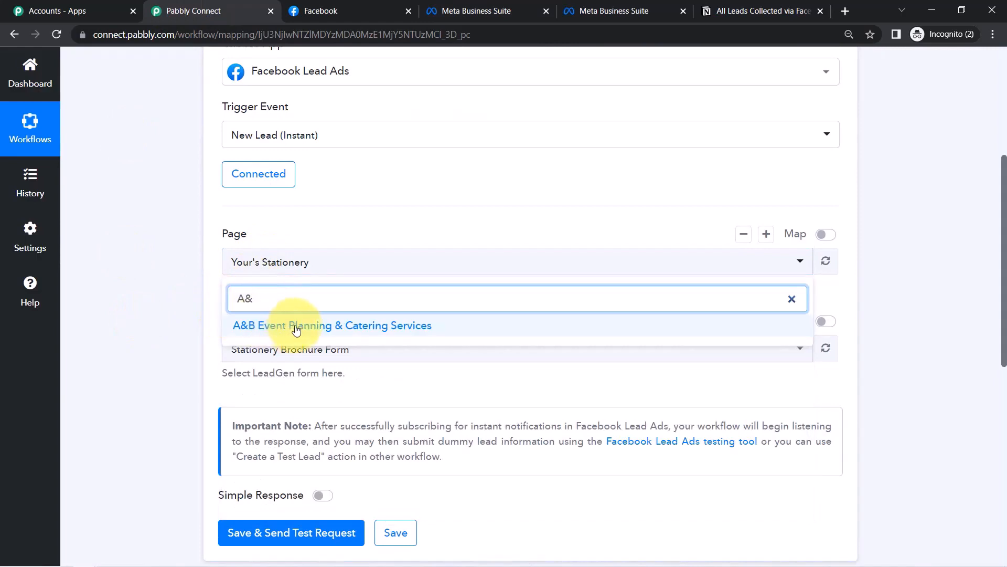
pyautogui.click(332, 328)
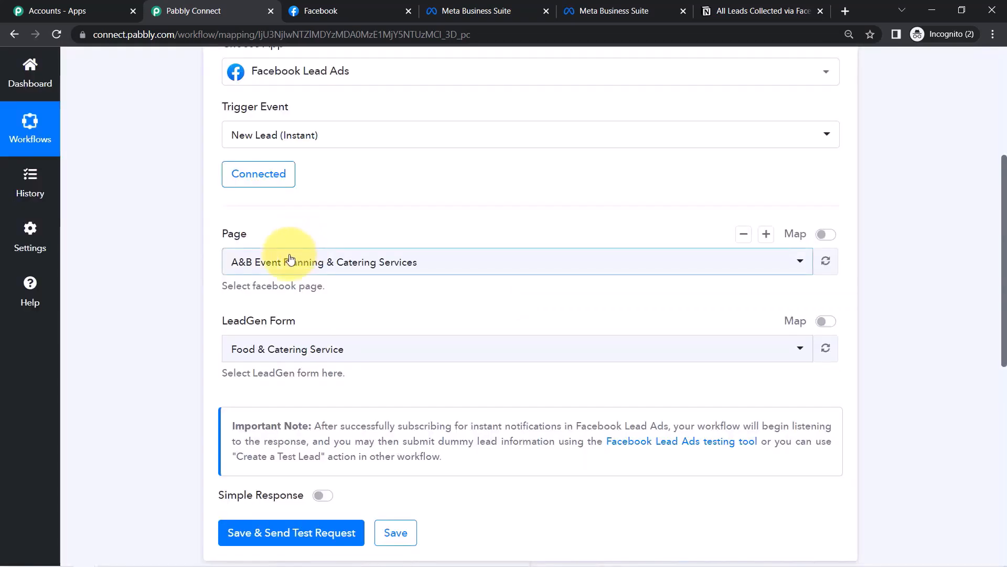
pyautogui.click(300, 265)
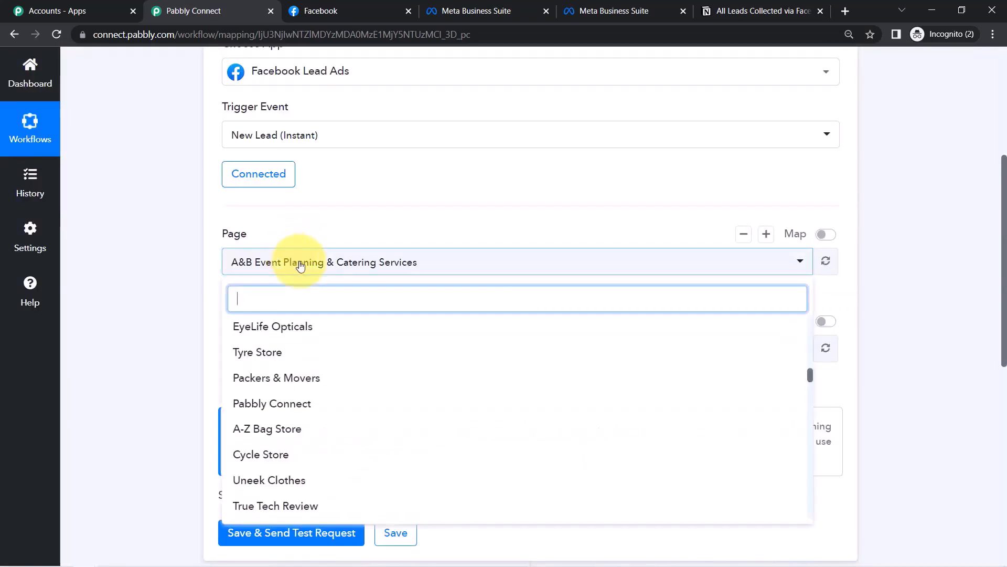
pyautogui.click(300, 265)
pyautogui.click(249, 350)
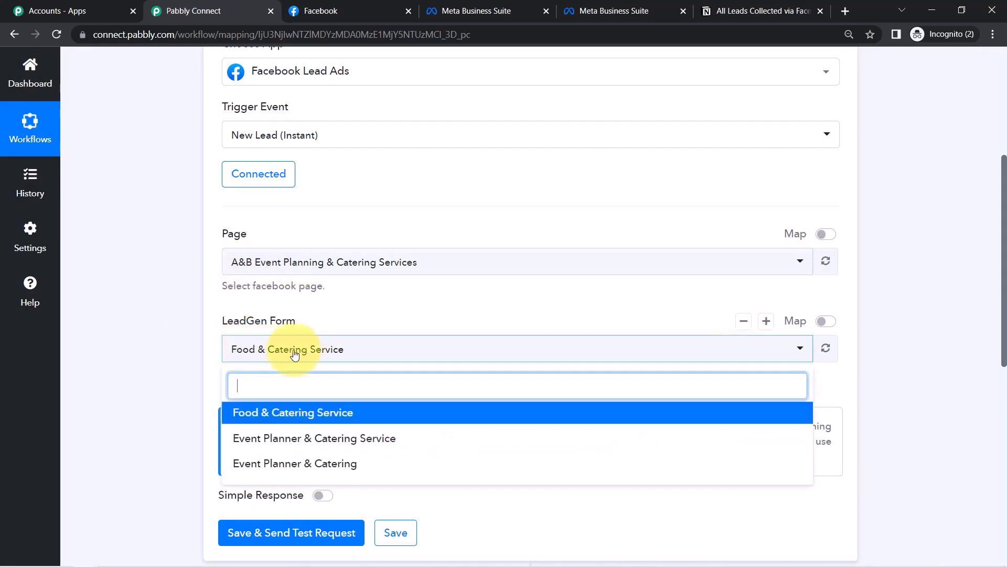
pyautogui.click(302, 417)
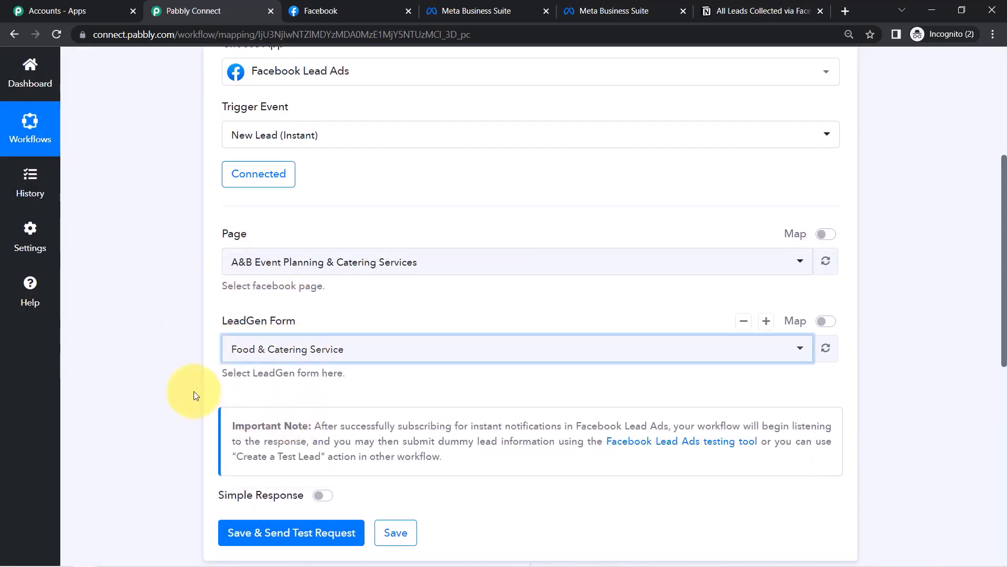
pyautogui.moveTo(1003, 299); pyautogui.dragTo(1004, 354)
# - Save and send a test request, then bring up the Lead Ads testing tool link's menu
pyautogui.click(261, 374)
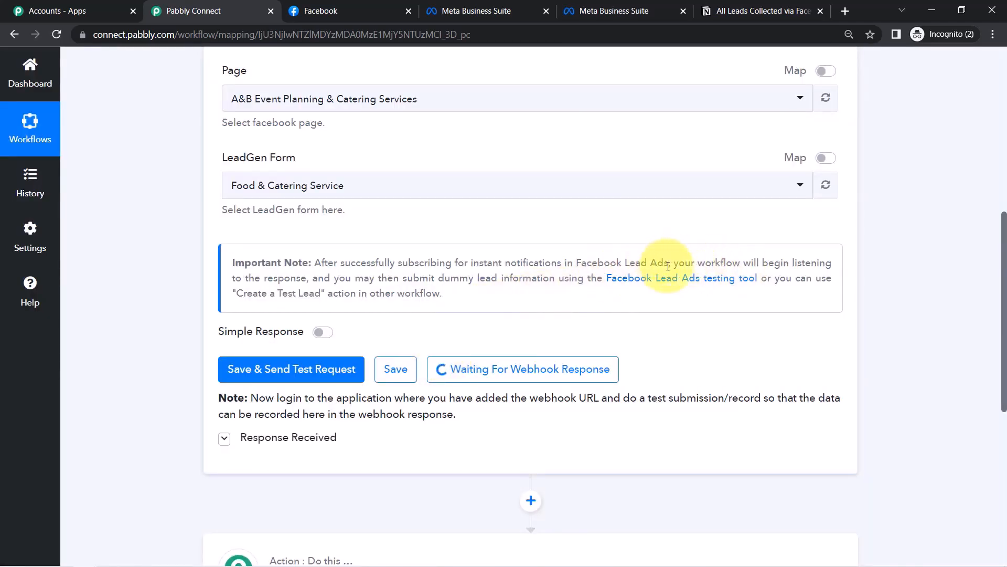
pyautogui.moveTo(679, 264); pyautogui.dragTo(762, 278)
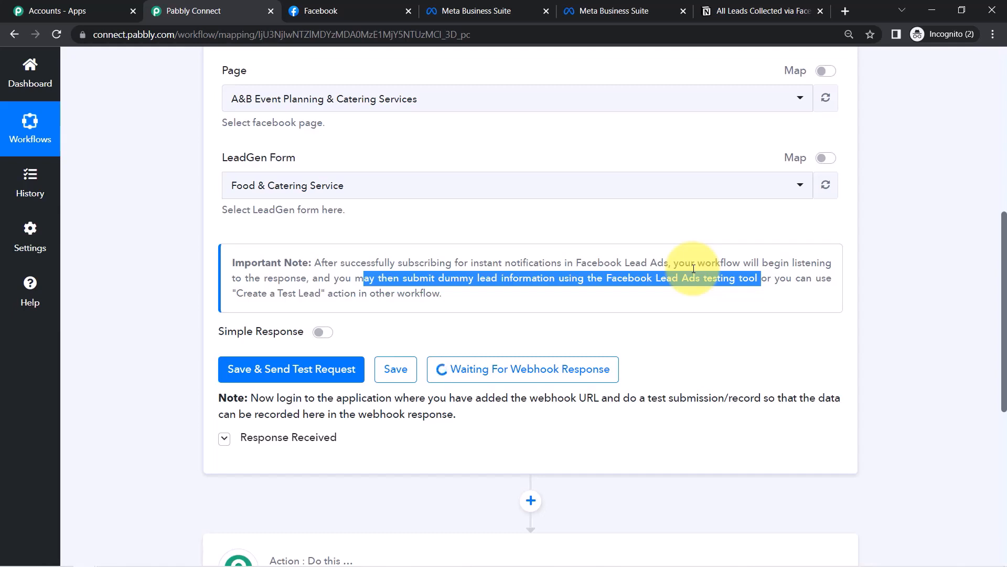
pyautogui.click(641, 329)
pyautogui.rightClick(681, 285)
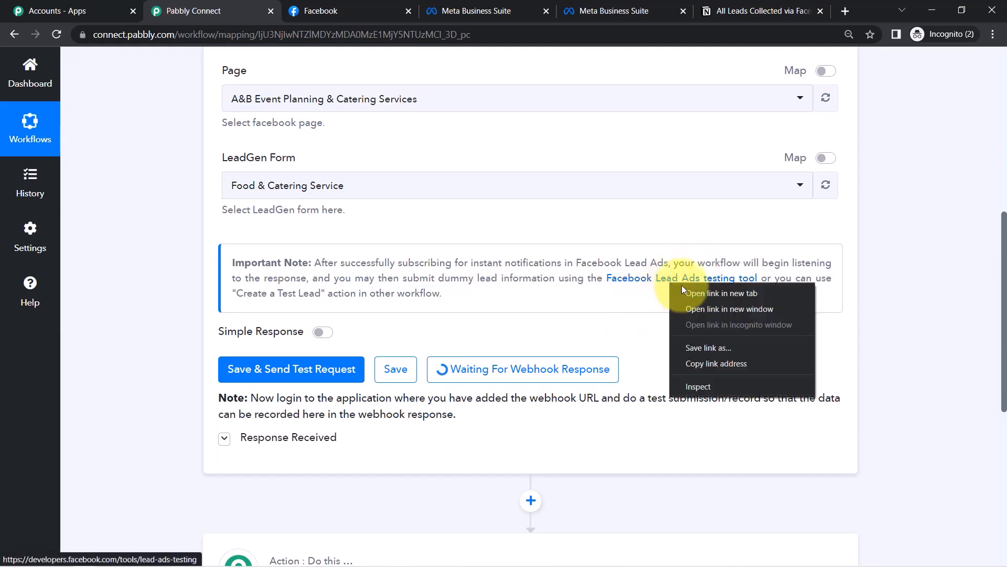
# - Open the Lead Ads Testing Tool in a new tab and continue the account switch
pyautogui.click(704, 298)
pyautogui.hotkey('ctrl', 'Tab')
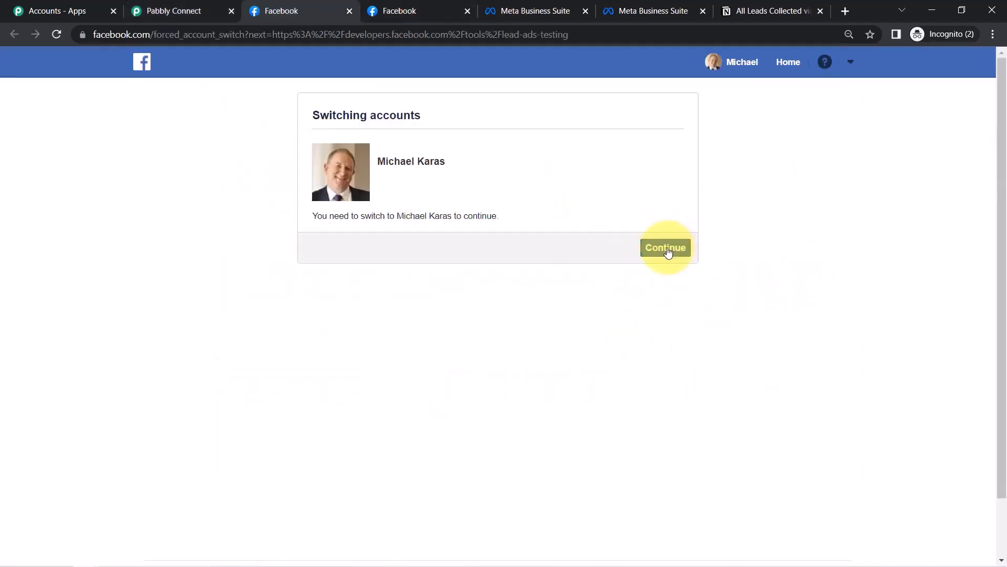
pyautogui.click(666, 249)
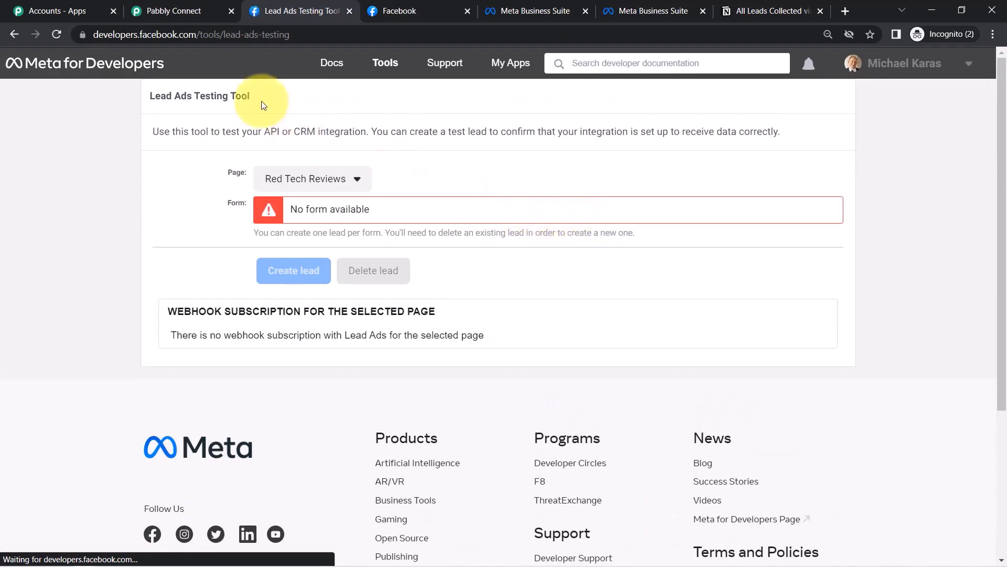
pyautogui.moveTo(226, 34); pyautogui.dragTo(293, 39)
# - Select the A&B Event Planning & Catering Services page in the testing tool
pyautogui.click(290, 179)
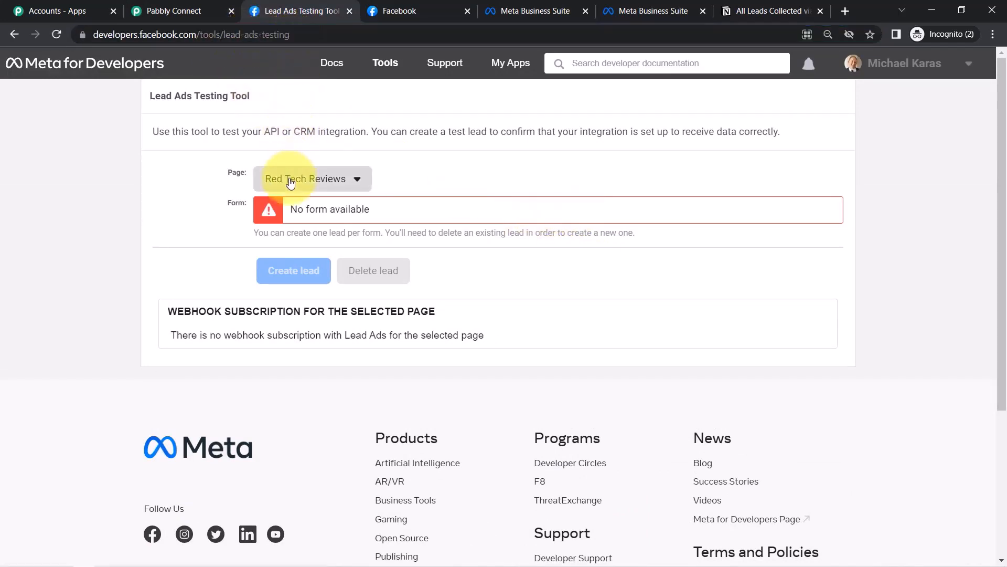
pyautogui.hotkey('ctrl', 'f')
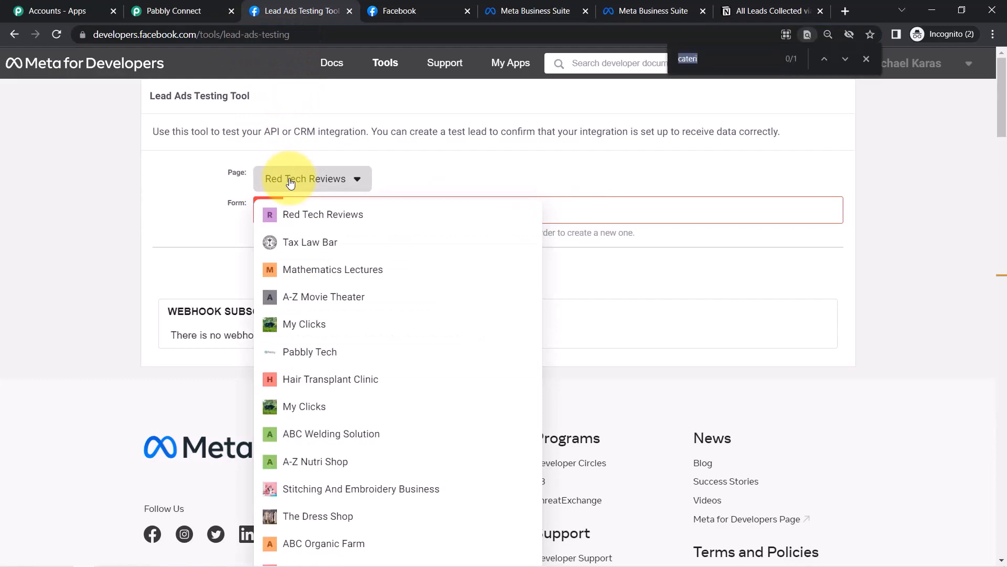
pyautogui.write('A&B')
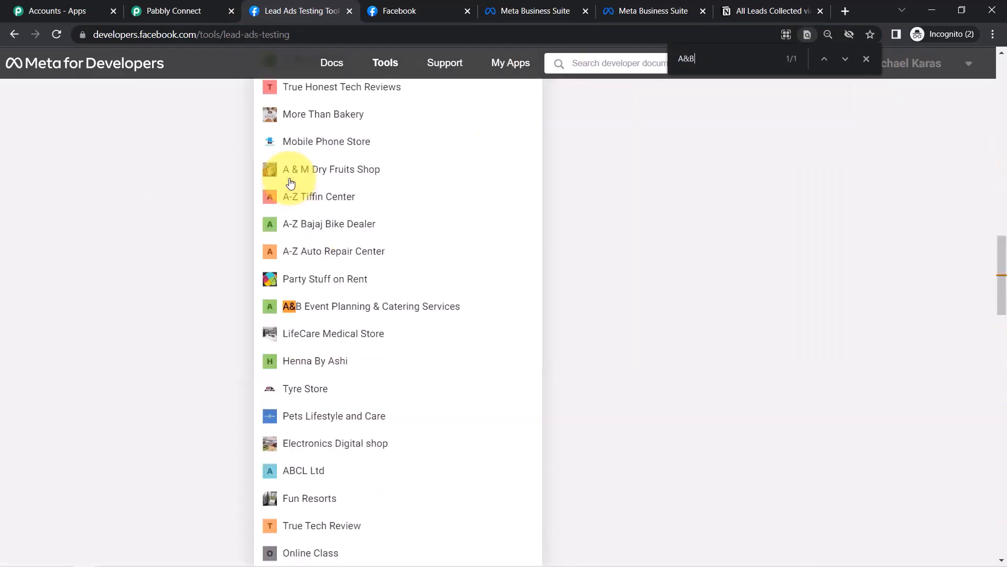
pyautogui.click(405, 308)
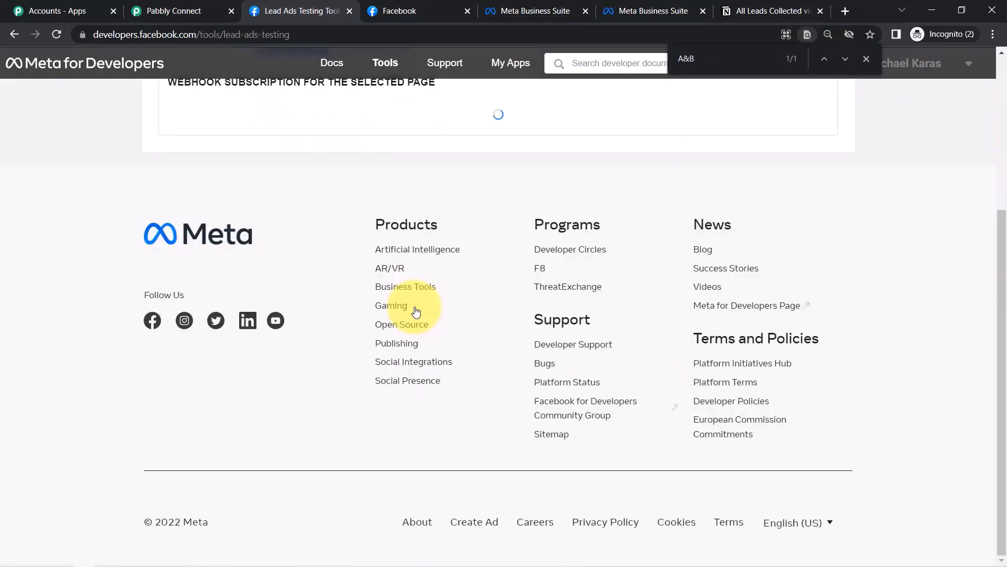
pyautogui.moveTo(990, 265); pyautogui.dragTo(992, 132)
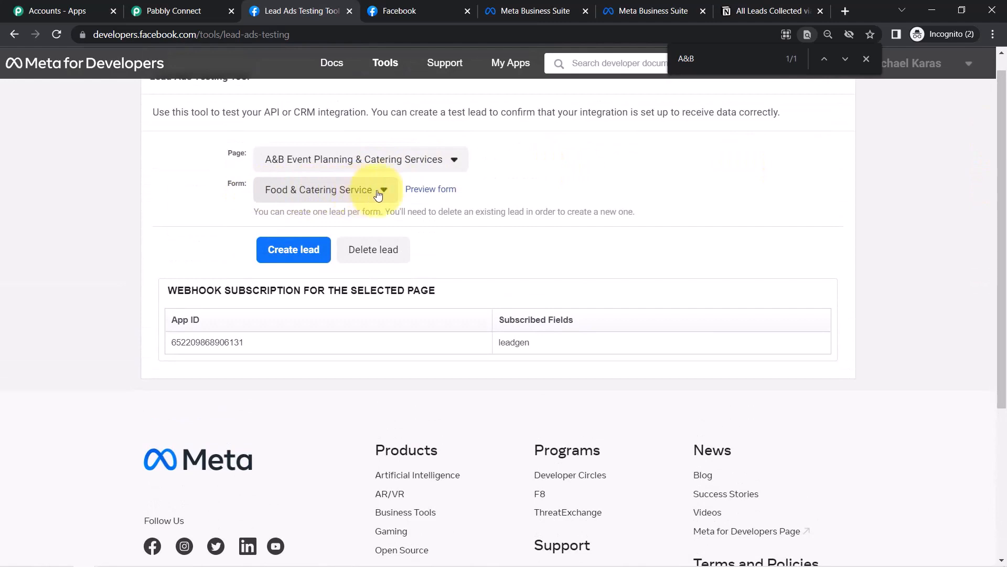
# - Preview the Food & Catering Service form and clear the prefilled email, name and phone
pyautogui.click(442, 190)
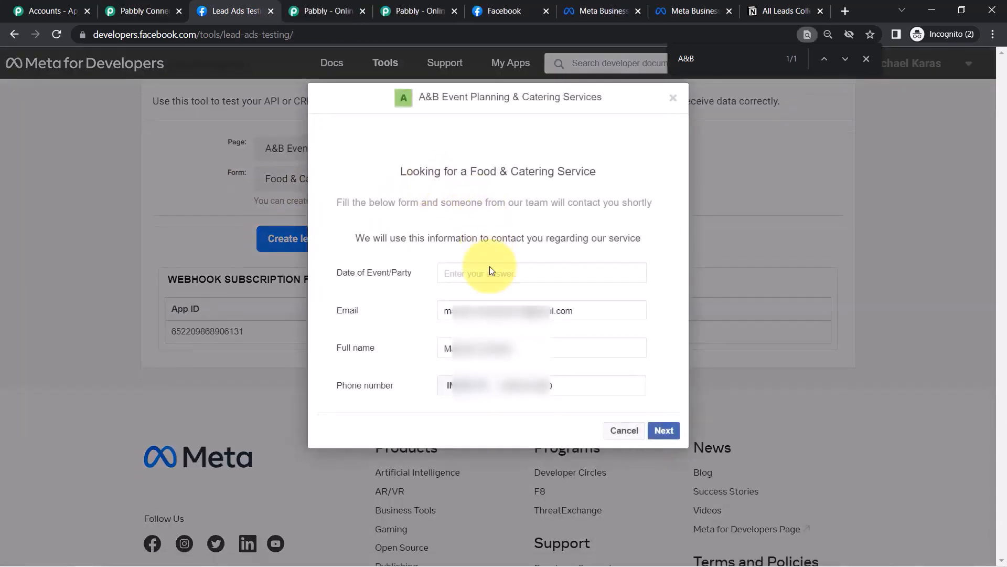
pyautogui.moveTo(586, 311); pyautogui.dragTo(442, 311)
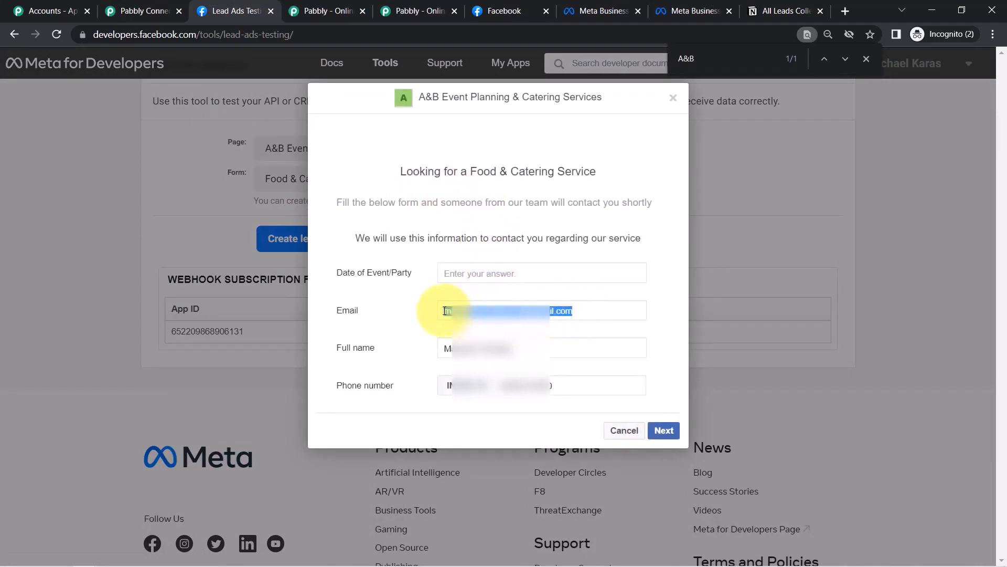
pyautogui.press('BackSpace')
pyautogui.moveTo(511, 348); pyautogui.dragTo(434, 354)
pyautogui.press('BackSpace')
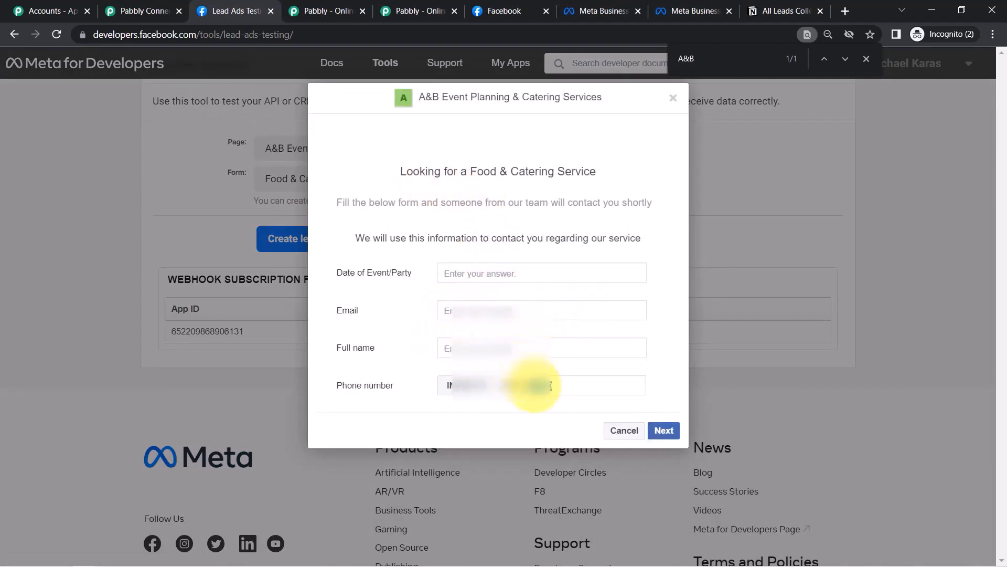
pyautogui.press('BackSpace')
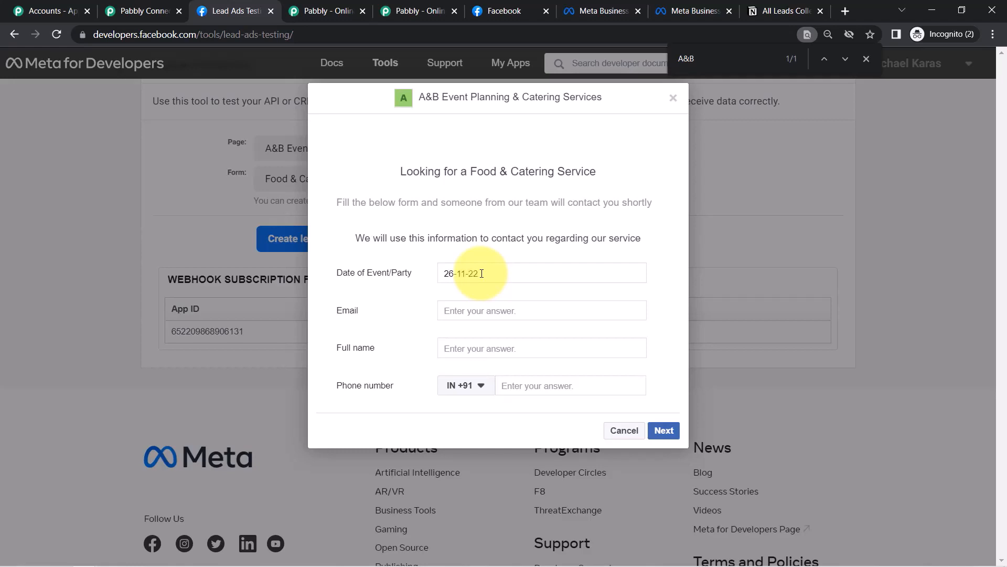
# - Enter a demo email and full name, then submit the test lead
pyautogui.click(461, 312)
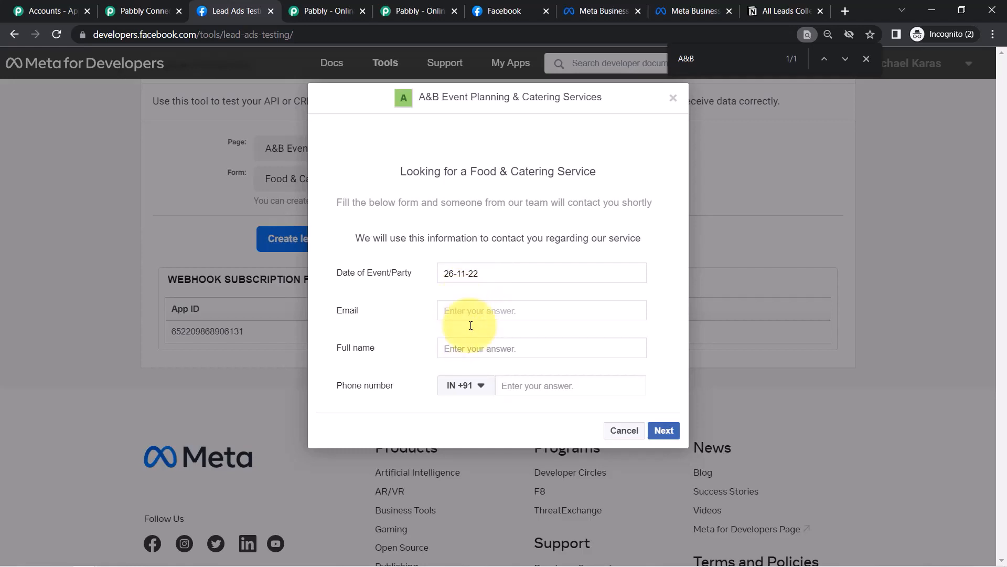
pyautogui.write('a')
pyautogui.press('BackSpace')
pyautogui.click(462, 348)
pyautogui.write('Demo Customer')
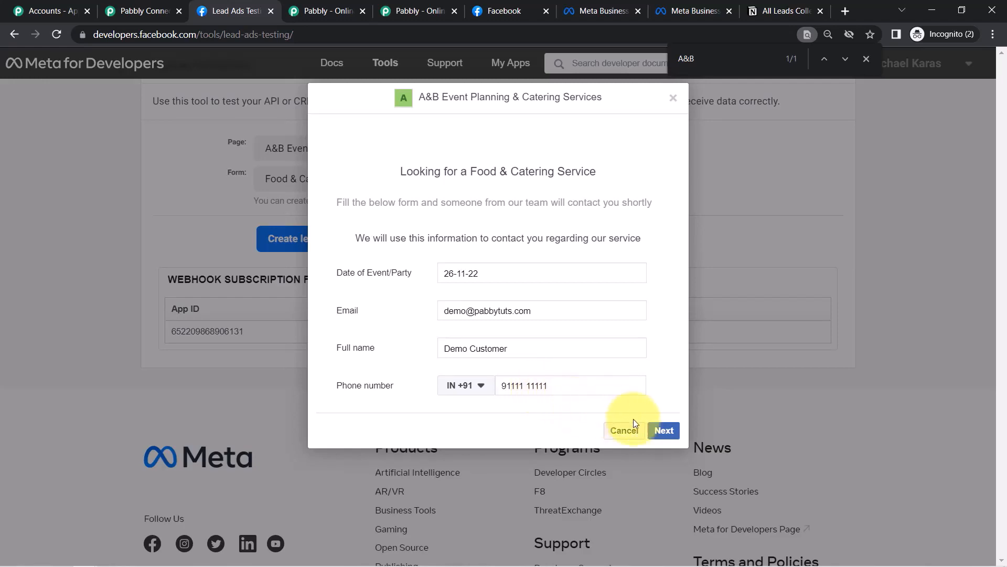
pyautogui.click(663, 430)
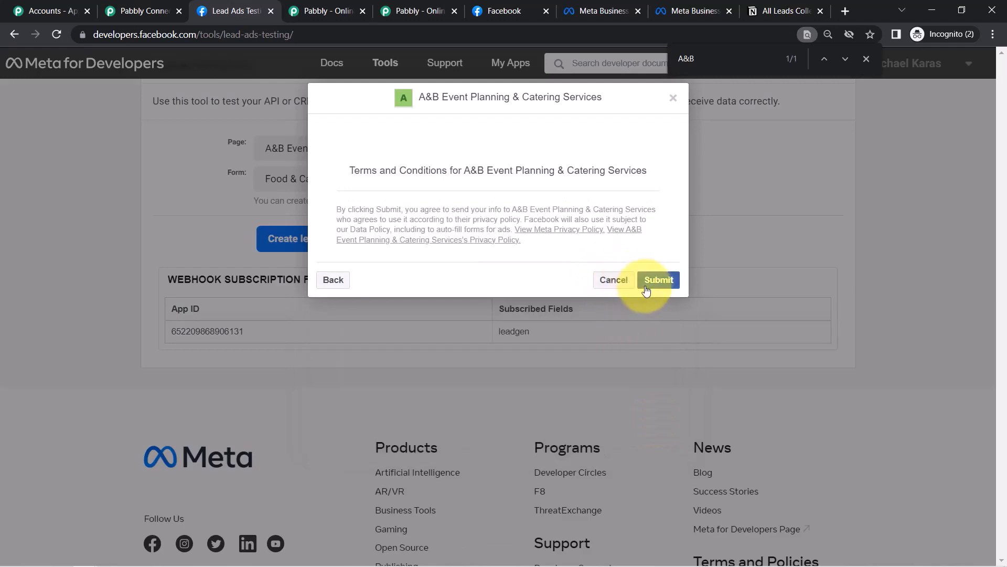
pyautogui.click(657, 280)
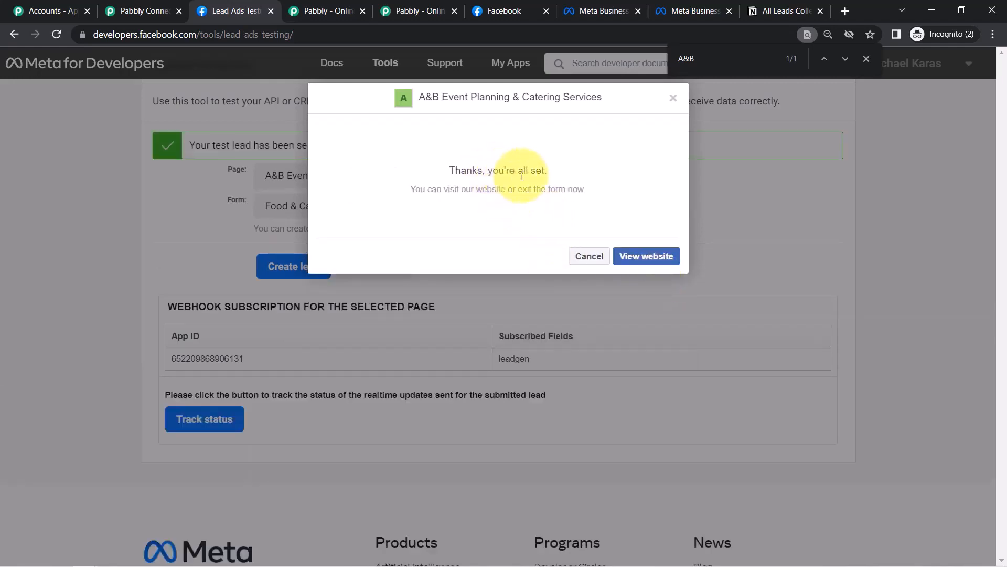
# - Check the received lead fields: event date 26-11-22, email, full name and phone number
pyautogui.click(151, 7)
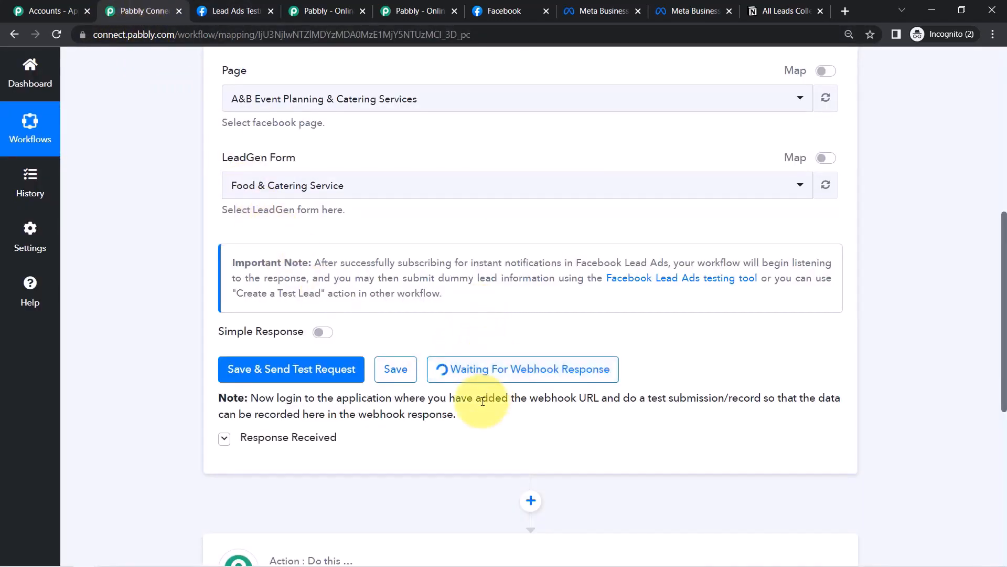
pyautogui.moveTo(1005, 252); pyautogui.dragTo(1004, 339)
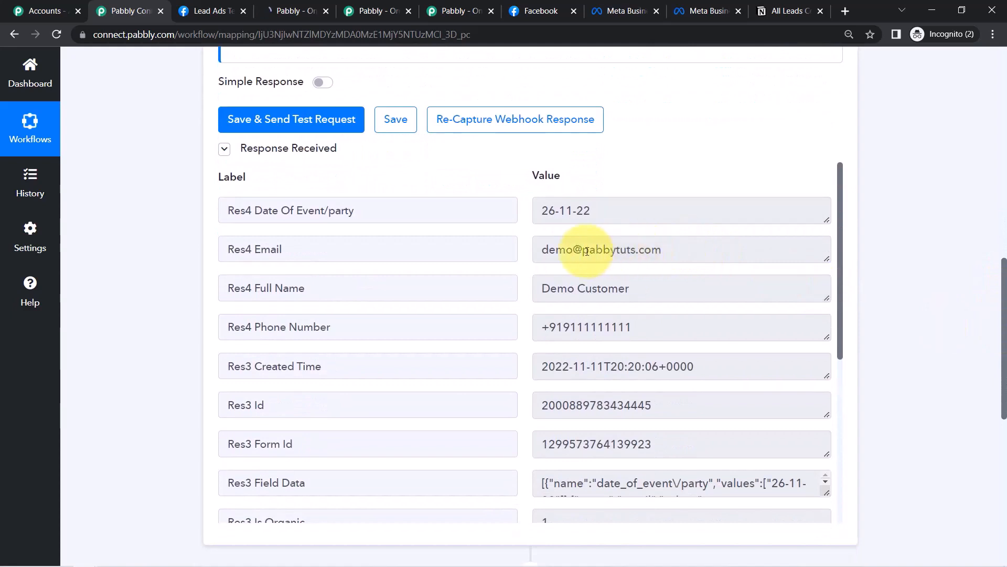
pyautogui.moveTo(570, 250); pyautogui.dragTo(651, 249)
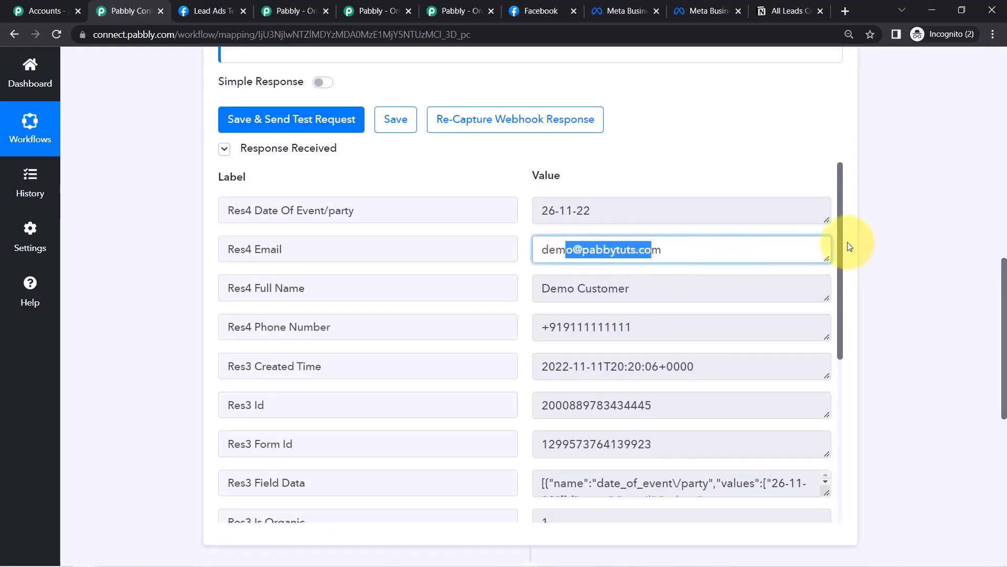
pyautogui.scroll(-2, 837, 263)
pyautogui.moveTo(837, 263); pyautogui.dragTo(798, 243)
pyautogui.tripleClick(310, 247)
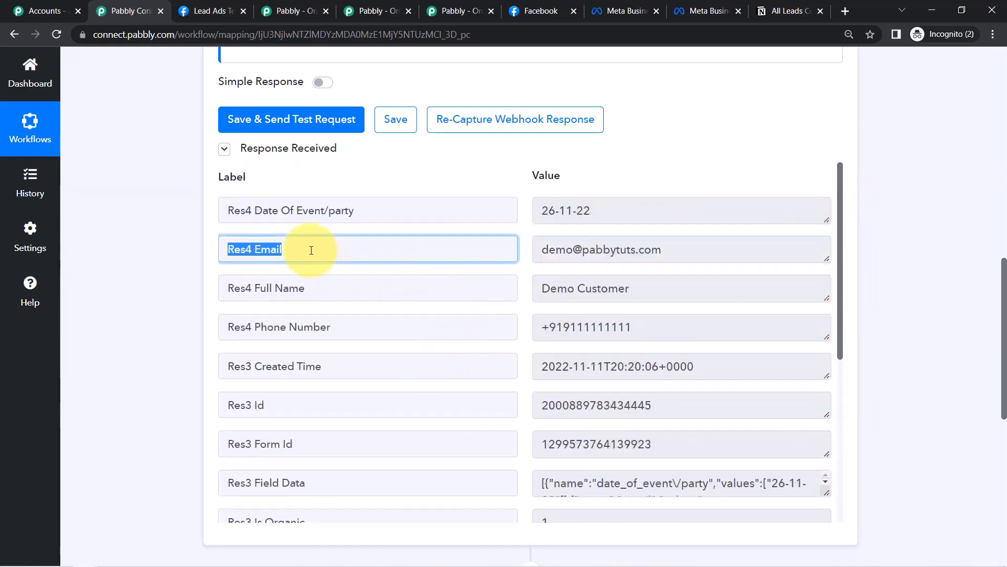
pyautogui.moveTo(568, 287); pyautogui.dragTo(593, 288)
pyautogui.moveTo(570, 328); pyautogui.dragTo(632, 328)
pyautogui.moveTo(573, 287); pyautogui.dragTo(726, 270)
pyautogui.scroll(-1, 654, 329)
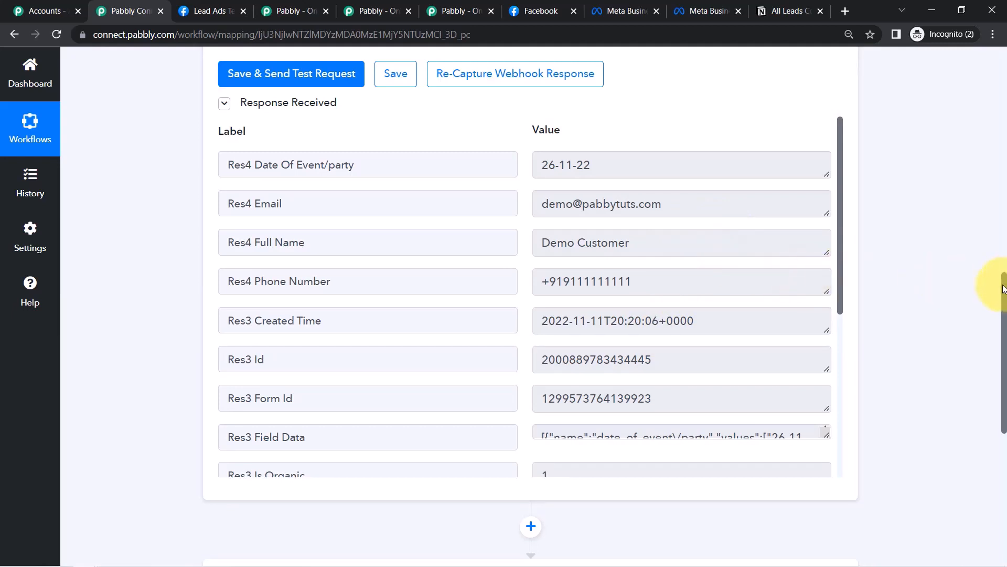
pyautogui.moveTo(1003, 291); pyautogui.dragTo(989, 422)
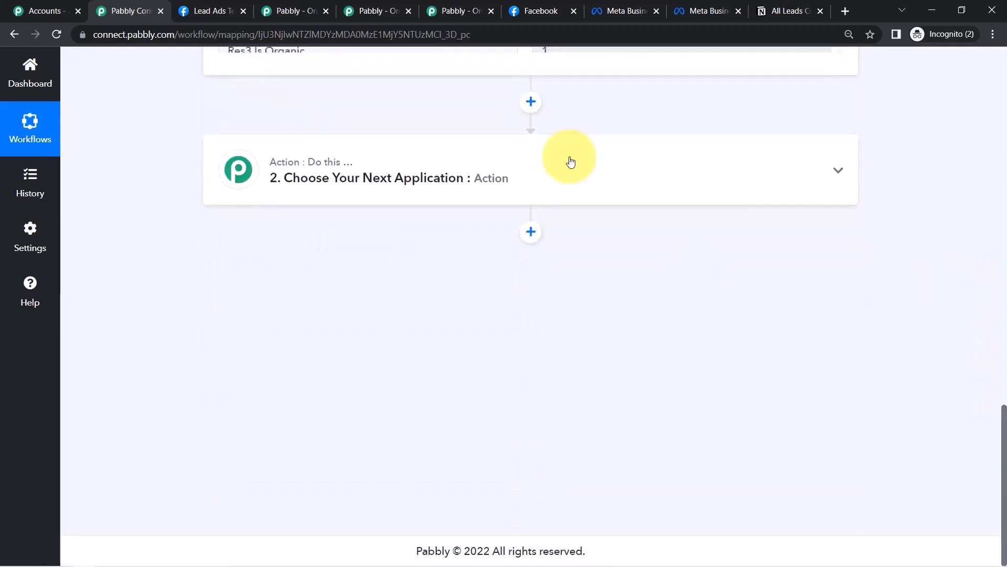
# - Set the next action step to Notion with the Create Database Item event
pyautogui.click(447, 186)
pyautogui.click(346, 256)
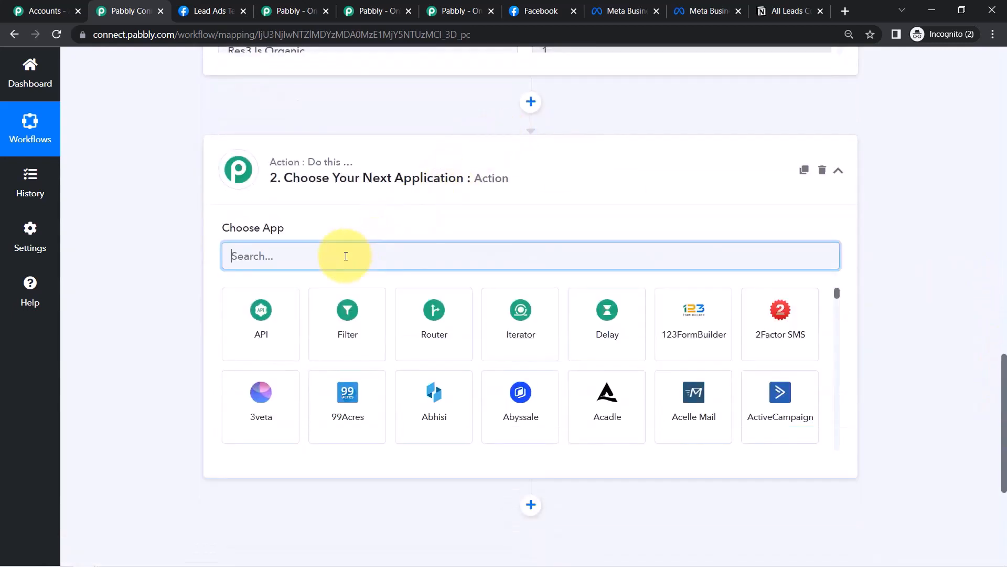
pyautogui.write('noti')
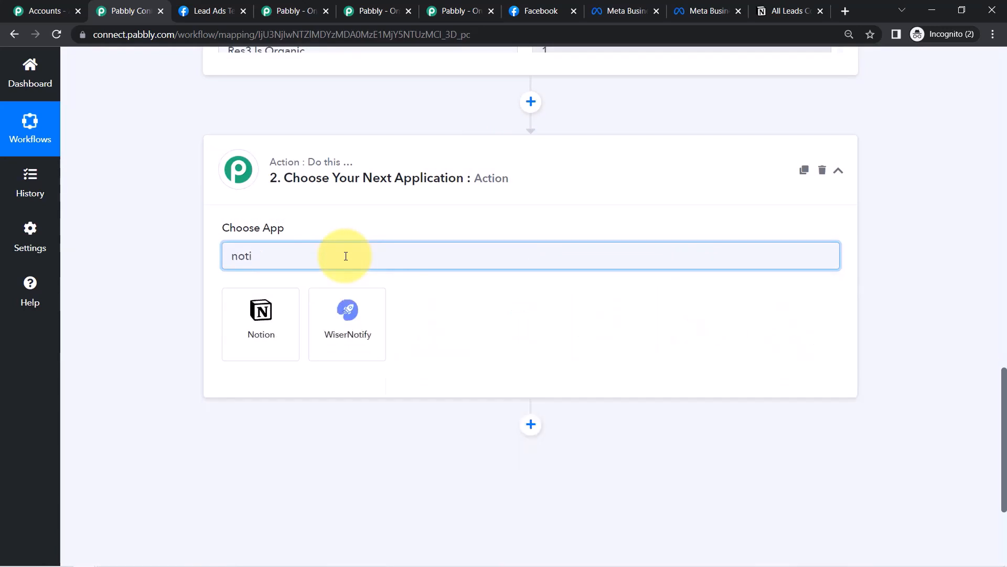
pyautogui.click(270, 330)
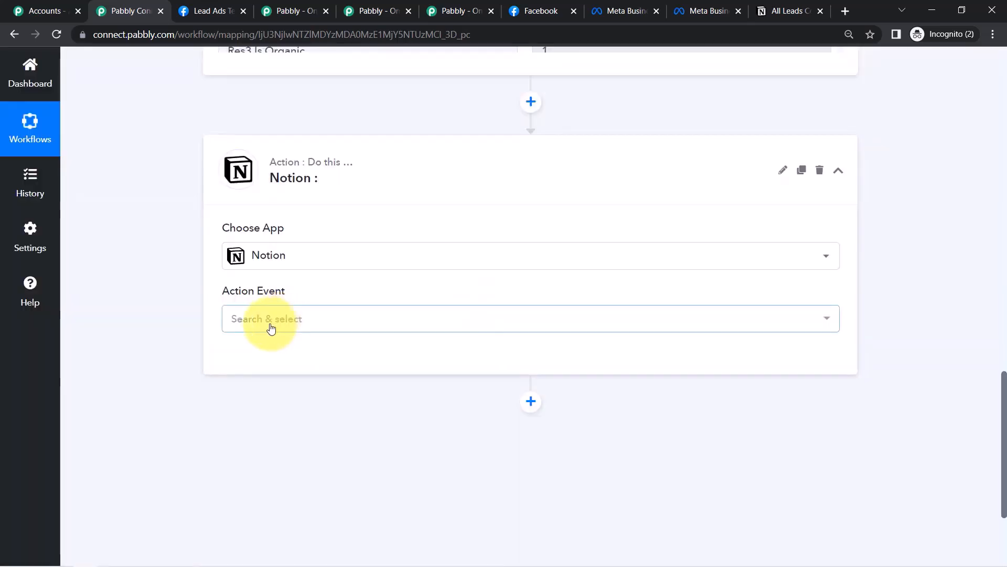
pyautogui.click(264, 322)
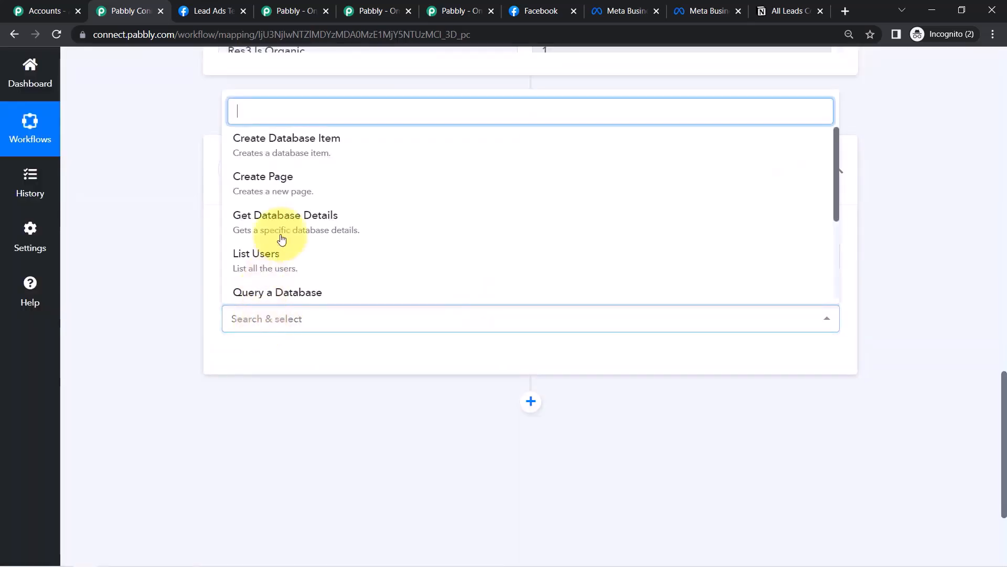
pyautogui.click(268, 153)
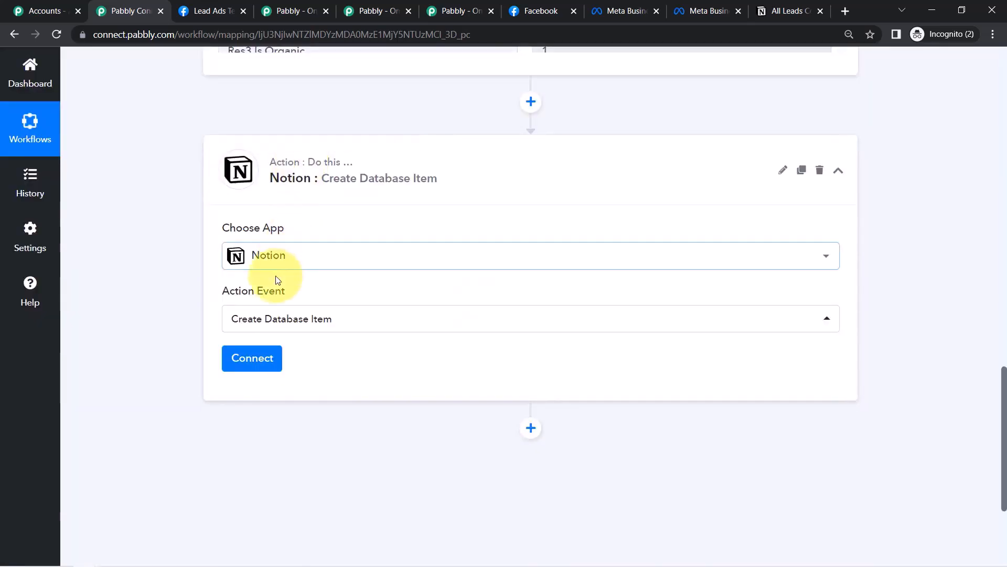
# - Start adding a new Notion connection and begin authorising it with Notion
pyautogui.click(241, 362)
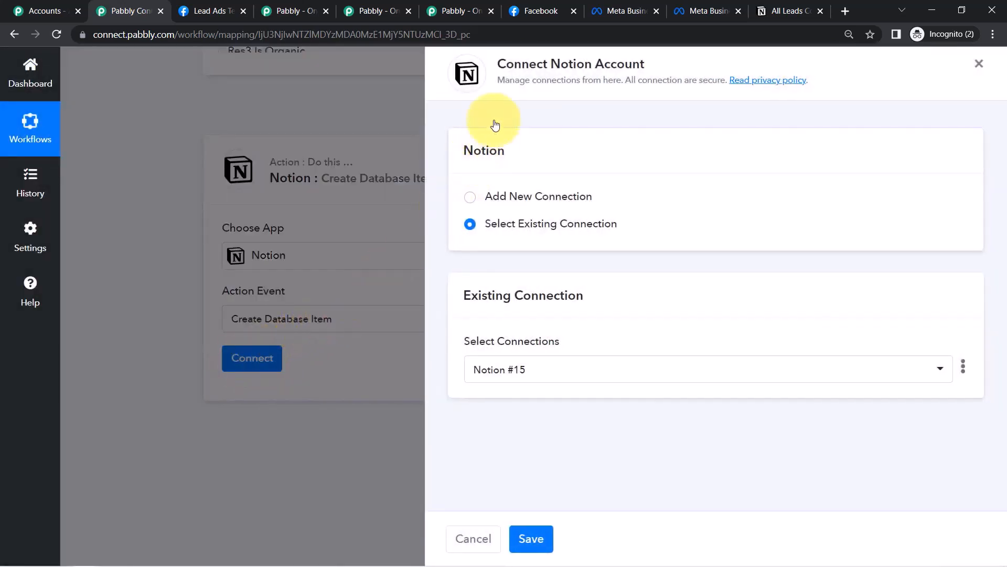
pyautogui.click(497, 197)
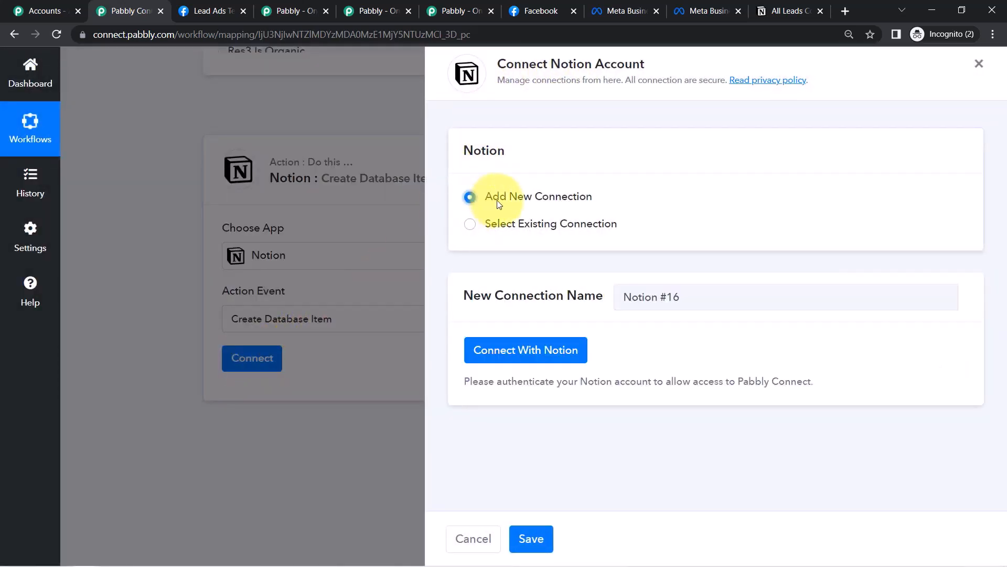
pyautogui.click(526, 350)
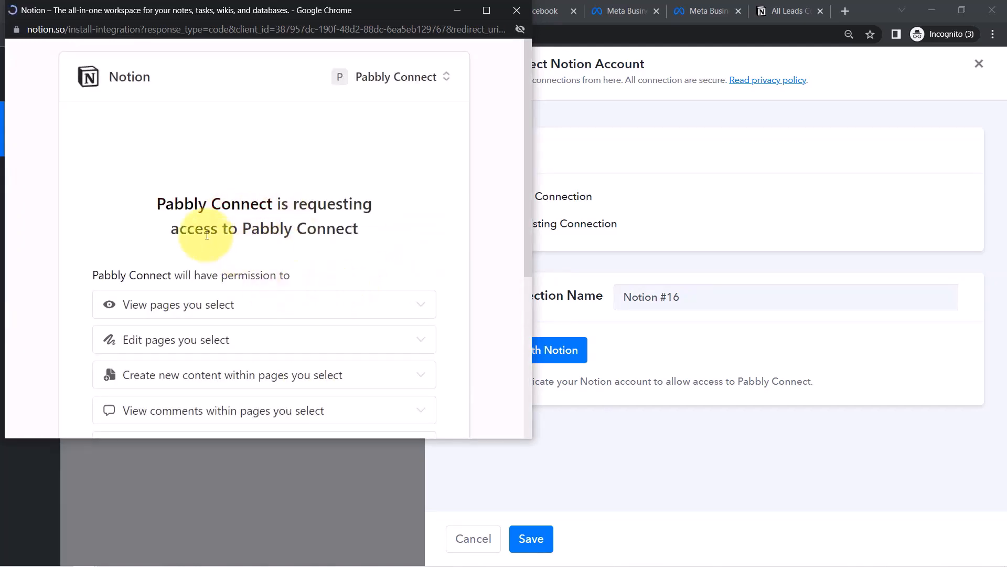
# - Share all pages under General with Pabbly Connect and allow access
pyautogui.scroll(-5, 527, 198)
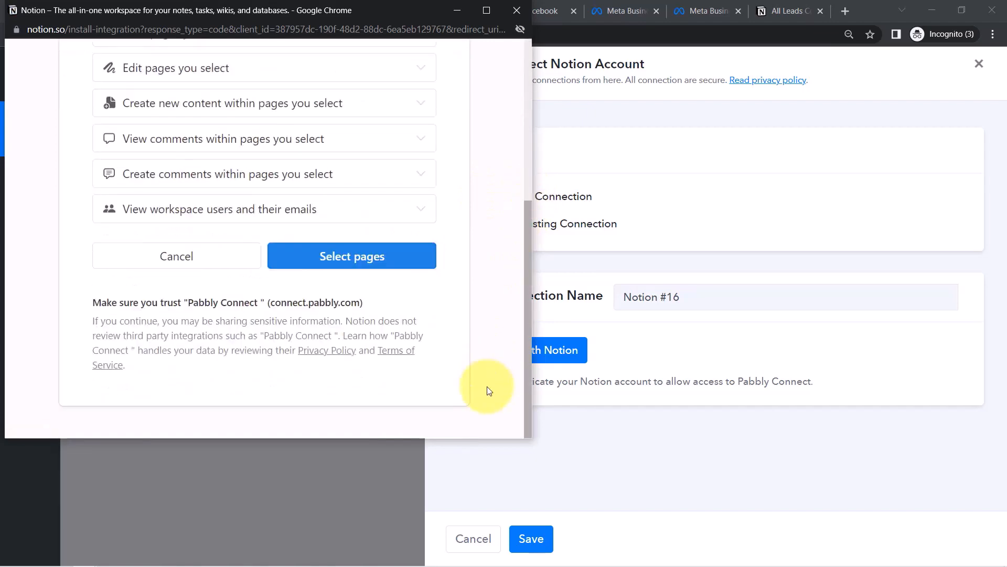
pyautogui.click(345, 261)
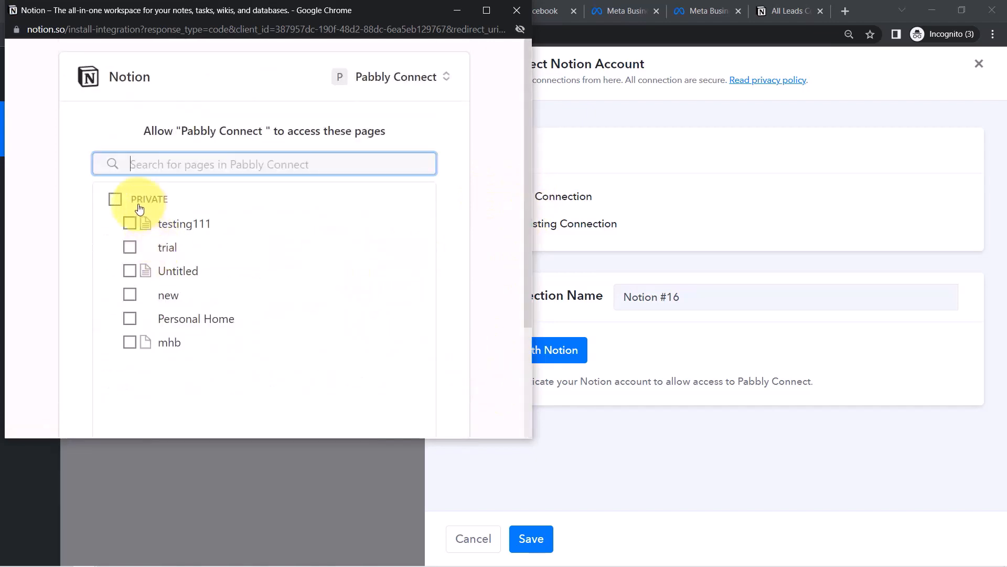
pyautogui.click(115, 200)
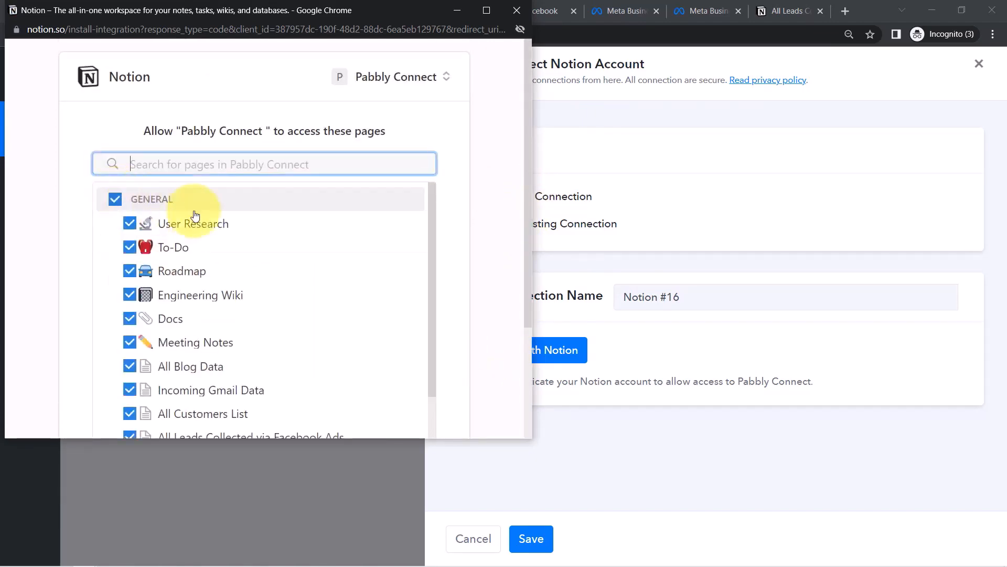
pyautogui.moveTo(528, 228); pyautogui.dragTo(520, 353)
pyautogui.scroll(3, 108, 314)
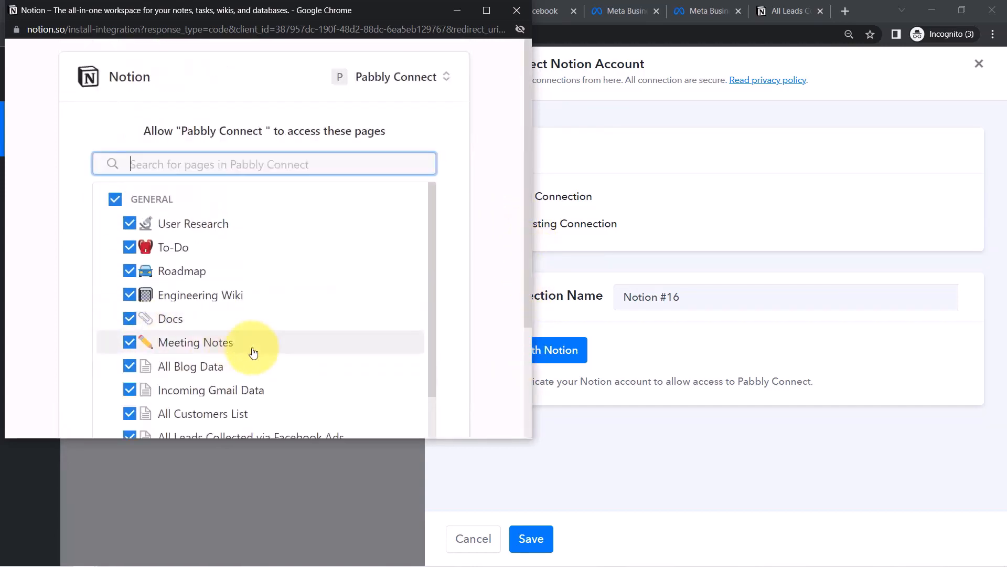
pyautogui.moveTo(531, 260); pyautogui.dragTo(492, 430)
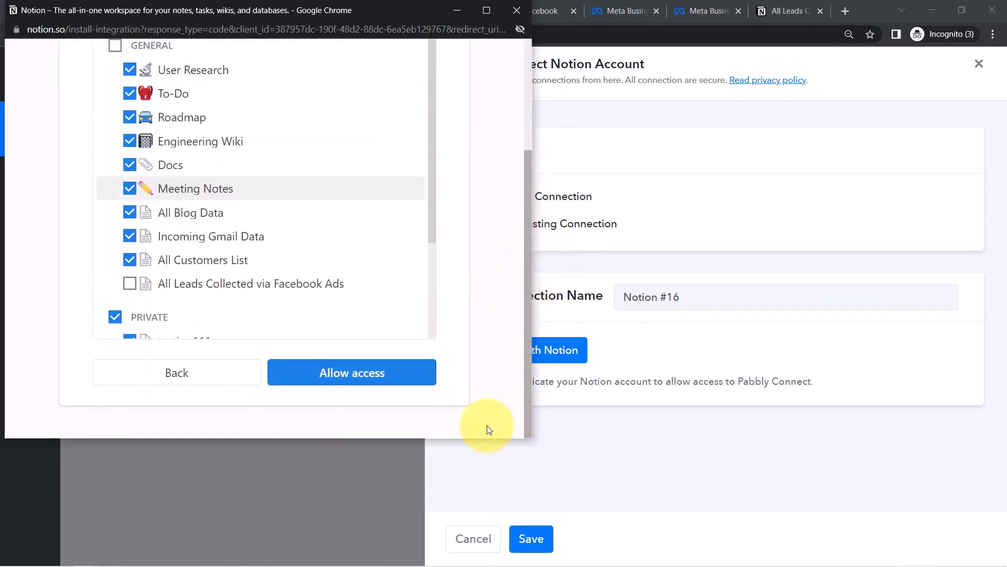
pyautogui.click(362, 373)
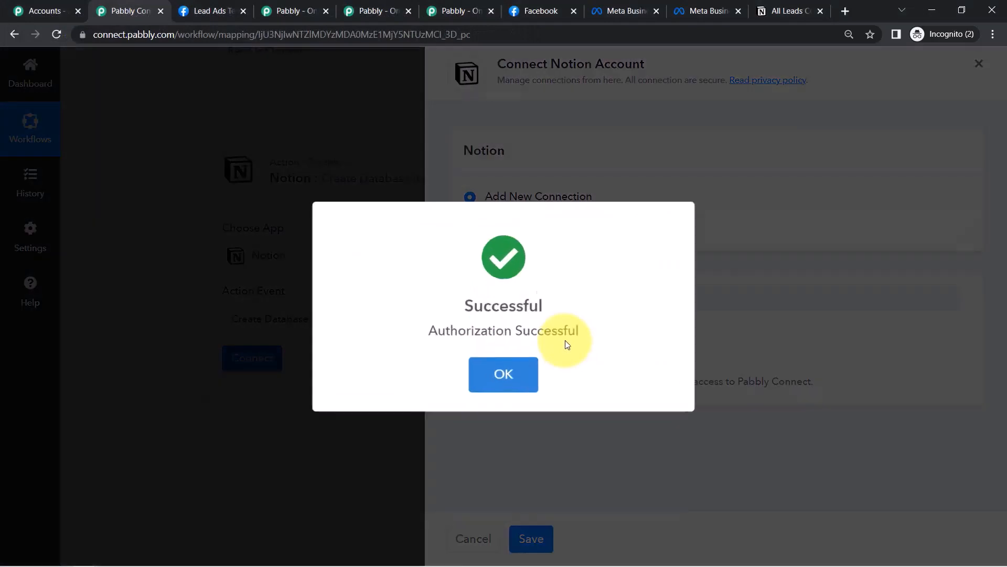
# - Confirm the successful Notion authorisation, glance at the Database list, then place the All Leads Notion tab beside the workflow
pyautogui.click(511, 368)
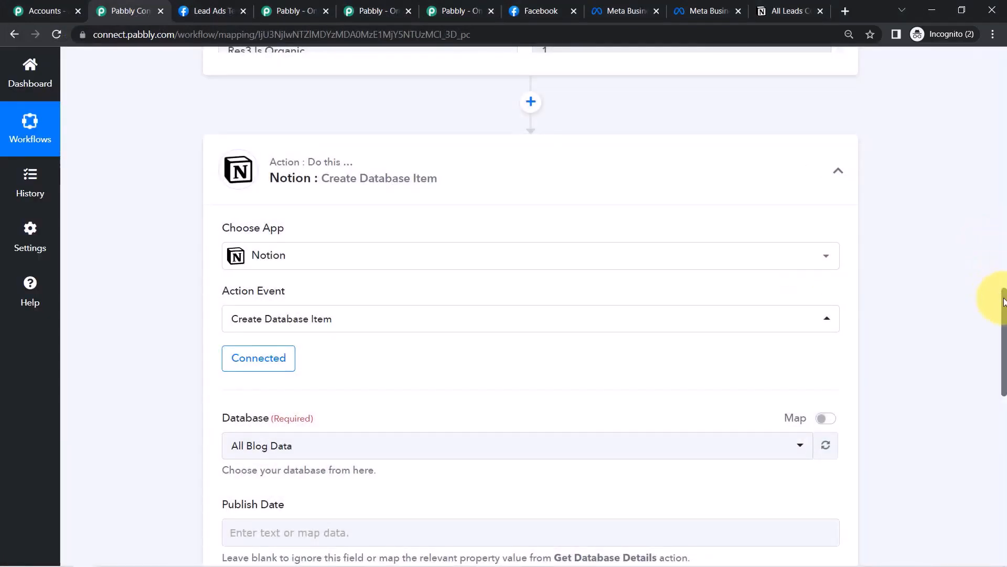
pyautogui.scroll(-4, 1003, 312)
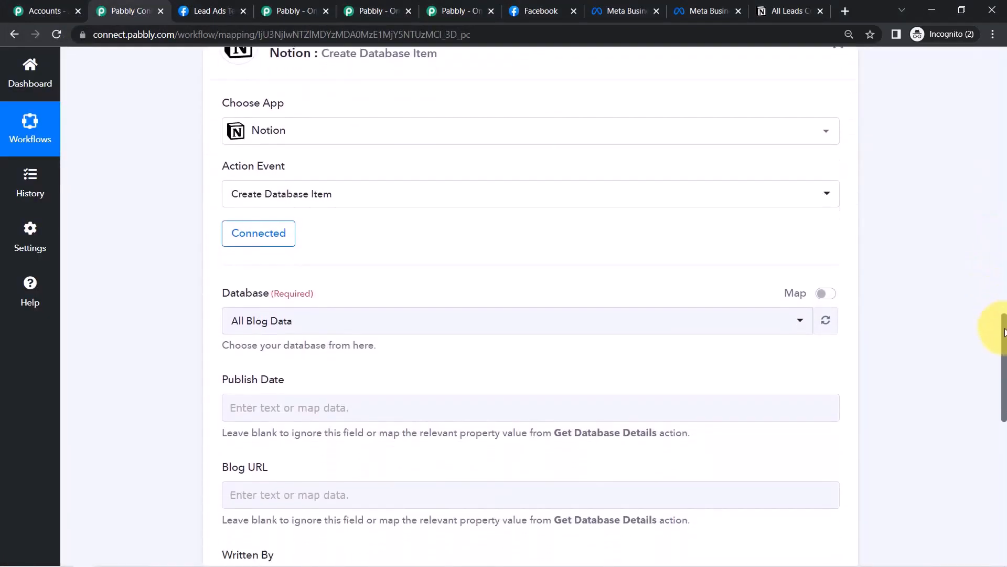
pyautogui.click(234, 237)
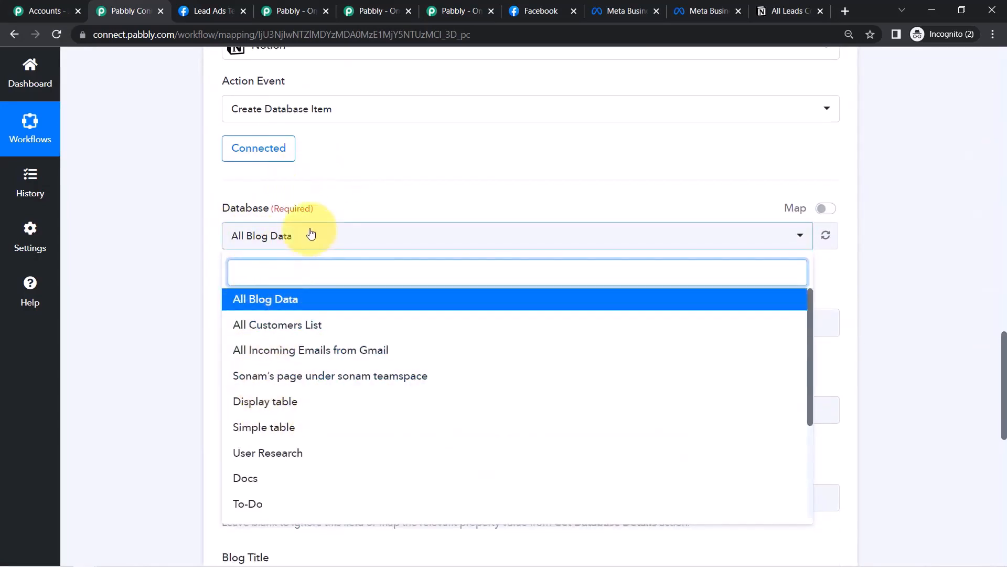
pyautogui.click(140, 194)
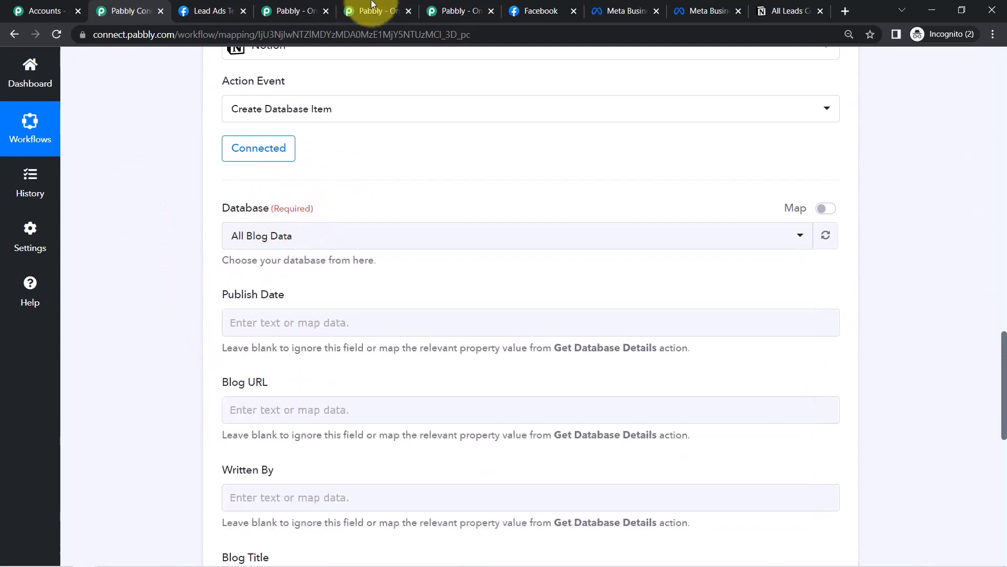
pyautogui.click(770, 4)
pyautogui.moveTo(770, 5); pyautogui.dragTo(213, 26)
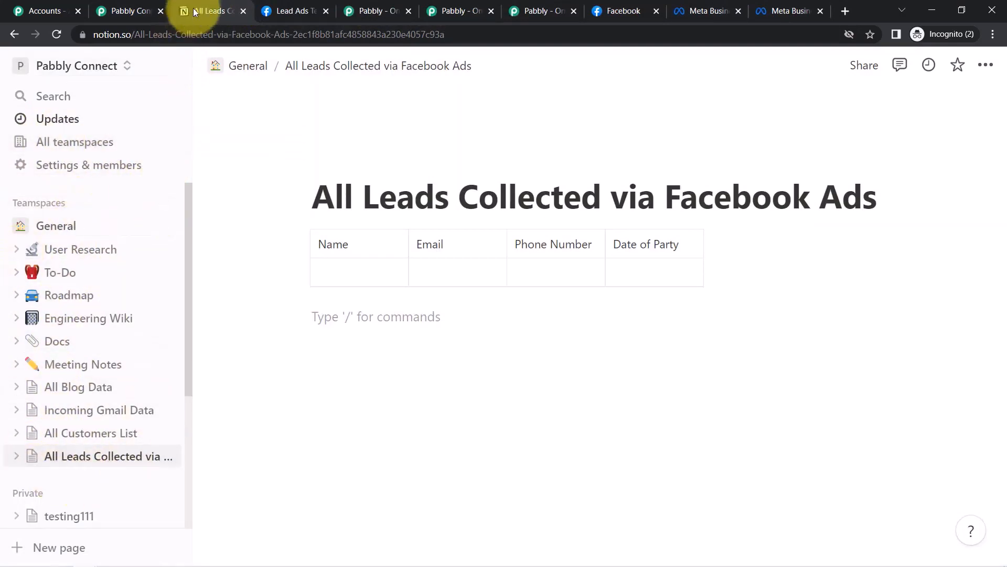
# - Review the empty All Leads Collected via Facebook Ads table, then return to the Pabbly Connect workflow
pyautogui.moveTo(316, 203); pyautogui.dragTo(833, 195)
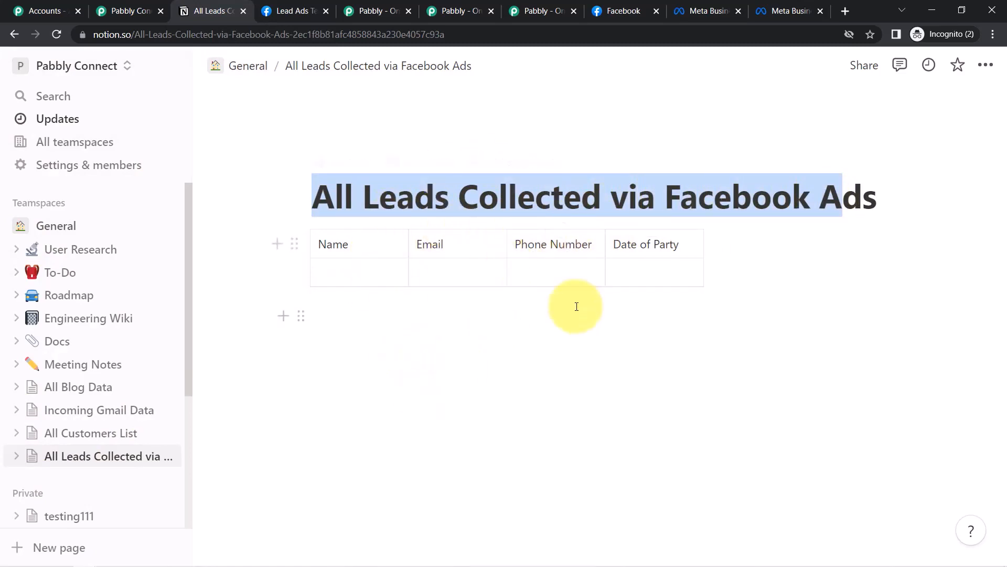
pyautogui.click(132, 10)
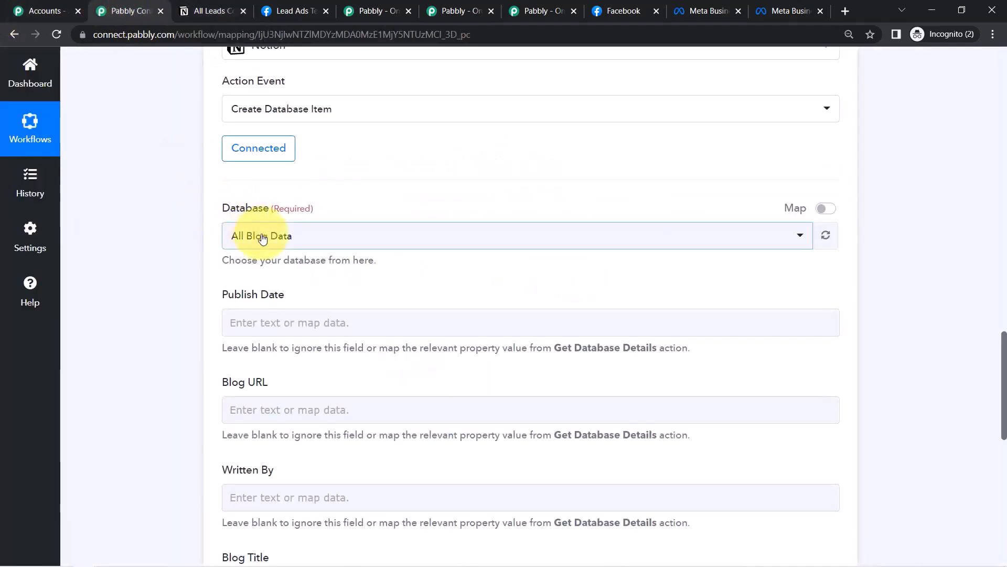
pyautogui.click(247, 359)
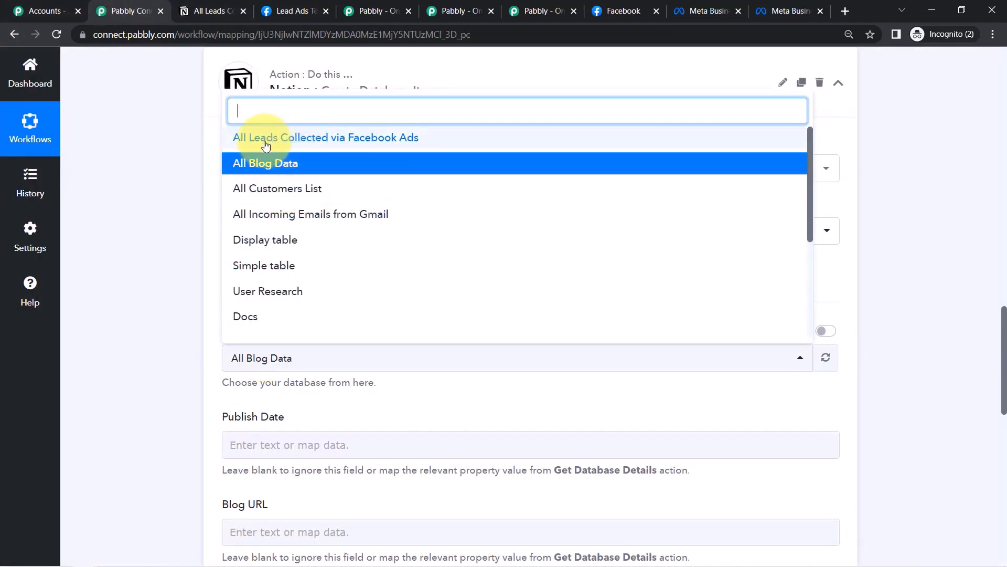
pyautogui.click(288, 138)
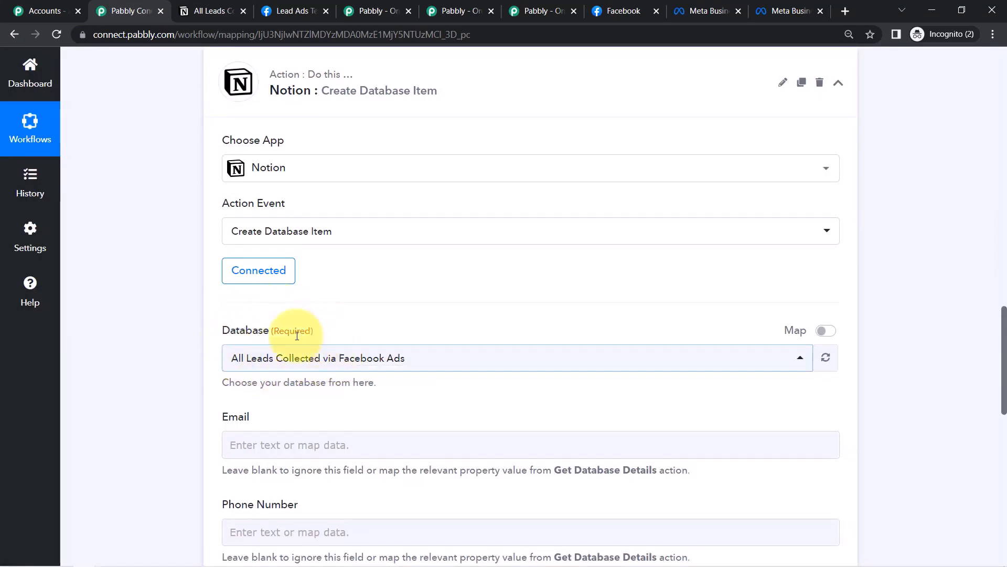
pyautogui.moveTo(1004, 320); pyautogui.dragTo(1003, 376)
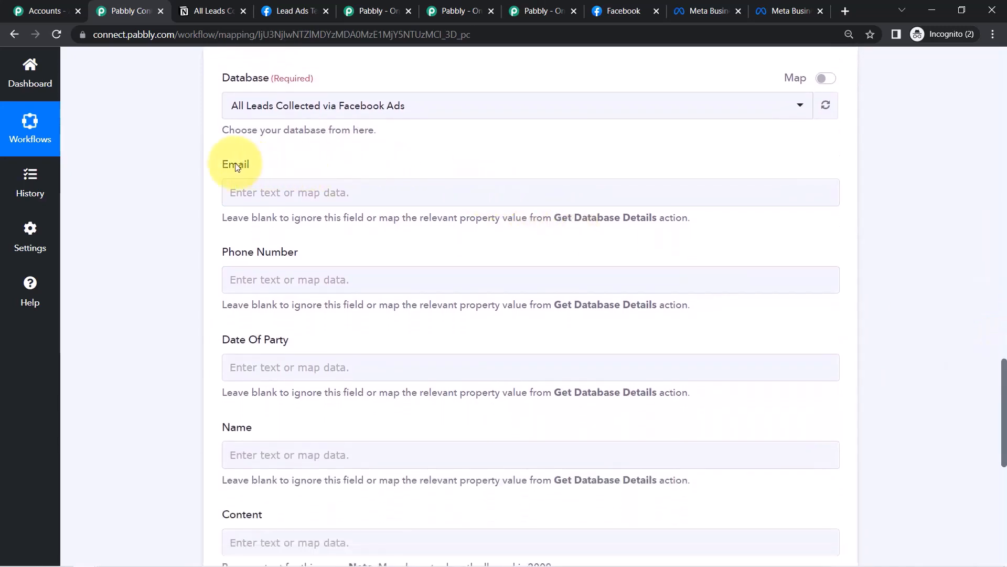
pyautogui.moveTo(242, 252); pyautogui.dragTo(283, 252)
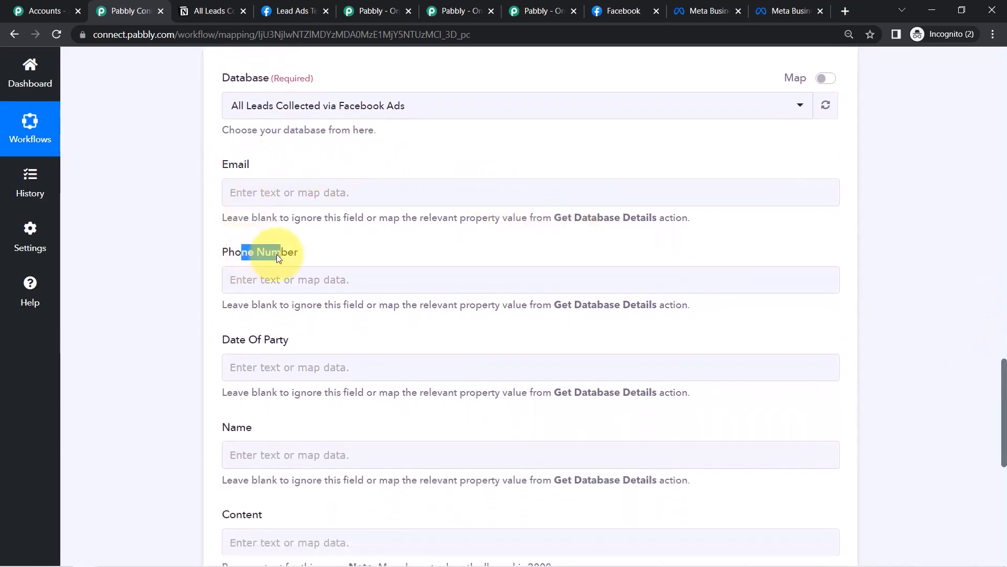
pyautogui.click(202, 5)
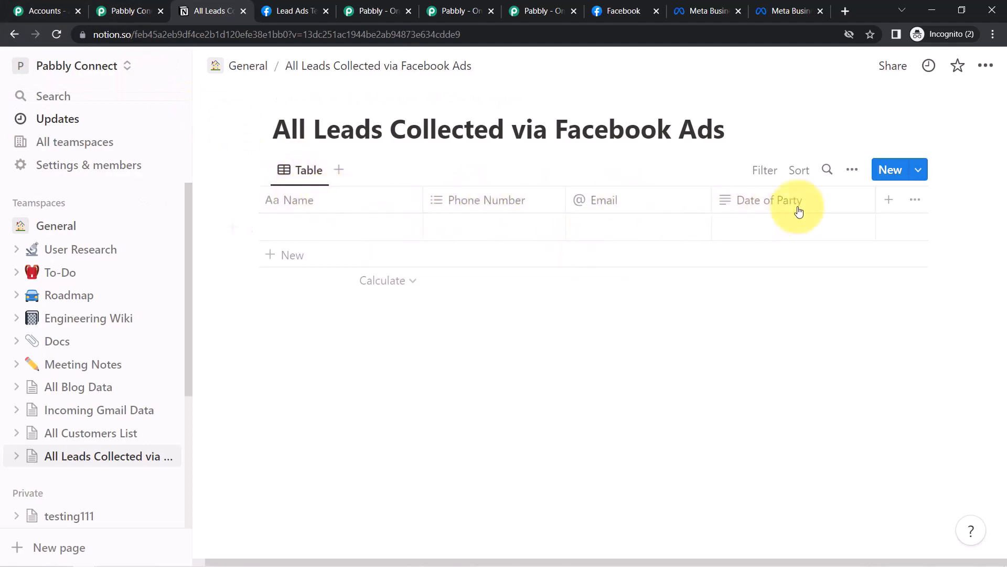
pyautogui.click(126, 10)
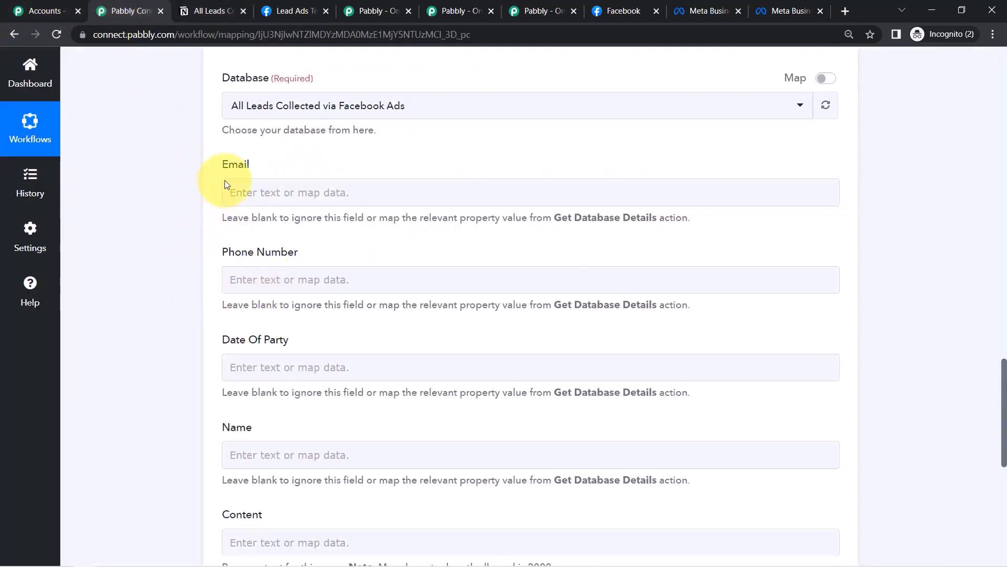
pyautogui.moveTo(237, 168); pyautogui.dragTo(252, 172)
pyautogui.moveTo(270, 338); pyautogui.dragTo(230, 339)
pyautogui.moveTo(234, 252); pyautogui.dragTo(264, 266)
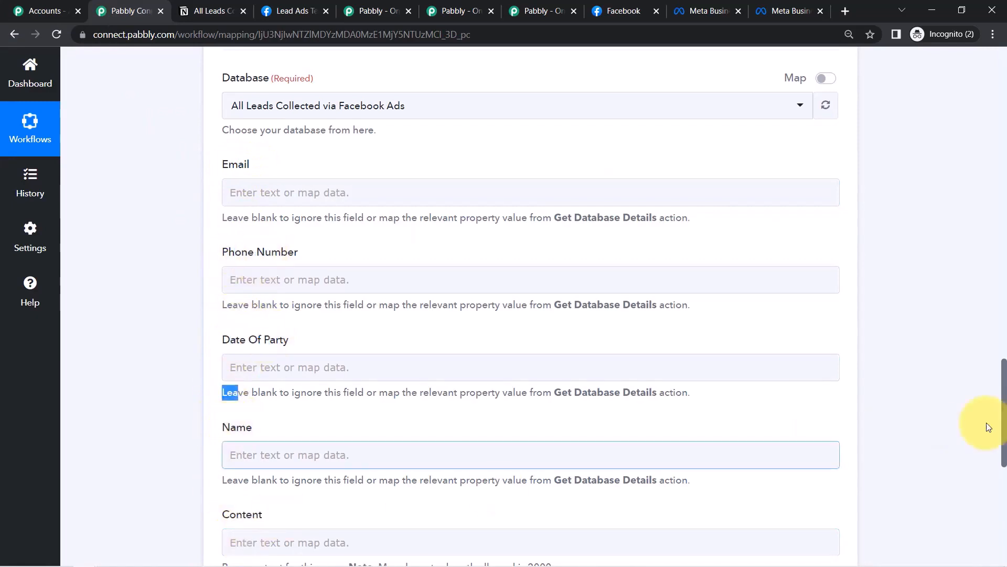
pyautogui.moveTo(1003, 404); pyautogui.dragTo(1003, 442)
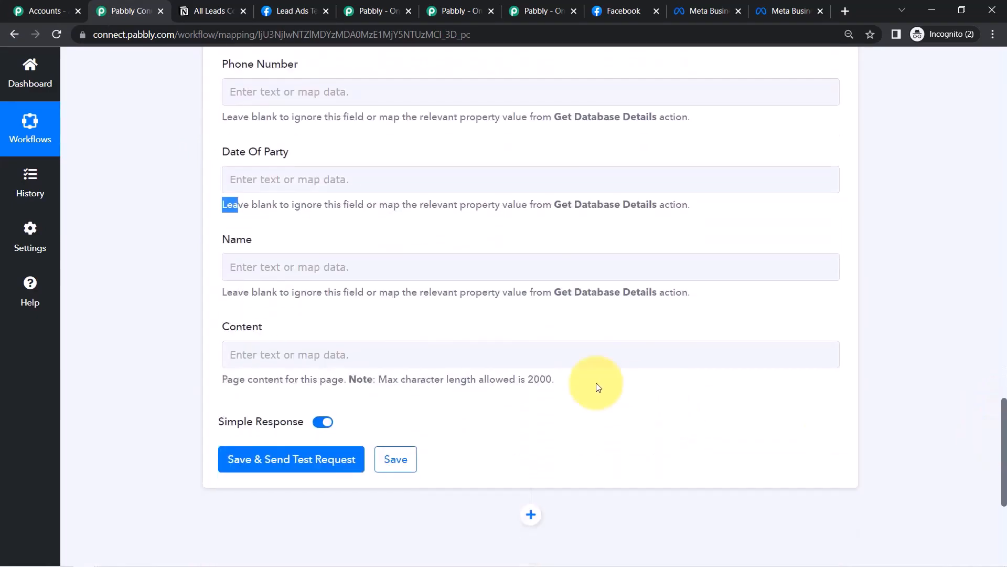
pyautogui.moveTo(454, 379); pyautogui.dragTo(489, 379)
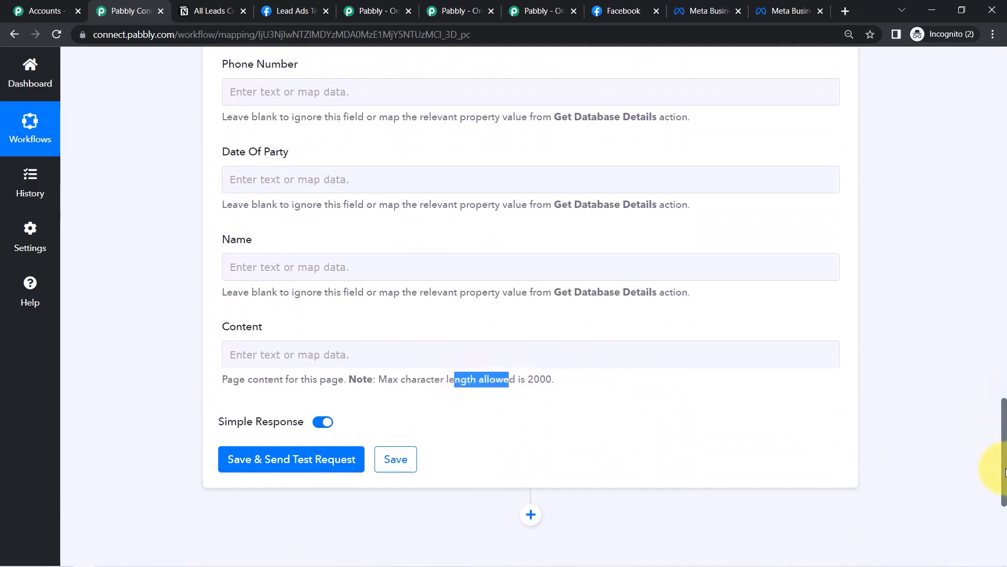
pyautogui.scroll(5, 1003, 435)
pyautogui.scroll(-1, 1003, 425)
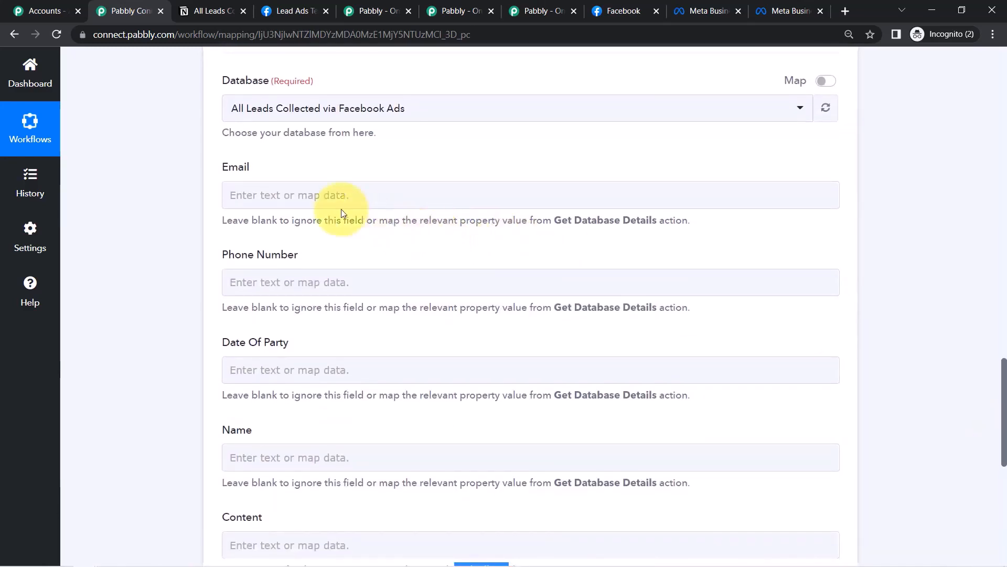
pyautogui.moveTo(219, 175); pyautogui.dragTo(259, 175)
pyautogui.moveTo(222, 255); pyautogui.dragTo(271, 256)
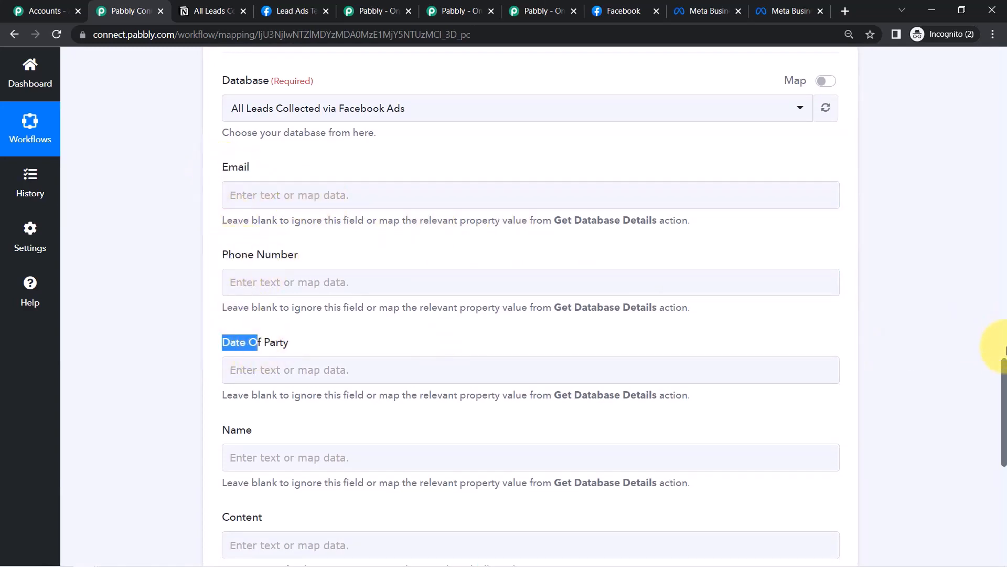
pyautogui.moveTo(1005, 373); pyautogui.dragTo(1005, 211)
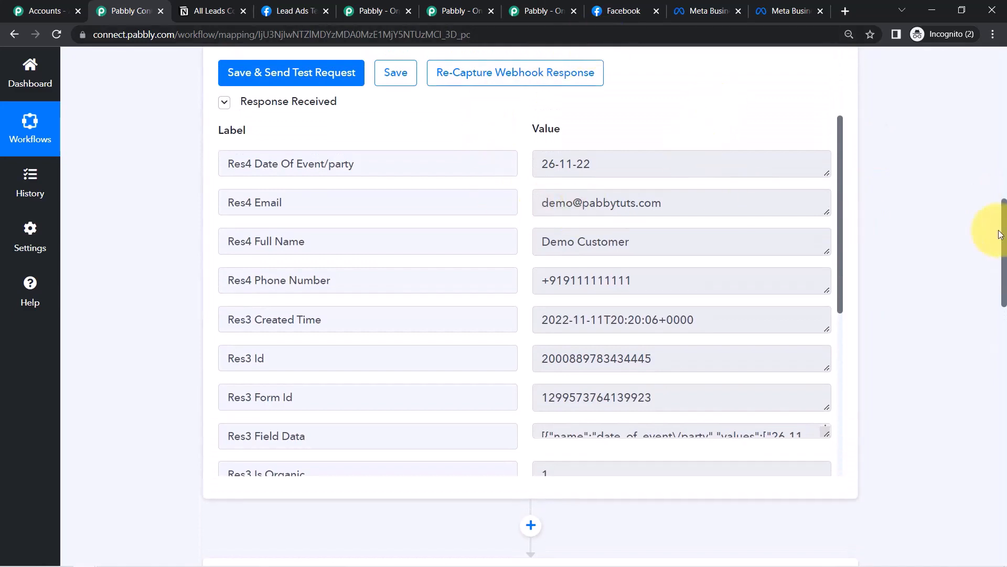
# - Map the Facebook lead's Res4 Email and Phone Number into the Email and Phone Number fields
pyautogui.moveTo(1003, 233); pyautogui.dragTo(1005, 398)
pyautogui.click(245, 250)
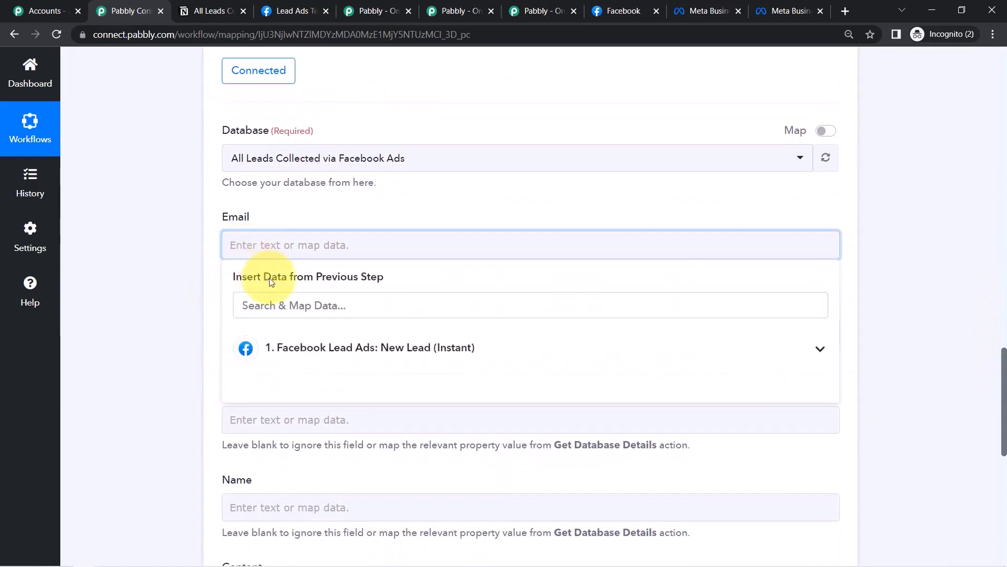
pyautogui.click(314, 353)
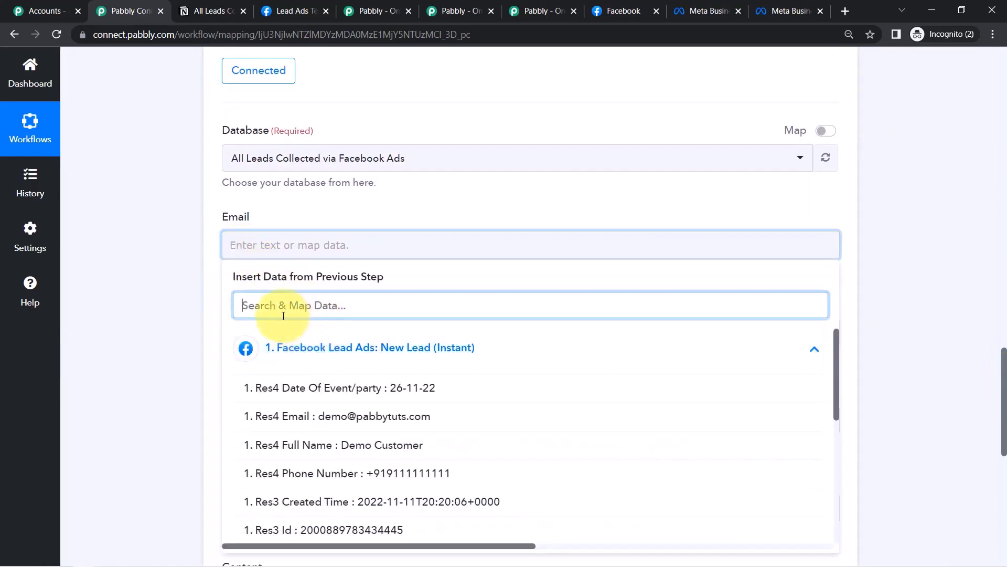
pyautogui.write('@')
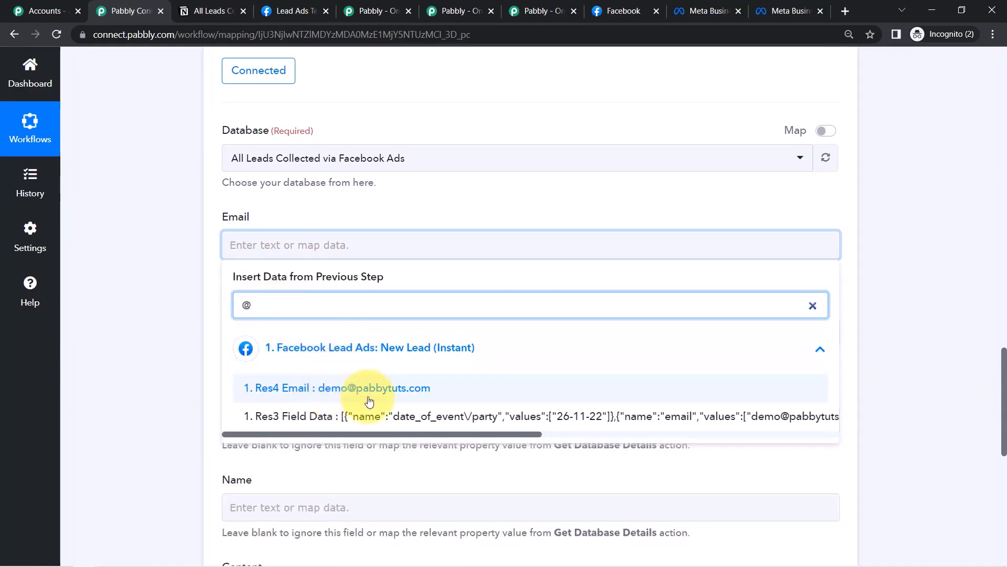
pyautogui.click(350, 394)
pyautogui.click(265, 262)
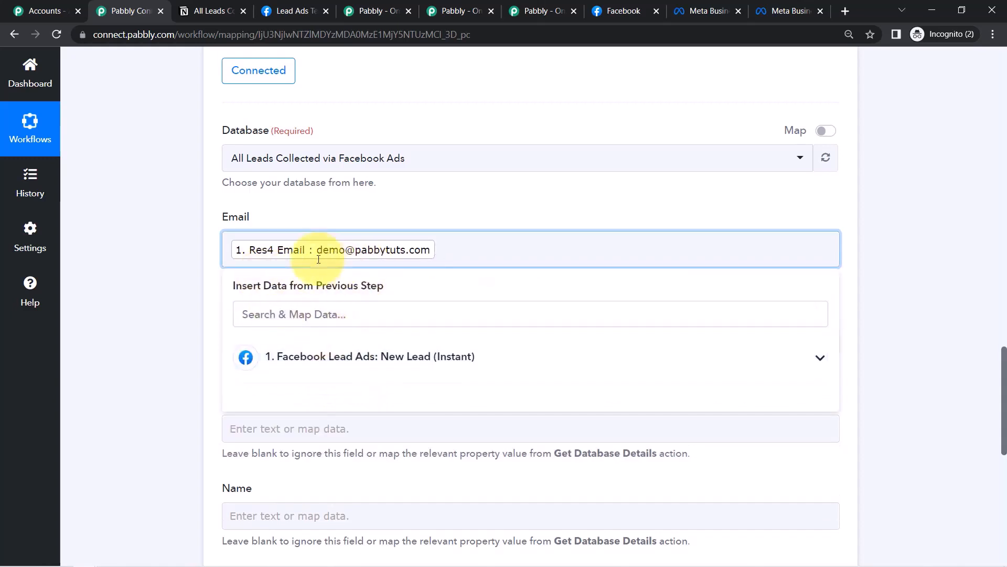
pyautogui.scroll(-3, 1003, 380)
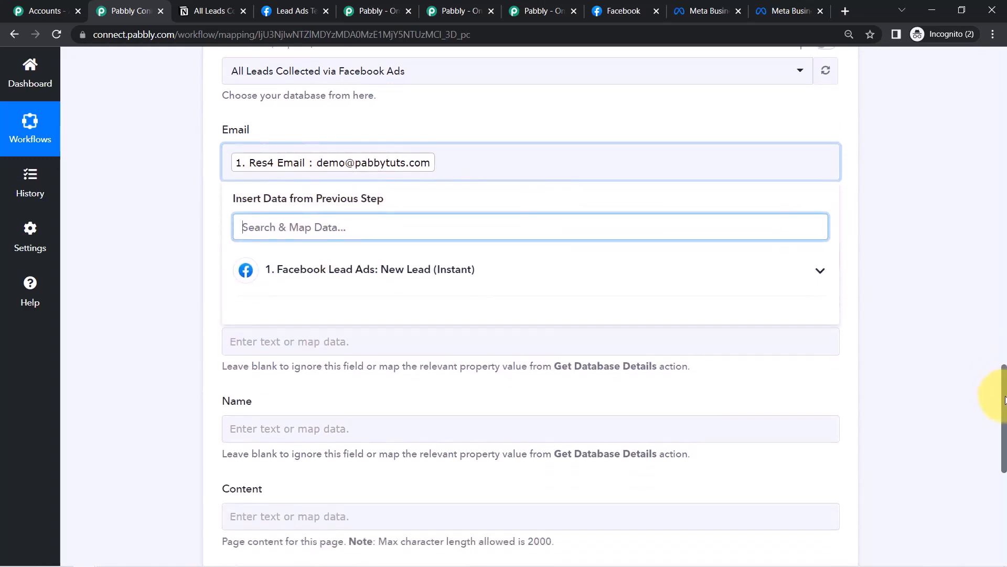
pyautogui.click(154, 390)
pyautogui.click(292, 216)
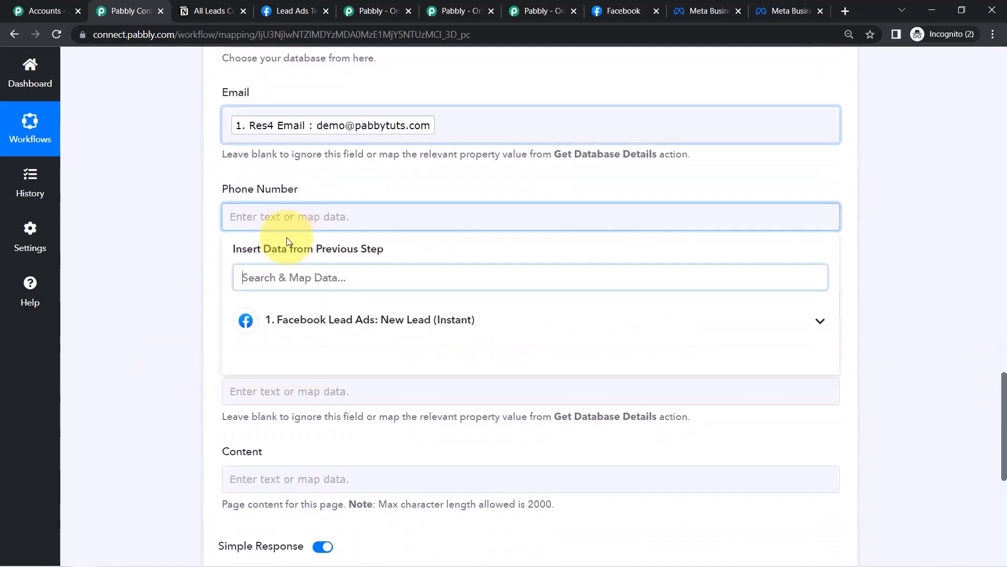
pyautogui.click(272, 278)
pyautogui.write('ph')
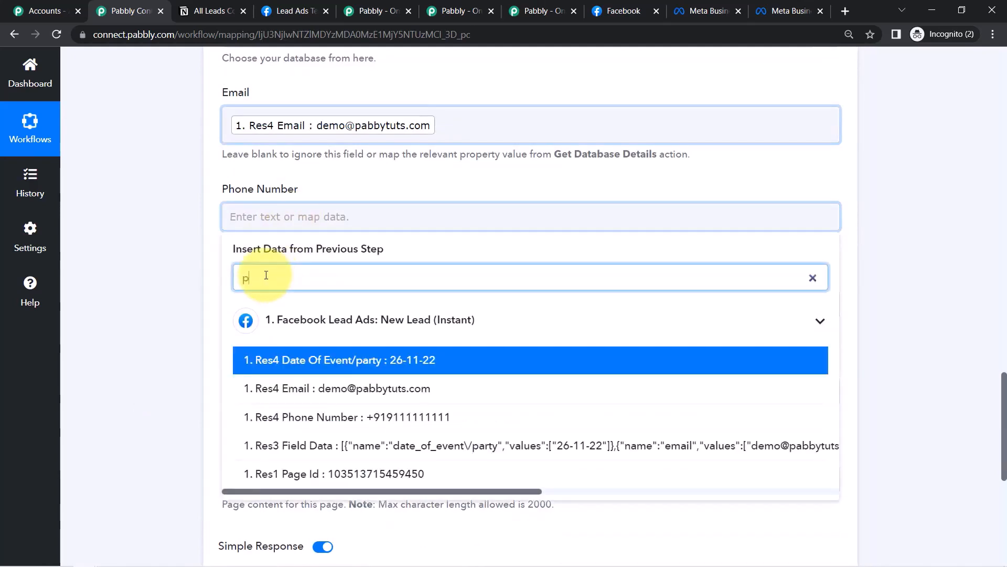
pyautogui.click(443, 360)
pyautogui.click(124, 299)
# - Map the lead's Date Of Event/party into Date Of Party and Full Name into Name
pyautogui.click(240, 320)
pyautogui.click(292, 371)
pyautogui.write('dat')
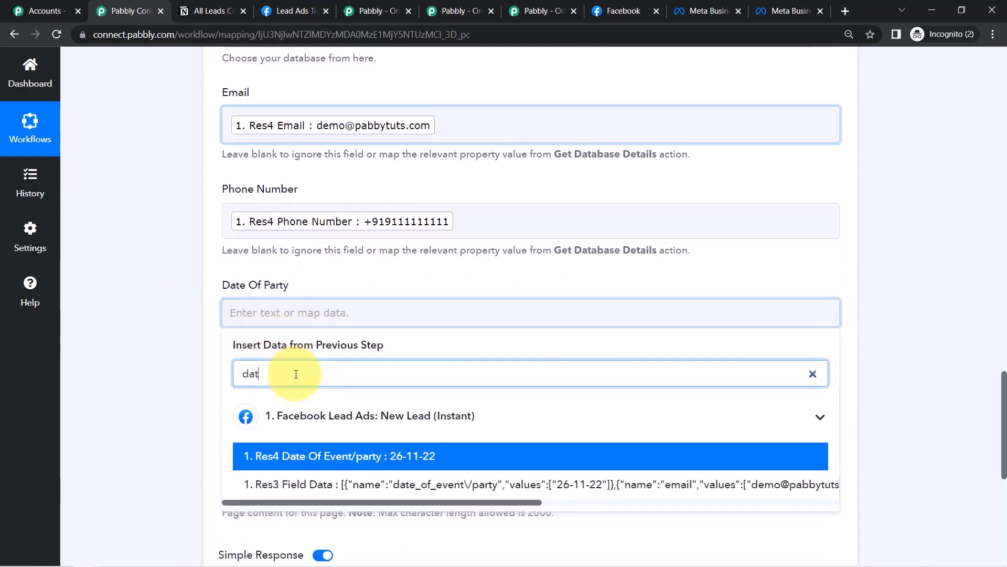
pyautogui.click(414, 456)
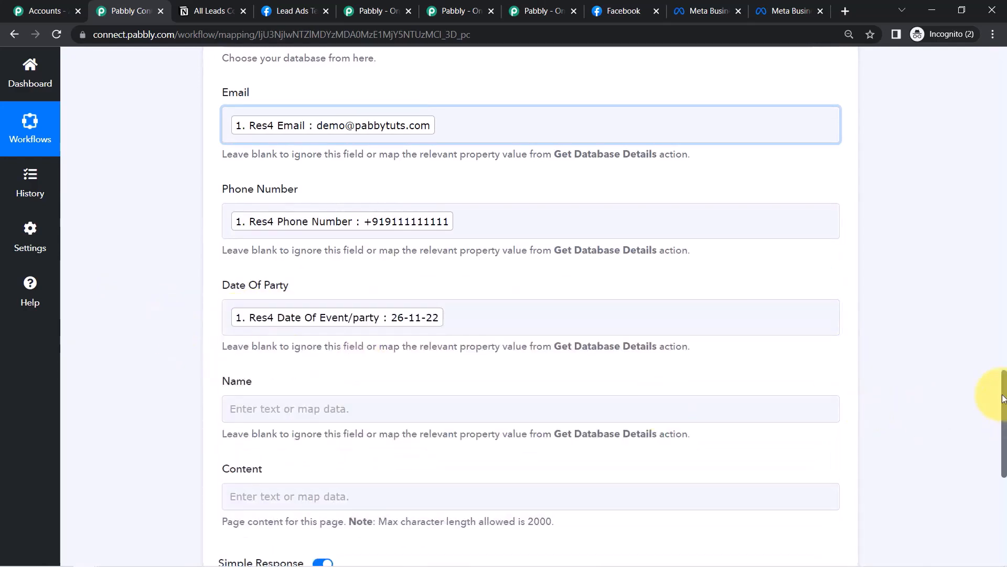
pyautogui.moveTo(1003, 397); pyautogui.dragTo(1003, 427)
pyautogui.click(308, 269)
pyautogui.click(281, 329)
pyautogui.write('na')
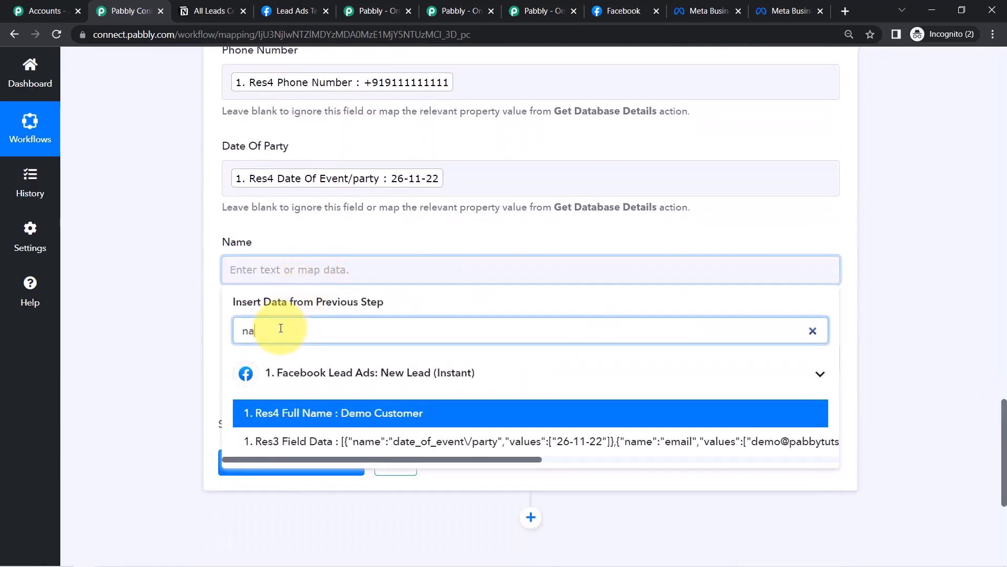
pyautogui.write('m')
pyautogui.click(360, 413)
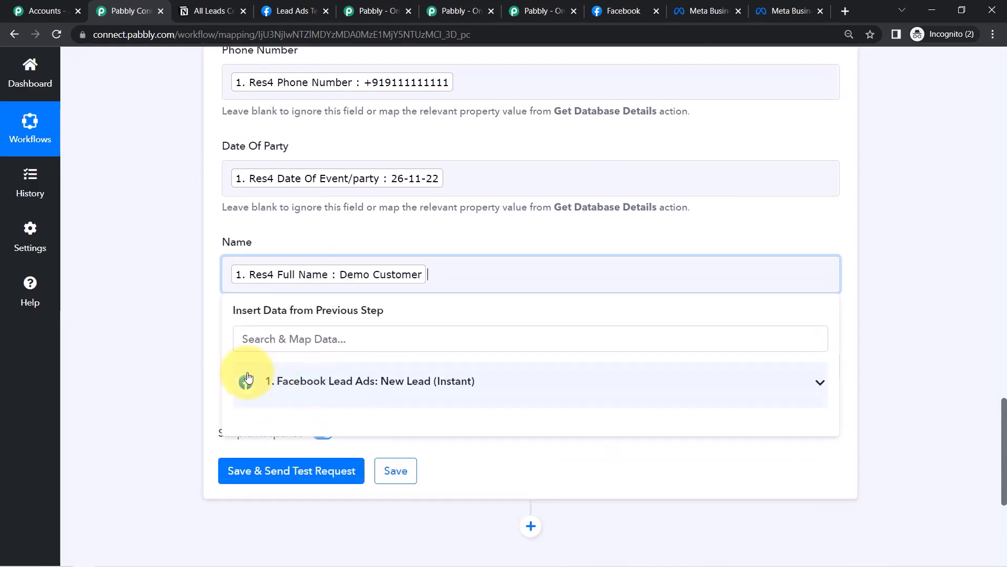
pyautogui.moveTo(1005, 454); pyautogui.dragTo(1004, 419)
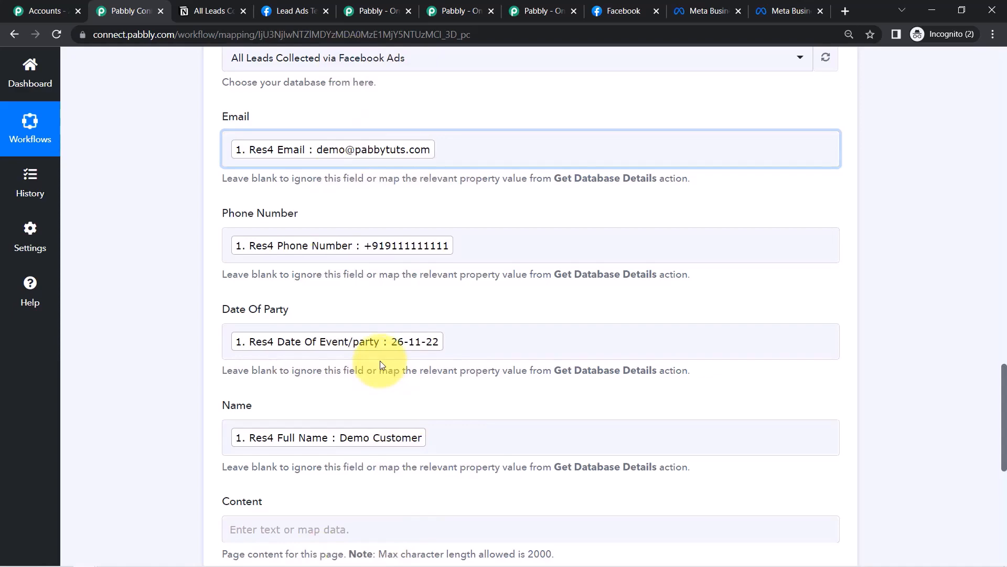
# - Save the Notion step, send a test request, and check the new lead row in Notion
pyautogui.moveTo(1003, 388); pyautogui.dragTo(998, 470)
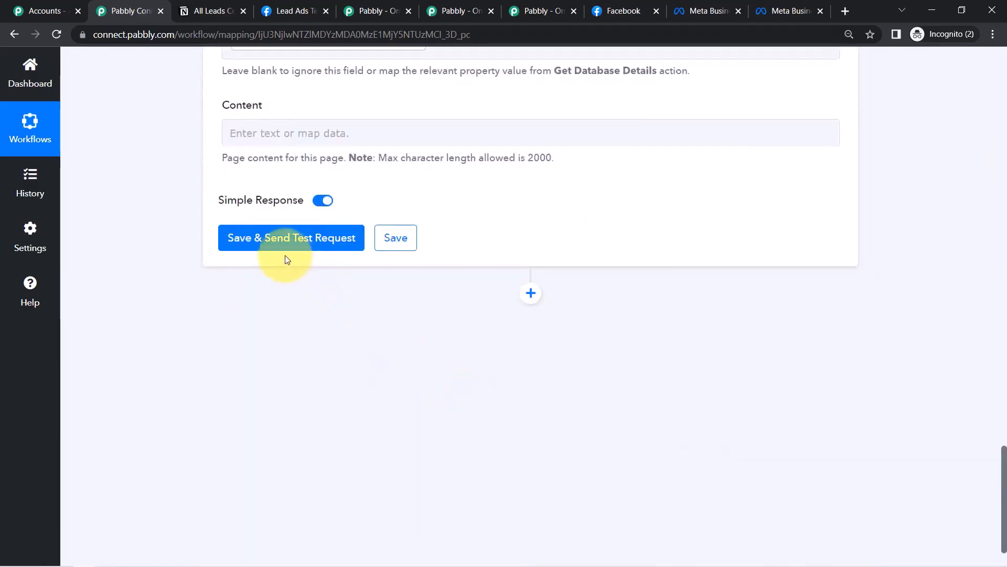
pyautogui.click(265, 242)
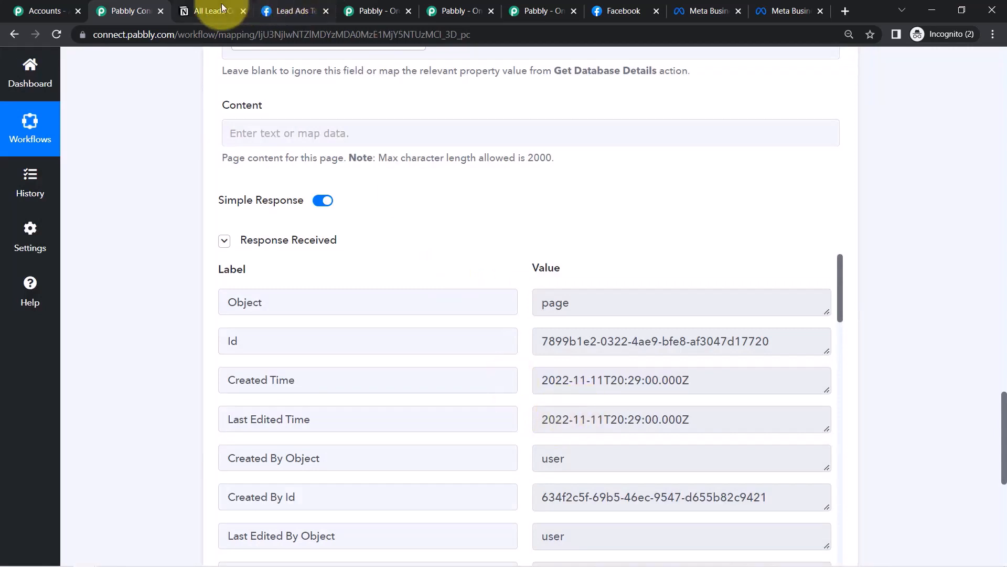
pyautogui.click(222, 7)
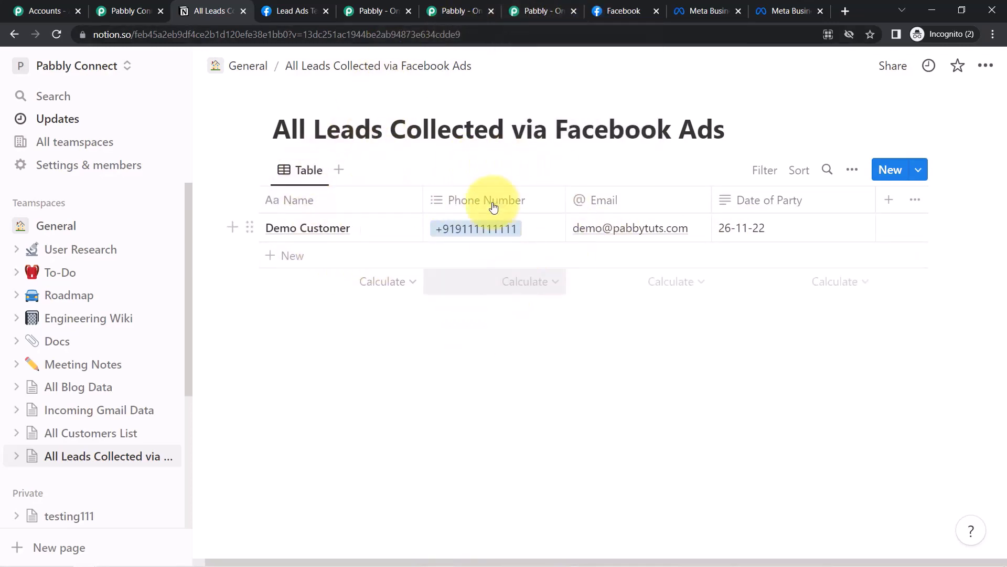
# - Leave the Notion leads page and return to the Pabbly Connect workflow's test response
pyautogui.click(106, 34)
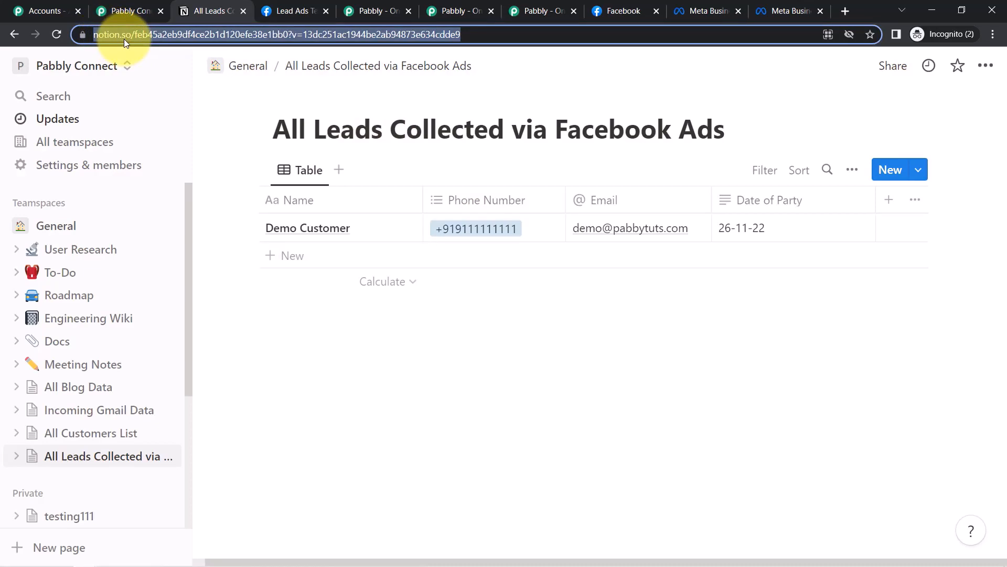
pyautogui.click(130, 11)
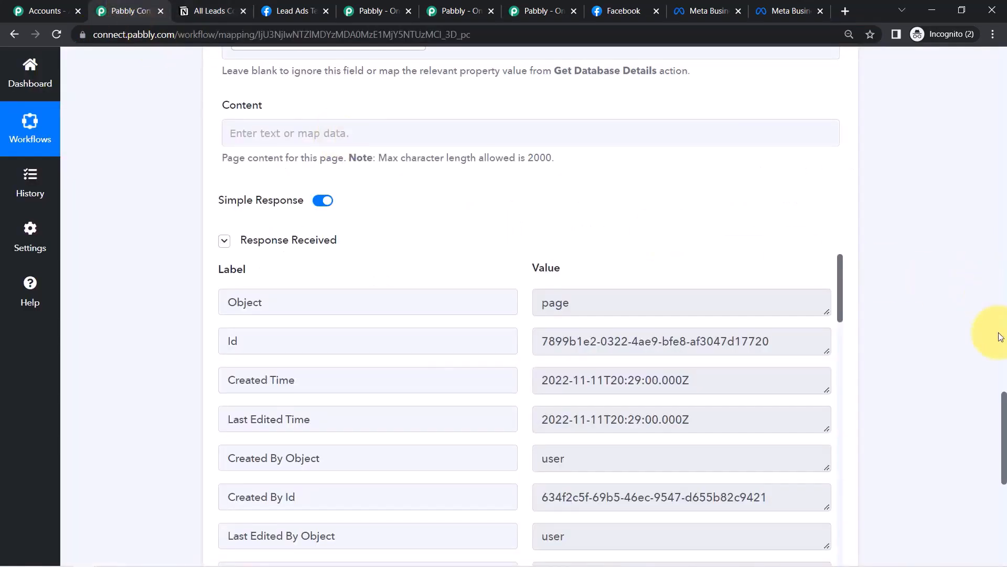
# - Collapse both the Facebook trigger and the Notion action steps
pyautogui.moveTo(1004, 412); pyautogui.dragTo(994, 52)
pyautogui.click(341, 259)
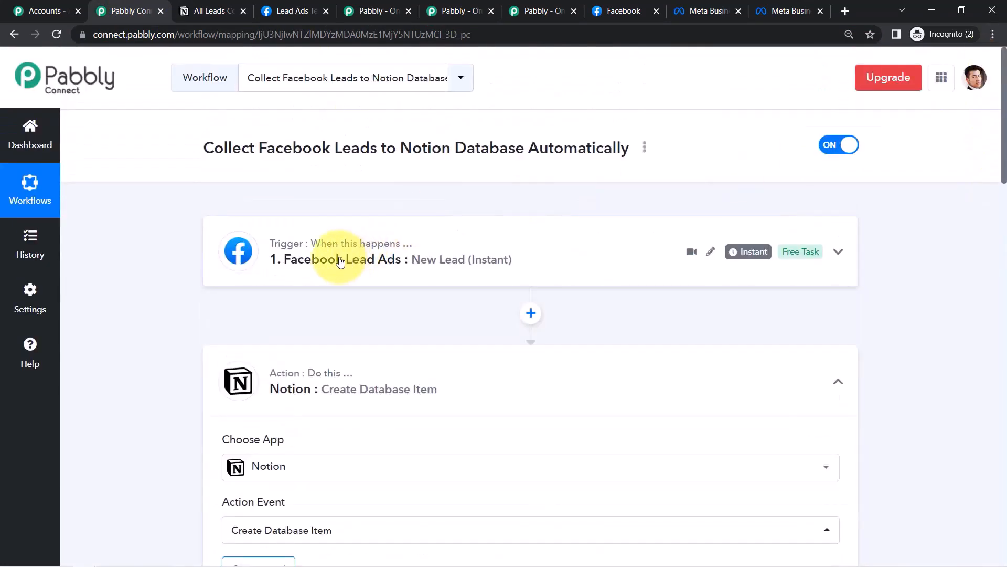
pyautogui.click(322, 389)
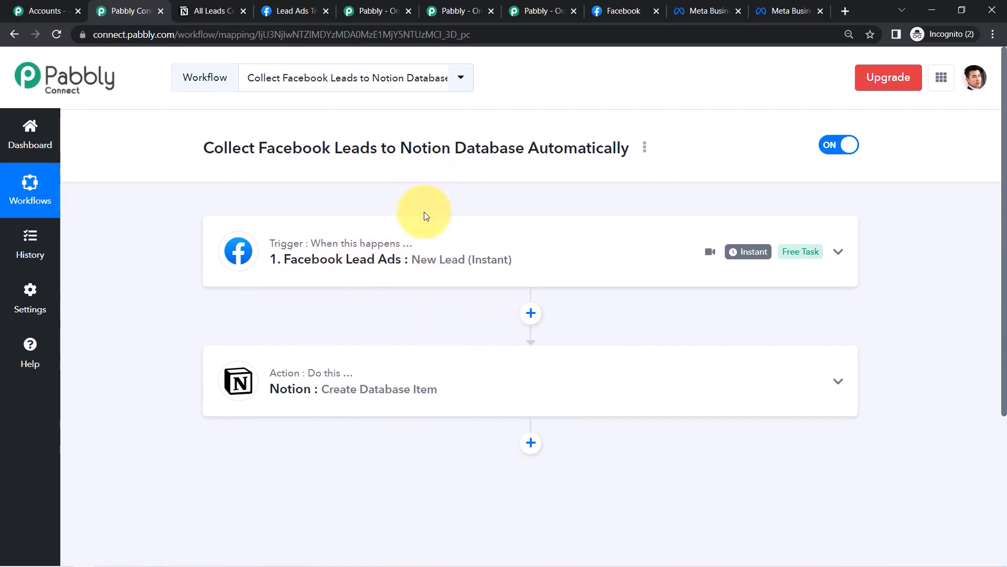
# - Generate the workflow's share link from its options menu and select the URL
pyautogui.click(645, 148)
pyautogui.click(570, 227)
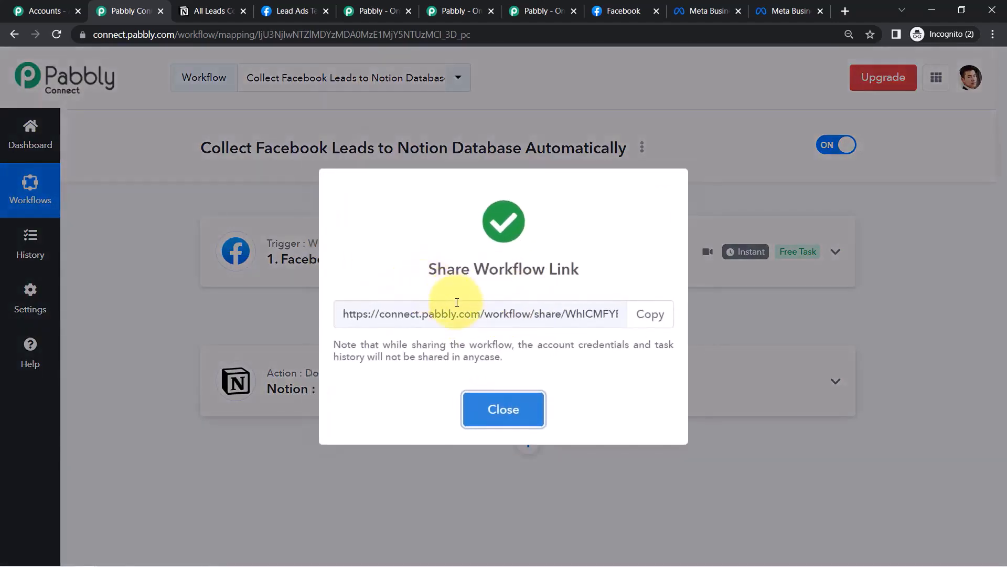
pyautogui.tripleClick(460, 314)
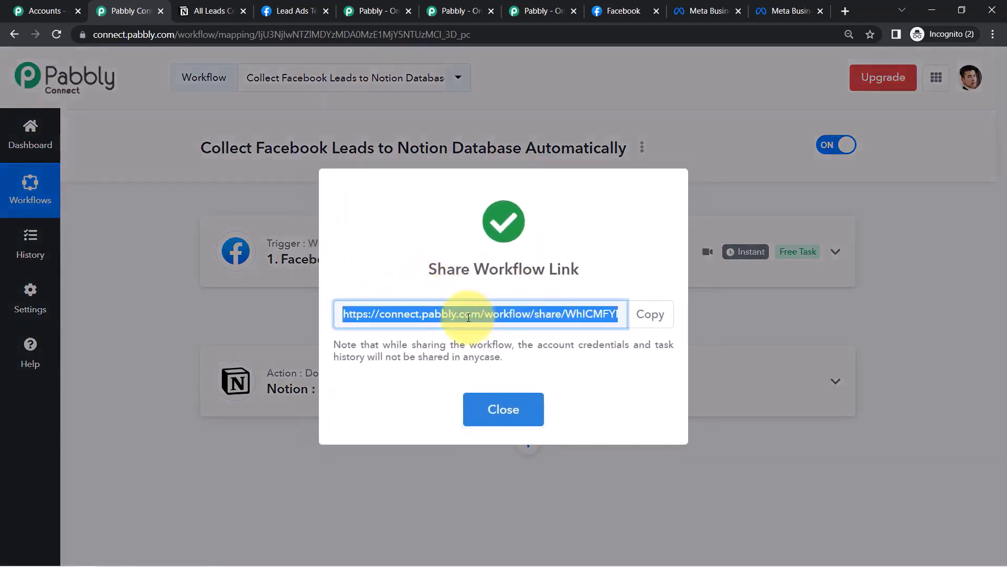
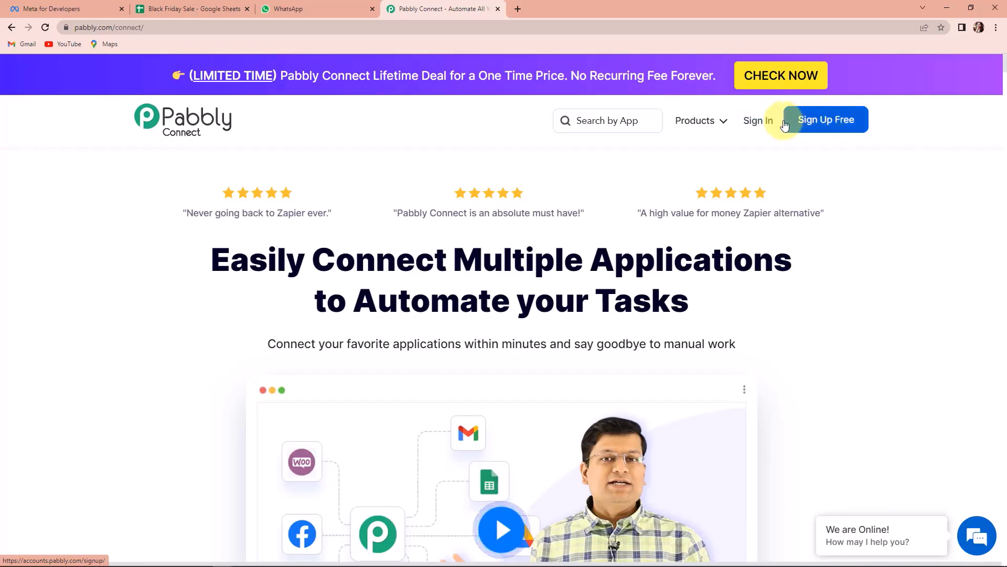
# - Sign in, launch the Pabbly Connect app, and start a new workflow from the dashboard
pyautogui.click(756, 120)
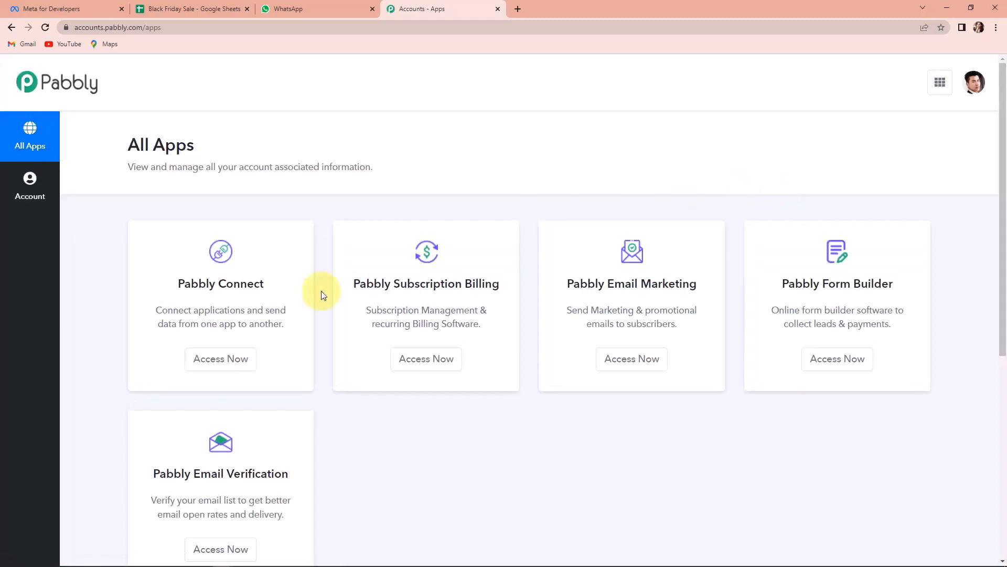
pyautogui.click(206, 360)
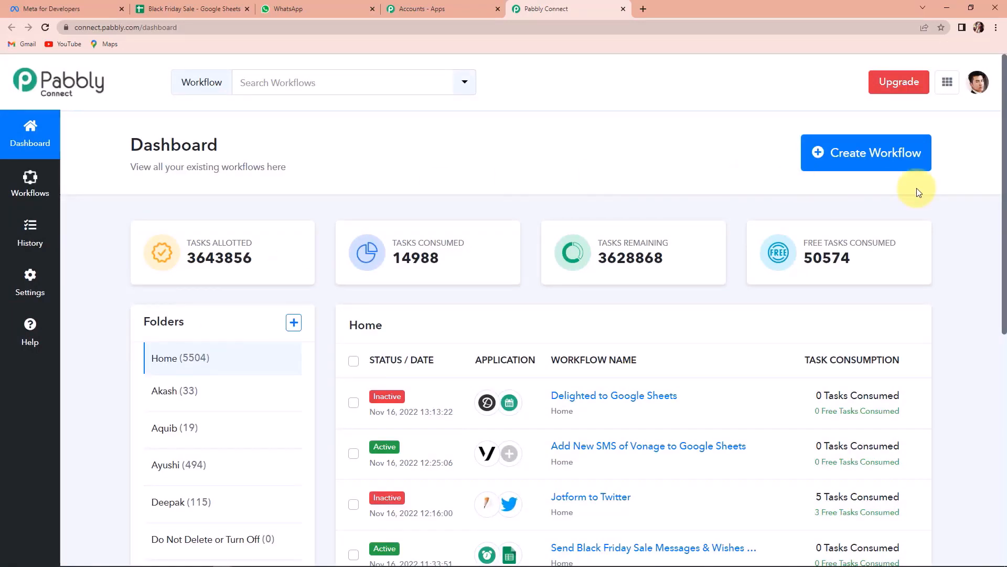
pyautogui.click(892, 157)
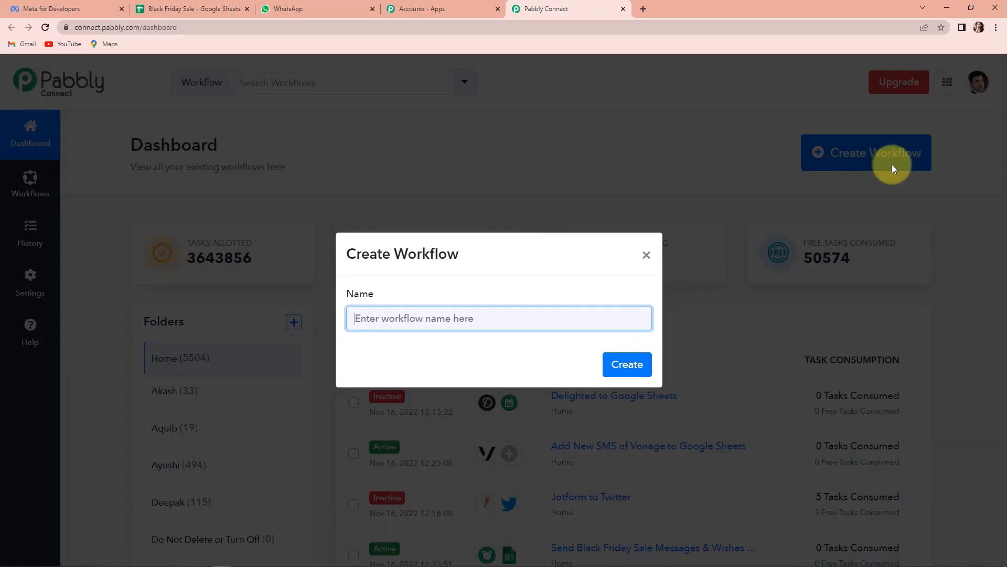
# - Create the workflow named 'Setup Facebook Lead Ads Automation with Slack, Google Calendar,Salesforce and WhatsApp'
pyautogui.click(650, 366)
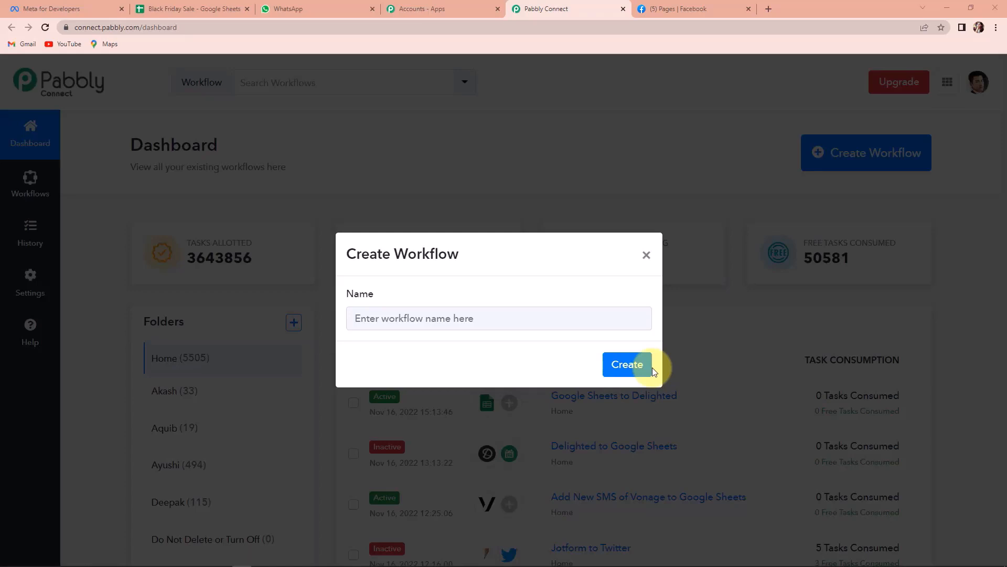
pyautogui.click(502, 324)
pyautogui.hotkey('ctrl', 'v')
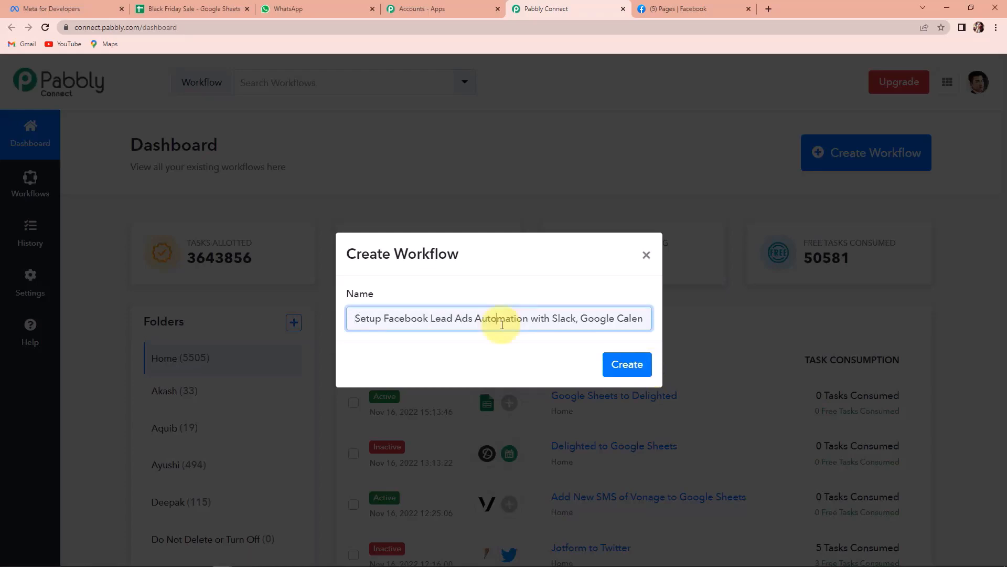
pyautogui.write('dar,Salesforce')
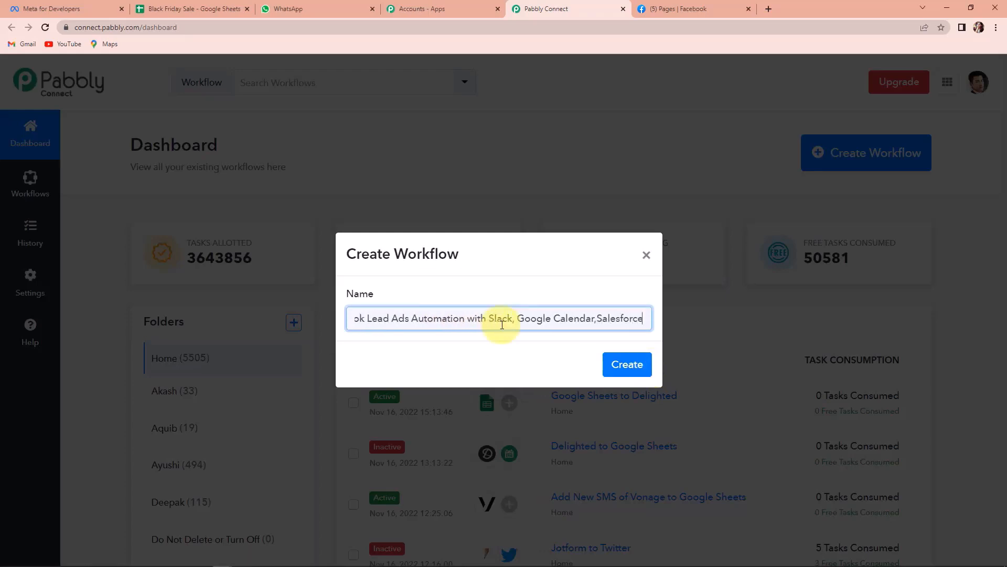
pyautogui.write(' and Wga')
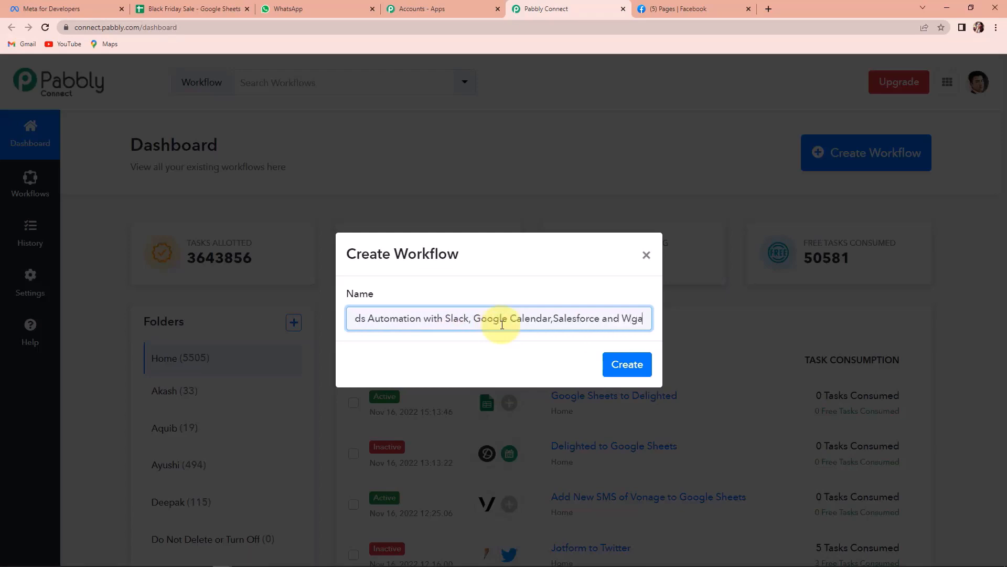
pyautogui.press('BackSpace')
pyautogui.press('BackSpace')
pyautogui.write('hats')
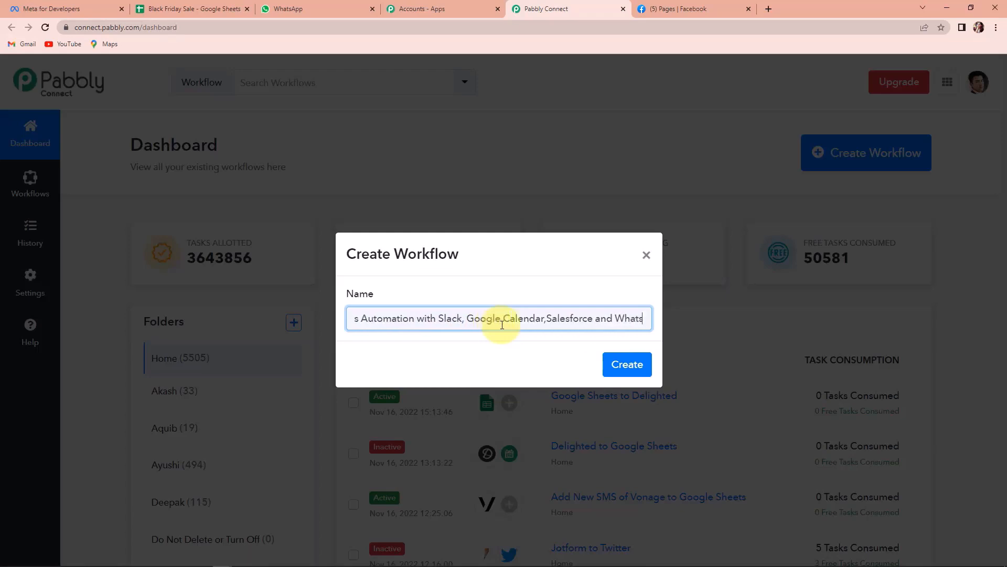
pyautogui.write('App')
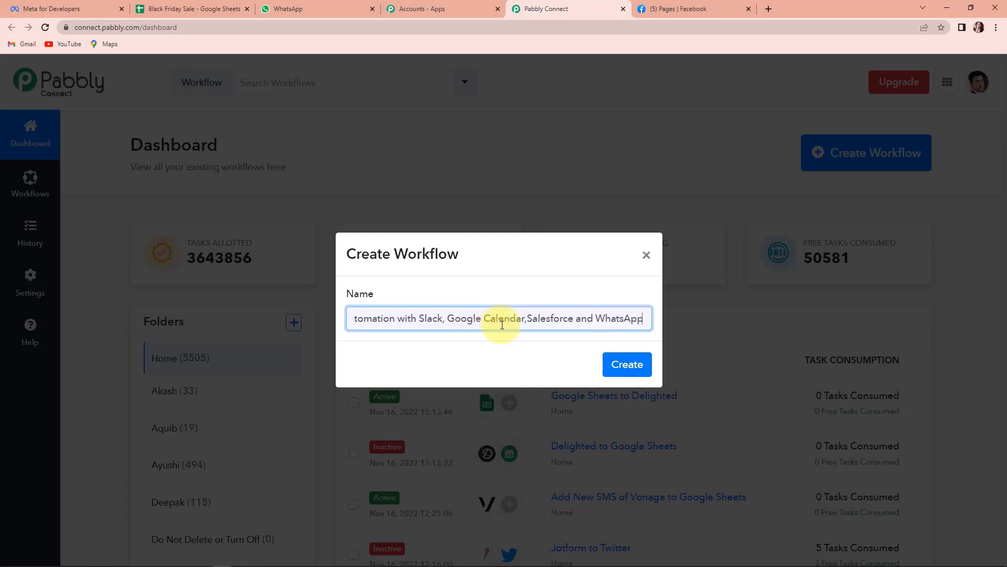
pyautogui.click(617, 369)
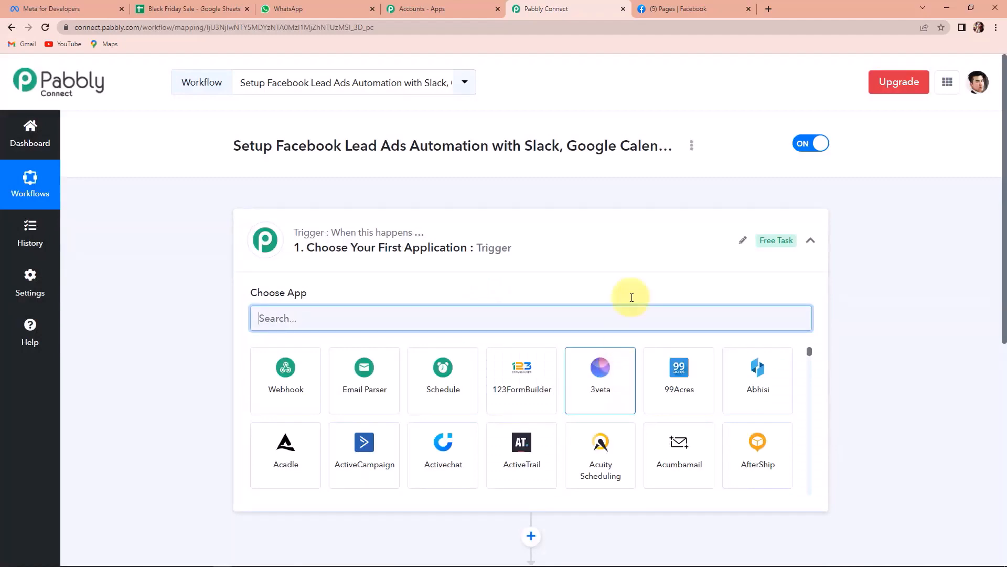
# - Search 'facebook' and choose Facebook Lead Ads as the trigger app
pyautogui.scroll(-2, 509, 293)
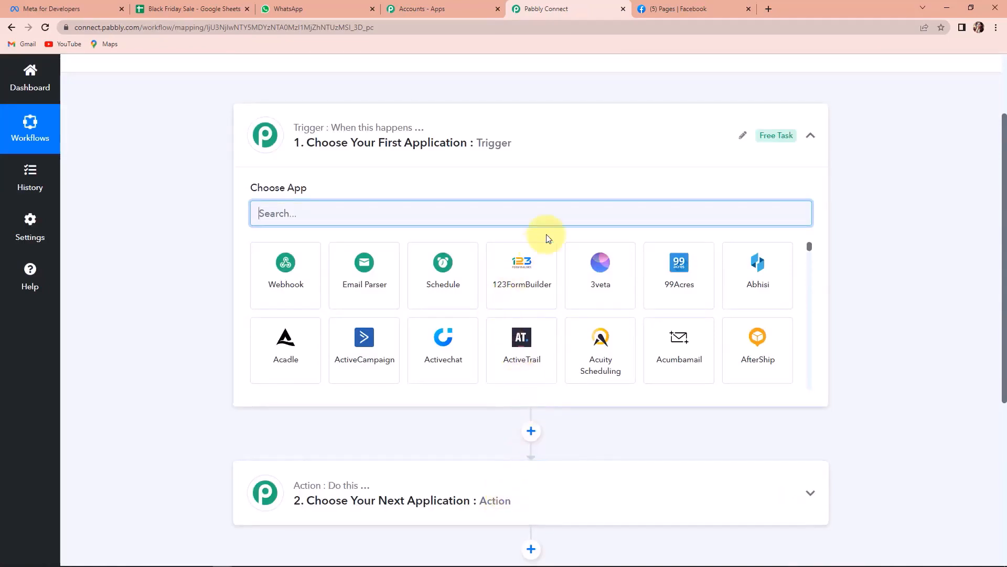
pyautogui.scroll(-1, 677, 422)
pyautogui.scroll(-1, 676, 420)
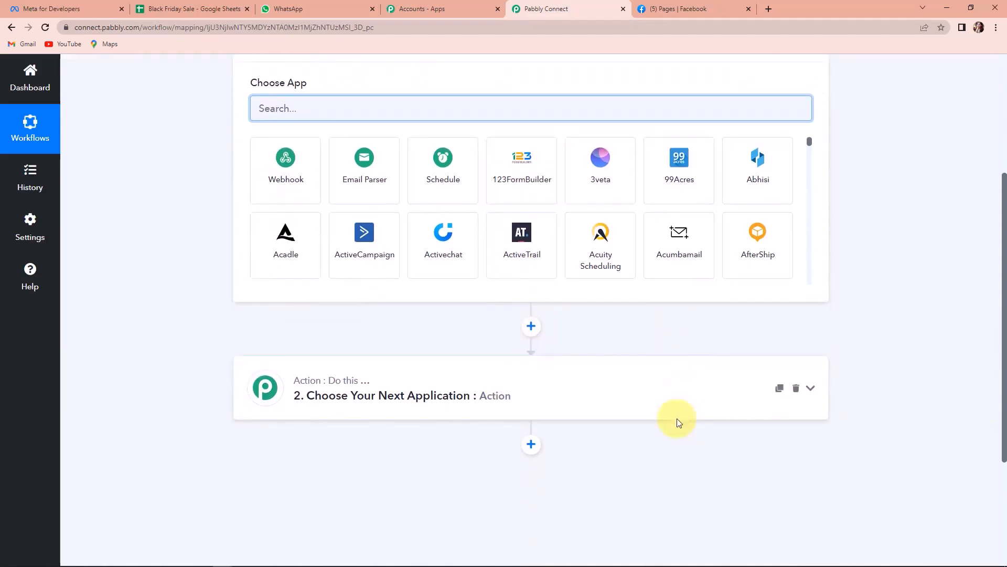
pyautogui.scroll(2, 489, 472)
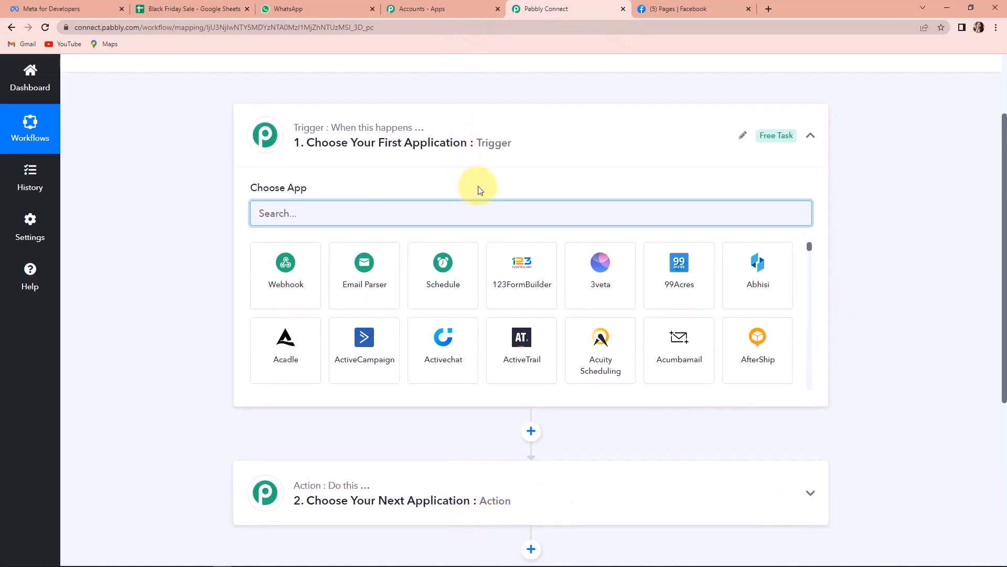
pyautogui.scroll(2, 513, 180)
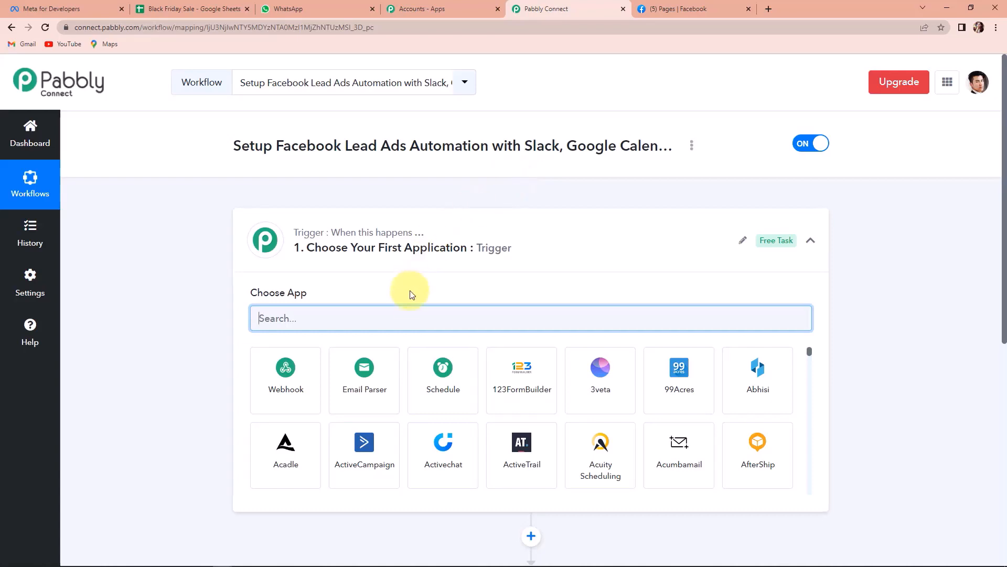
pyautogui.write('facebook')
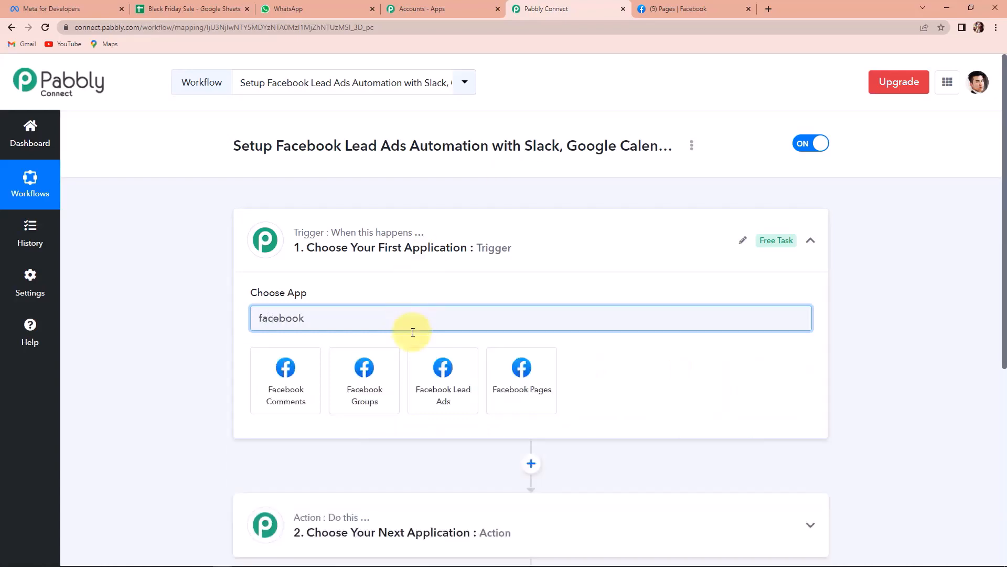
pyautogui.click(436, 370)
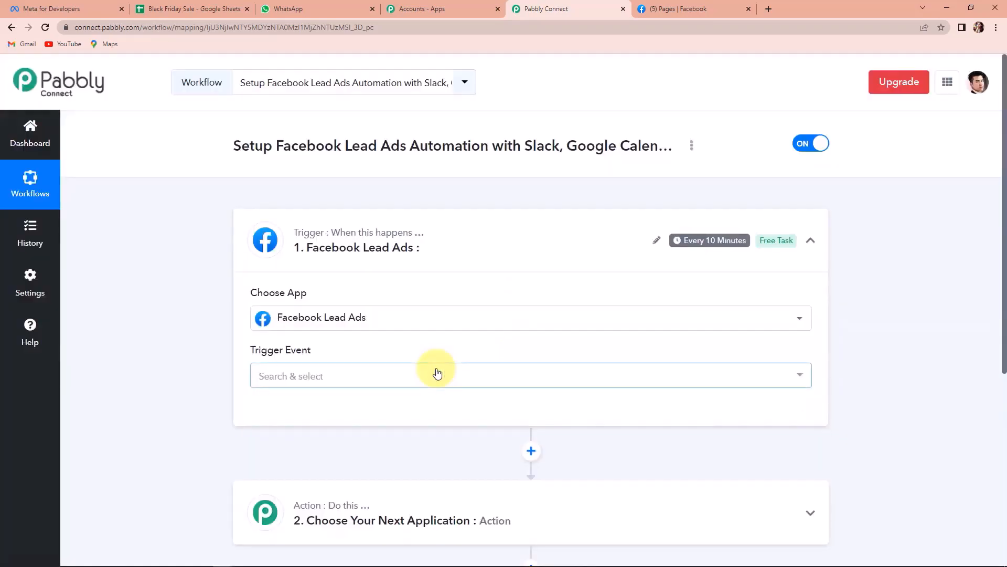
# - Set the trigger event to New Lead (Instant) and bring up the account connection options
pyautogui.click(304, 377)
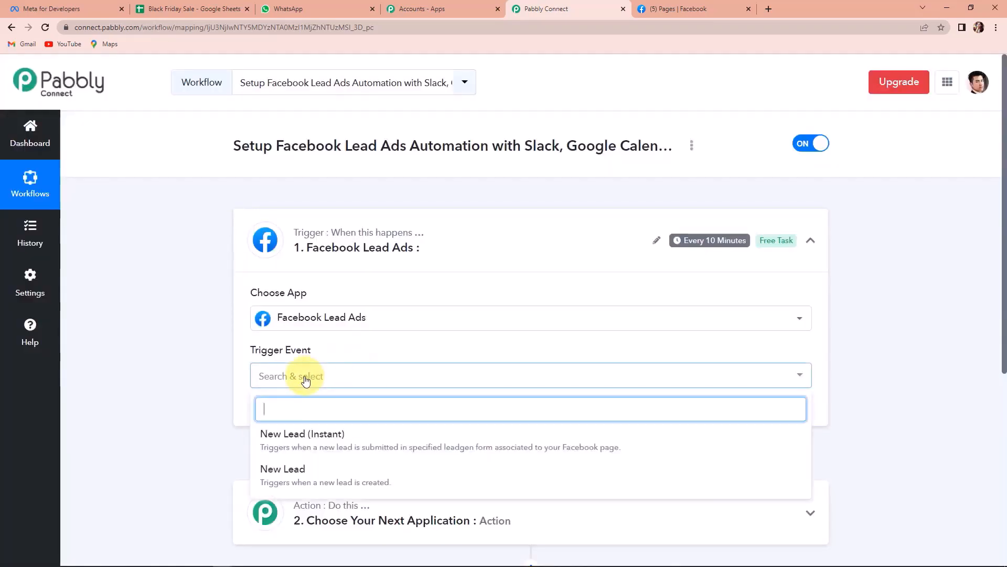
pyautogui.click(390, 443)
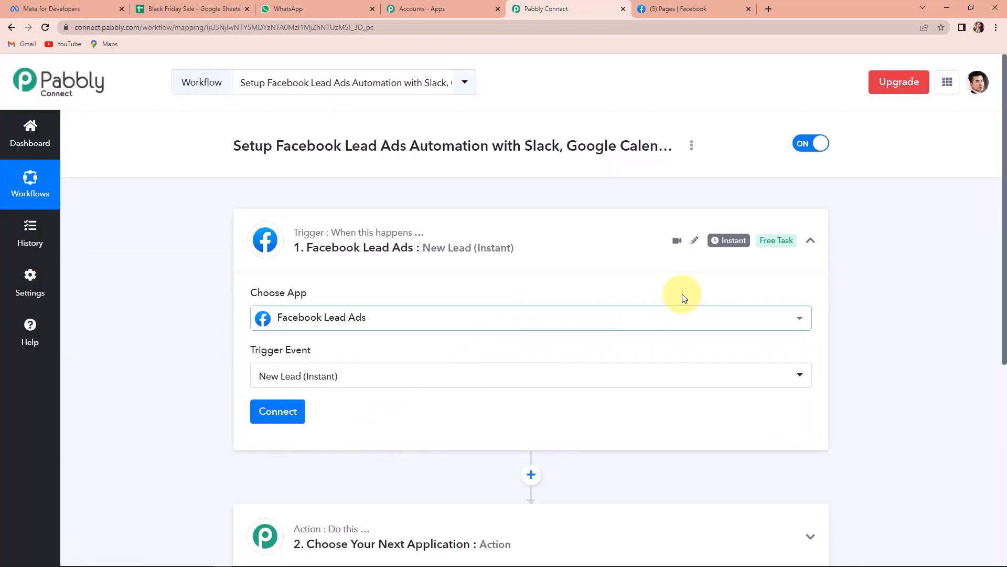
pyautogui.moveTo(737, 244)
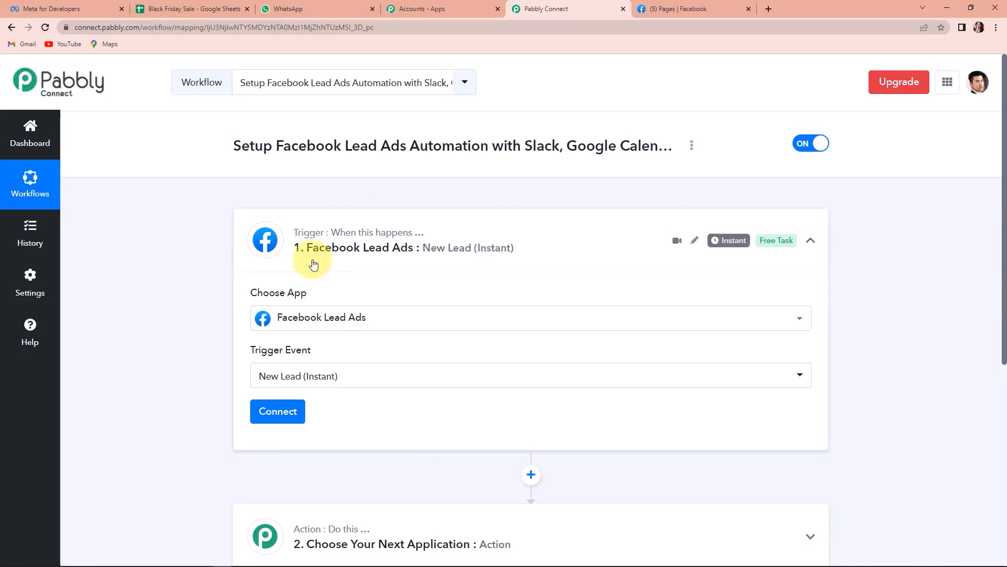
pyautogui.click(279, 411)
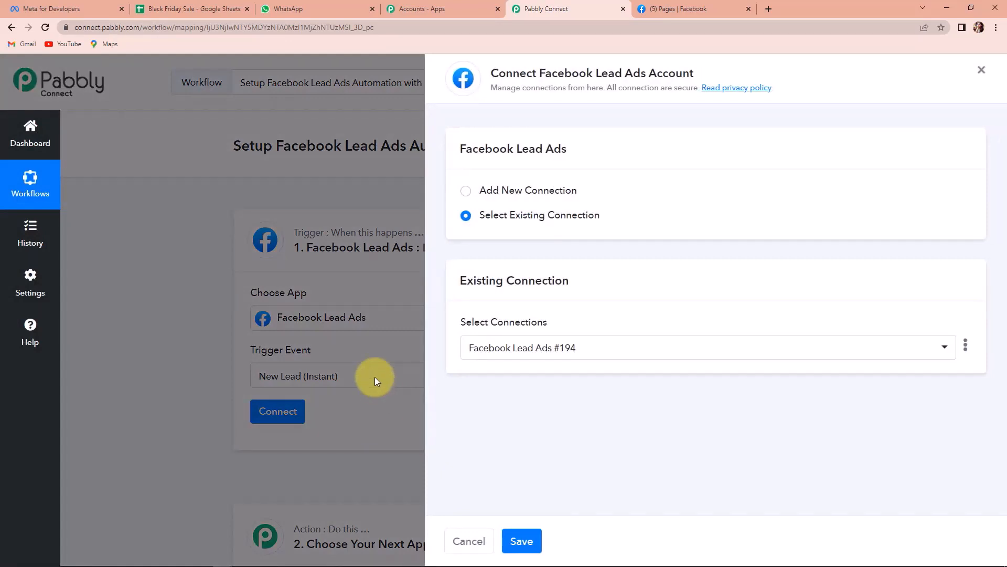
# - Add and authorize a new Facebook Lead Ads connection, then review the Page and LeadGen Form fields
pyautogui.click(465, 191)
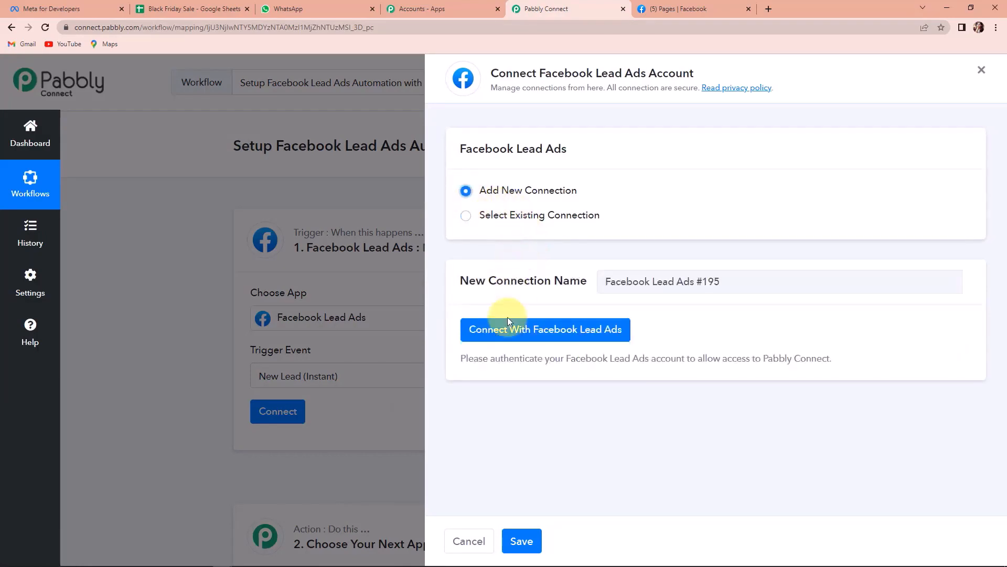
pyautogui.click(536, 332)
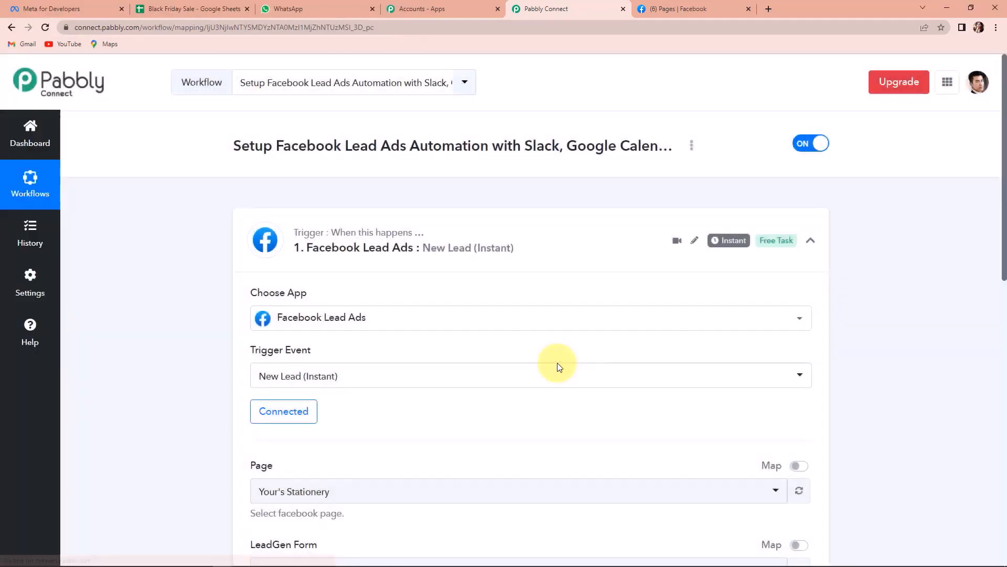
pyautogui.scroll(-1, 566, 390)
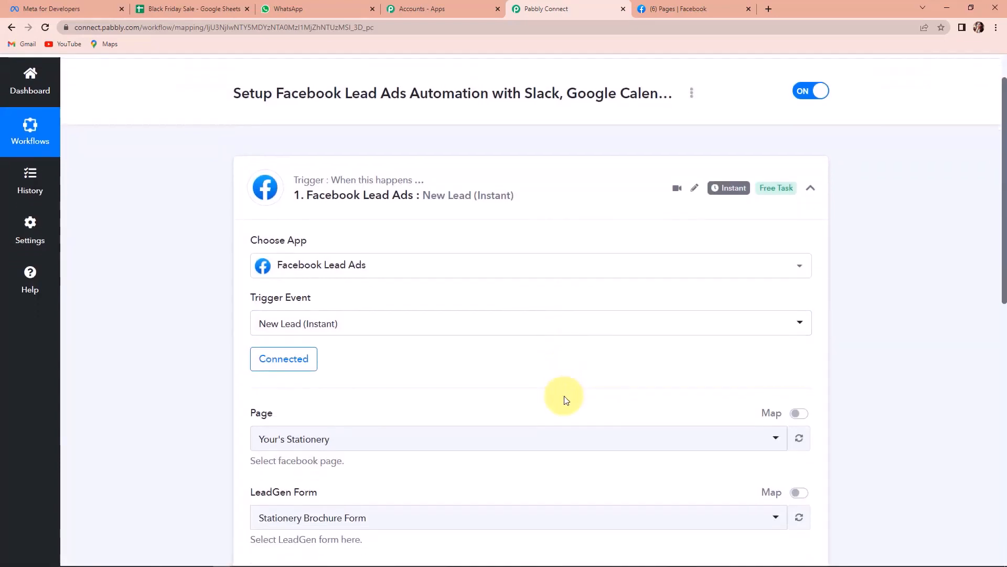
pyautogui.scroll(-2, 565, 400)
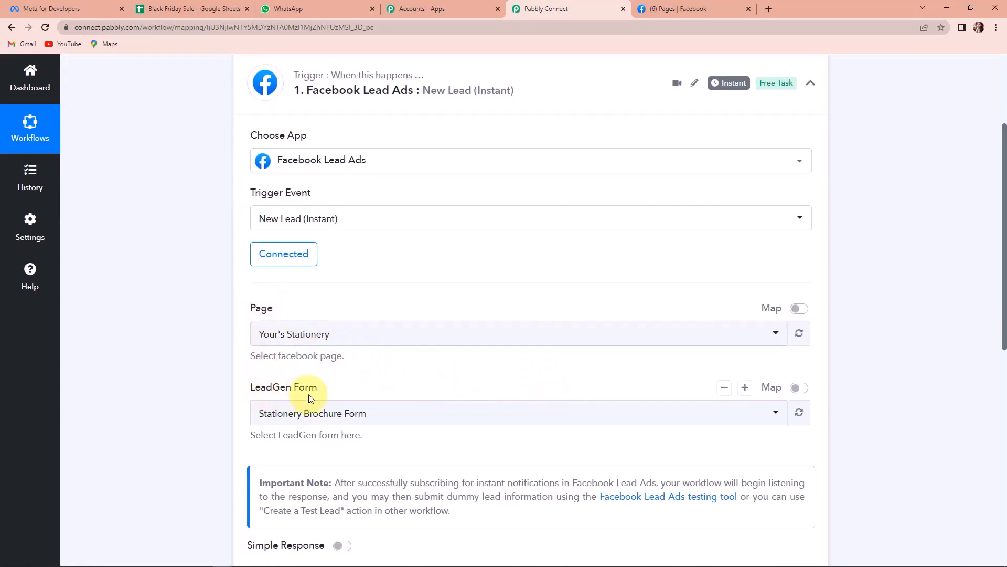
# - In Facebook, open the Pabbly Tech page from your pages list, then return to Pabbly Connect
pyautogui.click(682, 10)
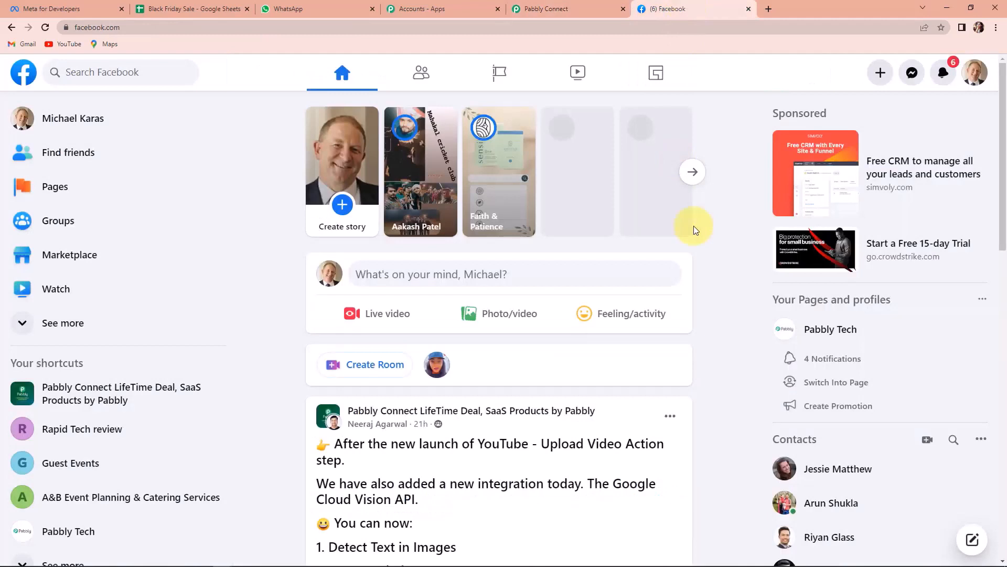
pyautogui.click(499, 75)
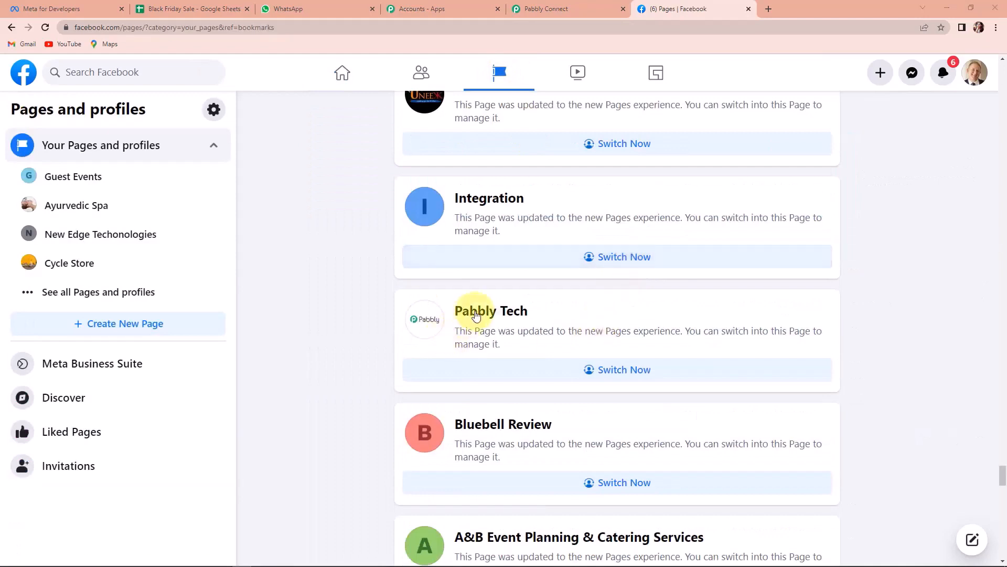
pyautogui.click(499, 318)
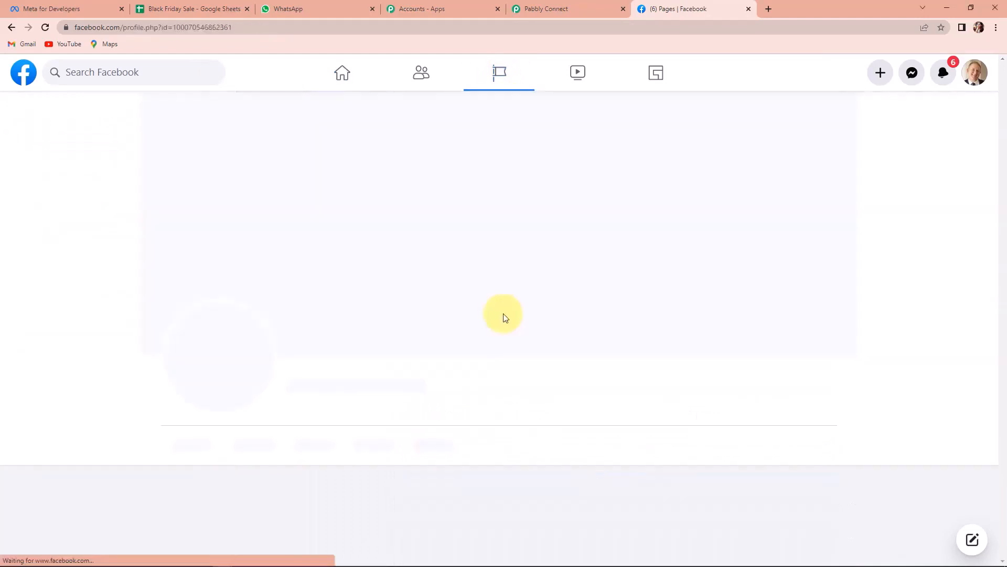
pyautogui.scroll(-5, 555, 331)
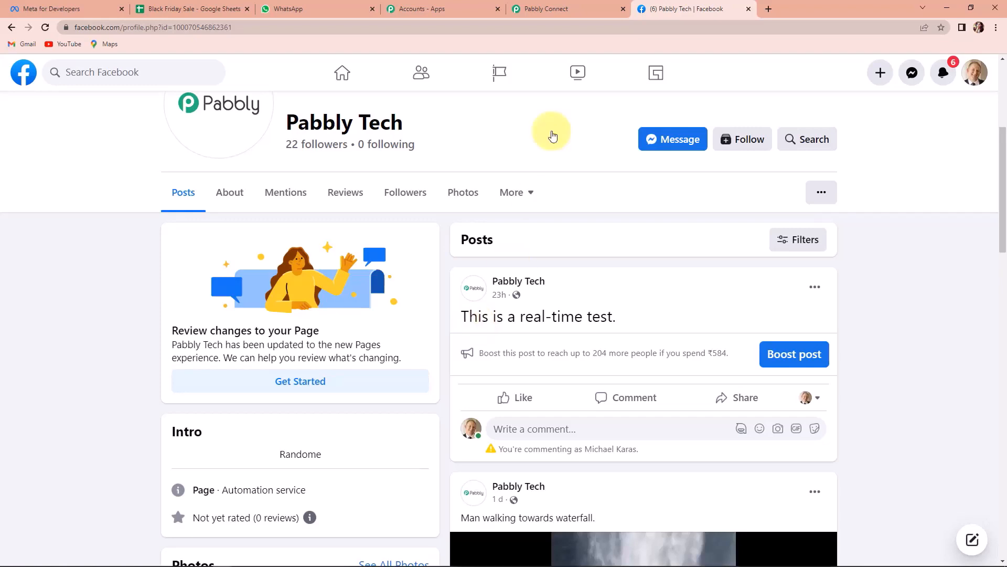
pyautogui.click(547, 10)
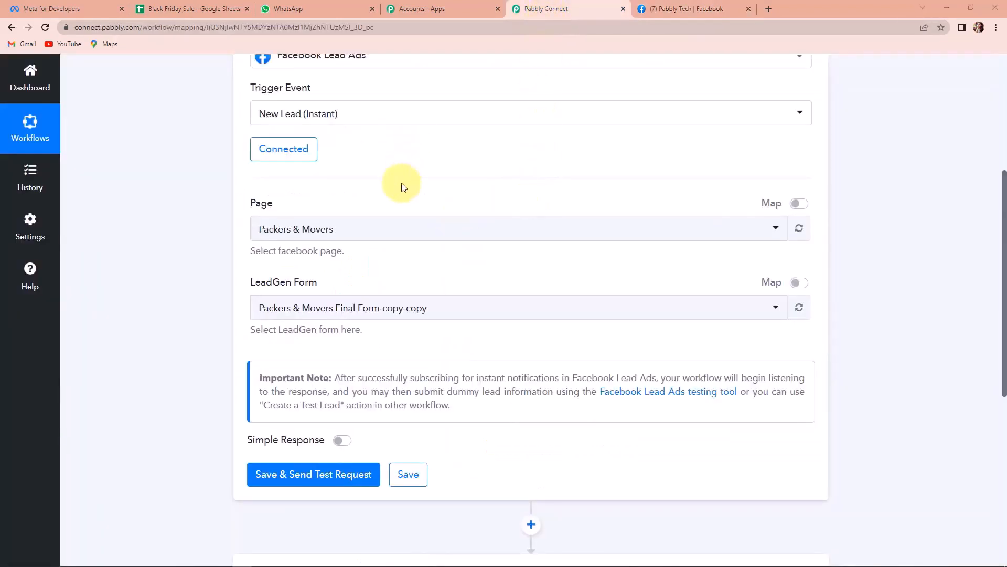
# - Set the trigger Page to Pabbly Tech with Enquiry Form for School Admission, then save and send a test request
pyautogui.click(388, 229)
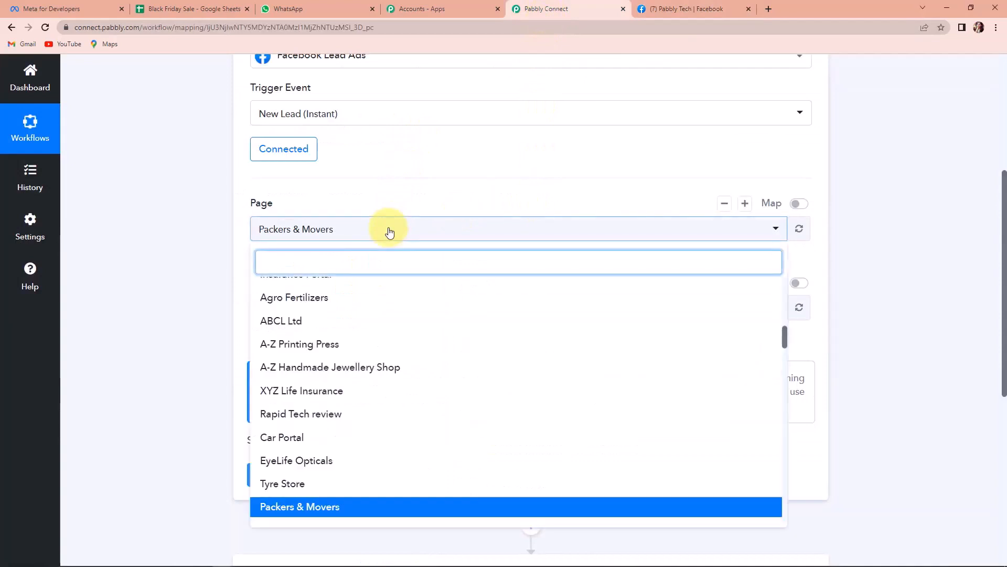
pyautogui.write('pabbly')
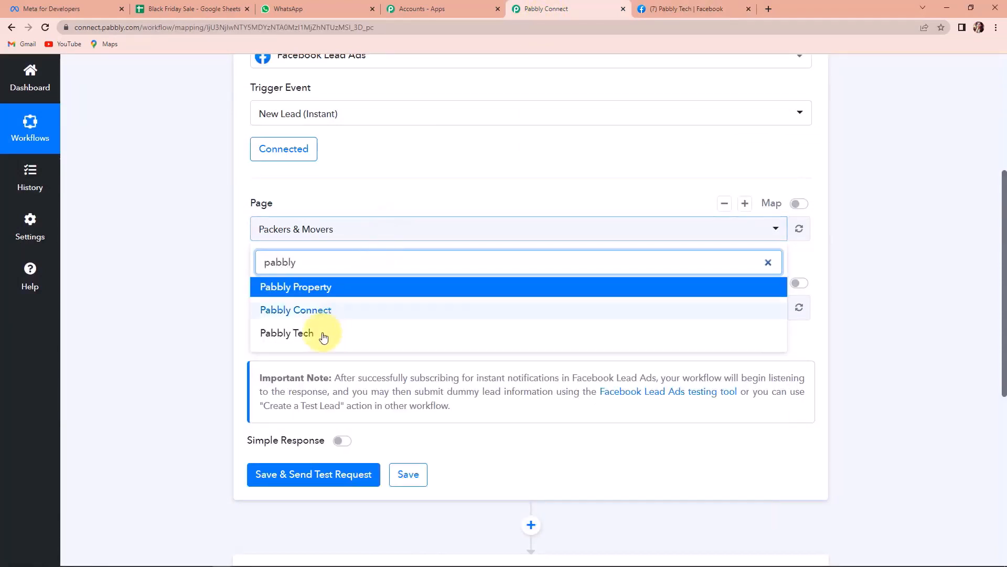
pyautogui.click(326, 335)
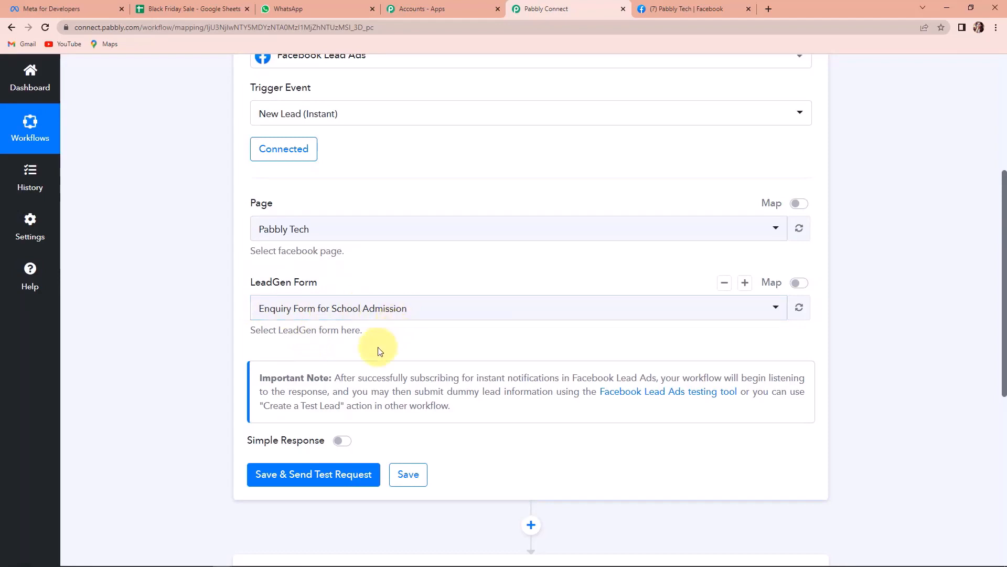
pyautogui.click(317, 475)
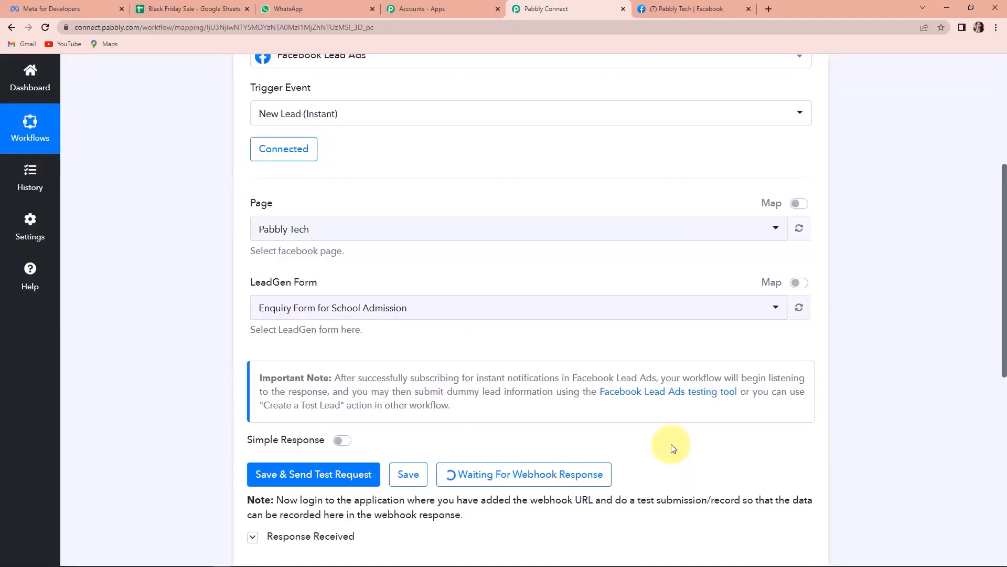
pyautogui.scroll(-2, 672, 444)
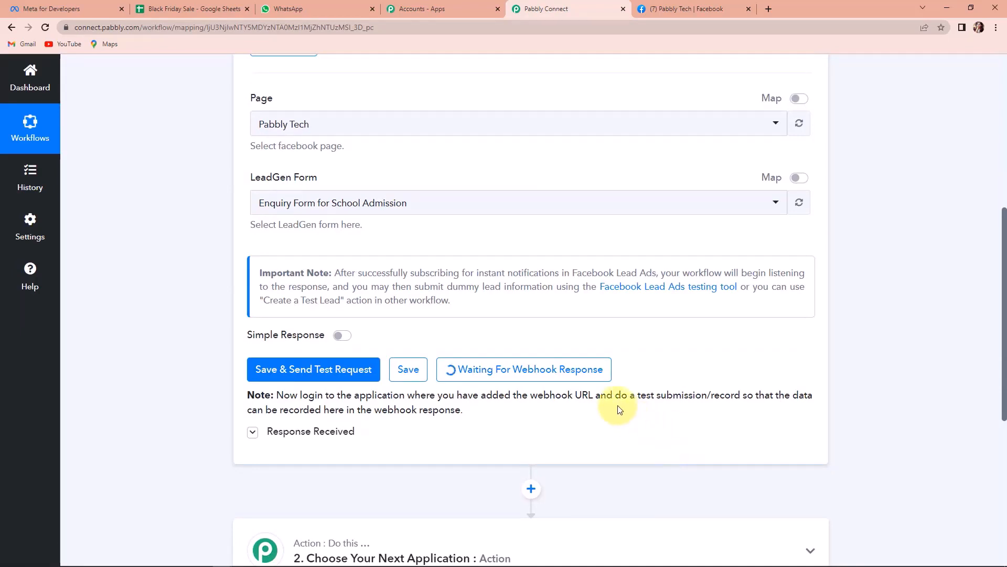
# - In the Lead Ads Testing Tool, select the Pabbly Tech page and preview its school admission form
pyautogui.click(685, 290)
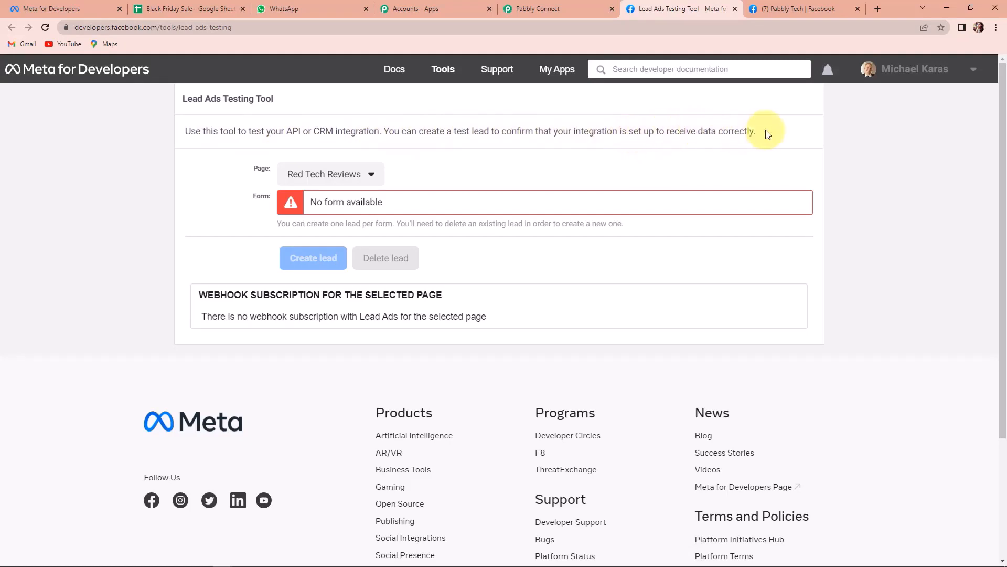
pyautogui.click(372, 176)
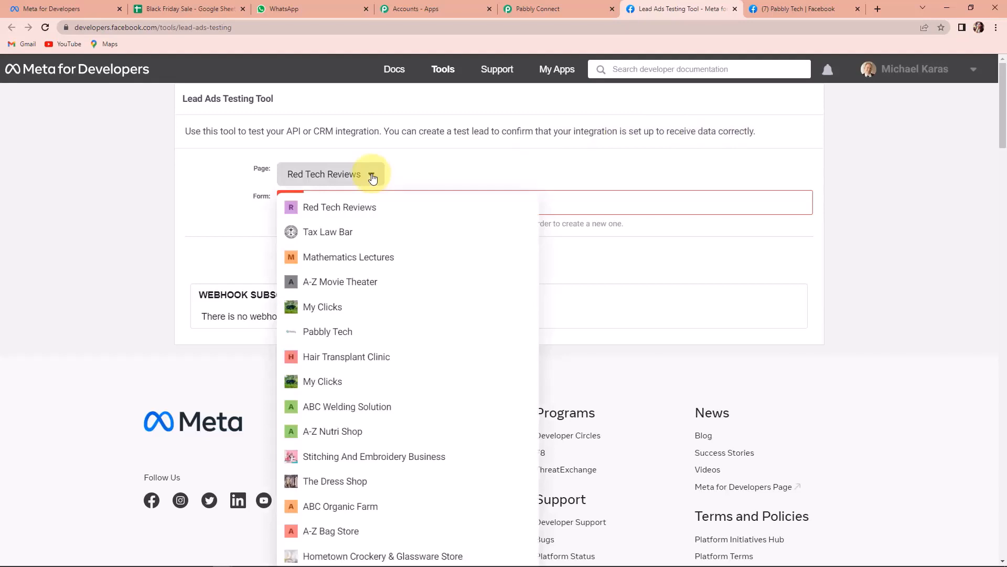
pyautogui.hotkey('ctrl', 'f')
pyautogui.write('pabbly tex')
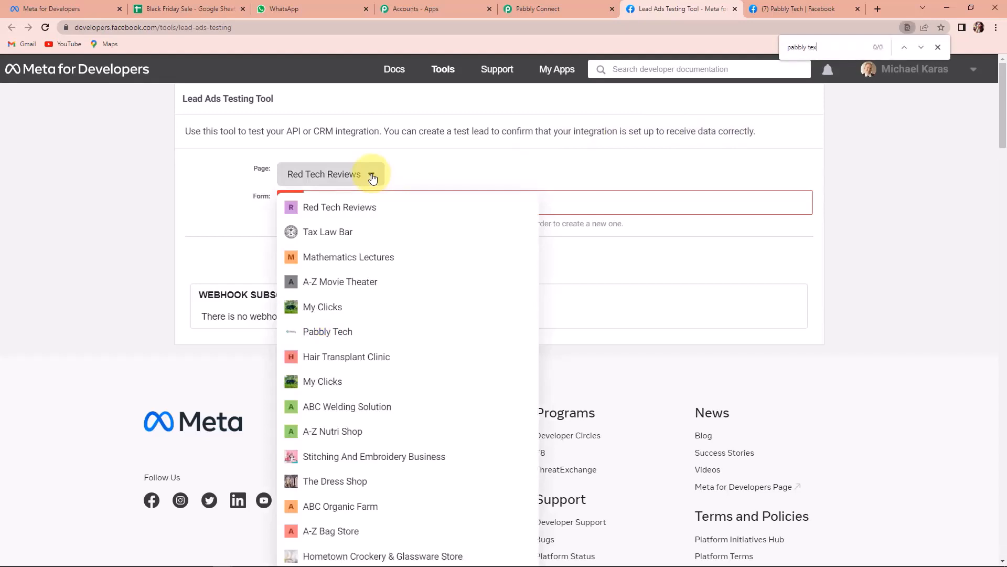
pyautogui.click(332, 328)
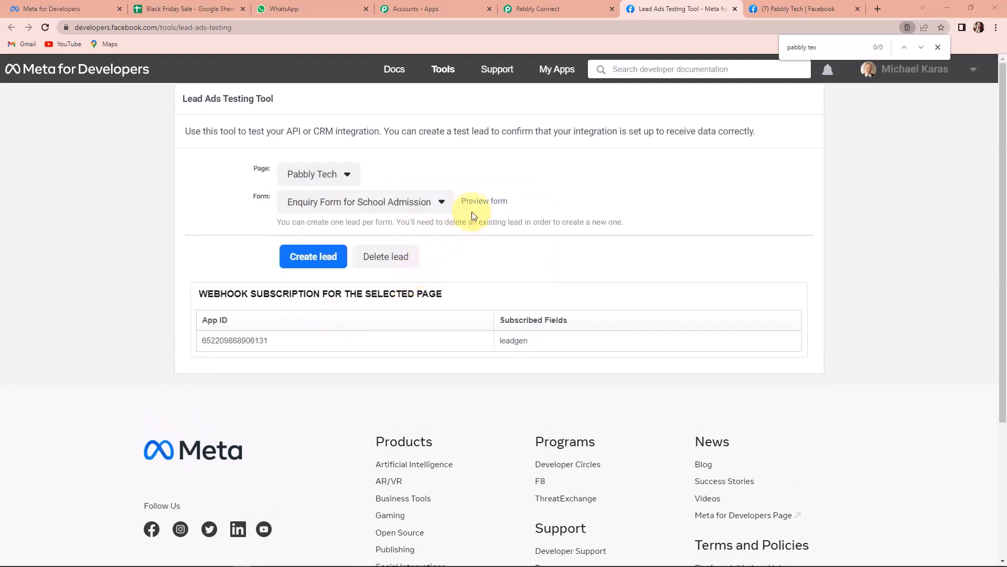
pyautogui.click(481, 202)
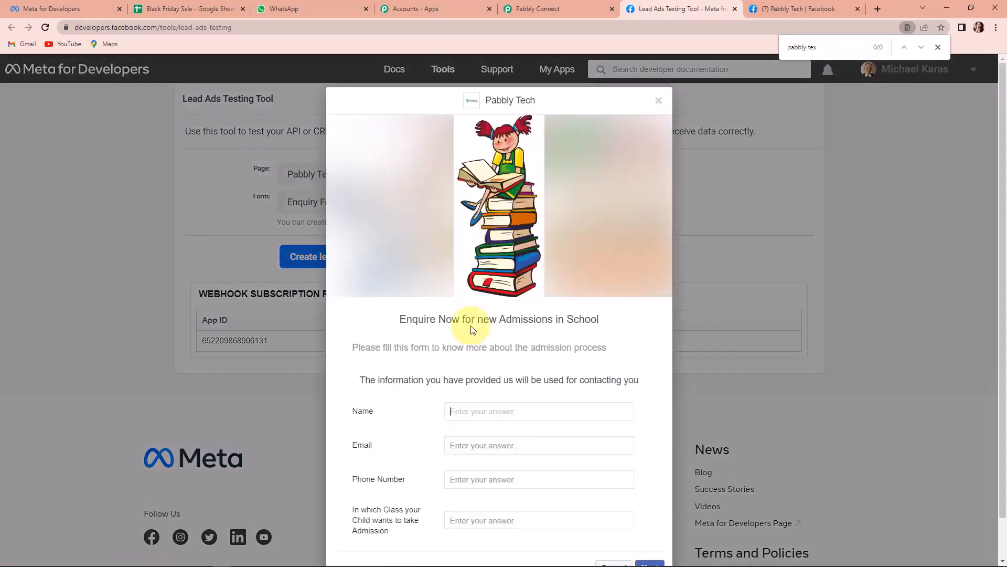
# - Fill the test lead with a sample name, phone number and Class 8, submit it, and close the preview
pyautogui.click(518, 411)
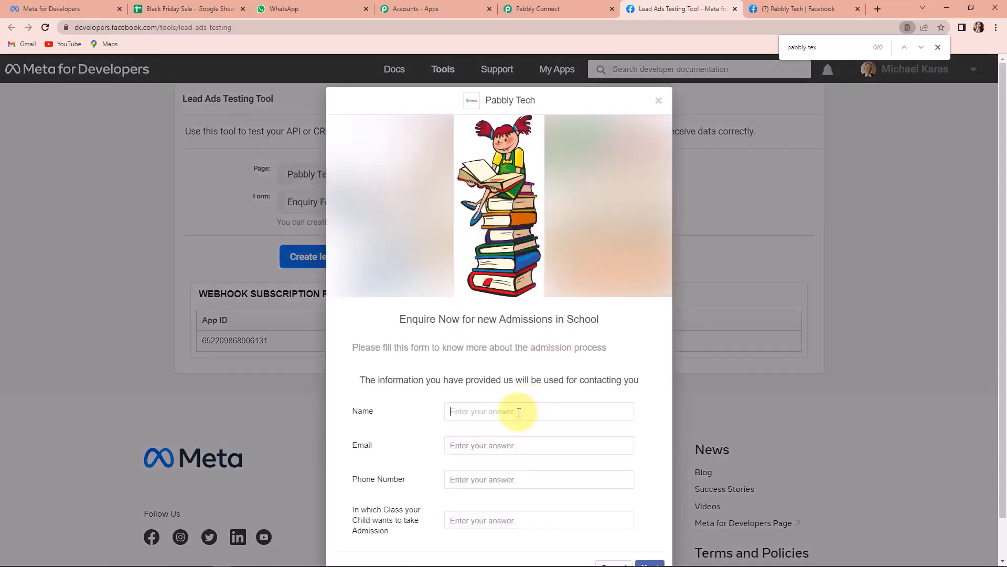
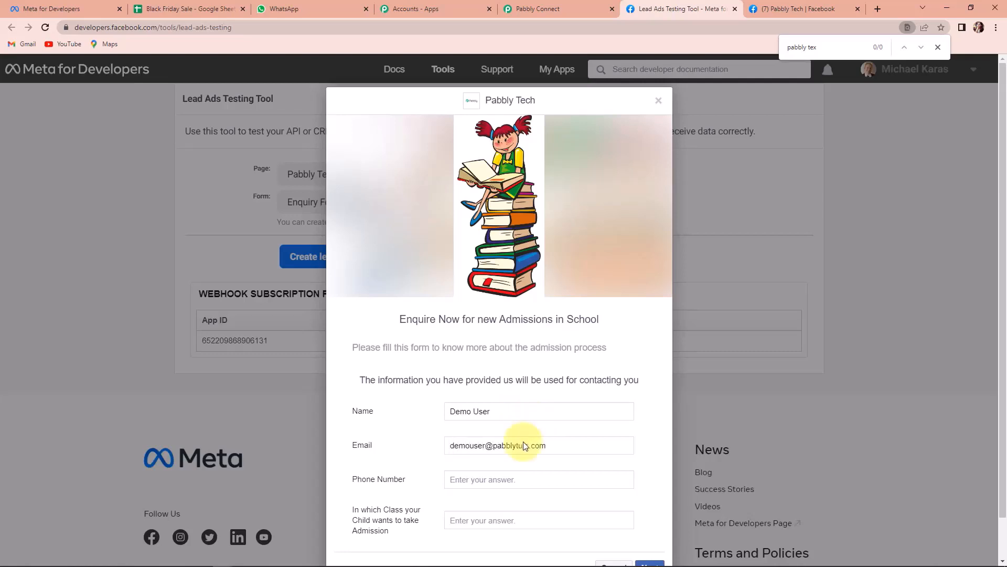
pyautogui.click(522, 479)
pyautogui.write('9')
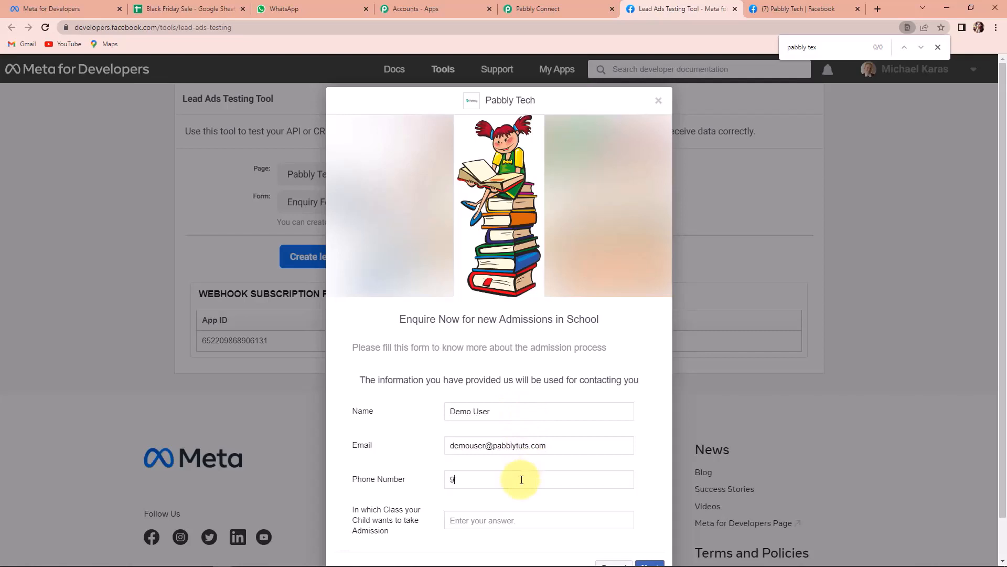
pyautogui.write('*********')
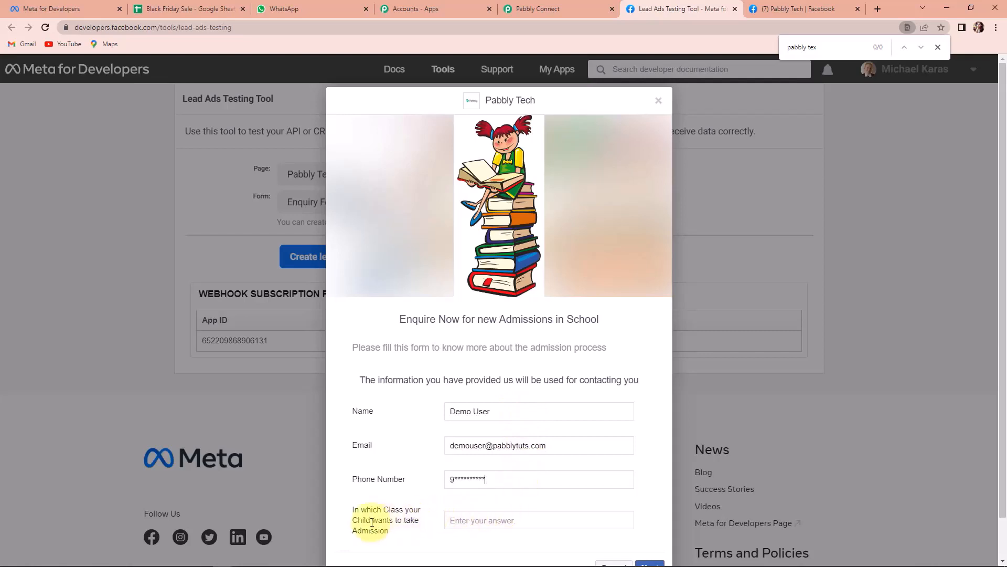
pyautogui.click(473, 523)
pyautogui.write('Class 8')
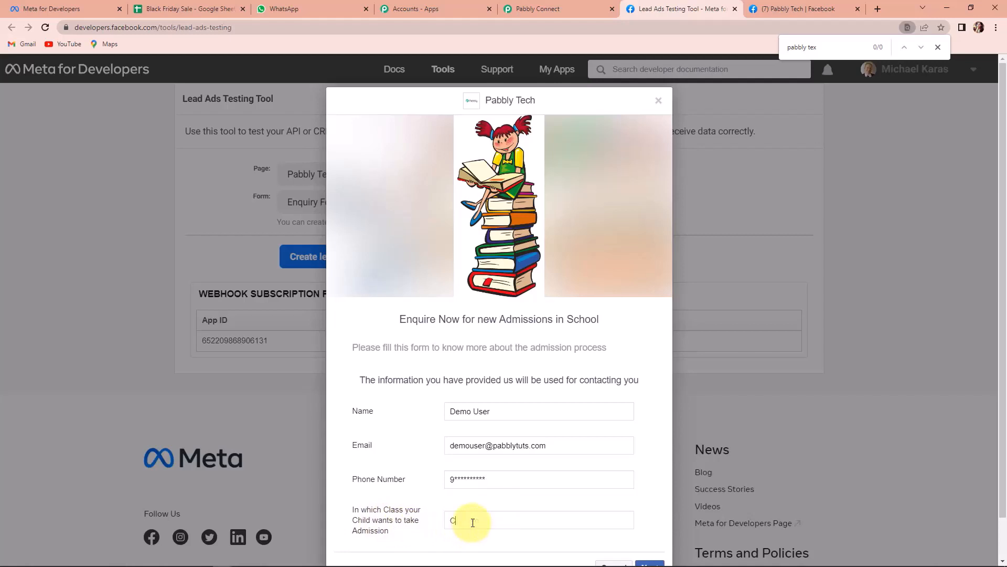
pyautogui.scroll(-1, 524, 520)
pyautogui.click(651, 524)
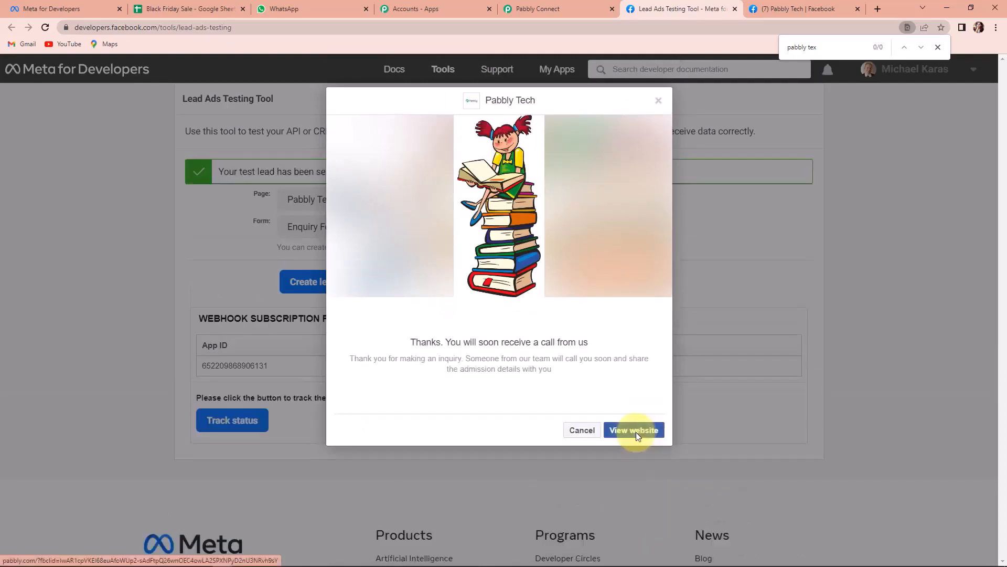
pyautogui.click(657, 103)
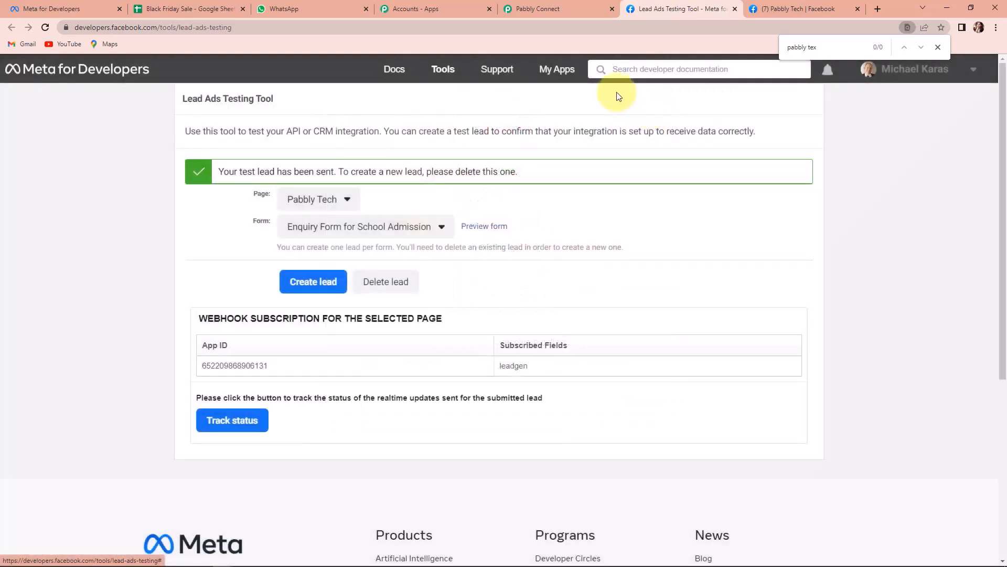
# - Back in Pabbly Connect, review the received test lead's name, e-mail, phone and Class 8 fields
pyautogui.click(550, 10)
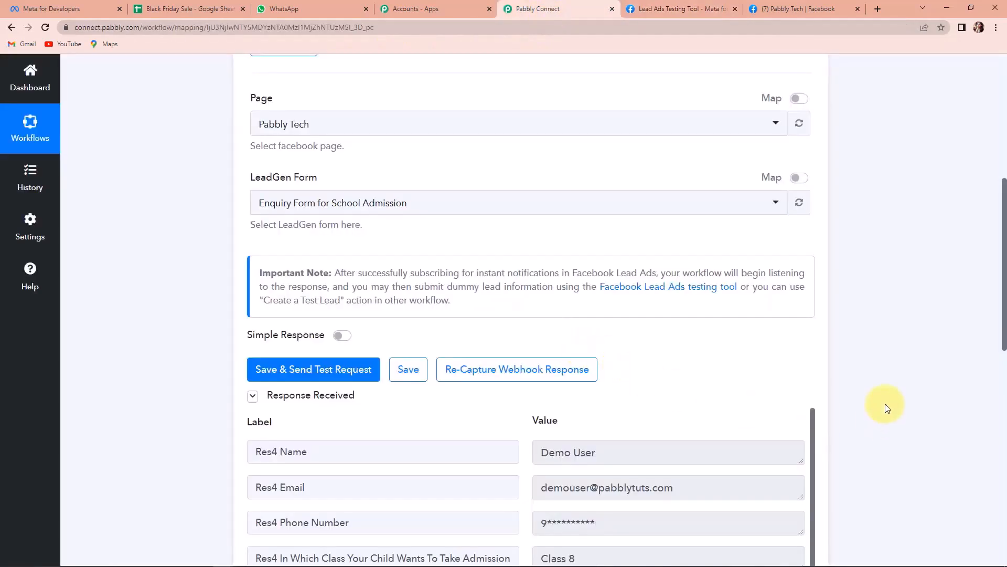
pyautogui.scroll(-3, 881, 398)
pyautogui.scroll(-3, 878, 388)
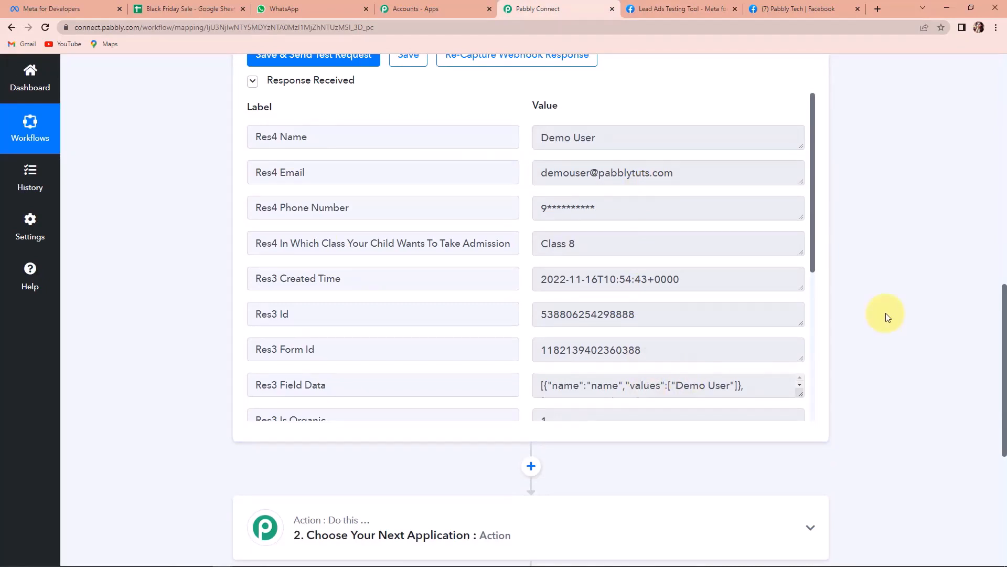
pyautogui.scroll(-5, 885, 313)
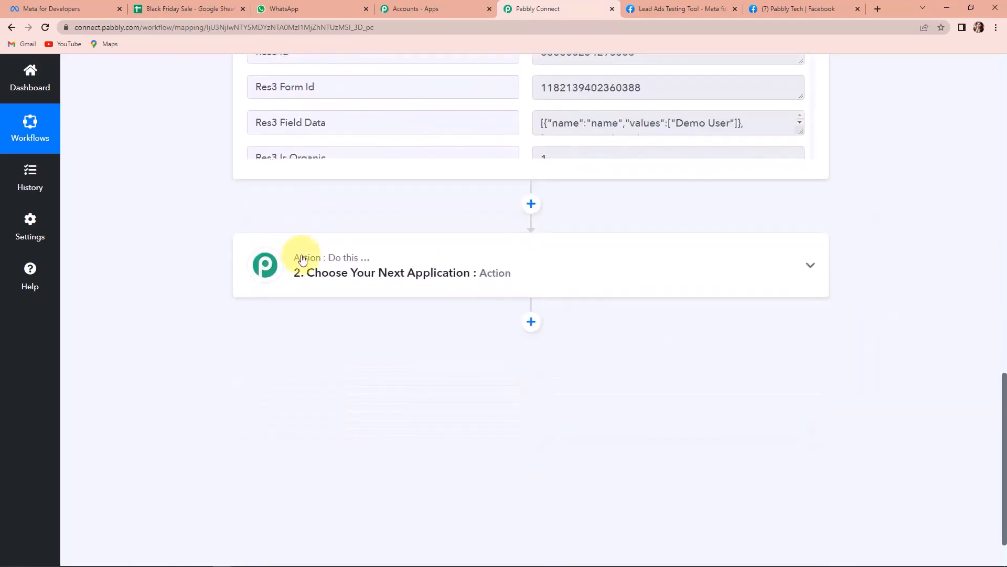
# - Add a Slack action with the Send Channel Message event
pyautogui.click(344, 294)
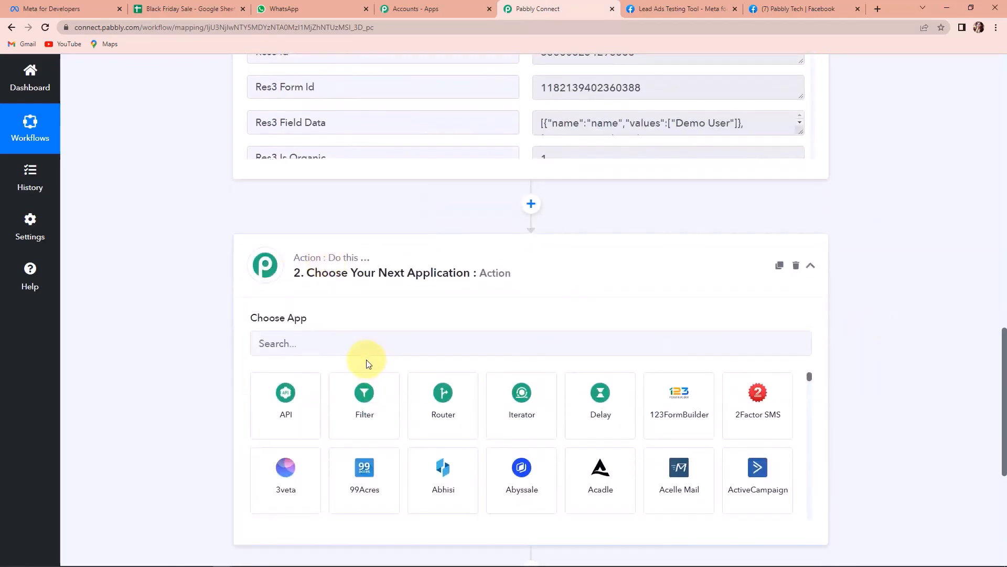
pyautogui.write('slack')
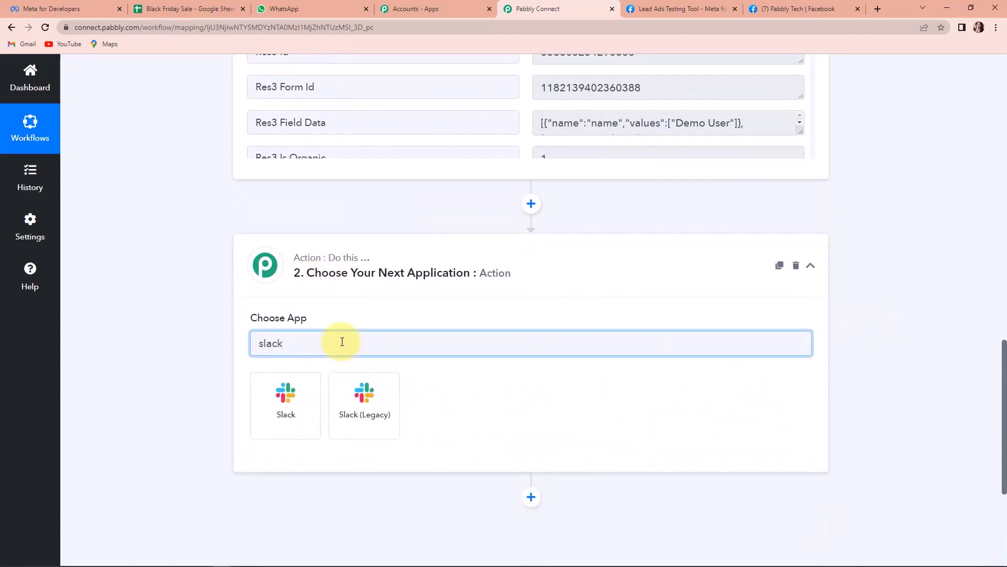
pyautogui.click(299, 410)
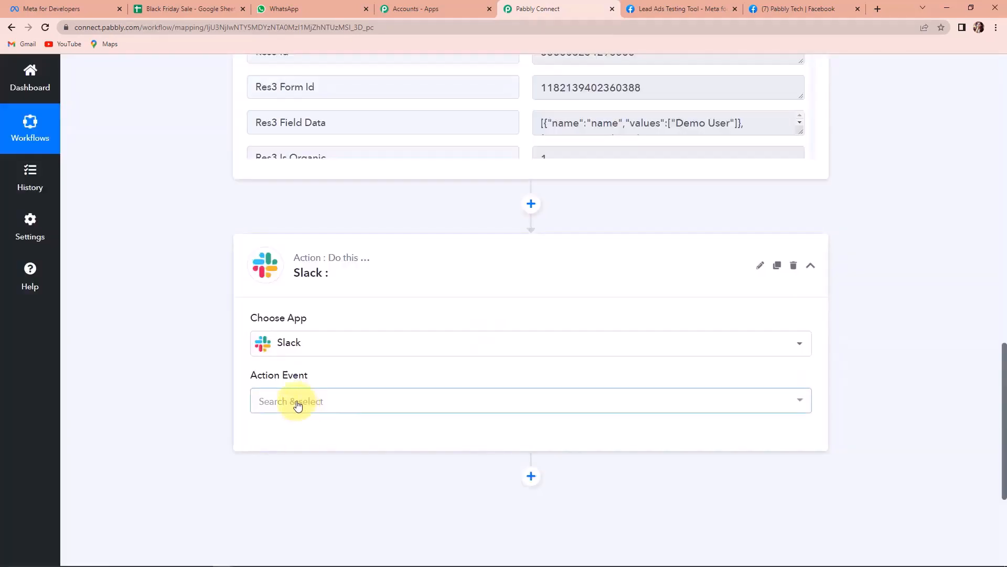
pyautogui.click(287, 405)
pyautogui.click(328, 139)
# - Connect a new Slack account using a user token and allow access to the Pabbly workspace
pyautogui.click(303, 444)
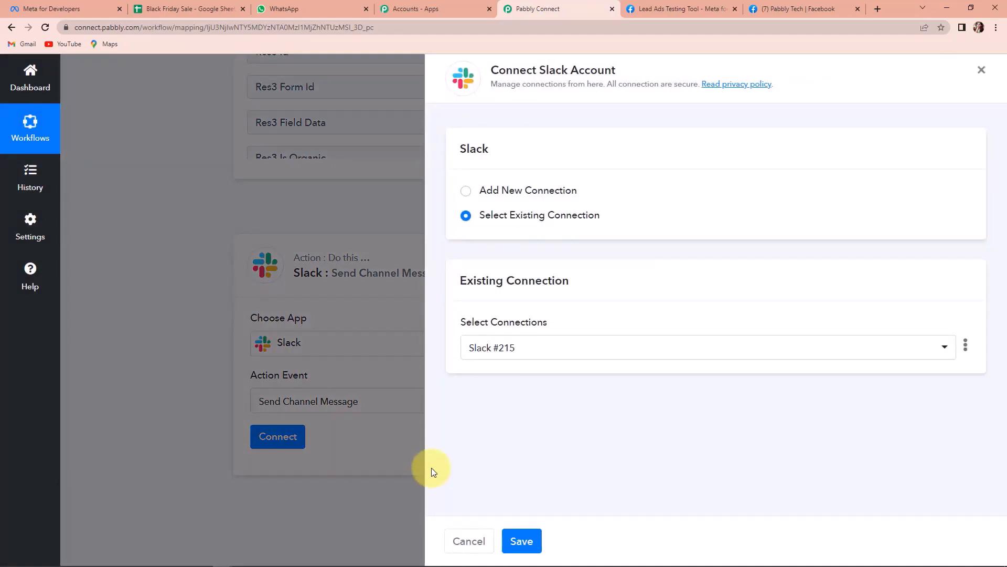
pyautogui.click(465, 191)
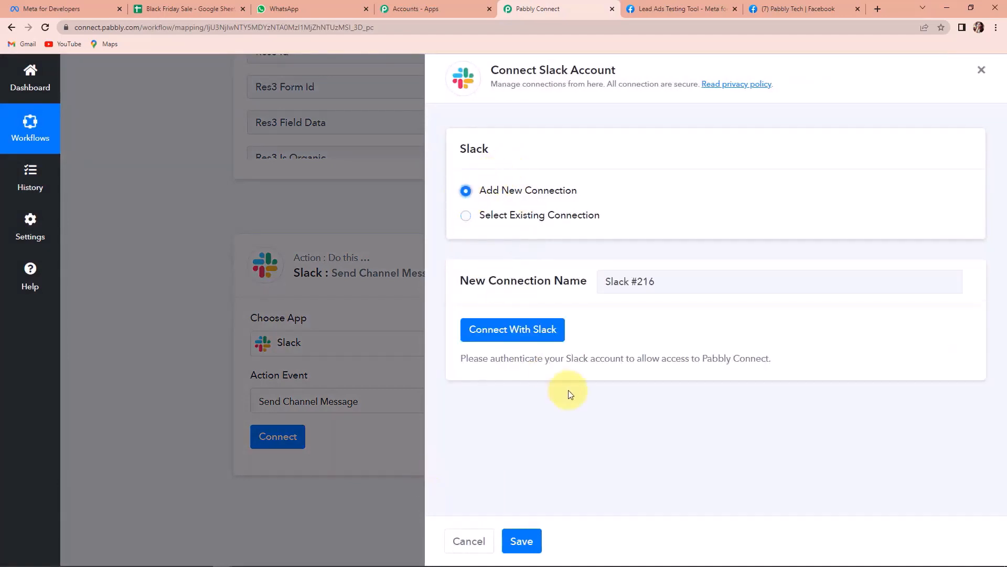
pyautogui.click(526, 335)
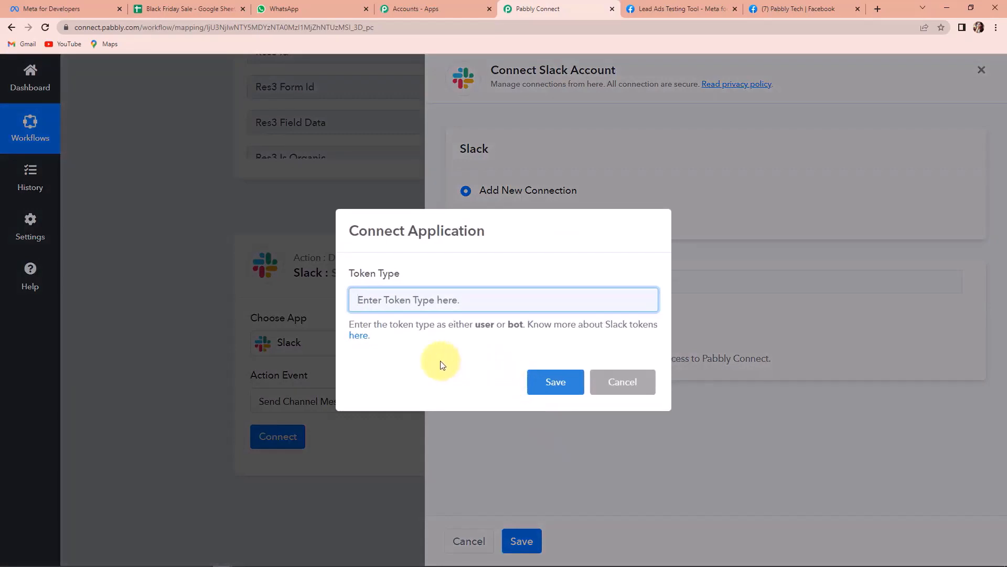
pyautogui.write('user')
pyautogui.click(555, 382)
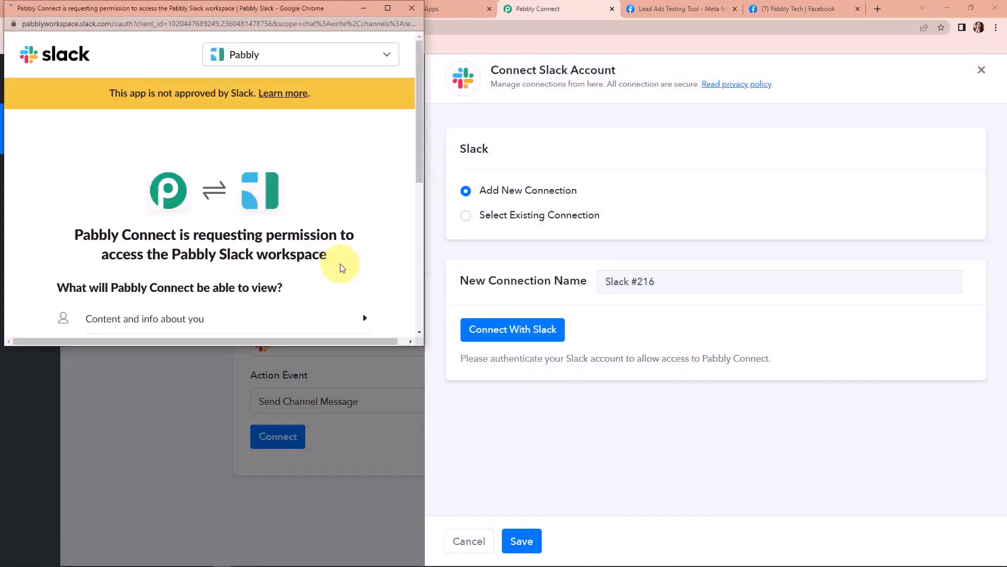
pyautogui.scroll(-5, 339, 266)
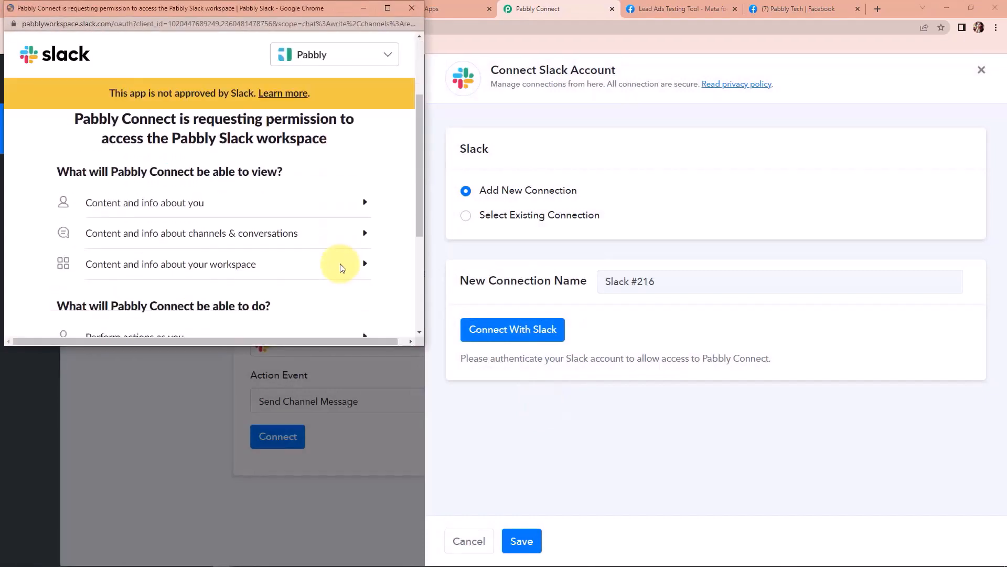
pyautogui.click(252, 258)
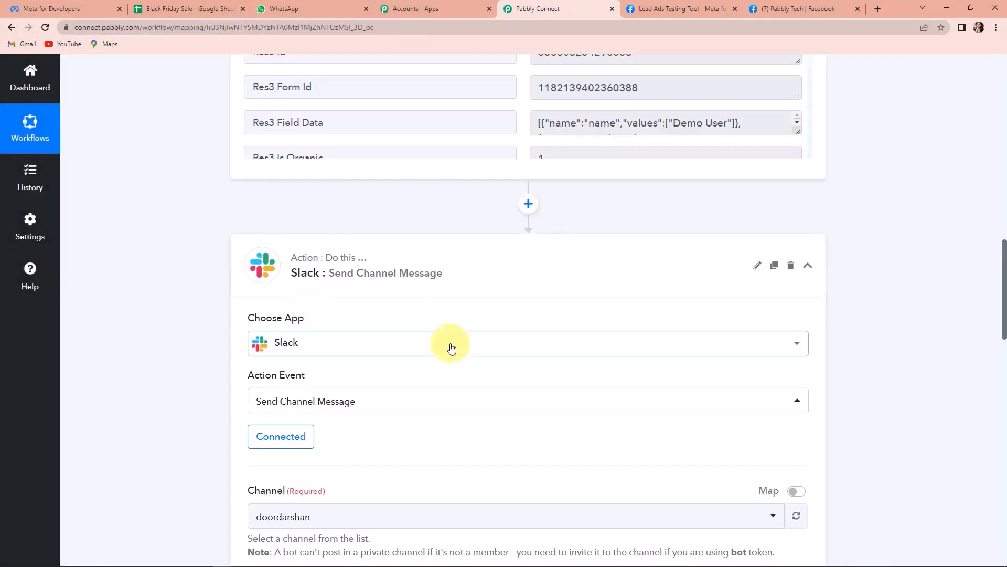
pyautogui.scroll(-6, 451, 347)
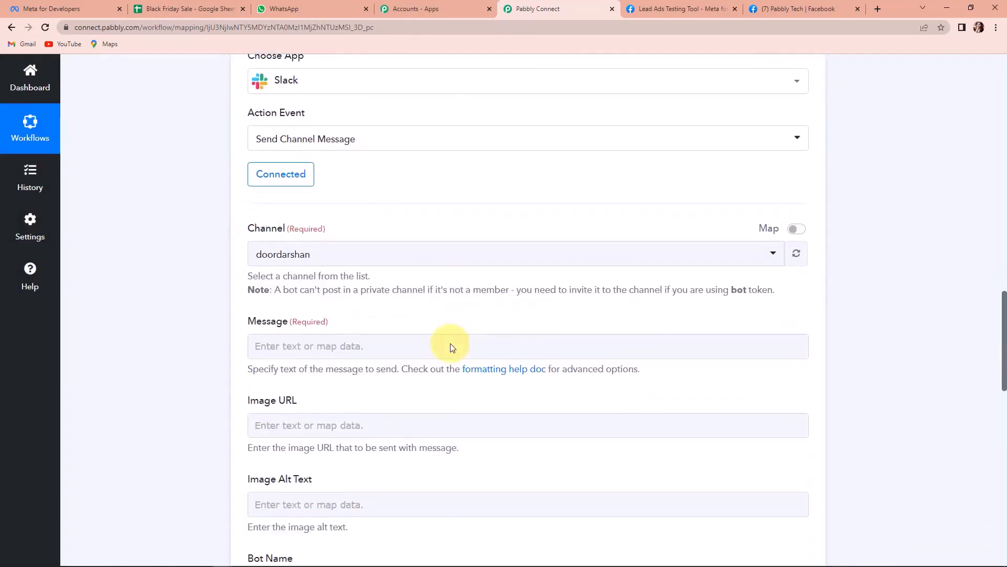
pyautogui.scroll(-2, 450, 347)
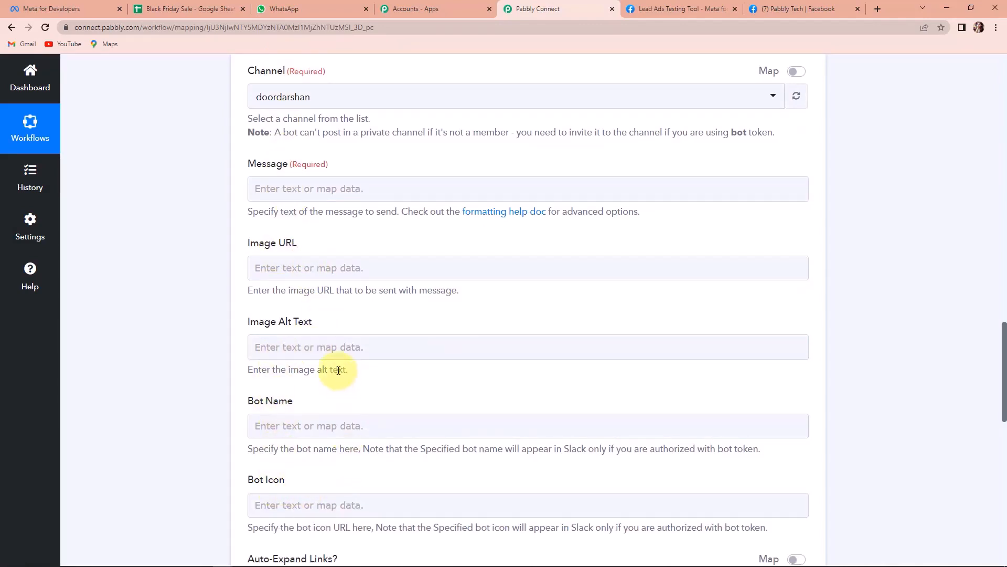
pyautogui.scroll(1, 336, 368)
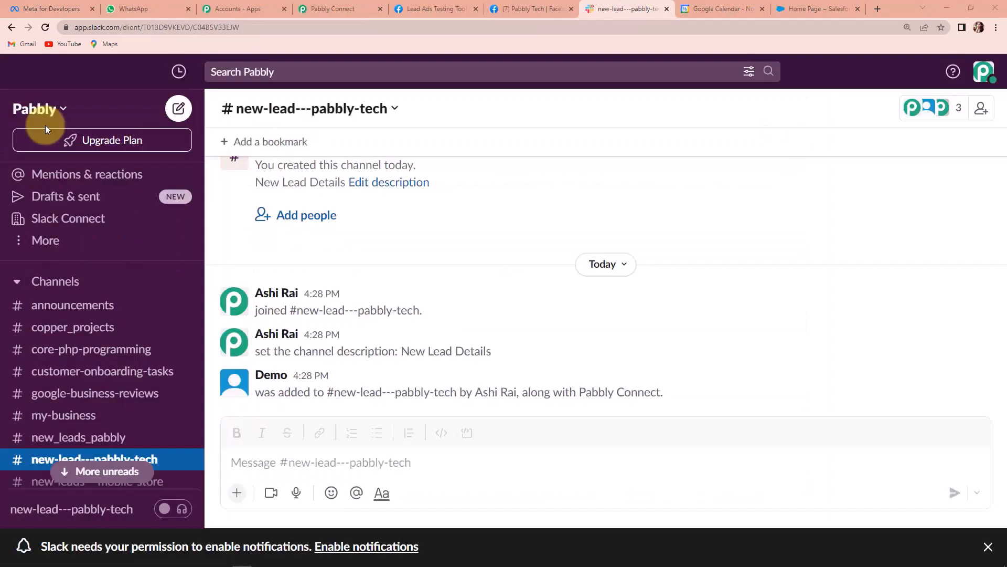
# - Find the new-lead---pabbly-tech channel in Slack's sidebar, then return to Pabbly Connect
pyautogui.scroll(-3, 68, 252)
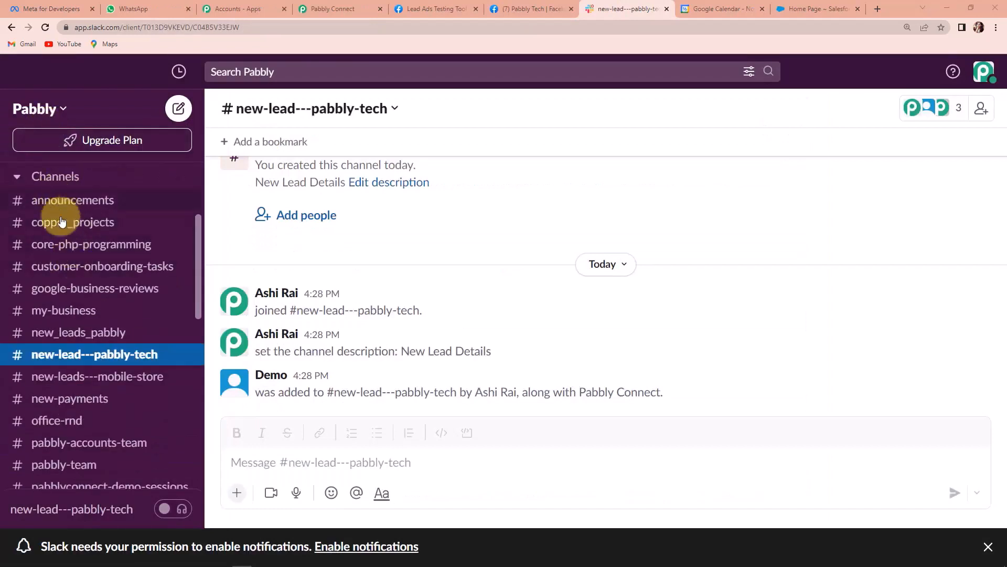
pyautogui.scroll(-4, 69, 288)
pyautogui.scroll(-2, 72, 294)
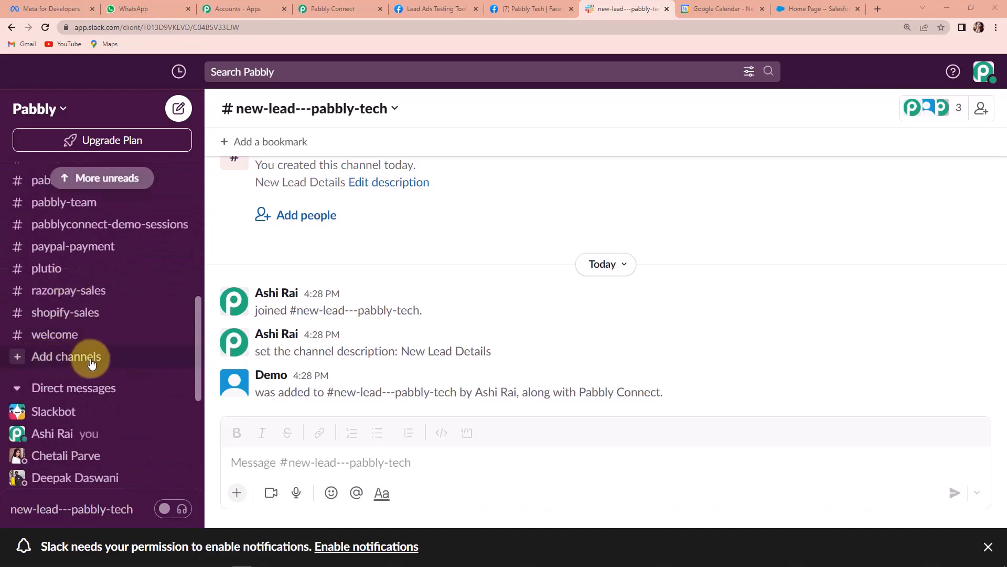
pyautogui.scroll(-2, 86, 349)
pyautogui.scroll(1, 85, 344)
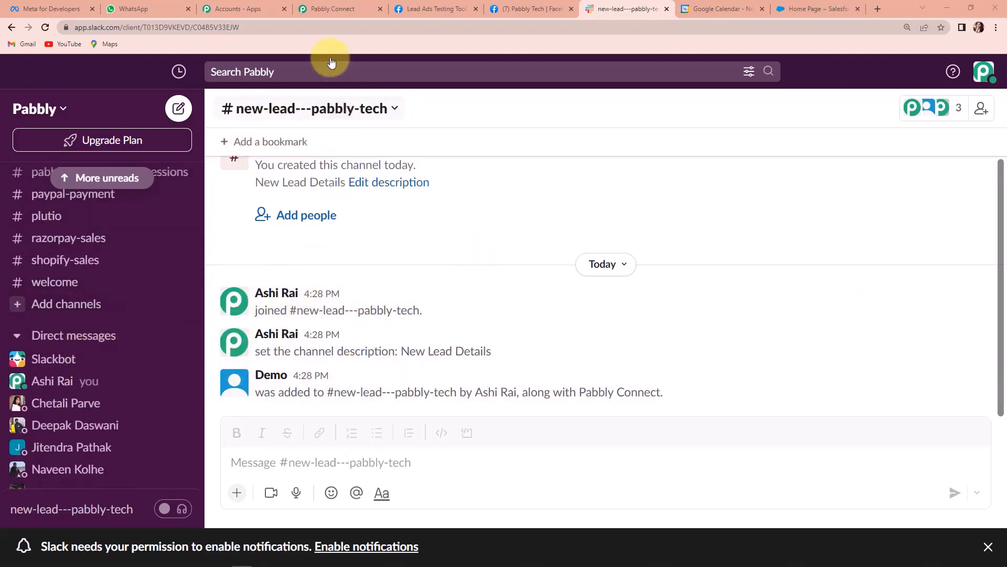
pyautogui.click(337, 9)
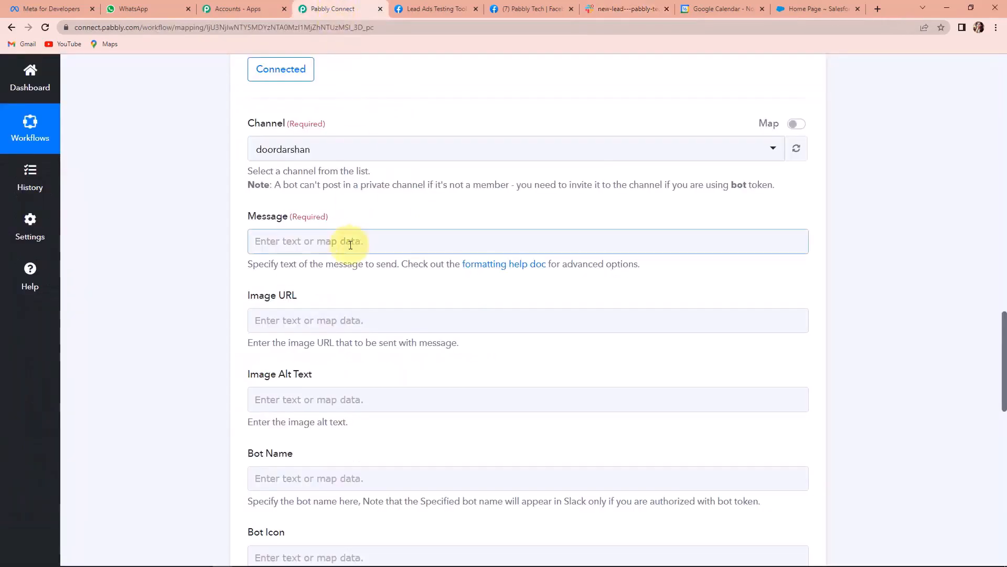
# - Switch the Slack channel from doordarshan to new-lead---pabbly-tech by searching 'new-'
pyautogui.click(324, 158)
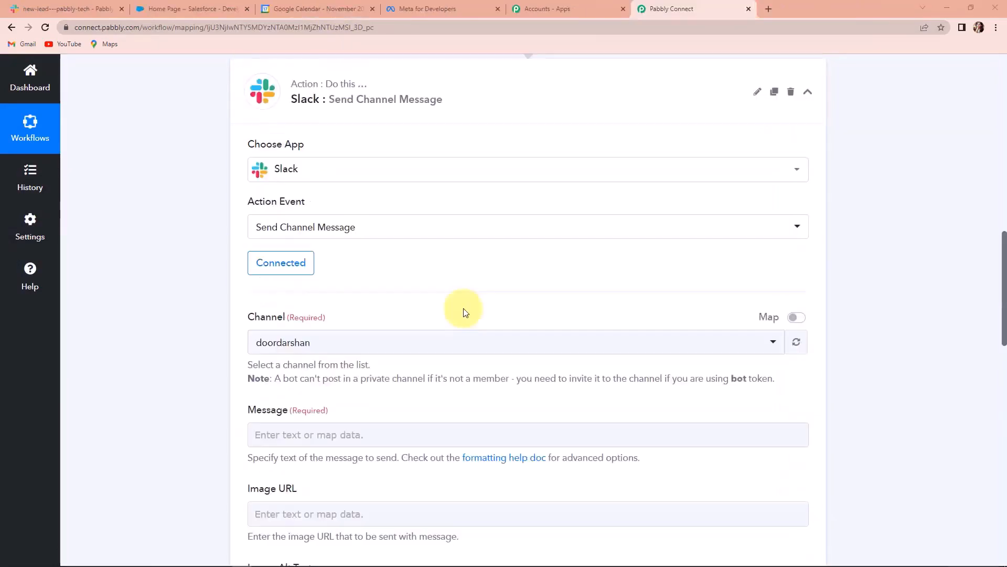
pyautogui.click(348, 346)
pyautogui.write('new')
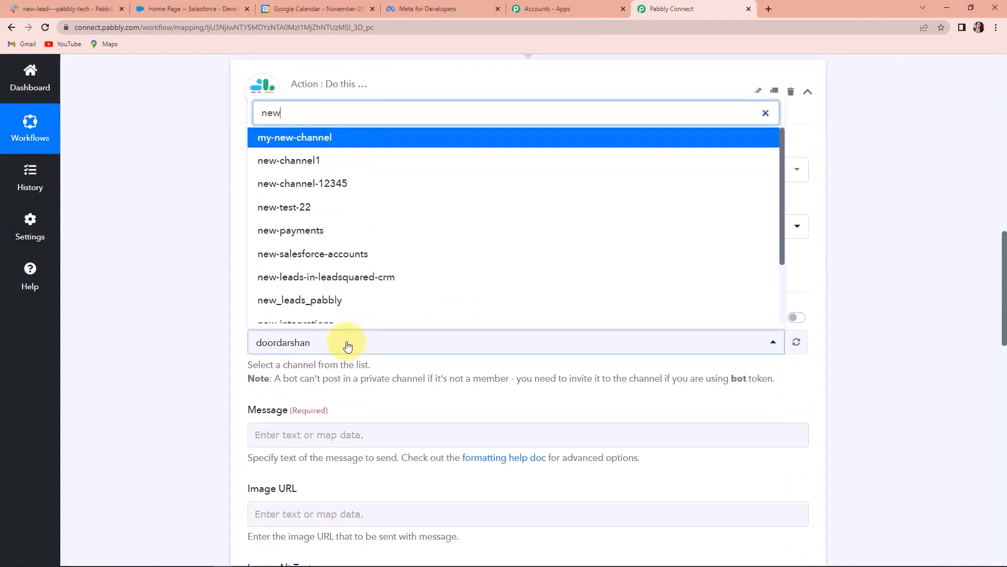
pyautogui.write('-')
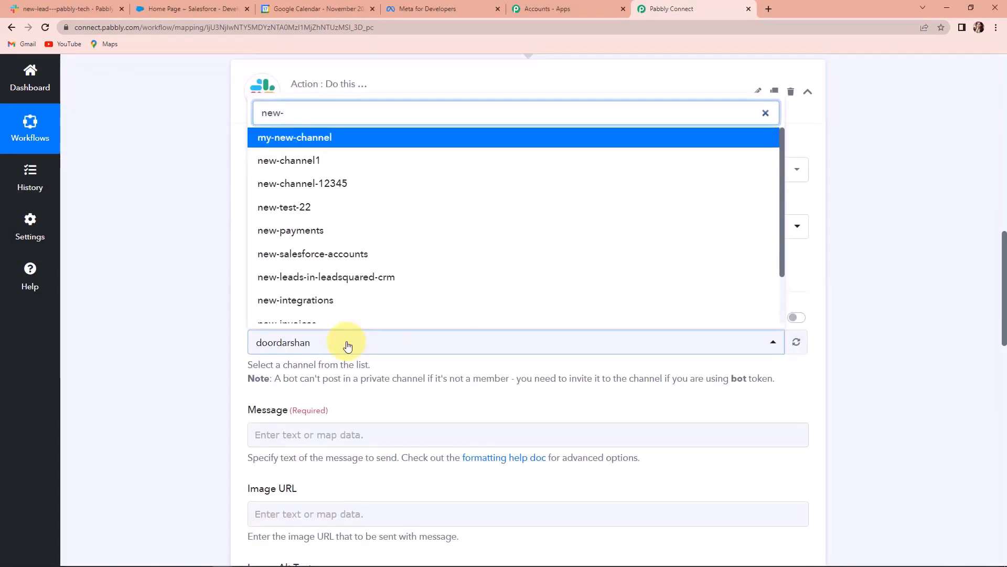
pyautogui.scroll(-2, 375, 286)
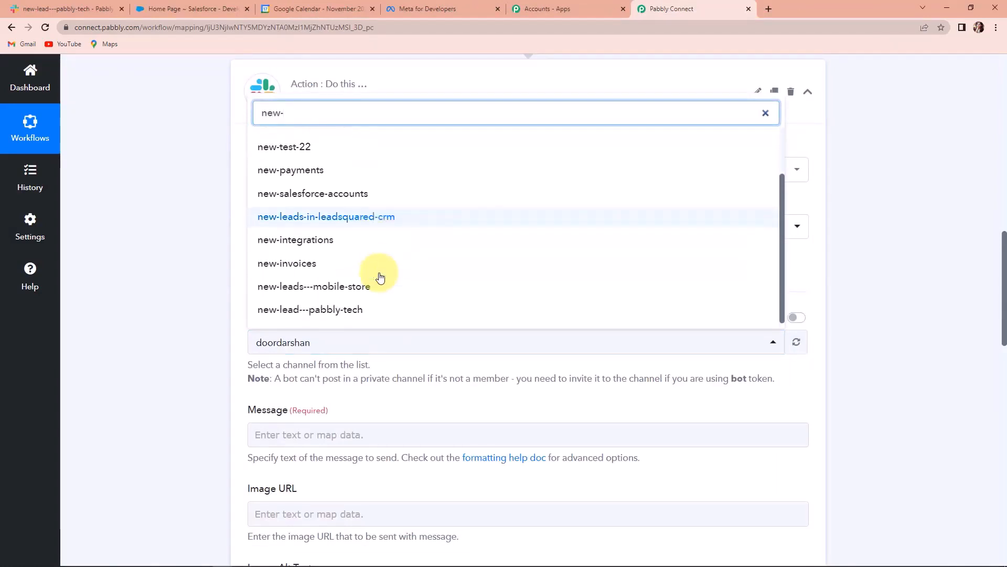
pyautogui.click(324, 312)
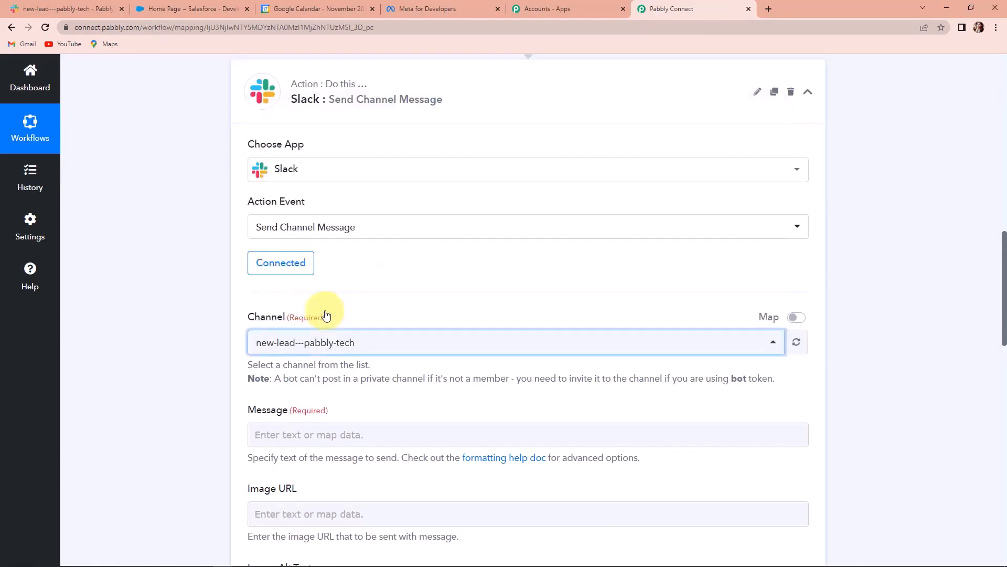
pyautogui.scroll(-4, 347, 371)
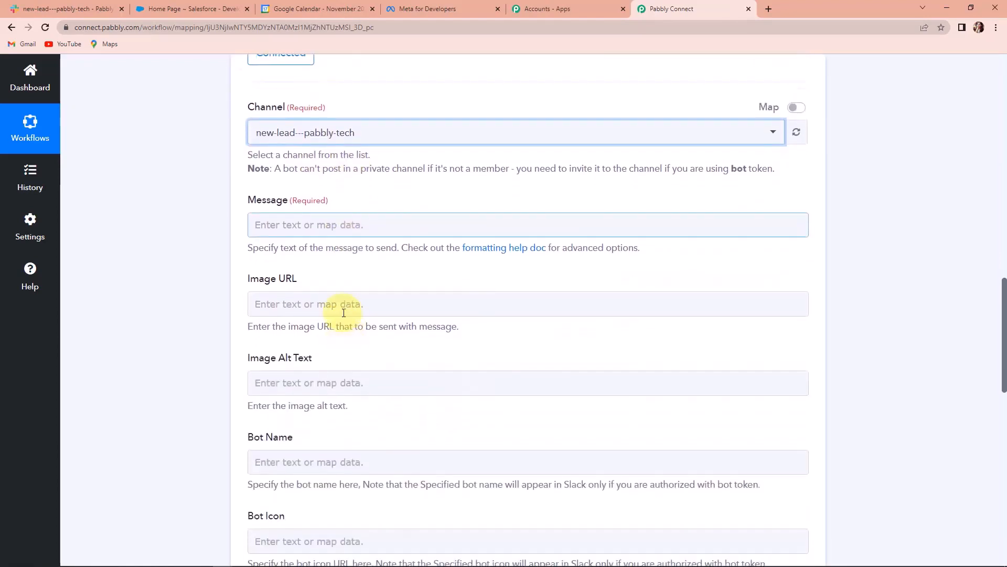
# - Paste the lead notification template and map the lead's Name and Email Address after their labels
pyautogui.click(315, 225)
pyautogui.write('Hey Team,  We have received a new lead through Facebook Lead Ads. Details are: Name: Email  Address: Contact Number: Class  Regards')
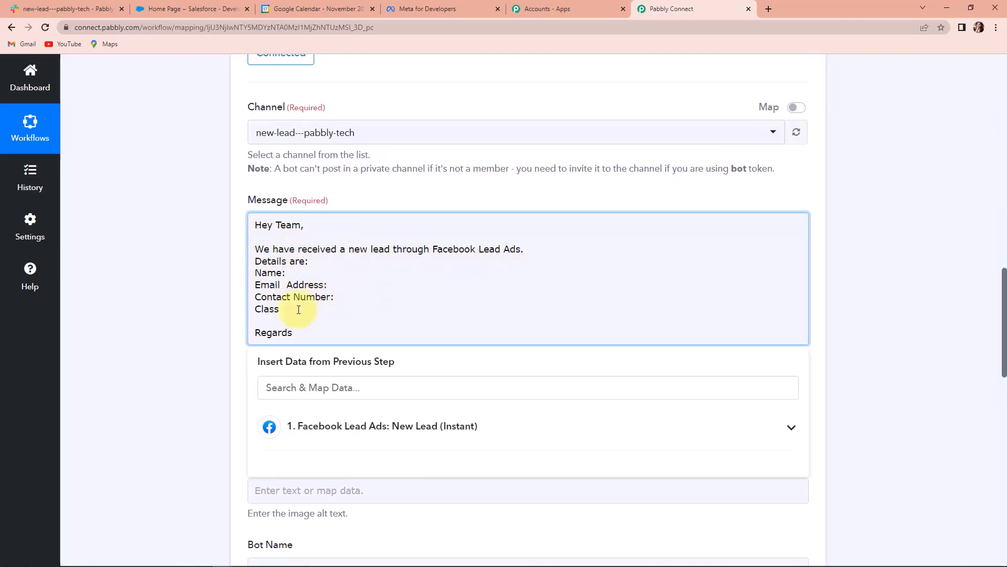
pyautogui.click(286, 274)
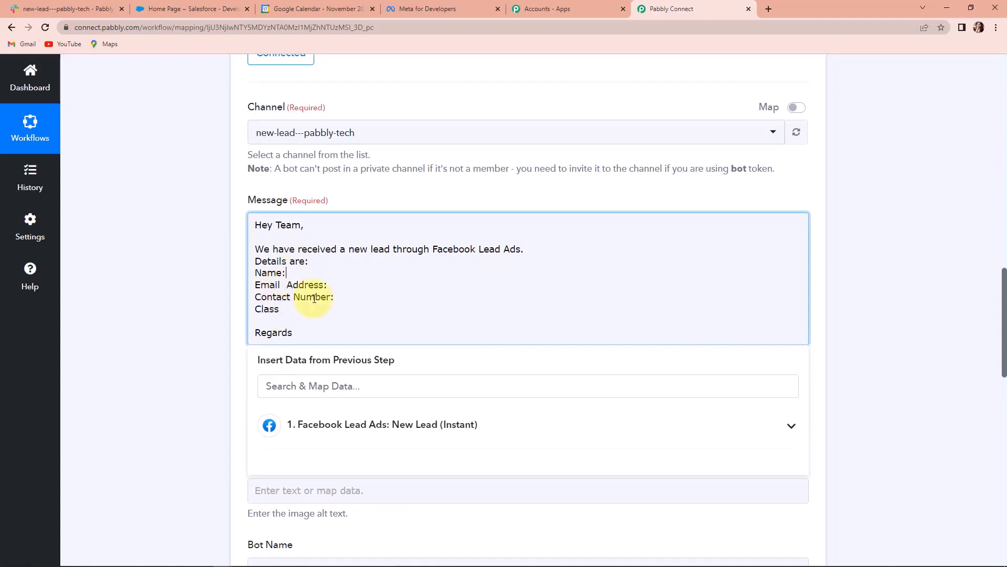
pyautogui.click(364, 435)
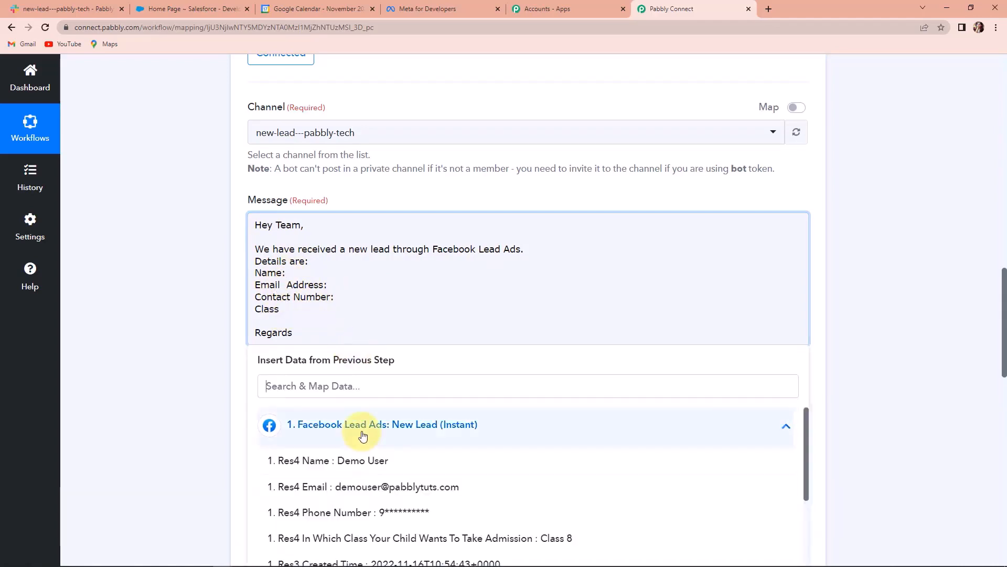
pyautogui.click(361, 461)
pyautogui.click(327, 292)
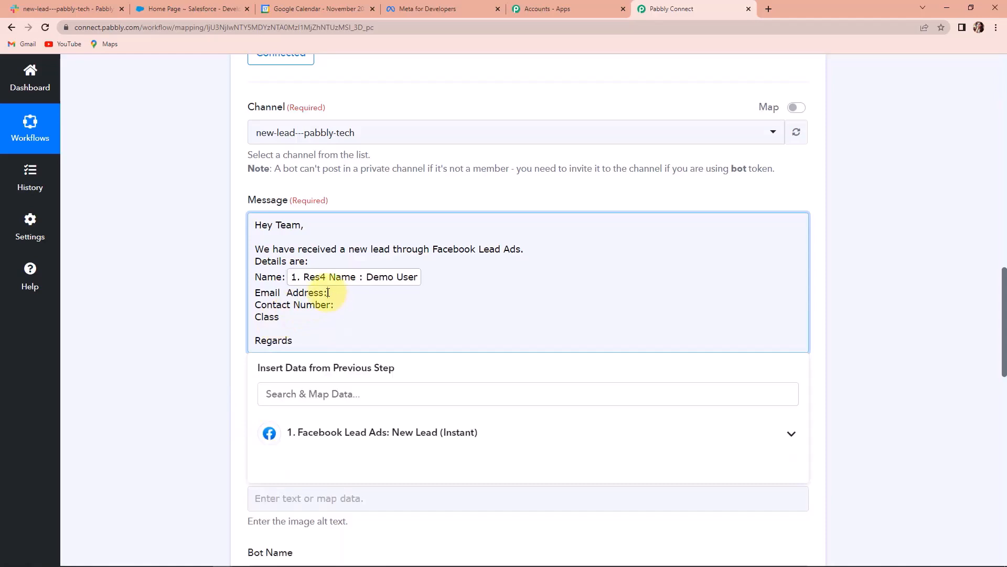
pyautogui.click(348, 434)
pyautogui.scroll(-2, 459, 483)
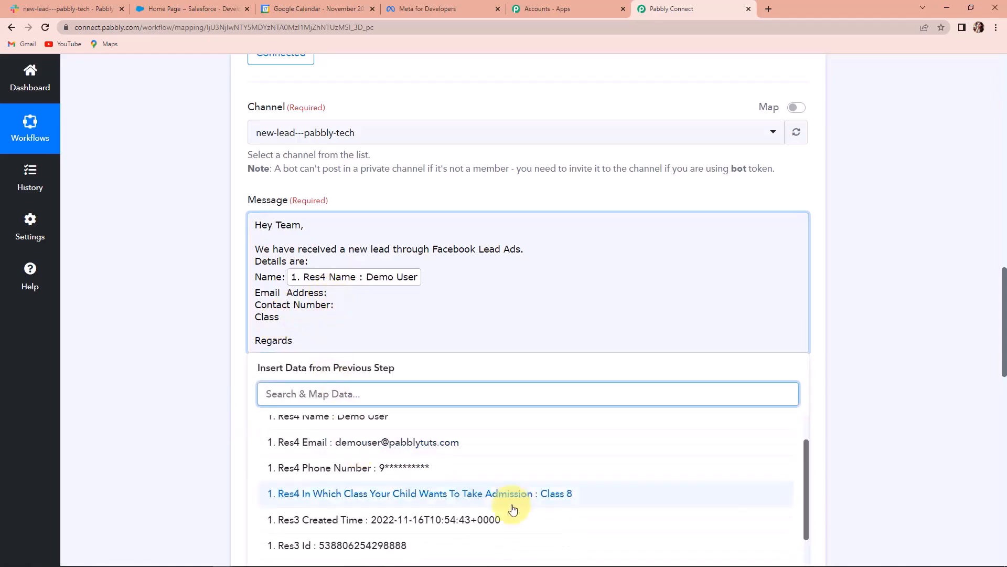
pyautogui.click(394, 445)
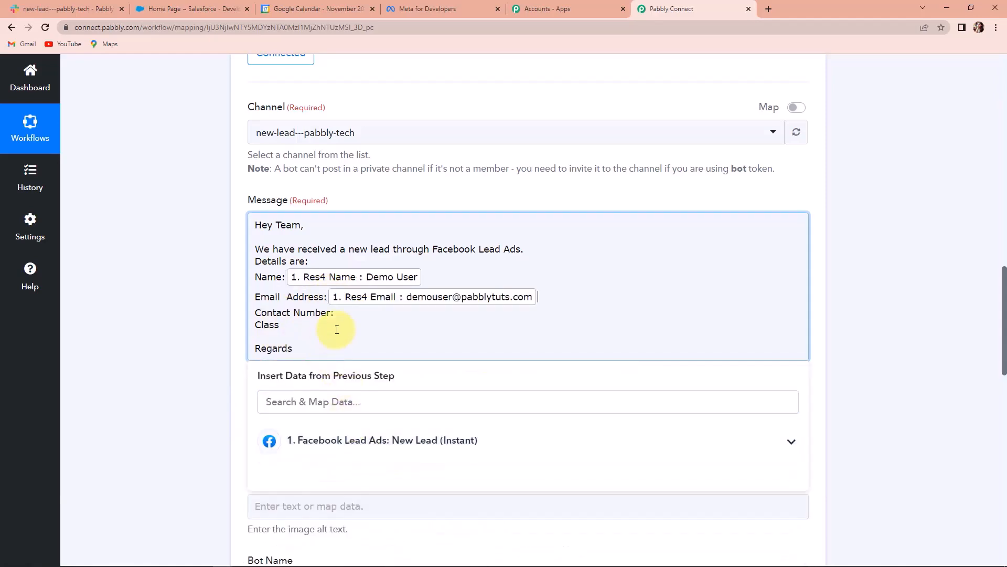
# - Map the lead's Phone Number after Contact Number and its Class after 'Class:'
pyautogui.click(334, 313)
pyautogui.click(369, 440)
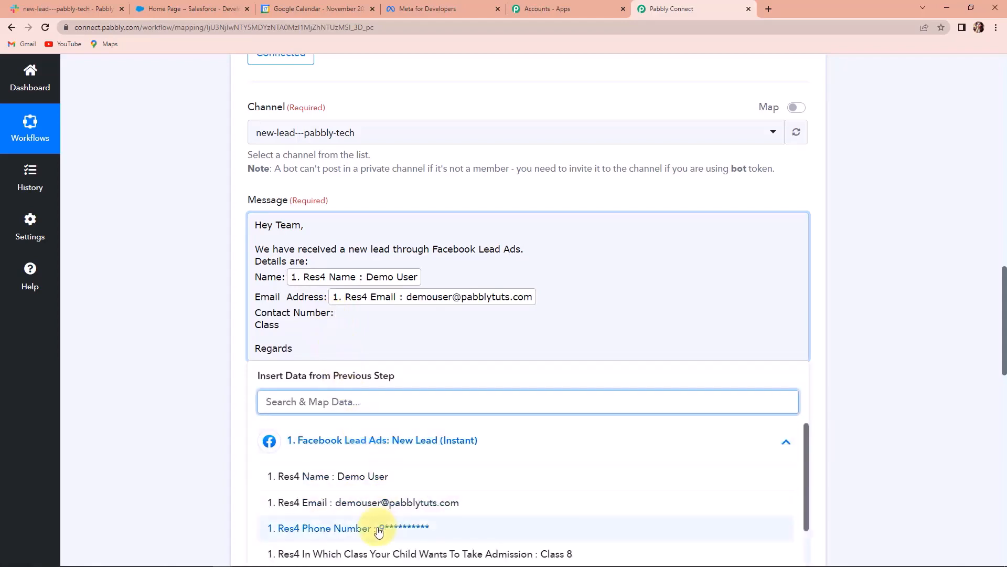
pyautogui.click(400, 526)
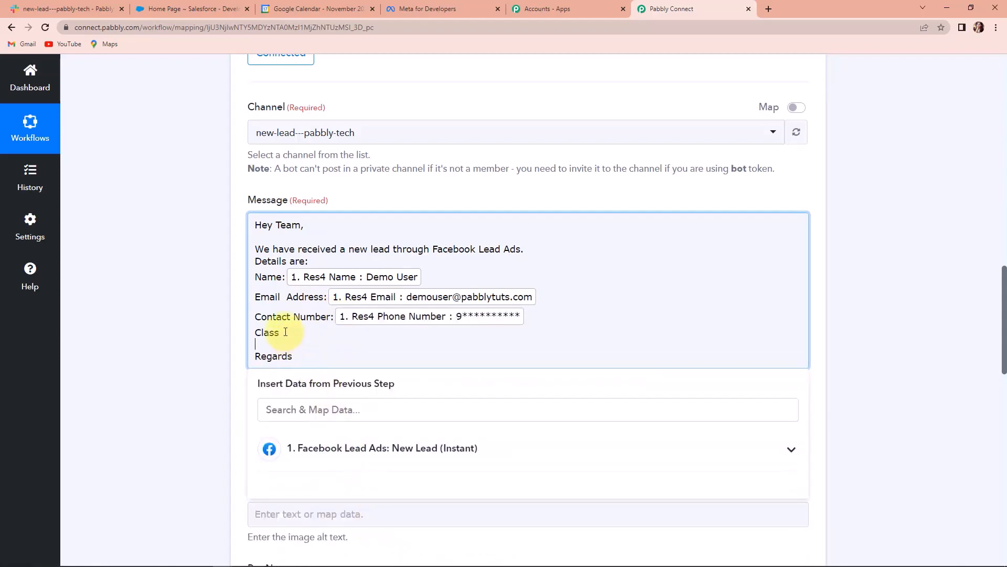
pyautogui.click(279, 331)
pyautogui.write(':')
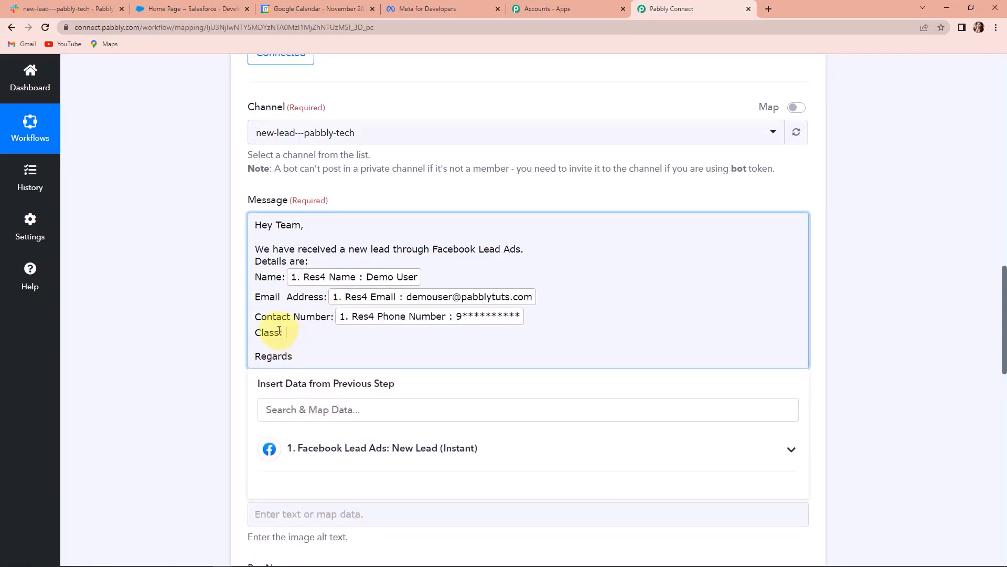
pyautogui.click(423, 448)
pyautogui.scroll(-5, 418, 461)
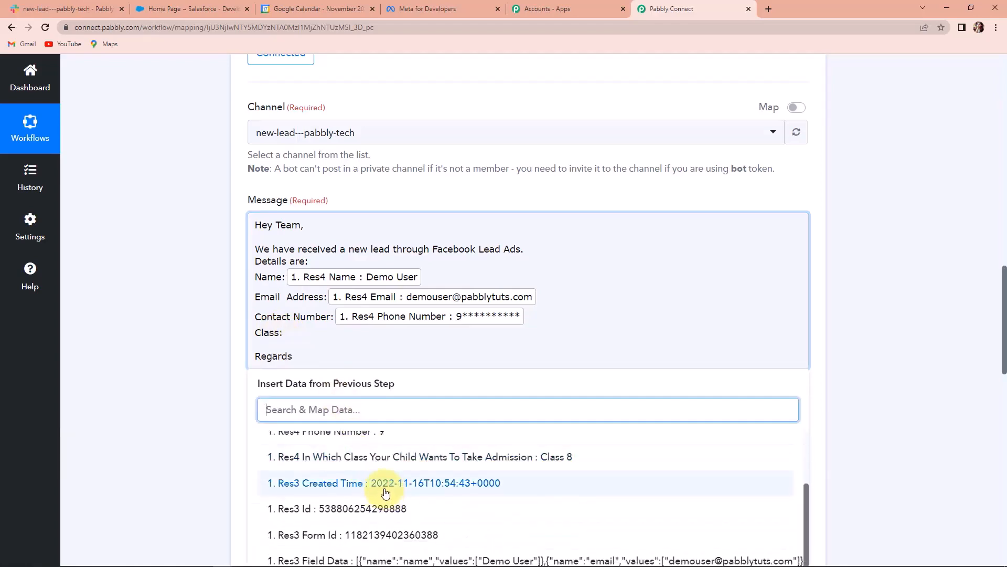
pyautogui.click(398, 457)
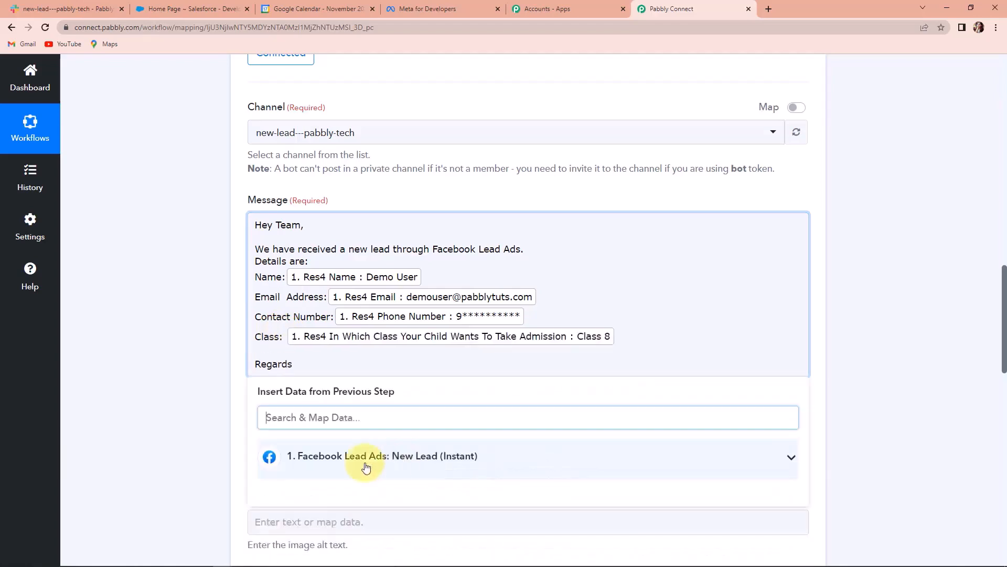
pyautogui.click(204, 366)
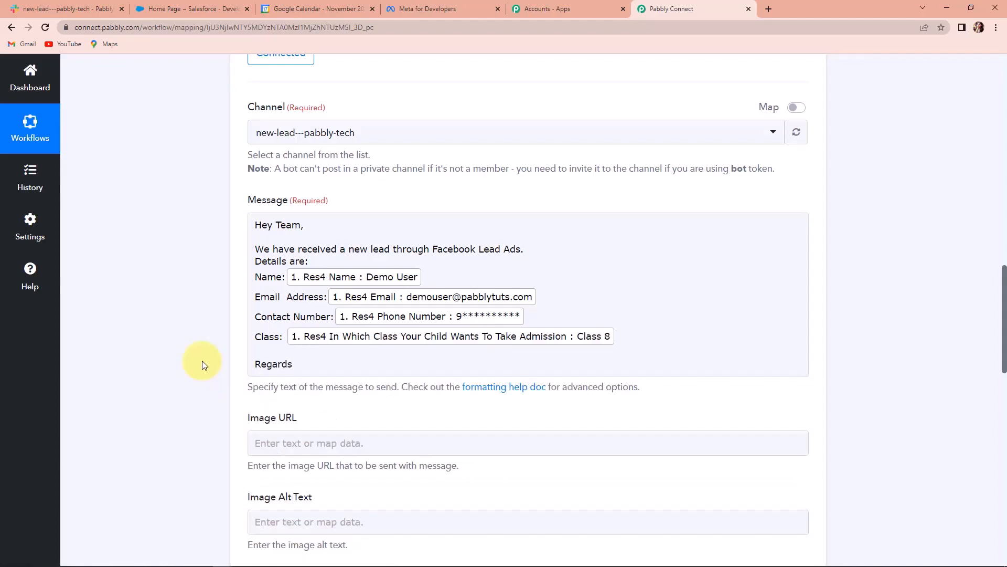
# - Send the Slack test request and enlarge the response's Message Text to read the lead details
pyautogui.scroll(-4, 205, 365)
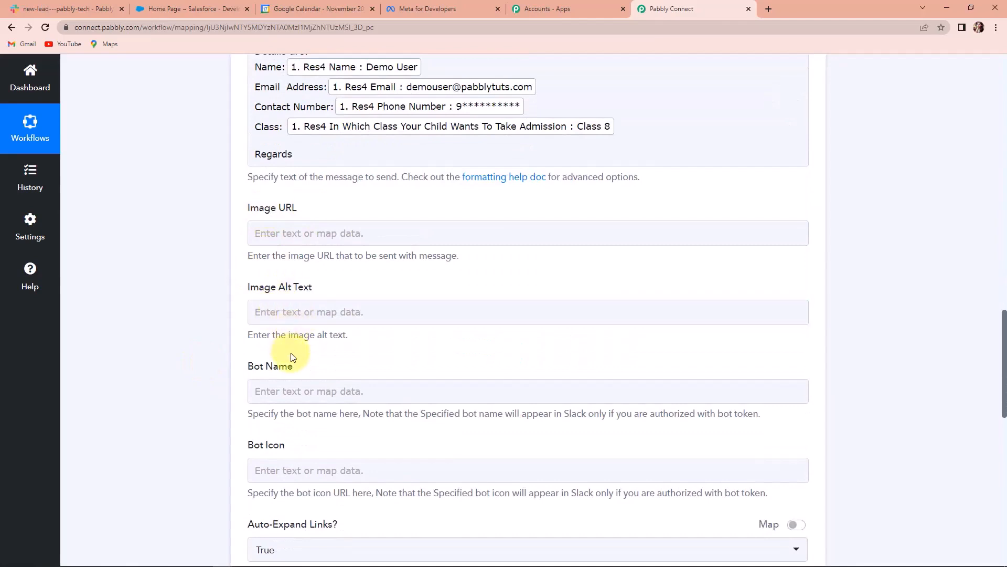
pyautogui.scroll(-8, 179, 335)
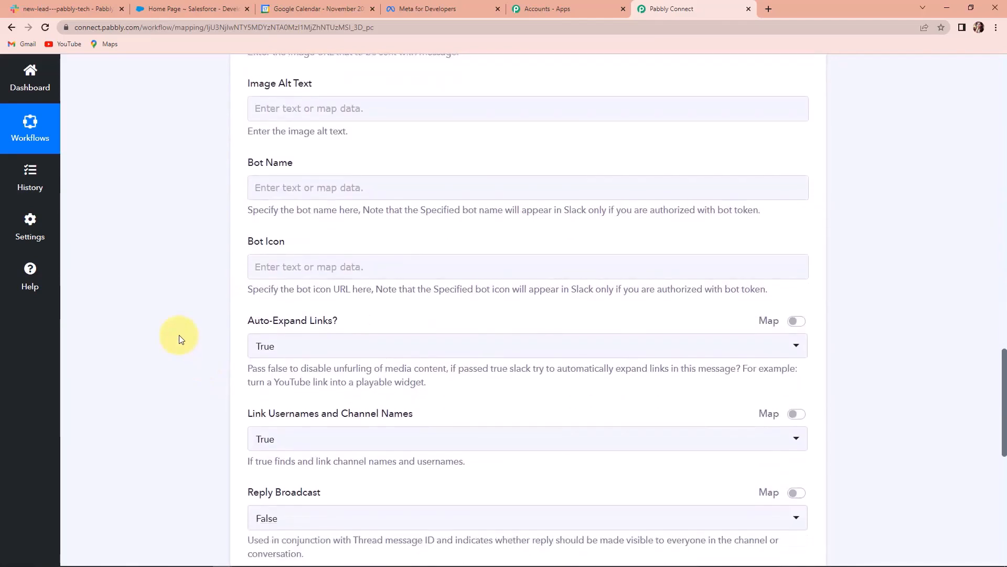
pyautogui.scroll(-3, 178, 339)
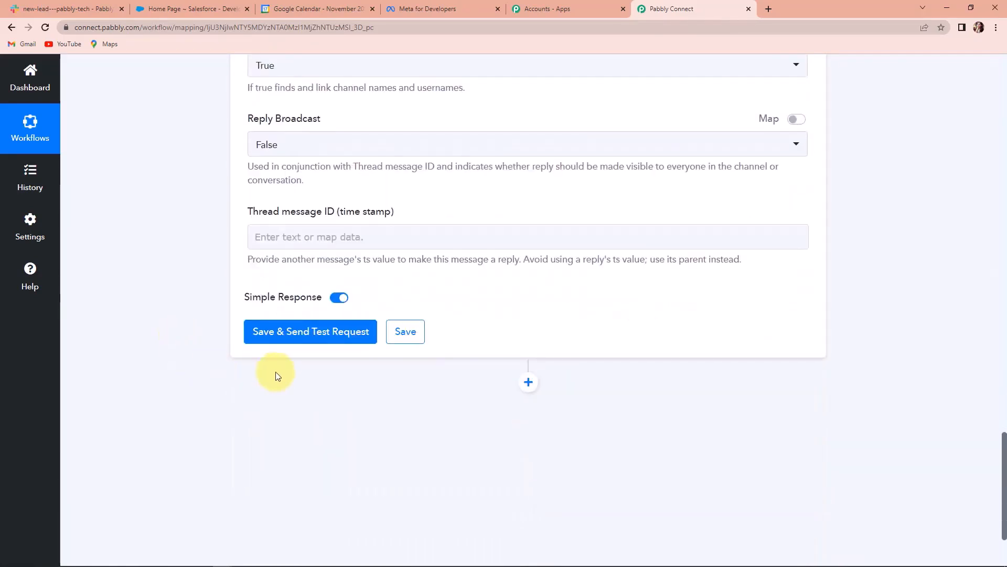
pyautogui.click(291, 341)
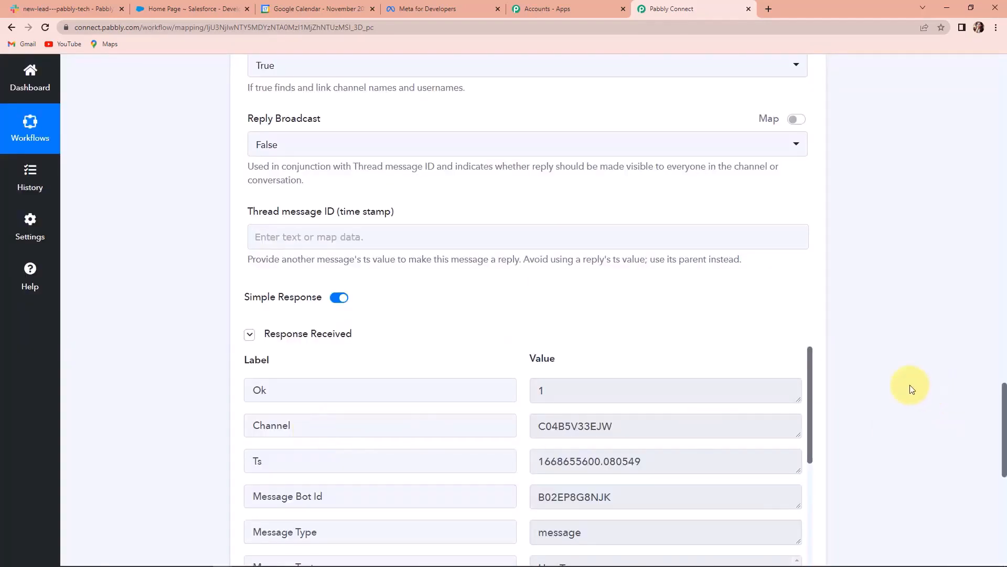
pyautogui.scroll(-1, 912, 389)
pyautogui.scroll(-3, 911, 389)
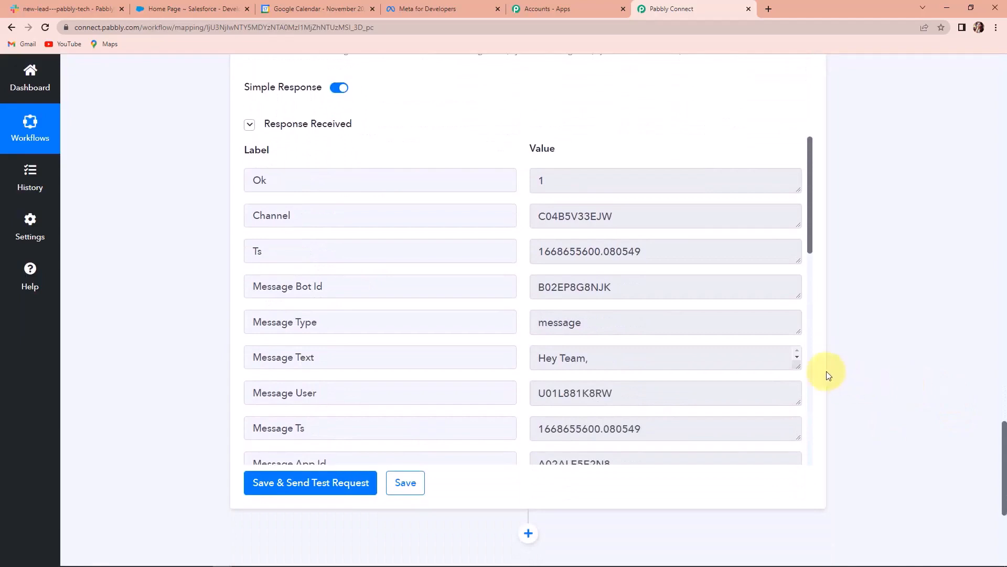
pyautogui.moveTo(797, 367); pyautogui.dragTo(808, 451)
pyautogui.scroll(-1, 766, 419)
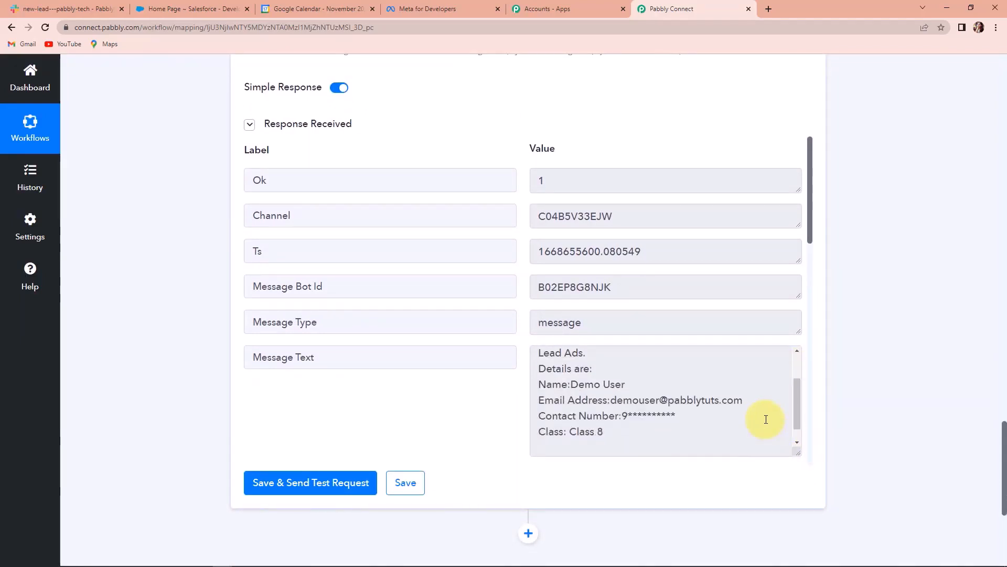
pyautogui.click(72, 10)
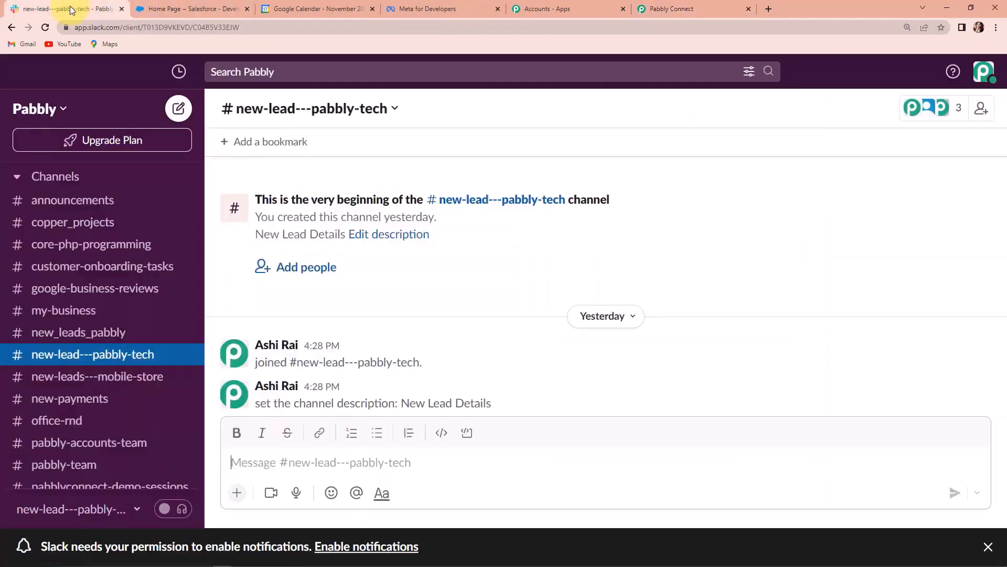
pyautogui.scroll(-2, 670, 309)
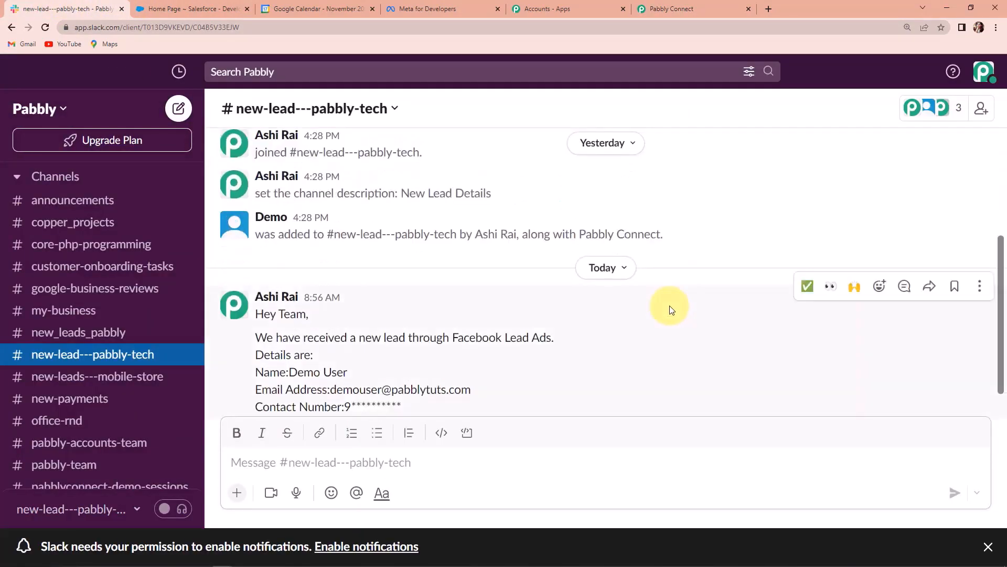
pyautogui.scroll(-1, 670, 309)
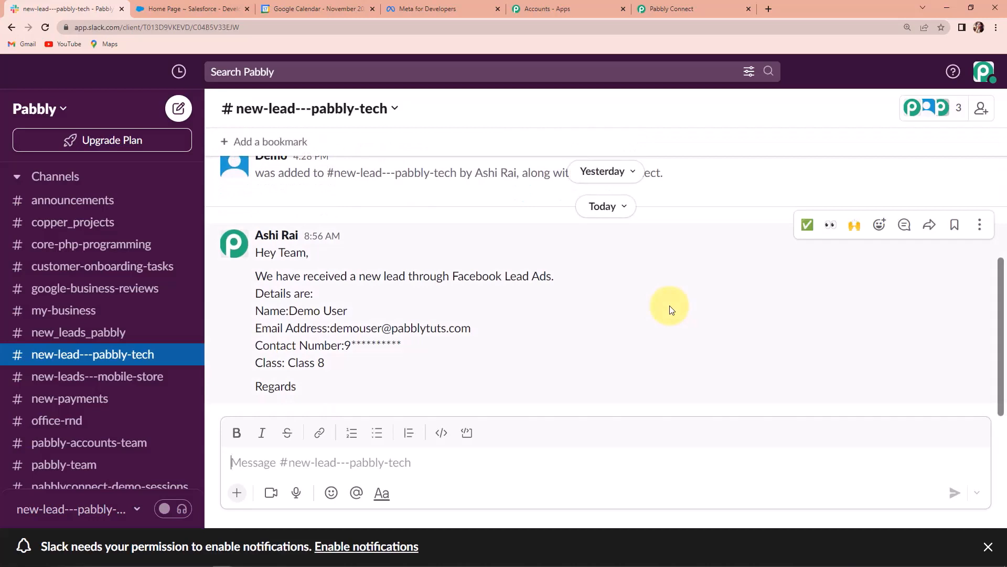
pyautogui.click(689, 6)
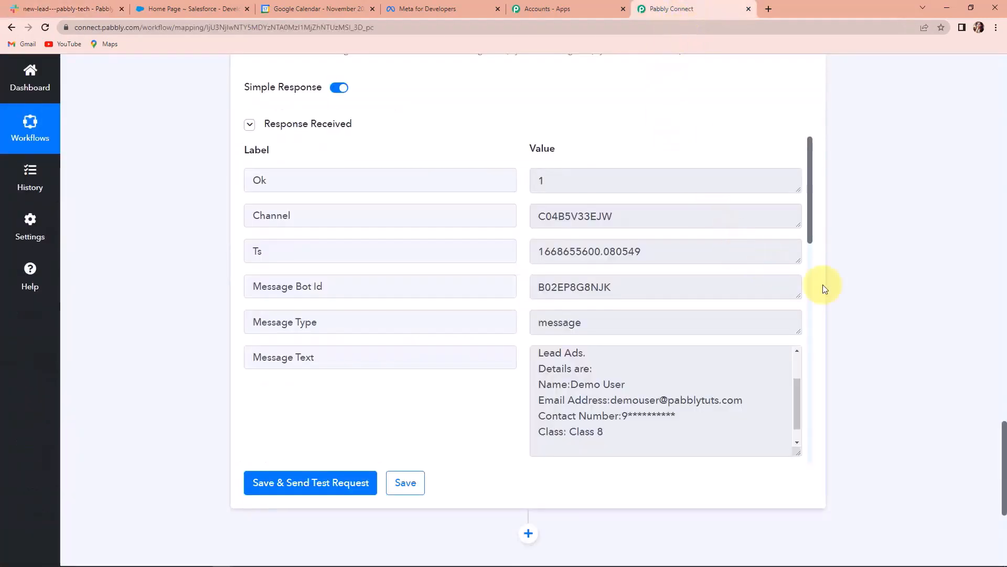
# - Add a new action step after Slack and choose Salesforce as its app
pyautogui.scroll(-1, 880, 303)
pyautogui.scroll(-2, 880, 303)
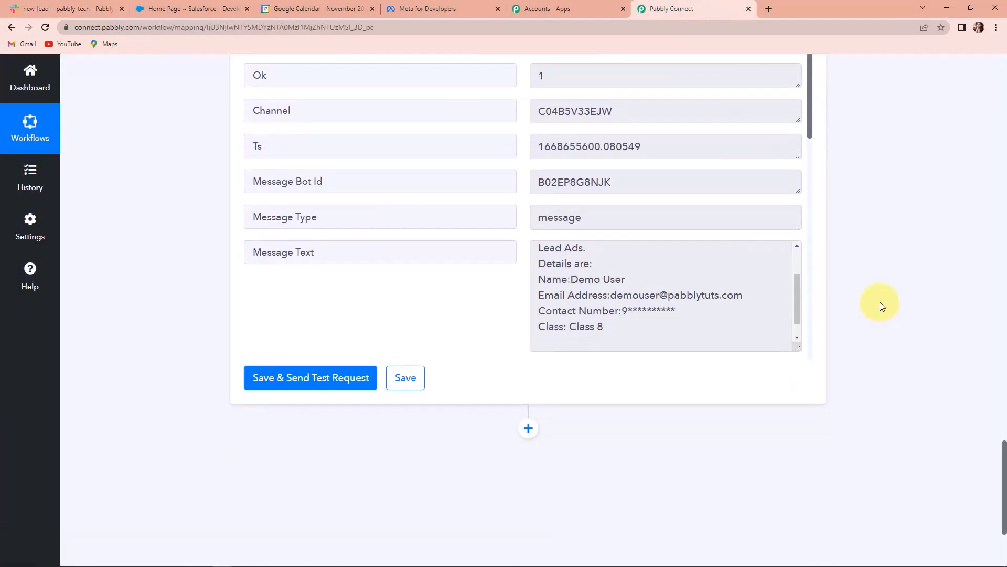
pyautogui.scroll(-1, 880, 303)
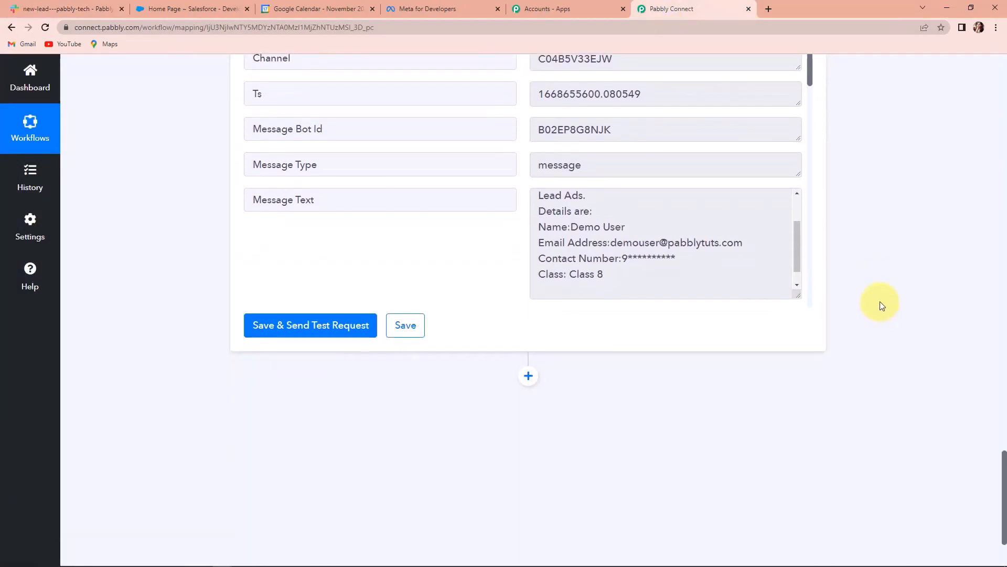
pyautogui.scroll(-1, 880, 302)
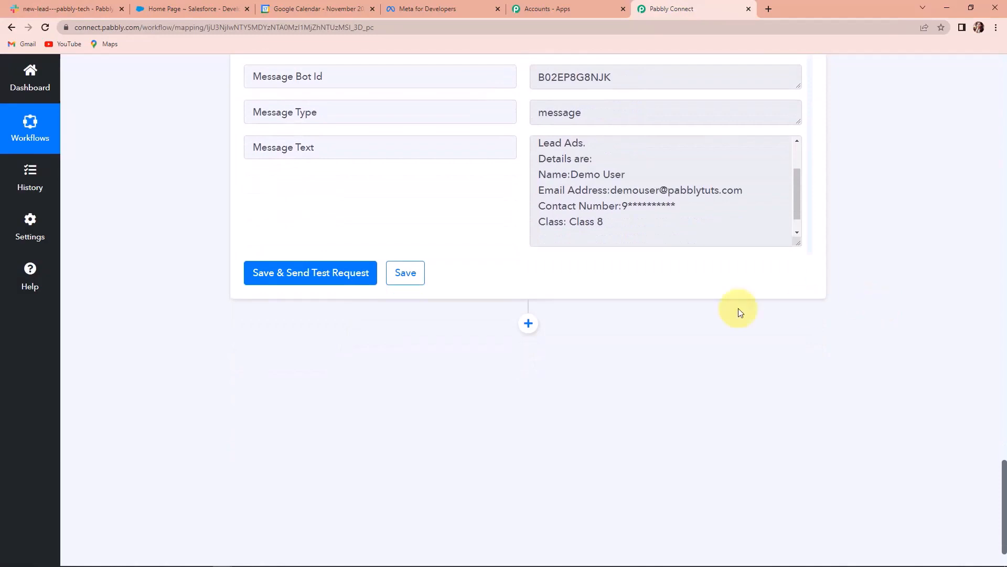
pyautogui.click(528, 324)
pyautogui.scroll(-2, 590, 338)
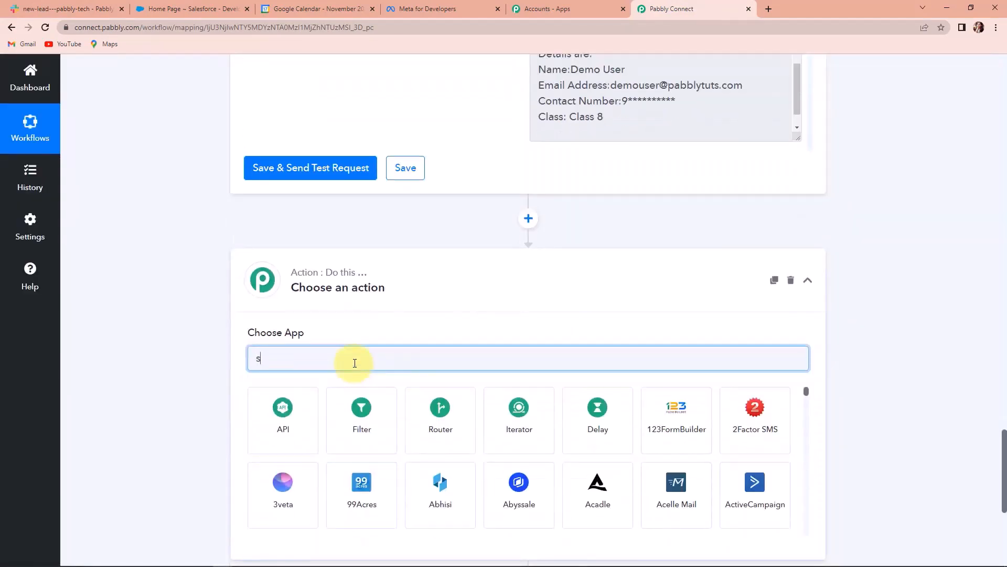
pyautogui.write('sales')
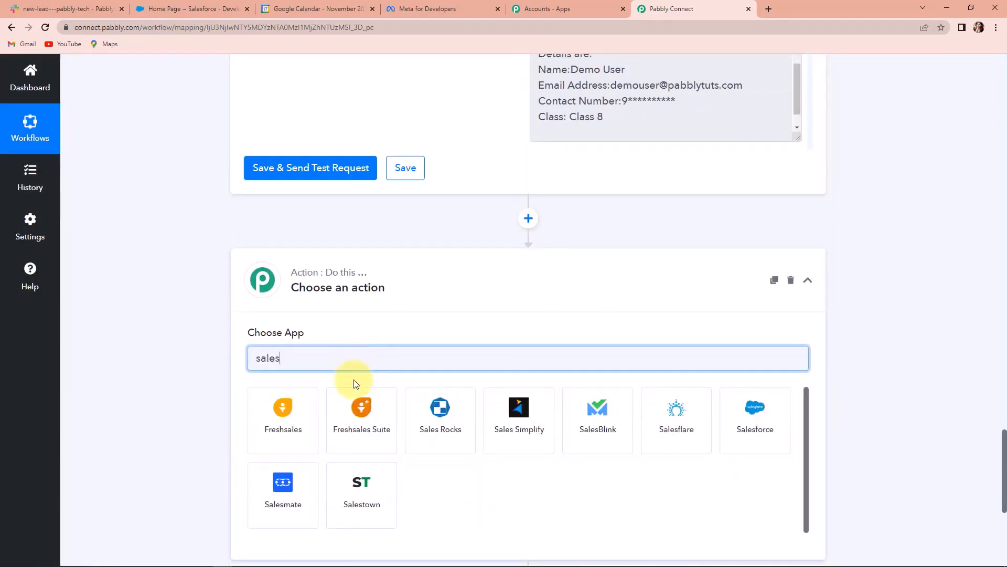
pyautogui.click(741, 443)
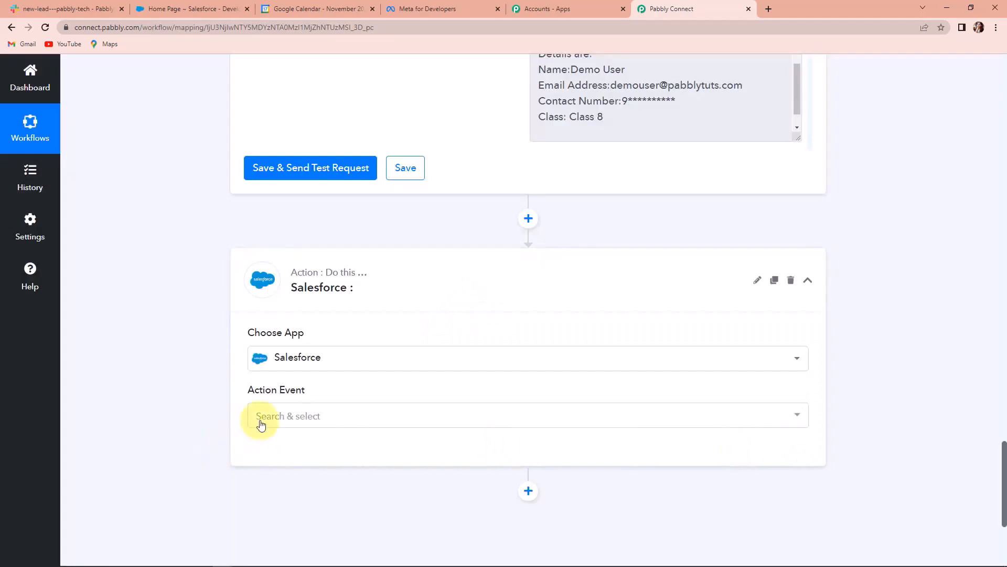
# - Set the Salesforce action event to Create Contact and begin its account connection
pyautogui.click(261, 425)
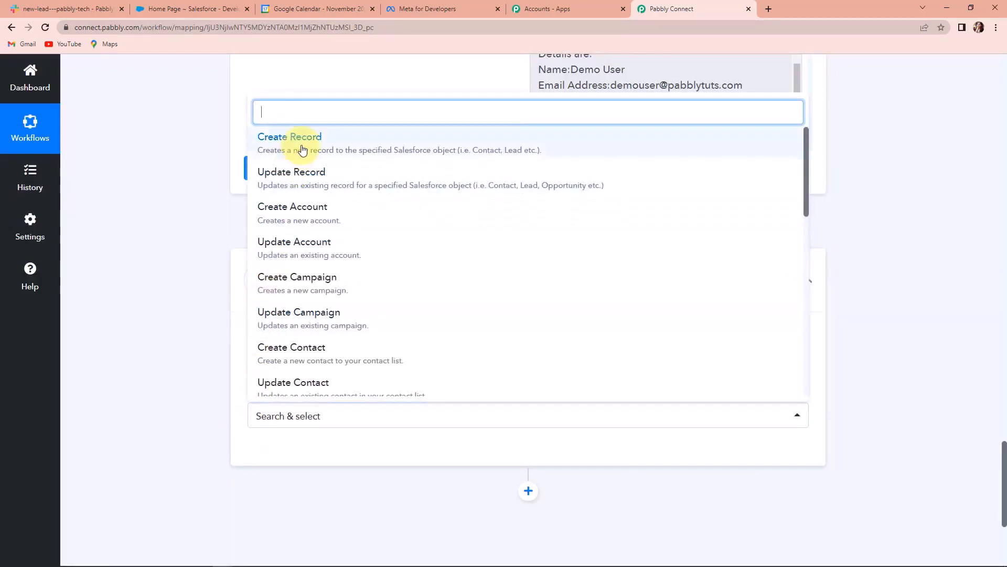
pyautogui.scroll(-2, 298, 278)
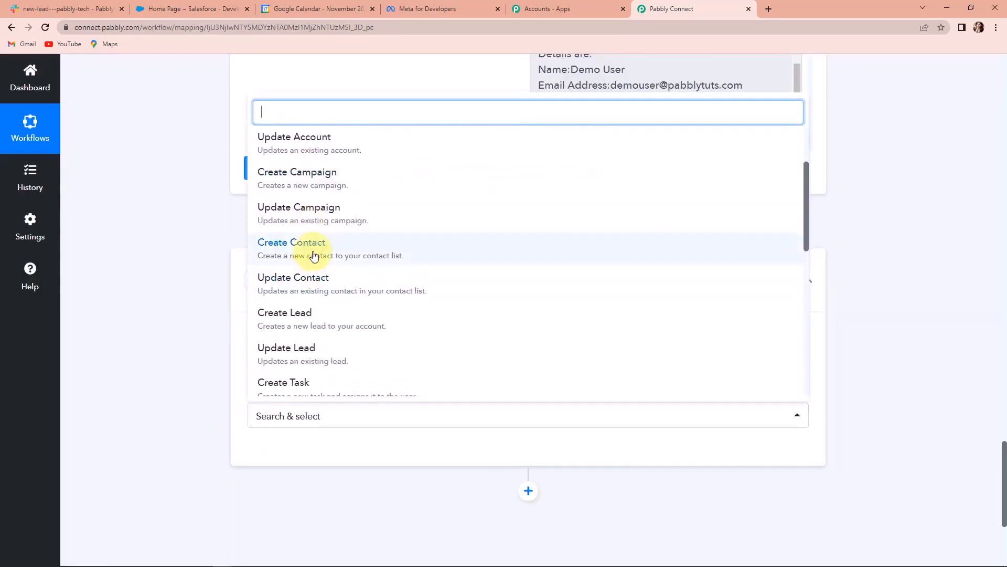
pyautogui.click(313, 256)
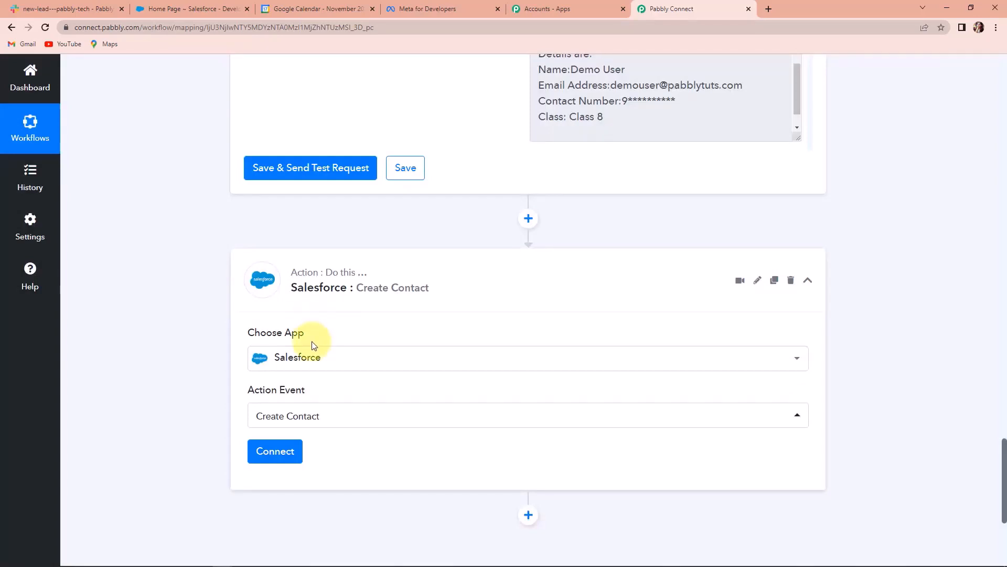
pyautogui.click(284, 451)
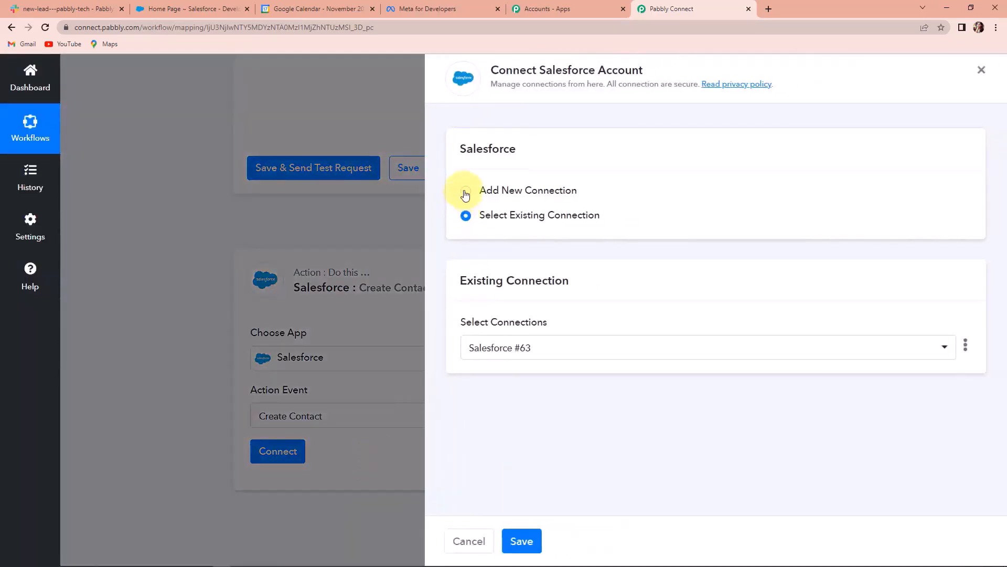
# - Authorise a new Salesforce connection, Salesforce #64, by allowing access in the popup
pyautogui.click(466, 193)
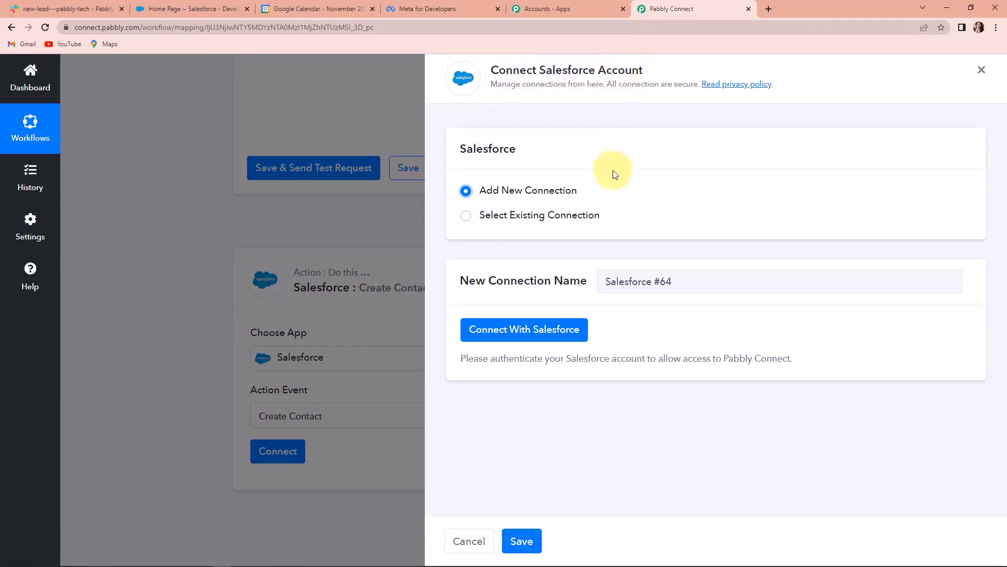
pyautogui.click(525, 329)
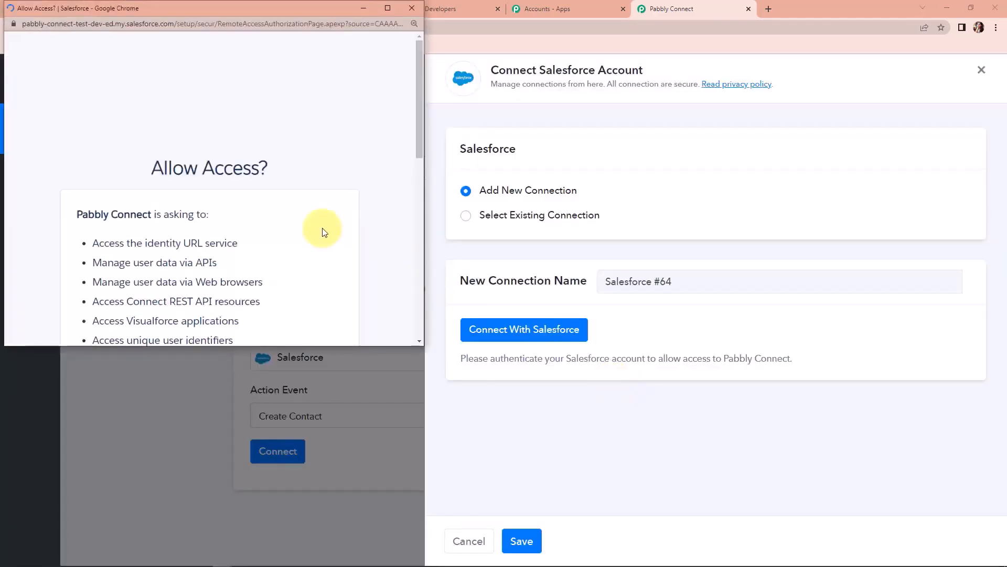
pyautogui.scroll(-10, 338, 233)
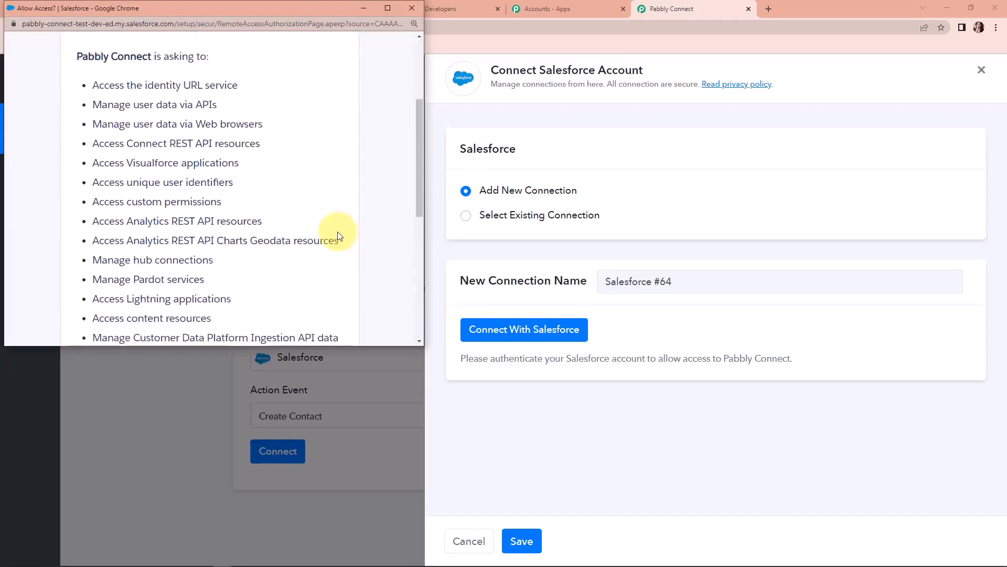
pyautogui.click(303, 248)
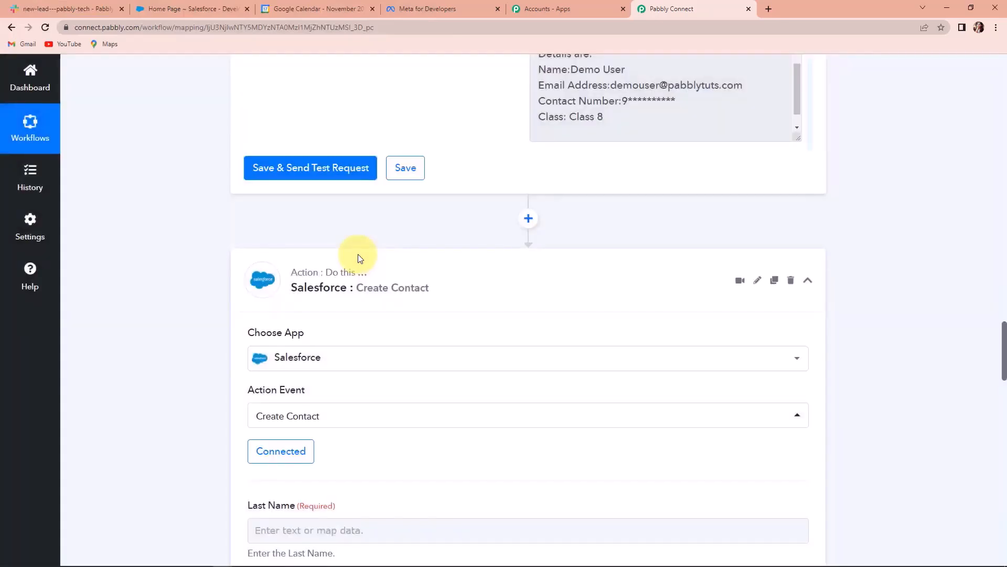
pyautogui.scroll(-8, 360, 258)
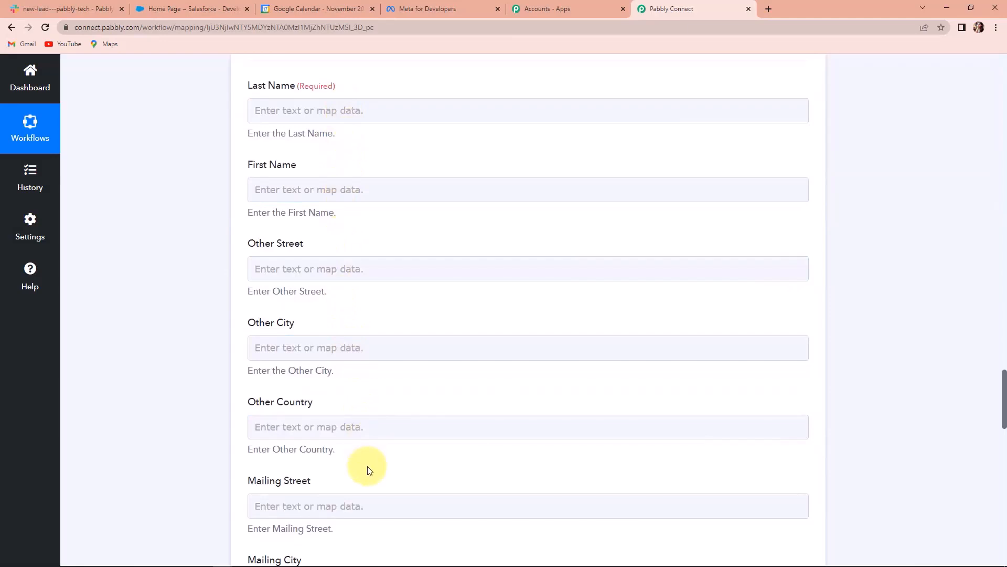
pyautogui.scroll(2, 315, 233)
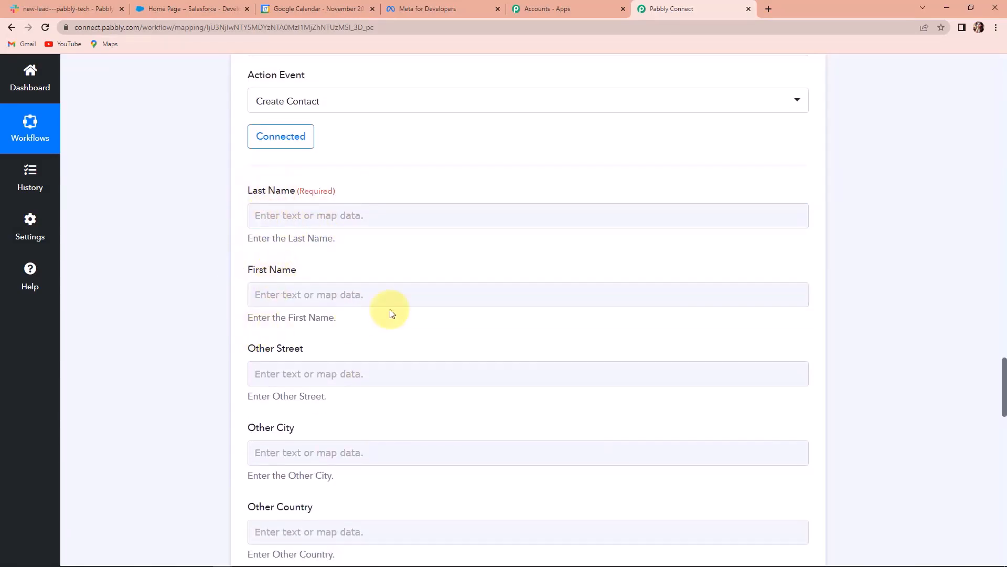
pyautogui.scroll(-10, 389, 313)
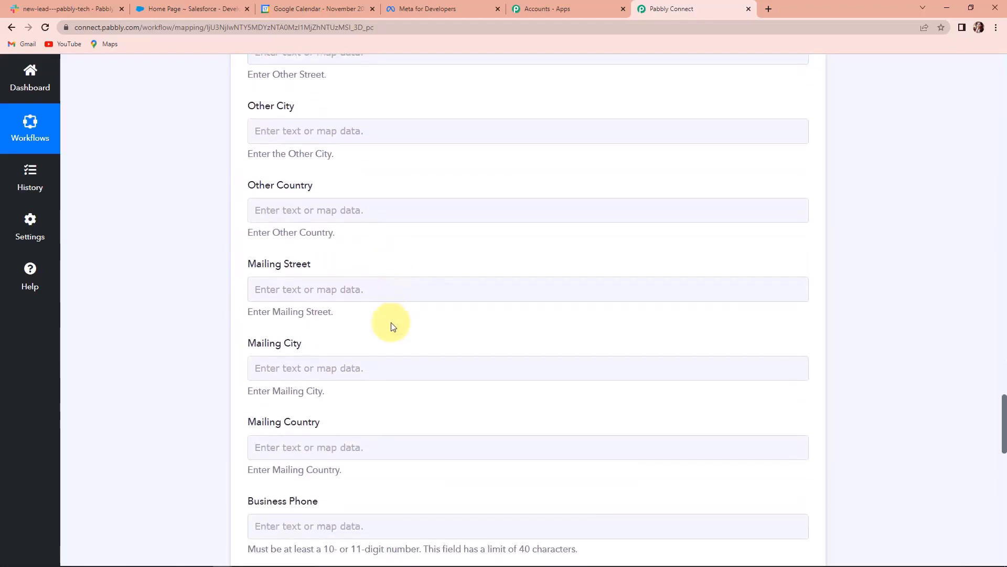
pyautogui.scroll(-3, 392, 322)
pyautogui.scroll(3, 392, 323)
pyautogui.scroll(9, 391, 323)
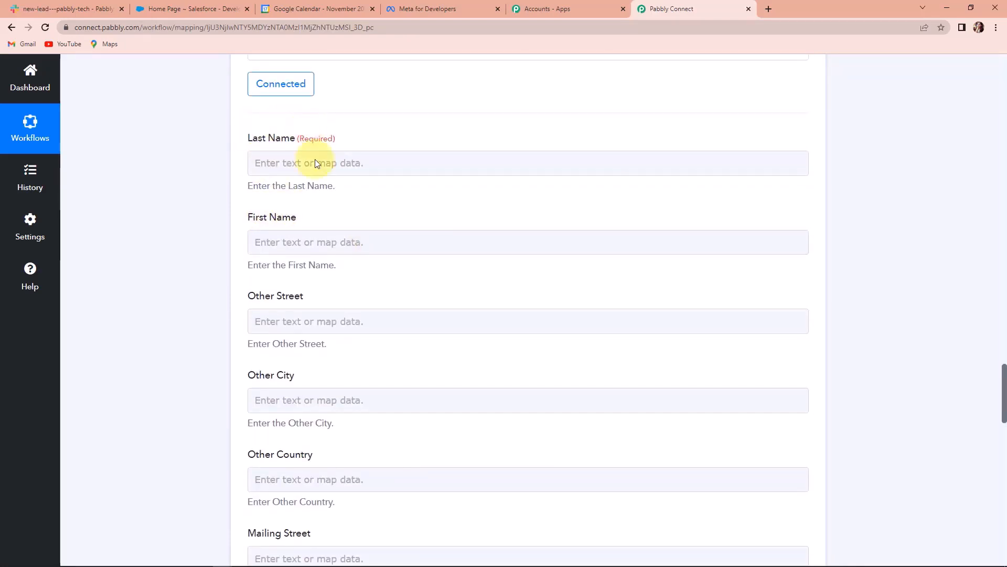
pyautogui.scroll(7, 348, 203)
# - Insert a Text Formatter step before Salesforce with Split Text as its action event
pyautogui.click(529, 218)
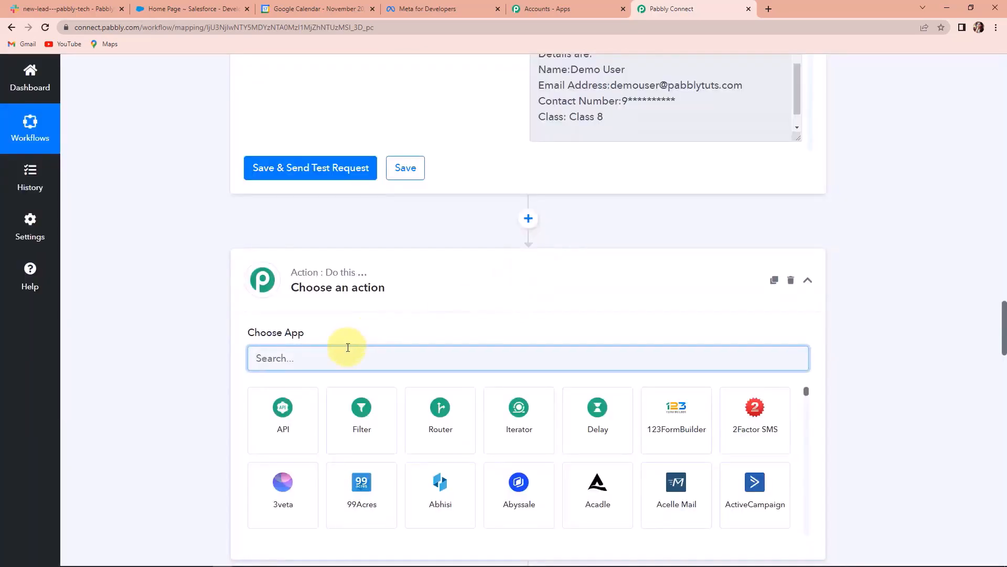
pyautogui.write('text')
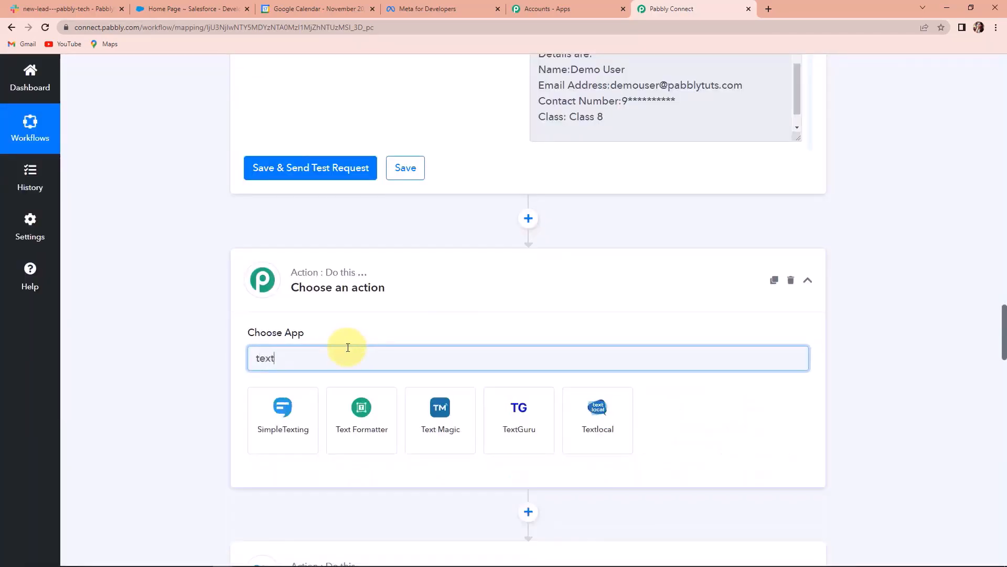
pyautogui.click(353, 419)
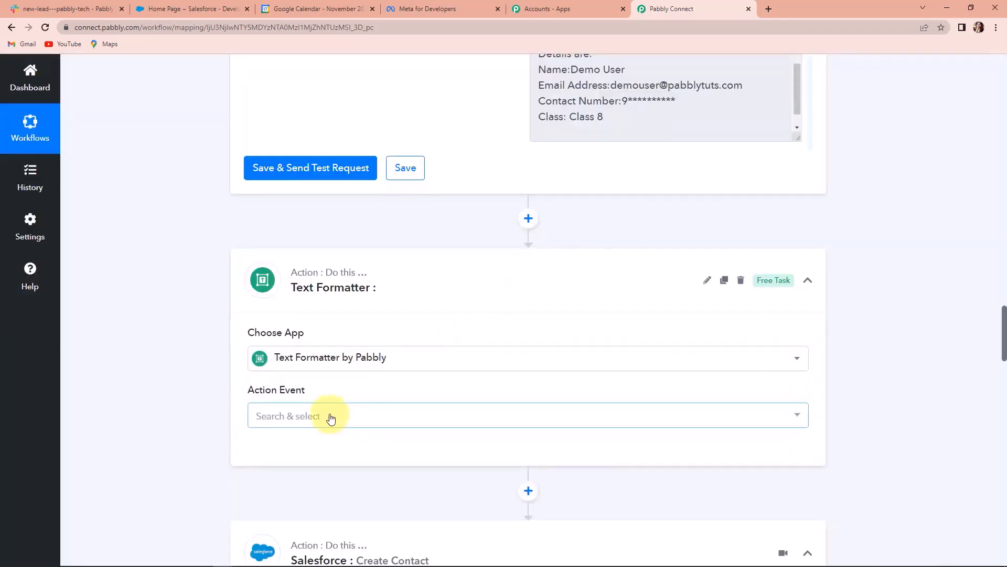
pyautogui.click(318, 417)
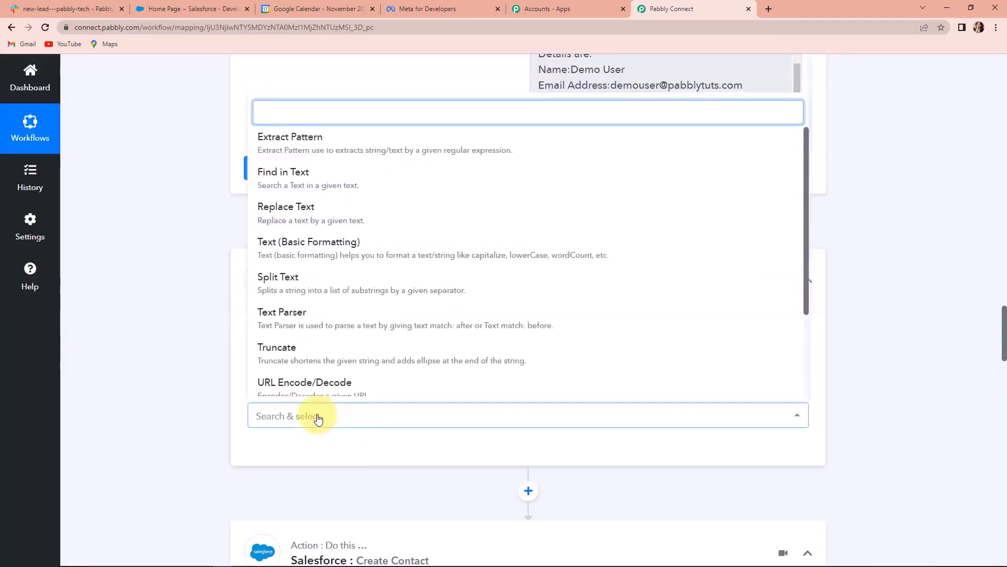
pyautogui.click(306, 291)
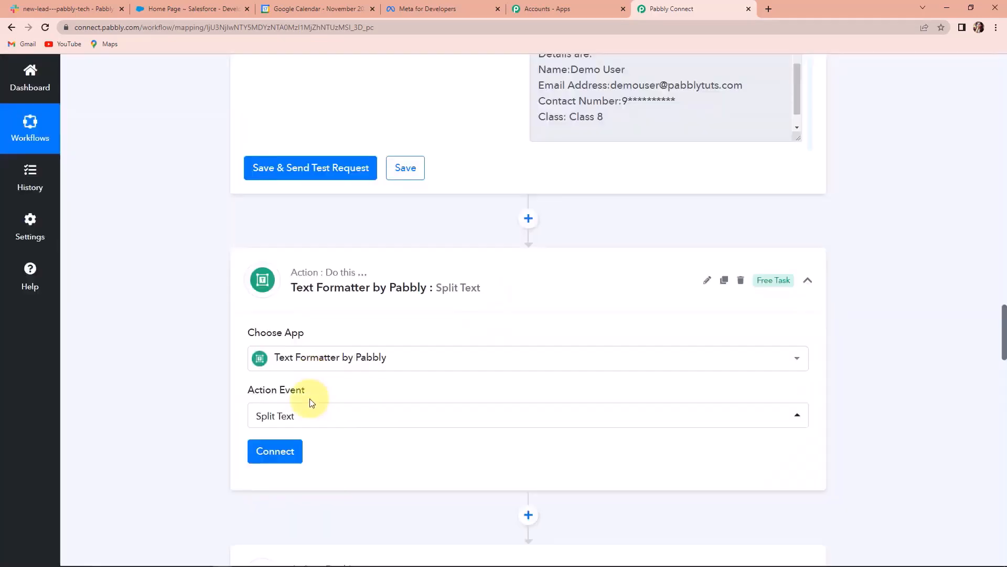
pyautogui.click(281, 451)
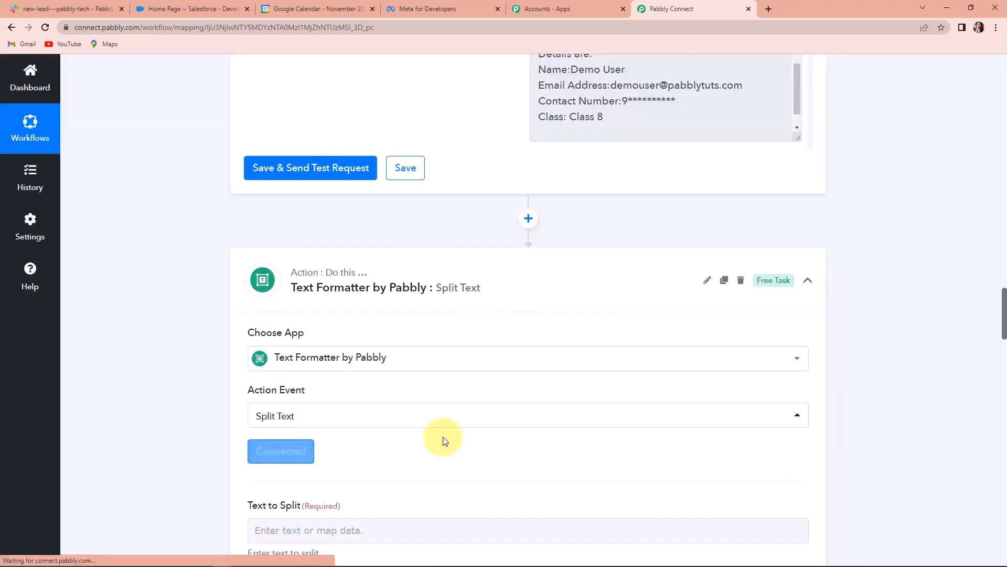
pyautogui.scroll(-6, 443, 436)
# - Split the lead's Name on {{space}} returning all segments, and test it to get Demo and User
pyautogui.click(305, 211)
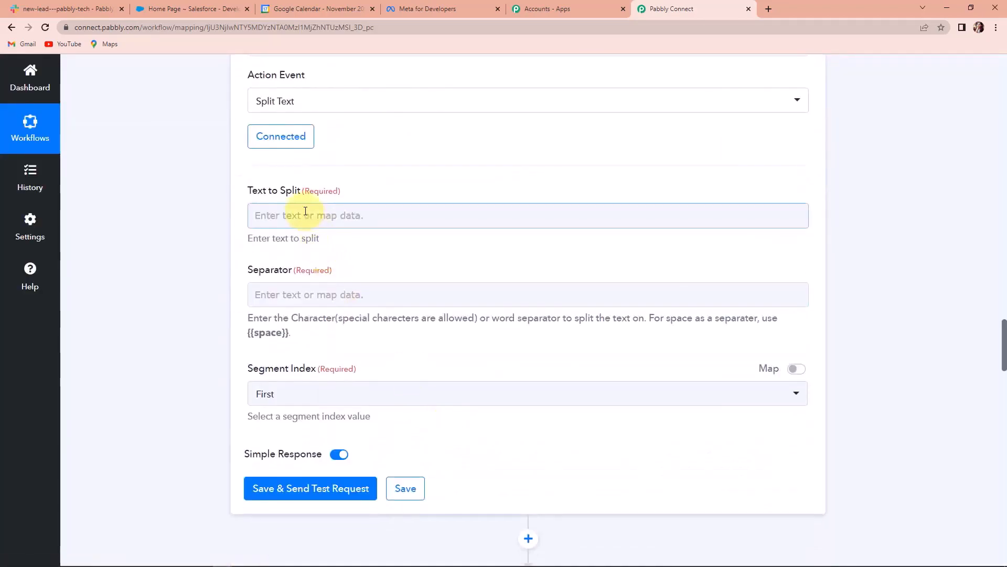
pyautogui.click(306, 209)
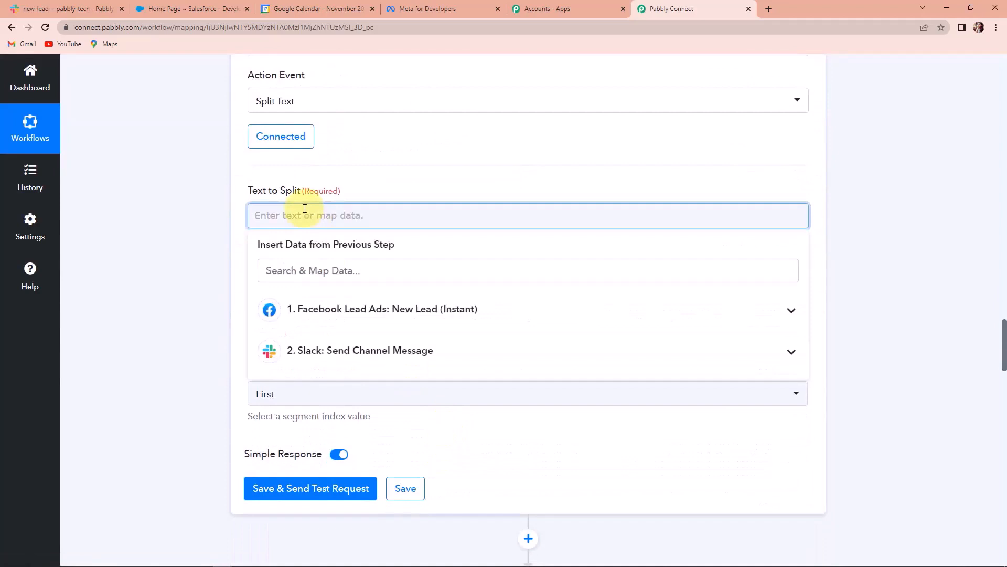
pyautogui.click(345, 314)
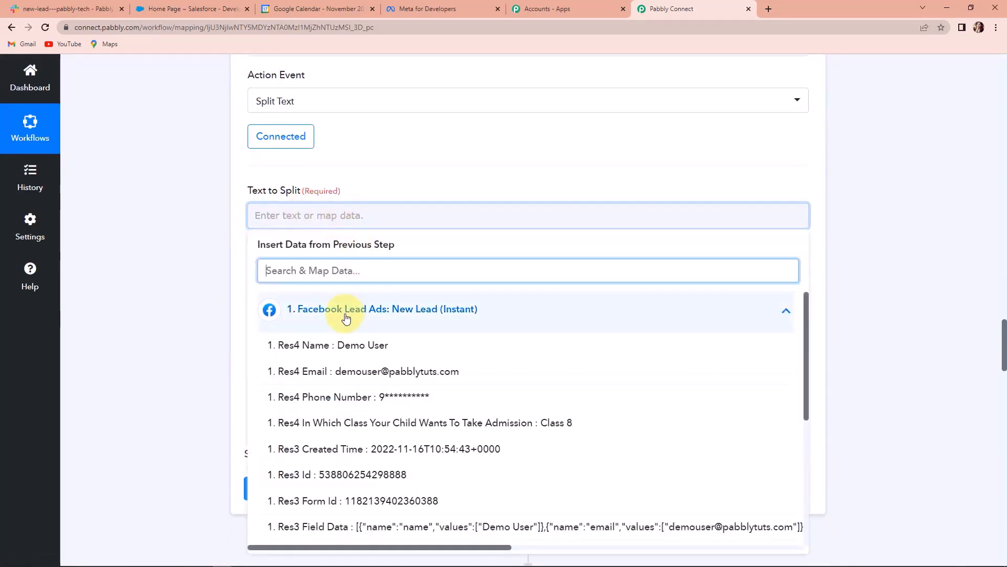
pyautogui.click(381, 347)
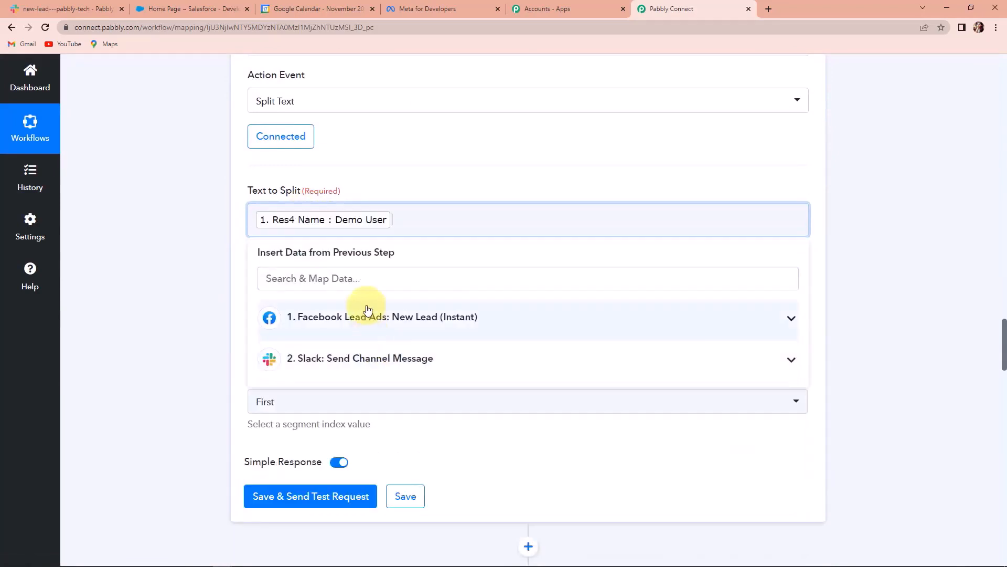
pyautogui.click(234, 265)
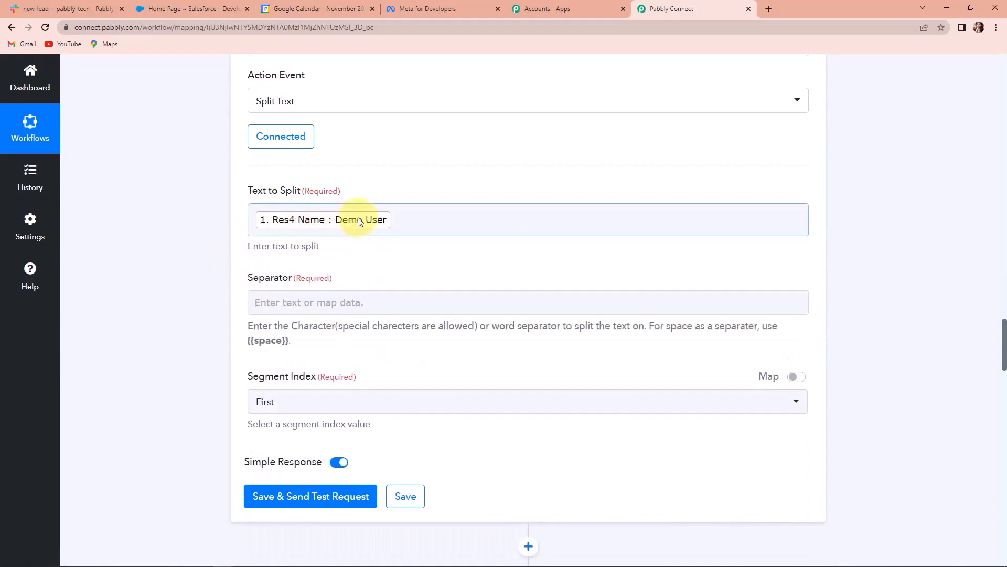
pyautogui.click(343, 300)
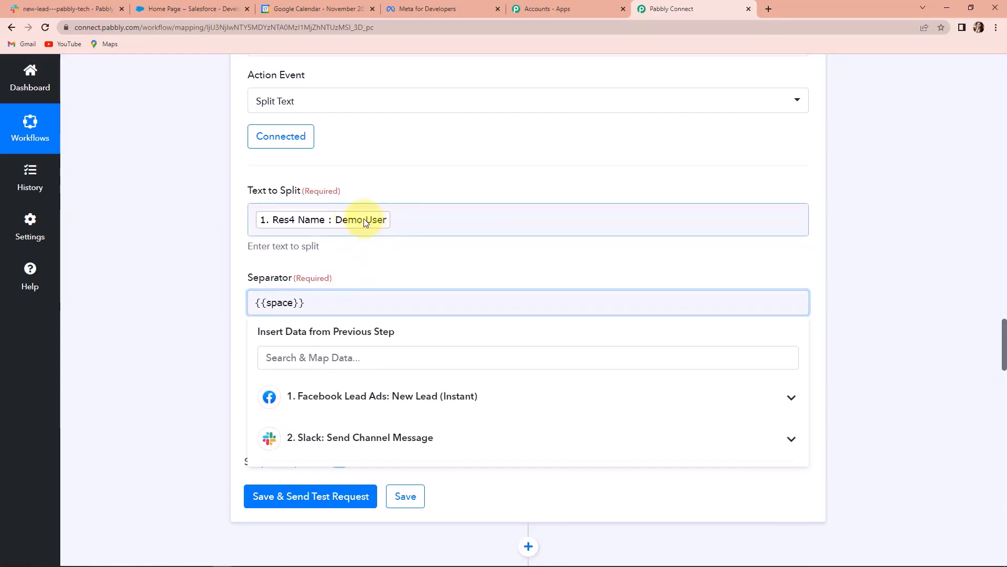
pyautogui.click(203, 278)
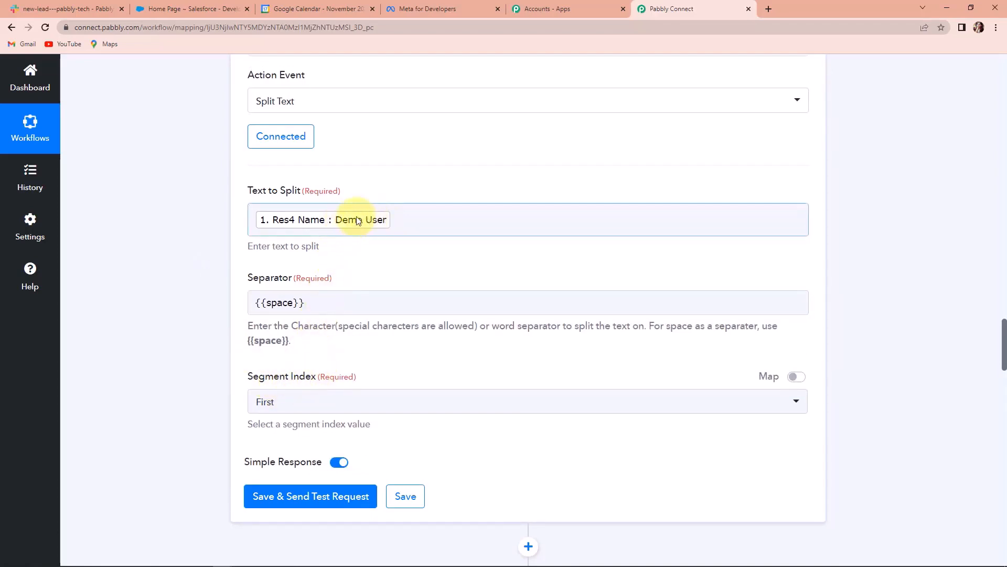
pyautogui.click(288, 411)
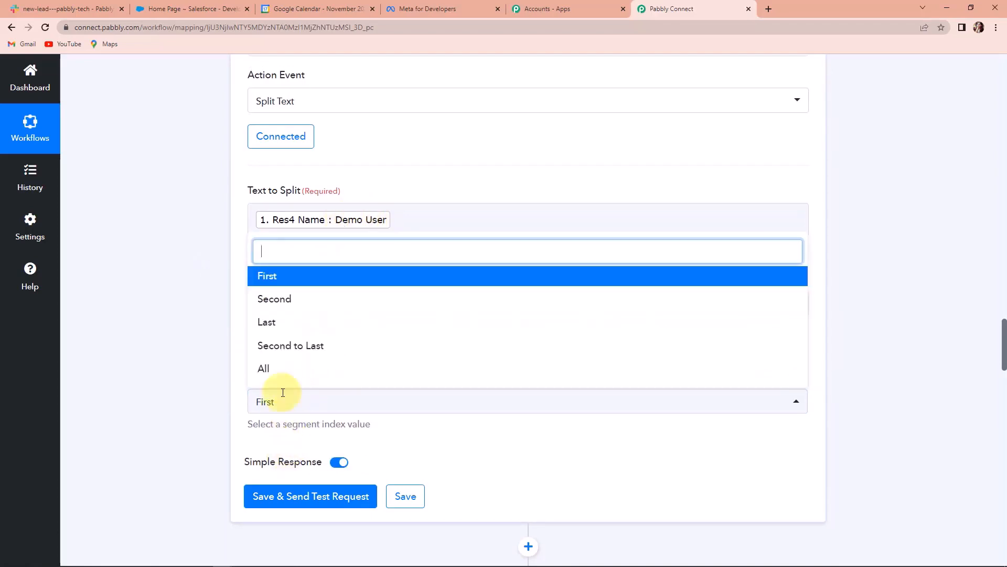
pyautogui.click(274, 368)
pyautogui.click(292, 496)
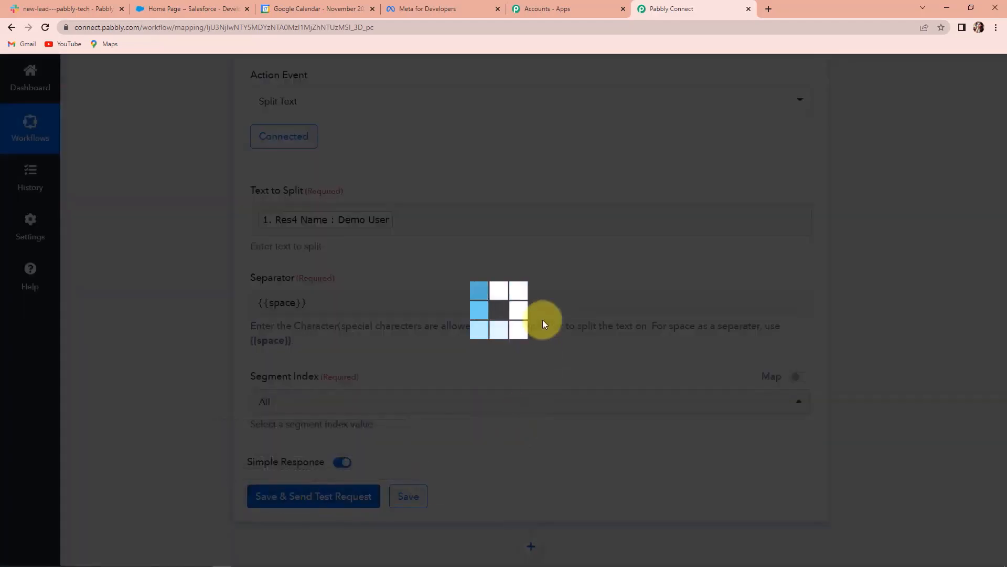
pyautogui.scroll(-5, 542, 319)
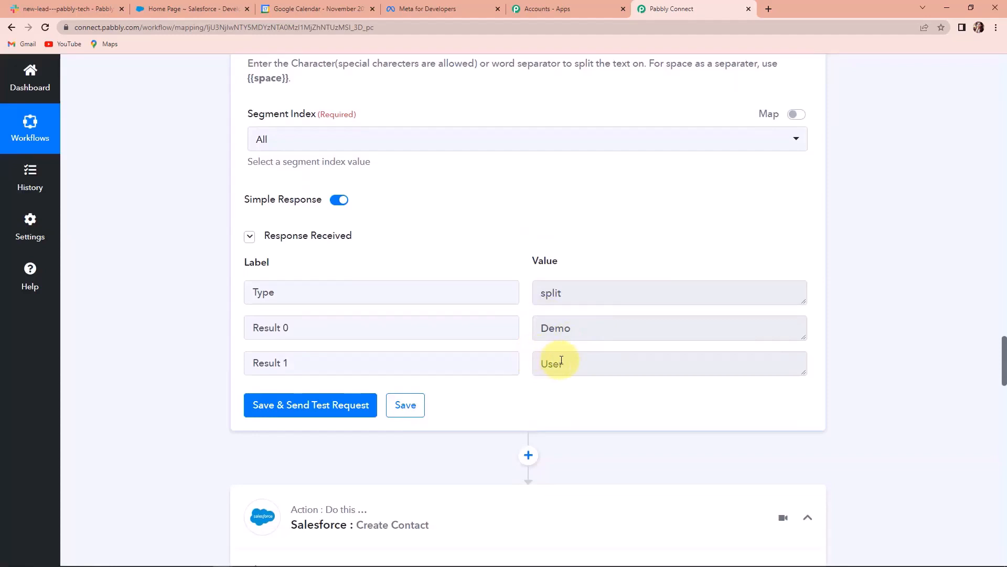
pyautogui.scroll(-8, 562, 361)
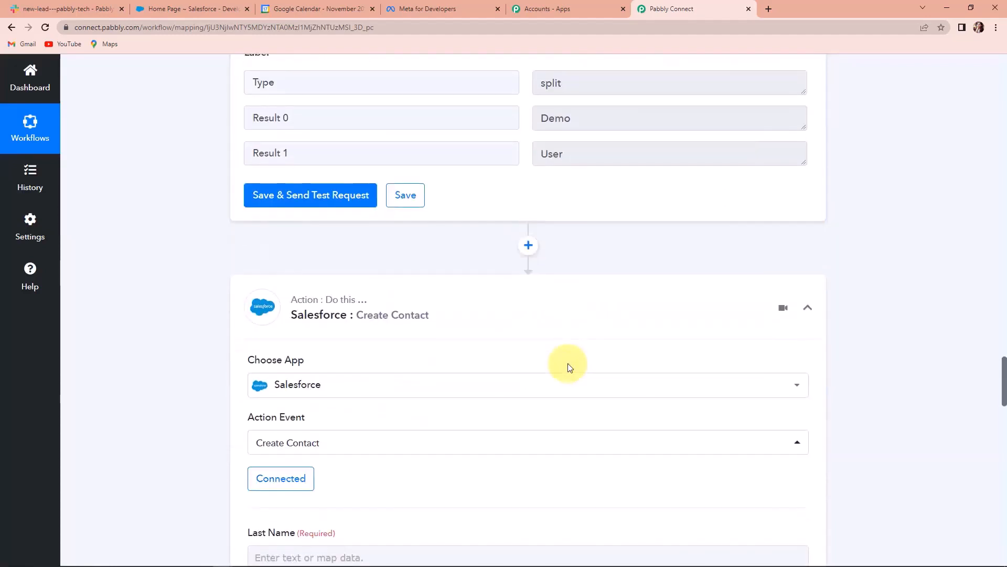
# - Keep the existing Salesforce connection and map Result 1 to Last Name, Result 0 to First Name
pyautogui.click(264, 275)
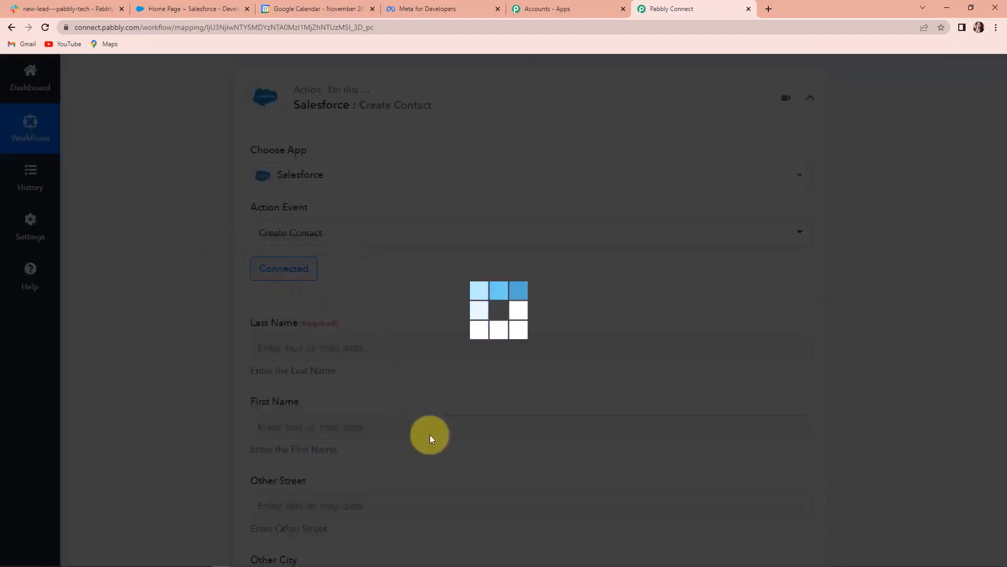
pyautogui.click(539, 541)
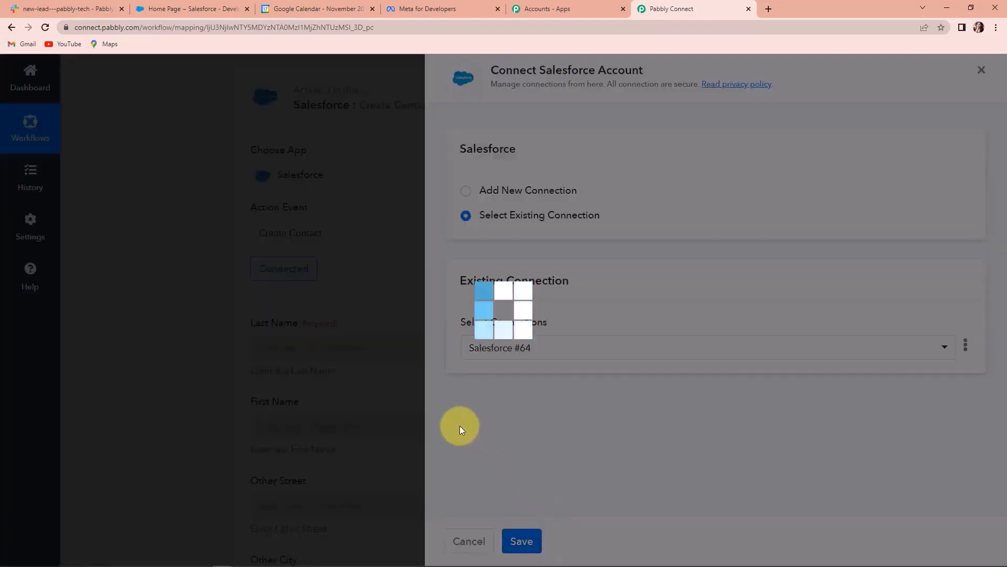
pyautogui.scroll(-1, 404, 410)
pyautogui.scroll(-3, 405, 402)
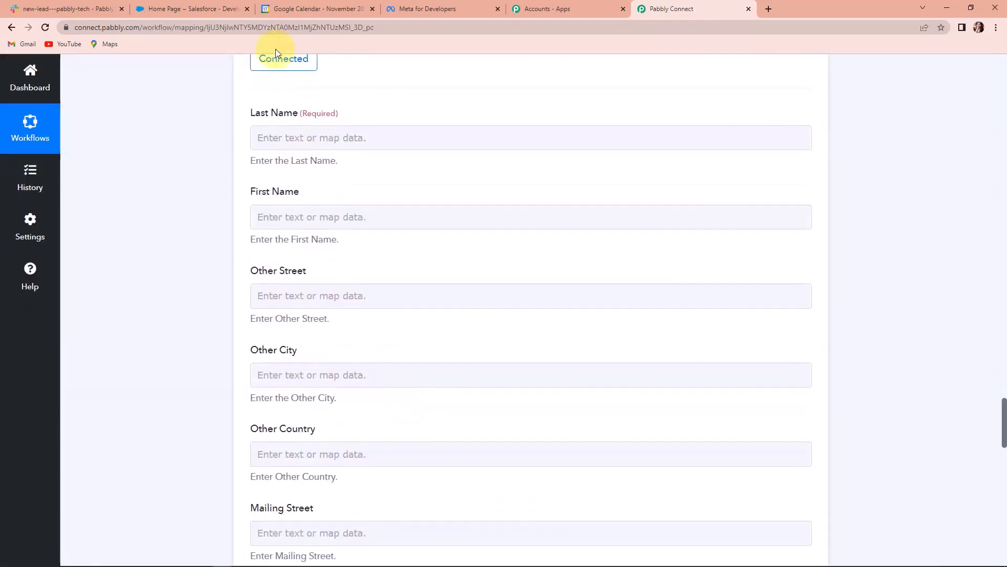
pyautogui.click(330, 137)
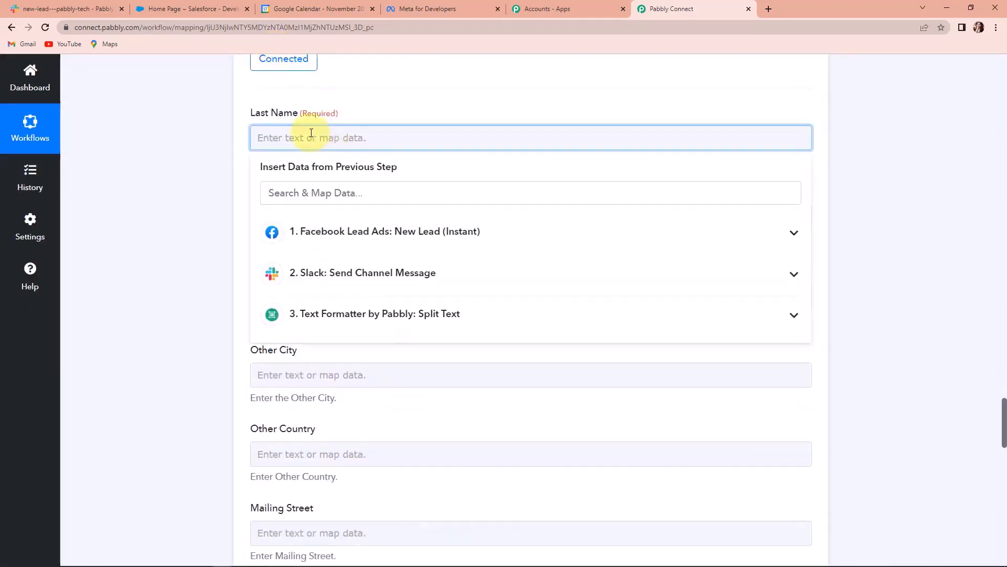
pyautogui.click(513, 314)
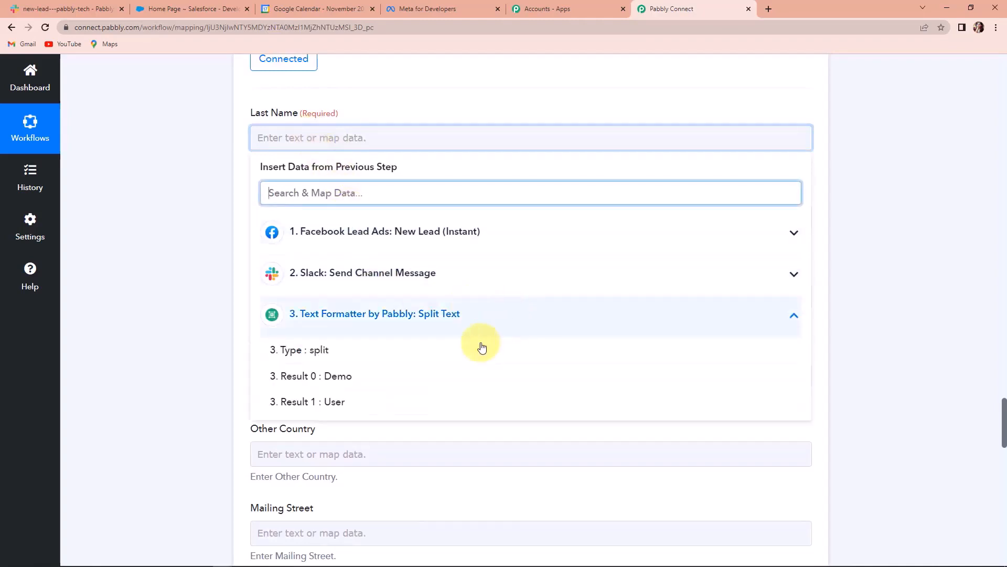
pyautogui.click(335, 401)
pyautogui.click(255, 223)
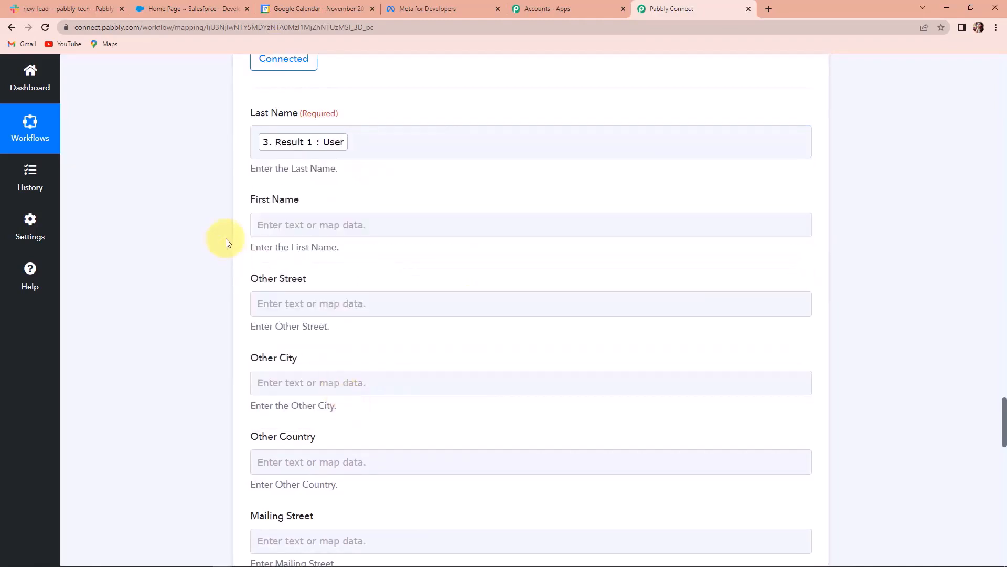
pyautogui.click(360, 400)
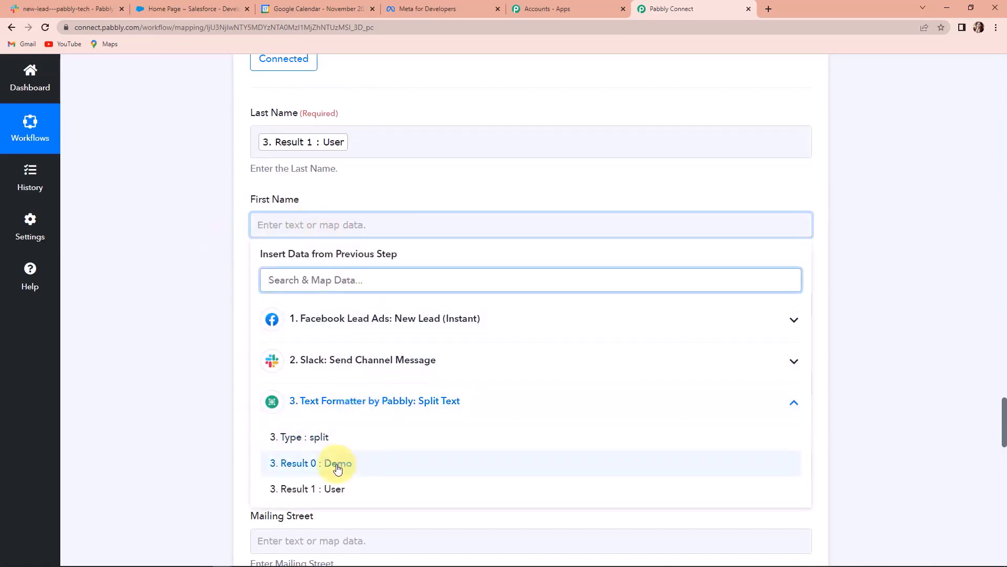
pyautogui.click(276, 468)
pyautogui.click(149, 334)
pyautogui.scroll(-4, 149, 335)
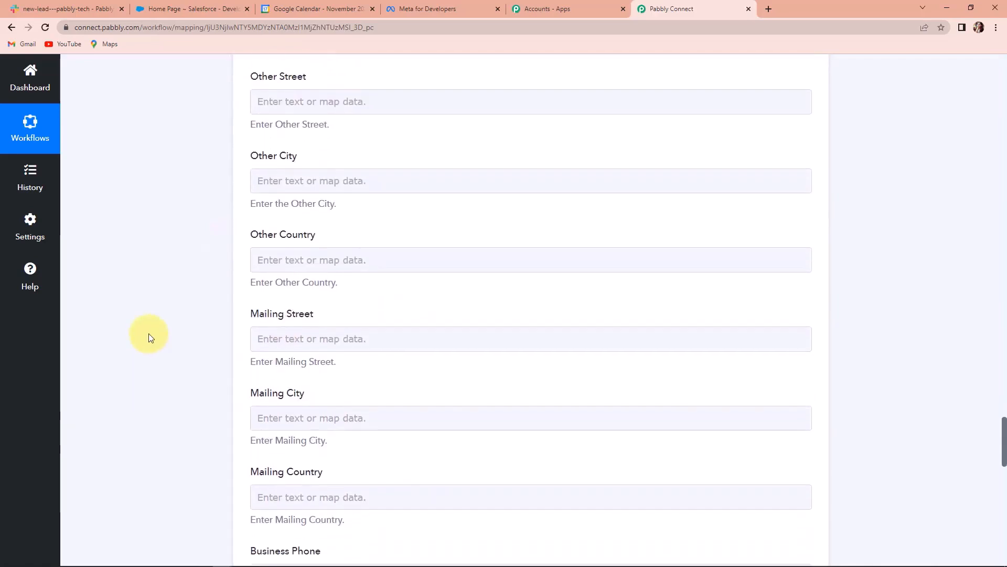
pyautogui.scroll(-5, 149, 335)
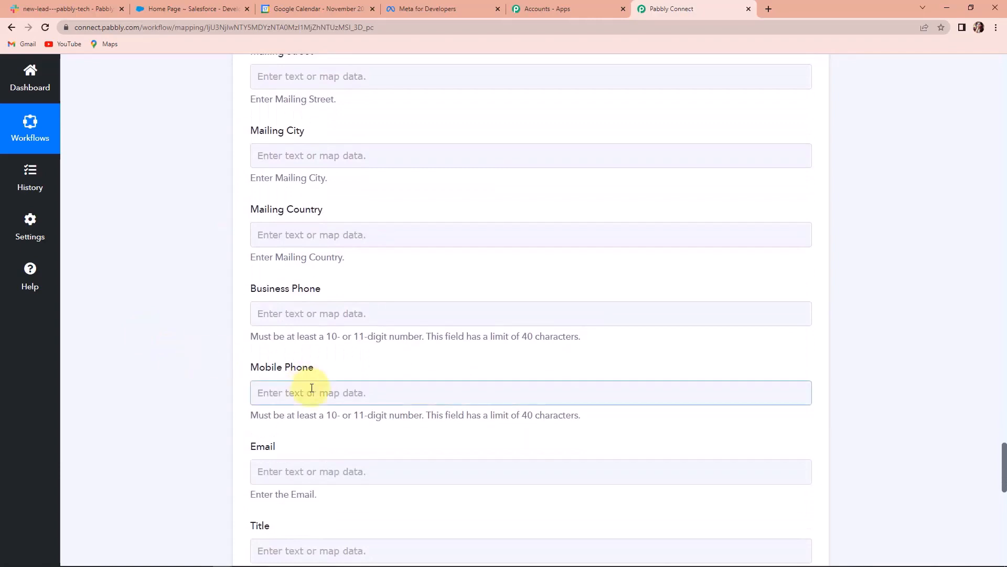
# - Map the lead's Phone Number to Mobile Phone and its Email to Email
pyautogui.click(317, 389)
pyautogui.click(483, 477)
pyautogui.scroll(-2, 489, 491)
pyautogui.scroll(3, 489, 490)
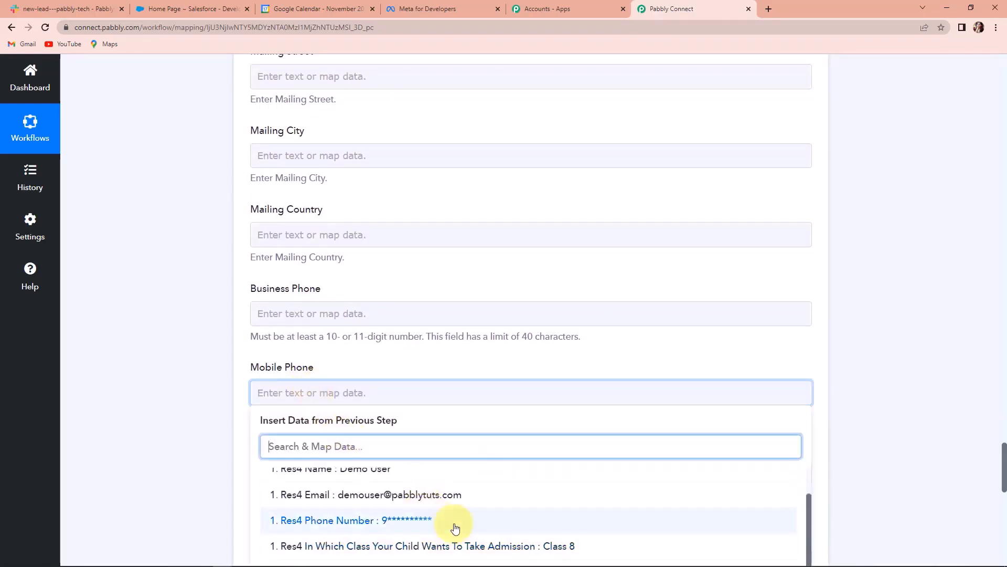
pyautogui.click(456, 523)
pyautogui.click(195, 353)
pyautogui.scroll(-1, 195, 354)
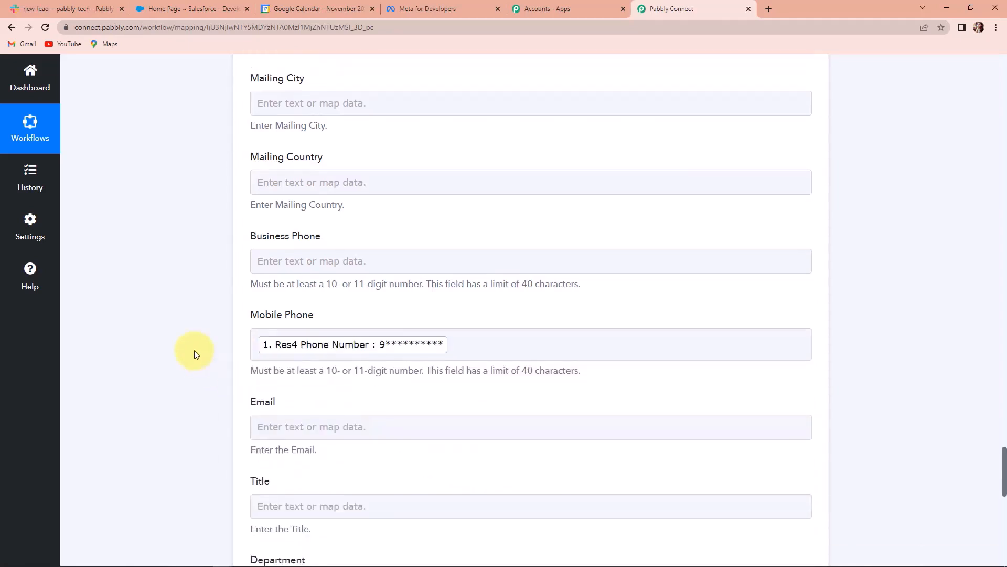
pyautogui.scroll(-8, 195, 353)
pyautogui.scroll(2, 213, 308)
pyautogui.click(278, 107)
pyautogui.click(277, 107)
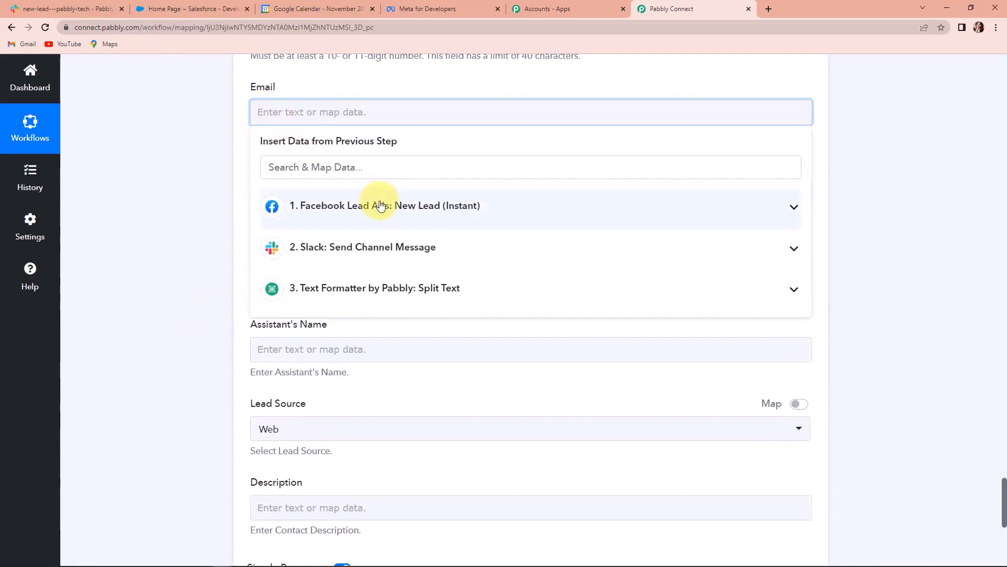
pyautogui.click(381, 206)
pyautogui.click(383, 268)
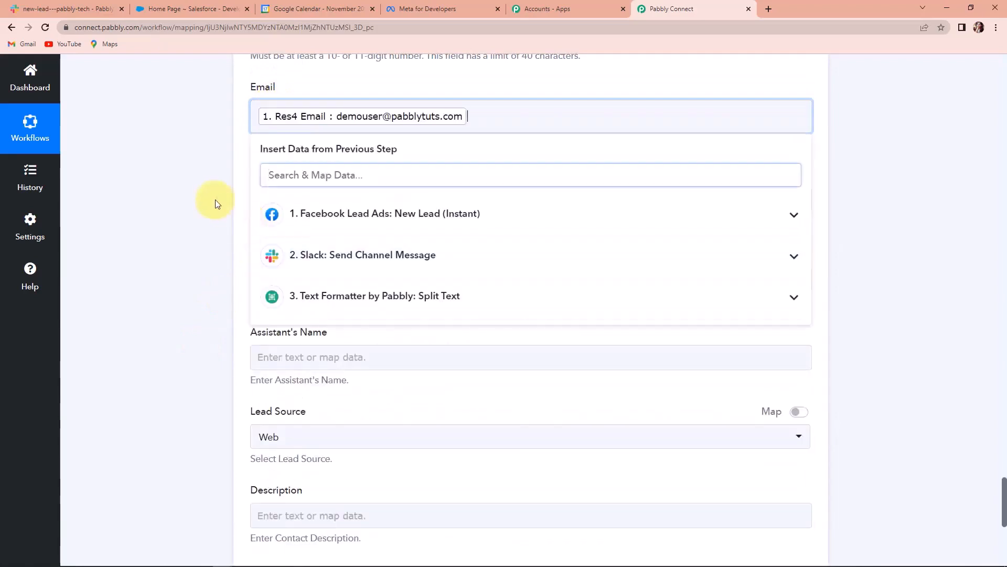
pyautogui.click(205, 195)
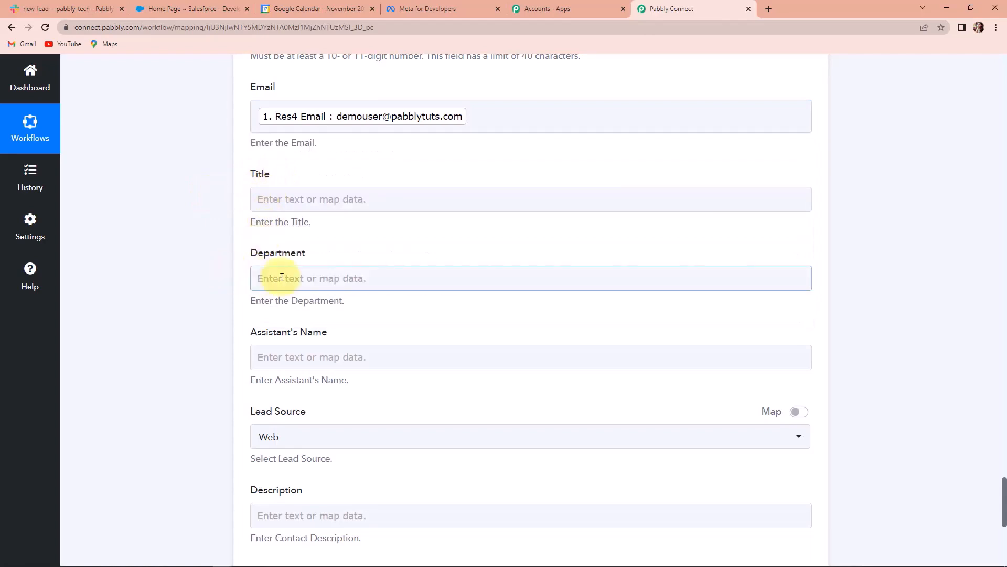
pyautogui.scroll(-2, 282, 277)
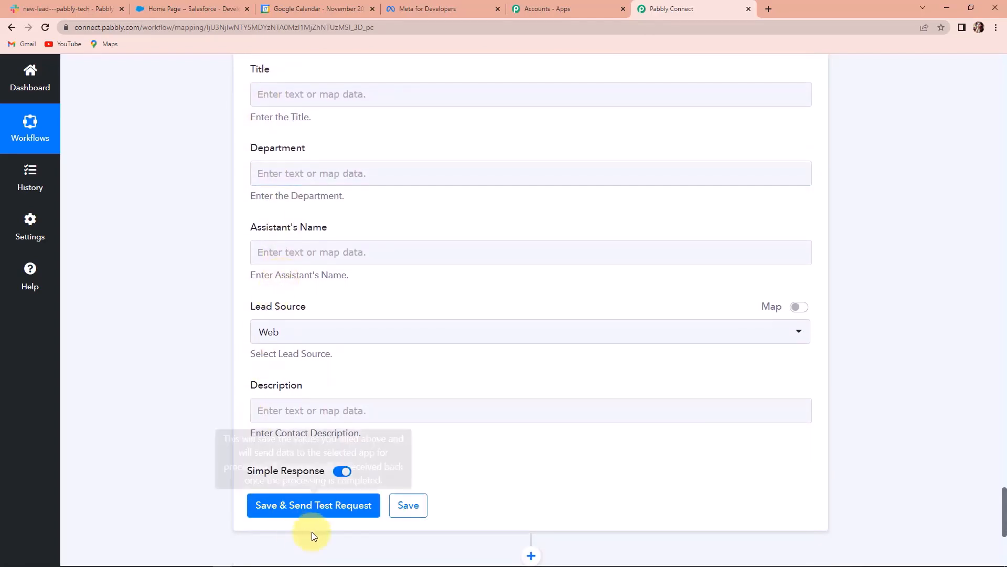
# - Test the Create Contact step, confirming a new contact Id with Success 1, then switch to Salesforce
pyautogui.click(288, 508)
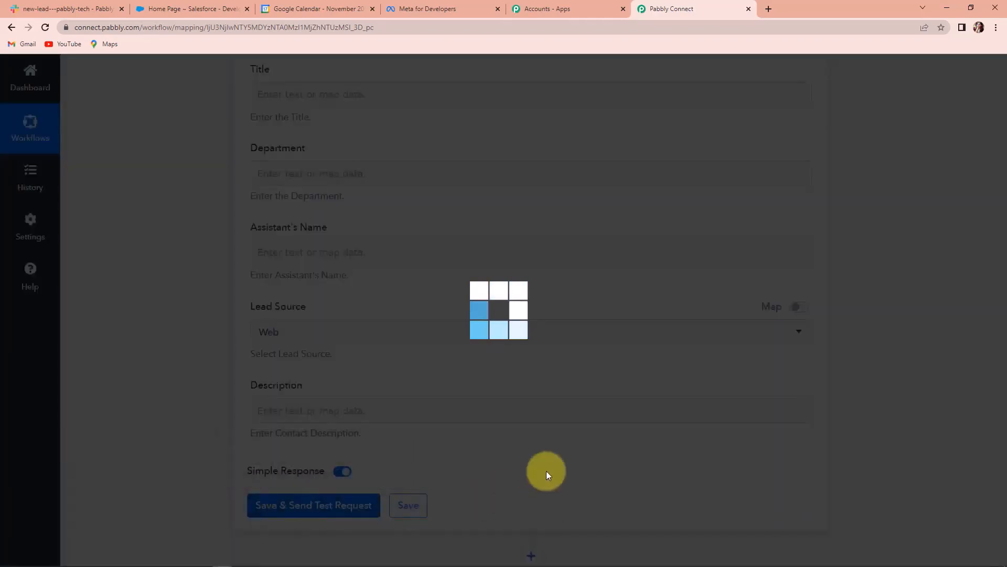
pyautogui.scroll(-1, 556, 440)
pyautogui.scroll(-3, 557, 442)
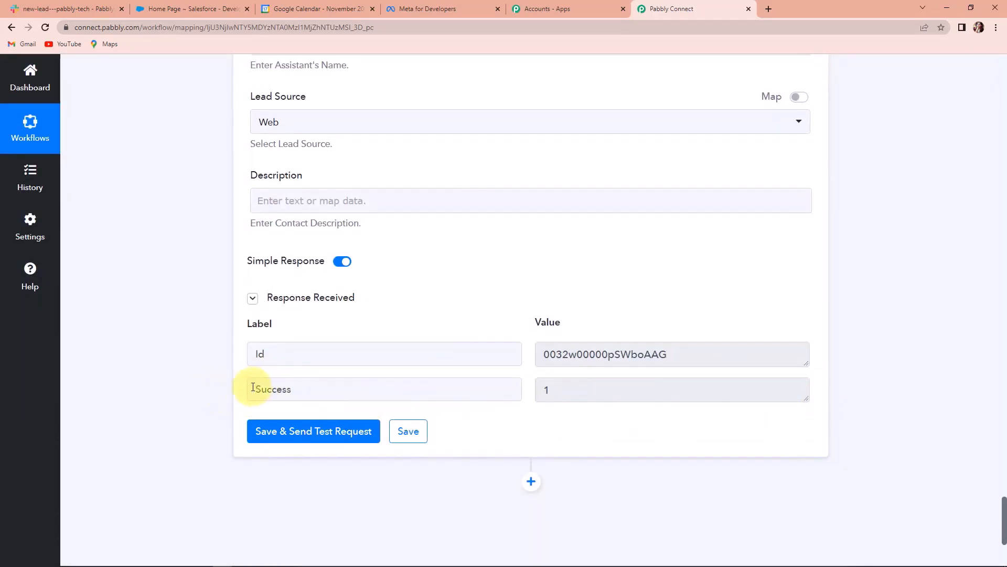
pyautogui.moveTo(253, 387); pyautogui.dragTo(321, 388)
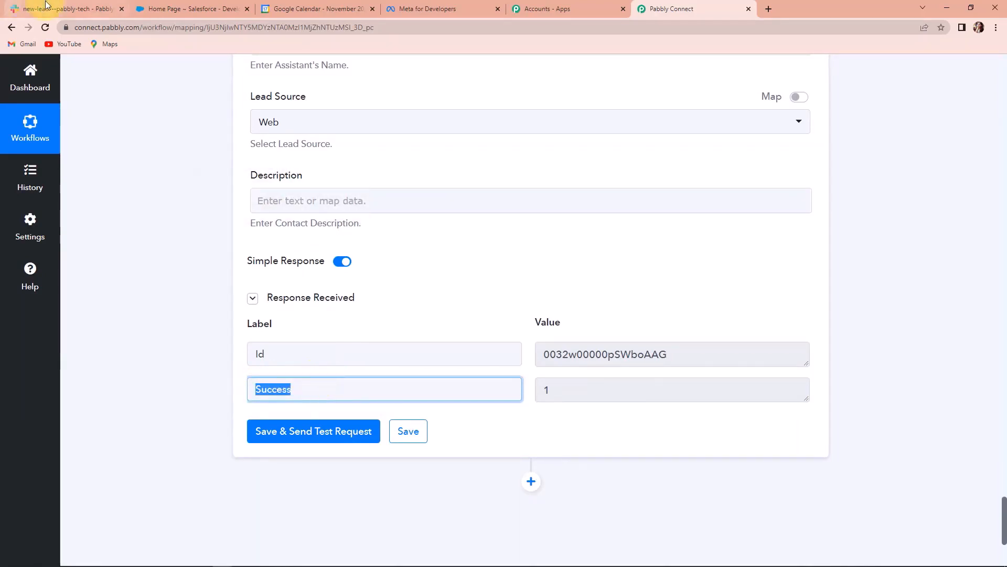
pyautogui.click(202, 11)
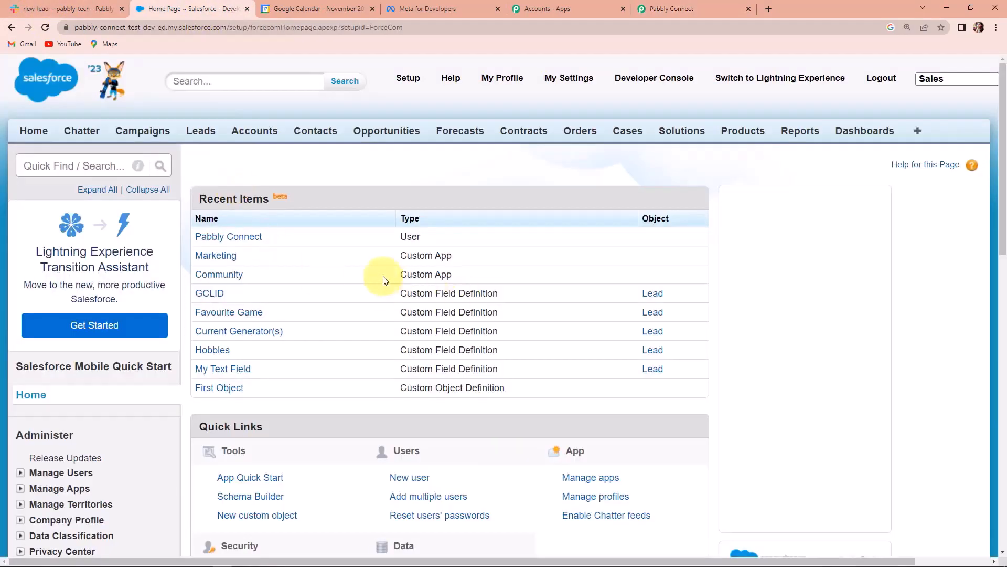
# - Open the new Demo User contact from Contacts and check its Lead Source is Web
pyautogui.click(315, 136)
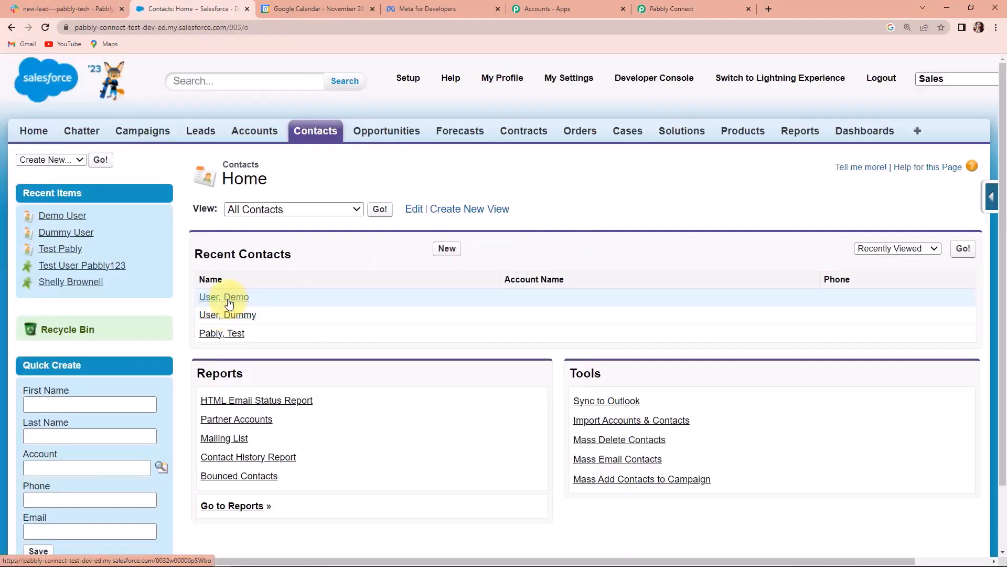
pyautogui.click(228, 300)
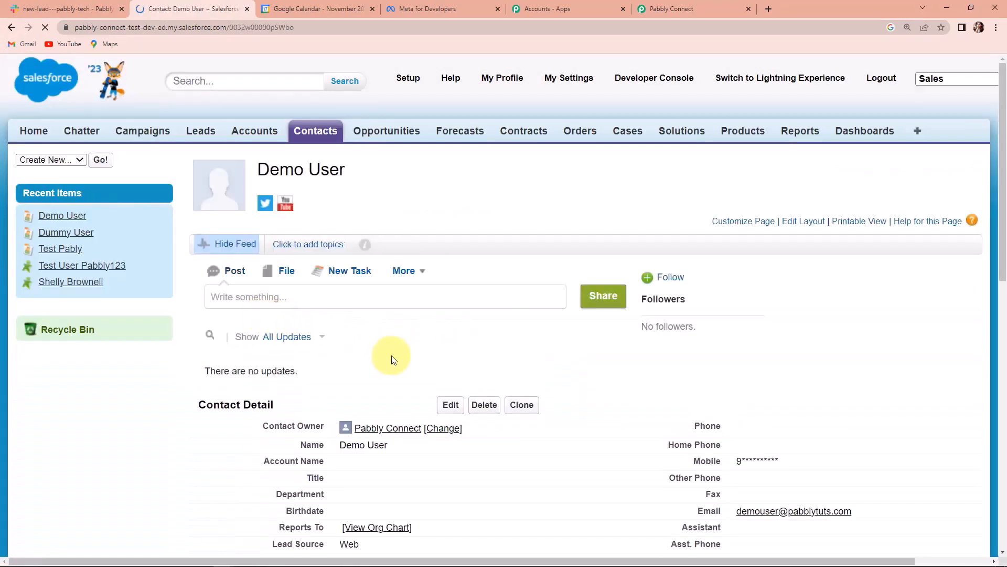
pyautogui.scroll(-3, 391, 355)
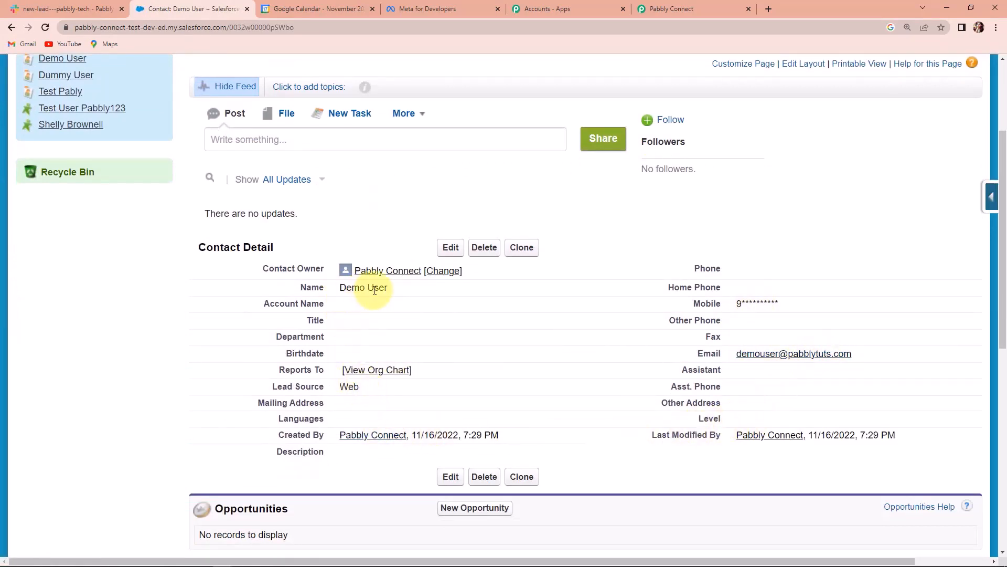
# - Back in Pabbly Connect, add an empty action step below the Salesforce Create Contact step
pyautogui.click(701, 11)
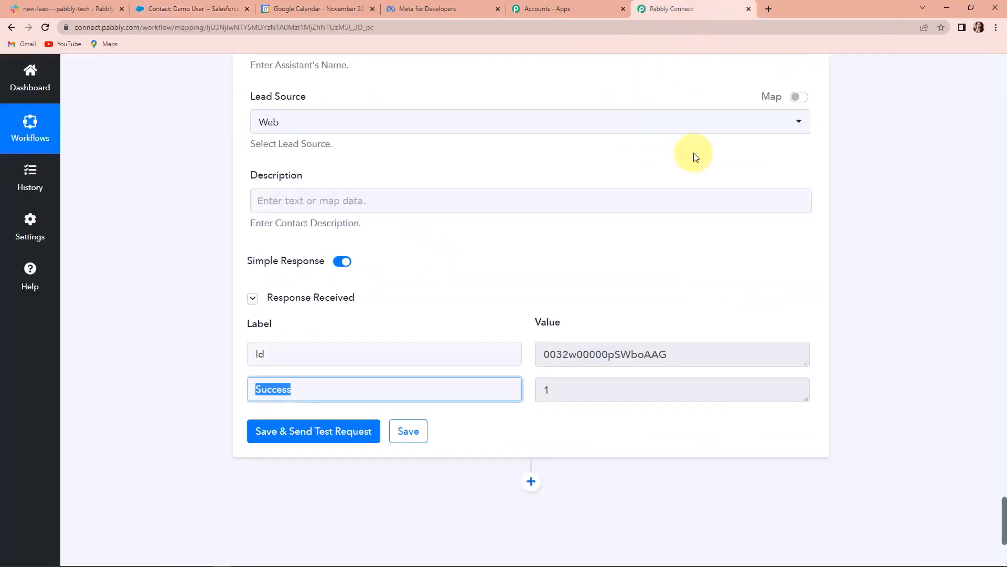
pyautogui.scroll(-2, 843, 346)
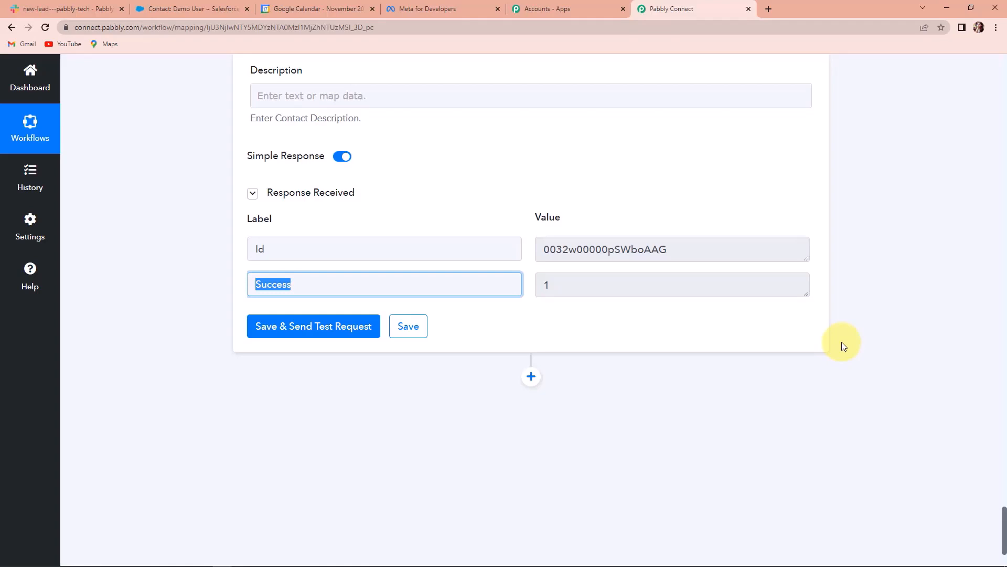
pyautogui.click(531, 376)
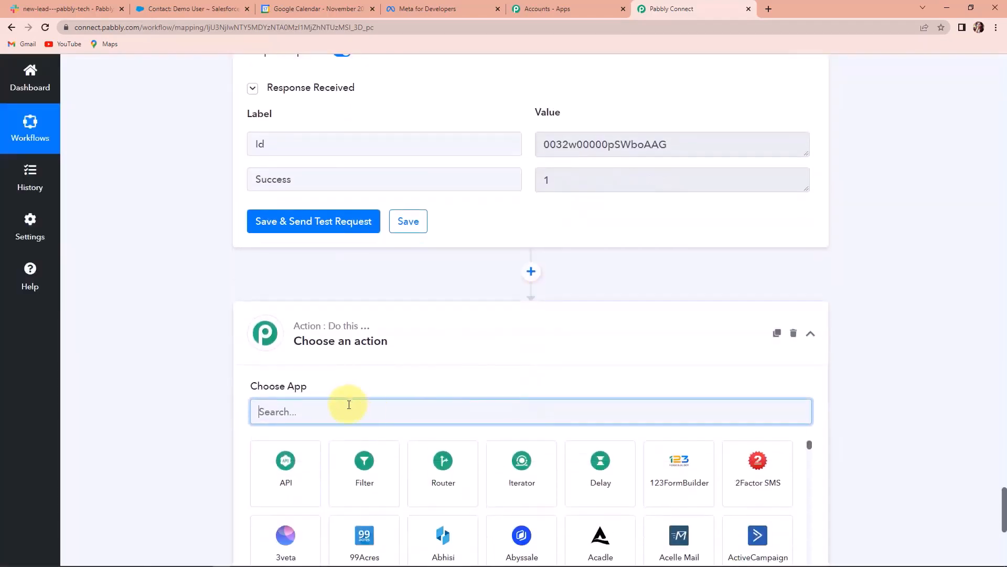
# - Search 'goog', pick Google Calendar with the Add Guests to an Event action, and start connecting
pyautogui.write('google')
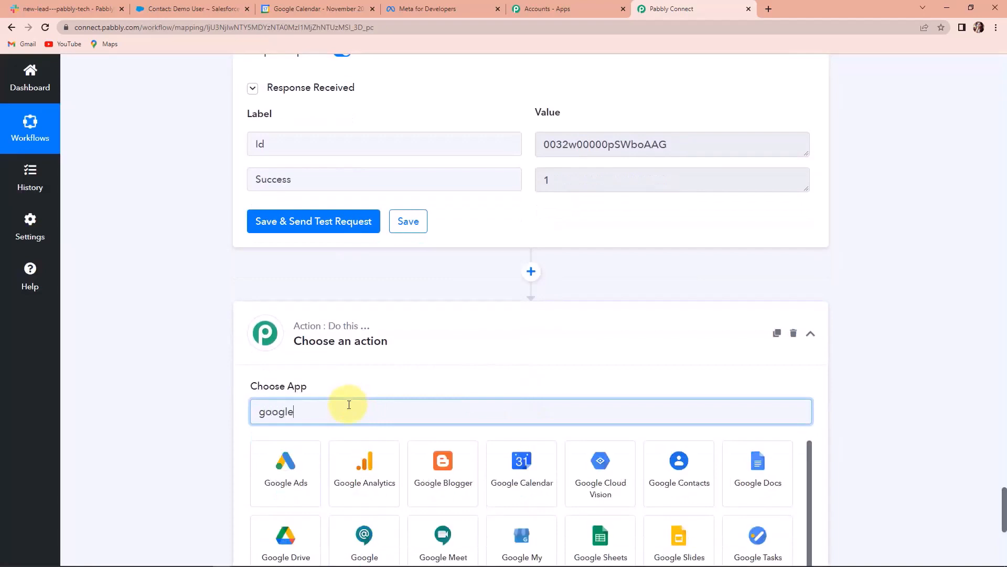
pyautogui.click(501, 477)
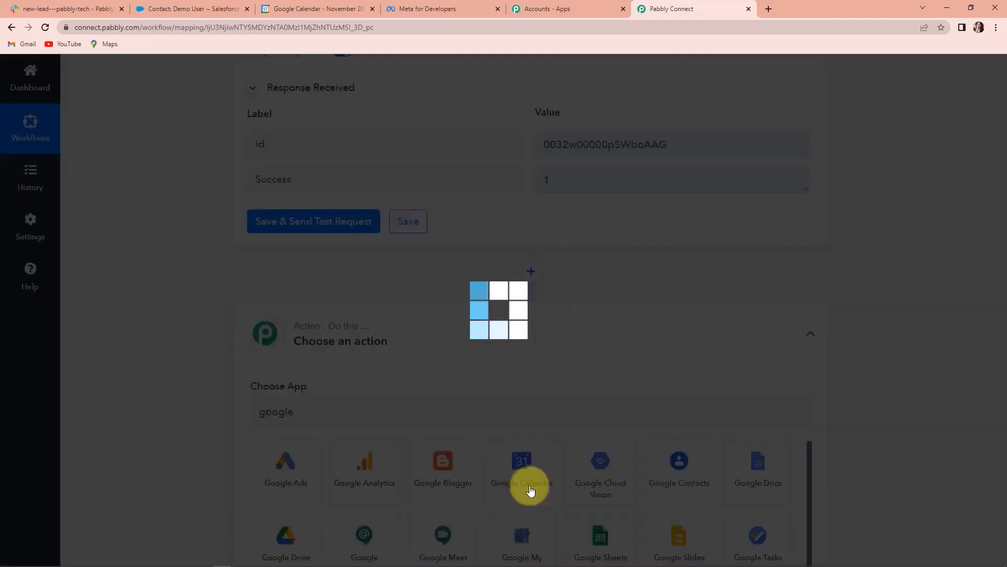
pyautogui.click(334, 364)
pyautogui.scroll(-3, 353, 308)
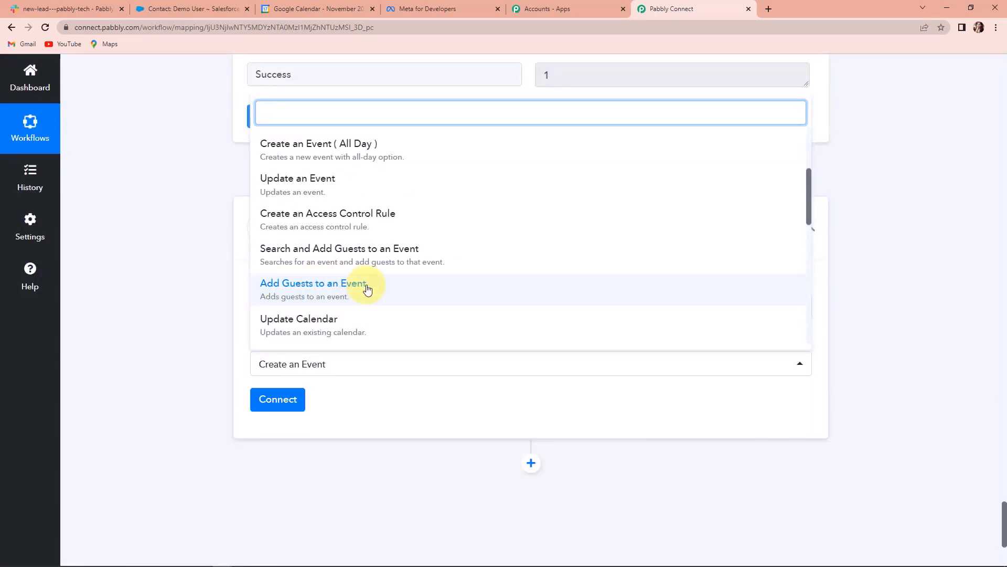
pyautogui.click(367, 290)
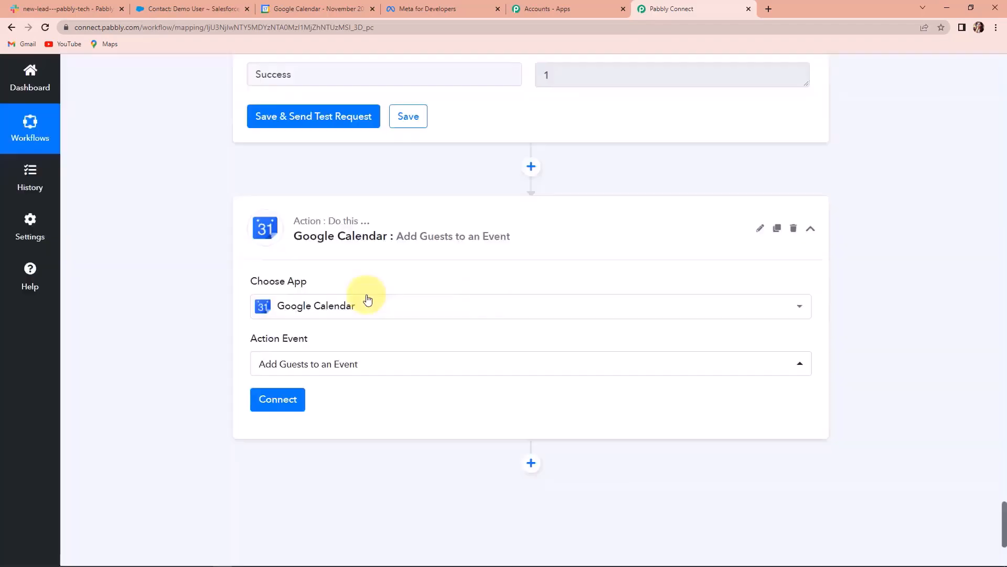
pyautogui.click(268, 407)
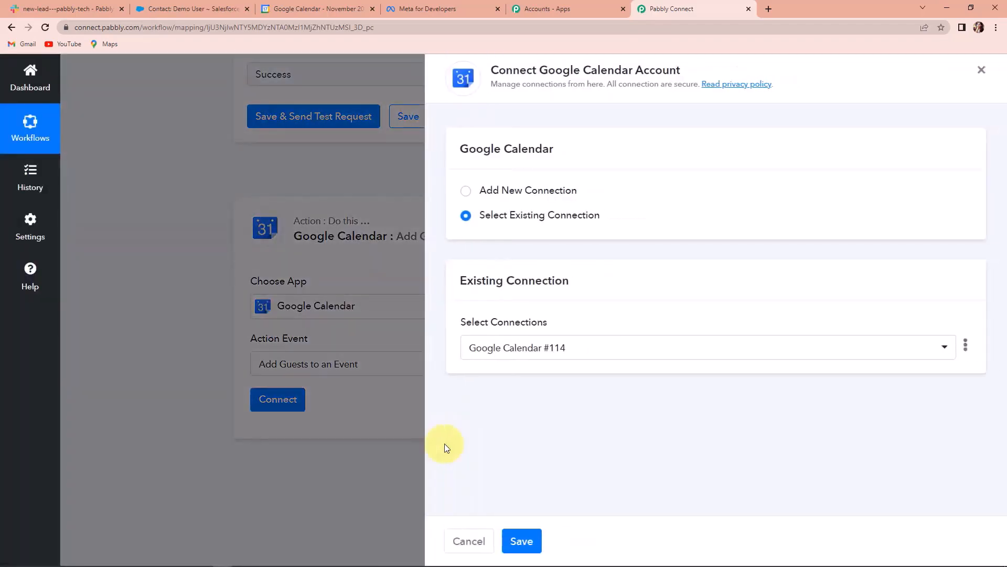
# - Sign in with Google and grant calendar access to create connection Google Calendar #115
pyautogui.moveTo(540, 70); pyautogui.dragTo(679, 70)
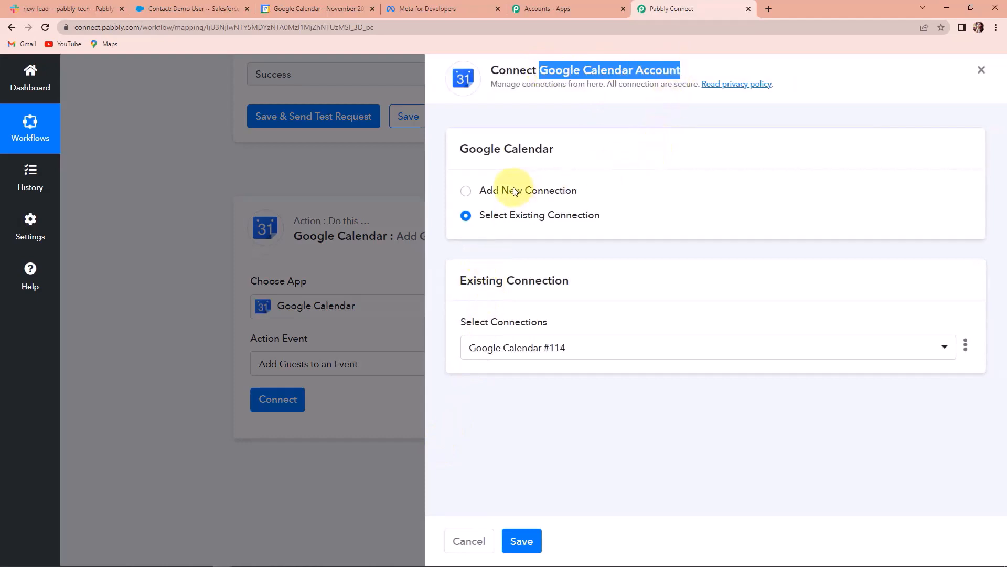
pyautogui.click(465, 191)
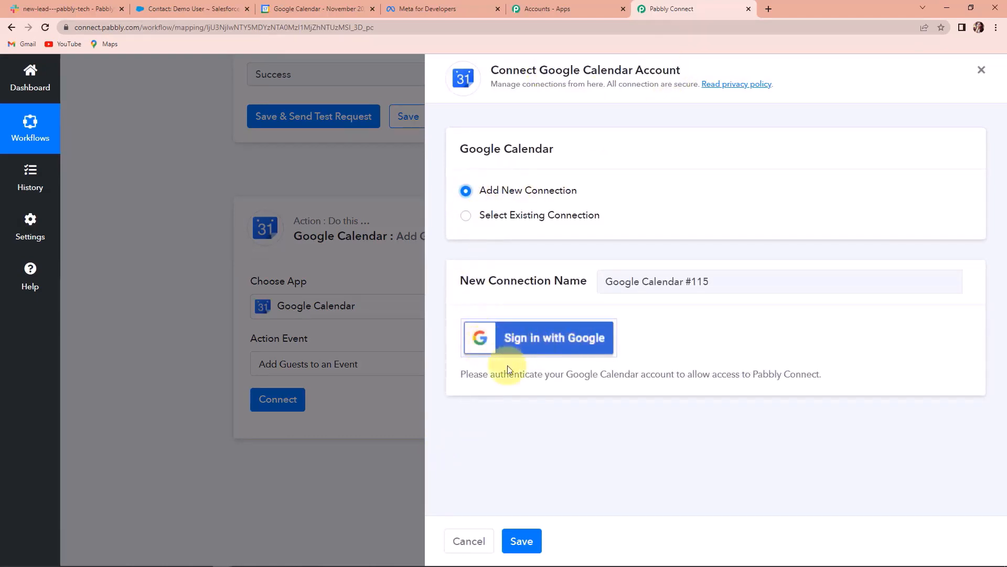
pyautogui.click(555, 349)
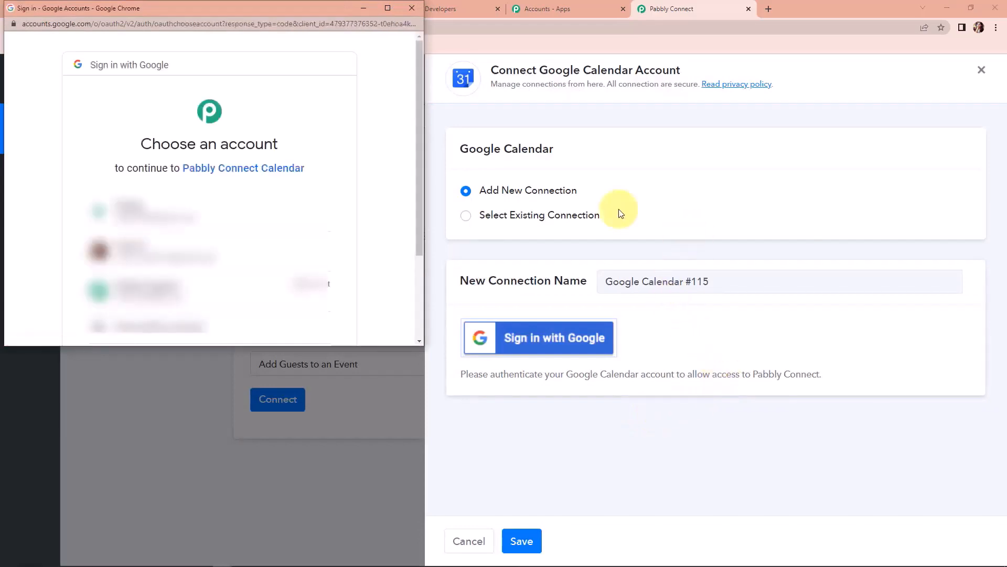
pyautogui.click(202, 209)
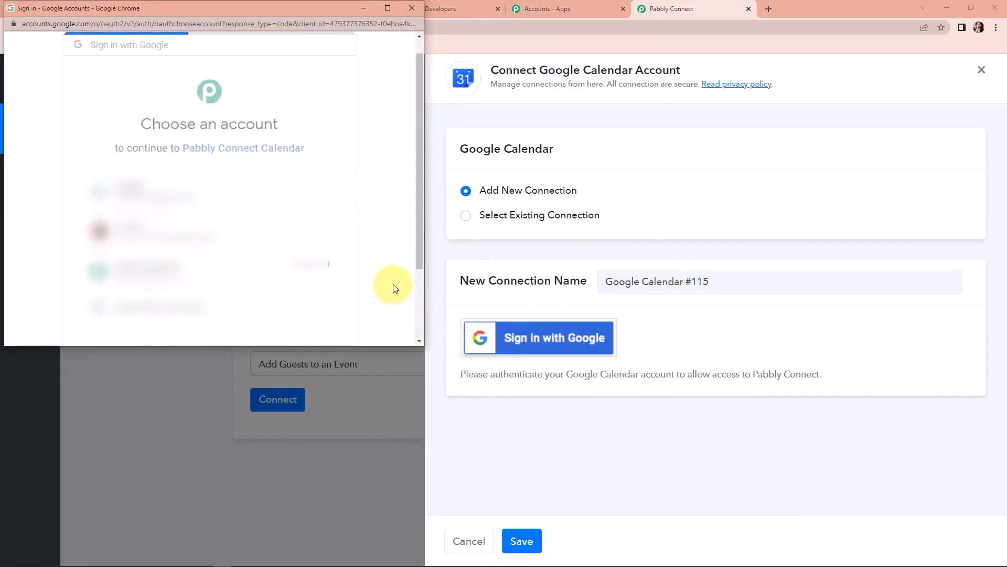
pyautogui.scroll(-5, 395, 288)
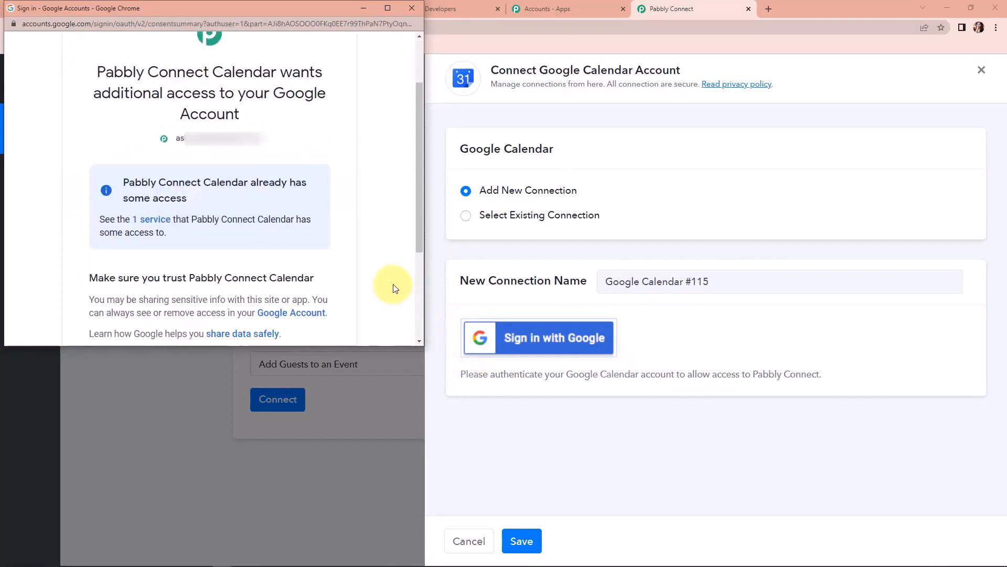
pyautogui.click(281, 246)
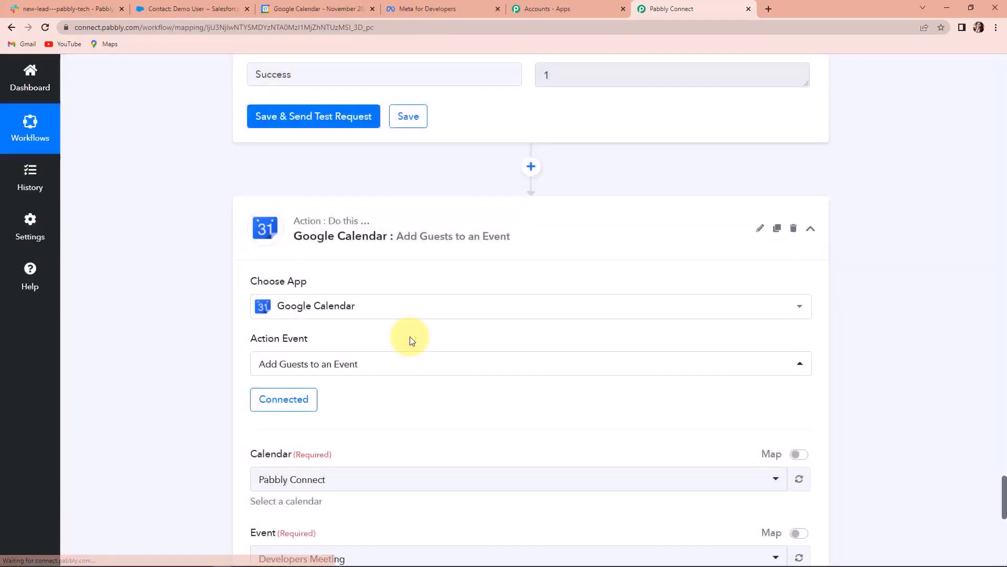
# - Select the personal Gmail calendar for the guest step, then switch over to Google Calendar
pyautogui.scroll(-4, 508, 361)
pyautogui.scroll(-2, 507, 363)
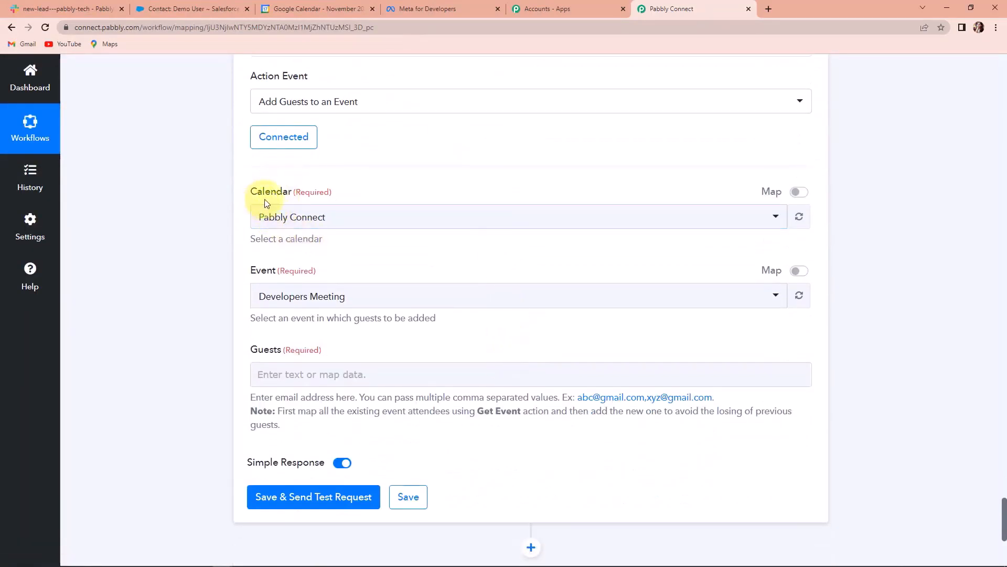
pyautogui.click(427, 215)
pyautogui.click(292, 294)
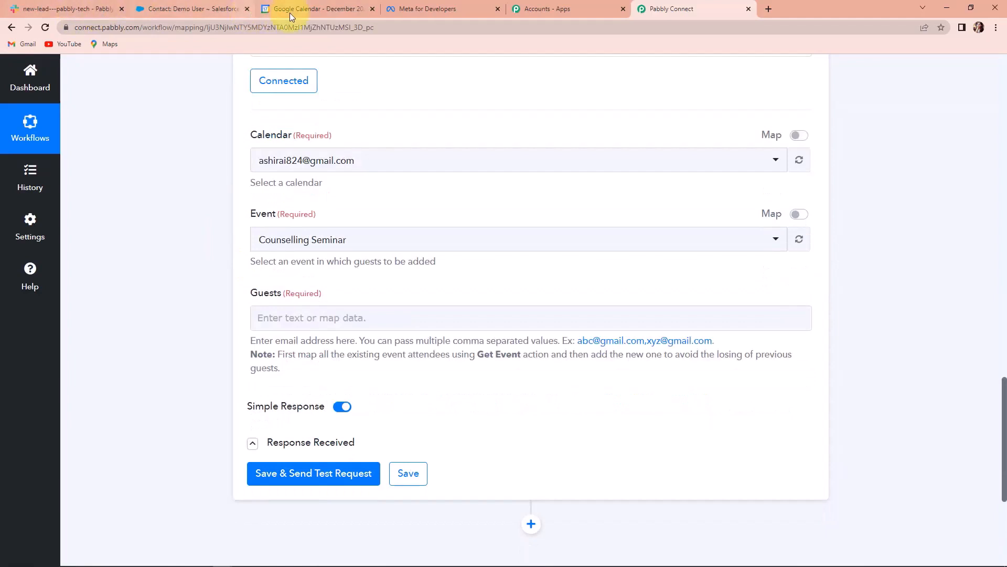
pyautogui.click(293, 10)
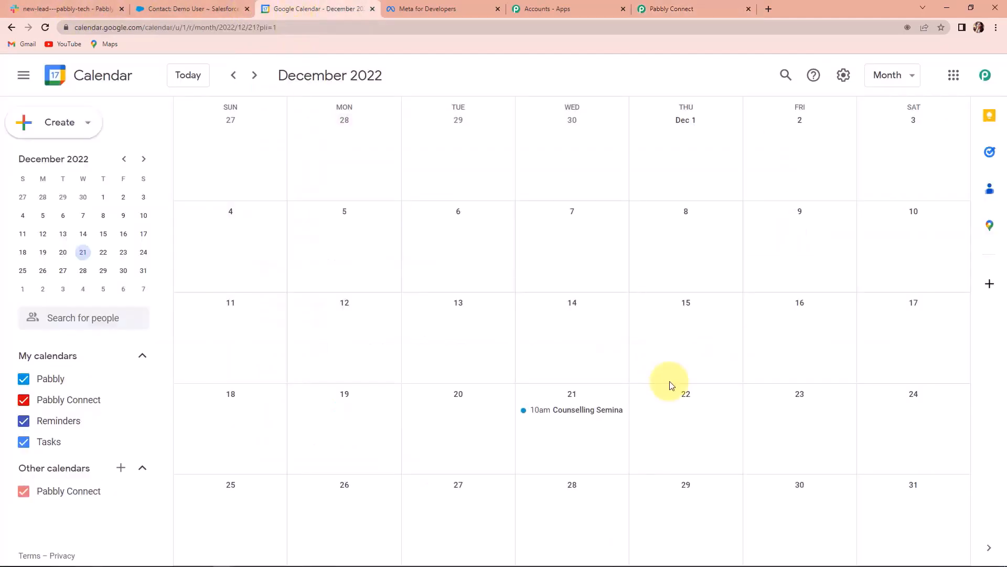
# - View the Counselling Seminar event on December 21, then go back to Pabbly Connect
pyautogui.click(562, 418)
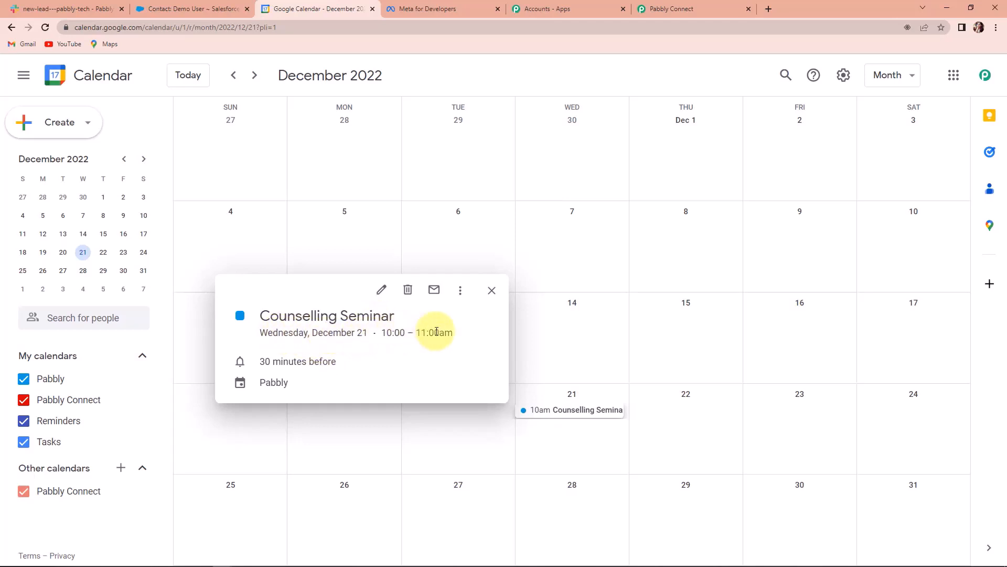
pyautogui.click(492, 290)
pyautogui.click(703, 8)
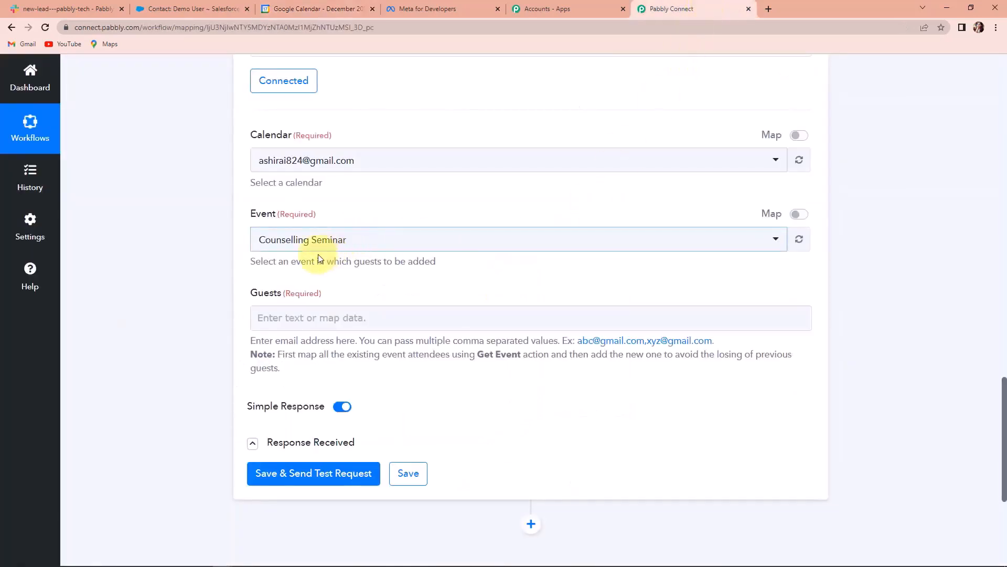
# - Map the Facebook lead's email into the event's Guests field
pyautogui.click(276, 320)
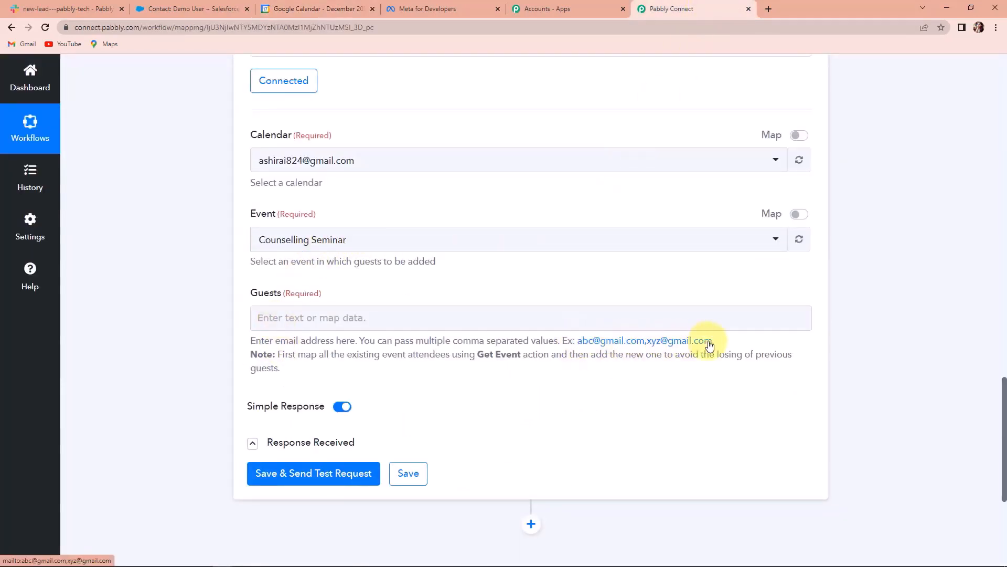
pyautogui.click(311, 312)
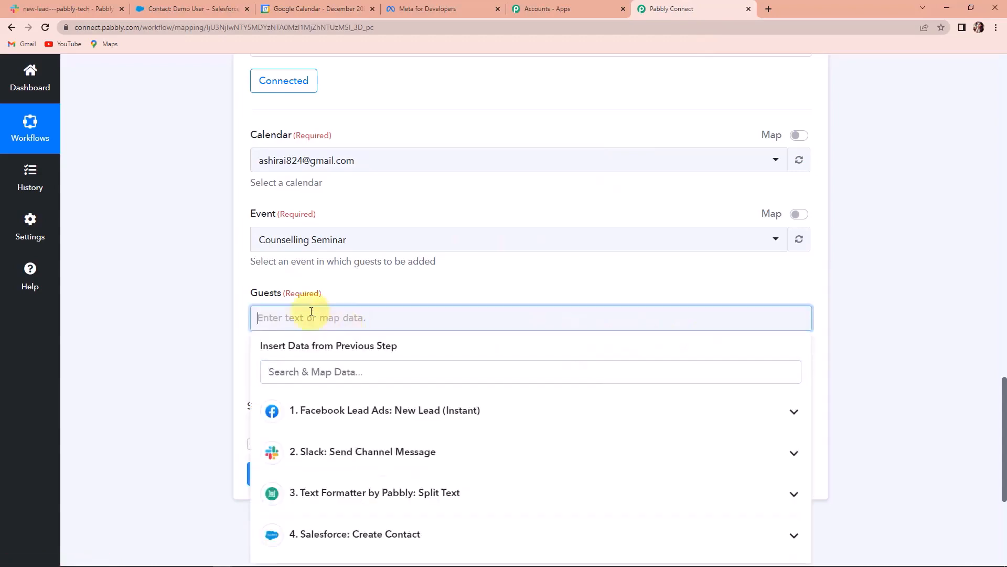
pyautogui.click(333, 409)
pyautogui.click(360, 472)
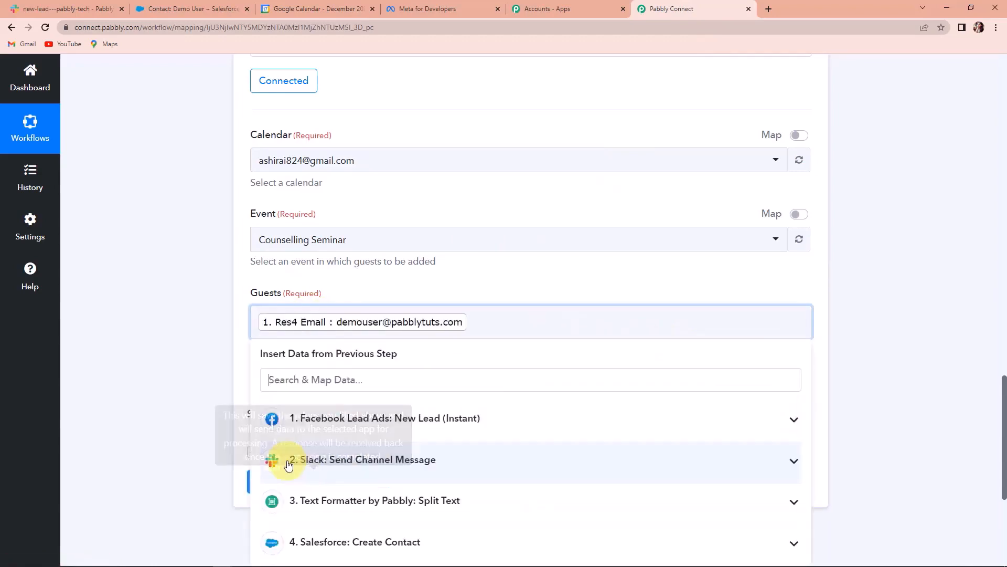
pyautogui.click(191, 378)
# - Save and test the step, confirming the Counselling Seminar response shows status confirmed
pyautogui.scroll(-1, 191, 377)
pyautogui.click(280, 438)
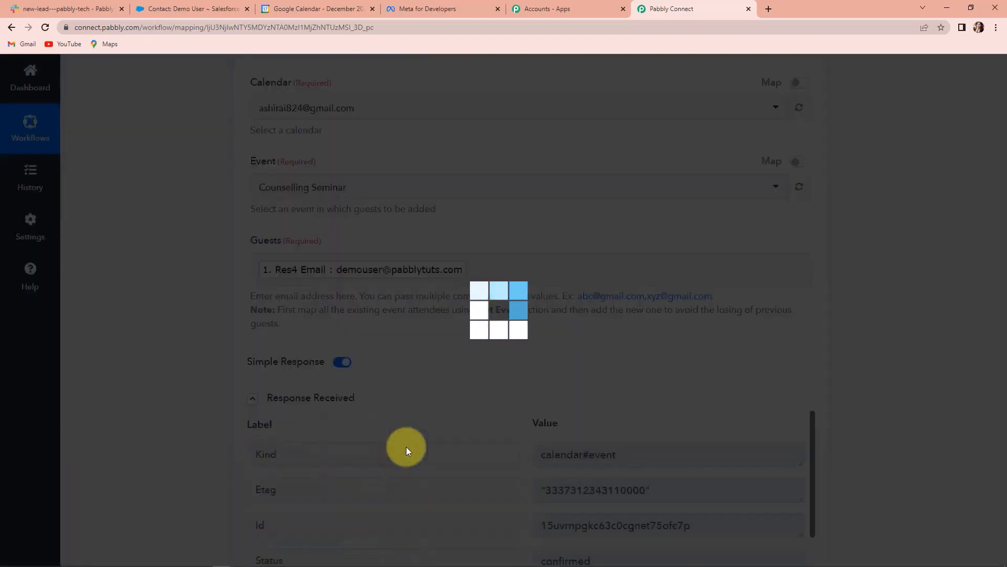
pyautogui.scroll(-1, 952, 426)
pyautogui.scroll(-3, 952, 426)
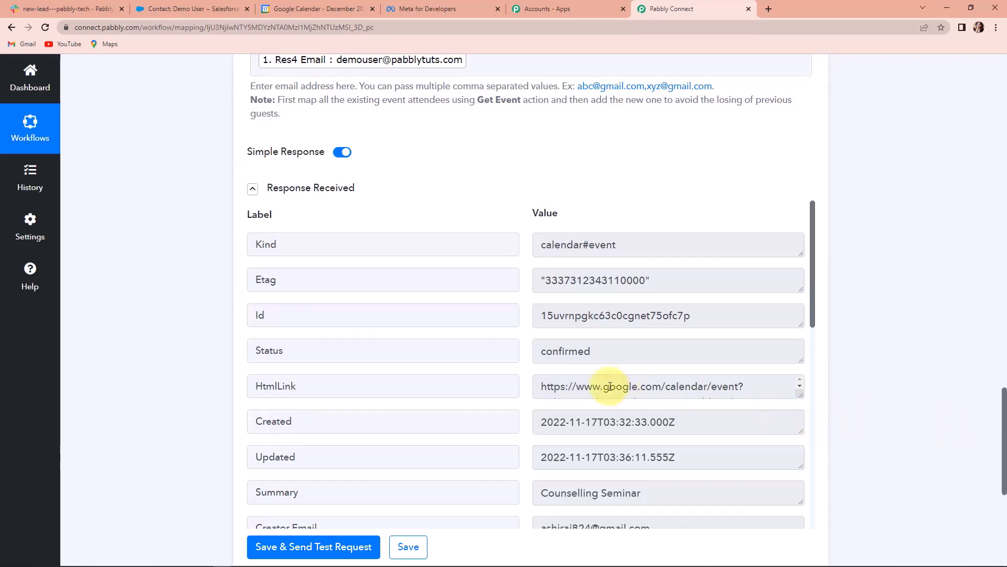
pyautogui.moveTo(539, 351); pyautogui.dragTo(602, 343)
pyautogui.click(918, 360)
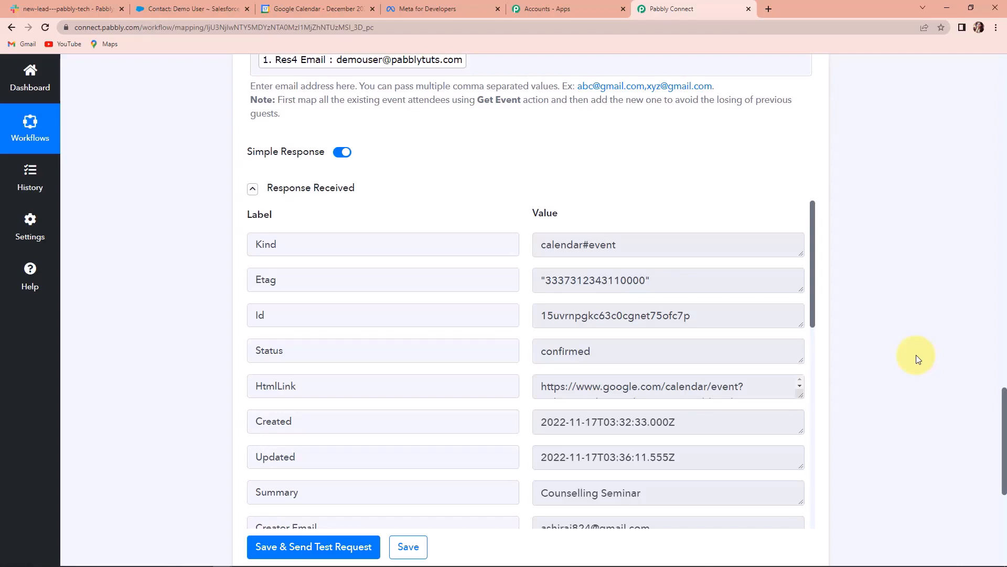
pyautogui.scroll(-6, 916, 355)
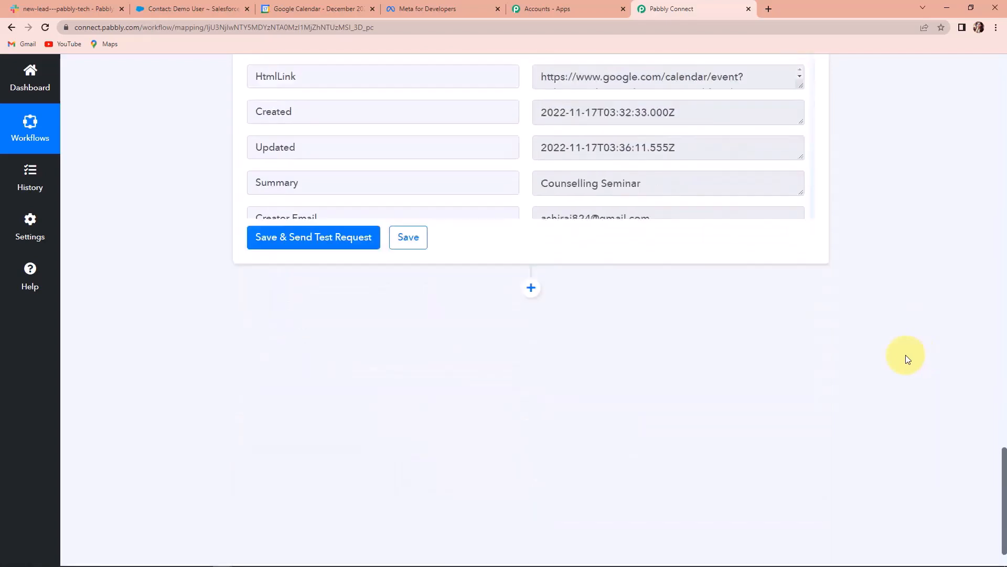
# - Add a WhatsApp Cloud API Send Template Message step and begin new connection #249
pyautogui.click(530, 292)
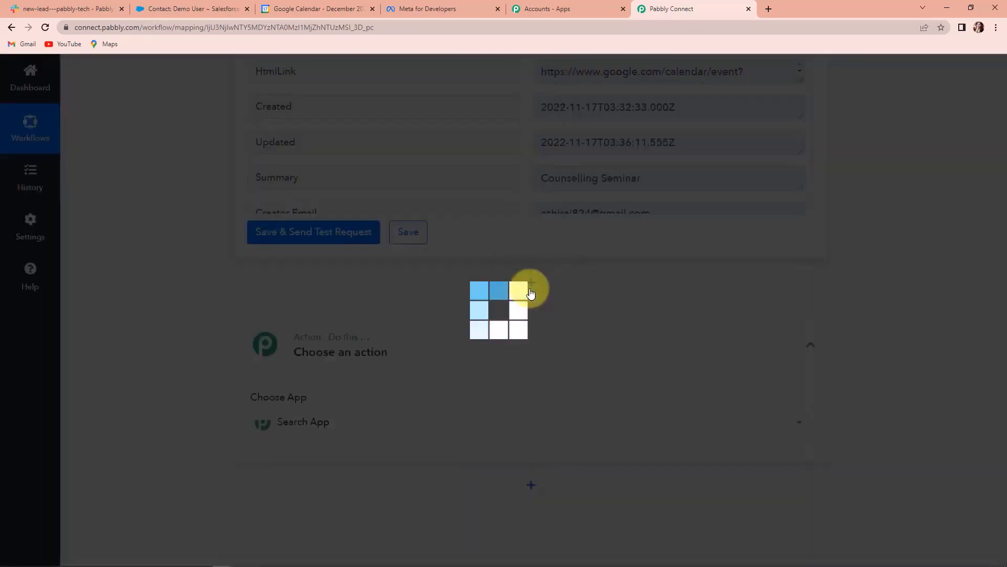
pyautogui.write('w')
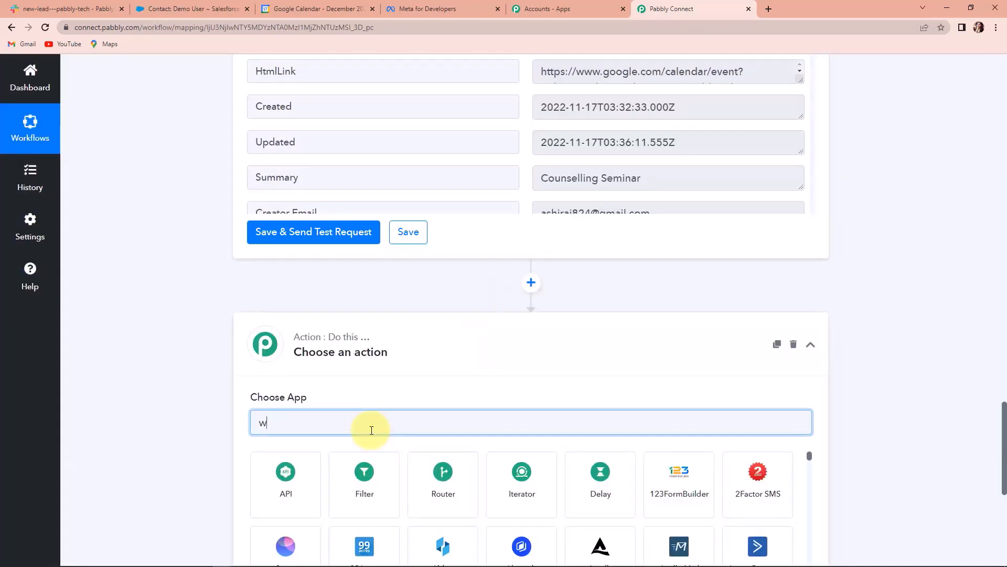
pyautogui.write('ha')
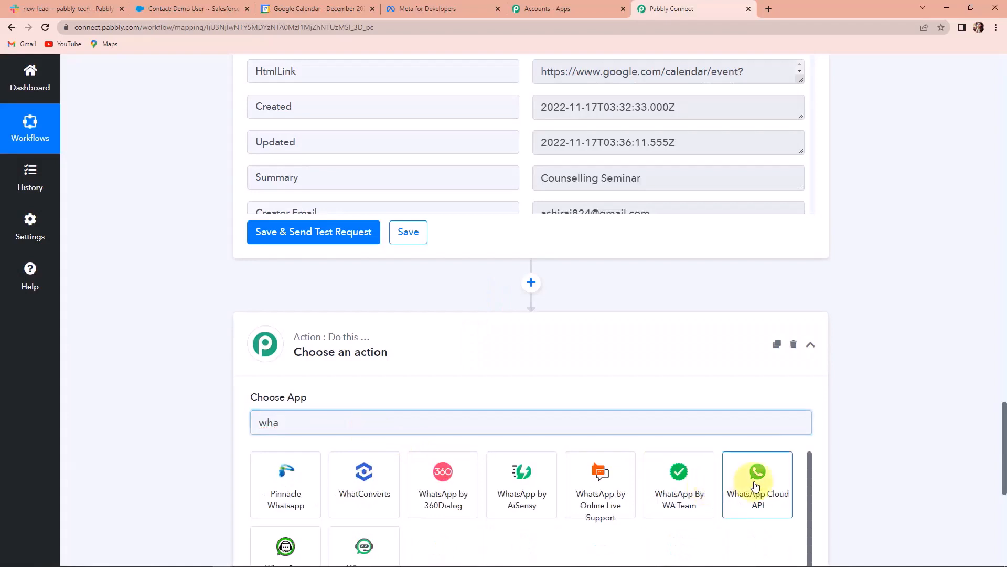
pyautogui.click(755, 486)
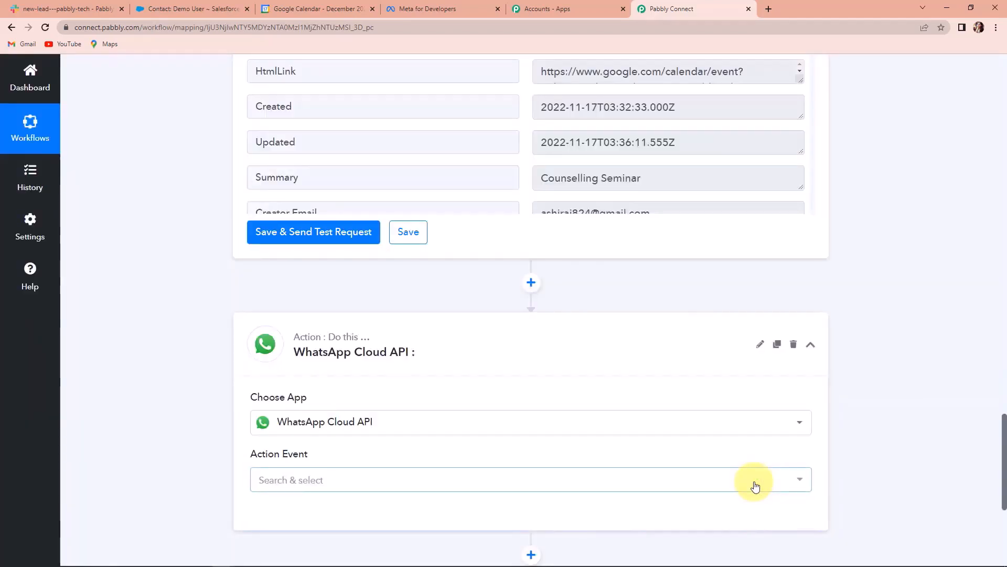
pyautogui.click(290, 478)
pyautogui.click(309, 414)
pyautogui.click(281, 513)
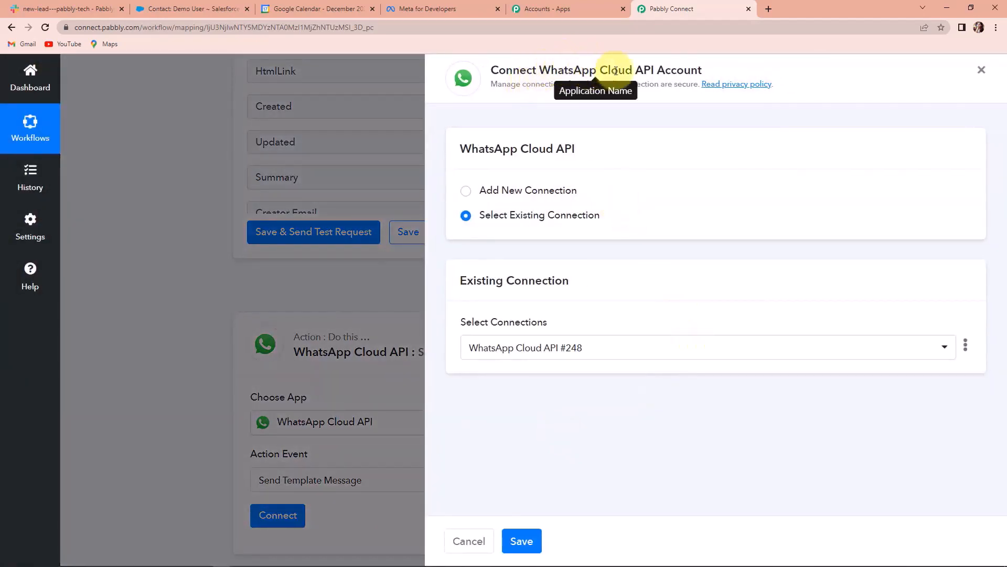
pyautogui.click(469, 192)
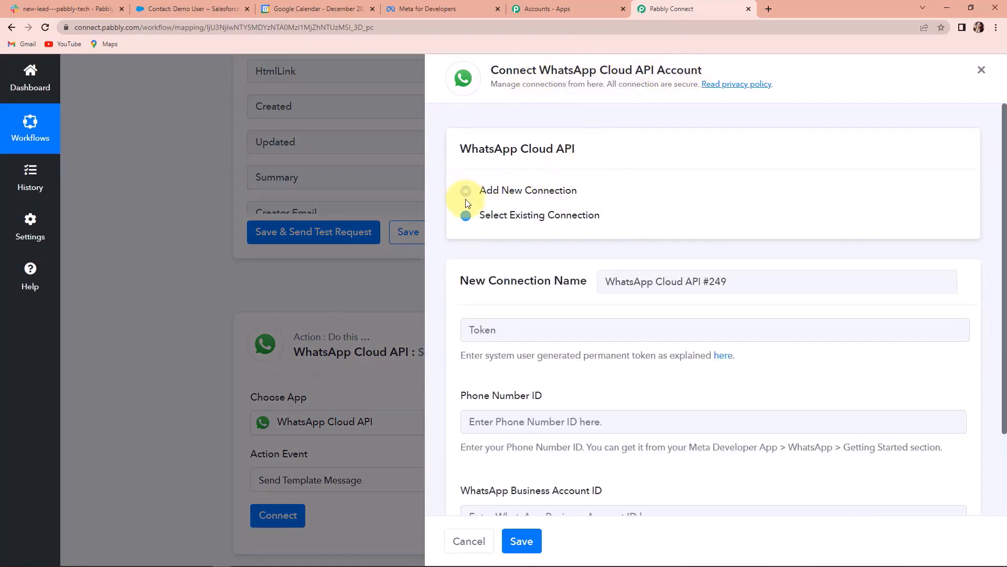
pyautogui.scroll(-2, 518, 263)
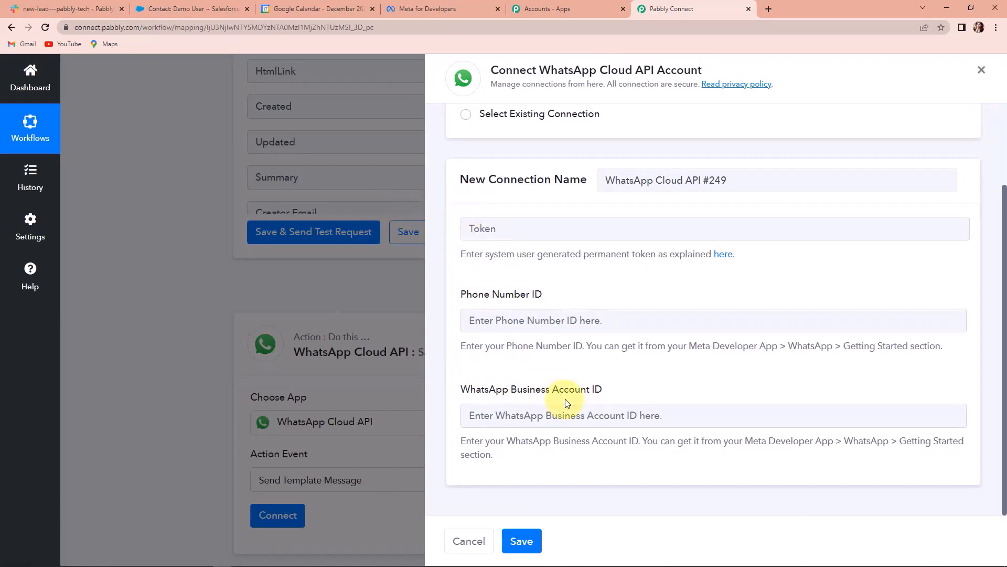
# - Open the MyConnectMsg App's WhatsApp Getting started page in Meta for Developers
pyautogui.click(466, 7)
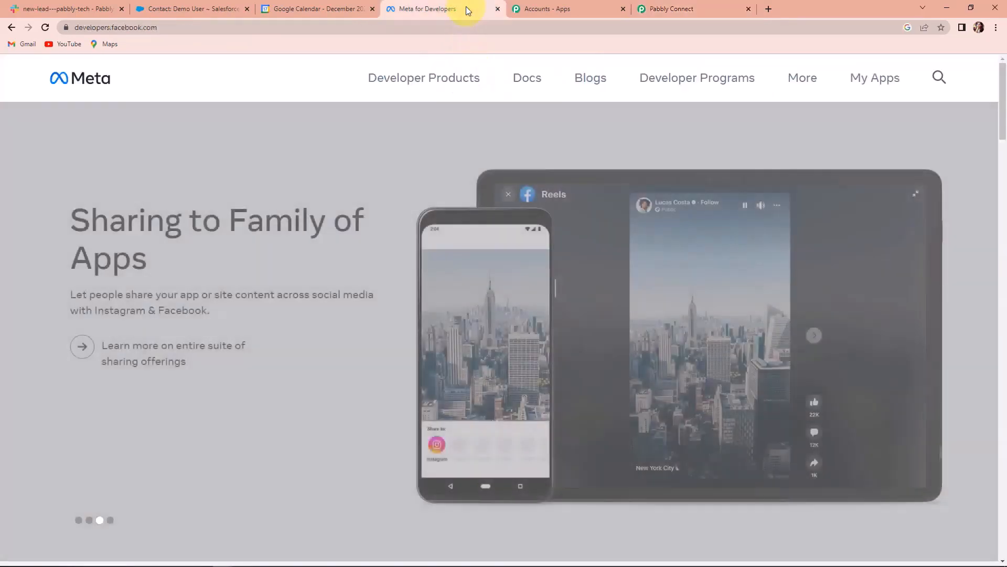
pyautogui.click(875, 80)
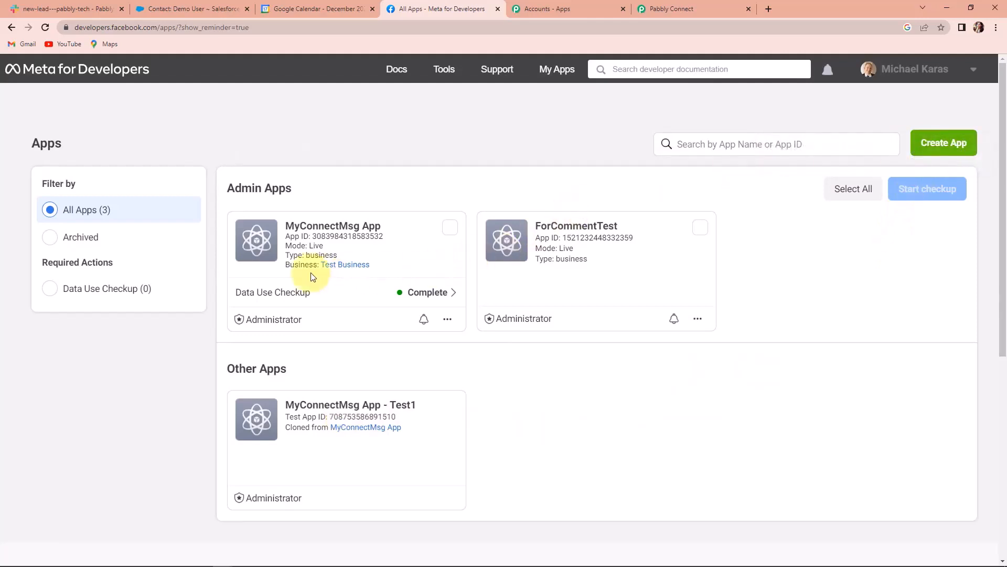
pyautogui.click(310, 229)
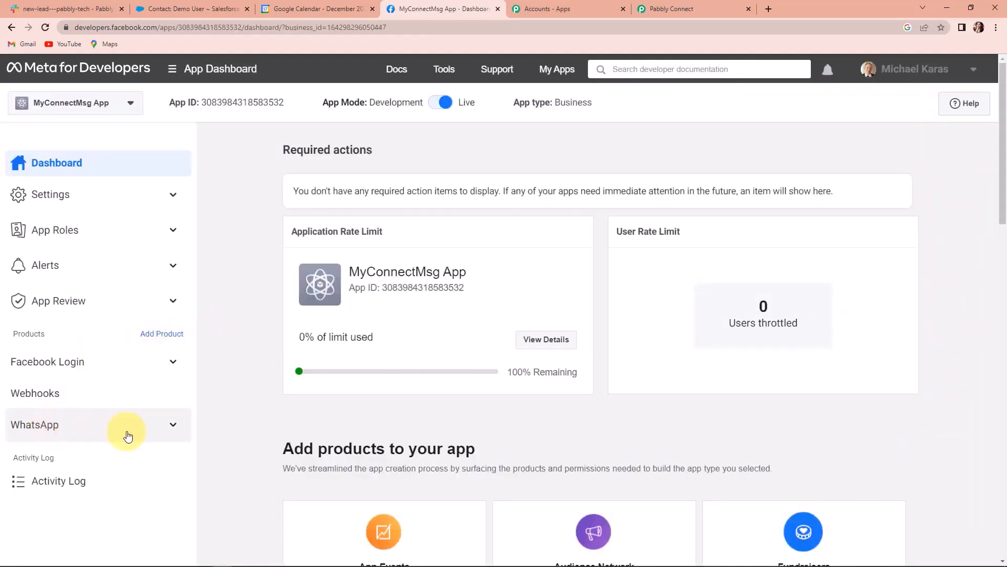
pyautogui.click(172, 430)
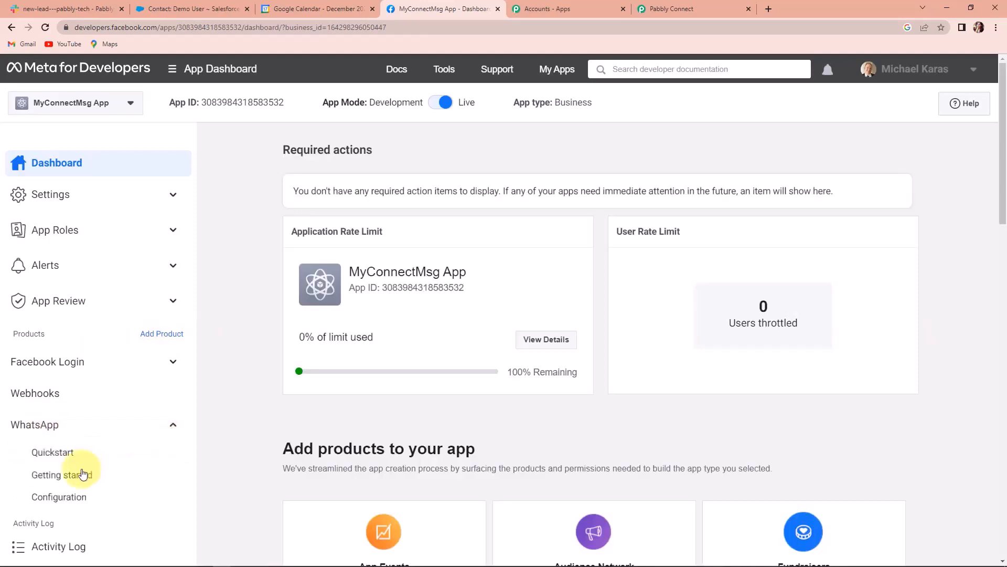
pyautogui.click(57, 478)
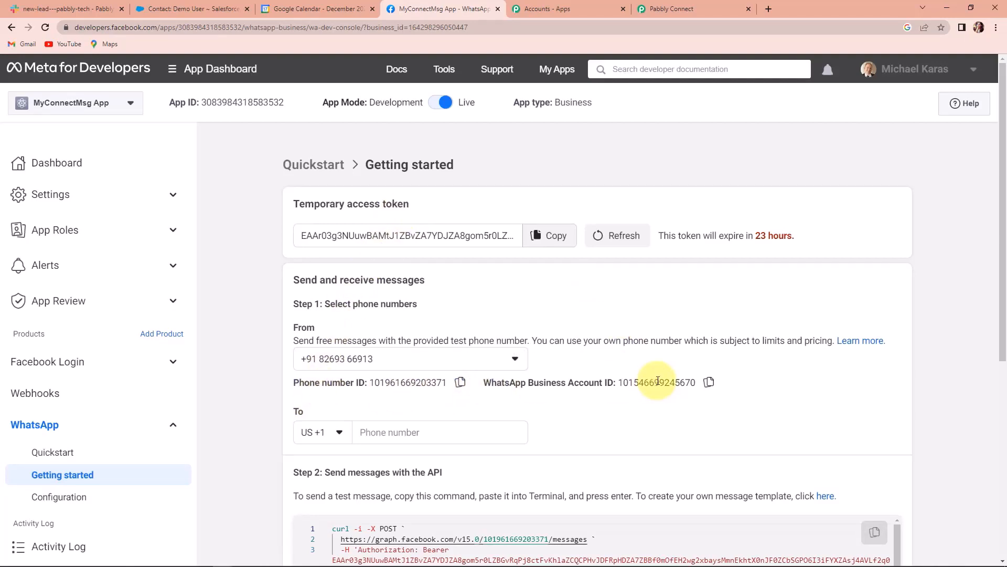
# - Copy the temporary access token, noting it expires in 23 hours
pyautogui.moveTo(293, 204); pyautogui.dragTo(414, 203)
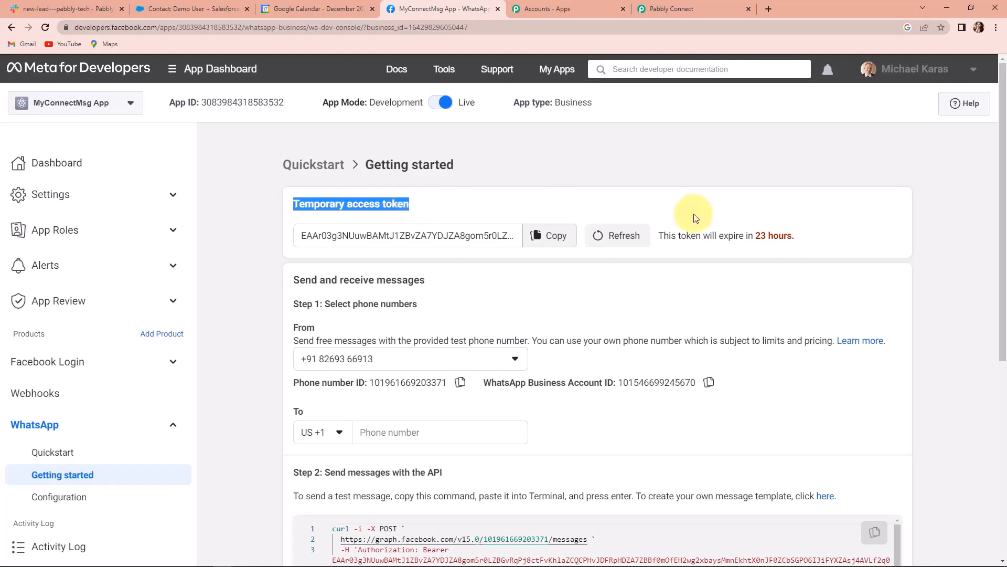
pyautogui.moveTo(660, 237); pyautogui.dragTo(799, 239)
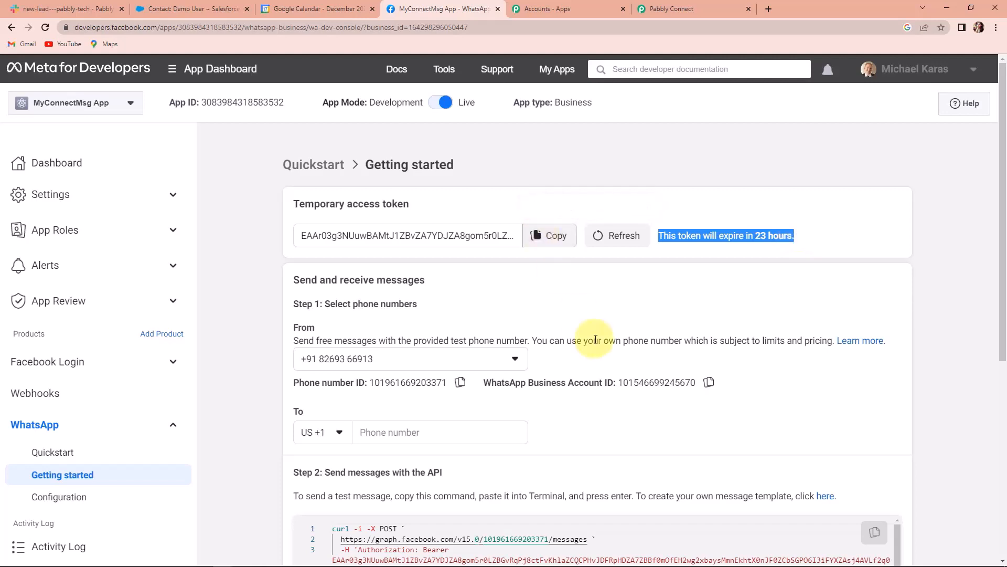
pyautogui.click(552, 235)
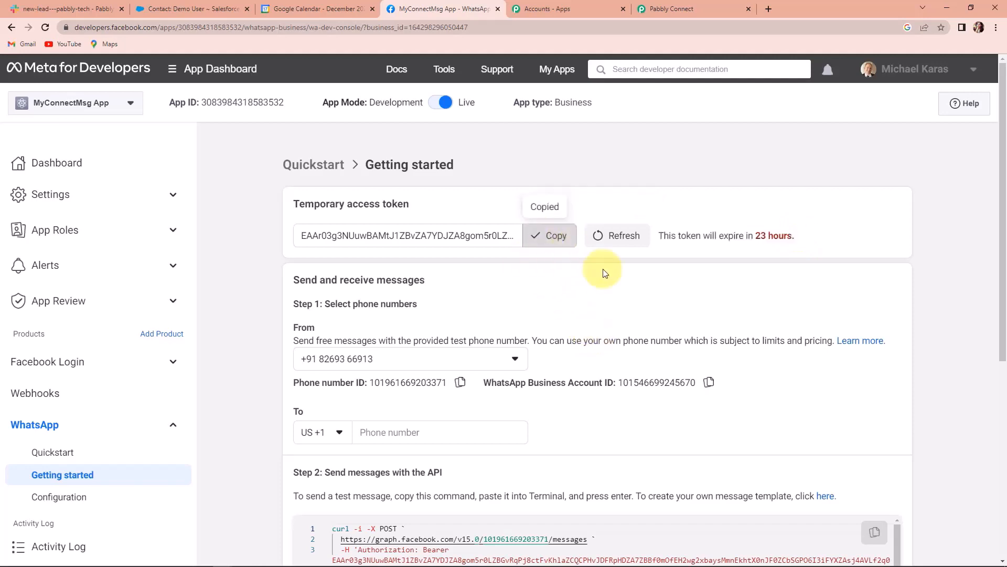
pyautogui.click(674, 9)
pyautogui.click(534, 219)
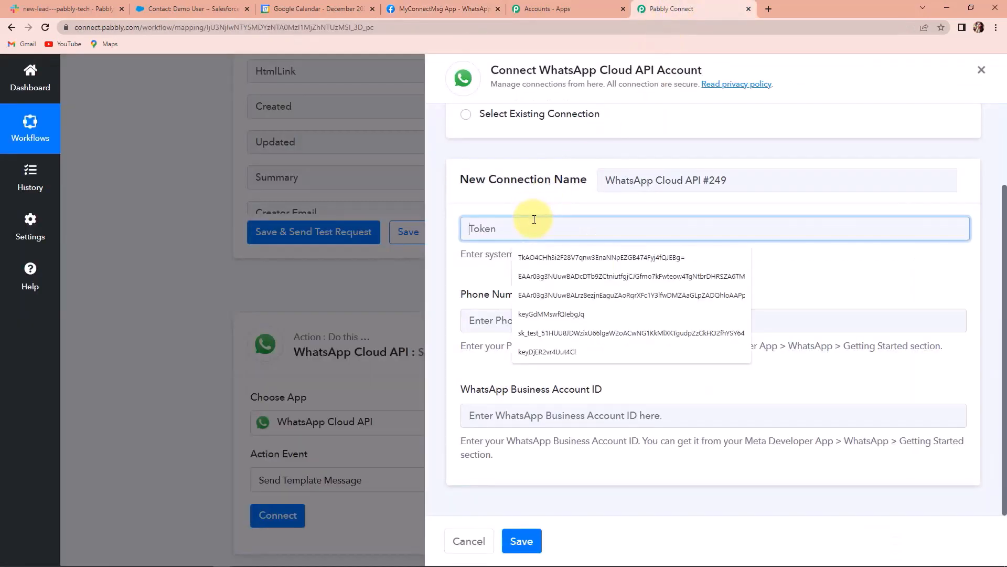
pyautogui.hotkey('ctrl', 'v')
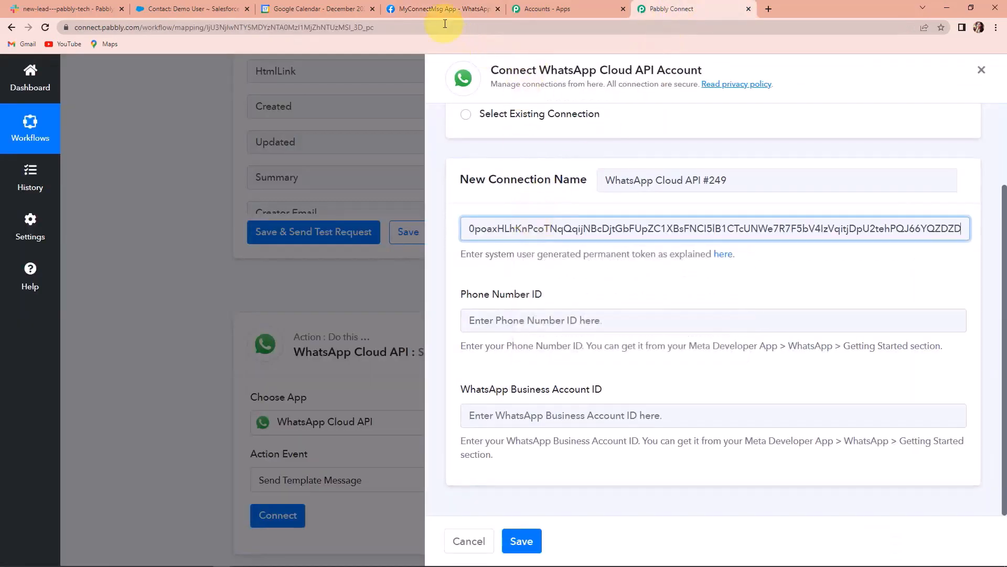
pyautogui.click(325, 9)
pyautogui.click(458, 8)
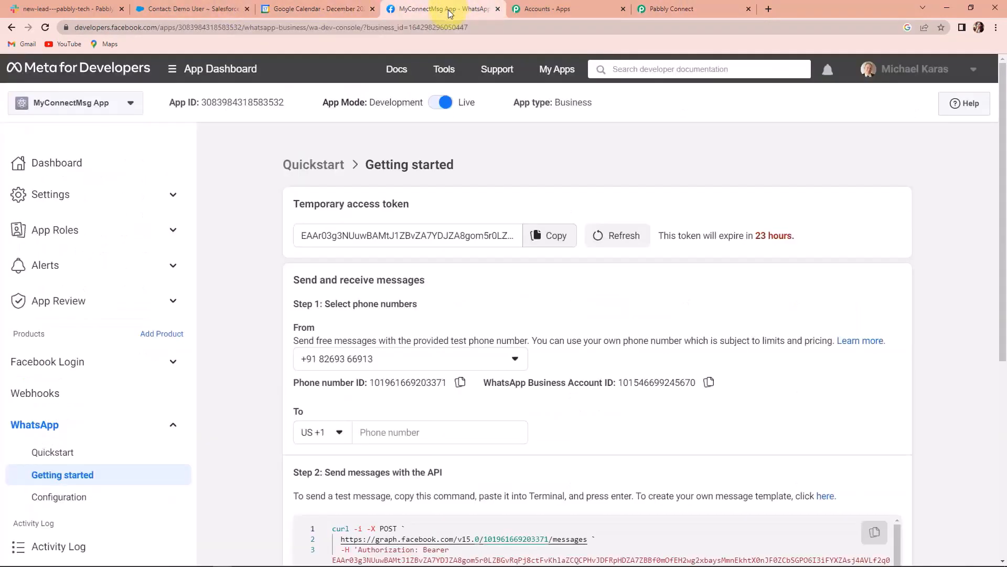
pyautogui.click(460, 381)
pyautogui.click(672, 9)
pyautogui.click(538, 321)
pyautogui.hotkey('ctrl', 'v')
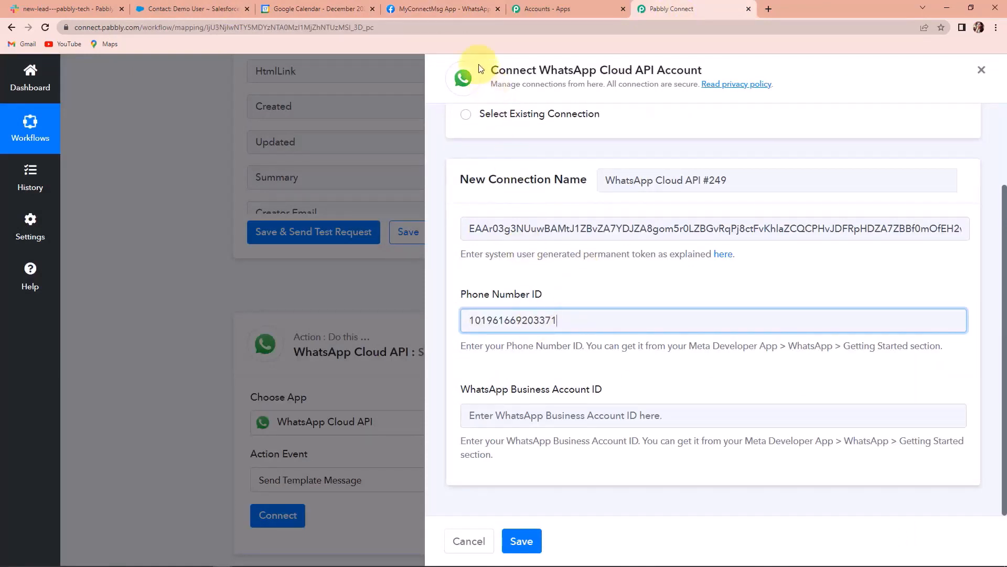
# - Paste the WhatsApp Business Account ID from Meta and save the connection
pyautogui.click(467, 9)
pyautogui.click(709, 382)
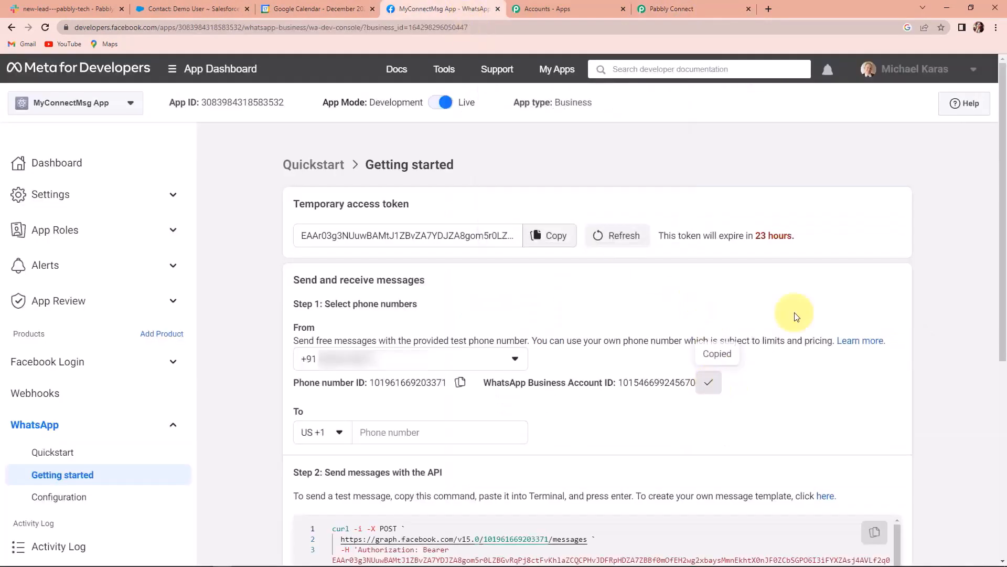
pyautogui.click(671, 9)
pyautogui.click(618, 417)
pyautogui.hotkey('ctrl', 'v')
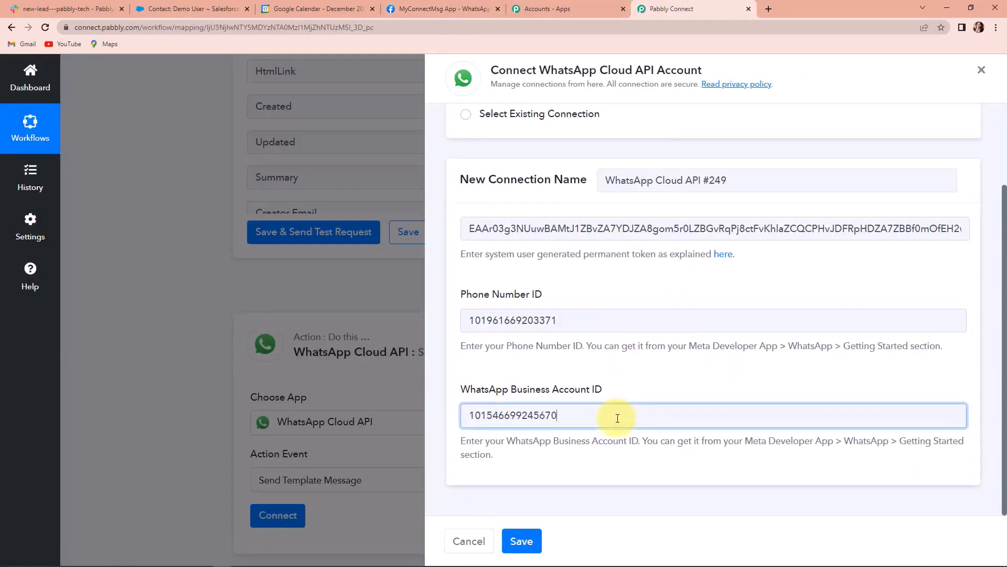
pyautogui.click(521, 541)
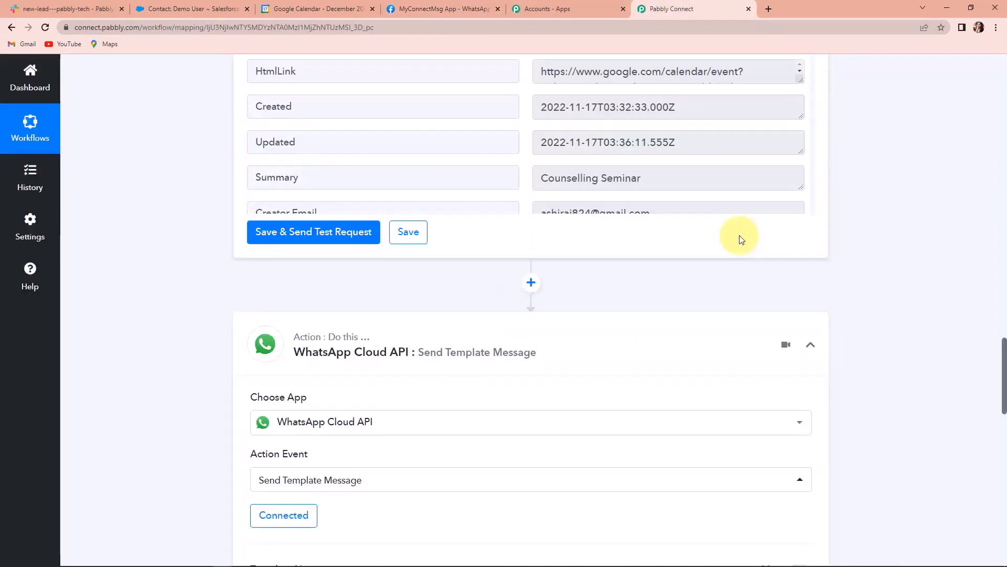
# - Review the preselected template new_lead_final and language en_US, then return to the Meta app page
pyautogui.scroll(-7, 709, 251)
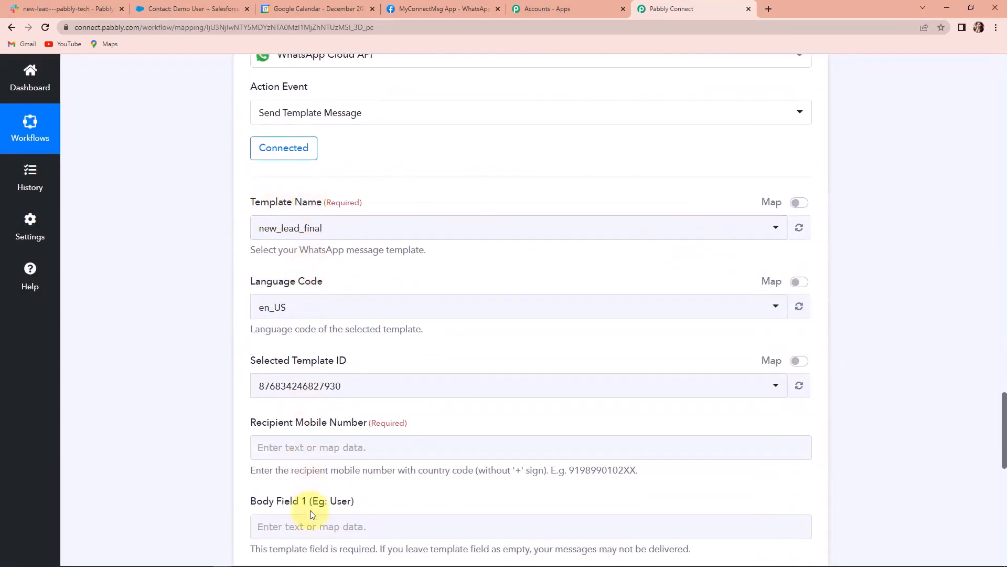
pyautogui.moveTo(247, 203); pyautogui.dragTo(323, 196)
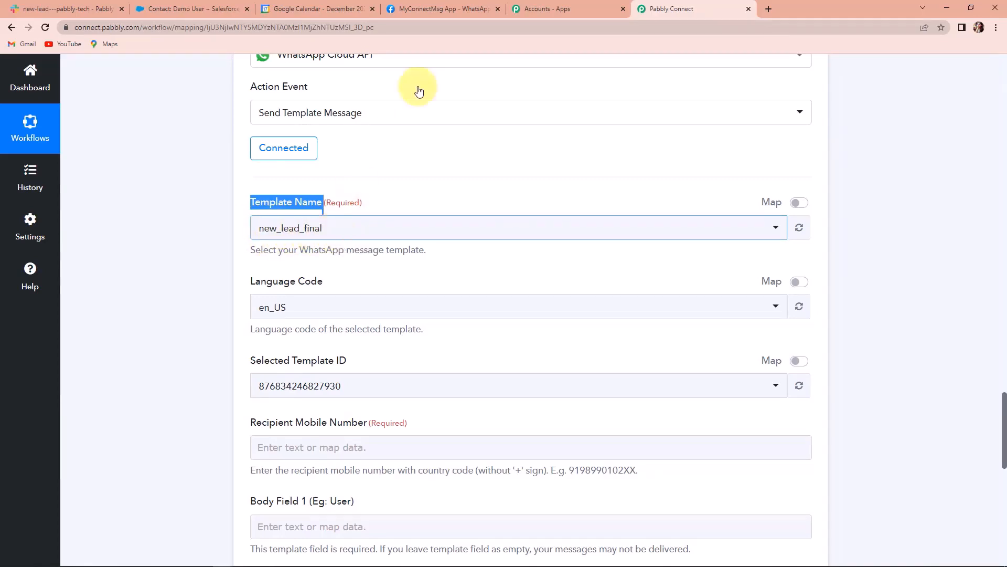
pyautogui.click(424, 7)
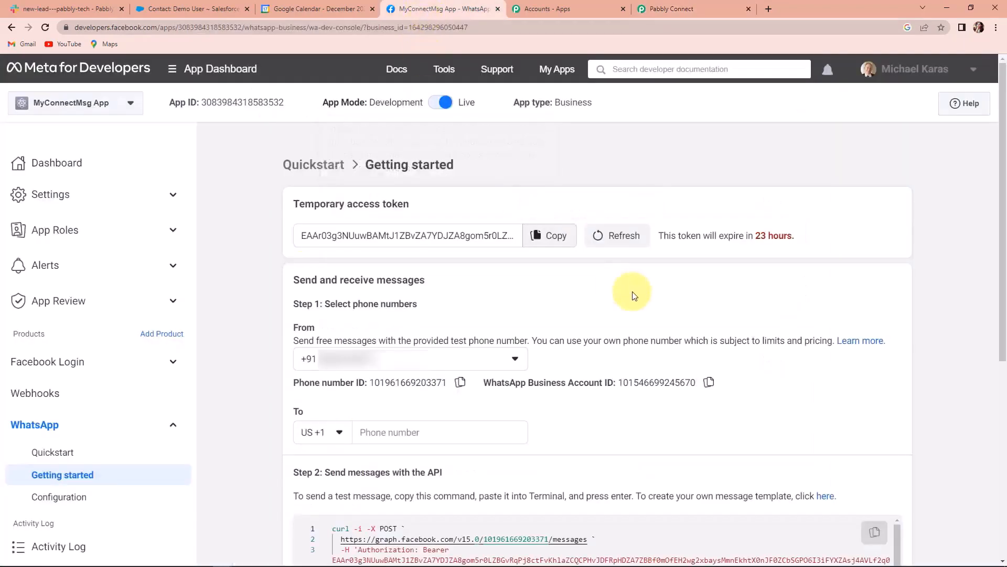
# - Open WhatsApp Manager's message templates and open new_lead_final via a 'new_lead' search
pyautogui.scroll(-2, 780, 295)
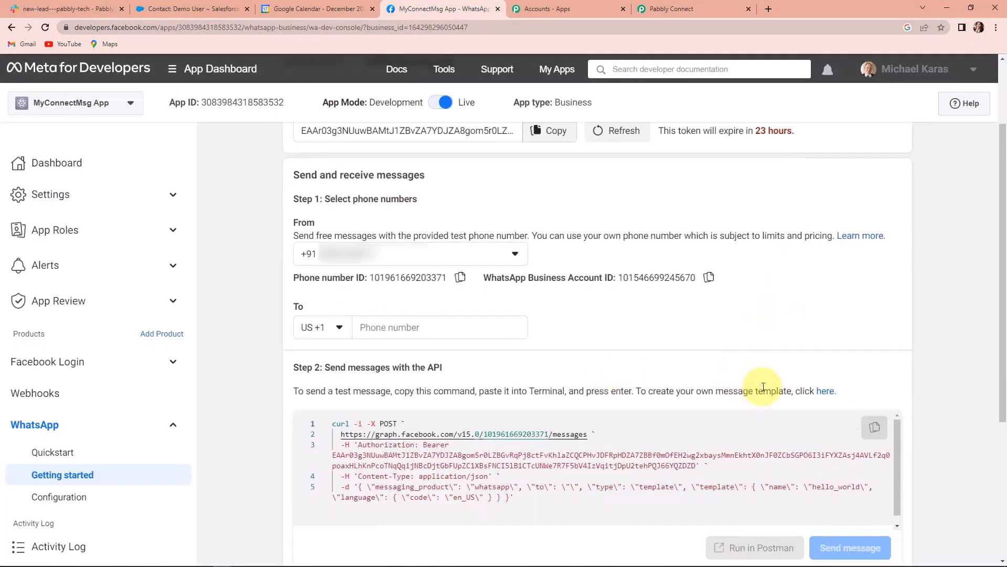
pyautogui.click(825, 393)
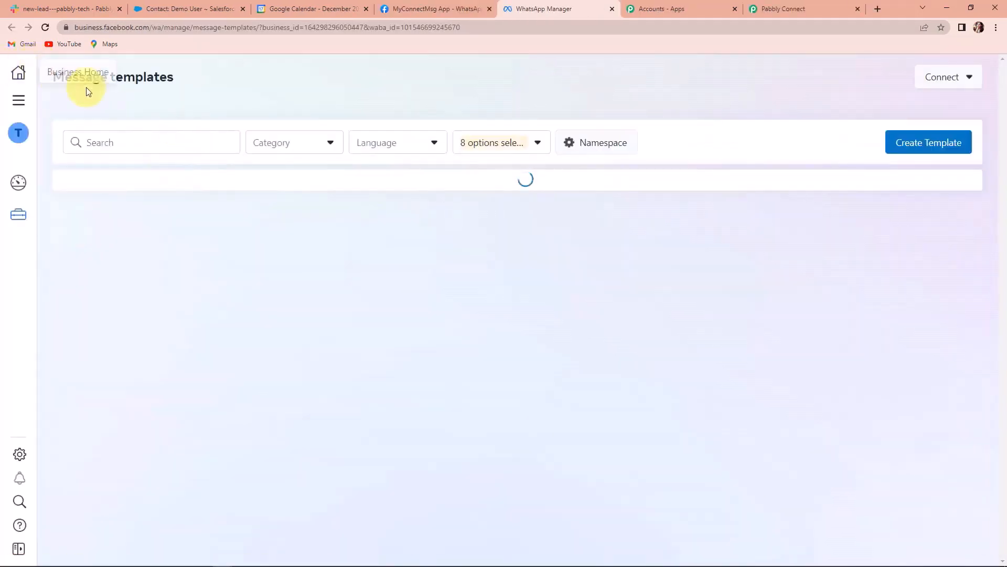
pyautogui.scroll(-4, 195, 282)
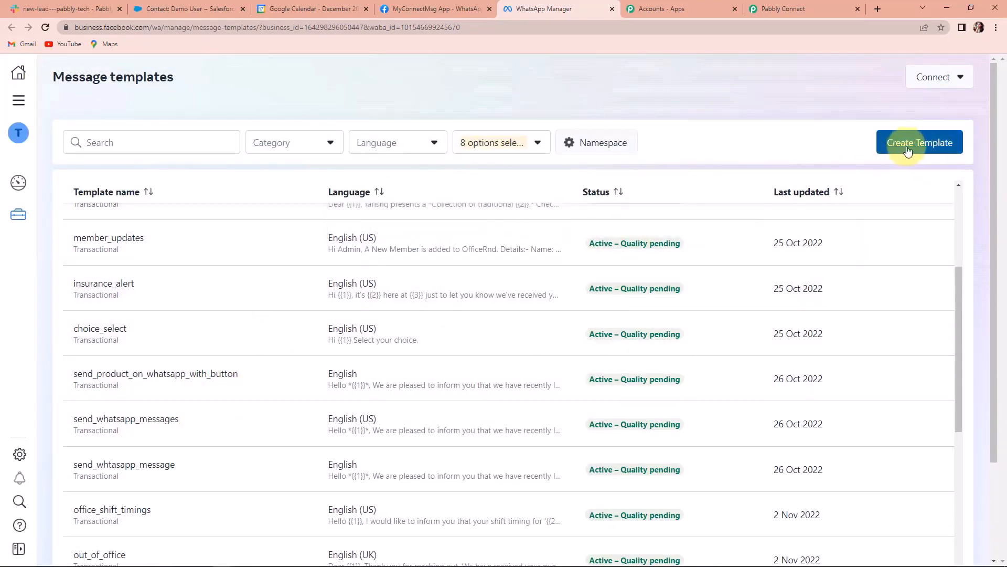
pyautogui.click(195, 140)
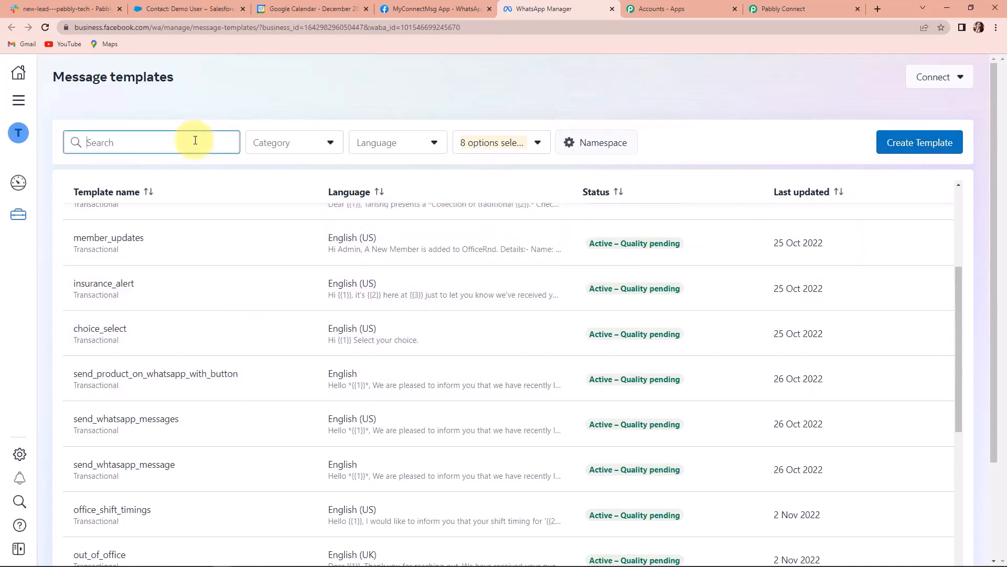
pyautogui.write('new_lead')
pyautogui.click(144, 408)
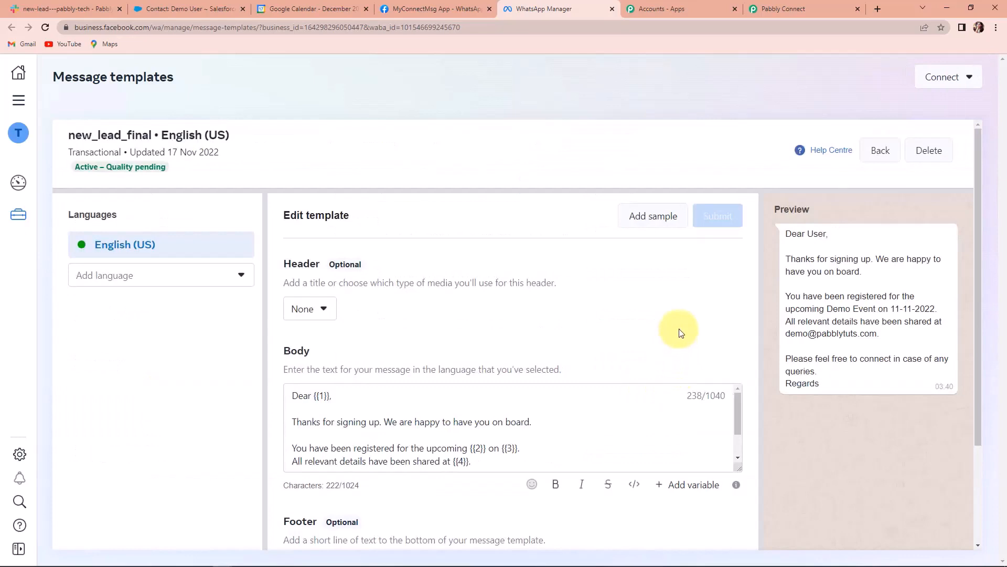
pyautogui.scroll(-2, 680, 332)
pyautogui.scroll(1, 640, 310)
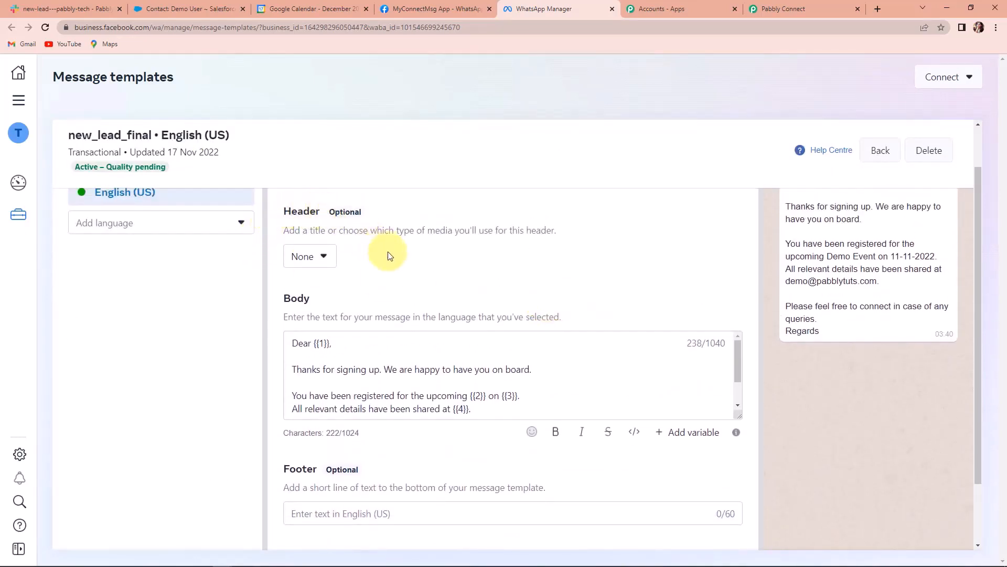
pyautogui.scroll(-2, 388, 255)
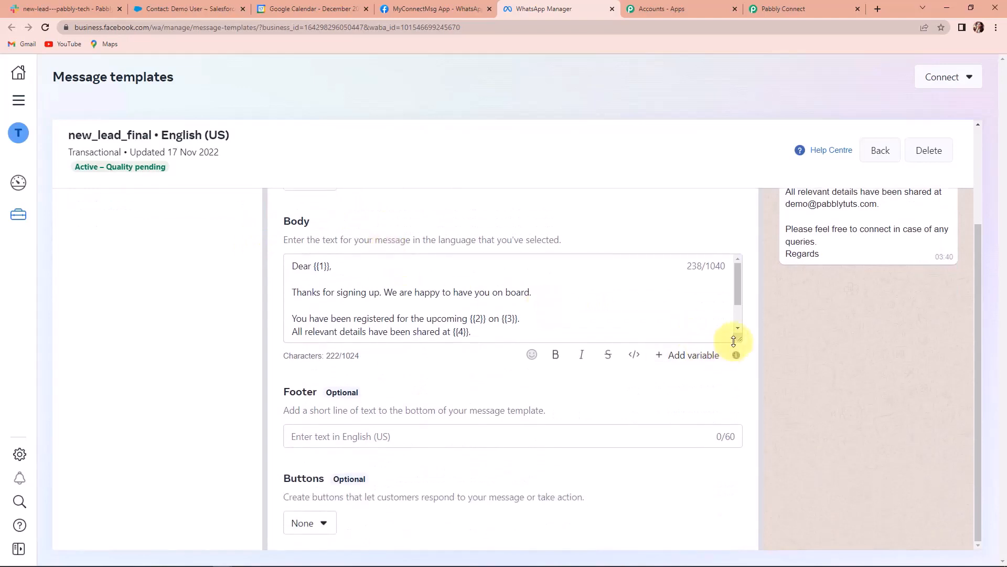
# - Enlarge the body and inspect variables {{1}} name, {{2}} event, {{3}} date, {{4}} email
pyautogui.moveTo(735, 340); pyautogui.dragTo(740, 445)
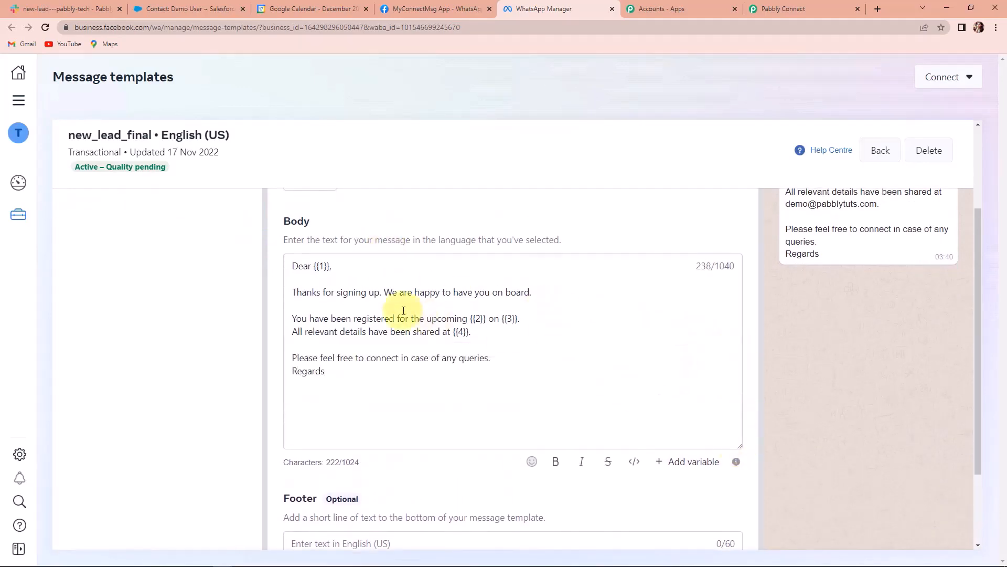
pyautogui.moveTo(332, 266); pyautogui.dragTo(316, 264)
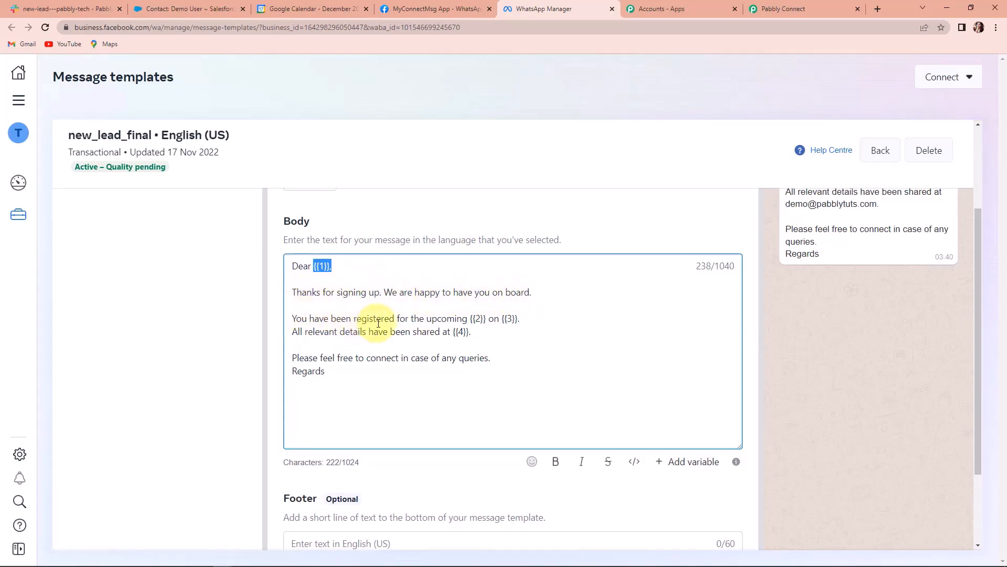
pyautogui.moveTo(467, 319); pyautogui.dragTo(518, 318)
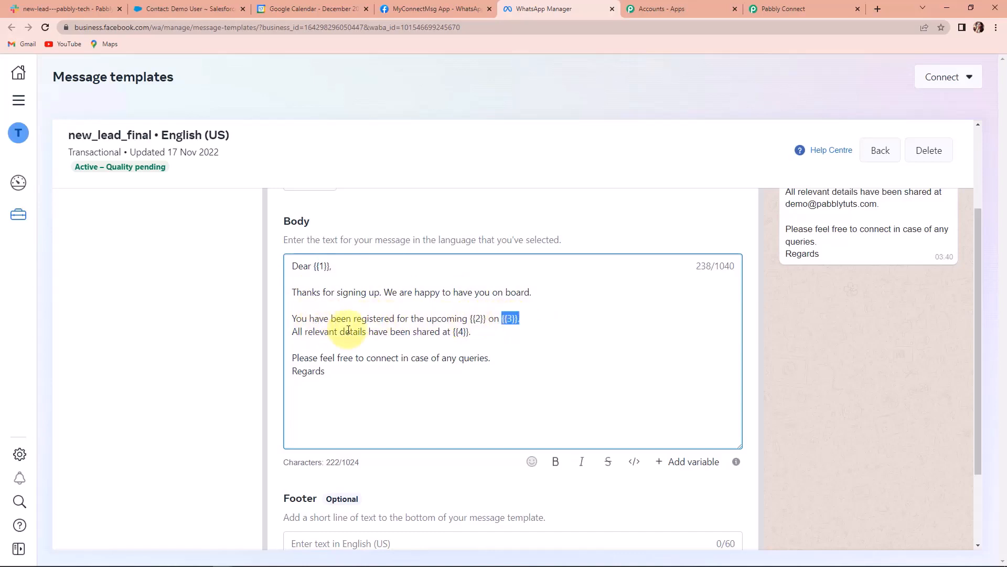
pyautogui.moveTo(470, 331); pyautogui.dragTo(447, 332)
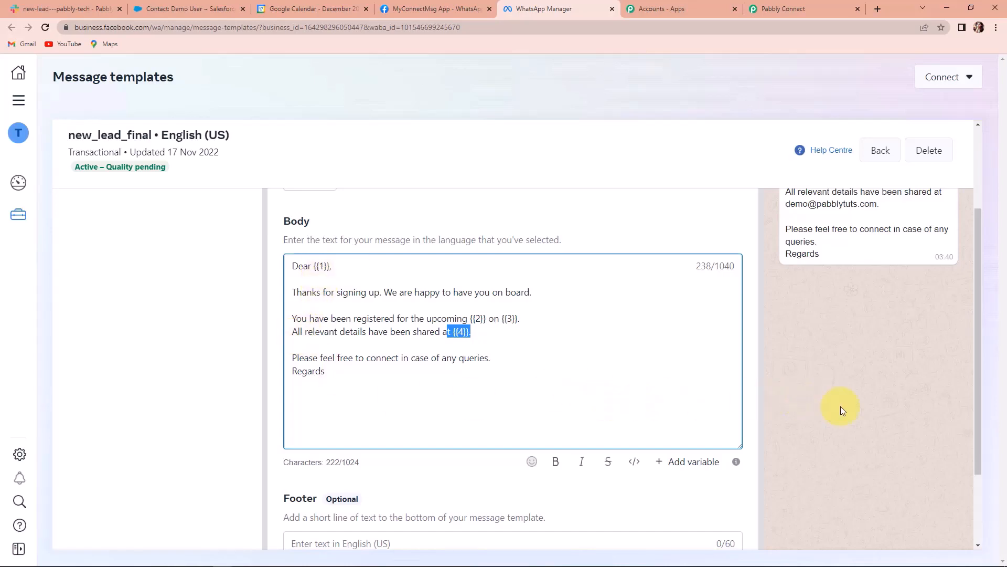
pyautogui.scroll(3, 841, 406)
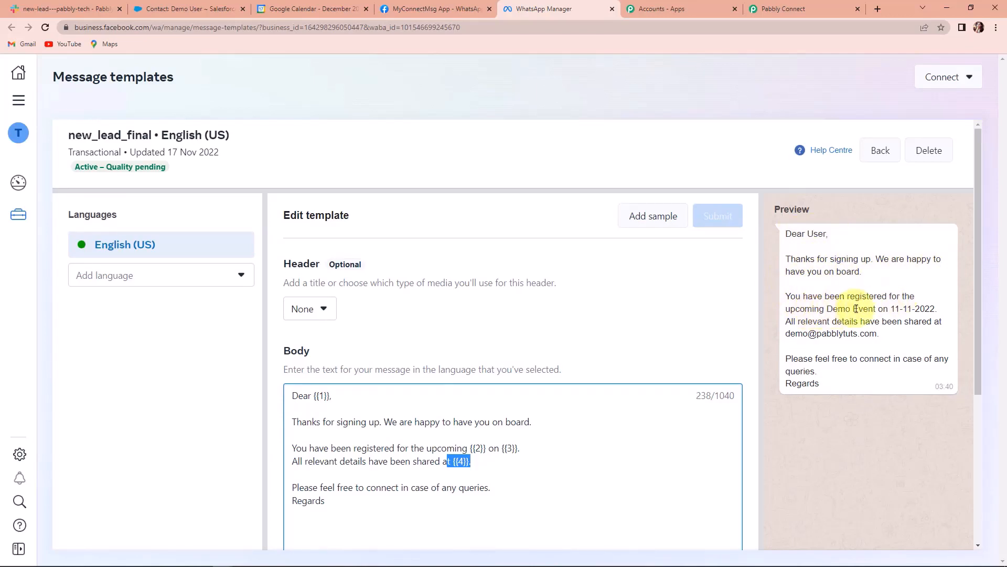
pyautogui.moveTo(467, 447); pyautogui.dragTo(487, 448)
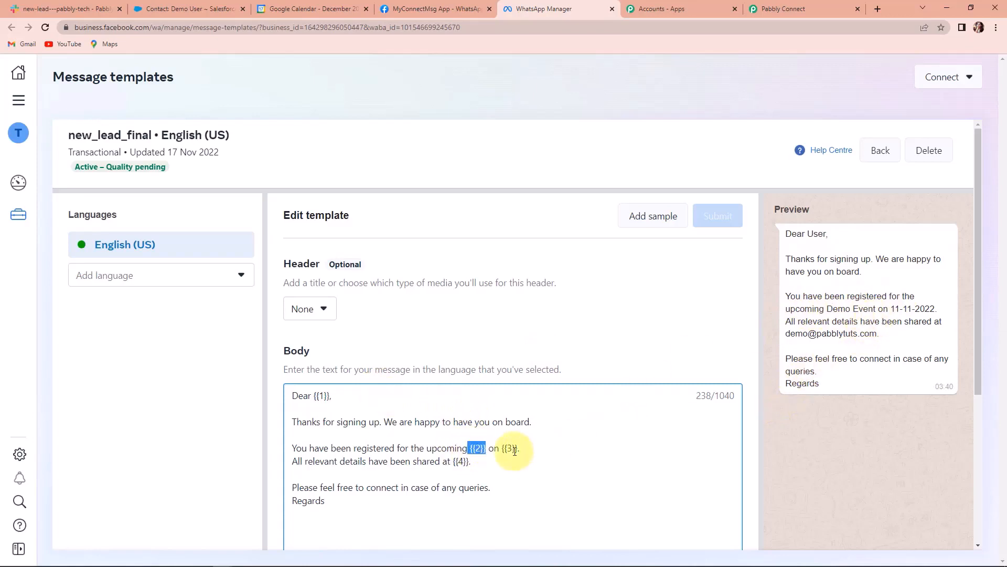
pyautogui.moveTo(499, 448); pyautogui.dragTo(546, 448)
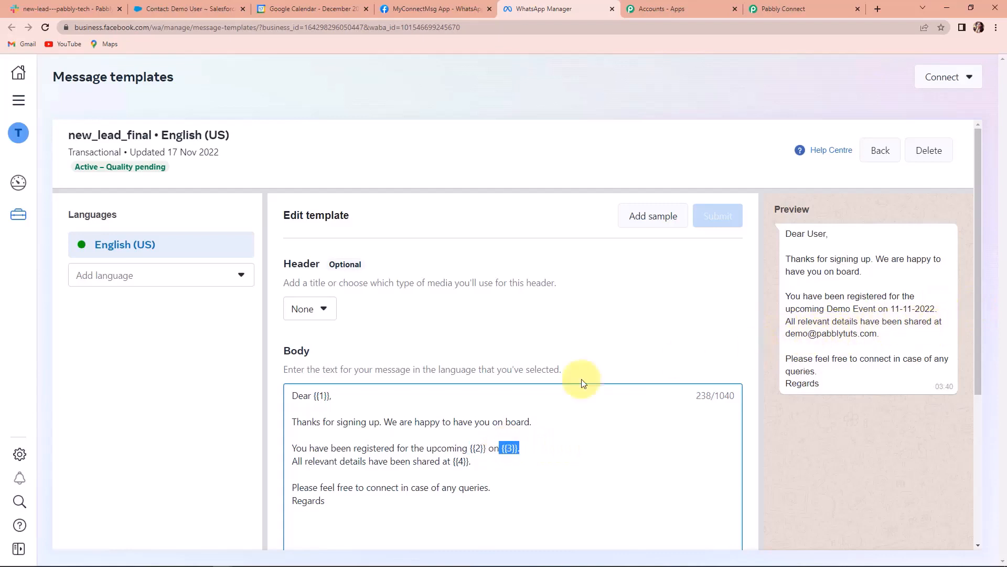
pyautogui.moveTo(452, 461); pyautogui.dragTo(477, 462)
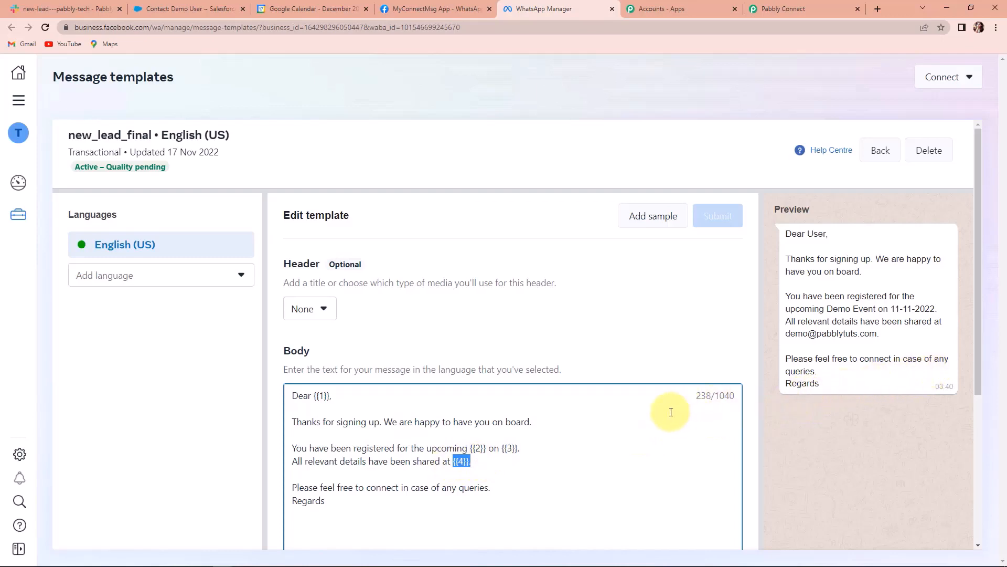
pyautogui.click(791, 8)
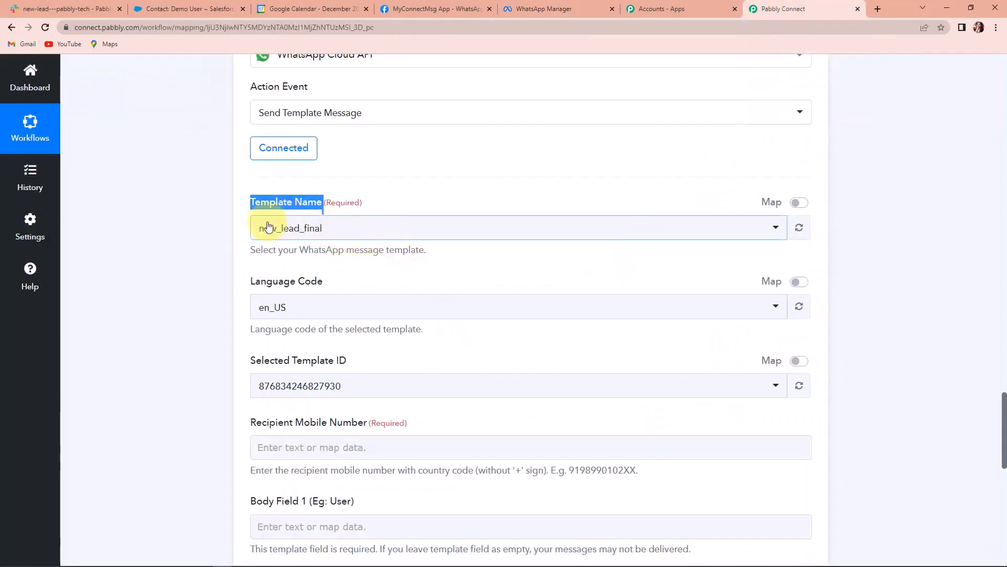
pyautogui.click(209, 219)
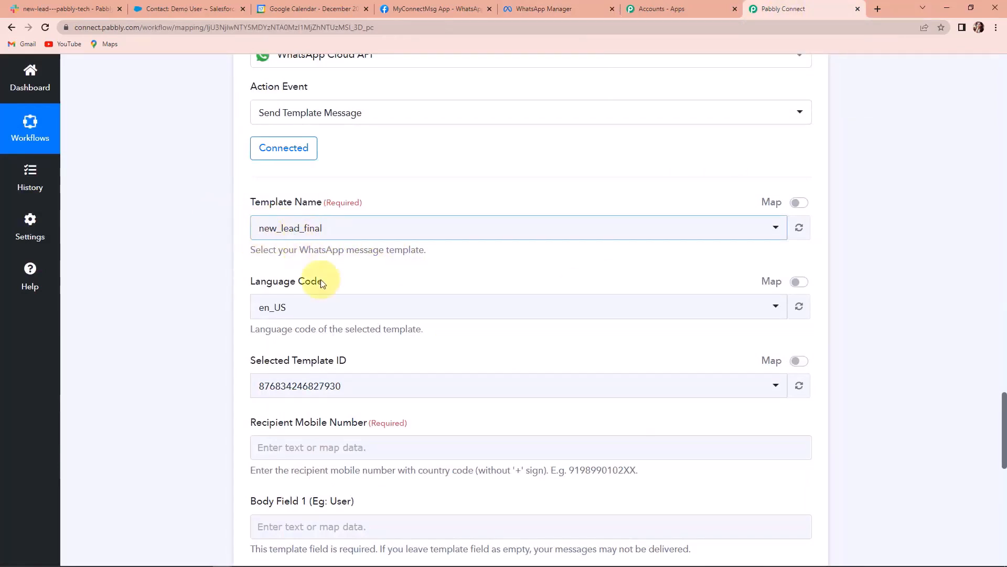
pyautogui.scroll(-4, 419, 346)
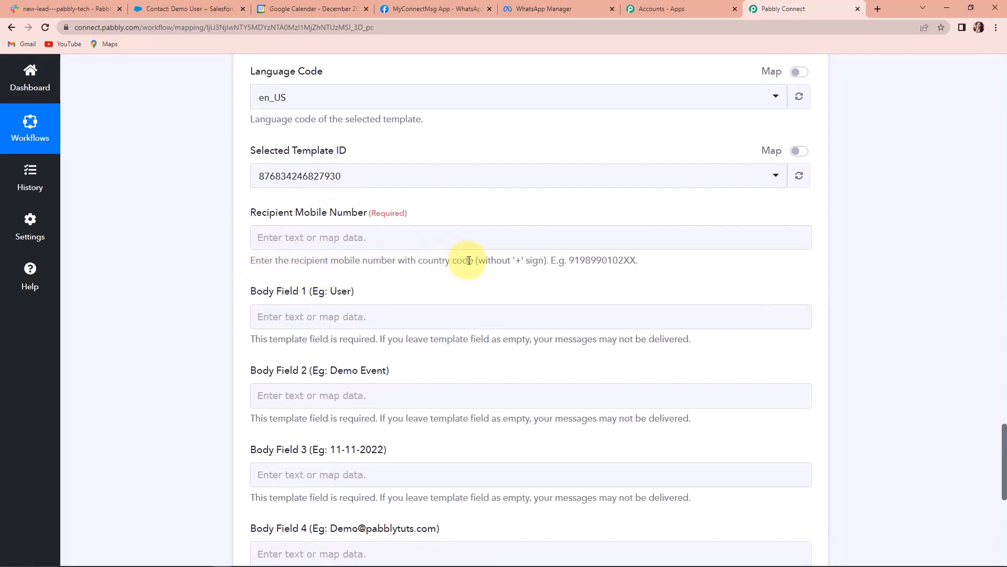
pyautogui.click(373, 232)
pyautogui.click(411, 331)
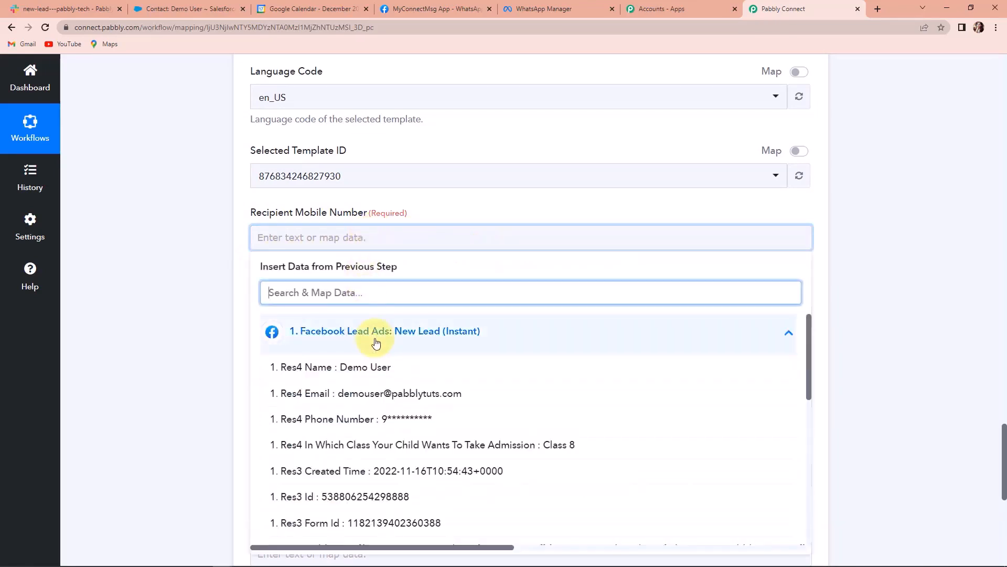
pyautogui.click(436, 420)
pyautogui.click(254, 253)
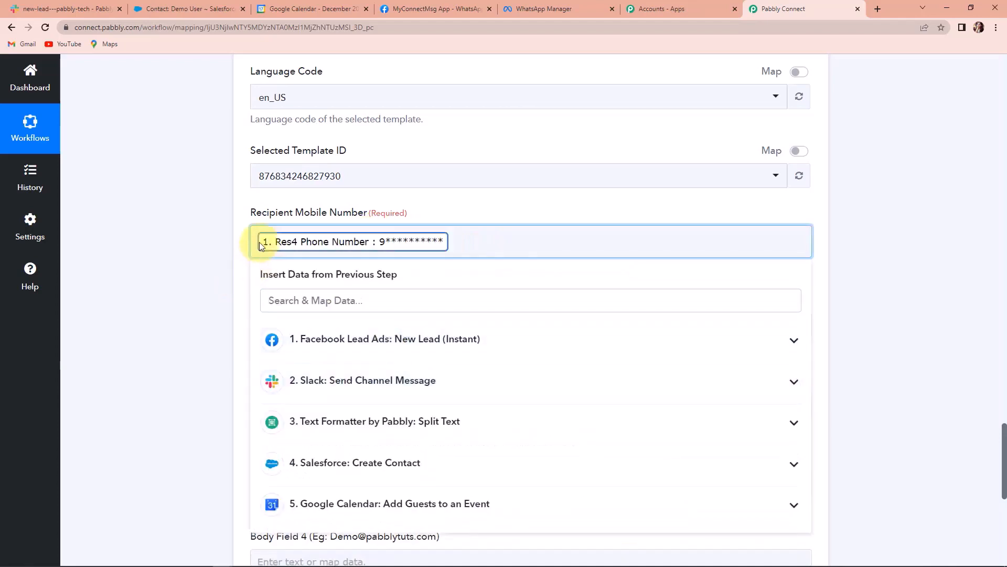
pyautogui.write('91')
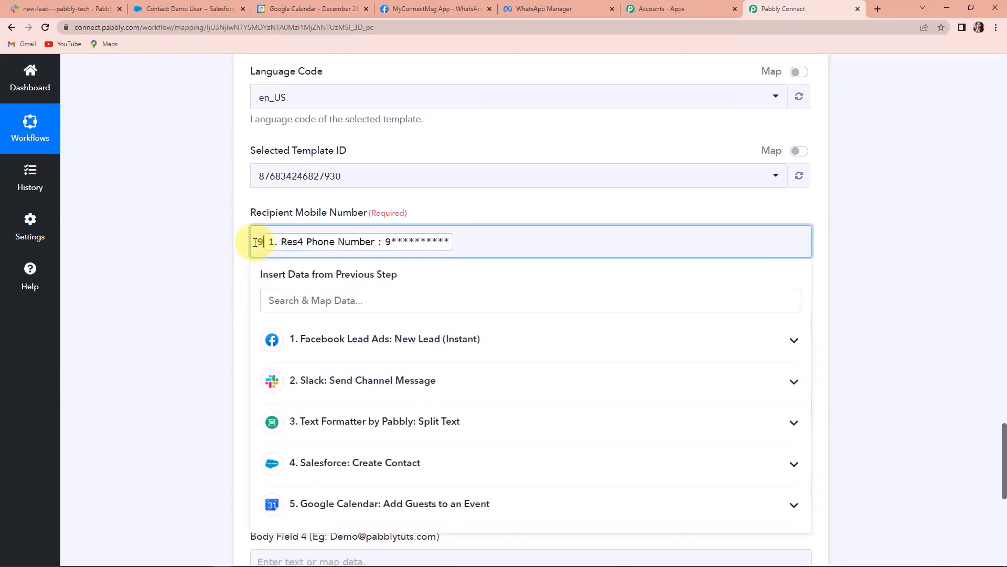
pyautogui.click(198, 269)
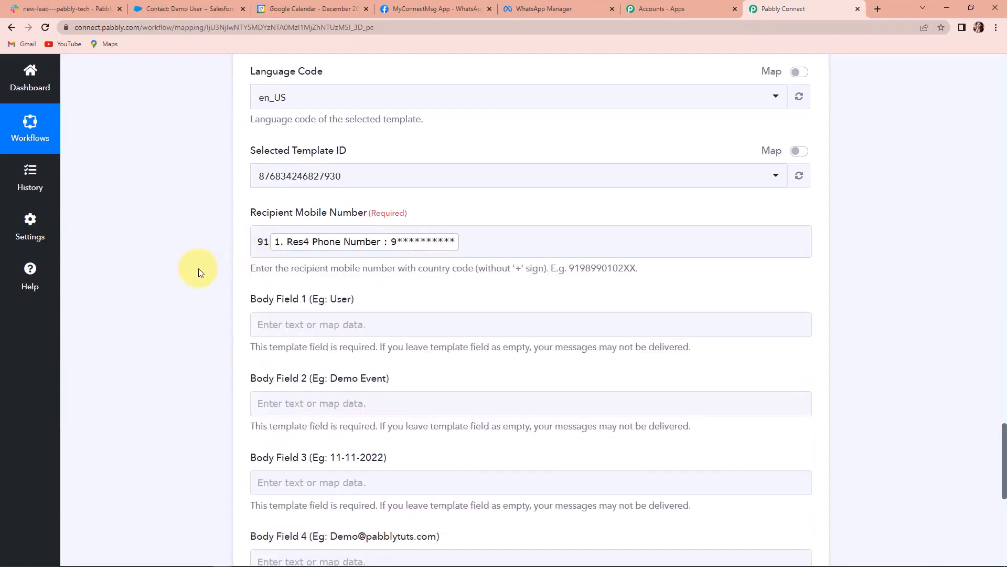
pyautogui.scroll(-2, 199, 268)
pyautogui.click(326, 220)
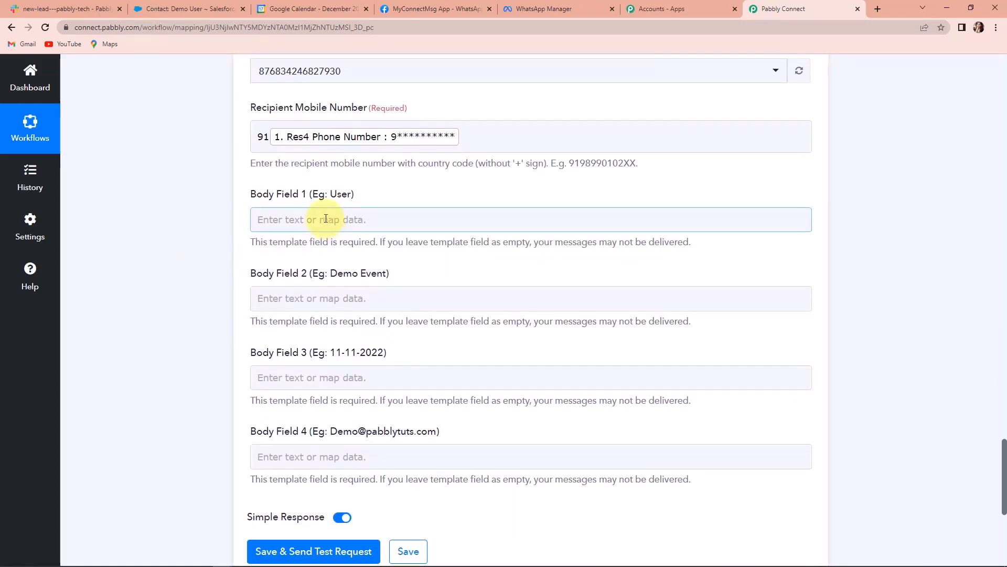
pyautogui.click(353, 314)
pyautogui.click(335, 350)
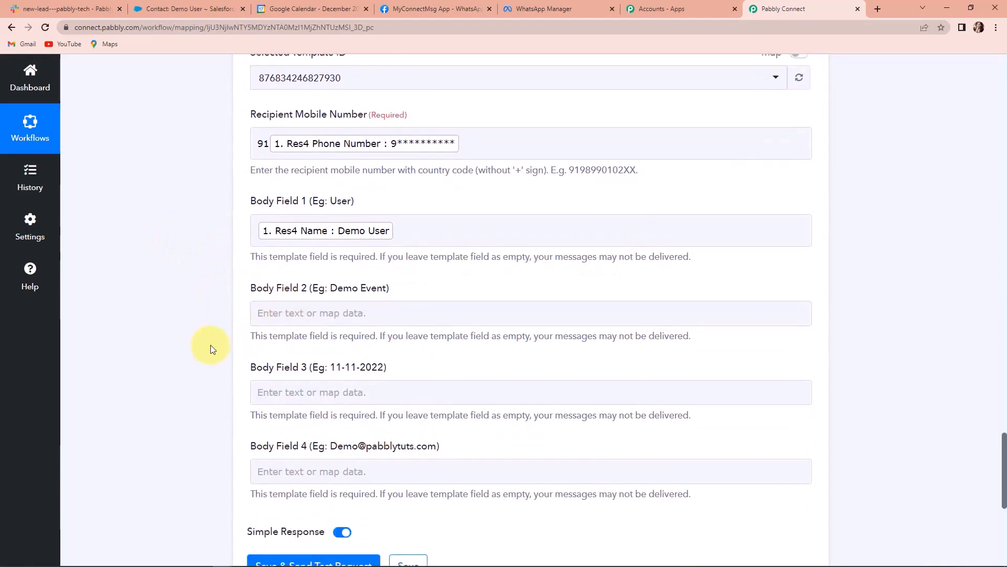
pyautogui.click(325, 305)
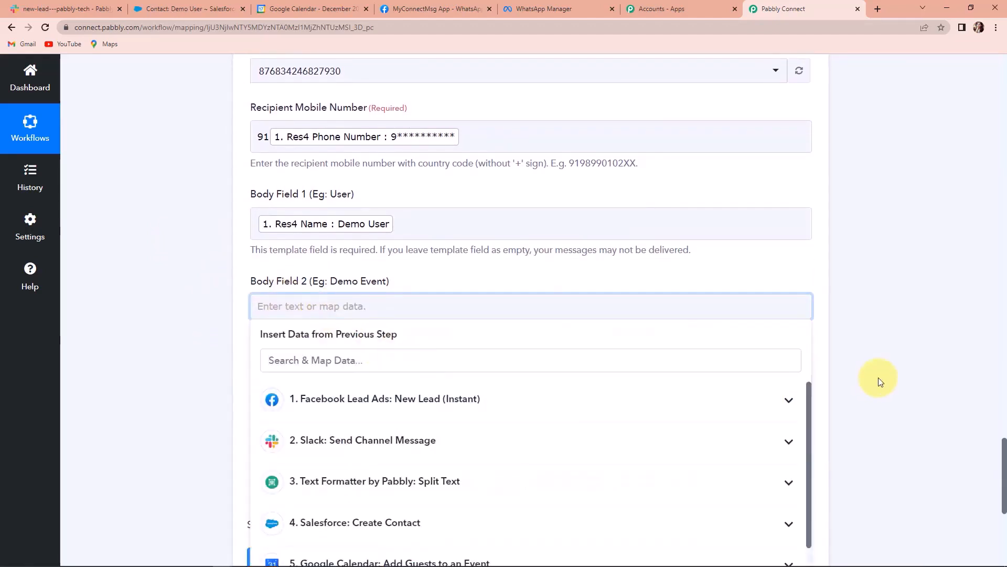
pyautogui.scroll(-1, 609, 464)
pyautogui.scroll(-3, 918, 411)
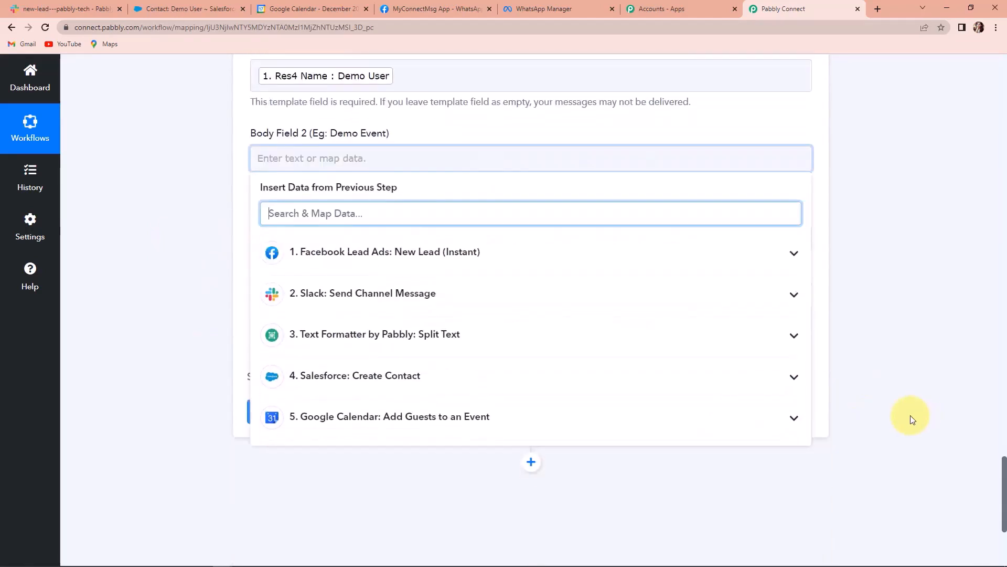
pyautogui.click(538, 414)
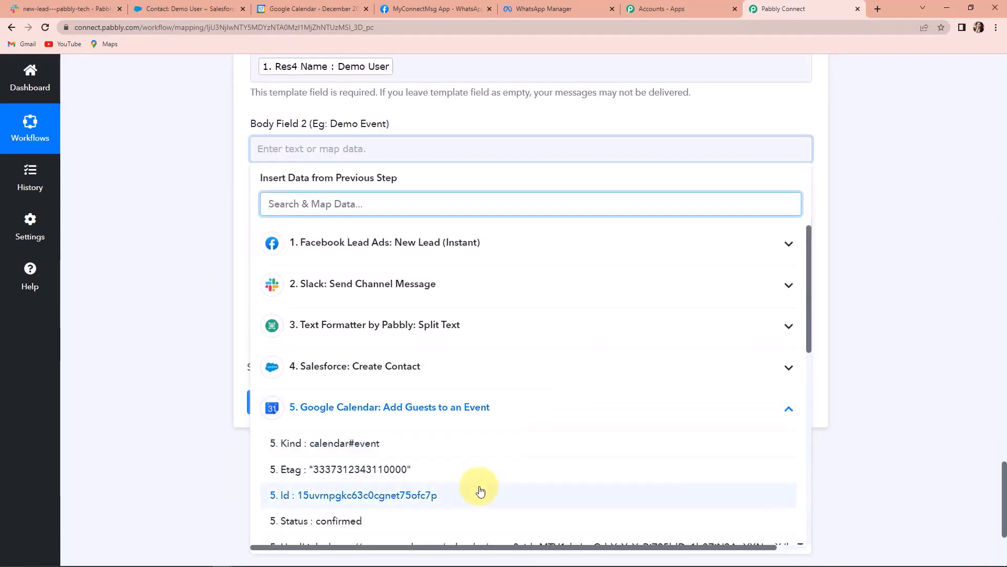
pyautogui.scroll(1, 478, 490)
pyautogui.scroll(-1, 520, 466)
pyautogui.scroll(-4, 517, 472)
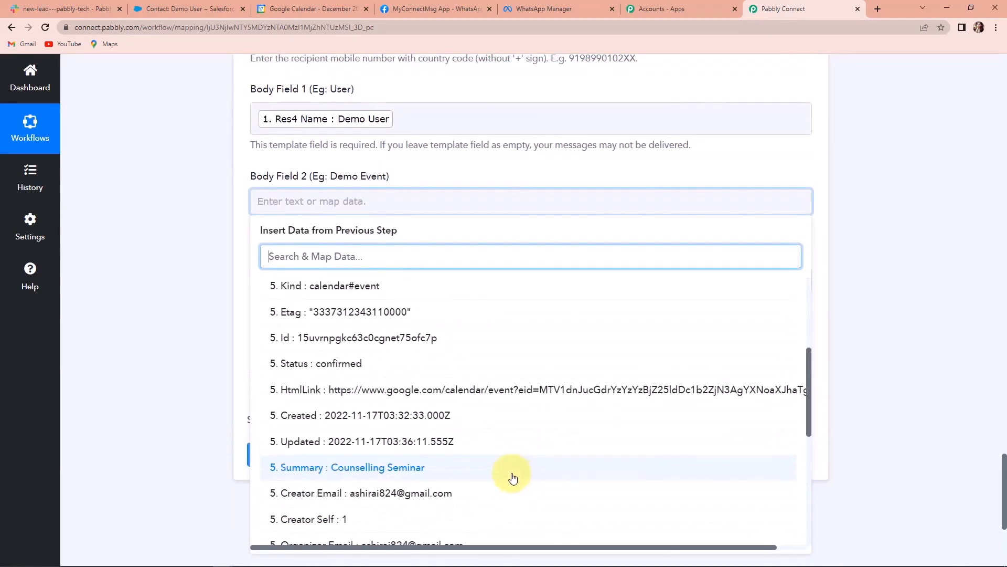
pyautogui.click(395, 473)
pyautogui.click(135, 308)
pyautogui.scroll(-1, 139, 309)
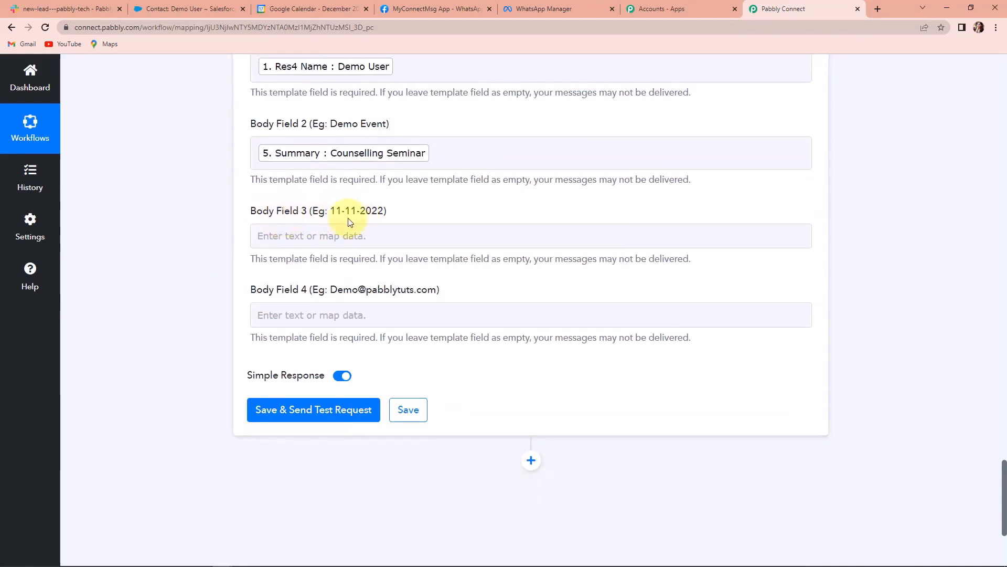
pyautogui.moveTo(328, 211); pyautogui.dragTo(373, 216)
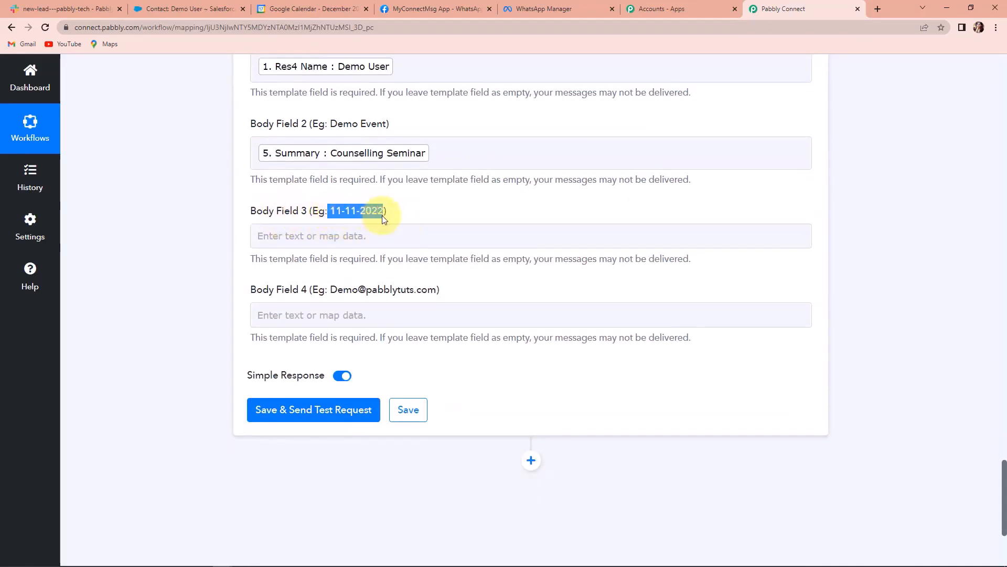
pyautogui.click(353, 236)
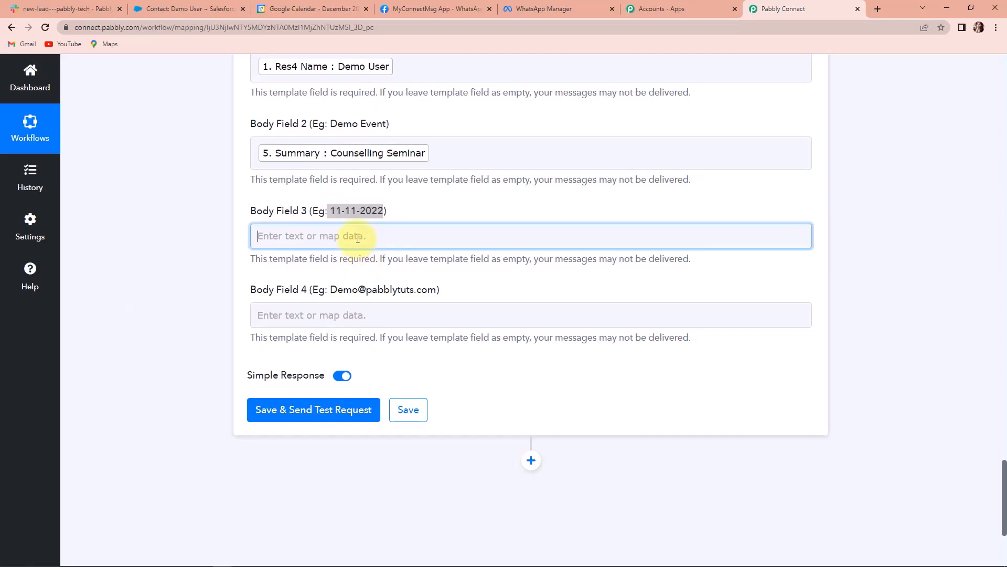
pyautogui.click(533, 505)
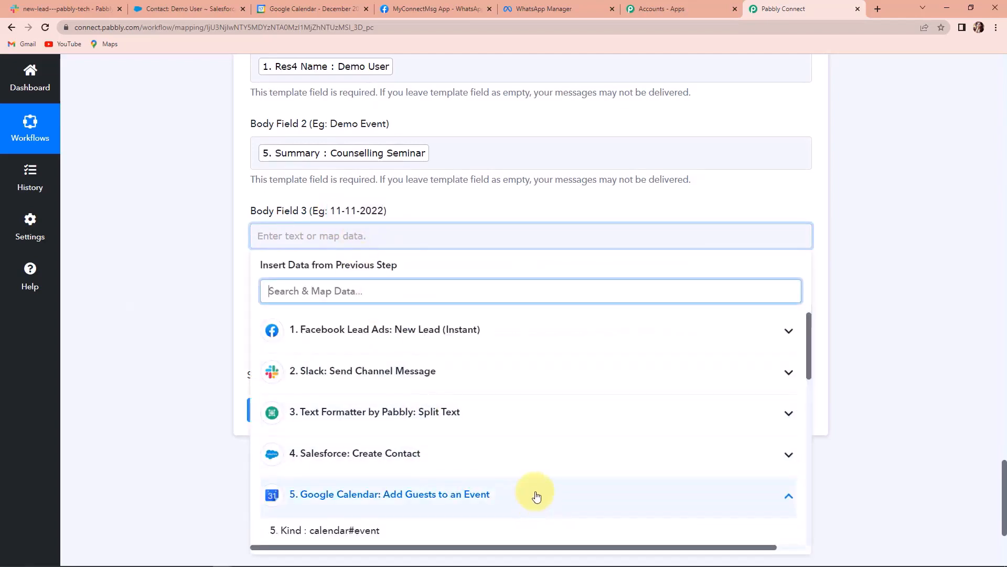
pyautogui.scroll(-3, 533, 506)
pyautogui.scroll(-2, 534, 498)
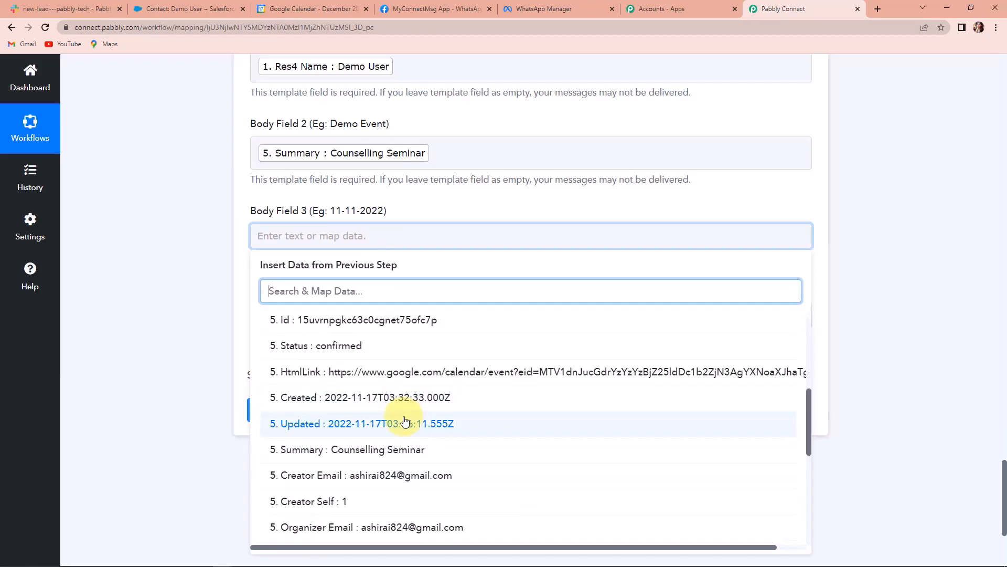
pyautogui.scroll(-1, 405, 420)
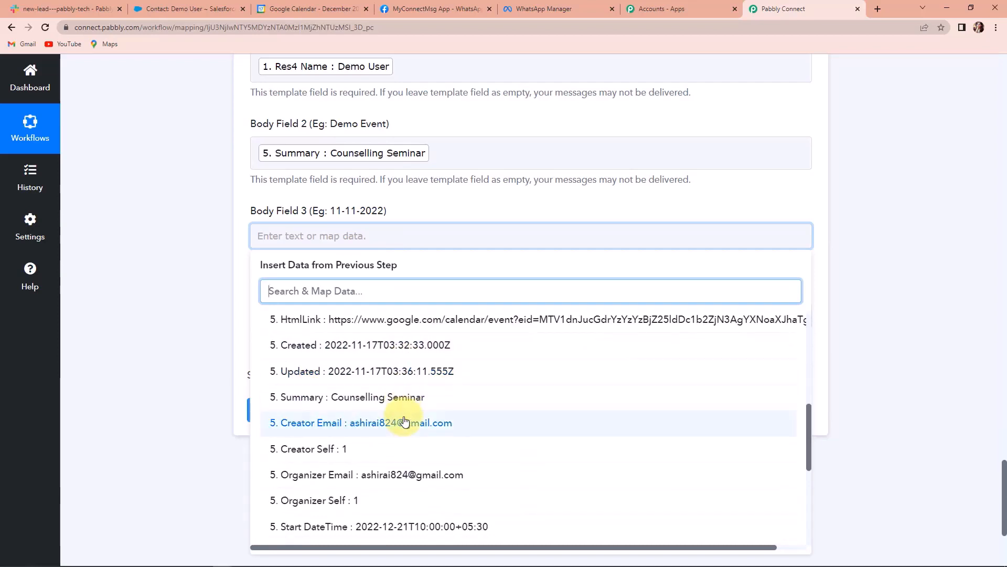
pyautogui.click(170, 355)
pyautogui.scroll(6, 170, 354)
pyautogui.scroll(10, 170, 354)
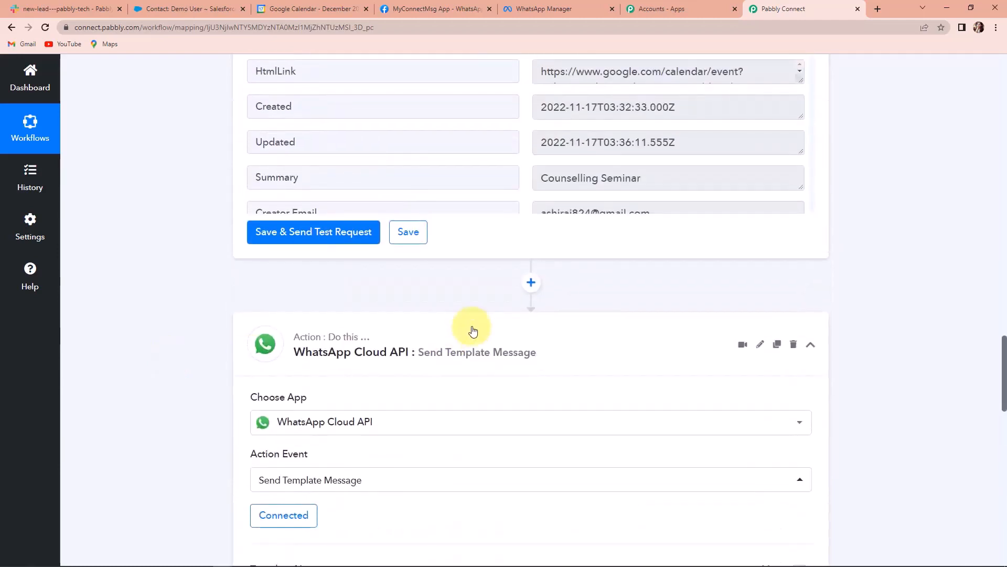
# - Insert a Date/Time Formatter 'Format Date Only' step before the WhatsApp step and connect it
pyautogui.click(531, 282)
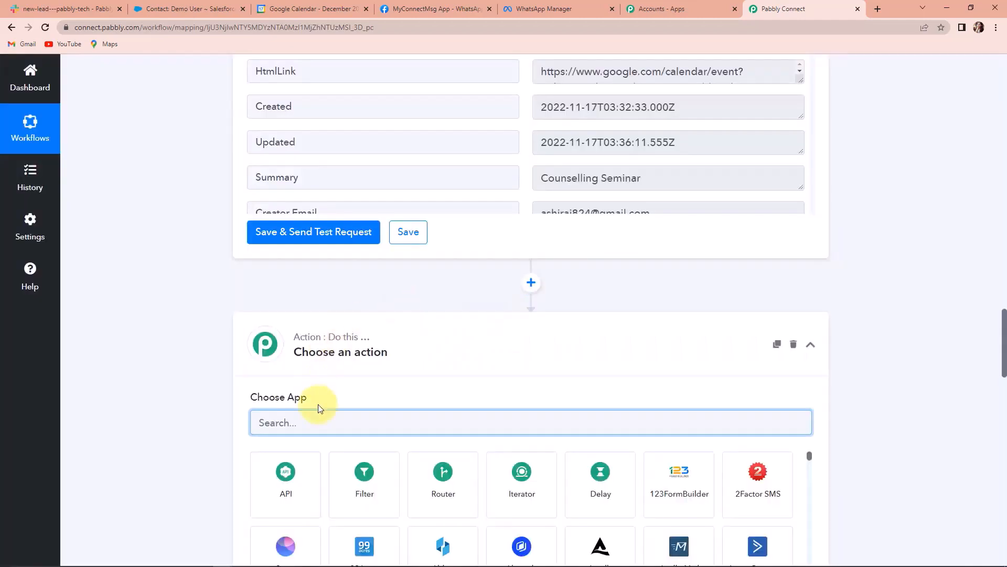
pyautogui.click(320, 421)
pyautogui.write('date')
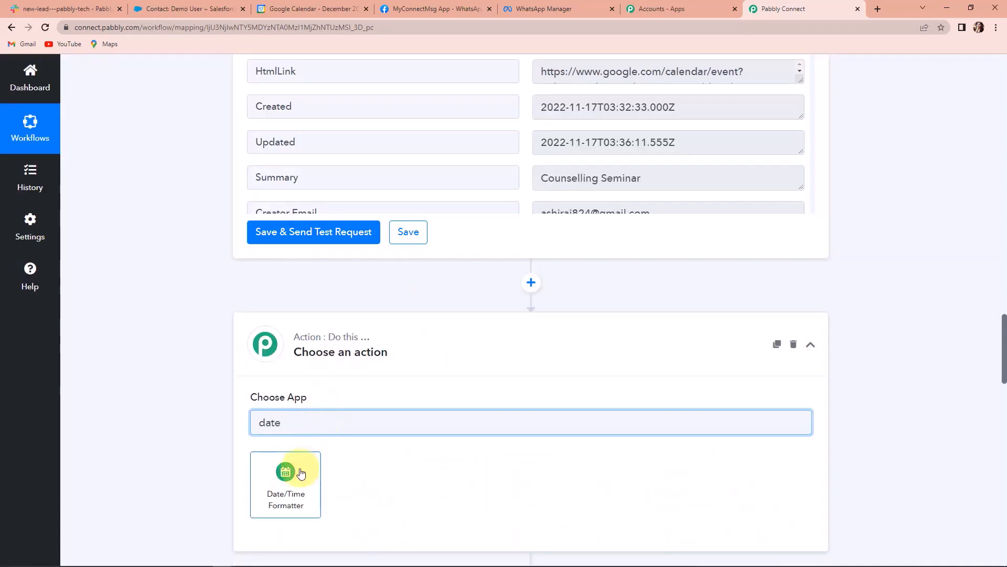
pyautogui.click(301, 473)
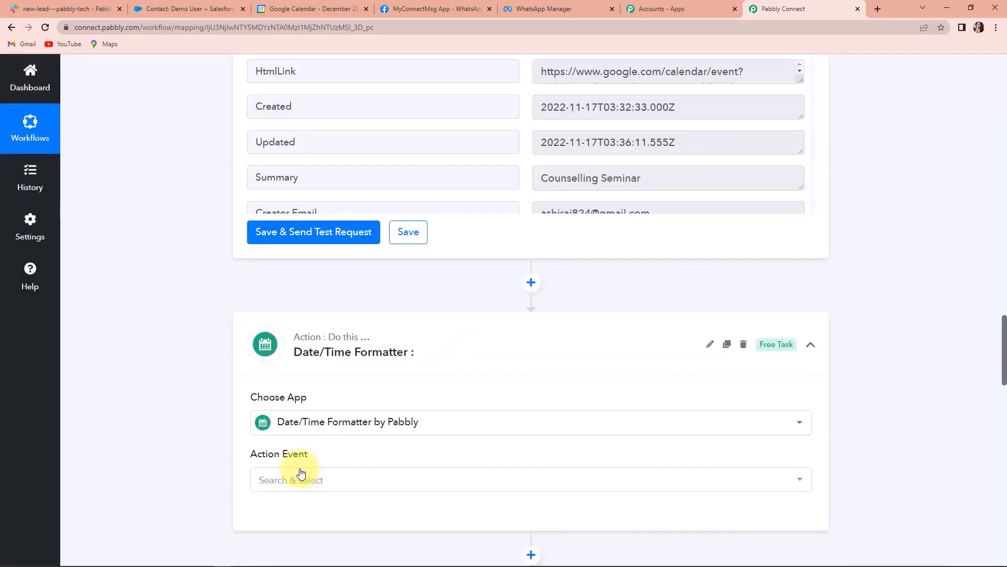
pyautogui.click(293, 481)
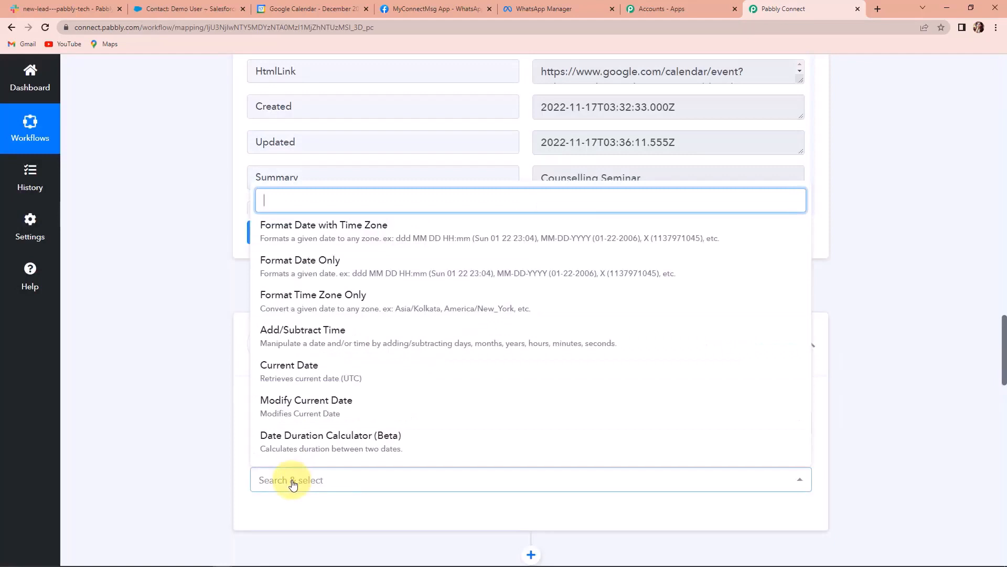
pyautogui.click(315, 262)
pyautogui.click(279, 514)
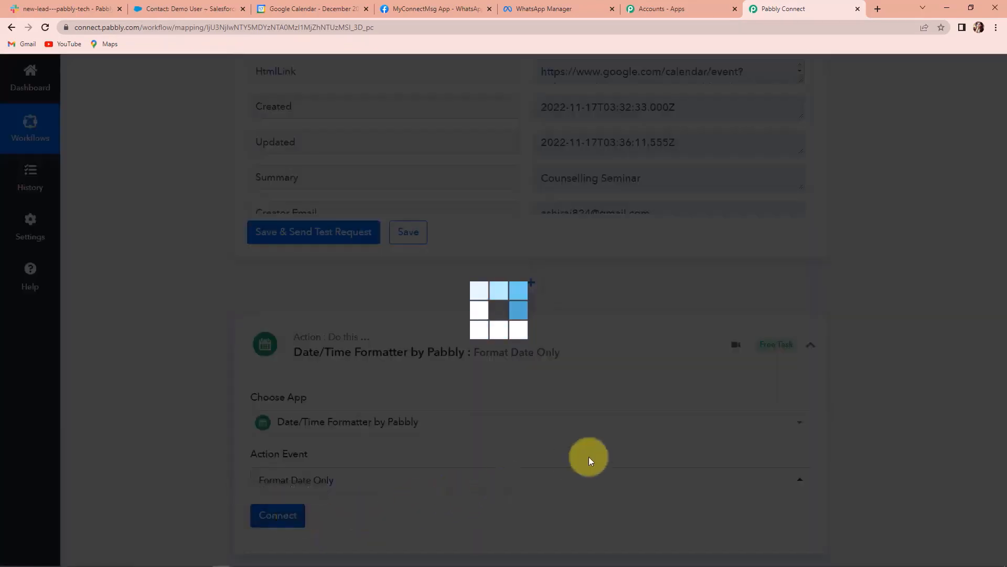
# - Map the Google Calendar event's Start DateTime into the Date field
pyautogui.scroll(-7, 962, 387)
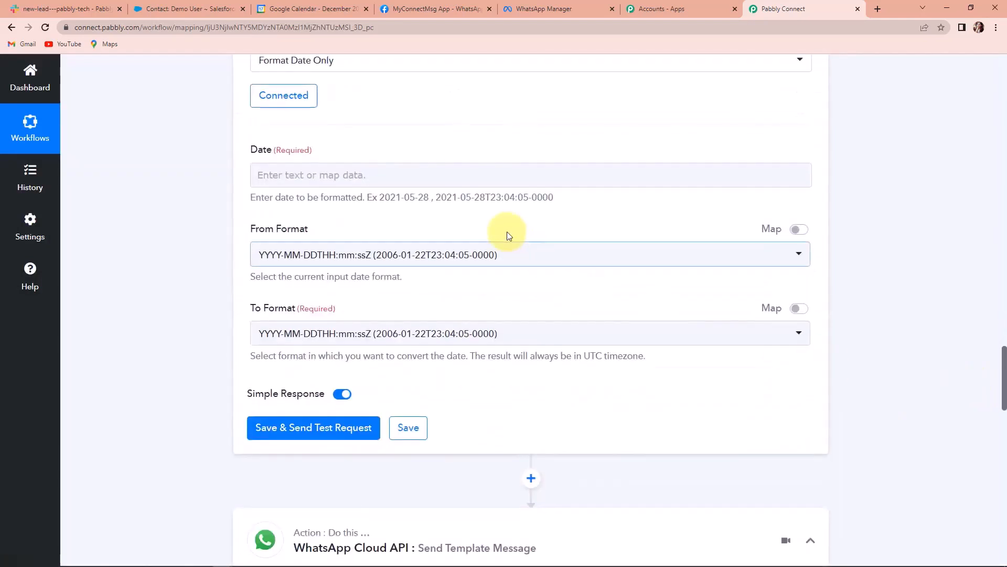
pyautogui.click(472, 173)
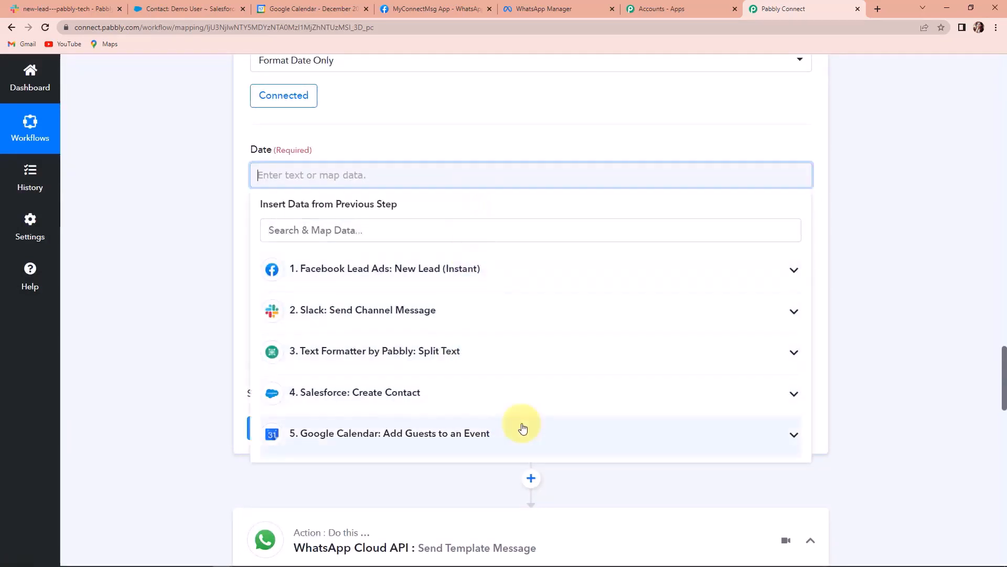
pyautogui.click(523, 428)
pyautogui.scroll(-2, 525, 461)
pyautogui.scroll(-5, 526, 461)
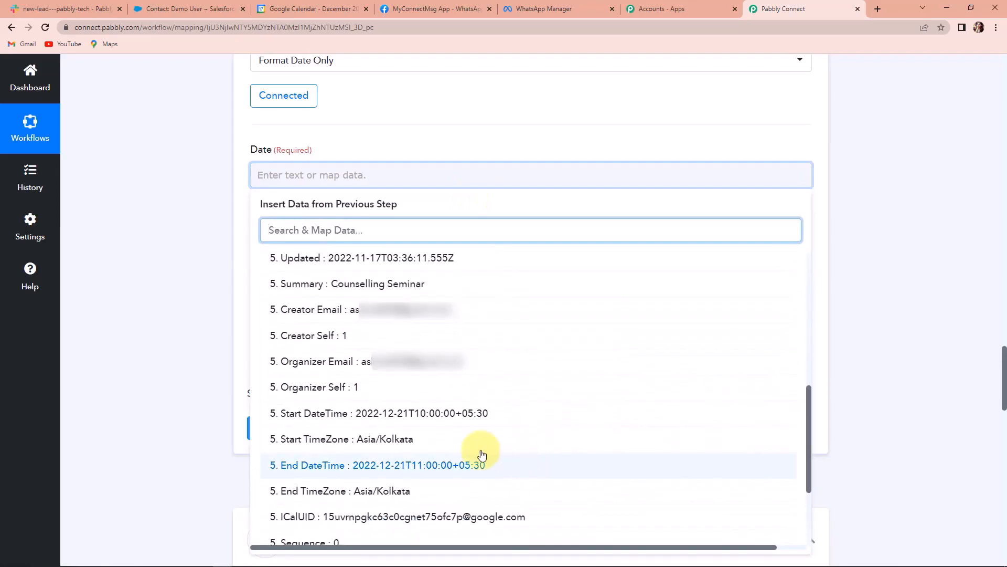
pyautogui.click(516, 417)
pyautogui.click(173, 286)
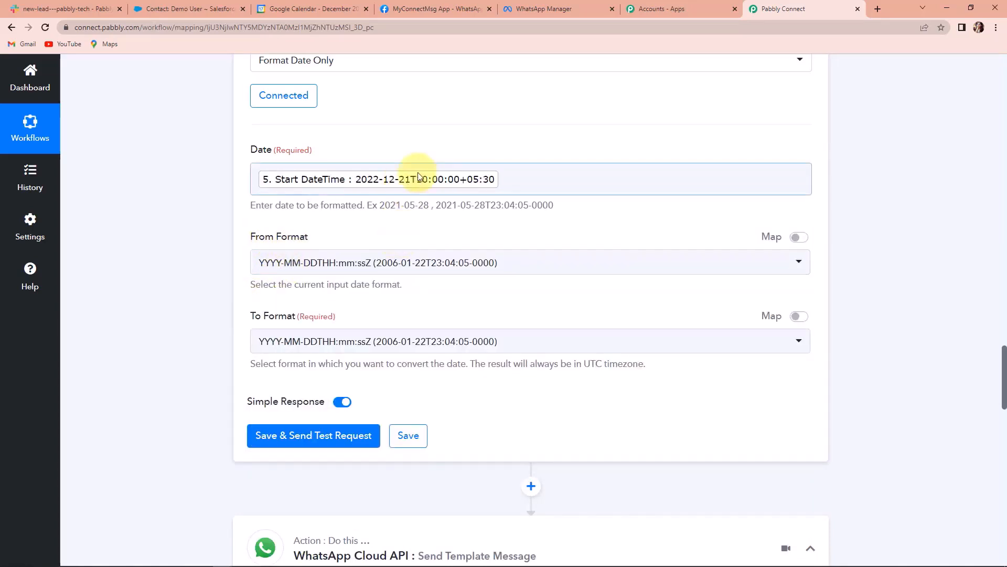
# - Set the output format to DD-MM-YYYY and test, confirming the result 21-12-2022
pyautogui.click(522, 343)
pyautogui.scroll(-3, 315, 283)
pyautogui.scroll(-2, 314, 252)
pyautogui.click(299, 227)
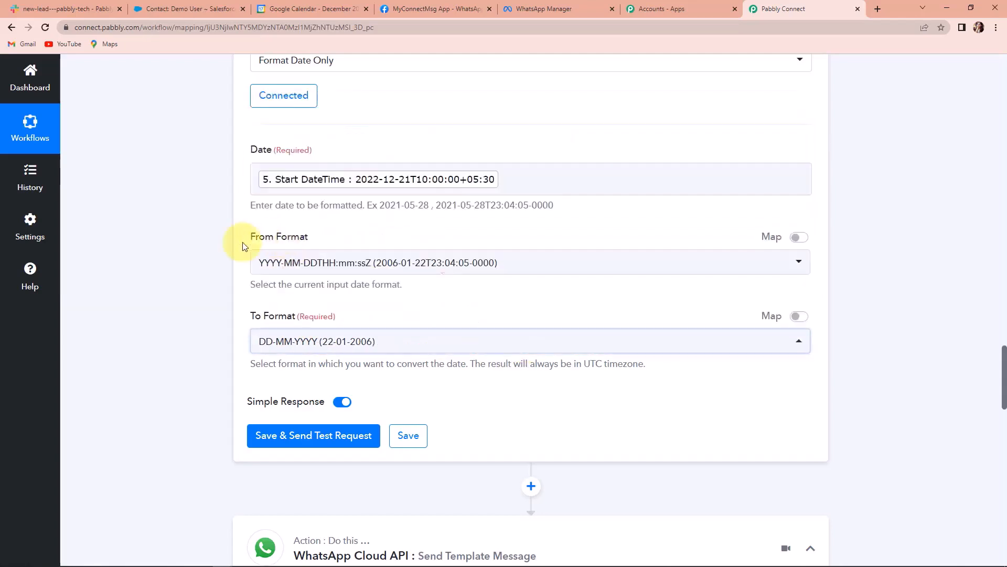
pyautogui.click(333, 437)
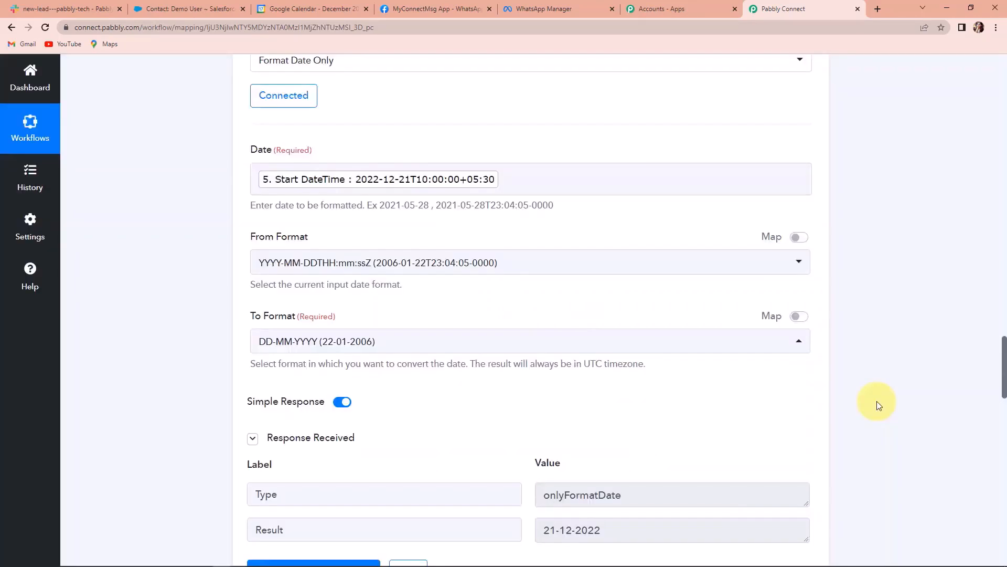
pyautogui.scroll(-2, 876, 403)
pyautogui.click(582, 426)
pyautogui.tripleClick(582, 427)
pyautogui.click(914, 373)
pyautogui.scroll(-4, 901, 370)
pyautogui.scroll(-6, 902, 370)
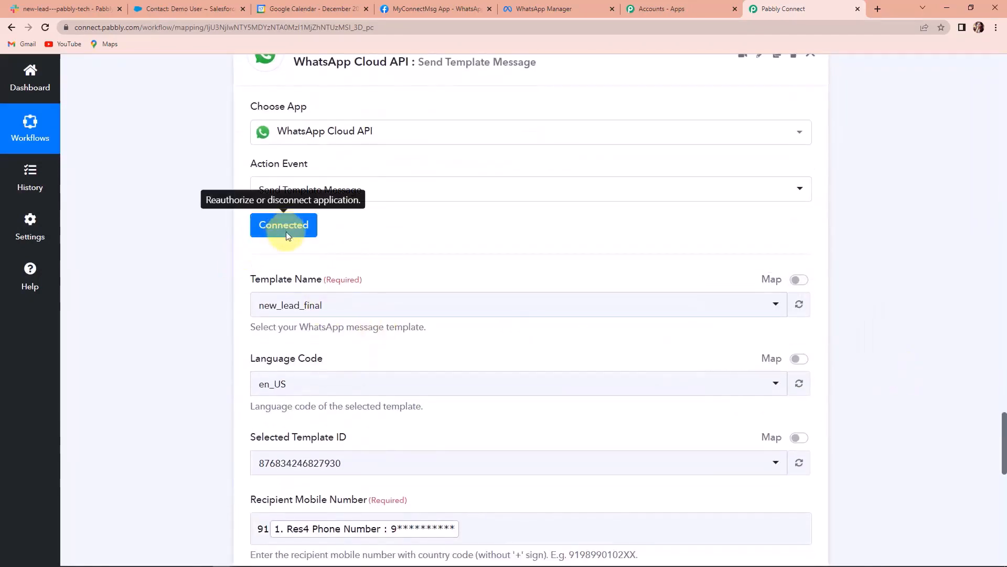
# - Keep the existing WhatsApp connection and map the formatted date Result into Body Field 3
pyautogui.click(286, 232)
pyautogui.click(522, 541)
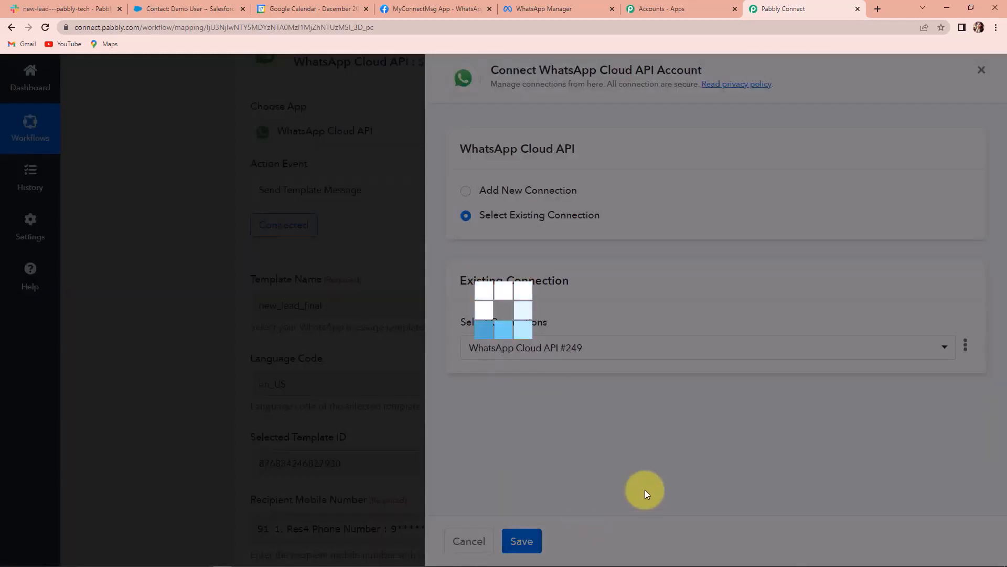
pyautogui.scroll(-10, 572, 429)
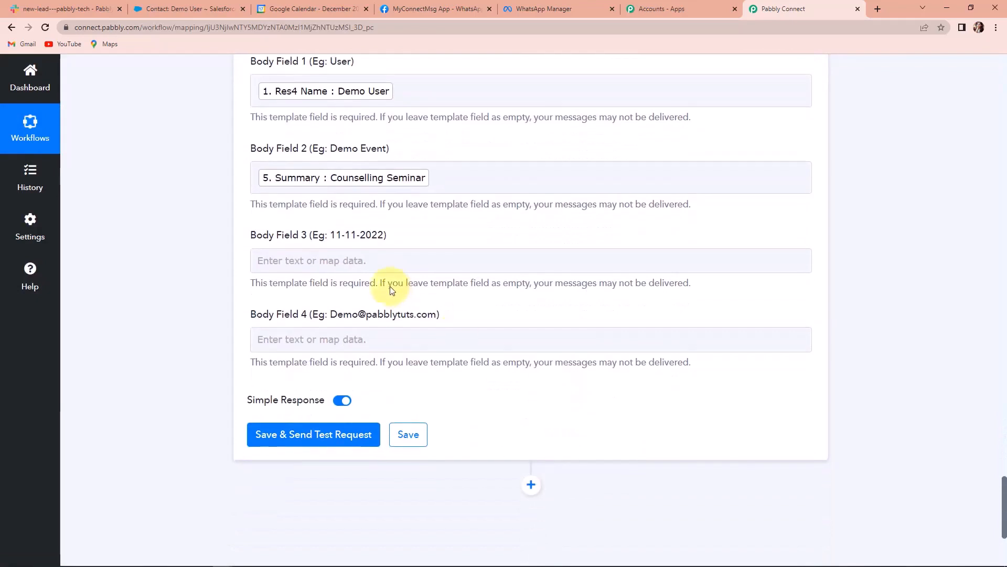
pyautogui.click(292, 260)
pyautogui.scroll(-1, 519, 414)
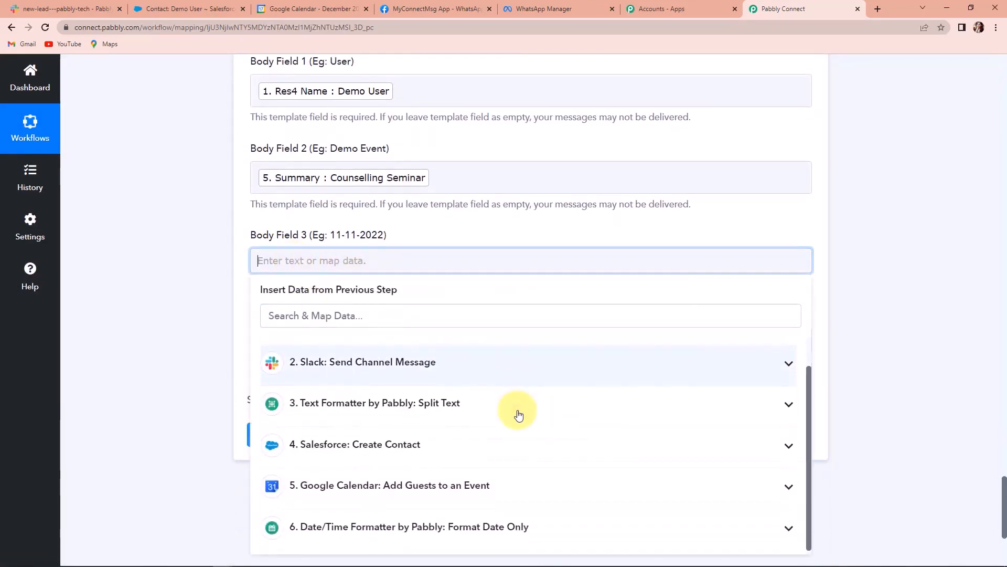
pyautogui.click(556, 531)
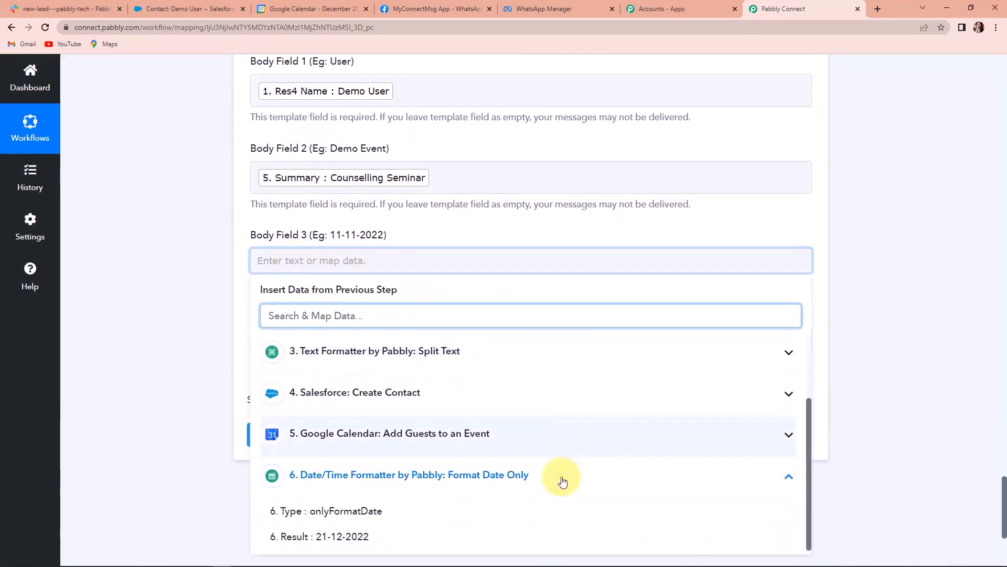
pyautogui.click(432, 535)
pyautogui.click(143, 334)
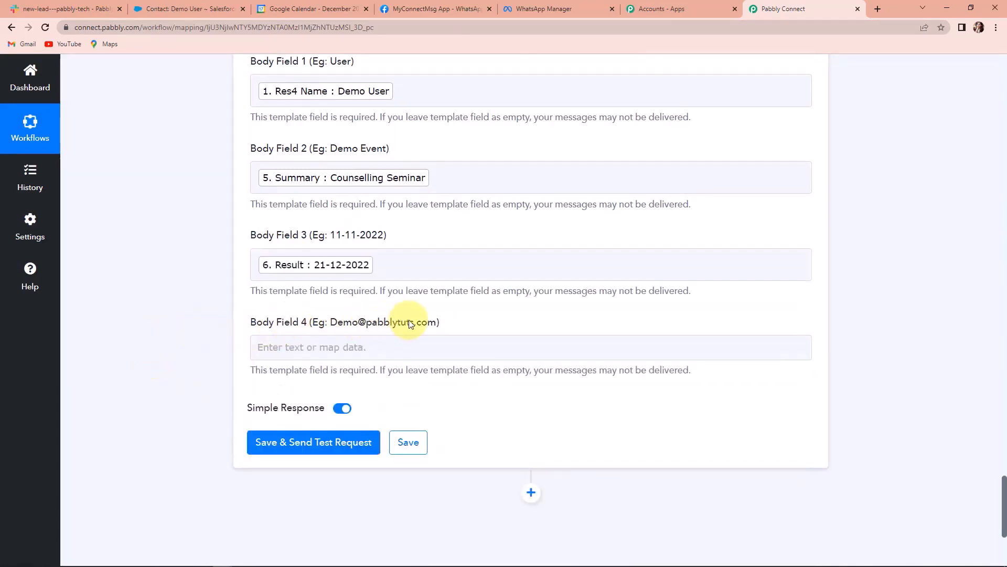
# - Map the lead's Res4 Email into Body Field 4 and check the test message in WhatsApp Web
pyautogui.click(392, 347)
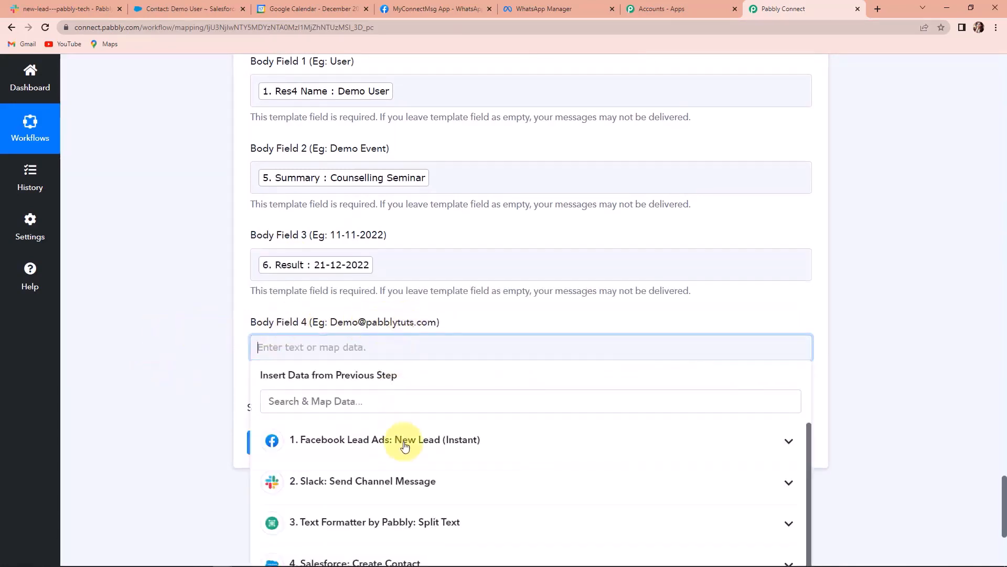
pyautogui.click(496, 440)
pyautogui.click(507, 504)
pyautogui.click(210, 344)
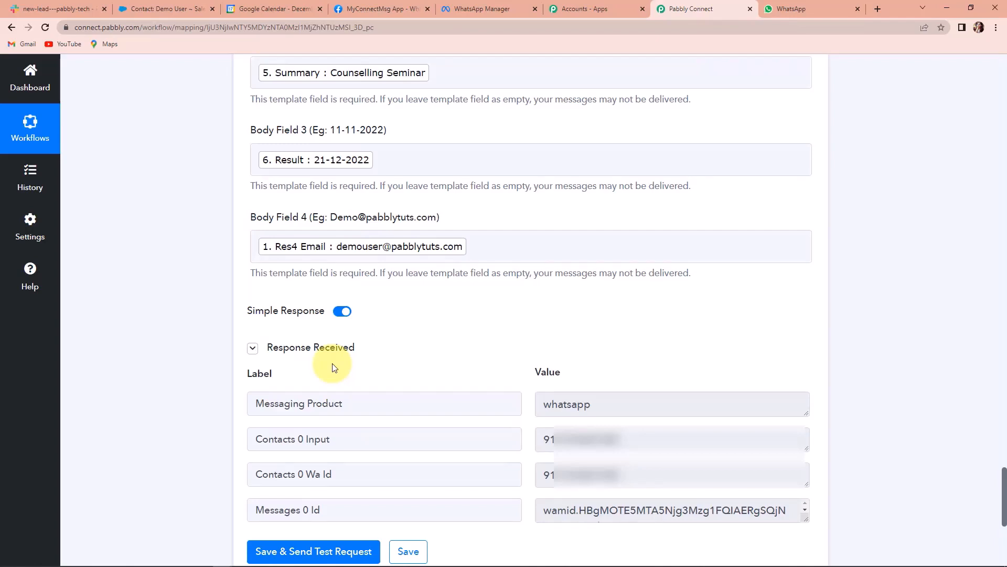
pyautogui.click(797, 10)
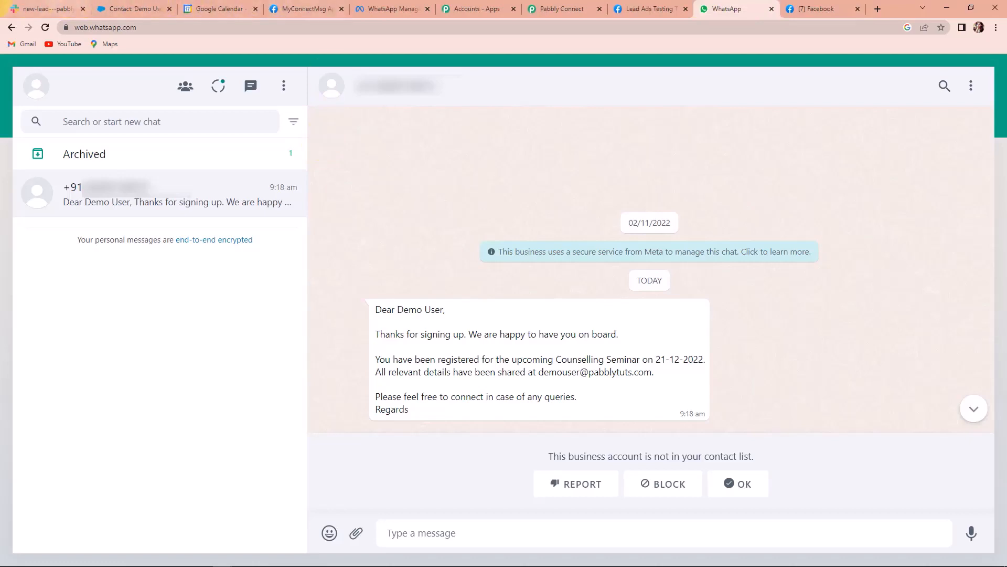
pyautogui.click(649, 9)
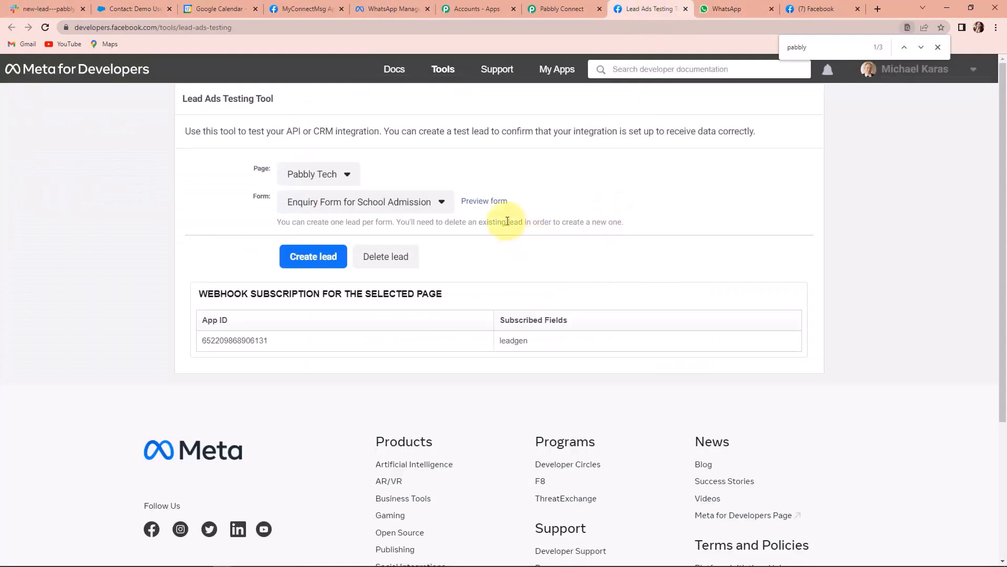
# - Submit a test lead through the Enquiry Form for School Admission with an edited e-mail
pyautogui.click(480, 203)
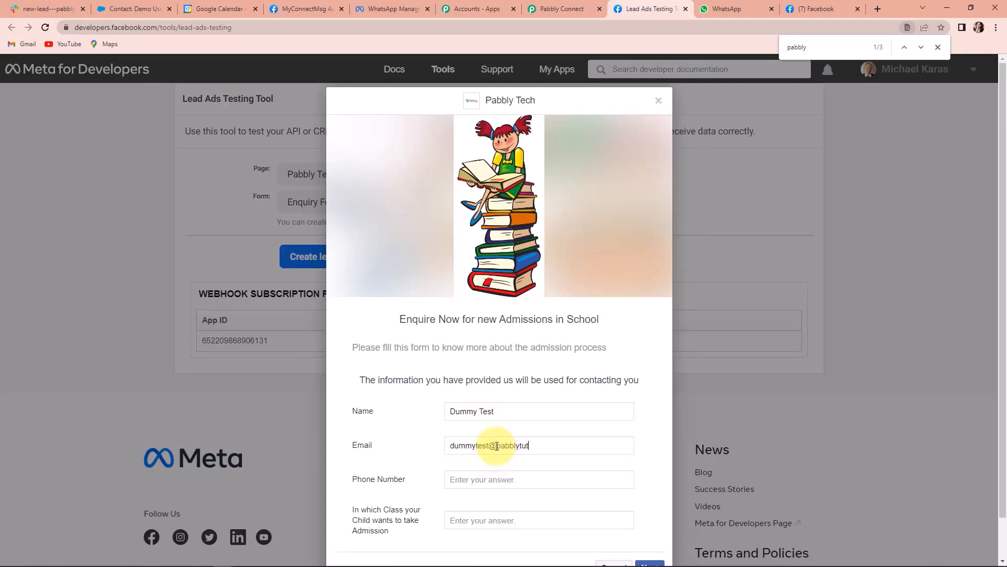
pyautogui.click(496, 446)
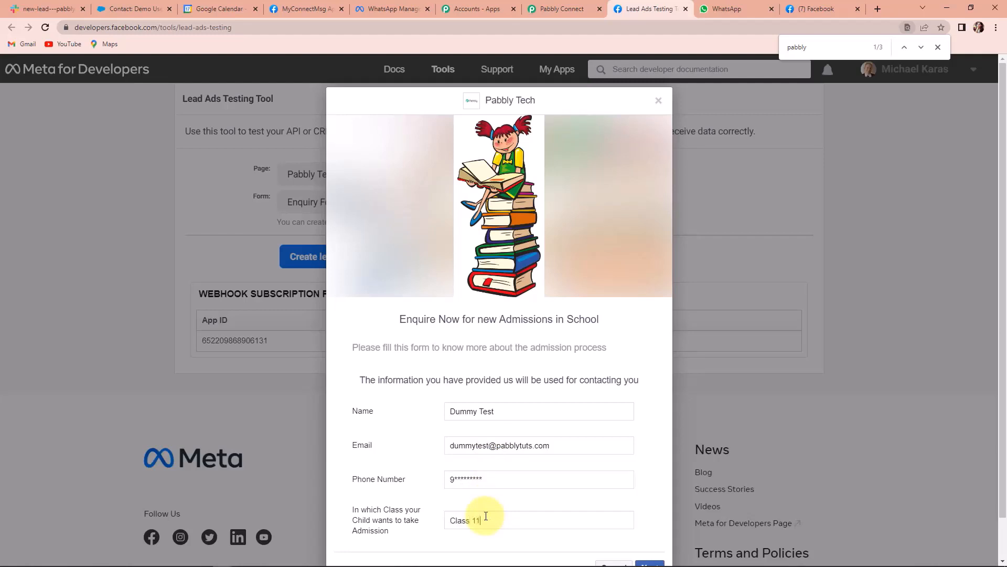
pyautogui.scroll(-1, 517, 530)
pyautogui.click(649, 524)
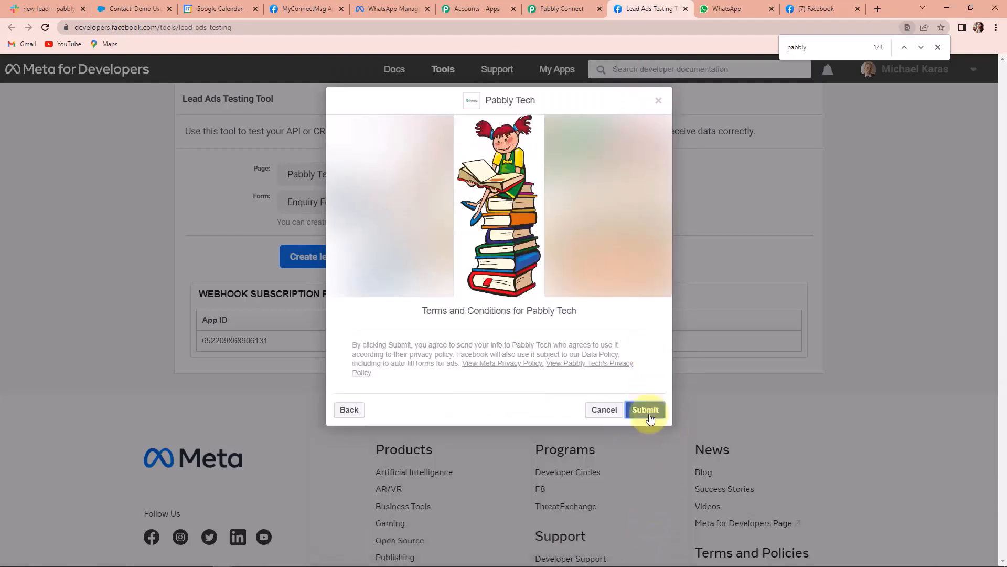
pyautogui.click(650, 417)
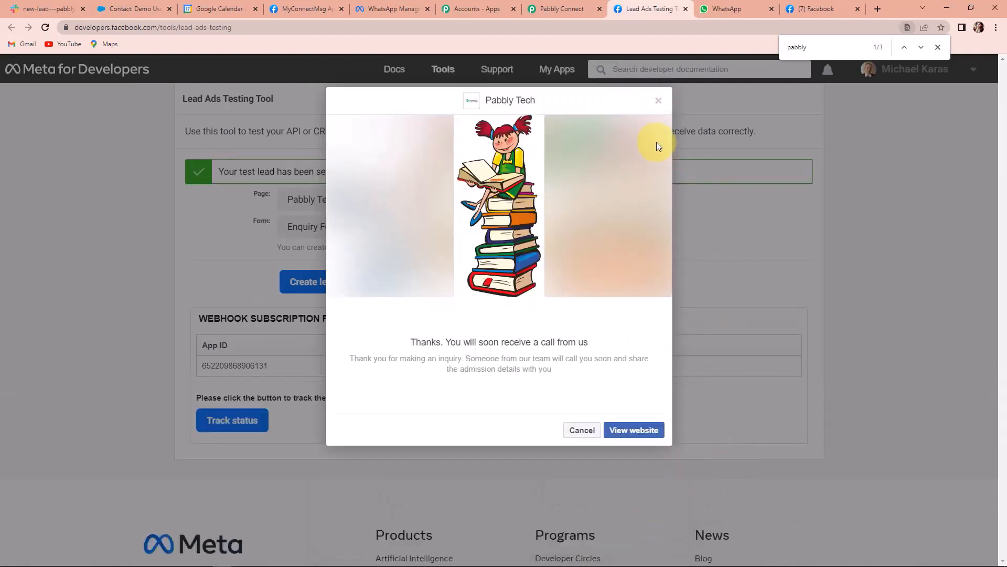
pyautogui.click(657, 101)
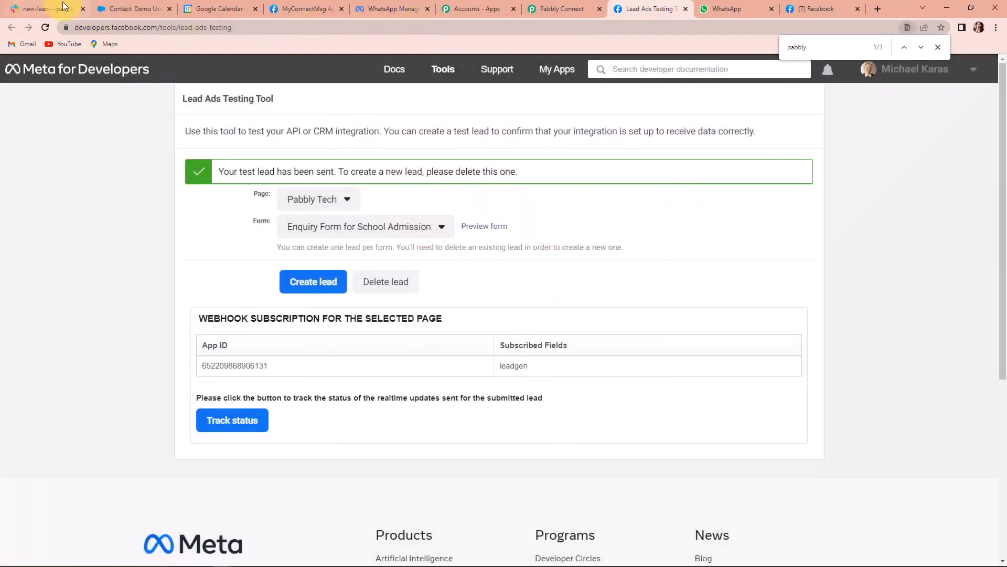
pyautogui.click(40, 11)
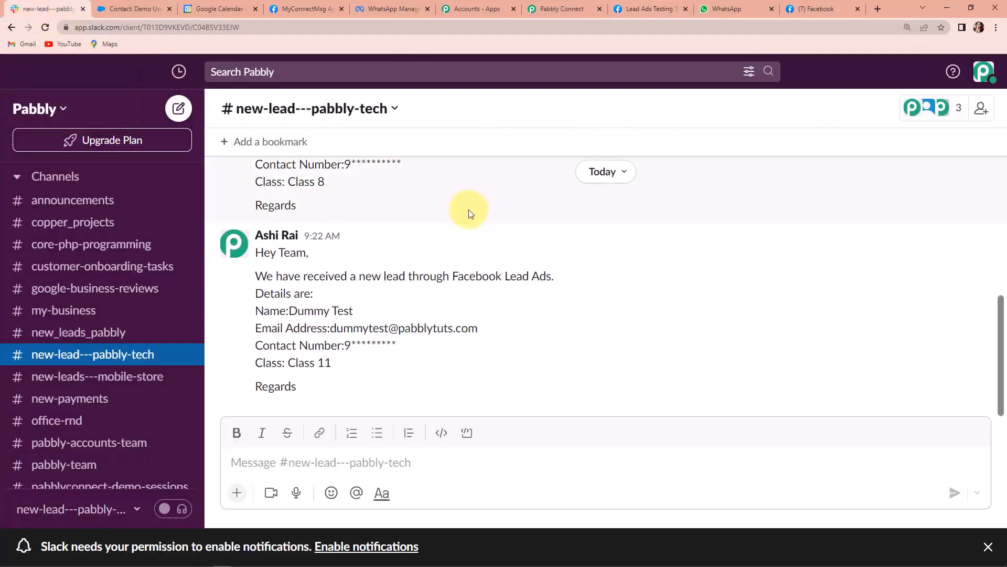
# - Reload the new-lead---pabbly-tech channel and review the new Class 11 lead message
pyautogui.click(45, 27)
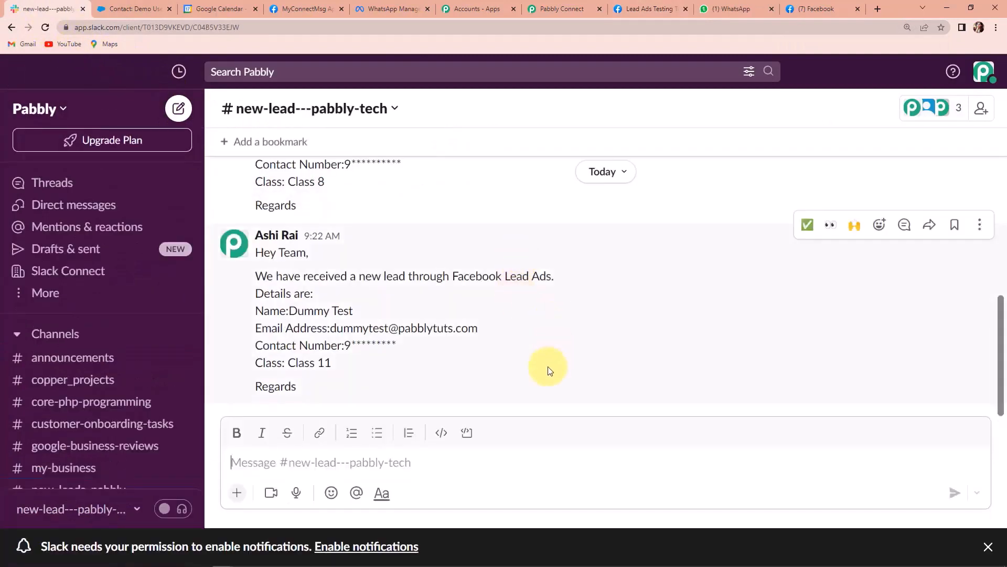
pyautogui.moveTo(259, 255); pyautogui.dragTo(396, 366)
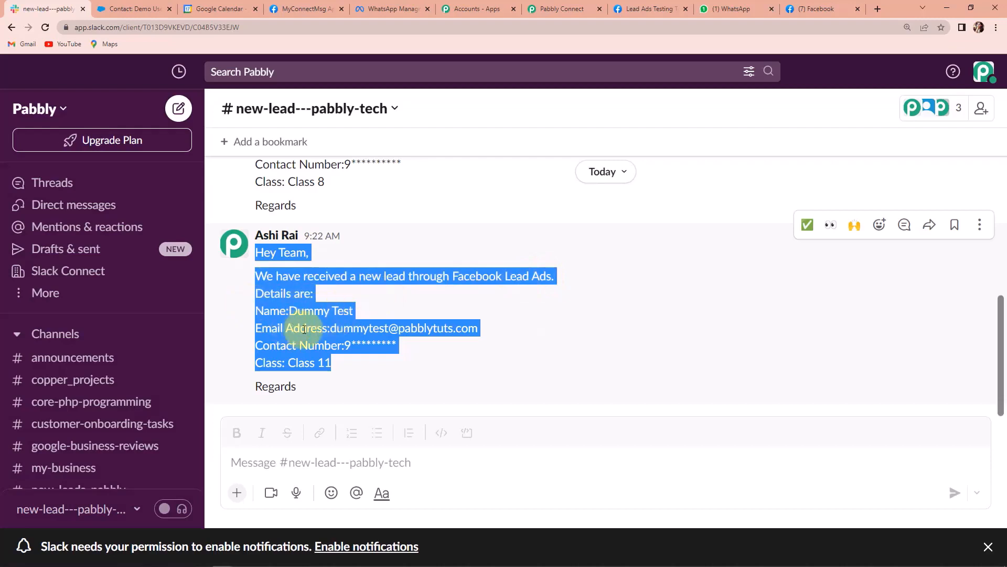
pyautogui.click(435, 367)
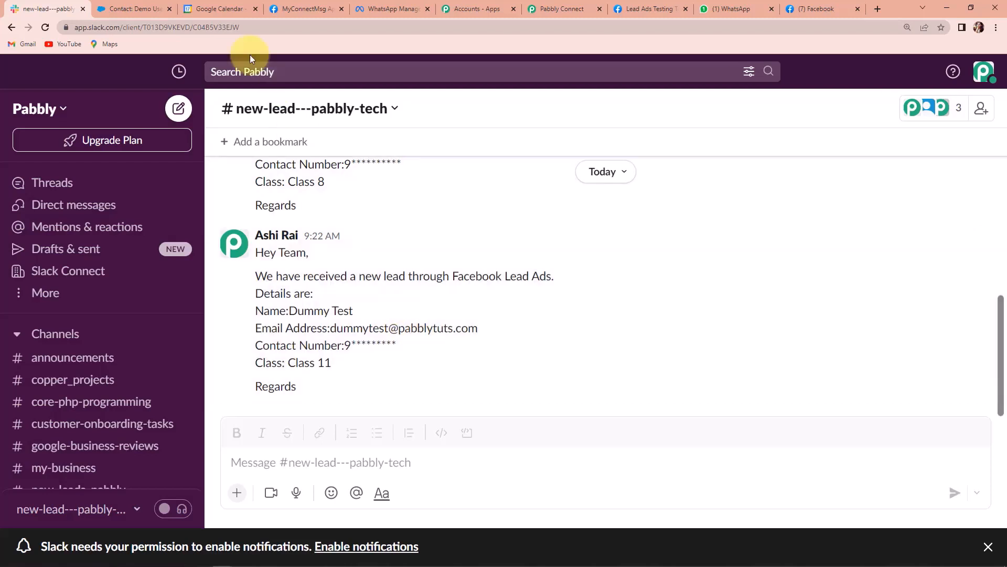
pyautogui.click(135, 9)
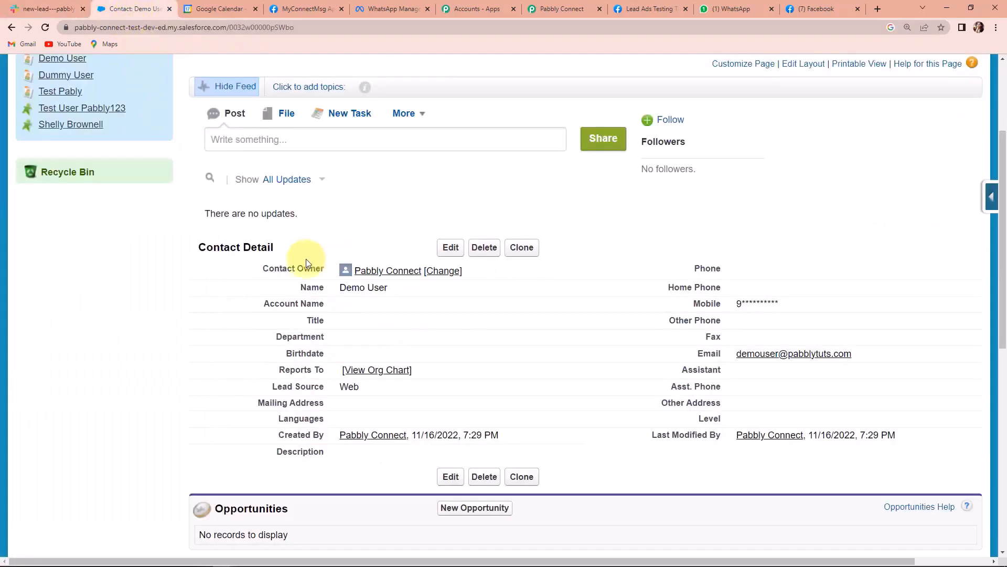
# - Open the newly created test contact from Contacts and review its Lead Source Web details
pyautogui.scroll(2, 146, 166)
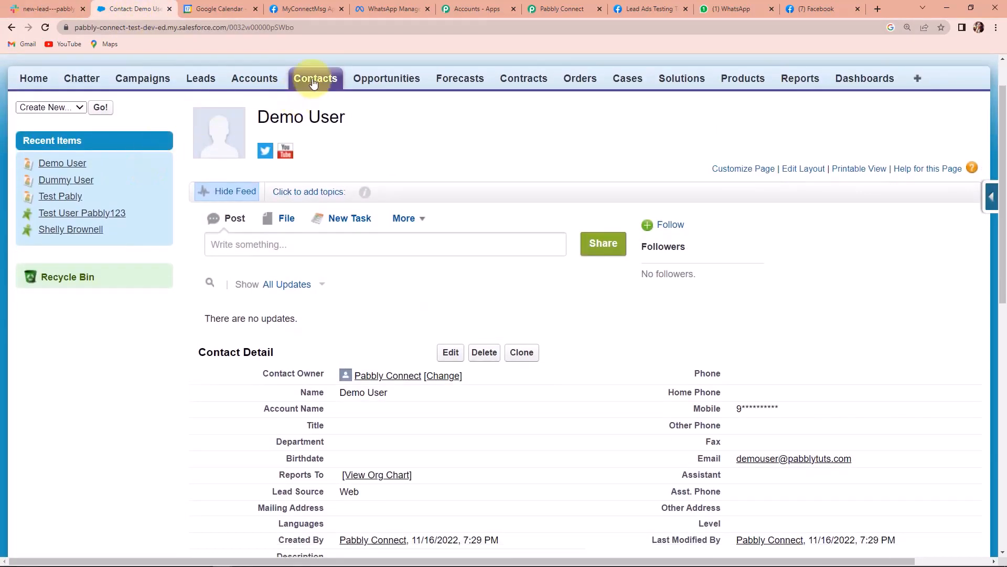
pyautogui.click(313, 79)
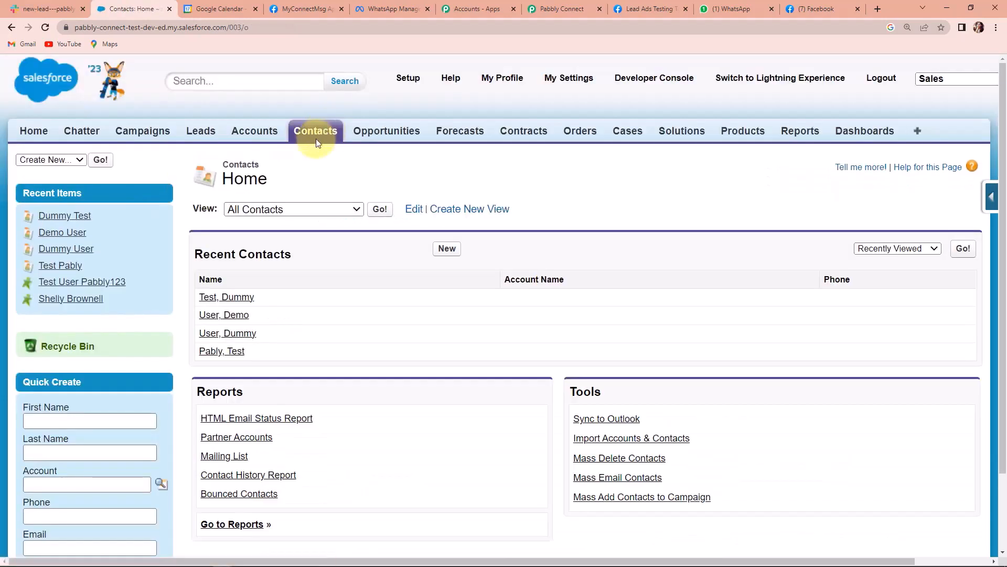
pyautogui.click(237, 297)
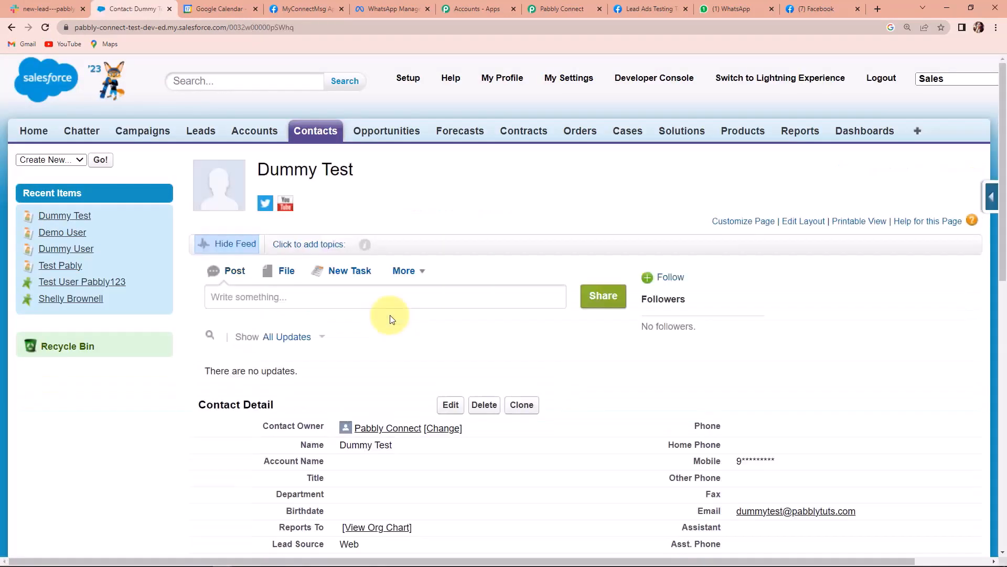
pyautogui.scroll(-1, 389, 319)
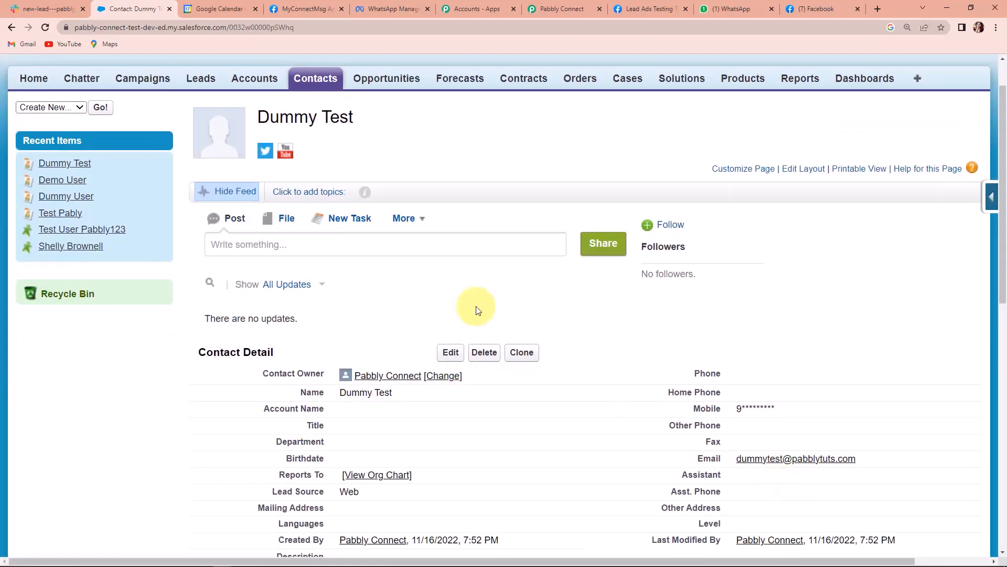
pyautogui.click(224, 10)
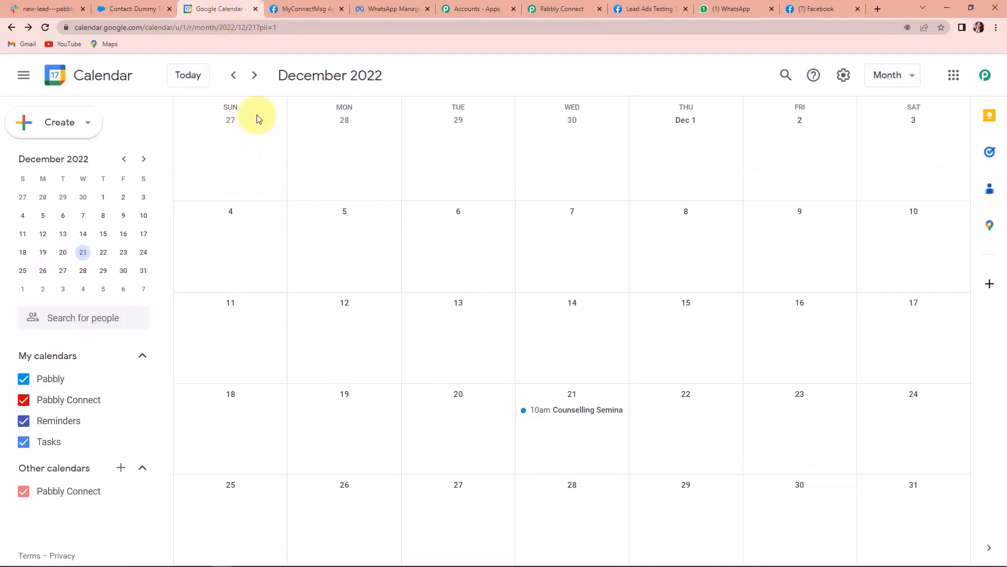
# - Open the December 21 Counselling Seminar event and verify the test lead's e-mail is a guest
pyautogui.click(583, 414)
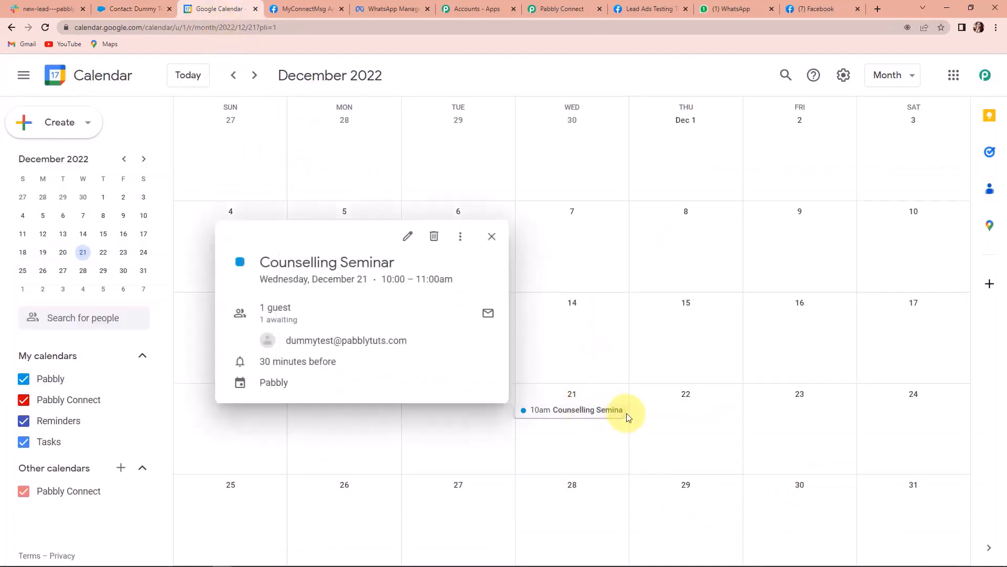
pyautogui.doubleClick(278, 308)
pyautogui.moveTo(287, 340); pyautogui.dragTo(406, 342)
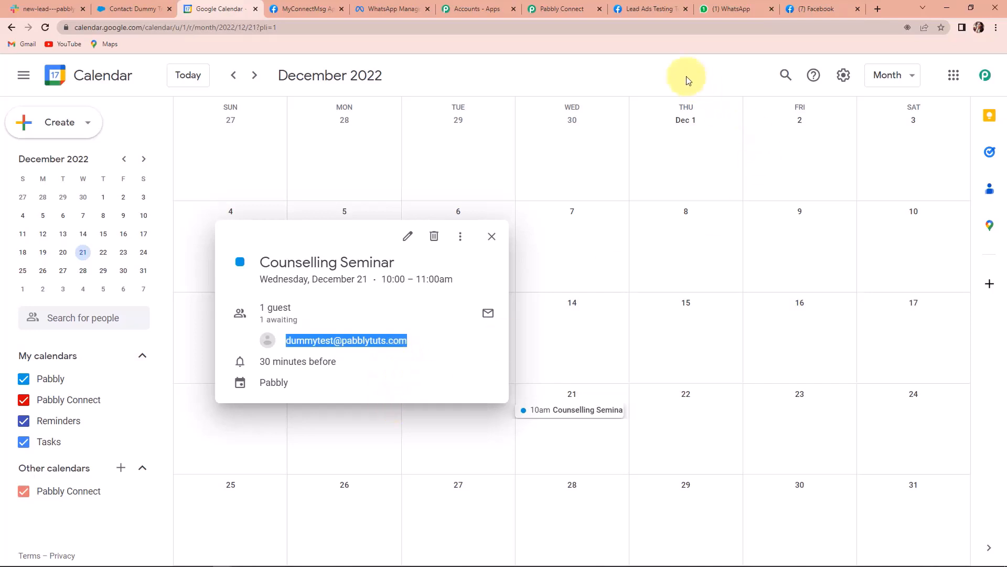
pyautogui.click(727, 11)
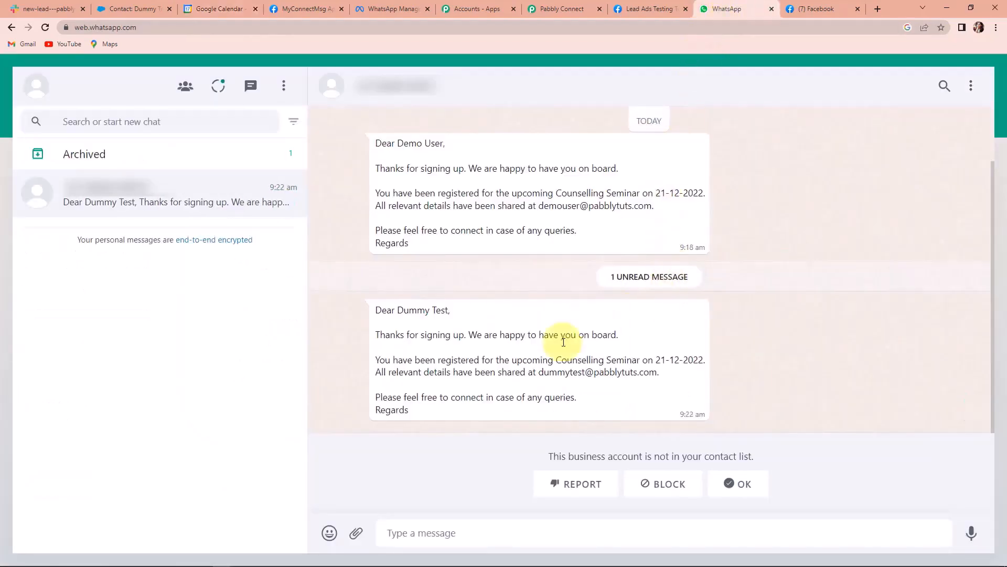
# - Review the newest WhatsApp template message announcing the 21-12-2022 Counselling Seminar
pyautogui.moveTo(377, 310); pyautogui.dragTo(477, 411)
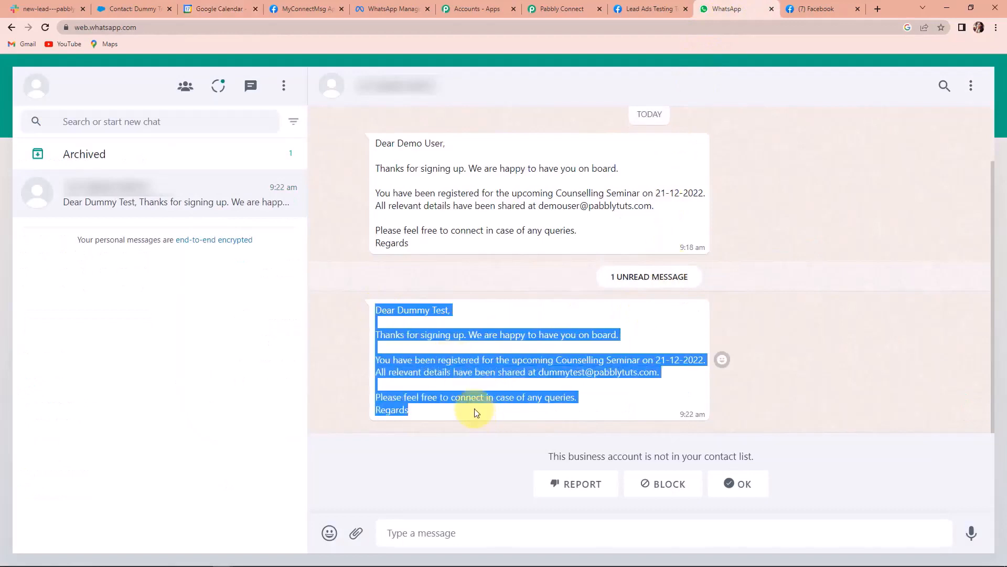
pyautogui.click(851, 321)
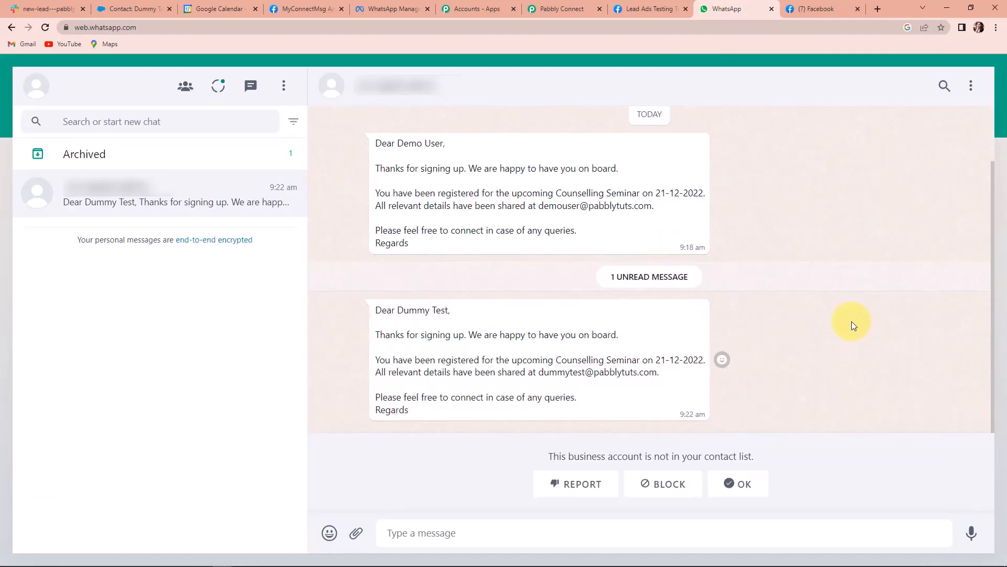
pyautogui.click(562, 6)
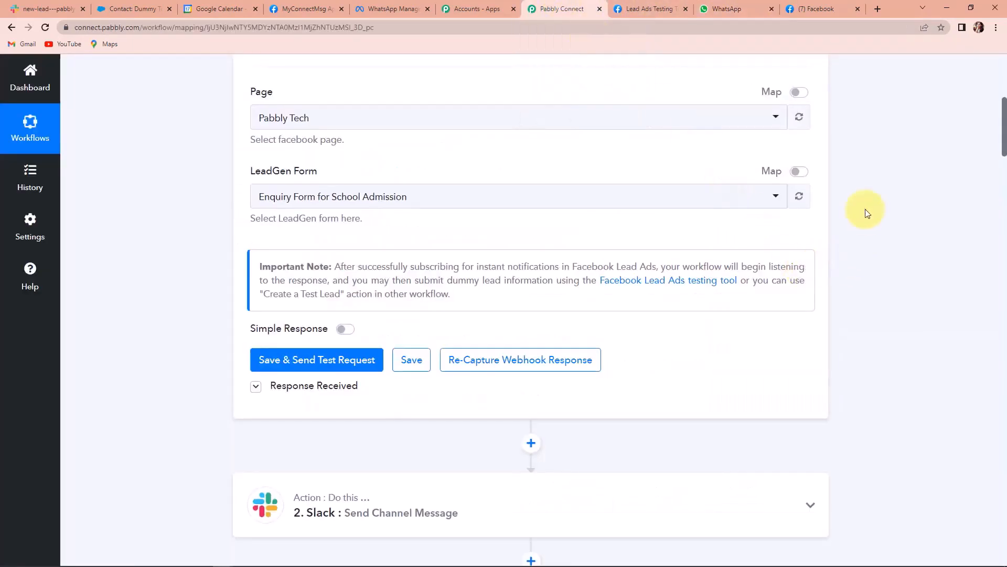
# - Collapse the Facebook Lead Ads trigger, Google Calendar, Date/Time Formatter and WhatsApp Cloud API steps
pyautogui.moveTo(1002, 134); pyautogui.dragTo(1002, 92)
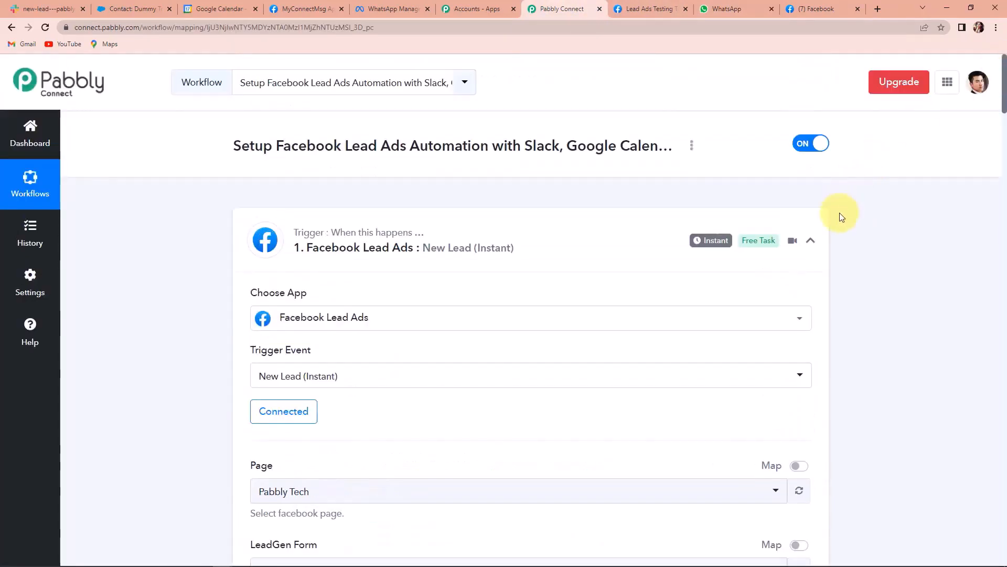
pyautogui.click(811, 242)
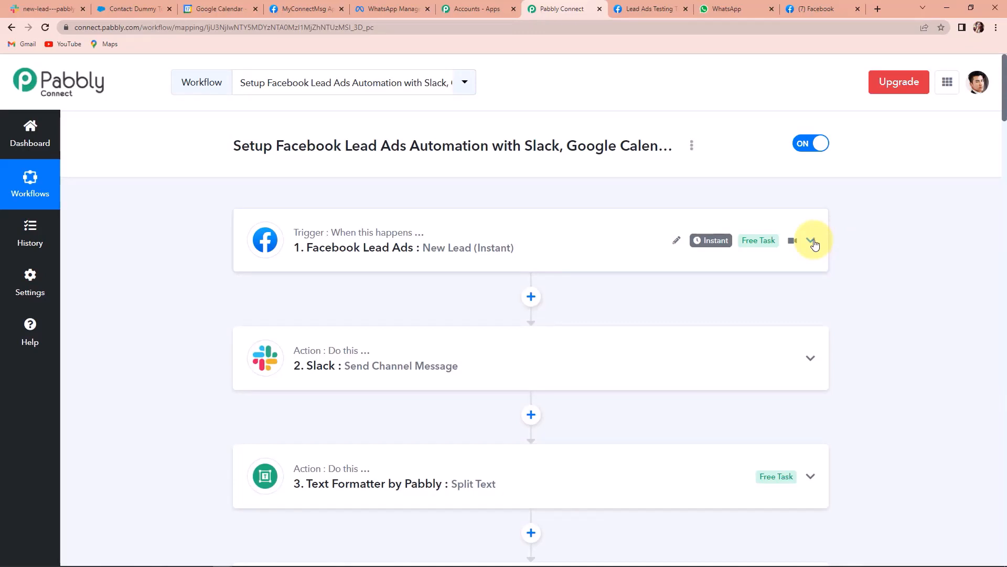
pyautogui.scroll(-2, 850, 391)
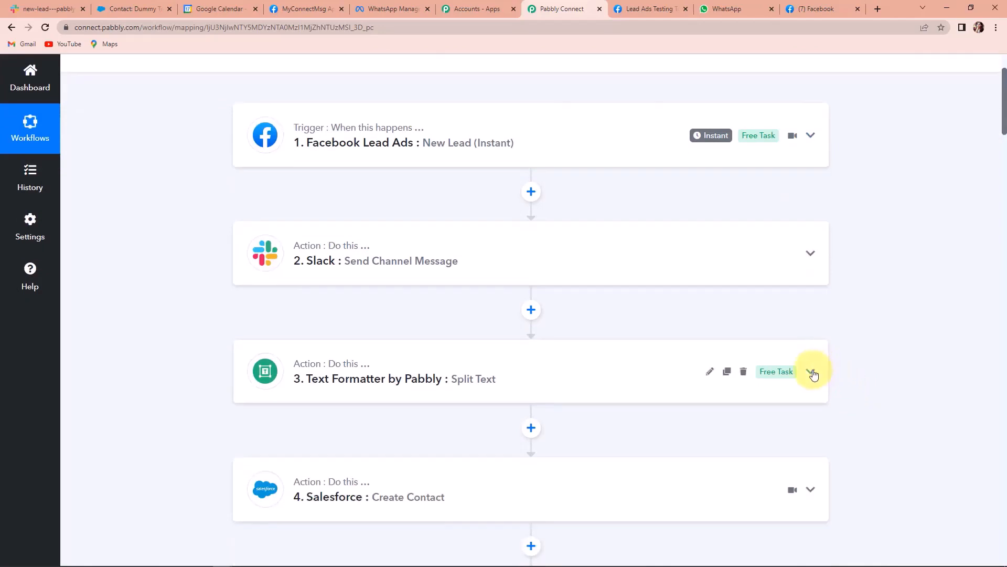
pyautogui.scroll(-1, 813, 375)
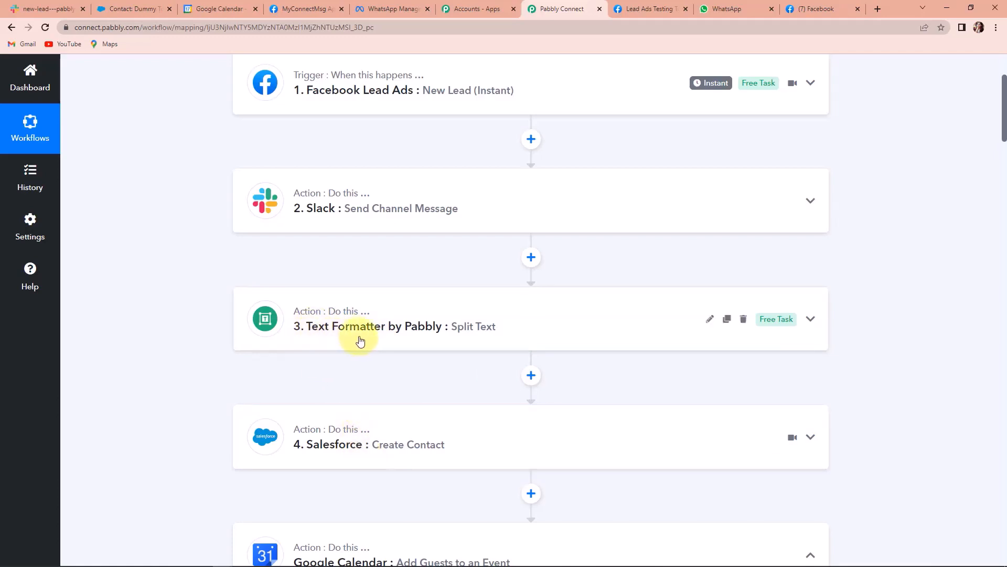
pyautogui.scroll(-4, 518, 338)
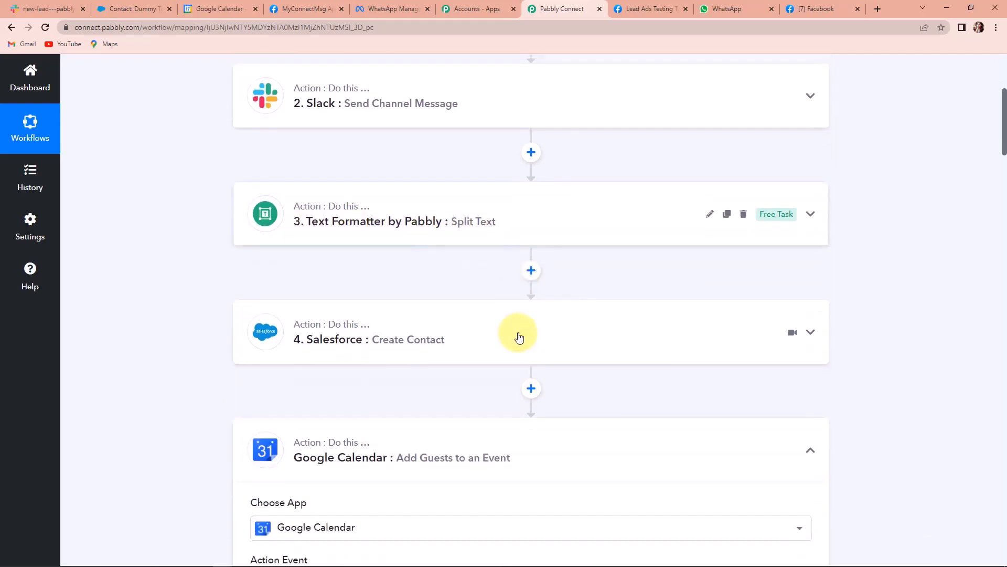
pyautogui.click(812, 345)
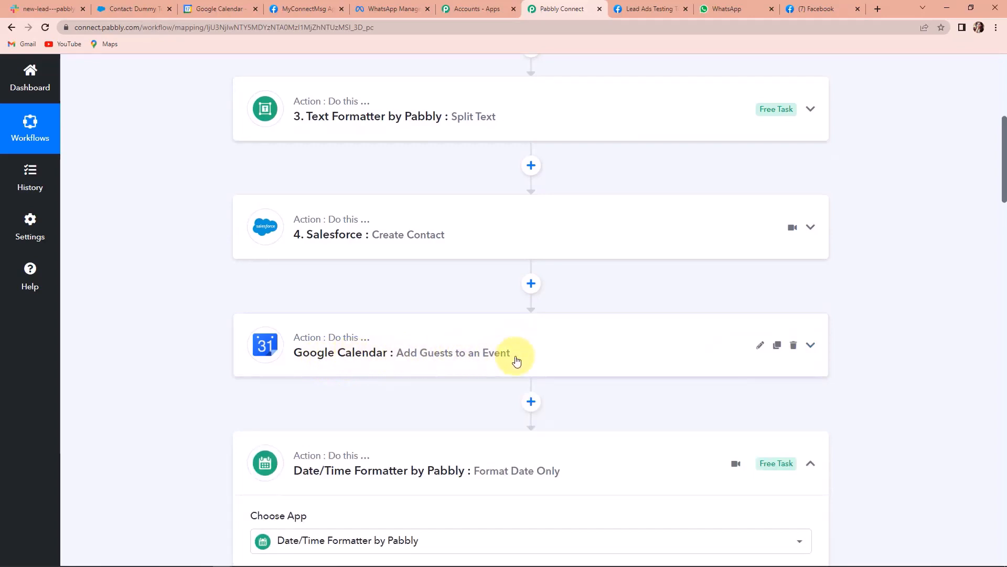
pyautogui.scroll(-4, 517, 360)
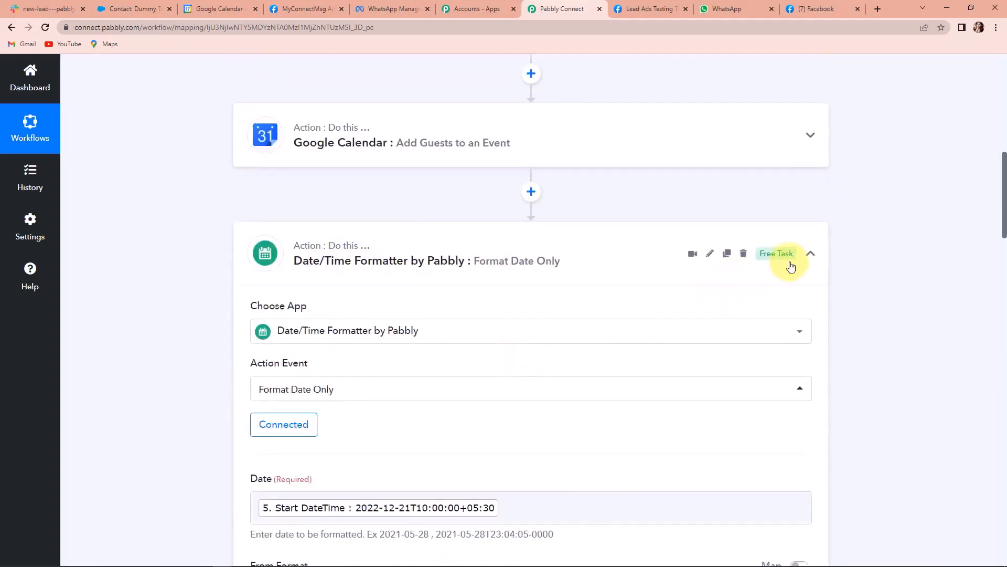
pyautogui.click(804, 257)
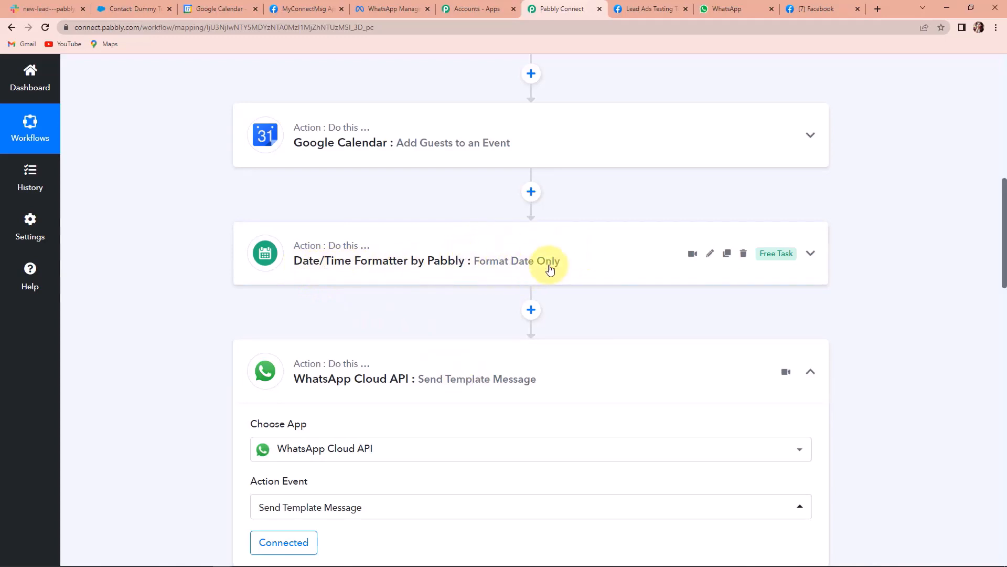
pyautogui.click(810, 371)
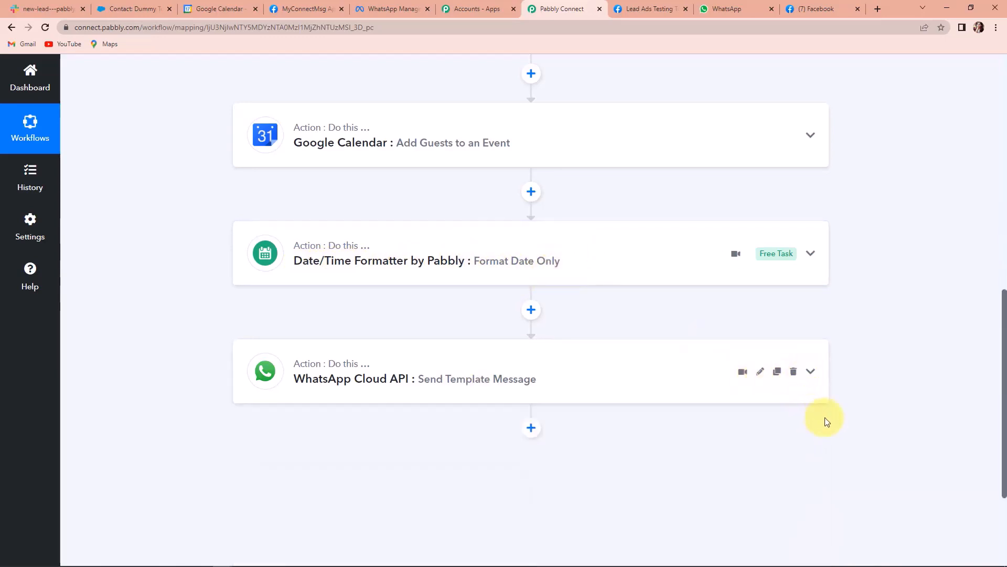
pyautogui.scroll(8, 831, 420)
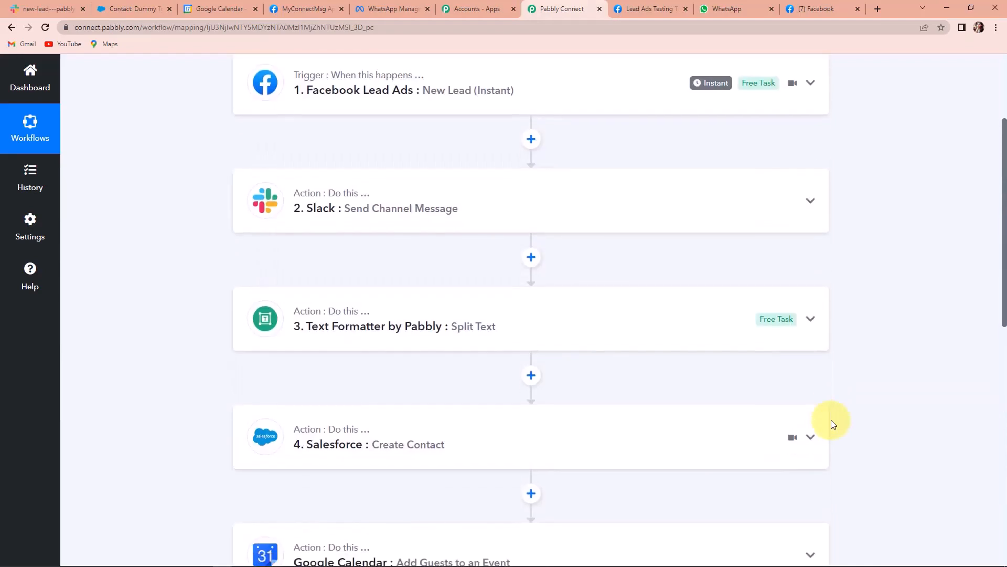
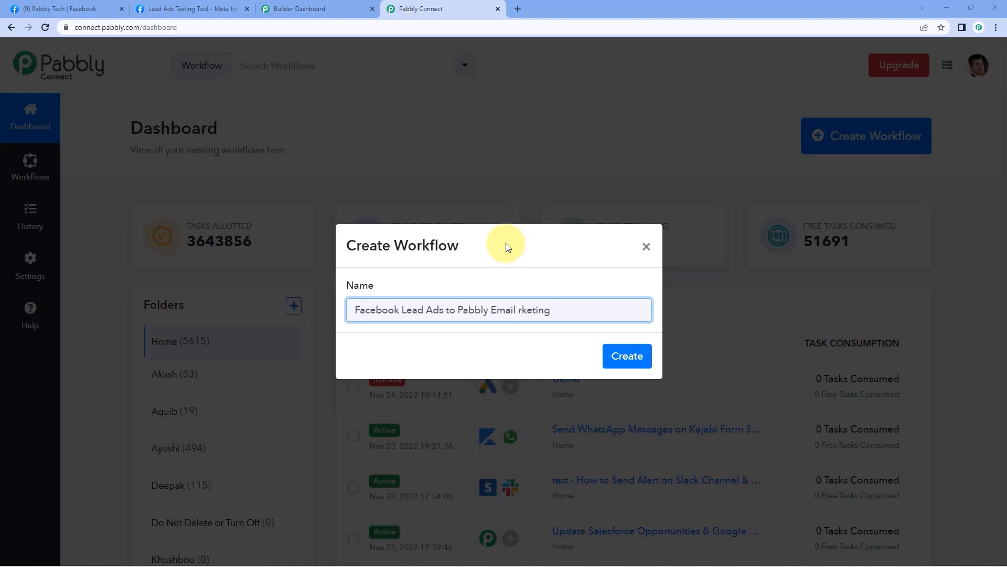
# - Create the 'Facebook Lead Ads to Pabbly Email Marketing' workflow and expand its trigger's app choices
pyautogui.click(517, 338)
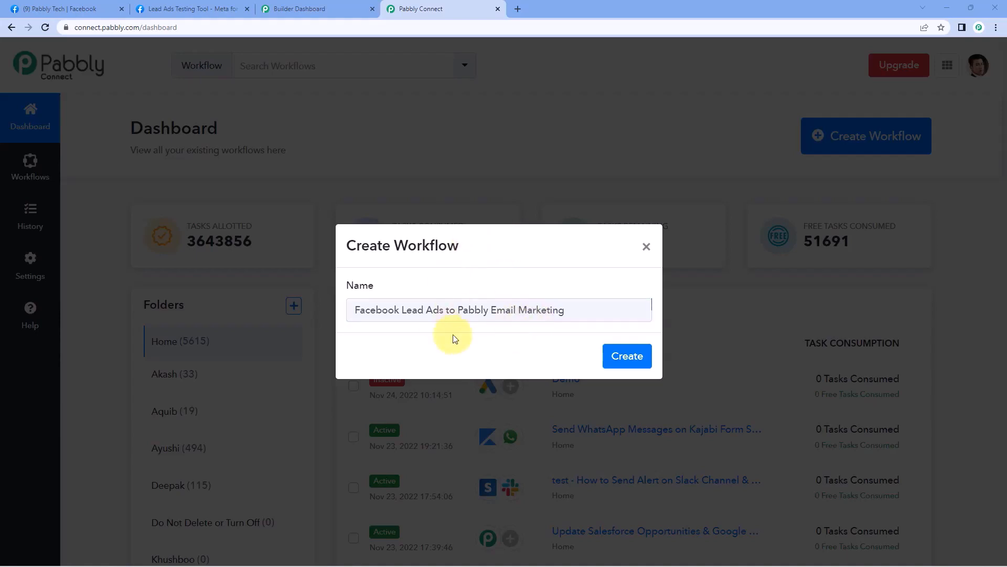
pyautogui.click(626, 357)
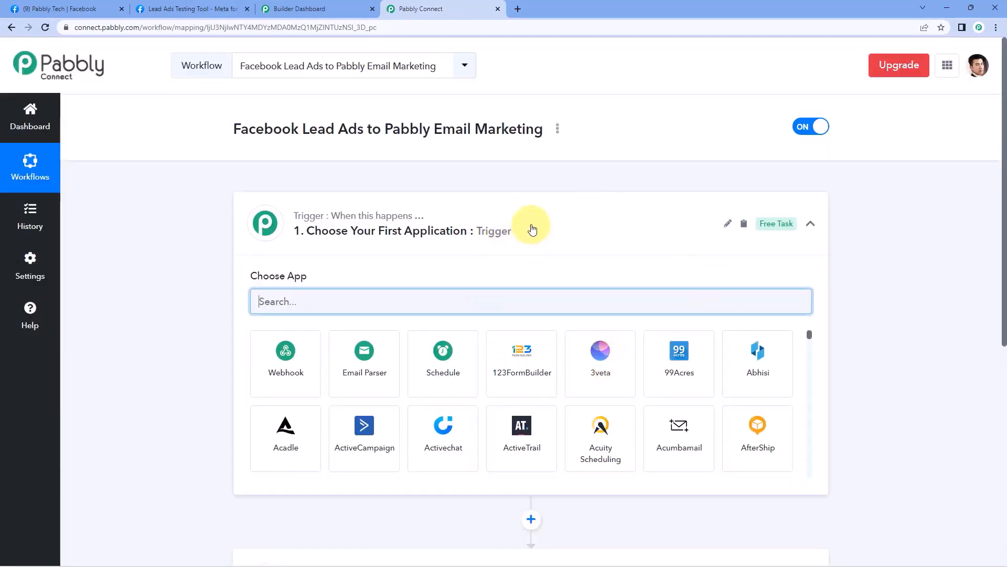
pyautogui.click(531, 231)
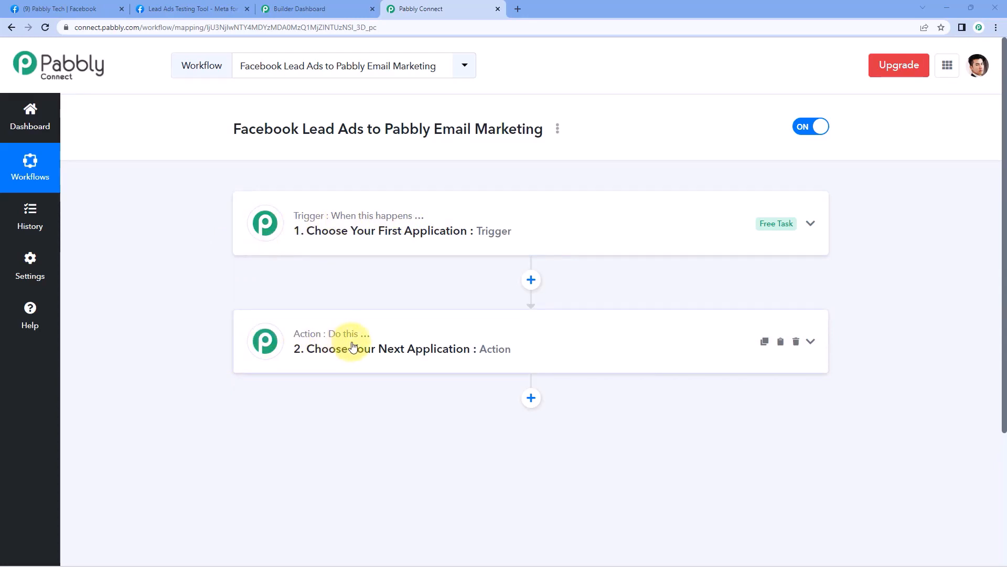
pyautogui.click(531, 220)
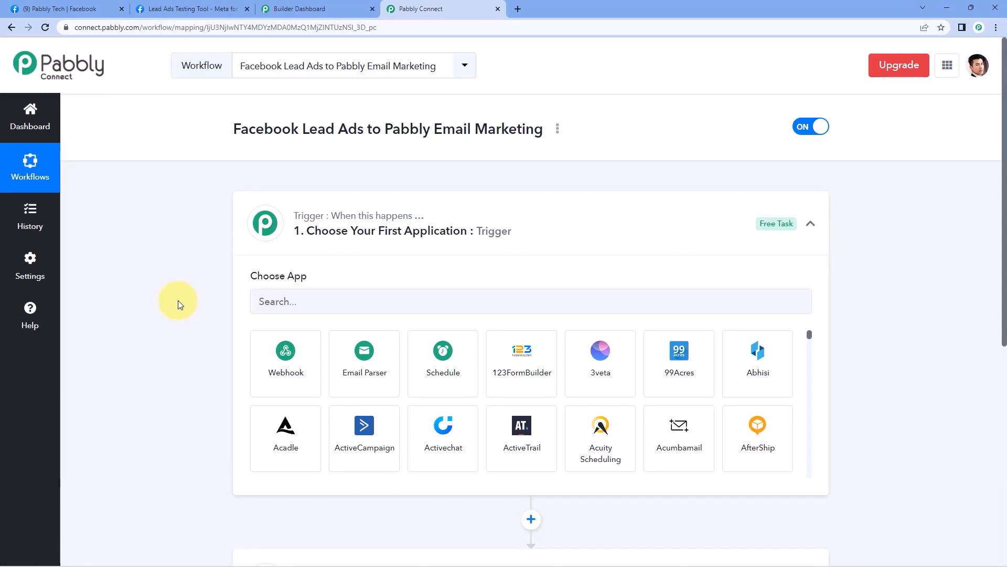
# - Set the trigger app to Facebook Lead Ads with the New Lead (Instant) event
pyautogui.scroll(-3, 173, 304)
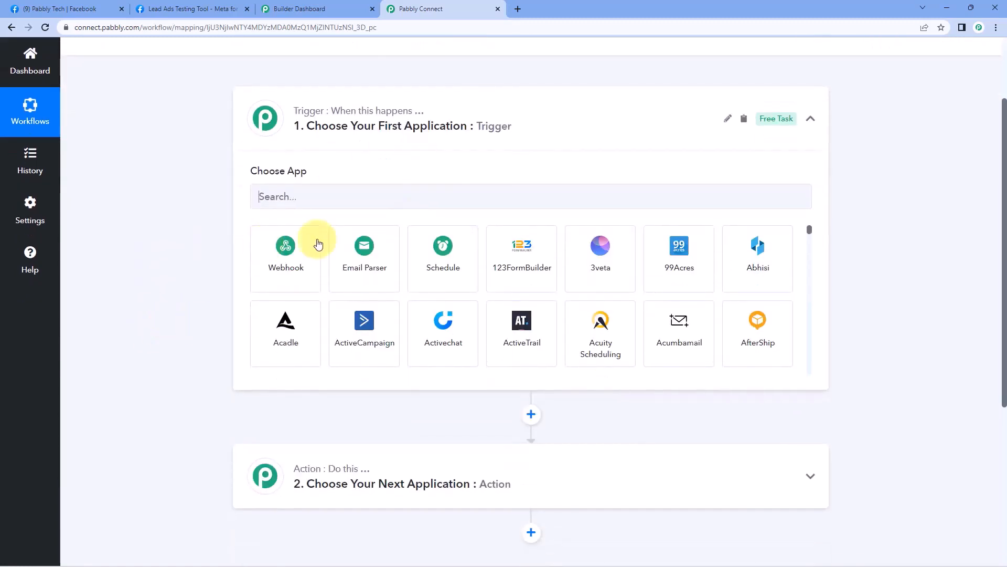
pyautogui.click(338, 201)
pyautogui.write('Facebook')
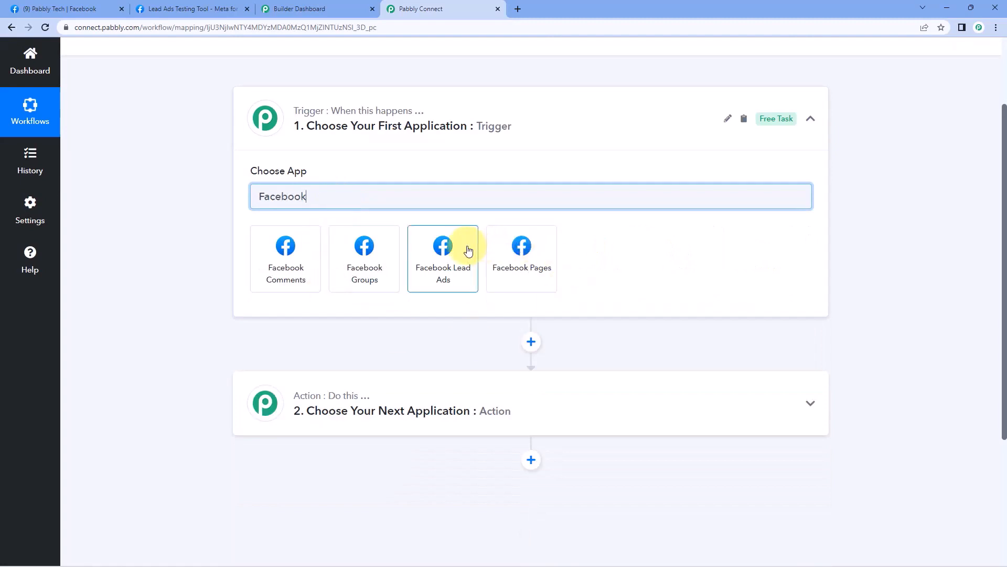
pyautogui.click(435, 263)
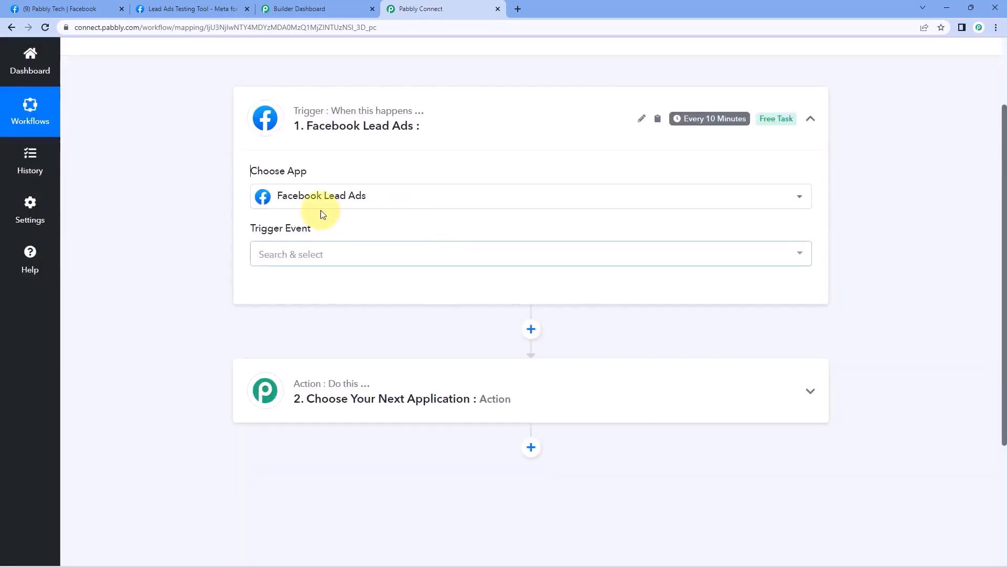
pyautogui.click(360, 253)
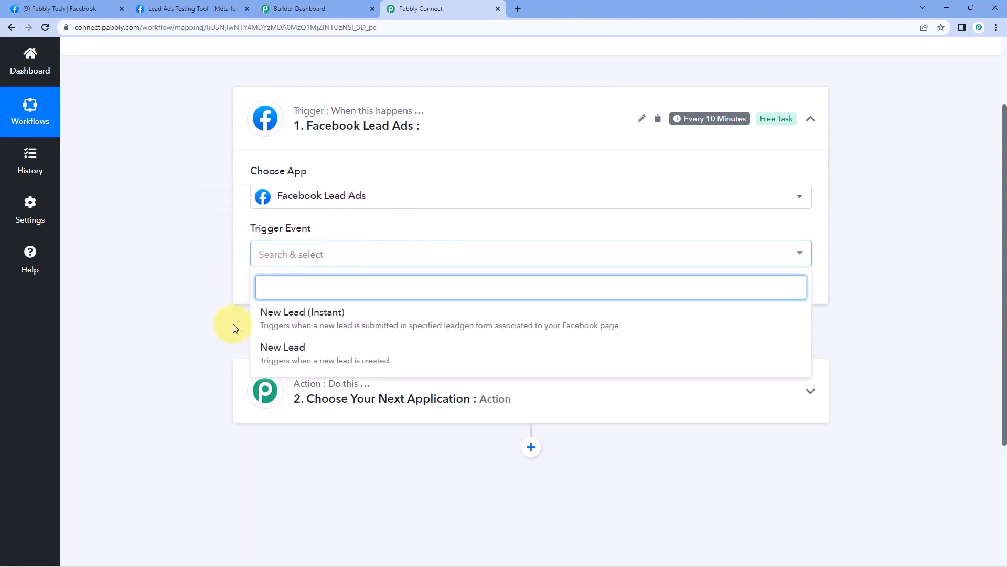
pyautogui.click(365, 314)
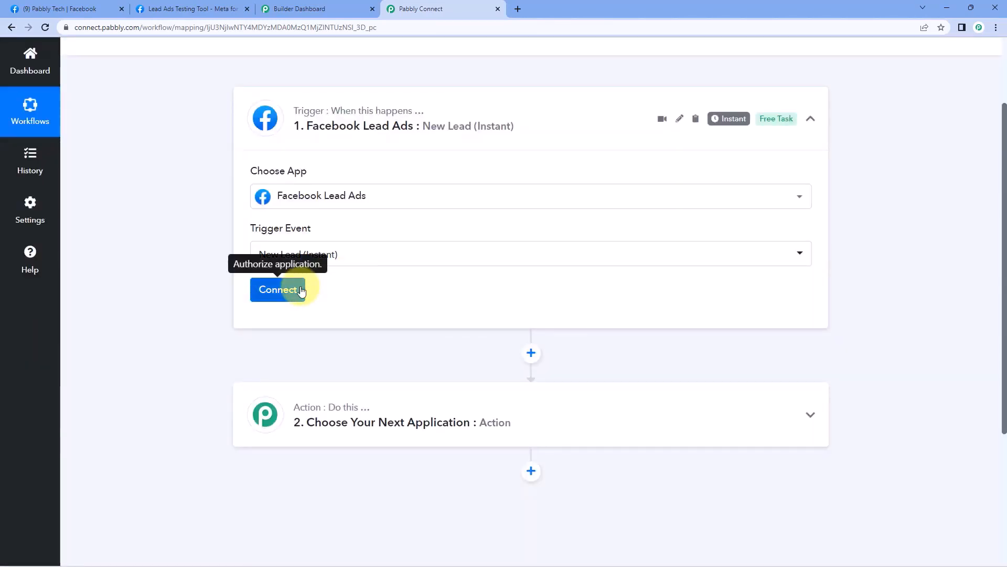
# - Add and authorize a new Facebook Lead Ads account connection for the trigger
pyautogui.click(302, 291)
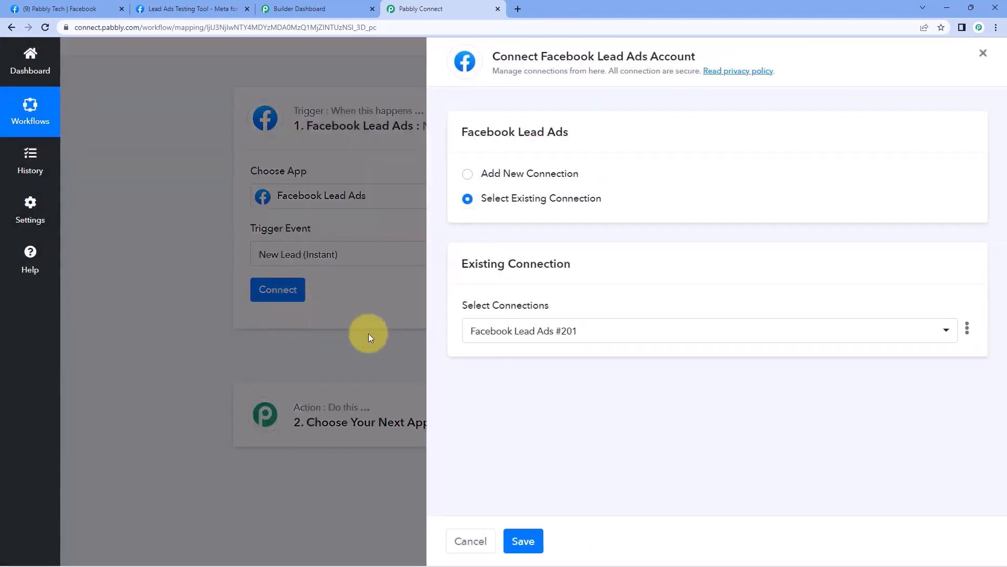
pyautogui.click(466, 174)
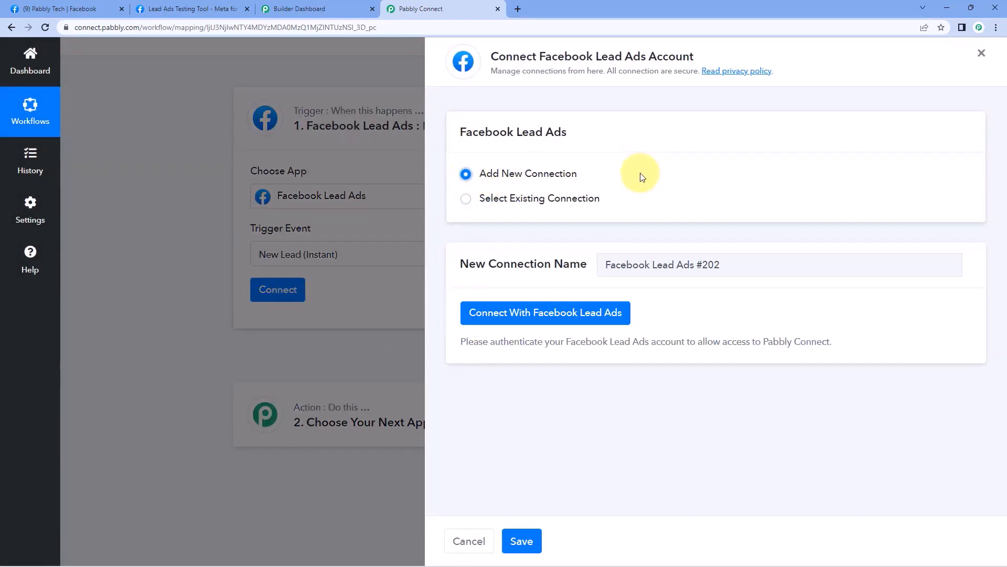
pyautogui.click(542, 326)
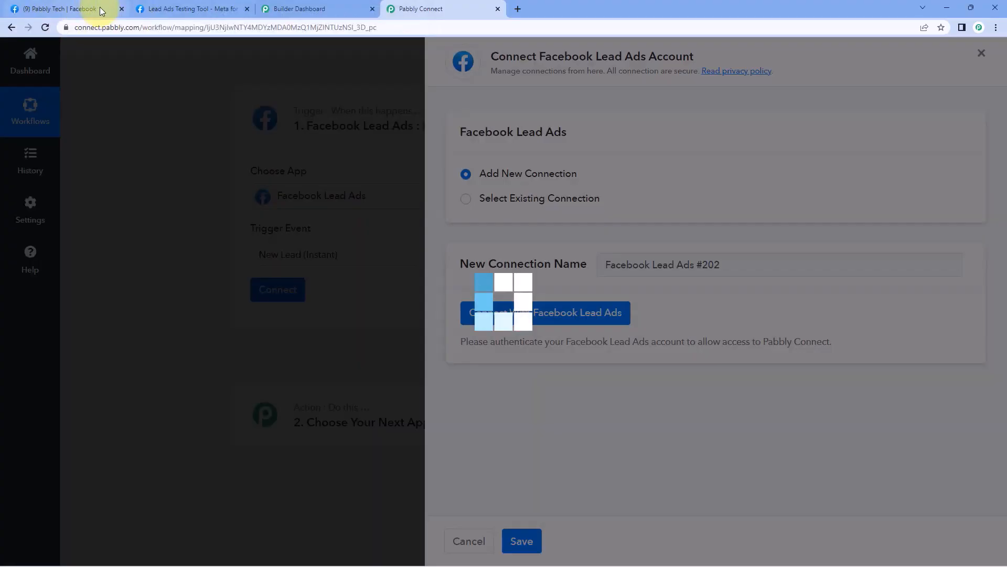
pyautogui.click(102, 10)
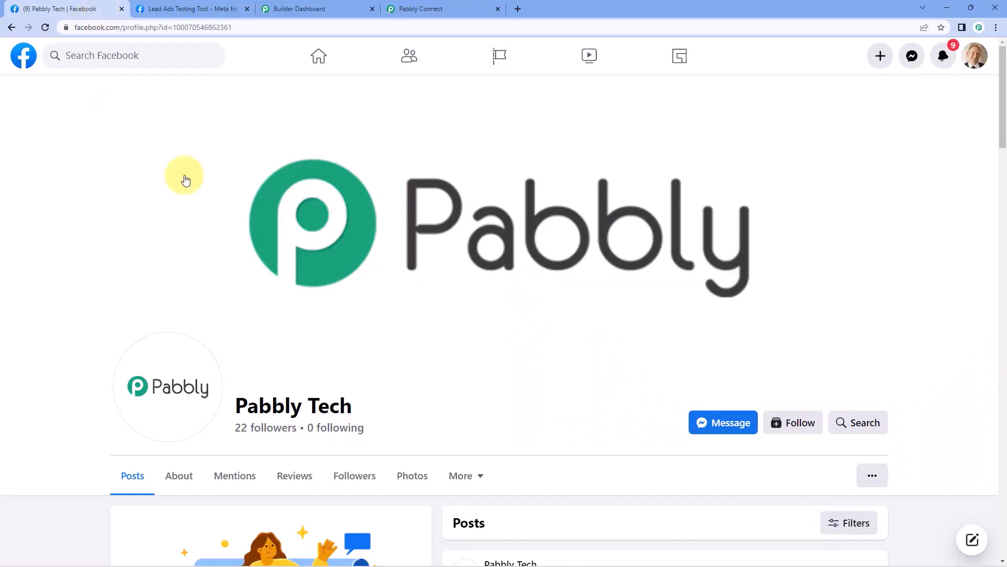
pyautogui.click(470, 8)
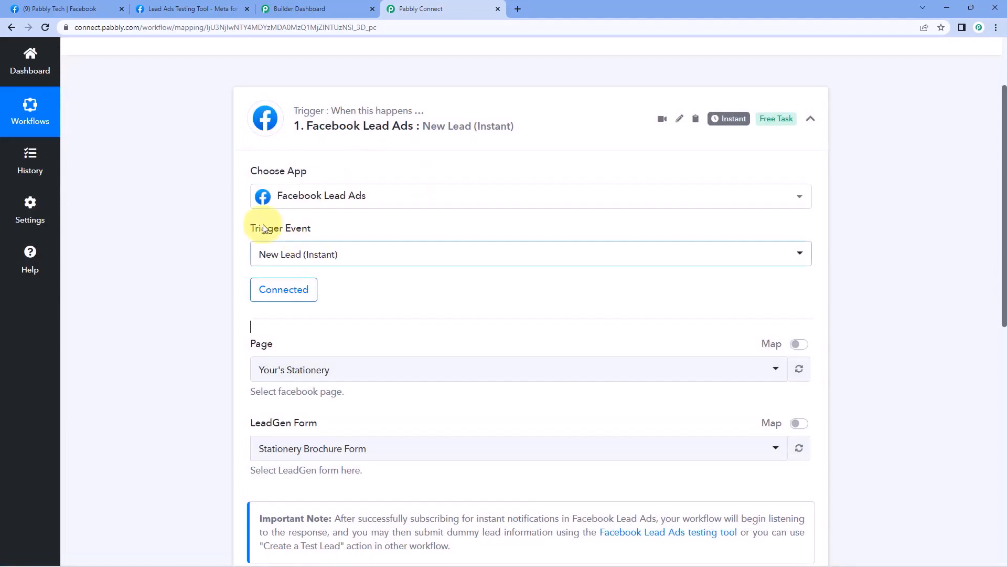
# - Search 'Pabbly' in the Page dropdown and choose the Pabbly Tech page
pyautogui.scroll(-3, 220, 232)
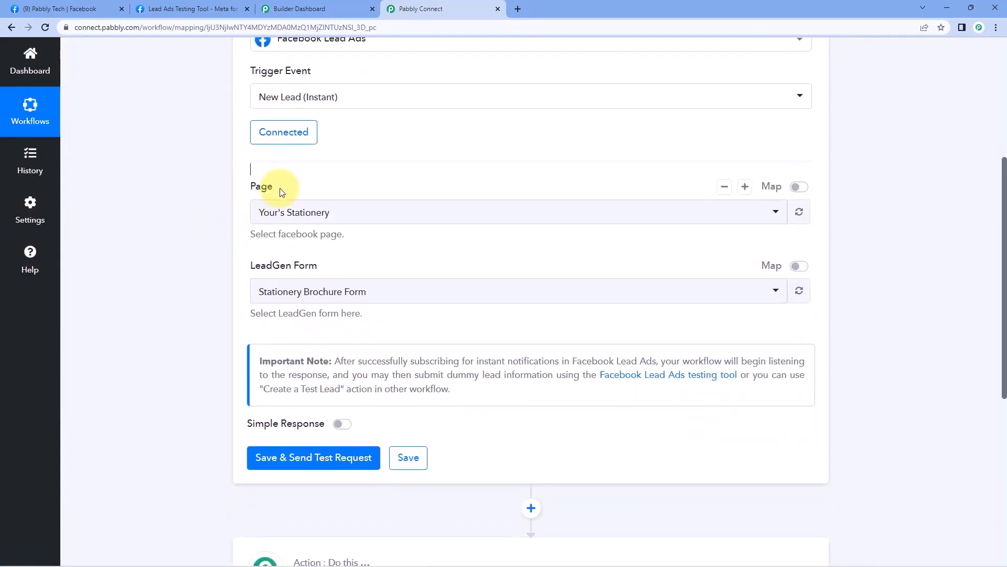
pyautogui.click(356, 209)
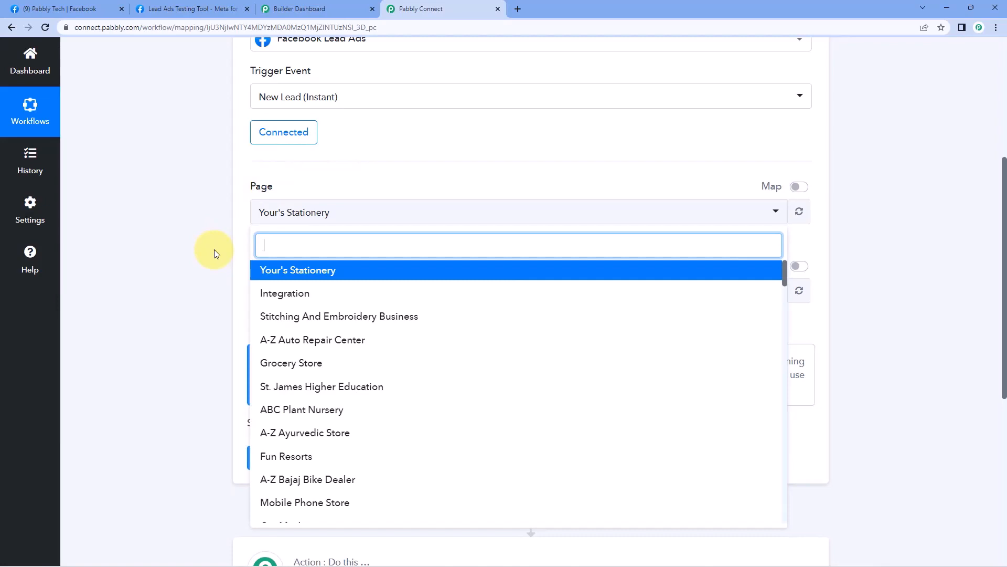
pyautogui.scroll(-5, 365, 297)
pyautogui.scroll(5, 365, 296)
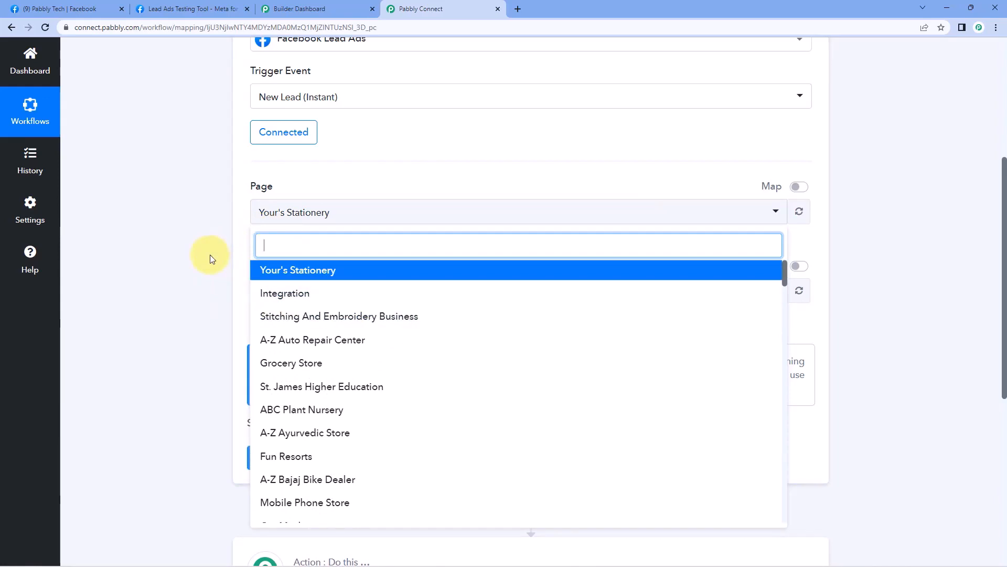
pyautogui.click(74, 8)
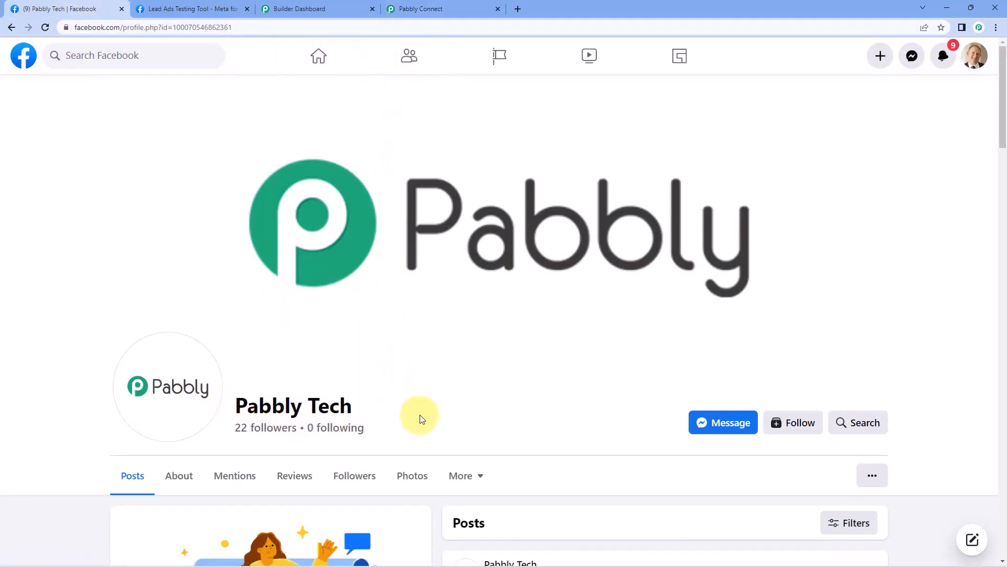
pyautogui.click(434, 8)
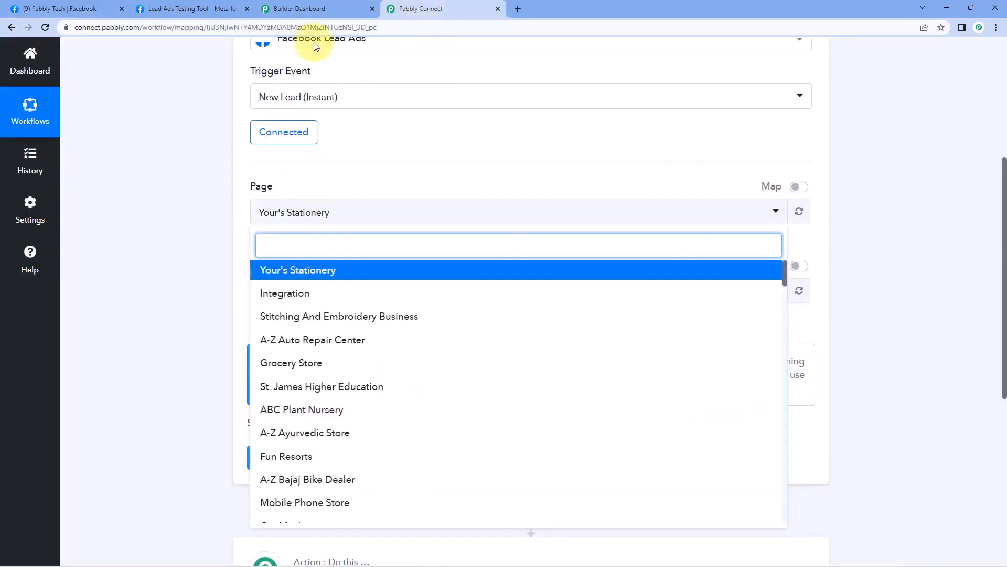
pyautogui.write('Pabbl')
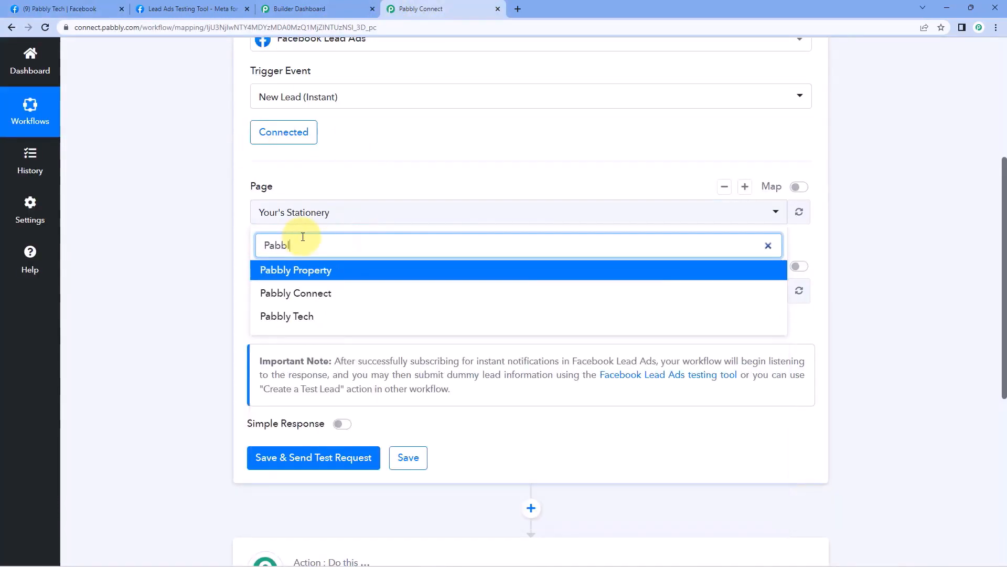
pyautogui.write('y')
pyautogui.click(305, 318)
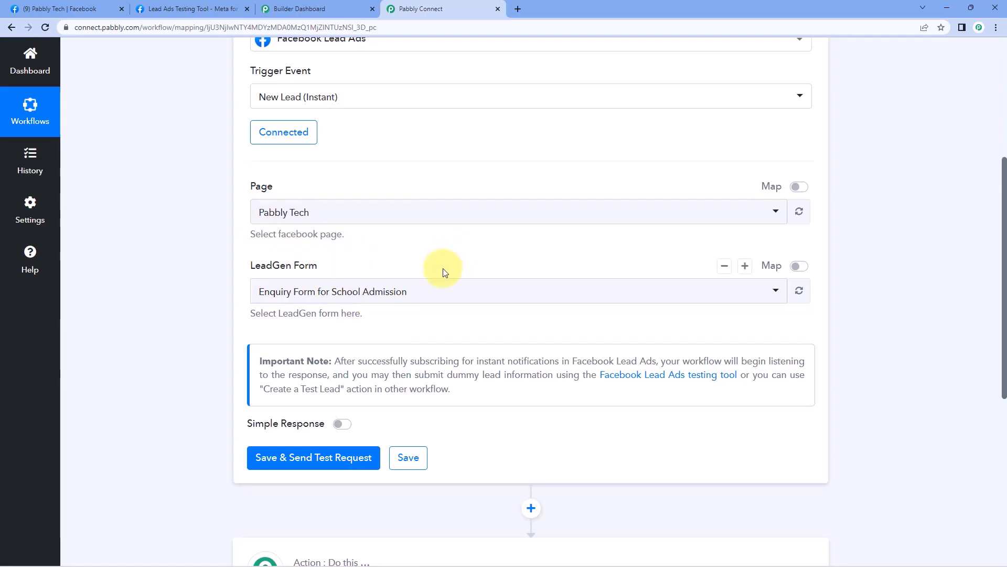
# - Choose Pabbly as the trigger's LeadGen form
pyautogui.click(430, 293)
pyautogui.scroll(-2, 343, 395)
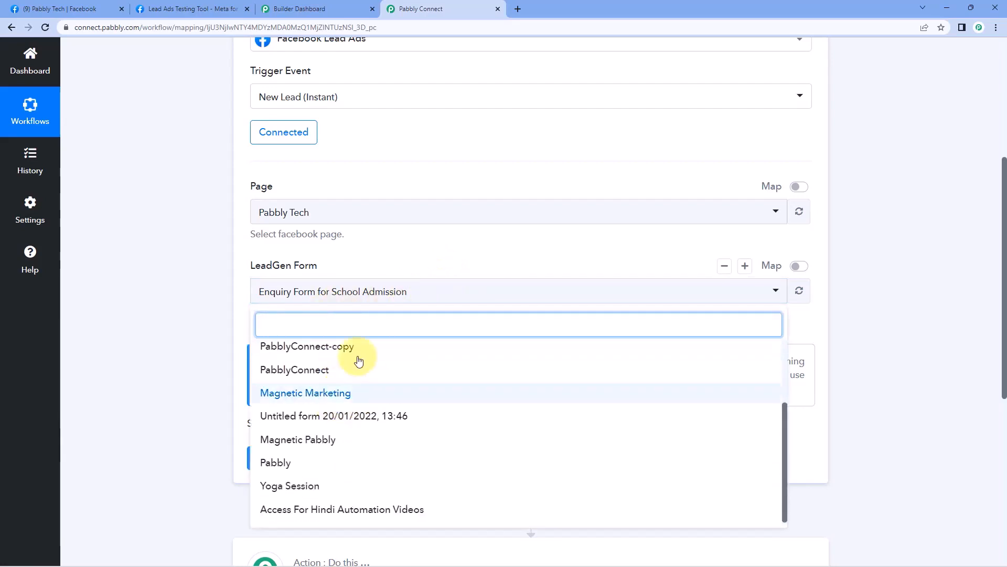
pyautogui.click(298, 467)
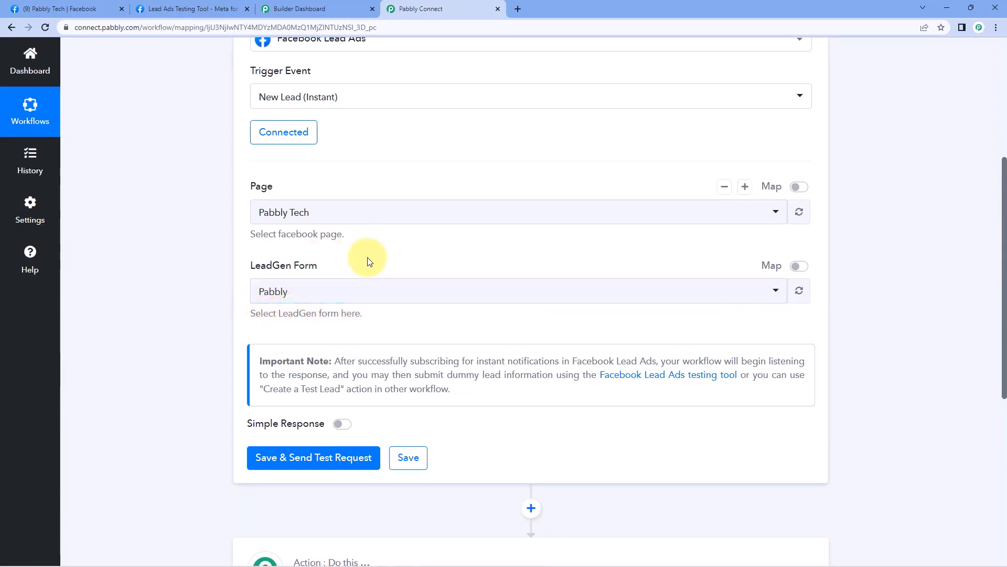
pyautogui.scroll(-2, 367, 258)
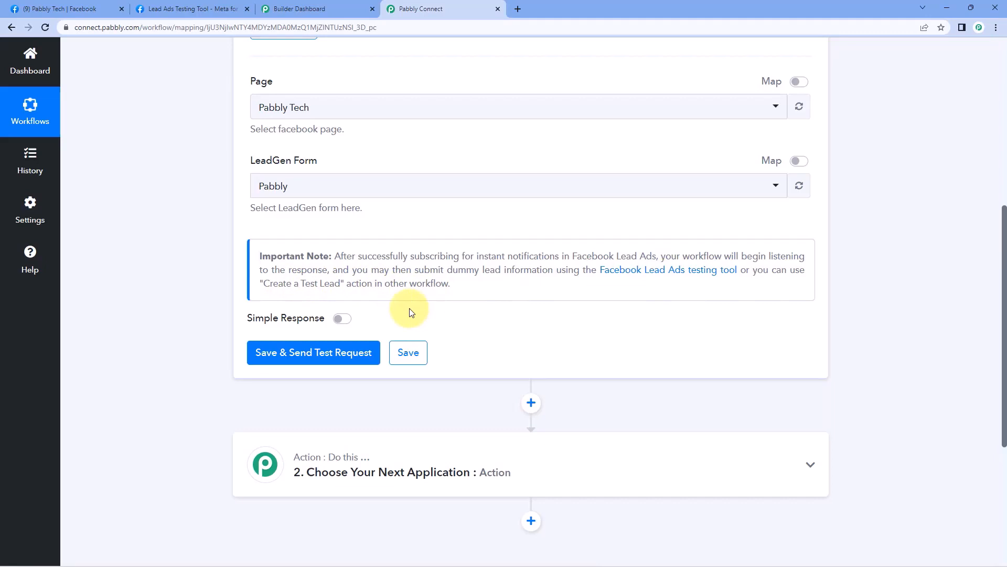
# - Save the trigger to await a test lead and open Facebook's Lead Ads Testing Tool in a new tab
pyautogui.click(316, 359)
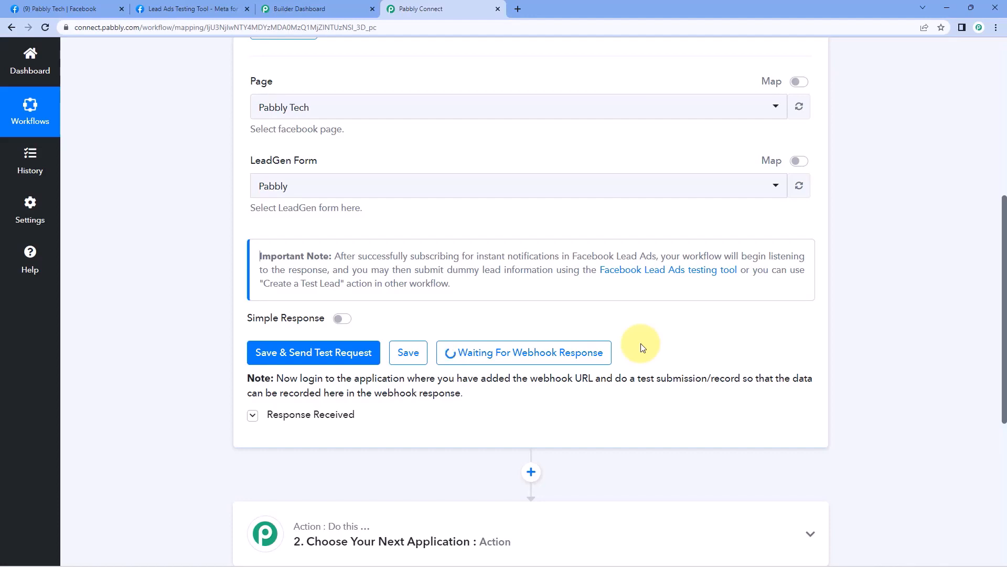
pyautogui.rightClick(641, 268)
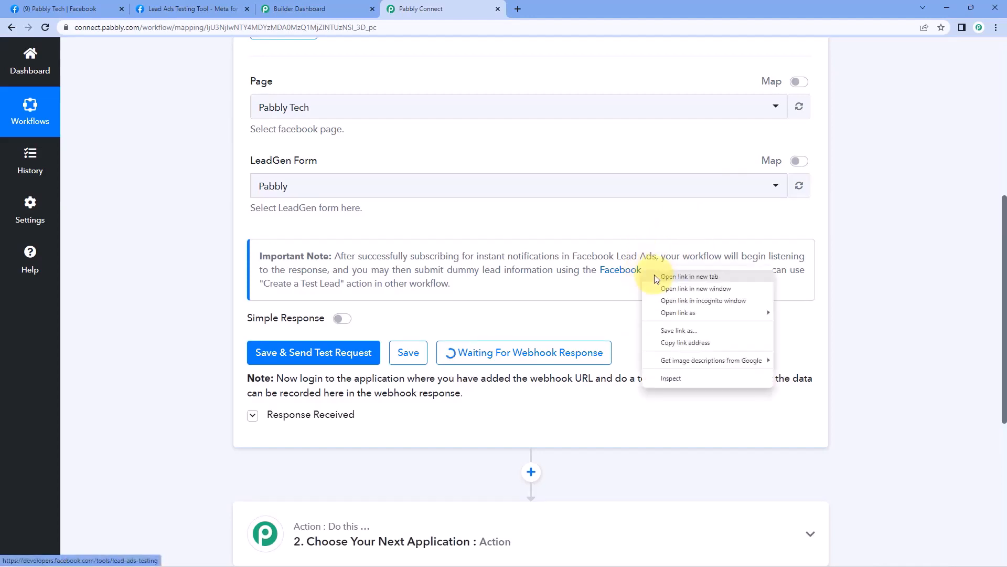
pyautogui.click(655, 275)
pyautogui.click(526, 8)
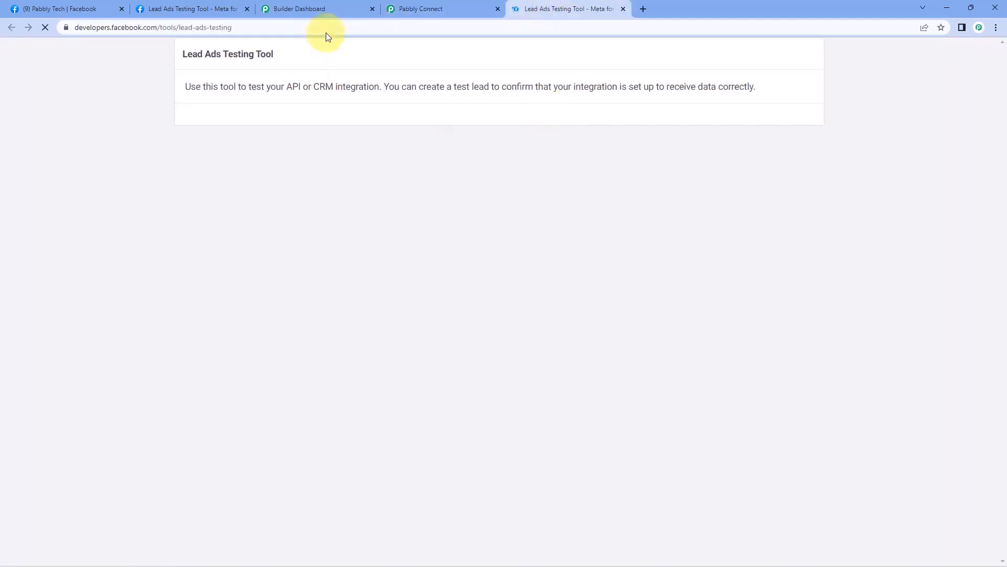
# - In the Lead Ads Testing Tool, select the Pabbly Tech page and the Pabbly form
pyautogui.click(623, 9)
pyautogui.click(203, 9)
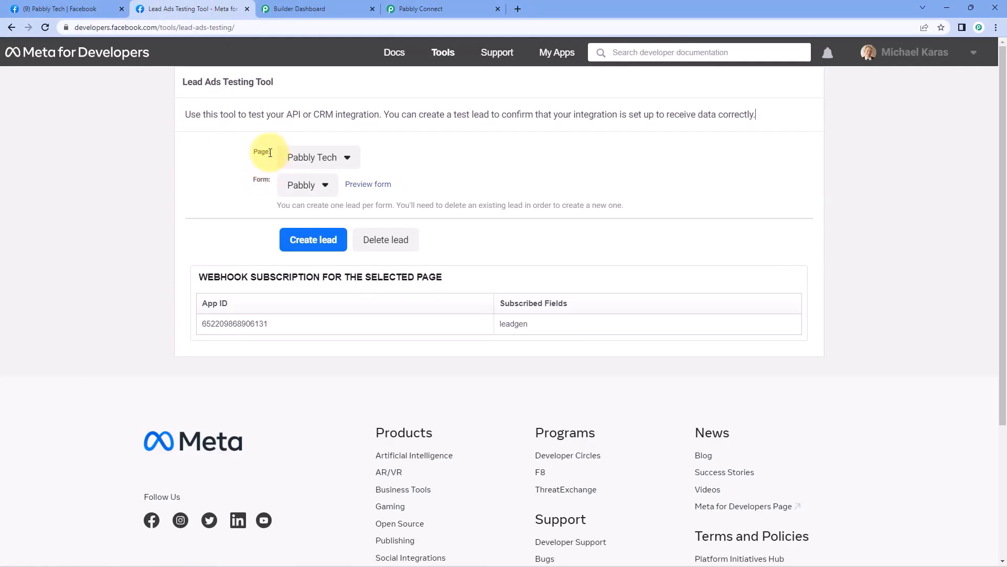
pyautogui.click(358, 158)
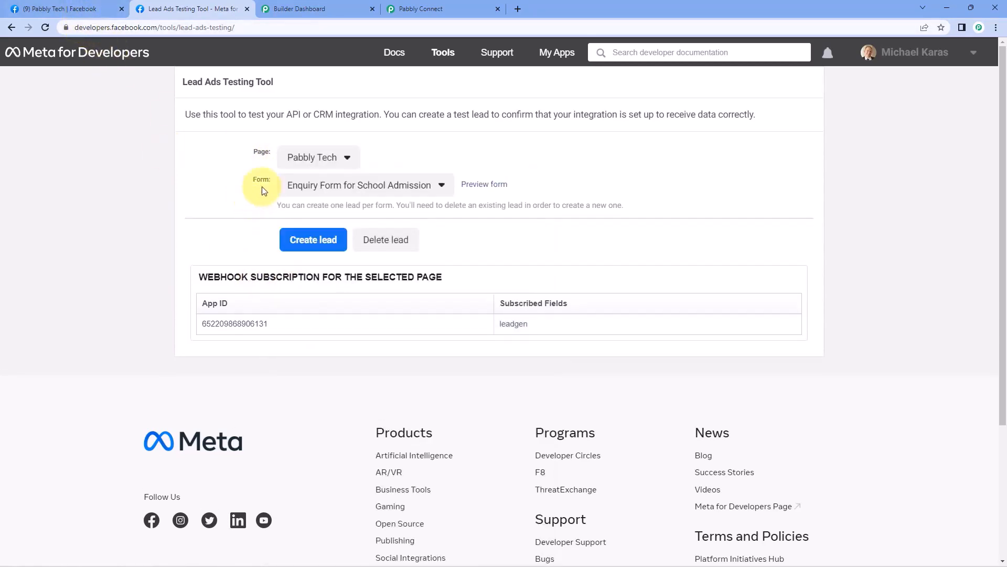
pyautogui.click(360, 185)
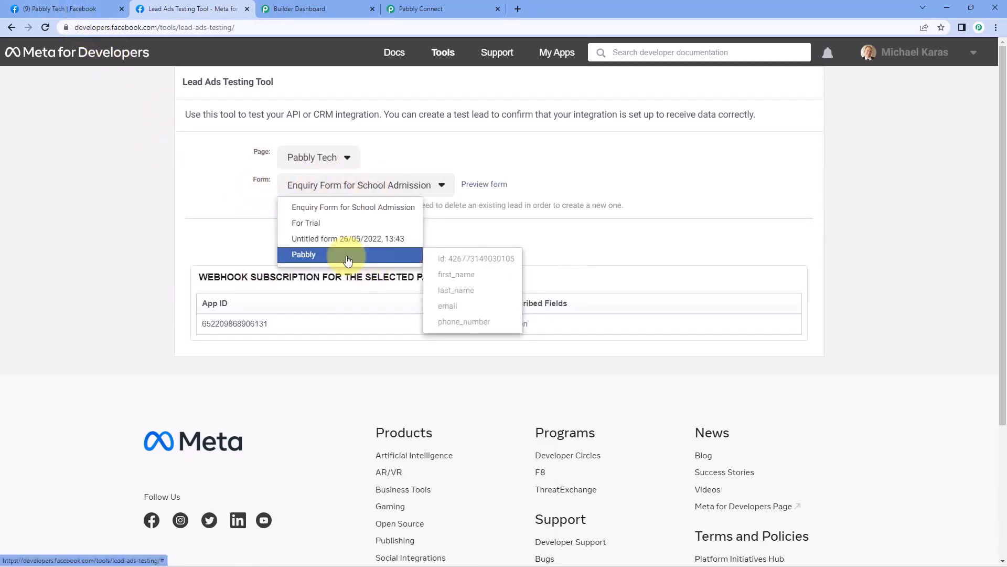
pyautogui.click(346, 256)
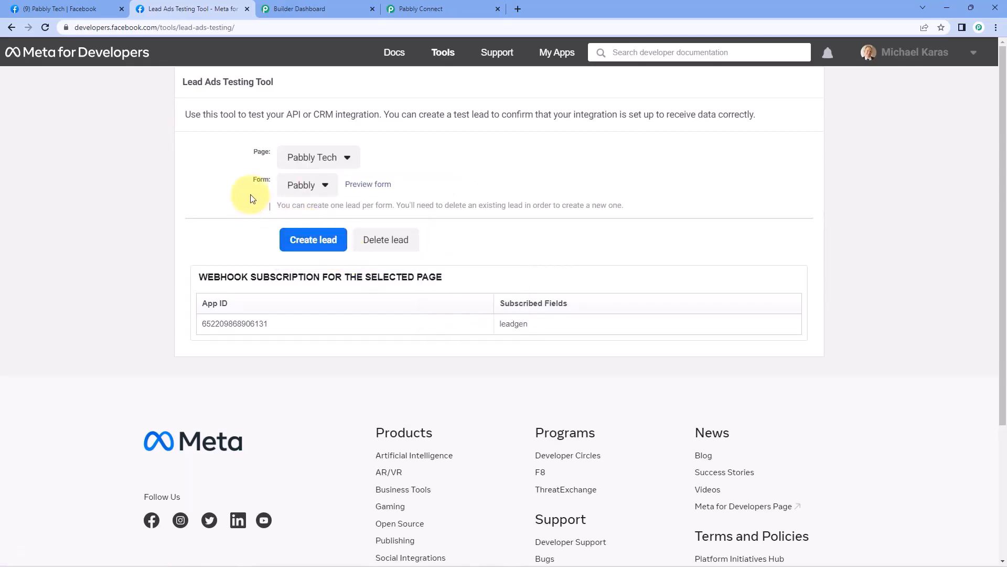
# - Create a test lead with dummy name, email and phone, and submit it
pyautogui.click(376, 187)
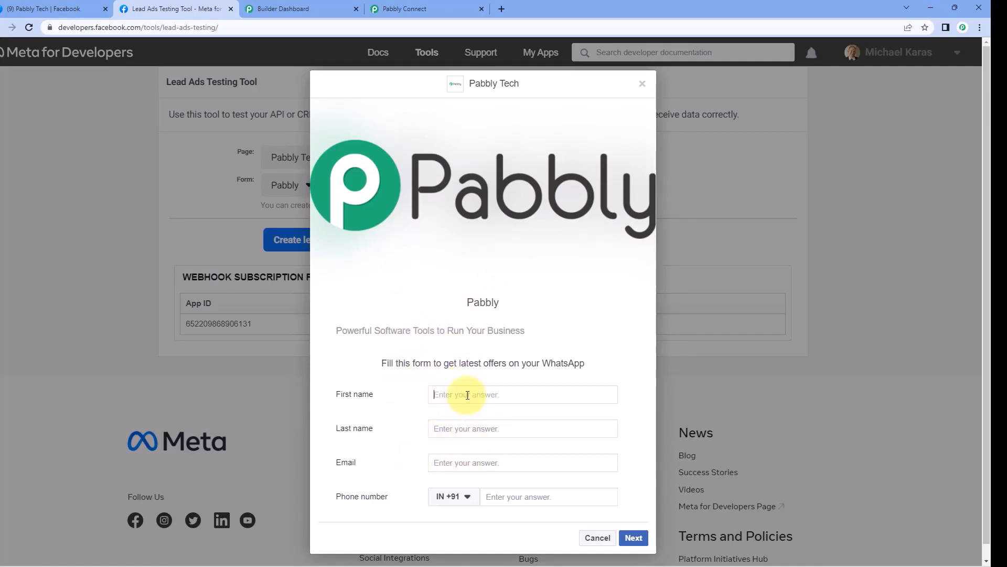
pyautogui.write('Dum')
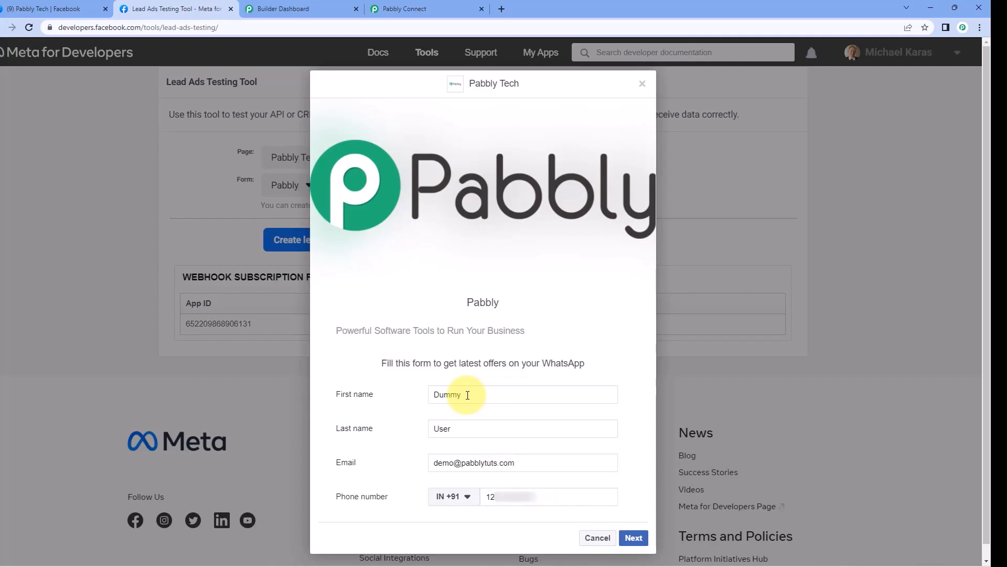
pyautogui.click(625, 538)
pyautogui.click(628, 394)
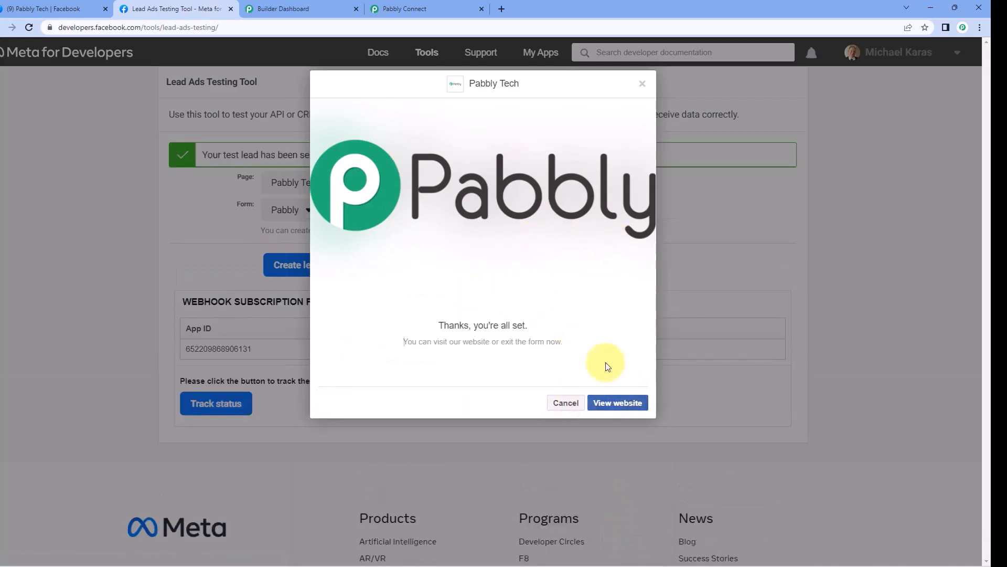
pyautogui.click(641, 84)
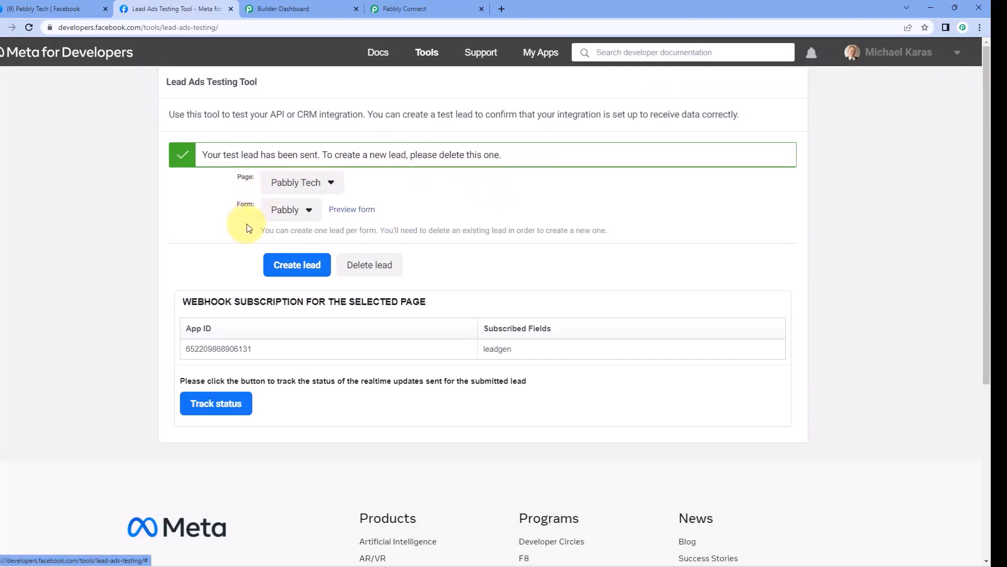
# - Inspect the trigger's received response: the test lead's first name, last name, email and phone
pyautogui.click(442, 6)
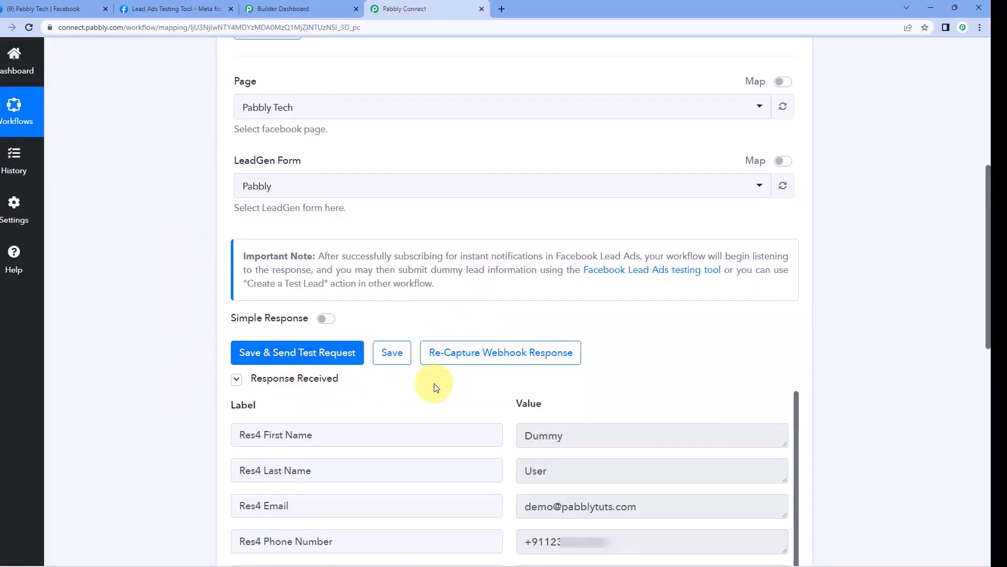
pyautogui.scroll(-3, 435, 387)
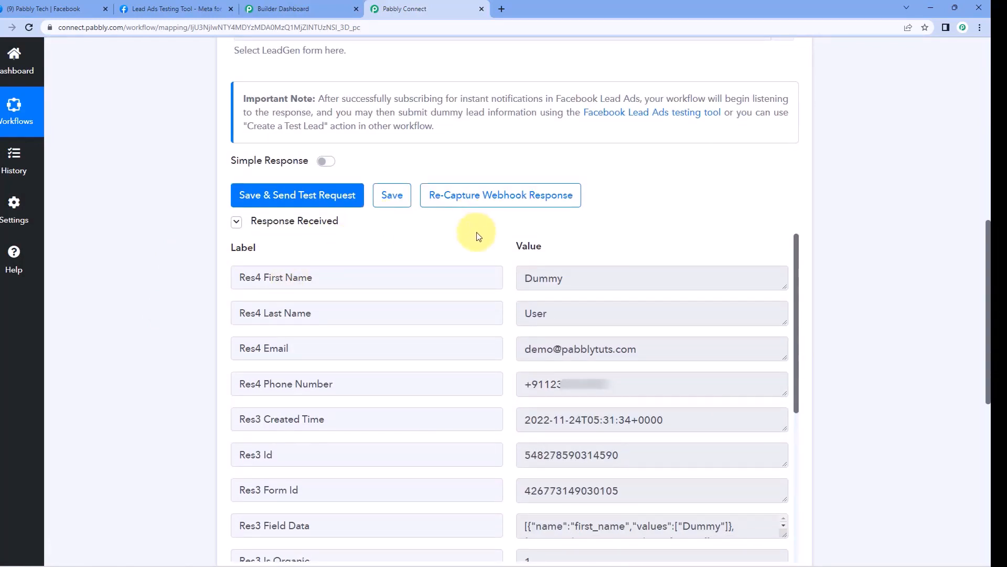
pyautogui.scroll(-1, 478, 236)
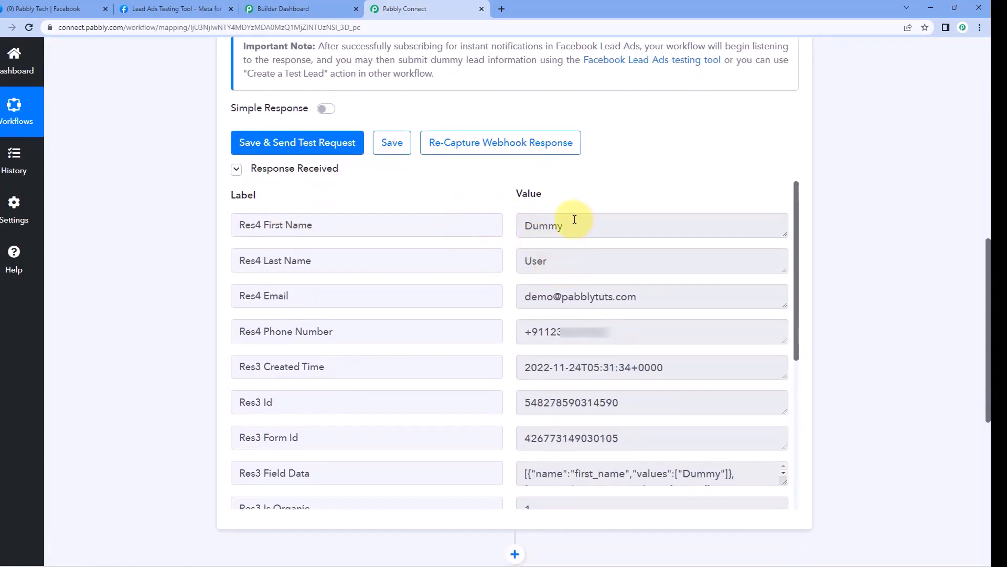
pyautogui.moveTo(590, 231); pyautogui.dragTo(512, 225)
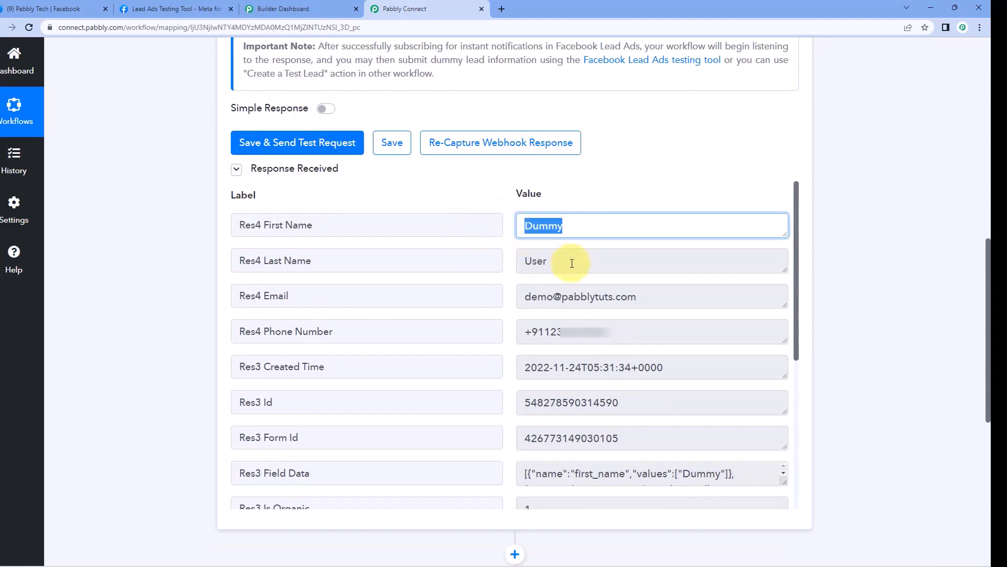
pyautogui.moveTo(574, 263); pyautogui.dragTo(506, 271)
pyautogui.moveTo(658, 296); pyautogui.dragTo(495, 299)
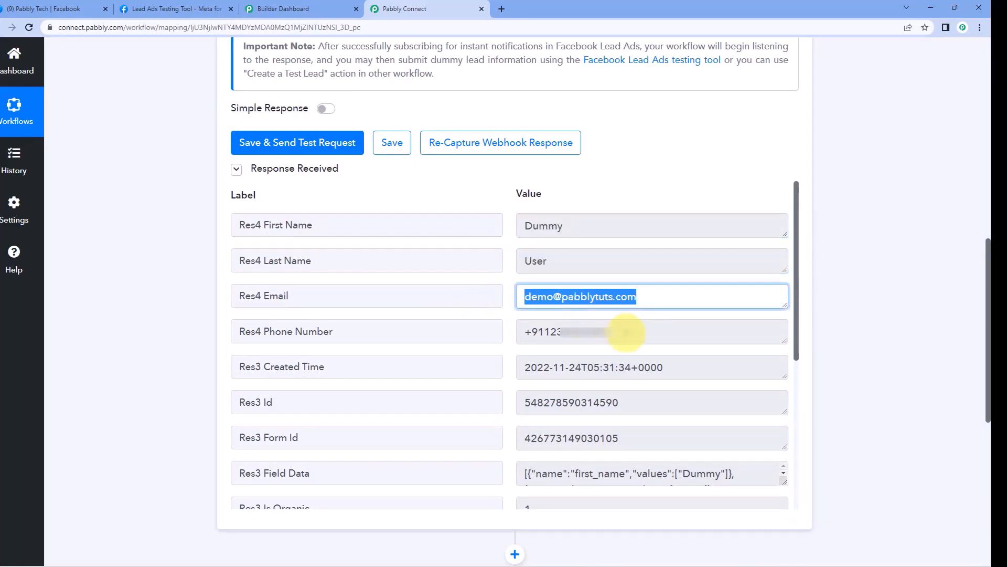
pyautogui.moveTo(627, 332); pyautogui.dragTo(505, 304)
pyautogui.click(501, 300)
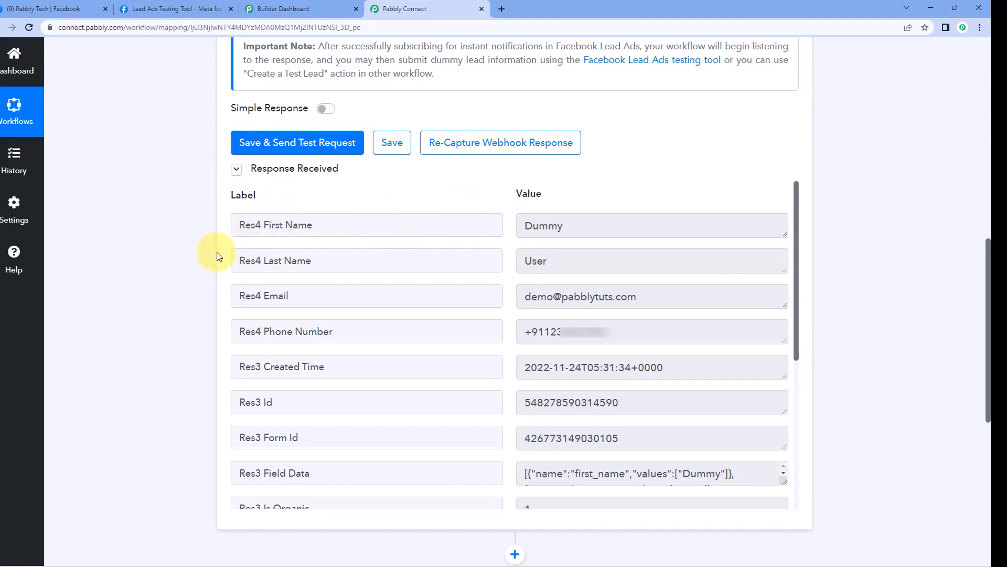
# - Set the action step to Pabbly Email Marketing with the Add Subscribers event
pyautogui.scroll(-8, 839, 236)
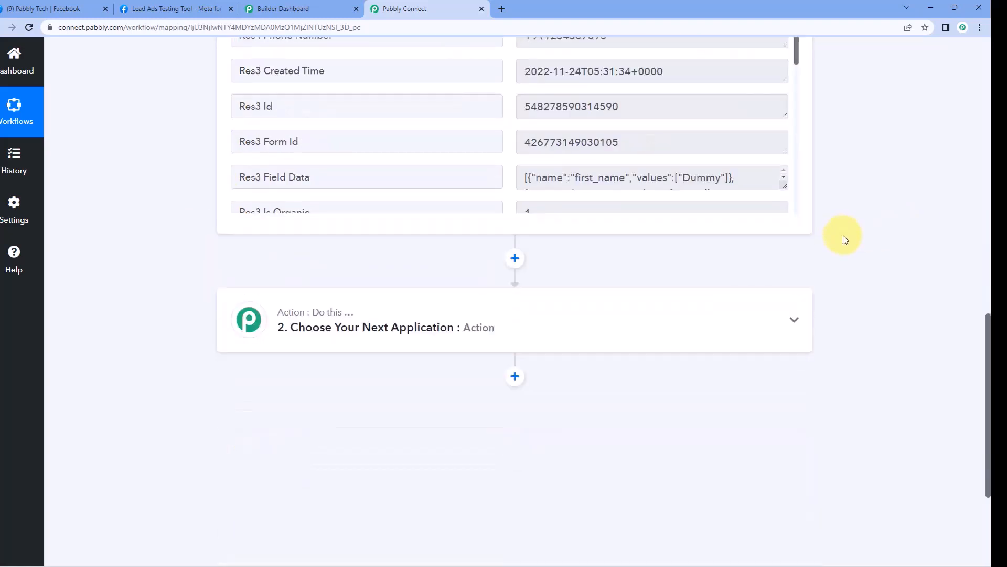
pyautogui.click(311, 212)
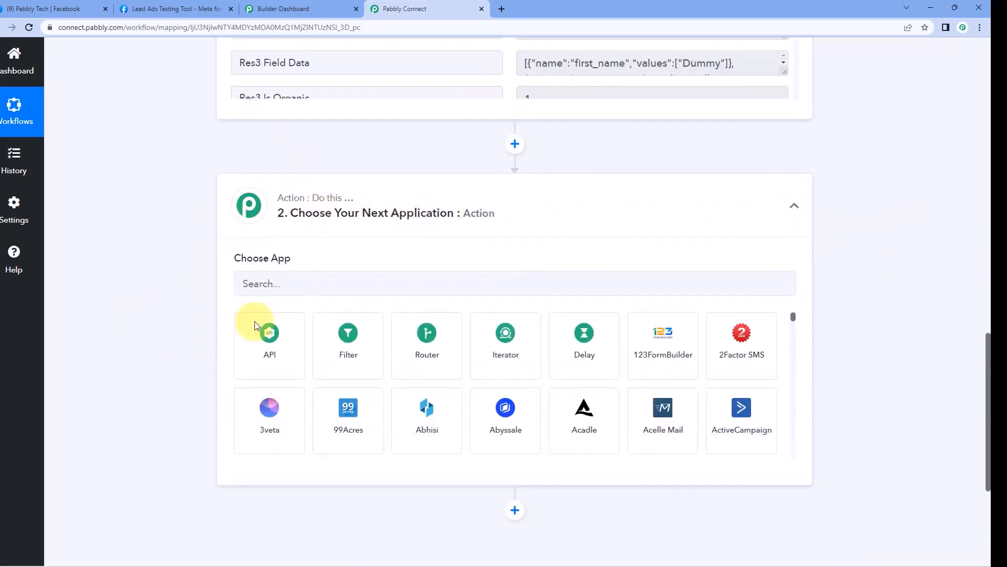
pyautogui.click(254, 283)
pyautogui.write('Pabbly Email')
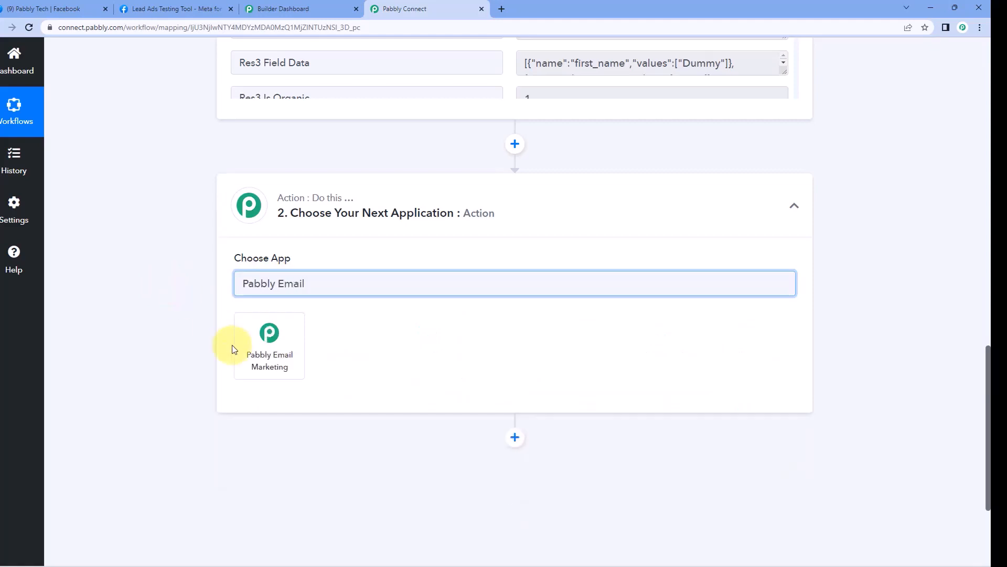
pyautogui.click(248, 342)
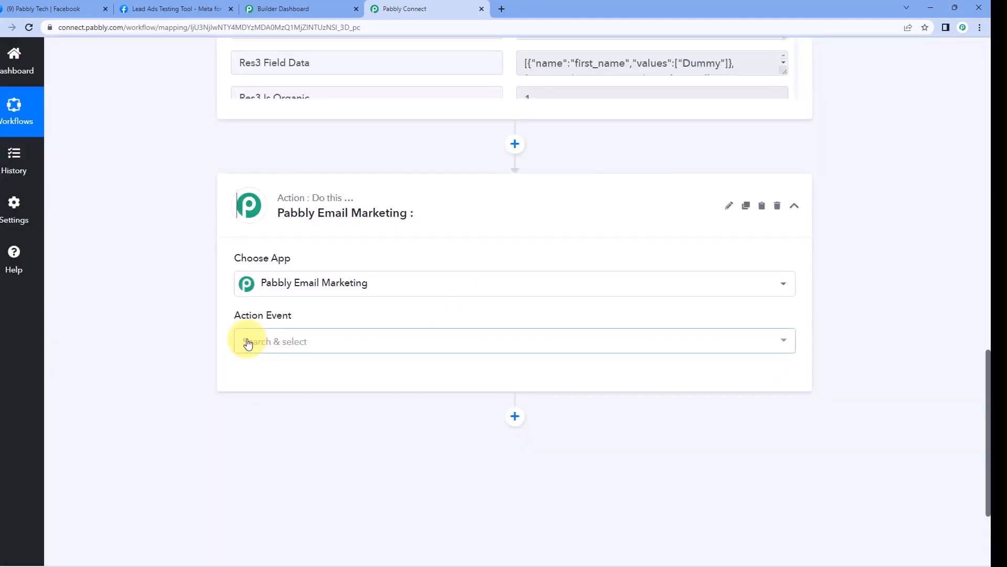
pyautogui.click(307, 341)
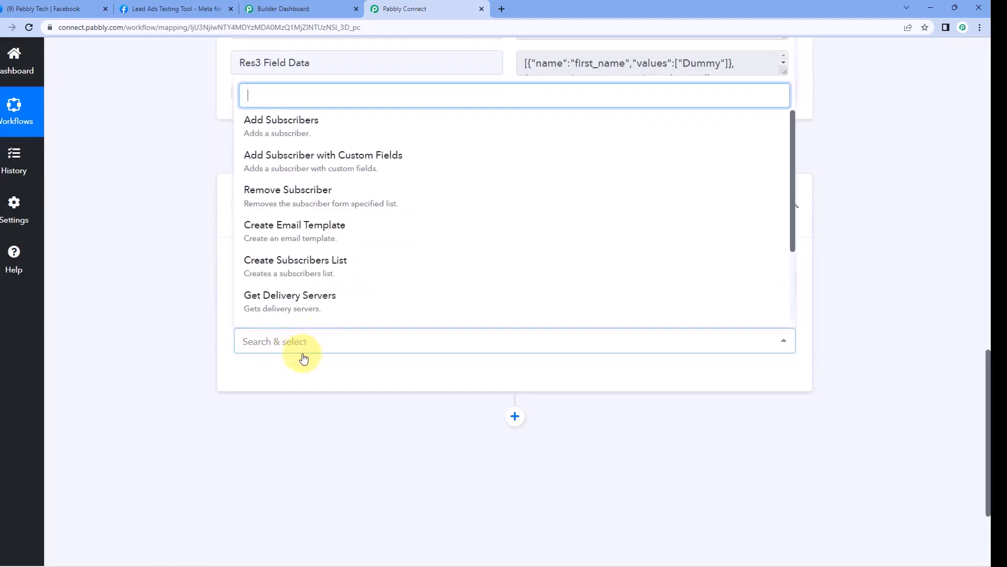
pyautogui.click(318, 129)
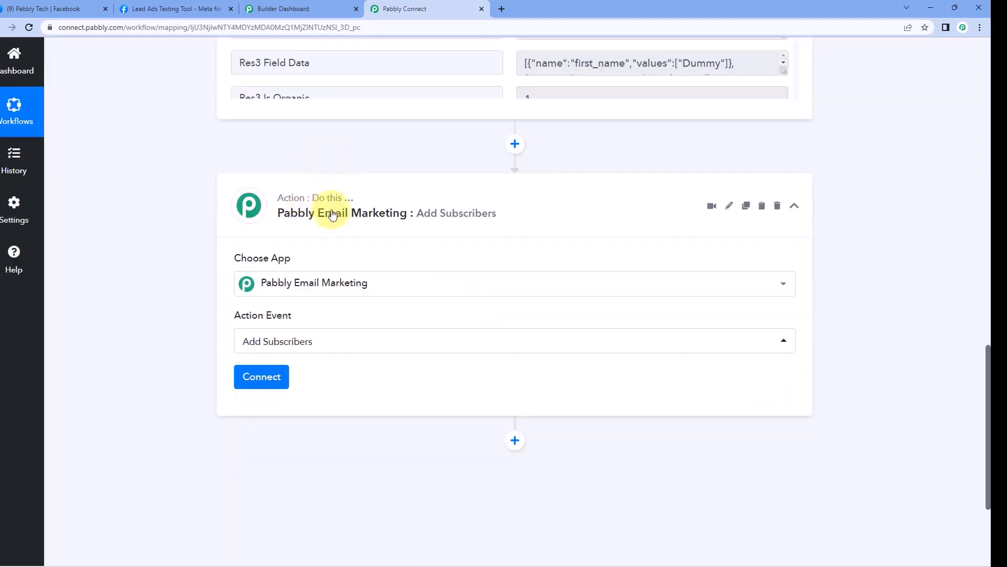
# - Start a new Pabbly Email Marketing connection and read where to find its bearer token
pyautogui.click(262, 383)
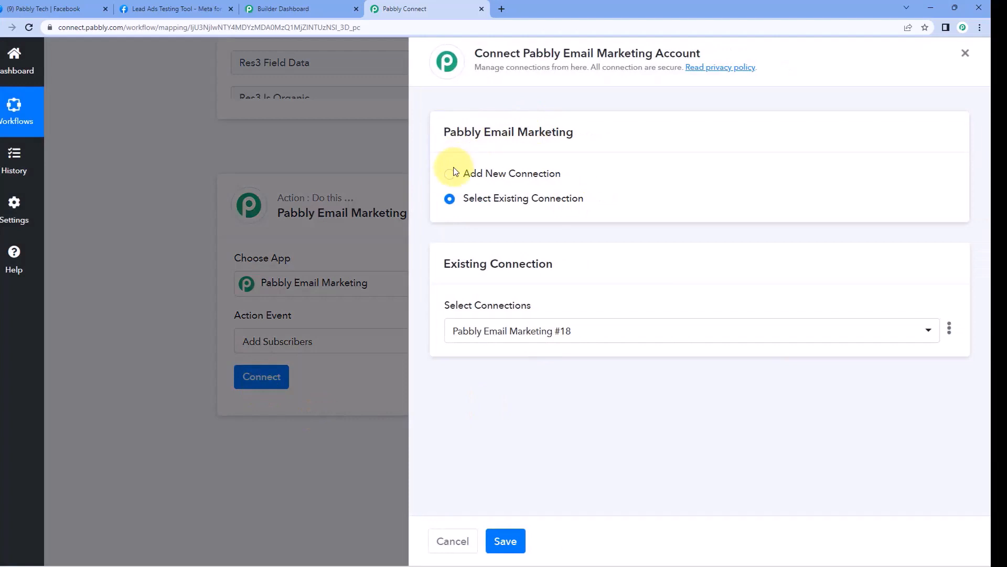
pyautogui.click(451, 174)
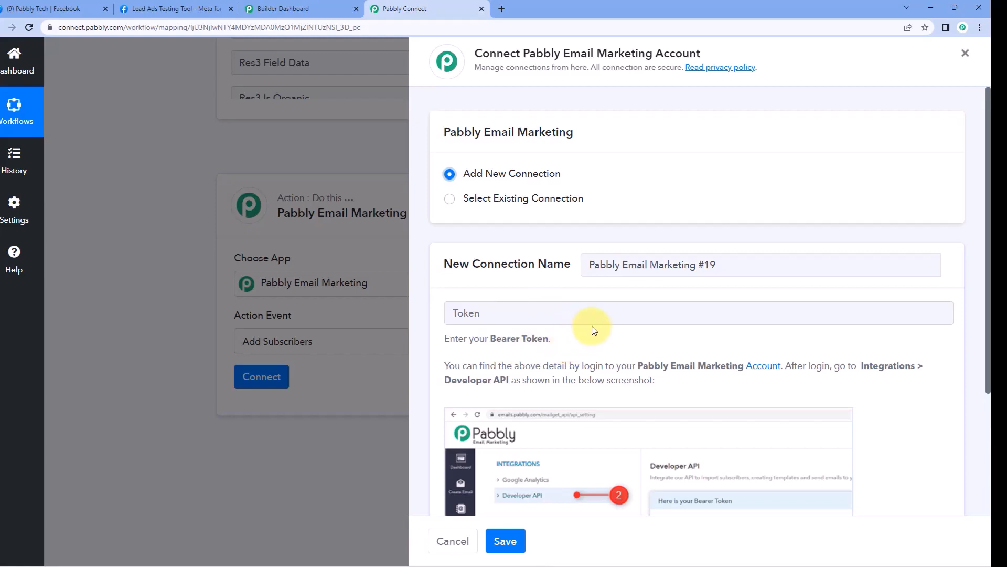
pyautogui.scroll(-2, 593, 330)
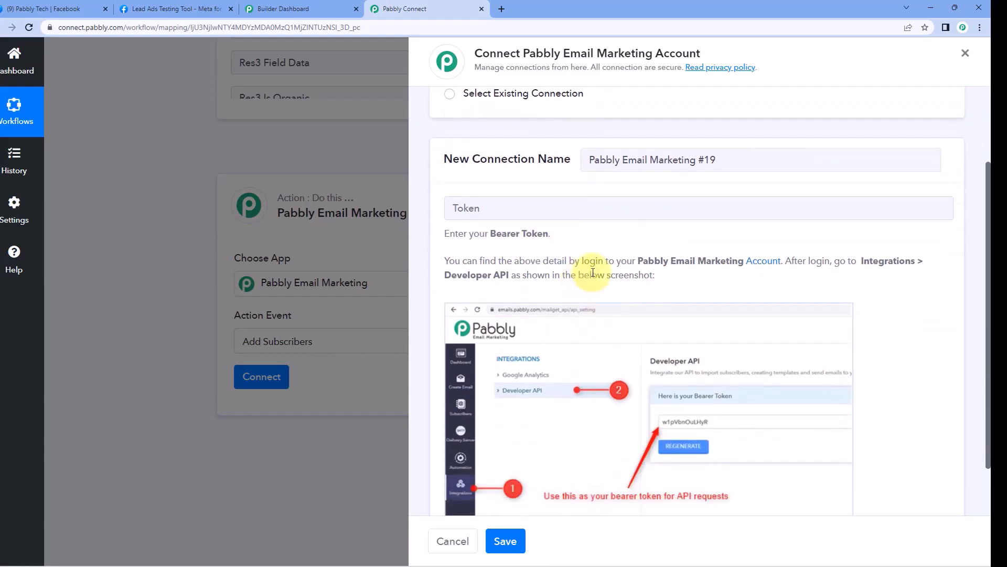
pyautogui.scroll(-1, 530, 257)
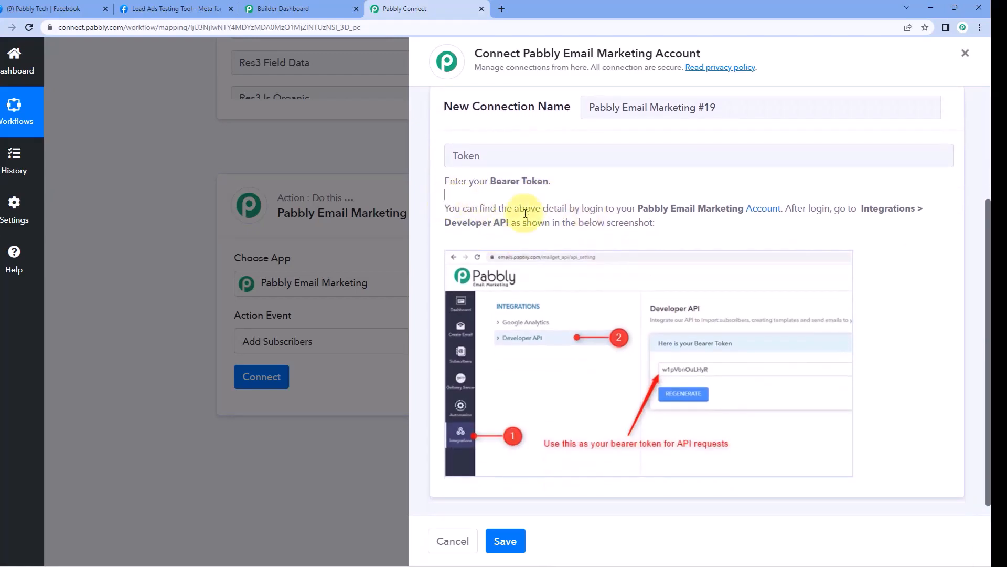
pyautogui.tripleClick(526, 213)
pyautogui.click(668, 224)
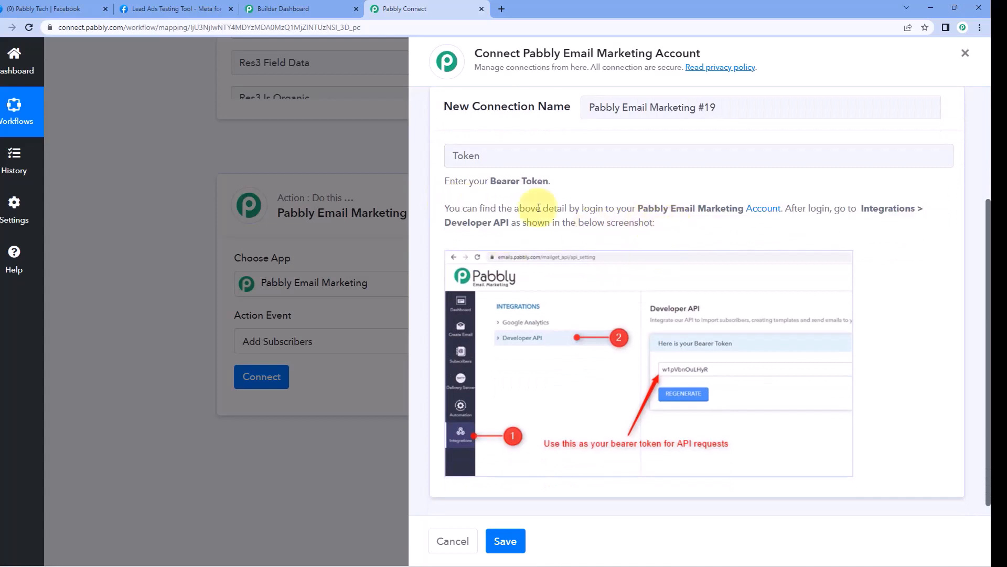
pyautogui.click(304, 9)
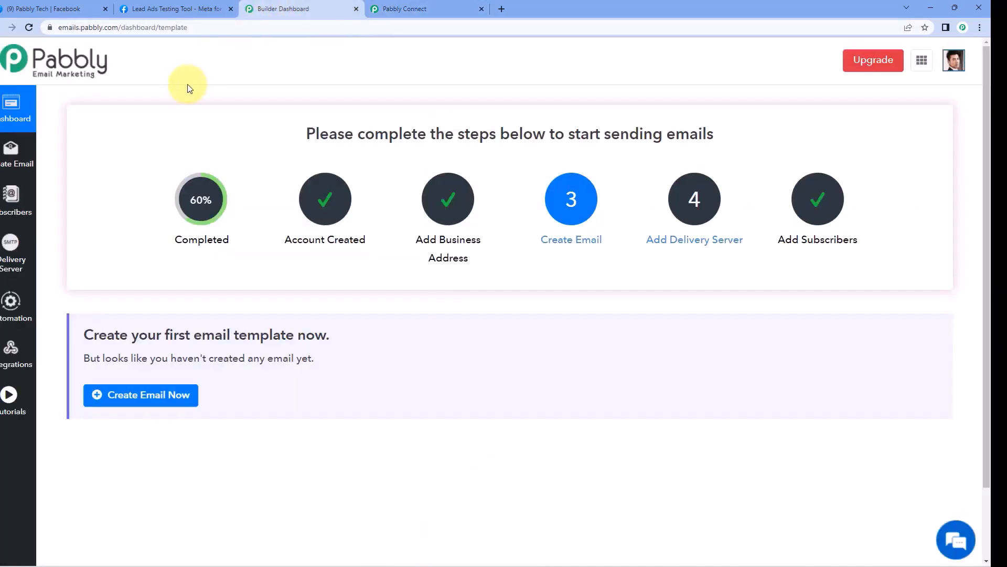
# - Copy the bearer token from Integrations > Developer API and focus Pabbly Connect's Token field
pyautogui.click(23, 347)
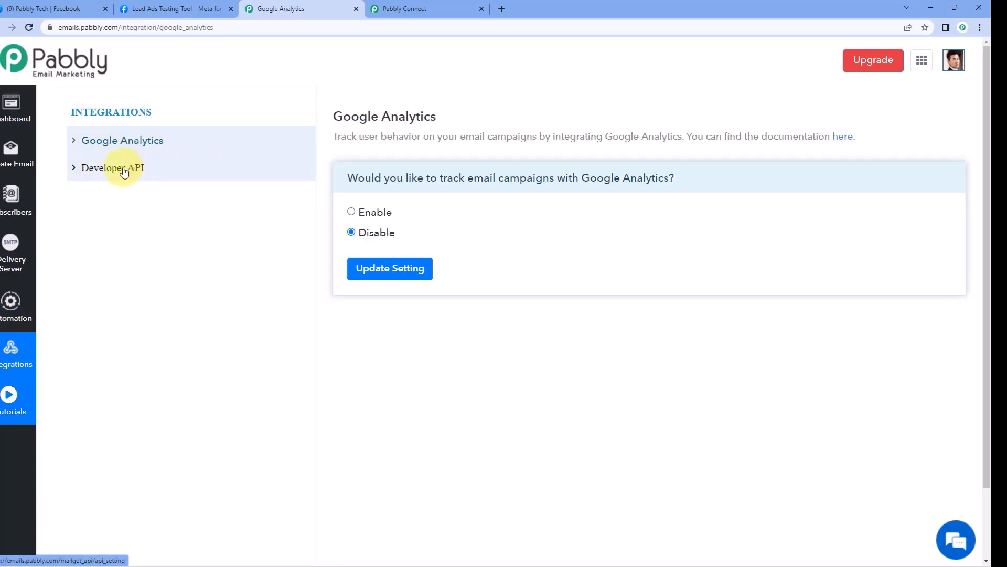
pyautogui.click(95, 171)
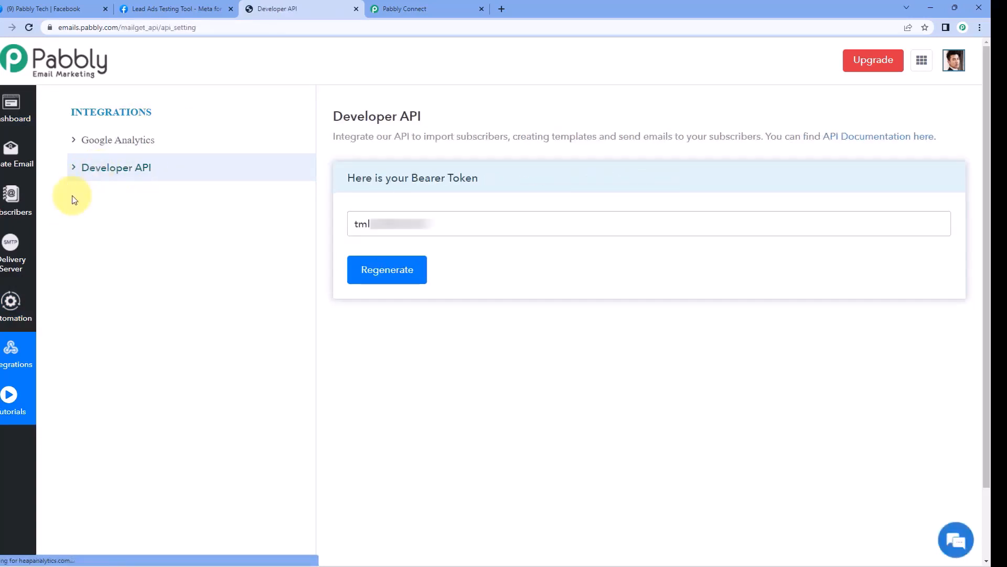
pyautogui.doubleClick(406, 224)
pyautogui.rightClick(400, 229)
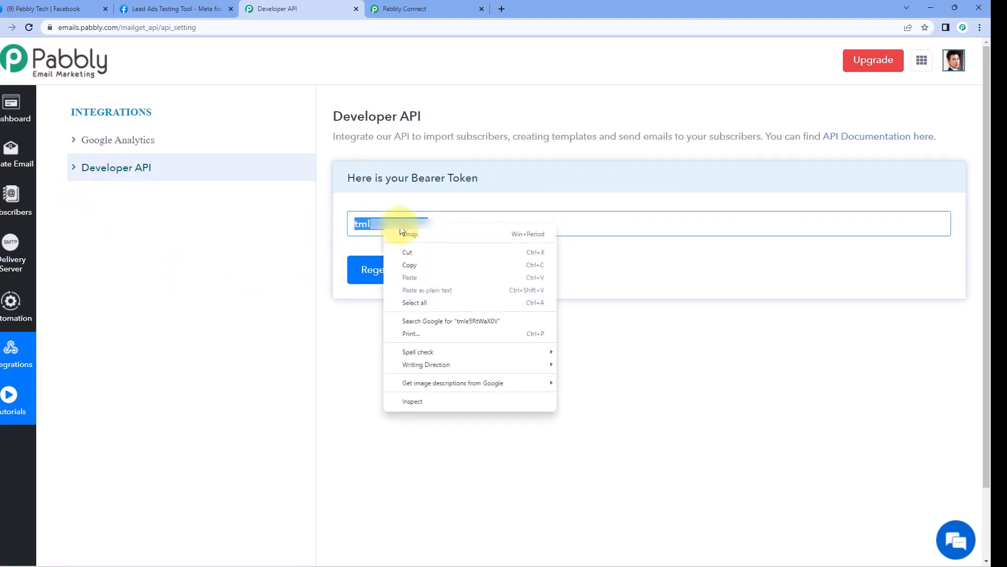
pyautogui.click(412, 266)
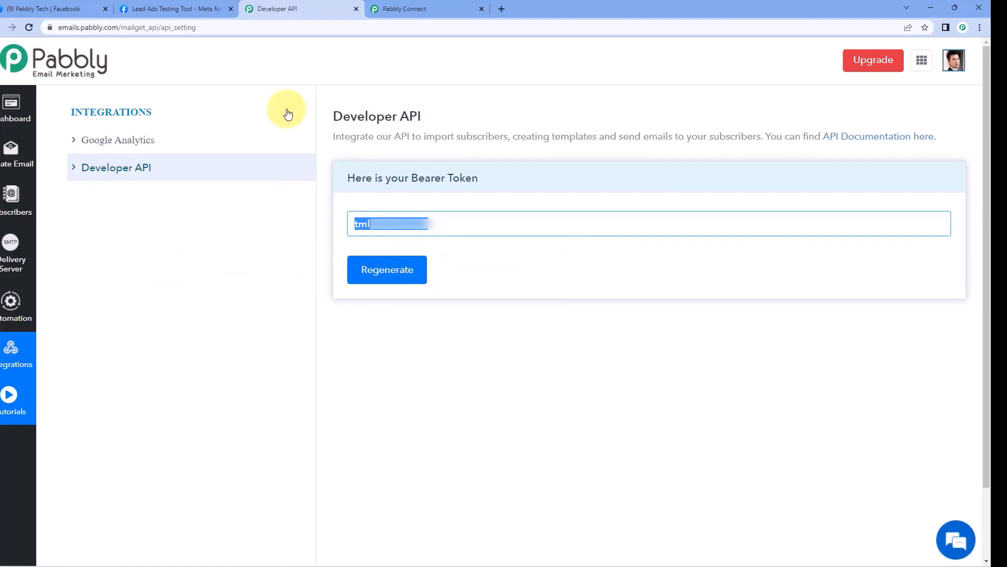
pyautogui.click(445, 7)
pyautogui.click(525, 156)
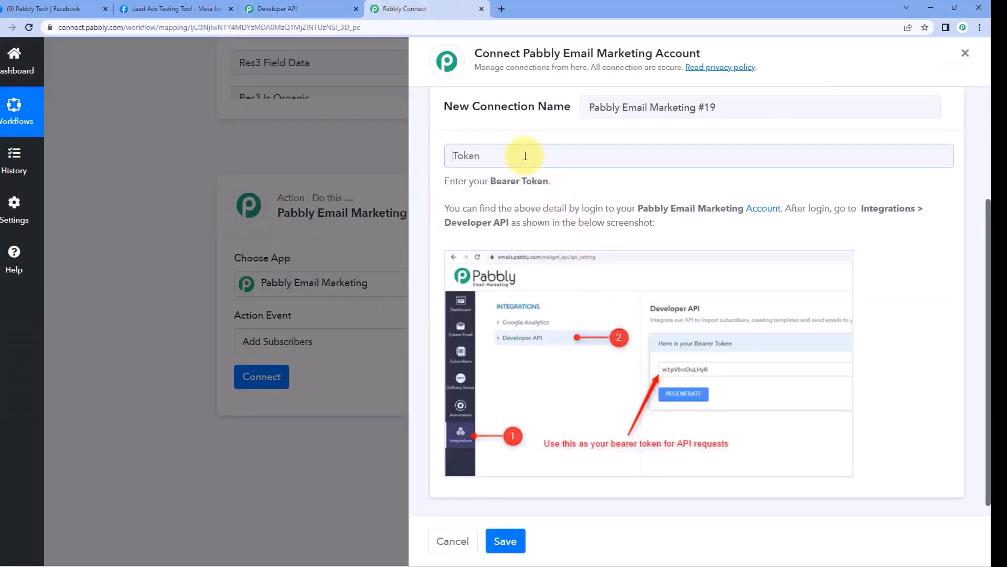
# - Paste the bearer token into the Token field and save the Pabbly Email Marketing connection
pyautogui.rightClick(525, 156)
pyautogui.click(564, 239)
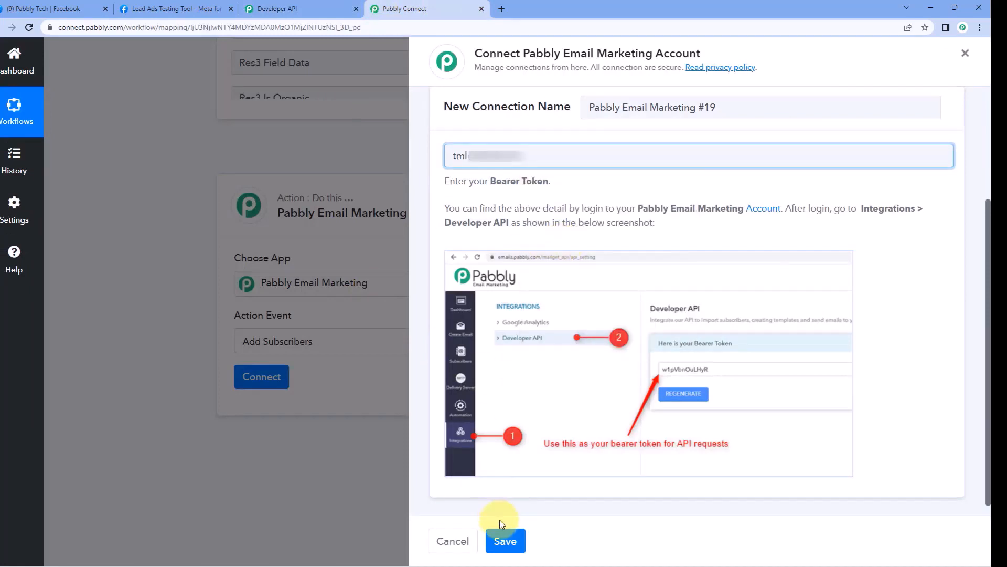
pyautogui.click(506, 539)
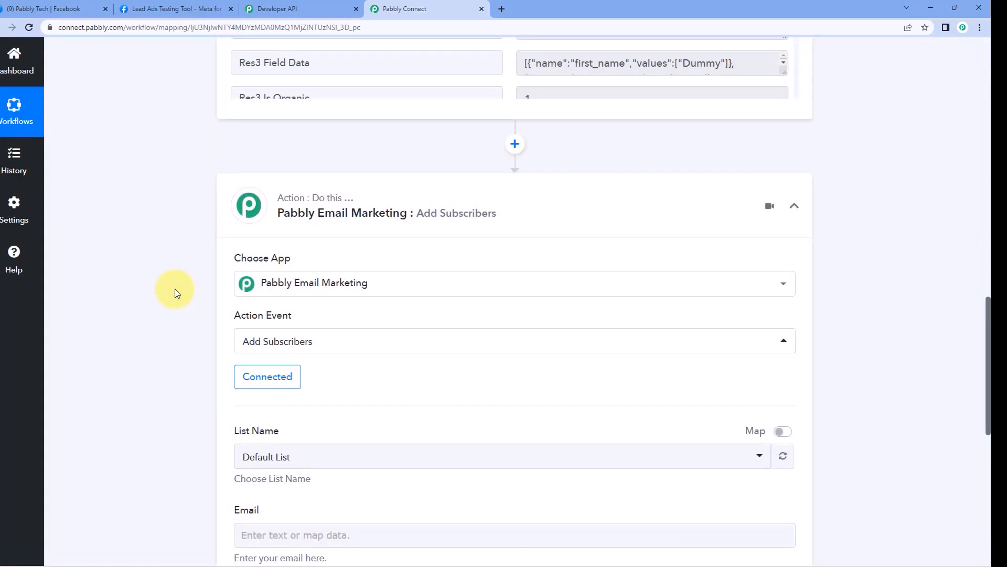
pyautogui.scroll(-4, 175, 289)
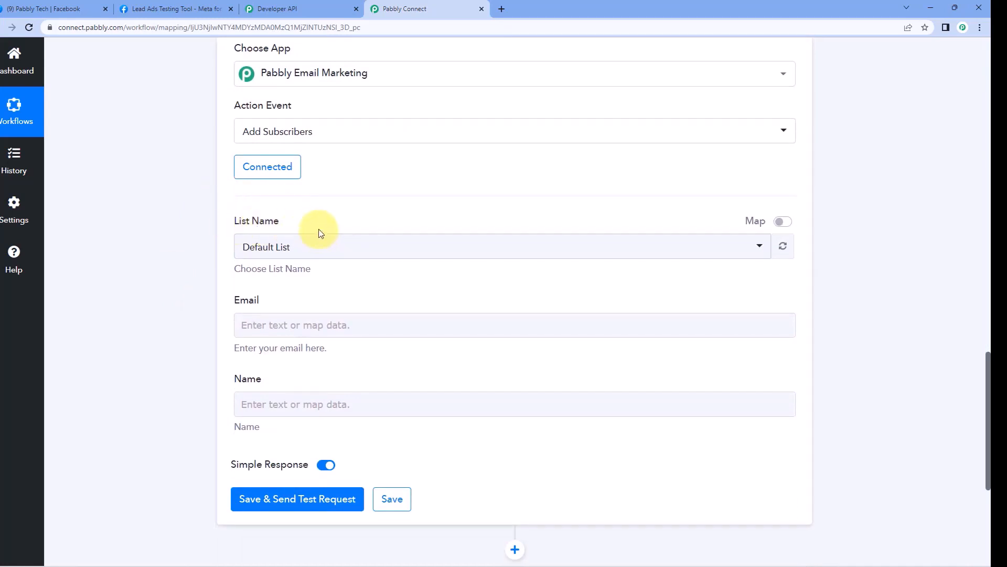
pyautogui.click(311, 8)
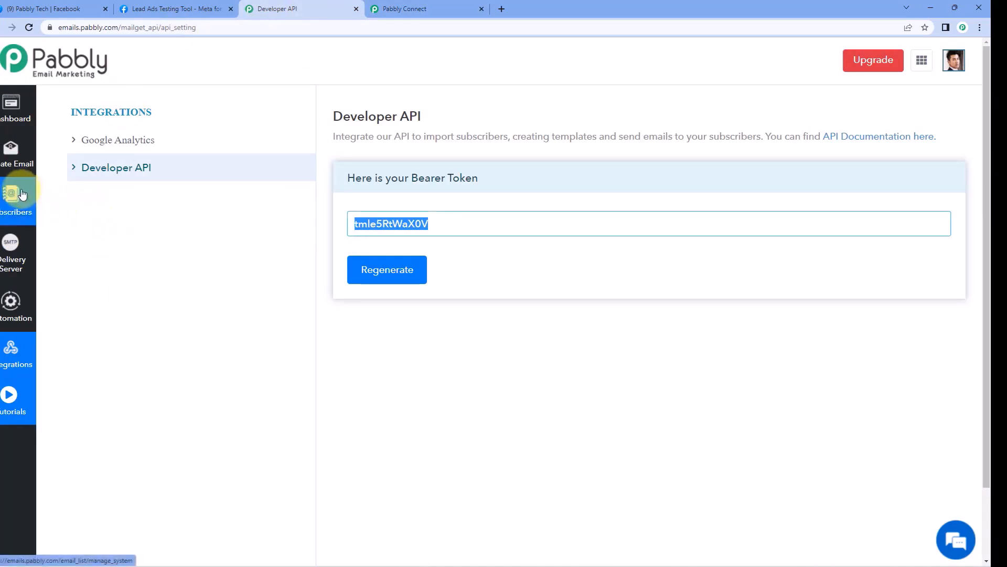
# - Check Pabbly Email Marketing's subscriber lists, where Default List is still empty
pyautogui.click(31, 193)
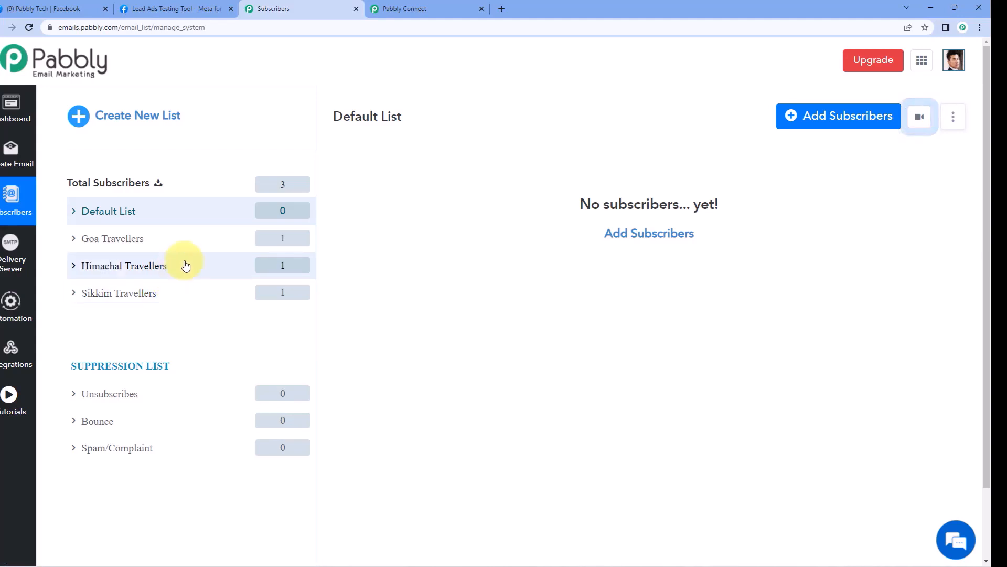
pyautogui.click(449, 7)
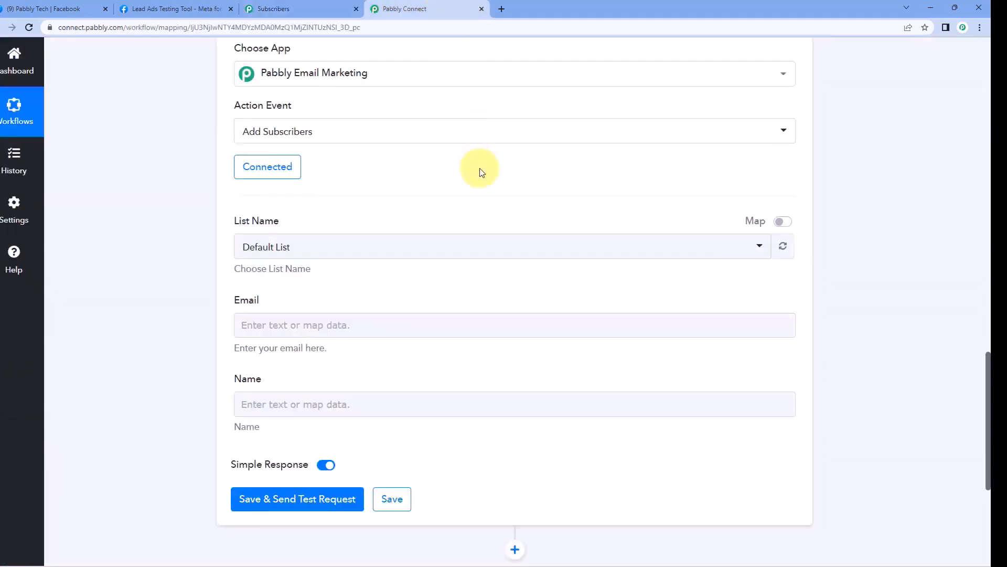
pyautogui.click(342, 247)
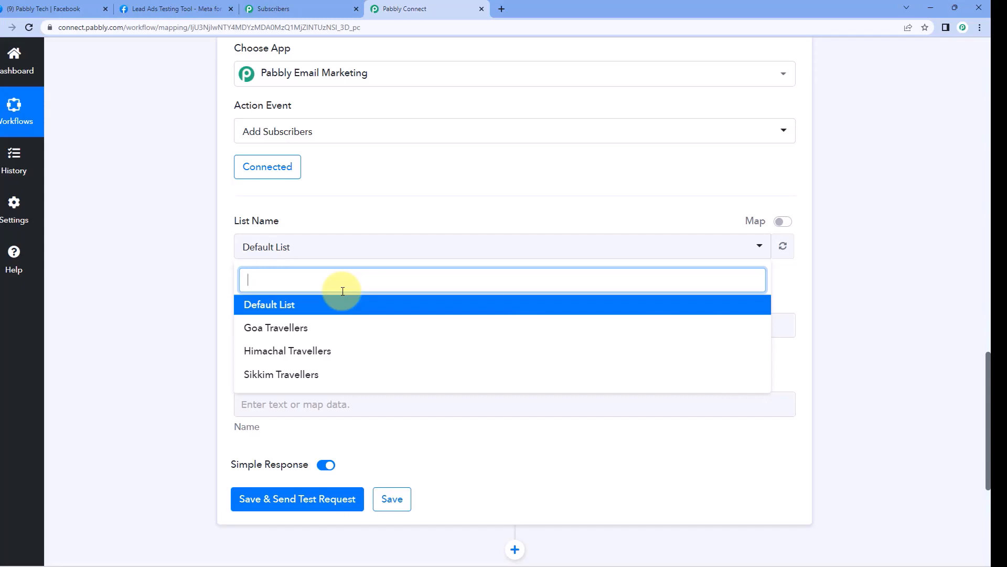
pyautogui.click(288, 309)
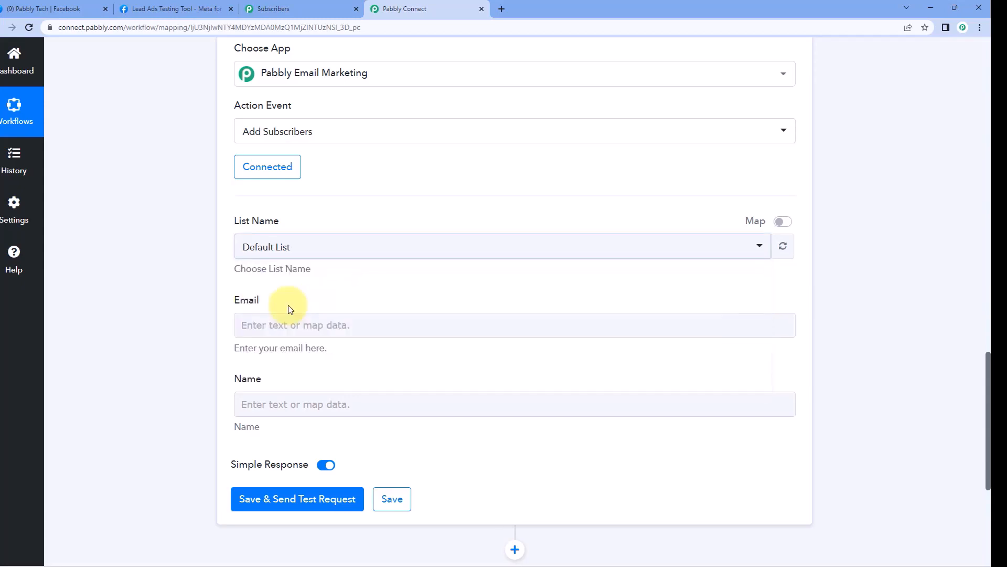
pyautogui.click(224, 269)
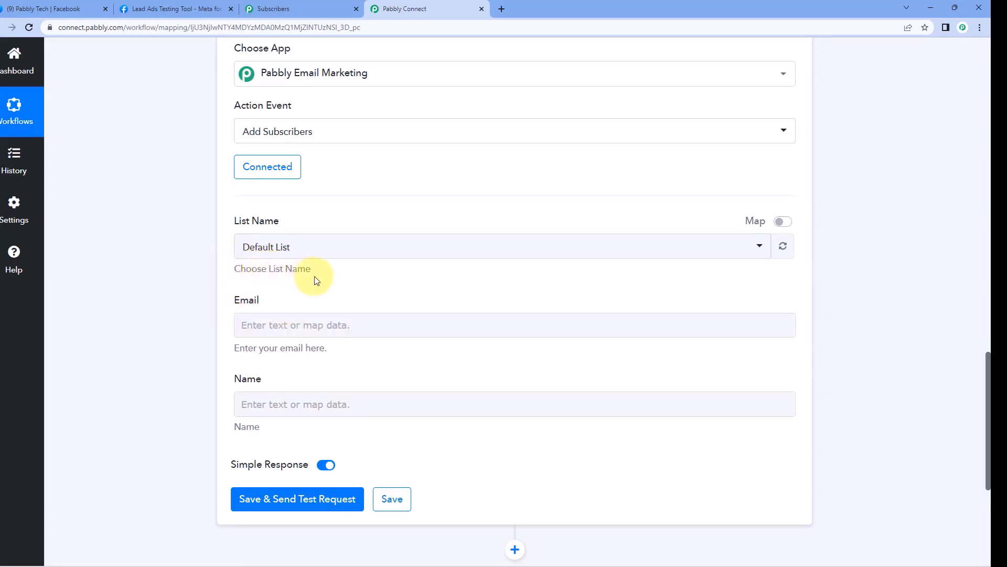
pyautogui.scroll(-1, 304, 278)
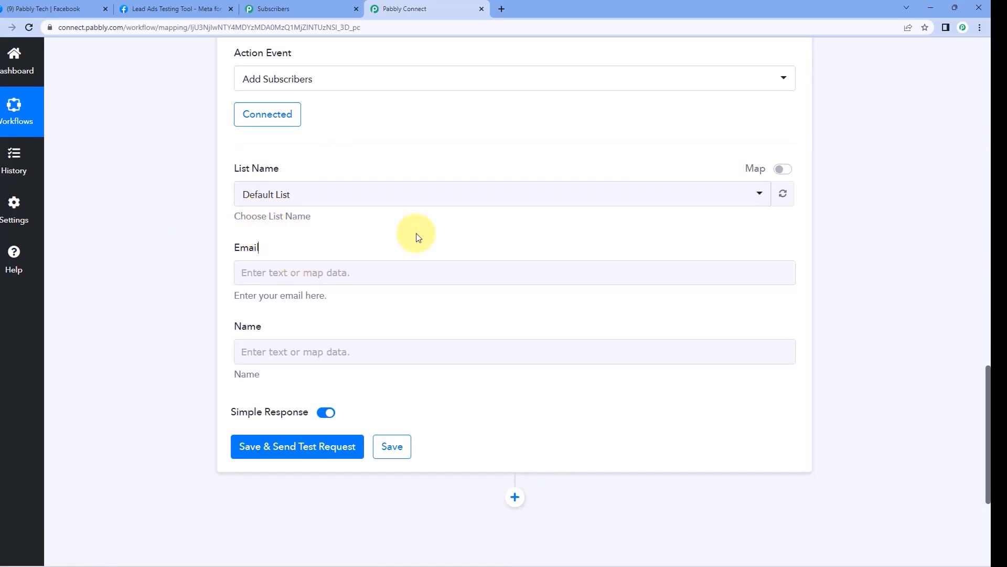
# - Check the test lead's Res4 Email value in the trigger's response data
pyautogui.scroll(10, 490, 247)
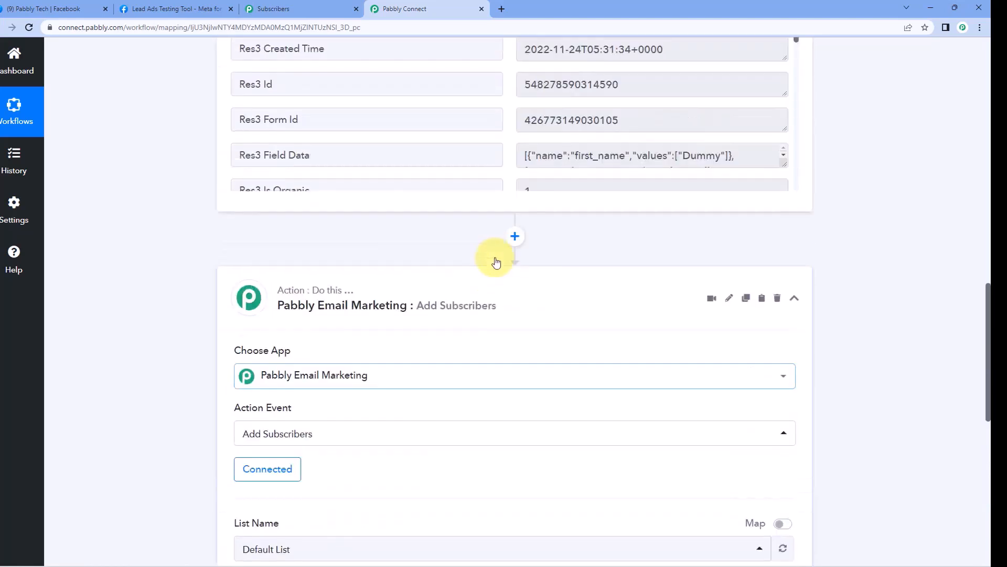
pyautogui.moveTo(641, 152)
pyautogui.mouseDown()
pyautogui.moveTo(520, 149)
pyautogui.moveTo(646, 150)
pyautogui.mouseUp()
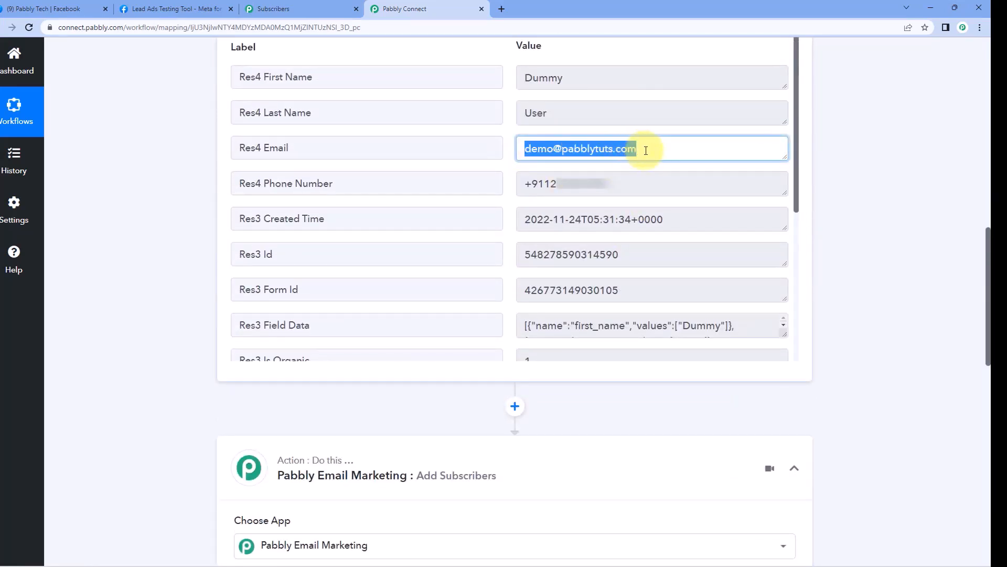
pyautogui.moveTo(519, 144); pyautogui.dragTo(654, 147)
pyautogui.click(656, 148)
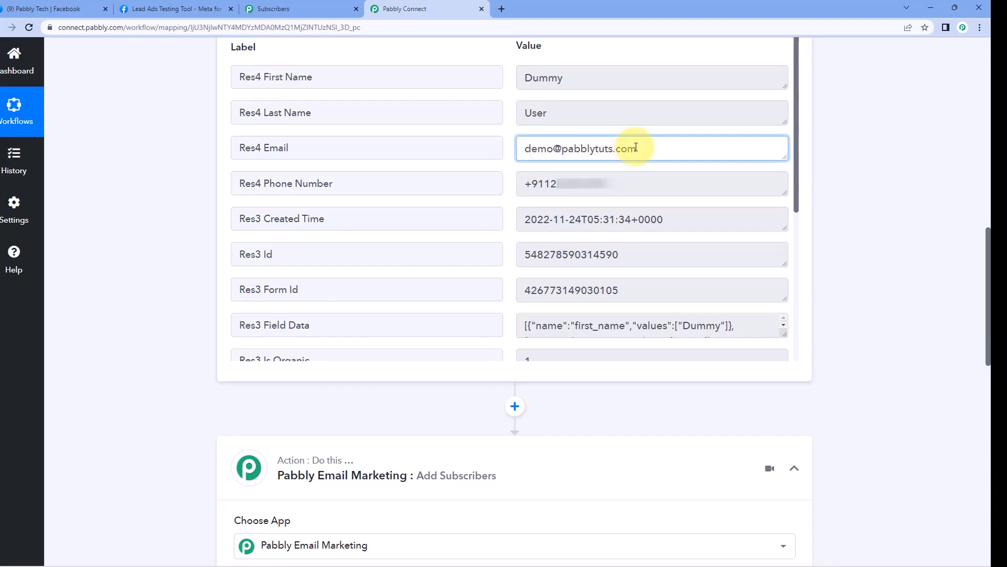
pyautogui.moveTo(643, 147); pyautogui.dragTo(622, 150)
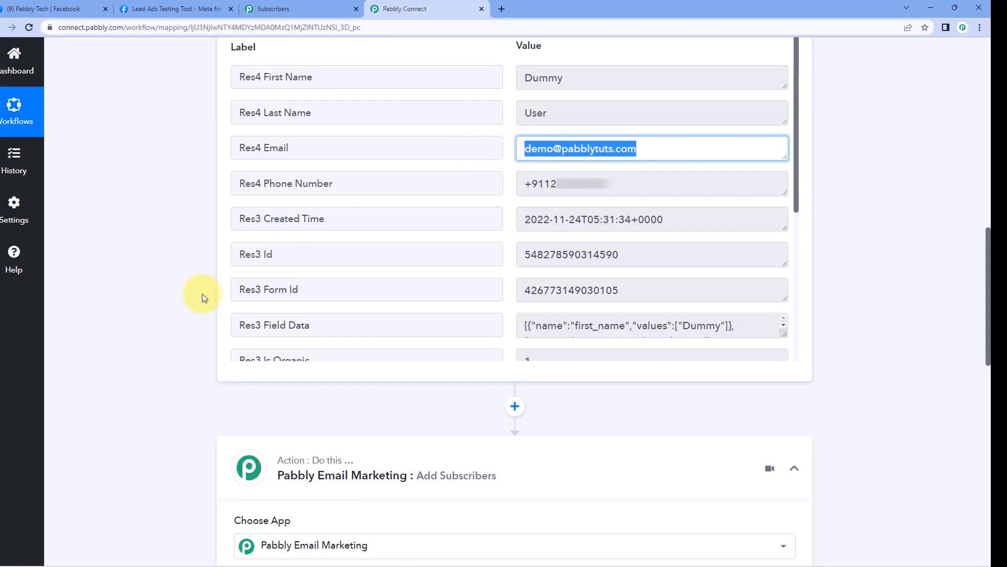
pyautogui.click(163, 310)
# - Bring up the Facebook Lead Ads New Lead fields for the Email field
pyautogui.scroll(-10, 163, 310)
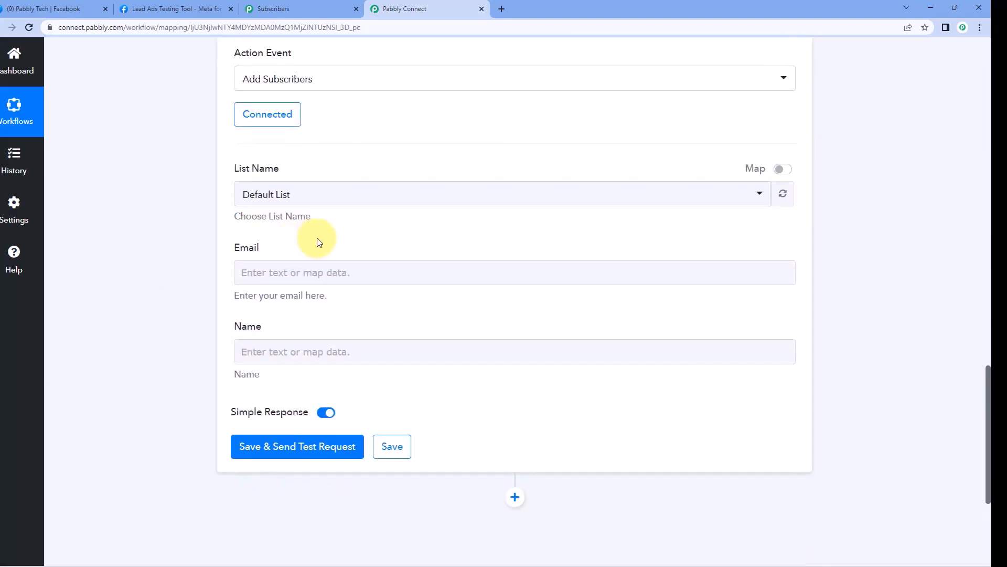
pyautogui.click(258, 272)
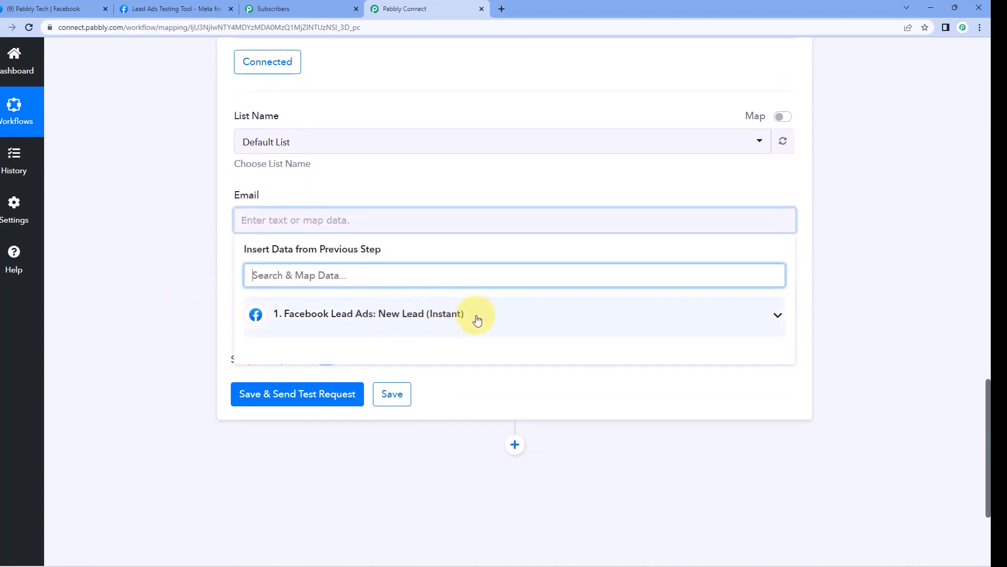
pyautogui.click(474, 317)
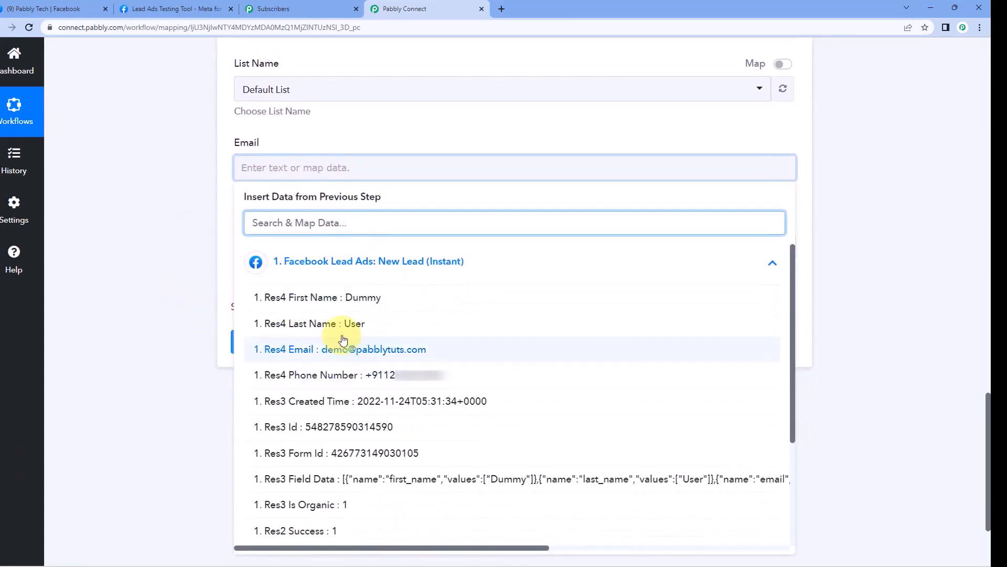
# - Map Email to Res4 Email, then check the lead's first name 'Dummy' and last name 'User'
pyautogui.click(304, 350)
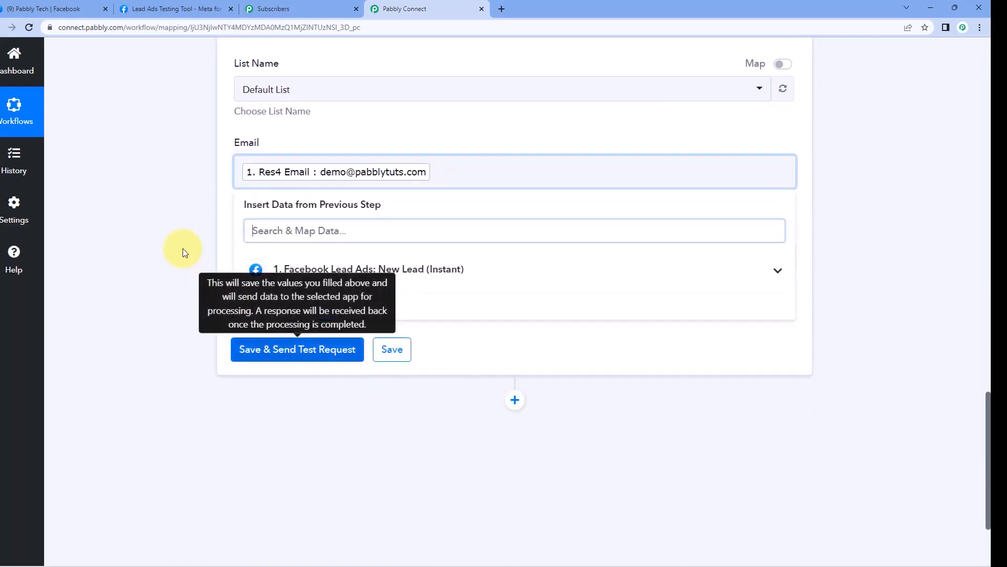
pyautogui.click(180, 252)
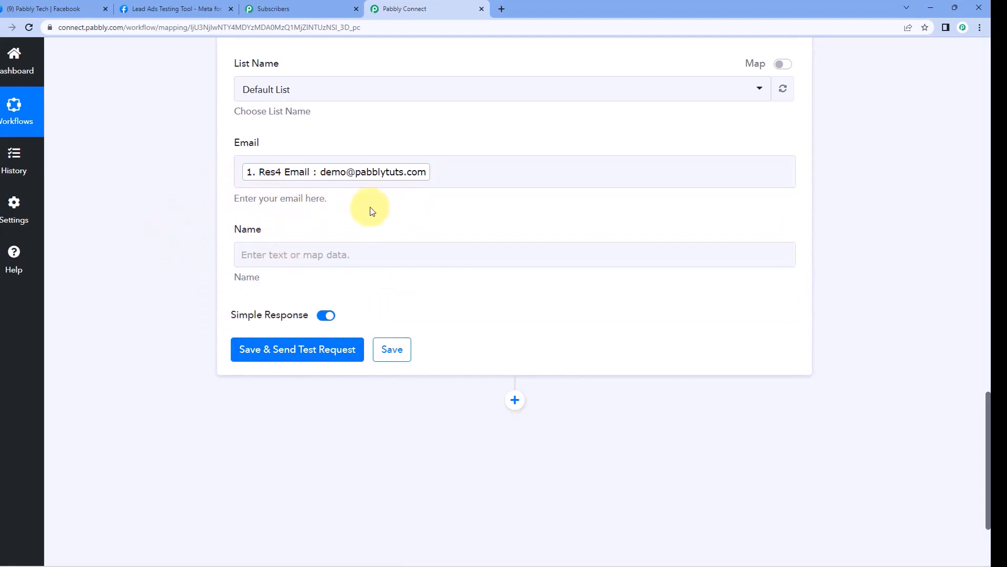
pyautogui.scroll(10, 427, 223)
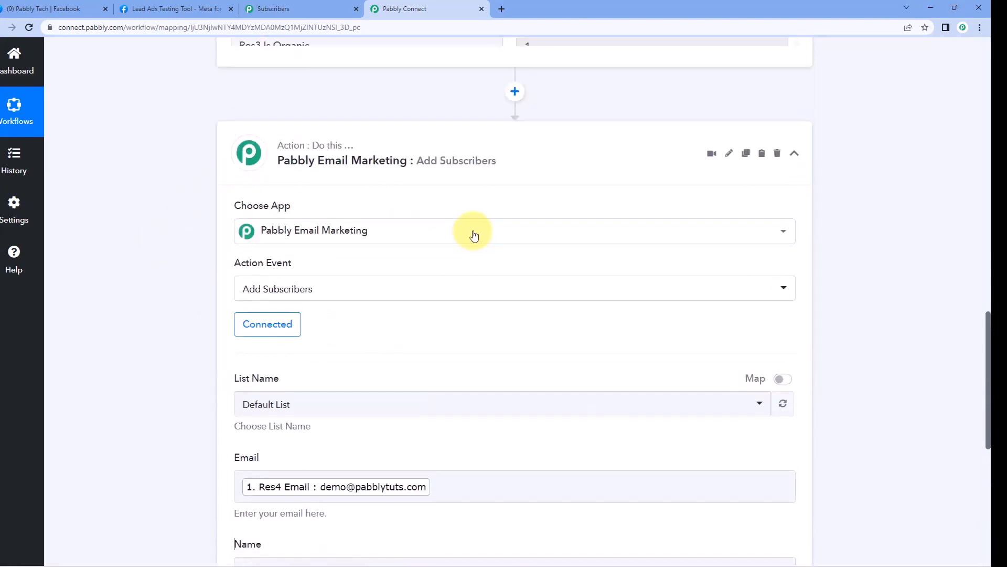
pyautogui.scroll(2, 484, 267)
pyautogui.click(573, 133)
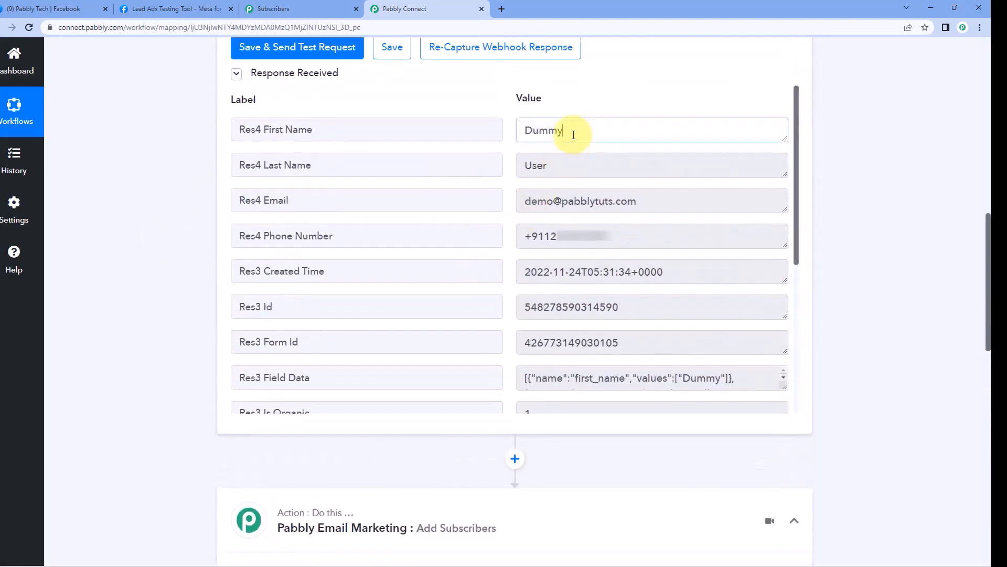
pyautogui.doubleClick(551, 131)
pyautogui.click(535, 166)
pyautogui.doubleClick(536, 166)
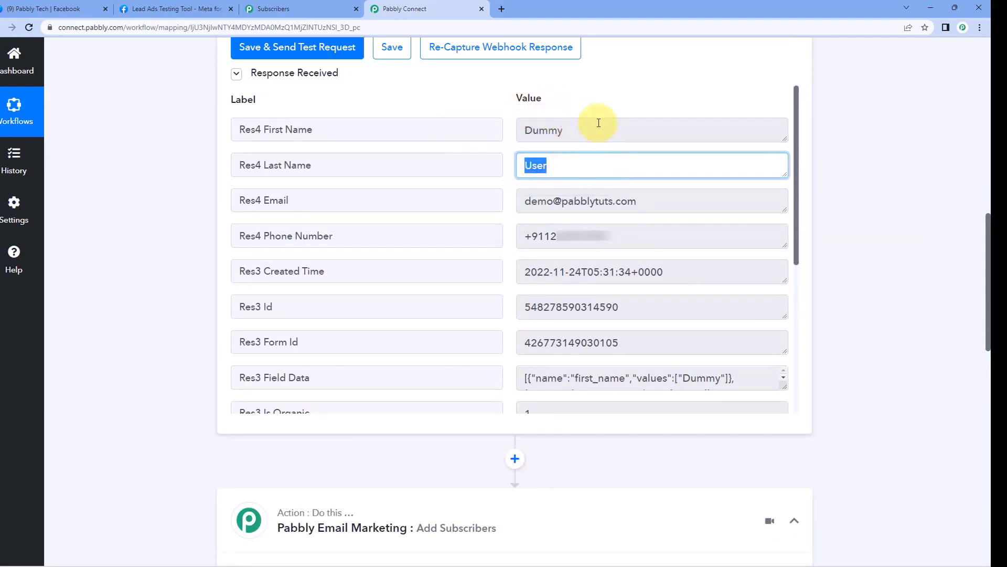
pyautogui.click(193, 270)
# - Map the Name field to Res4 First Name plus Res4 Last Name
pyautogui.scroll(-2, 192, 273)
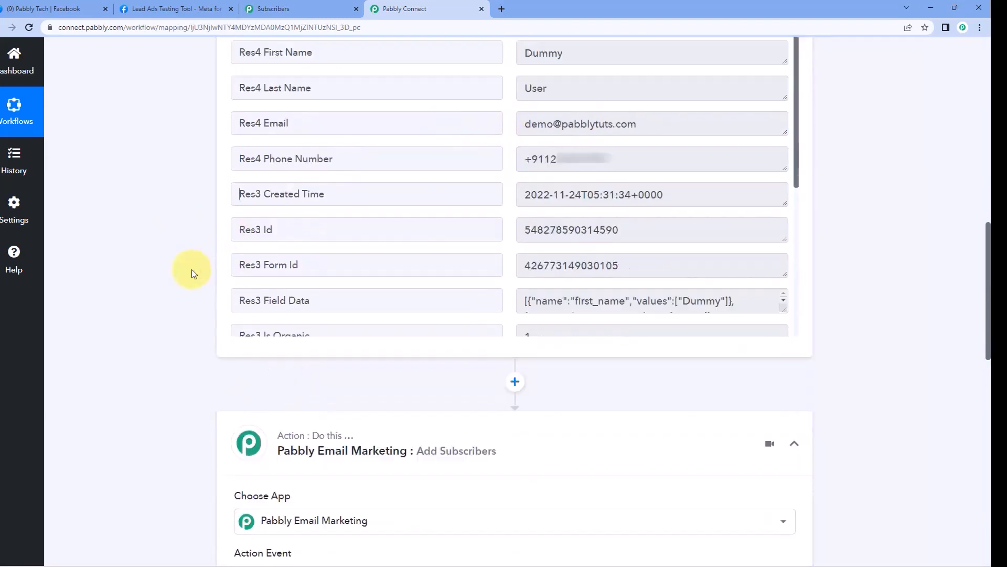
pyautogui.scroll(-10, 192, 270)
pyautogui.click(256, 200)
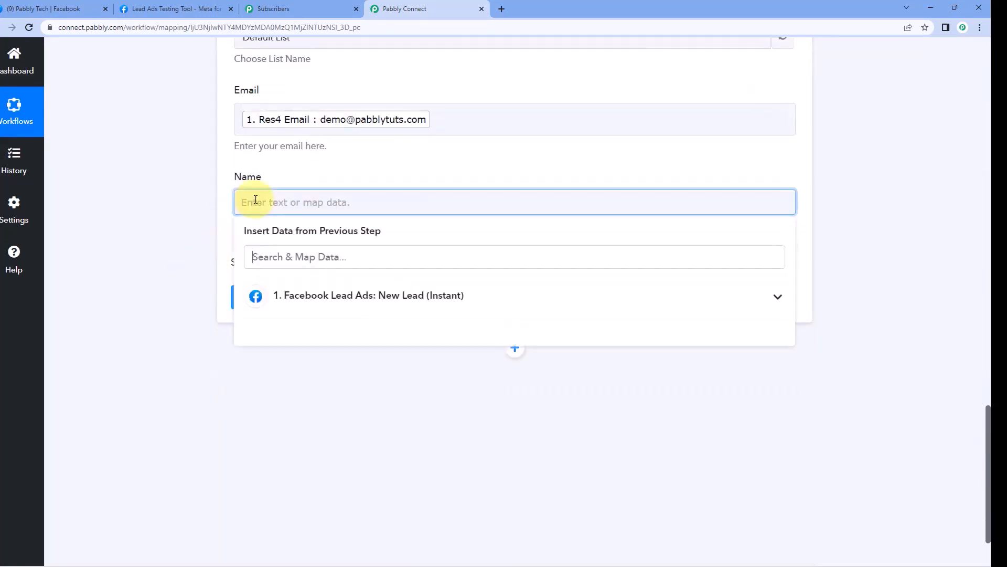
pyautogui.click(354, 307)
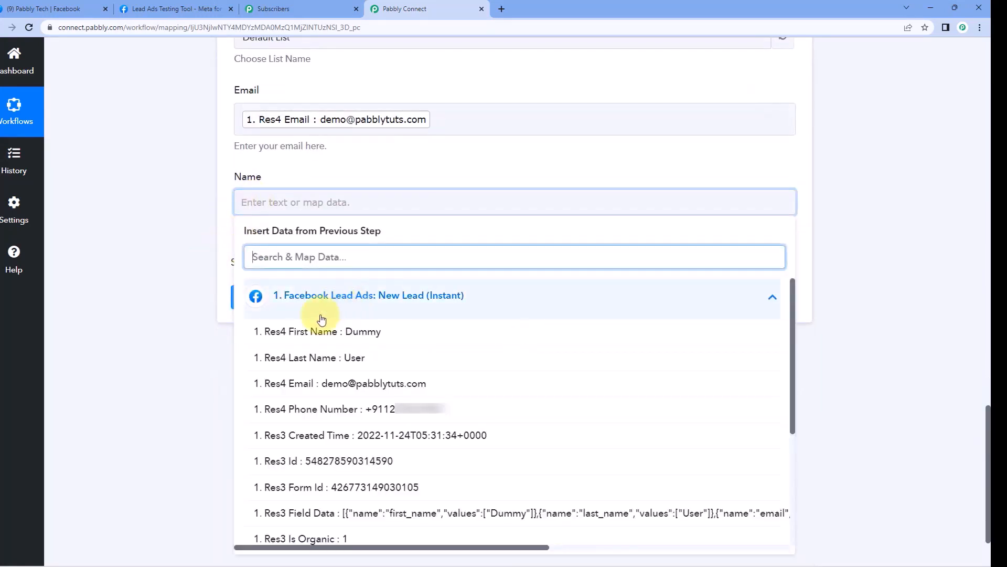
pyautogui.click(332, 330)
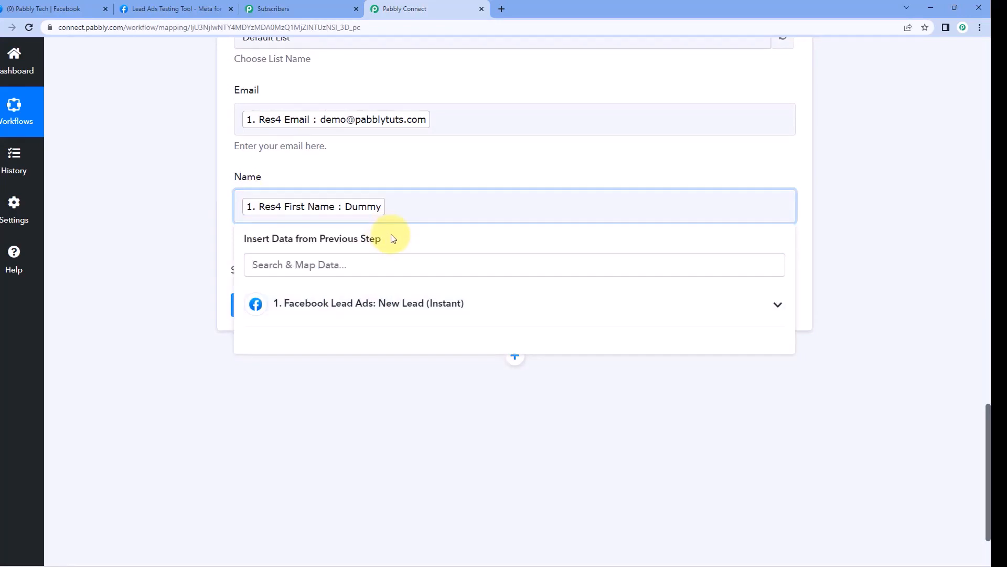
pyautogui.click(315, 303)
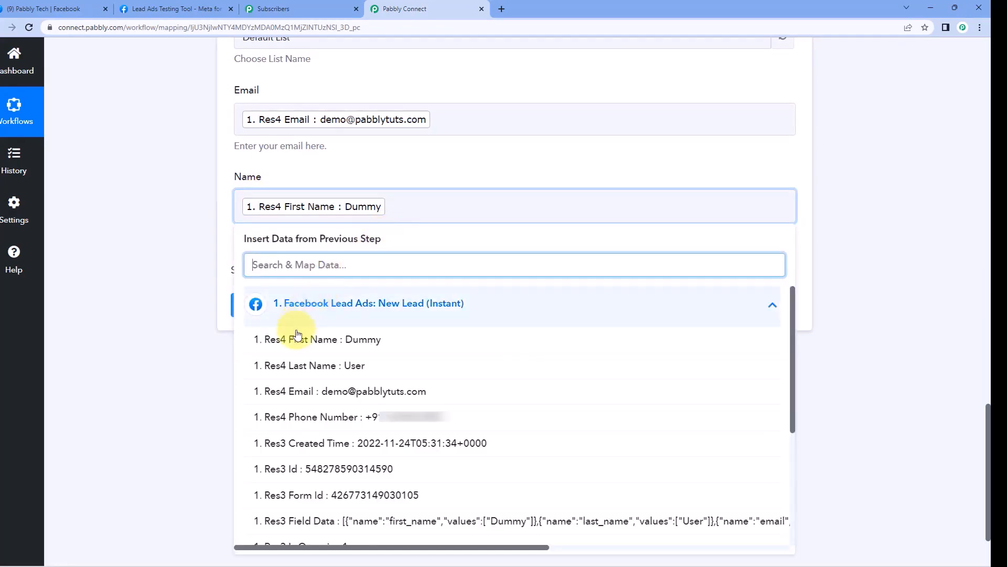
pyautogui.click(299, 366)
pyautogui.click(174, 251)
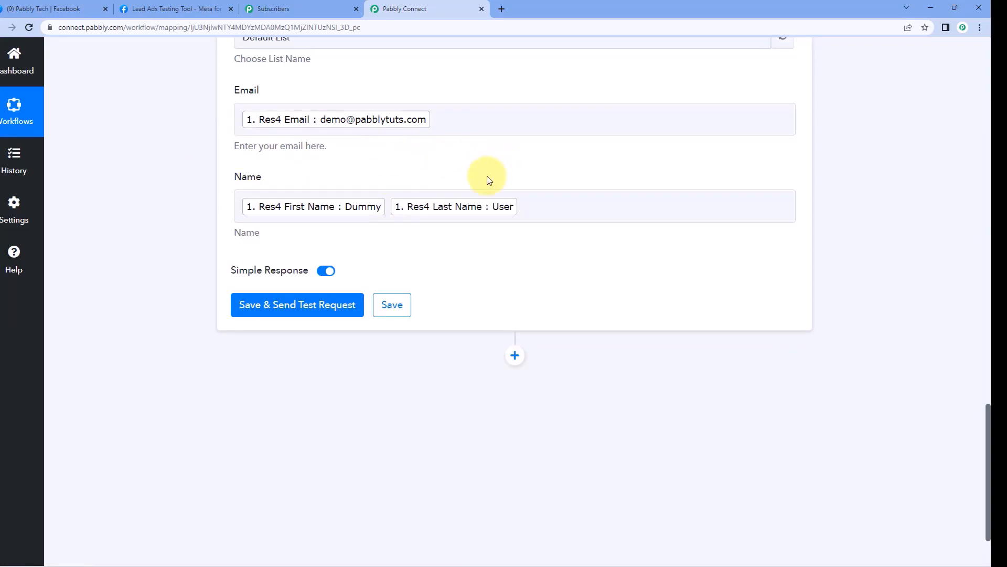
pyautogui.scroll(1, 486, 184)
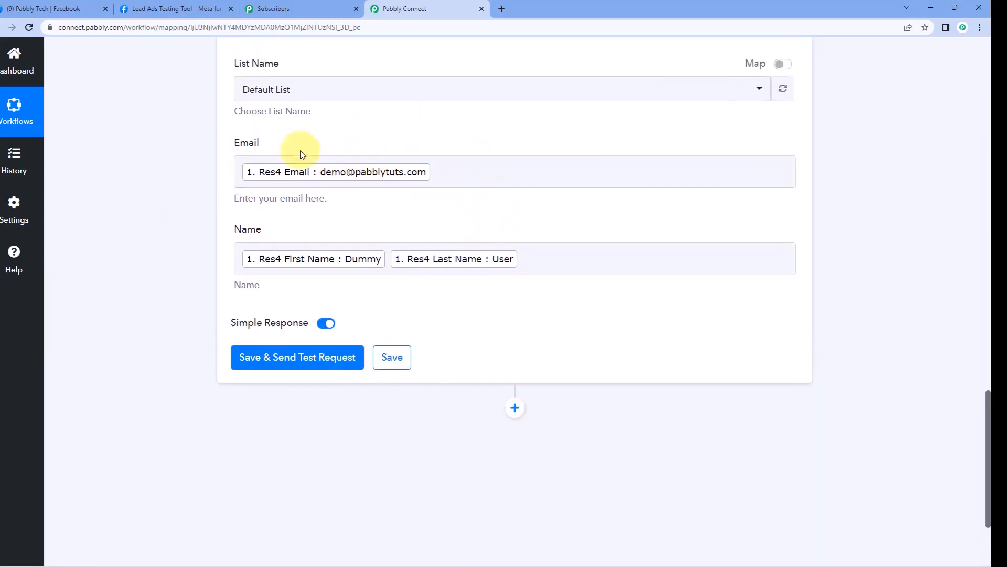
# - Send a test request for Add Subscribers, getting 'List Updated Successfully, Total Emails In List : 1'
pyautogui.click(303, 362)
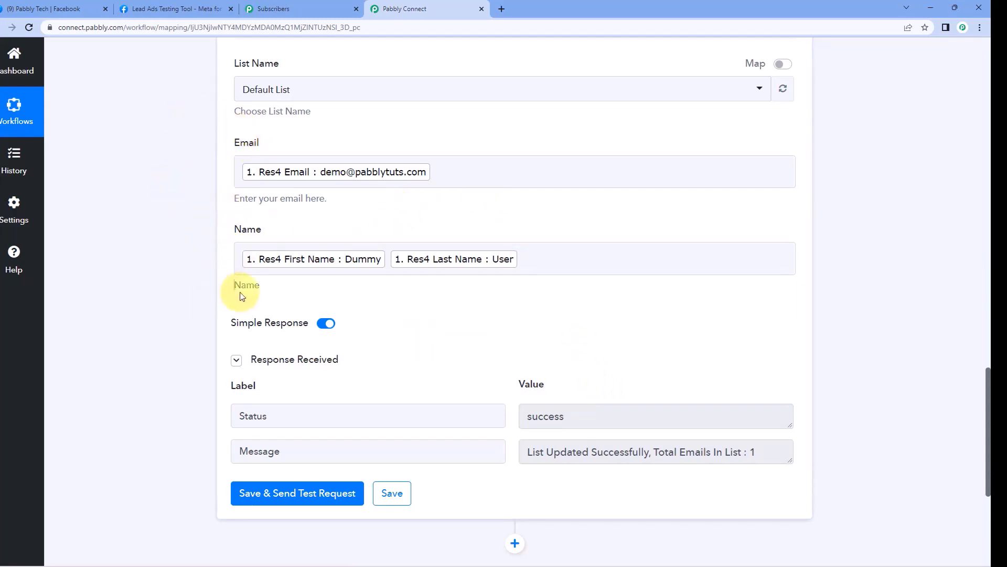
pyautogui.click(181, 5)
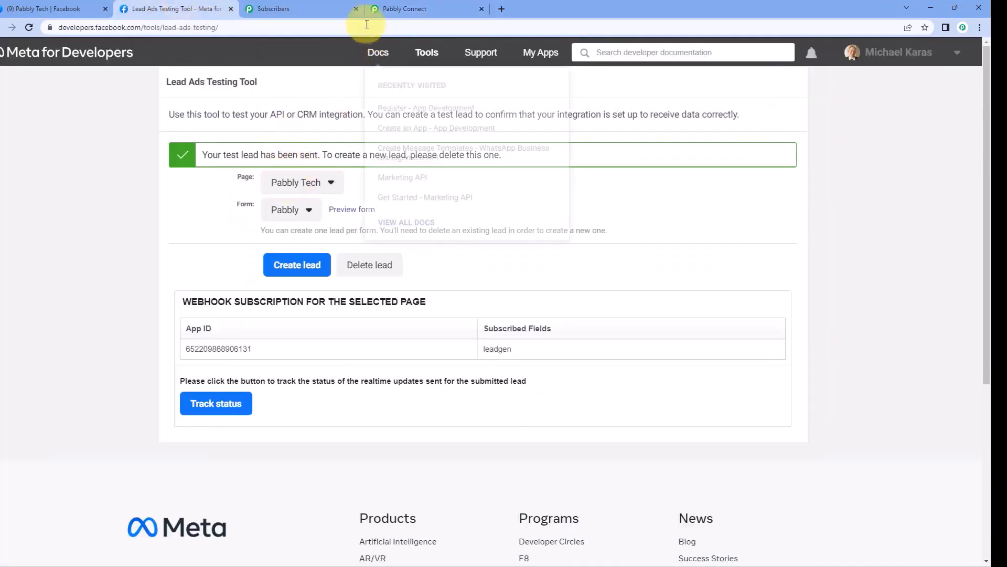
pyautogui.click(415, 8)
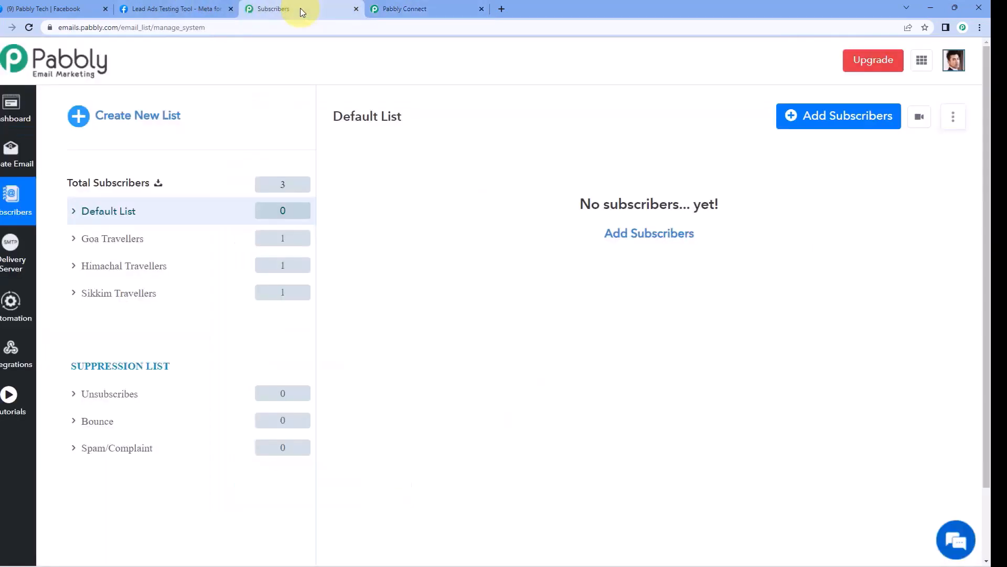
# - Reload the Default List to see its one test subscriber, then return to the Pabbly Connect workflow
pyautogui.click(300, 8)
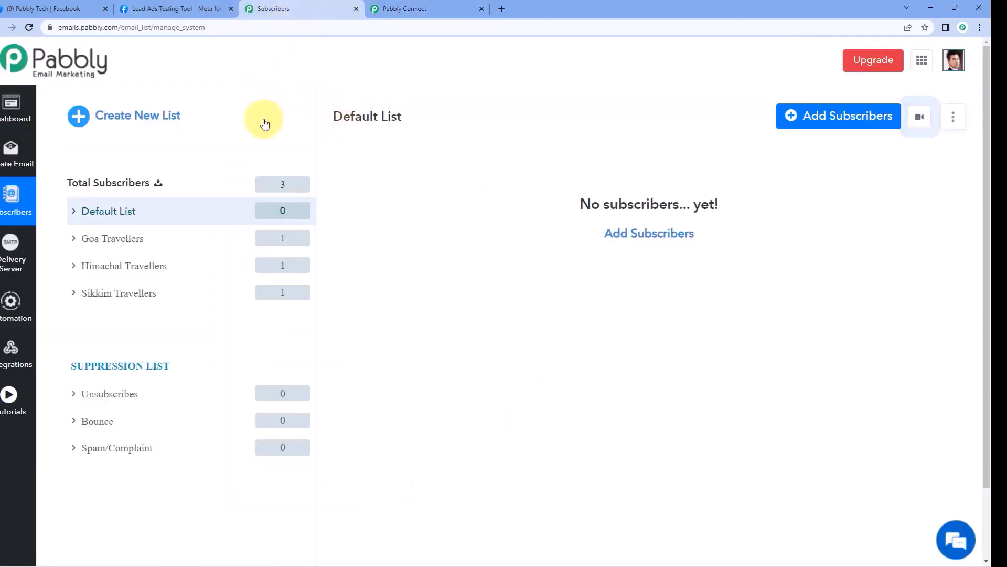
pyautogui.click(114, 212)
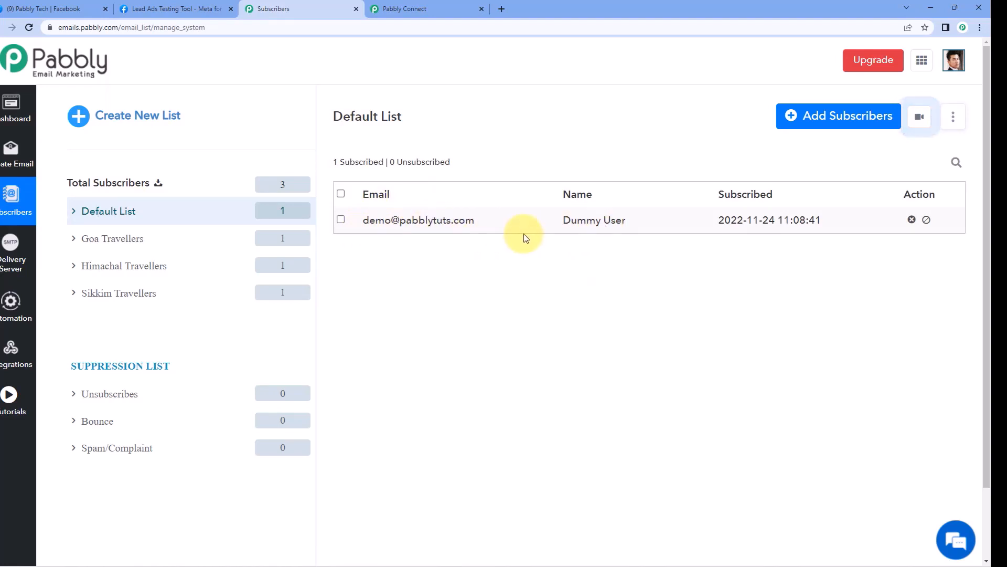
pyautogui.click(219, 5)
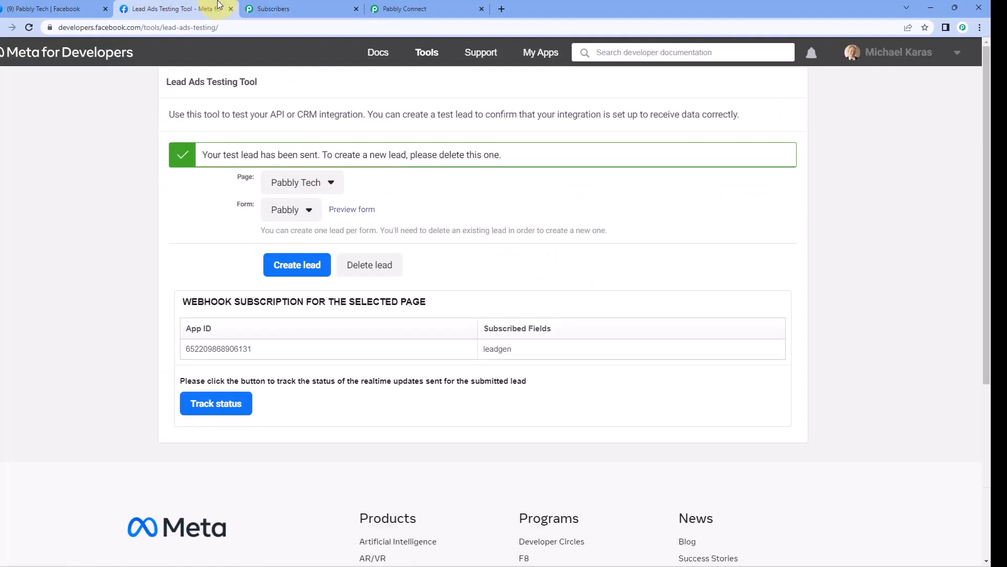
pyautogui.click(319, 8)
pyautogui.click(445, 7)
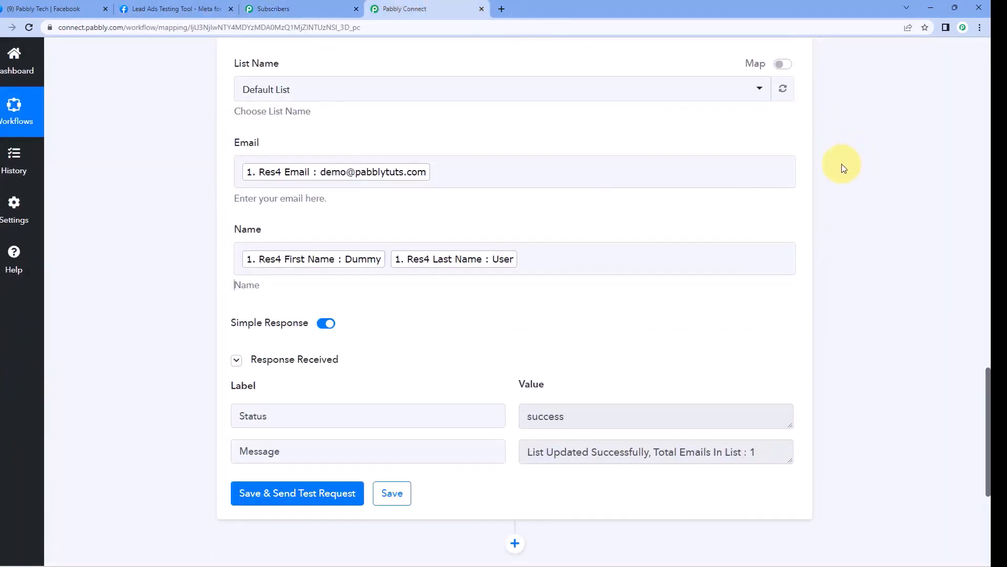
pyautogui.scroll(15, 843, 168)
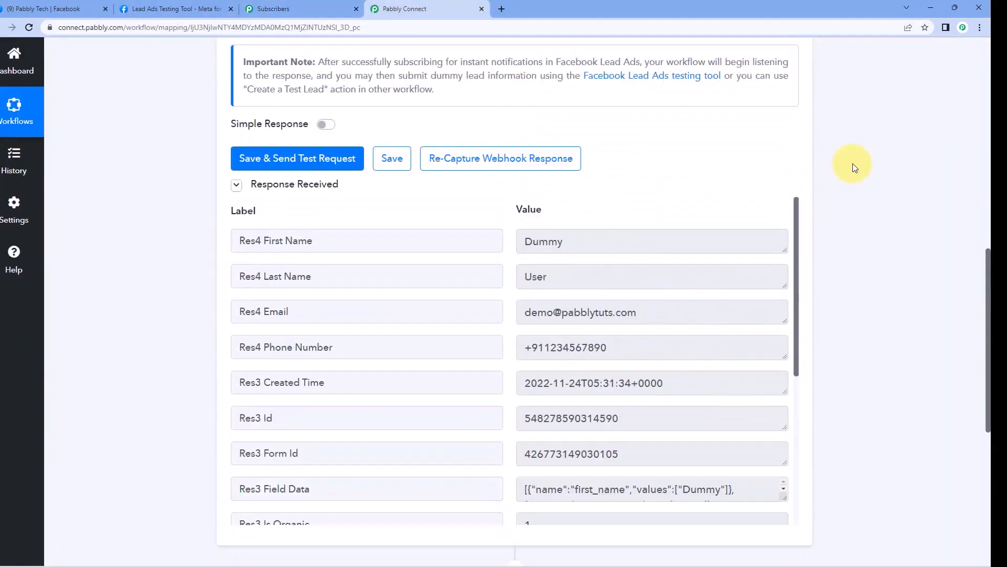
pyautogui.scroll(10, 839, 174)
# - Collapse the Facebook Lead Ads trigger to review the New Lead to Add Subscribers workflow
pyautogui.click(791, 130)
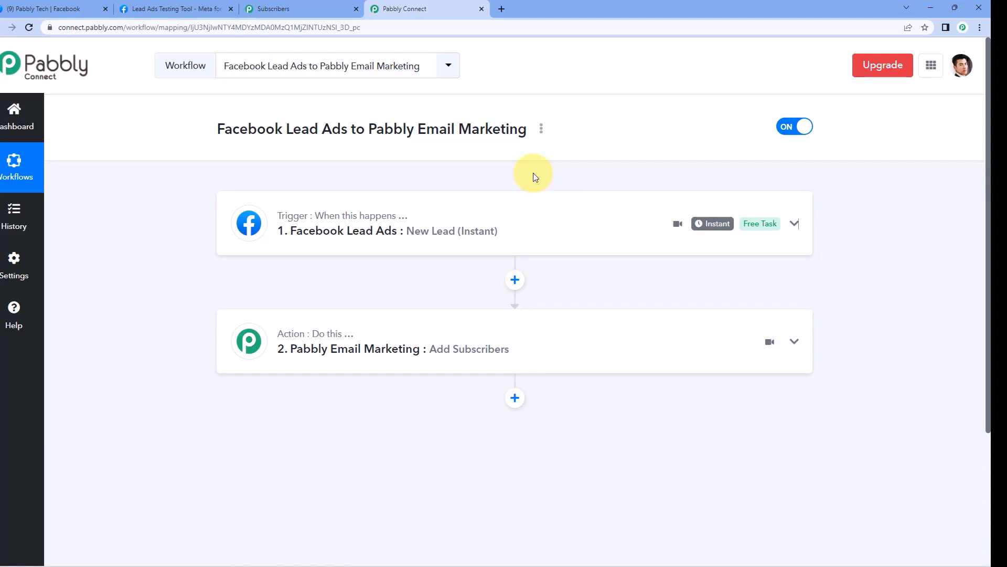
pyautogui.click(166, 9)
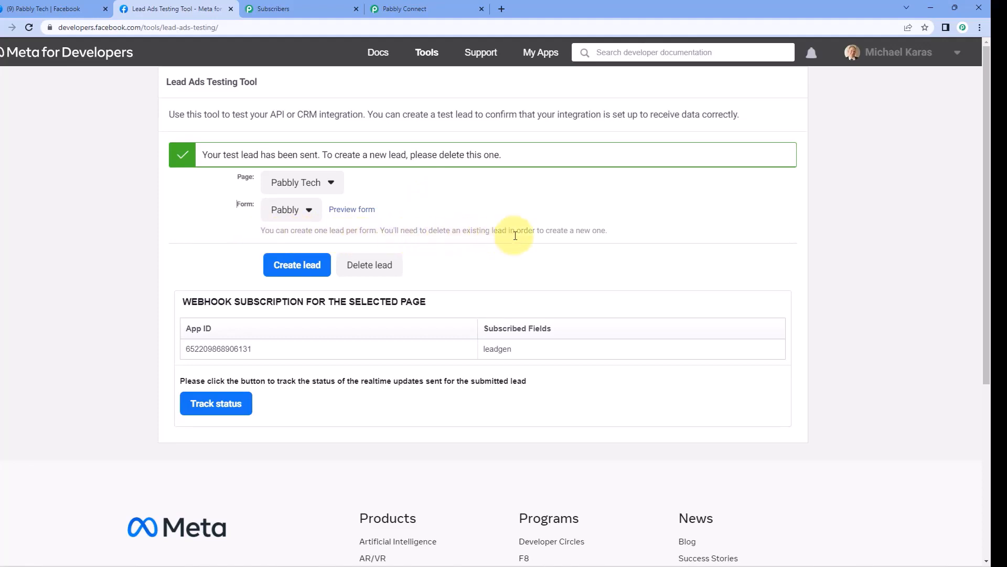
# - Delete the old test lead and select page Pabbly Tech with form Pabbly
pyautogui.click(392, 272)
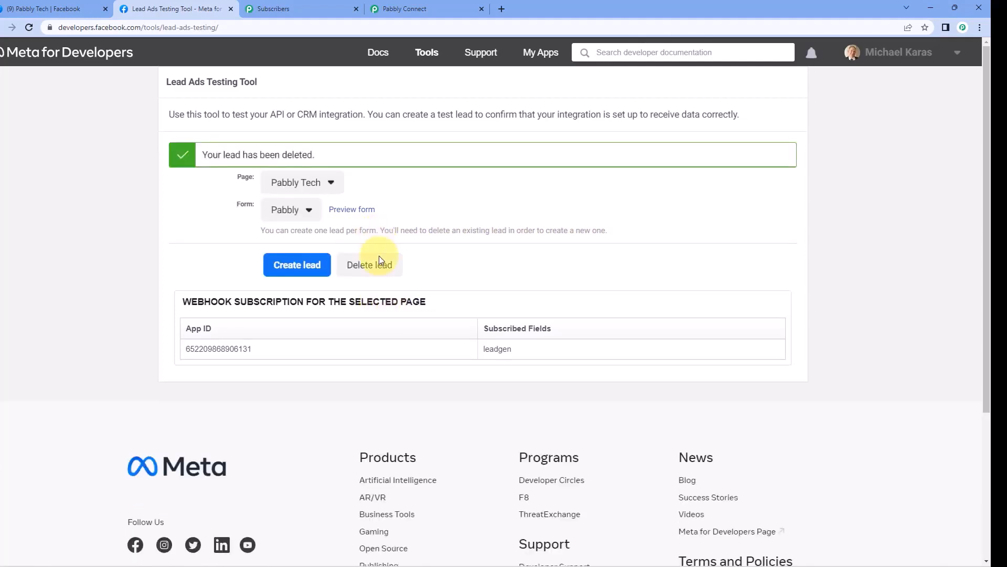
pyautogui.click(29, 29)
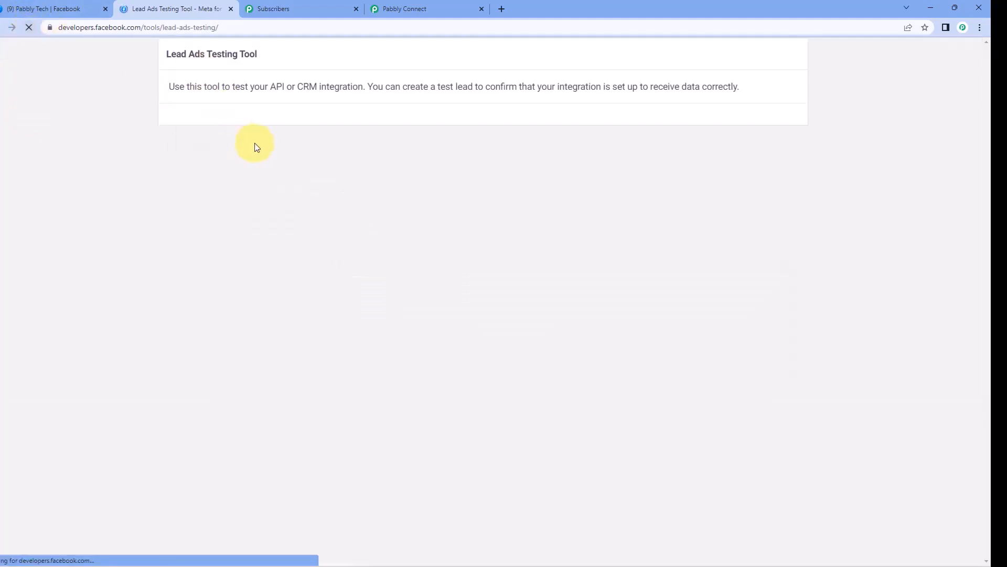
pyautogui.click(364, 153)
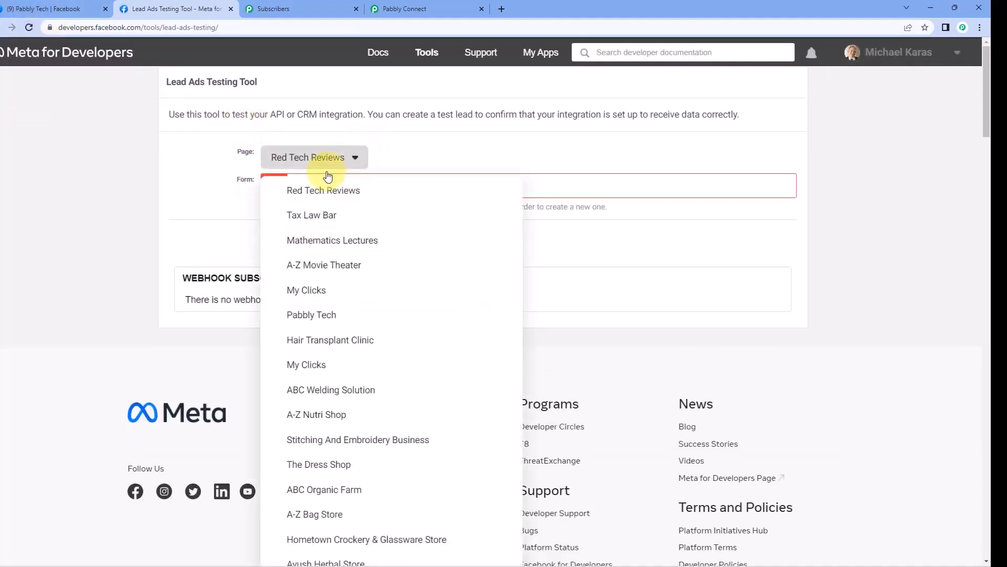
pyautogui.click(335, 315)
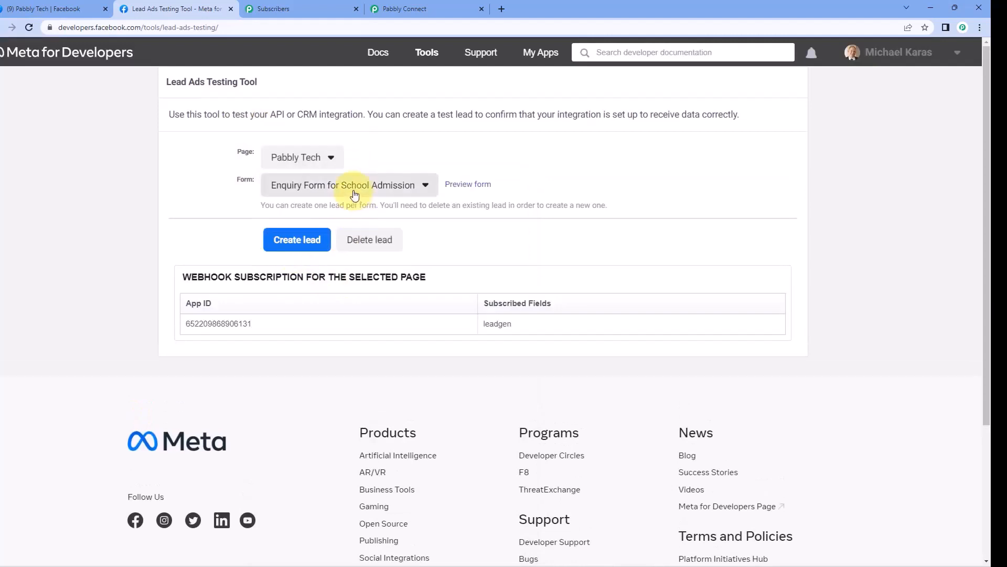
pyautogui.click(353, 195)
pyautogui.click(321, 256)
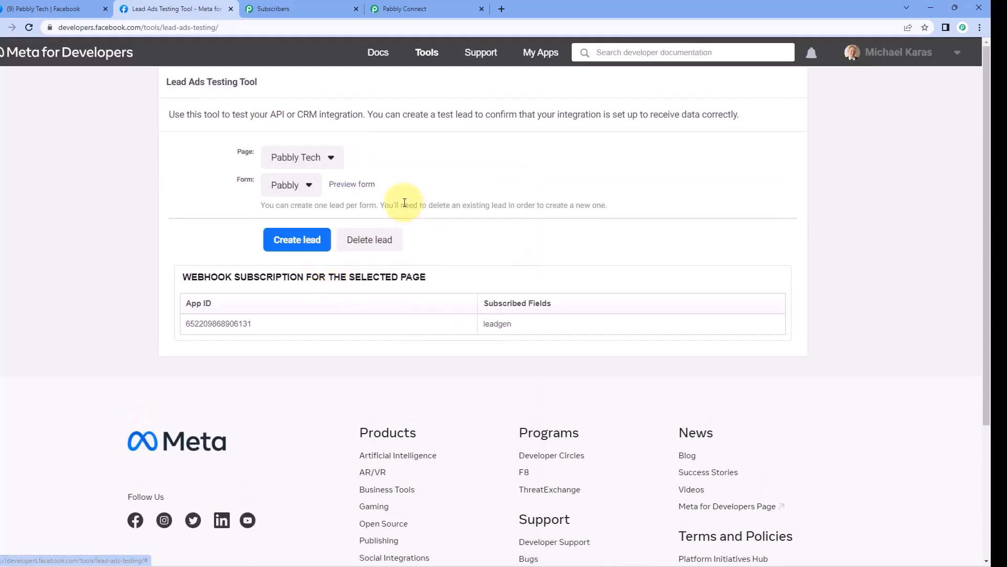
# - Fill the Pabbly form with 'test' and a phone number, then submit the new test lead
pyautogui.click(360, 184)
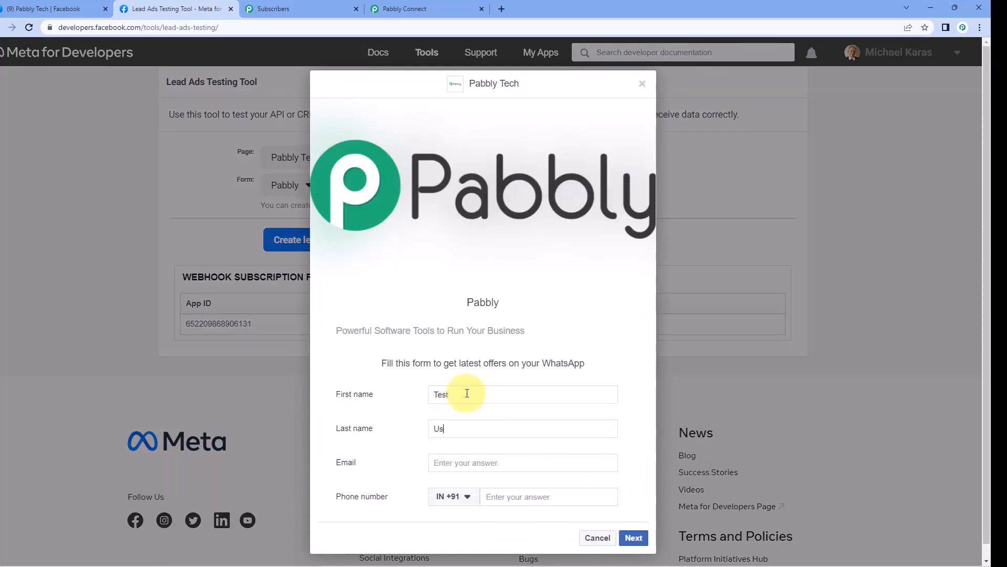
pyautogui.write('test')
pyautogui.press('Tab')
pyautogui.press('Tab')
pyautogui.write('9')
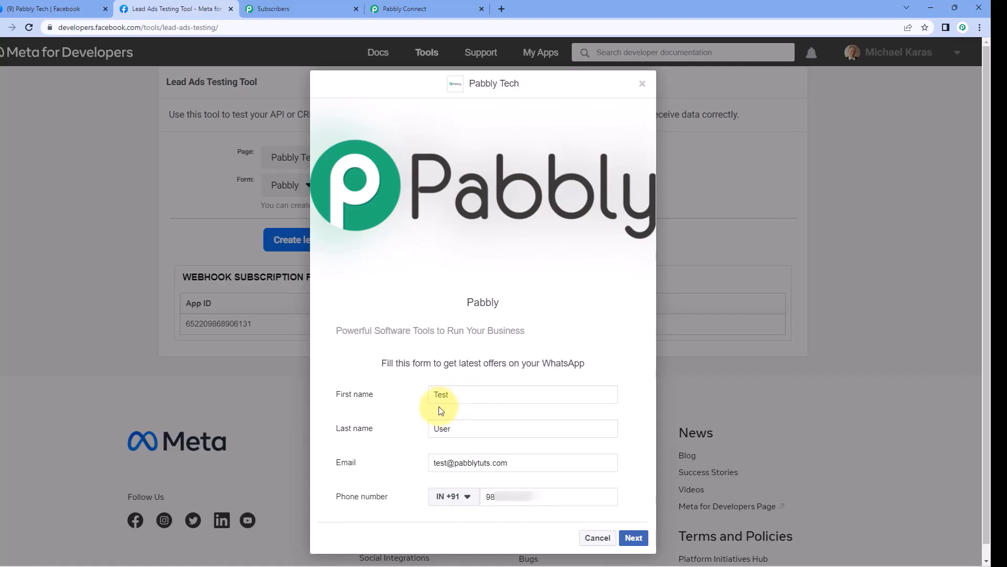
pyautogui.click(634, 538)
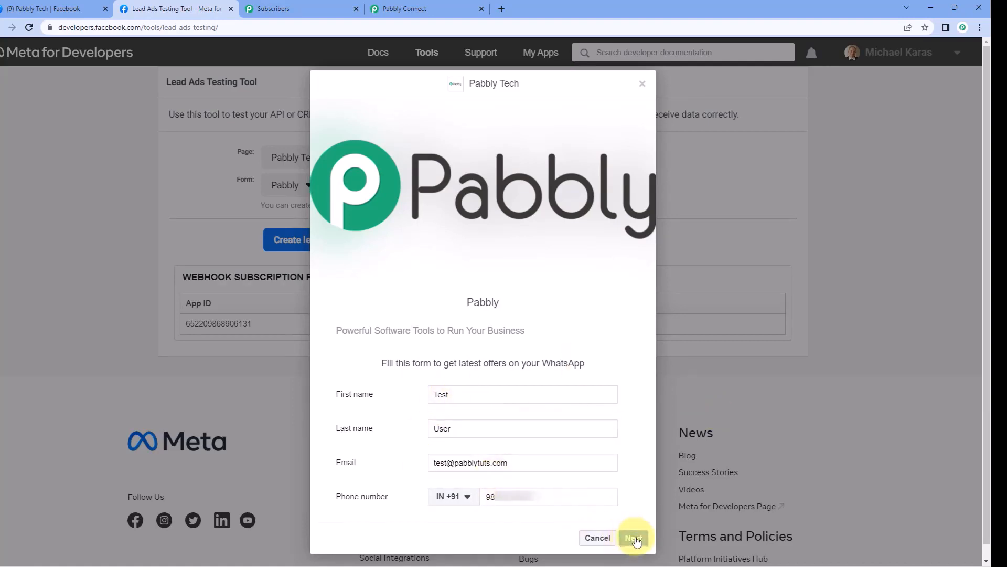
pyautogui.click(630, 393)
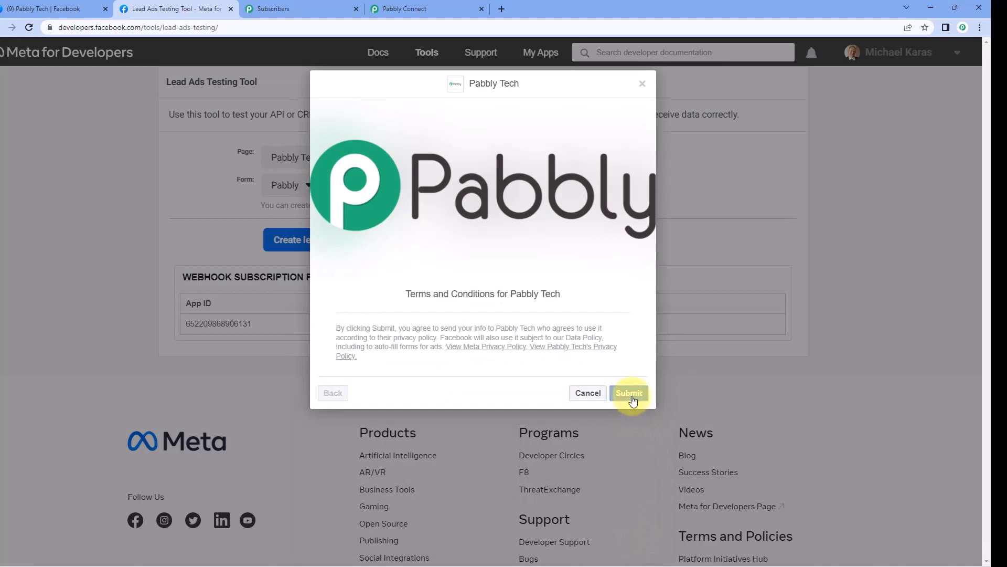
pyautogui.click(643, 85)
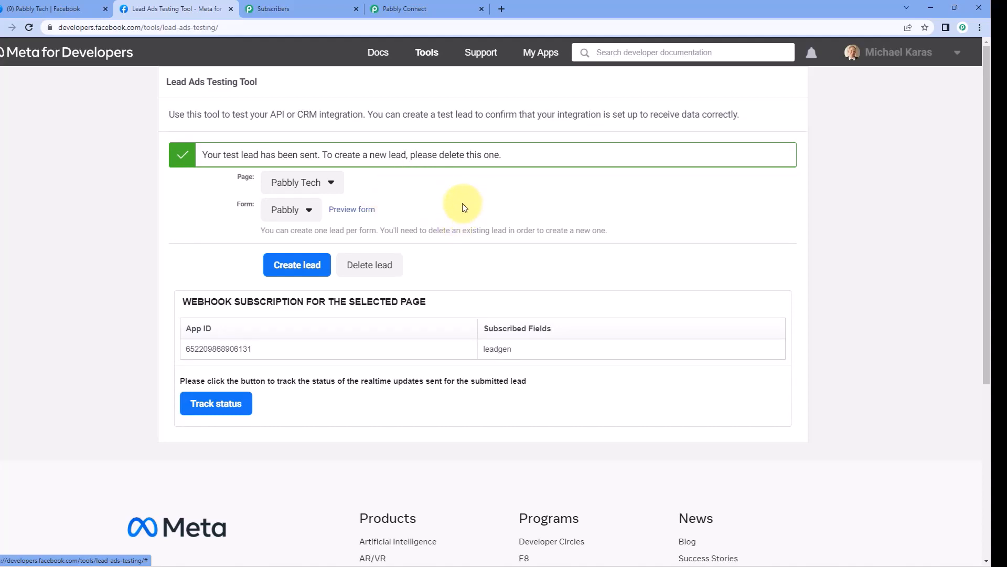
# - Reload the Default List subscribers and check the new Test User row's email and name
pyautogui.click(299, 6)
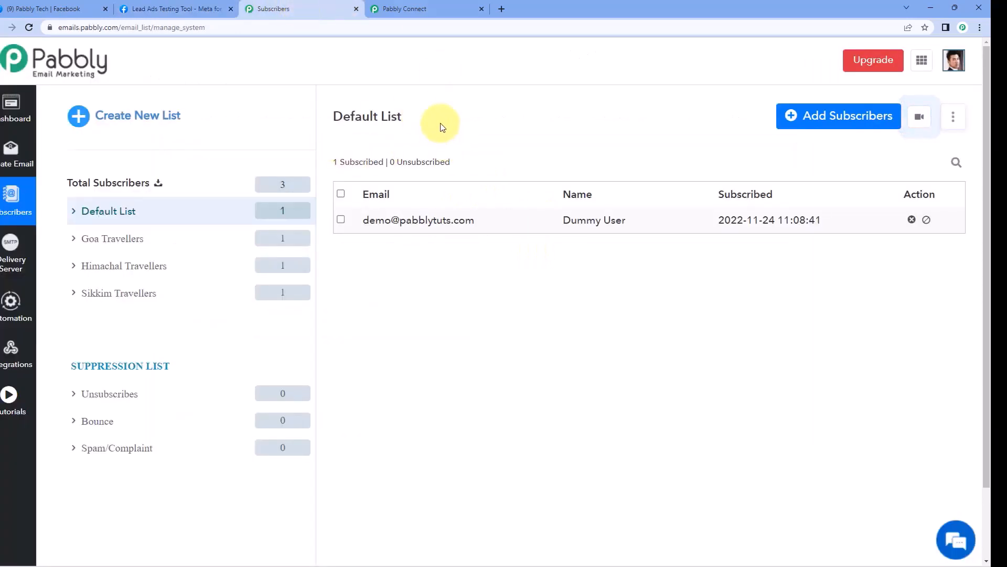
pyautogui.click(29, 28)
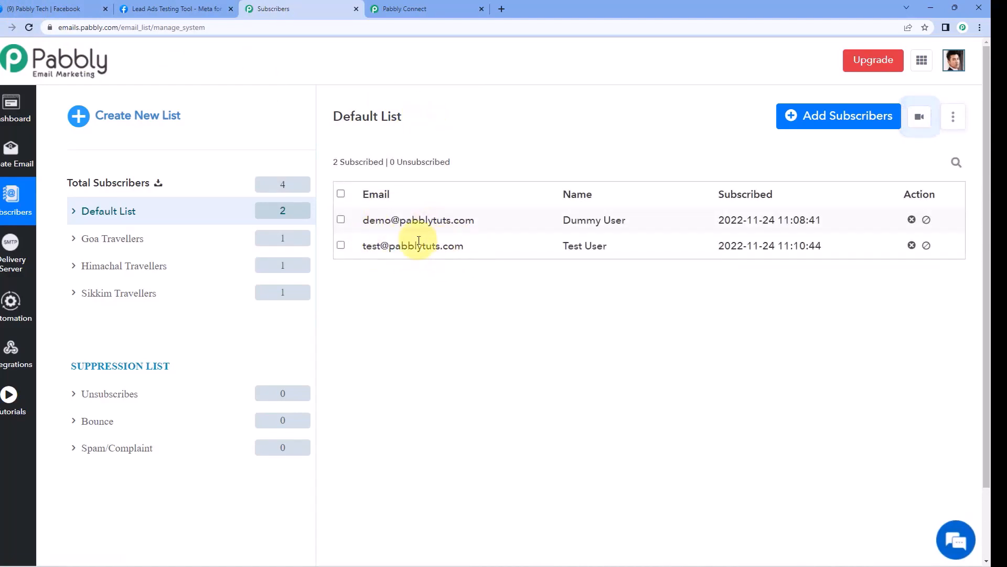
pyautogui.moveTo(362, 251); pyautogui.dragTo(467, 251)
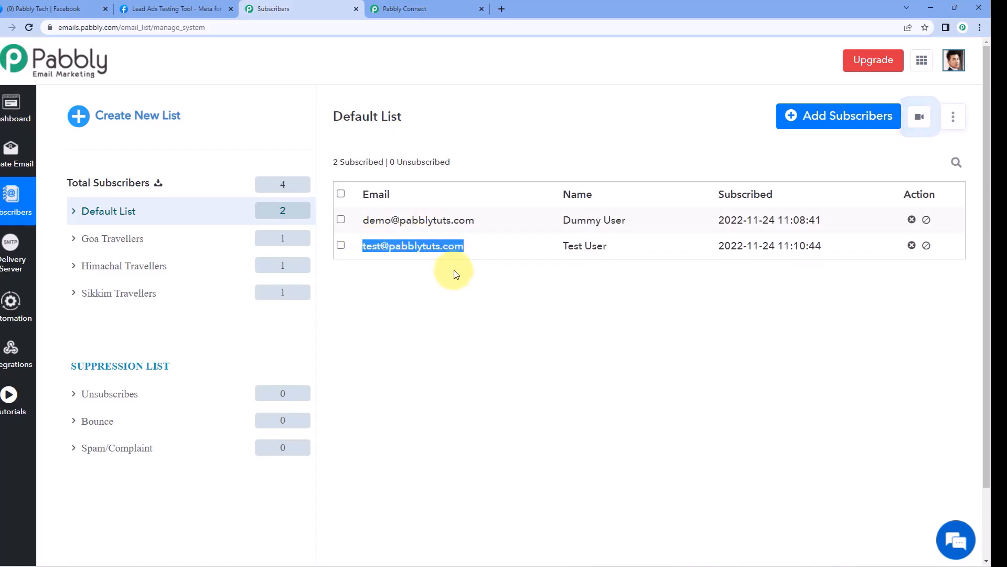
pyautogui.moveTo(562, 246); pyautogui.dragTo(407, 264)
pyautogui.click(584, 247)
pyautogui.click(420, 270)
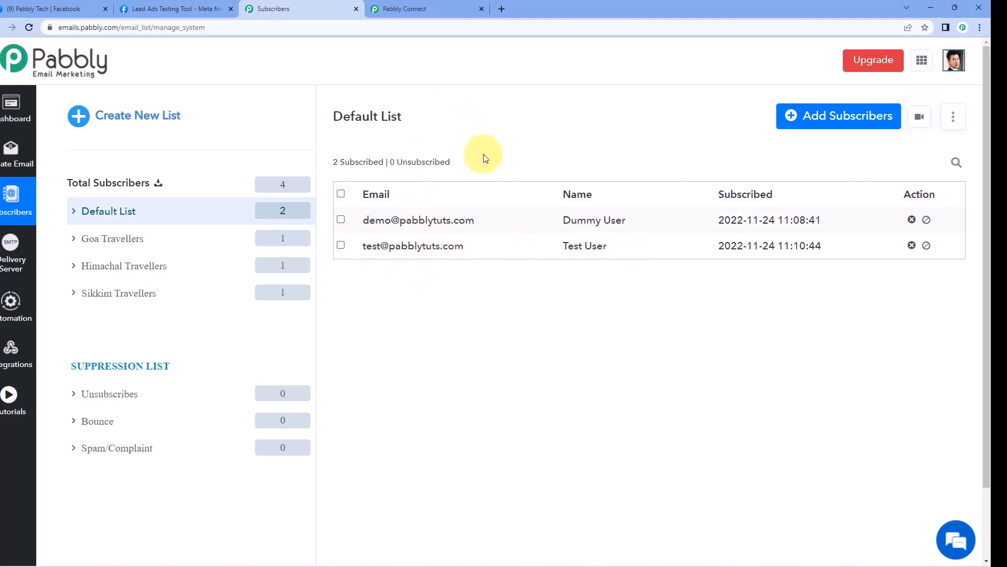
pyautogui.click(438, 8)
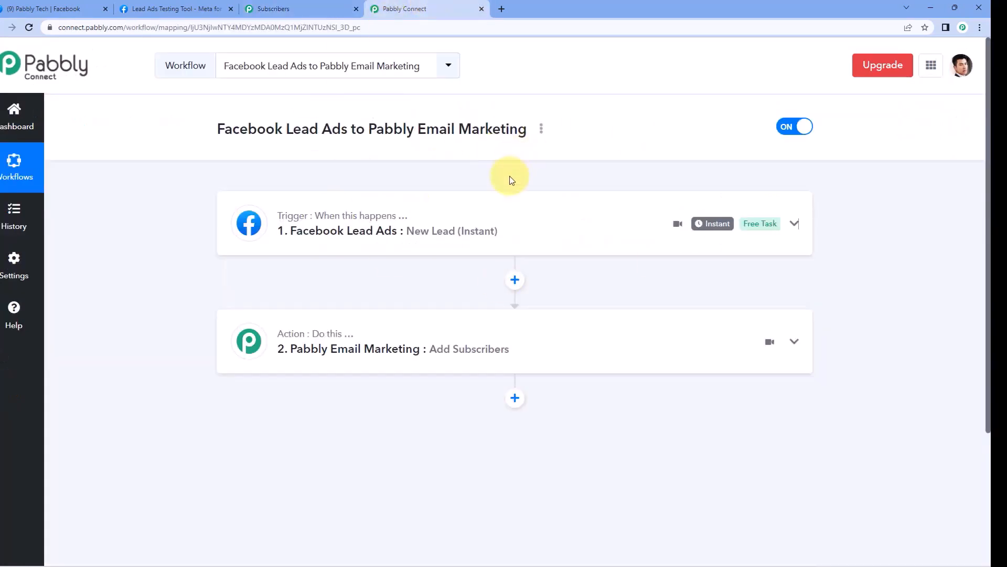